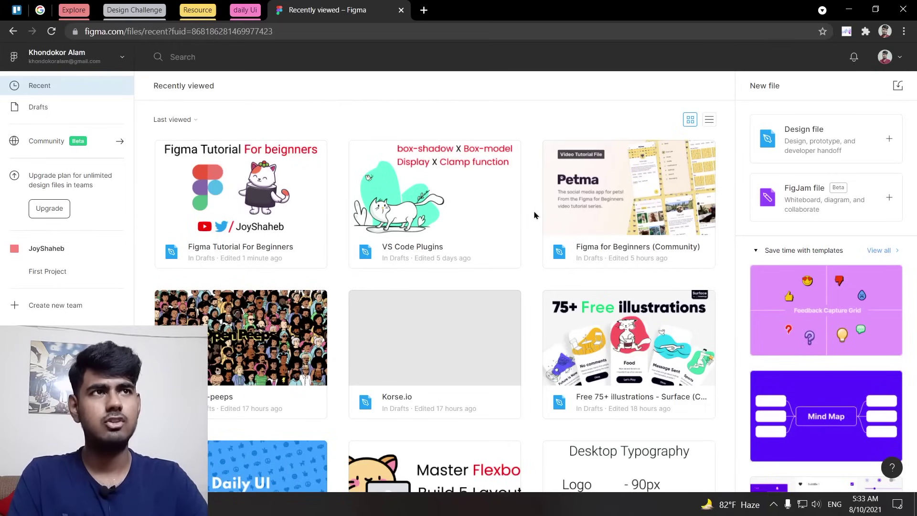
Look through the recently viewed files, the starter templates and the account options on the home page.
scroll(535, 215, "down", 6)
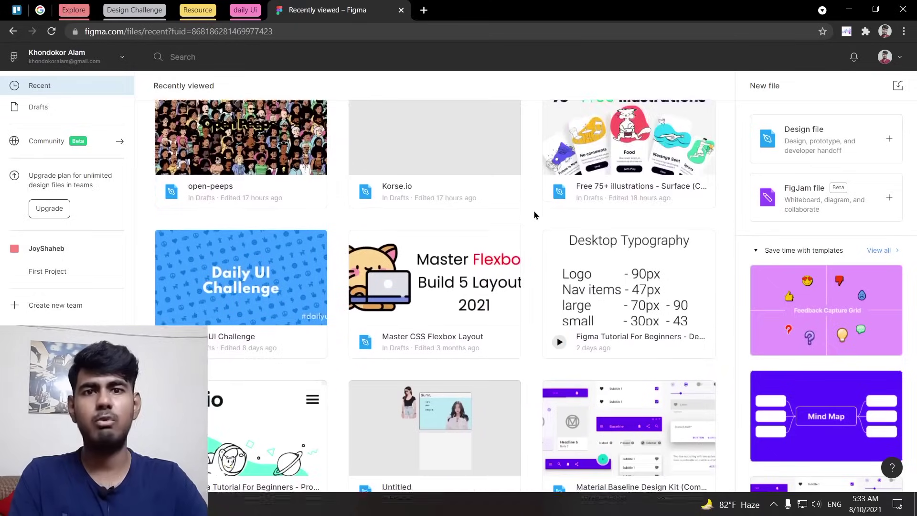
scroll(535, 216, "down", 2)
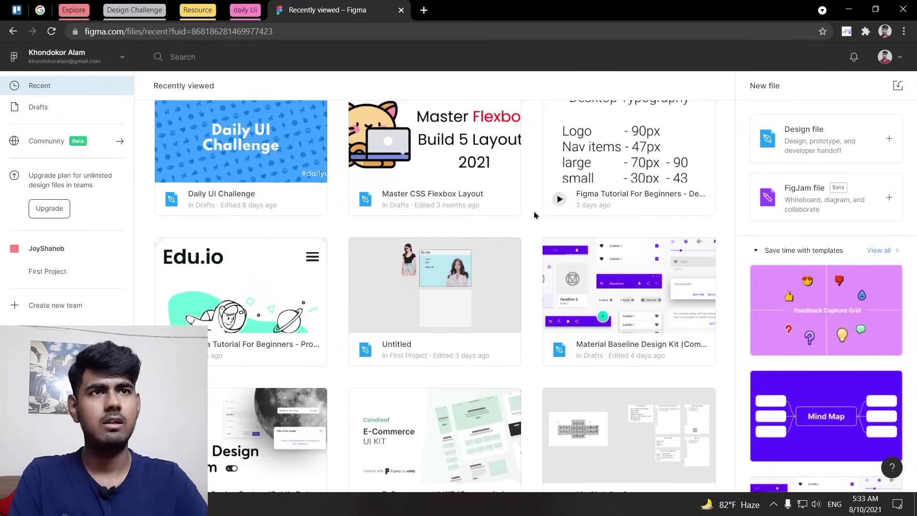
scroll(535, 215, "down", 4)
scroll(538, 210, "up", 12)
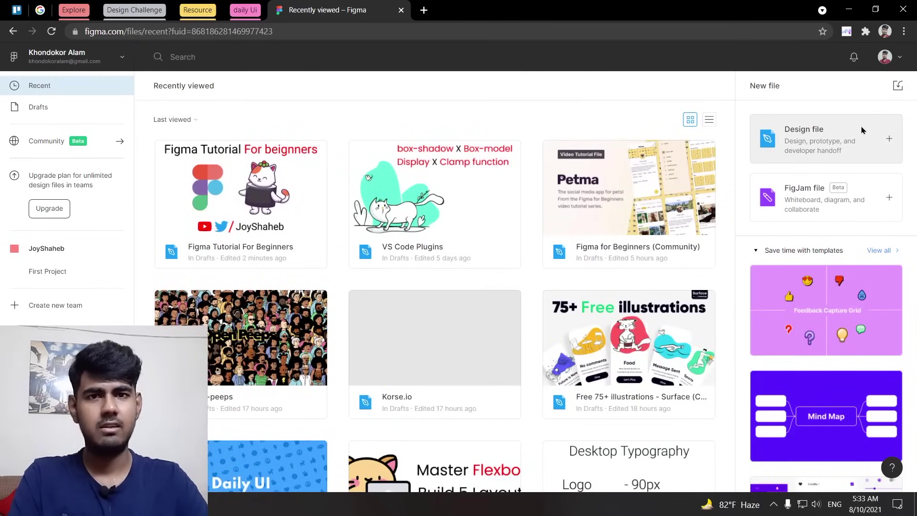
mouse_move(799, 321)
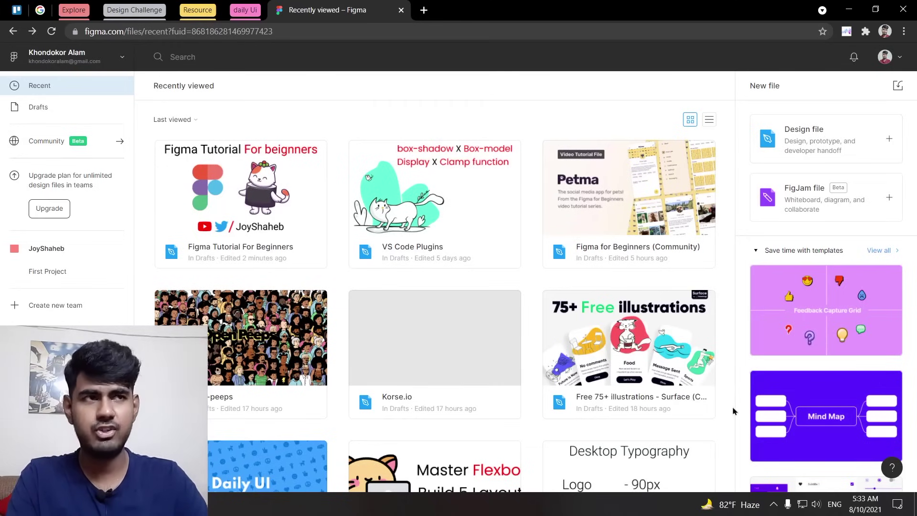
scroll(841, 315, "down", 3)
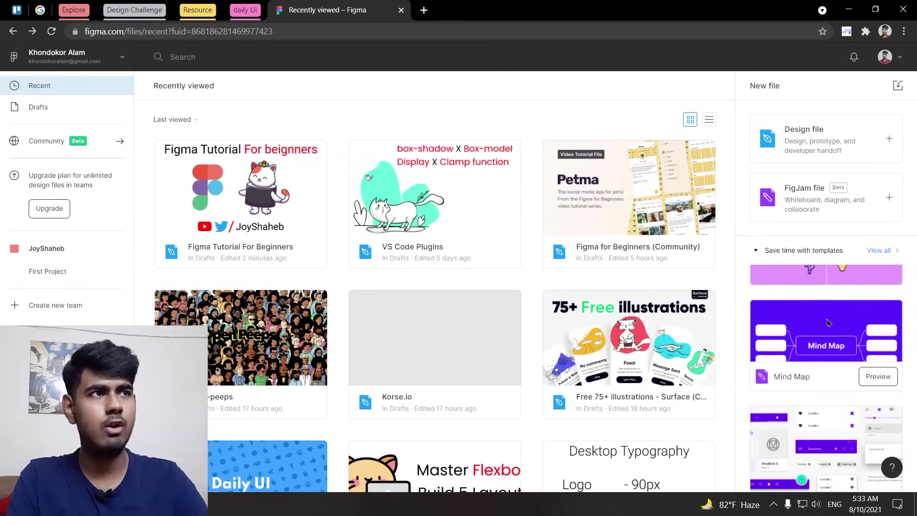
scroll(860, 343, "down", 5)
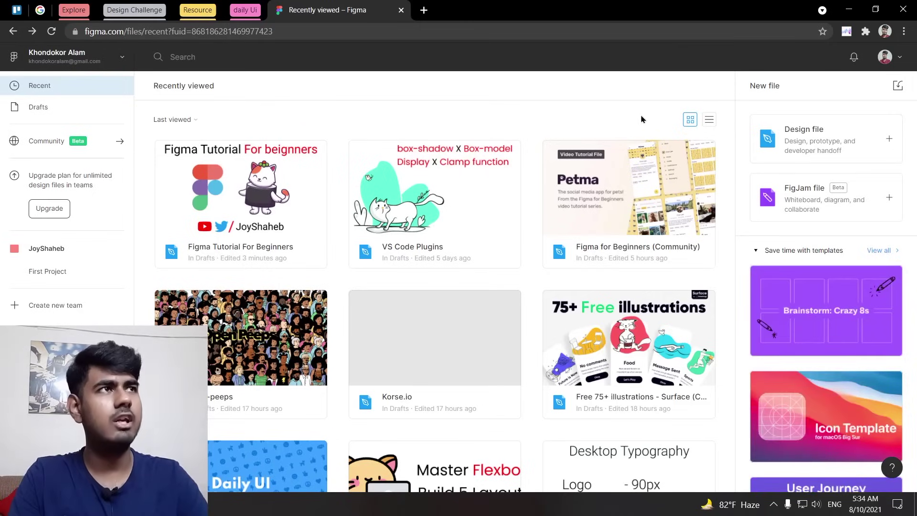
left_click(908, 59)
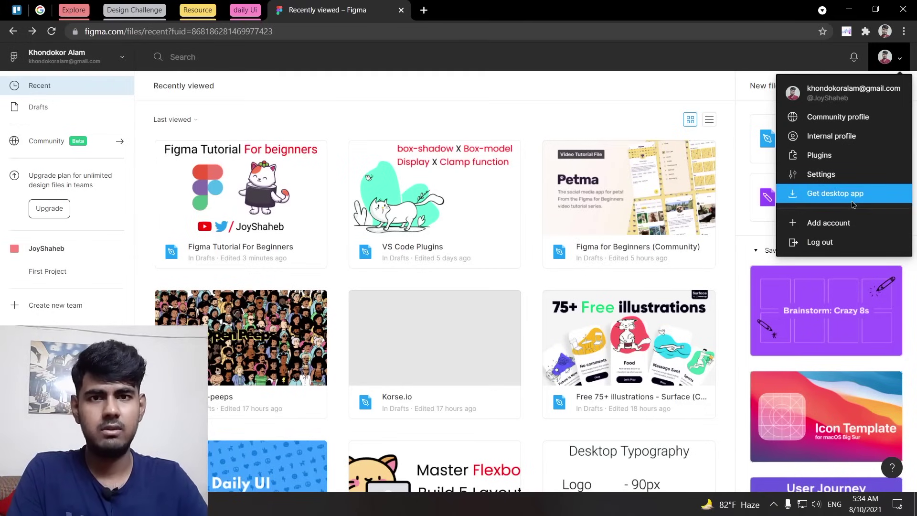
left_click(80, 156)
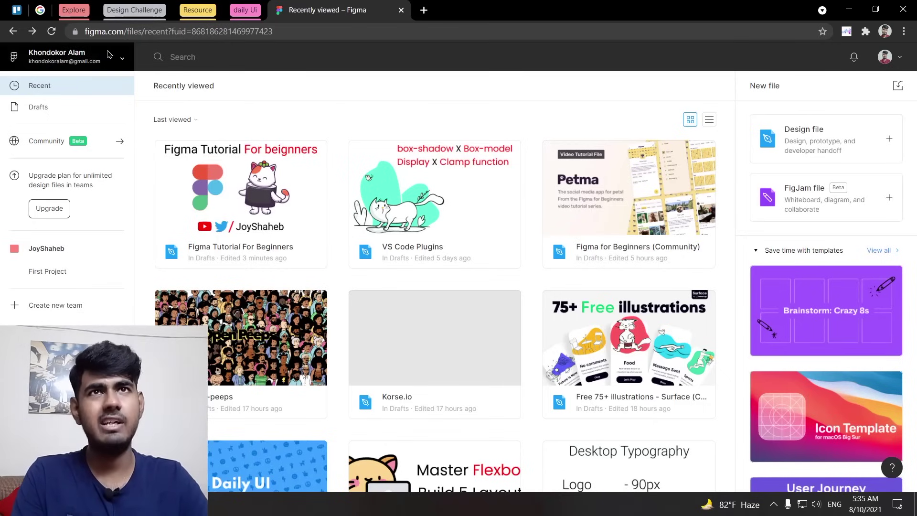
Switch from the personal workspace to the Figma Community.
left_click(124, 55)
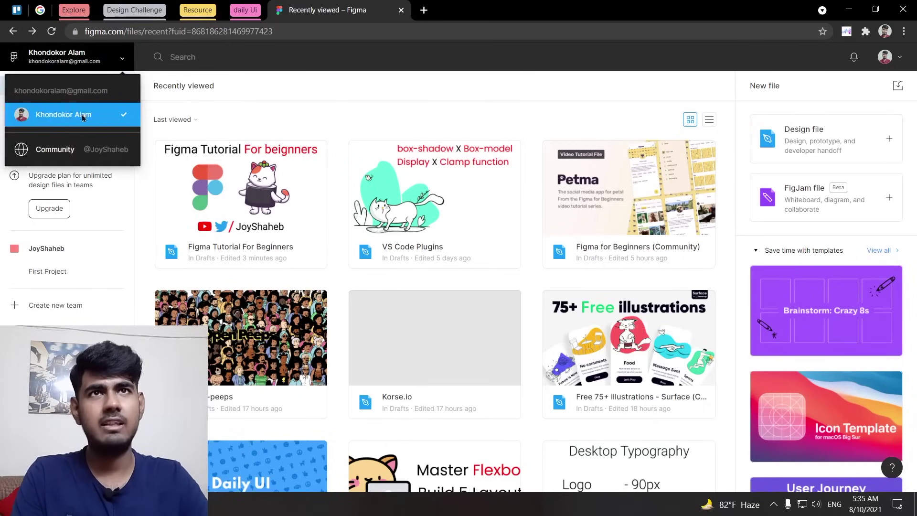
left_click(57, 157)
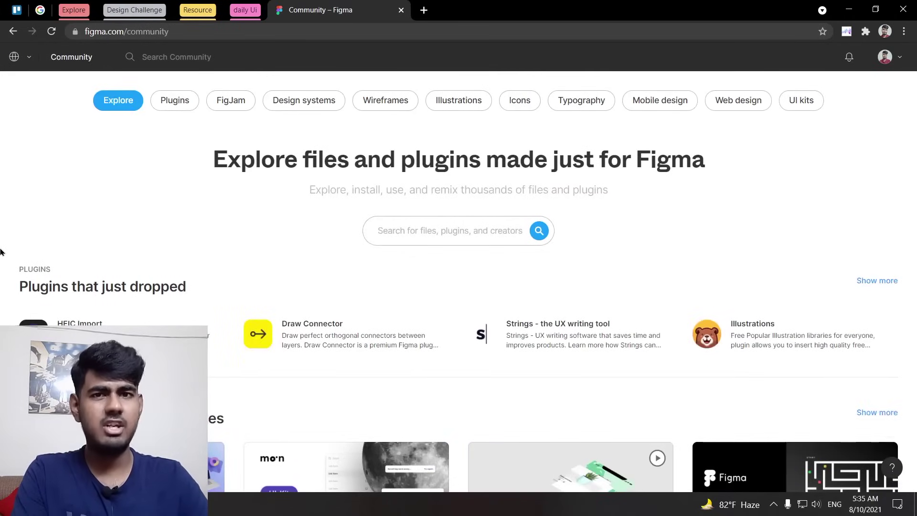
Browse the Community's Explore page, examining the newly dropped plugins, featured templates and trending files.
scroll(1, 252, "down", 3)
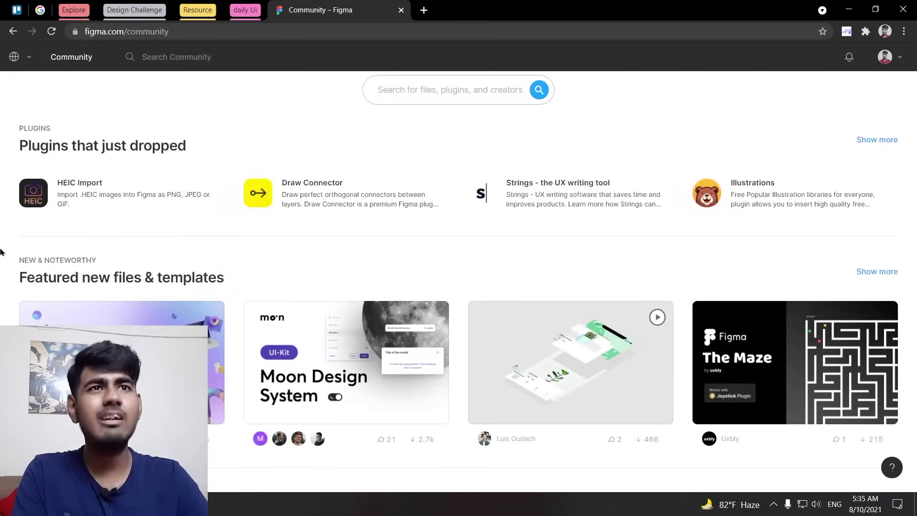
scroll(1, 252, "down", 2)
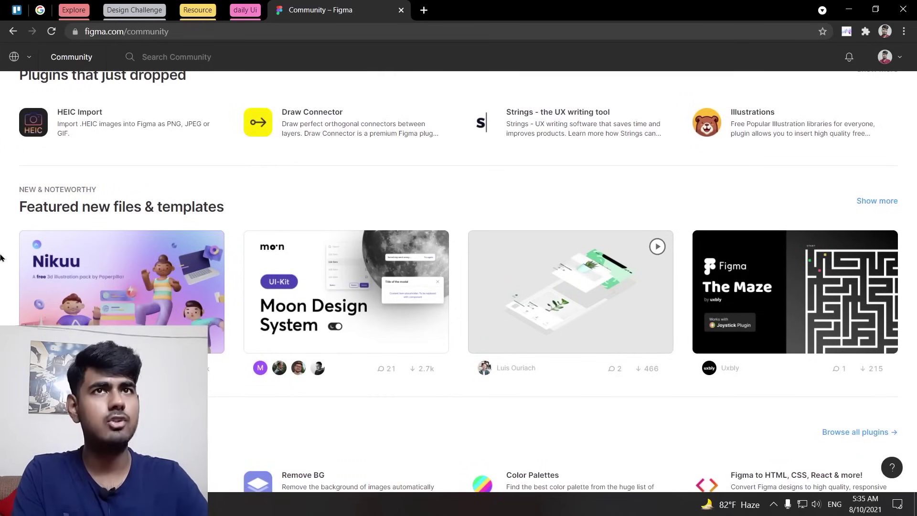
scroll(1, 258, "down", 6)
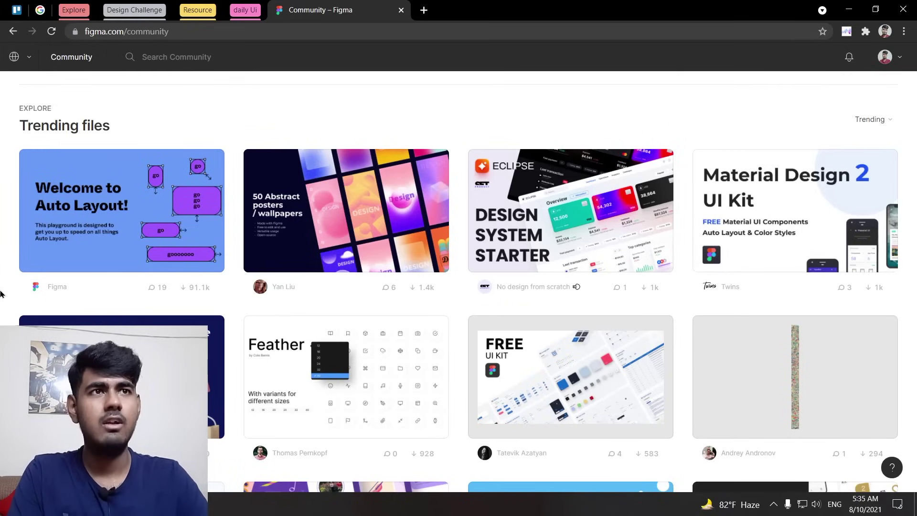
scroll(1, 294, "down", 2)
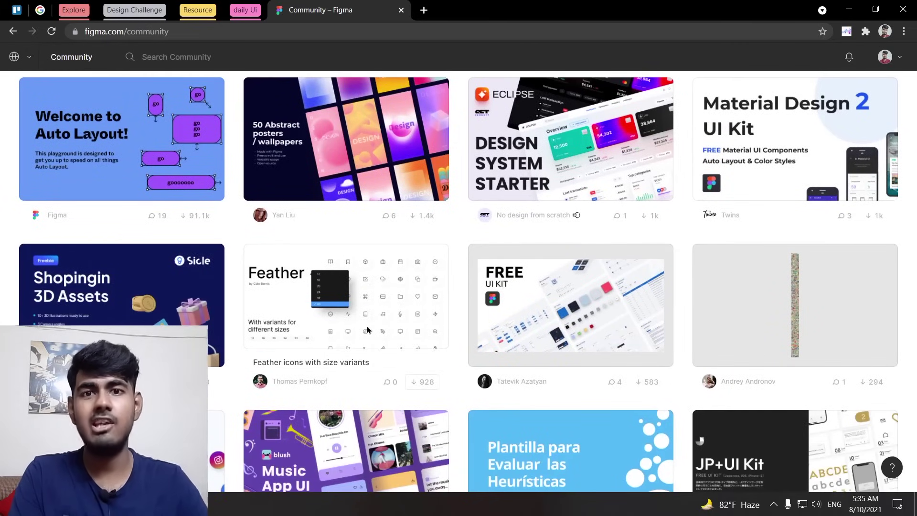
scroll(1, 320, "down", 6)
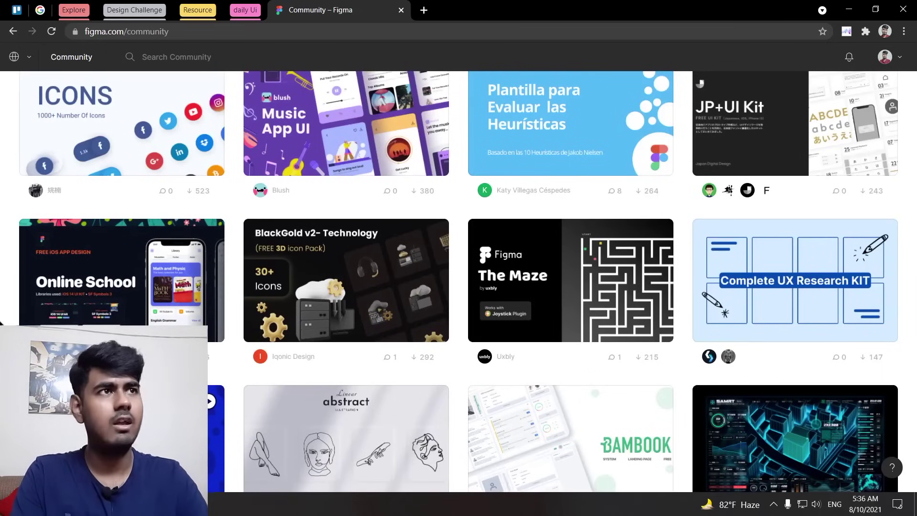
scroll(2, 315, "down", 5)
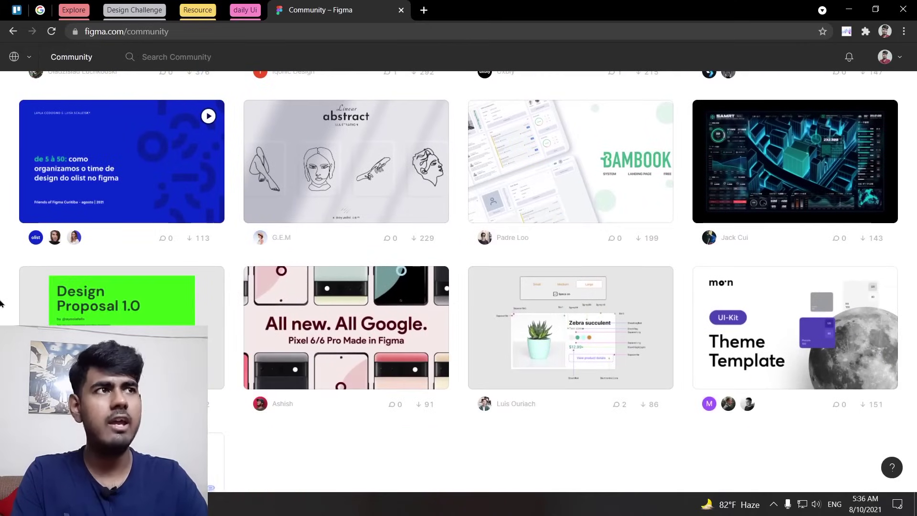
scroll(1, 303, "down", 1)
scroll(2, 296, "up", 15)
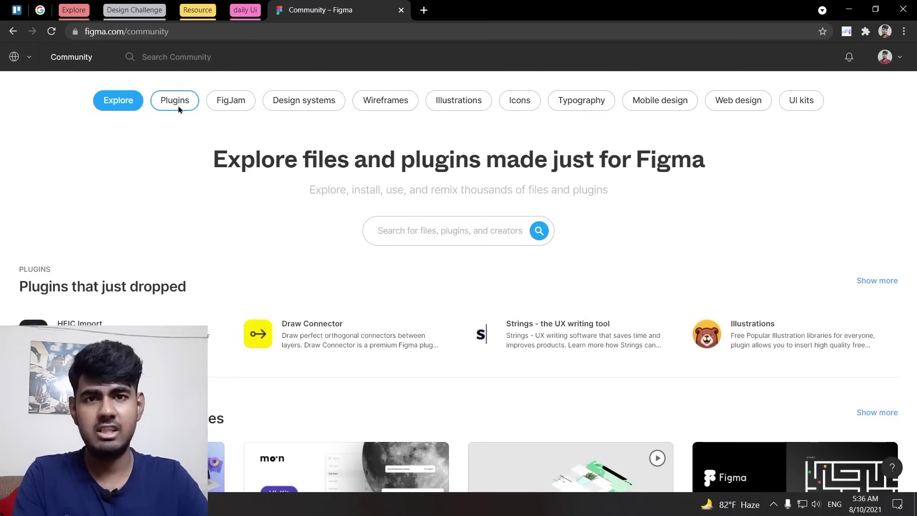
Find the Nikuu 3d Illustration Pack by Paperpillar in the Community's Illustrations category and duplicate it.
left_click(461, 101)
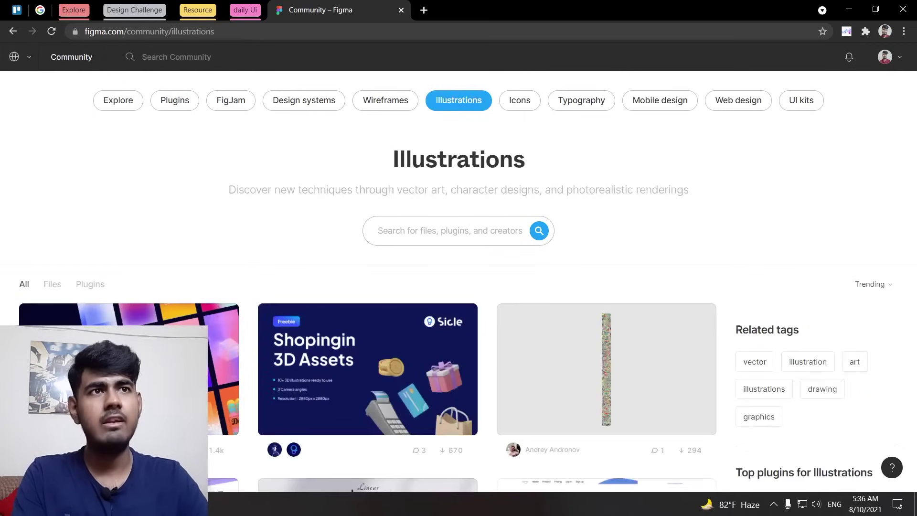
scroll(459, 287, "down", 2)
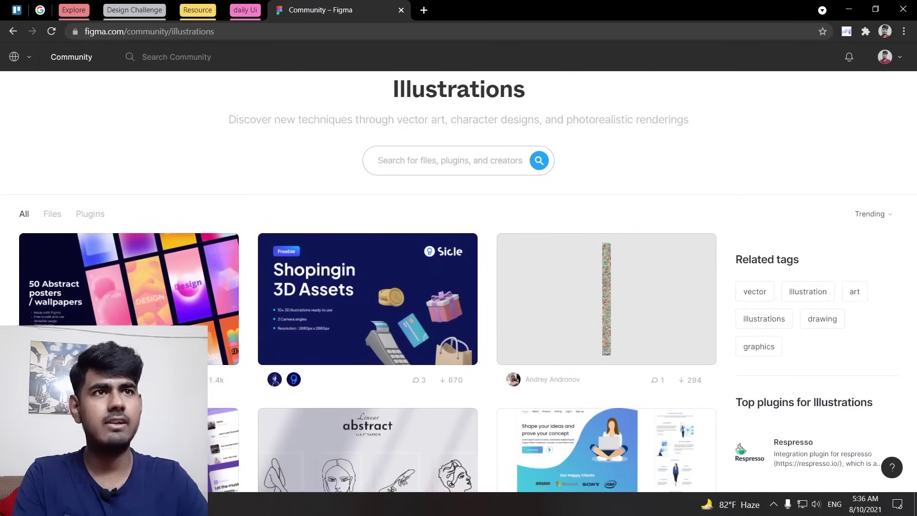
scroll(458, 286, "down", 2)
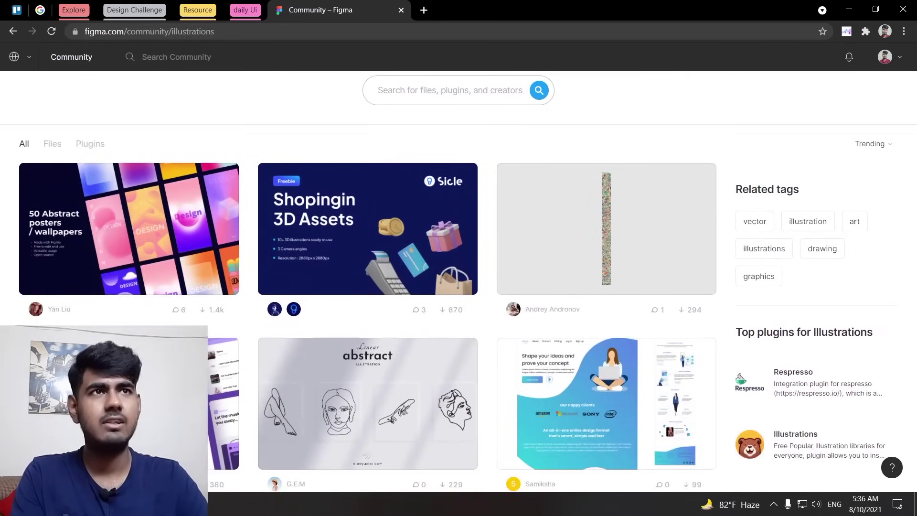
scroll(475, 368, "down", 5)
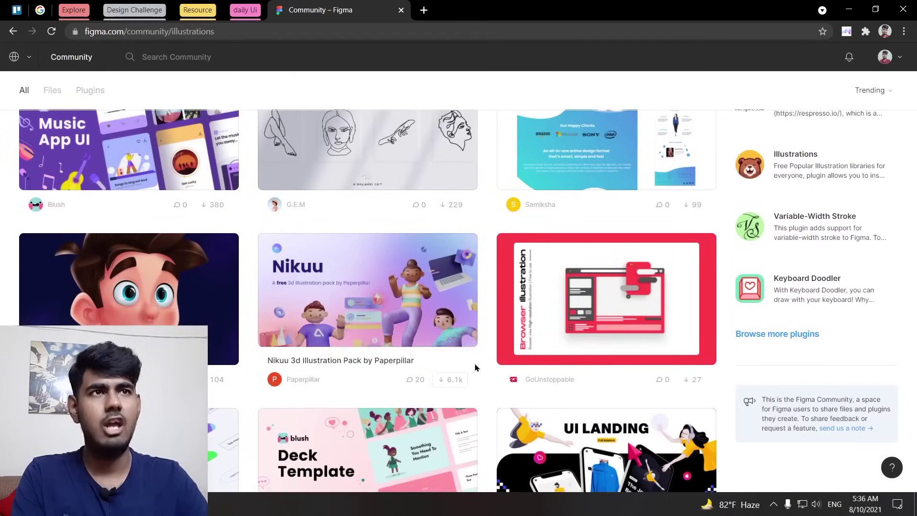
left_click(473, 367)
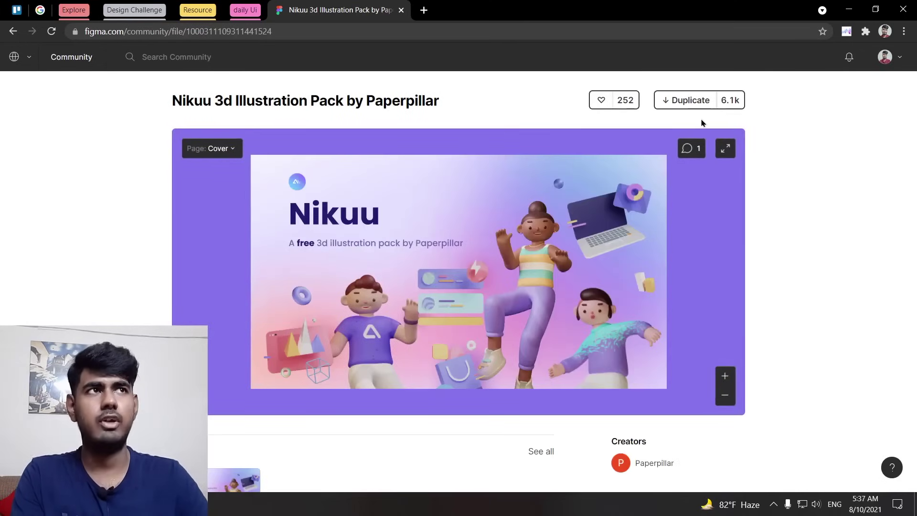
left_click(694, 100)
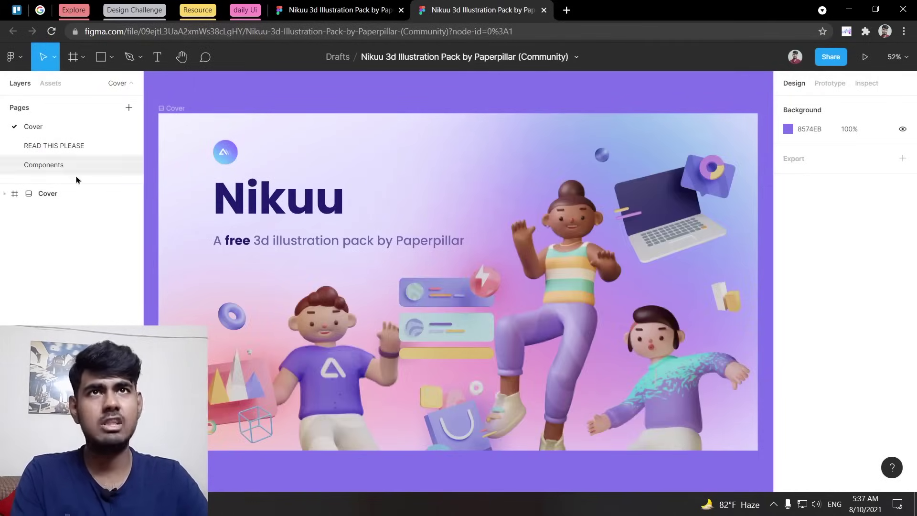
Open the Components page of the duplicated file and inspect its character illustrations with the interface temporarily hidden.
left_click(51, 166)
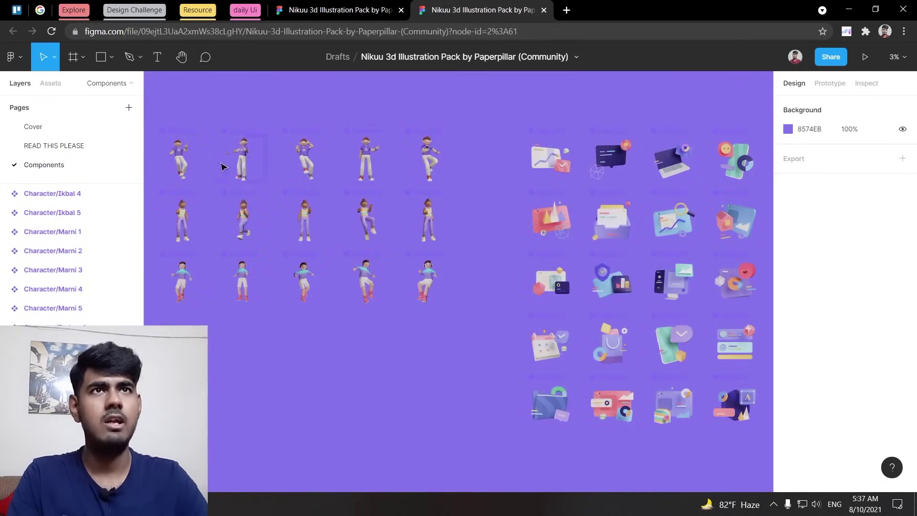
scroll(237, 178, "up", 1)
scroll(238, 178, "left", 1)
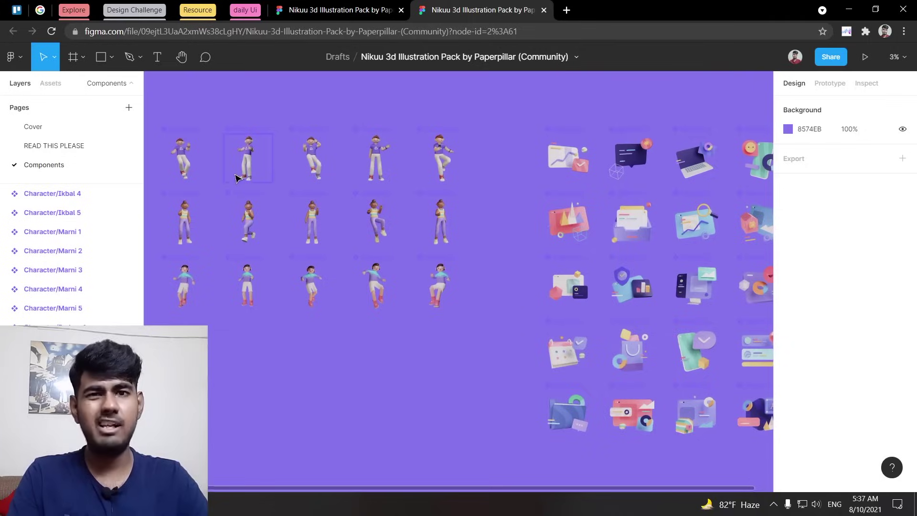
scroll(237, 178, "up", 3)
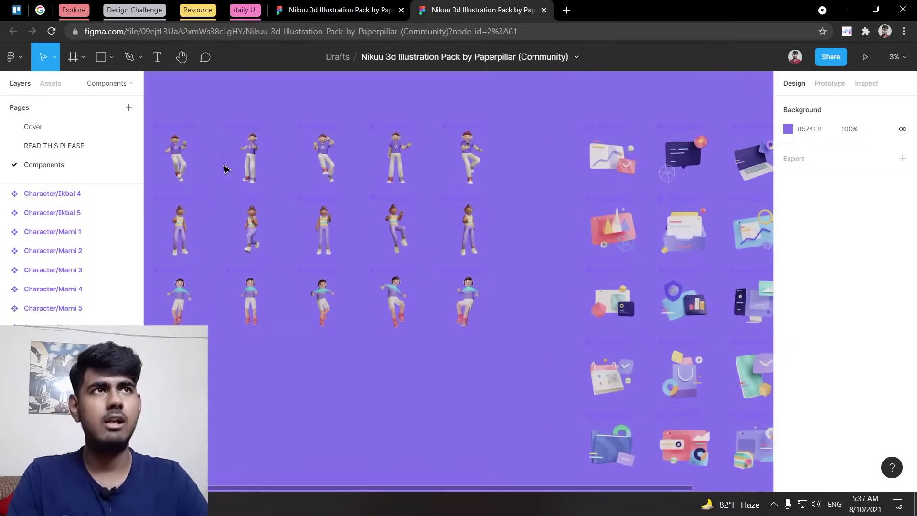
key("ctrl+backslash")
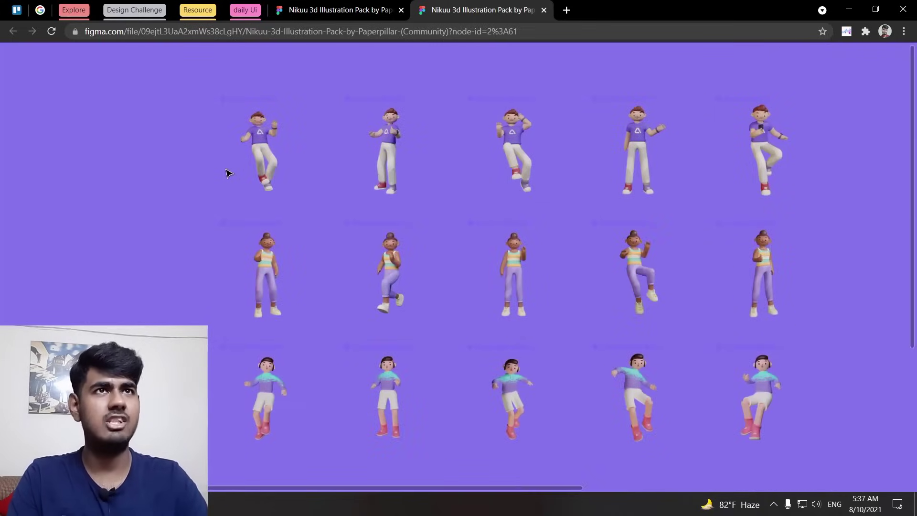
scroll(229, 175, "up", 5)
scroll(227, 181, "down", 4)
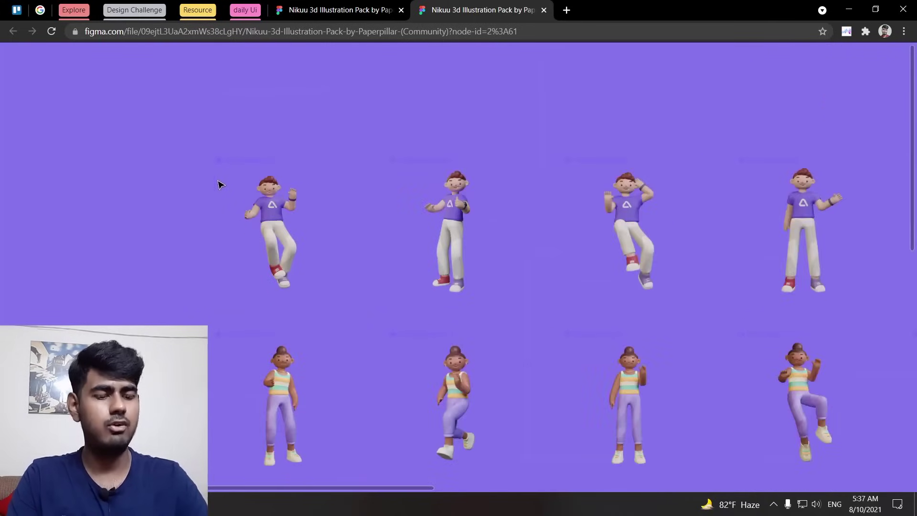
key("ctrl+backslash")
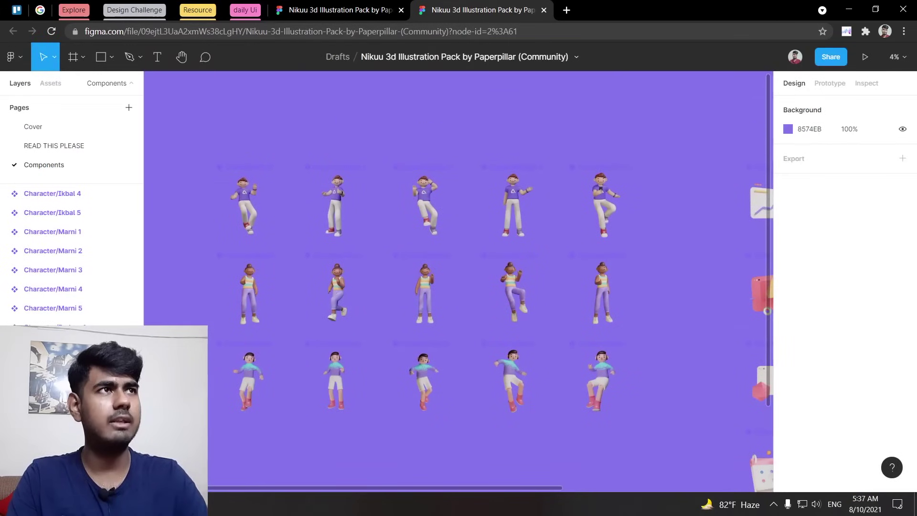
Change the Components page's background color to white (FFFFFF).
left_click(788, 130)
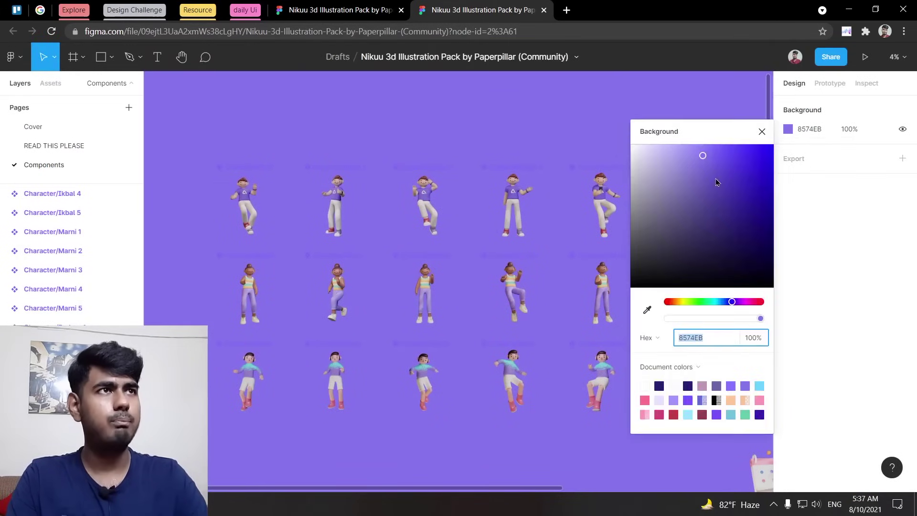
left_click_drag(704, 165, 549, 144)
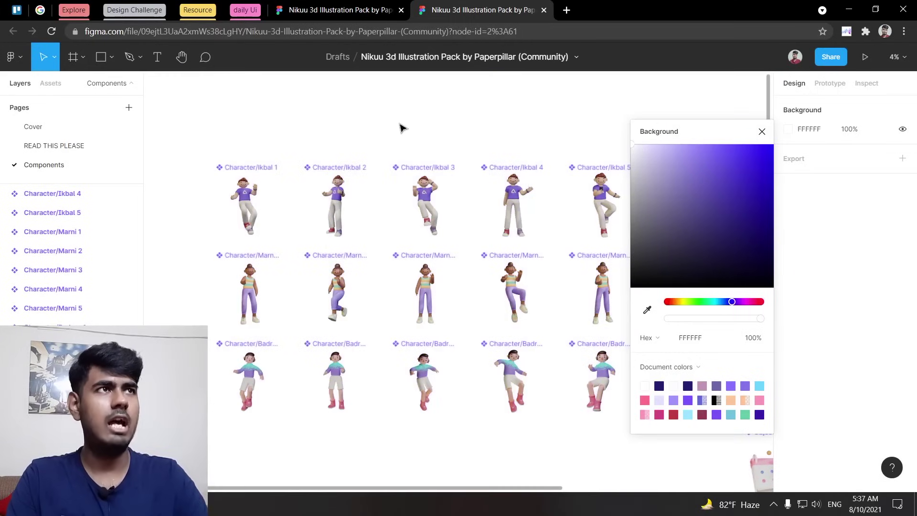
left_click(762, 131)
Examine the Ikbal and Marni character illustrations up close in full screen with the interface hidden.
scroll(218, 176, "up", 4)
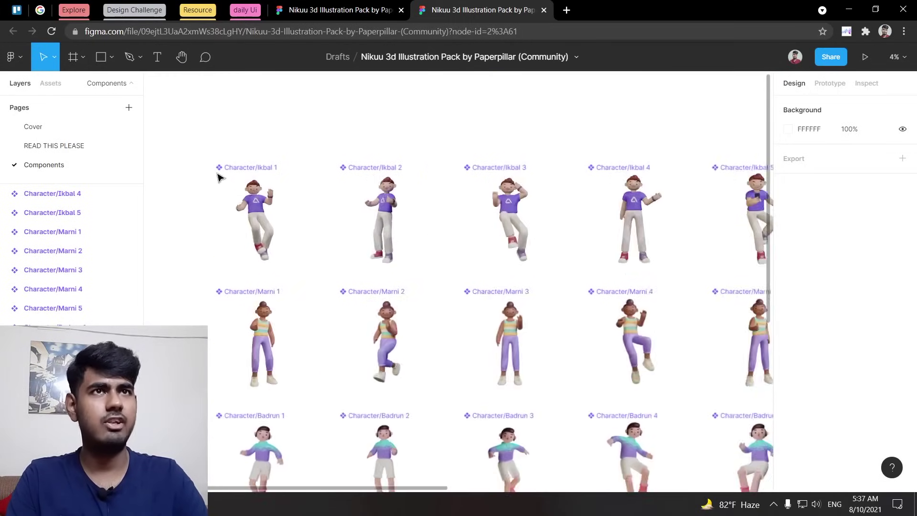
key("F11")
key("ctrl+backslash")
scroll(239, 241, "up", 5)
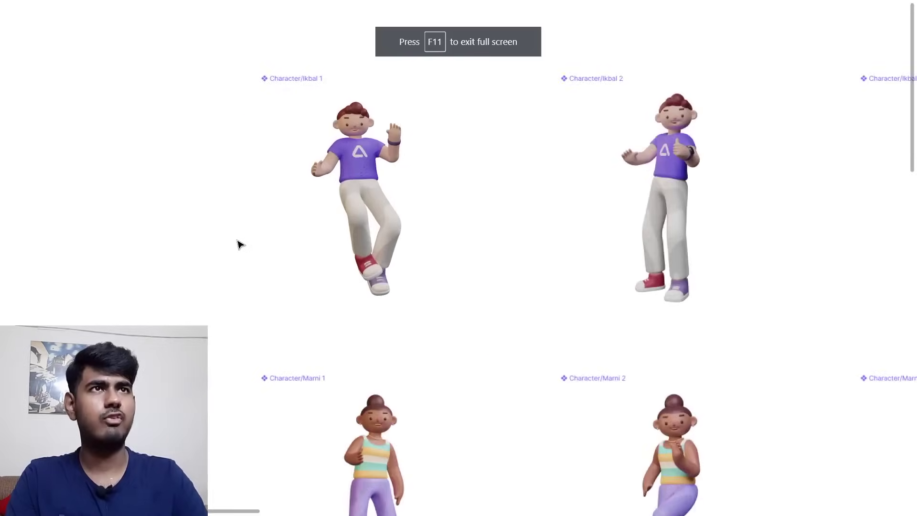
scroll(242, 229, "up", 1)
scroll(248, 227, "left", 1)
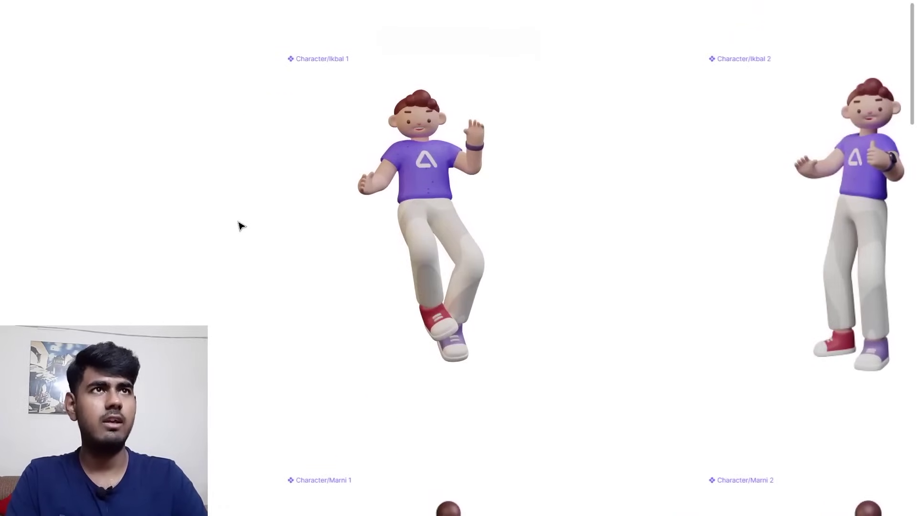
scroll(240, 226, "up", 1)
scroll(240, 225, "up", 1)
scroll(236, 223, "up", 3)
scroll(236, 223, "down", 2)
scroll(281, 237, "down", 2)
scroll(530, 332, "down", 2)
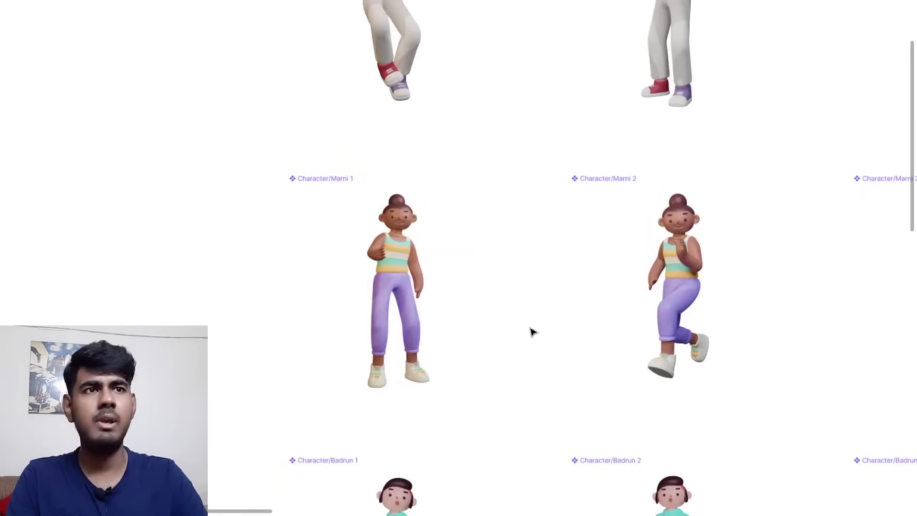
Examine the remaining Marni and Badrun character poses and the Object/Other illustrations on the Components page.
scroll(534, 332, "down", 5)
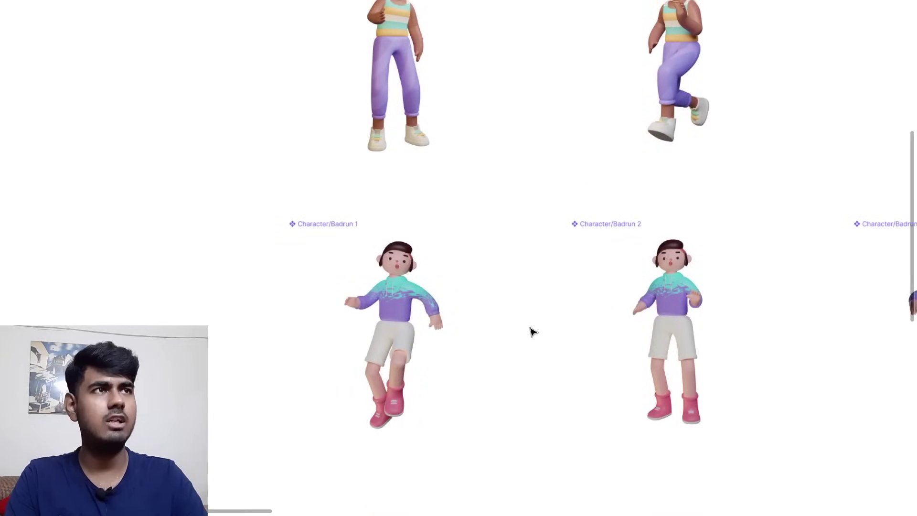
scroll(534, 332, "right", 15)
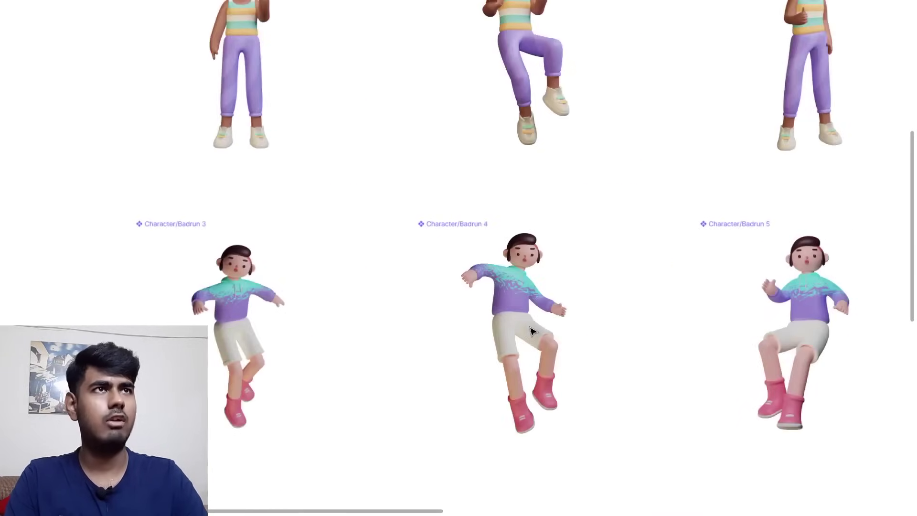
scroll(534, 332, "up", 3)
scroll(534, 331, "up", 3)
scroll(531, 330, "right", 4)
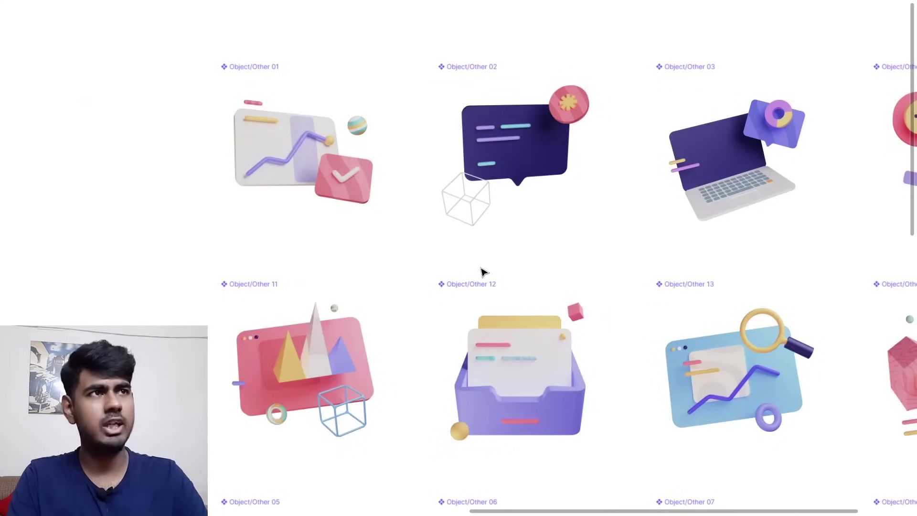
scroll(482, 271, "down", 7)
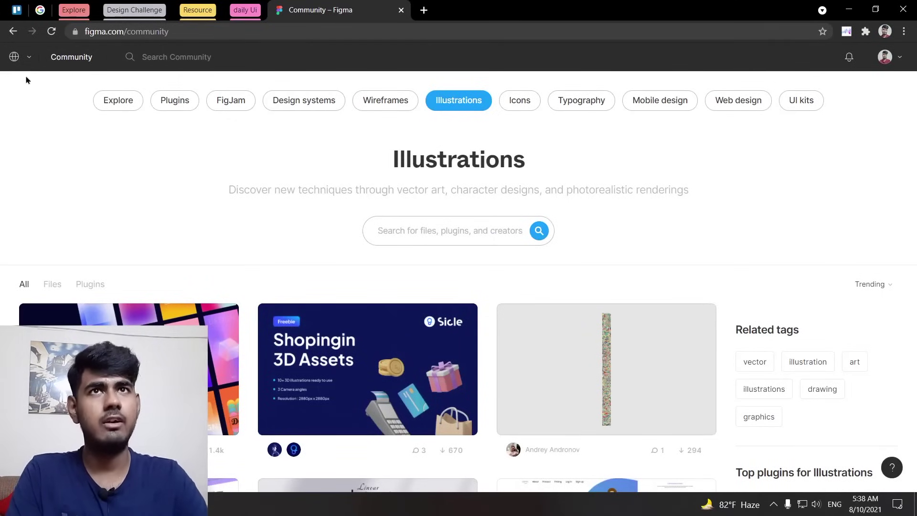
Switch from the Community to the personal account's workspace.
left_click(29, 58)
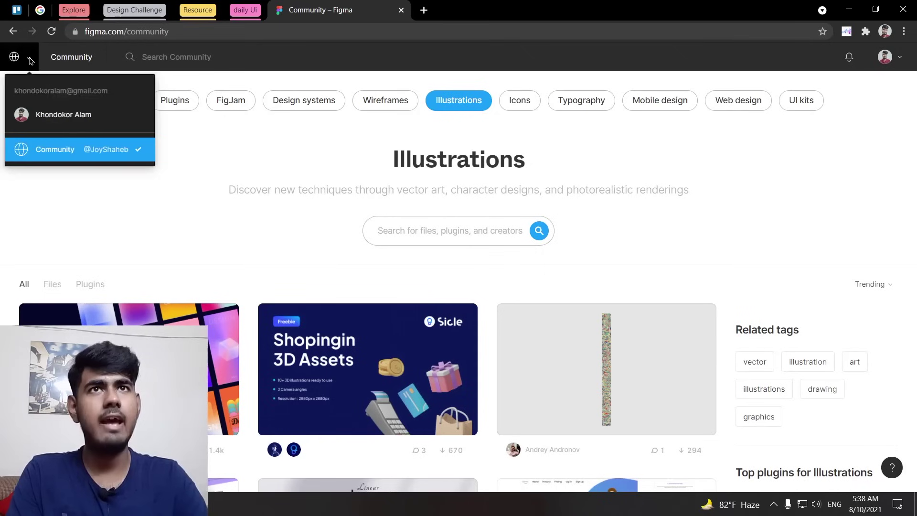
left_click(103, 122)
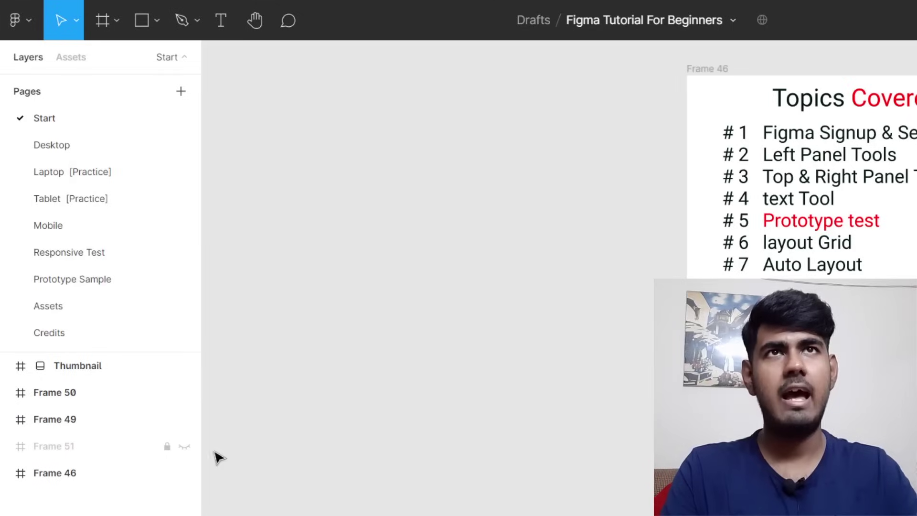
Look at the Start page's assets, return to its layers, and collapse and expand the list of pages.
left_click(75, 63)
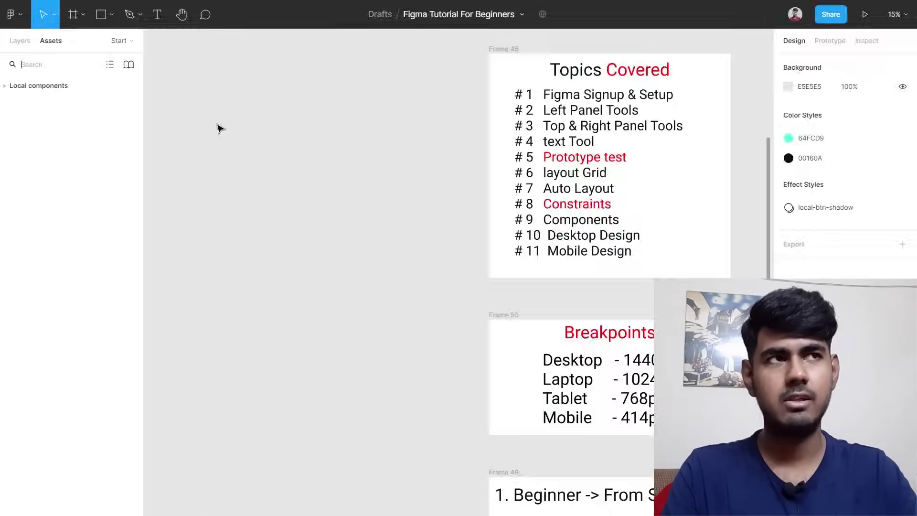
scroll(882, 273, "up", 5)
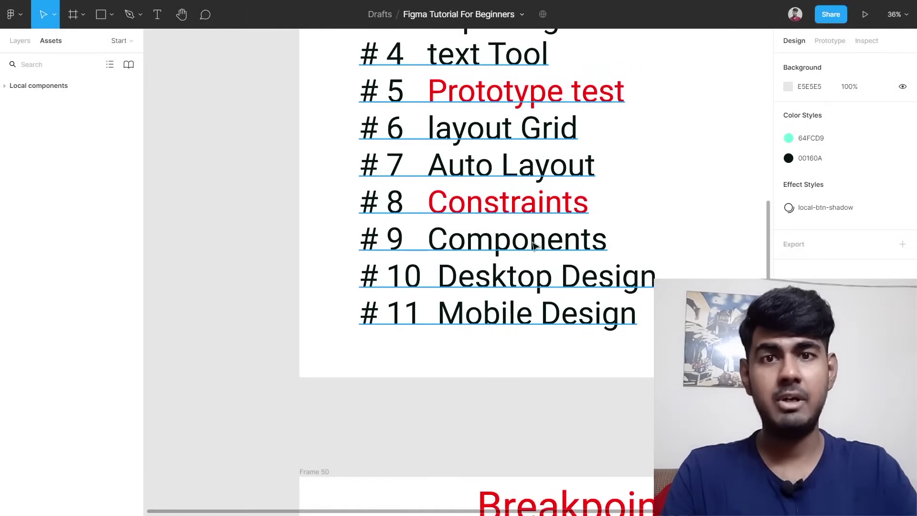
left_click(18, 43)
scroll(199, 93, "down", 2)
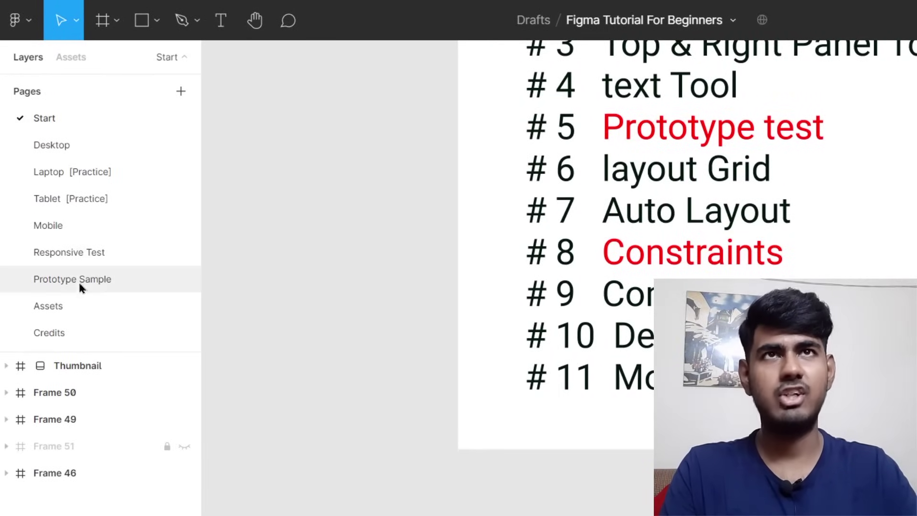
left_click(175, 60)
left_click(185, 58)
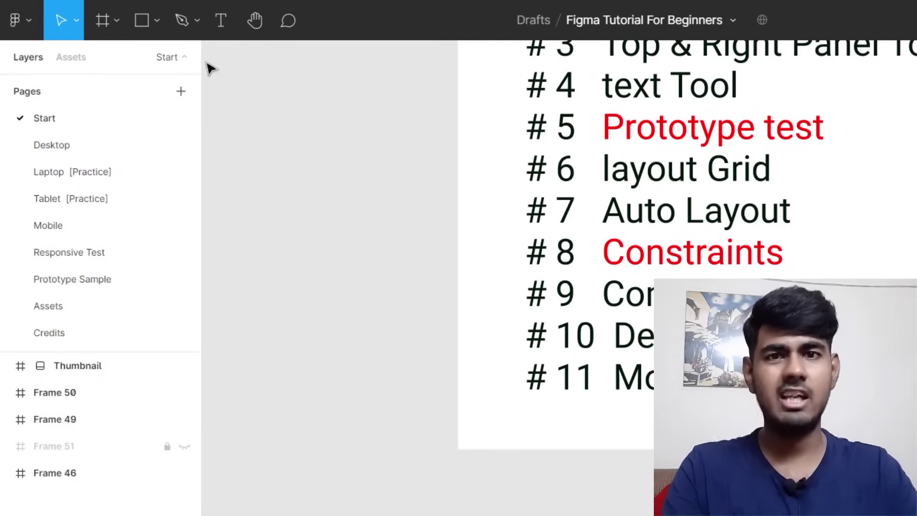
Add a page named page-1 directly after the Desktop page, and delete it again.
left_click(122, 144)
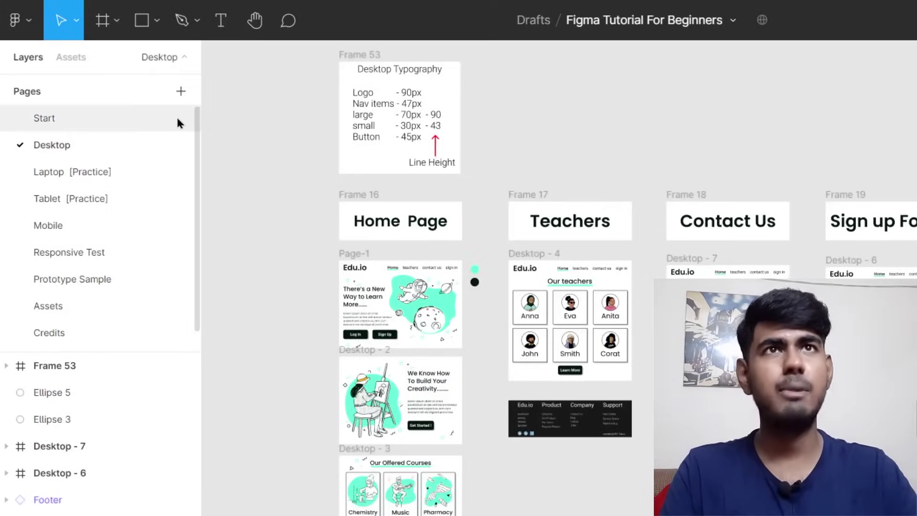
left_click(181, 92)
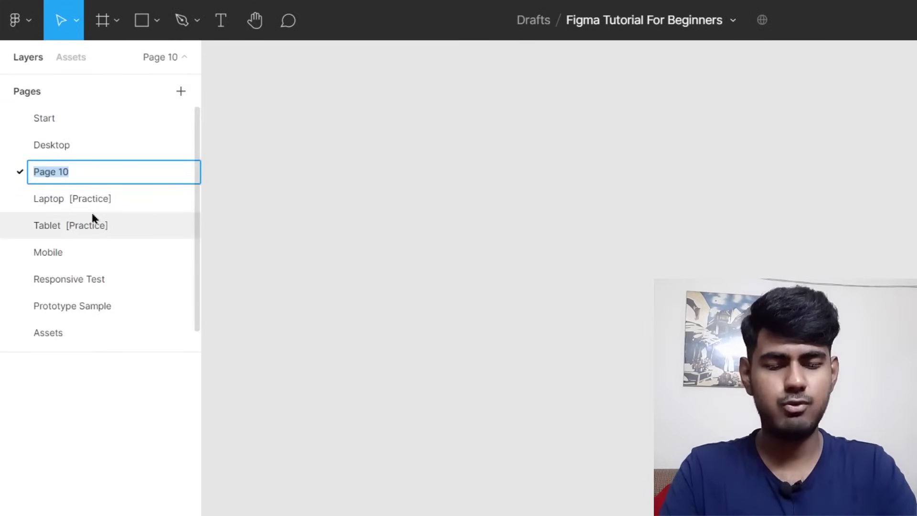
type("page-1")
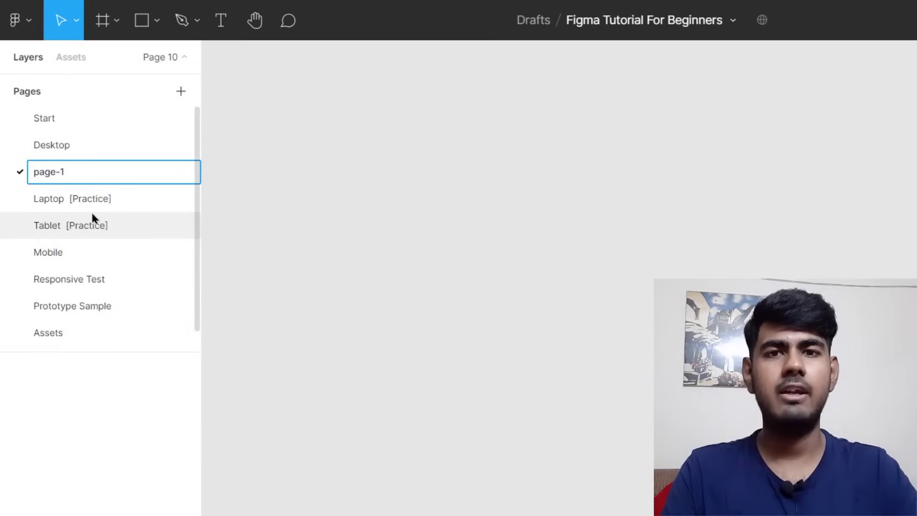
key("Return")
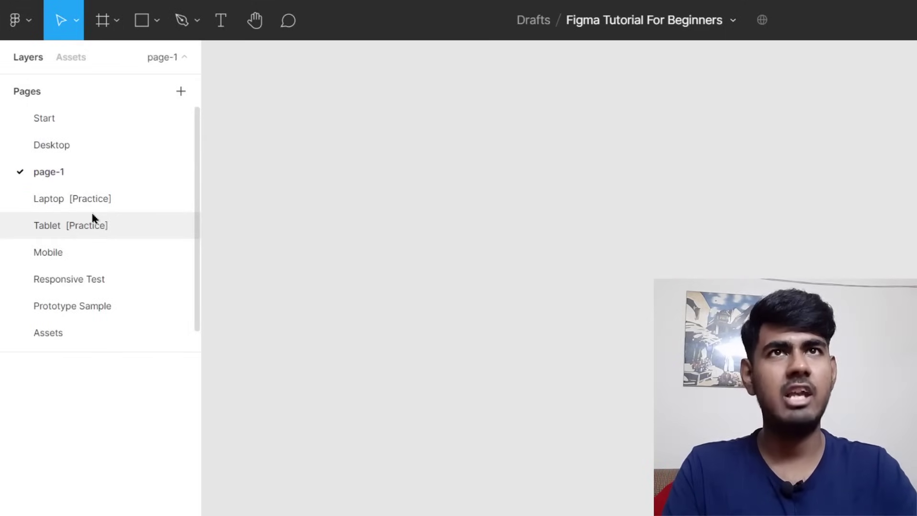
right_click(77, 172)
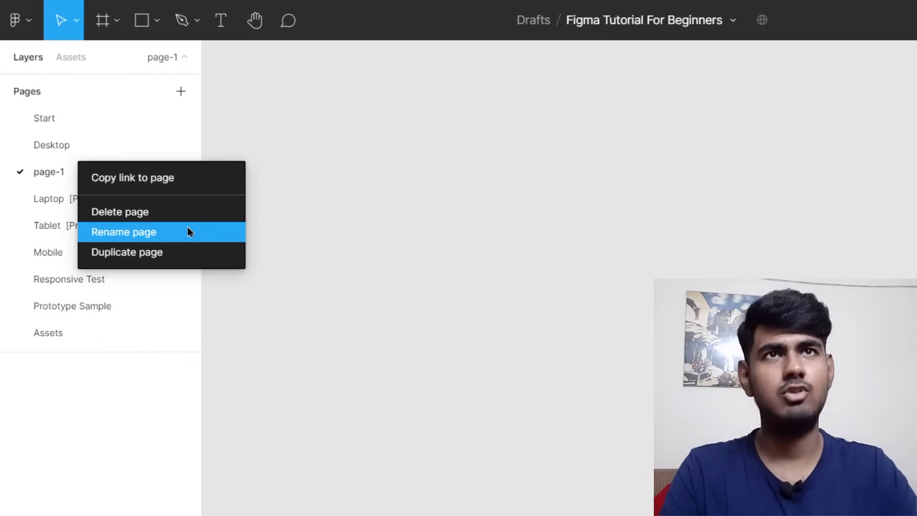
left_click(169, 211)
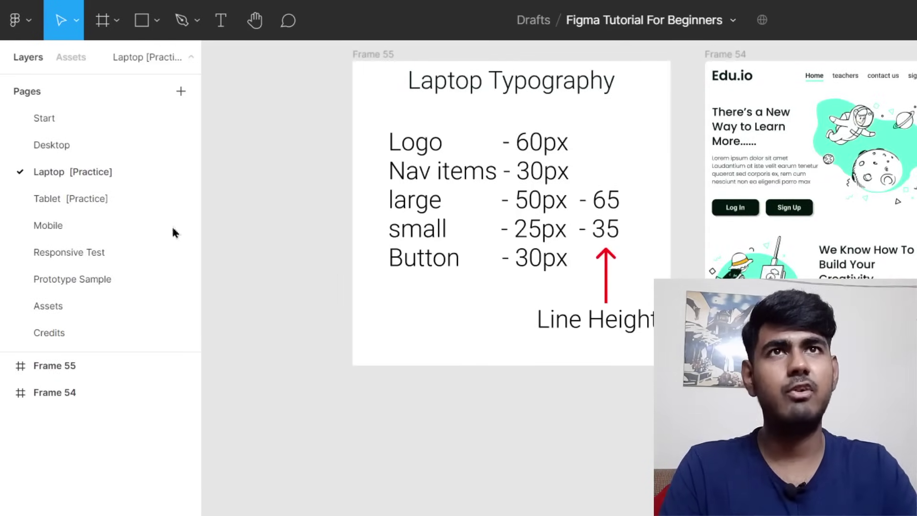
Review the thumbnail, Topics Covered and Breakpoints frames on the Start page.
left_click(97, 119)
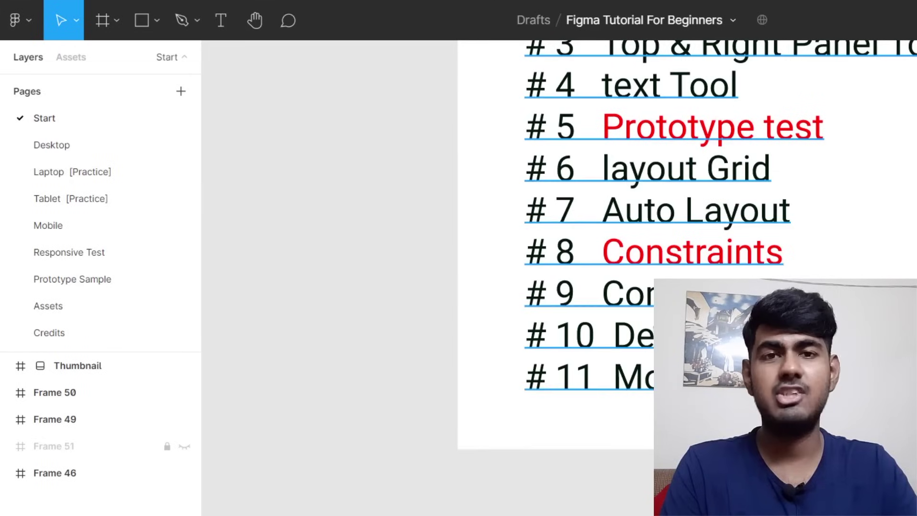
scroll(659, 314, "down", 5)
scroll(774, 327, "up", 3)
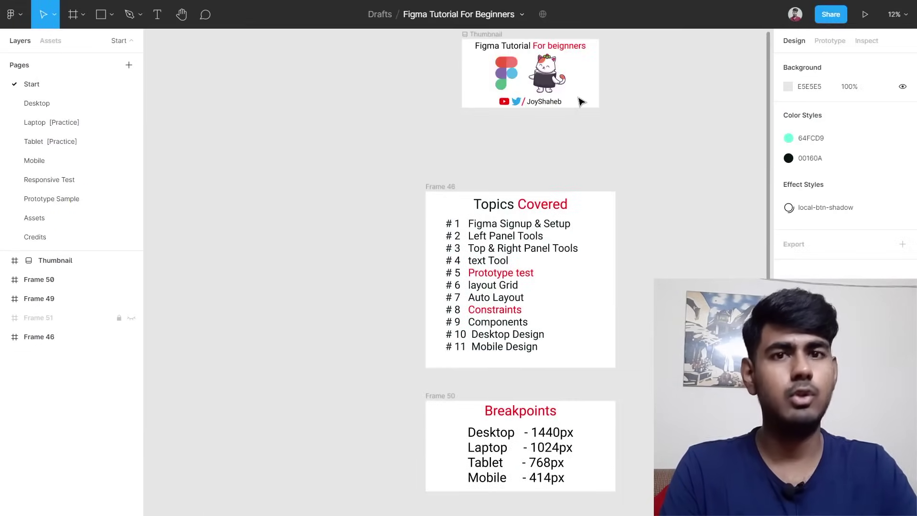
scroll(584, 221, "up", 3)
scroll(583, 225, "down", 5)
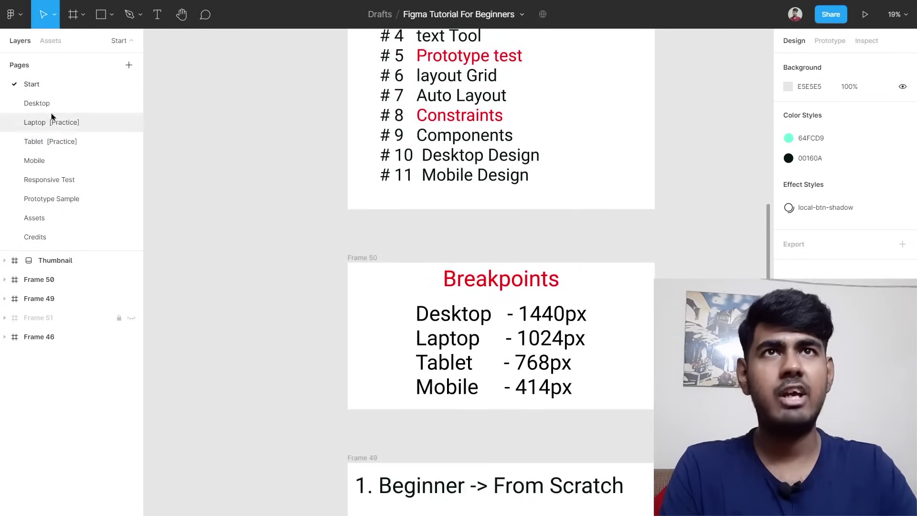
Look through the Desktop, Laptop, Tablet, Mobile and Responsive Test pages one after another.
left_click(38, 103)
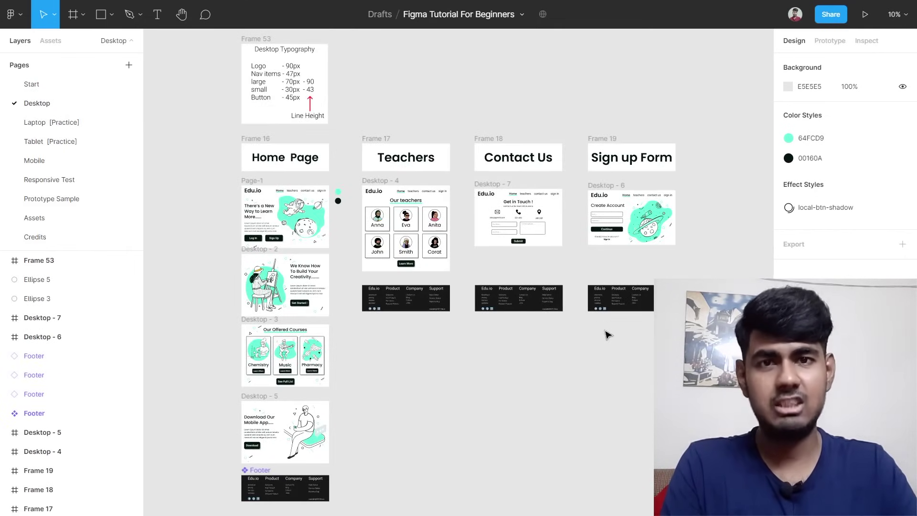
left_click(75, 123)
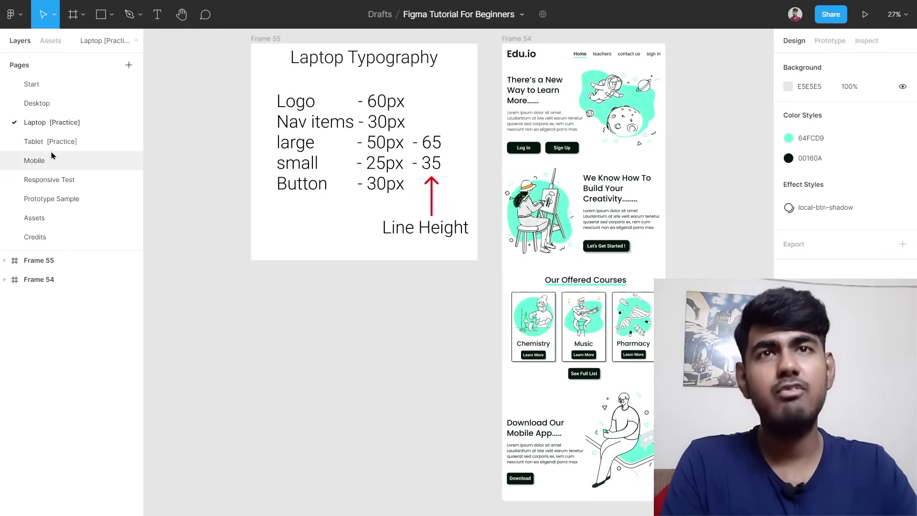
left_click(70, 143)
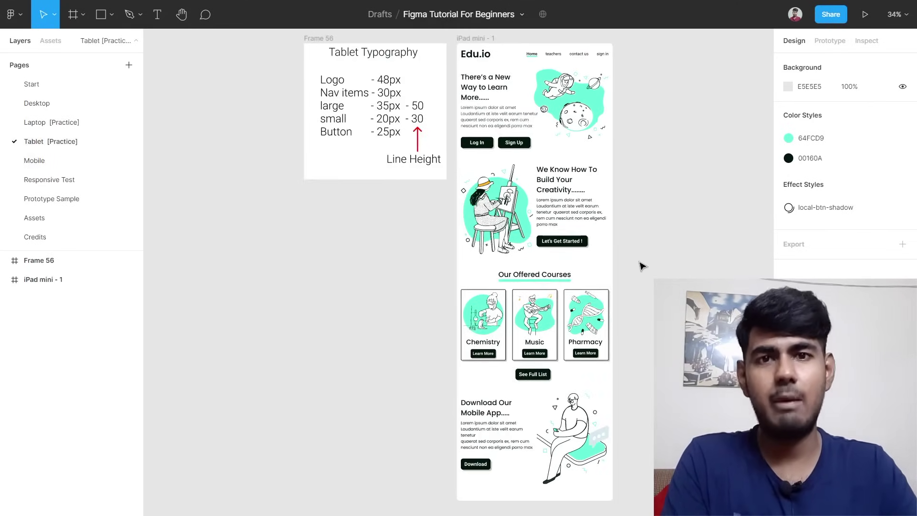
left_click(50, 160)
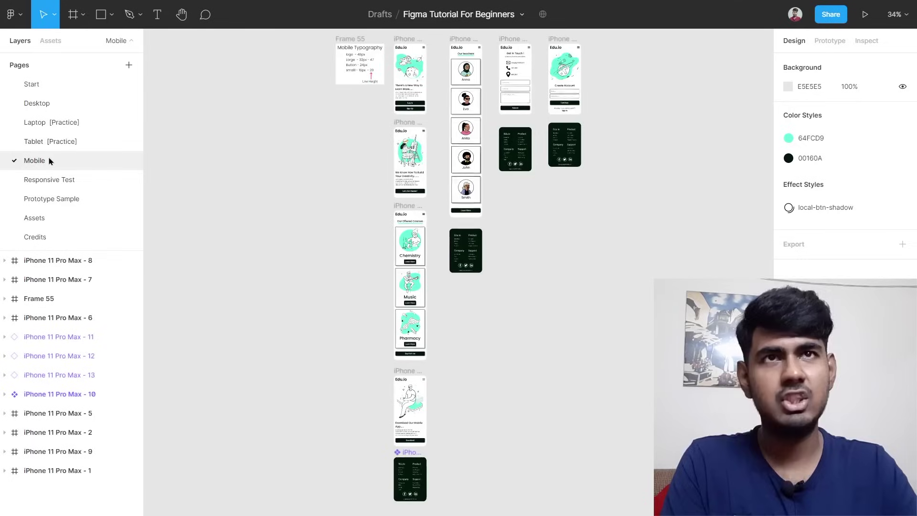
left_click(86, 181)
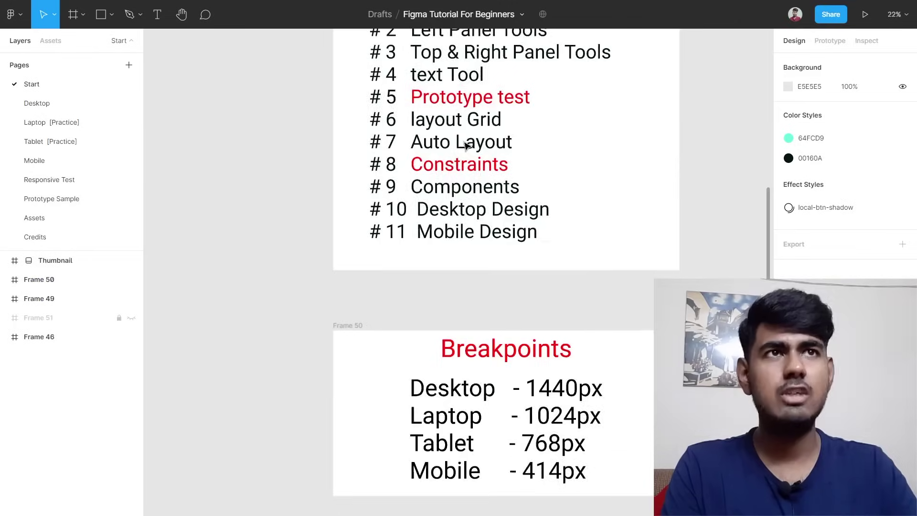
Review the Prototype Sample and Assets pages, and examine the illustration source links on the Credits page.
left_click(130, 201)
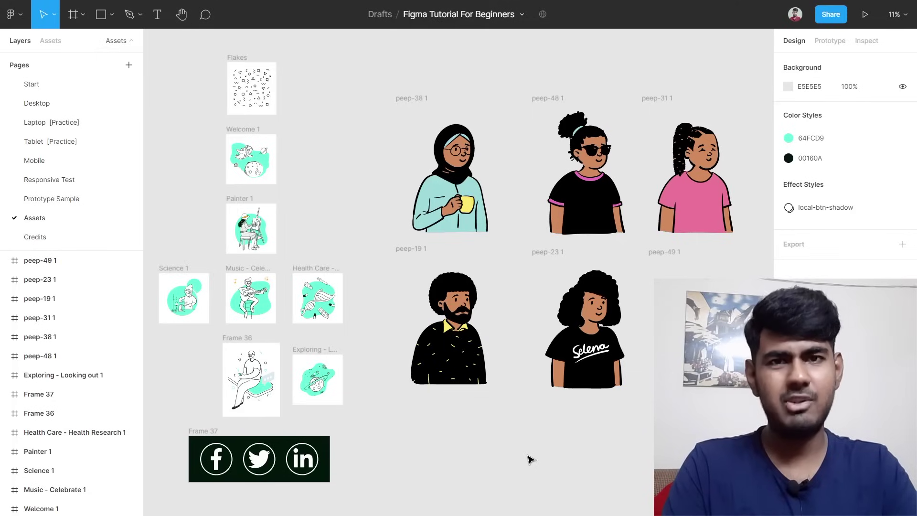
left_click(66, 242)
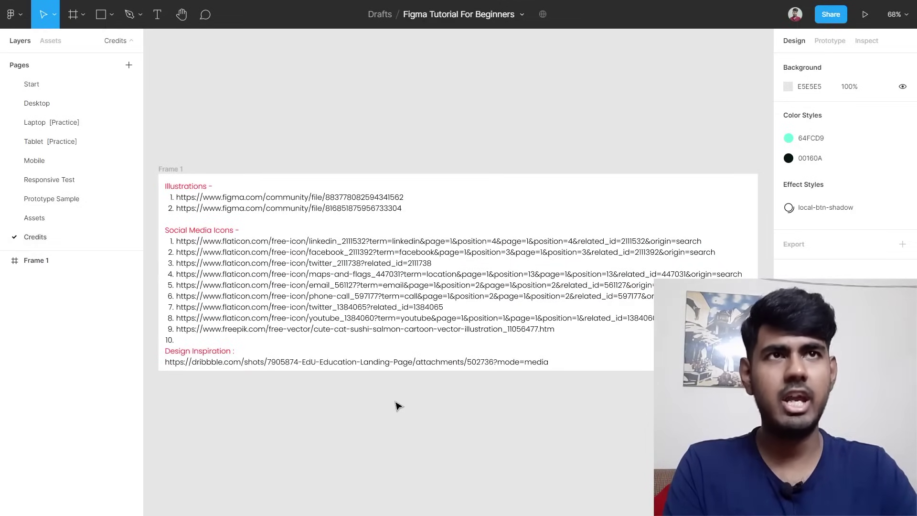
scroll(181, 263, "up", 5)
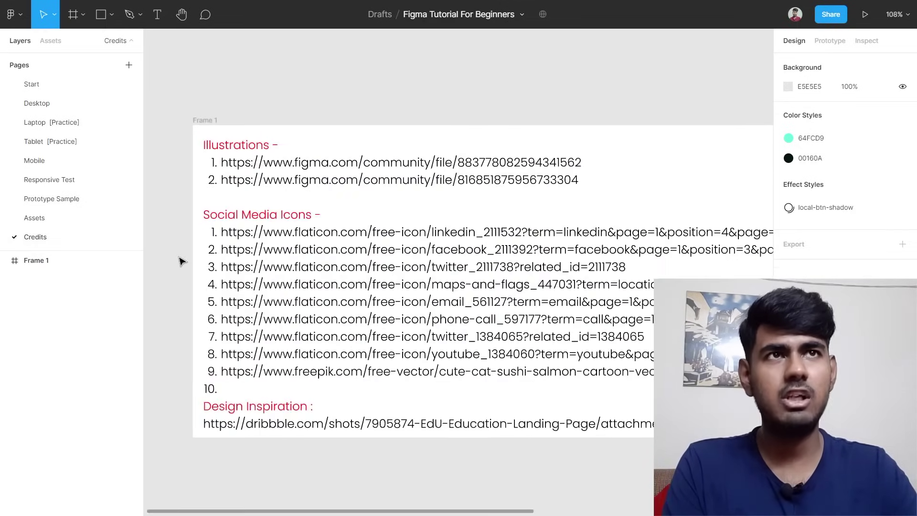
triple_click(271, 182)
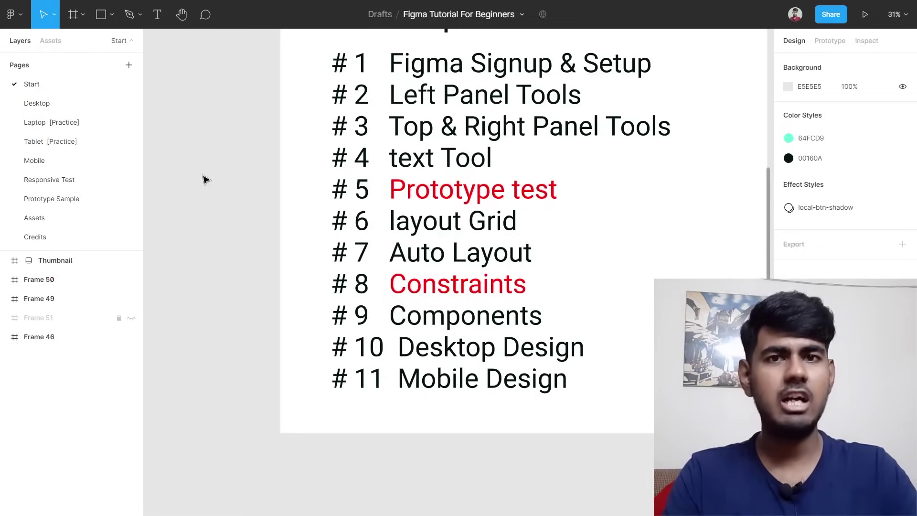
Draw a frame of about 2864 × 1849 on the empty canvas beside the Start page's Topics Covered frame.
scroll(203, 179, "down", 2)
scroll(203, 180, "left", 6)
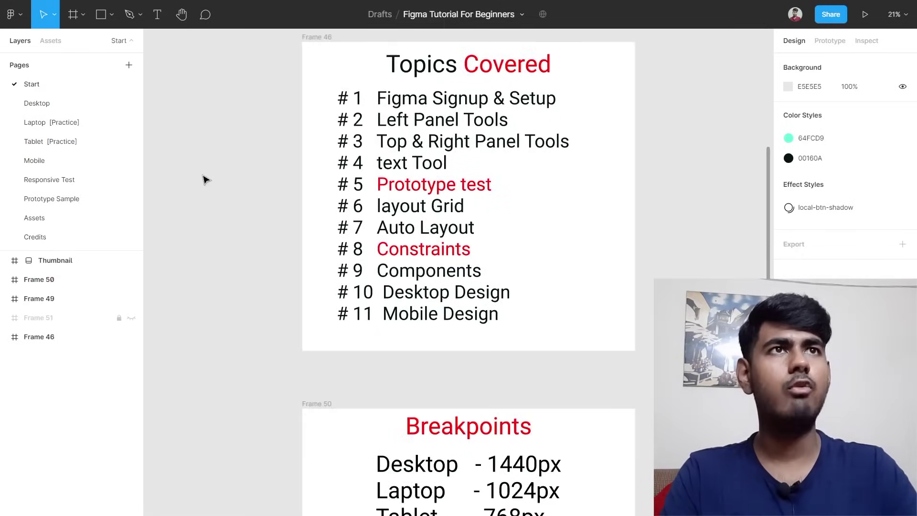
scroll(203, 179, "left", 3)
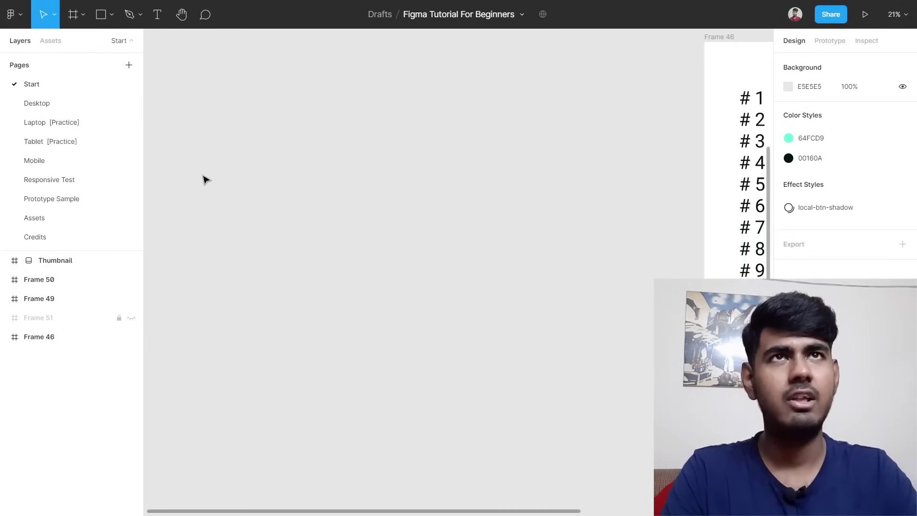
key("f")
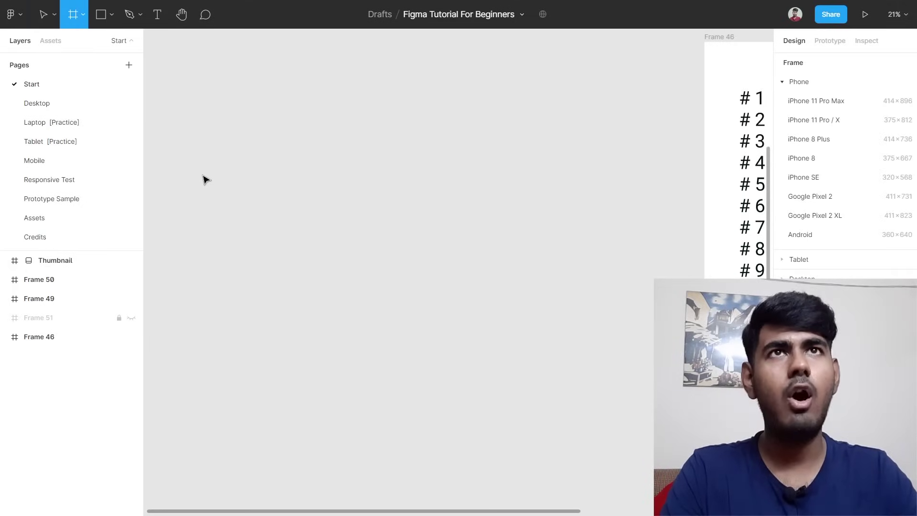
left_click(83, 14)
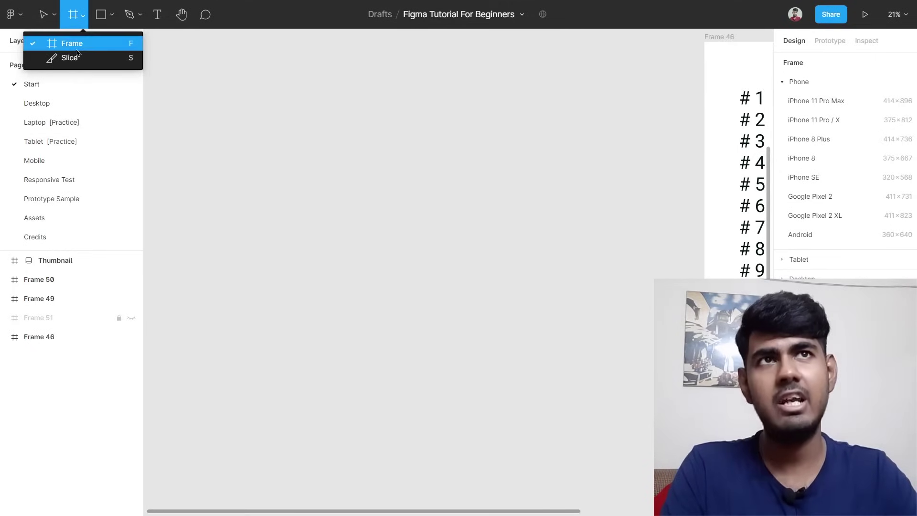
left_click(77, 43)
left_click_drag(202, 108, 245, 139)
left_click_drag(281, 170, 561, 340)
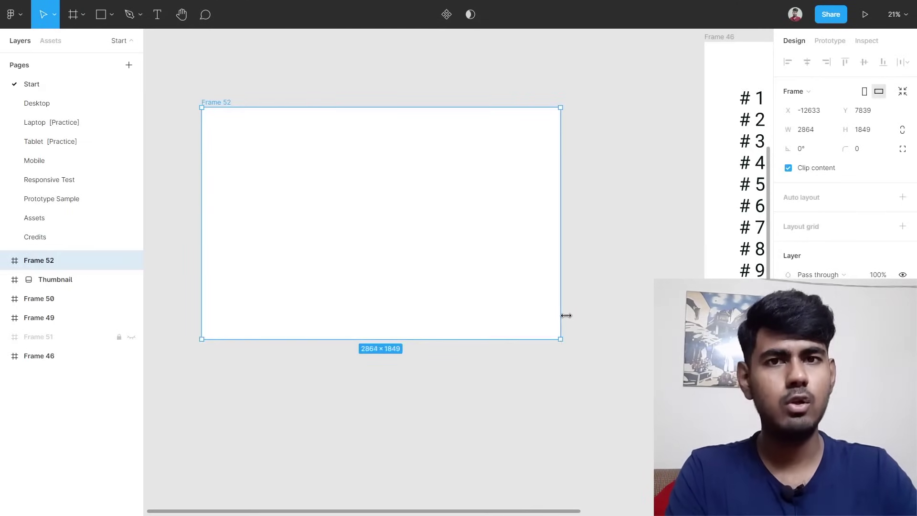
scroll(567, 317, "down", 4)
scroll(568, 319, "up", 8)
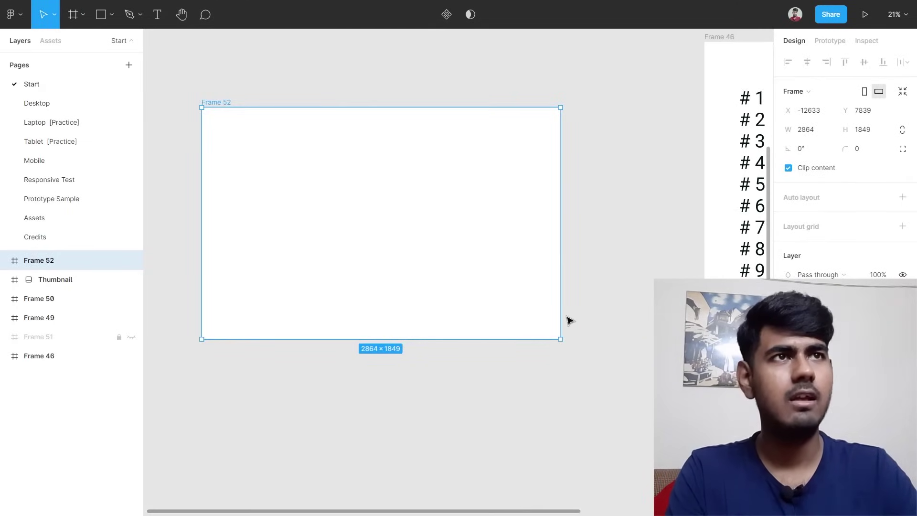
scroll(570, 320, "down", 3)
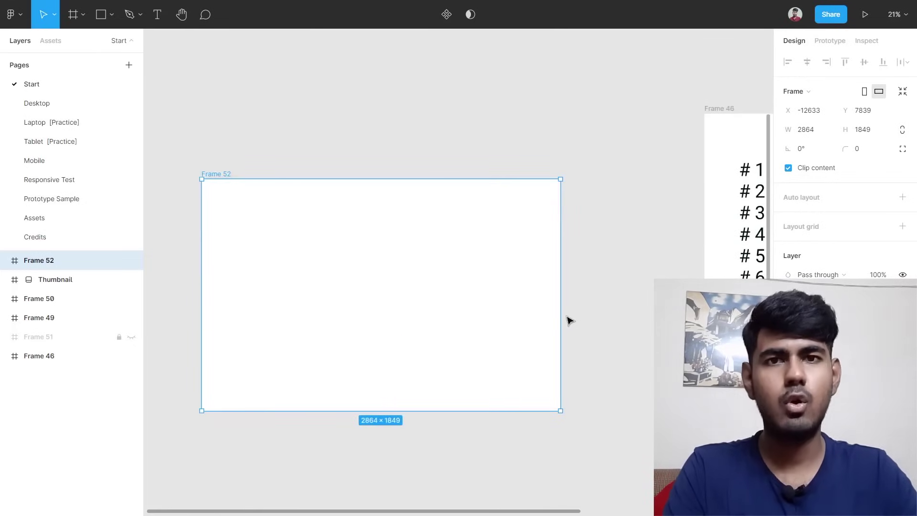
scroll(570, 320, "right", 5)
scroll(570, 320, "left", 9)
scroll(569, 321, "right", 2)
scroll(569, 320, "left", 2)
scroll(570, 320, "right", 1)
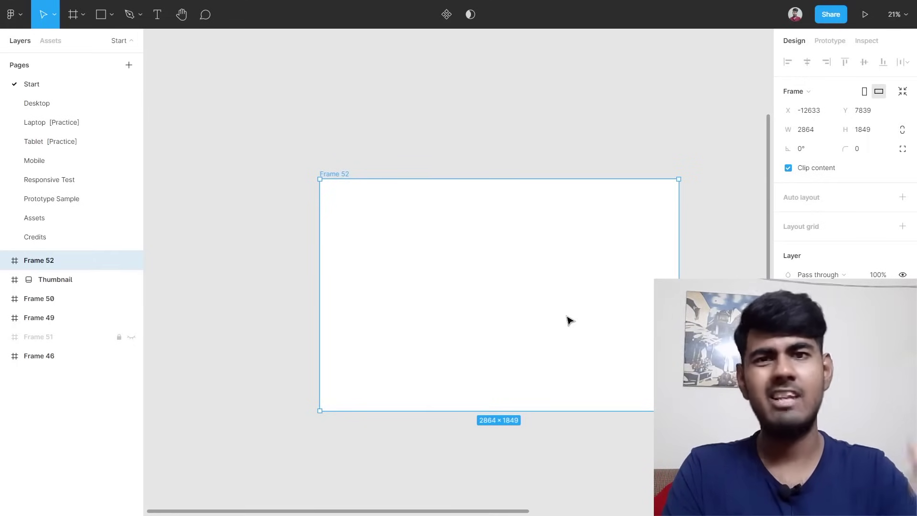
scroll(570, 320, "down", 6)
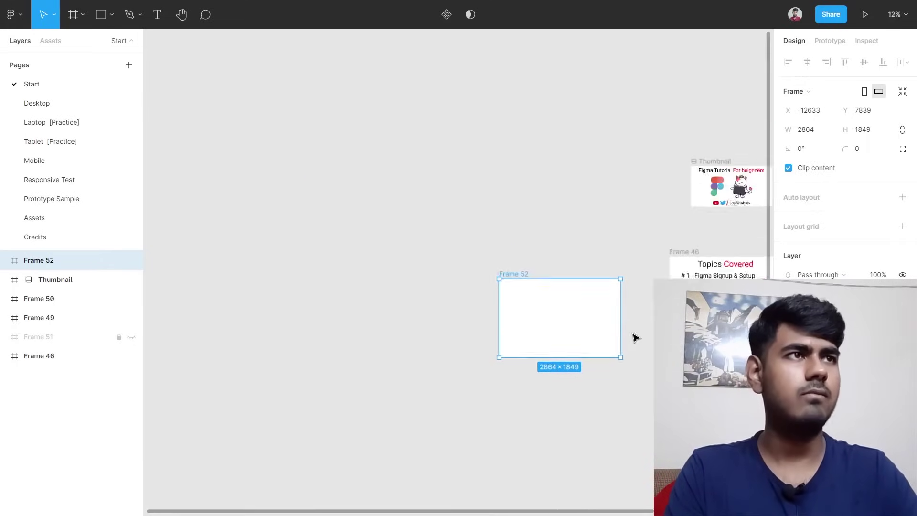
scroll(745, 316, "up", 4)
scroll(736, 320, "up", 3)
scroll(736, 320, "down", 3)
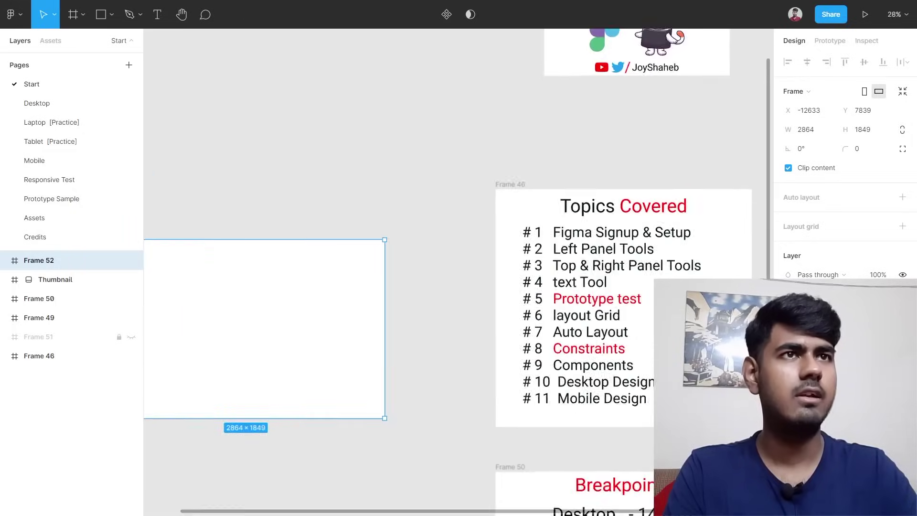
Draw a circle near the upper left corner of Frame 52 and a rectangle of about 742 × 382 beside it.
scroll(323, 342, "up", 5)
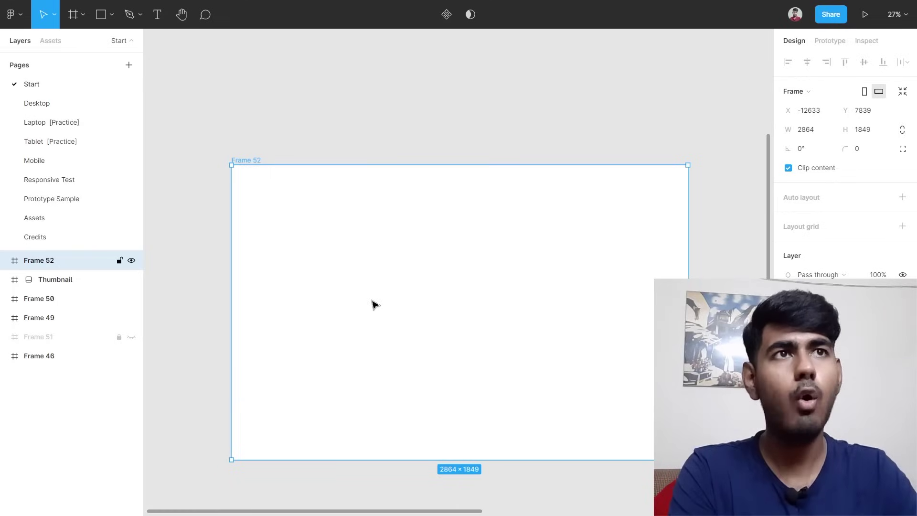
key("o")
mouse_move(279, 192)
left_mouse_down()
mouse_move(346, 236)
mouse_move(340, 275)
mouse_move(345, 258)
left_mouse_up()
left_click(396, 215)
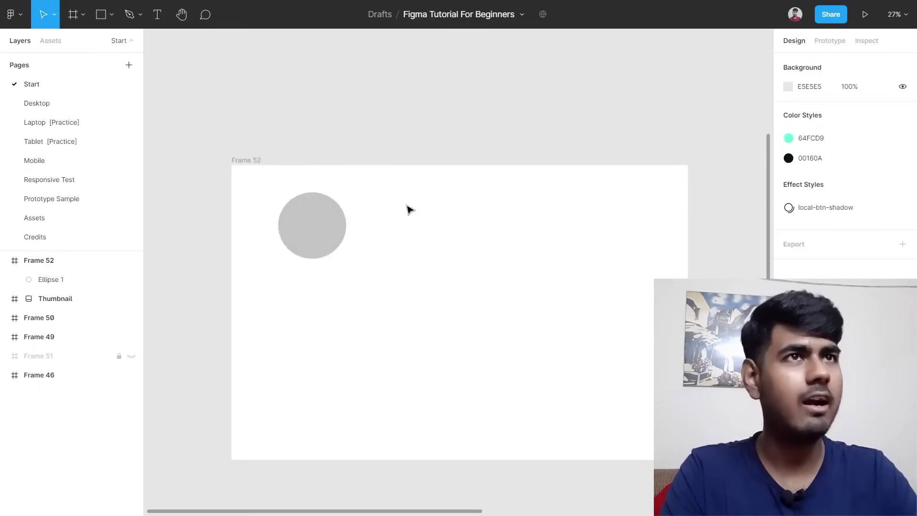
key("r")
mouse_move(378, 206)
left_mouse_down()
mouse_move(429, 220)
mouse_move(495, 266)
mouse_move(450, 237)
left_mouse_up()
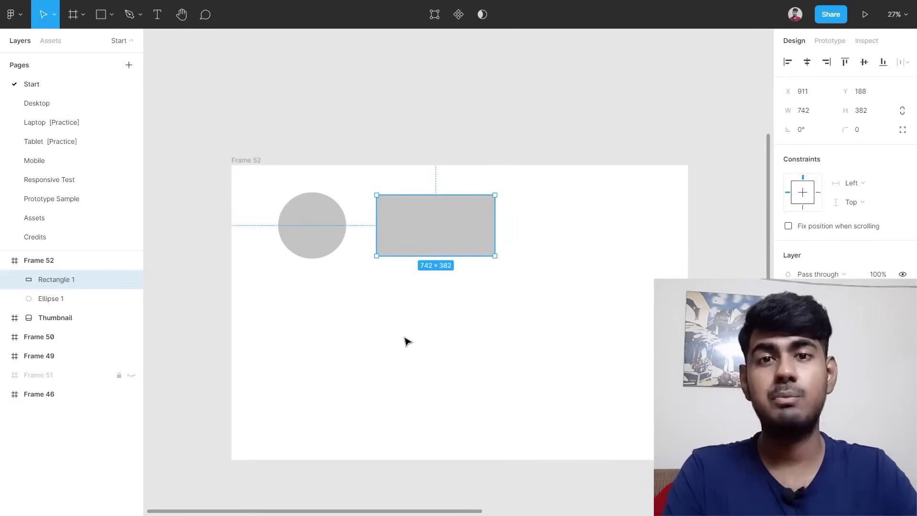
Add the sample text "dfdfddsf" below the circle inside Frame 52.
key("t")
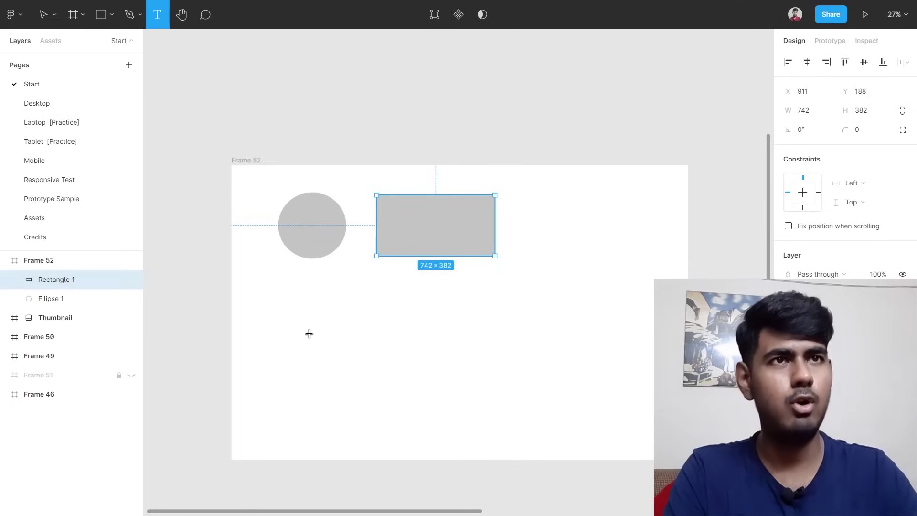
left_click(288, 307)
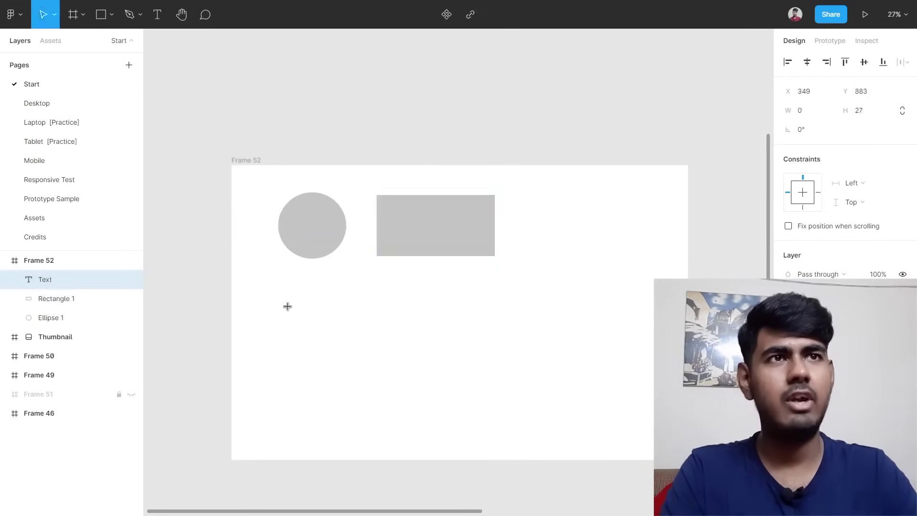
type("dfdfdddf")
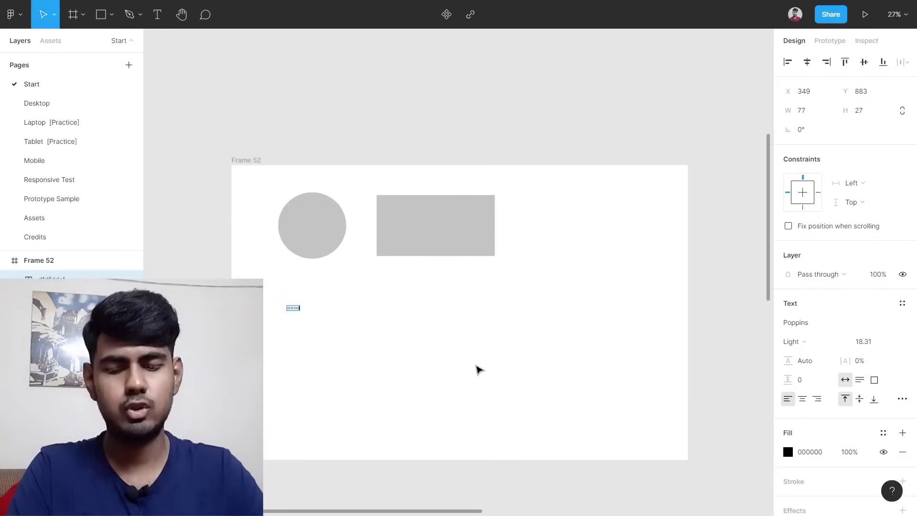
type("df")
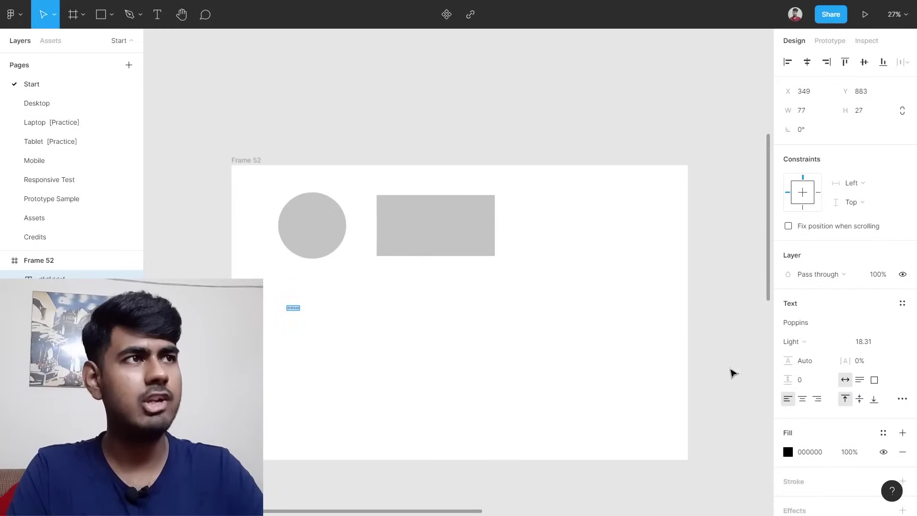
Enlarge the sample text to font size 50 and finally to 200, and leave it deselected.
left_click(863, 342)
type("50")
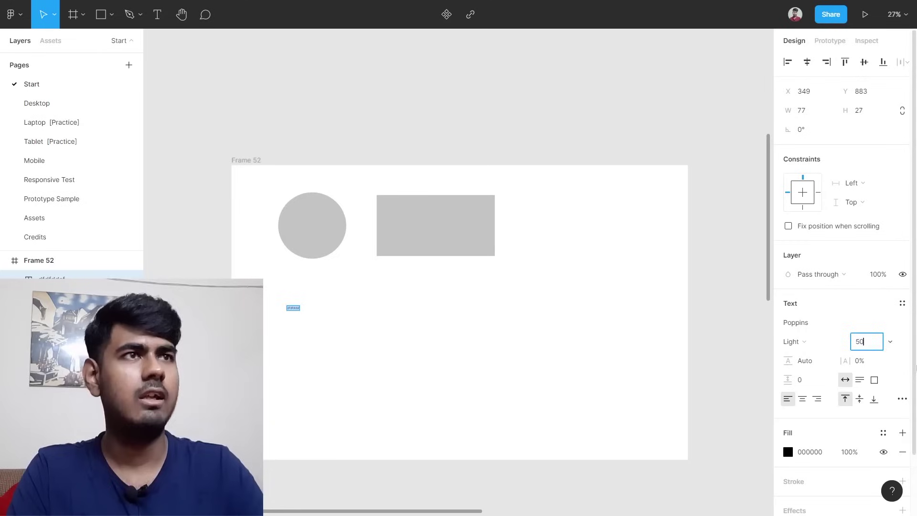
key("Return")
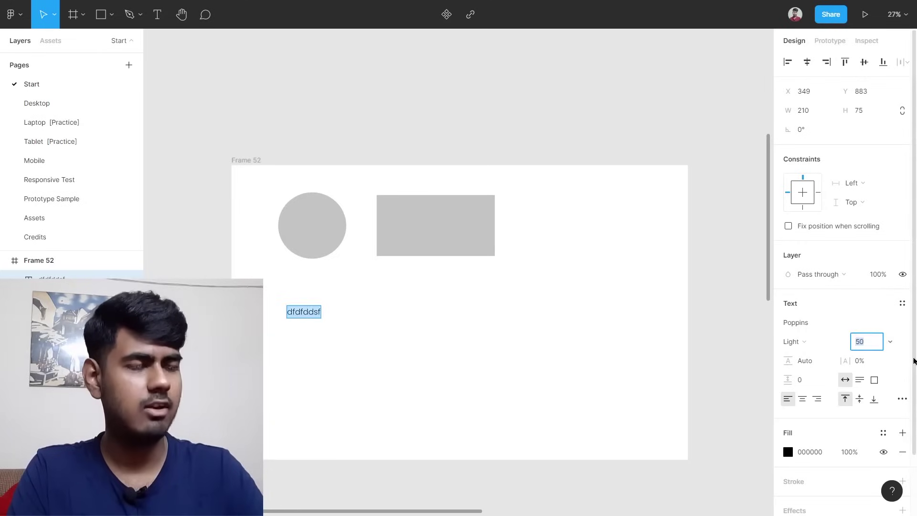
type("200")
key("Return")
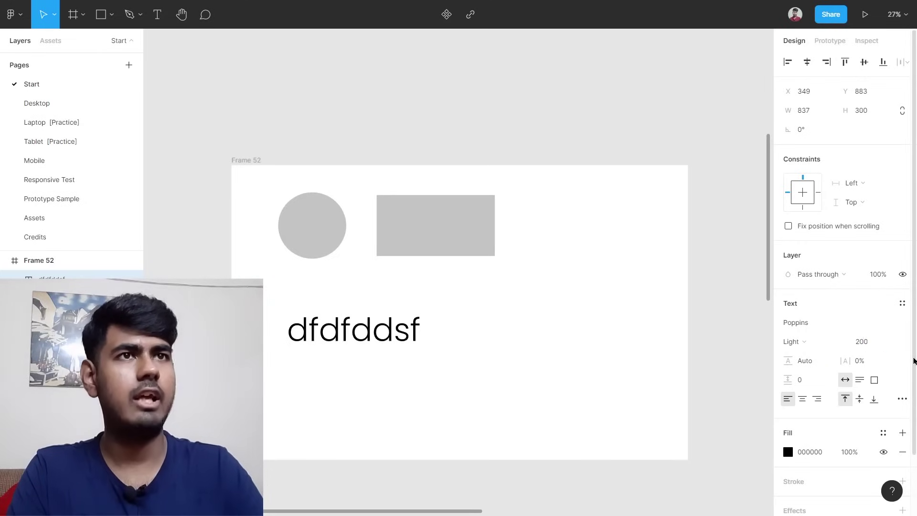
key("Escape")
scroll(349, 416, "up", 1)
scroll(348, 416, "up", 2)
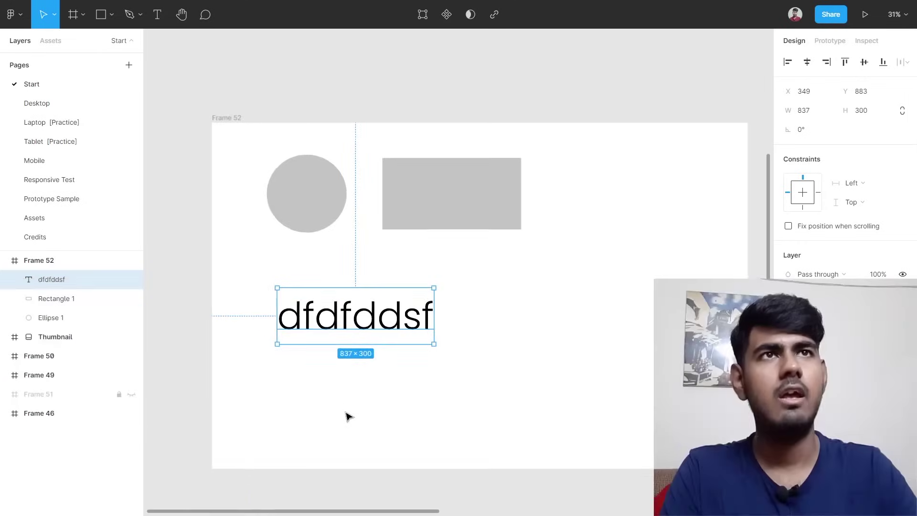
left_click(363, 402)
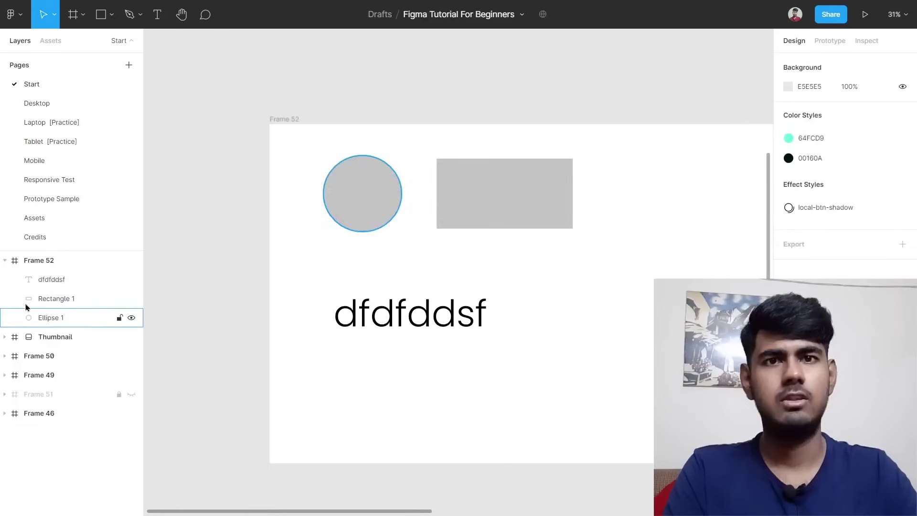
Select Frame 52 with its nested layers, hide it and make it visible again.
left_click(48, 267)
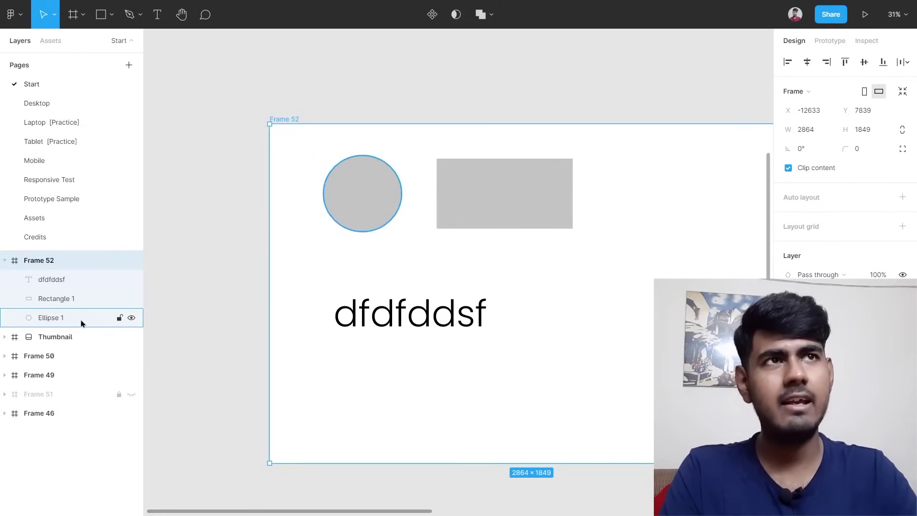
left_click(63, 306)
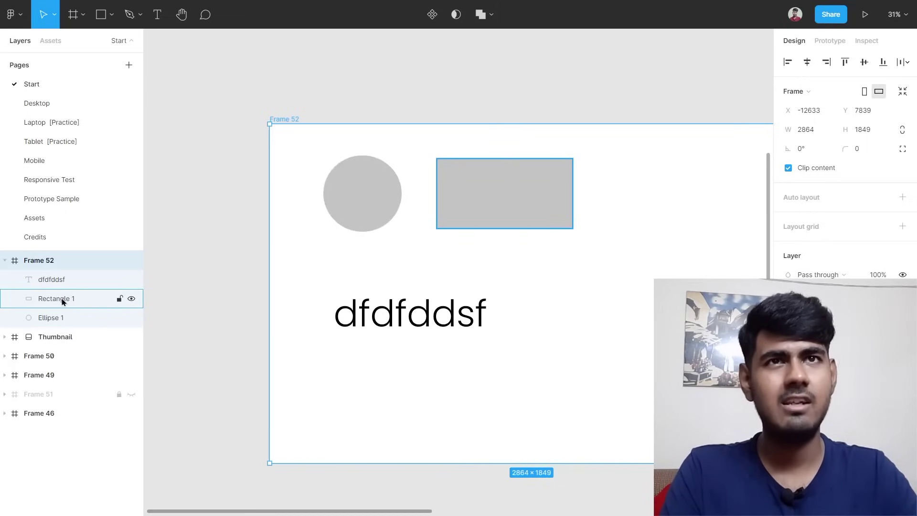
left_click(66, 287)
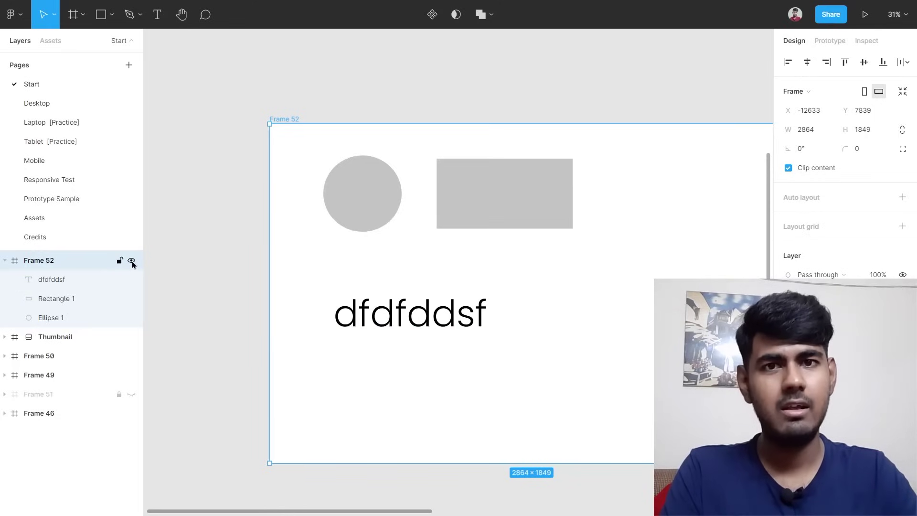
left_click(131, 261)
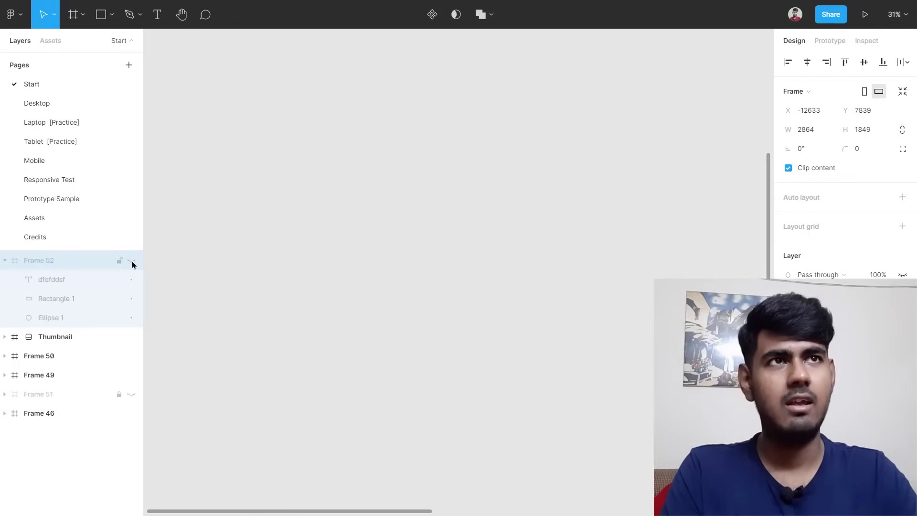
left_click(132, 262)
key("shift+2")
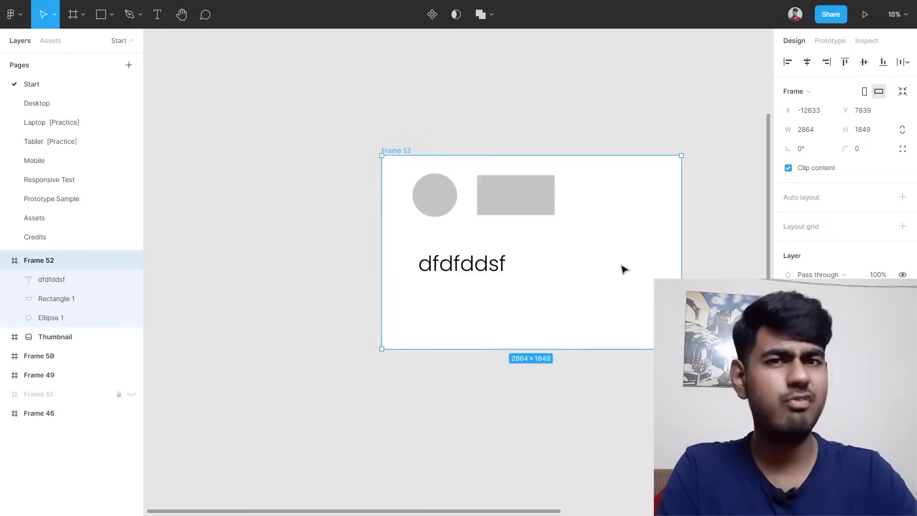
Move Frame 52 with all its contents to about X -12582, Y 7582 on the canvas.
left_click_drag(625, 280, 438, 315)
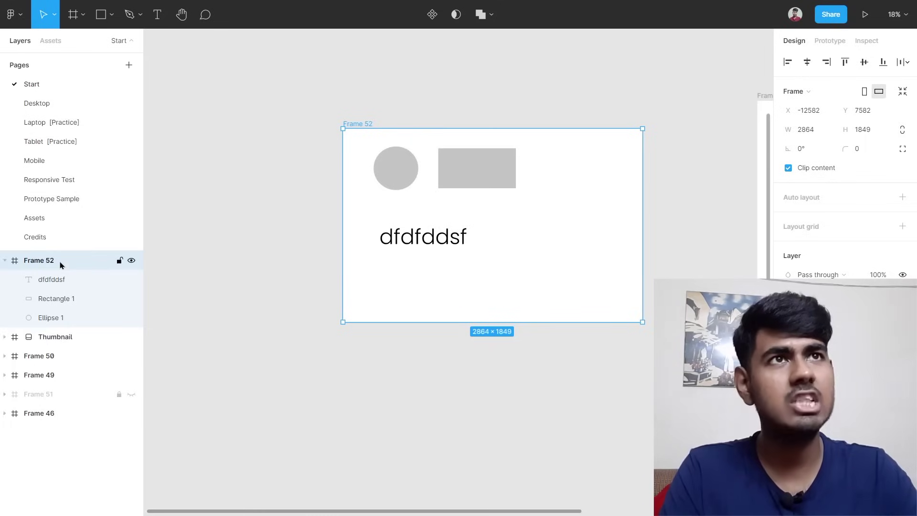
scroll(365, 125, "up", 2)
scroll(366, 125, "up", 5)
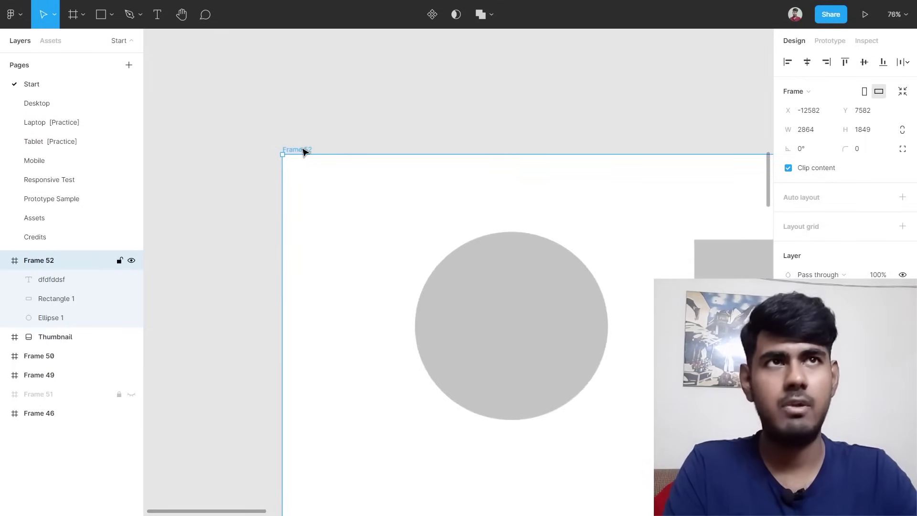
scroll(306, 150, "down", 4)
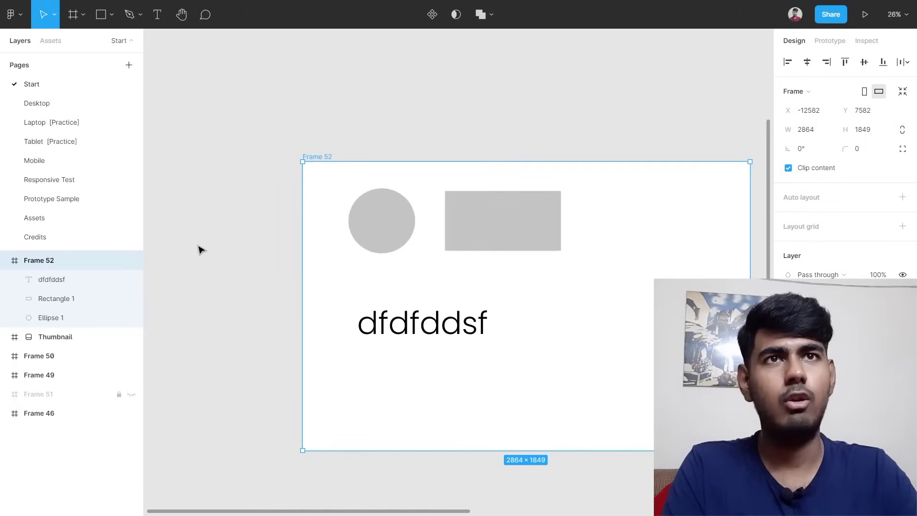
Lock Frame 52 to test whether its contents can be marquee-selected, and unlock it again.
left_click(120, 261)
left_click(176, 278)
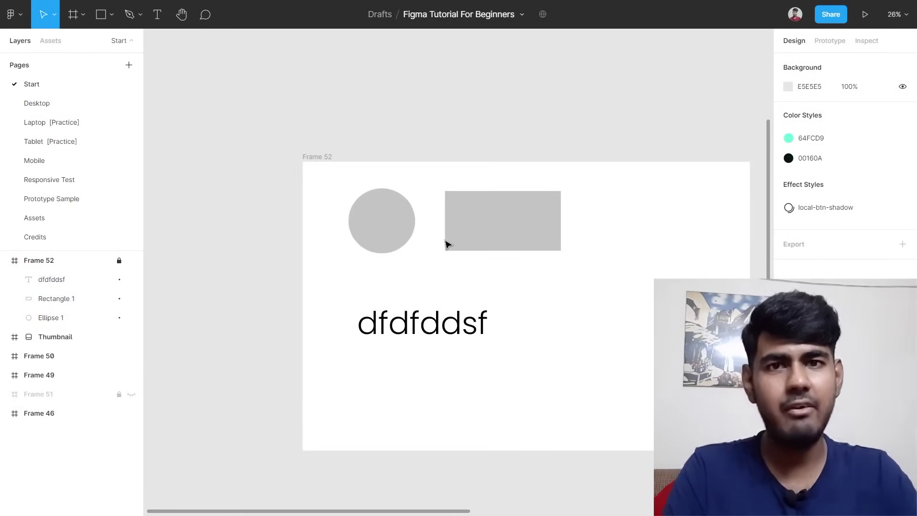
left_click_drag(340, 178, 586, 289)
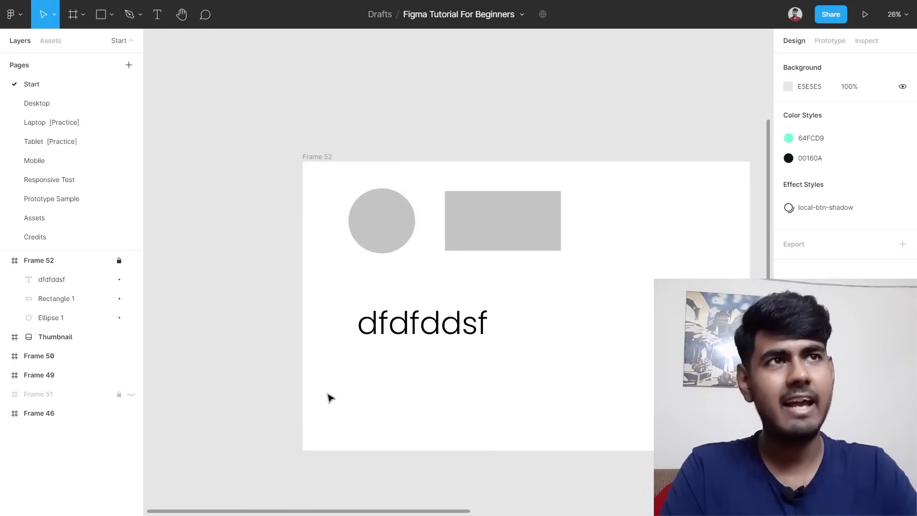
left_click_drag(324, 405, 668, 251)
left_click_drag(634, 201, 325, 322)
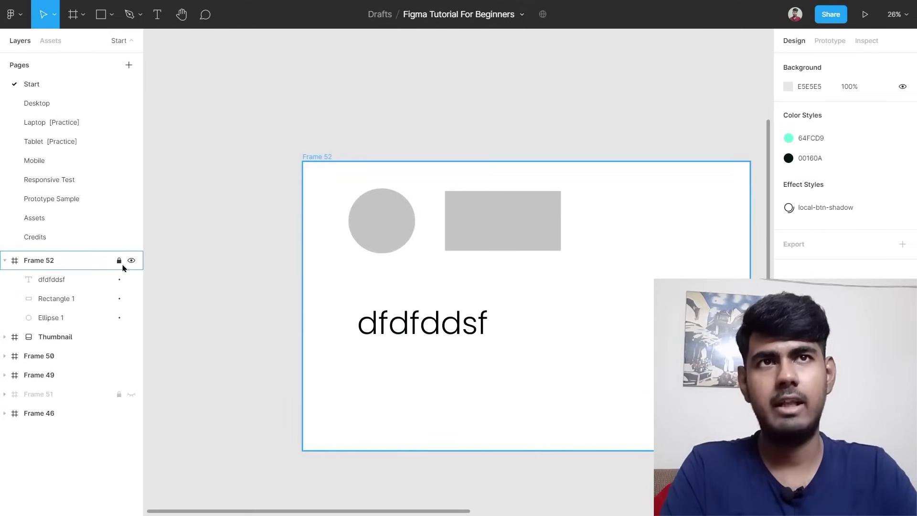
left_click(119, 261)
left_click_drag(331, 177, 563, 369)
Try to delete Frame 52 together with its contents.
scroll(324, 199, "up", 2)
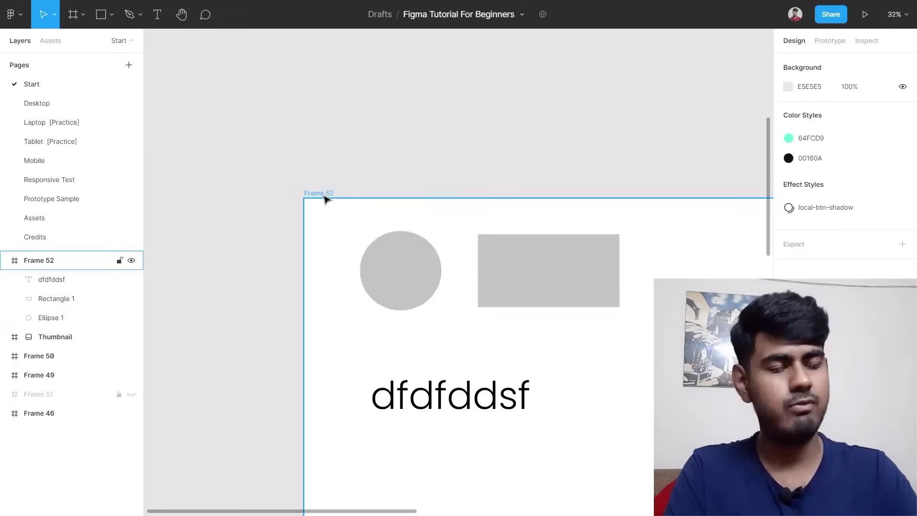
left_click(325, 198)
key("Delete")
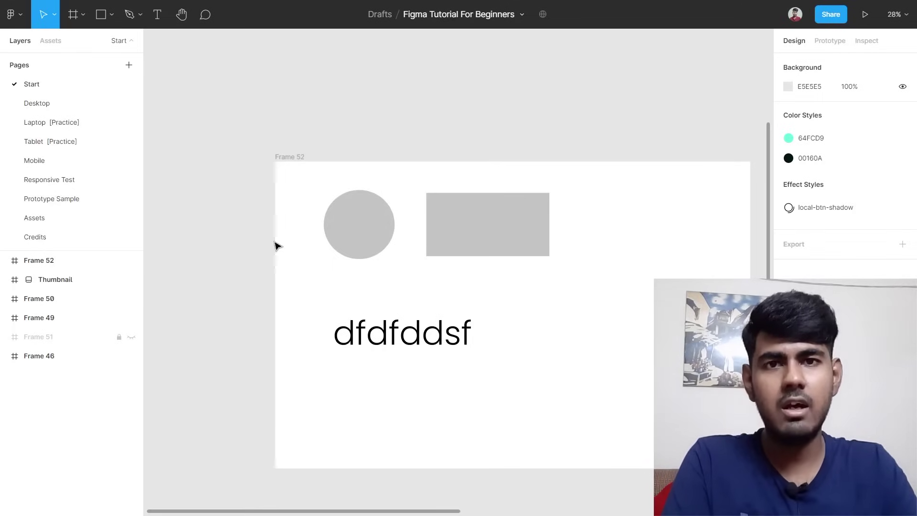
left_click(277, 246)
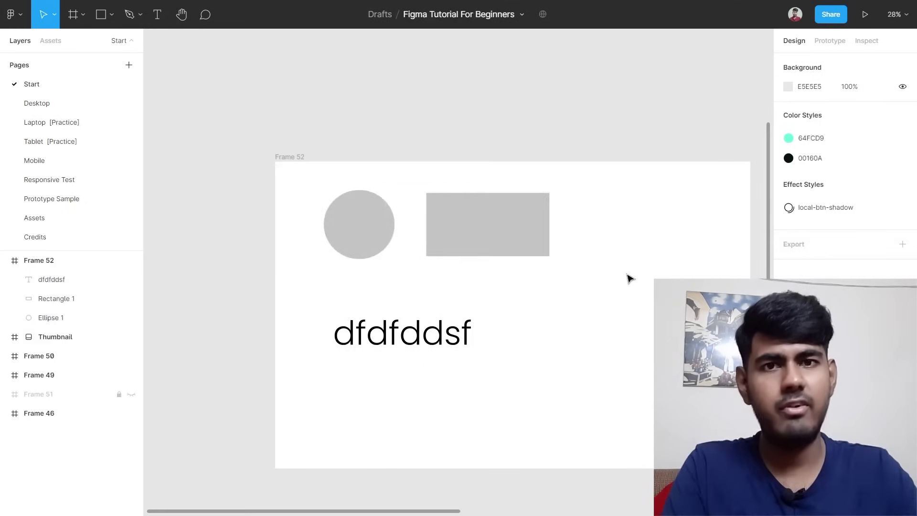
Group the circle, the rectangle and the sample text inside Frame 52.
left_click_drag(295, 224, 621, 332)
right_click(361, 230)
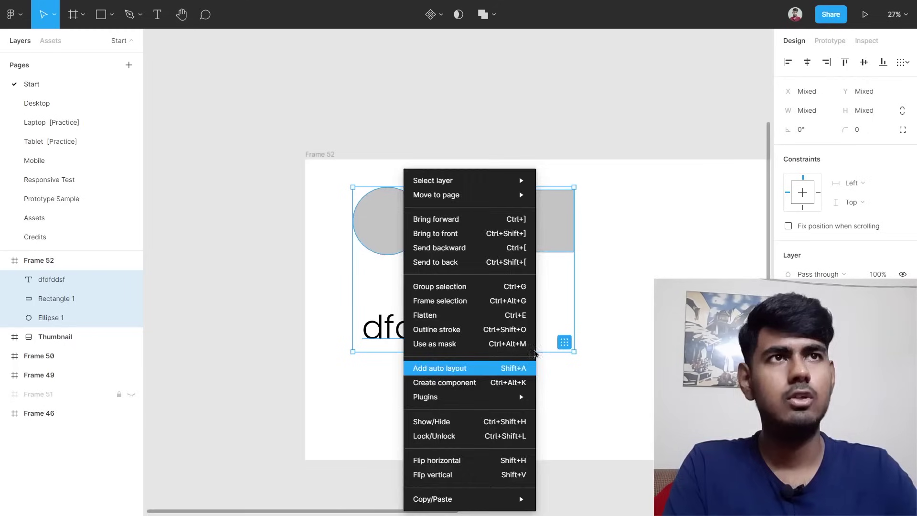
key("Escape")
right_click(404, 233)
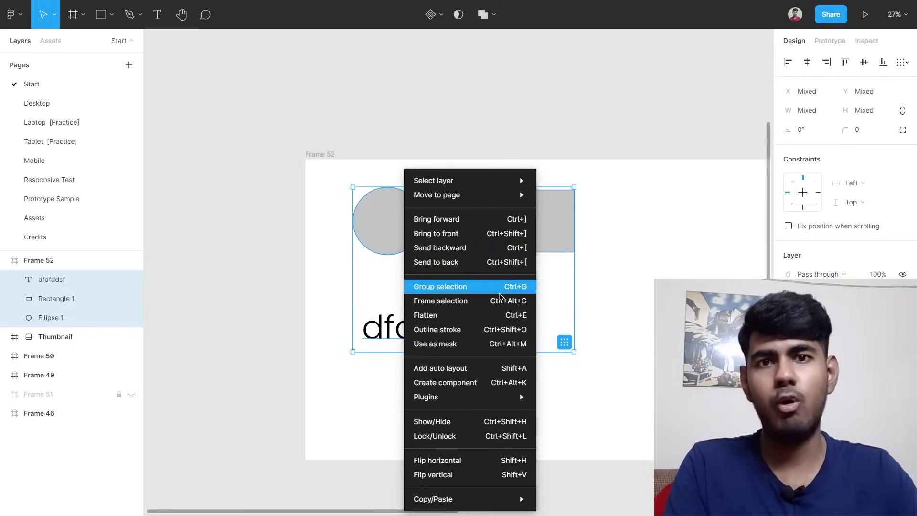
left_click(501, 294)
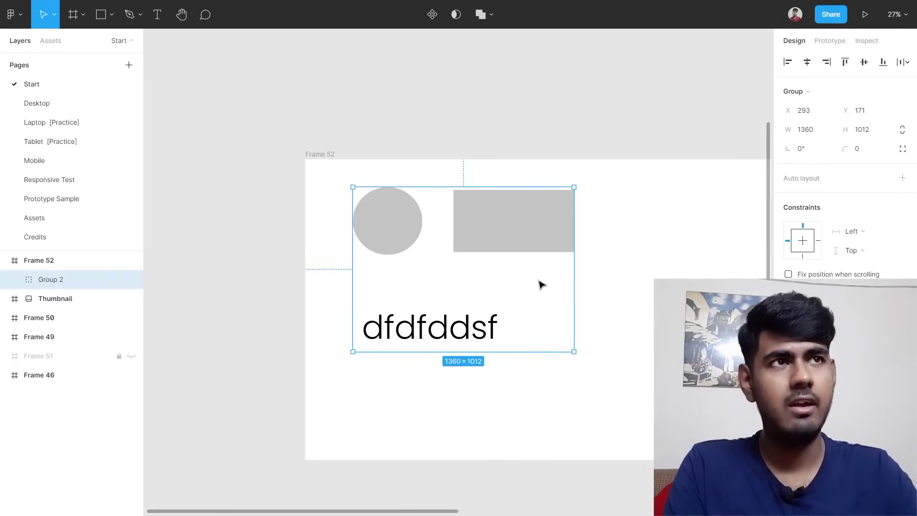
Select the group in Frame 52 and ungroup it into separate circle, rectangle and text layers.
left_click(600, 273)
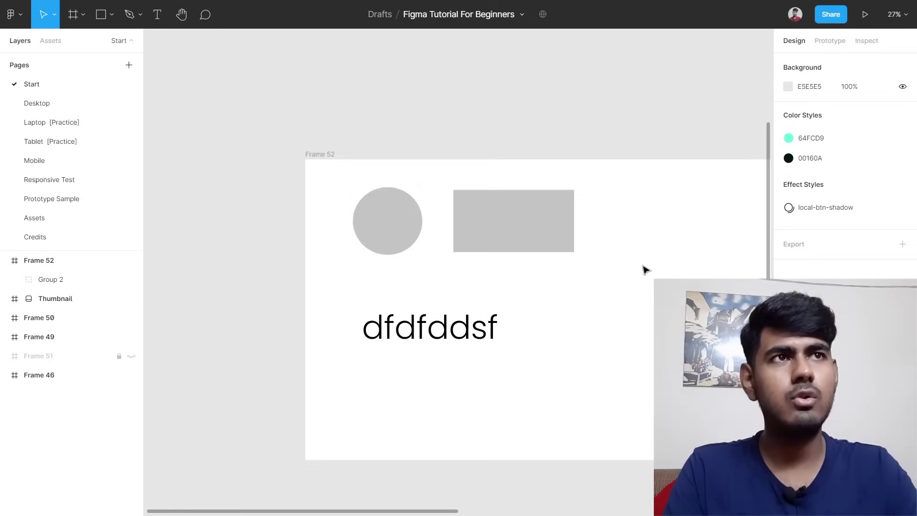
left_click(491, 234)
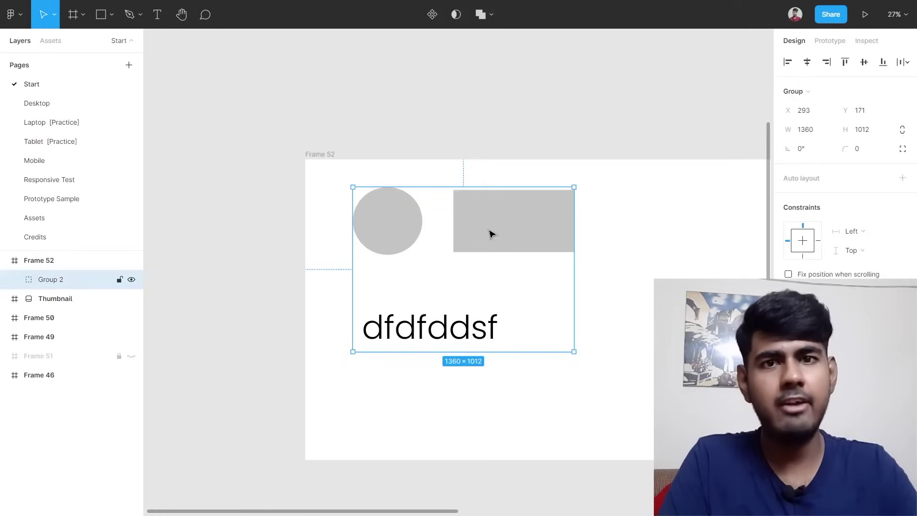
key("ctrl+shift+g")
left_click(740, 259)
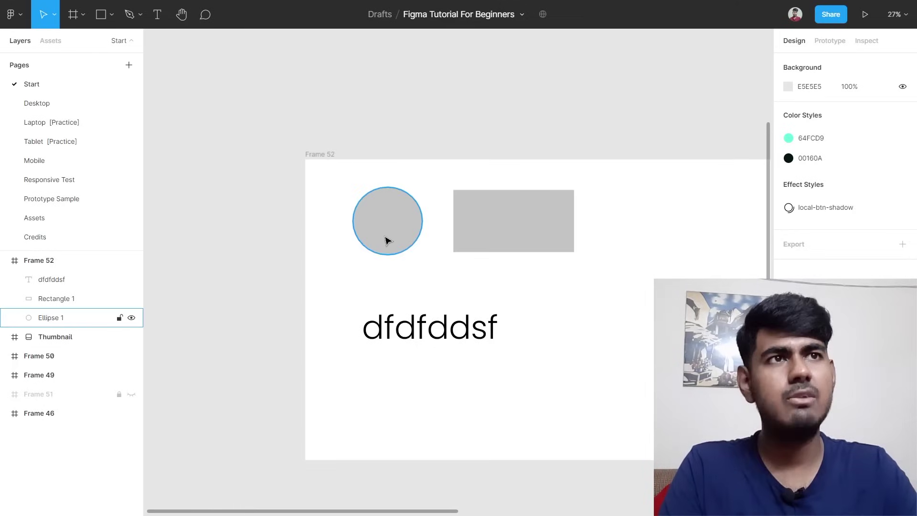
Group the circle, the rectangle and the sample text in Frame 52 again.
key("ctrl+a")
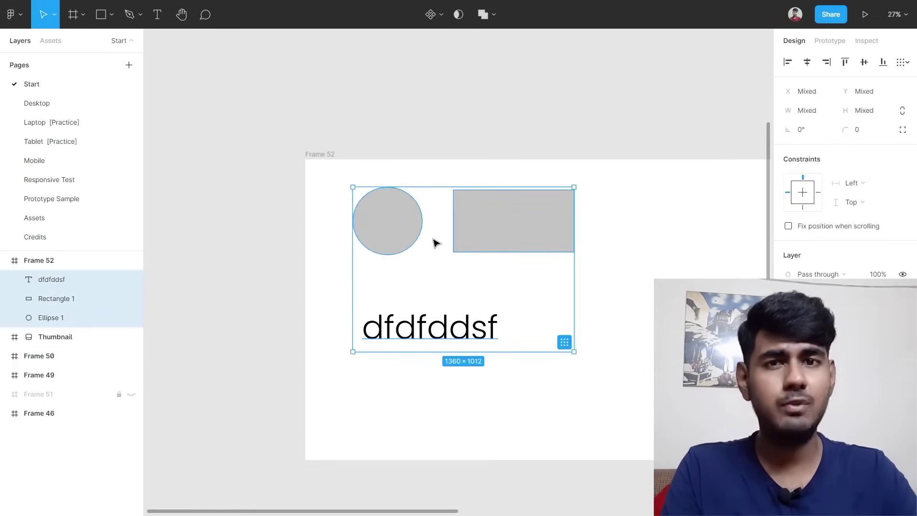
right_click(428, 241)
left_click(615, 227)
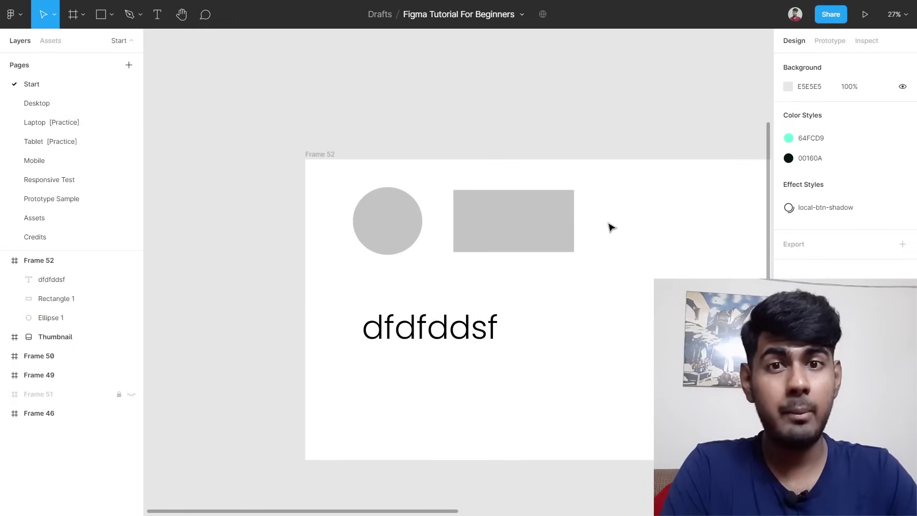
left_click_drag(619, 213, 282, 374)
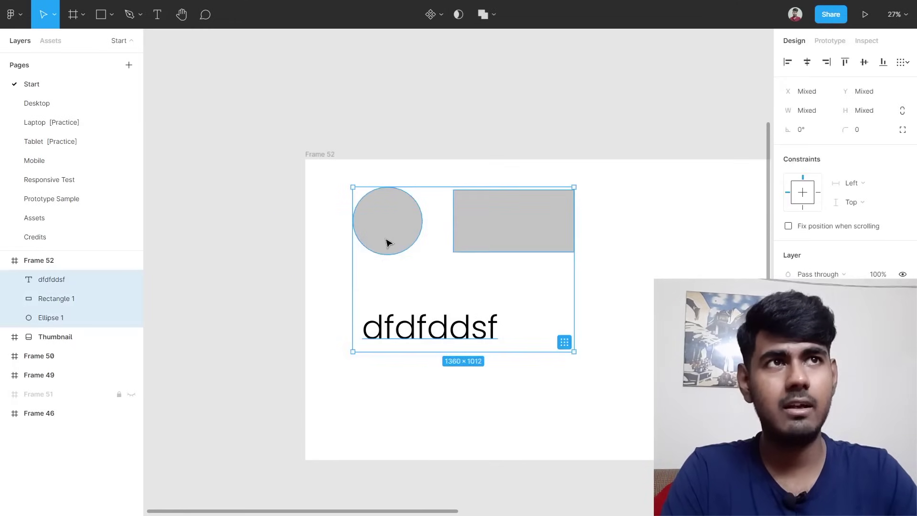
right_click(391, 238)
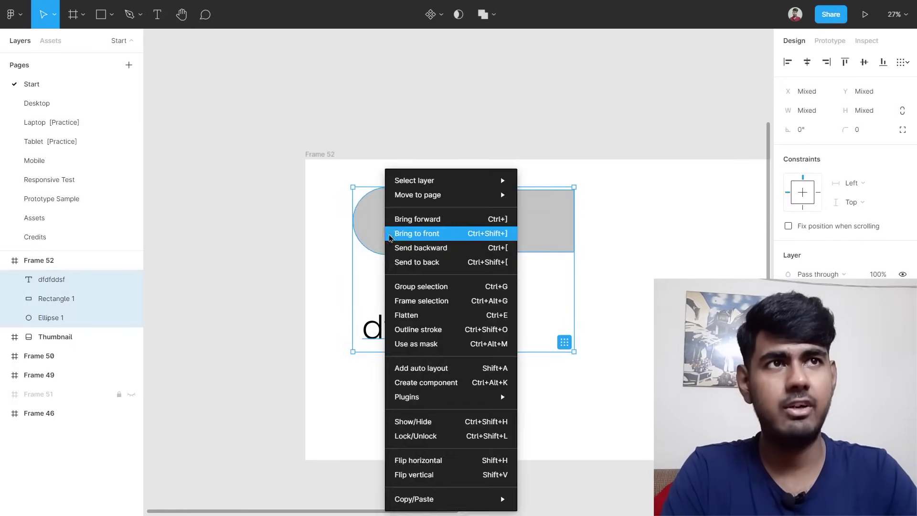
left_click(505, 286)
left_click(625, 221)
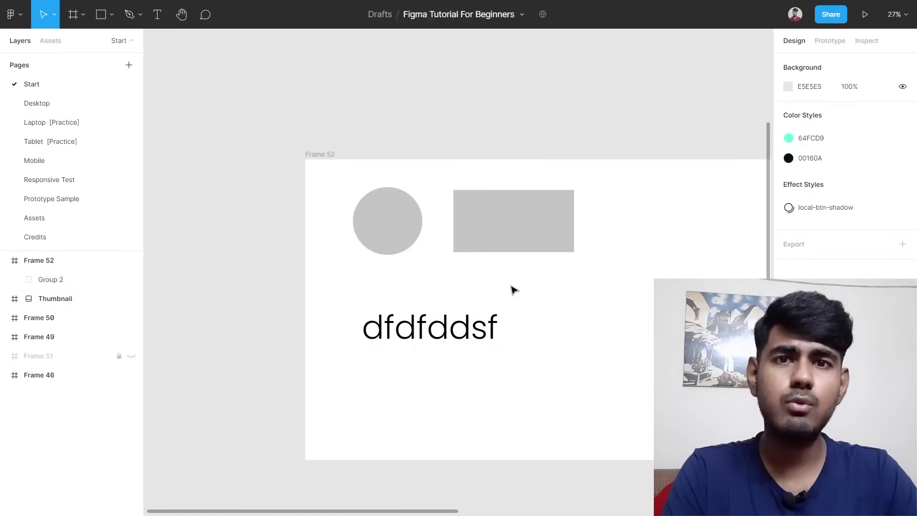
Select the whole group in Frame 52, and also its rectangle and text individually inside the group.
left_click(550, 243)
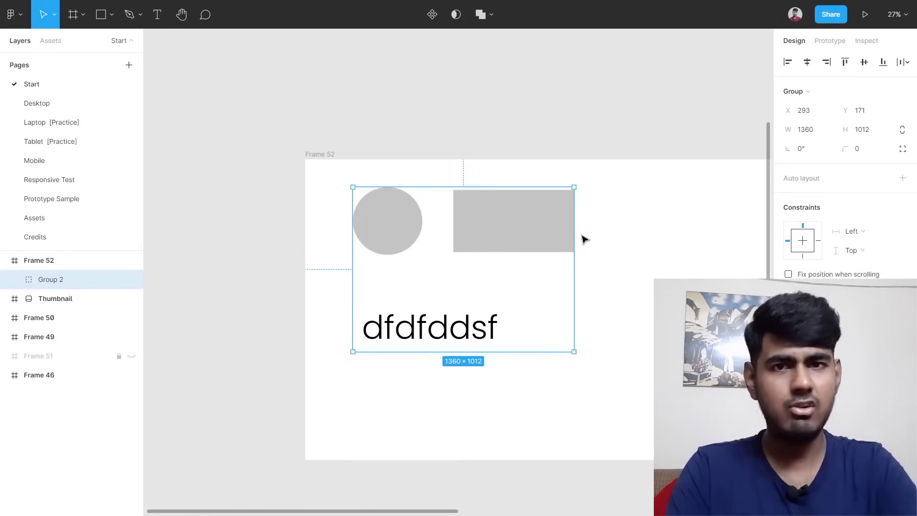
double_click(528, 231)
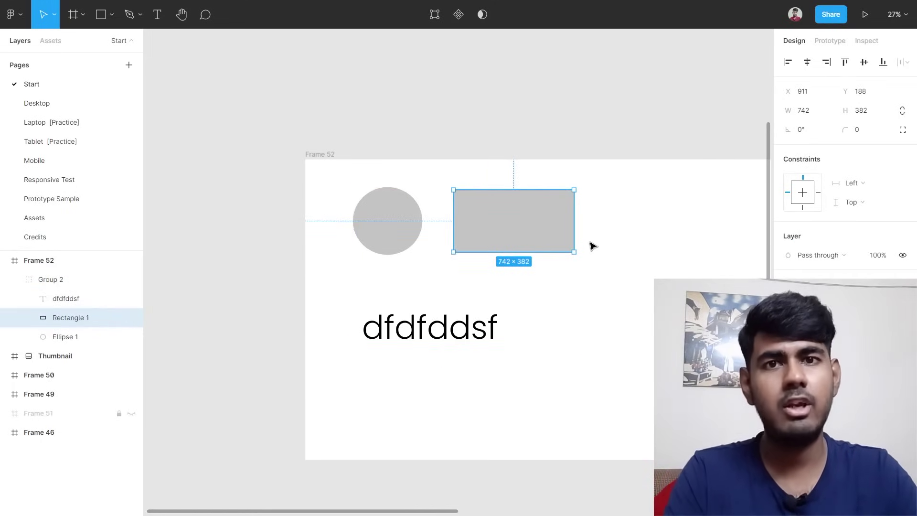
left_click(621, 238)
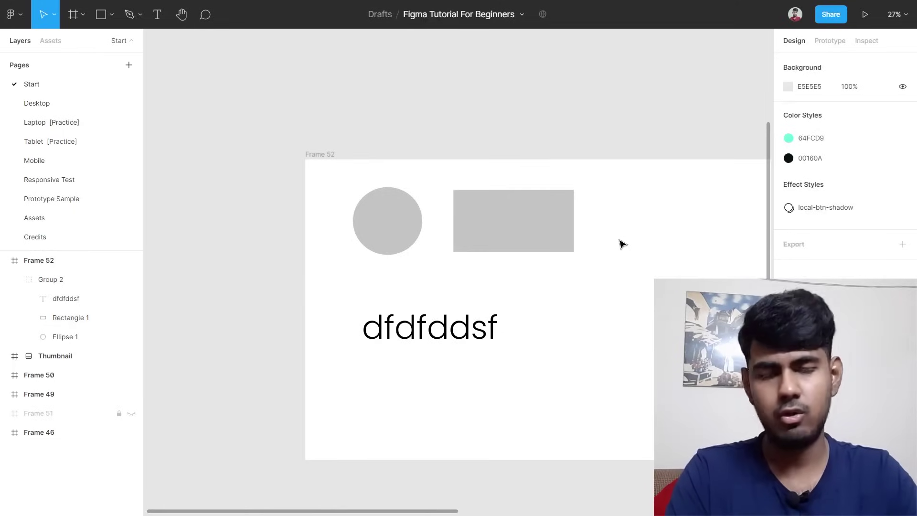
left_click(523, 226)
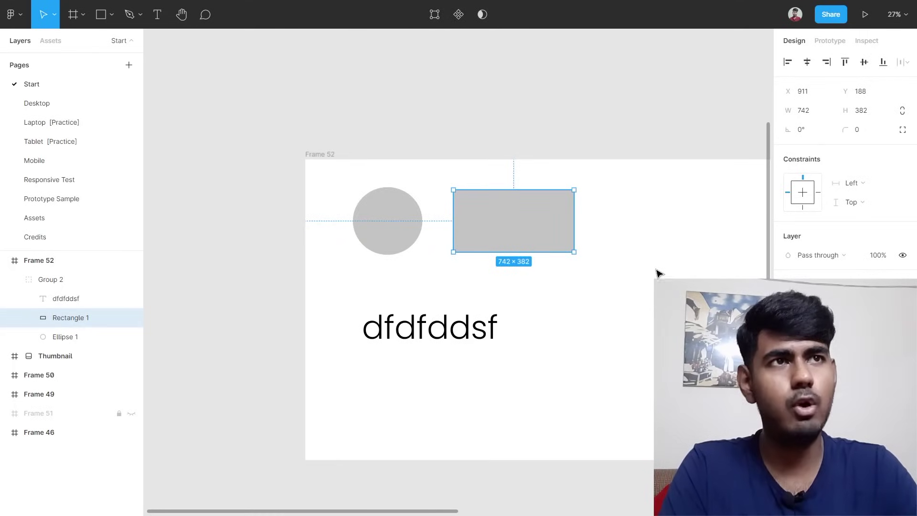
left_click(646, 300)
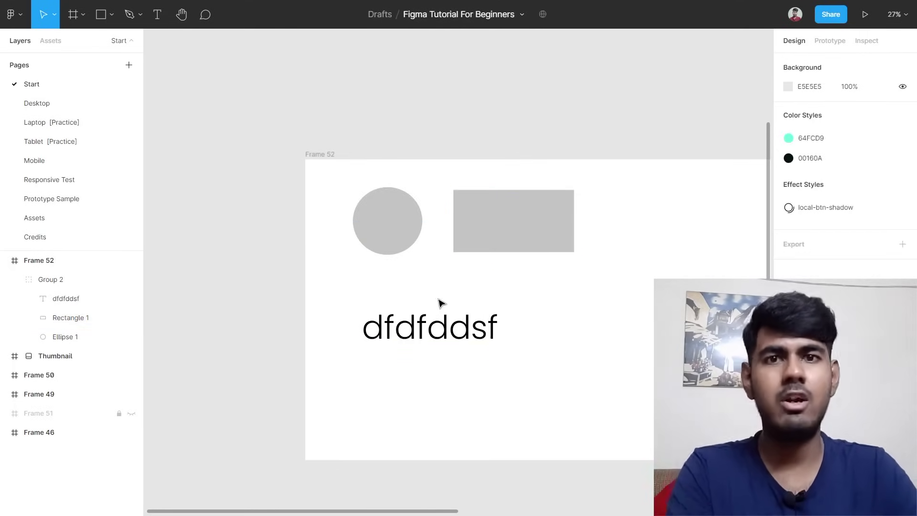
left_click(401, 242)
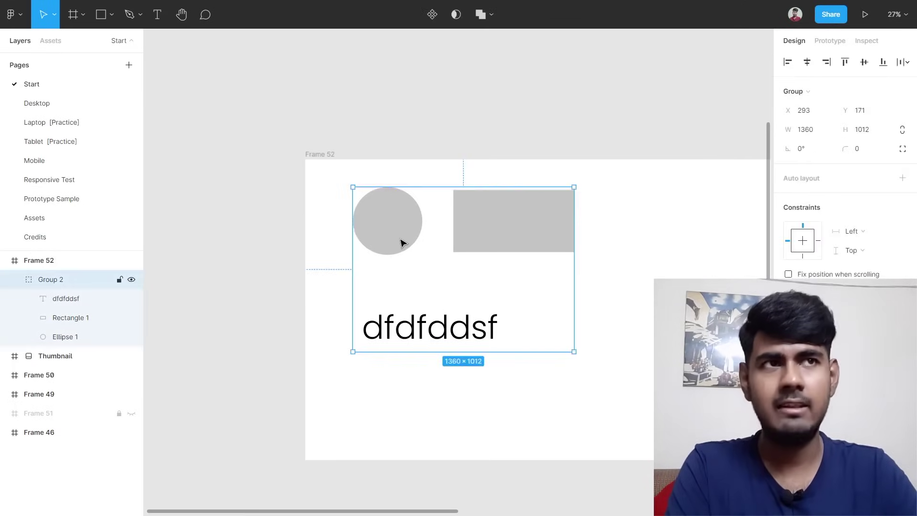
double_click(427, 337)
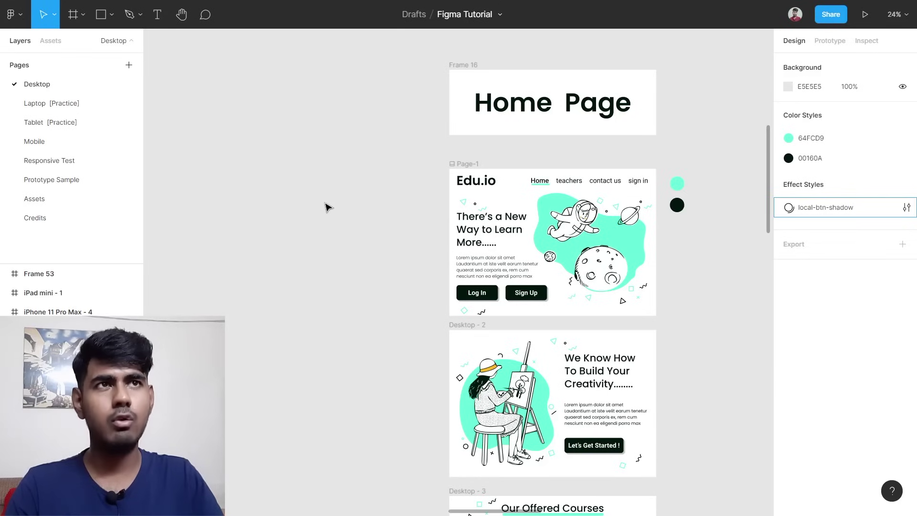
In the Figma Tutorial file, pan around the Desktop page to examine the Home Page frames down to the footer.
scroll(326, 207, "right", 5)
scroll(326, 207, "left", 5)
scroll(325, 206, "right", 7)
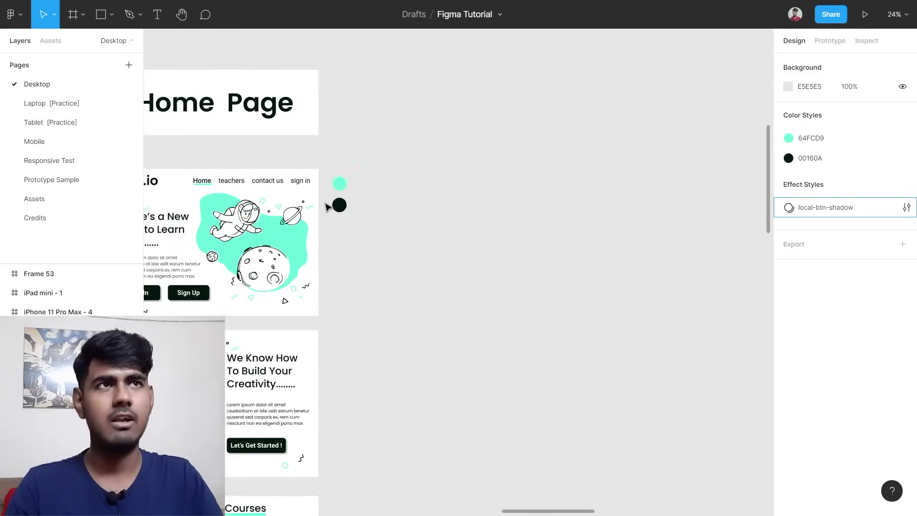
scroll(326, 207, "left", 5)
scroll(302, 220, "left", 2)
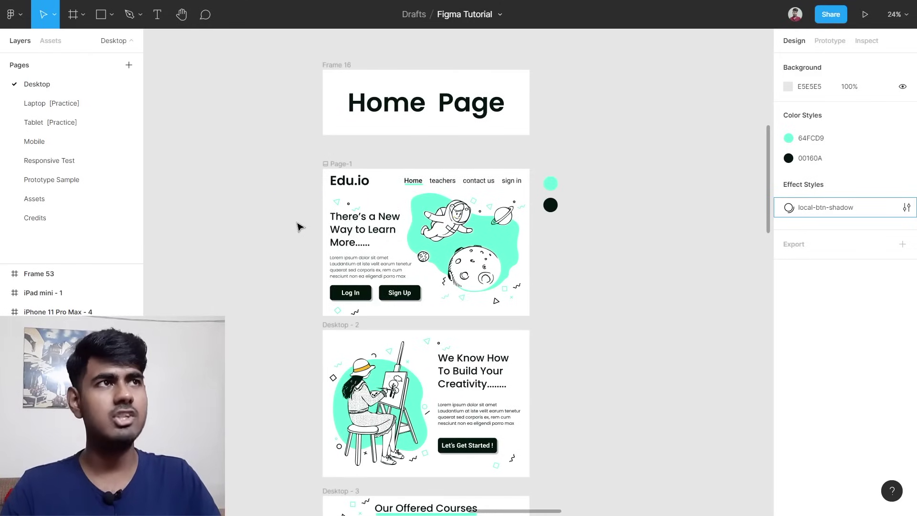
scroll(300, 228, "down", 8)
scroll(301, 229, "up", 8)
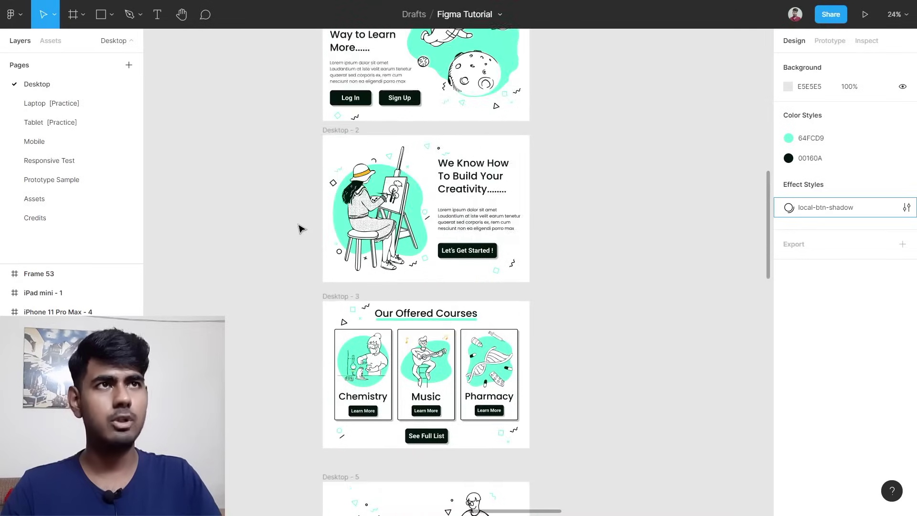
scroll(300, 229, "down", 10)
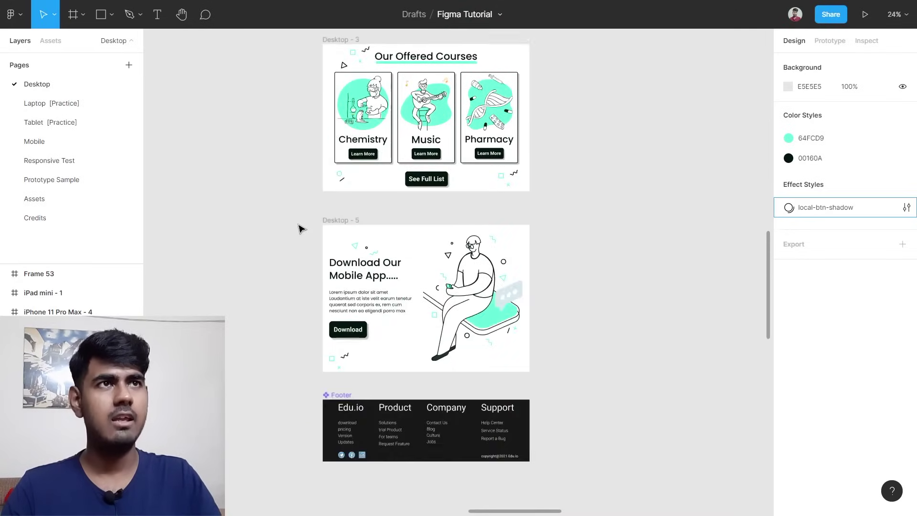
scroll(300, 228, "up", 5)
scroll(301, 228, "up", 5)
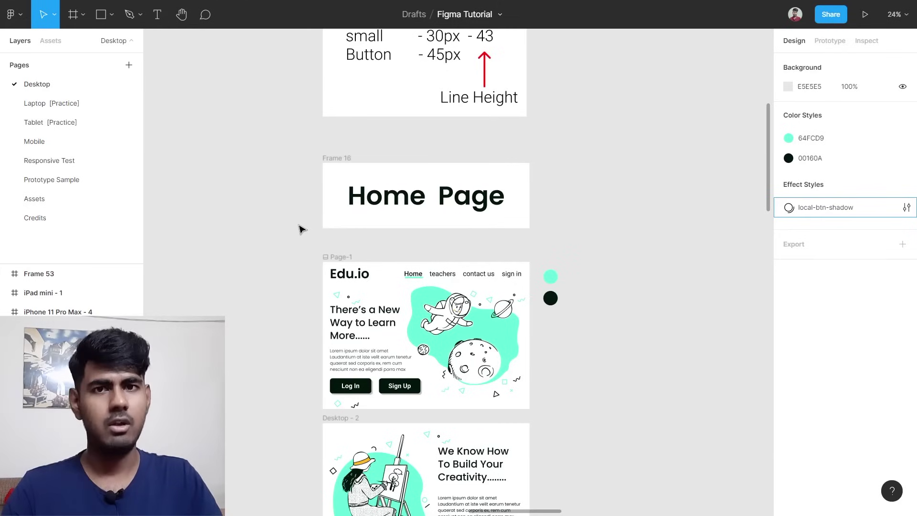
scroll(301, 229, "down", 6)
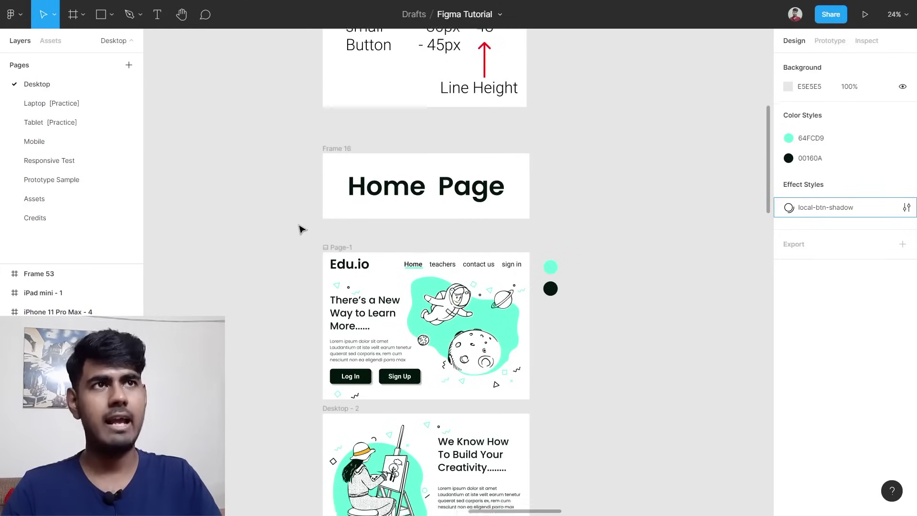
scroll(301, 230, "up", 4)
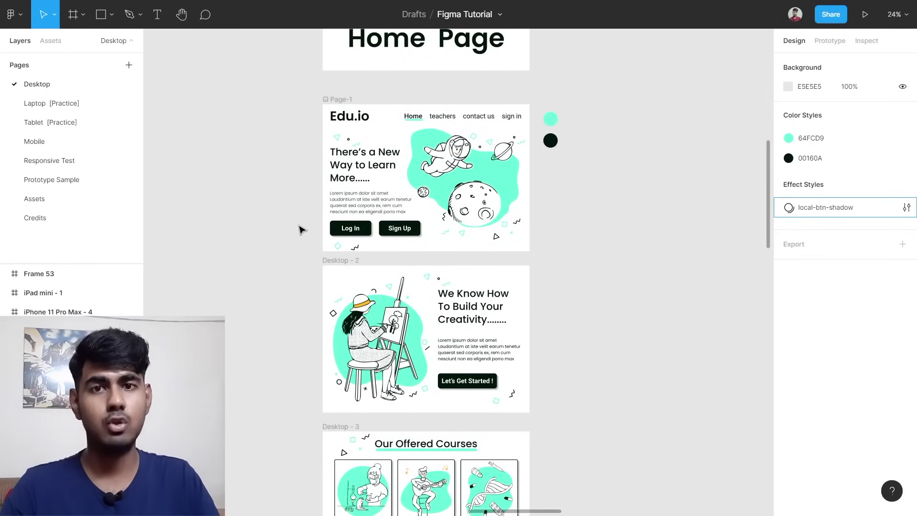
scroll(301, 229, "left", 5)
scroll(301, 229, "right", 8)
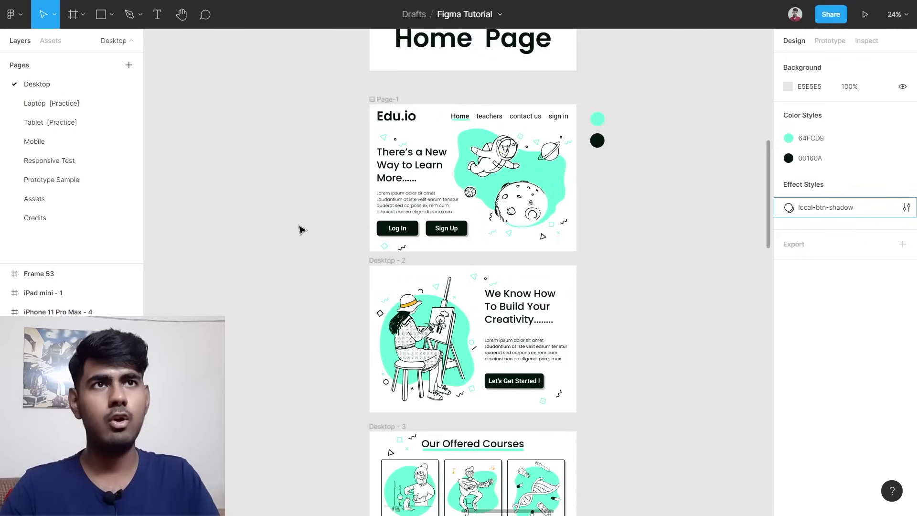
scroll(302, 230, "left", 4)
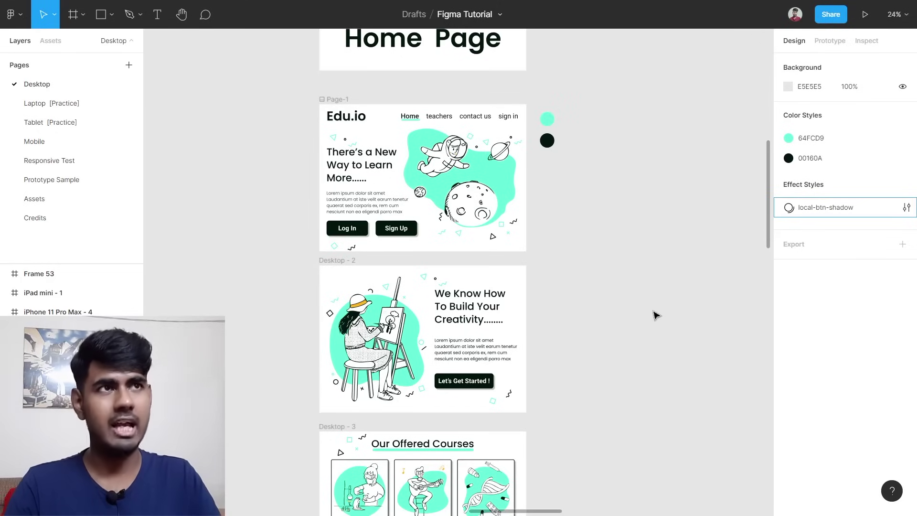
Zoom the Desktop page out and in to view the Home Page frames as an overview and in detail.
scroll(656, 314, "down", 6)
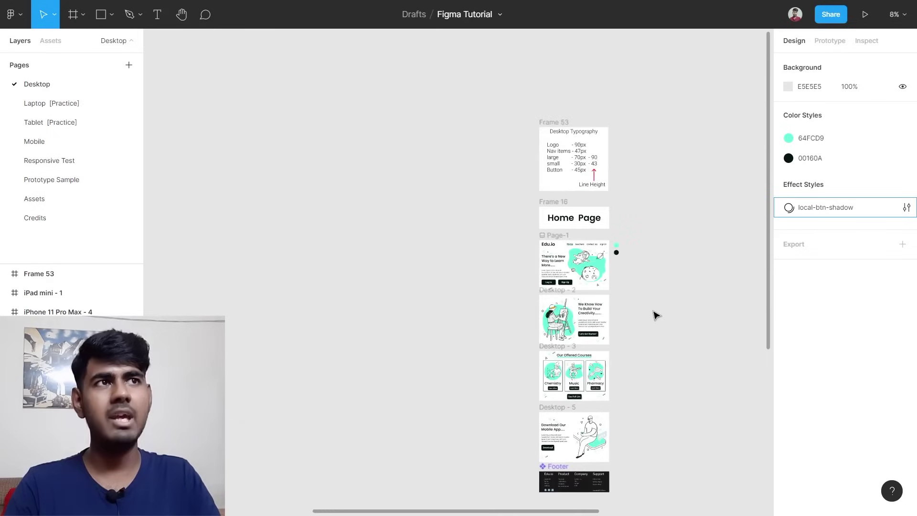
scroll(609, 303, "up", 8)
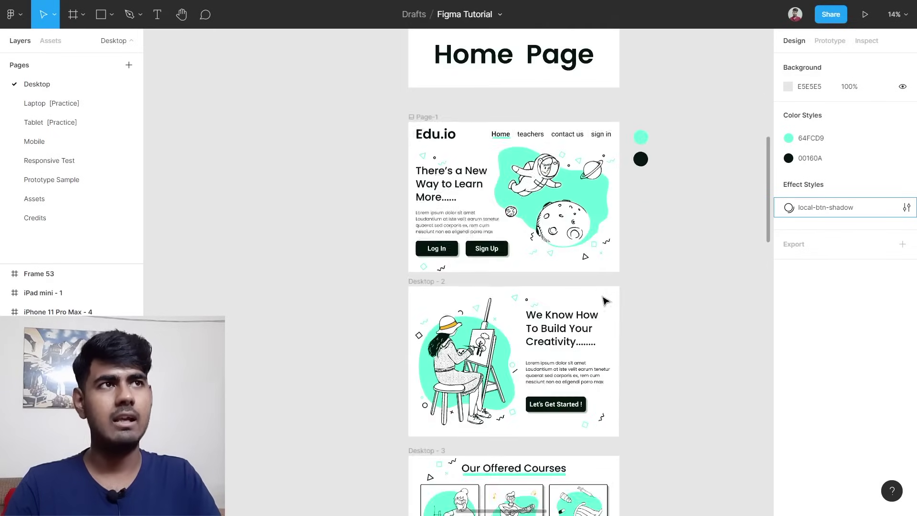
scroll(607, 283, "down", 8)
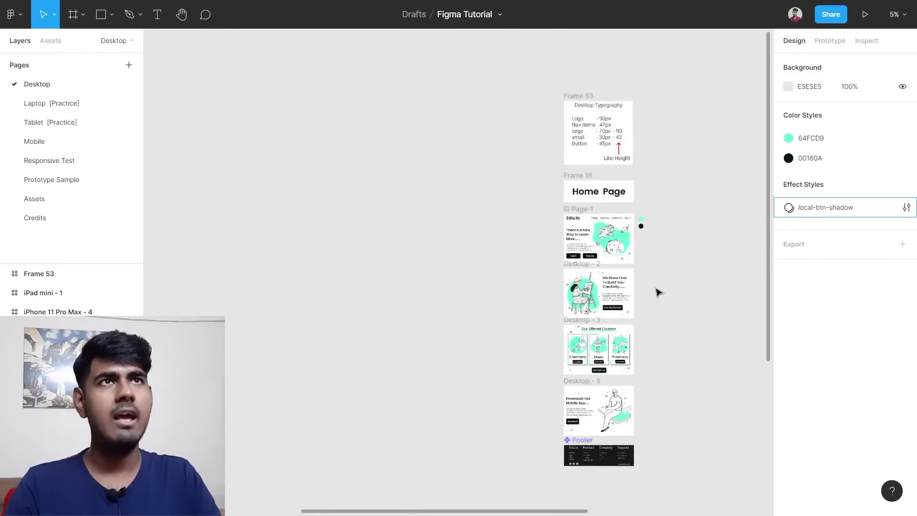
scroll(658, 291, "up", 4)
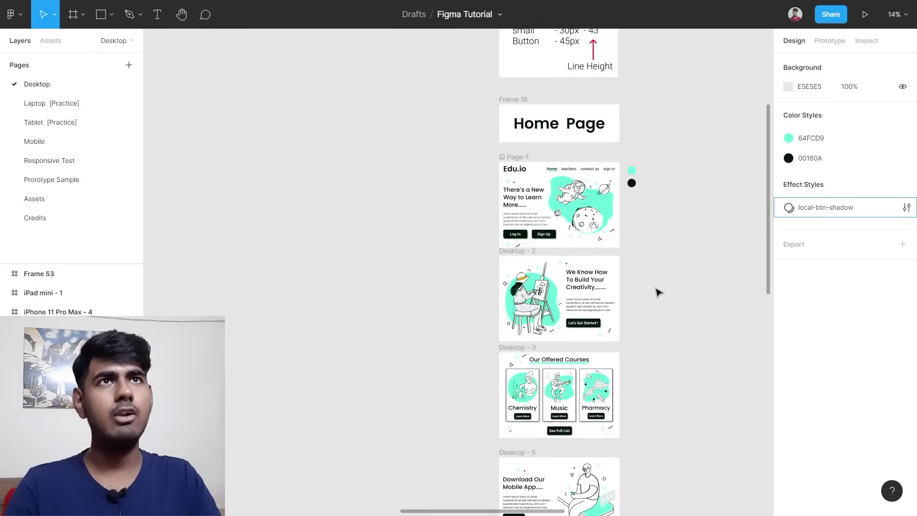
Pan the canvas around the Home Page frames with the Hand tool.
left_click(184, 23)
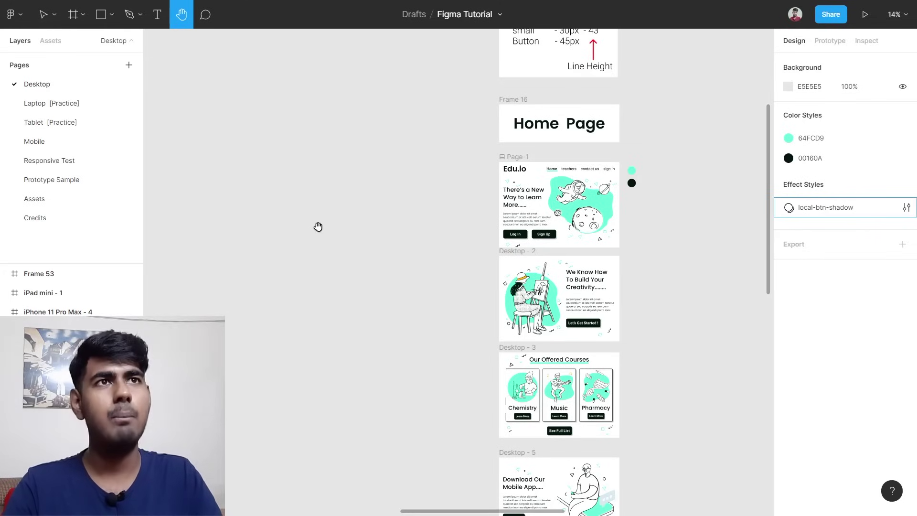
left_click_drag(345, 165, 211, 238)
left_click_drag(227, 311, 344, 382)
Switch from the Hand tool back to the Move tool.
left_click(53, 14)
left_click(160, 66)
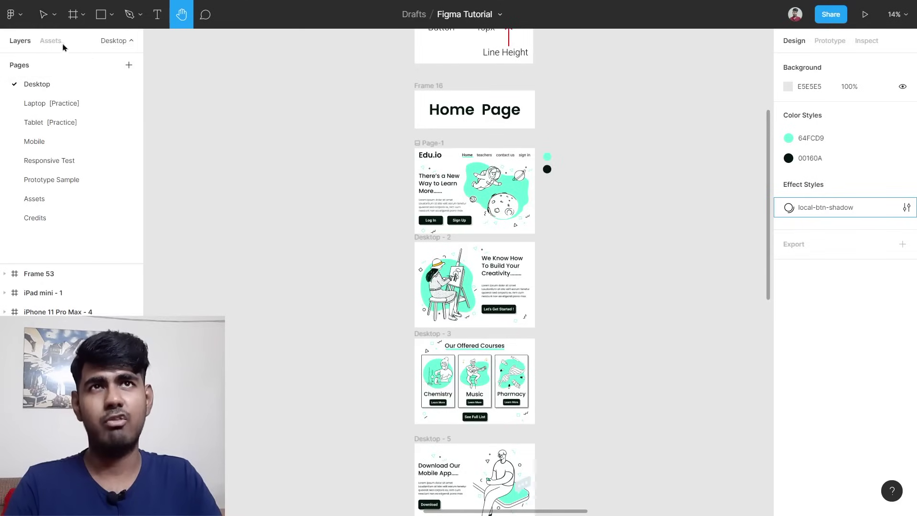
left_click(54, 15)
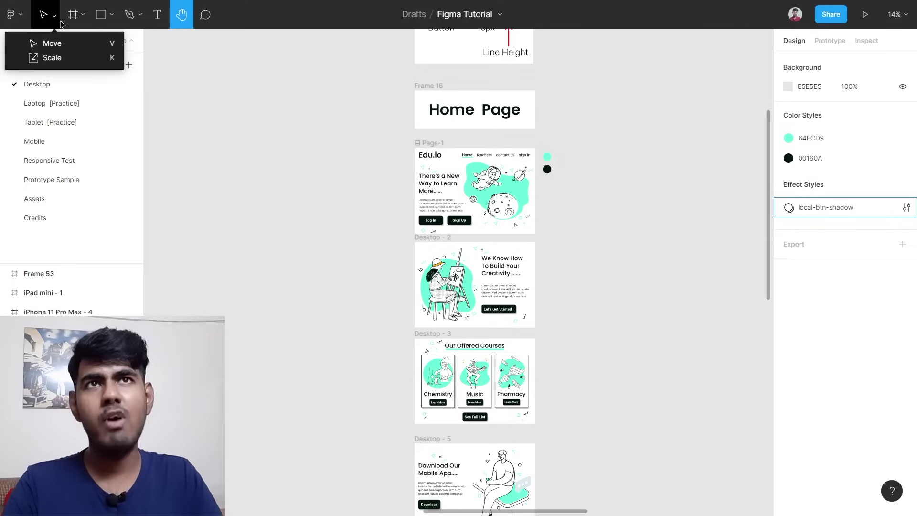
left_click(85, 46)
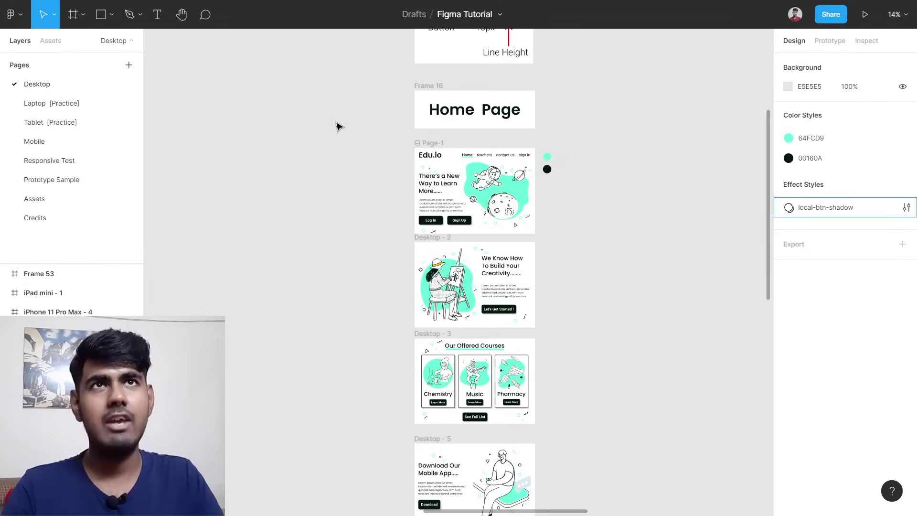
left_click(54, 19)
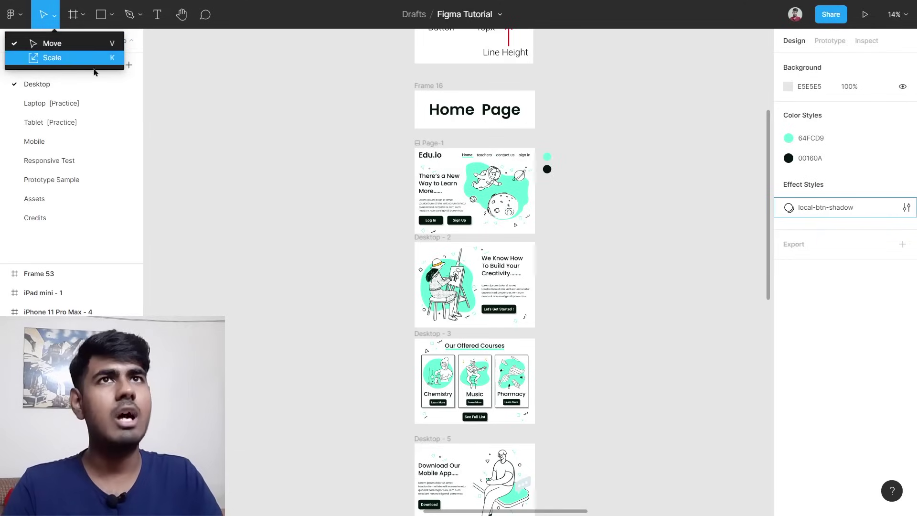
left_click(285, 117)
left_click(54, 14)
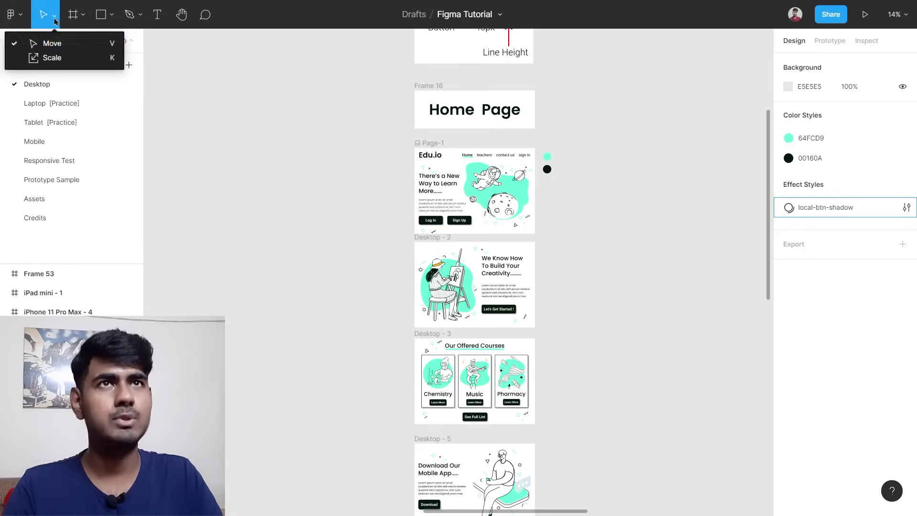
left_click(262, 134)
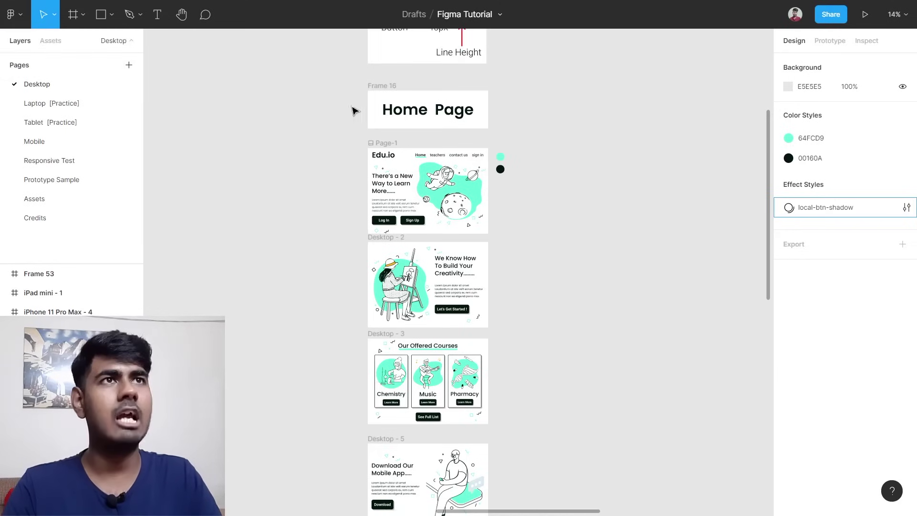
Select Frame 16, which holds the Home Page heading, with the Move tool.
scroll(420, 96, "up", 5)
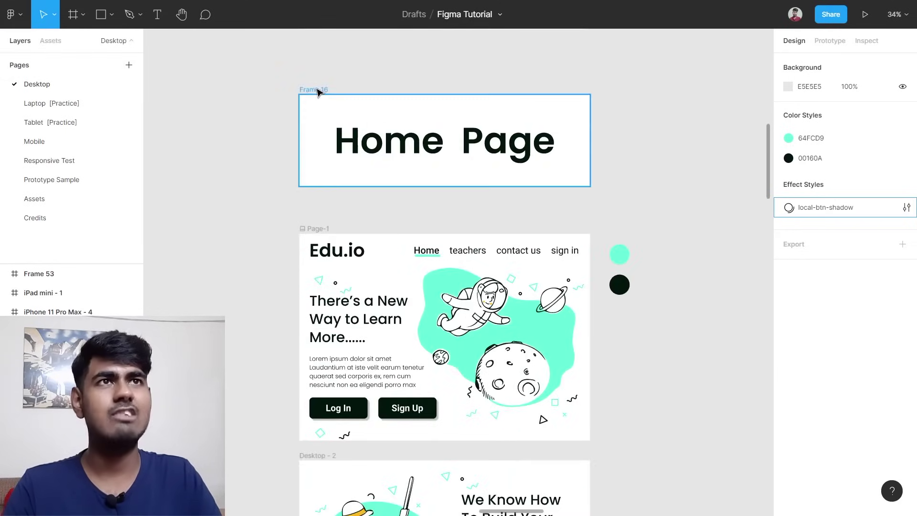
scroll(317, 91, "up", 3)
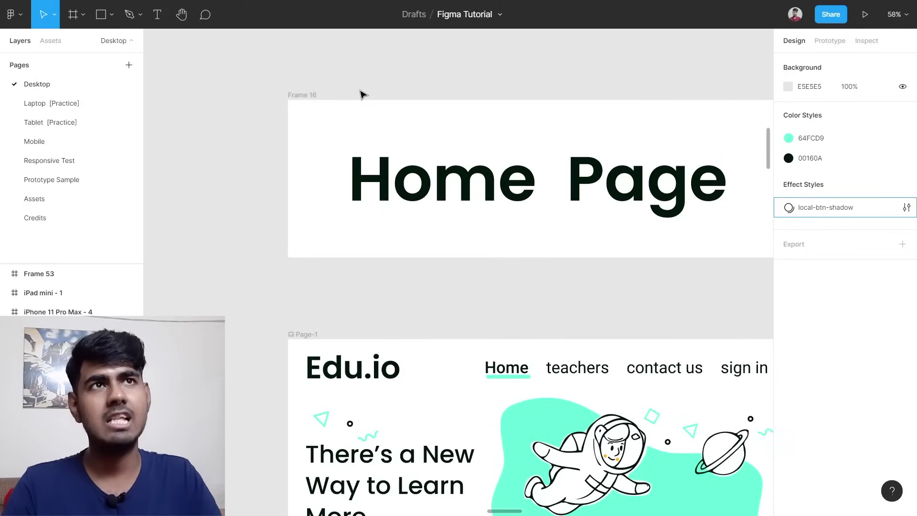
left_click(300, 95)
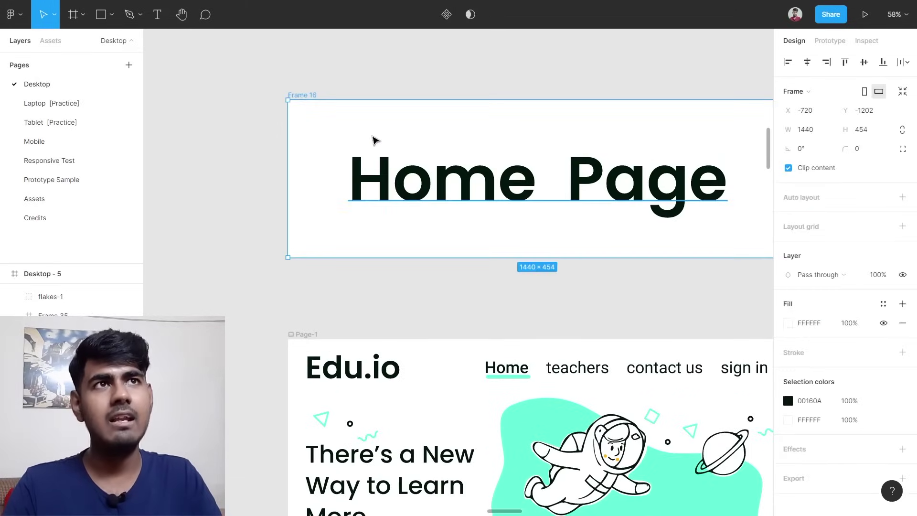
Move Frame 16 to about X -672, Y -1163 with the Move tool, and undo the move.
scroll(456, 122, "down", 3)
mouse_move(406, 127)
left_mouse_down()
mouse_move(453, 133)
mouse_move(418, 90)
mouse_move(210, 154)
mouse_move(450, 107)
mouse_move(305, 125)
mouse_move(344, 153)
mouse_move(470, 120)
mouse_move(417, 158)
mouse_move(414, 137)
left_mouse_up()
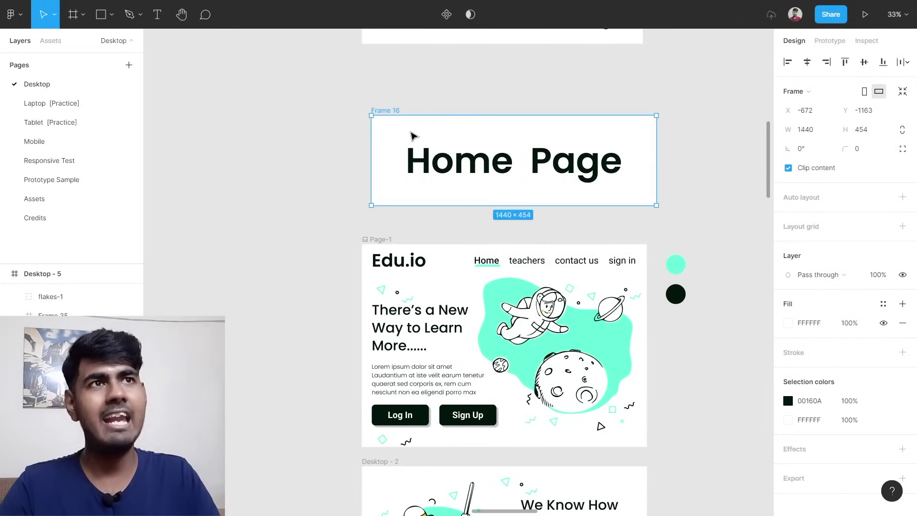
key("ctrl+z")
Shift the whole Desktop - 5 frame slightly, undo the shift and clear the selection.
scroll(414, 137, "down", 20)
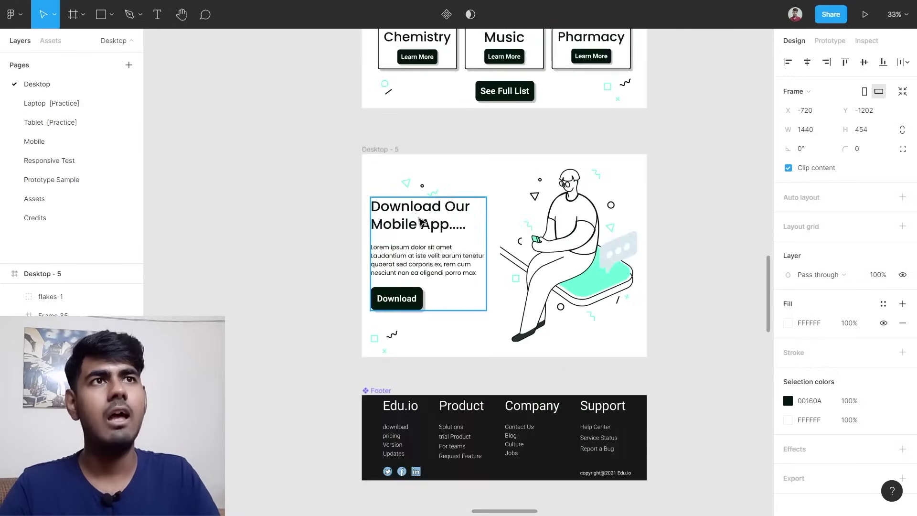
scroll(431, 238, "up", 5)
left_click(390, 196)
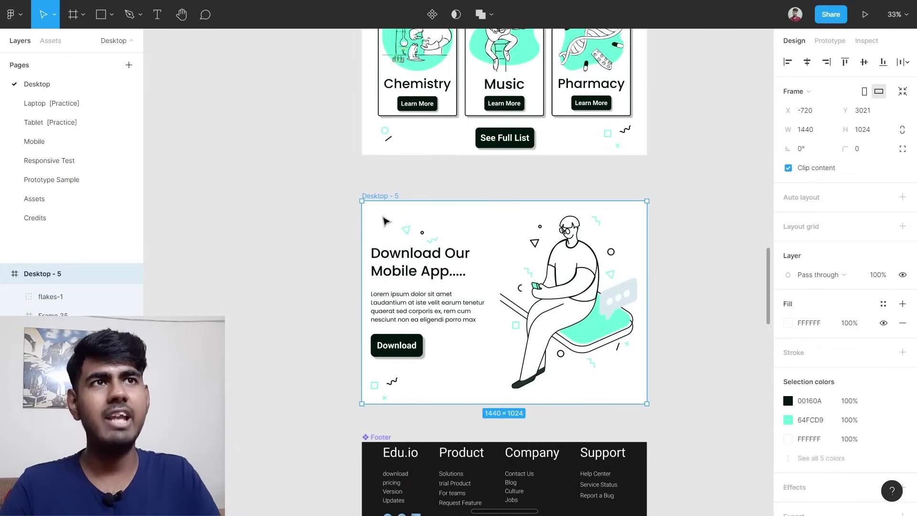
left_click_drag(387, 222, 407, 217)
key("ctrl+z")
left_click(470, 182)
scroll(470, 182, "down", 1)
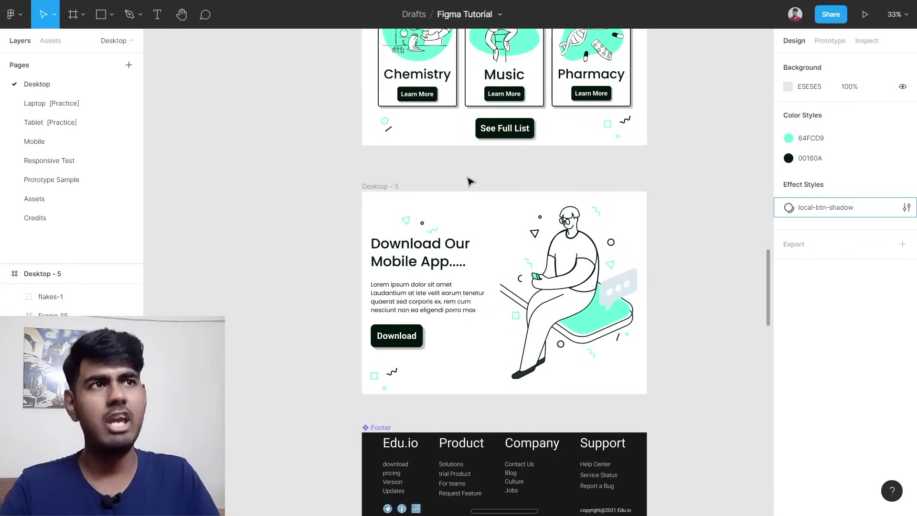
Move the seated-person illustration inside the Desktop - 5 frame up and to the right, and undo the move.
left_click(566, 275)
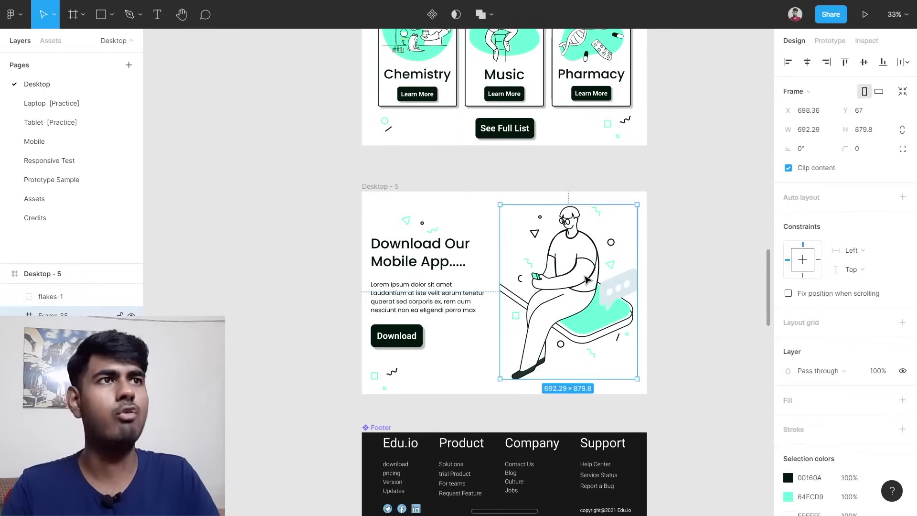
scroll(587, 280, "up", 3)
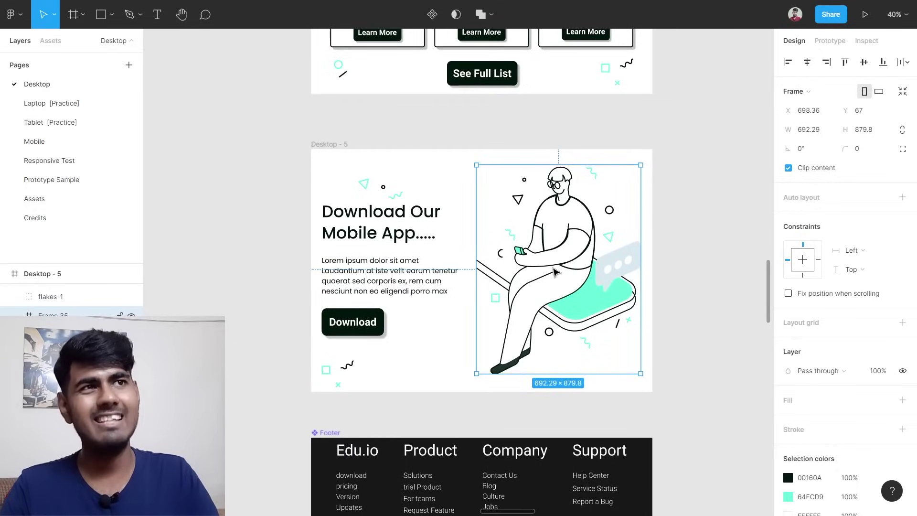
left_click_drag(554, 273, 626, 238)
key("ctrl+z")
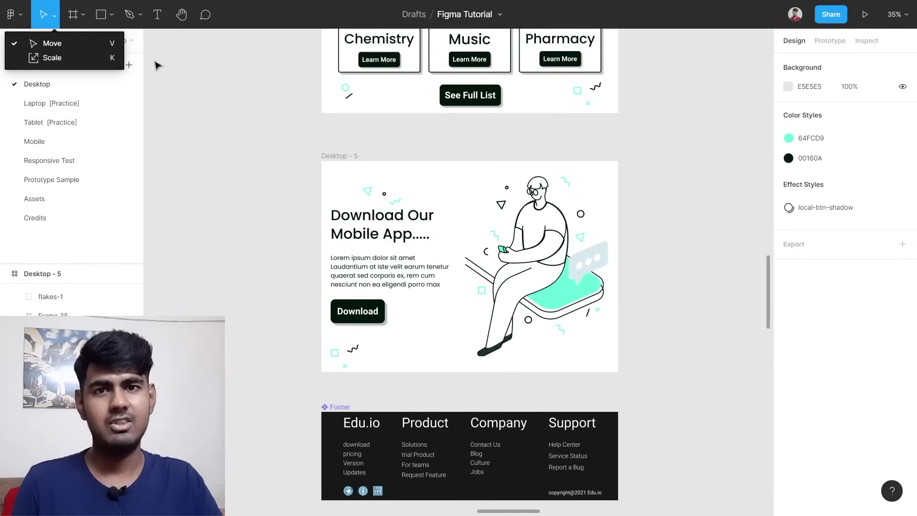
Activate the Frame tool over an empty area of the canvas to the left of the Home Page frames.
left_click(173, 129)
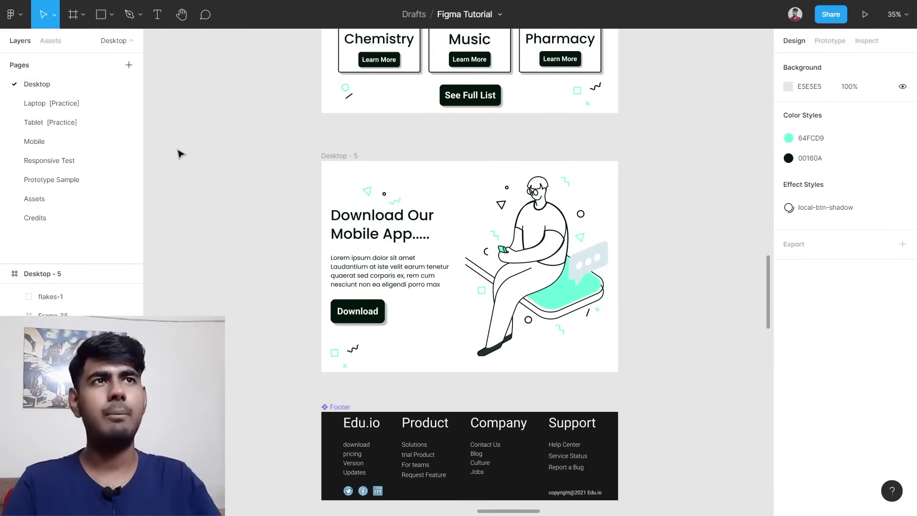
scroll(201, 185, "left", 5)
scroll(200, 186, "left", 5)
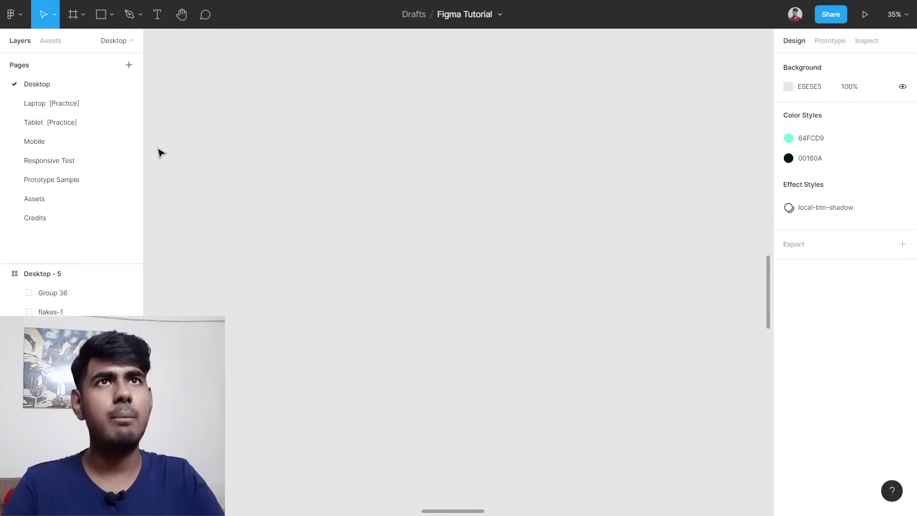
left_click(84, 16)
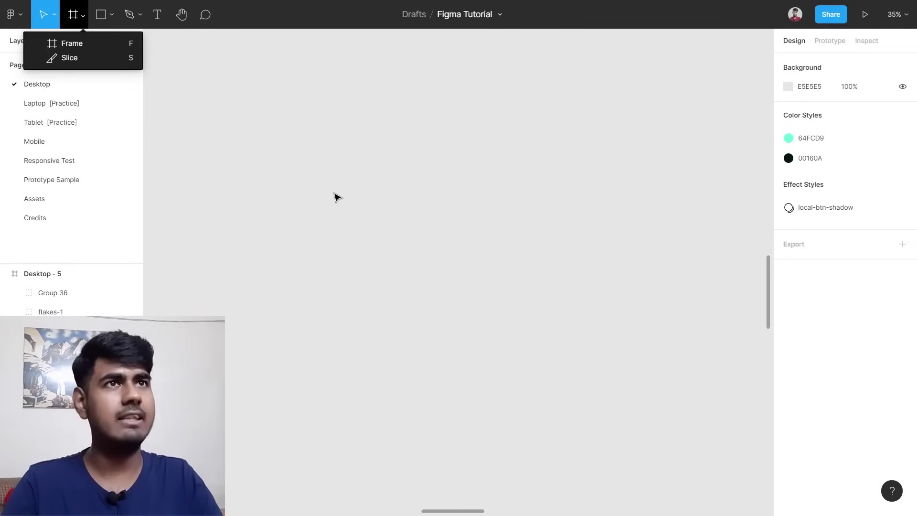
key("f")
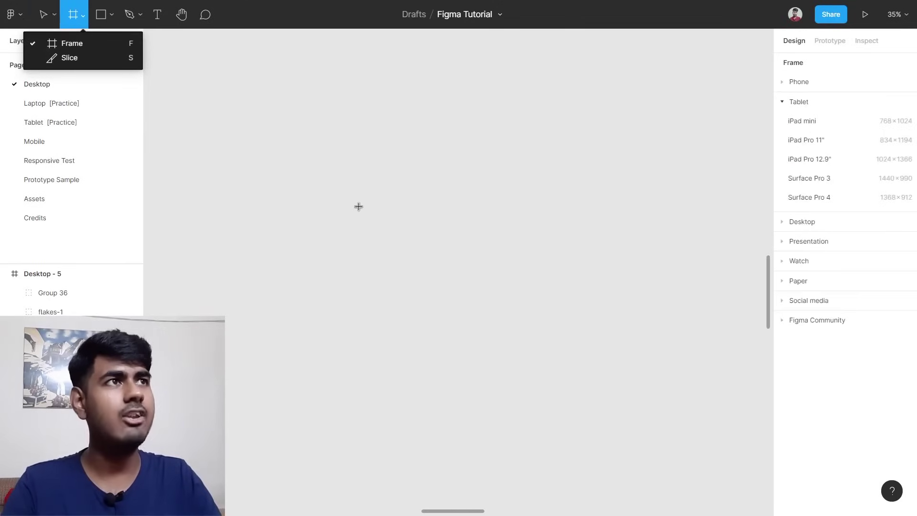
Review the frame size presets for phones, tablets, desktops, watches and social media.
left_click(782, 103)
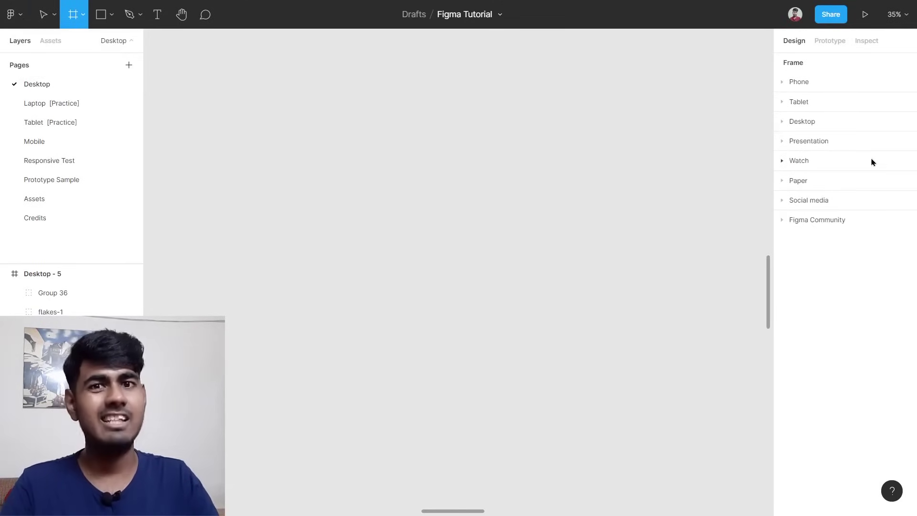
left_click(781, 83)
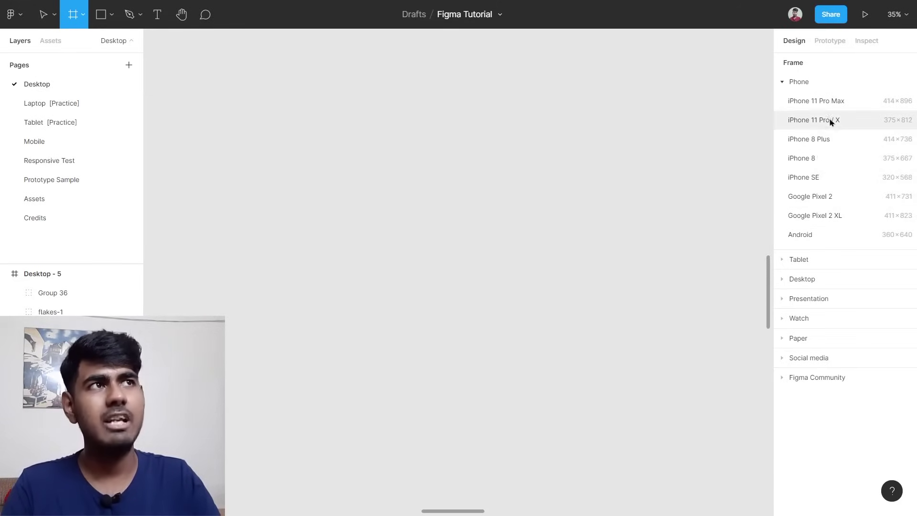
left_click(786, 84)
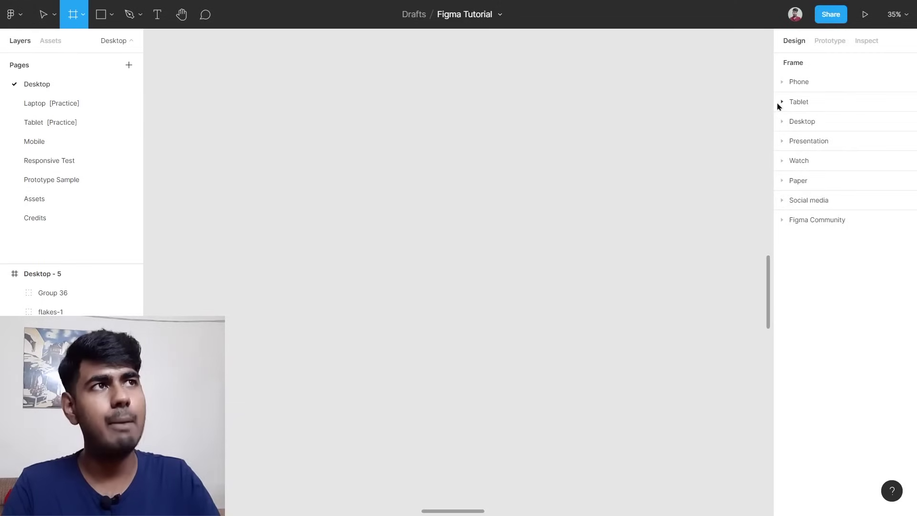
left_click(785, 103)
left_click(778, 106)
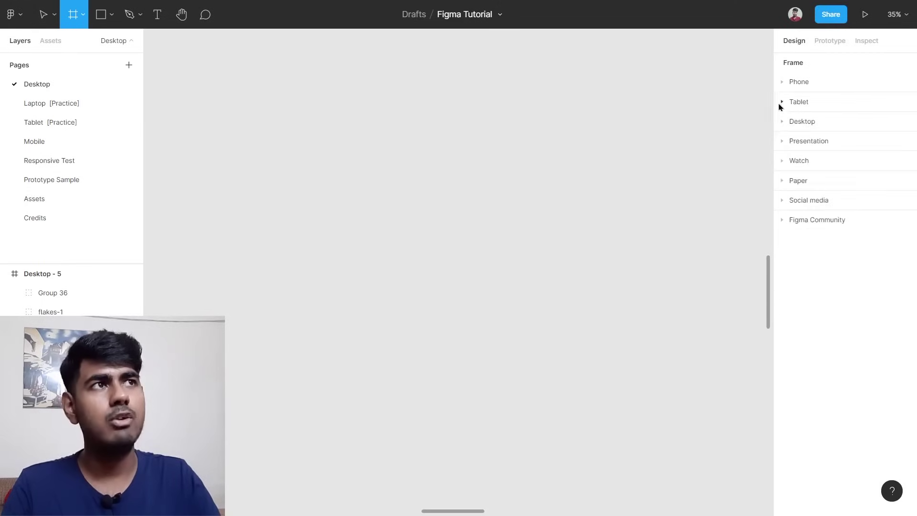
left_click(782, 123)
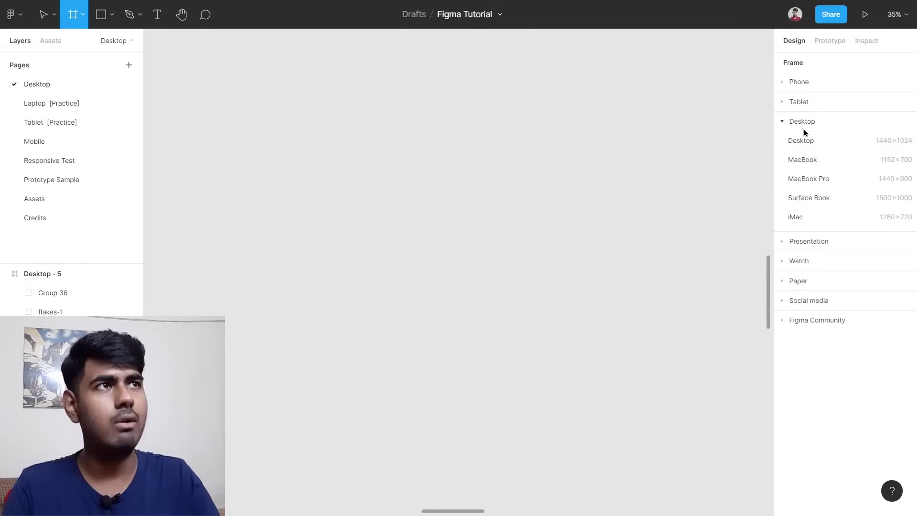
left_click(781, 125)
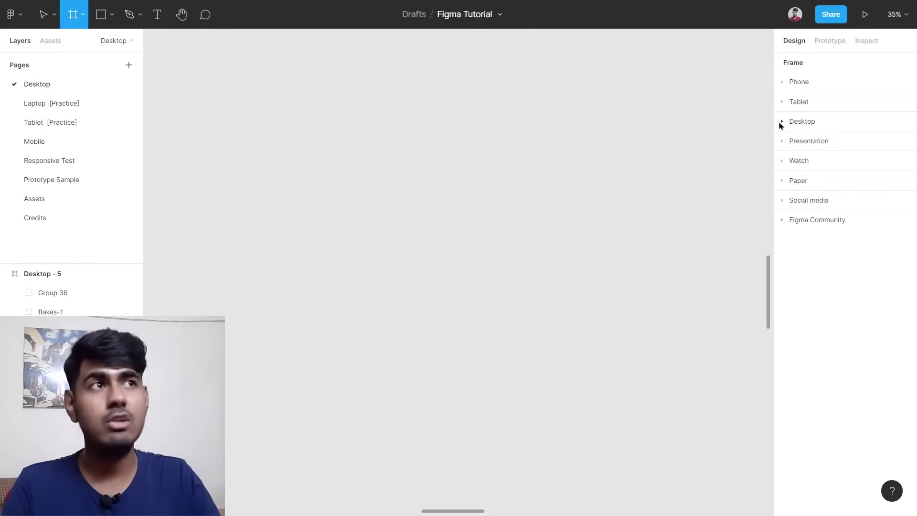
left_click(783, 163)
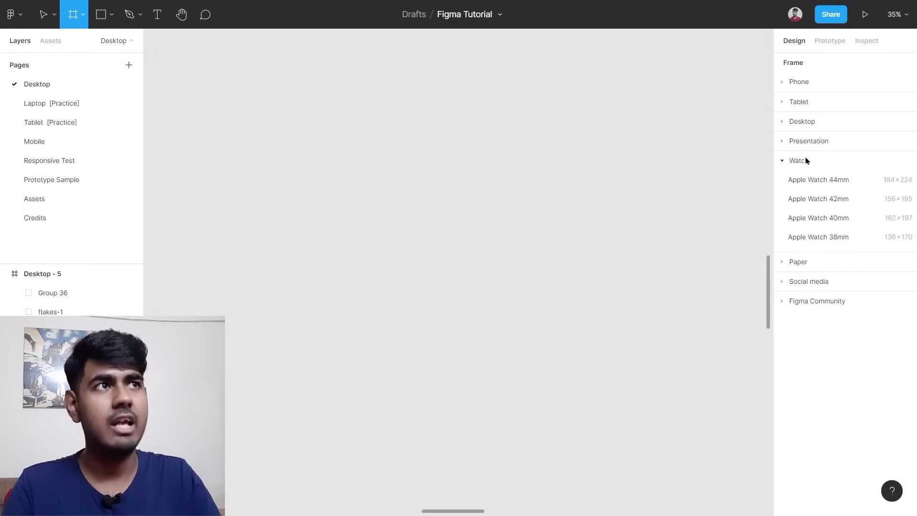
left_click(780, 163)
left_click(796, 202)
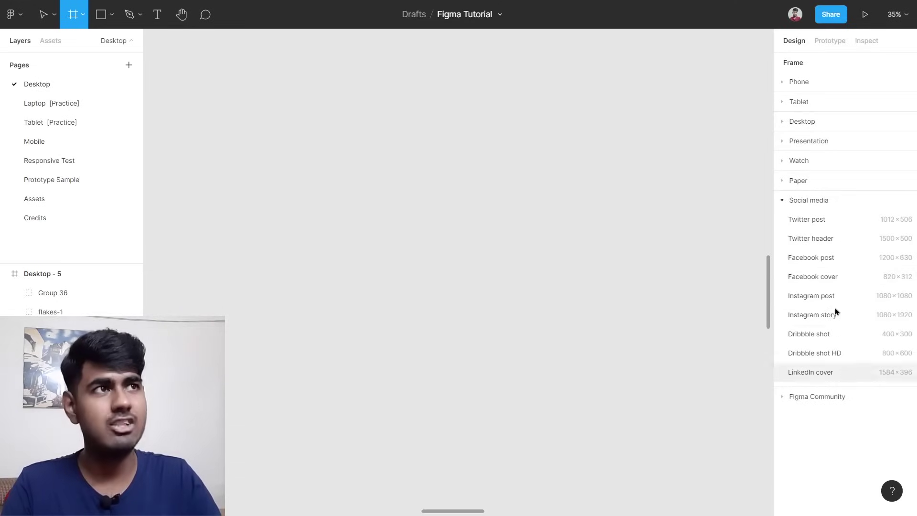
left_click(785, 206)
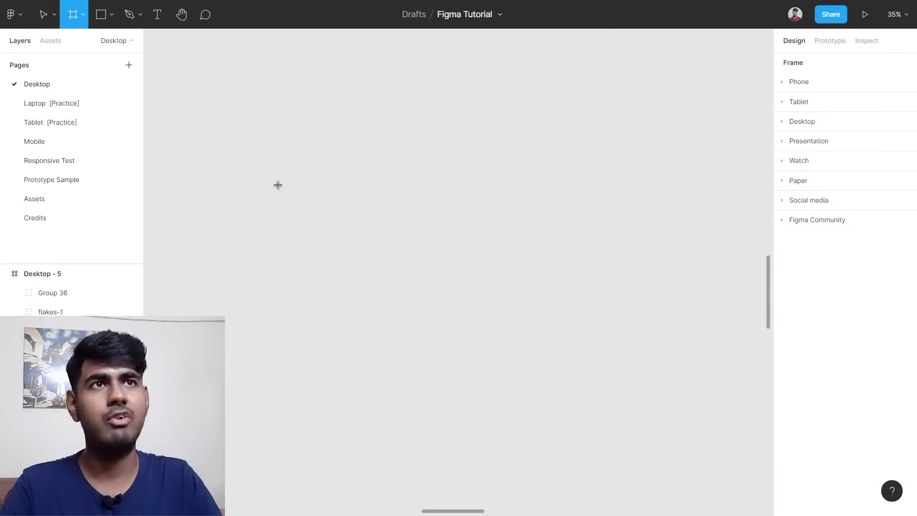
Place a new frame on the empty canvas and enlarge it to about 1756 × 1105.
left_click(297, 173)
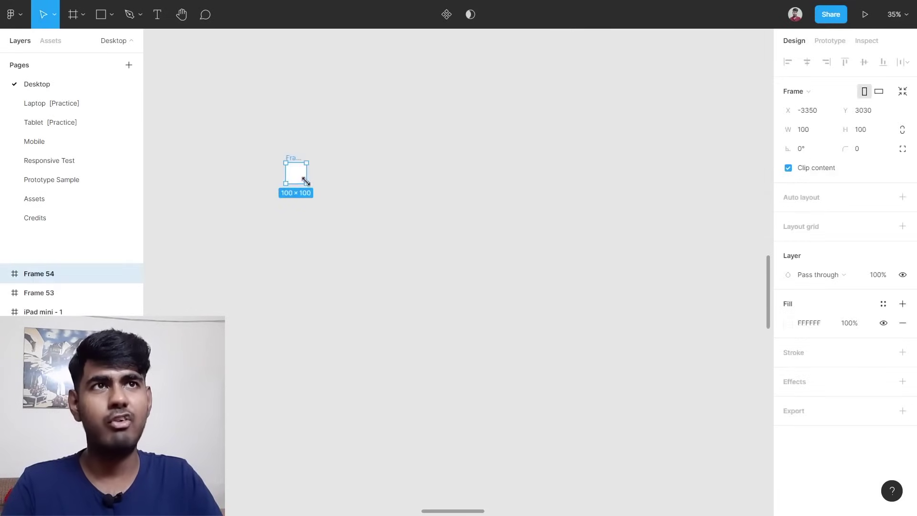
left_click_drag(306, 181, 648, 391)
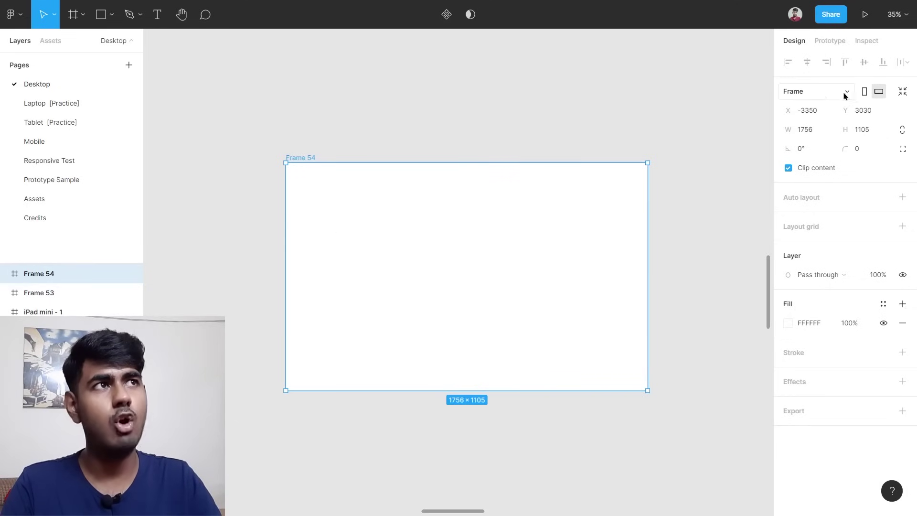
Resize the new frame to the iPhone 11 Pro Max preset, 414 × 896, and reselect it.
left_click(819, 94)
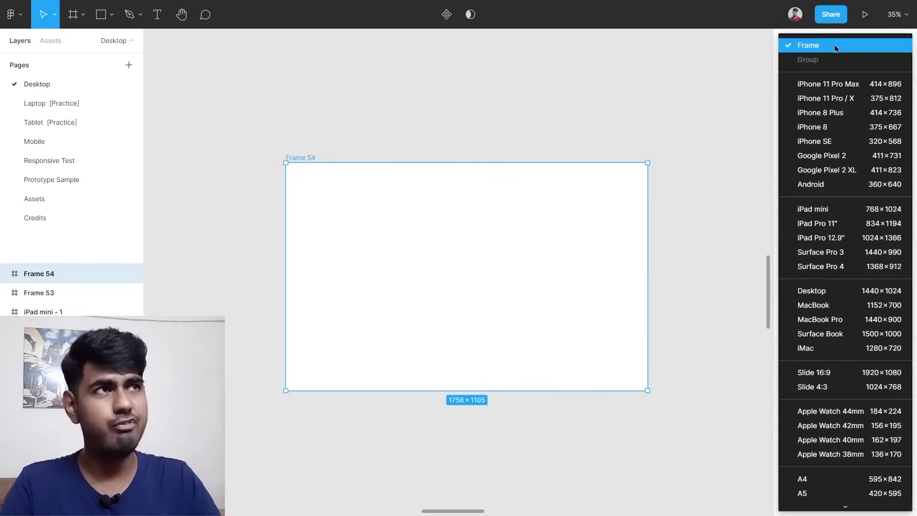
left_click(867, 88)
left_click(403, 260)
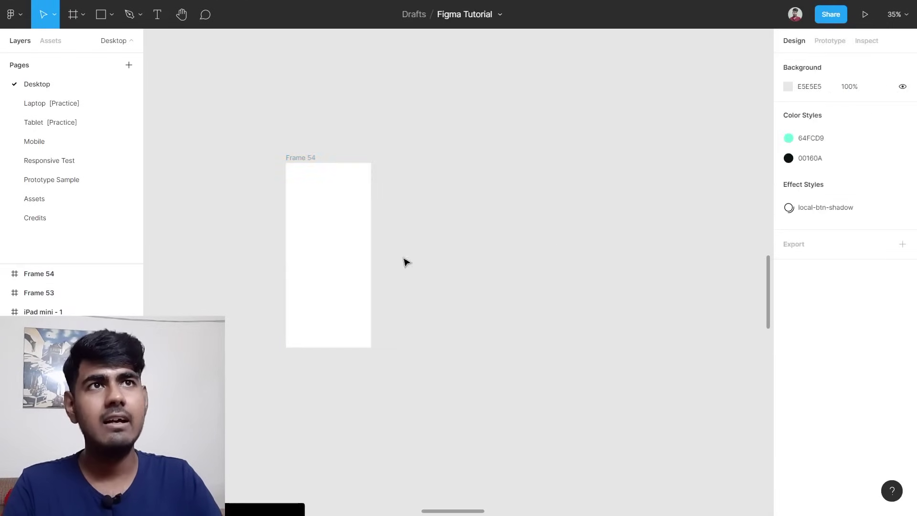
left_click(331, 210)
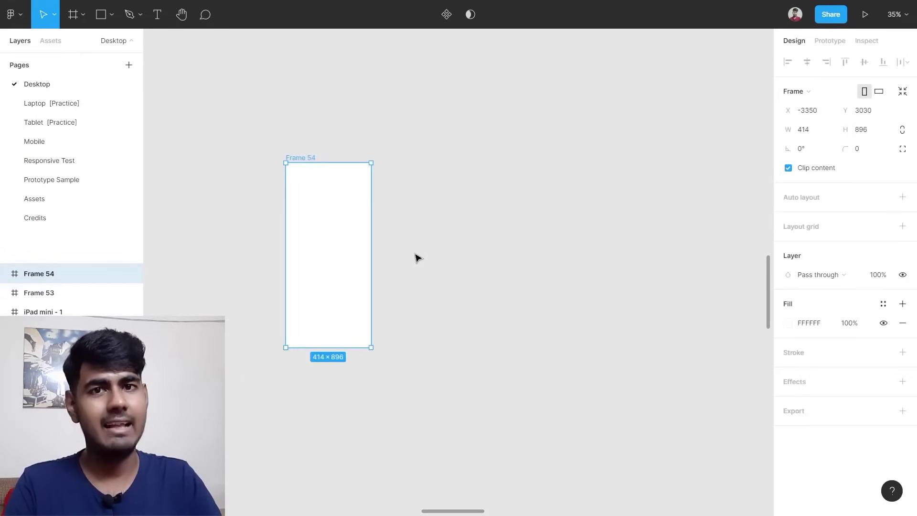
Apply the Surface Pro 4 preset, 1368 × 912, to the new frame and shrink it freehand to about 1093 × 859.
left_click(824, 96)
scroll(847, 242, "down", 3)
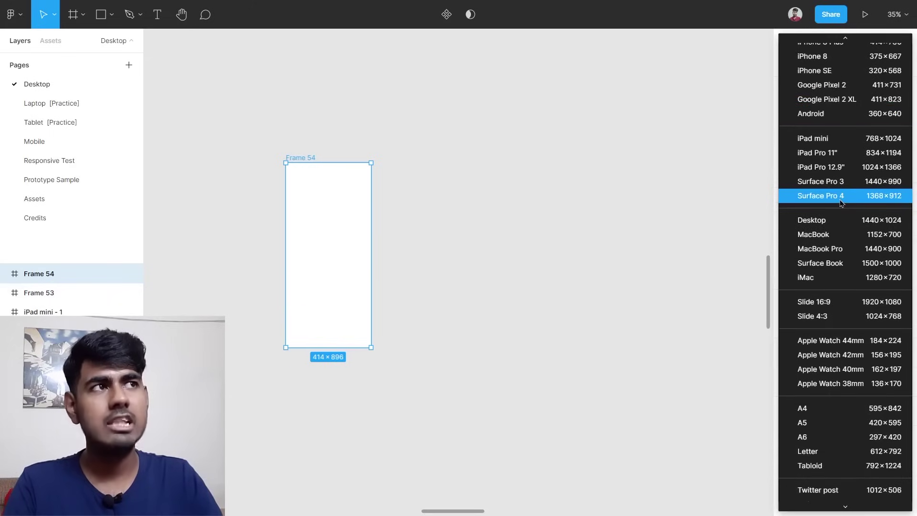
left_click(899, 198)
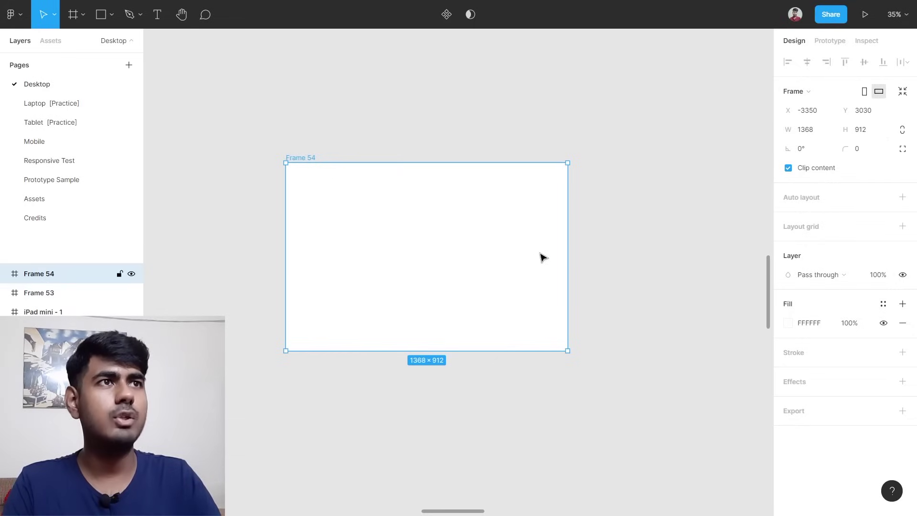
left_click_drag(568, 248, 510, 246)
mouse_move(451, 350)
left_mouse_down()
mouse_move(460, 244)
mouse_move(464, 340)
left_mouse_up()
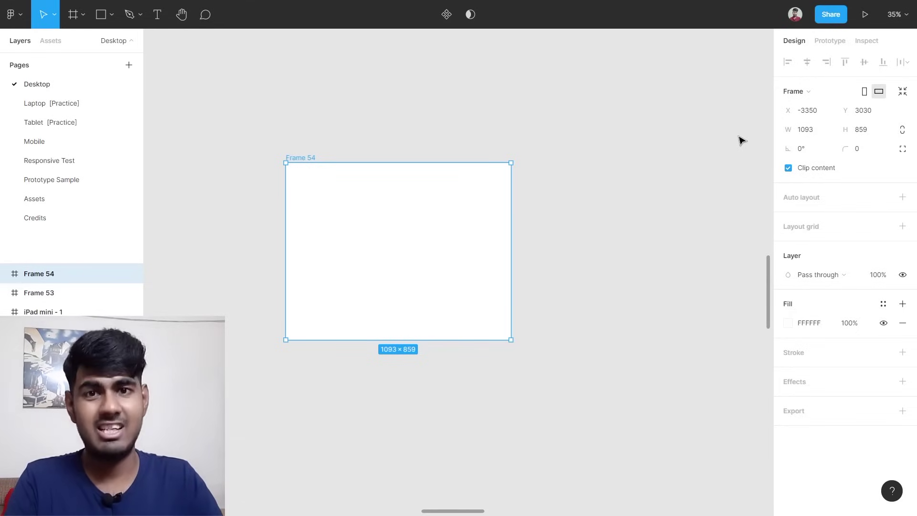
Adjust the new frame's coordinates to X -2794 and Y 2868, and undo the last position changes.
left_click_drag(787, 112, 684, 97)
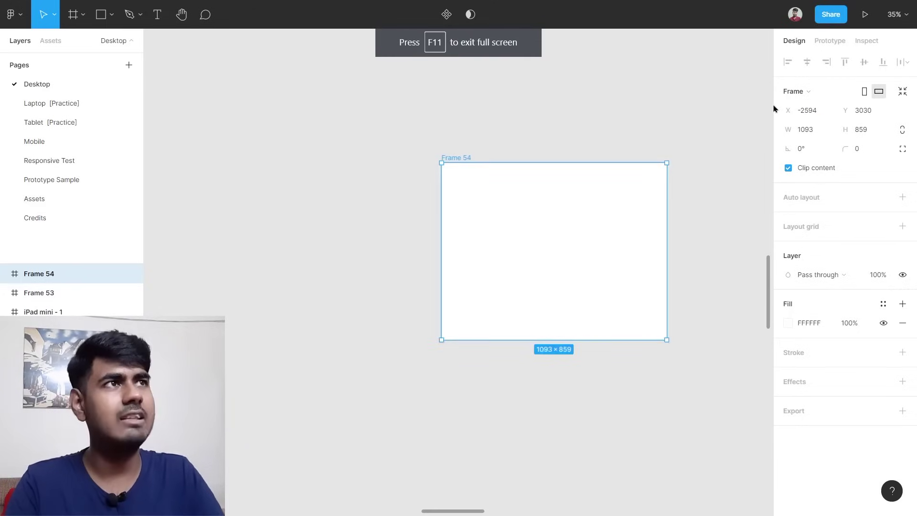
left_click_drag(790, 109, 497, 139)
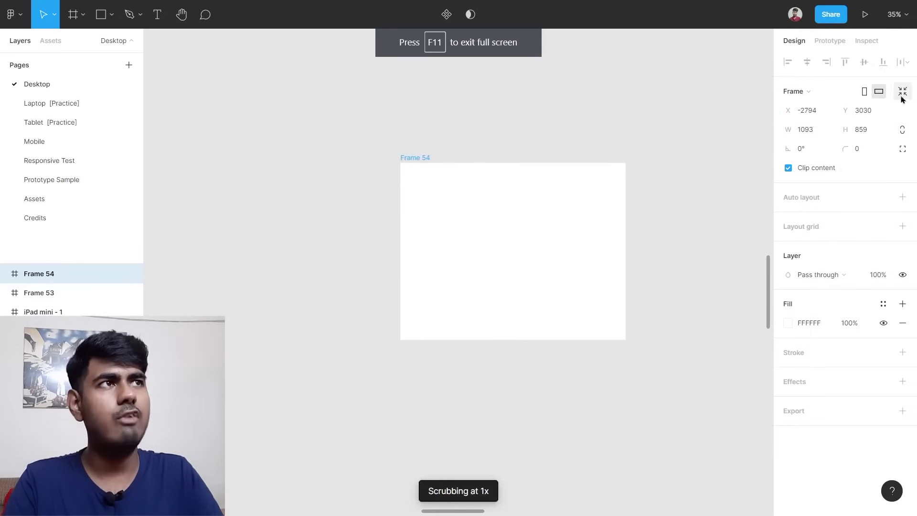
left_click_drag(839, 111, 406, 180)
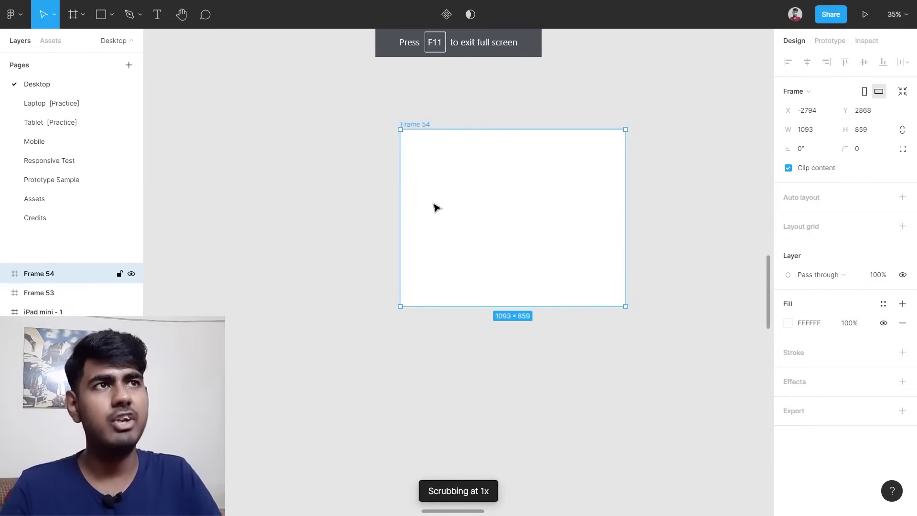
scroll(561, 196, "down", 3)
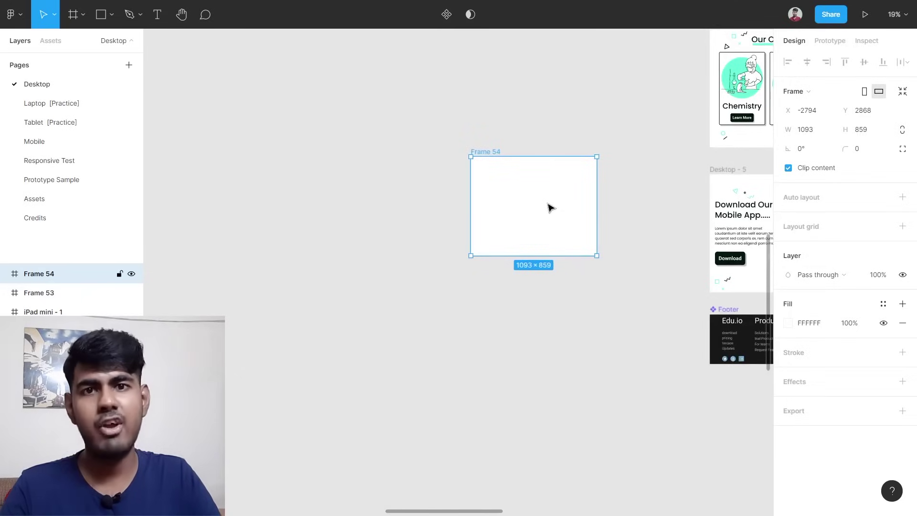
key("ctrl+z")
key("ctrl+z")
Move the new frame to the empty canvas right of the Home Page frames, at about X 1621, Y 1588.
left_click_drag(480, 128, 512, 227)
scroll(568, 138, "right", 10)
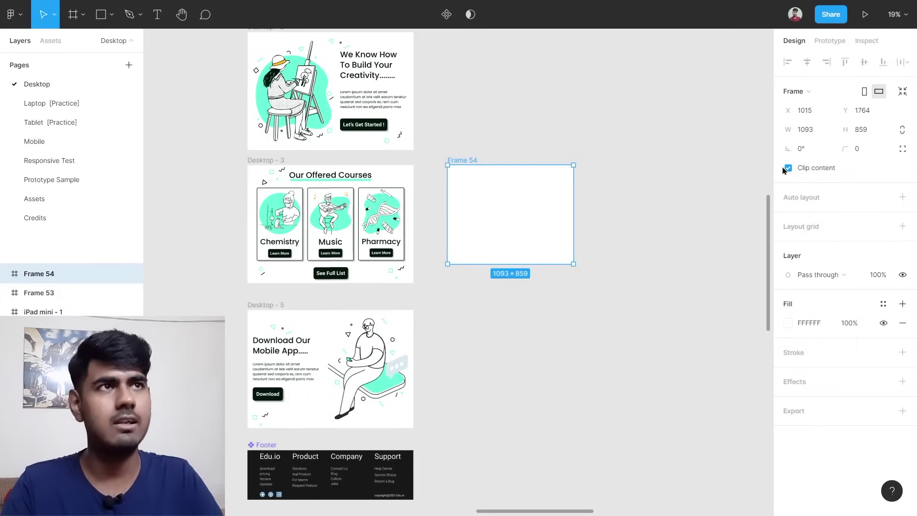
left_click_drag(516, 205, 588, 185)
scroll(629, 179, "up", 5)
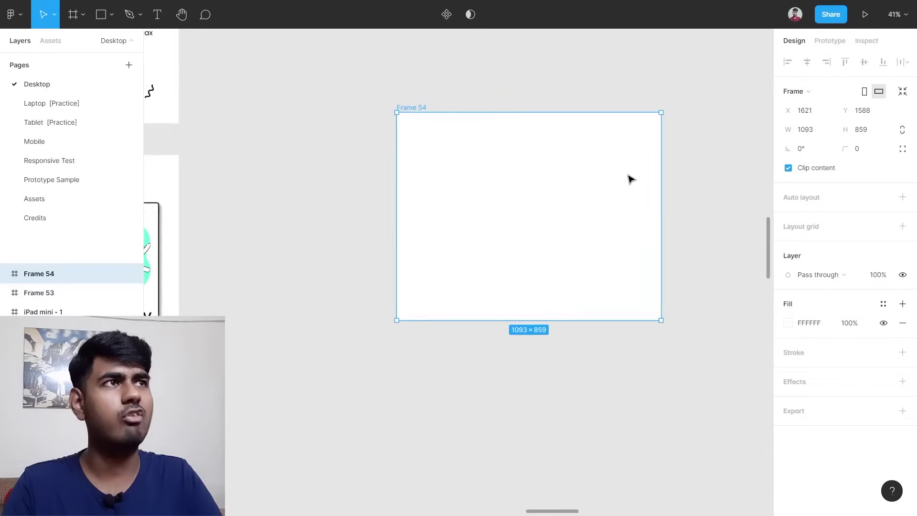
scroll(629, 179, "up", 3)
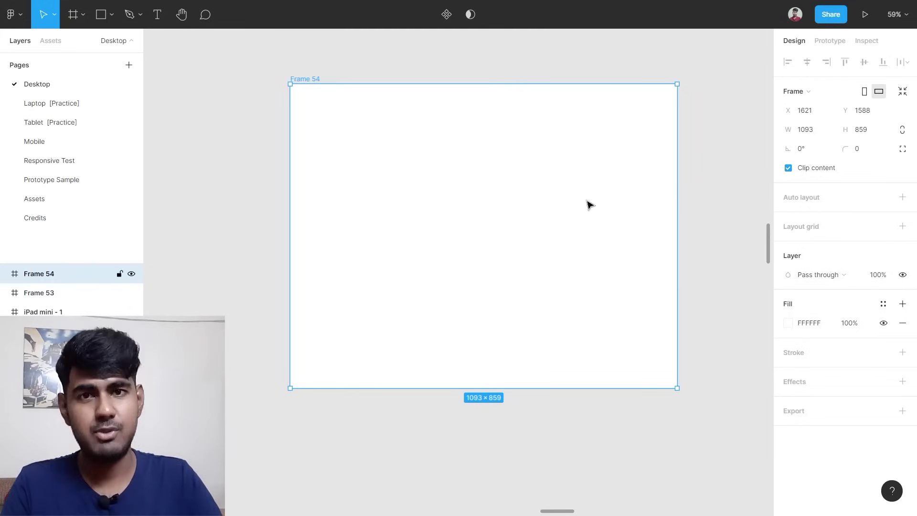
Set the new frame's width to 800 and move it to about X 1749, Y 1571.
left_click(698, 159)
left_click(645, 147)
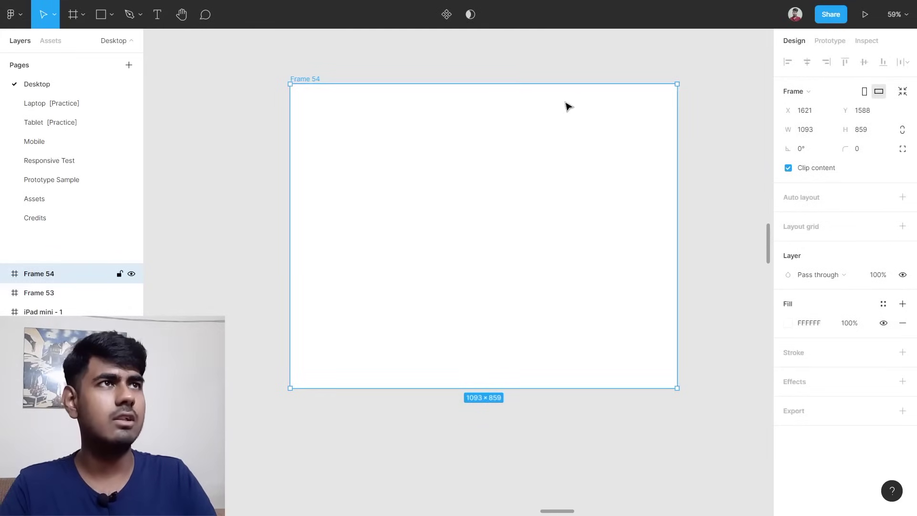
left_click(697, 137)
left_click(588, 153)
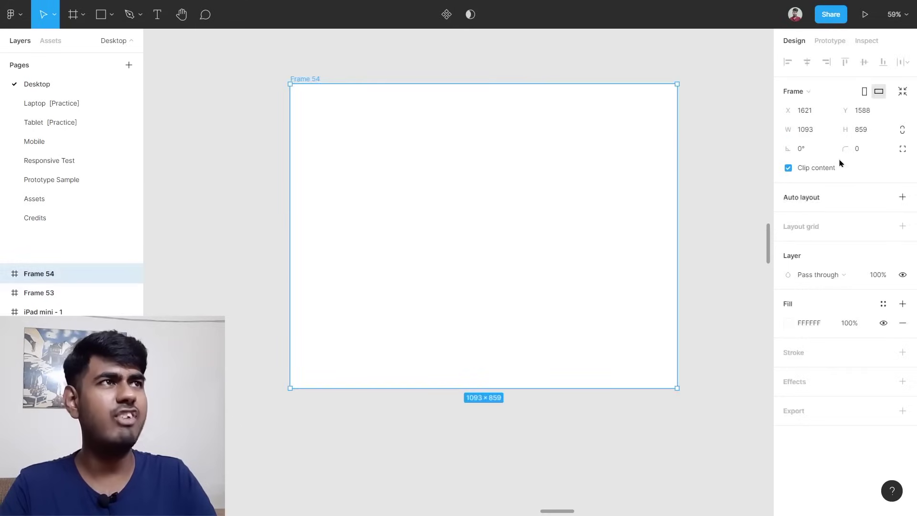
left_click(819, 128)
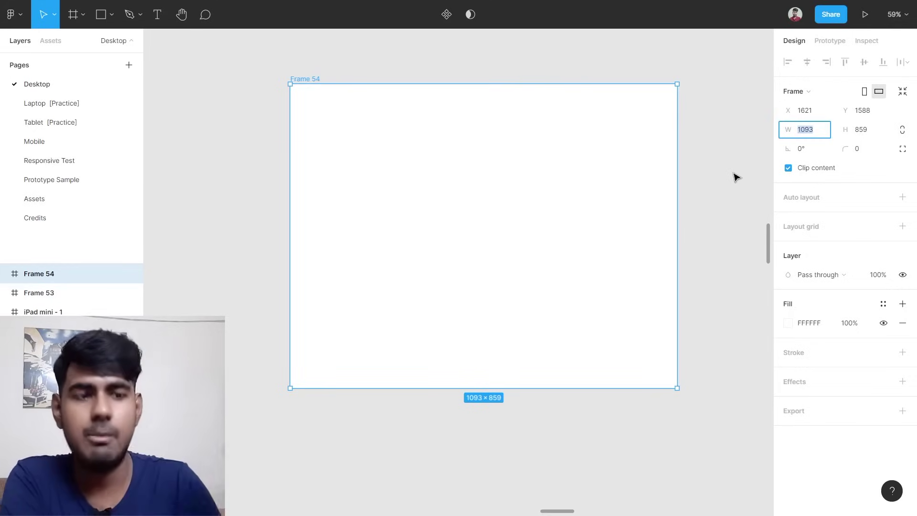
type("800")
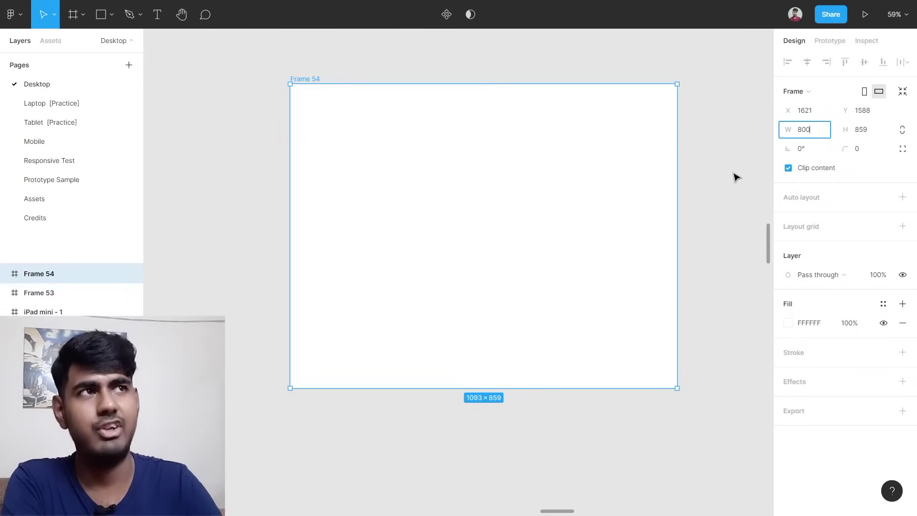
key("Return")
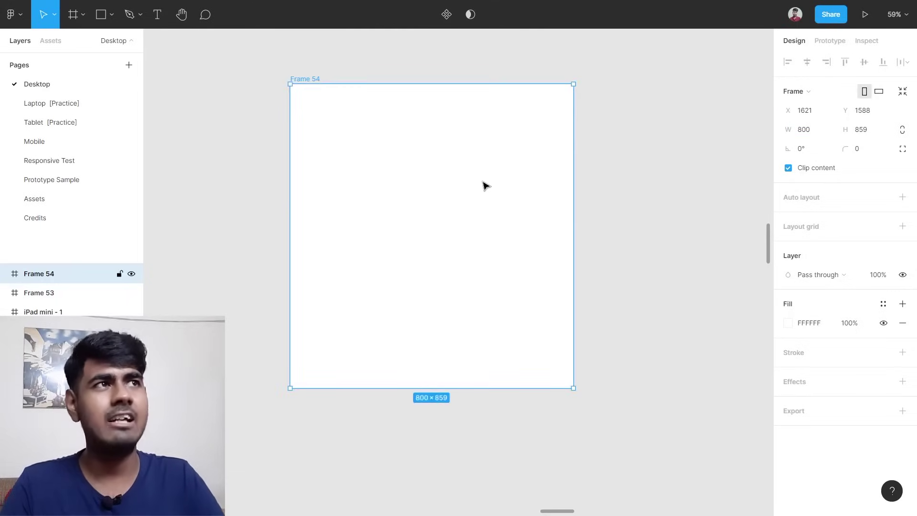
left_click_drag(445, 178, 492, 176)
scroll(465, 172, "up", 2)
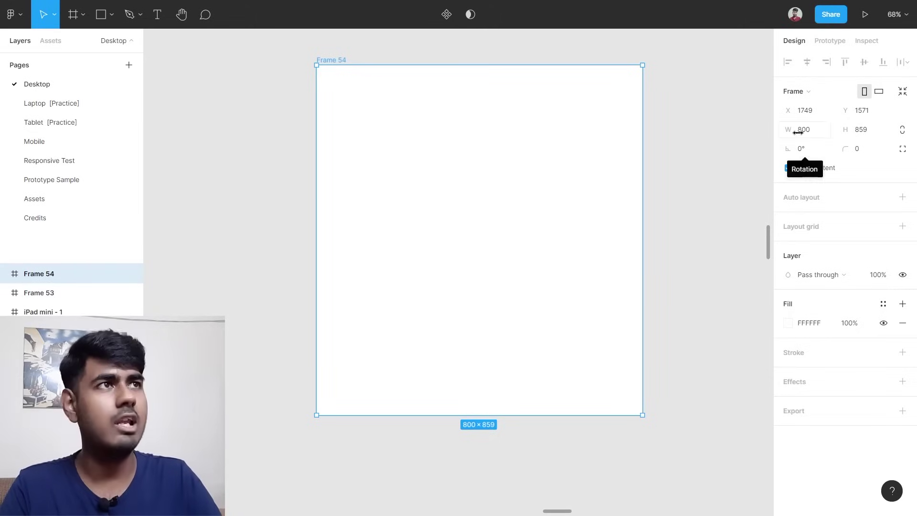
Resize the frame with arithmetic entries, 800+50 for the width and 859-9 for the height, and bring it to 450 × 650.
left_click(818, 133)
type("800")
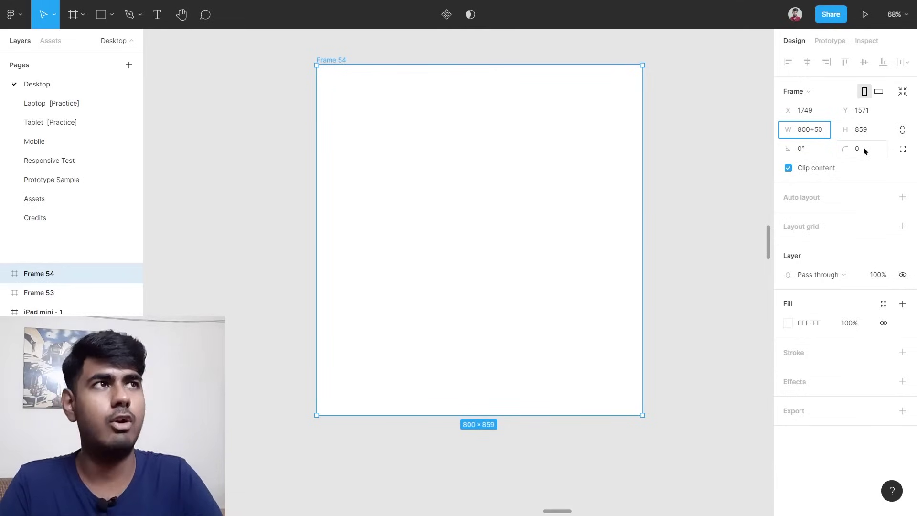
type("+50")
key("Return")
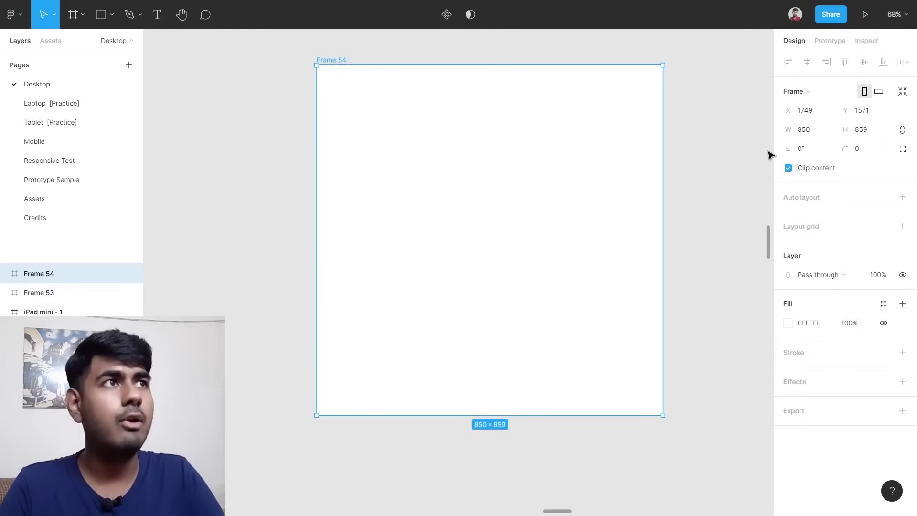
left_click(874, 131)
left_click(875, 130)
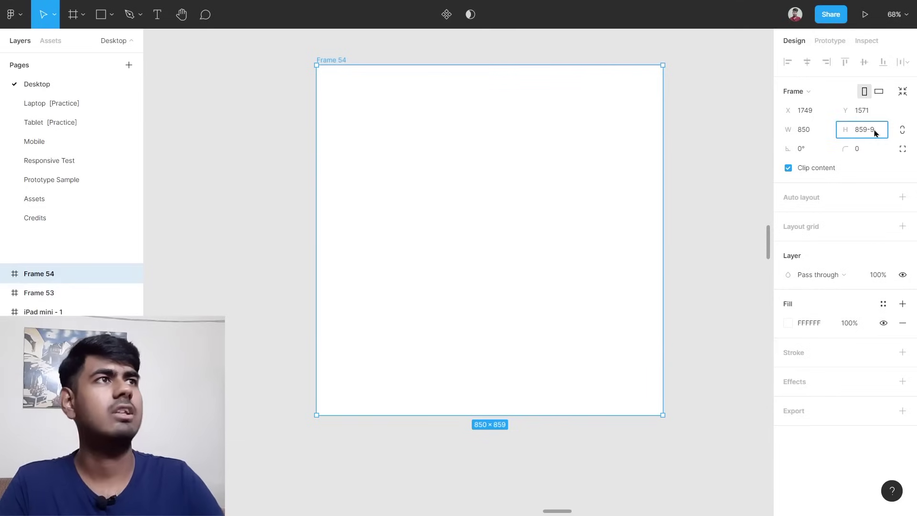
key("Return")
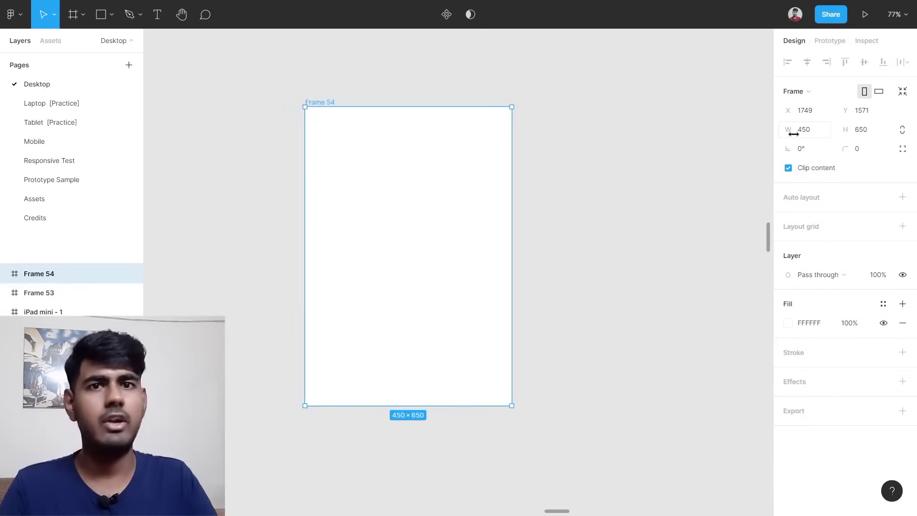
Set the frame's width to 350, then deselect and reselect the frame.
left_click(812, 129)
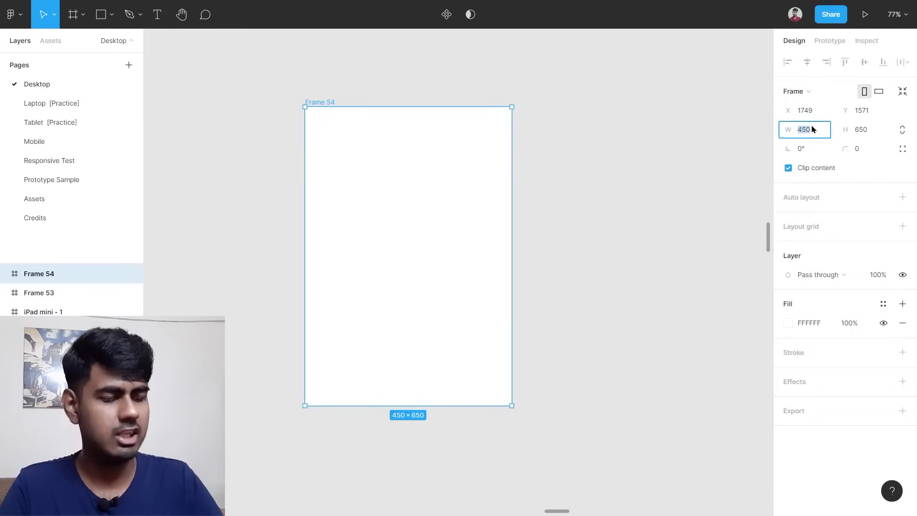
type("350")
key("Return")
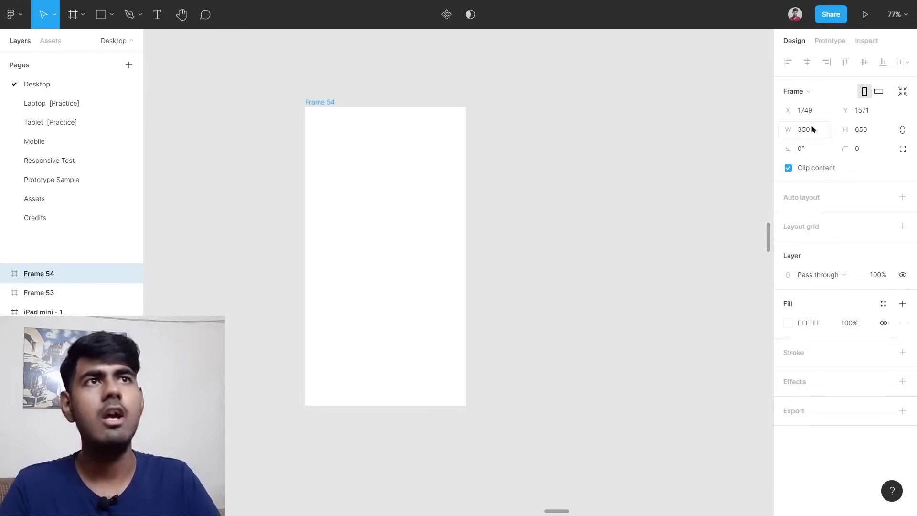
left_click(539, 240)
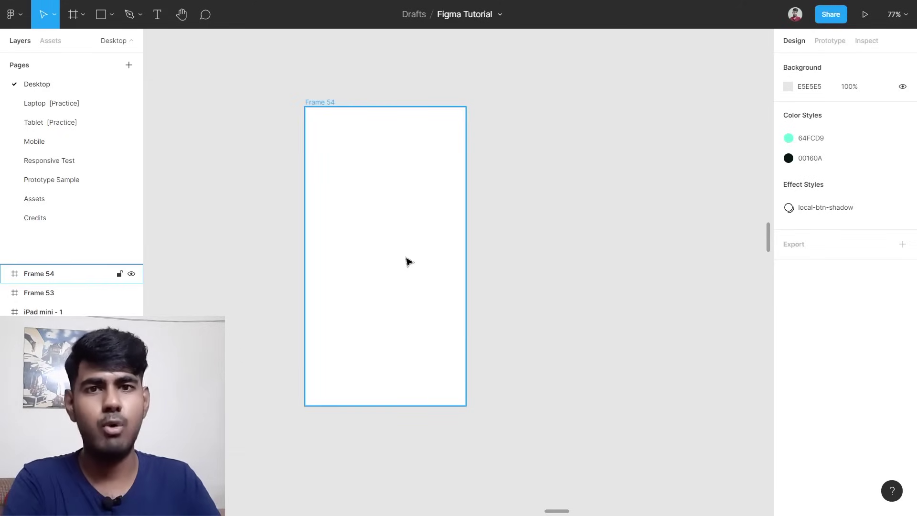
left_click(409, 261)
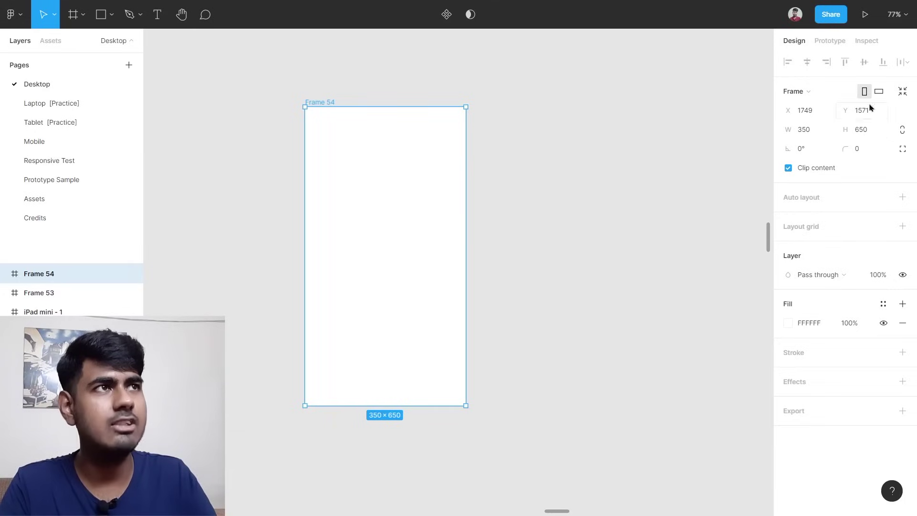
Switch the frame back and forth between landscape and portrait orientation, leaving it in landscape at 650 × 350.
left_click(879, 93)
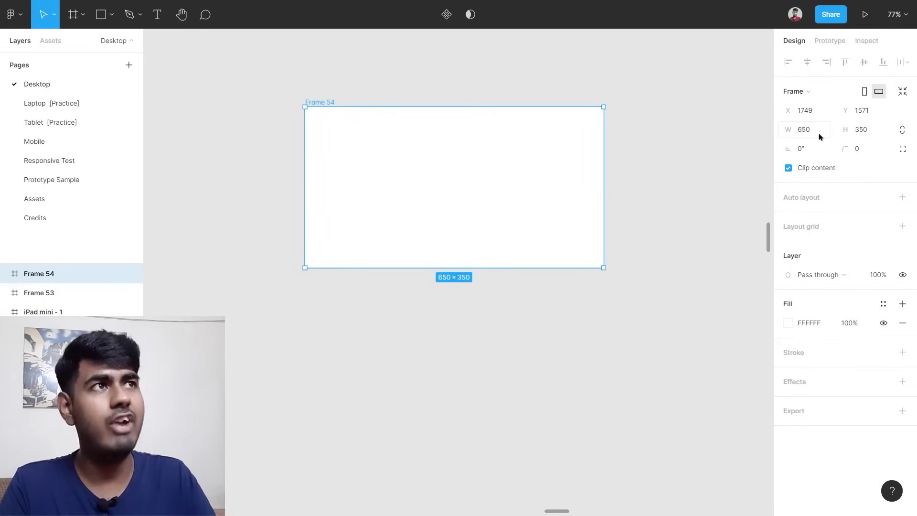
left_click(864, 94)
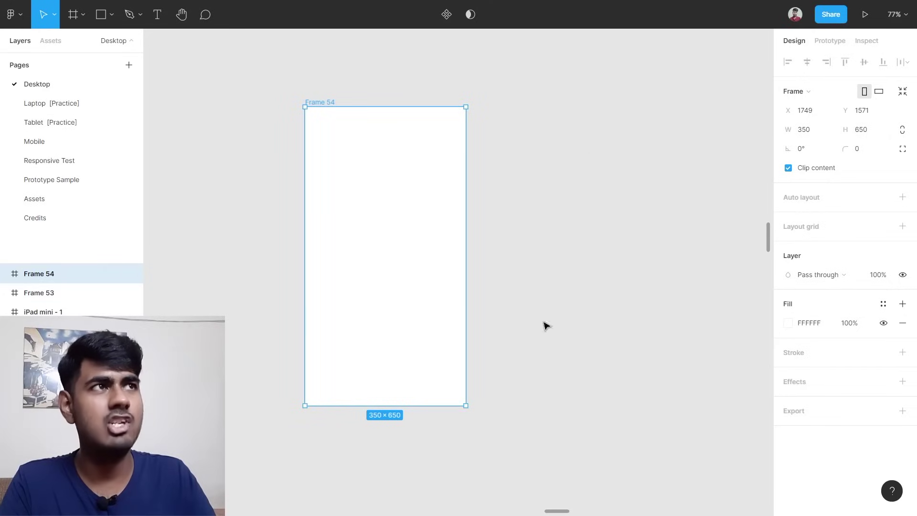
left_click(883, 92)
left_click(865, 92)
left_click(880, 91)
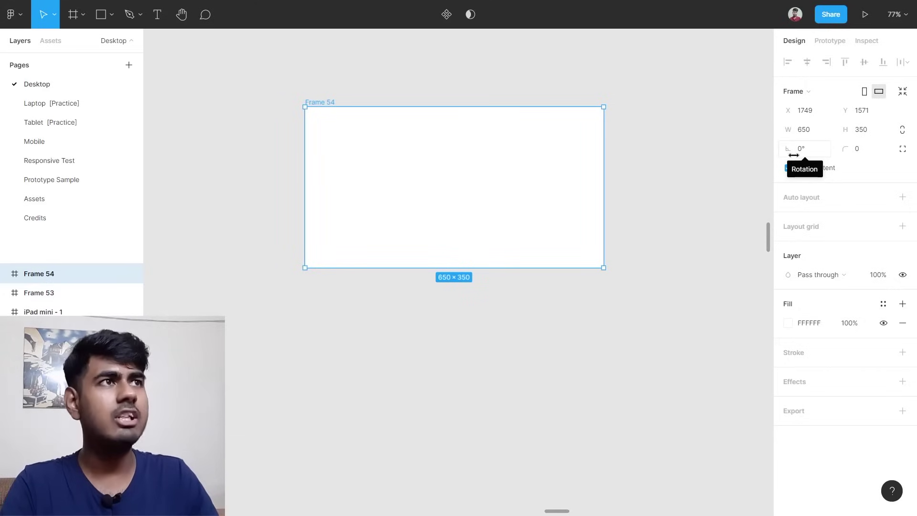
Rotate the frame freely to 146° and to -113°, and reset its rotation to 0°.
mouse_move(788, 150)
left_mouse_down()
mouse_move(906, 138)
mouse_move(78, 131)
mouse_move(790, 145)
left_mouse_up()
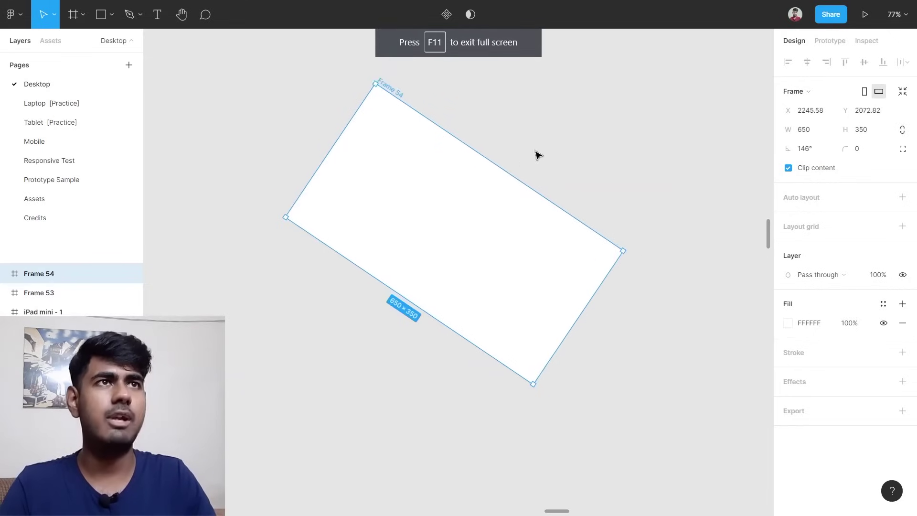
scroll(430, 191, "up", 2)
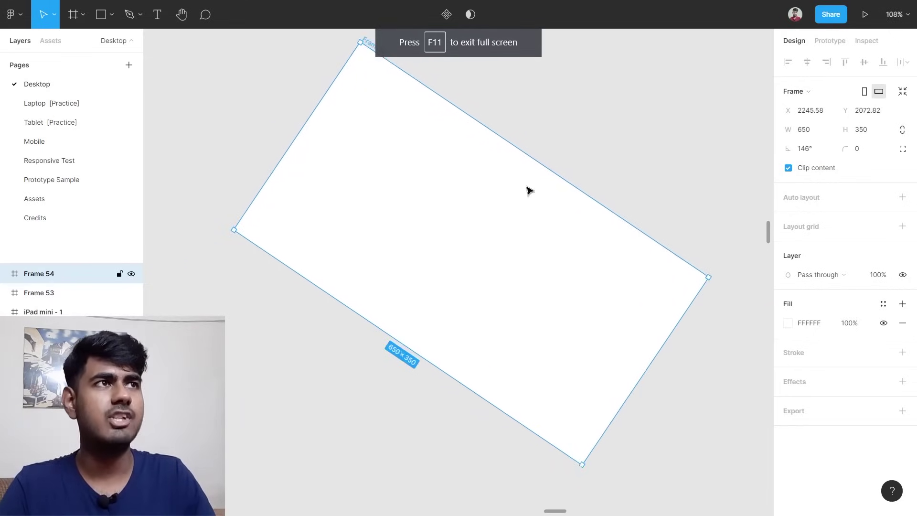
left_click_drag(787, 149, 191, 149)
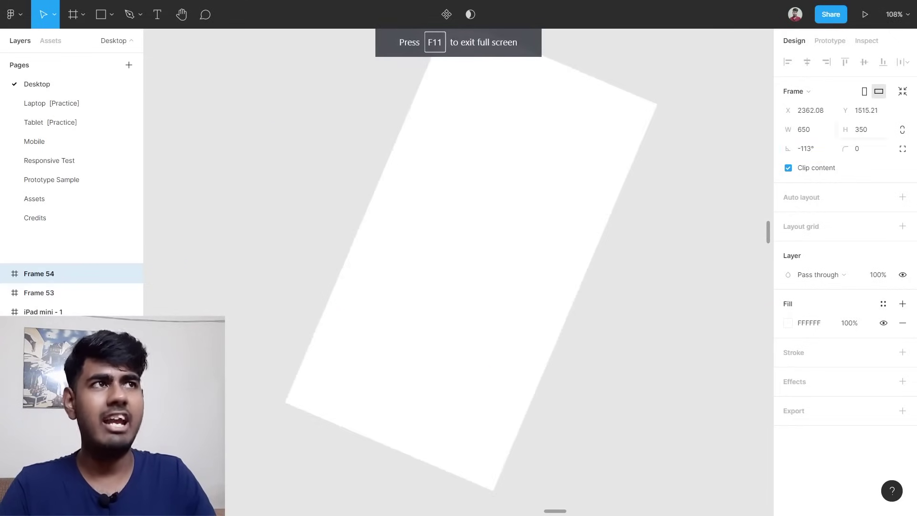
left_click(817, 152)
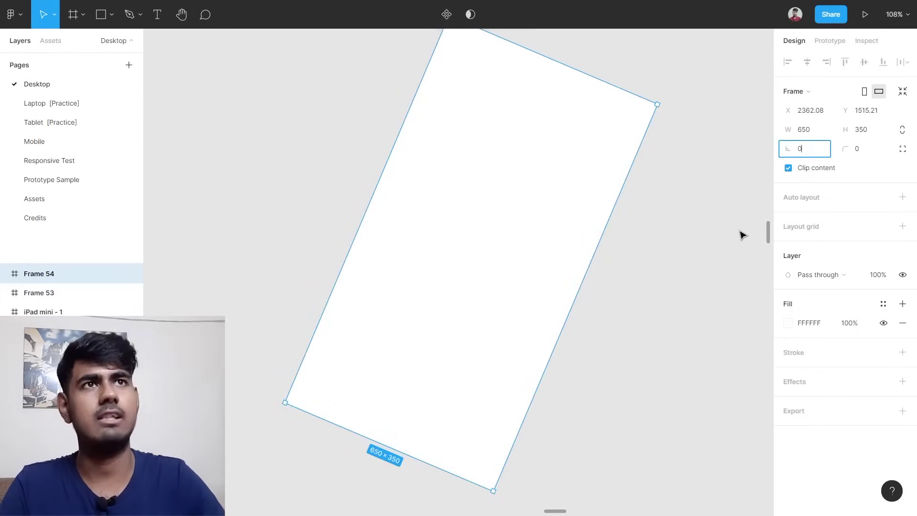
type("0")
key("Return")
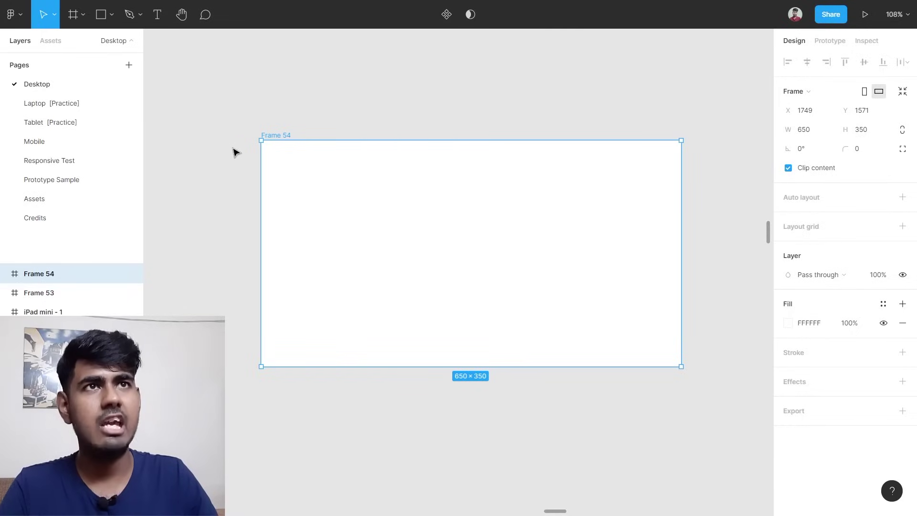
Raise the frame's corner radius to 26 and bring it back to 0.
scroll(251, 140, "up", 5)
left_click(237, 166)
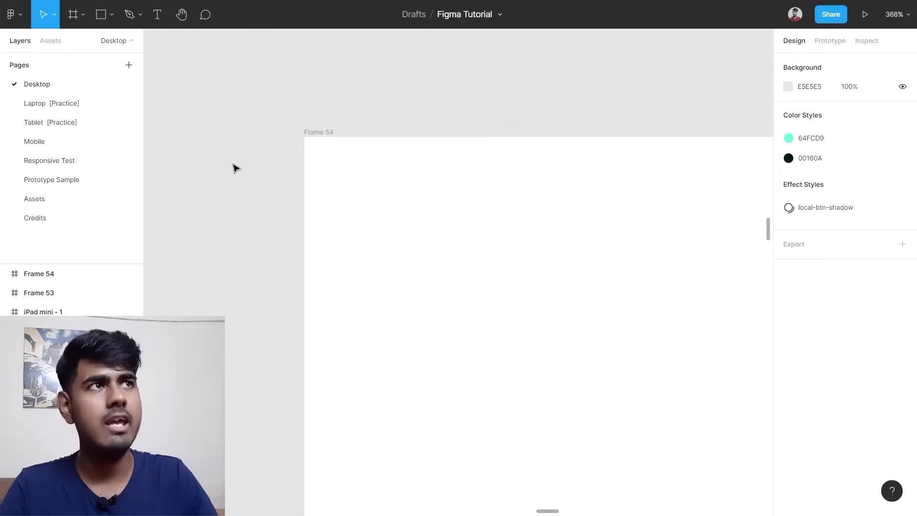
left_click(466, 183)
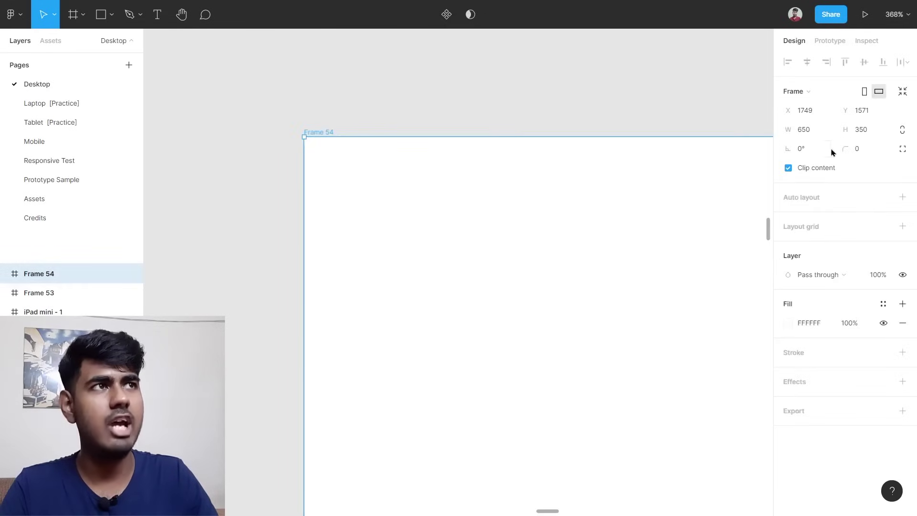
left_click_drag(842, 145, 235, 138)
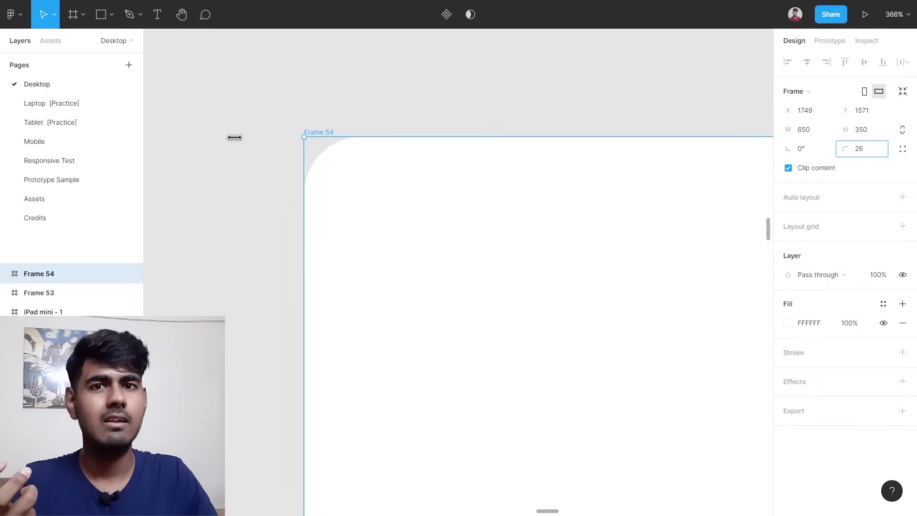
left_click_drag(235, 137, 768, 184)
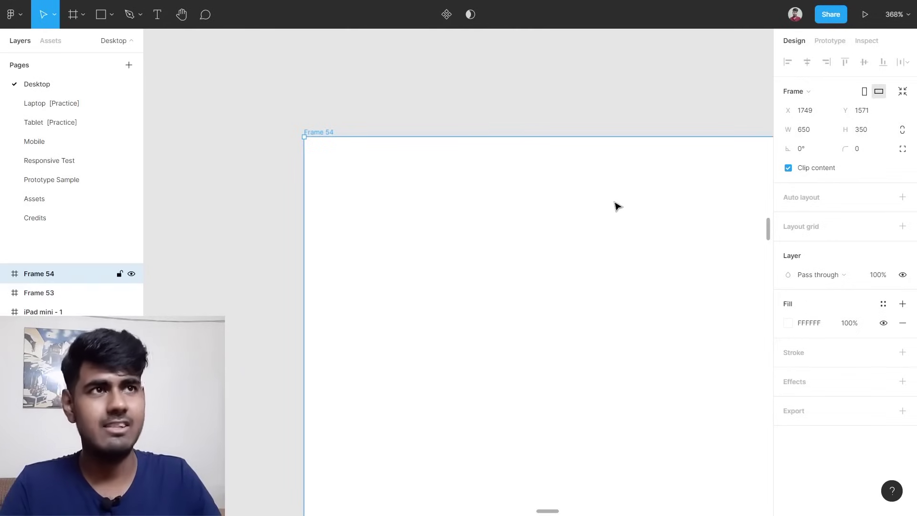
Narrow the frame freehand from its right edge to a width of about 247.
scroll(598, 219, "down", 4)
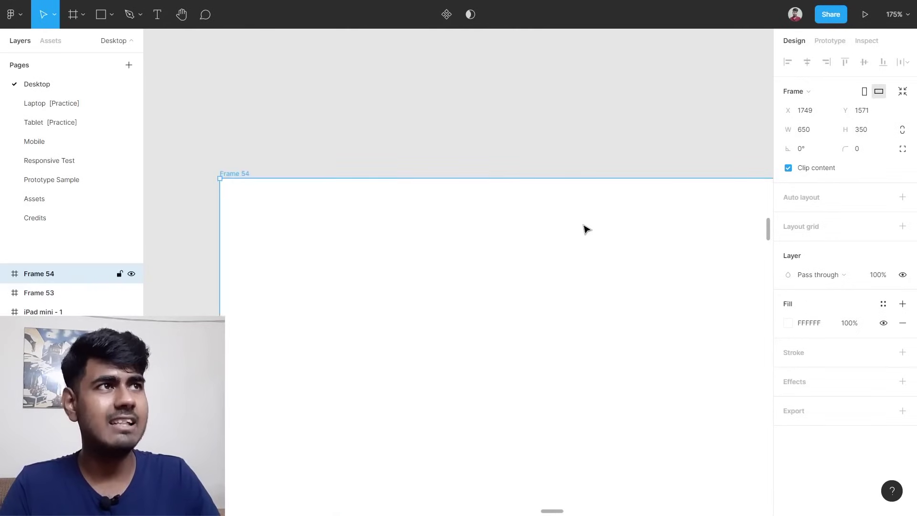
scroll(592, 231, "down", 3)
scroll(679, 247, "right", 1)
left_click_drag(744, 276, 499, 276)
scroll(438, 270, "up", 4)
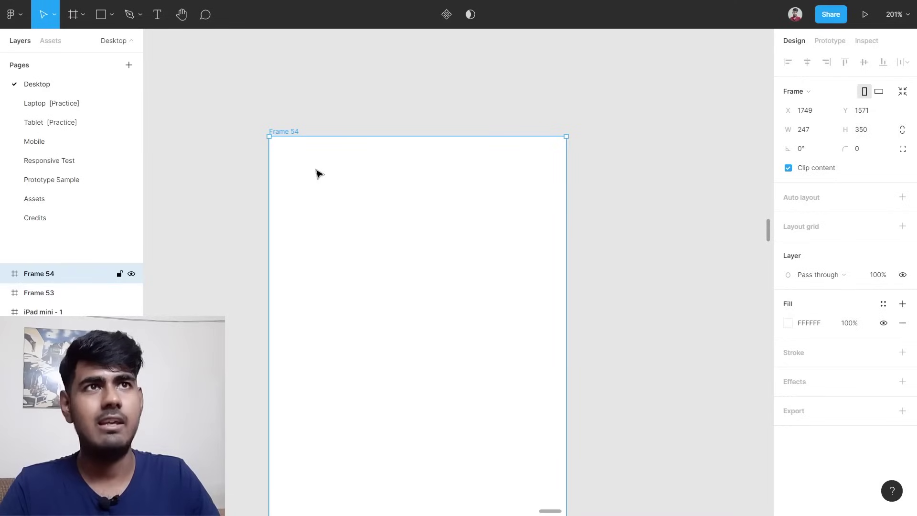
Add a text layer reading "SADF" inside the frame, near its upper-left corner.
key("t")
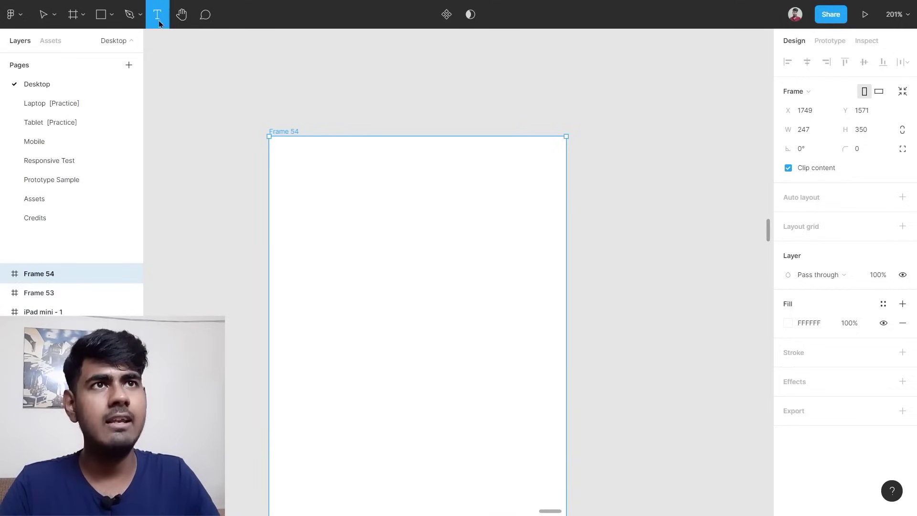
left_click(327, 173)
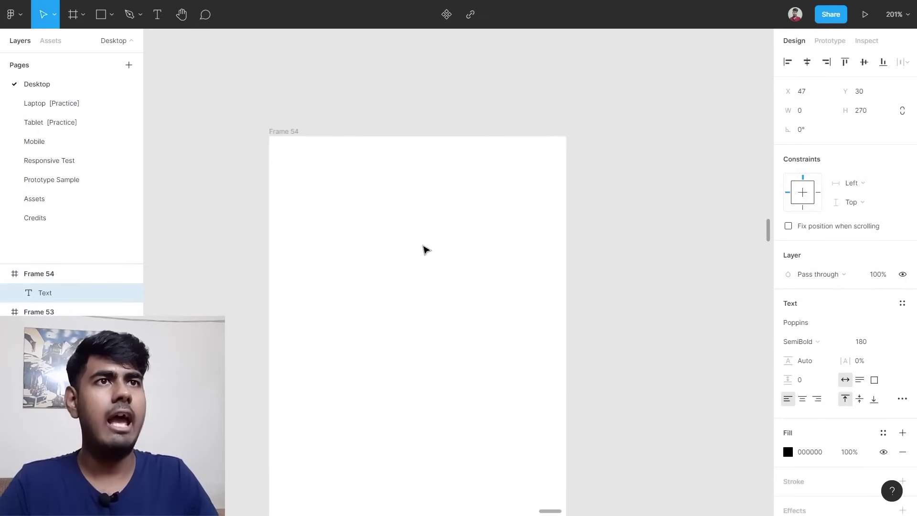
type("SADF")
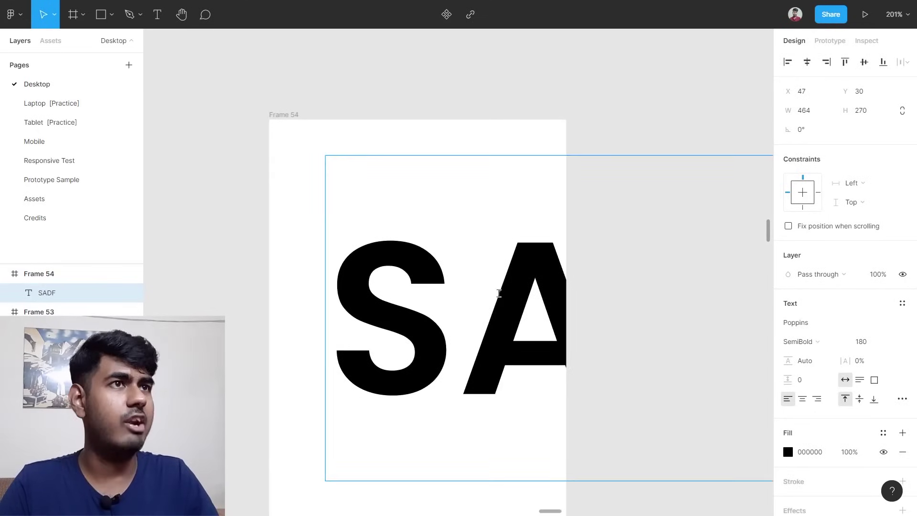
scroll(499, 293, "down", 3)
key("Escape")
Move the text to about X -34, Y 0 in the frame and set its font size to 60.
left_click_drag(486, 307, 407, 278)
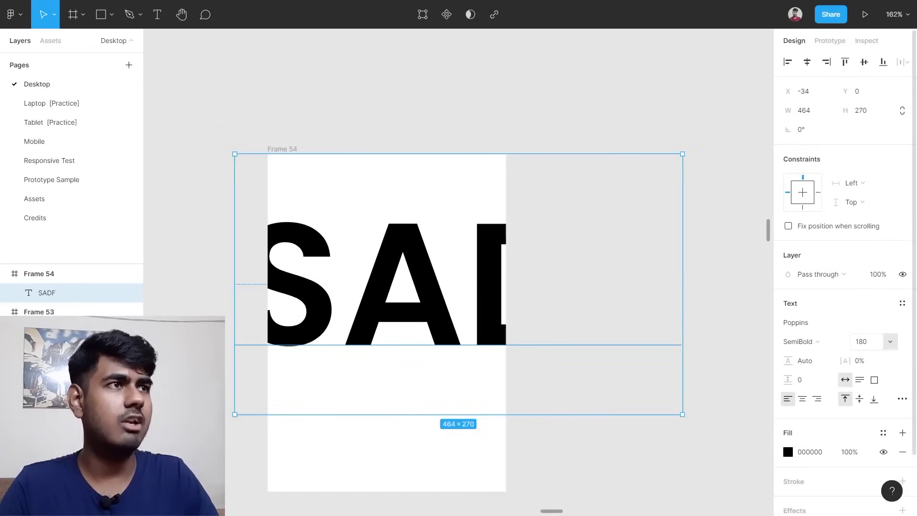
left_click(868, 342)
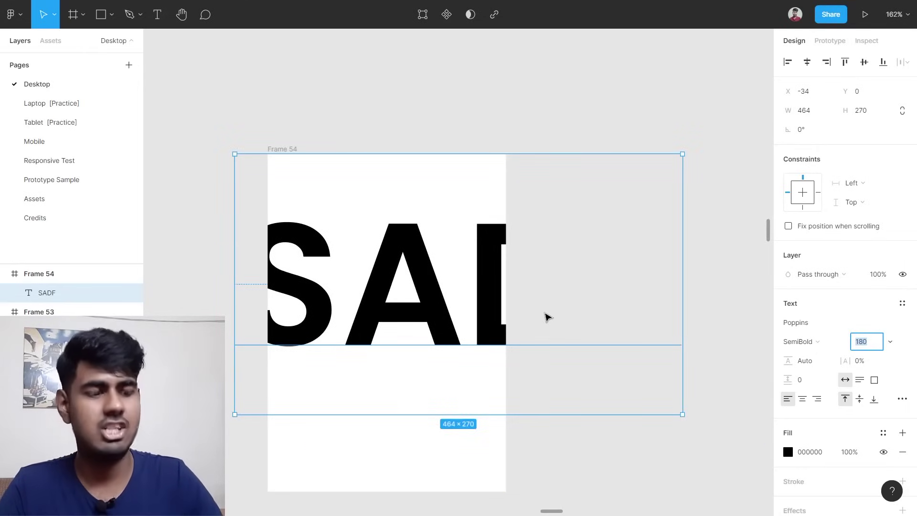
key("Return")
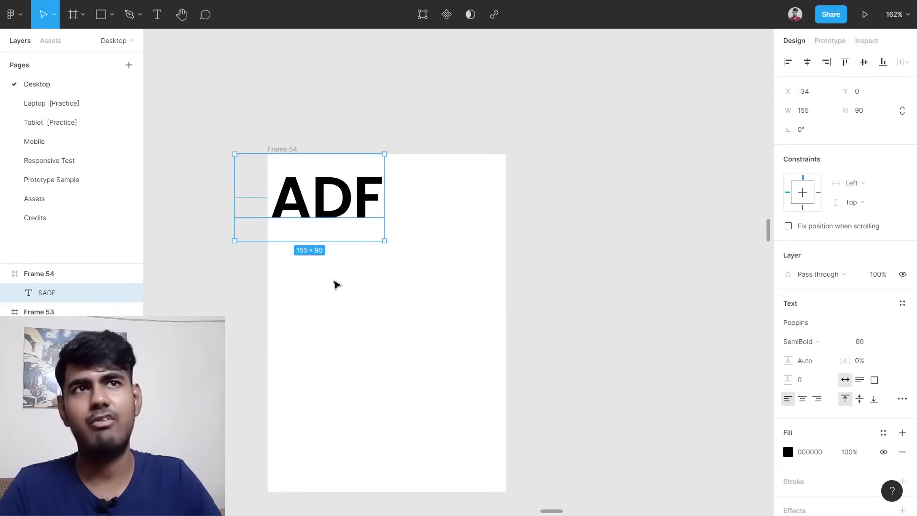
Move the text inside the frame to about X 5, Y 0 and edit its wording to "SDF".
left_click_drag(321, 214, 341, 195)
double_click(341, 195)
left_click(346, 194)
type("ADASD")
key("BackSpace")
key("BackSpace")
key("BackSpace")
key("BackSpace")
key("BackSpace")
key("BackSpace")
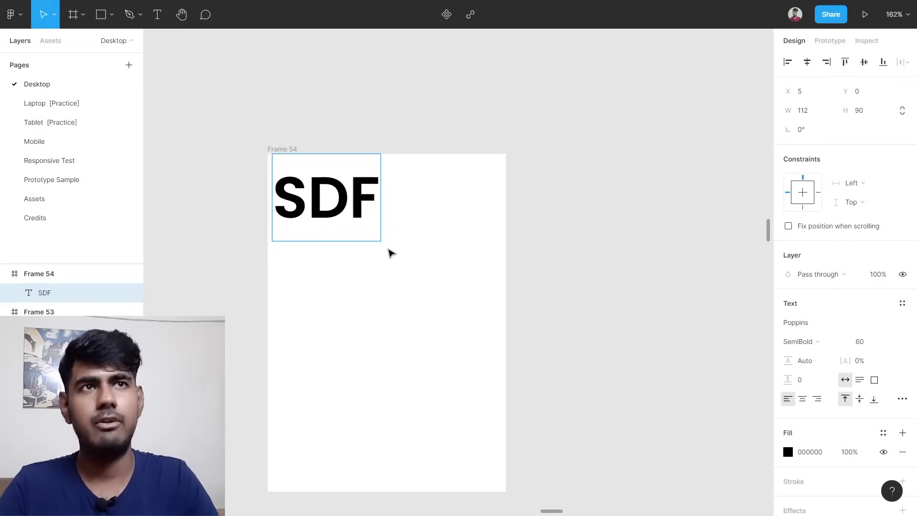
Replace the frame's text with "ABC" and move it down to about Y 11.
key("BackSpace")
key("Delete")
key("Delete")
type("aBc")
key("BackSpace")
key("BackSpace")
key("BackSpace")
type("abc")
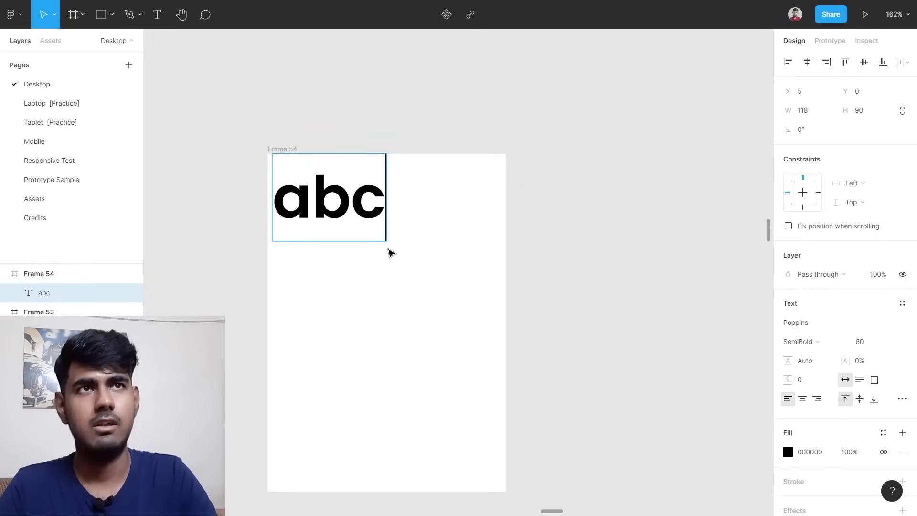
key("BackSpace")
key("BackSpace")
key("BackSpace")
type("ABC")
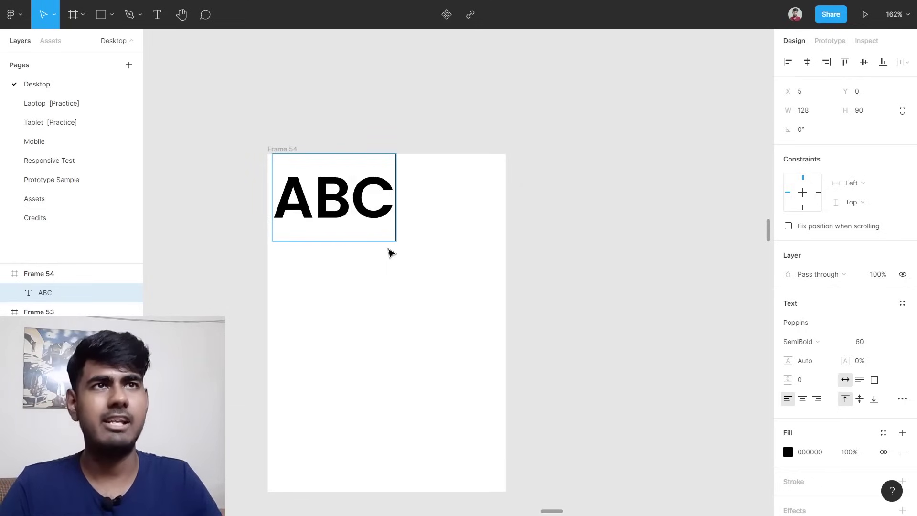
key("Escape")
left_click_drag(335, 192, 335, 202)
Turn off content clipping for the frame and narrow it from its right edge to a width of about 66.
left_click(310, 156)
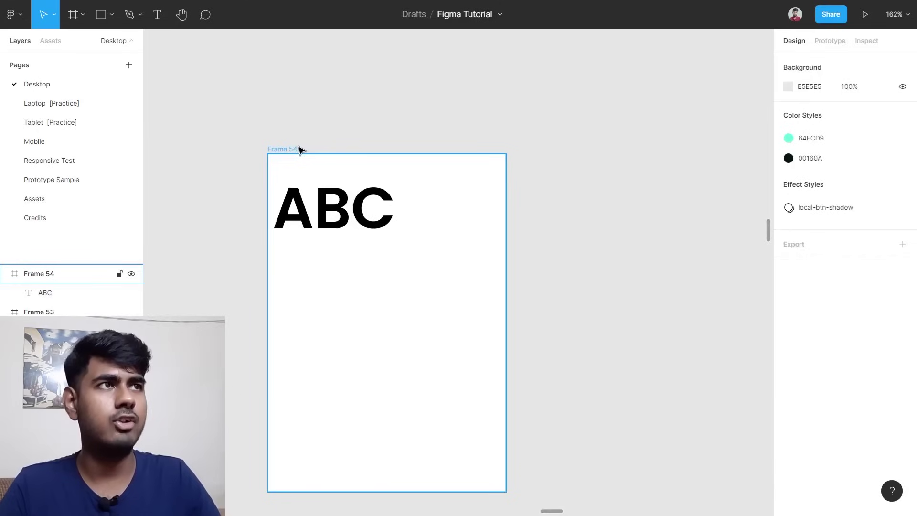
left_click(298, 149)
left_click(790, 170)
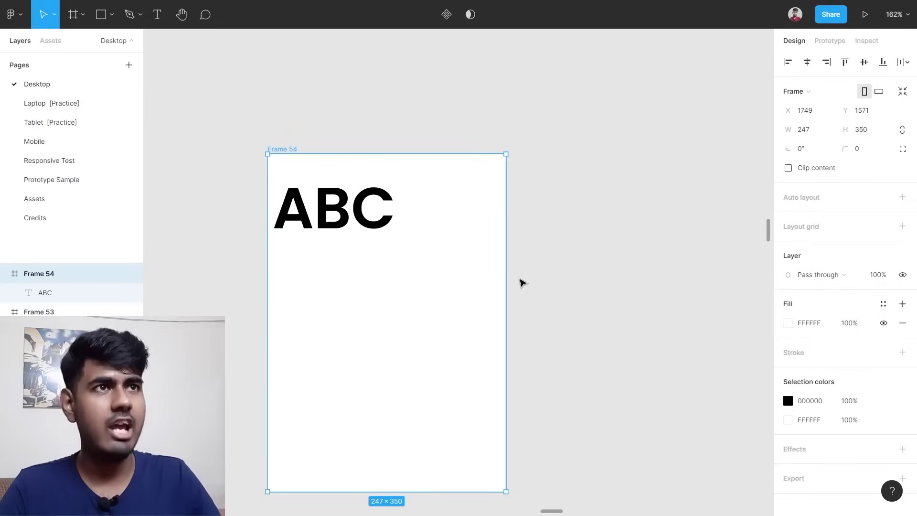
left_click_drag(507, 291, 352, 289)
scroll(297, 258, "up", 3, "ctrl")
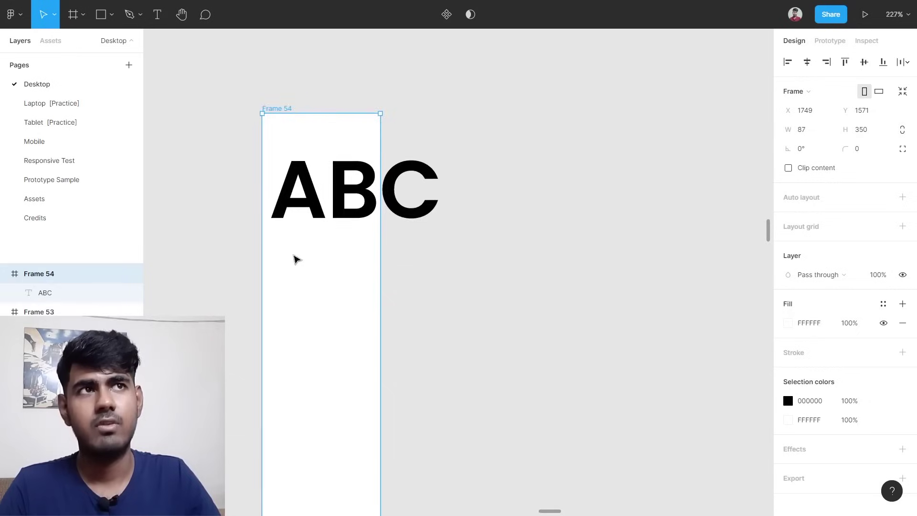
scroll(363, 256, "up", 2, "ctrl")
scroll(459, 256, "down", 2, "ctrl")
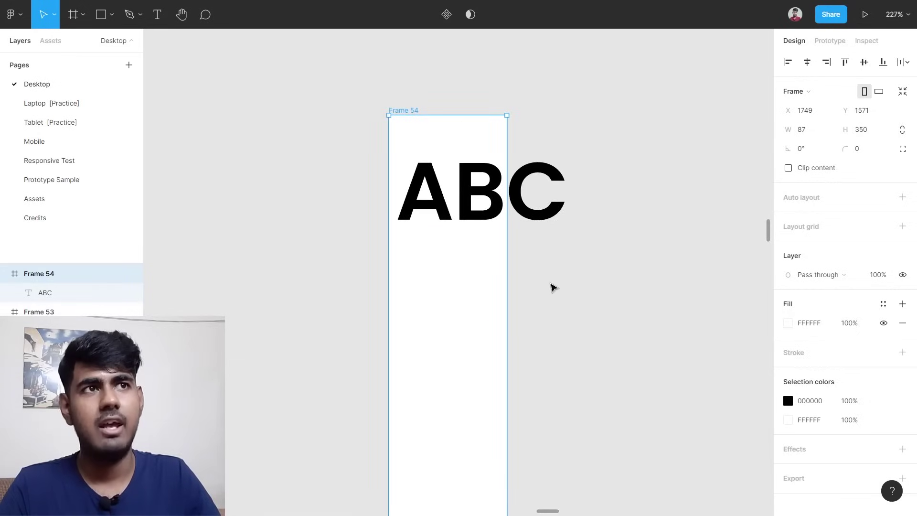
left_click_drag(504, 300, 480, 315)
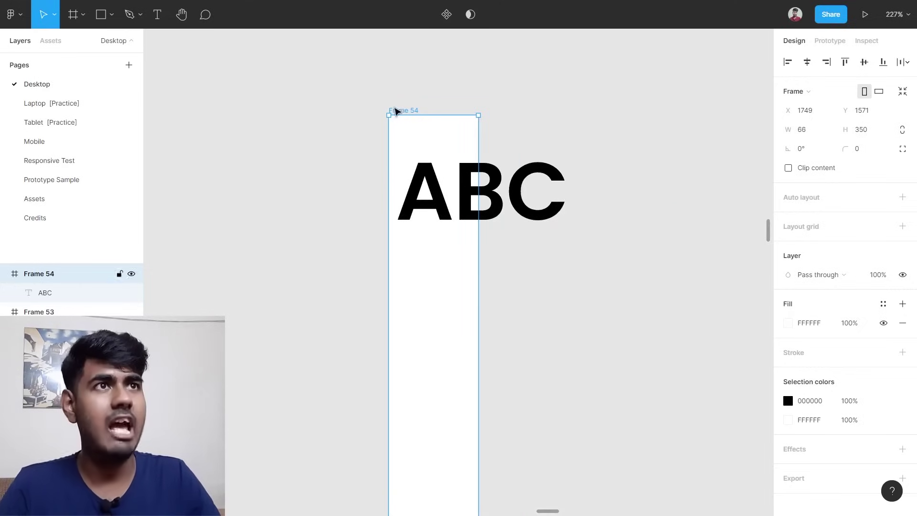
Turn on content clipping for the frame and widen it from its right edge to about 159.
scroll(431, 211, "up", 5)
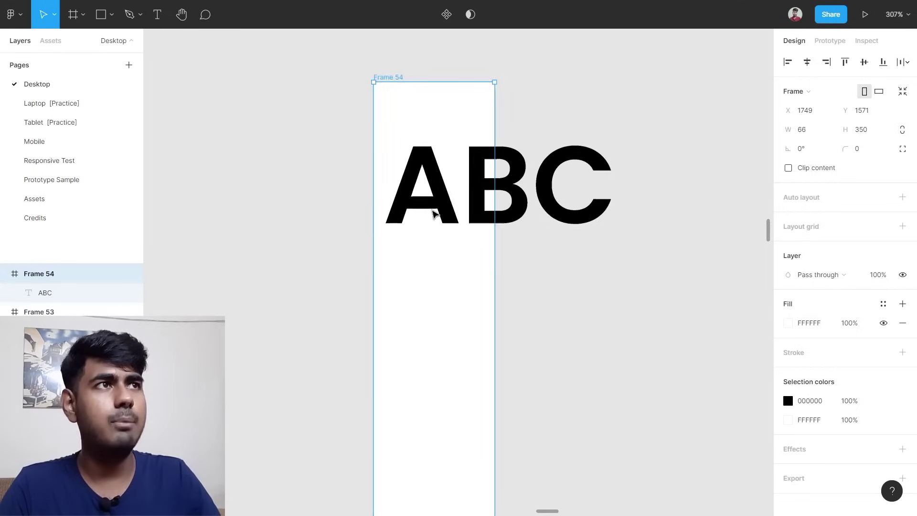
left_click(788, 168)
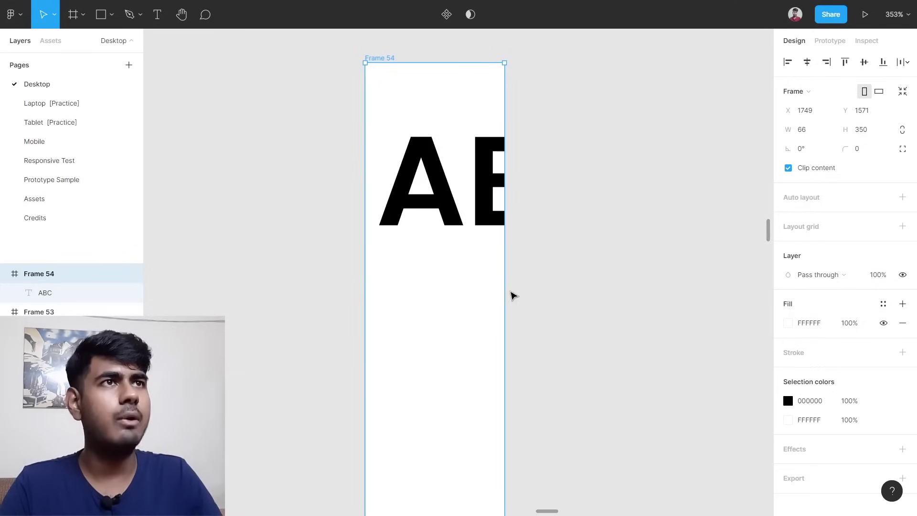
left_click_drag(505, 293, 700, 288)
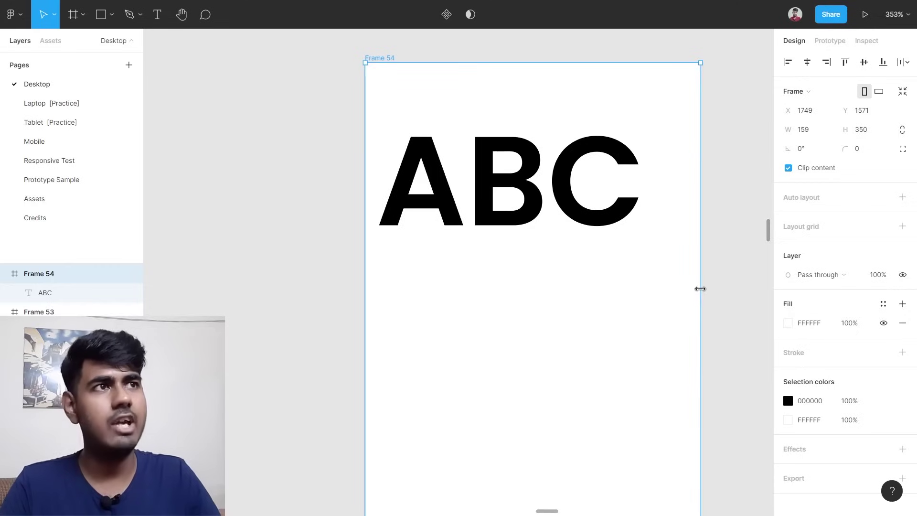
mouse_move(703, 286)
left_mouse_down()
mouse_move(541, 294)
mouse_move(701, 286)
left_mouse_up()
scroll(661, 294, "down", 3)
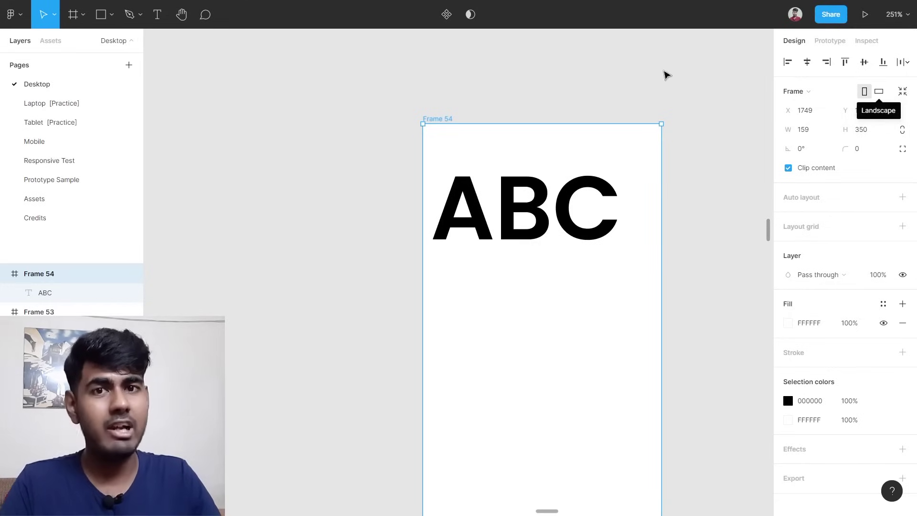
Try resizing the frame to fit the ABC text, and undo the resize.
left_click(902, 91)
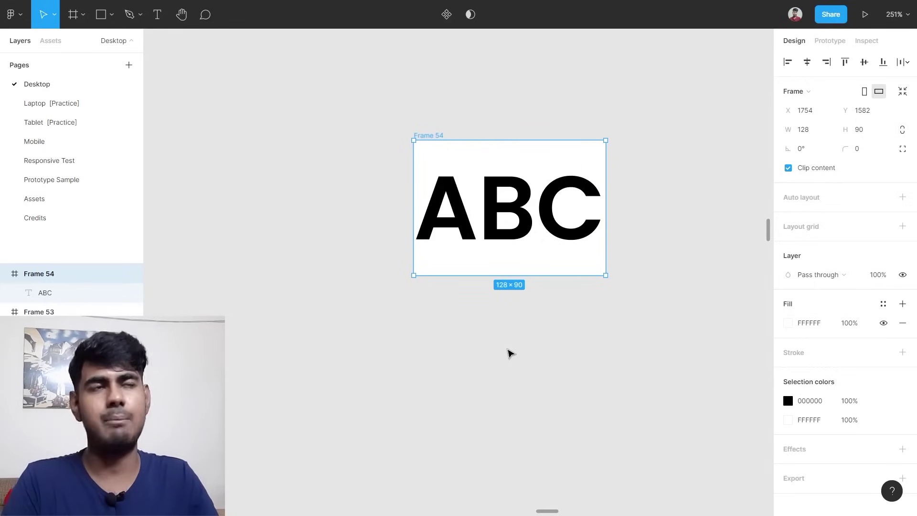
key("ctrl+z")
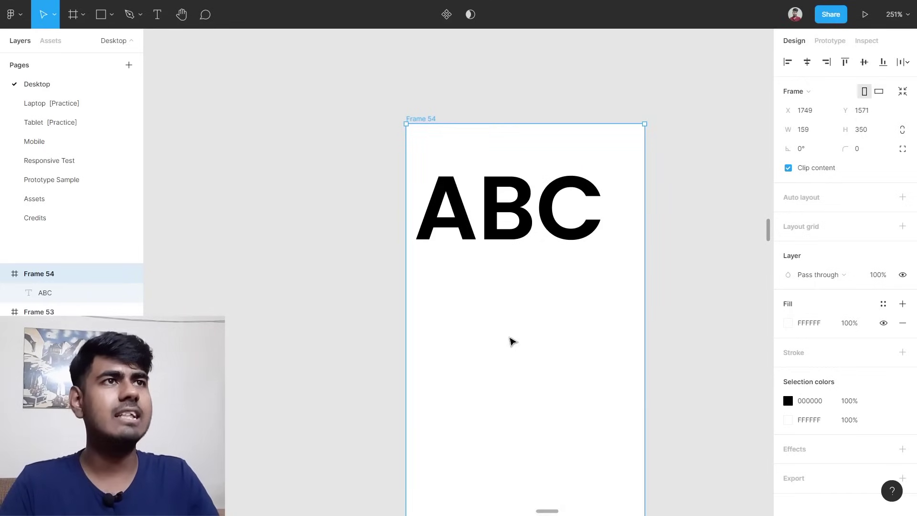
Change the text to "Button" and reduce its font size to 30.
scroll(615, 295, "right", 1)
double_click(581, 260)
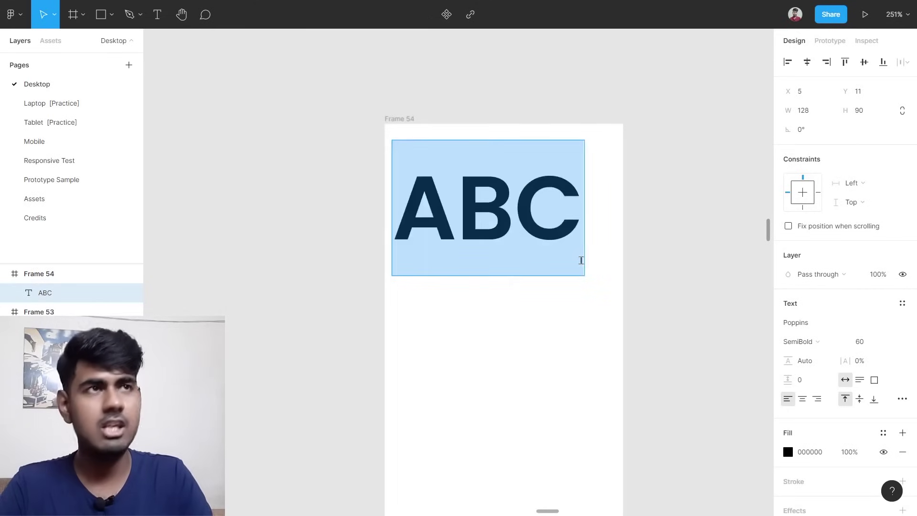
type("Button")
key("Escape")
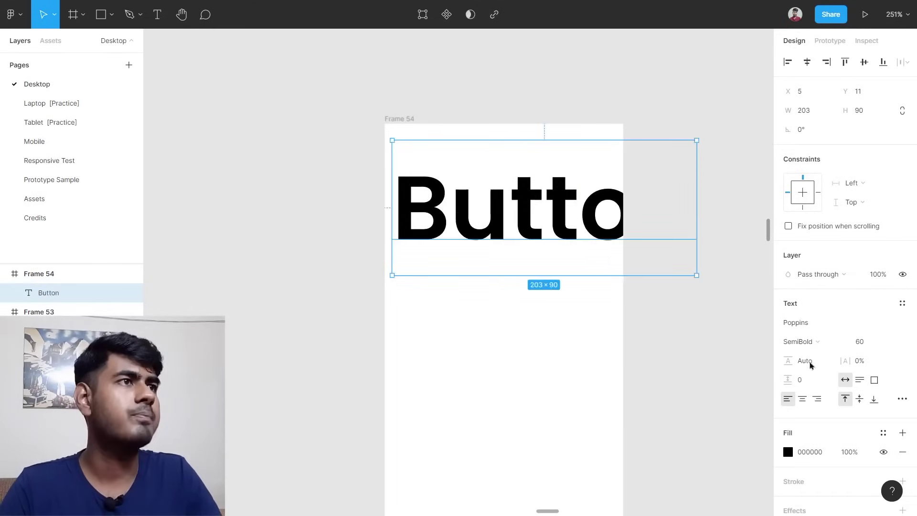
left_click(877, 344)
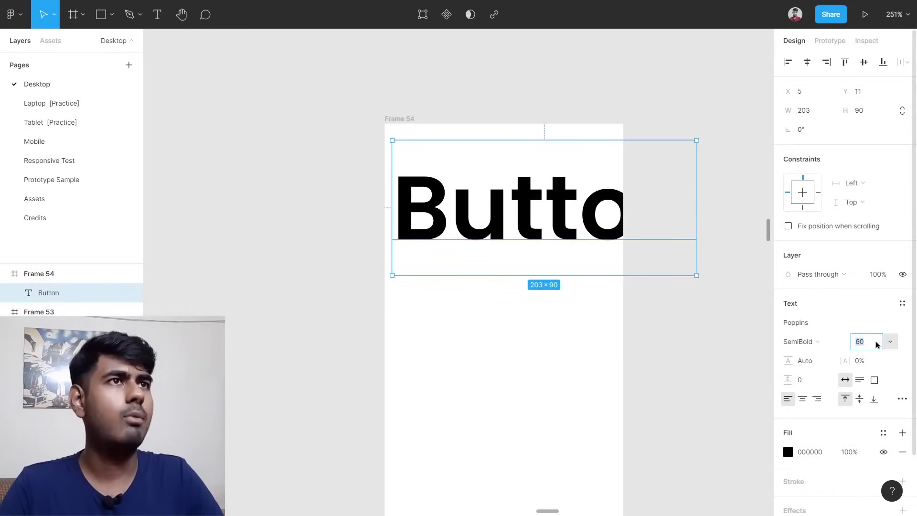
key("shift+Down")
key("shift+Down")
key("shift+Down")
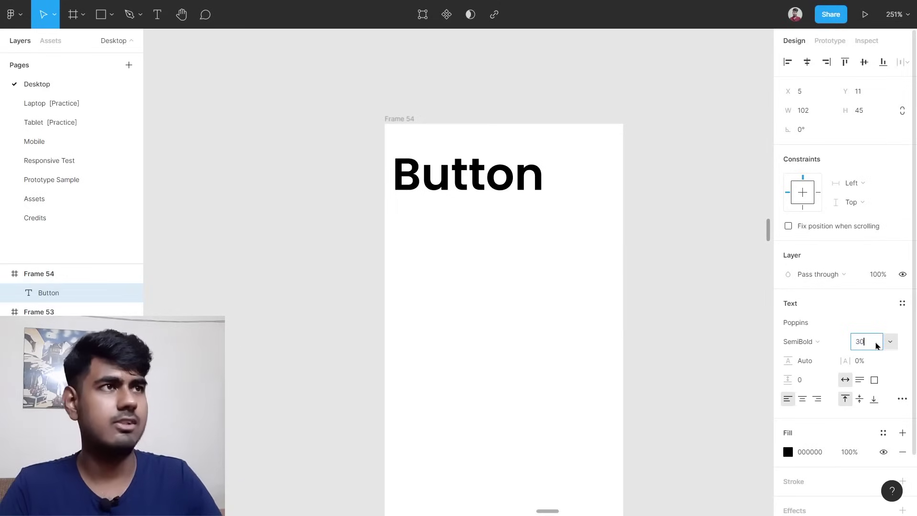
left_click(545, 220)
Shrink the frame freehand around the Button text to about 129 × 56.
scroll(535, 210, "down", 3)
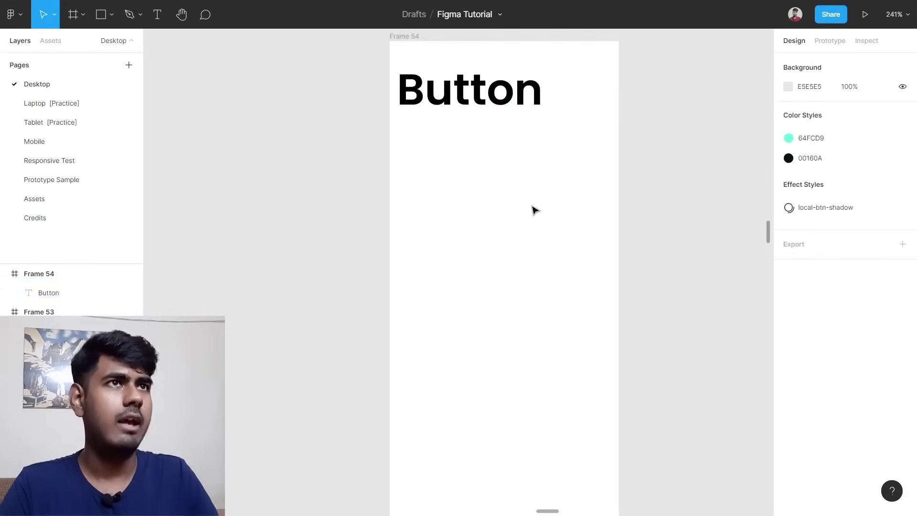
scroll(535, 210, "down", 3)
scroll(535, 210, "down", 1)
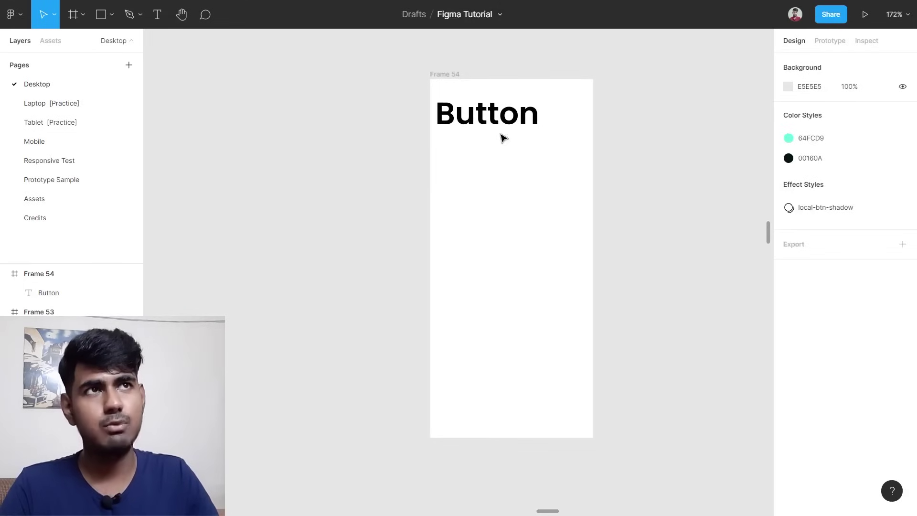
left_click(454, 74)
left_click_drag(527, 437, 510, 136)
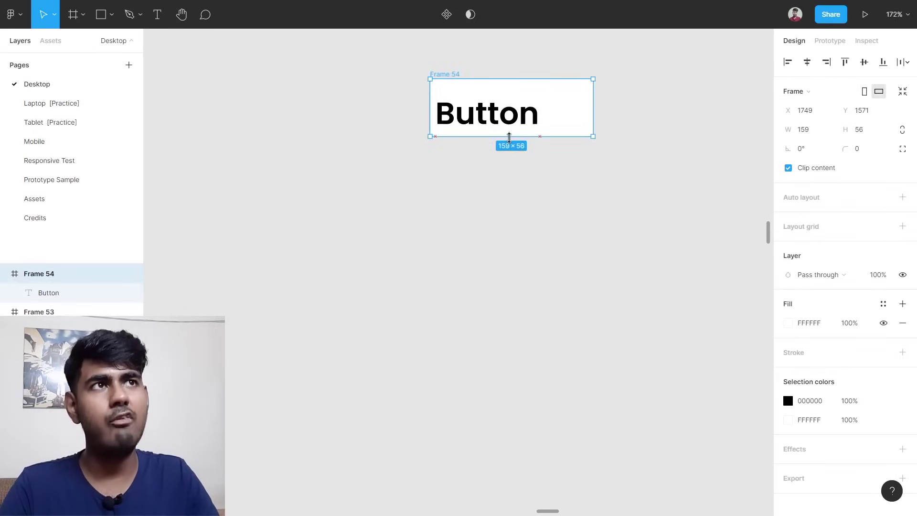
left_click_drag(589, 114, 563, 114)
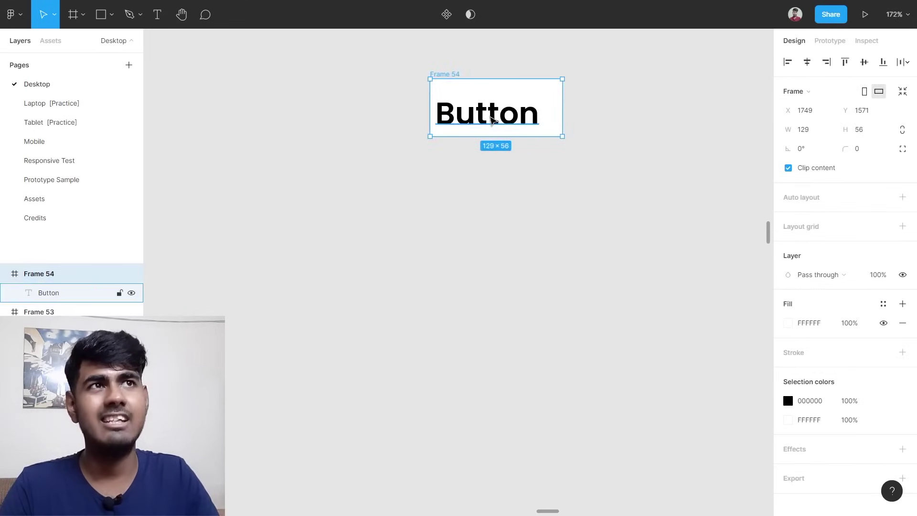
Move the Button text by hand to the centre of the frame.
left_click(480, 121)
left_click_drag(480, 121, 492, 114)
left_click(491, 143)
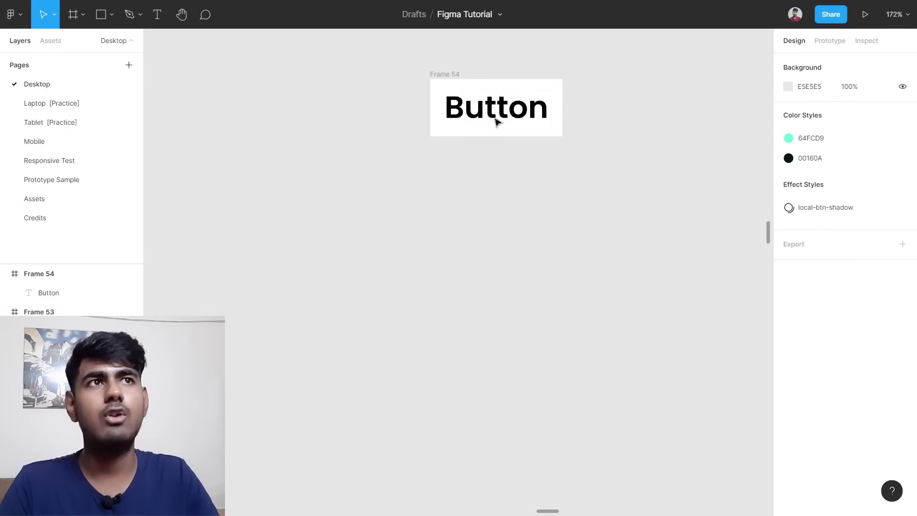
scroll(492, 144, "up", 2)
scroll(482, 145, "up", 2)
scroll(482, 145, "up", 3)
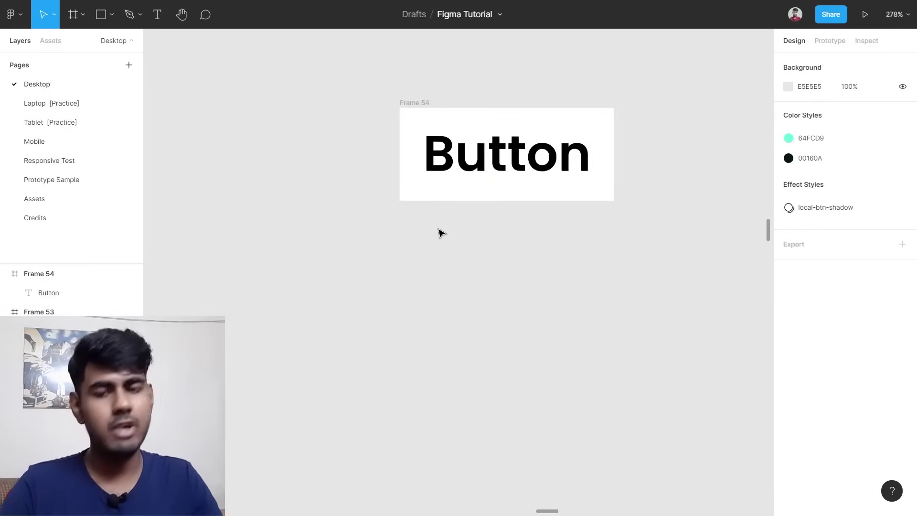
Undo the text centring and the freehand reductions of the frame's width and height.
key("ctrl+z")
key("ctrl+z")
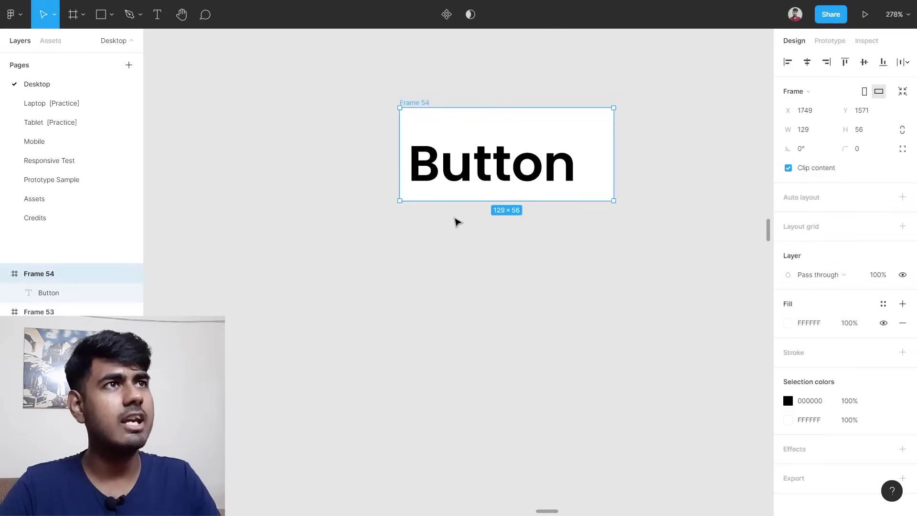
key("ctrl+z")
key("ctrl+z")
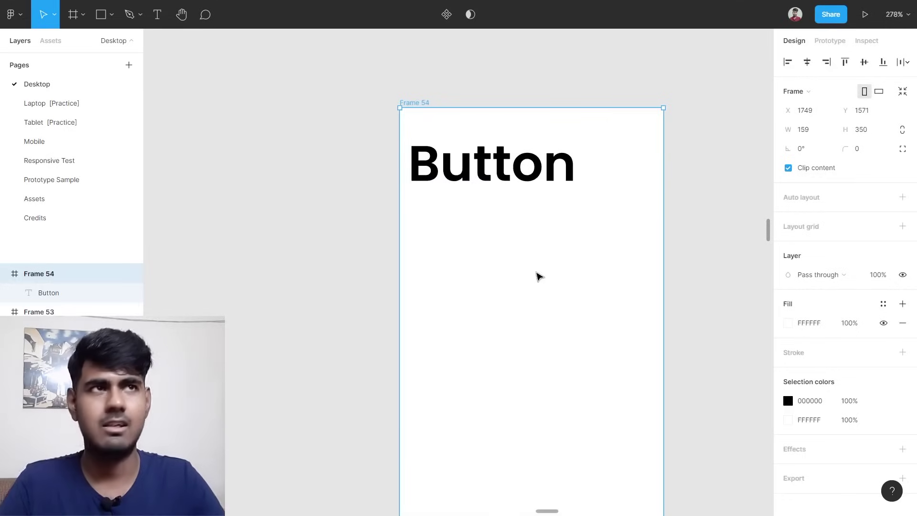
Resize the frame to fit the Button text, giving a size of 102 × 45.
scroll(539, 276, "down", 3, "ctrl")
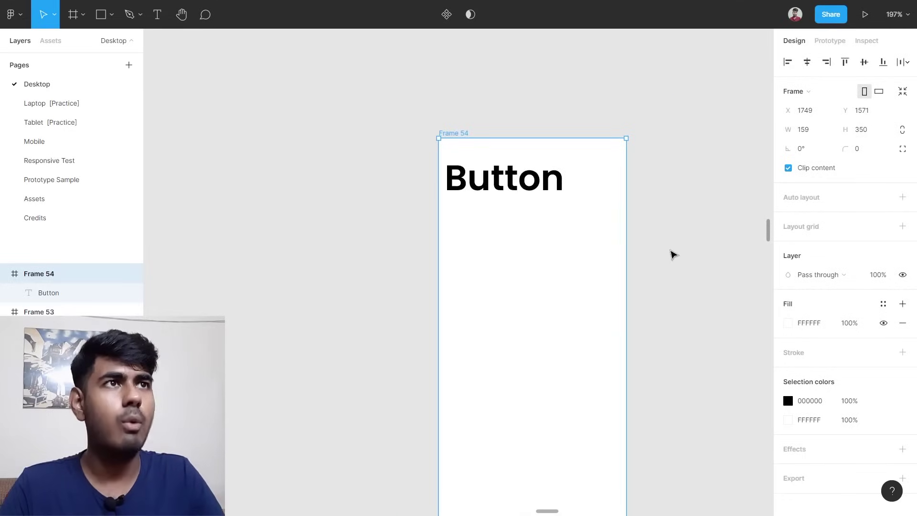
left_click(624, 246)
left_click(468, 132)
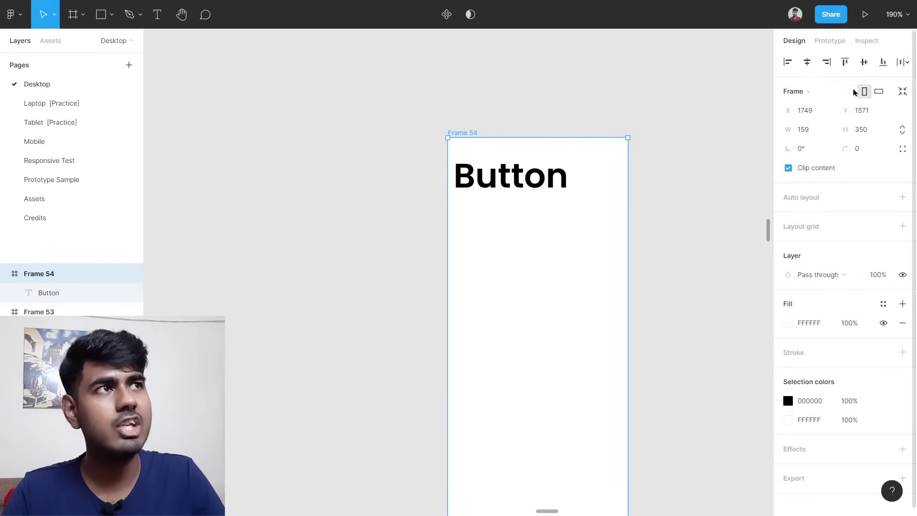
left_click(903, 91)
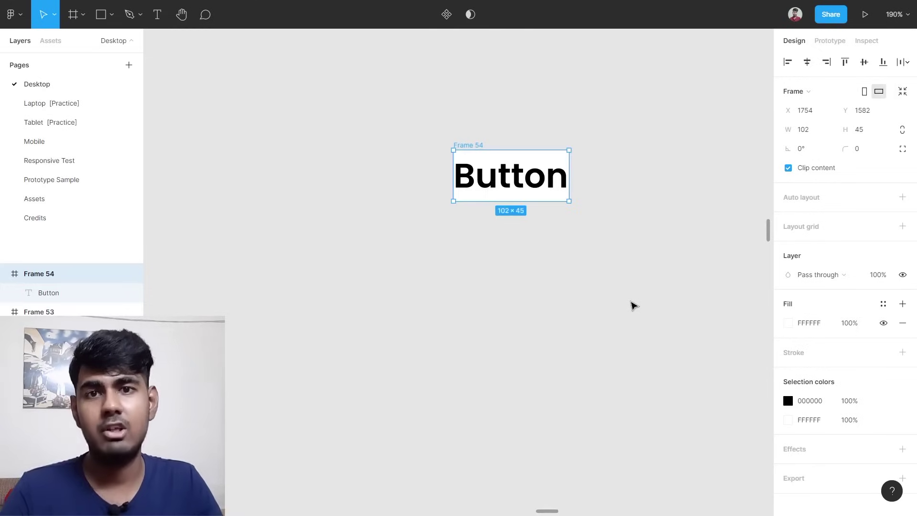
Round the button frame's corners to a radius of 8.
scroll(633, 305, "up", 3)
left_click(328, 113)
left_click_drag(347, 99, 693, 265)
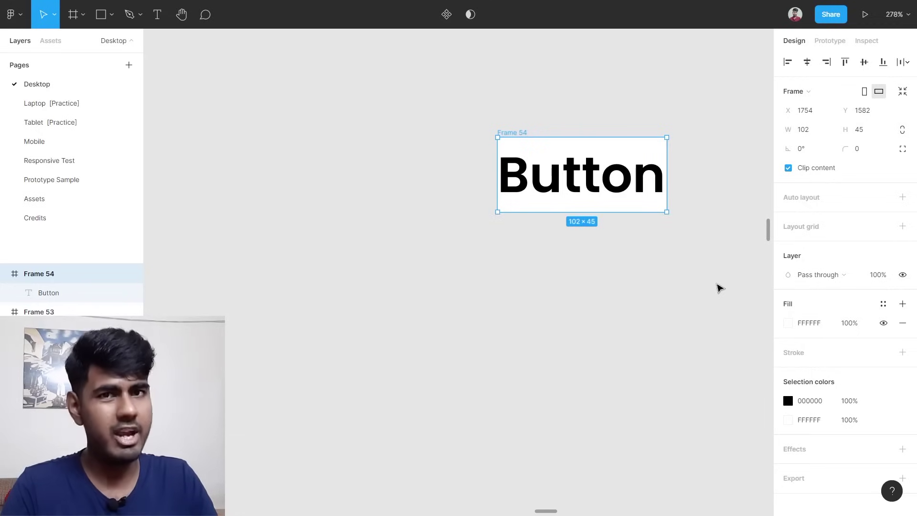
scroll(500, 153, "up", 5)
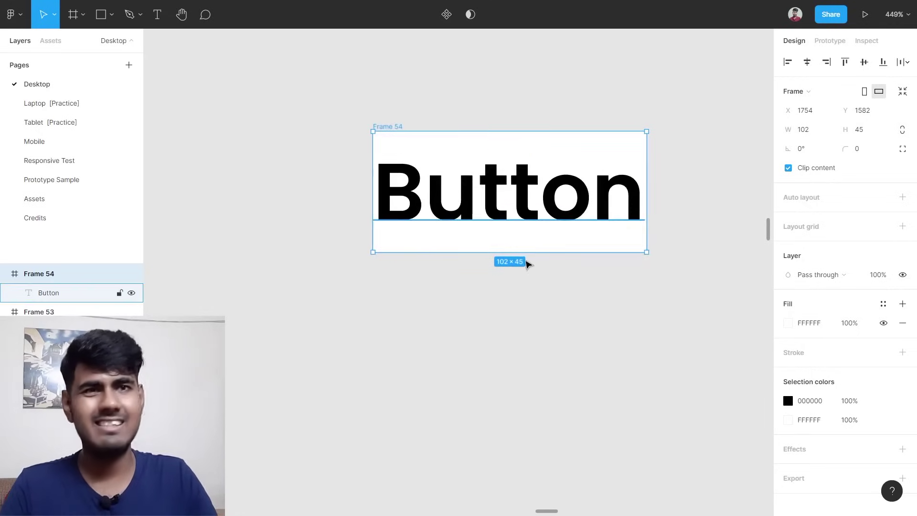
scroll(449, 242, "up", 3)
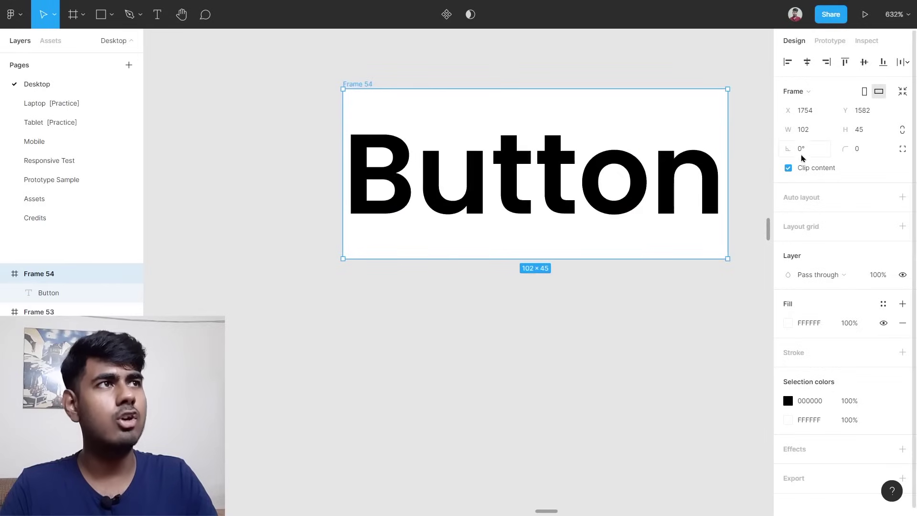
left_click_drag(846, 146, 16, 145)
left_click(586, 372)
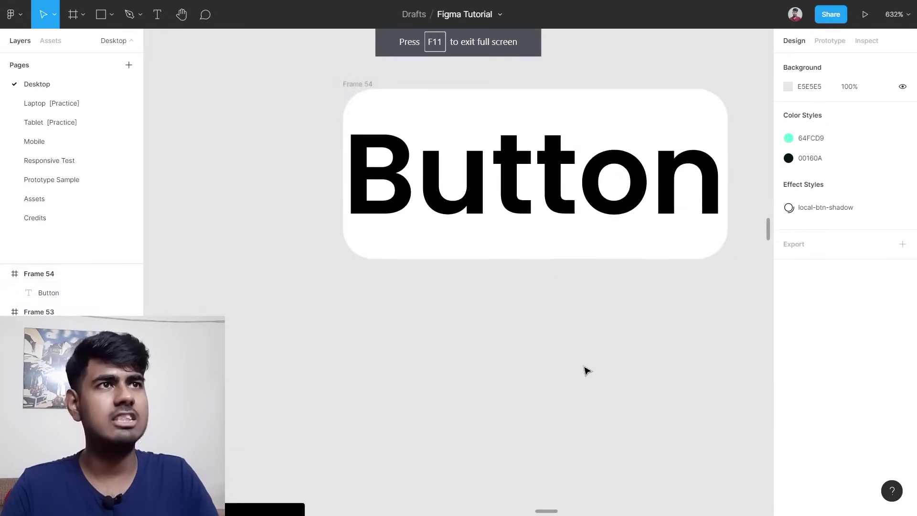
Try adjusting the button frame's rotation, undo the change, and deselect the frame.
scroll(571, 349, "down", 3)
left_click_drag(476, 211, 459, 211)
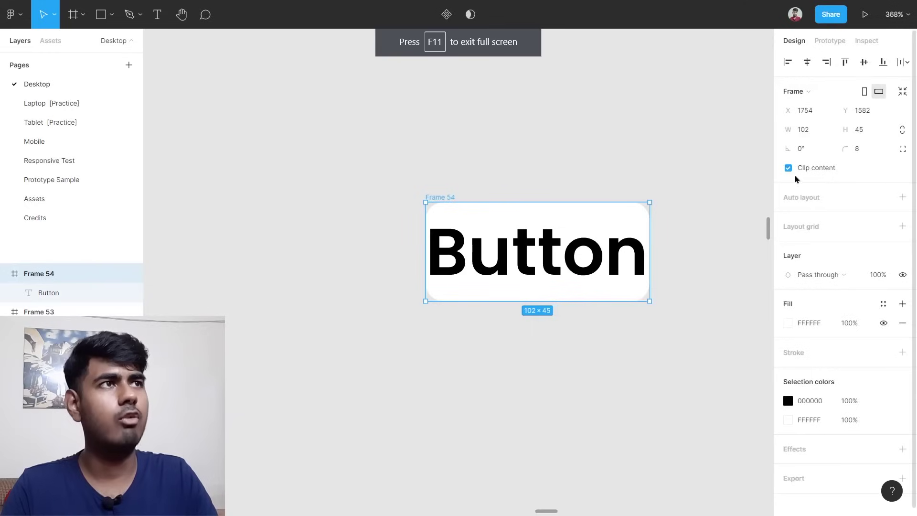
mouse_move(784, 151)
left_mouse_down()
mouse_move(10, 153)
mouse_move(798, 150)
mouse_move(788, 149)
left_mouse_up()
key("ctrl+z")
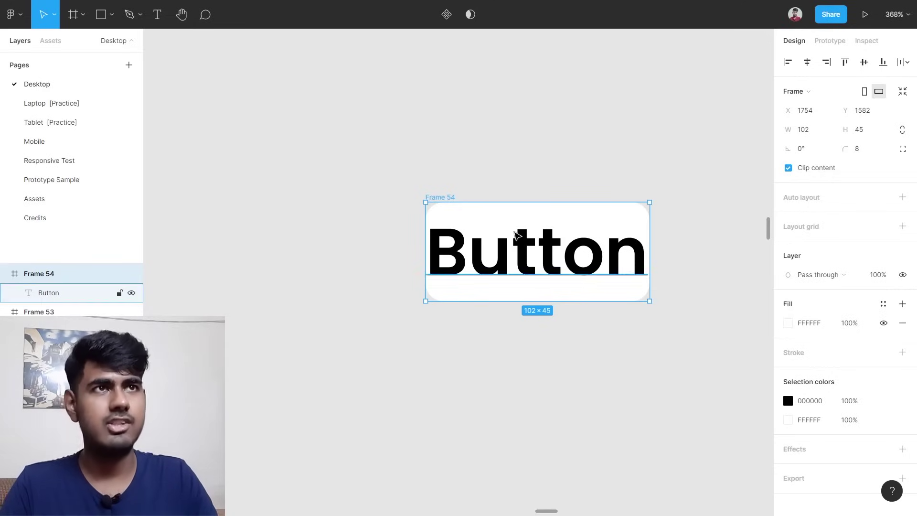
scroll(516, 234, "up", 3)
scroll(516, 234, "up", 1)
key("Escape")
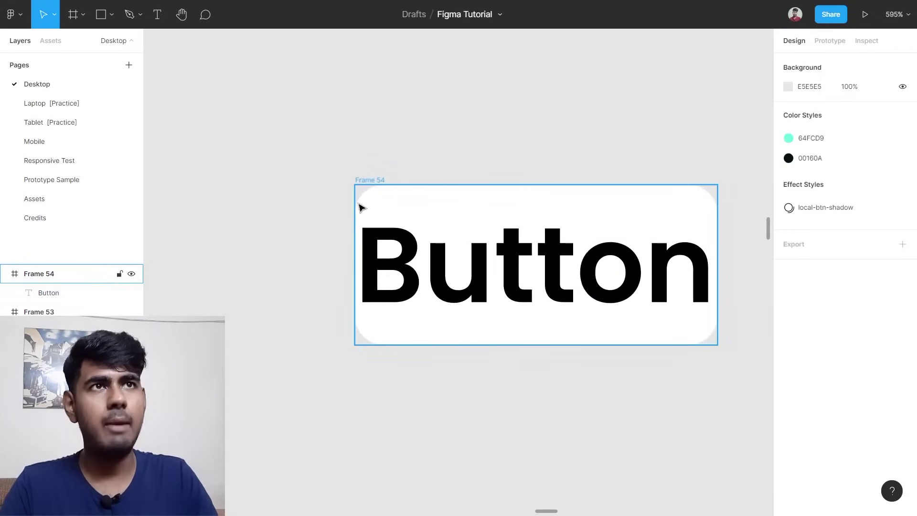
Switch the button frame to independent corner radii and set its top-right corner radius to 0.
left_click(386, 208)
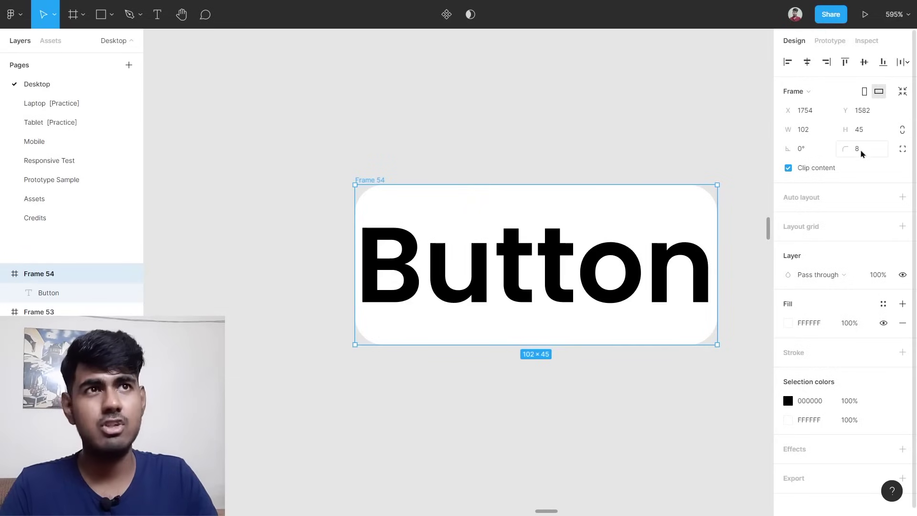
left_click(520, 148)
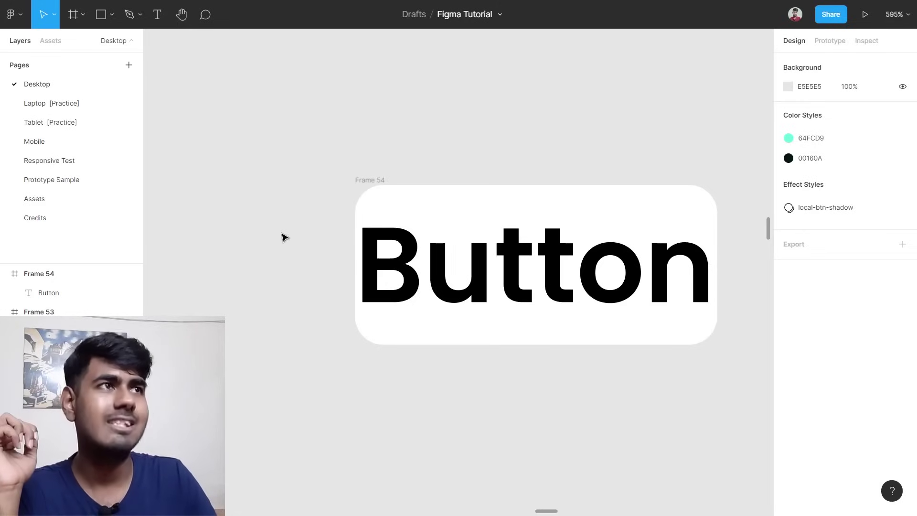
left_click(378, 179)
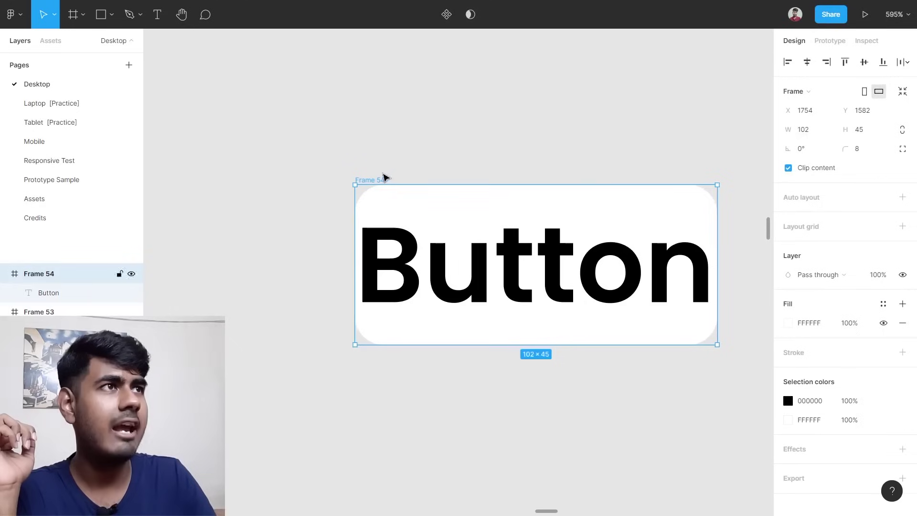
left_click(905, 151)
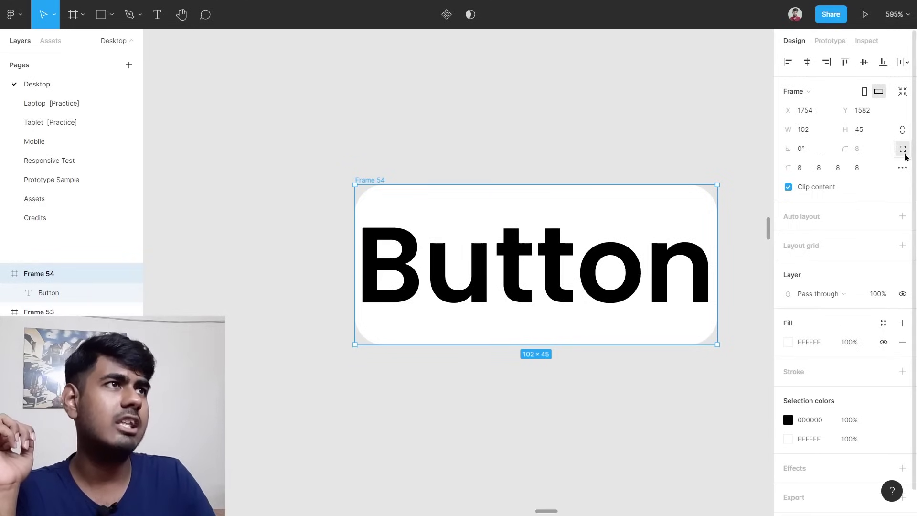
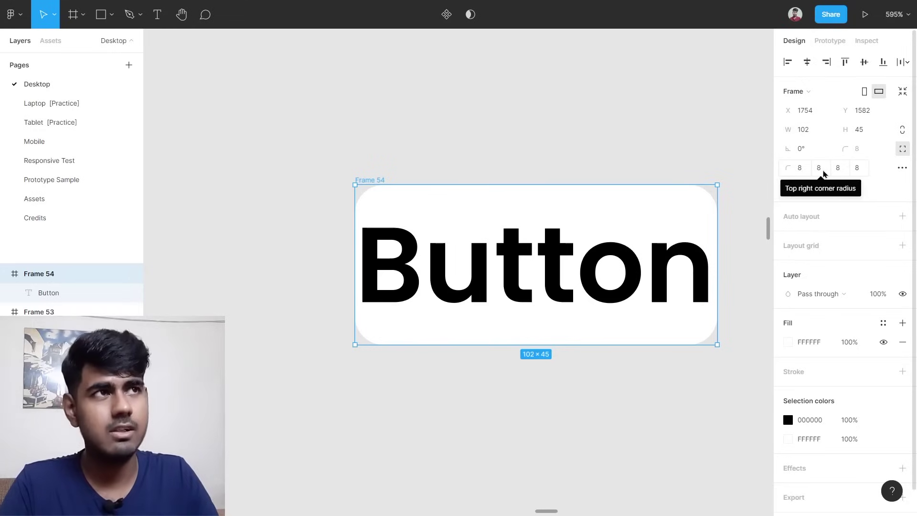
left_click(819, 168)
type("0")
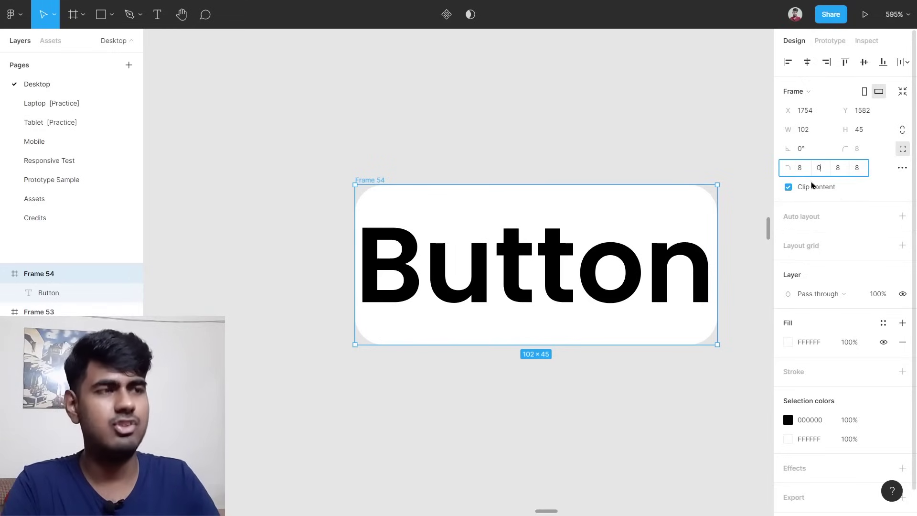
left_click(731, 192)
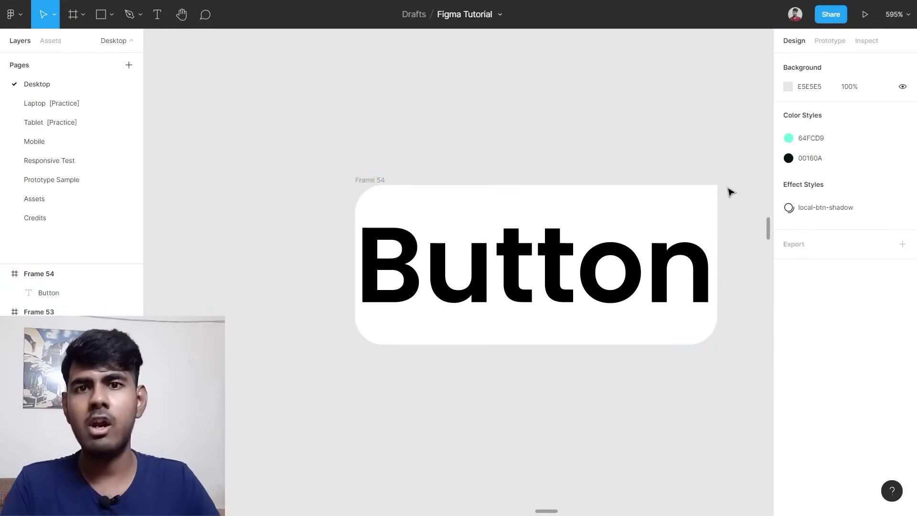
Set the button frame's bottom-left corner radius to 0 and deselect the frame.
left_click(680, 211)
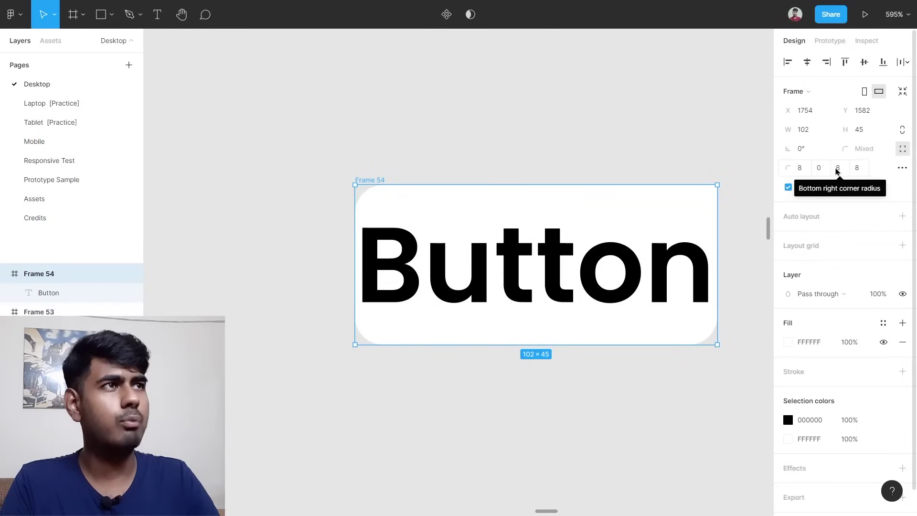
left_click(861, 169)
key("Return")
left_click(375, 385)
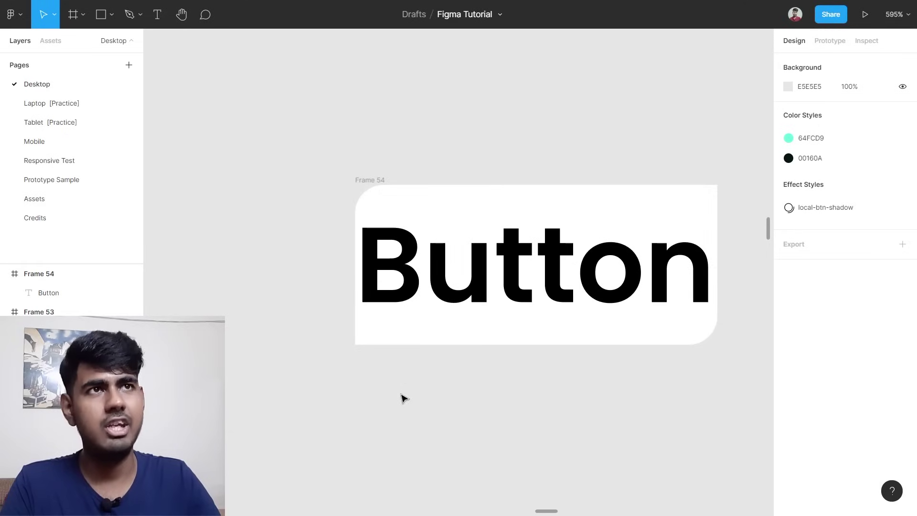
Set the button frame's bottom-left corner radius to 8 and its bottom-right corner radius to 0.
left_click(409, 207)
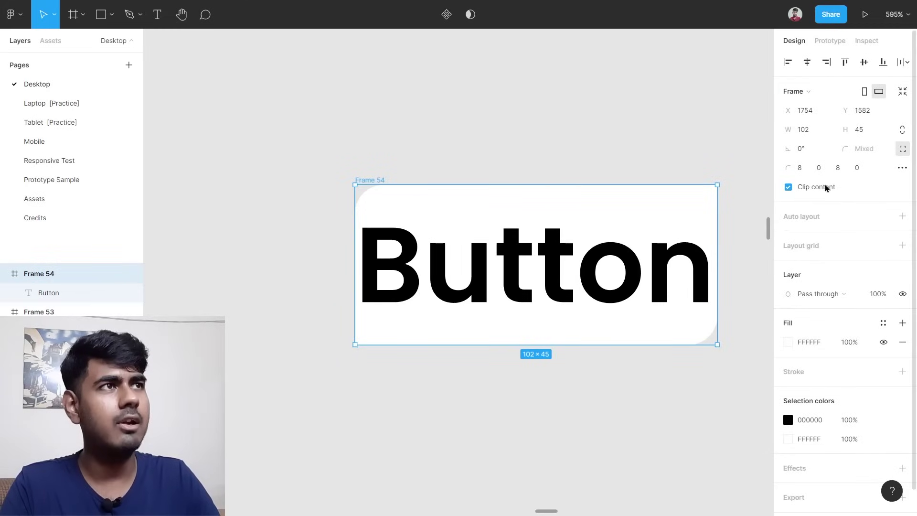
left_click(857, 168)
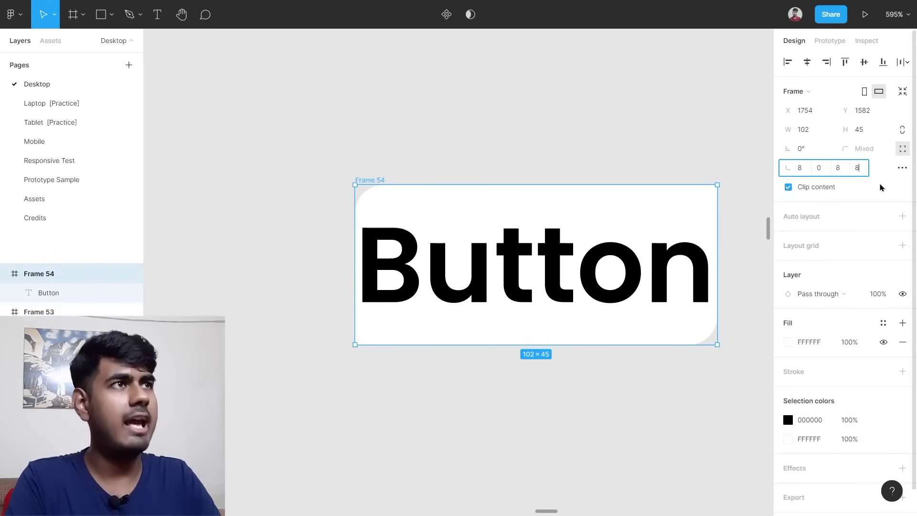
left_click(833, 168)
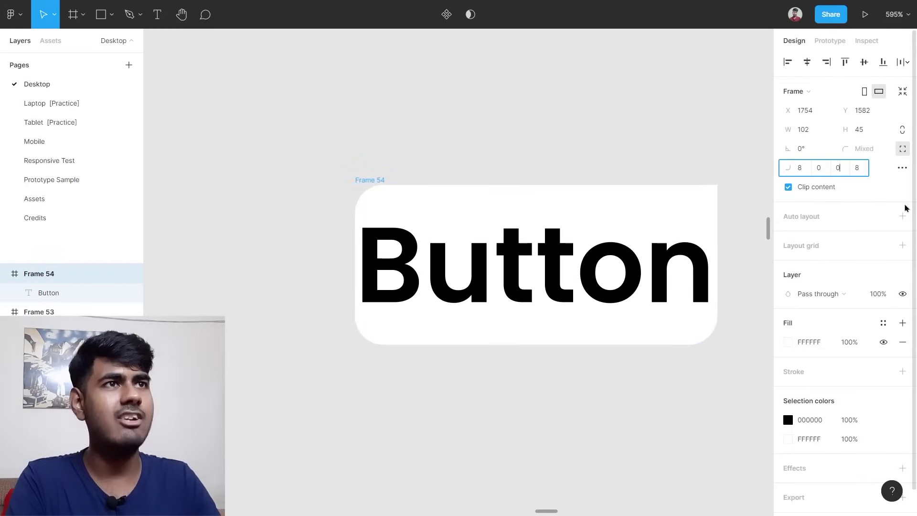
left_click(617, 112)
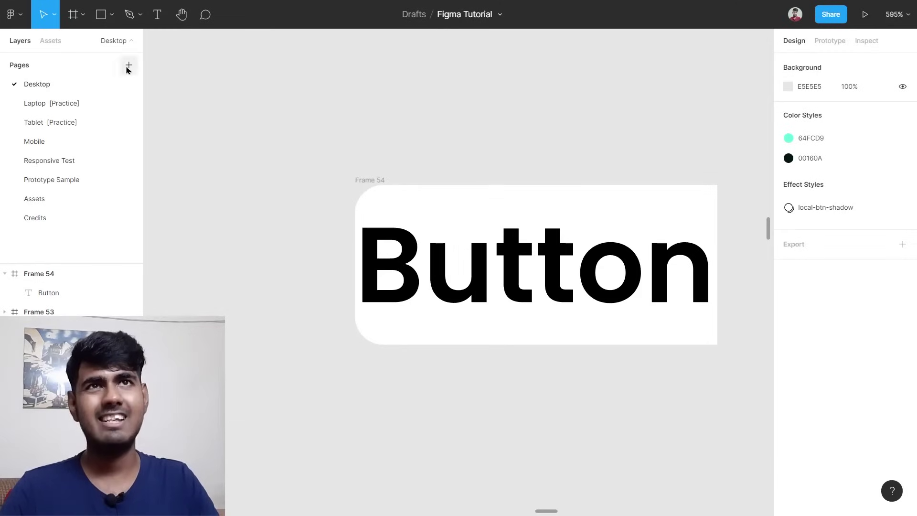
Delete the button frame from the canvas.
left_click(84, 14)
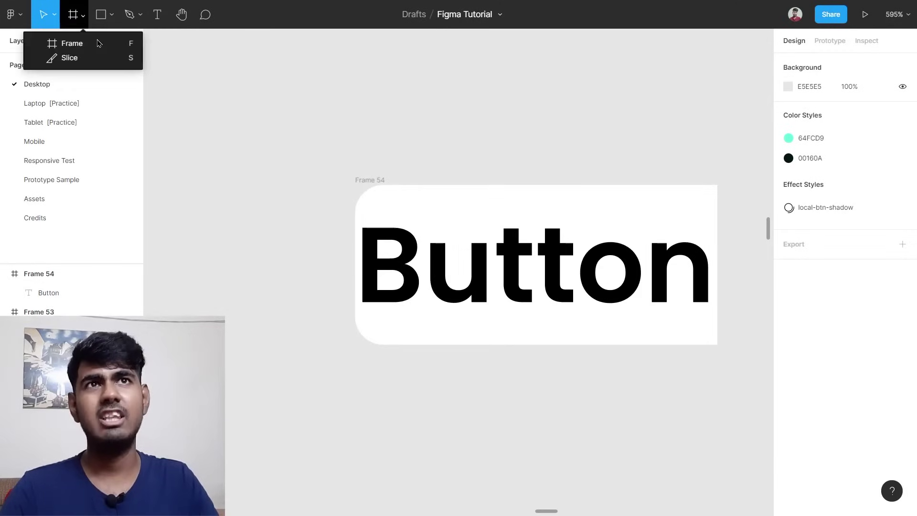
left_click(226, 136)
scroll(226, 136, "down", 5)
scroll(226, 137, "left", 8)
scroll(225, 136, "down", 3)
scroll(225, 136, "left", 5)
scroll(225, 136, "down", 4)
left_click_drag(356, 106, 466, 221)
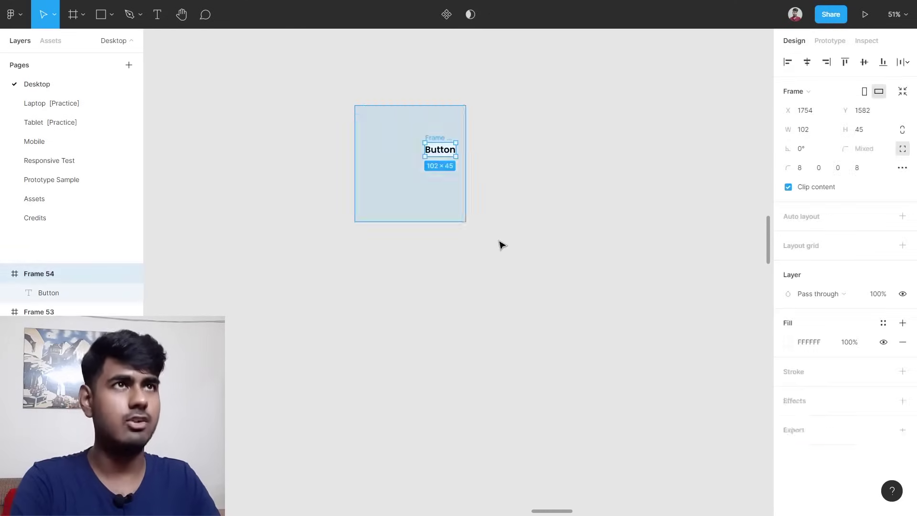
key("Delete")
With the Slice tool, draw a slice about 248 × 179 around the seated person's head in the "Download Our Mobile App" illustration.
scroll(377, 203, "down", 3)
scroll(378, 203, "down", 2)
scroll(266, 318, "left", 3)
scroll(266, 317, "up", 3)
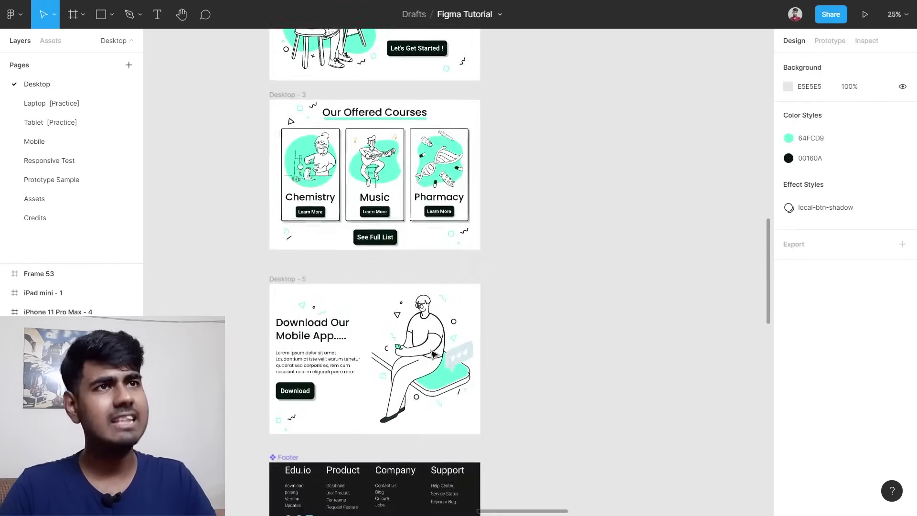
scroll(433, 354, "up", 8)
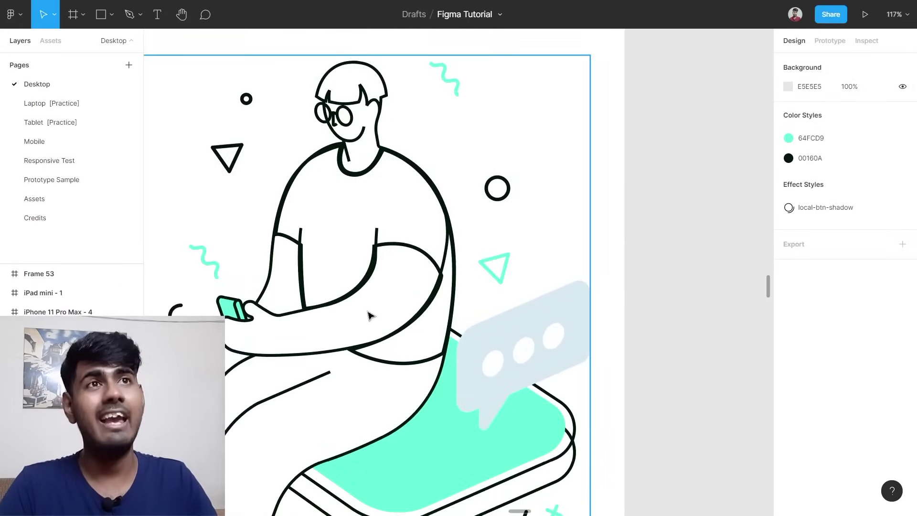
scroll(402, 131, "up", 1)
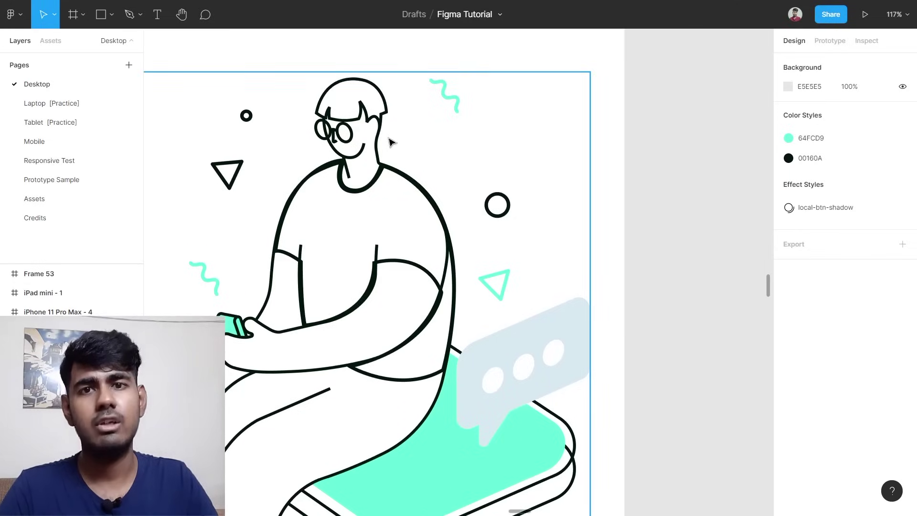
scroll(391, 142, "up", 1)
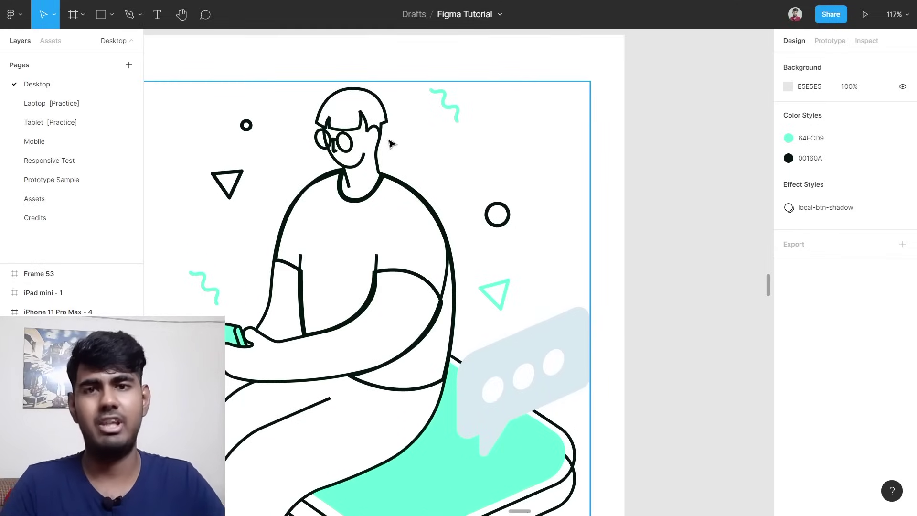
scroll(390, 142, "up", 1)
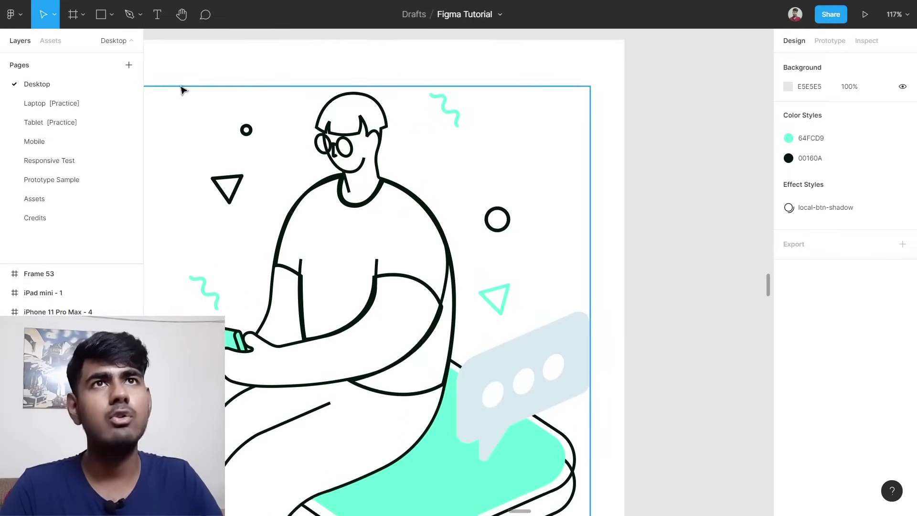
left_click(83, 14)
left_click(83, 58)
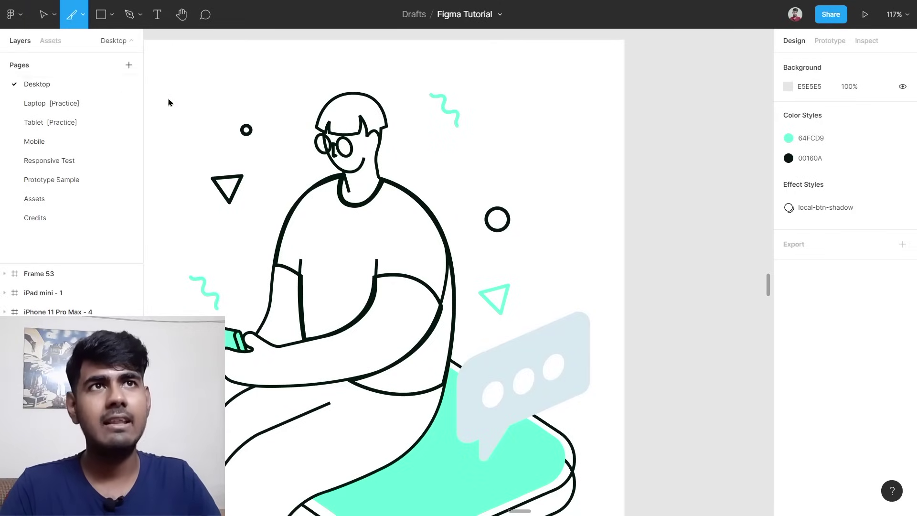
left_click_drag(276, 71, 450, 200)
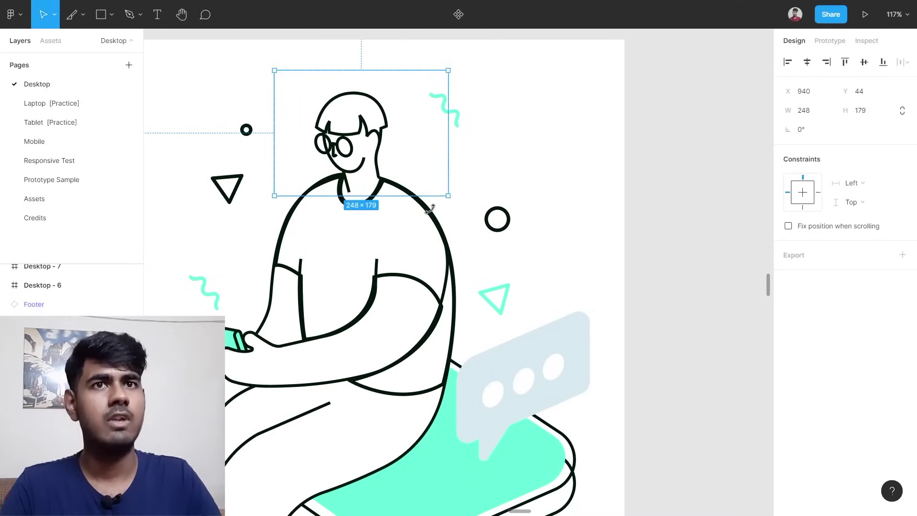
Resize and reposition the slice around the person's head to 227 × 169 at X 942, Y 53.
scroll(422, 215, "left", 2)
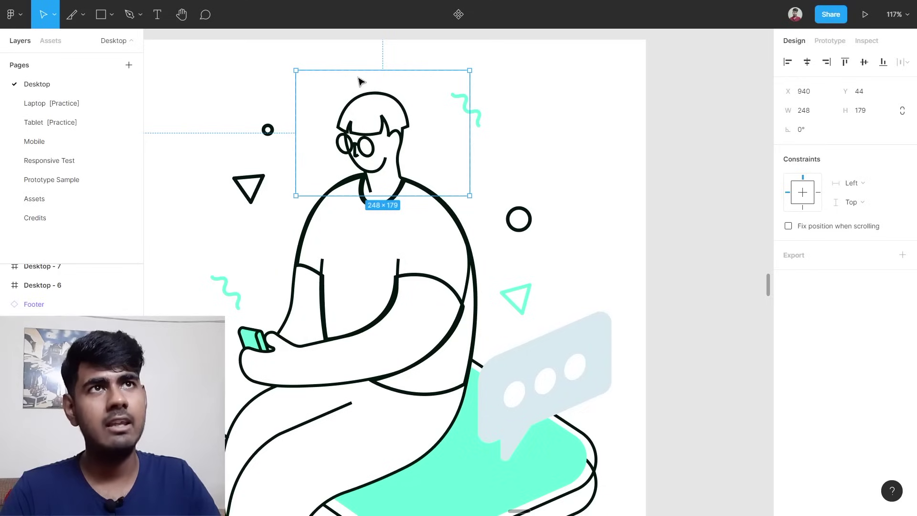
mouse_move(296, 77)
left_mouse_down()
mouse_move(333, 79)
mouse_move(291, 81)
left_mouse_up()
left_click_drag(378, 71, 379, 77)
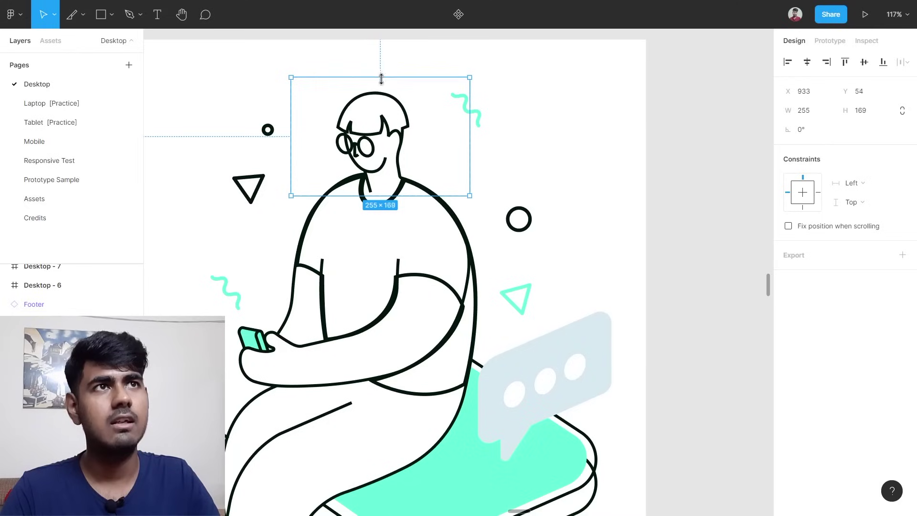
left_click_drag(466, 136, 440, 135)
mouse_move(316, 108)
left_mouse_down()
mouse_move(284, 114)
mouse_move(396, 85)
mouse_move(318, 126)
mouse_move(321, 110)
left_mouse_up()
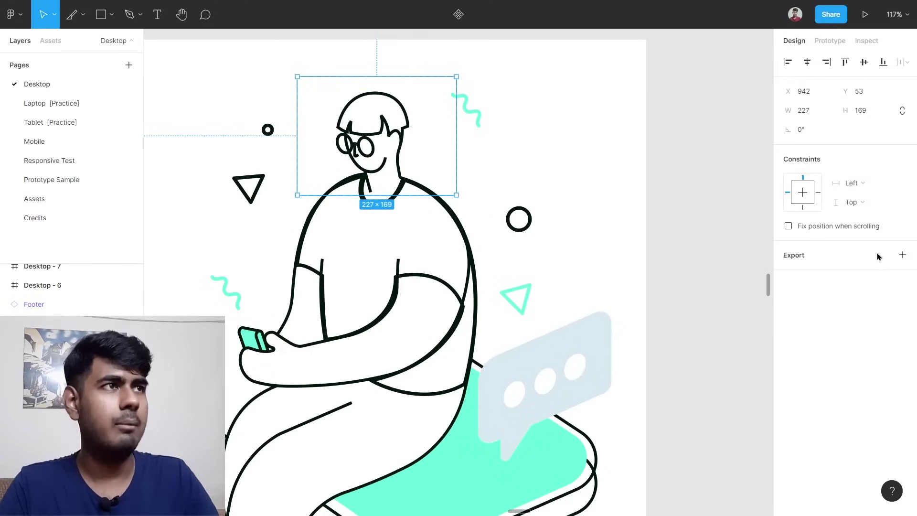
Add an export setting to the head slice, choose the SVG format, and export the slice.
left_click(903, 255)
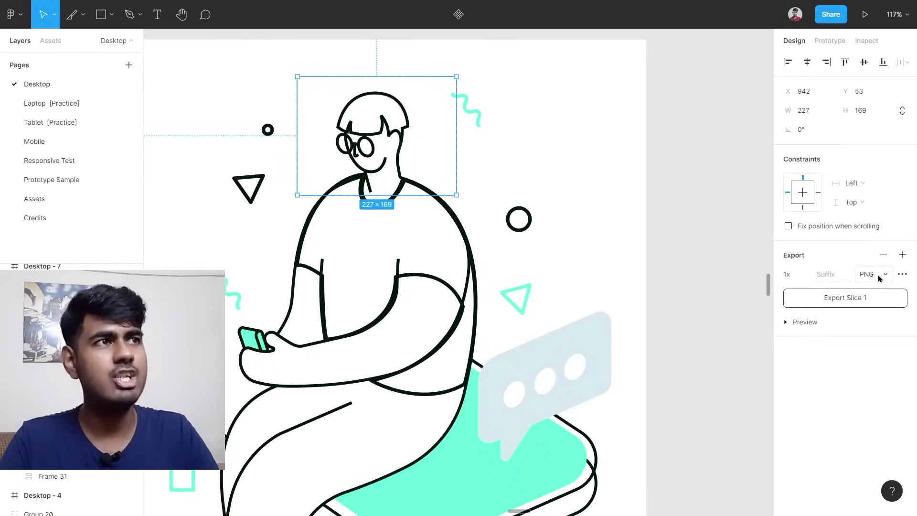
left_click(878, 276)
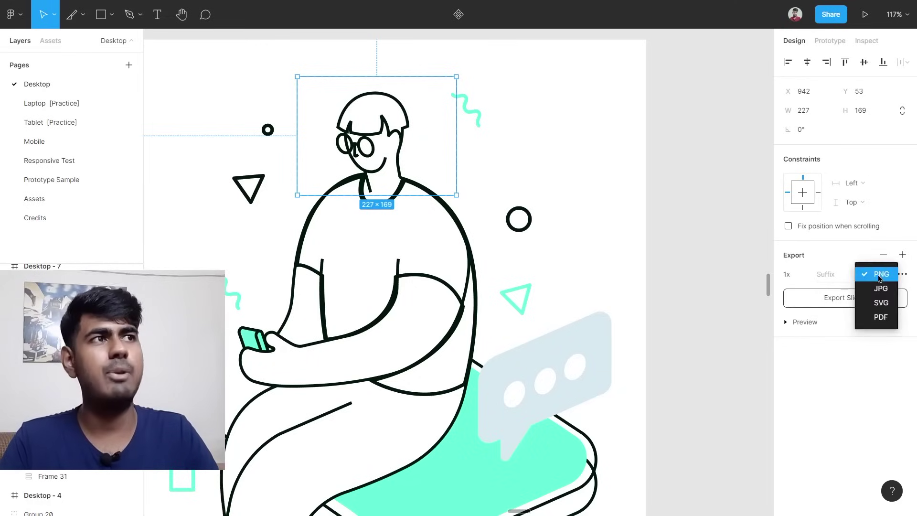
left_click(890, 304)
left_click(854, 303)
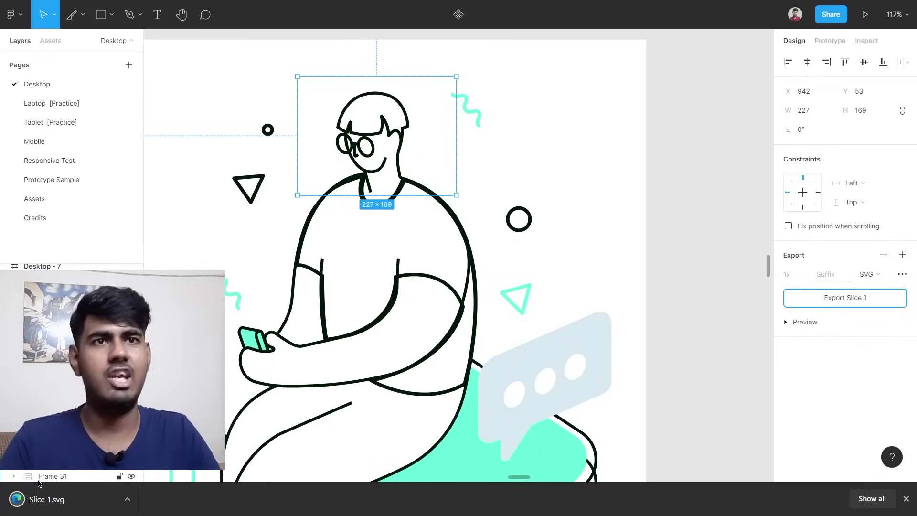
Place the exported Slice 1.svg file on the empty canvas beside the "Download Our Mobile App" frame.
scroll(225, 408, "down", 3)
scroll(226, 409, "down", 3)
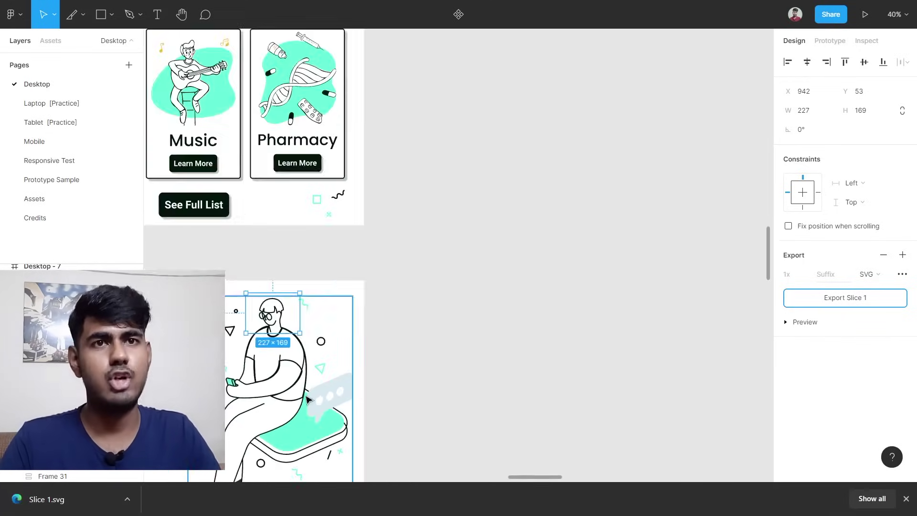
scroll(225, 430, "down", 1)
left_click_drag(47, 499, 451, 258)
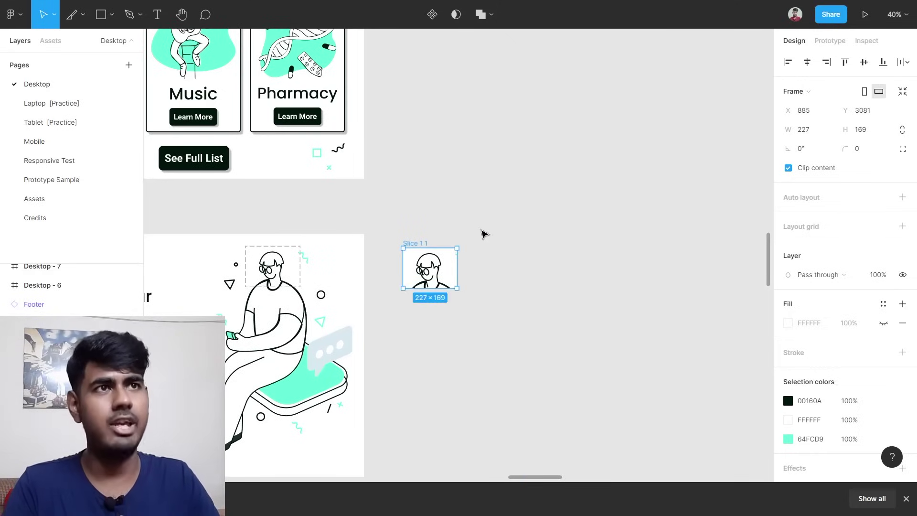
Compare the imported slice image with the sliced area of the illustration and reselect the imported frame.
scroll(439, 284, "up", 5)
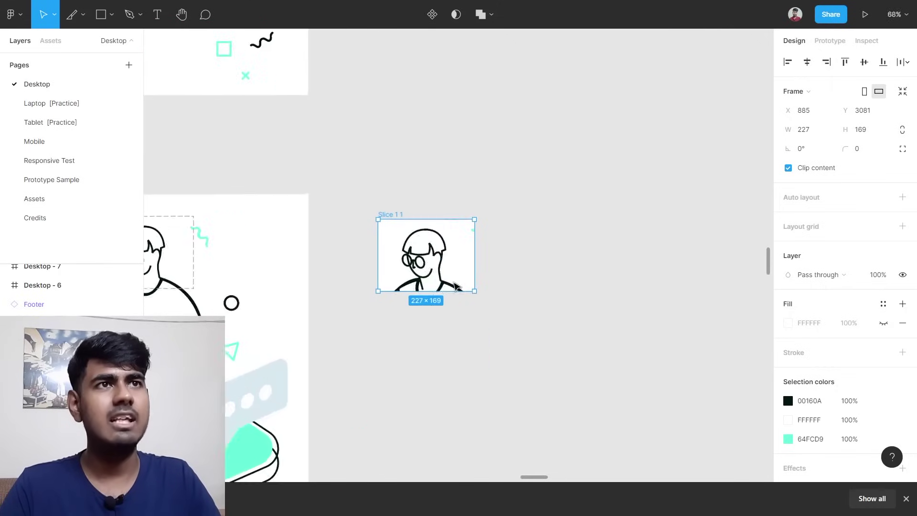
scroll(366, 244, "left", 6)
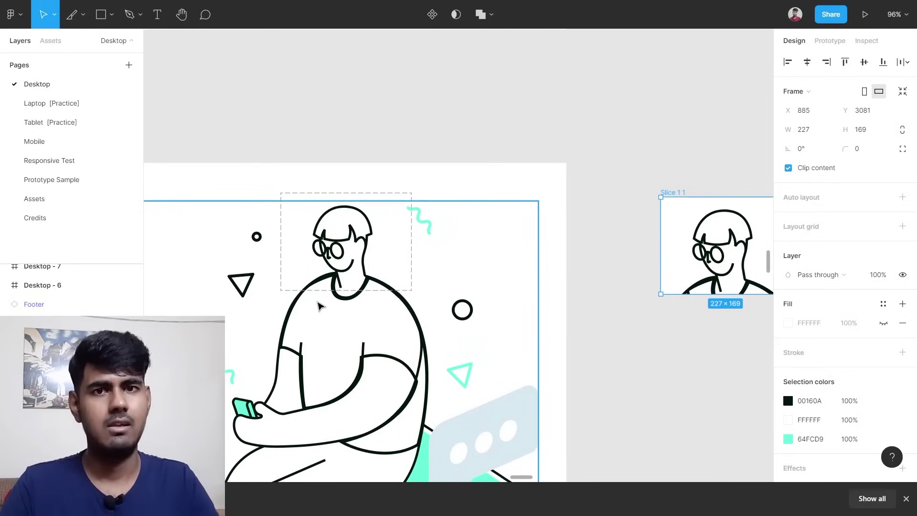
scroll(856, 389, "down", 2)
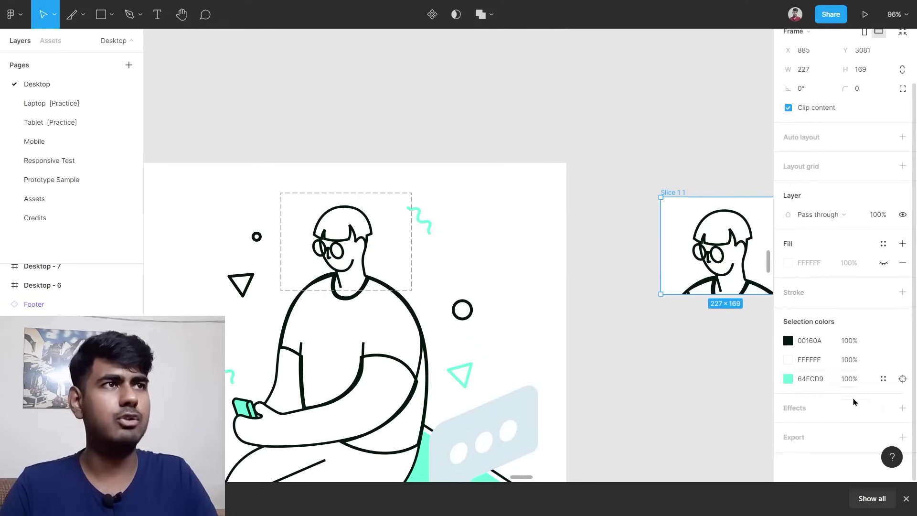
scroll(619, 255, "down", 3)
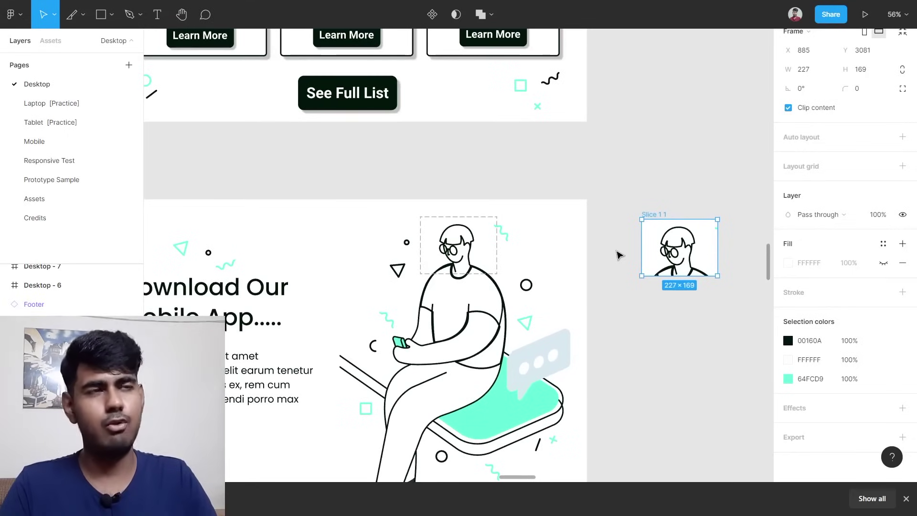
left_click_drag(634, 174, 746, 331)
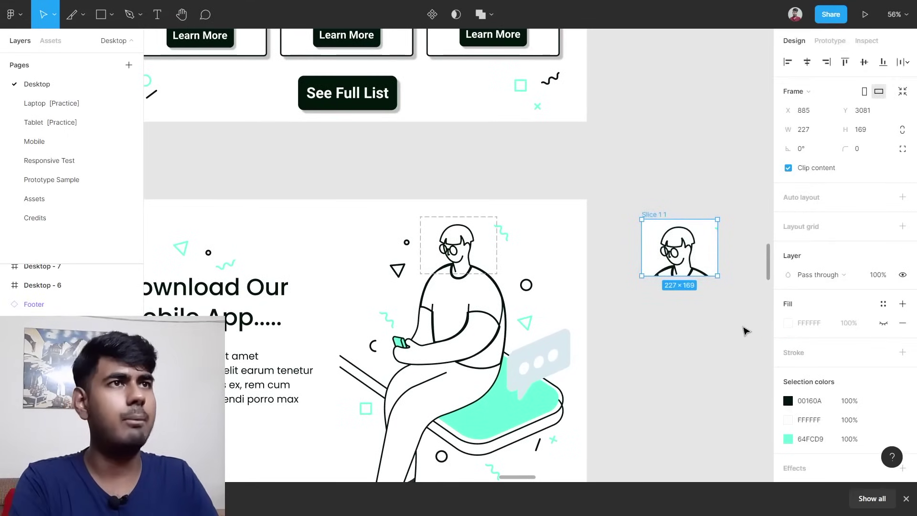
Delete the imported slice image beside the frame and the slice around the person's head.
key("Delete")
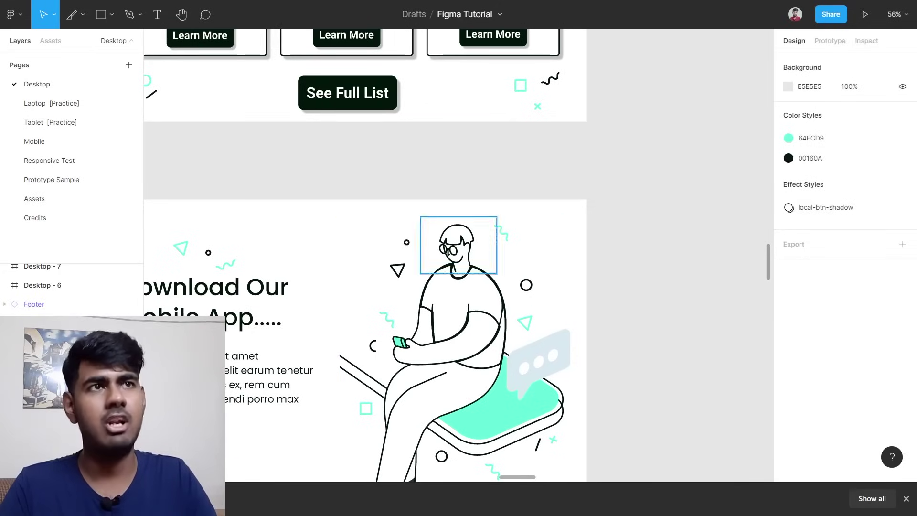
left_click(459, 245)
key("Escape")
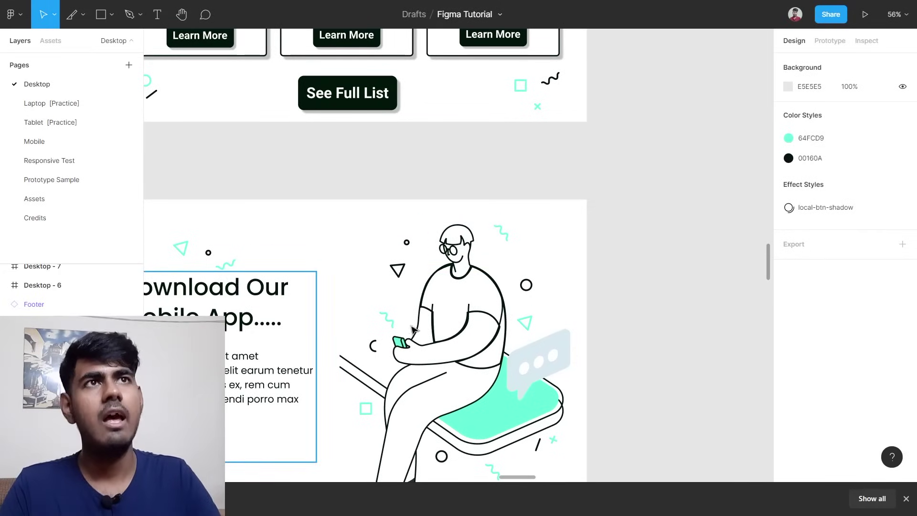
Look over the Desktop page frames, inspecting Page-1 and its astronaut illustration up close.
scroll(623, 270, "down", 3)
scroll(614, 266, "up", 10)
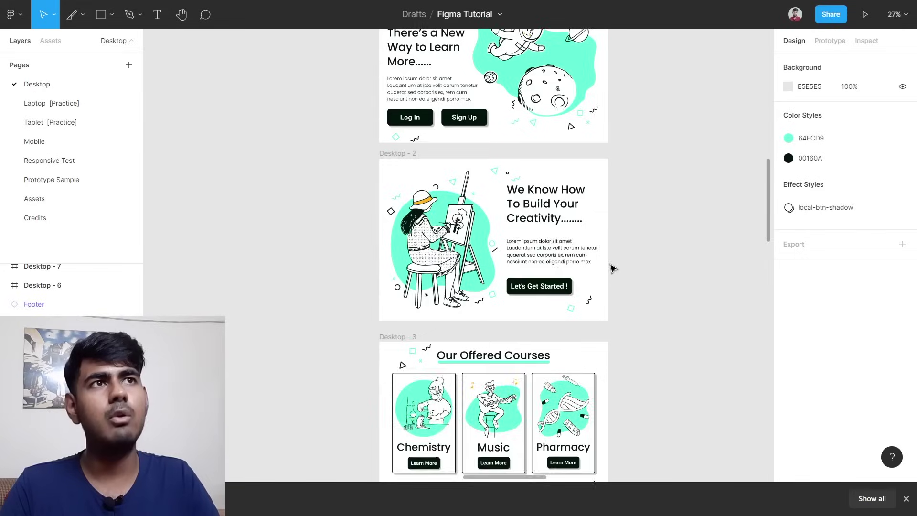
scroll(614, 266, "up", 1)
scroll(600, 266, "down", 3)
left_click(401, 249)
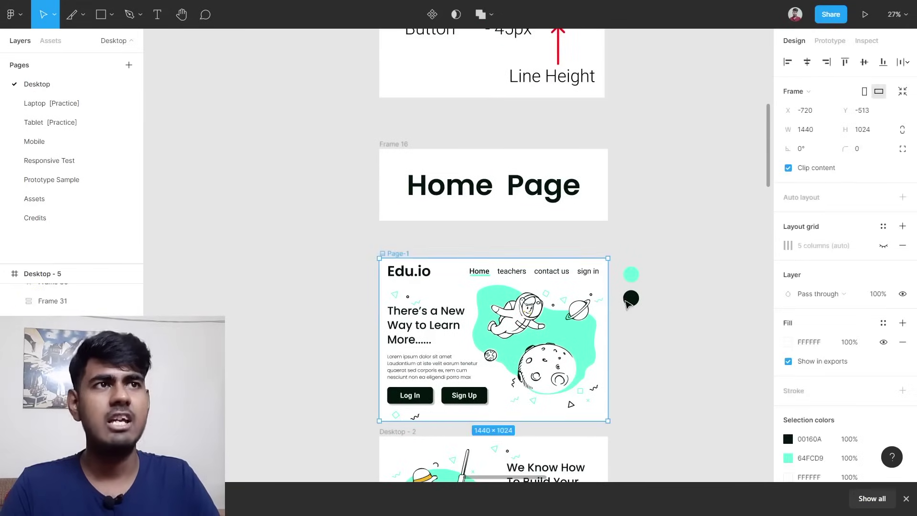
scroll(598, 360, "up", 5)
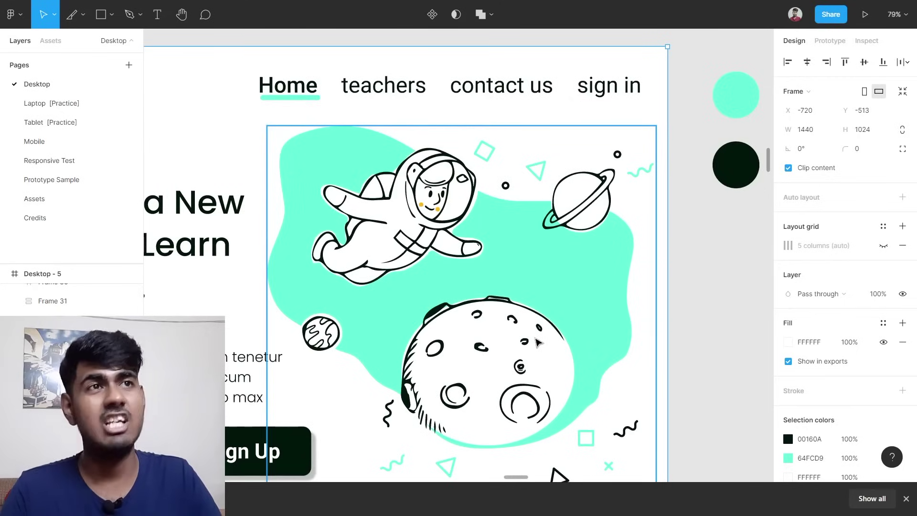
left_click(505, 300)
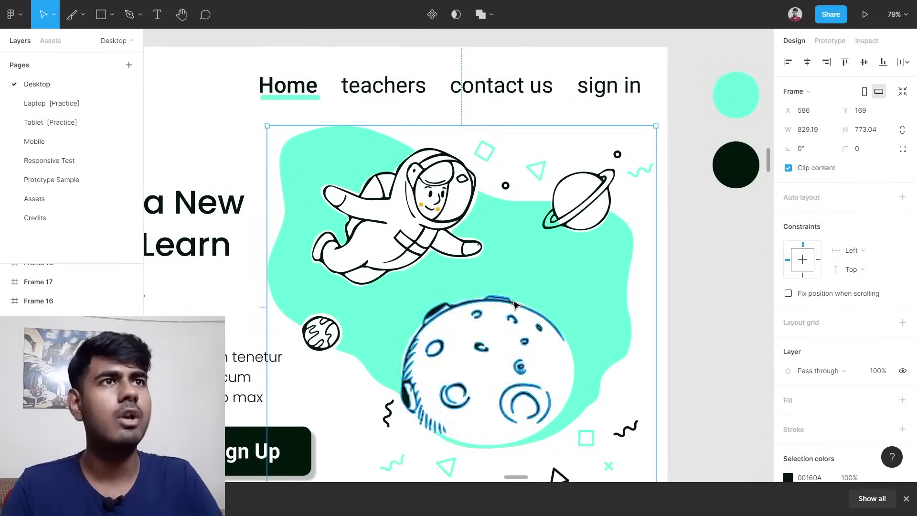
scroll(515, 303, "down", 8)
scroll(442, 242, "down", 5)
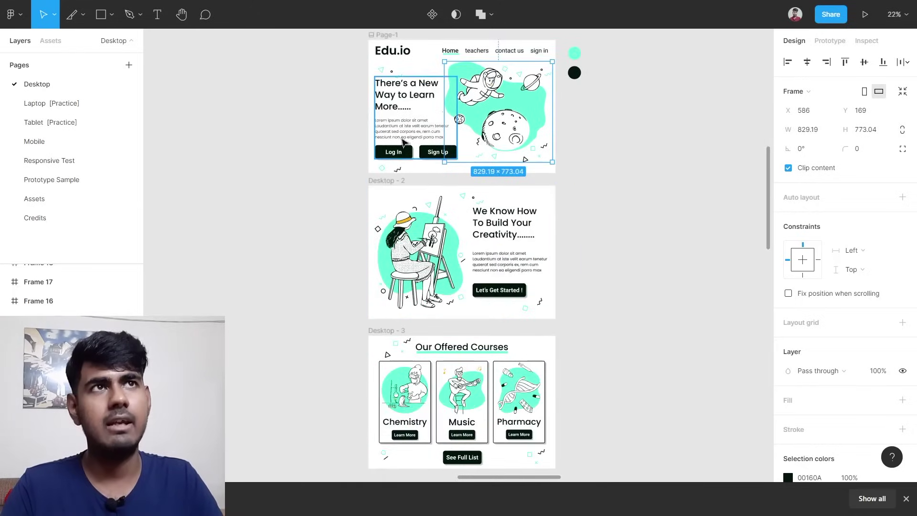
Select the Page-1, Desktop - 2 and Desktop - 3 frames together and clear the selection.
left_click(393, 40)
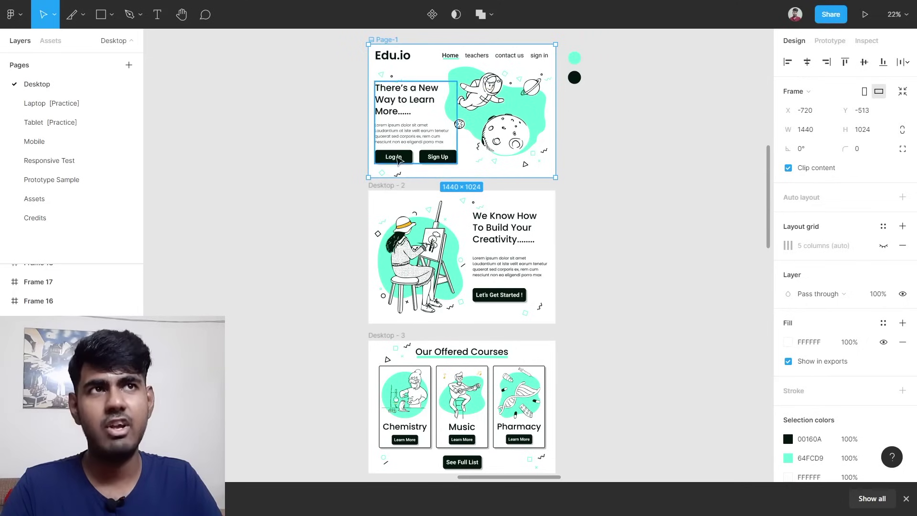
left_click(392, 190, "shift")
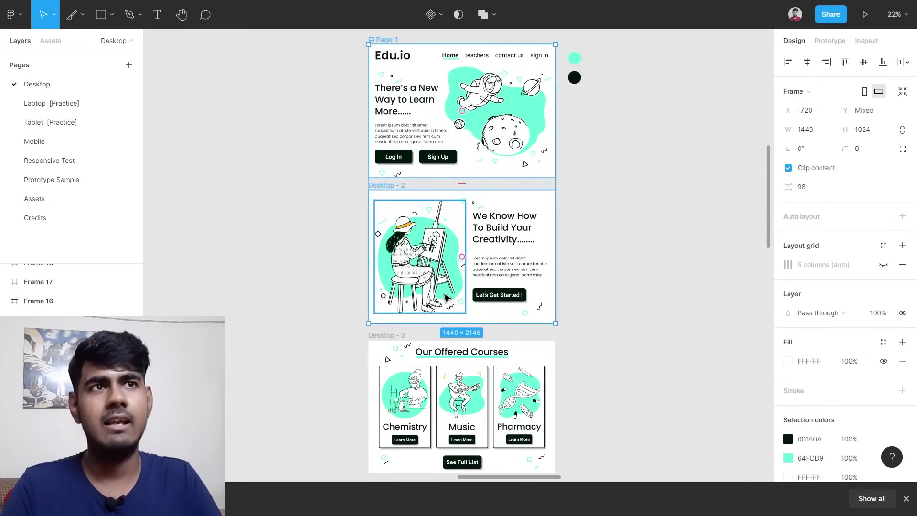
left_click(393, 335, "shift")
left_click(647, 235)
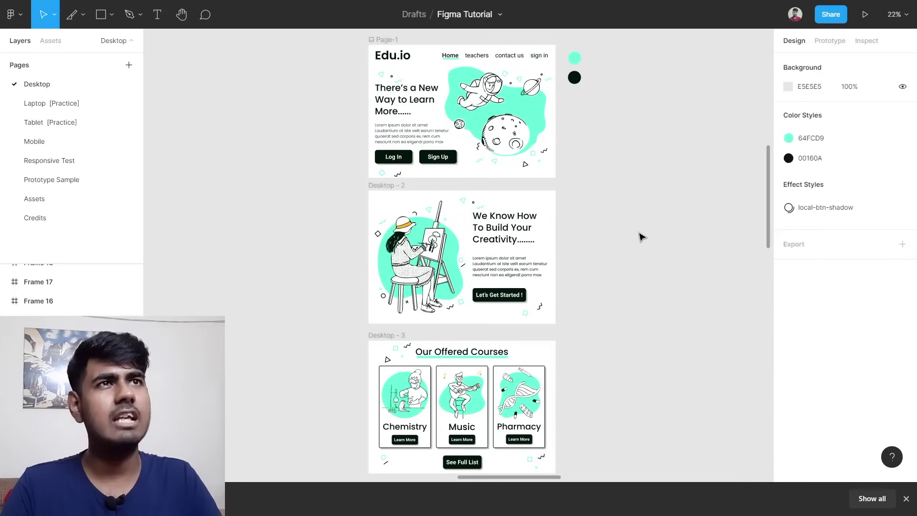
Add an export setting to the astronaut illustration frame on Page-1.
scroll(525, 215, "up", 2)
scroll(391, 105, "up", 3, "ctrl")
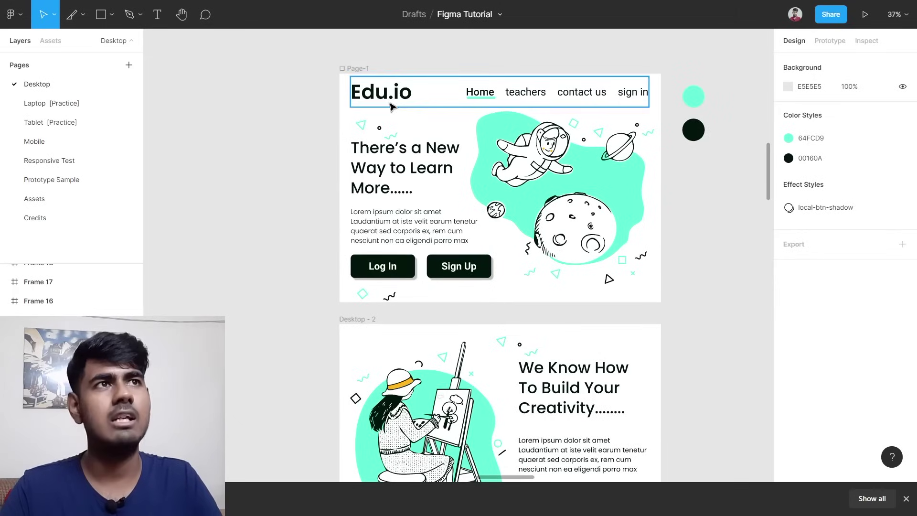
left_click(540, 212)
scroll(534, 232, "right", 2)
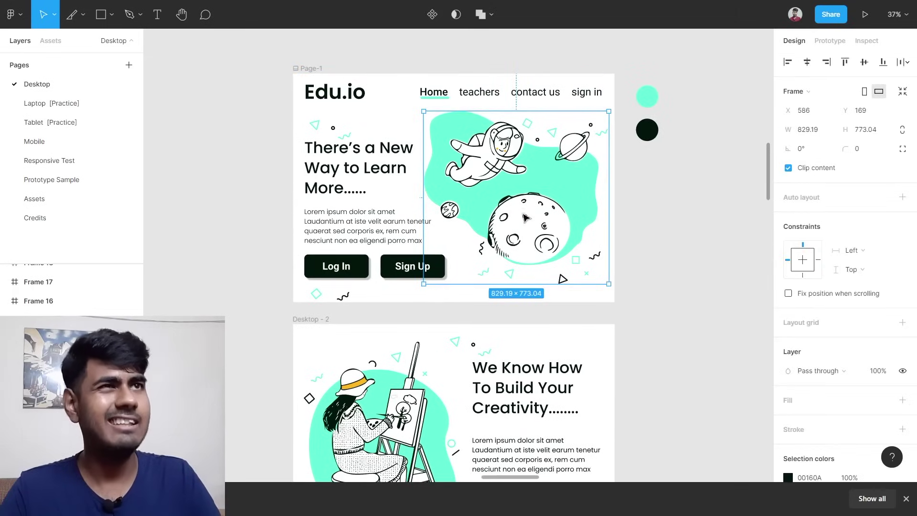
scroll(574, 205, "up", 3, "ctrl")
scroll(539, 205, "left", 2)
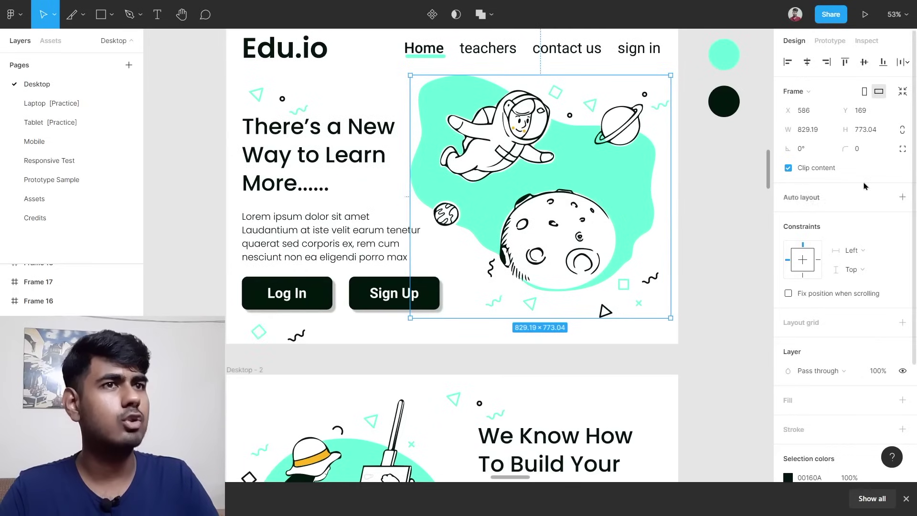
scroll(864, 186, "down", 3)
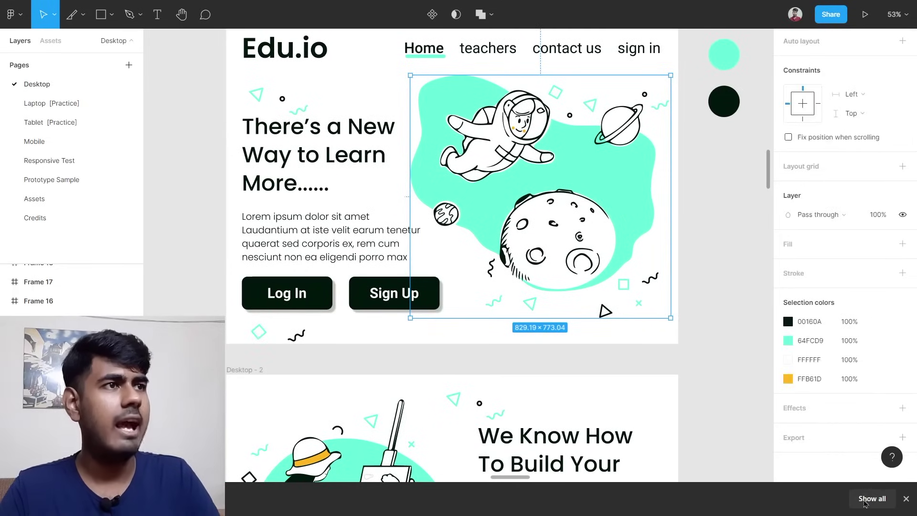
left_click(865, 499)
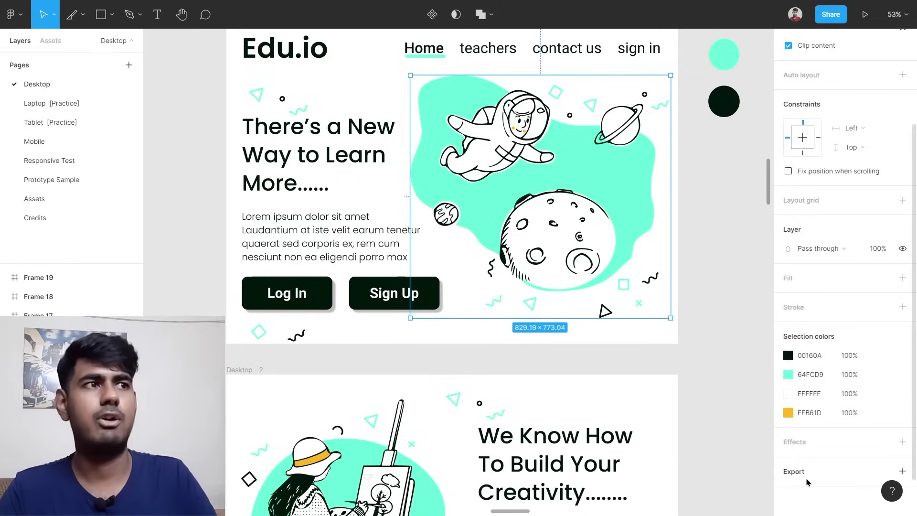
left_click(902, 471)
scroll(898, 459, "down", 2)
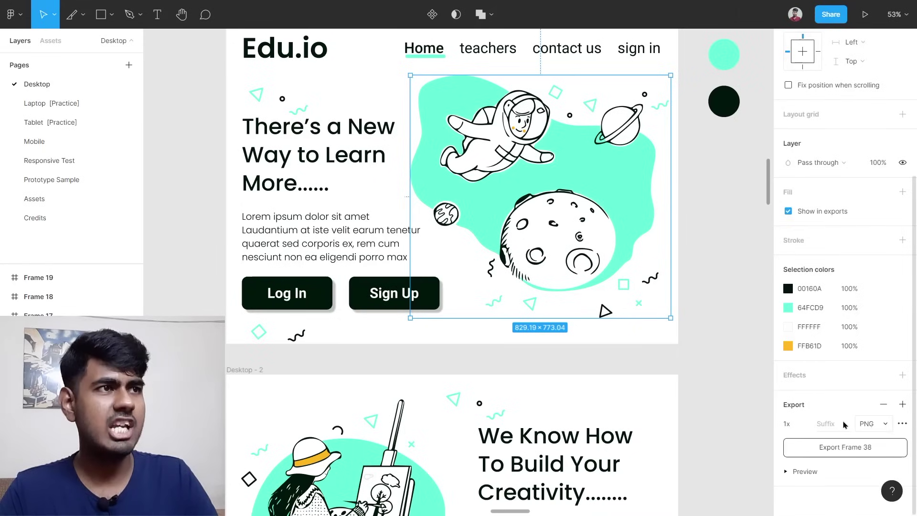
Review the export scale and file format choices for the illustration and show its export preview.
left_click(804, 424)
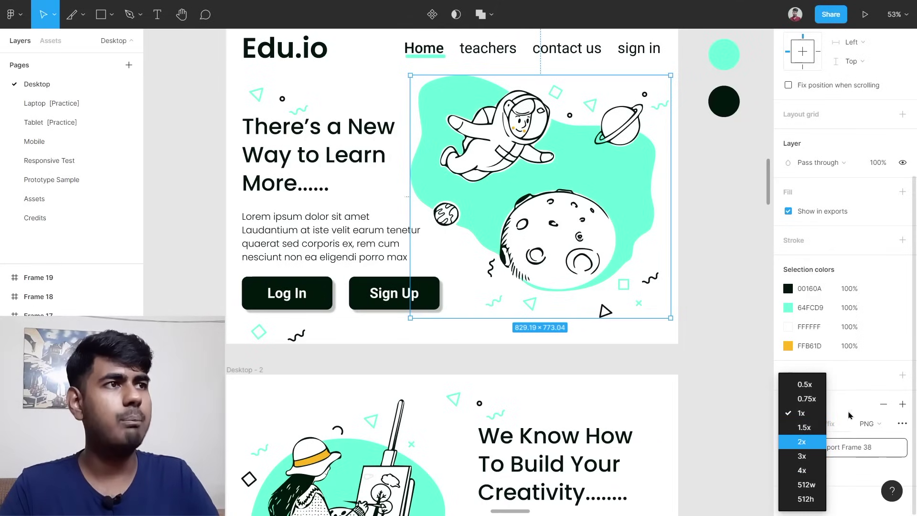
left_click(859, 401)
left_click(881, 424)
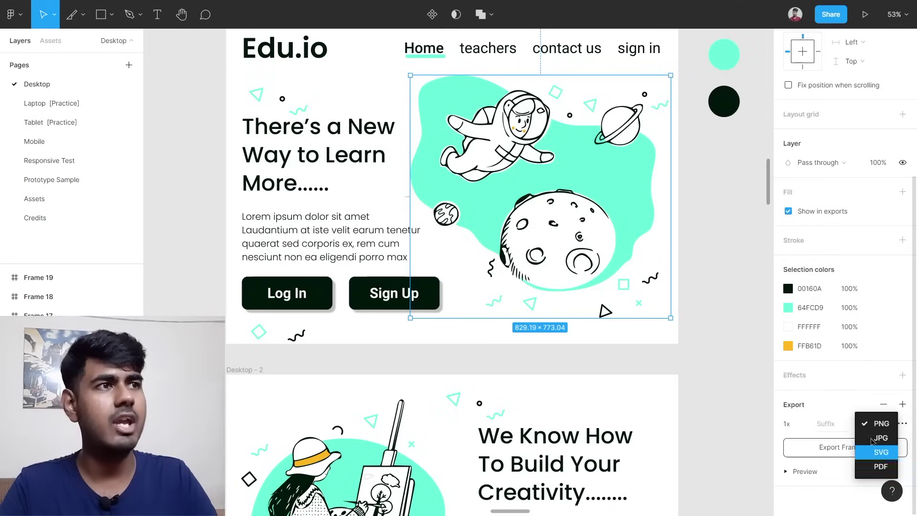
left_click(836, 409)
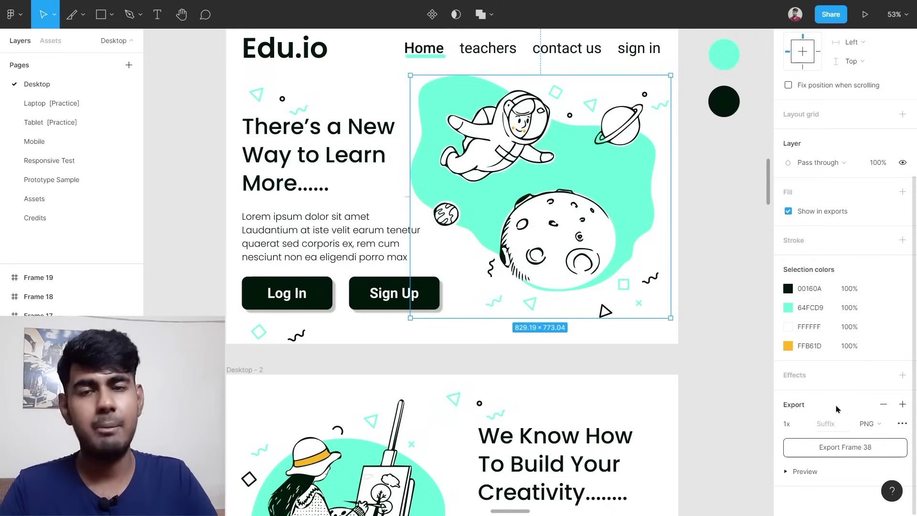
left_click(800, 472)
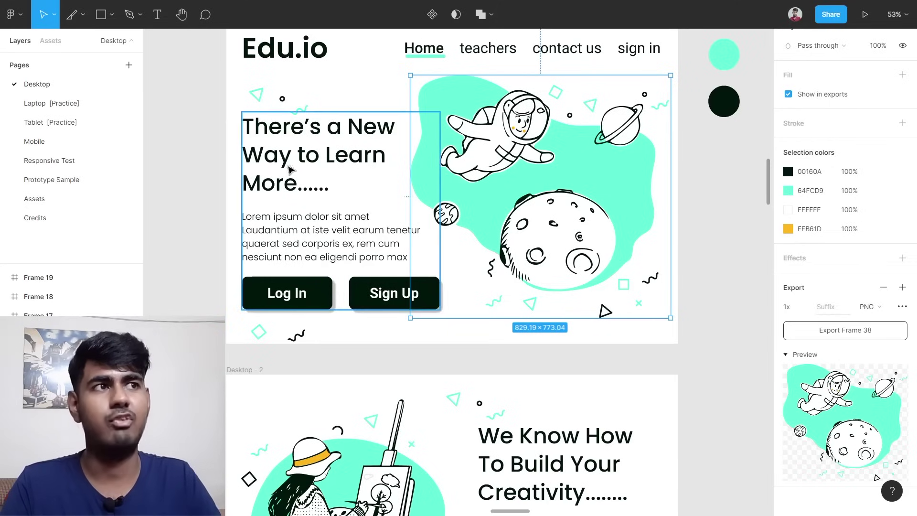
Add an export setting to the Page-1 heading and buttons frame and check its export preview.
left_click(324, 187)
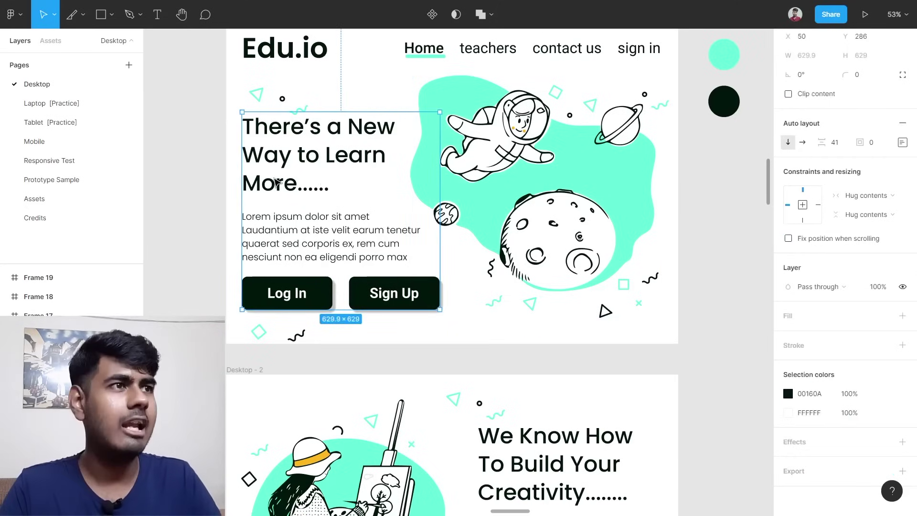
scroll(719, 303, "down", 2)
left_click(903, 471)
scroll(842, 446, "down", 4)
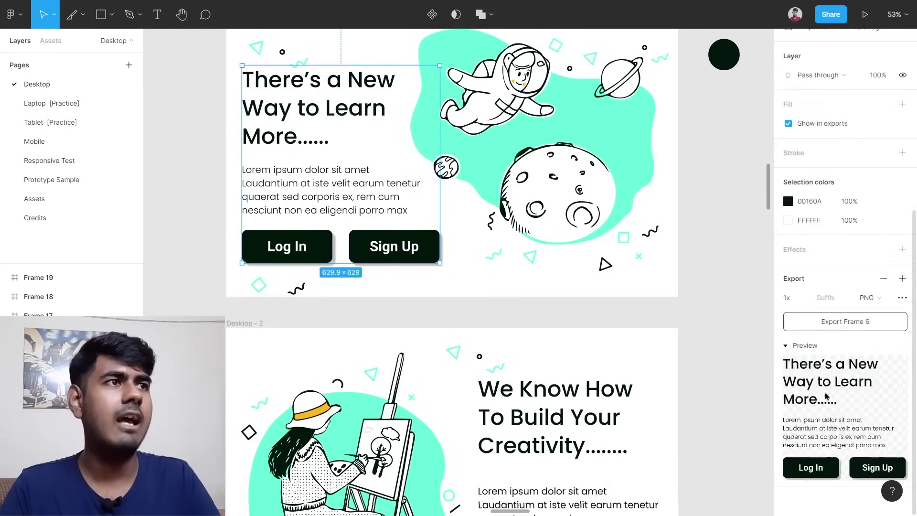
scroll(602, 313, "up", 5)
left_click(797, 345)
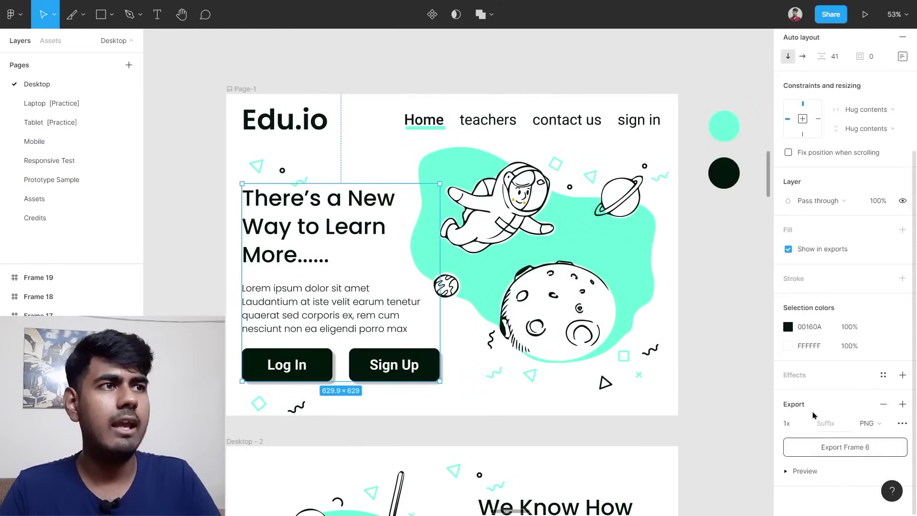
left_click(807, 473)
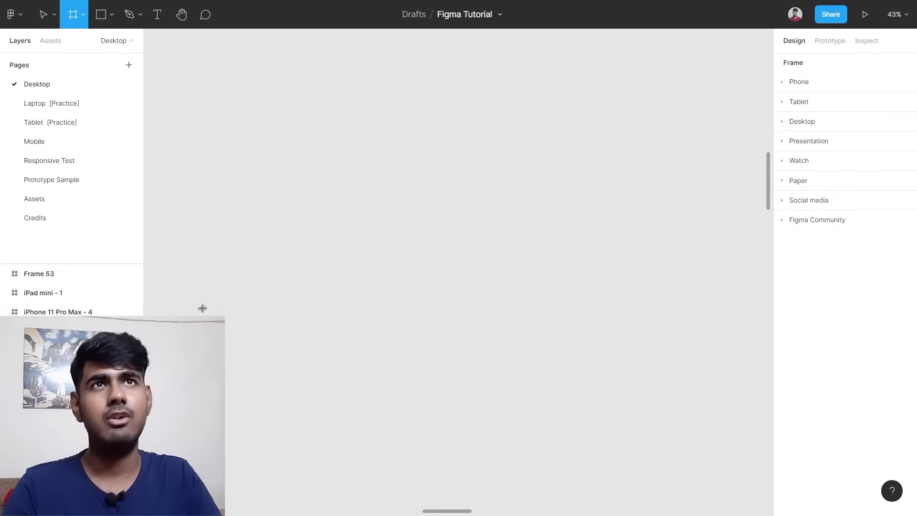
Draw a circle about 851 × 851 on the empty canvas with the Ellipse tool and delete it.
left_click(111, 17)
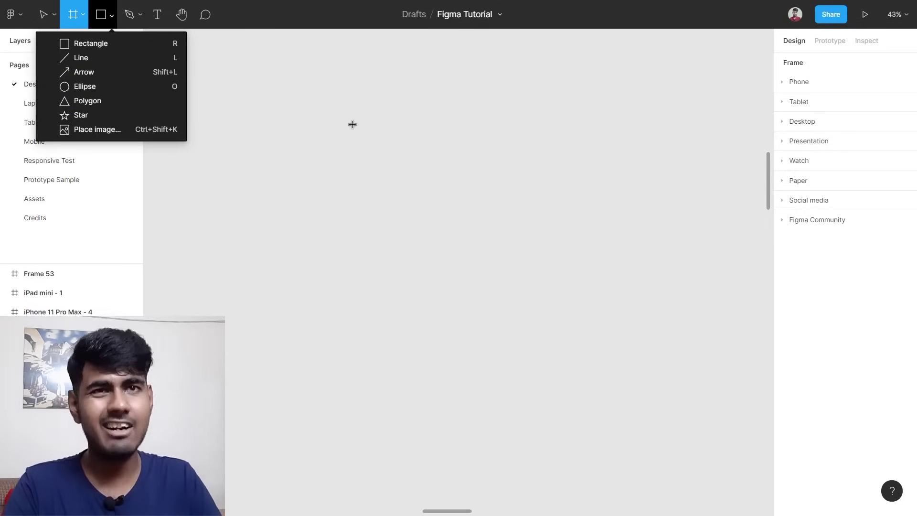
key("o")
left_click_drag(234, 129, 498, 331)
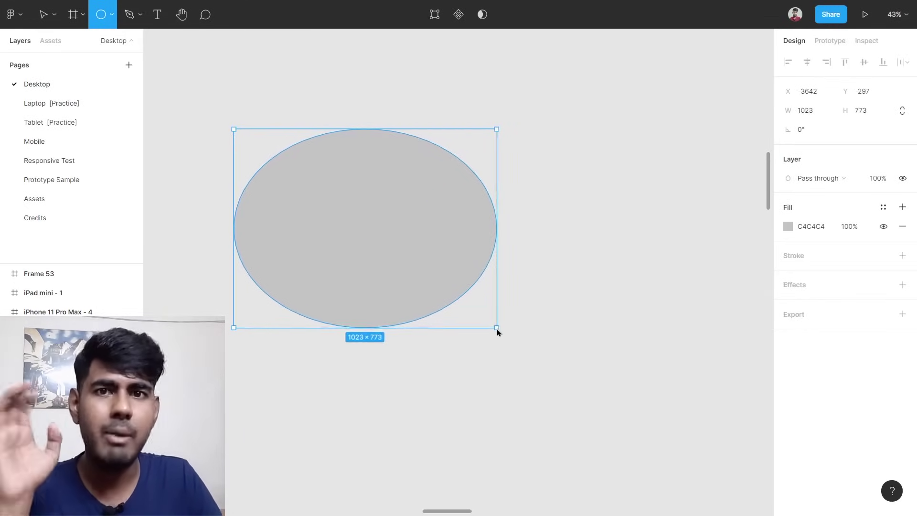
left_click_drag(498, 330, 343, 303)
key("shift")
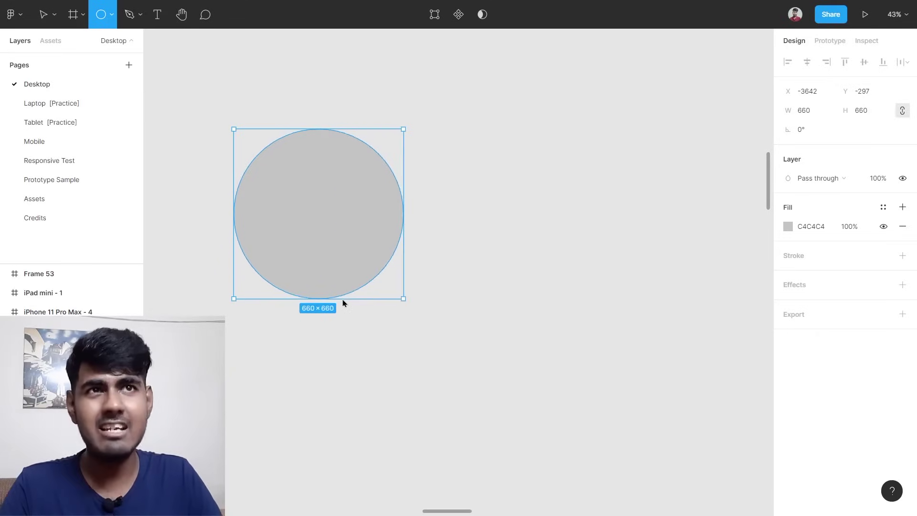
mouse_move(343, 302)
left_mouse_down()
mouse_move(388, 296)
mouse_move(316, 225)
mouse_move(481, 285)
mouse_move(355, 224)
mouse_move(498, 265)
mouse_move(406, 277)
mouse_move(466, 225)
mouse_move(546, 276)
mouse_move(444, 277)
mouse_move(549, 235)
mouse_move(454, 246)
left_mouse_up()
left_click_drag(369, 266, 447, 236)
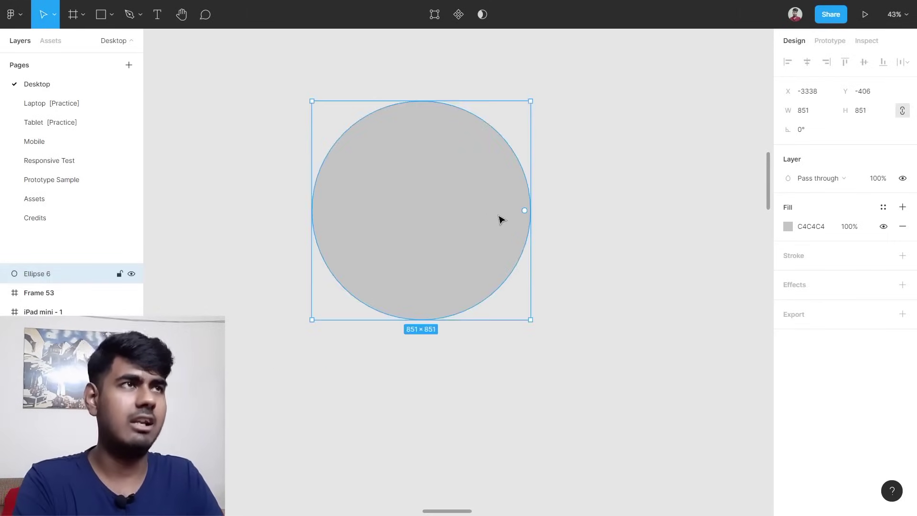
key("Delete")
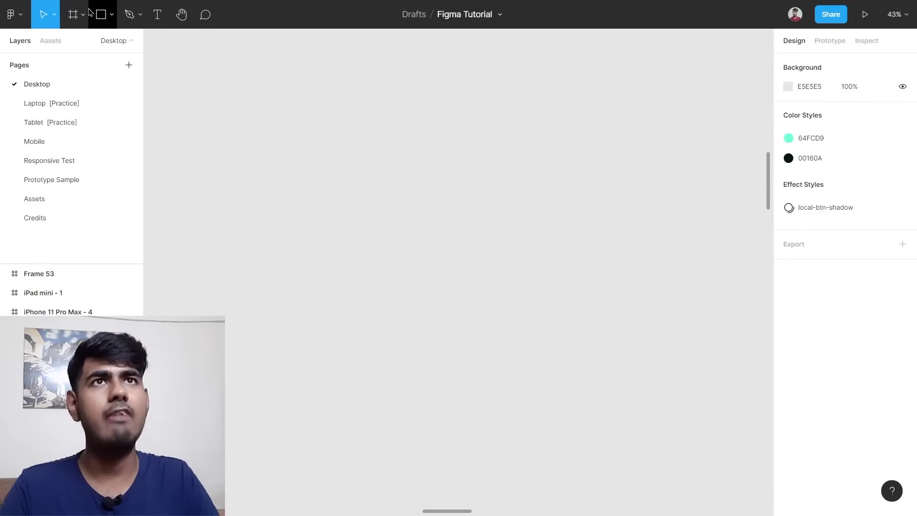
Draw a rectangle on the empty canvas and adjust its position and size to about 1333 × 671.
left_click(110, 16)
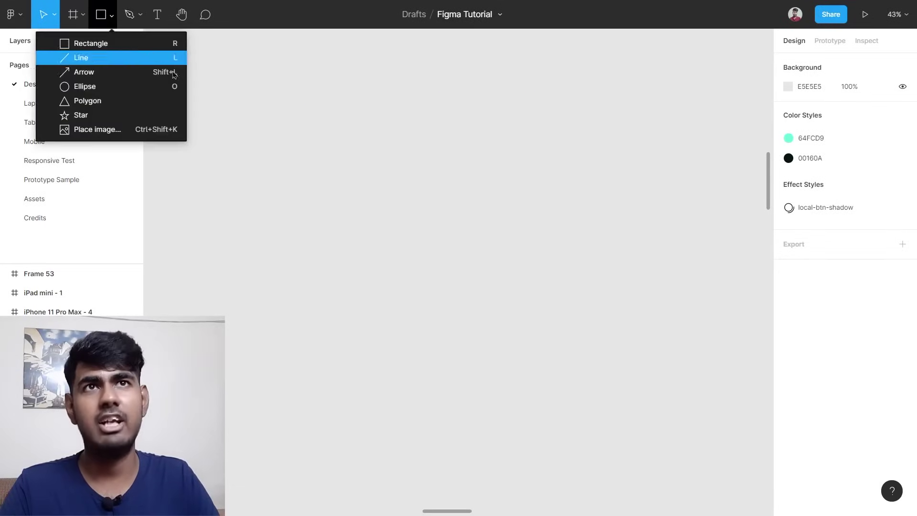
left_click(133, 46)
mouse_move(202, 123)
left_mouse_down()
mouse_move(393, 156)
mouse_move(598, 255)
mouse_move(508, 236)
mouse_move(598, 336)
mouse_move(576, 270)
mouse_move(585, 333)
mouse_move(614, 230)
mouse_move(535, 220)
mouse_move(600, 303)
mouse_move(583, 214)
mouse_move(548, 271)
left_mouse_up()
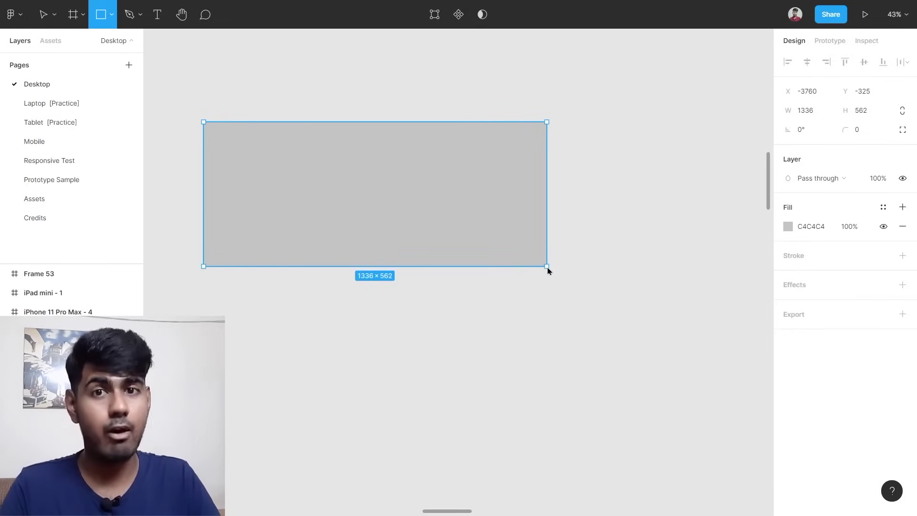
mouse_move(291, 201)
left_mouse_down()
mouse_move(432, 242)
mouse_move(318, 139)
mouse_move(352, 174)
left_mouse_up()
left_click_drag(611, 259, 610, 287)
Round all four corners of the rectangle to a radius of 120.
mouse_move(602, 279)
left_mouse_down()
mouse_move(566, 219)
mouse_move(588, 284)
left_mouse_up()
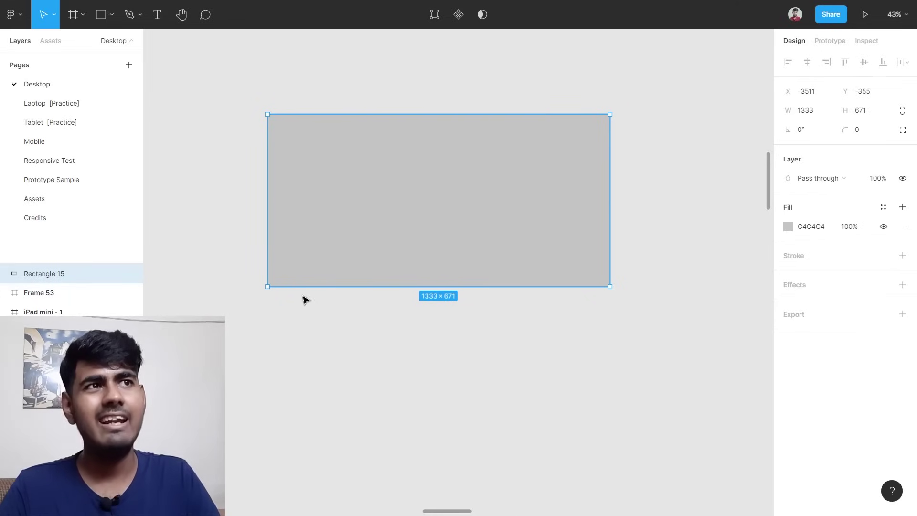
left_click_drag(604, 281, 569, 263)
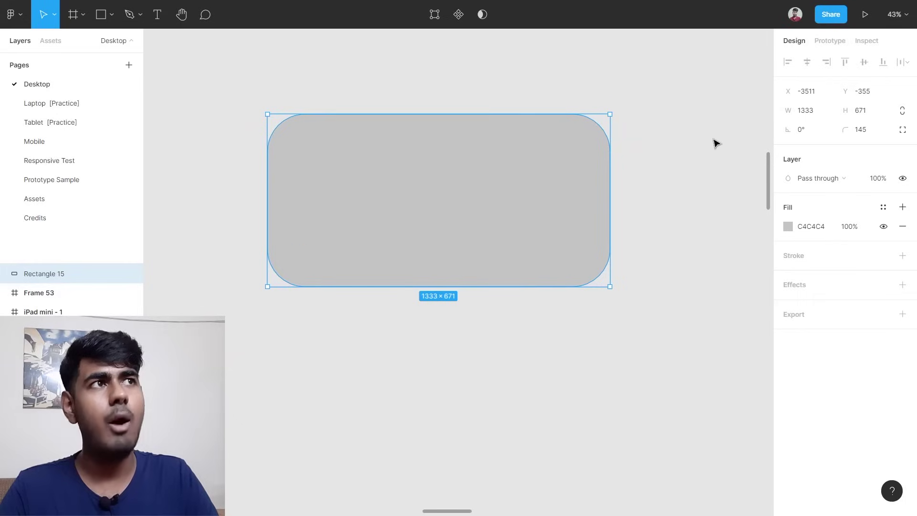
left_click_drag(838, 129, 535, 230)
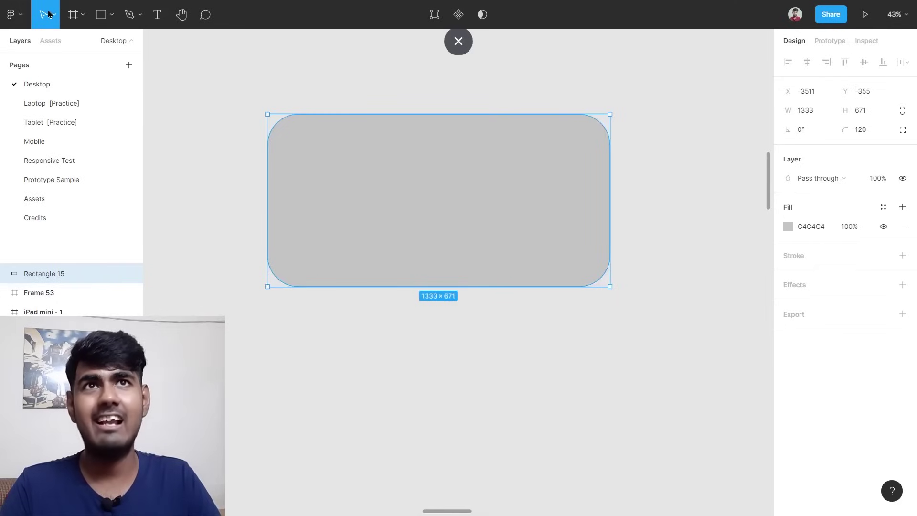
Delete the rounded rectangle from the canvas.
left_click(56, 17)
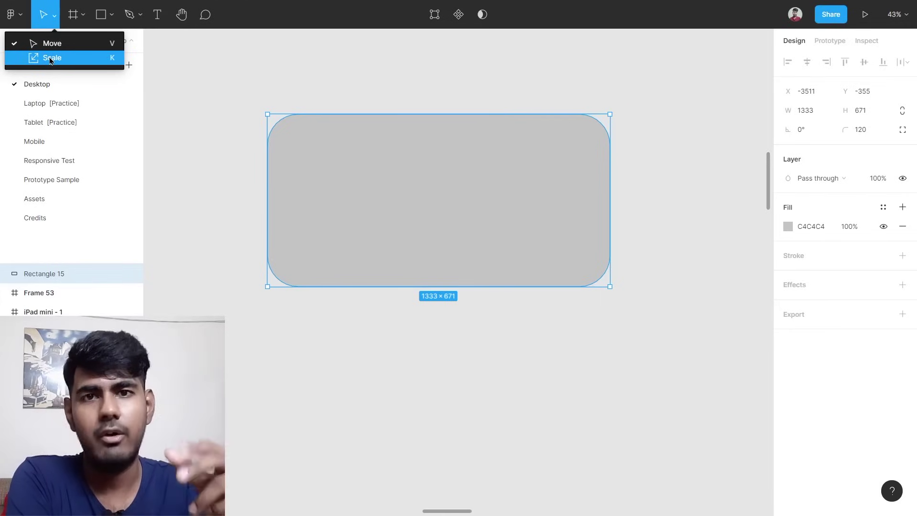
left_click(392, 217)
key("Delete")
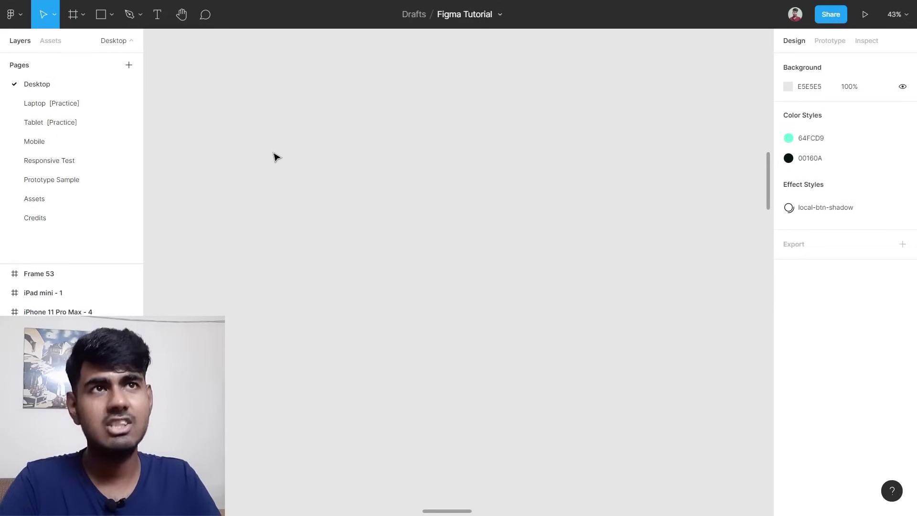
Draw a circle about 734 × 734 with the Ellipse tool and resize it, finally keeping proportions, to about 688 × 688.
key("o")
left_click_drag(239, 107, 427, 227)
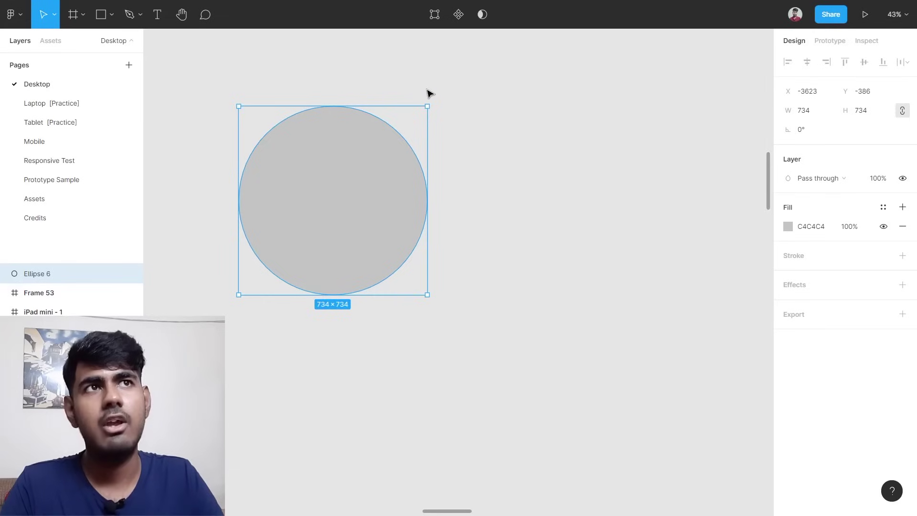
scroll(439, 120, "up", 2)
left_click_drag(427, 152, 496, 112)
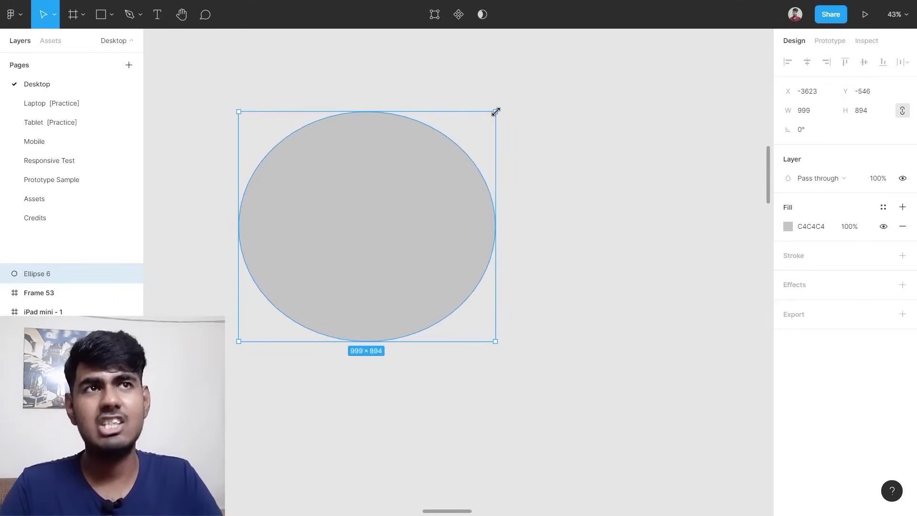
key("shift")
left_click_drag(496, 112, 416, 167)
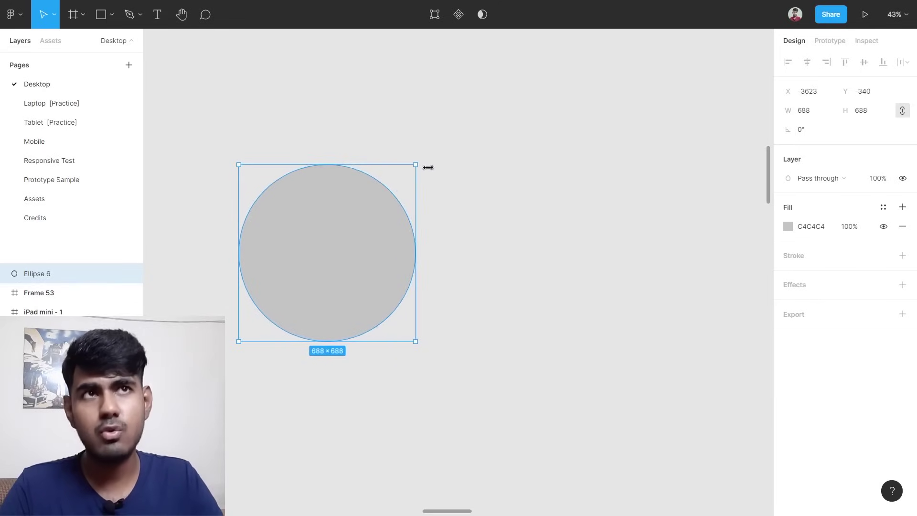
Use the Scale tool to enlarge the circle to about 788 × 788 and shrink it to about 483 × 483.
left_click(55, 14)
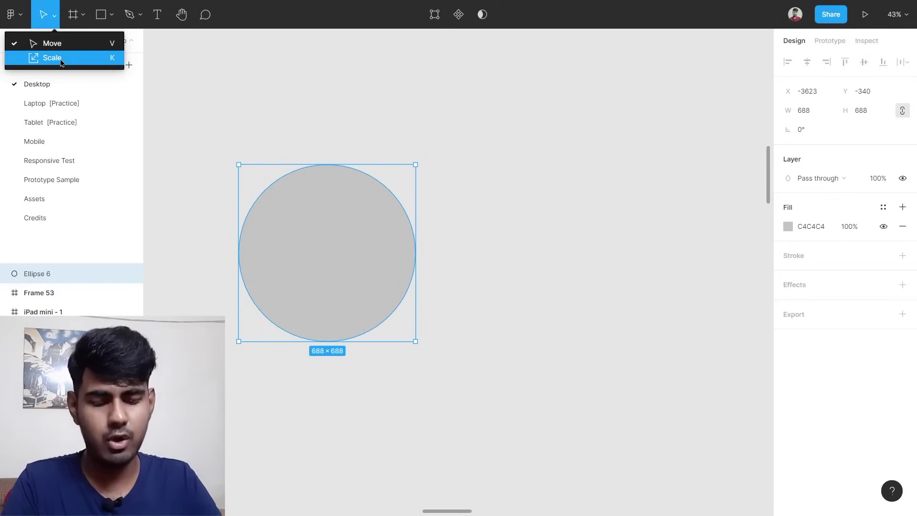
key("k")
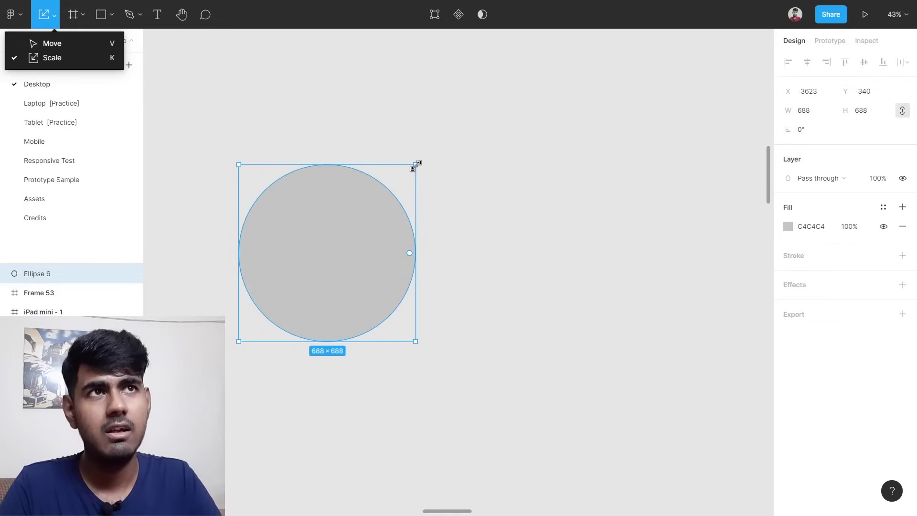
scroll(416, 165, "left", 3)
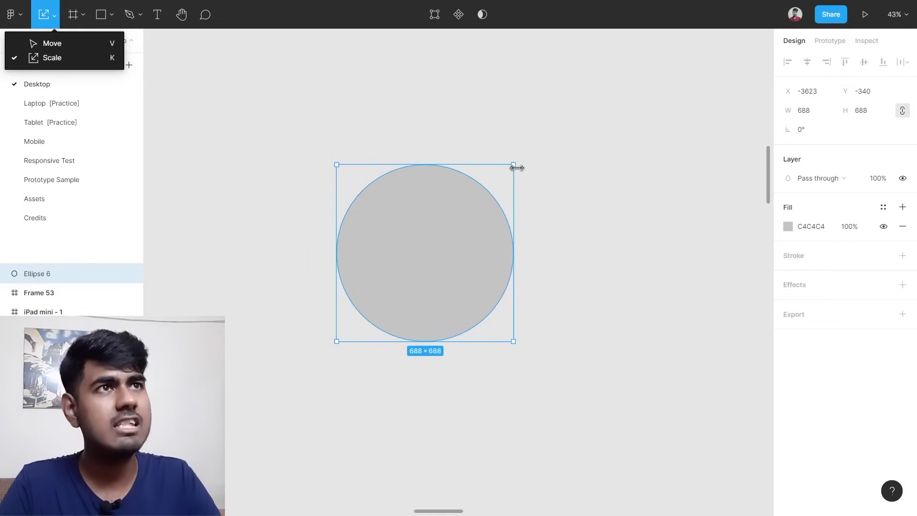
key("v")
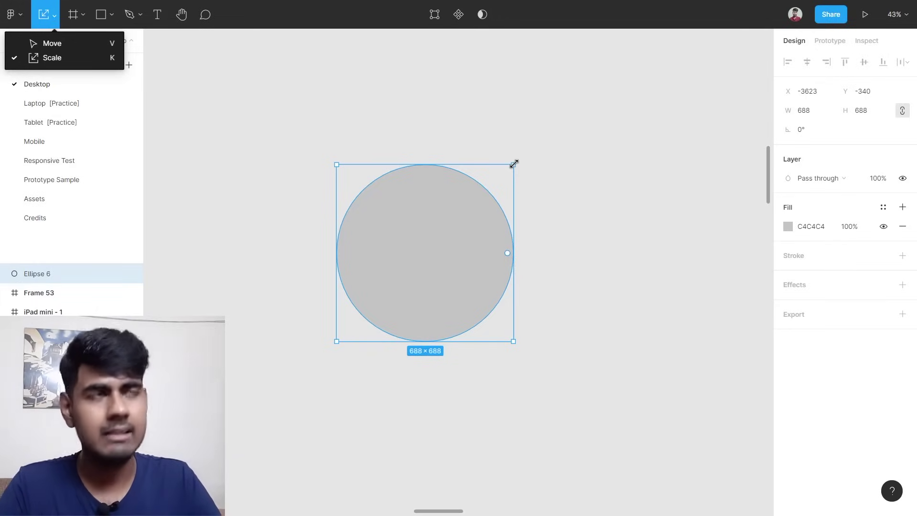
key("v")
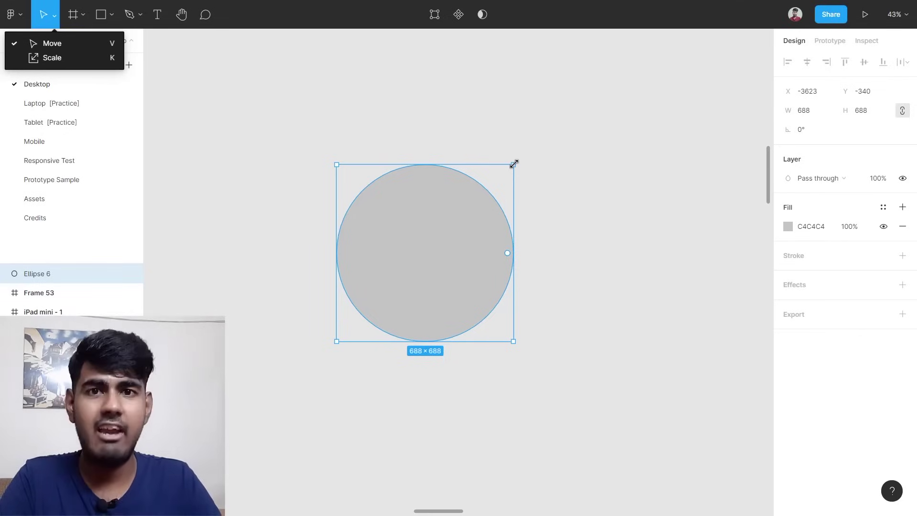
left_click_drag(514, 164, 547, 196)
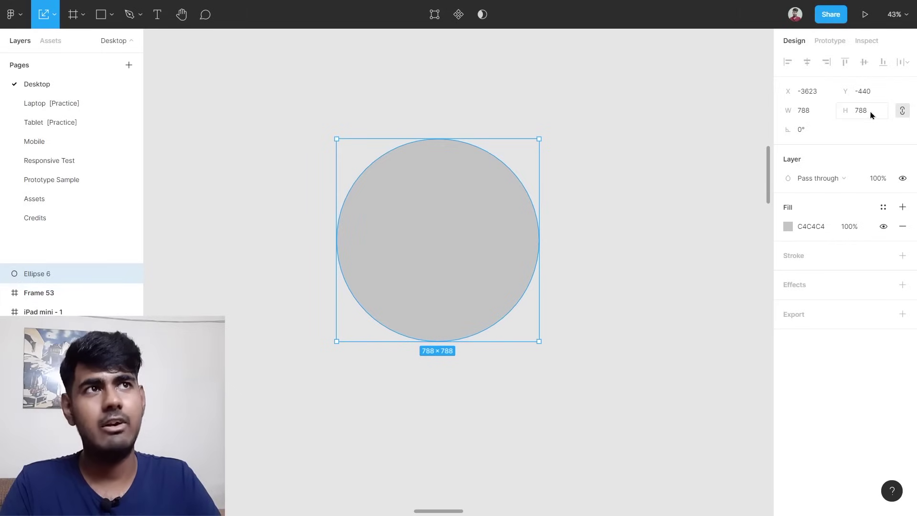
left_click_drag(538, 139, 461, 218)
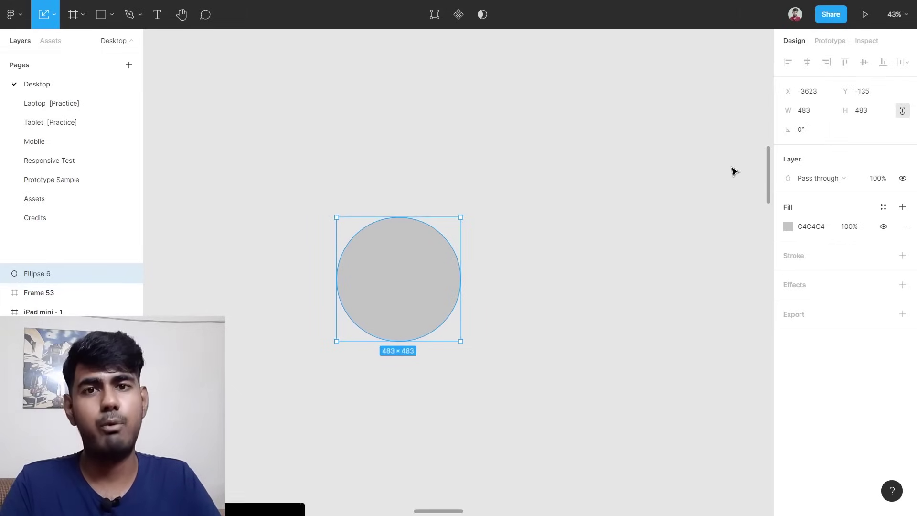
Delete the scaled circle from the canvas.
key("Delete")
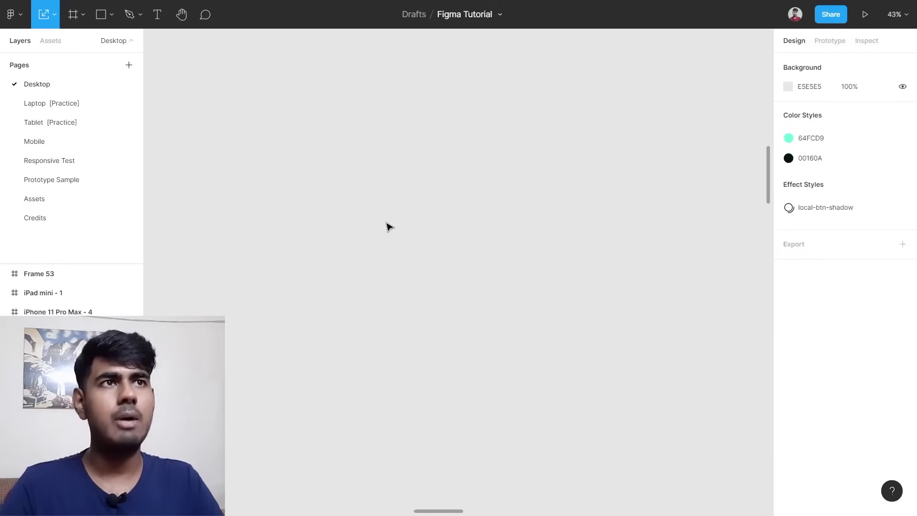
key("ctrl+z")
key("Delete")
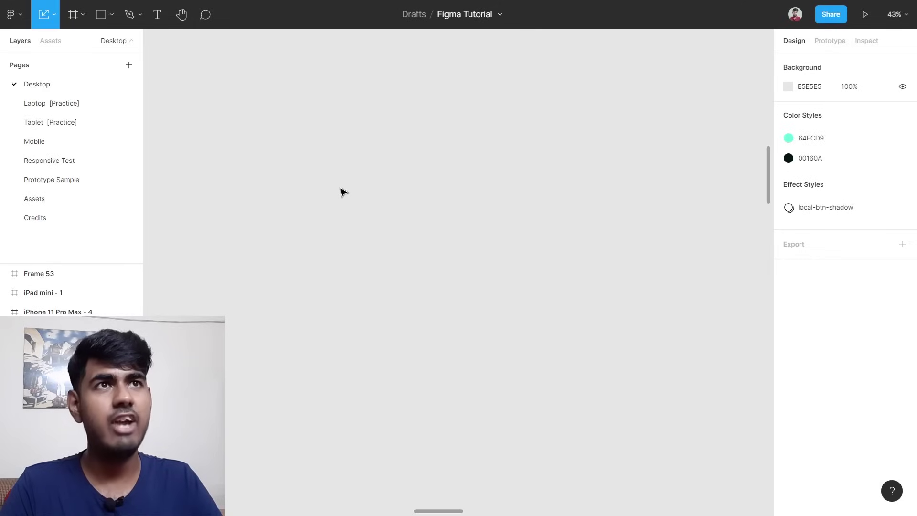
left_click_drag(317, 154, 361, 193)
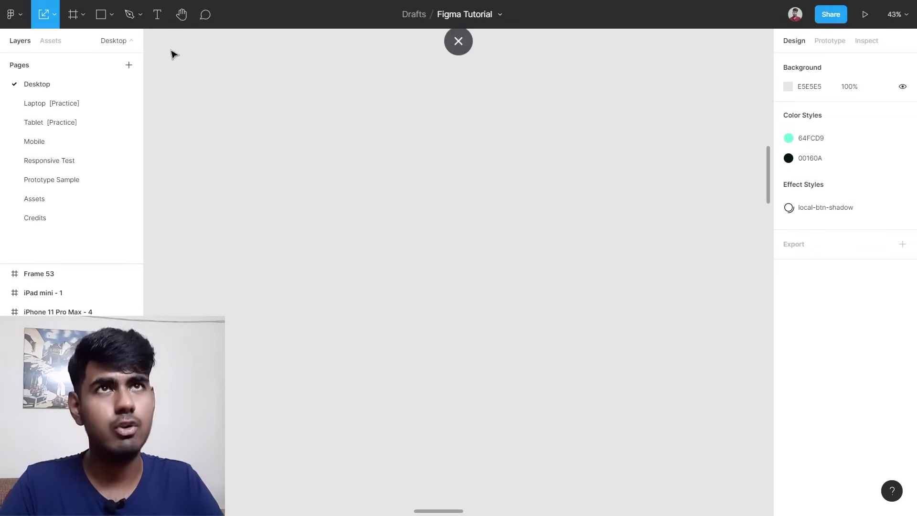
Draw a square about 486 × 486 on the empty canvas with the Rectangle tool.
left_click(110, 15)
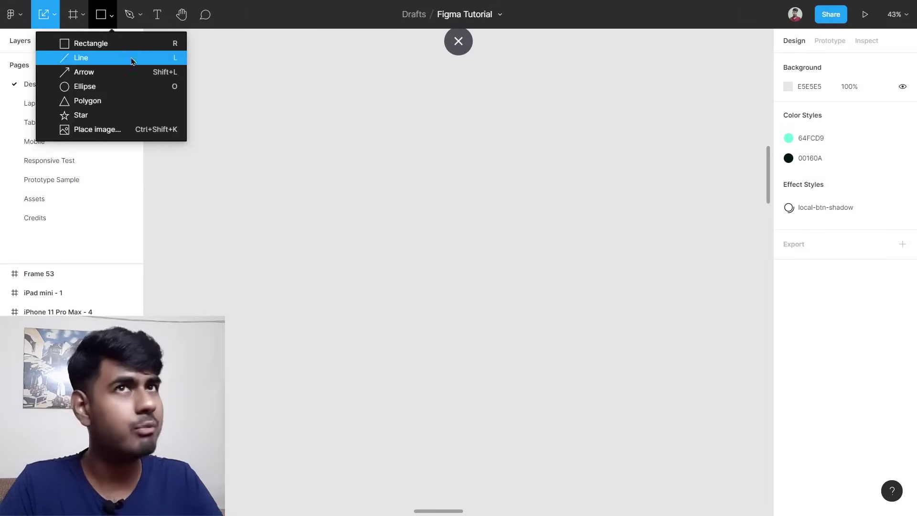
left_click(128, 43)
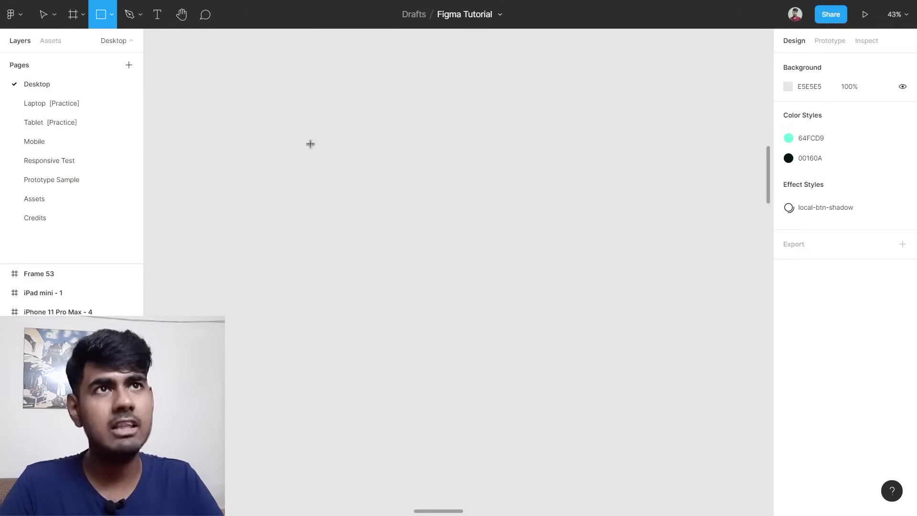
mouse_move(293, 136)
left_mouse_down()
mouse_move(363, 204)
mouse_move(454, 219)
mouse_move(473, 213)
mouse_move(463, 211)
mouse_move(418, 116)
mouse_move(421, 200)
left_mouse_up()
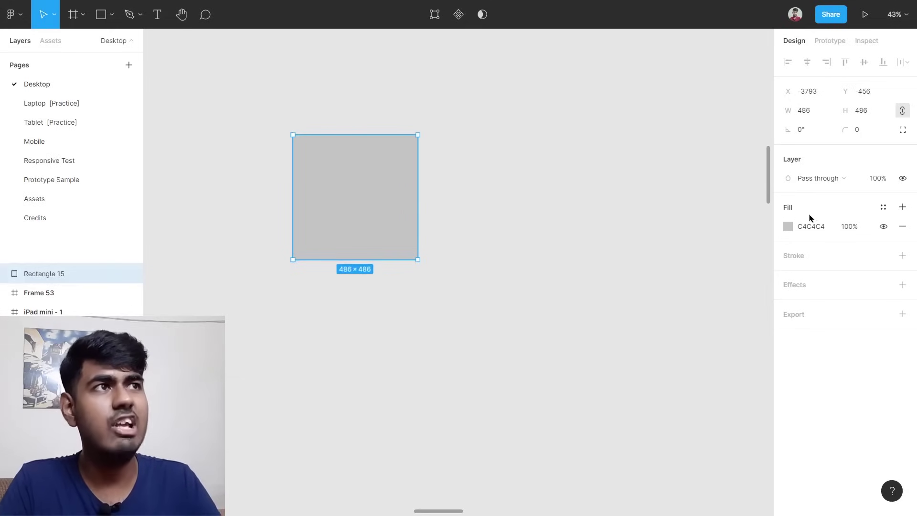
Try a dark red 922020 fill on the square, then apply the light blue document color 78BAEB.
left_click(789, 229)
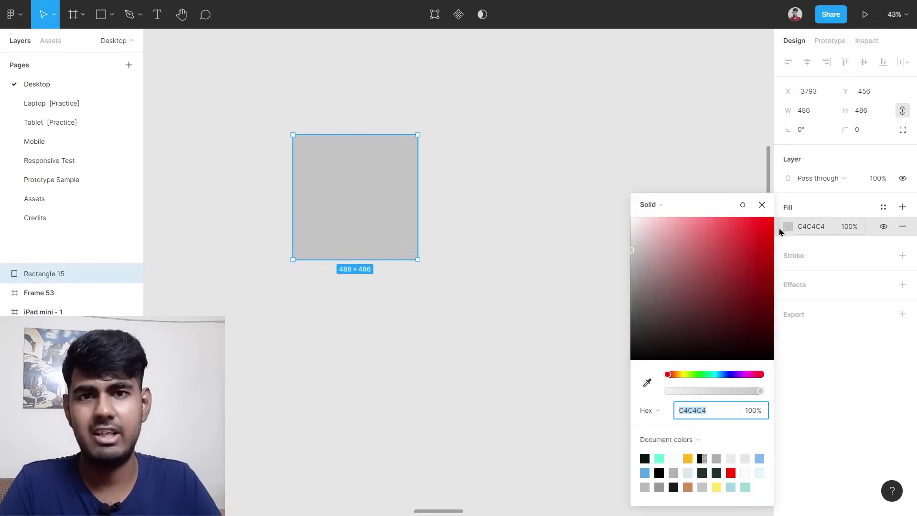
left_click_drag(706, 262, 743, 278)
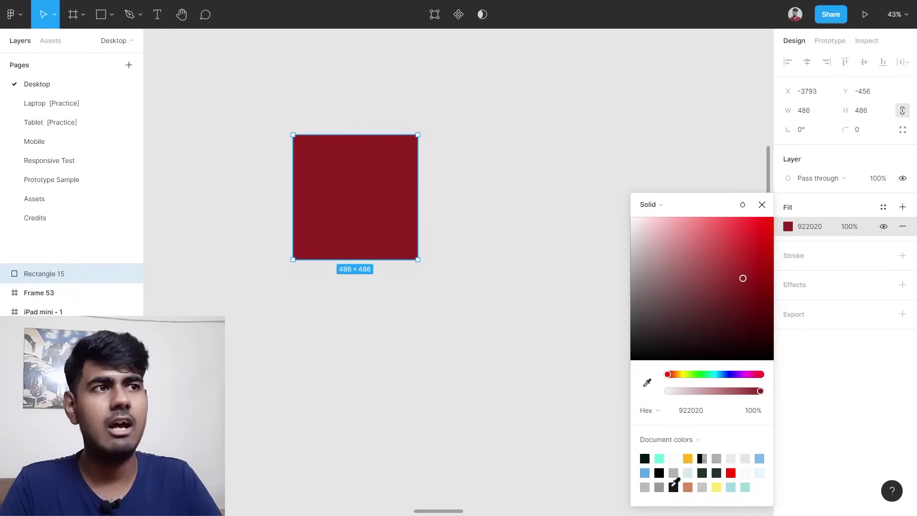
left_click(760, 458)
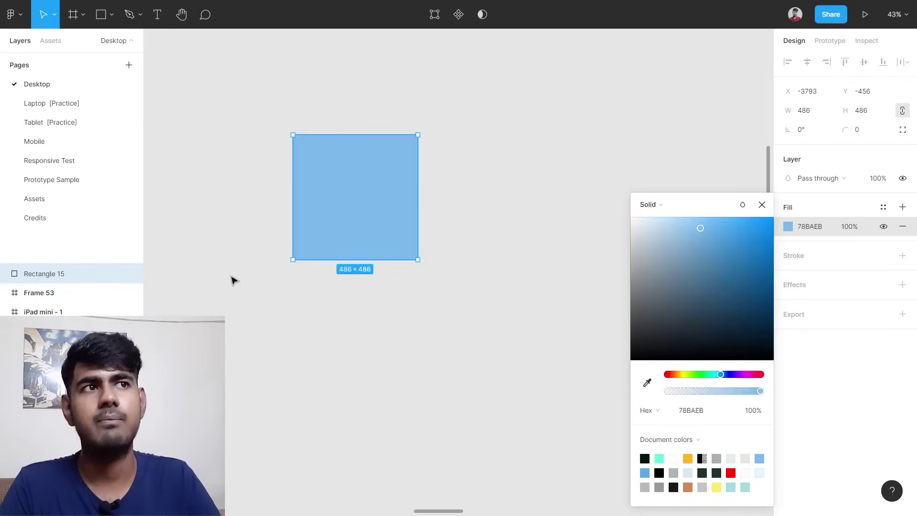
Use the eyedropper to fill the square with the mint green 64FCD9 sampled from the Page-1 astronaut illustration.
left_click(647, 382)
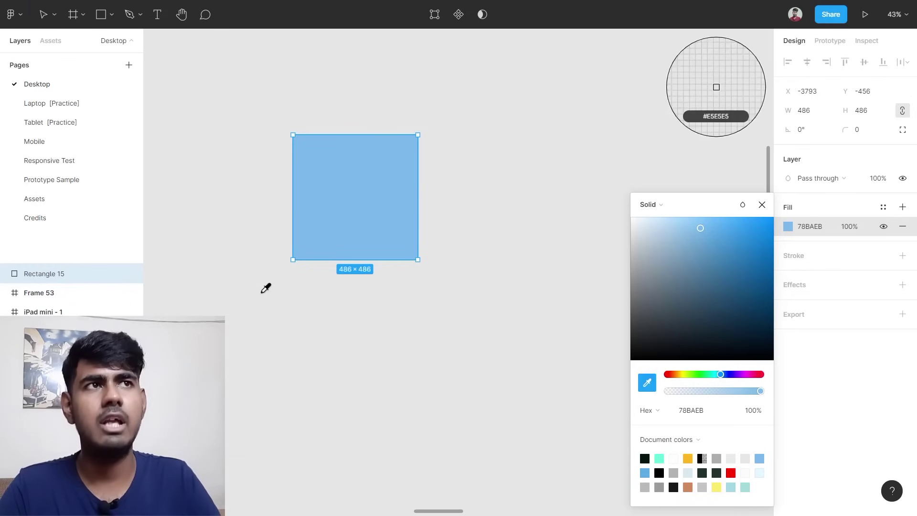
scroll(263, 288, "down", 4)
scroll(263, 289, "left", 3)
scroll(266, 288, "right", 10)
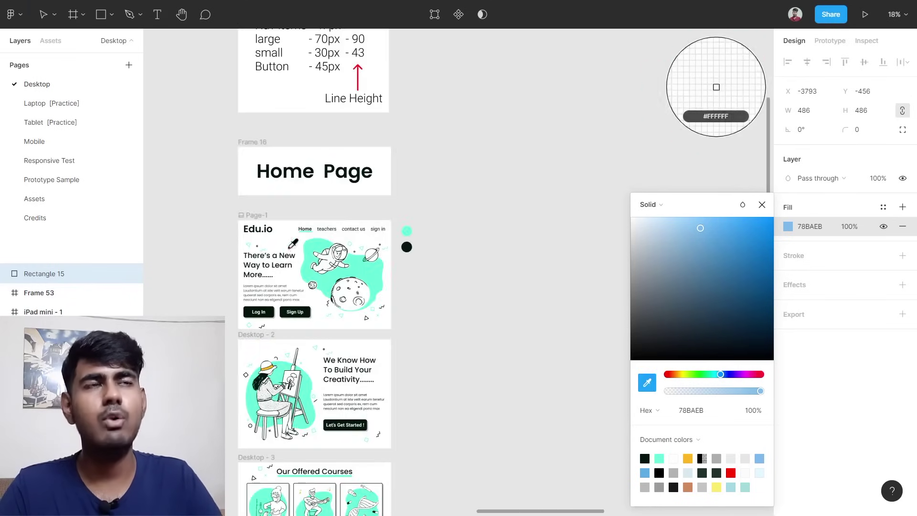
scroll(314, 276, "up", 3)
scroll(300, 240, "left", 10)
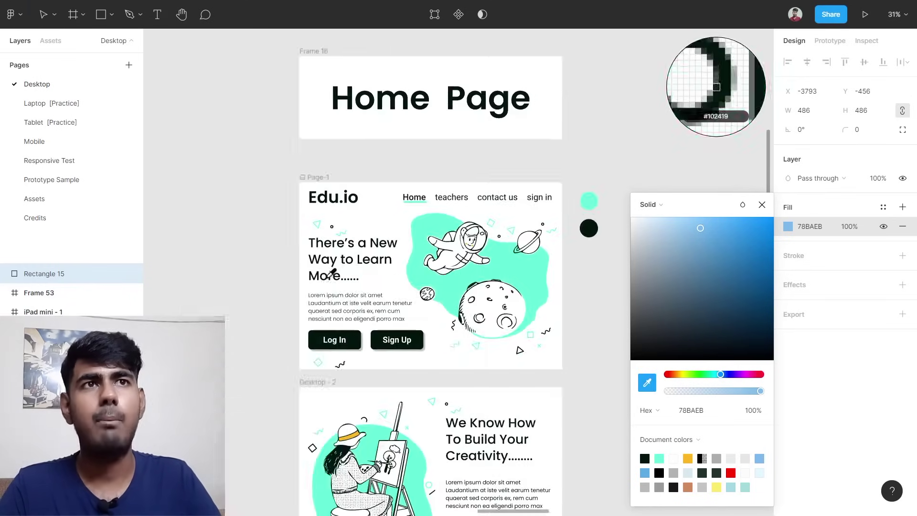
scroll(399, 249, "right", 10)
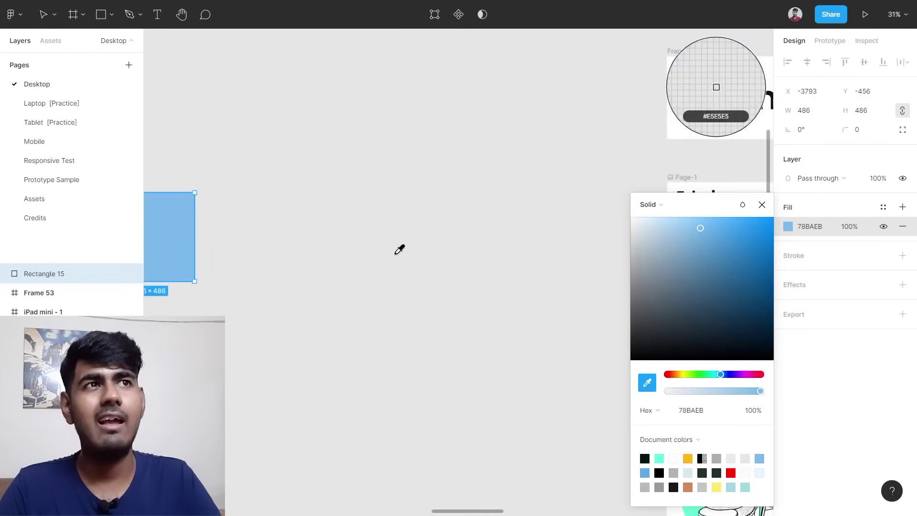
scroll(400, 250, "right", 5)
scroll(612, 311, "up", 5)
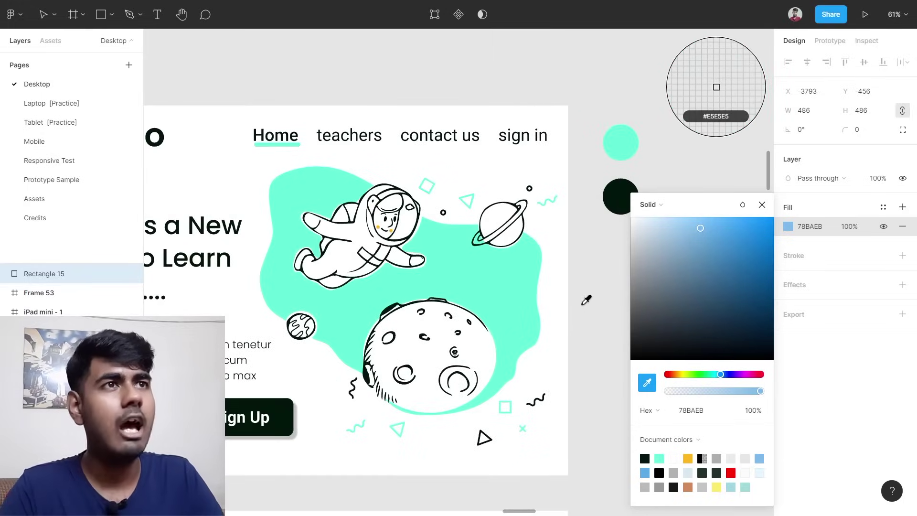
left_click(511, 273)
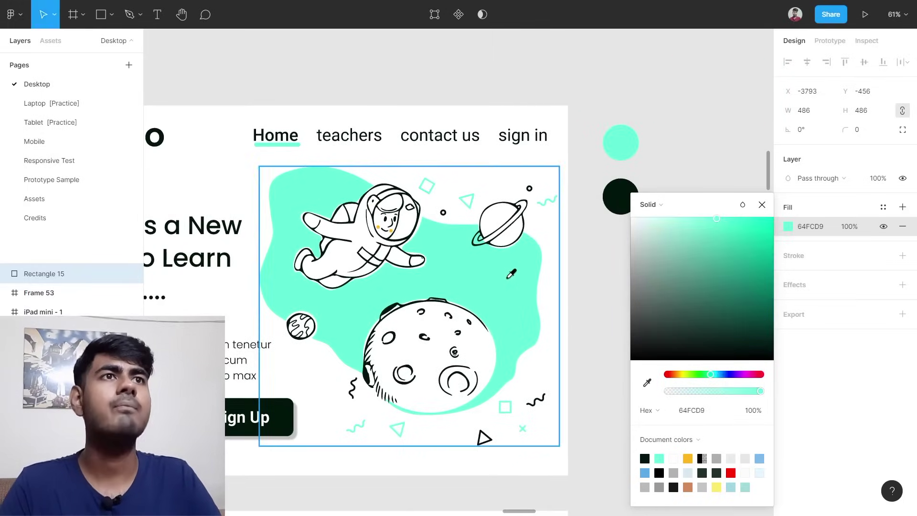
Move the green square beside the Page-1 frame to about X -1885, Y -183, and undo a further move away from it.
scroll(509, 270, "down", 6)
scroll(281, 261, "left", 5)
left_click_drag(302, 258, 502, 274)
scroll(497, 273, "right", 10)
left_click_drag(270, 233, 386, 253)
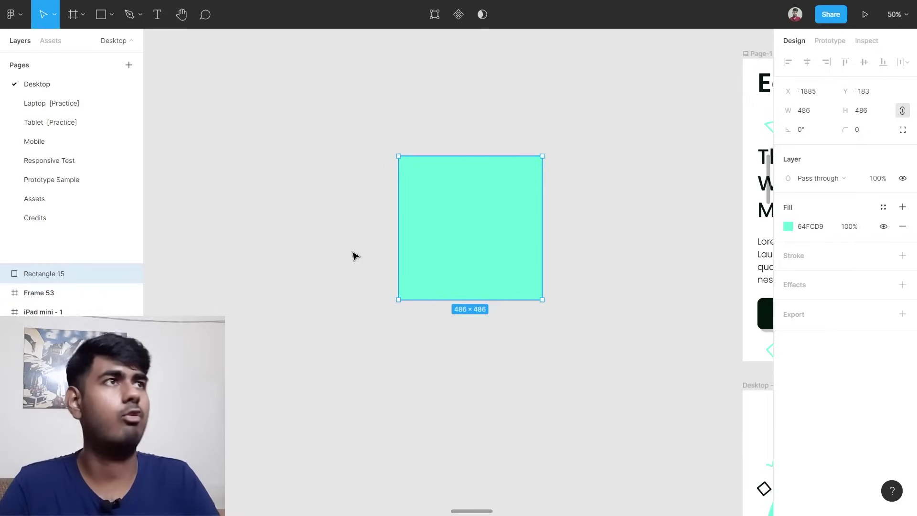
left_click_drag(526, 270, 333, 248)
scroll(333, 248, "left", 2)
key("ctrl+z")
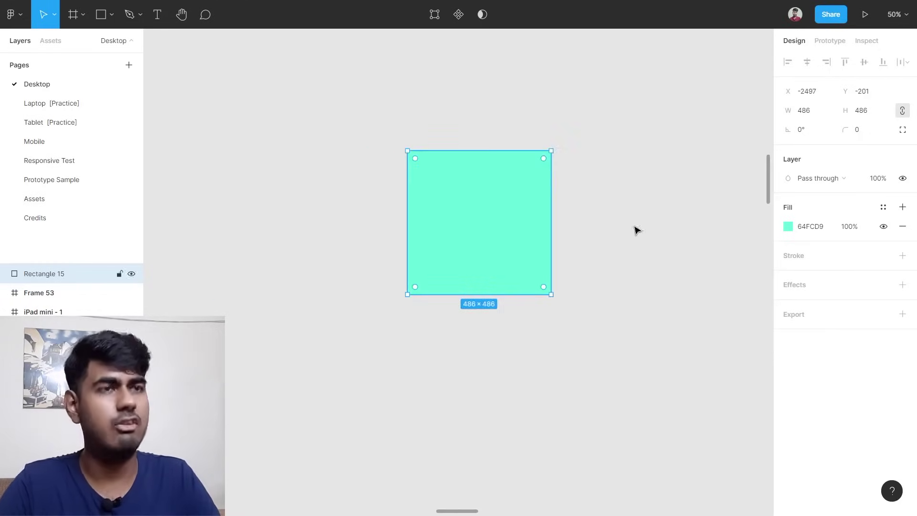
Try to set the square's fill to E4E4E4, and restore its original position and grey C4C4C4 fill.
scroll(759, 239, "left", 3)
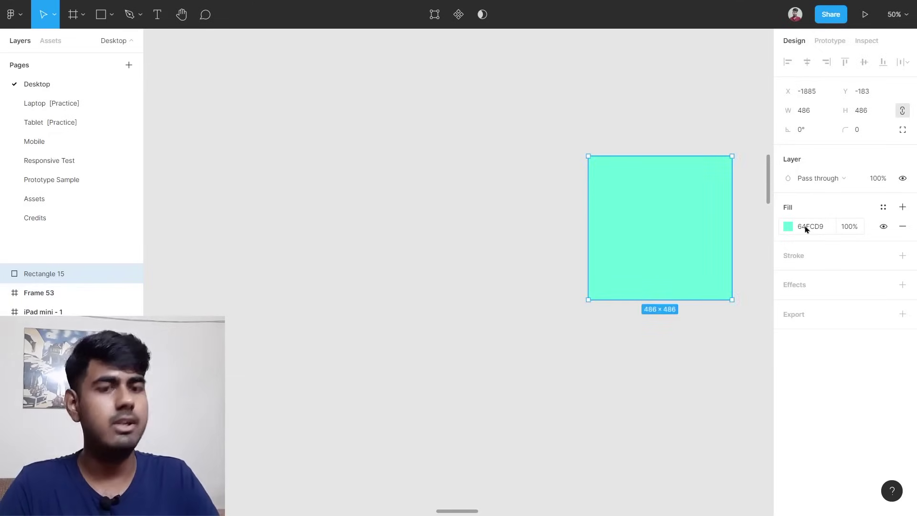
left_click(803, 231)
type("E4E")
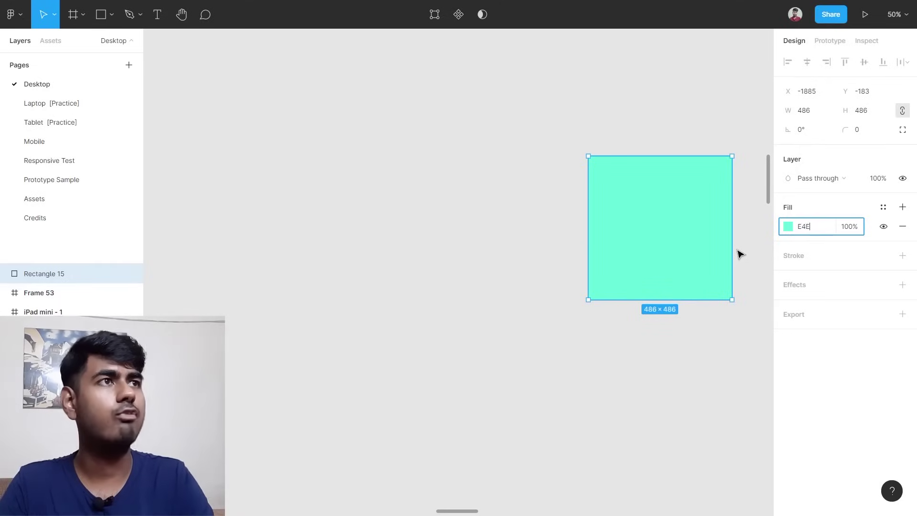
type("4E4")
key("Return")
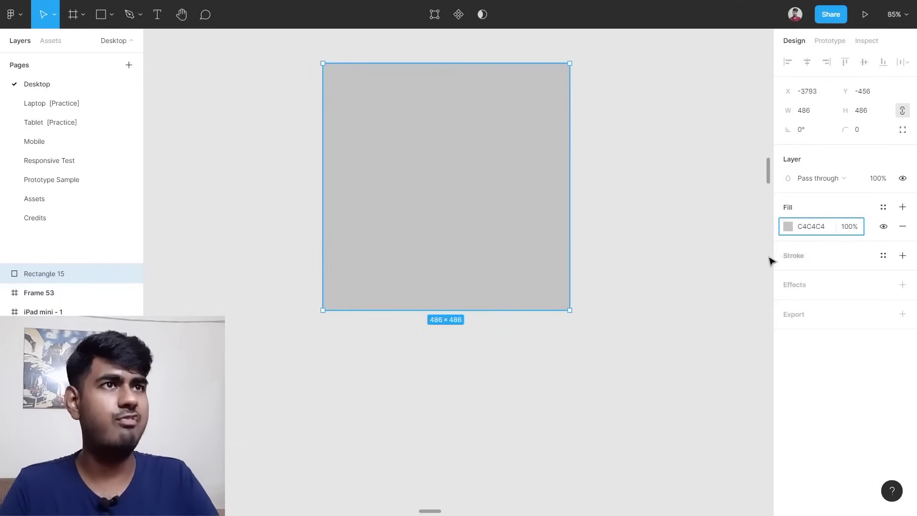
Add a black 000000 inside stroke of width 1 to the grey square and inspect its border up close.
left_click(681, 207)
scroll(424, 196, "up", 2)
left_click(424, 196)
scroll(520, 229, "down", 3, "ctrl")
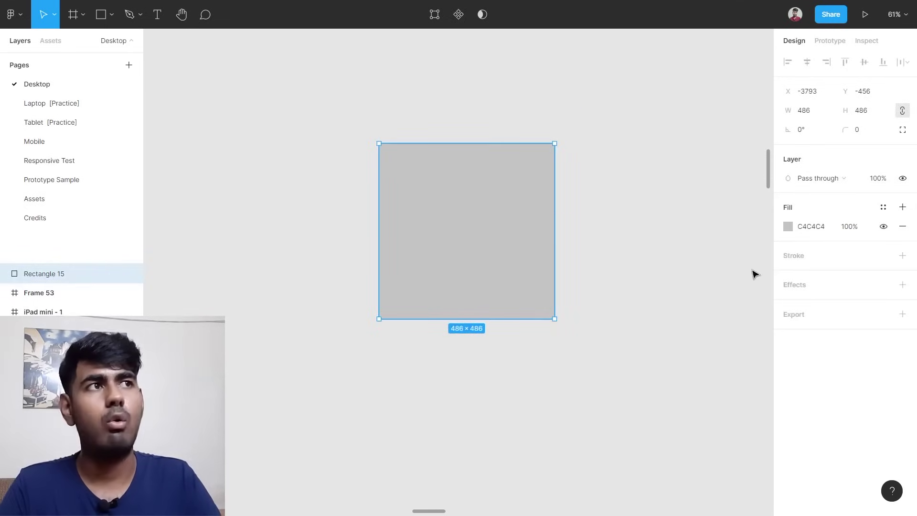
left_click(811, 260)
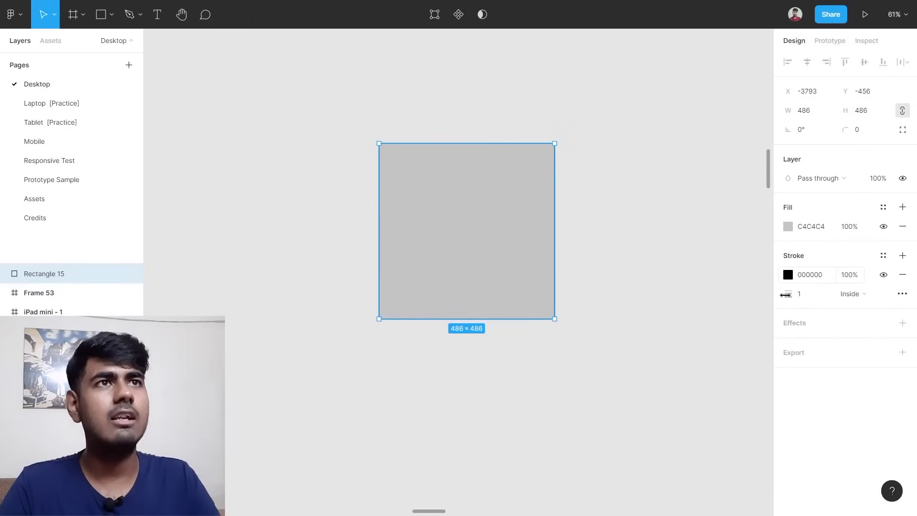
scroll(404, 172, "up", 10)
left_click(419, 139)
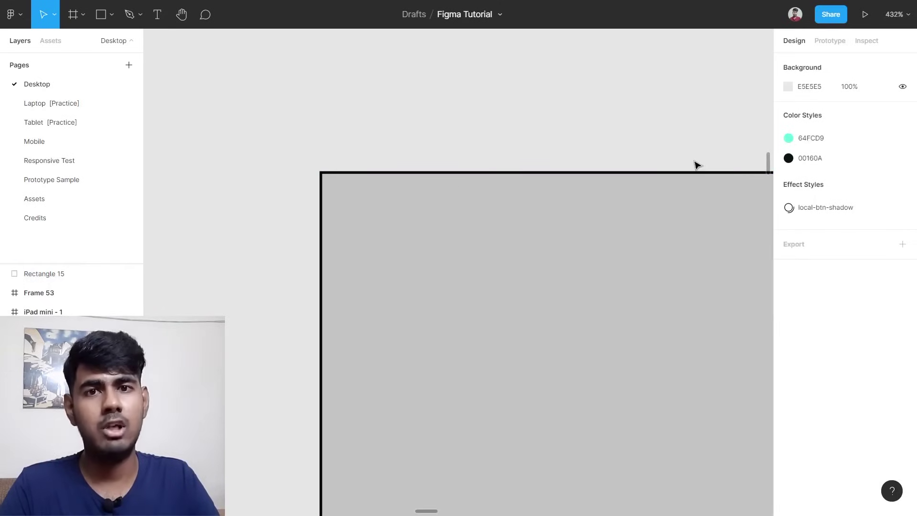
Set the grey square's black inside stroke width to 10 and view the whole shape deselected.
scroll(604, 215, "down", 2)
left_click(639, 270)
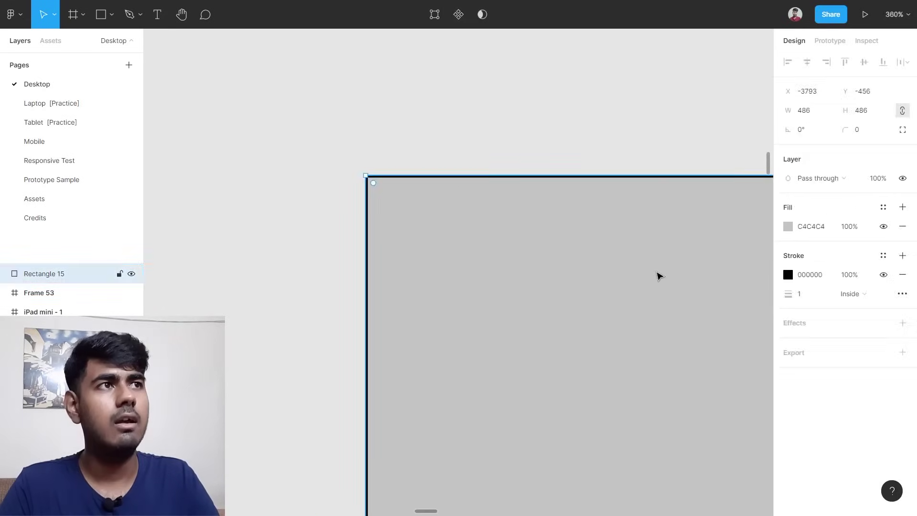
left_click(806, 298)
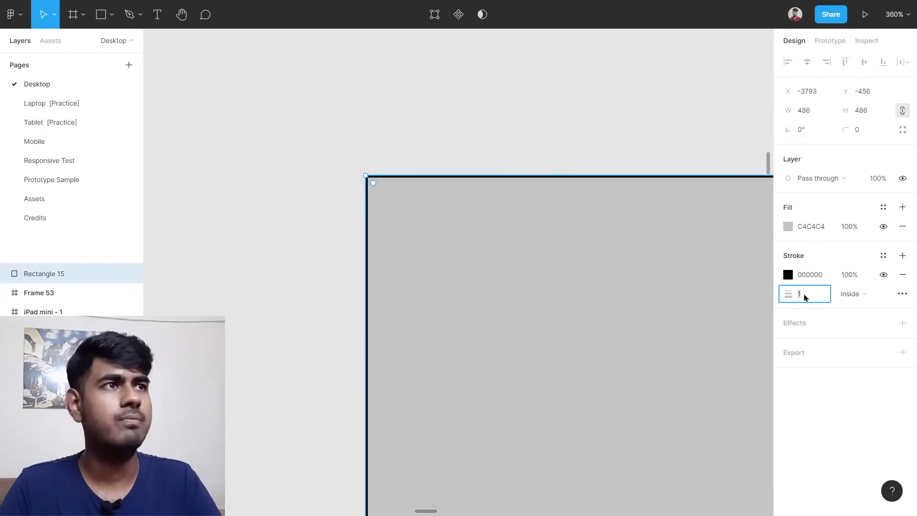
key("Up")
key("Up")
key("Up")
key("Up")
key("Up")
key("Up")
key("Up")
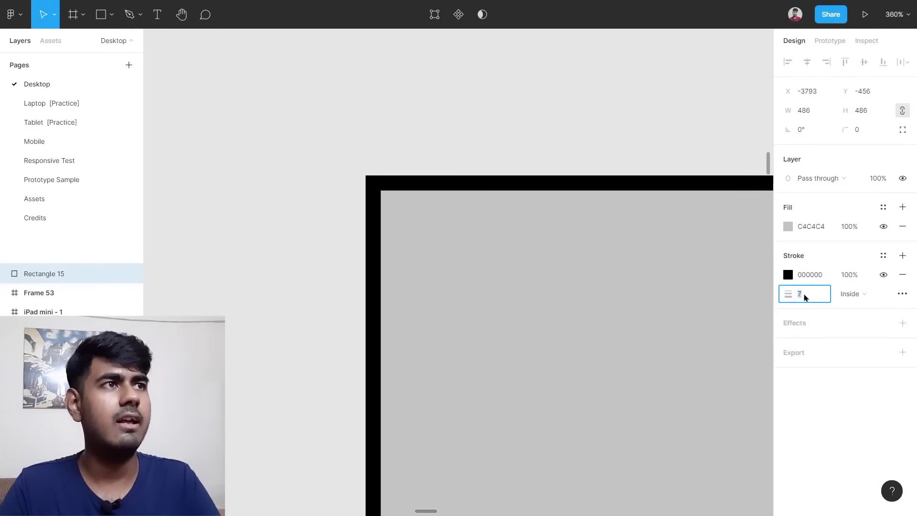
key("Up")
key("Up")
key("Return")
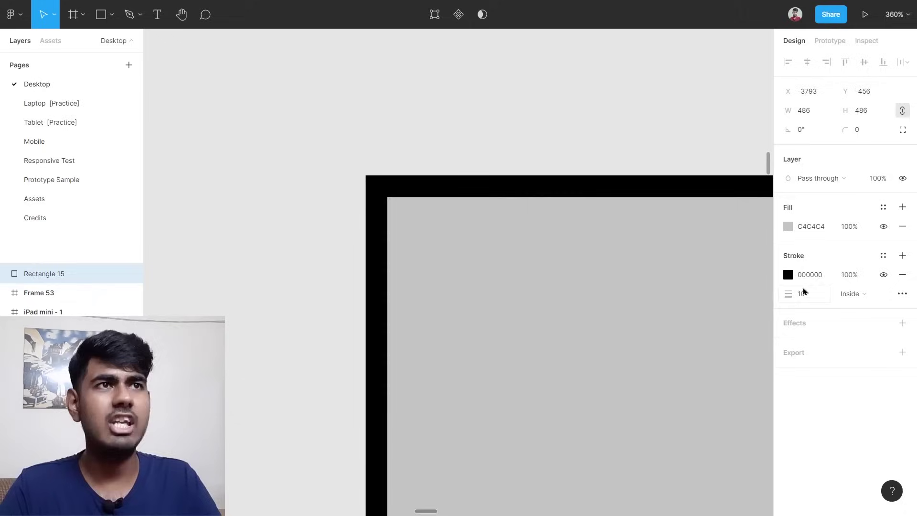
scroll(706, 293, "down", 5)
scroll(700, 300, "down", 3)
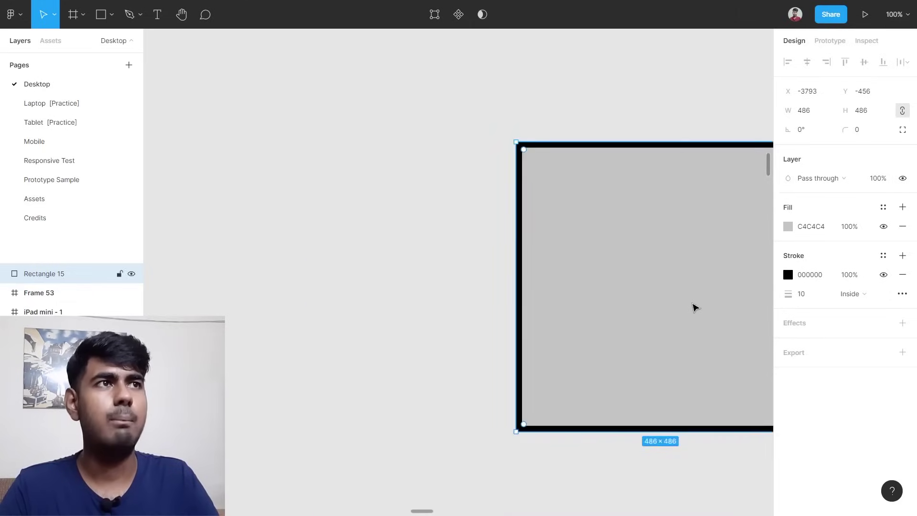
scroll(695, 307, "right", 3)
left_click(705, 303)
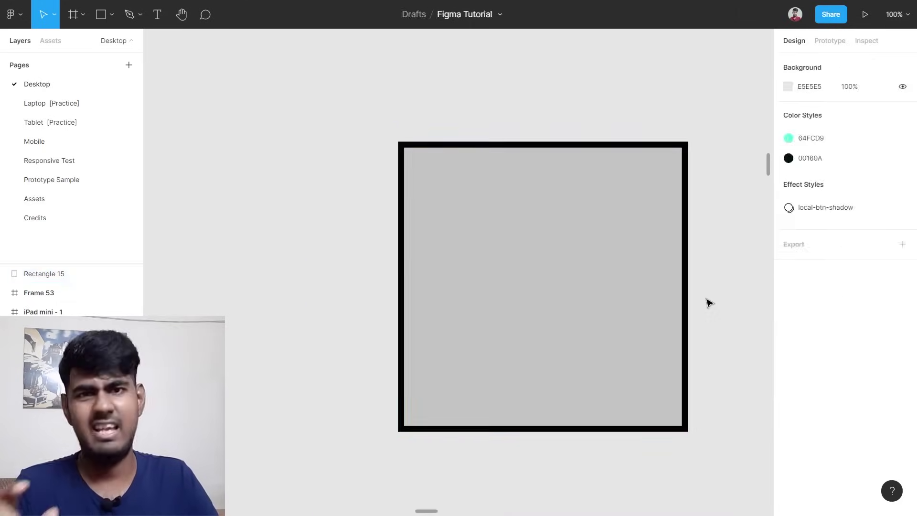
Try the Center alignment for the square's stroke, and set the stroke alignment to Outside.
left_click(573, 316)
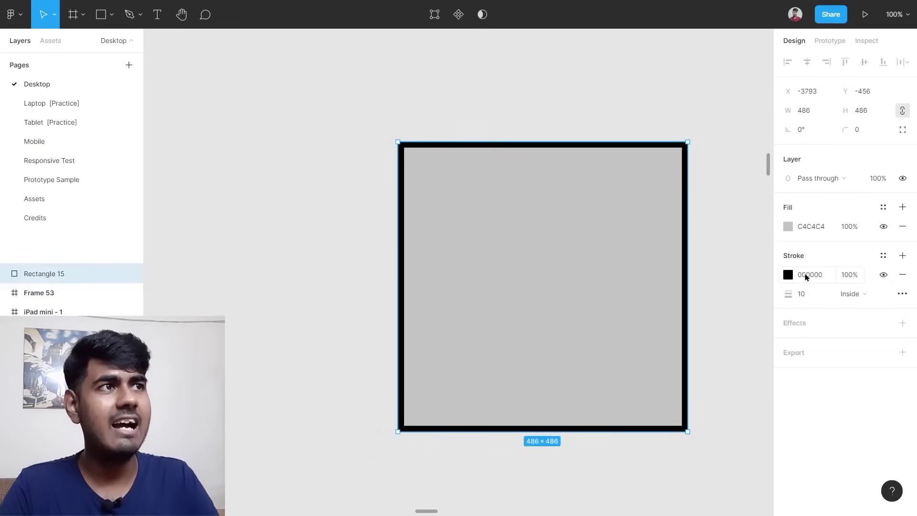
left_click(853, 295)
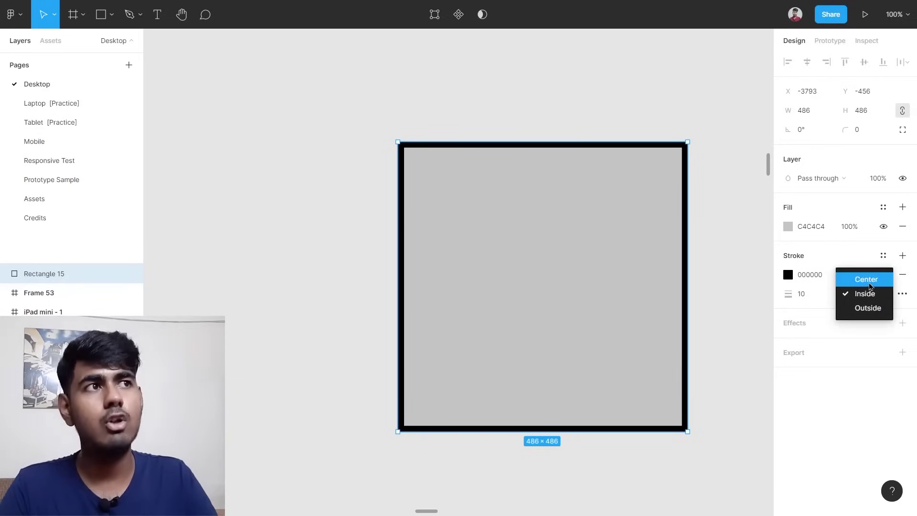
left_click(867, 280)
left_click(867, 295)
left_click(865, 323)
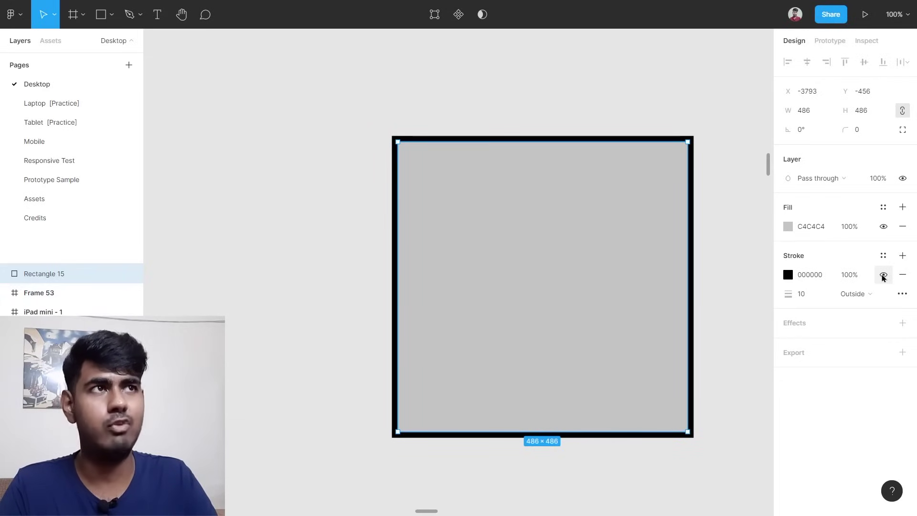
Hide and show the square's black stroke, and remove it from the shape.
left_click(884, 275)
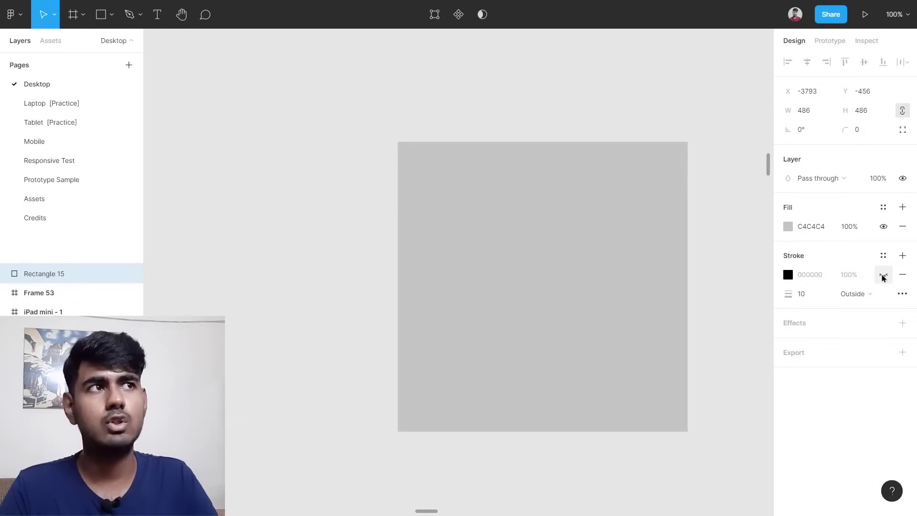
left_click(883, 275)
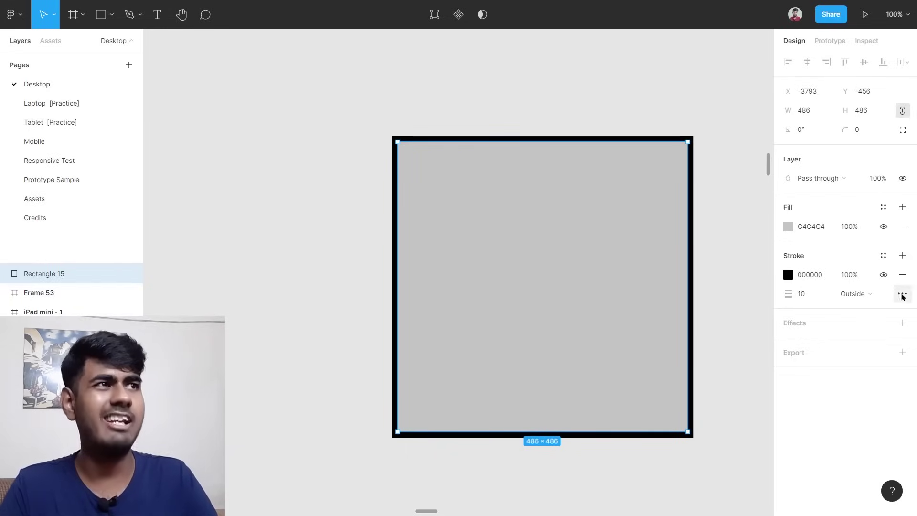
left_click(903, 275)
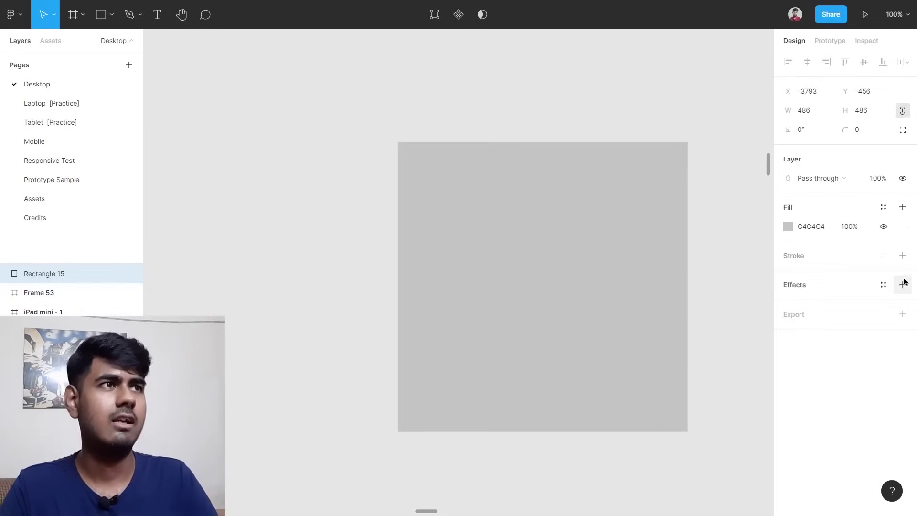
Resize the grey square into a rectangle of about 266 × 135, undoing a first reduction of its height.
left_click_drag(621, 432, 633, 278)
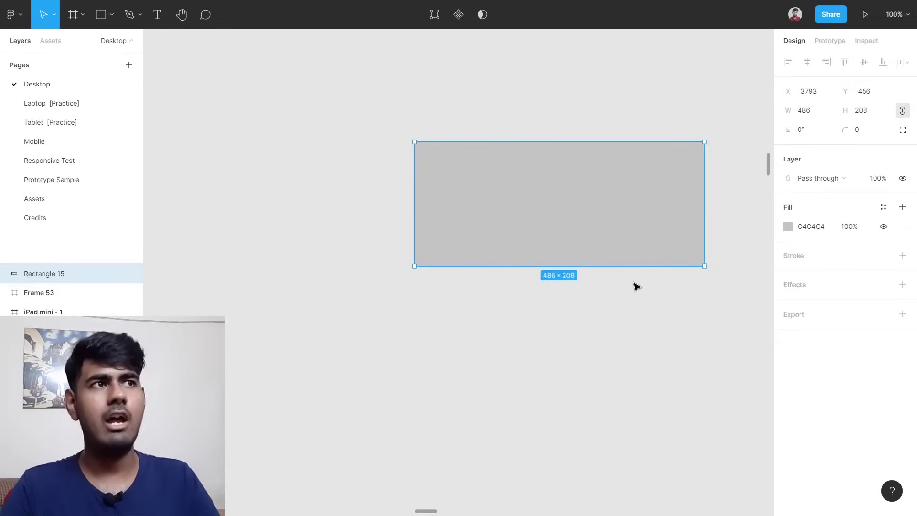
key("ctrl+z")
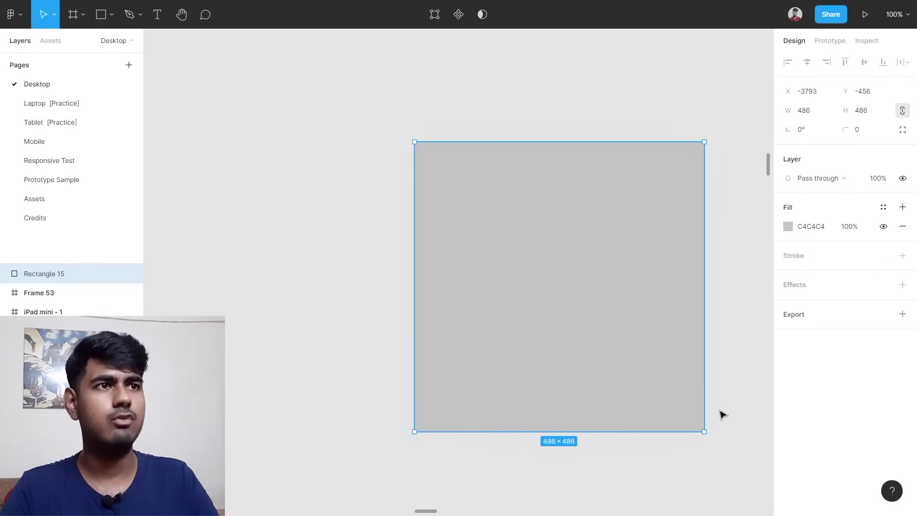
left_click_drag(619, 432, 621, 222)
left_click_drag(705, 190, 574, 183)
scroll(518, 166, "up", 5)
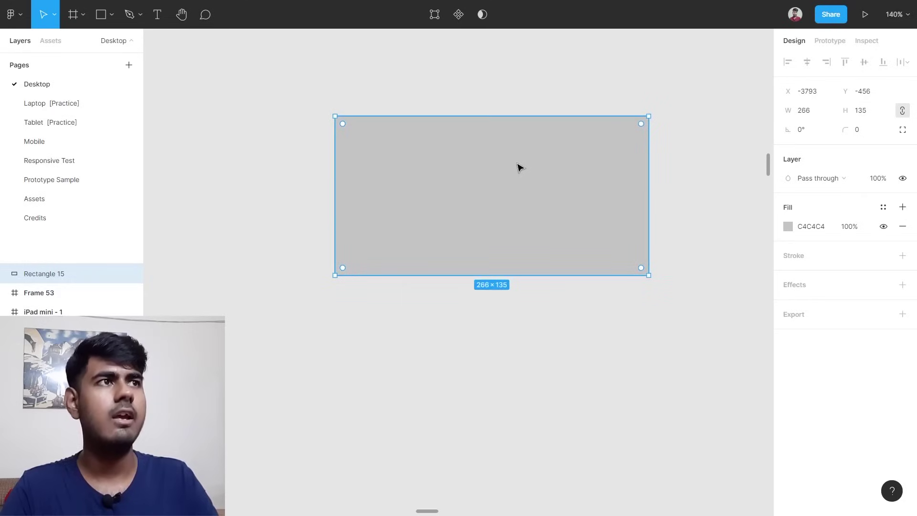
Add a drop shadow effect to the grey rectangle, and compare the shape with the shadow hidden and shown.
left_click(802, 287)
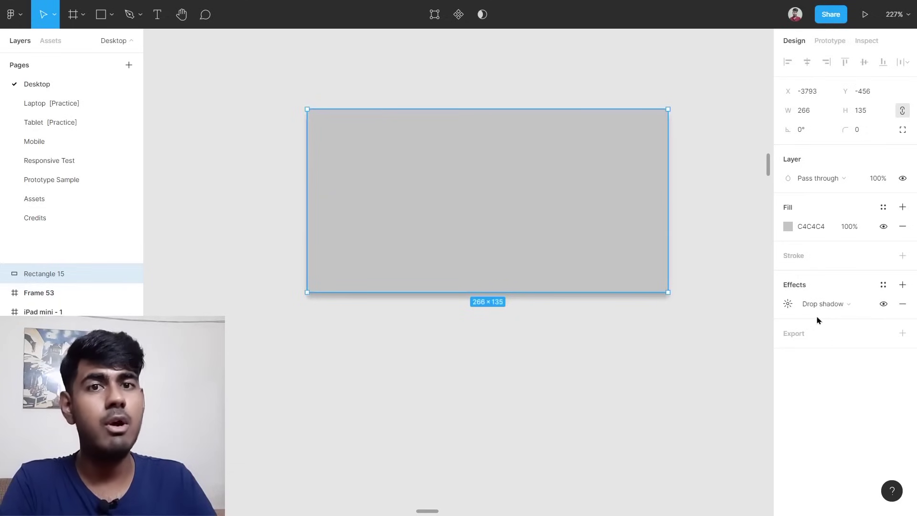
left_click(860, 309)
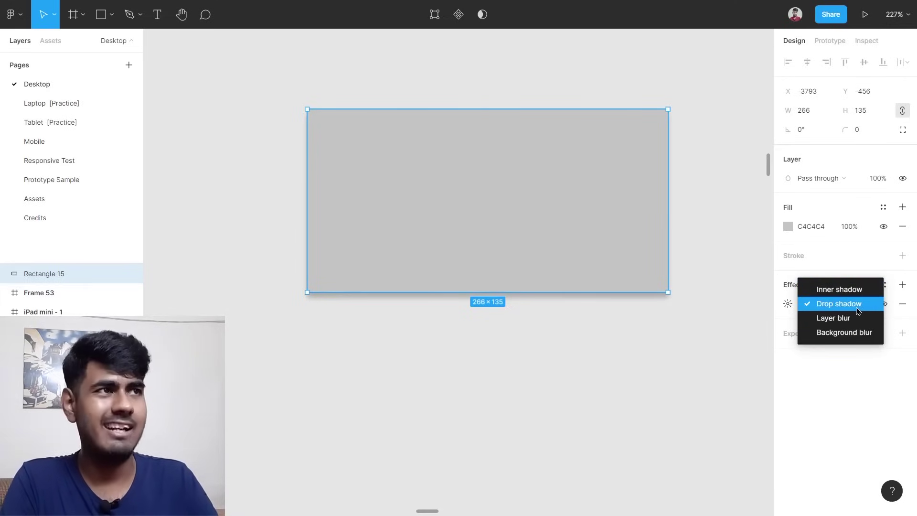
left_click(858, 312)
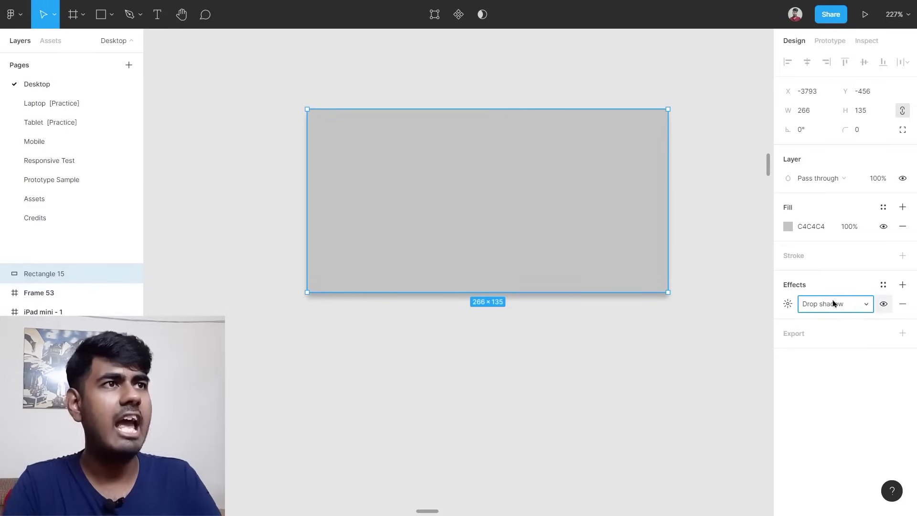
left_click(674, 321)
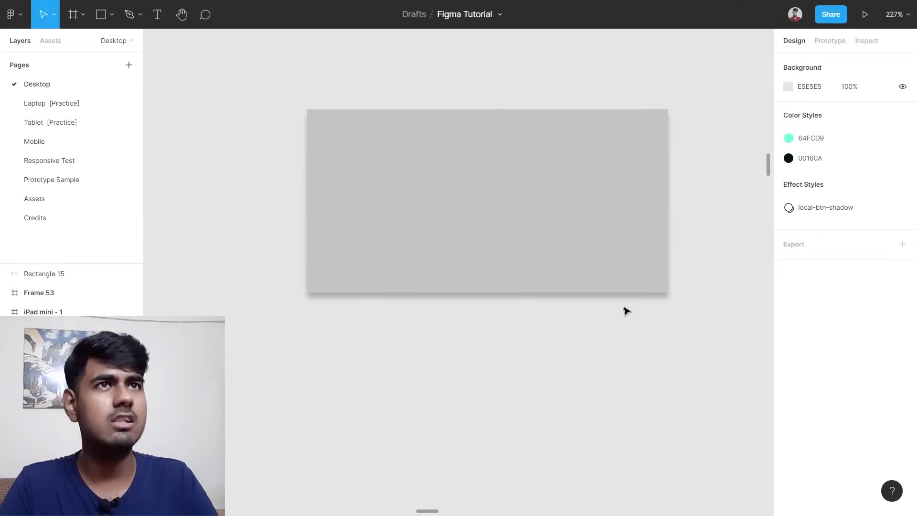
left_click(502, 265)
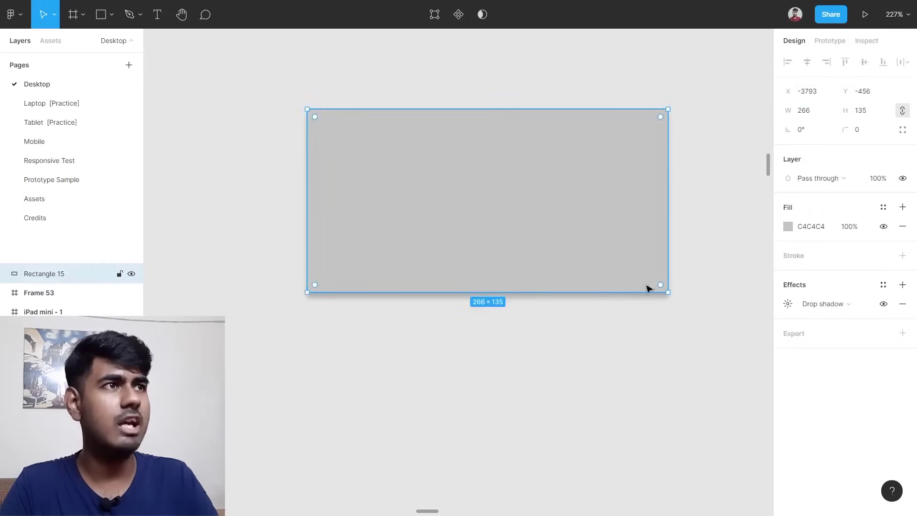
left_click(884, 306)
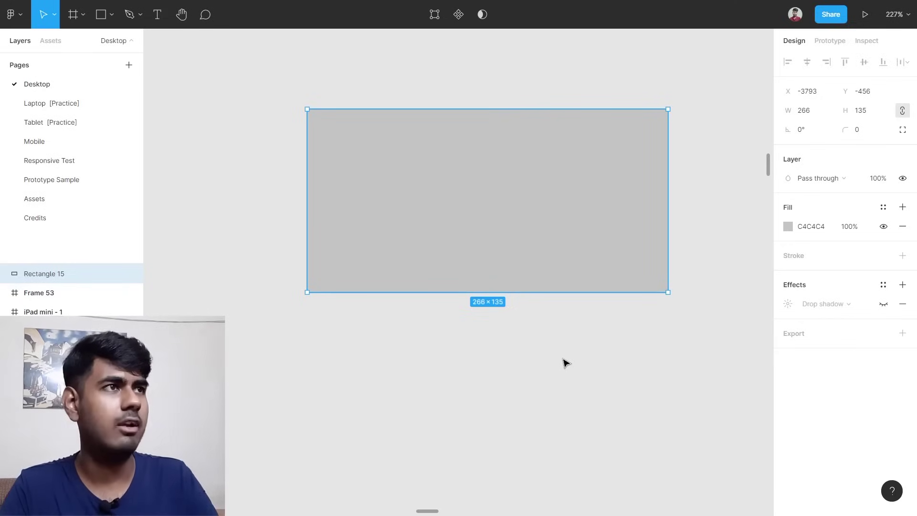
key("ctrl+z")
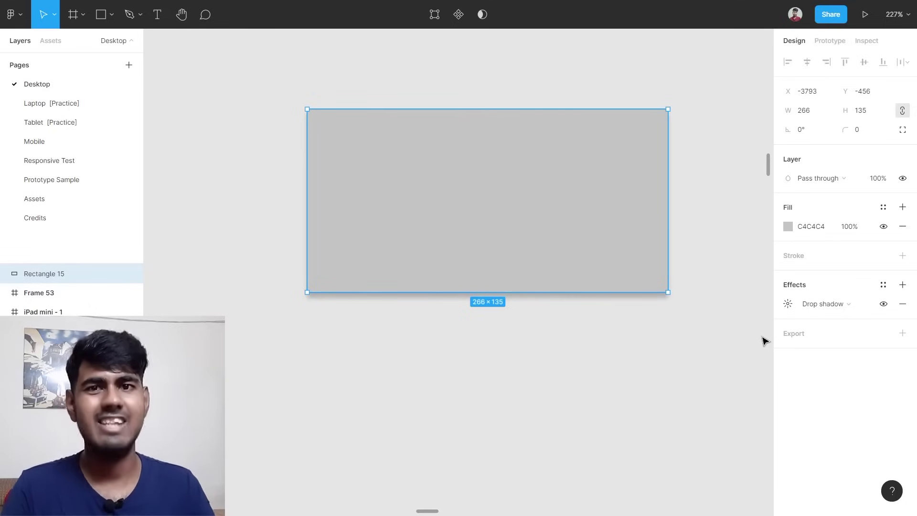
Set the X offset of the rectangle's drop shadow to -26.
left_click(788, 304)
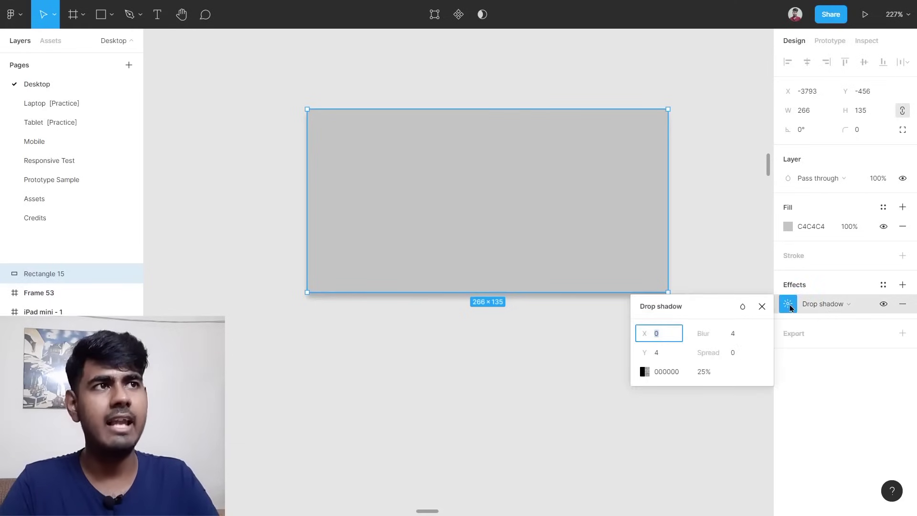
scroll(682, 268, "right", 2)
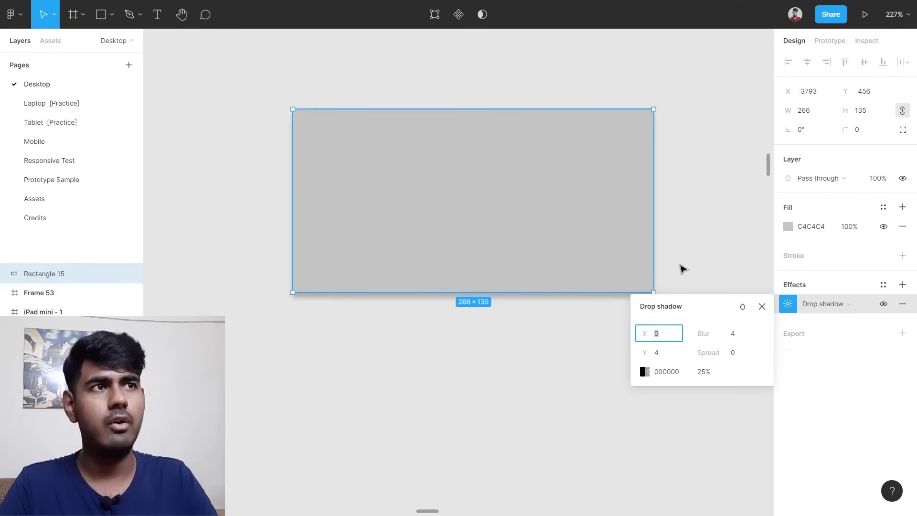
scroll(684, 268, "down", 2)
scroll(682, 268, "down", 1)
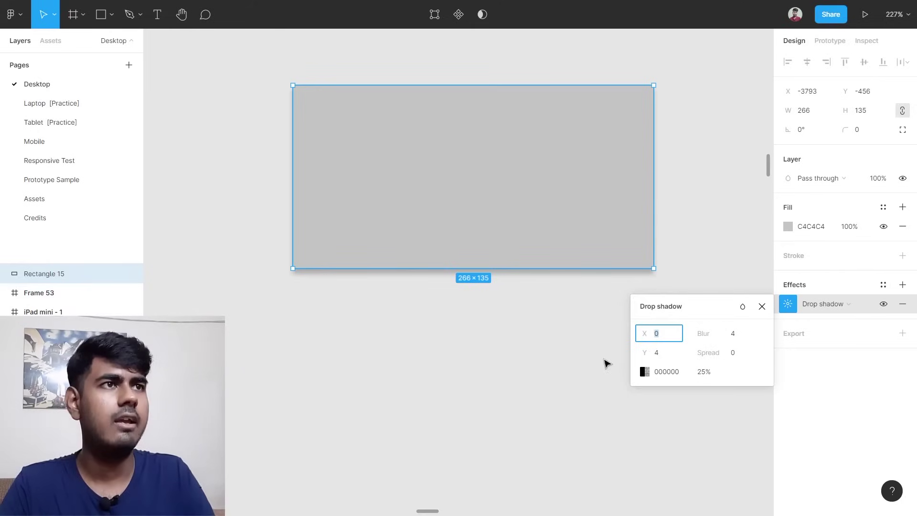
left_click_drag(649, 332, 346, 342)
left_click_drag(460, 334, 620, 328)
key("F11")
scroll(620, 328, "down", 2)
scroll(580, 334, "down", 2)
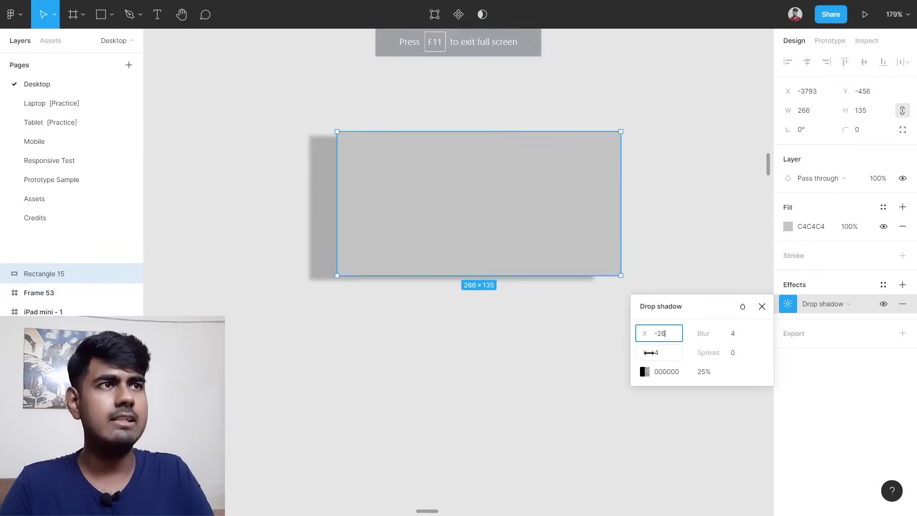
Set the drop shadow's Y offset to 33 and its spread to 46, and reduce the blur to sharpen its edges.
left_click_drag(648, 353, 729, 358)
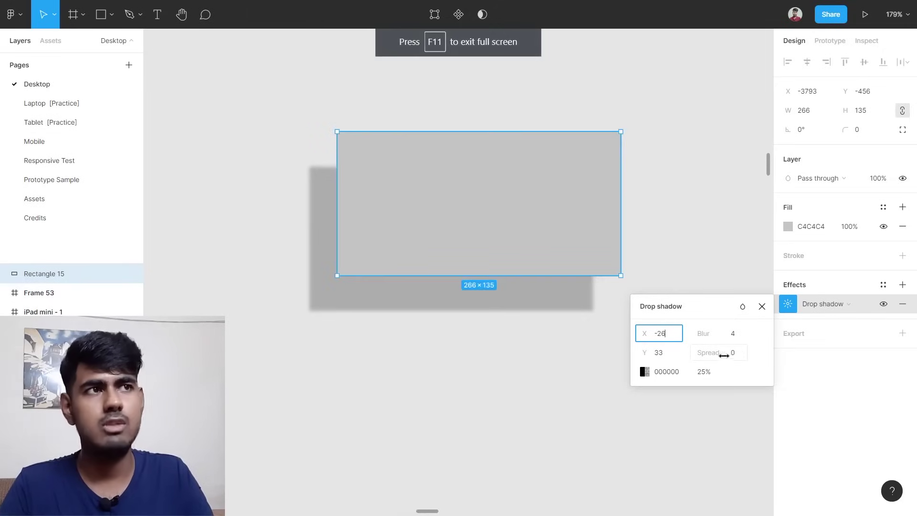
left_click_drag(706, 354, 760, 352)
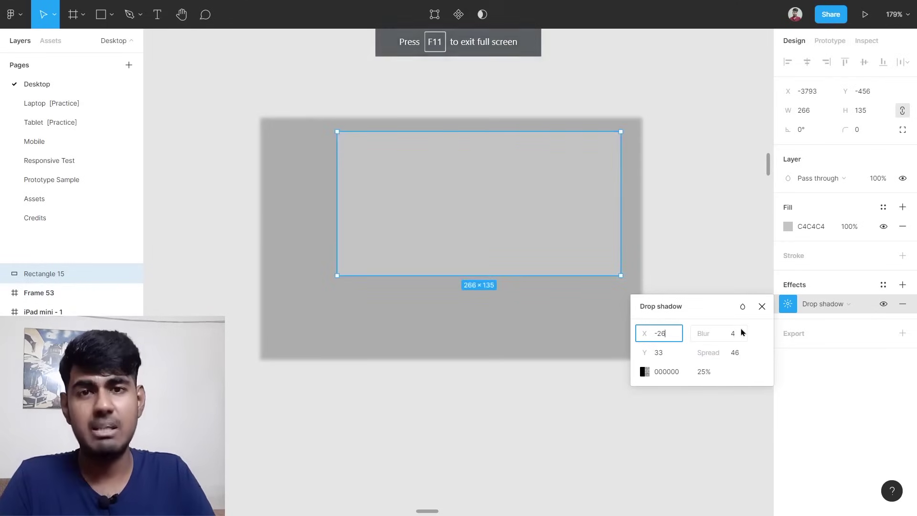
left_click_drag(722, 331, 738, 312)
left_click(762, 306)
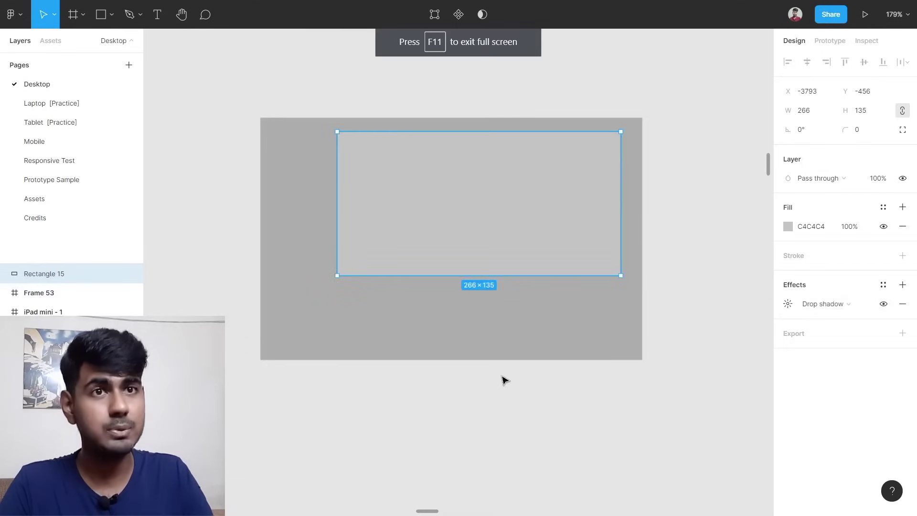
Examine the shadows on the Log In and Sign Up buttons in Page-1, and look over the other desktop frames.
scroll(598, 346, "down", 5)
scroll(601, 346, "right", 3)
scroll(601, 346, "down", 4, "ctrl")
scroll(600, 346, "down", 3)
scroll(601, 346, "right", 3)
scroll(601, 345, "up", 3)
scroll(600, 348, "right", 3)
scroll(578, 307, "right", 3)
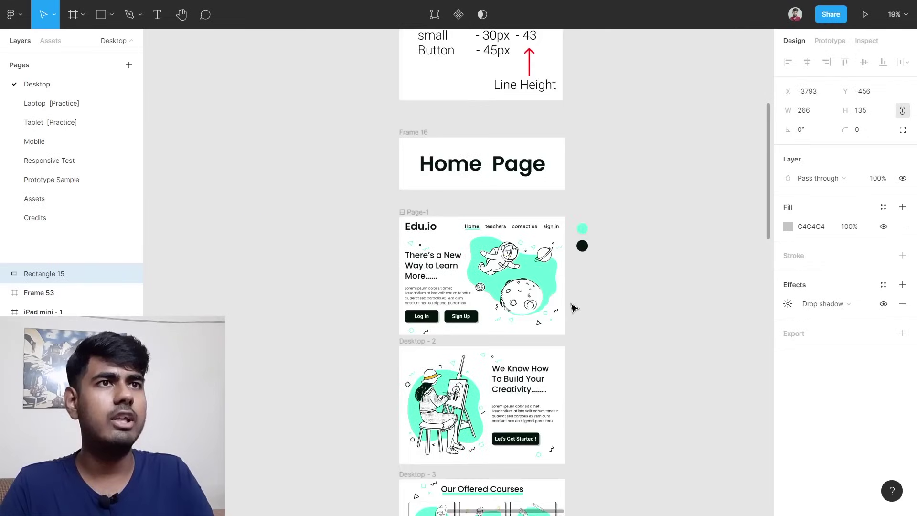
scroll(577, 308, "up", 6, "ctrl")
scroll(359, 355, "up", 3, "ctrl")
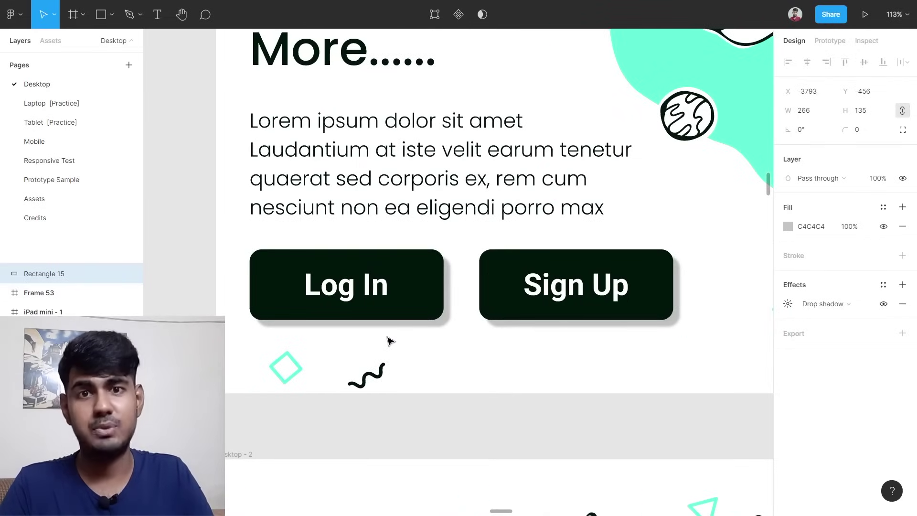
scroll(447, 325, "down", 5, "ctrl")
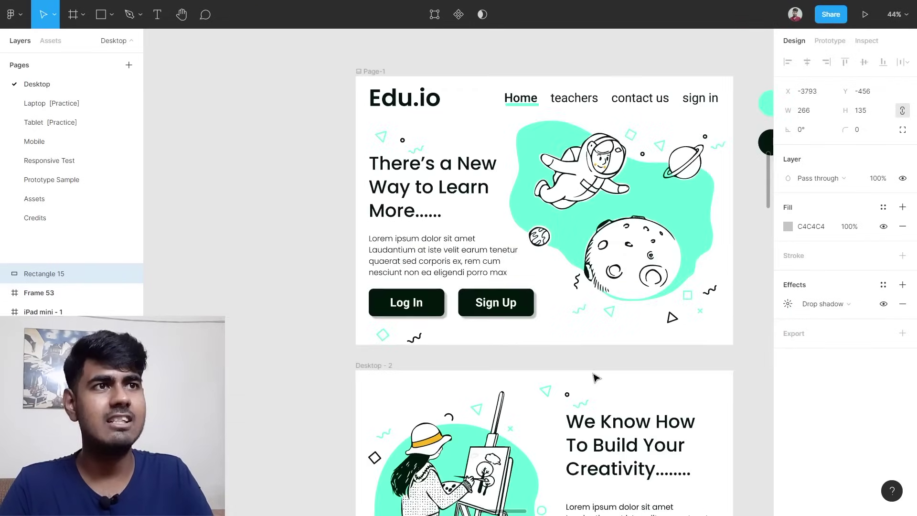
scroll(573, 382, "down", 10)
scroll(493, 366, "up", 5, "ctrl")
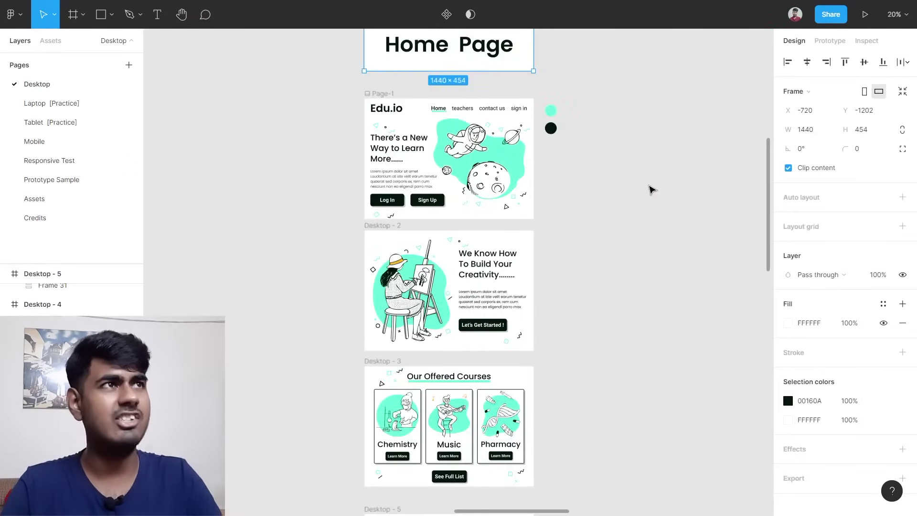
Inspect the properties and CSS code of the Home Page title frame, and check its distance to the Page-1 text block.
left_click(872, 22)
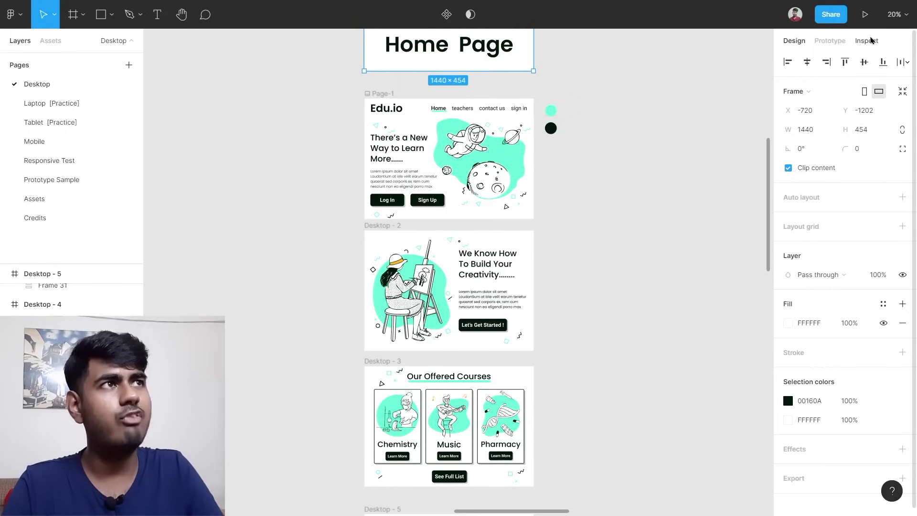
left_click(869, 44)
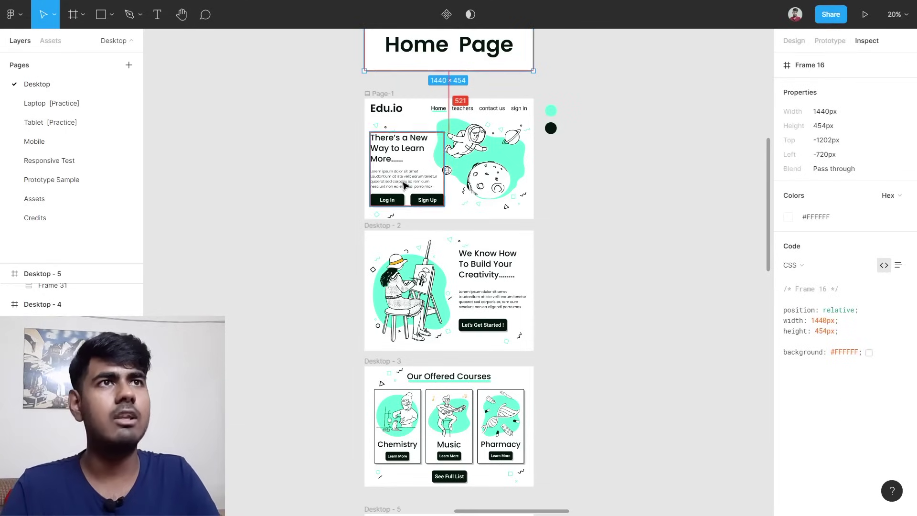
scroll(406, 165, "up", 5)
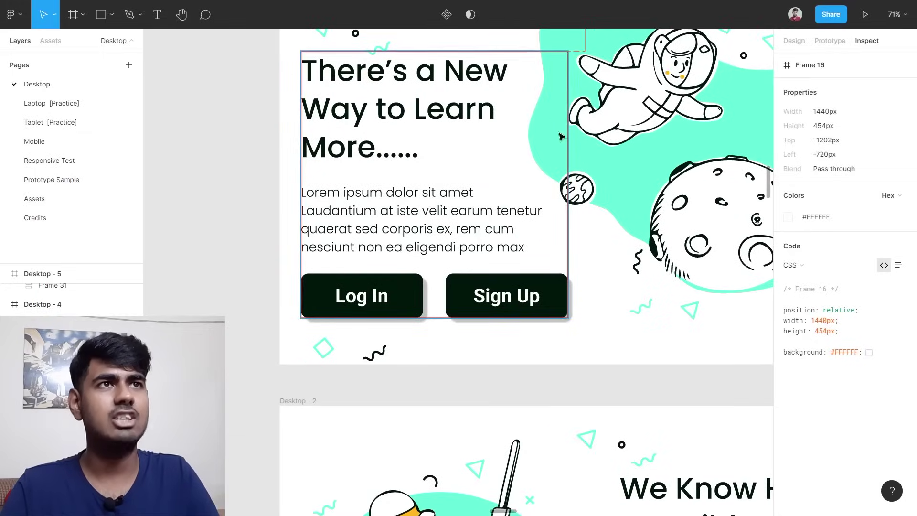
scroll(439, 171, "down", 3)
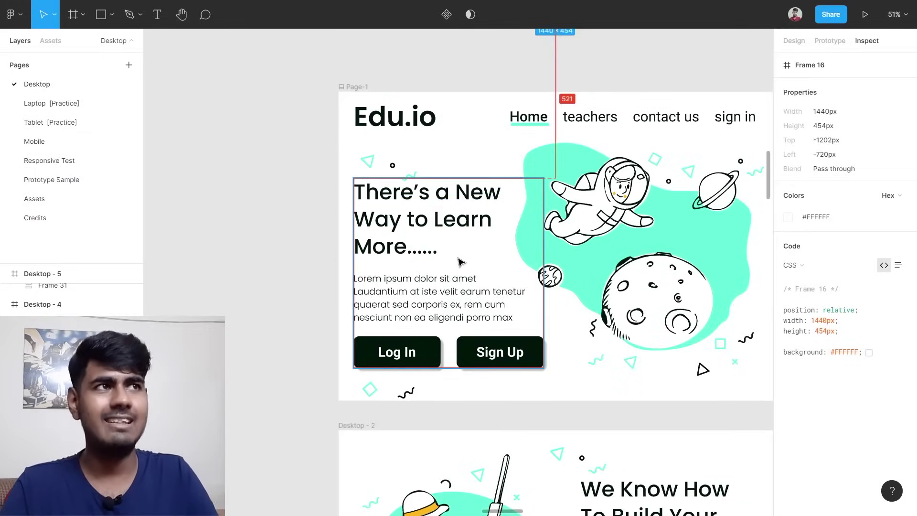
Examine the CSS code of the hero text frame on Page-1, including its flex display, direction and justify-content lines.
left_click(434, 270)
scroll(621, 335, "right", 2)
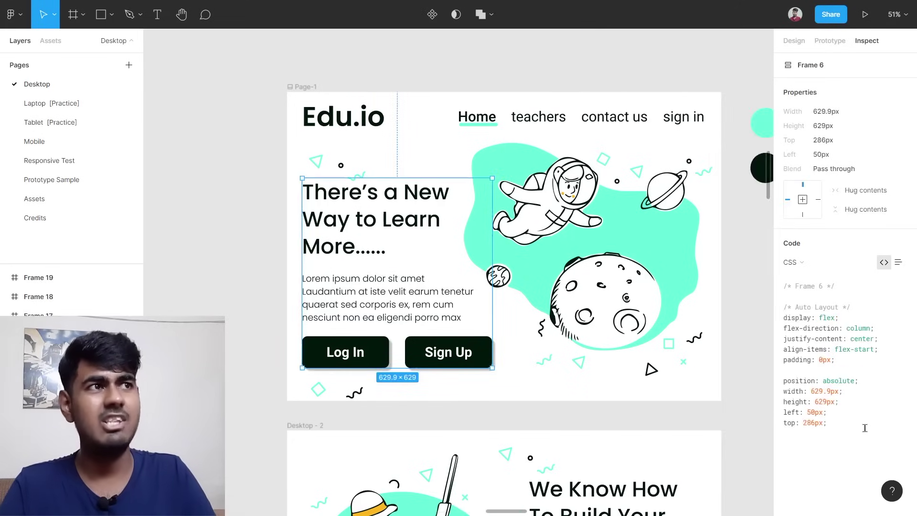
left_click_drag(865, 428, 777, 286)
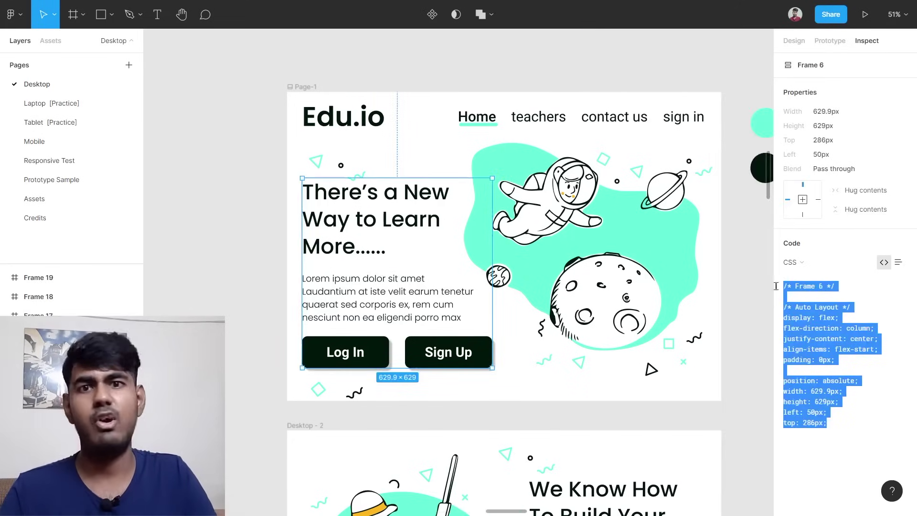
left_click(863, 325)
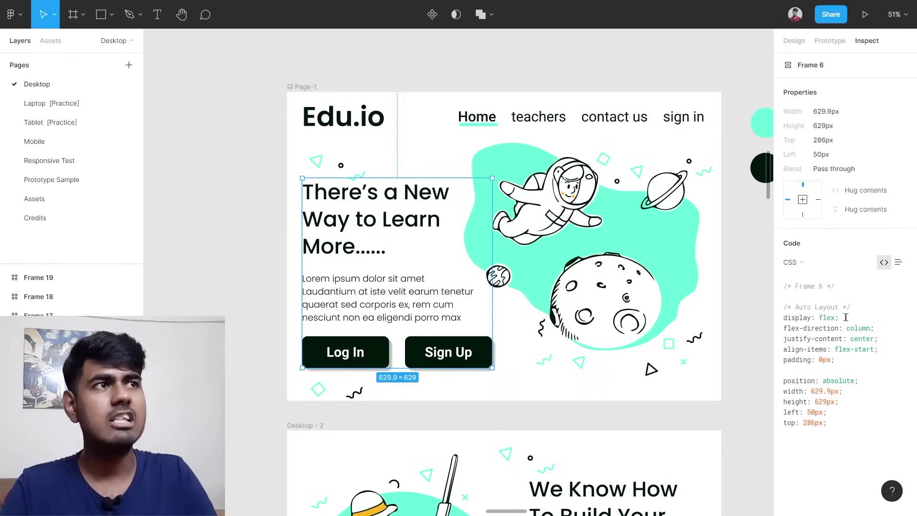
left_click_drag(849, 318, 782, 317)
left_click_drag(891, 332, 794, 329)
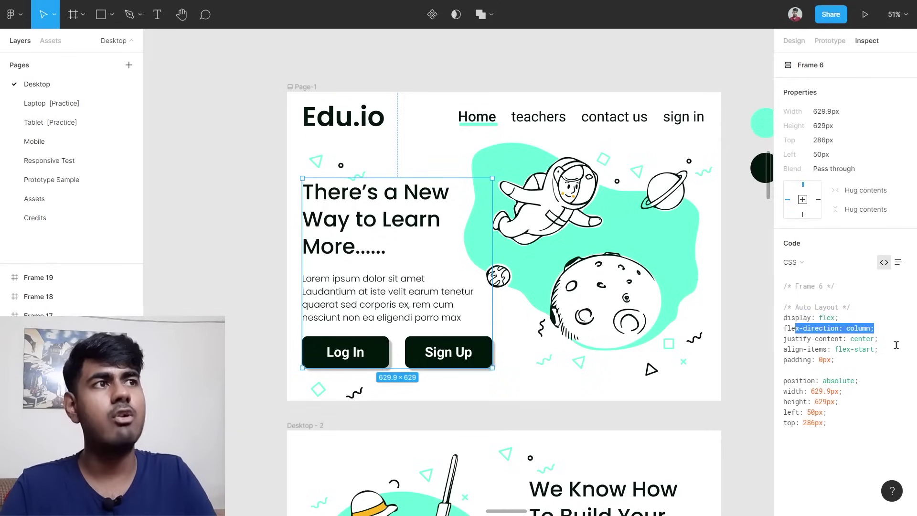
left_click_drag(898, 340, 796, 348)
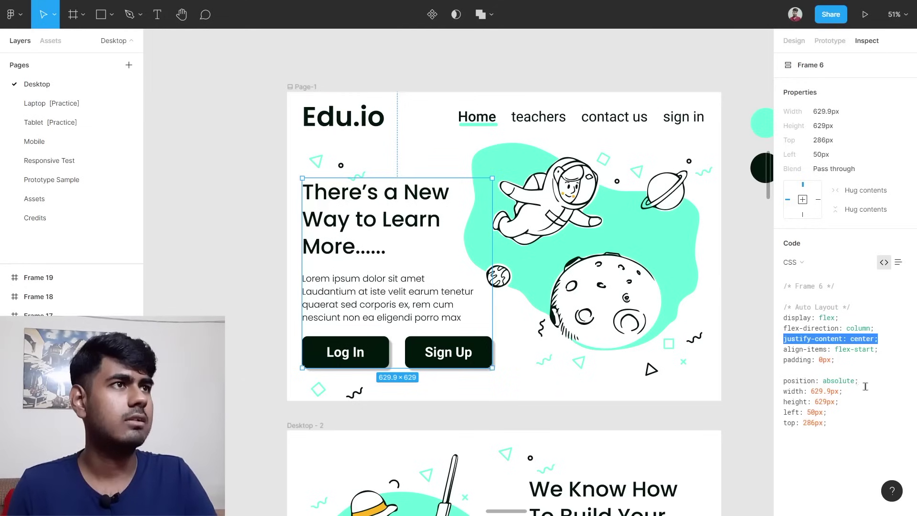
key("Escape")
Draw a new frame about 1890 × 1176 on the empty canvas beside Page-1.
scroll(661, 262, "down", 2)
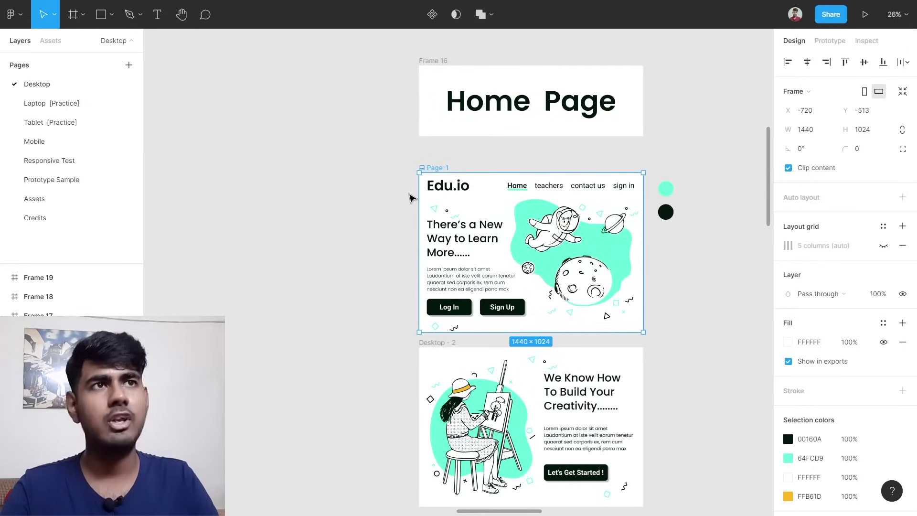
scroll(289, 244, "left", 5)
scroll(249, 259, "up", 2)
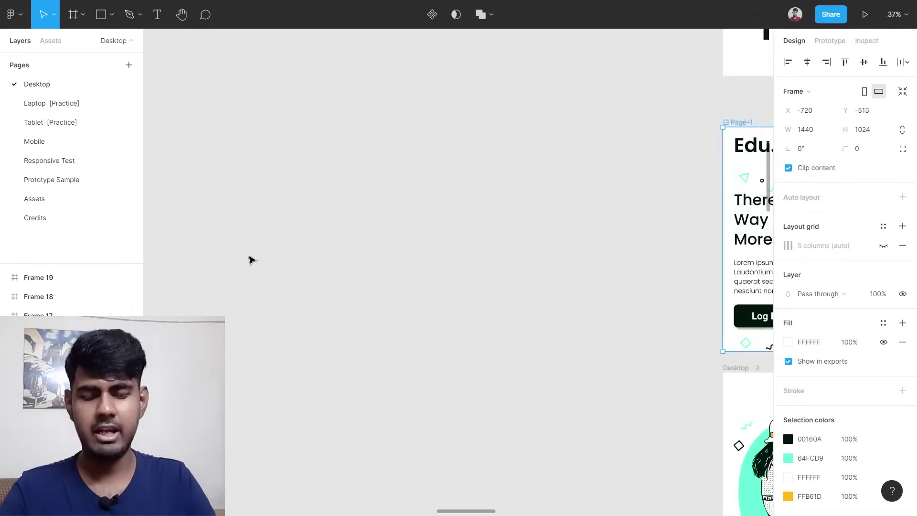
scroll(251, 260, "left", 3)
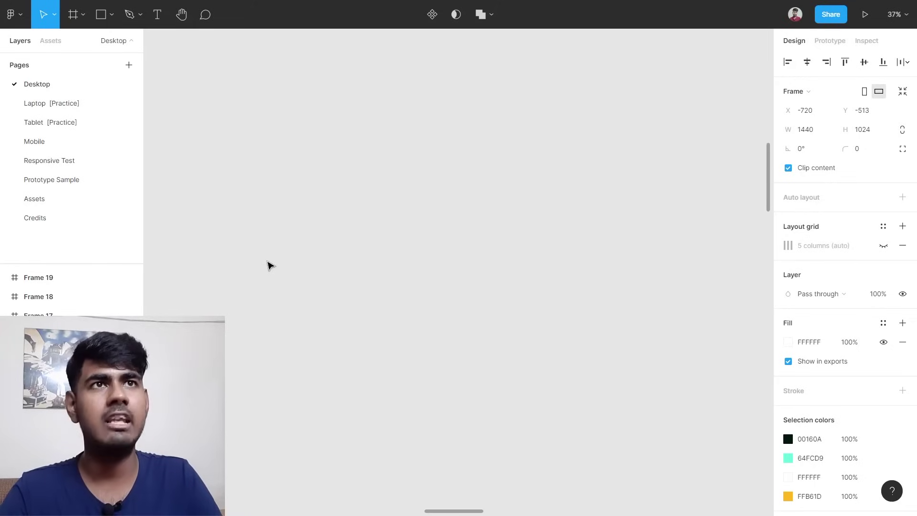
key("f")
left_click_drag(267, 168, 682, 425)
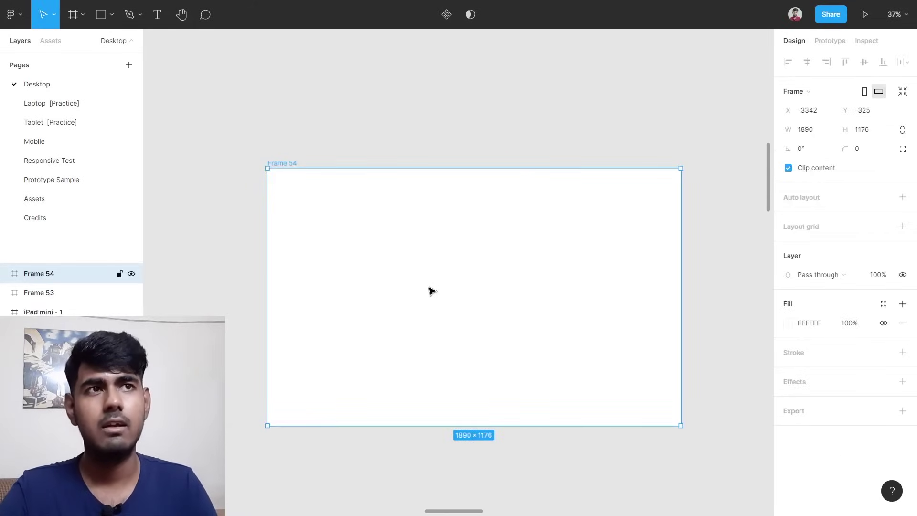
Add a text object inside the new frame reading "abcd".
key("t")
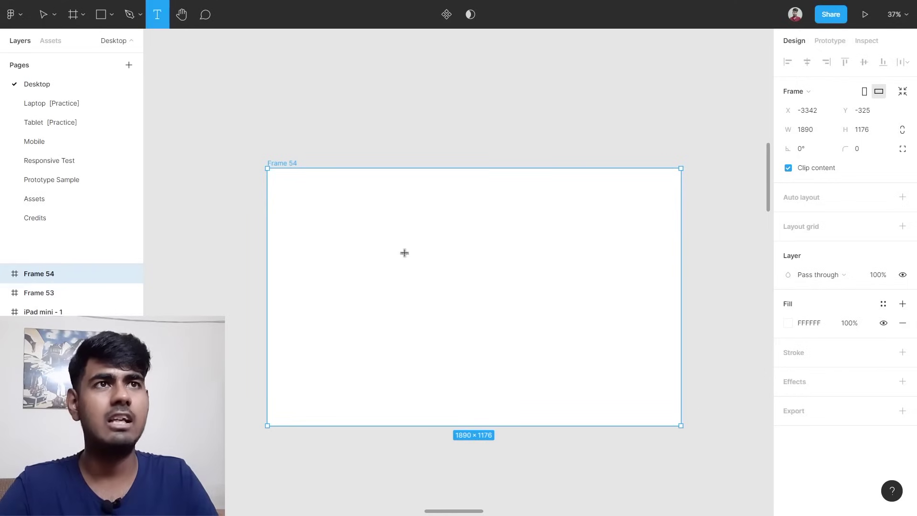
left_click(365, 237)
type("FDRDSEGDFG")
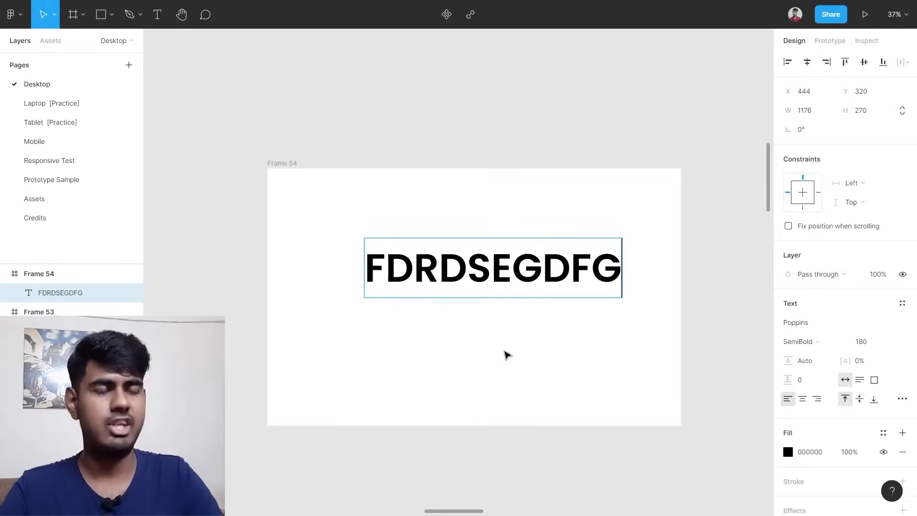
key("BackSpace")
key("BackSpace")
key("BackSpace")
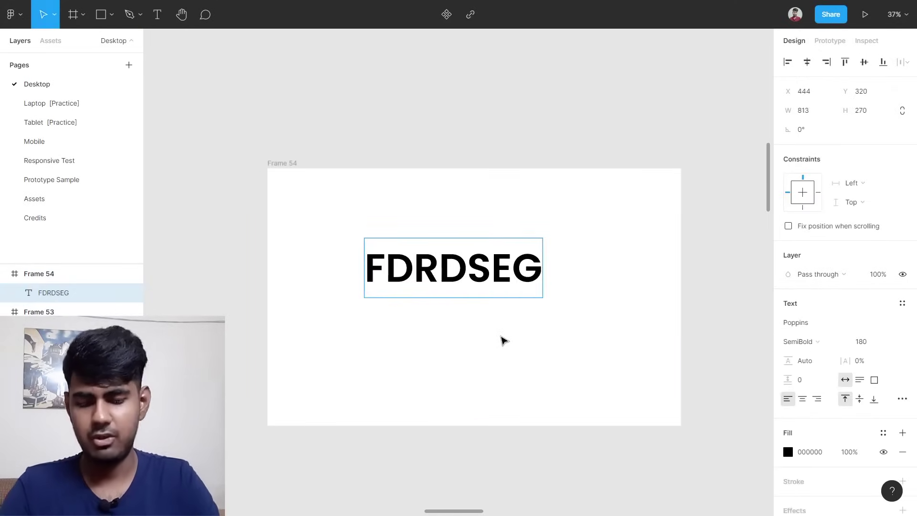
key("ctrl+a")
type("abcd")
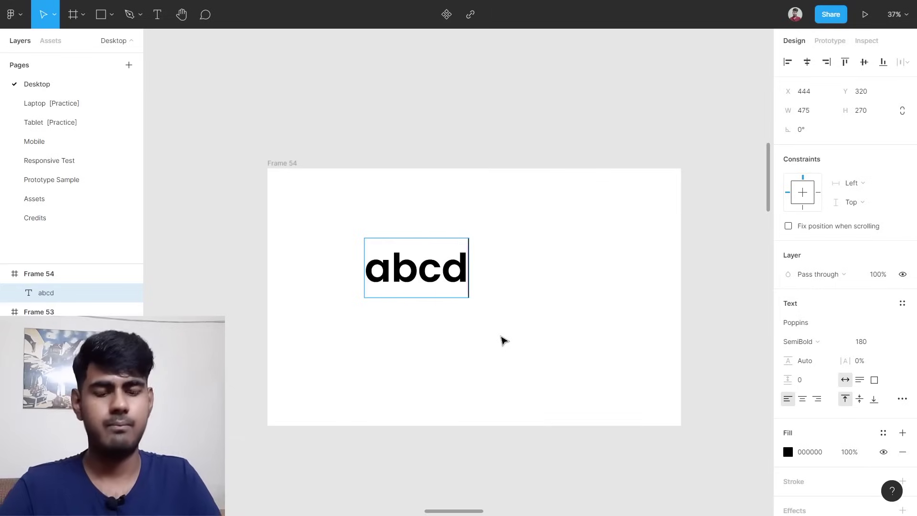
Replace the text in the new frame with uppercase "ABCD".
key("ctrl+a")
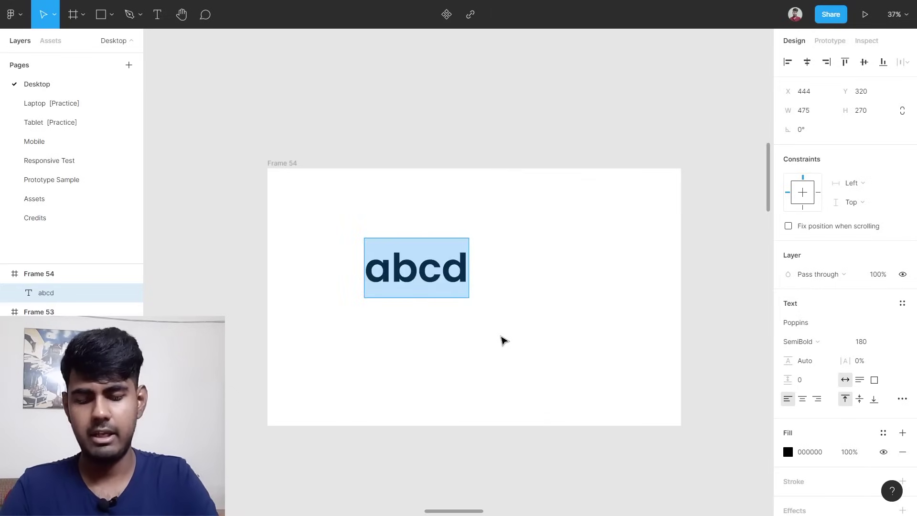
type("A")
key("BackSpace")
type("a")
key("BackSpace")
type("A")
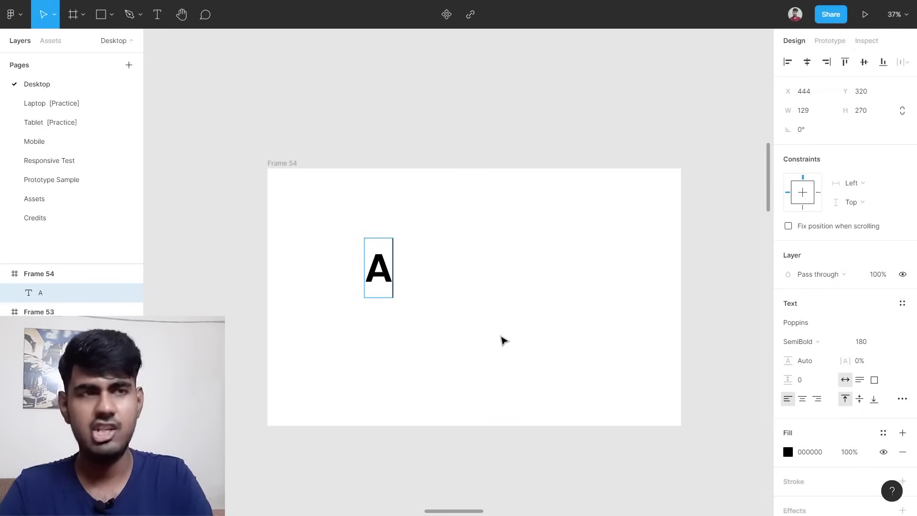
type("BCD")
key("Escape")
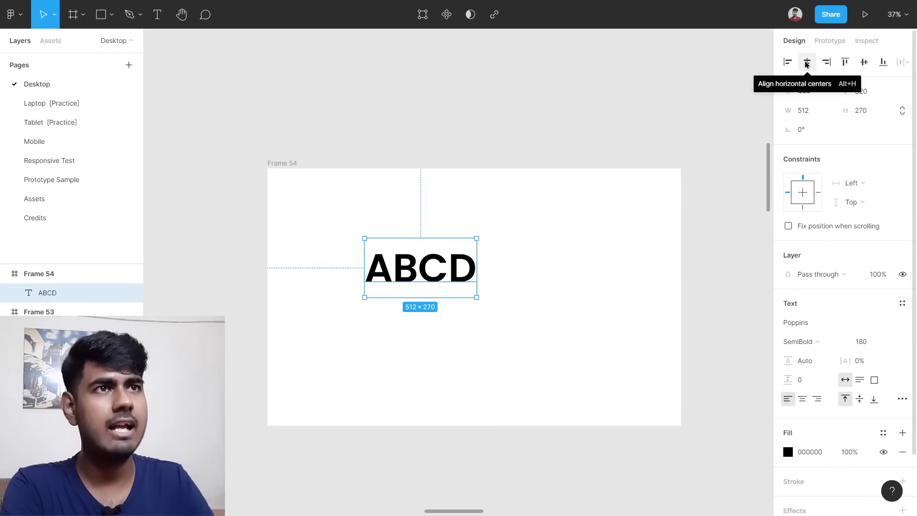
Try the alignments of the ABCD text within its frame: horizontal centers, vertical centers, left and right.
left_click(807, 63)
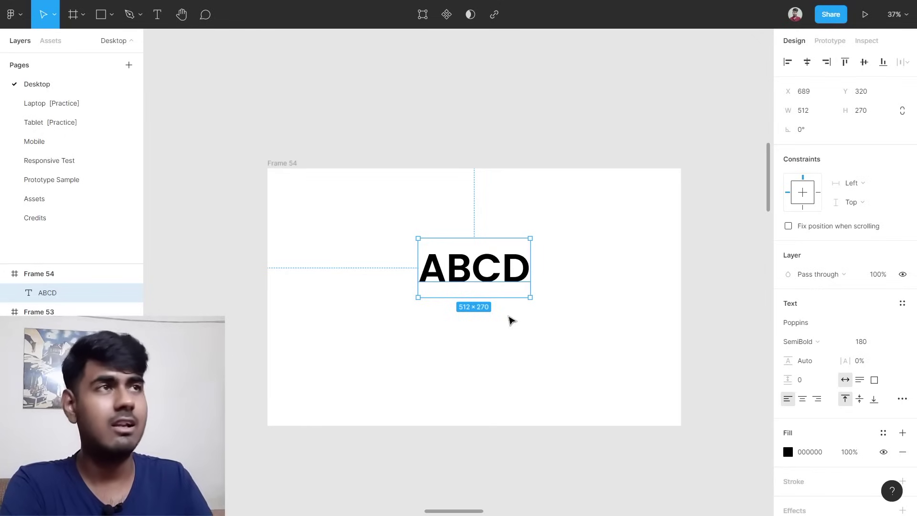
left_click(870, 63)
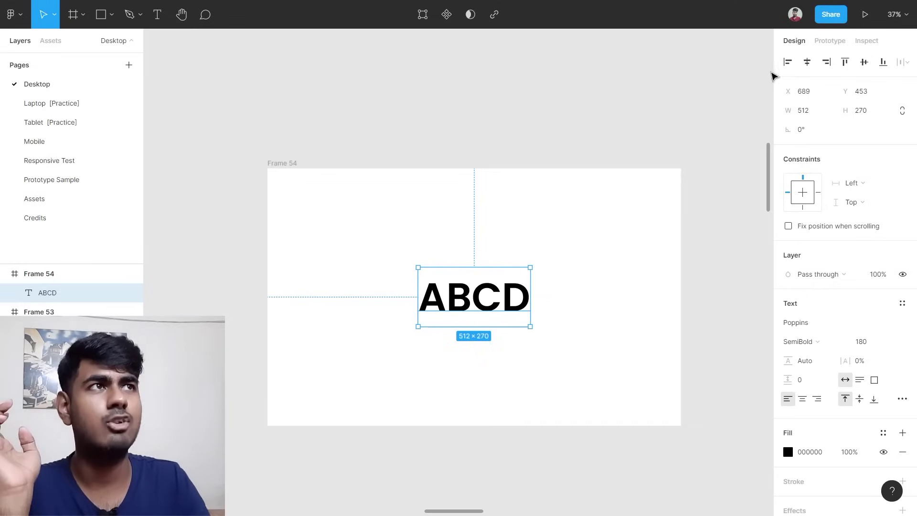
left_click(792, 62)
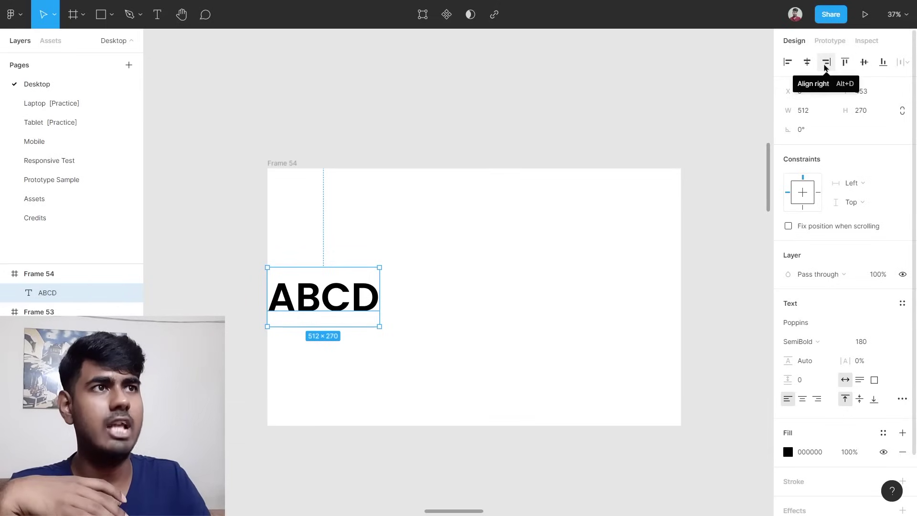
left_click(826, 62)
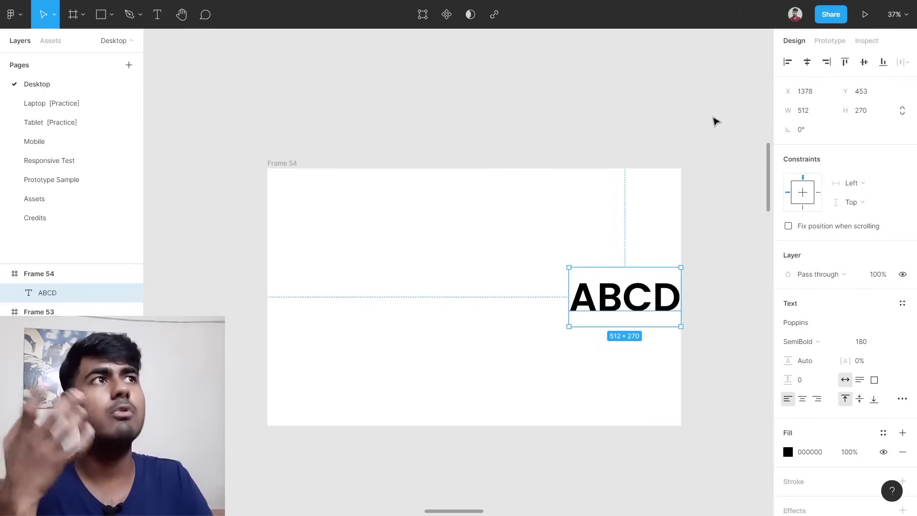
Delete the test frame together with its ABCD text.
left_click(733, 171)
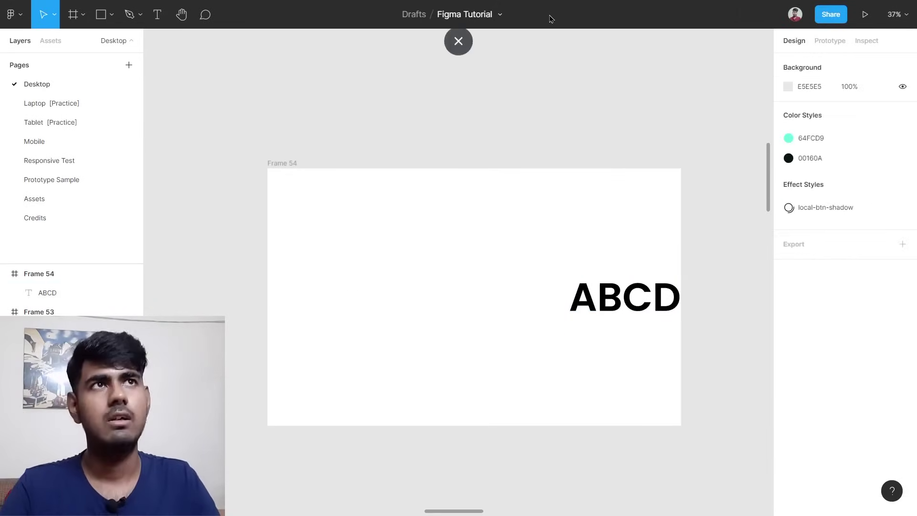
left_click(297, 163)
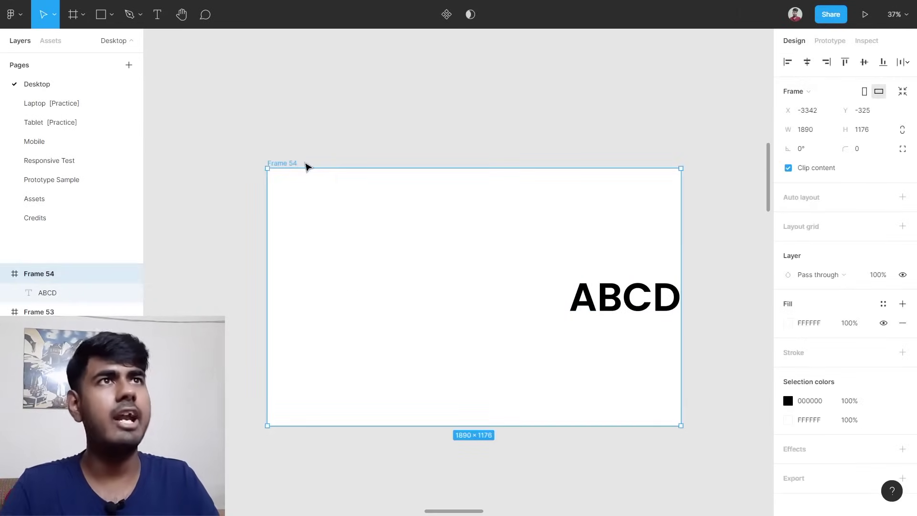
key("Delete")
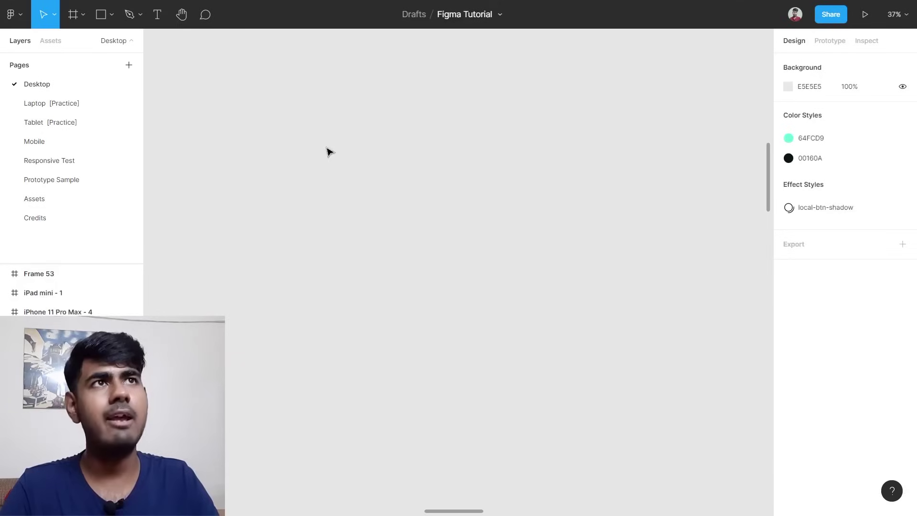
Open the file name for editing and view the file's options, leaving both without a change.
double_click(453, 18)
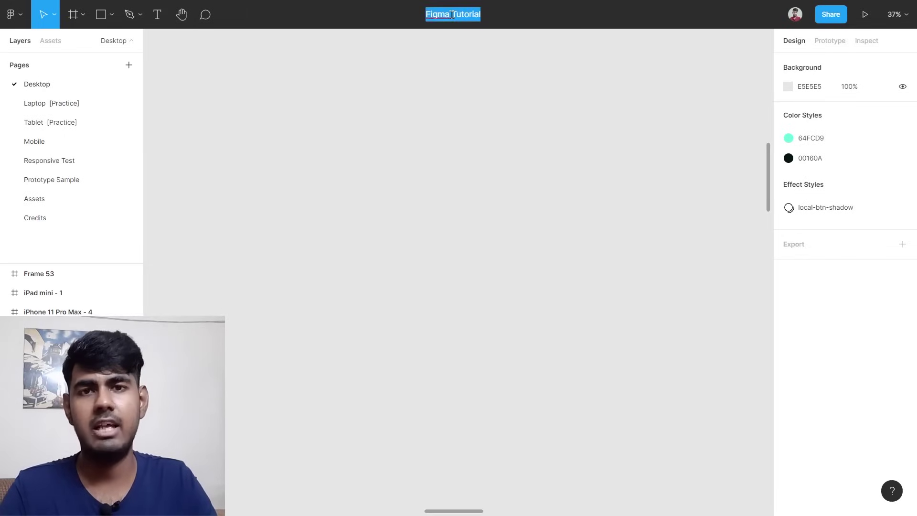
left_click(482, 92)
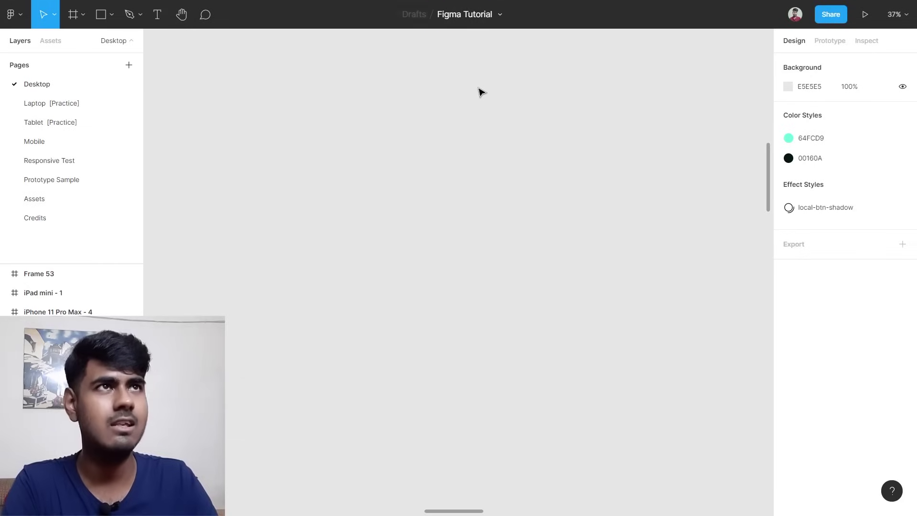
left_click(500, 16)
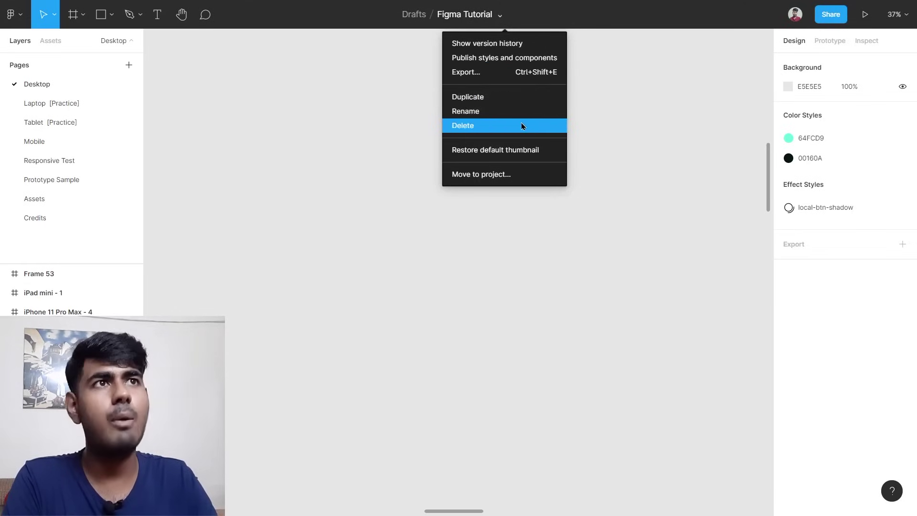
left_click(592, 101)
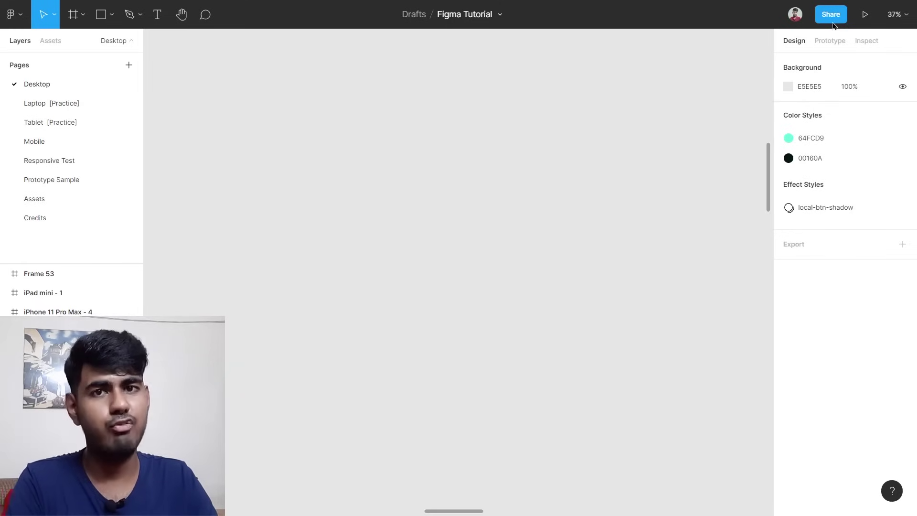
View the file's sharing and invite settings, and close them without inviting anyone.
scroll(608, 119, "down", 5)
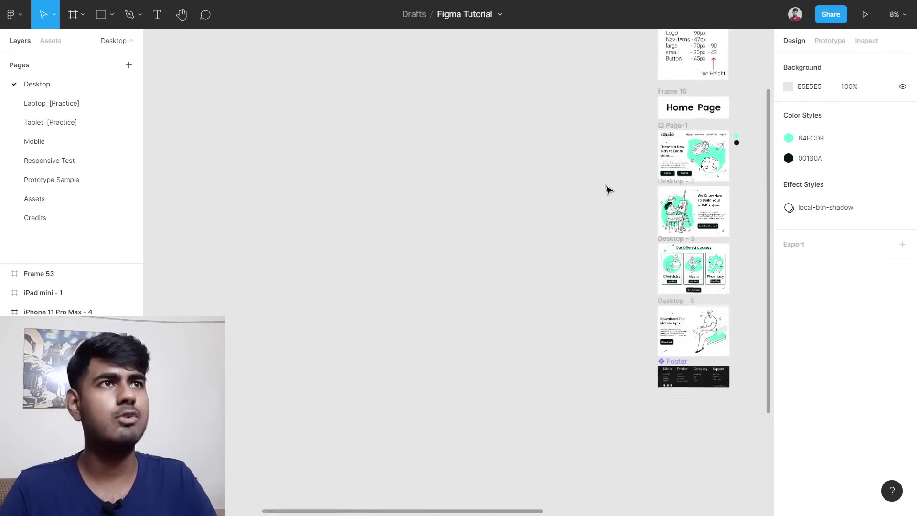
scroll(609, 188, "right", 3)
scroll(592, 157, "up", 4)
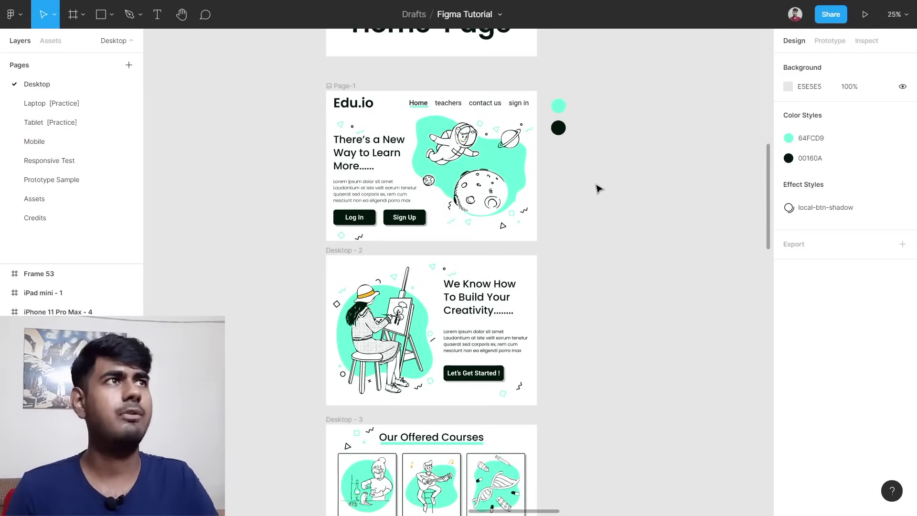
left_click(832, 14)
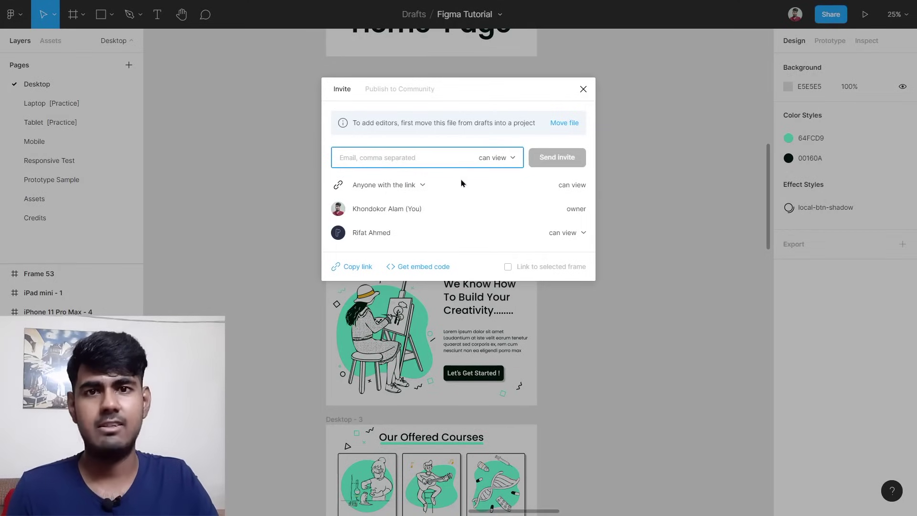
left_click(584, 89)
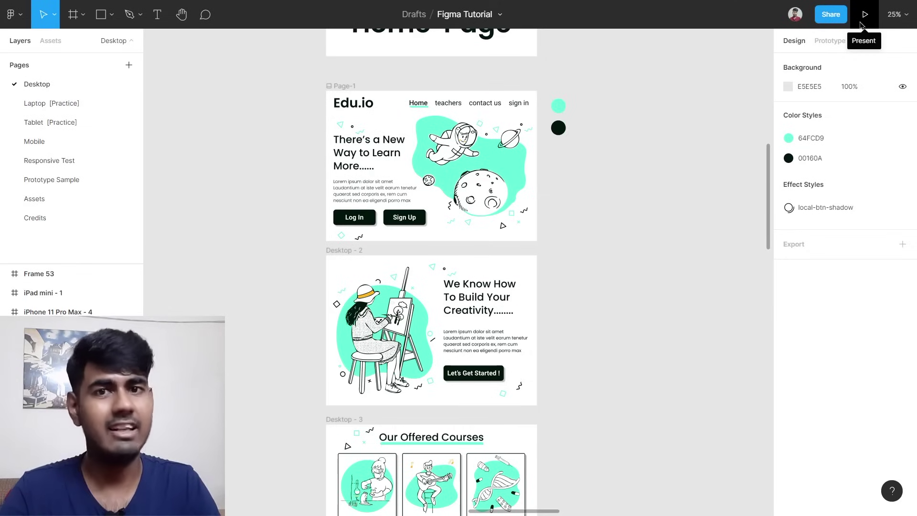
Look at the file's prototype settings, and present the Desktop page up to its second frame.
left_click(831, 40)
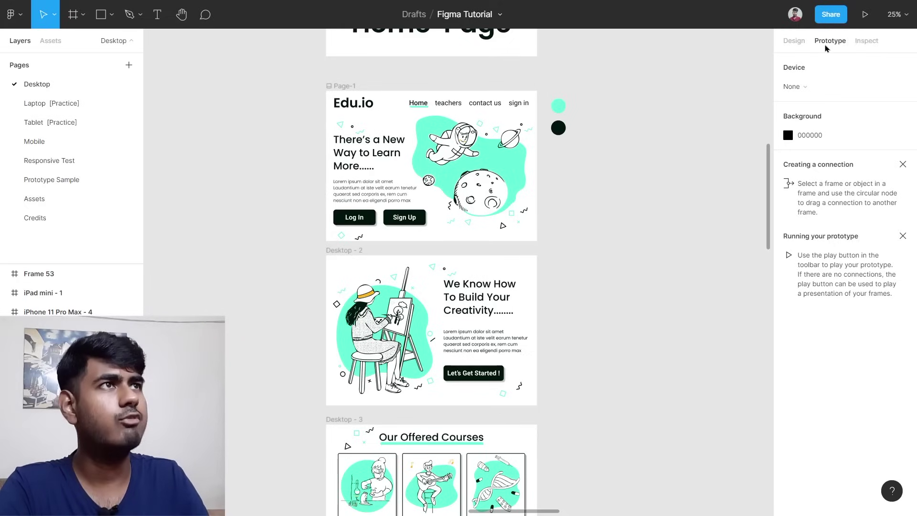
left_click(793, 43)
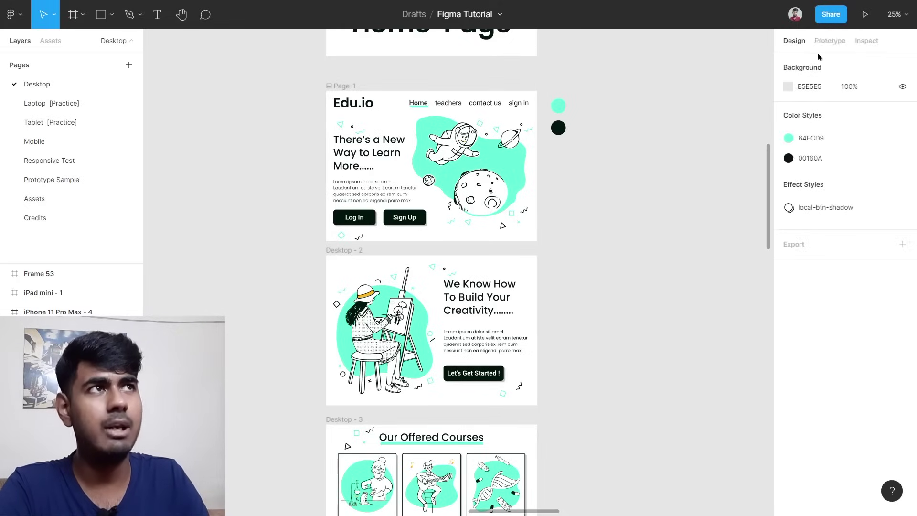
left_click(866, 14)
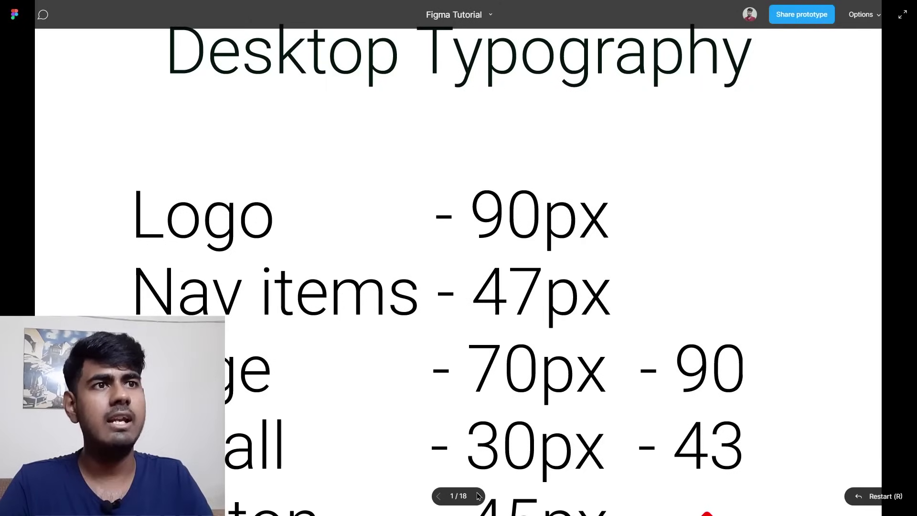
left_click(479, 497)
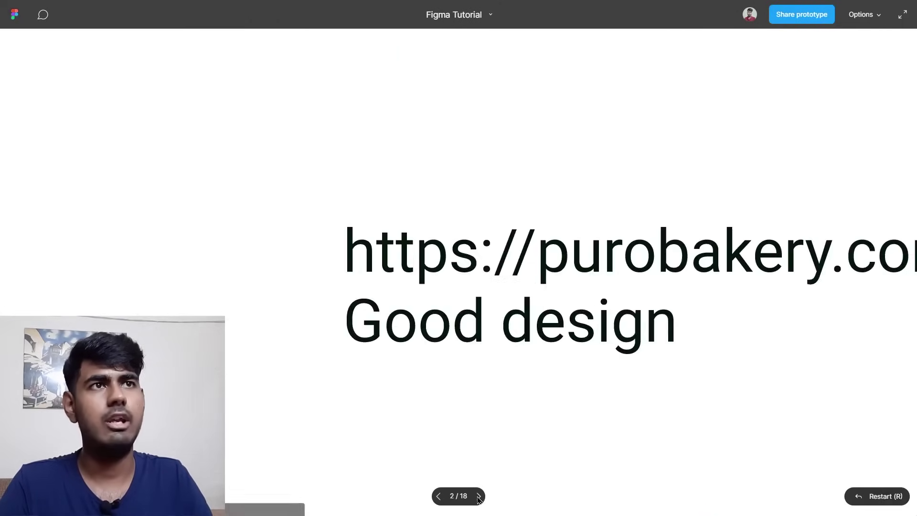
Advance the presentation to the Edu.io home frame, 7 of 18, and set the display to Fit – Scale down to fit.
left_click(479, 497)
left_click(479, 497)
left_click(479, 497)
left_click(479, 497)
left_click(478, 497)
left_click(479, 497)
left_click(439, 499)
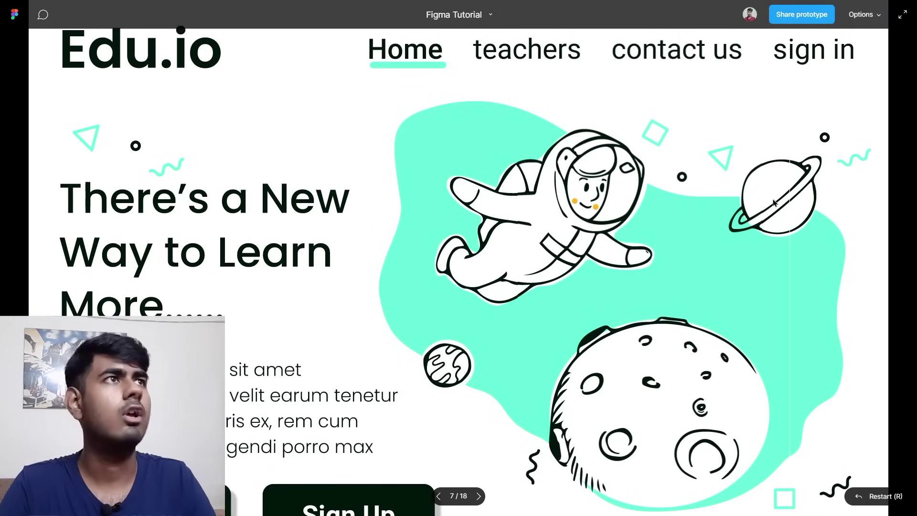
left_click(880, 17)
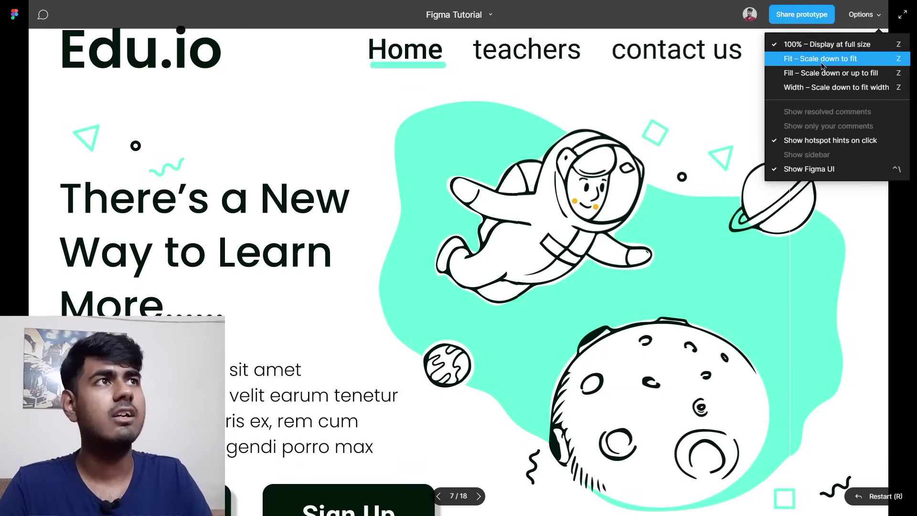
left_click(839, 65)
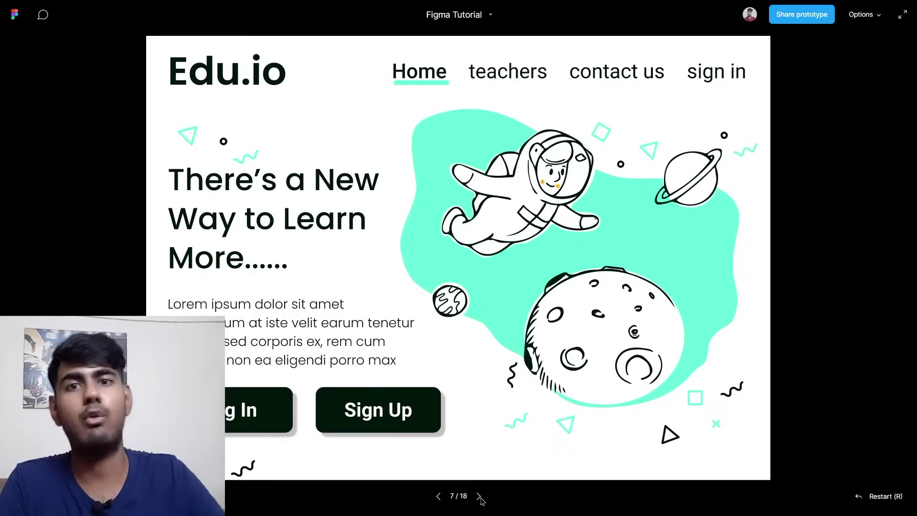
Page forward through the presented frames from the home frame past the creativity and Our teachers frames.
left_click(479, 497)
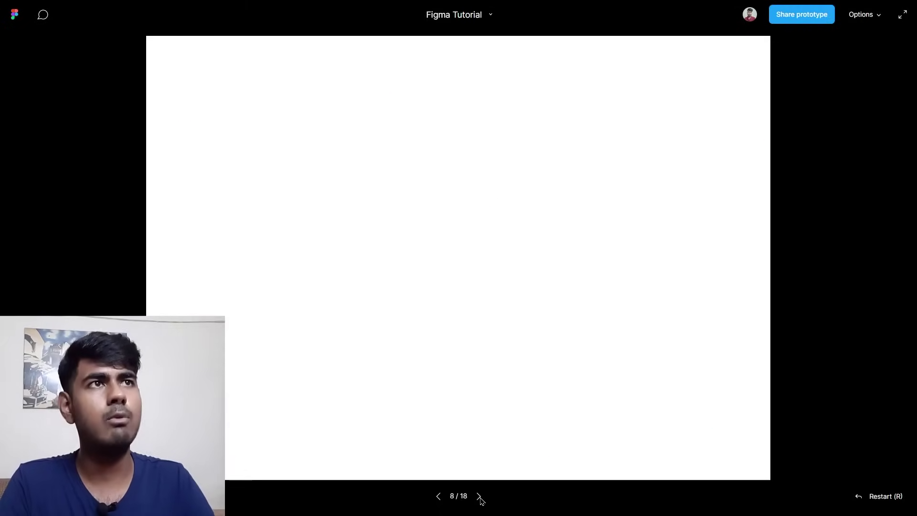
left_click(479, 497)
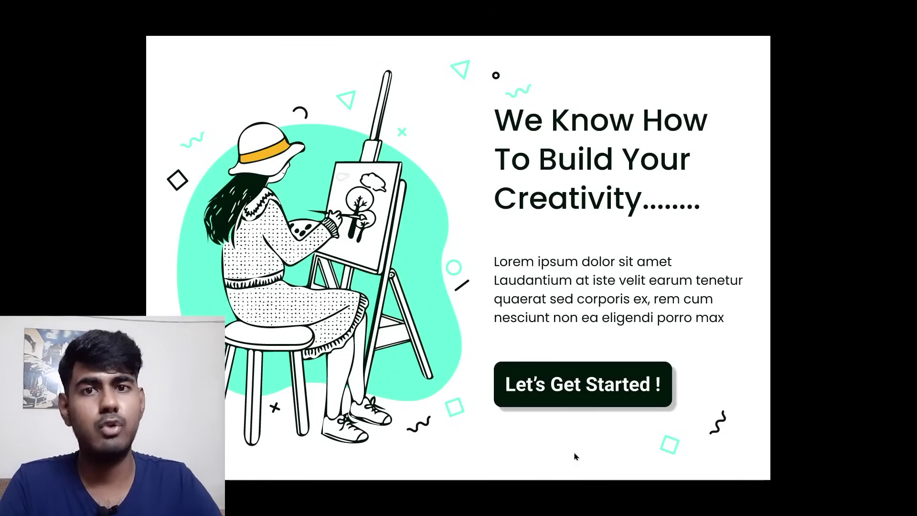
key("Right")
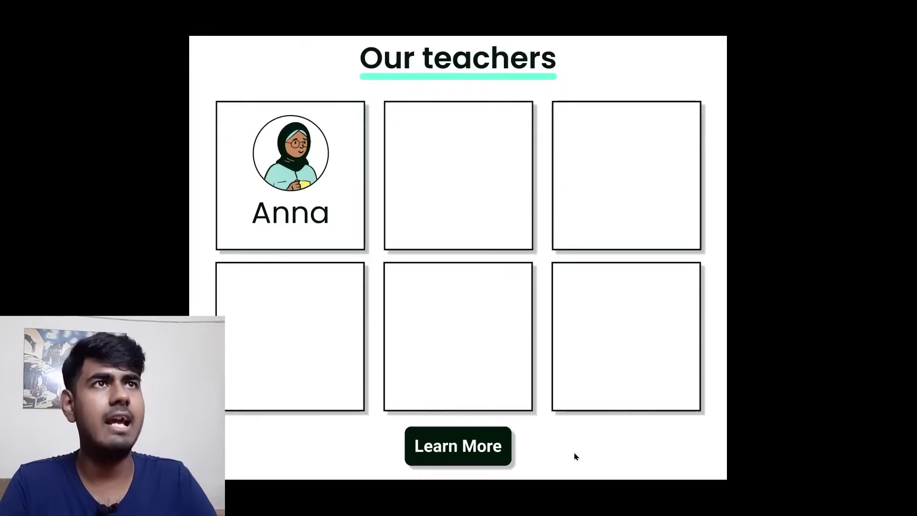
key("Right")
key("Right")
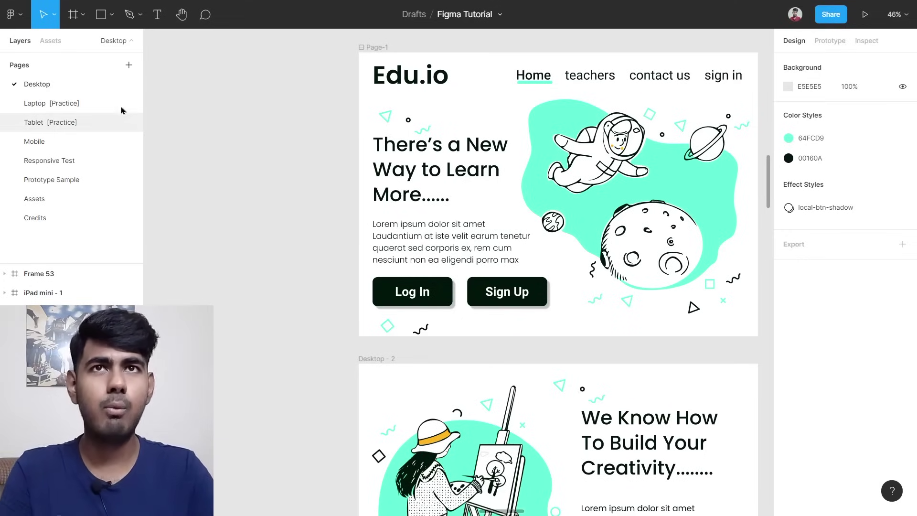
Compare the typography notes on the Desktop, Mobile and Laptop [Practice] pages, including font sizes and line heights.
scroll(378, 176, "down", 5)
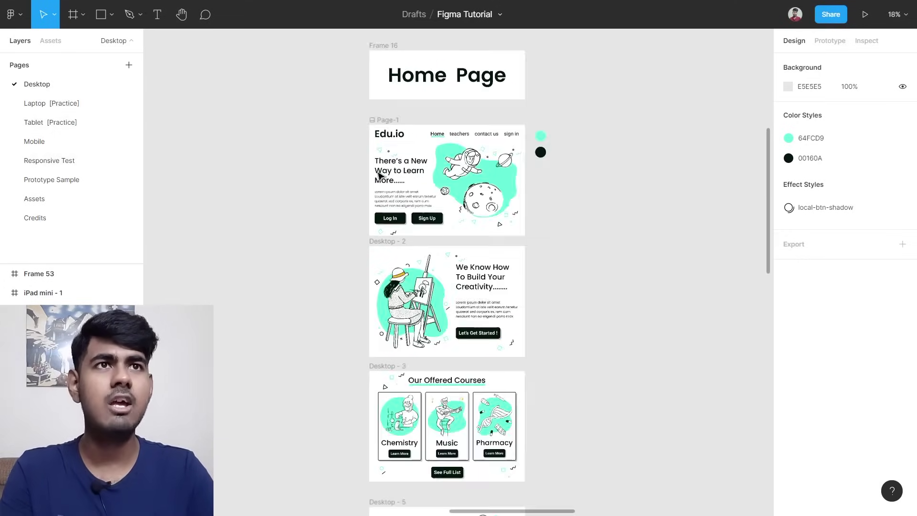
scroll(384, 172, "up", 5)
scroll(522, 282, "up", 4)
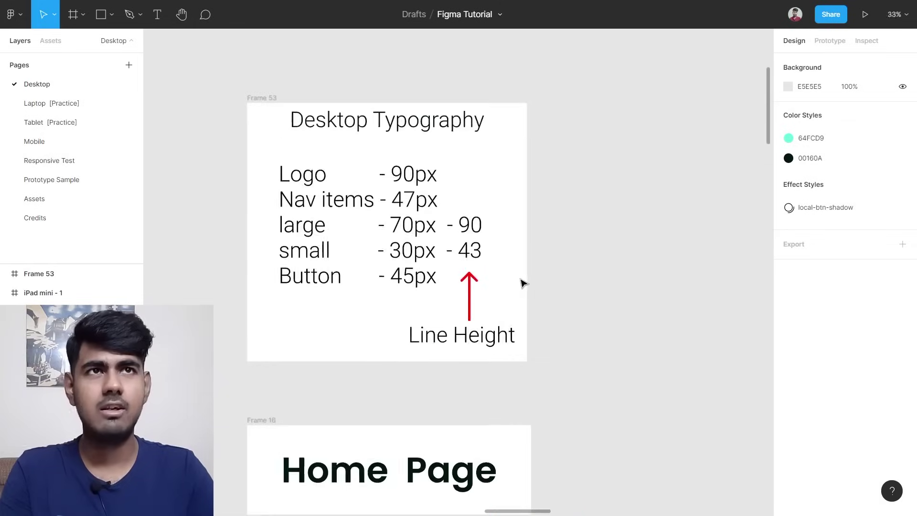
scroll(522, 282, "up", 1)
scroll(524, 273, "up", 2)
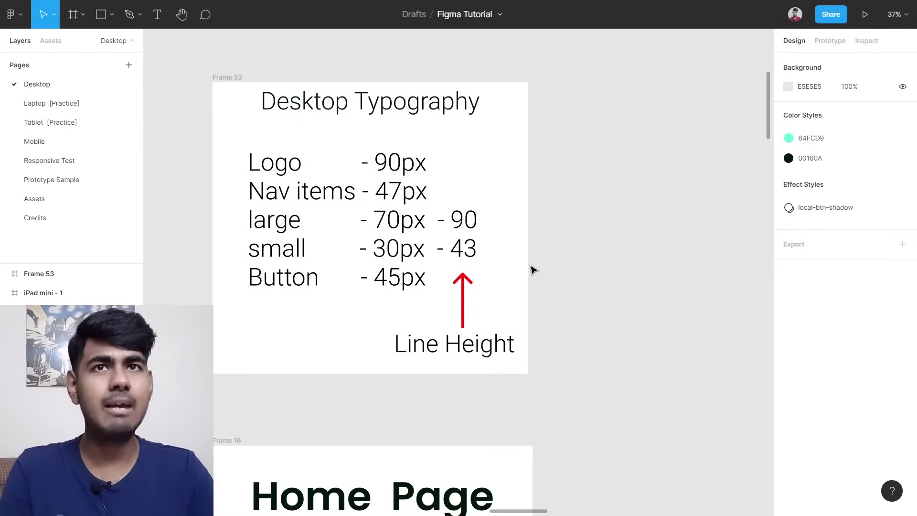
left_click(46, 150)
scroll(528, 287, "down", 2)
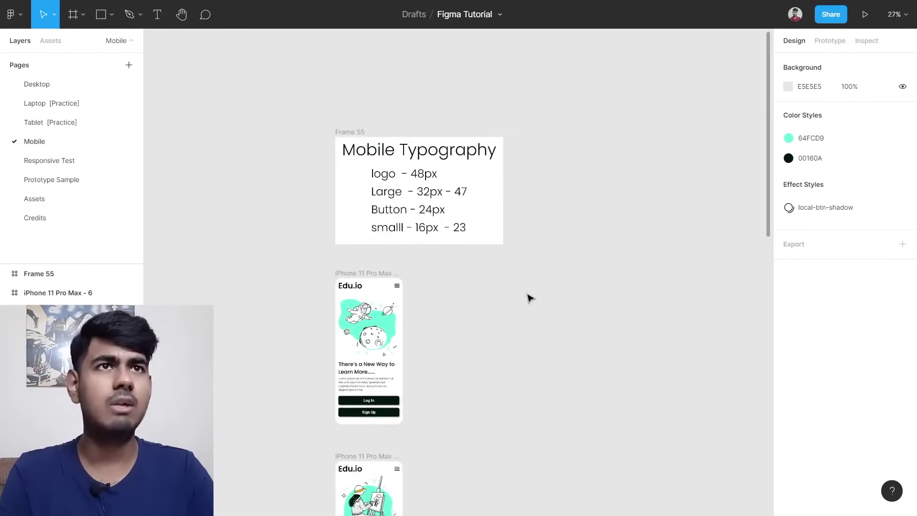
scroll(507, 233, "up", 3)
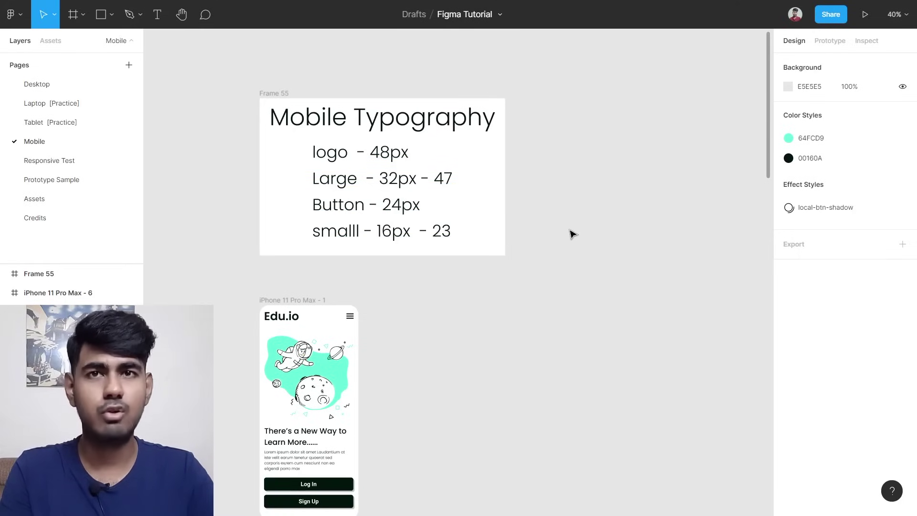
left_click(65, 111)
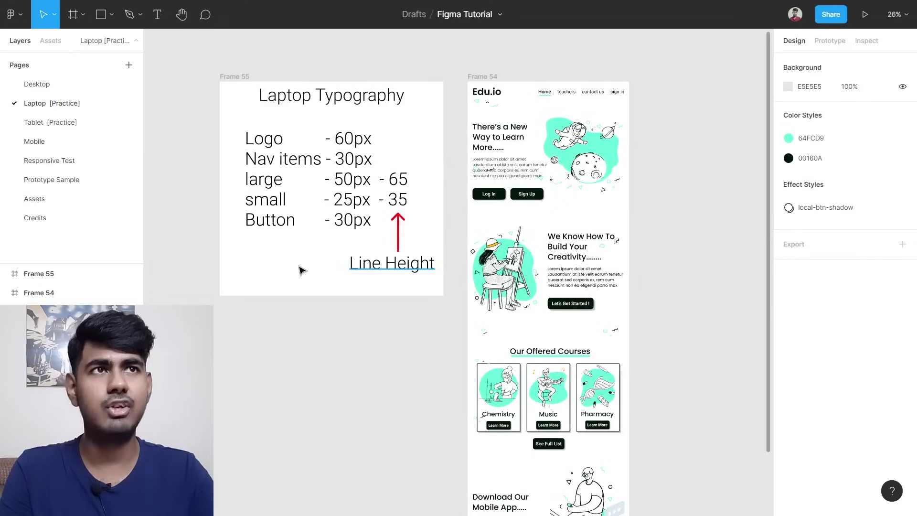
scroll(662, 254, "up", 1)
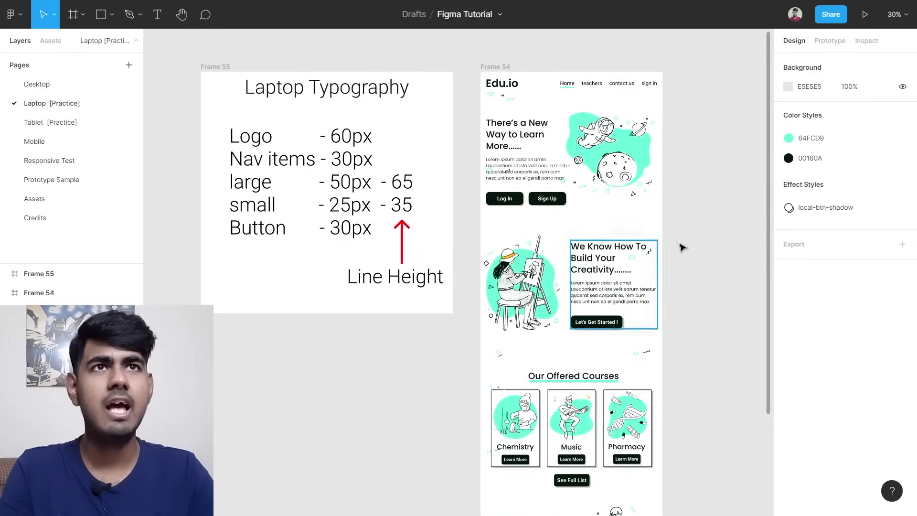
scroll(230, 157, "up", 5)
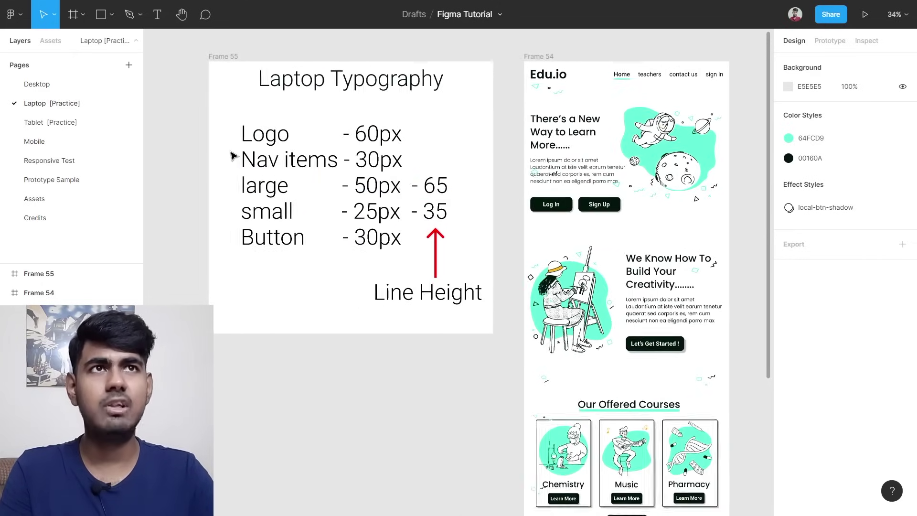
scroll(233, 159, "up", 1)
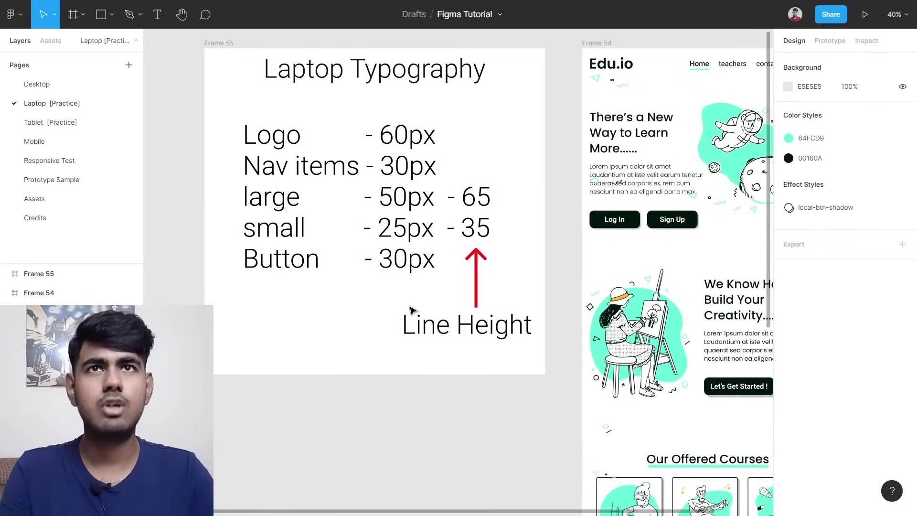
Return to the Desktop page at an empty area of its canvas.
left_click(37, 84)
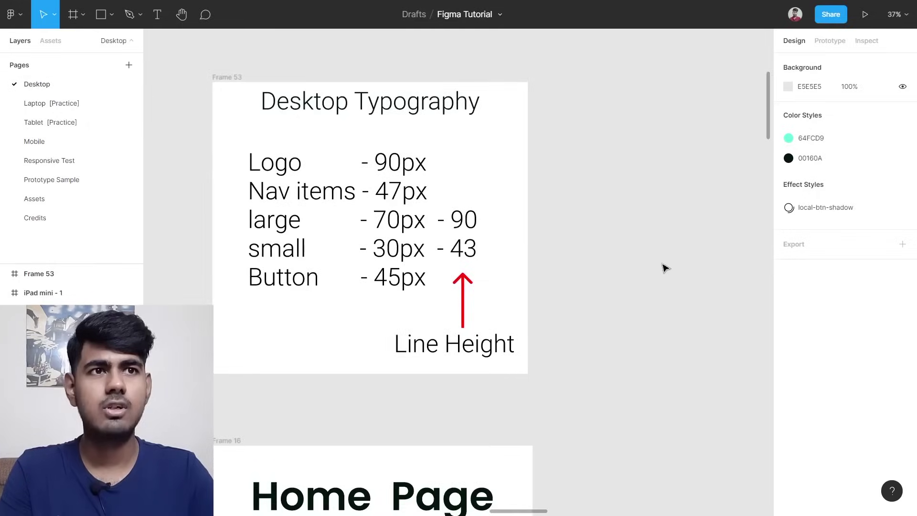
scroll(648, 272, "down", 3)
scroll(525, 292, "down", 3)
scroll(389, 311, "left", 6)
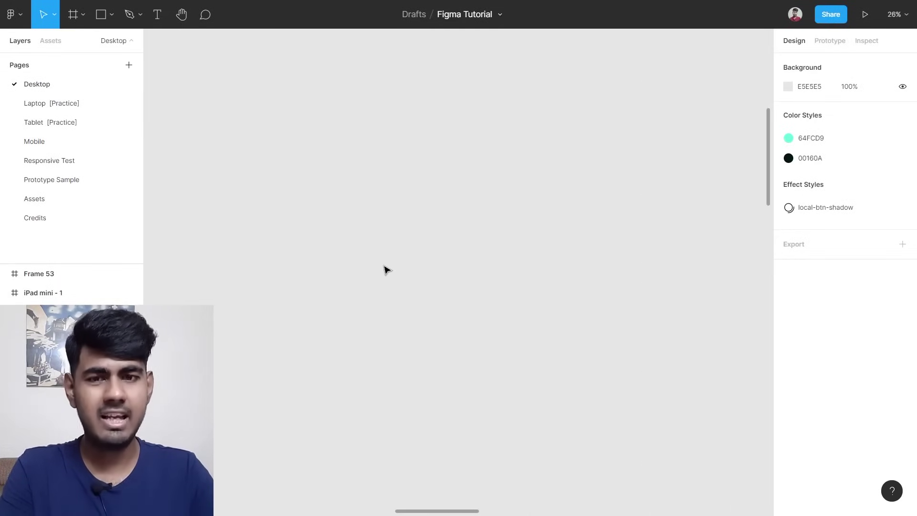
key("r")
left_click_drag(275, 177, 571, 326)
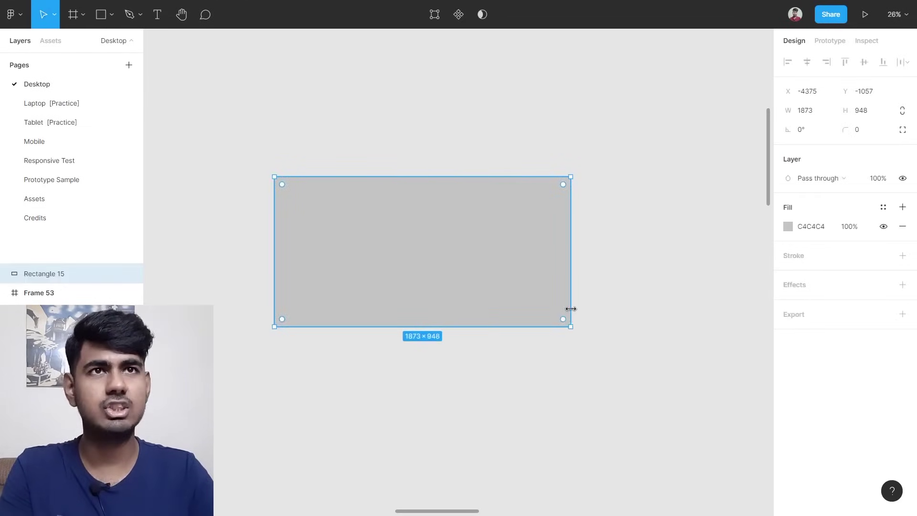
key("Delete")
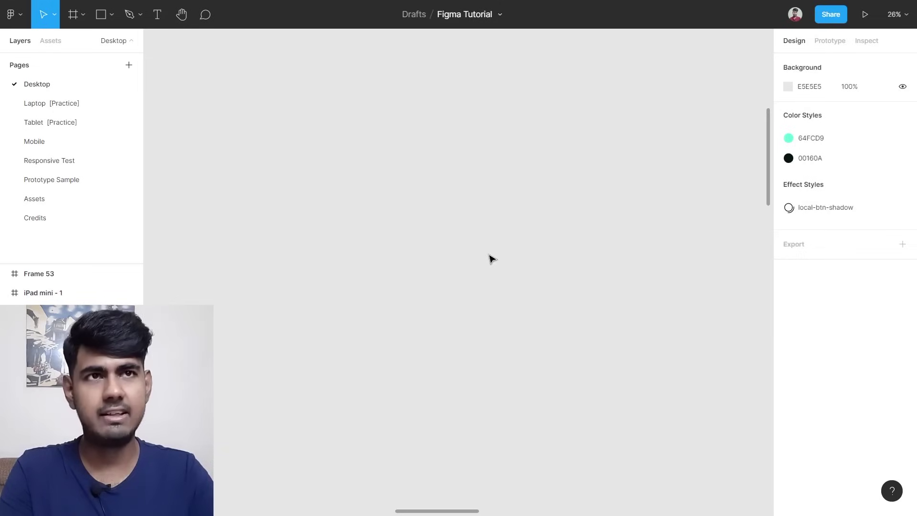
Draw a frame about 2702 × 1679 on the empty canvas and shrink it to about 1166 × 626.
key("f")
left_click_drag(224, 151, 646, 415)
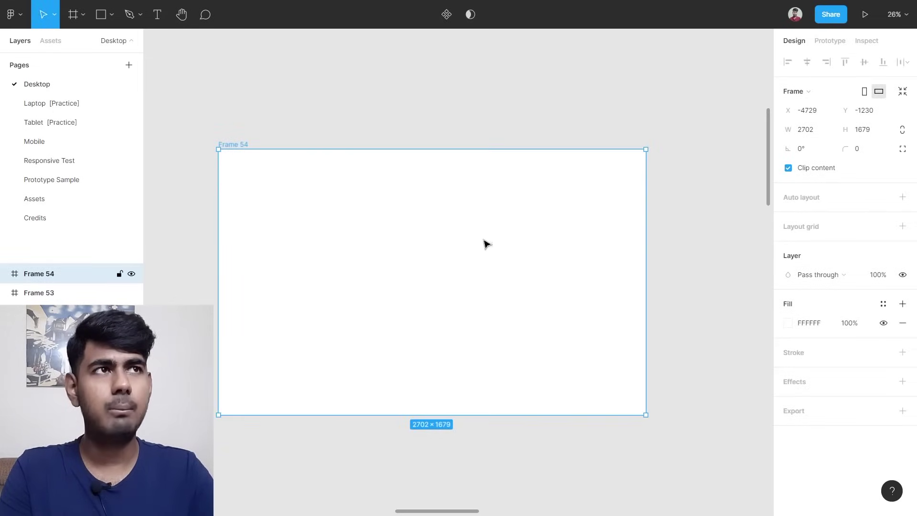
left_click_drag(646, 274, 403, 253)
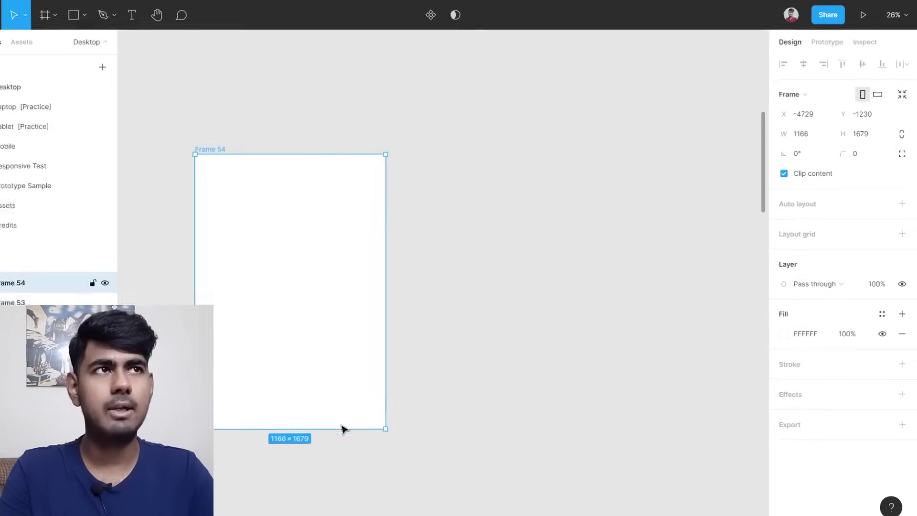
left_click_drag(361, 415, 360, 249)
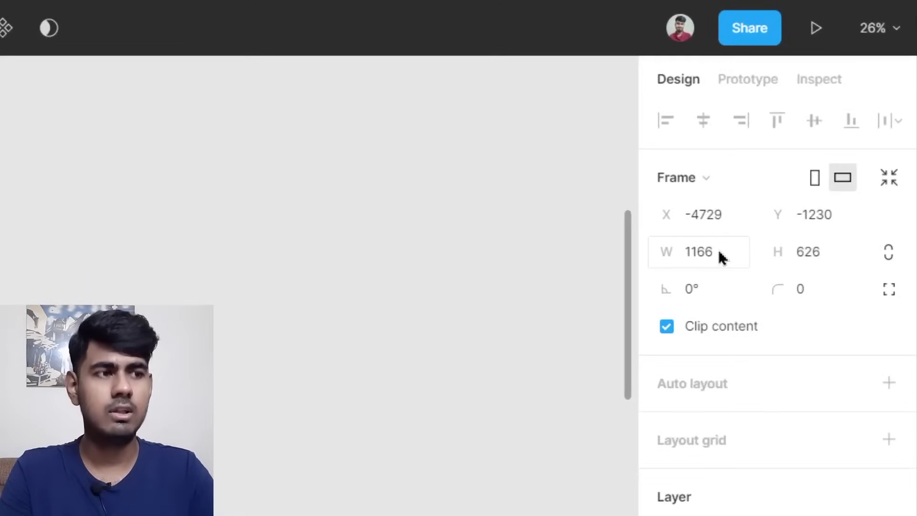
Set the new frame's width to 1000 and its height to 500.
left_click(719, 252)
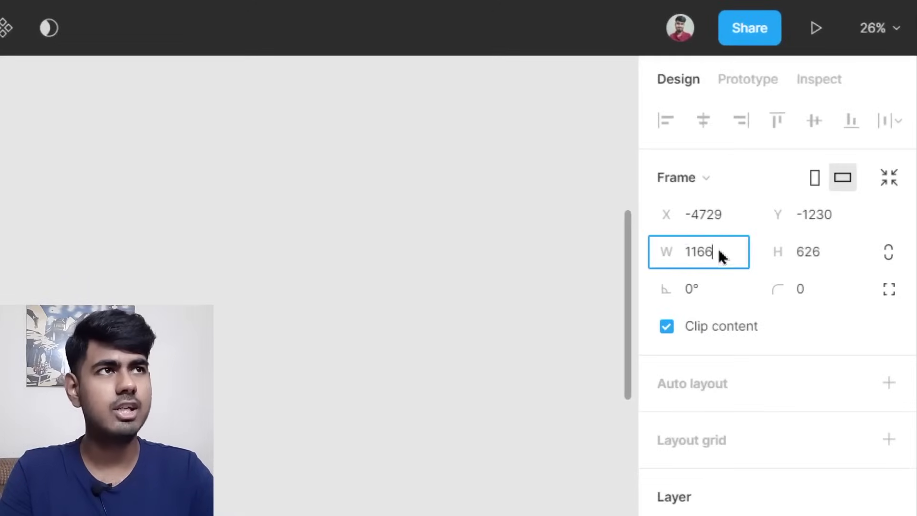
type("1000")
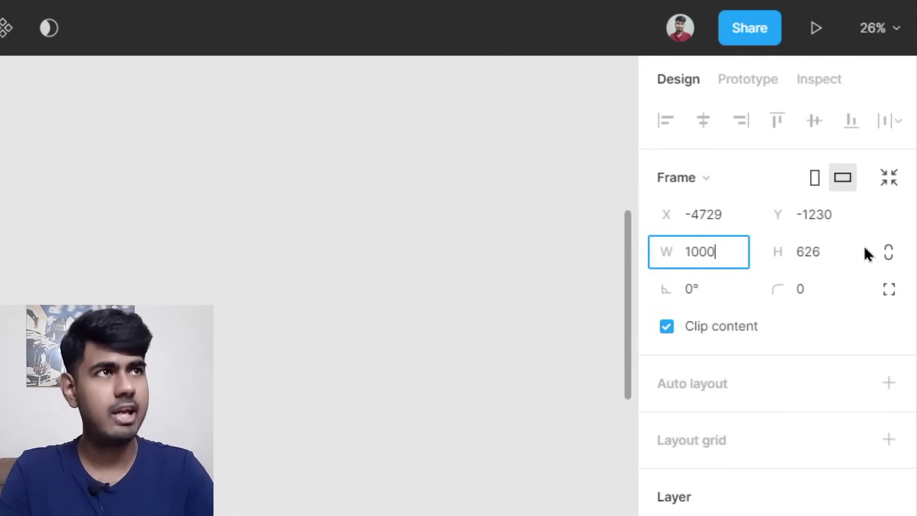
key("Tab")
type("500")
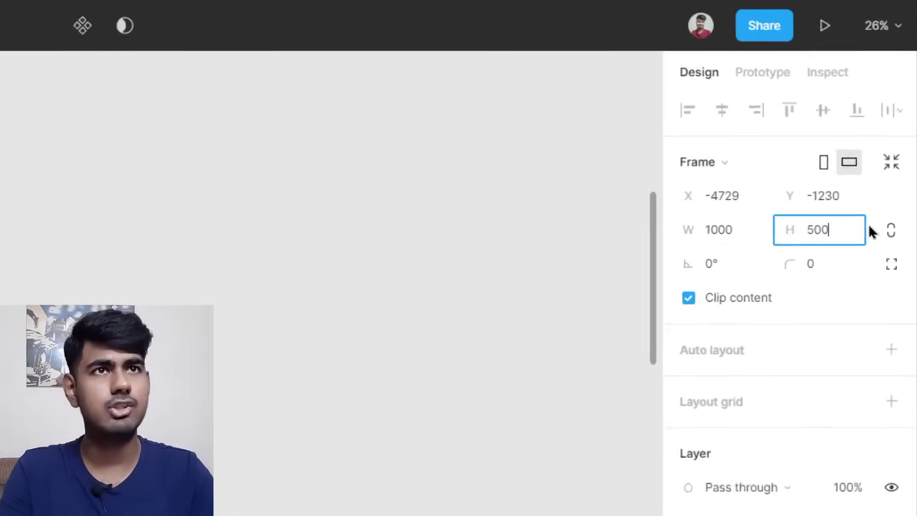
key("Return")
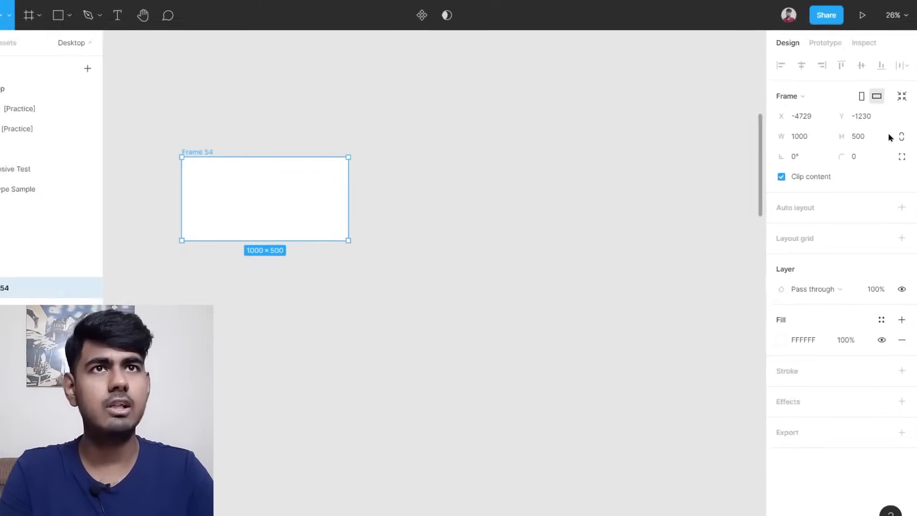
key("shift+2")
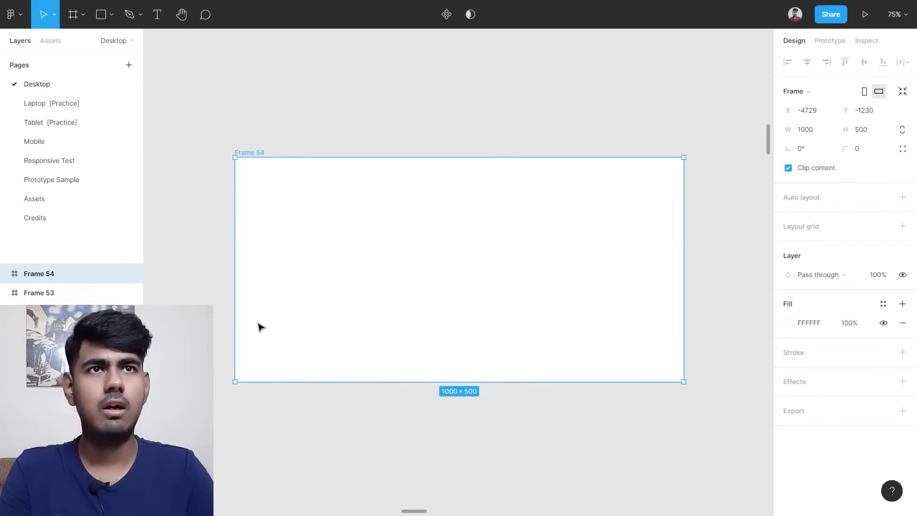
scroll(260, 327, "up", 1)
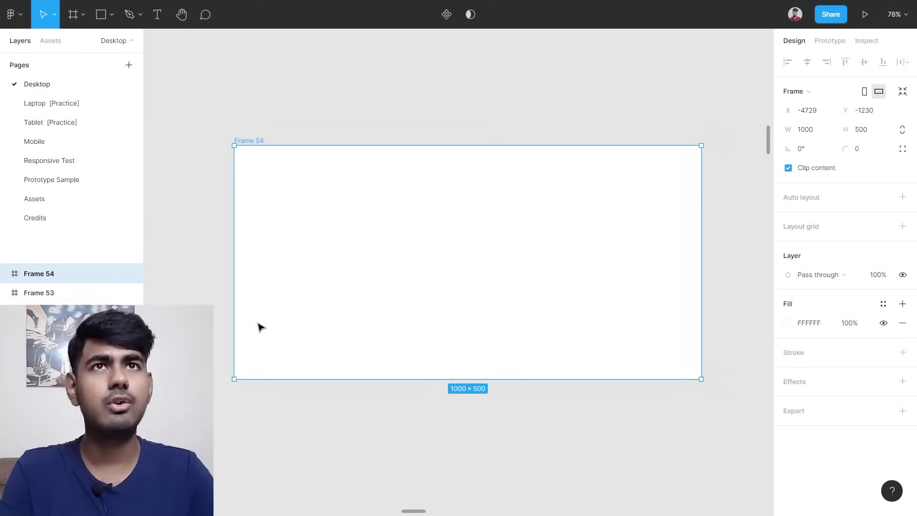
Add the sample text "fdsfdsfsd" in the upper middle of the new frame.
left_click(159, 18)
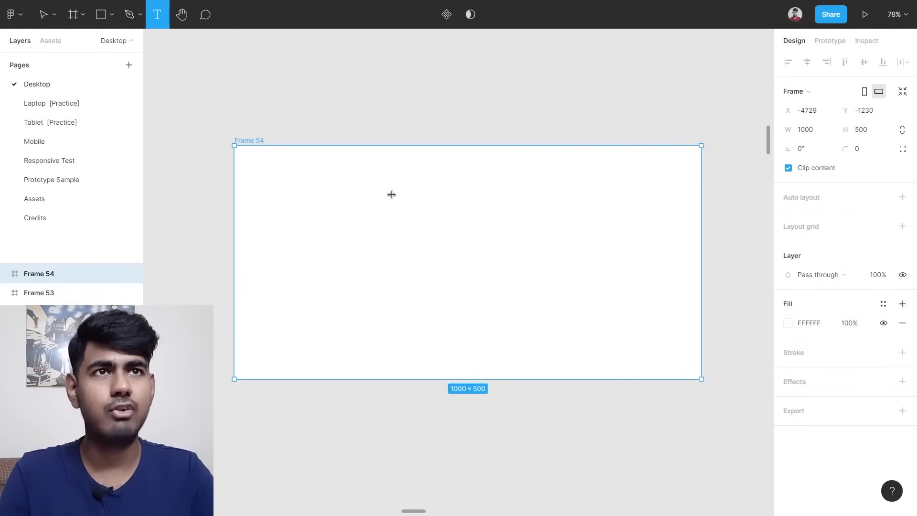
left_click(364, 190)
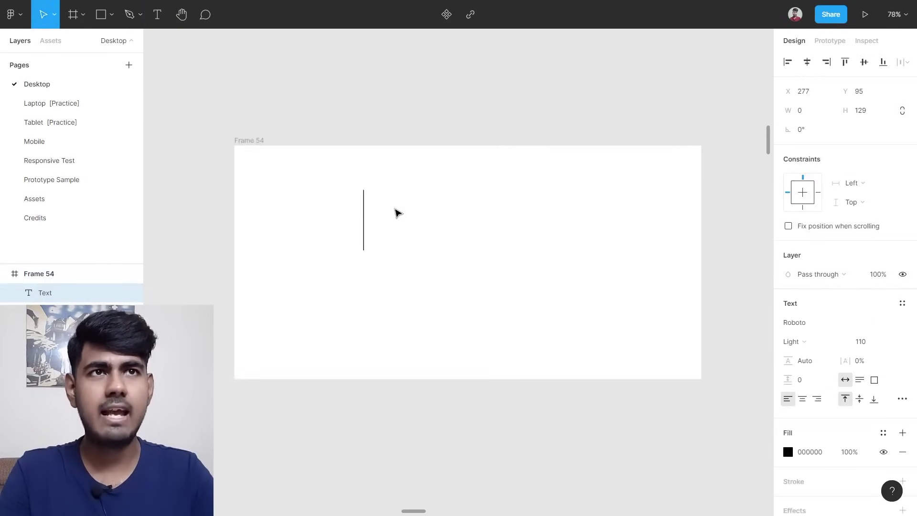
type("fdsfdsfsd")
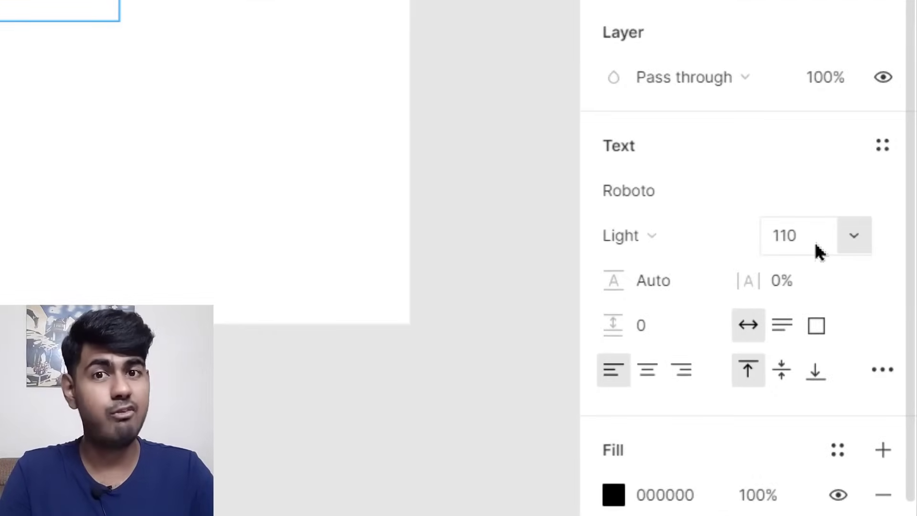
Set the sample text's font size to 12 and deselect it.
left_click(819, 251)
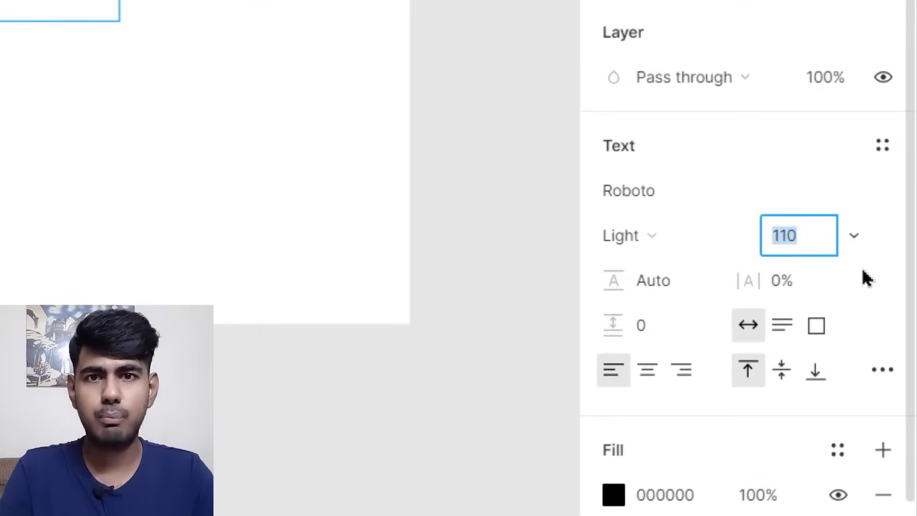
type("12")
key("Return")
key("ctrl+z")
left_click(832, 244)
key("ctrl+a")
type("12")
key("Return")
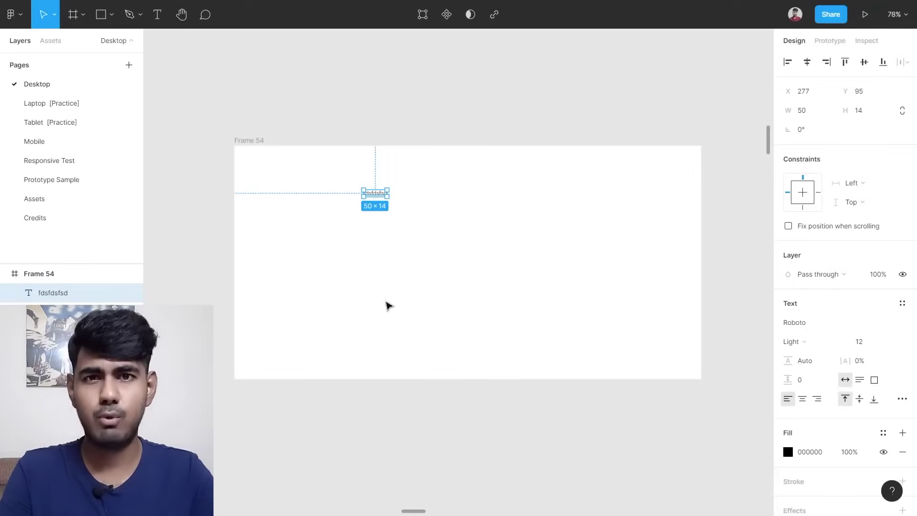
left_click(375, 247)
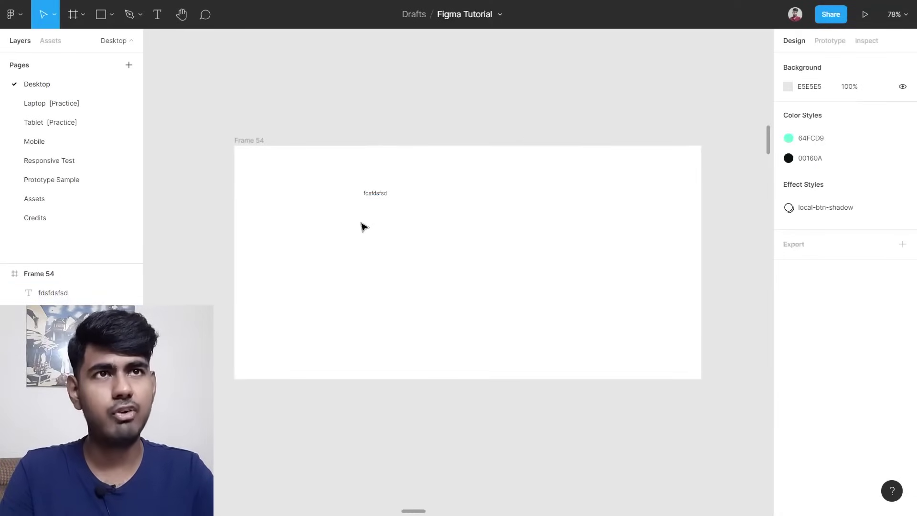
Select the sample text and check the logo's font size in the Desktop Typography notes.
left_click_drag(334, 168, 460, 237)
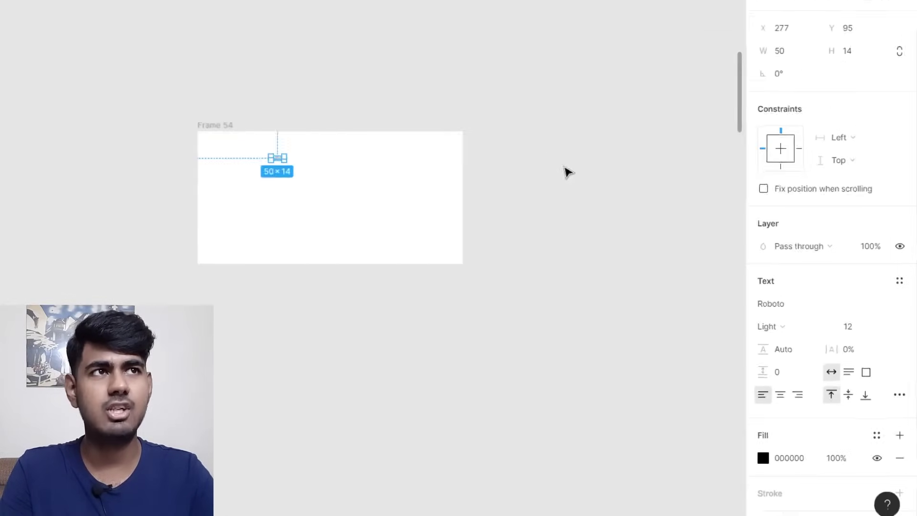
scroll(568, 171, "down", 5)
scroll(547, 118, "right", 3)
scroll(536, 90, "up", 5)
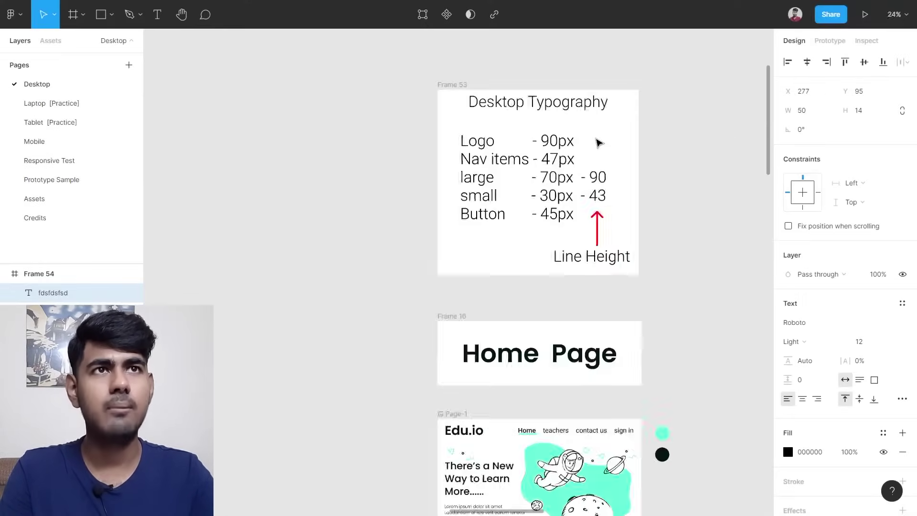
scroll(598, 142, "up", 3)
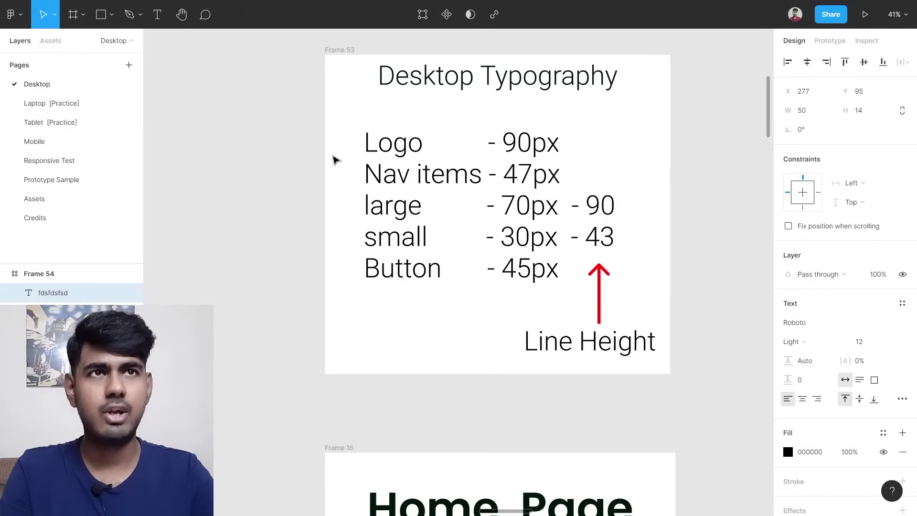
scroll(227, 222, "down", 5)
scroll(227, 222, "left", 5)
scroll(387, 332, "up", 5)
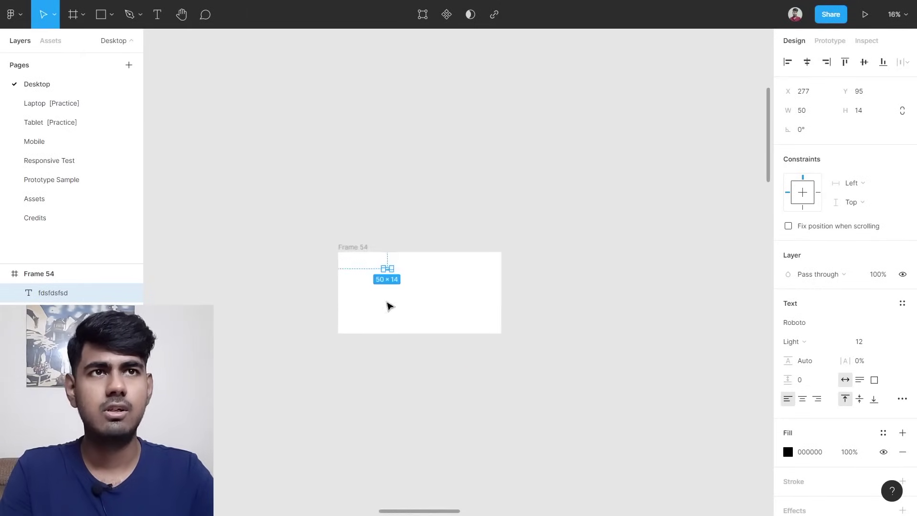
Set the sample text's font size to 90.
scroll(394, 278, "up", 10)
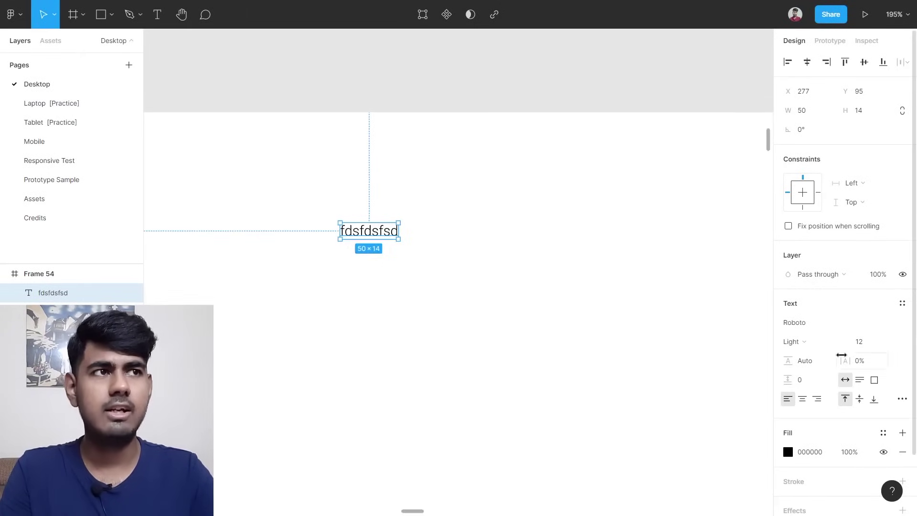
left_click(879, 343)
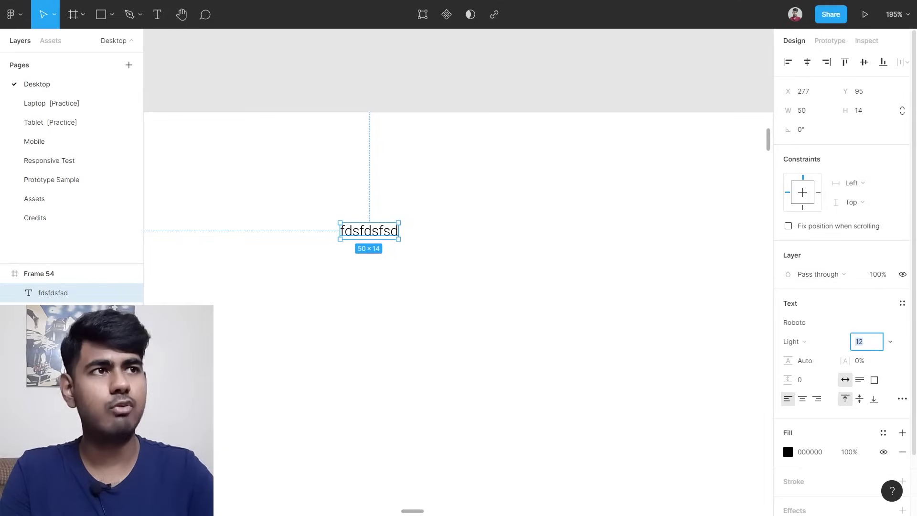
key("Return")
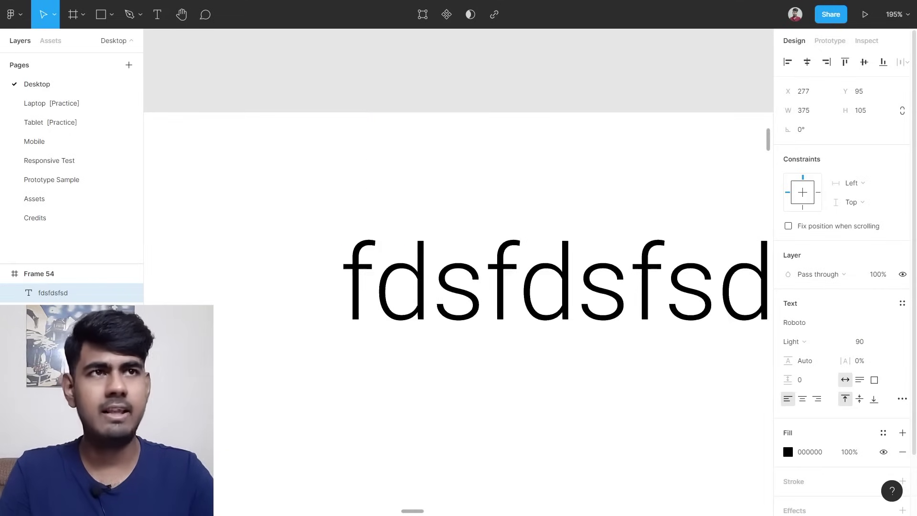
scroll(654, 373, "down", 3)
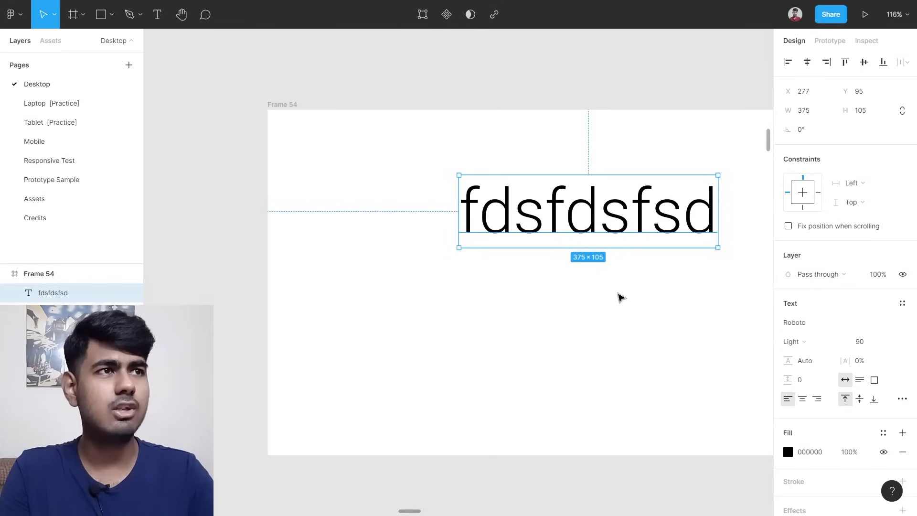
scroll(620, 297, "right", 1)
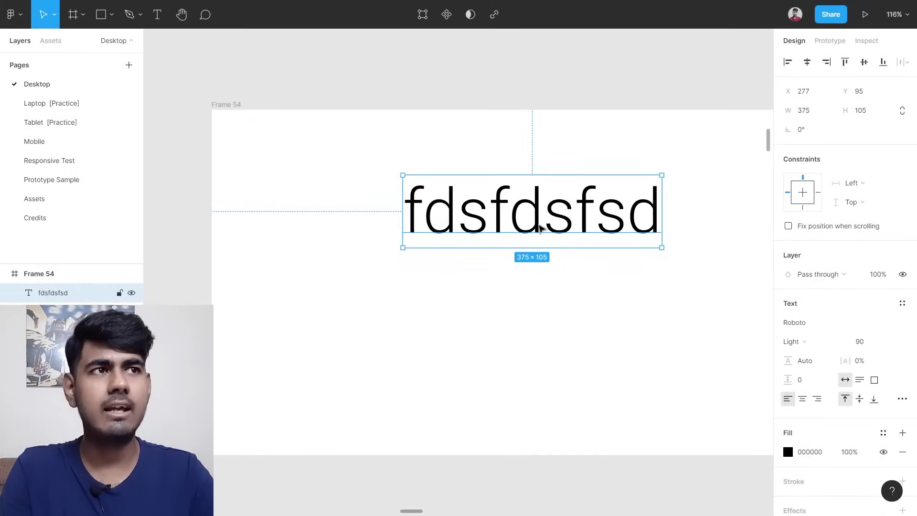
Change the sample text's font family to Poppins.
left_click(821, 323)
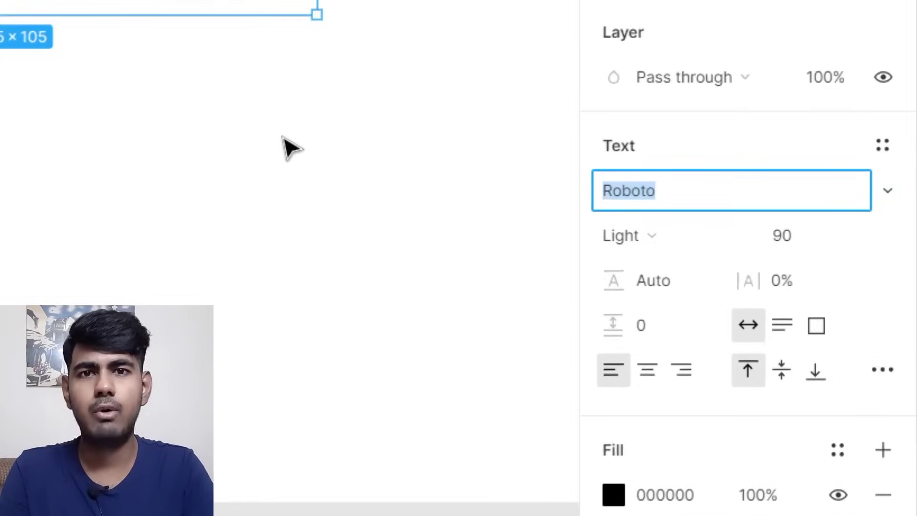
type("popp")
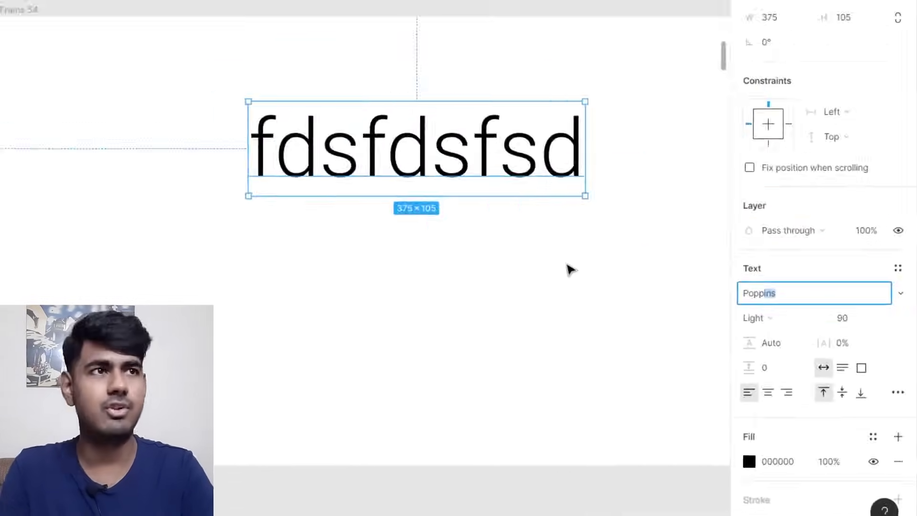
key("Return")
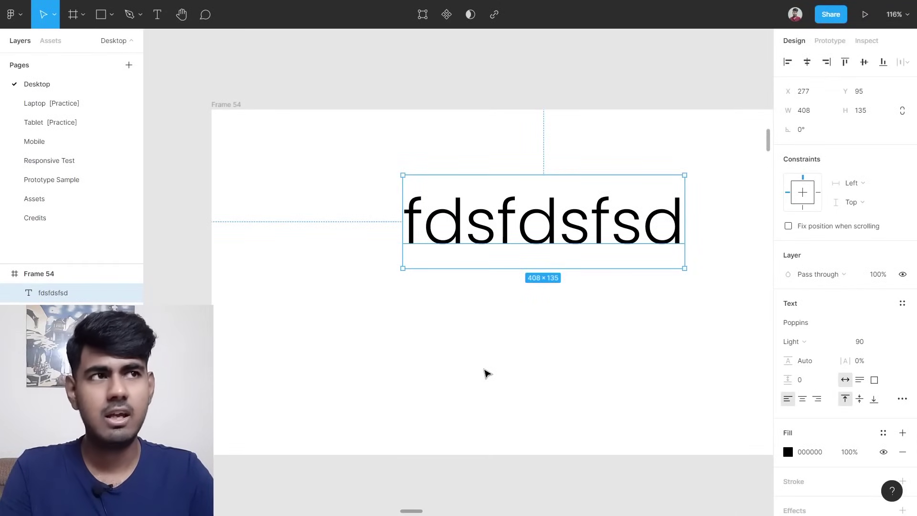
Try the Sansation font on the sample text.
left_click(807, 323)
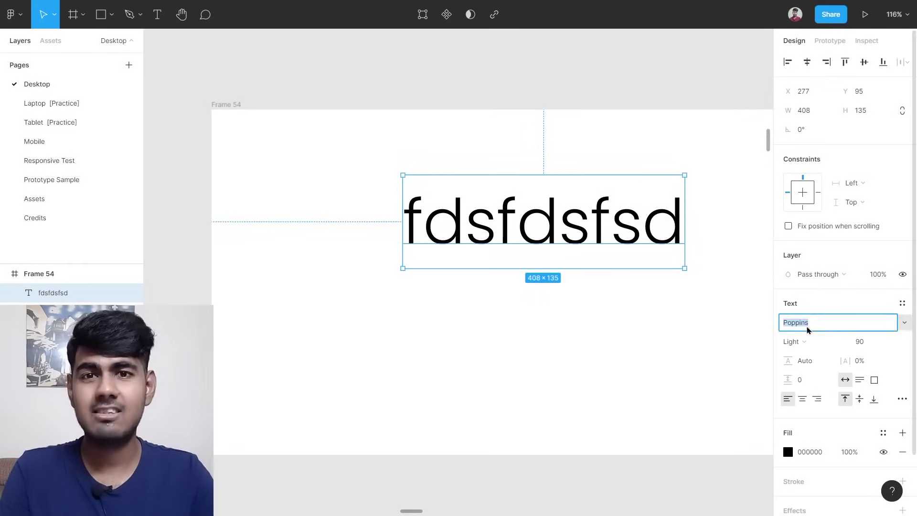
type("sans")
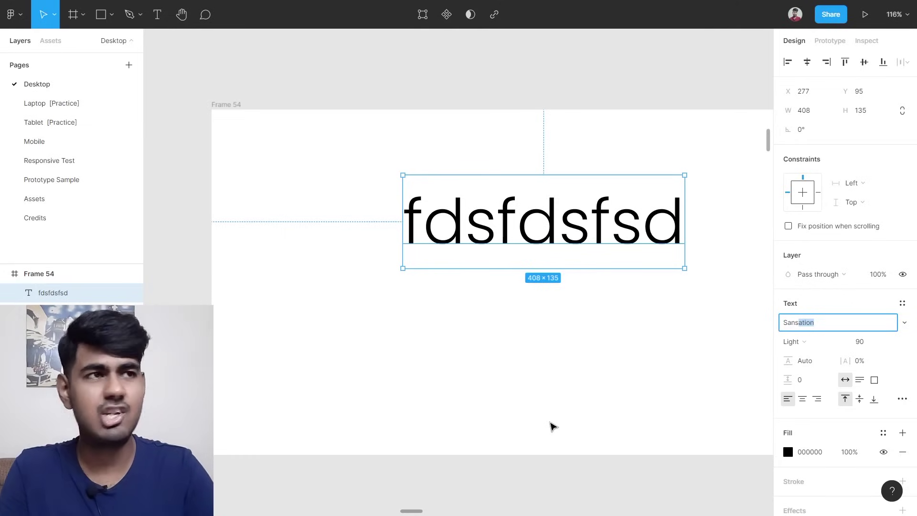
key("Right")
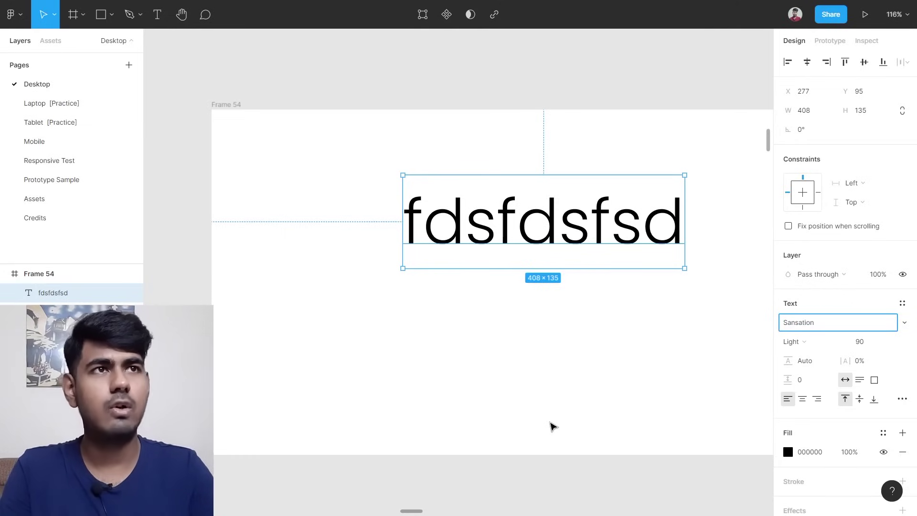
key("Return")
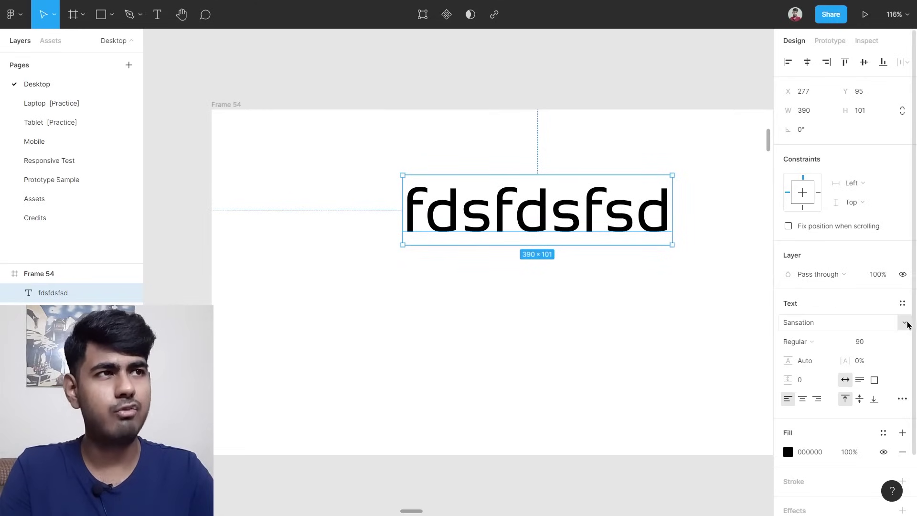
Browse the list of available font families around R and S, and close it without choosing one.
left_click(906, 323)
scroll(848, 144, "up", 10)
scroll(848, 115, "up", 5)
scroll(862, 293, "down", 10)
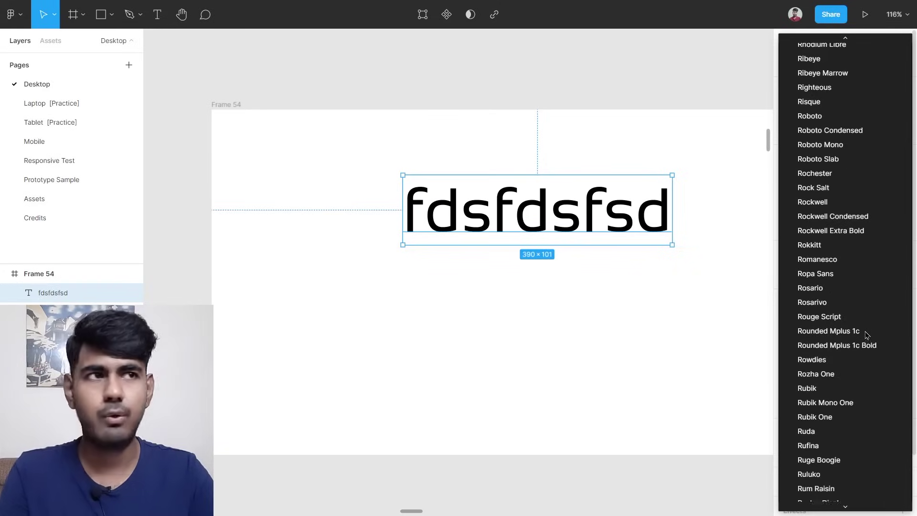
scroll(868, 333, "down", 8)
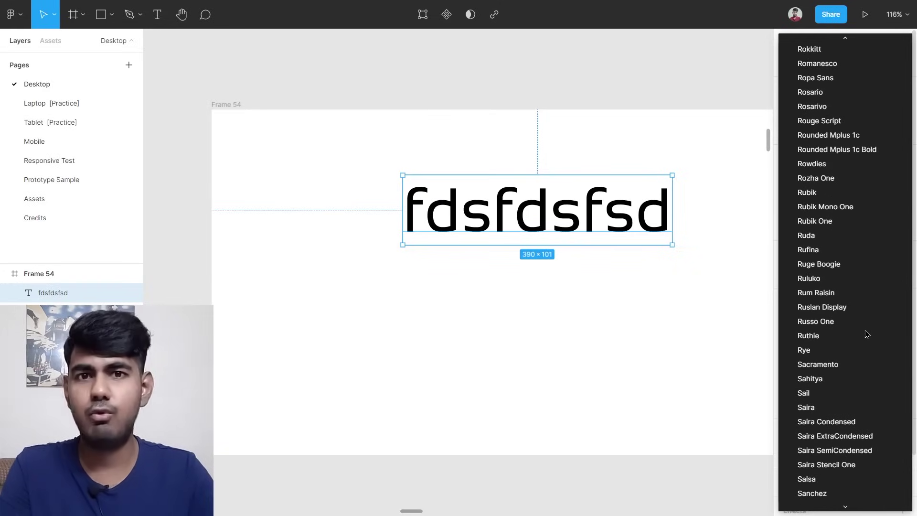
scroll(866, 332, "down", 8)
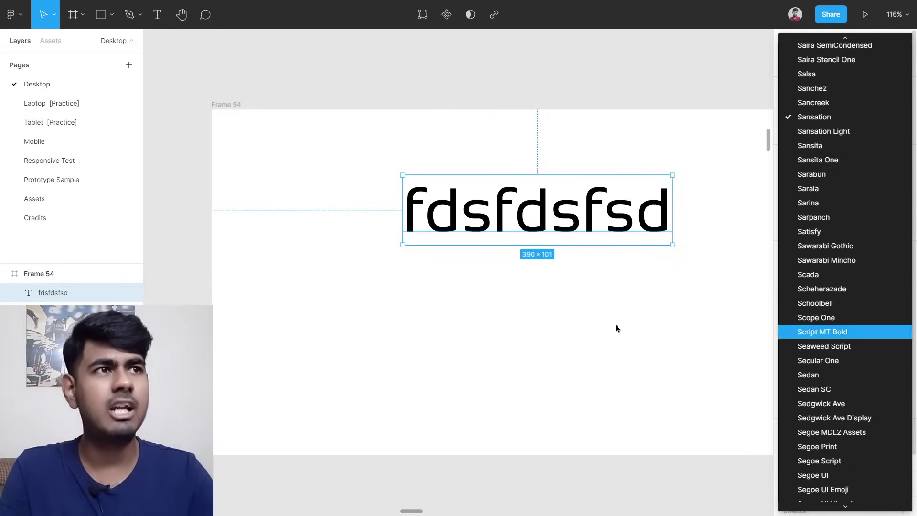
left_click(597, 311)
Switch the sample text from Sansation back to the Poppins font.
left_click(829, 328)
type("Poppins")
key("Return")
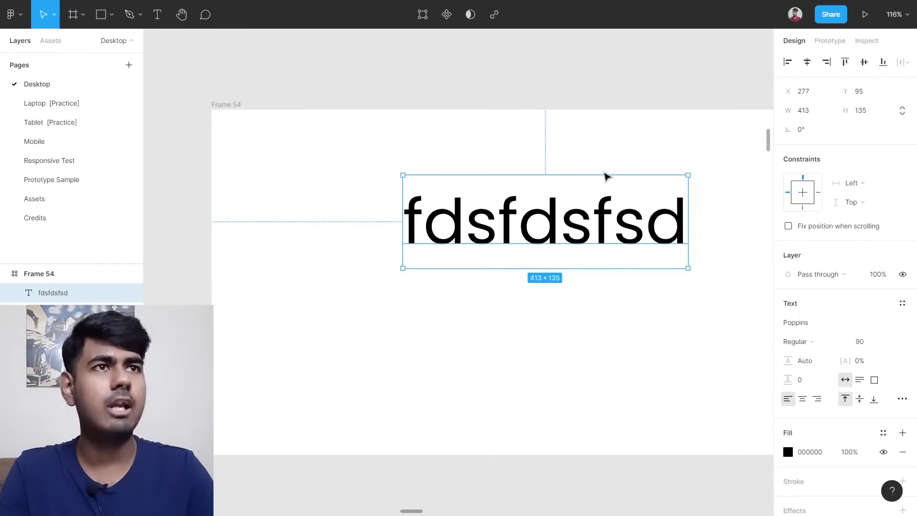
Replace the sample text's content with "EDU.io" and finish text editing.
double_click(589, 216)
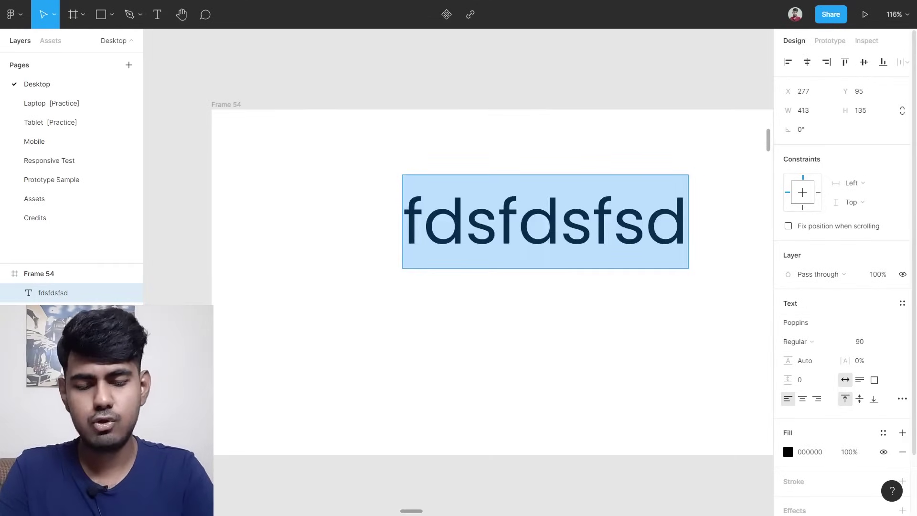
type("Edu")
key("BackSpace")
key("BackSpace")
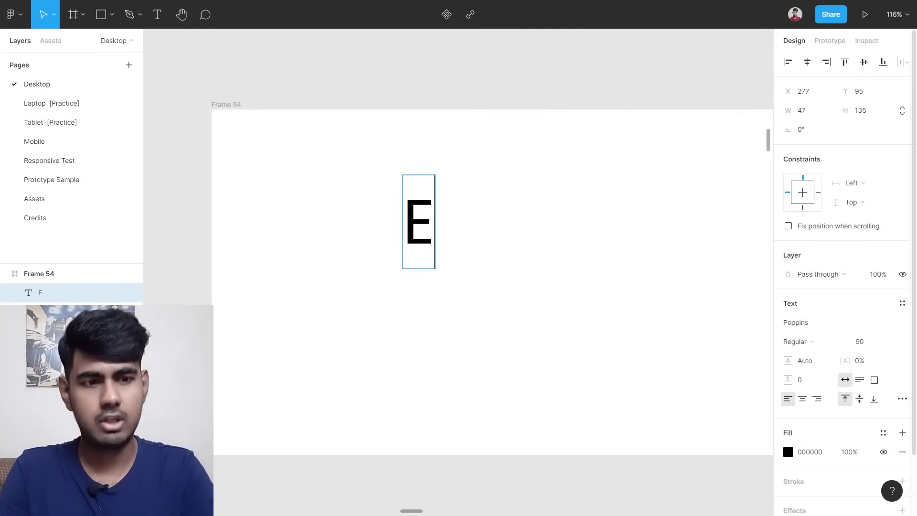
type("DU.io")
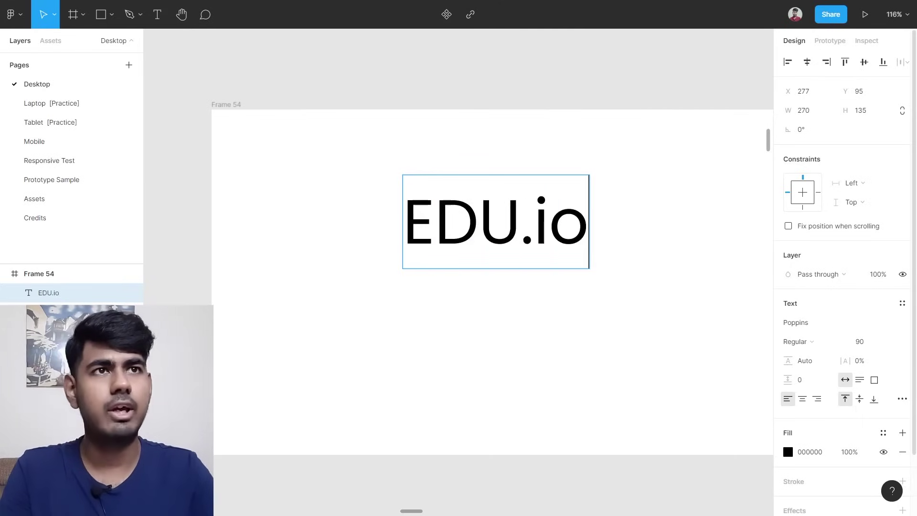
key("Escape")
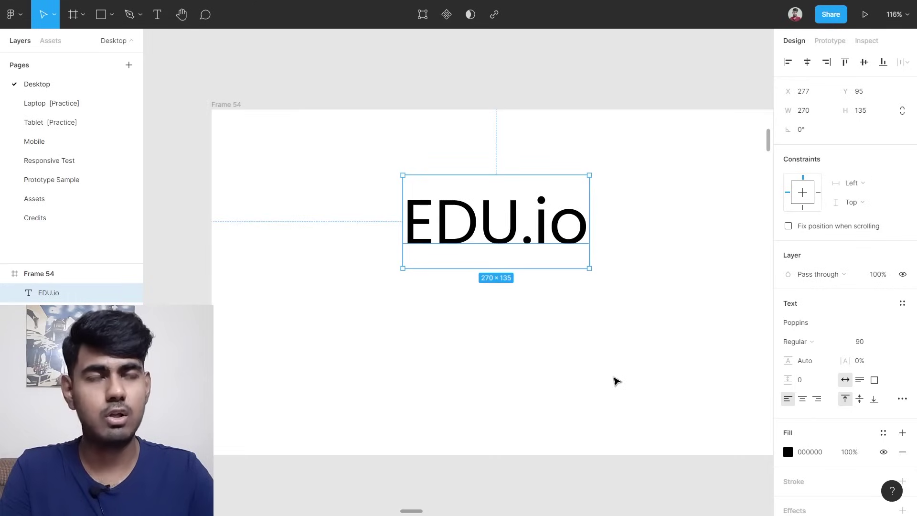
Move the EDU.io text towards the frame's upper left, to about X 120, Y 71, keeping it selected.
left_click(616, 381)
left_click(523, 227)
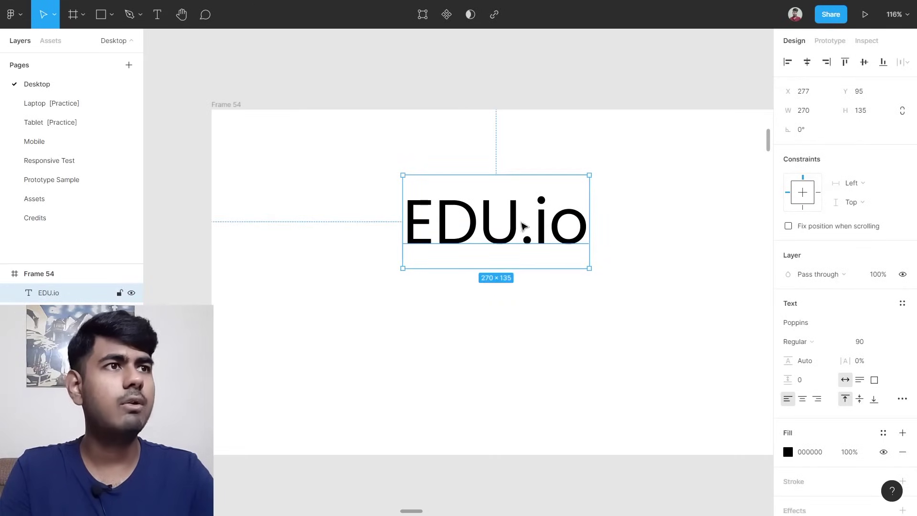
left_click_drag(523, 227, 415, 211)
left_click(573, 258)
left_click(47, 293)
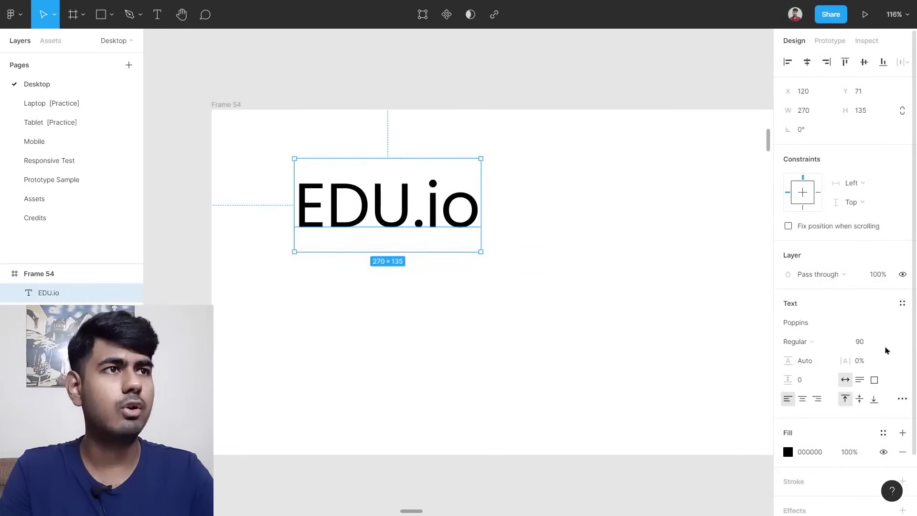
Set the EDU.io text's weight to ExtraLight and move it to the frame's top edge at about X 296, Y 0.
left_click(813, 341)
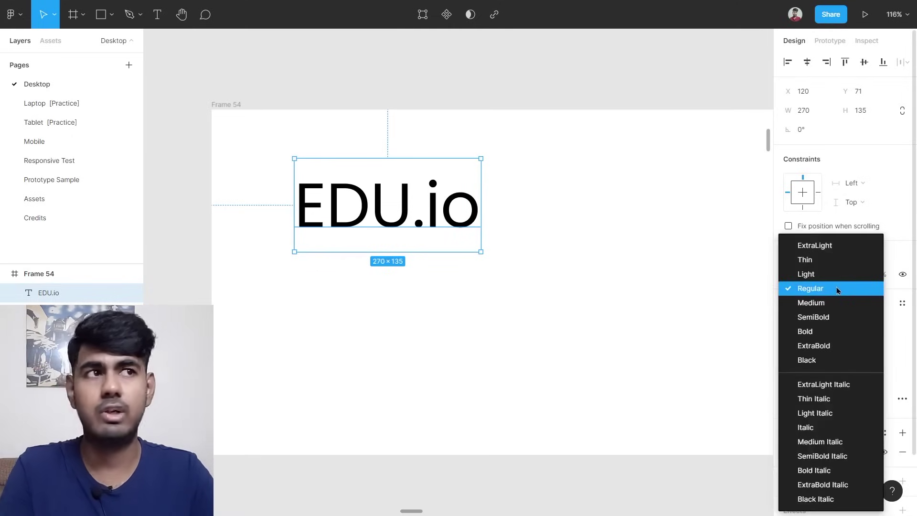
left_click(835, 245)
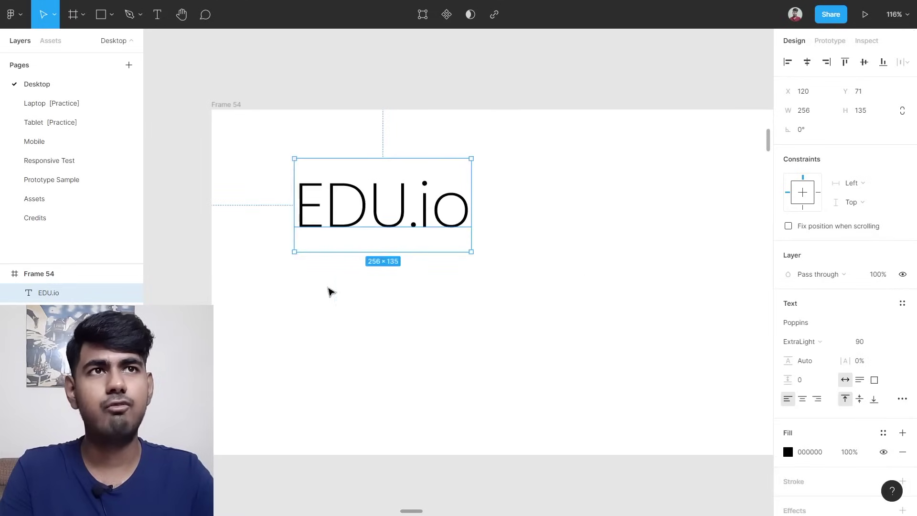
left_click_drag(330, 218, 455, 173)
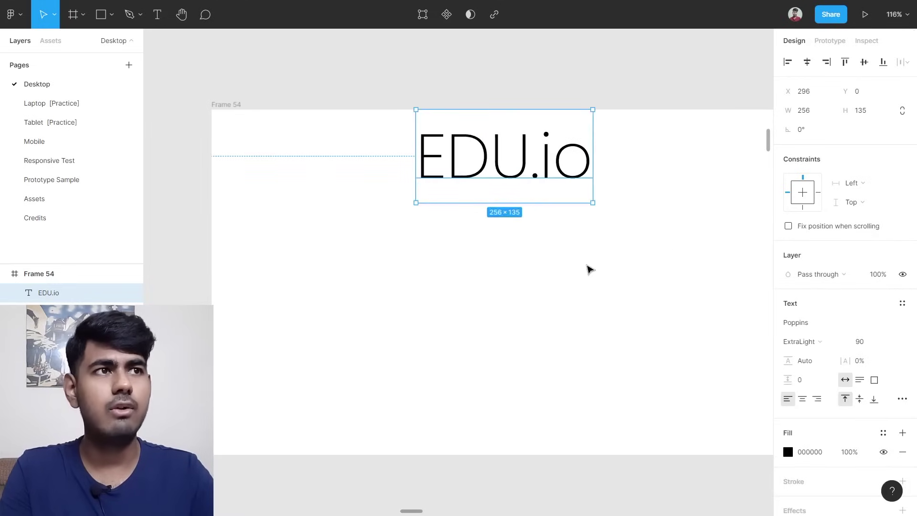
Try the Thin and ExtraBold weights on the EDU.io text.
left_click(802, 344)
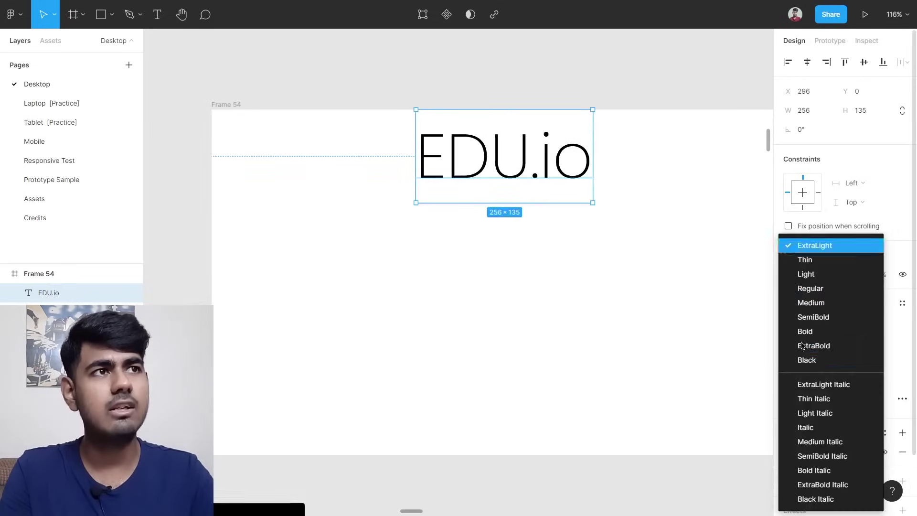
left_click(814, 261)
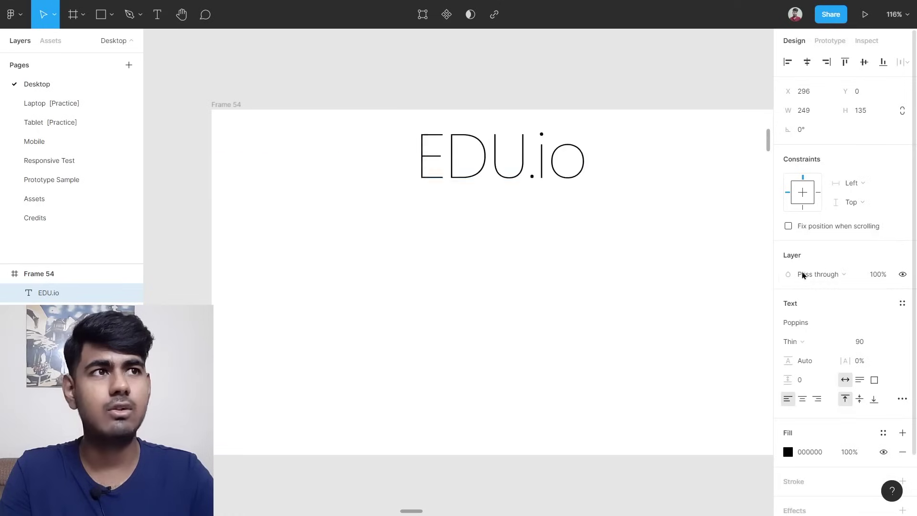
left_click(807, 341)
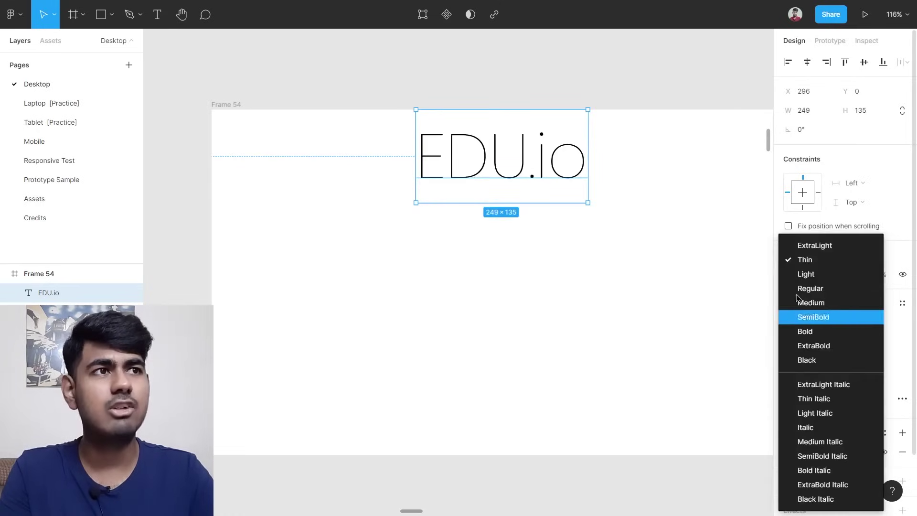
left_click(829, 348)
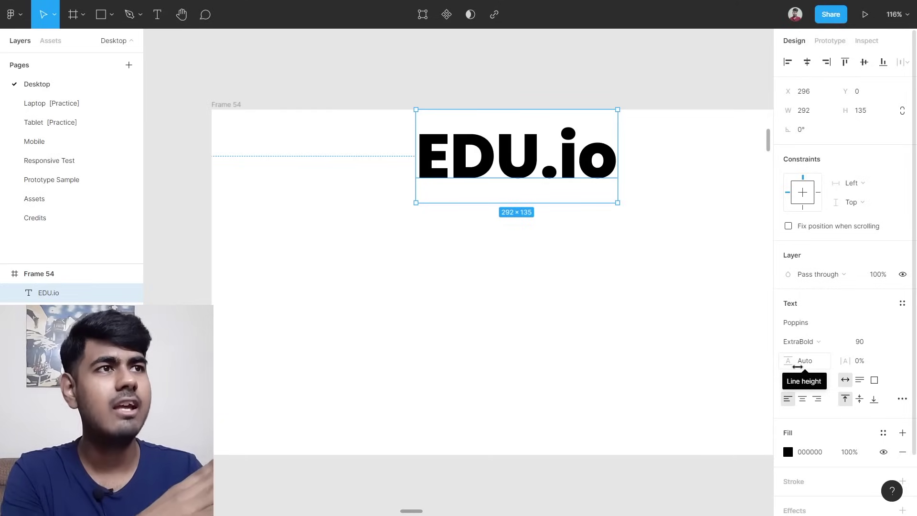
Set the EDU.io text's weight to Regular.
scroll(798, 366, "down", 3)
left_click(815, 273)
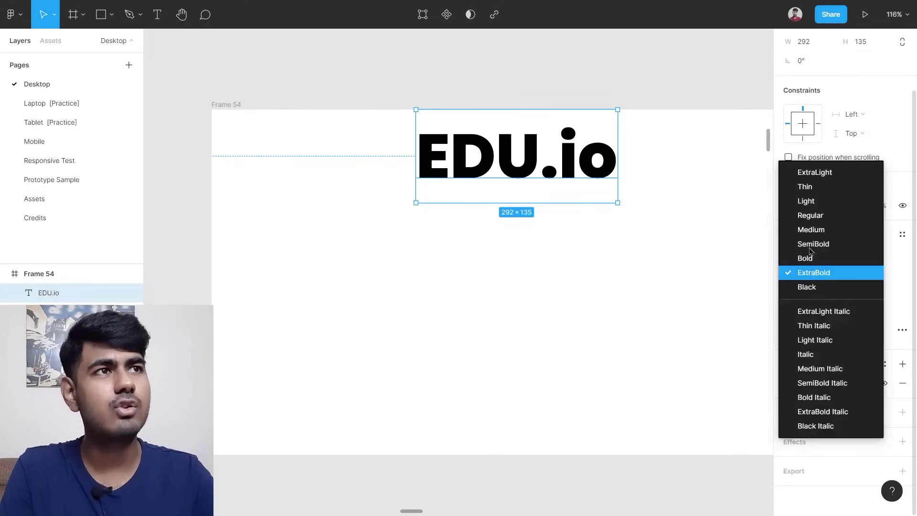
left_click(816, 218)
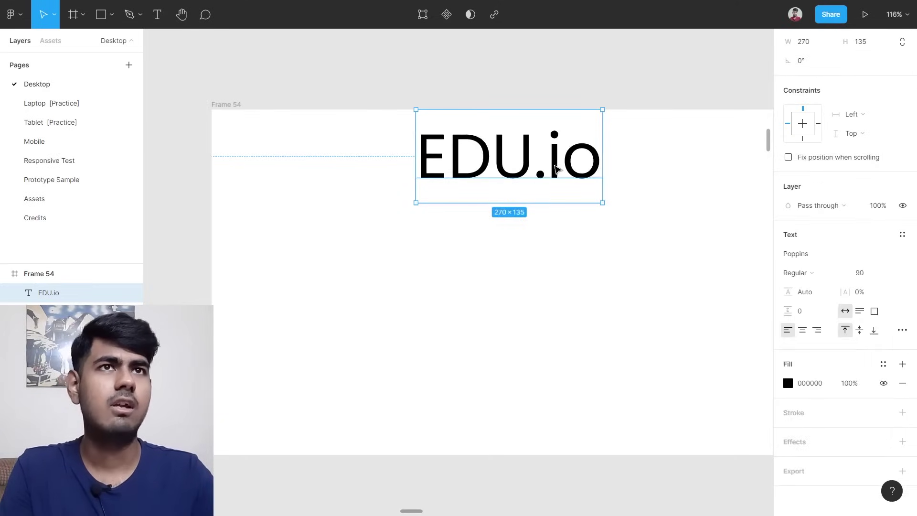
Move the EDU.io text towards Frame 54's upper left corner and delete it from the frame.
left_click_drag(485, 164, 304, 157)
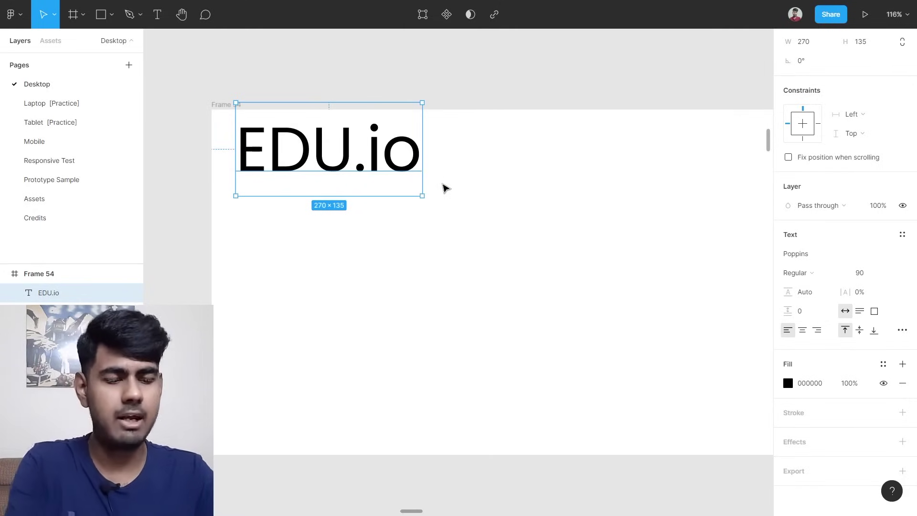
scroll(444, 188, "down", 4)
key("Delete")
scroll(448, 180, "down", 5)
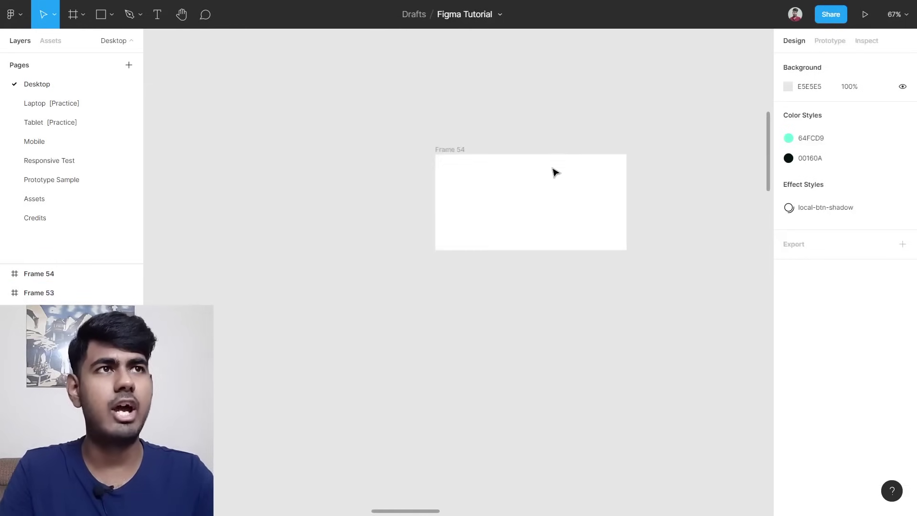
Copy the Lorem ipsum paragraph from Page-1 into the empty Frame 54 at about X 212, Y 132.
scroll(592, 316, "up", 6)
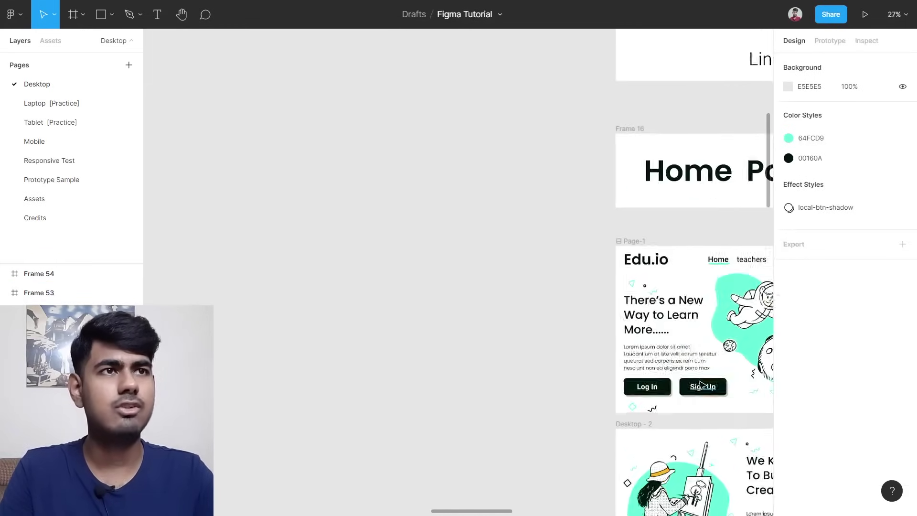
scroll(593, 315, "down", 3)
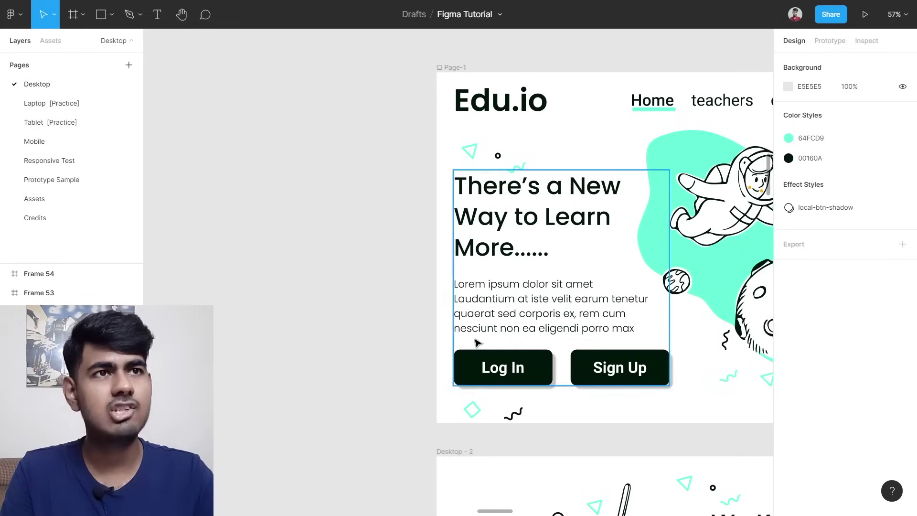
left_click(543, 311)
scroll(543, 310, "down", 5)
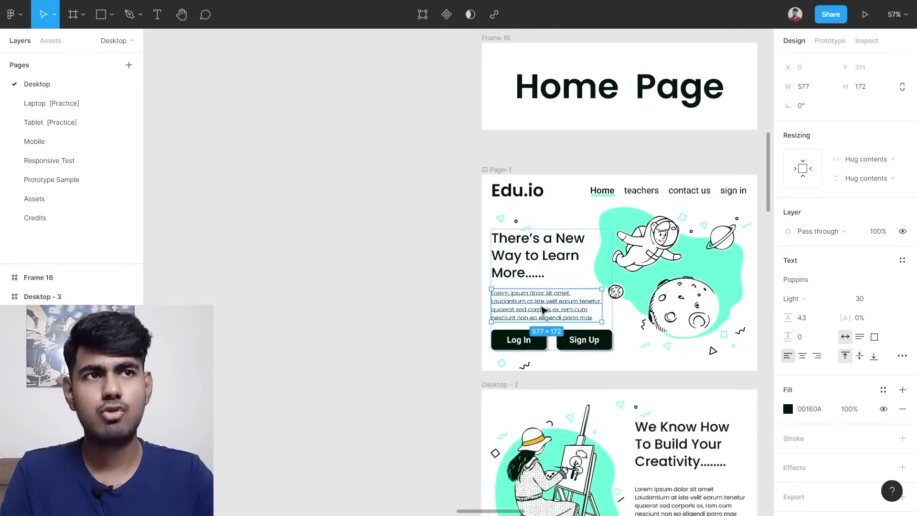
scroll(564, 308, "left", 5)
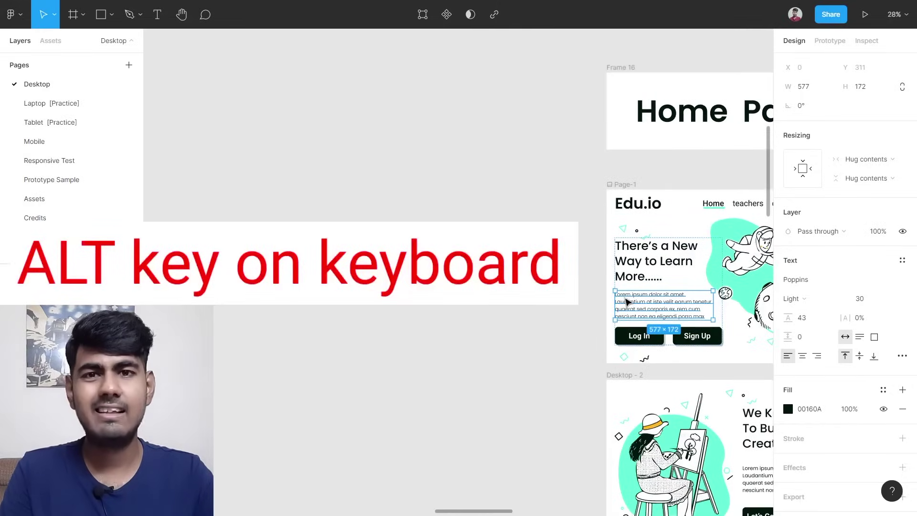
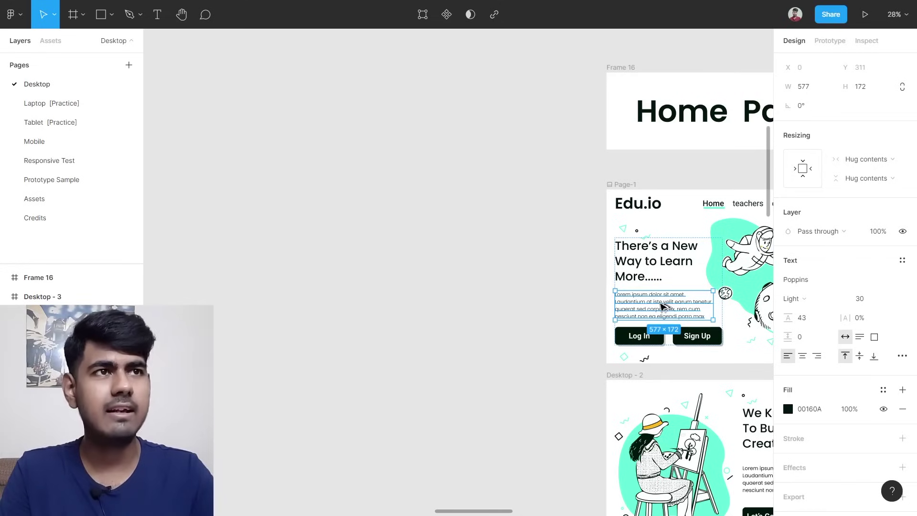
left_click_drag(662, 306, 366, 104)
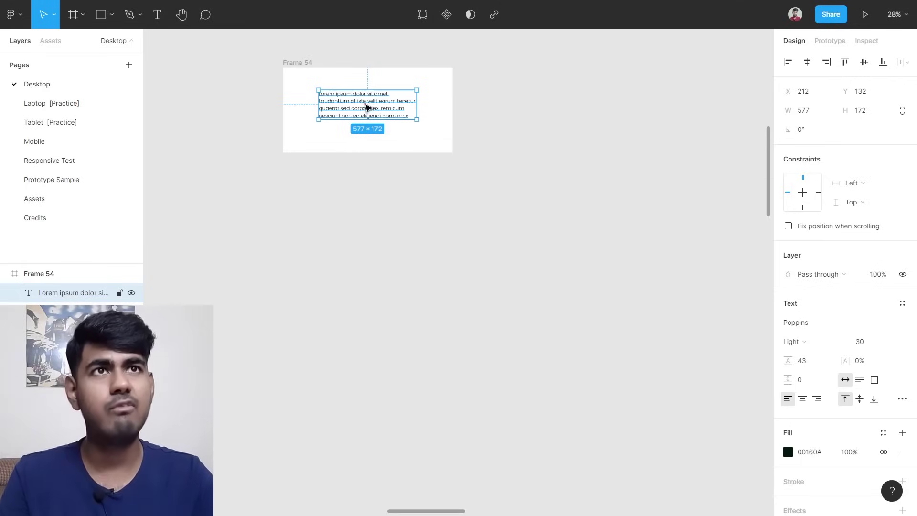
left_click(432, 226)
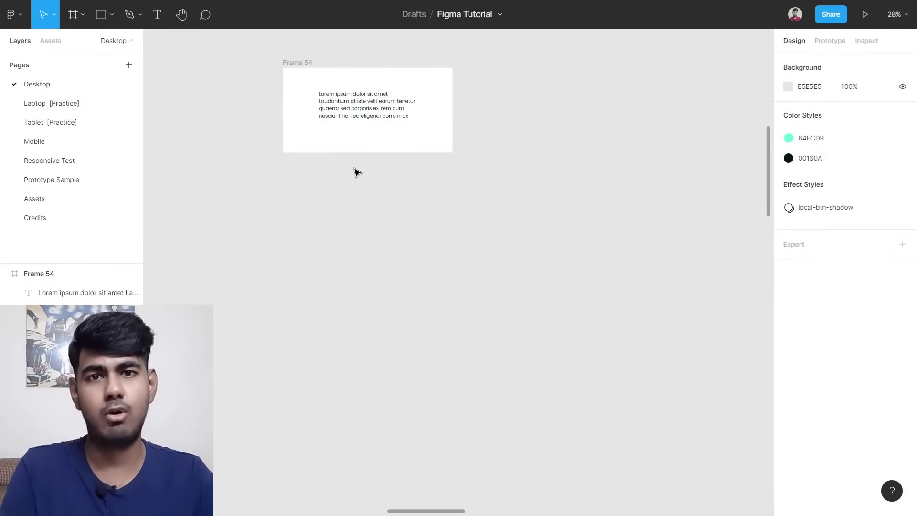
Set the Lorem ipsum paragraph's line height to 110 and move it up so all four lines fit inside Frame 54.
left_click(320, 93)
scroll(318, 77, "up", 5)
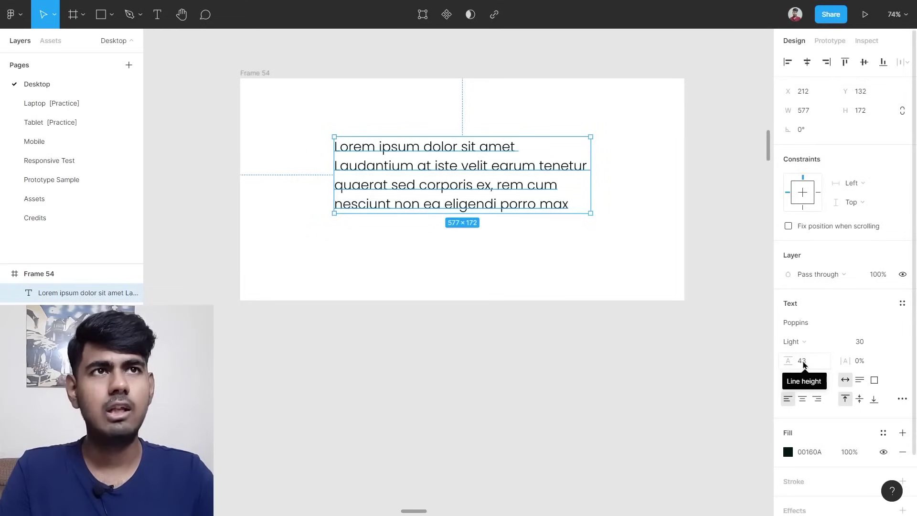
left_click(377, 319)
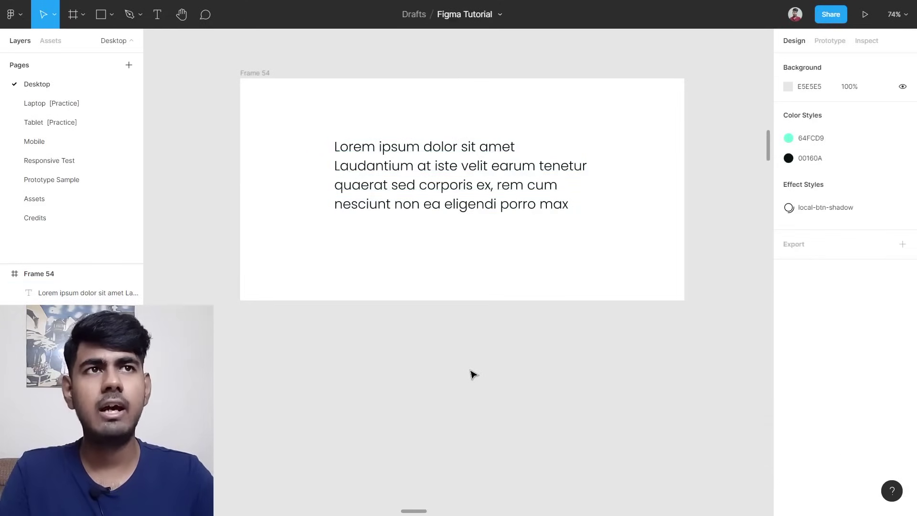
left_click(458, 180)
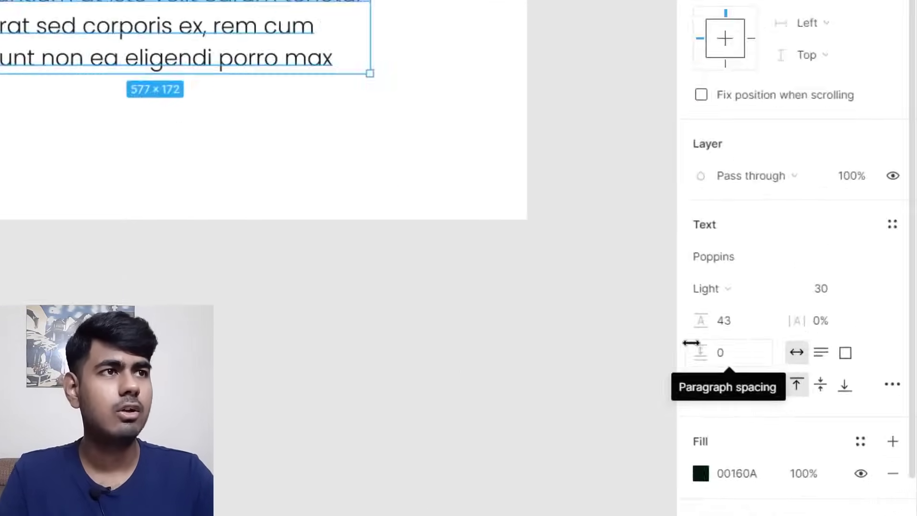
scroll(626, 277, "down", 3)
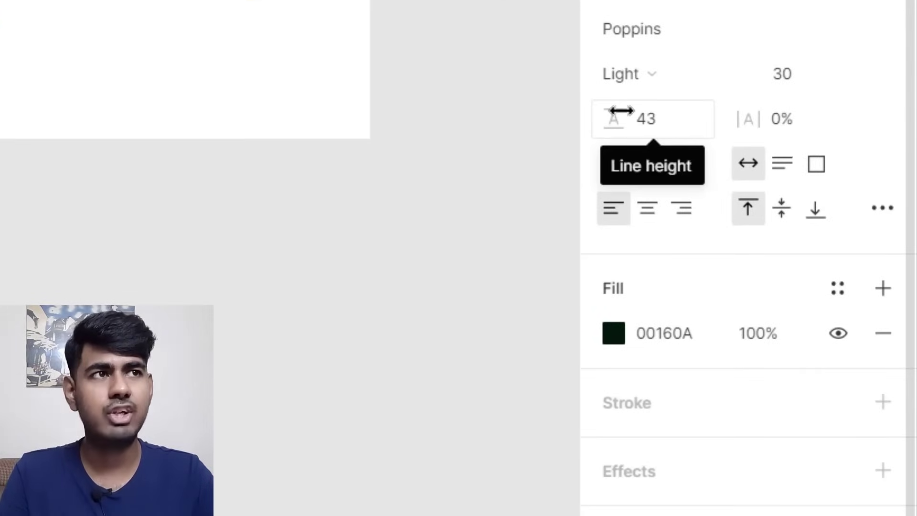
left_click(657, 133)
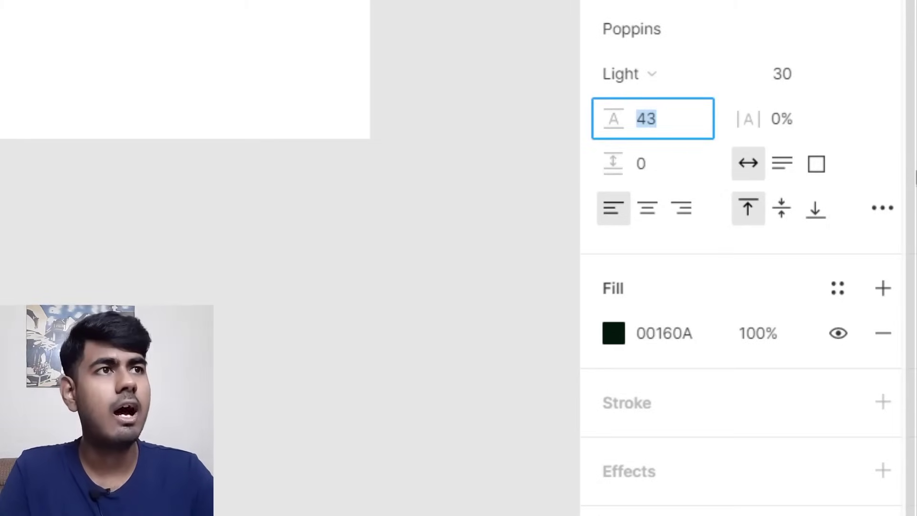
type("110")
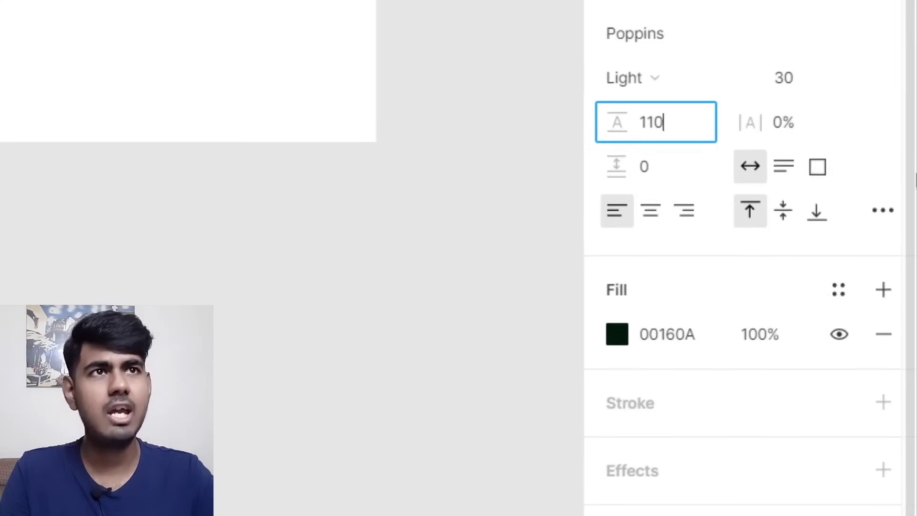
key("Return")
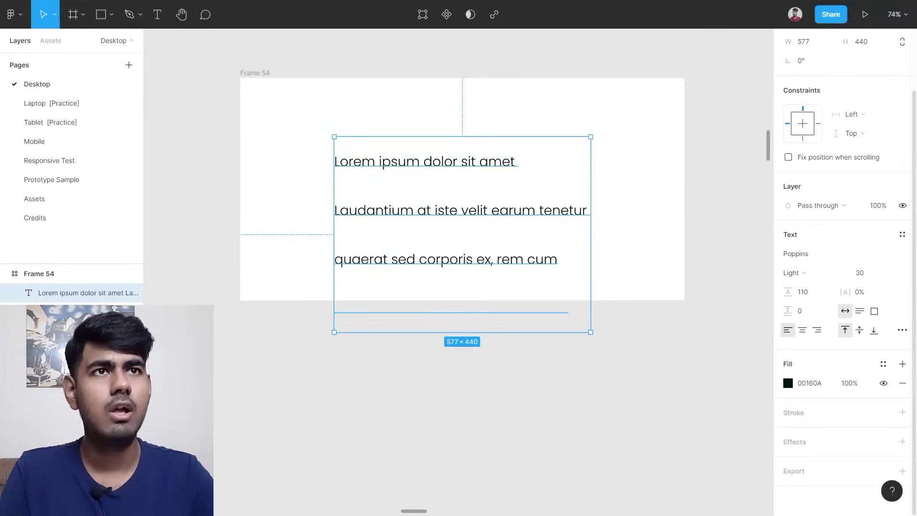
left_click_drag(365, 201, 353, 145)
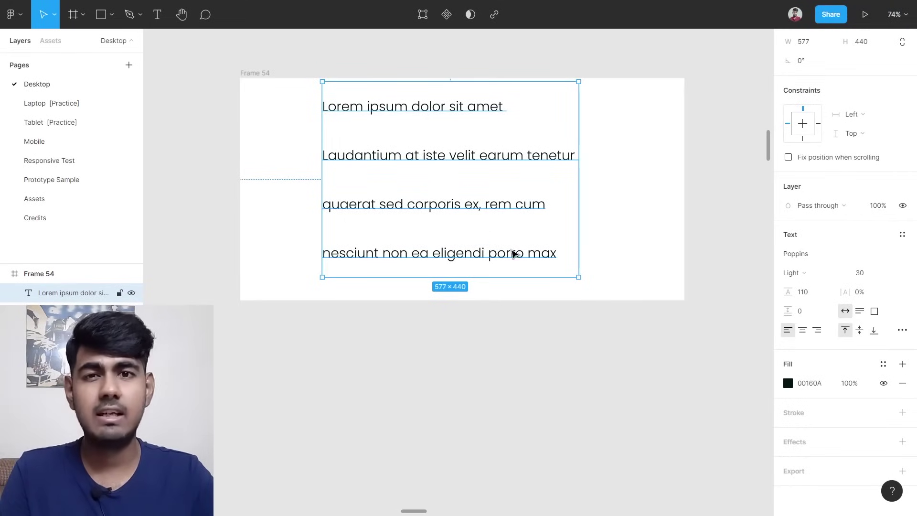
left_click_drag(466, 194, 478, 217)
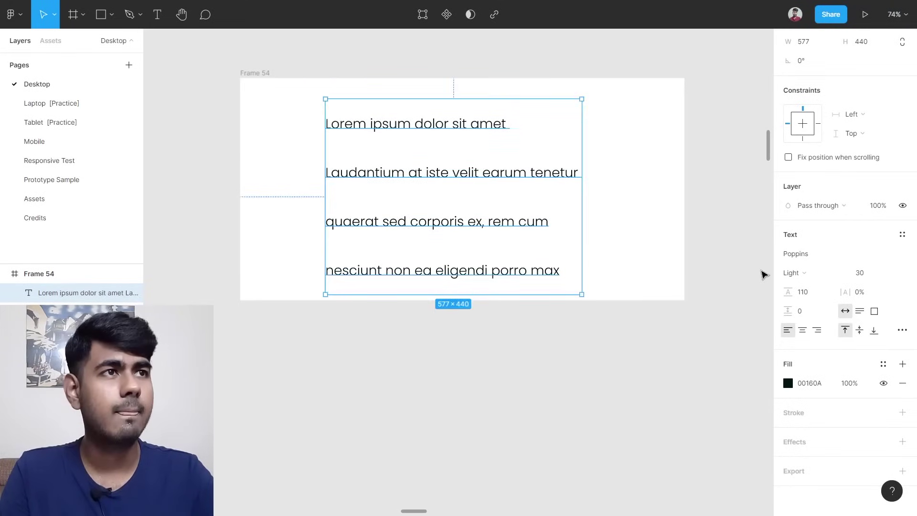
Set the paragraph's line height to 20 and move it to about X 196, Y 210 in the frame.
left_click(815, 296)
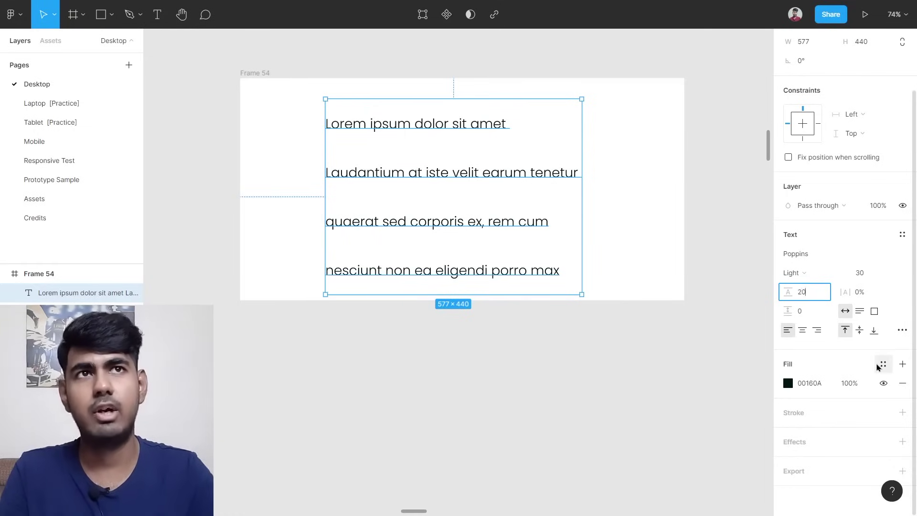
key("Return")
left_click(465, 234)
left_click_drag(442, 135, 441, 209)
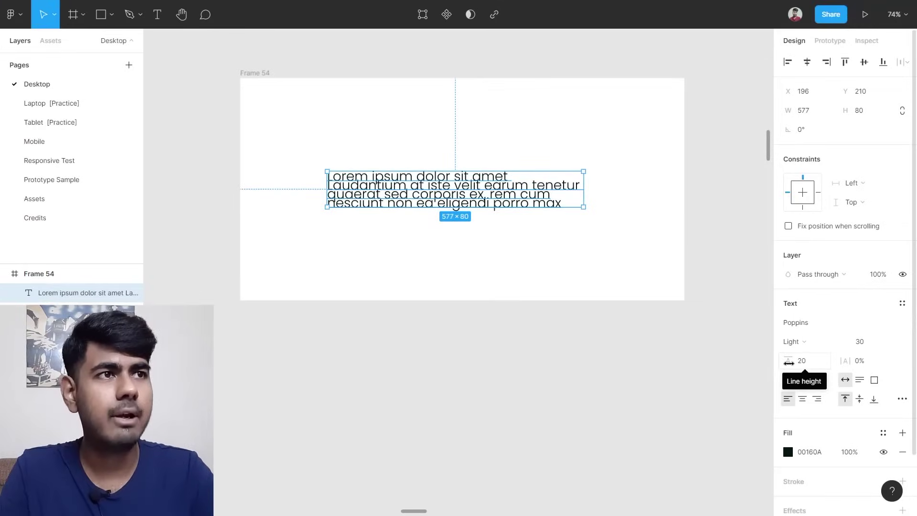
Try a line height of 51 on the paragraph, set it to 43 and deselect the text.
left_click_drag(789, 363, 827, 351)
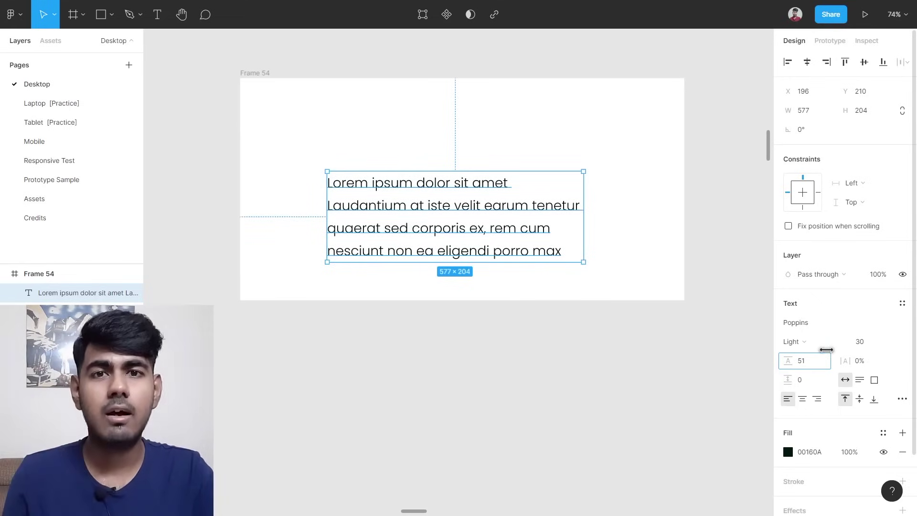
key("F11")
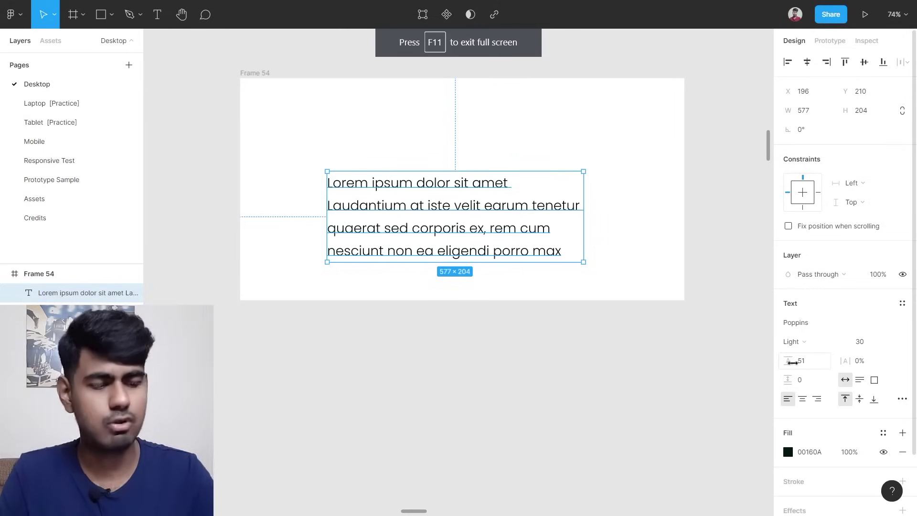
left_click(818, 360)
type("43")
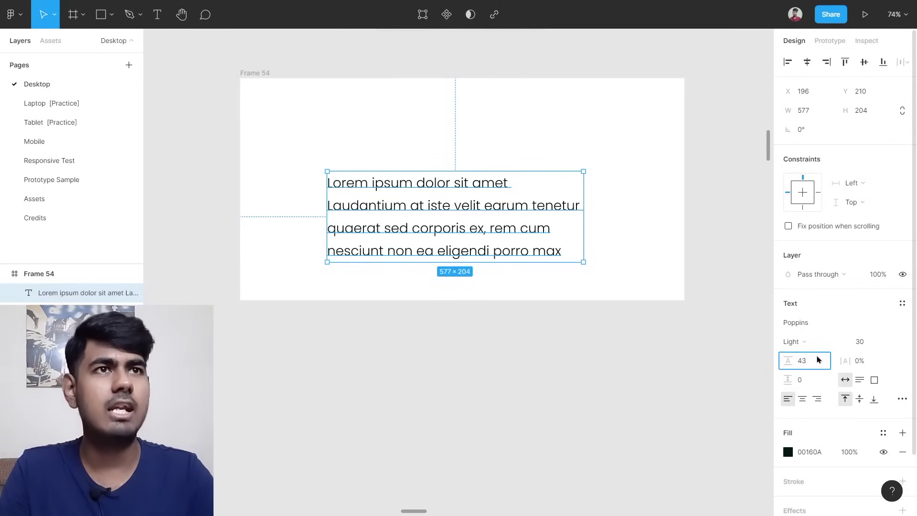
key("Return")
left_click(371, 320)
Examine the font sizes and line heights listed in the Desktop Typography note in Frame 53.
scroll(371, 320, "down", 5)
scroll(461, 299, "down", 4)
scroll(647, 223, "left", 5)
scroll(647, 223, "up", 2)
scroll(657, 218, "down", 3)
scroll(656, 187, "up", 3)
scroll(430, 119, "up", 5)
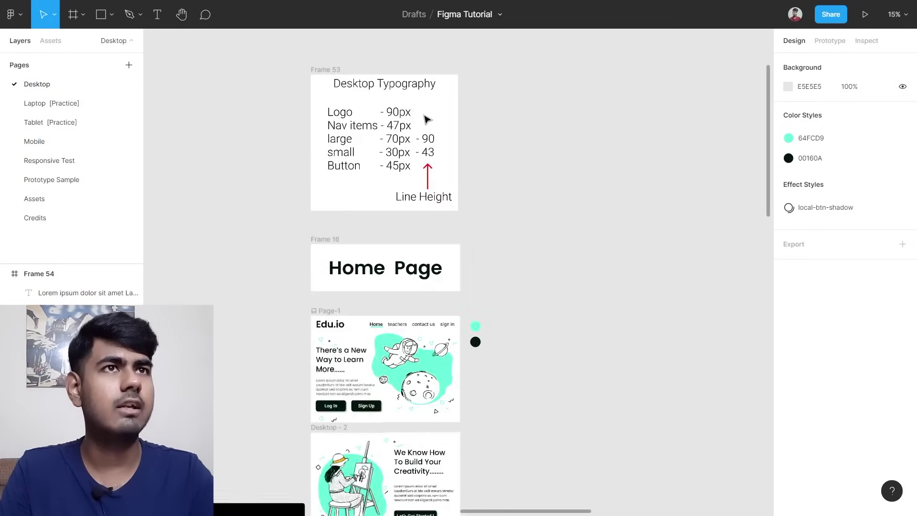
scroll(471, 128, "up", 2)
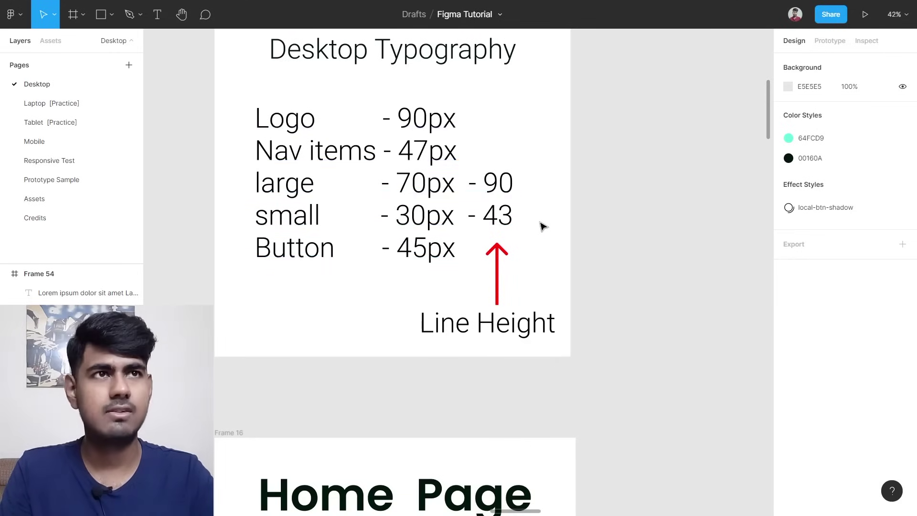
scroll(543, 226, "down", 5)
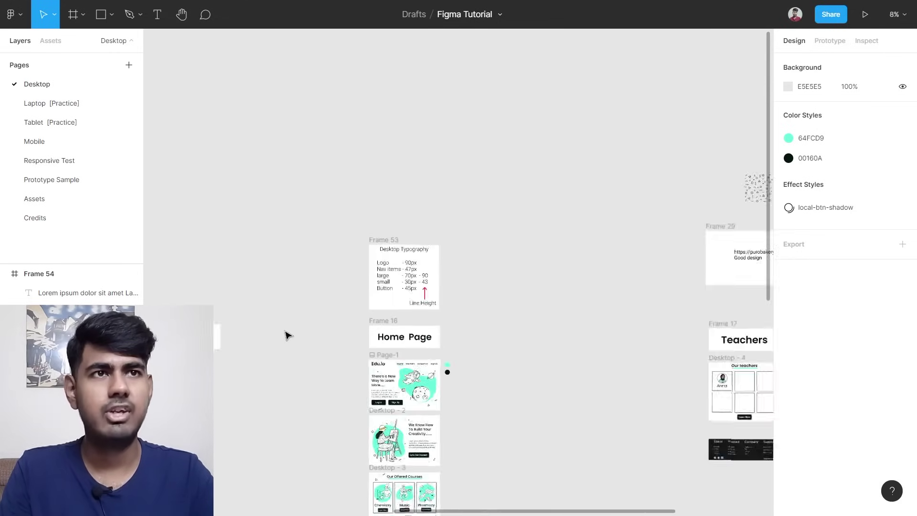
Return to Frame 54 and move the Lorem ipsum paragraph to its upper left area, at about X 32, Y 35.
scroll(411, 373, "up", 5)
left_click(356, 322)
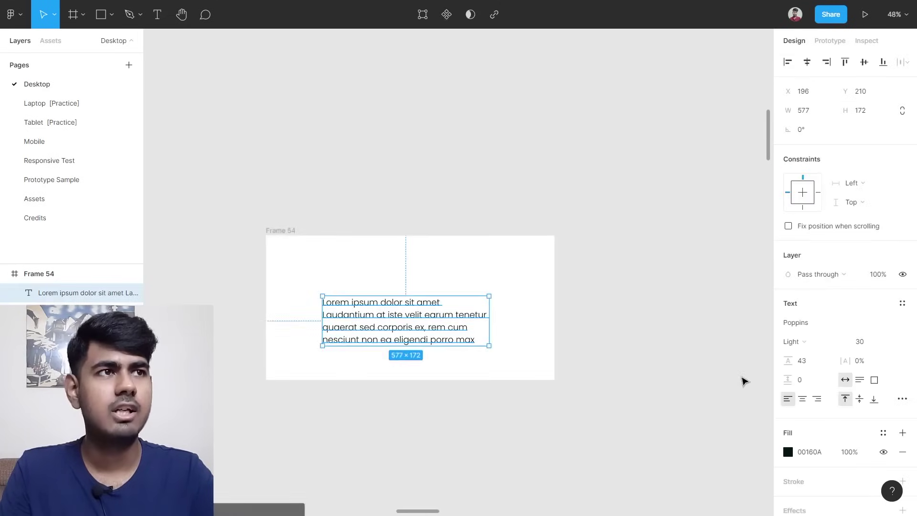
scroll(744, 383, "down", 1)
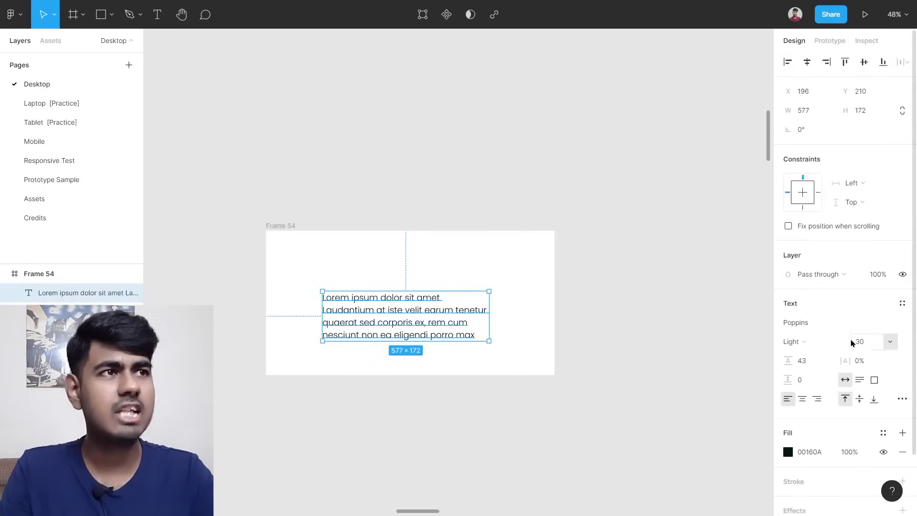
scroll(387, 366, "up", 3)
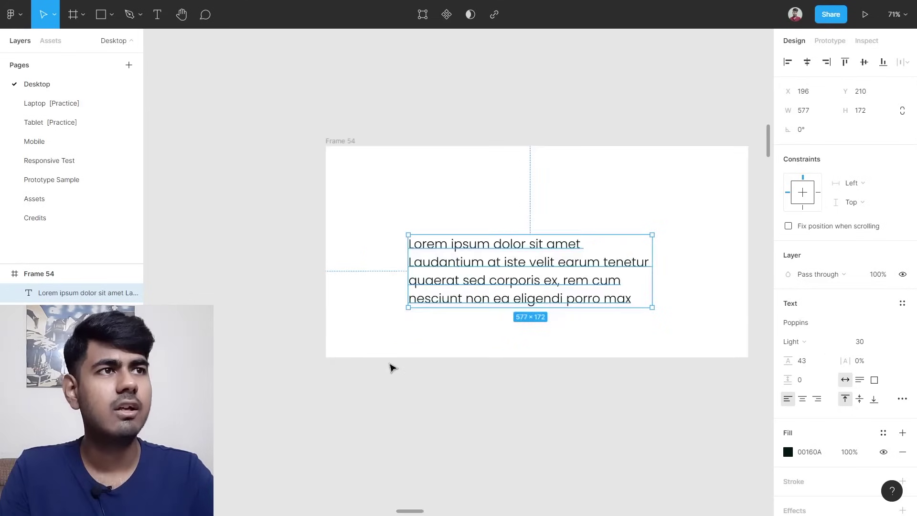
scroll(492, 363, "right", 1)
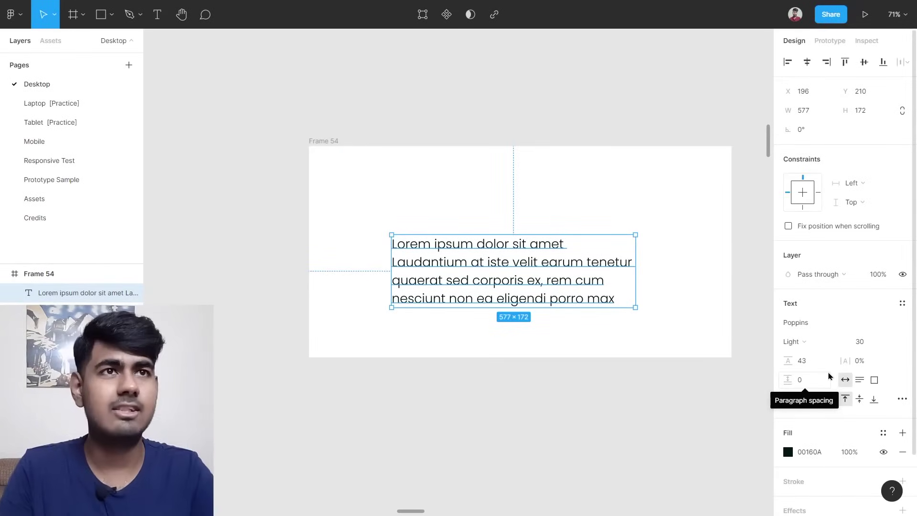
left_click_drag(526, 282, 456, 209)
scroll(530, 270, "right", 1)
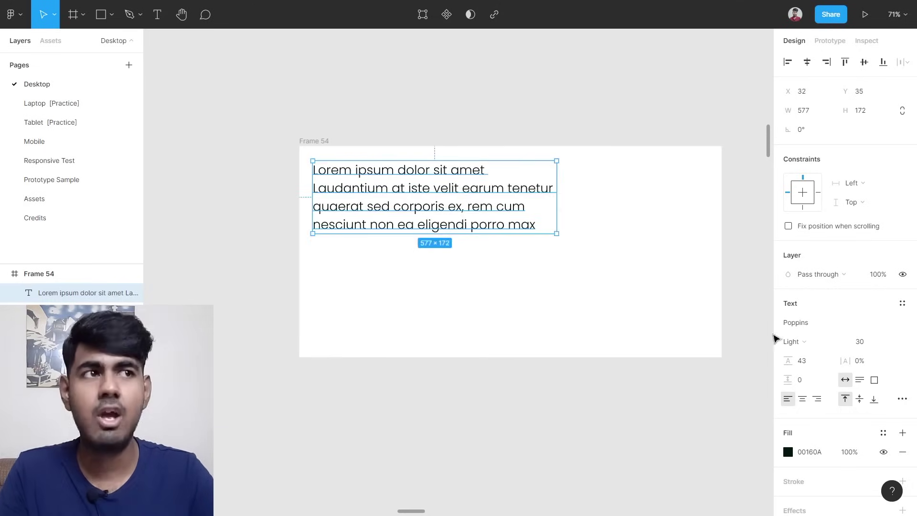
Try letter spacings of 30% and 20.5% on the Lorem ipsum paragraph.
left_click(865, 366)
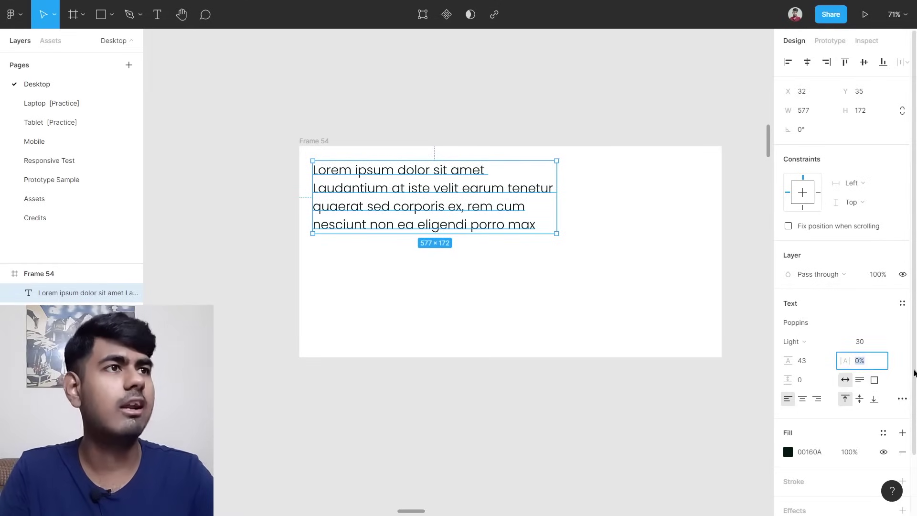
key("Return")
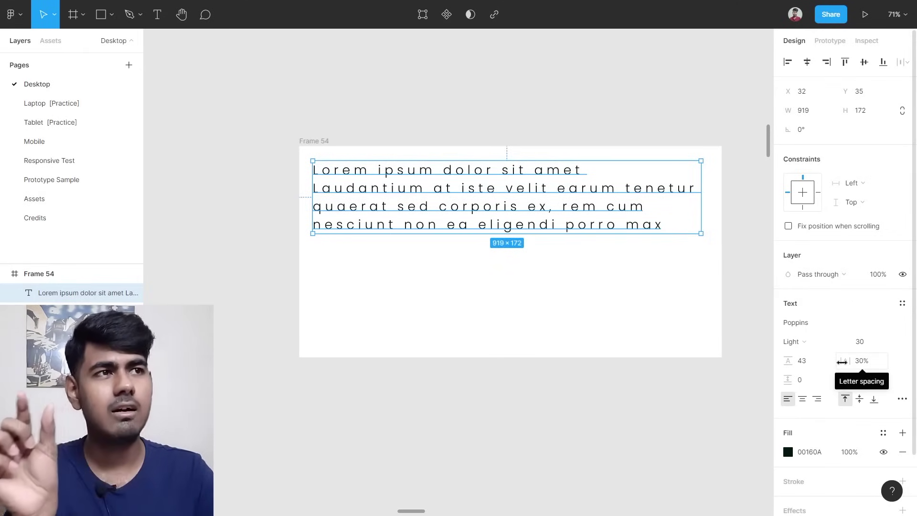
mouse_move(842, 363)
left_mouse_down()
mouse_move(875, 362)
mouse_move(730, 379)
mouse_move(849, 363)
mouse_move(830, 363)
left_mouse_up()
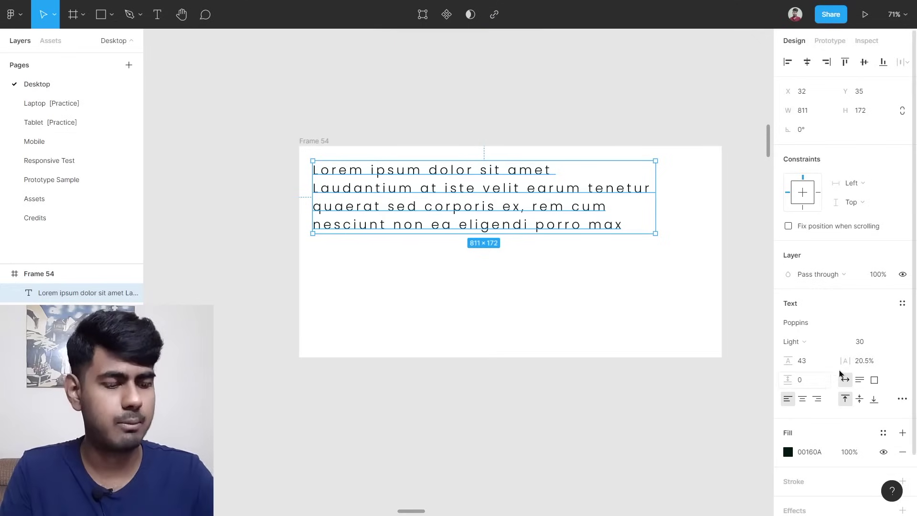
Set the paragraph's letter spacing to 0%.
left_click(882, 361)
type("0")
key("Return")
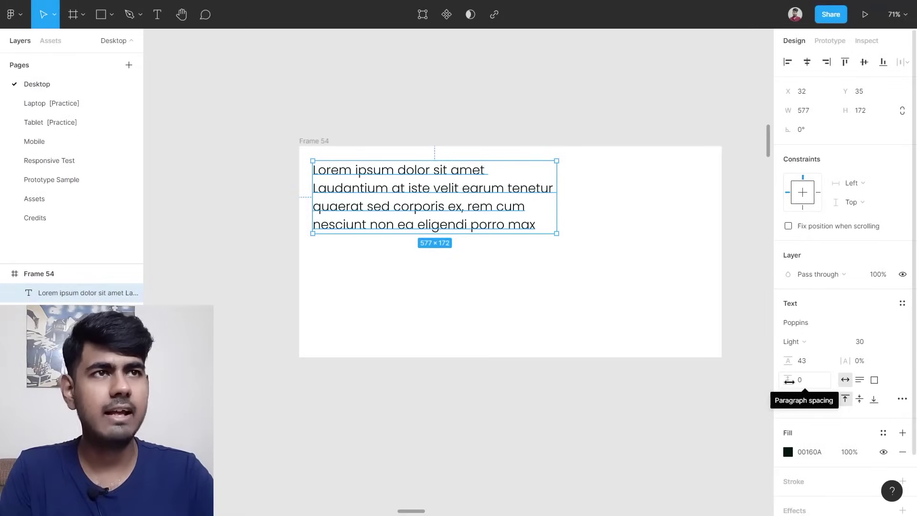
Try a paragraph spacing of 39 on the Lorem ipsum text and undo it.
mouse_move(789, 381)
left_mouse_down()
mouse_move(846, 370)
mouse_move(789, 380)
left_mouse_up()
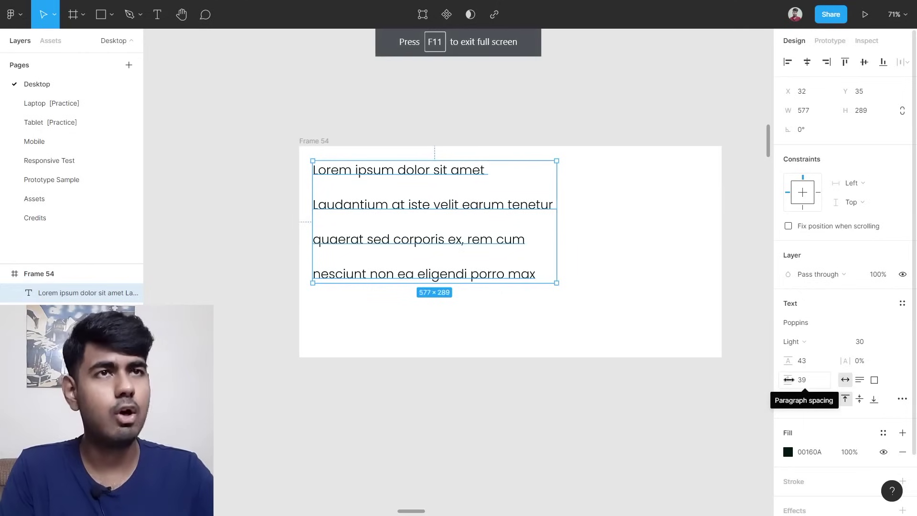
double_click(428, 211)
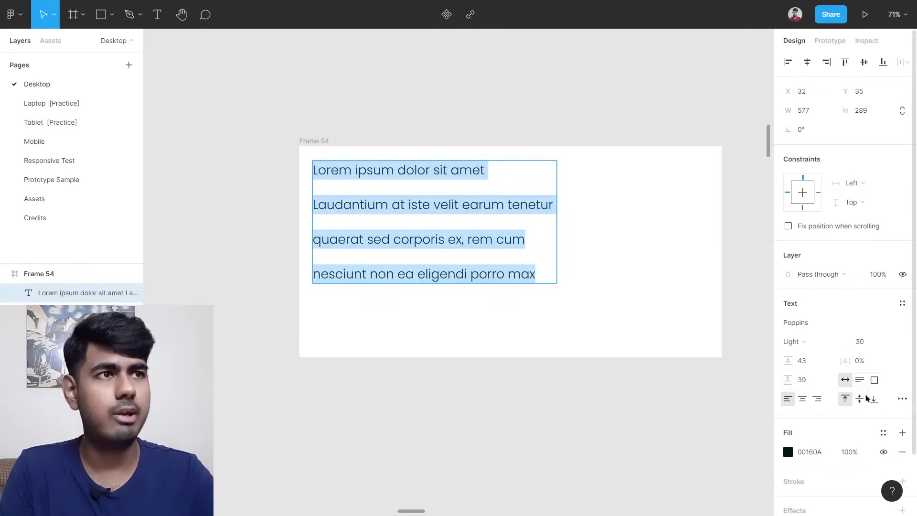
mouse_move(793, 378)
left_mouse_down()
mouse_move(765, 377)
mouse_move(793, 379)
left_mouse_up()
key("ctrl+z")
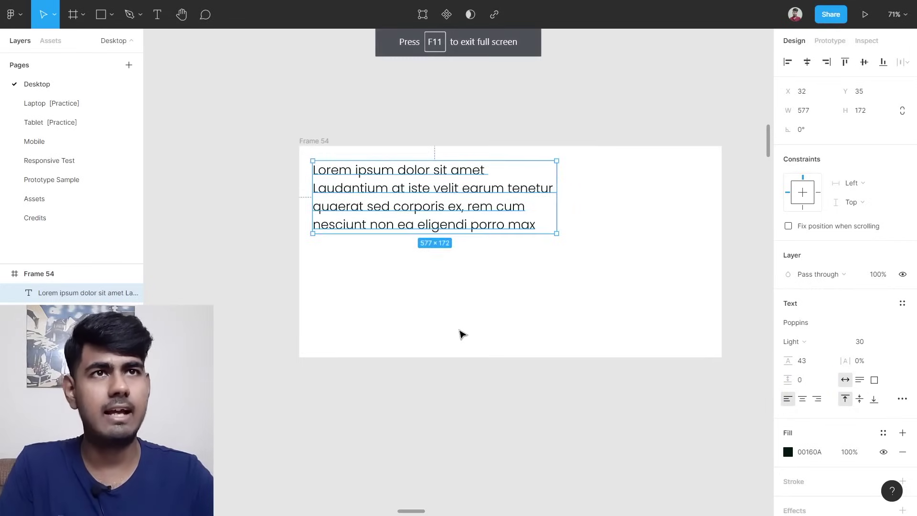
Remove the line breaks in the Lorem ipsum text so all four lines run together as one.
double_click(459, 200)
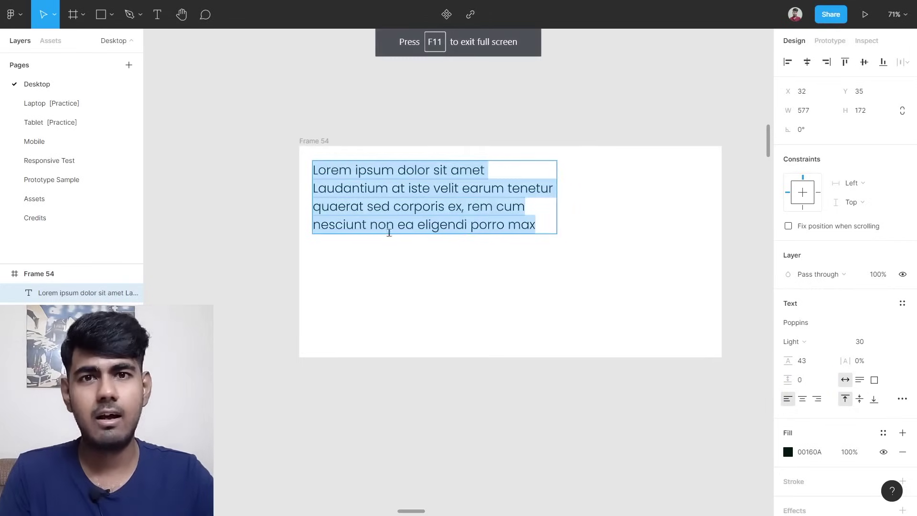
left_click(320, 191)
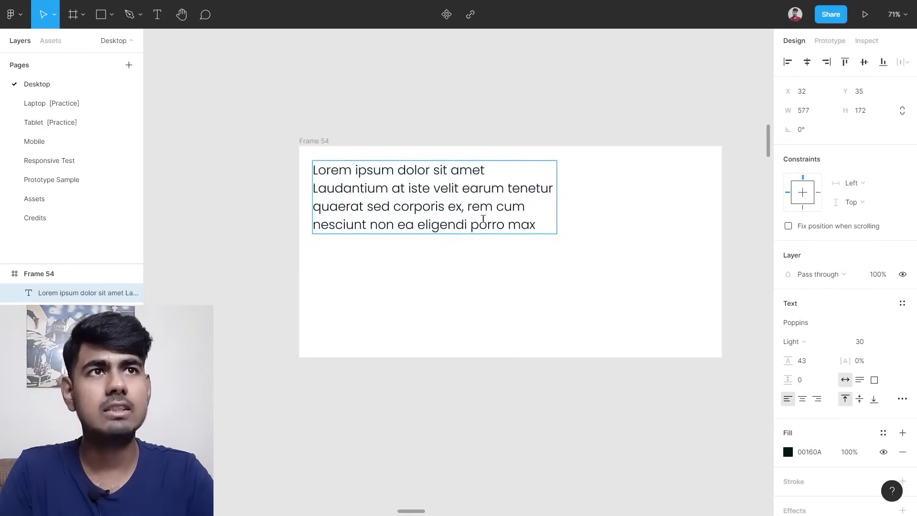
key("BackSpace")
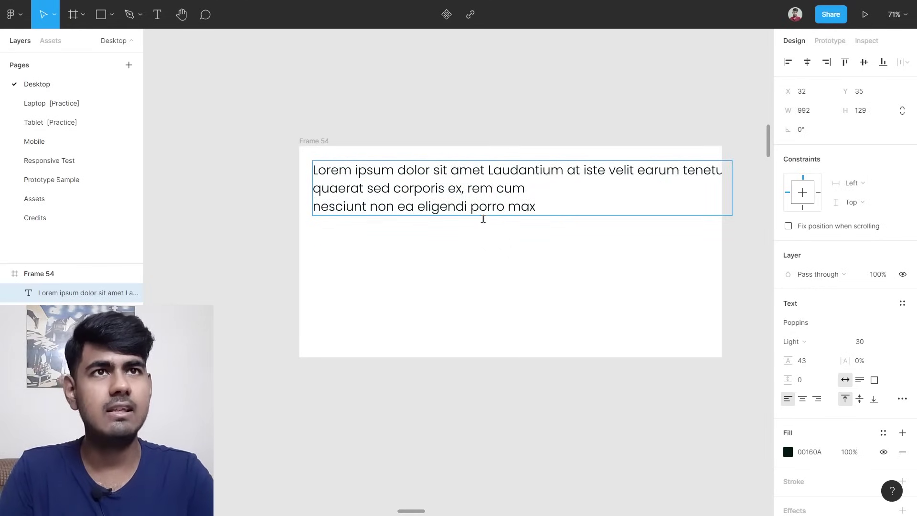
key("BackSpace")
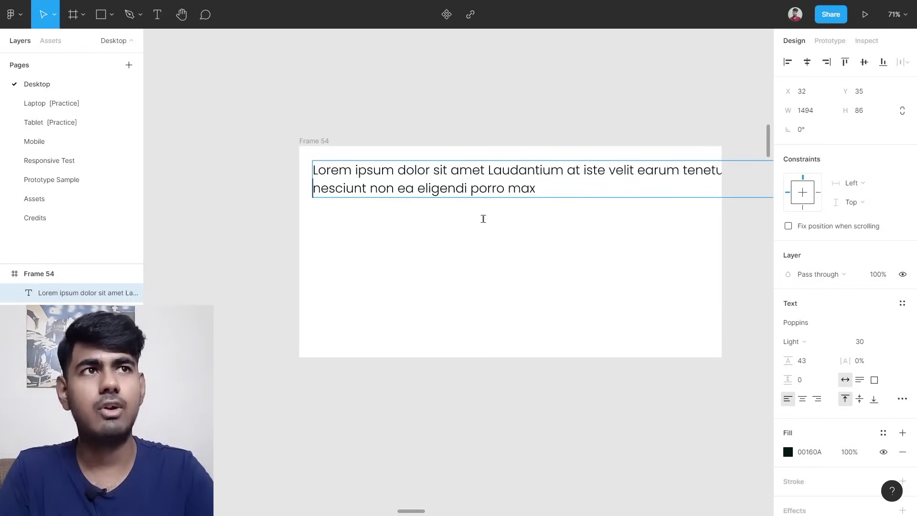
key("BackSpace")
scroll(483, 219, "down", 8)
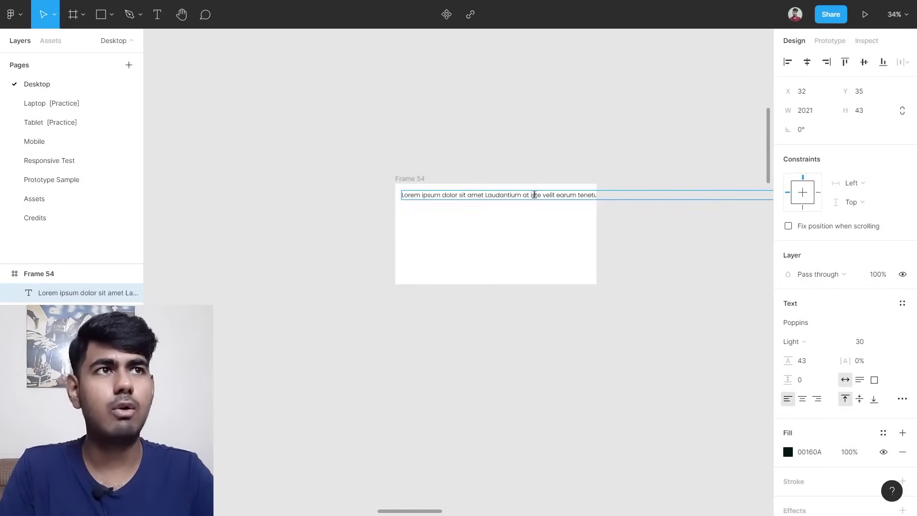
scroll(600, 230, "up", 5)
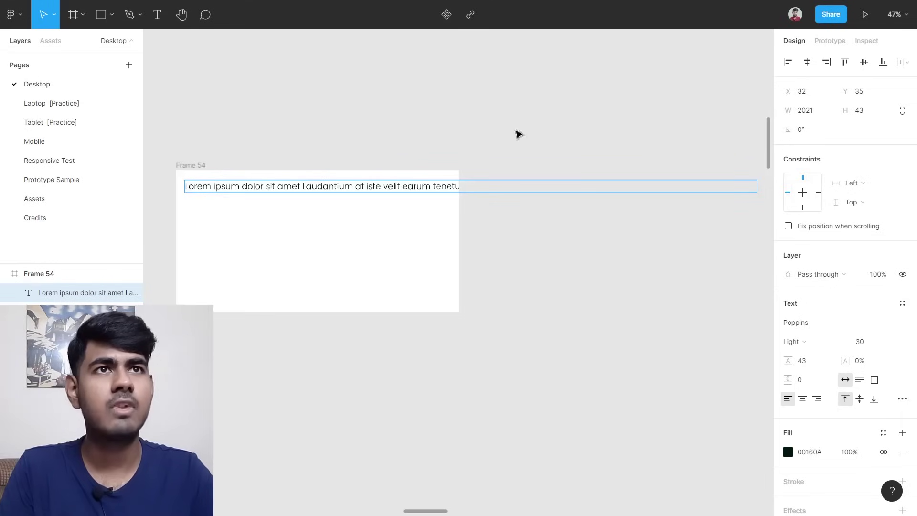
key("Escape")
scroll(737, 193, "right", 1)
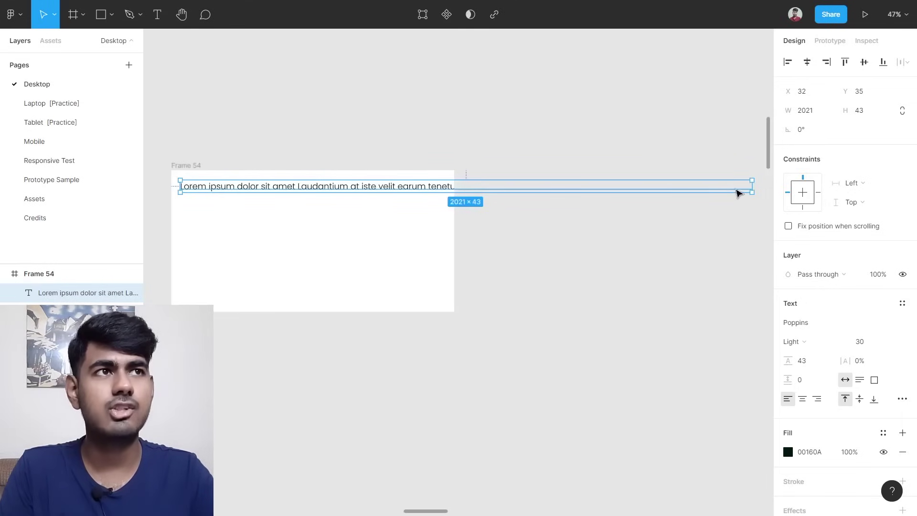
Narrow the Lorem ipsum text box to about 606 wide so the text wraps inside Frame 54.
left_click_drag(756, 183, 375, 208)
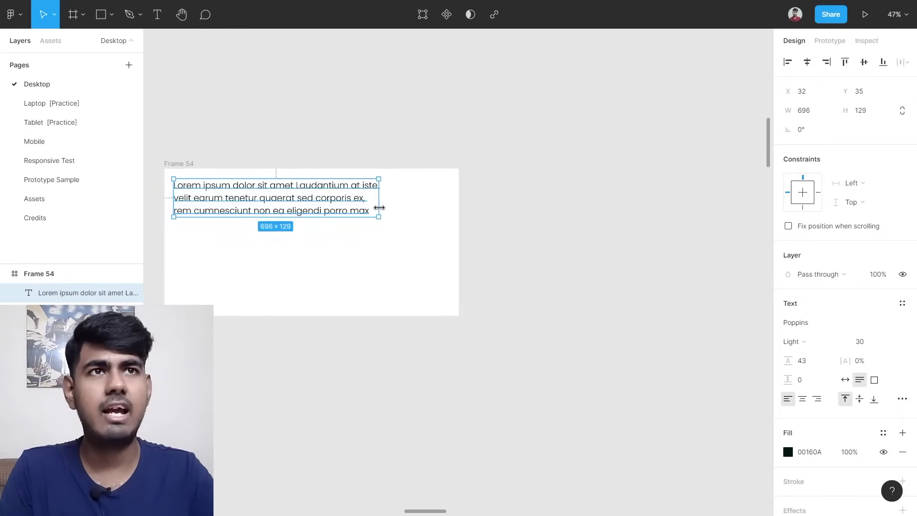
scroll(280, 221, "up", 5)
scroll(321, 252, "left", 3)
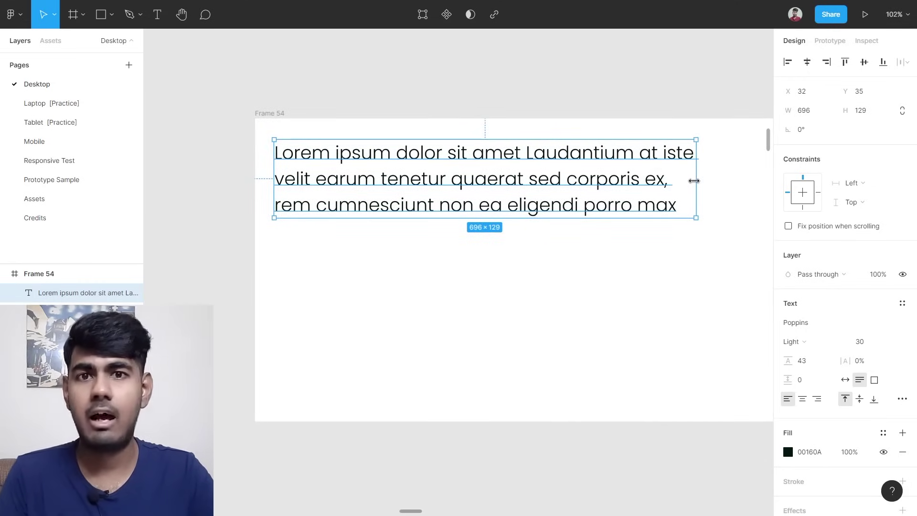
left_click_drag(694, 180, 639, 180)
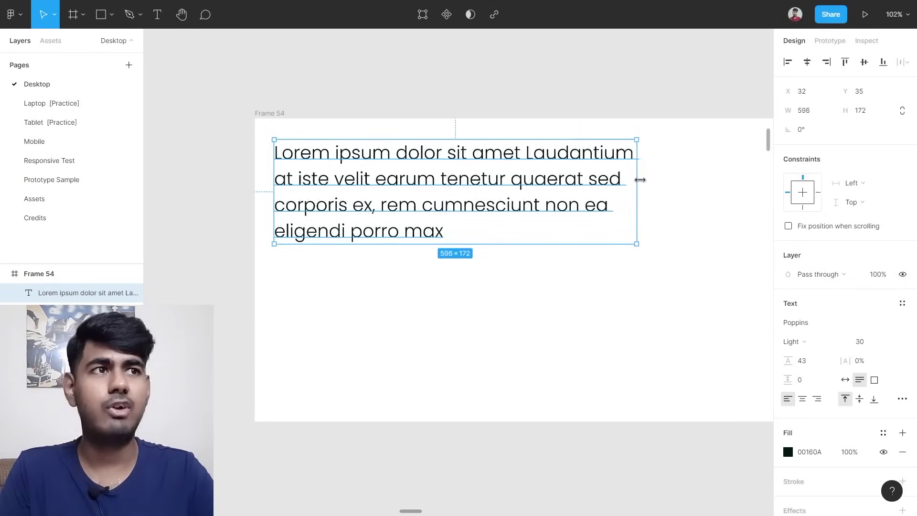
left_click(572, 246)
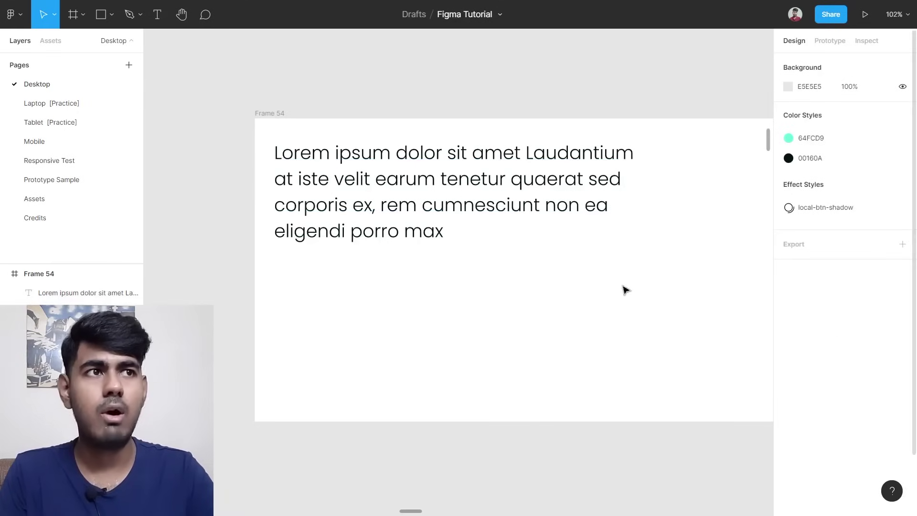
Set the wrapped Lorem ipsum text's paragraph spacing to 23.
left_click(535, 221)
left_click_drag(792, 378, 820, 379)
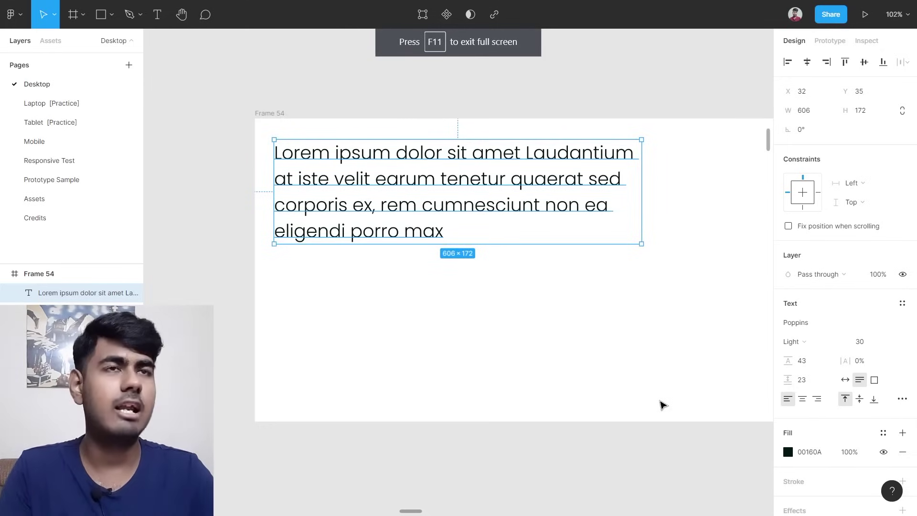
scroll(611, 372, "down", 2)
left_click(553, 262)
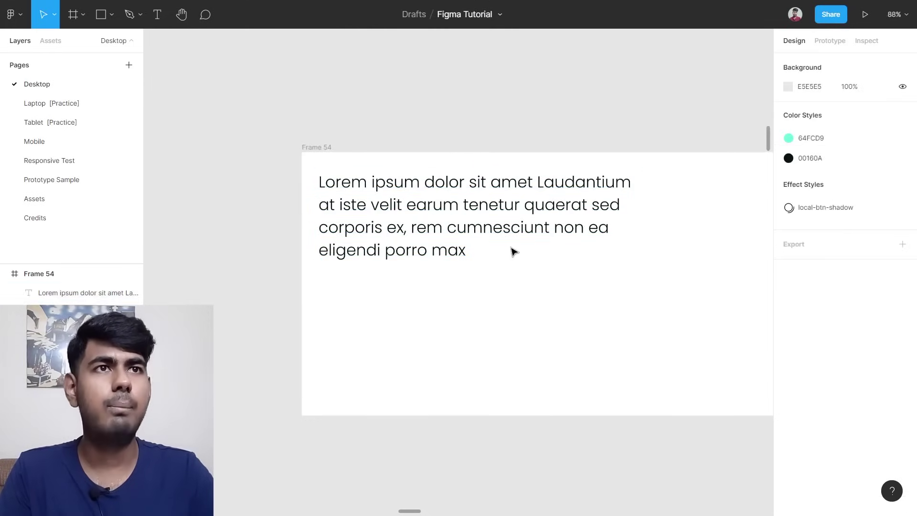
Duplicate the lines "corporis ex, rem cumnesciunt non ea eligendi porro max" as a second paragraph below the text, separated by blank space.
double_click(457, 193)
left_click_drag(482, 248, 316, 226)
key("ctrl+c")
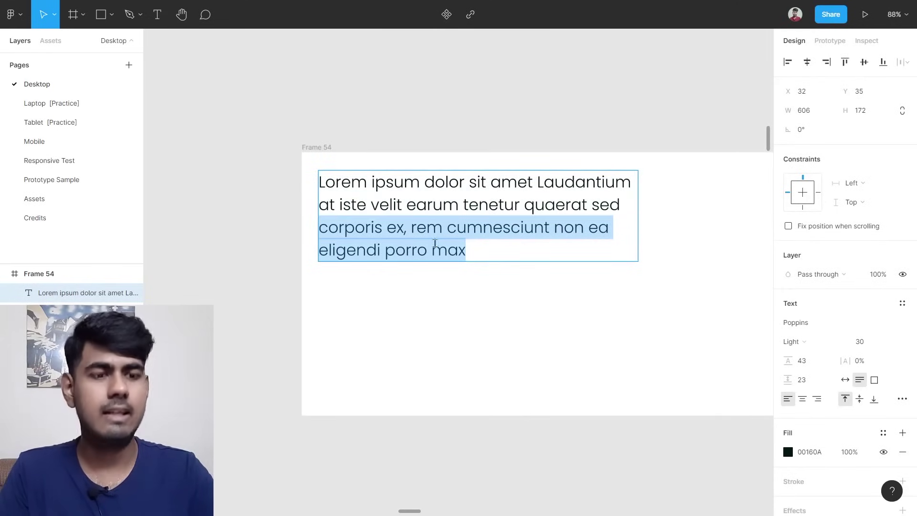
left_click(513, 260)
key("Return")
key("Return")
key("Return")
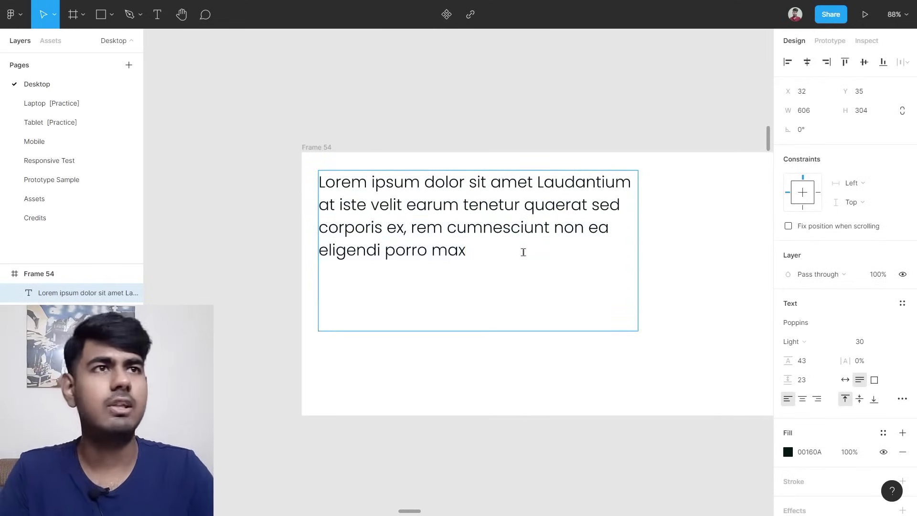
key("ctrl+v")
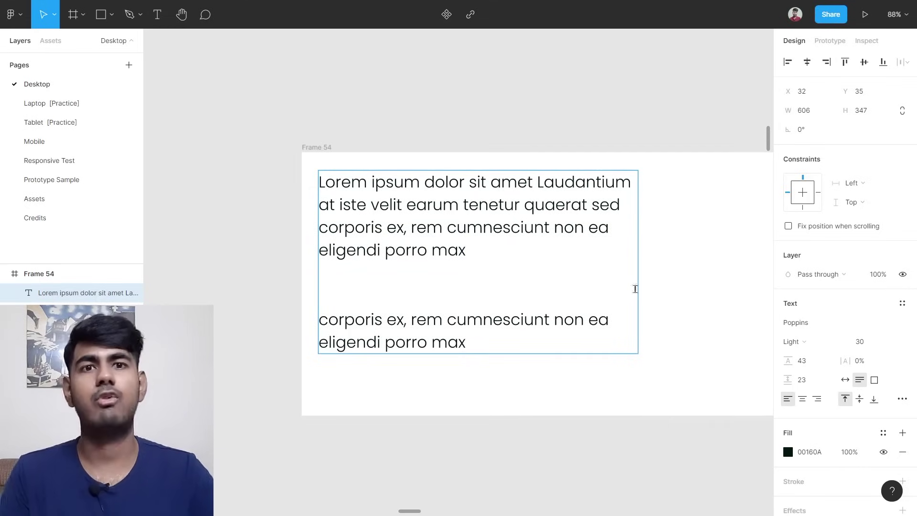
key("Escape")
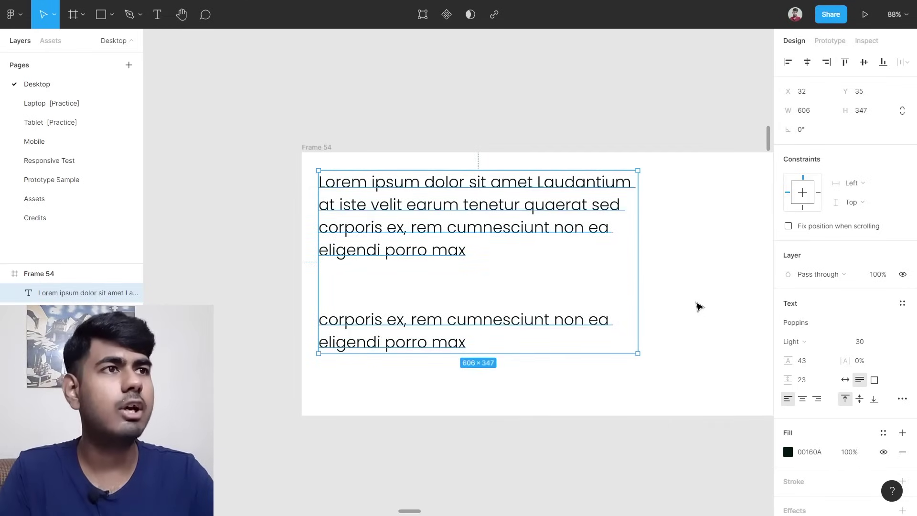
Set the paragraph spacing of the two-paragraph text to 0.
left_click(792, 381)
left_click_drag(791, 380, 698, 366)
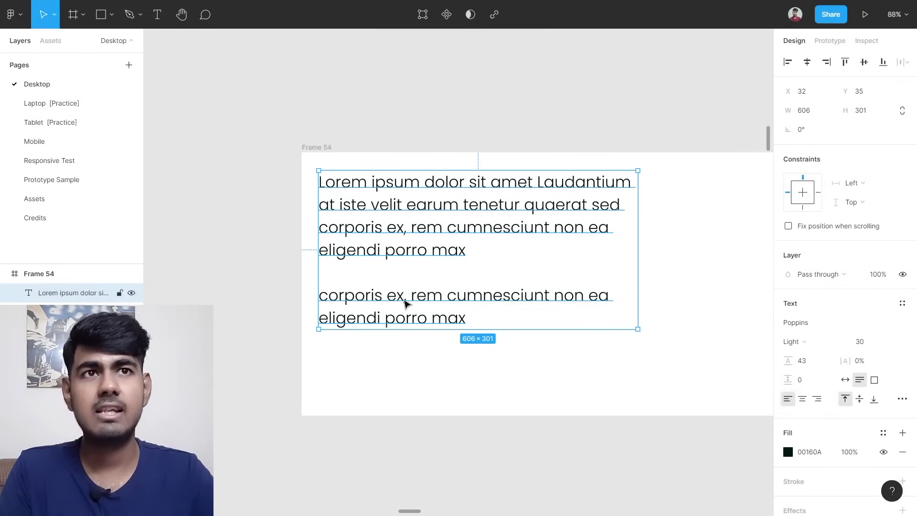
Enter "adsad" on the blank line between the two paragraphs, then delete it together with the blank line.
left_click(353, 276)
double_click(345, 270)
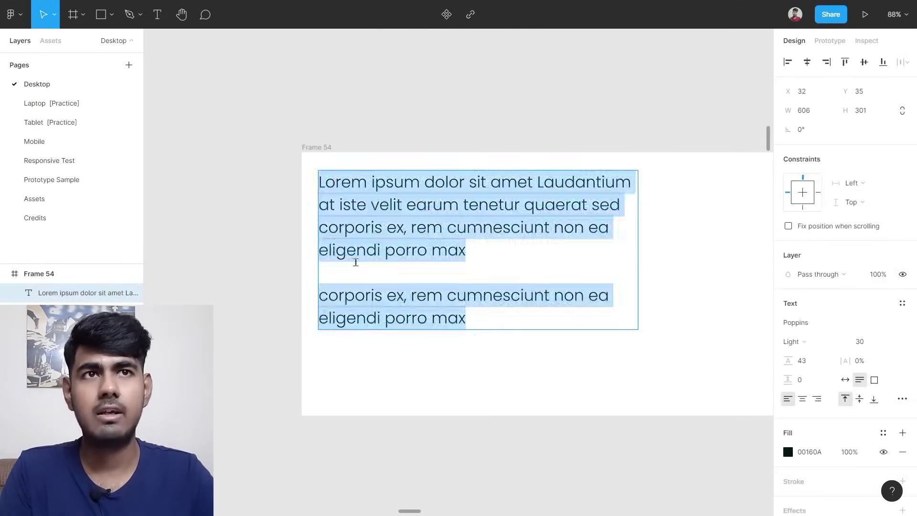
left_click(346, 271)
type("adsad")
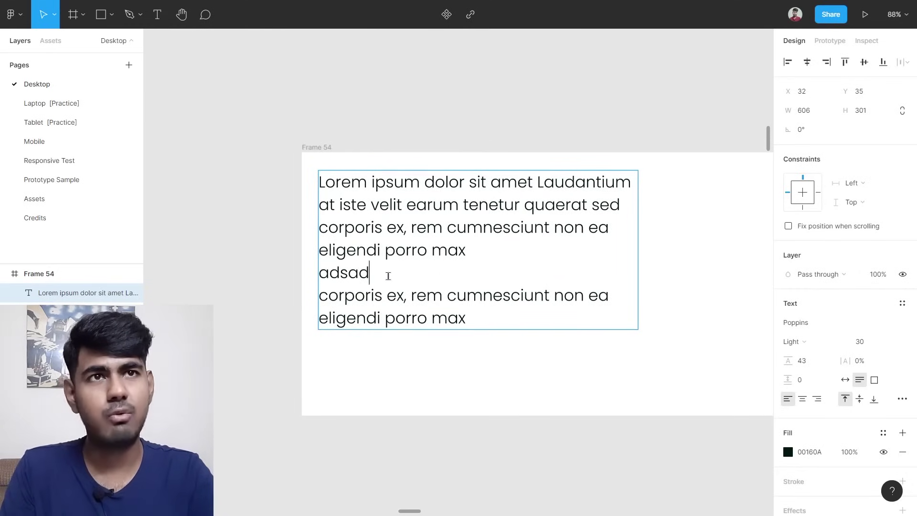
key("BackSpace")
key("BackSpace")
key("BackSpace")
key("BackSpace")
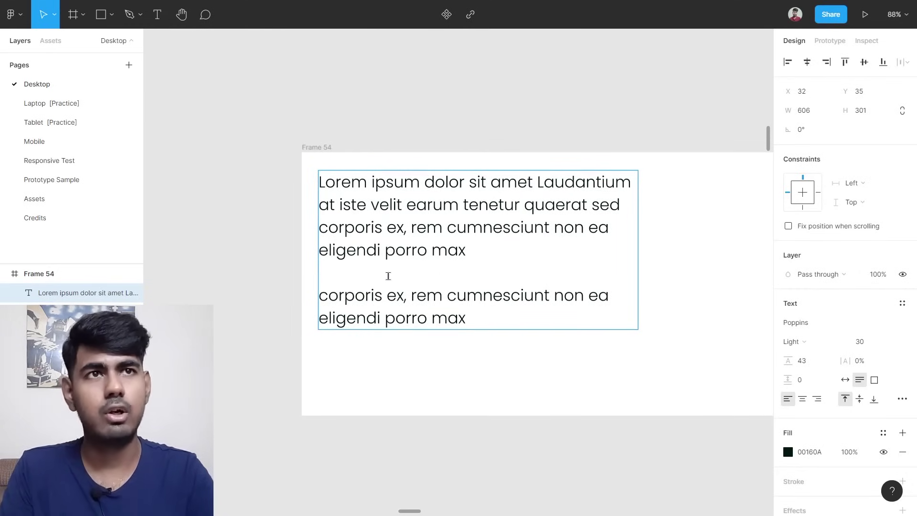
key("BackSpace")
key("Escape")
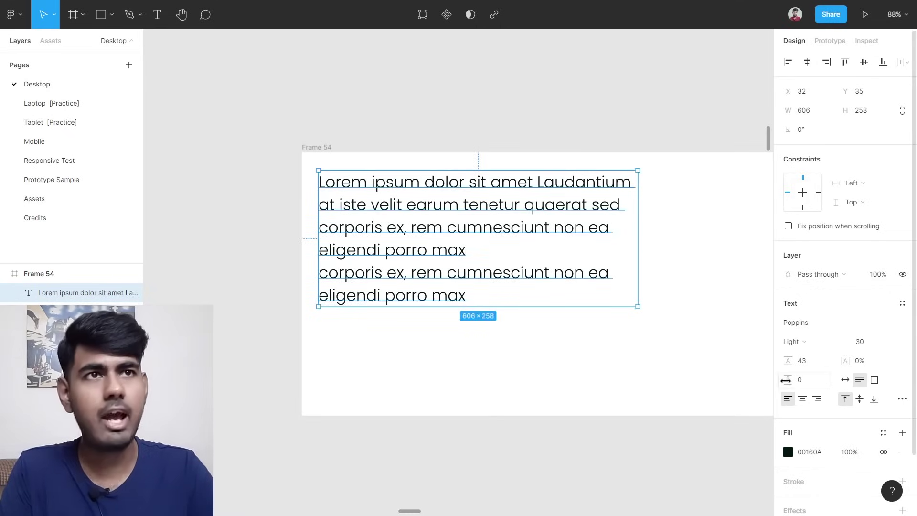
Try adjusting the paragraph spacing between the two adjoining paragraphs.
left_click_drag(786, 379, 764, 368)
left_click(534, 366)
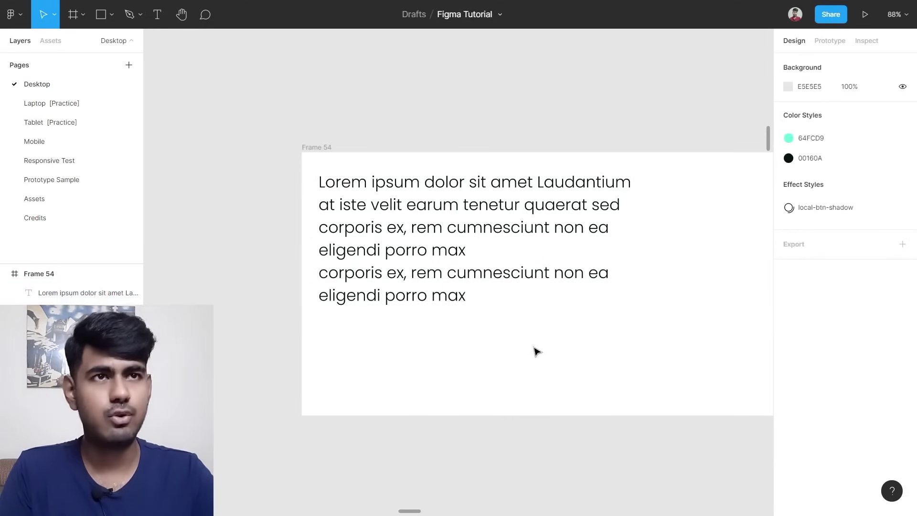
Widen the Lorem ipsum text box to about 912 so it spans most of Frame 54.
left_click(417, 262)
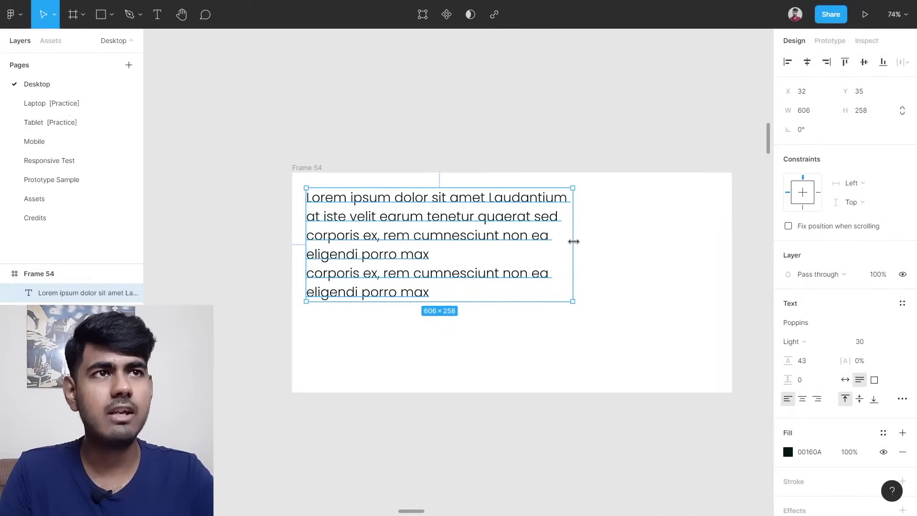
left_click_drag(578, 240, 705, 243)
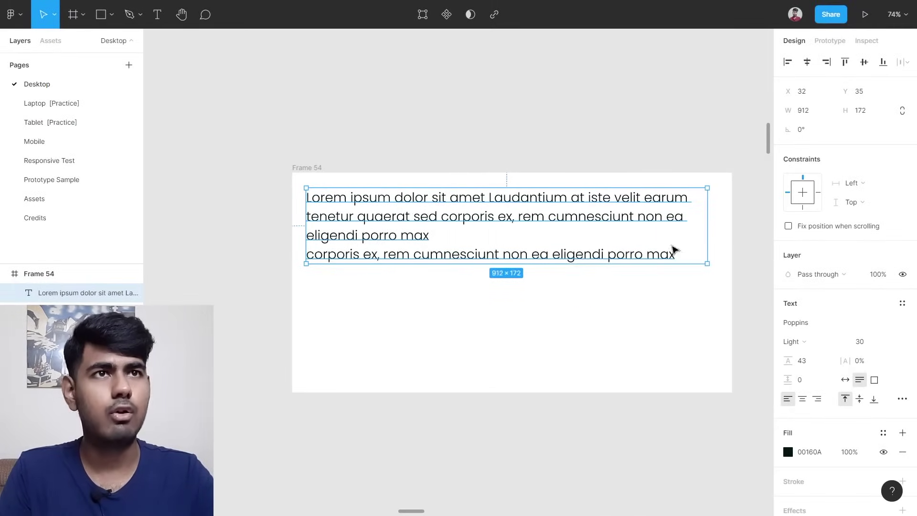
key("Escape")
left_click(419, 233)
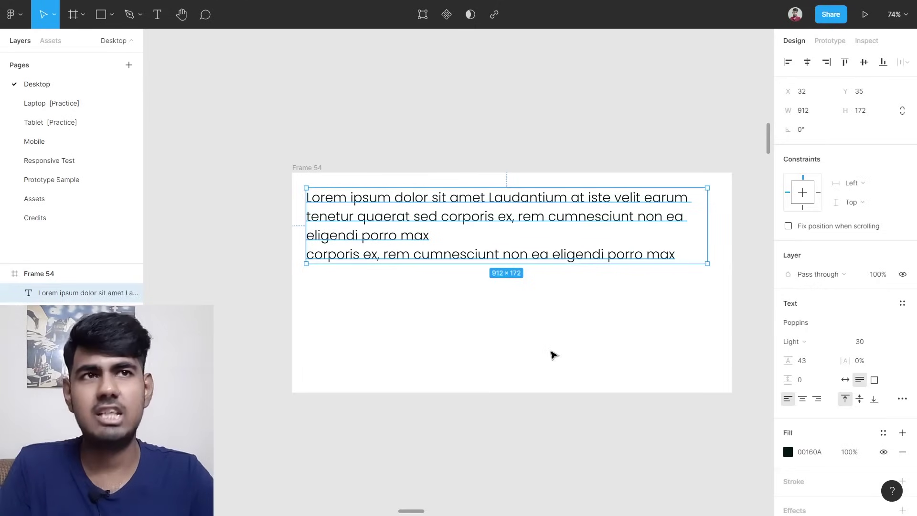
Center-align the Lorem ipsum text horizontally within its text box.
scroll(365, 254, "up", 5)
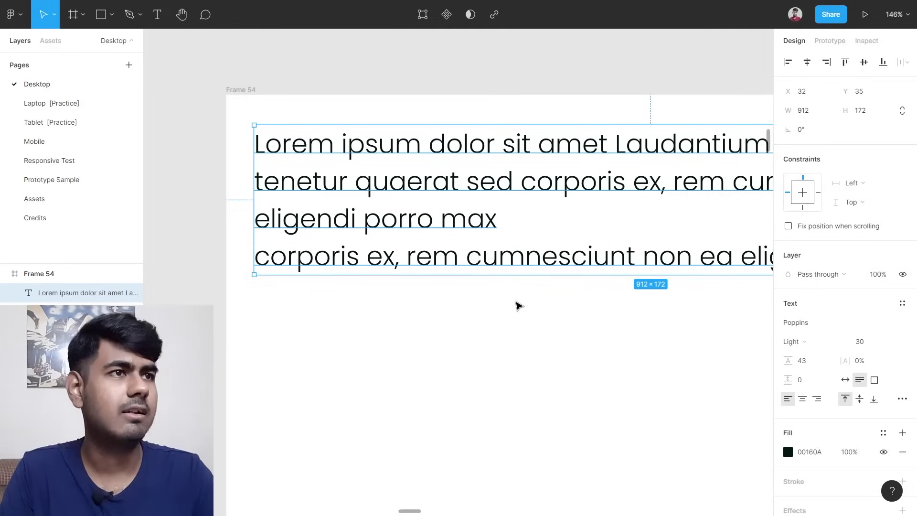
left_click(804, 401)
scroll(446, 371, "down", 5)
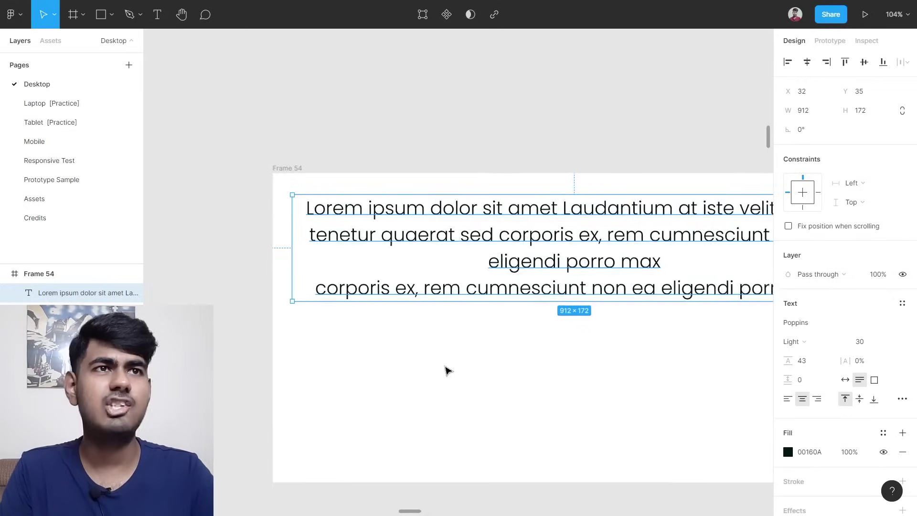
left_click(476, 394)
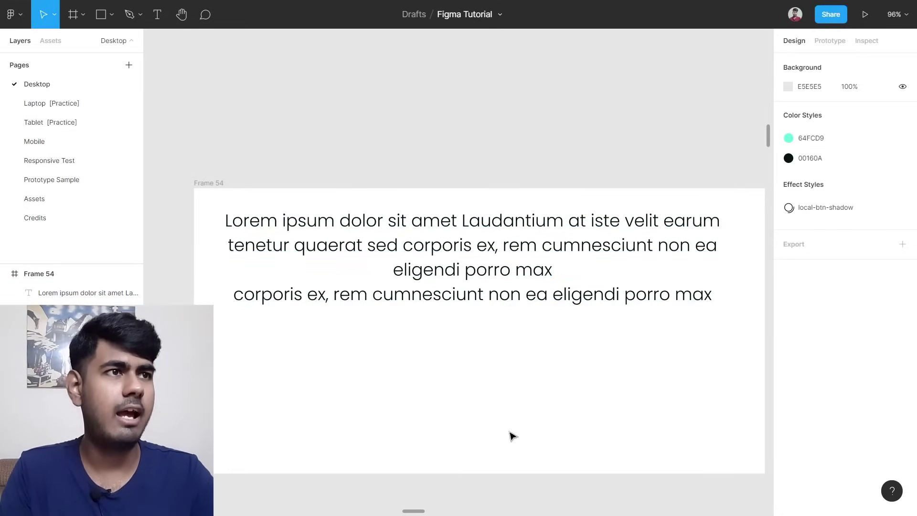
Right-align the Lorem ipsum text within its text box.
left_click(467, 273)
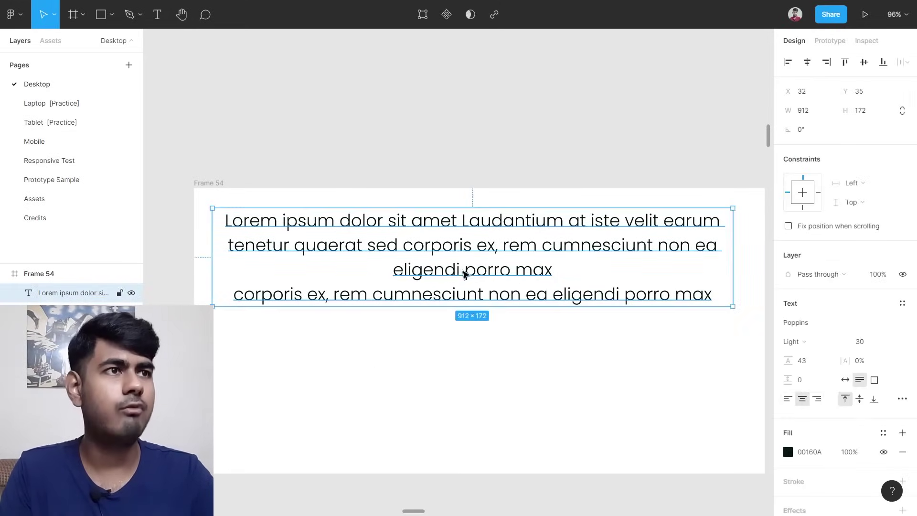
left_click(821, 400)
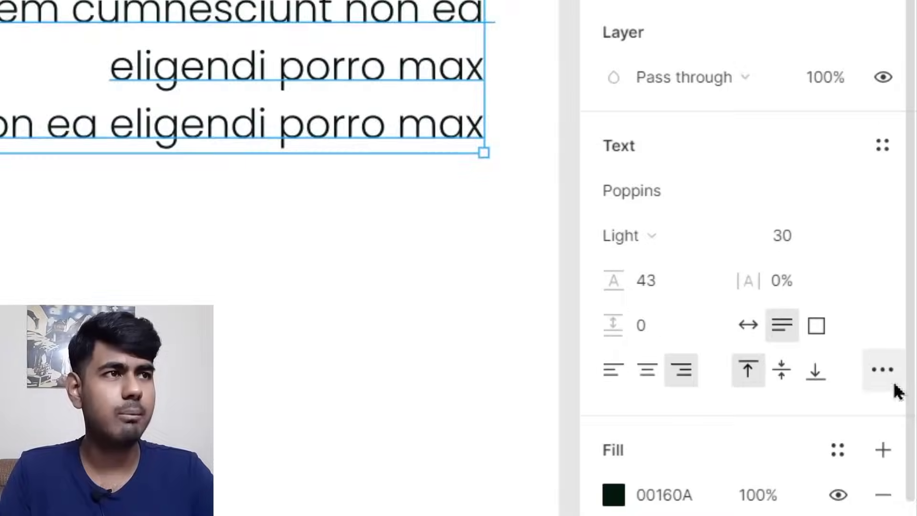
scroll(687, 376, "down", 5)
scroll(698, 256, "down", 4)
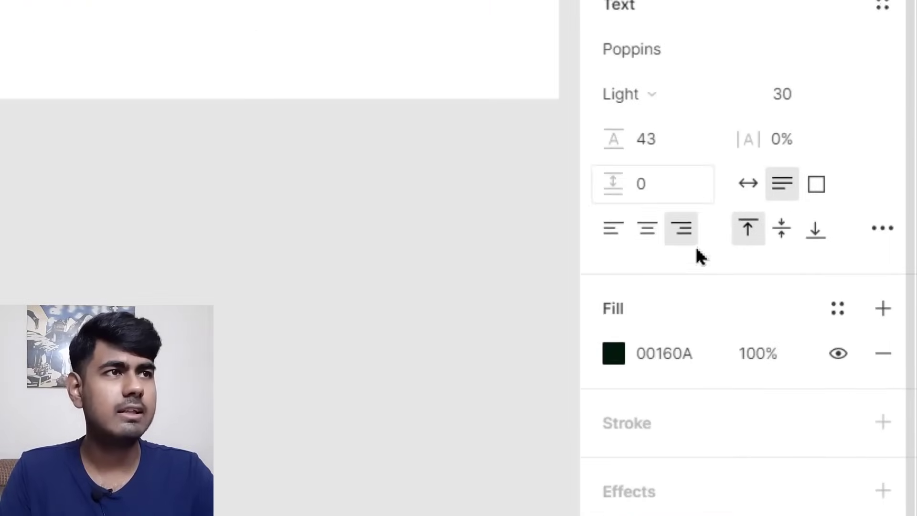
Set the Lorem ipsum text's alignment to justified in the type details.
left_click(885, 220)
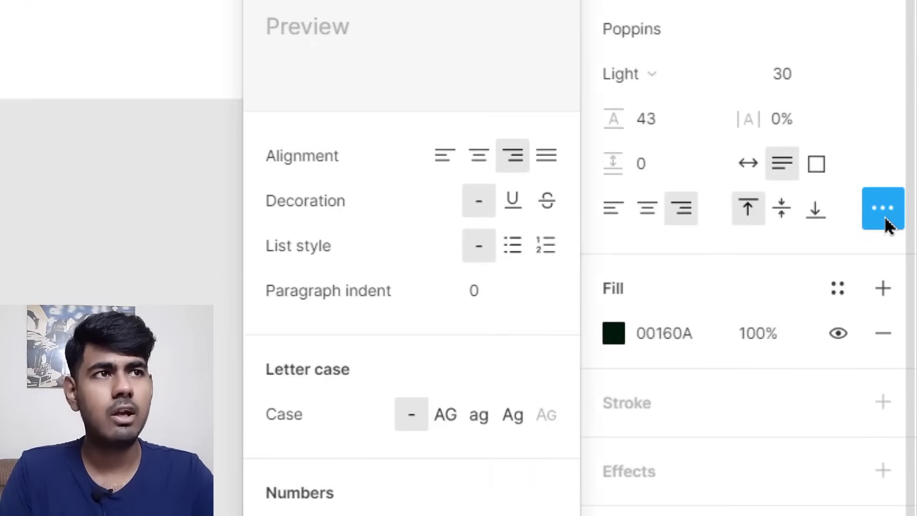
left_click(553, 157)
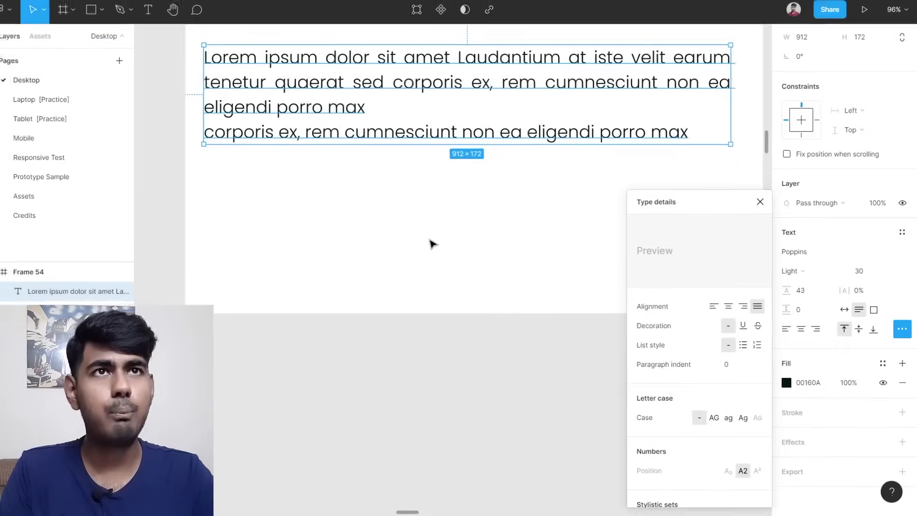
left_click(499, 185)
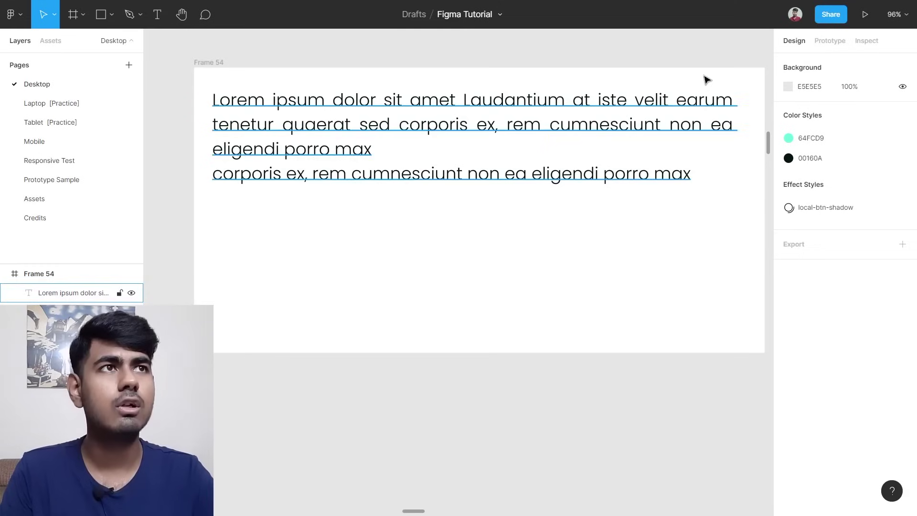
Merge the two Lorem ipsum paragraphs into one by removing the line break before "corporis ex" at the start of the last line.
left_click(690, 179)
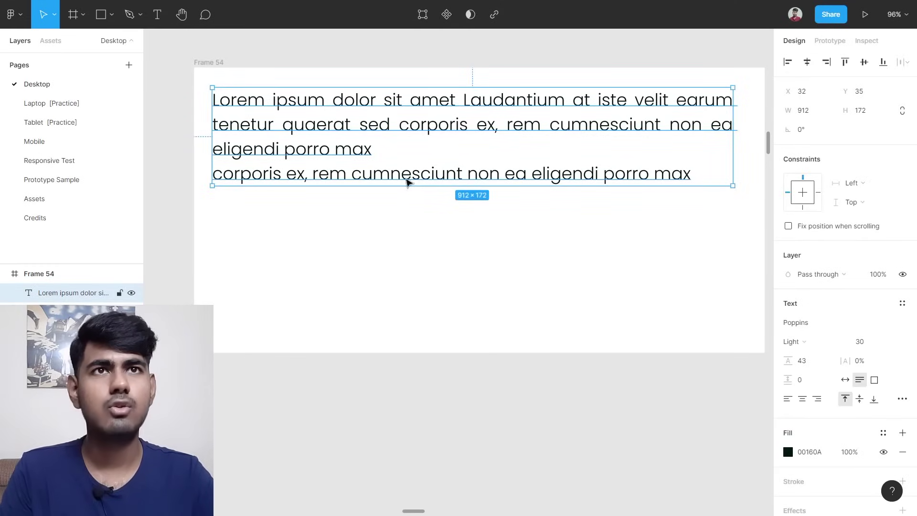
scroll(378, 202, "up", 1)
double_click(250, 176)
left_click(215, 190)
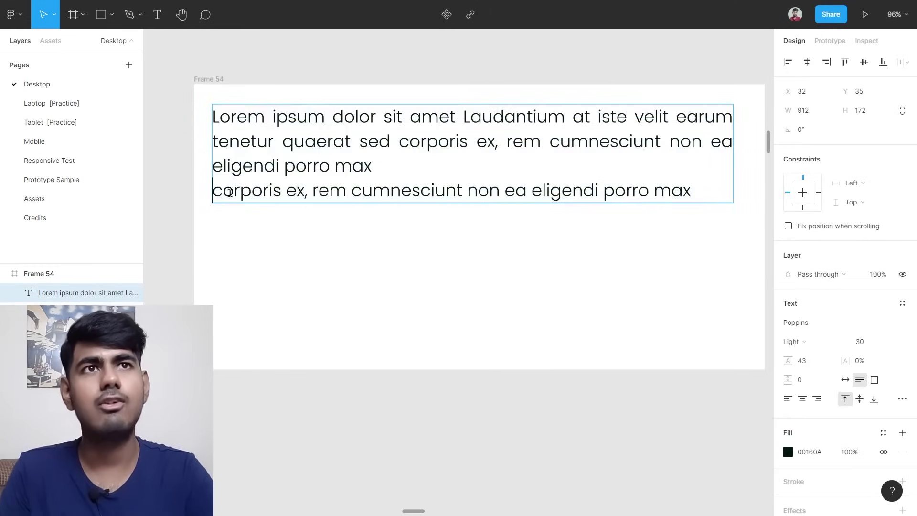
key("BackSpace")
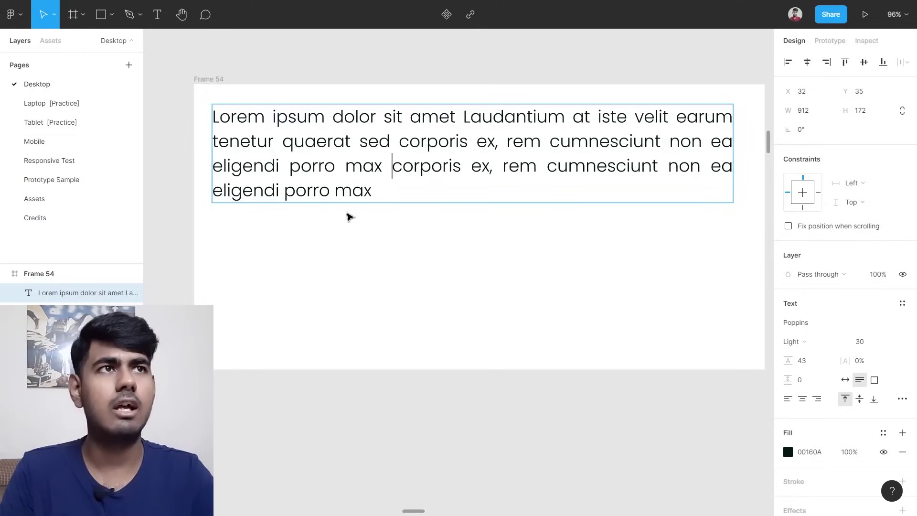
key("Escape")
left_click(578, 286)
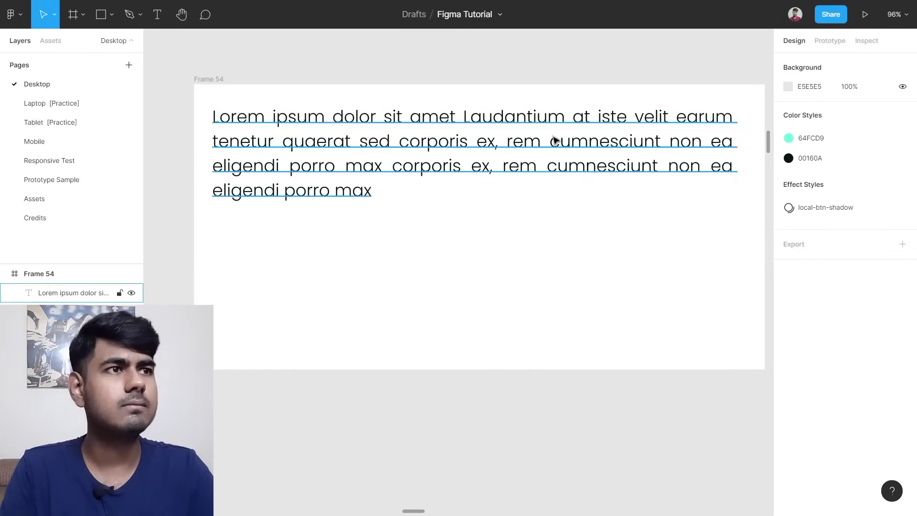
Set the Lorem ipsum text's font size to 20.
left_click(650, 158)
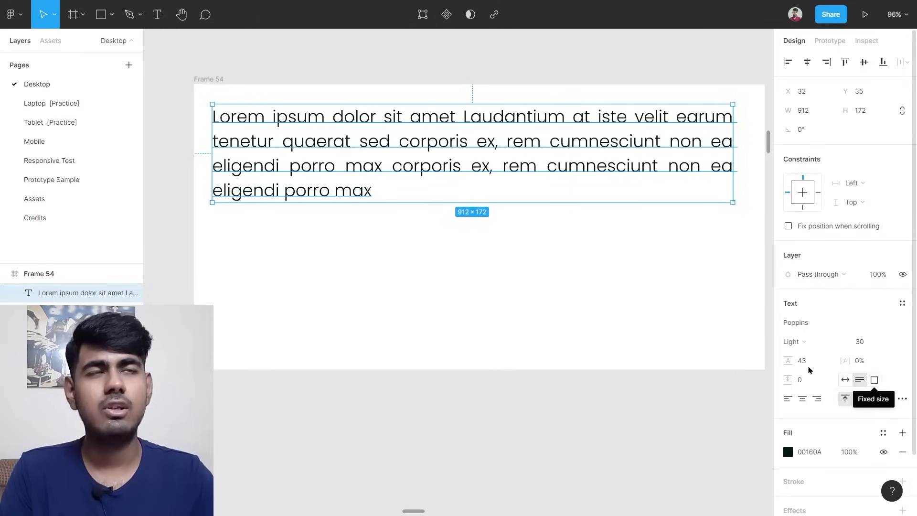
left_click(518, 262)
left_click(522, 179)
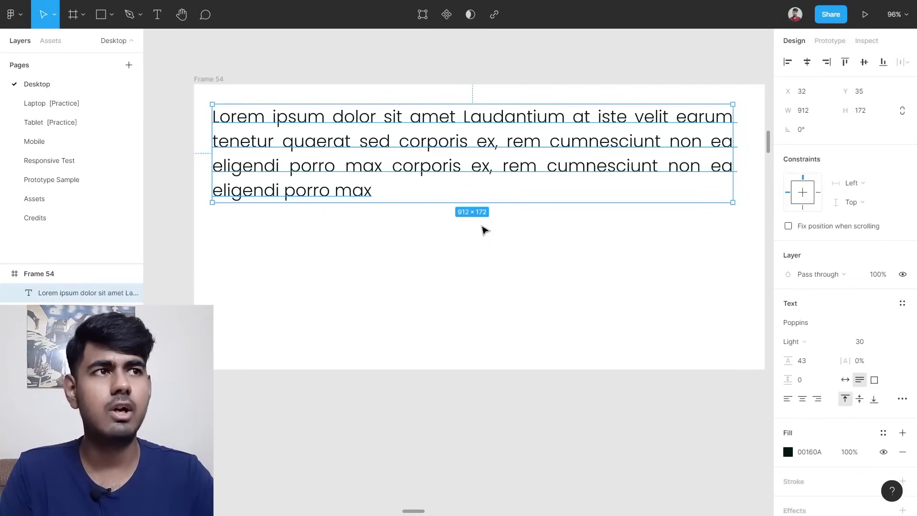
left_click(863, 345)
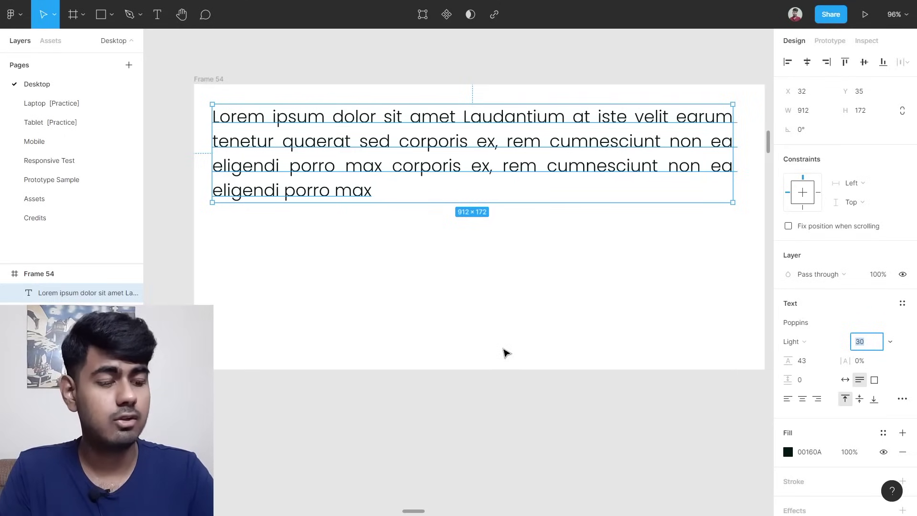
key("Return")
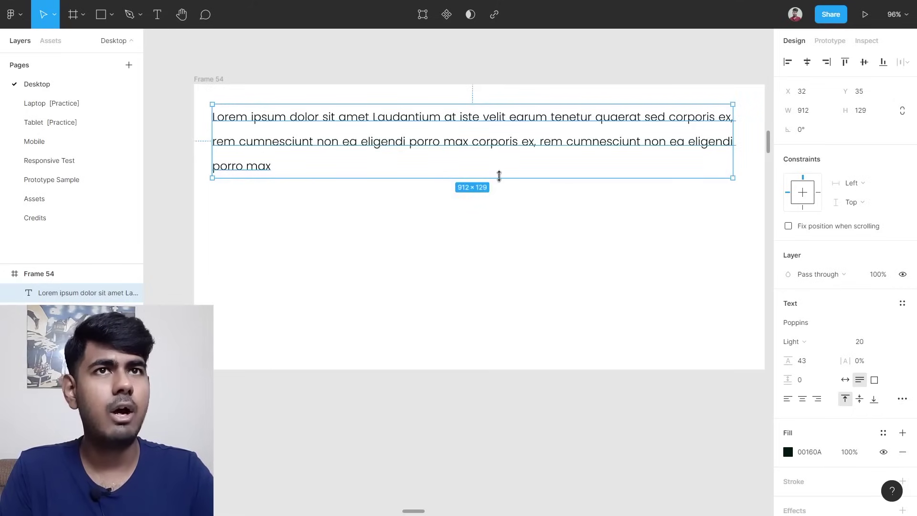
Stretch the text box to a height of about 286 and move it to about X 44, Y 107 in Frame 54.
left_click_drag(499, 176, 508, 268)
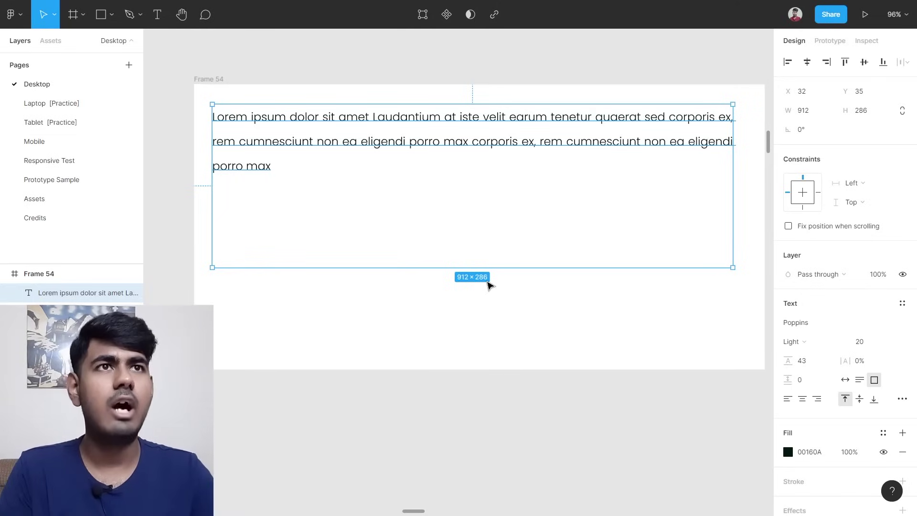
left_click_drag(495, 195, 495, 217)
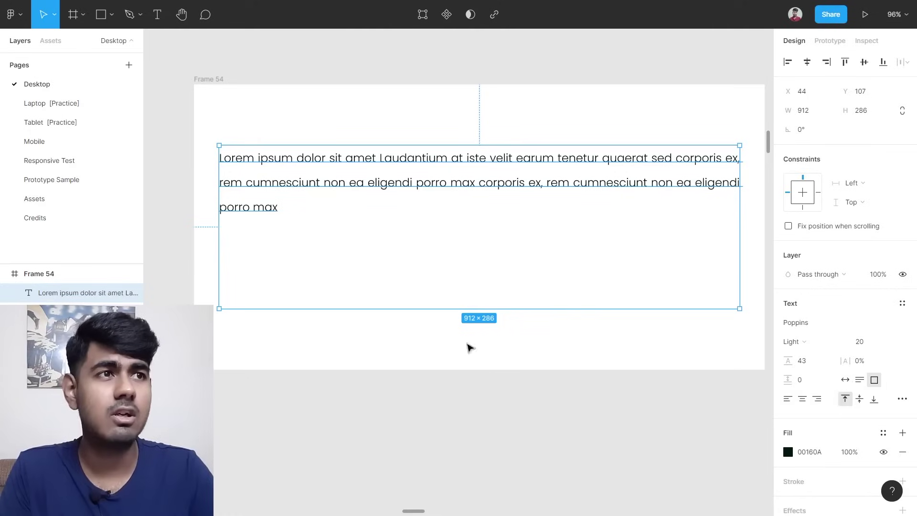
Switch the Lorem ipsum text box to auto width and examine how far the single line extends beyond Frame 54.
left_click(846, 380)
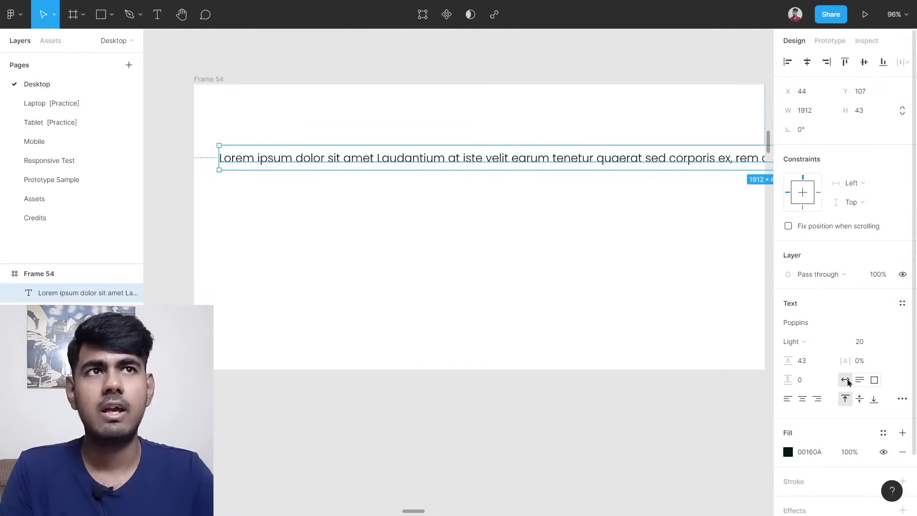
left_click(553, 200)
scroll(554, 201, "down", 3)
scroll(554, 198, "down", 1)
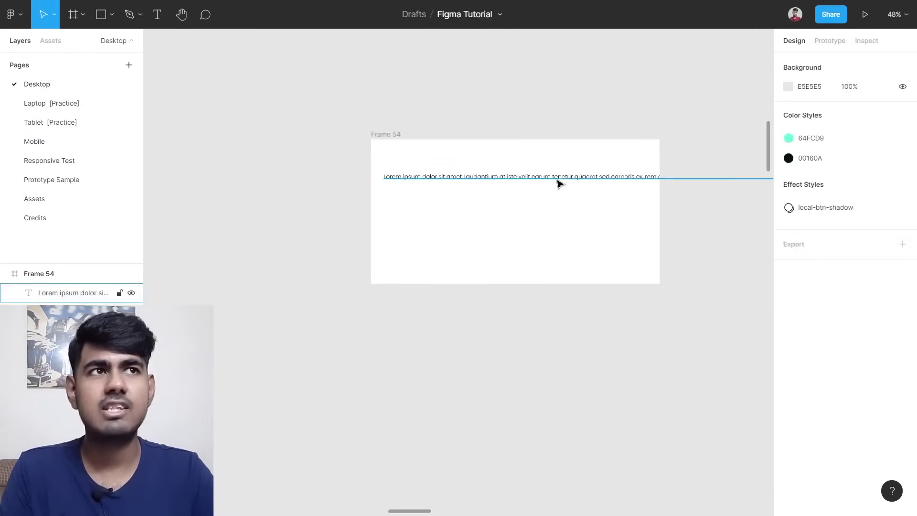
left_click(564, 180)
scroll(571, 189, "right", 5)
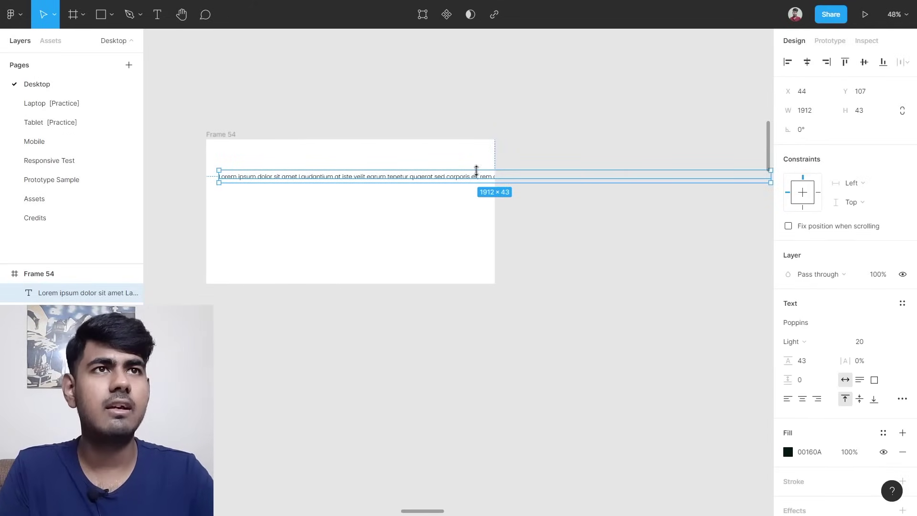
scroll(474, 177, "up", 5)
scroll(473, 177, "left", 5)
scroll(589, 190, "up", 1)
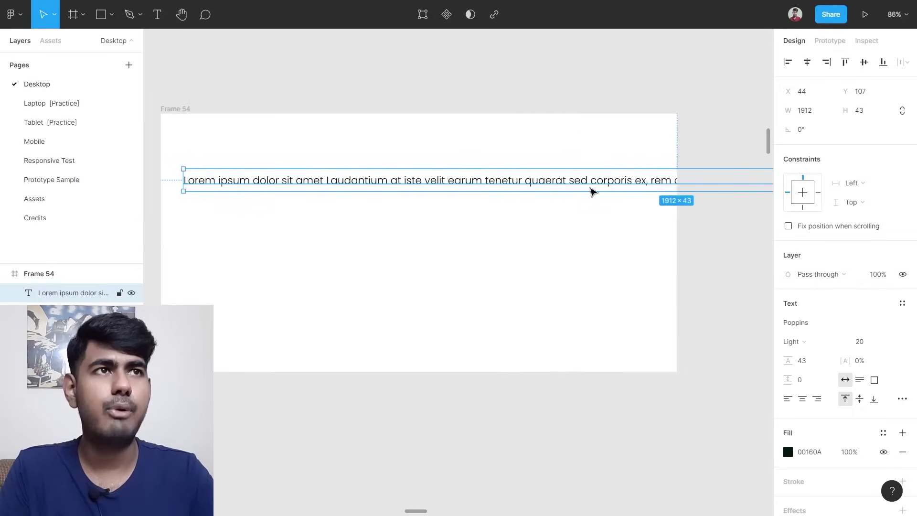
Insert line breaks before the first "rem cumnesciunt" and before the final "ea eligendi porro max" so the text fits inside the frame.
double_click(649, 181)
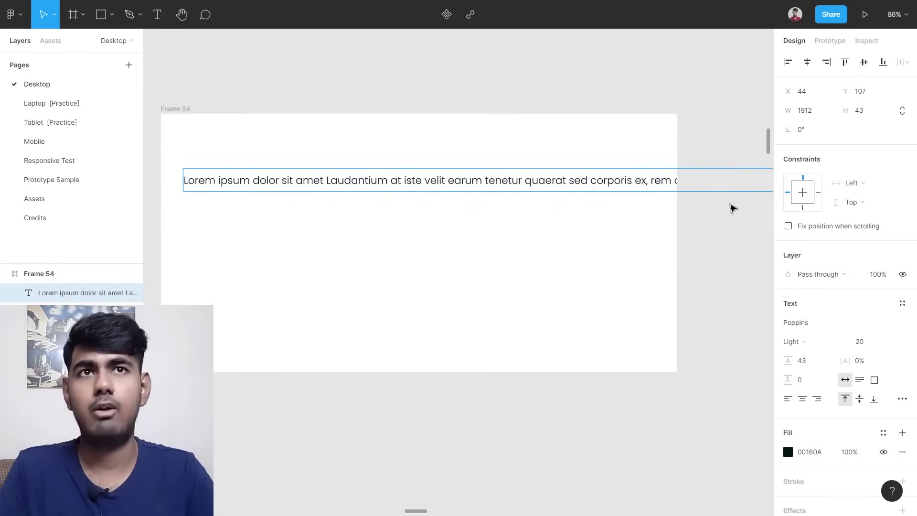
key("Return")
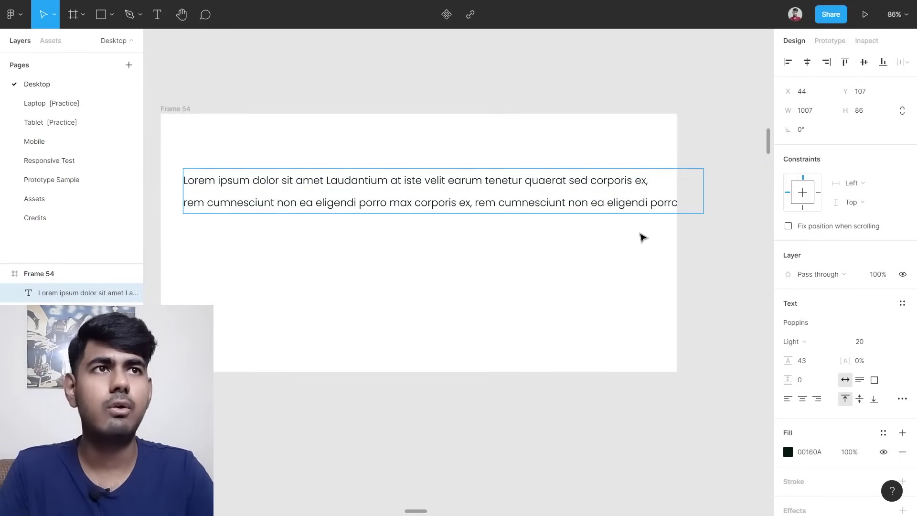
key("Return")
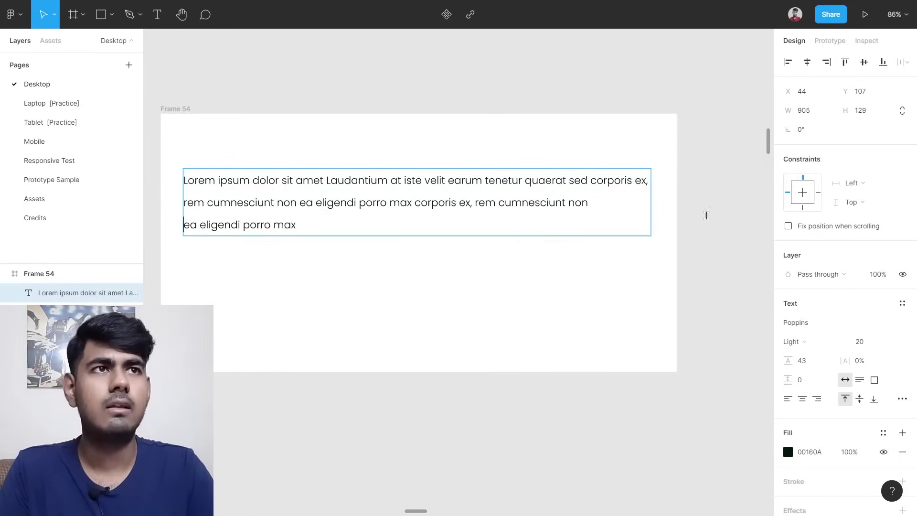
key("Escape")
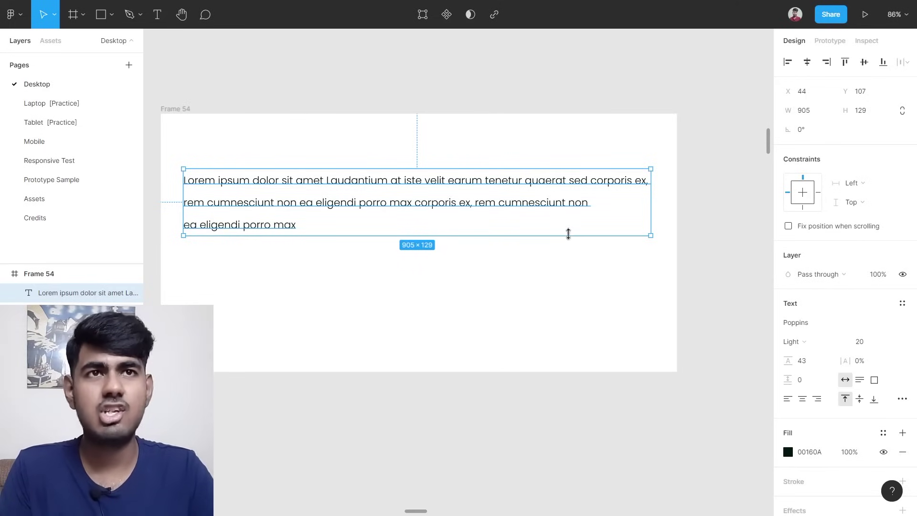
Resize the text box manually to about 1085 × 265, and shrink it back to about 912 × 134.
left_click_drag(569, 233, 571, 303)
left_click_drag(654, 231, 744, 227)
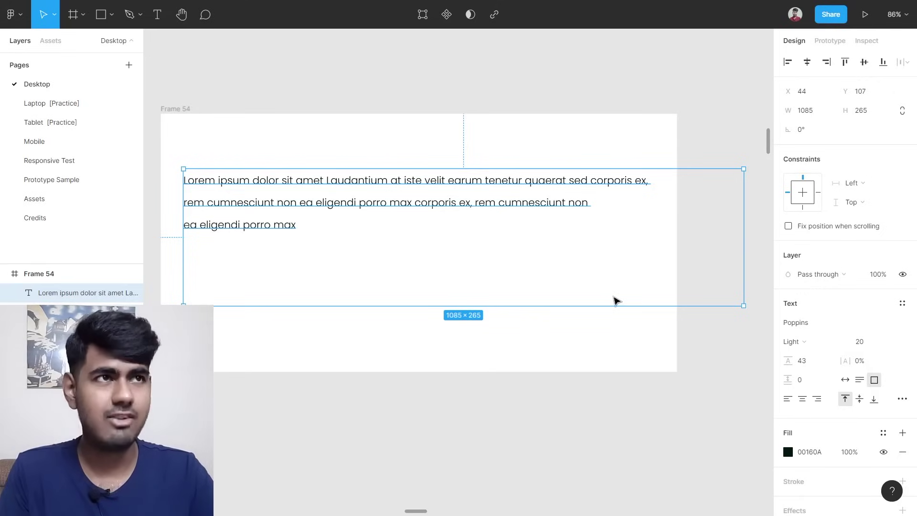
left_click_drag(744, 244, 655, 244)
left_click_drag(451, 310, 446, 237)
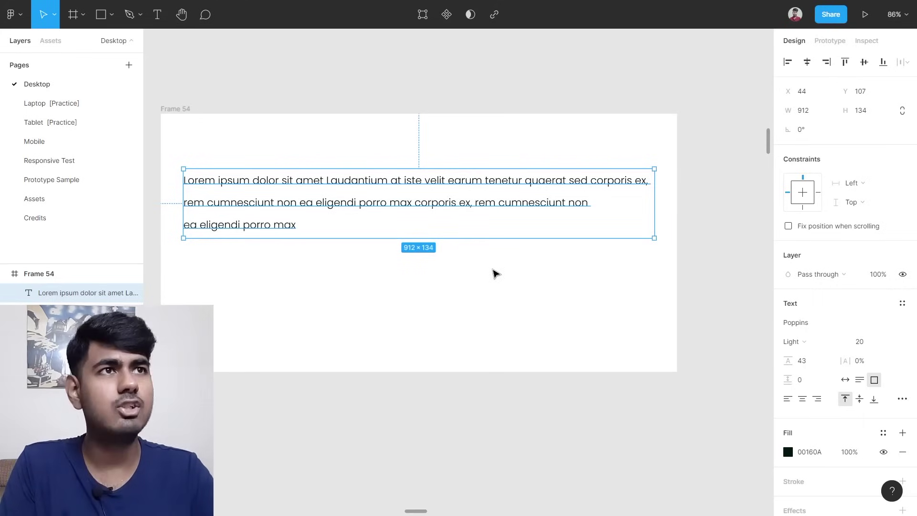
Undo the last two text box resizes and set the box back to auto width.
key("ctrl+z")
key("ctrl+z")
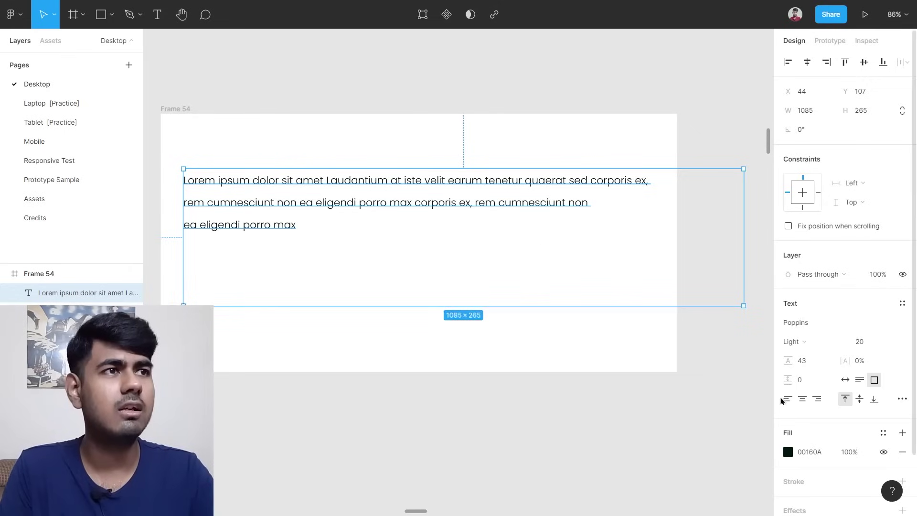
left_click(846, 380)
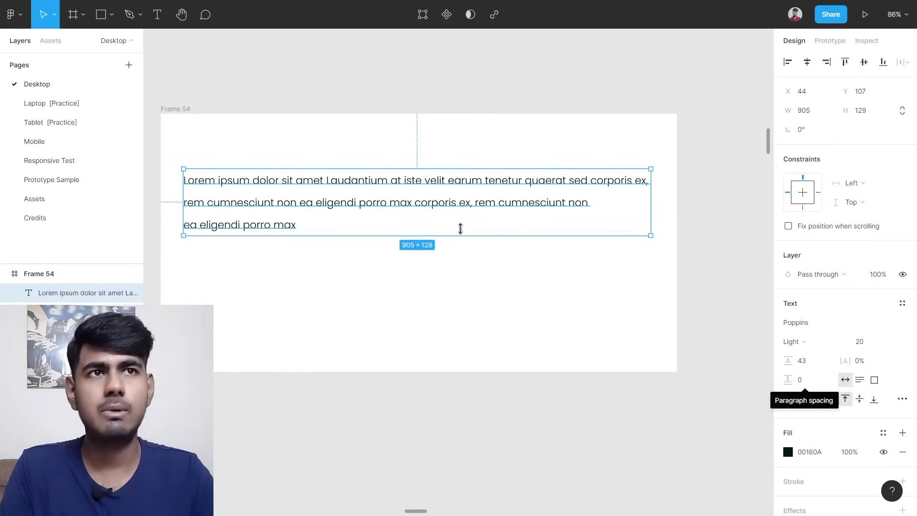
Stretch the text box to a height of about 349, and fit it to its content with auto height.
left_click_drag(468, 235, 481, 339)
key("Escape")
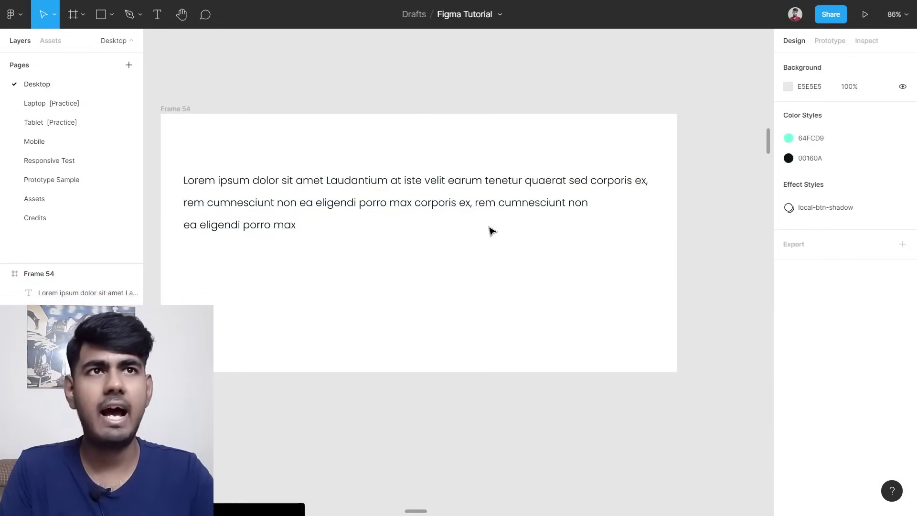
left_click(442, 206)
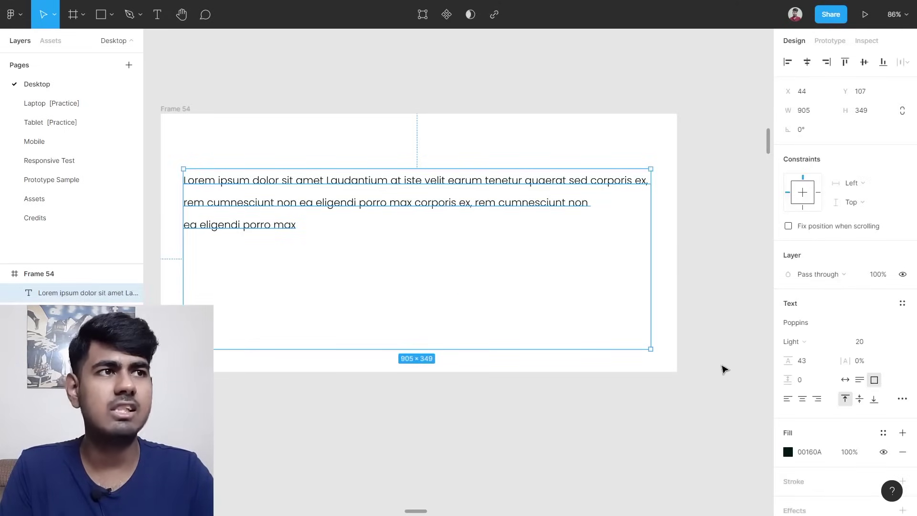
left_click(860, 380)
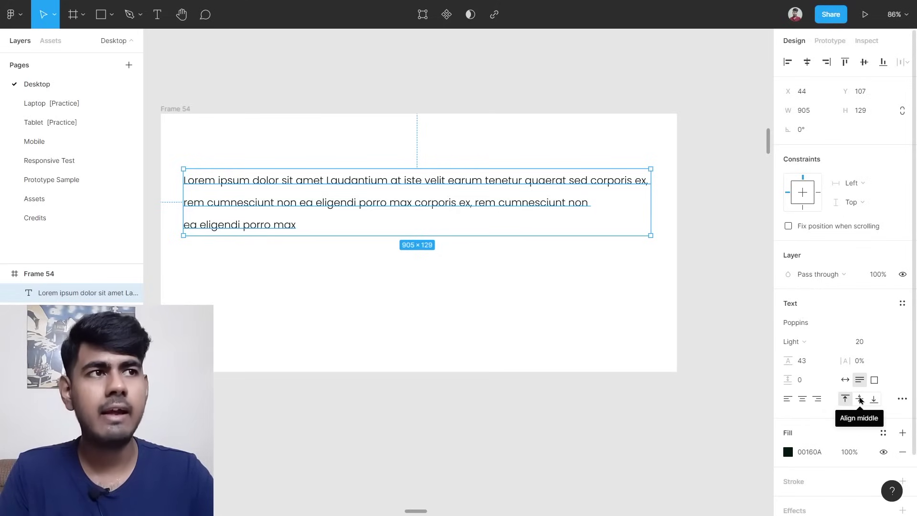
Move the text box to about X 19, Y 20 in Frame 54 and stretch it to a height of about 412.
left_click_drag(371, 211, 365, 168)
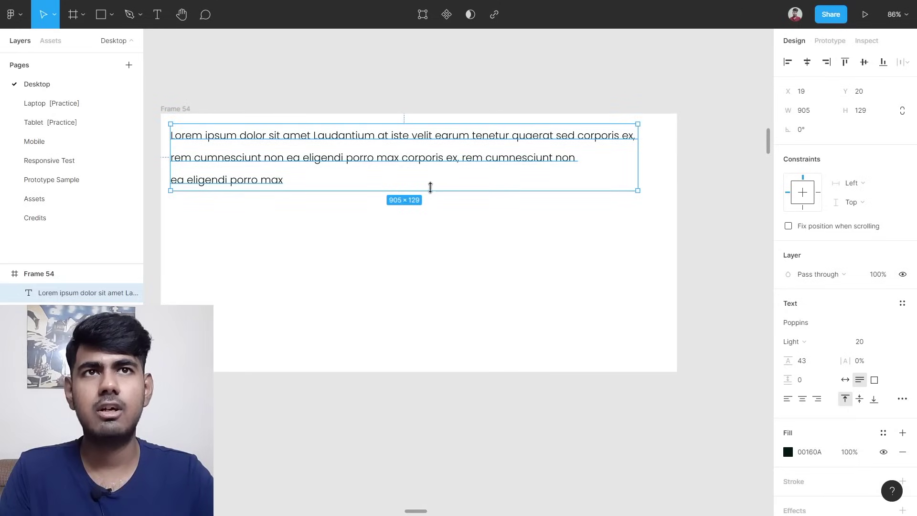
left_click_drag(433, 191, 466, 337)
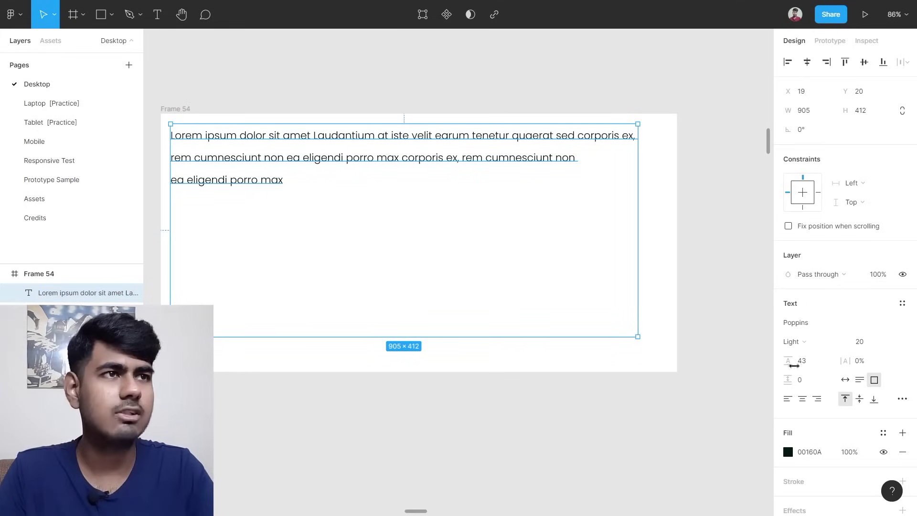
Try middle and bottom vertical alignment on the text within its tall box, and return it to top alignment.
left_click(860, 400)
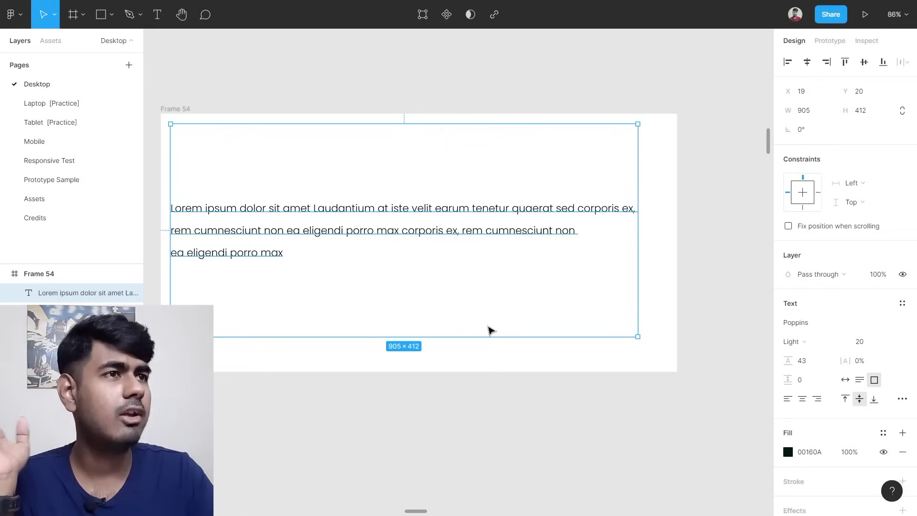
left_click(874, 399)
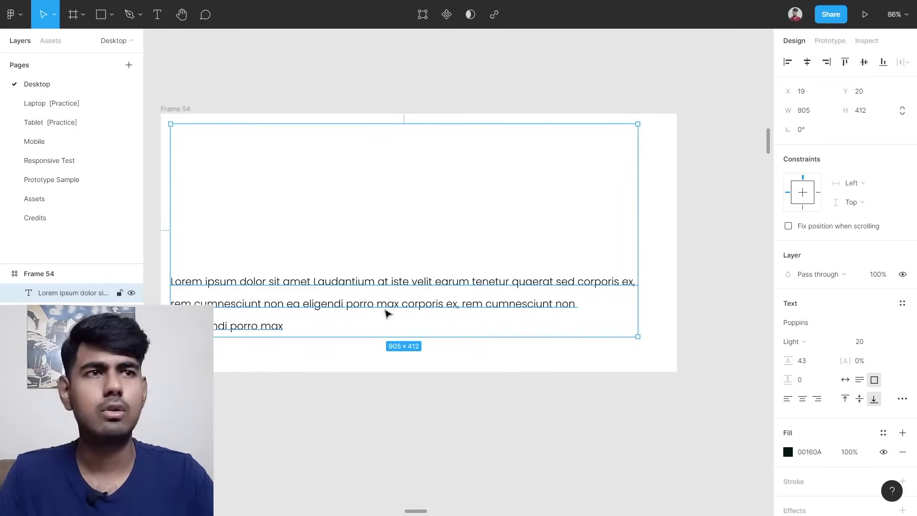
left_click(847, 399)
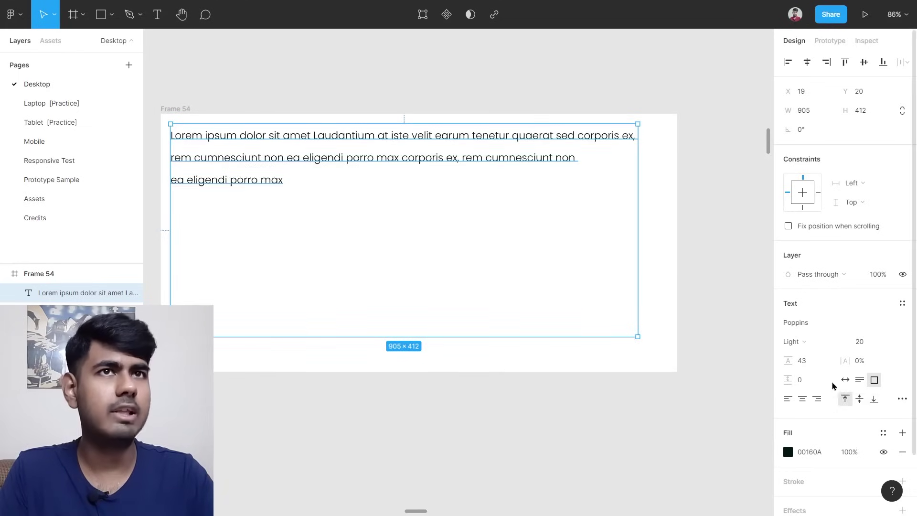
Set the Lorem ipsum text box to auto width and open its type details.
left_click(846, 380)
left_click(328, 256)
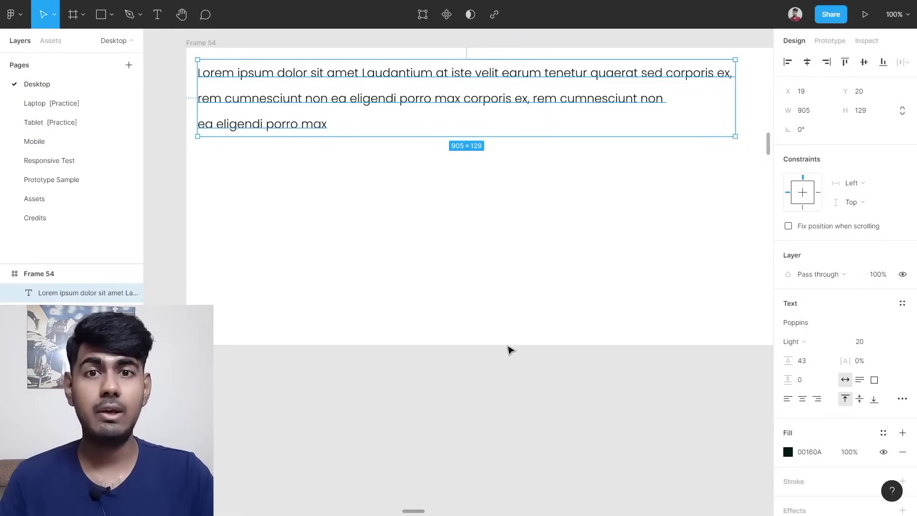
left_click(903, 399)
scroll(466, 231, "up", 1)
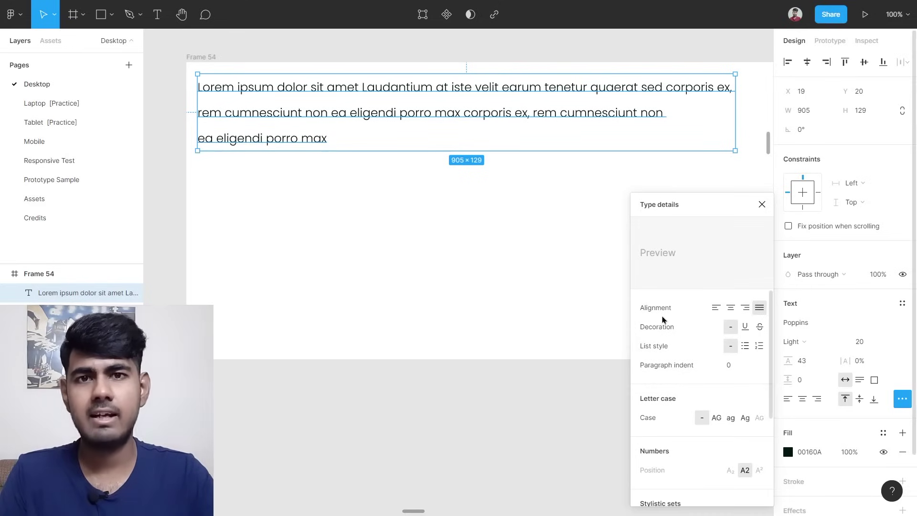
Try underline decoration on the Lorem ipsum text, and return the decoration to none.
left_click(747, 327)
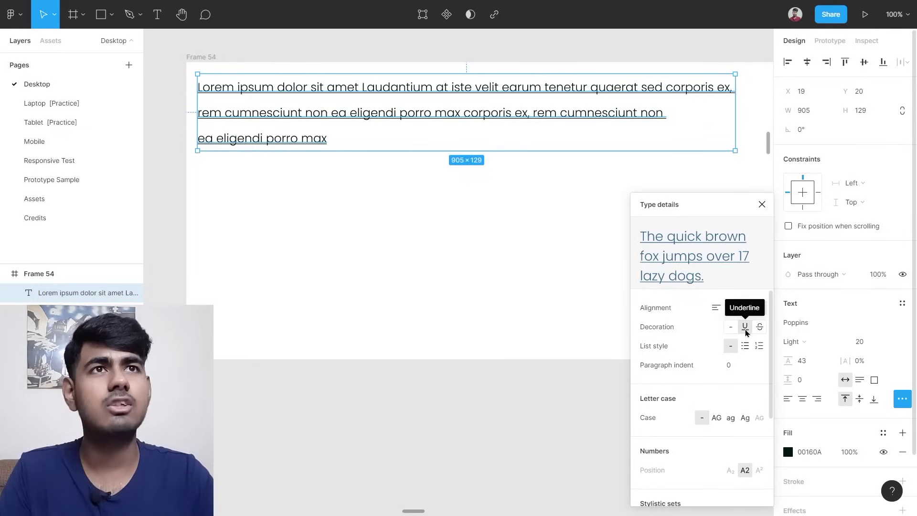
left_click(364, 262)
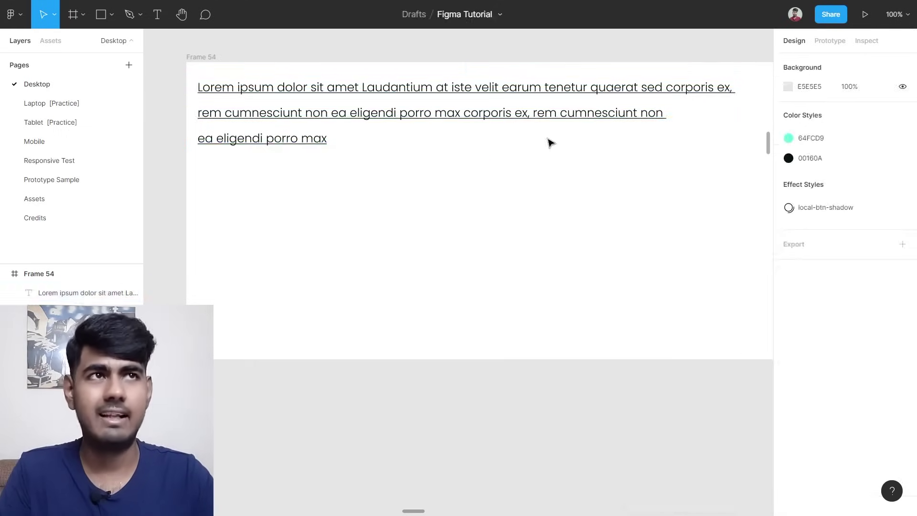
left_click(583, 141)
left_click(902, 399)
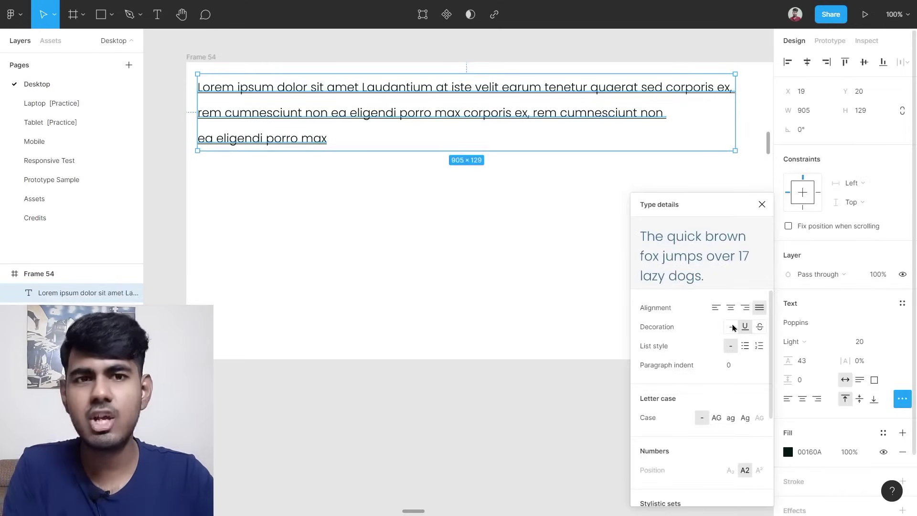
left_click(733, 327)
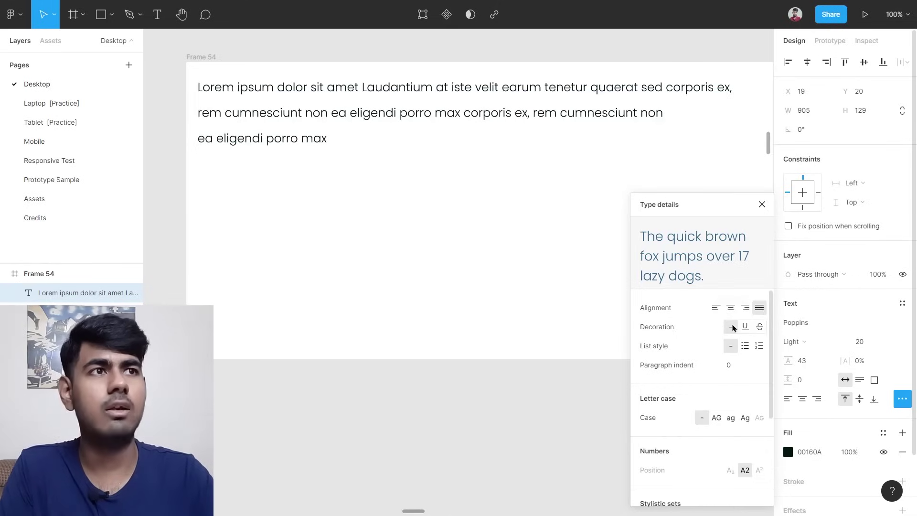
Try strikethrough decoration on the Lorem ipsum text, and clear it again.
left_click(759, 327)
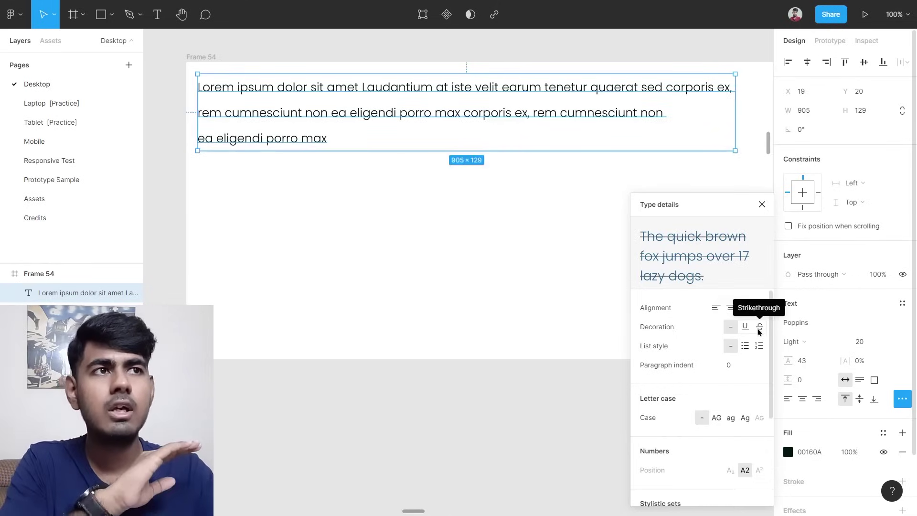
left_click(759, 327)
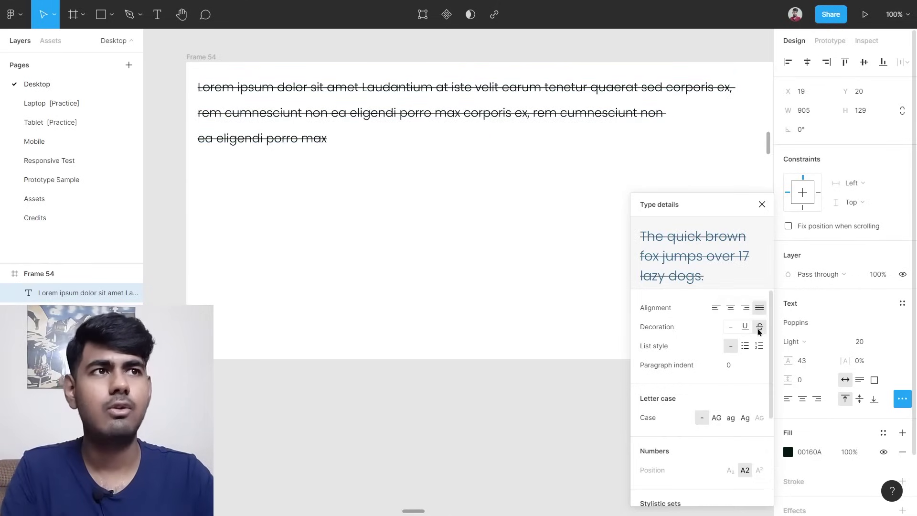
left_click(731, 328)
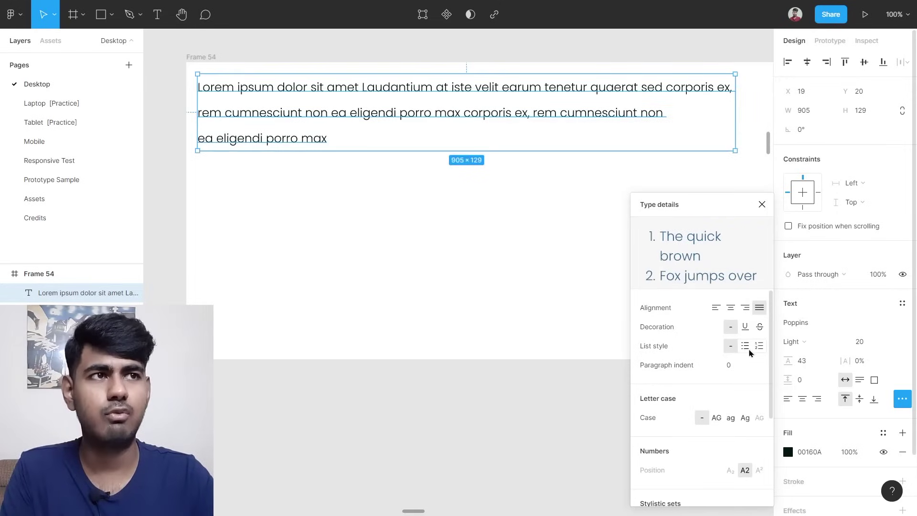
Try the bulleted and numbered list styles on the three text lines, and return the list style to none.
left_click(747, 346)
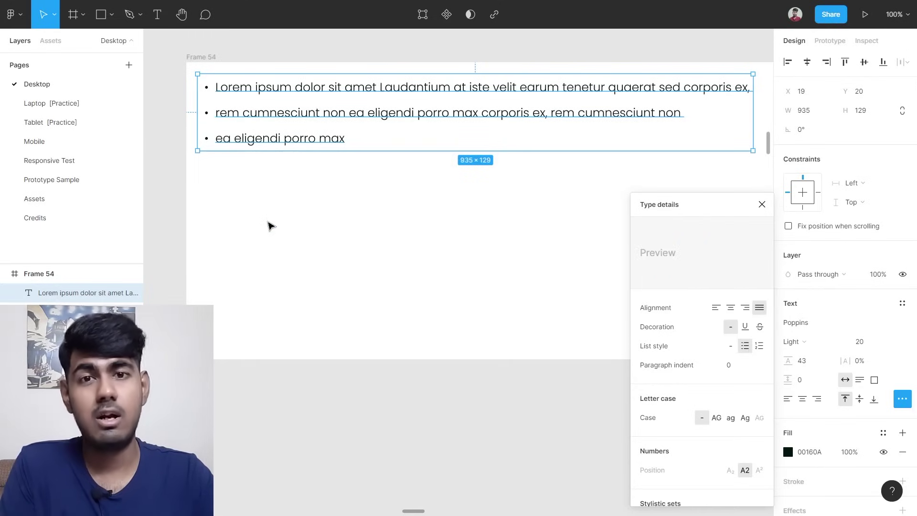
left_click(760, 347)
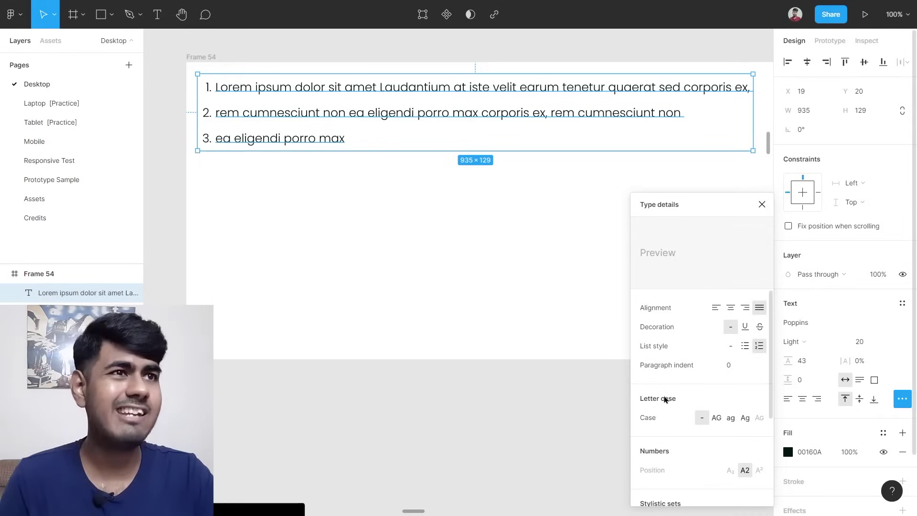
left_click(734, 347)
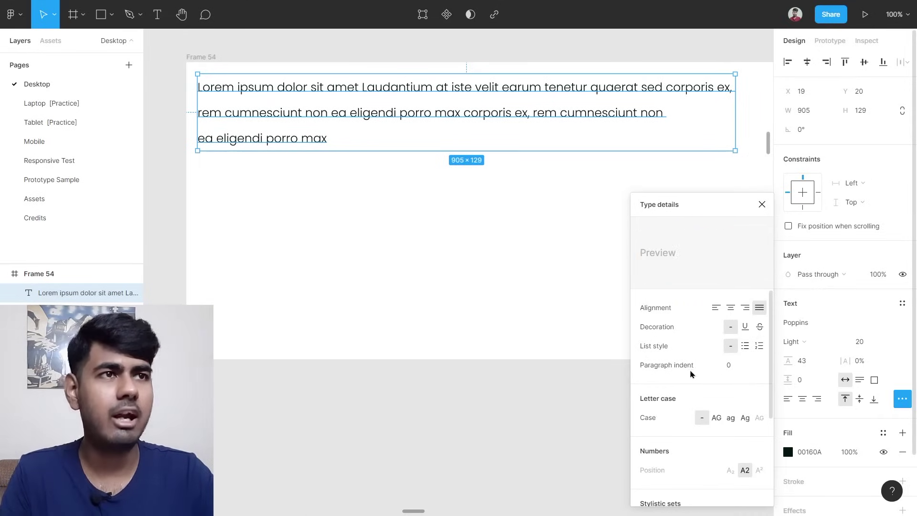
Set the text's paragraph indent to 30 and close the type details.
left_click(748, 366)
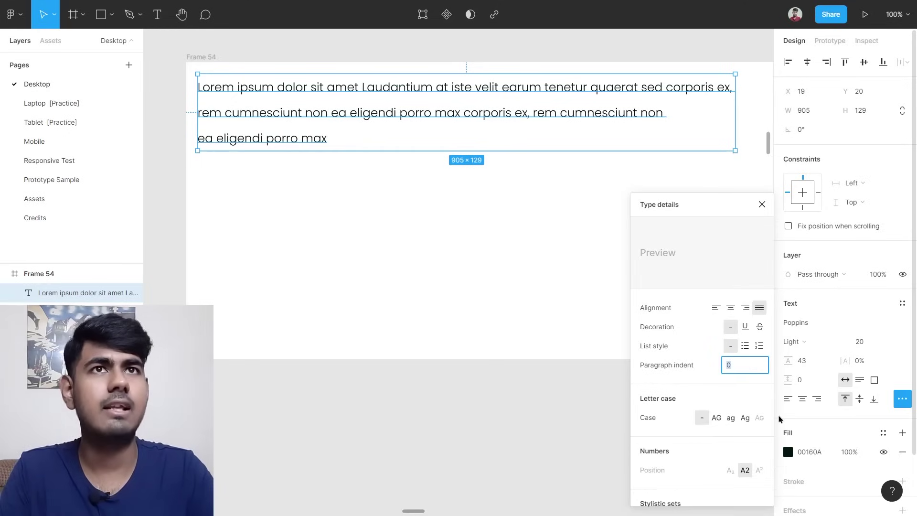
key("Return")
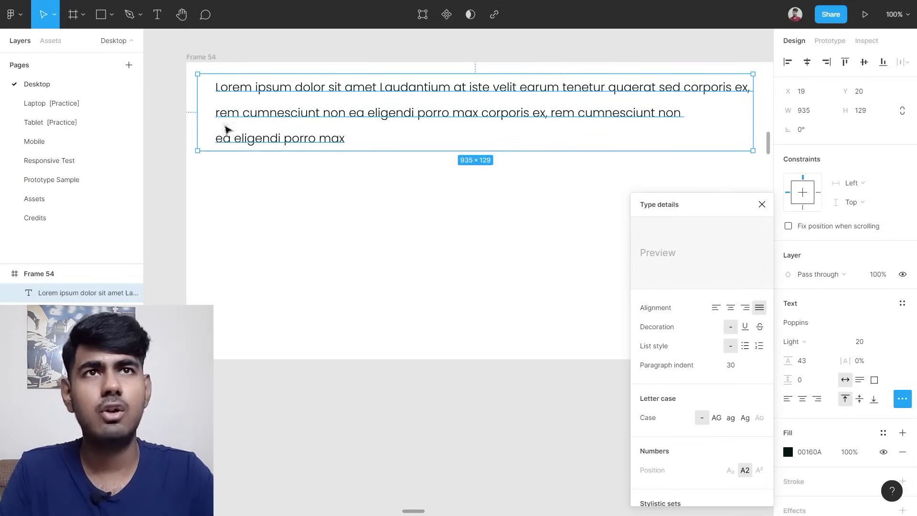
left_click(762, 204)
Remove the line breaks before "rem cumnesciunt" and "ea eligendi" so the Lorem ipsum text forms a single paragraph.
scroll(427, 153, "up", 2)
key("Return")
key("Down")
key("BackSpace")
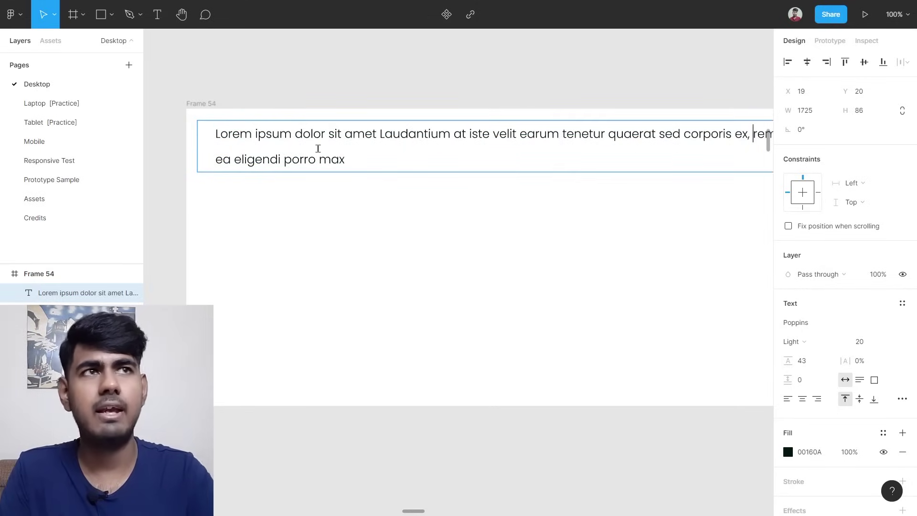
left_click(209, 163)
key("BackSpace")
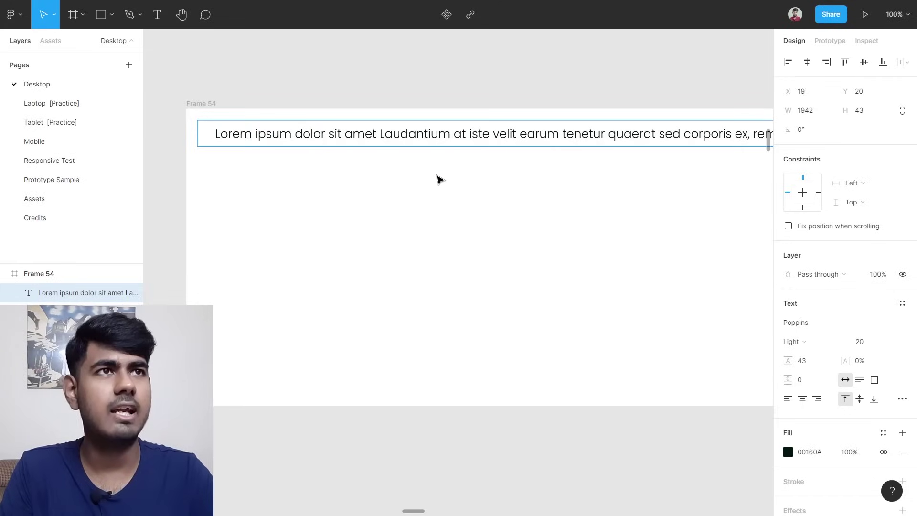
Shrink the overflowing text box to about 918 × 23 so it fits within the width of Frame 54.
scroll(439, 179, "down", 10)
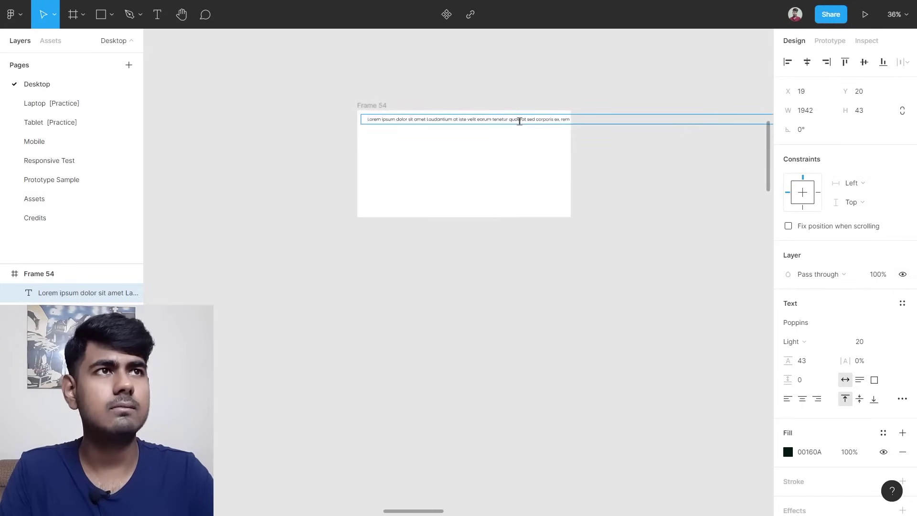
scroll(520, 122, "up", 1)
scroll(518, 119, "right", 2)
scroll(549, 178, "down", 1)
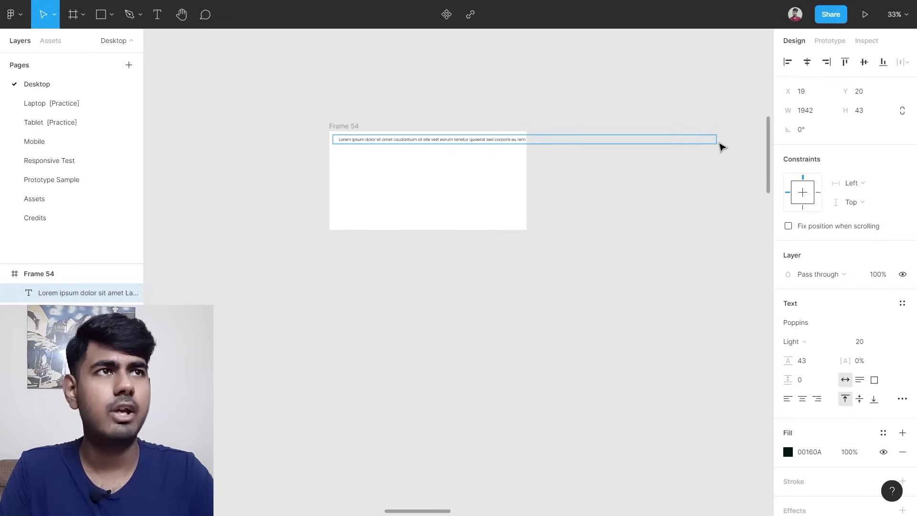
scroll(719, 142, "up", 5)
left_click_drag(715, 129, 210, 147)
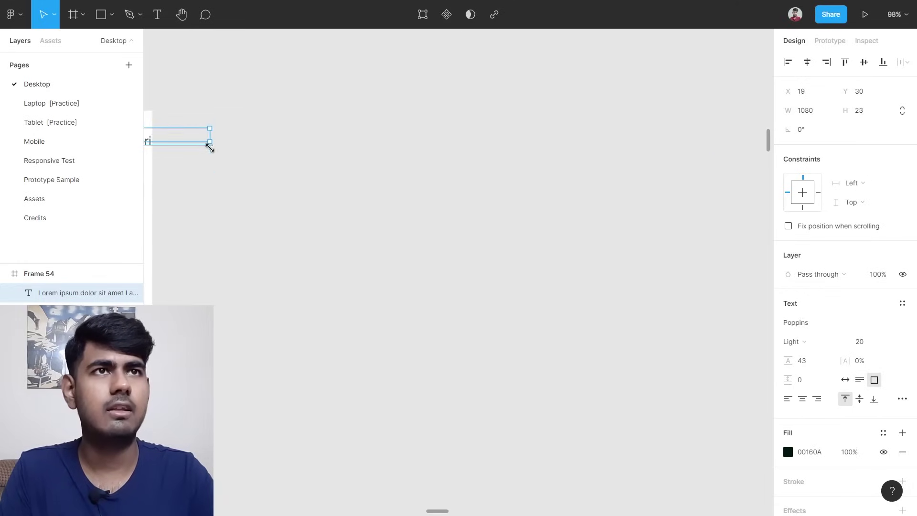
left_click_drag(435, 135, 354, 162)
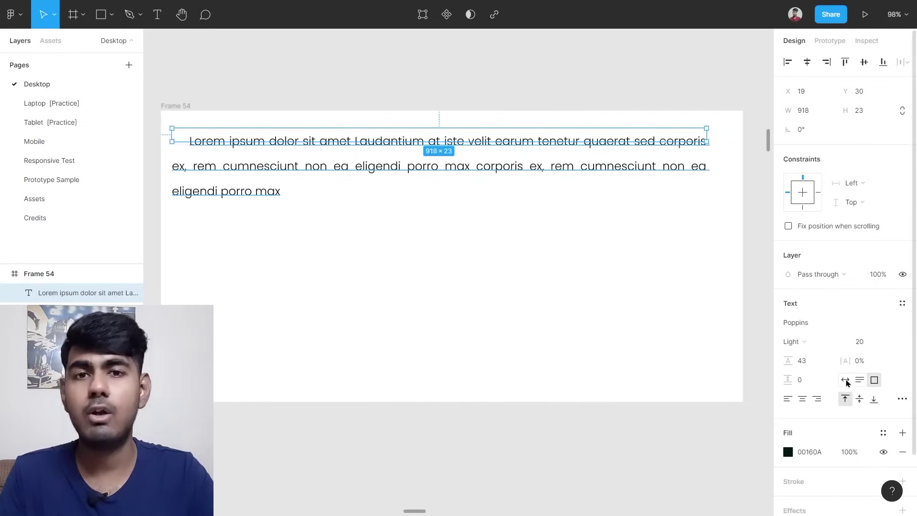
Set the text box to auto width, and narrow it to about 855 wide so the paragraph wraps inside Frame 54.
left_click(846, 380)
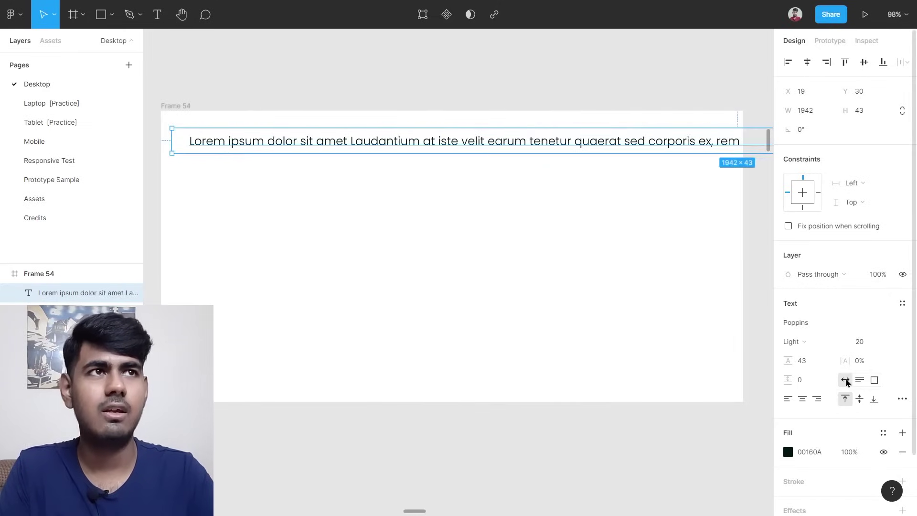
scroll(492, 258, "down", 5)
scroll(563, 227, "right", 2)
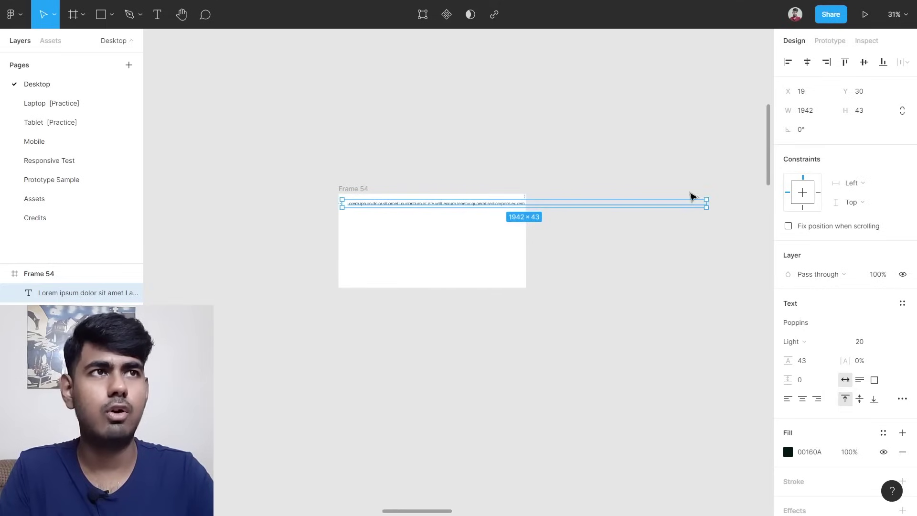
left_click_drag(707, 204, 486, 221)
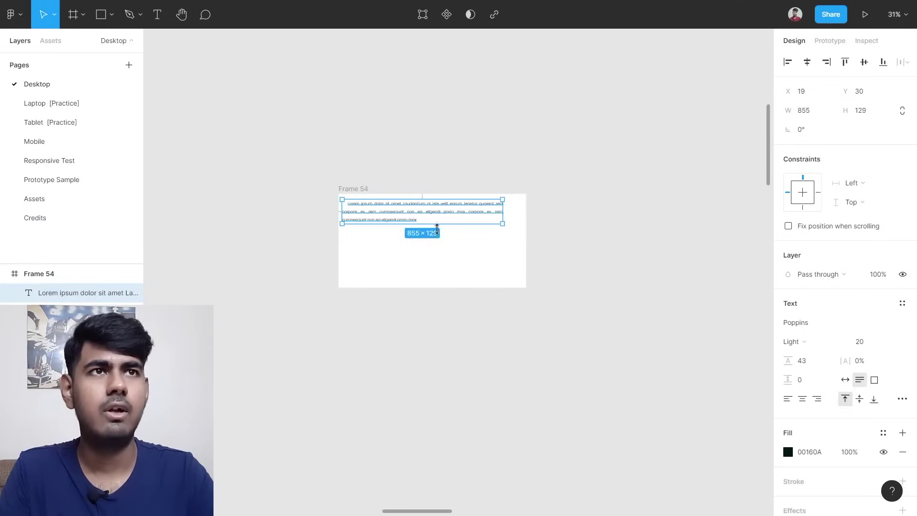
scroll(406, 237, "up", 5)
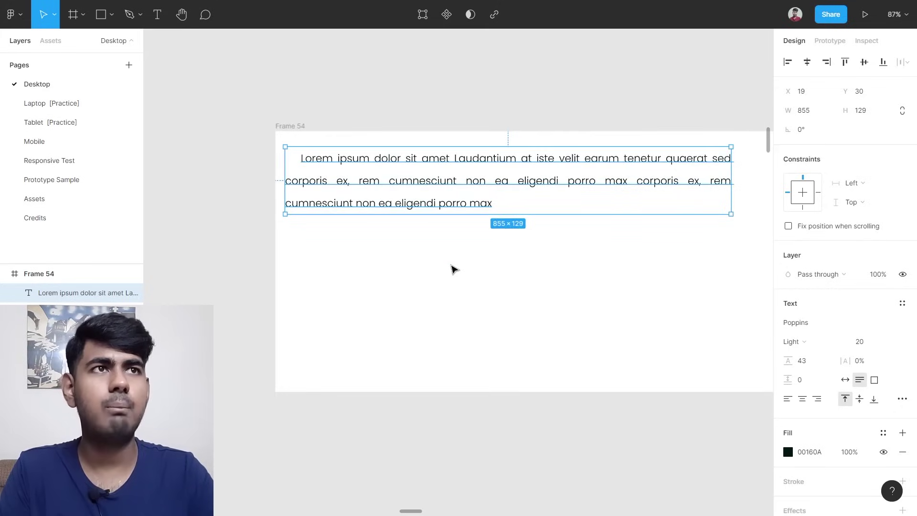
scroll(444, 262, "up", 2)
left_click(454, 254)
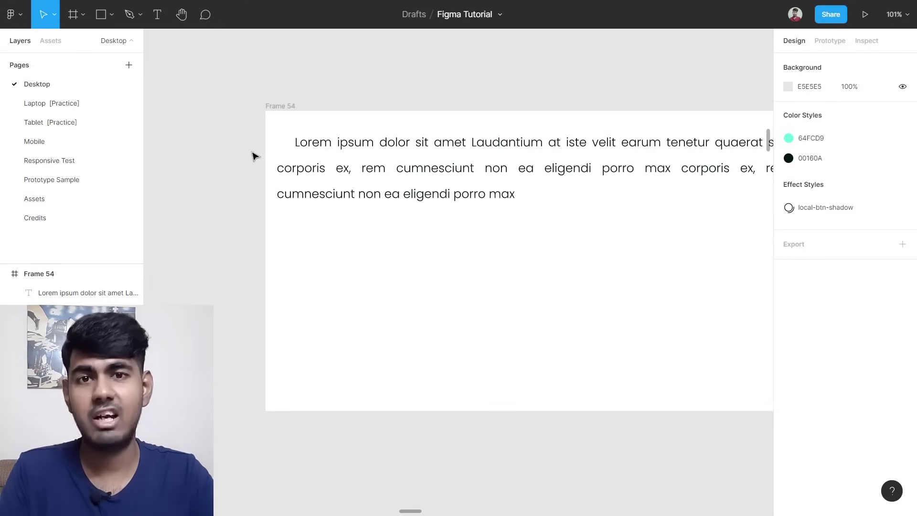
Set the Lorem ipsum paragraph's indent to 100 in its type details.
left_click(537, 138)
scroll(596, 281, "down", 3)
scroll(555, 344, "up", 3)
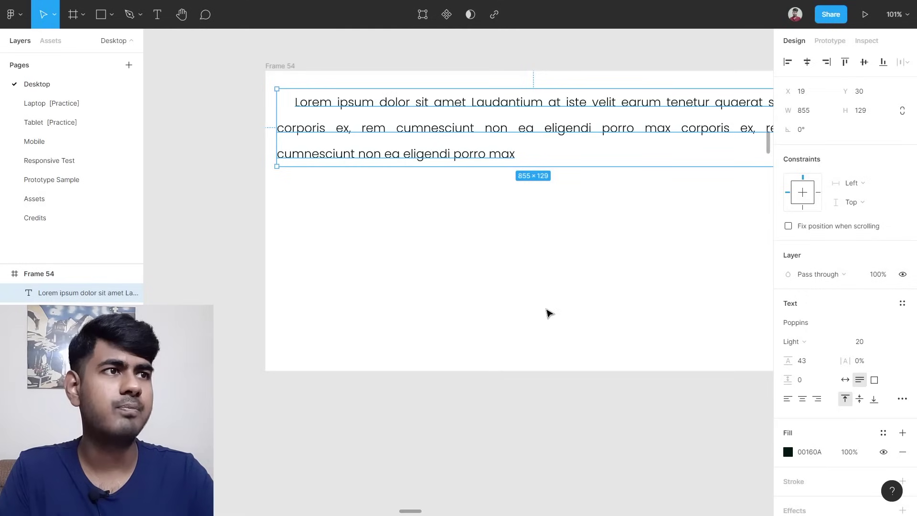
left_click(902, 399)
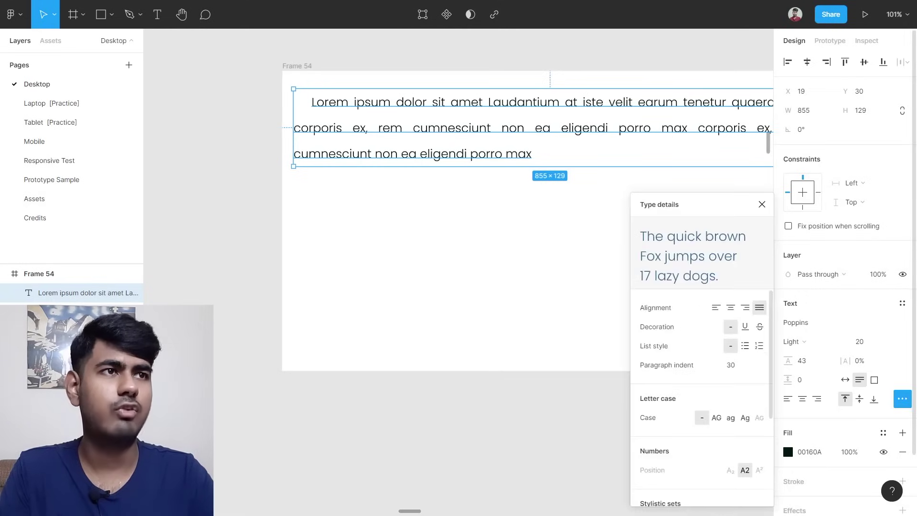
left_click(748, 365)
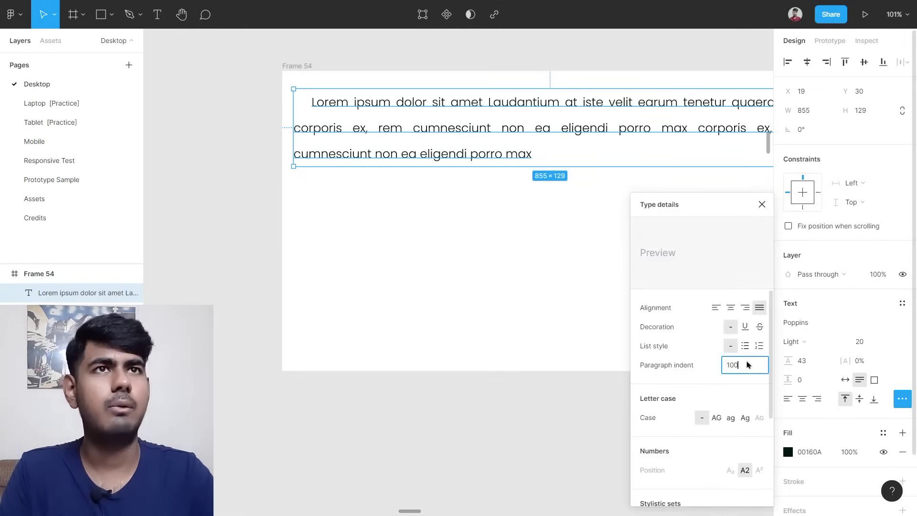
type("100")
key("Return")
left_click(229, 129)
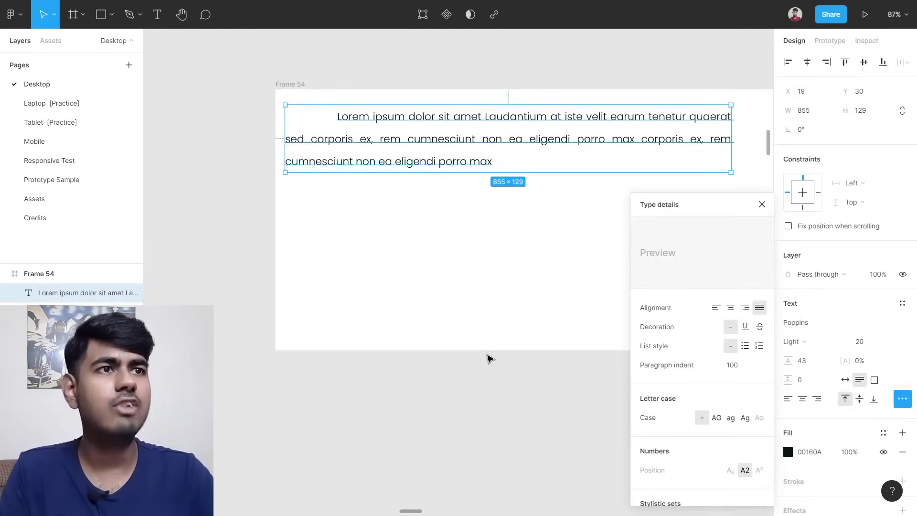
Change the letter case of the Lorem ipsum paragraph to uppercase in its type details.
scroll(440, 313, "up", 1, "ctrl")
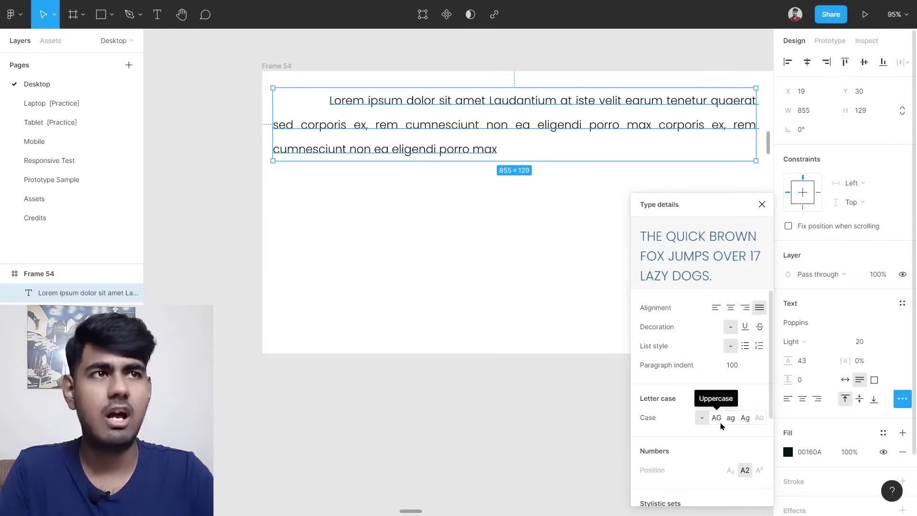
left_click(339, 162)
scroll(369, 103, "up", 5)
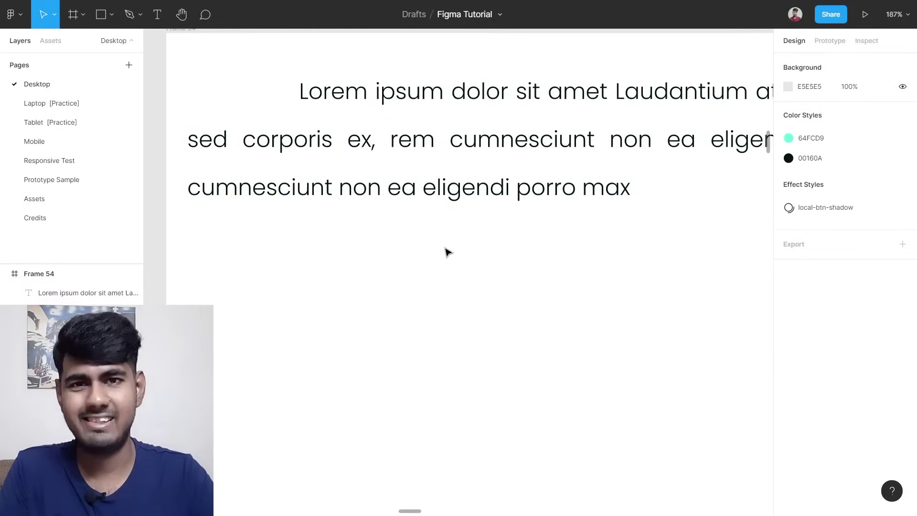
scroll(447, 252, "down", 4)
left_click(467, 196)
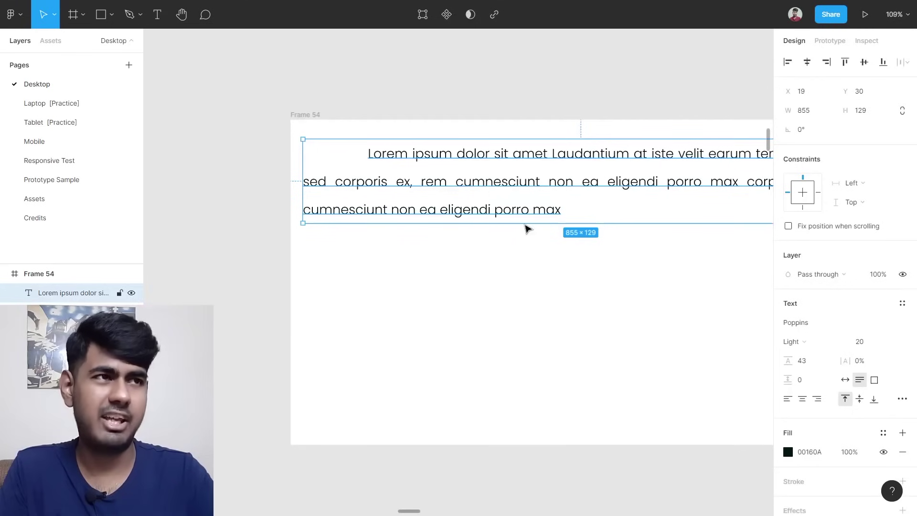
left_click(902, 399)
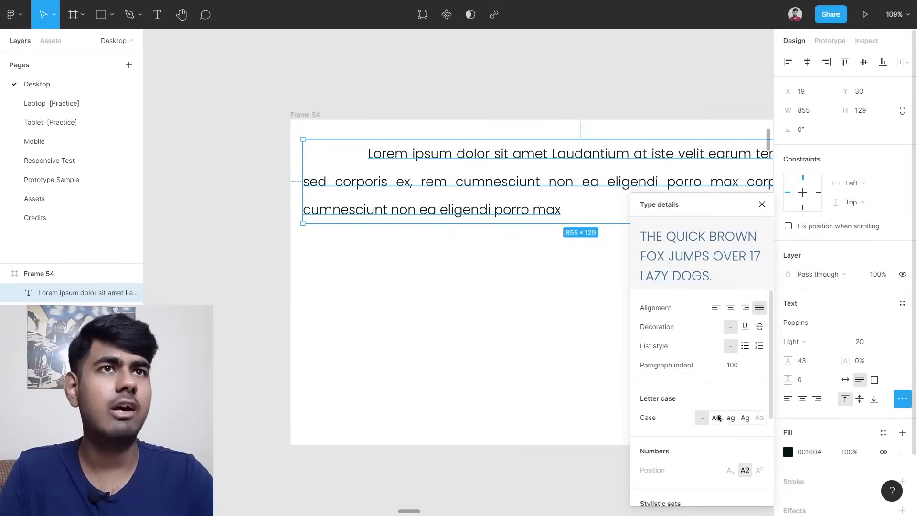
left_click(717, 418)
left_click(403, 260)
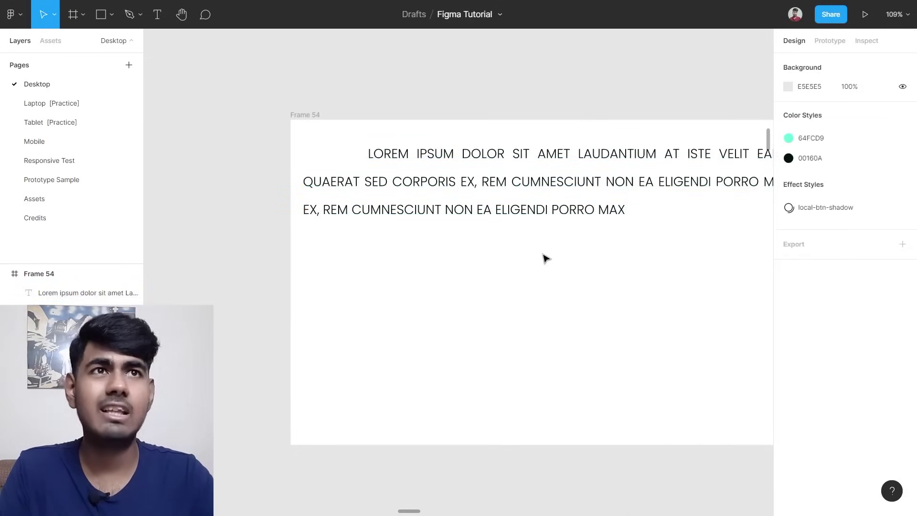
Change the letter case of the Lorem ipsum paragraph in Frame 54 to lowercase in its type details.
scroll(534, 245, "up", 5, "ctrl")
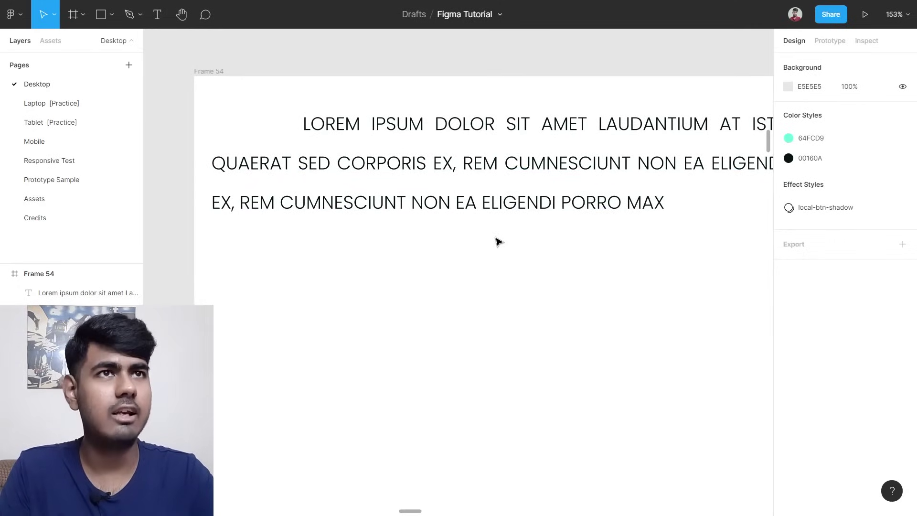
left_click(546, 242)
scroll(583, 313, "down", 3, "ctrl")
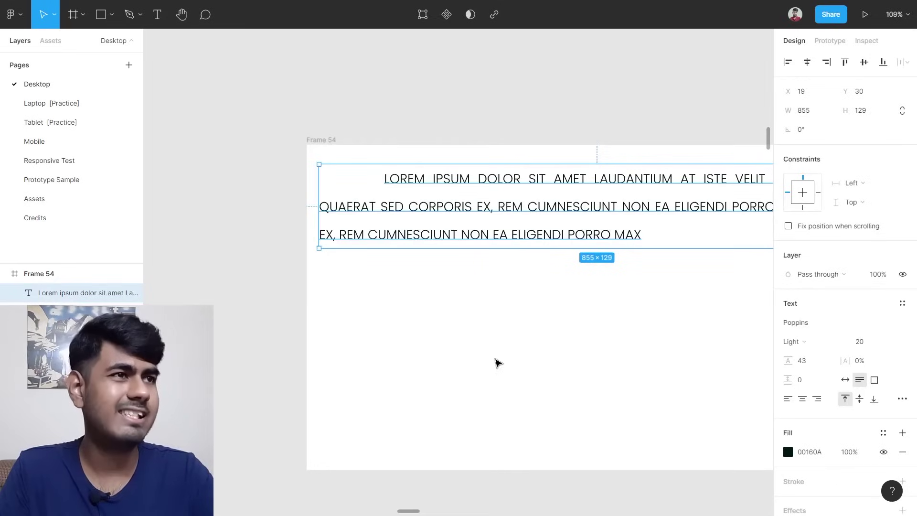
left_click(903, 399)
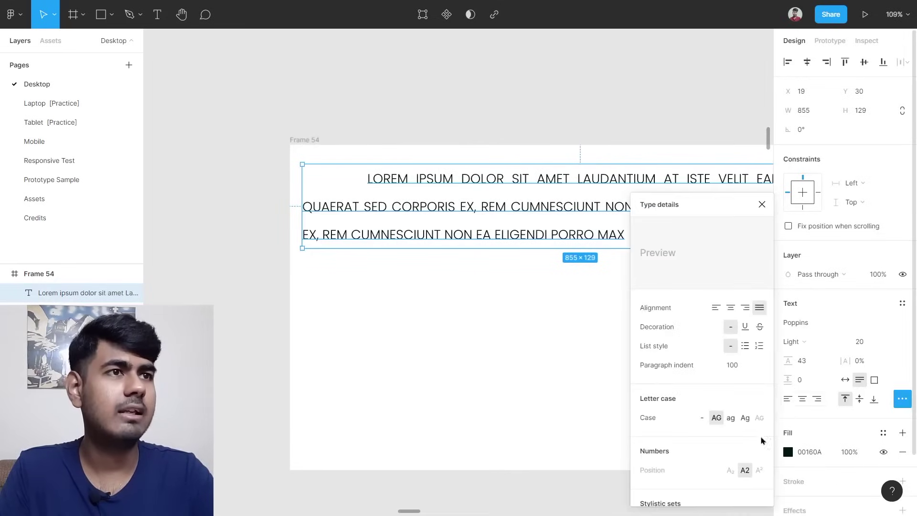
left_click(733, 420)
left_click(379, 346)
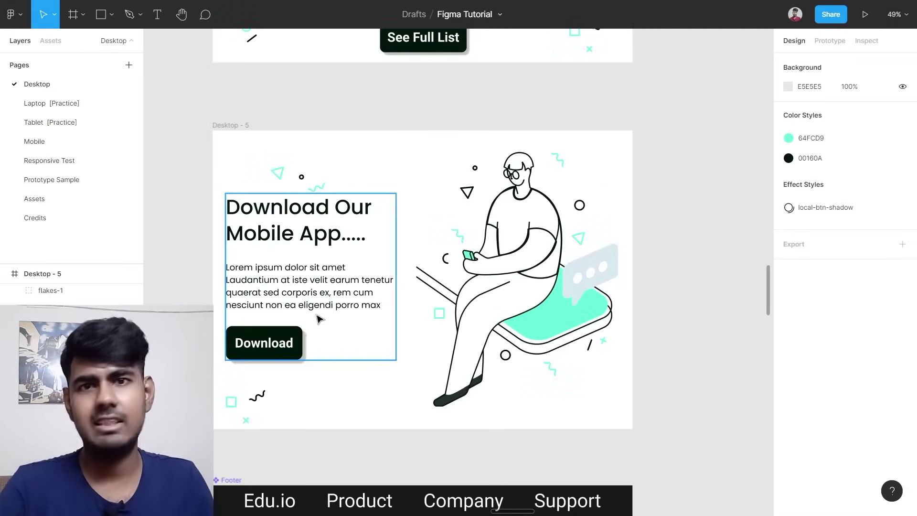
Fill the Lorem ipsum paragraph in Desktop - 5 with the illustration's mint green, 64FCD9, sampled using the eyedropper.
left_click(332, 283)
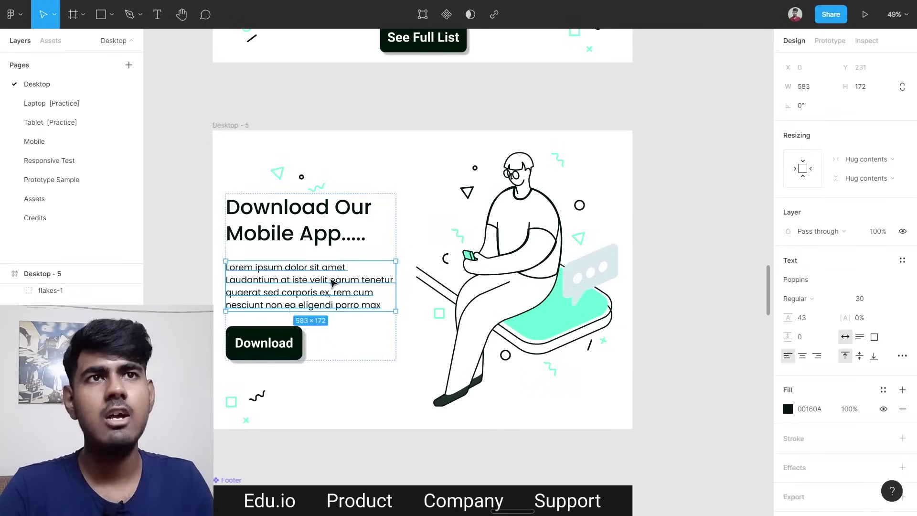
left_click(409, 399)
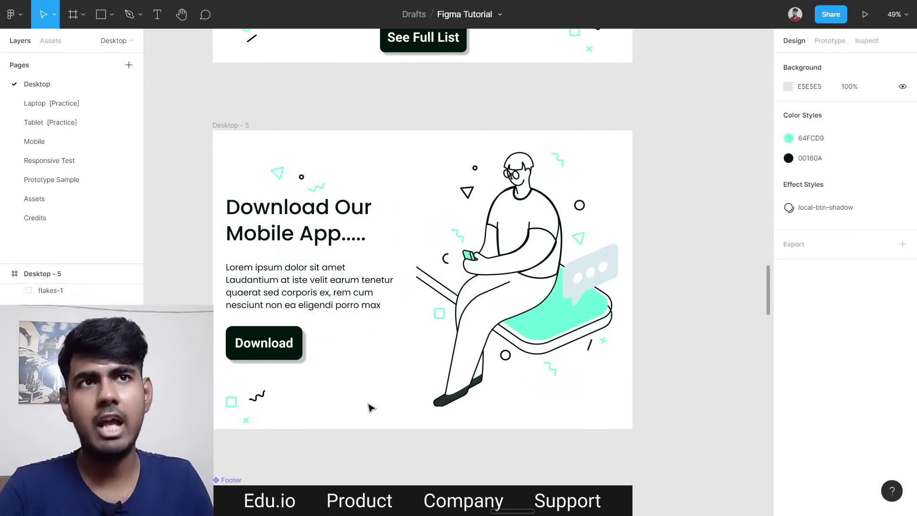
left_click(327, 299)
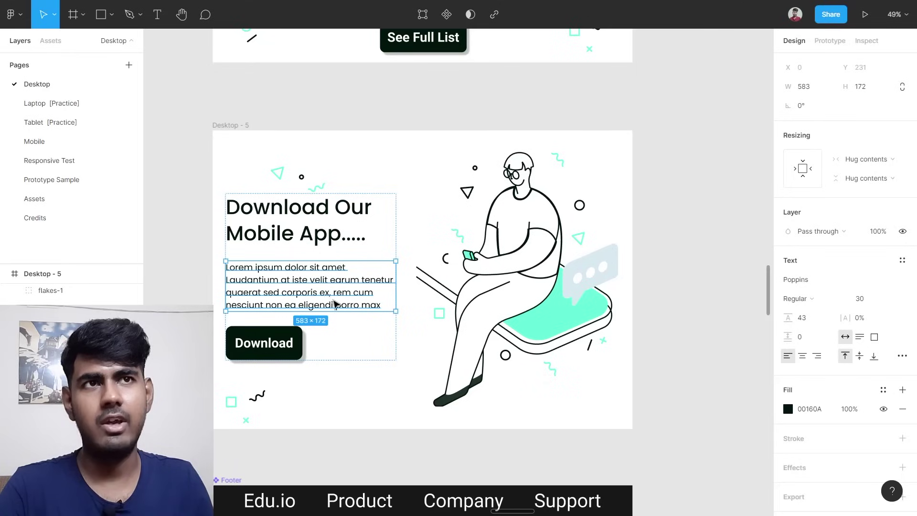
left_click(380, 374)
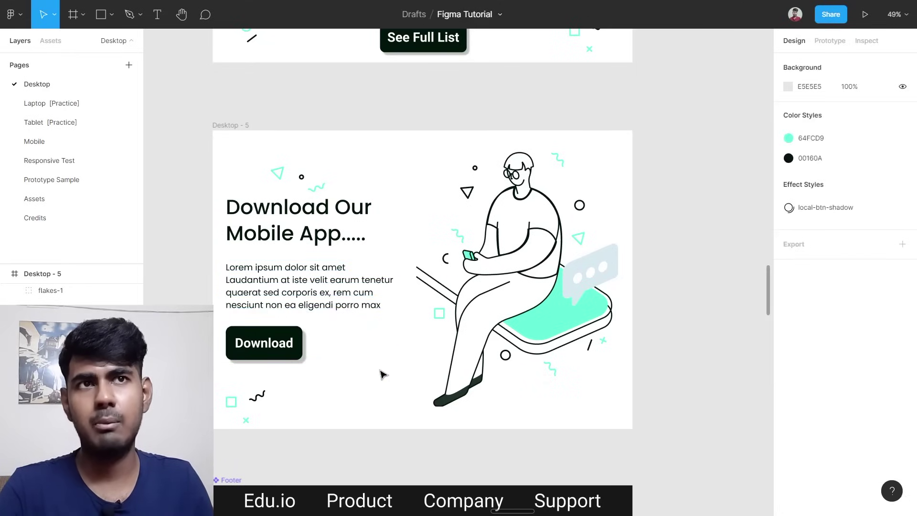
left_click(302, 293)
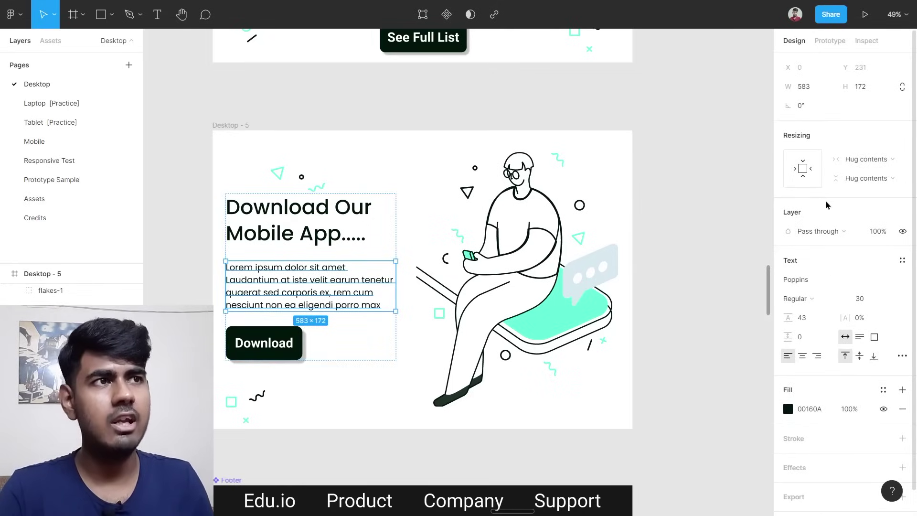
scroll(836, 244, "down", 1)
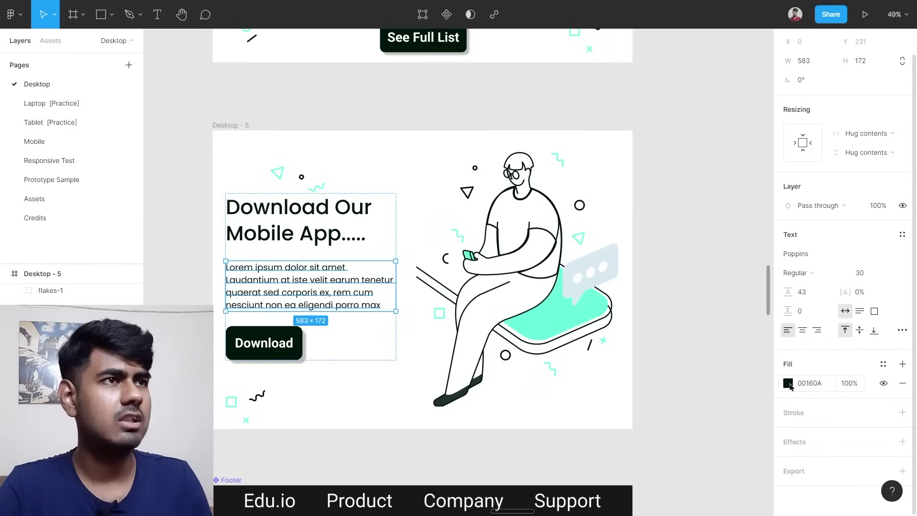
scroll(793, 387, "up", 1)
scroll(788, 410, "down", 1)
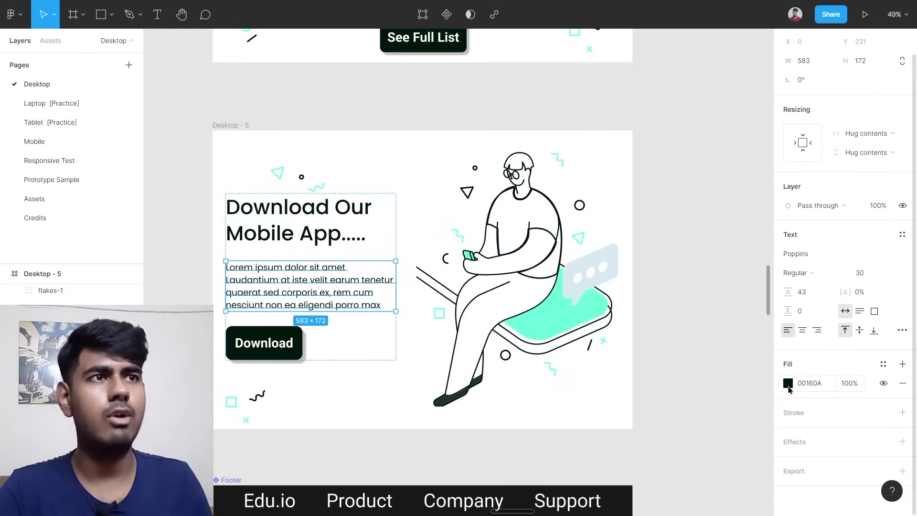
left_click(788, 387)
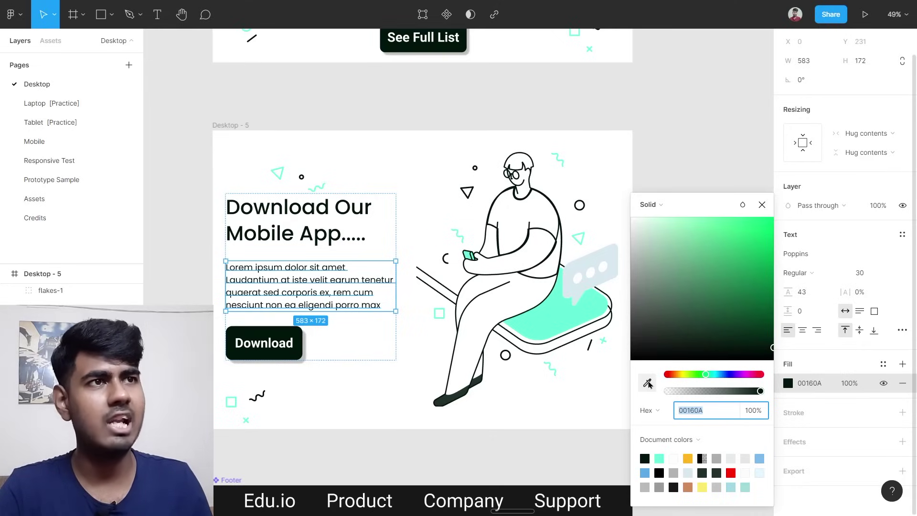
left_click(648, 383)
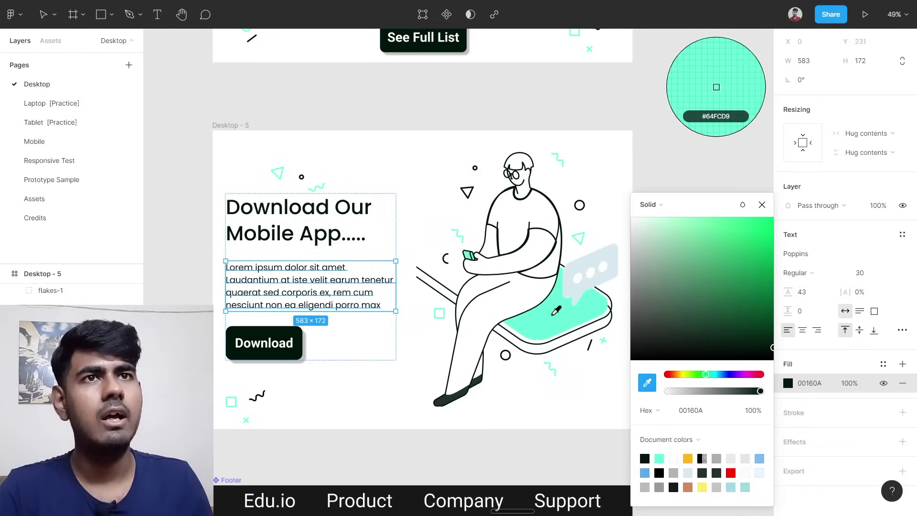
left_click(553, 315)
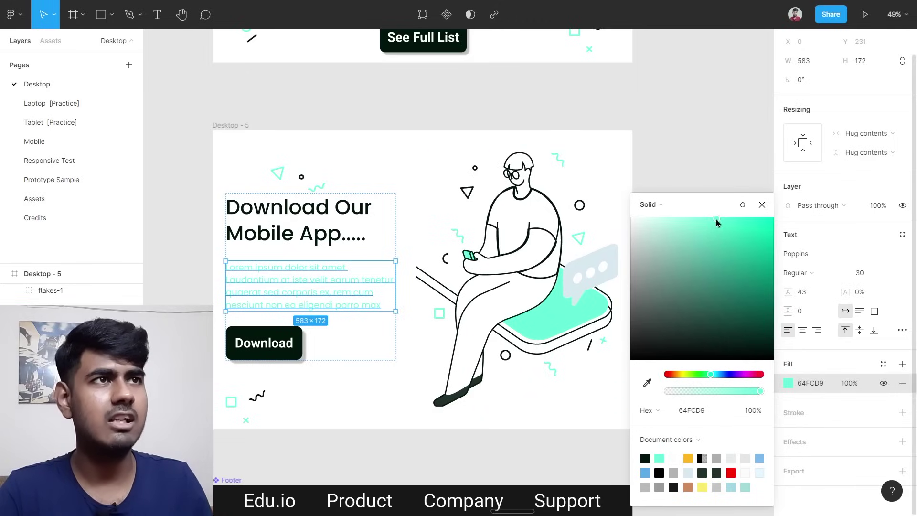
Adjust the shade and hue of the Desktop - 5 paragraph's fill until it is dark red, 702020.
left_click_drag(717, 220, 753, 316)
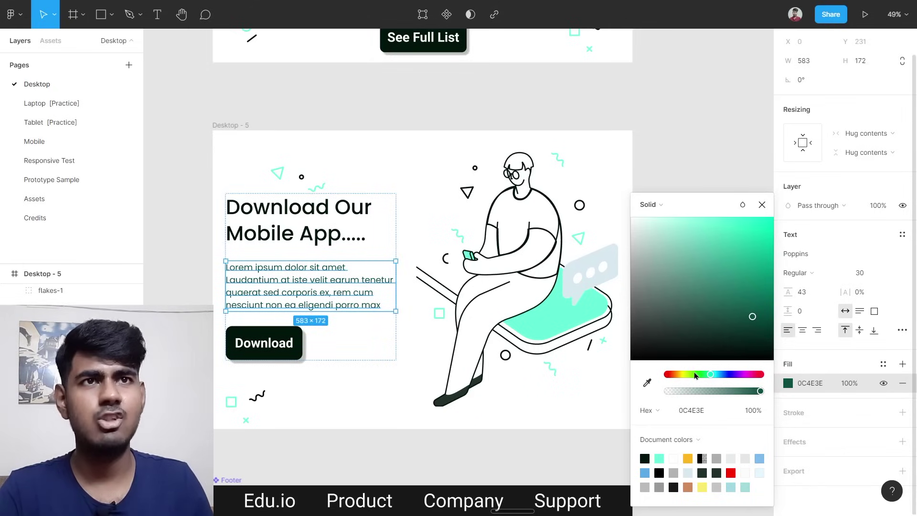
left_click_drag(773, 312, 669, 271)
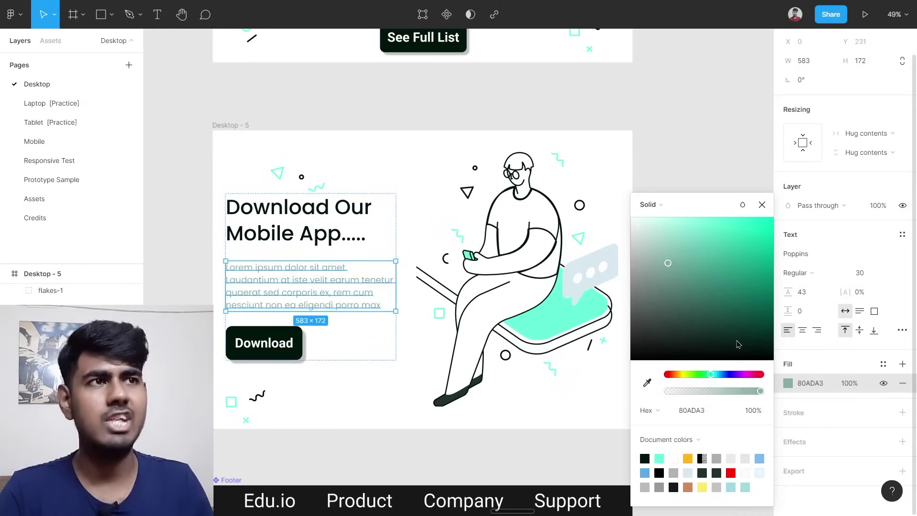
left_click_drag(712, 379, 664, 377)
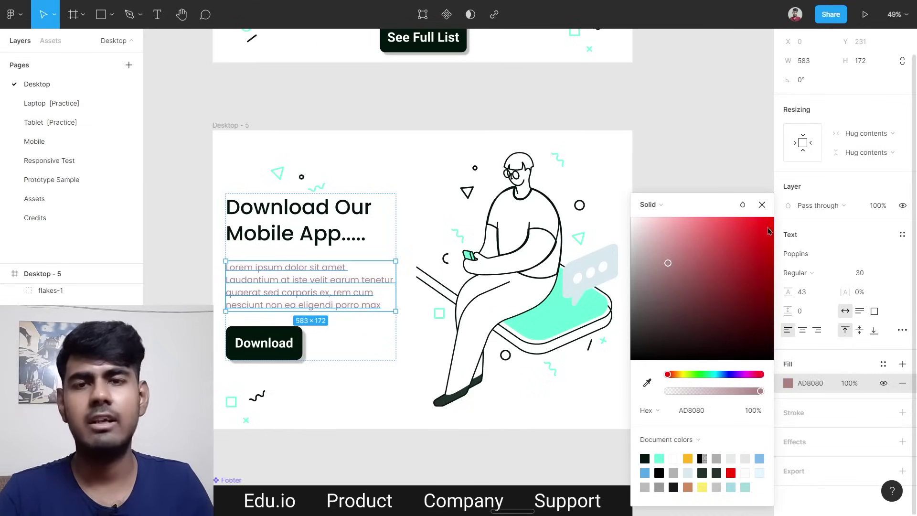
left_click_drag(691, 255, 733, 298)
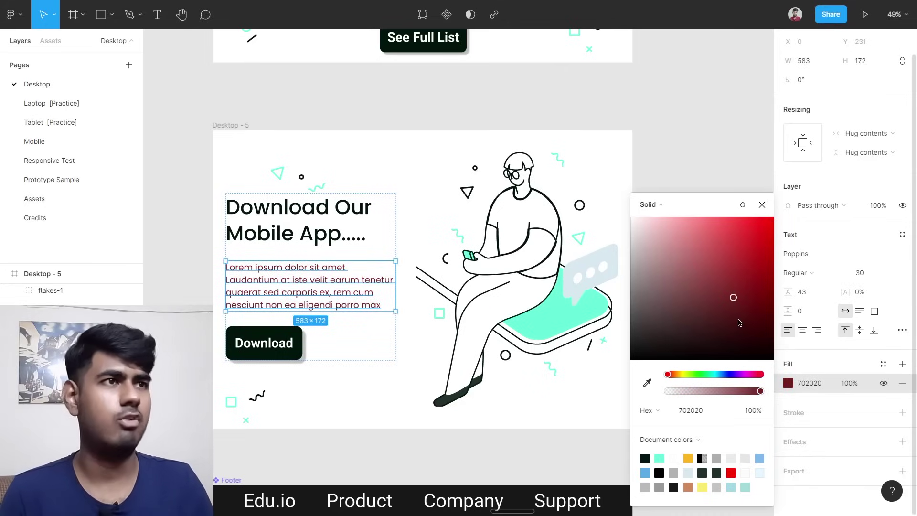
Lower the opacity of the dark red fill on the Desktop - 5 paragraph.
left_click_drag(761, 393, 758, 396)
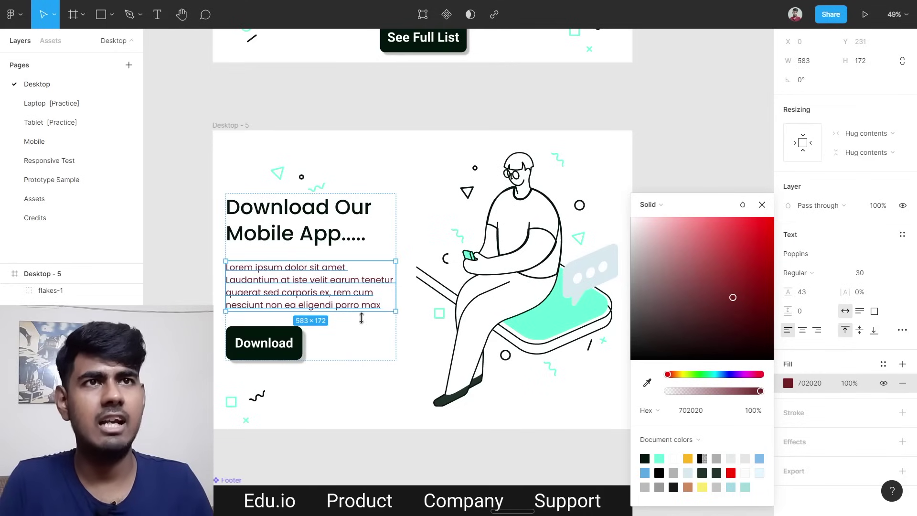
scroll(306, 292, "up", 5)
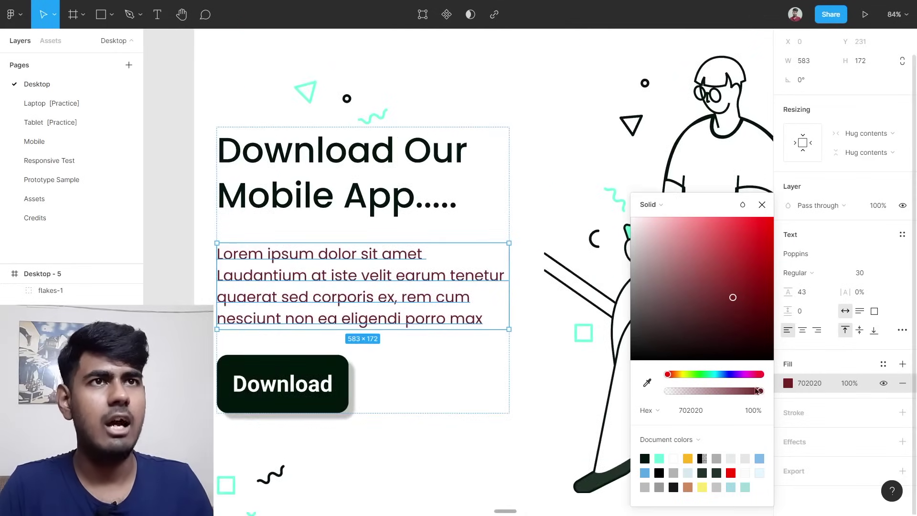
left_click_drag(755, 391, 598, 389)
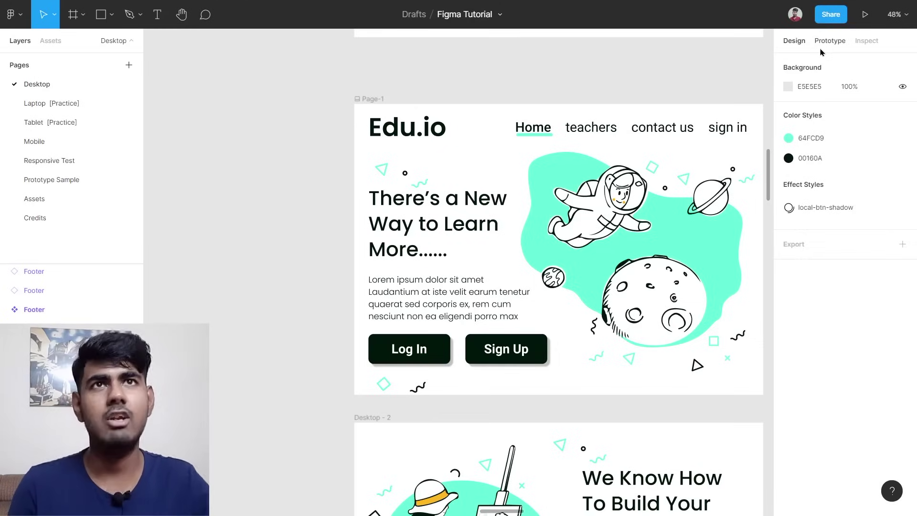
Open the Prototype Sample page and display the prototype connections between its two iPhone 11 Pro Max frames.
left_click(66, 187)
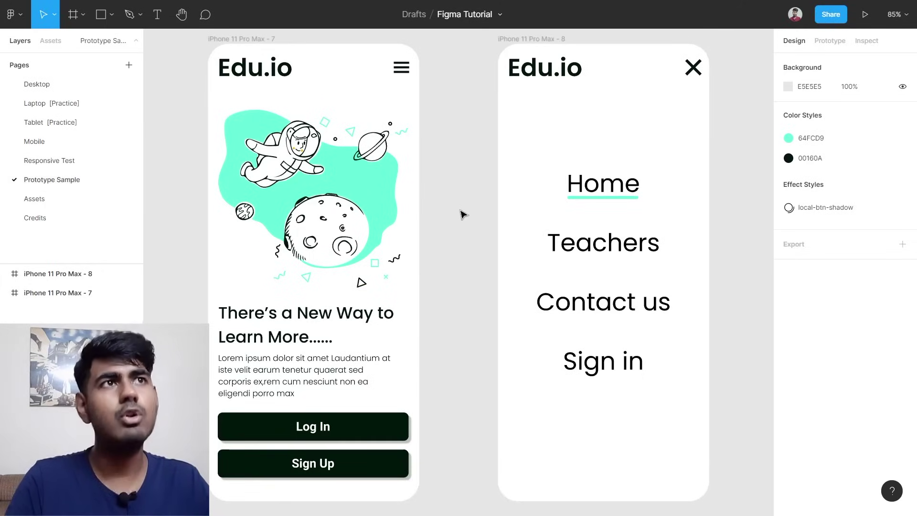
scroll(472, 208, "down", 2)
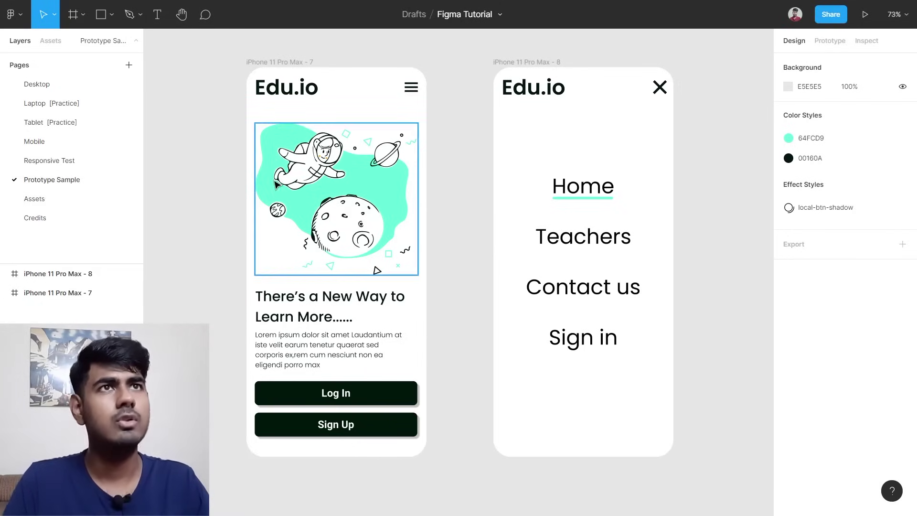
scroll(238, 139, "down", 2)
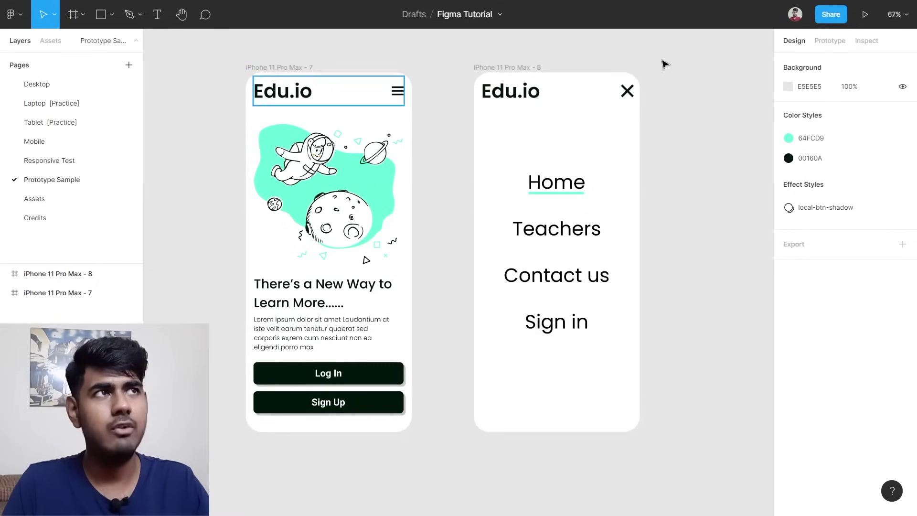
left_click(831, 42)
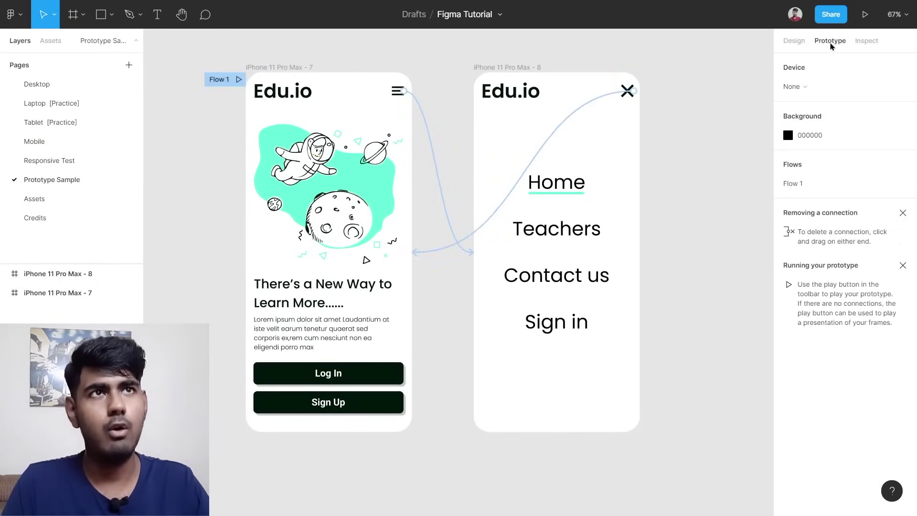
scroll(700, 138, "down", 1)
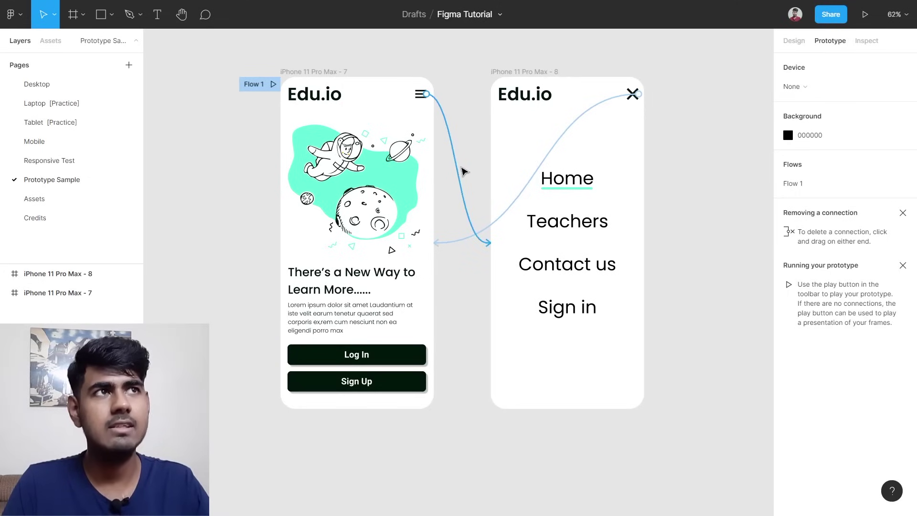
Delete both prototype connections: the hamburger icon's link to iPhone 11 Pro Max - 8 and the close icon's link to iPhone 11 Pro Max - 7.
left_click(462, 170)
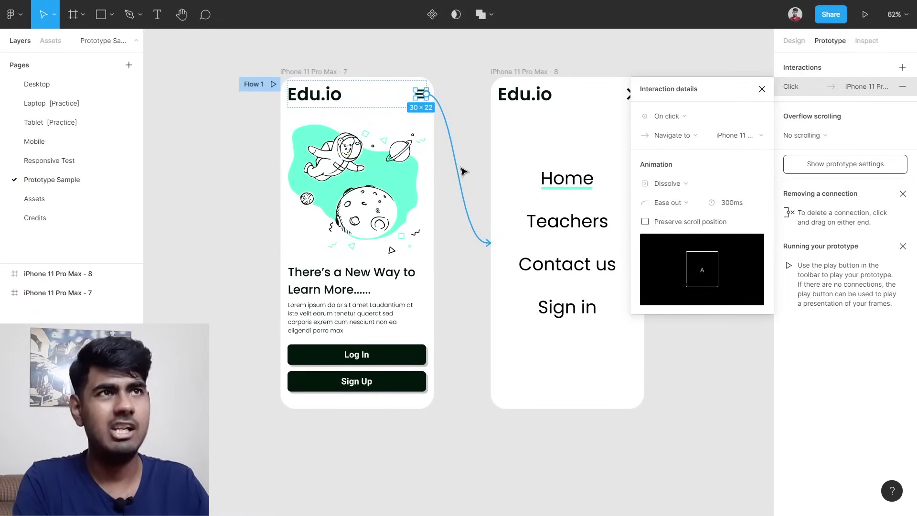
key("Escape")
key("Escape")
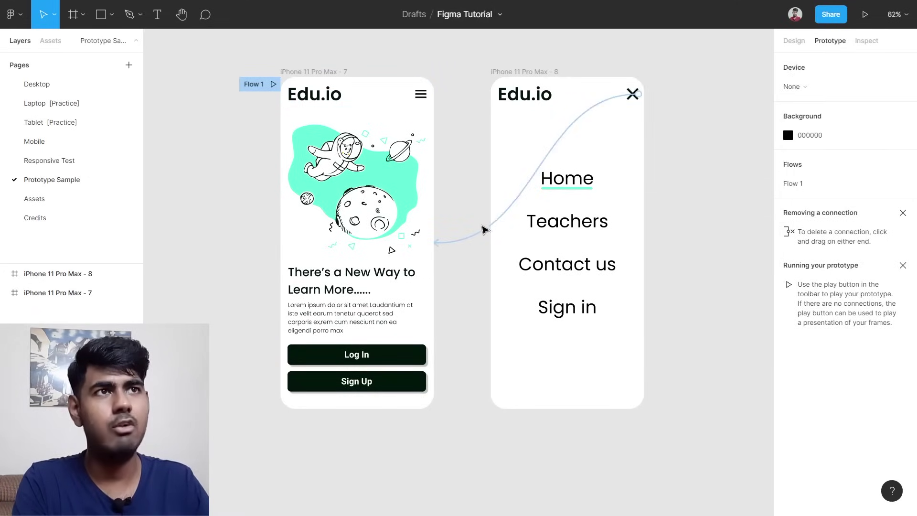
left_click(476, 238)
key("Escape")
key("Escape")
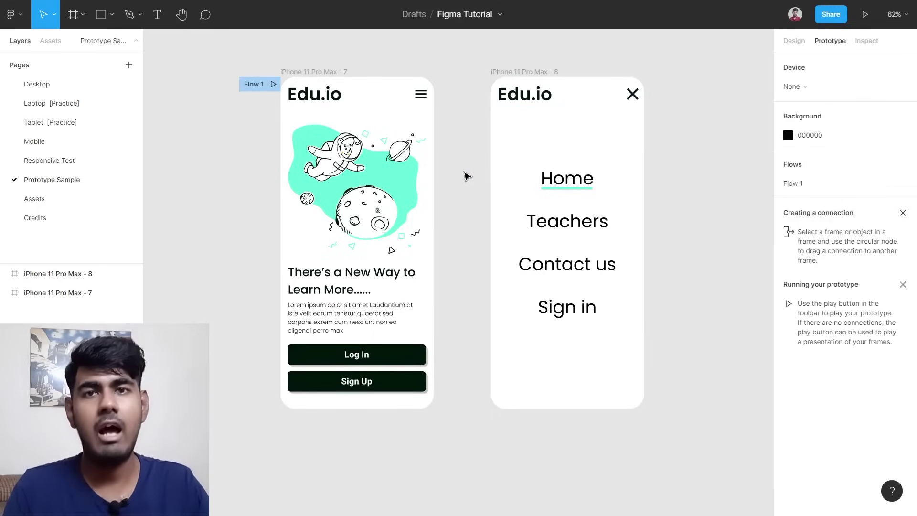
Remove the Flow 1 starting point from the iPhone 11 Pro Max - 7 frame, keeping the frame itself.
left_click(261, 85)
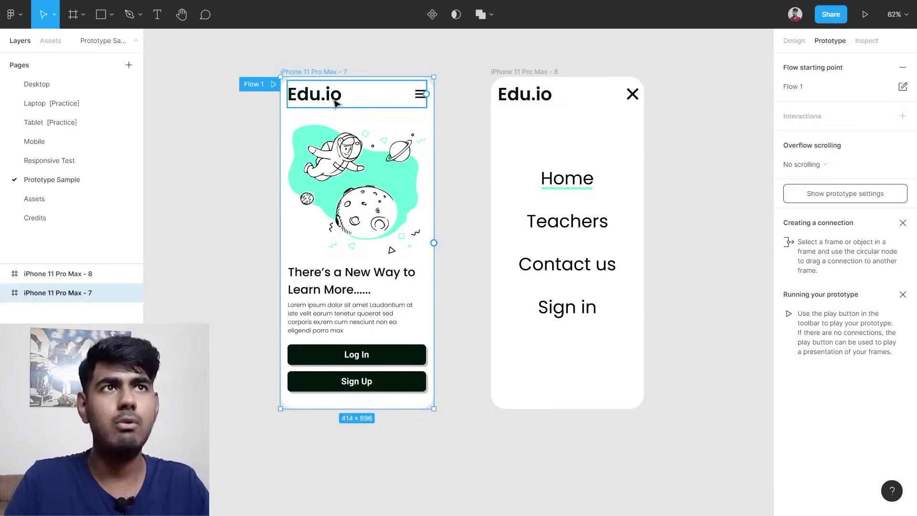
key("Delete")
key("ctrl+z")
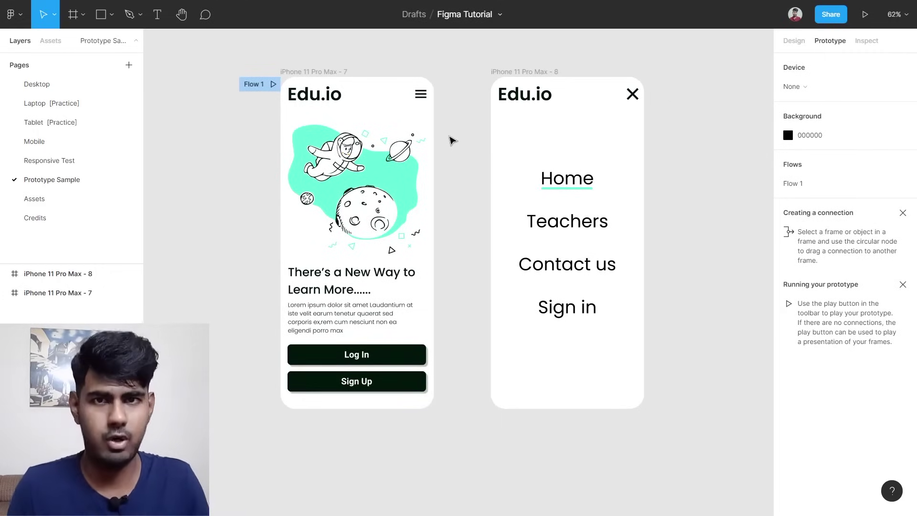
scroll(452, 140, "up", 3)
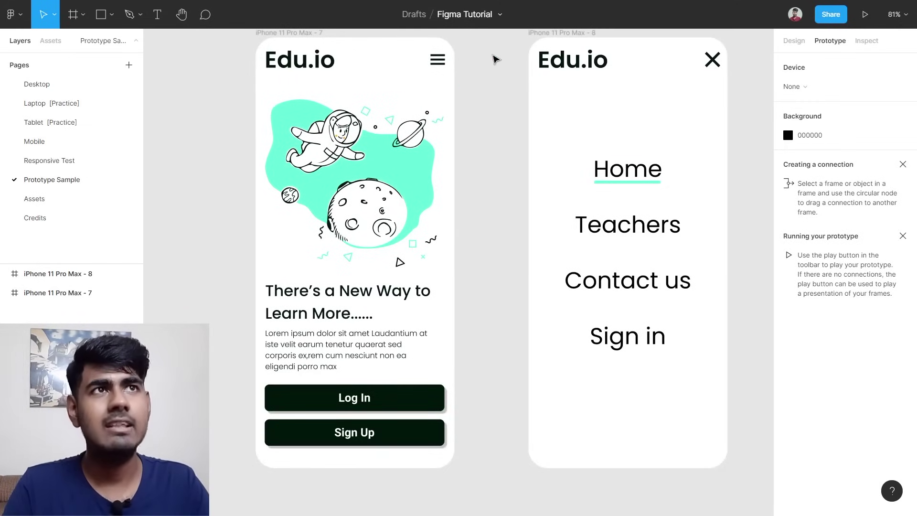
scroll(454, 72, "up", 3)
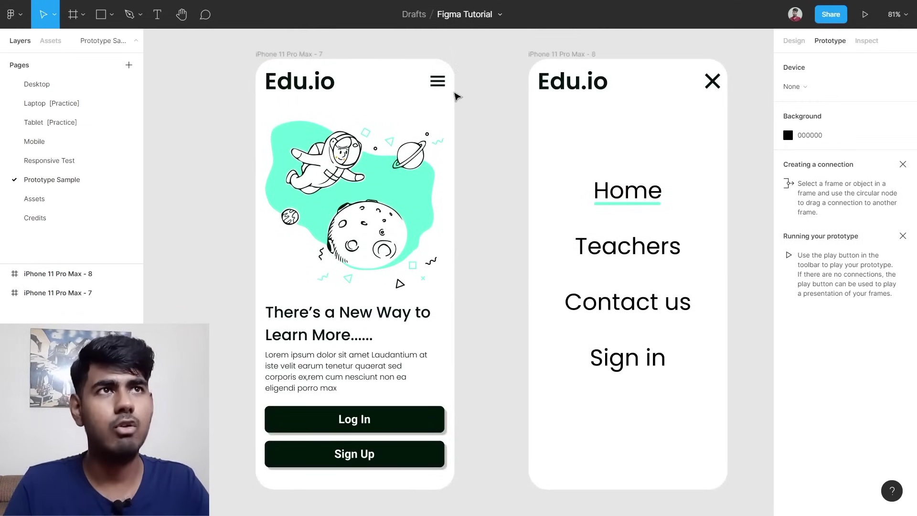
scroll(471, 99, "up", 4)
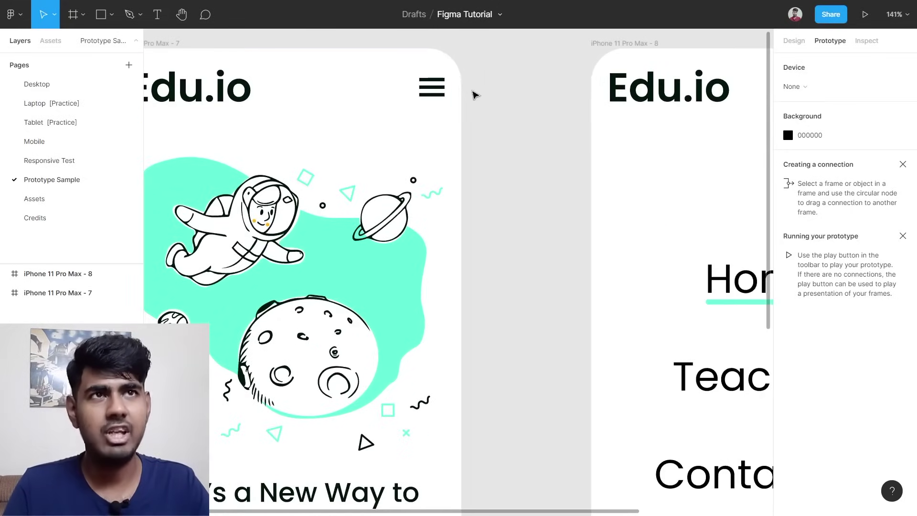
scroll(461, 129, "down", 4)
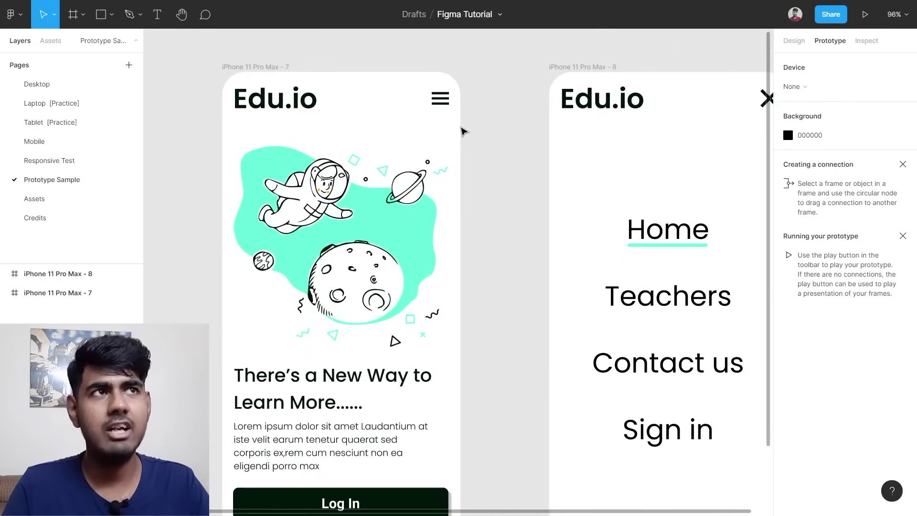
Look over the home screen in iPhone 11 Pro Max - 7 and the menu screen in iPhone 11 Pro Max - 8.
scroll(461, 129, "right", 3)
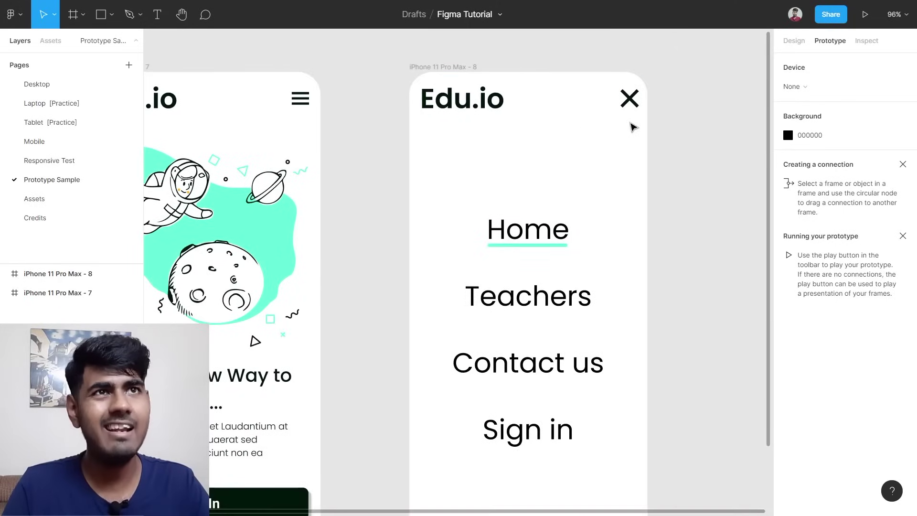
scroll(630, 177, "left", 5)
scroll(484, 194, "down", 2)
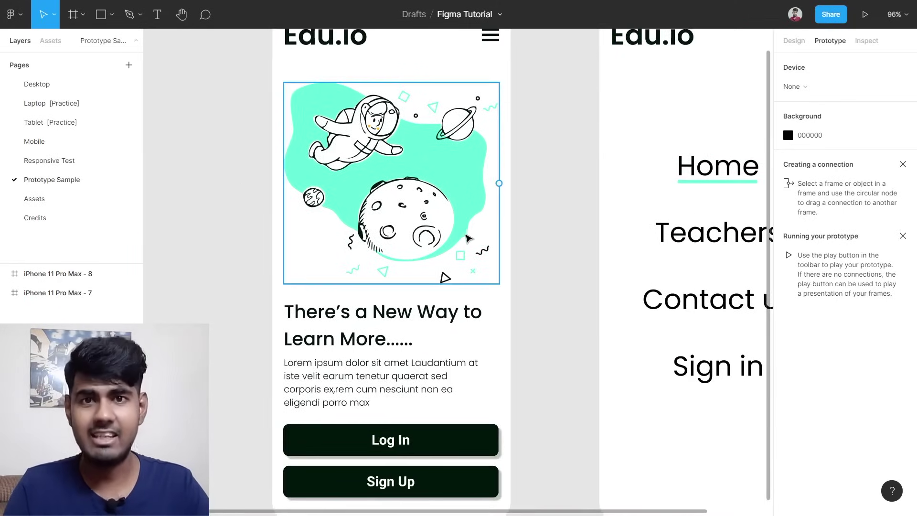
scroll(468, 241, "right", 5)
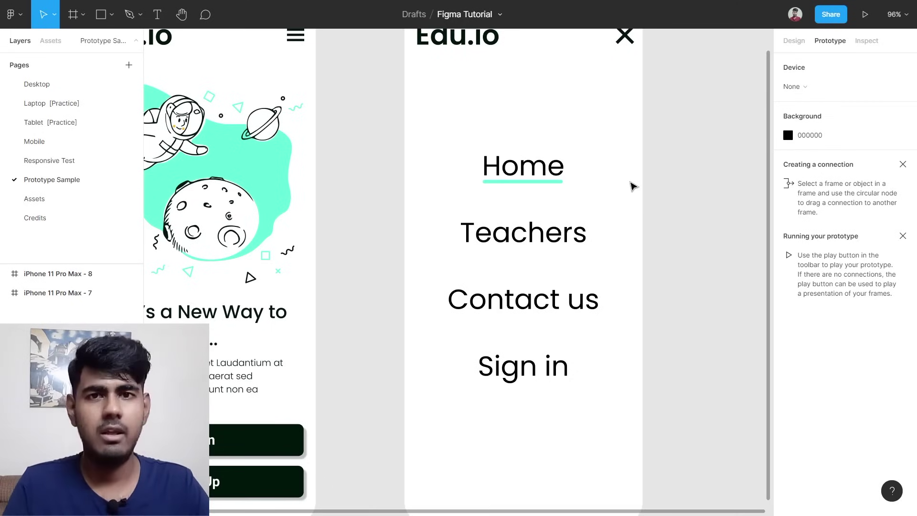
scroll(633, 186, "down", 3)
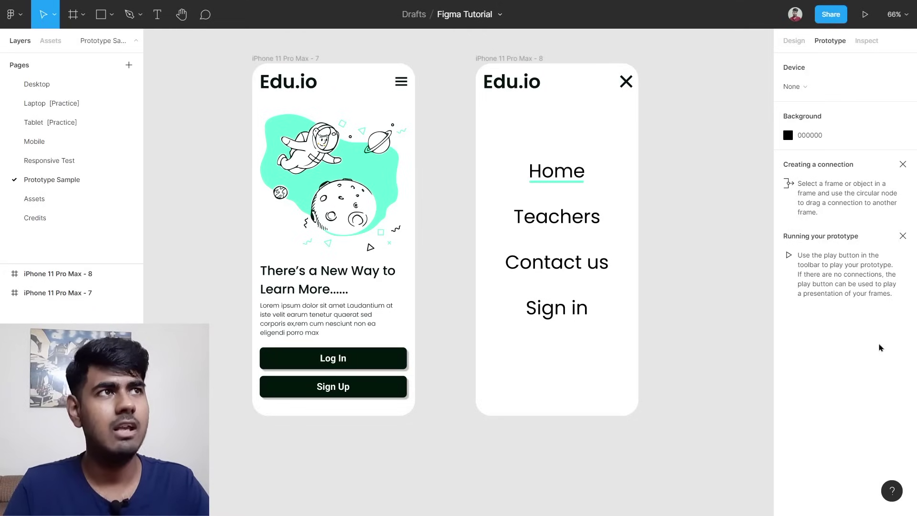
scroll(679, 206, "up", 1)
scroll(679, 205, "up", 1)
scroll(678, 206, "left", 2)
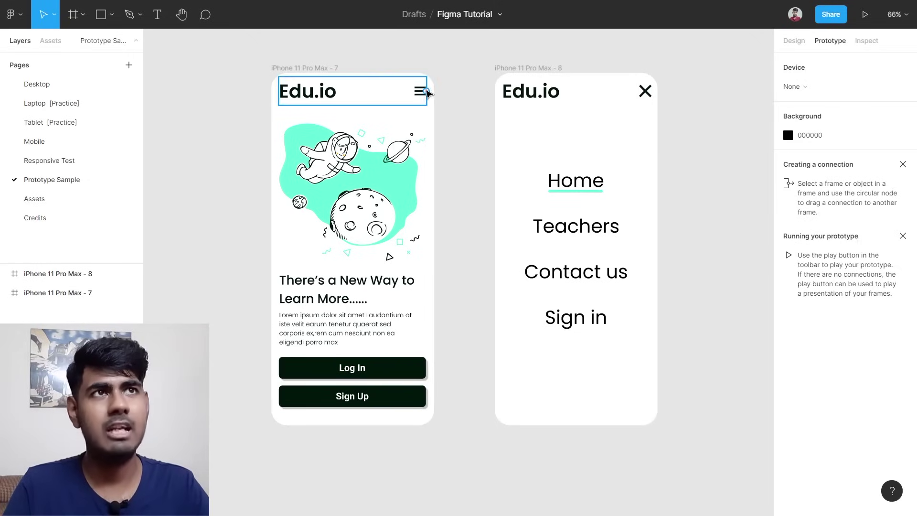
Connect the hamburger icon inside the iPhone 11 Pro Max - 7 header to the iPhone 11 Pro Max - 8 frame.
left_click(422, 91)
double_click(421, 92)
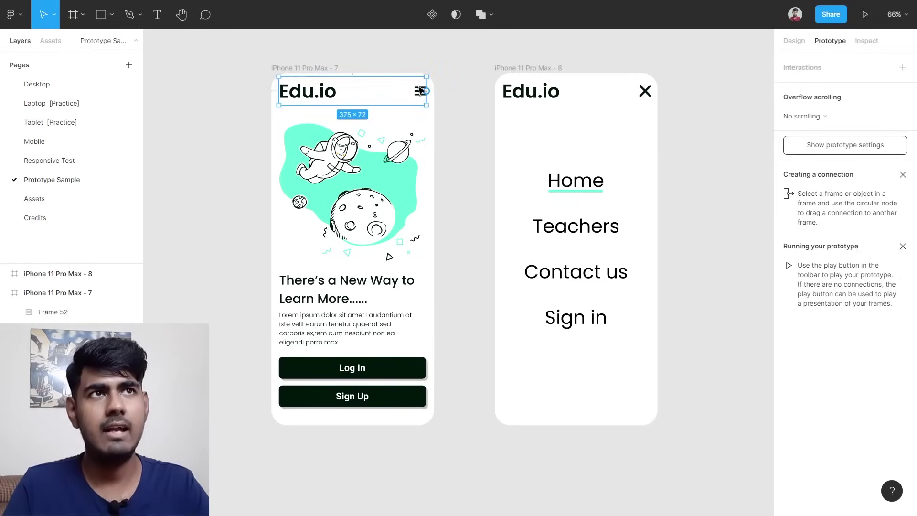
scroll(419, 92, "up", 10)
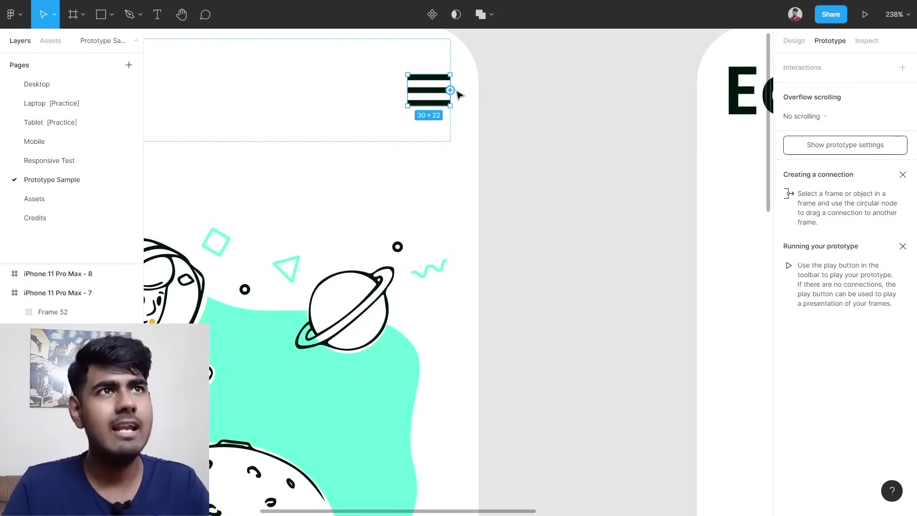
scroll(458, 85, "down", 5)
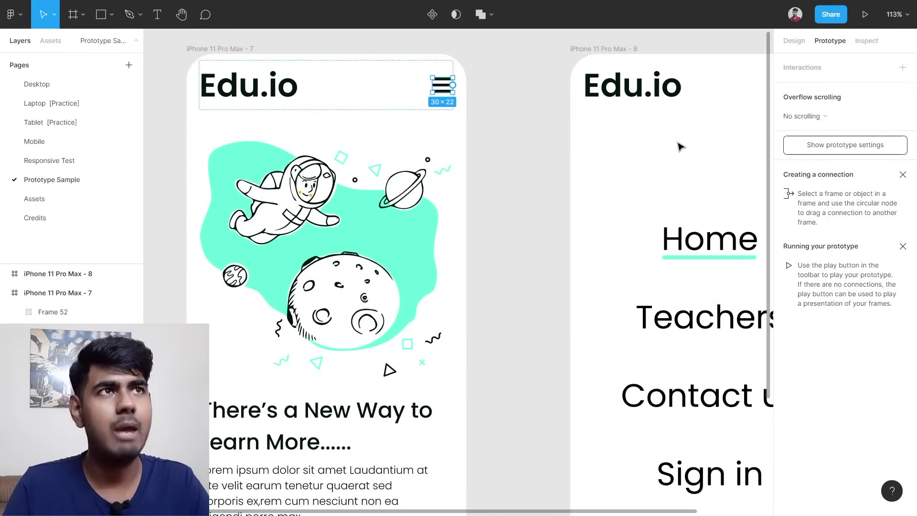
scroll(681, 147, "down", 1)
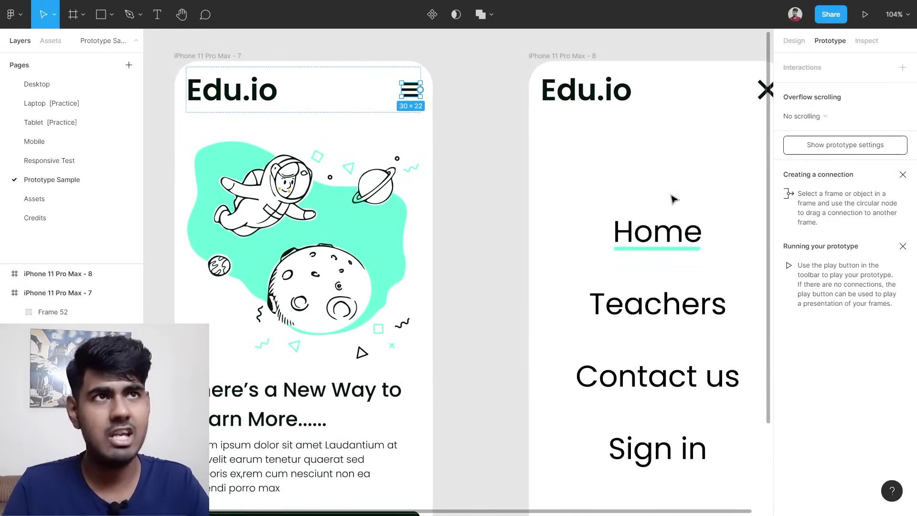
scroll(674, 200, "down", 3)
scroll(640, 203, "right", 2)
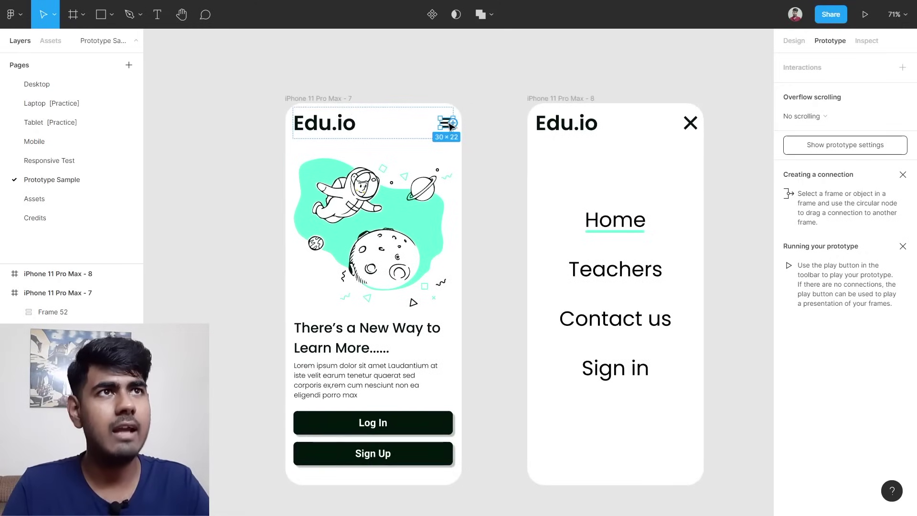
left_click_drag(454, 124, 559, 256)
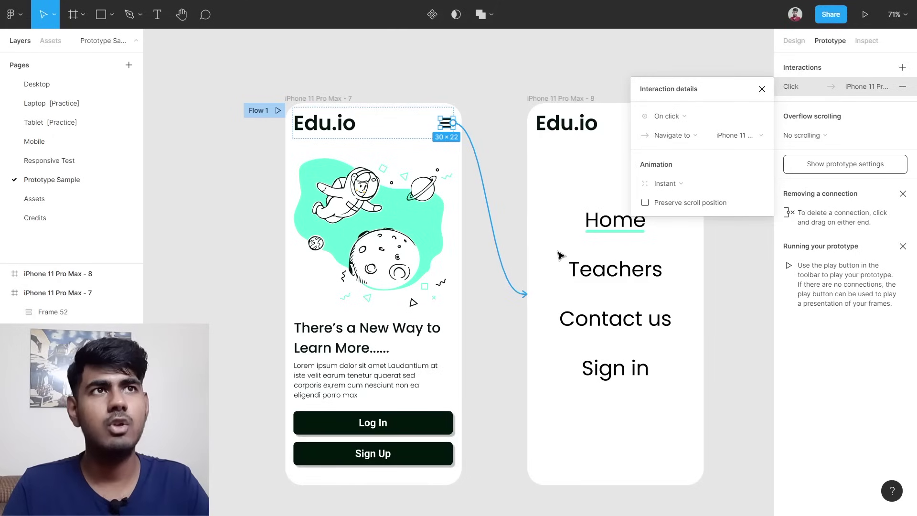
Review the available triggers for the hamburger icon's interaction, keep On click, and close the interaction details.
scroll(559, 256, "right", 2)
scroll(415, 207, "right", 1)
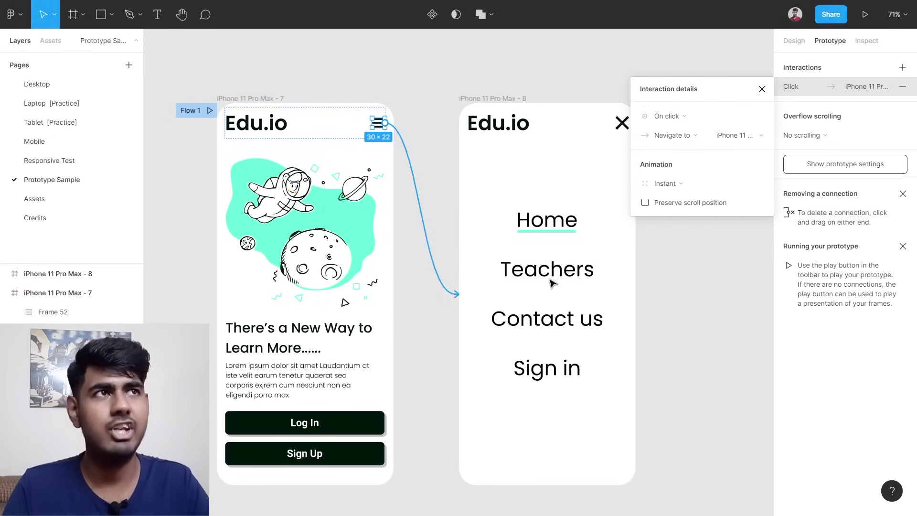
scroll(526, 294, "down", 1)
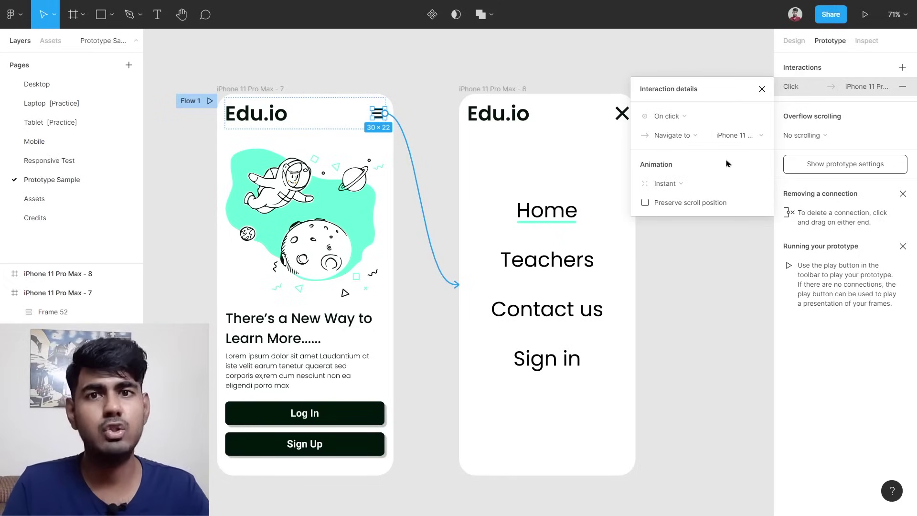
left_click(690, 120)
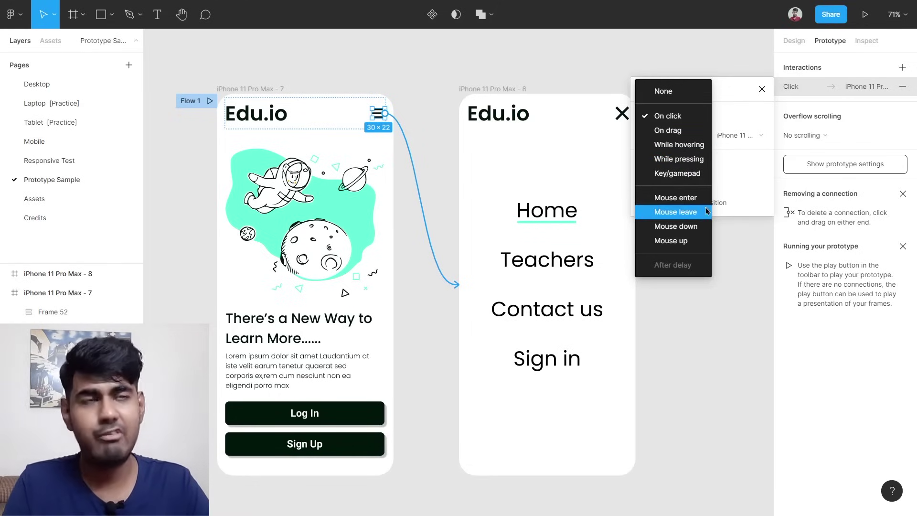
left_click(689, 119)
key("Escape")
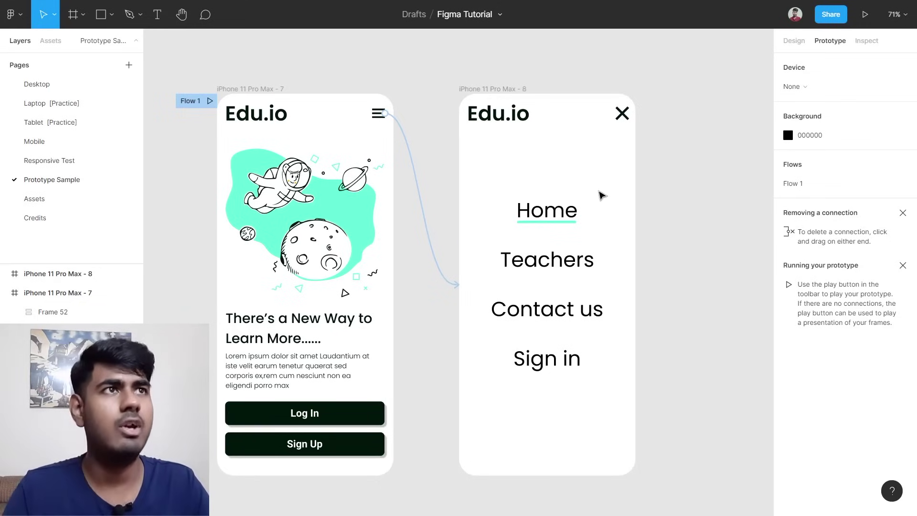
Connect the close icon in the iPhone 11 Pro Max - 8 header back to the iPhone 11 Pro Max - 7 frame.
left_click(627, 114)
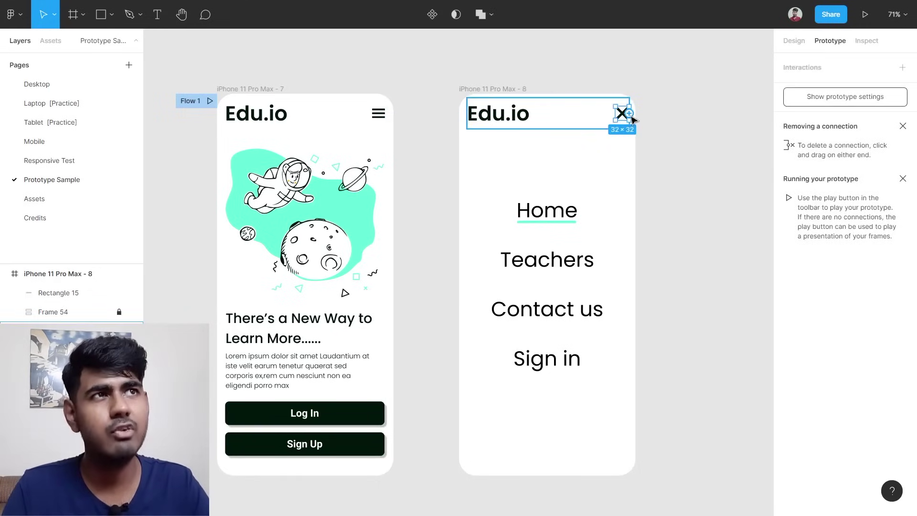
scroll(632, 117, "up", 5)
scroll(632, 117, "up", 5)
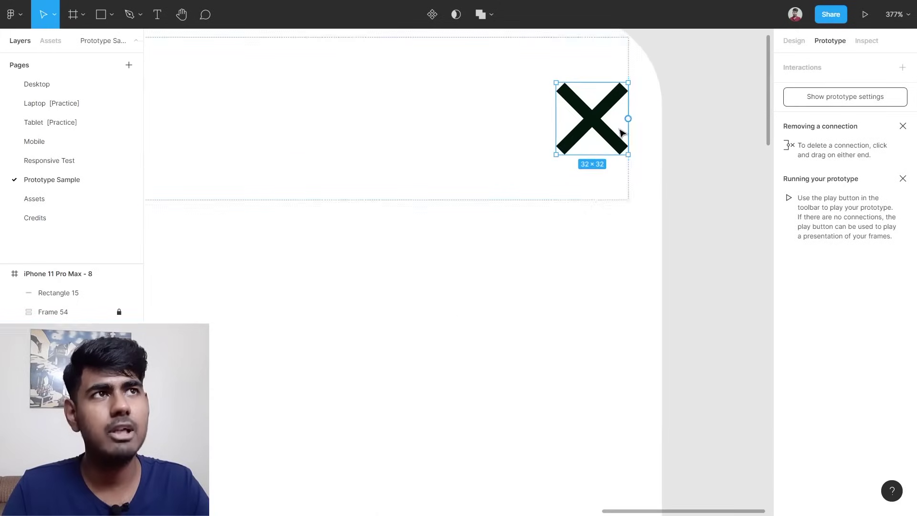
scroll(630, 119, "down", 10)
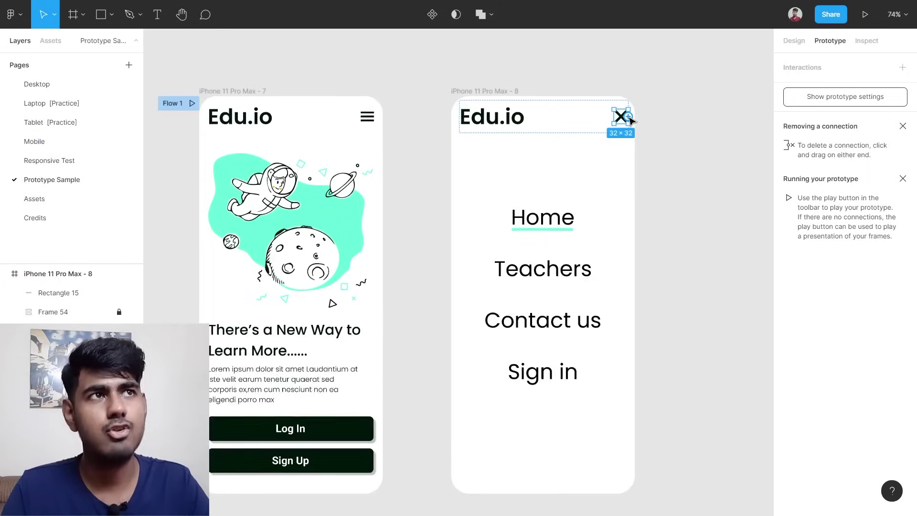
left_click_drag(629, 117, 375, 199)
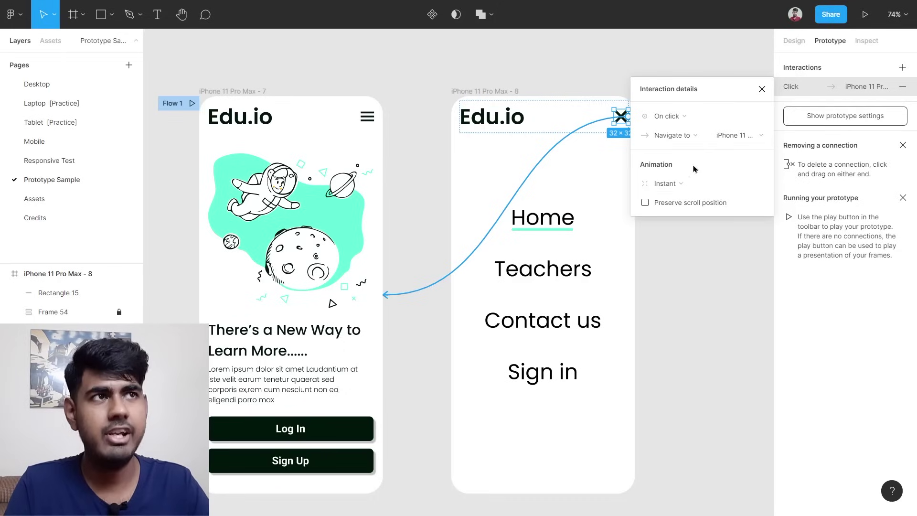
Set the close icon interaction's animation to Dissolve and review the other animation types without changing it.
left_click(685, 190)
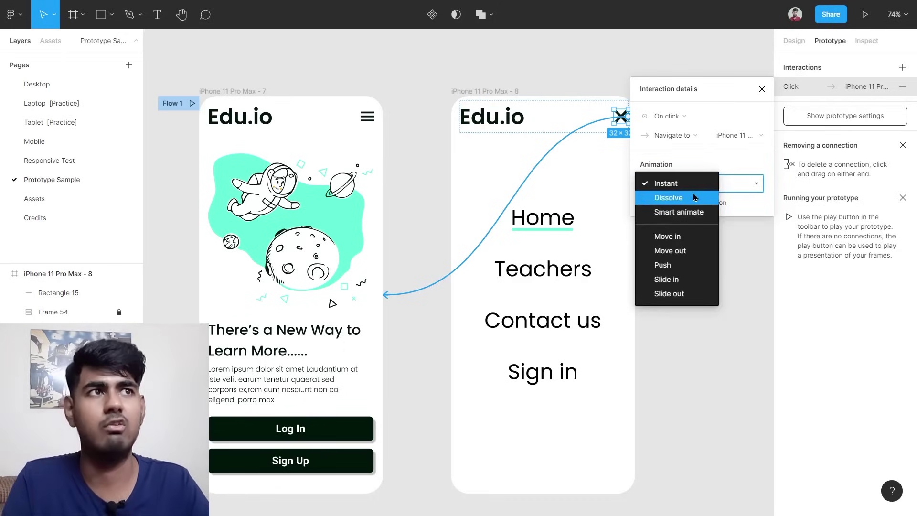
left_click(694, 198)
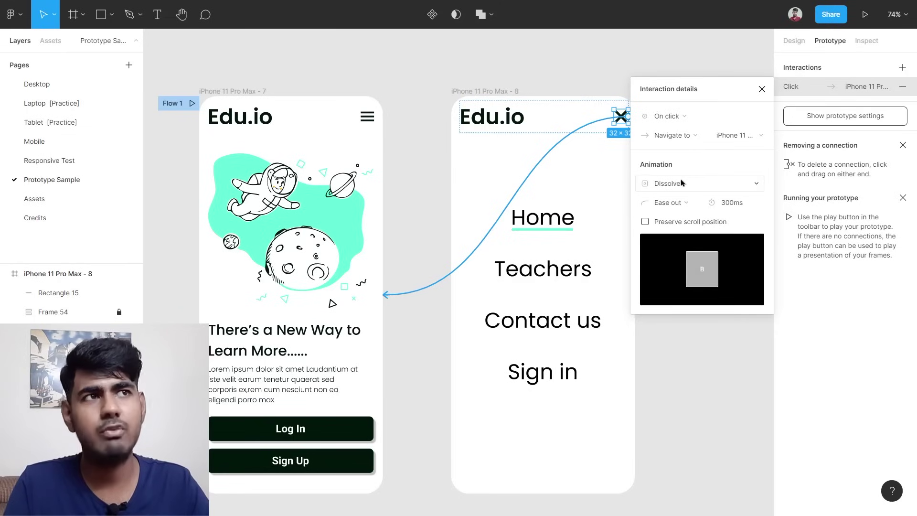
left_click(683, 183)
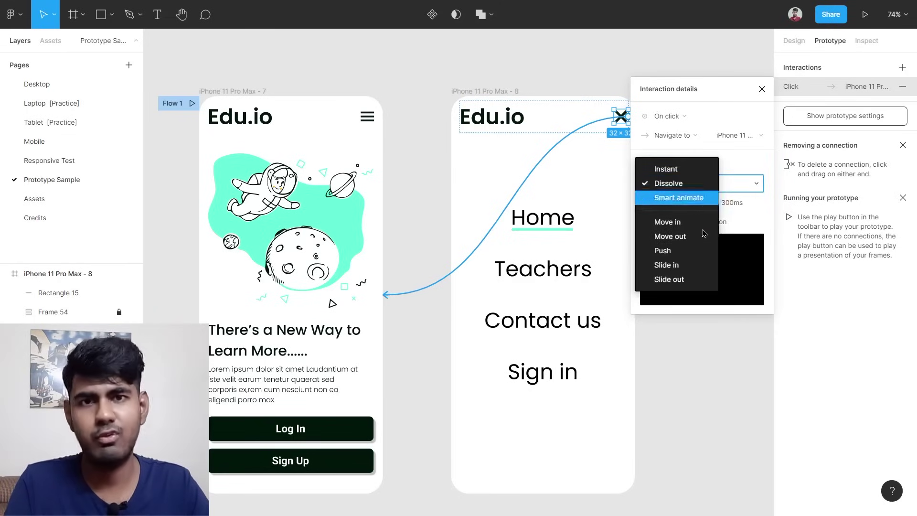
left_click(685, 188)
scroll(411, 194, "down", 5)
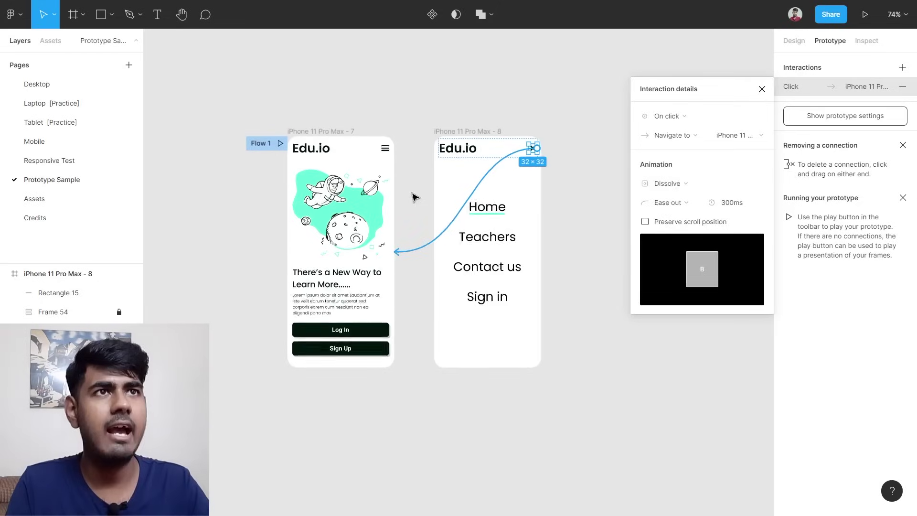
Set the animation of the hamburger icon's link to iPhone 11 Pro Max - 8 to Dissolve.
left_click(406, 95)
left_click_drag(391, 149, 432, 250)
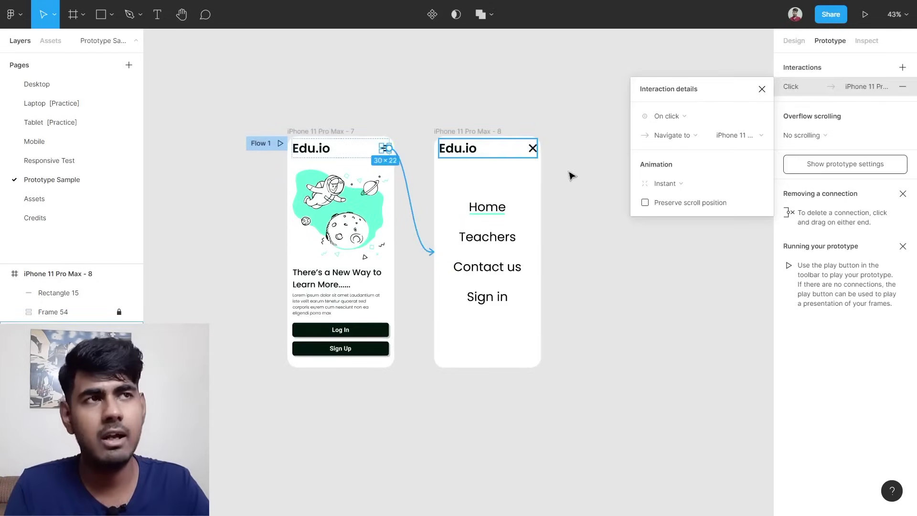
left_click(664, 185)
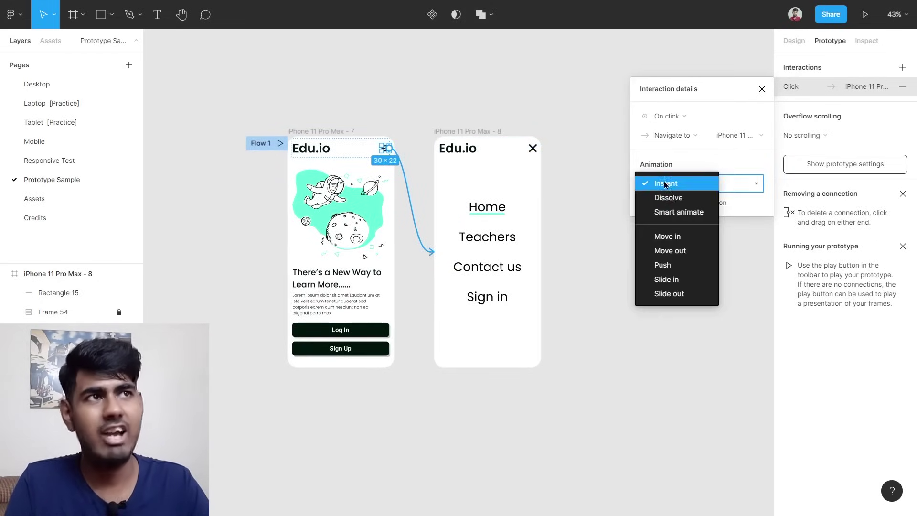
left_click(669, 198)
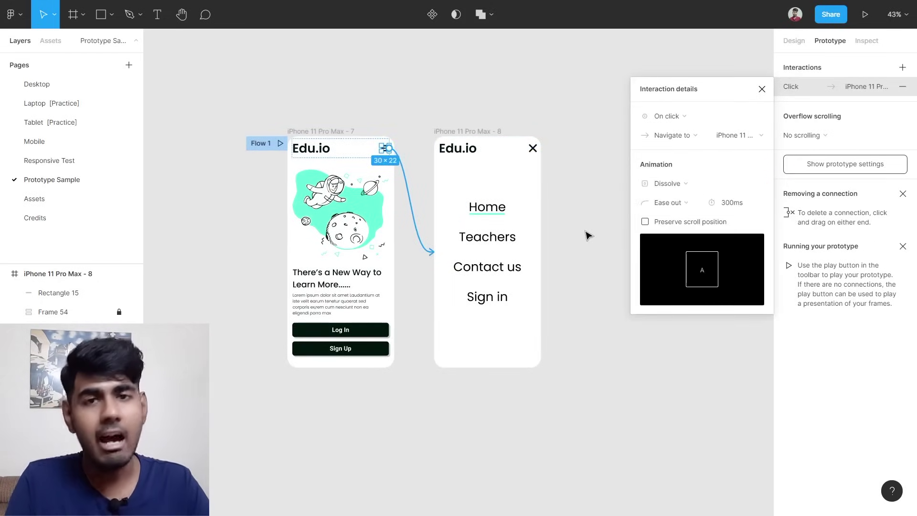
left_click(589, 235)
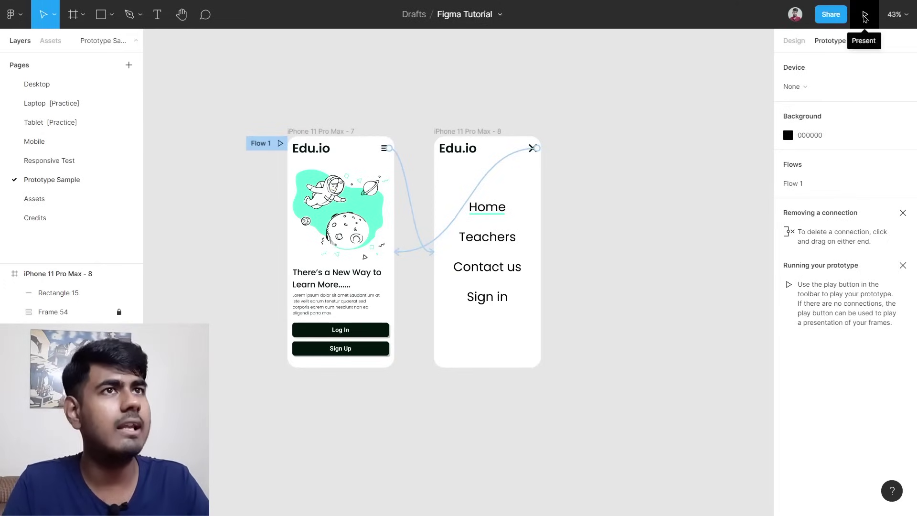
Present the prototype full screen and test it by repeatedly opening the menu with the hamburger icon and closing it with the close icon.
left_click(865, 17)
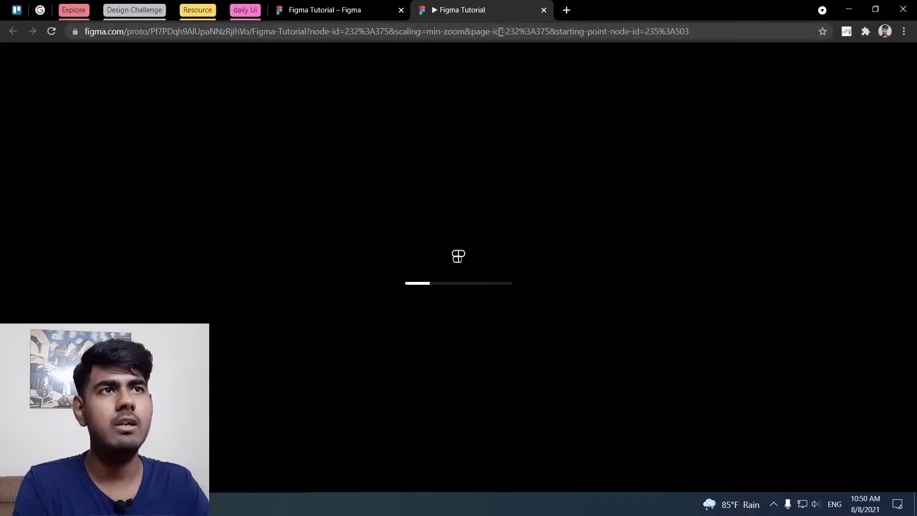
key("F11")
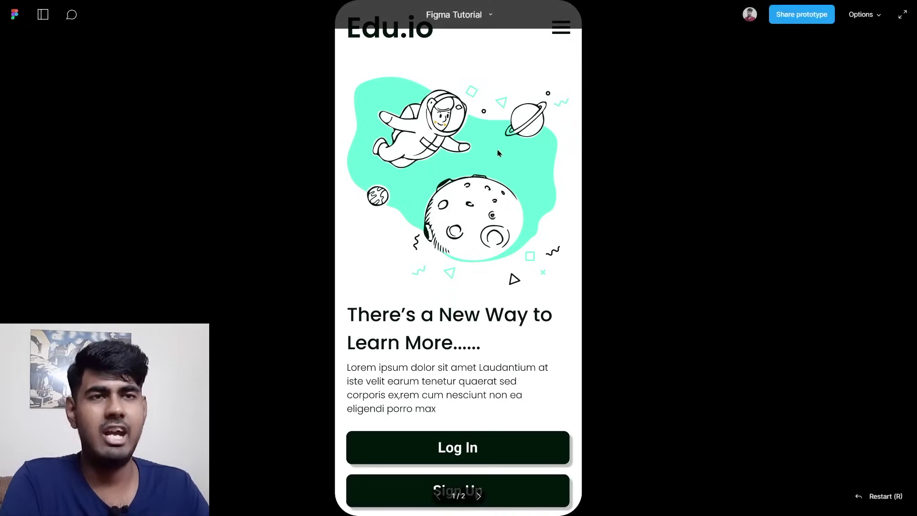
left_click(563, 35)
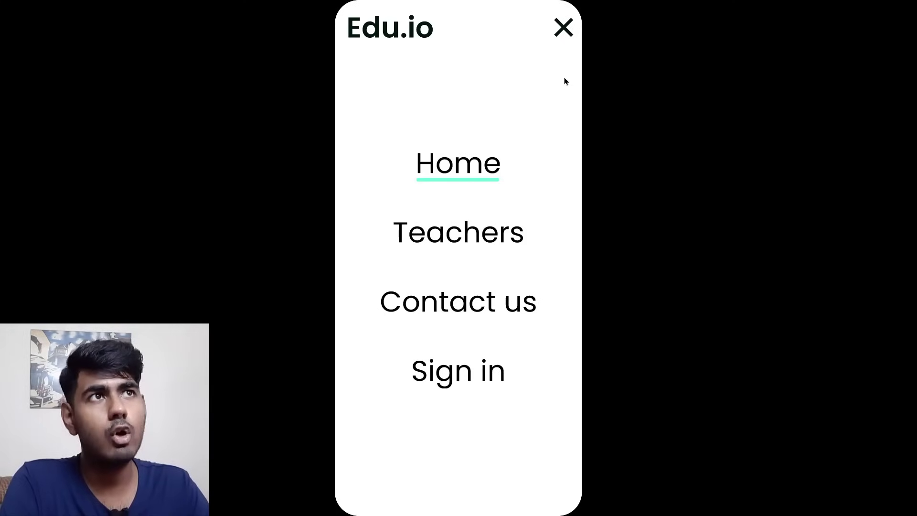
left_click(557, 34)
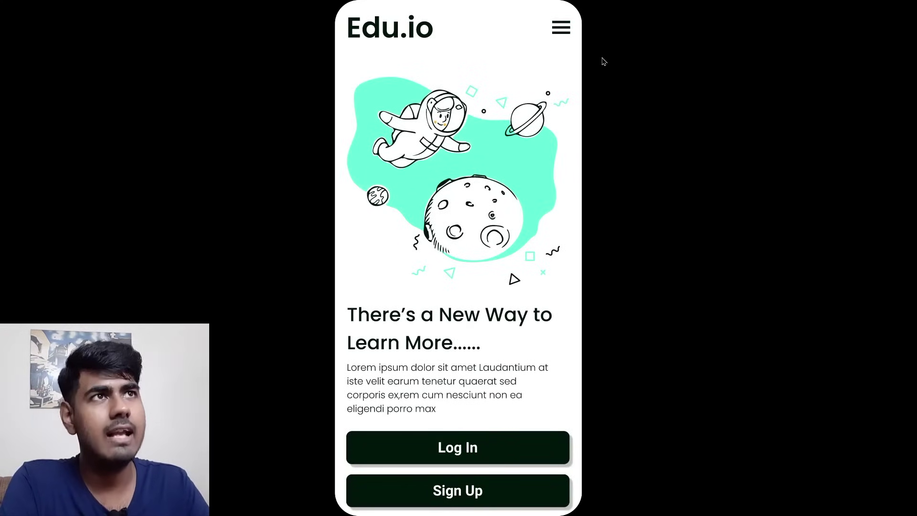
left_click(558, 29)
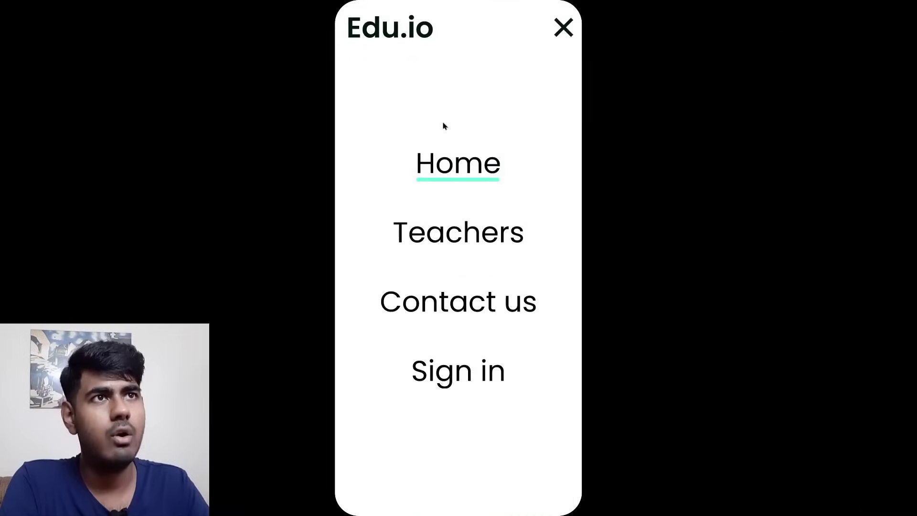
left_click(564, 30)
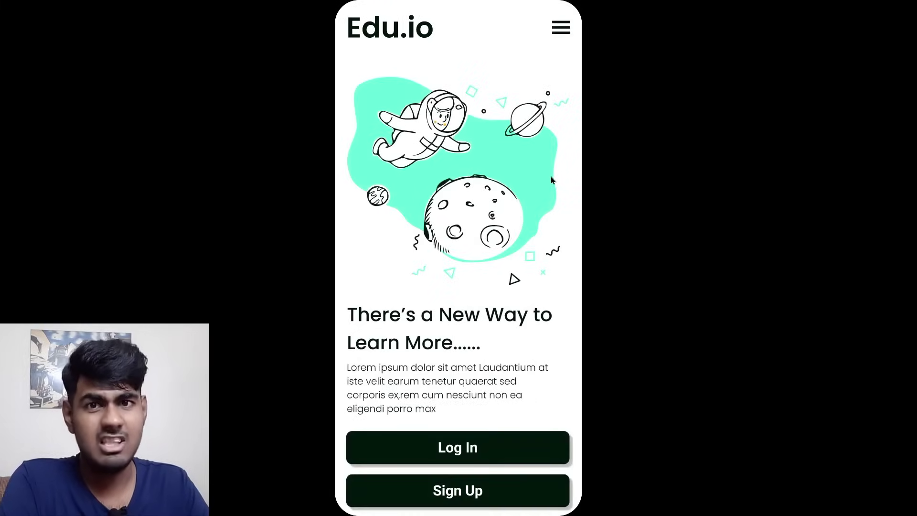
left_click(562, 28)
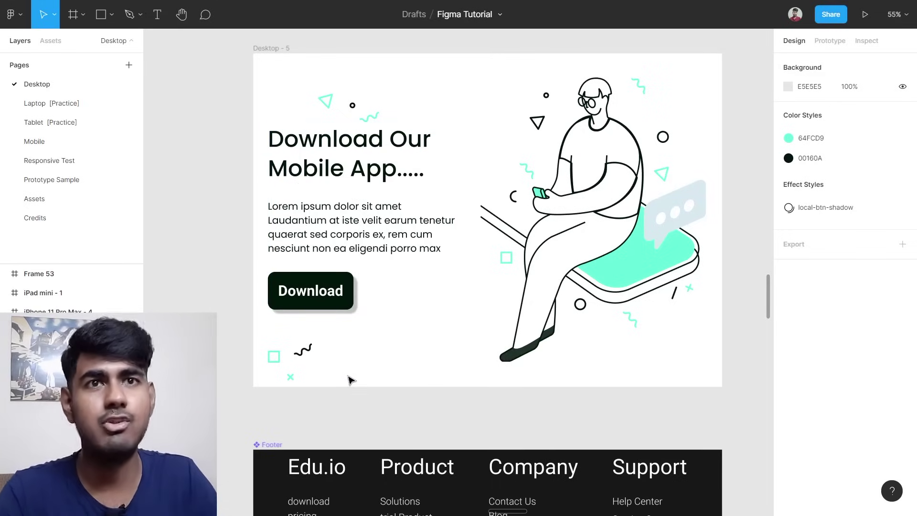
scroll(612, 304, "up", 2)
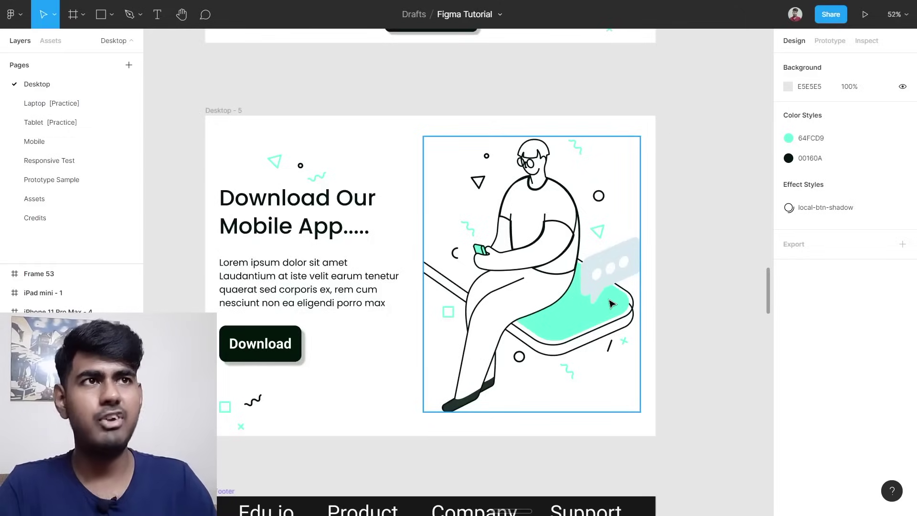
Draw a frame about 2338 × 1049 on the empty canvas beside the Desktop - 5 frame.
scroll(612, 304, "down", 5)
scroll(391, 245, "left", 8)
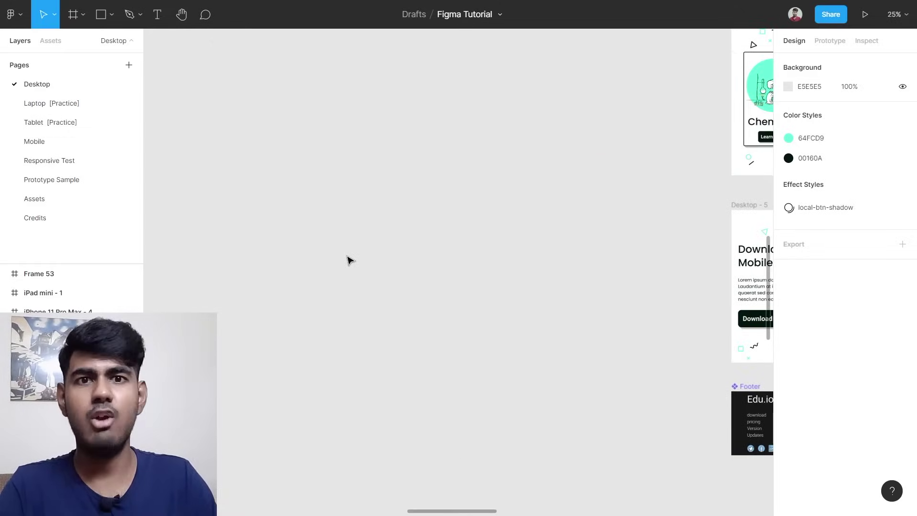
scroll(342, 272, "down", 10)
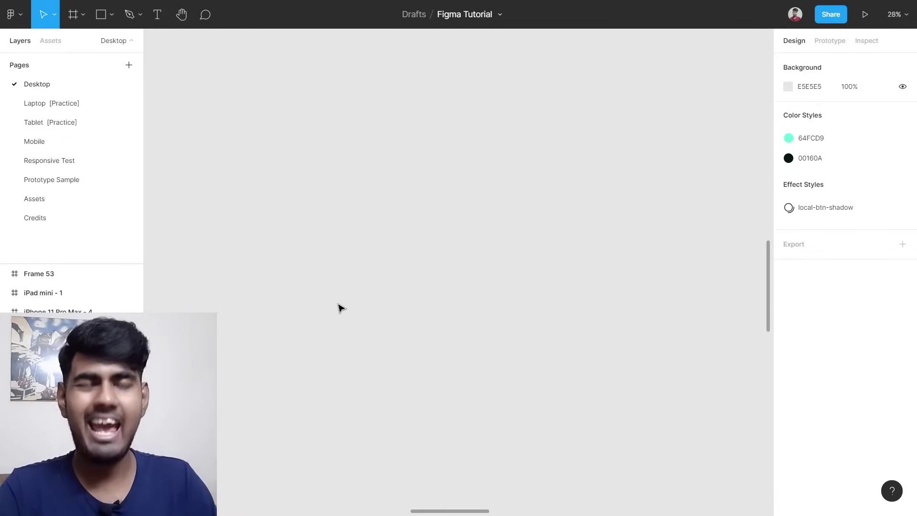
key("f")
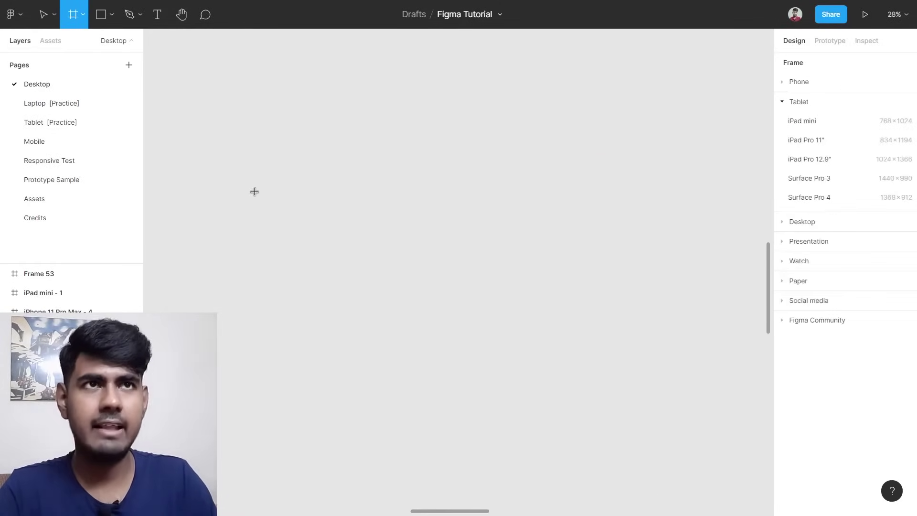
left_click_drag(255, 191, 648, 429)
mouse_move(454, 341)
left_mouse_down()
mouse_move(502, 334)
mouse_move(266, 305)
mouse_move(328, 299)
mouse_move(444, 392)
mouse_move(450, 354)
left_mouse_up()
scroll(266, 306, "right", 3)
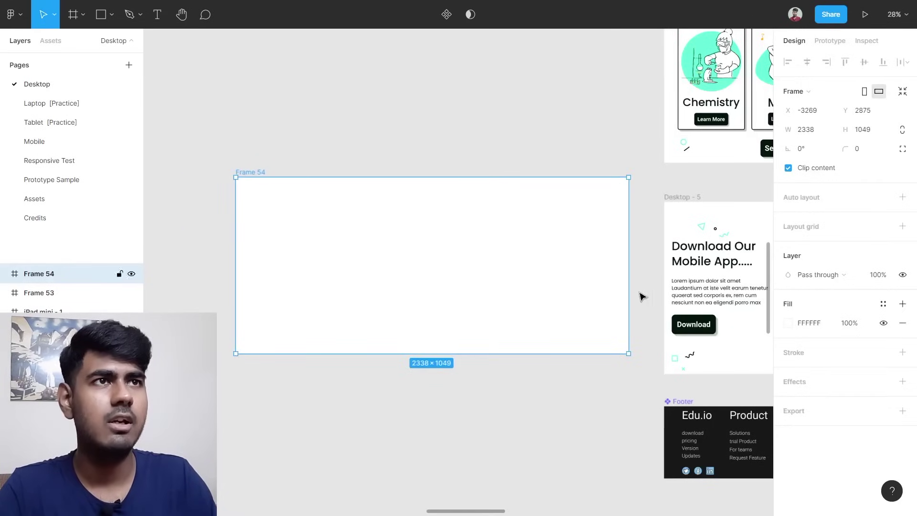
Narrow the new frame to about 1414 × 1049 and reposition it on the empty canvas.
left_click_drag(627, 285, 570, 285)
left_click_drag(428, 288, 464, 317)
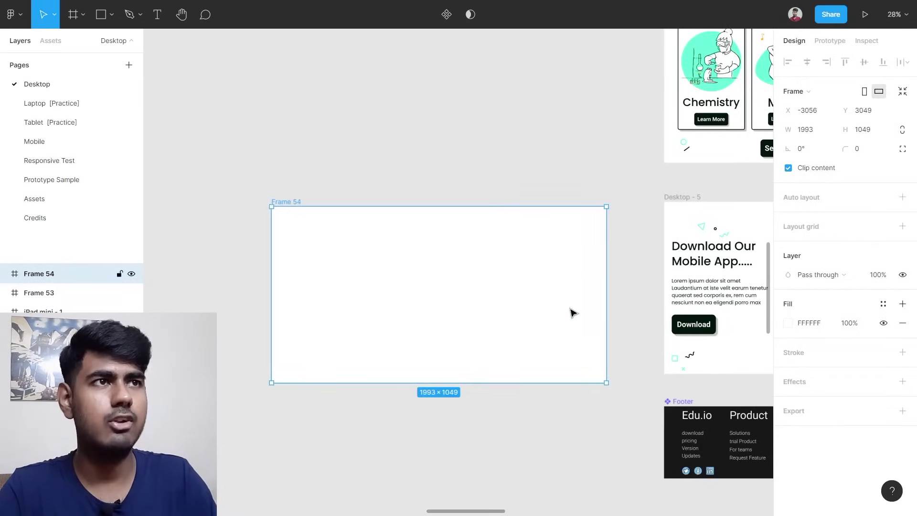
left_click_drag(600, 303, 514, 315)
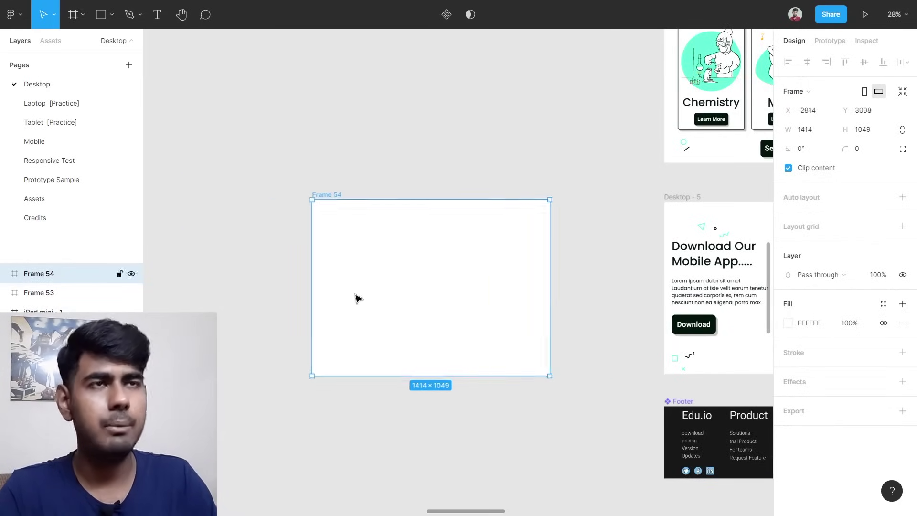
Add the text "dsfsdfsefsefsd" in the upper part of the new frame.
scroll(356, 299, "up", 2)
scroll(368, 287, "up", 1)
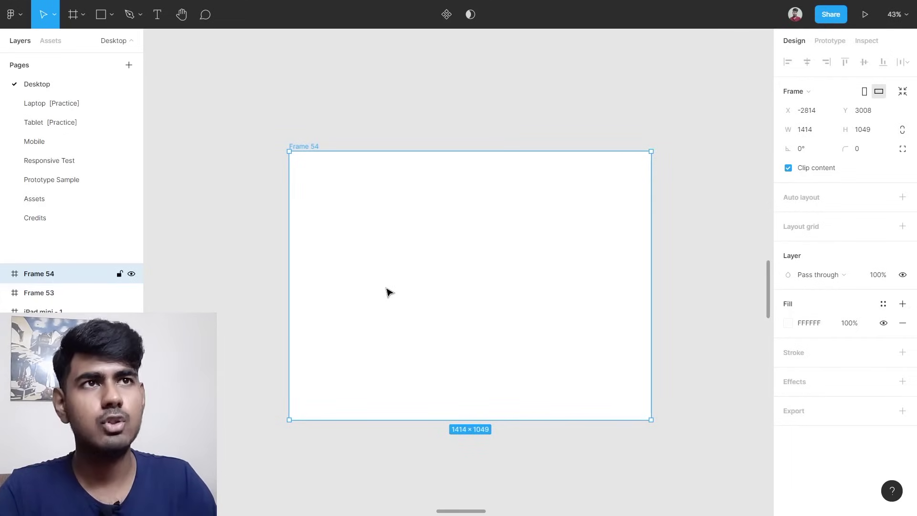
key("t")
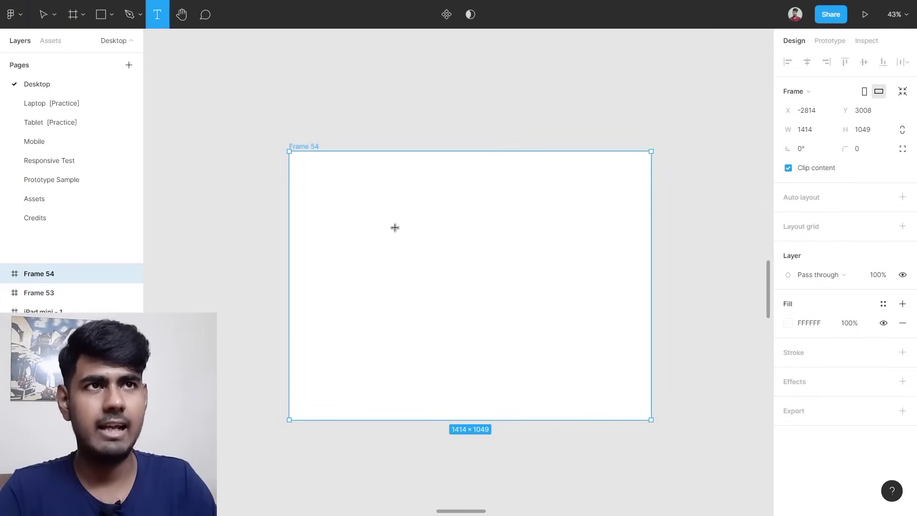
left_click(395, 228)
type("dsfsdfsefsefsd")
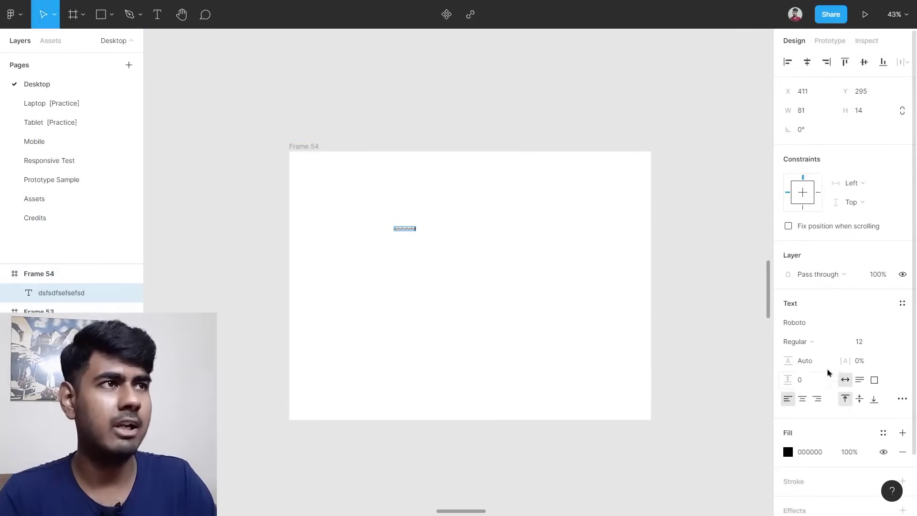
Set the font size of the "dsfsdfsefsefsd" text to 60.
left_click(872, 343)
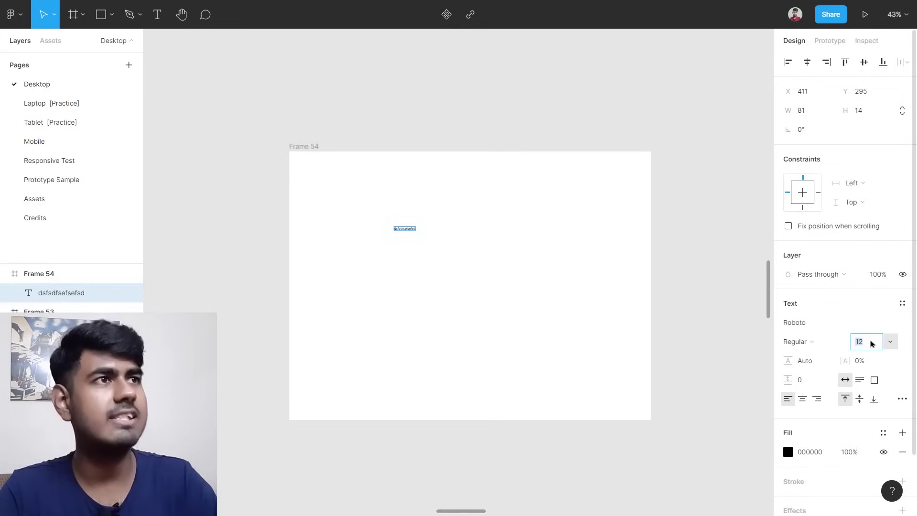
key("Escape")
key("Escape")
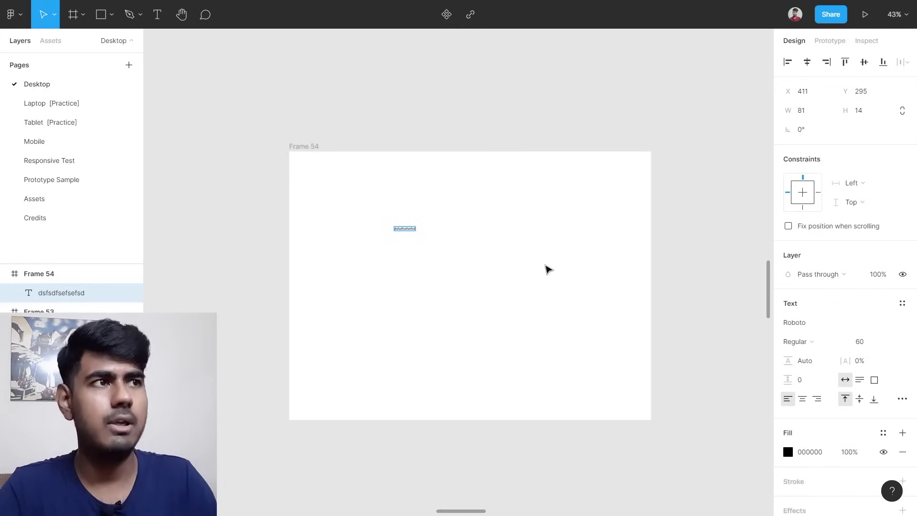
left_click(863, 340)
type("60")
key("Return")
left_click(379, 305)
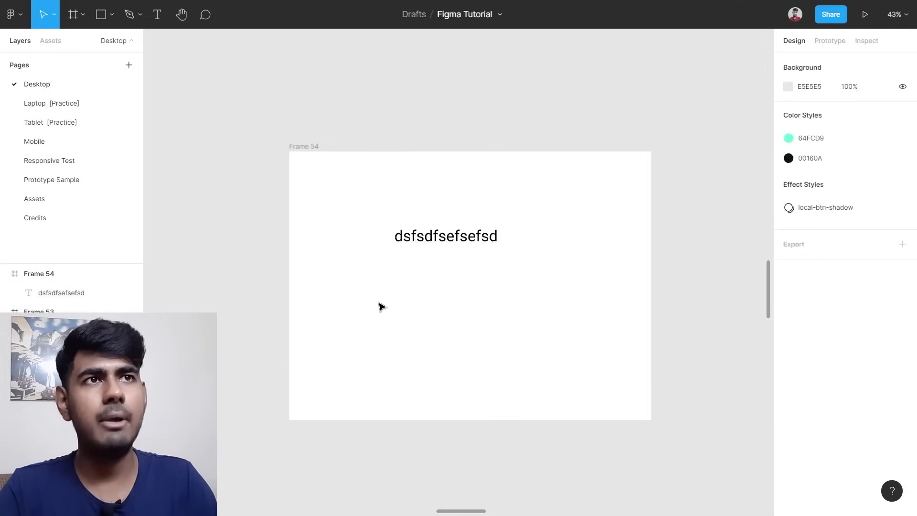
Move the text to about X 303, Y 271, duplicate it into two rows below, and undo the extra fourth copy.
scroll(379, 305, "up", 1)
left_click_drag(478, 226, 442, 223)
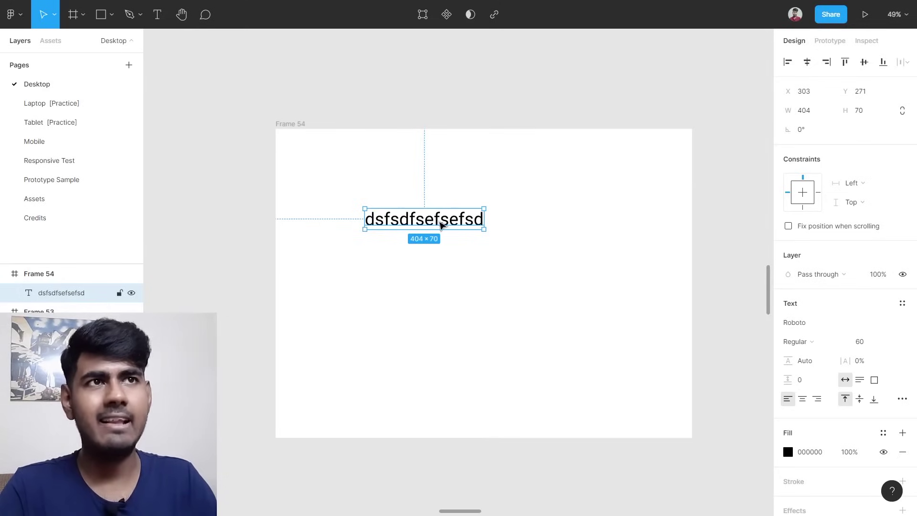
left_click_drag(442, 222, 446, 301, "alt")
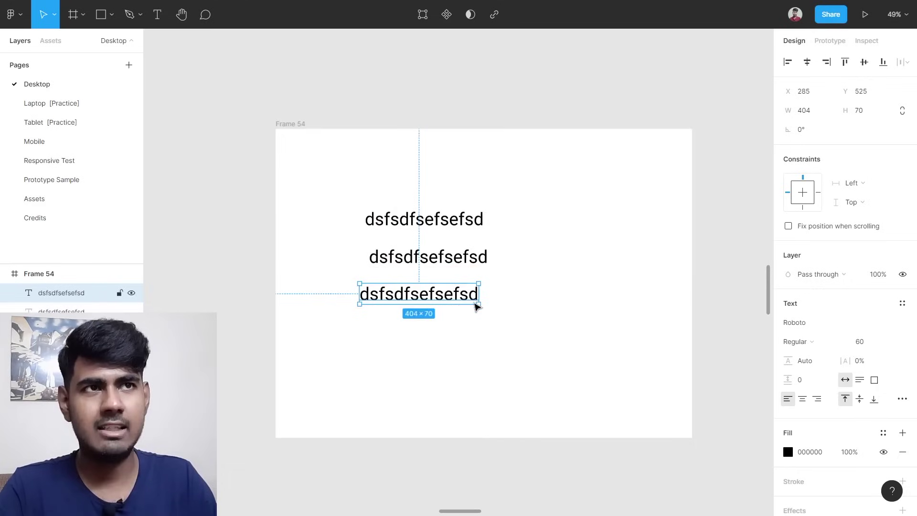
left_click_drag(451, 299, 526, 341, "alt")
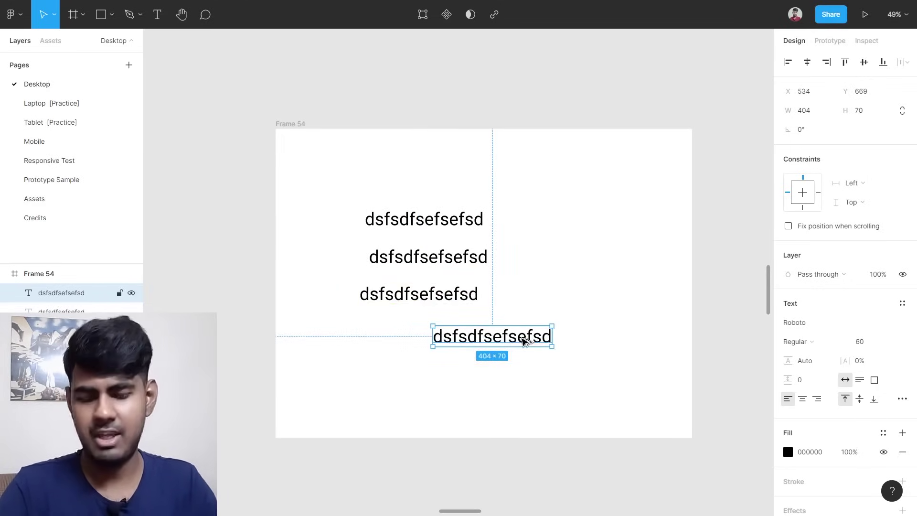
key("ctrl+z")
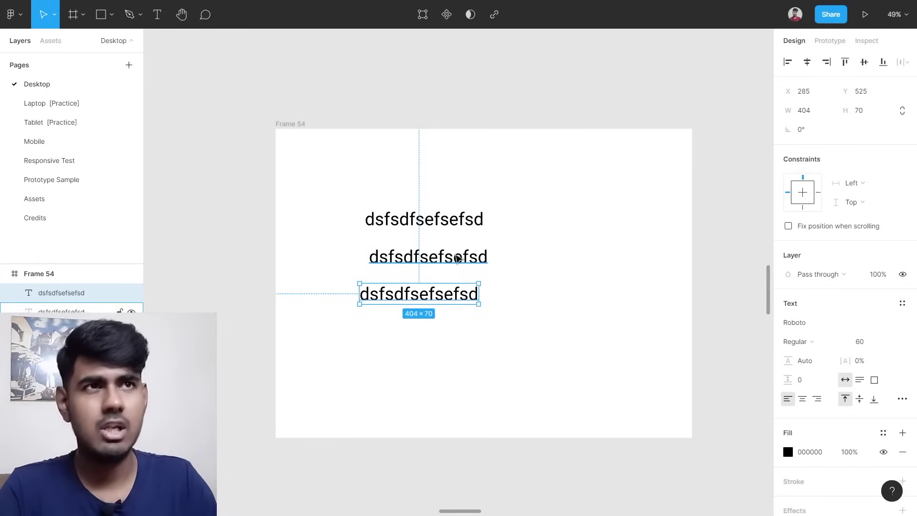
Stagger the text lines by moving the middle copy right to about X 518 and the lowest copy toward the frame's left edge.
left_click_drag(458, 258, 517, 257)
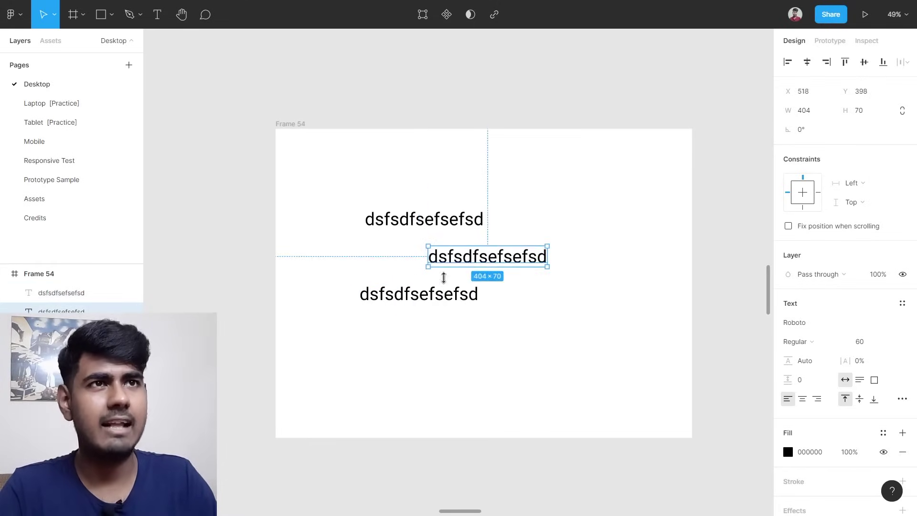
left_click(416, 296)
left_click_drag(416, 297, 356, 299)
left_click(395, 332)
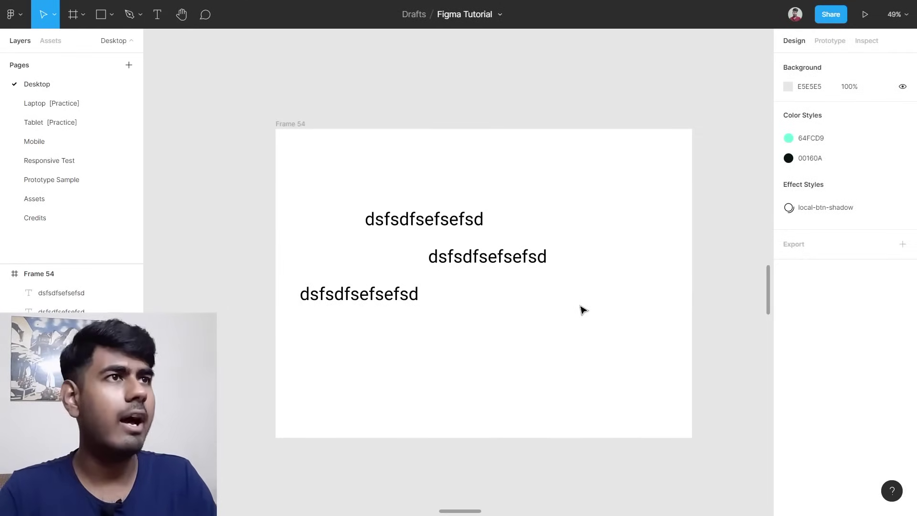
Examine how the heading, paragraph and Download button are aligned in the Desktop - 5 frame for comparison with the staggered lines.
scroll(550, 315, "down", 5)
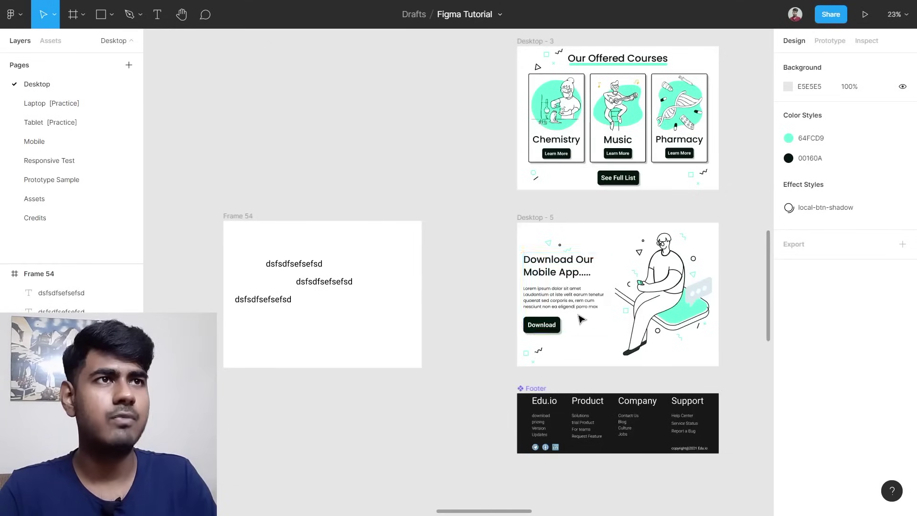
scroll(580, 320, "up", 8)
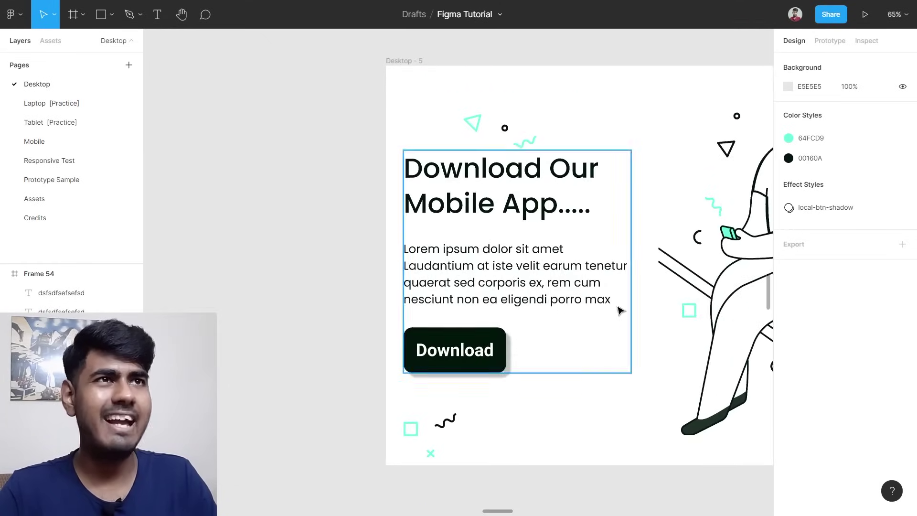
scroll(568, 288, "right", 2)
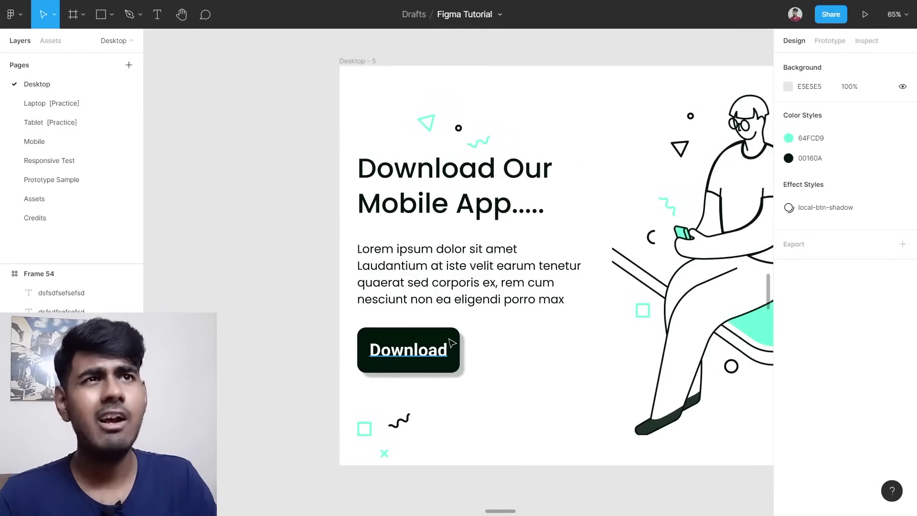
scroll(447, 340, "up", 2)
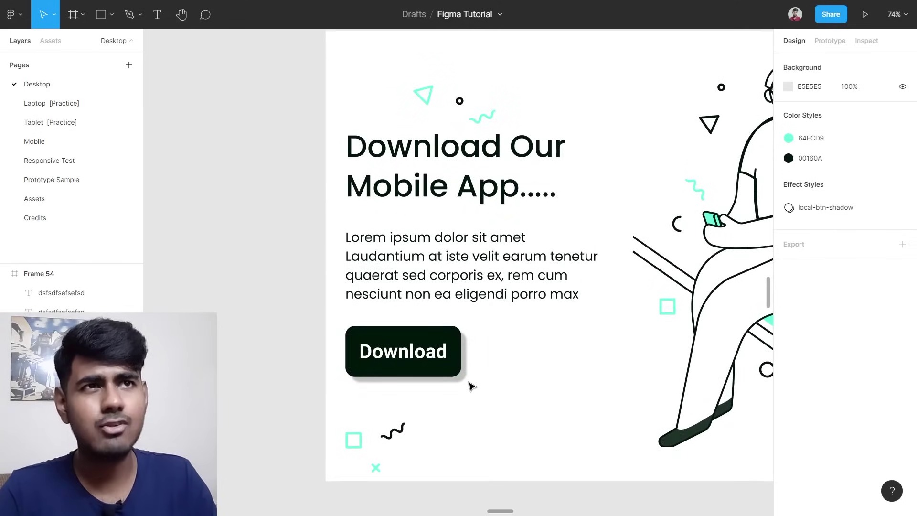
left_click(432, 313)
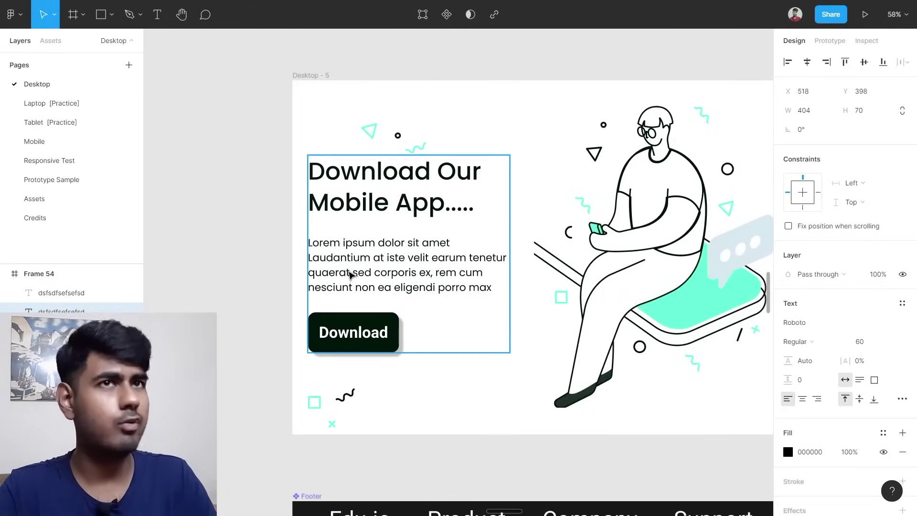
scroll(371, 260, "left", 15)
scroll(351, 275, "left", 5)
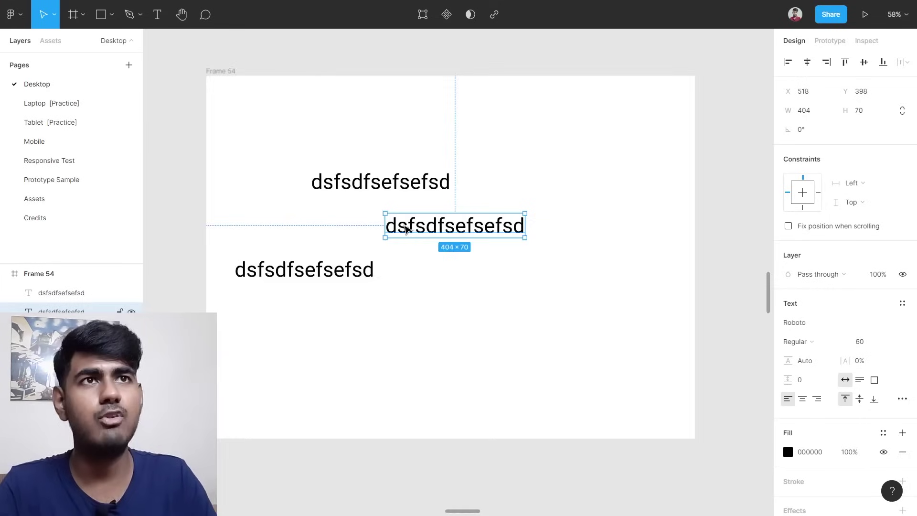
Left-align the middle and lowest text lines with the first line at X 303, placing them at about Y 380 and Y 476.
key("shift+0")
scroll(406, 229, "left", 5)
key("shift+Left")
key("shift+Left")
left_click_drag(594, 234, 454, 236)
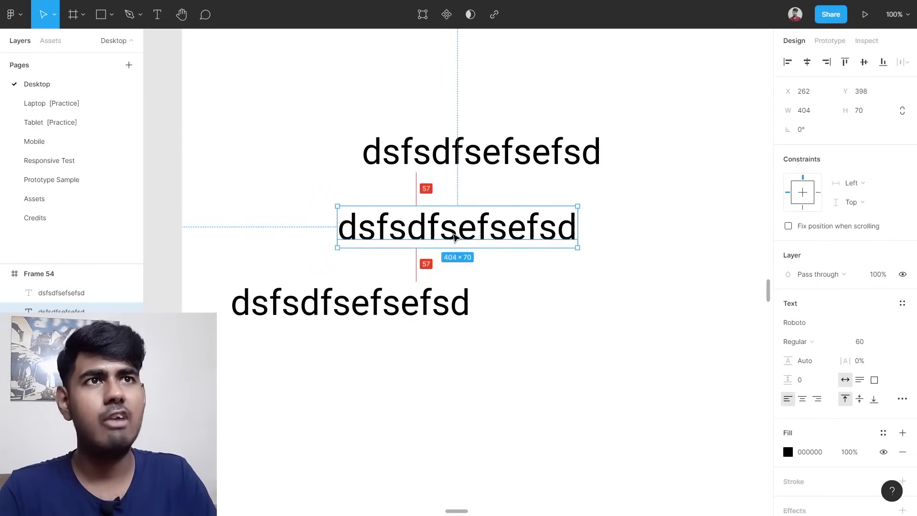
left_click_drag(353, 232, 377, 226)
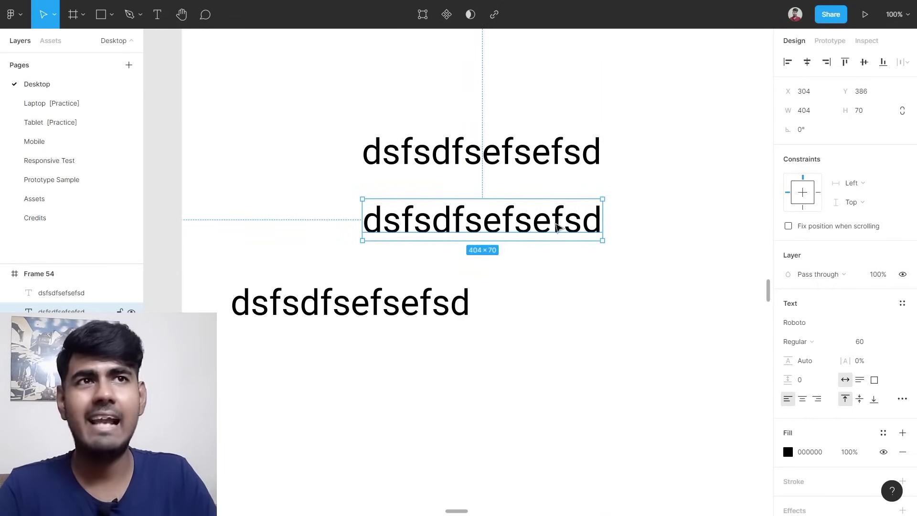
mouse_move(535, 224)
left_mouse_down()
mouse_move(512, 223)
mouse_move(533, 221)
left_mouse_up()
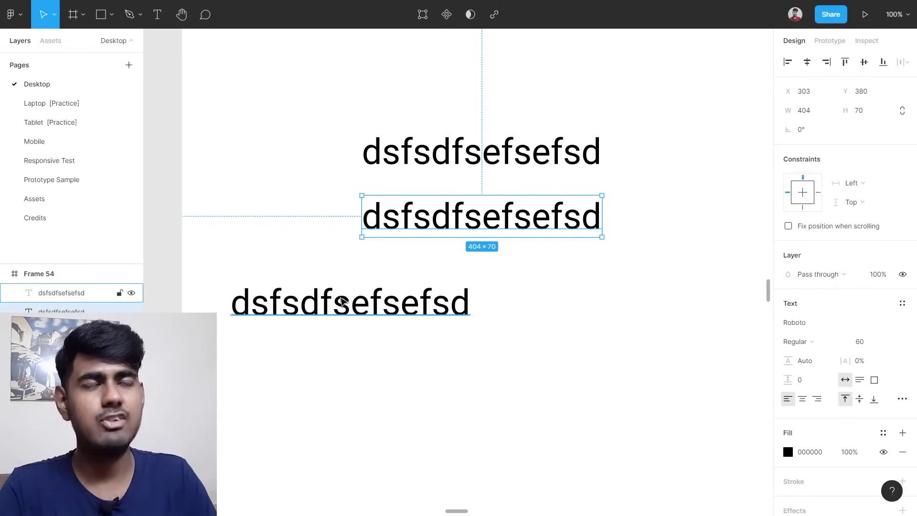
left_click(329, 317)
left_click_drag(350, 308, 454, 278)
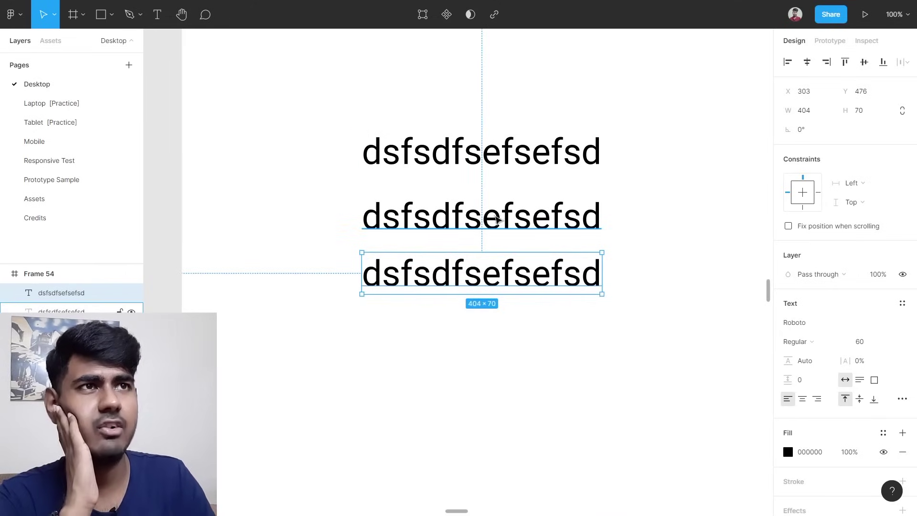
Shorten the middle text line to "dsffsd".
double_click(550, 213)
left_click(550, 213)
key("BackSpace")
key("BackSpace")
key("BackSpace")
key("BackSpace")
key("BackSpace")
key("BackSpace")
key("BackSpace")
key("BackSpace")
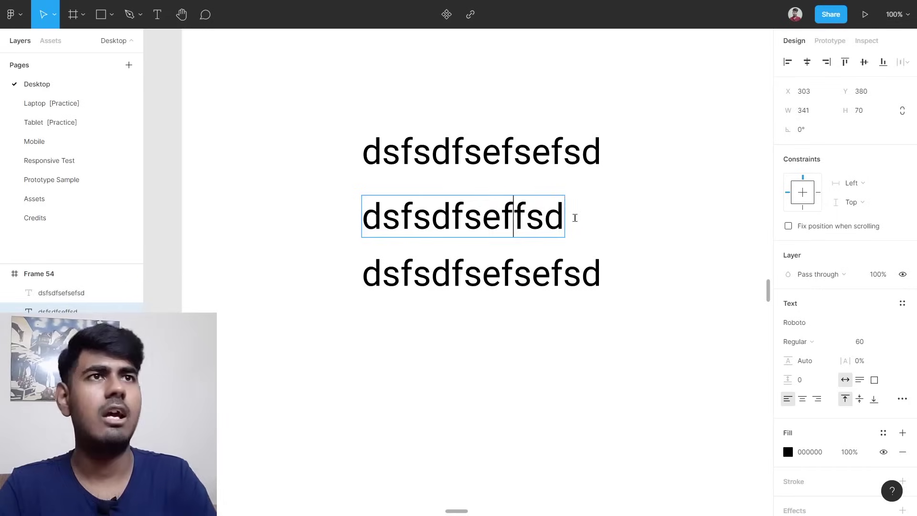
key("Escape")
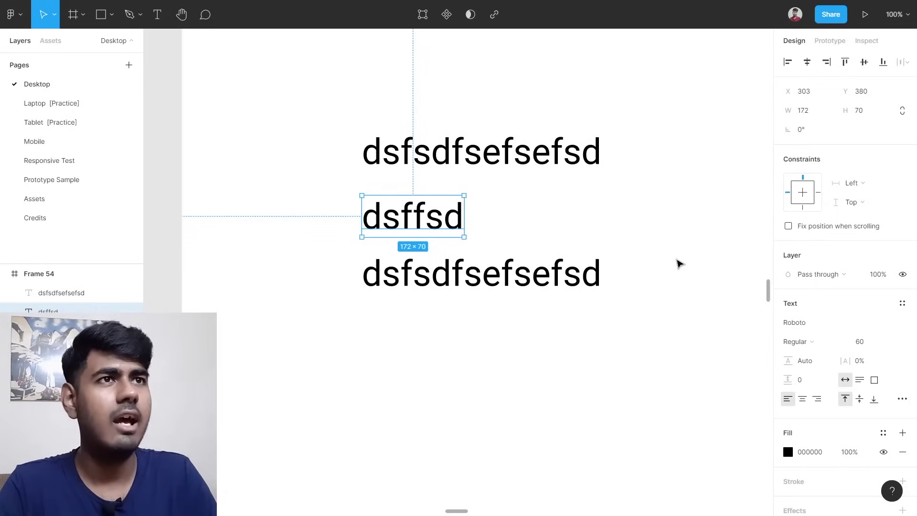
Shorten the lowest text line to "dsfsdfsef".
double_click(564, 282)
left_click(597, 280)
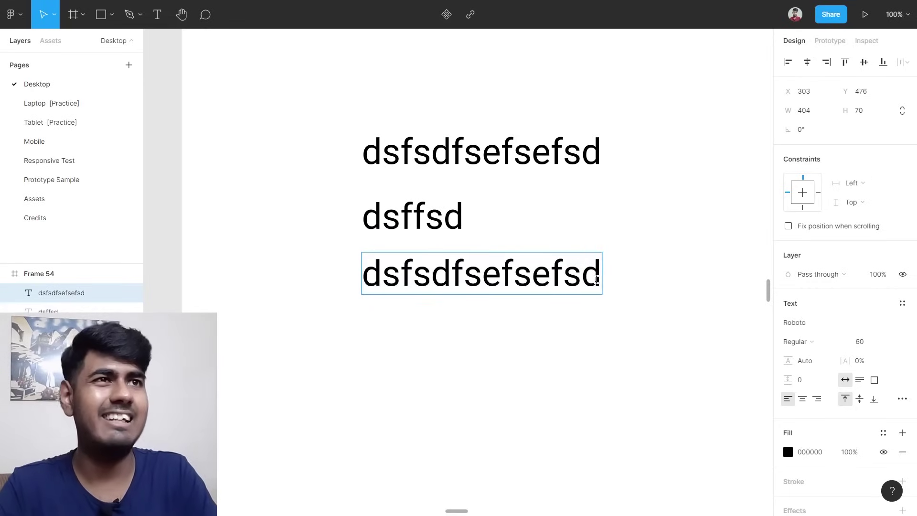
key("BackSpace")
key("BackSpace")
key("BackSpace")
key("BackSpace")
key("BackSpace")
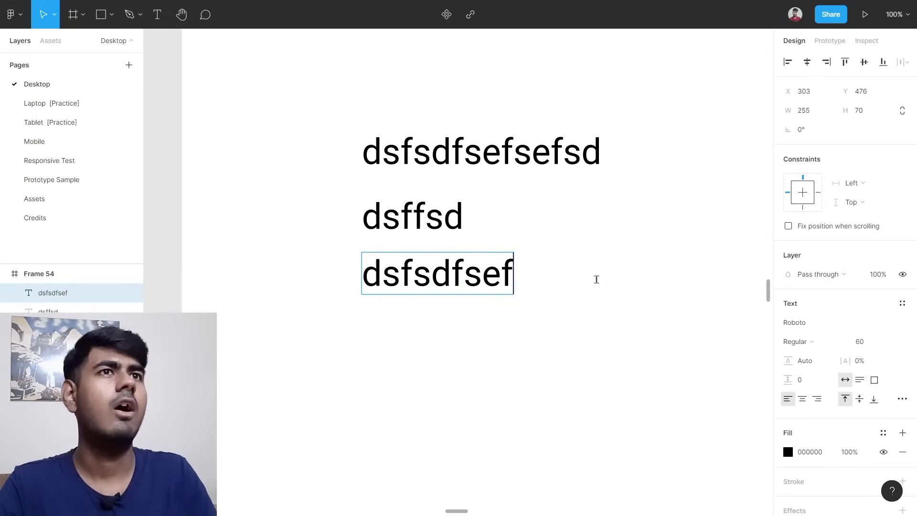
left_click(601, 283)
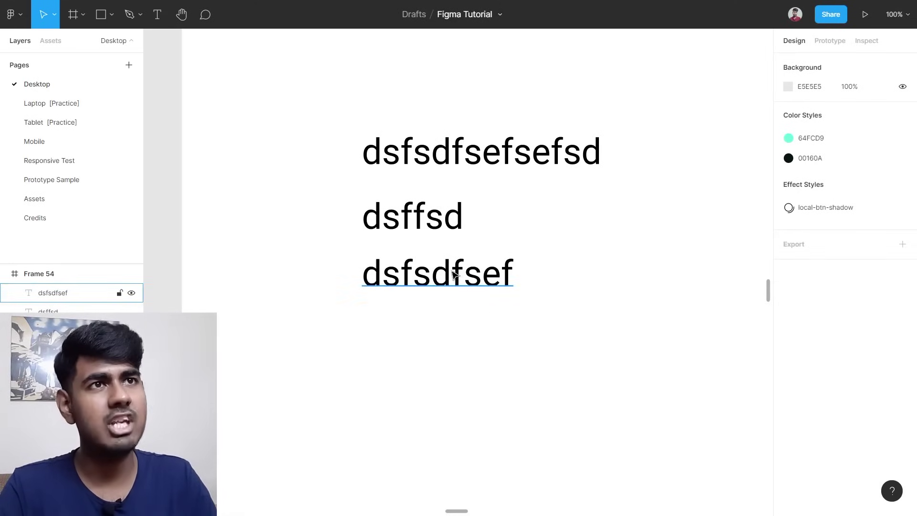
Move the "dsfsdfsef" line down to about Y 501 and measure its distances to the frame's edges.
left_click_drag(453, 274, 464, 296)
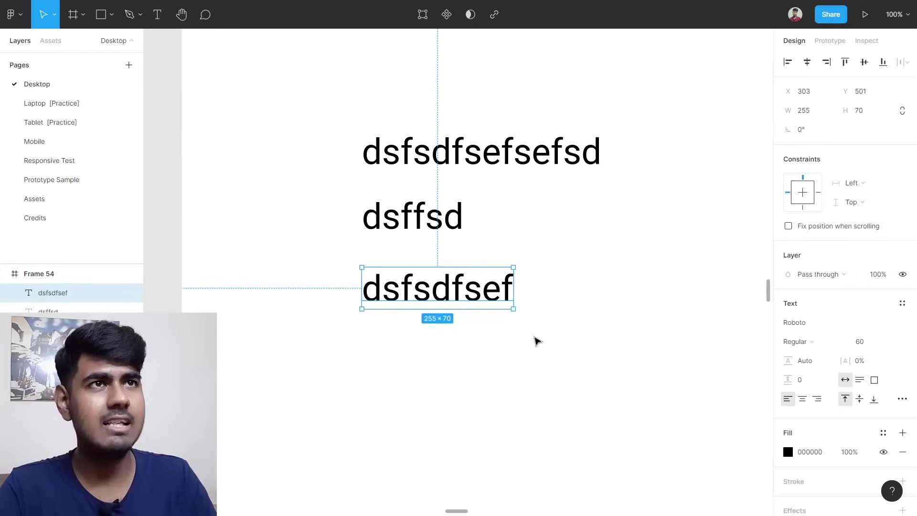
key("alt")
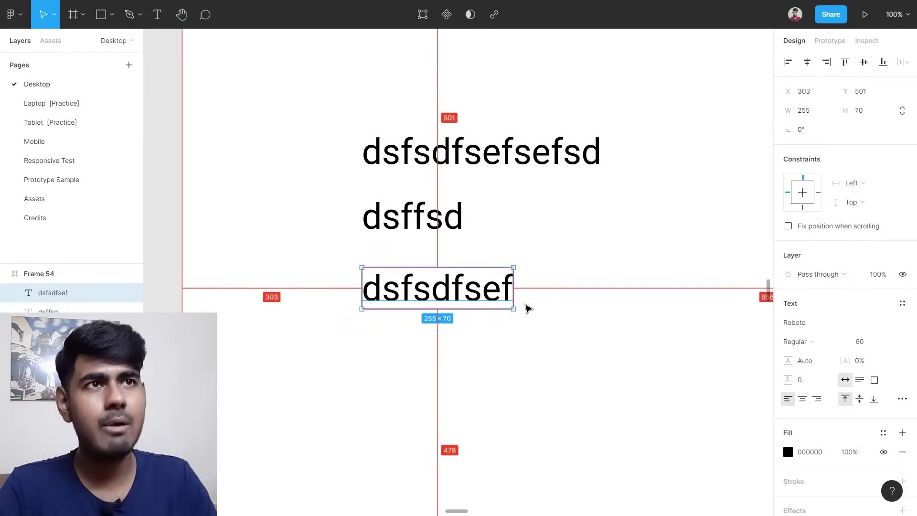
Measure the vertical gaps between the lowest, middle and first text lines.
mouse_move(454, 239)
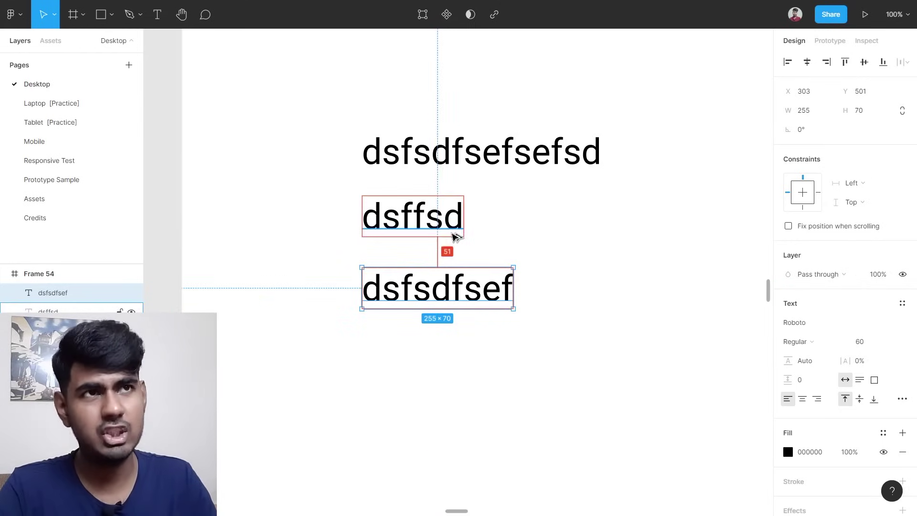
scroll(430, 245, "up", 5)
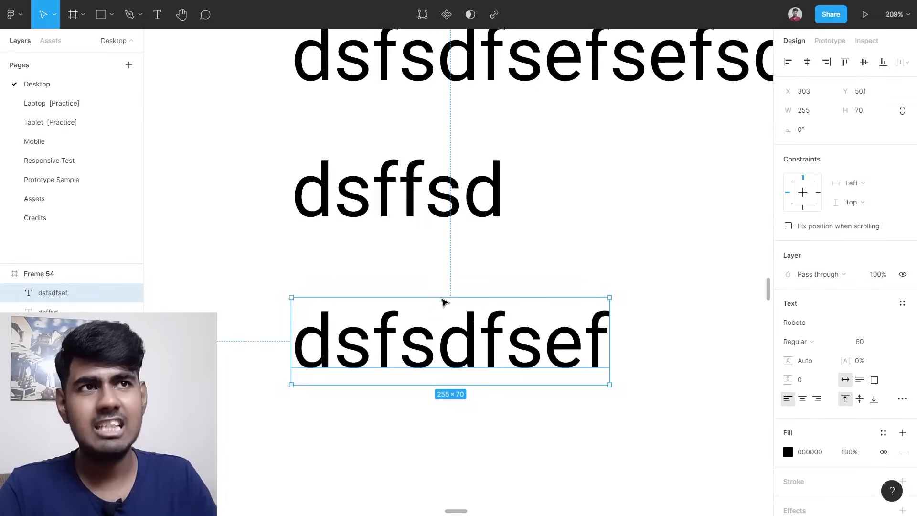
mouse_move(445, 219)
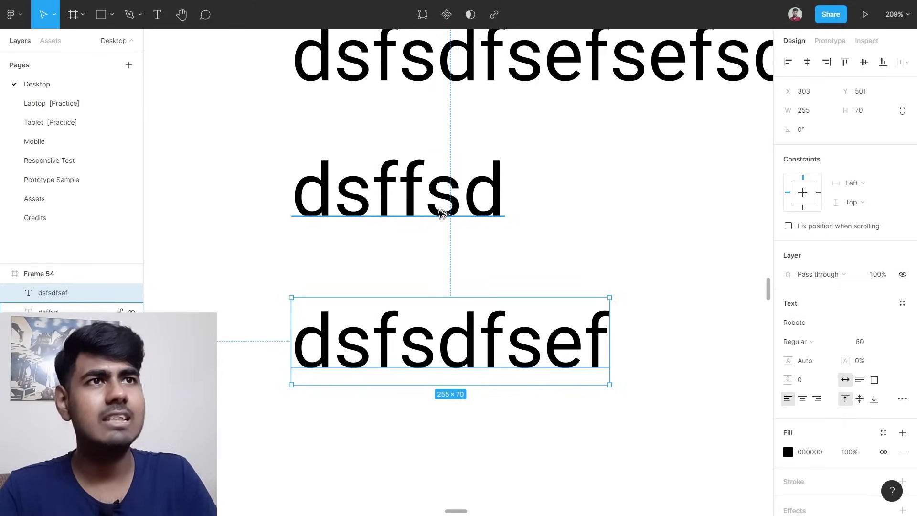
scroll(449, 238, "up", 2)
left_click(389, 289)
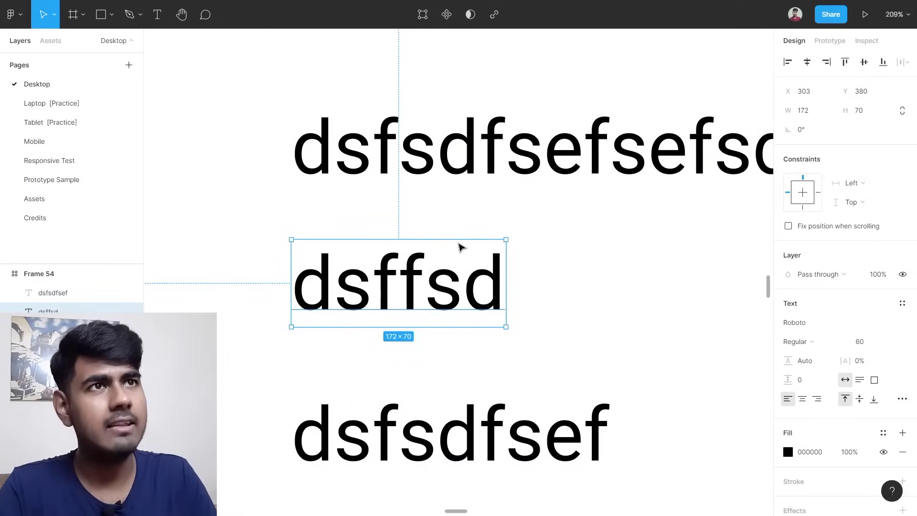
key("alt")
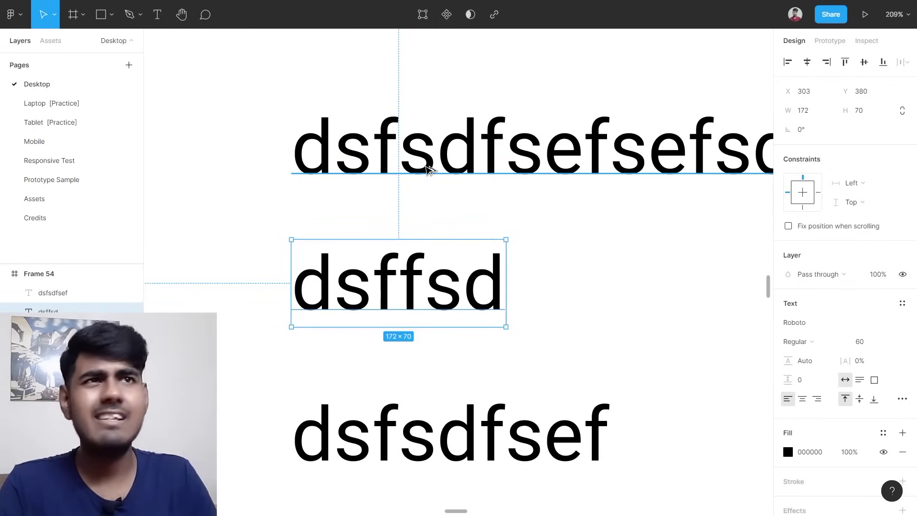
scroll(426, 168, "down", 10)
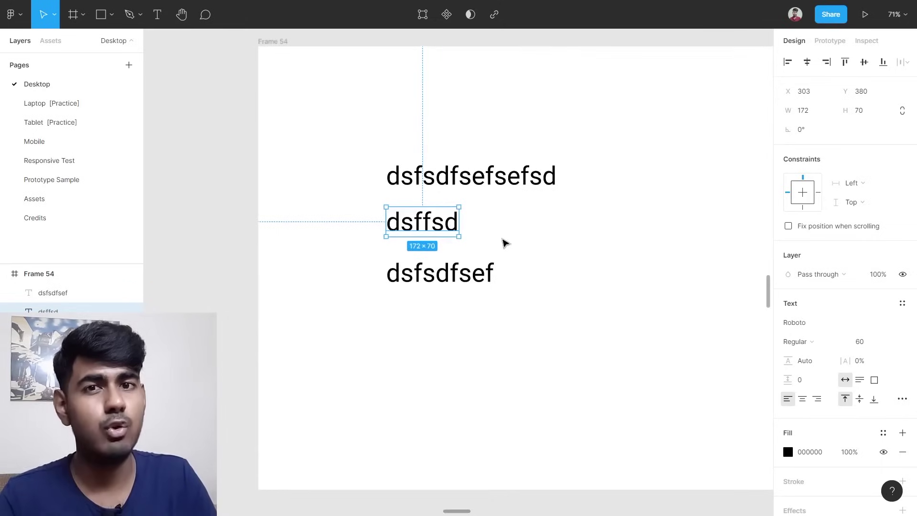
left_click(560, 266)
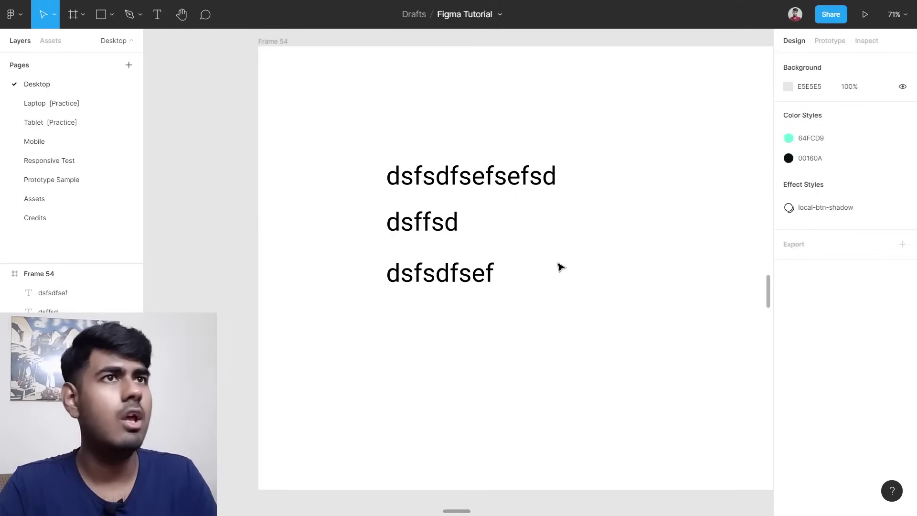
Select all three text lines in Frame 54 and apply auto layout to them.
scroll(506, 235, "down", 2)
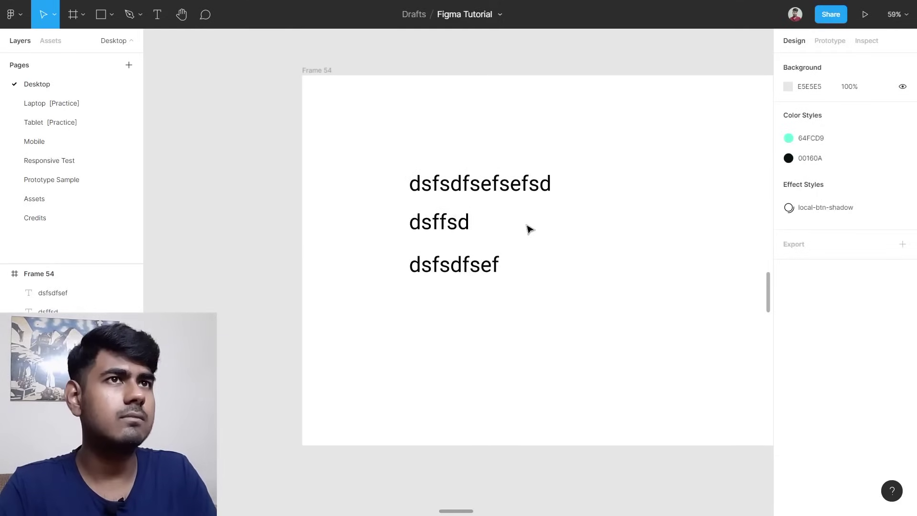
scroll(528, 229, "right", 2)
left_click_drag(315, 162, 471, 270)
right_click(398, 220)
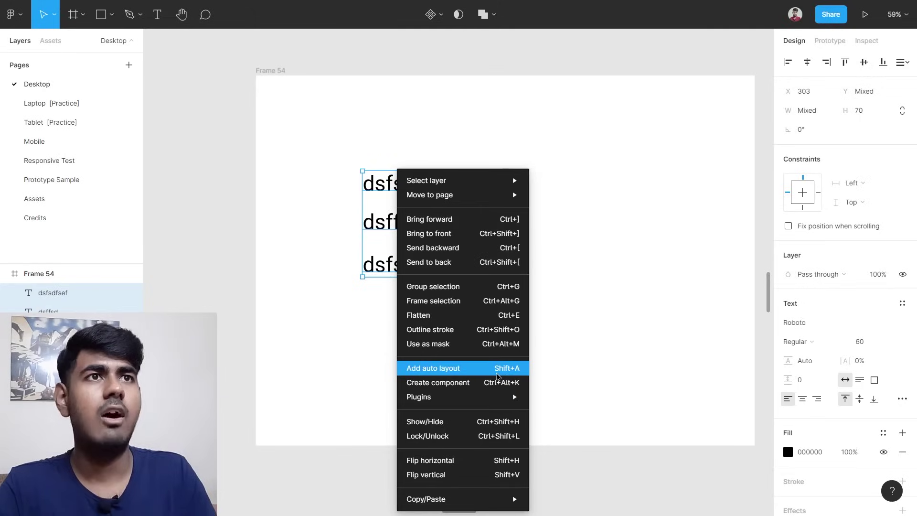
left_click(497, 377)
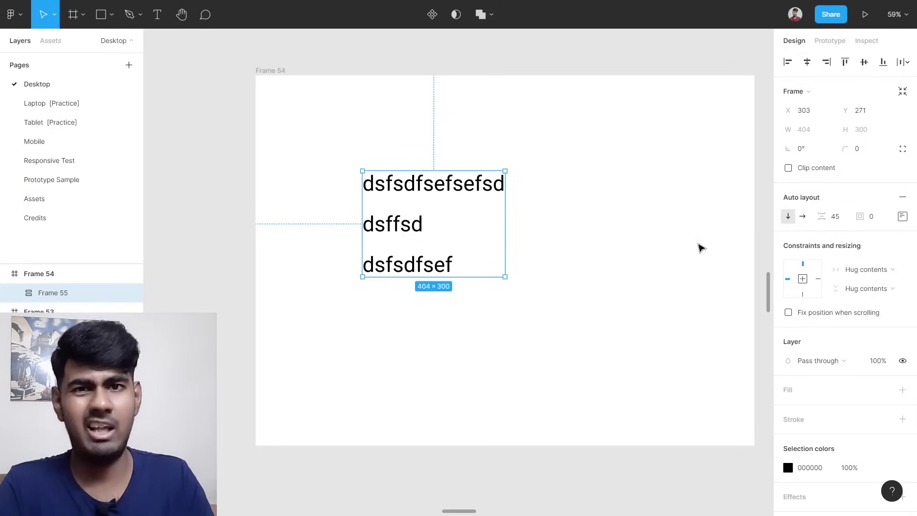
Remove the auto layout from the text group and reapply it.
left_click(903, 199)
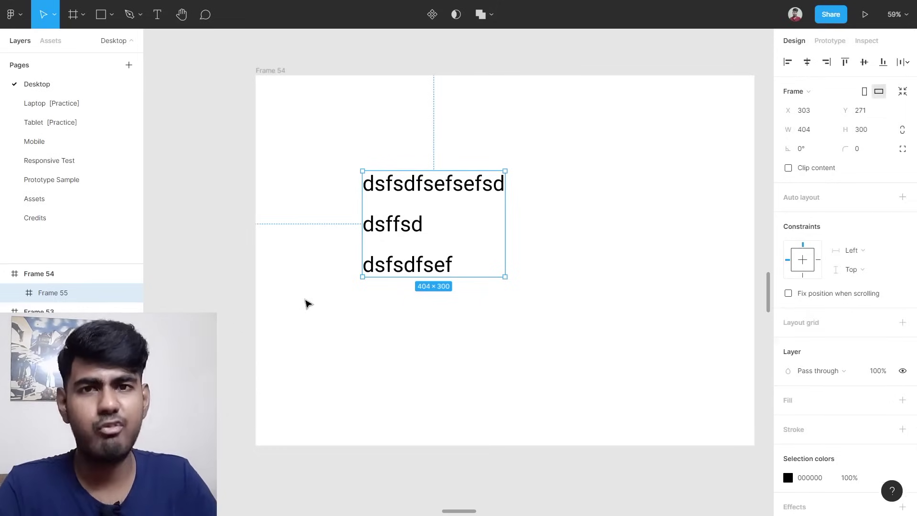
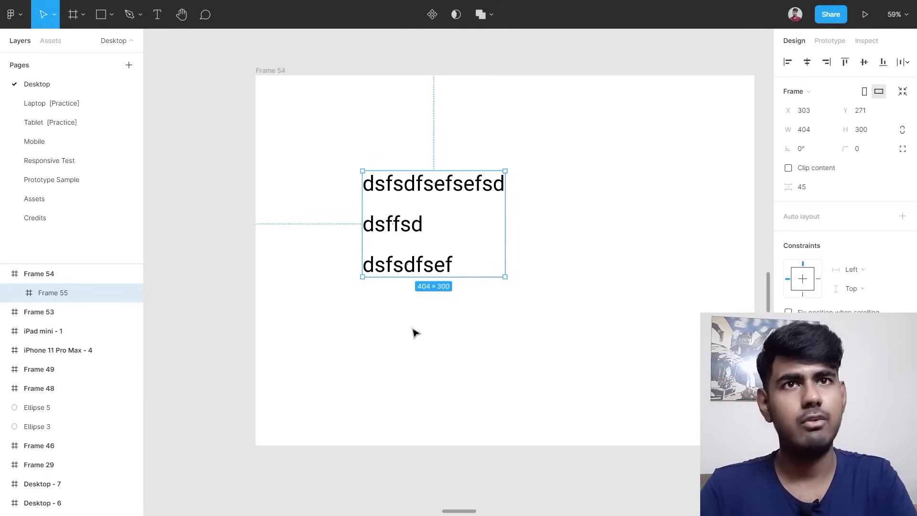
key("shift+a")
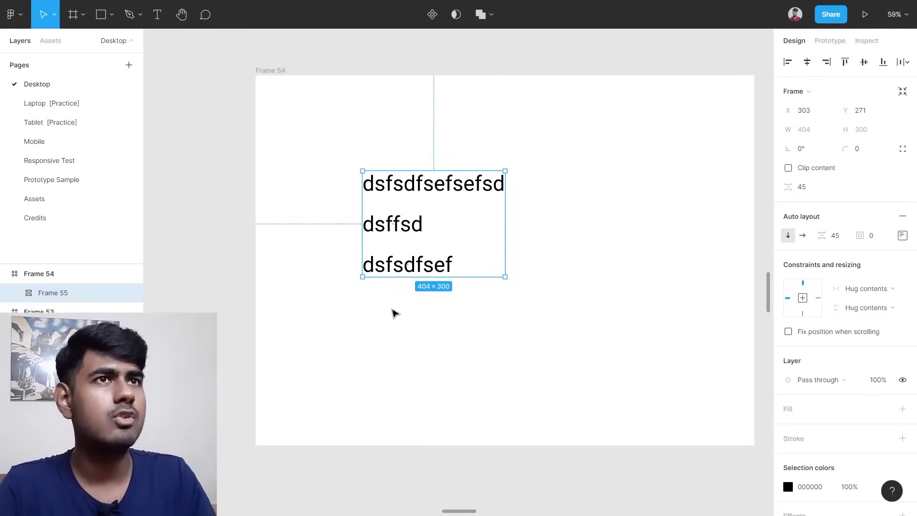
scroll(436, 285, "up", 2)
left_click(696, 266)
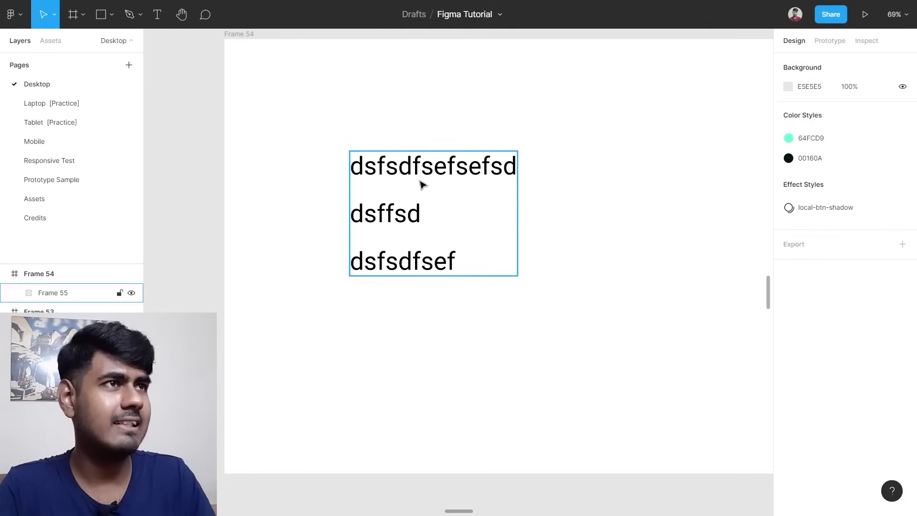
Set the auto layout spacing between the text lines to 25.
left_click(413, 206)
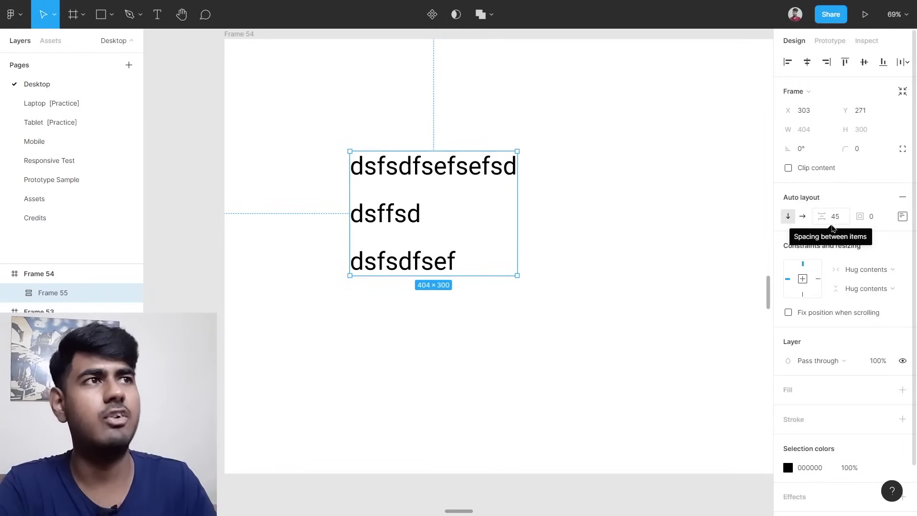
left_click_drag(826, 219, 825, 240)
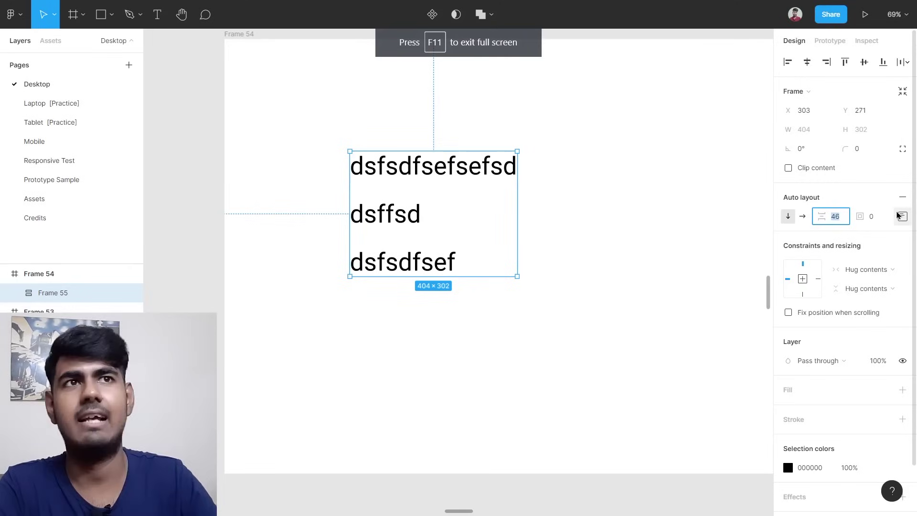
type("25")
key("Return")
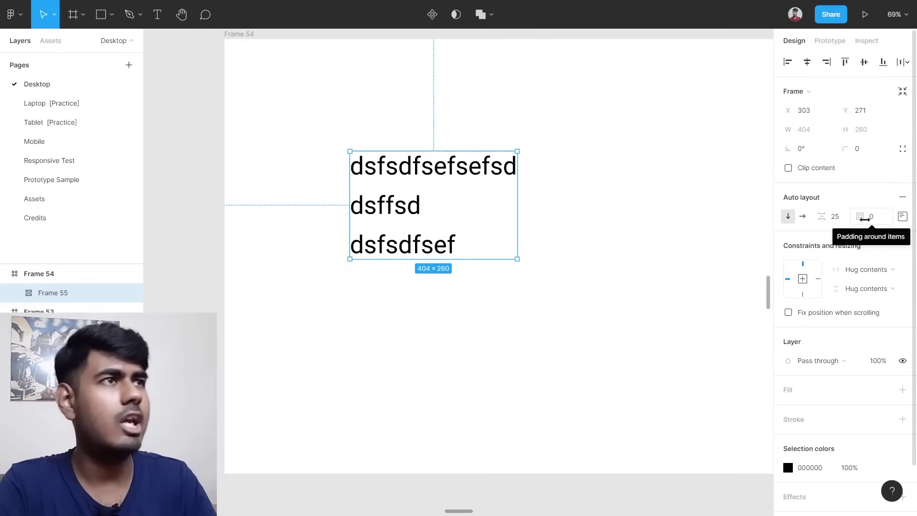
Try a padding of 62.5 around the text lines and reset it to 0.
left_click_drag(857, 221, 916, 222)
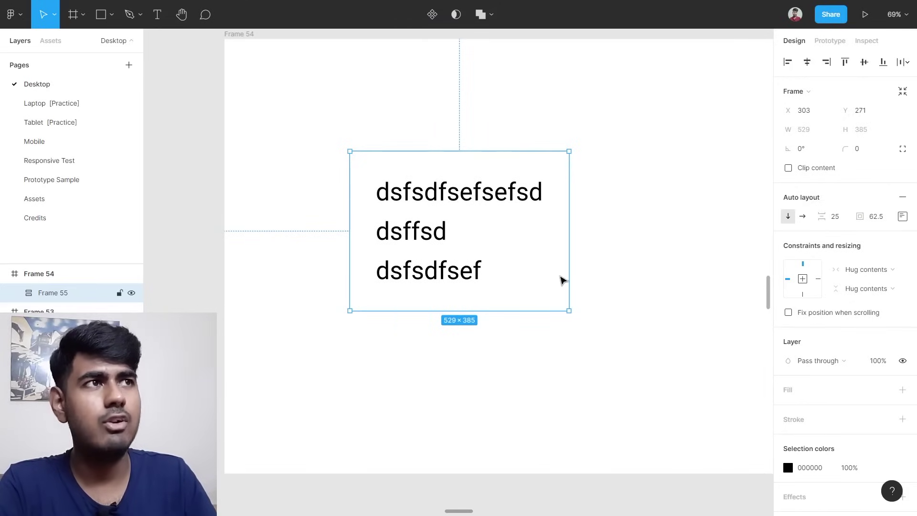
left_click_drag(866, 216, 7, 225)
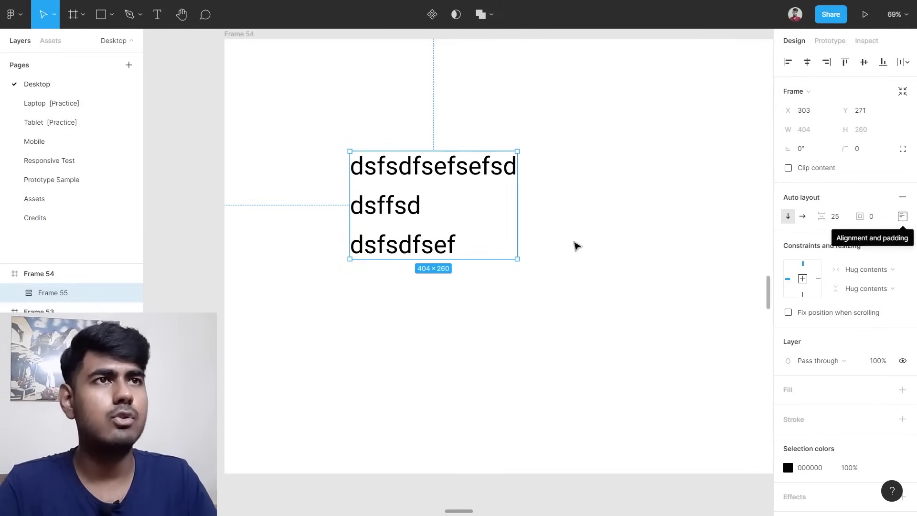
Enlarge the auto layout frame around the text lines to about 719 × 461.
scroll(533, 266, "down", 1)
scroll(531, 265, "down", 2)
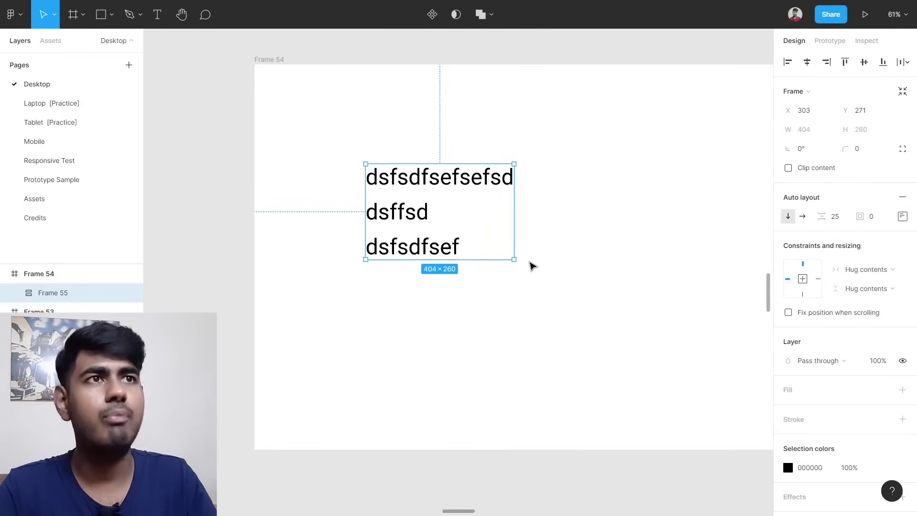
left_click_drag(510, 259, 612, 324)
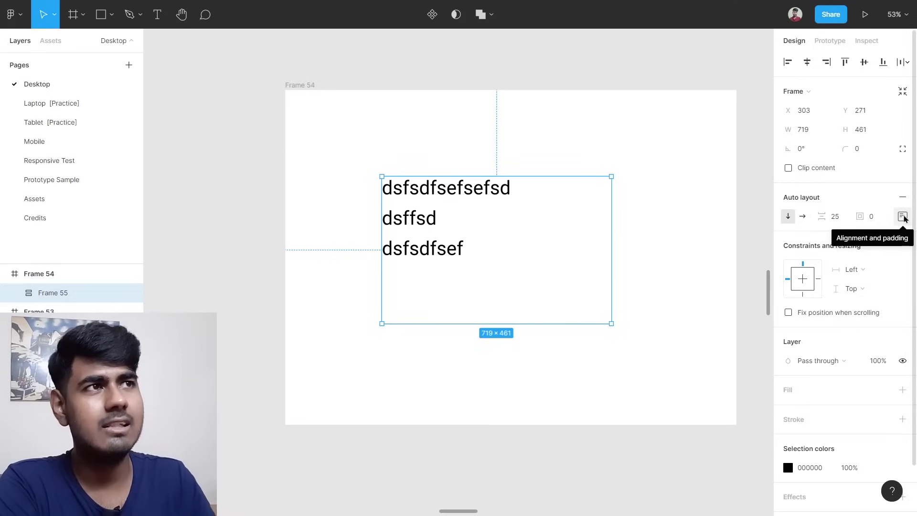
Try centre and bottom-right alignment for the text lines, and return them to top-left alignment.
left_click(903, 217)
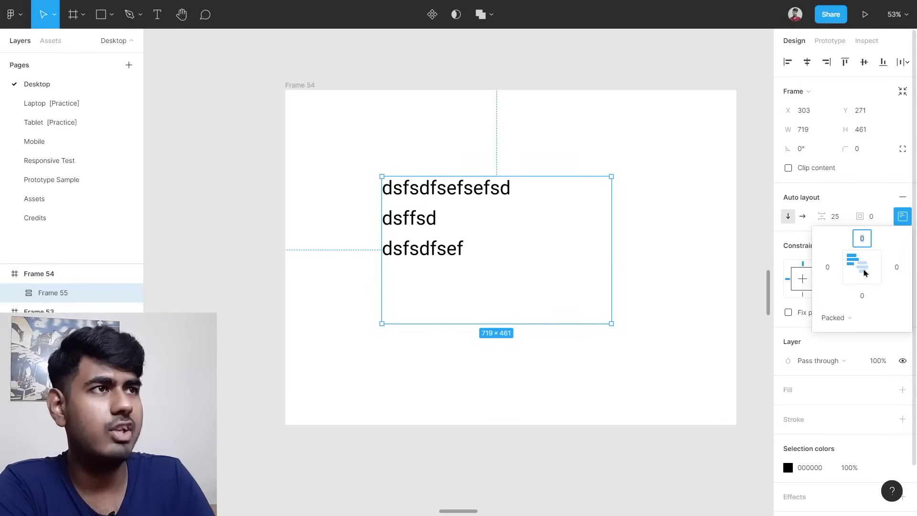
left_click(863, 267)
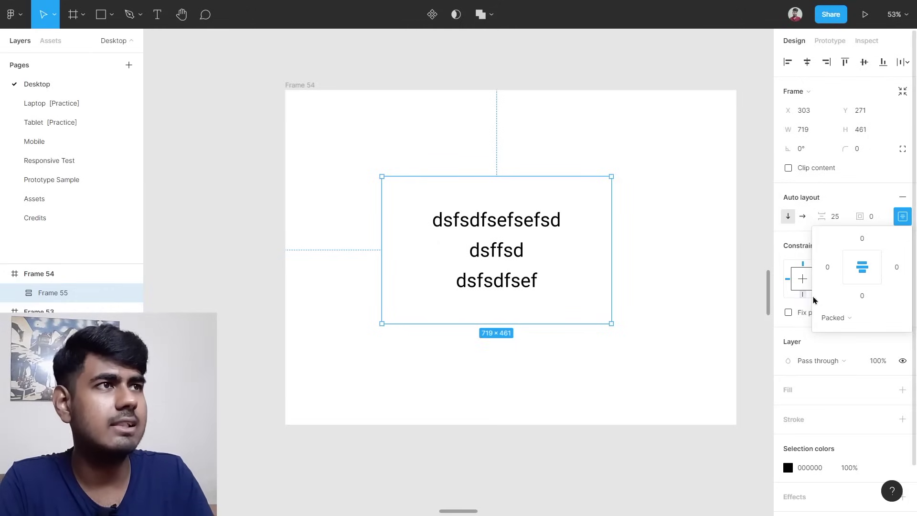
left_click(877, 280)
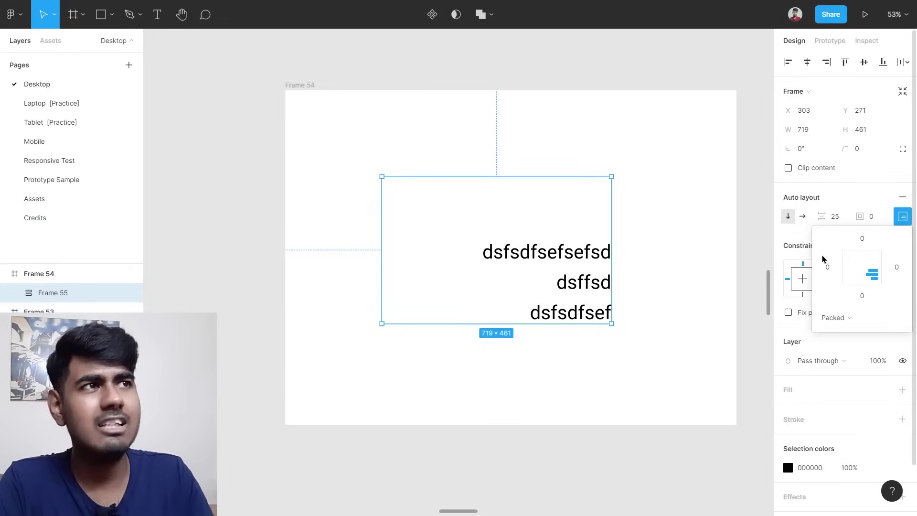
left_click(852, 257)
Shrink the auto layout frame to 404 × 260 so it fits the text lines.
left_click_drag(612, 324, 514, 260)
left_click(513, 243)
left_click(511, 243)
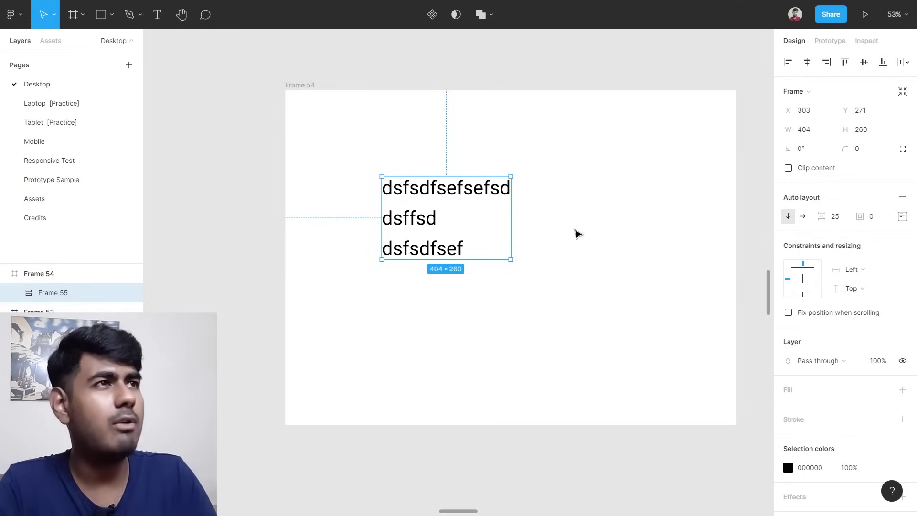
Set the auto layout frame's left padding to 50 and widen the frame to about 535.
left_click(902, 217)
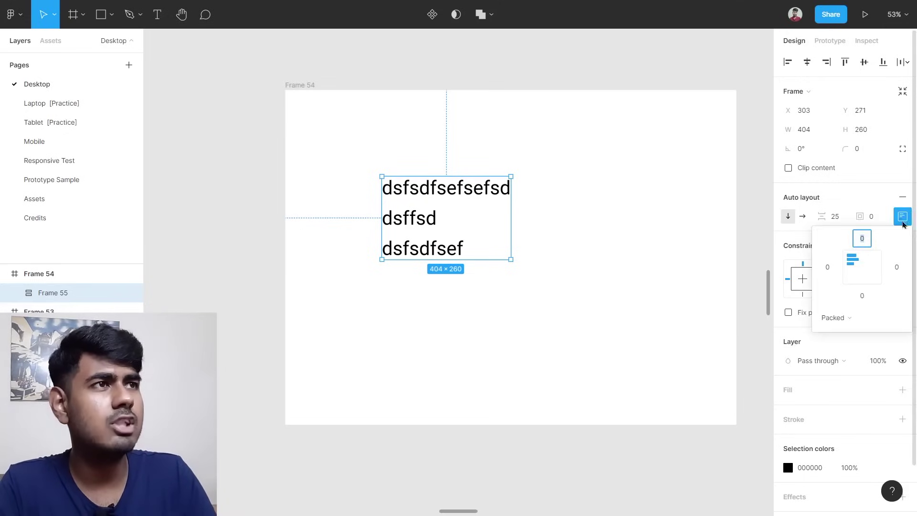
left_click(829, 269)
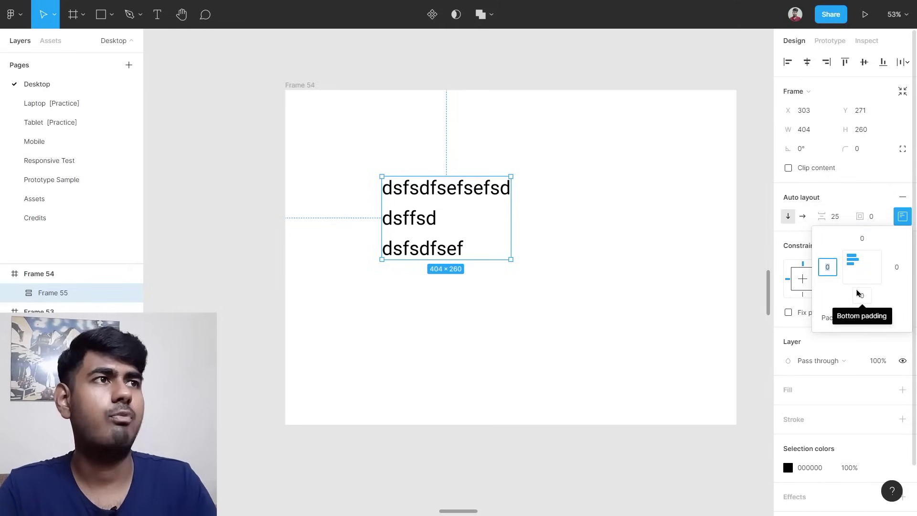
type("502")
key("BackSpace")
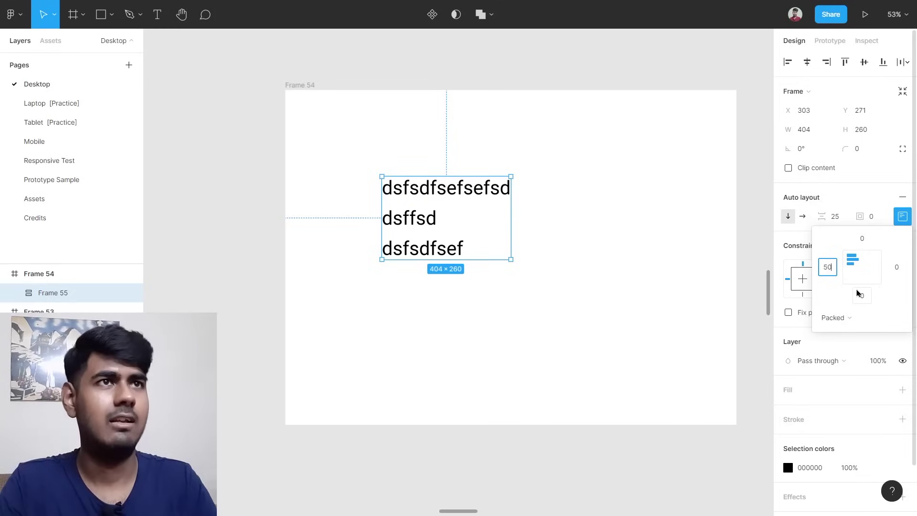
key("Return")
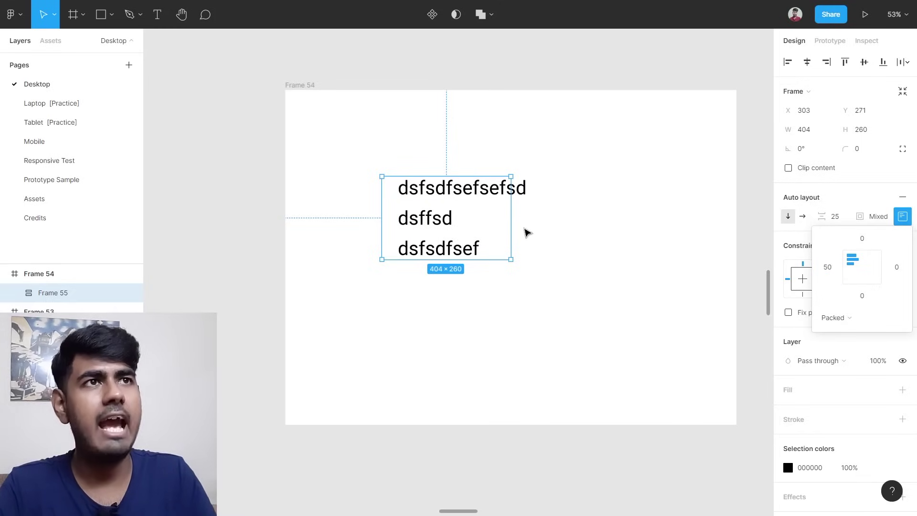
left_click_drag(513, 224, 553, 216)
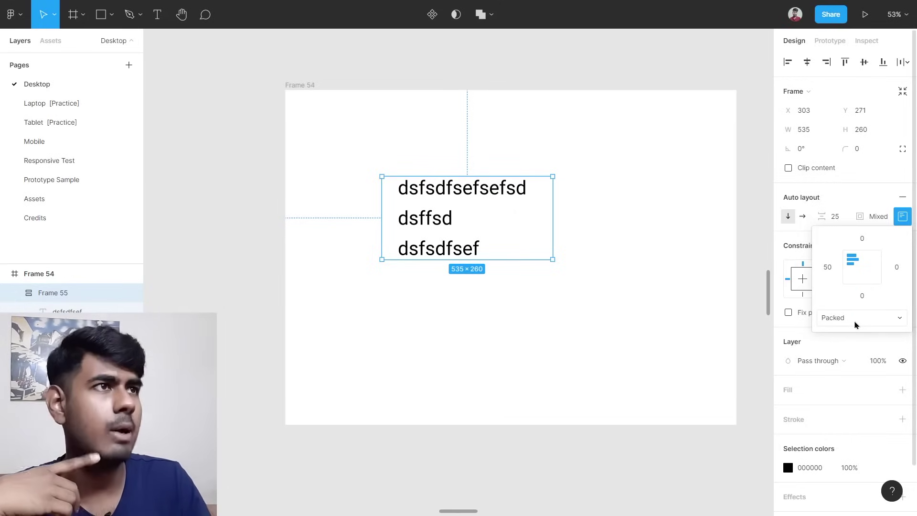
Set the auto layout frame's top padding to 25.
left_click(868, 238)
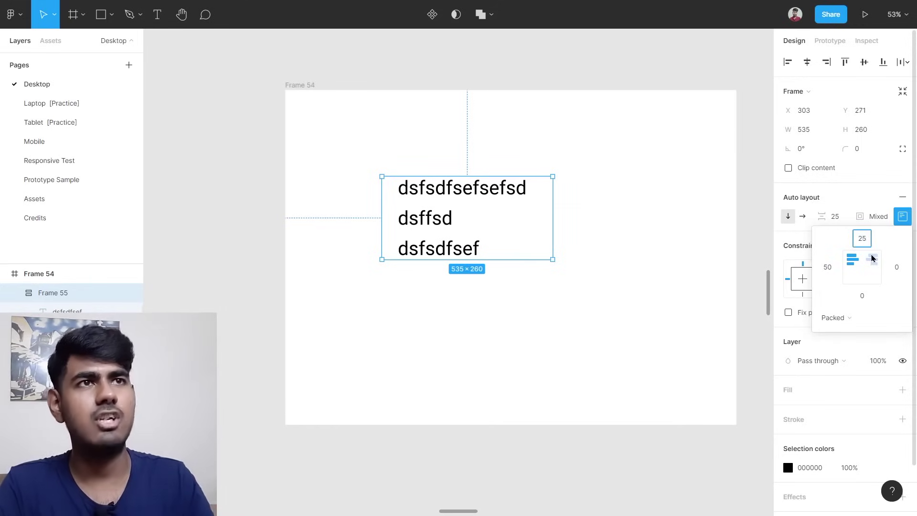
type("25")
key("Return")
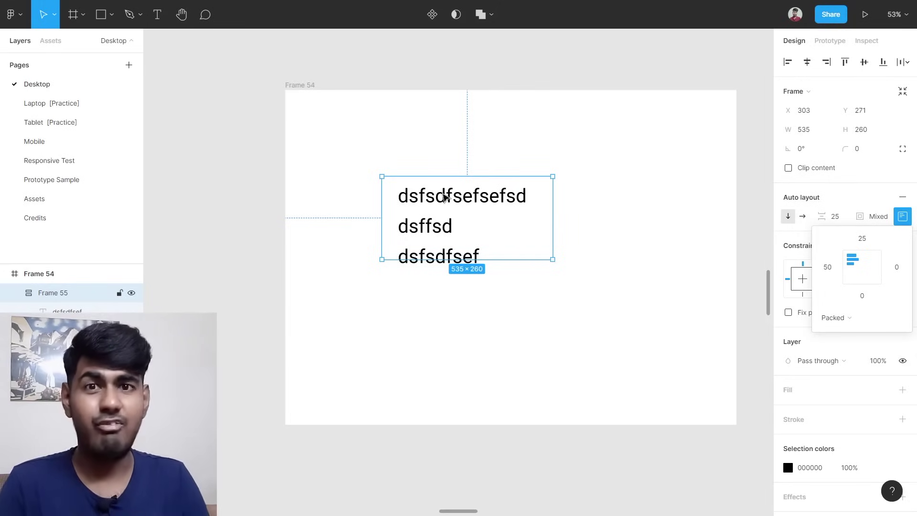
Delete the auto layout frame with its text lines from Frame 54.
left_click(444, 197)
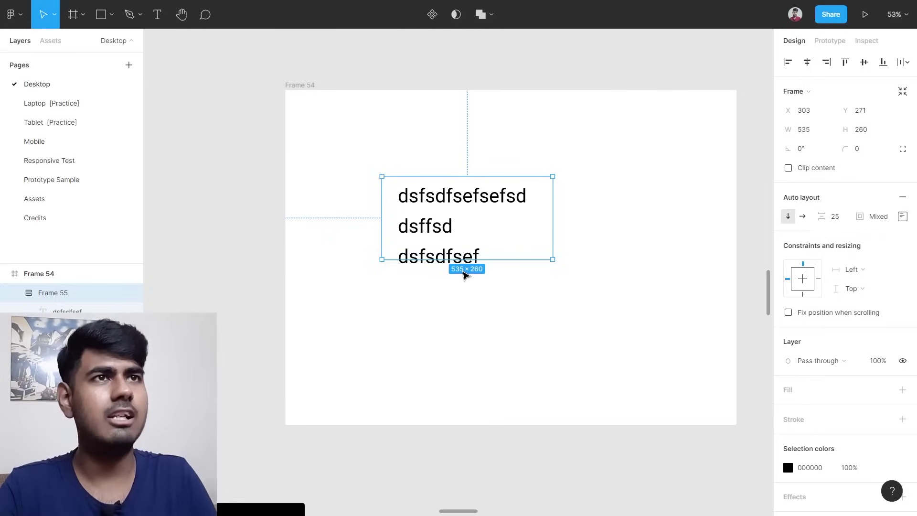
key("Delete")
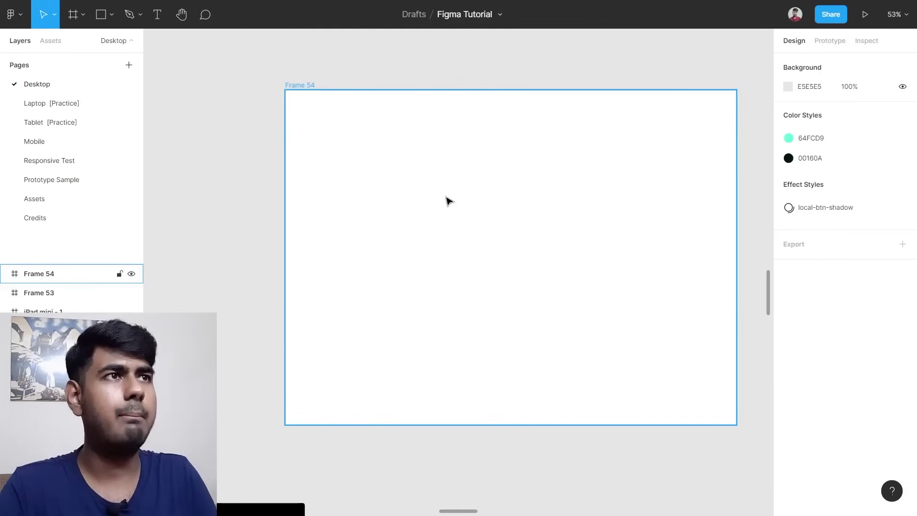
Examine the Download button in the Desktop - 5 design and return to the empty Frame 54.
scroll(486, 207, "down", 5)
scroll(502, 221, "right", 3)
scroll(625, 246, "up", 5)
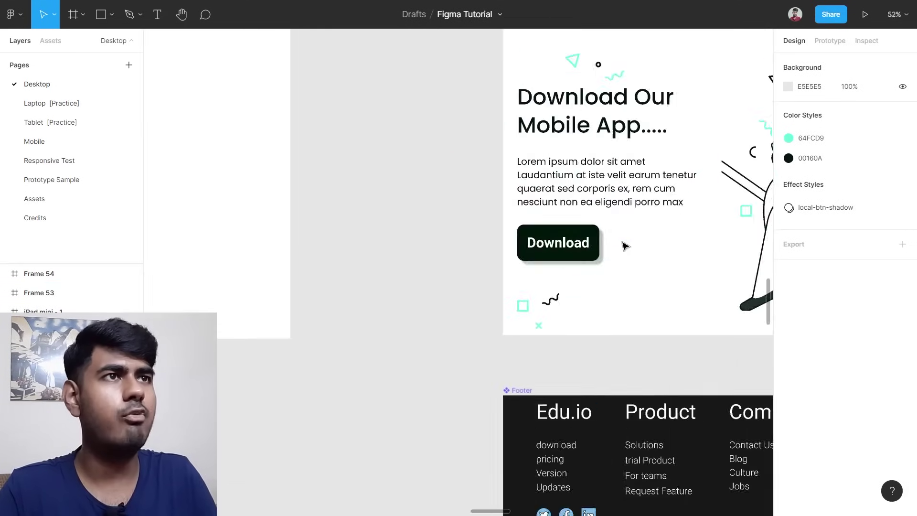
scroll(625, 246, "up", 10)
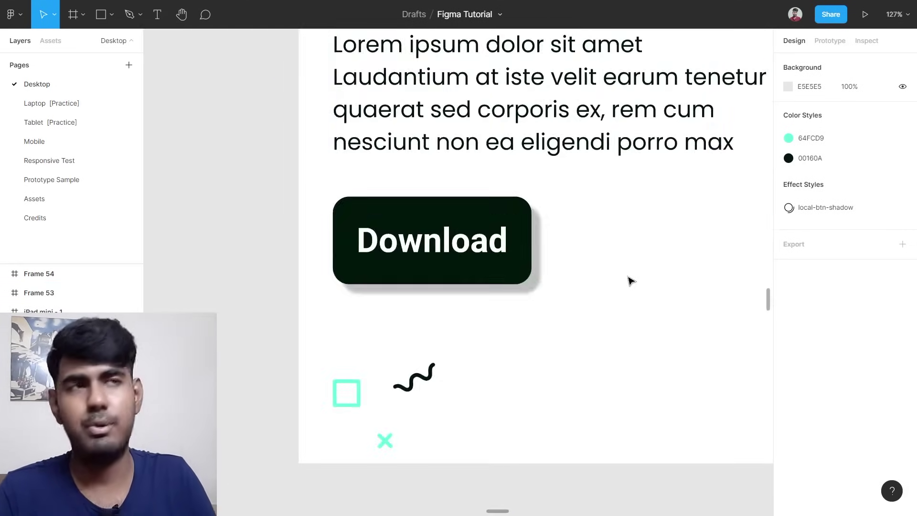
scroll(629, 280, "down", 4)
scroll(629, 281, "down", 4)
scroll(420, 205, "left", 3)
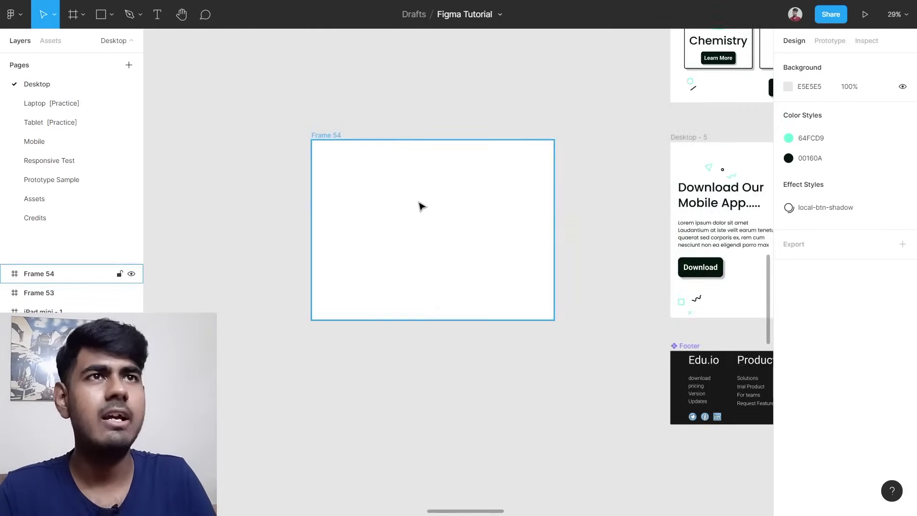
scroll(374, 217, "up", 5)
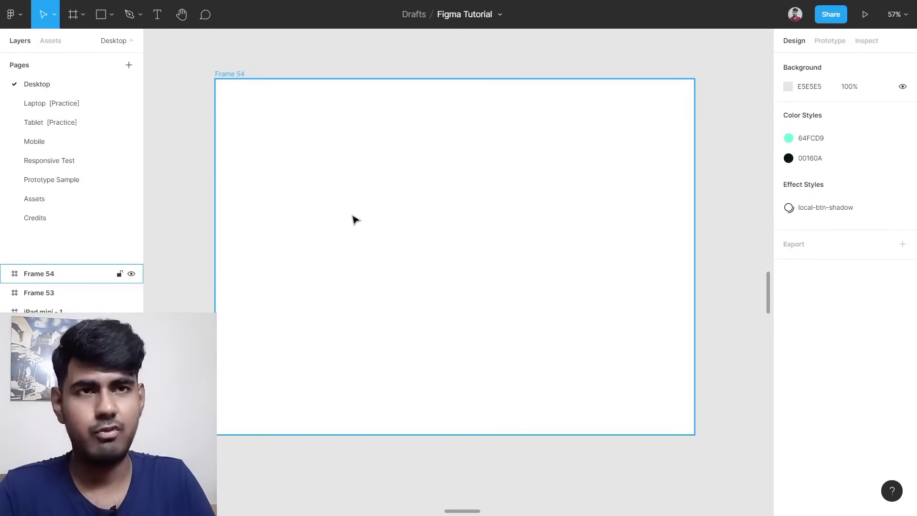
key("t")
left_click(382, 193)
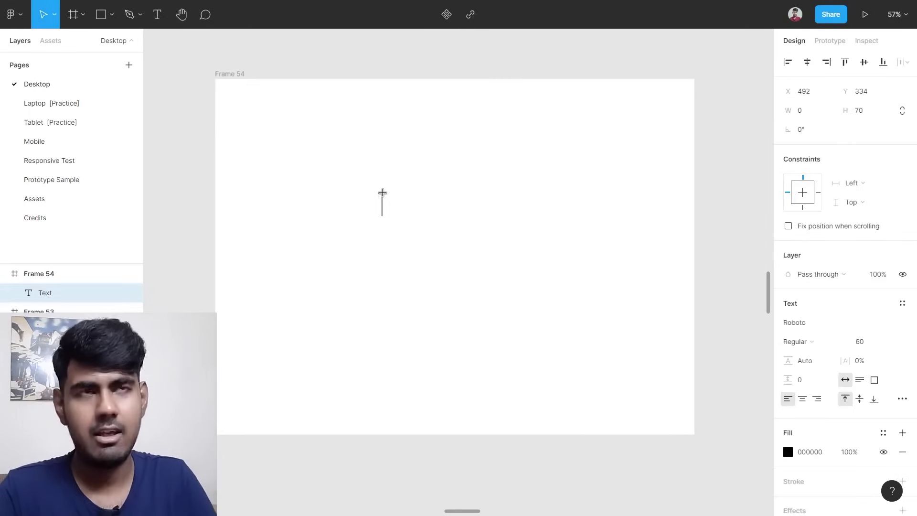
key("Escape")
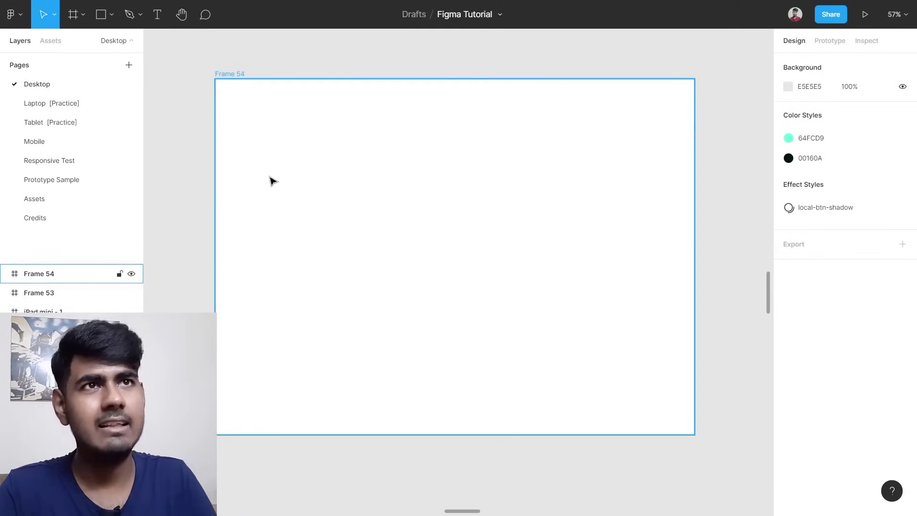
Add a text layer reading "Button" in the upper-left area of the blank Frame 54.
key("t")
left_click(321, 164)
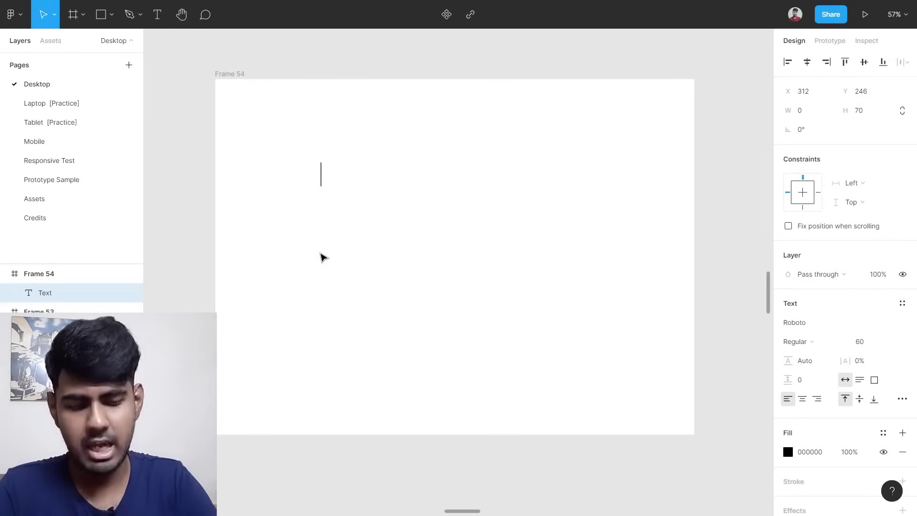
type("Bu")
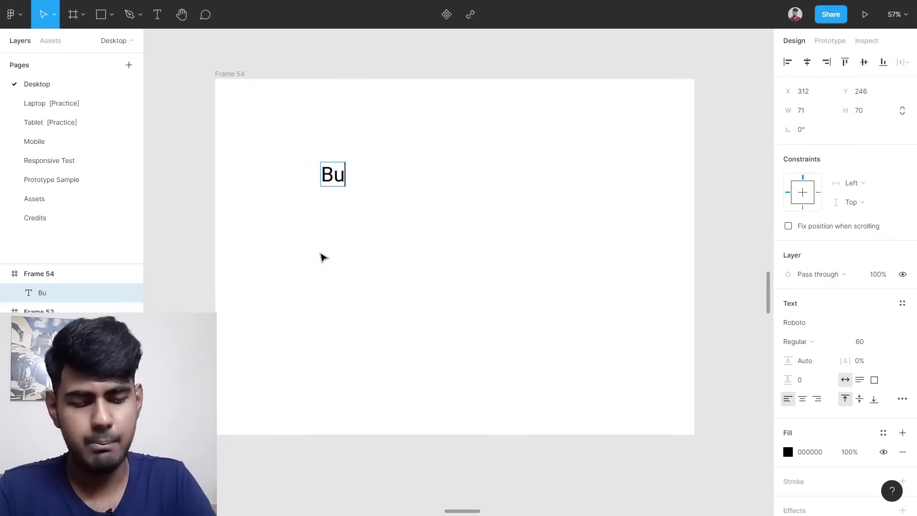
type("tton")
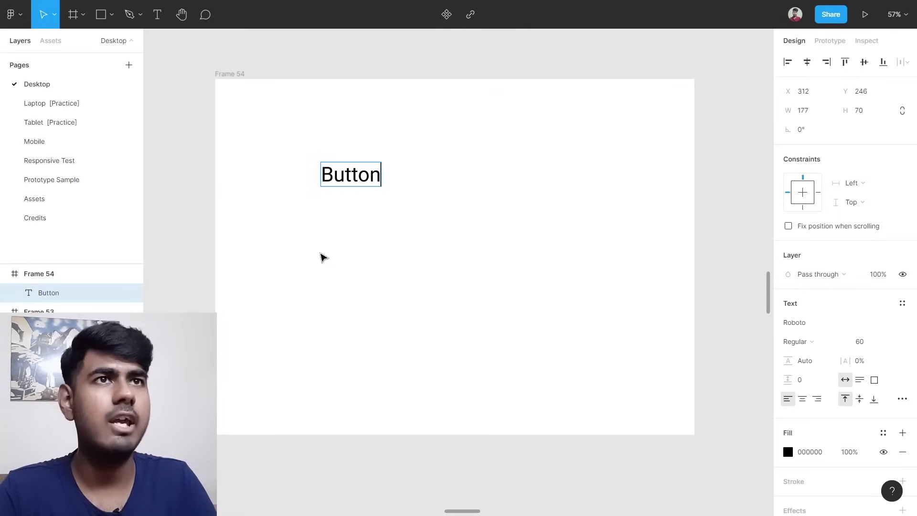
key("Escape")
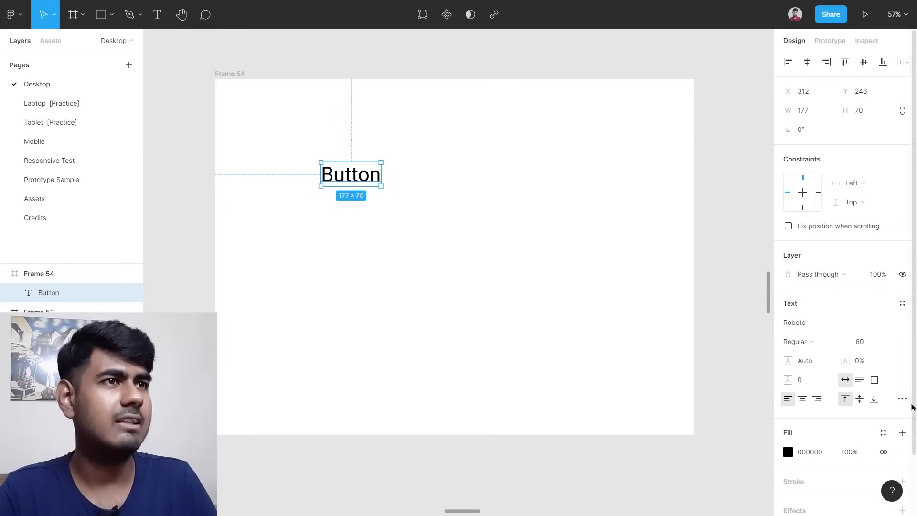
Set the letter case of the "Button" text to uppercase in its type details.
left_click(902, 398)
scroll(697, 358, "down", 2)
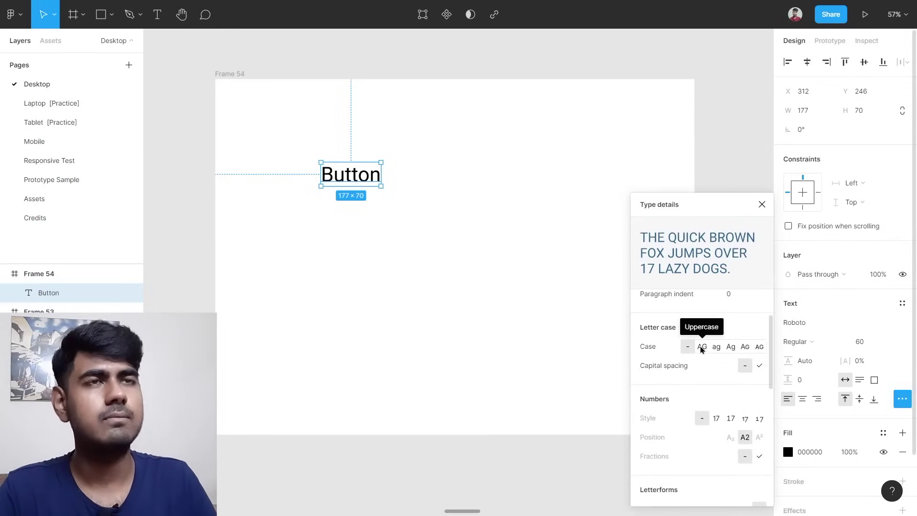
left_click(702, 347)
left_click(308, 248)
left_click(363, 182)
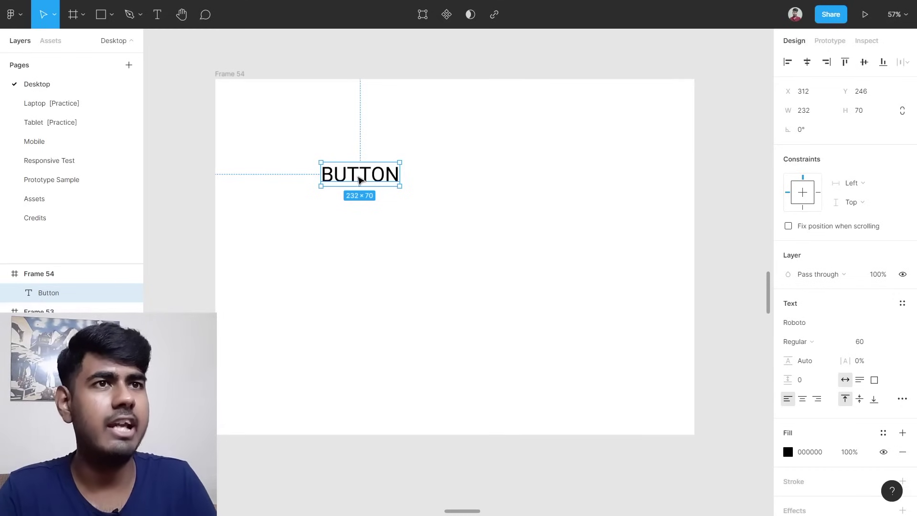
Add auto layout to the BUTTON text so it is wrapped in its own frame.
right_click(353, 170)
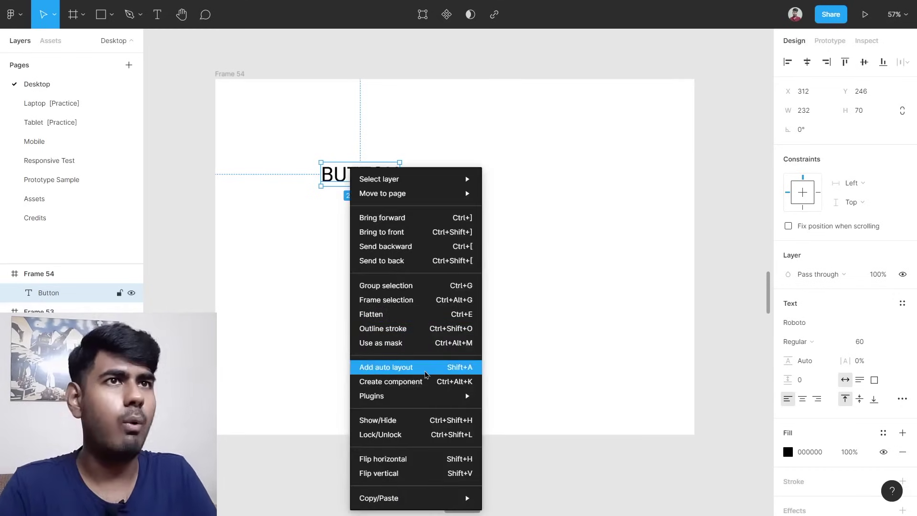
left_click(374, 85)
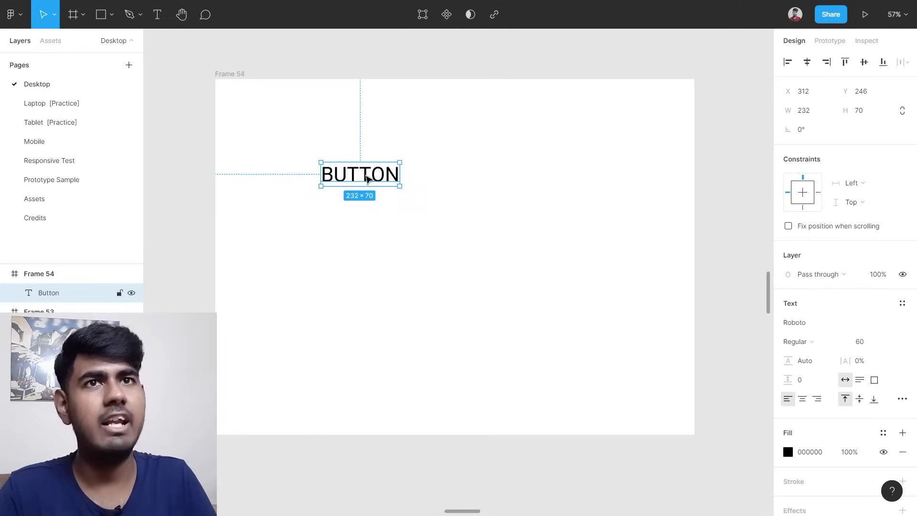
key("shift+a")
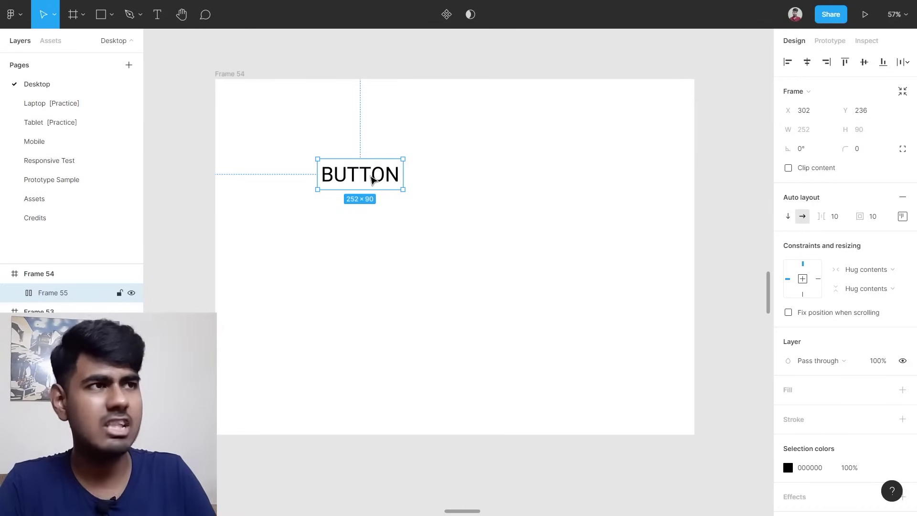
Add a fill to the auto layout frame and set its colour to 000000.
left_click(791, 398)
scroll(811, 387, "down", 3)
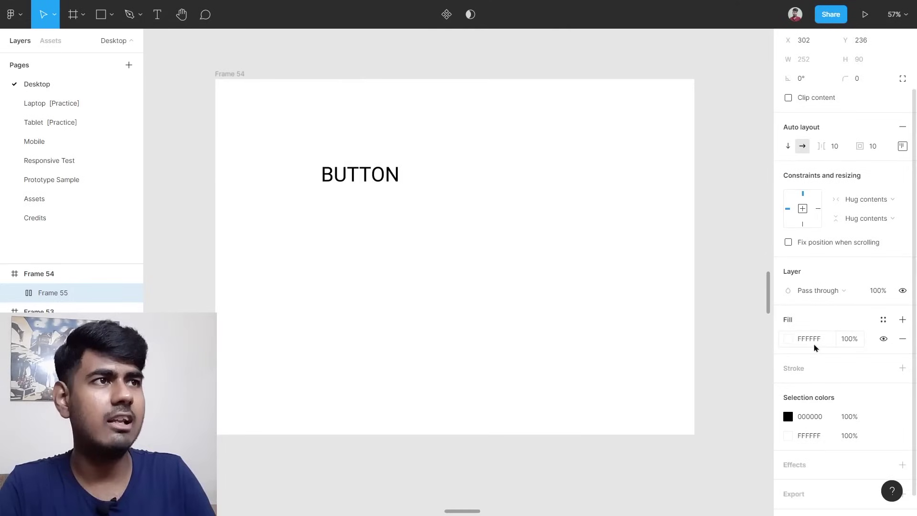
left_click(816, 340)
type("000000")
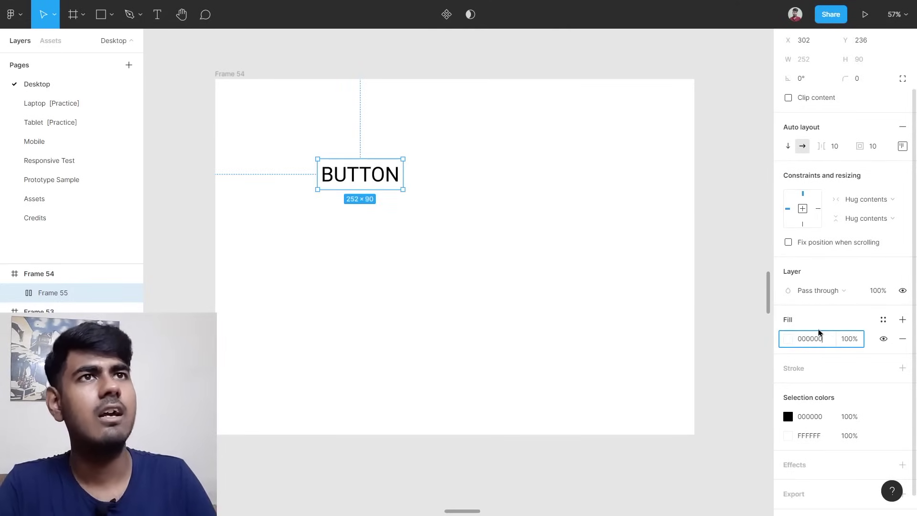
key("Return")
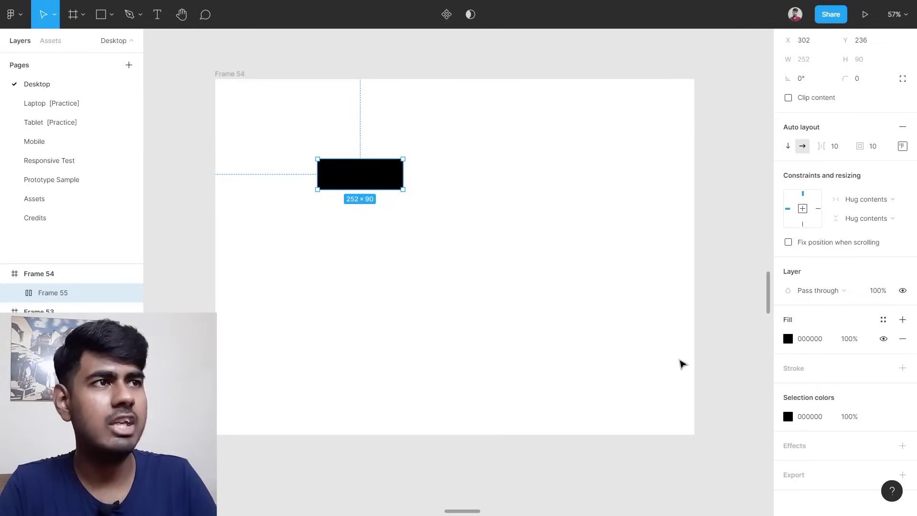
scroll(820, 384, "down", 1)
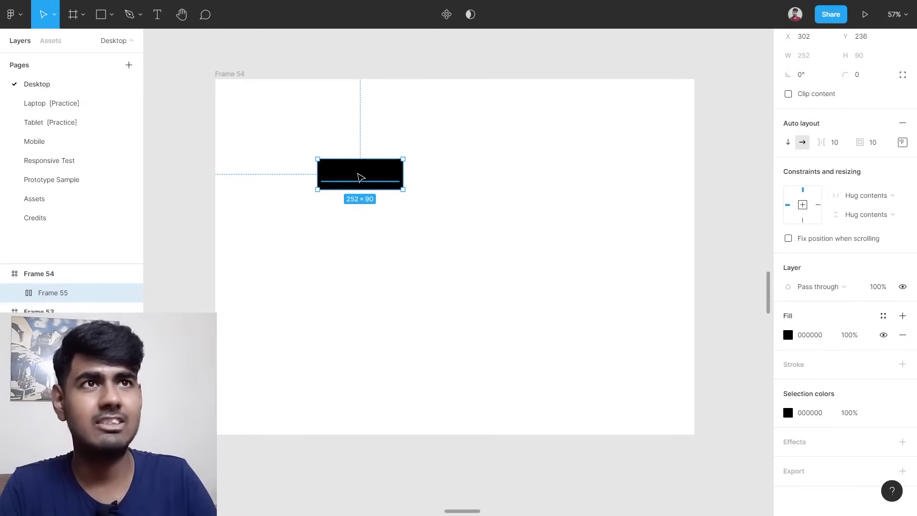
Examine in the layer hierarchy how the button text is nested inside its auto layout frame and the parent frame.
left_click(360, 177)
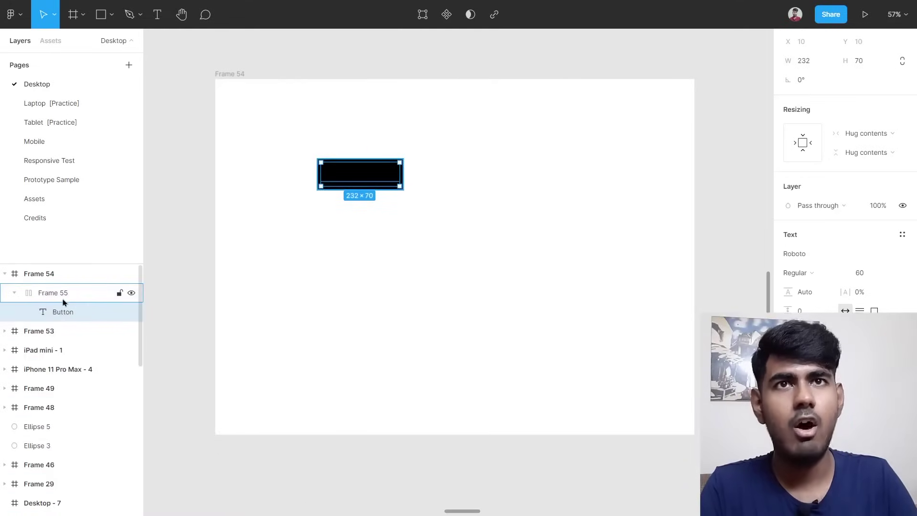
left_click(20, 275)
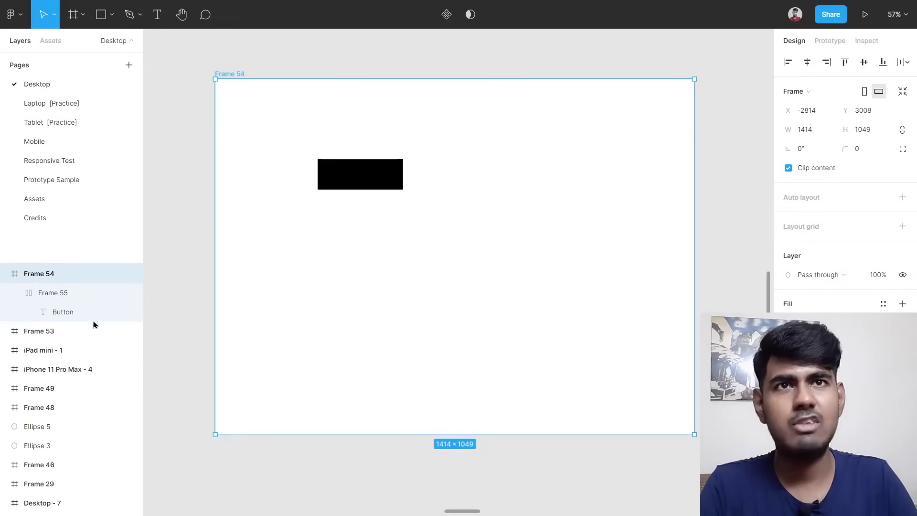
left_click(33, 296)
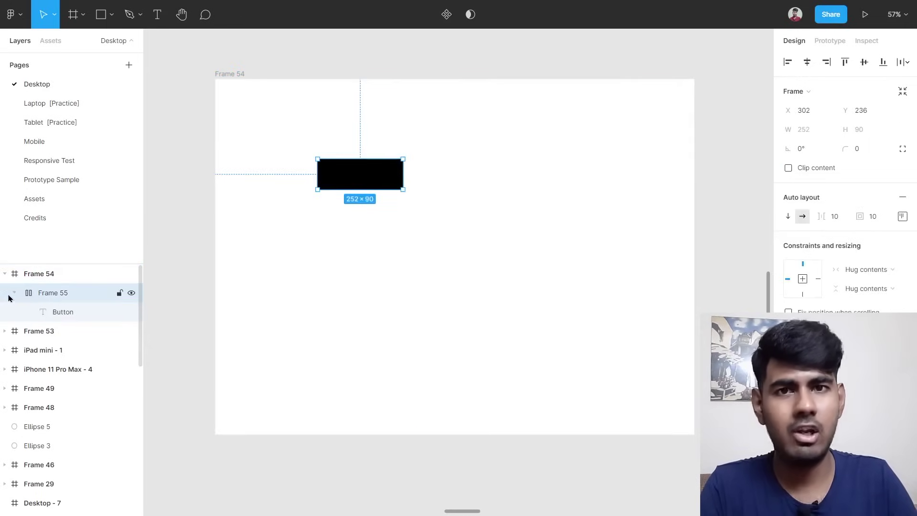
left_click(13, 294)
left_click(14, 293)
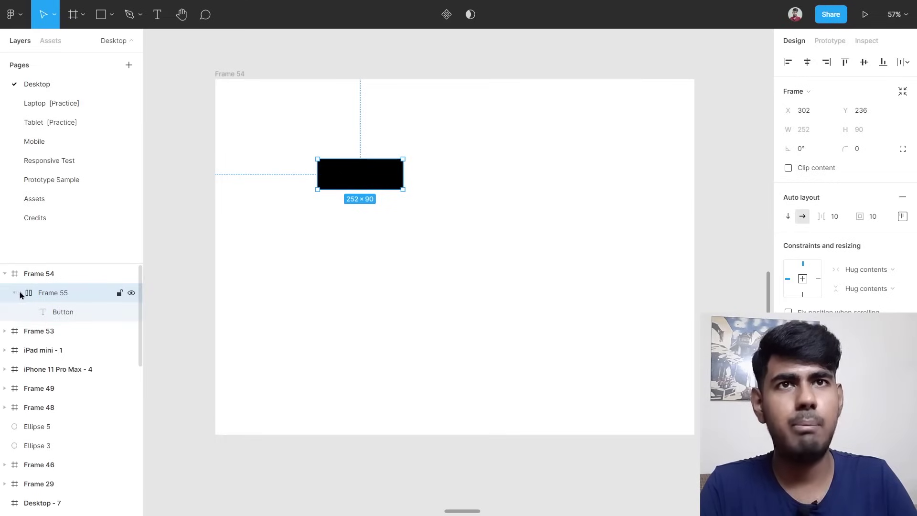
left_click(68, 312)
left_click(293, 300)
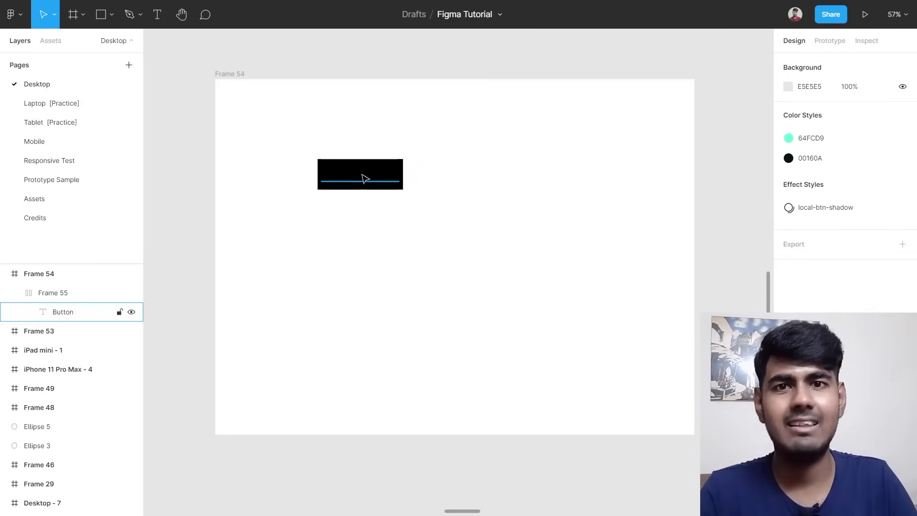
Set the fill colour of the button's text layer to FFFFFF.
left_click(360, 187)
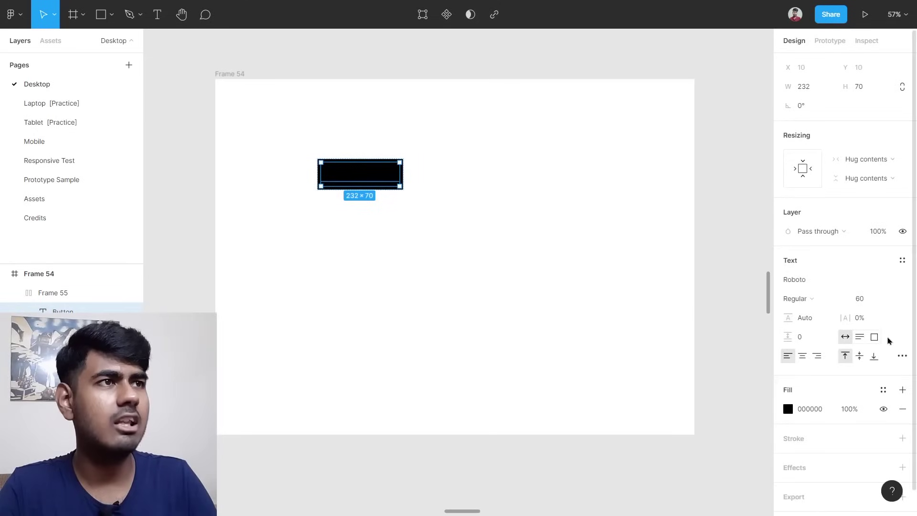
scroll(879, 333, "down", 1)
scroll(879, 333, "down", 2)
left_click(811, 382)
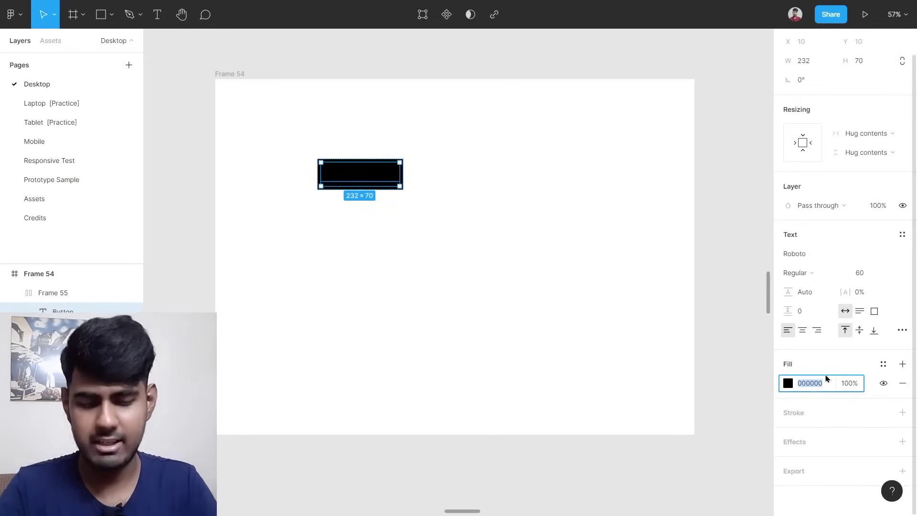
type("ffffff")
key("Return")
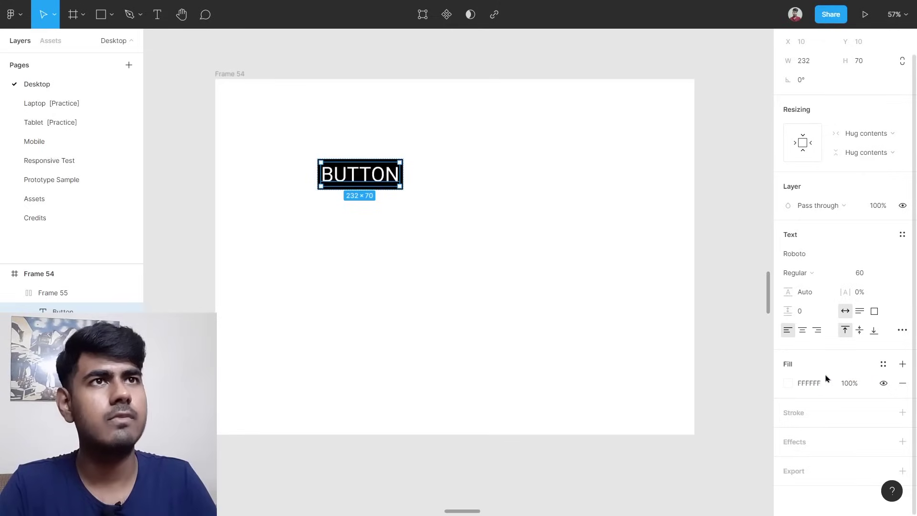
left_click(556, 295)
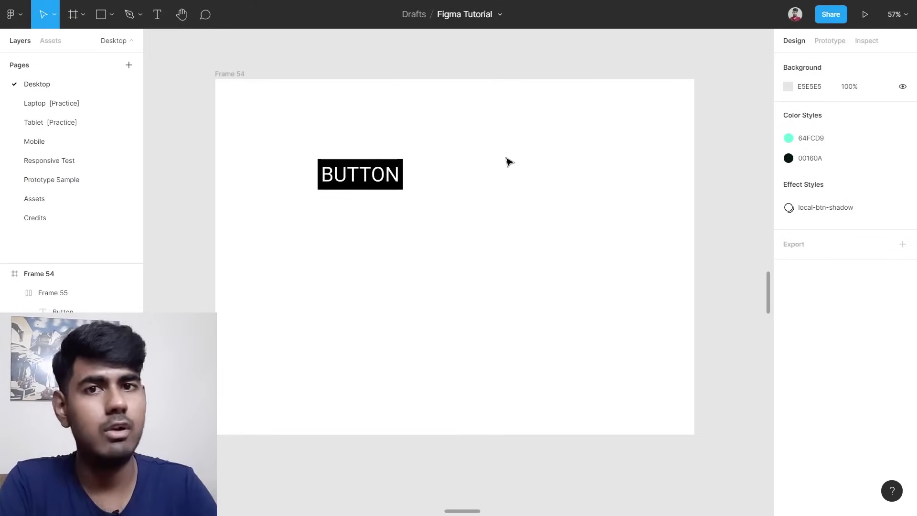
Try stretching the button's auto layout frame to about 622 × 348, and undo both the width and height changes.
left_click(360, 175)
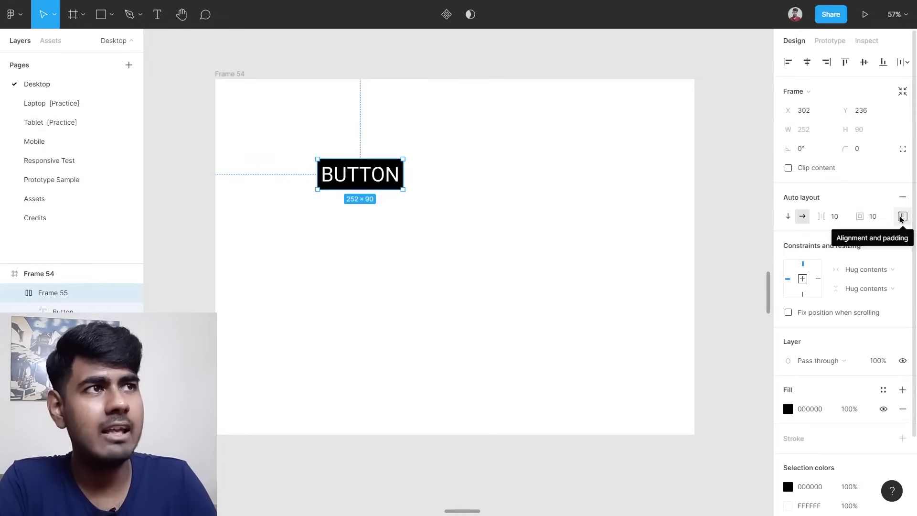
left_click(901, 217)
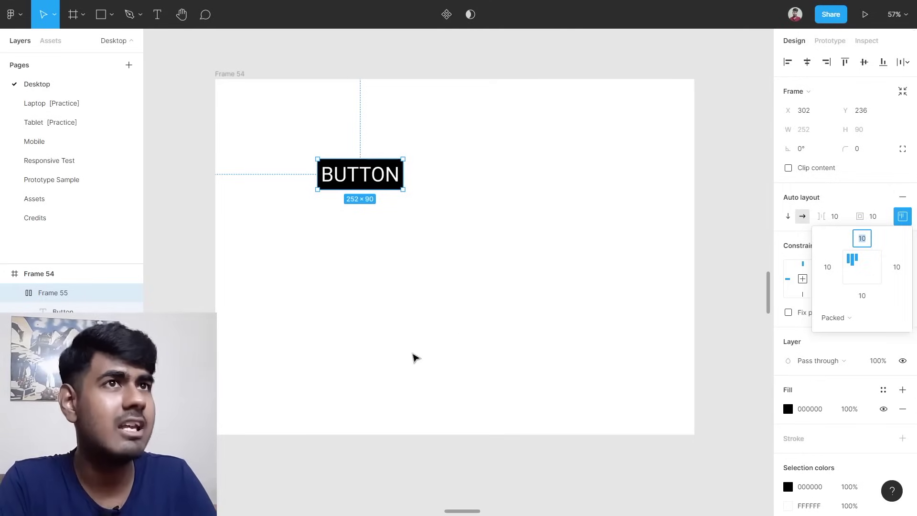
left_click(490, 328)
left_click(391, 181)
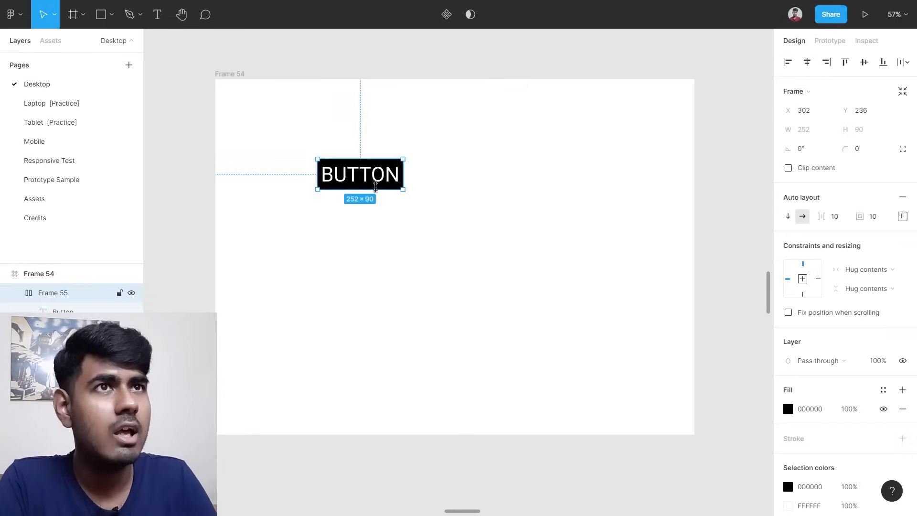
left_click_drag(404, 176, 528, 175)
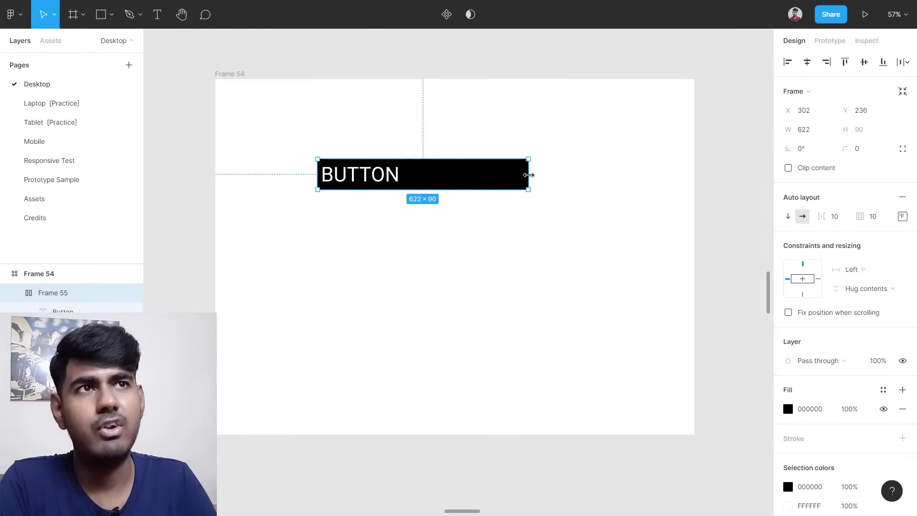
left_click_drag(475, 190, 489, 278)
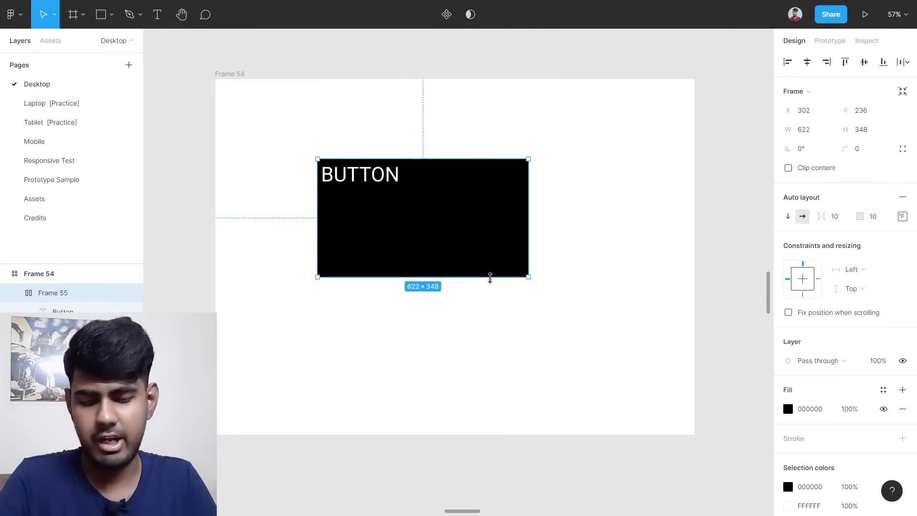
key("ctrl+z")
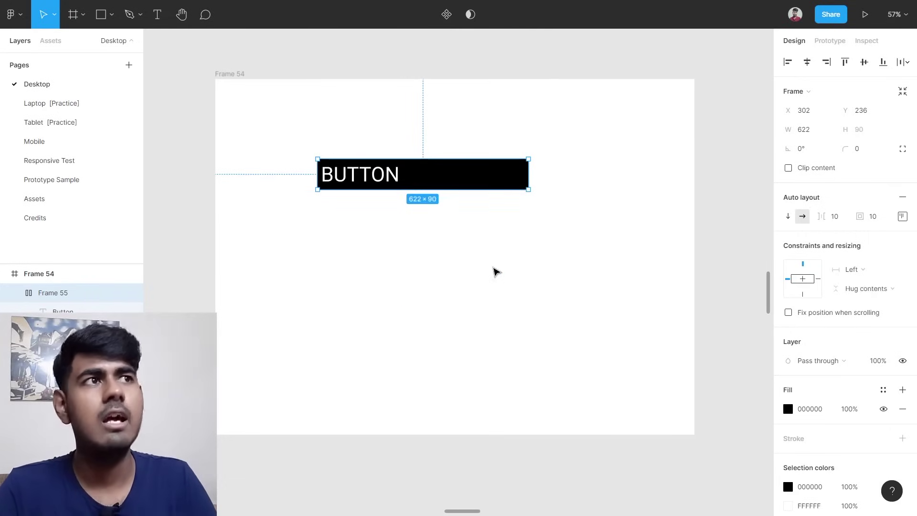
key("ctrl+z")
Centre the contents of the button's auto layout, testing the alignment by stretching the frame to about 703 × 378 and restoring its hugged size.
left_click(903, 216)
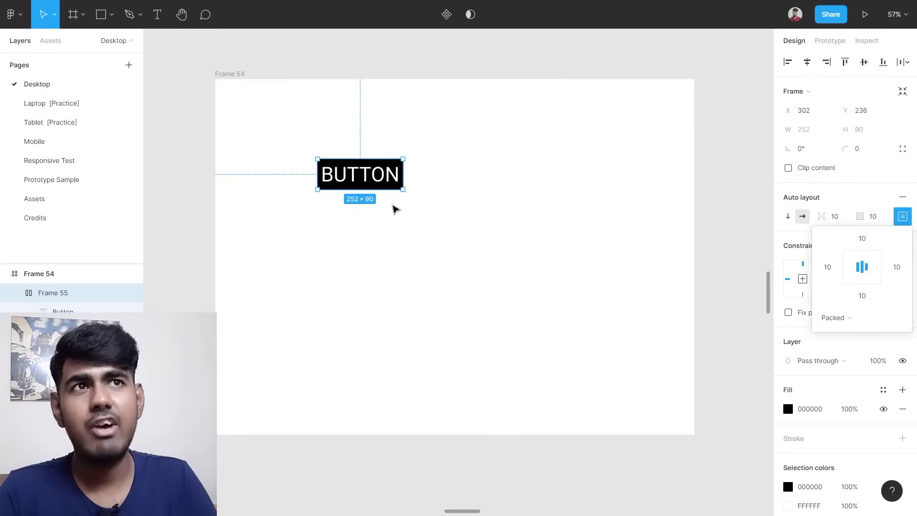
left_click(394, 205)
left_click(393, 178)
left_click_drag(404, 191, 549, 288)
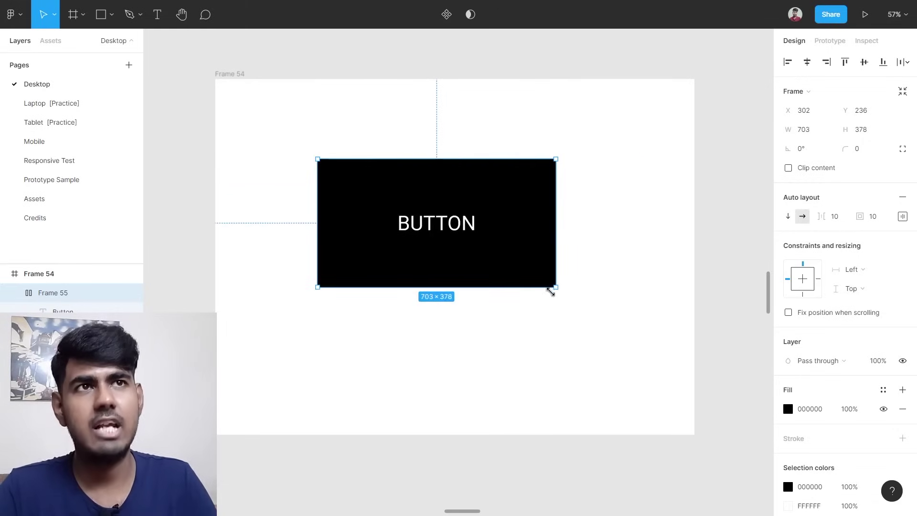
double_click(553, 286)
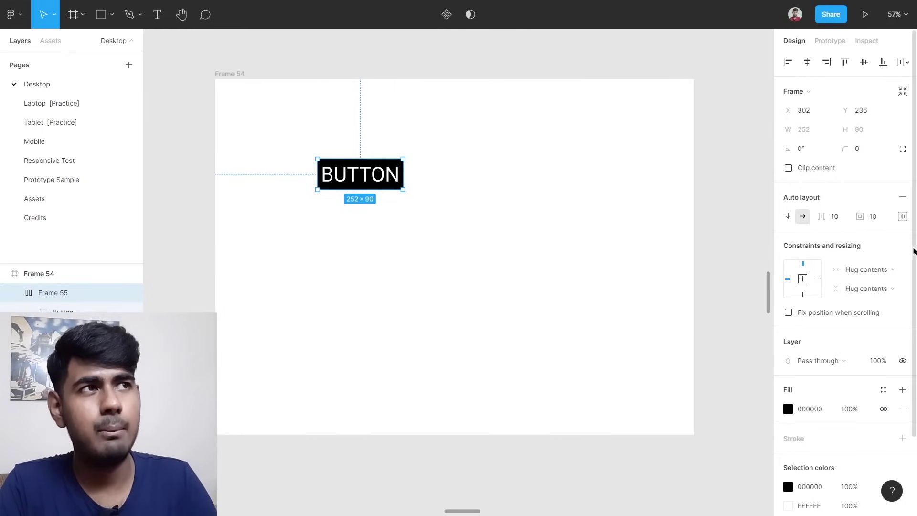
Set the button's auto layout padding to 30 on the left and on the right side.
left_click(903, 217)
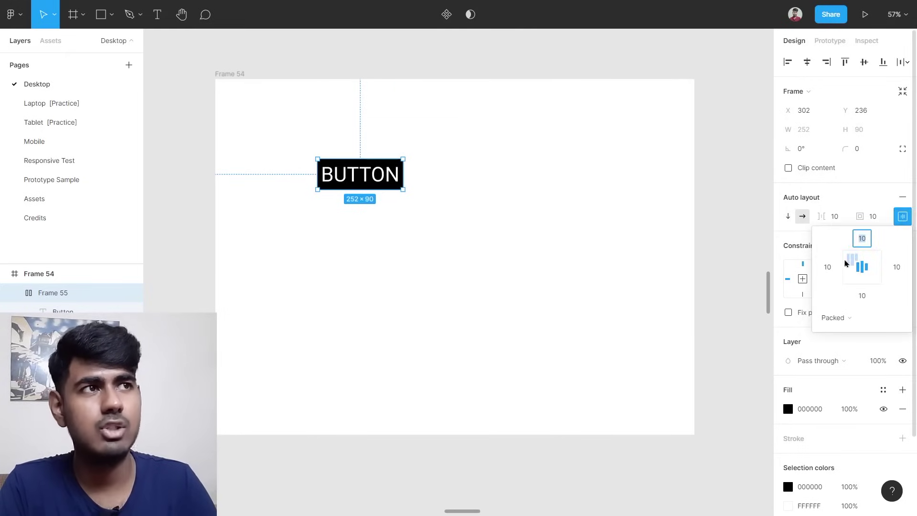
left_click(828, 267)
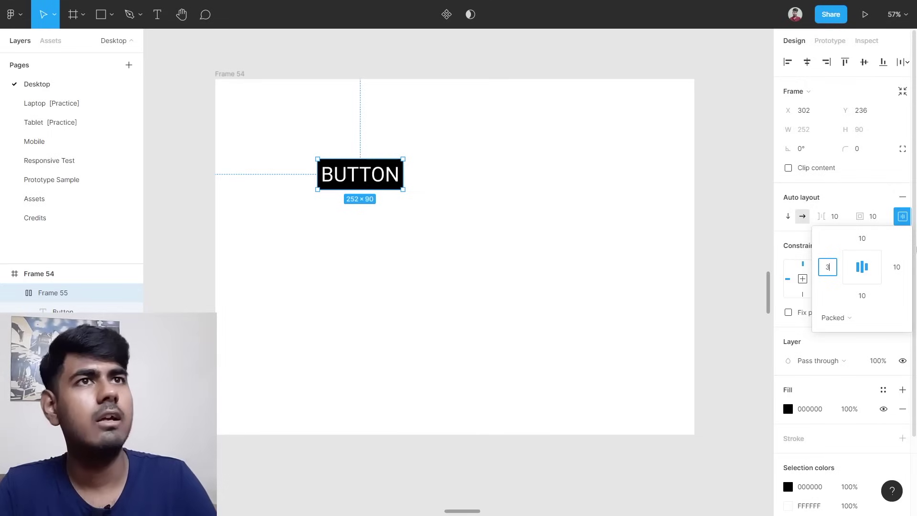
key("Return")
left_click(897, 267)
type("30")
key("Return")
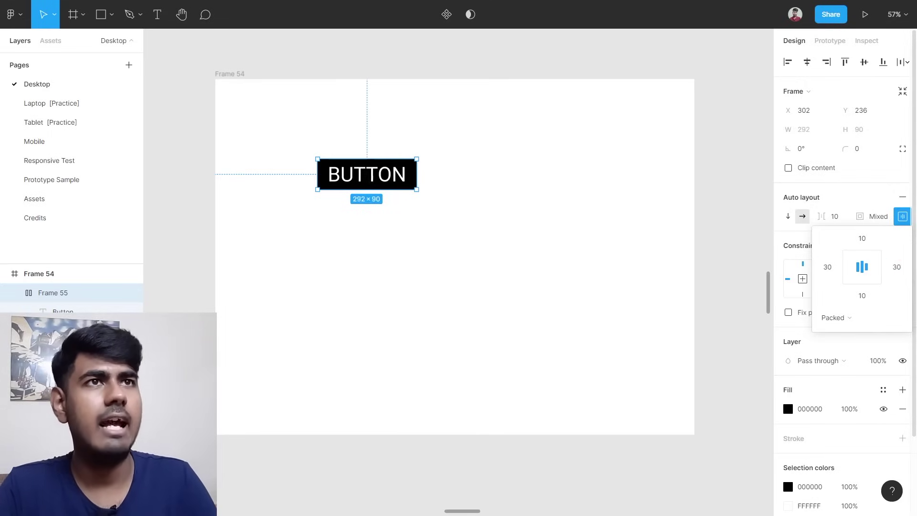
left_click(299, 301)
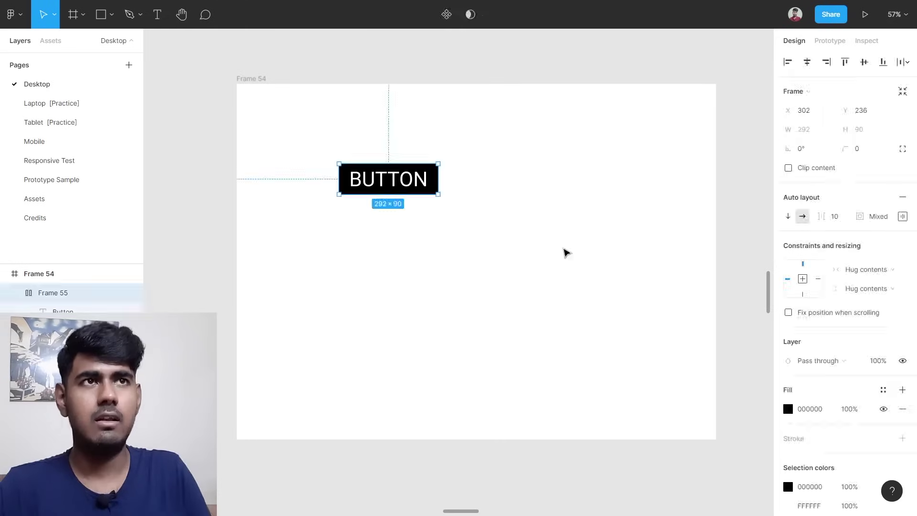
Delete the button from Frame 54.
left_click(422, 190)
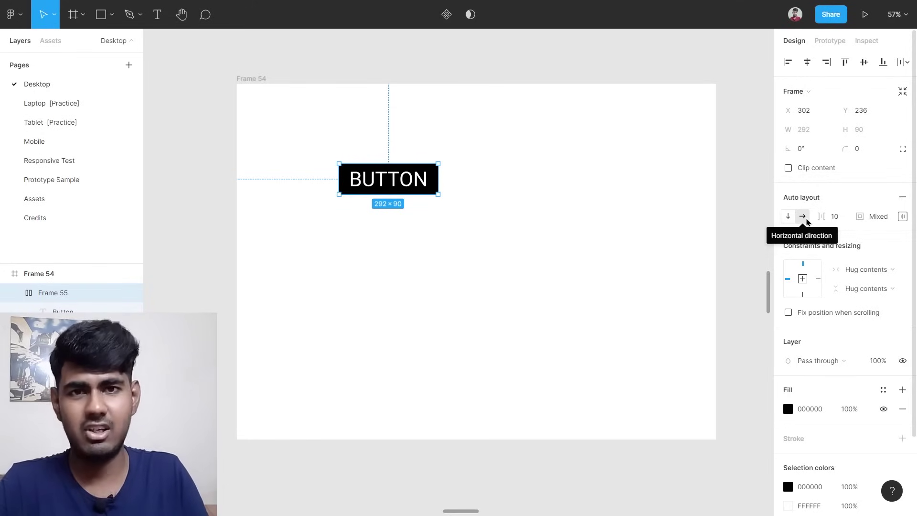
left_click(622, 239)
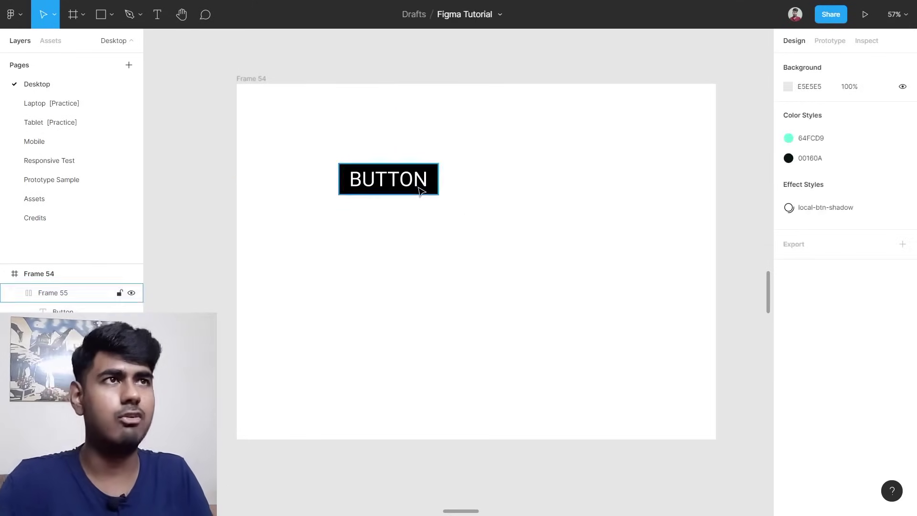
left_click(420, 187)
key("Delete")
Compare the arrangement of the Our Offered Courses cards on the Desktop page with that on the Mobile page.
scroll(421, 191, "down", 5)
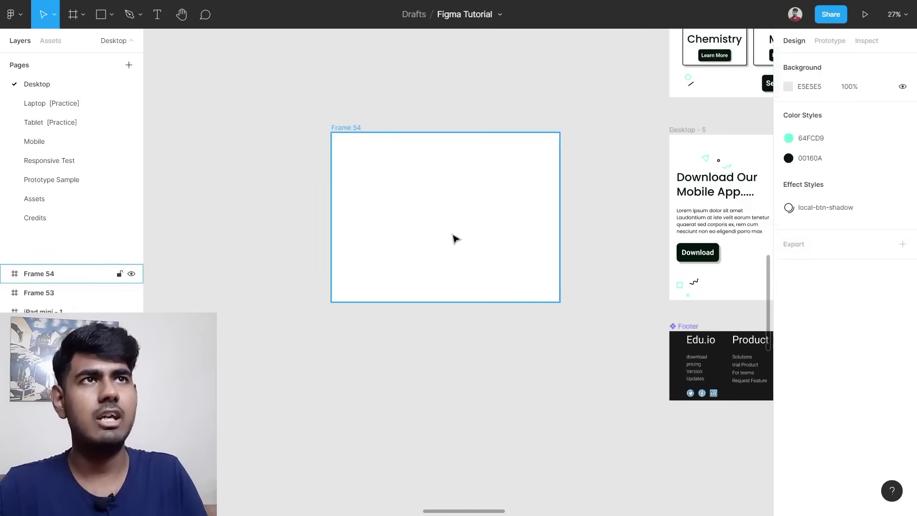
scroll(454, 239, "right", 10)
scroll(455, 216, "up", 5)
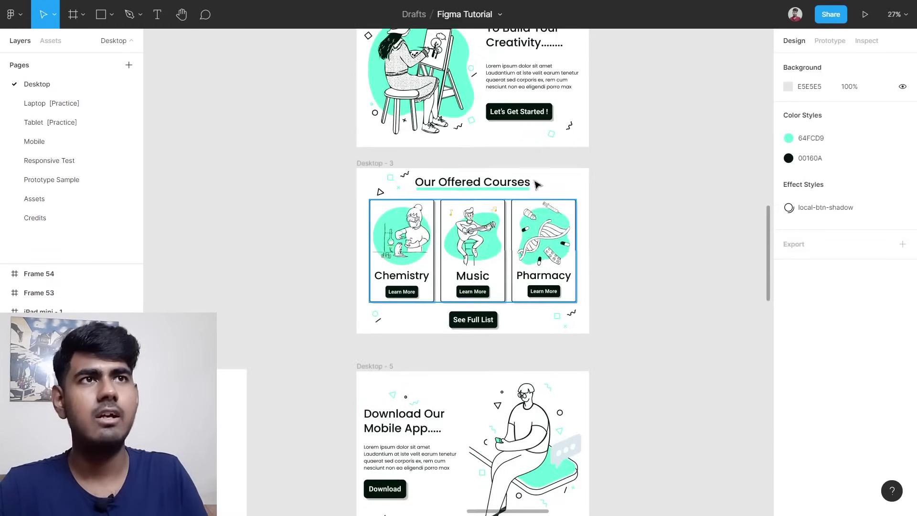
scroll(480, 270, "up", 3)
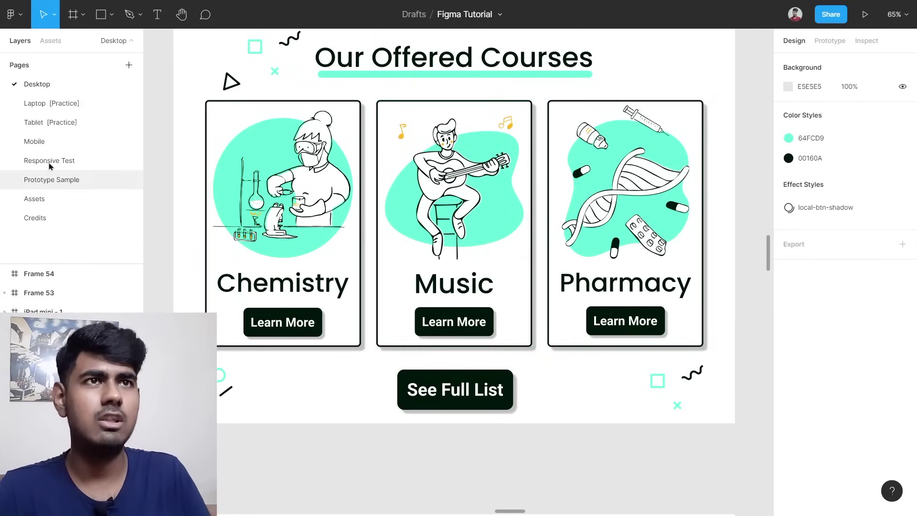
left_click(34, 141)
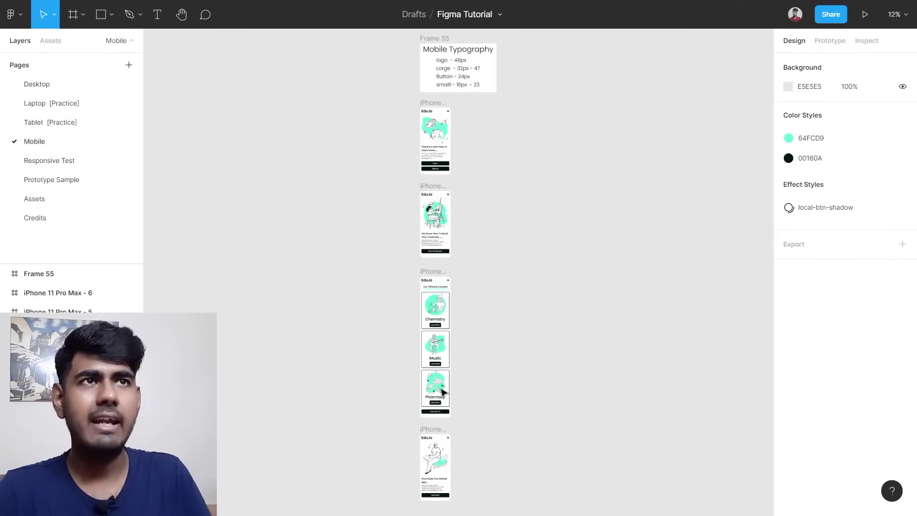
scroll(435, 382, "up", 5)
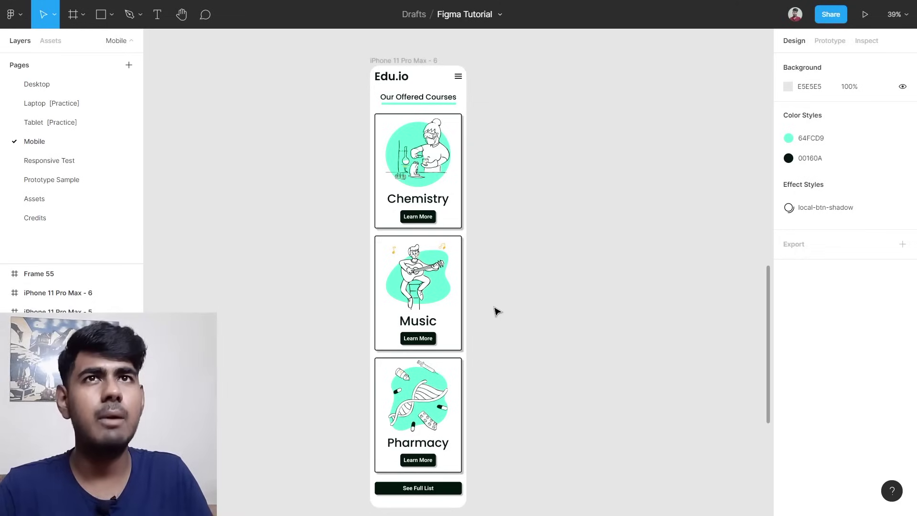
left_click(36, 84)
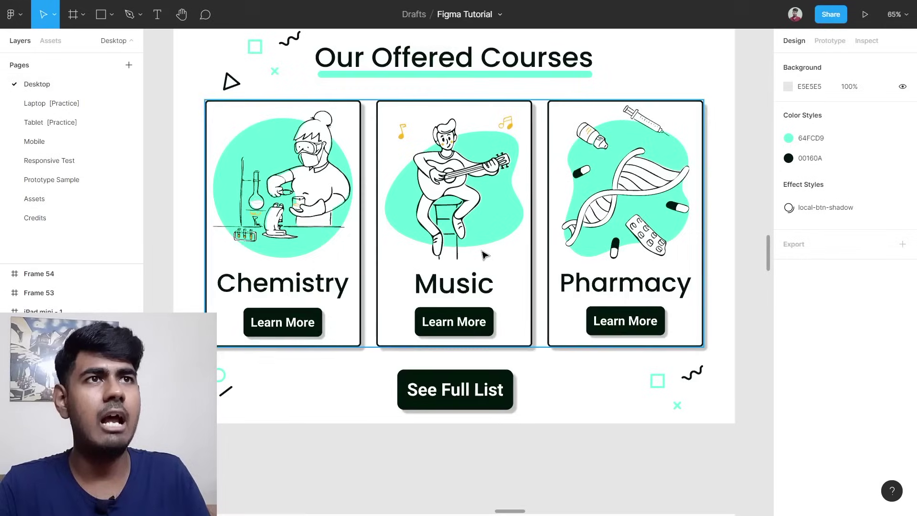
scroll(485, 255, "down", 5)
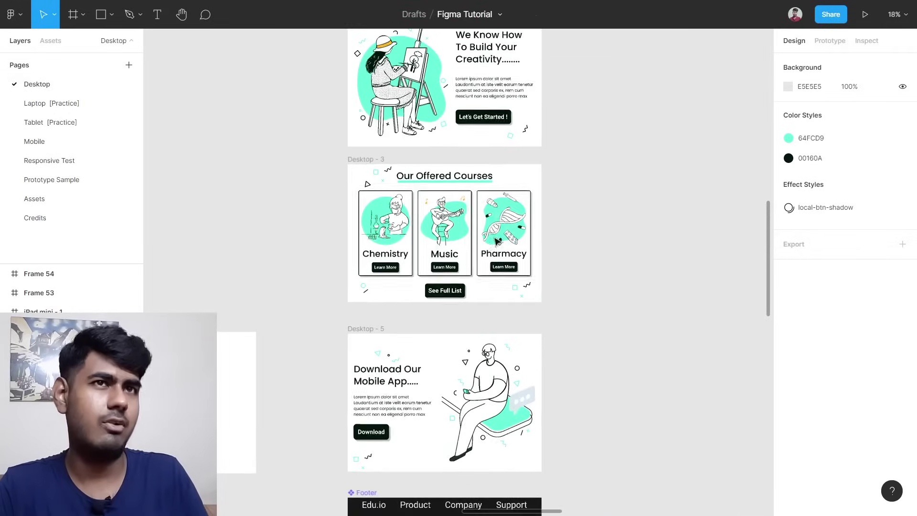
scroll(458, 287, "right", 3)
scroll(453, 282, "left", 6)
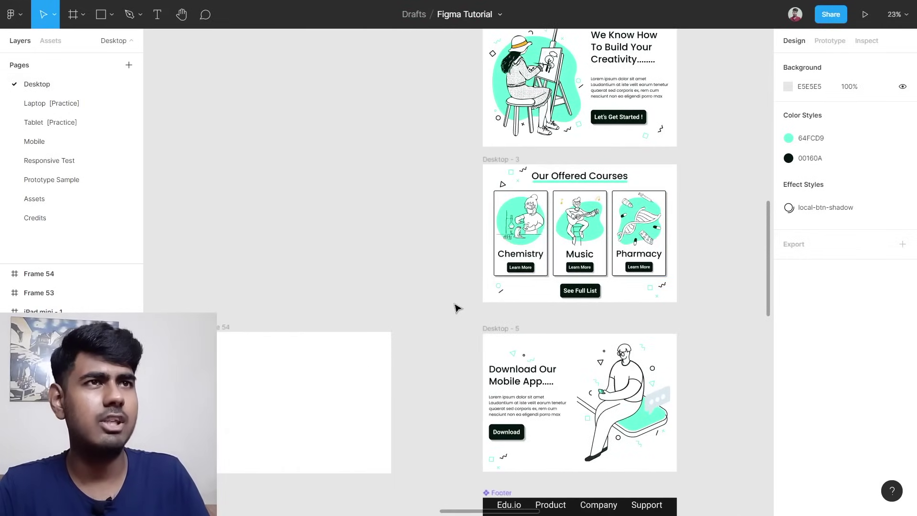
Move the empty Frame 54 up beside Desktop - 3 and enlarge it to about 1520 × 1994.
left_click(272, 391)
left_click_drag(288, 437, 300, 279)
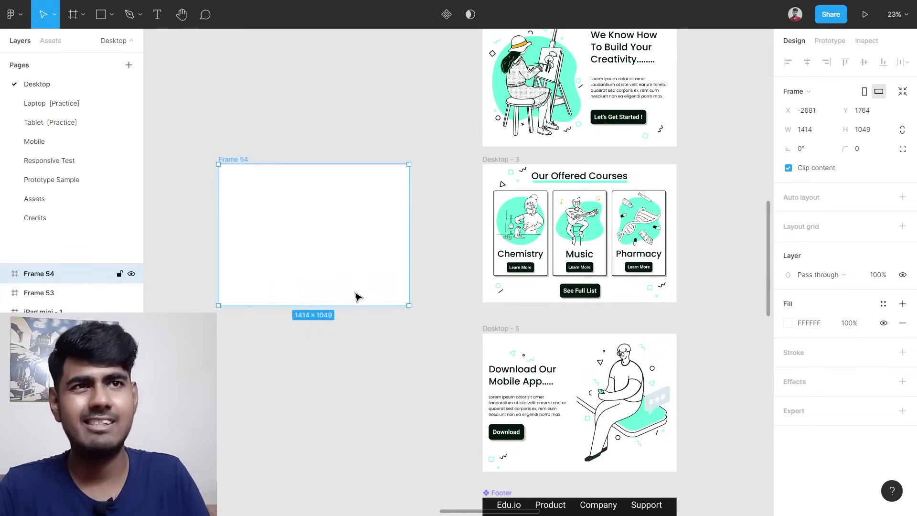
left_click_drag(352, 306, 368, 433)
left_click_drag(407, 291, 423, 291)
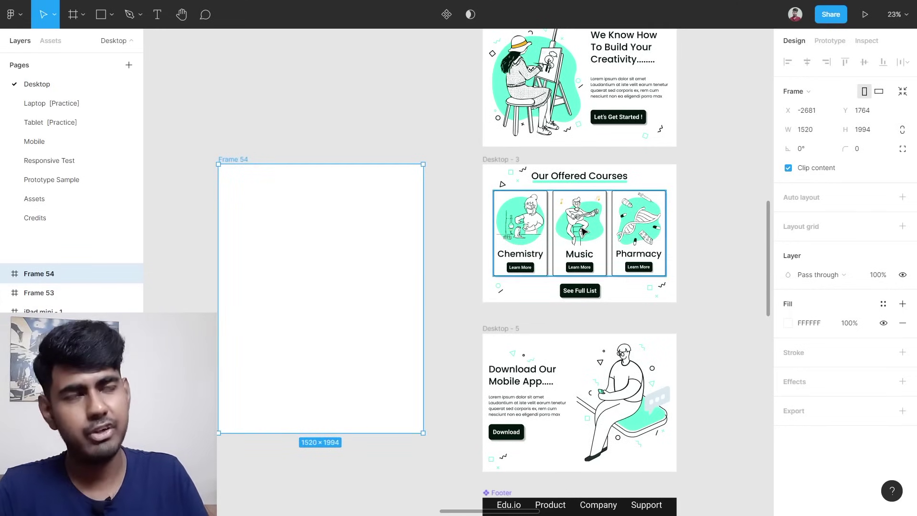
Copy the auto layout frame with the three course cards from Desktop - 3 into Frame 54, at about X 154, Y 208.
left_click(583, 232)
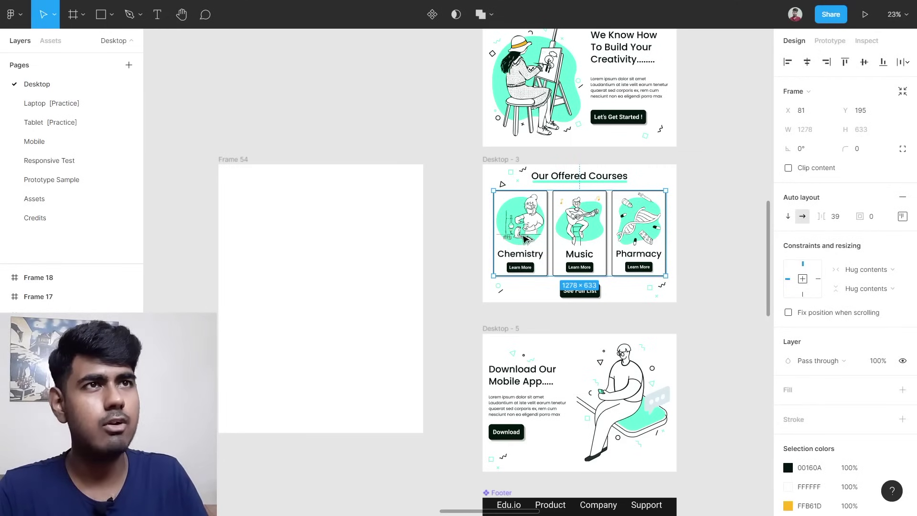
left_click_drag(528, 241, 264, 266)
scroll(263, 266, "up", 3)
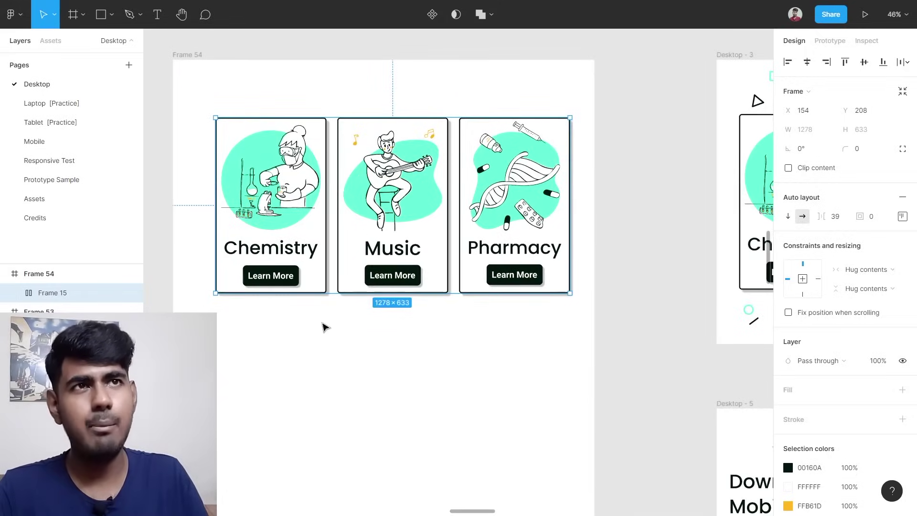
scroll(388, 285, "left", 2)
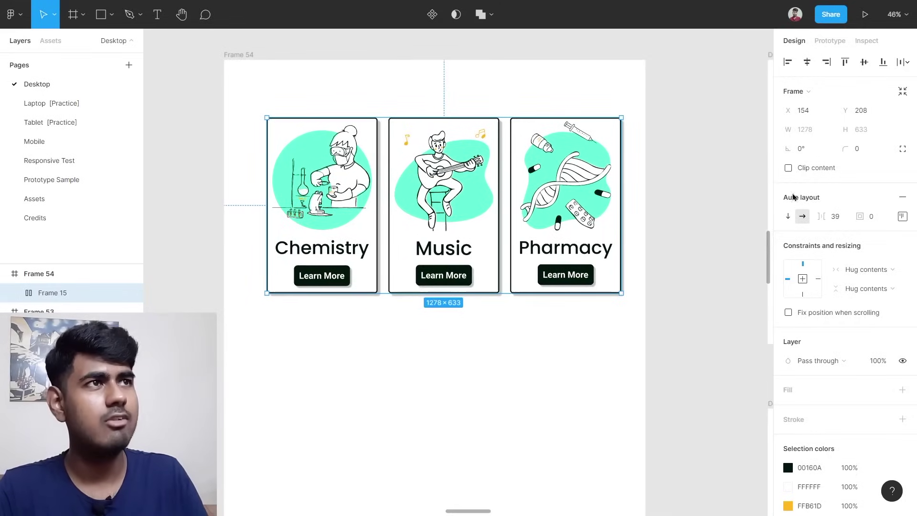
scroll(575, 260, "left", 2)
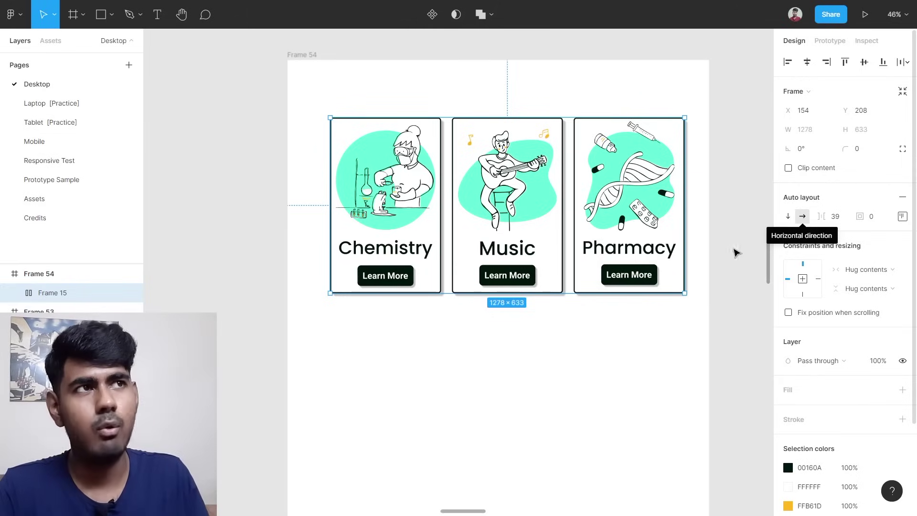
Change the copied cards' auto layout to vertical direction and move the stack to the upper edge of Frame 54.
left_click(788, 218)
scroll(510, 260, "down", 3)
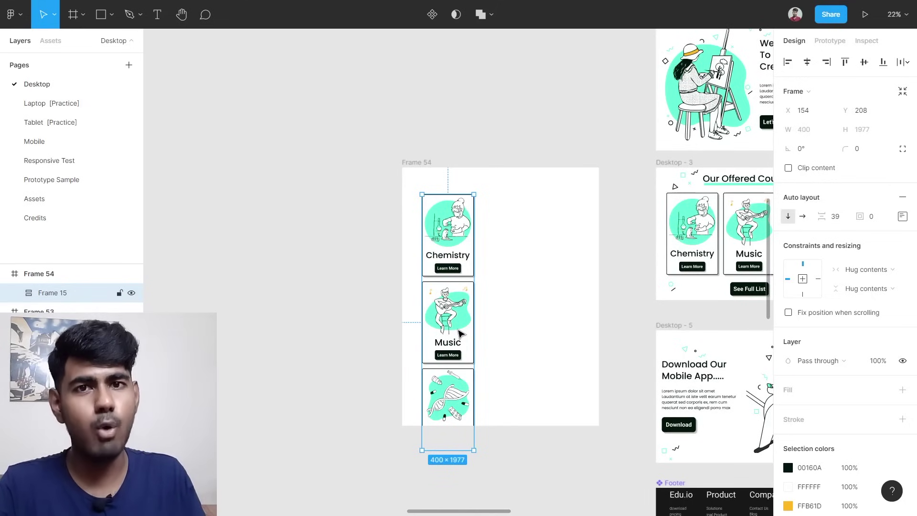
left_click_drag(462, 308, 467, 282)
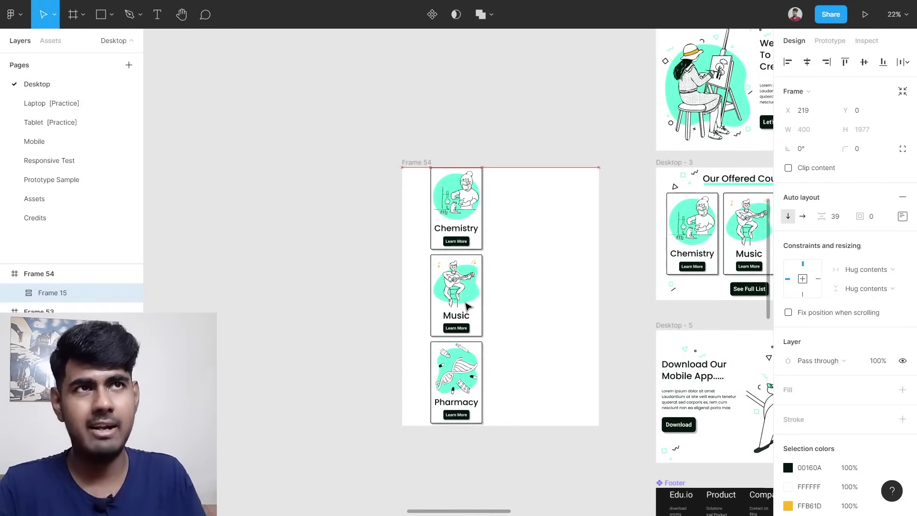
Extend Frame 54 to a height of about 2512 and move the card stack to about X 459, Y 152.
left_click(418, 163)
scroll(557, 374, "down", 1)
left_click_drag(549, 408, 529, 473)
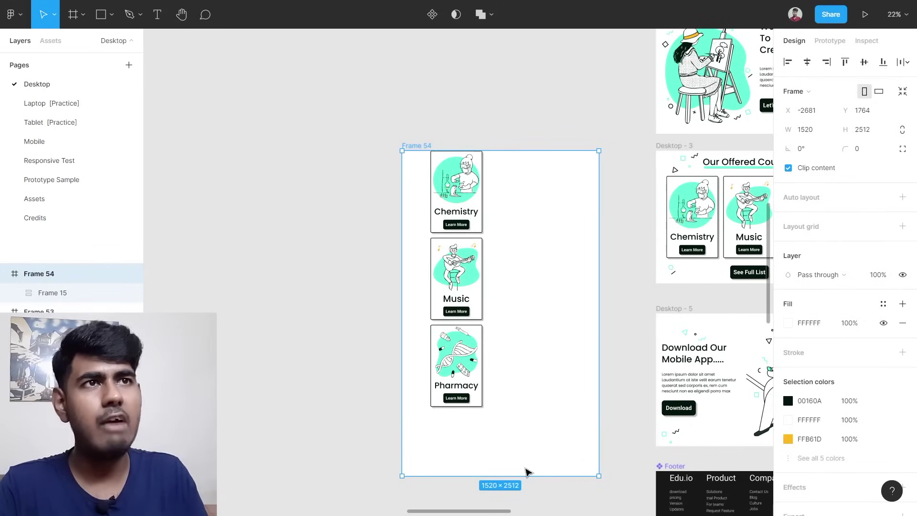
left_click(460, 264)
left_click_drag(462, 278, 501, 302)
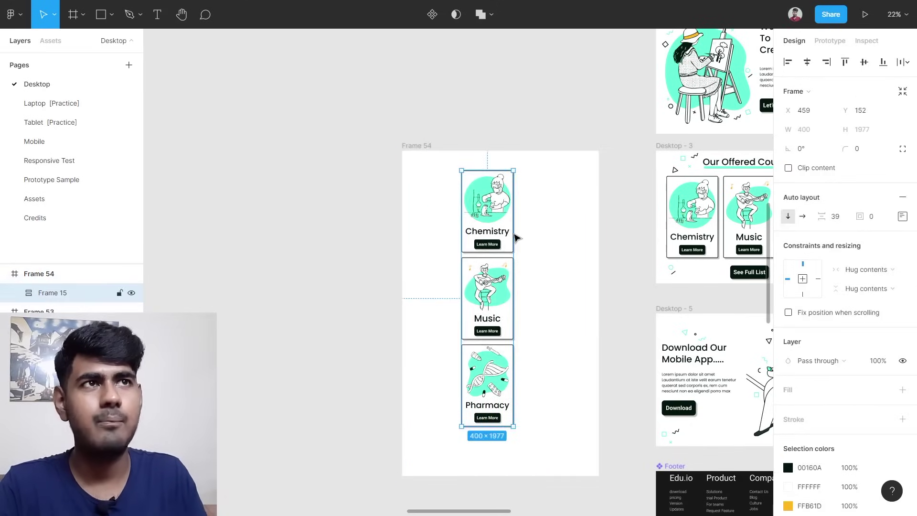
Scale the vertical card stack down proportionally to about 339 × 1674 with the Scale tool.
scroll(520, 167, "up", 5)
scroll(521, 162, "up", 1)
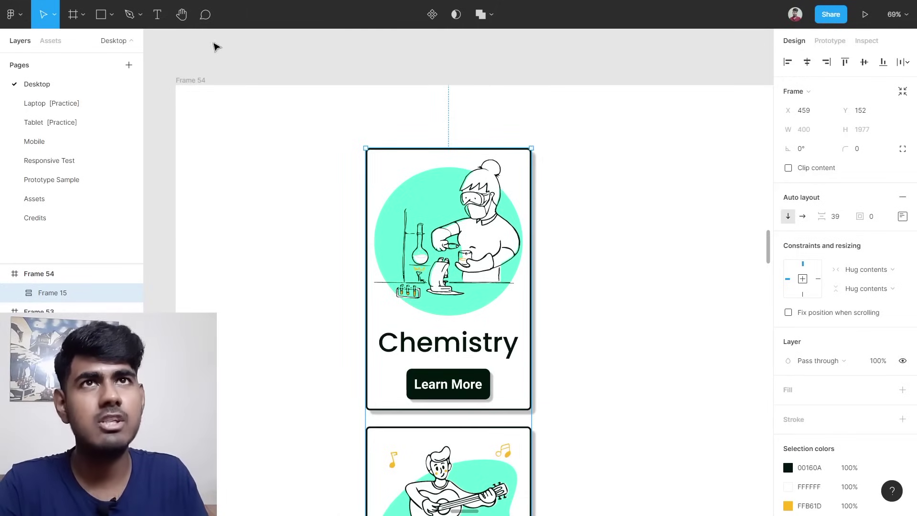
left_click(54, 15)
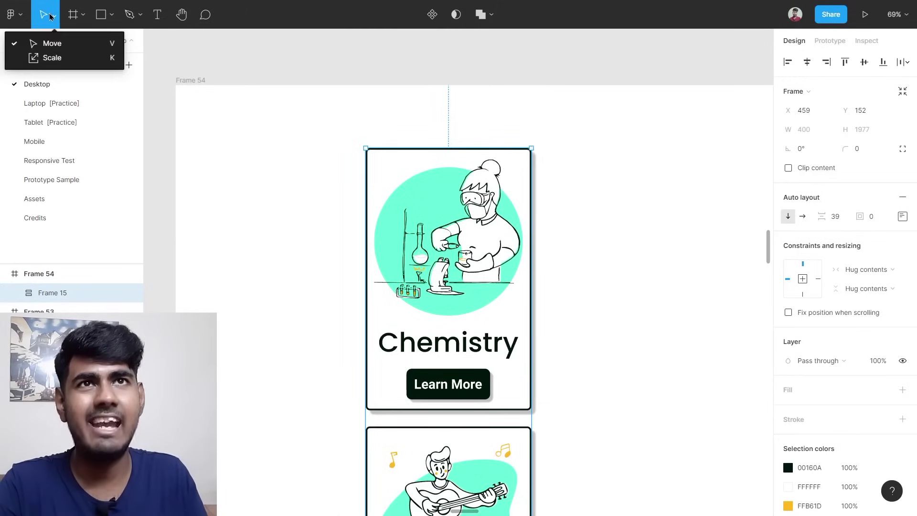
left_click(55, 57)
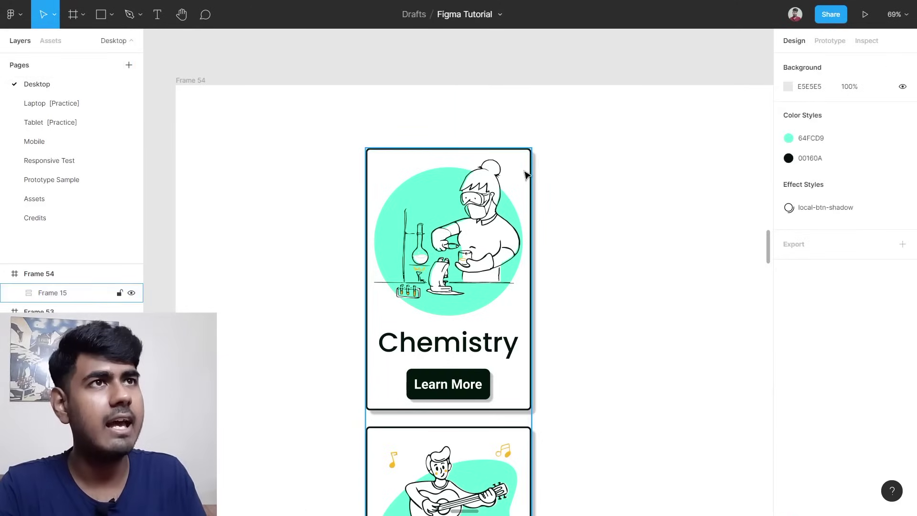
left_click(510, 178)
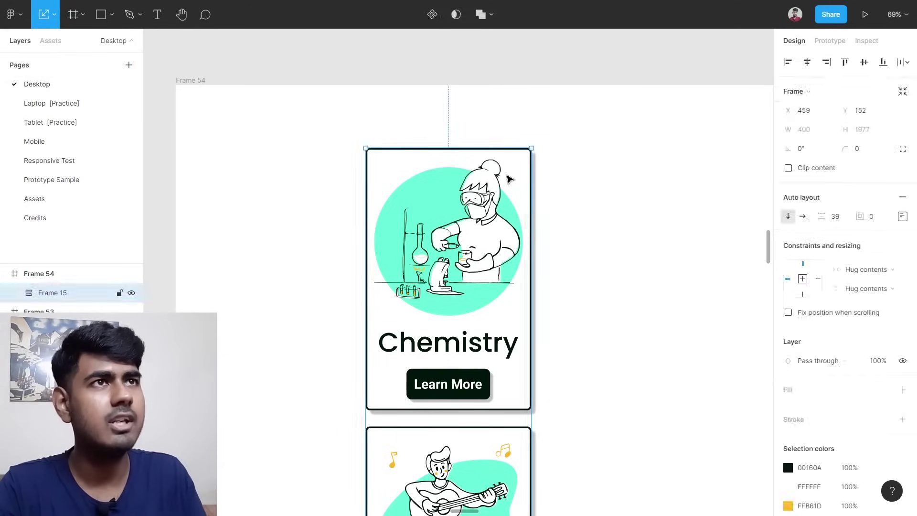
left_click_drag(530, 151, 466, 292)
scroll(549, 293, "down", 4)
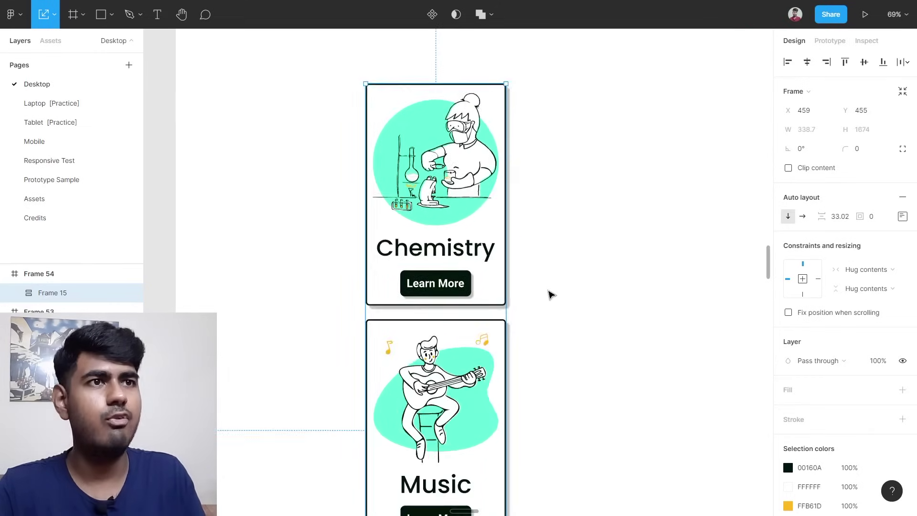
scroll(559, 299, "down", 3)
scroll(568, 303, "down", 1)
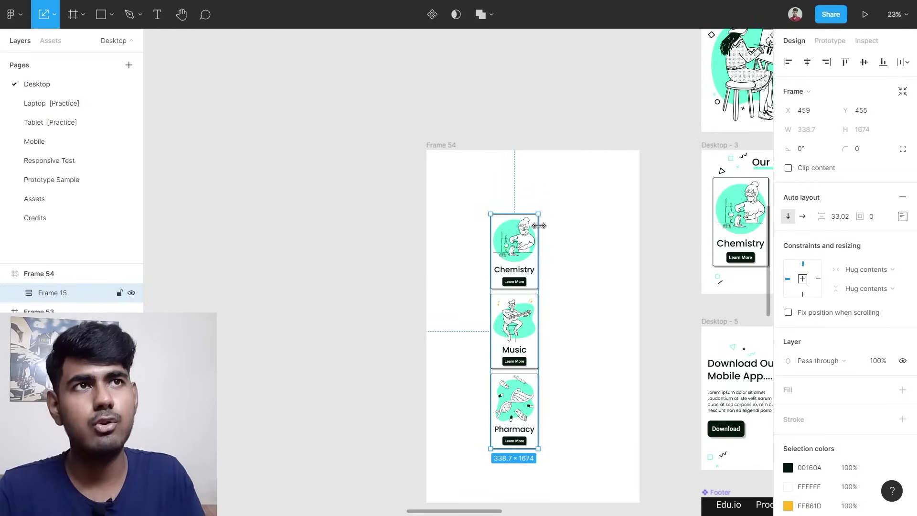
Narrow Frame 54 and reposition the card stack at about X 116, Y 442 so the frame fits it with similar side margins.
left_click(449, 151)
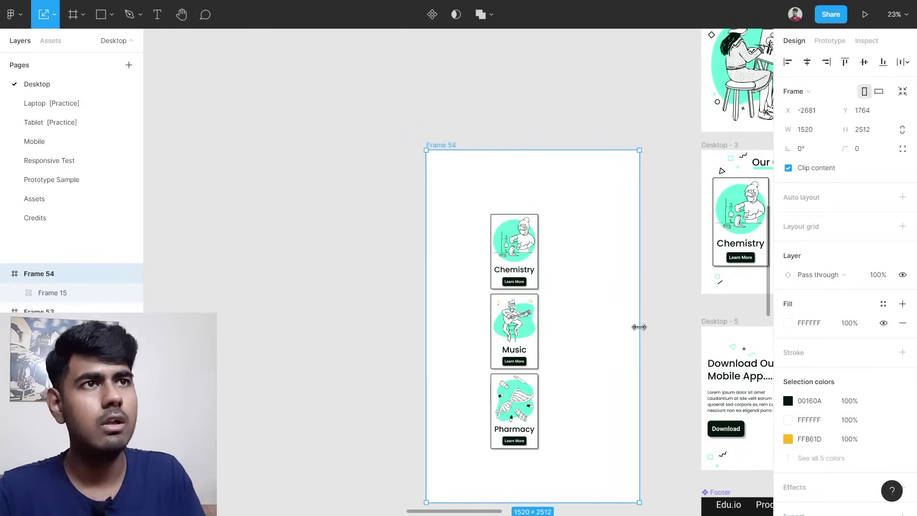
left_click_drag(639, 328, 555, 336)
left_click_drag(426, 333, 461, 334)
key("ctrl+z")
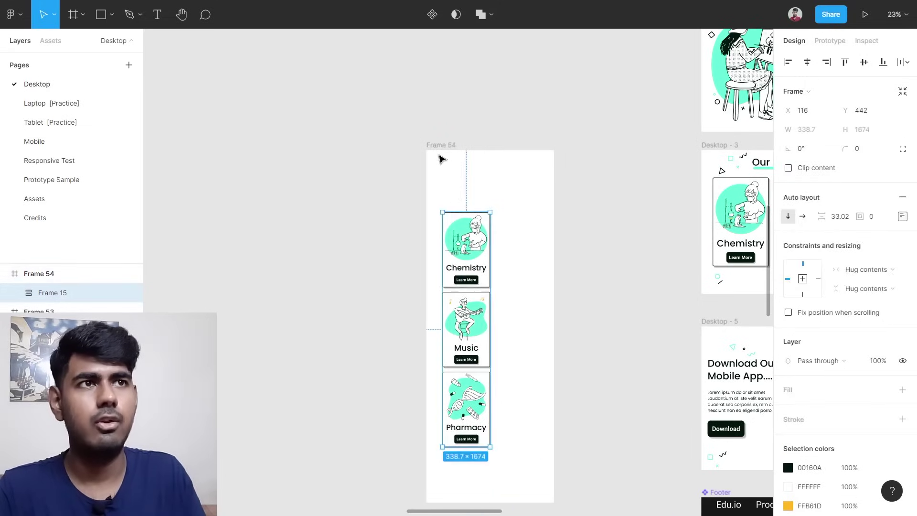
left_click(514, 234)
left_click_drag(543, 340, 508, 342)
key("ctrl+plus")
left_click(484, 182)
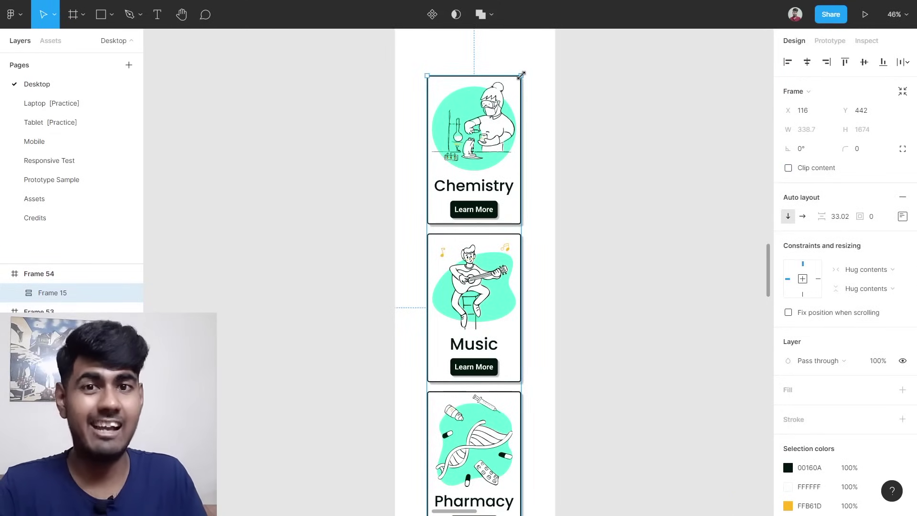
Compare the vertical card stack with the original course cards and examine the spacing and alignment settings of the Chemistry card's inner auto layout.
key("ctrl+minus")
scroll(440, 382, "down", 1)
left_click(440, 351)
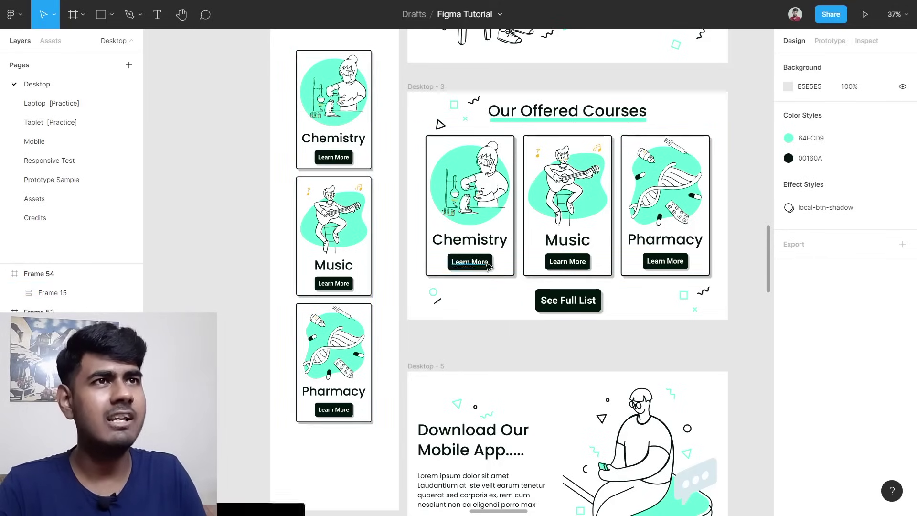
scroll(469, 261, "up", 5)
scroll(497, 231, "up", 4)
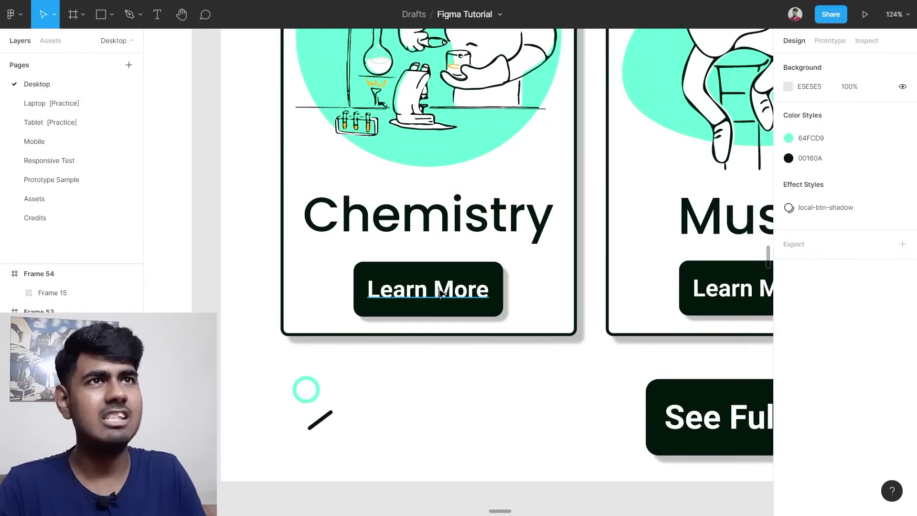
scroll(442, 291, "down", 5)
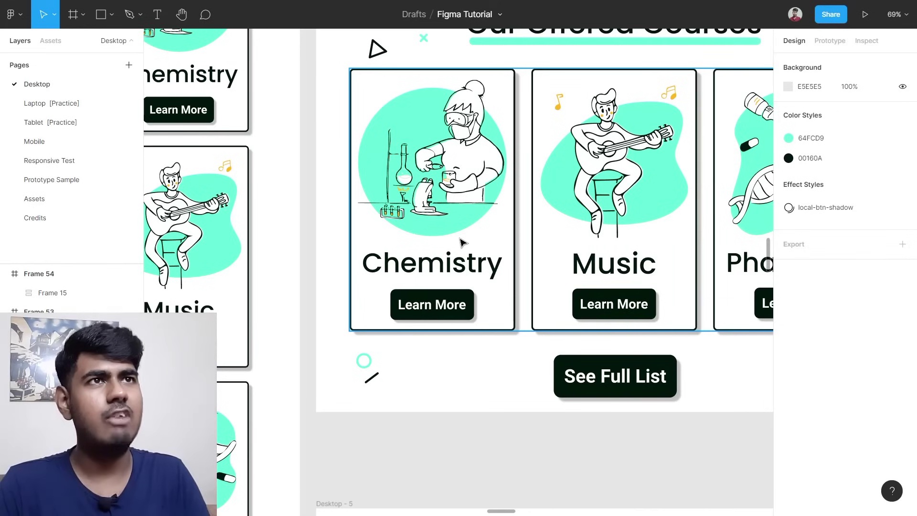
left_click(385, 96)
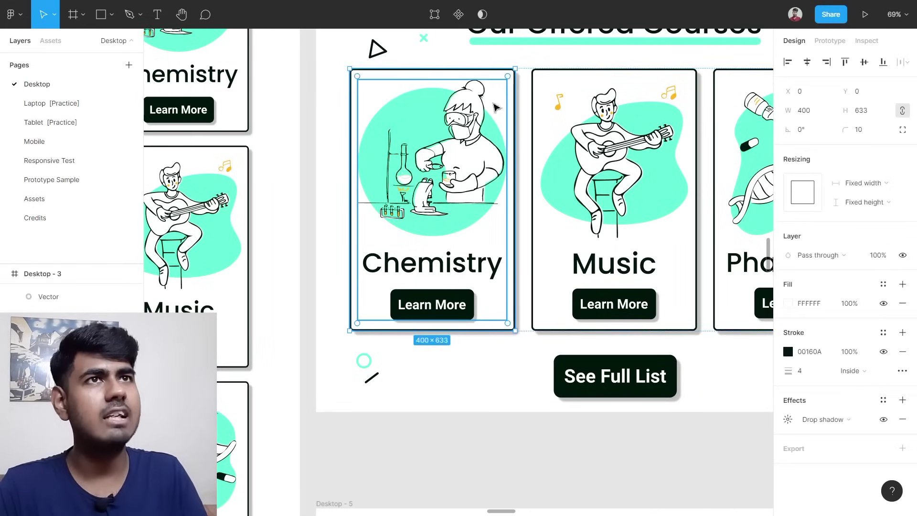
double_click(367, 198)
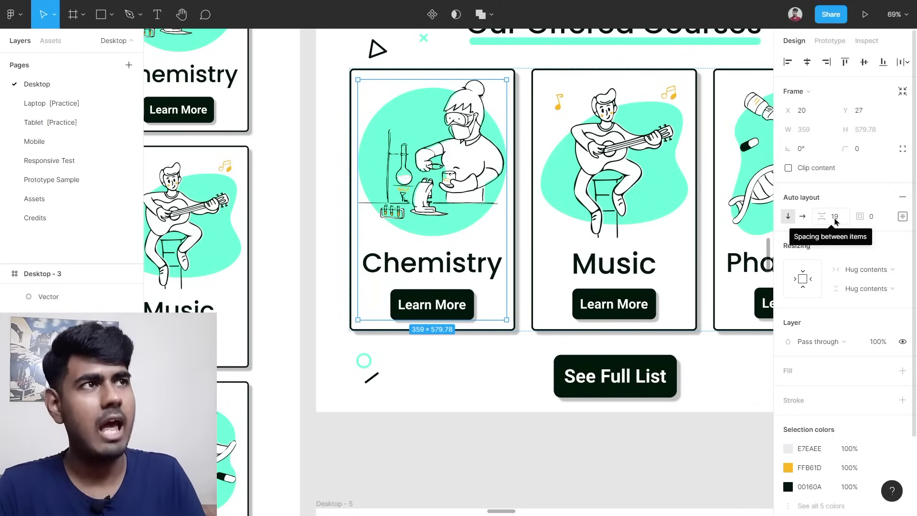
left_click(903, 216)
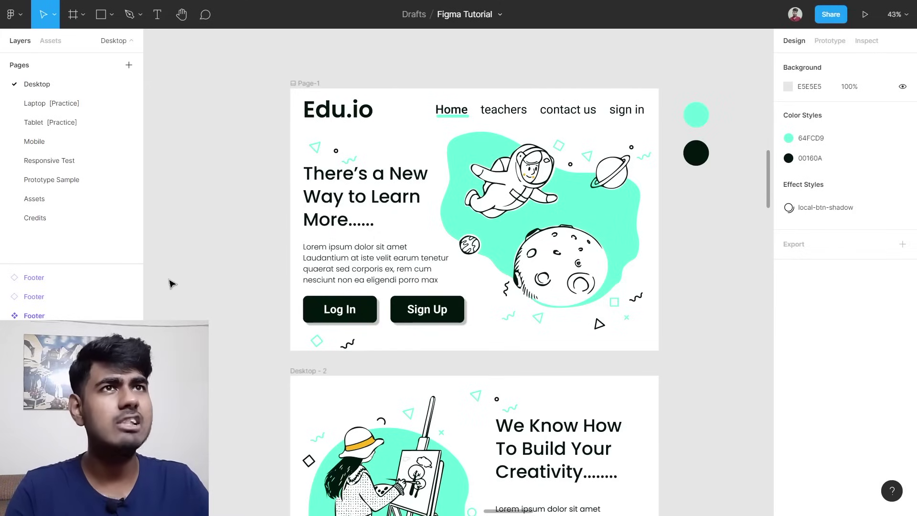
Turn on the column layout grid of the Page-1 frame and look at its settings.
left_click(306, 84)
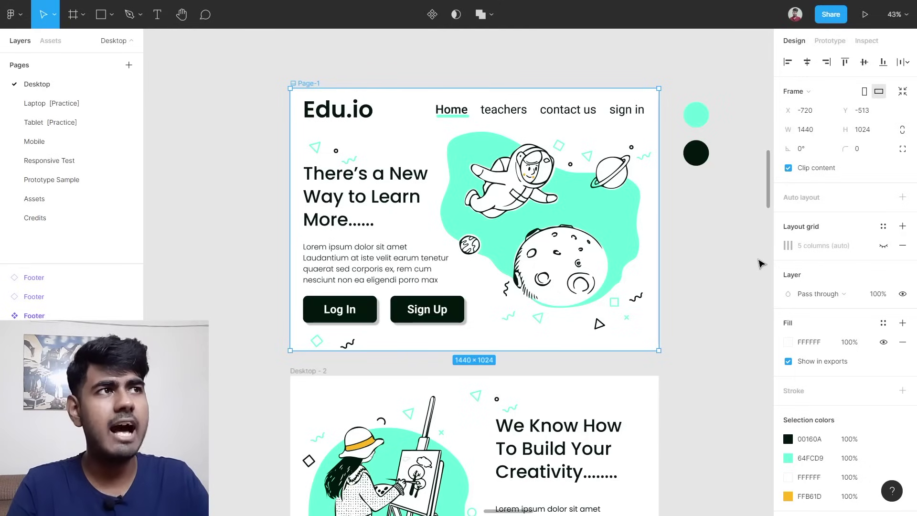
left_click(885, 247)
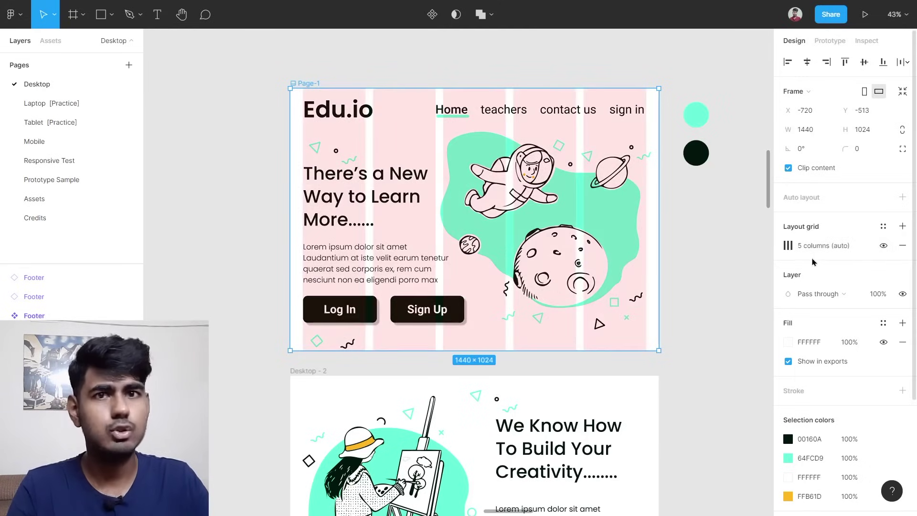
left_click(885, 247)
left_click(885, 247)
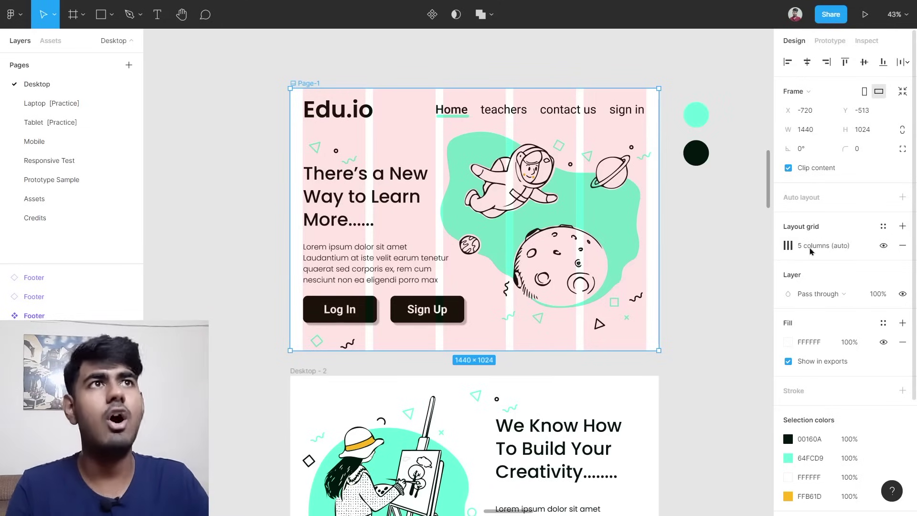
scroll(330, 239, "up", 2, "ctrl")
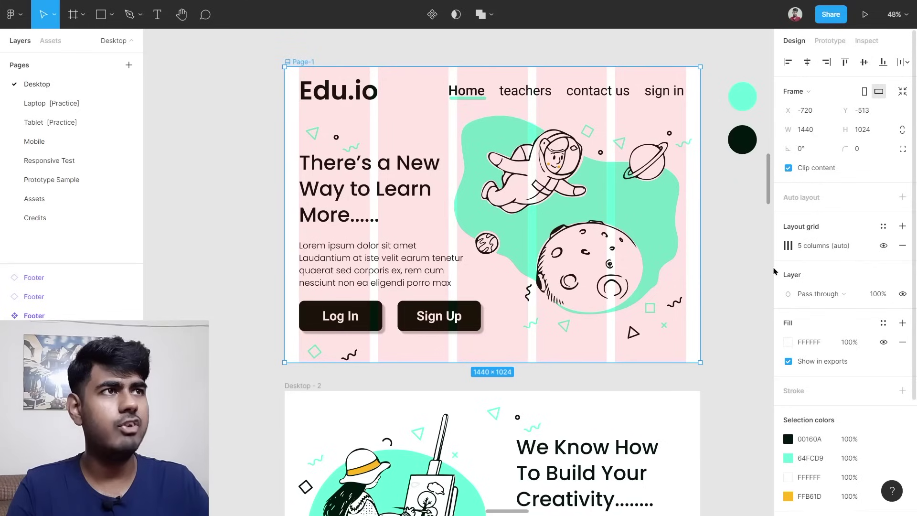
left_click(788, 246)
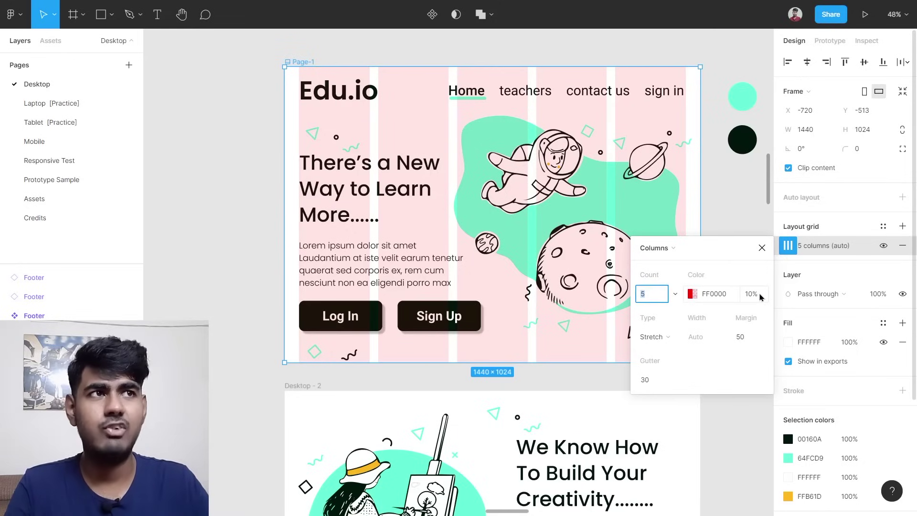
key("Escape")
key("Escape")
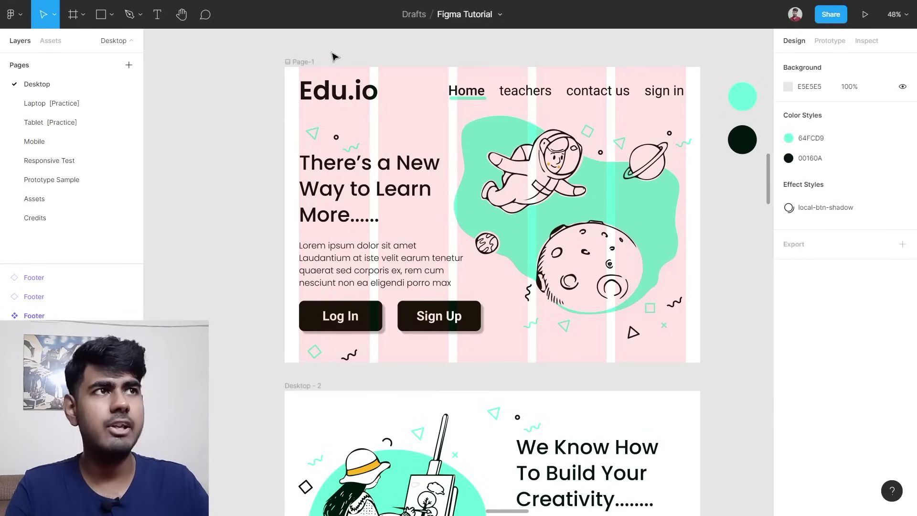
Change Page-1's layout grid type to Grid and examine the 10 px squares over the page content.
left_click(365, 70)
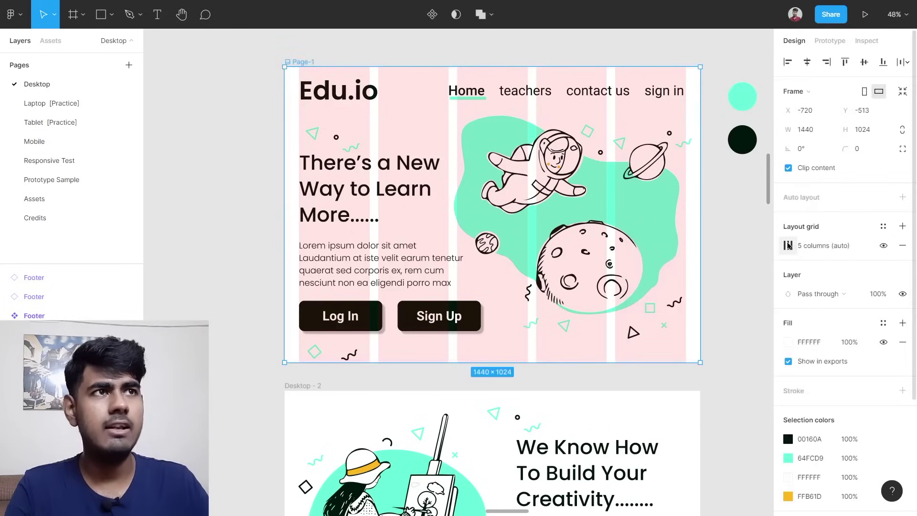
left_click(788, 245)
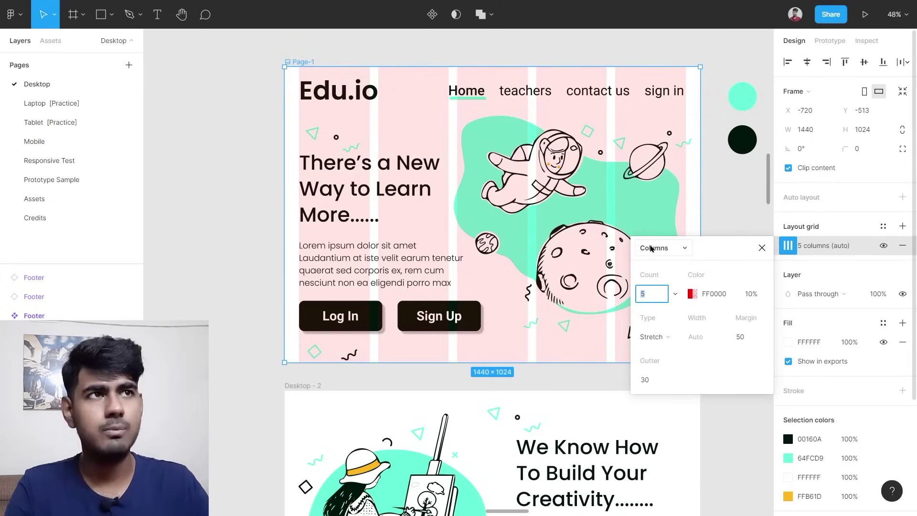
left_click(676, 248)
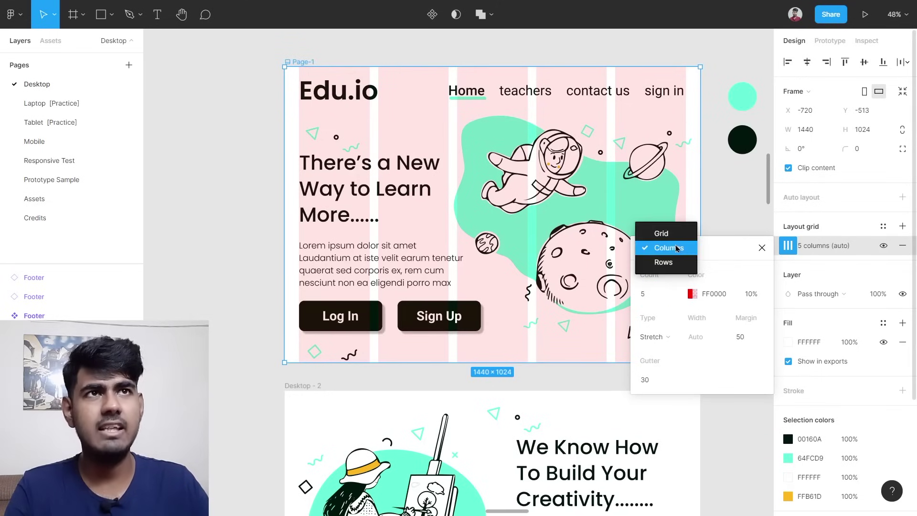
left_click(676, 234)
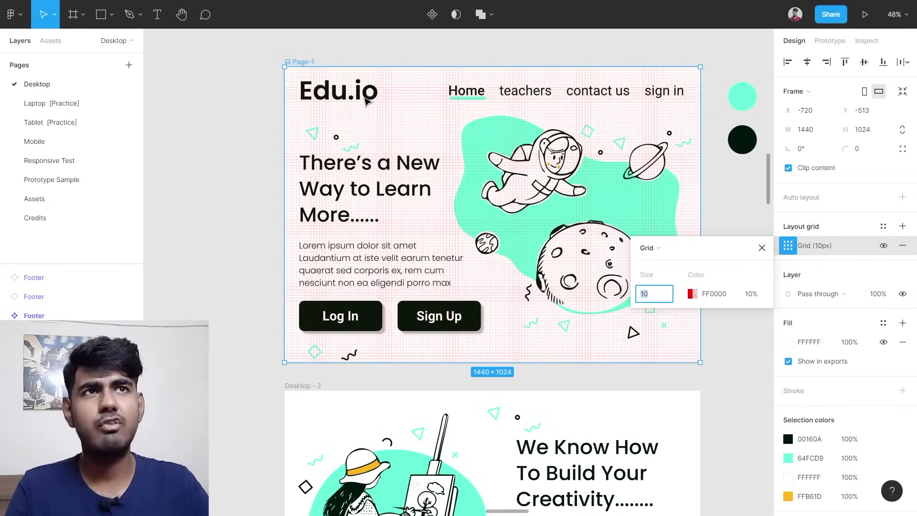
scroll(321, 126, "up", 10)
scroll(321, 125, "up", 2)
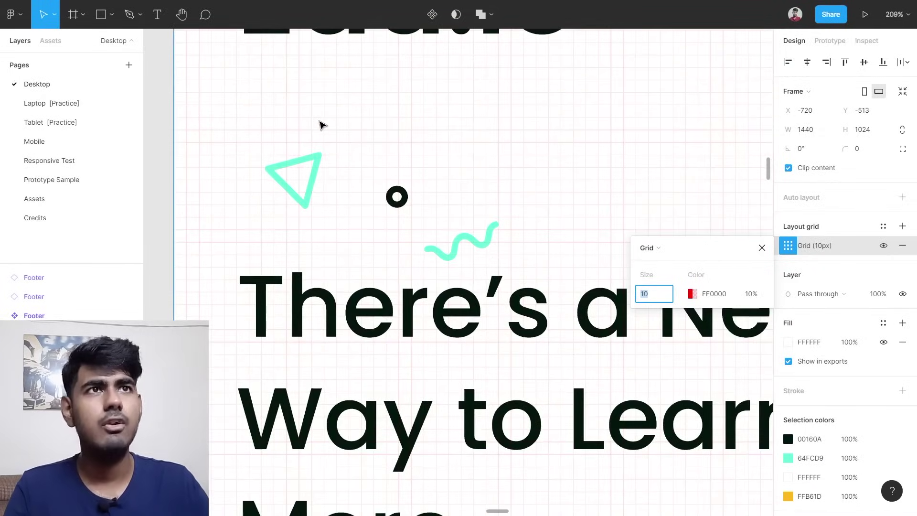
scroll(321, 125, "up", 1)
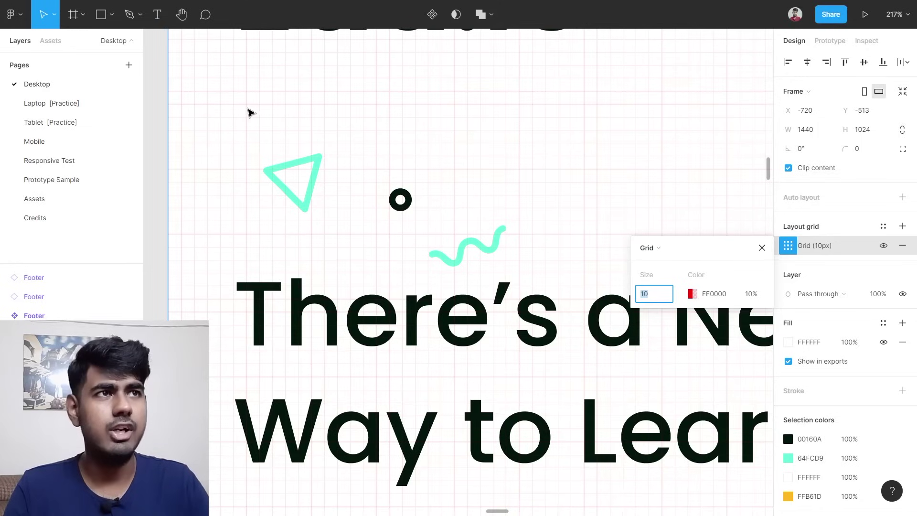
scroll(682, 191, "down", 6)
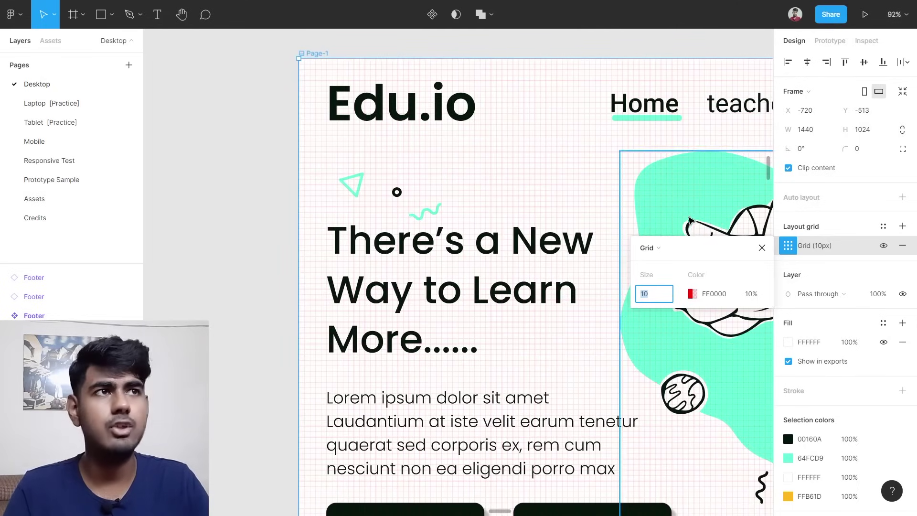
Switch Page-1's layout grid to Rows and view the whole frame with it.
left_click(660, 248)
left_click(679, 277)
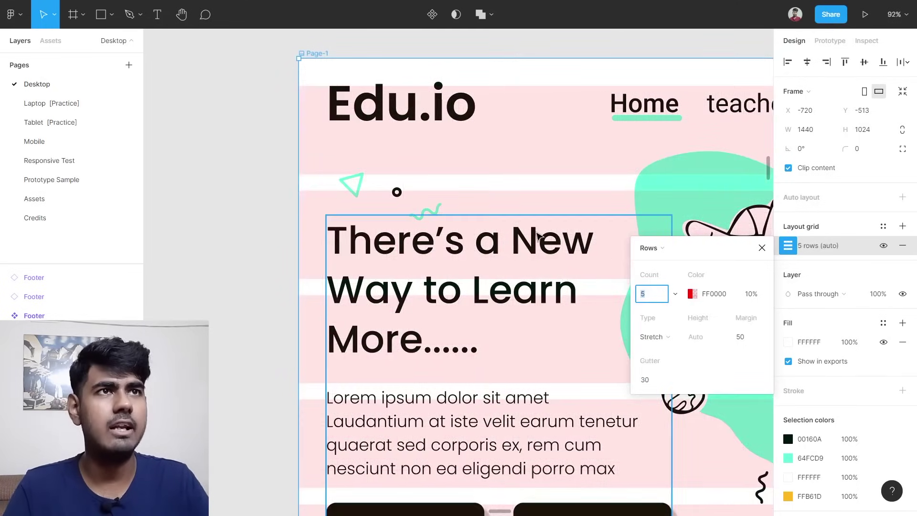
scroll(581, 232, "down", 3)
scroll(581, 233, "down", 3)
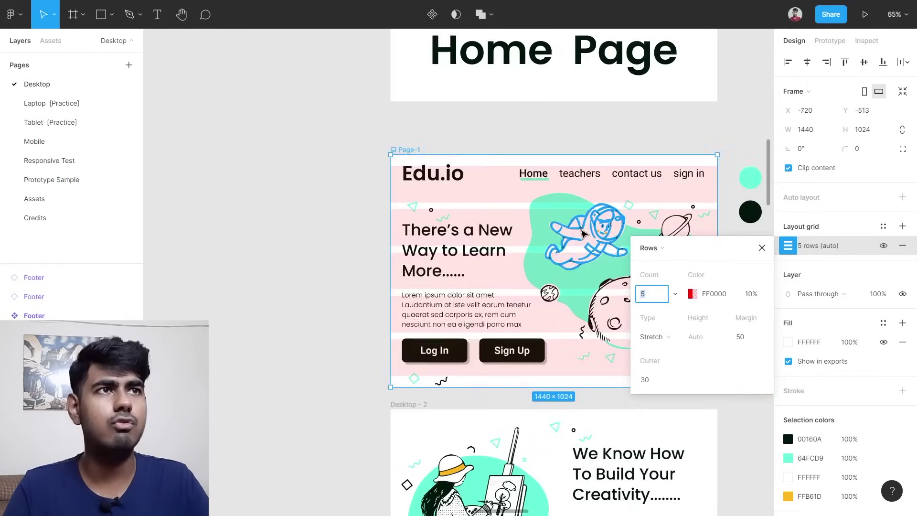
scroll(602, 234, "left", 2)
scroll(671, 227, "left", 3)
scroll(637, 234, "left", 2)
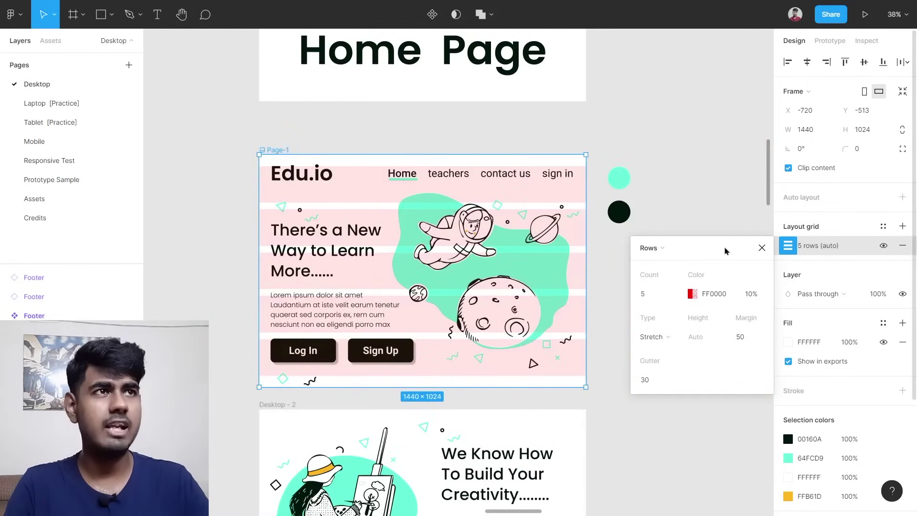
Set Page-1's layout grid type back to Columns and examine the side margin and the gutter between columns.
left_click(652, 248)
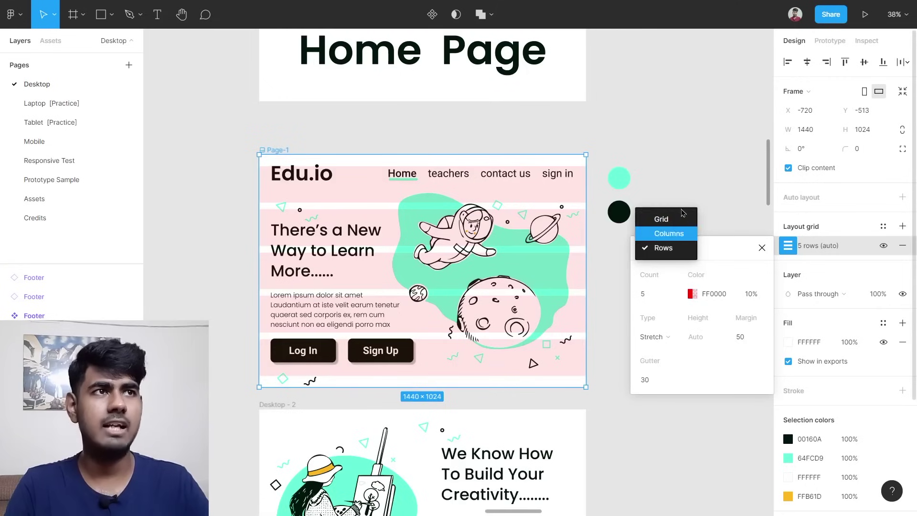
left_click(671, 232)
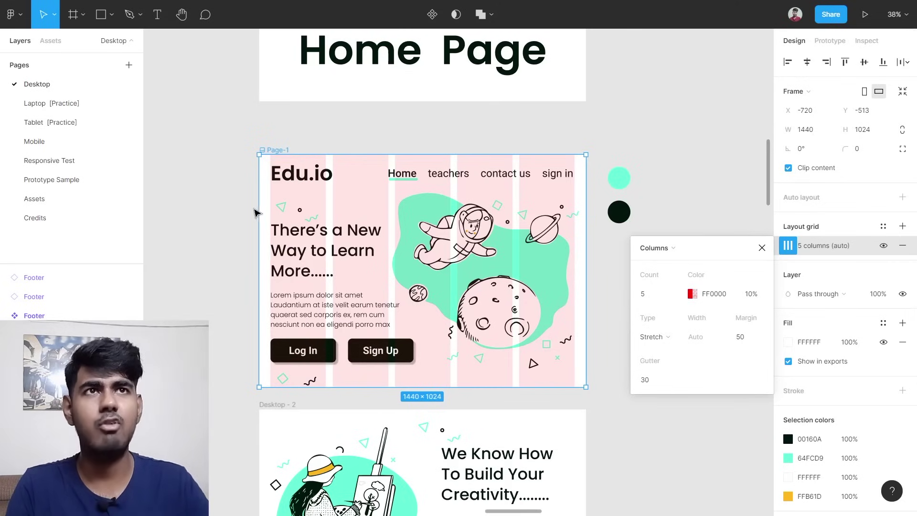
scroll(261, 205, "up", 6)
scroll(260, 182, "up", 4)
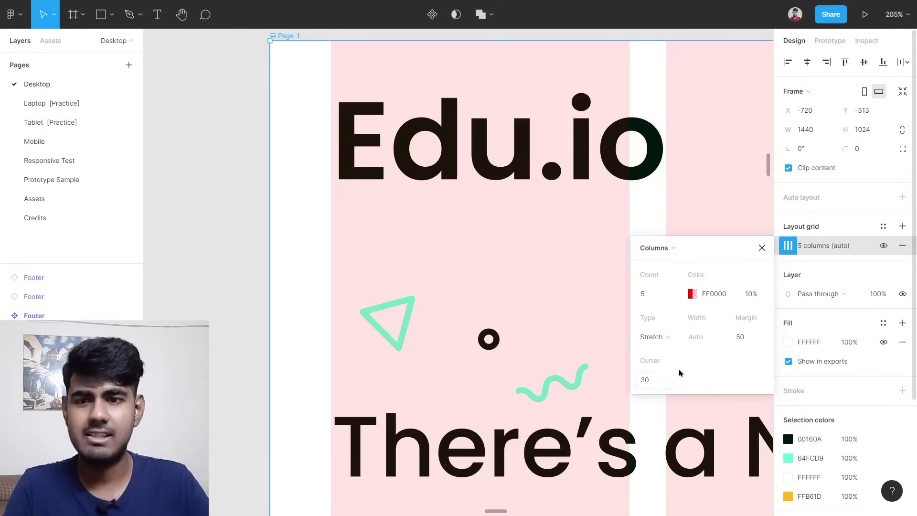
scroll(475, 287, "right", 5)
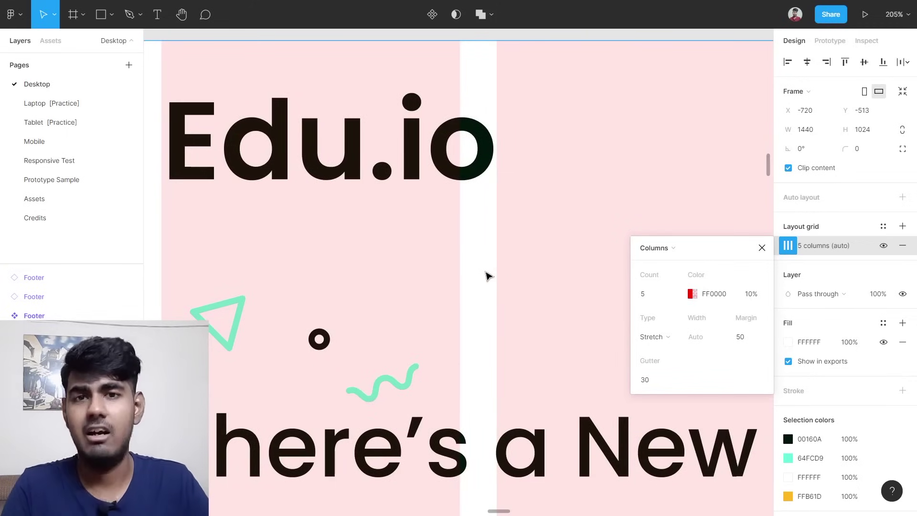
scroll(487, 276, "down", 5)
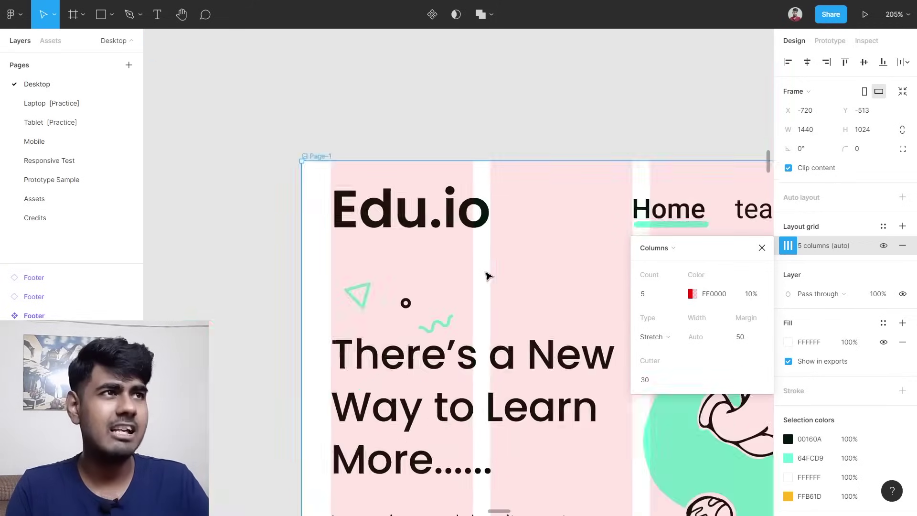
scroll(487, 276, "down", 1)
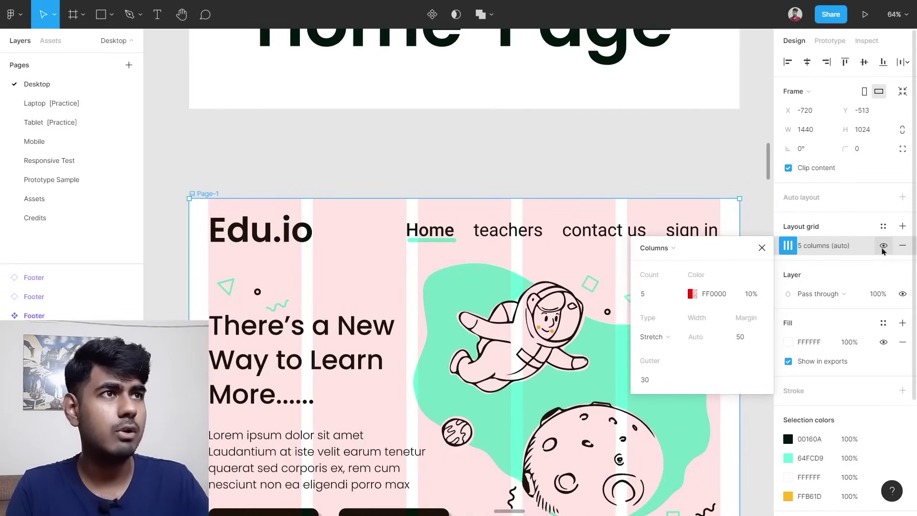
Hide the column layout grid on Page-1 and close its settings.
left_click(884, 250)
left_click(762, 247)
scroll(748, 230, "down", 2)
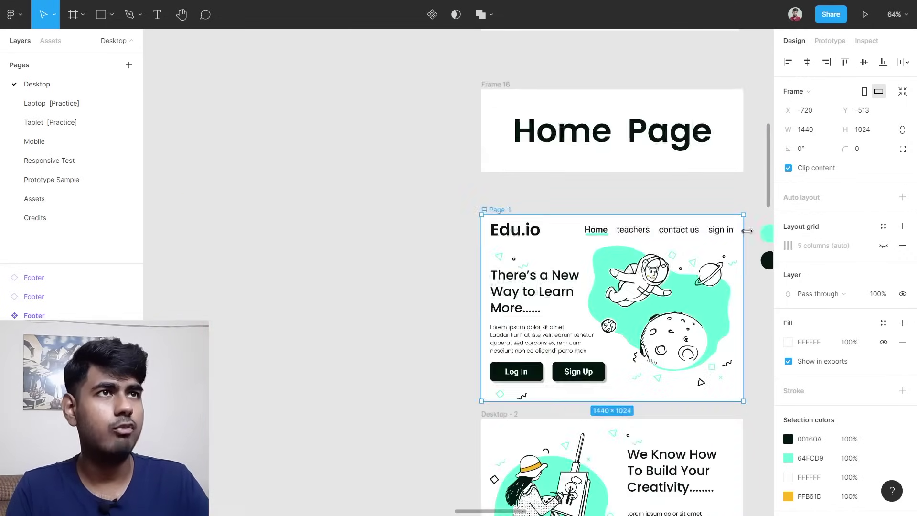
Show the hidden column layout grid on the Desktop - 3 frame with the offered courses.
scroll(743, 250, "down", 10)
scroll(722, 258, "left", 3)
scroll(478, 184, "up", 3)
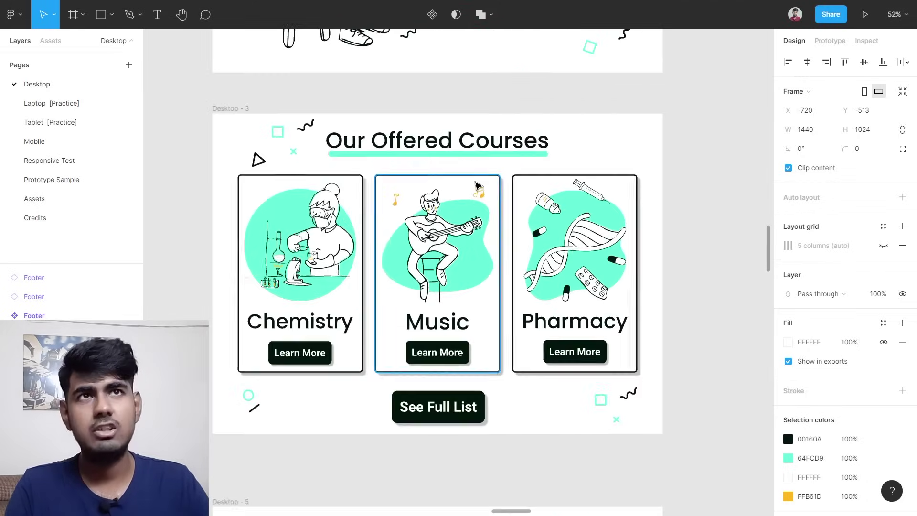
scroll(477, 184, "up", 1)
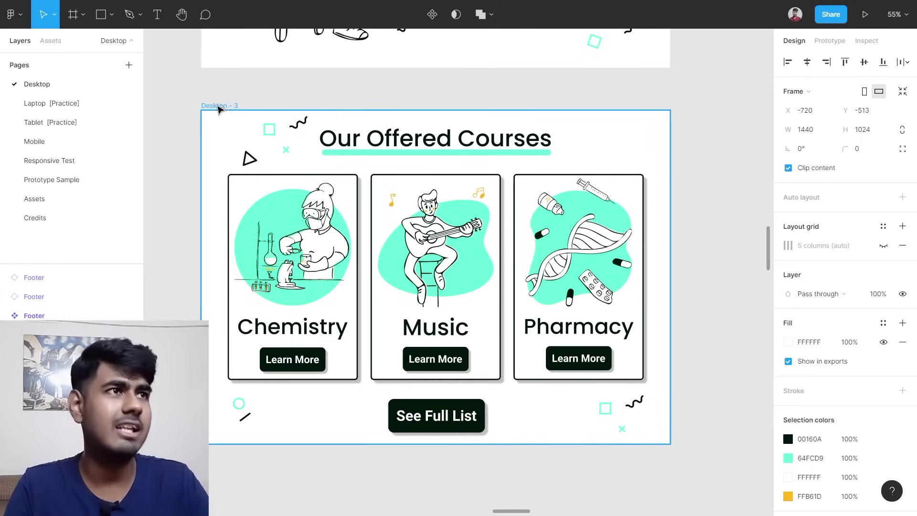
left_click(221, 107)
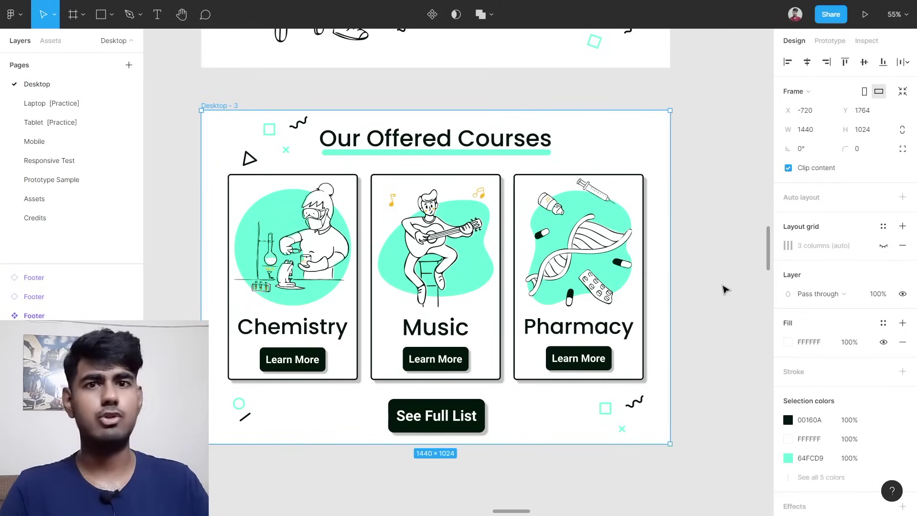
left_click(883, 246)
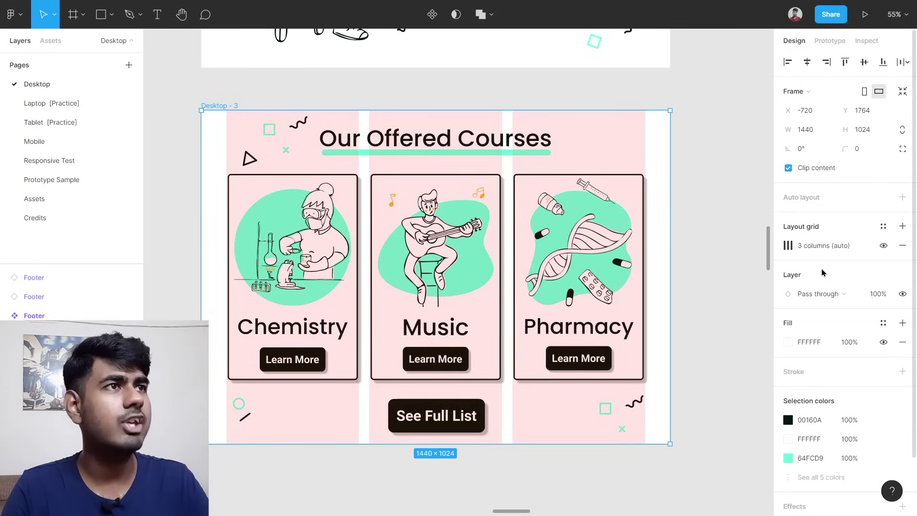
Raise the opacity of Desktop - 3's column grid color to 40%.
left_click(787, 248)
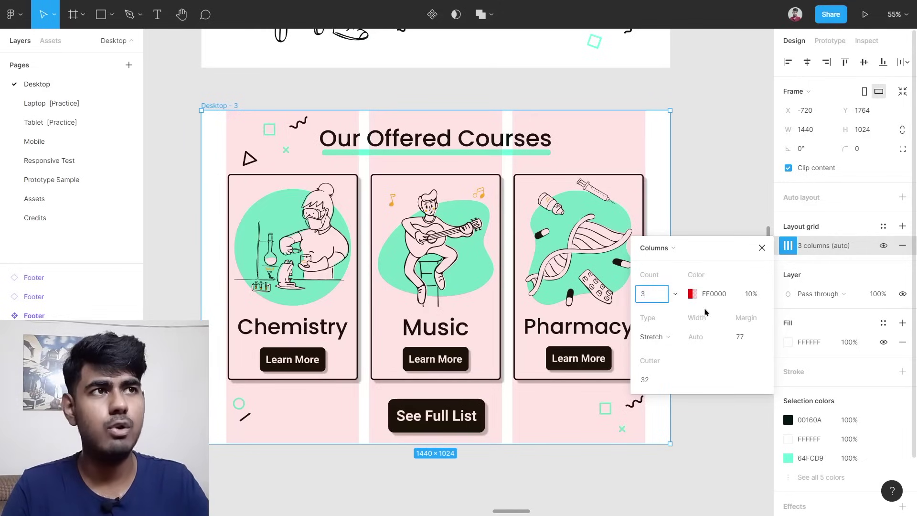
left_click(752, 296)
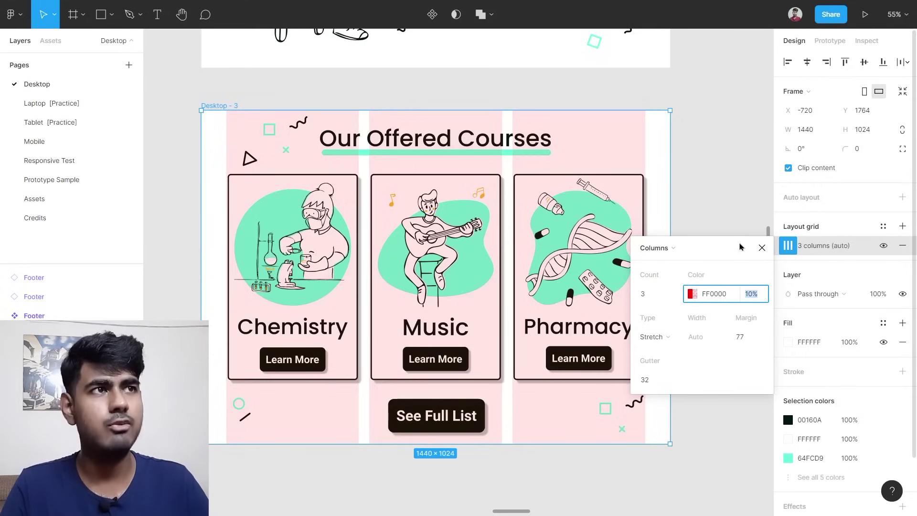
key("shift+Up")
key("shift+Up")
key("shift+Up")
key("shift+Up")
key("shift+Up")
key("shift+Up")
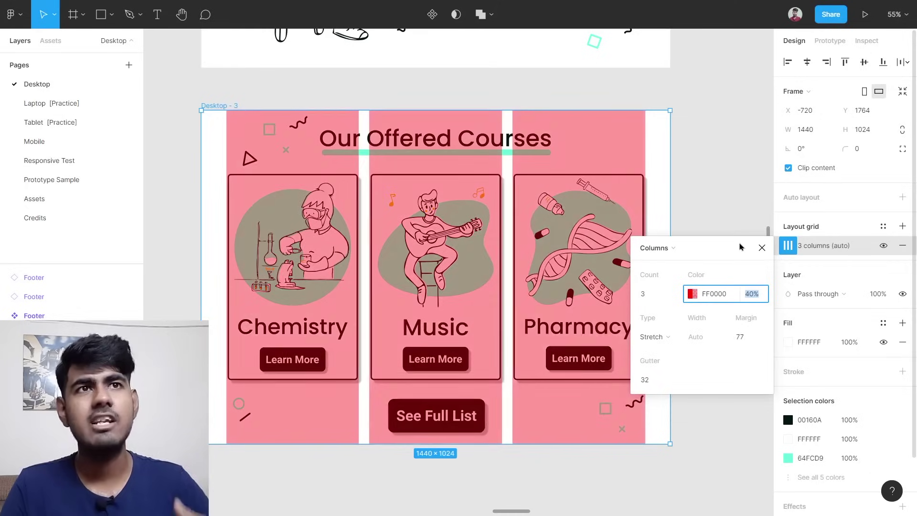
Set the opacity of Desktop - 3's column grid color back to 10% and close the grid settings.
key("shift+Down")
key("shift+Down")
key("shift+Down")
key("shift+Down")
key("shift+Down")
key("shift+Down")
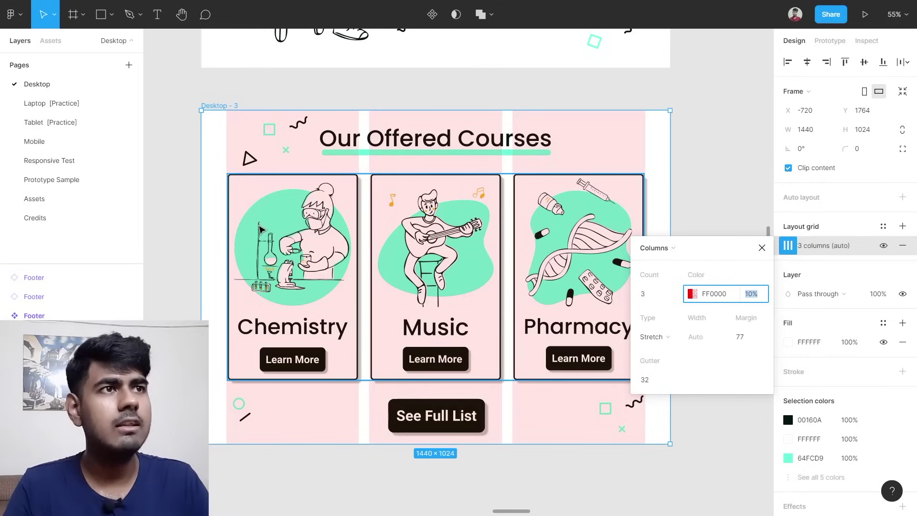
left_click(743, 227)
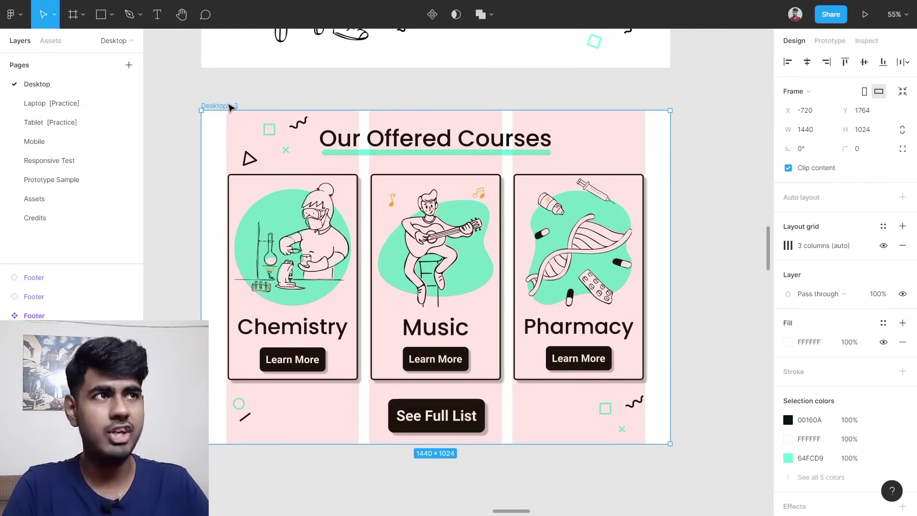
Reselect the Desktop - 3 frame and review the count, margin and gutter in its column grid settings.
left_click(219, 123)
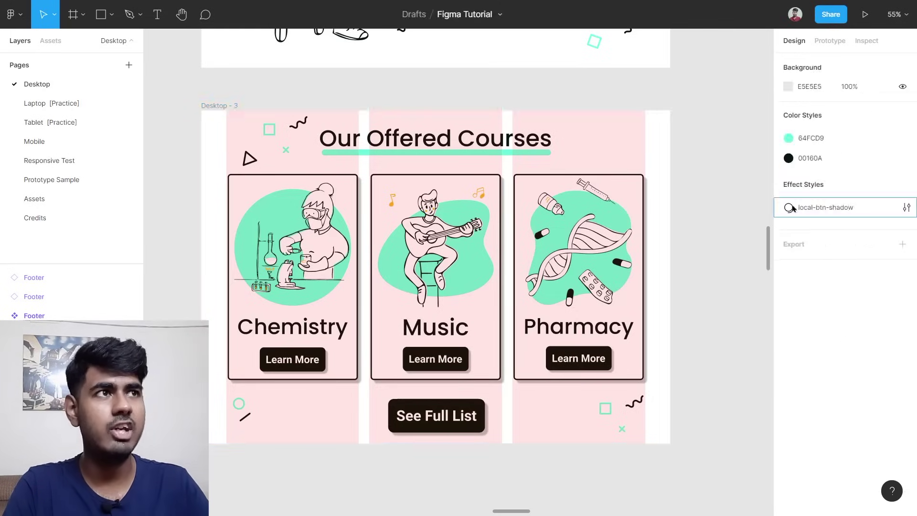
left_click(220, 105)
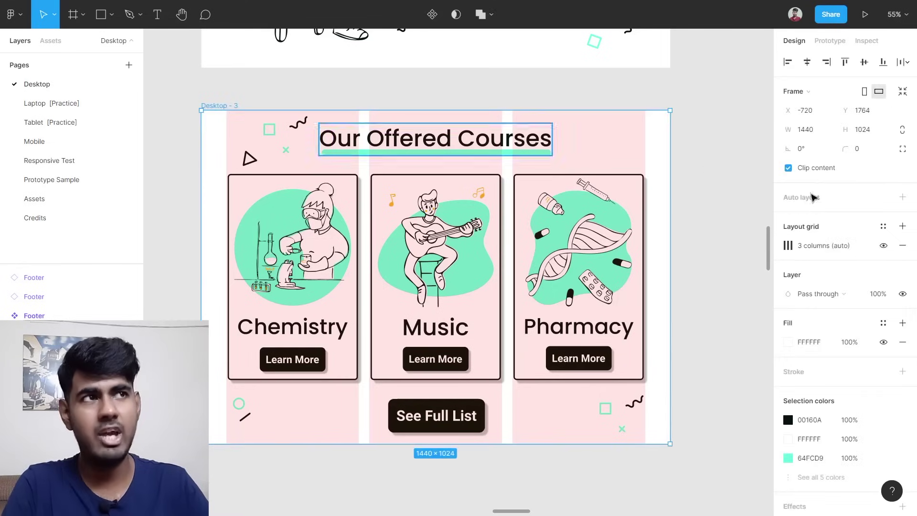
left_click(788, 246)
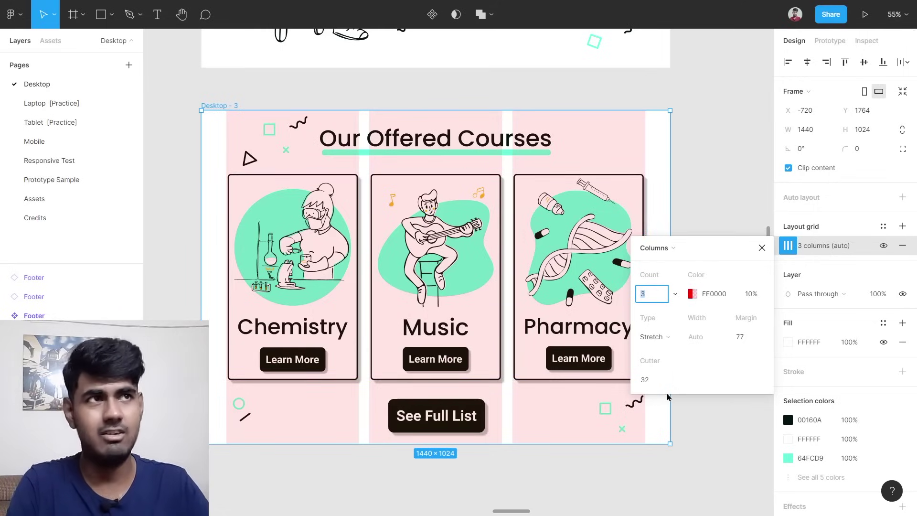
left_click(707, 175)
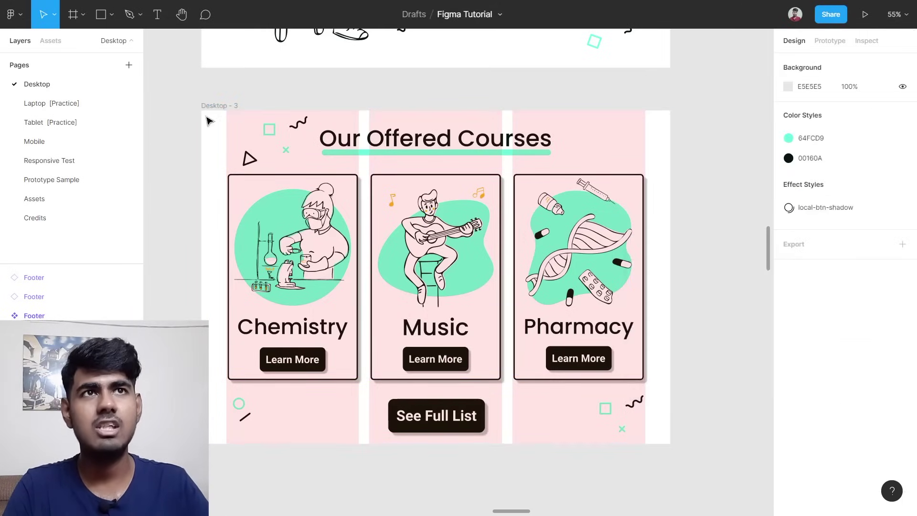
Examine Desktop - 3's side margin and the gutter between its columns up close, and how the course cards fit the columns.
scroll(207, 120, "up", 10)
scroll(329, 167, "up", 2)
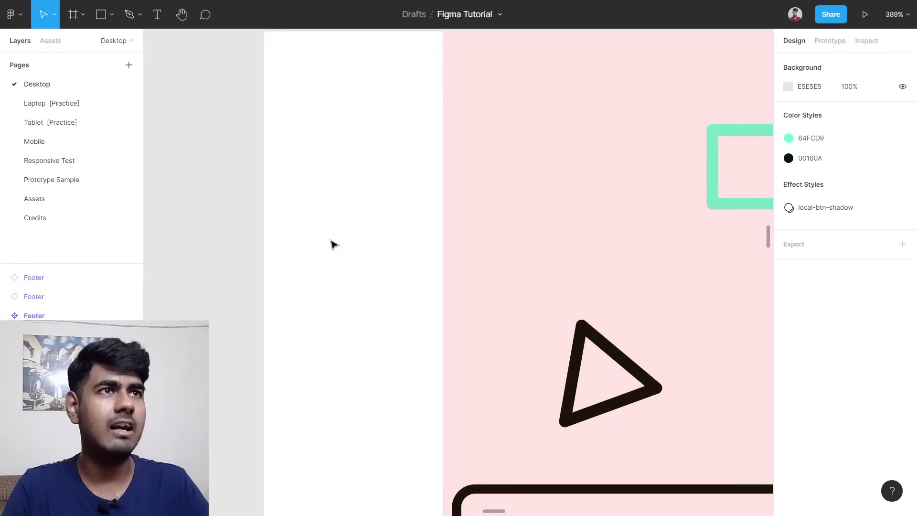
scroll(333, 245, "down", 5)
scroll(389, 258, "up", 6)
scroll(400, 172, "up", 5)
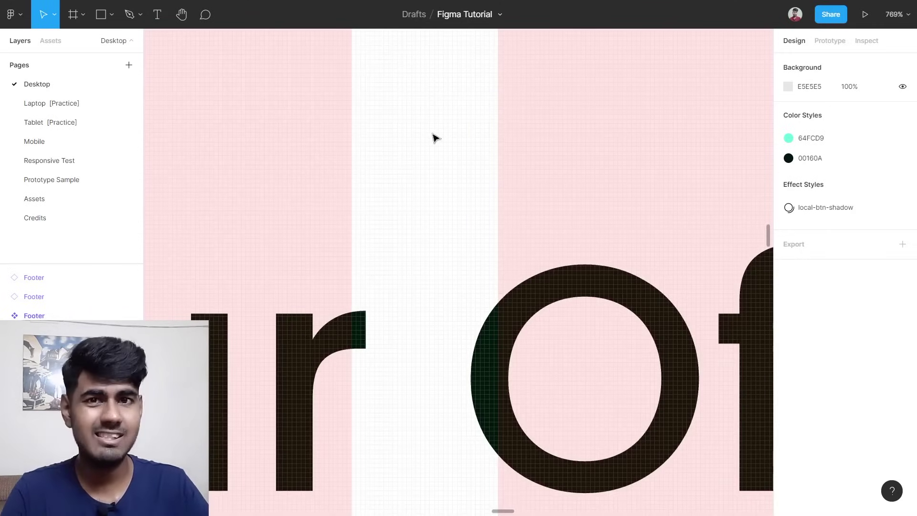
scroll(433, 137, "down", 10)
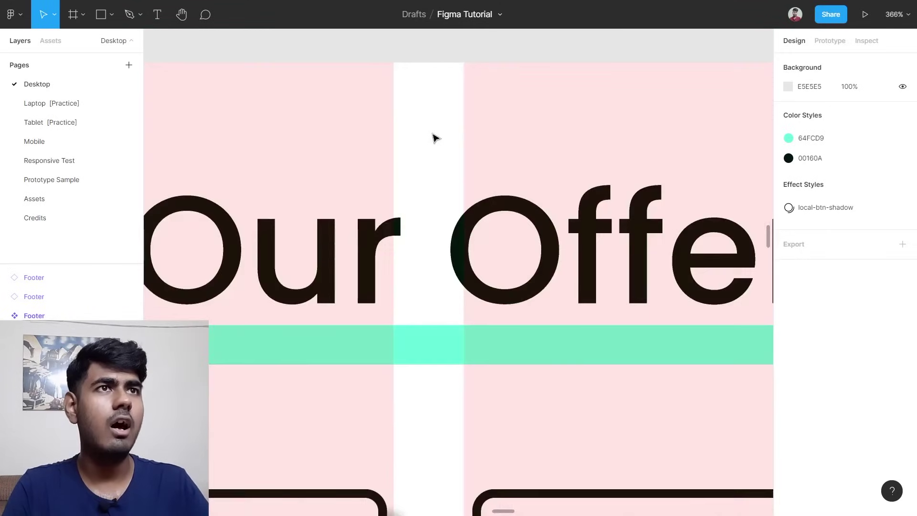
scroll(433, 138, "up", 3)
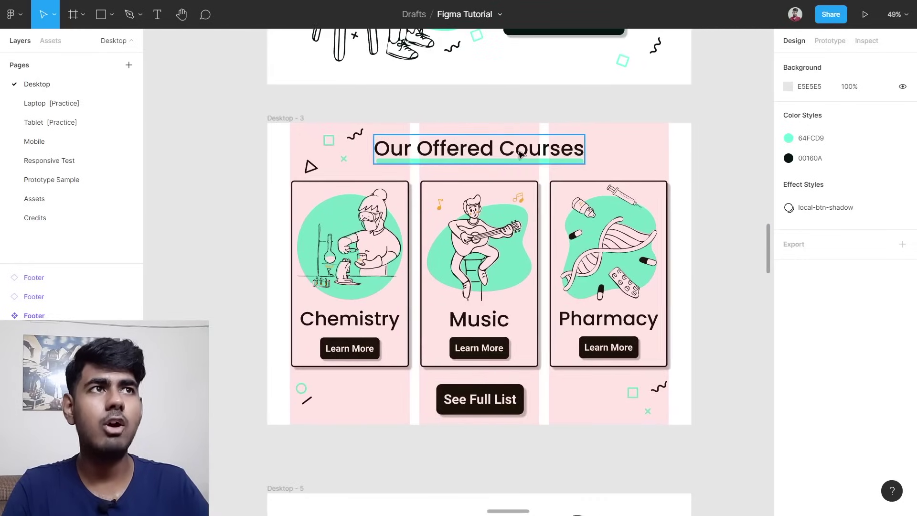
scroll(501, 171, "down", 1)
scroll(501, 171, "down", 1)
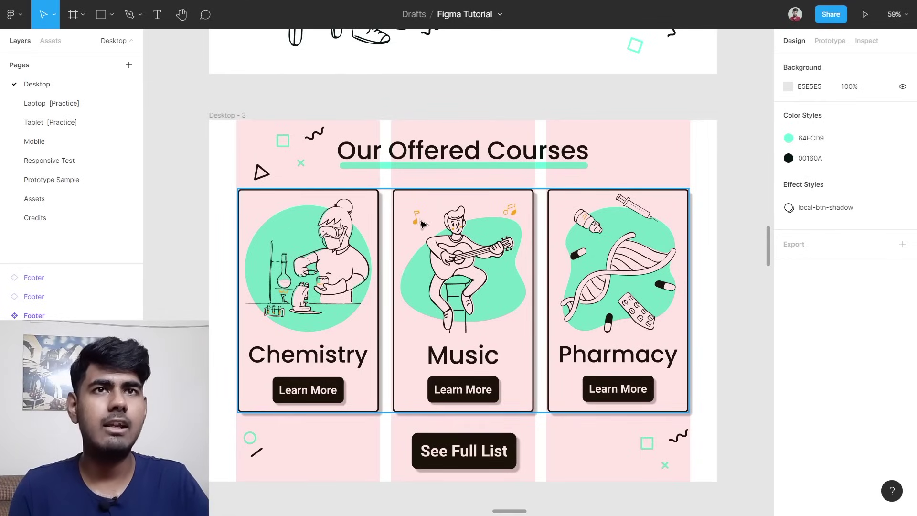
On the Mobile page, inspect the column grid settings and side margin of the iPhone 11 Pro Max - 6 frame.
left_click(42, 144)
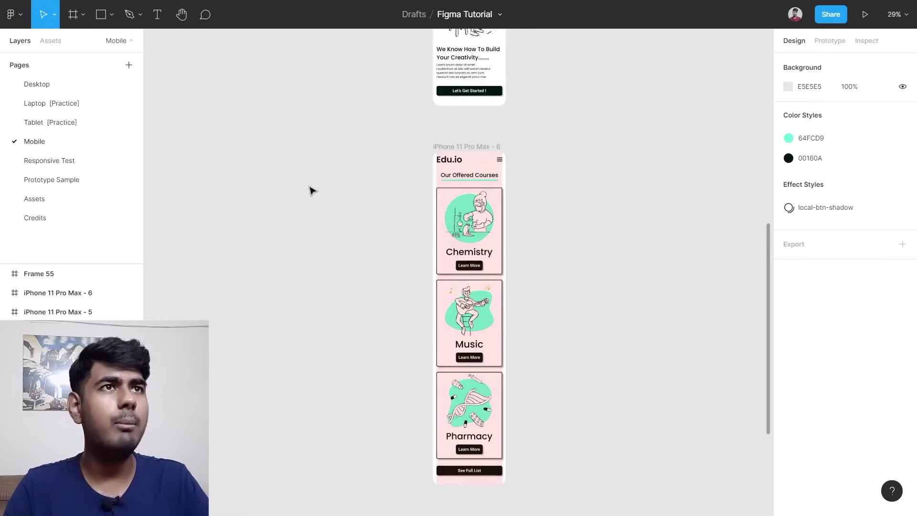
scroll(532, 186, "up", 2)
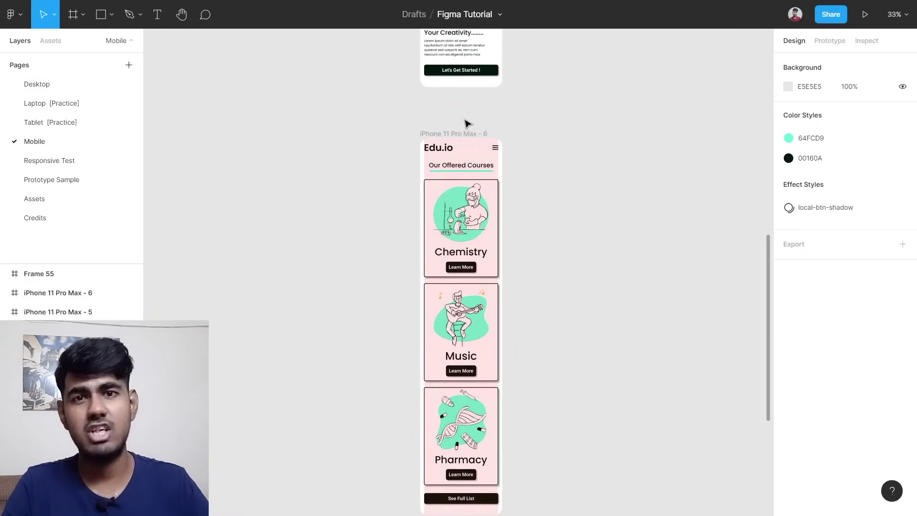
left_click(465, 133)
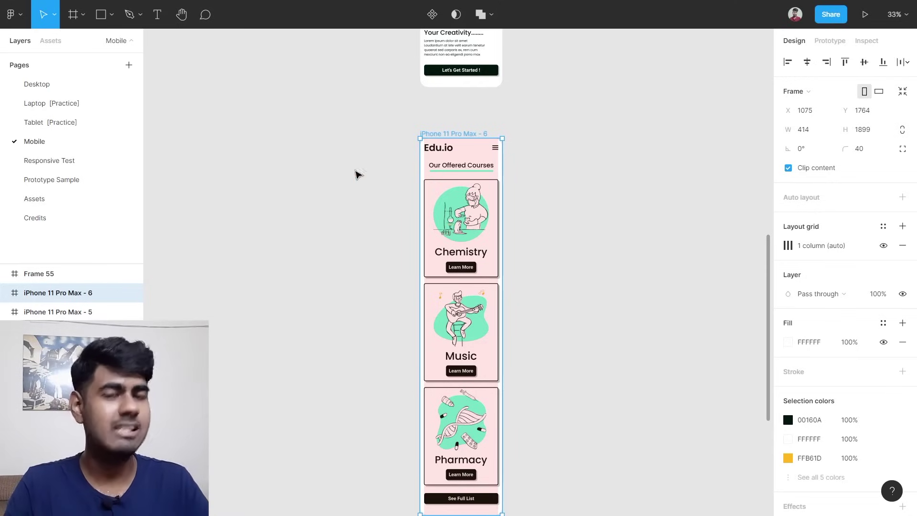
scroll(451, 234, "left", 4)
scroll(722, 264, "right", 3)
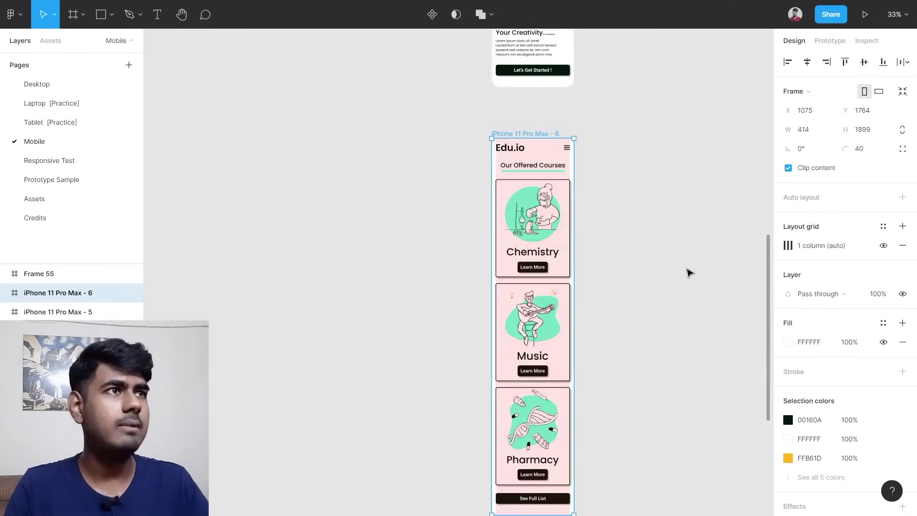
scroll(640, 205, "up", 5)
scroll(460, 162, "left", 1)
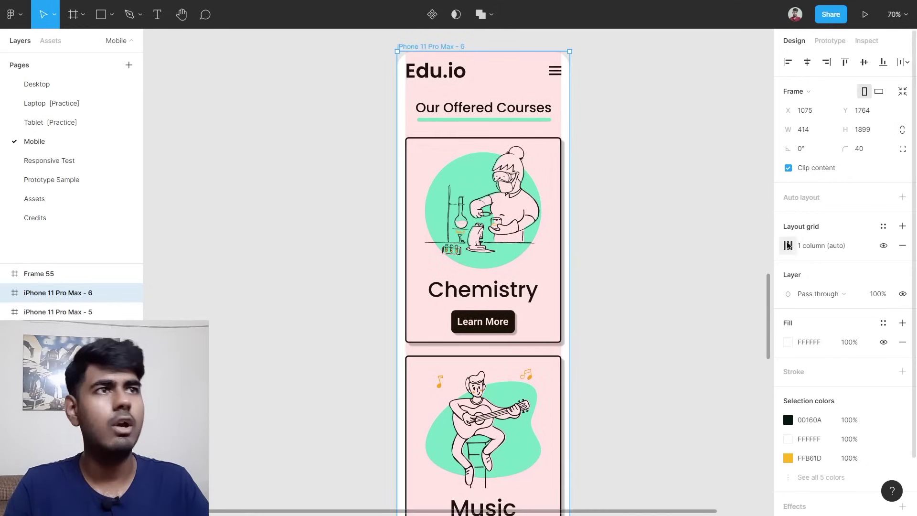
left_click(787, 245)
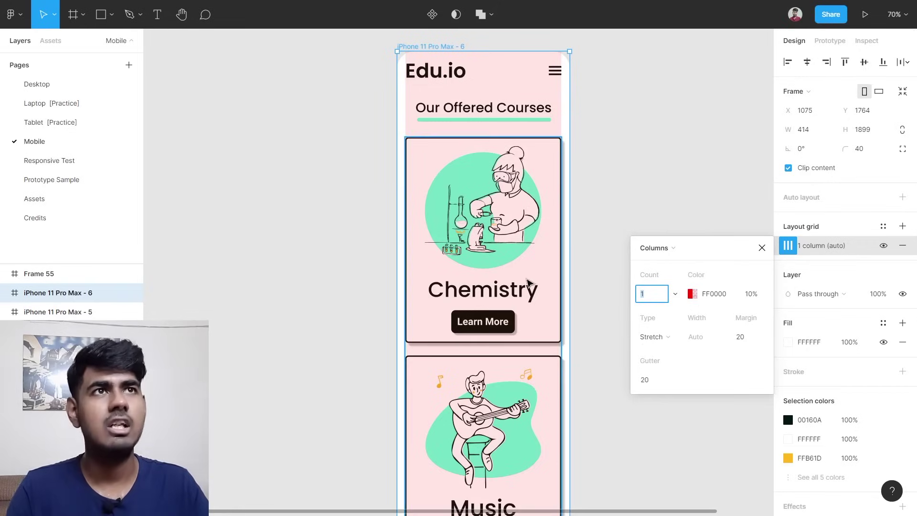
scroll(397, 105, "up", 1)
scroll(398, 104, "up", 10)
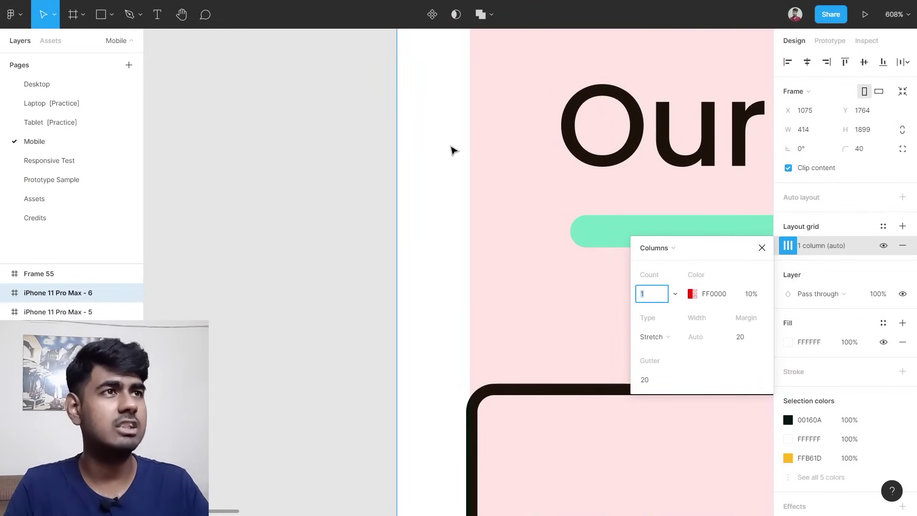
scroll(398, 174, "down", 10)
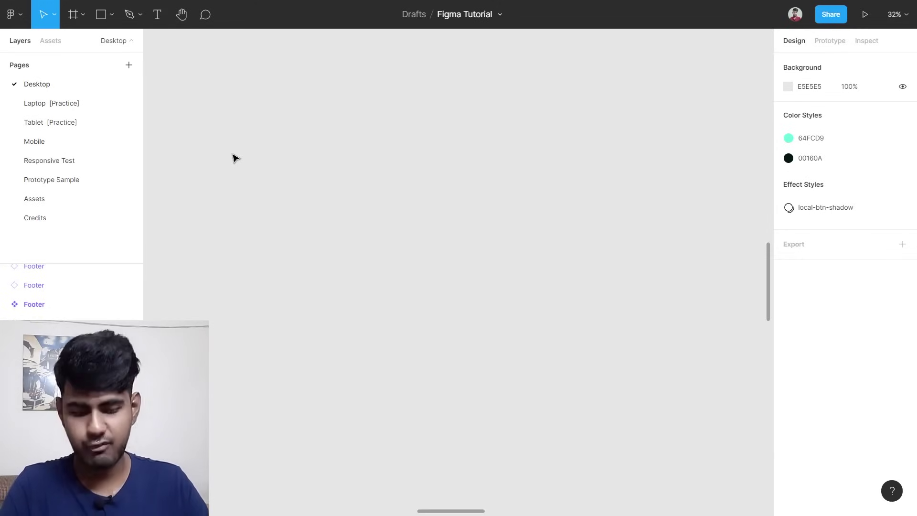
Draw a new frame of about 2267 × 1443 in an empty area of the Desktop page and add a layout grid.
key("f")
left_click_drag(231, 115, 669, 394)
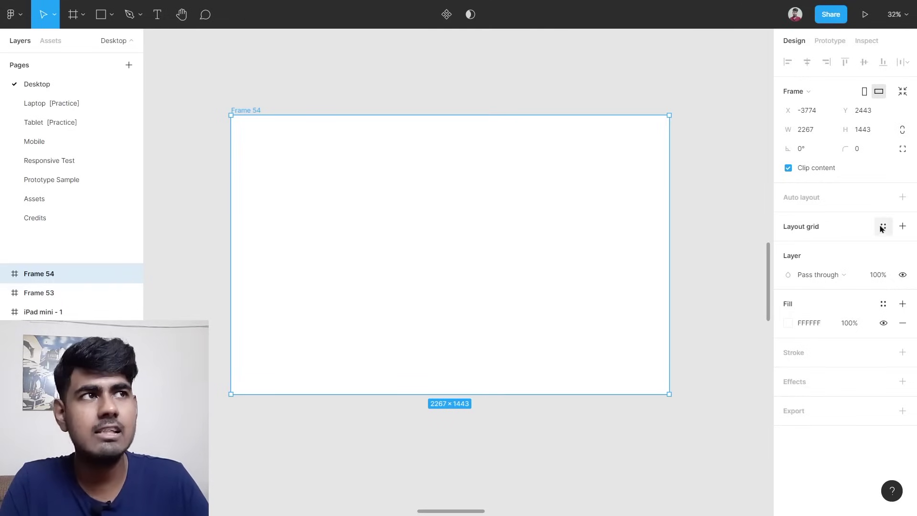
left_click(903, 226)
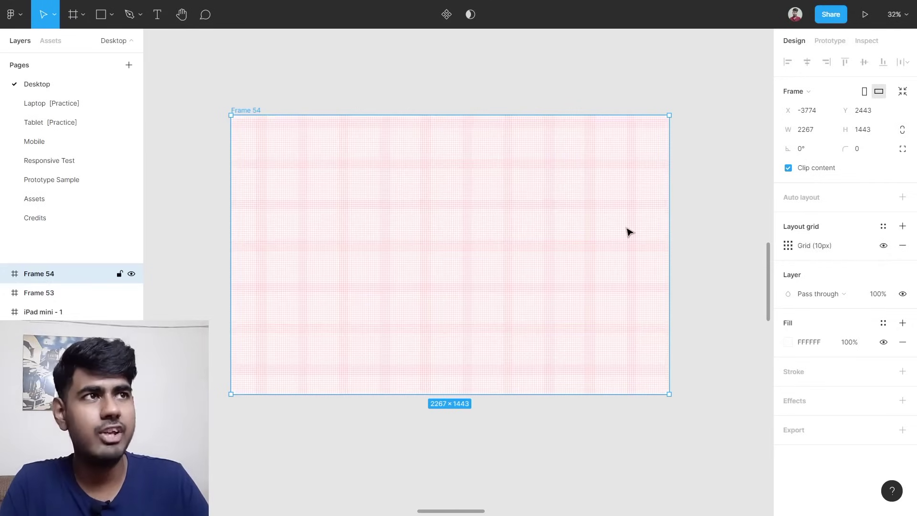
Change the new frame's layout grid type to Columns, and after that to Rows.
left_click(789, 245)
left_click(659, 249)
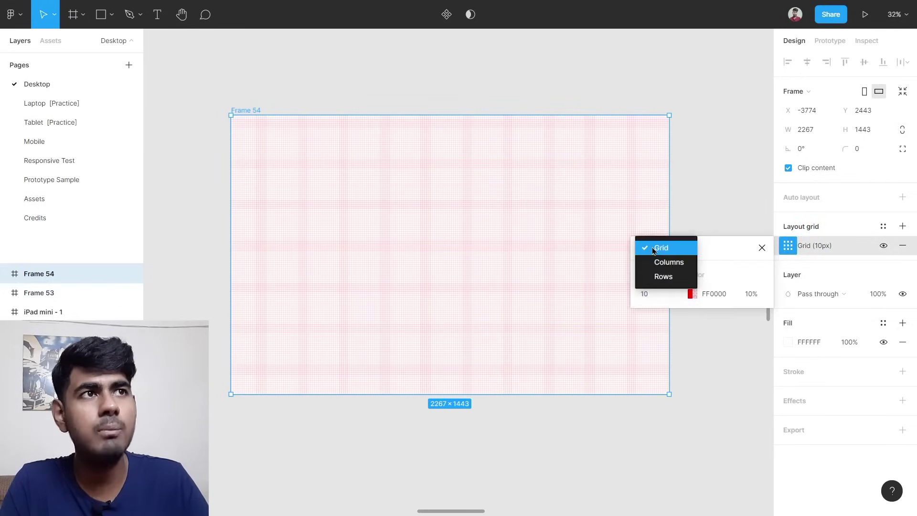
left_click(679, 261)
left_click(661, 249)
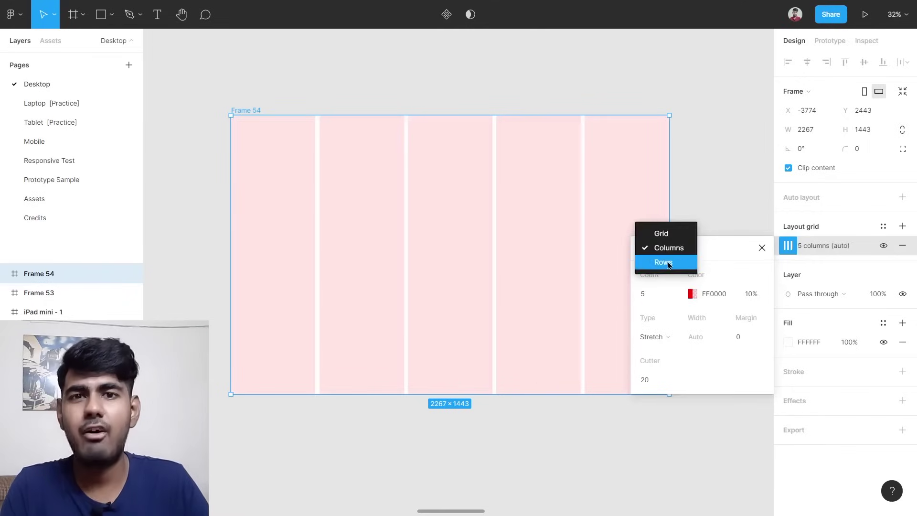
left_click(668, 263)
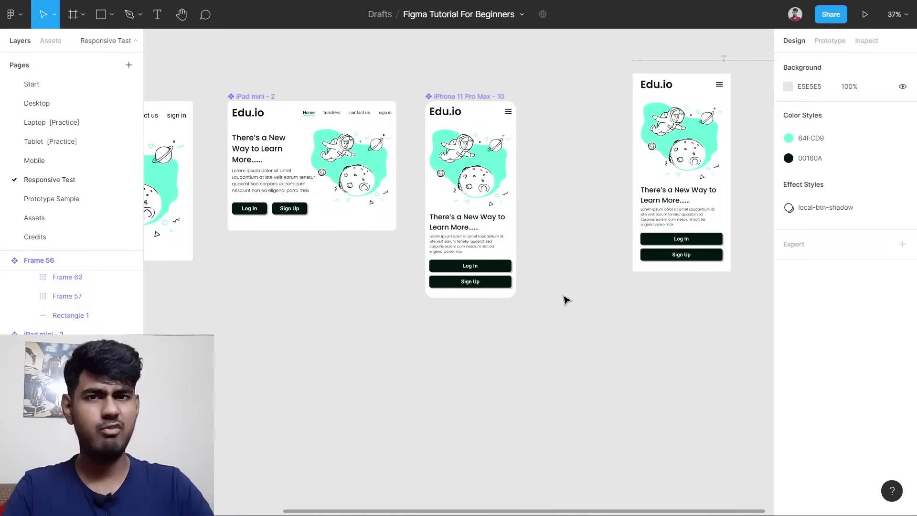
On the Responsive Test page, examine the iPhone 11 Pro Max - 10 component and the responsive frame with its breakpoint ruler.
left_click(481, 194)
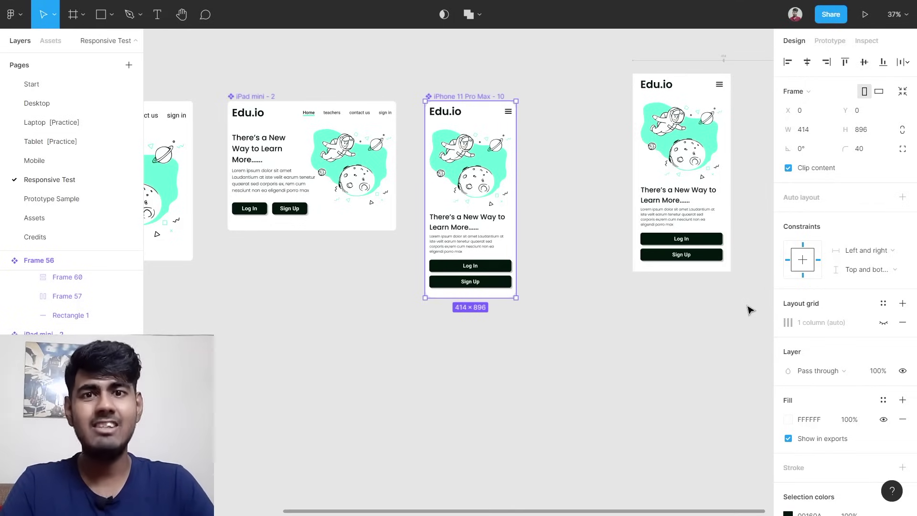
left_click(634, 379)
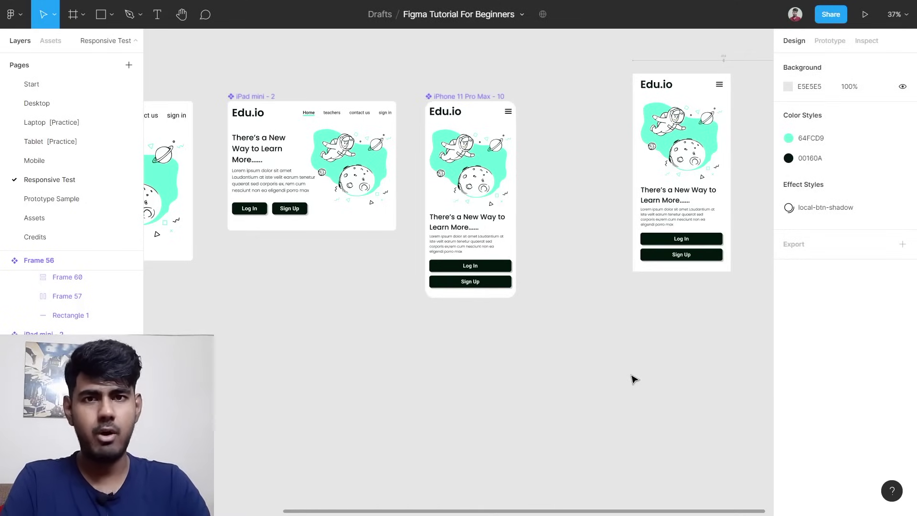
scroll(642, 157, "left", 1)
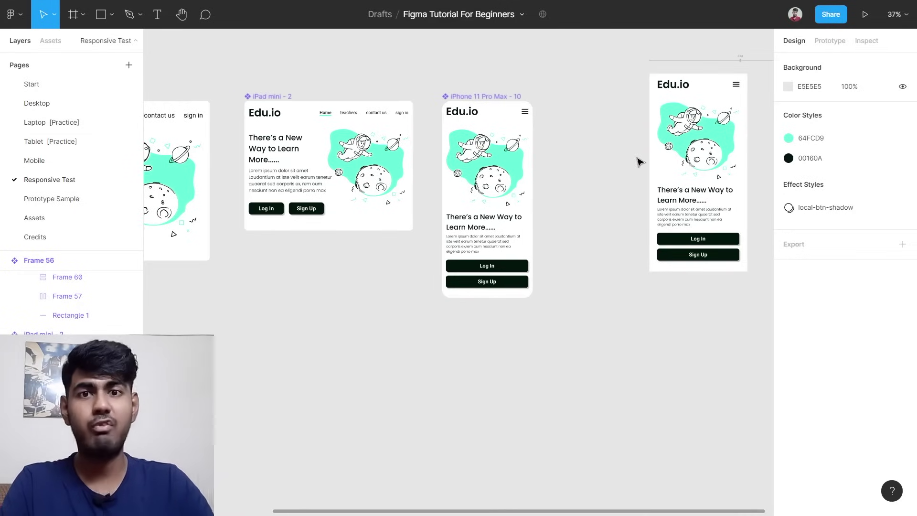
scroll(641, 162, "right", 10)
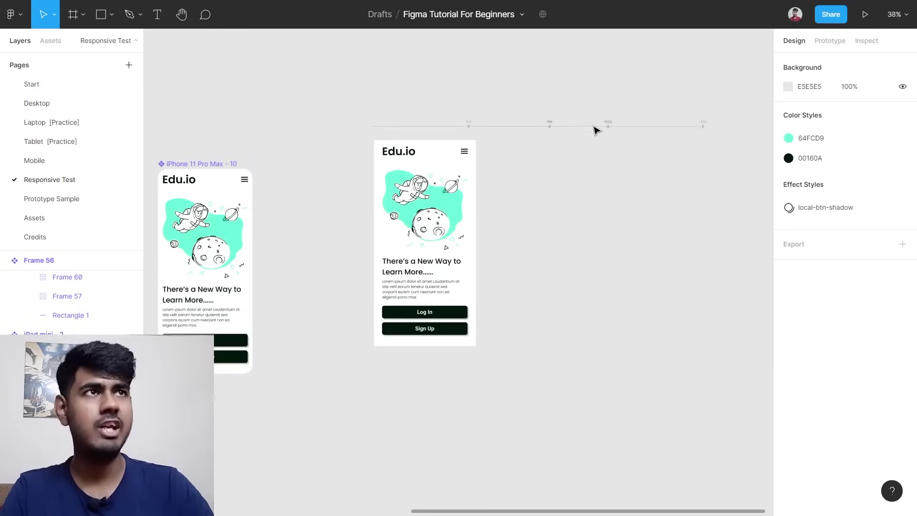
Examine each breakpoint marker on the ruler above the responsive frame, from the smallest width to the largest.
scroll(477, 130, "up", 10)
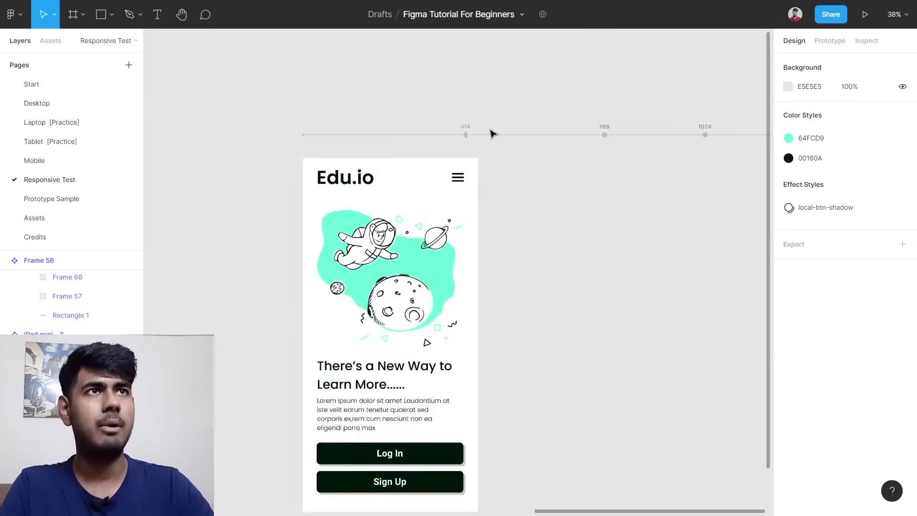
scroll(481, 130, "up", 3)
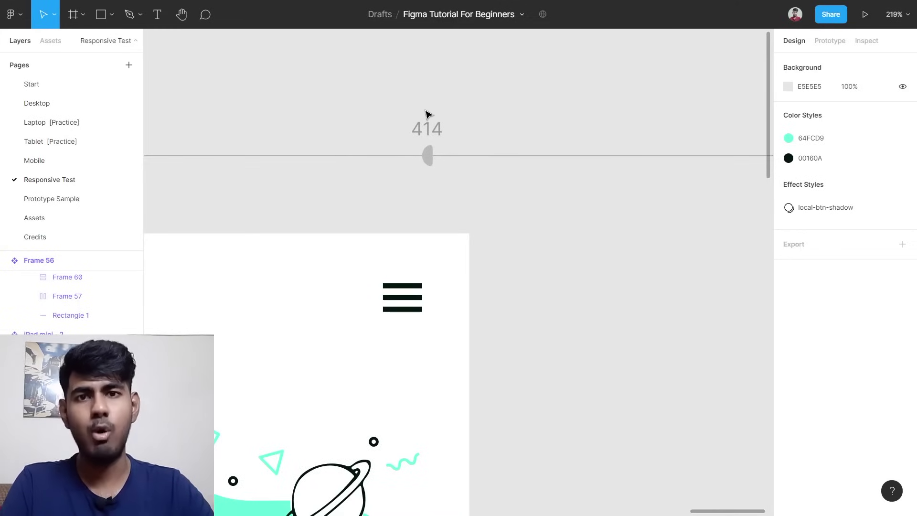
scroll(427, 114, "down", 2)
scroll(432, 119, "right", 10)
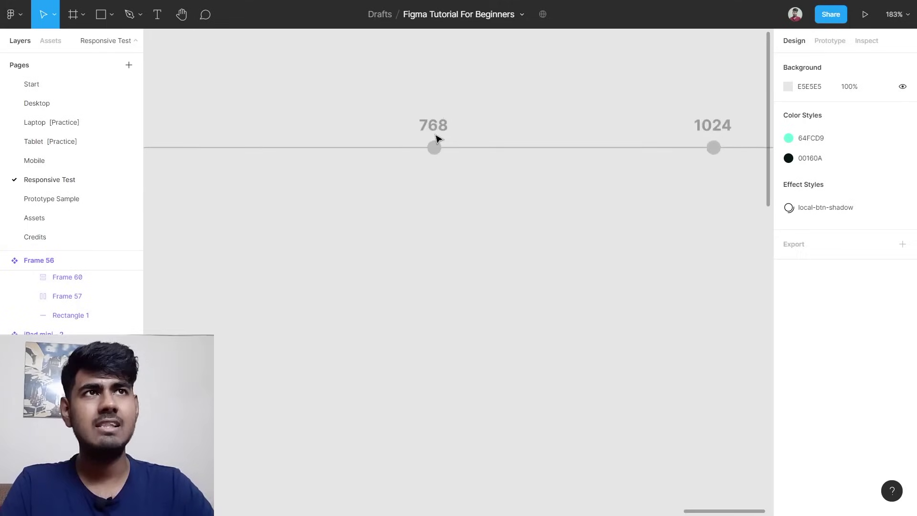
scroll(429, 130, "up", 2)
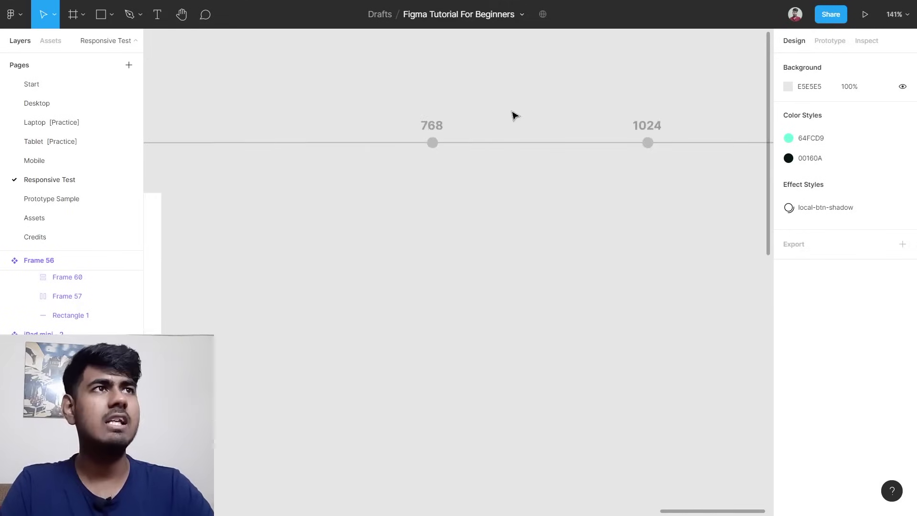
scroll(526, 119, "right", 5)
scroll(560, 128, "right", 4)
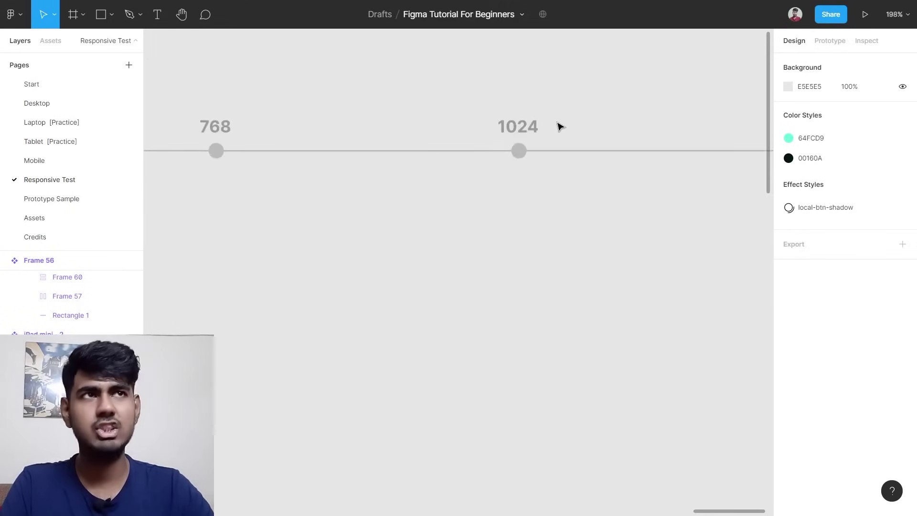
scroll(560, 127, "down", 2)
scroll(571, 125, "right", 8)
scroll(509, 126, "up", 5)
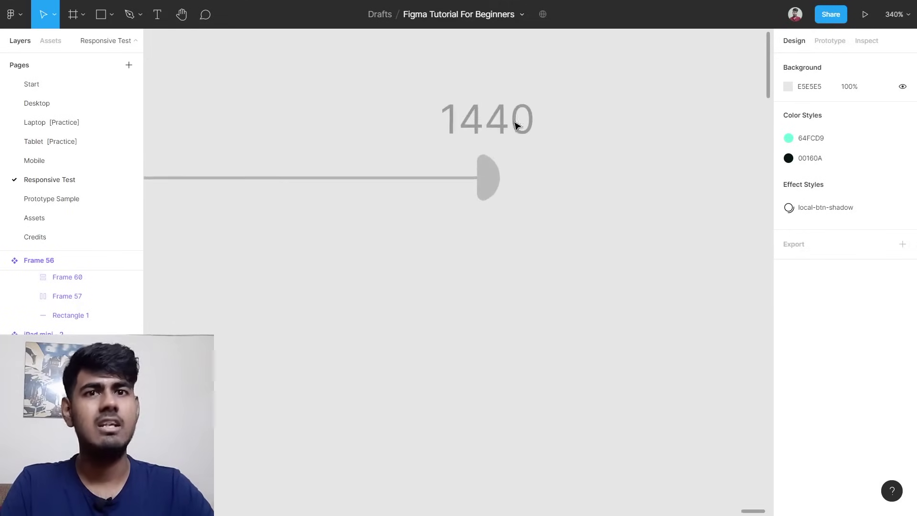
scroll(547, 125, "down", 6)
scroll(333, 214, "left", 3)
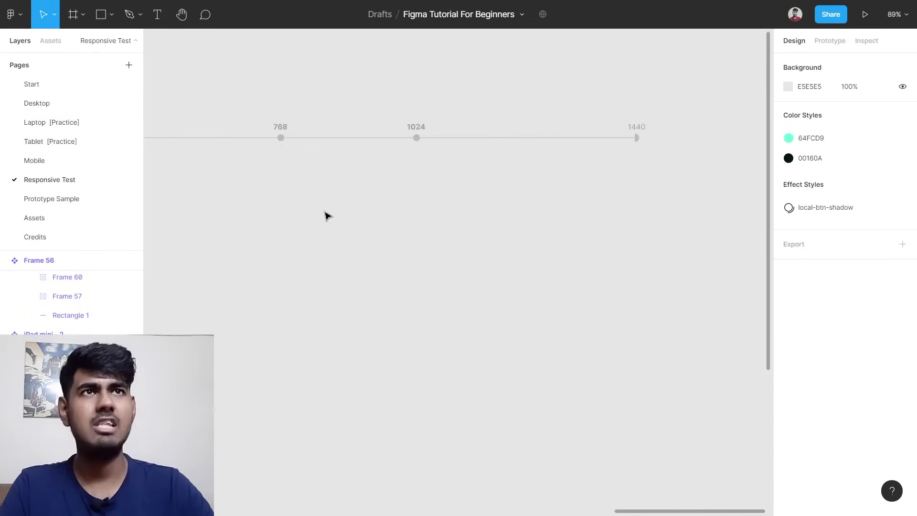
scroll(327, 215, "left", 3)
scroll(311, 242, "down", 2)
scroll(311, 241, "down", 1)
scroll(310, 243, "down", 2)
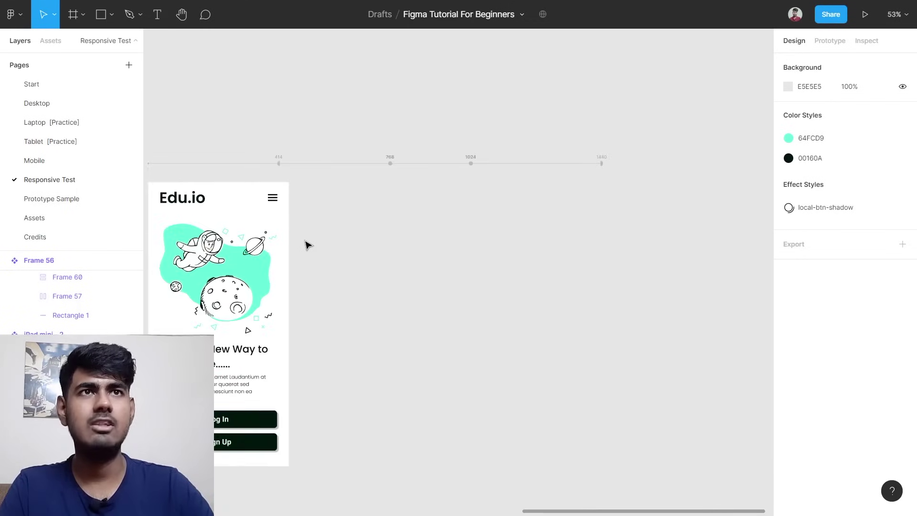
scroll(309, 244, "left", 3)
scroll(335, 248, "down", 2)
scroll(364, 252, "up", 1)
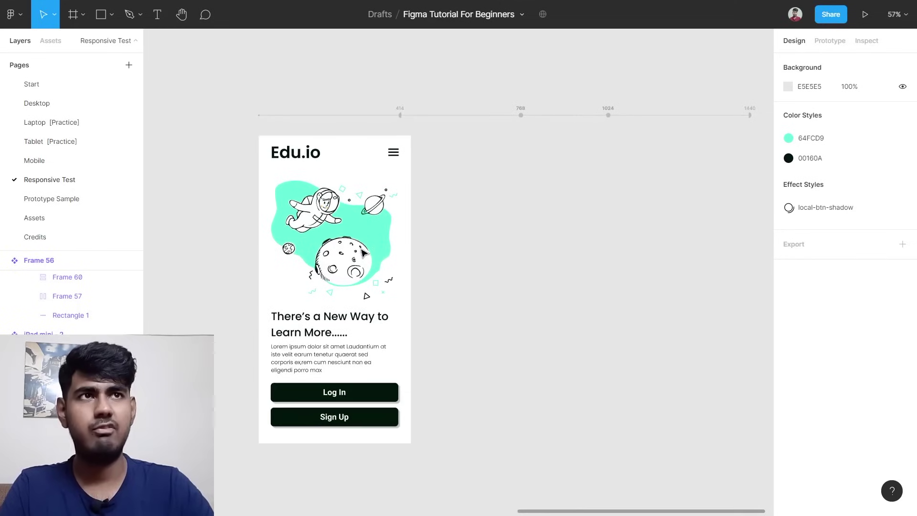
Widen the responsive frame in stages to about 1040 px, past the 768 and 1024 breakpoints.
left_click(409, 251)
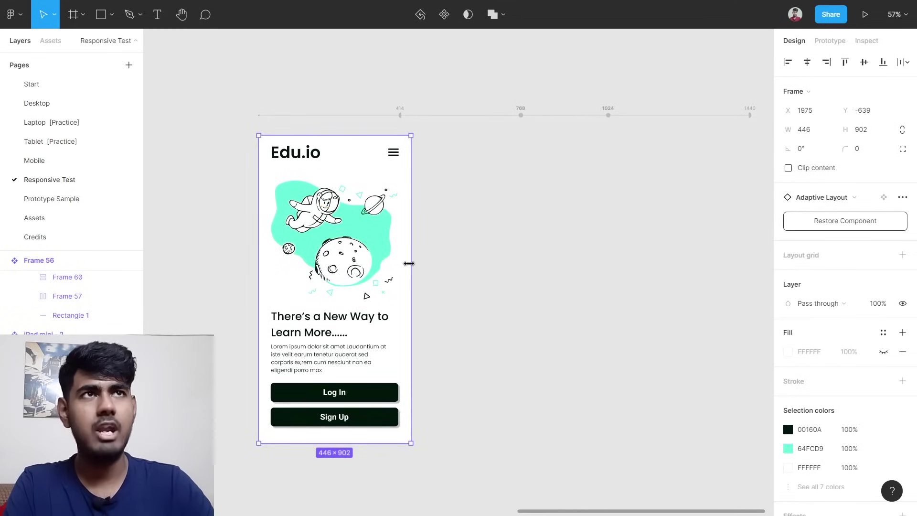
left_click_drag(415, 264, 484, 258)
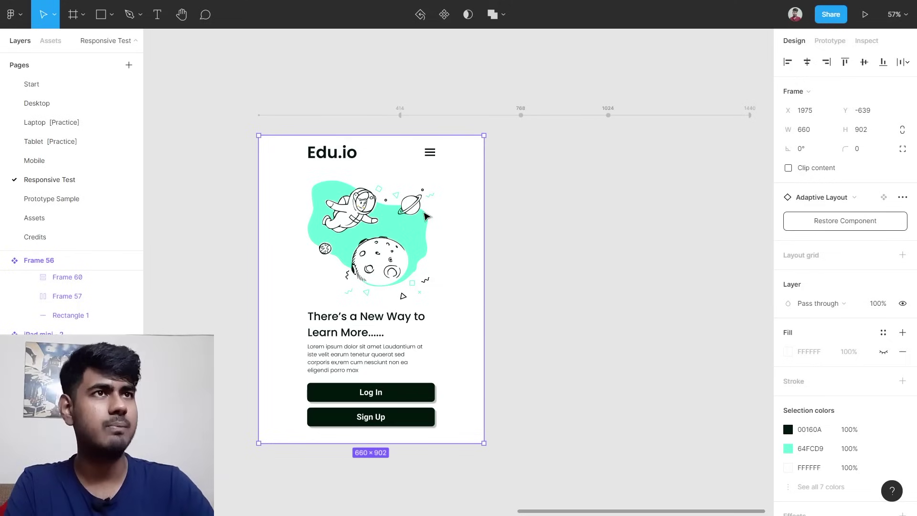
left_click_drag(488, 252, 513, 250)
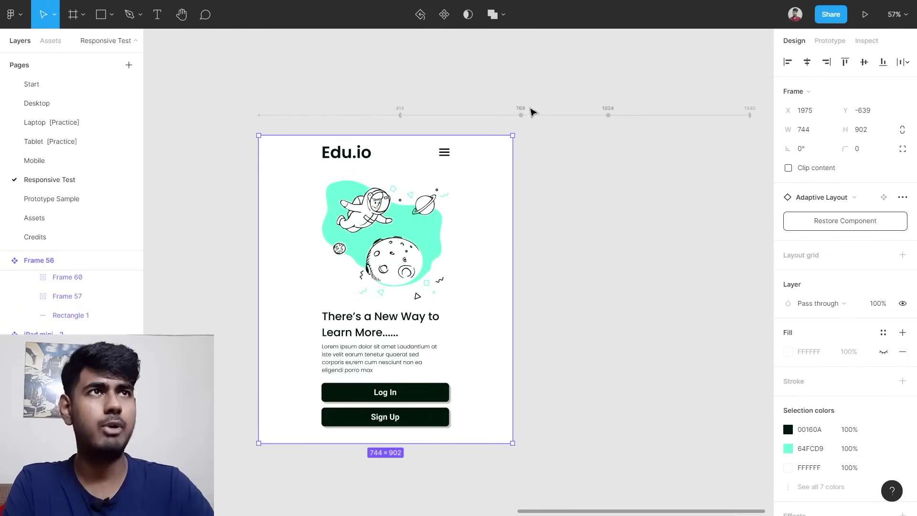
left_click_drag(512, 248, 534, 243)
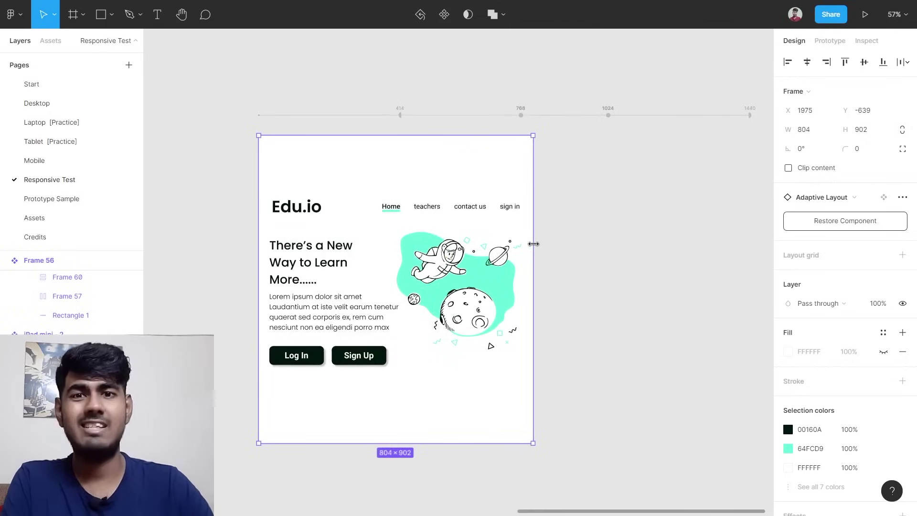
left_click_drag(534, 244, 601, 243)
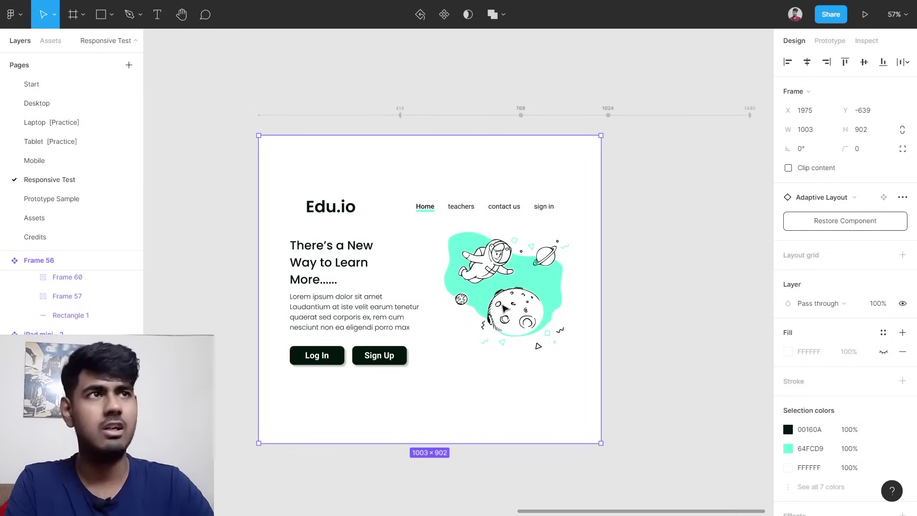
left_click_drag(600, 305, 613, 301)
Narrow the responsive frame to about 1018 px, below the 1024 breakpoint, and widen it again to about 1064 px.
scroll(545, 329, "up", 3)
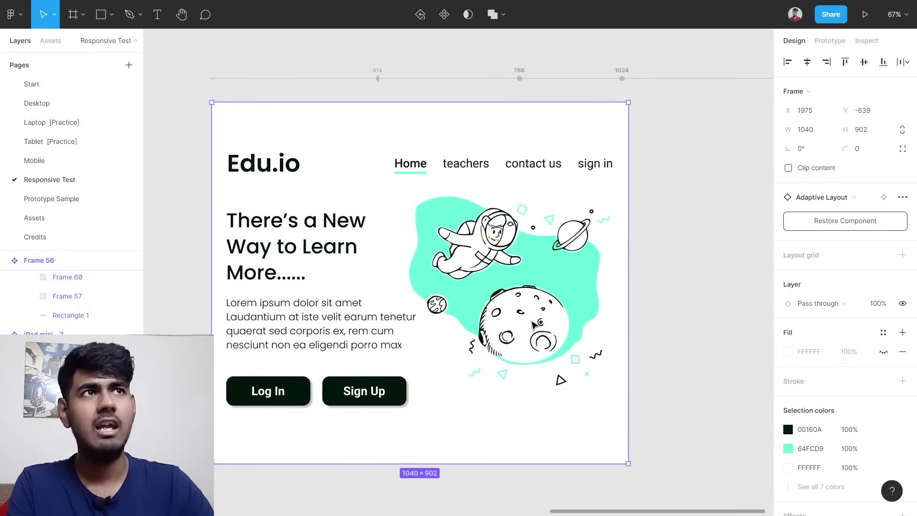
scroll(540, 323, "left", 2)
scroll(537, 317, "up", 1)
scroll(540, 310, "left", 1)
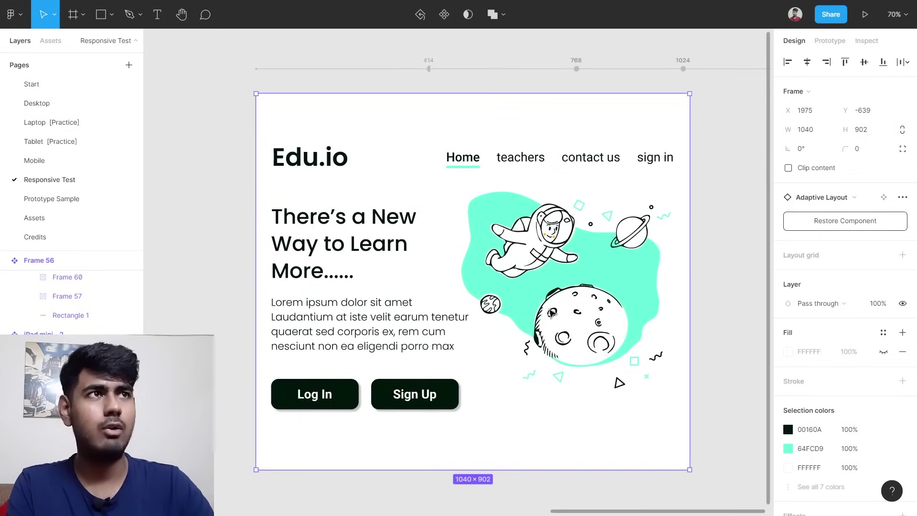
mouse_move(692, 286)
left_mouse_down()
mouse_move(705, 285)
mouse_move(682, 291)
left_mouse_up()
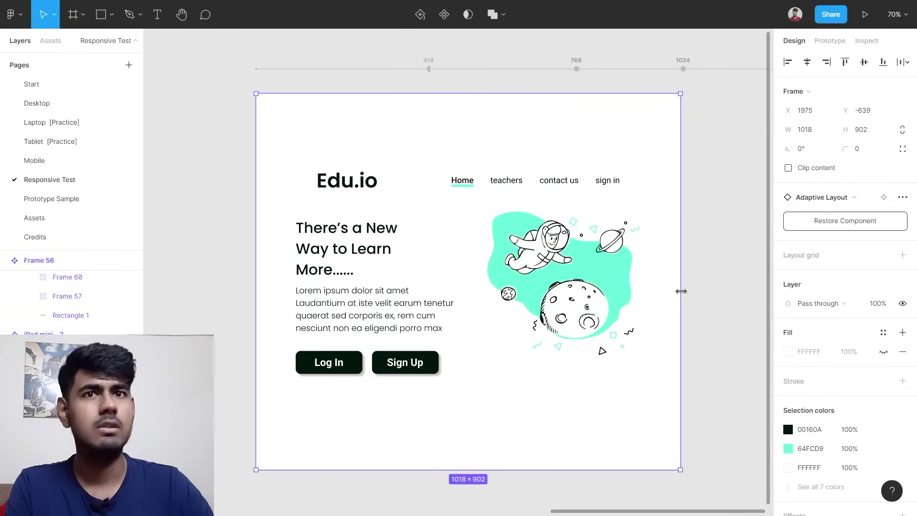
left_click_drag(684, 290, 700, 309)
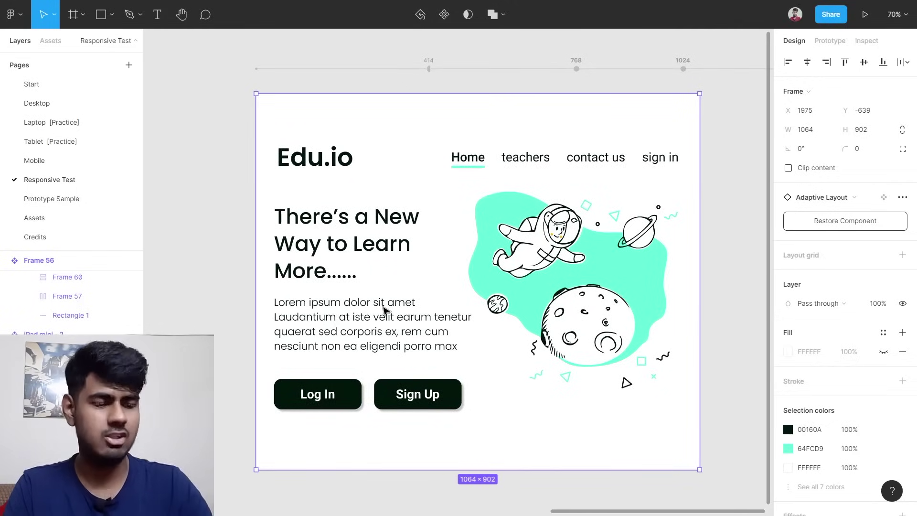
Look over the Frame 56, iPad mini - 2 and iPhone 11 Pro Max components that supply the responsive layouts.
key("Escape")
key("shift+1")
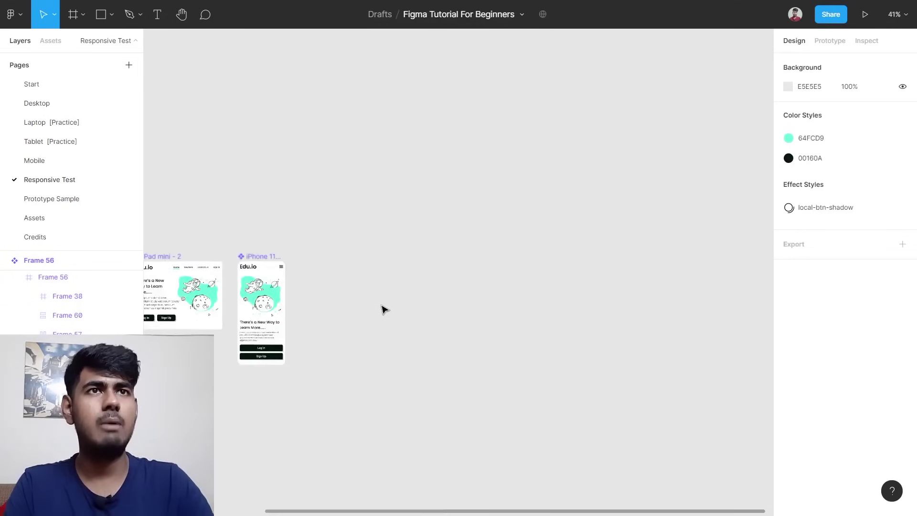
scroll(384, 310, "up", 5)
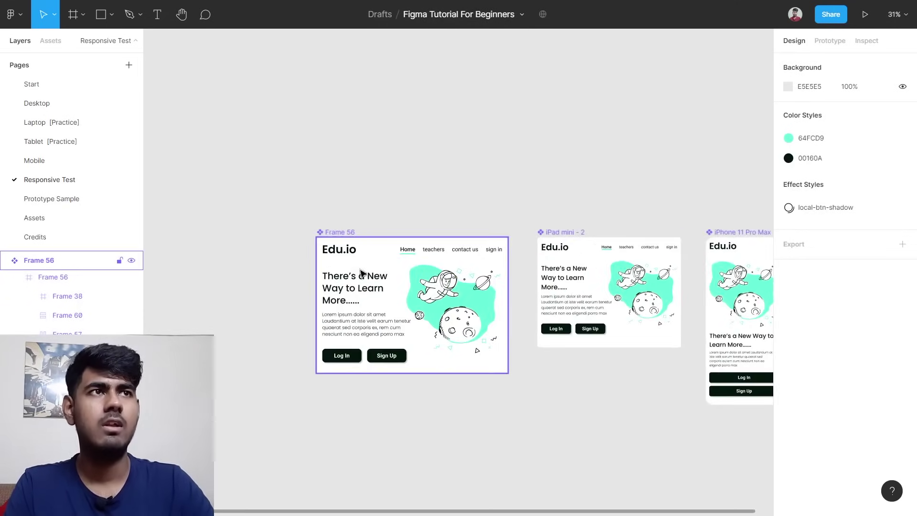
scroll(437, 292, "right", 4)
left_click(411, 298)
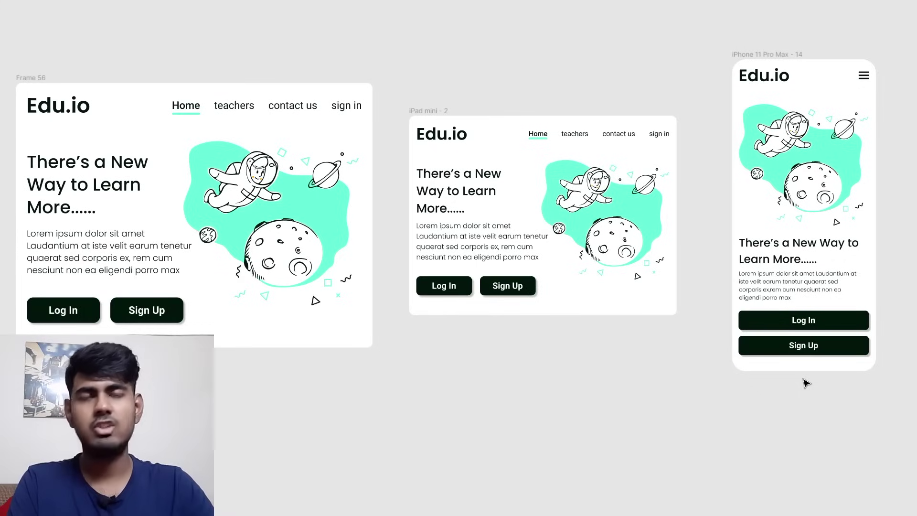
Select the iPhone 11 Pro Max - 14 frame and show the hidden interface again.
scroll(807, 384, "right", 10)
left_click(358, 55)
scroll(595, 179, "up", 5)
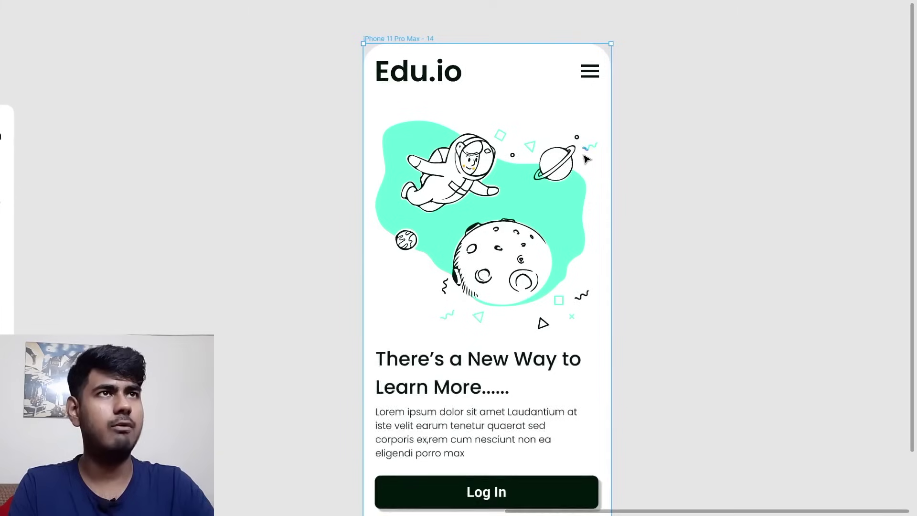
key("ctrl+backslash")
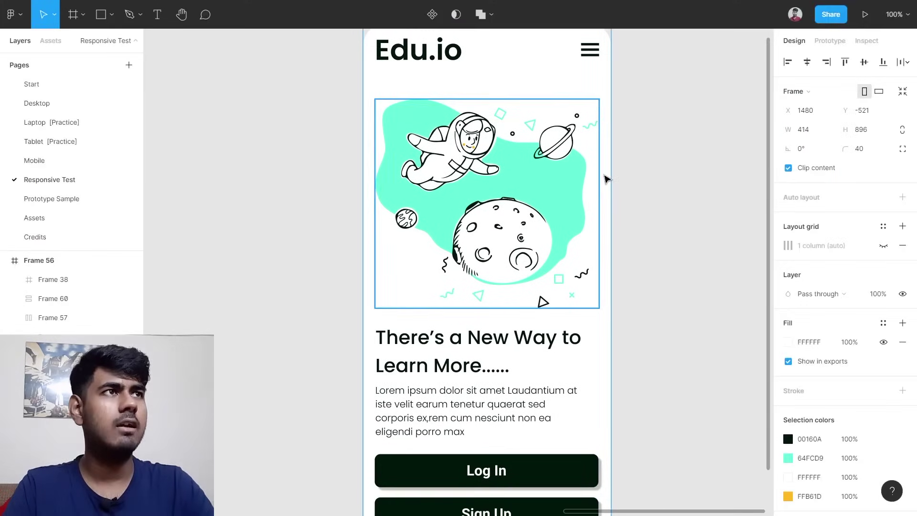
scroll(690, 215, "down", 3)
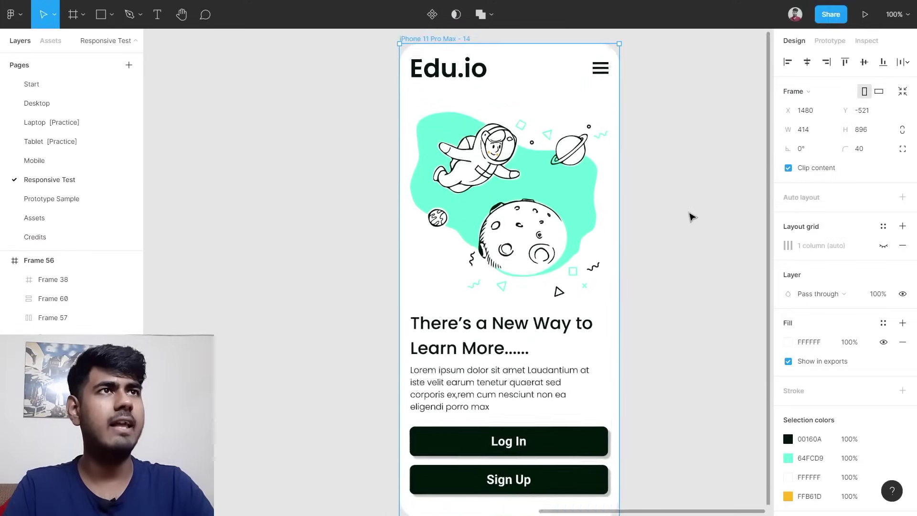
Group all the contents of the iPhone 11 Pro Max - 14 frame, from the header to the Sign Up button.
scroll(693, 215, "down", 3)
key("Escape")
left_click_drag(465, 102, 643, 380)
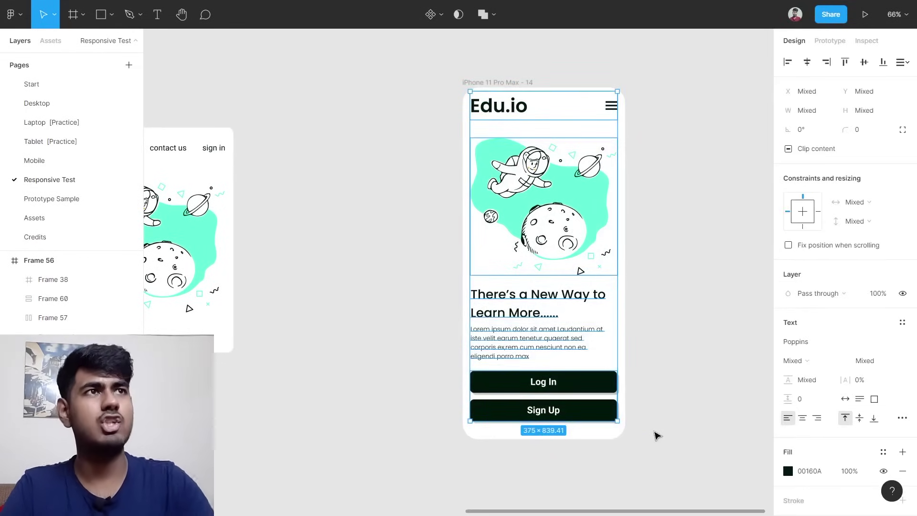
key("ctrl+g")
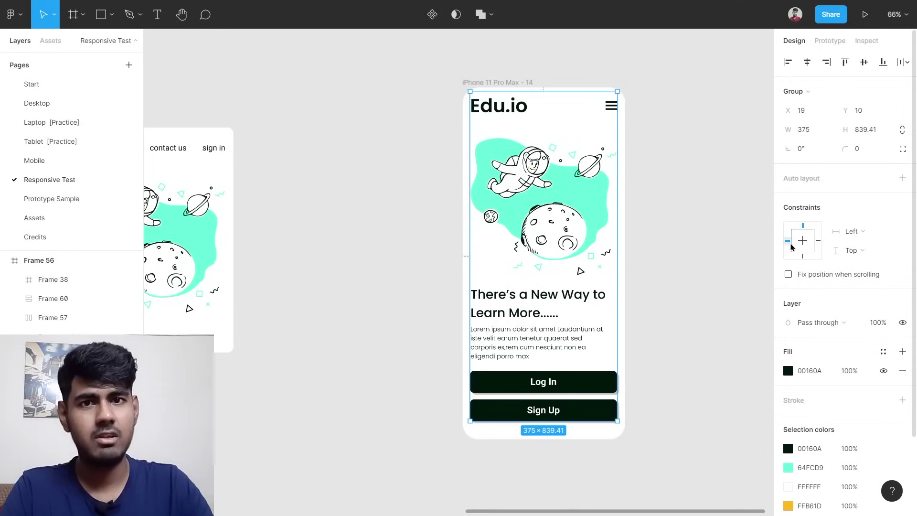
Widen the iPhone 11 Pro Max - 14 frame to about 743 px to test the group's Left and Top constraints, and undo the resize.
left_click(661, 231)
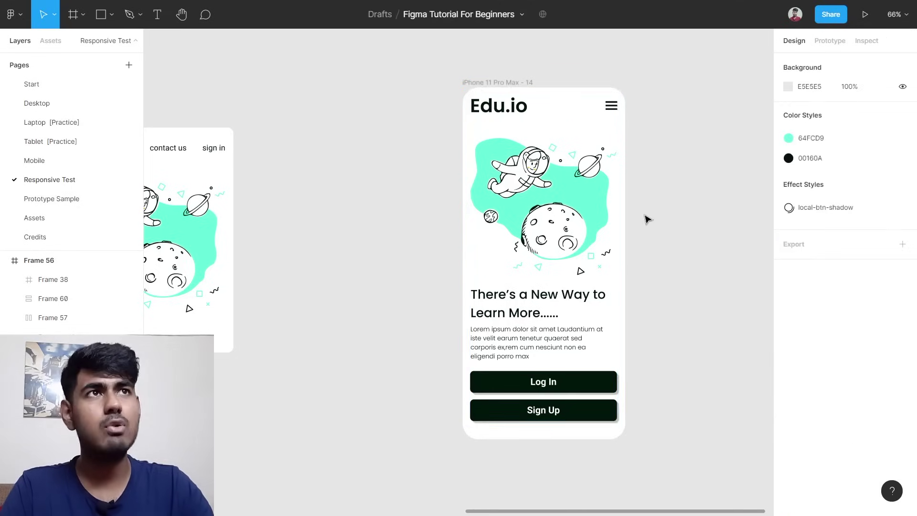
left_click(531, 89)
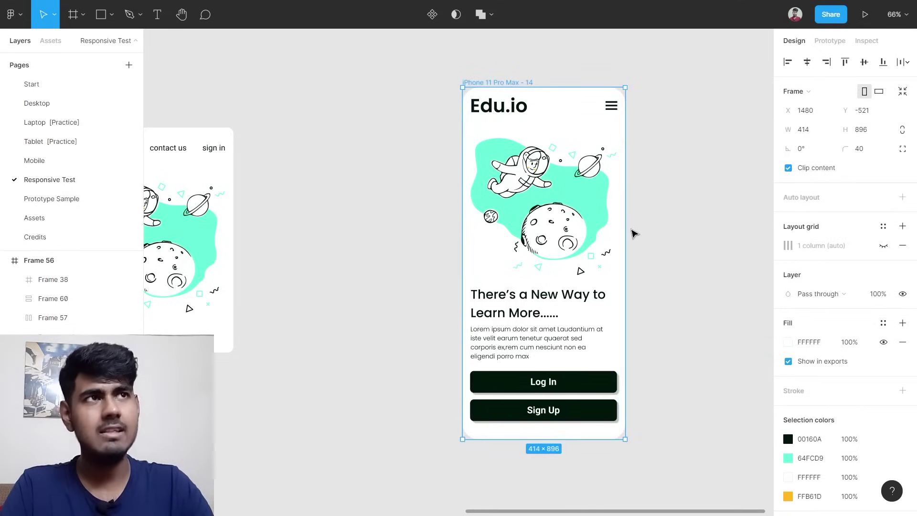
scroll(631, 234, "right", 1)
scroll(632, 234, "down", 2)
left_click_drag(604, 247, 717, 234)
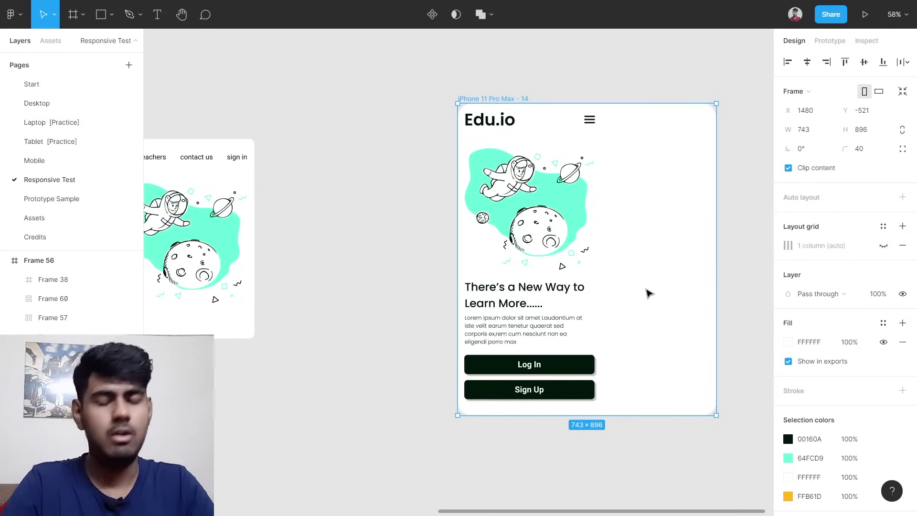
key("ctrl+z")
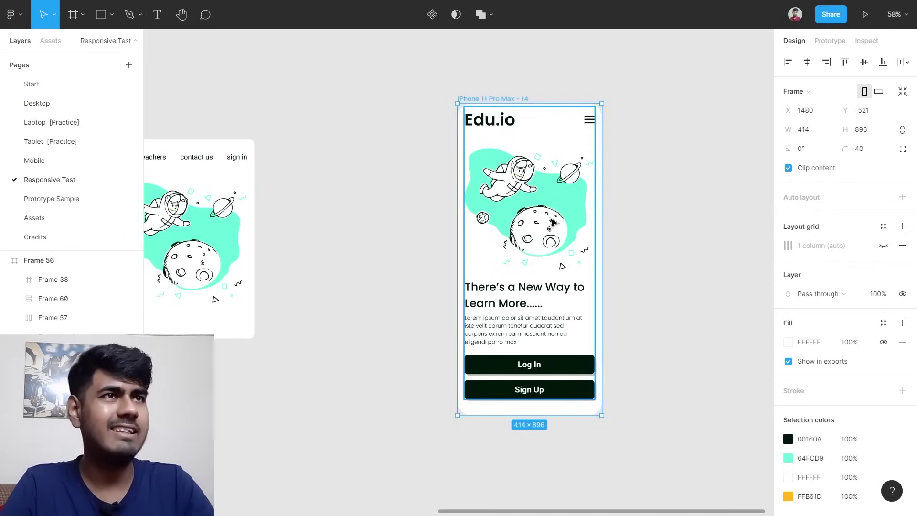
Set the constraints of the content group in the iPhone 11 Pro Max - 14 frame to Right and Bottom.
left_click(552, 223)
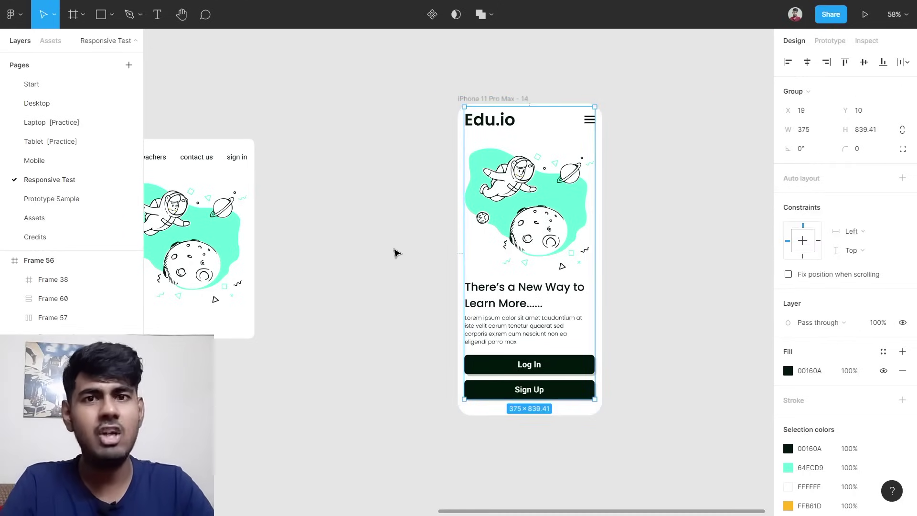
left_click(803, 256)
left_click(818, 241)
scroll(605, 289, "right", 5)
left_click(605, 289)
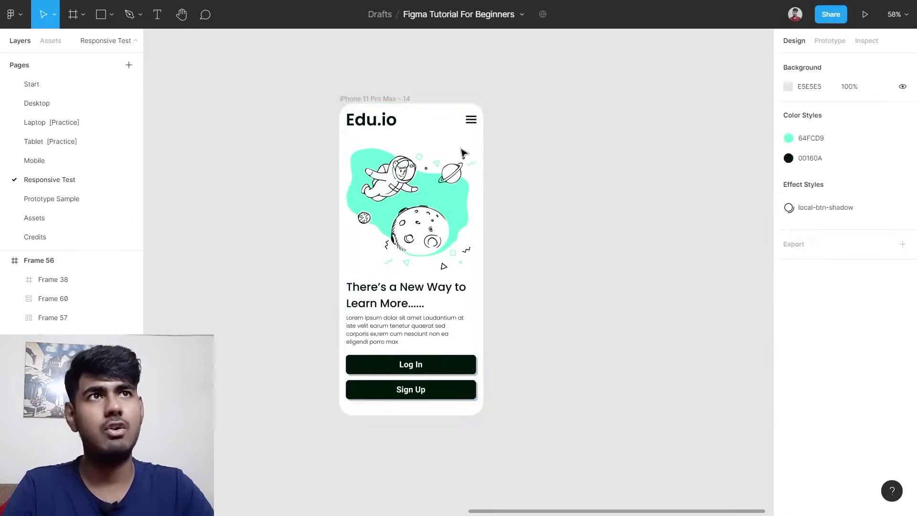
Widen the iPhone 11 Pro Max - 14 frame to about 890 px to test the group's Right constraint.
left_click(396, 105)
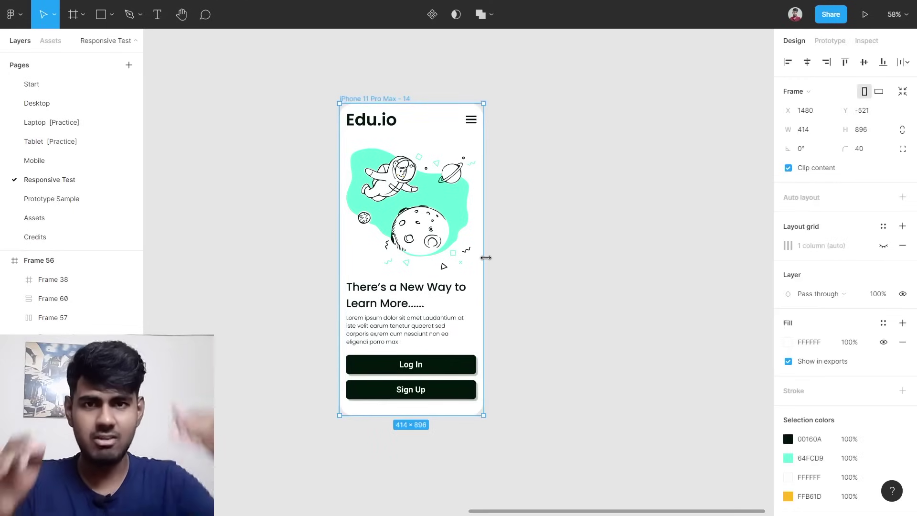
left_click_drag(486, 257, 650, 258)
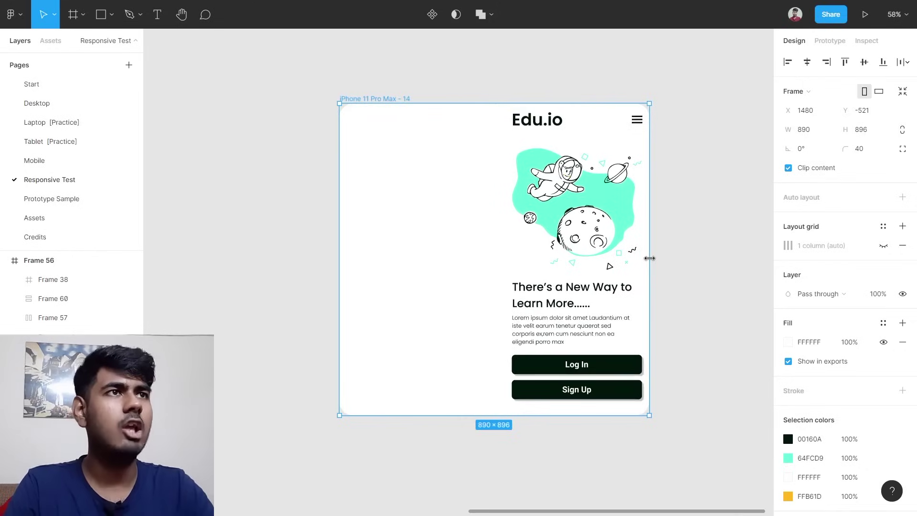
scroll(645, 372, "right", 3)
scroll(643, 395, "down", 1, "ctrl")
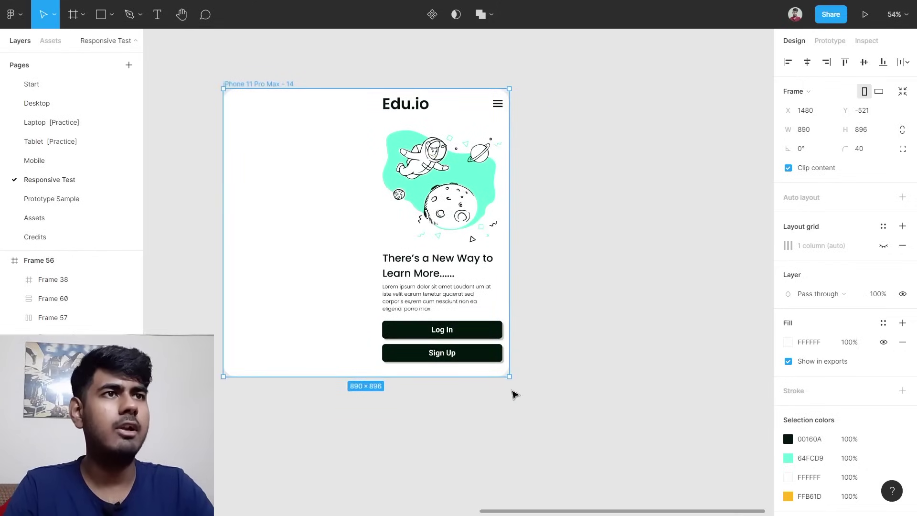
Enlarge the iPhone 11 Pro Max - 14 frame to about 1245 × 1218 px to test the Right and Bottom constraints, and undo the resize.
left_click_drag(509, 376, 624, 477)
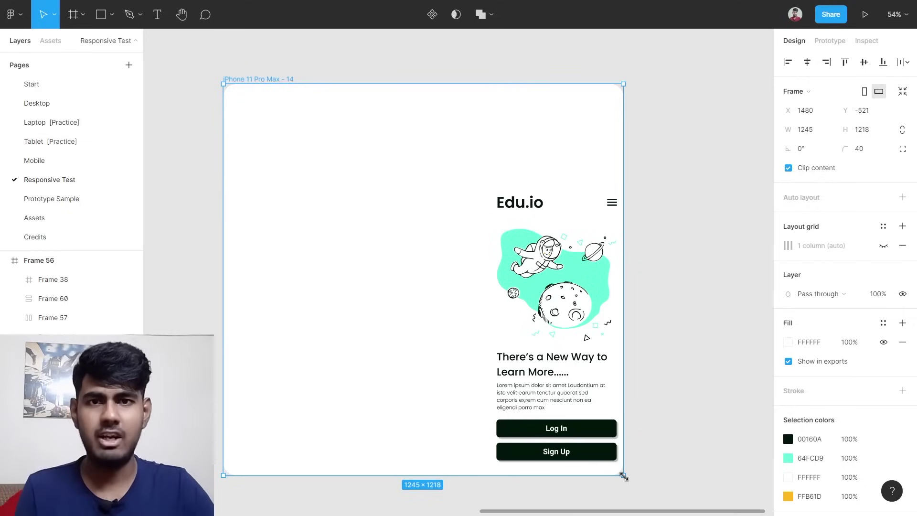
key("ctrl+z")
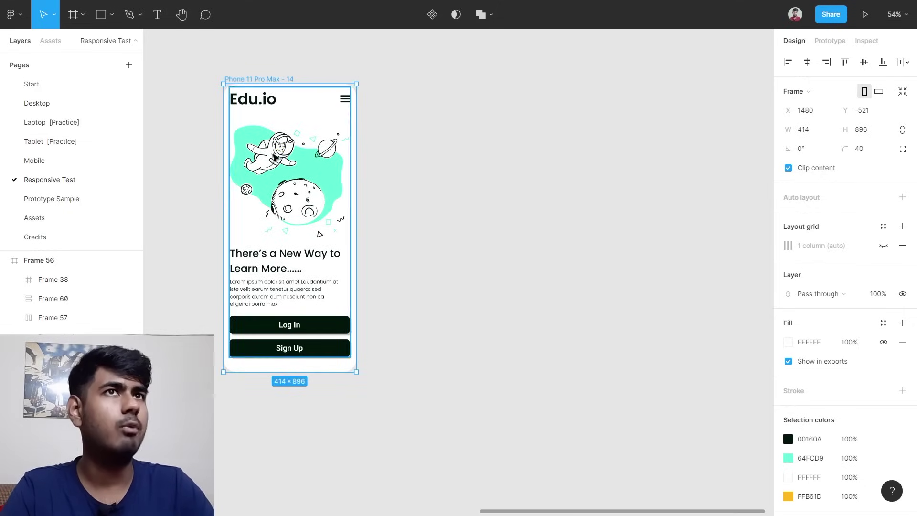
Set the horizontal constraint of the content group in the iPhone 11 Pro Max - 14 frame to Left.
left_click(291, 196)
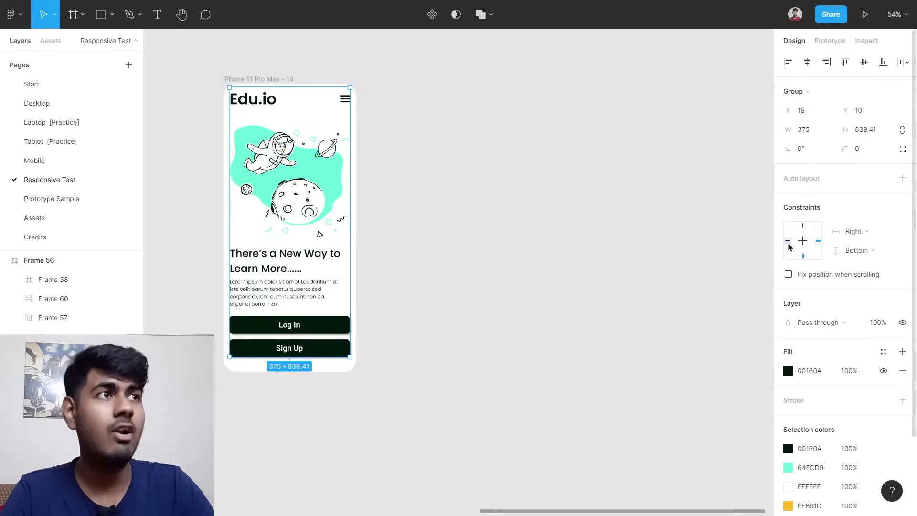
left_click(867, 235)
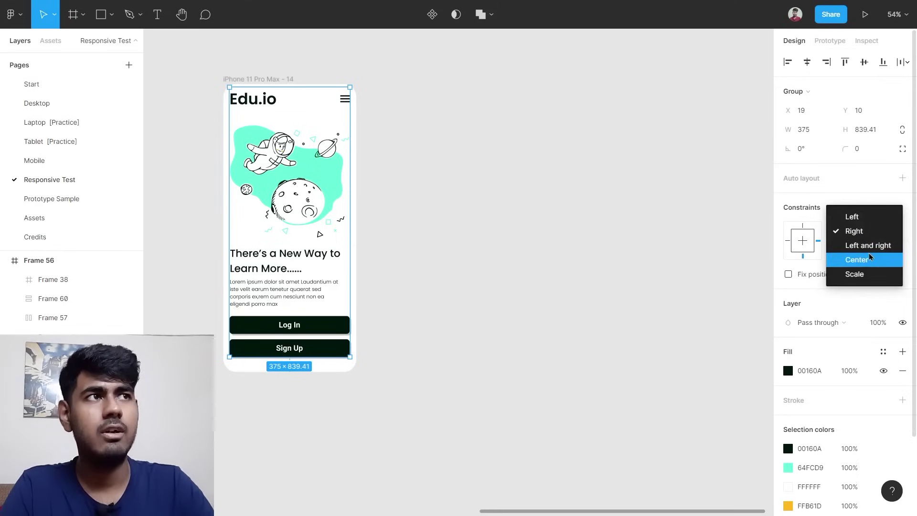
left_click(857, 216)
left_click(502, 224)
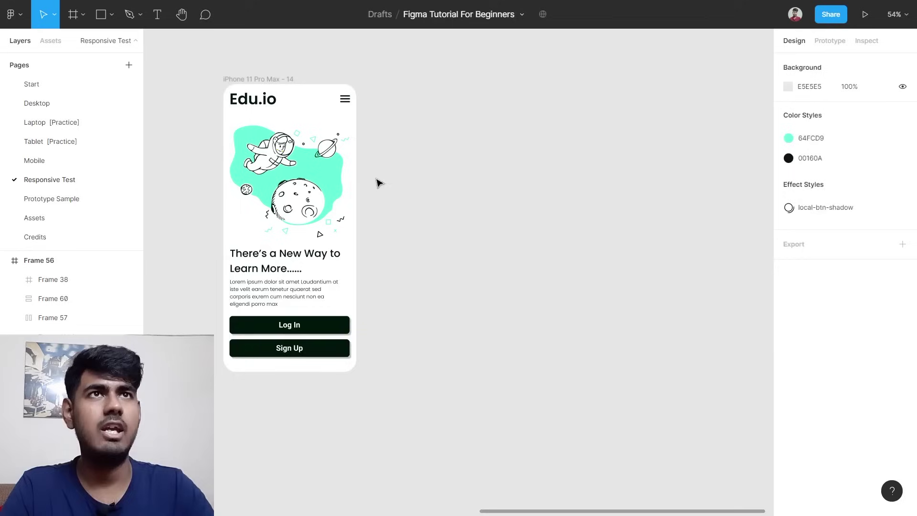
Enlarge the iPhone 11 Pro Max - 14 frame to about 1254 × 1255 px to test the Left and Bottom constraints, and undo the resize.
left_click(277, 80)
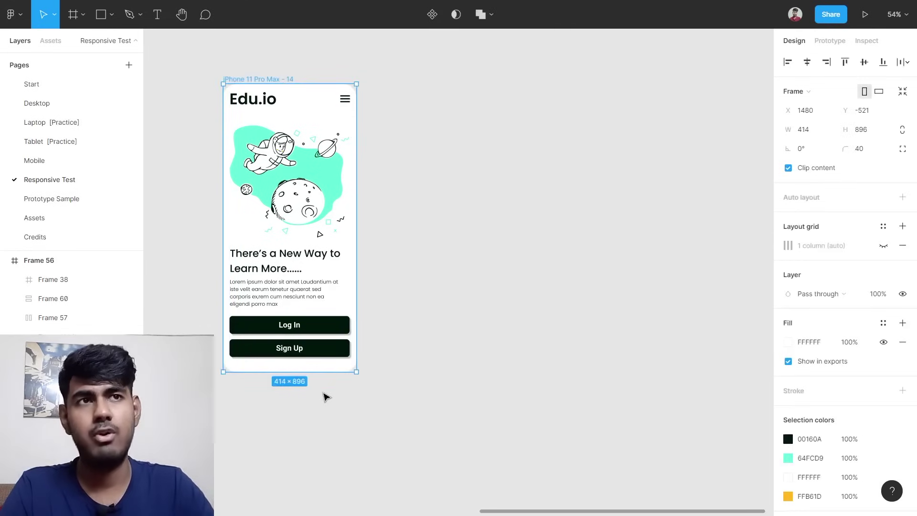
left_click_drag(357, 371, 627, 487)
scroll(233, 266, "down", 3)
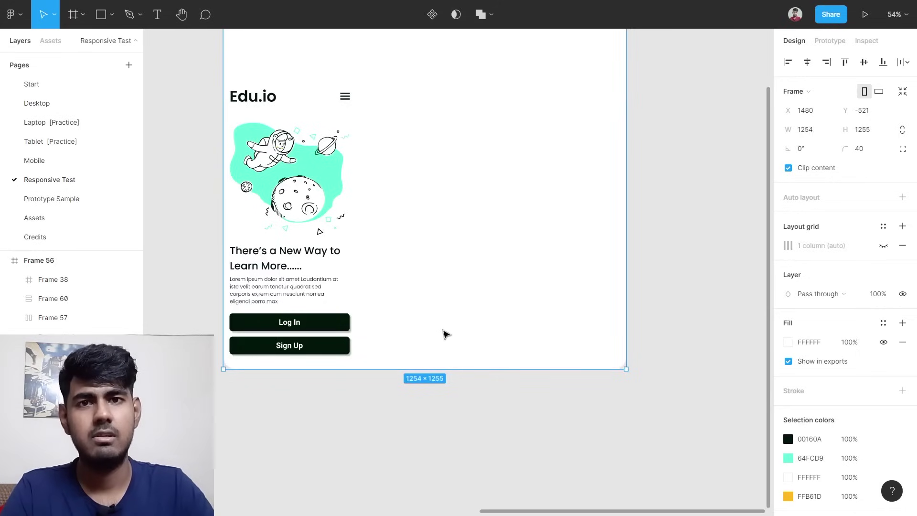
key("ctrl+z")
key("ctrl+z")
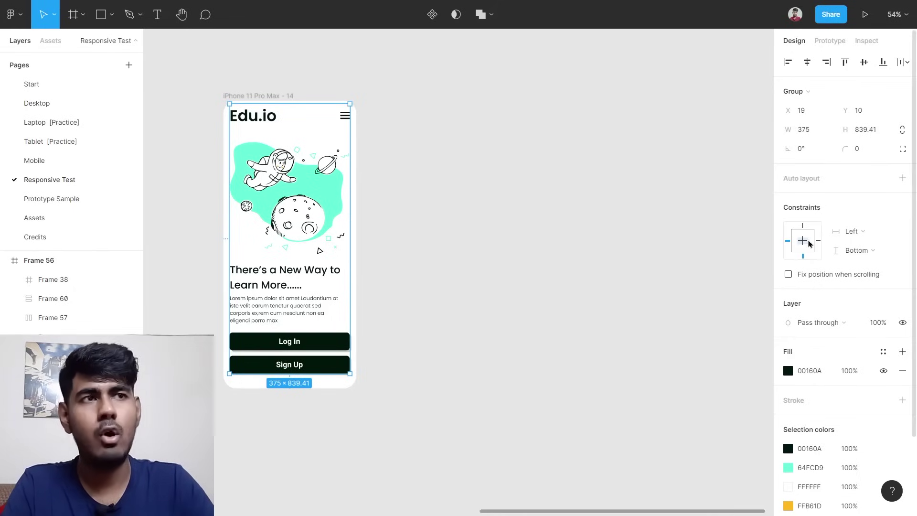
Set the iPhone content group's constraints to Center on both axes, testing them by widening the frame to about 1345 px and undoing the resize.
left_click(804, 241)
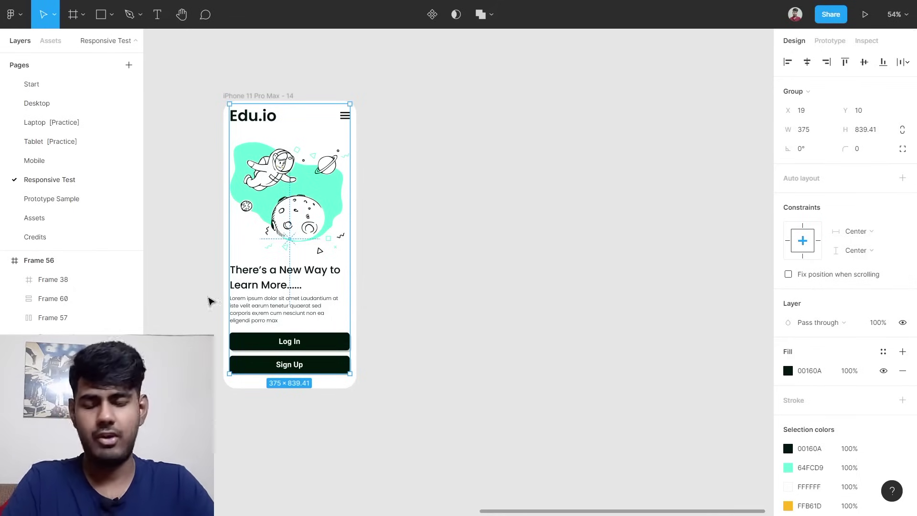
scroll(252, 265, "left", 2)
left_click(334, 97)
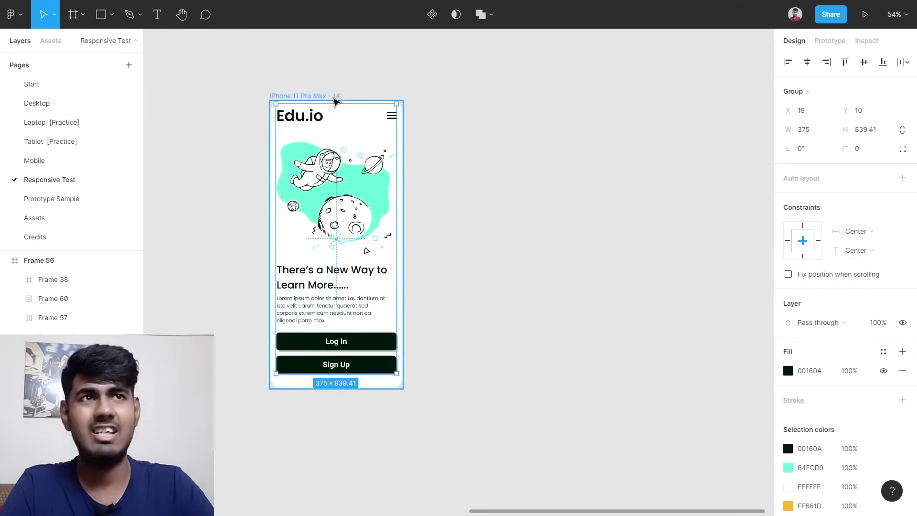
left_click_drag(406, 220, 702, 218)
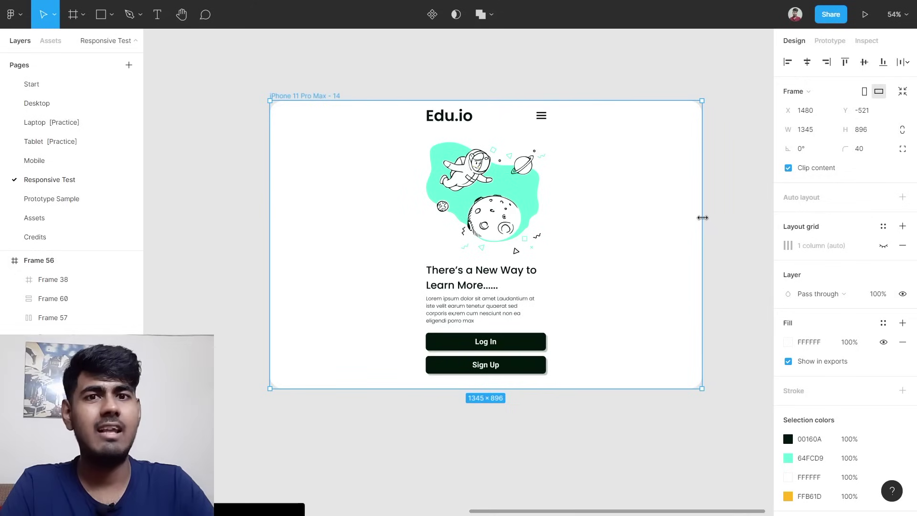
key("ctrl+z")
Move the iPhone 11 Pro Max - 14 frame closer to the iPad mini - 2 frame, to about X 1025, Y -513.
scroll(600, 239, "down", 4)
scroll(494, 200, "up", 3)
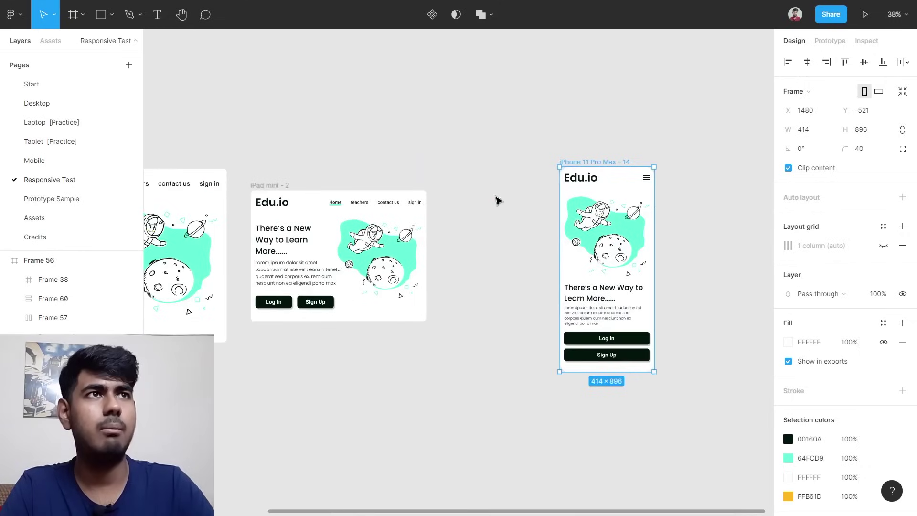
left_click_drag(568, 194, 464, 196)
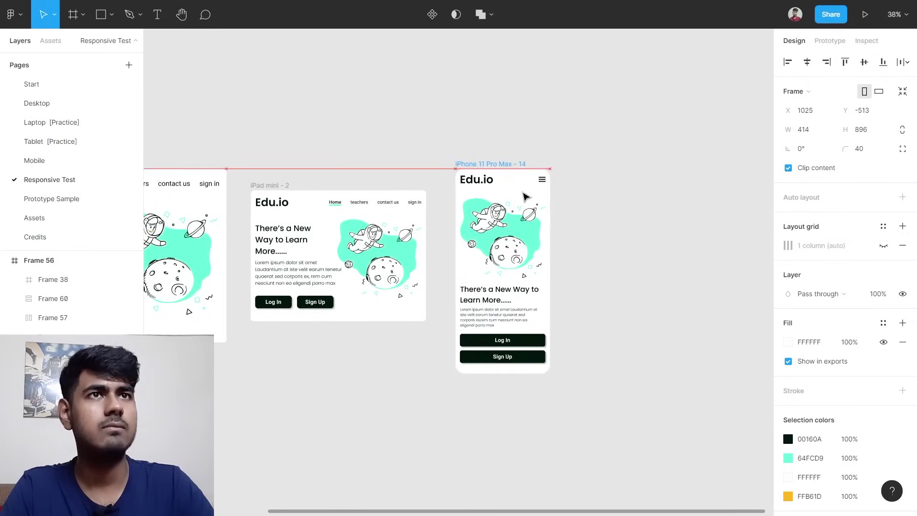
Group all the contents of Frame 56 and set the group's horizontal and vertical constraints to Center.
scroll(448, 242, "left", 5)
left_click_drag(201, 183, 429, 356)
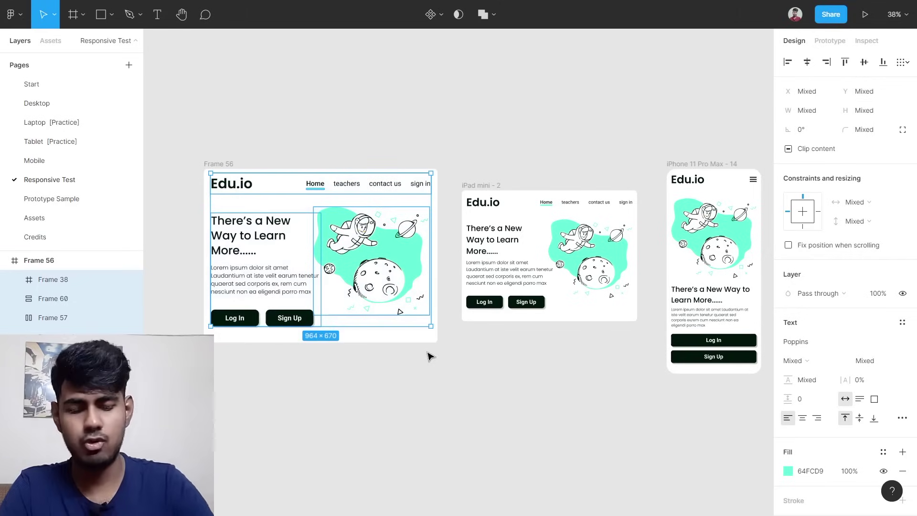
key("ctrl+g")
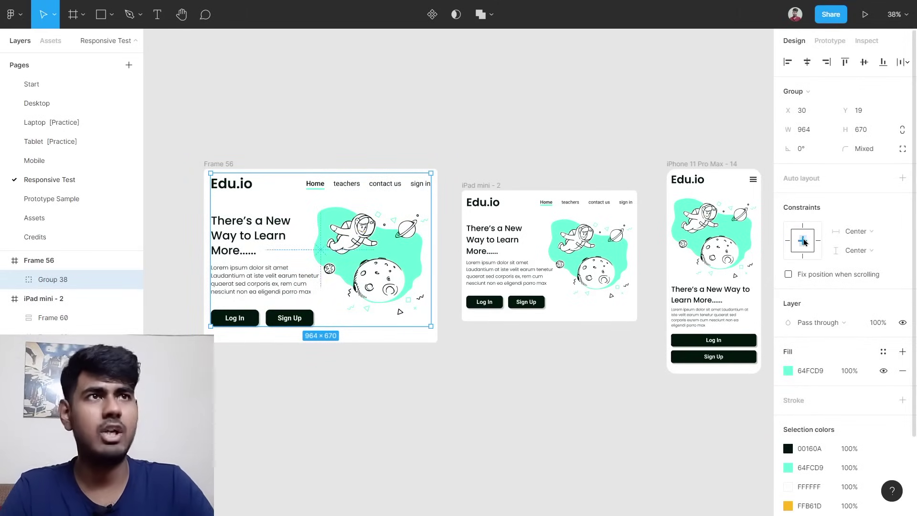
Group all the contents of the iPad mini - 2 frame and set the group's constraints to Center.
left_click(450, 208)
left_click_drag(459, 181, 638, 356)
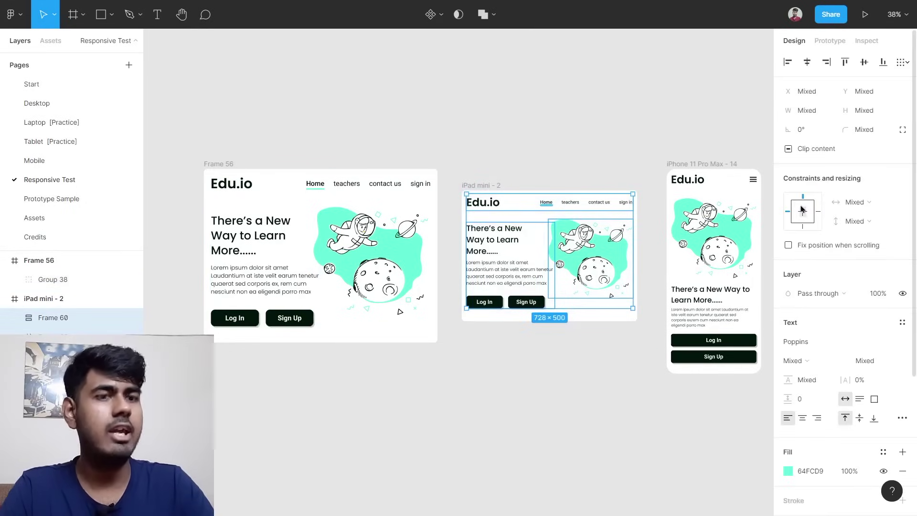
key("ctrl+g")
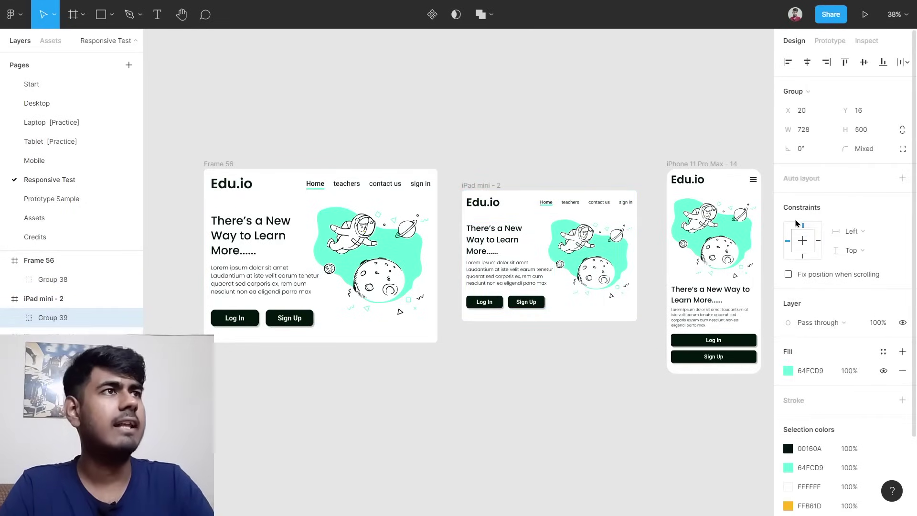
left_click(813, 246)
Run the Breakpoints plugin with nothing selected on the canvas.
scroll(658, 236, "right", 8)
left_click(616, 211)
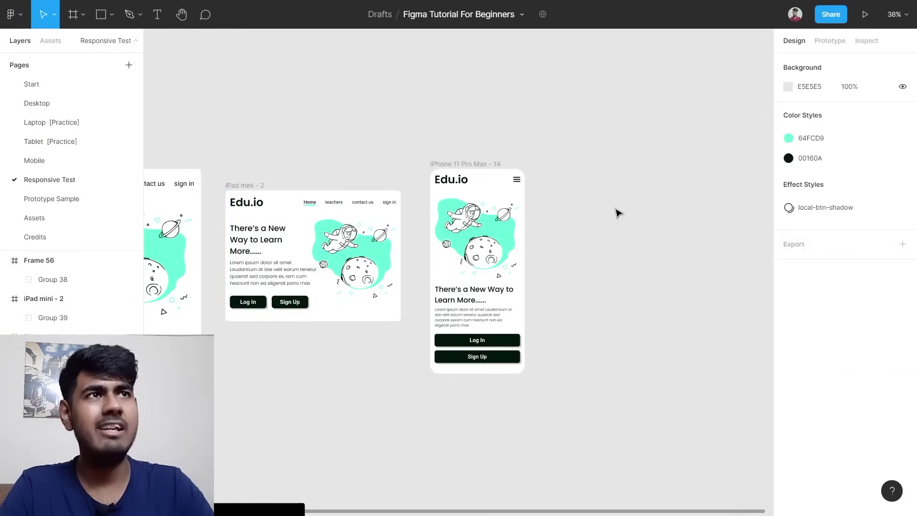
right_click(548, 143)
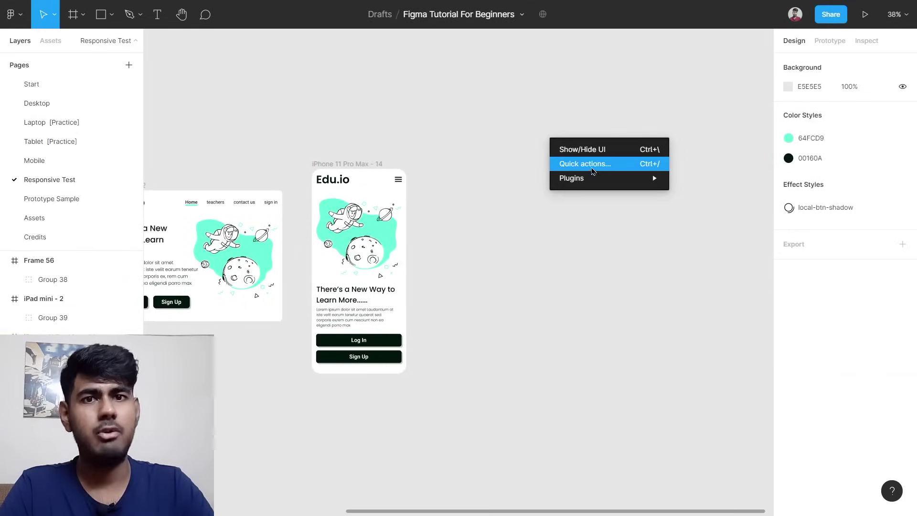
mouse_move(592, 179)
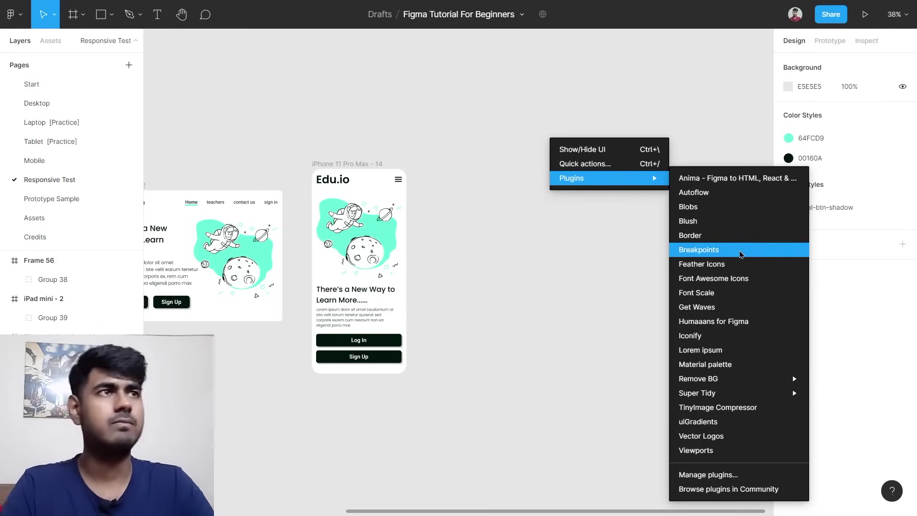
left_click(741, 254)
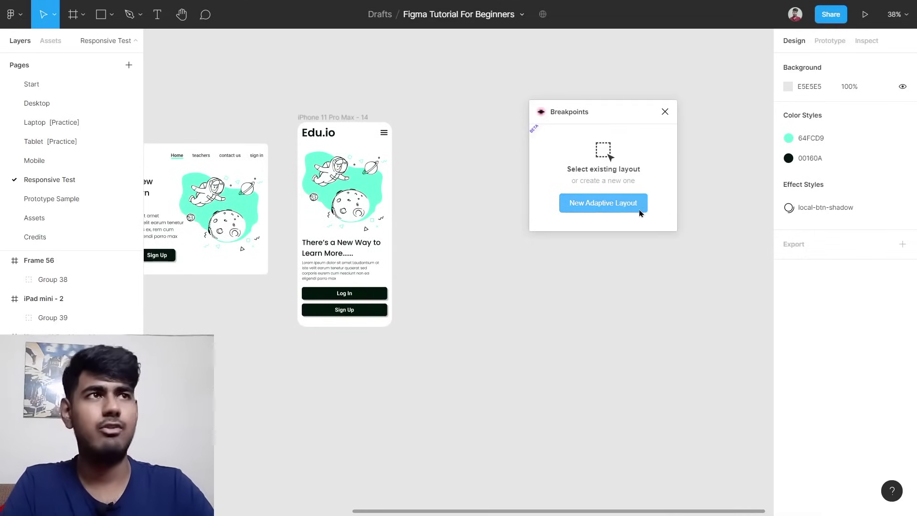
Create a new adaptive layout and place it beside the iPhone 11 Pro Max - 14 frame, at about X 1611, Y -513.
left_click(640, 212)
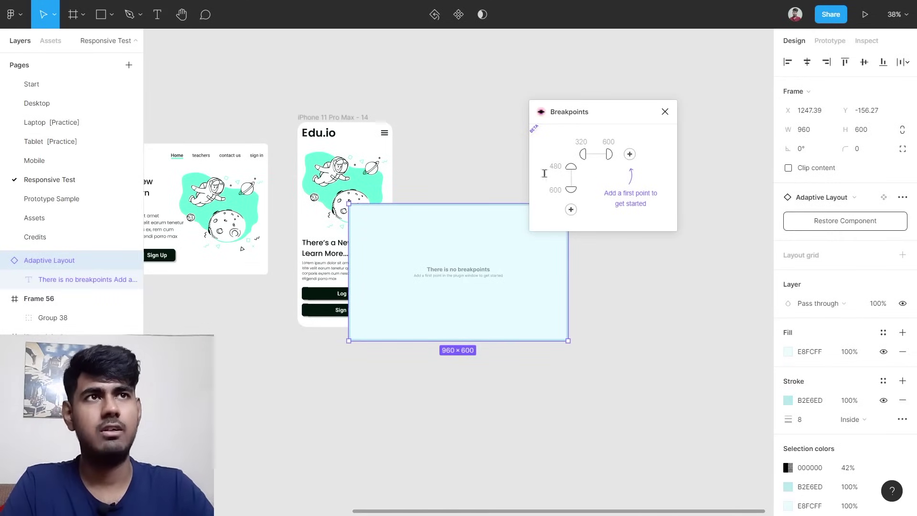
left_click_drag(443, 268, 526, 186)
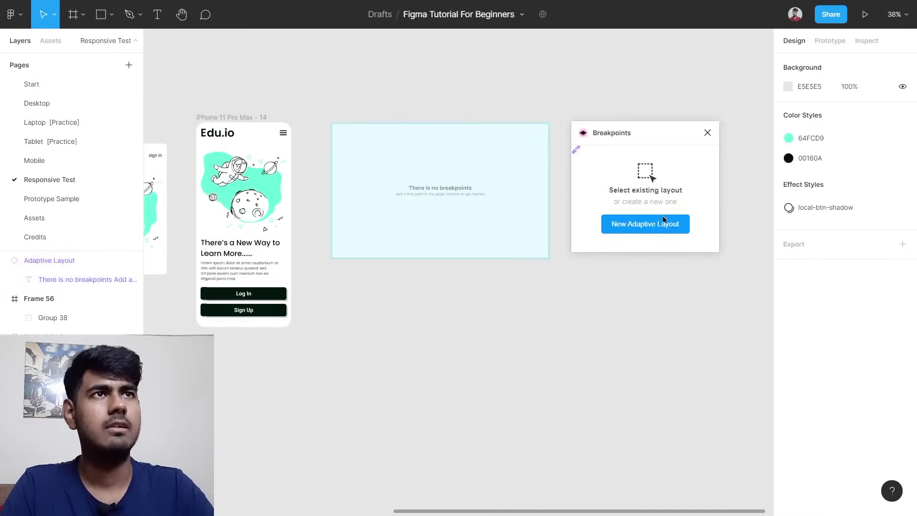
Set the adaptive layout's horizontal range to a minimum of 414 and a maximum of 768.
left_click(462, 167)
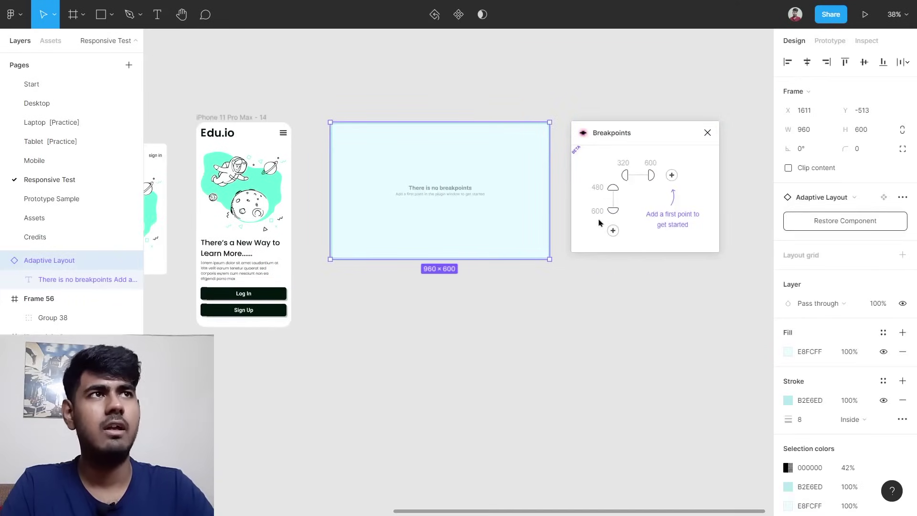
left_click(627, 164)
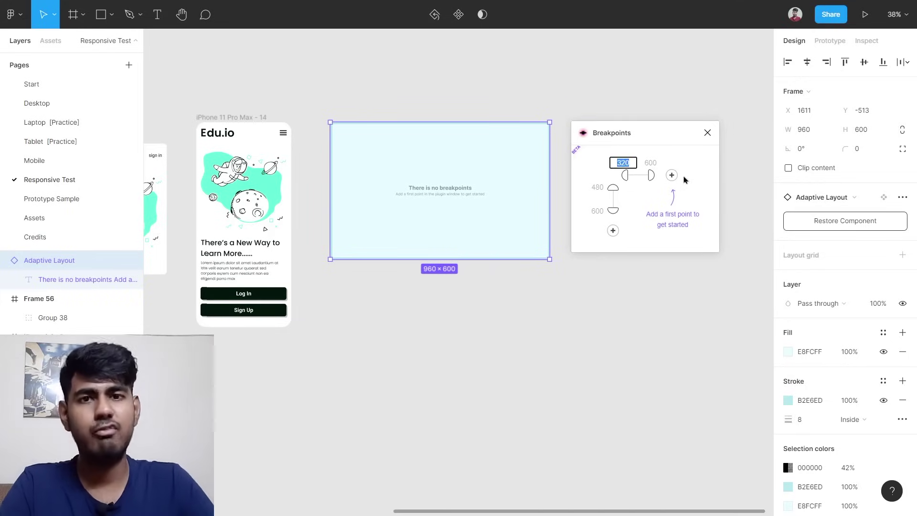
type("414")
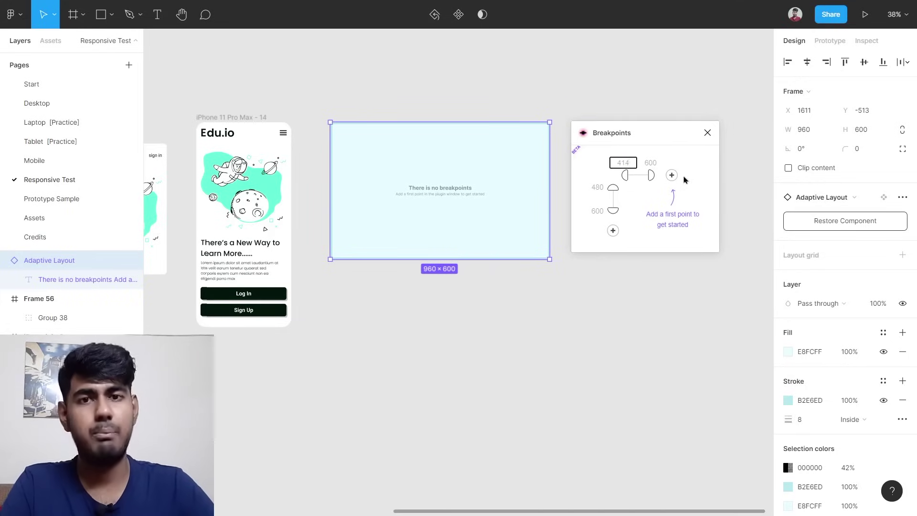
key("Return")
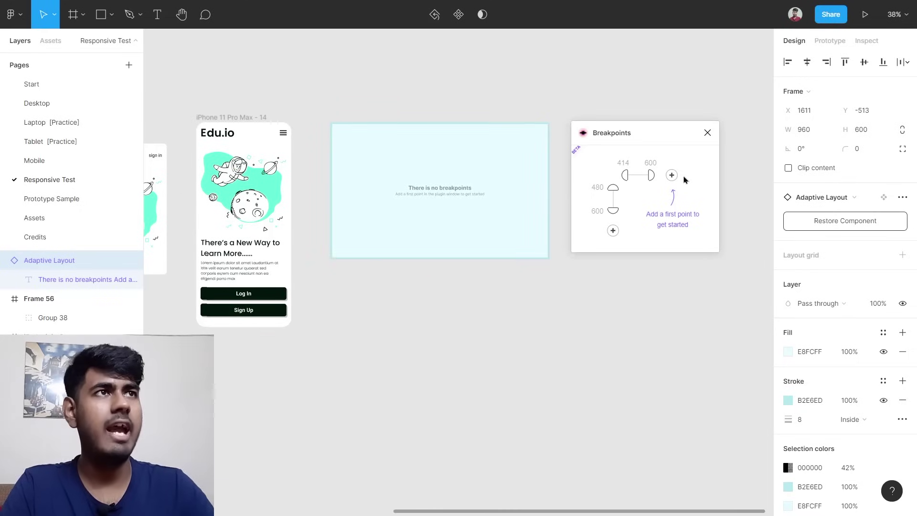
left_click(654, 173)
type("768")
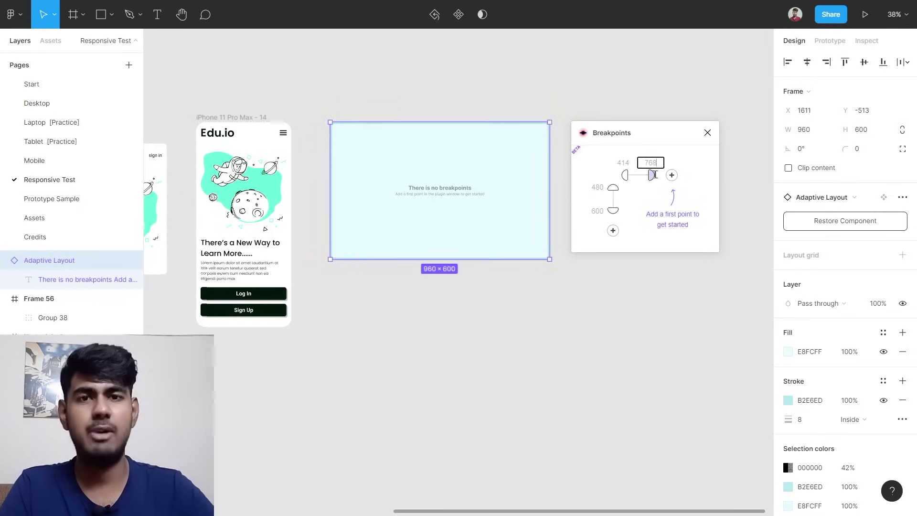
key("Return")
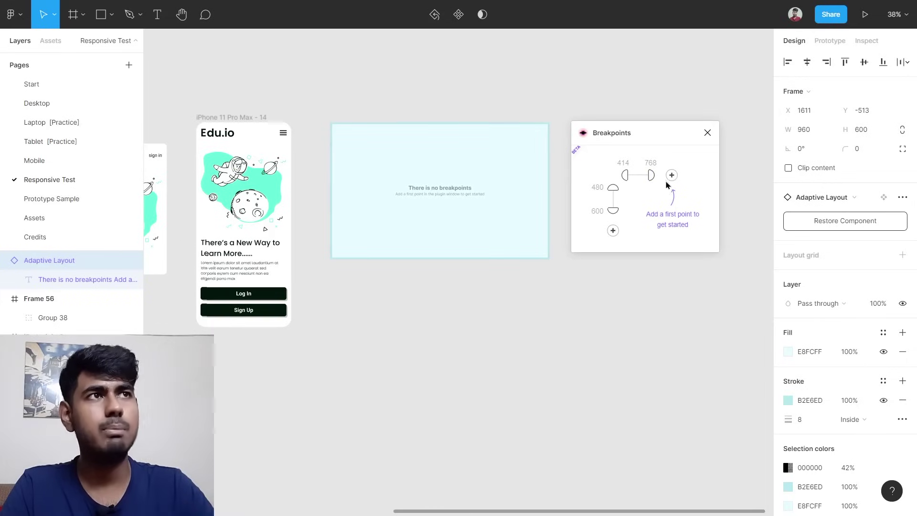
Add a horizontal breakpoint at 768 to the adaptive layout and set the upper width limit to 1024.
left_click(674, 175)
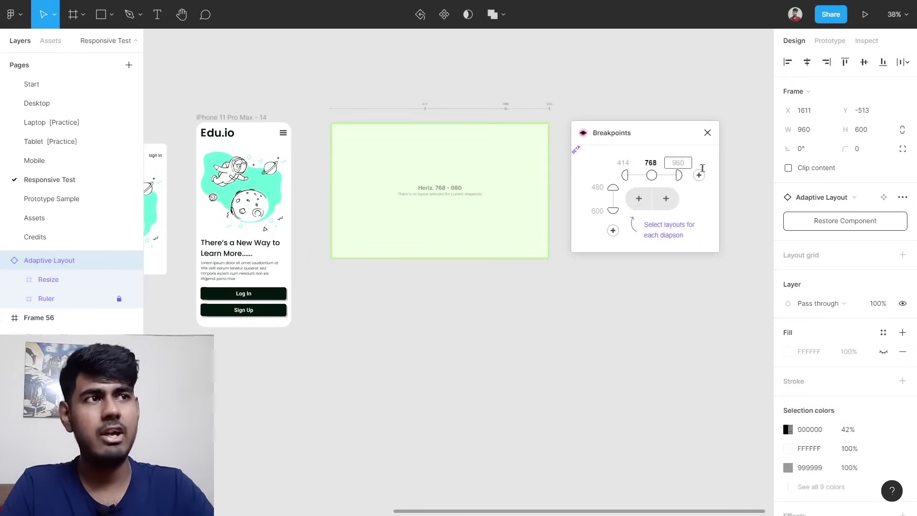
left_click(678, 163)
type("1")
key("Return")
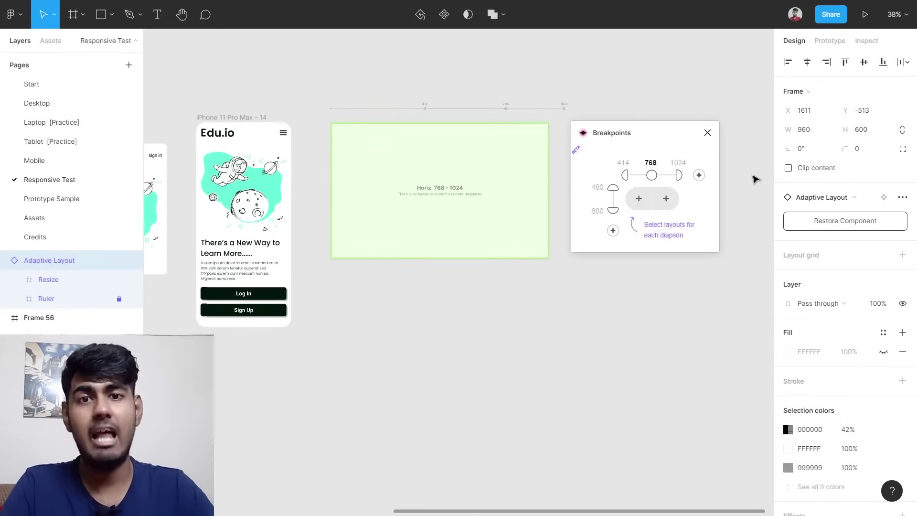
Add a horizontal breakpoint at 1024 to the adaptive layout and set the upper width limit to 1440.
left_click(699, 175)
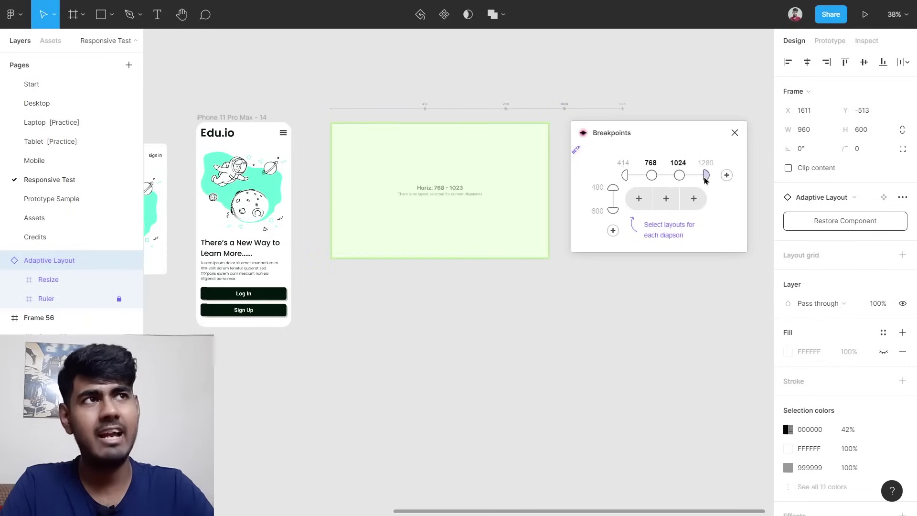
left_click(706, 163)
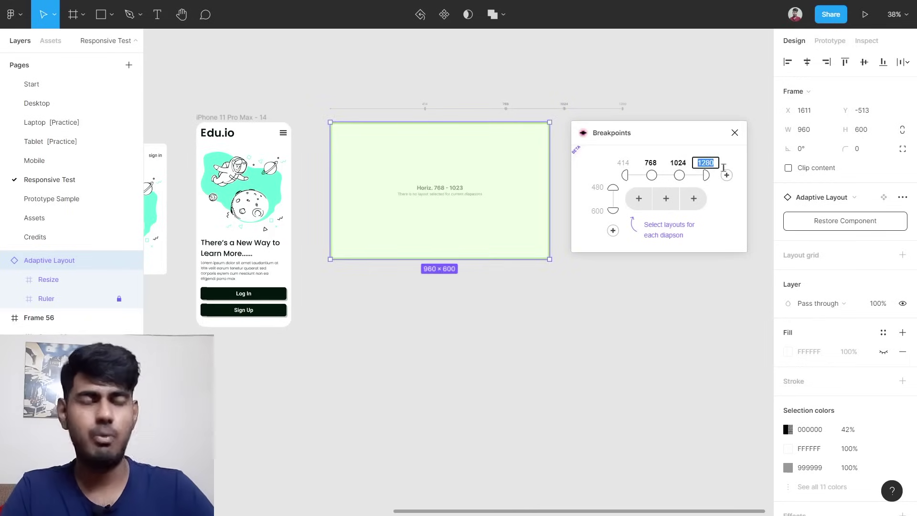
type("144")
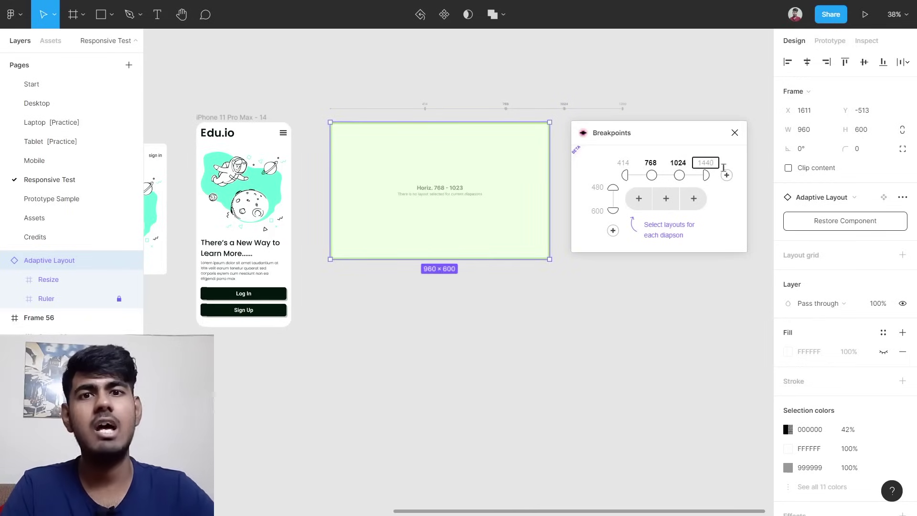
key("Return")
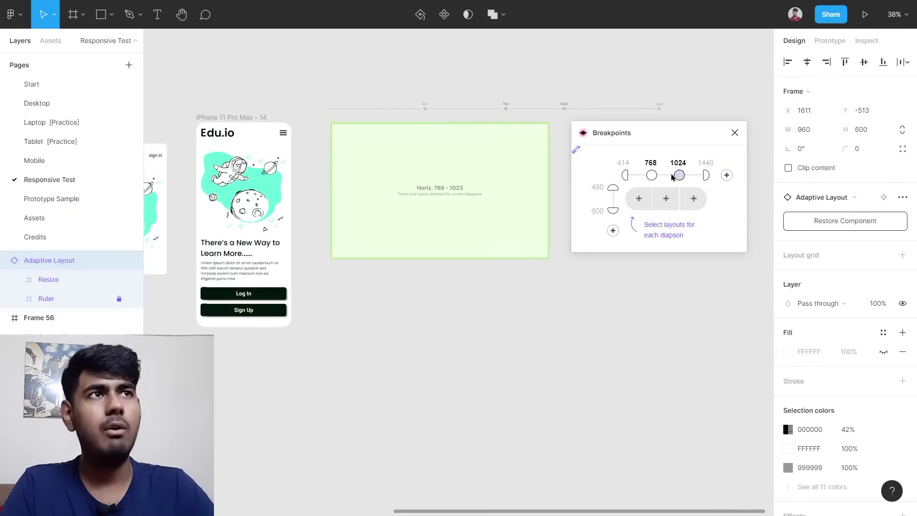
Assign the iPhone 11 Pro Max - 14 frame as the master layout for the horizontal range 414 - 767.
left_click(638, 198)
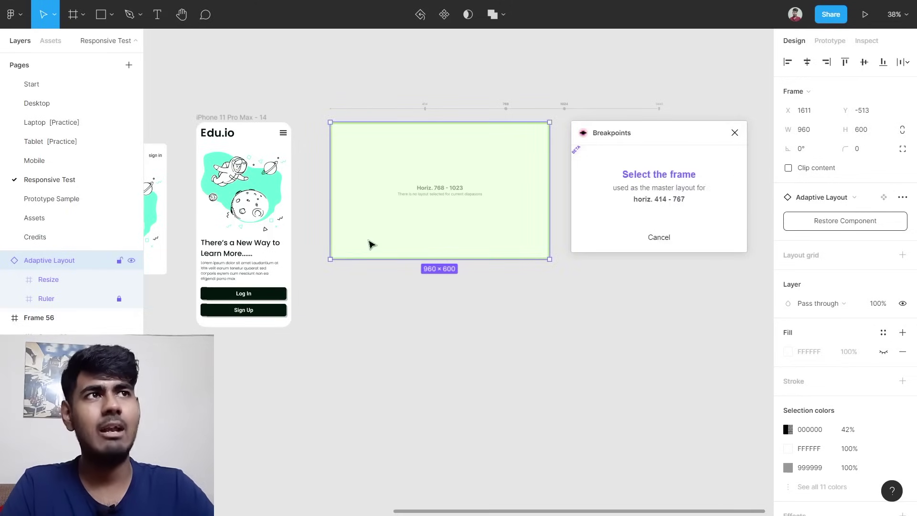
scroll(339, 244, "left", 5)
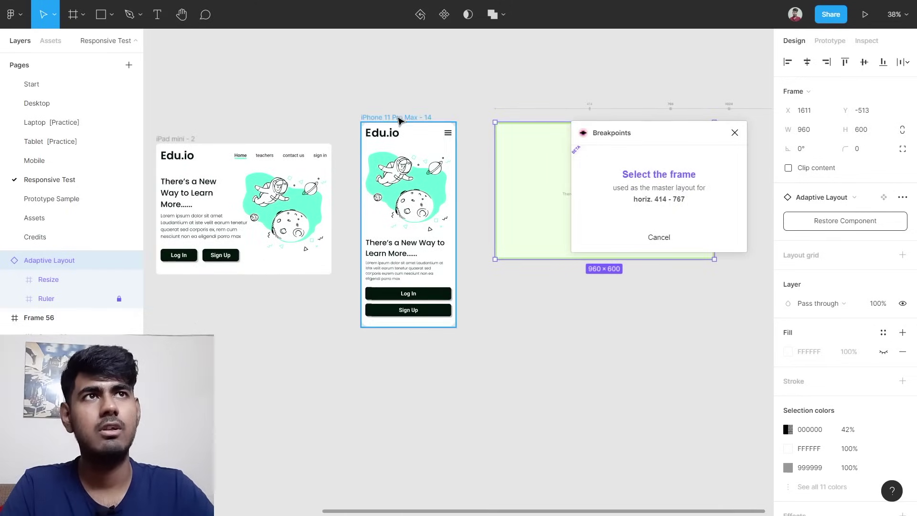
left_click(399, 119)
Assign the iPad mini - 2 frame as the master layout for the horizontal range 768 - 1023.
left_click(697, 209)
scroll(330, 232, "left", 4)
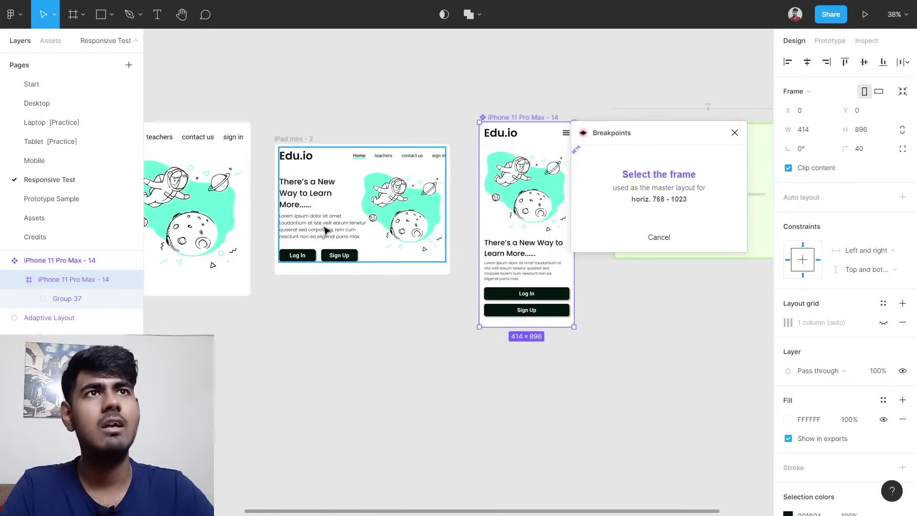
scroll(330, 231, "left", 1)
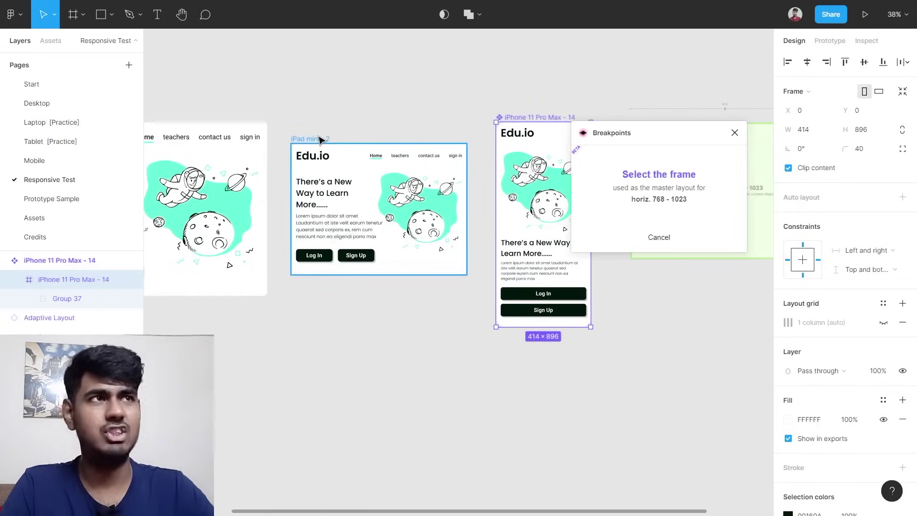
left_click(320, 139)
Assign Frame 56 as the master layout for the horizontal range 1024 - 1440 and close the Breakpoints plugin.
left_click(697, 200)
scroll(430, 215, "left", 4)
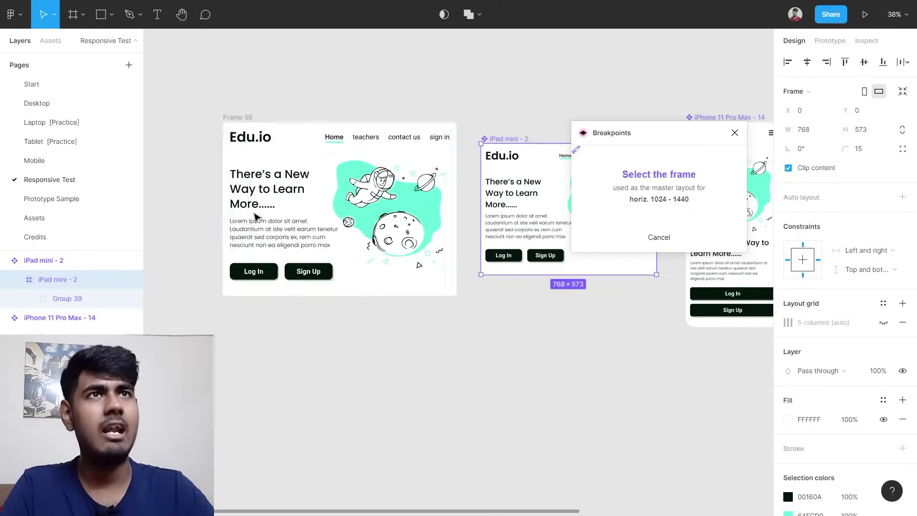
left_click(246, 123)
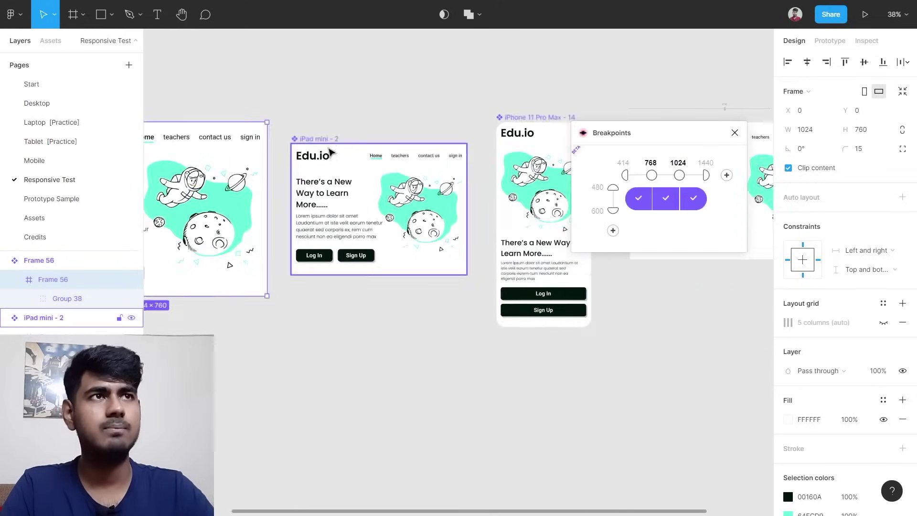
left_click(731, 135)
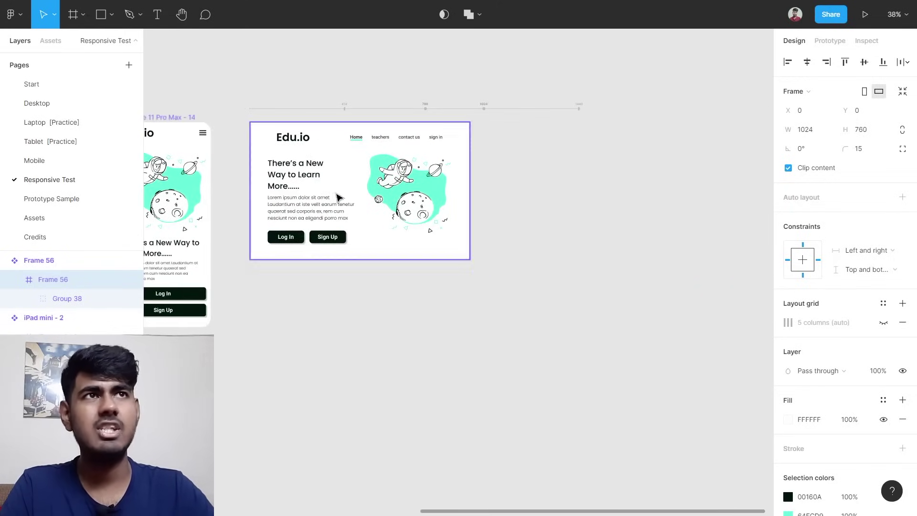
Narrow the adaptive layout to about 726 wide and extend its height to about 887 to test the phone range.
scroll(311, 198, "up", 5)
scroll(312, 198, "up", 2)
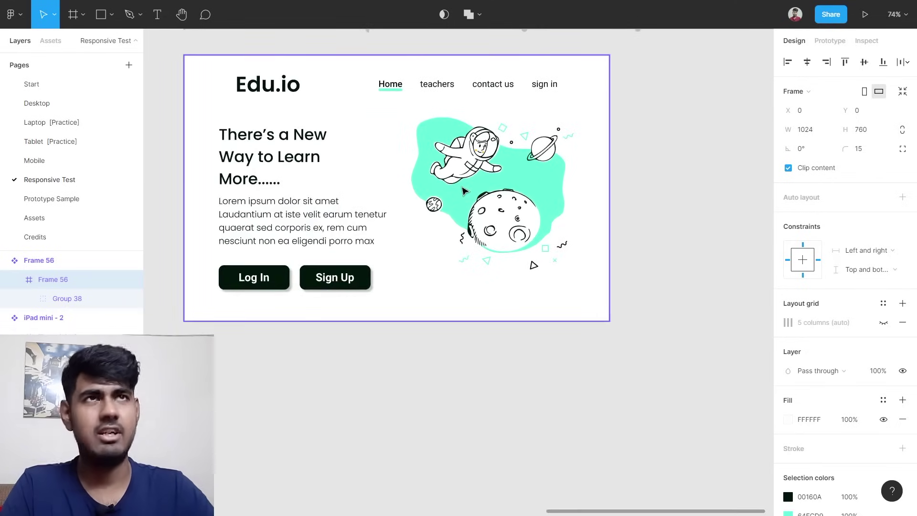
scroll(463, 191, "down", 2)
left_click(234, 120)
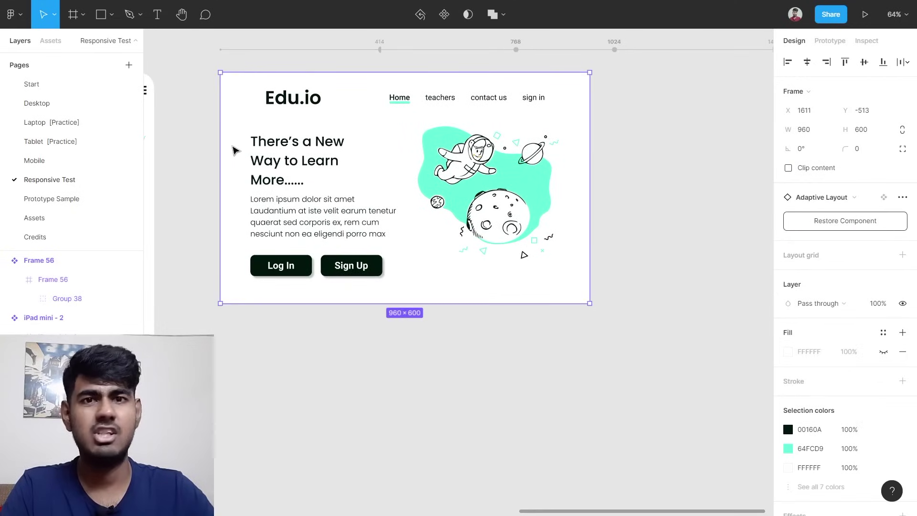
scroll(235, 151, "left", 2)
left_click_drag(639, 185, 546, 187)
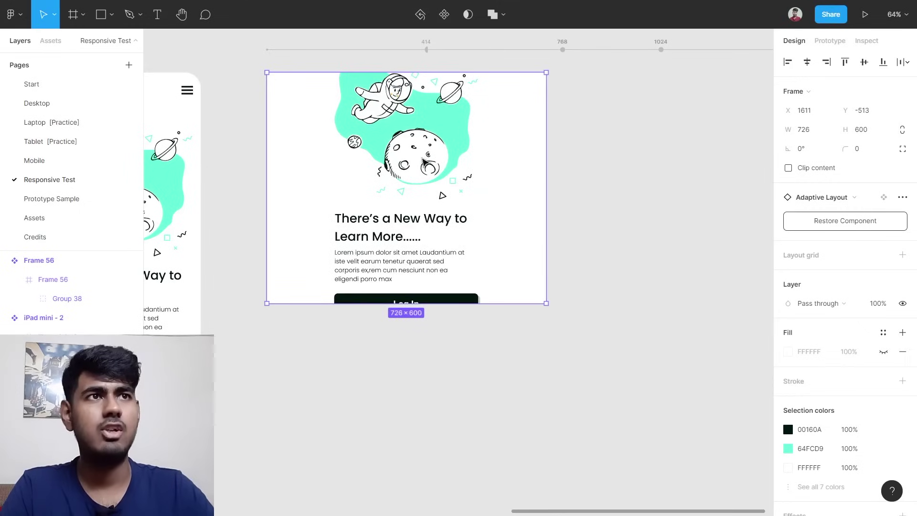
scroll(548, 294, "down", 1)
left_click_drag(516, 289, 504, 418)
Widen the adaptive layout to about 1059, past the 1024 breakpoint, to test the desktop range.
scroll(494, 286, "up", 2)
left_click_drag(547, 223, 674, 229)
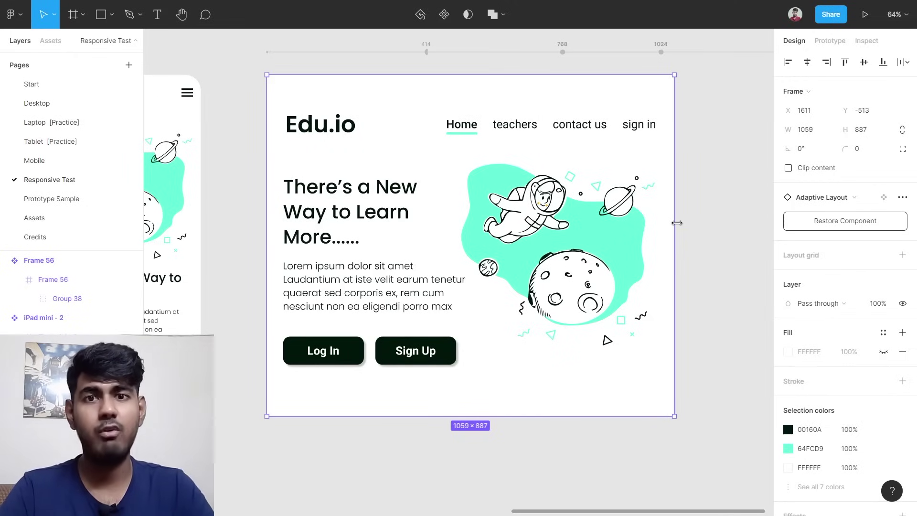
scroll(677, 223, "down", 5, "ctrl")
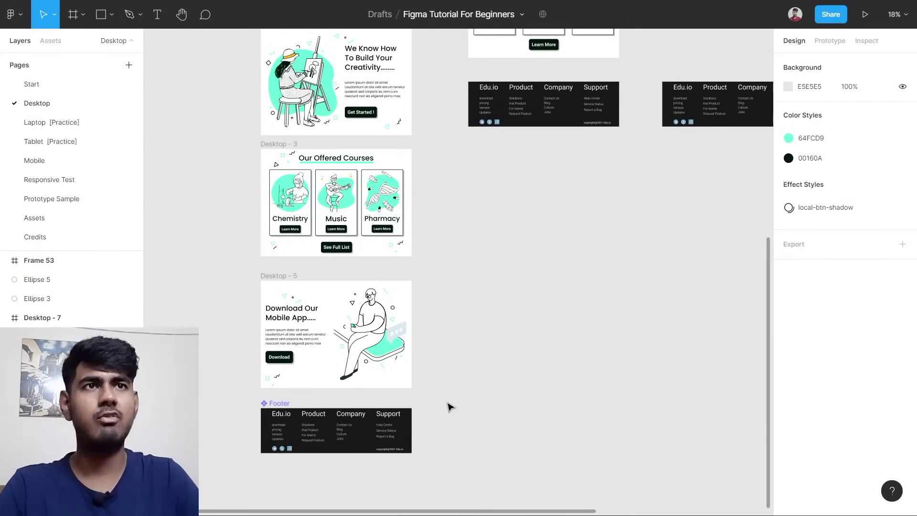
Examine the Footer component and its social media icons on the Desktop page.
scroll(342, 424, "down", 3)
scroll(275, 349, "up", 8, "ctrl")
scroll(279, 353, "up", 2, "ctrl")
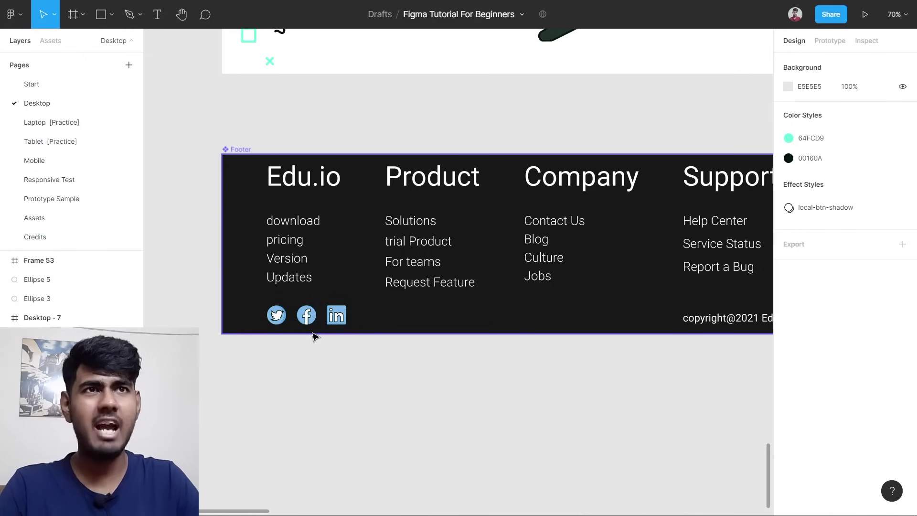
Examine the social media icons in Frame 37 on the Assets page.
left_click(50, 223)
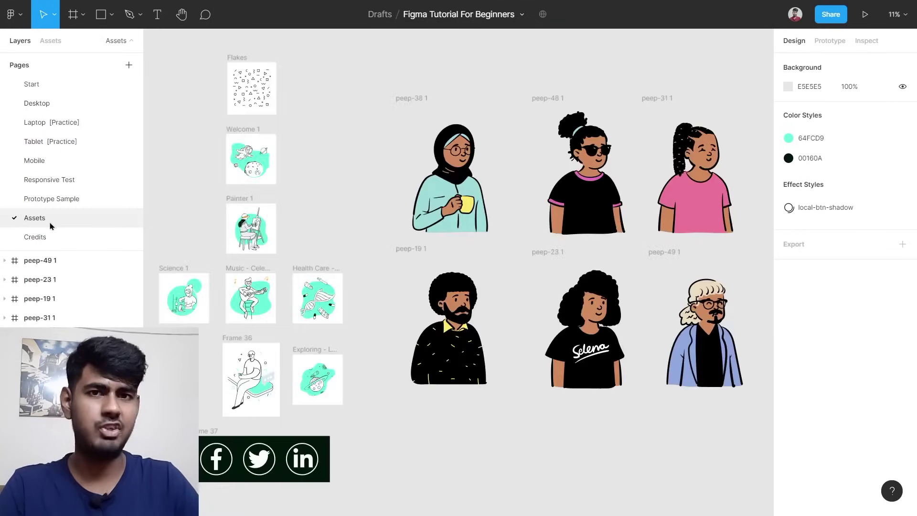
scroll(301, 420, "down", 4)
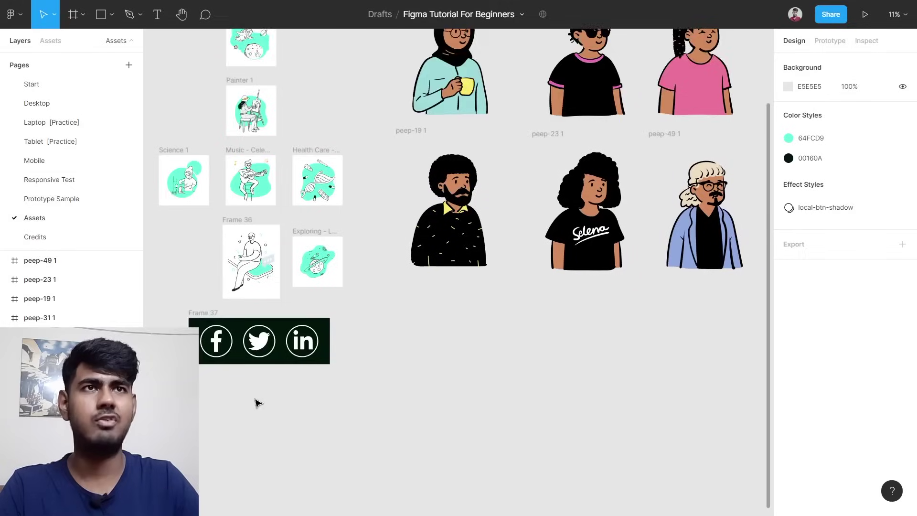
scroll(227, 338, "up", 3)
scroll(214, 328, "up", 2)
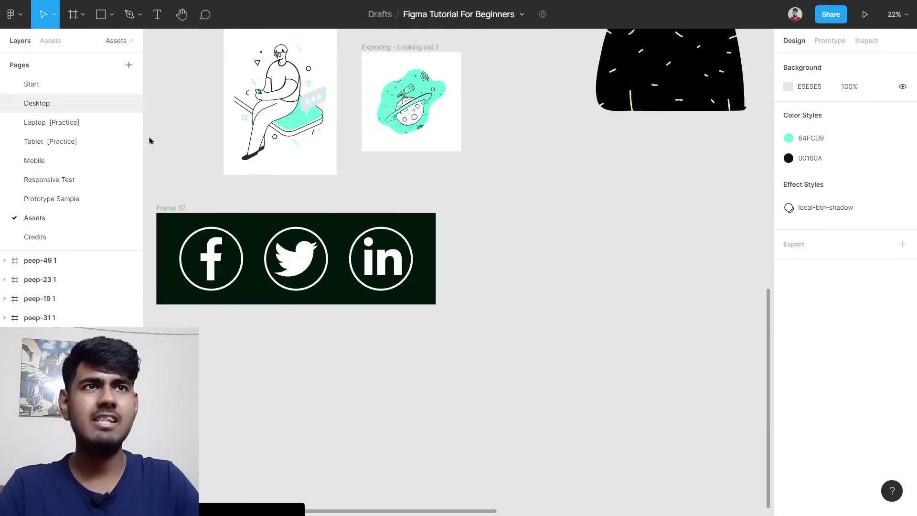
left_click(48, 105)
left_click(76, 218)
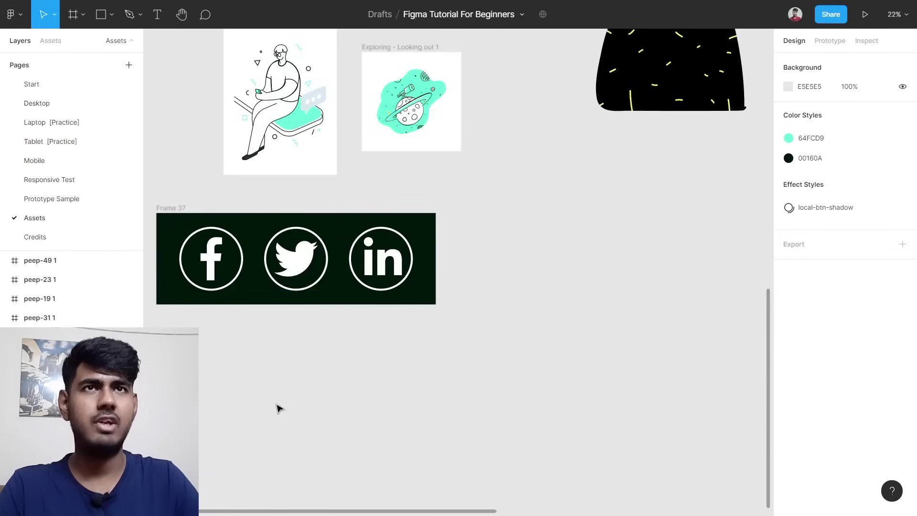
Draw a new frame of about 1485 × 739 on the empty canvas beside the Footer component of the Desktop page.
left_click(62, 107)
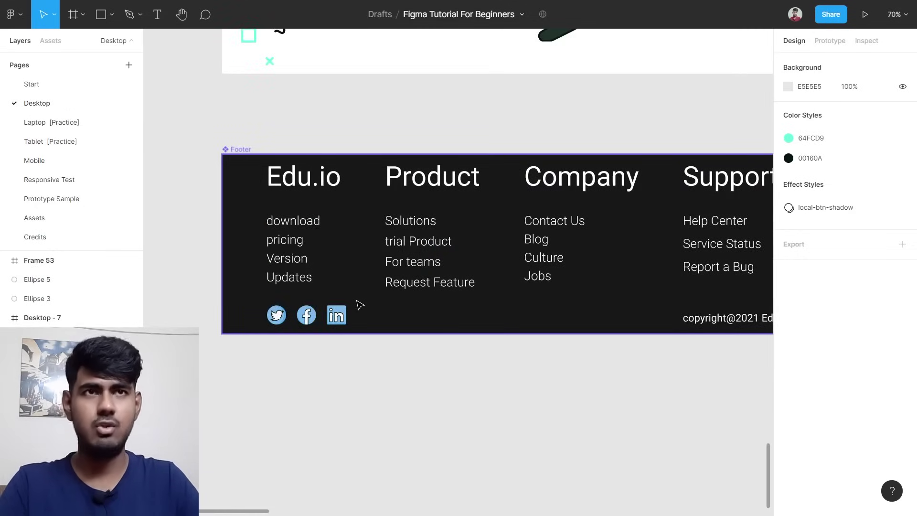
scroll(361, 305, "down", 2)
scroll(358, 304, "down", 5)
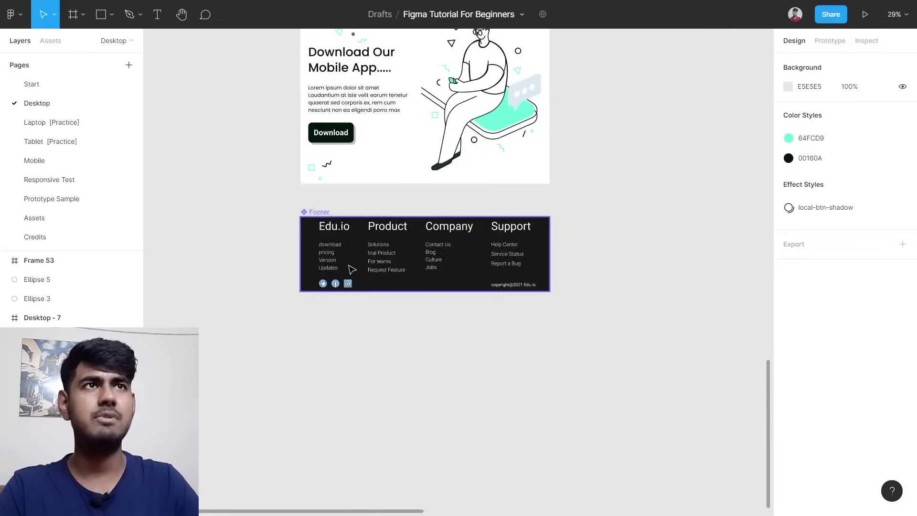
scroll(334, 219, "left", 5)
scroll(290, 171, "up", 2)
scroll(254, 160, "left", 2)
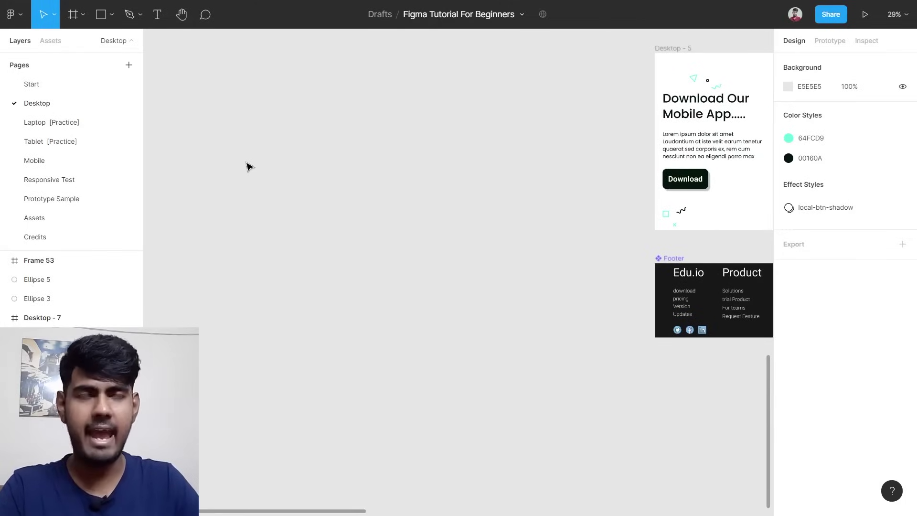
key("f")
left_click_drag(221, 150, 478, 279)
scroll(303, 219, "up", 3)
scroll(334, 212, "left", 3)
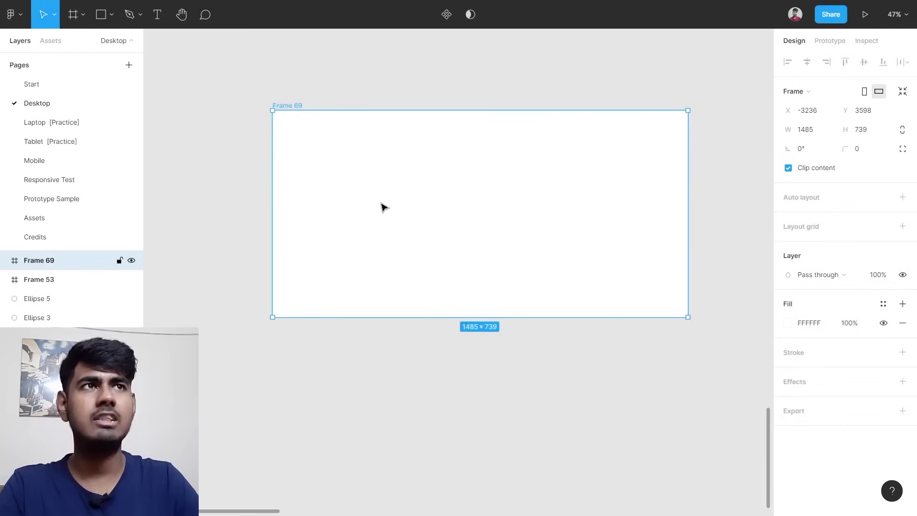
Add the text "abcd" near the new frame's upper-left corner and set its font size to 100.
scroll(435, 198, "up", 2)
key("t")
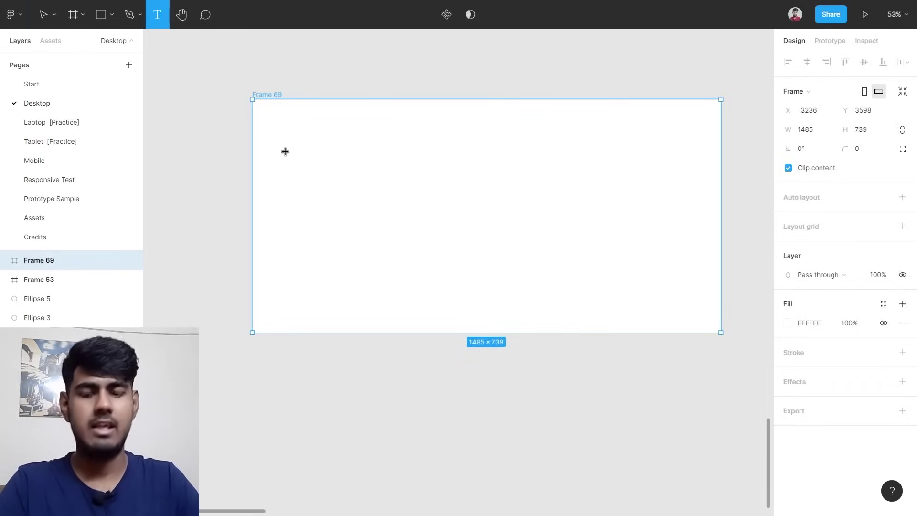
left_click(285, 152)
type("abcd")
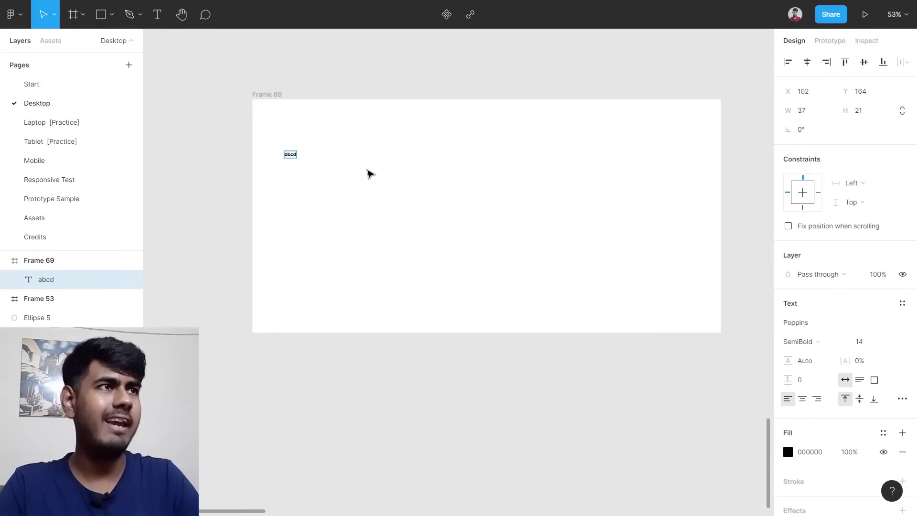
key("ctrl+a")
left_click(875, 341)
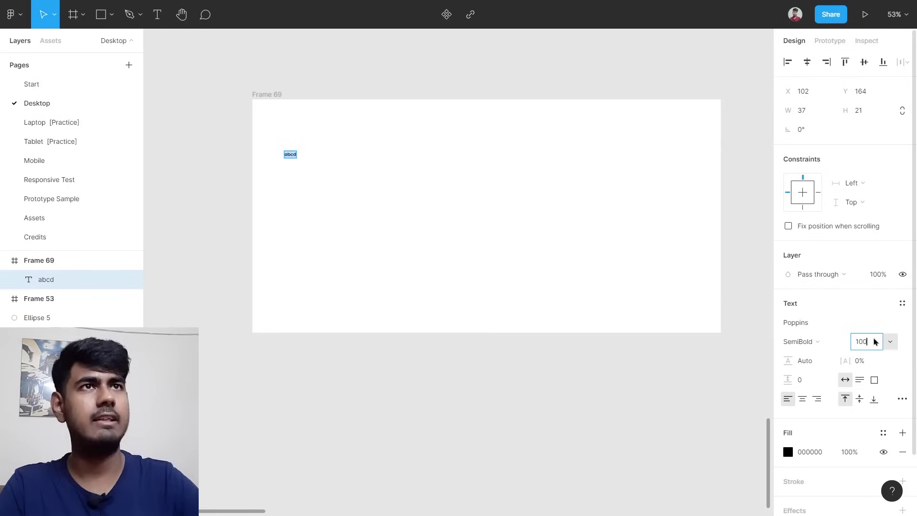
key("Return")
key("Escape")
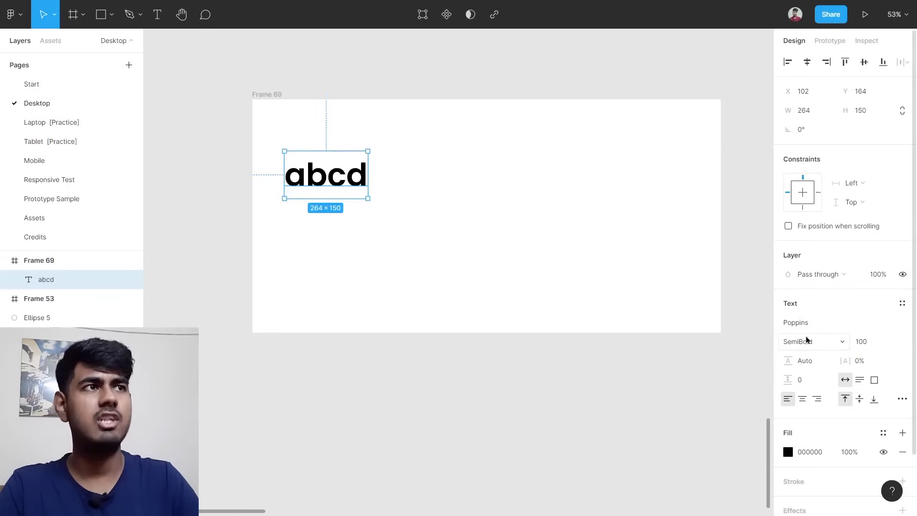
Change the "abcd" text's weight to Regular and move it to about X 138, Y 69 in the frame.
left_click(821, 344)
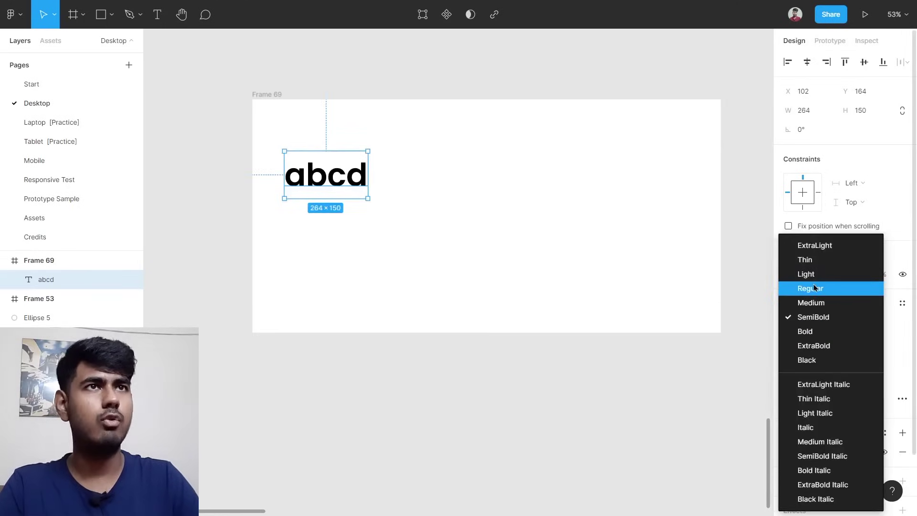
left_click(815, 288)
left_click(547, 250)
left_click_drag(340, 178, 351, 149)
scroll(351, 149, "up", 1)
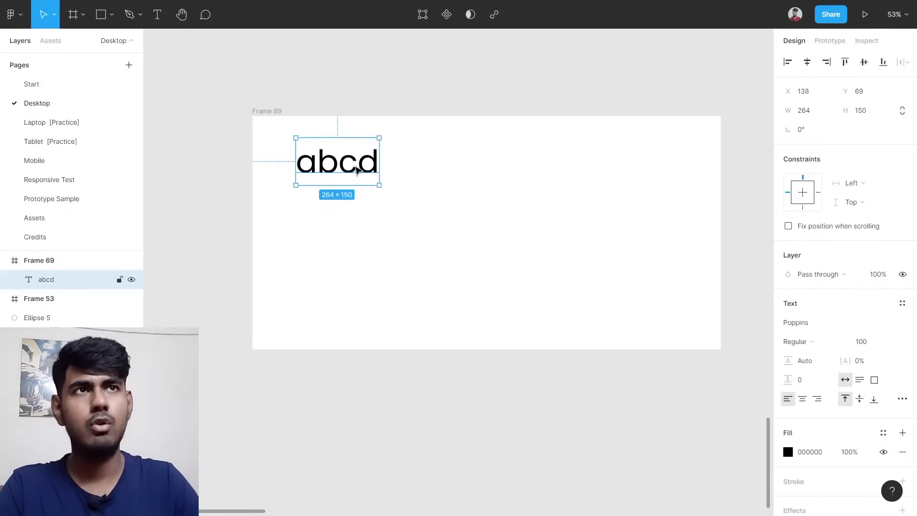
Duplicate the "abcd" text twice along the same row, placing the copies at about X 479 and X 869.
left_click_drag(344, 172, 561, 165)
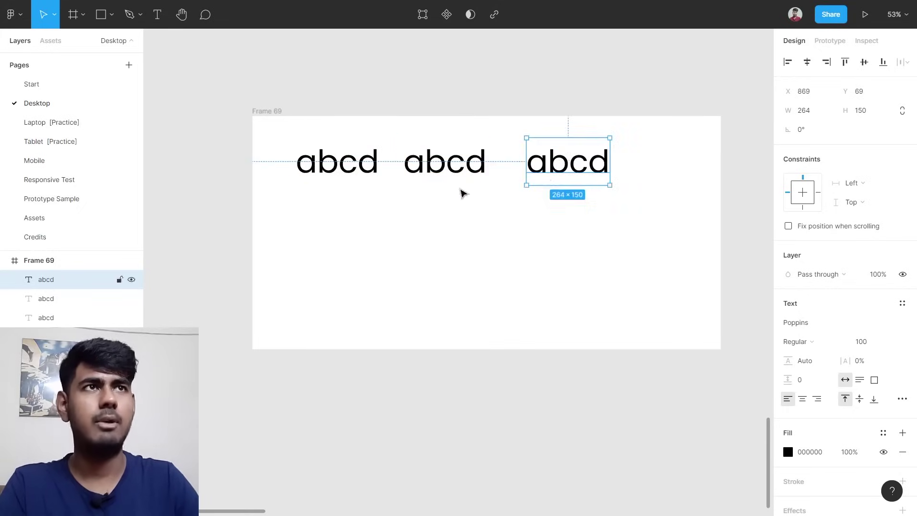
scroll(352, 183, "up", 5)
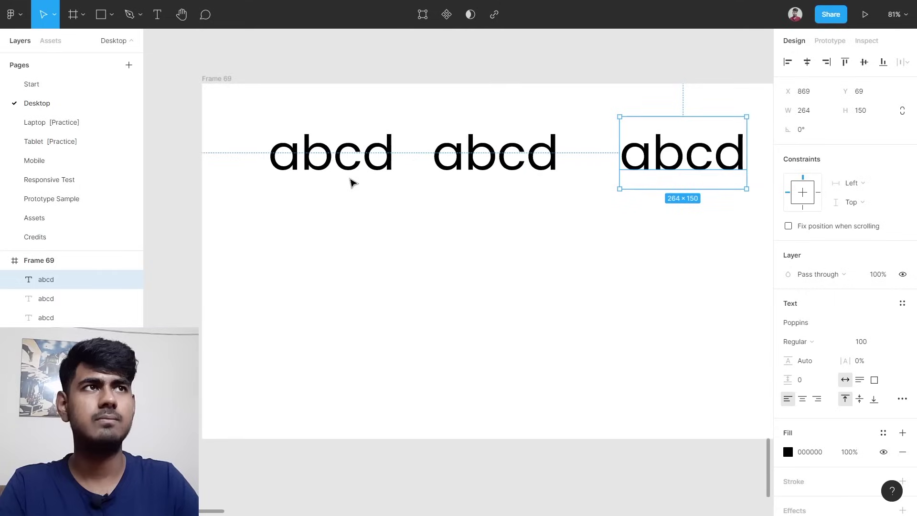
scroll(415, 196, "down", 2)
left_click(435, 263)
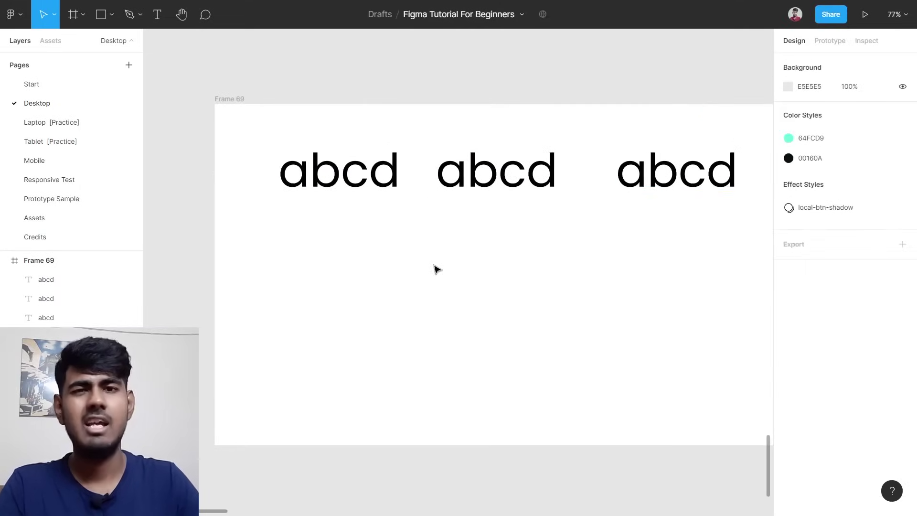
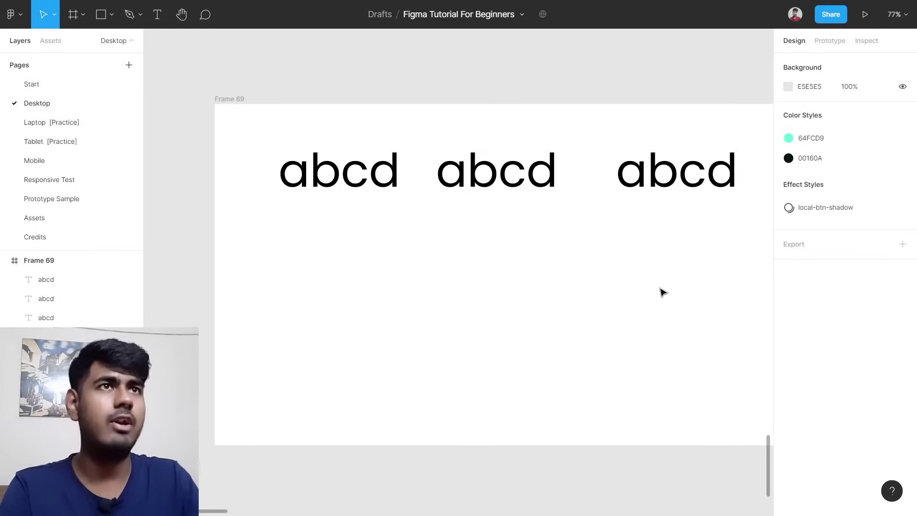
Remove the letter c from the first "abcd" text so it reads "abd".
left_click(379, 187)
double_click(376, 181)
left_click(375, 178)
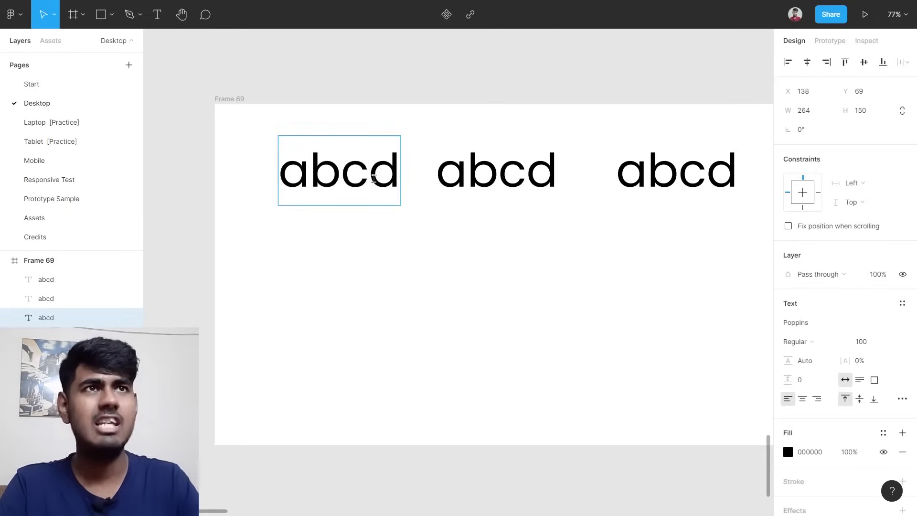
key("BackSpace")
key("Escape")
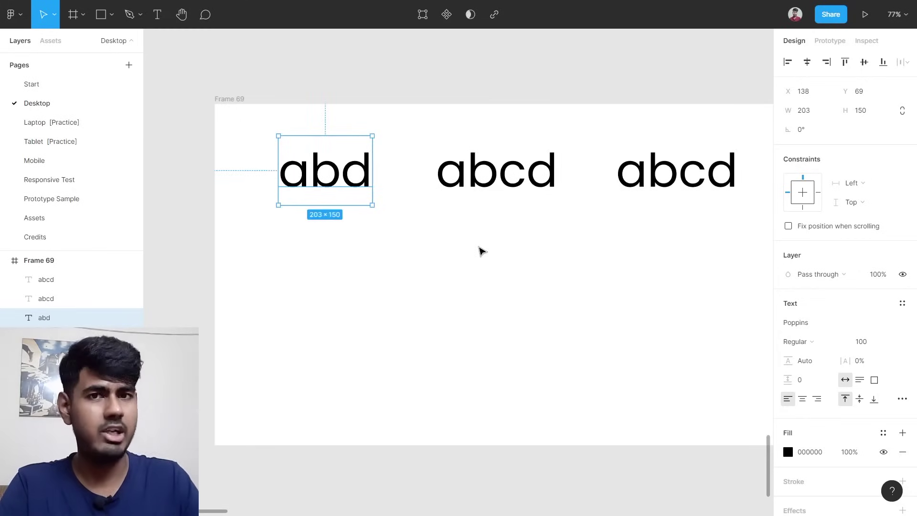
Edit the middle "abcd" text to read "abd".
left_click(526, 177)
double_click(528, 174)
left_click(528, 175)
key("BackSpace")
key("Escape")
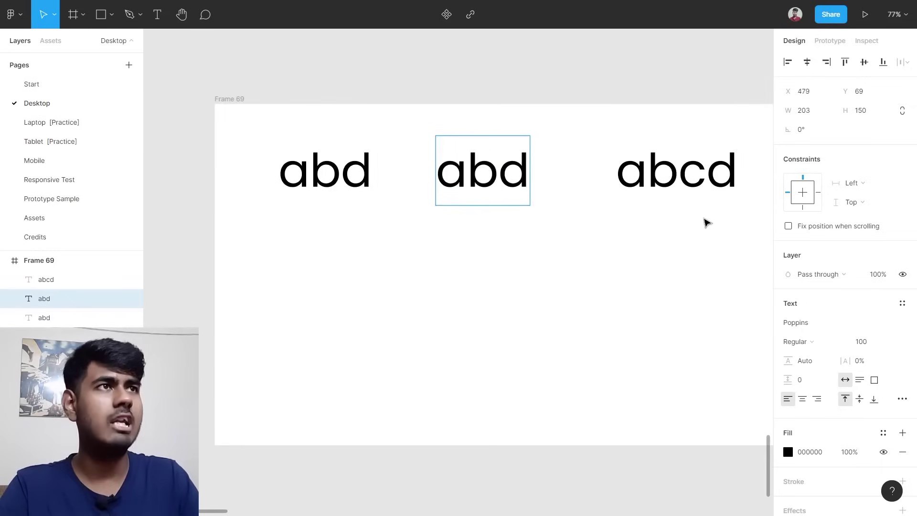
Edit the last remaining "abcd" text in the row to read "abd".
double_click(705, 181)
left_click(709, 177)
key("BackSpace")
key("Escape")
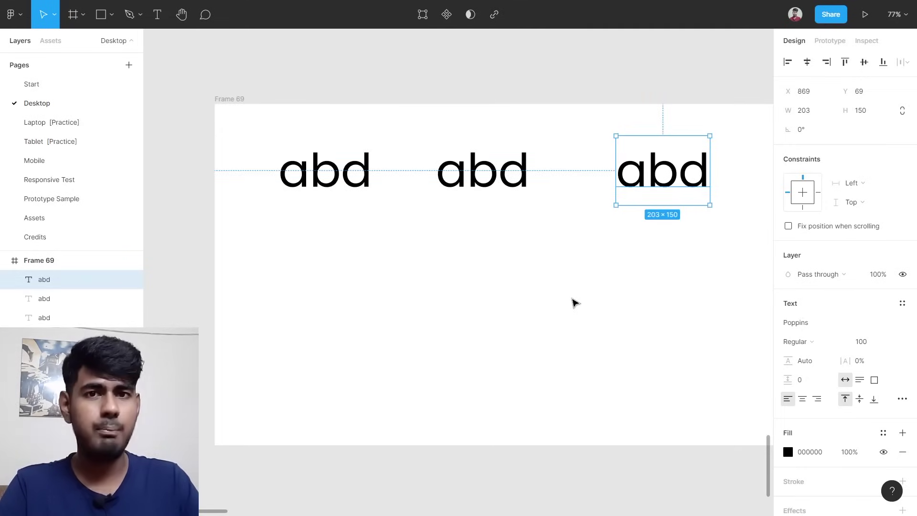
Delete the second and third "abd" texts and edit the remaining one to read "abcd".
left_click_drag(462, 238, 676, 181)
key("Delete")
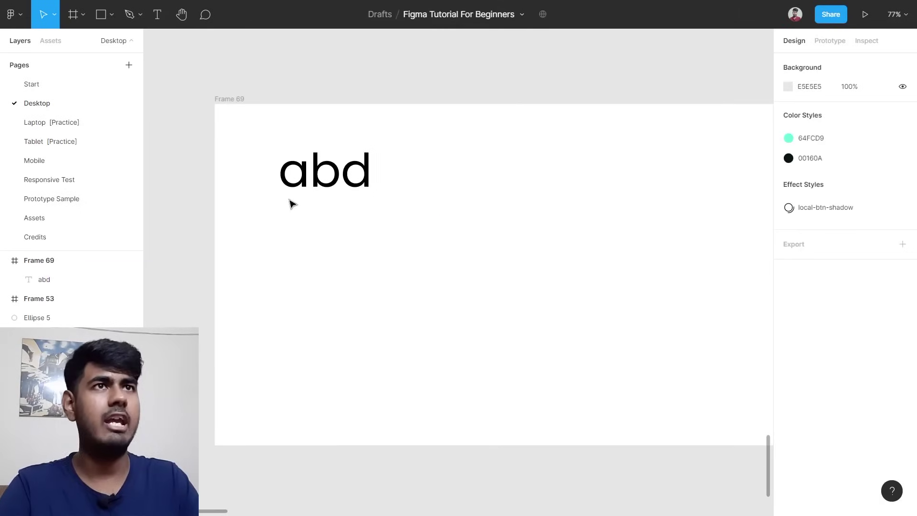
left_click(279, 175)
left_click(354, 178)
type("C")
key("Escape")
key("Return")
left_click(376, 178)
key("BackSpace")
type("c")
key("Escape")
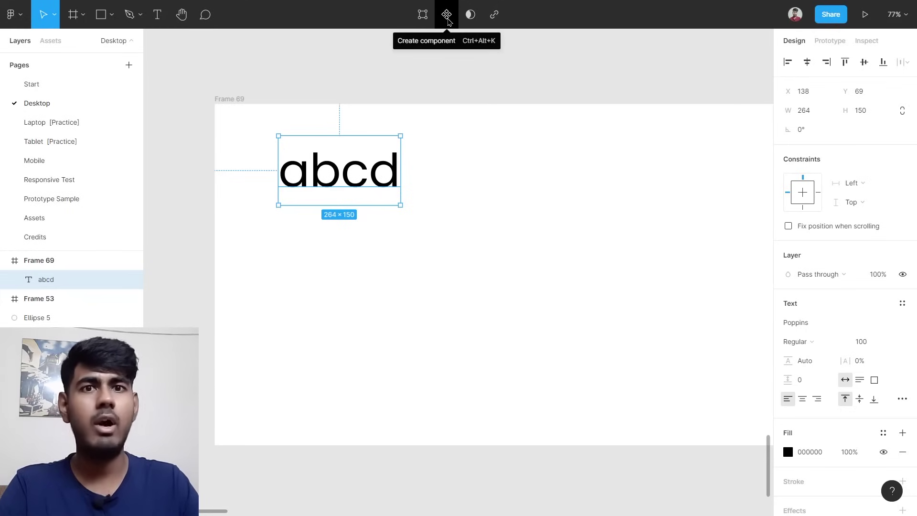
Convert the "abcd" text into a component and place five instances of it to form two rows of three.
right_click(323, 168)
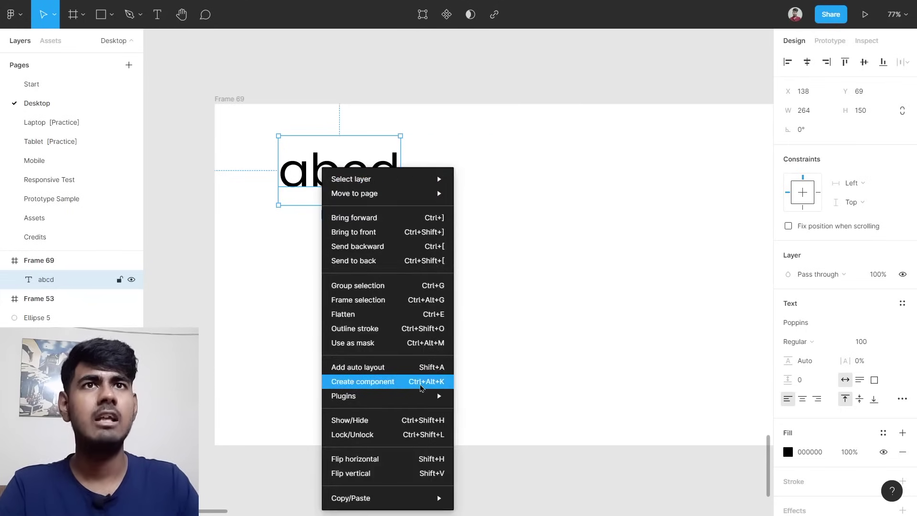
left_click(421, 387)
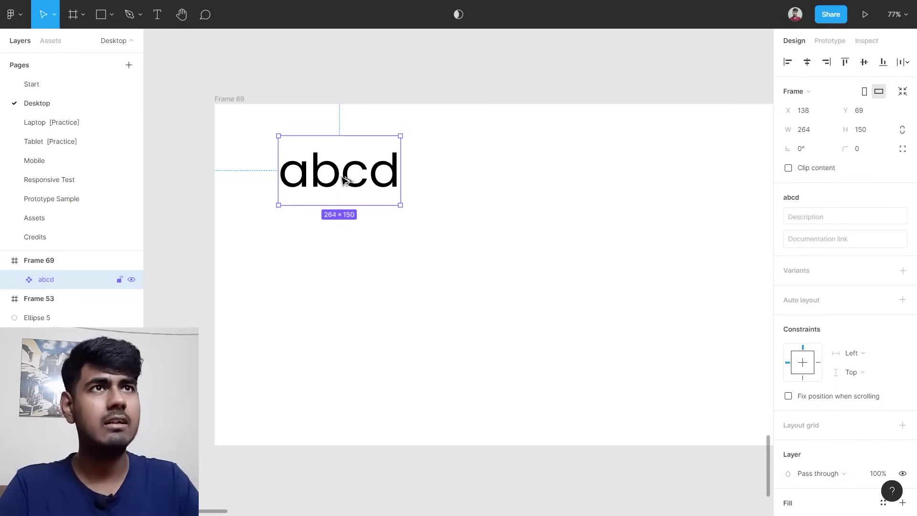
left_click_drag(352, 180, 498, 181)
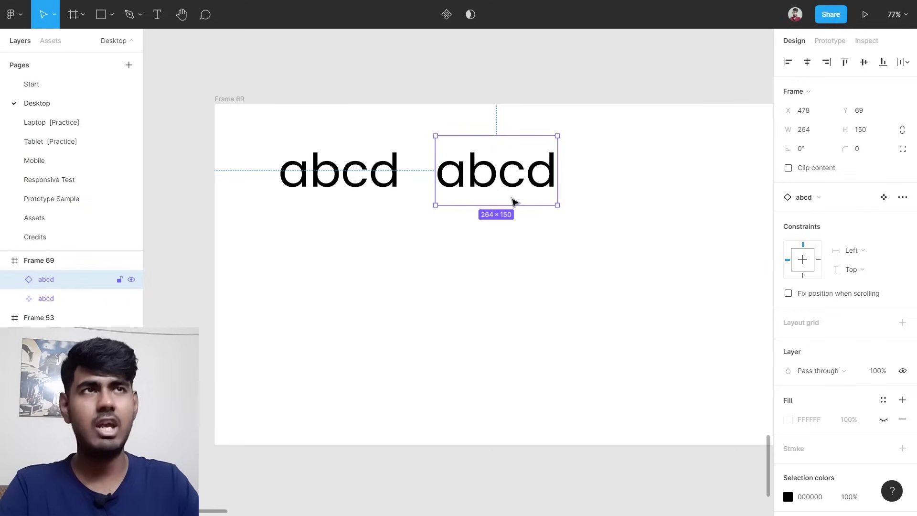
left_click(360, 193)
left_click_drag(360, 193, 662, 184)
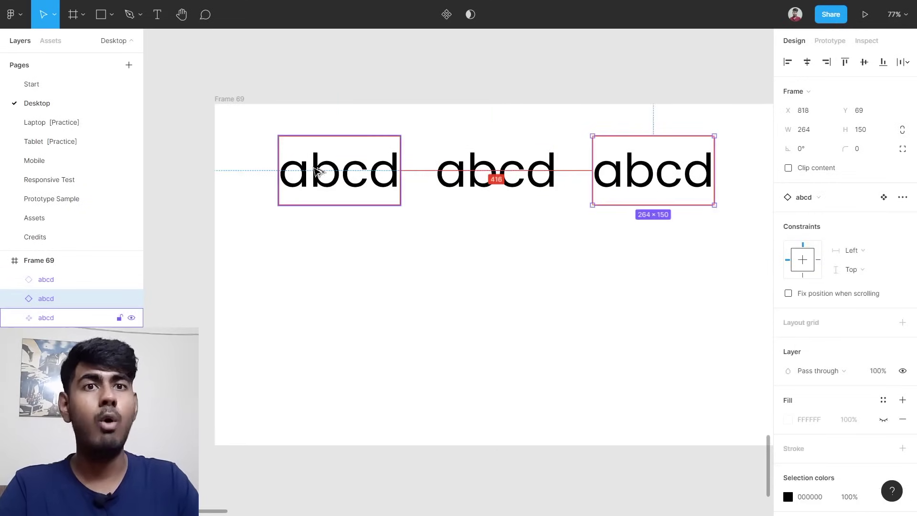
left_click_drag(319, 172, 645, 287)
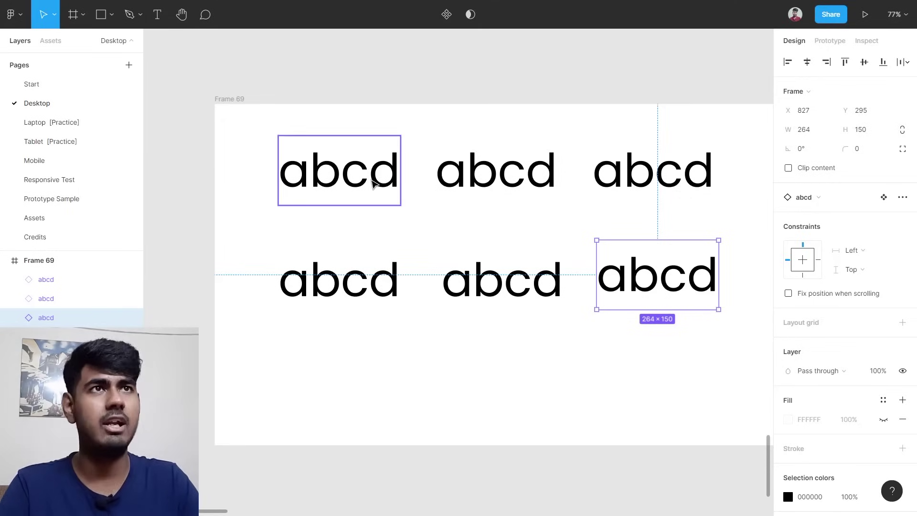
Remove the letter c from the text inside the main "abcd" component so it reads "abd".
double_click(373, 184)
double_click(369, 188)
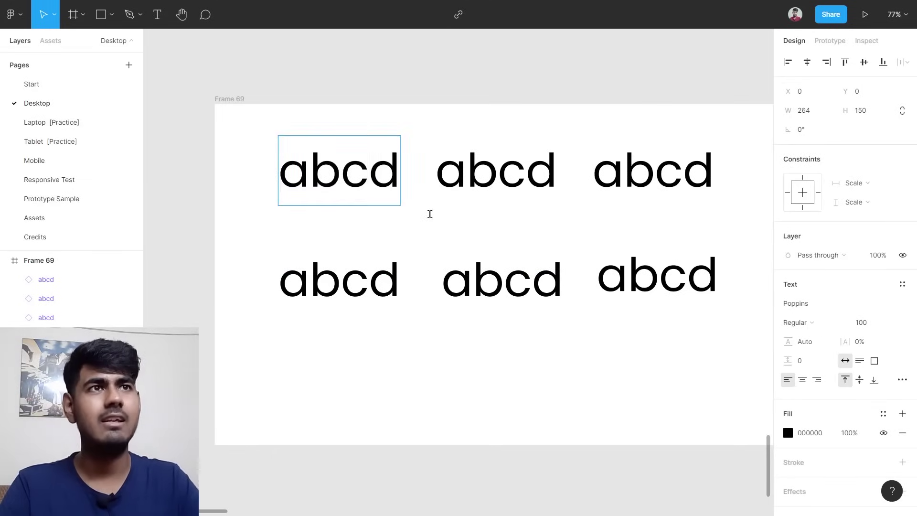
key("BackSpace")
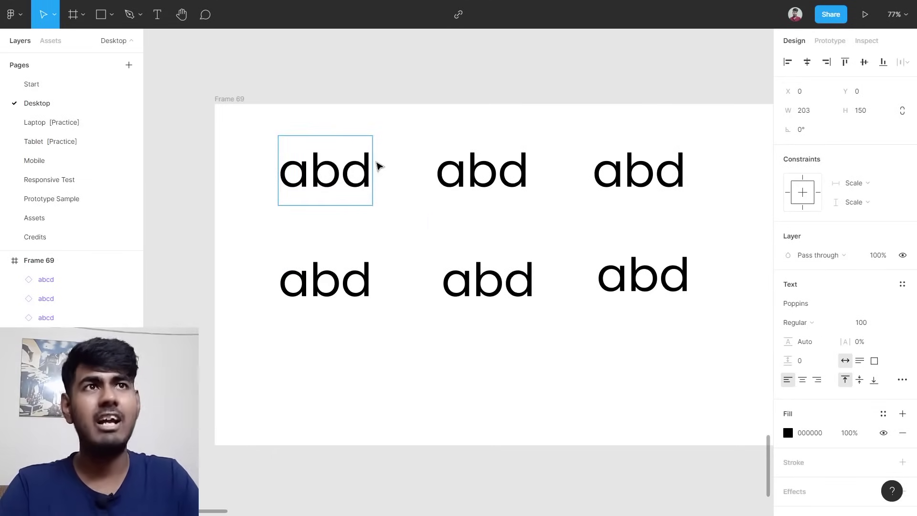
key("Escape")
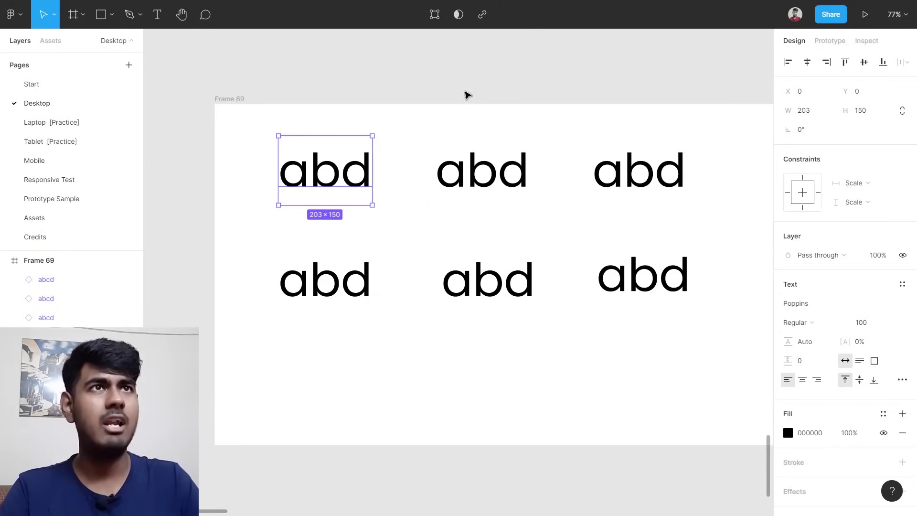
Delete Frame 69 together with the demo component and all its instances.
left_click(467, 94)
left_click(230, 103)
key("Delete")
Examine the teal and dark colour circles beside the home page and the fill style each one uses.
scroll(481, 150, "down", 5, "ctrl")
scroll(529, 306, "up", 5, "ctrl")
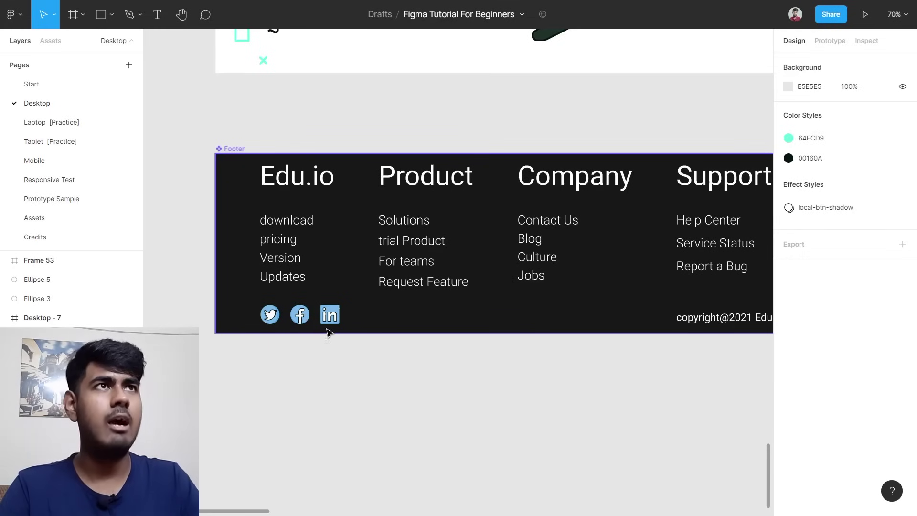
scroll(669, 210, "down", 4, "ctrl")
scroll(690, 188, "up", 6)
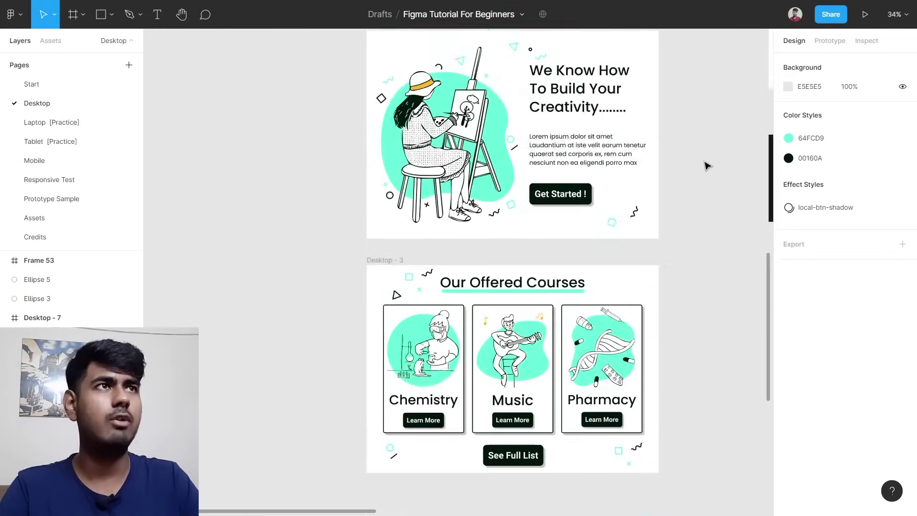
scroll(708, 167, "up", 5)
scroll(713, 77, "right", 3)
scroll(581, 164, "up", 3)
scroll(561, 200, "up", 2, "ctrl")
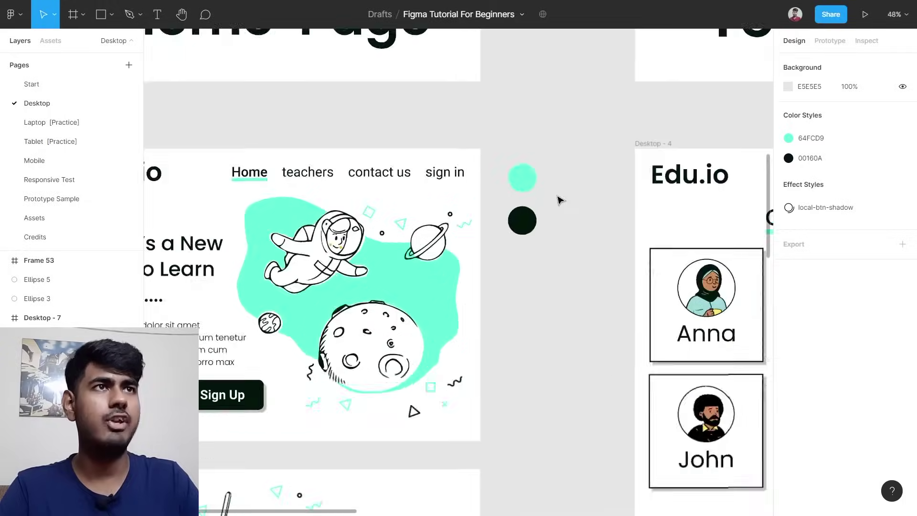
scroll(561, 200, "up", 3, "ctrl")
left_click(508, 256)
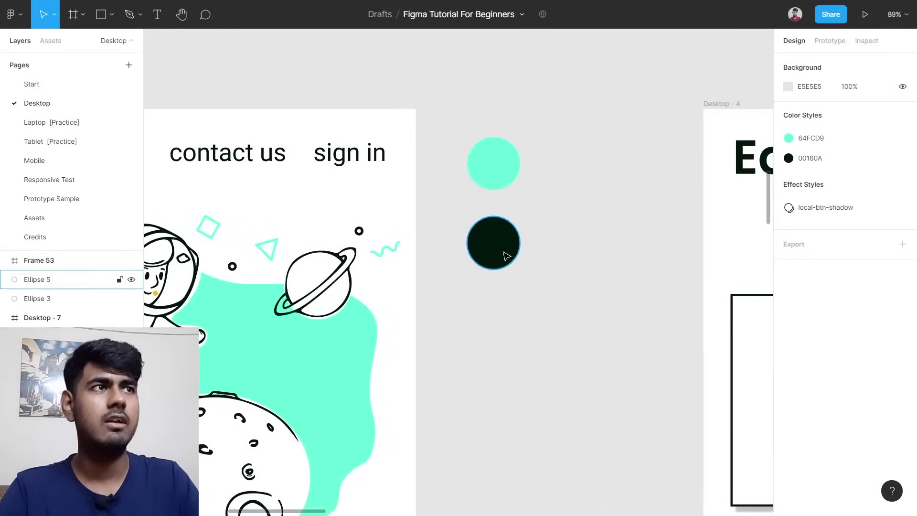
left_click(507, 257)
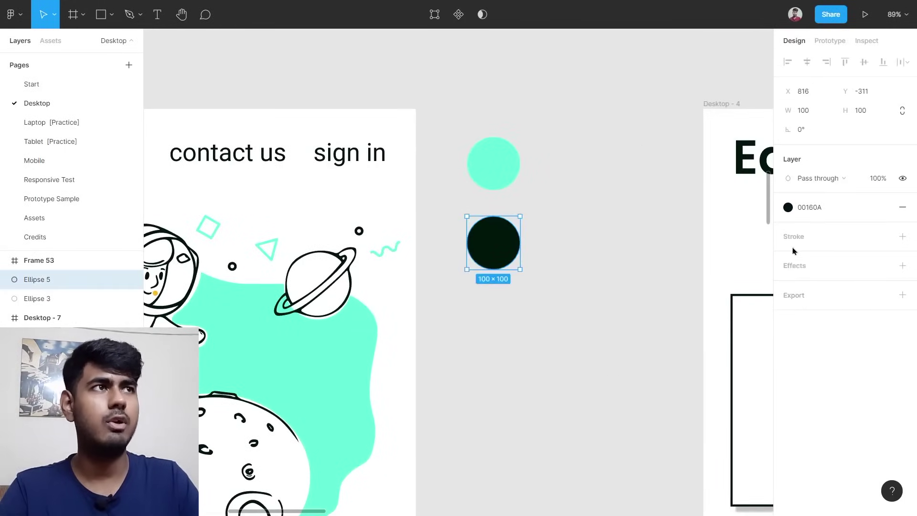
left_click(512, 176)
left_click(543, 331)
scroll(543, 332, "down", 5, "ctrl")
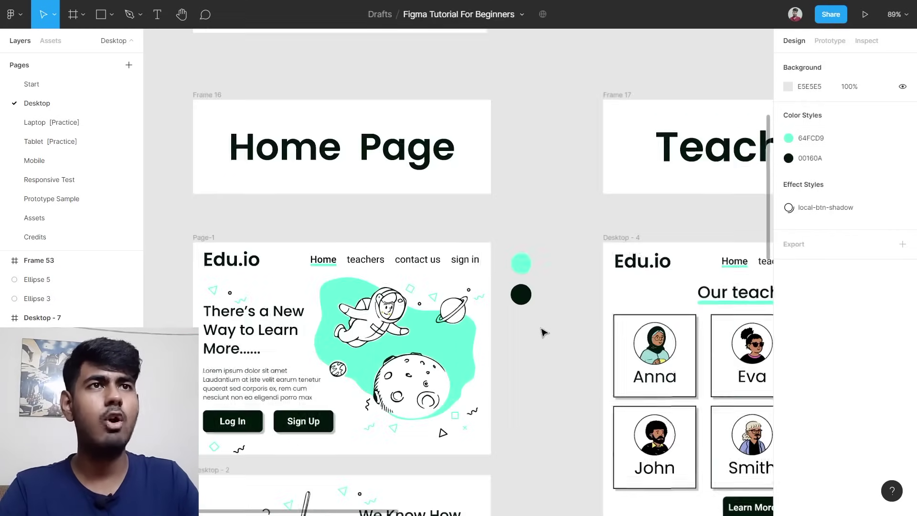
Duplicate Frame 37 with the three white social icons on the Assets page and move the copy to the Desktop page.
scroll(376, 376, "down", 5)
scroll(377, 376, "down", 10)
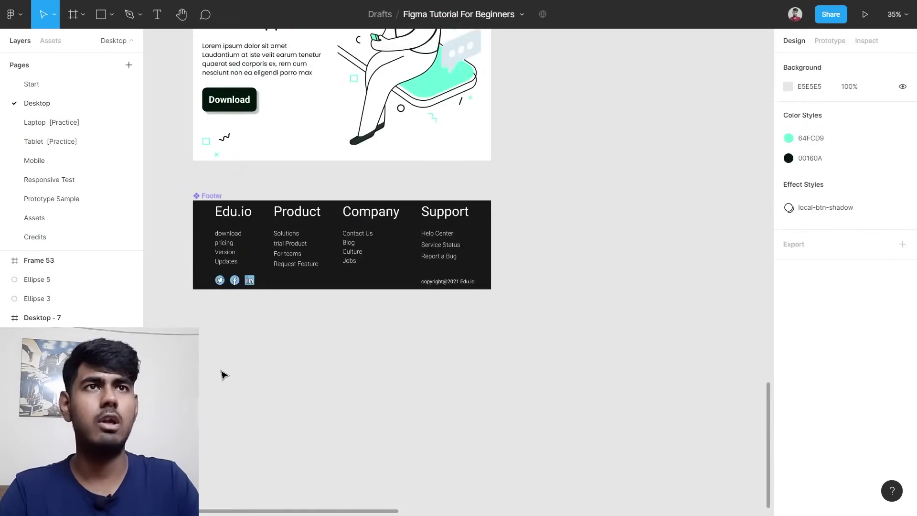
scroll(207, 304, "up", 5)
scroll(212, 306, "up", 8)
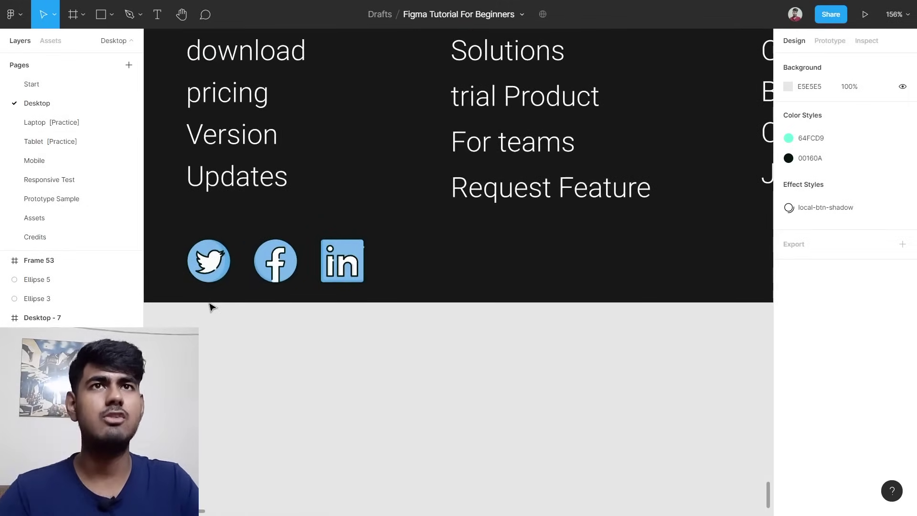
left_click(67, 225)
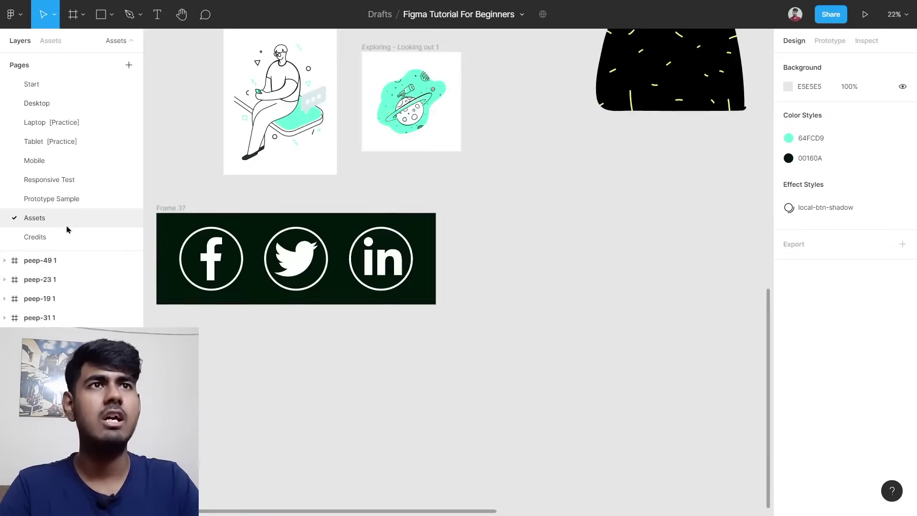
left_click(177, 209)
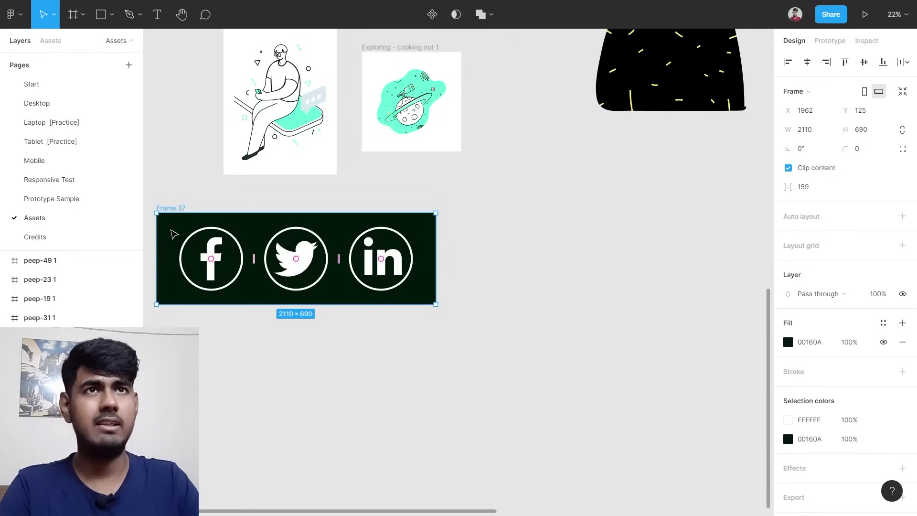
left_click_drag(166, 238, 470, 233, "alt")
right_click(470, 233)
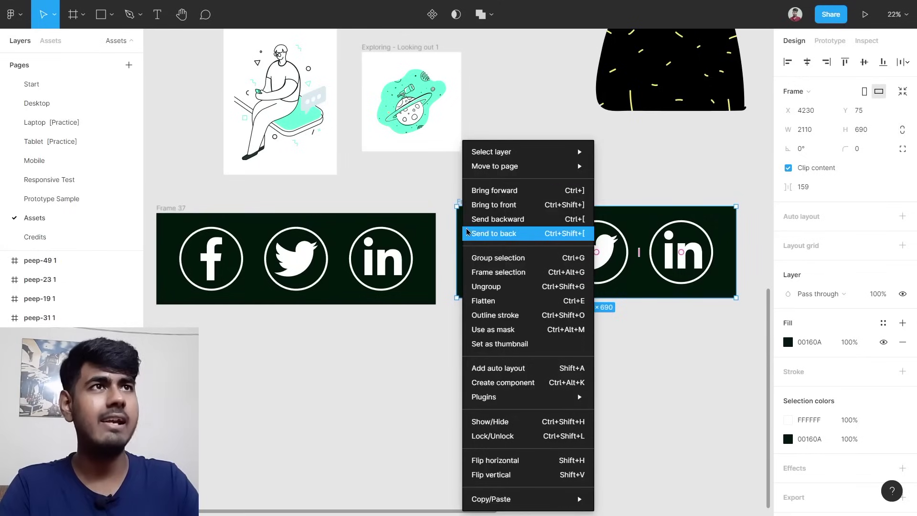
mouse_move(502, 174)
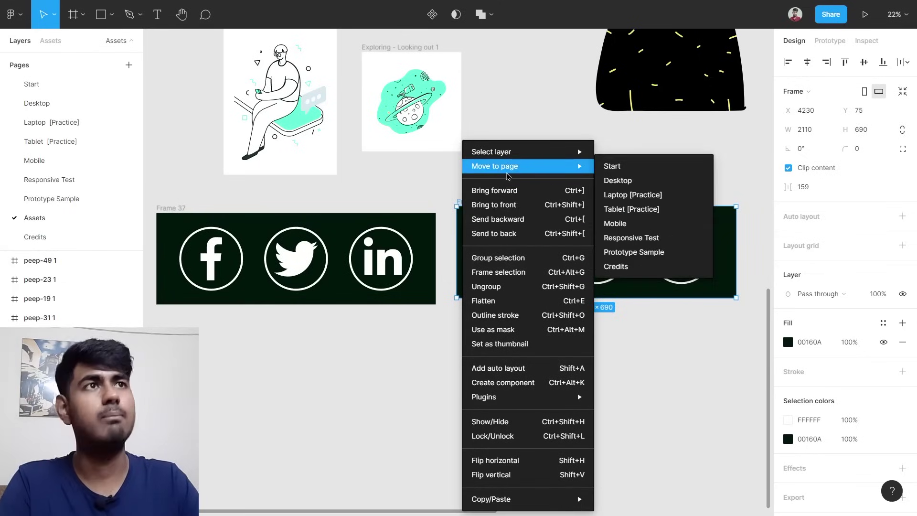
left_click(644, 180)
On the Desktop page, move the copied social-icon frame beside the Footer component, at about X 995, Y 4108.
left_click(65, 113)
scroll(557, 288, "down", 5)
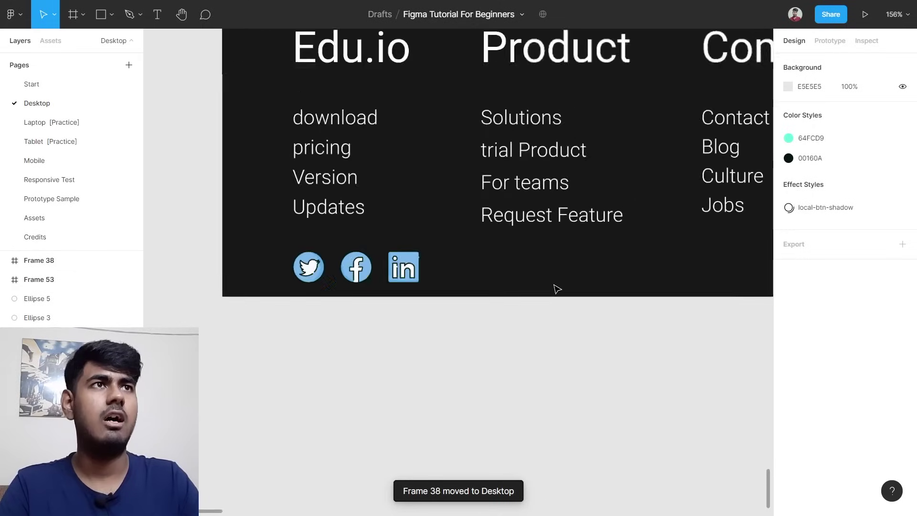
scroll(557, 289, "down", 5)
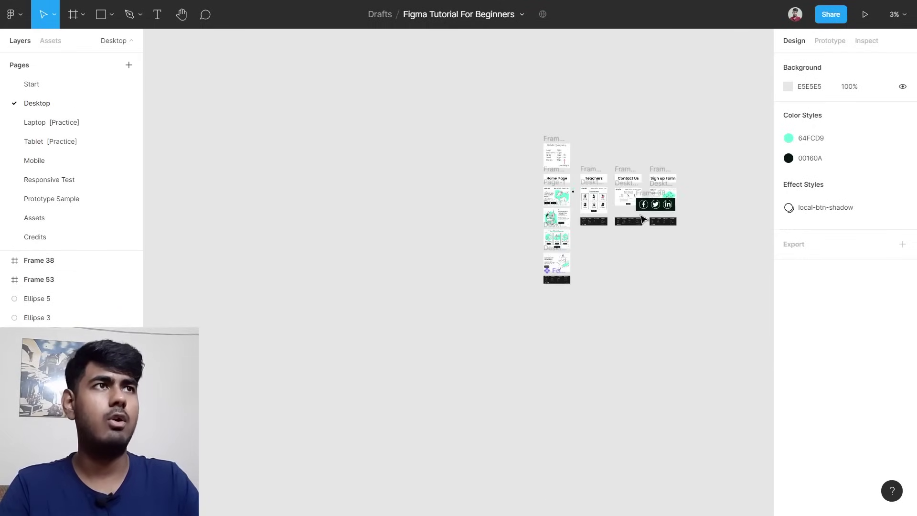
scroll(732, 190, "up", 5)
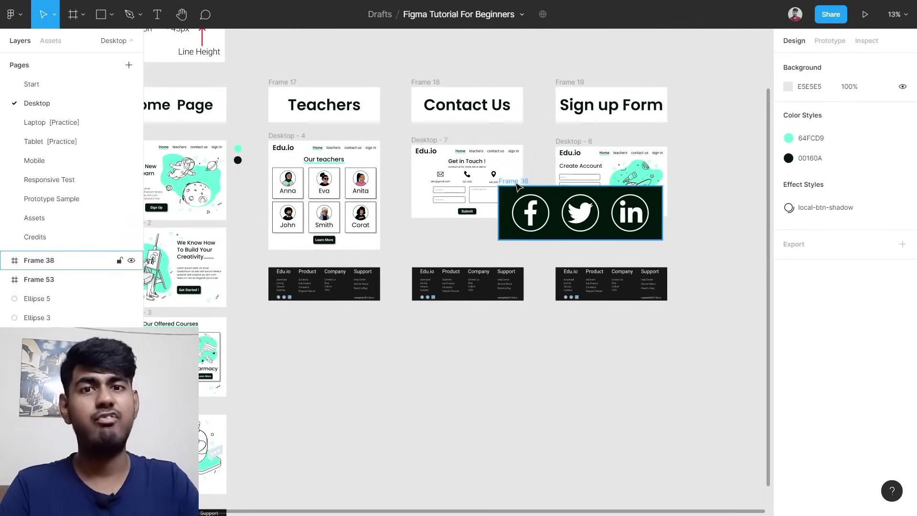
left_click_drag(519, 186, 516, 365)
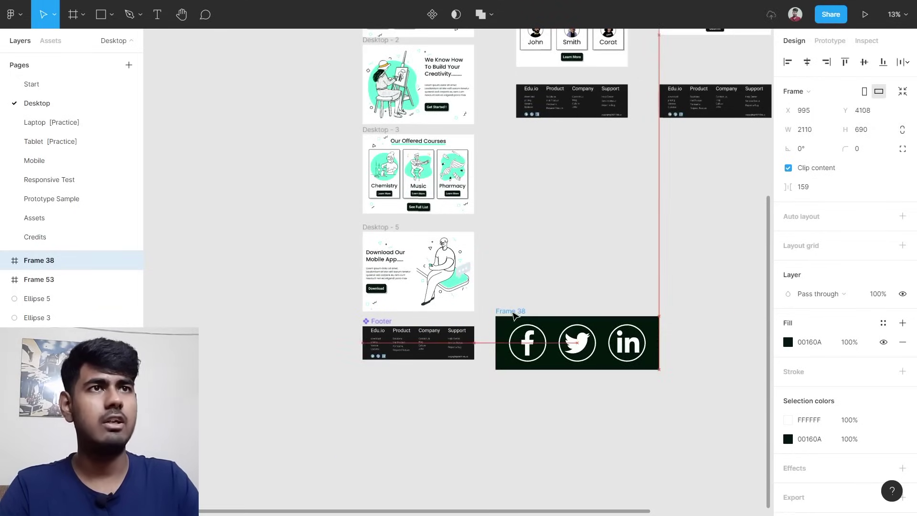
Select the blue Twitter icon inside the Footer component and pick up its width value for reuse.
scroll(516, 366, "up", 2)
scroll(516, 368, "up", 10)
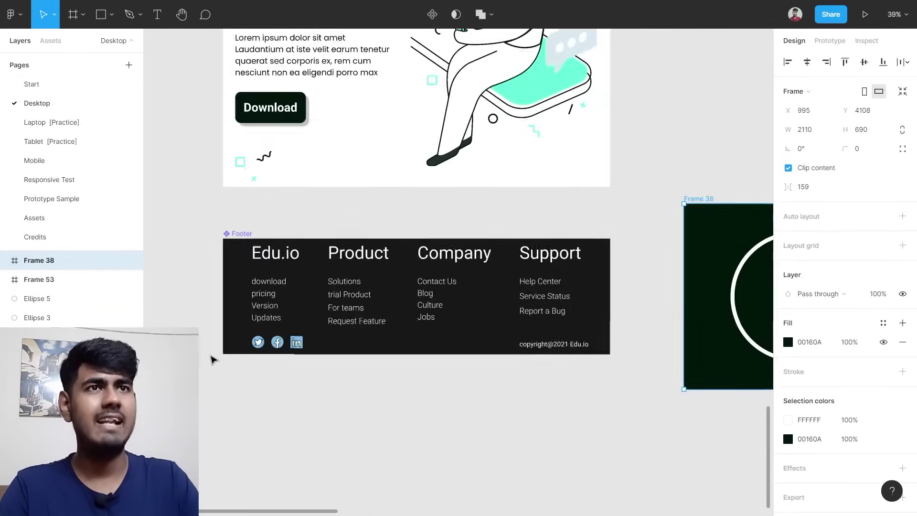
scroll(264, 344, "up", 5)
left_click(305, 370)
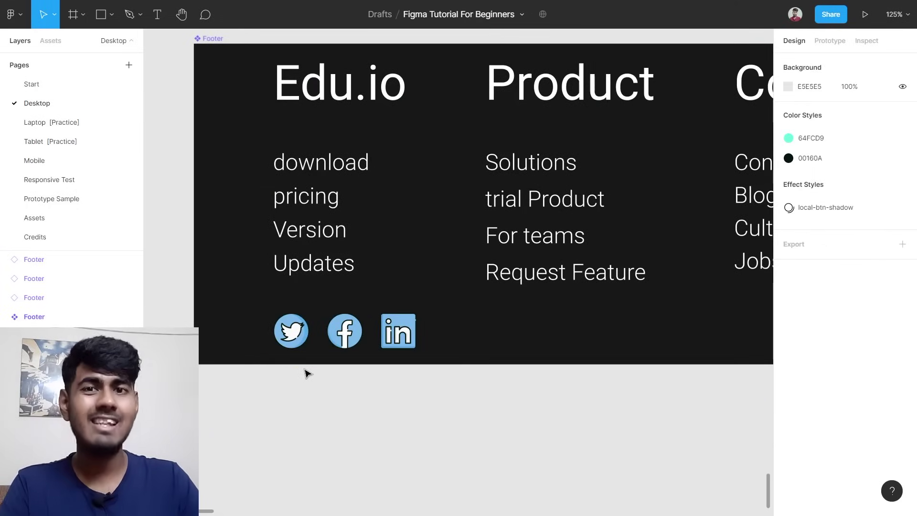
left_click(290, 329)
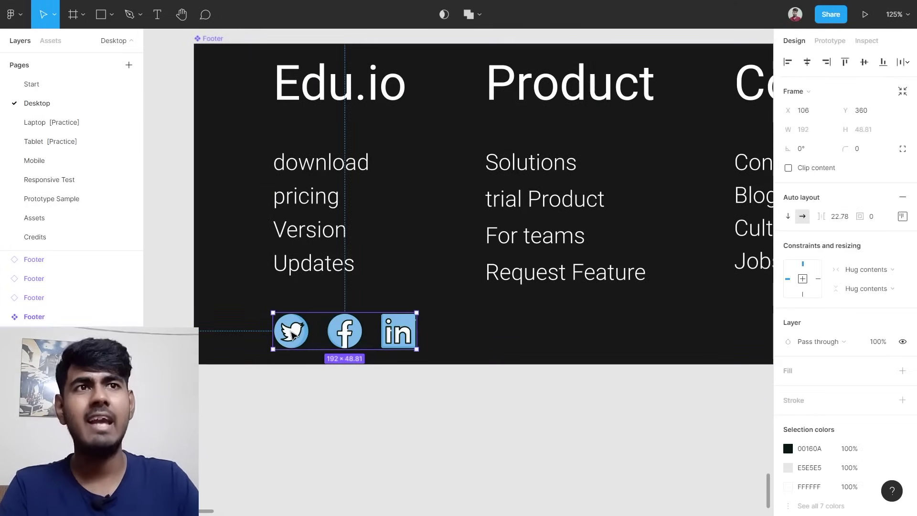
left_click(293, 333)
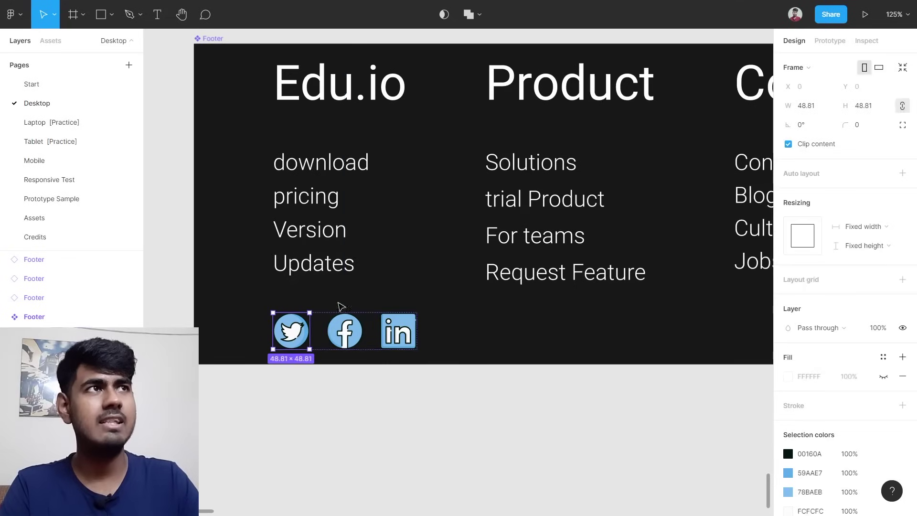
left_click(816, 107)
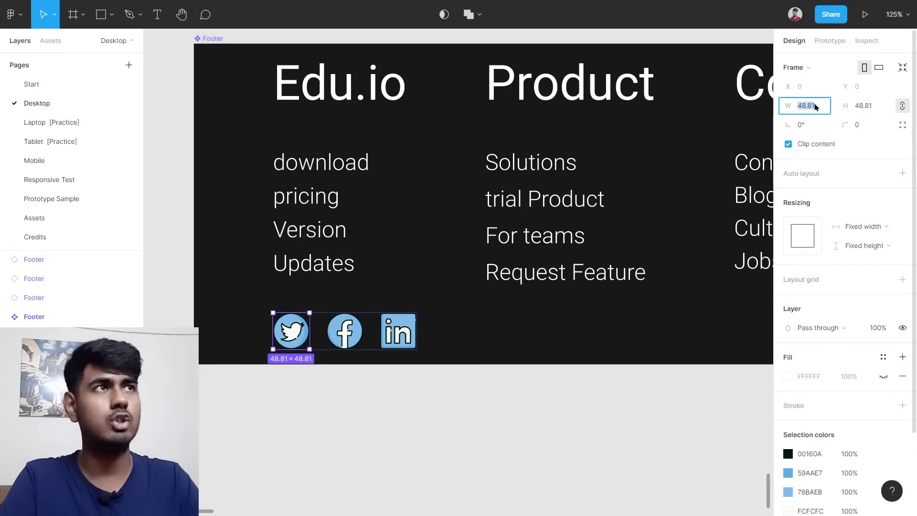
Scale the white Facebook icon in Frame 38 down proportionally to about 68 × 68 with the Scale tool.
scroll(734, 197, "down", 5)
scroll(728, 195, "right", 6)
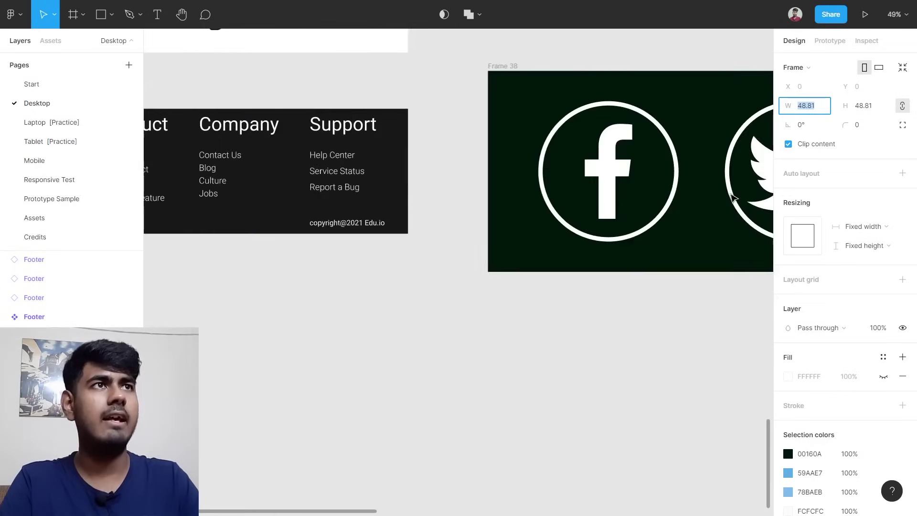
scroll(544, 167, "down", 4)
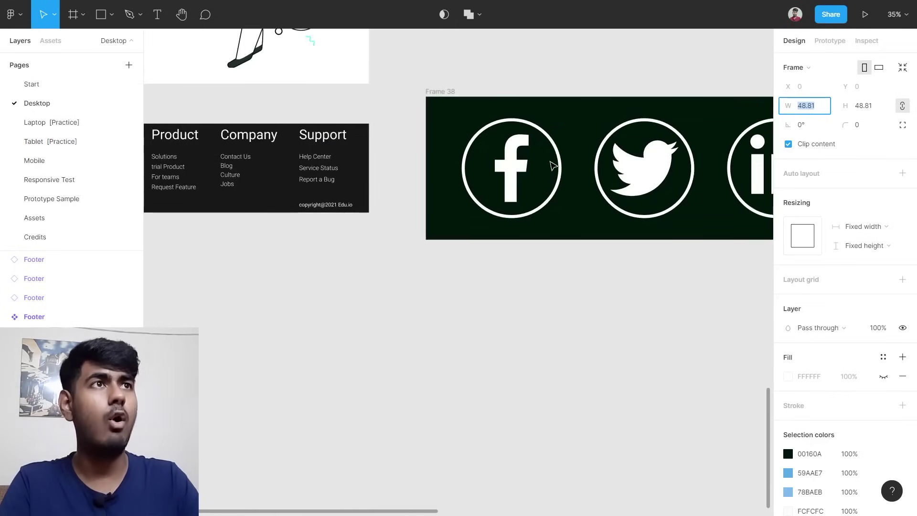
scroll(552, 164, "up", 2)
scroll(600, 143, "down", 1)
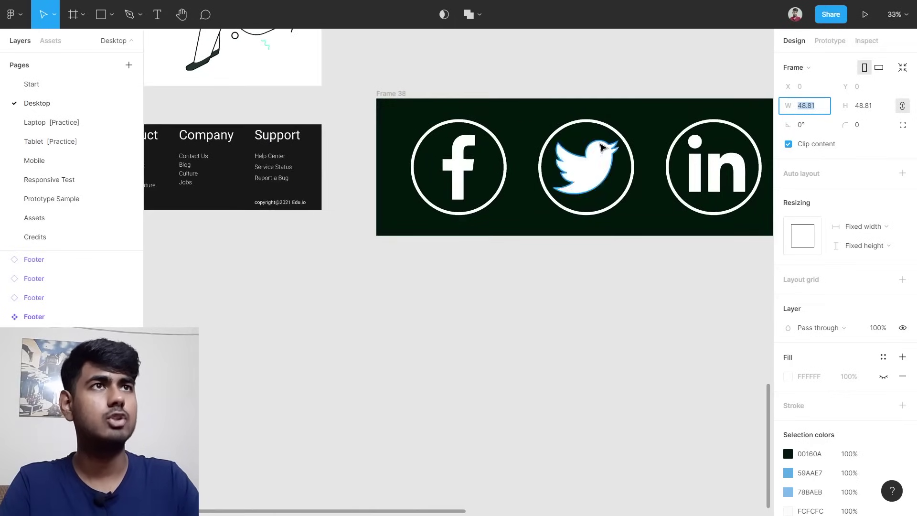
scroll(510, 129, "down", 1)
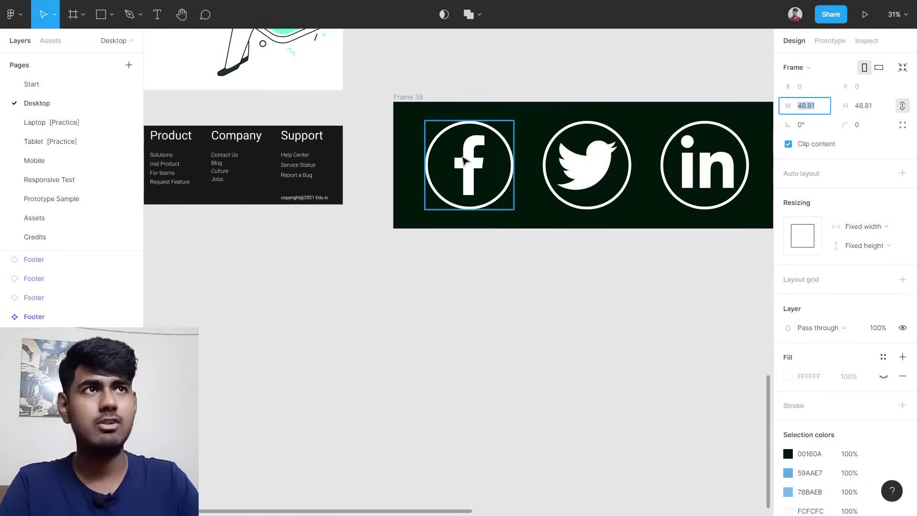
left_click(468, 160)
scroll(509, 123, "up", 8)
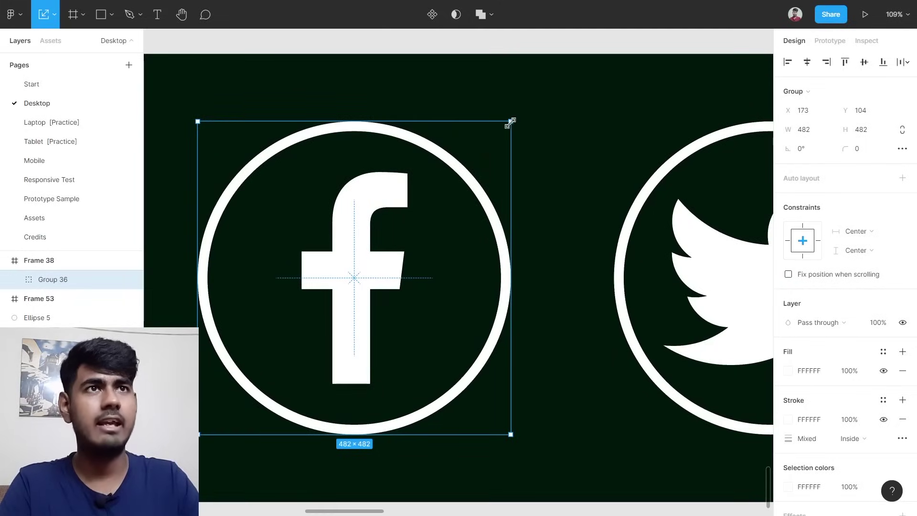
left_click_drag(510, 123, 389, 266)
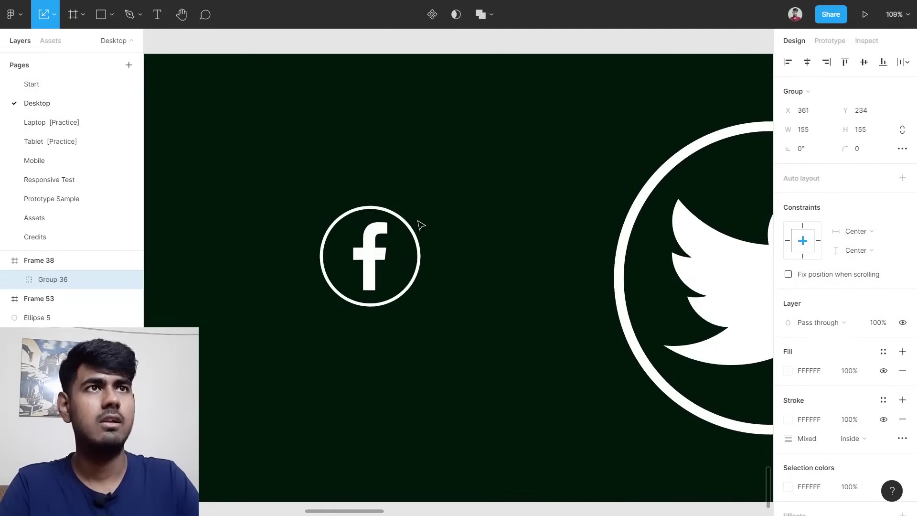
left_click_drag(418, 207, 365, 261)
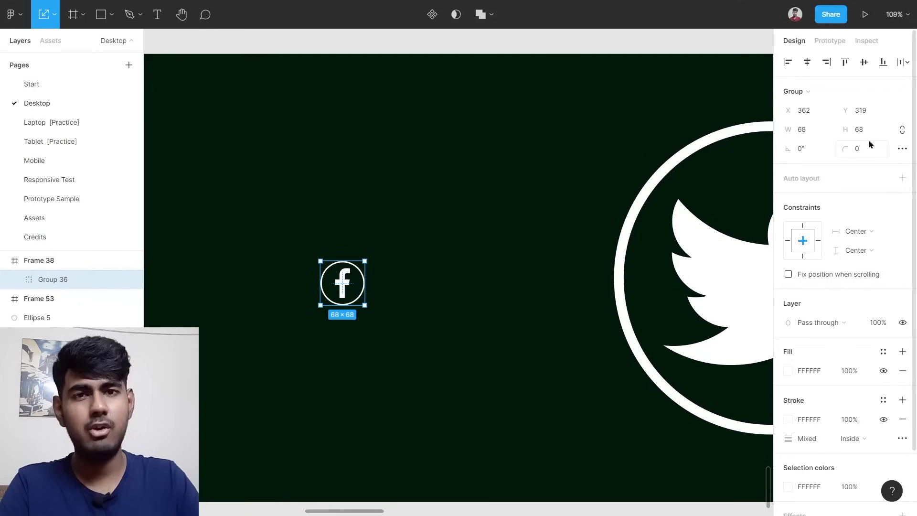
Constrain the Facebook icon's proportions and set its width to 48.81.
left_click(903, 129)
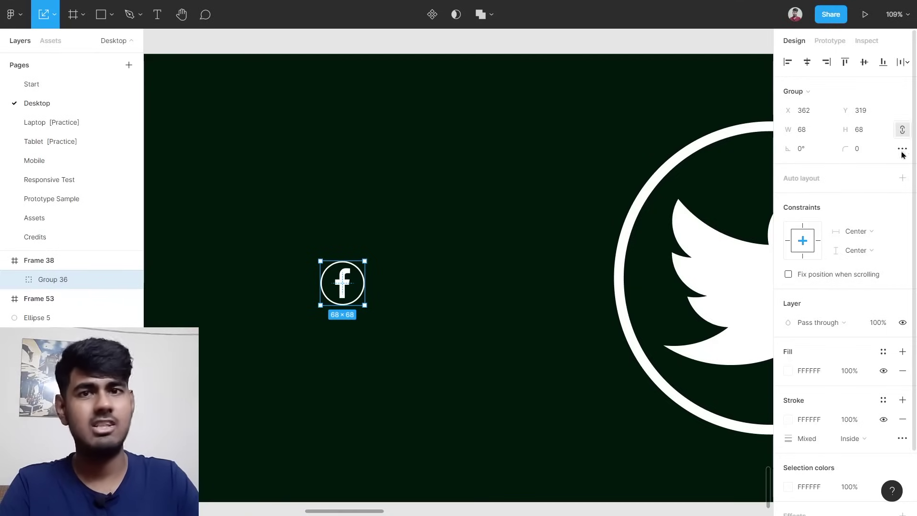
left_click(811, 135)
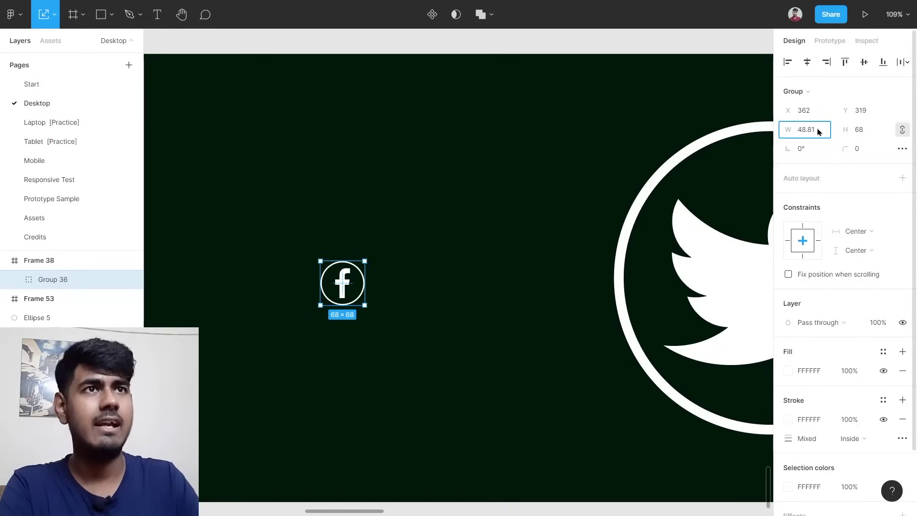
left_click(549, 230)
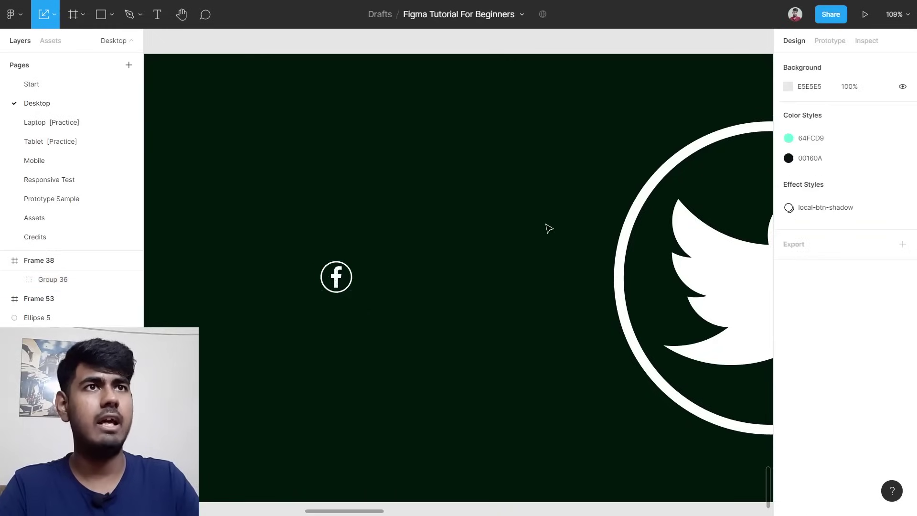
left_click(338, 289)
scroll(337, 289, "up", 10)
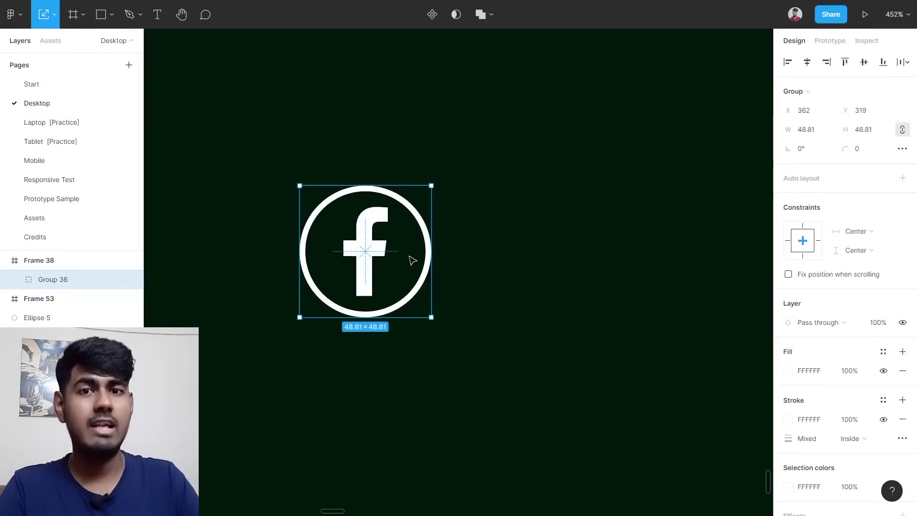
Move the resized white Facebook icon into the Footer component, beside the blue social icons and below the Product column.
scroll(414, 259, "down", 10)
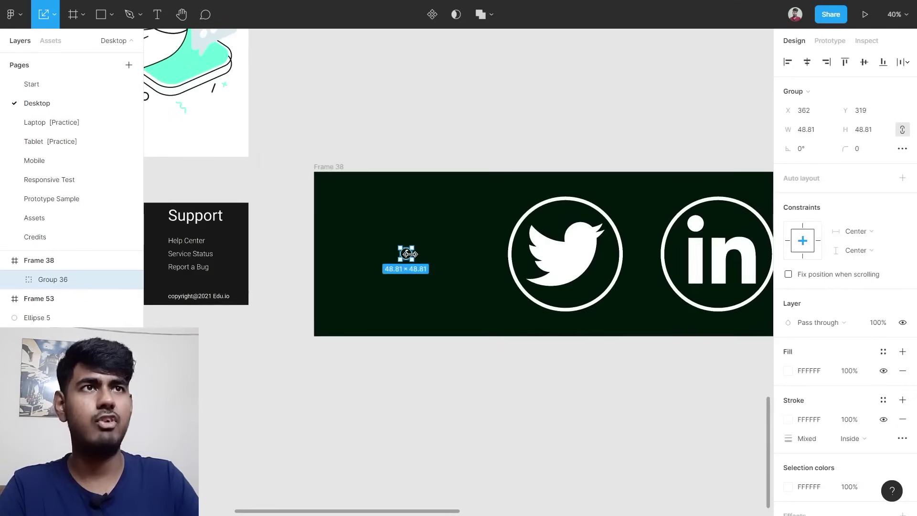
left_click_drag(34, 313, 438, 297)
left_click(483, 307)
scroll(277, 395, "up", 4)
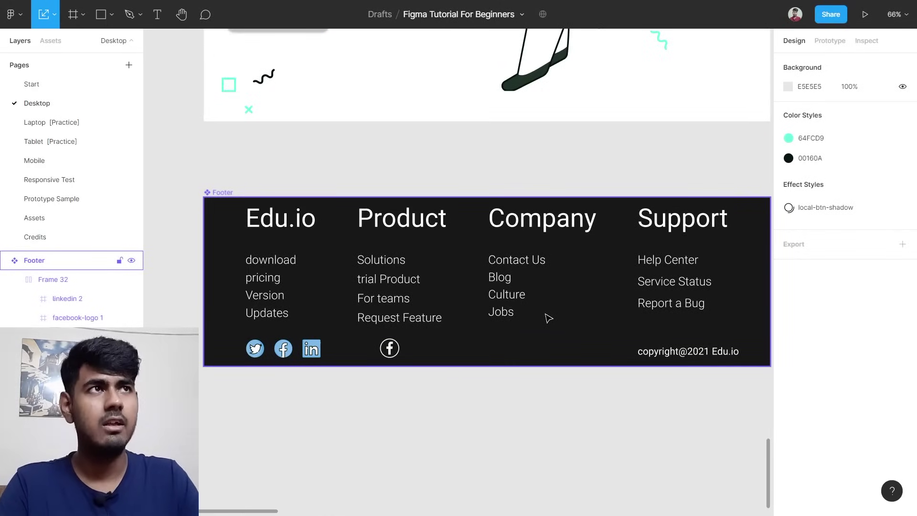
Examine the Footer instances below the other desktop pages for the added white Facebook icon.
scroll(549, 317, "down", 5)
scroll(703, 147, "right", 5)
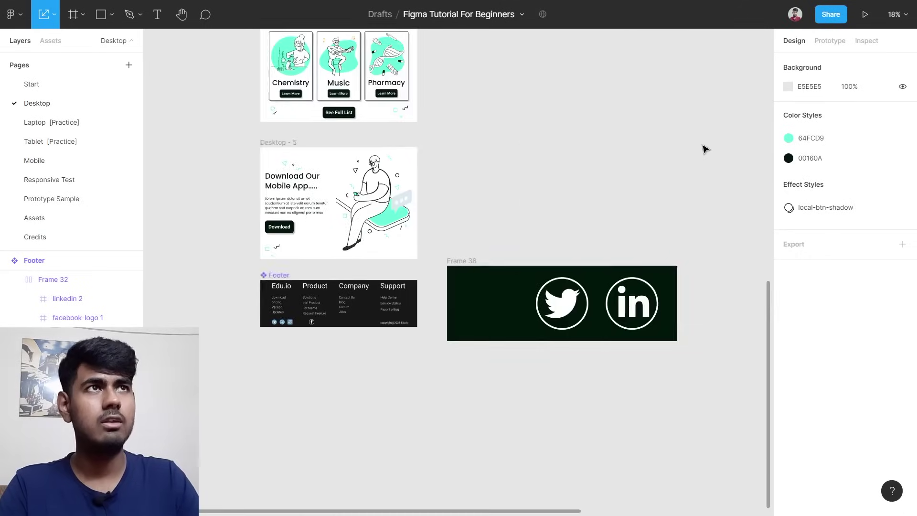
scroll(559, 186, "up", 6)
scroll(405, 288, "up", 5)
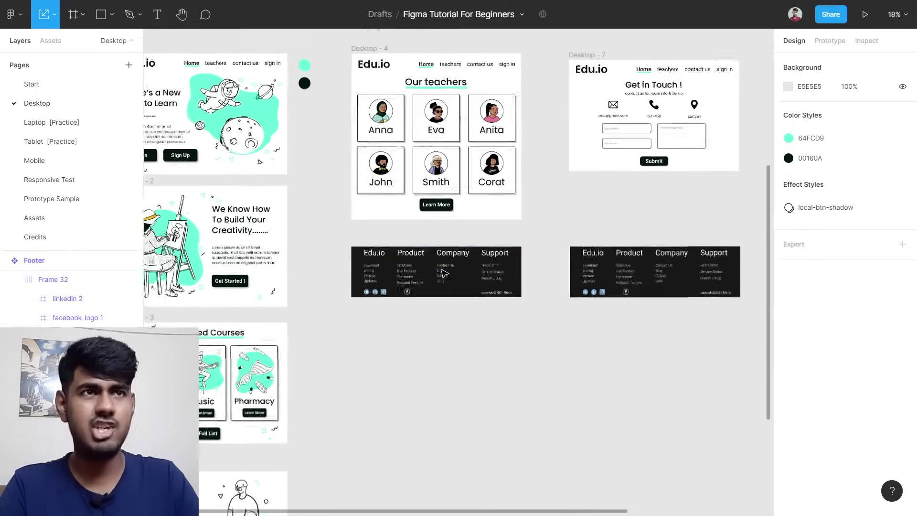
scroll(393, 306, "up", 4)
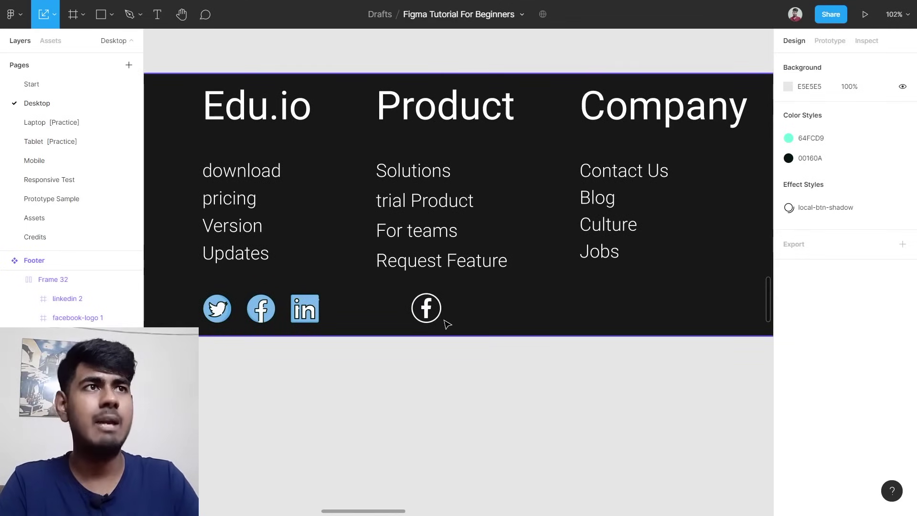
scroll(447, 325, "down", 5)
scroll(437, 318, "right", 3)
scroll(437, 317, "left", 2)
scroll(458, 317, "right", 2)
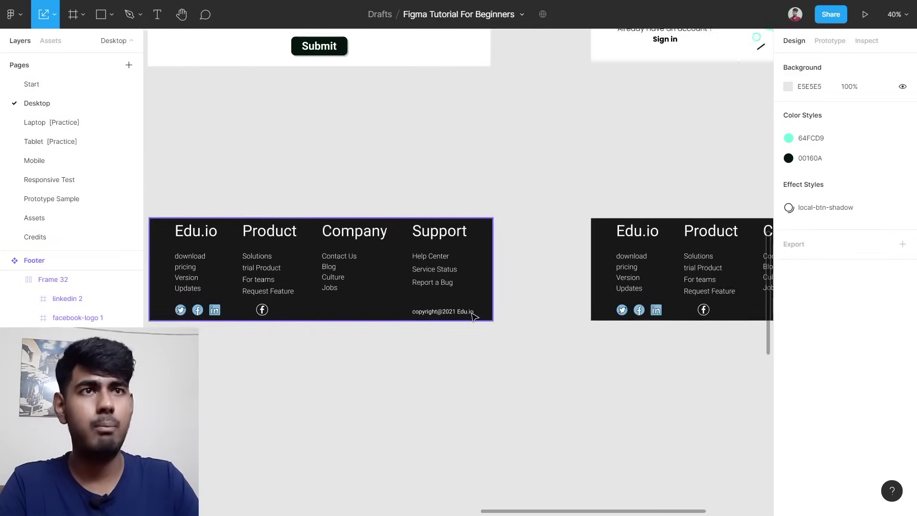
scroll(576, 312, "right", 4)
scroll(497, 311, "right", 1)
scroll(502, 322, "up", 3)
scroll(504, 321, "up", 1)
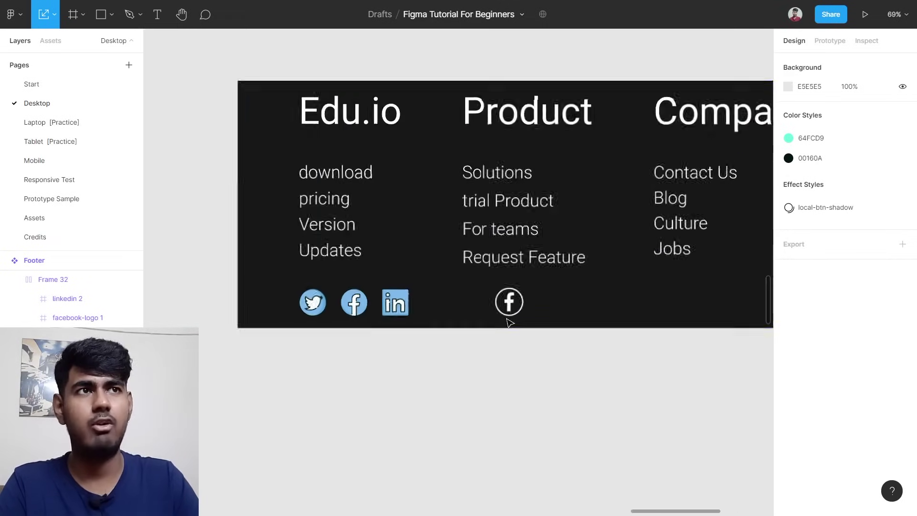
scroll(506, 319, "down", 5)
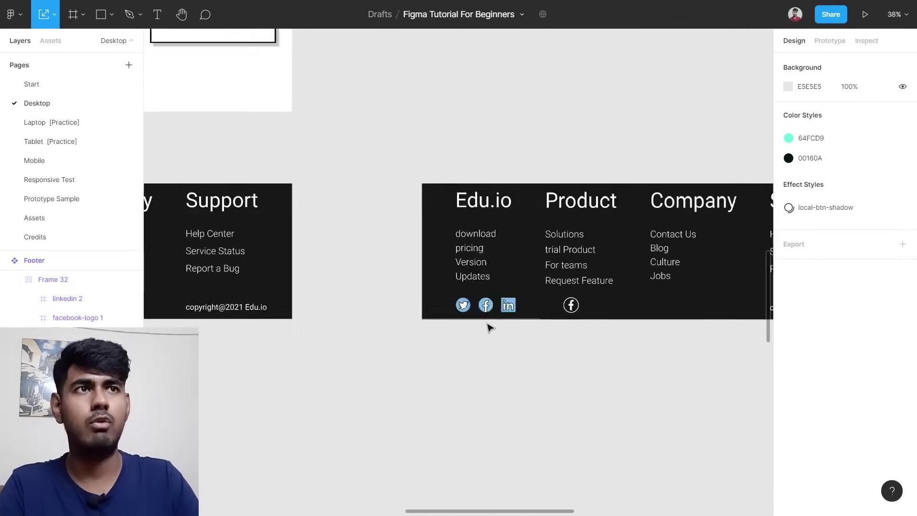
scroll(487, 326, "up", 3)
Delete the frame with the three blue social icons from the main Footer component.
scroll(287, 367, "down", 6)
scroll(287, 366, "down", 3)
scroll(287, 362, "down", 5)
scroll(296, 230, "up", 4)
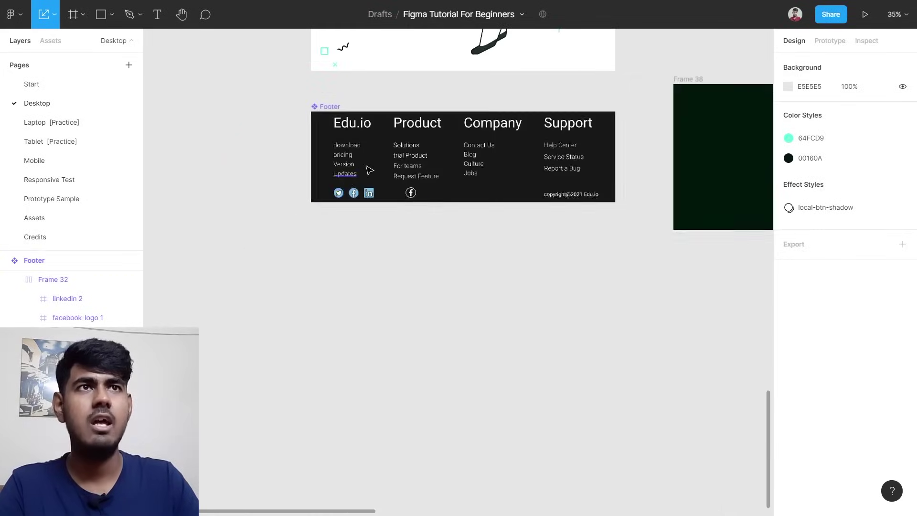
scroll(368, 171, "up", 5)
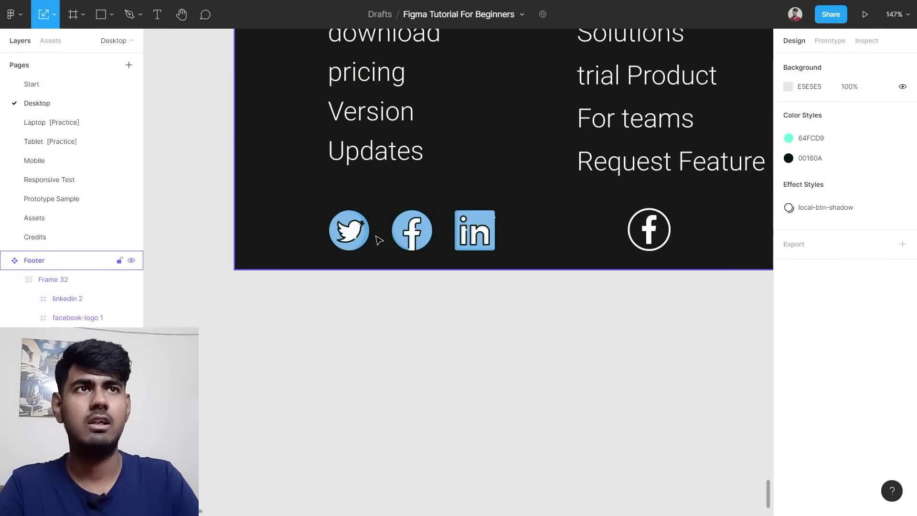
left_click(380, 241)
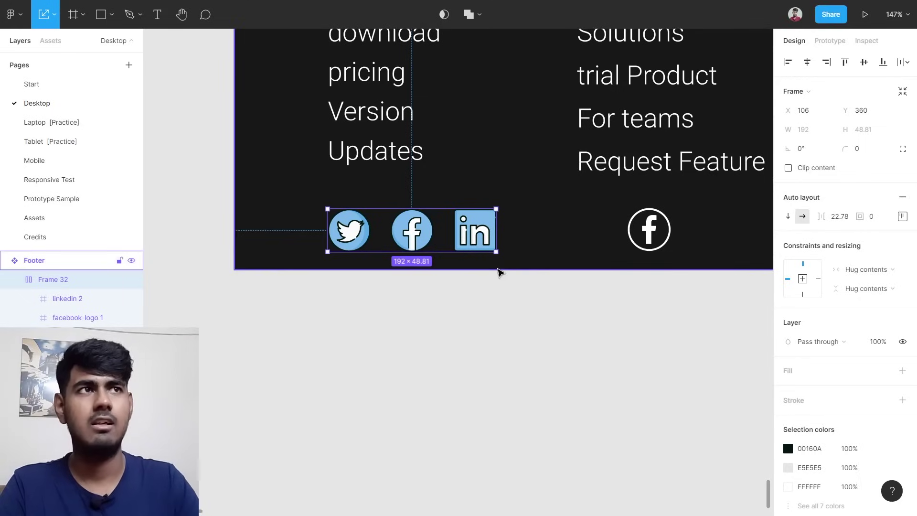
key("Delete")
Check the social icon area in each Footer instance across the desktop pages after the deletion.
scroll(498, 270, "down", 6)
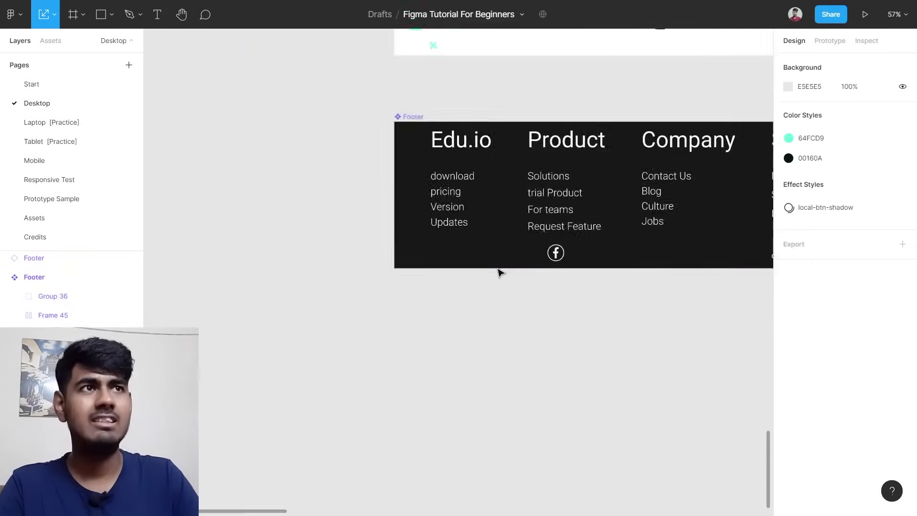
scroll(674, 275, "up", 3)
scroll(674, 275, "up", 5)
scroll(608, 231, "right", 10)
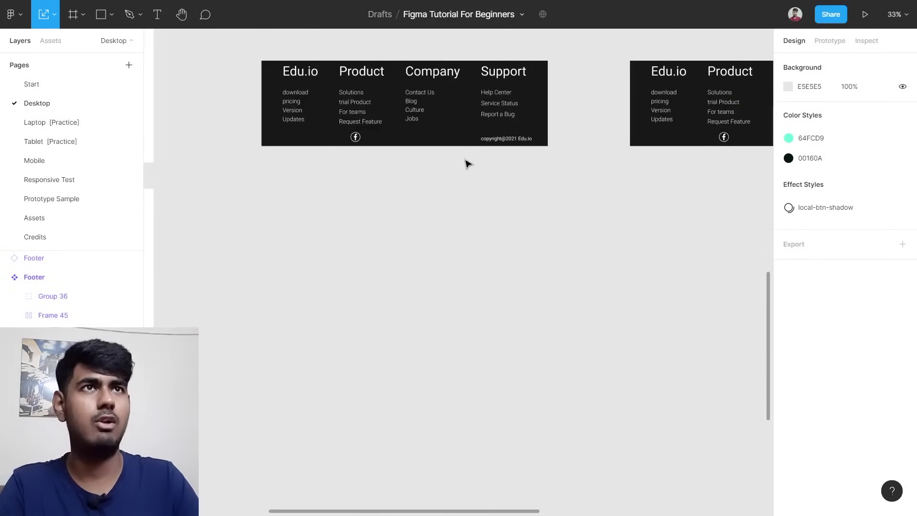
scroll(303, 144, "up", 4)
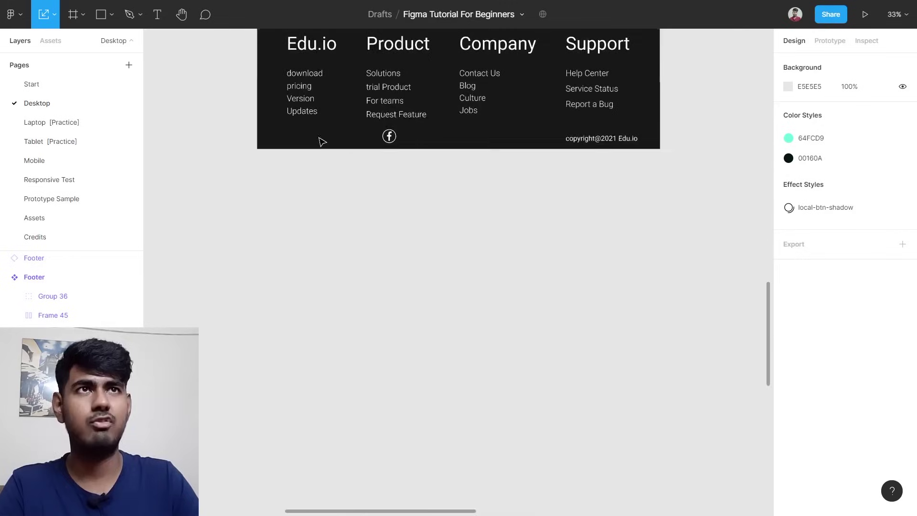
scroll(303, 139, "down", 4)
scroll(573, 131, "left", 3)
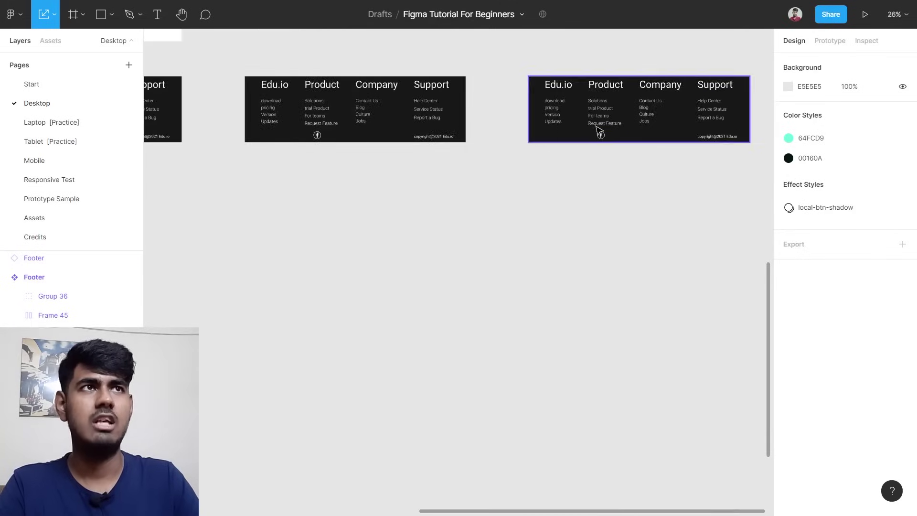
scroll(597, 126, "up", 5)
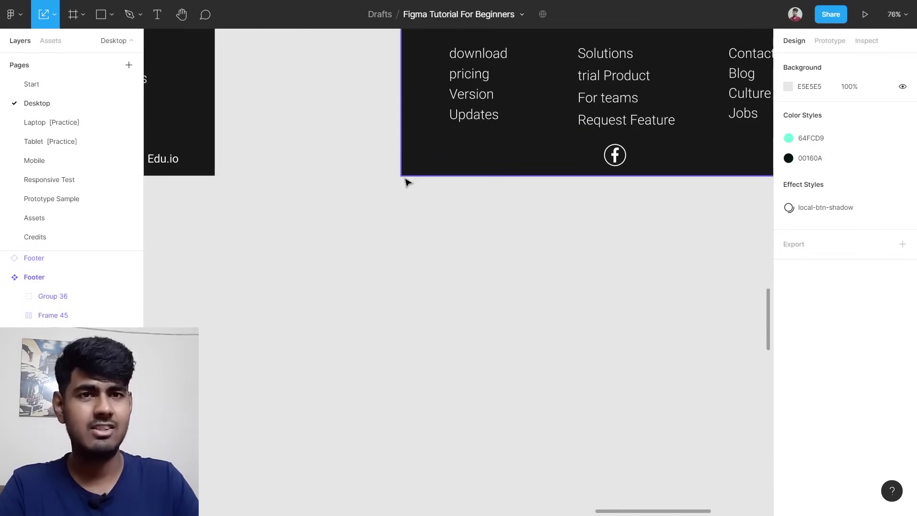
Scale the white Twitter and LinkedIn icons in Frame 38 down together to about 113 × 113 each.
scroll(407, 182, "down", 10)
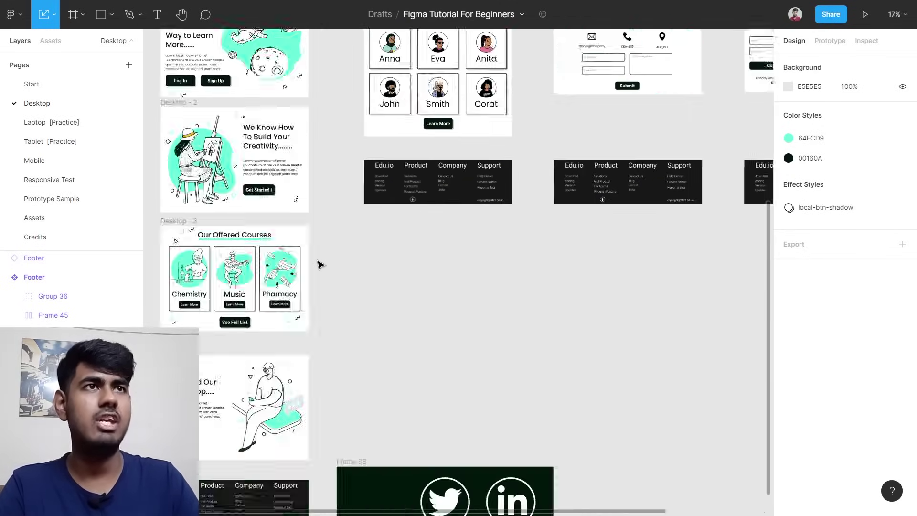
scroll(319, 262, "down", 5)
scroll(494, 181, "up", 5)
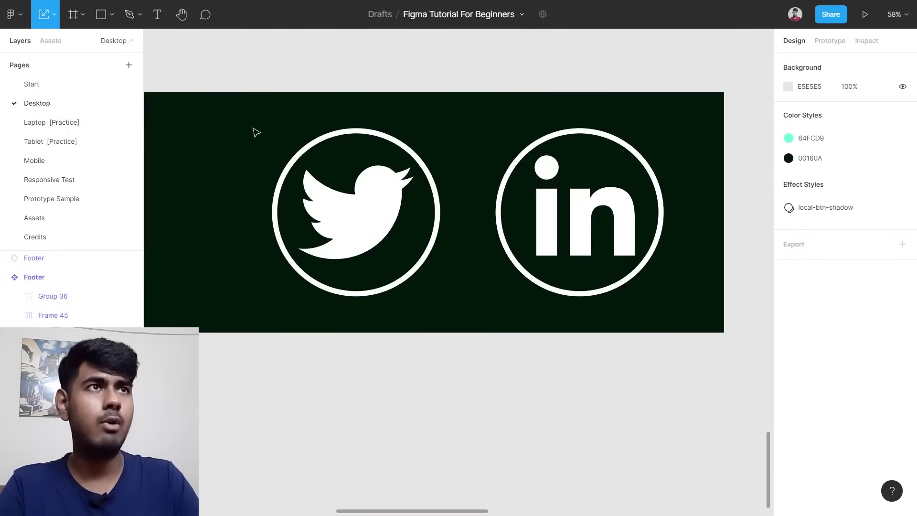
left_click_drag(424, 164, 635, 281)
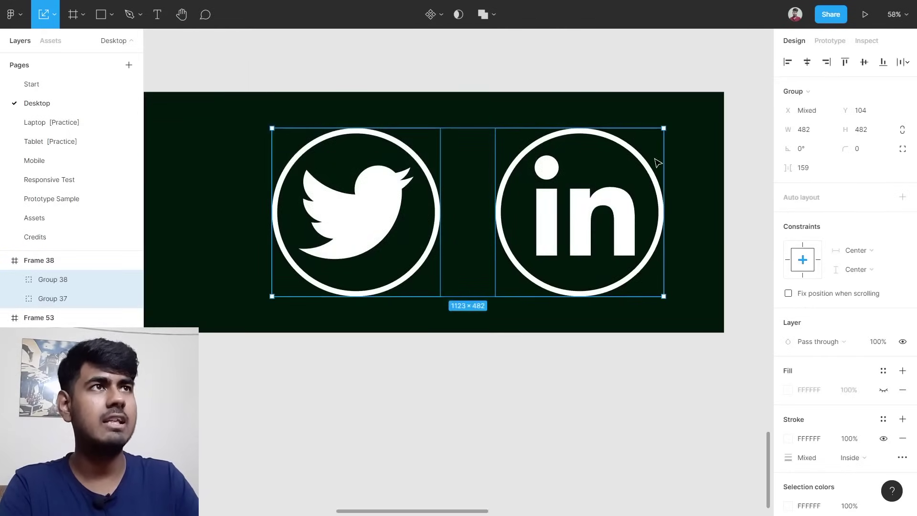
left_click_drag(665, 128, 364, 257)
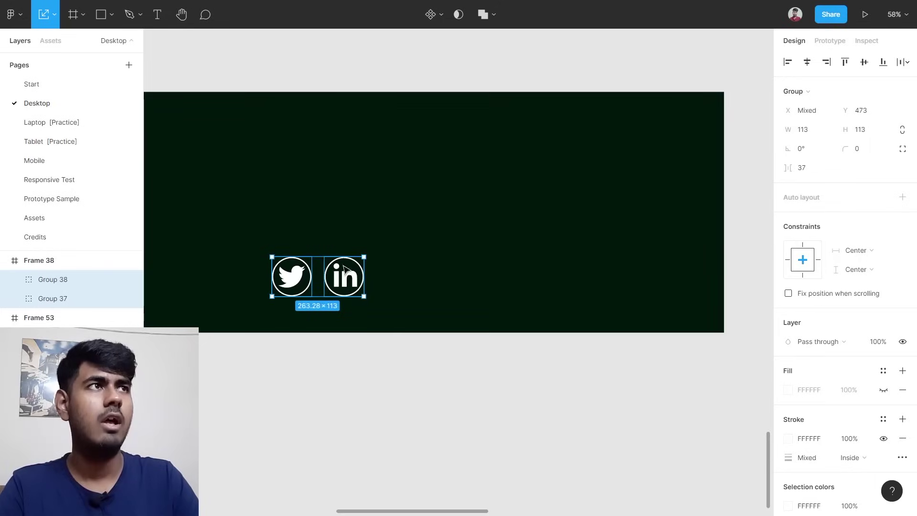
Constrain the proportions of the Twitter and LinkedIn icons and set their width to 48.81.
left_click(902, 129)
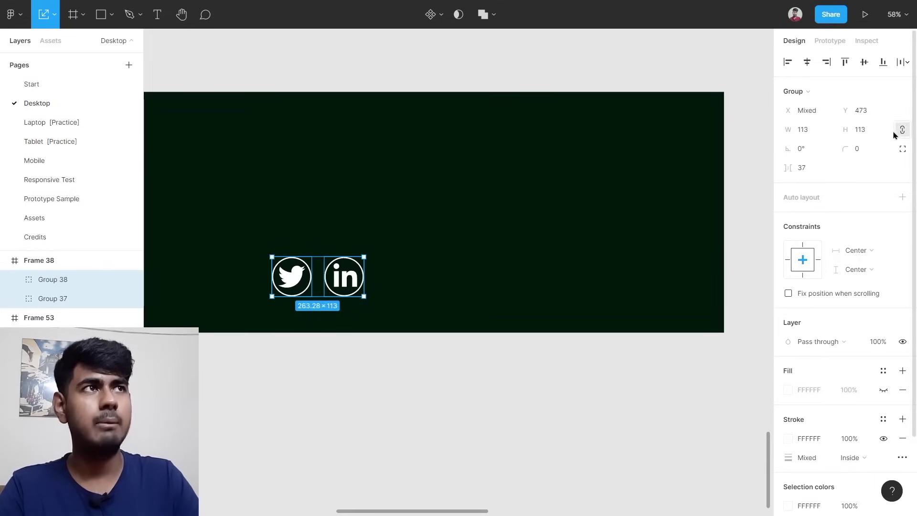
left_click(815, 136)
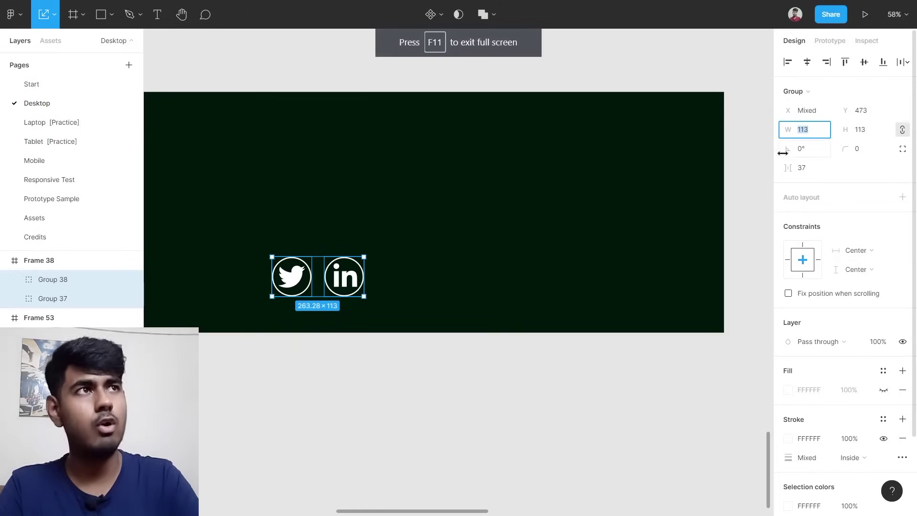
type("48.81")
key("Return")
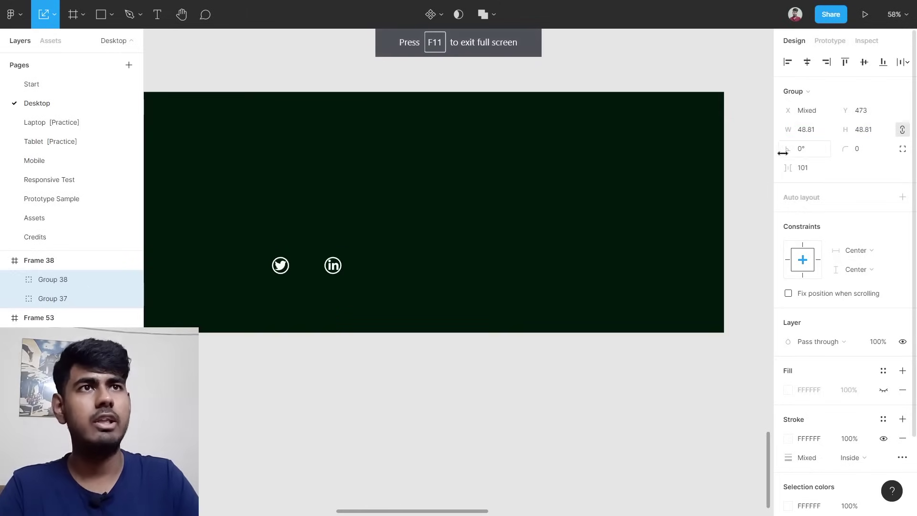
Move the Twitter and LinkedIn icons from Frame 38 into the main Footer component, below the Edu.io column's links.
left_click_drag(258, 248, 375, 258)
left_click(333, 234)
left_click_drag(333, 235, 533, 330)
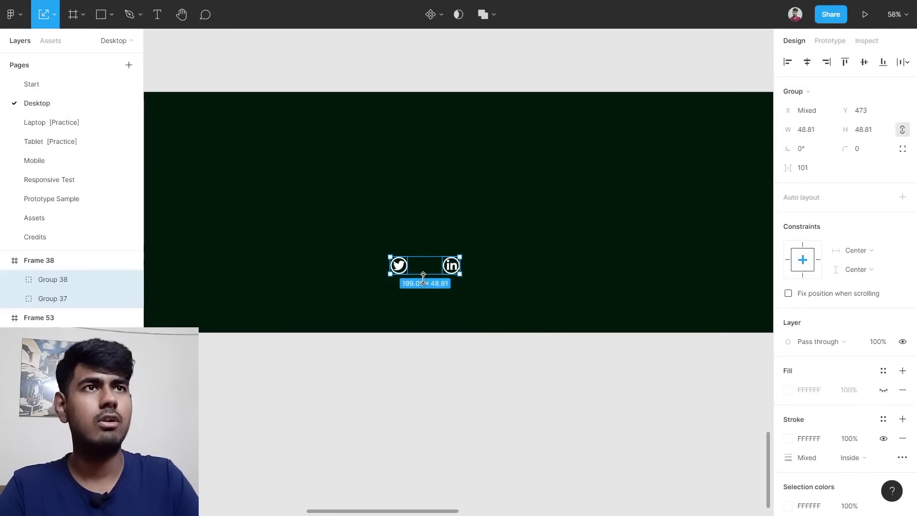
scroll(404, 270, "down", 3)
left_click_drag(404, 270, 332, 271)
scroll(332, 271, "up", 1)
scroll(332, 271, "up", 5)
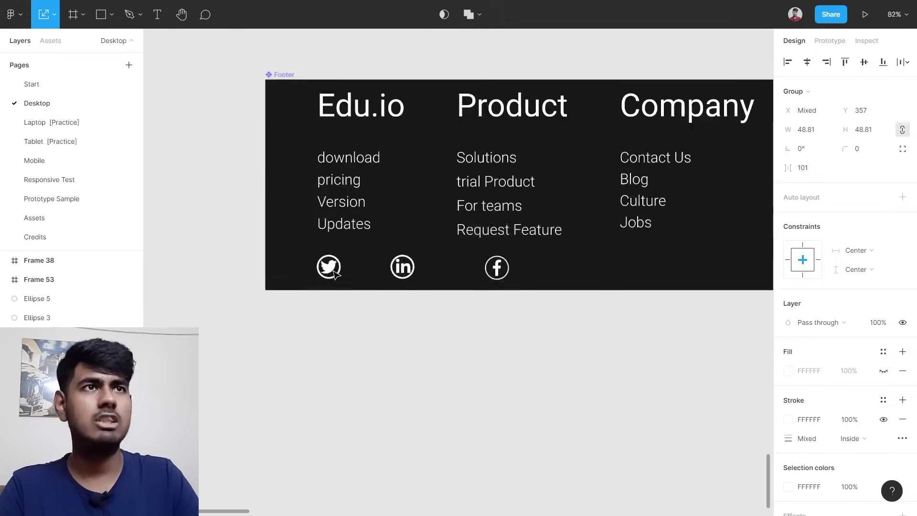
Place the white Facebook icon between the Twitter and LinkedIn icons, level with them in the Footer component.
left_click_drag(588, 275, 371, 275)
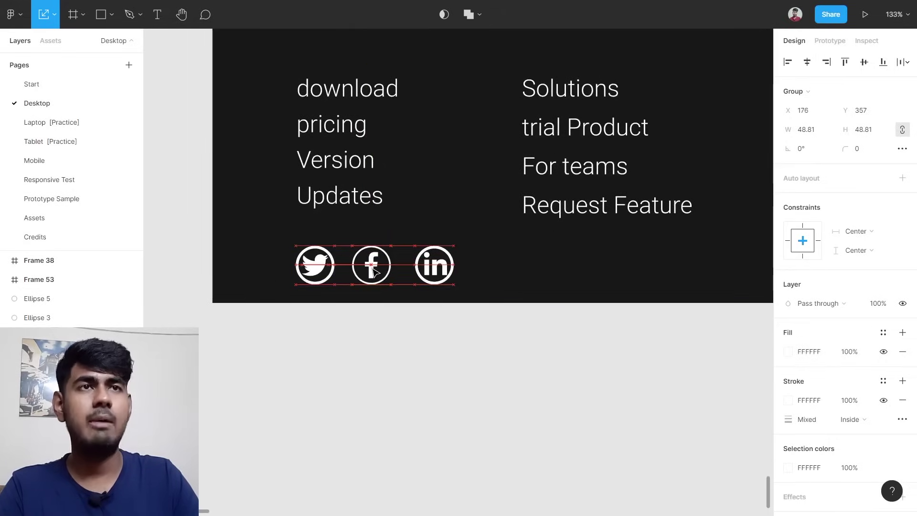
left_click(281, 248)
left_click_drag(280, 248, 300, 268)
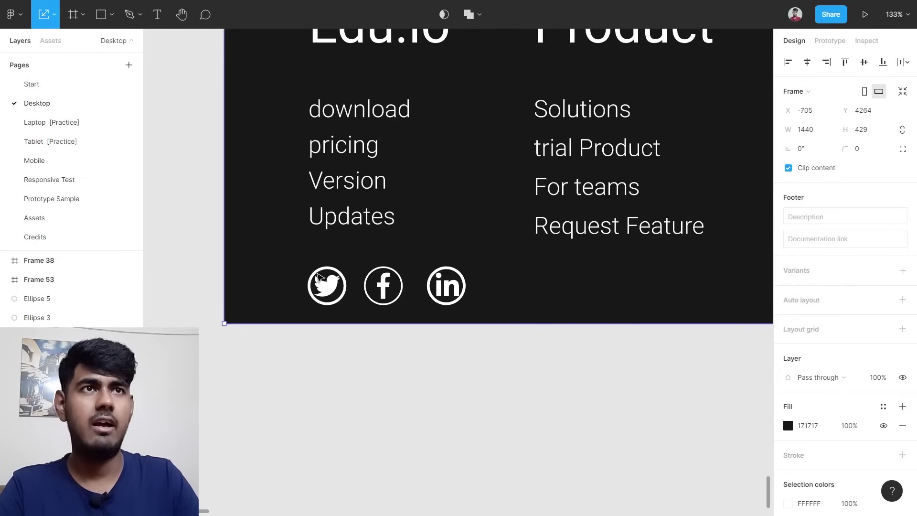
Apply horizontal auto layout to the three social icons in the Footer and set the spacing between items to 20.
left_click_drag(281, 261, 495, 308)
key("shift+a")
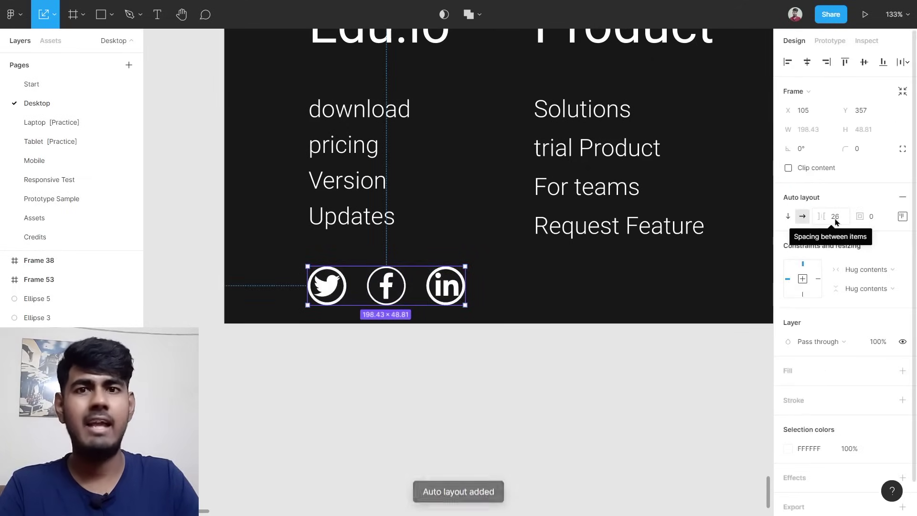
left_click(836, 218)
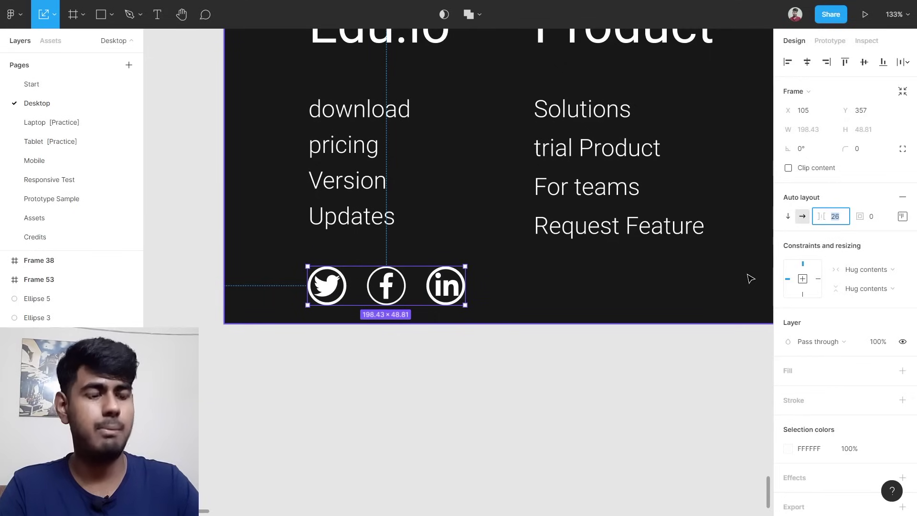
key("Return")
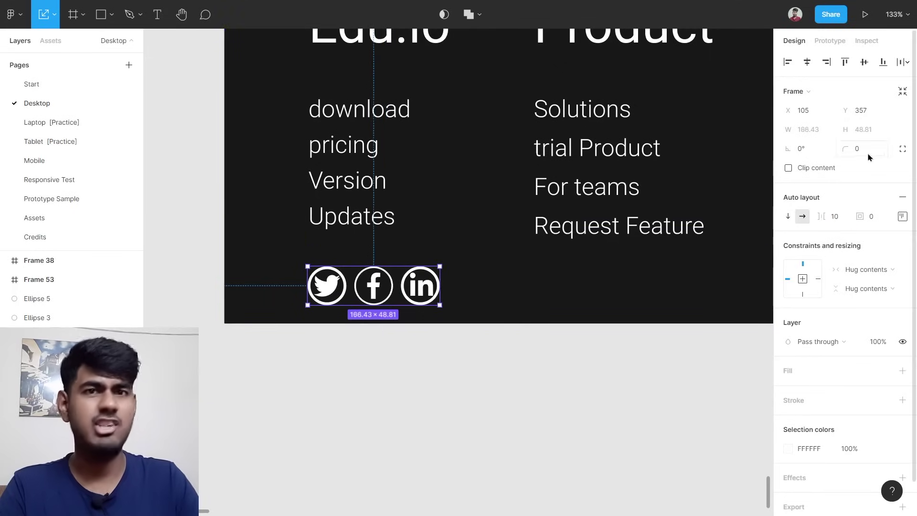
left_click(844, 218)
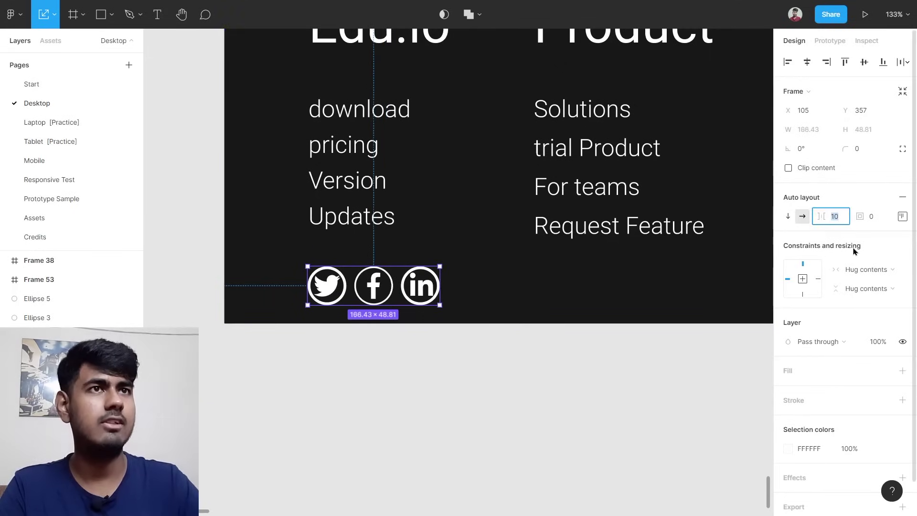
type("20")
key("Return")
left_click(635, 371)
Set the stroke width of the circle around the Twitter icon to 2.
scroll(343, 259, "up", 5)
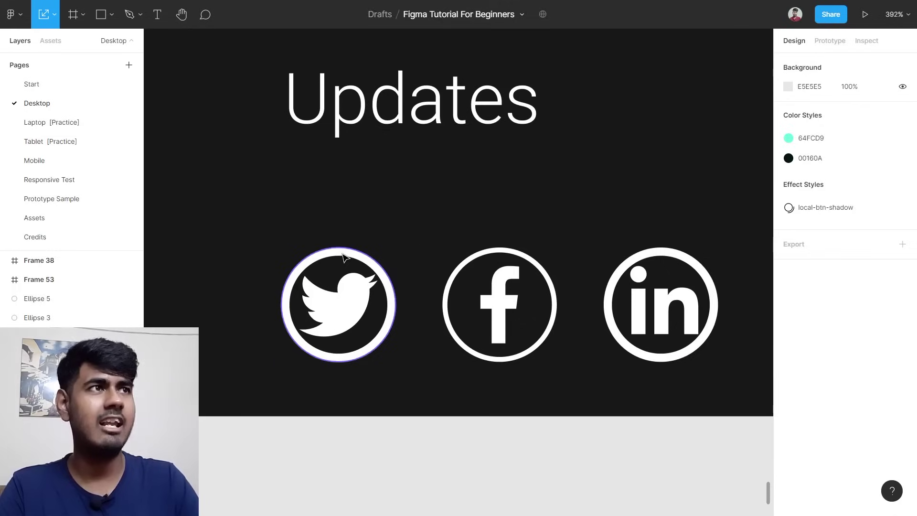
left_click(345, 258)
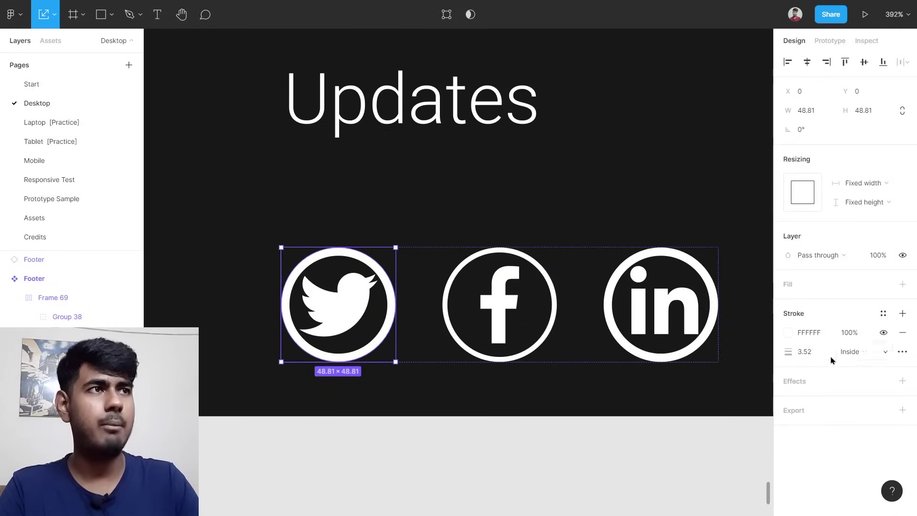
left_click(806, 354)
type("2")
key("Return")
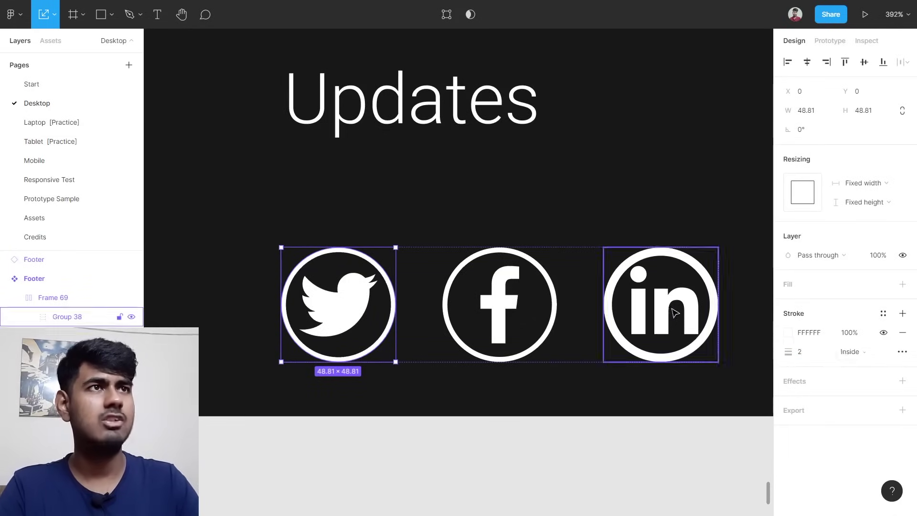
Set the stroke width of the circle around the LinkedIn icon to 2.
scroll(588, 270, "right", 3)
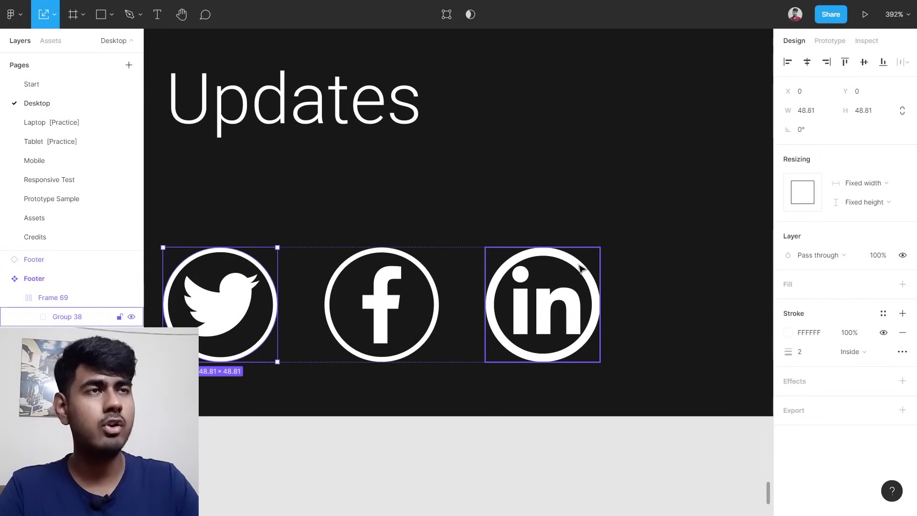
left_click(580, 268)
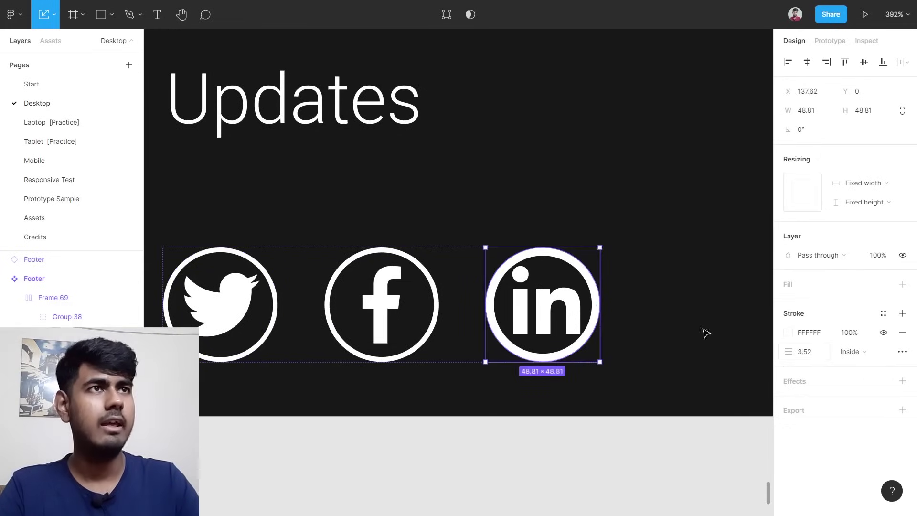
left_click(532, 228)
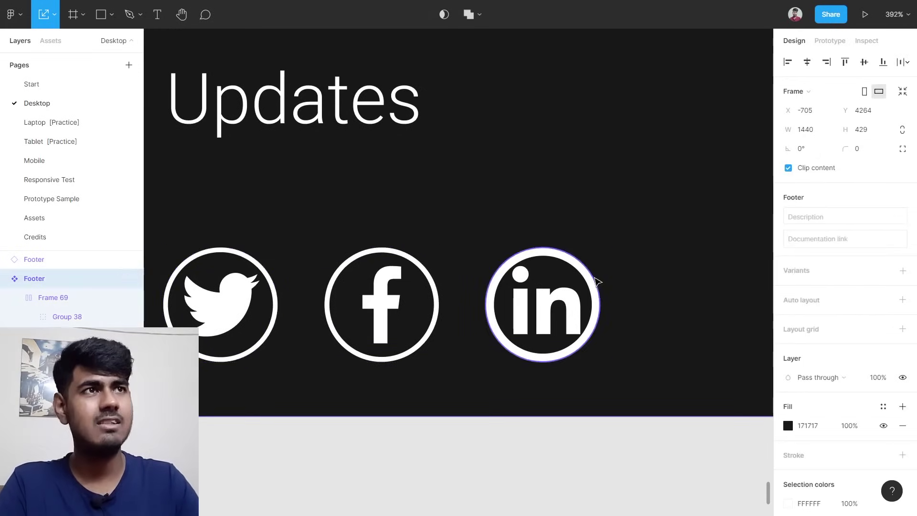
left_click(580, 268)
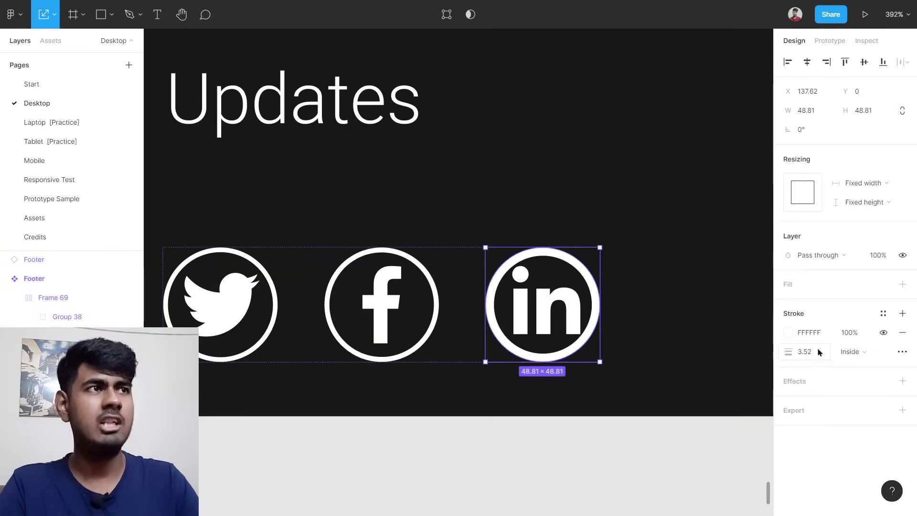
left_click(819, 353)
type("2")
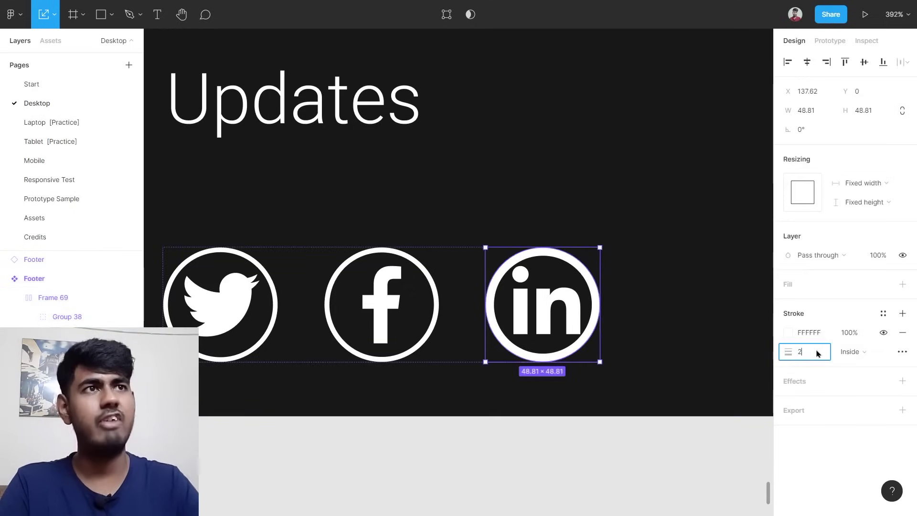
key("Return")
left_click(695, 278)
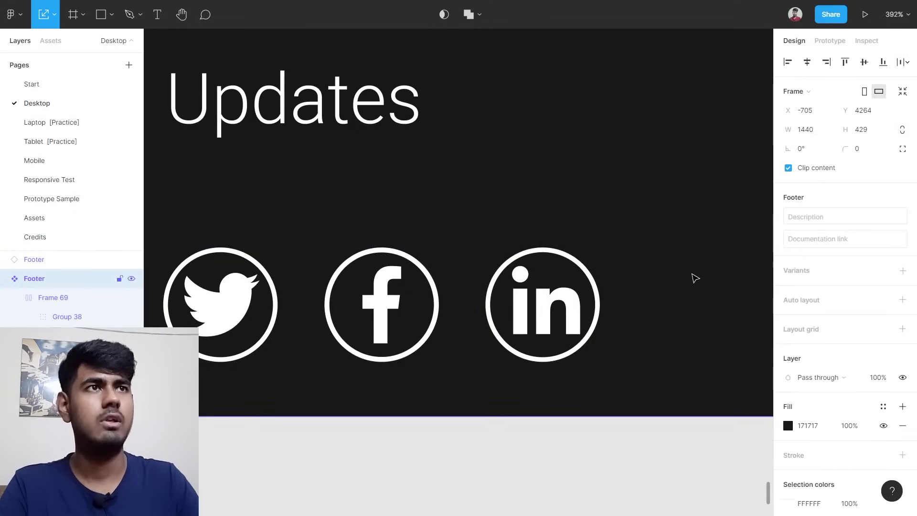
Nudge the social icon row up to X 106, Y 352, left-aligned with the Edu.io column in the Footer.
scroll(692, 274, "down", 5, "ctrl")
scroll(679, 287, "right", 2)
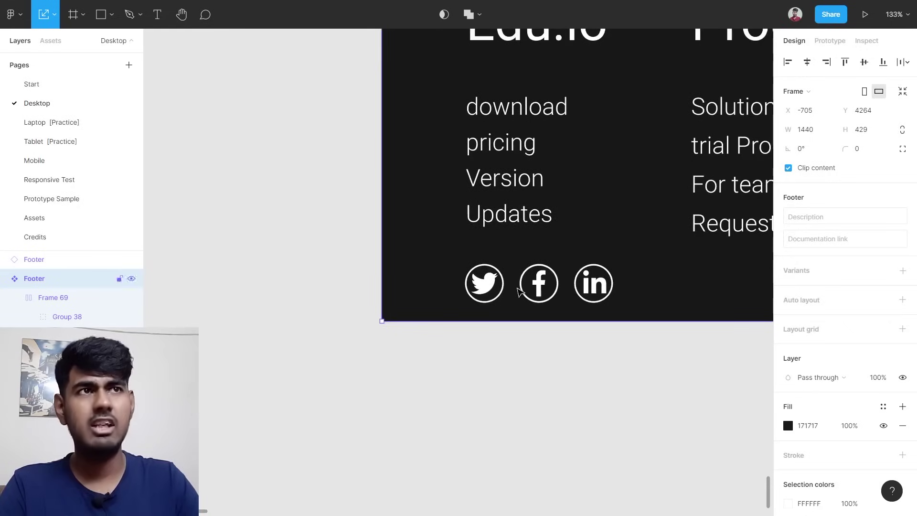
left_click(540, 295)
mouse_move(536, 293)
left_mouse_down()
mouse_move(552, 291)
mouse_move(535, 290)
left_mouse_up()
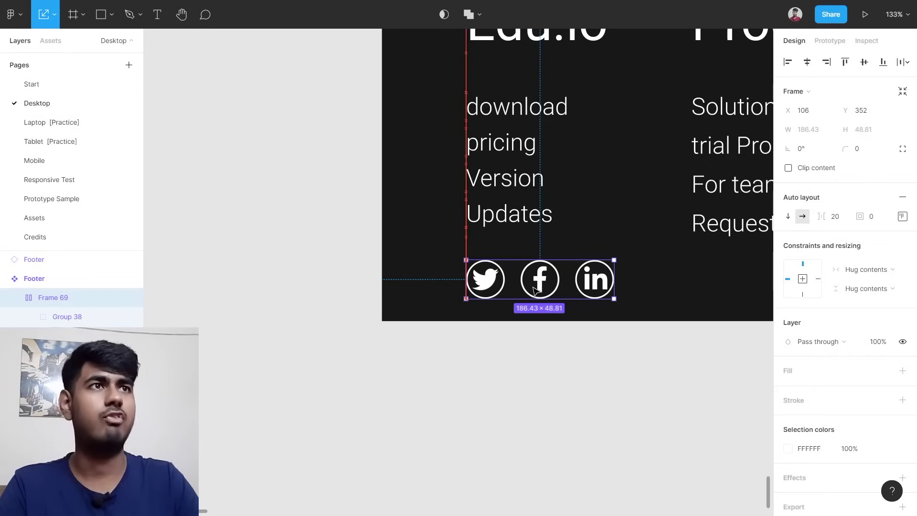
Delete the emptied dark Frame 38 beside the main Footer component.
scroll(536, 292, "down", 5)
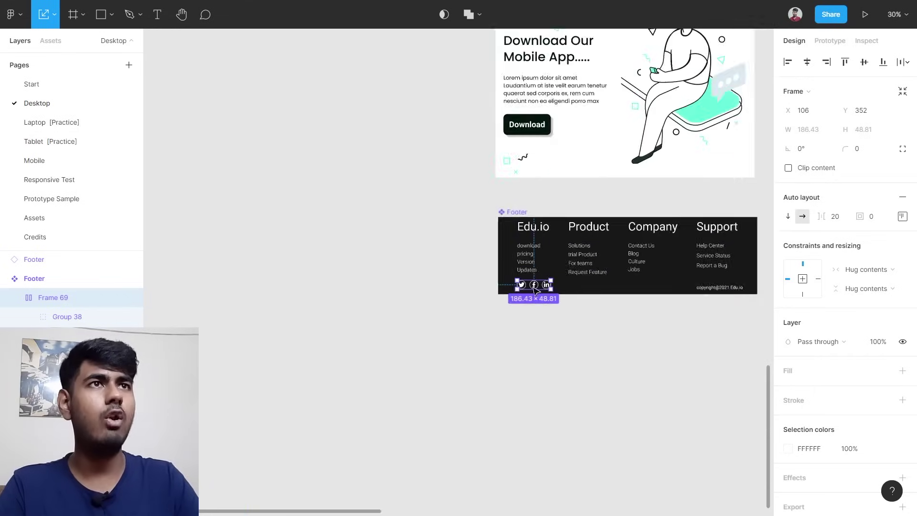
scroll(536, 292, "right", 5)
scroll(536, 292, "right", 3)
left_click(386, 185)
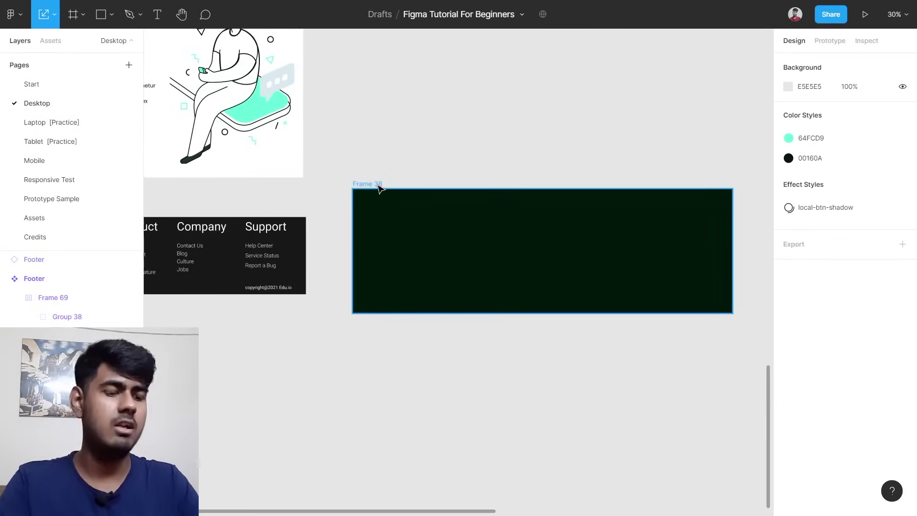
left_click(382, 184)
key("Delete")
Examine the Footer instances below the other desktop pages for the new white social icons.
scroll(382, 187, "up", 5)
scroll(385, 188, "up", 5)
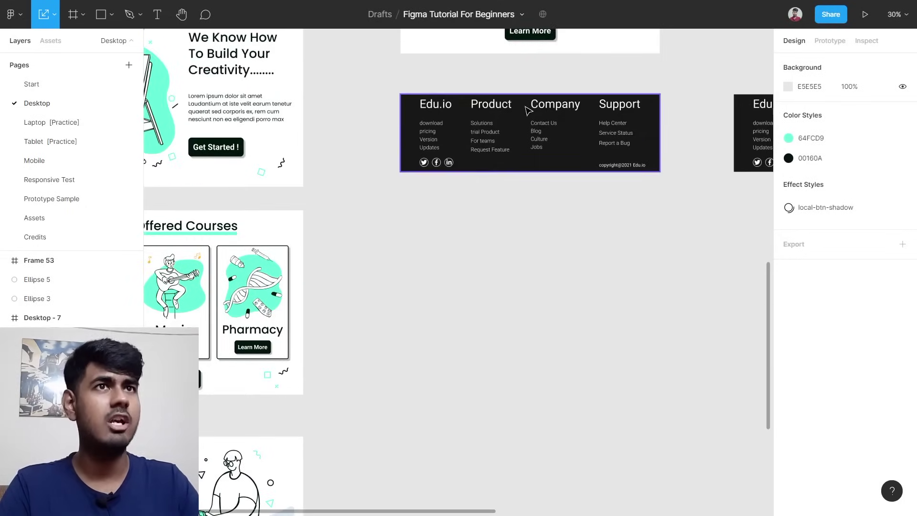
scroll(528, 111, "up", 5)
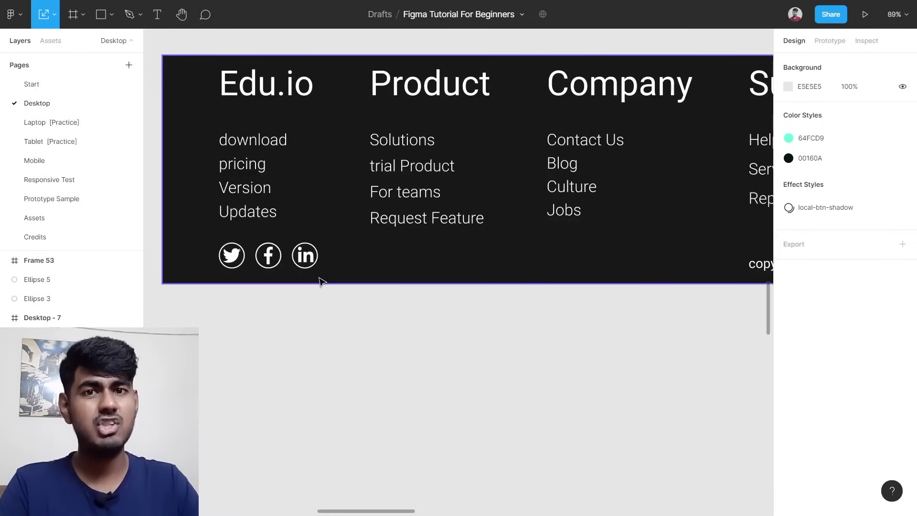
scroll(320, 280, "down", 5)
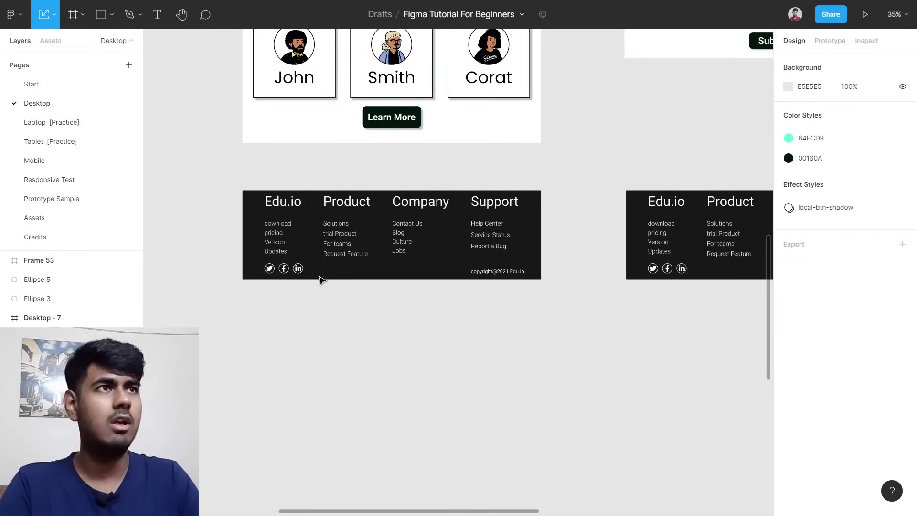
scroll(705, 254, "up", 5)
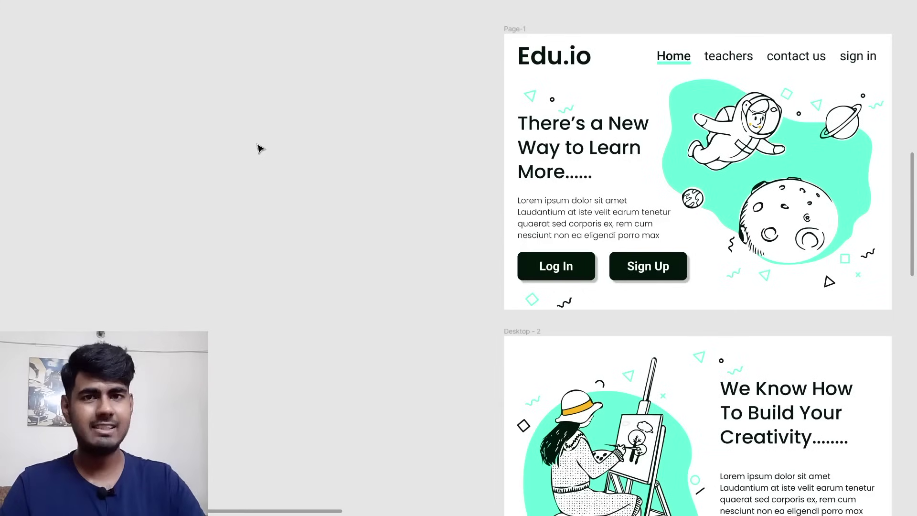
Draw a frame about 1474 × 967 in the empty canvas beside Page-1, and delete it.
key("f")
left_click_drag(43, 43, 440, 304)
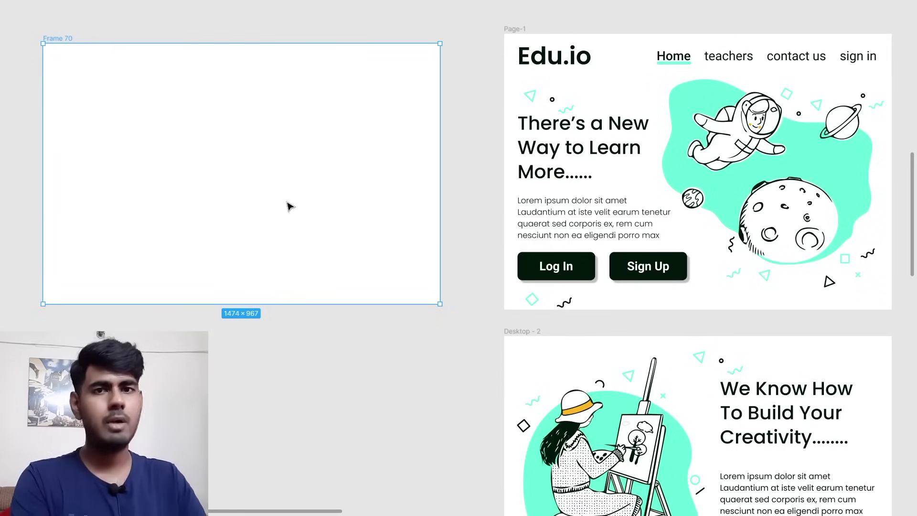
key("Delete")
Move the Teachers, Contact Us and Sign up Form title frames with their pages and footers further right, away from the Home Page column.
scroll(293, 205, "down", 5)
scroll(326, 197, "right", 6)
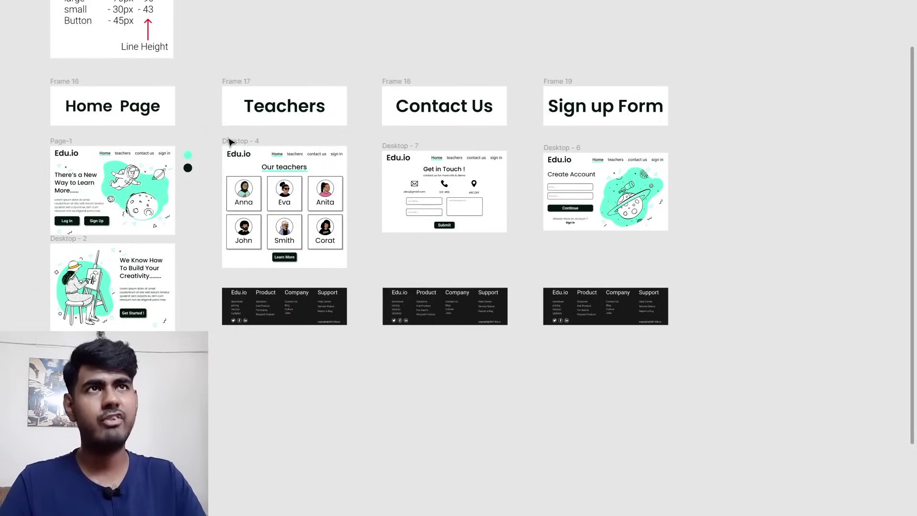
left_click(243, 84)
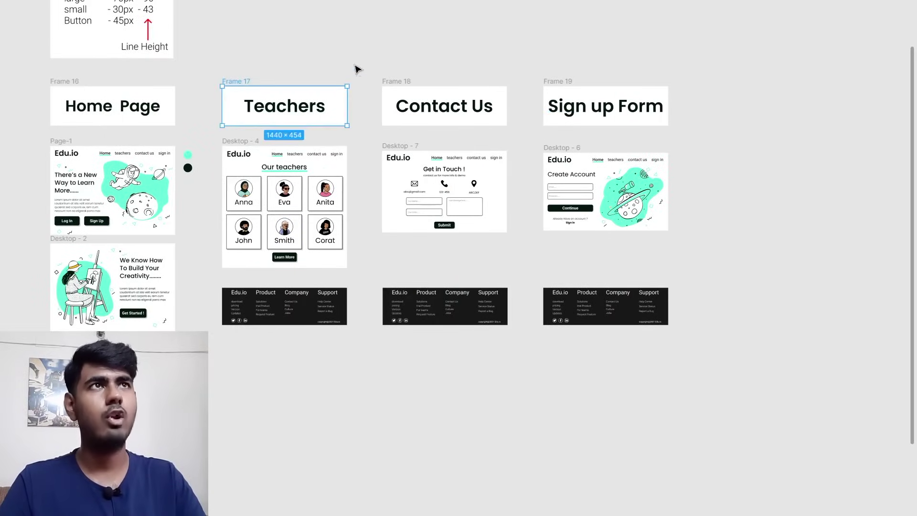
left_click(399, 81, "shift")
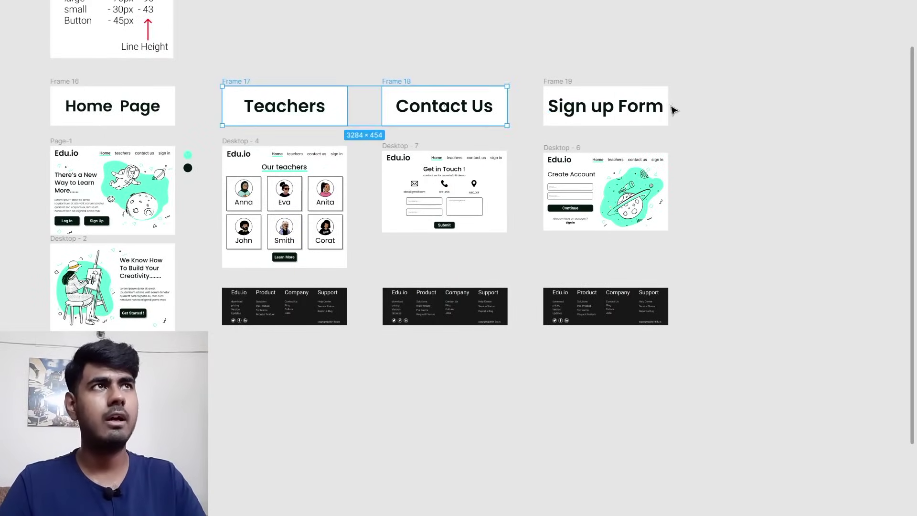
left_click(562, 85, "shift")
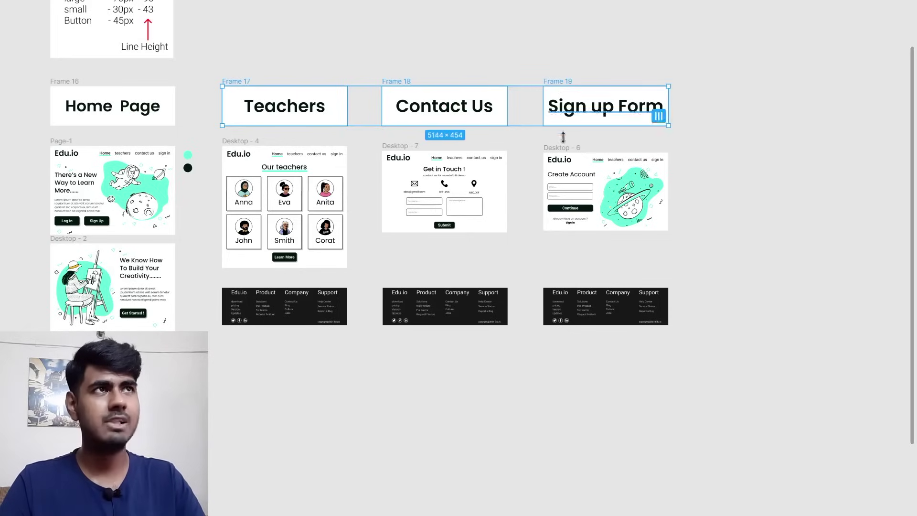
left_click(556, 147, "shift")
left_click(404, 146, "shift")
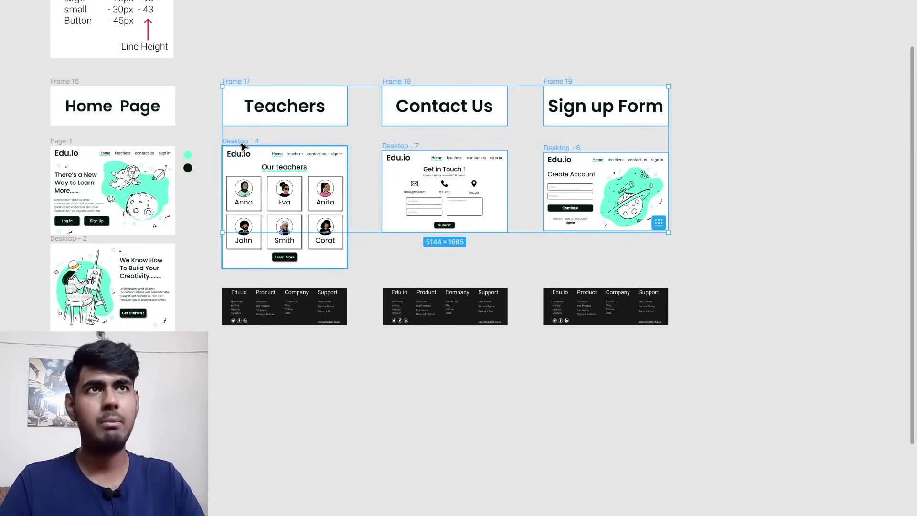
left_click(243, 150, "shift")
left_click(255, 302, "shift")
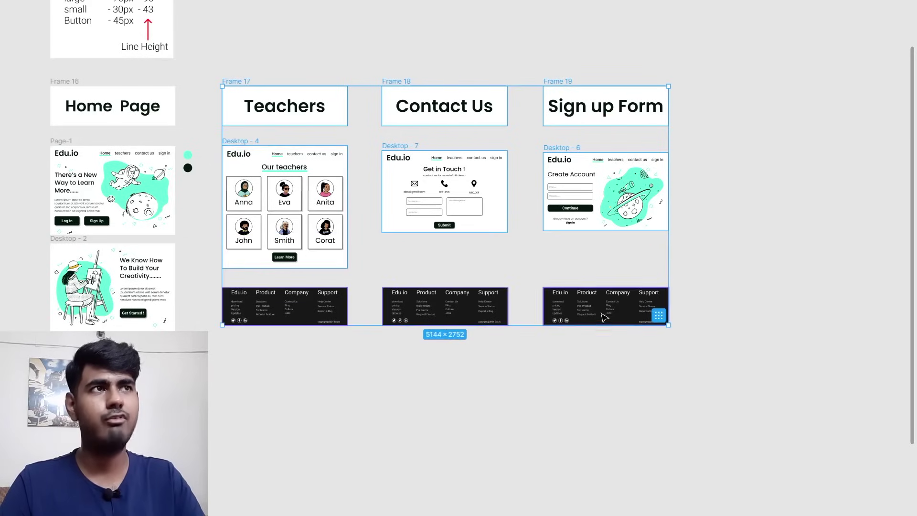
left_click_drag(445, 212, 669, 205)
Move the mint and dark colour circles up from beside Page-1 to beside the Home Page title frame.
scroll(234, 208, "left", 3)
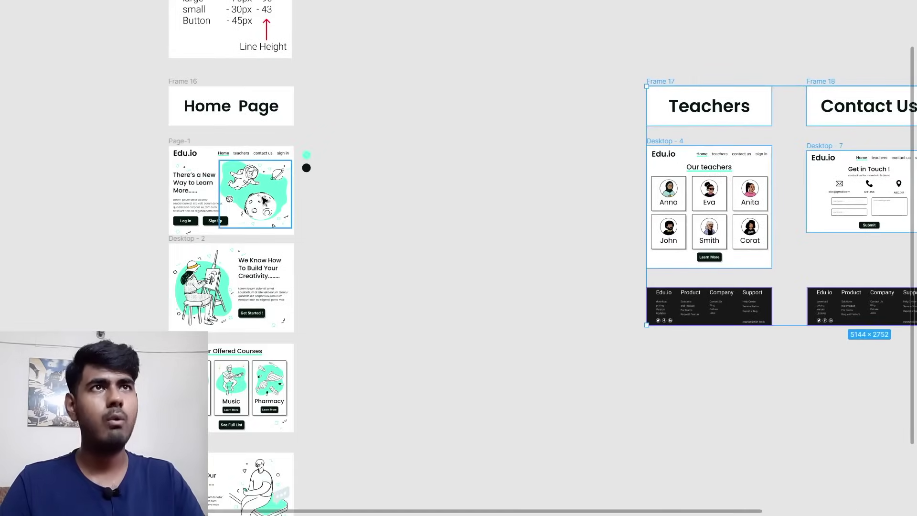
scroll(215, 232, "up", 1)
scroll(215, 225, "up", 5)
scroll(215, 222, "up", 1)
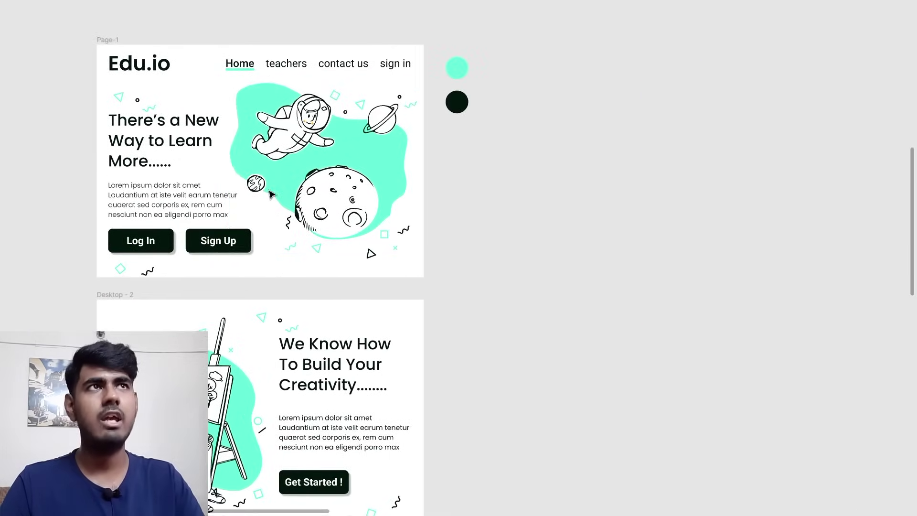
scroll(334, 144, "up", 3)
left_click_drag(435, 113, 513, 238)
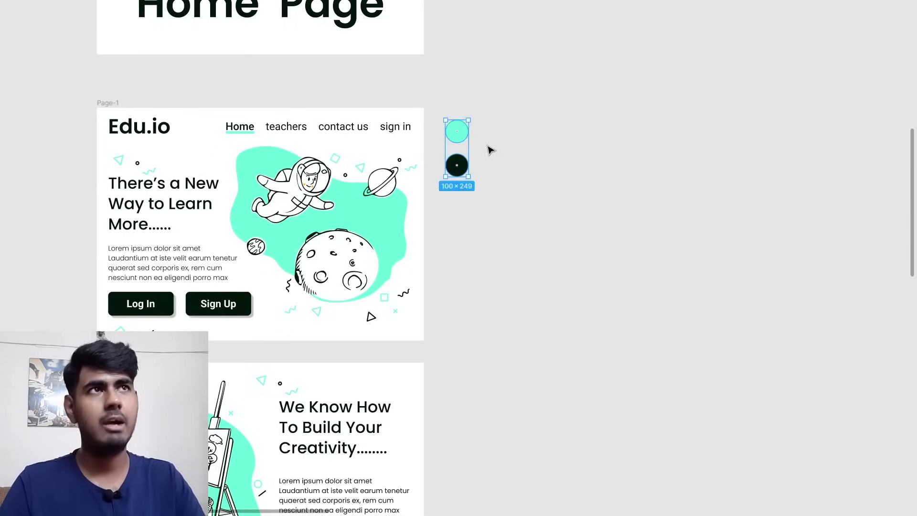
left_click_drag(460, 139, 454, 51)
scroll(483, 268, "up", 2)
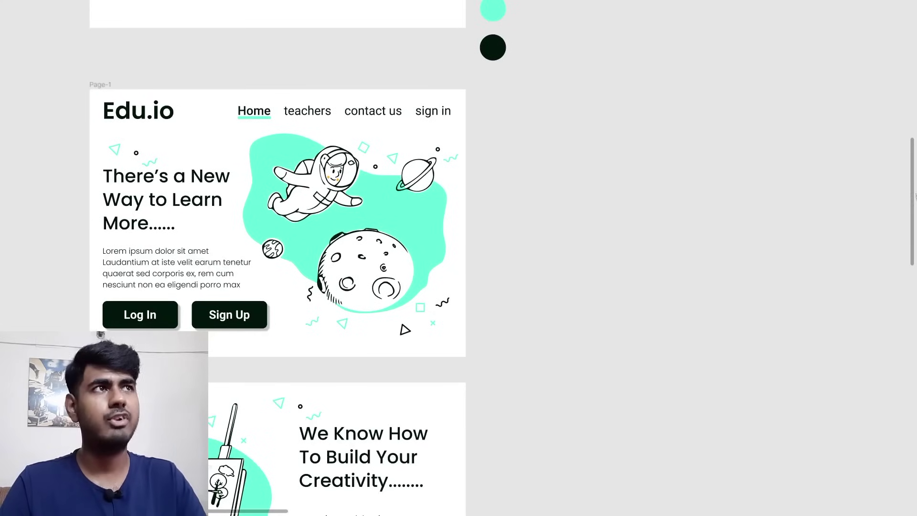
Create a Desktop preset frame of 1440 × 1024 and place it beside Page-1 at X 874, Y -513.
key("ctrl+backslash")
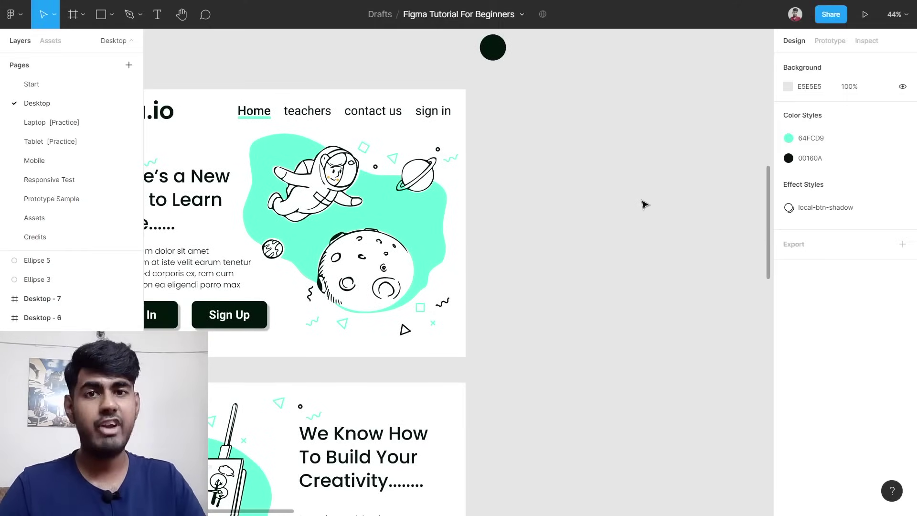
key("f")
scroll(638, 199, "right", 5)
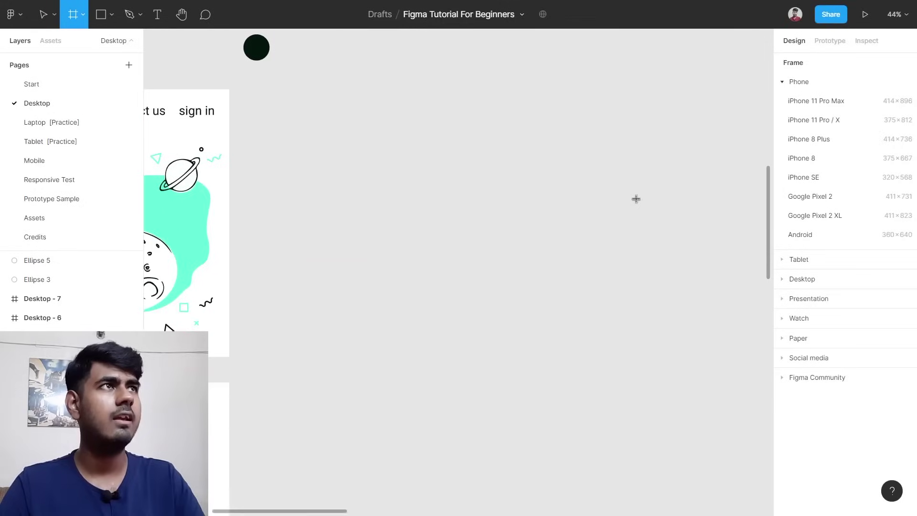
left_click(786, 84)
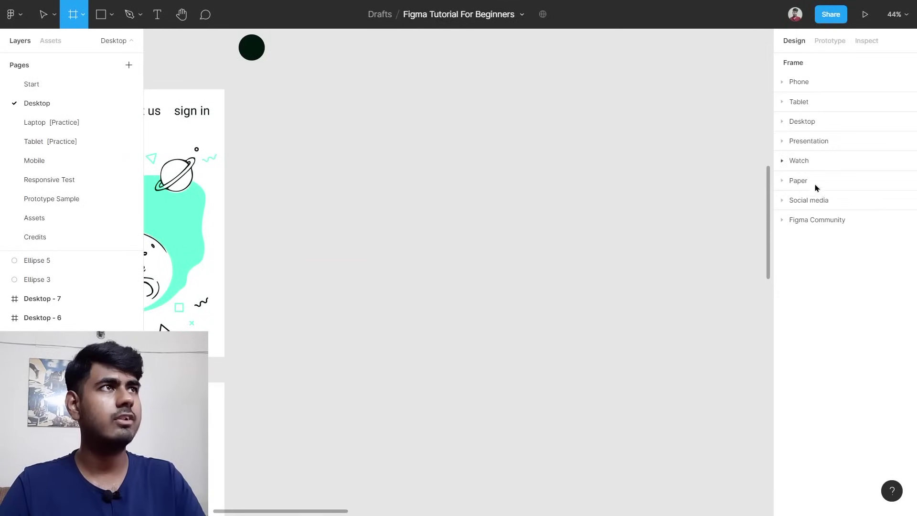
left_click(788, 123)
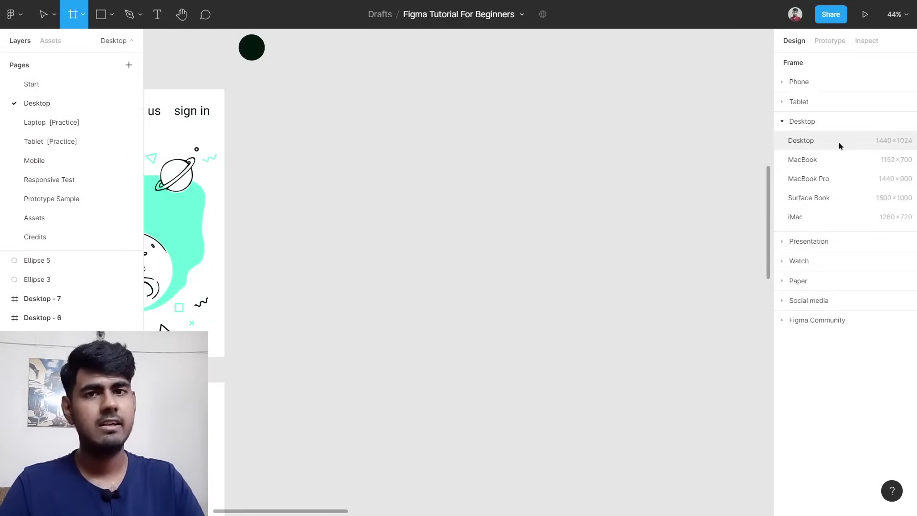
left_click(906, 149)
left_click_drag(512, 277, 508, 229)
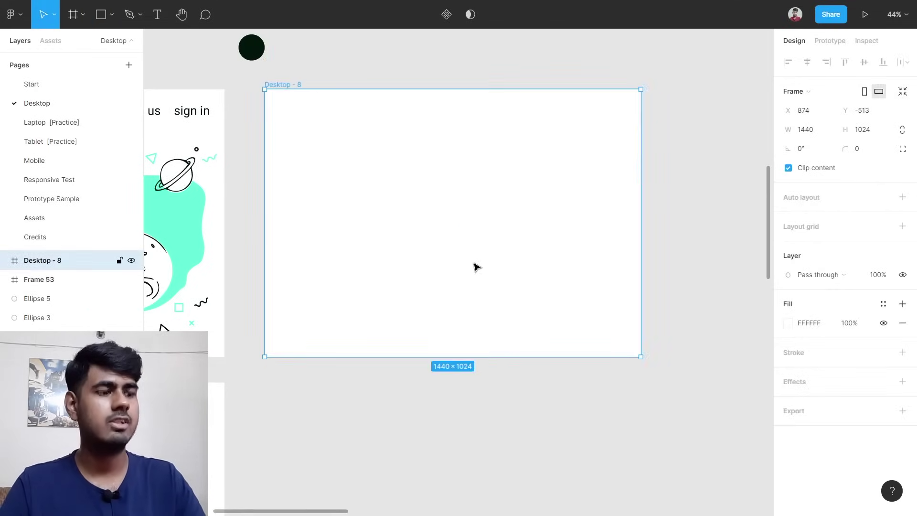
Show Page-1's column layout grid, examine its count, margin and gutter settings, and hide the grid again.
key("ctrl+backslash")
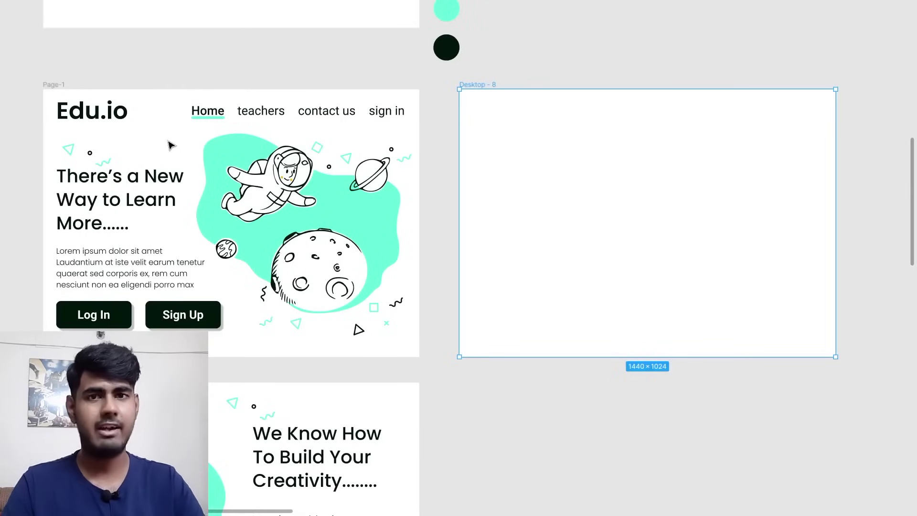
left_click(72, 92)
key("ctrl+backslash")
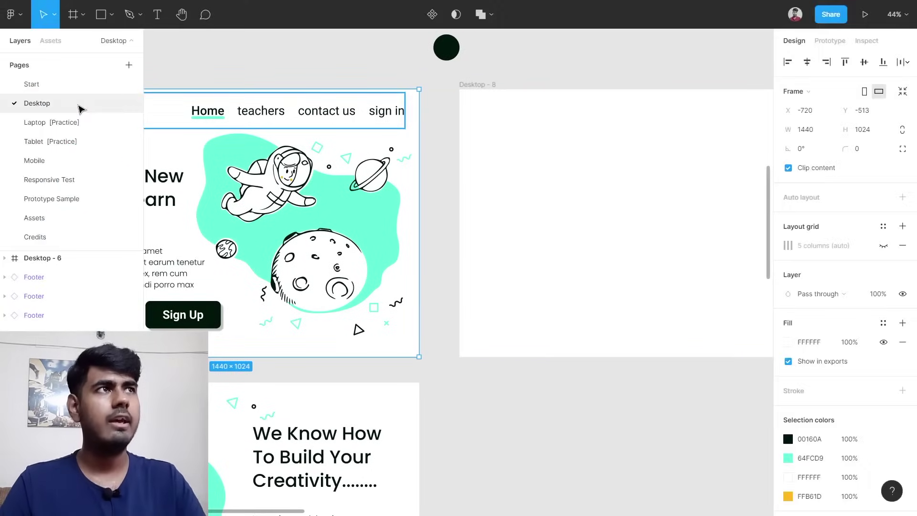
left_click(885, 248)
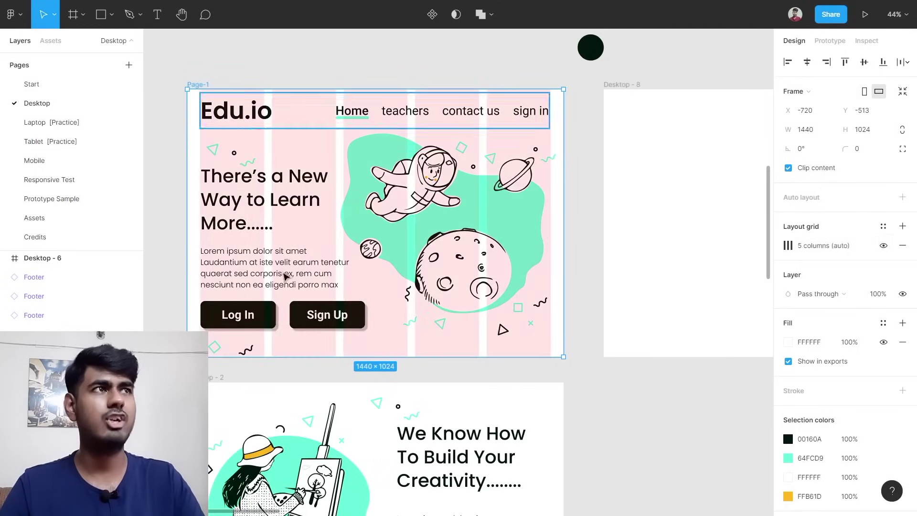
left_click(788, 246)
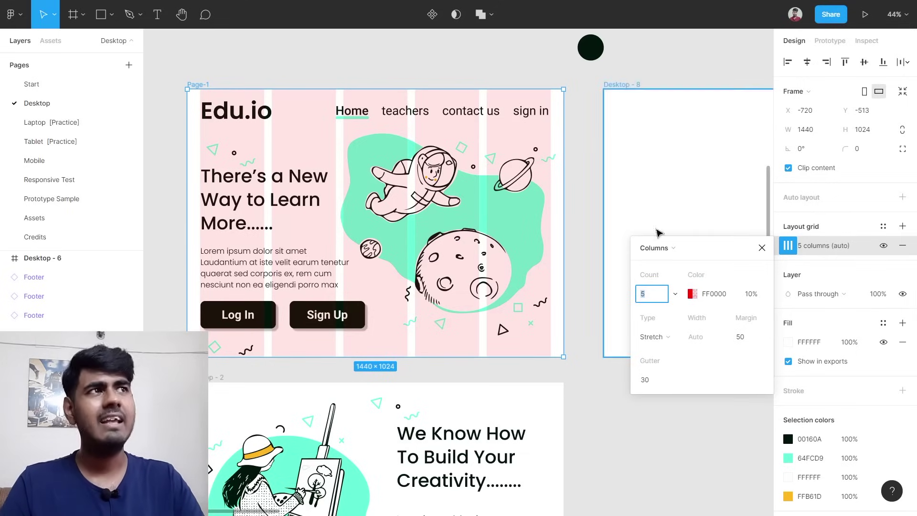
left_click(884, 246)
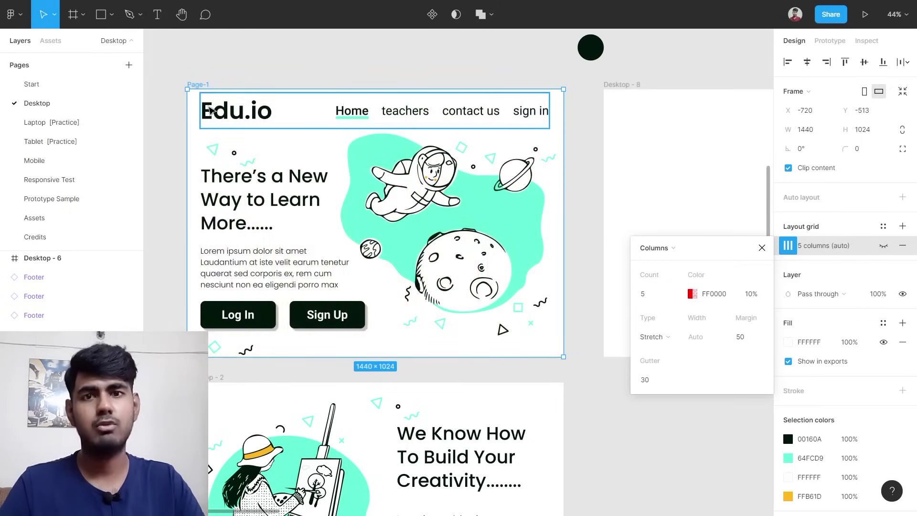
Draw a rectangle about 37 × 27 at Page-1's left edge, in the margin beside the Edu.io logo.
scroll(210, 110, "up", 10)
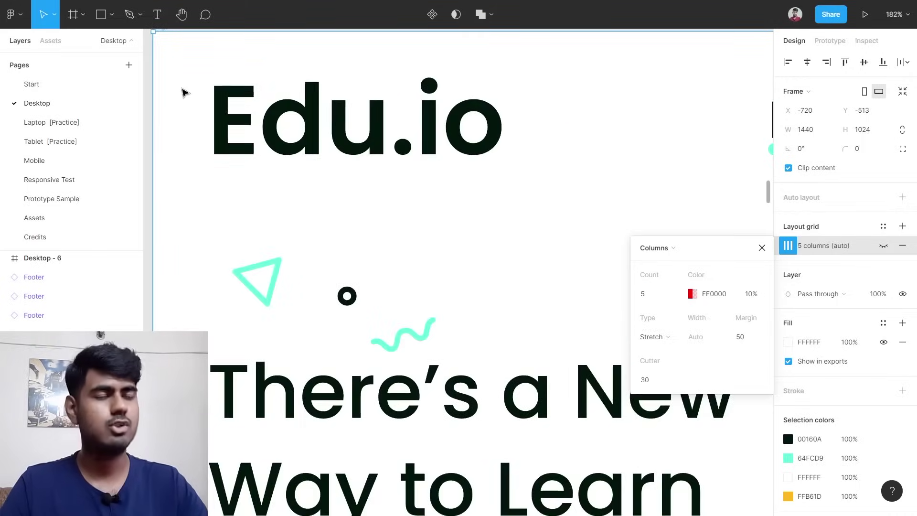
key("ctrl+backslash")
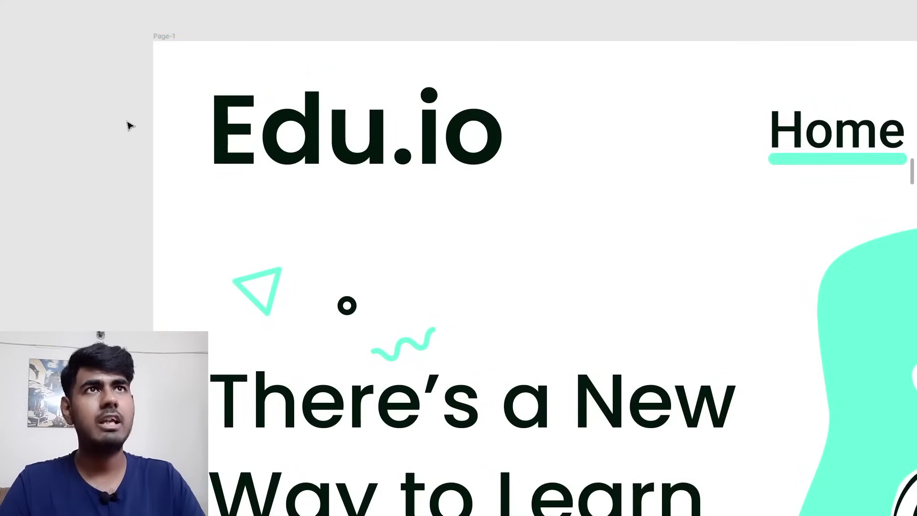
scroll(209, 119, "up", 5)
scroll(254, 153, "left", 1)
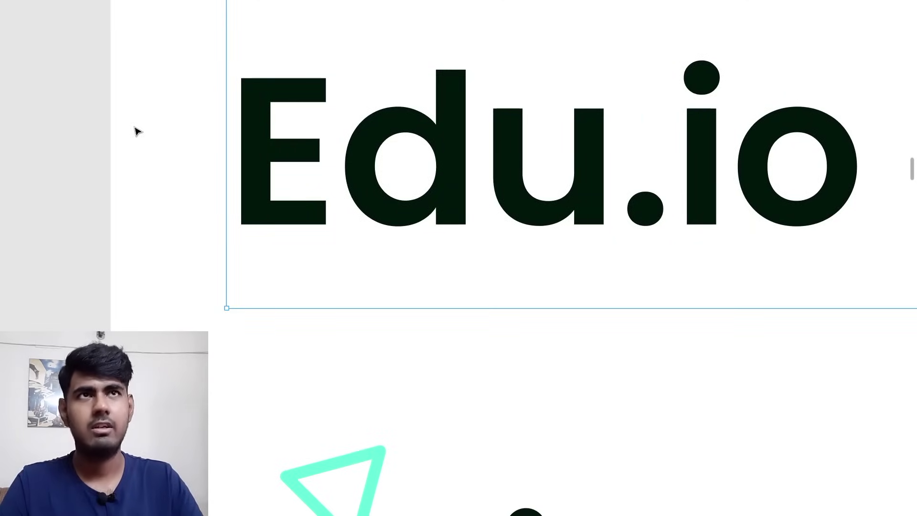
scroll(168, 131, "left", 6)
scroll(222, 135, "up", 4)
key("r")
mouse_move(235, 122)
left_mouse_down()
mouse_move(307, 153)
mouse_move(311, 174)
mouse_move(295, 145)
mouse_move(288, 153)
left_mouse_up()
scroll(265, 158, "up", 2)
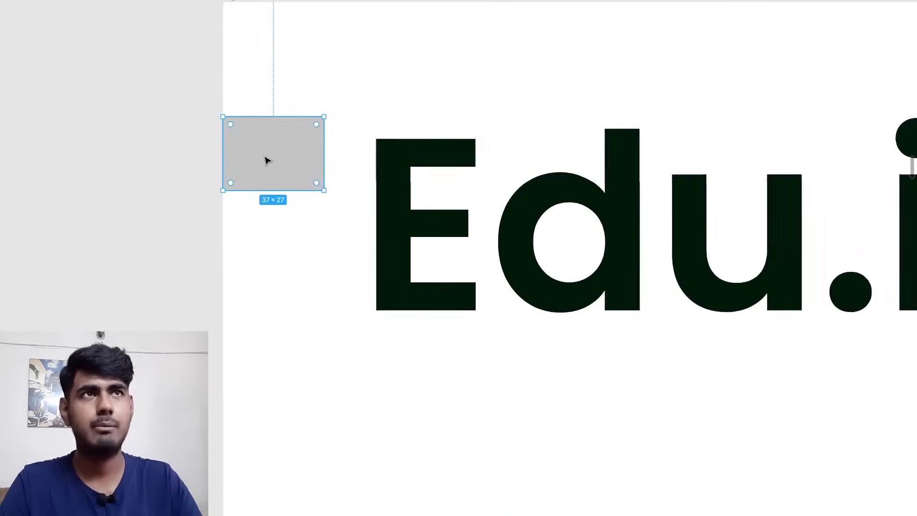
Lower the grey rectangle to Y 48 along Page-1's left edge and widen it to 50 to fill the logo's left margin.
scroll(266, 160, "up", 2)
scroll(314, 193, "left", 5)
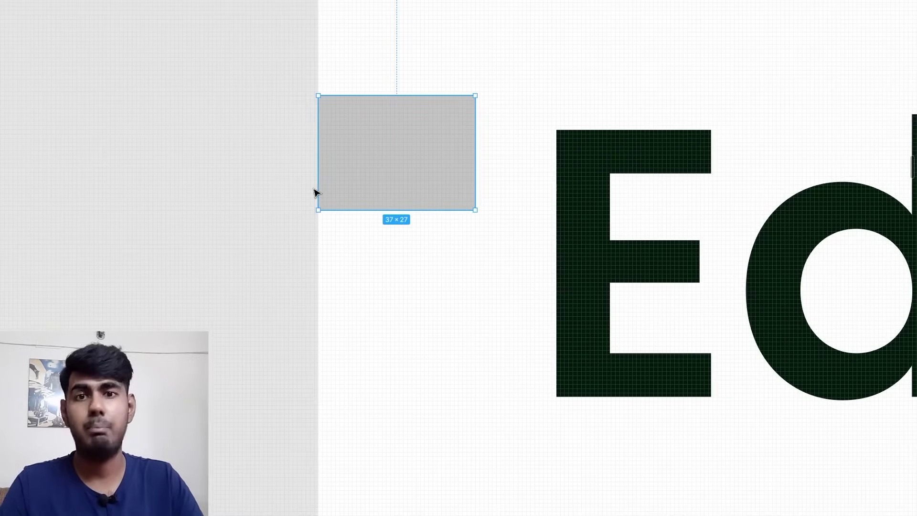
scroll(314, 194, "down", 1)
left_click_drag(379, 155, 380, 182)
left_click_drag(476, 164, 530, 164)
key("Escape")
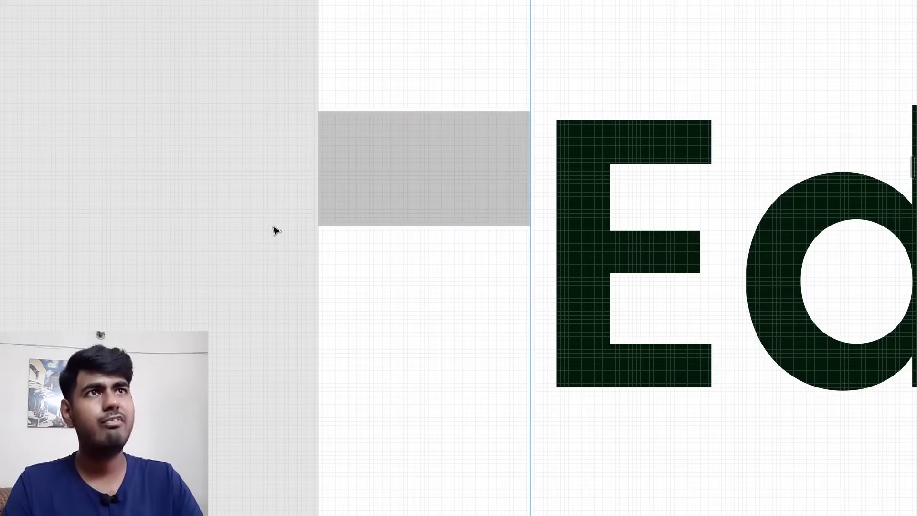
left_click(386, 199)
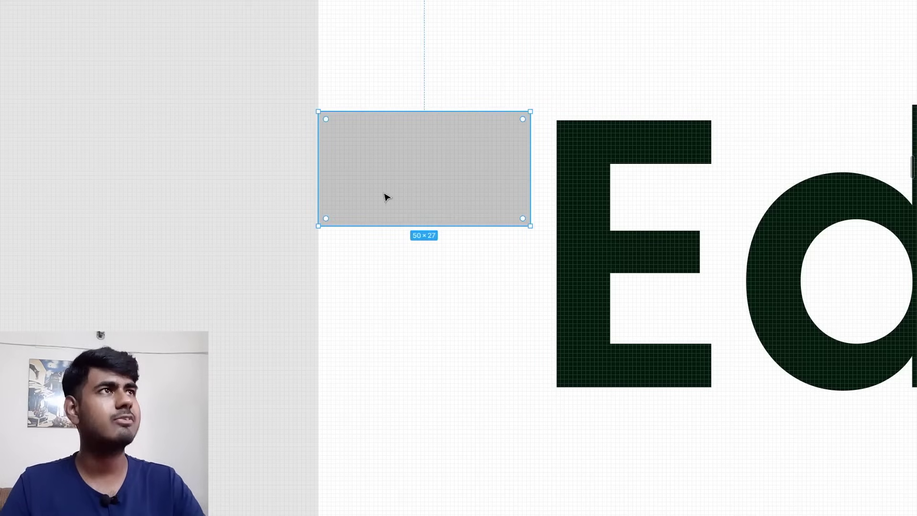
key("ctrl+backslash")
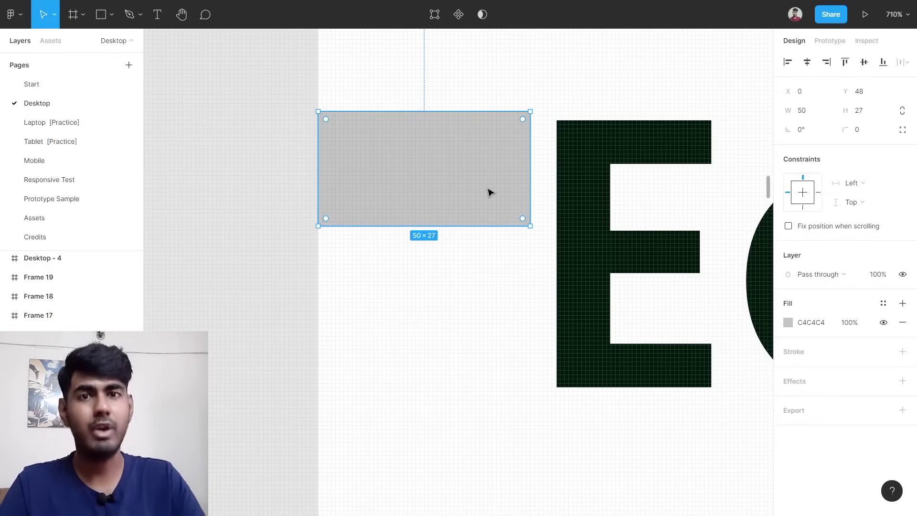
scroll(488, 192, "up", 2)
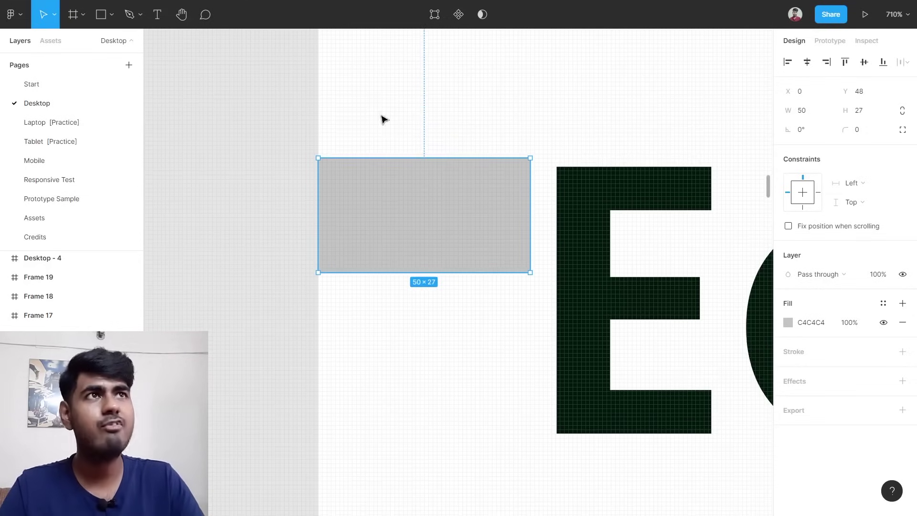
key("shift+0")
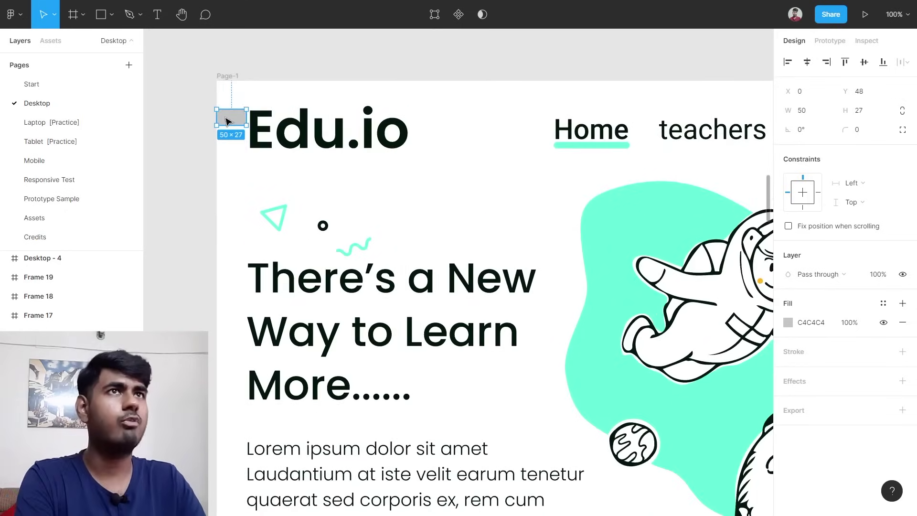
key("Escape")
Add a layout grid to the blank 1440 × 1024 desktop frame and change its type to Columns.
scroll(290, 142, "right", 6)
scroll(361, 156, "down", 5)
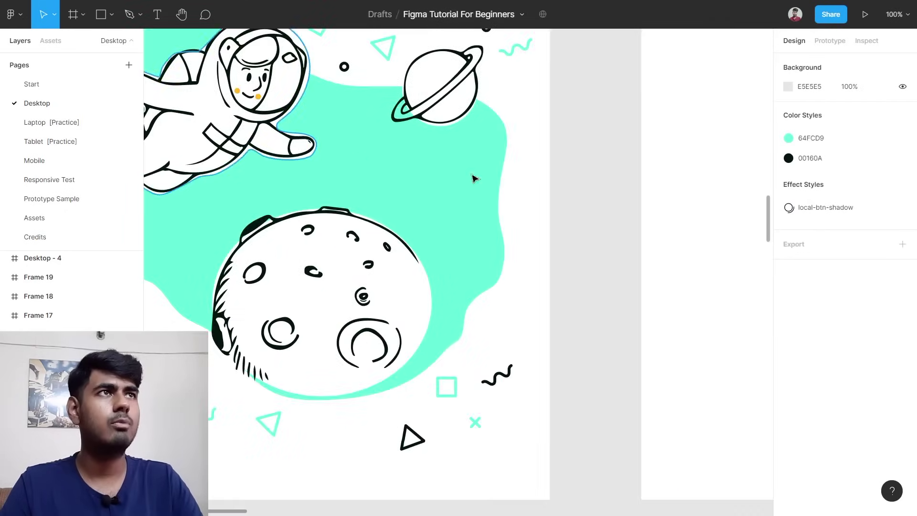
scroll(518, 179, "up", 3)
left_click(564, 180)
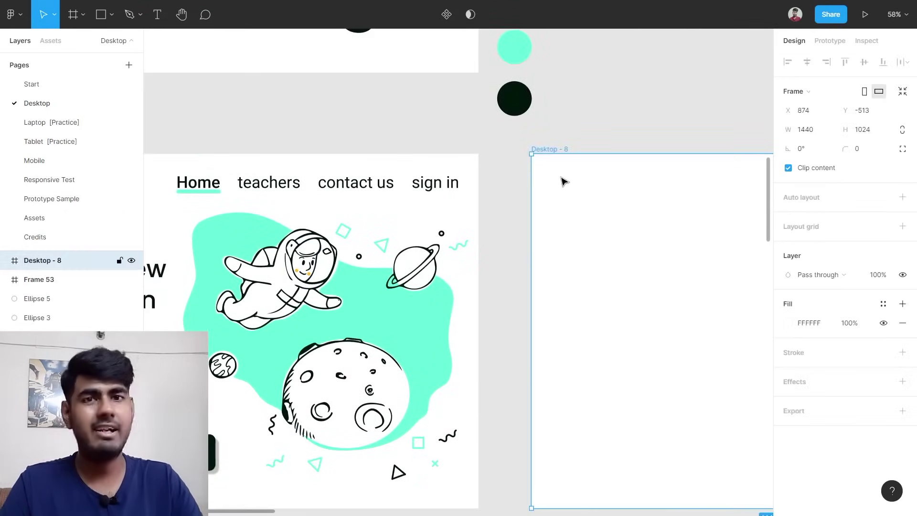
scroll(569, 183, "down", 3)
scroll(578, 196, "up", 2)
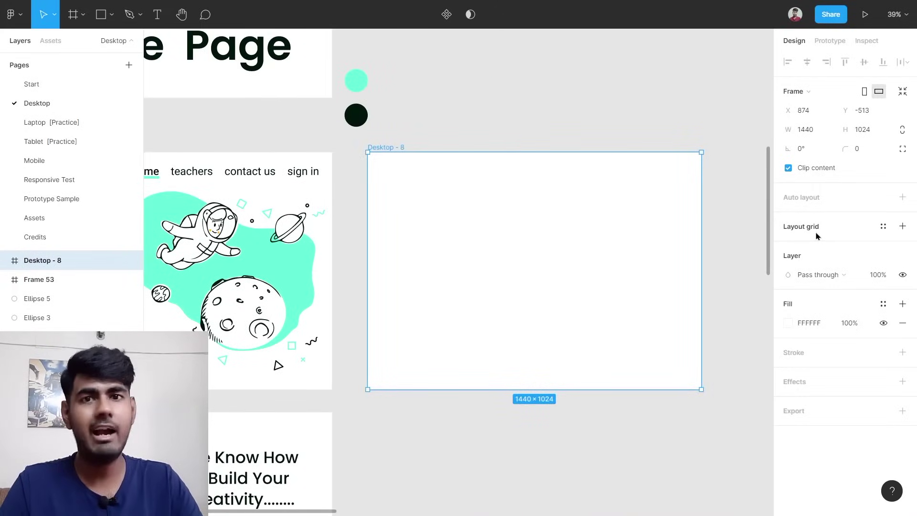
left_click(817, 236)
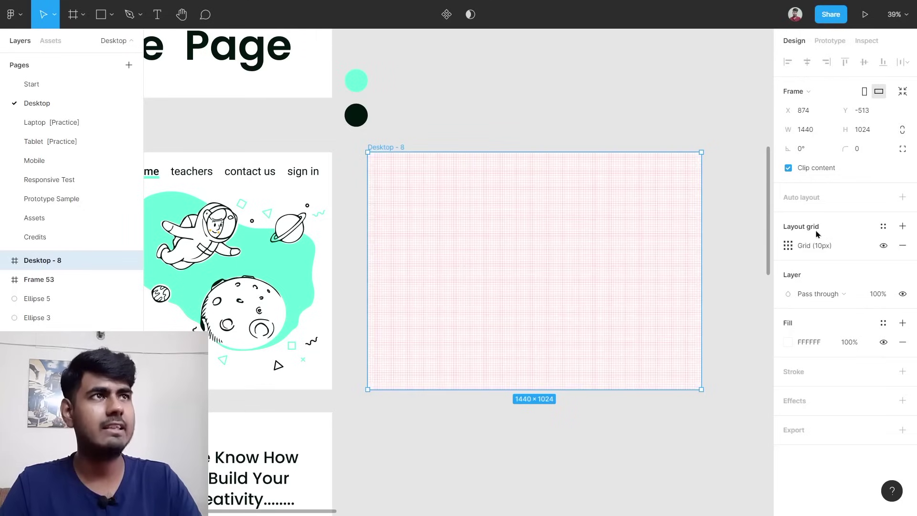
left_click(788, 246)
left_click(654, 248)
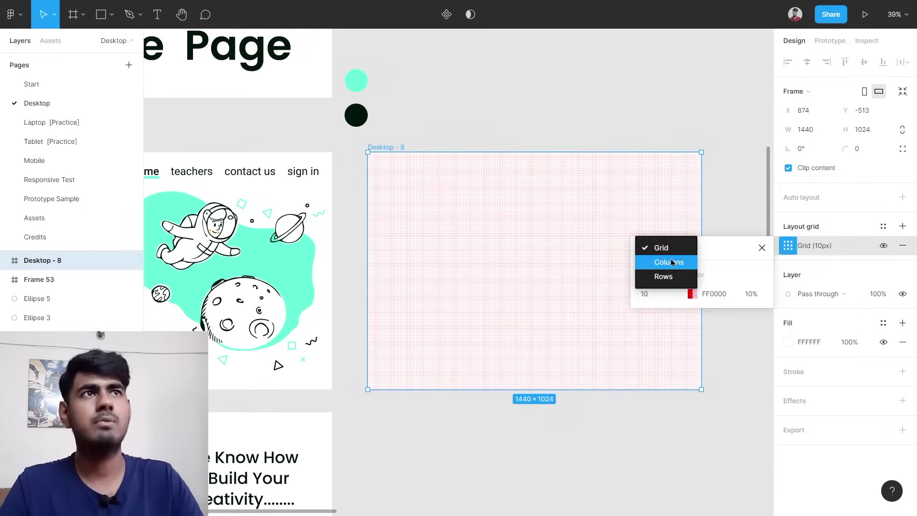
left_click(669, 262)
Set the margin of the blank frame's column grid to 50.
left_click(745, 338)
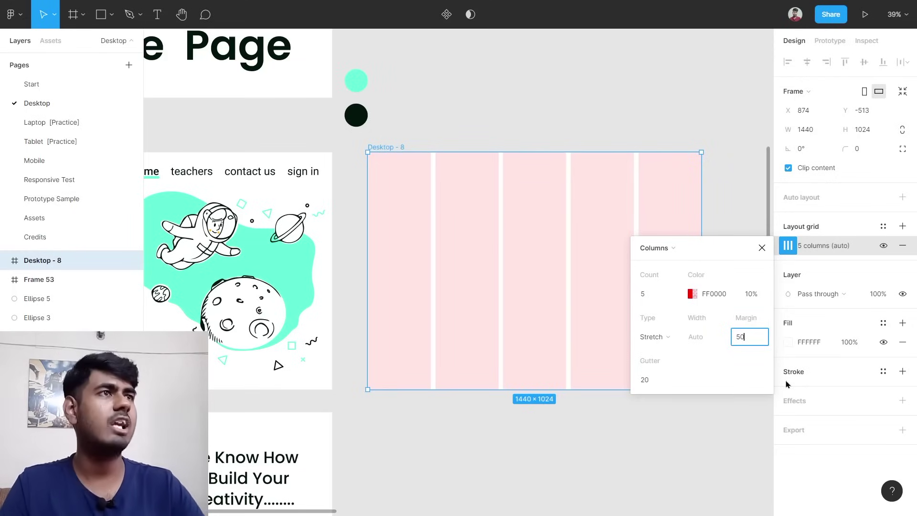
type("50")
key("Return")
Examine the gutter and other column settings of Page-1's layout grid.
scroll(497, 243, "left", 5)
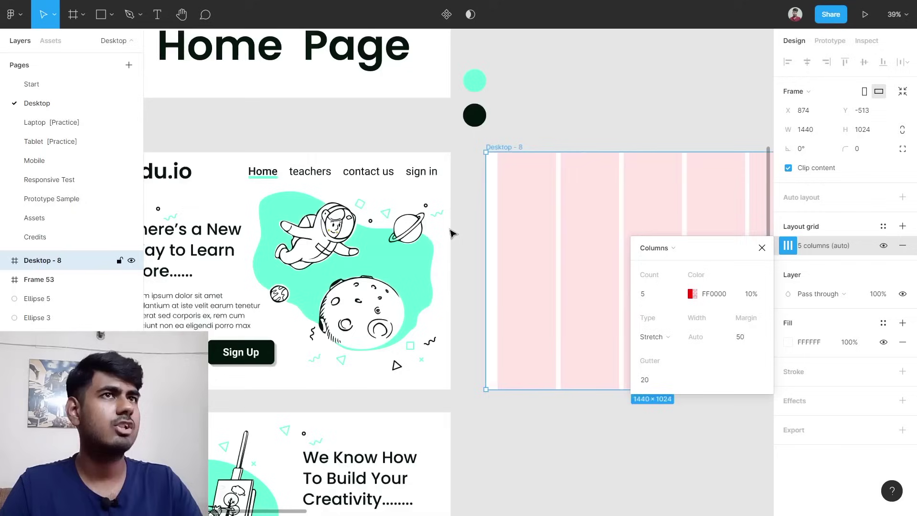
left_click(253, 146)
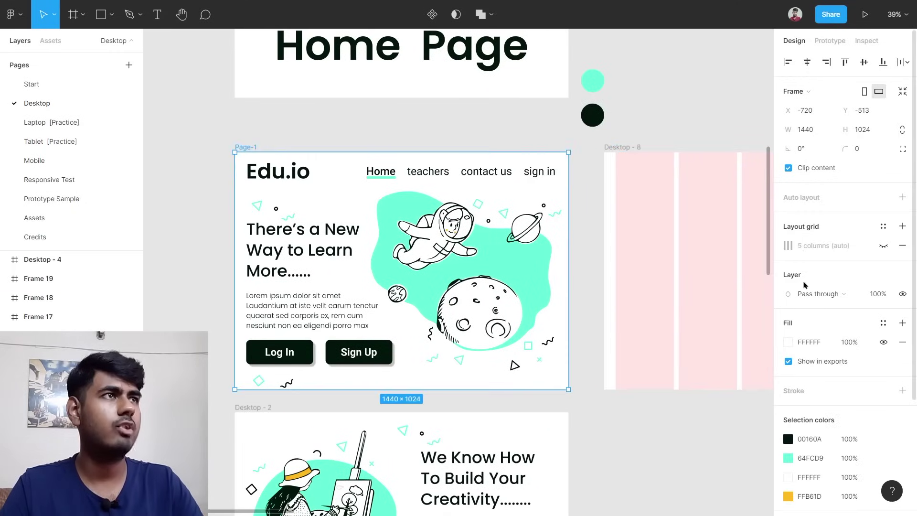
left_click(792, 247)
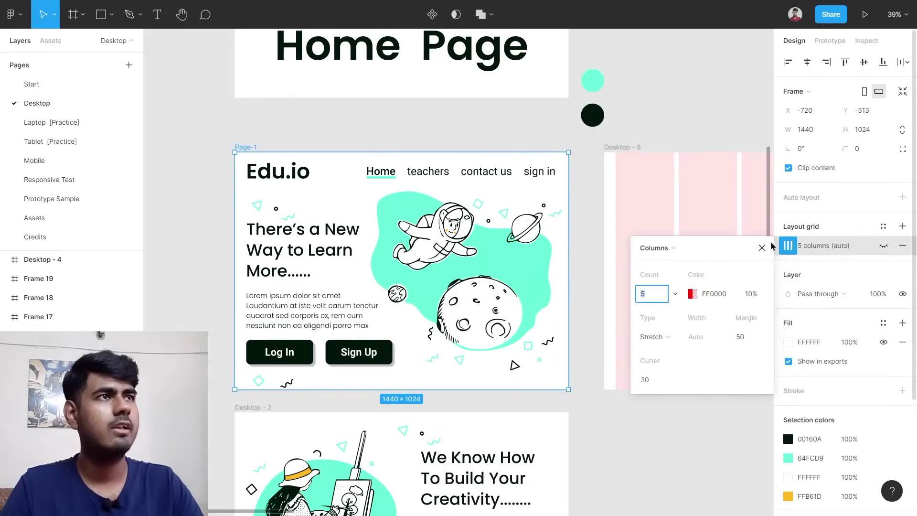
Try a wider gutter of 86 between the columns of the blank frame's layout grid.
scroll(669, 335, "right", 6)
left_click(328, 138)
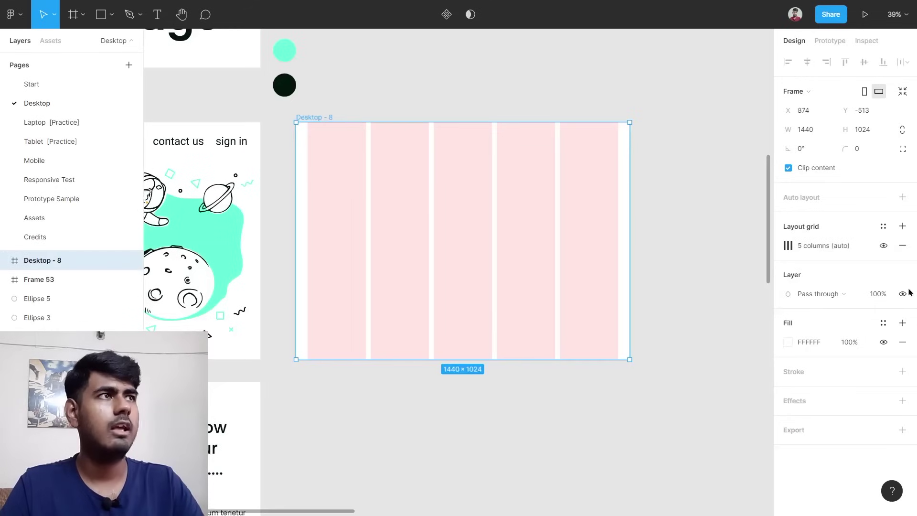
left_click(788, 245)
left_click(664, 388)
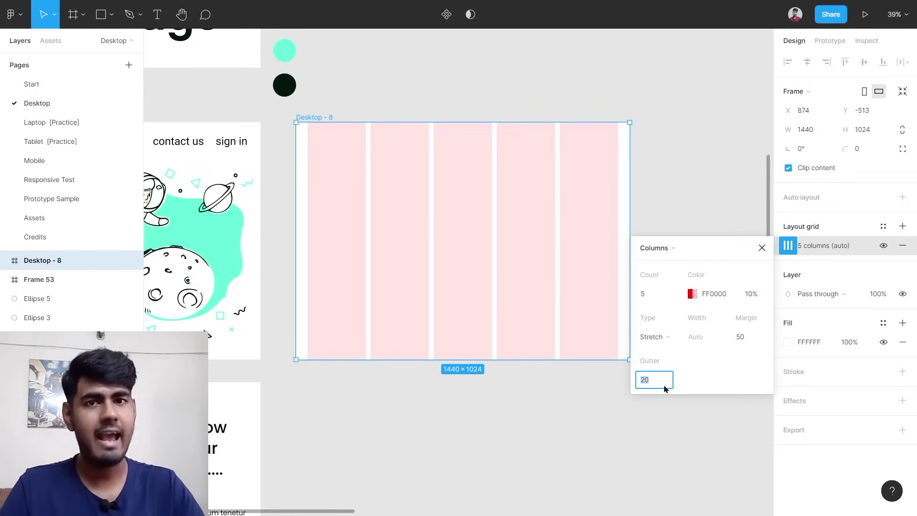
key("shift+Up")
key("shift+Up")
key("shift+Up")
key("shift+Up")
key("shift+Up")
key("shift+Up")
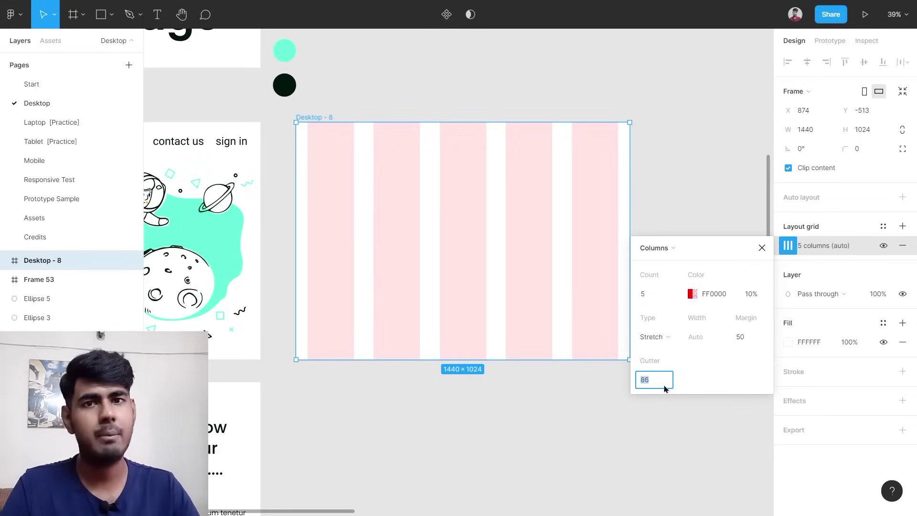
Reduce the blank frame's column gutter to 30 and close the grid settings.
key("shift+Down")
key("shift+Down")
key("shift+Down")
key("shift+Down")
key("shift+Down")
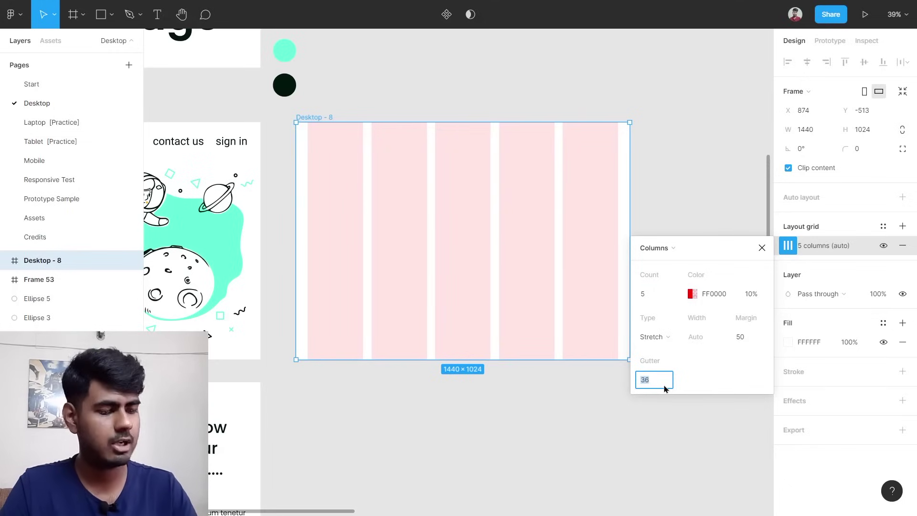
key("Return")
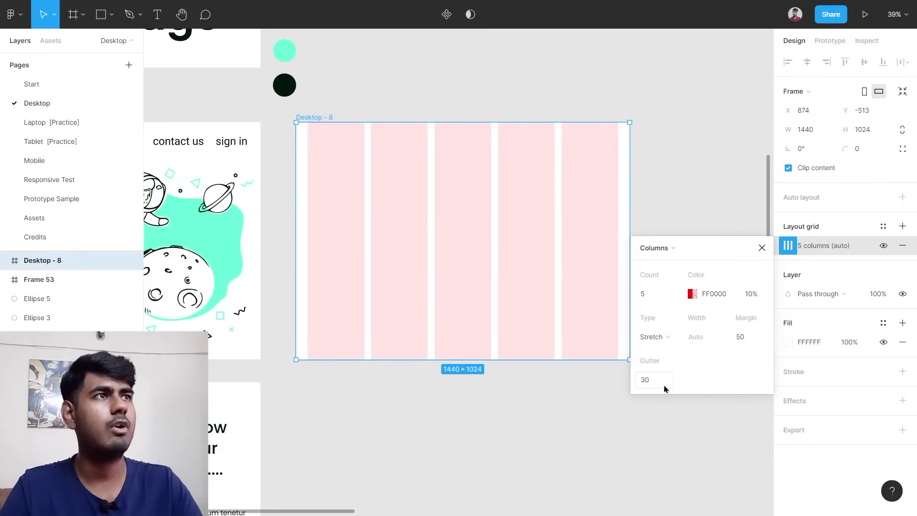
left_click(763, 248)
Examine the font family, weight and size of the Edu.io logo text on Page-1.
scroll(449, 286, "left", 5)
scroll(449, 287, "down", 1)
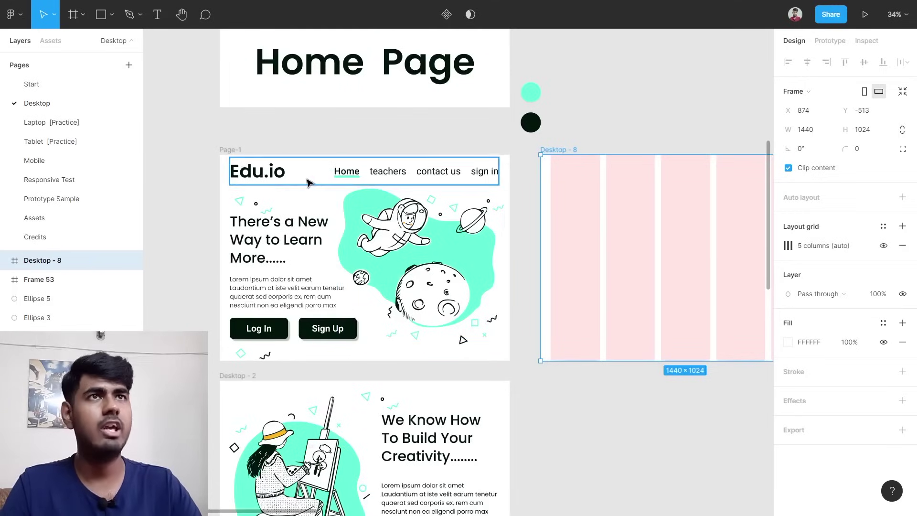
scroll(239, 175, "up", 5)
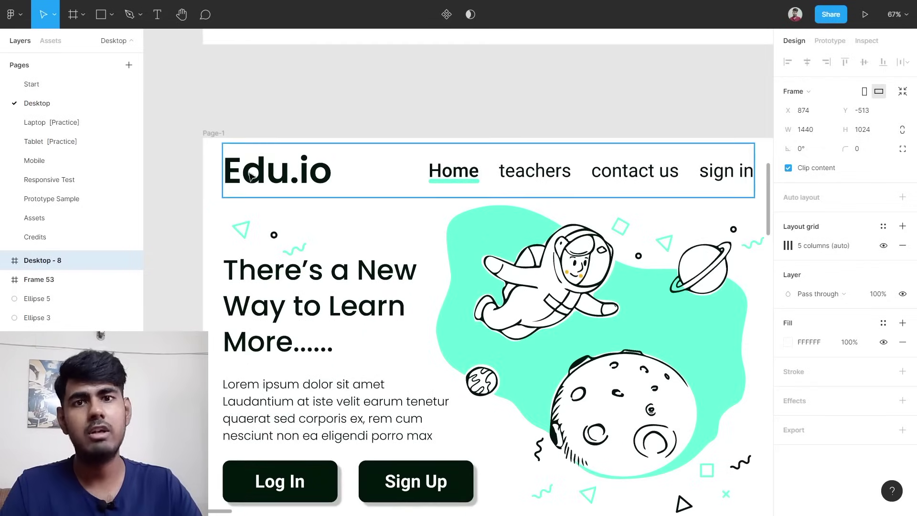
left_click(282, 181)
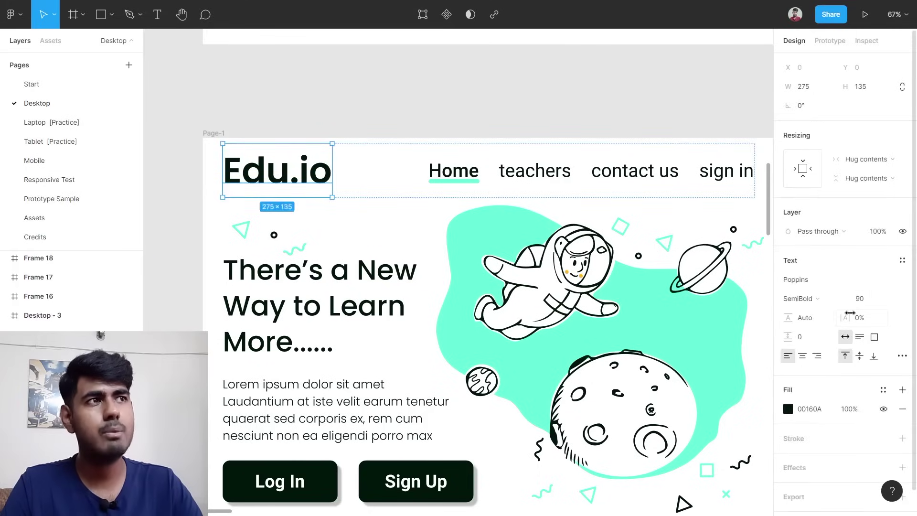
scroll(853, 324, "down", 1)
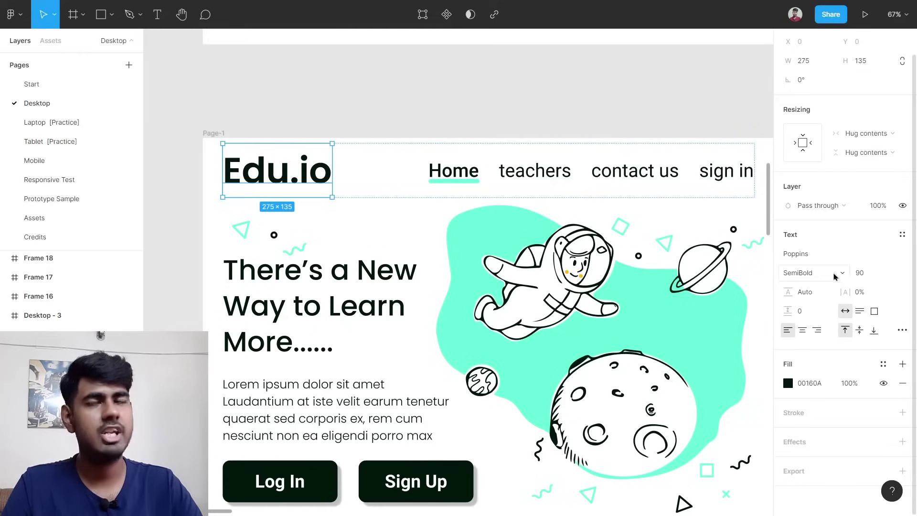
left_click(869, 273)
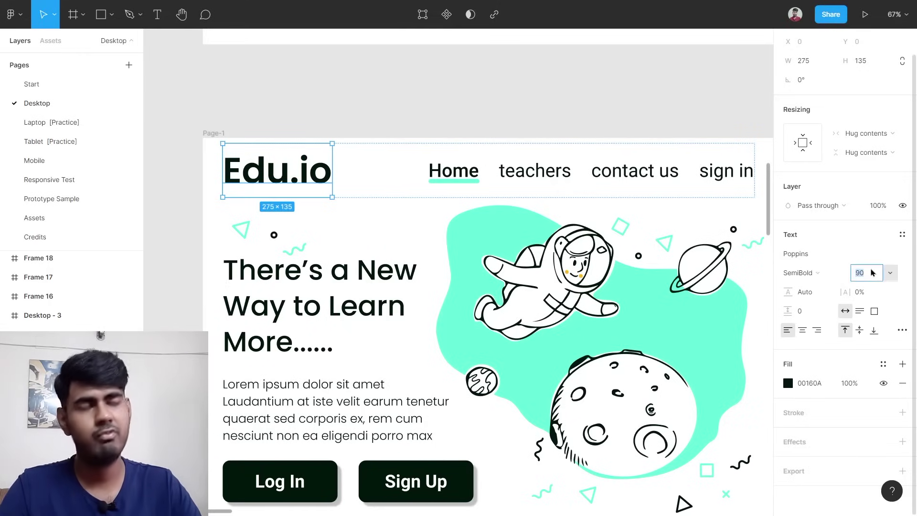
scroll(597, 282, "down", 5)
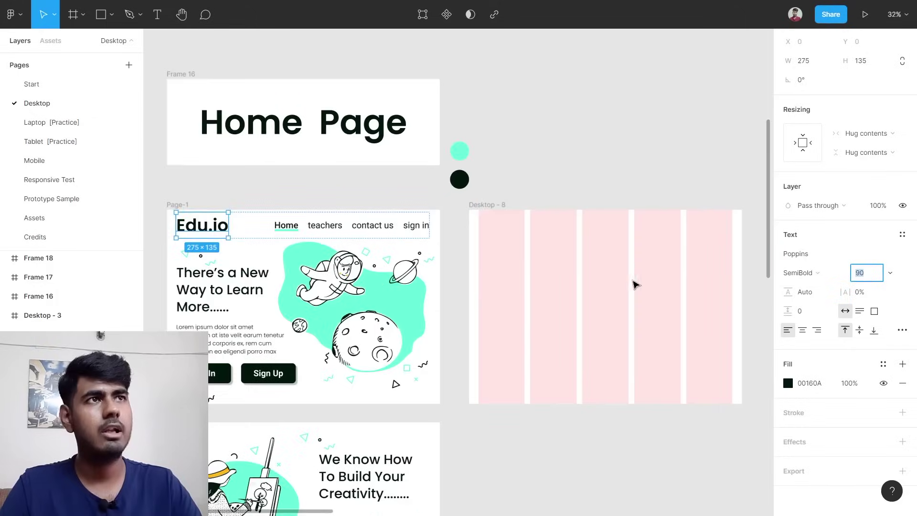
Add the text "Edu.io" near the upper-left of the column-grid frame, at about X 209, Y 169.
scroll(557, 262, "up", 2)
left_click(545, 254)
key("Escape")
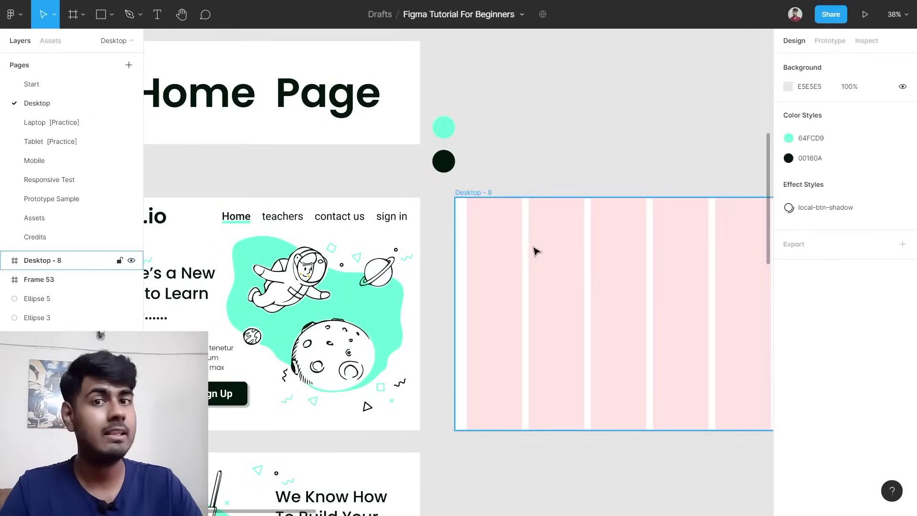
key("t")
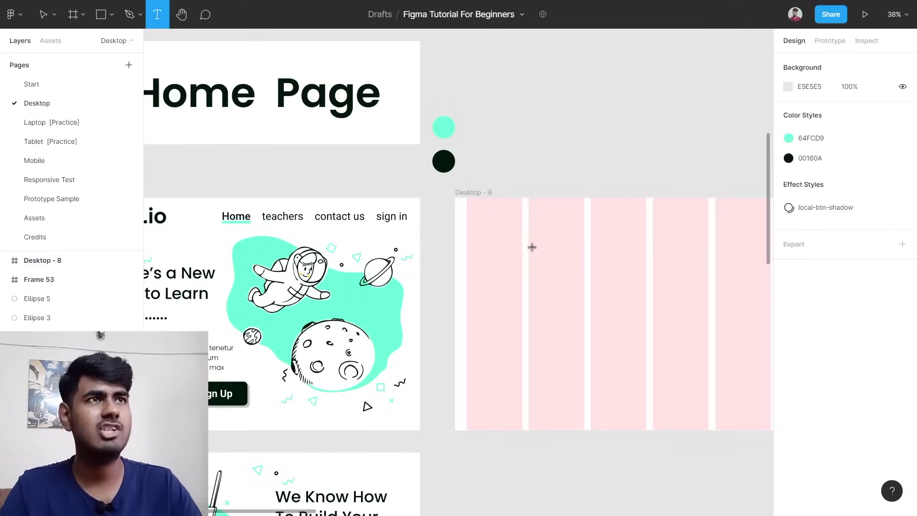
left_click(503, 236)
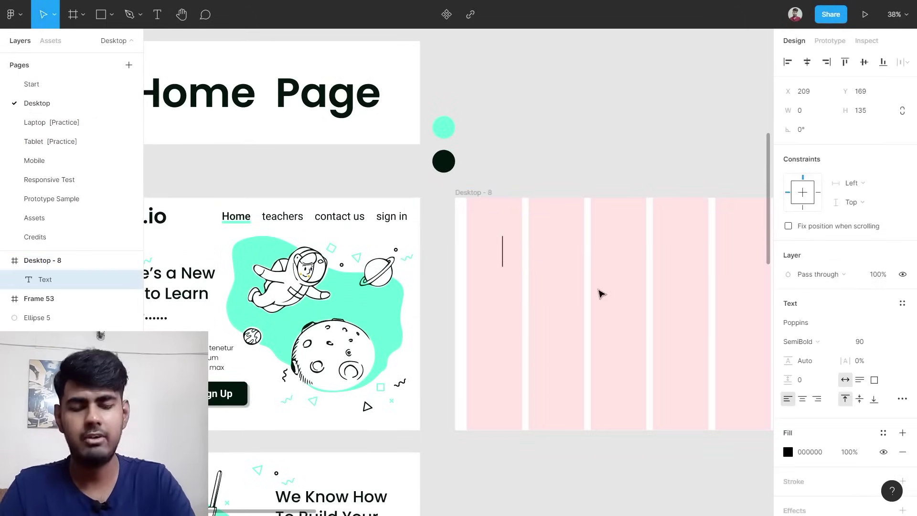
type("Edu.o")
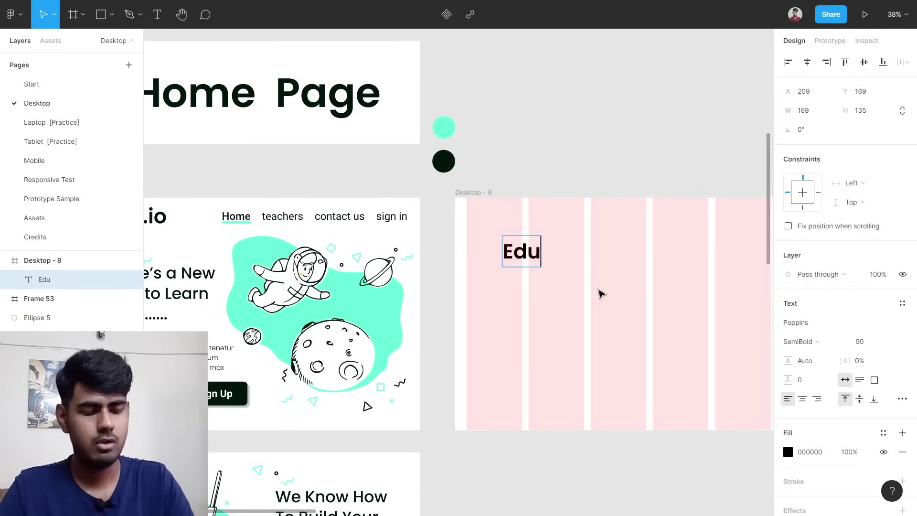
key("BackSpace")
type("io")
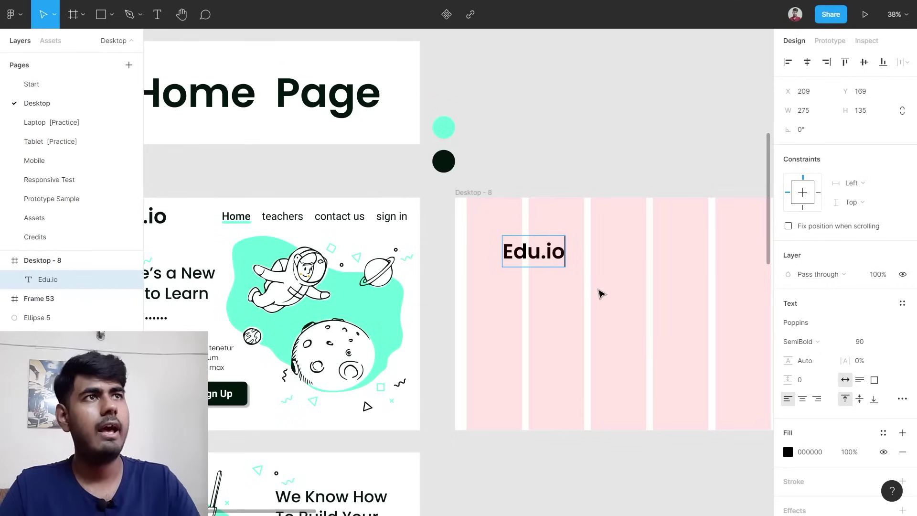
key("Escape")
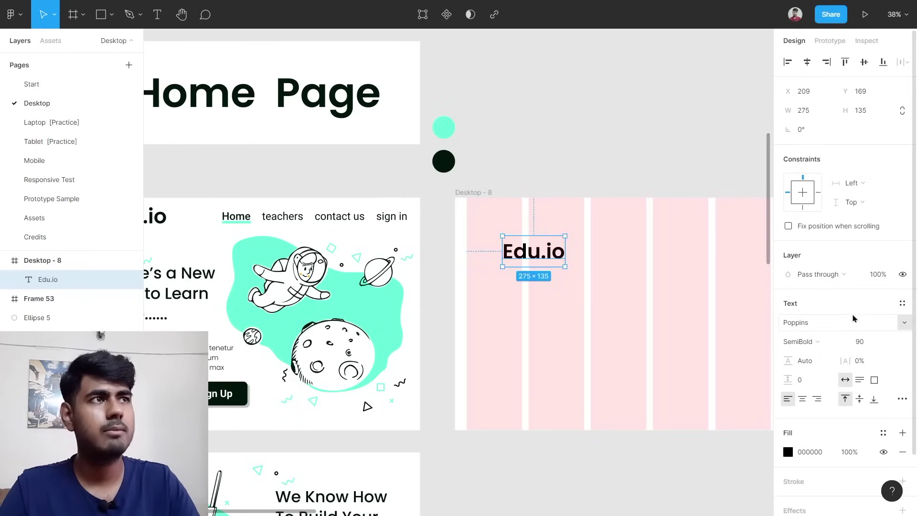
Set the new Edu.io text's weight to SemiBold and its font size to 90.
left_click(802, 342)
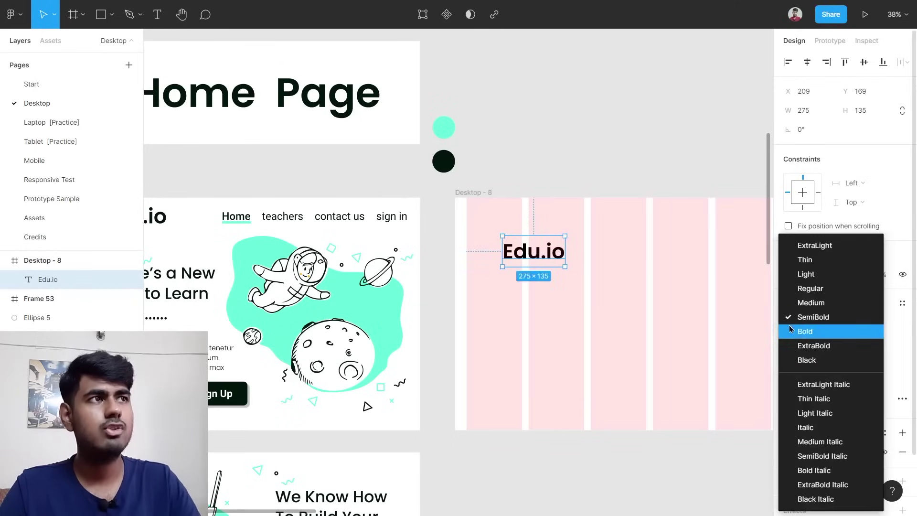
left_click(803, 317)
left_click(860, 343)
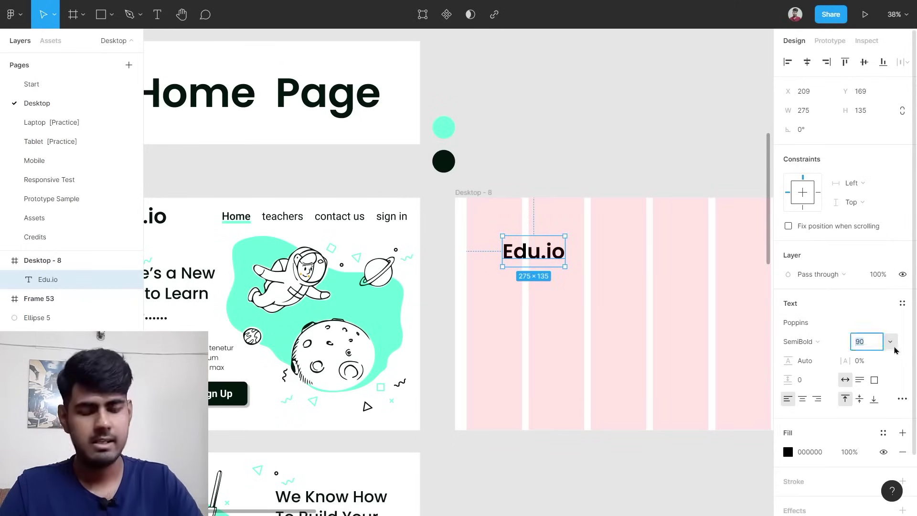
key("Right")
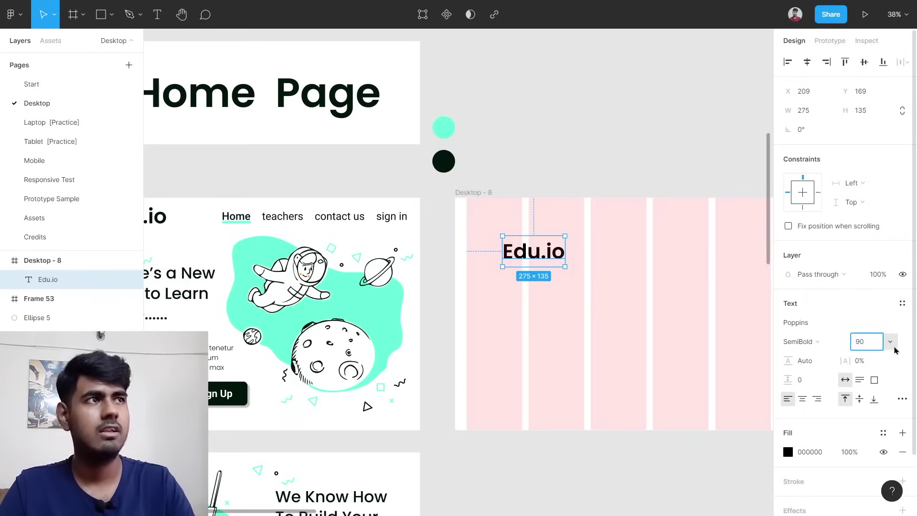
key("Return")
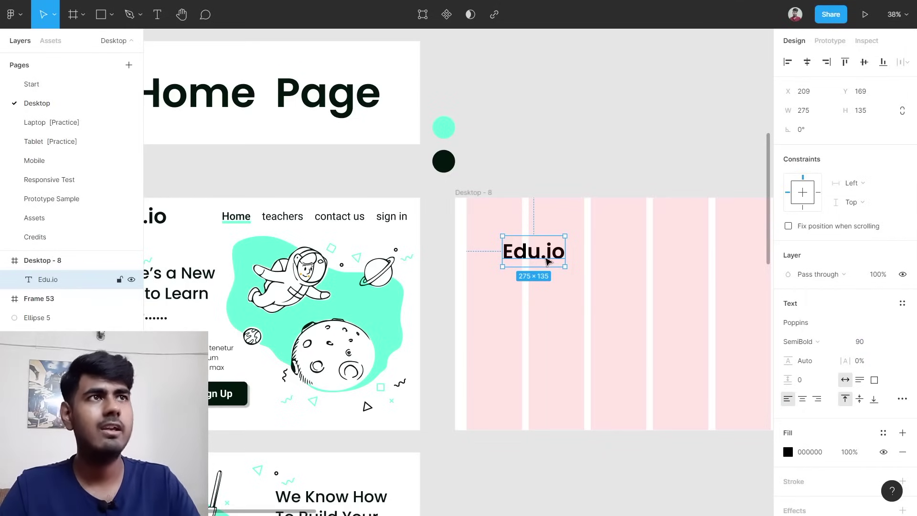
Move the Edu.io logo text to the upper-left corner of the Desktop - 8 frame, at X 49 and Y 0.
left_click_drag(547, 264, 466, 219)
scroll(524, 230, "up", 5)
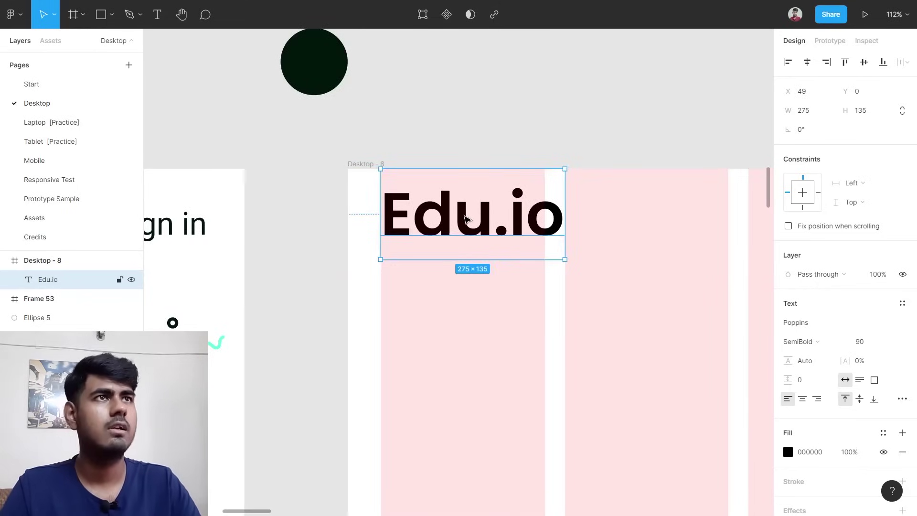
Review the Desktop Typography reference frame for the logo, nav item, large, small and button text sizes.
scroll(466, 219, "down", 10)
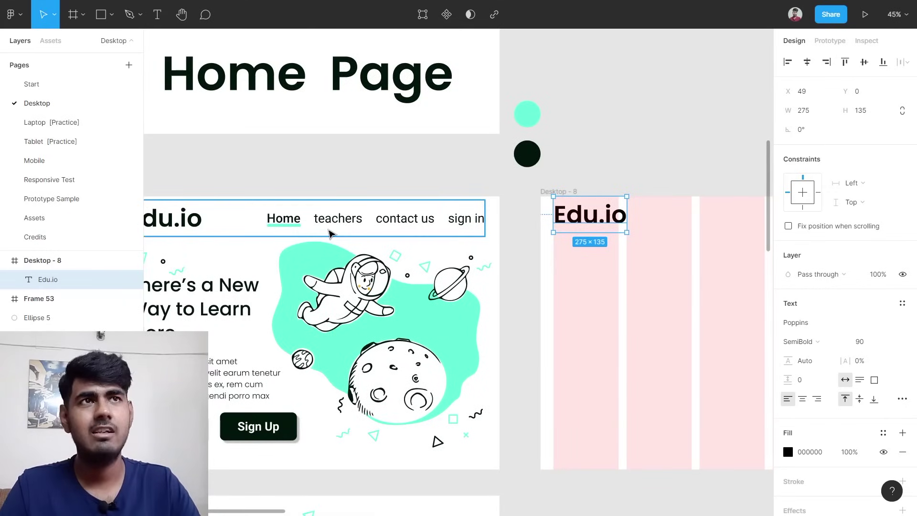
scroll(330, 234, "down", 5)
scroll(316, 231, "up", 5)
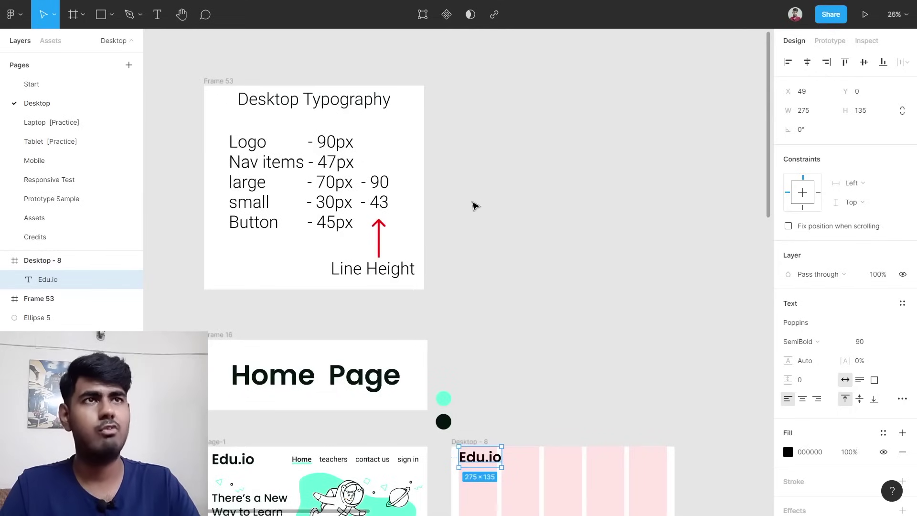
scroll(219, 166, "up", 2)
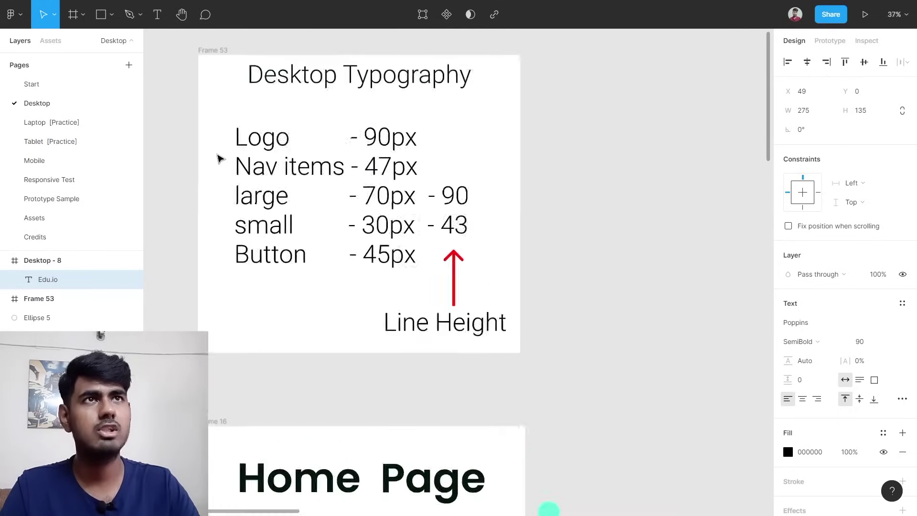
scroll(219, 159, "up", 3)
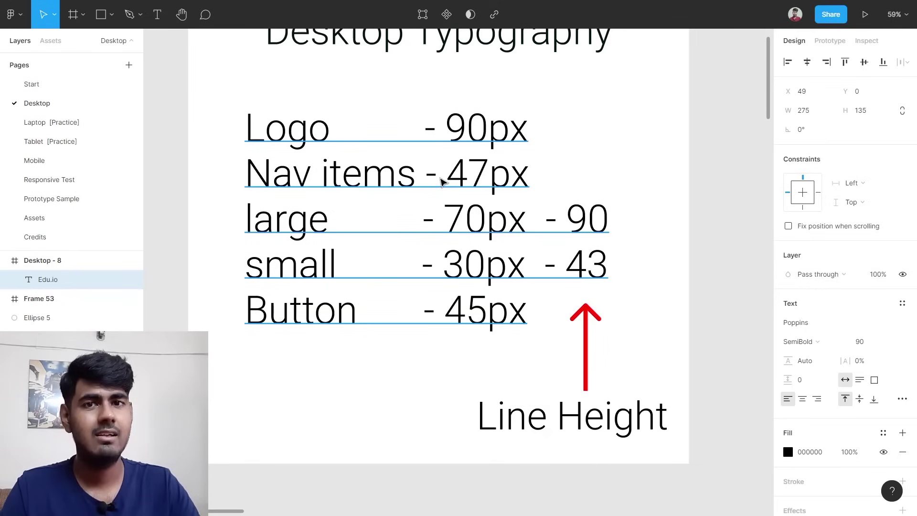
scroll(734, 299, "right", 6)
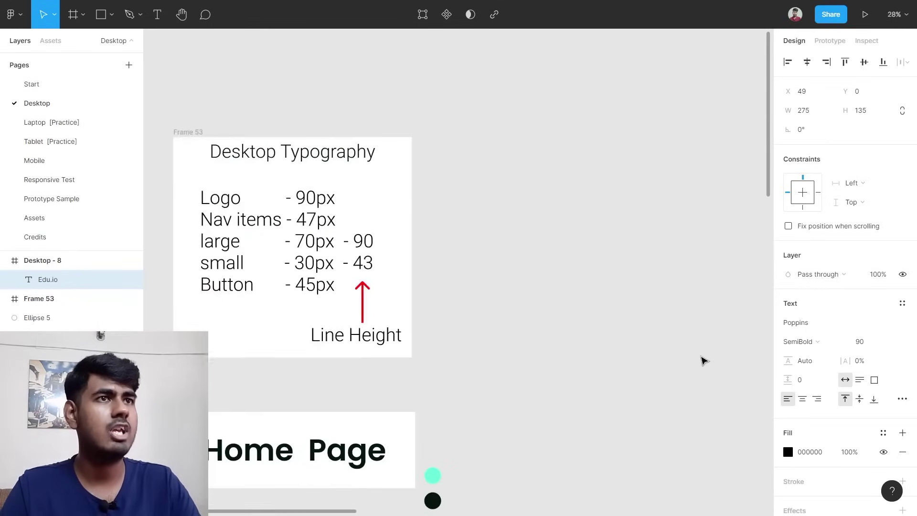
scroll(703, 361, "down", 8)
scroll(645, 312, "up", 5)
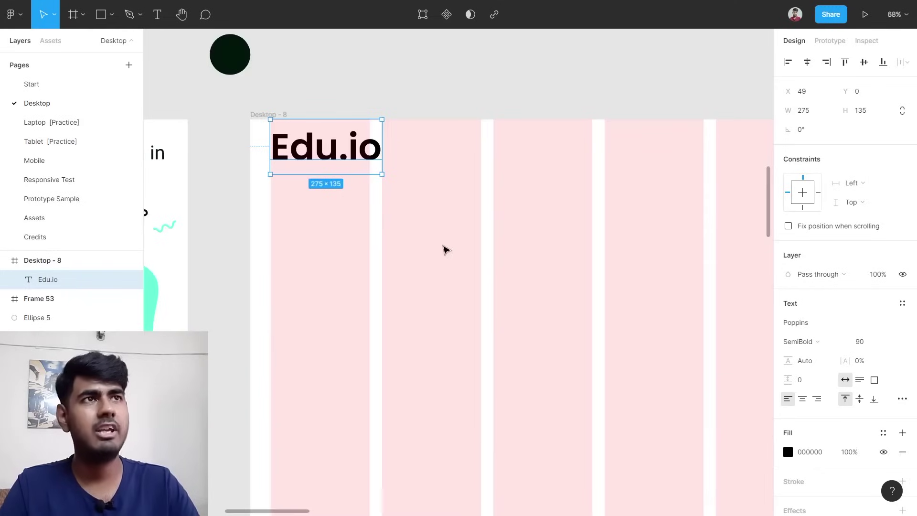
Add a "Home" text layer below and to the right of the logo in the Desktop - 8 frame.
key("Return")
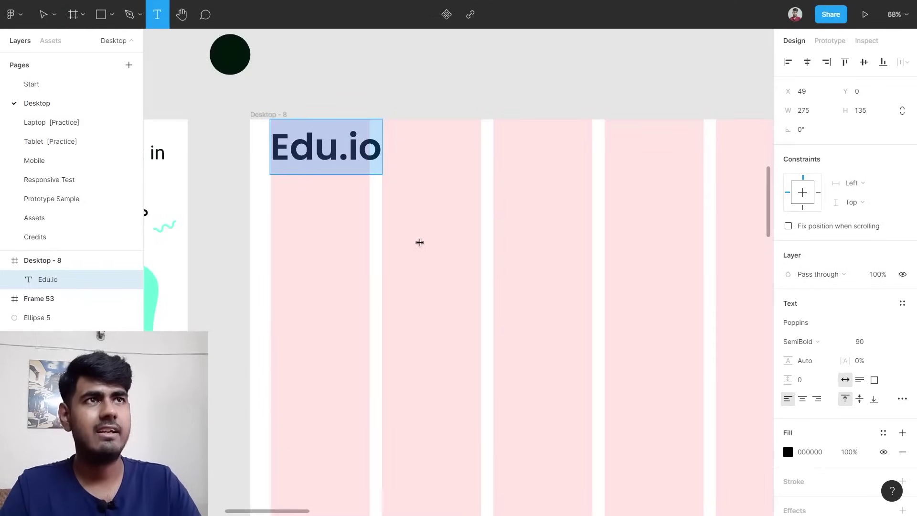
left_click(420, 242)
type("Ho")
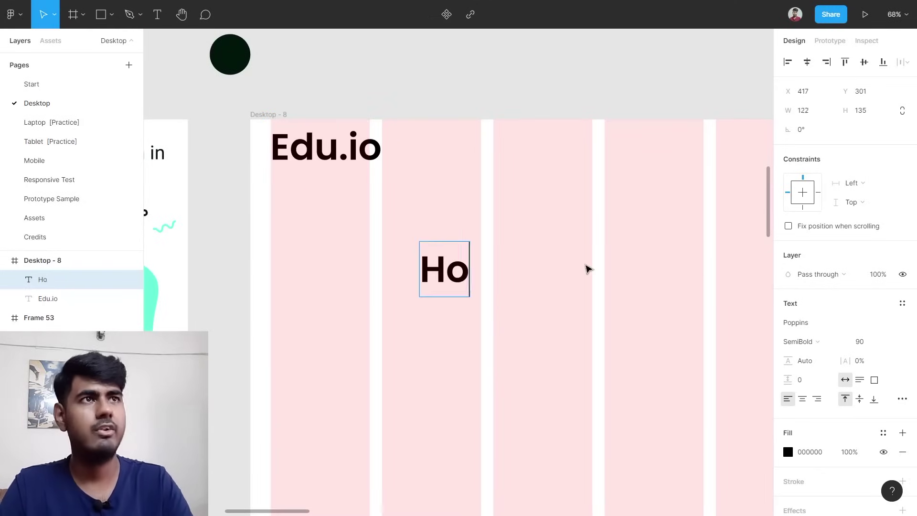
type("me")
scroll(588, 268, "down", 2)
scroll(588, 267, "down", 2)
scroll(575, 266, "right", 2)
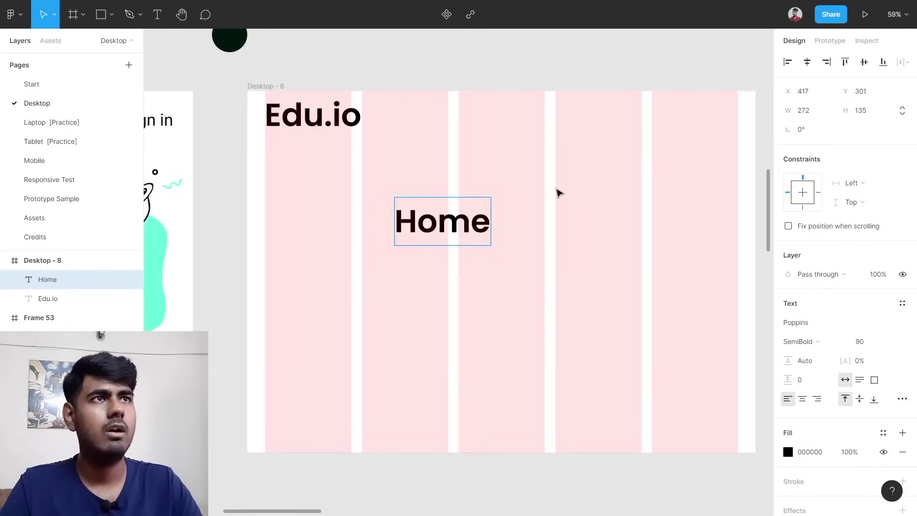
key("Escape")
Duplicate the Home text three times and change the copy directly below the original to "teachers".
left_click_drag(472, 222, 460, 392)
left_click(440, 287)
double_click(433, 290)
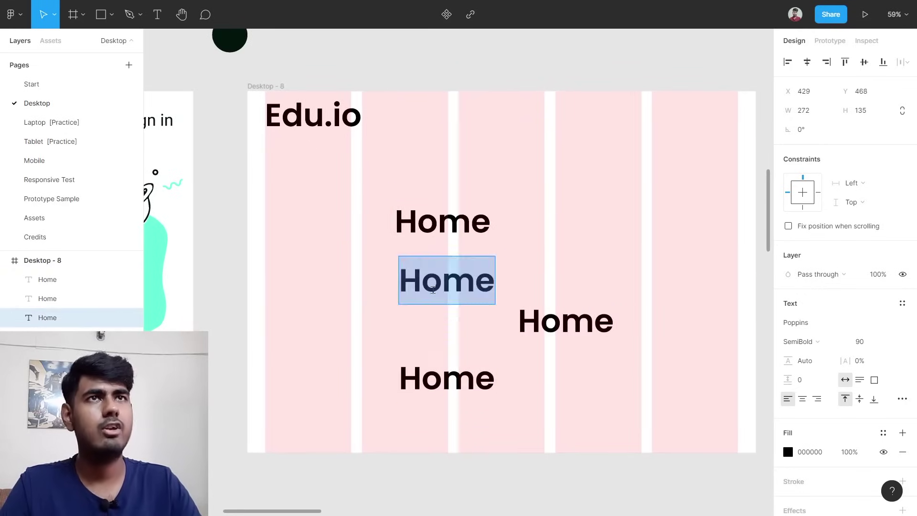
scroll(433, 290, "down", 2)
type("teachers")
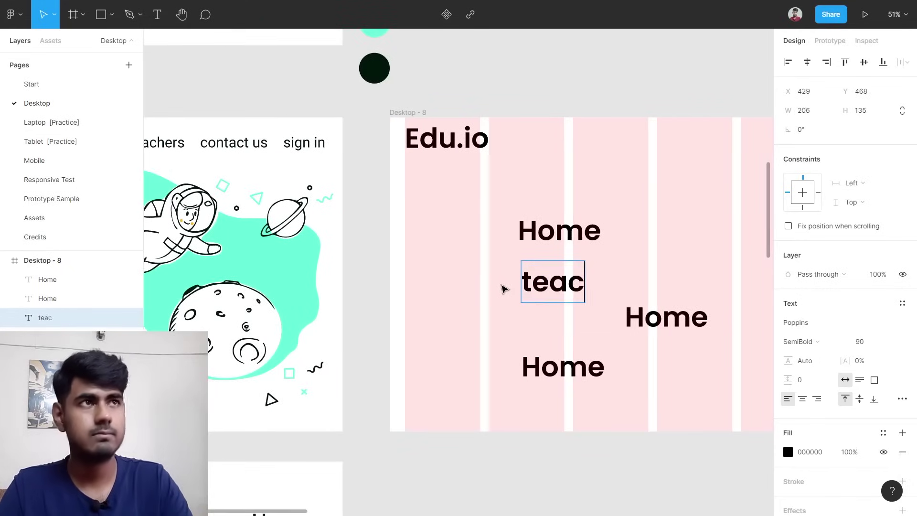
scroll(534, 292, "right", 2)
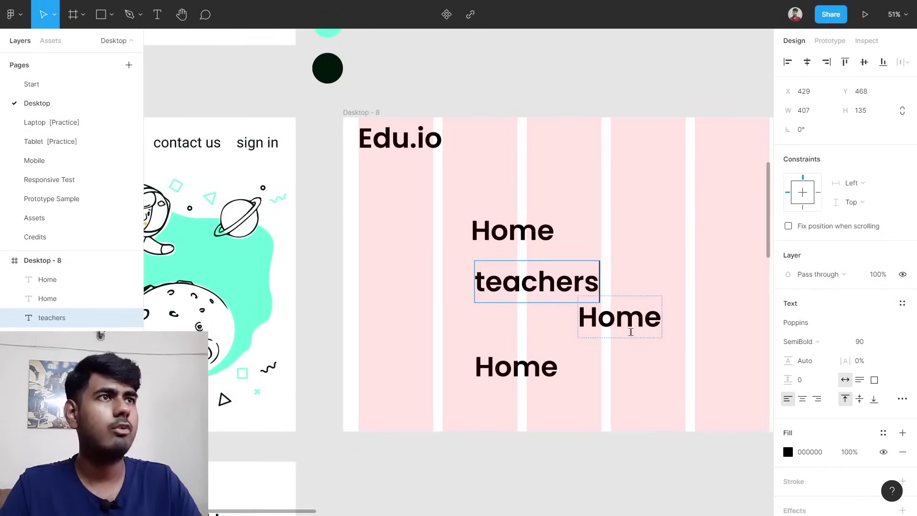
Change the rightmost Home copy to "Contact us".
double_click(631, 331)
type("Conatct")
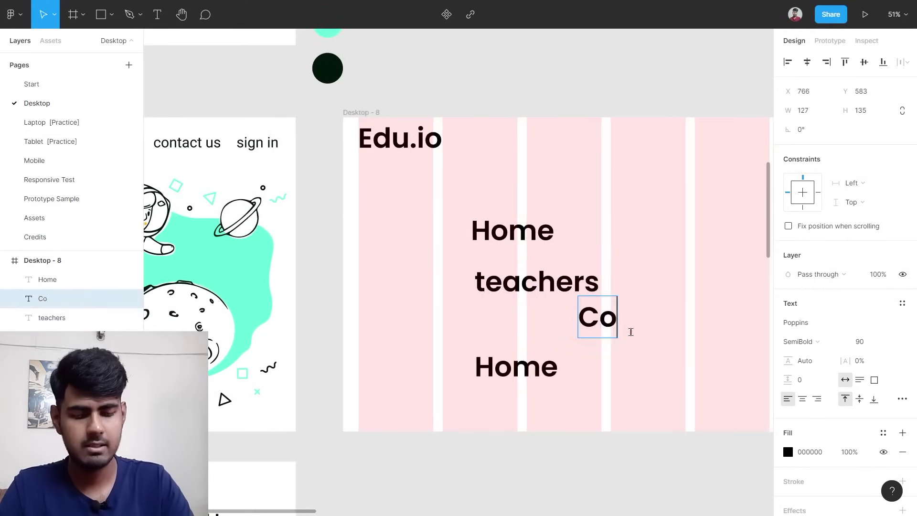
key("BackSpace")
key("BackSpace")
key("BackSpace")
key("BackSpace")
type("tact us")
key("Escape")
Change the lowest Home copy to "sign in" and lowercase the contact label to "contact us".
key("Tab")
key("Return")
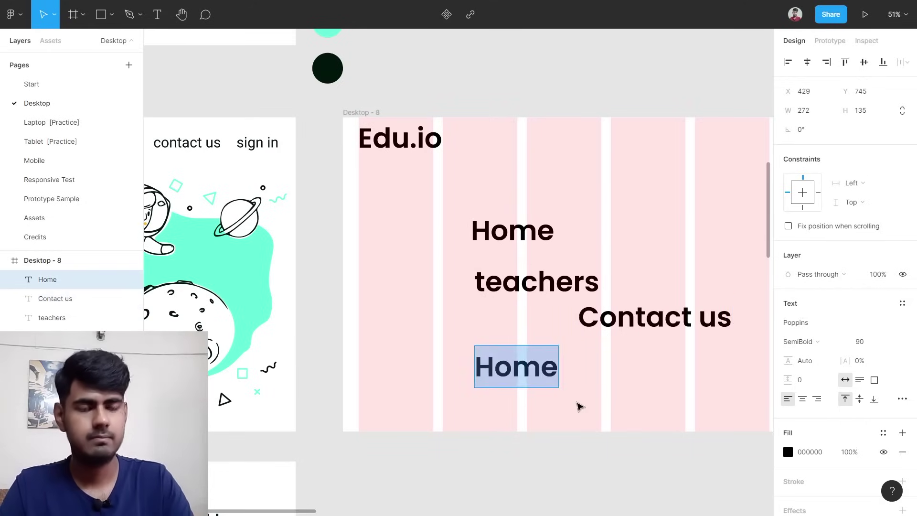
type("sign in")
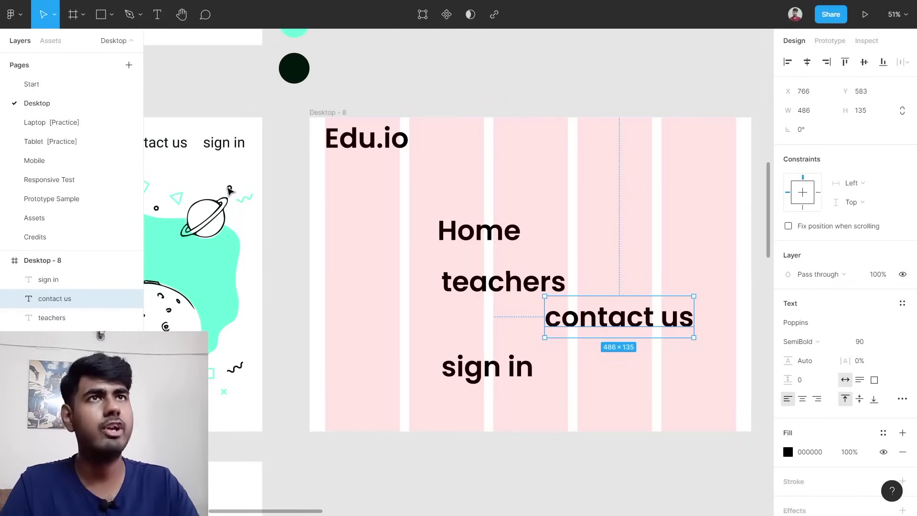
Check the font settings of the "teachers" nav item in the finished Page-1 header.
scroll(209, 156, "up", 5)
scroll(241, 156, "left", 3)
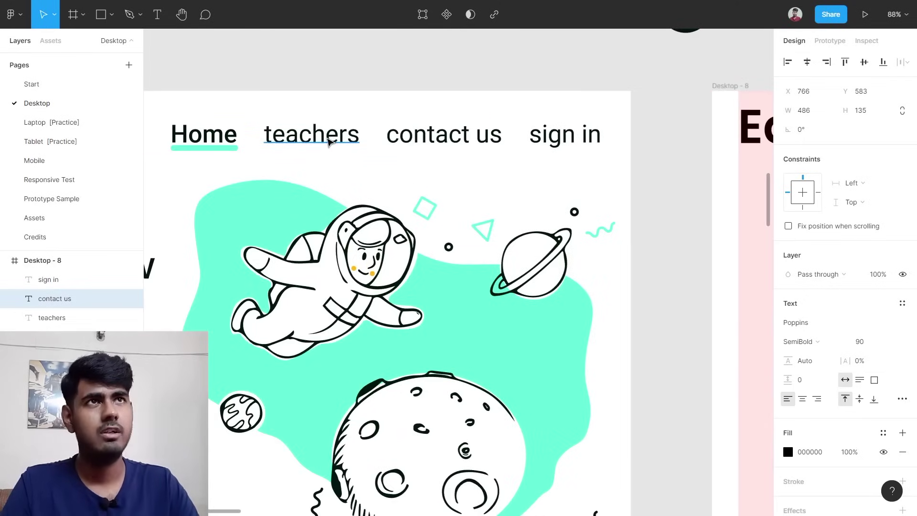
left_click(329, 141)
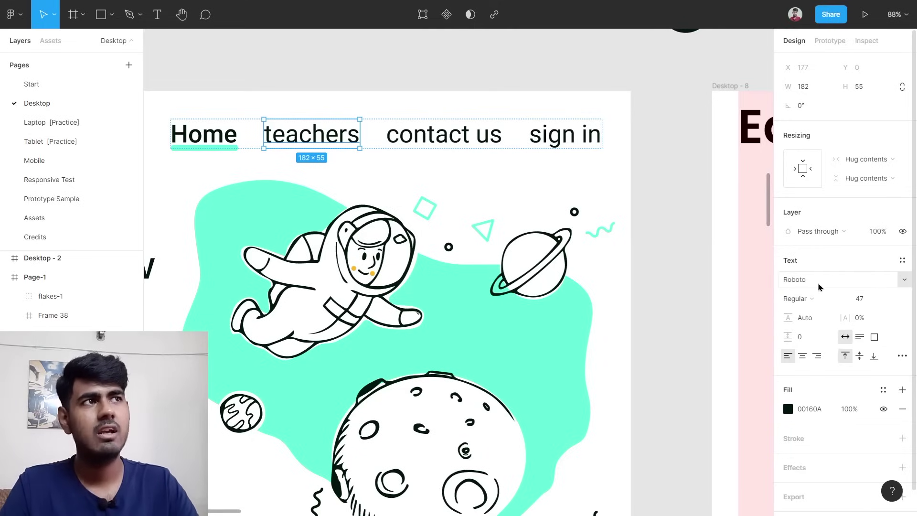
scroll(591, 289, "down", 5)
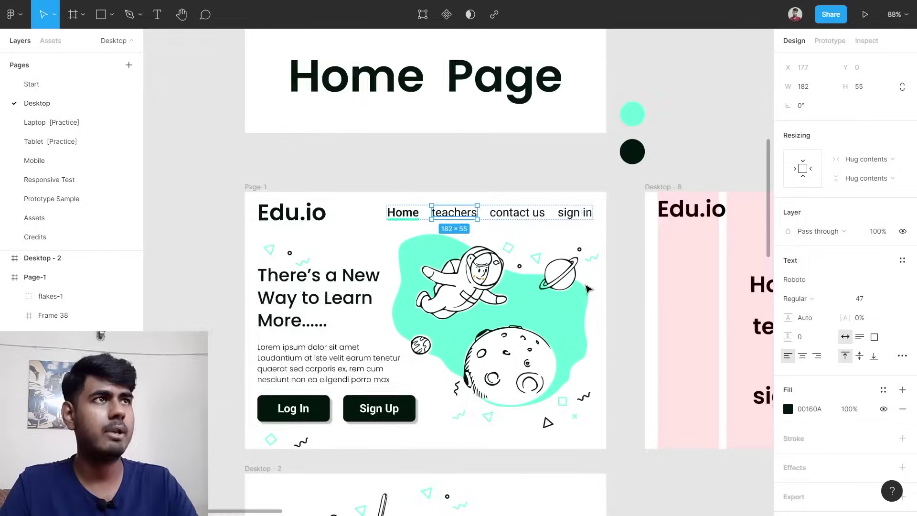
Set the Home, teachers, contact us and sign in texts in Desktop - 8 to size 47 and Regular weight.
scroll(478, 281, "right", 5)
scroll(467, 287, "up", 3)
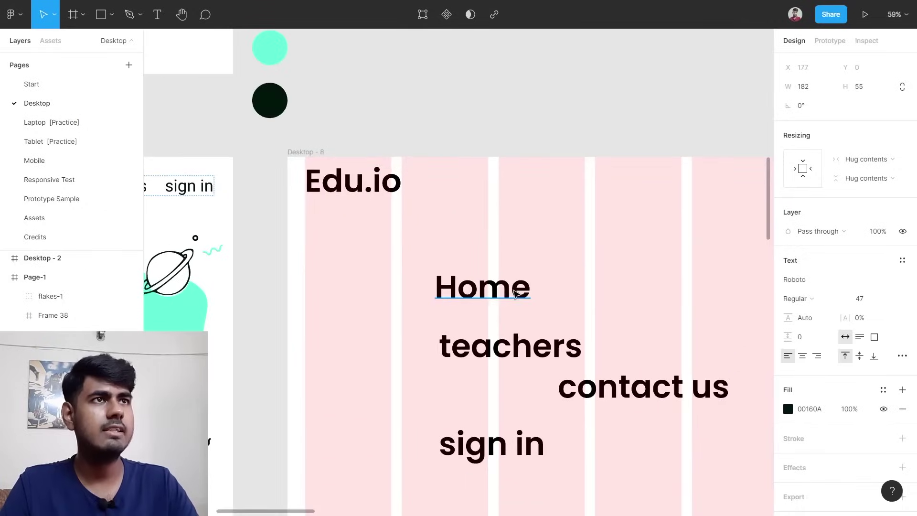
scroll(512, 260, "down", 2)
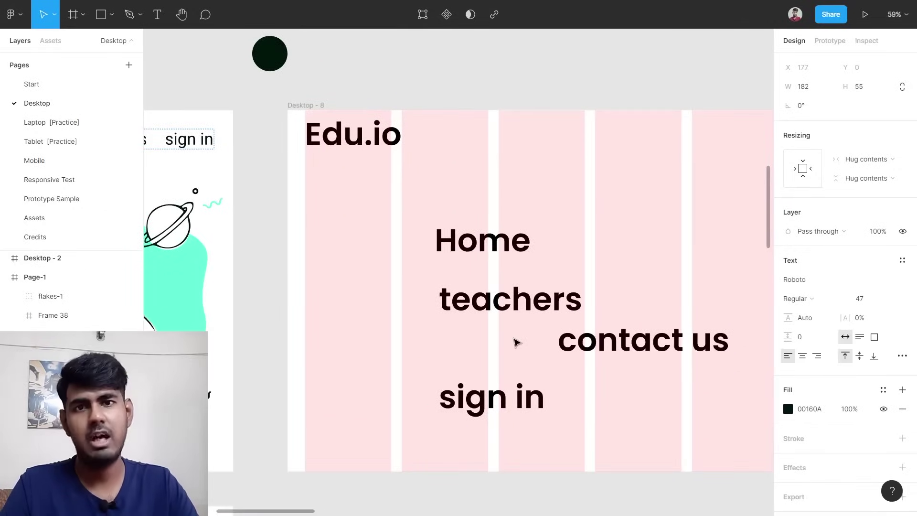
left_click_drag(398, 214, 642, 425)
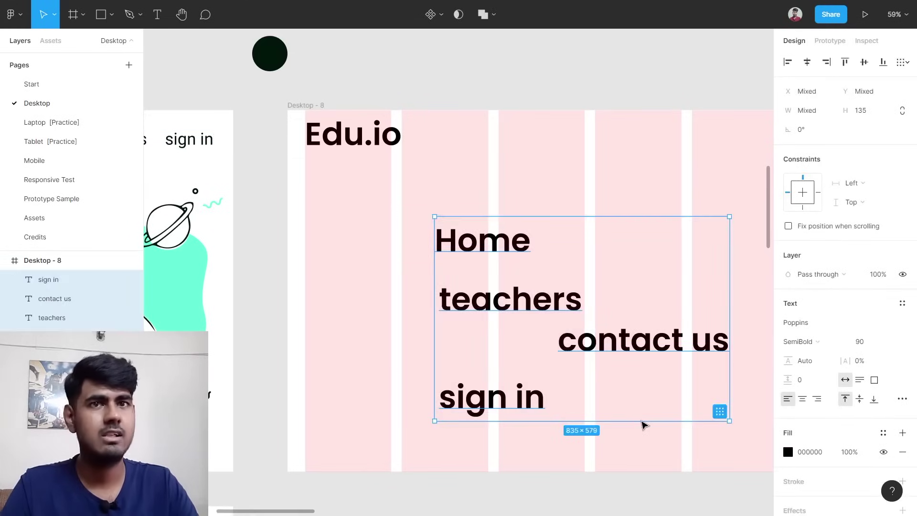
left_click(868, 347)
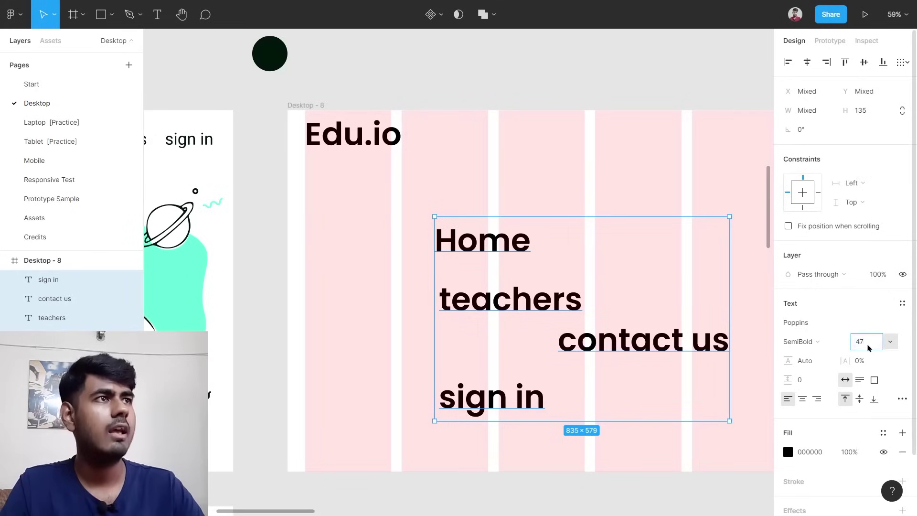
type("47")
key("Return")
left_click(812, 342)
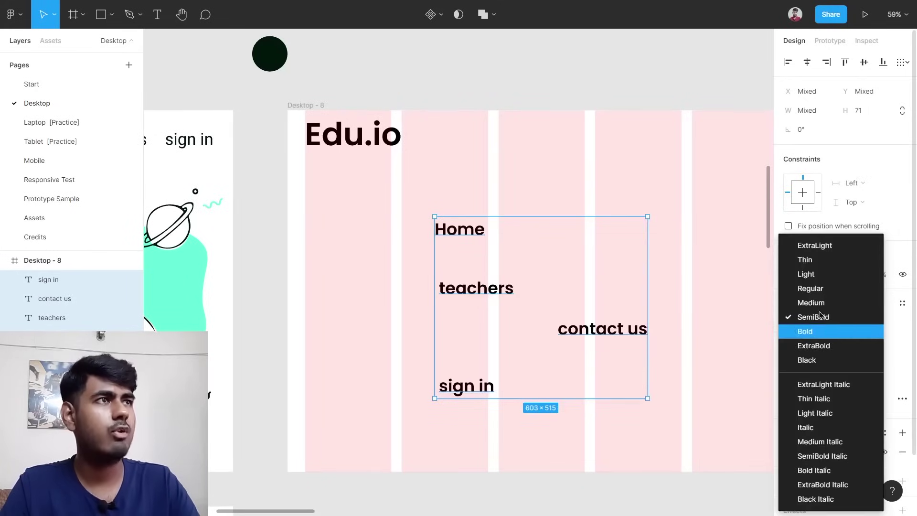
left_click(825, 289)
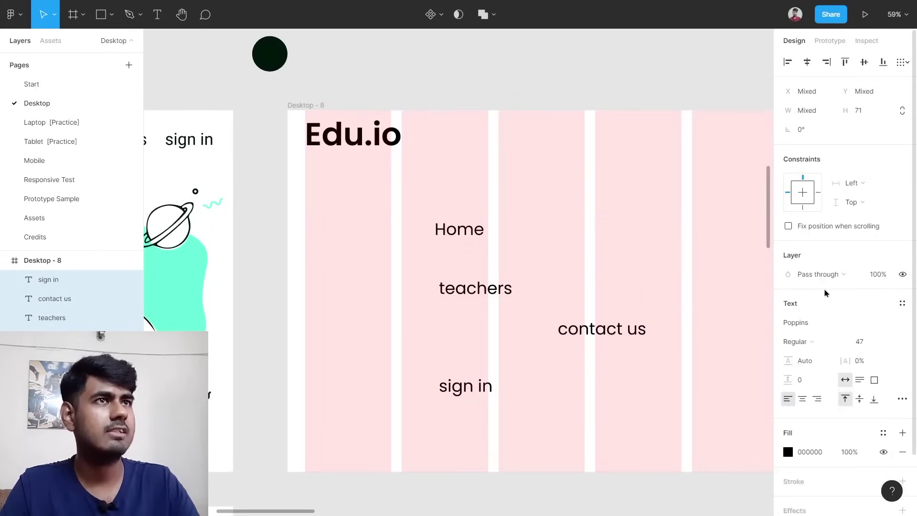
Change the font of the four nav texts to Roboto.
left_click(813, 323)
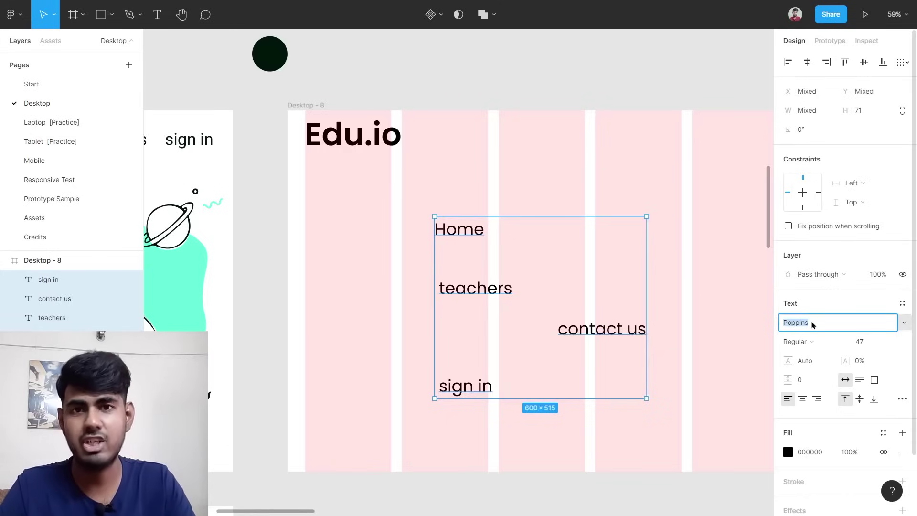
type("Roboto")
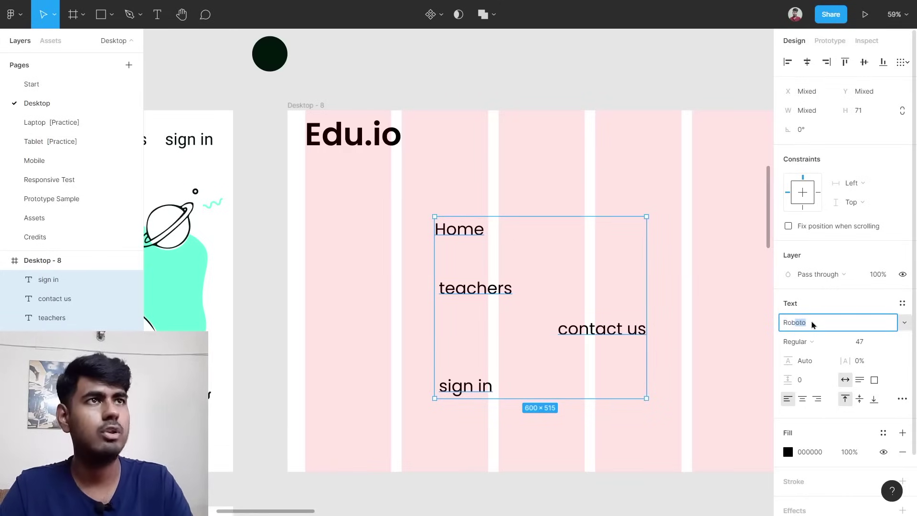
key("Return")
left_click(696, 217)
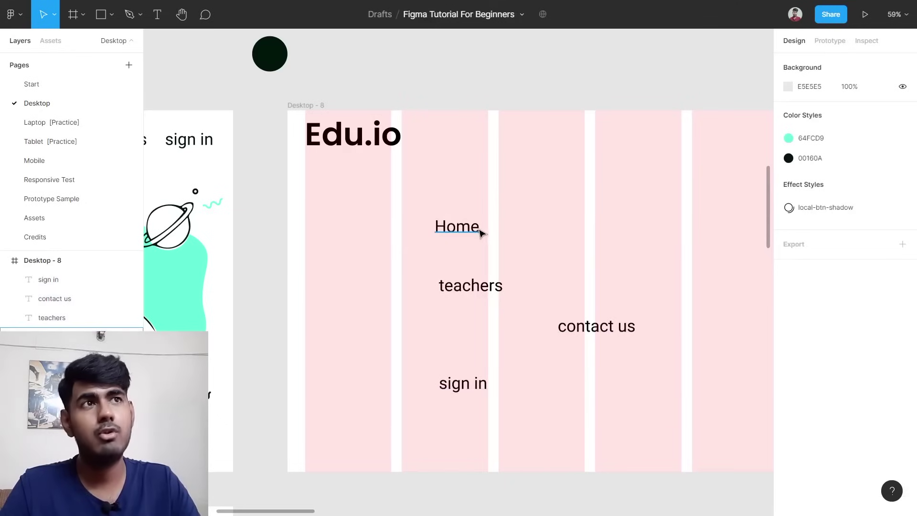
Wrap the four nav texts in an auto layout frame with horizontal direction.
left_click_drag(348, 185, 660, 451)
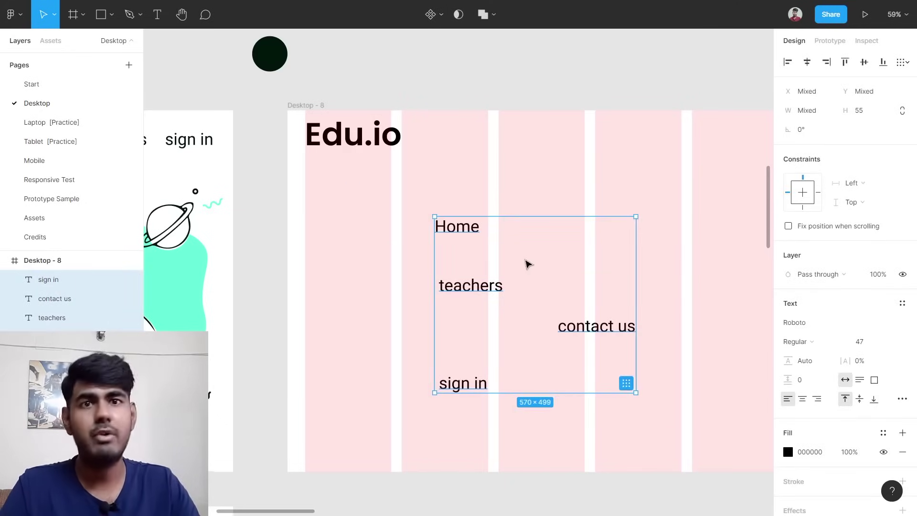
right_click(521, 264)
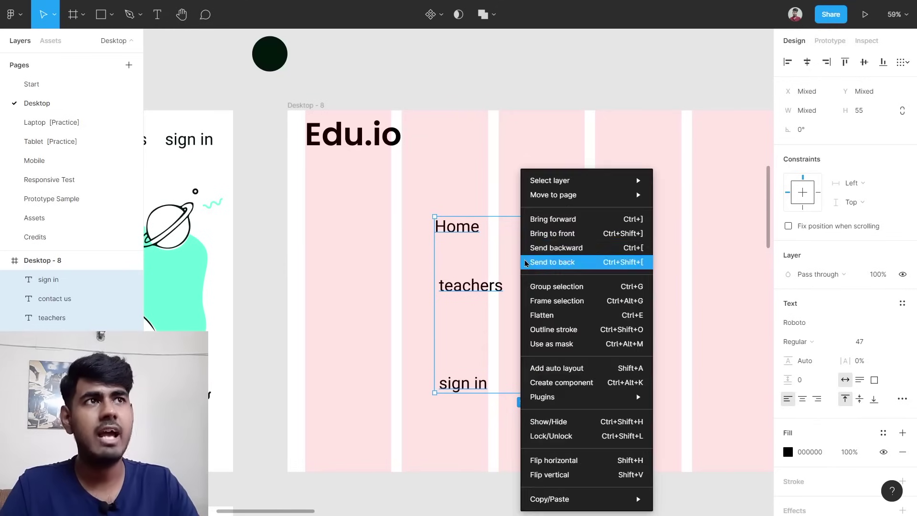
left_click(618, 370)
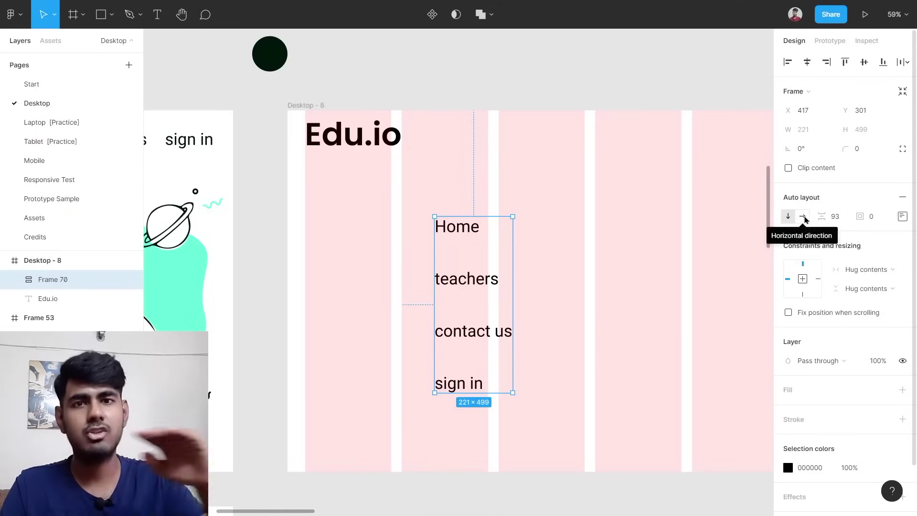
left_click(804, 217)
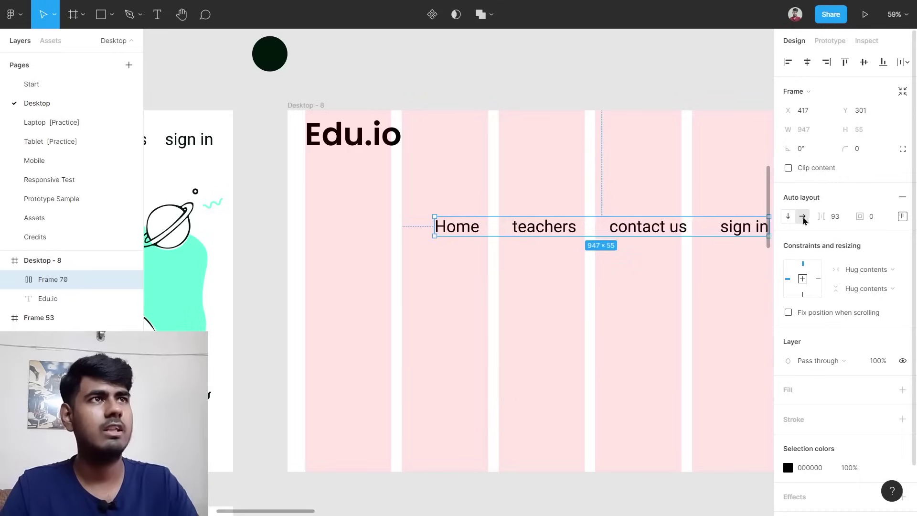
Set the nav frame's auto layout alignment to center.
scroll(647, 330, "right", 1)
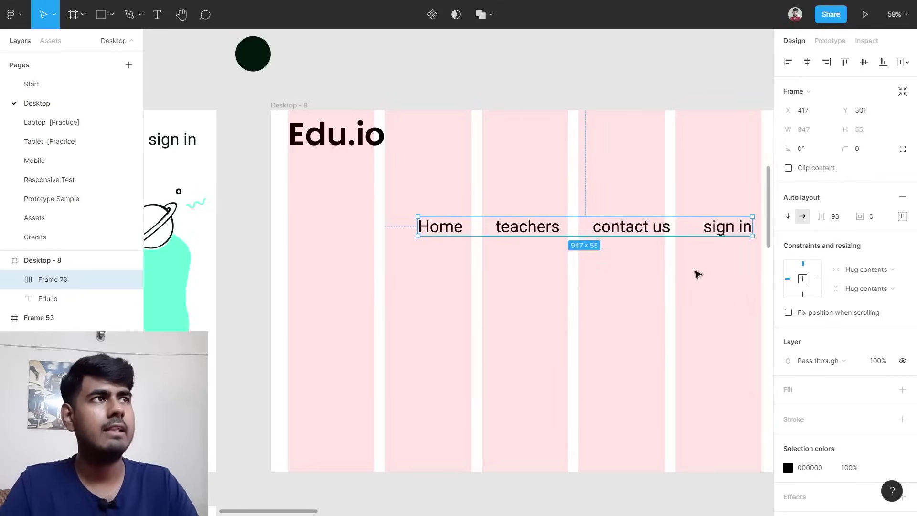
left_click(902, 216)
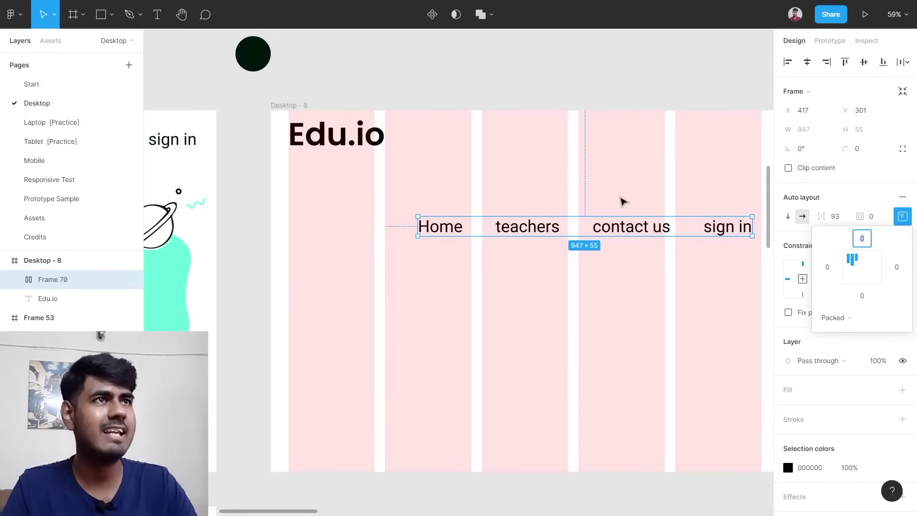
left_click(863, 270)
left_click(563, 318)
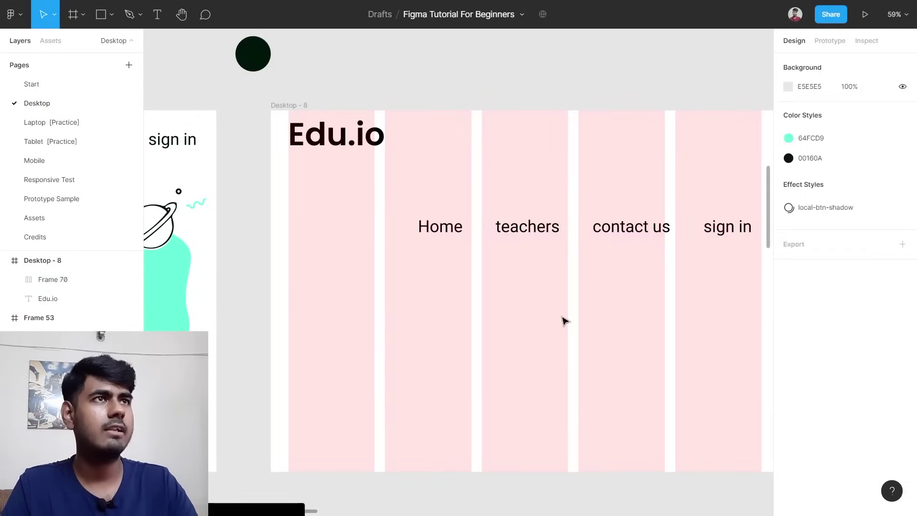
Move the nav frame up into the header of Desktop - 8, ending at the last column's outer edge, about X 443, Y 25.
left_click(574, 226)
scroll(576, 231, "right", 3)
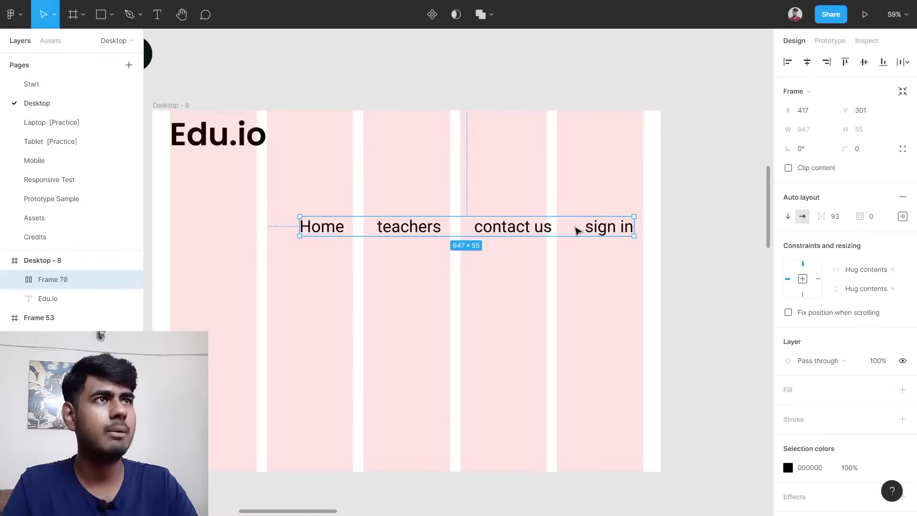
scroll(627, 189, "up", 5)
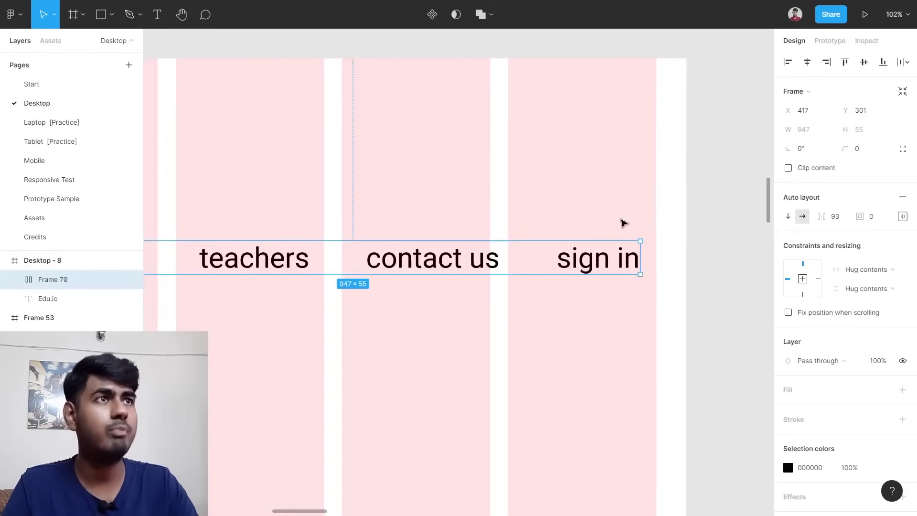
left_click_drag(609, 258, 625, 90)
scroll(681, 91, "up", 5)
scroll(493, 99, "up", 10)
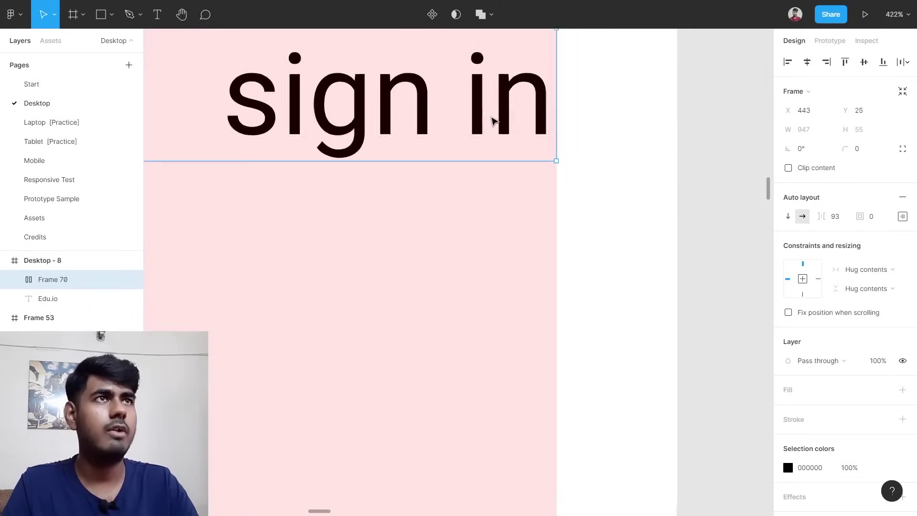
Check the item spacing of the Page-1 nav frame and set the Desktop - 8 nav frame's spacing to 50.
scroll(492, 134, "down", 12)
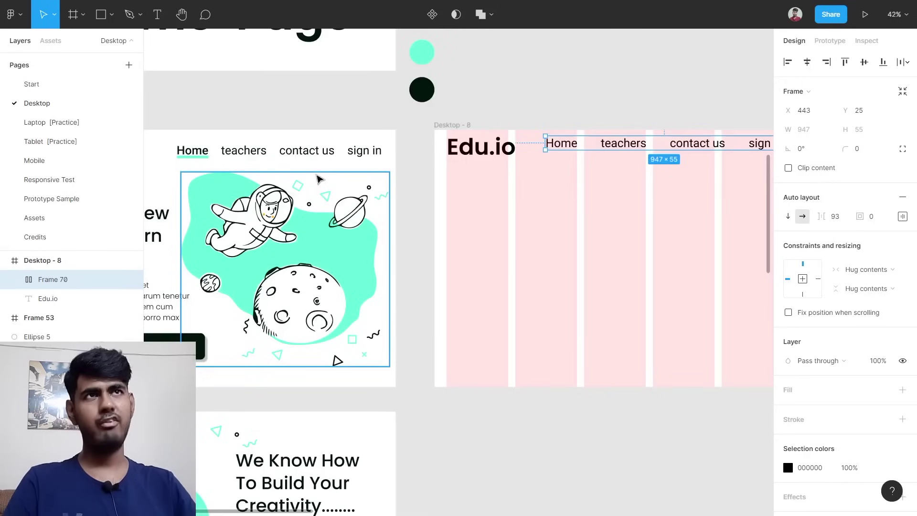
scroll(251, 164, "up", 5)
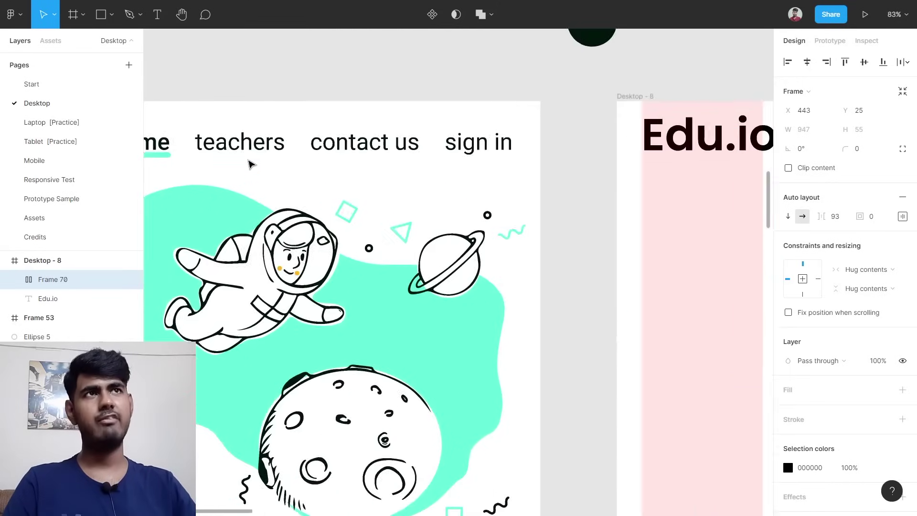
scroll(251, 164, "left", 3)
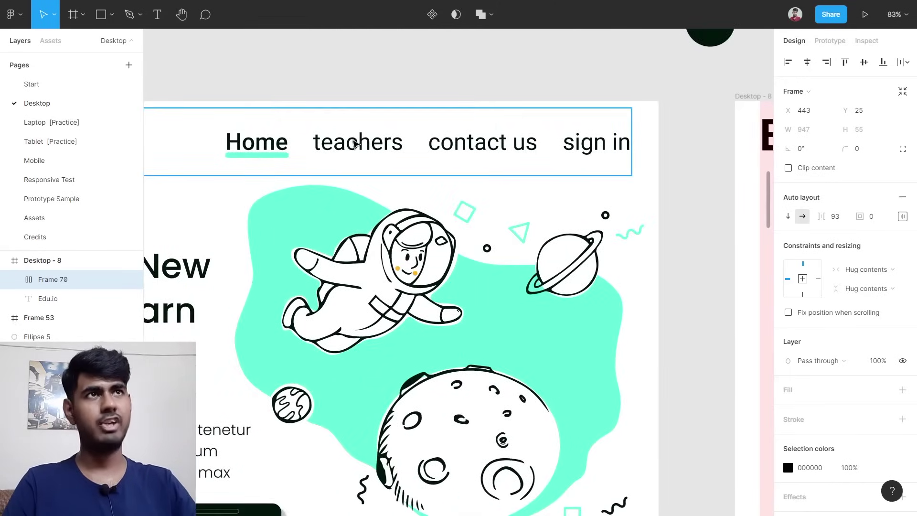
double_click(380, 149)
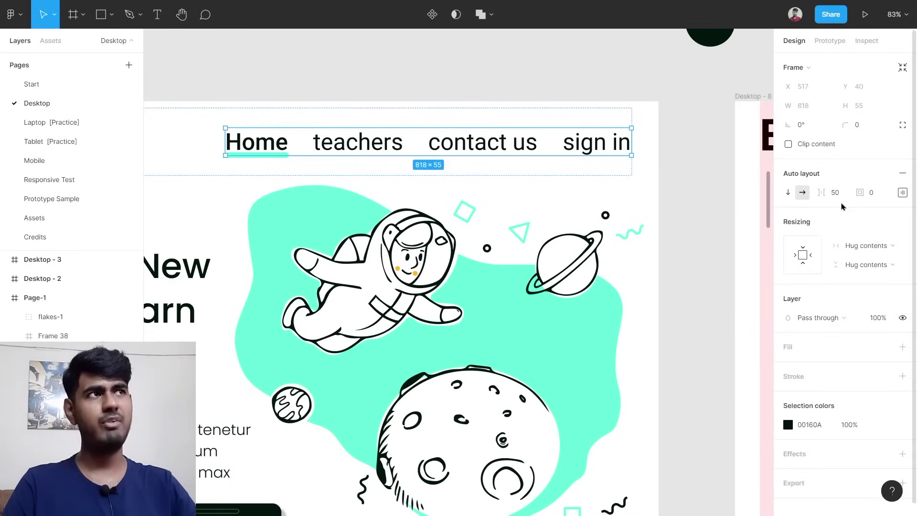
scroll(674, 213, "down", 5)
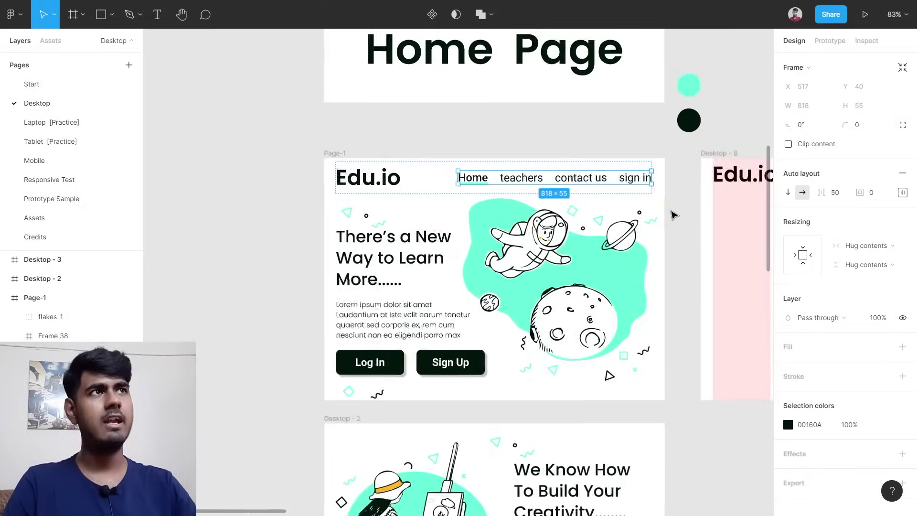
scroll(671, 213, "right", 5)
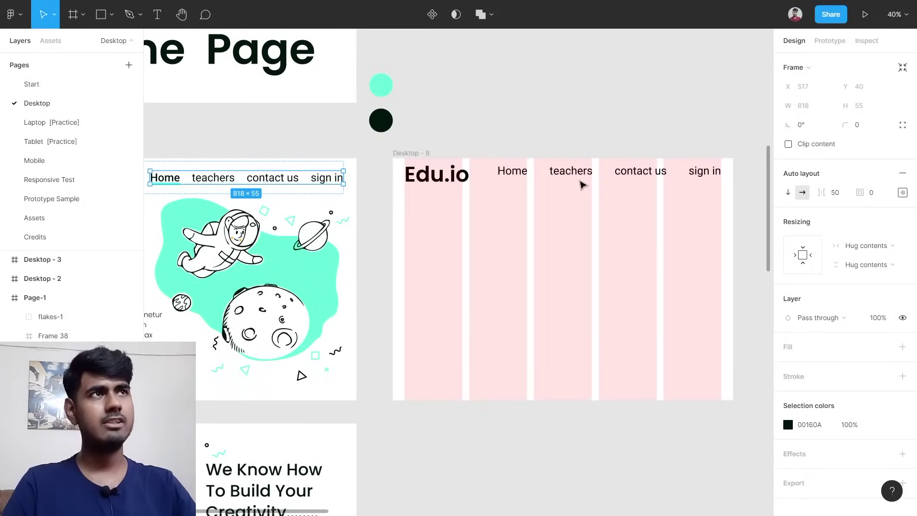
left_click(583, 177)
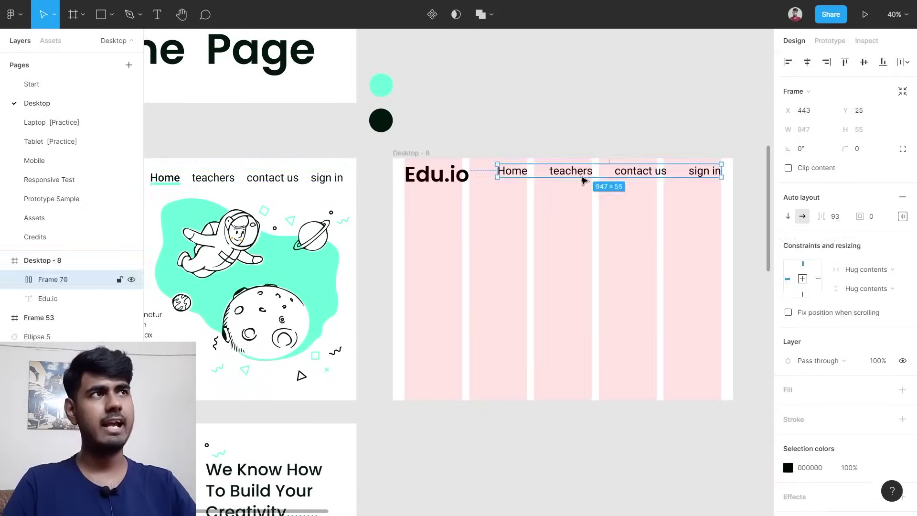
left_click(836, 223)
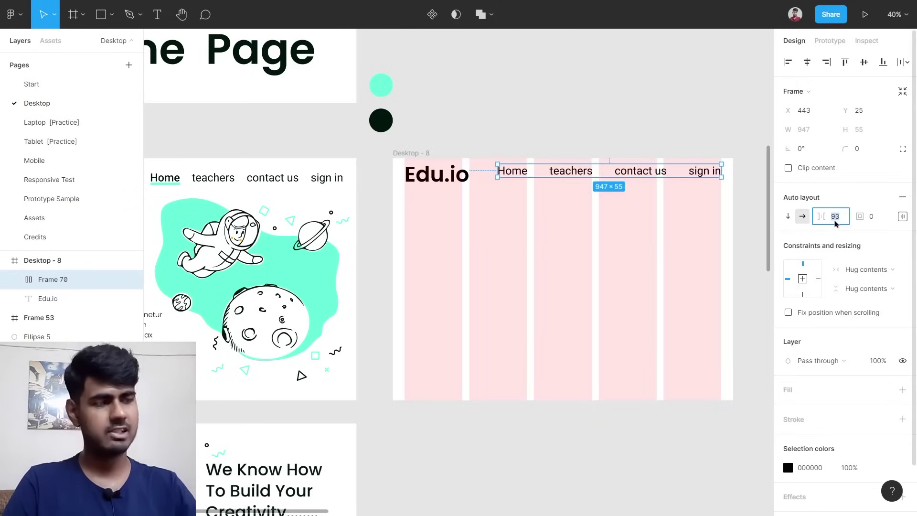
key("Return")
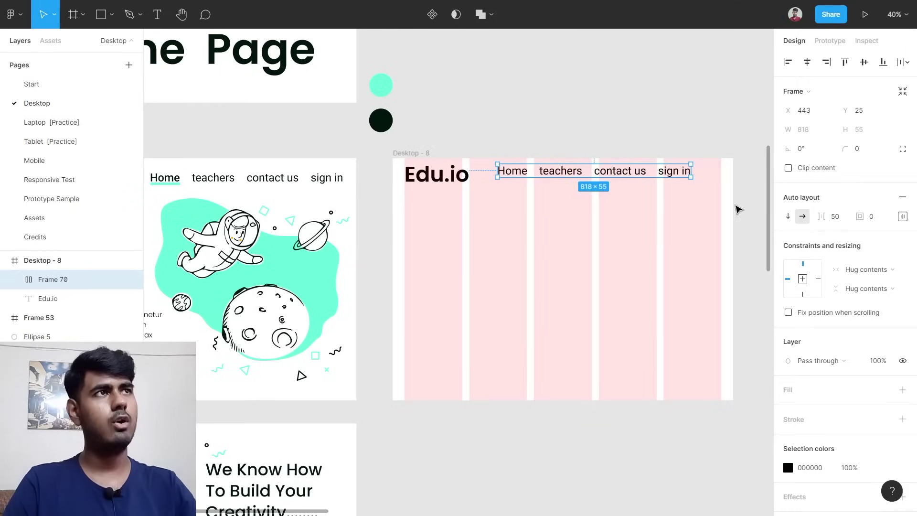
Move the nav frame to about X 572, Y 43 so it ends flush with the last layout column.
scroll(712, 197, "up", 5)
scroll(700, 178, "up", 4)
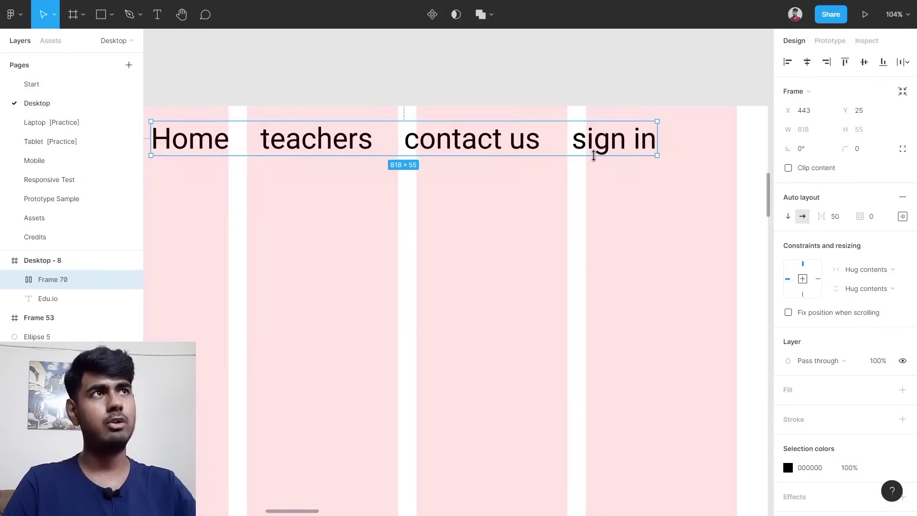
left_click_drag(596, 154, 662, 153)
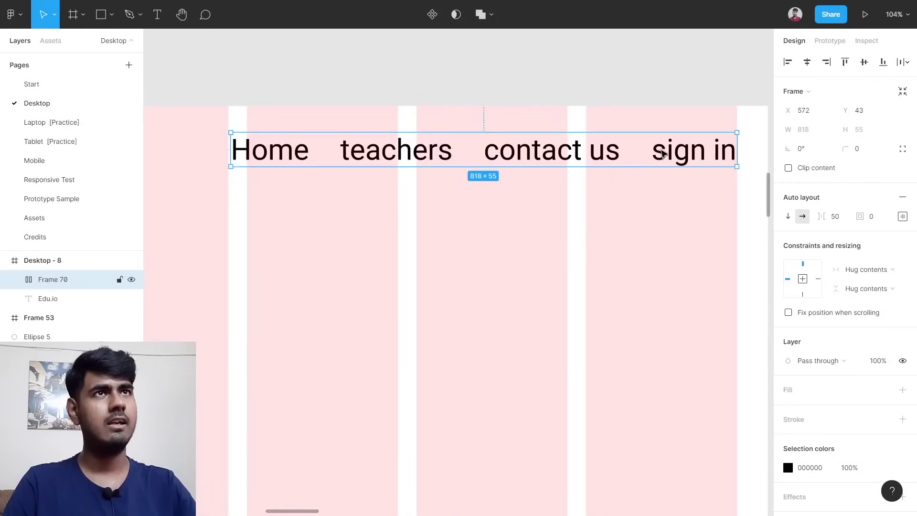
scroll(664, 154, "down", 4)
left_click(285, 190)
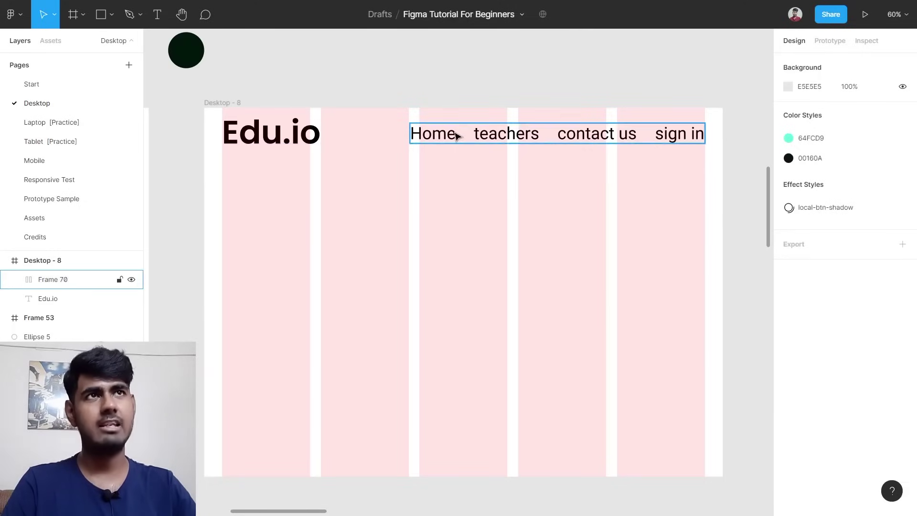
left_click_drag(252, 175, 565, 124)
key("Escape")
Set the Home text in the Desktop - 8 nav to Medium weight.
scroll(435, 139, "up", 5)
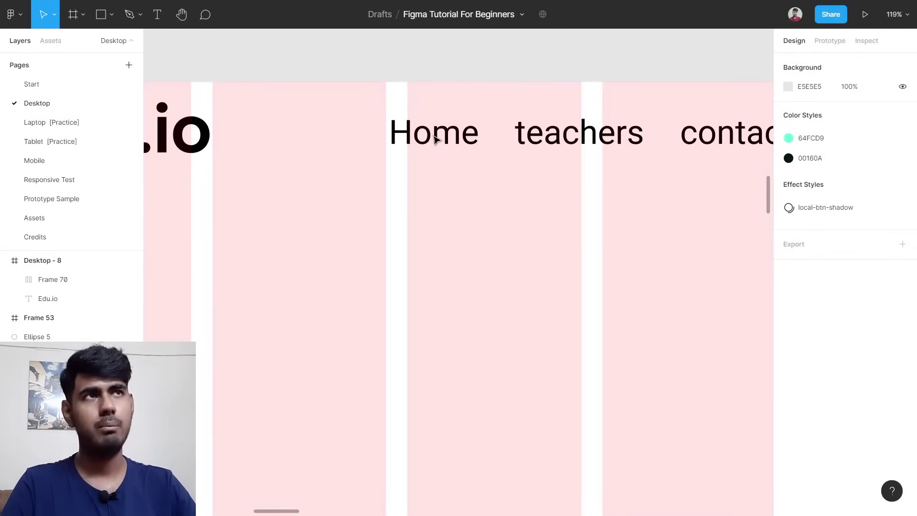
double_click(435, 138)
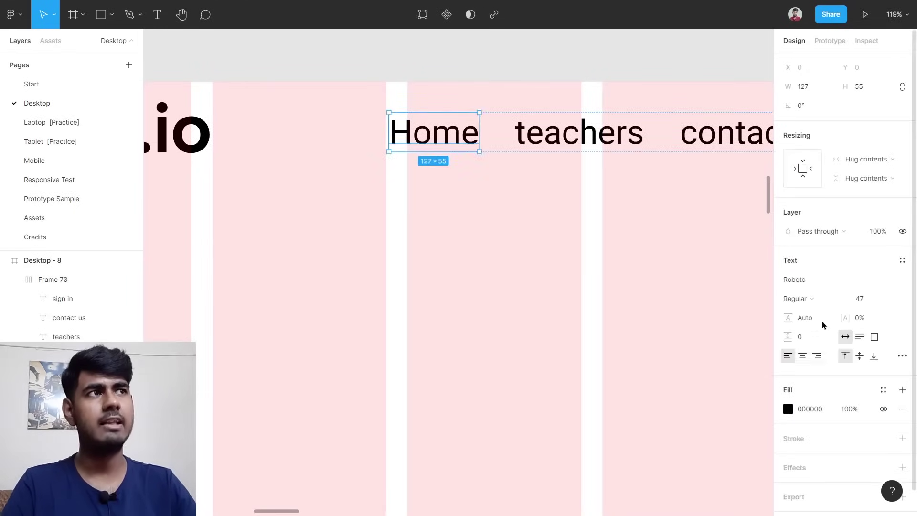
left_click(817, 301)
left_click(842, 317)
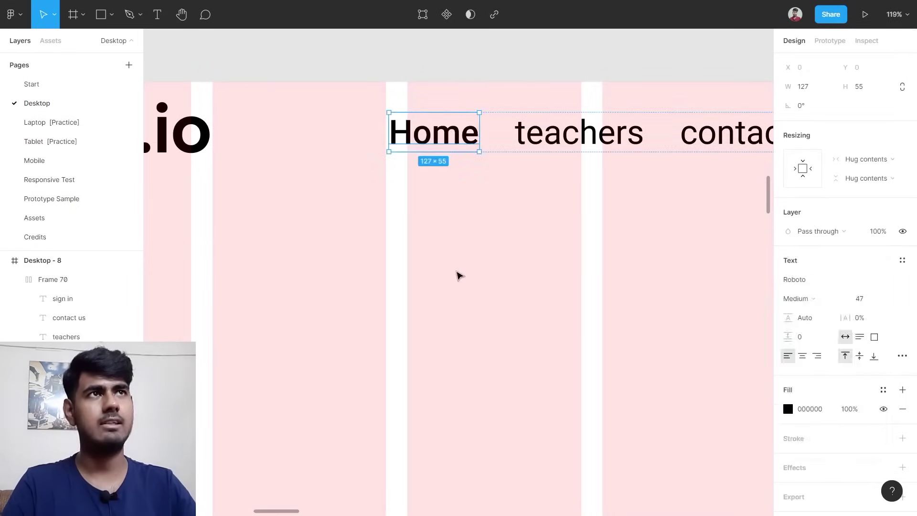
left_click(459, 274)
Examine the font settings of the Home text in Page-1's header for comparison.
scroll(459, 275, "down", 5)
scroll(189, 221, "left", 4)
scroll(189, 221, "left", 4)
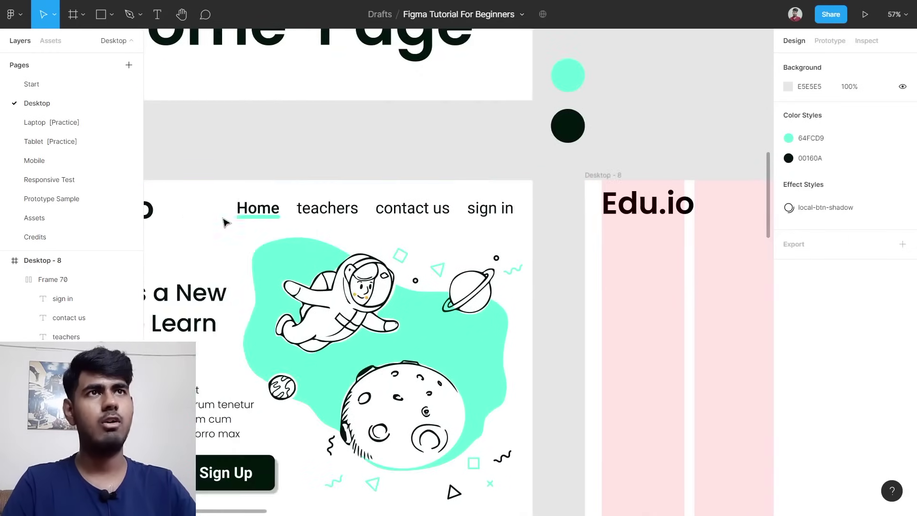
scroll(246, 219, "up", 5)
double_click(280, 206)
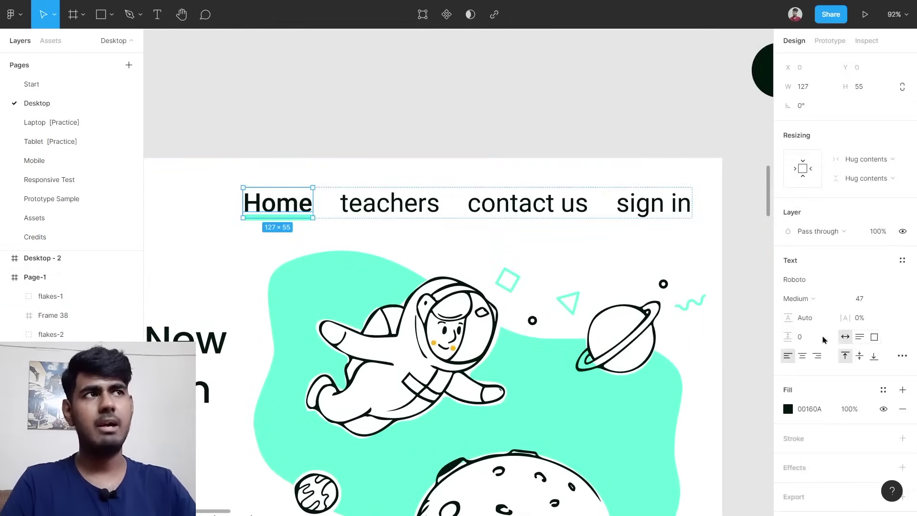
left_click(244, 253)
scroll(244, 253, "down", 6)
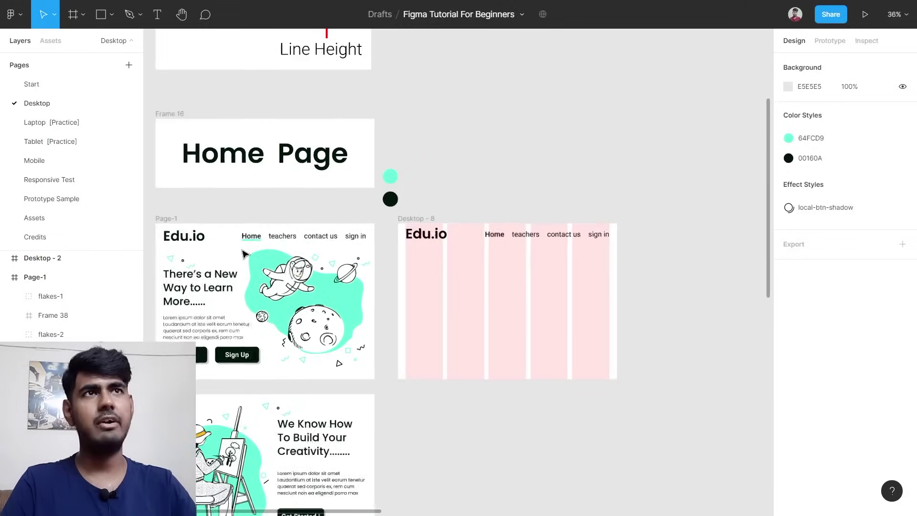
Wrap the Edu.io logo and the nav frame in Desktop - 8 in one horizontal auto layout frame.
scroll(422, 339, "left", 4)
scroll(619, 301, "up", 4)
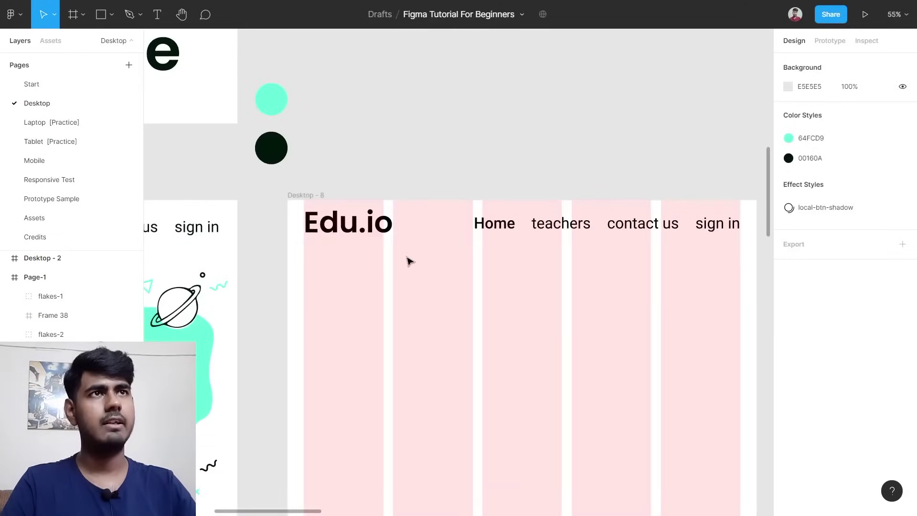
left_click(333, 239)
left_click_drag(333, 258, 664, 212)
key("shift+a")
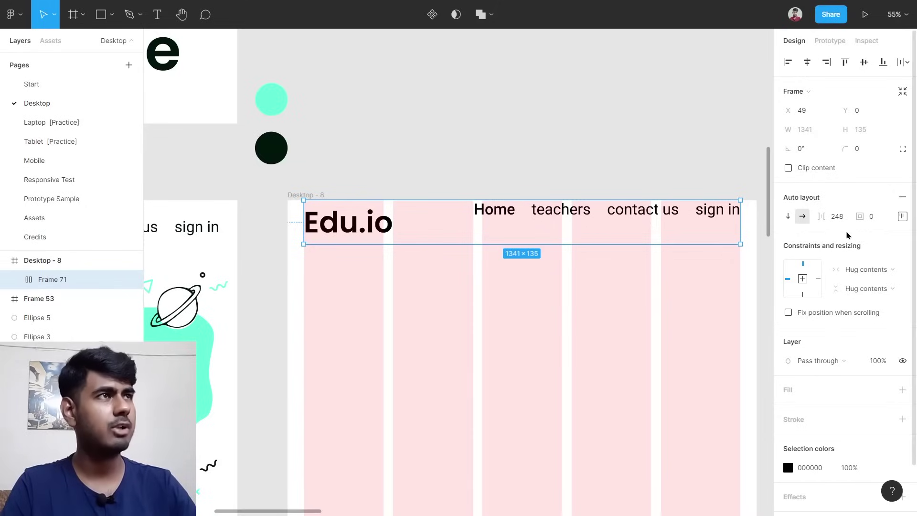
Set the header auto layout frame's alignment to center.
left_click(903, 216)
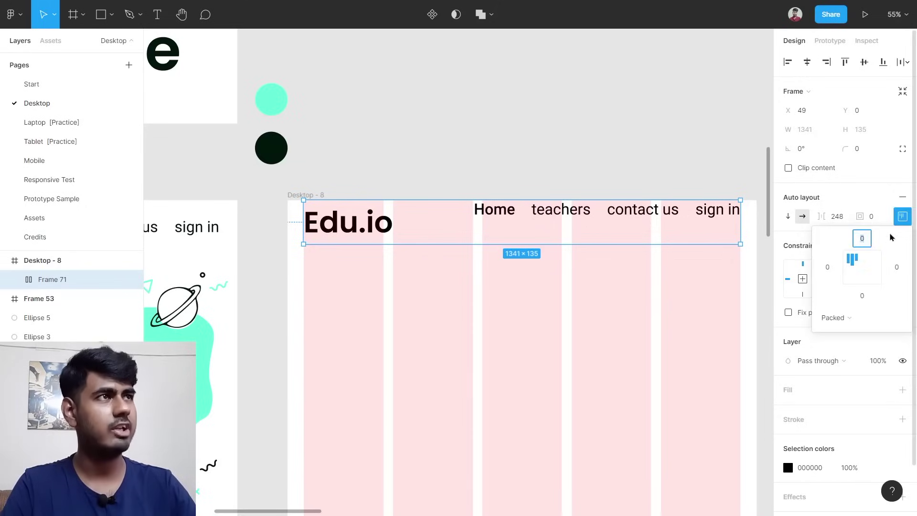
left_click(863, 270)
left_click(680, 328)
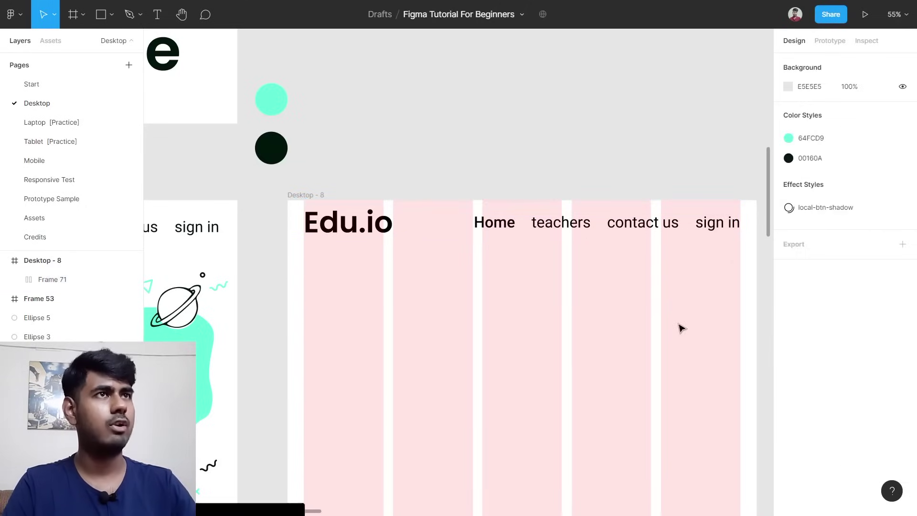
Check the underline beneath Home in Page-1, and lock the header auto layout frame in Desktop - 8.
scroll(553, 287, "down", 5)
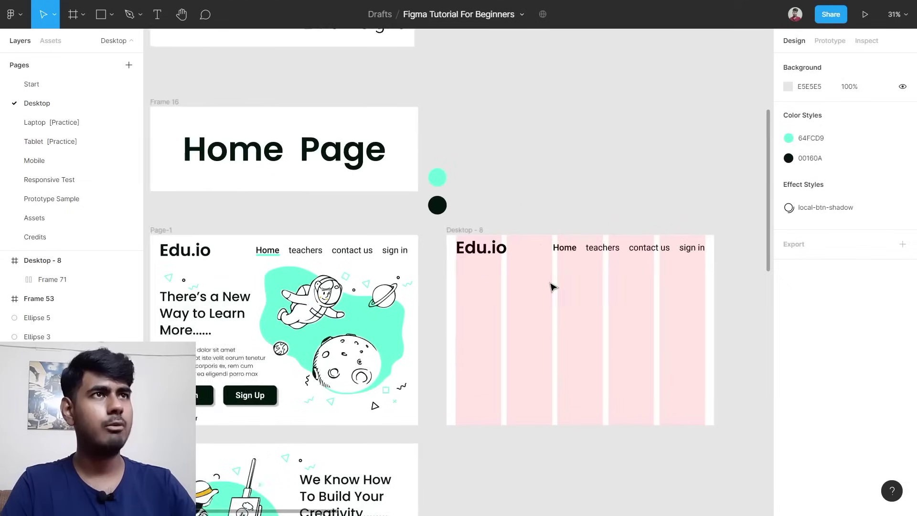
scroll(564, 277, "left", 3)
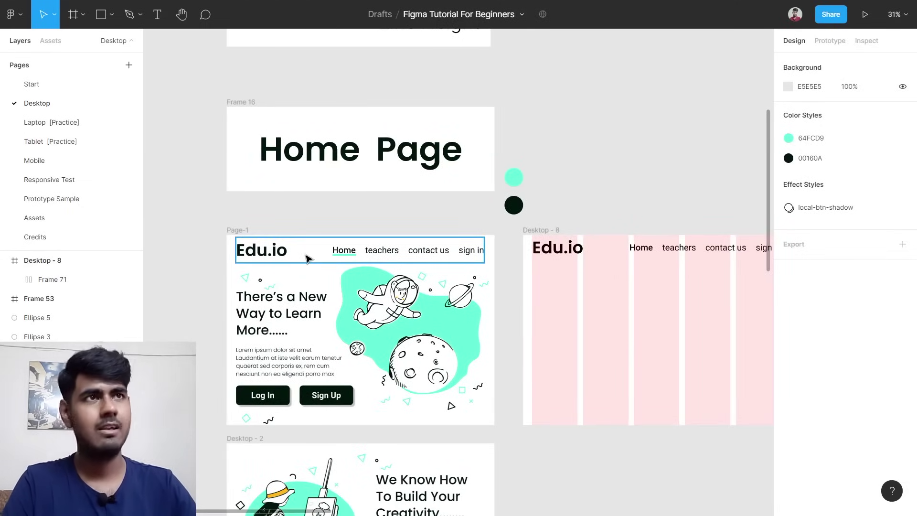
scroll(315, 258, "up", 5)
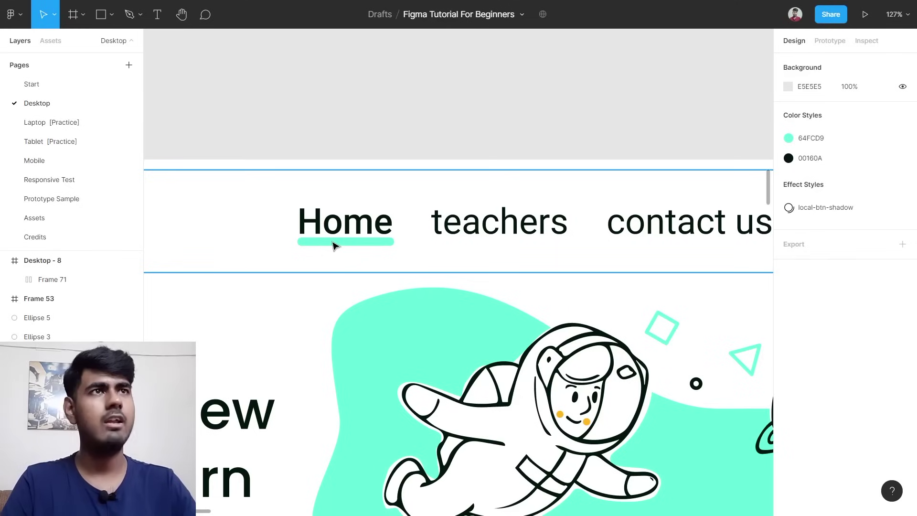
scroll(333, 245, "down", 5)
scroll(375, 266, "right", 3)
scroll(375, 266, "up", 3)
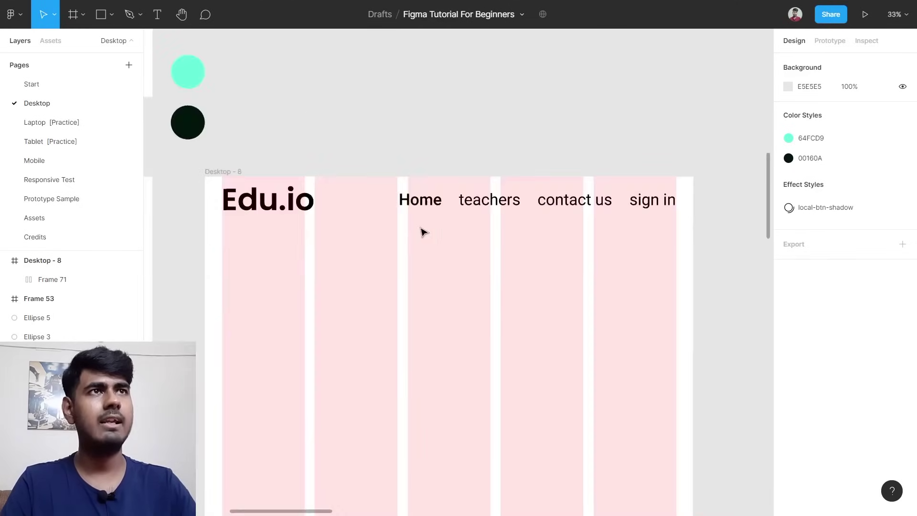
scroll(425, 232, "up", 3)
left_click(426, 211)
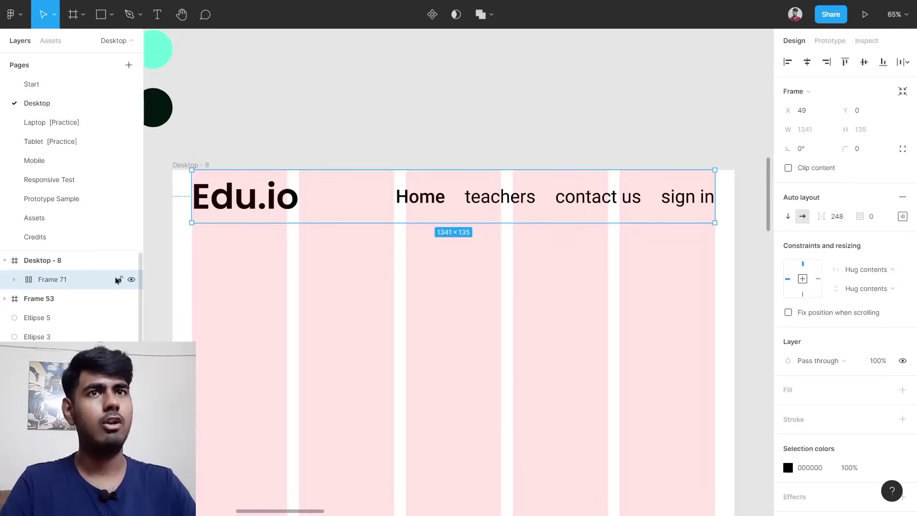
left_click(119, 279)
Draw a thin rectangle about 126 × 7 directly beneath the Home text, matching the word's width.
scroll(420, 220, "up", 5)
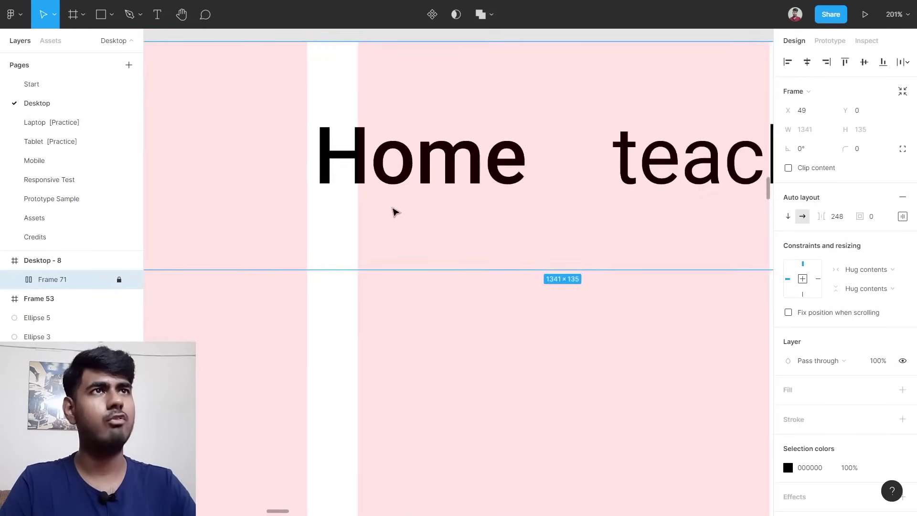
scroll(397, 210, "up", 4)
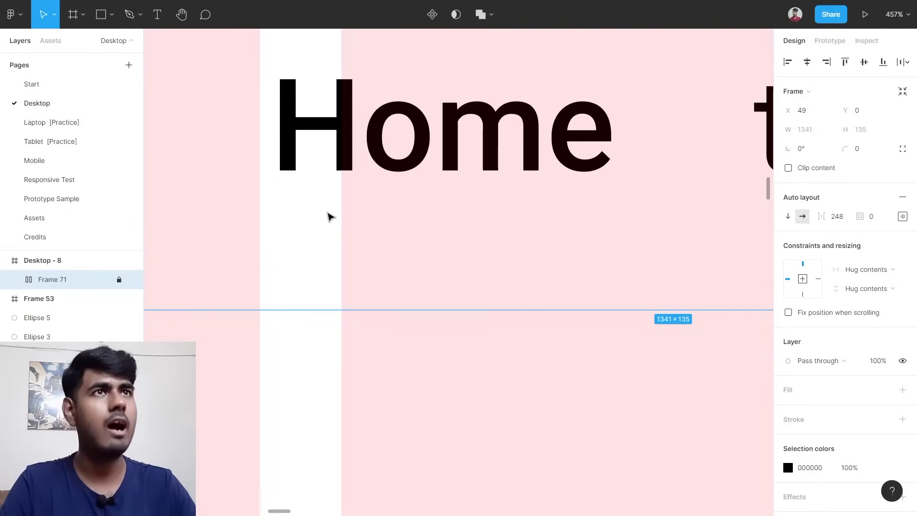
key("r")
mouse_move(280, 182)
left_mouse_down()
mouse_move(611, 209)
mouse_move(274, 192)
left_mouse_up()
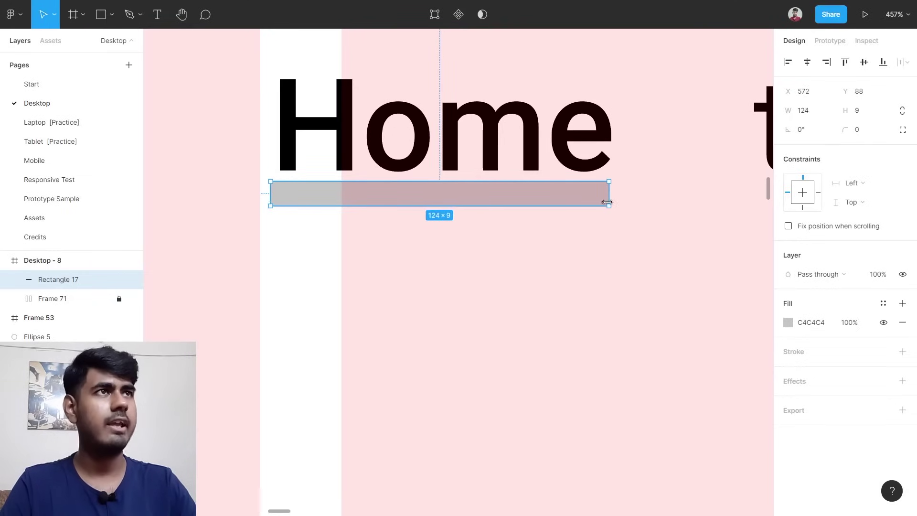
mouse_move(618, 199)
left_mouse_down()
mouse_move(633, 200)
mouse_move(615, 200)
left_mouse_up()
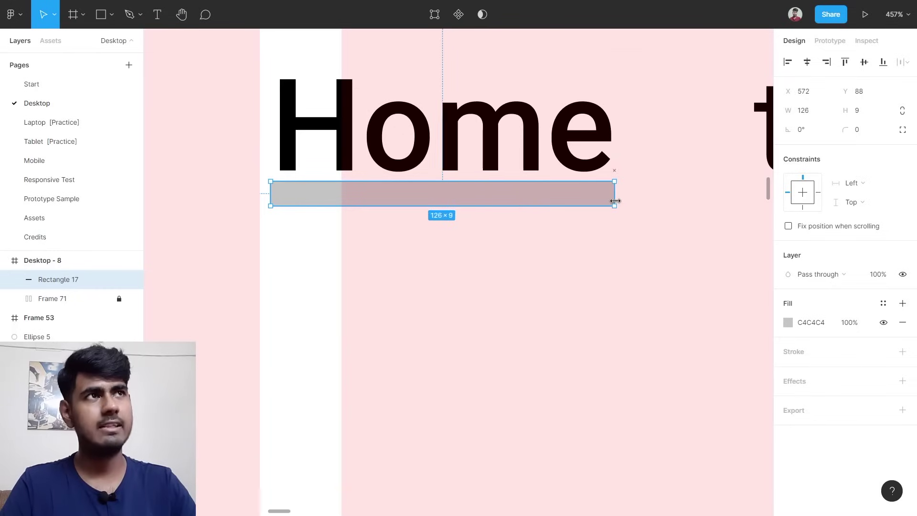
left_click_drag(523, 206, 522, 203)
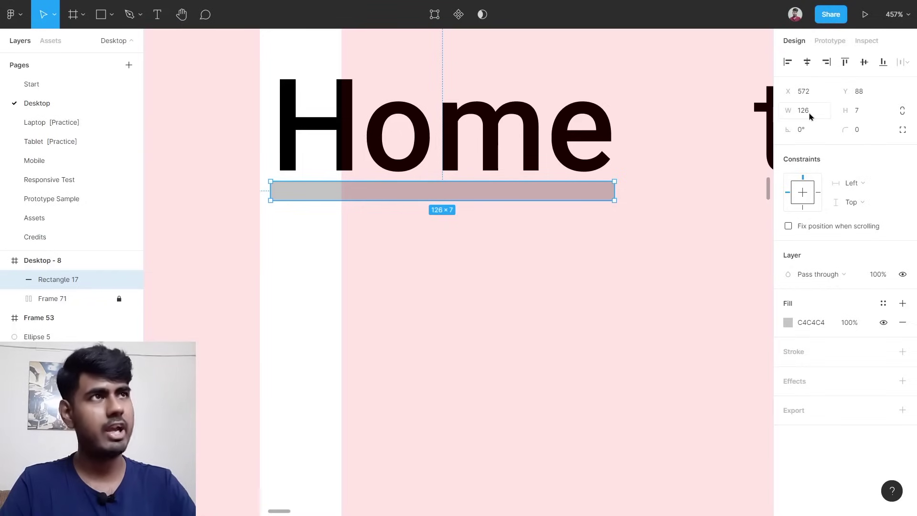
Round the Home underline's corners to a radius of 10 and fill it with the mint green 64FCD9 sampled from the swatch circle.
left_click(860, 132)
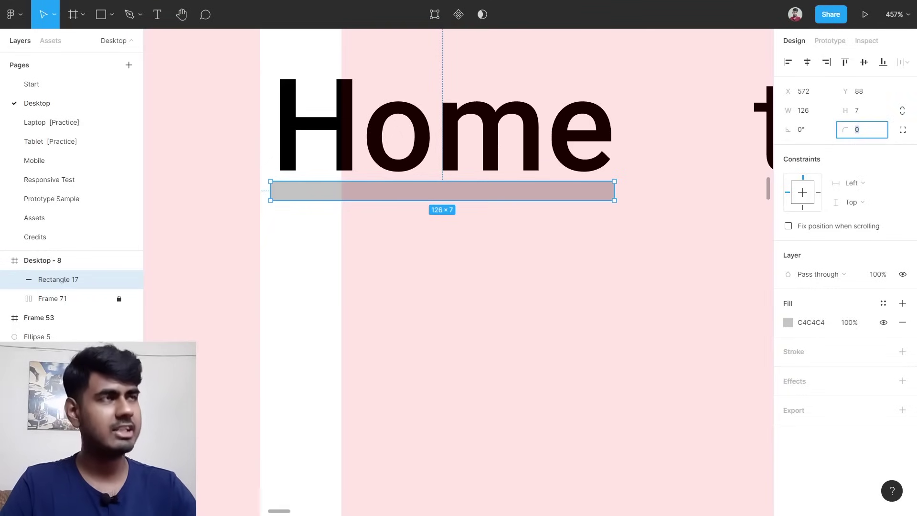
key("Return")
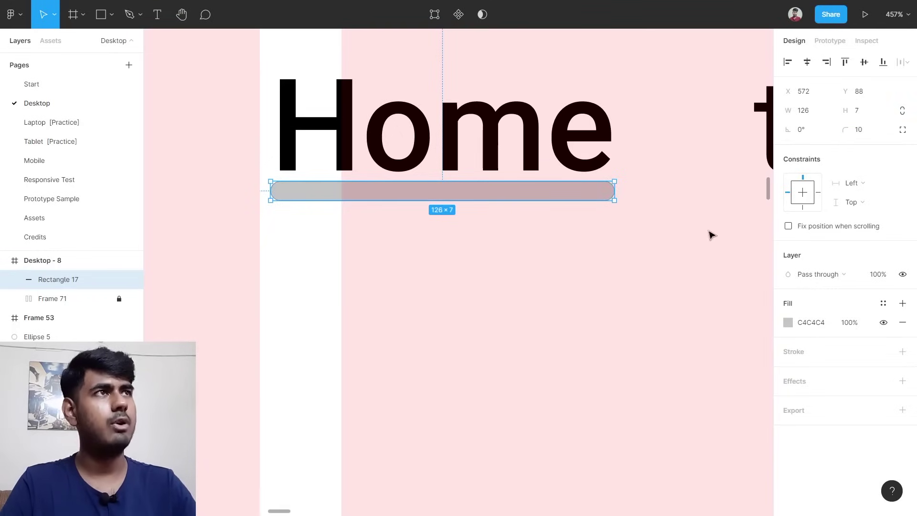
scroll(509, 221, "down", 5)
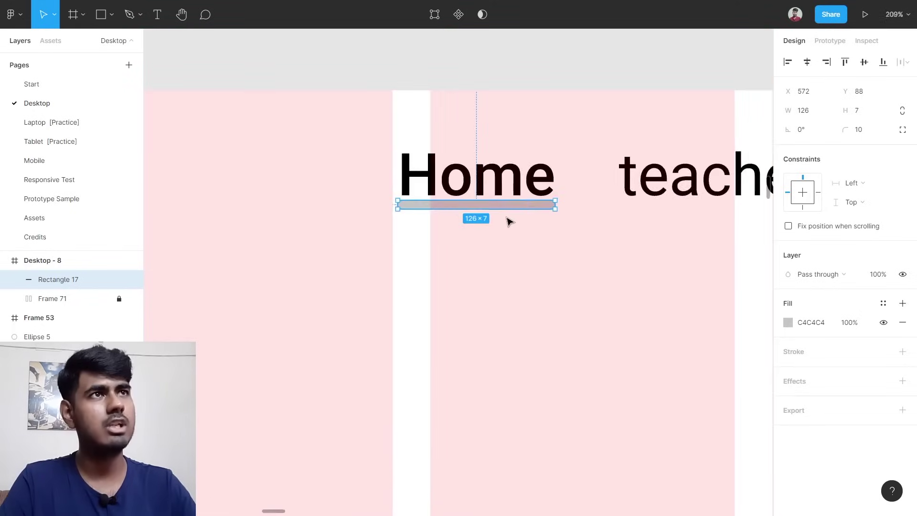
scroll(540, 254, "down", 3)
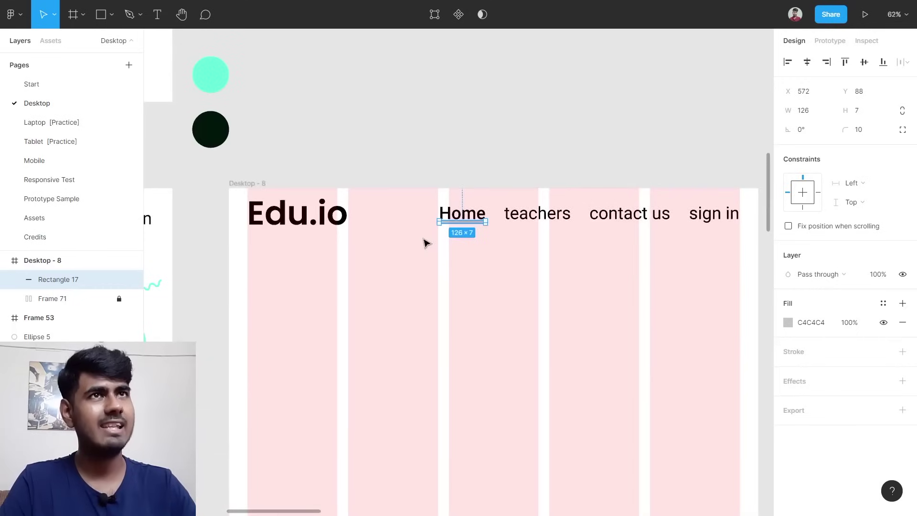
scroll(360, 113, "left", 3)
scroll(360, 113, "up", 1)
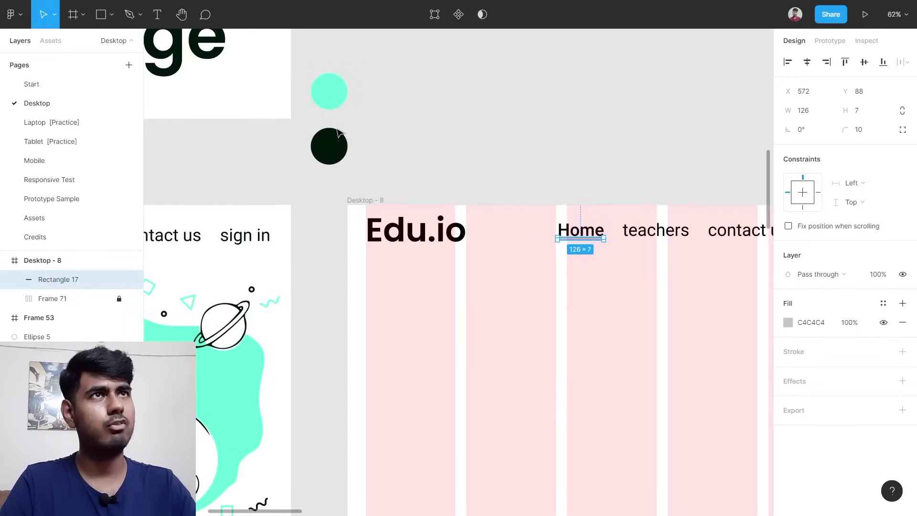
left_click(789, 324)
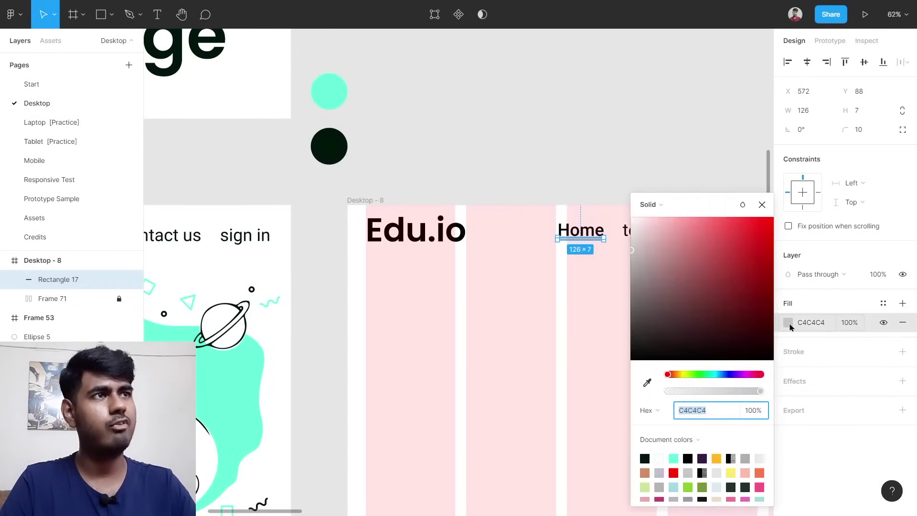
left_click(648, 383)
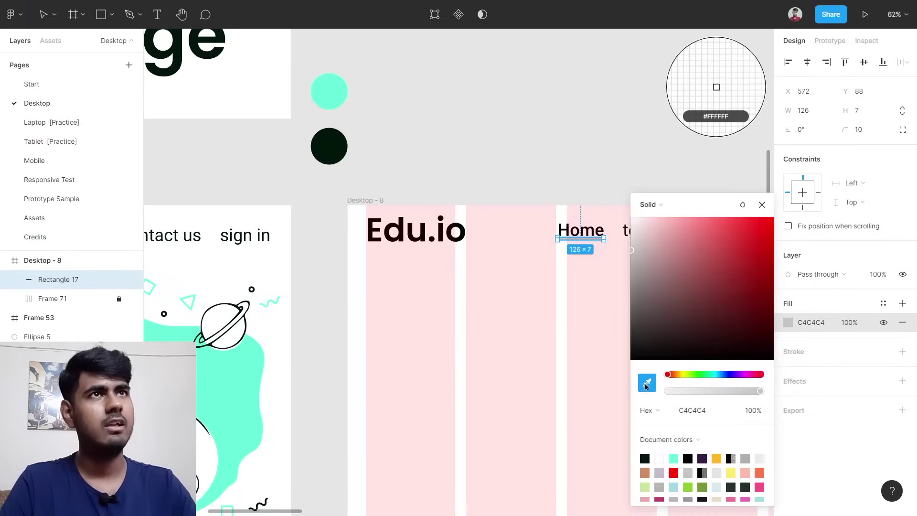
left_click(340, 89)
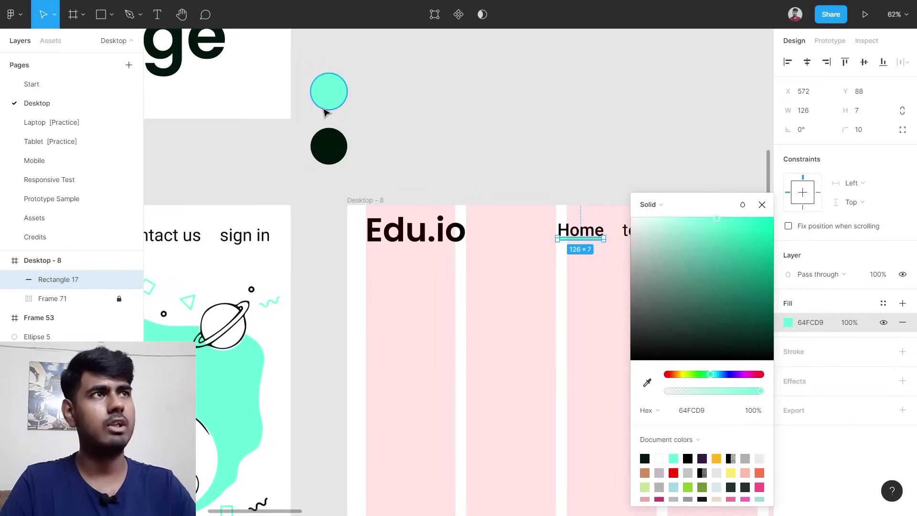
left_click(762, 205)
left_click(753, 185)
scroll(602, 272, "up", 8)
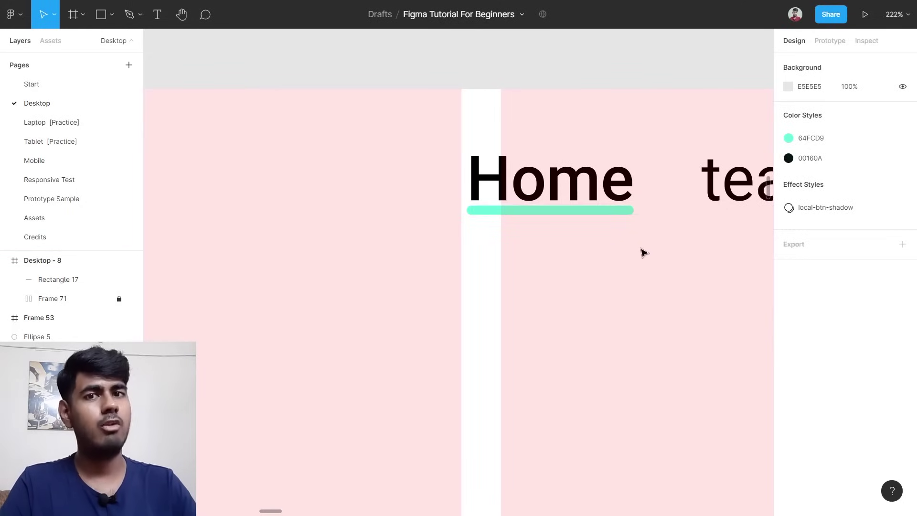
Duplicate the Welcome 1 illustration frame on the Assets page, placing the copy beside the original.
scroll(641, 252, "down", 10)
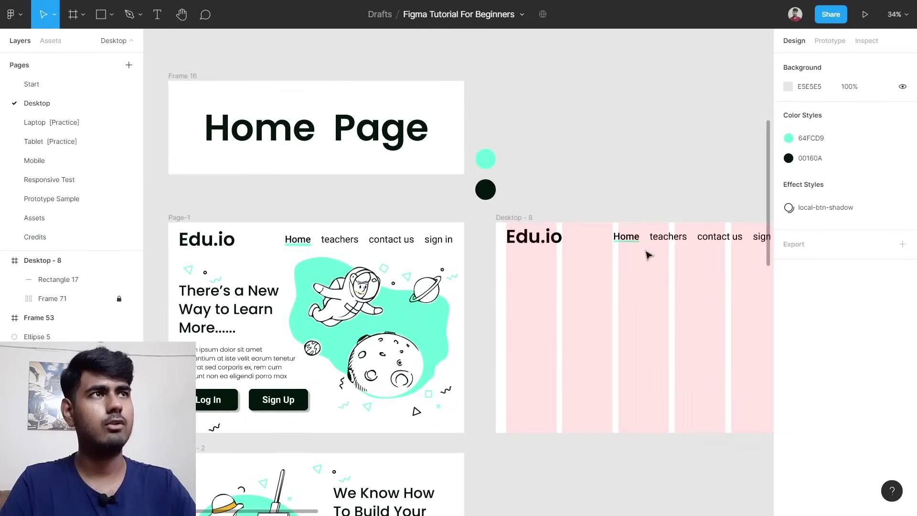
scroll(514, 212, "down", 2)
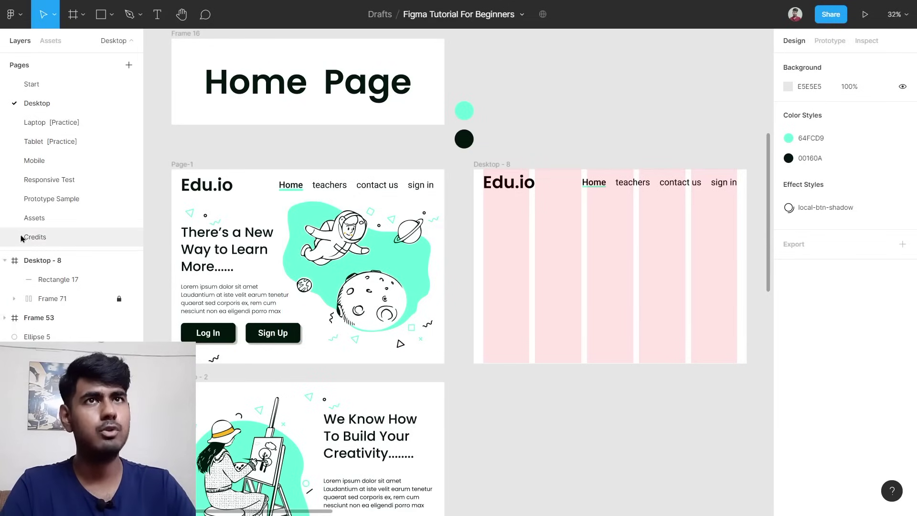
left_click(55, 224)
scroll(232, 148, "up", 5)
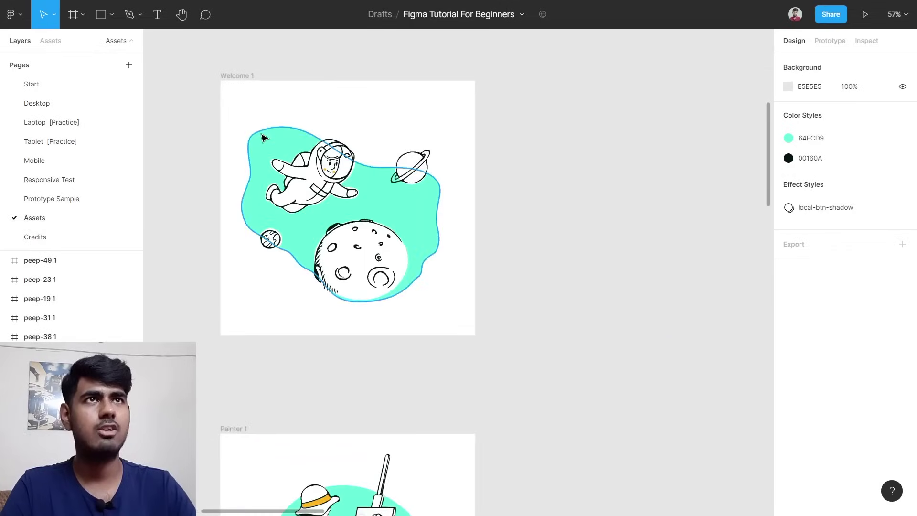
left_click(256, 113)
scroll(268, 129, "down", 3)
scroll(272, 127, "left", 2)
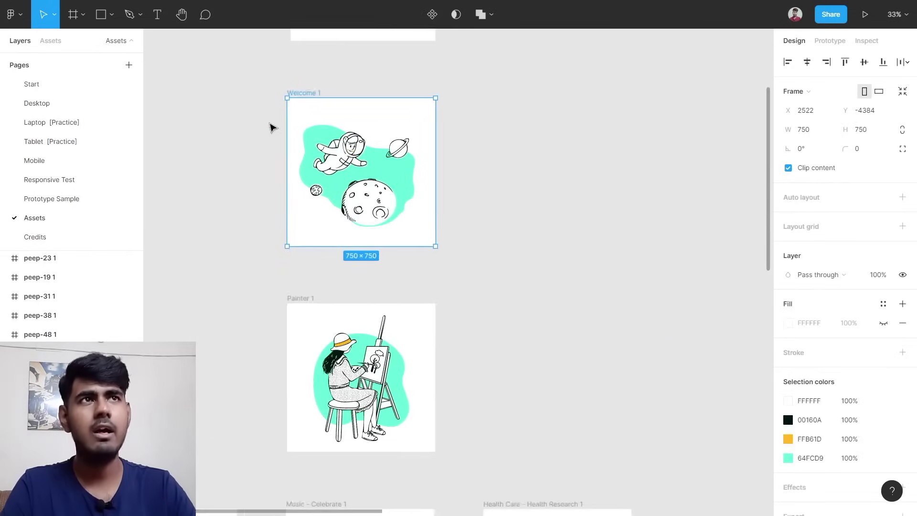
scroll(310, 122, "left", 3)
scroll(349, 116, "down", 3)
scroll(430, 129, "left", 2)
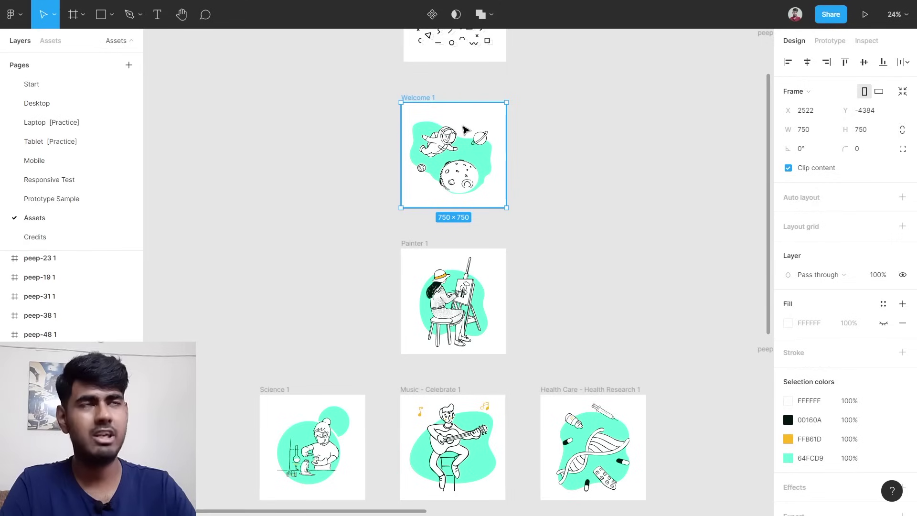
left_click_drag(468, 124, 340, 136)
Move the duplicated Welcome 2 frame to the Desktop page and open that page.
right_click(331, 136)
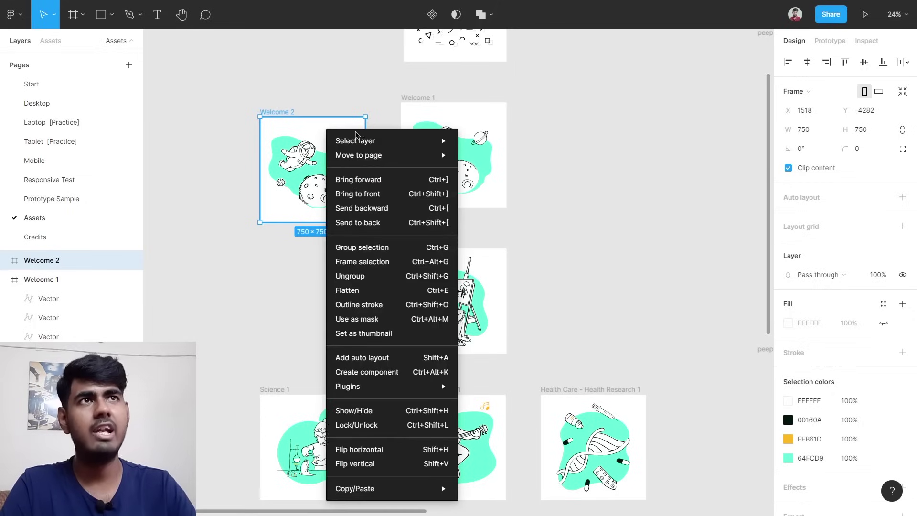
mouse_move(393, 150)
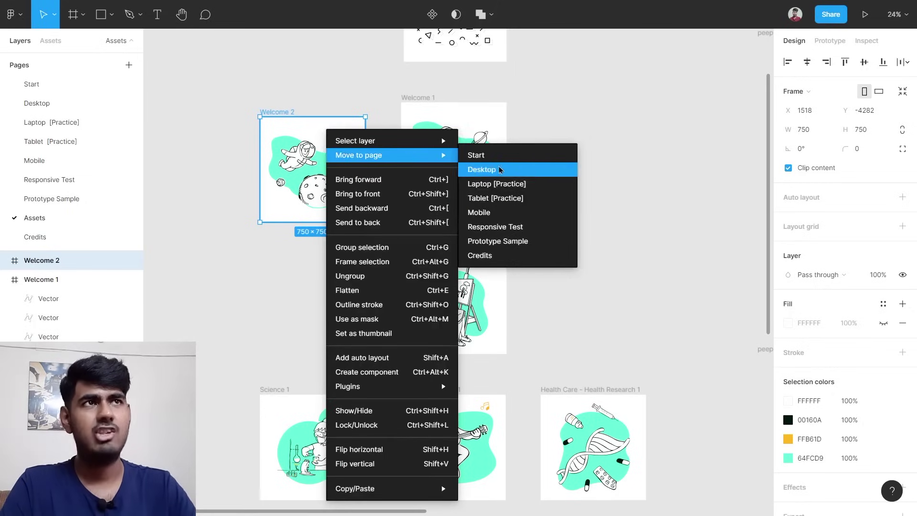
left_click(509, 169)
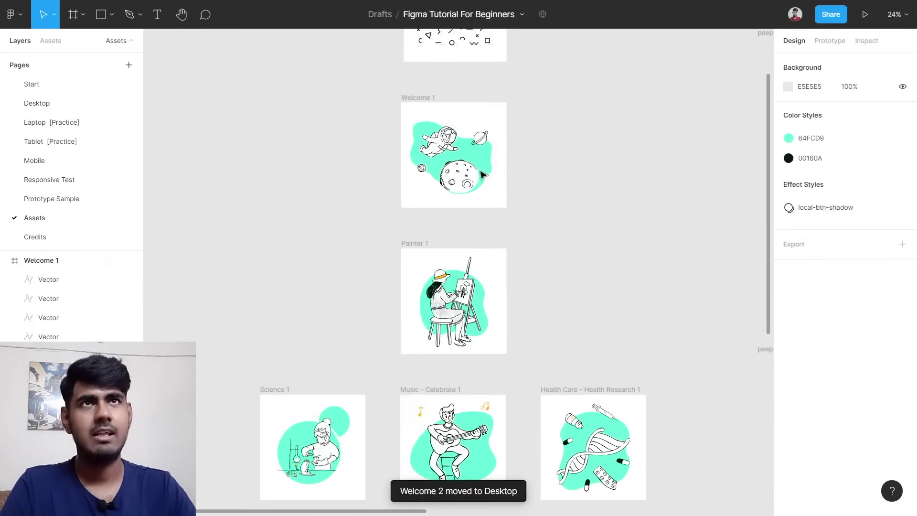
left_click(43, 103)
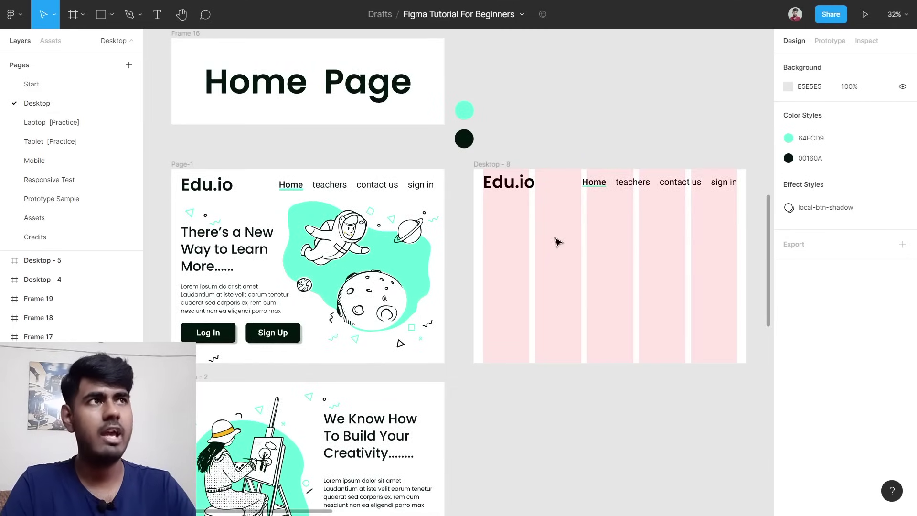
Position the Welcome 2 illustration frame on the empty canvas directly beside the Desktop - 8 frame.
scroll(557, 242, "down", 10)
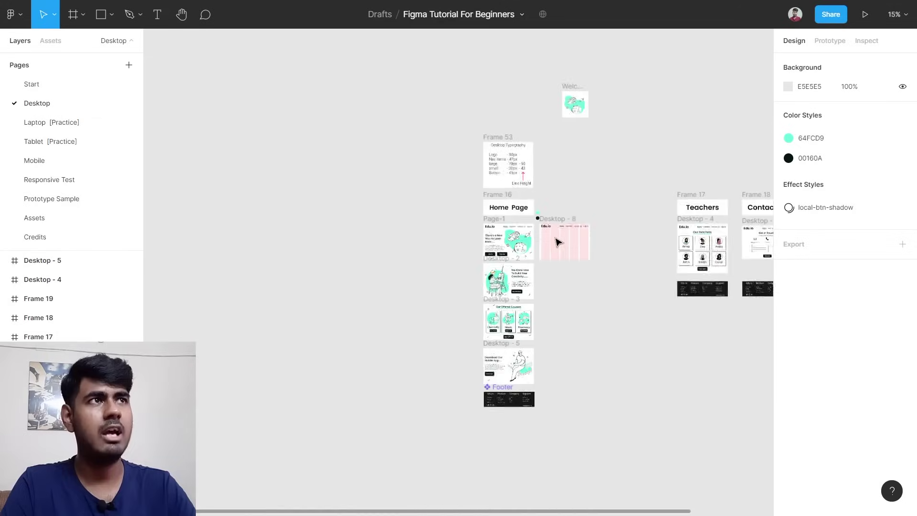
scroll(577, 139, "up", 5)
left_click_drag(543, 191, 564, 451)
scroll(354, 287, "down", 6)
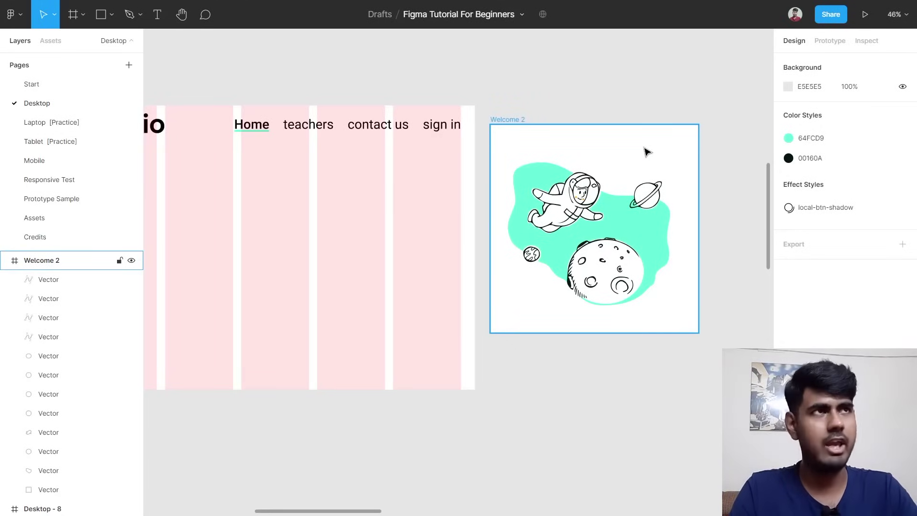
Delete the white 750 × 750 background vector at the bottom of the Welcome 2 frame's layers.
left_click(633, 162)
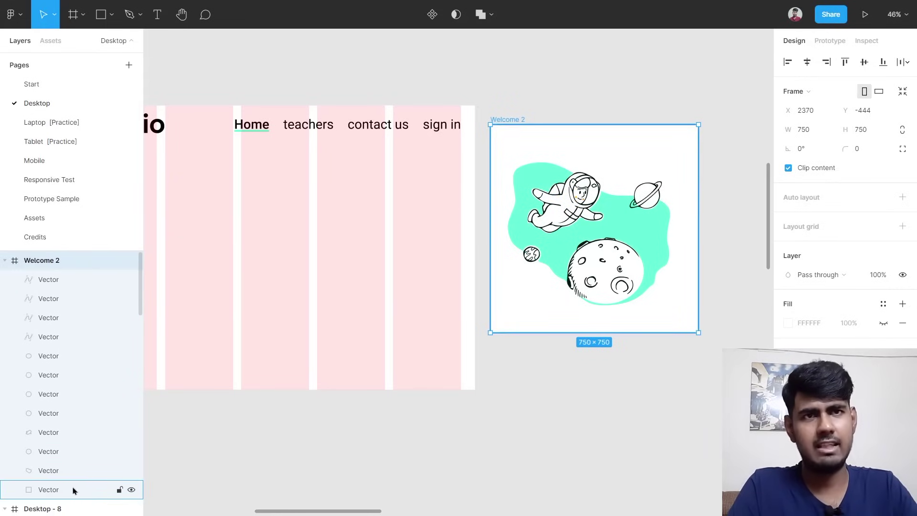
scroll(58, 430, "down", 3)
scroll(59, 430, "up", 3)
scroll(59, 486, "down", 2)
left_click(51, 420)
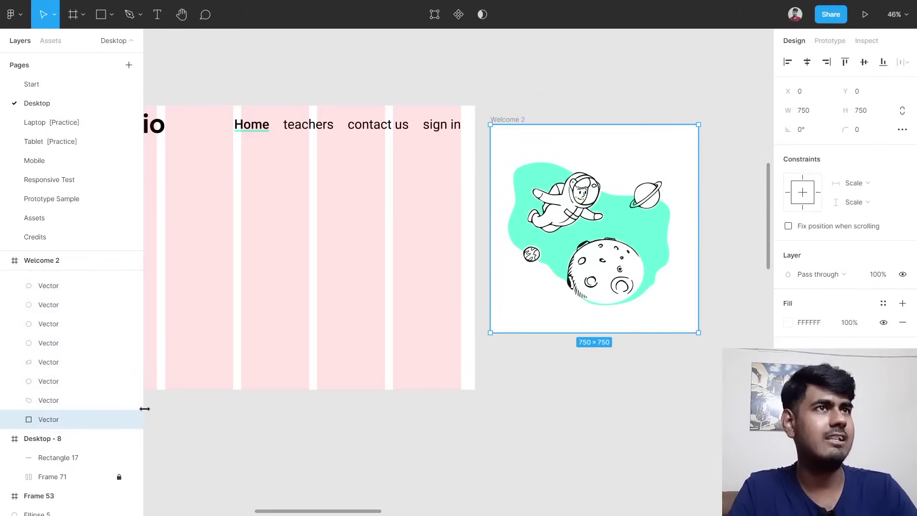
key("Delete")
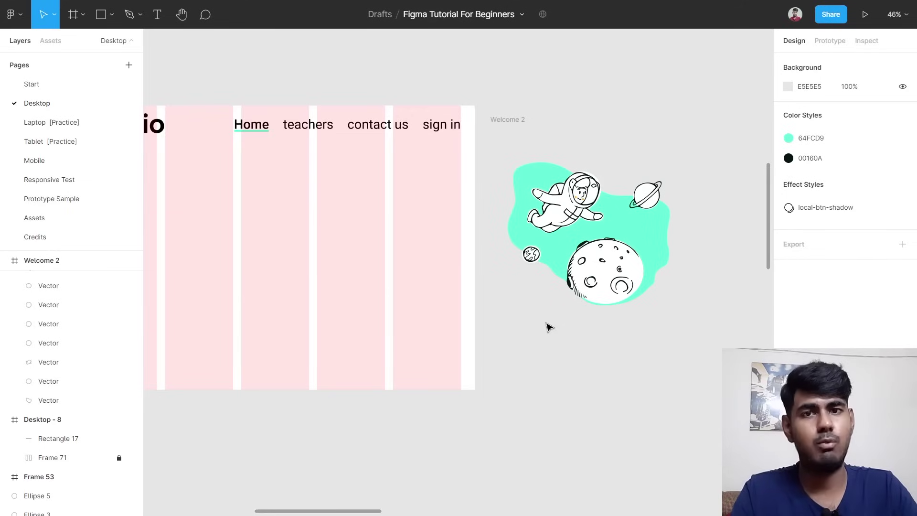
Convert Welcome 2 from a frame to a group and move it into Desktop - 8 beneath the navigation items.
left_click(519, 123)
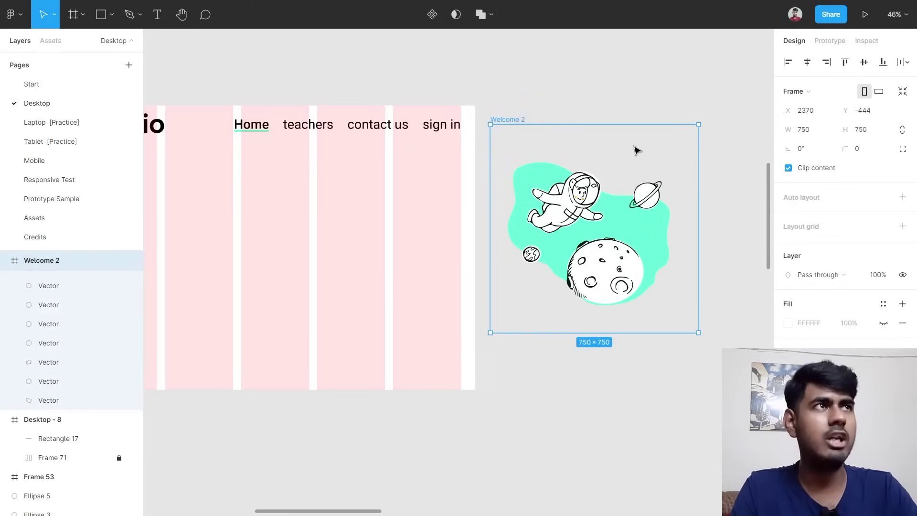
left_click(807, 93)
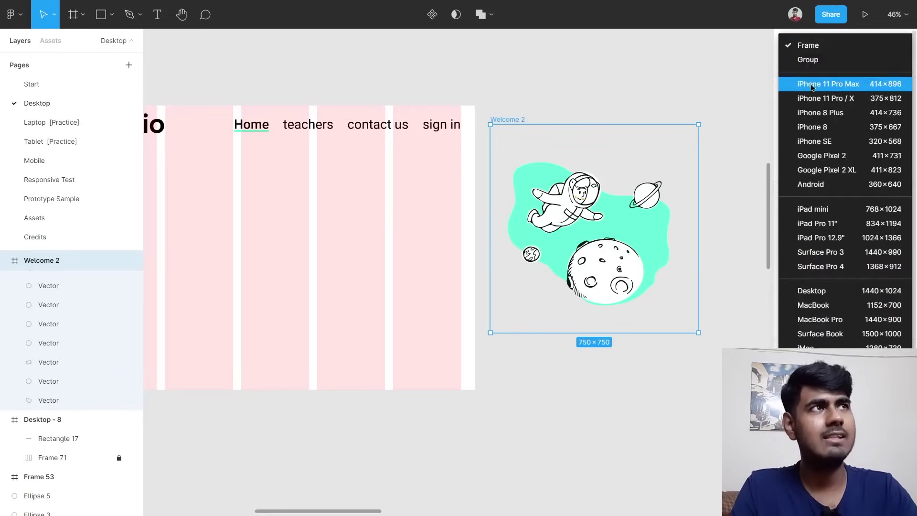
left_click(816, 61)
left_click(661, 94)
left_click(544, 220)
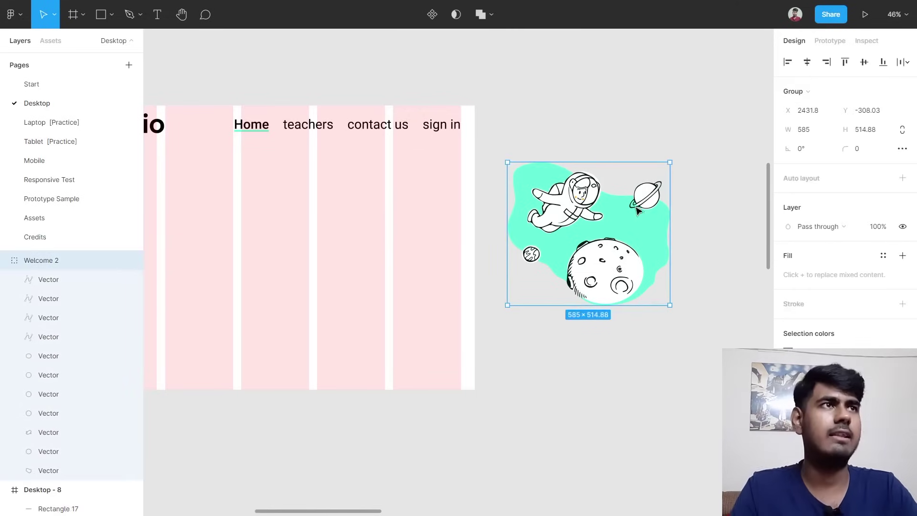
left_click_drag(636, 248, 413, 250)
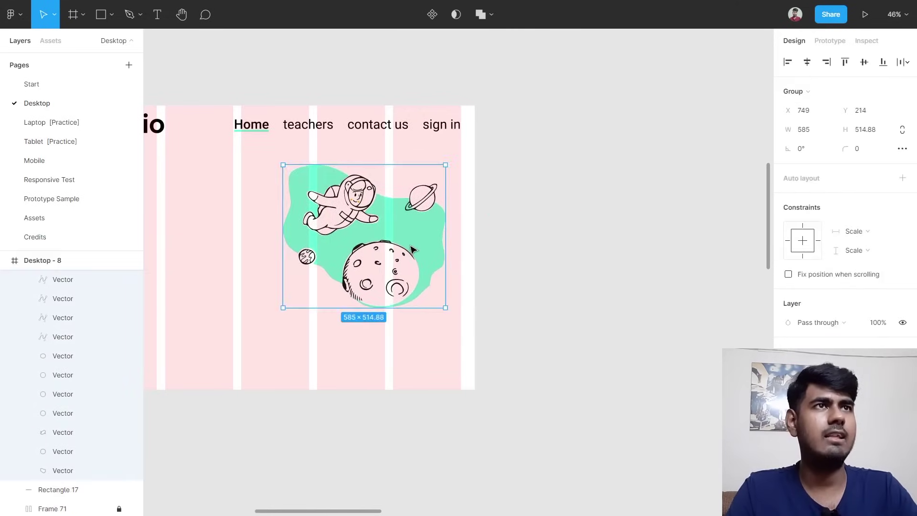
Match the Welcome 2 group to the Page-1 illustration's size by setting its width to 781.66 with constrained proportions.
scroll(411, 250, "up", 2)
scroll(411, 250, "down", 4)
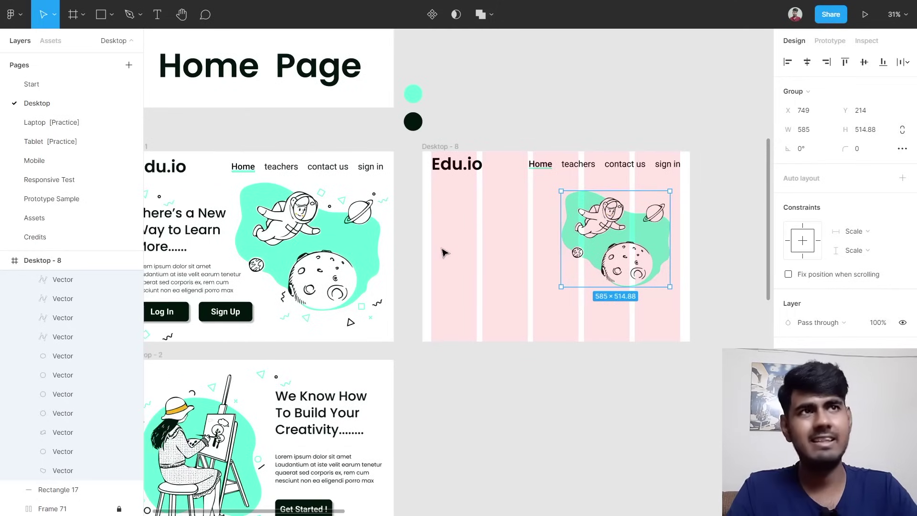
left_click(315, 235)
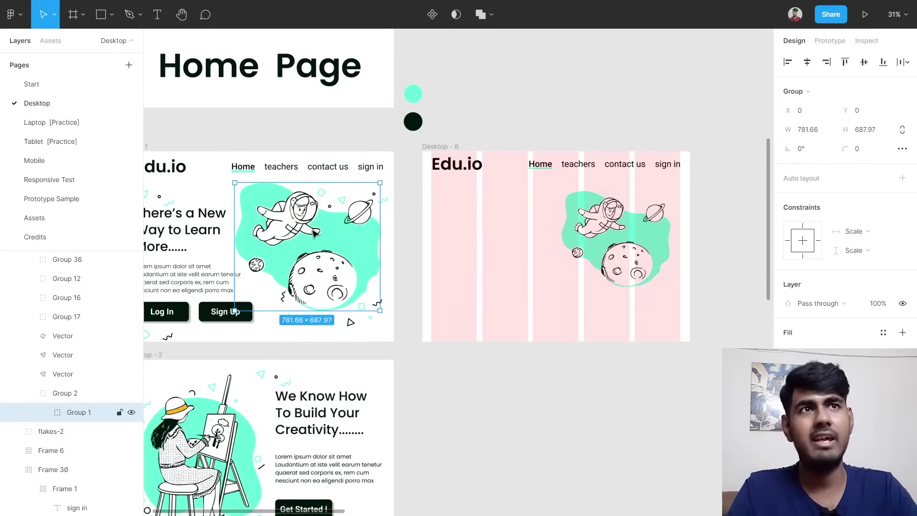
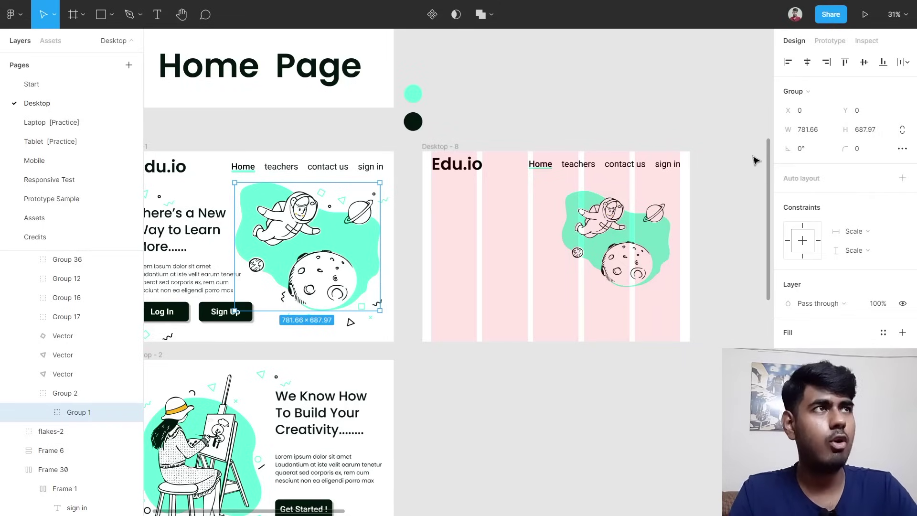
left_click(806, 131)
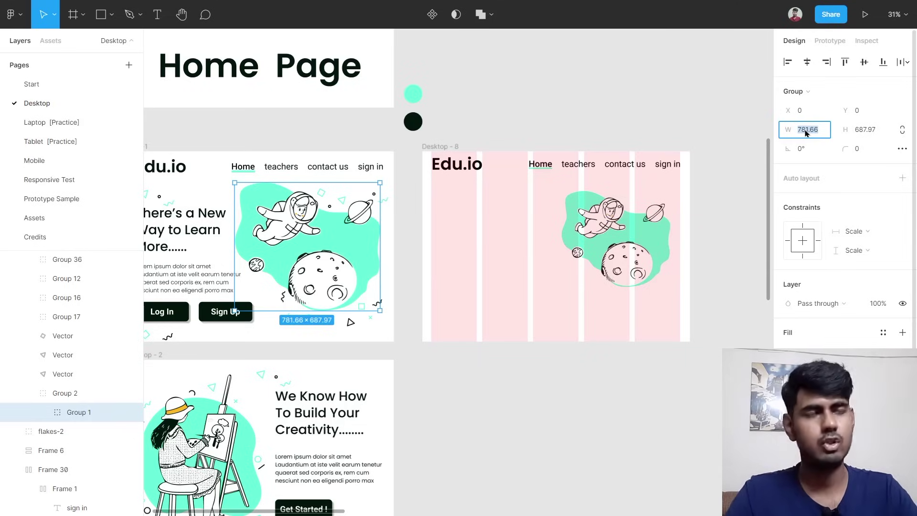
left_click(626, 241)
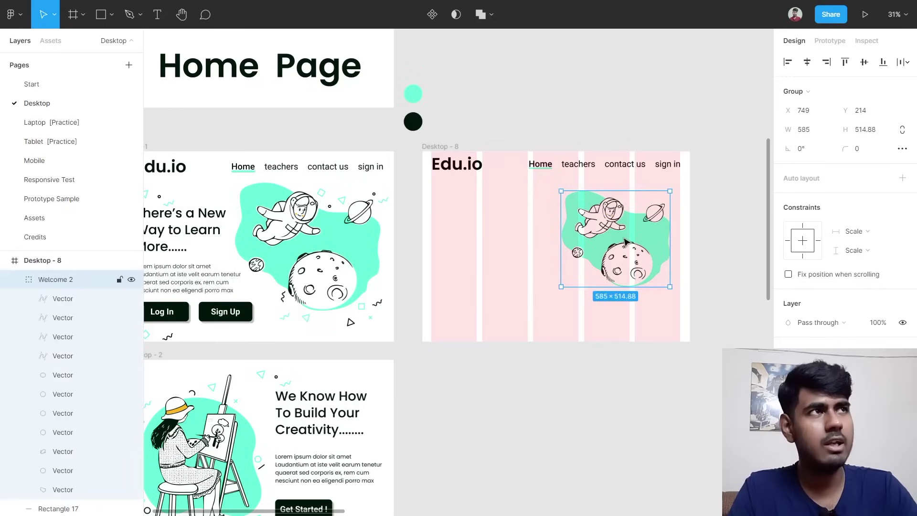
left_click(904, 130)
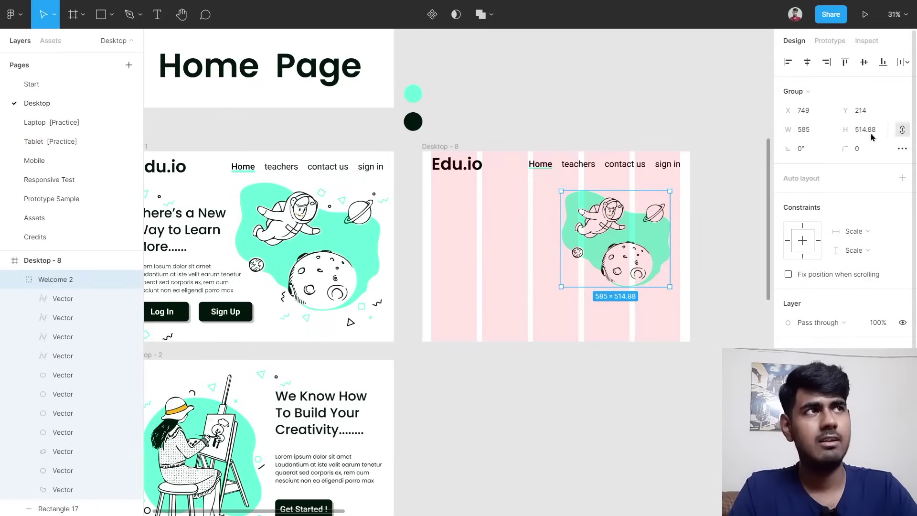
left_click(810, 129)
type("781.66")
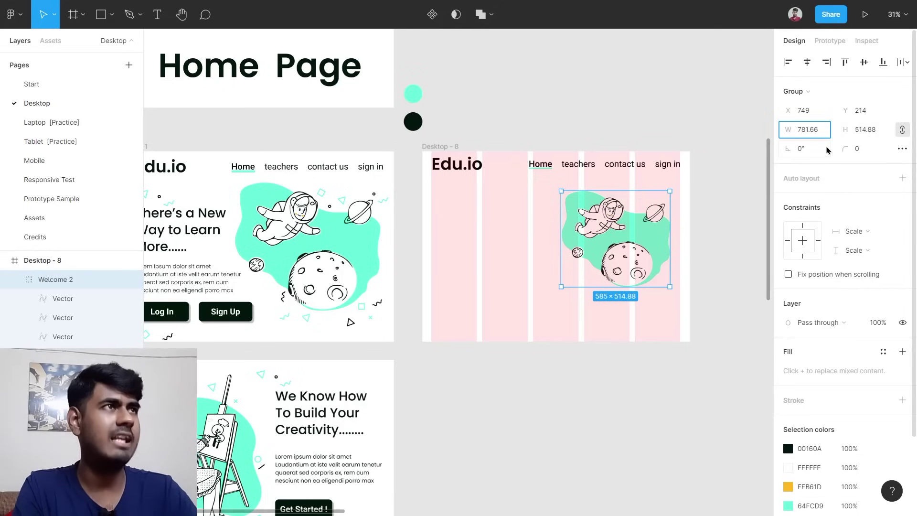
key("Return")
key("Escape")
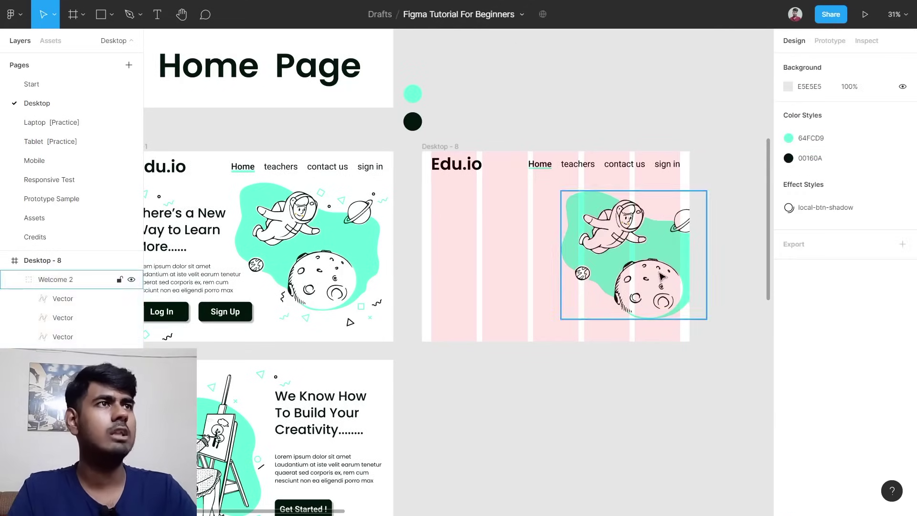
Compare the Welcome 2 group against the Page-1 illustration and place it back in Desktop - 8, ending at the last grid column's outer edge.
left_click_drag(662, 277, 315, 231)
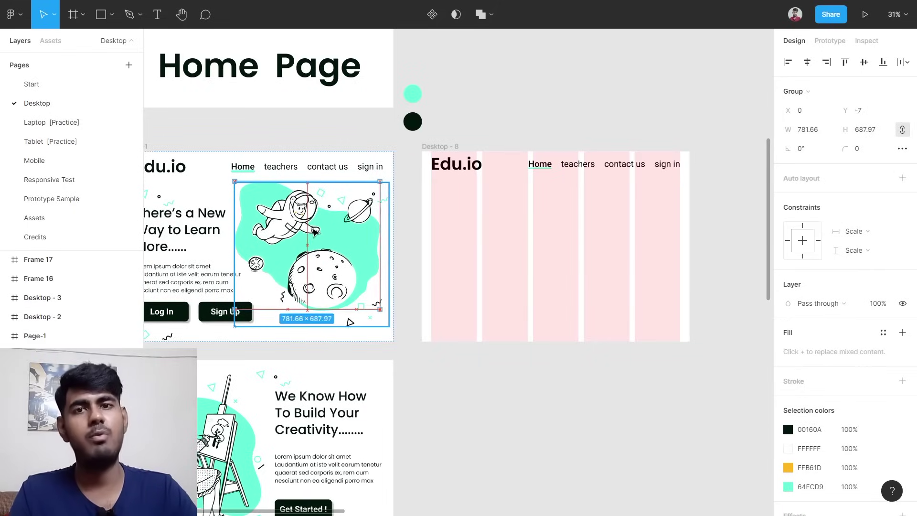
left_click_drag(314, 230, 610, 231)
scroll(664, 225, "up", 5)
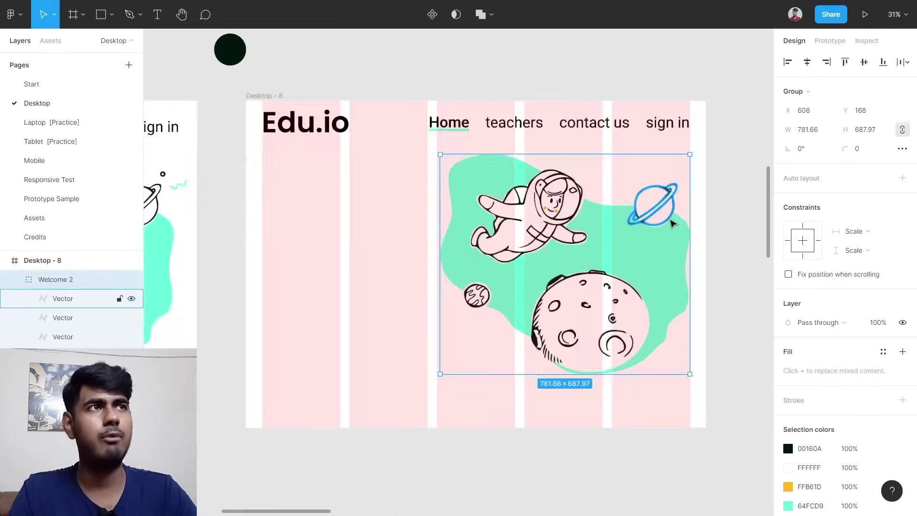
left_click_drag(634, 268, 645, 266)
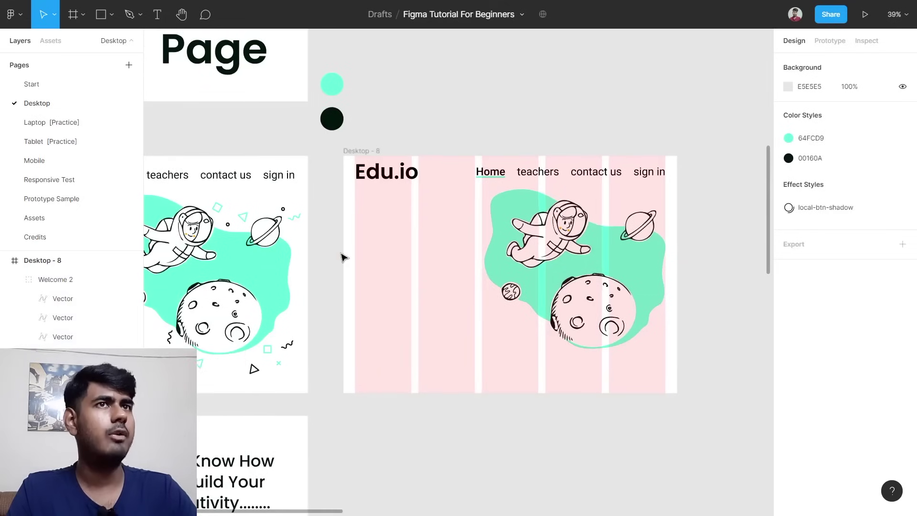
Copy the heading text "There's a New Way to Learn More......" from the Page-1 hero section.
scroll(342, 256, "left", 5)
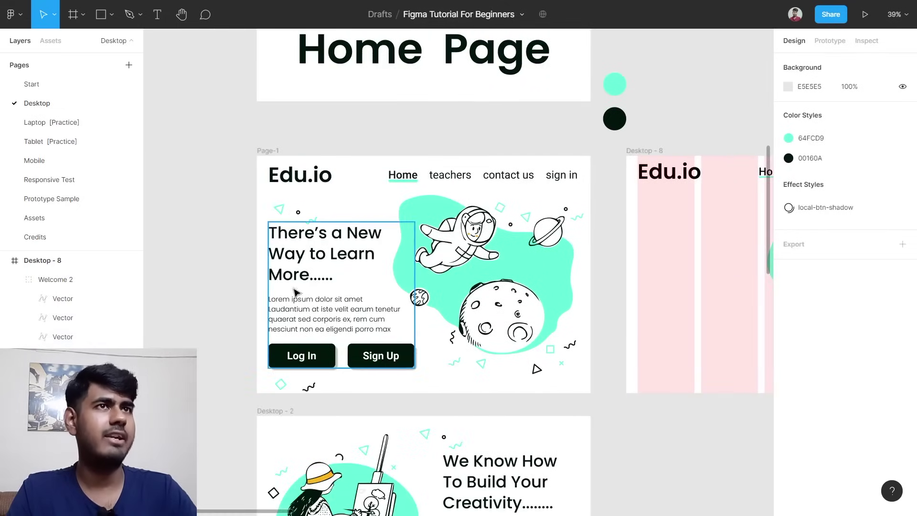
left_click(305, 255)
double_click(305, 255)
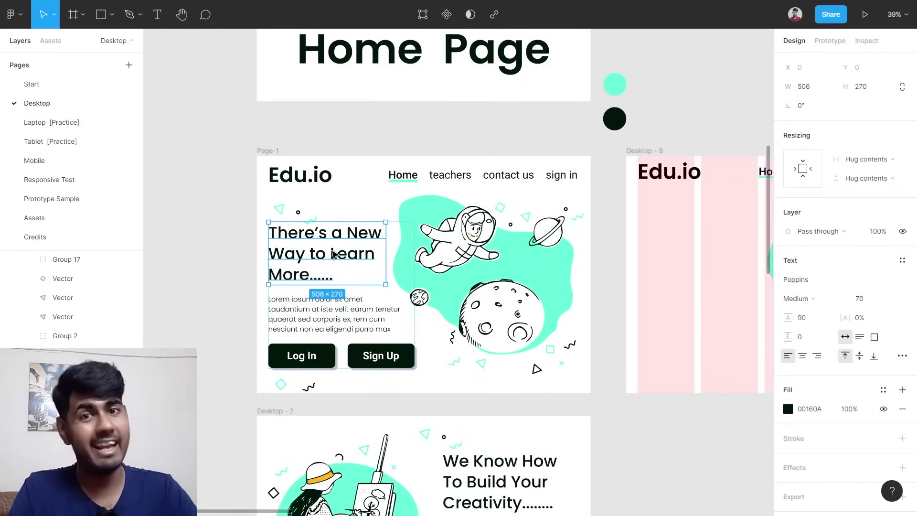
key("Return")
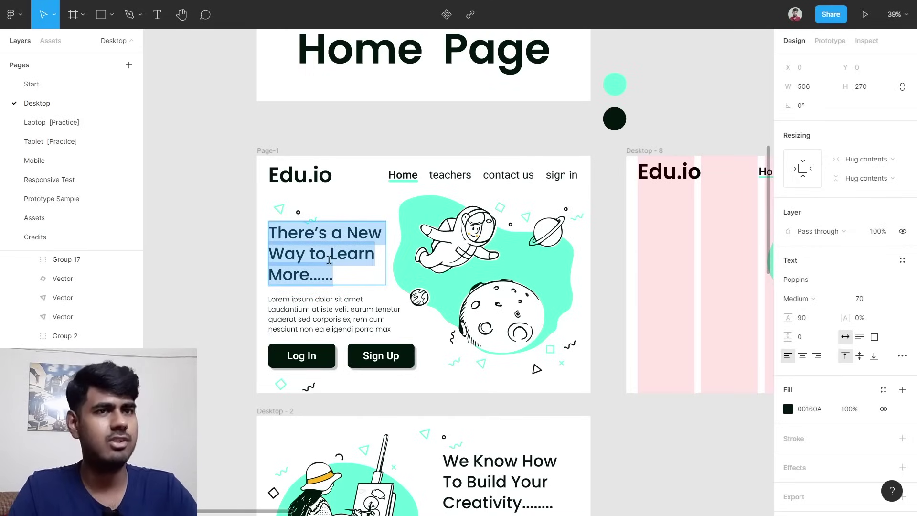
scroll(477, 281, "right", 4)
key("Escape")
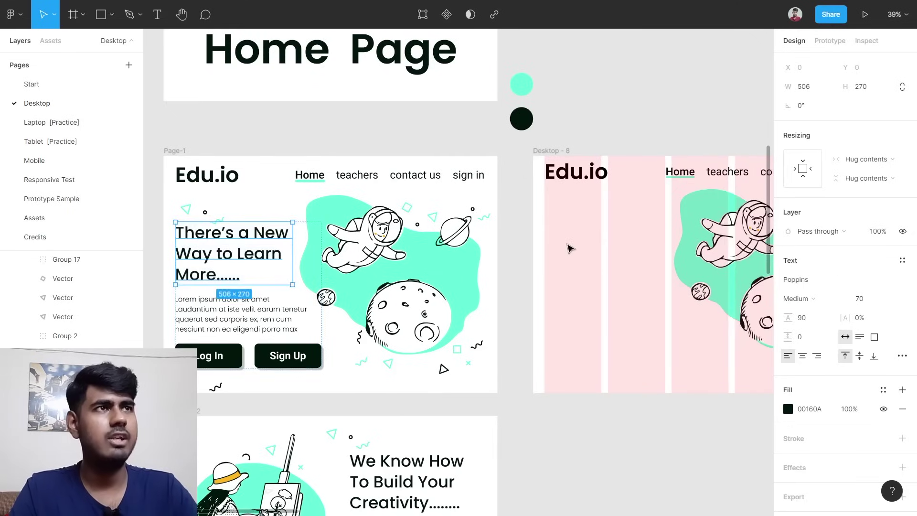
scroll(568, 248, "right", 2)
key("Return")
key("ctrl+c")
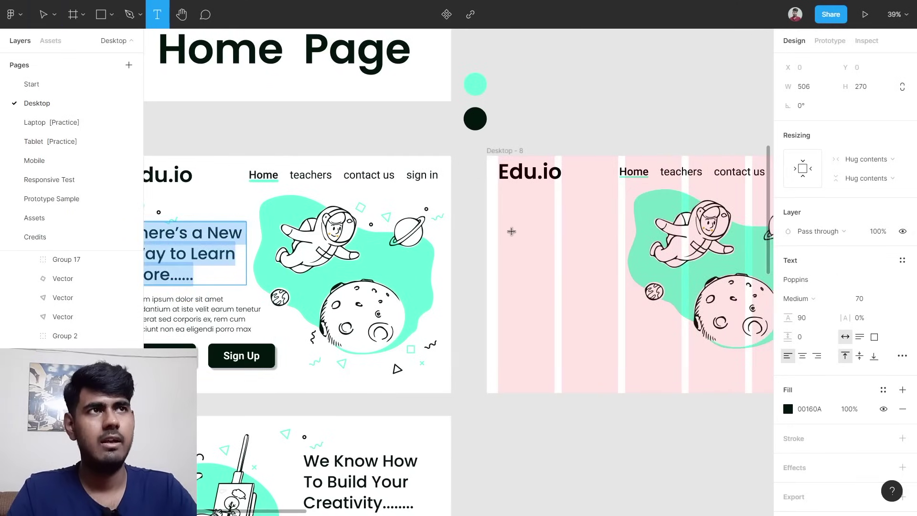
Paste the heading into a new text layer in Desktop - 8 and position it beneath the Edu.io logo at about X 62, Y 182.
left_click(511, 232)
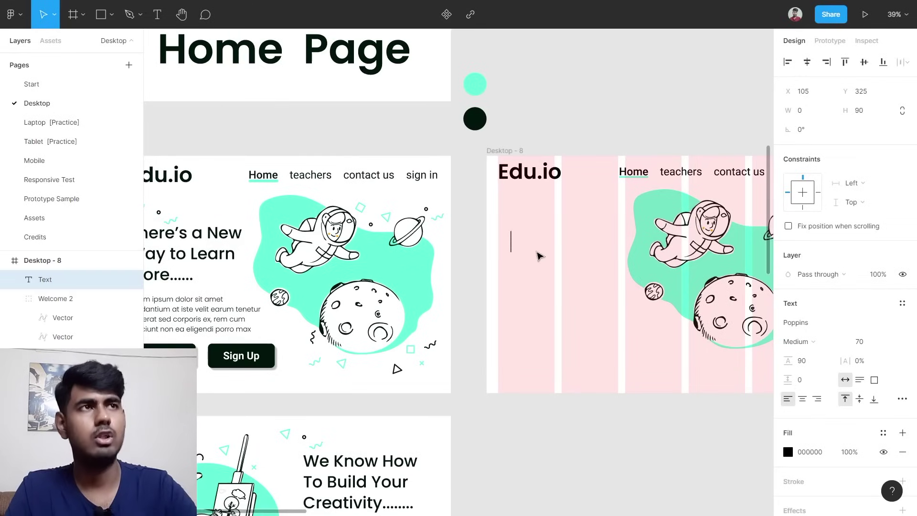
key("ctrl+v")
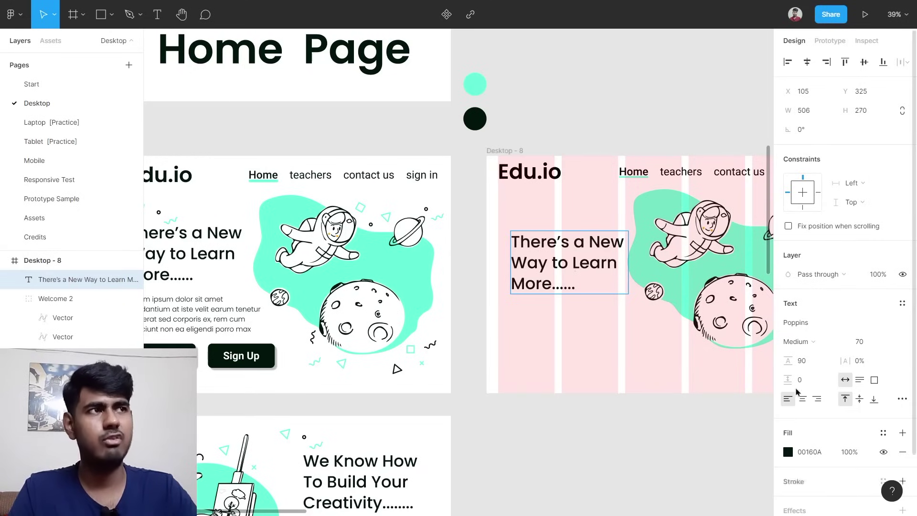
key("Escape")
left_click_drag(567, 282, 553, 249)
Duplicate the Lorem ipsum paragraph from Page-1 into Desktop - 8 directly beneath the heading, at about X 49, Y 478.
scroll(401, 296, "left", 2)
scroll(401, 296, "left", 2)
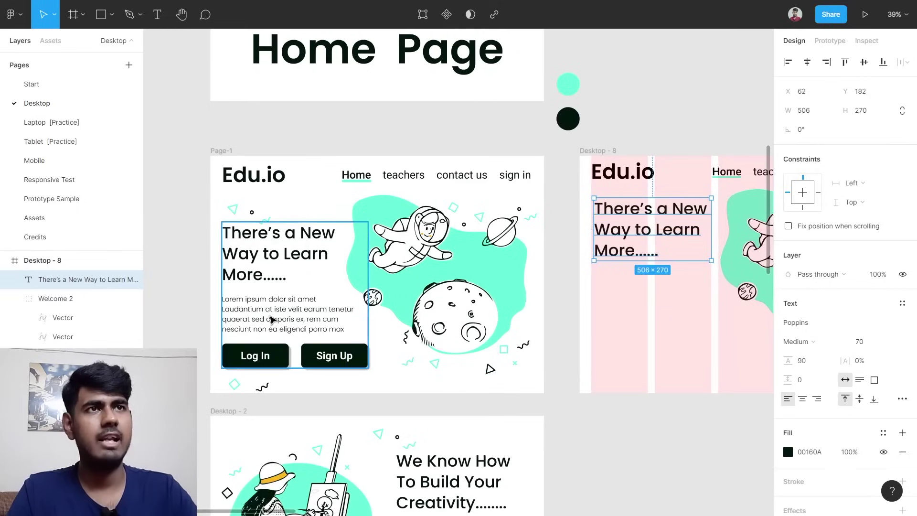
left_click(273, 317)
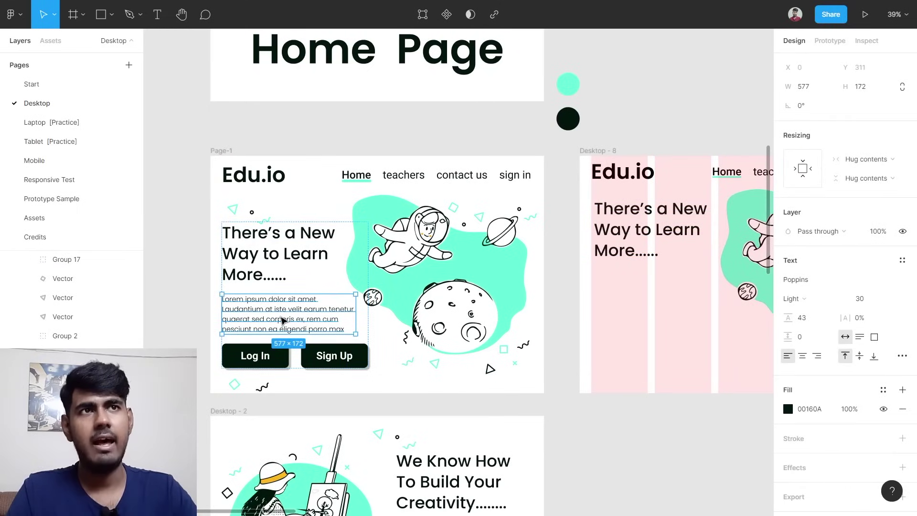
left_click(178, 317)
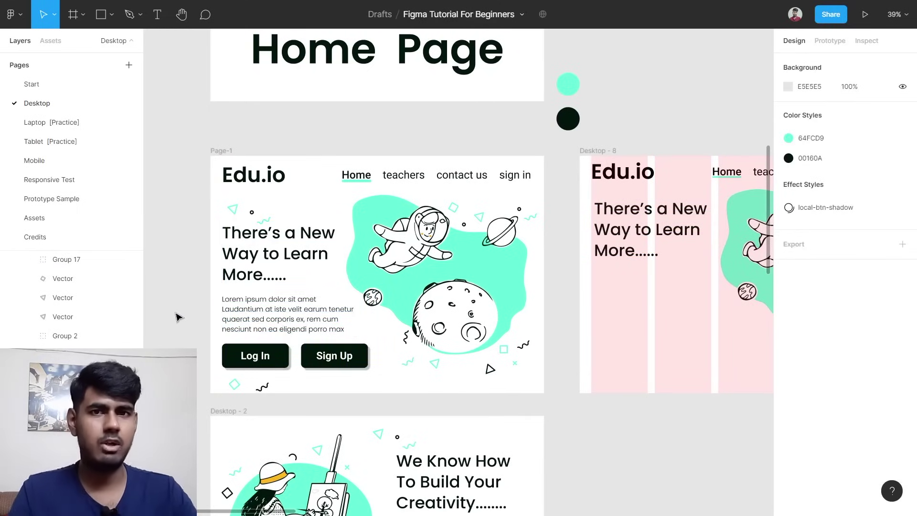
left_click(280, 321)
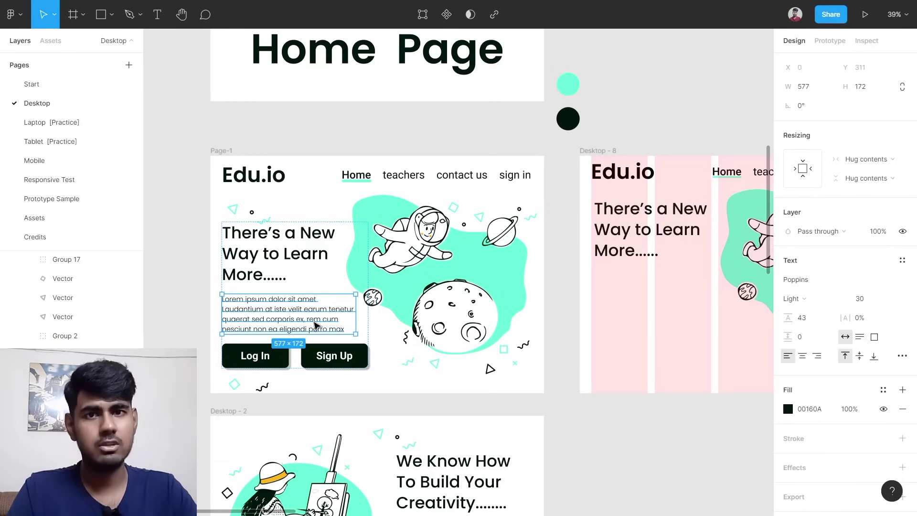
left_click_drag(315, 326, 556, 298)
Add a "Log in" text layer below the paragraph in Desktop - 8.
scroll(225, 366, "left", 3)
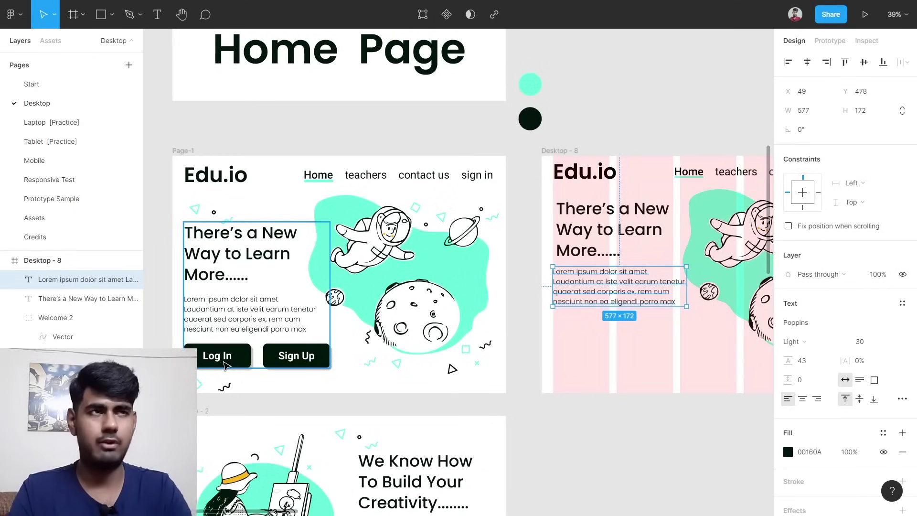
scroll(241, 358, "right", 5)
scroll(418, 349, "up", 5)
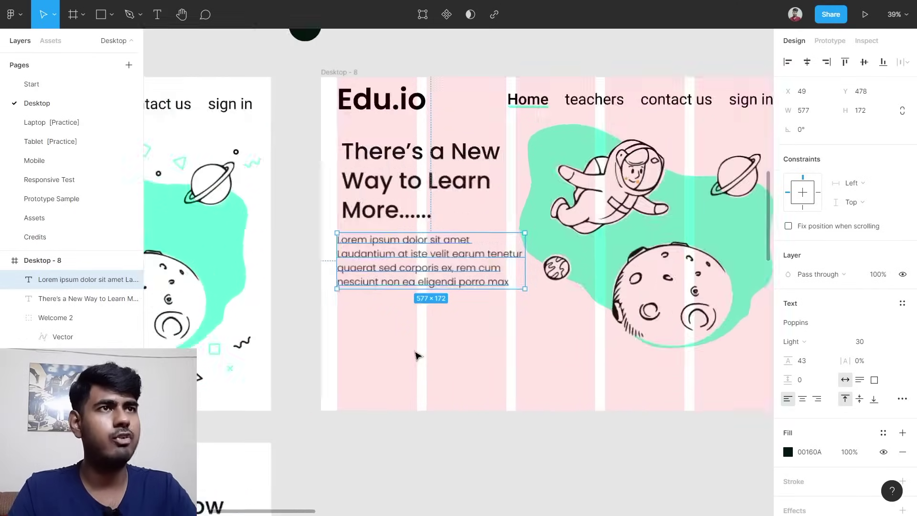
left_click(395, 341)
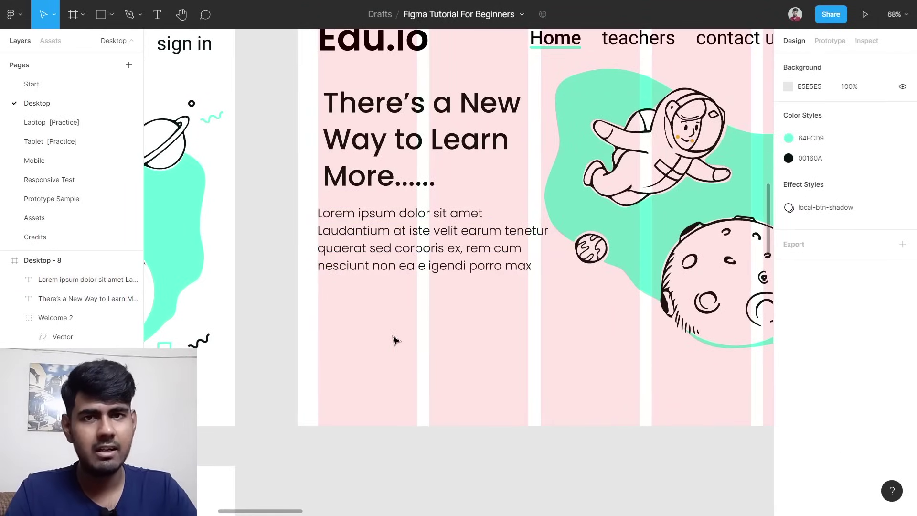
key("t")
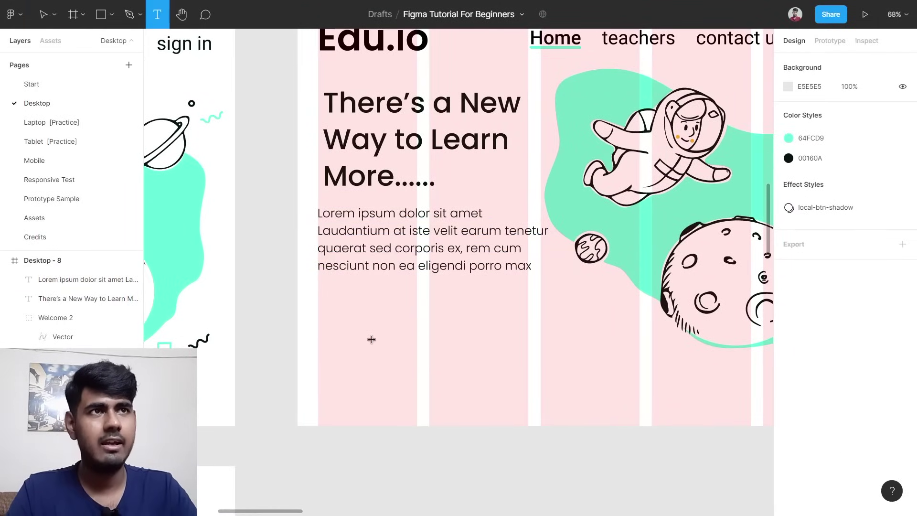
left_click(371, 339)
type("Logn i")
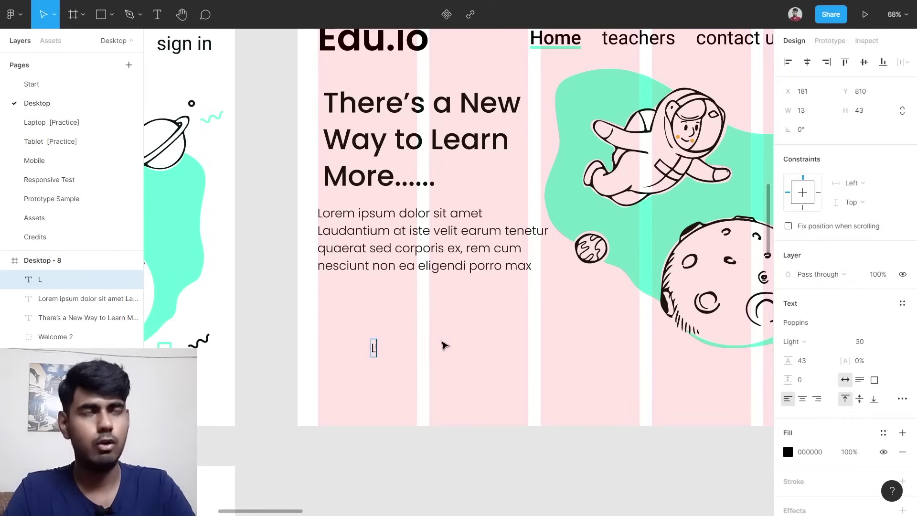
key("BackSpace")
key("BackSpace")
key("BackSpace")
key("BackSpace")
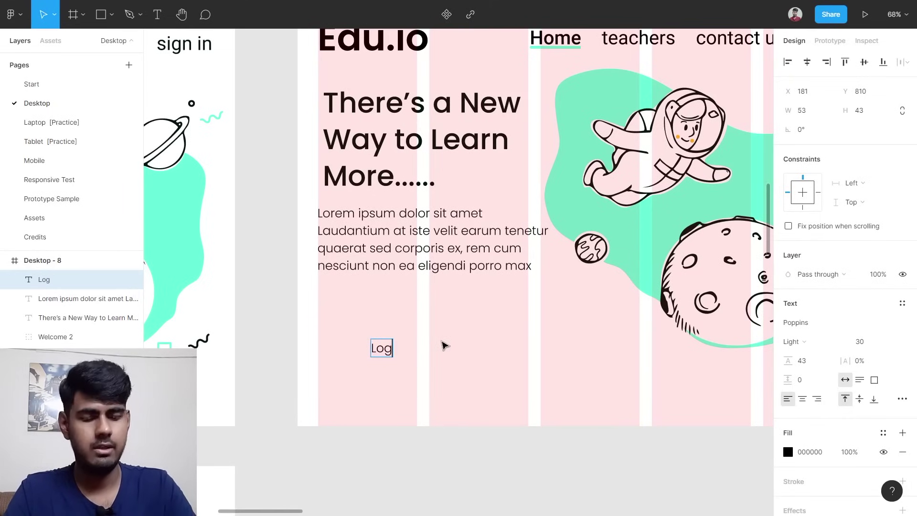
type("g in")
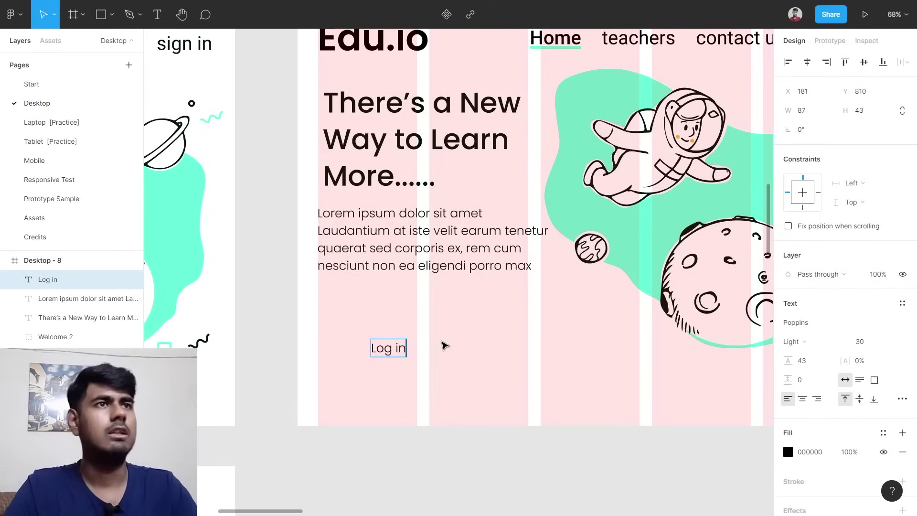
key("Escape")
Examine the font, weight and size of the Log In button's label on Page-1.
scroll(444, 345, "down", 4)
scroll(445, 345, "left", 6)
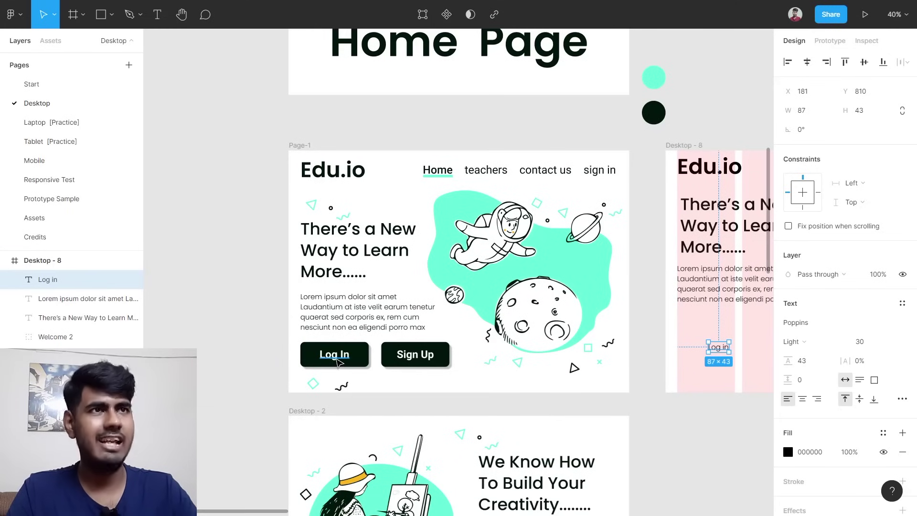
double_click(337, 363)
scroll(818, 329, "down", 1)
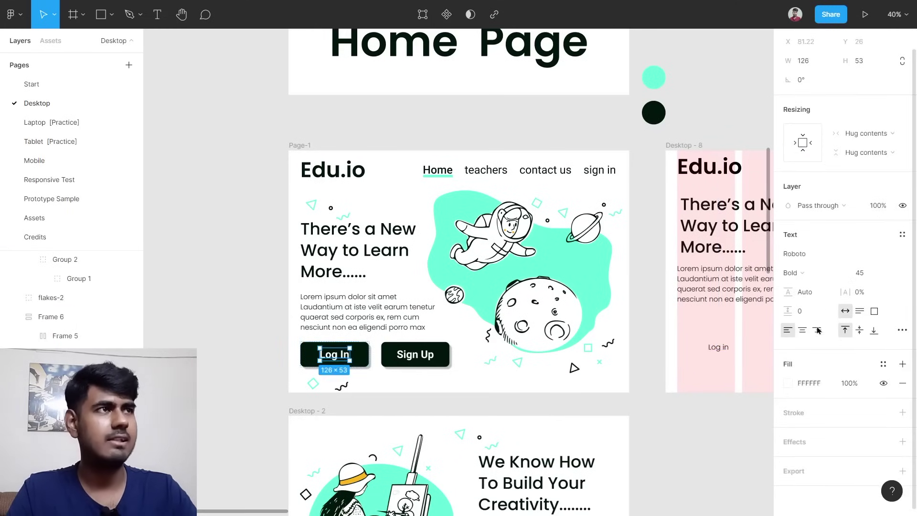
scroll(659, 428, "right", 3)
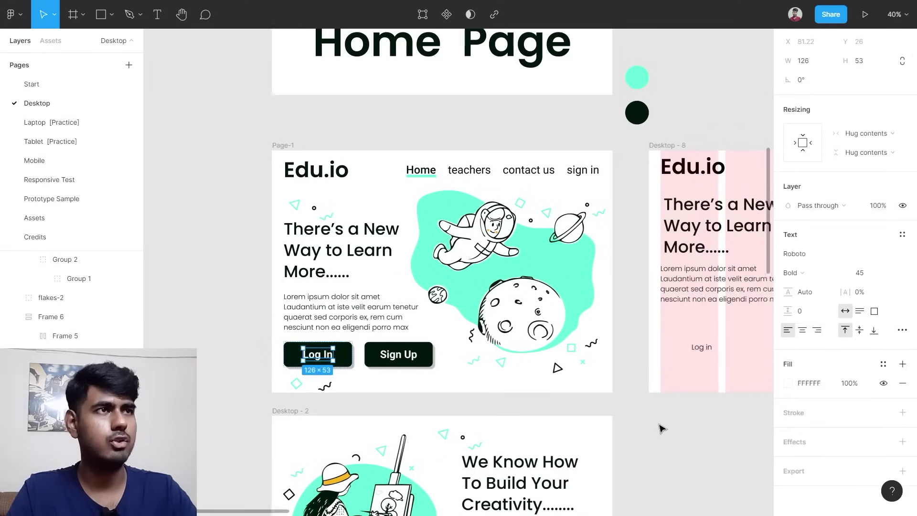
Format the Log in text in Desktop - 8 as Roboto Bold, size 45.
left_click(603, 347)
scroll(633, 356, "up", 5)
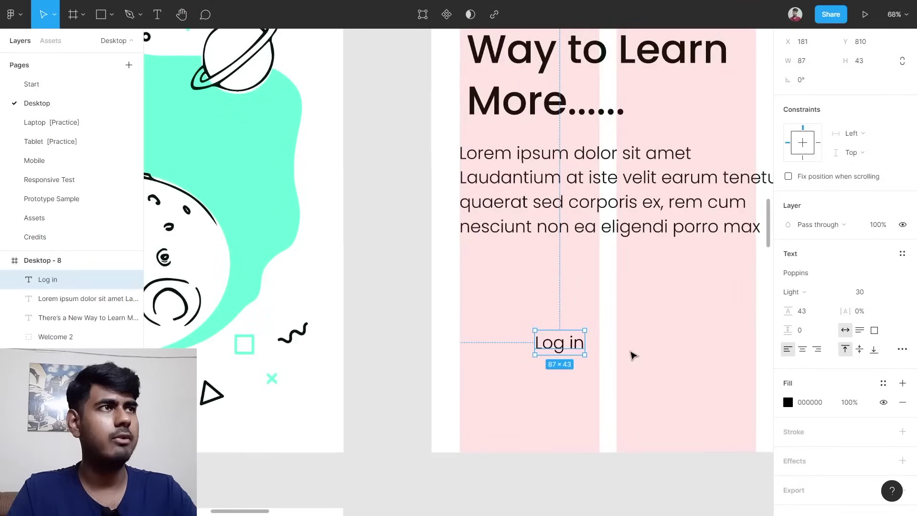
left_click(806, 278)
type("Roboto")
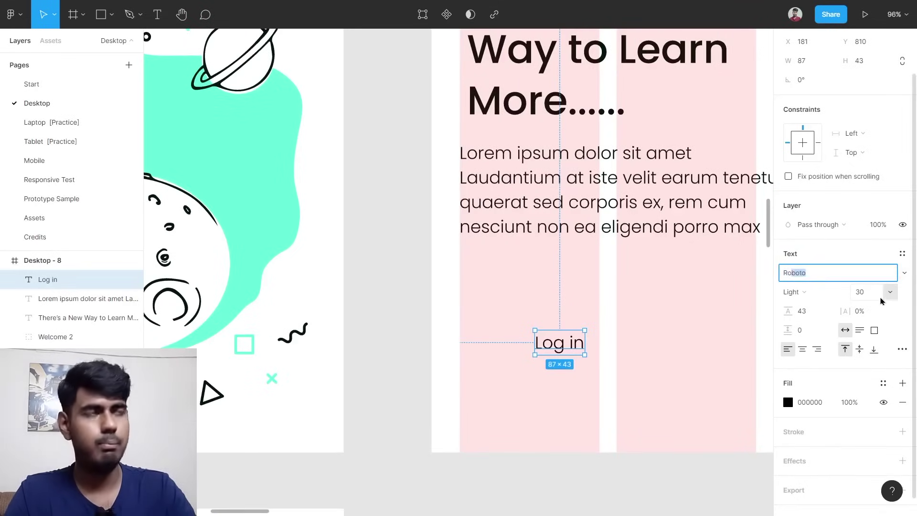
key("Return")
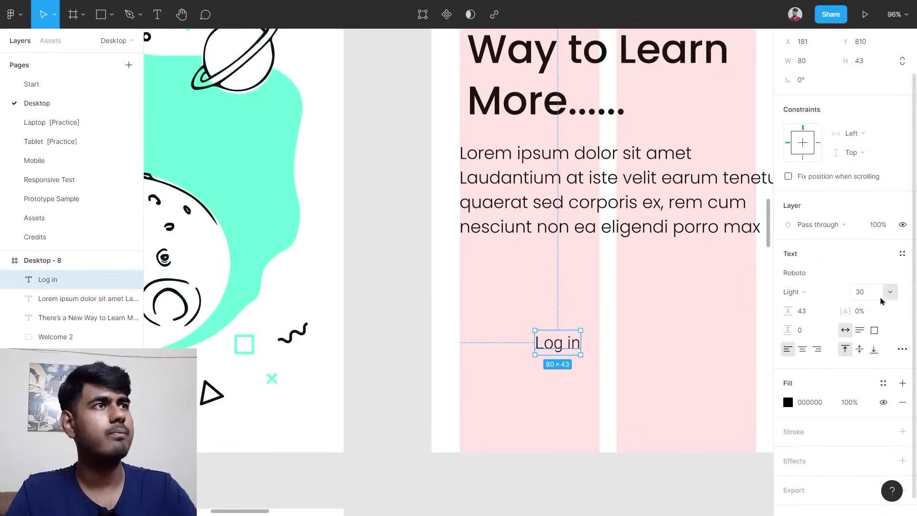
left_click(805, 289)
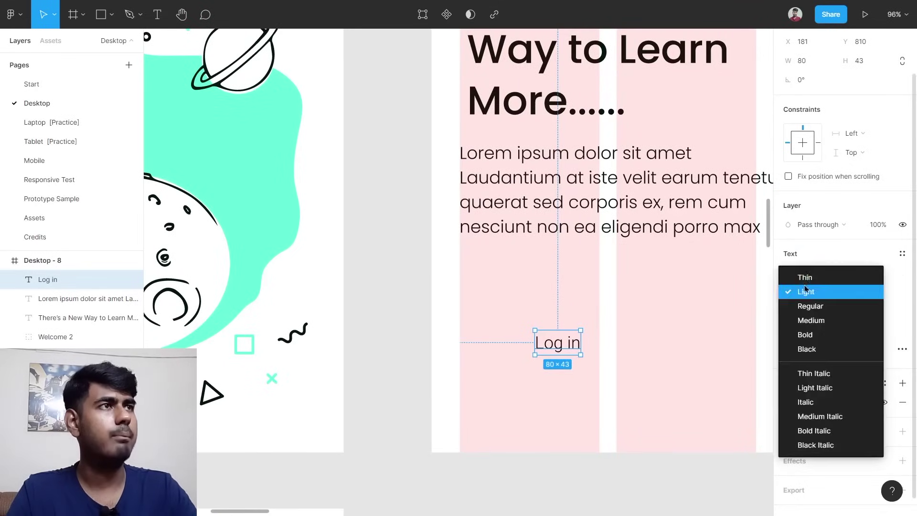
left_click(830, 335)
left_click(872, 297)
type("4")
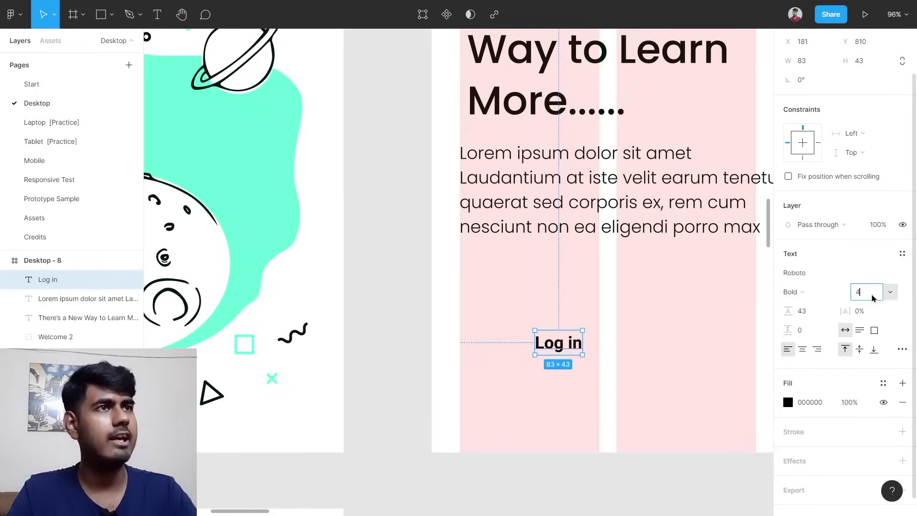
key("Return")
left_click(725, 328)
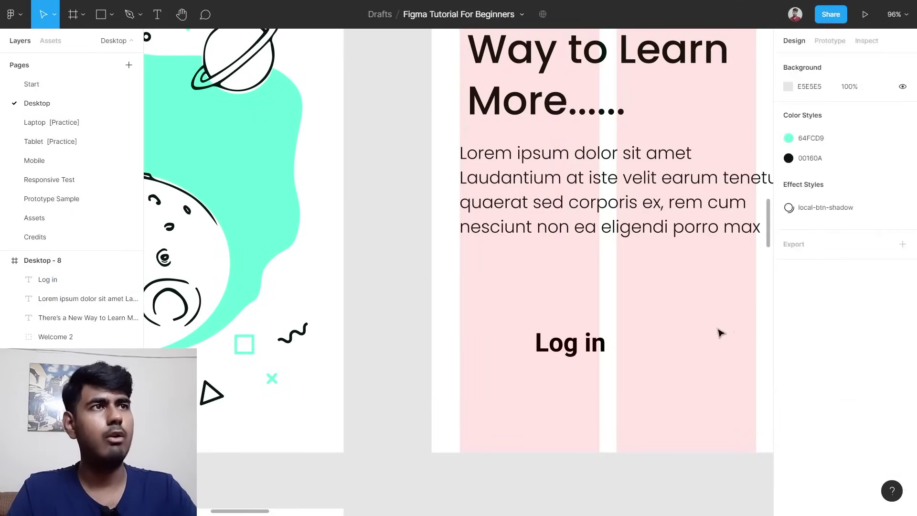
Add auto layout to the Log in text and move its frame up closer to the paragraph, at about X 131, Y 727.
scroll(635, 348, "up", 5)
scroll(634, 348, "up", 1)
left_click(492, 349)
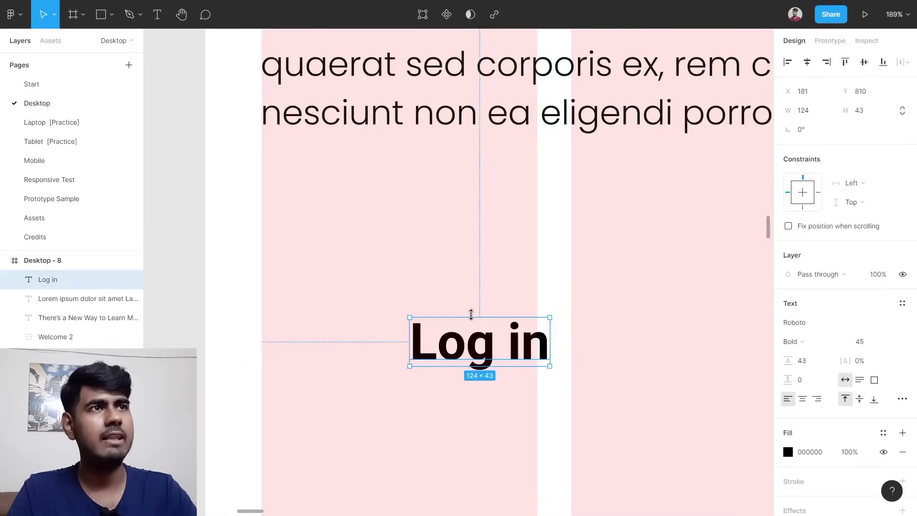
right_click(439, 338)
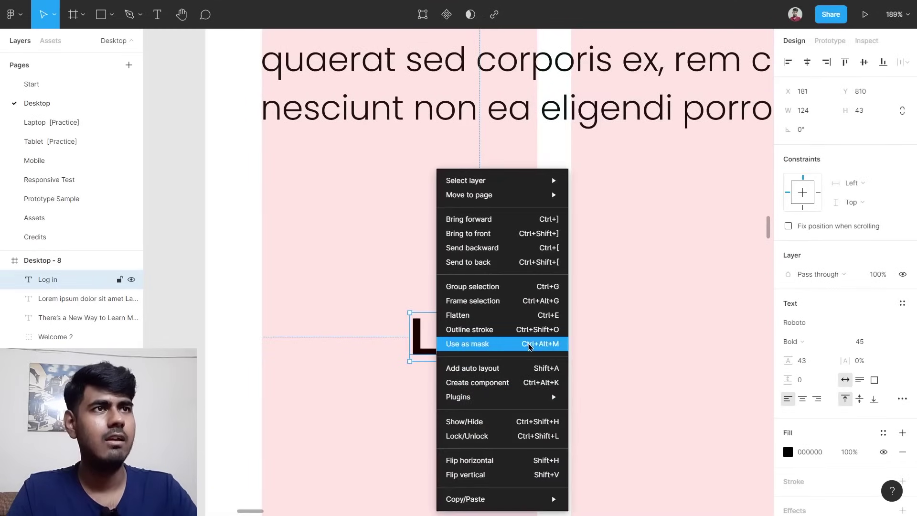
left_click(527, 368)
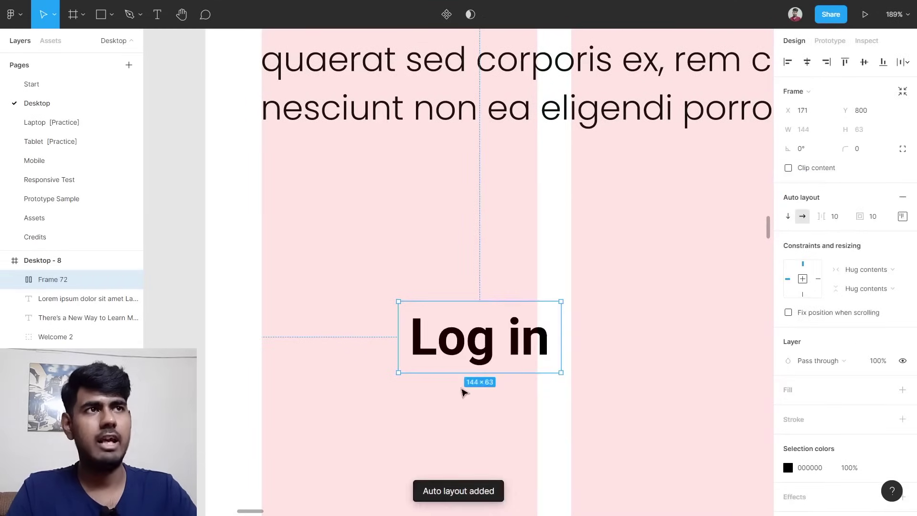
left_click_drag(528, 359, 469, 267)
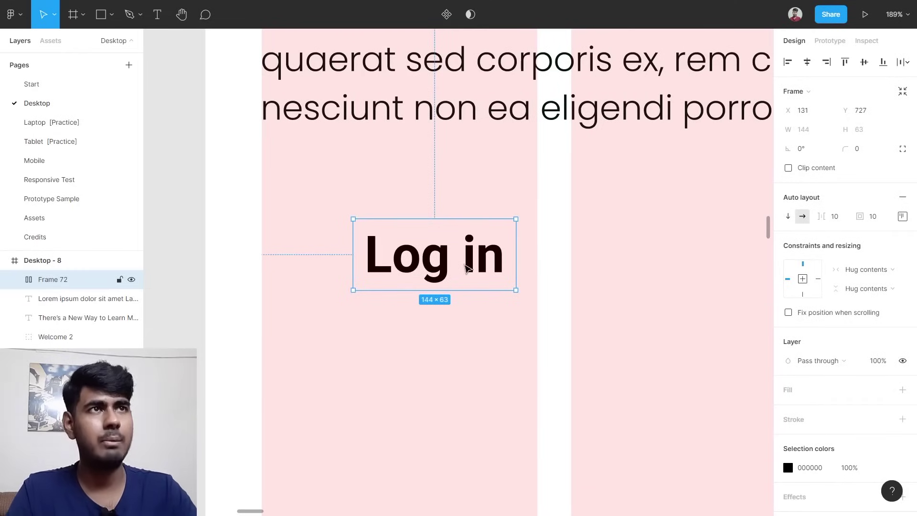
scroll(812, 310, "down", 1)
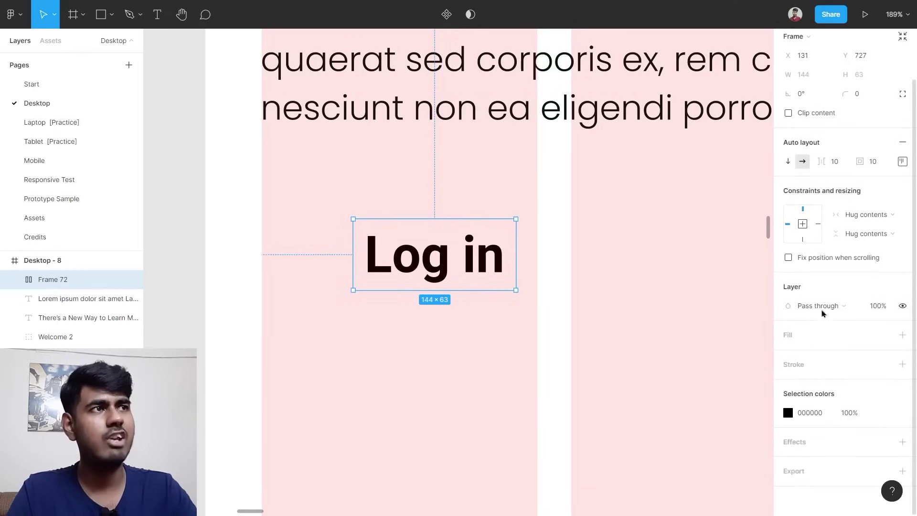
Add a fill to the Log in frame in Desktop - 8 and inspect the dark swatch circle's colour above the frame.
left_click(808, 338)
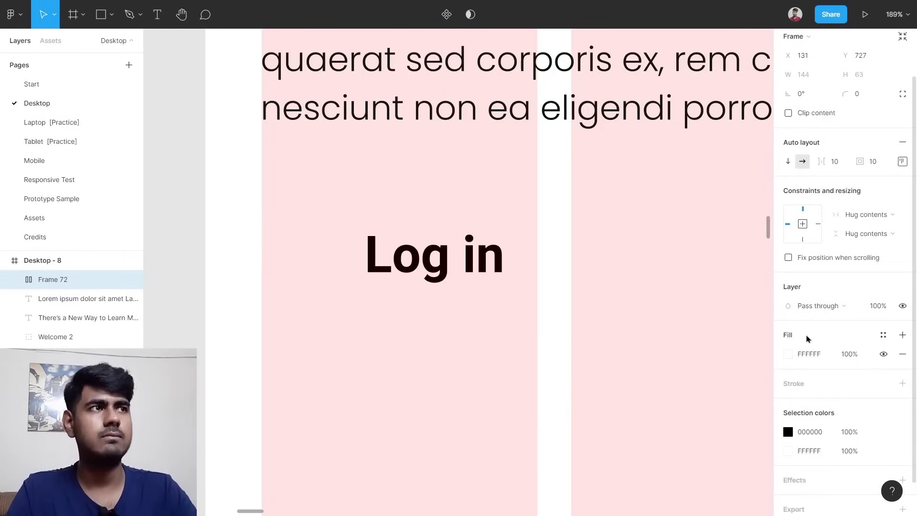
left_click(789, 354)
scroll(241, 273, "down", 10)
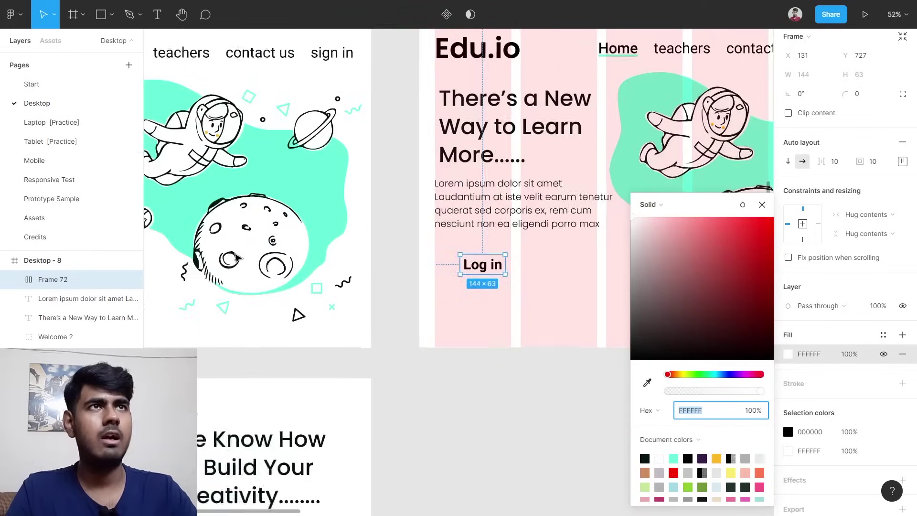
scroll(236, 258, "up", 5)
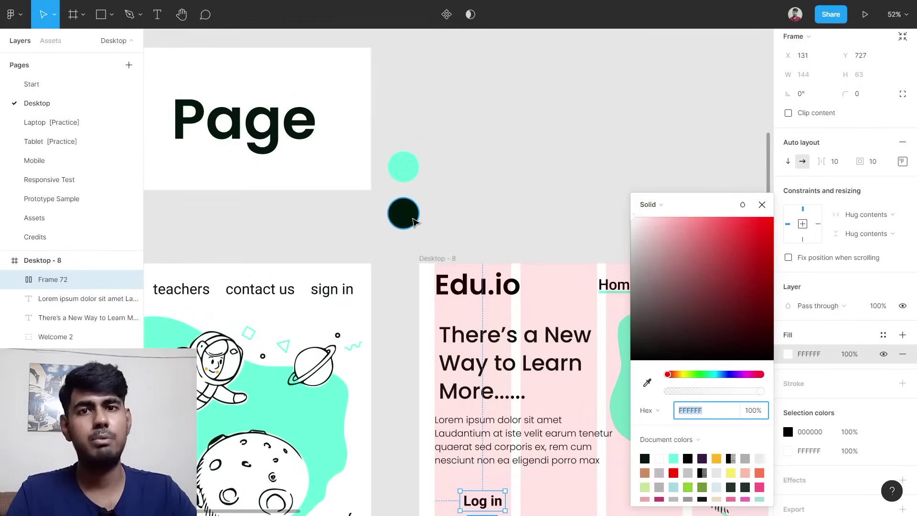
left_click(414, 222)
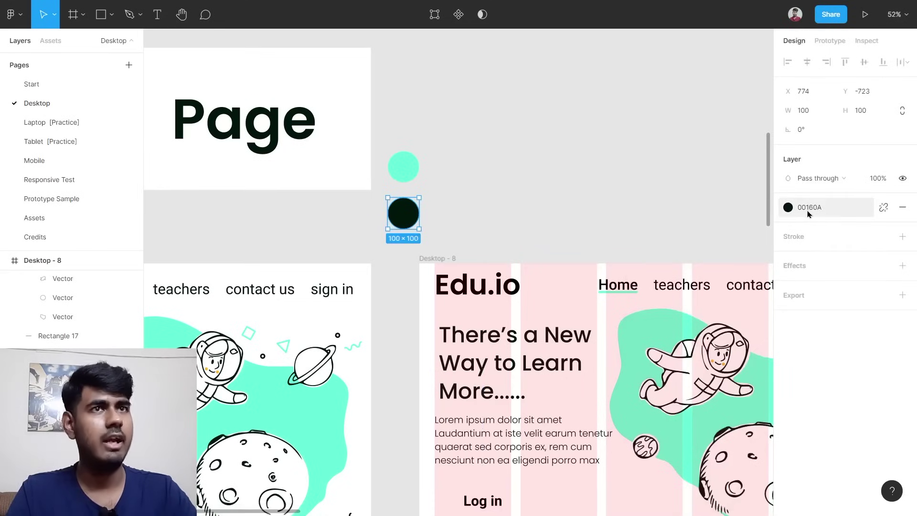
scroll(526, 397, "down", 2)
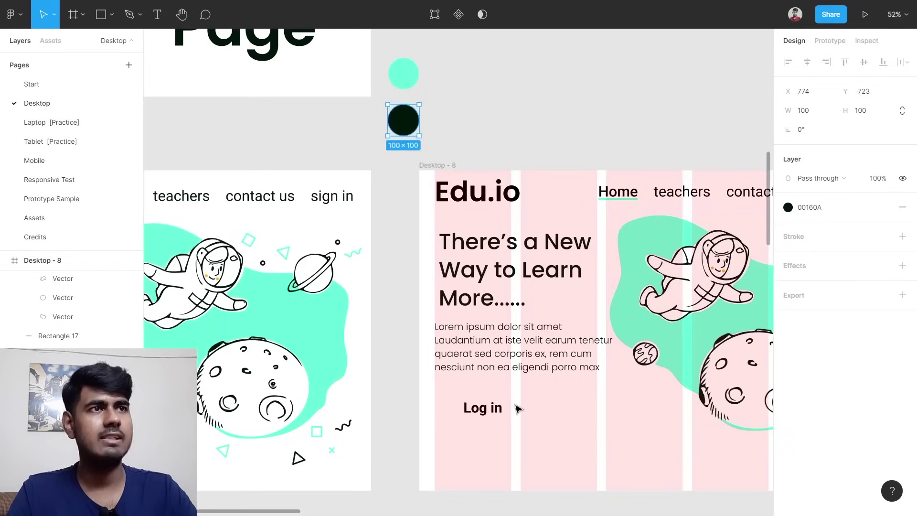
Set the Log in frame's fill to 00160A by sampling the dark swatch circle with the eyedropper.
left_click(493, 407)
scroll(850, 372, "down", 2)
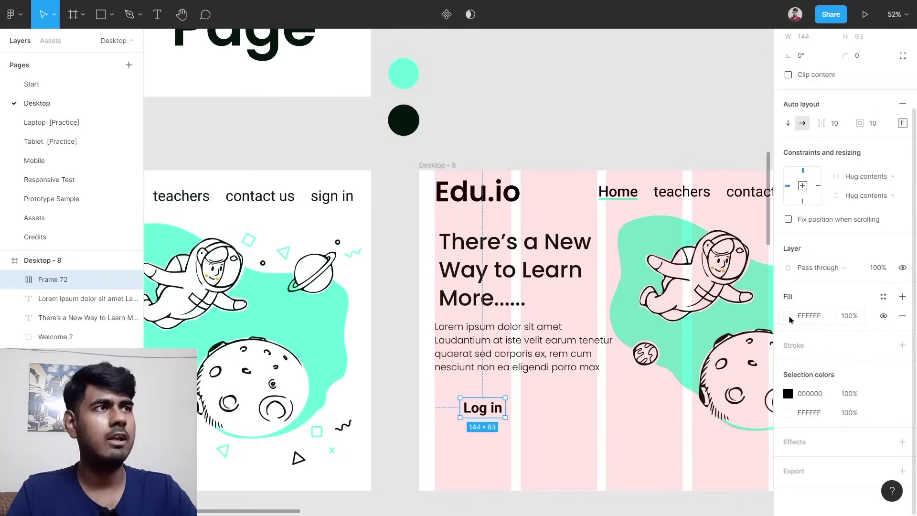
left_click(788, 317)
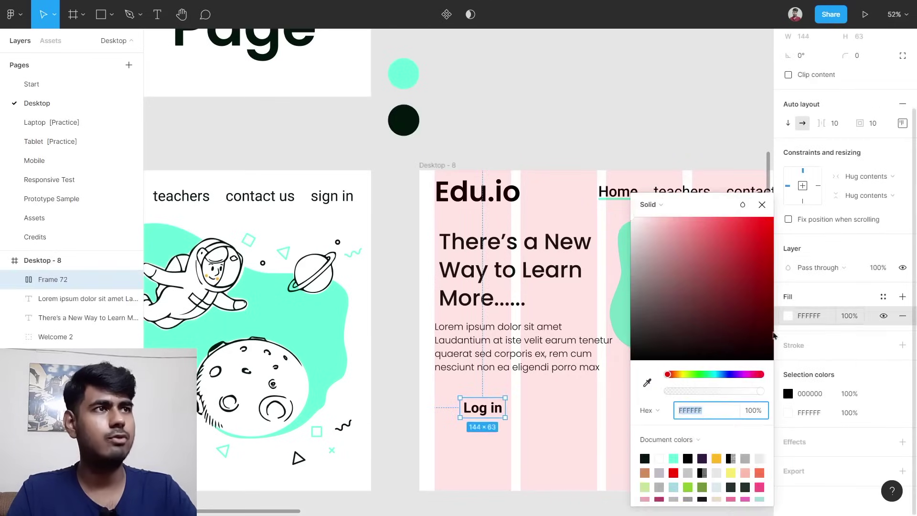
left_click(646, 384)
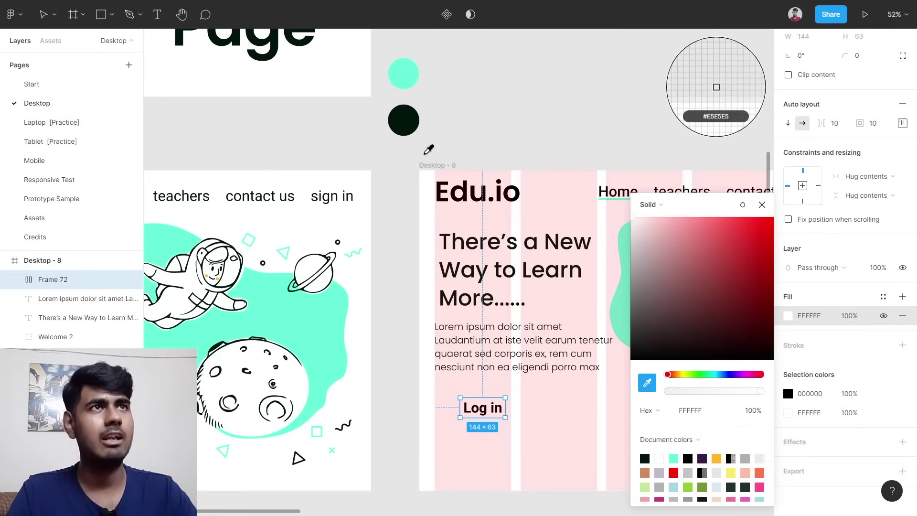
left_click(412, 115)
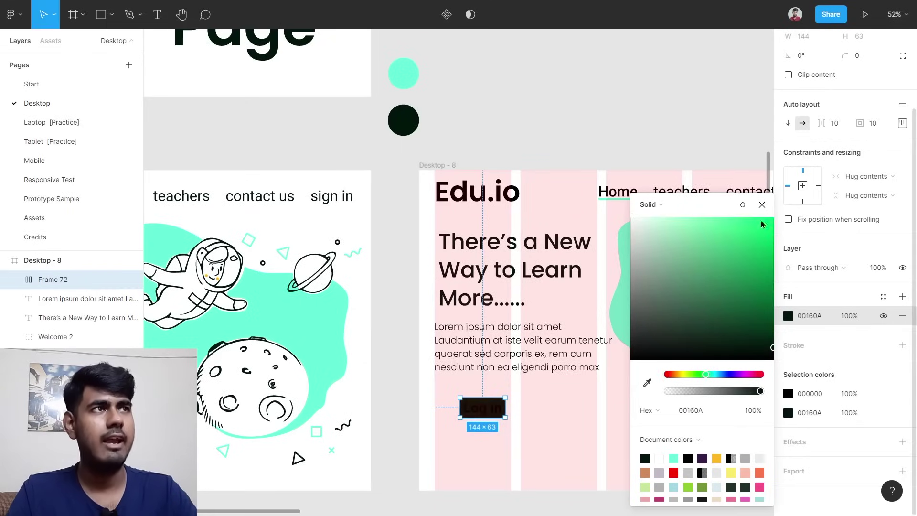
left_click(763, 204)
Set the fill of the Log in text inside the dark frame to white, FFFFFF.
scroll(566, 388, "down", 1)
scroll(567, 388, "down", 1)
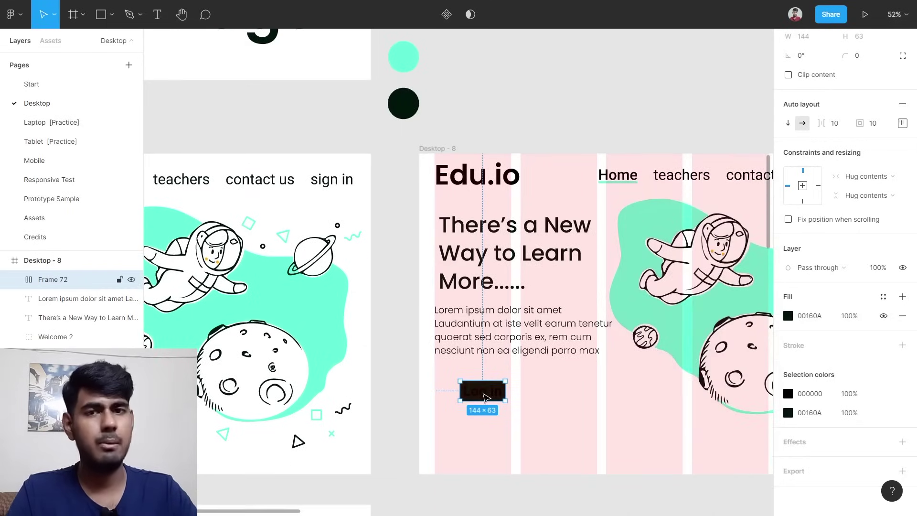
double_click(485, 396)
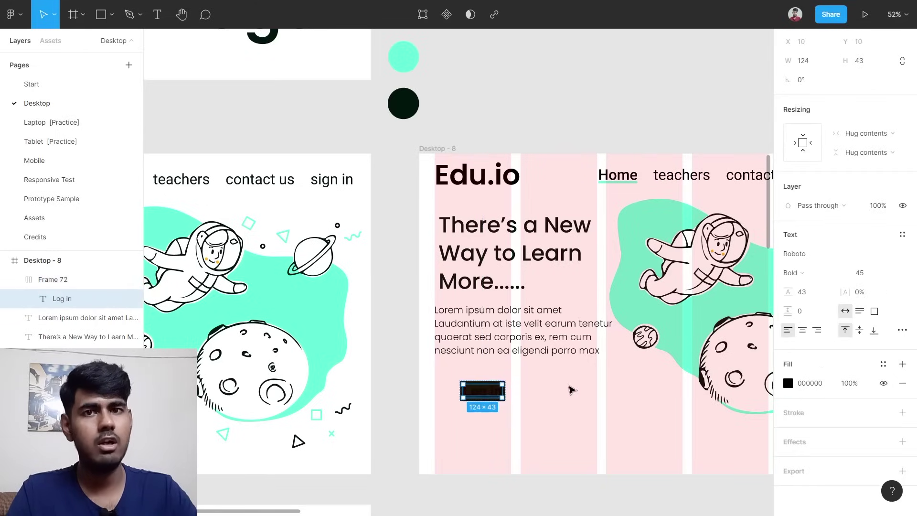
left_click(542, 400)
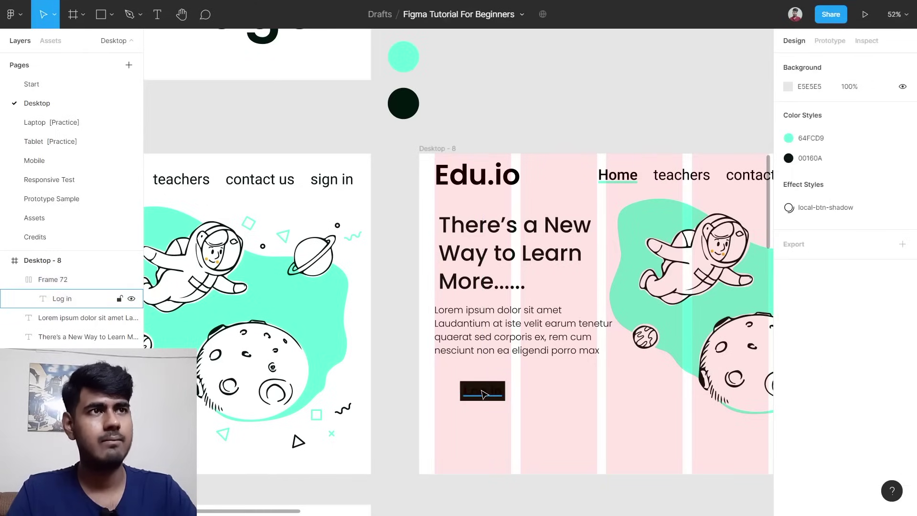
left_click(482, 394)
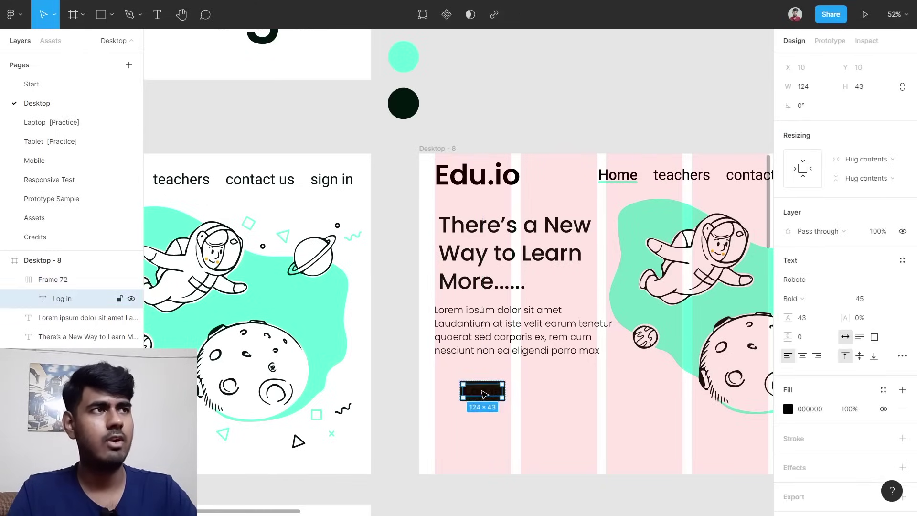
left_click(815, 410)
type("fff")
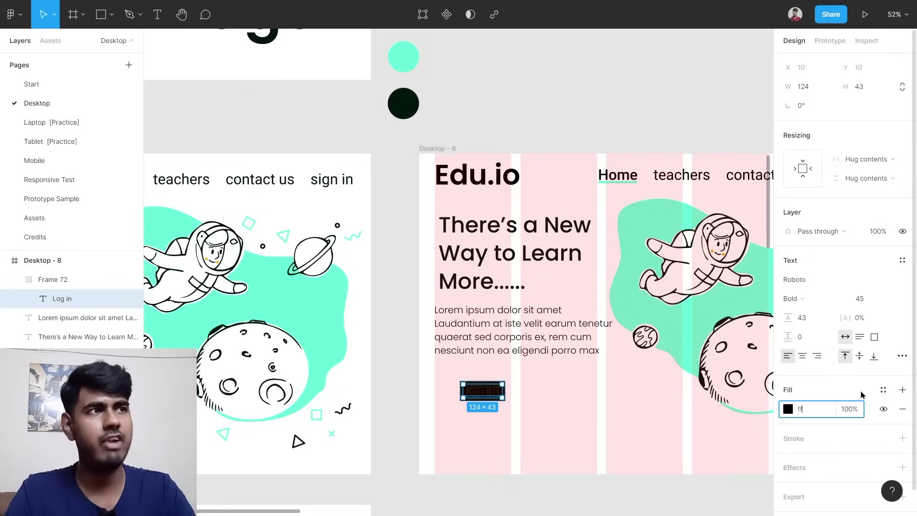
key("Return")
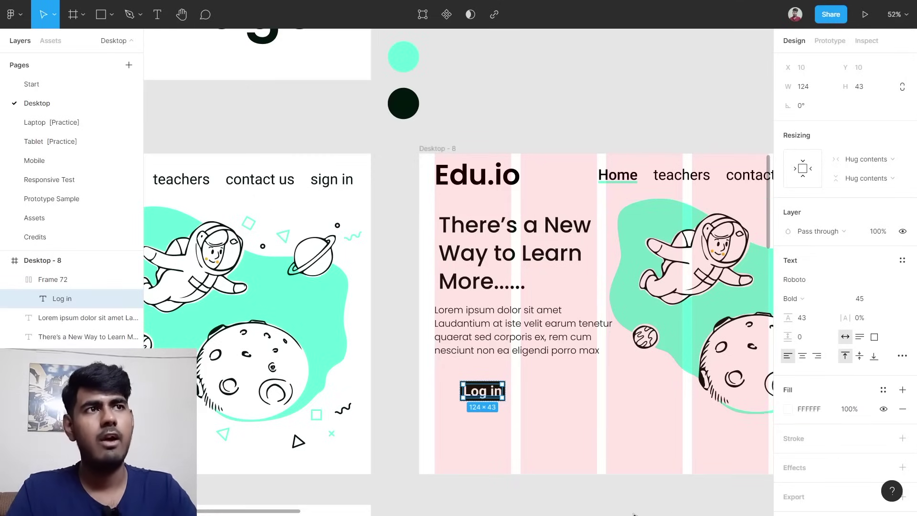
left_click(529, 444)
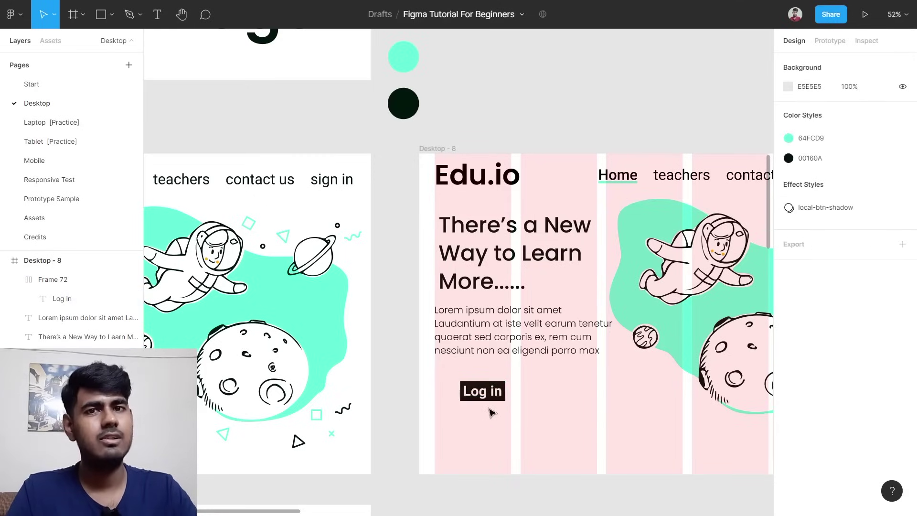
Give the Log in frame in Desktop - 8 a corner radius of 18.
scroll(492, 412, "up", 10)
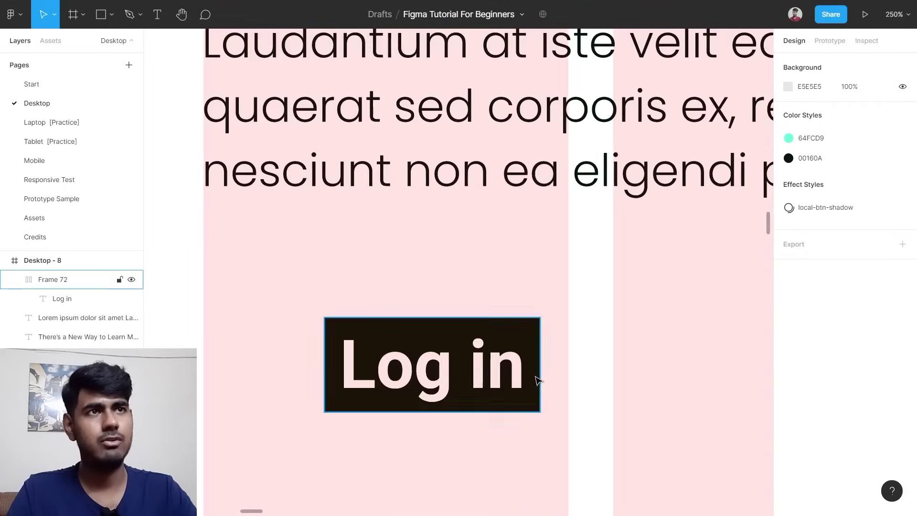
left_click(404, 331)
left_click(872, 149)
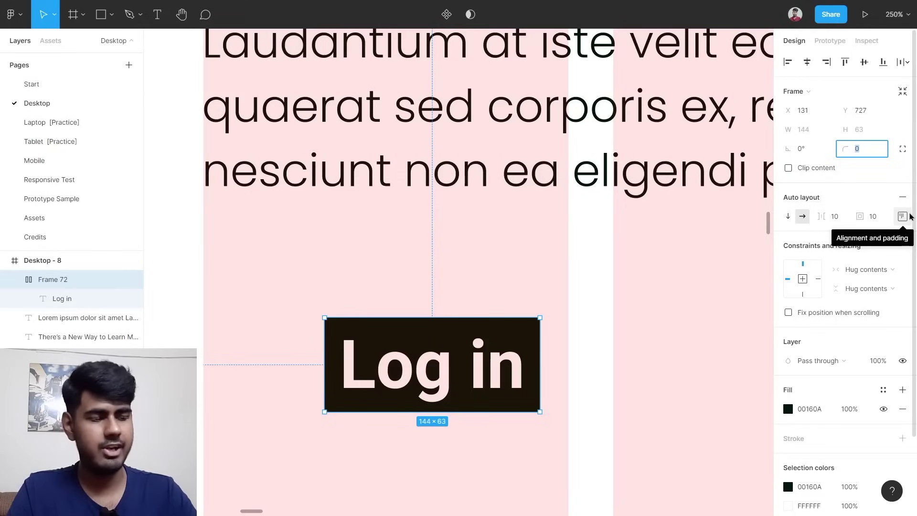
type("18")
key("Return")
Examine the corner radius, width and height of the Log In button on Page-1.
scroll(486, 306, "down", 10)
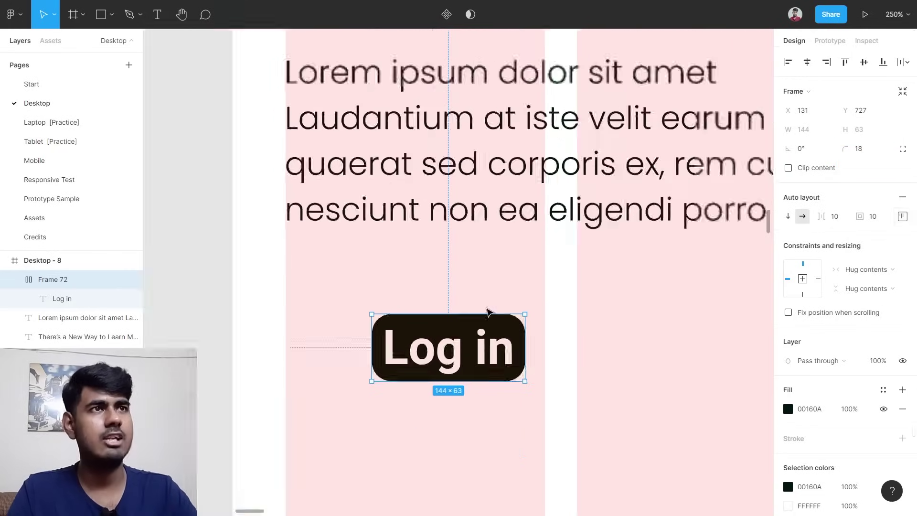
scroll(486, 306, "left", 6)
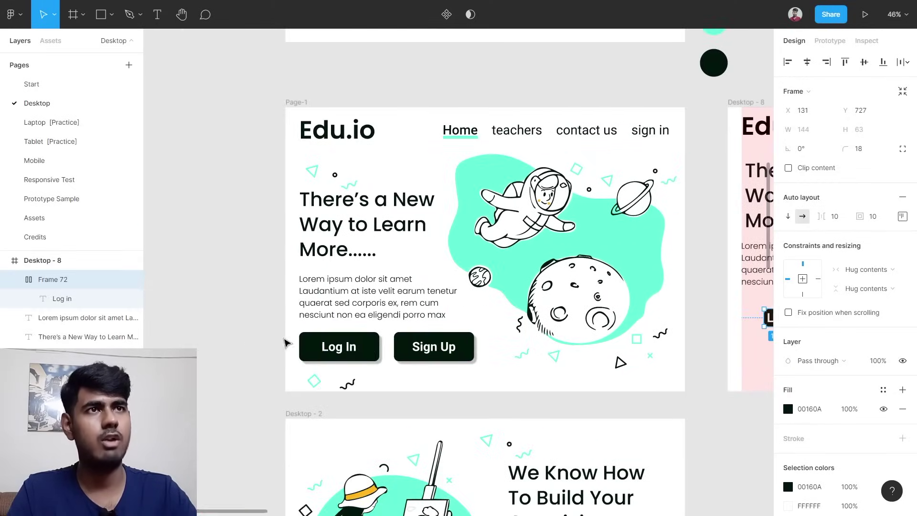
left_click(363, 348)
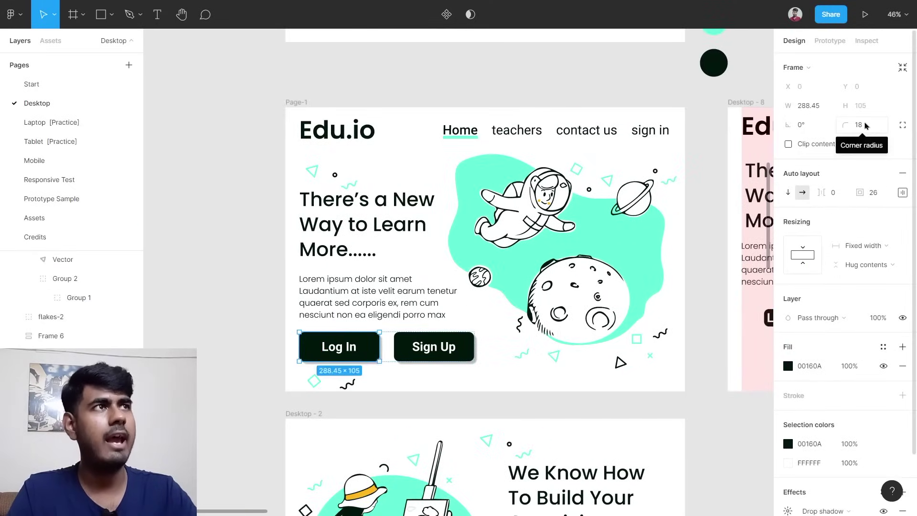
left_click(817, 111)
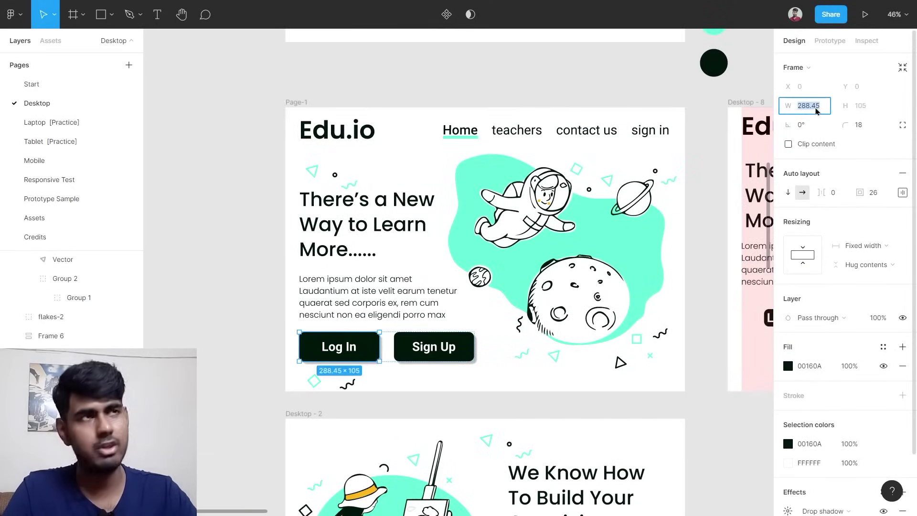
scroll(730, 178, "right", 5)
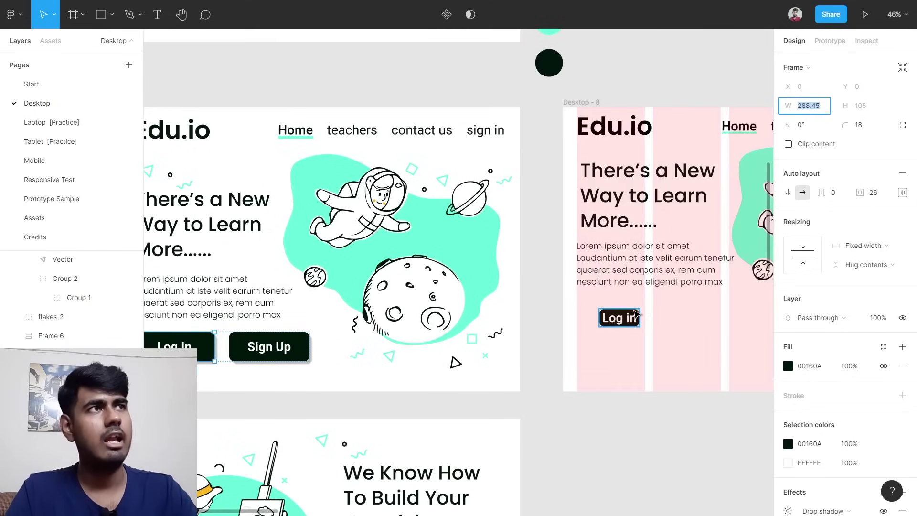
Stretch the Log in frame in Desktop - 8 wider and extend it upward to about 176 × 112.
left_click(631, 325)
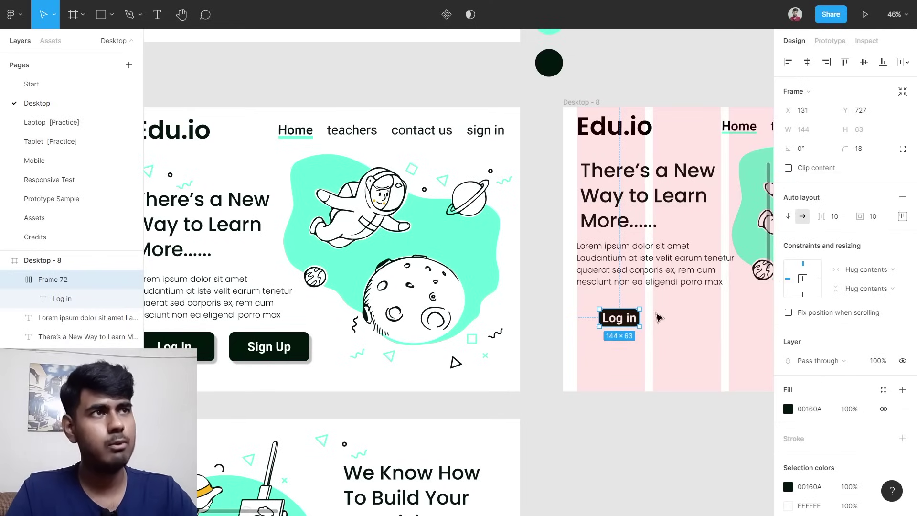
scroll(658, 316, "up", 10)
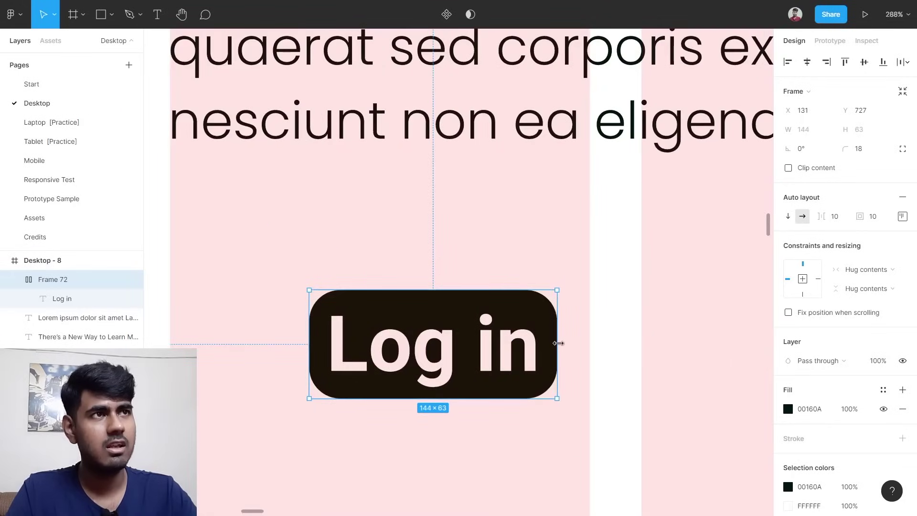
left_click_drag(561, 342, 611, 344)
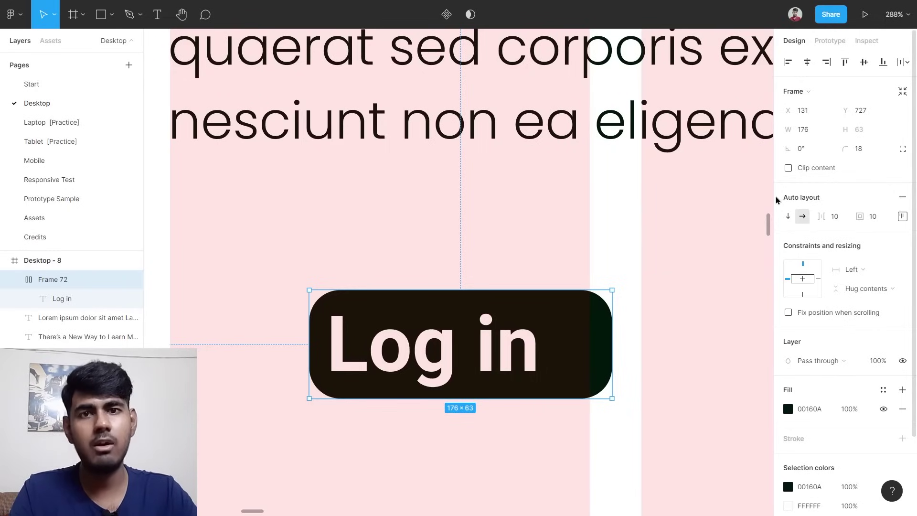
left_click_drag(483, 290, 497, 206)
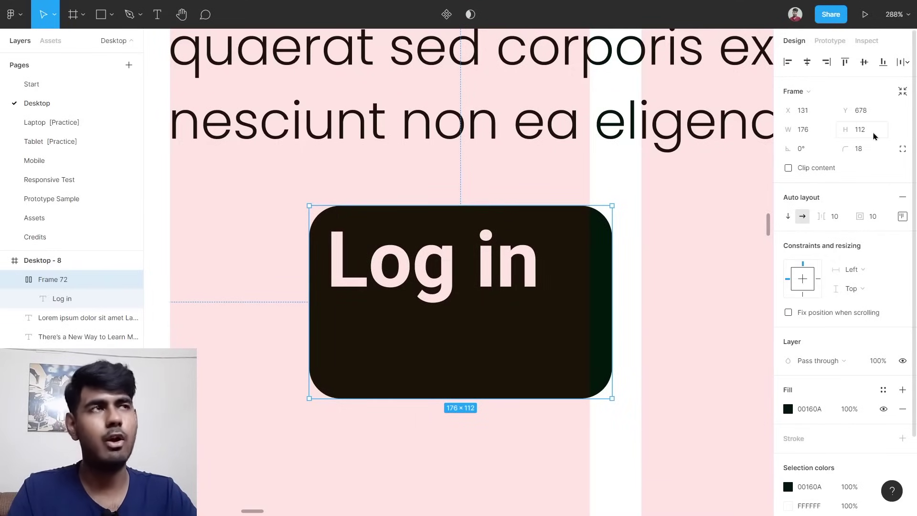
Set the Log in frame's width to 288.45.
left_click(817, 134)
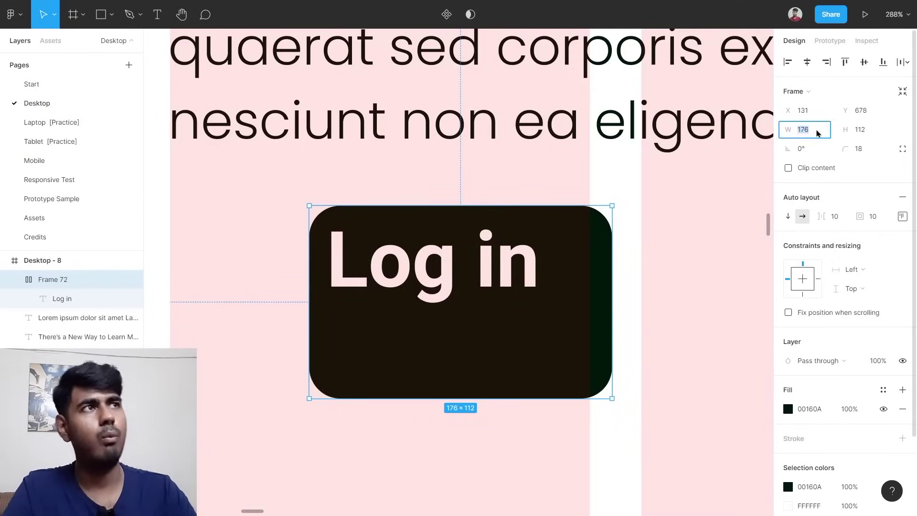
type("288.45")
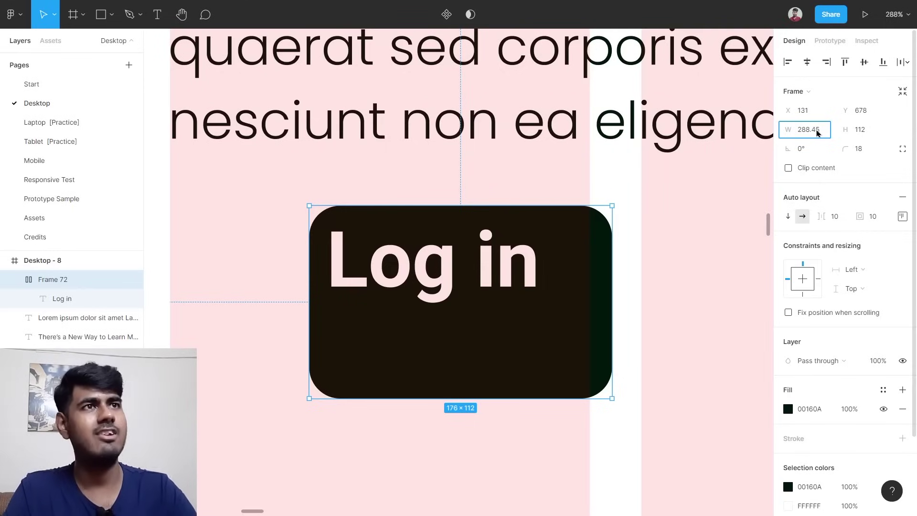
key("Return")
Check the height of the Log In button on Page-1 and set the Desktop - 8 Log in frame's height to 105.
scroll(584, 353, "down", 5, "ctrl")
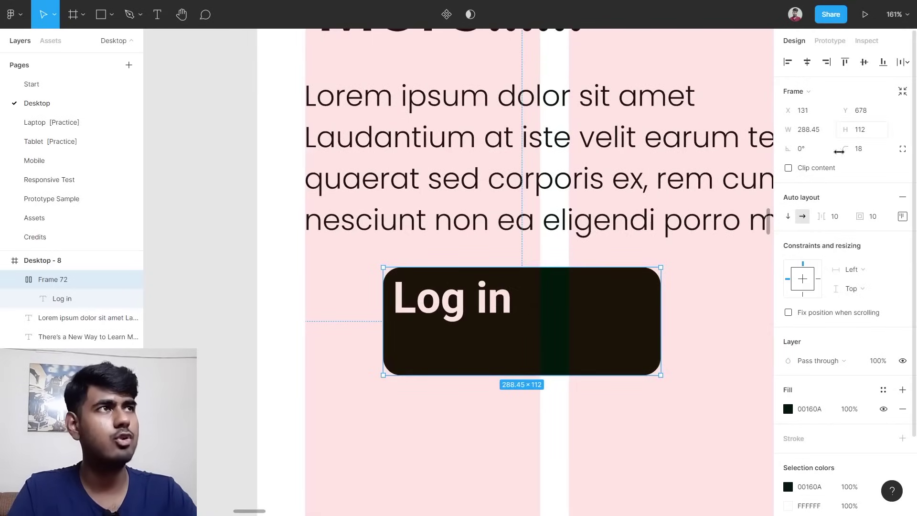
scroll(420, 342, "down", 3, "ctrl")
scroll(335, 353, "left", 5)
scroll(270, 365, "down", 4, "ctrl")
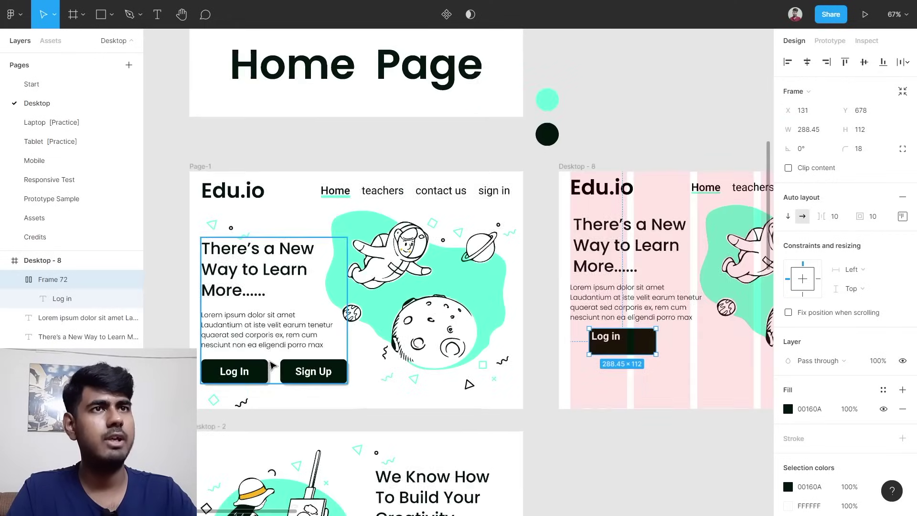
left_click(260, 370)
scroll(702, 273, "right", 5)
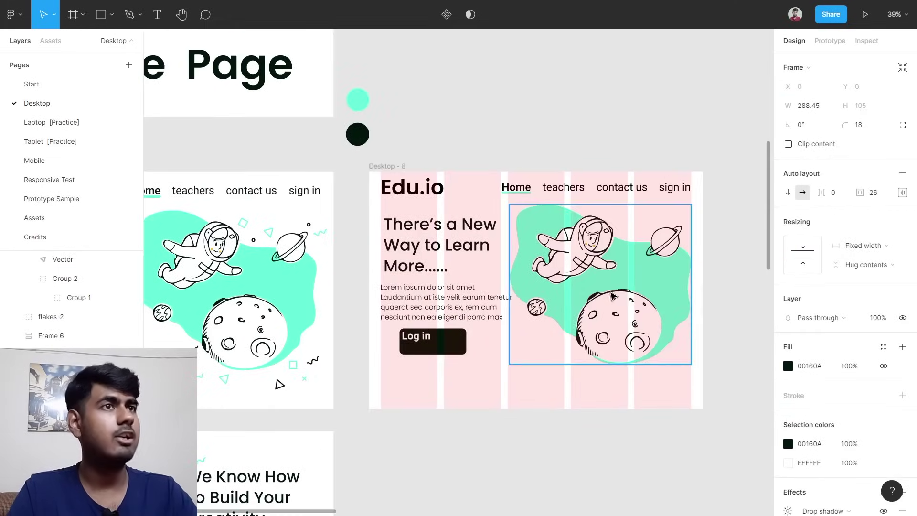
scroll(446, 323, "up", 3, "ctrl")
left_click(440, 359)
left_click(870, 134)
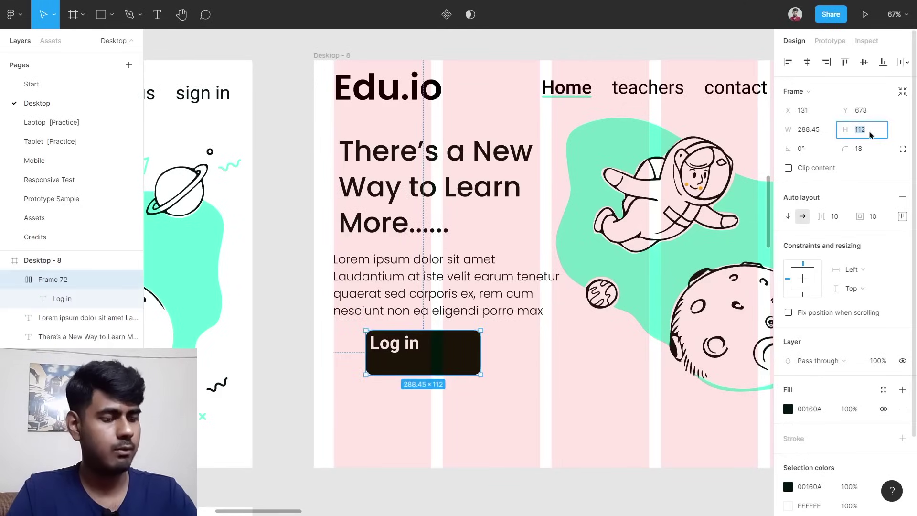
type("105")
key("Return")
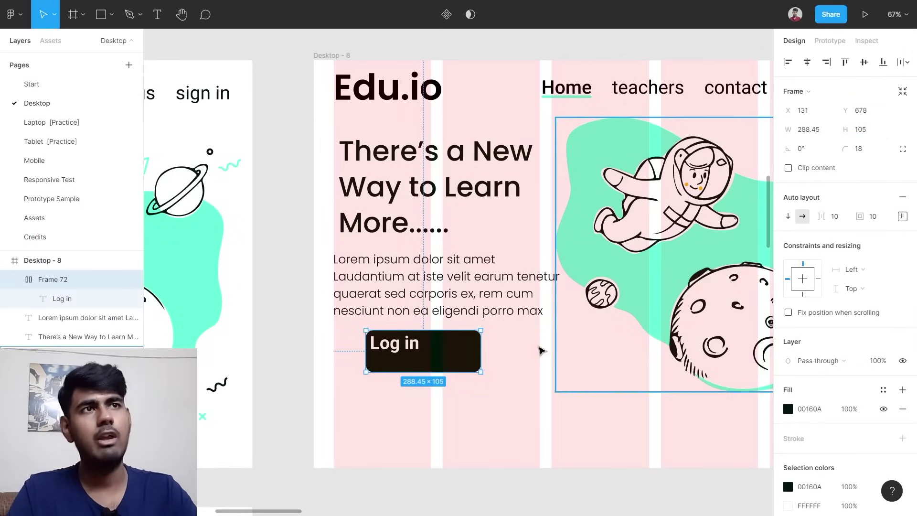
scroll(401, 364, "up", 2, "ctrl")
scroll(401, 363, "up", 1, "ctrl")
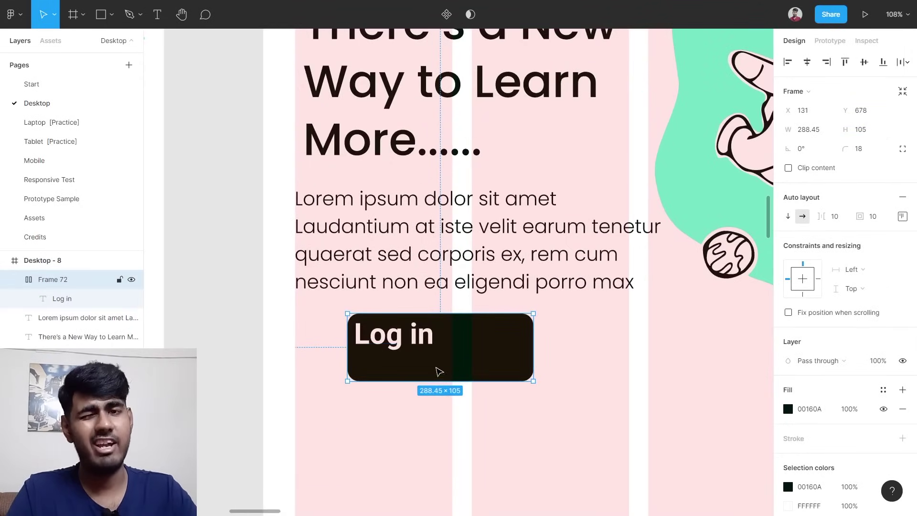
Centre the label both horizontally and vertically within the Log in frame's auto layout.
left_click(907, 221)
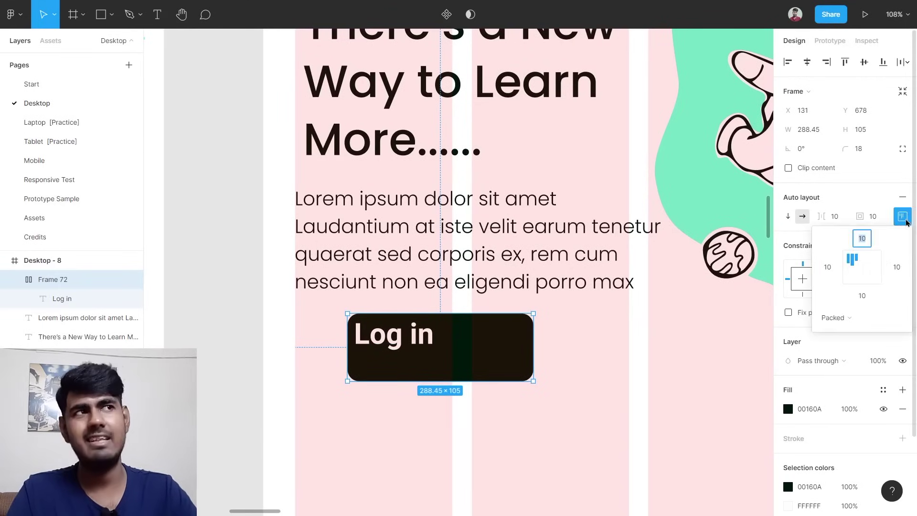
left_click(864, 271)
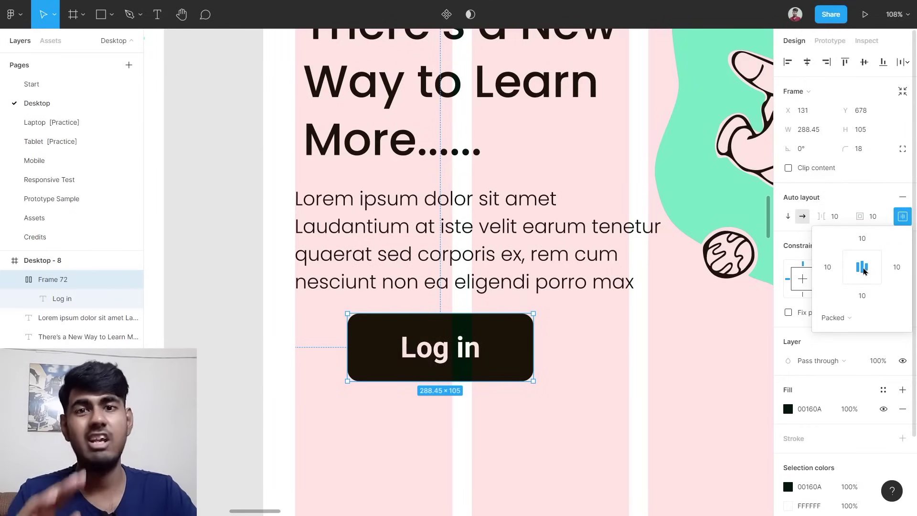
left_click(609, 383)
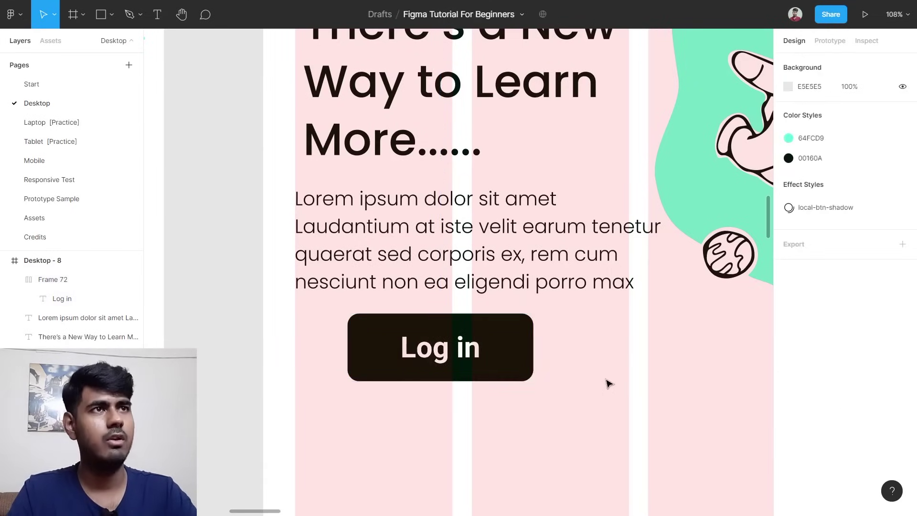
Move the Log in button to about X 50, Y 676, flush with the paragraph's left edge.
scroll(515, 379, "down", 5)
left_click(518, 362)
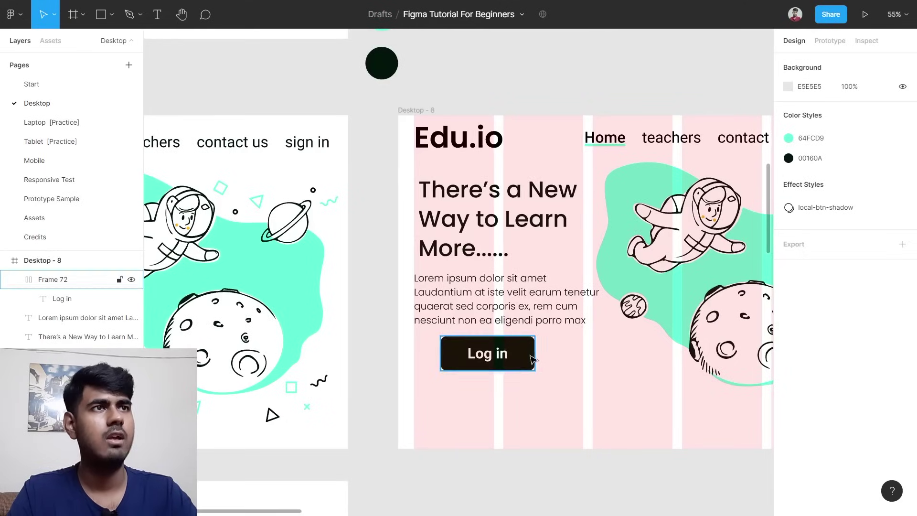
left_click_drag(520, 362, 507, 369)
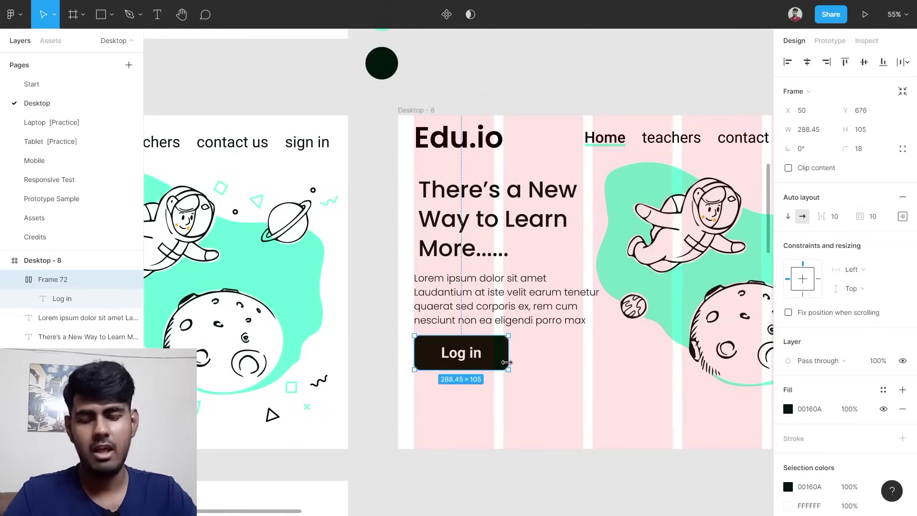
Duplicate the Log in button to its right at about X 373 and change the copy's label to "Sign Up".
left_click_drag(505, 363, 614, 357)
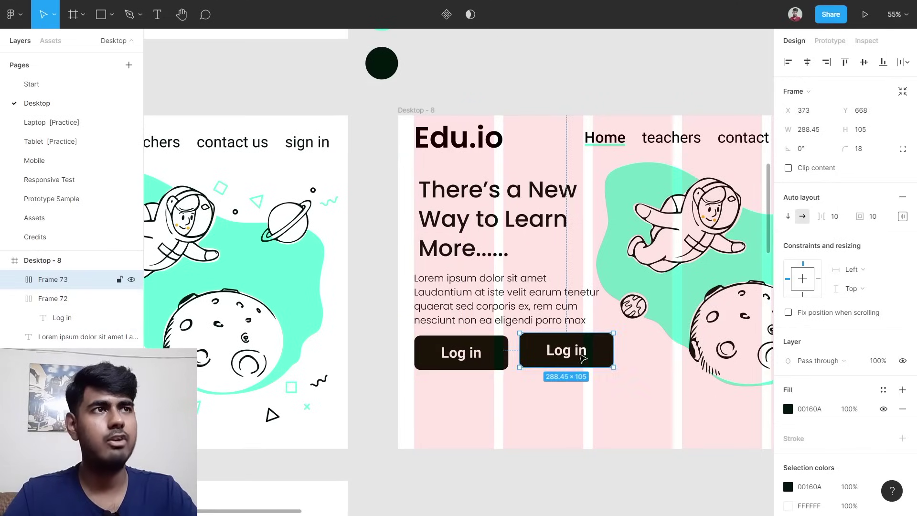
double_click(565, 349)
scroll(566, 349, "up", 5)
double_click(573, 346)
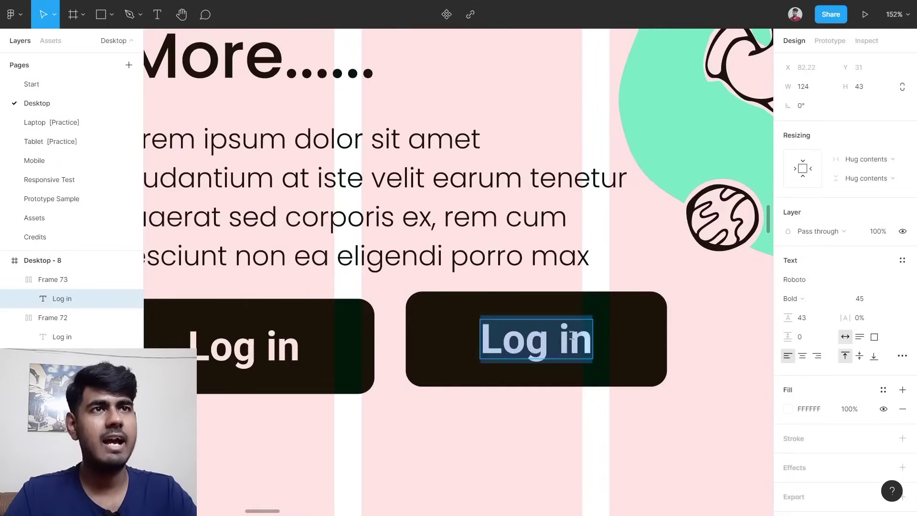
scroll(574, 346, "down", 10)
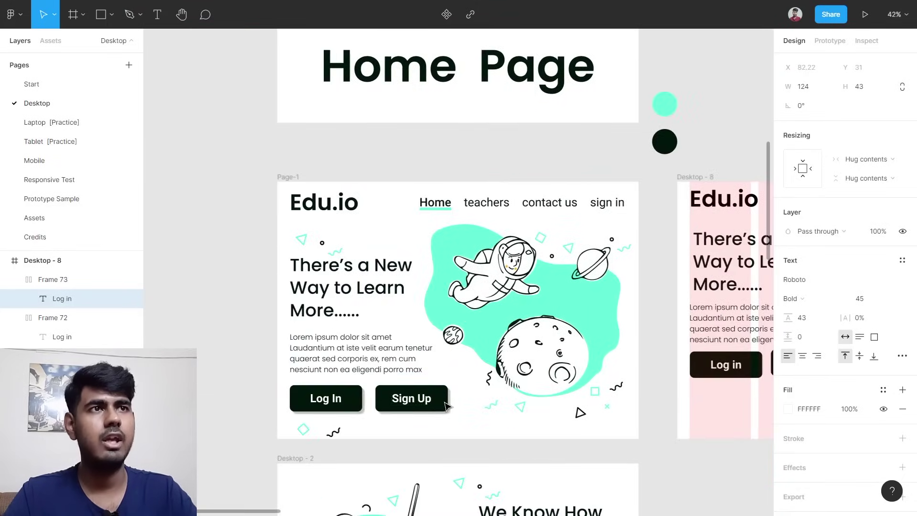
scroll(430, 401, "right", 8)
scroll(450, 399, "up", 6)
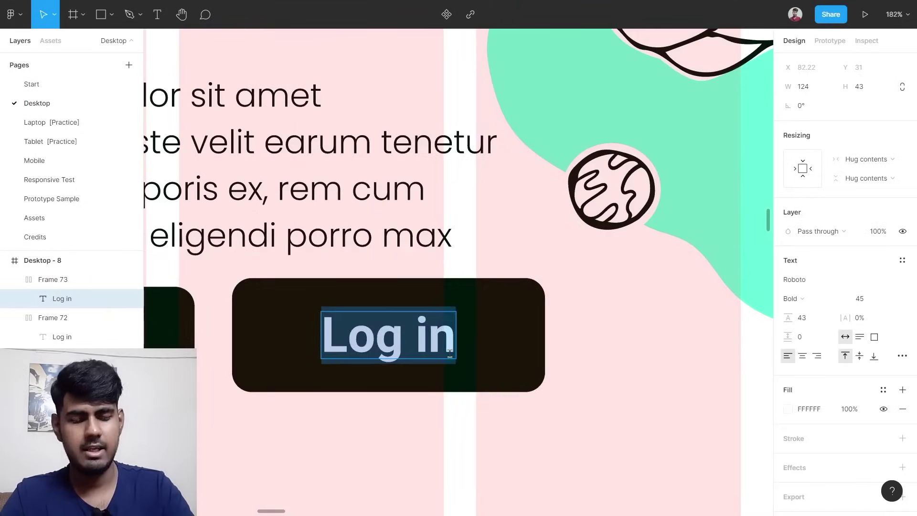
type("Sign Up")
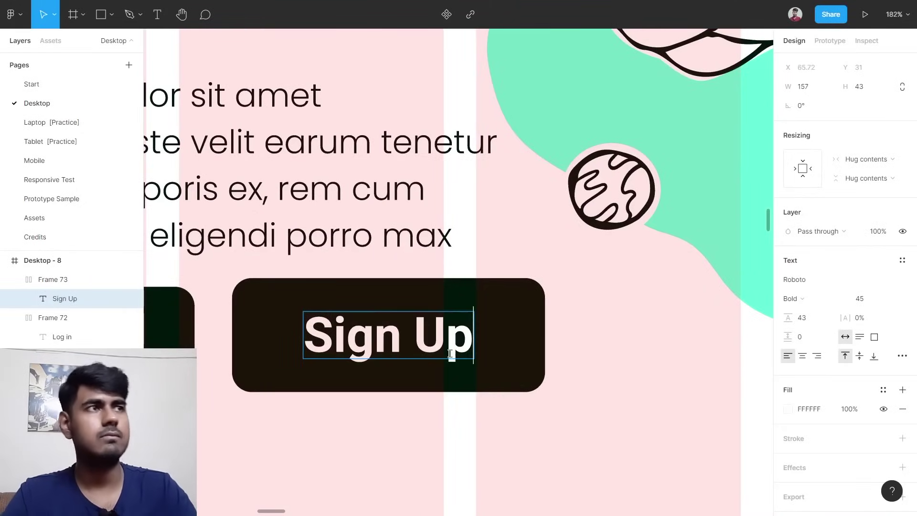
key("Escape")
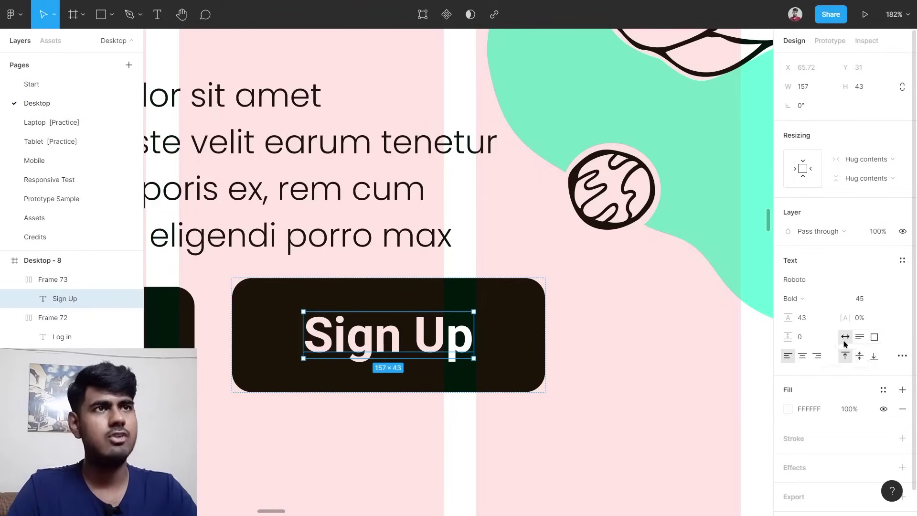
Examine the text resizing setting of the Log in label.
scroll(532, 358, "down", 3)
scroll(532, 357, "left", 1)
left_click(263, 349)
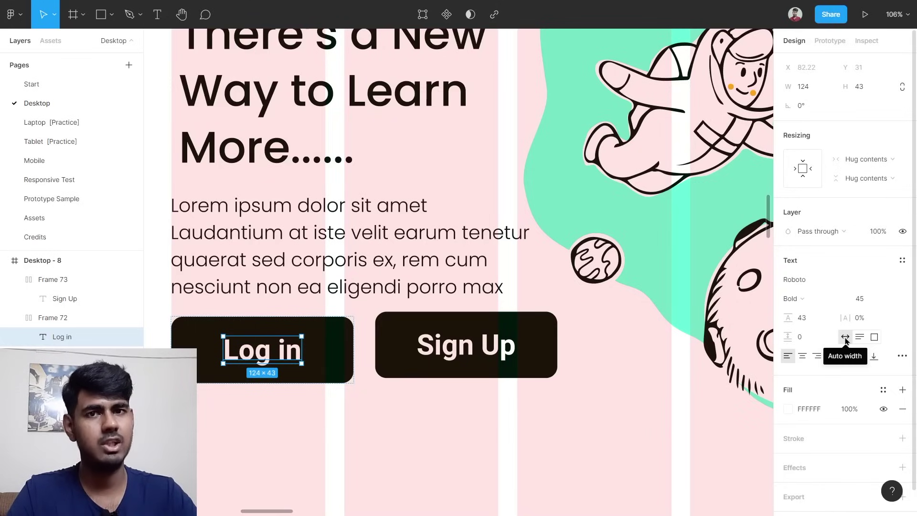
scroll(595, 407, "down", 5)
left_click(516, 446)
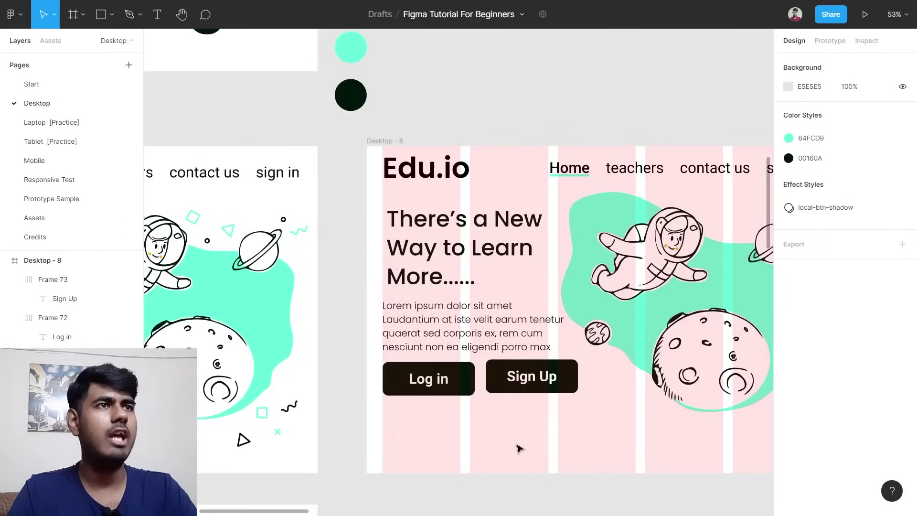
Combine the Log in and Sign Up buttons into one horizontal auto-layout frame with a spacing of 37.
left_click_drag(540, 377, 544, 405)
left_click(493, 450)
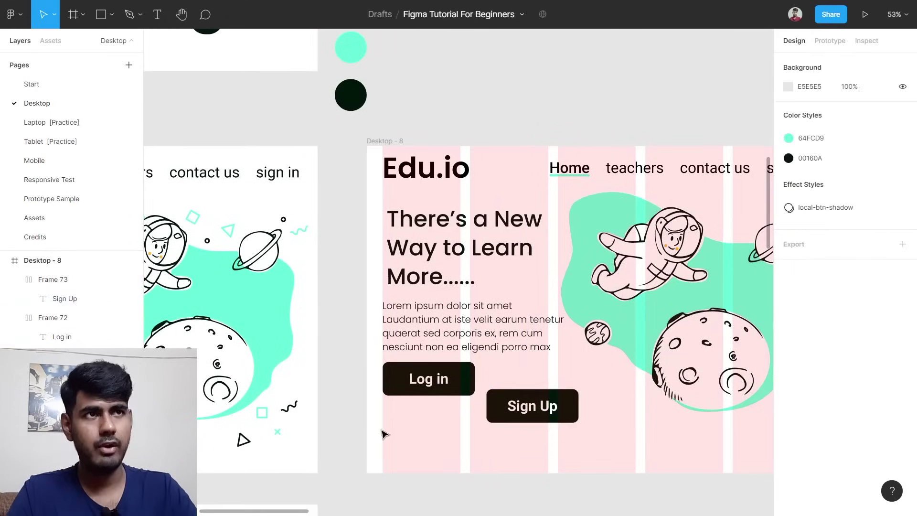
left_click_drag(406, 420, 520, 389)
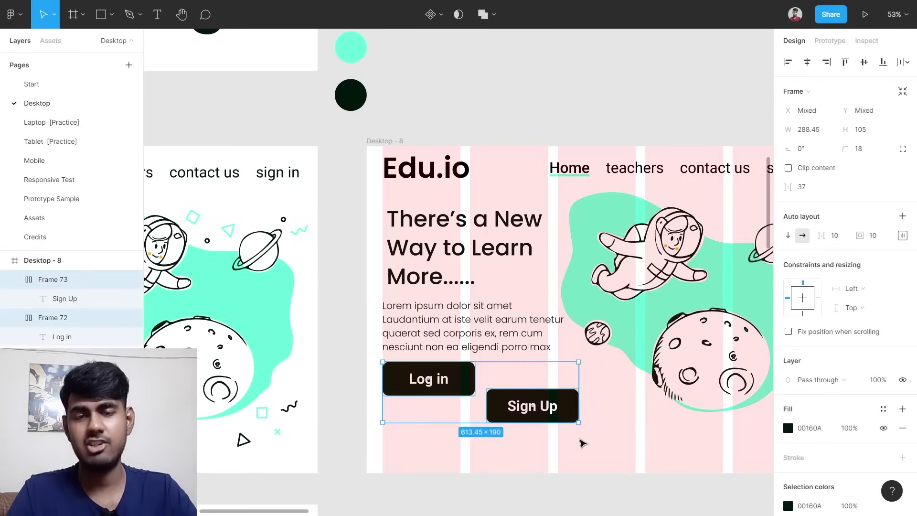
key("shift+a")
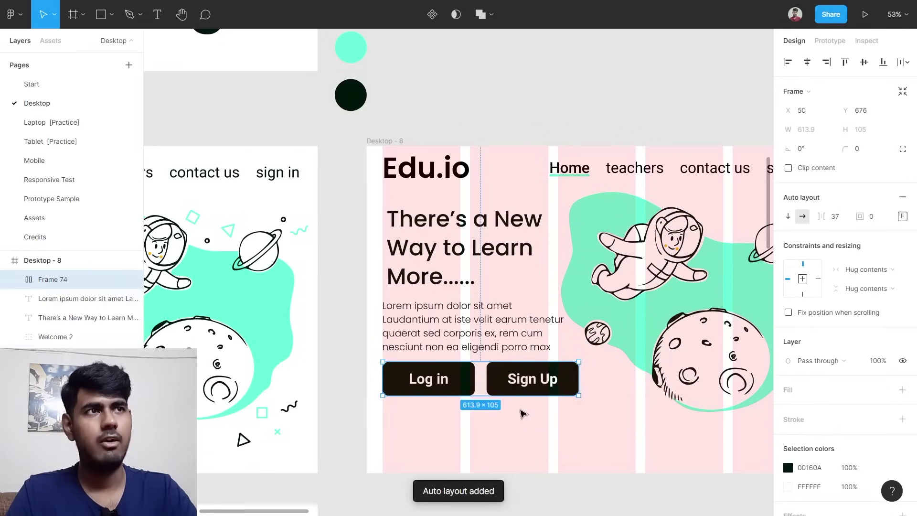
left_click(902, 216)
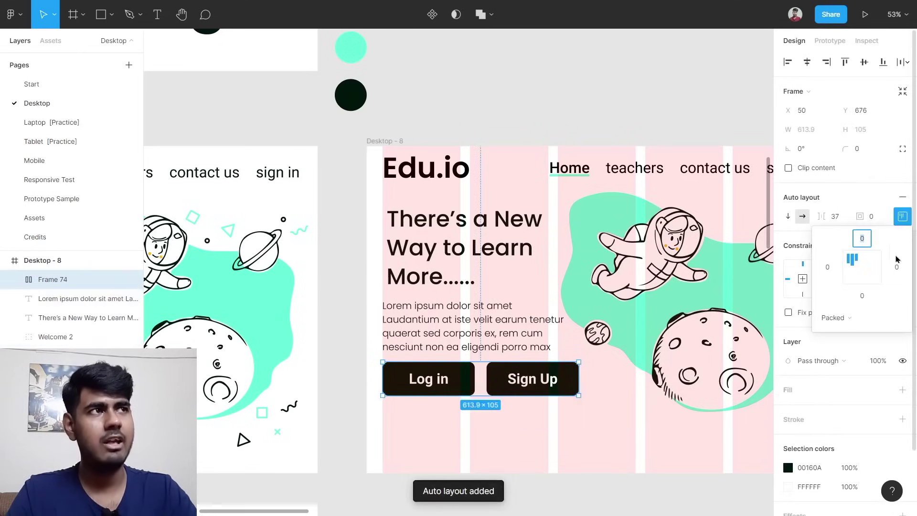
left_click(576, 421)
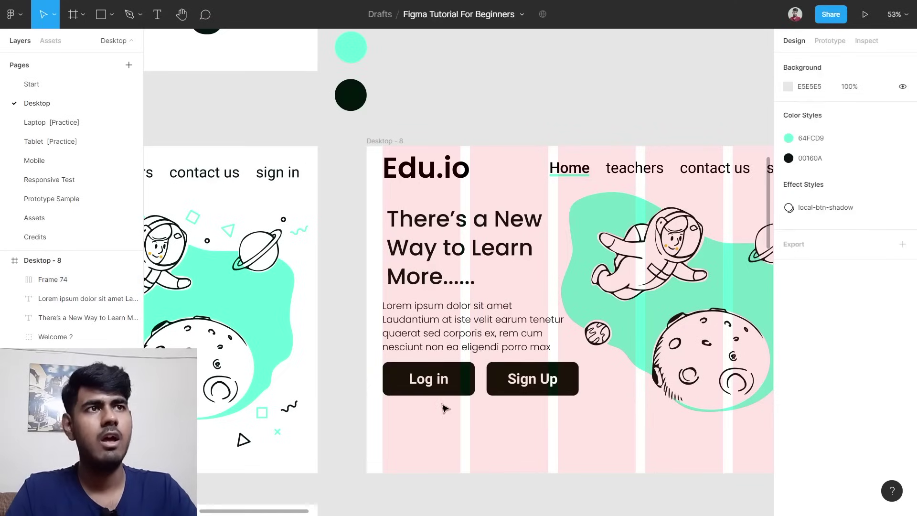
Add a drop shadow effect to the Log in button in Desktop - 8.
scroll(470, 396, "up", 5)
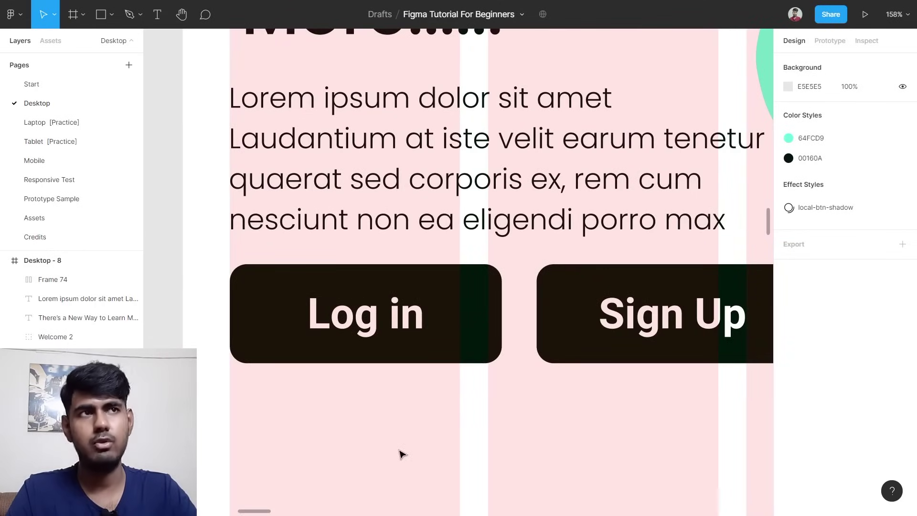
scroll(400, 454, "down", 3)
left_click(461, 375)
scroll(857, 352, "down", 1)
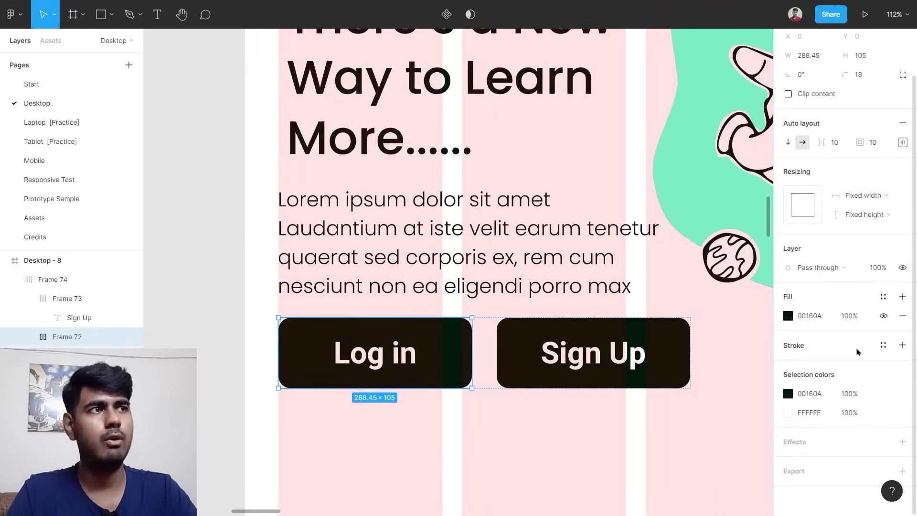
left_click(826, 447)
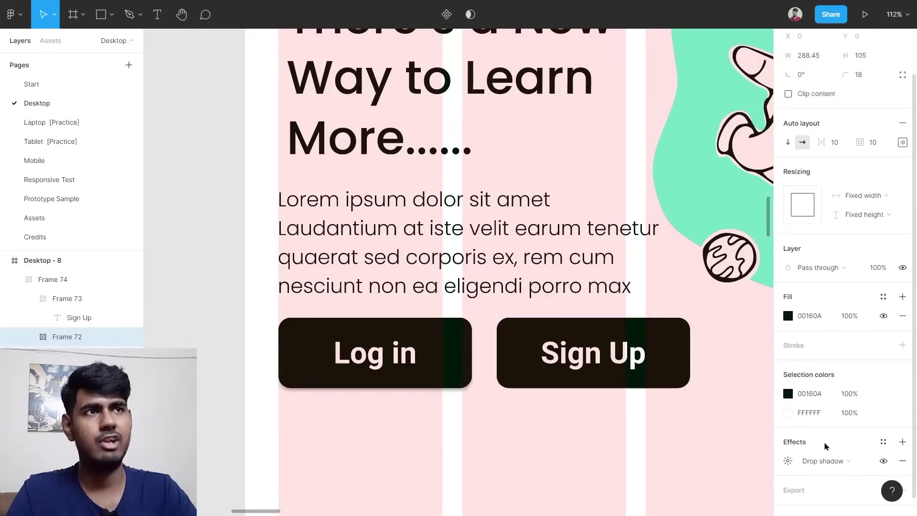
Examine the drop shadow settings of the Log In button on Page-1.
scroll(591, 449, "down", 1)
scroll(734, 406, "down", 5)
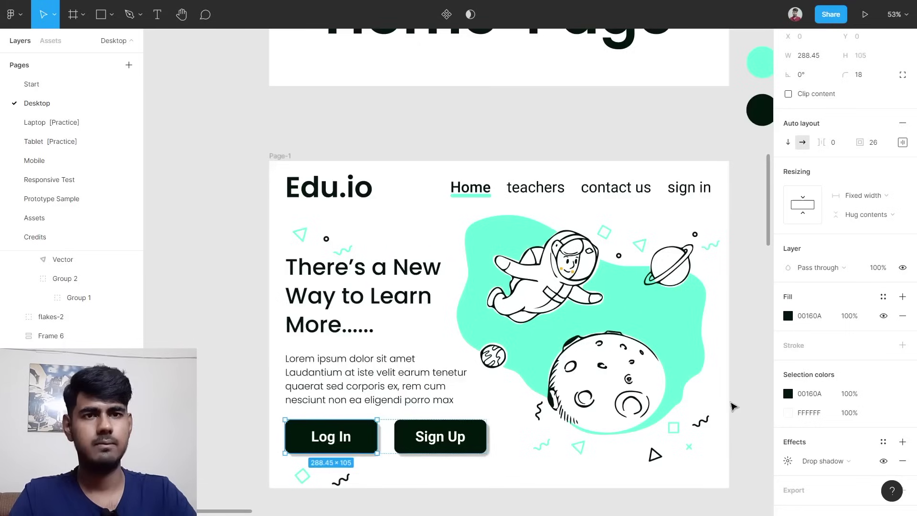
scroll(733, 406, "down", 1)
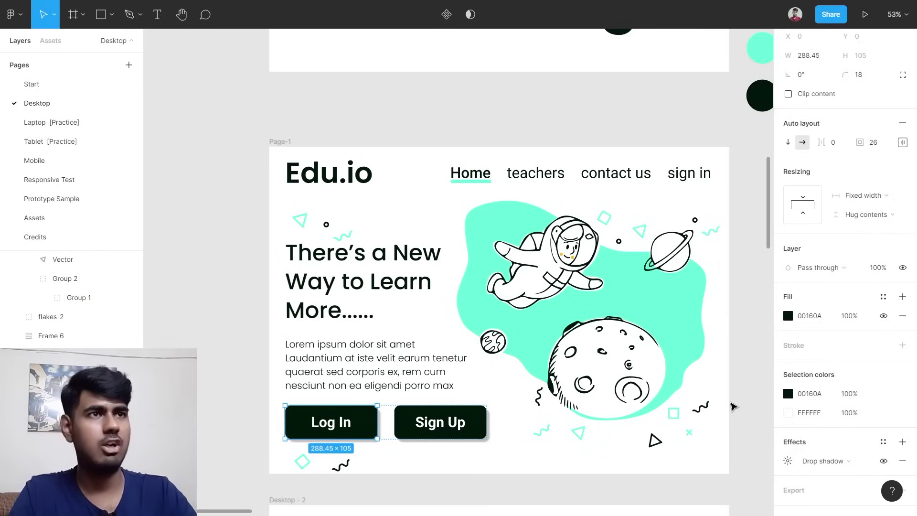
scroll(335, 432, "down", 1)
scroll(363, 407, "up", 2)
scroll(365, 406, "up", 3)
scroll(364, 403, "left", 2)
scroll(508, 375, "down", 1)
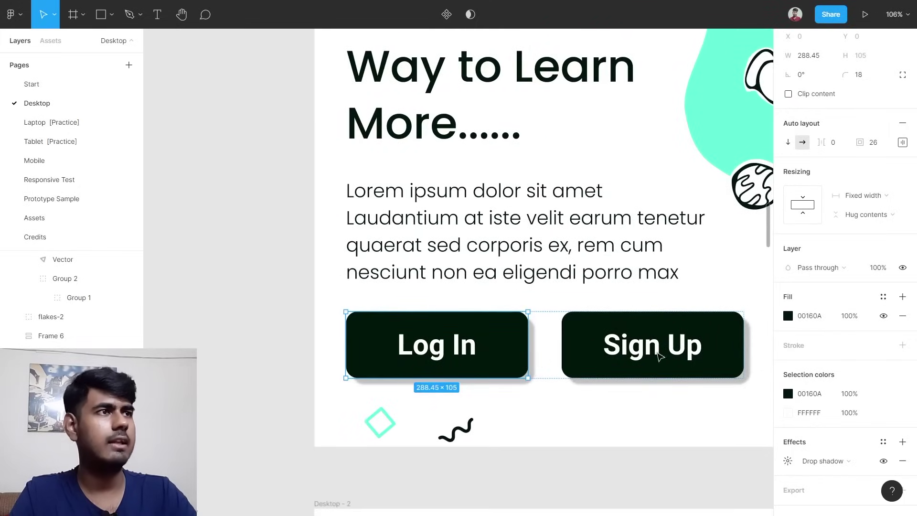
scroll(831, 360, "down", 1)
left_click(786, 442)
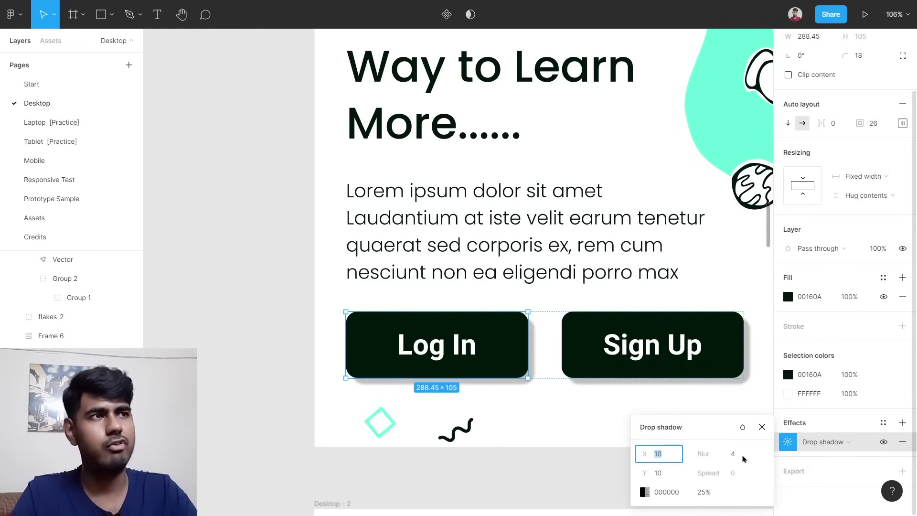
Set the X and Y offsets of the Desktop - 8 Log in button's drop shadow to 10.
scroll(710, 364, "down", 5)
scroll(707, 354, "right", 5)
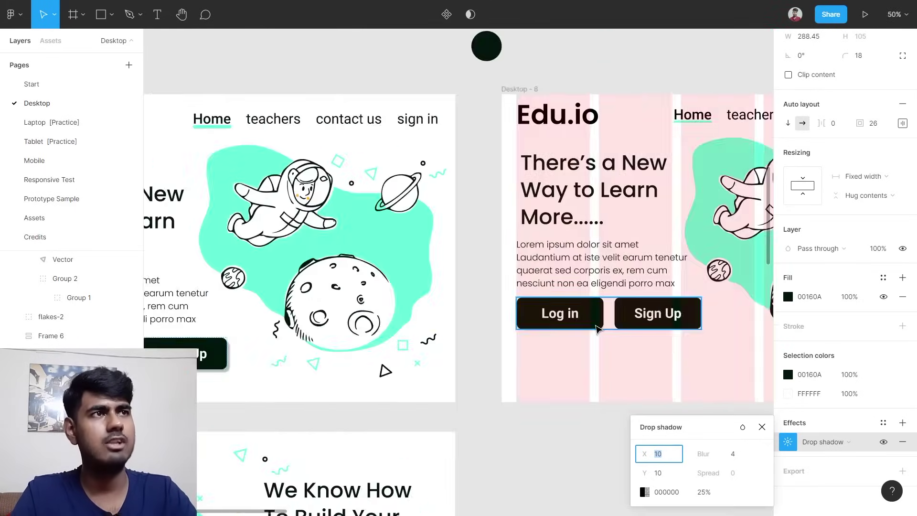
scroll(597, 329, "up", 5)
left_click(594, 311)
scroll(660, 324, "right", 3)
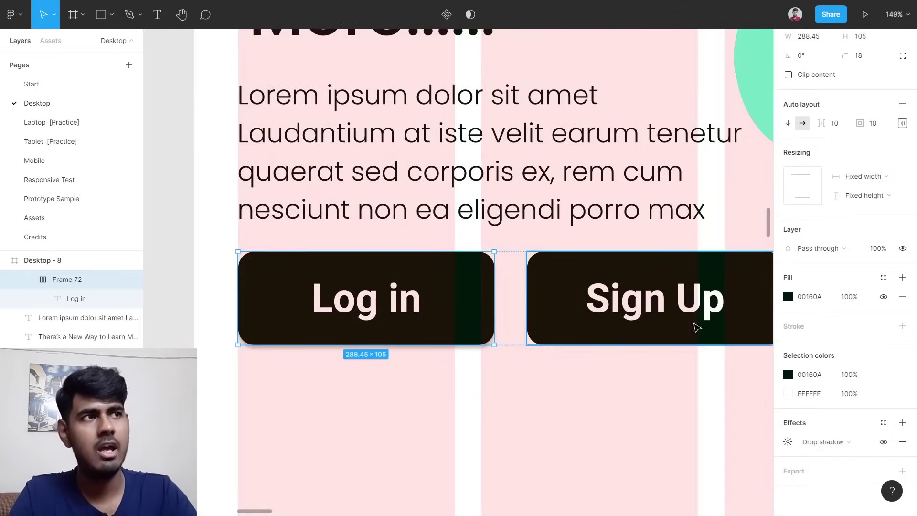
left_click(789, 443)
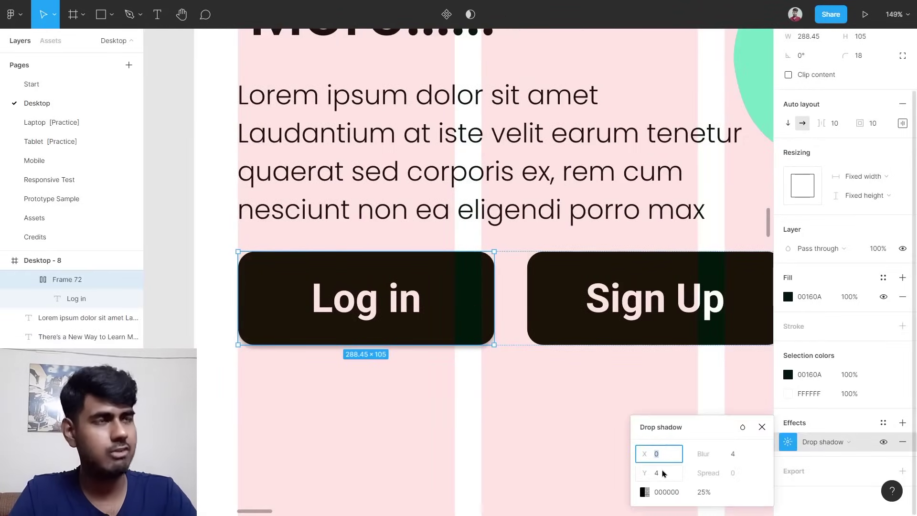
key("Return")
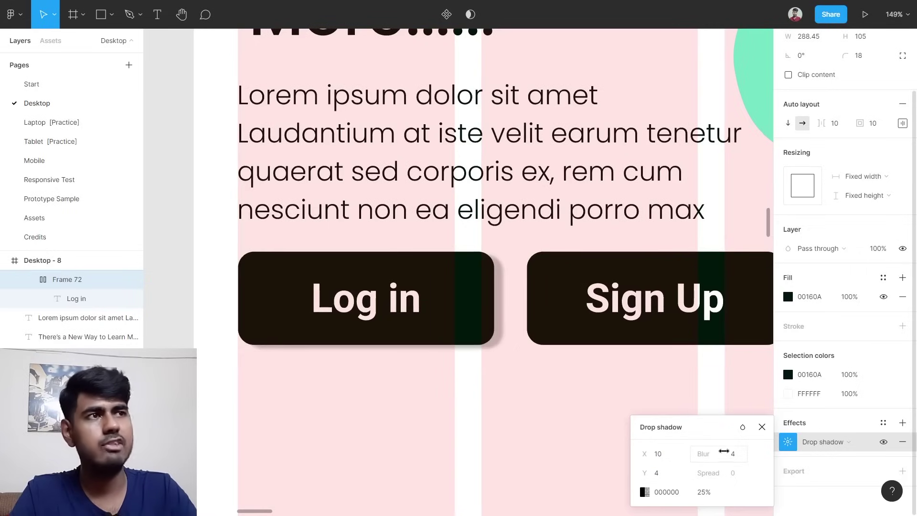
left_click(663, 474)
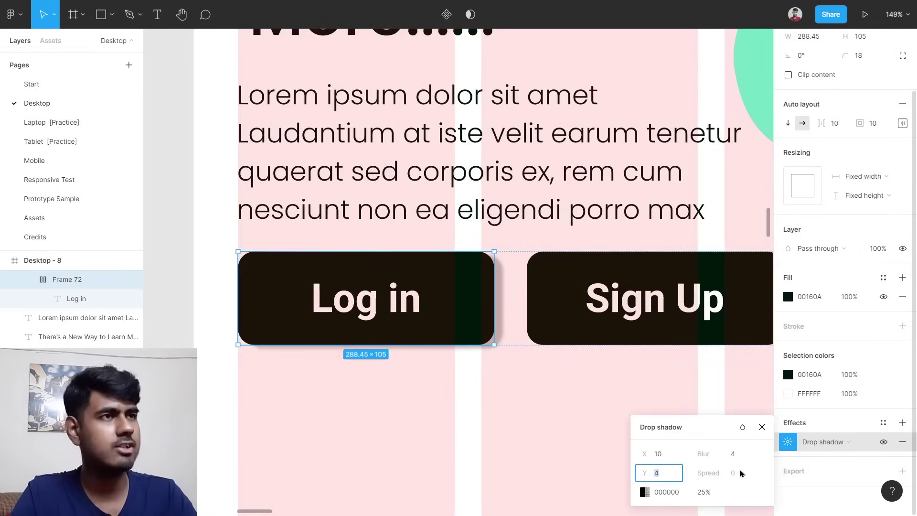
key("Return")
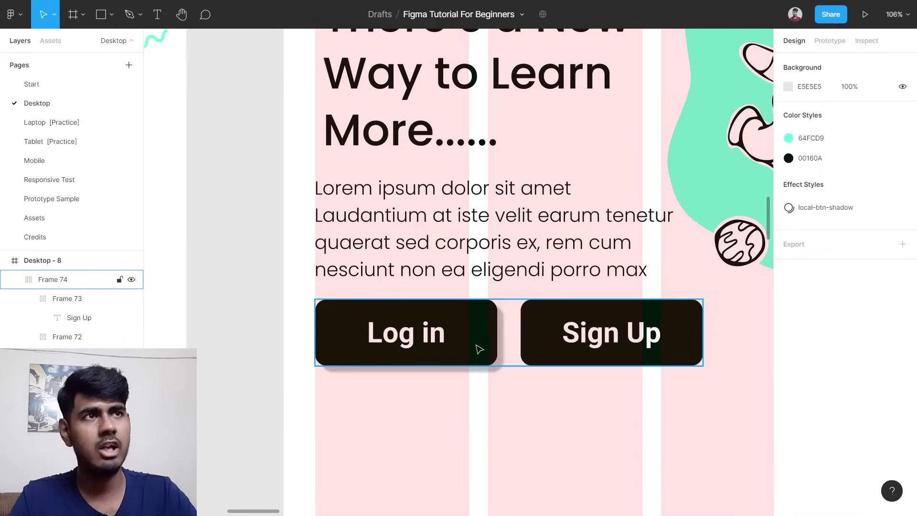
Copy the properties of the Log in button in Desktop - 8, including its drop shadow.
double_click(487, 331)
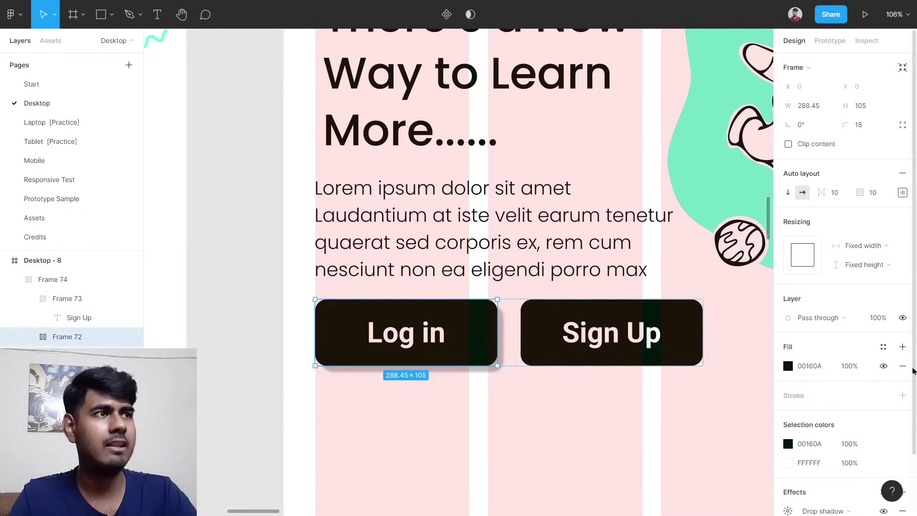
scroll(847, 375, "down", 2)
key("Escape")
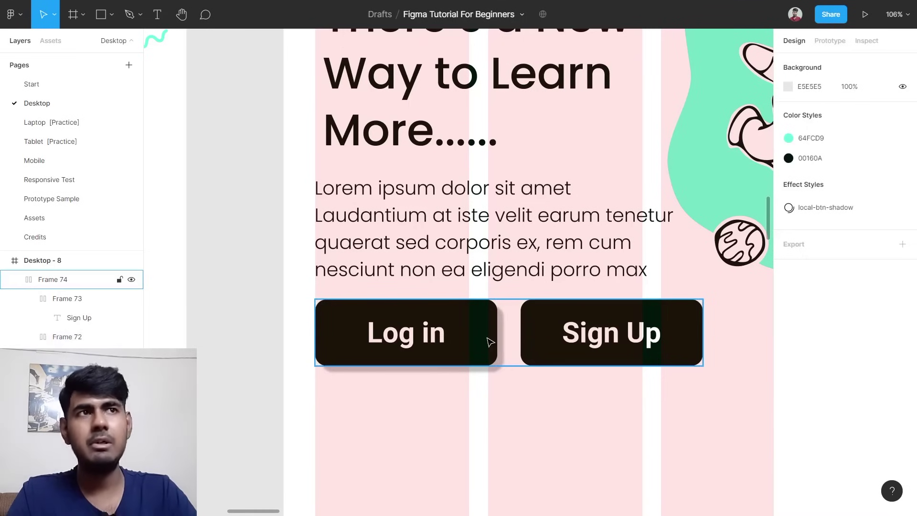
double_click(491, 340)
right_click(477, 331)
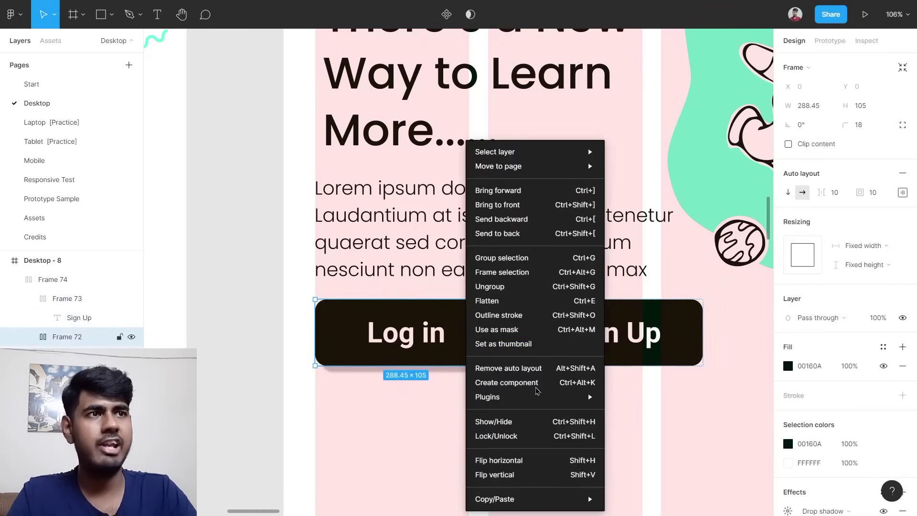
mouse_move(545, 500)
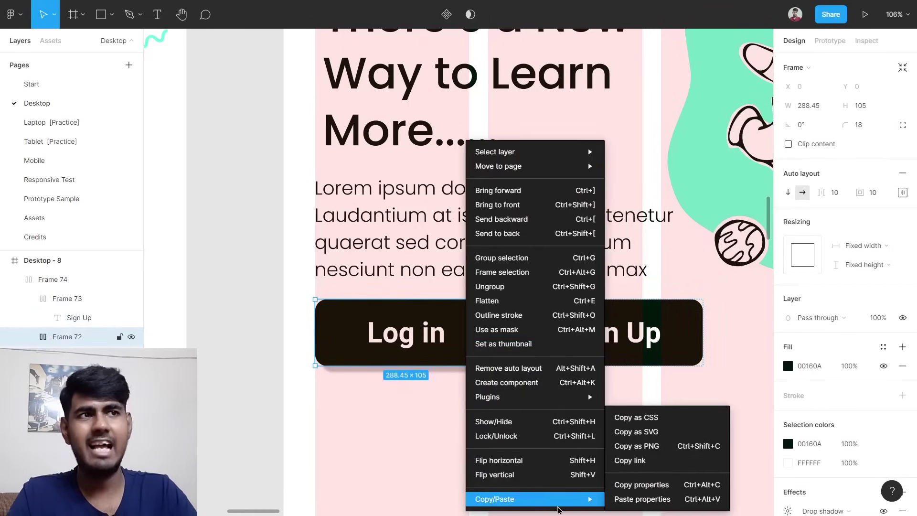
left_click(642, 485)
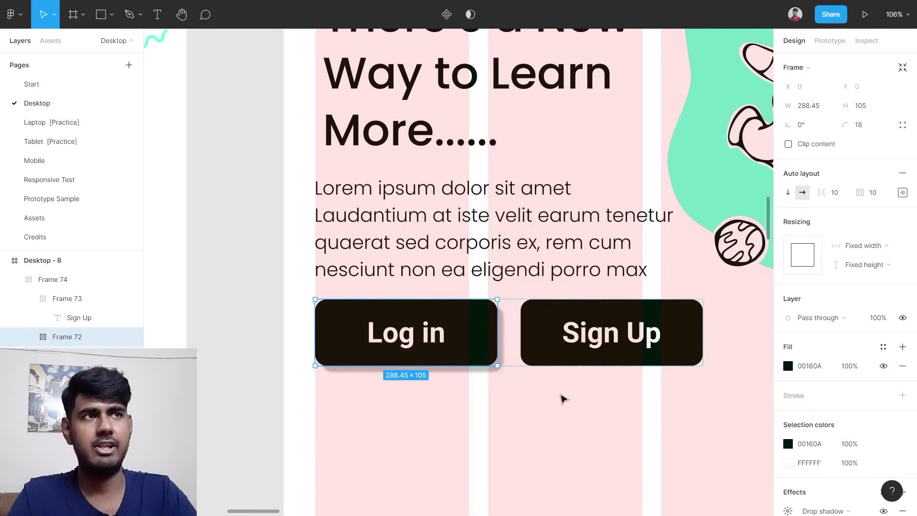
Paste the copied properties onto the Sign Up button in Desktop - 8.
left_click(535, 339)
right_click(550, 330)
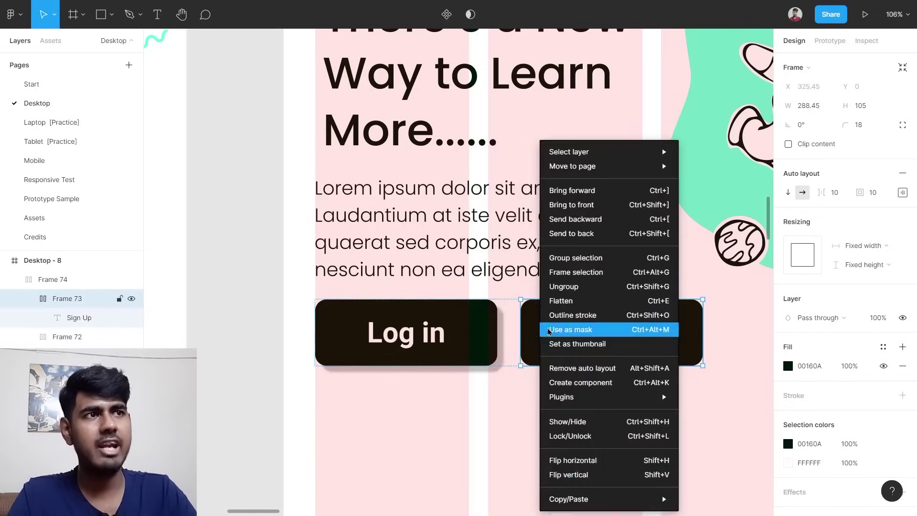
mouse_move(628, 497)
left_click(693, 500)
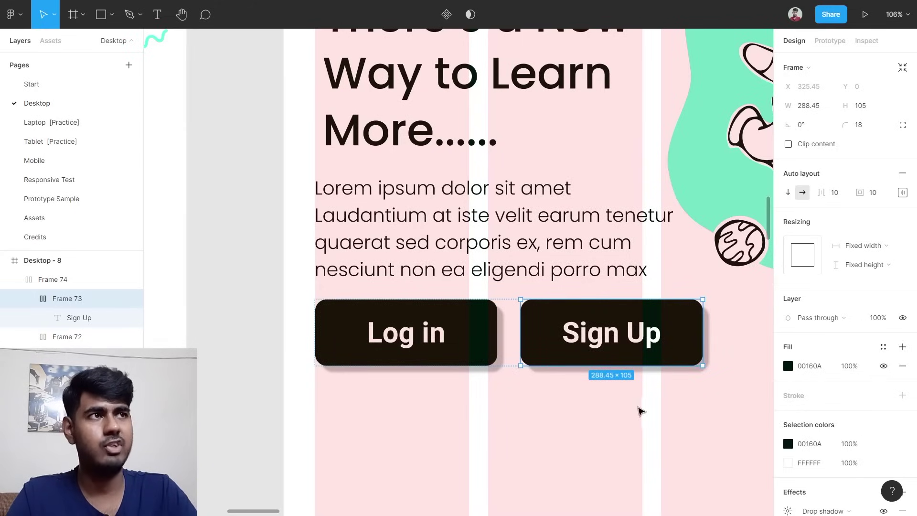
scroll(733, 381, "up", 3)
left_click(740, 358)
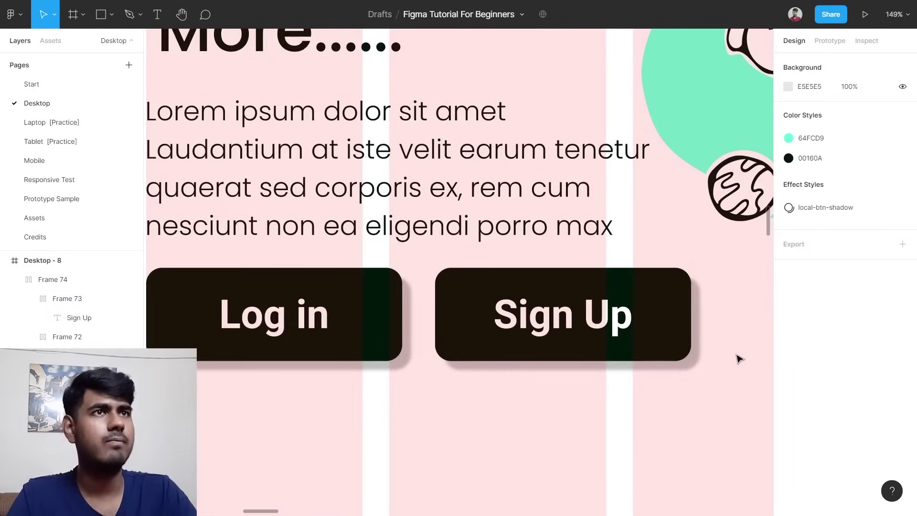
Measure the gap between the Log In and Sign Up buttons on Page-1.
scroll(739, 358, "down", 5)
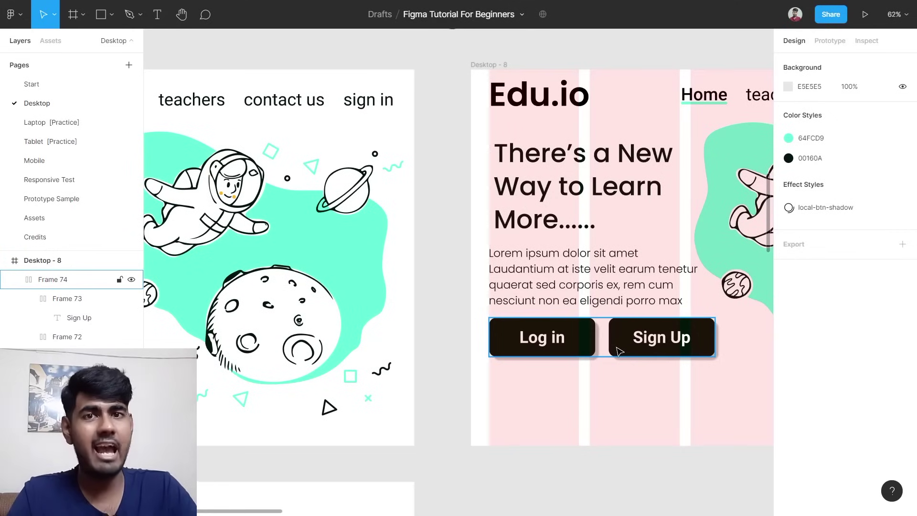
scroll(409, 404, "left", 6)
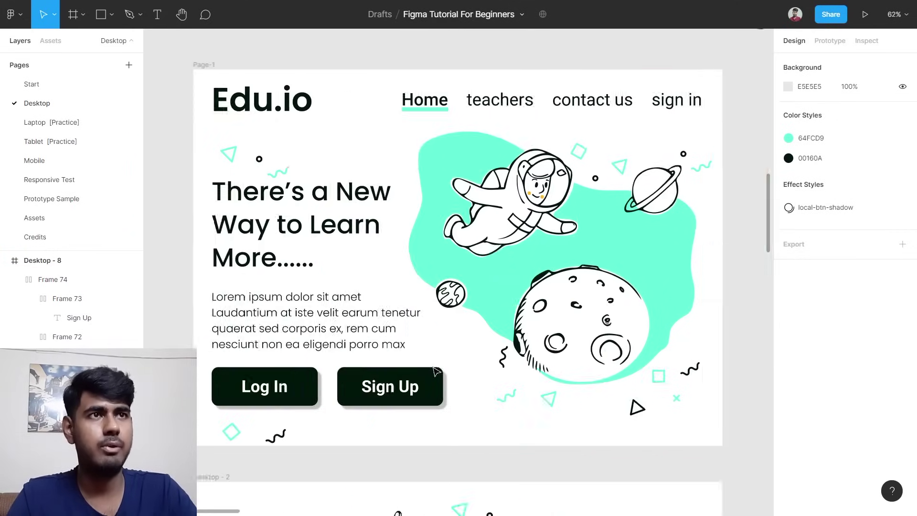
scroll(409, 403, "up", 3)
left_click(423, 385)
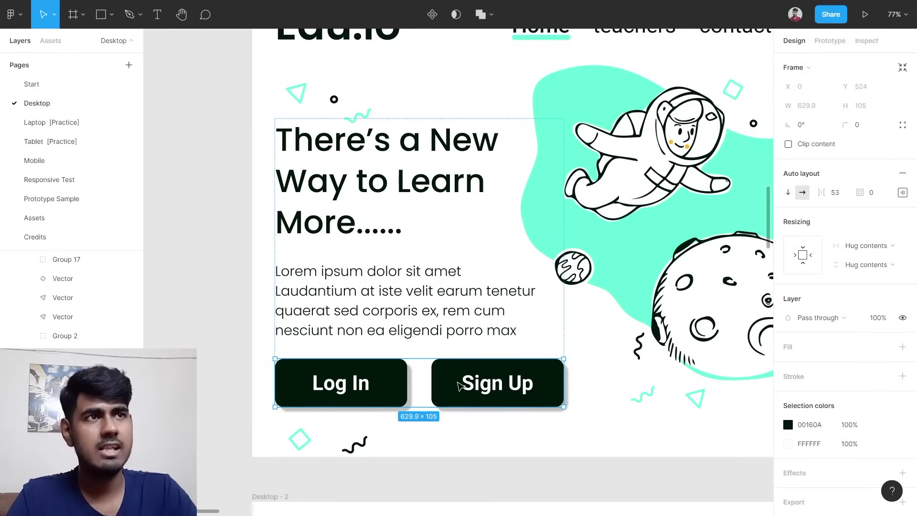
double_click(444, 383)
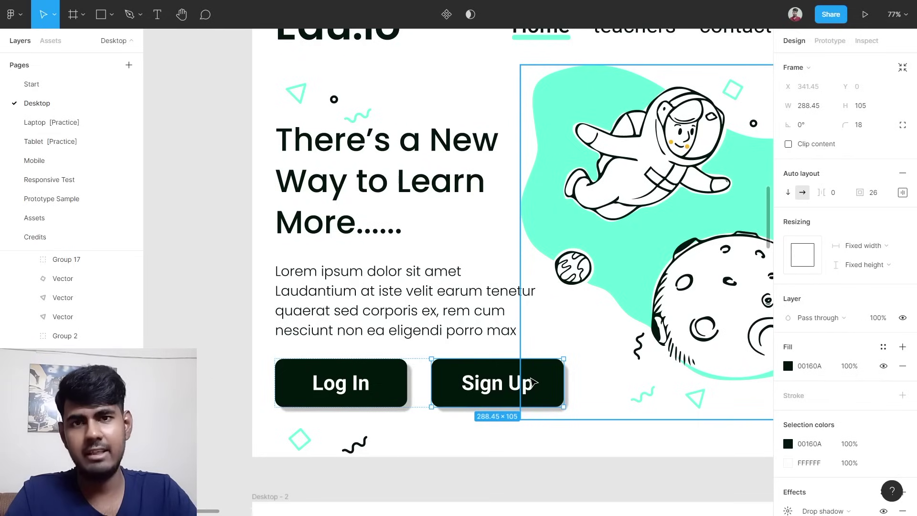
key("alt")
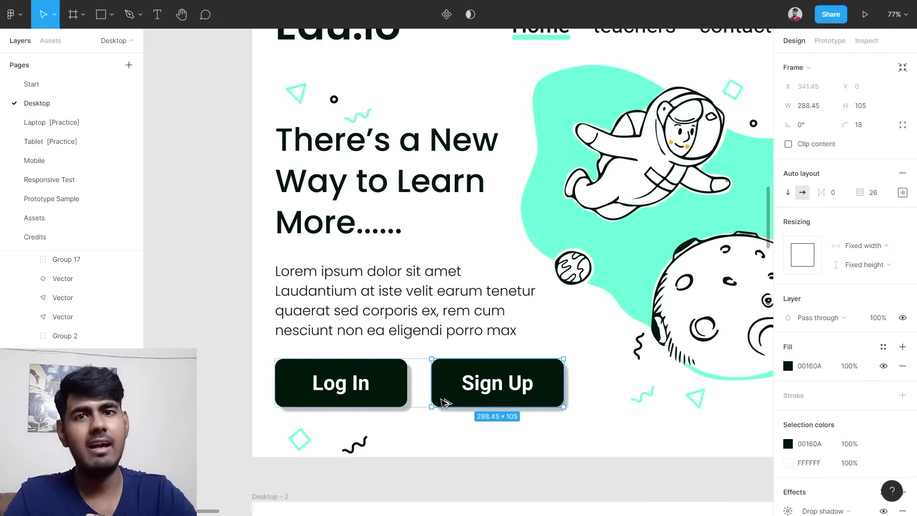
key("alt")
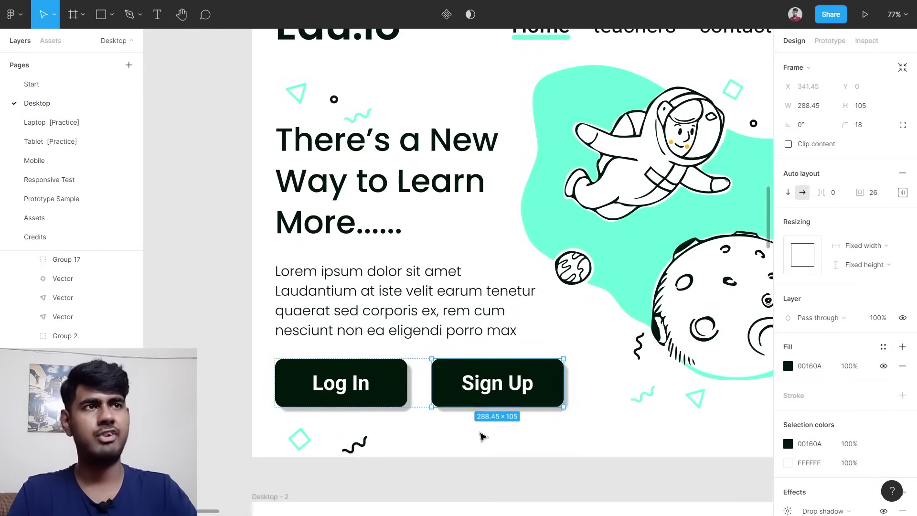
left_click(482, 435)
left_click(455, 391)
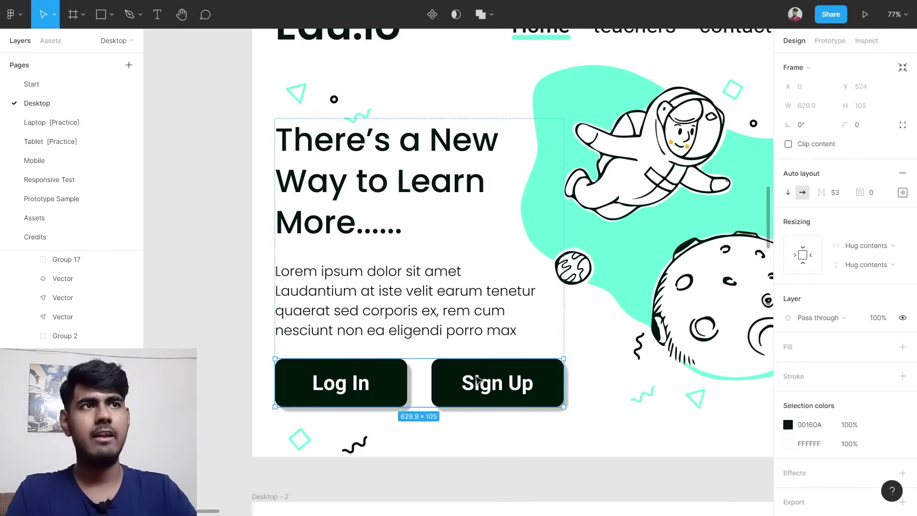
left_click(488, 446)
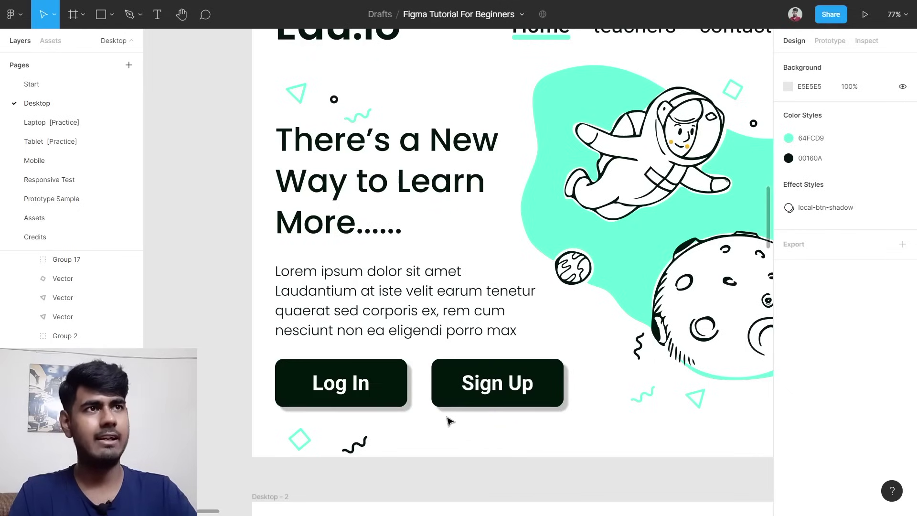
left_click(445, 391)
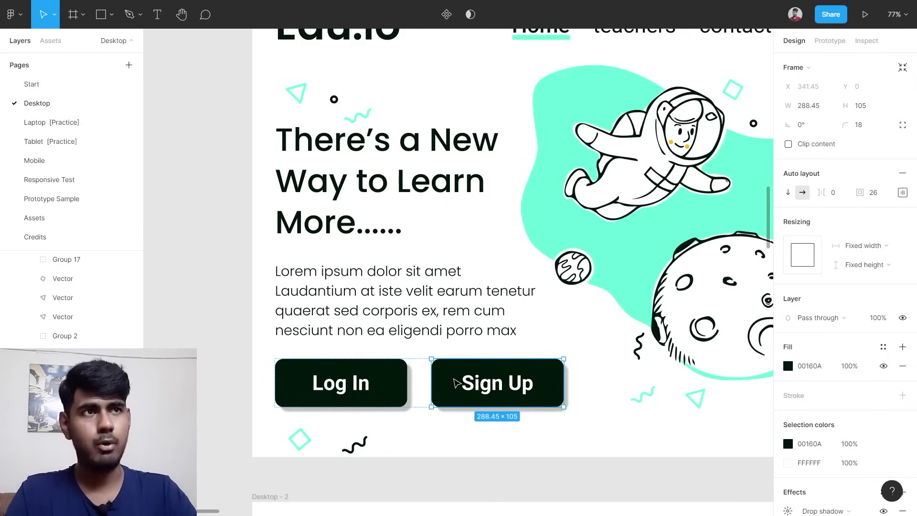
key("alt")
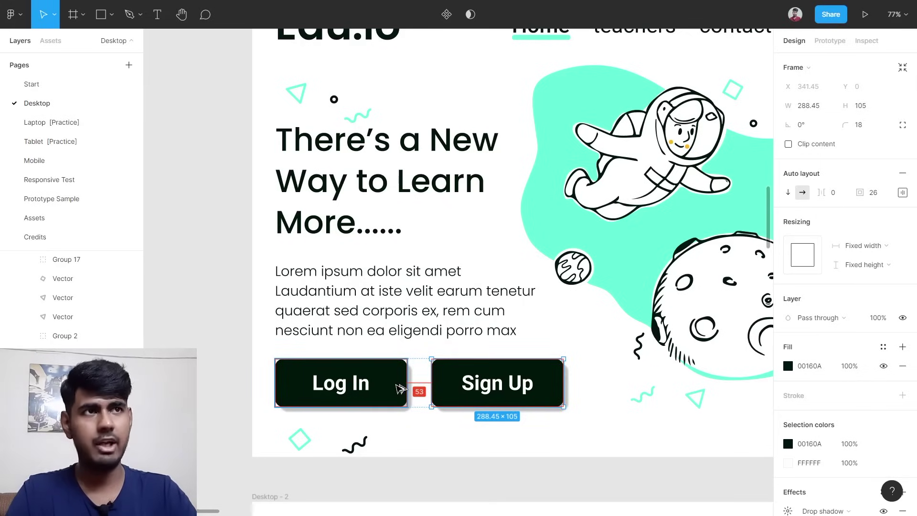
Set the spacing between items in the Desktop - 8 buttons' auto-layout frame to 53.
scroll(401, 389, "up", 5)
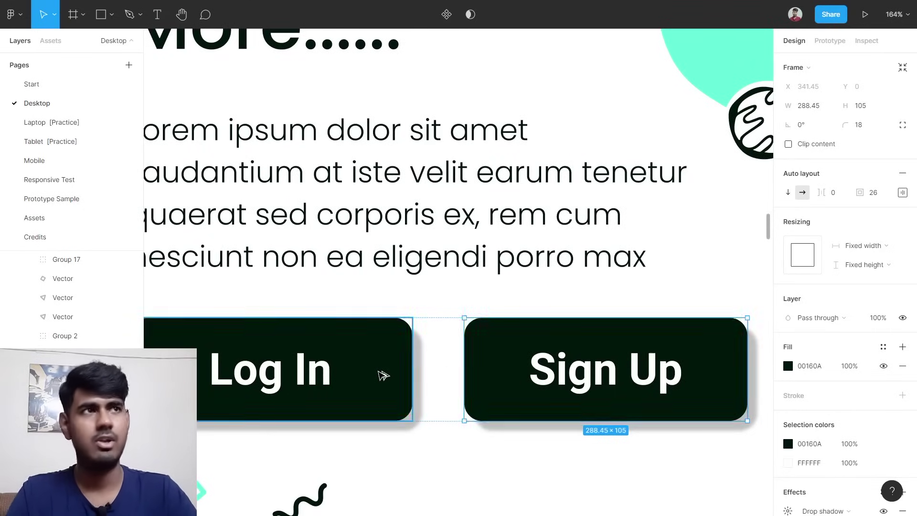
scroll(383, 376, "down", 10)
scroll(666, 368, "up", 3)
scroll(667, 368, "down", 3)
scroll(682, 360, "up", 5)
scroll(694, 345, "up", 1)
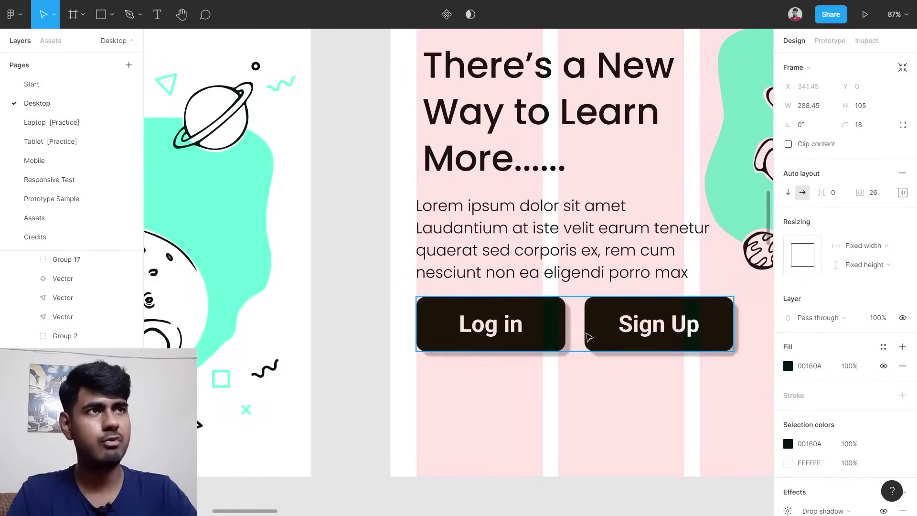
left_click(559, 340)
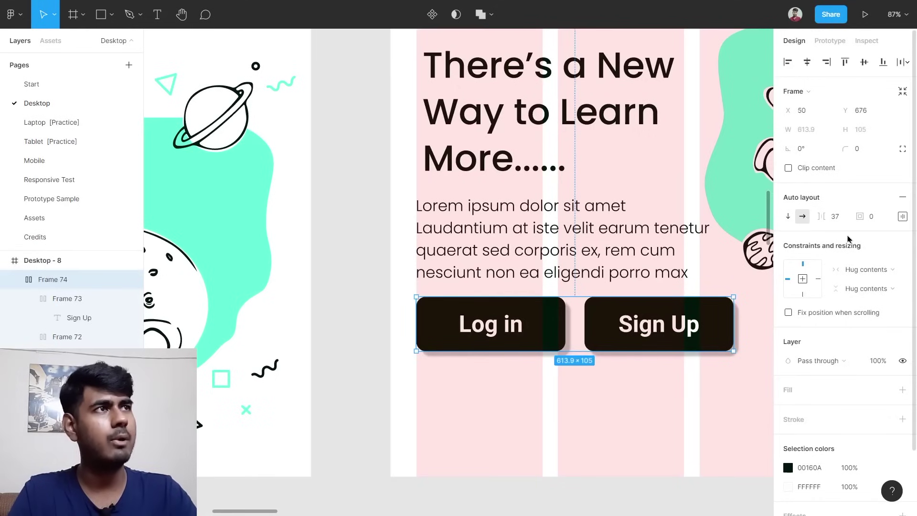
left_click(835, 218)
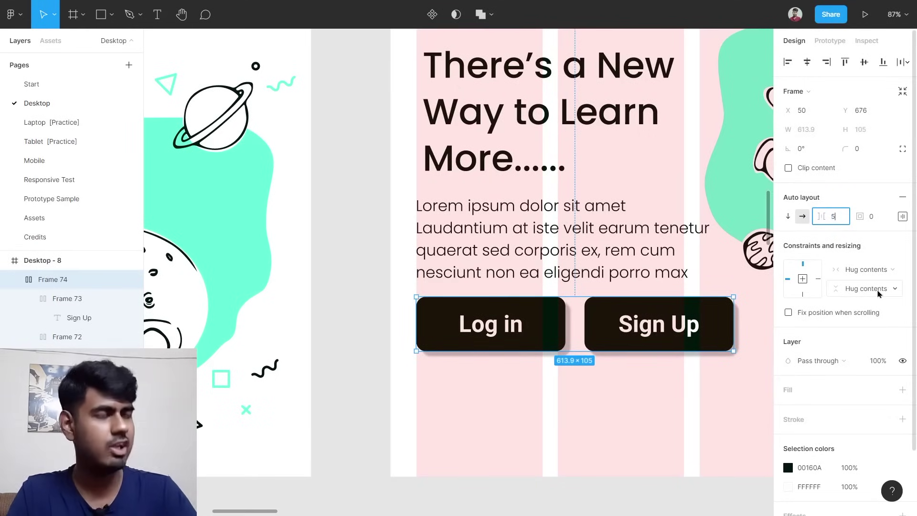
left_click(655, 373)
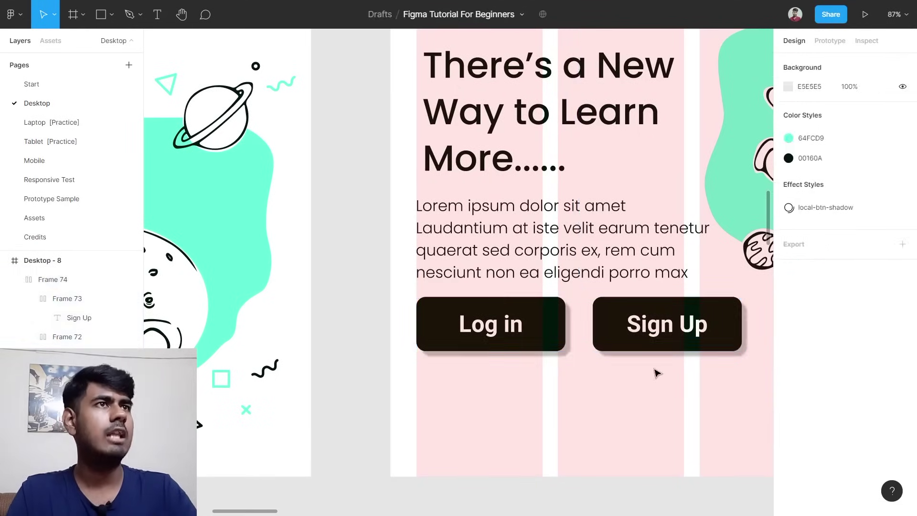
Measure the vertical gap between the heading and the Lorem ipsum paragraph on Page-1.
scroll(639, 386, "down", 5)
scroll(639, 386, "left", 3)
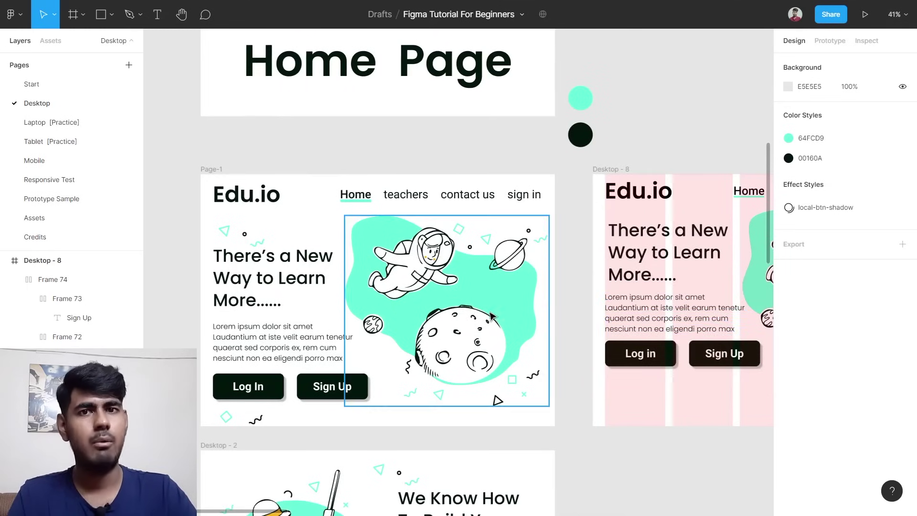
scroll(215, 297, "up", 3)
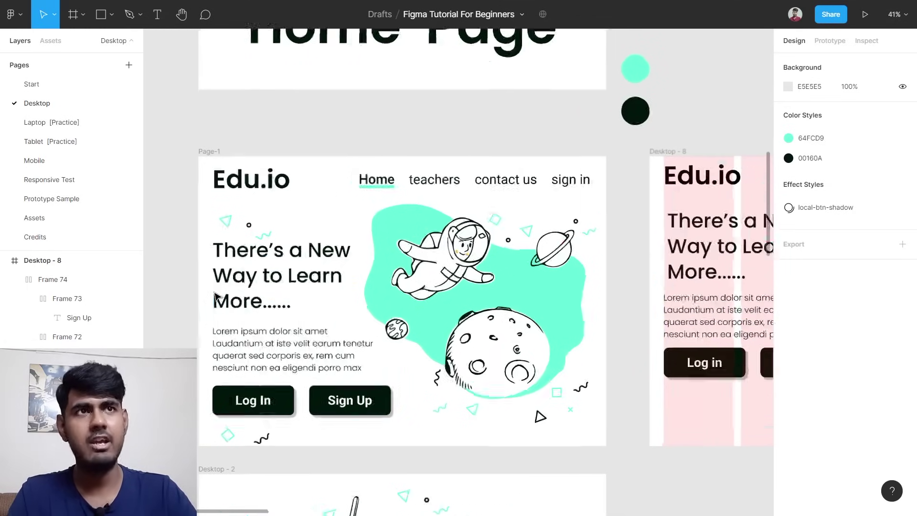
scroll(219, 293, "up", 3)
scroll(227, 334, "down", 3)
scroll(324, 287, "down", 3)
scroll(324, 287, "up", 3)
scroll(459, 221, "up", 2)
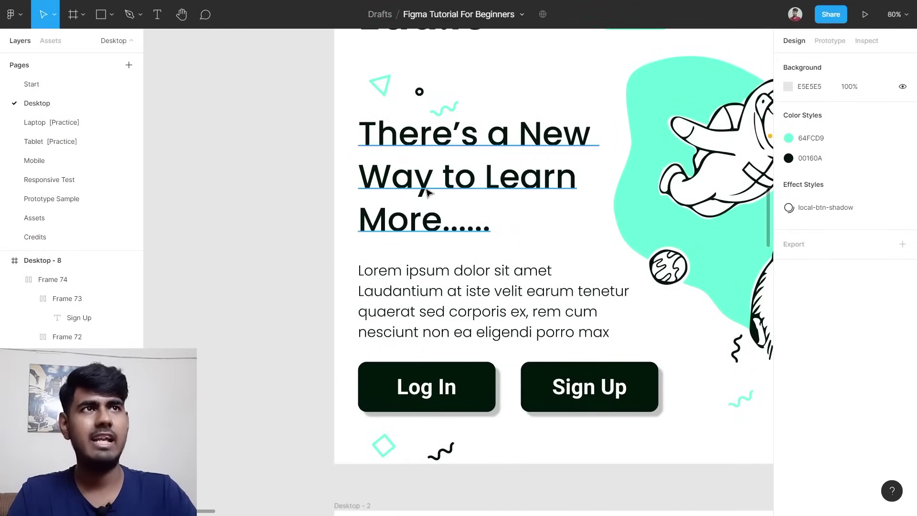
left_click(426, 190)
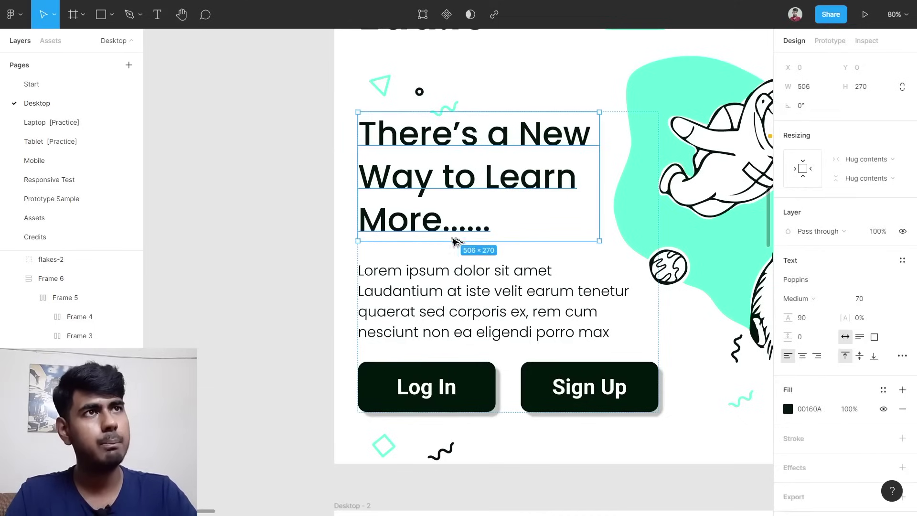
key("alt")
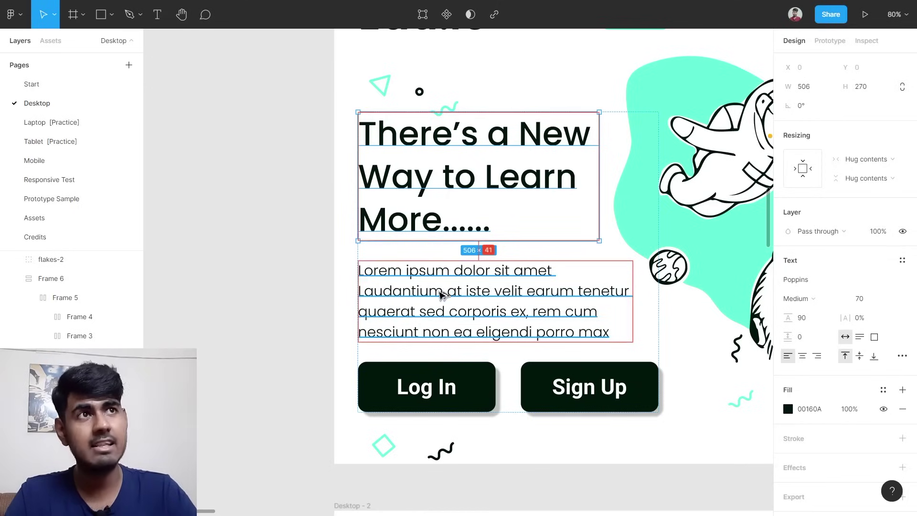
Combine the Desktop - 8 heading and paragraph into a vertical auto-layout frame with its contents aligned left and vertically centred.
scroll(441, 294, "down", 5)
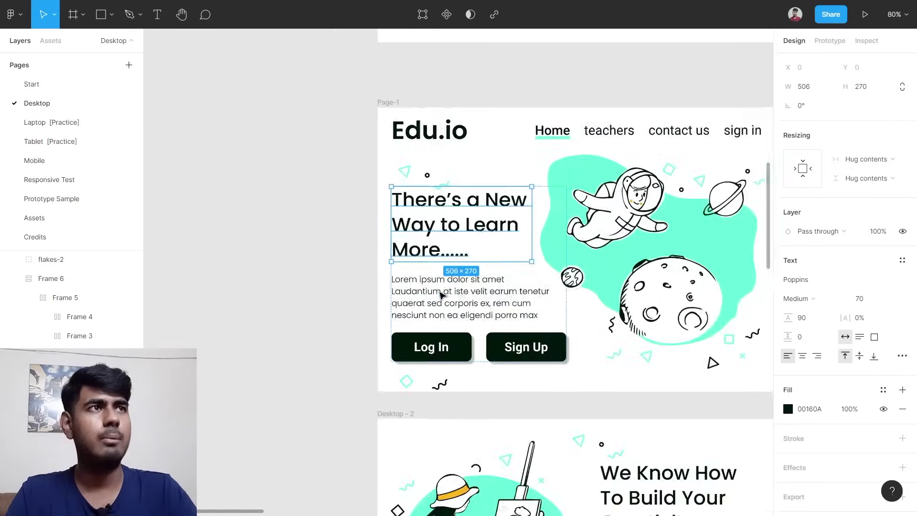
scroll(458, 233, "up", 3)
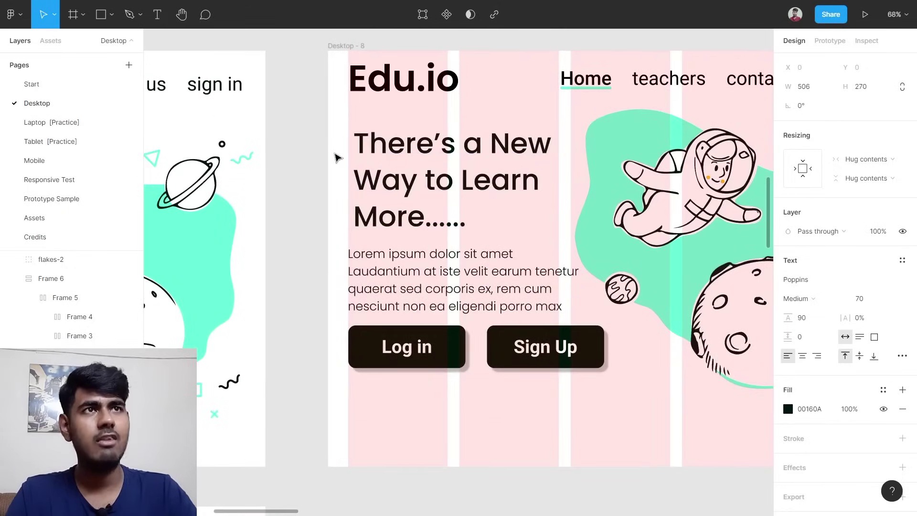
left_click(336, 154)
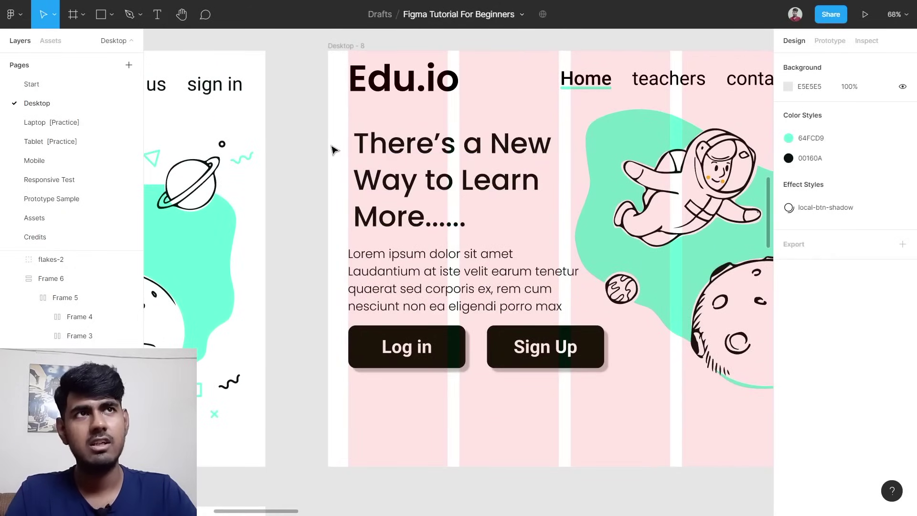
left_click_drag(332, 147, 449, 287)
key("shift+a")
left_click(902, 216)
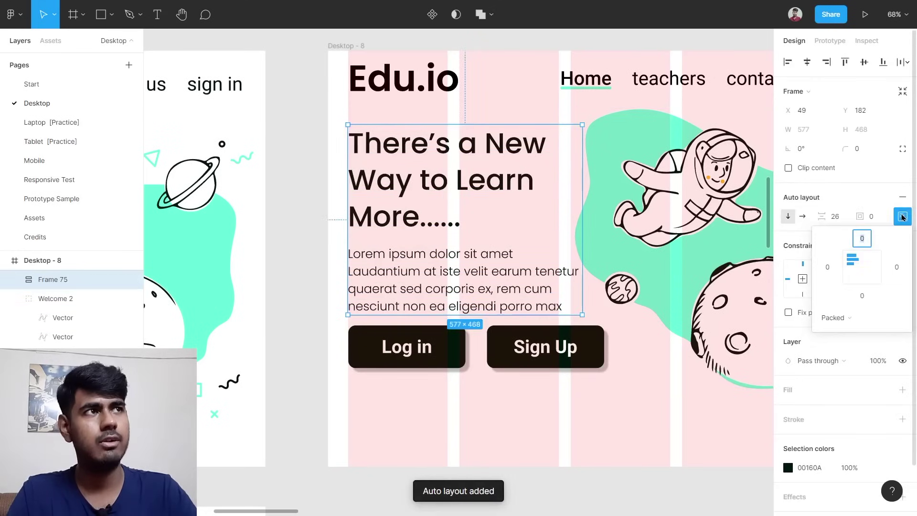
left_click(851, 266)
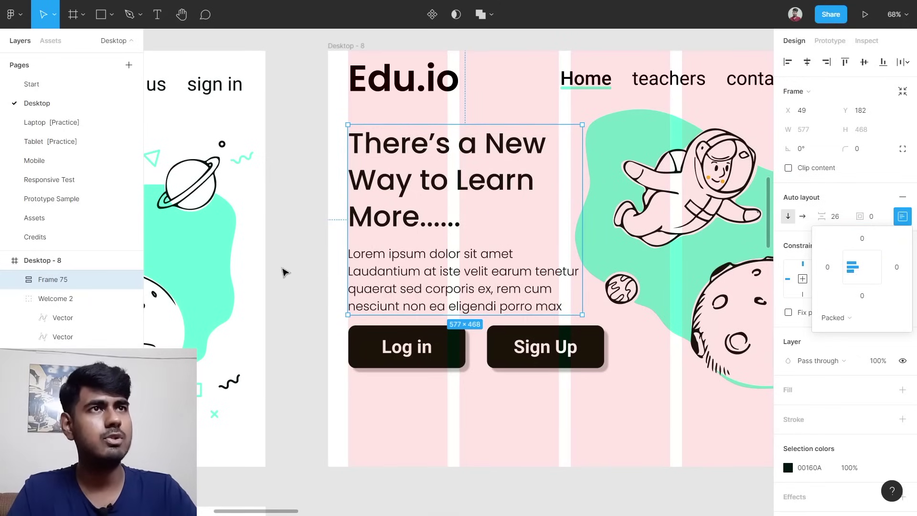
Set the spacing between the heading and paragraph in the Desktop - 8 auto-layout frame to 41.
scroll(281, 272, "down", 5)
scroll(281, 272, "left", 5)
scroll(664, 230, "right", 3)
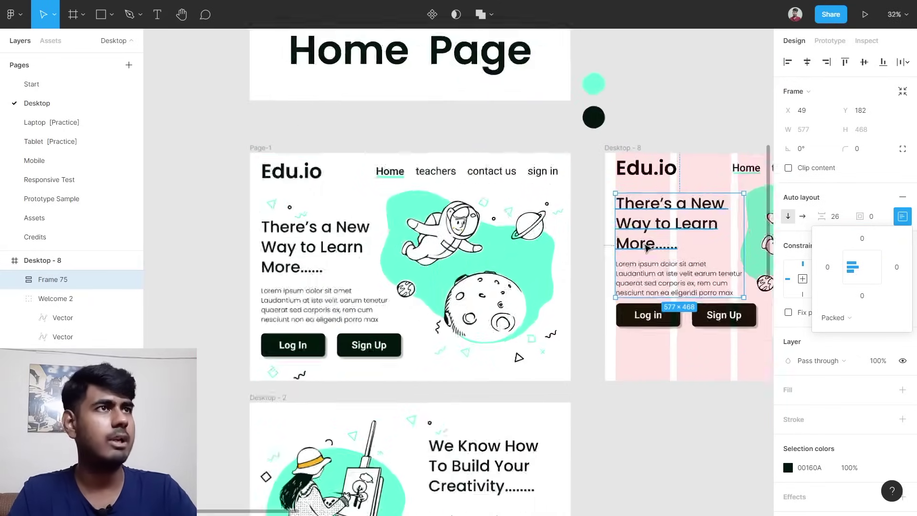
scroll(692, 260, "up", 5)
scroll(607, 247, "right", 2)
left_click(402, 207)
left_click(465, 204)
left_click(844, 217)
type("41")
key("Return")
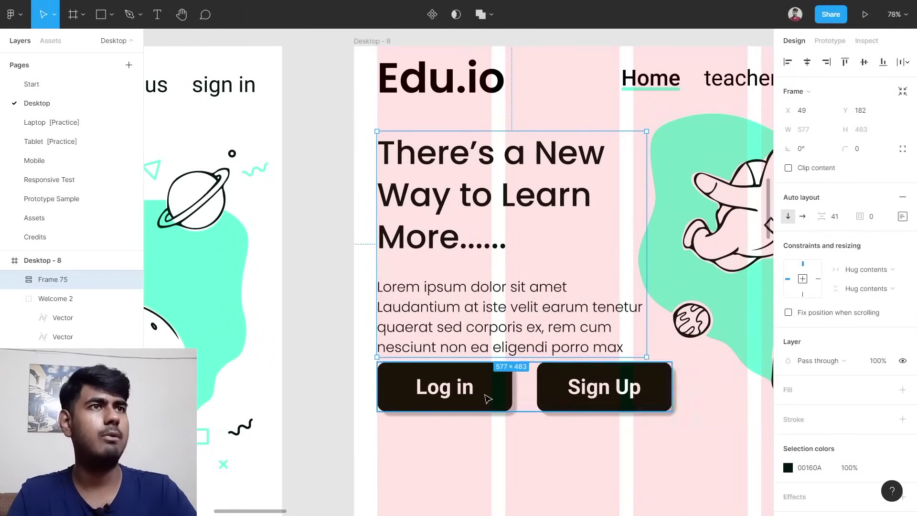
Measure the vertical gap between the Lorem ipsum paragraph and the Log In button on Page-1.
scroll(487, 395, "down", 5)
scroll(394, 401, "left", 6)
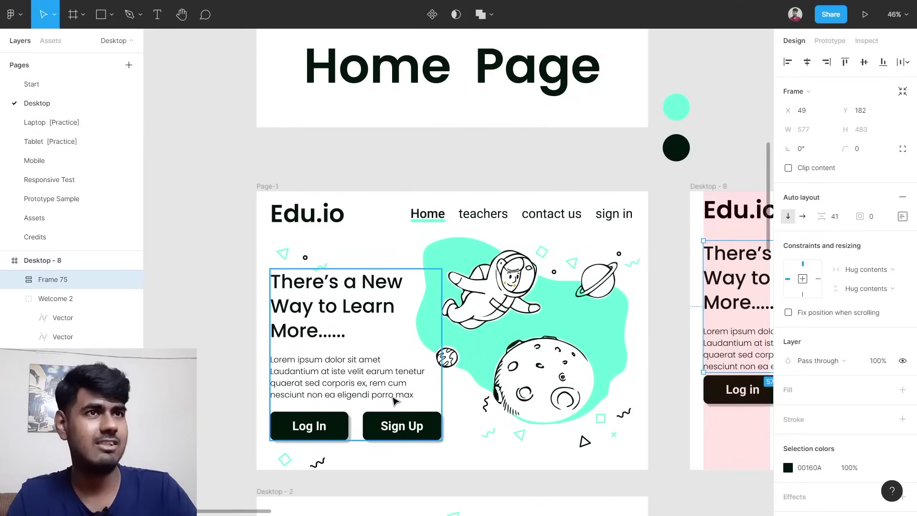
scroll(394, 400, "down", 1)
left_click(322, 405, "ctrl")
scroll(338, 418, "up", 2)
scroll(338, 418, "down", 2)
scroll(338, 418, "up", 5)
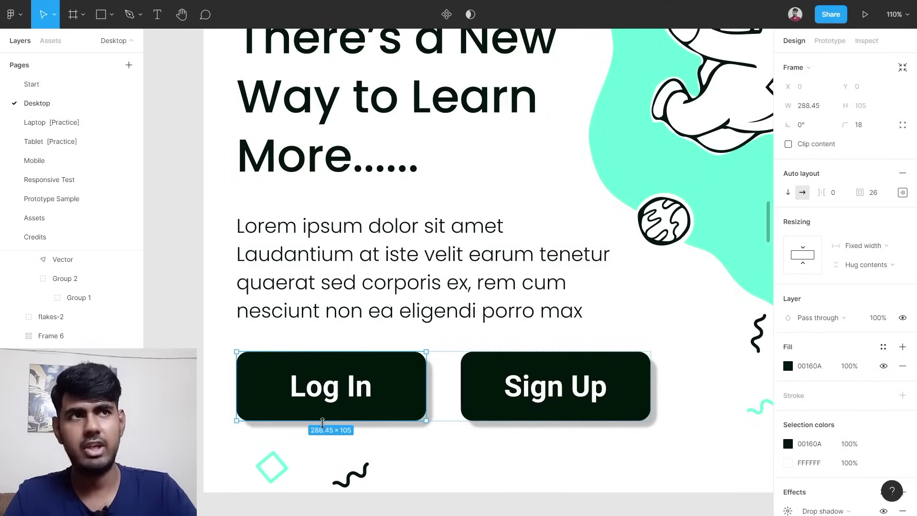
scroll(319, 424, "left", 3)
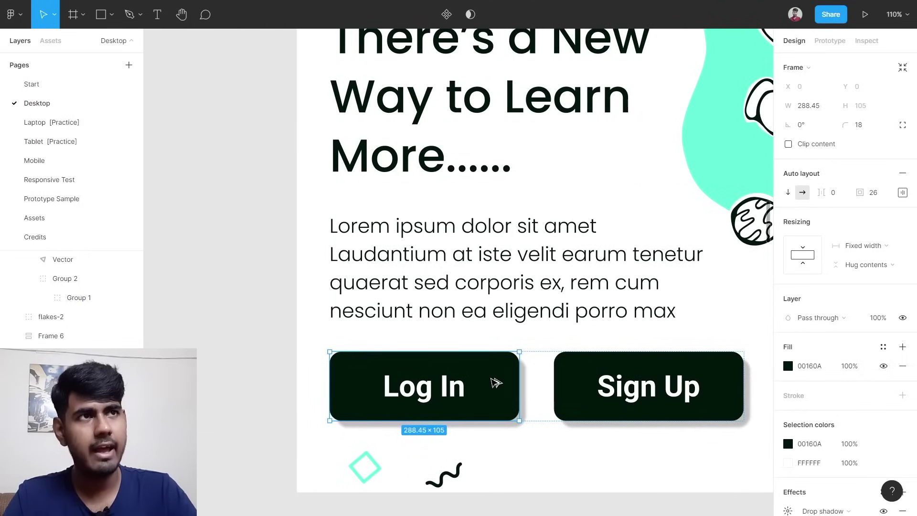
key("alt")
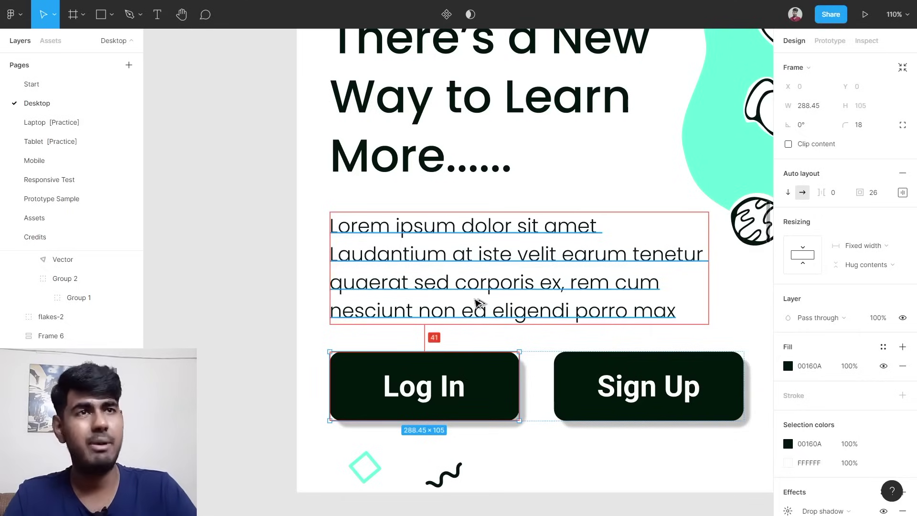
Combine the Desktop - 8 text frame and buttons frame into one vertical auto-layout frame.
scroll(477, 303, "down", 5)
scroll(477, 302, "right", 5)
scroll(612, 289, "up", 2)
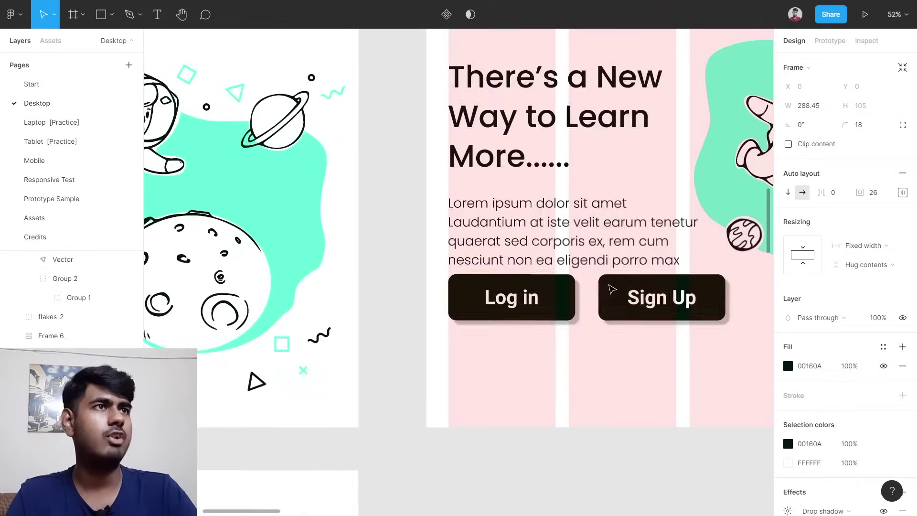
scroll(612, 289, "down", 2)
scroll(612, 287, "left", 2)
scroll(614, 286, "right", 3)
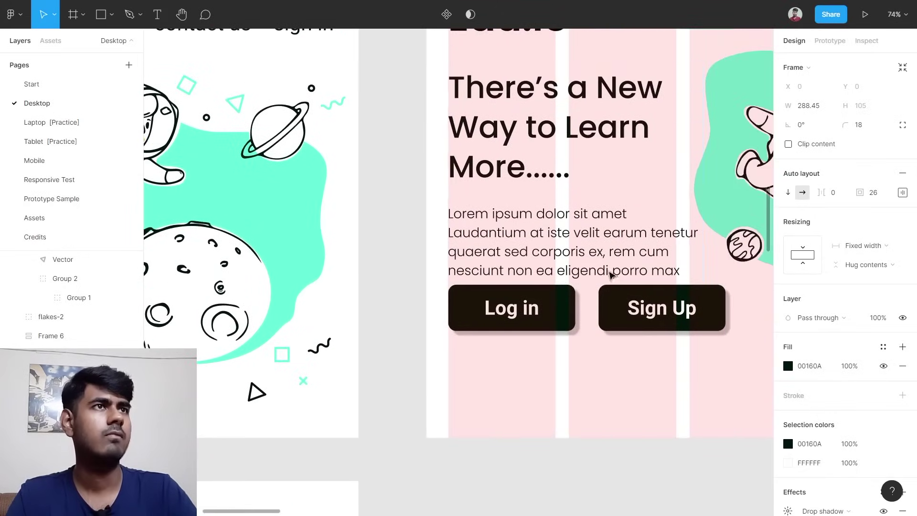
left_click(520, 194)
left_click(558, 314, "shift")
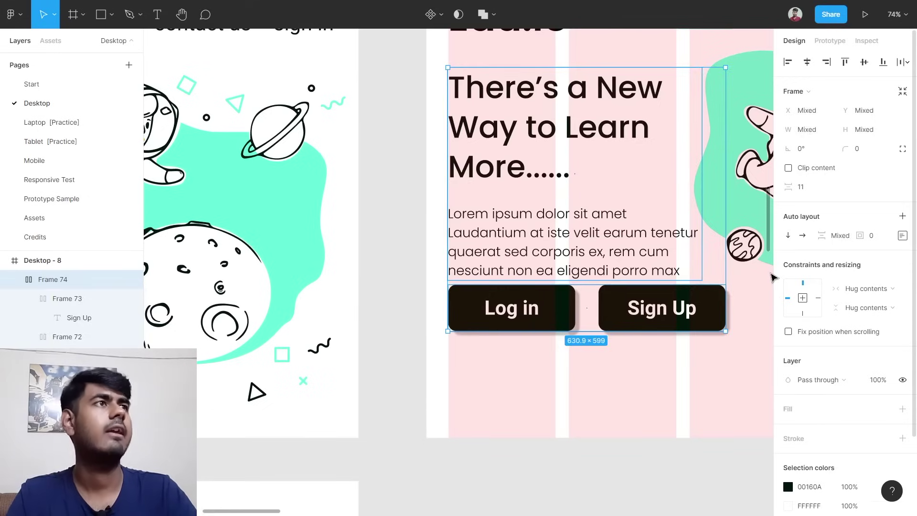
key("shift+a")
Set the spacing between the text and the buttons in the combined Desktop - 8 auto-layout frame to 41.
left_click(834, 216)
type("41")
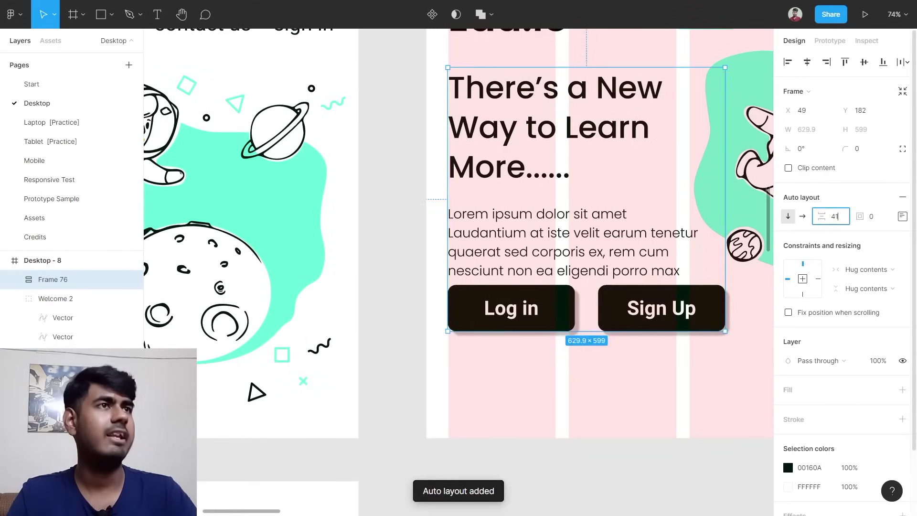
key("Return")
left_click(678, 467)
scroll(676, 443, "down", 5)
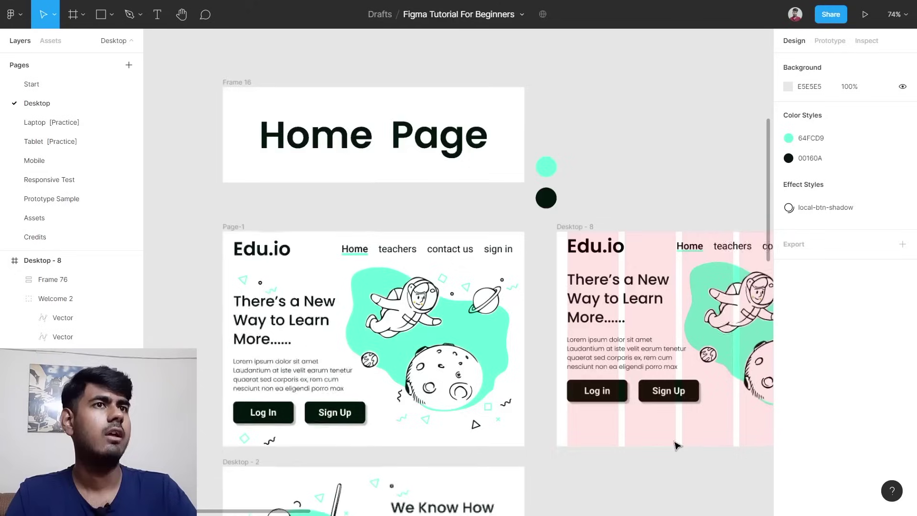
Measure the distances from Page-1's text-and-buttons block to the edges of its page frame.
scroll(512, 434, "down", 1)
scroll(571, 418, "right", 3)
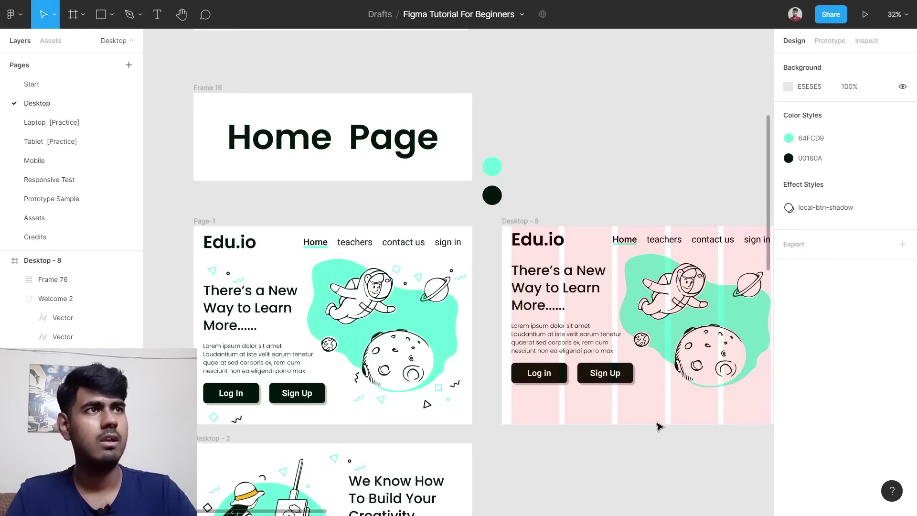
scroll(660, 425, "down", 1)
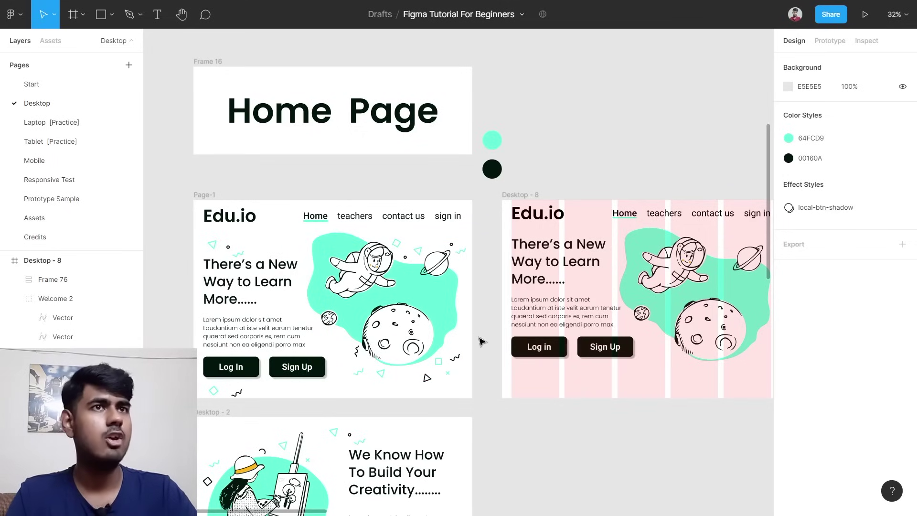
scroll(282, 342, "up", 5)
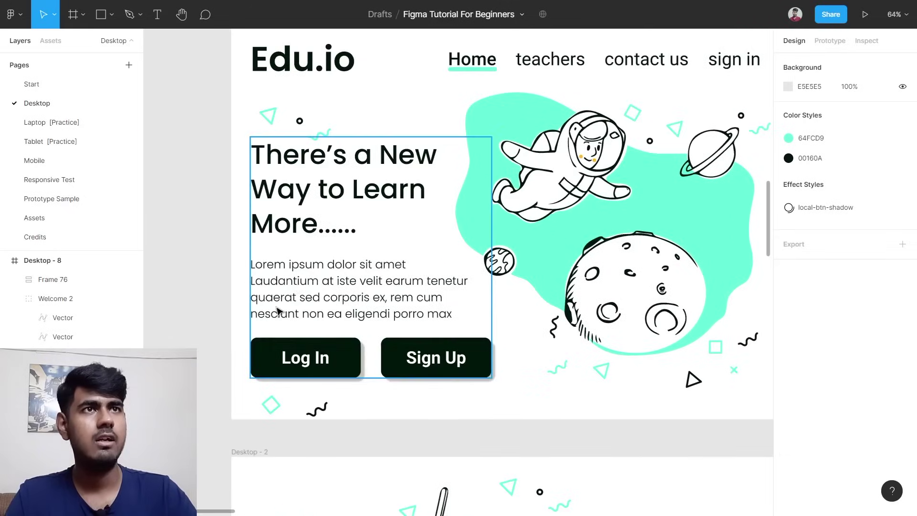
left_click(306, 284)
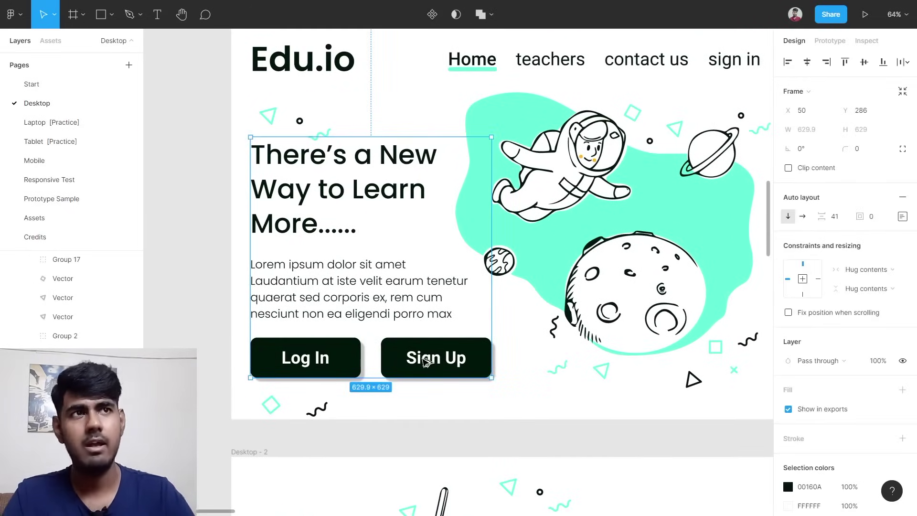
key("alt")
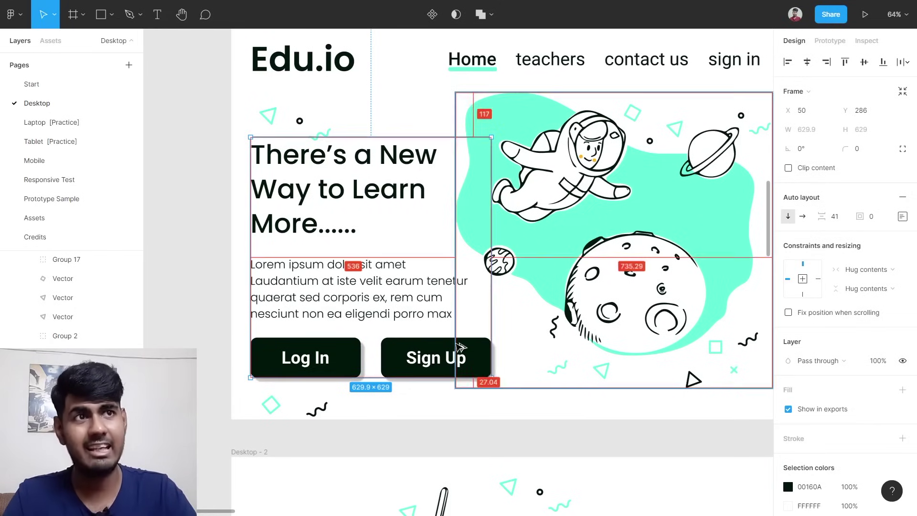
key("alt")
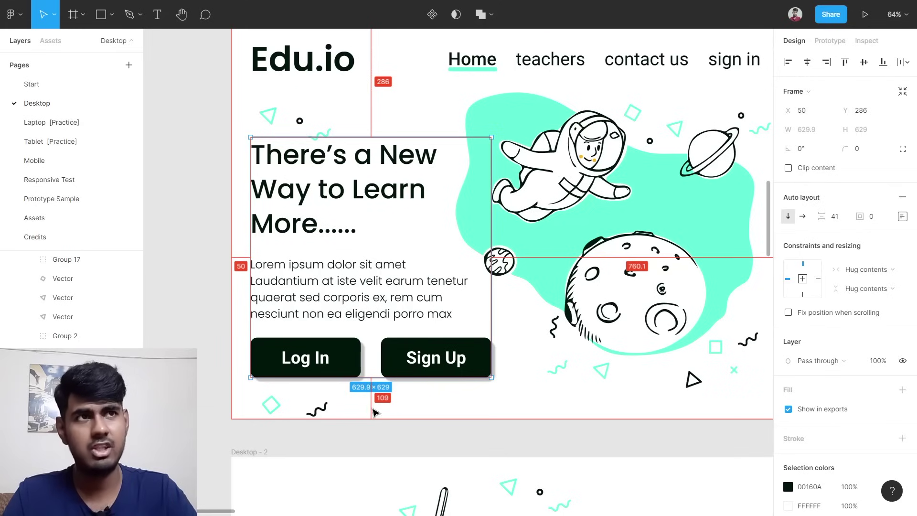
Measure the distances from the Desktop - 8 text-and-buttons block to the edges of its page frame.
scroll(373, 397, "down", 3, "ctrl")
scroll(450, 420, "right", 5)
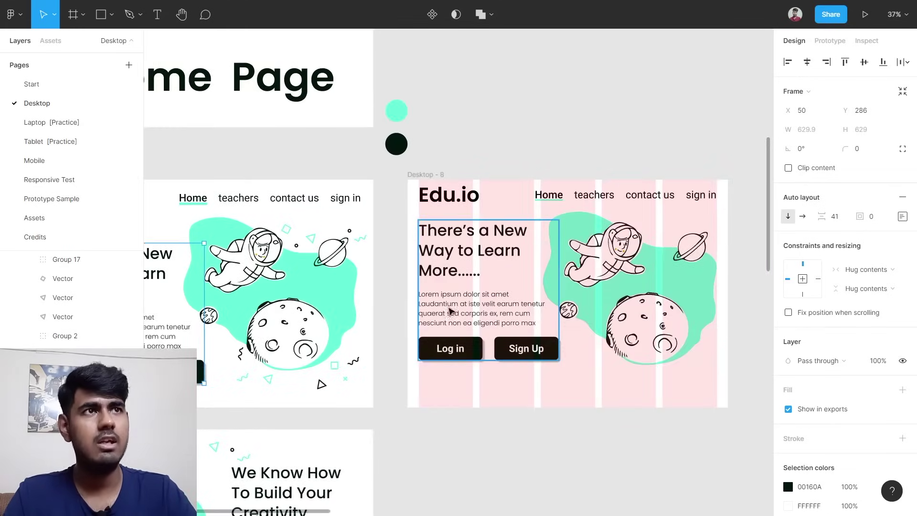
left_click(477, 292)
scroll(473, 305, "up", 5, "ctrl")
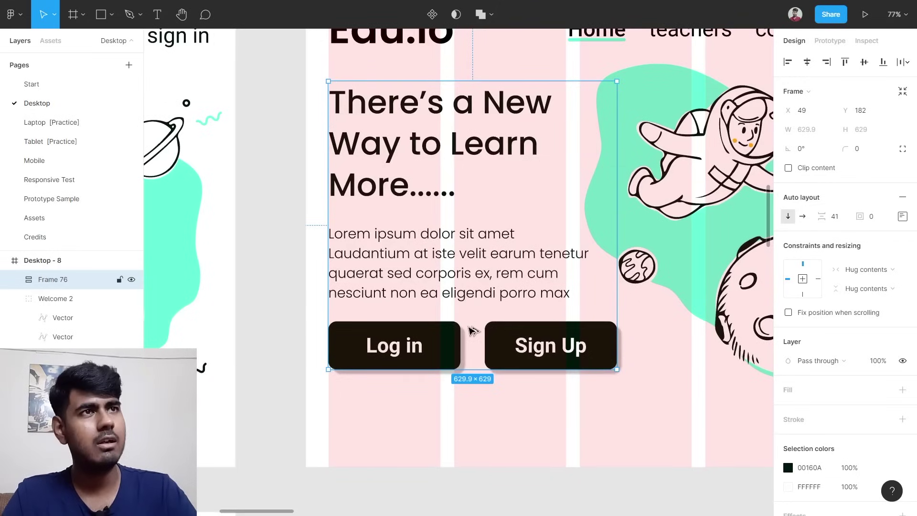
key("alt")
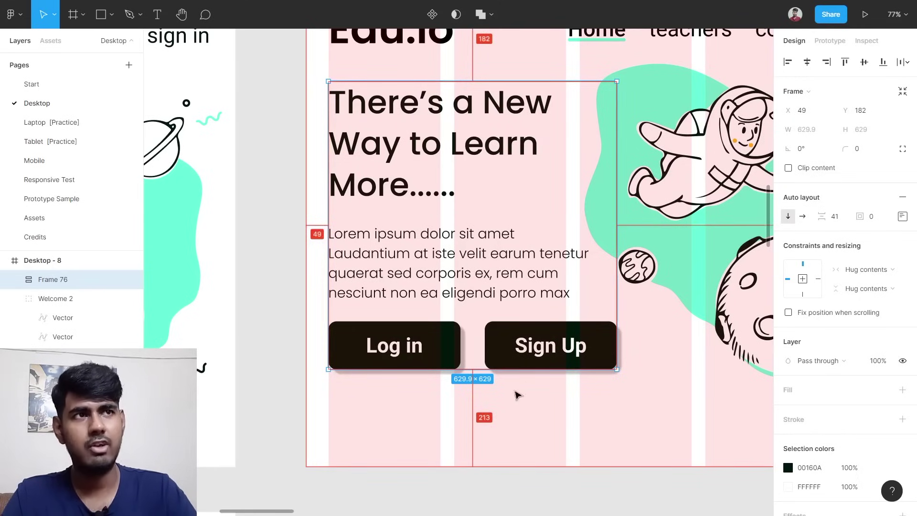
Move the Desktop - 8 text-and-buttons block down to about Y 271 and measure its gap to the page's lower edge.
scroll(461, 363, "down", 1)
scroll(462, 363, "down", 5)
scroll(308, 377, "left", 2)
left_click(315, 375)
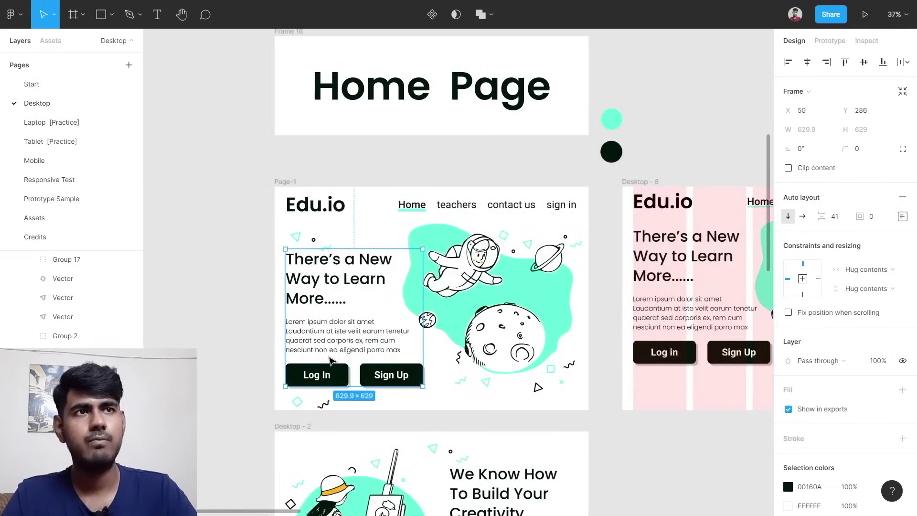
scroll(571, 360, "right", 4)
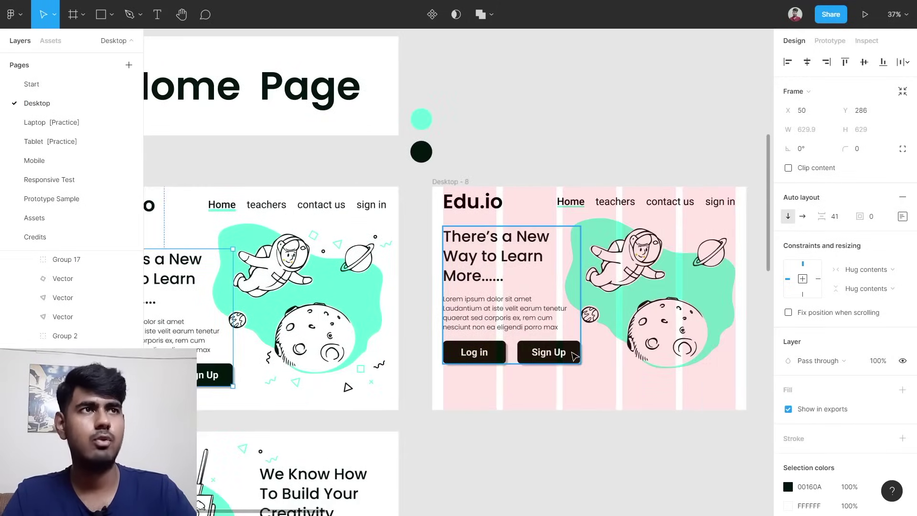
left_click(518, 300)
left_click_drag(517, 300, 526, 348)
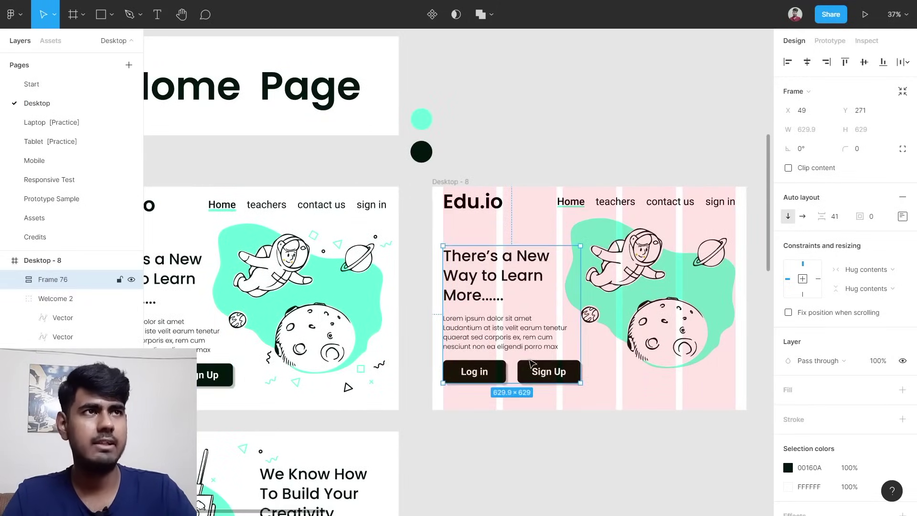
scroll(543, 395, "up", 3)
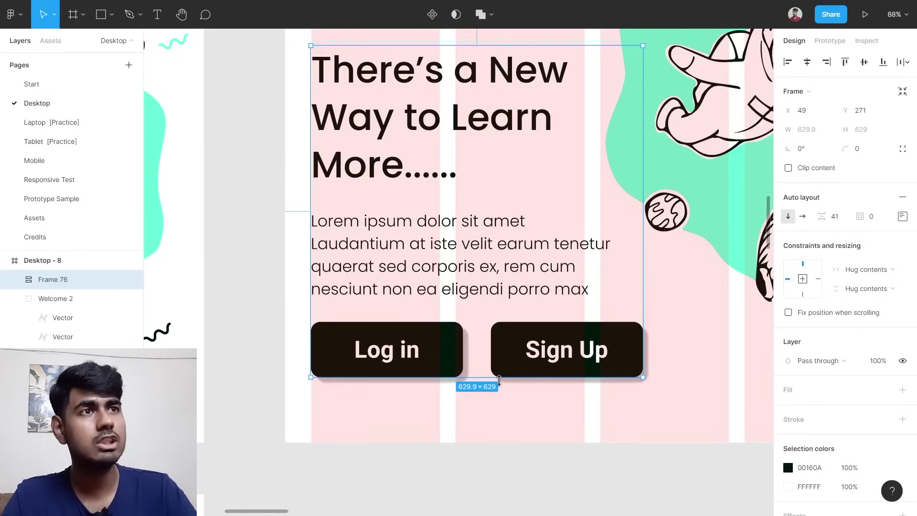
key("alt")
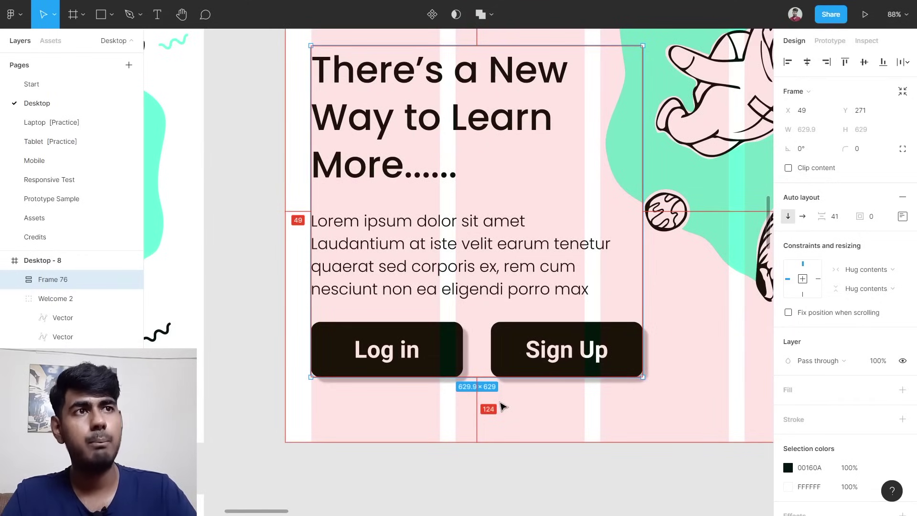
Shift the Desktop - 8 text-and-buttons block further down to about X 50, Y 291.
scroll(503, 407, "up", 2)
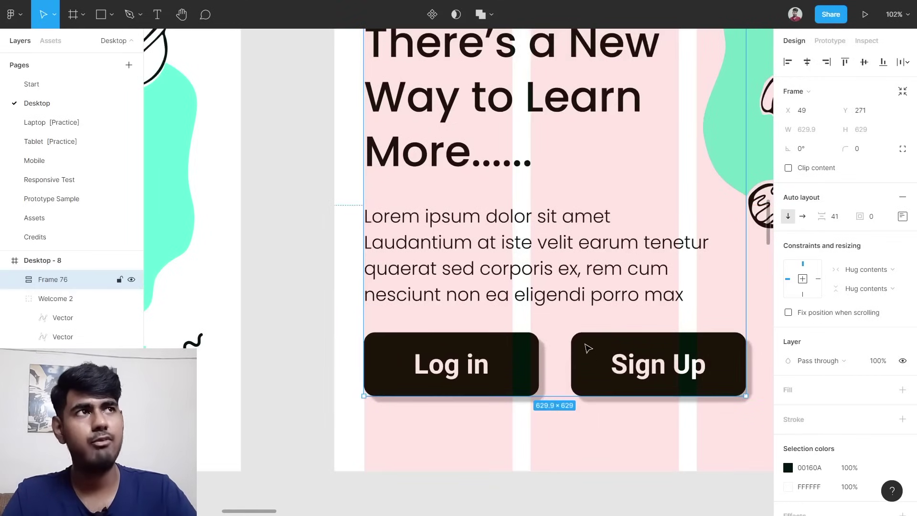
left_click_drag(583, 314, 567, 269)
scroll(567, 270, "down", 2)
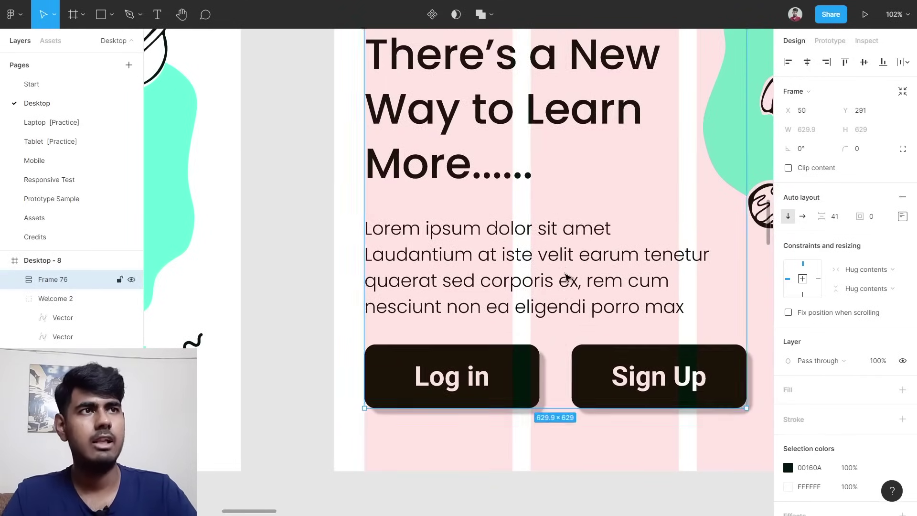
scroll(565, 341, "down", 1)
key("alt")
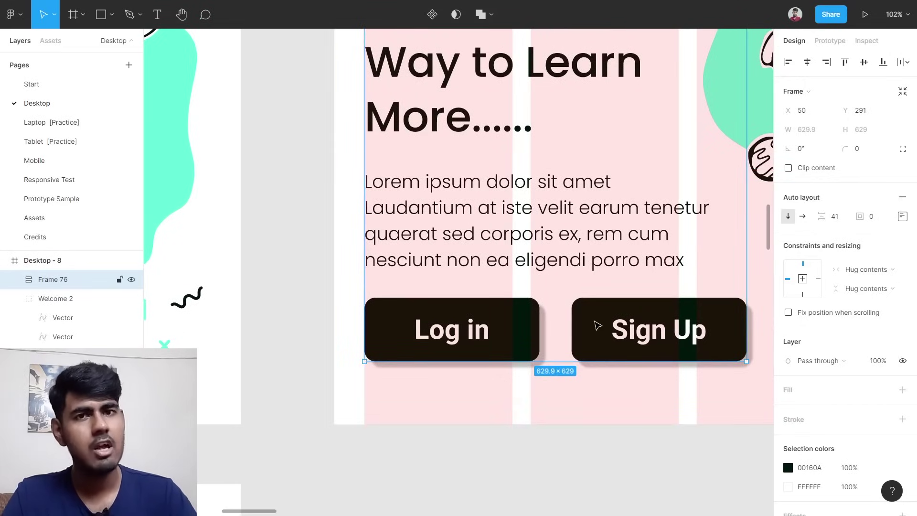
Nudge the Desktop - 8 text-and-buttons block up to Y 286 and measure its gap to the page's lower edge.
key("Up")
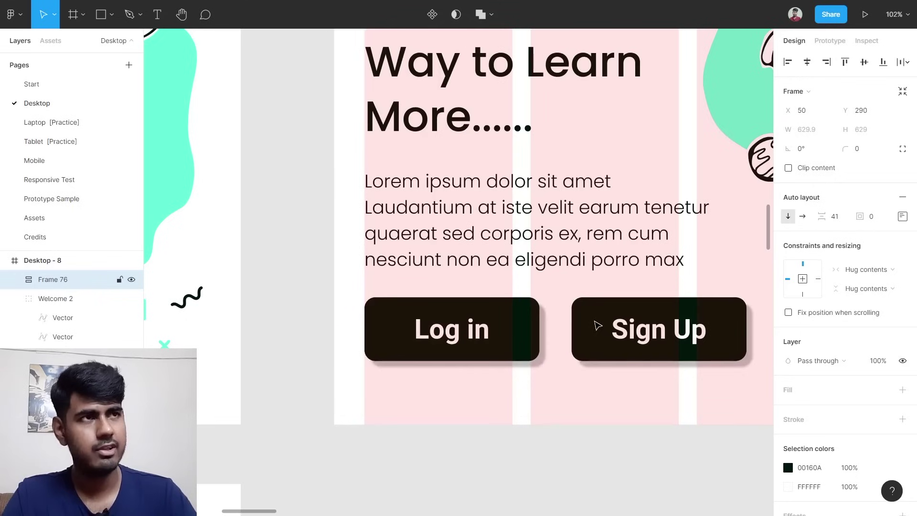
key("Down")
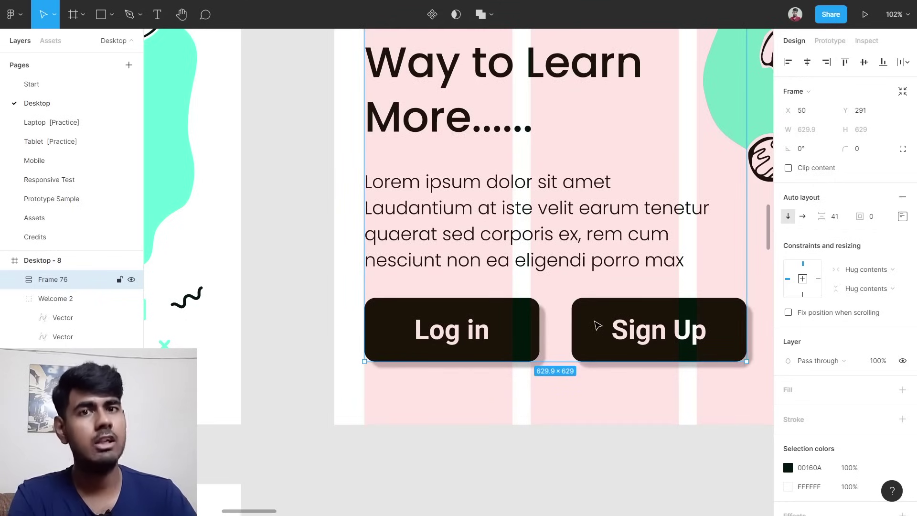
key("Up")
key("Up")
key("Up")
key("Up")
key("Up")
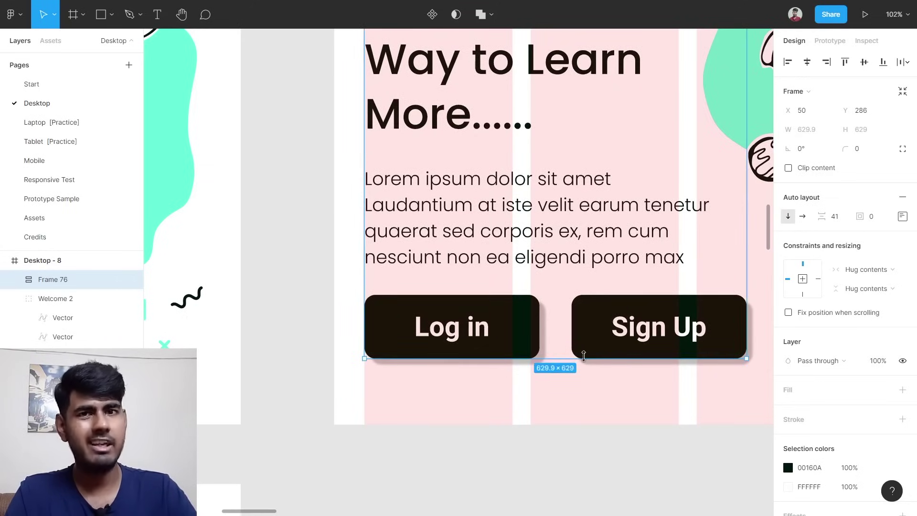
key("alt")
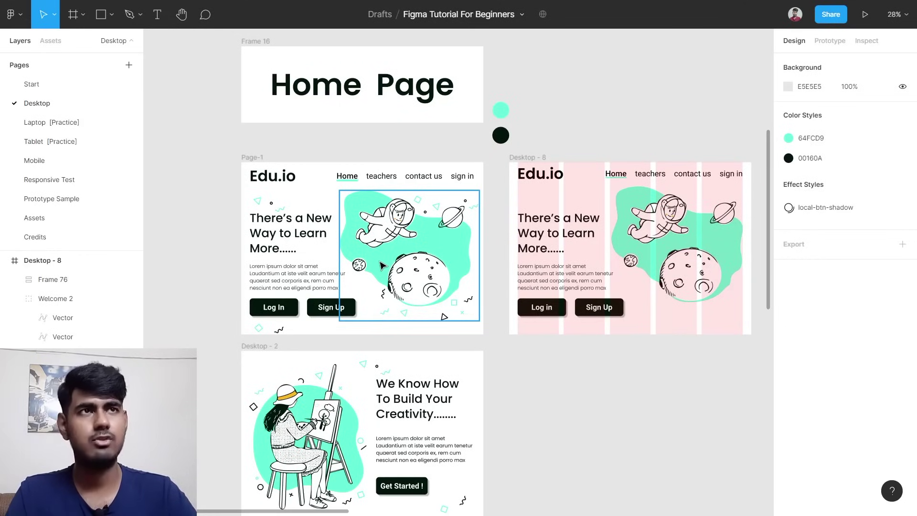
Measure the distances from the astronaut illustration on Page-1 to the edges of its page frame.
scroll(382, 264, "up", 5)
left_click(407, 212)
left_click(406, 212)
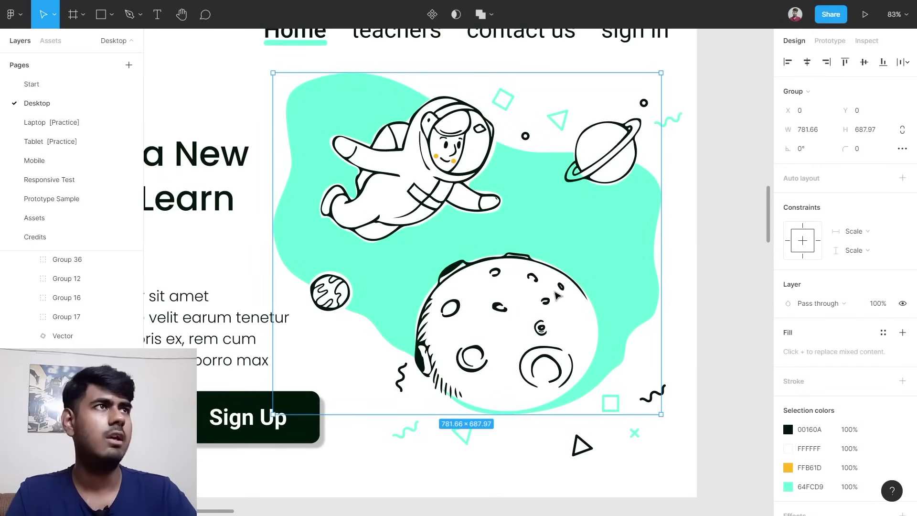
scroll(415, 350, "down", 2)
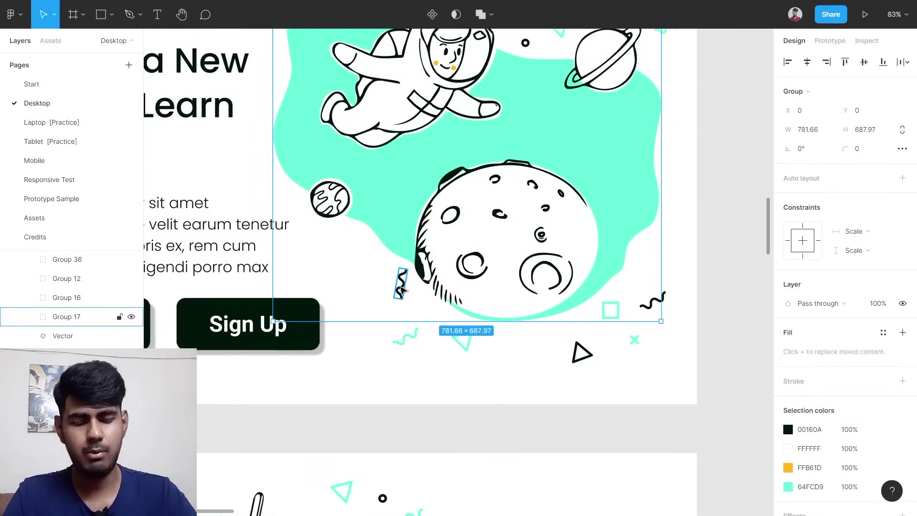
key("alt")
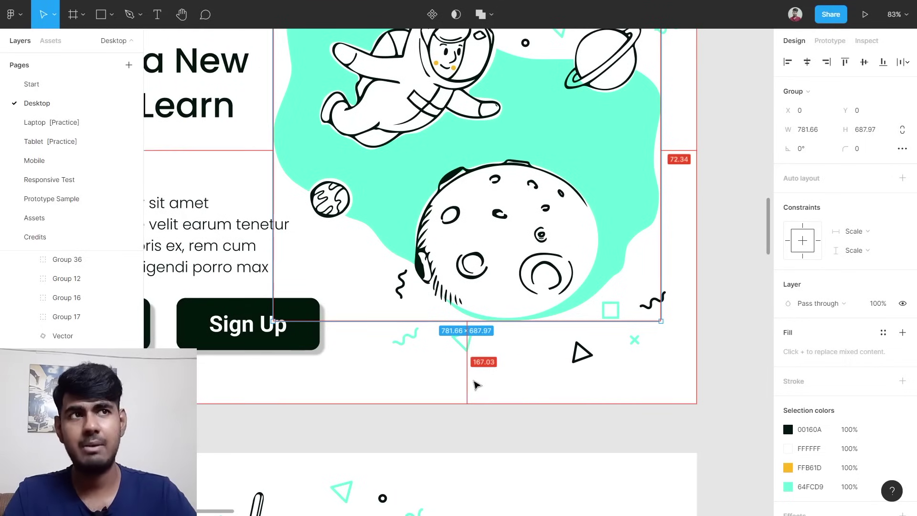
Move the Desktop - 8 astronaut illustration down to about X 608, Y 196.
scroll(525, 368, "down", 4)
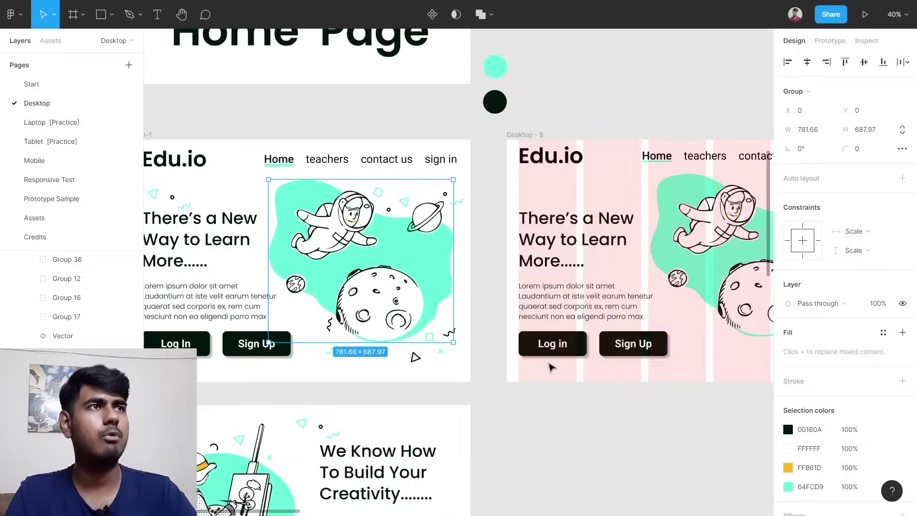
scroll(551, 367, "right", 5)
left_click(519, 256)
left_click_drag(507, 256, 506, 266)
scroll(508, 311, "up", 3)
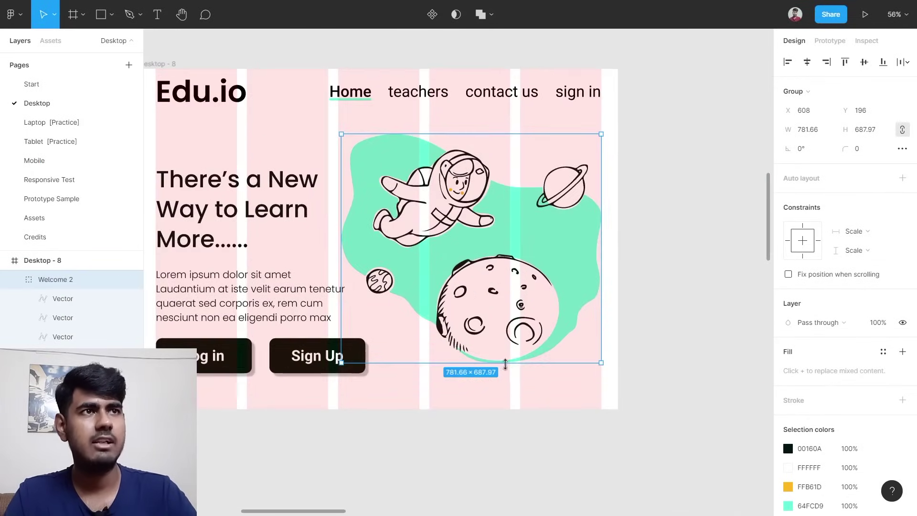
Nudge the Desktop - 8 astronaut illustration up to X 608, Y 169 and check its spacing.
key("alt")
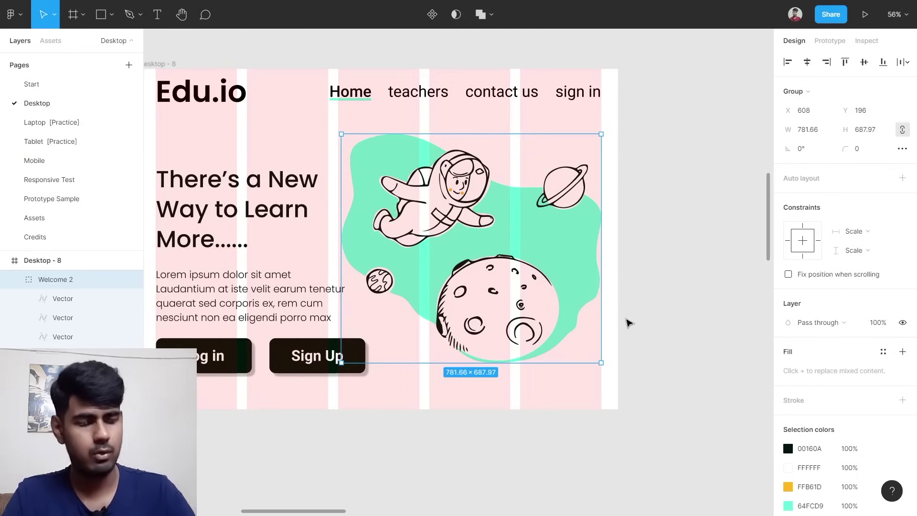
key("shift+Up")
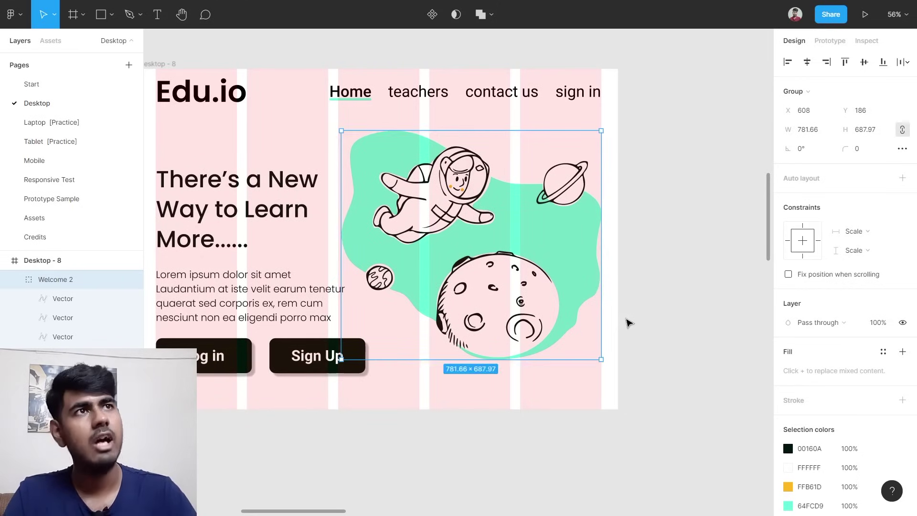
key("shift+Up")
key("Up")
key("Up")
key("Up")
key("Up")
key("Up")
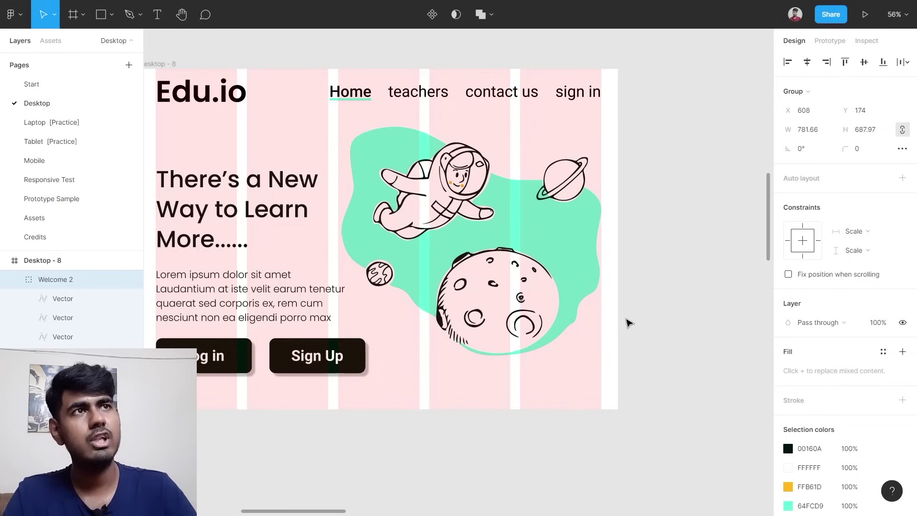
key("Up")
key("Up")
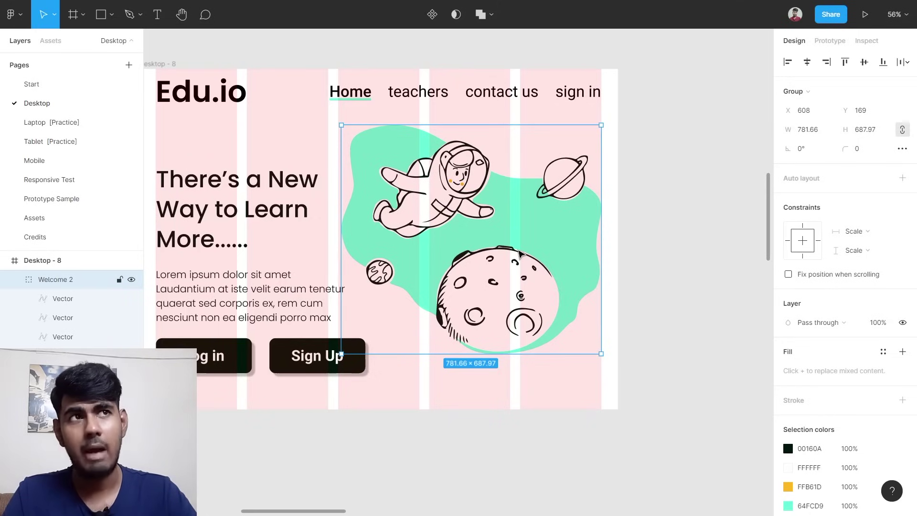
key("alt")
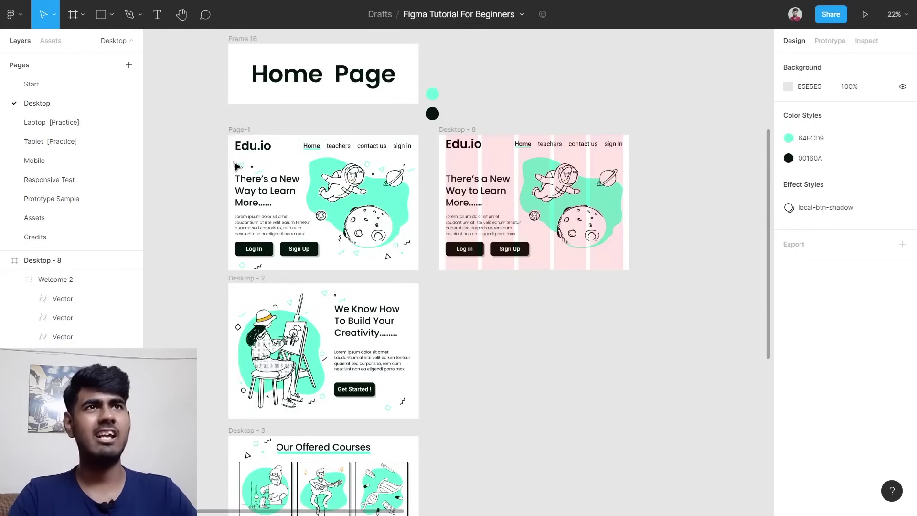
Duplicate the Flakes frame on the Assets page beside the original and move the copy to the Desktop page.
scroll(234, 171, "up", 6)
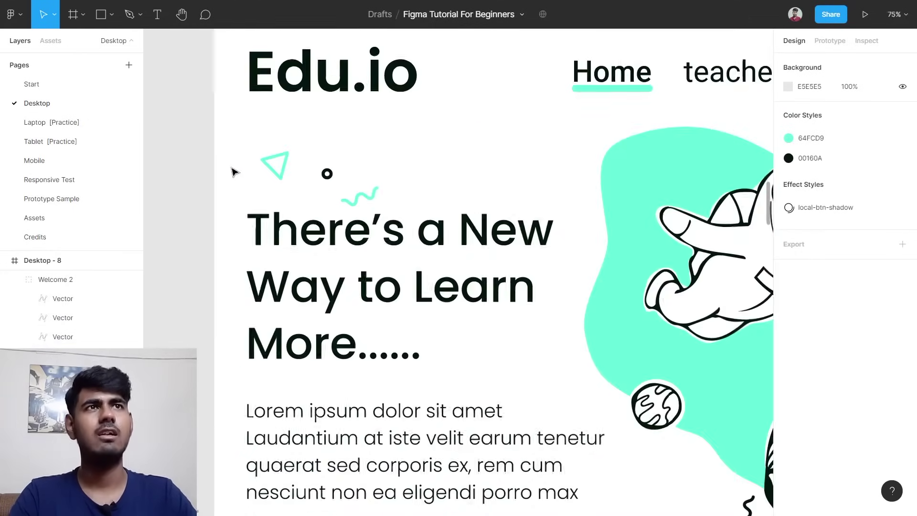
mouse_move(258, 149)
left_mouse_down()
mouse_move(379, 206)
mouse_move(348, 210)
left_mouse_up()
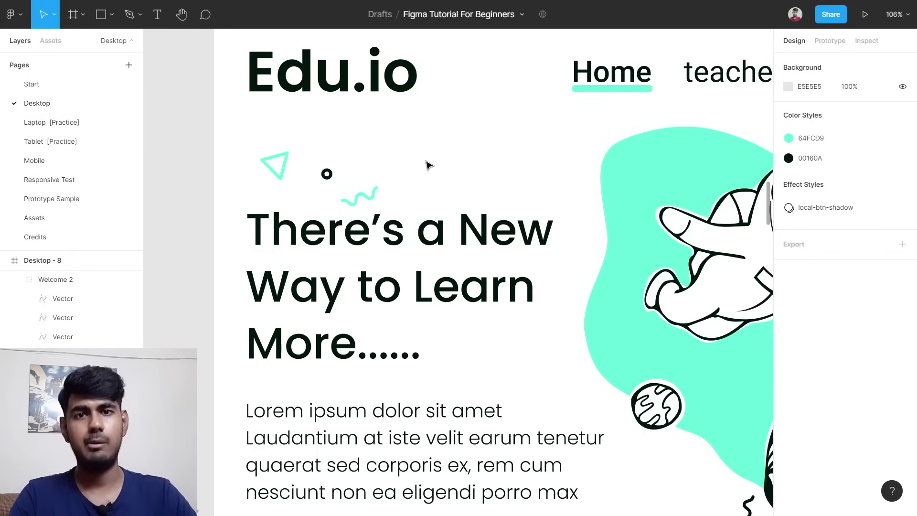
scroll(427, 165, "down", 8)
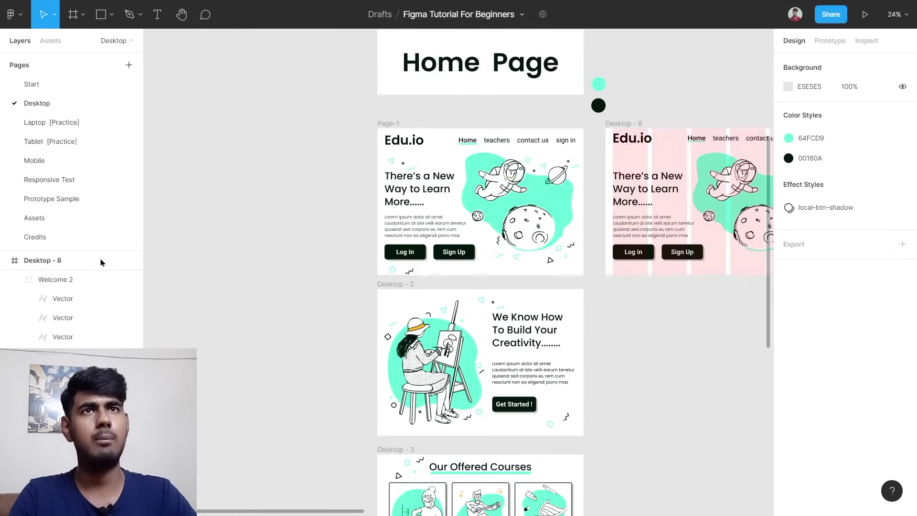
left_click(32, 221)
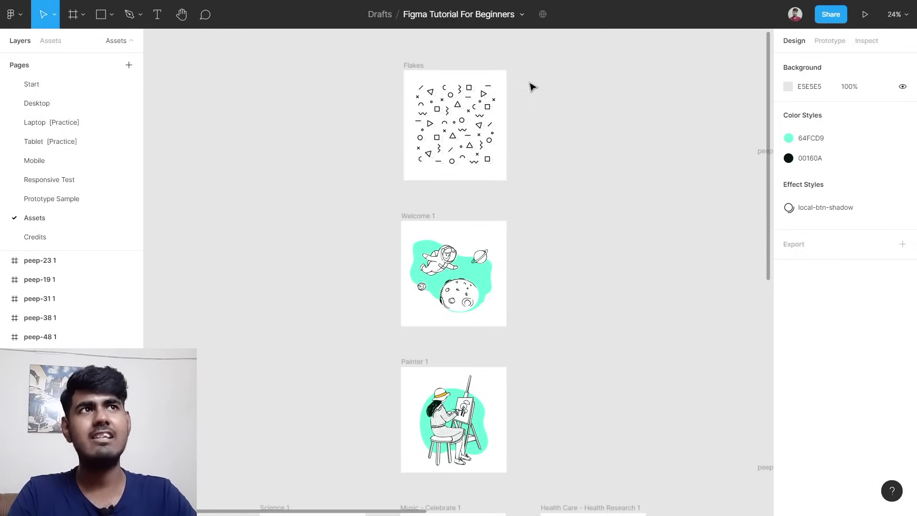
scroll(554, 87, "up", 3)
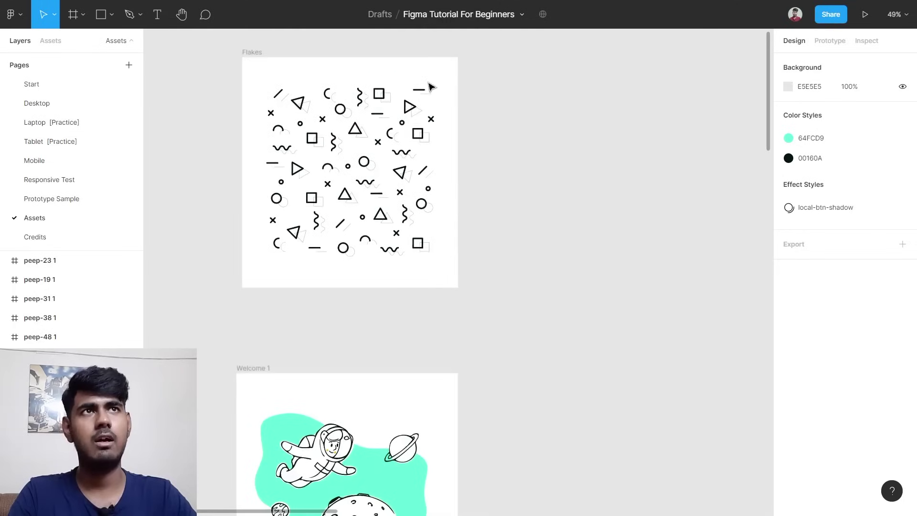
left_click(250, 54)
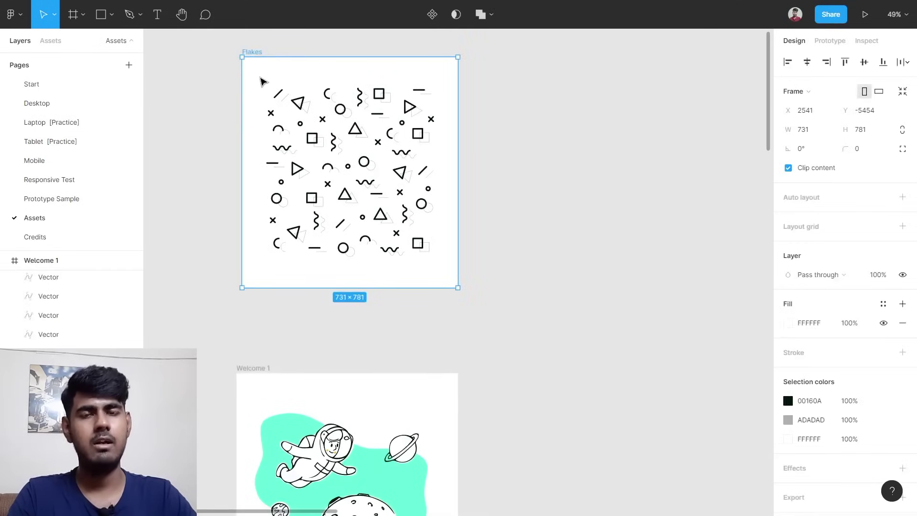
left_click_drag(264, 80, 542, 79)
right_click(540, 73)
mouse_move(591, 81)
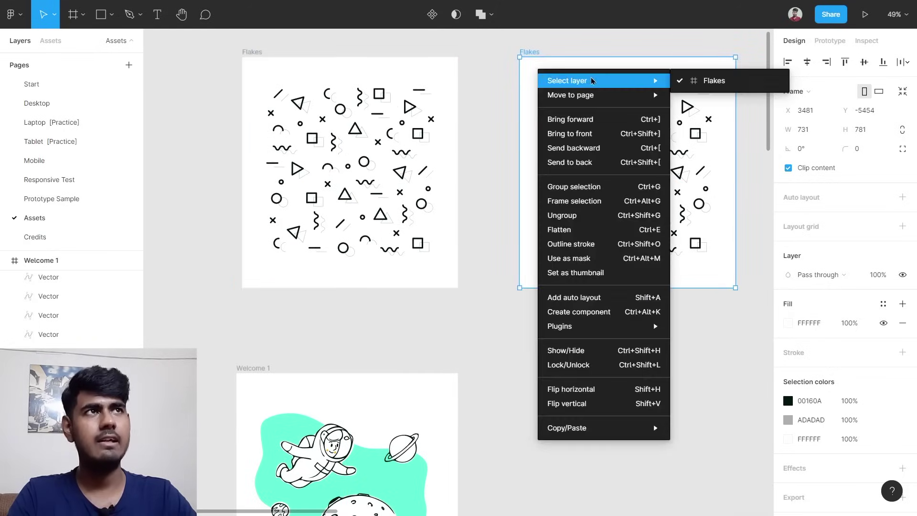
mouse_move(634, 94)
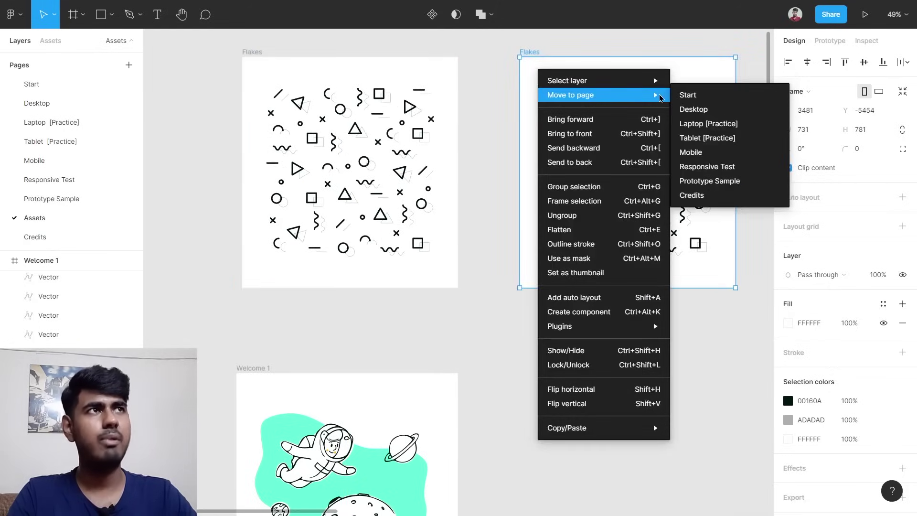
left_click(709, 110)
On the Desktop page, move the Flakes frame to just above Desktop - 8, about X 1024, Y -1454.
left_click(73, 103)
scroll(597, 259, "down", 10)
scroll(615, 251, "right", 3)
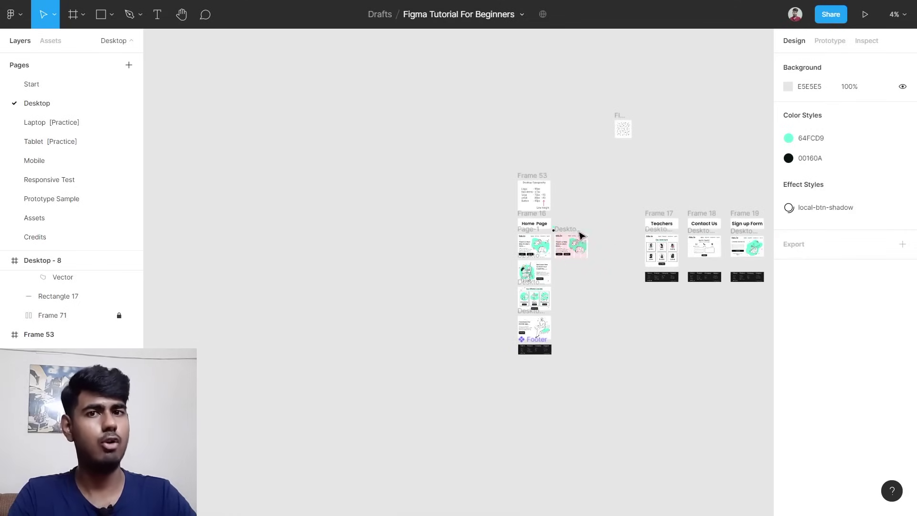
scroll(640, 117, "up", 3)
left_click(610, 124)
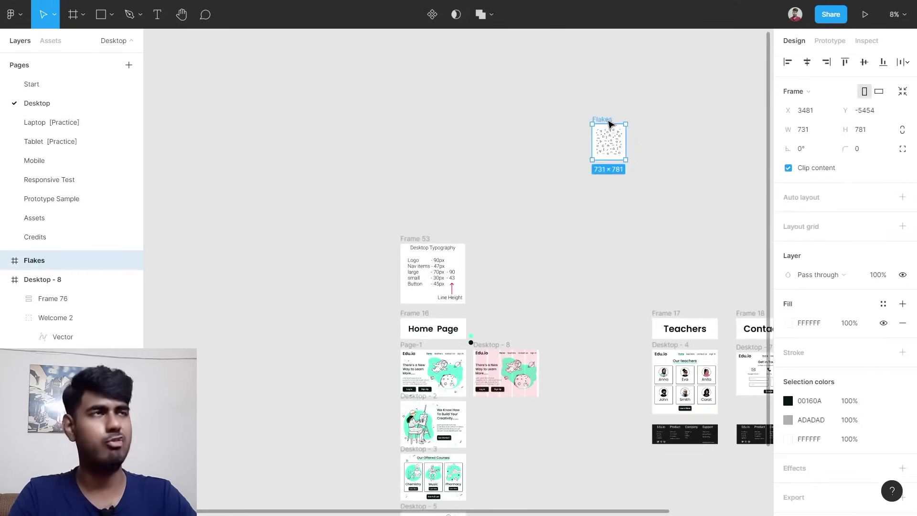
scroll(621, 133, "up", 3)
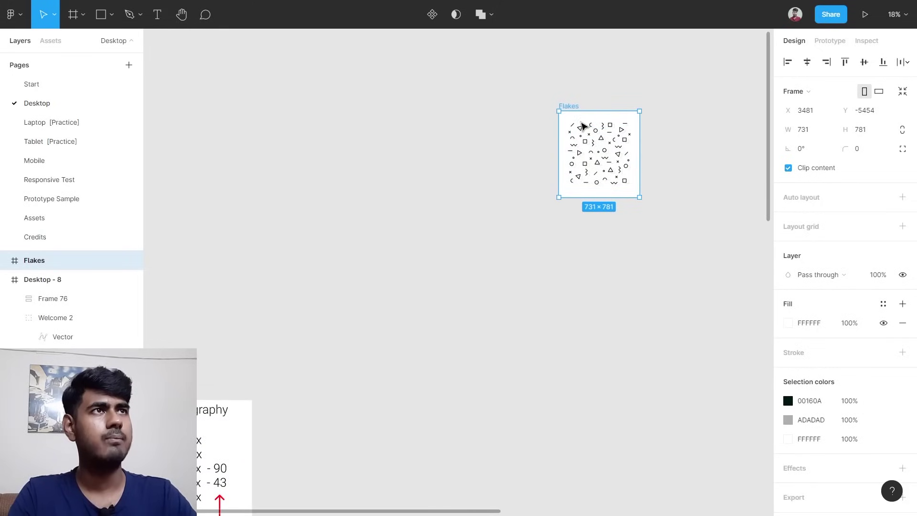
left_click_drag(583, 123, 502, 66)
scroll(436, 165, "up", 3)
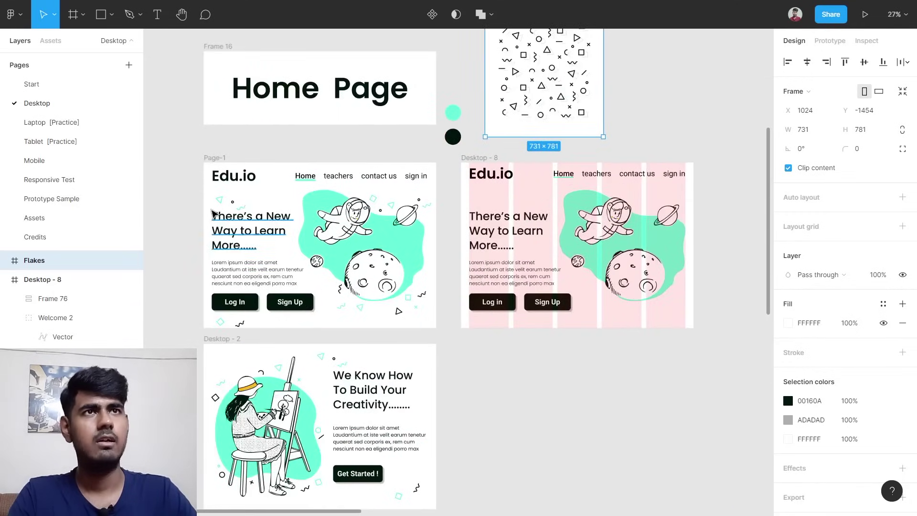
Compare the small decorative shapes around the Page-1 heading with the shapes available in the Flakes frame.
scroll(212, 212, "up", 5)
scroll(213, 212, "up", 5)
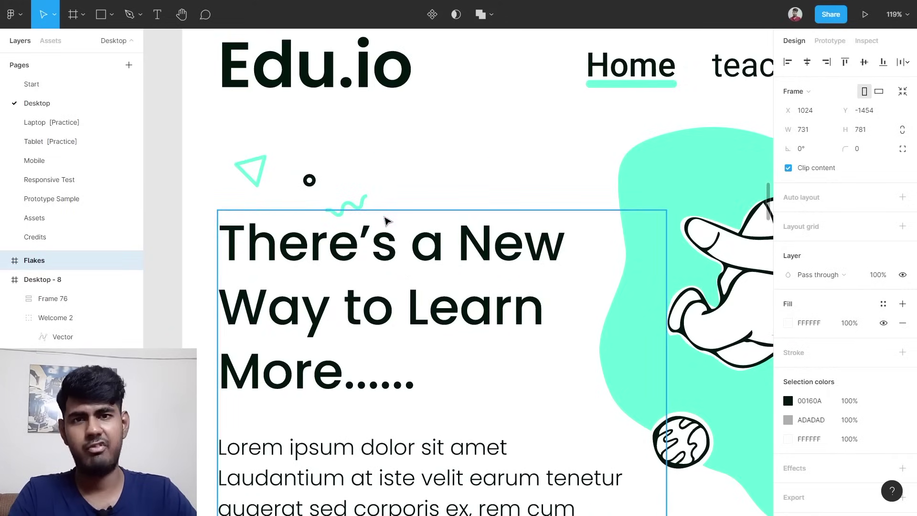
scroll(409, 229, "down", 8)
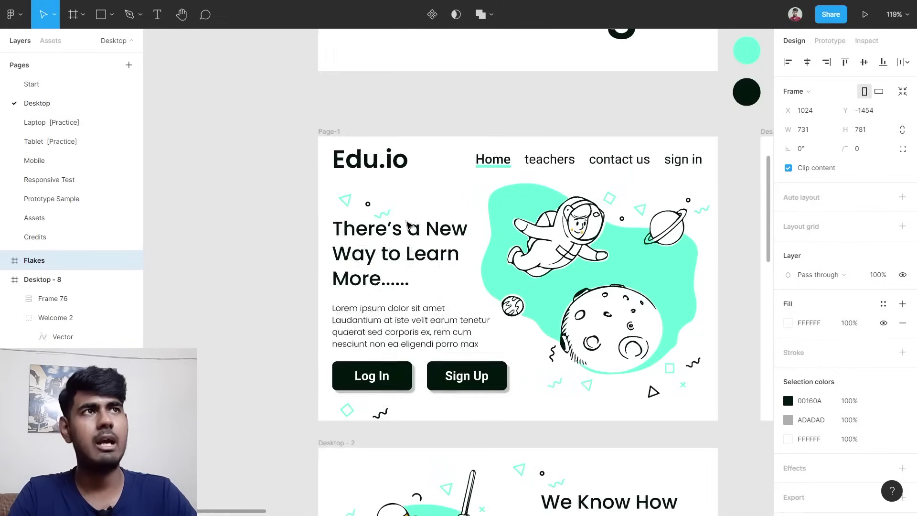
scroll(651, 184, "up", 8)
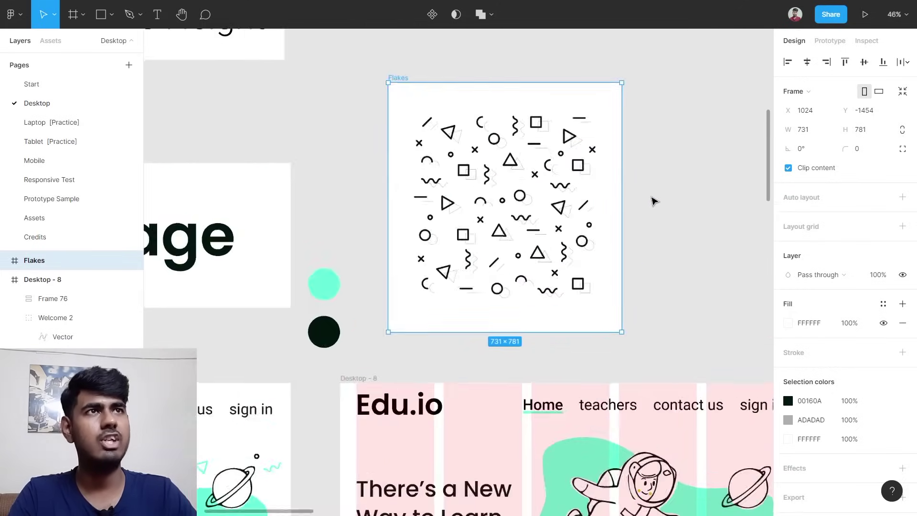
scroll(587, 161, "down", 6)
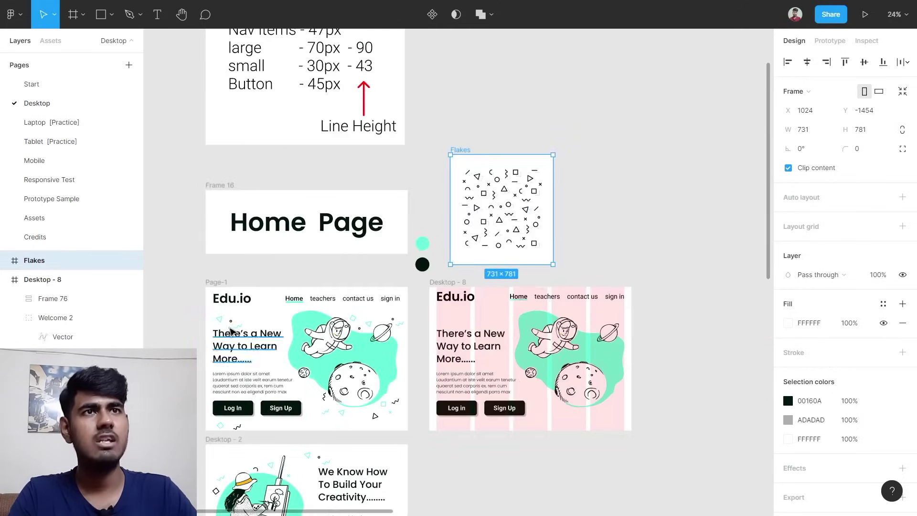
scroll(699, 103, "up", 3)
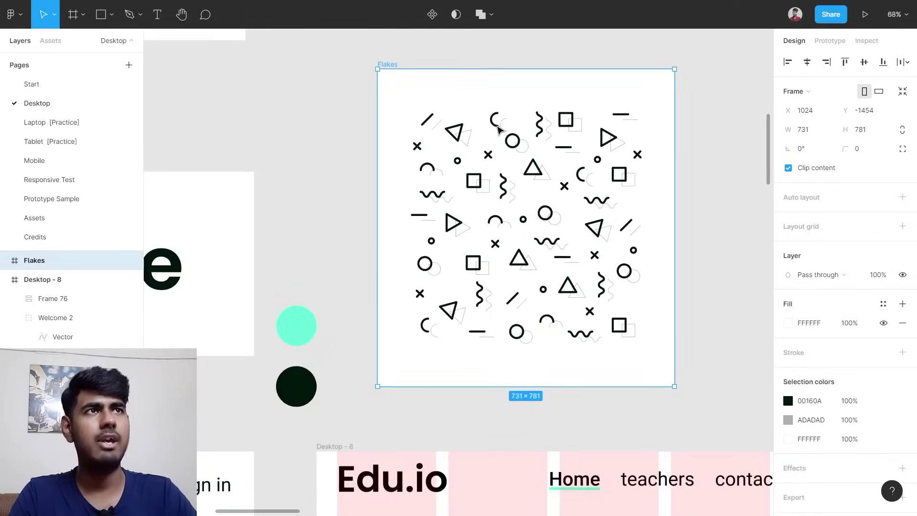
scroll(468, 132, "up", 4)
scroll(469, 130, "up", 3)
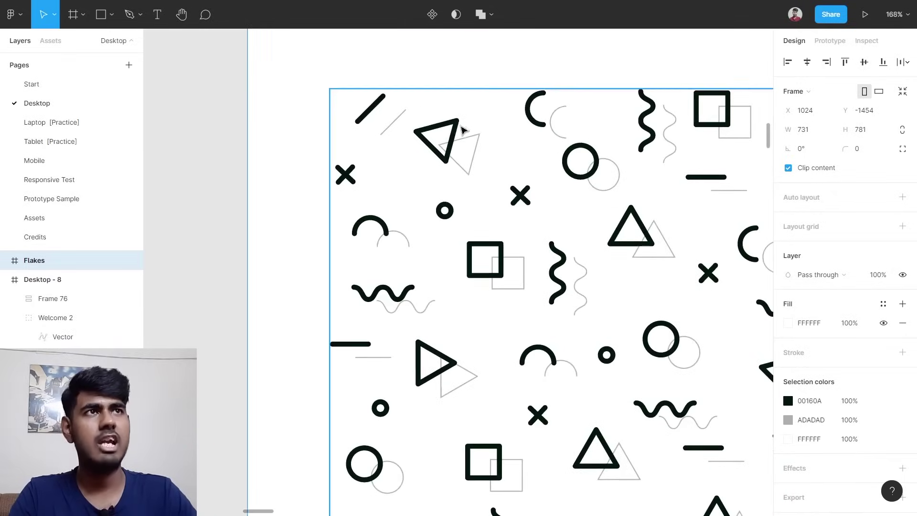
Copy the tilted black triangle from Flakes into Desktop - 8 above the heading, at about X 50, Y 199.
left_click(433, 132)
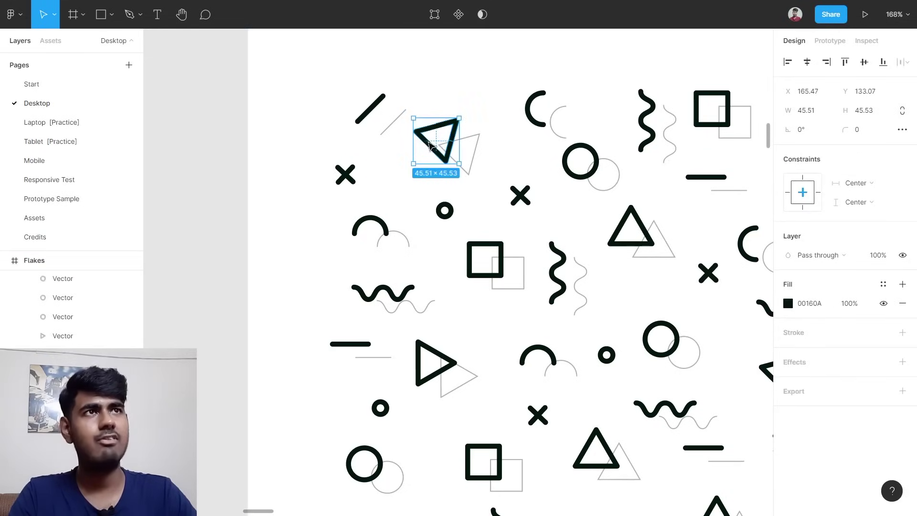
scroll(443, 139, "down", 3)
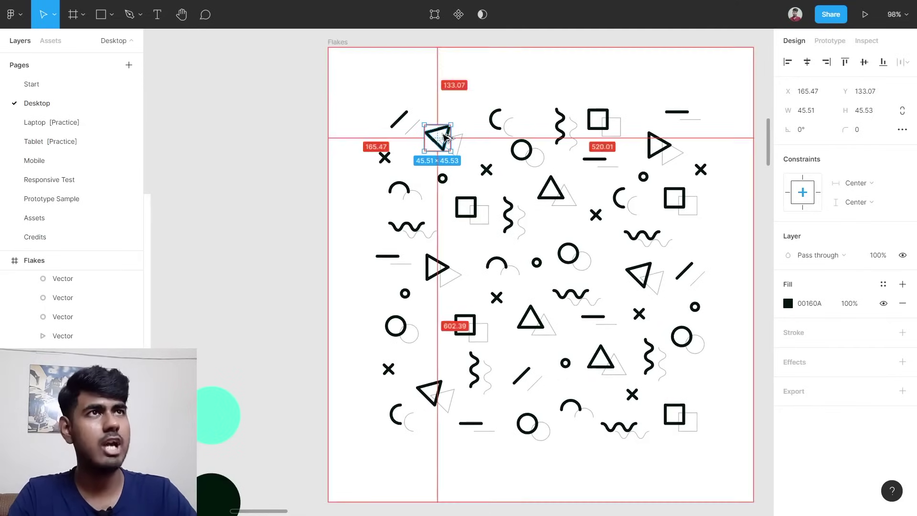
left_click_drag(440, 127, 429, 311)
scroll(383, 388, "down", 10)
key("alt")
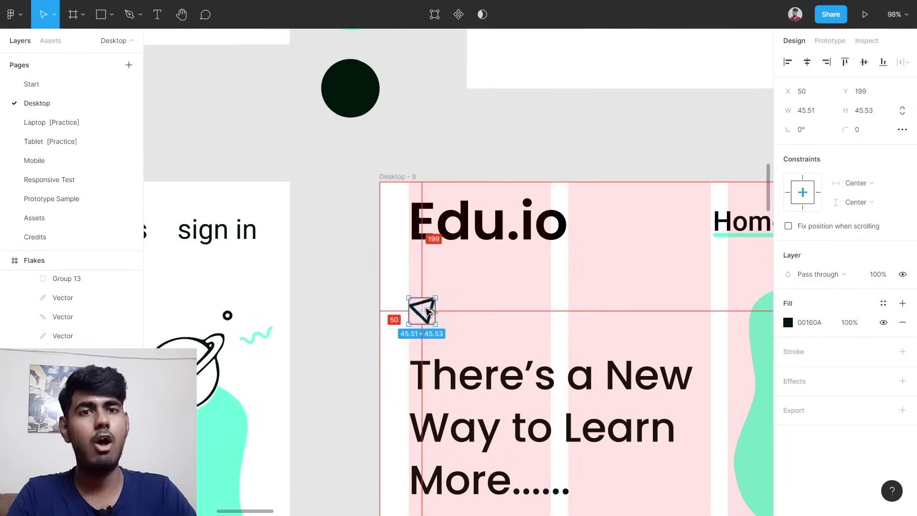
Copy a small black ring from Flakes into Desktop - 8 beside the triangle, at about X 113, Y 227.
scroll(572, 246, "down", 3)
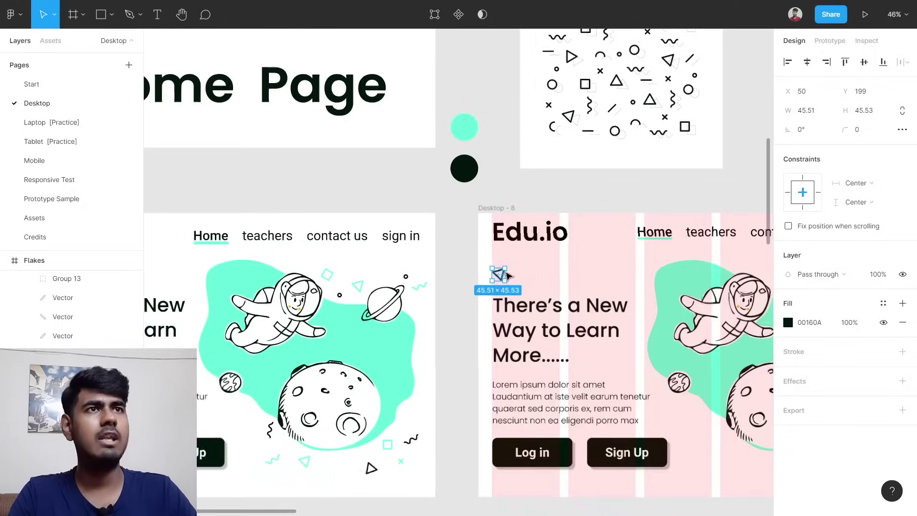
scroll(201, 301, "left", 4)
scroll(268, 289, "up", 2)
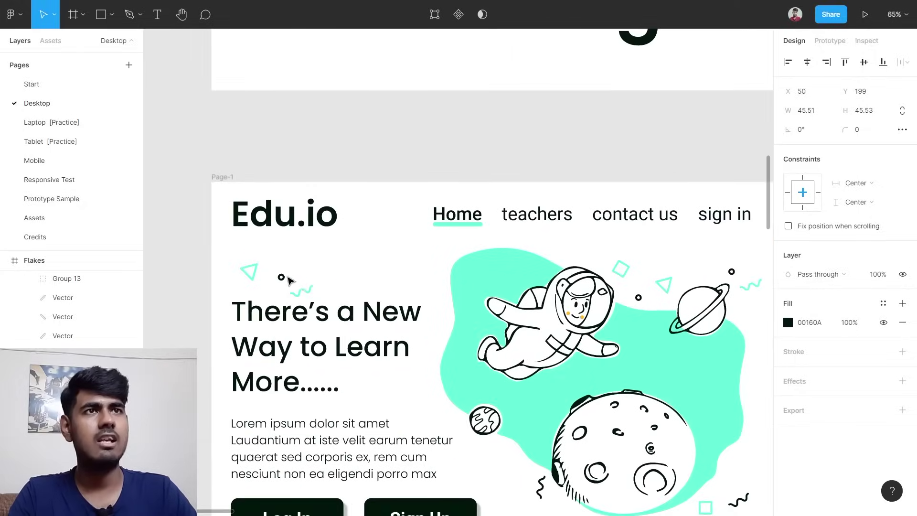
scroll(267, 286, "down", 3)
scroll(536, 133, "right", 3)
scroll(536, 134, "up", 8)
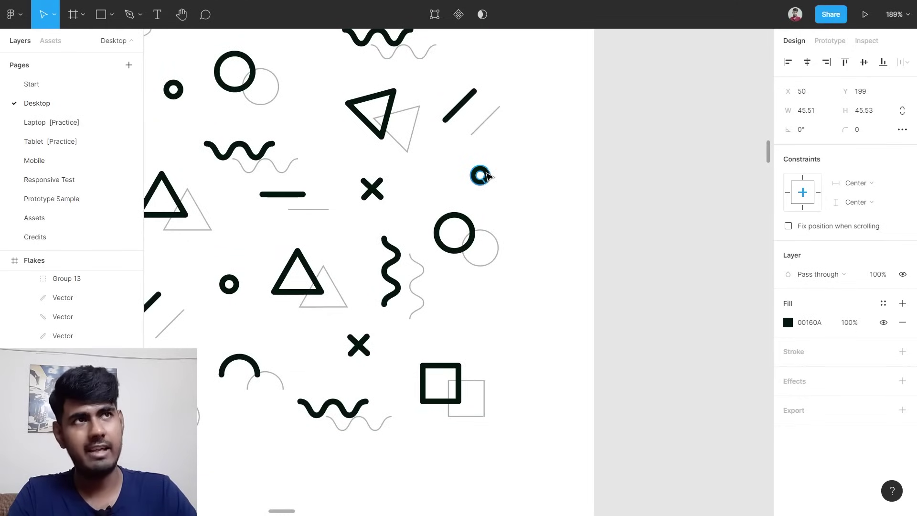
left_click(481, 175)
left_click_drag(487, 176, 246, 383)
scroll(446, 285, "down", 5)
scroll(440, 305, "down", 5)
scroll(365, 483, "down", 3)
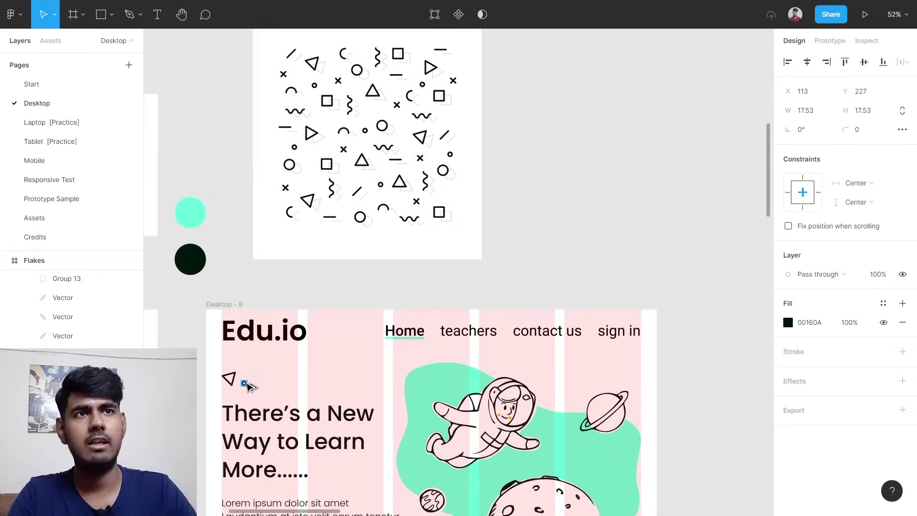
Scale the small ring in Desktop - 8 up to about 27 × 27 and compare it with the ring on Page-1.
scroll(246, 384, "up", 8)
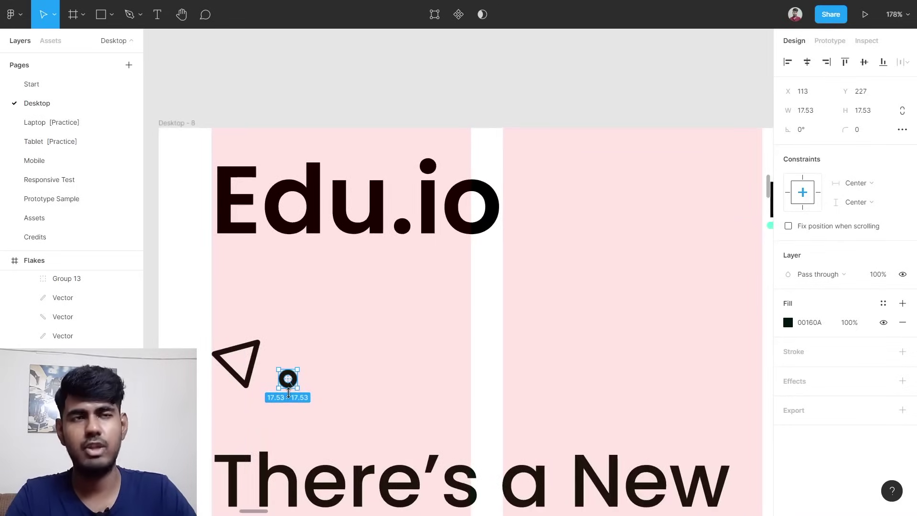
scroll(288, 392, "up", 1)
key("k")
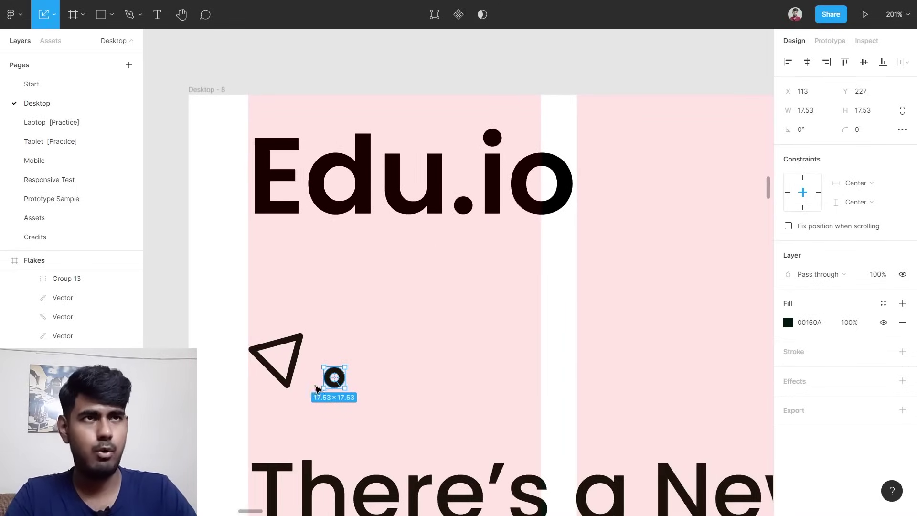
left_click_drag(348, 365, 358, 355)
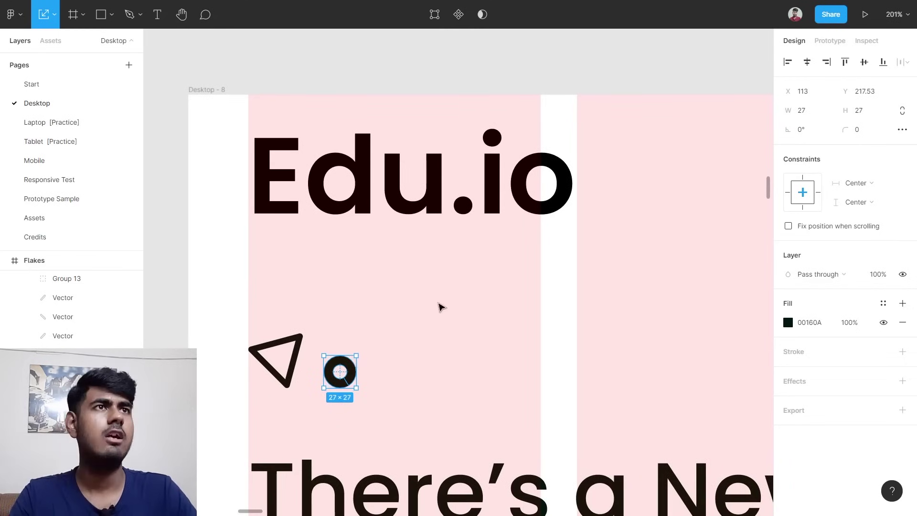
scroll(440, 307, "down", 5)
scroll(314, 336, "left", 5)
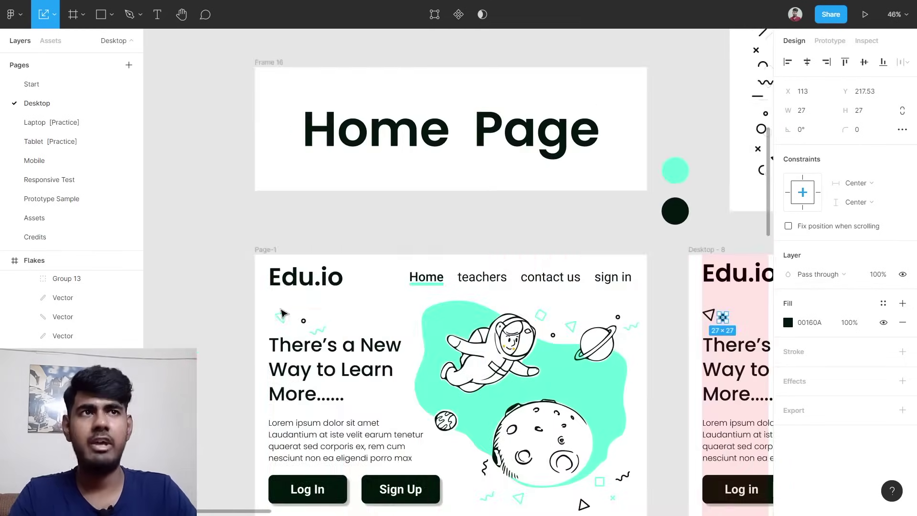
scroll(321, 325, "up", 5)
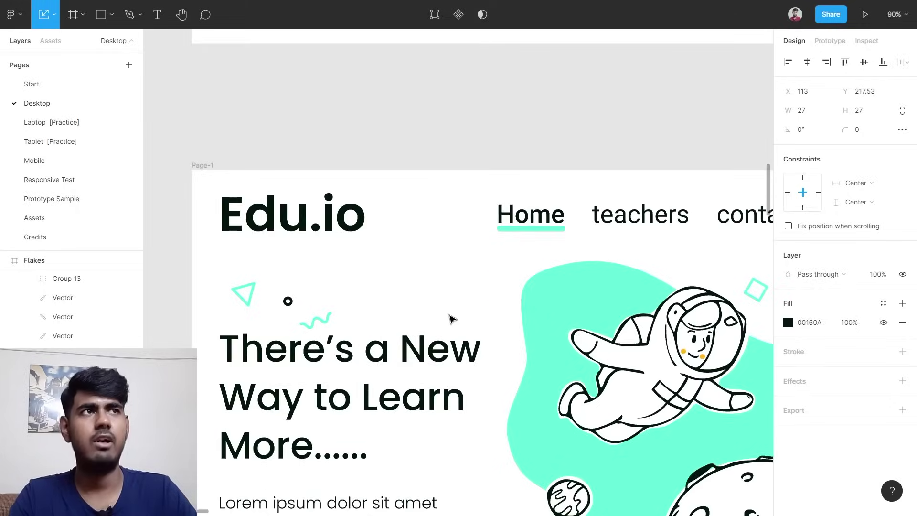
Examine the lower horizontal squiggle in the Flakes frame and the separate curve segments it is built from.
scroll(449, 318, "down", 5)
scroll(478, 197, "up", 8)
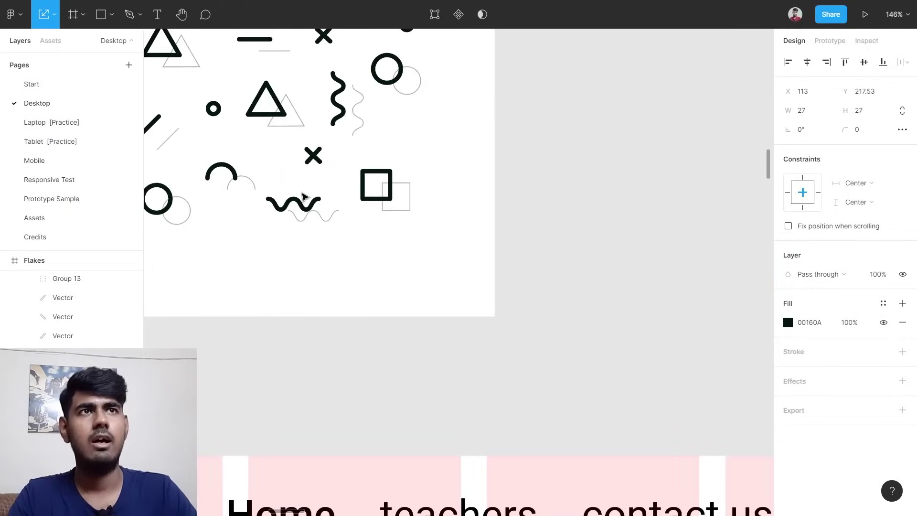
left_click(285, 208)
left_click(284, 208)
left_click(285, 208)
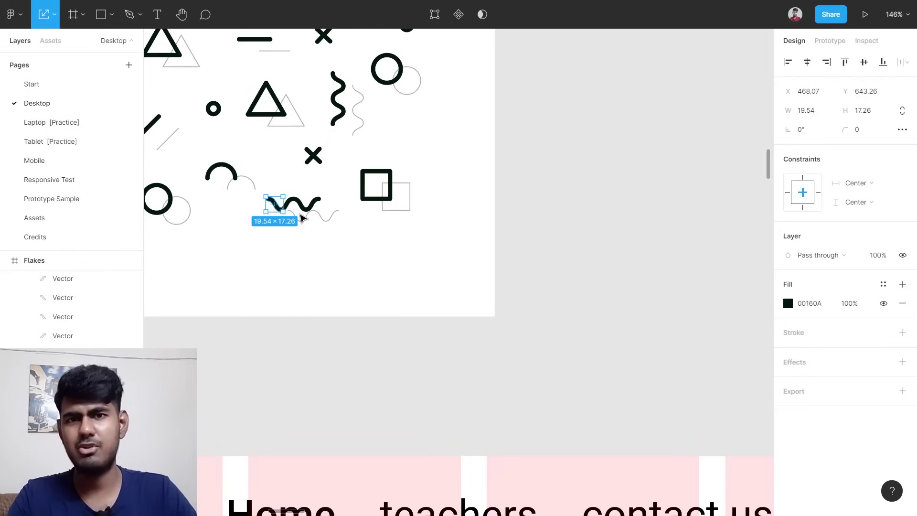
left_click(291, 247)
scroll(281, 222, "up", 1)
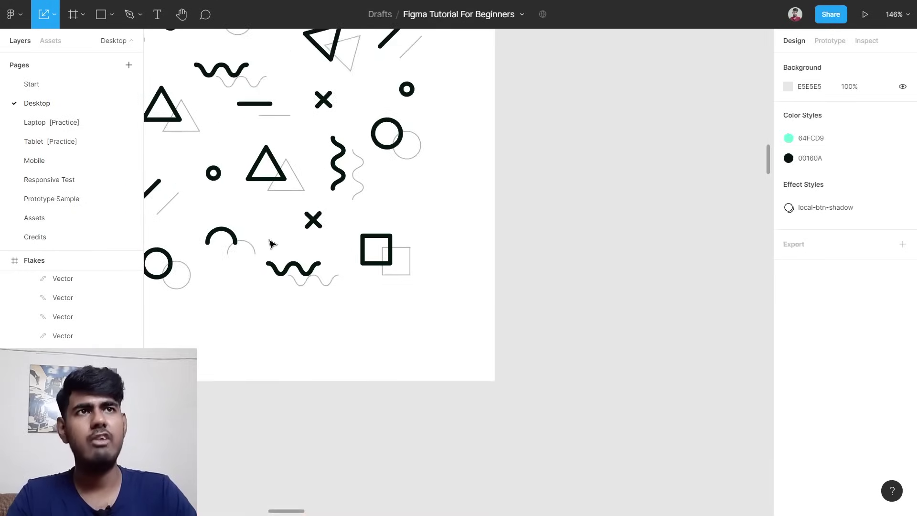
scroll(272, 234, "up", 3)
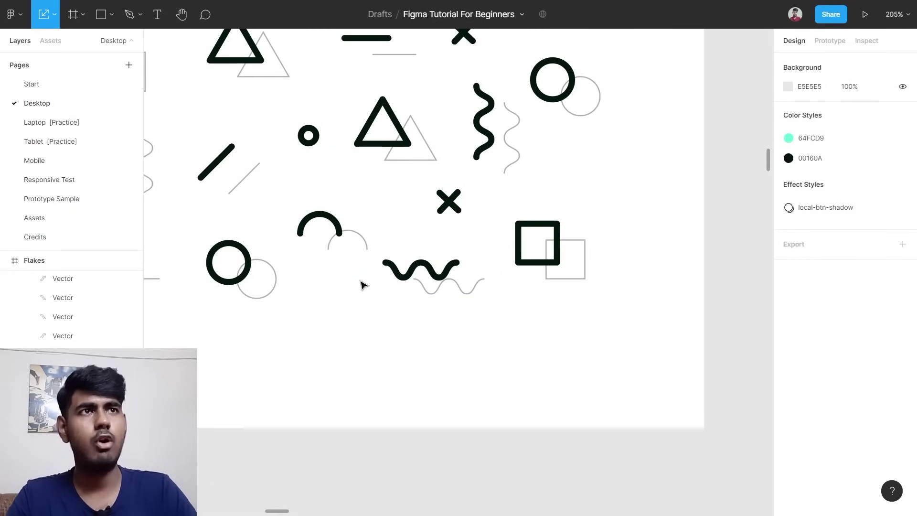
double_click(395, 272)
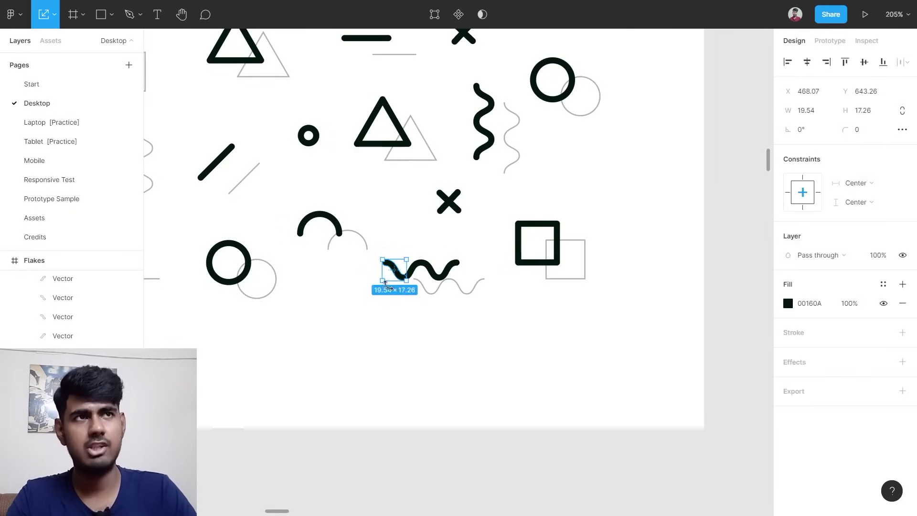
scroll(415, 282, "up", 5)
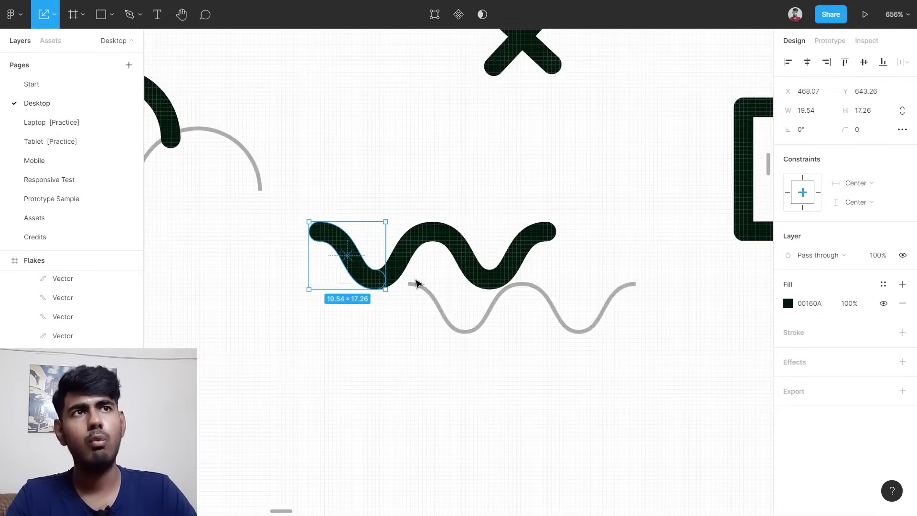
scroll(415, 283, "left", 2)
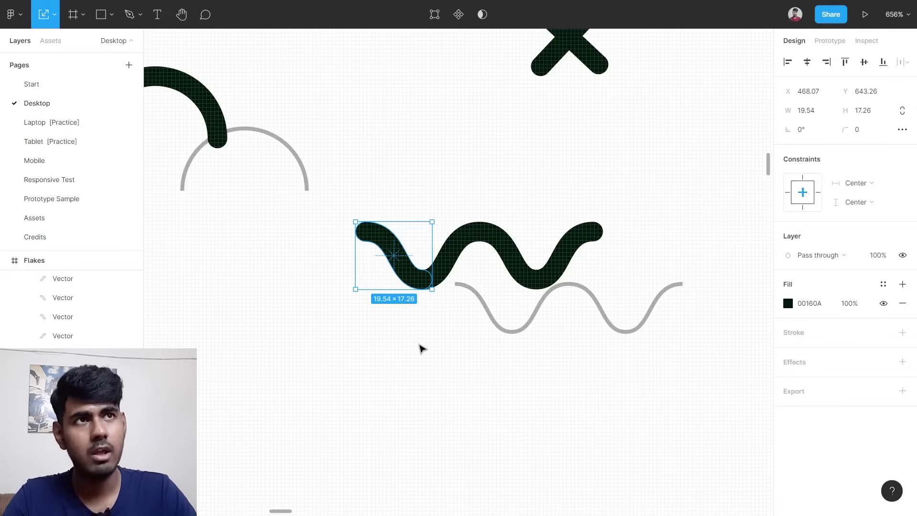
left_click(419, 344)
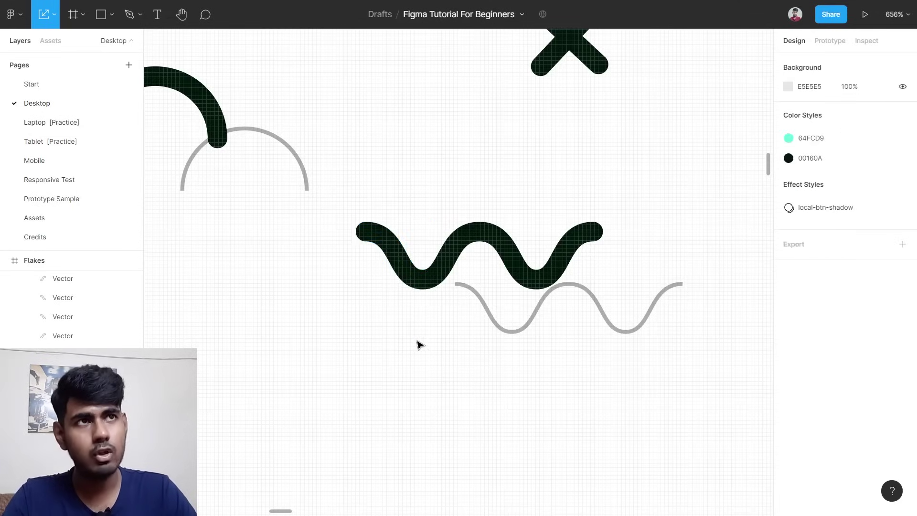
Group the four curve segments of the lower horizontal squiggle in the Flakes frame into one object.
left_click(393, 252)
left_click(450, 266, "shift")
left_click(516, 256, "shift")
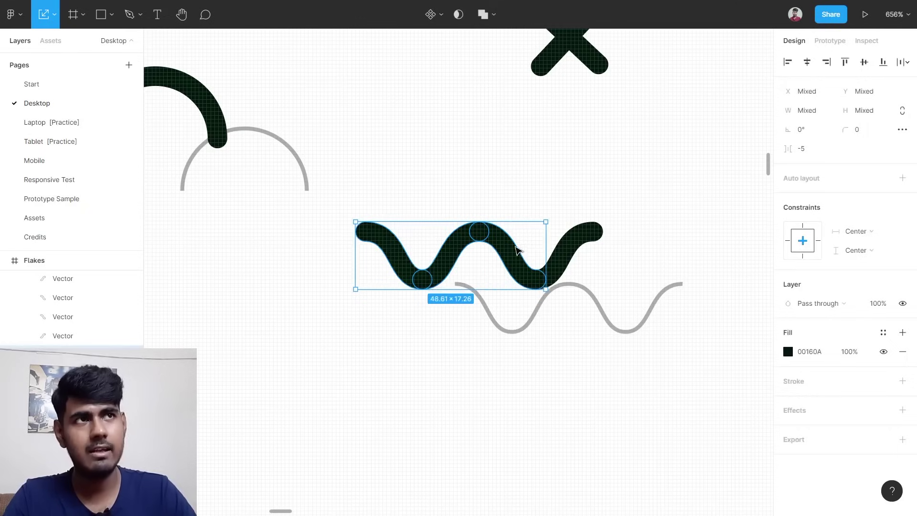
left_click(585, 248, "shift")
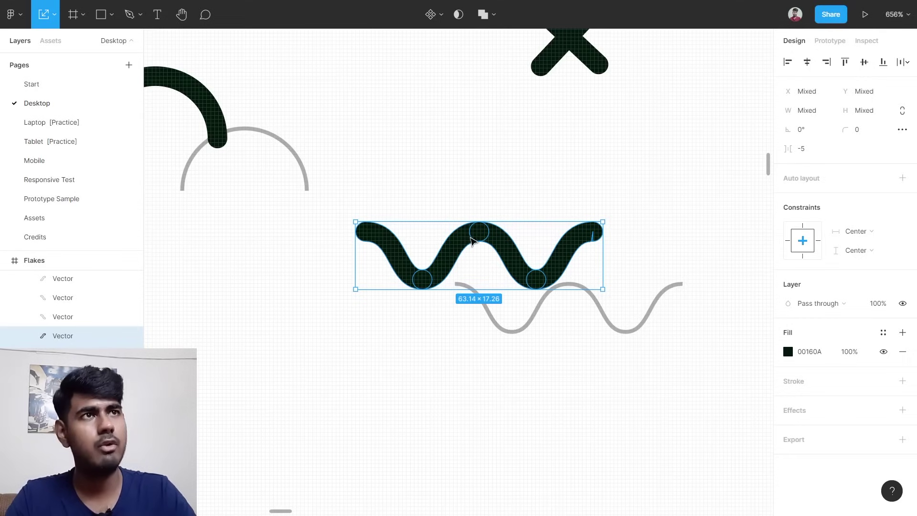
right_click(471, 240)
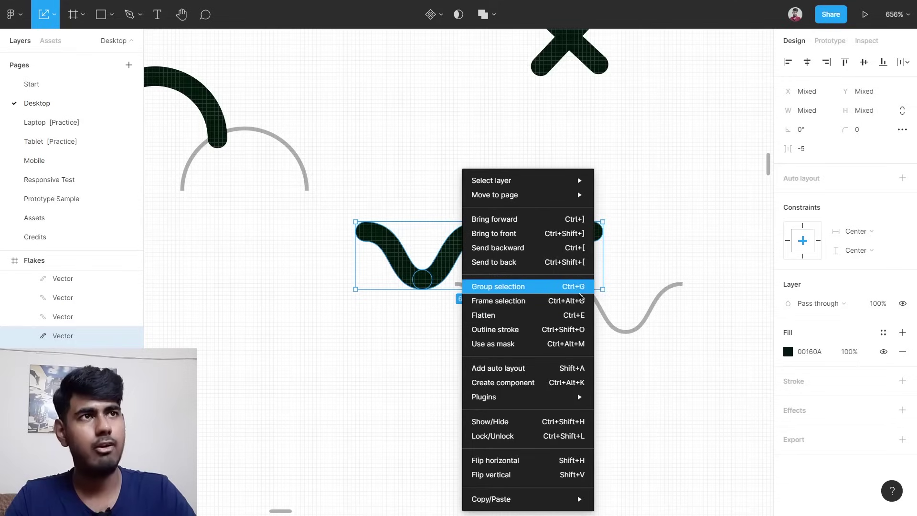
left_click(577, 287)
left_click(428, 360)
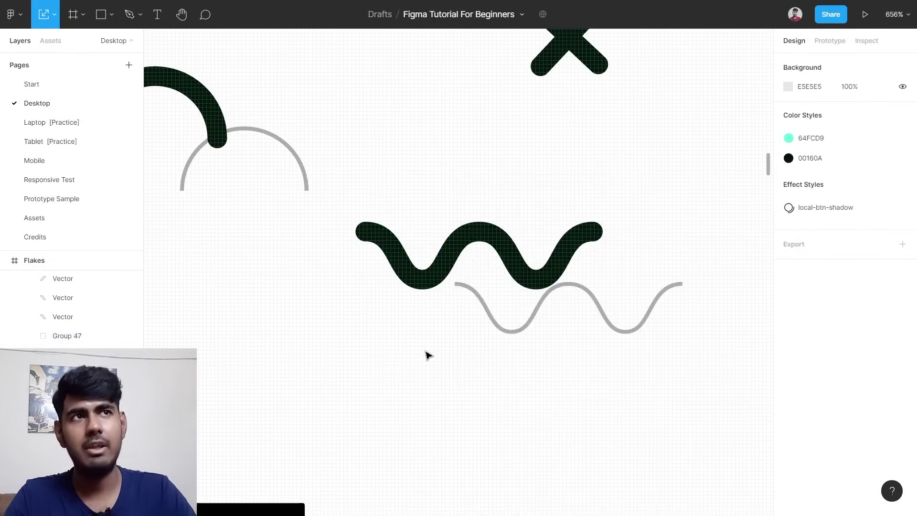
left_click(471, 242)
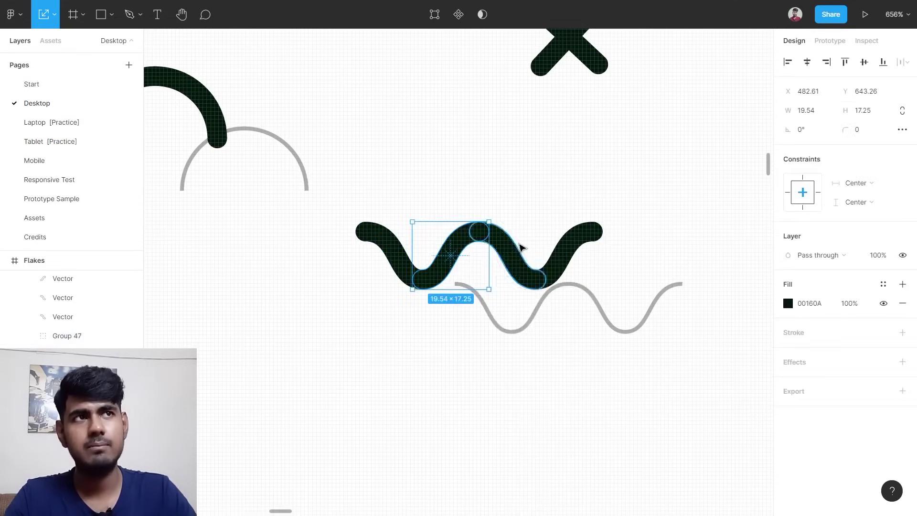
left_click(508, 256)
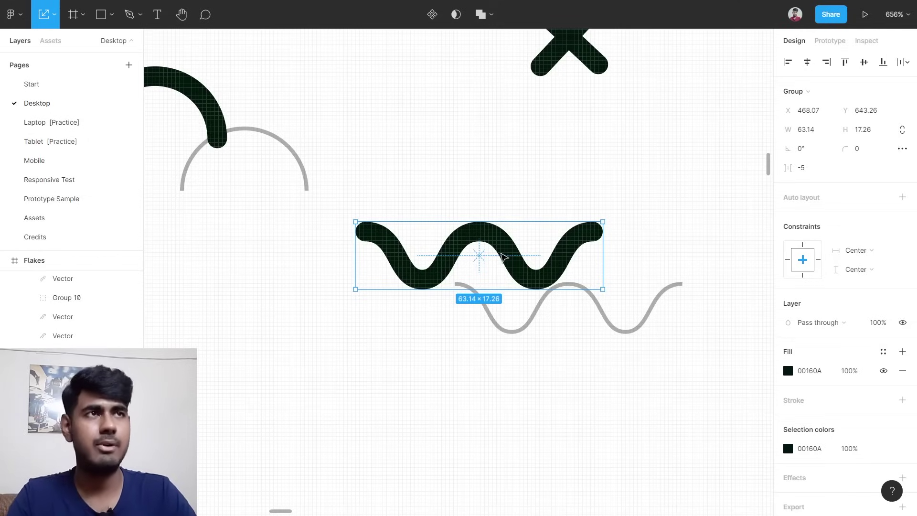
Copy the grouped squiggle from Flakes into Desktop - 8 just above the heading, at about X 144, Y 257.
scroll(500, 248, "down", 5)
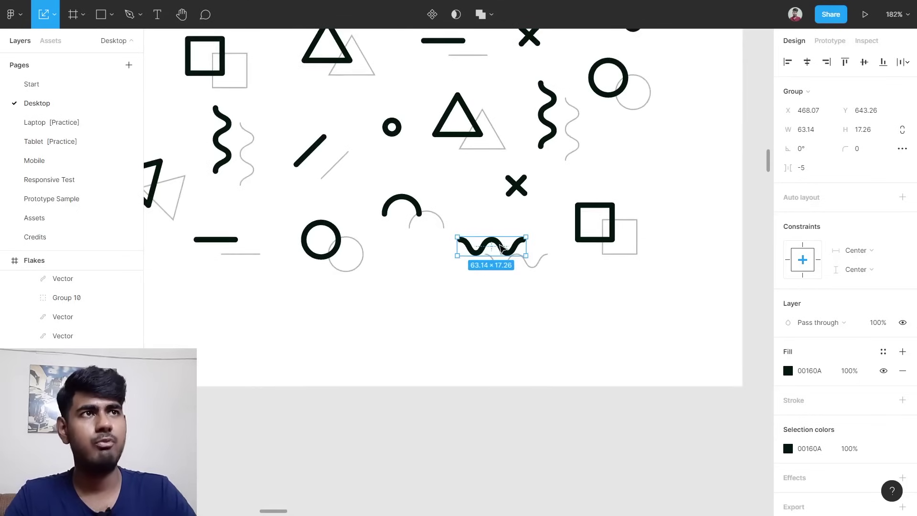
left_click_drag(502, 250, 390, 406)
scroll(423, 430, "down", 3)
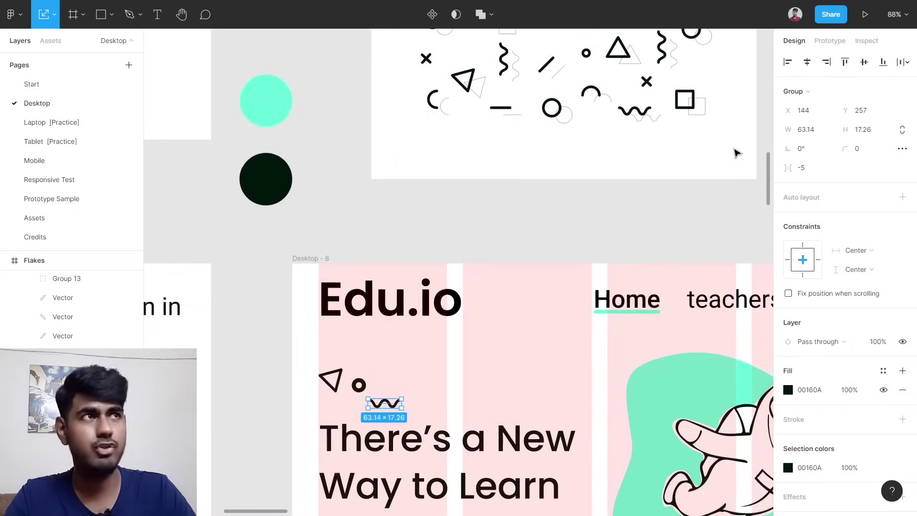
Rotate the Desktop - 8 squiggle to 47° and place it at about X 198, Y 291, shifting the small ring slightly down and right.
left_click_drag(791, 149, 733, 176)
scroll(276, 371, "down", 3)
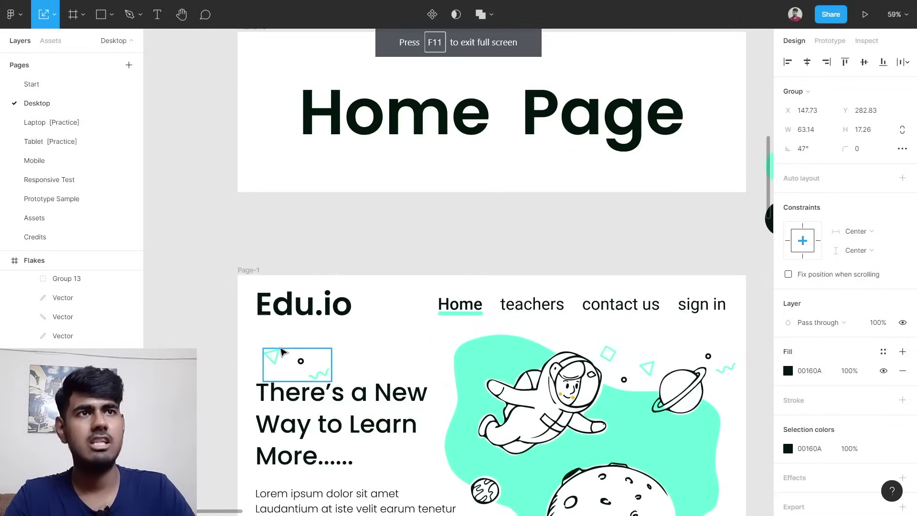
scroll(276, 372, "right", 6)
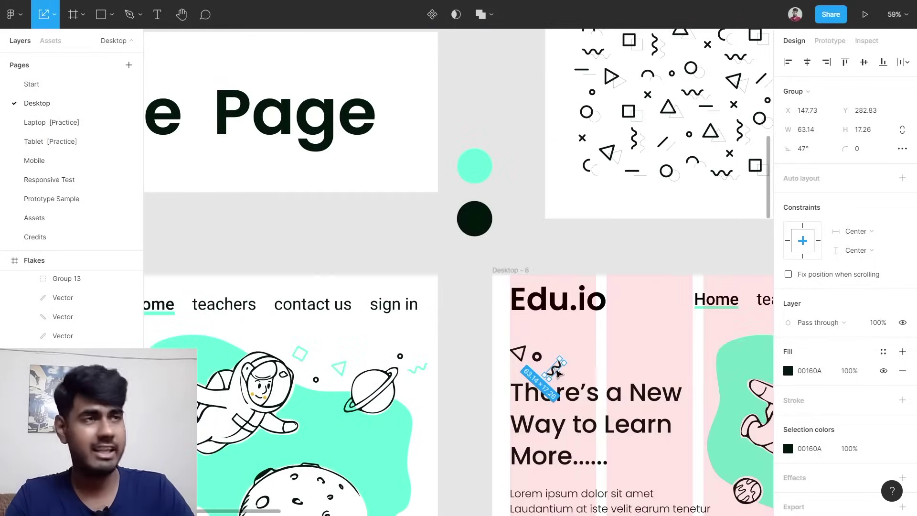
scroll(559, 372, "up", 5)
left_click_drag(557, 377, 580, 382)
left_click_drag(529, 352, 540, 359)
key("Escape")
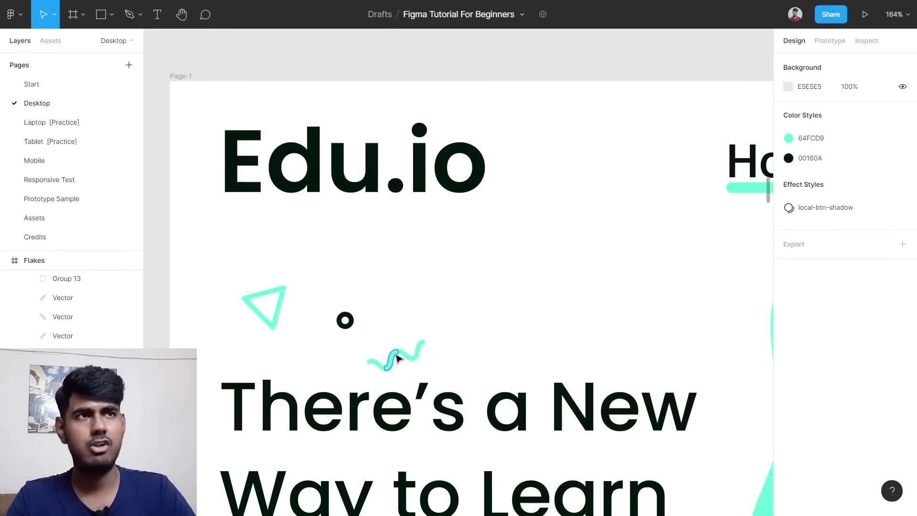
Recolour the triangle above the Desktop - 8 heading to mint 64FCD9, sampled from the mint palette circle.
scroll(399, 362, "down", 8)
scroll(399, 362, "right", 2)
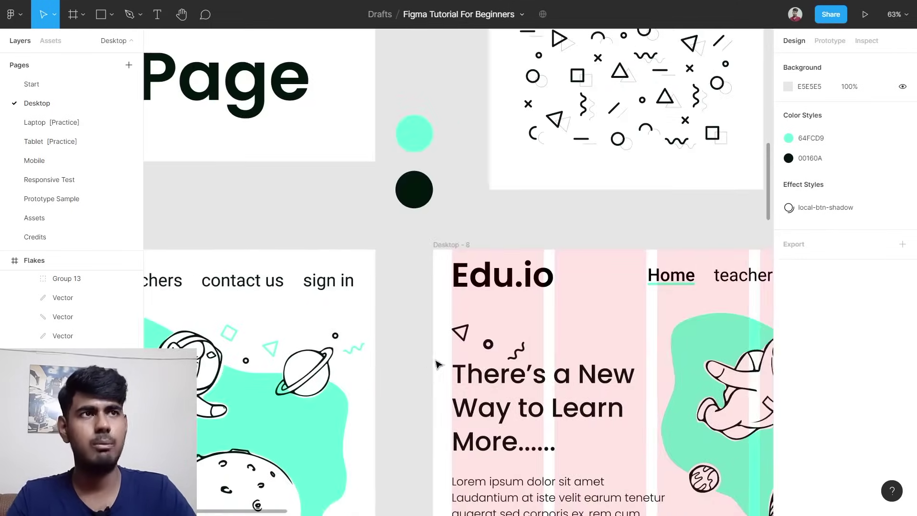
scroll(434, 368, "up", 8)
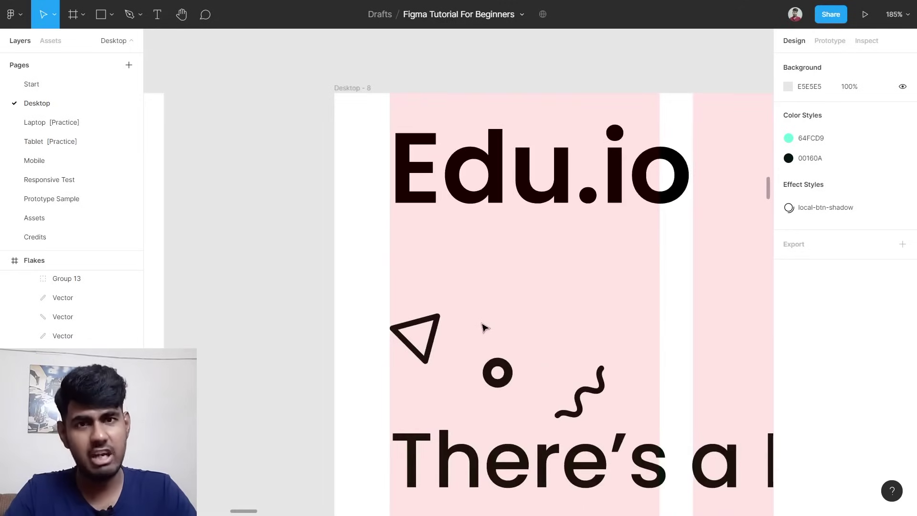
left_click(436, 331)
left_click(526, 329)
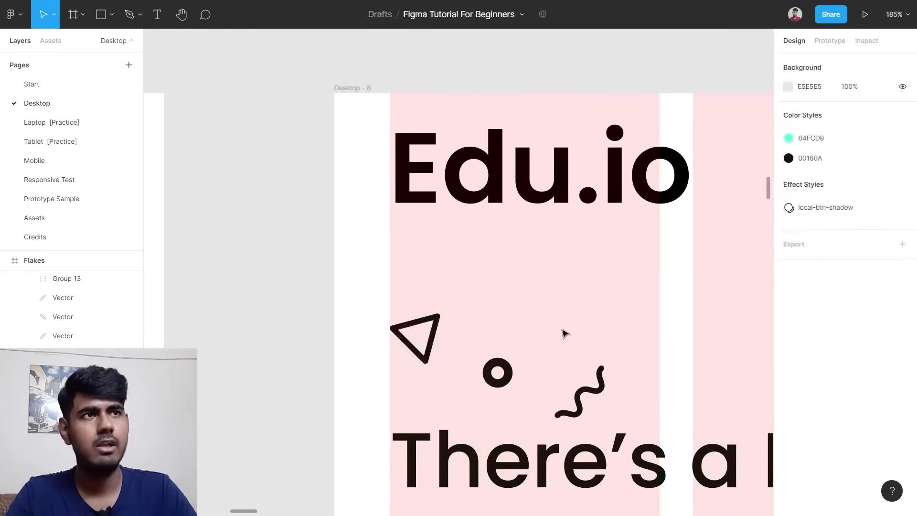
left_click_drag(365, 306, 426, 354)
left_click(377, 285)
left_click_drag(376, 283, 425, 351)
scroll(433, 329, "down", 5)
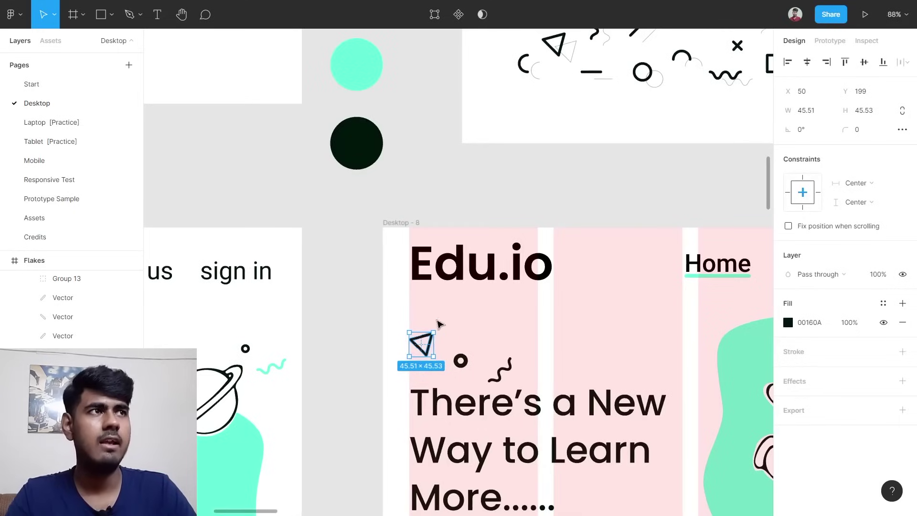
left_click(788, 323)
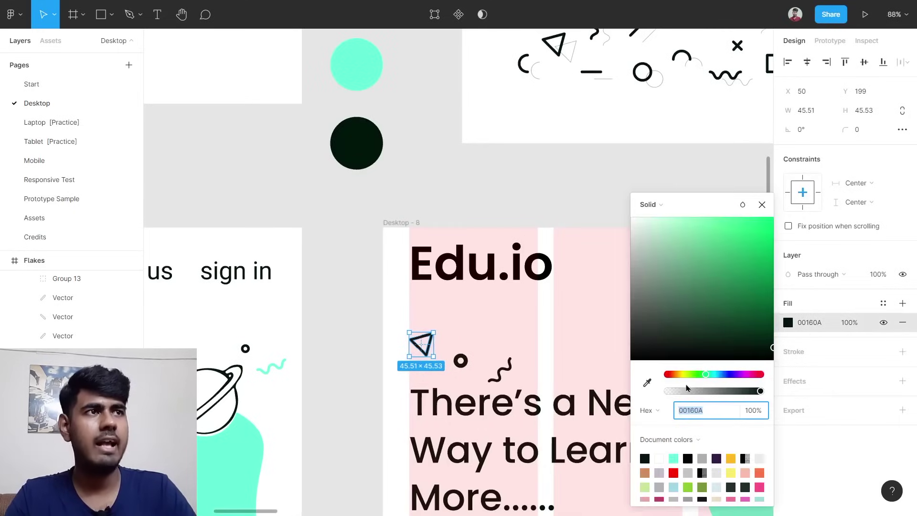
left_click(647, 382)
left_click(357, 66)
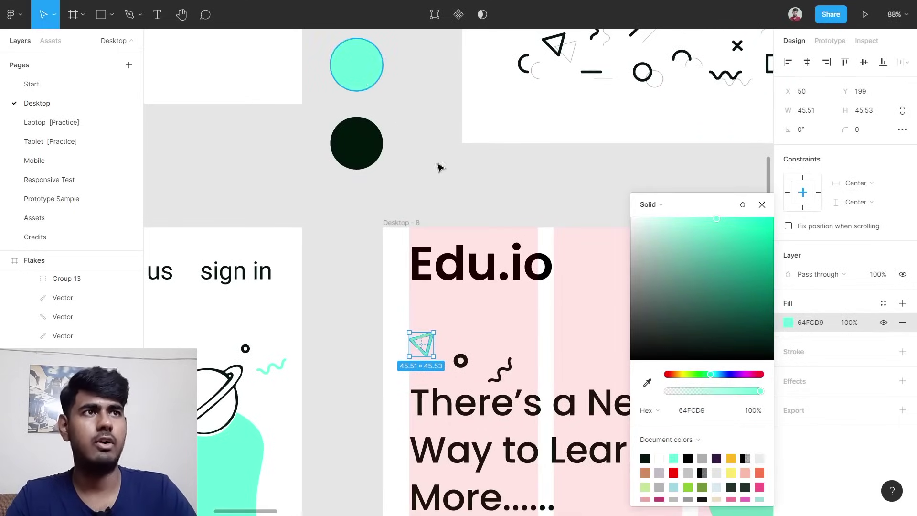
Recolour the squiggle above the Desktop - 8 heading to 64FCD9, sampled from the mint palette circle.
scroll(514, 320, "down", 2)
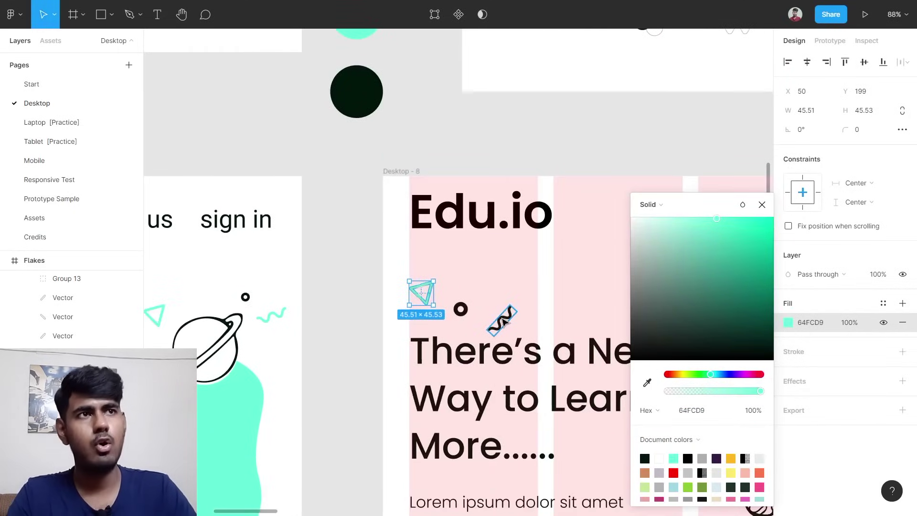
left_click(504, 323)
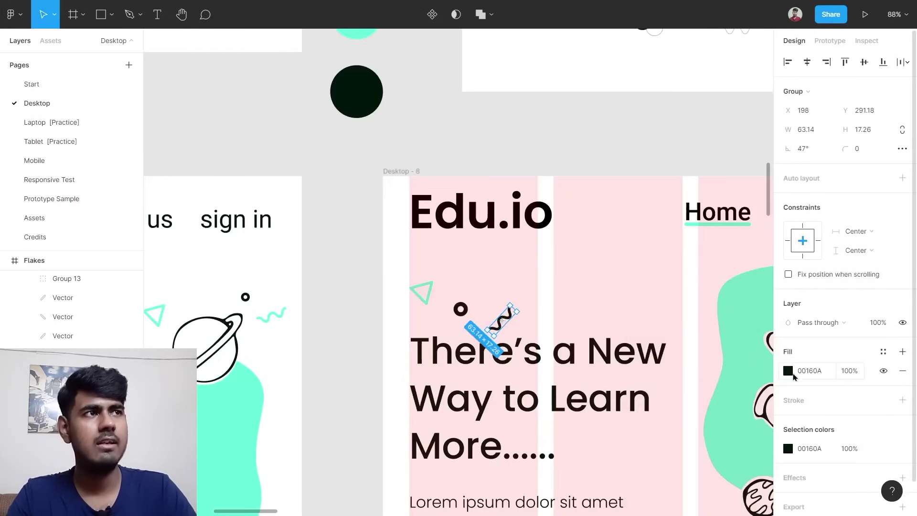
left_click(789, 372)
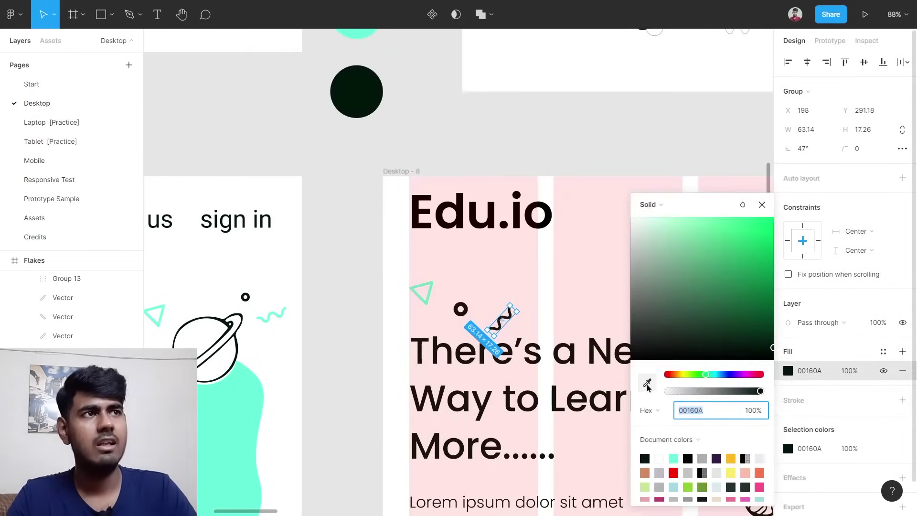
left_click(647, 385)
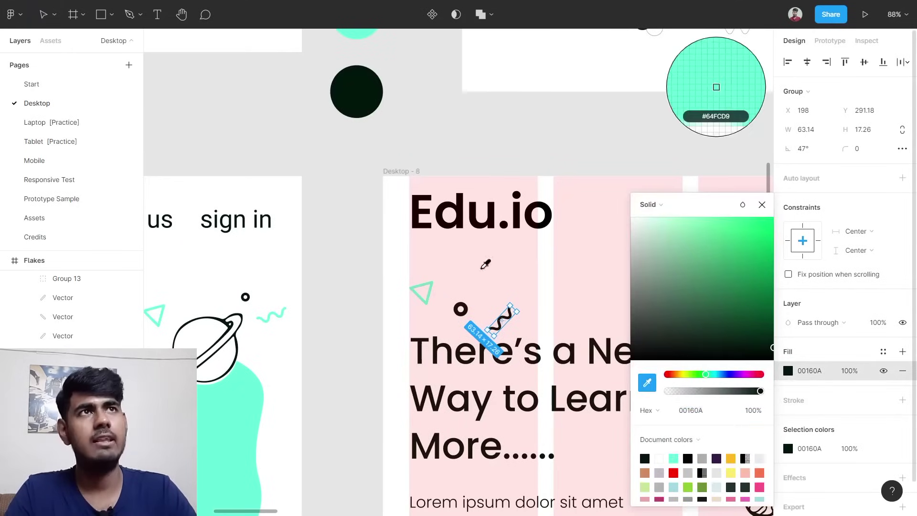
scroll(365, 168, "up", 3)
left_click(373, 71)
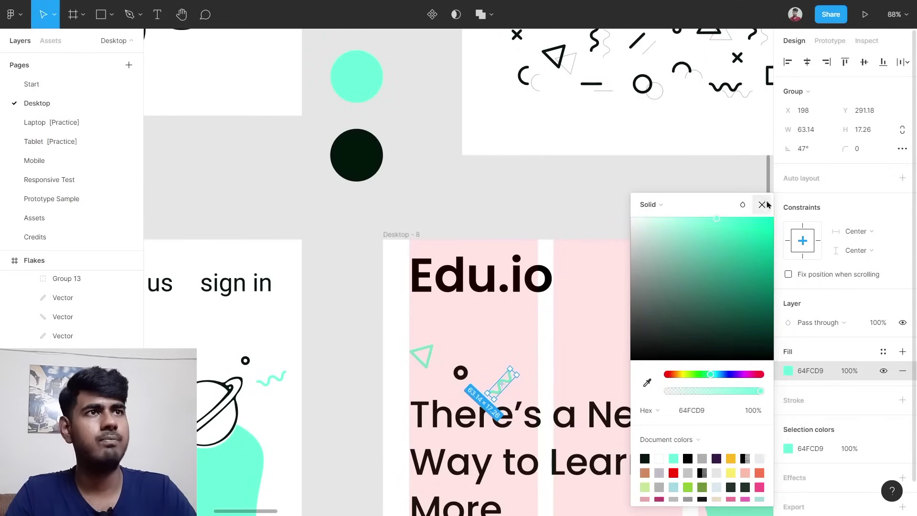
key("Escape")
Hide the five-column layout grid of the Desktop - 8 frame.
left_click(374, 264)
left_click(399, 242)
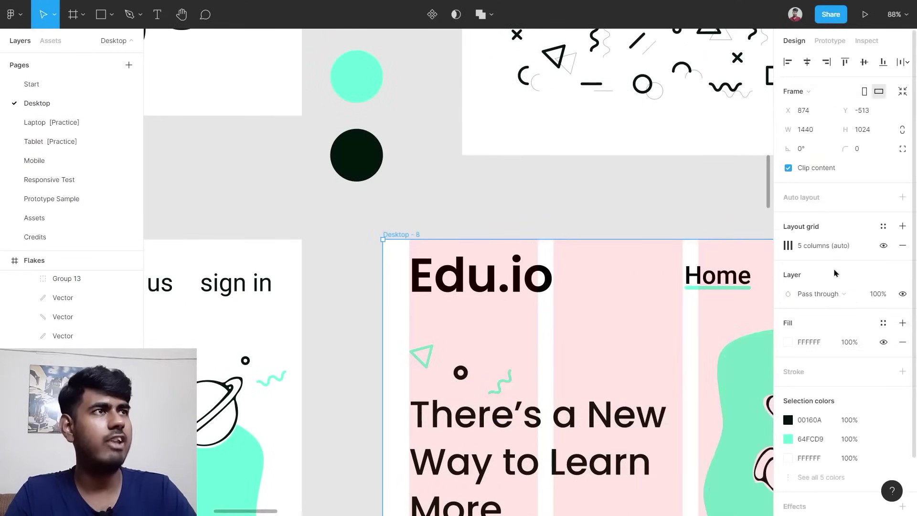
left_click(884, 246)
Compare Desktop - 8 with Page-1, checking the decorative shapes around the heading, the illustration and the buttons.
scroll(542, 376, "down", 3)
scroll(543, 376, "down", 5)
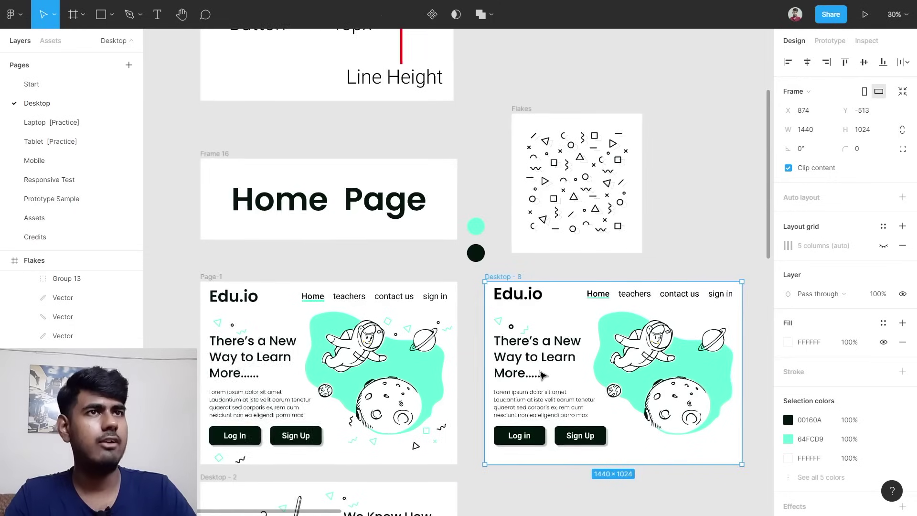
scroll(281, 328, "left", 1)
scroll(268, 358, "down", 3)
scroll(574, 286, "right", 3)
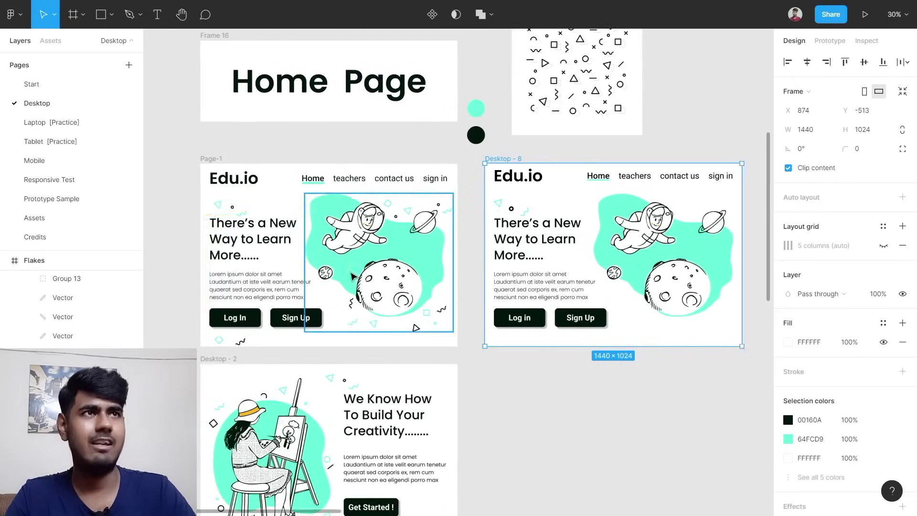
scroll(510, 246, "up", 5)
scroll(510, 246, "down", 2)
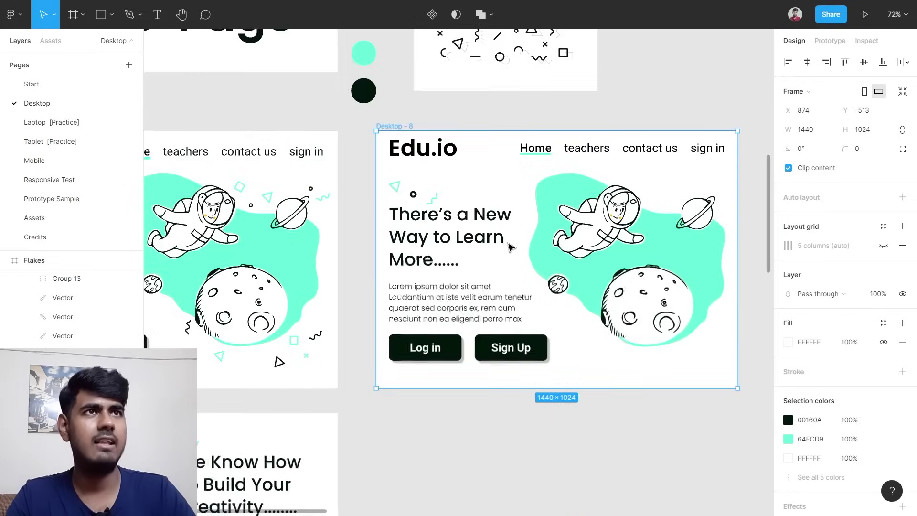
scroll(475, 250, "left", 5)
scroll(355, 225, "up", 2)
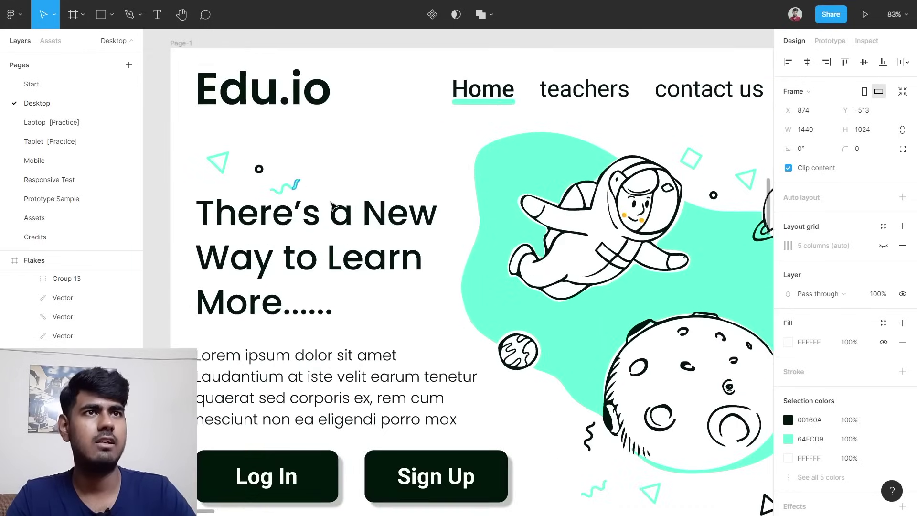
Compare Desktop - 8 with Page-1 once more, checking that the flakes around the heading, illustration and buttons match.
scroll(528, 192, "down", 2)
key("Escape")
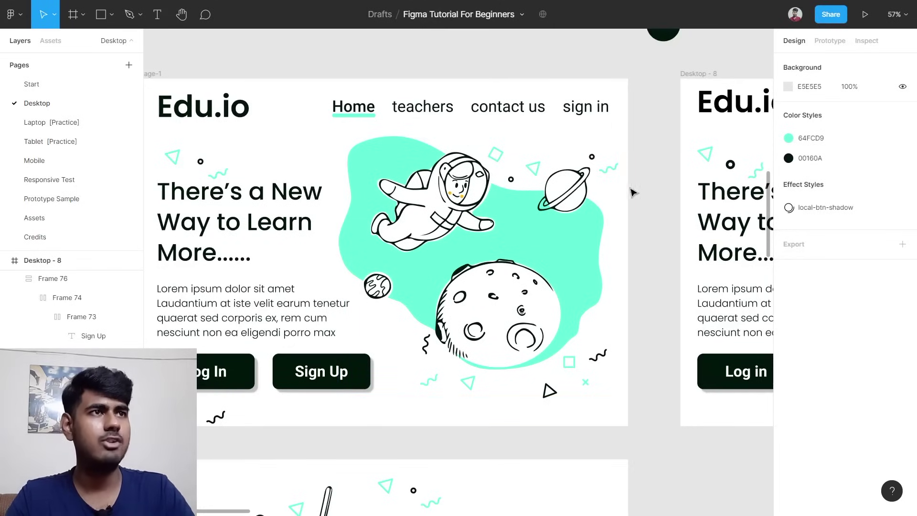
scroll(401, 359, "left", 1)
scroll(400, 359, "left", 5)
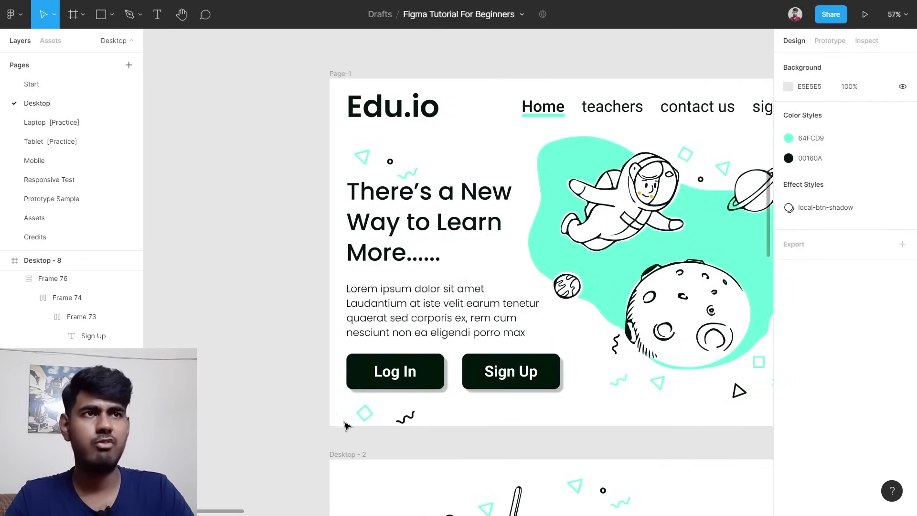
scroll(491, 449, "right", 10)
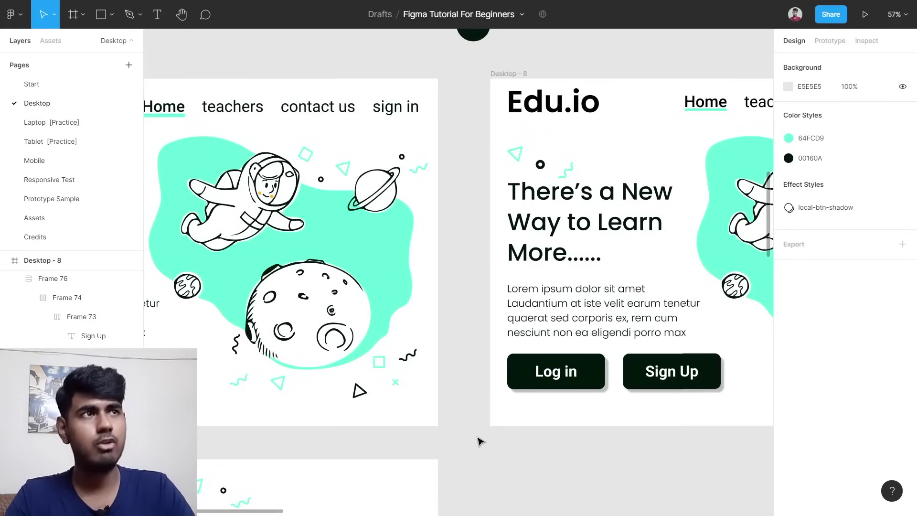
scroll(580, 241, "right", 2)
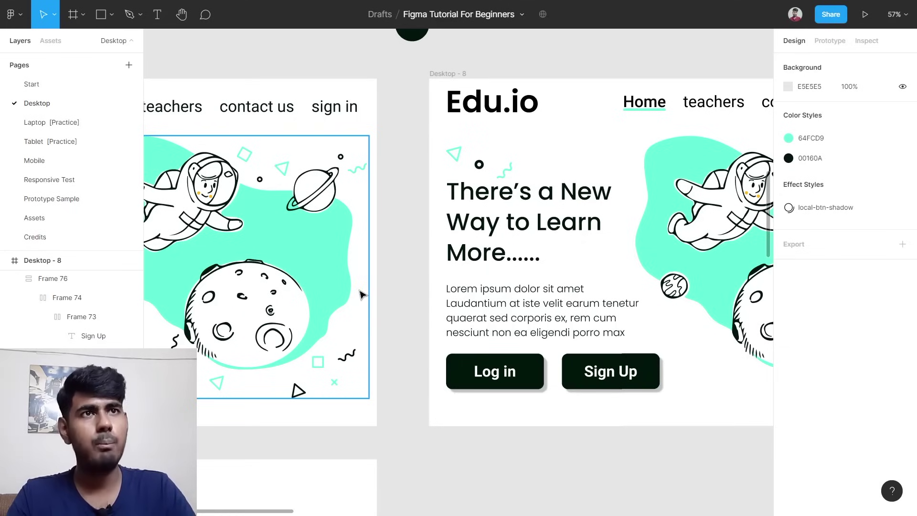
scroll(367, 190, "left", 3)
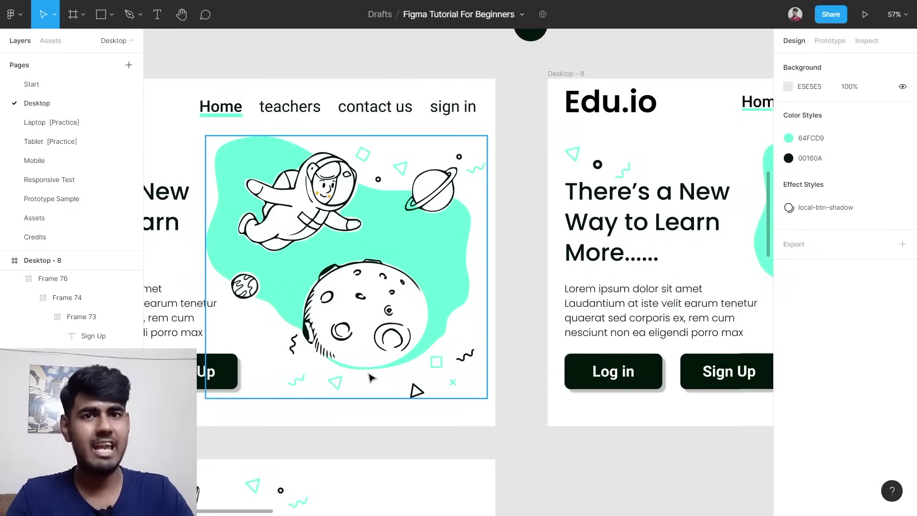
scroll(370, 377, "right", 3)
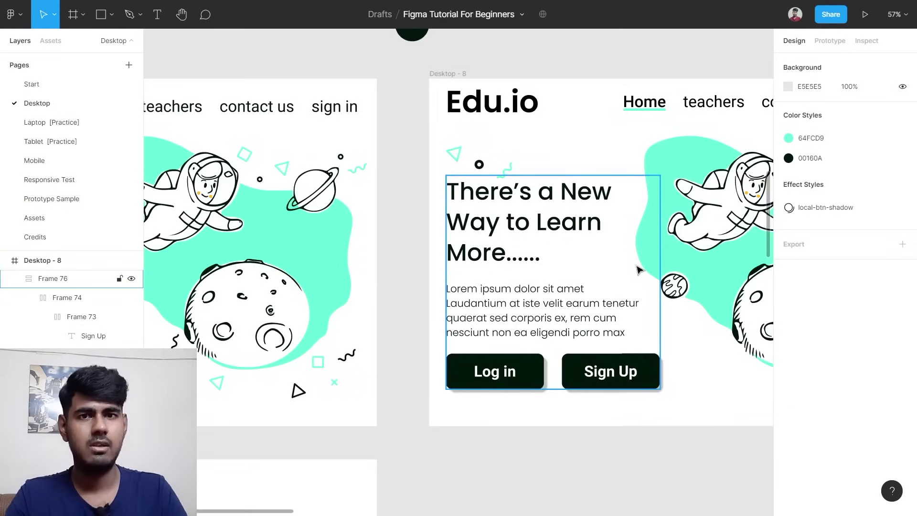
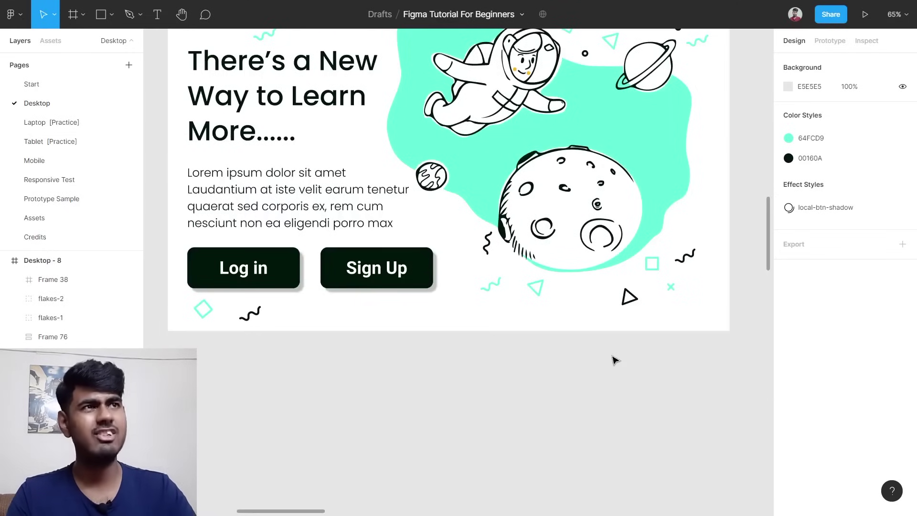
scroll(615, 359, "up", 1)
scroll(734, 318, "up", 5)
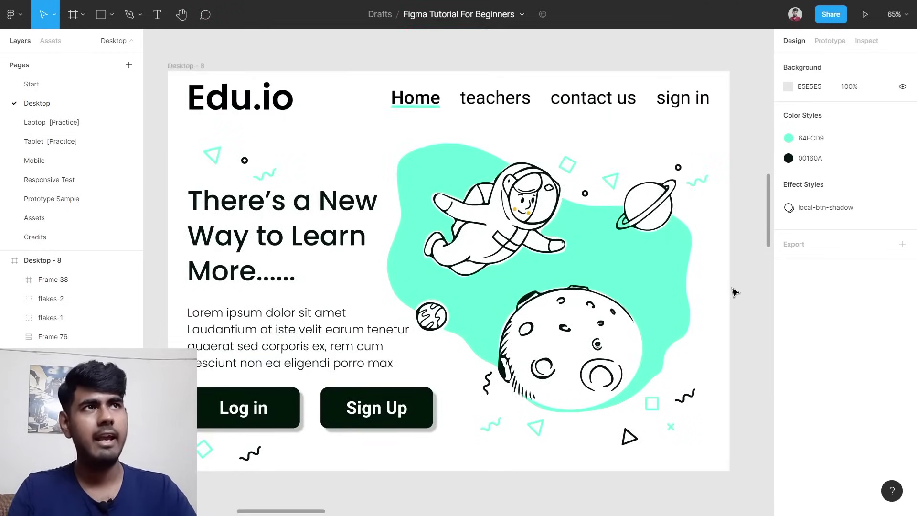
scroll(735, 292, "down", 5)
scroll(478, 293, "left", 10)
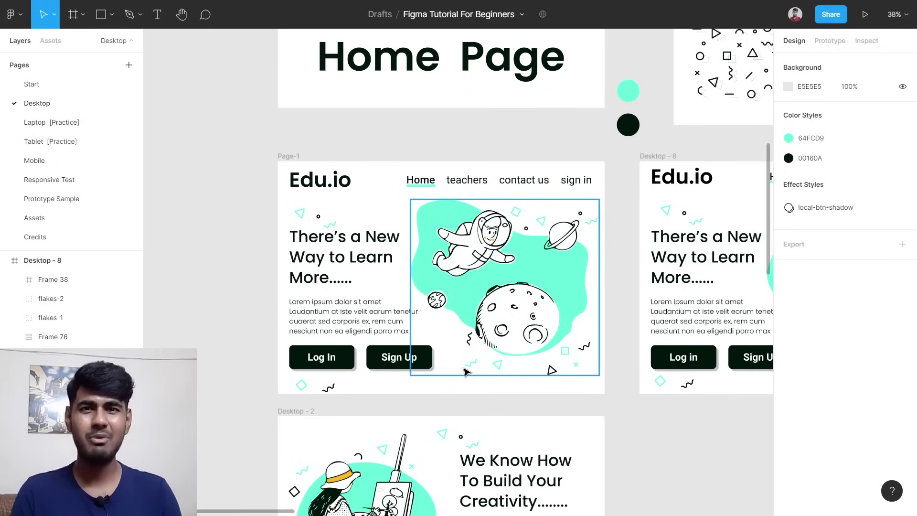
Add a 1440 × 1024 Desktop frame directly below Desktop - 8, level with Desktop - 2.
scroll(464, 372, "down", 5)
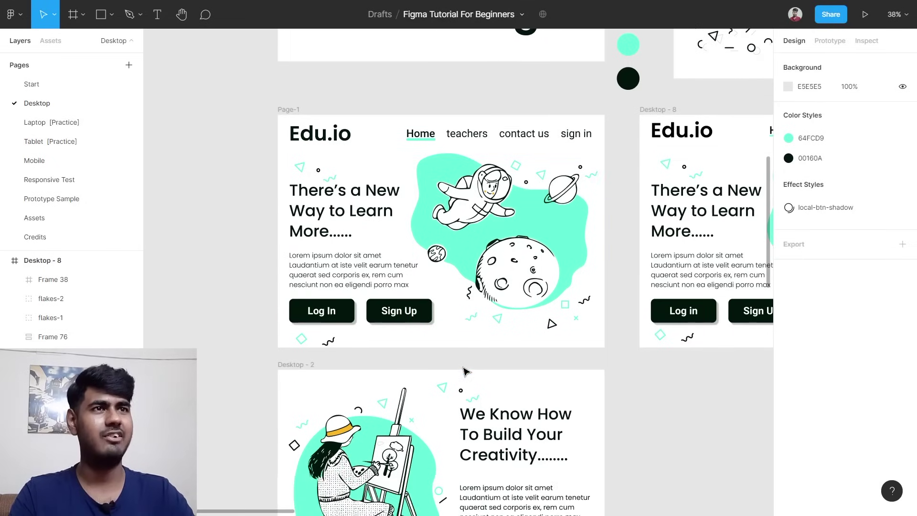
scroll(457, 277, "down", 3)
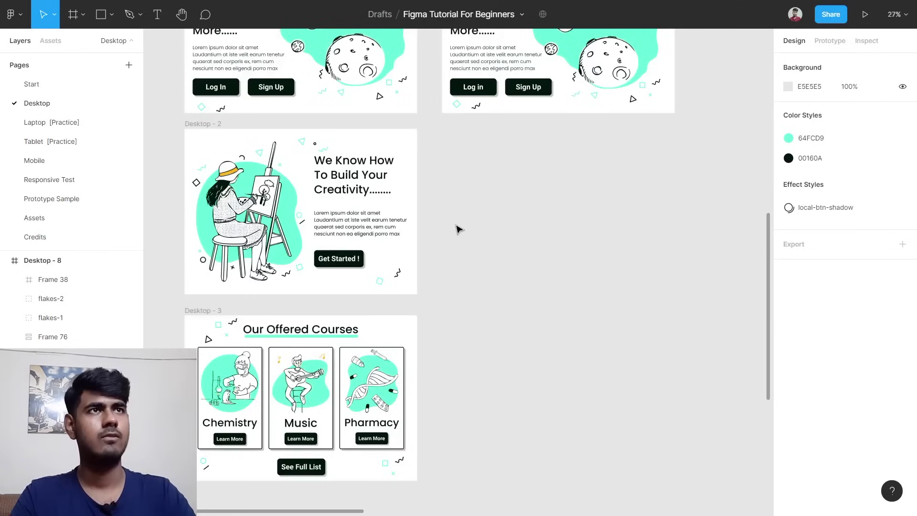
scroll(453, 215, "up", 2)
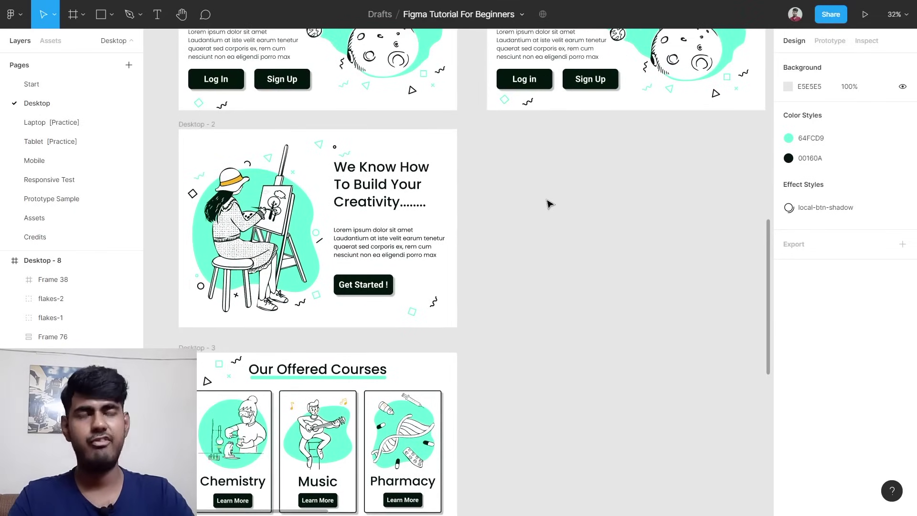
key("f")
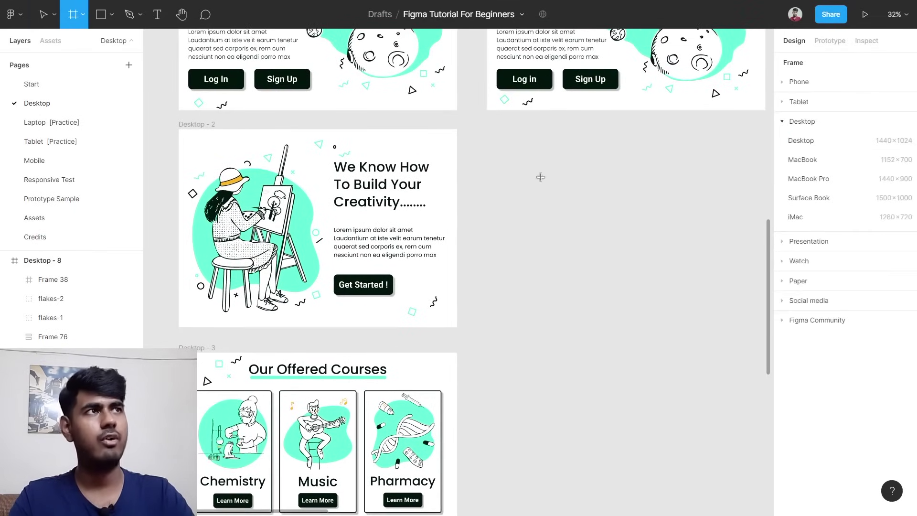
left_click(810, 149)
left_click_drag(567, 280, 587, 236)
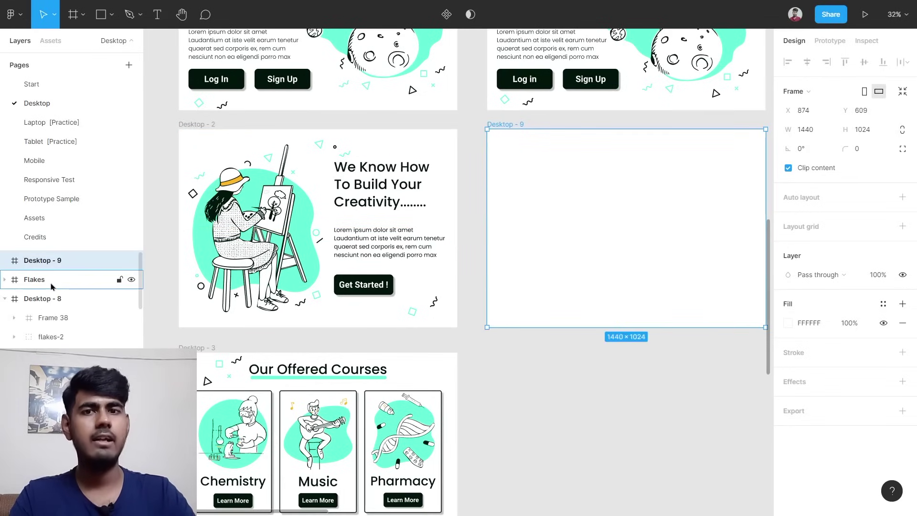
Duplicate the Painter 1 illustration on the Assets page and move the copy to the Desktop page.
left_click(27, 220)
scroll(329, 297, "down", 3)
scroll(332, 299, "down", 5)
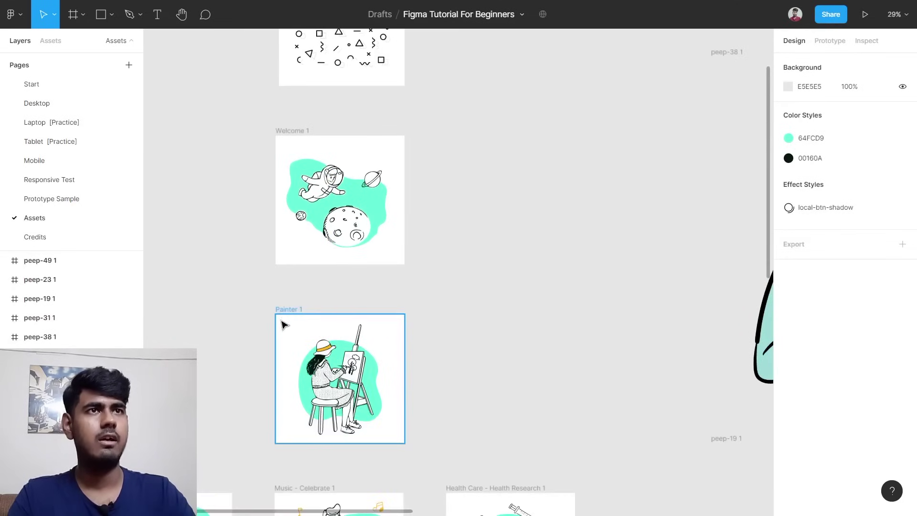
left_click(284, 330)
mouse_move(289, 343)
left_mouse_down()
mouse_move(381, 346)
mouse_move(476, 285)
mouse_move(484, 267)
left_mouse_up()
right_click(476, 279)
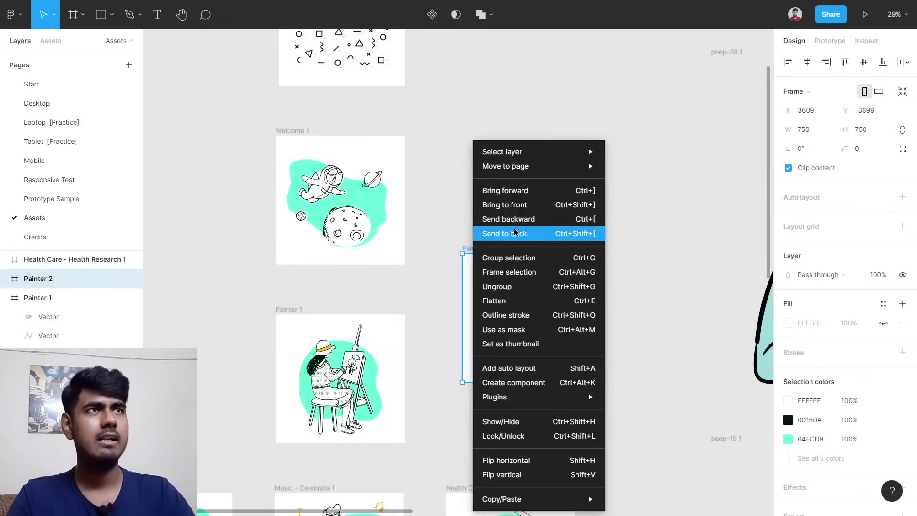
mouse_move(552, 168)
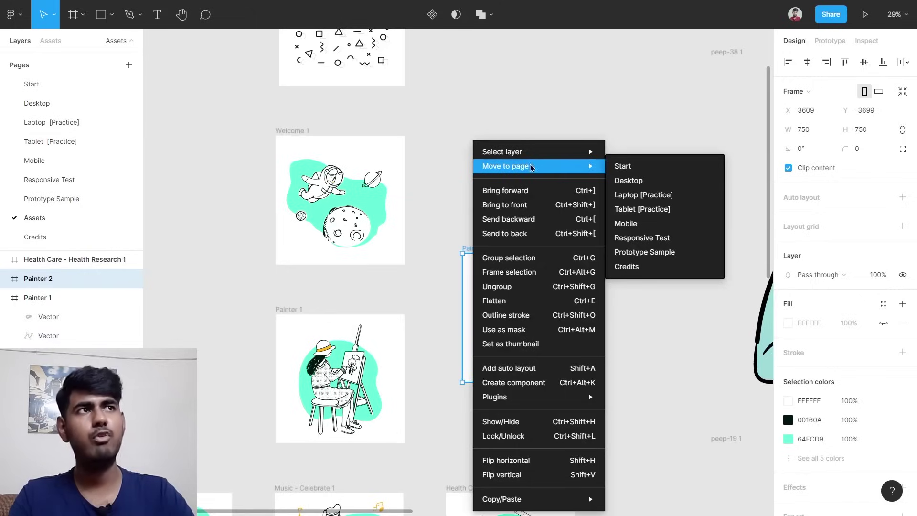
left_click(642, 180)
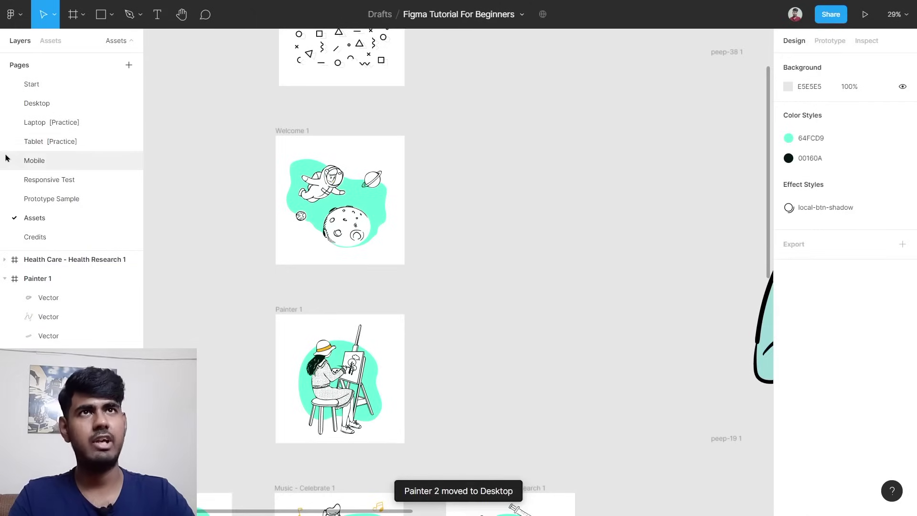
Return to the Desktop page and move the Painter 2 frame into the empty space below Desktop - 9.
left_click(38, 110)
scroll(524, 260, "down", 5)
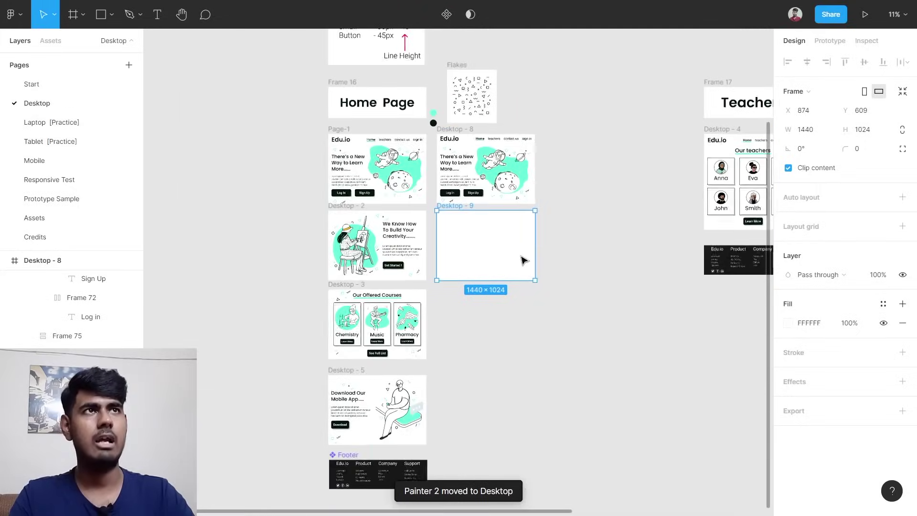
scroll(525, 260, "down", 3)
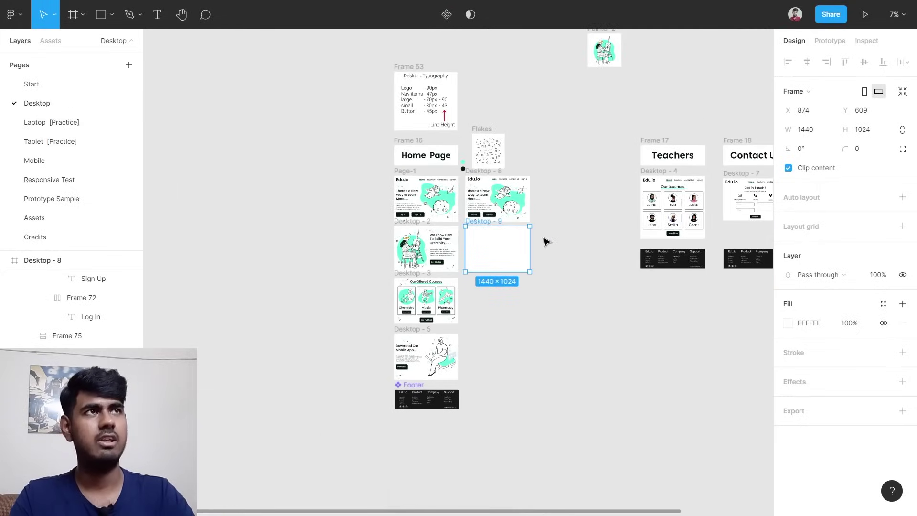
mouse_move(606, 159)
left_mouse_down()
mouse_move(587, 215)
mouse_move(588, 379)
mouse_move(520, 405)
mouse_move(486, 342)
mouse_move(531, 188)
mouse_move(418, 342)
mouse_move(458, 352)
mouse_move(463, 323)
left_mouse_up()
scroll(507, 406, "up", 10)
scroll(464, 321, "down", 2)
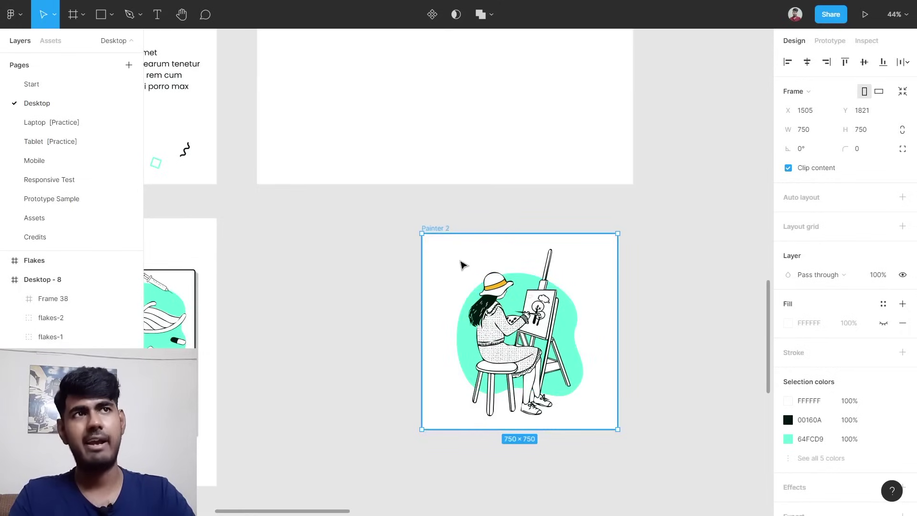
Delete the white 750 × 750 background rectangle from the Painter 2 frame.
key("Escape")
left_click(460, 268)
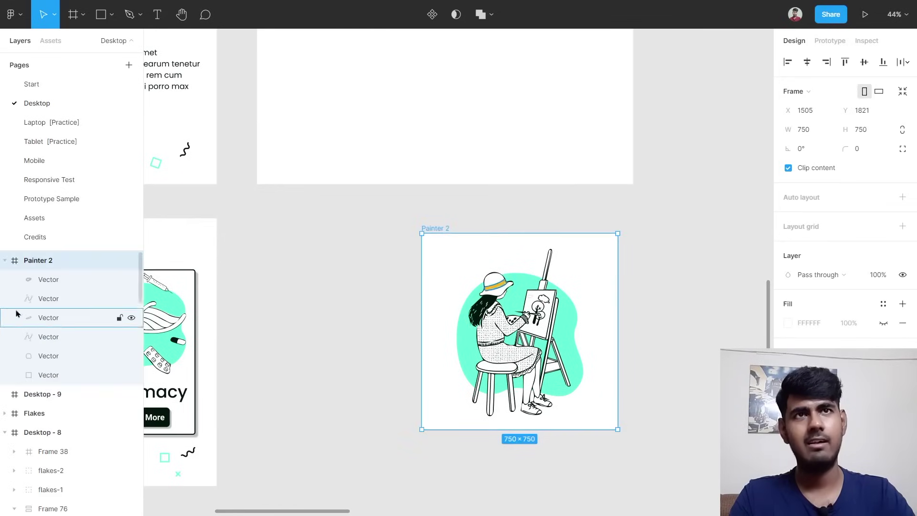
left_click(43, 376)
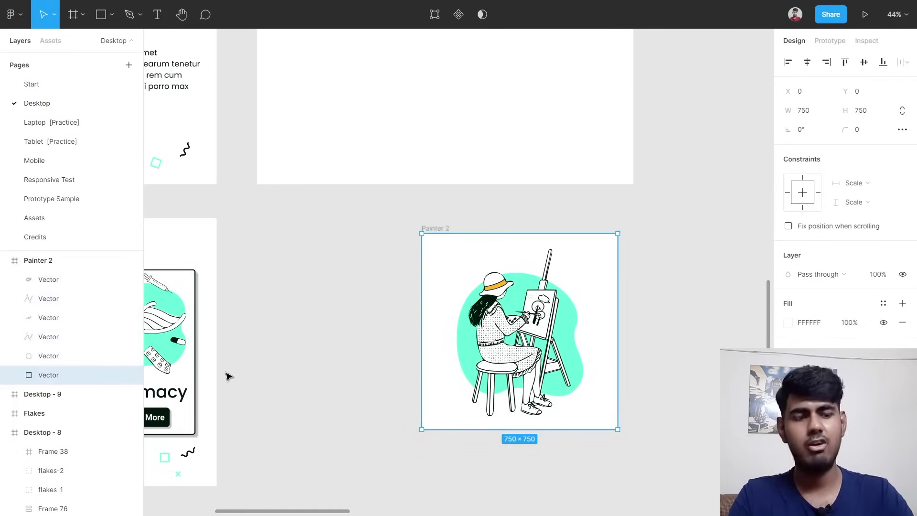
key("Delete")
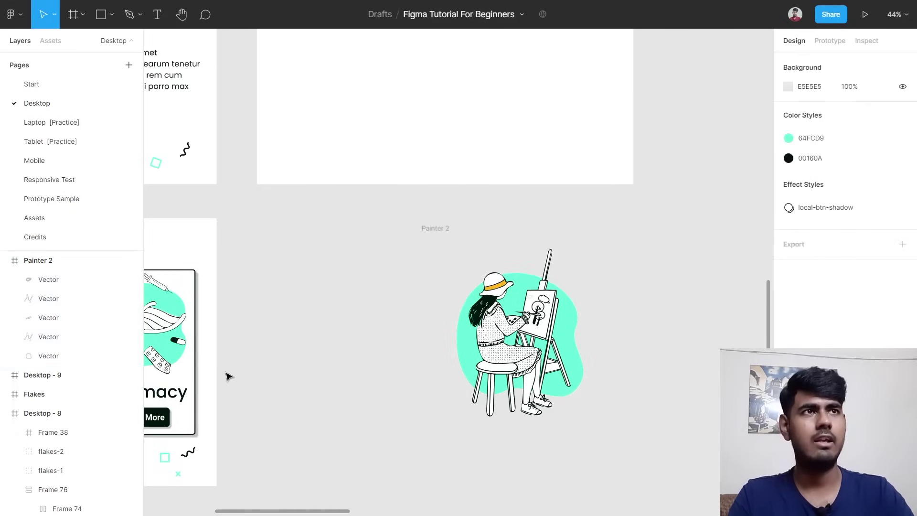
Convert Painter 2 from a frame to a group and move it into the Desktop - 9 frame.
left_click(430, 230)
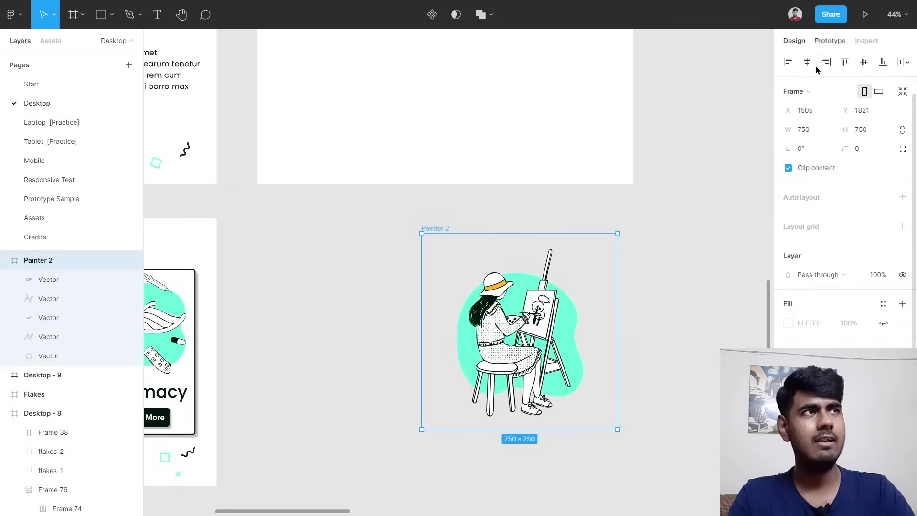
left_click(813, 92)
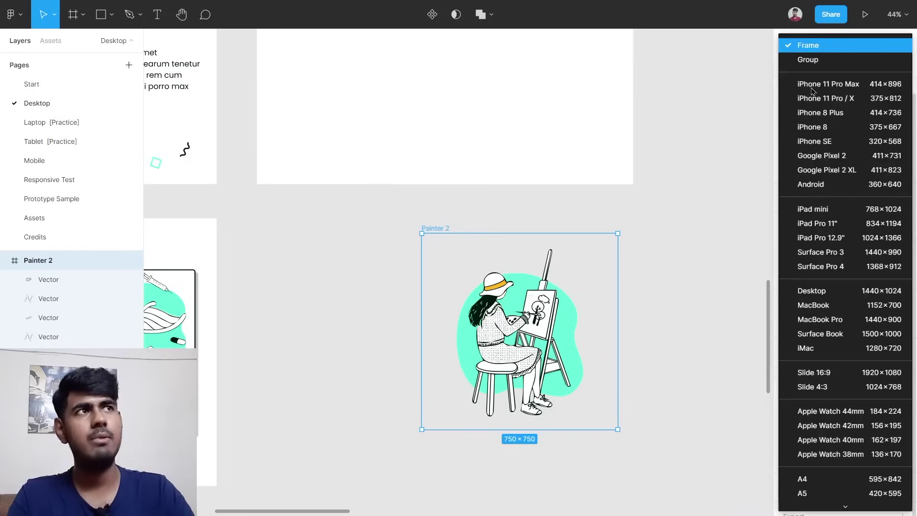
left_click(809, 60)
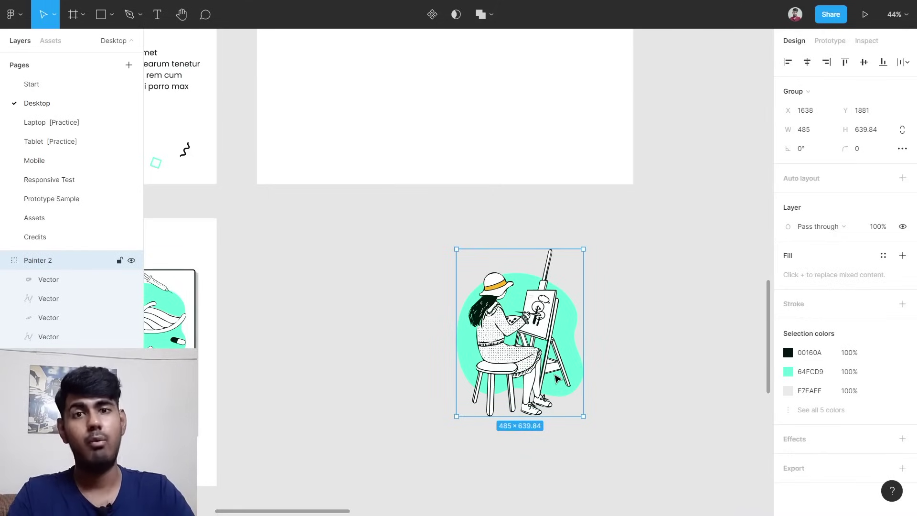
mouse_move(557, 379)
left_mouse_down()
mouse_move(584, 167)
mouse_move(477, 135)
mouse_move(361, 202)
mouse_move(377, 229)
left_mouse_up()
Check the width and height of the painter illustration in Desktop - 2.
scroll(377, 230, "down", 3)
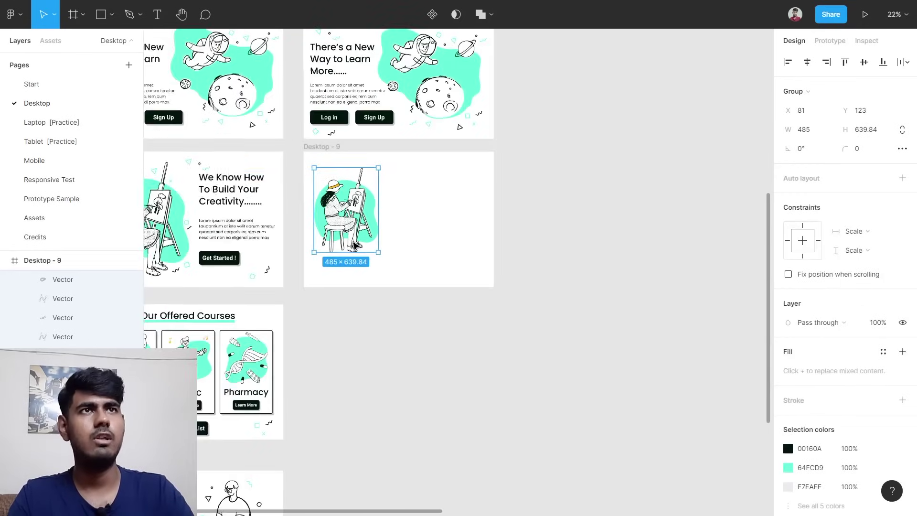
scroll(378, 229, "left", 5)
scroll(271, 218, "up", 3)
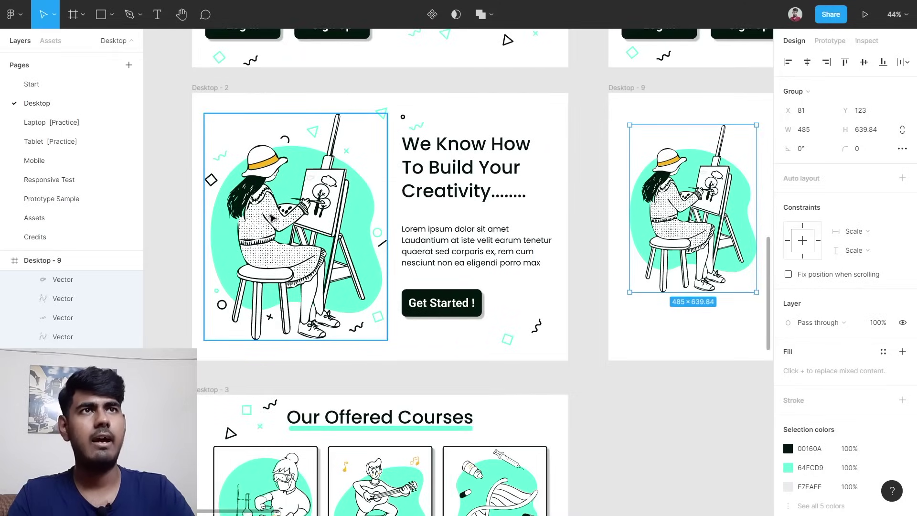
left_click(273, 219)
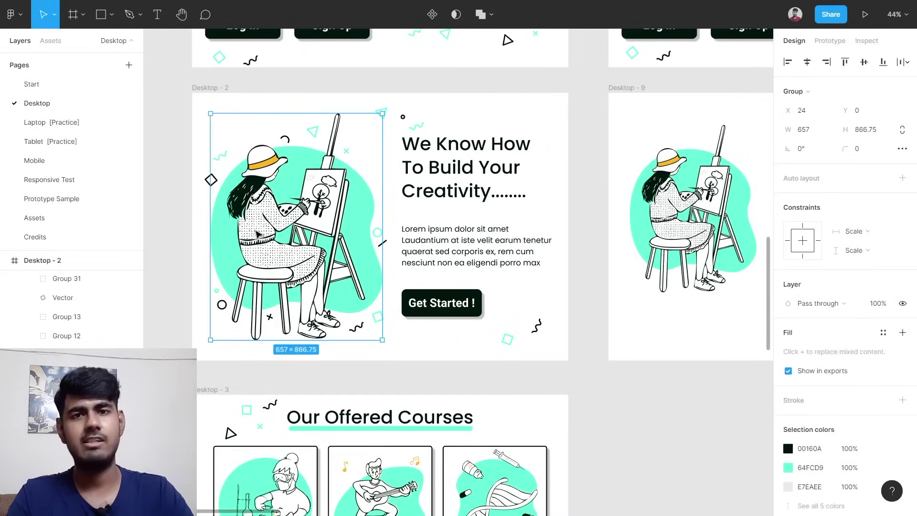
left_click(152, 250)
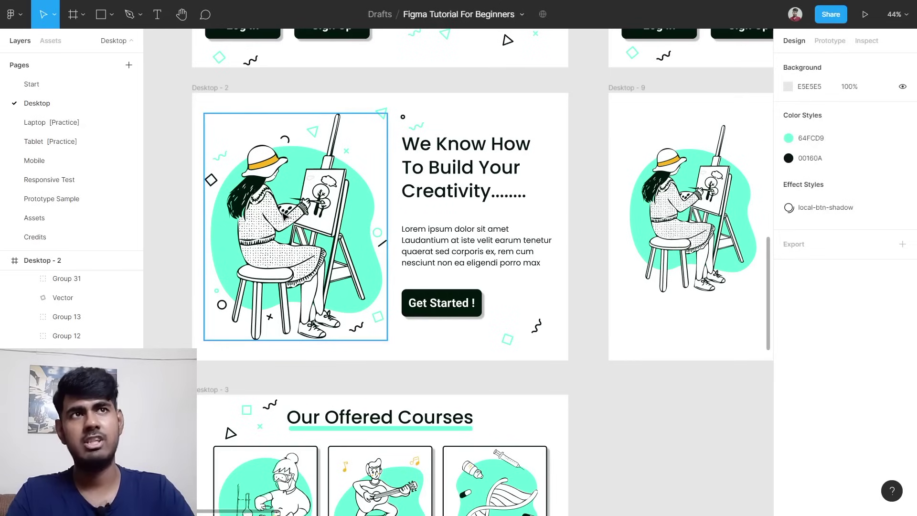
left_click(285, 216)
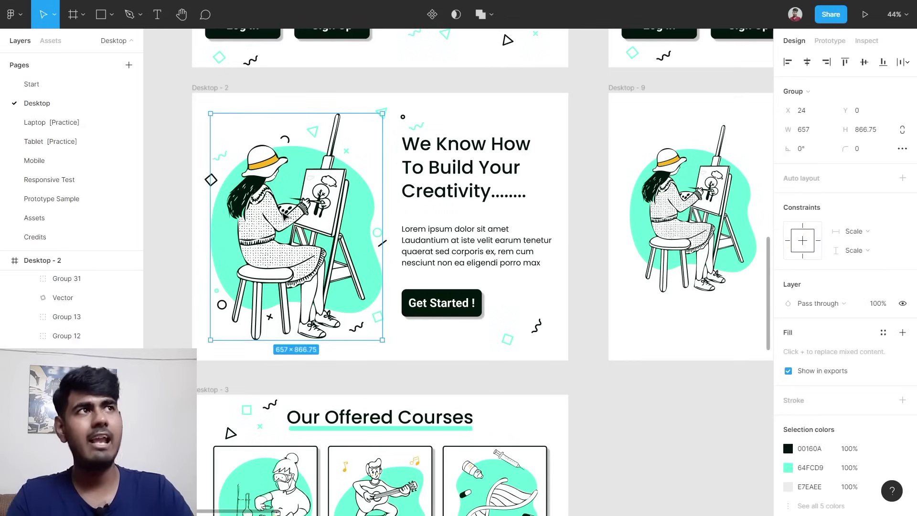
left_click(809, 133)
scroll(565, 220, "right", 5)
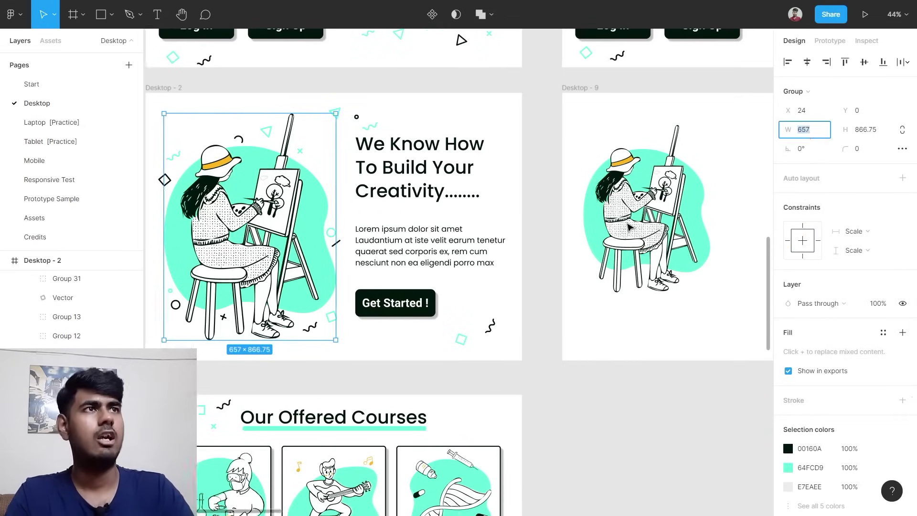
Lock the proportions of Painter 2 in Desktop - 9 and set its width to 657.
left_click(559, 221)
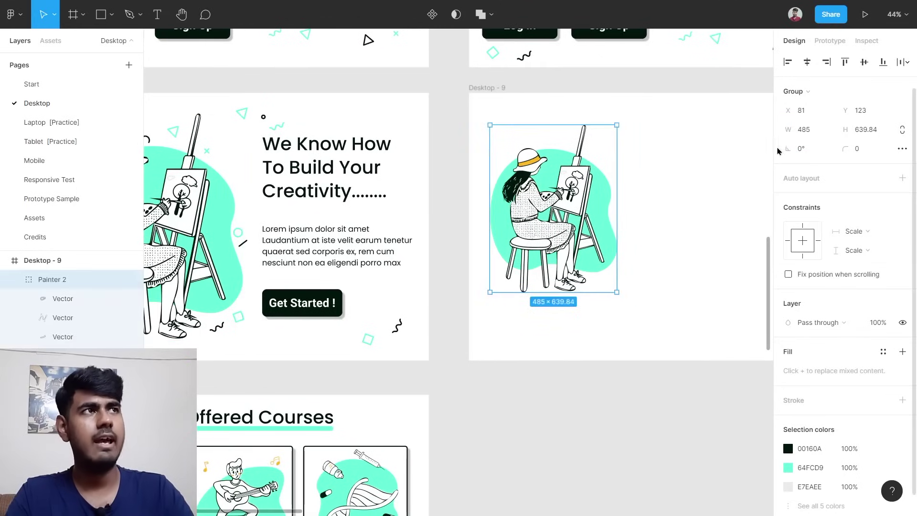
left_click(904, 134)
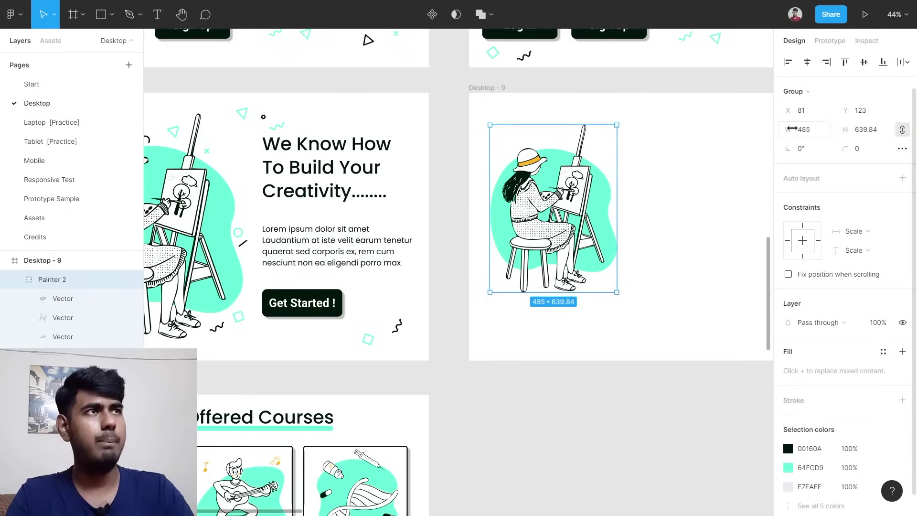
left_click(812, 131)
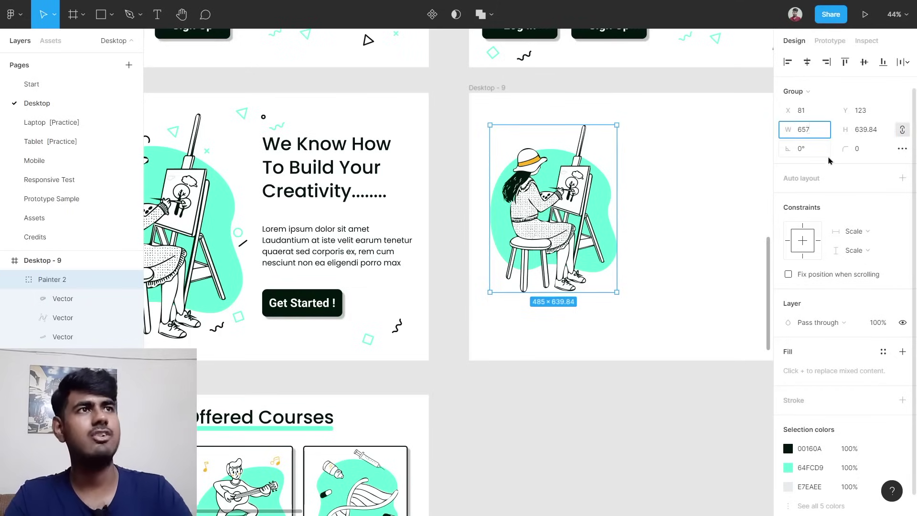
type("657")
key("Return")
Move Painter 2 near the left edge of Desktop - 9 at X 38 and align it to the frame's vertical centre.
left_click(707, 227)
left_click(580, 258)
mouse_move(581, 258)
left_mouse_down()
mouse_move(572, 289)
mouse_move(569, 257)
left_mouse_up()
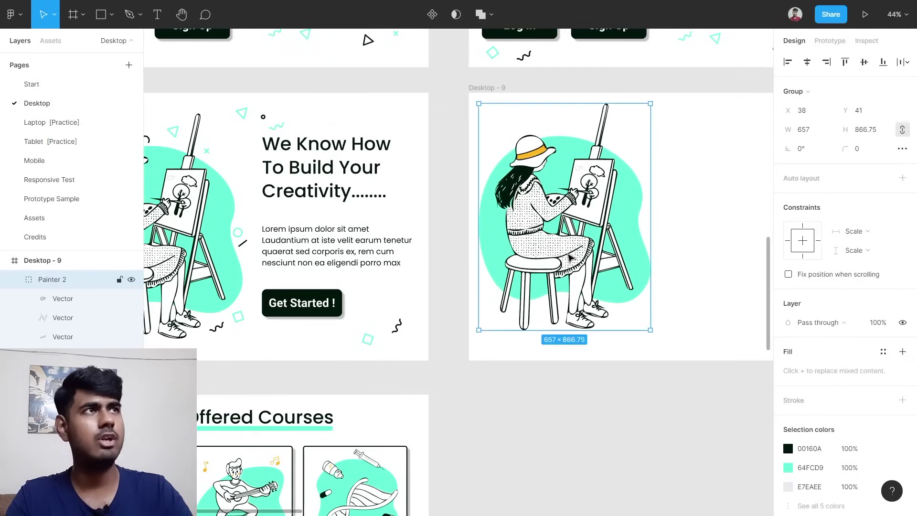
left_click(813, 62)
key("ctrl+z")
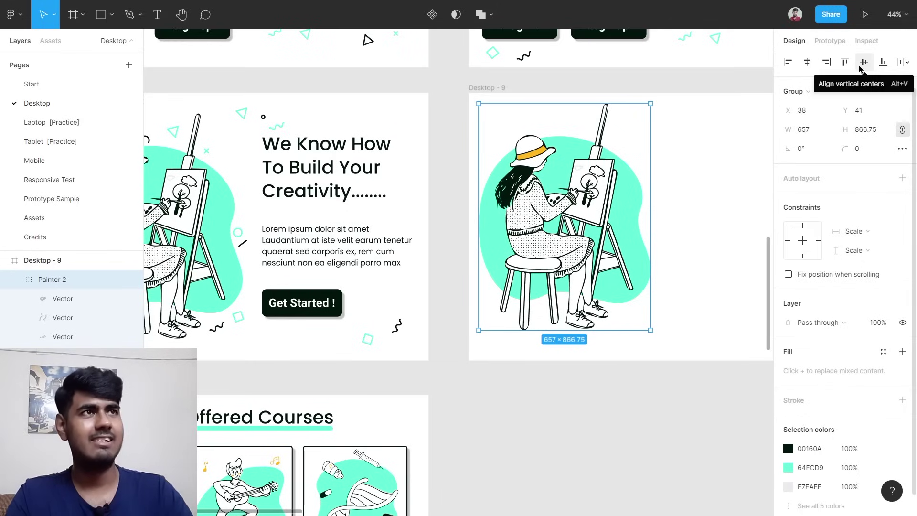
left_click(864, 62)
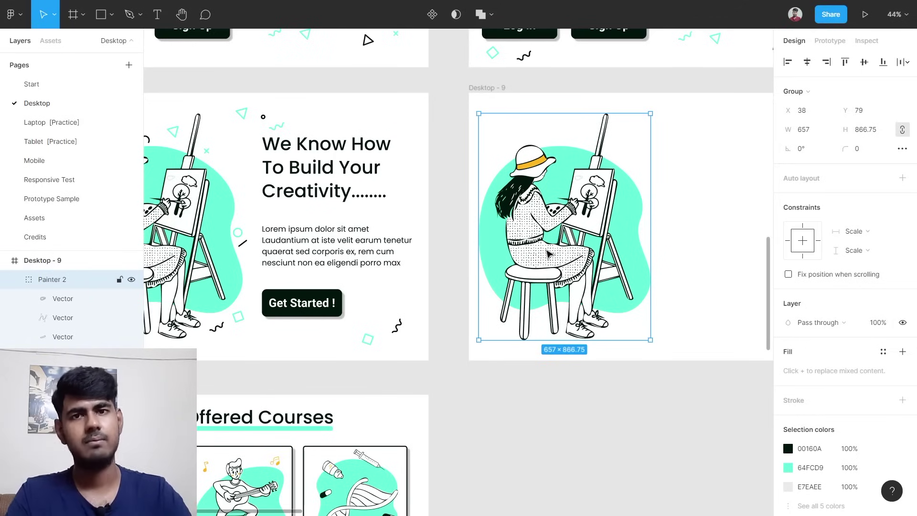
Select the "We Know How To Build Your Creativity" heading in Desktop - 2 to inspect its text settings.
scroll(631, 272, "down", 2)
scroll(335, 191, "up", 3)
left_click(335, 191)
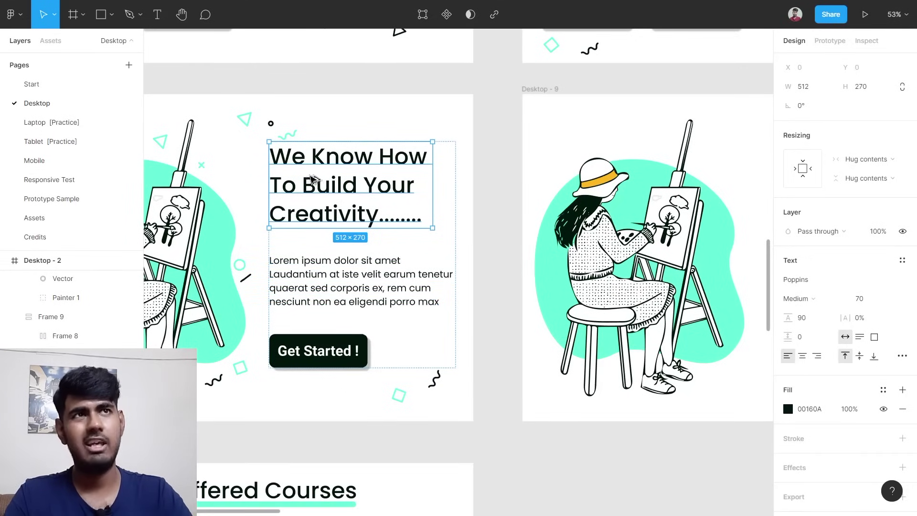
Copy the heading and the lorem ipsum paragraph from Desktop - 2 into Desktop - 9, stacked beside the painter illustration.
left_click_drag(316, 181, 553, 167)
scroll(549, 167, "left", 5)
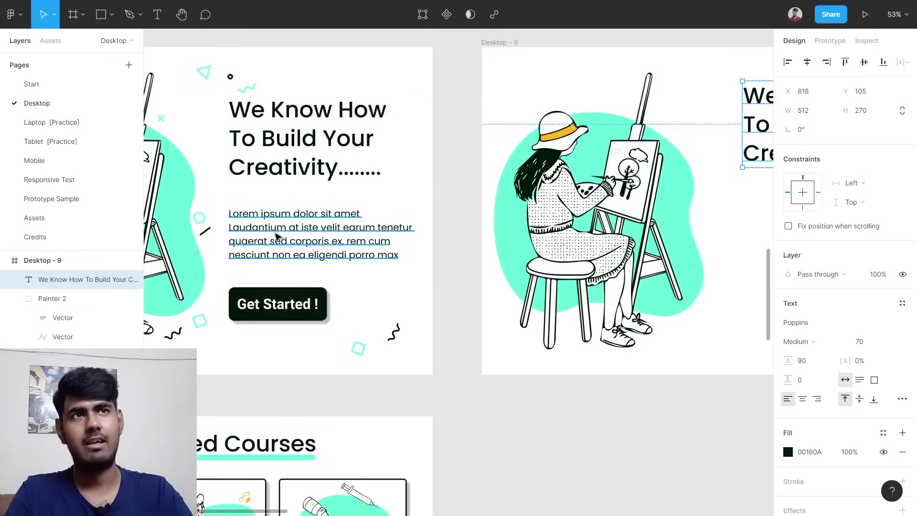
left_click(276, 236)
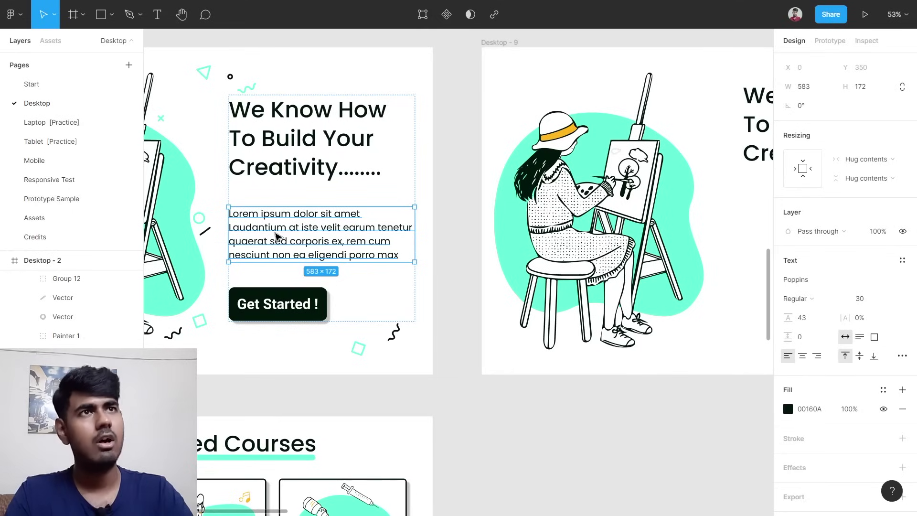
left_click_drag(276, 236, 541, 215)
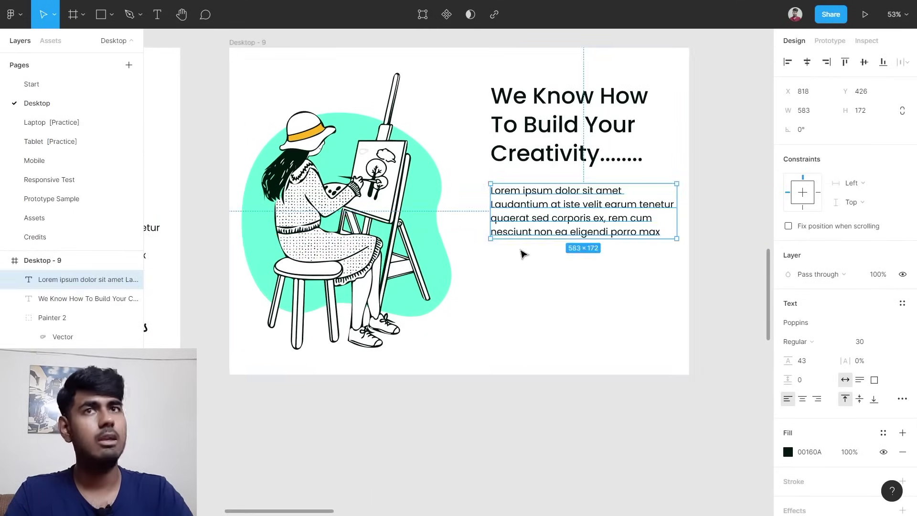
Measure the vertical gap between the heading and the paragraph in Desktop - 2.
scroll(523, 253, "left", 5)
scroll(524, 253, "left", 2)
key("ctrl+z")
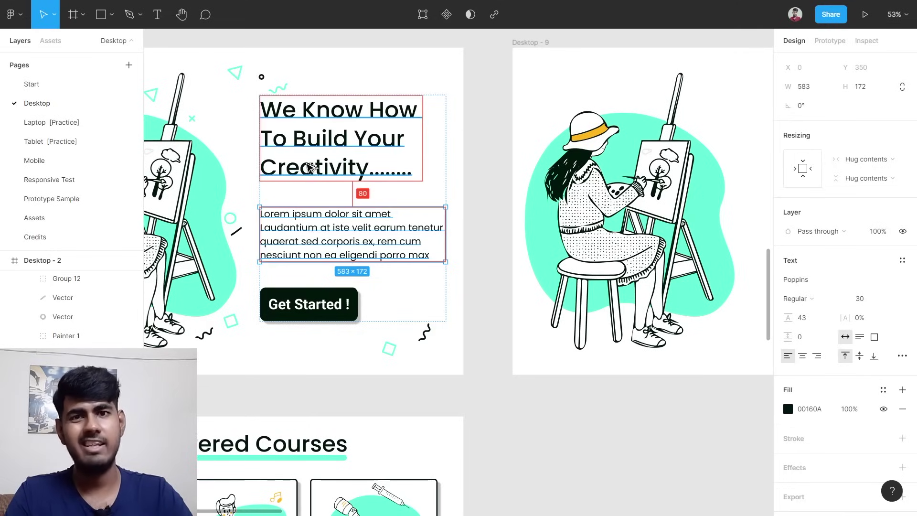
Wrap the heading and paragraph of Desktop - 9 in a vertical auto layout with left centre alignment.
scroll(311, 167, "down", 2)
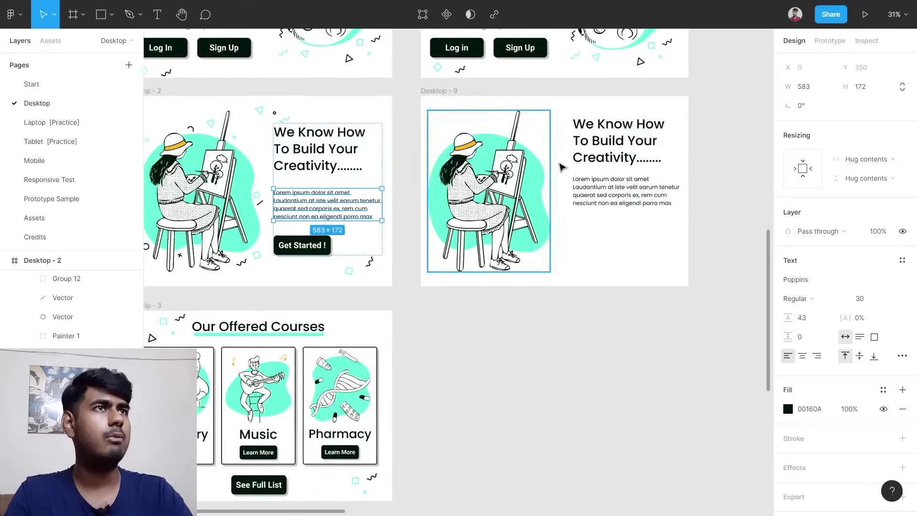
scroll(577, 158, "right", 2)
scroll(577, 158, "up", 3)
left_click_drag(423, 120, 552, 244)
key("shift+a")
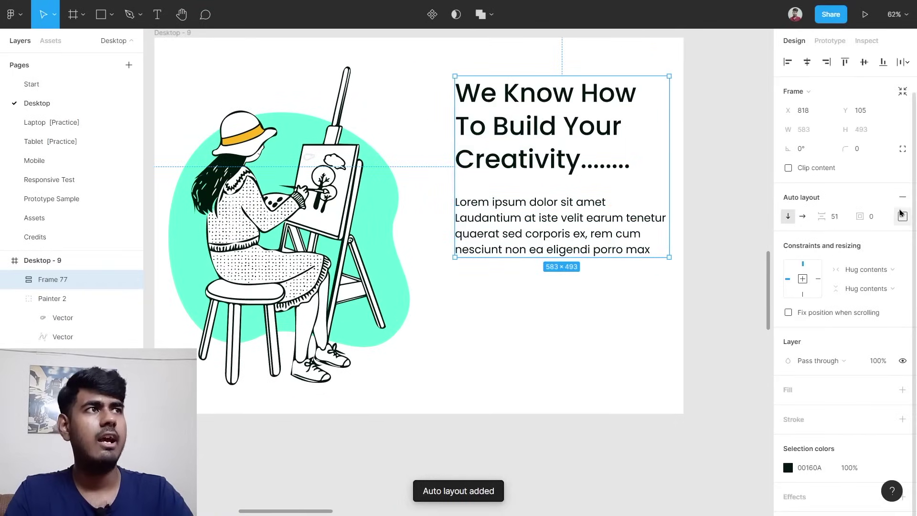
left_click(903, 216)
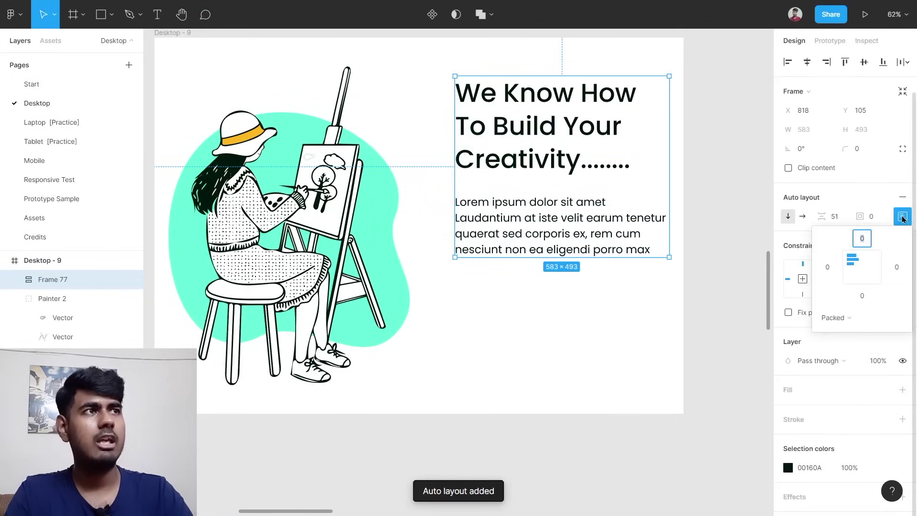
left_click(853, 269)
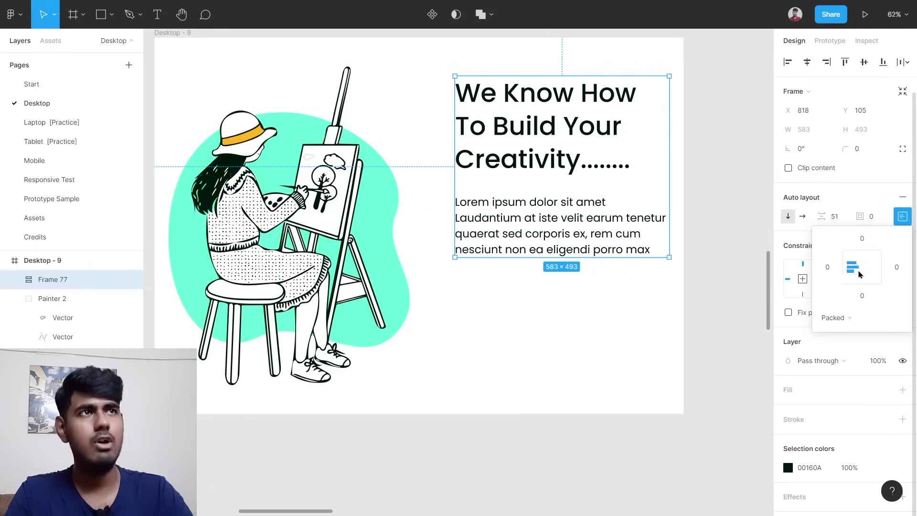
Set the spacing between the heading and paragraph in the auto layout to 80.
left_click(847, 222)
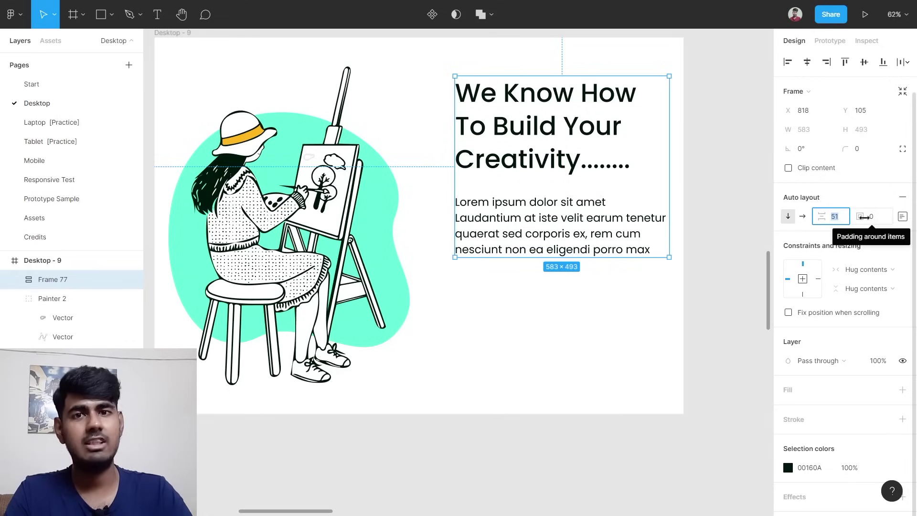
type("8")
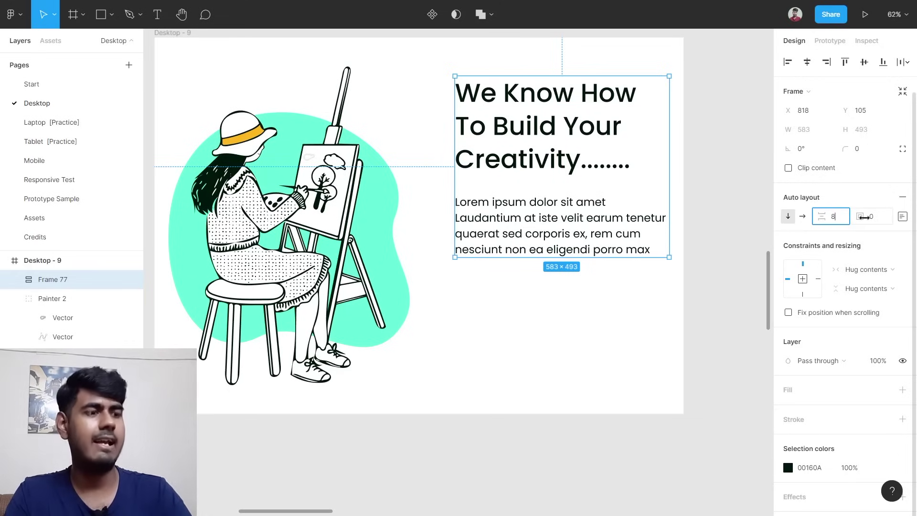
key("Return")
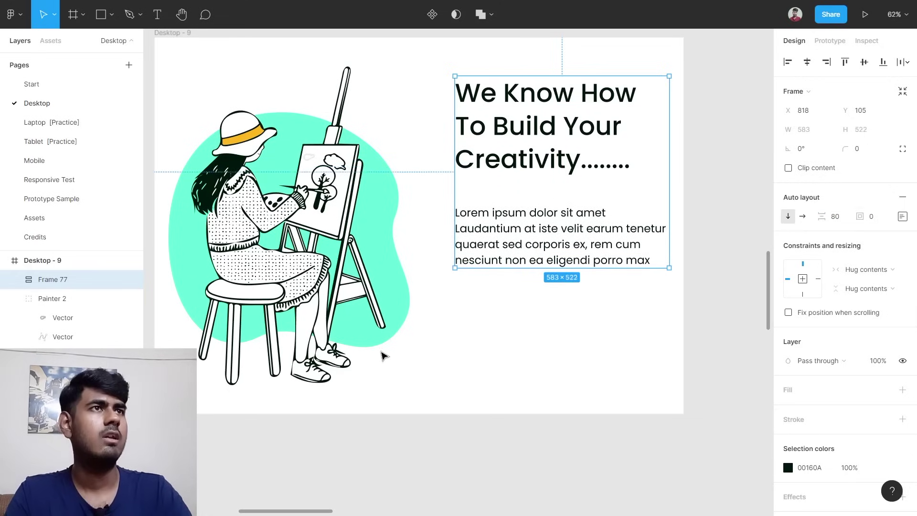
left_click(461, 338)
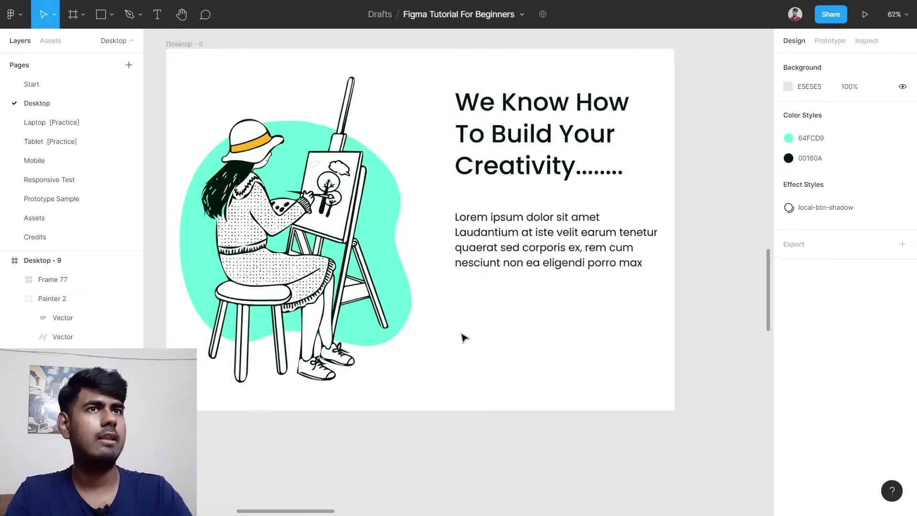
Copy the Log in button from the frame above into Desktop - 9, placing it below the paragraph.
scroll(464, 338, "down", 3)
scroll(464, 338, "left", 3)
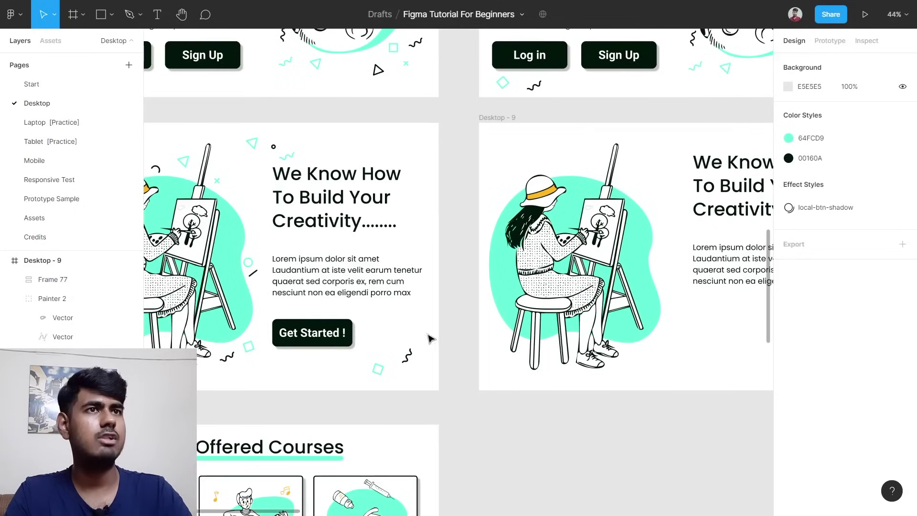
scroll(669, 184, "up", 3)
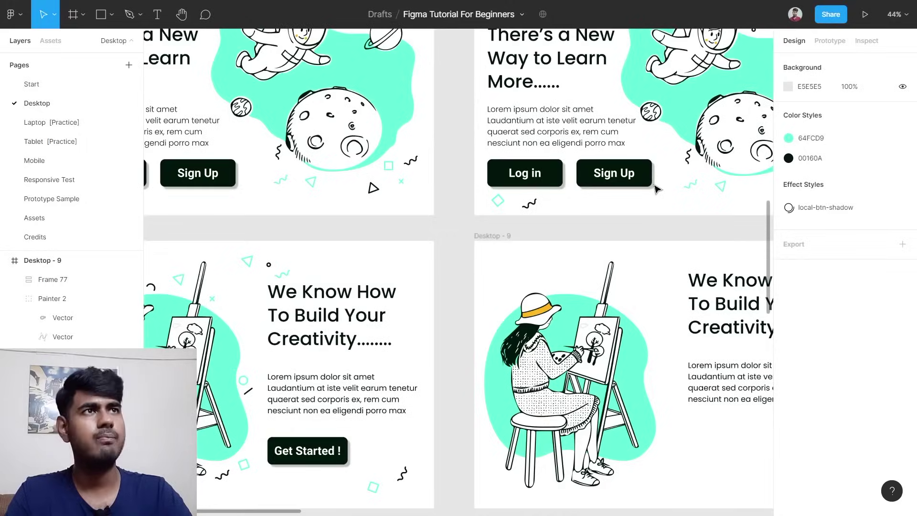
scroll(657, 189, "right", 2)
scroll(583, 186, "up", 6)
left_click(428, 158)
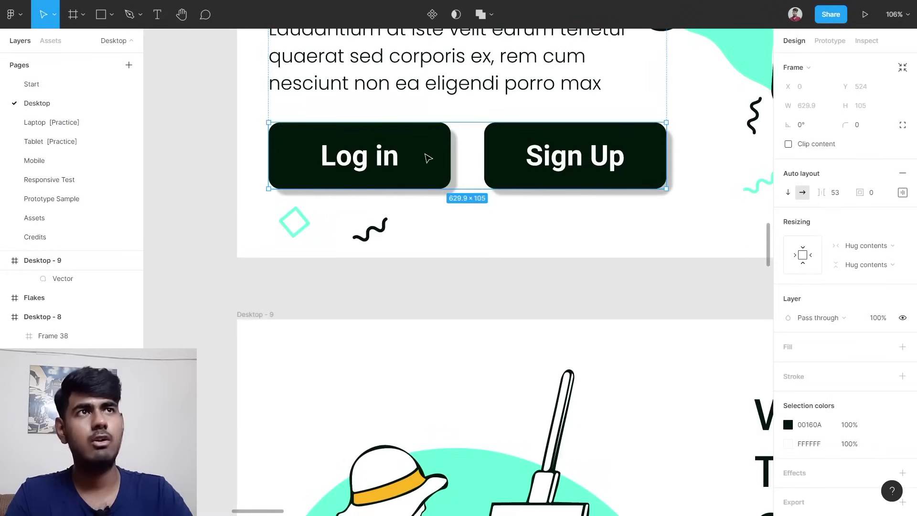
left_click(440, 176)
left_click(480, 203)
left_click(457, 172)
left_click(436, 171)
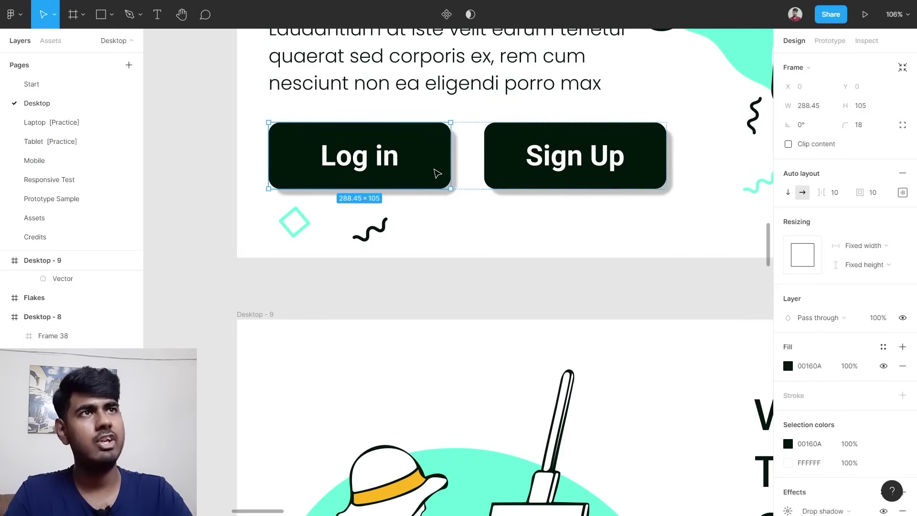
scroll(437, 173, "down", 5)
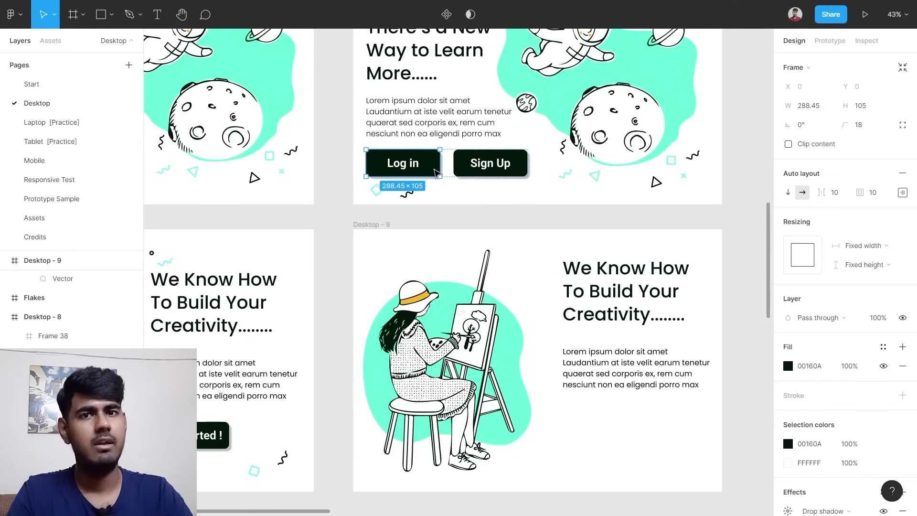
left_click_drag(435, 170, 634, 434)
scroll(621, 383, "down", 3)
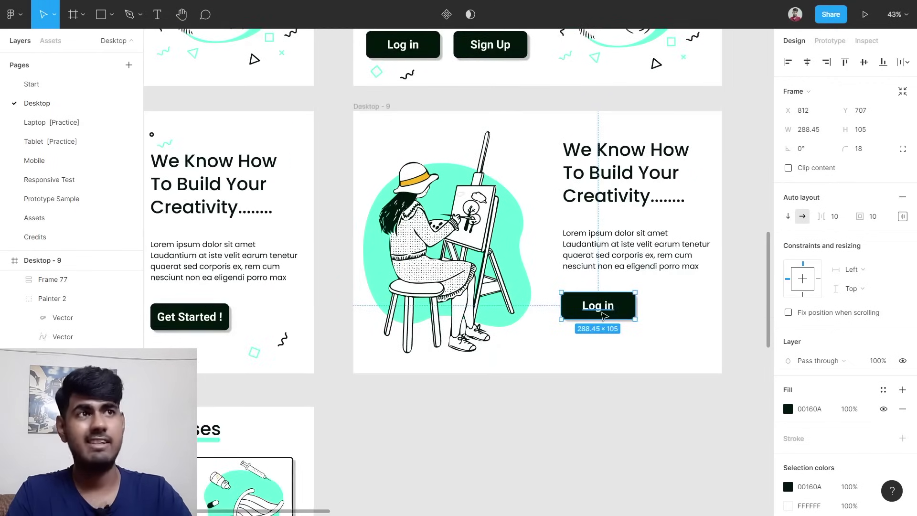
Change the copied button's label to "Get Started!".
scroll(603, 316, "up", 10)
double_click(590, 308)
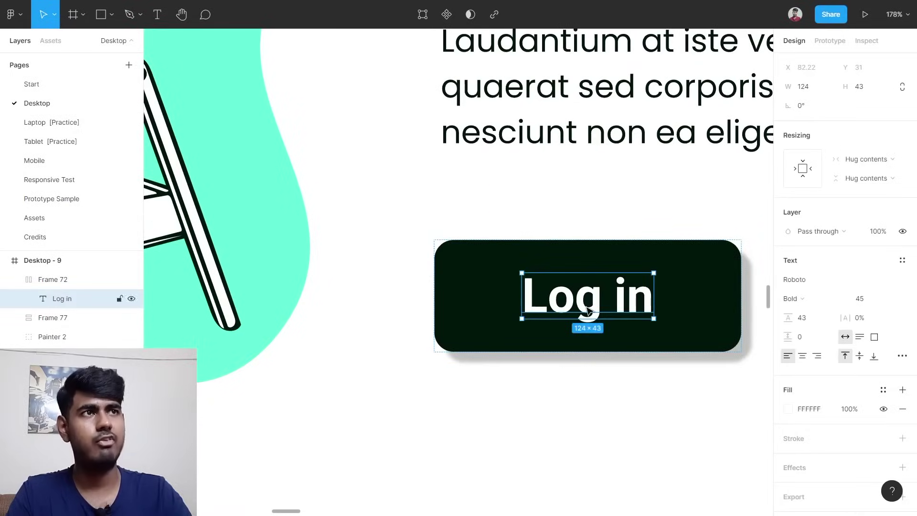
double_click(635, 313)
type("Get S")
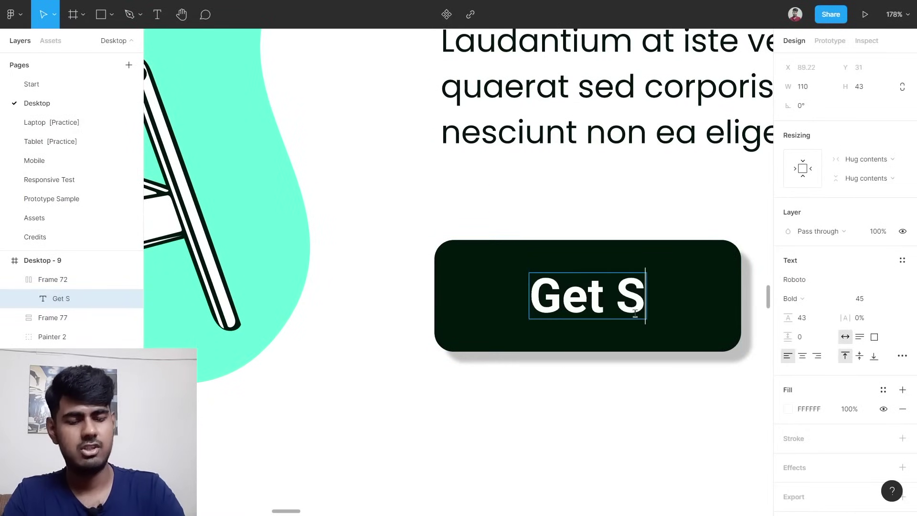
type("tarted!")
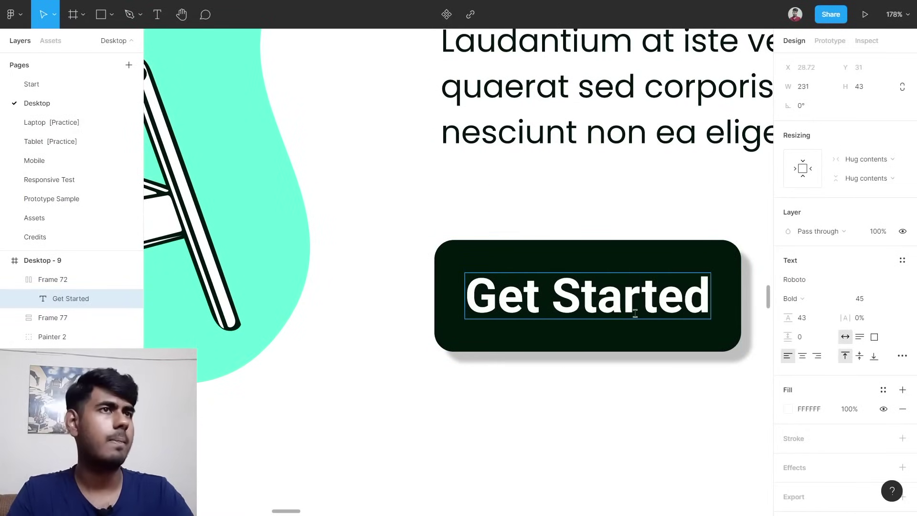
key("Escape")
key("Escape")
scroll(532, 364, "down", 10)
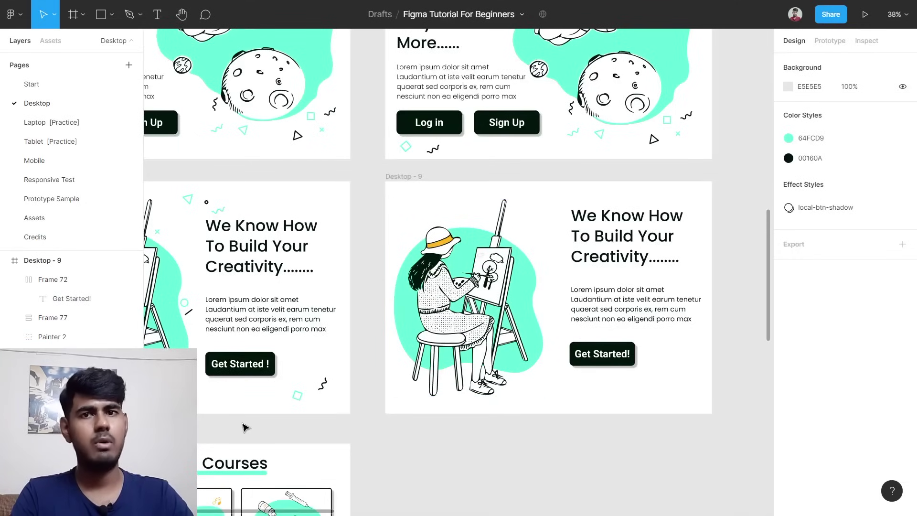
Measure the vertical gap between the Get Started button and the paragraph in Desktop - 2.
double_click(264, 372)
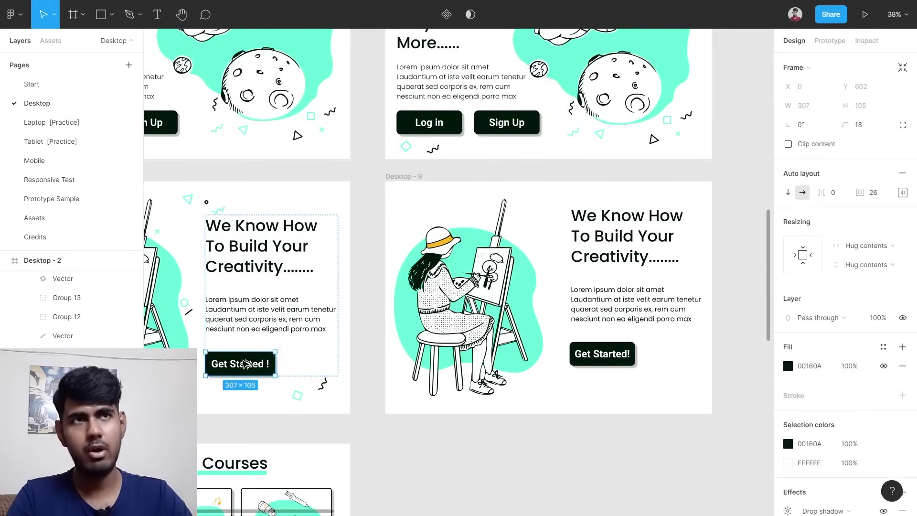
key("alt")
key("alt")
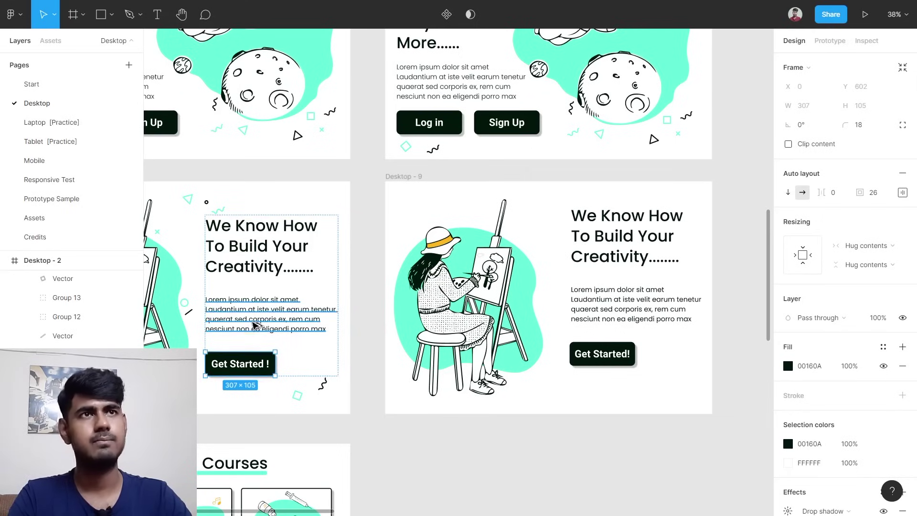
left_click(617, 378)
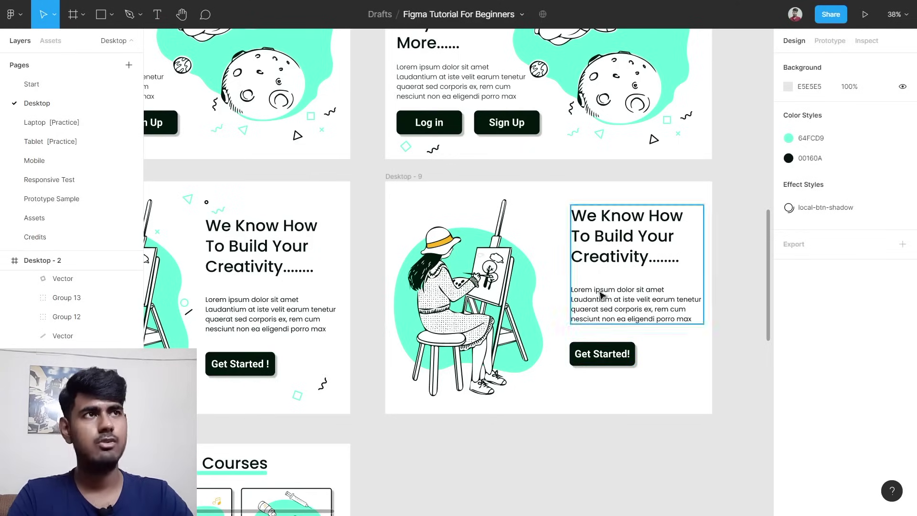
Combine the text block and Get Started! button of Desktop - 9 in one left-aligned vertical auto layout and adjust its item spacing.
left_click_drag(564, 258, 651, 381)
key("shift+a")
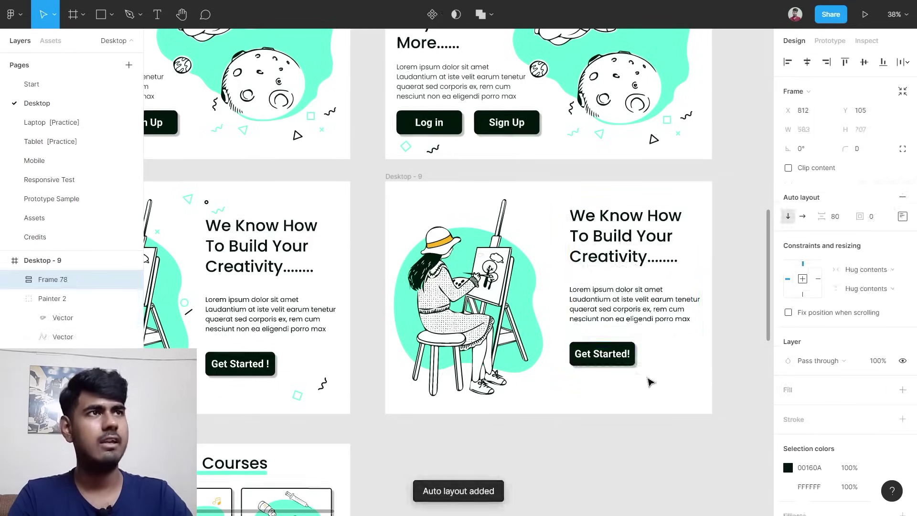
left_click(902, 217)
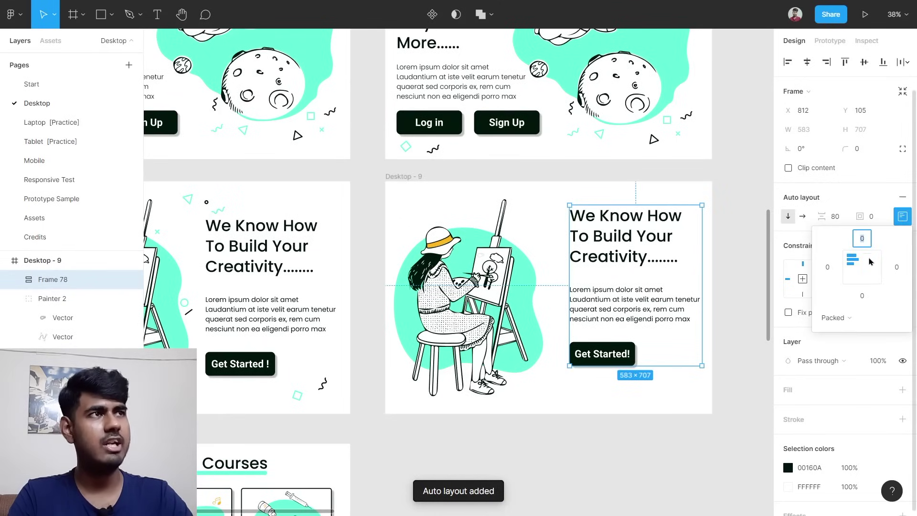
left_click(854, 272)
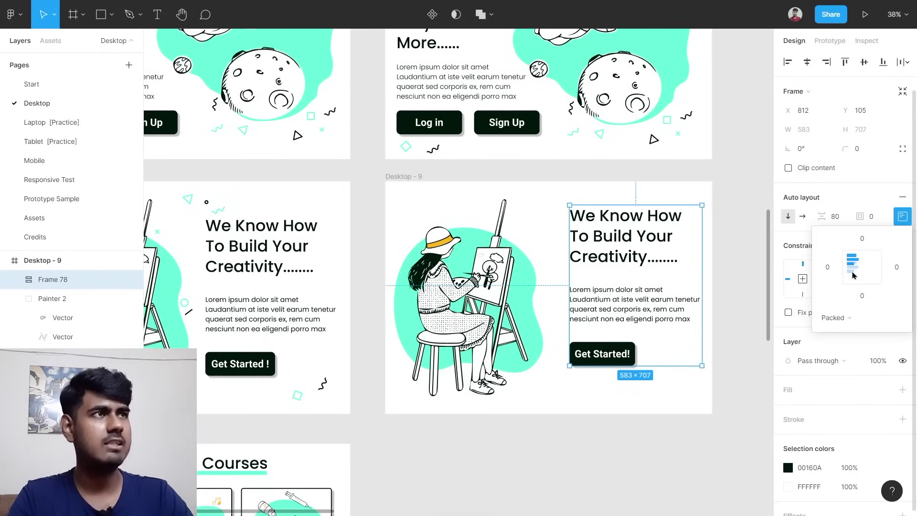
left_click(834, 216)
key("Up")
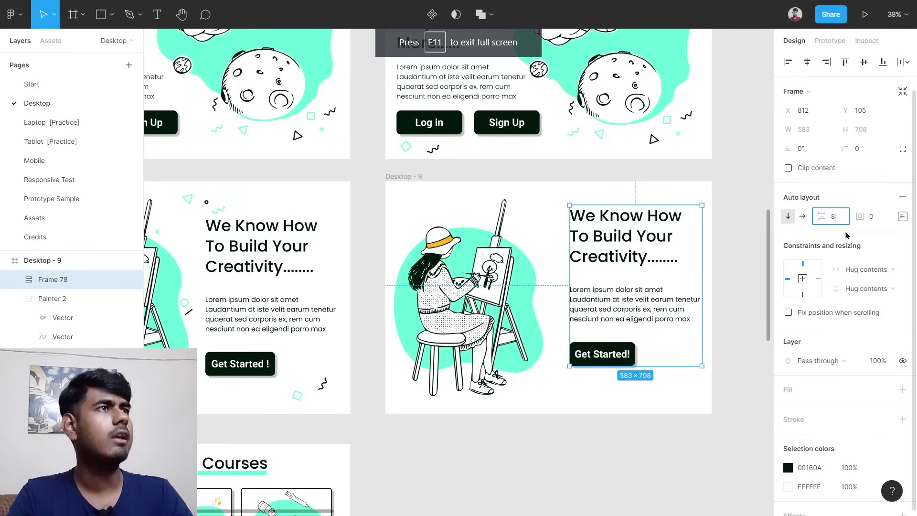
left_click(757, 247)
Examine the decorative shapes around the painter illustration in Desktop - 2 for reuse in Desktop - 9.
scroll(698, 327, "down", 3)
scroll(323, 253, "up", 5)
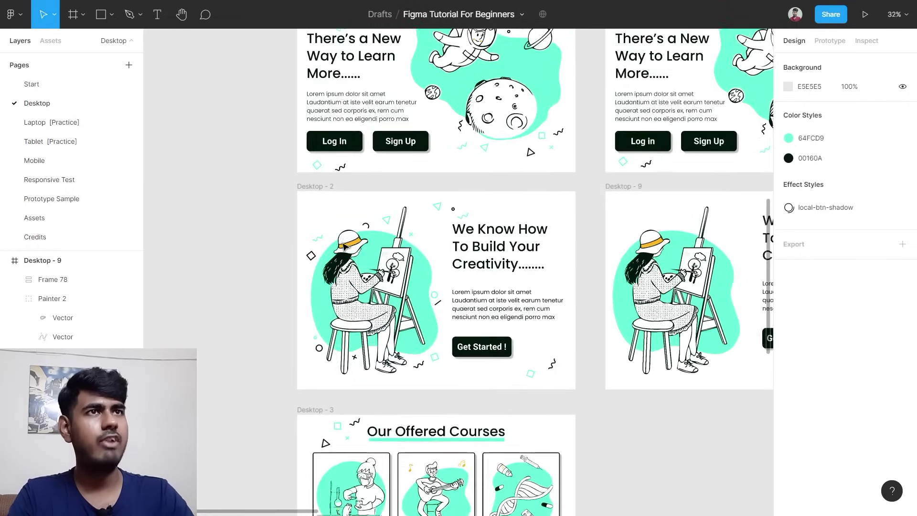
scroll(323, 254, "up", 5)
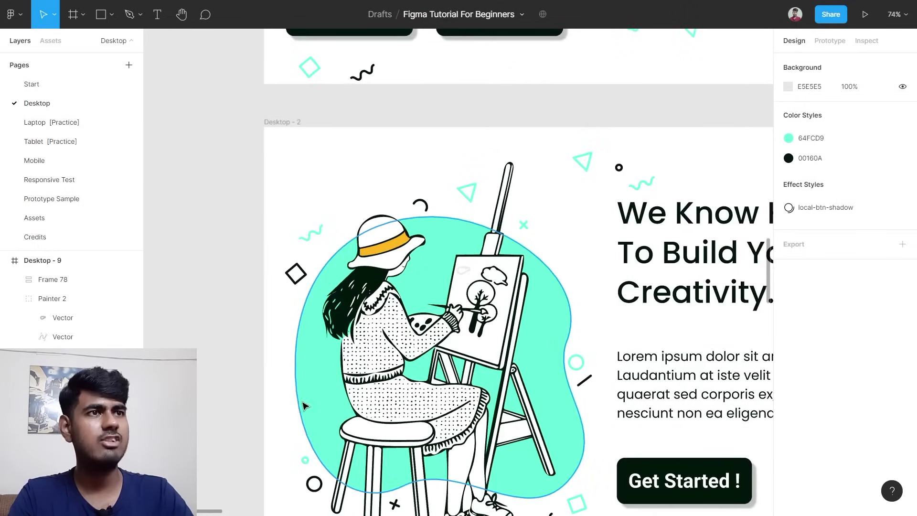
scroll(585, 354, "down", 2)
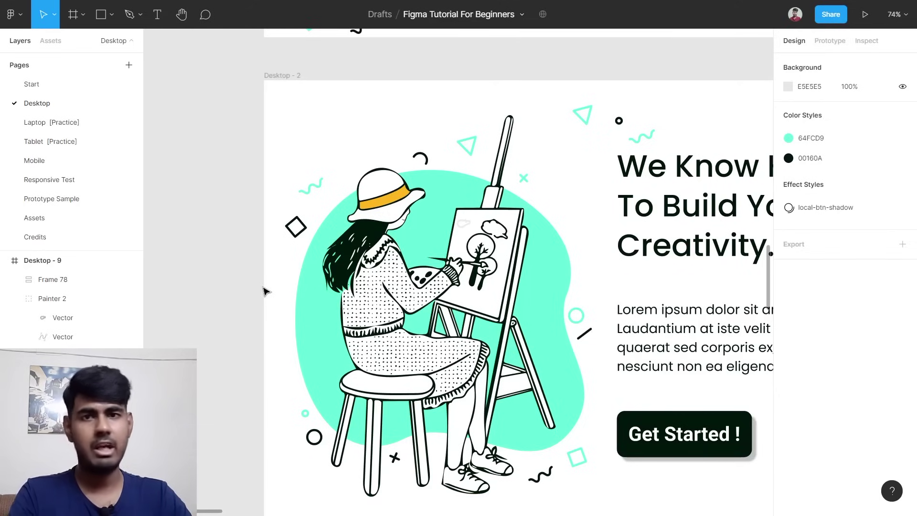
scroll(475, 288, "down", 5)
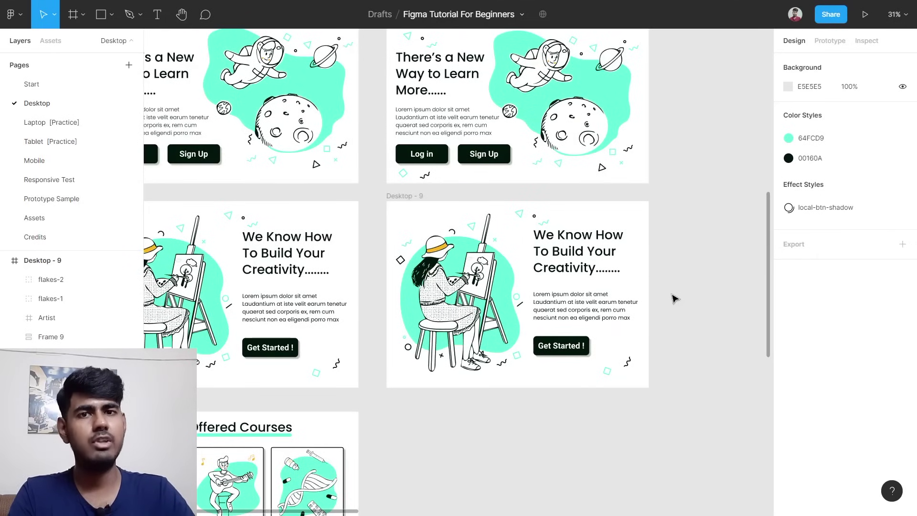
Add a layout grid to the Desktop - 9 frame and change its type to Columns.
scroll(430, 210, "up", 3)
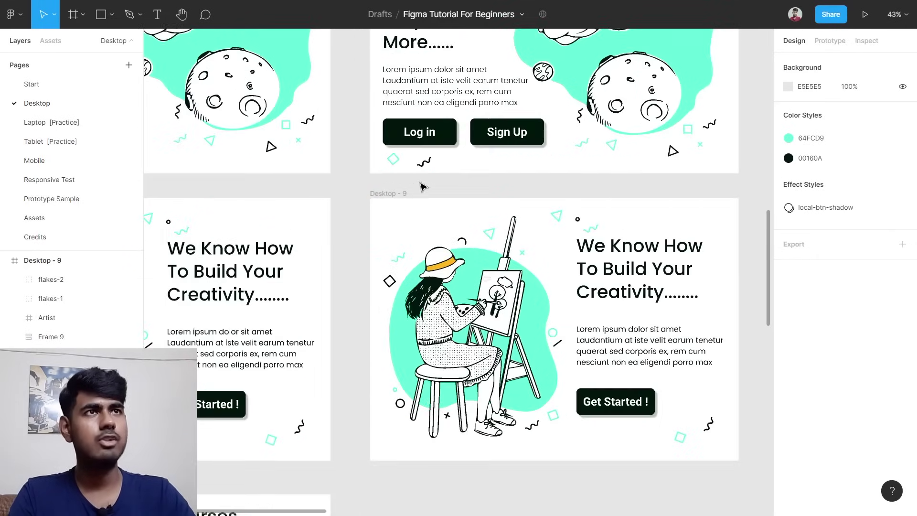
left_click(403, 192)
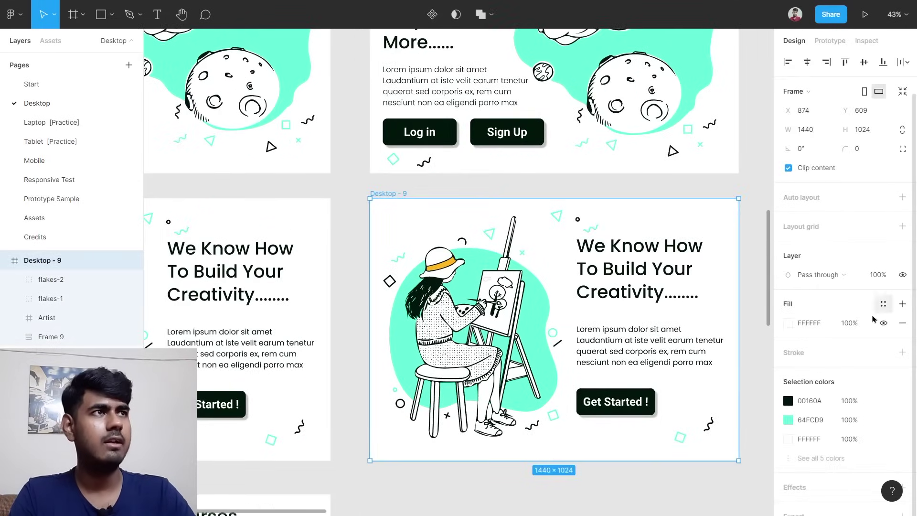
left_click(841, 233)
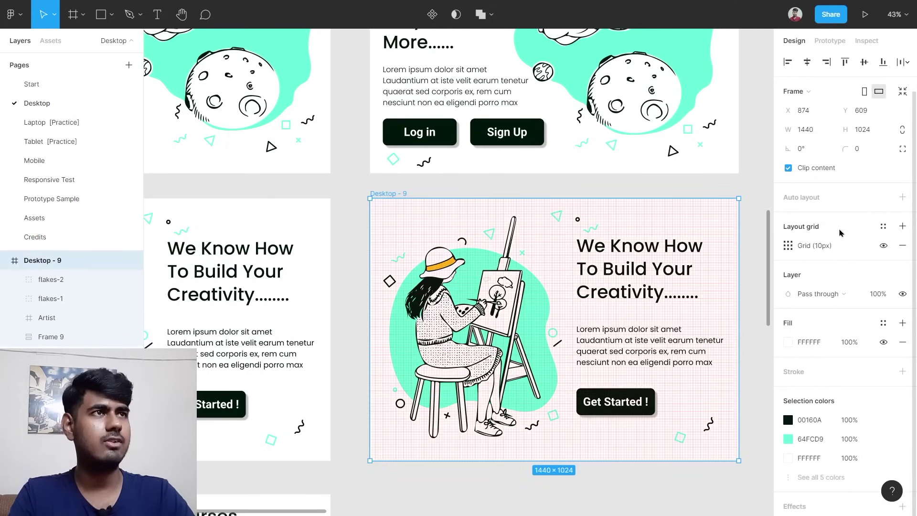
left_click(789, 245)
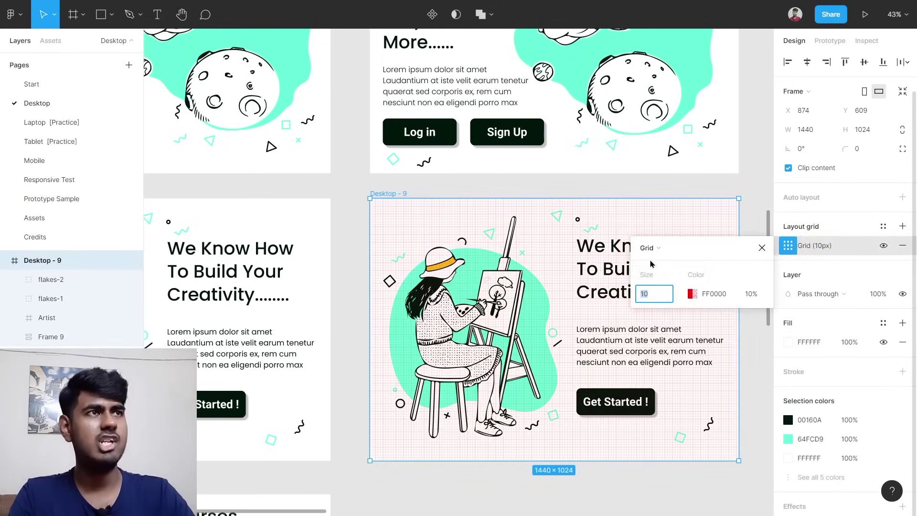
left_click(654, 254)
left_click(686, 274)
left_click(673, 251)
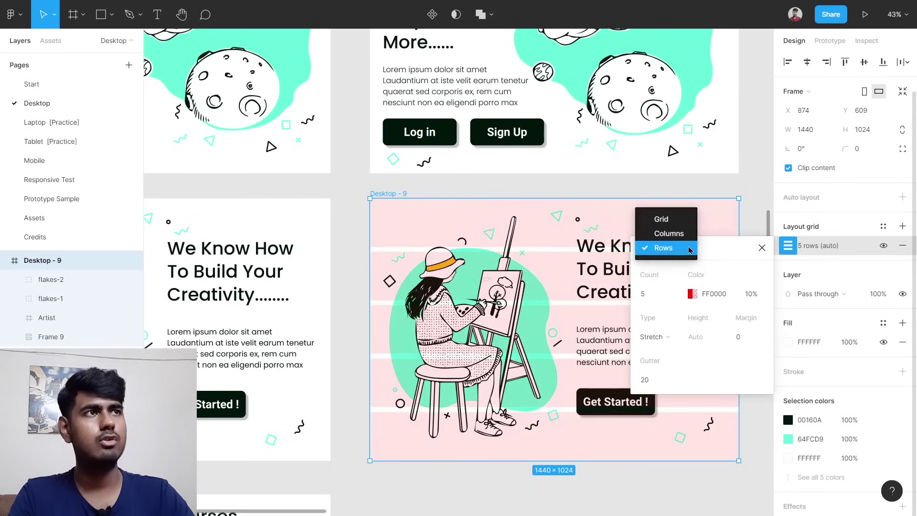
left_click(681, 233)
Set the Desktop - 9 column grid's margin to 50 and its gutter to 30.
left_click(744, 335)
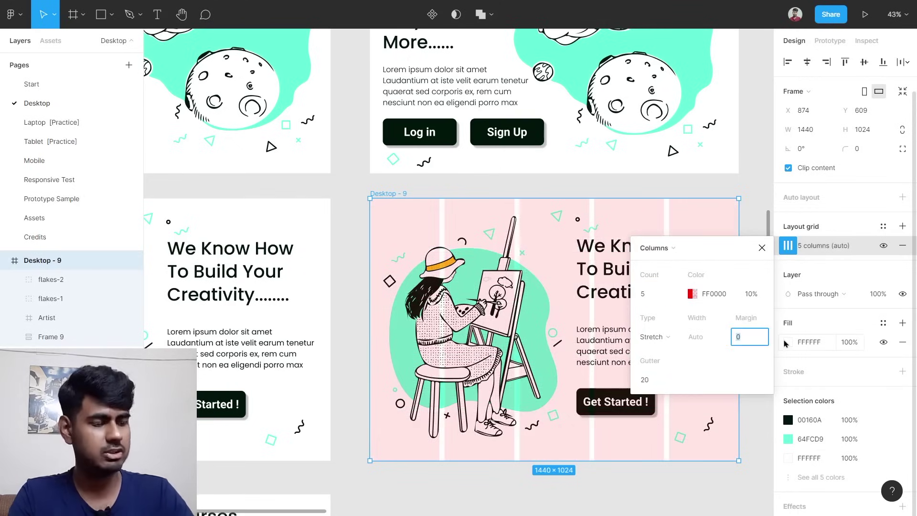
key("Return")
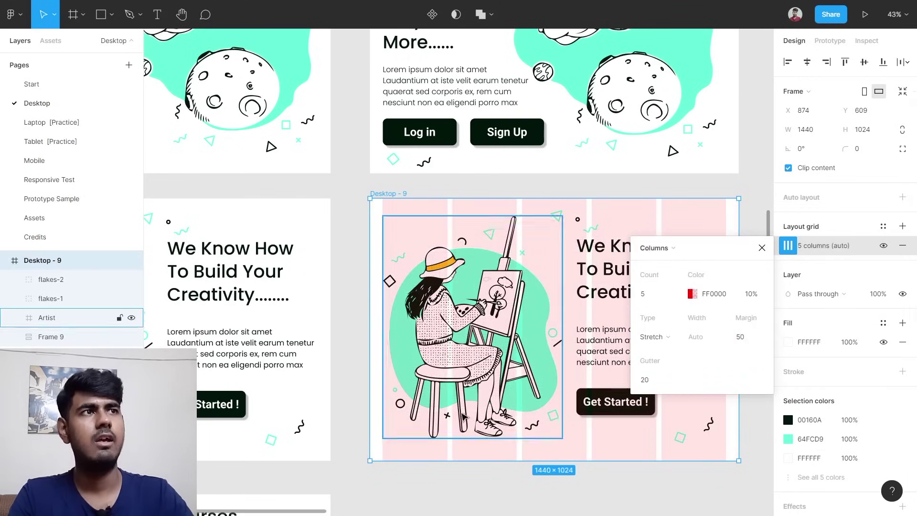
scroll(526, 402, "right", 2)
left_click(670, 382)
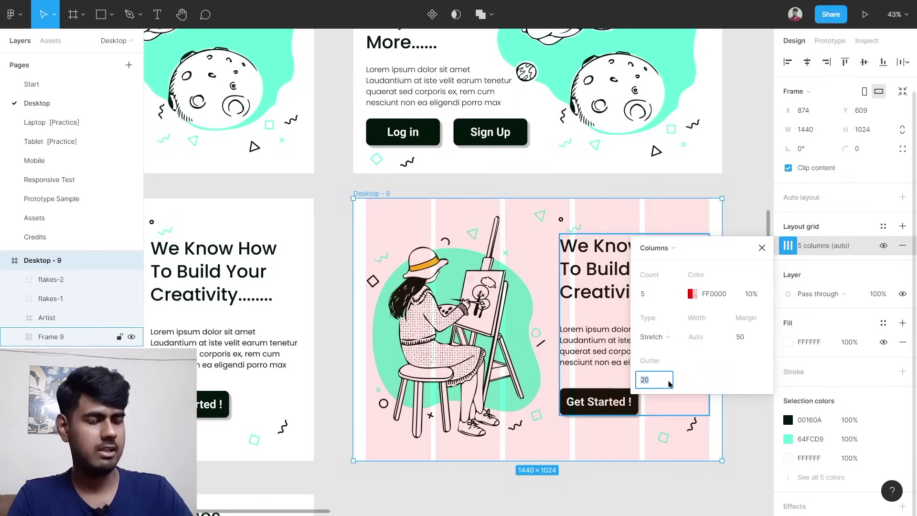
type("30")
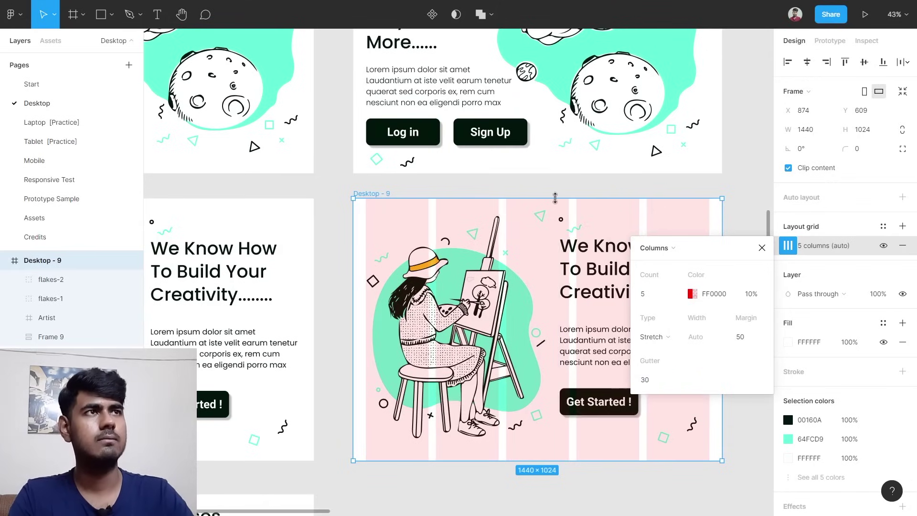
Reposition the text block and the Artist illustration of Desktop - 9 so they line up with the outer column margins.
left_click(676, 168)
scroll(651, 336, "right", 2)
left_click_drag(655, 336, 636, 349)
left_click(423, 340)
left_click_drag(426, 348, 435, 357)
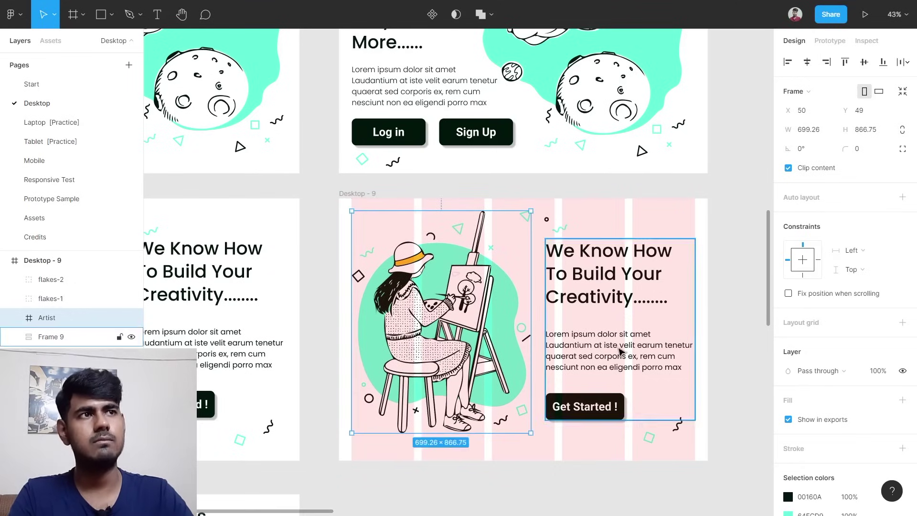
Hide the layout grids on the canvas and deselect the Artist illustration.
left_click(717, 319)
key("ctrl+shift+4")
scroll(714, 321, "down", 2)
left_click(731, 342)
left_click(737, 424)
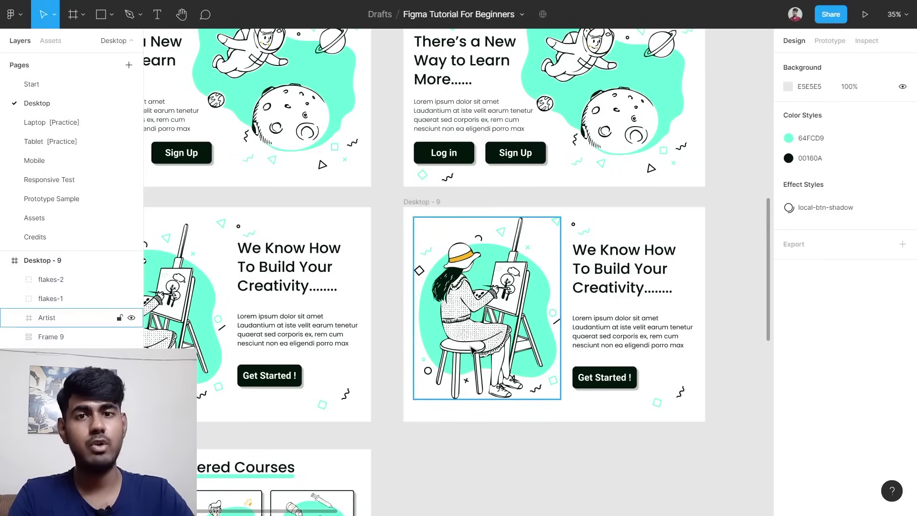
Create a new 1440 × 1024 Desktop frame and place it below Desktop - 9, level with Desktop - 3.
scroll(472, 349, "down", 5)
scroll(528, 327, "left", 2)
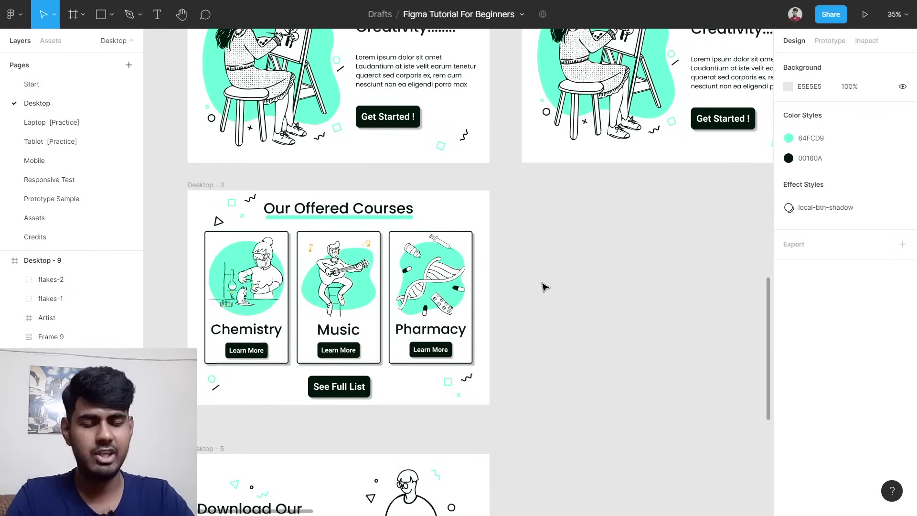
key("f")
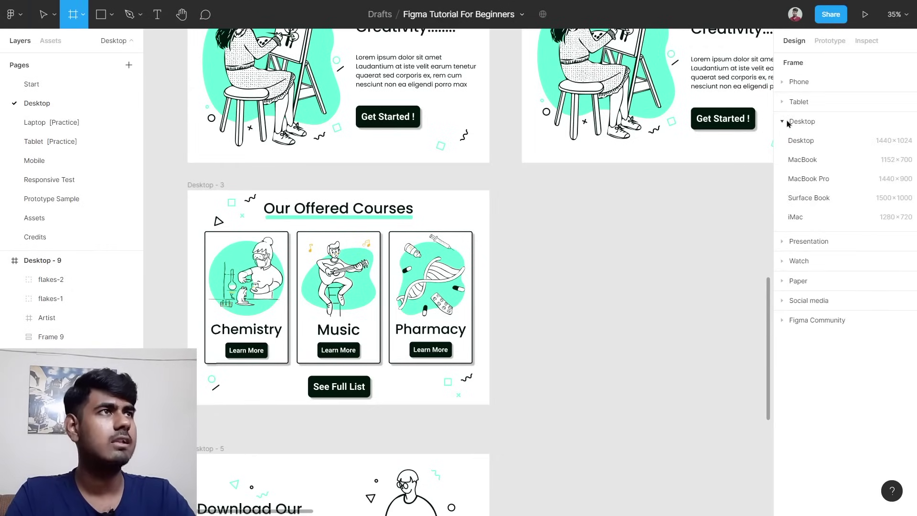
left_click(821, 141)
left_click_drag(539, 301, 565, 322)
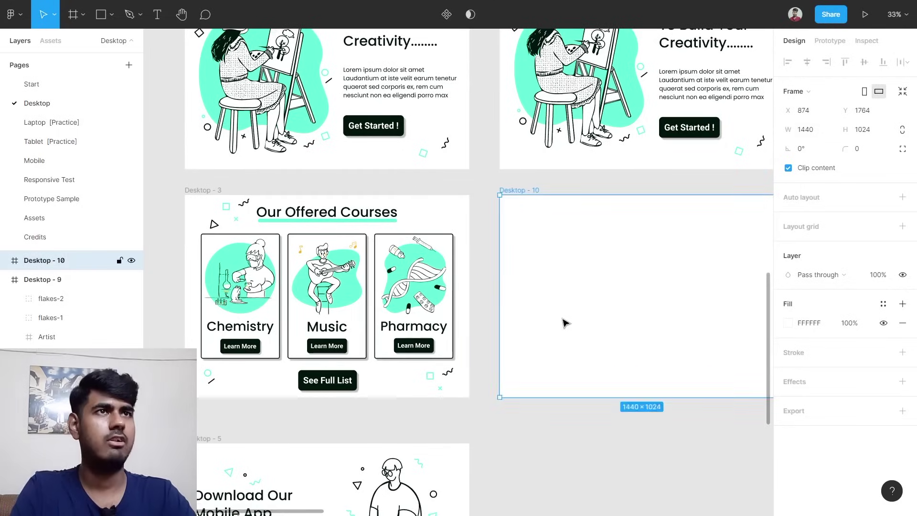
left_click(495, 302)
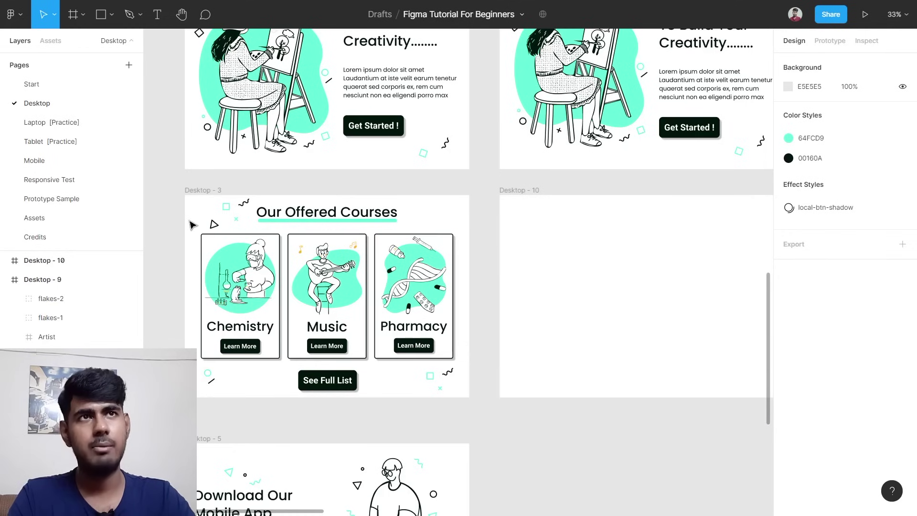
Copy the "Our Offered Courses" heading, its underline and the nearby decorative shapes from Desktop - 3 to the top of Desktop - 10.
left_click_drag(192, 204, 566, 219)
scroll(588, 247, "right", 3)
left_click_drag(565, 217, 562, 218)
left_click(550, 276)
scroll(538, 295, "left", 2)
scroll(535, 300, "left", 5)
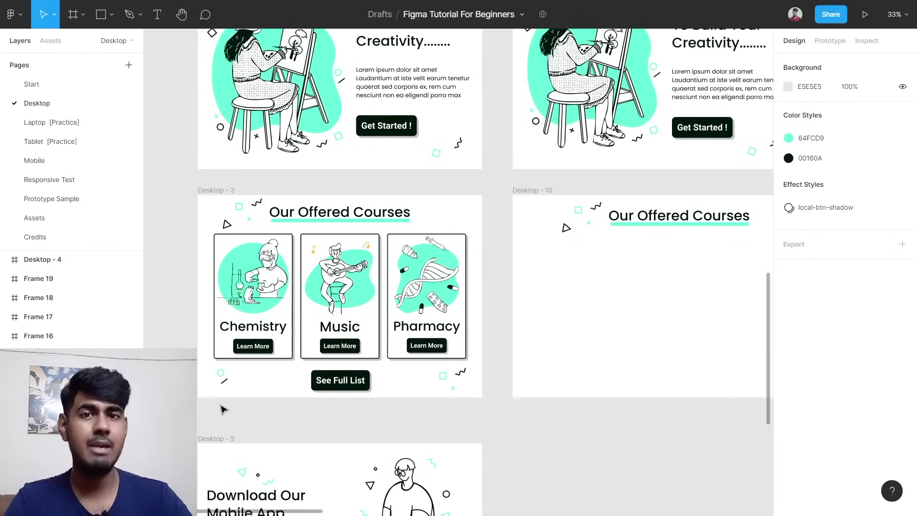
Copy the See Full List button and the decorative shapes beside it from Desktop - 3 to the bottom of Desktop - 10.
left_click_drag(216, 407, 466, 367)
left_click_drag(381, 380, 550, 384)
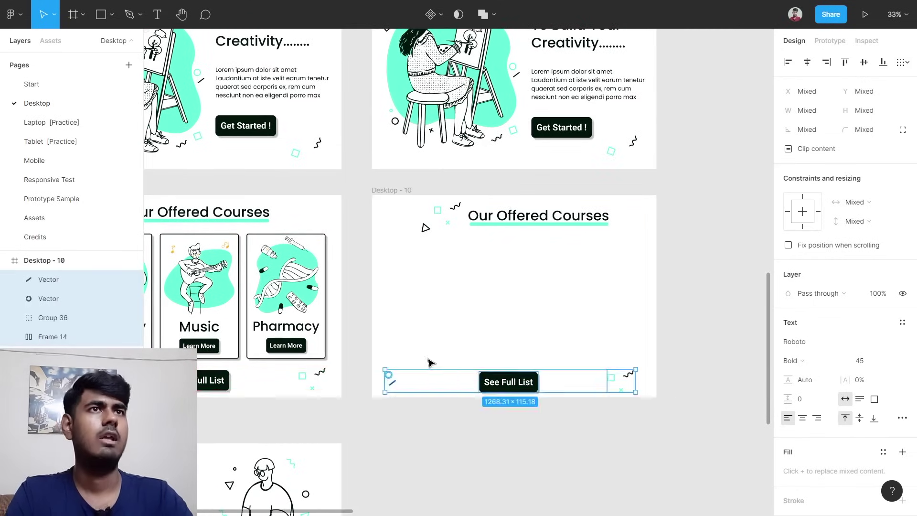
scroll(429, 363, "left", 5)
Show the layout grid of Desktop - 3 and inspect its column count, margin and gutter settings.
left_click(267, 191)
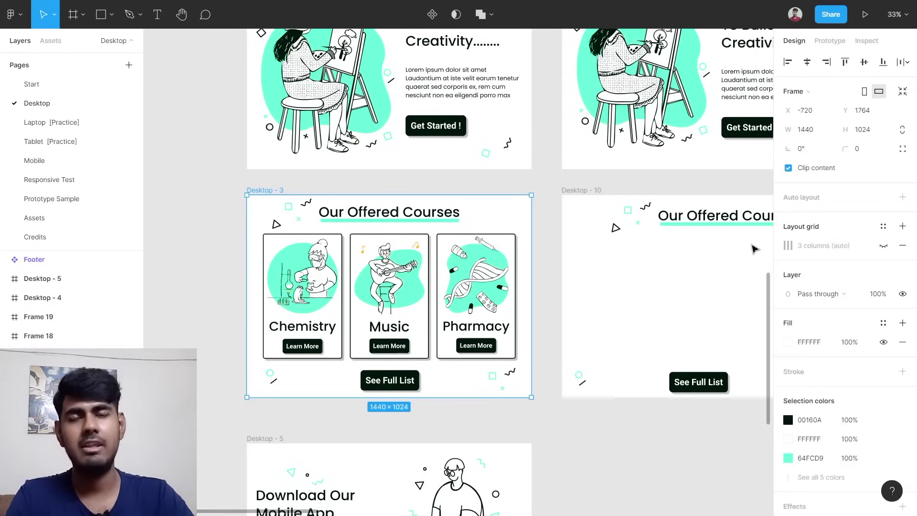
left_click(884, 246)
key("shift+2")
scroll(489, 251, "down", 5)
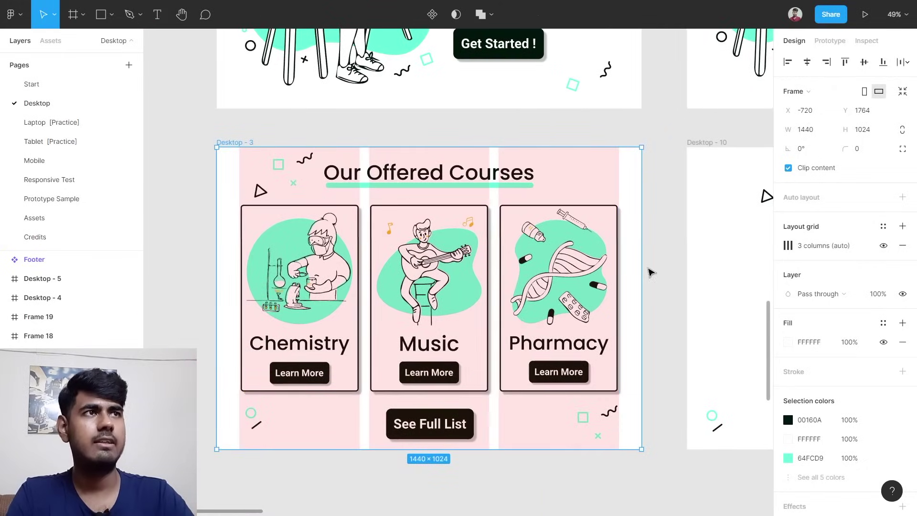
scroll(641, 262, "down", 2)
scroll(749, 258, "left", 3)
left_click(788, 245)
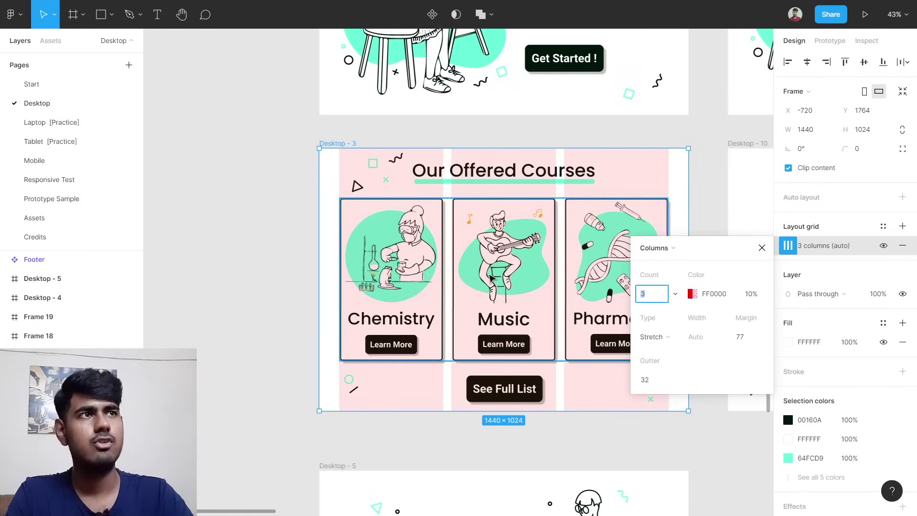
scroll(763, 399, "right", 6)
Add a Columns layout grid to the Desktop - 10 frame and set its margin to 77.
left_click(476, 143)
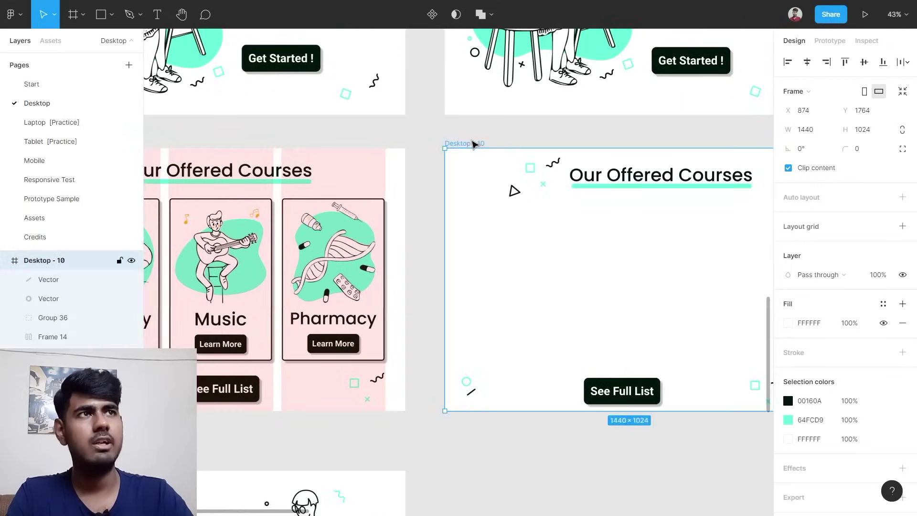
scroll(528, 231, "right", 3)
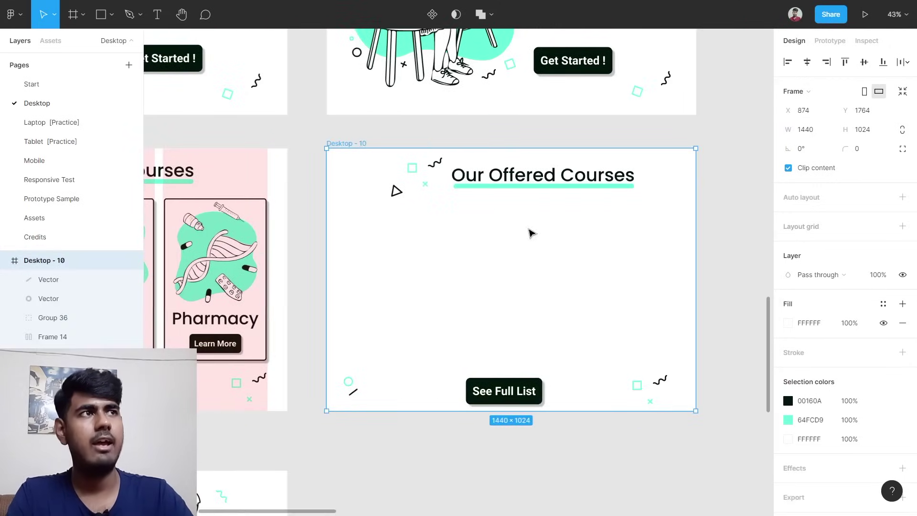
left_click(807, 236)
left_click(788, 245)
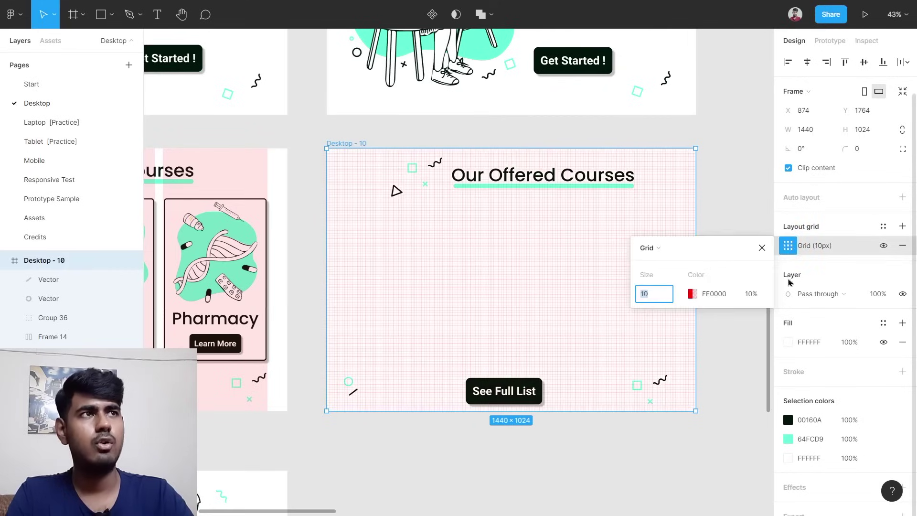
left_click(660, 257)
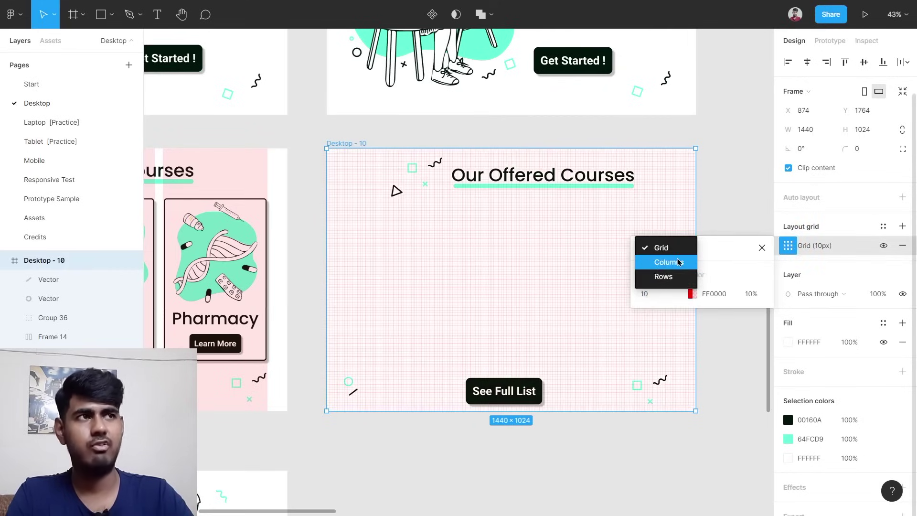
left_click(676, 262)
left_click(748, 338)
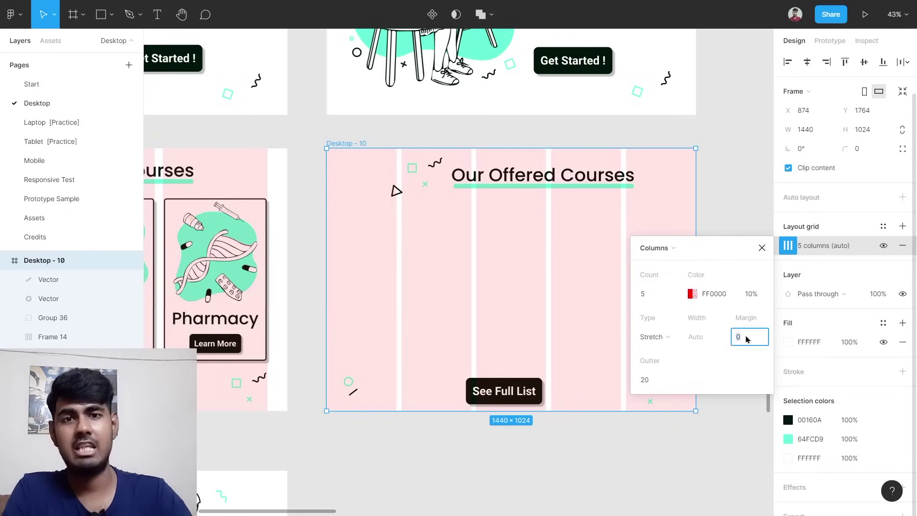
key("Return")
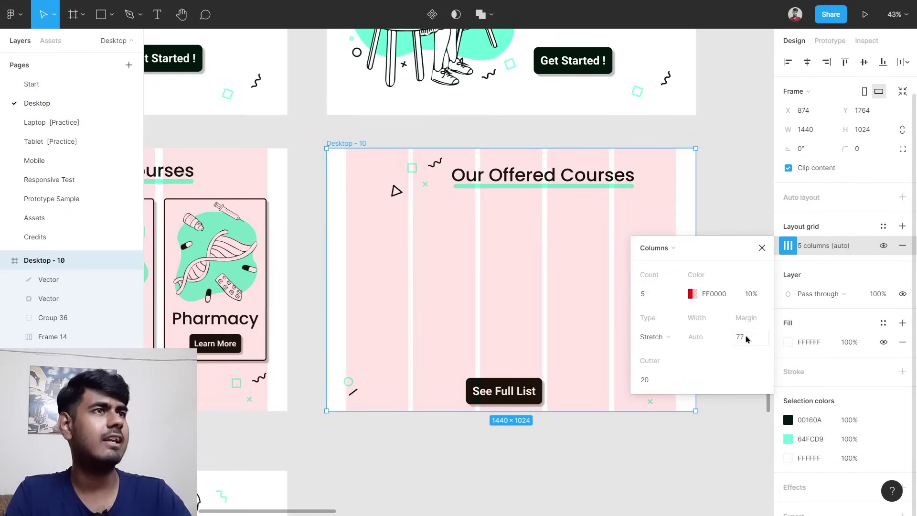
Check the column gutter of Desktop - 3 and set the gutter of Desktop - 10's grid to 32.
scroll(297, 342, "left", 6)
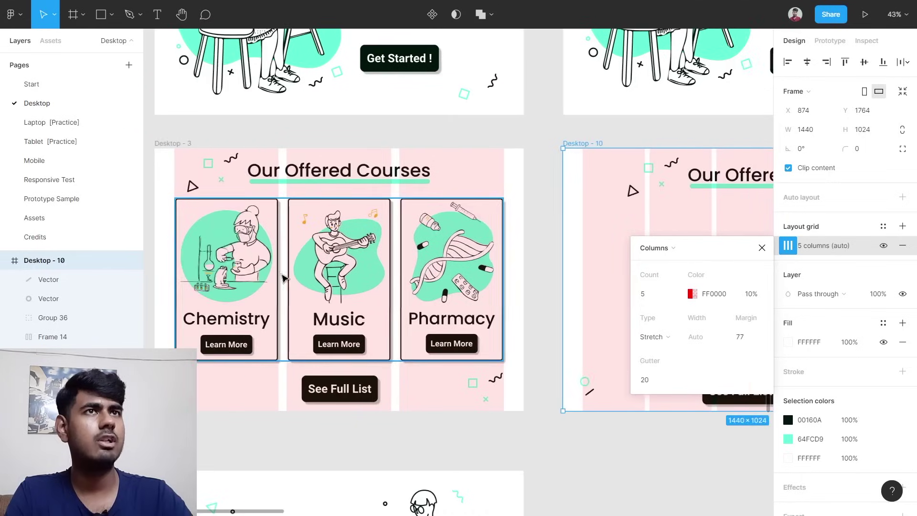
left_click(219, 143)
left_click(791, 247)
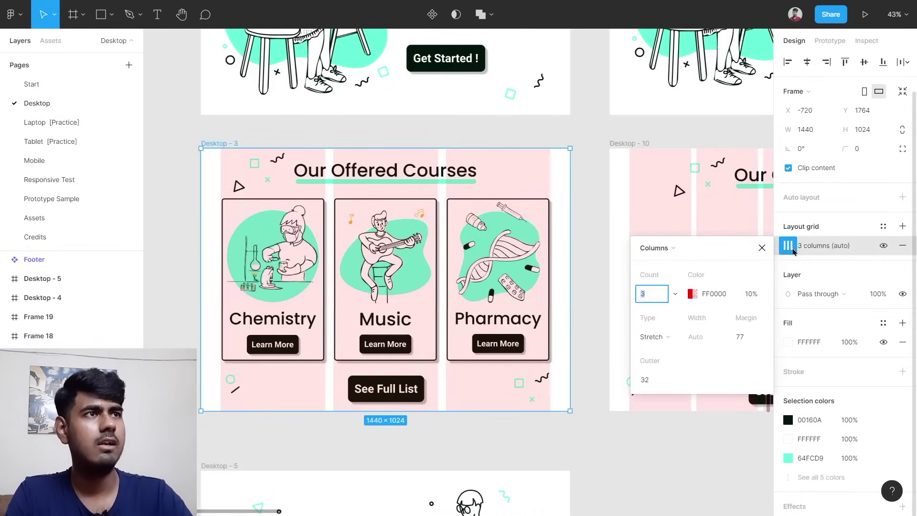
scroll(514, 263, "right", 6)
left_click(352, 144)
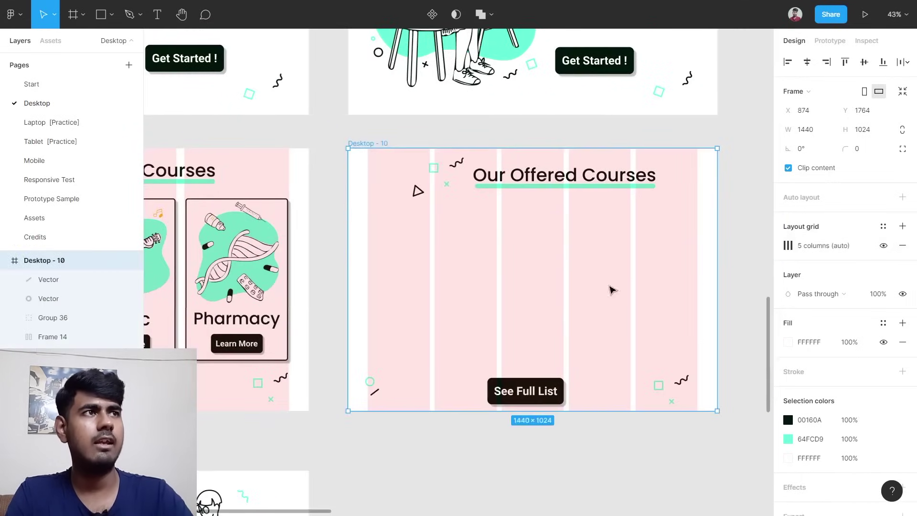
left_click(789, 245)
left_click(659, 379)
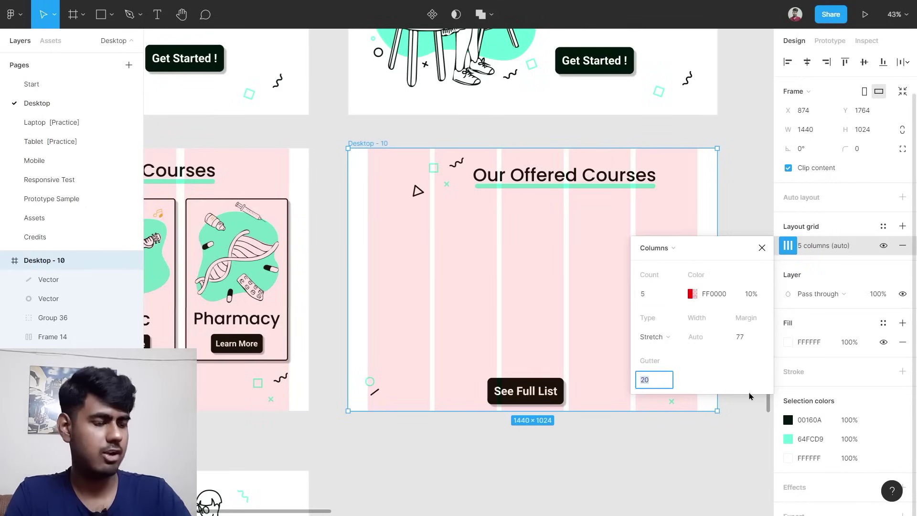
key("Return")
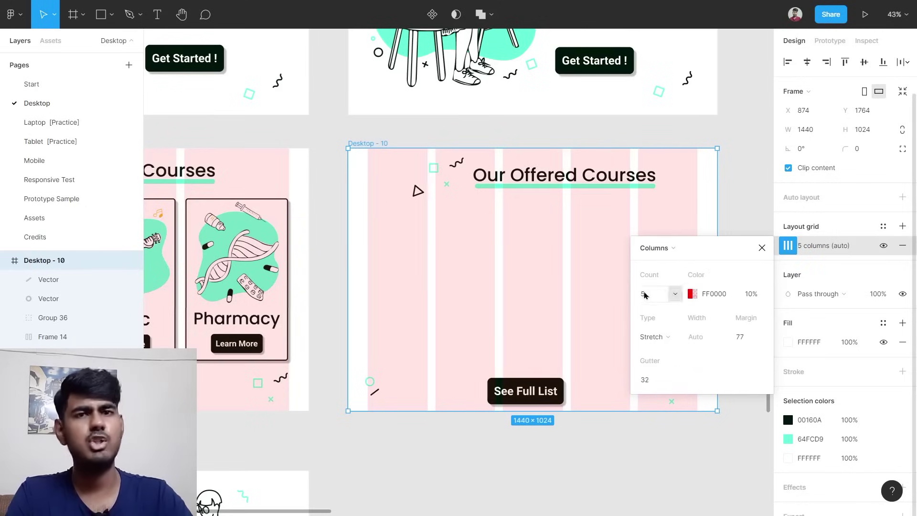
Set the column count of Desktop - 10's layout grid to 3.
left_click(647, 295)
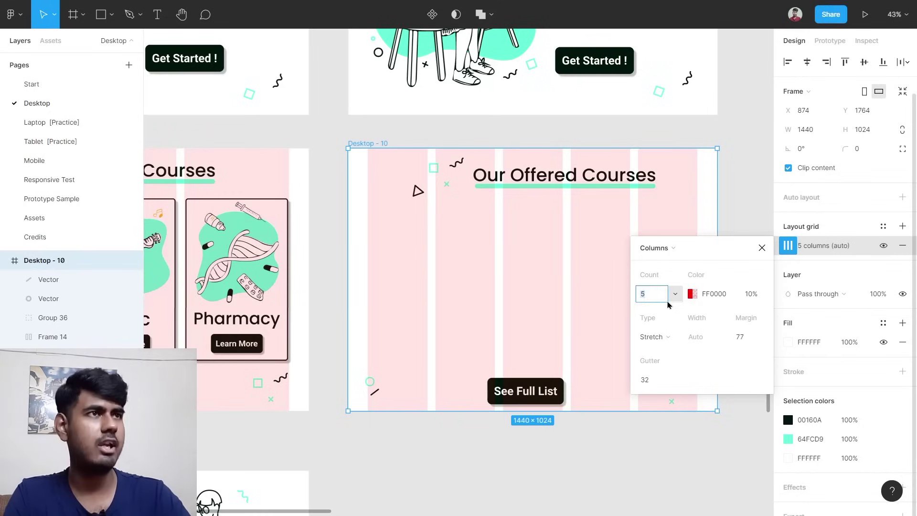
type("3")
key("Return")
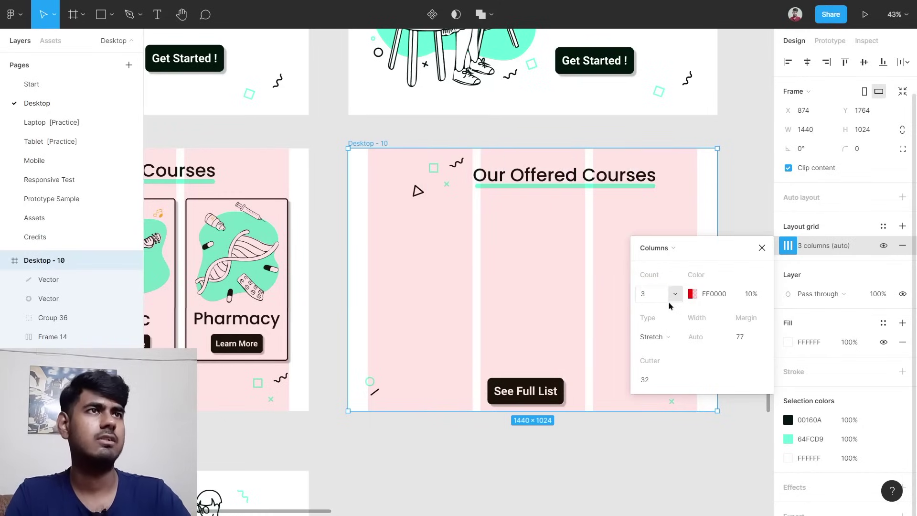
left_click(578, 275)
Hide the layout grid of Desktop - 3 and check the size of its Chemistry card.
scroll(571, 273, "left", 5)
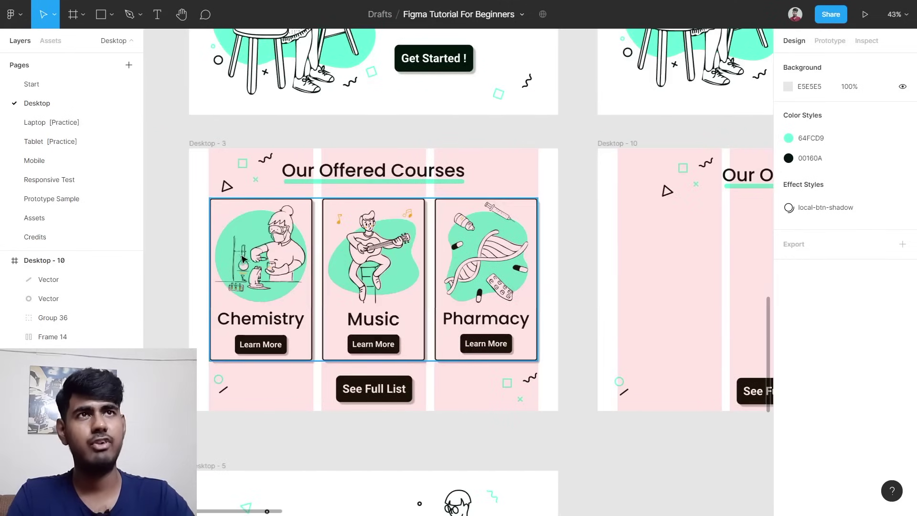
left_click(303, 157)
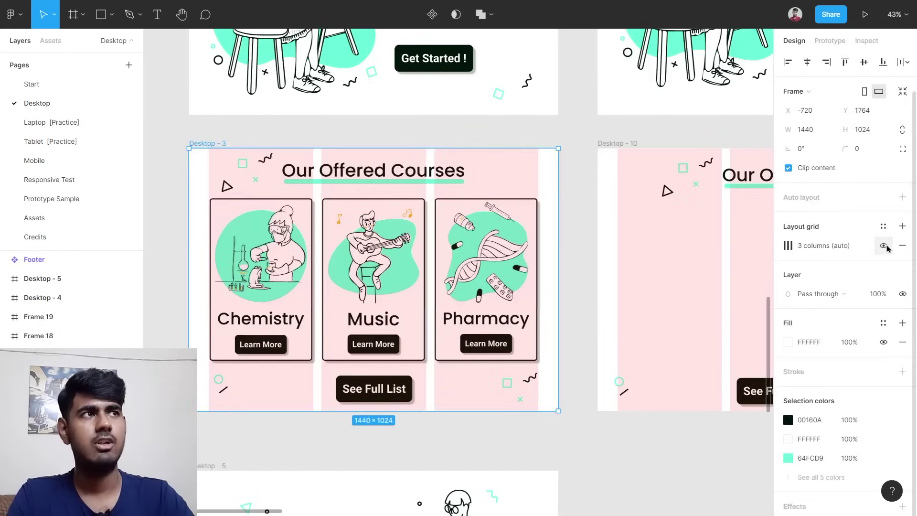
left_click(885, 246)
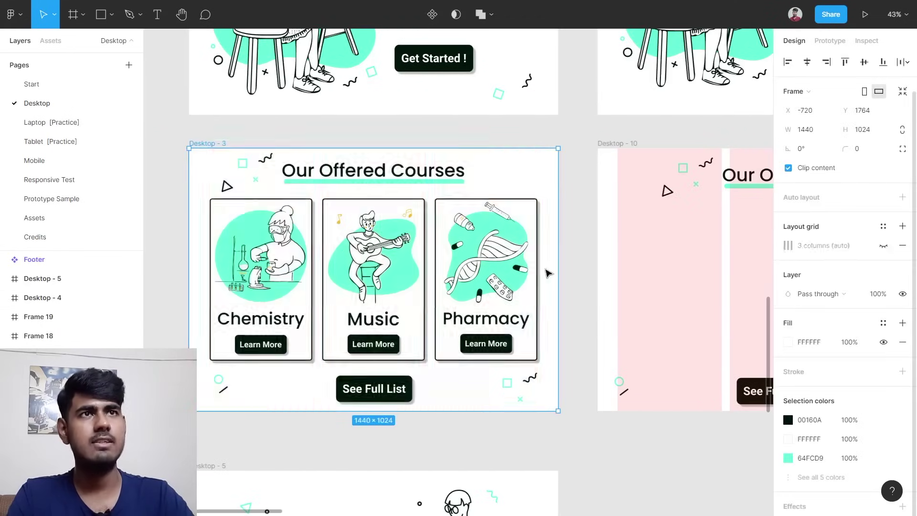
left_click(256, 259)
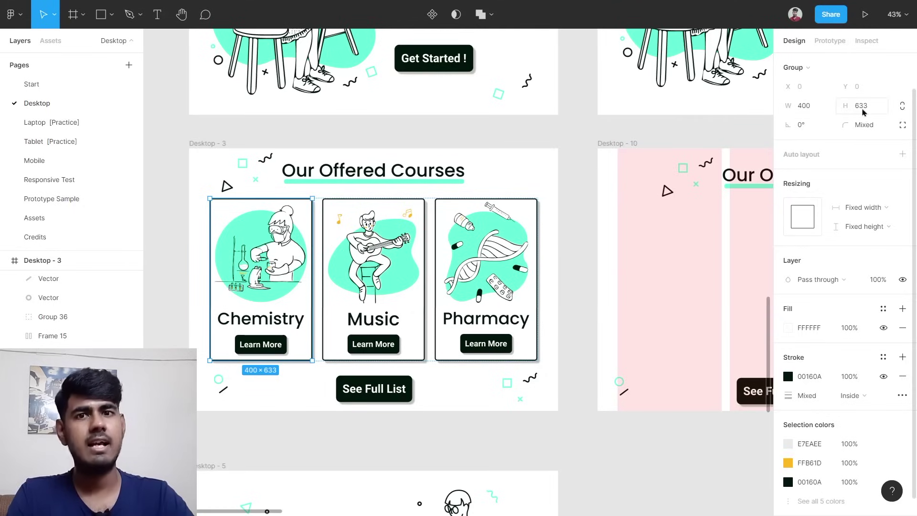
Draw a rectangle in the first column area of Desktop - 10 and set its width to 400.
scroll(635, 260, "right", 5)
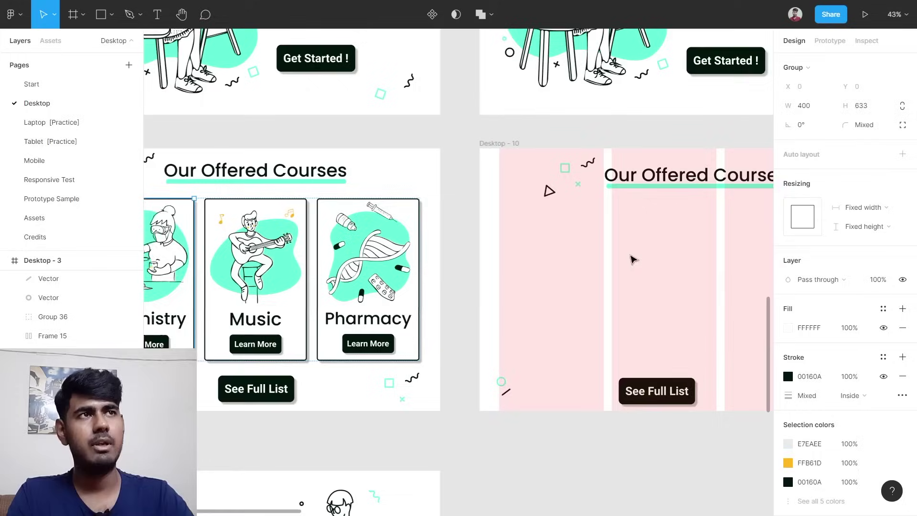
scroll(549, 258, "up", 5)
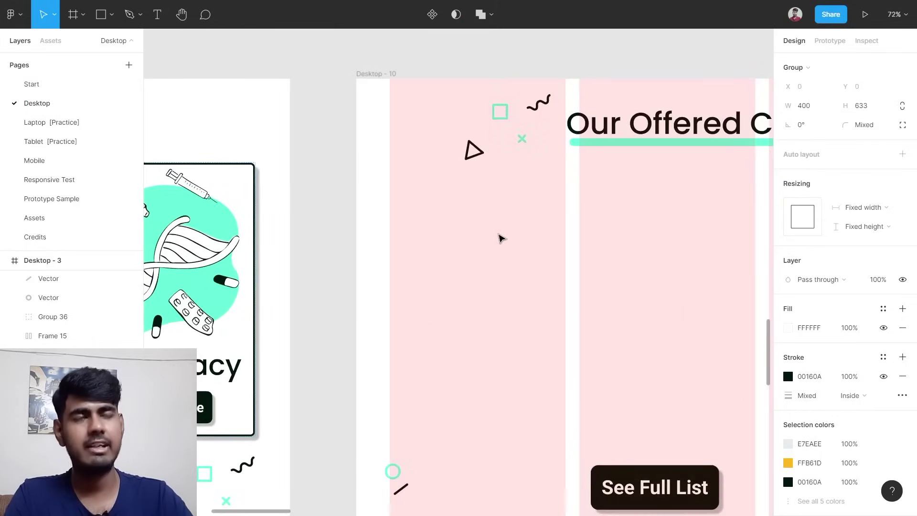
key("r")
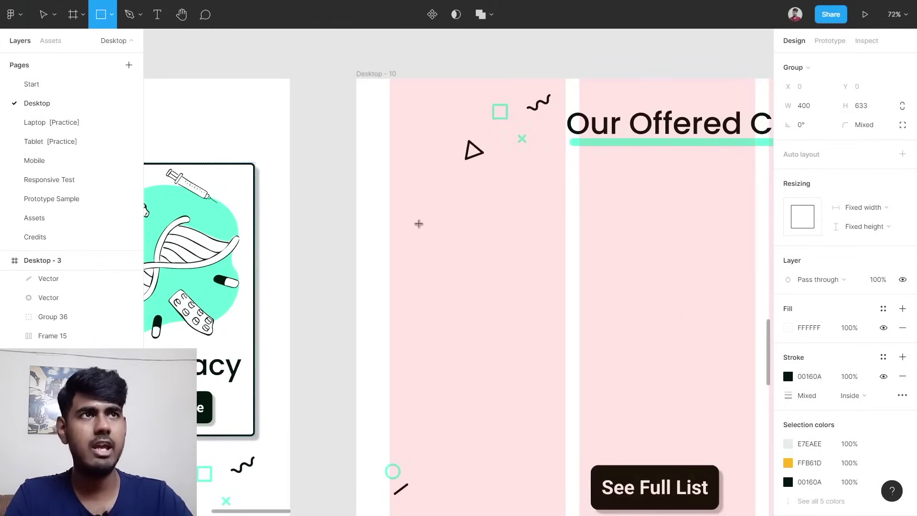
left_click(452, 225)
left_click(820, 112)
key("Return")
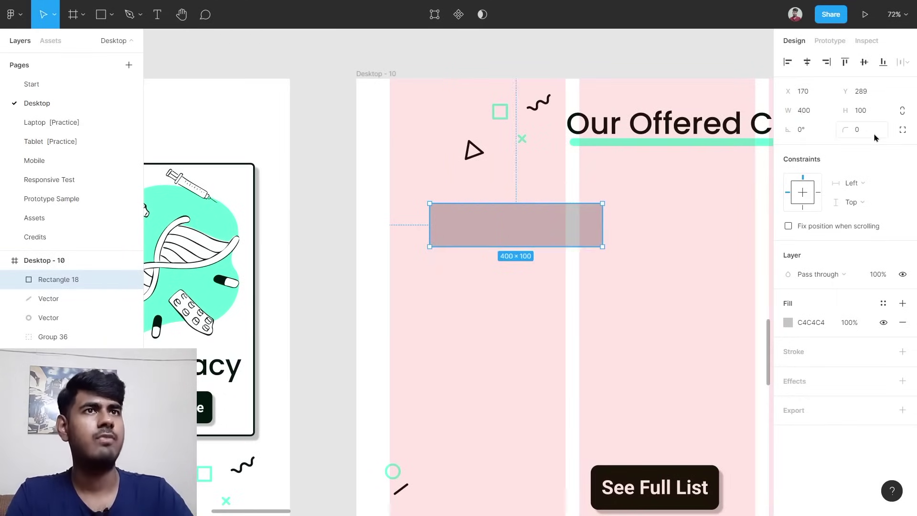
Check the height of the Chemistry card in Desktop - 3 and set the new rectangle's height to 633.
scroll(598, 330, "down", 3)
scroll(528, 323, "left", 5)
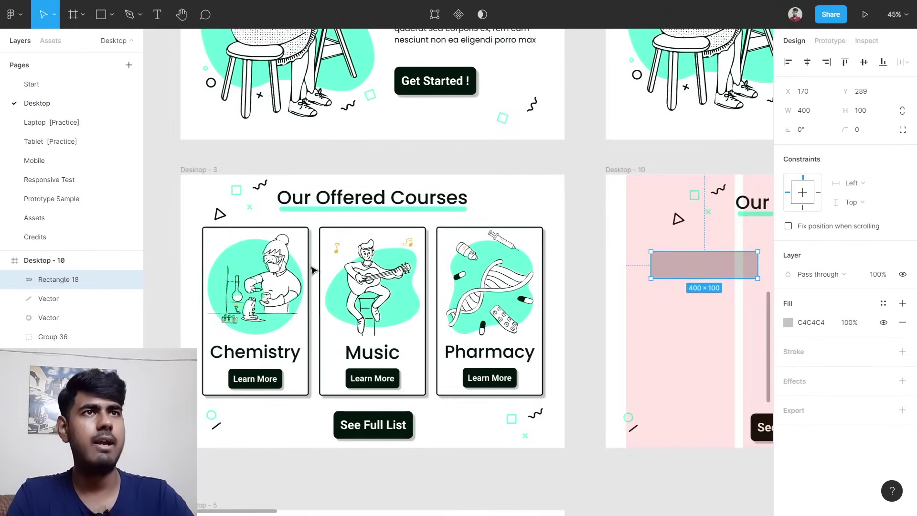
left_click(298, 240)
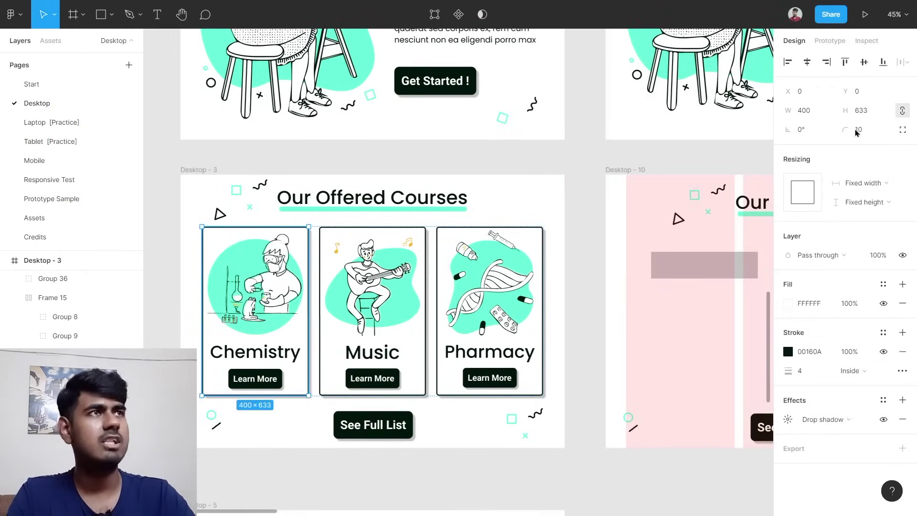
scroll(720, 260, "right", 5)
left_click(531, 264)
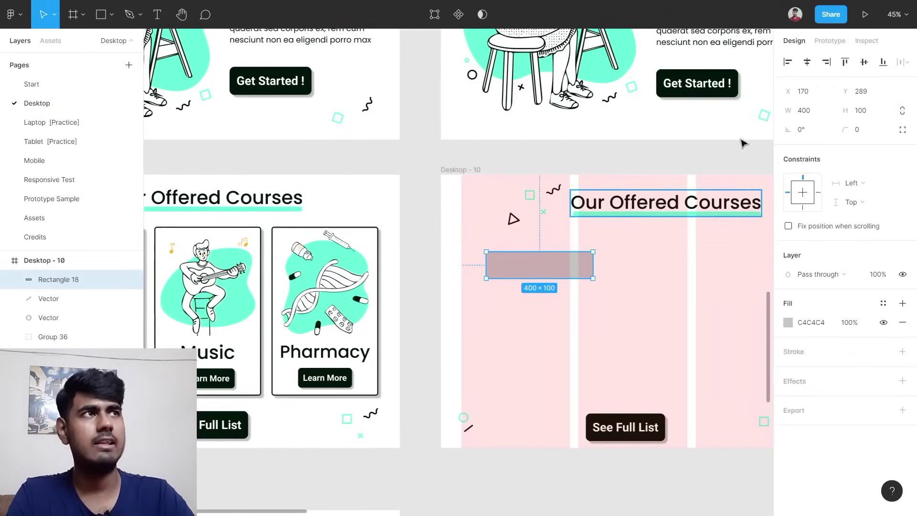
left_click(872, 111)
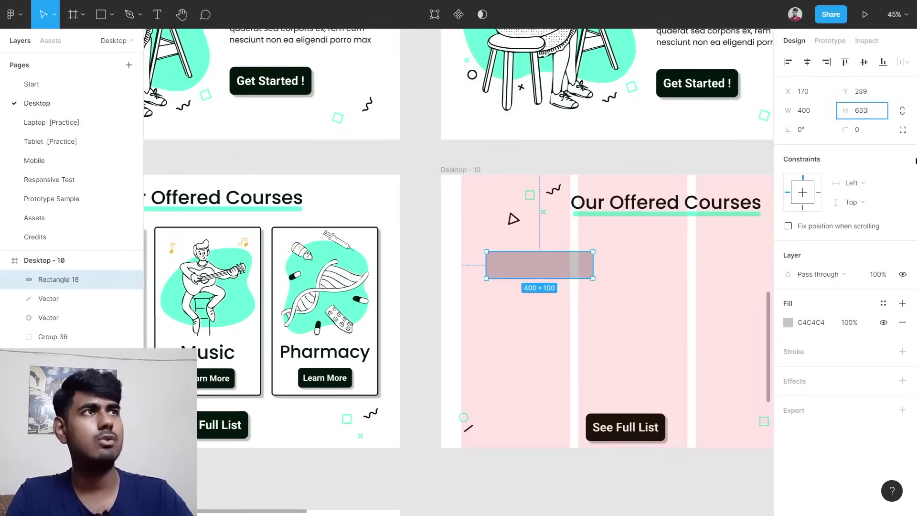
key("Return")
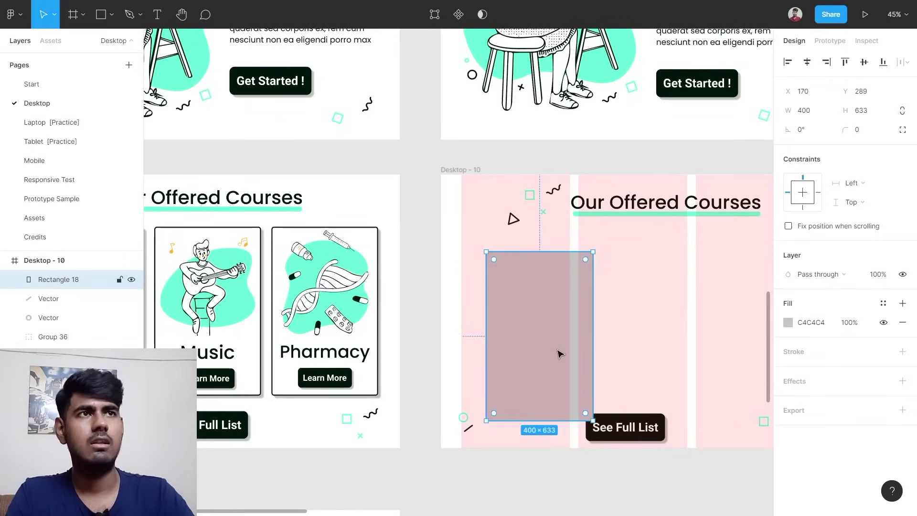
Move the rectangle to the left edge of Desktop - 10's first grid column, at X 77 and Y 223.
left_click_drag(553, 369, 528, 341)
scroll(539, 337, "up", 3)
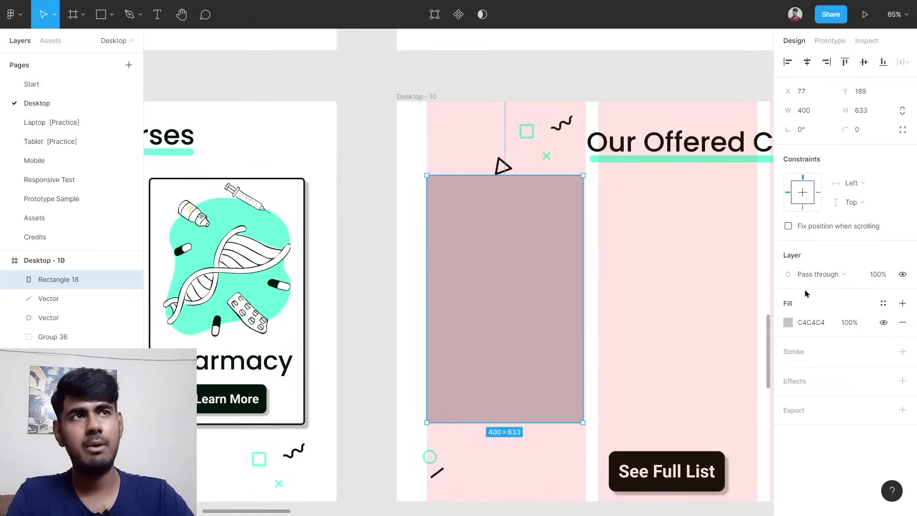
mouse_move(539, 269)
left_mouse_down()
mouse_move(467, 241)
mouse_move(488, 236)
mouse_move(504, 257)
mouse_move(559, 276)
mouse_move(547, 282)
left_mouse_up()
scroll(549, 299, "up", 3)
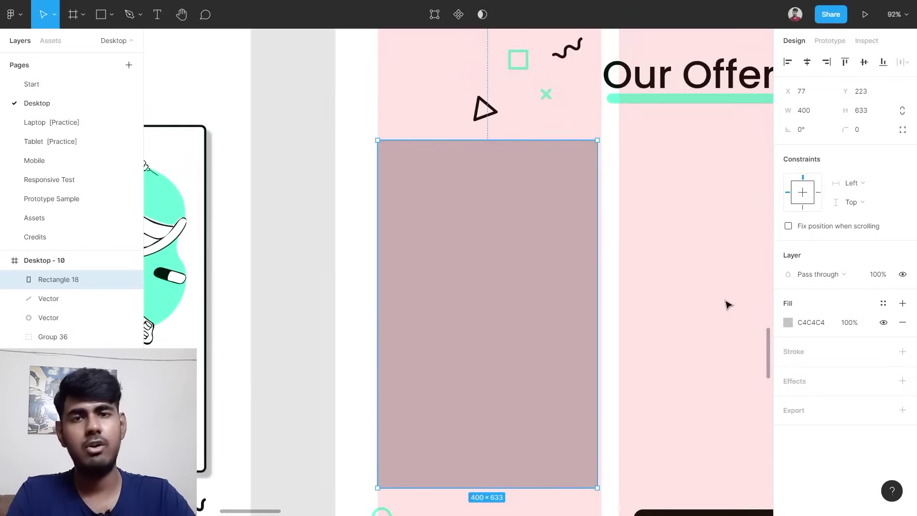
Remove the rectangle's fill and give it a black 000000 inside stroke with a weight of 4.
left_click(903, 324)
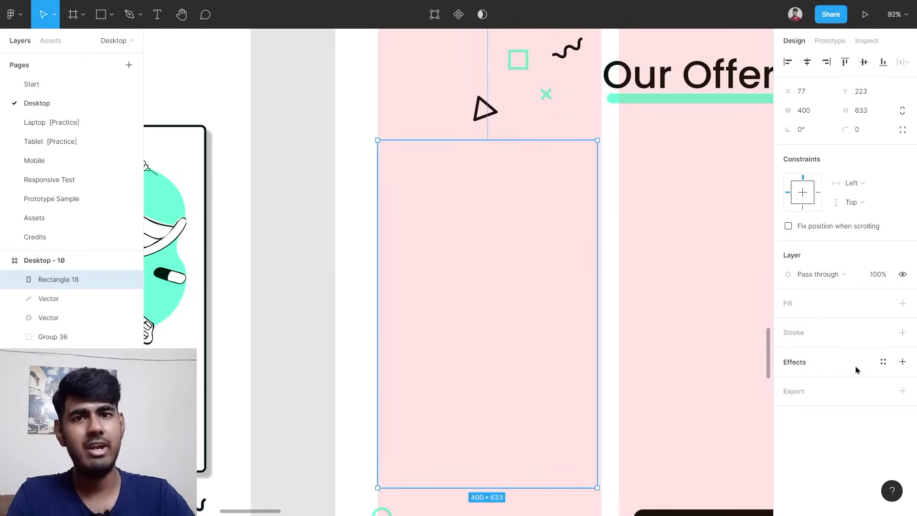
left_click(823, 337)
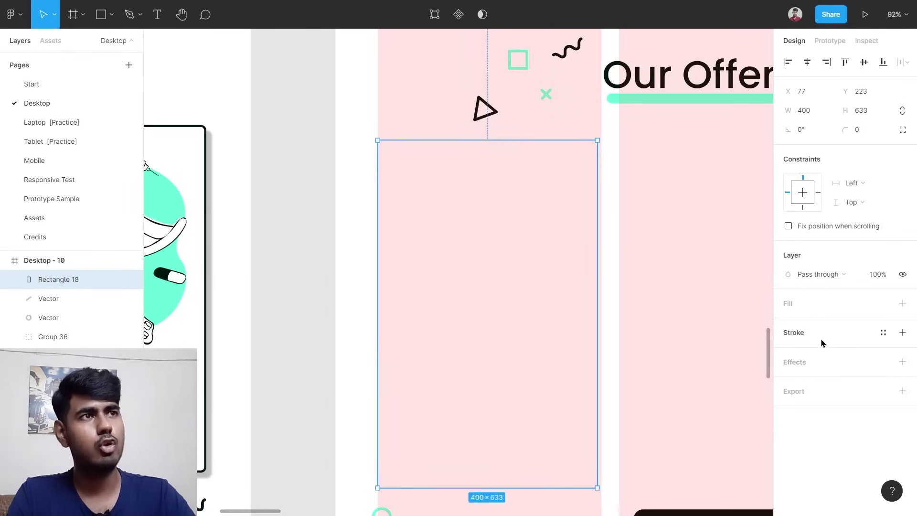
left_click(816, 375)
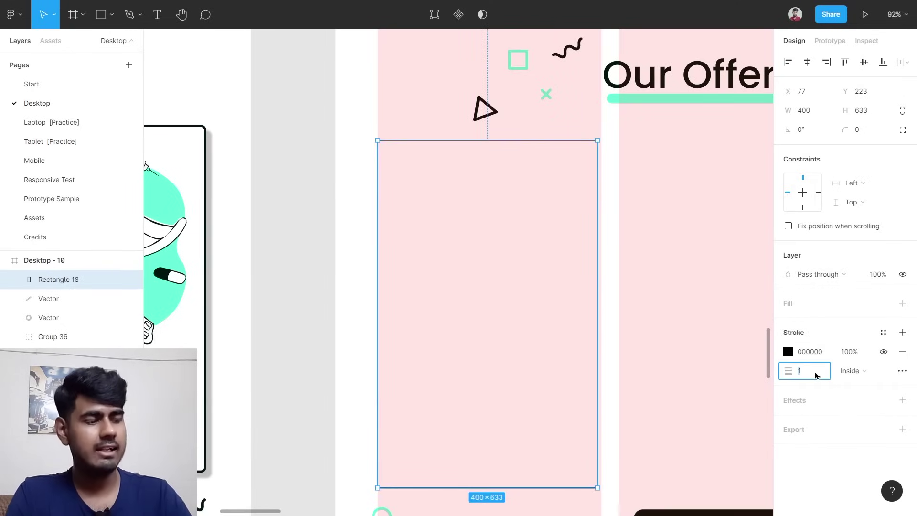
key("Return")
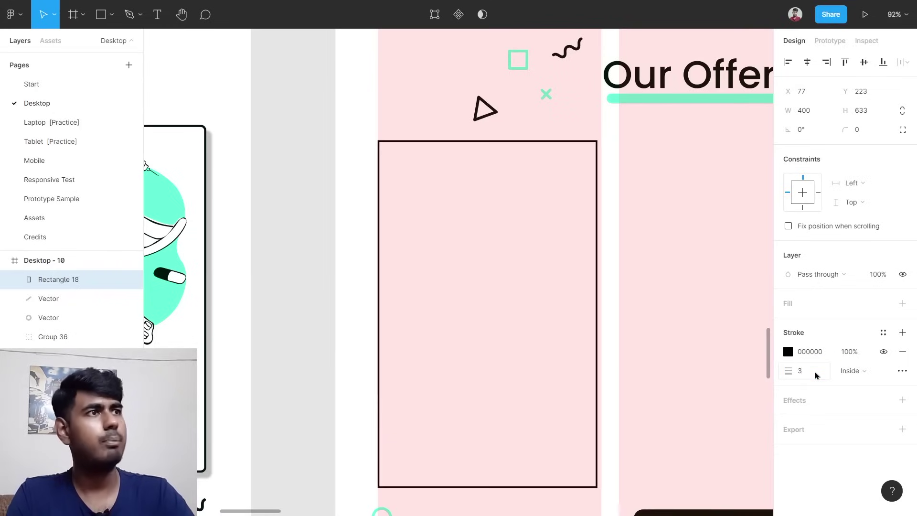
left_click(811, 378)
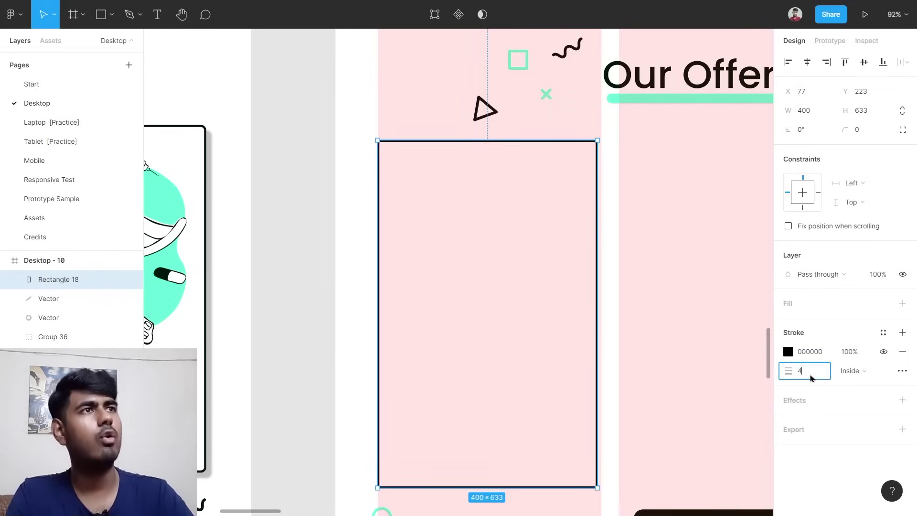
key("Return")
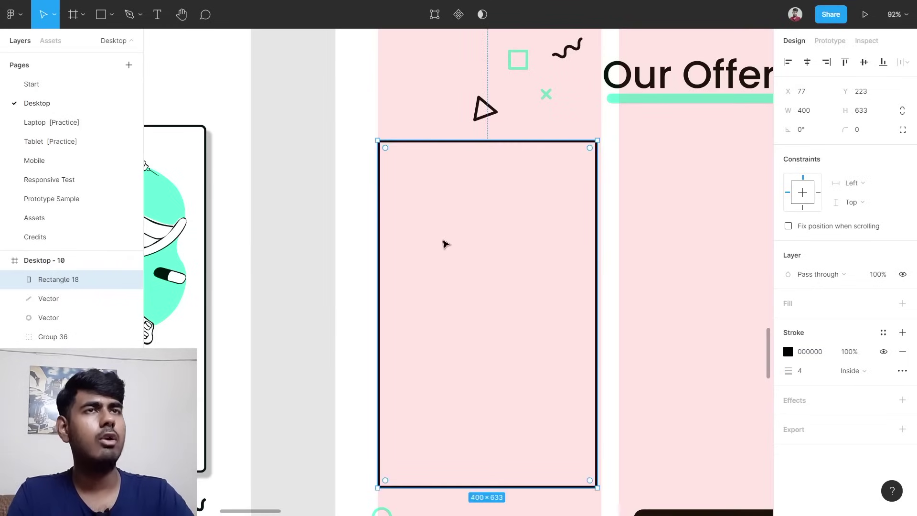
Compare the rectangle with the Pharmacy card in Desktop - 3 and set its corner radius to 15.
scroll(212, 136, "left", 1)
scroll(212, 136, "left", 5)
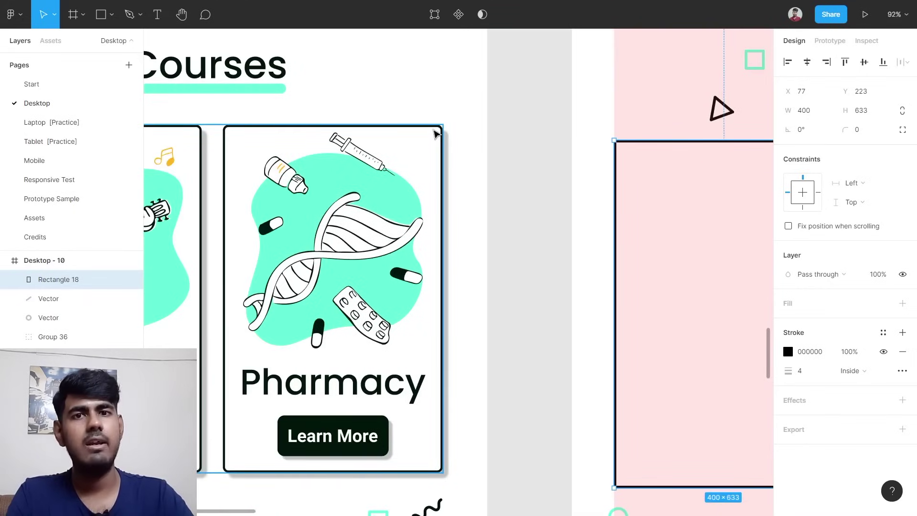
scroll(437, 134, "right", 7)
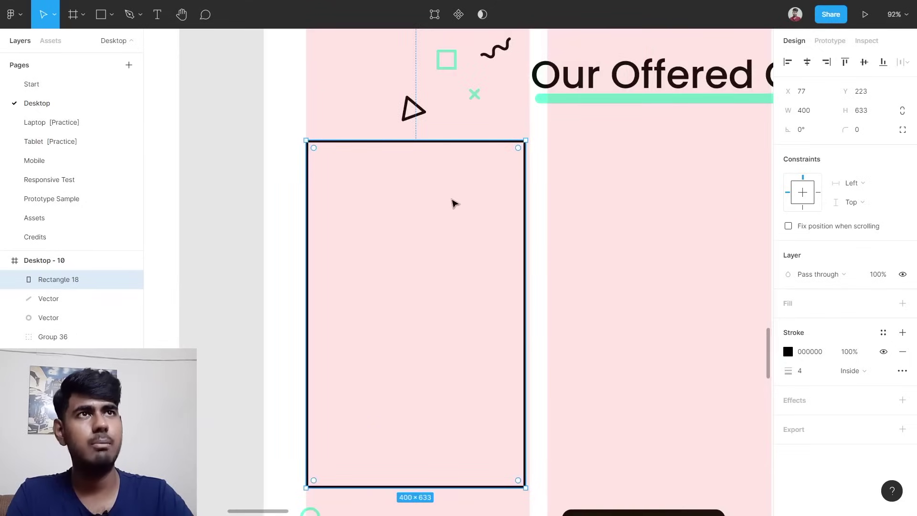
left_click(455, 207)
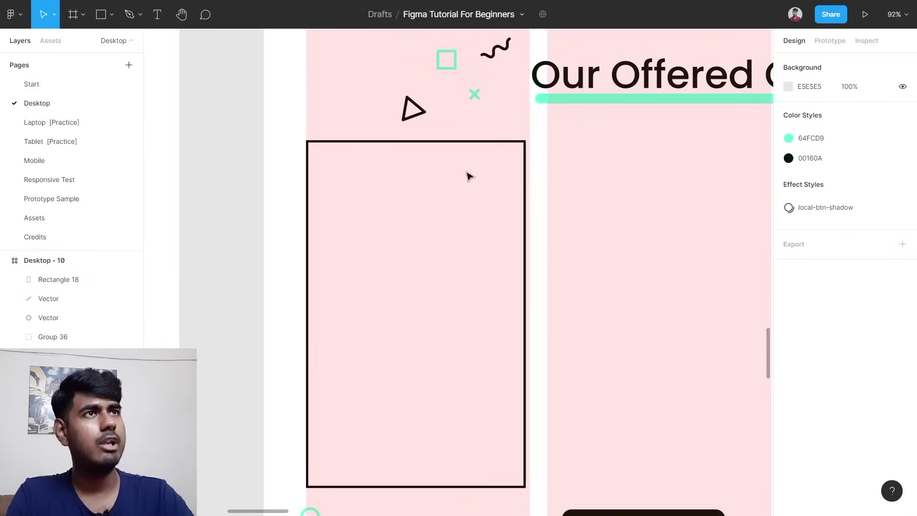
left_click(476, 143)
left_click(868, 126)
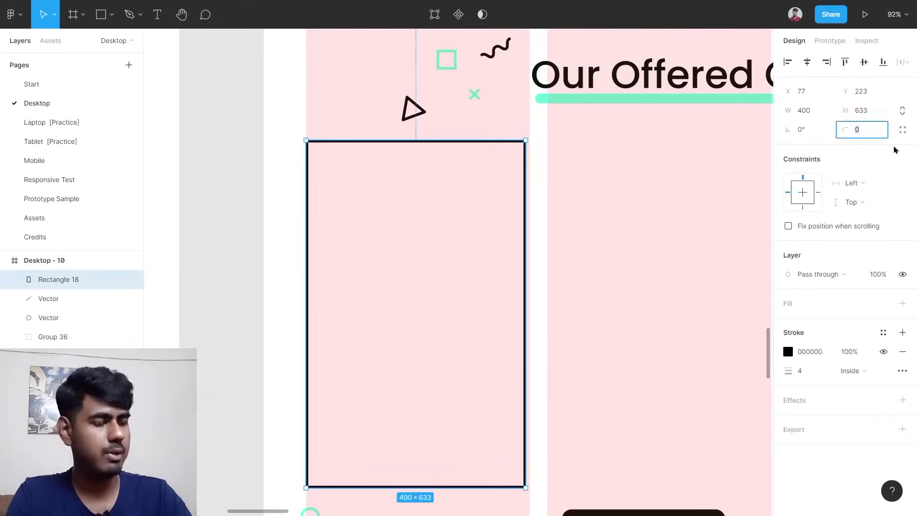
type("15")
key("Return")
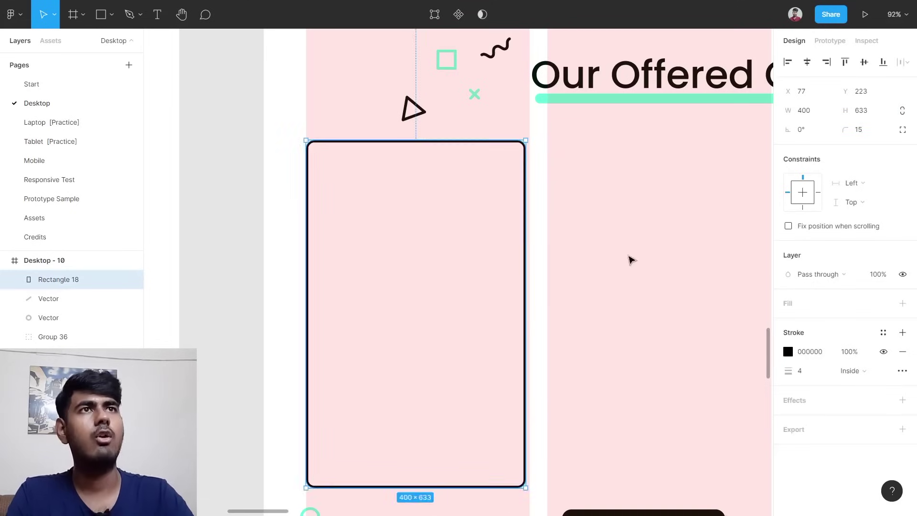
Duplicate the card outline twice at the same height, placing evenly spaced copies over the second and third columns, the last at X 971.
left_click(630, 258)
scroll(627, 256, "down", 5)
scroll(622, 252, "up", 2)
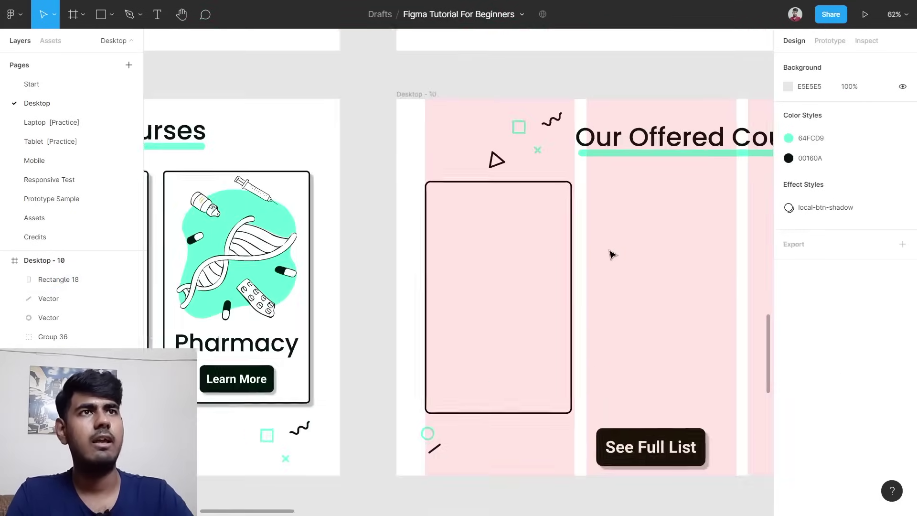
scroll(610, 254, "down", 3)
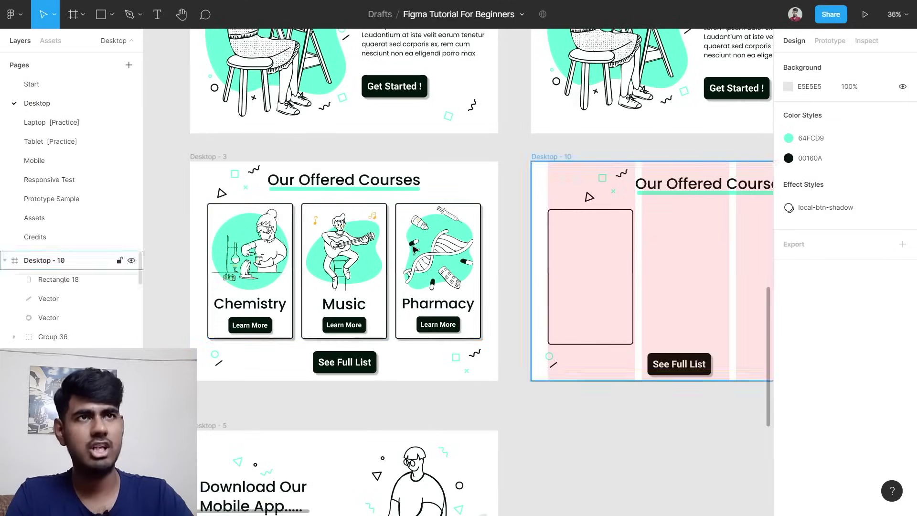
scroll(655, 316, "right", 5)
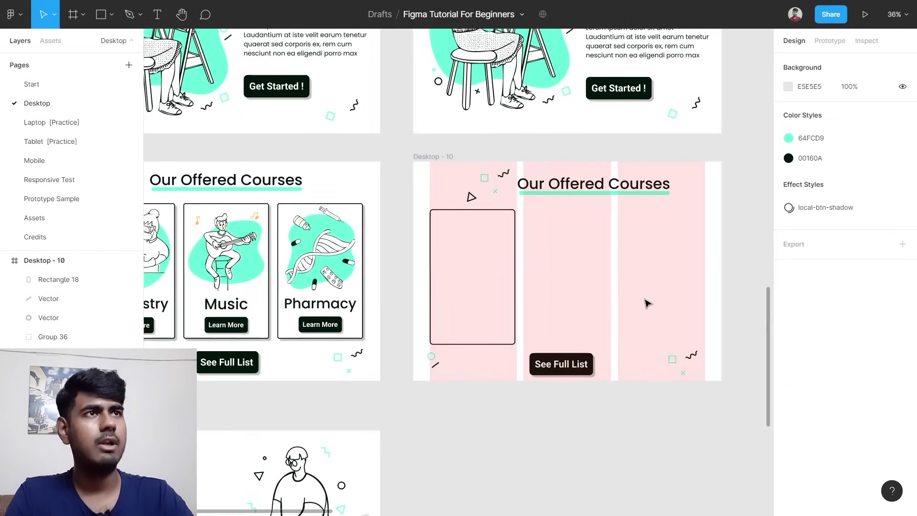
left_click(515, 217)
scroll(535, 246, "up", 5)
scroll(539, 250, "right", 2)
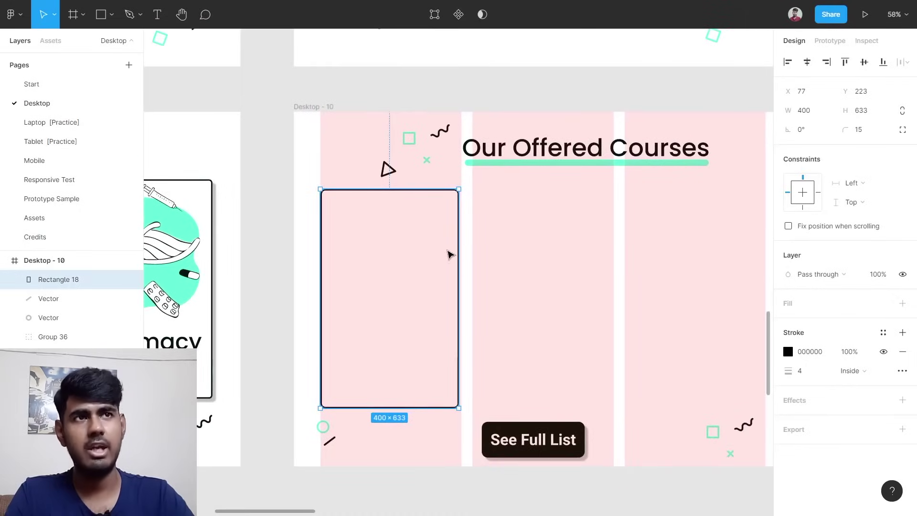
key("alt")
left_click_drag(412, 264, 706, 274)
key("alt")
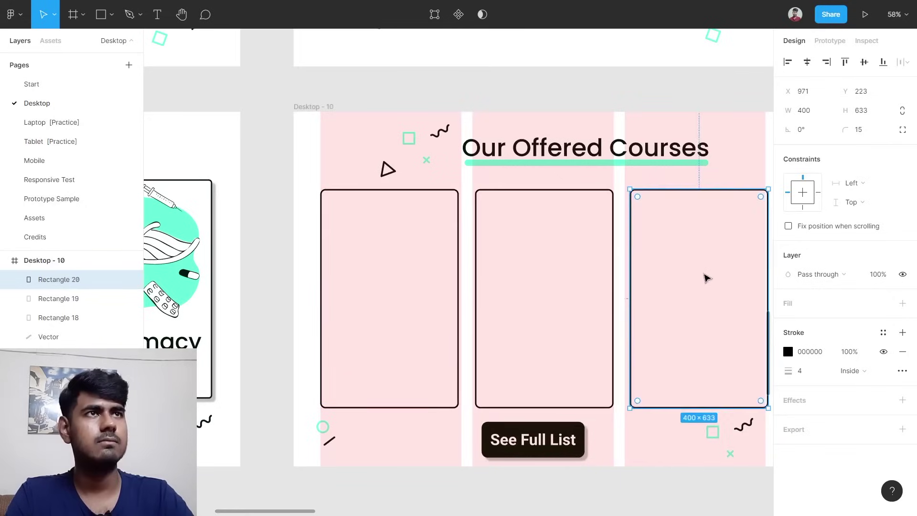
scroll(707, 273, "right", 5)
left_click(725, 268)
Move the "Our Offered Courses" heading and the decorative shapes beside it up by 20 pixels.
left_click_drag(251, 113, 601, 159)
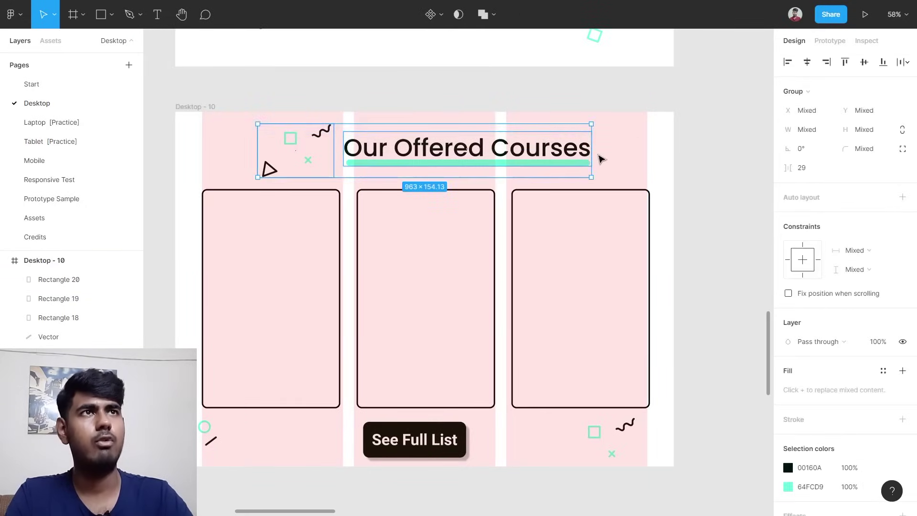
key("shift+Up")
key("shift+Up")
left_click(580, 207)
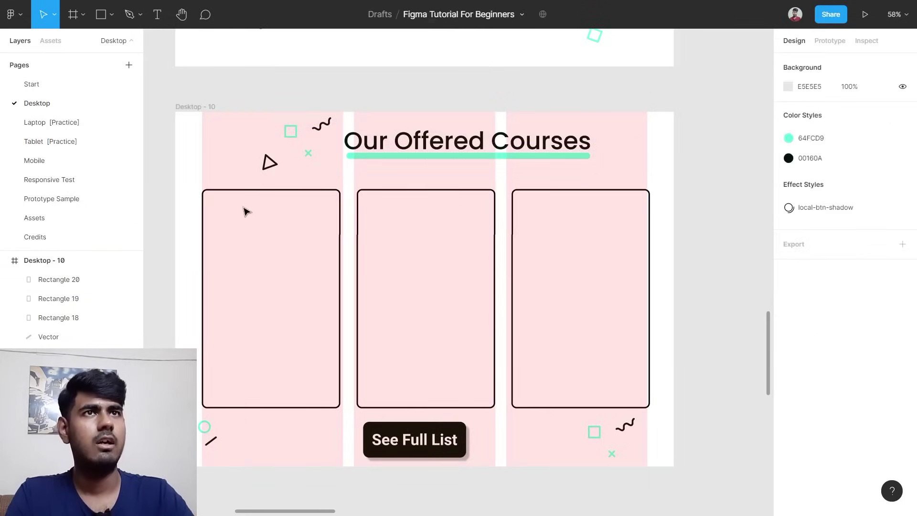
Move all three card outlines up together to Y 203.
left_click_drag(194, 201, 649, 265)
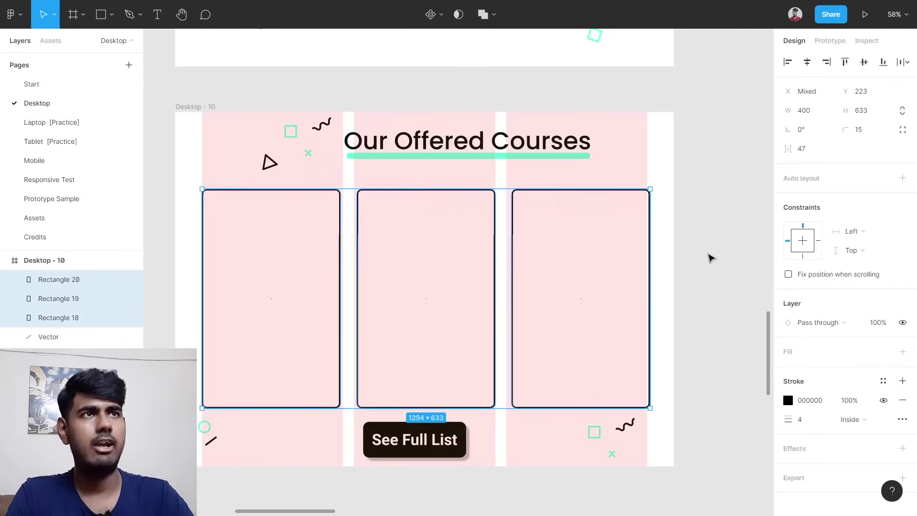
key("shift+Up")
key("shift+Up")
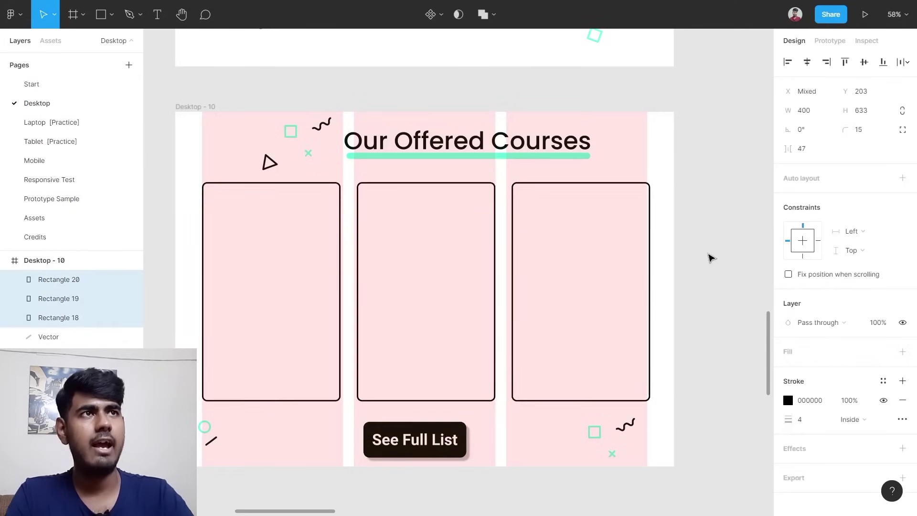
Shift the third course card outline in Desktop - 10 over to X 956 to fit its grid column.
left_click(609, 284)
left_click(605, 285)
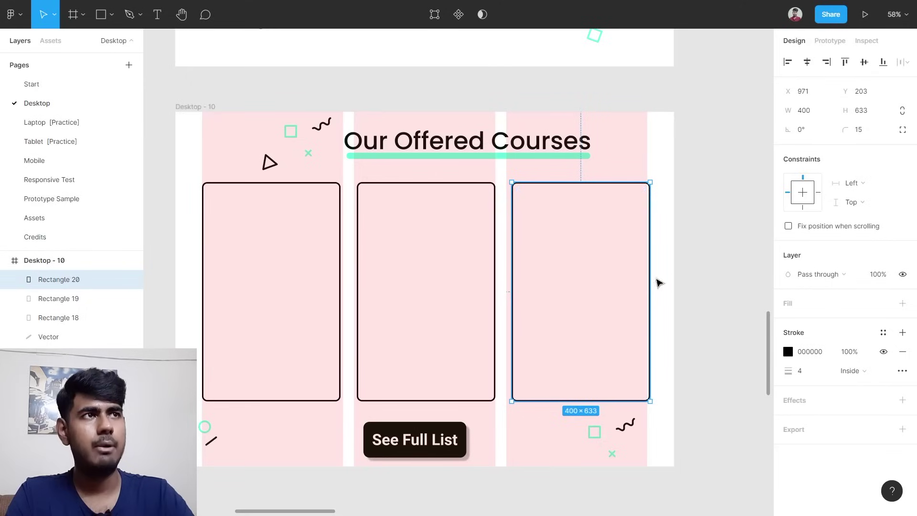
key("shift+Left")
key("shift+Left")
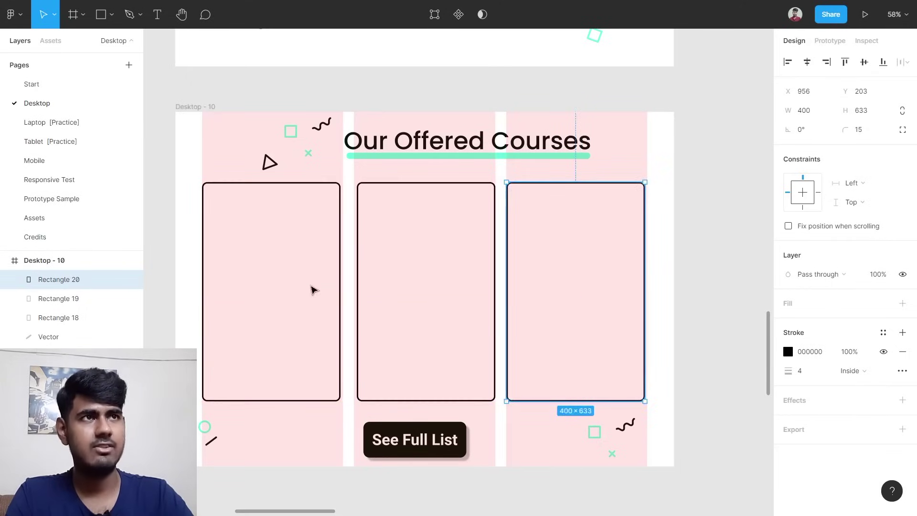
Nudge the middle card outline to X 520 so it sits evenly between the other two.
scroll(352, 284, "up", 5)
left_click(432, 297)
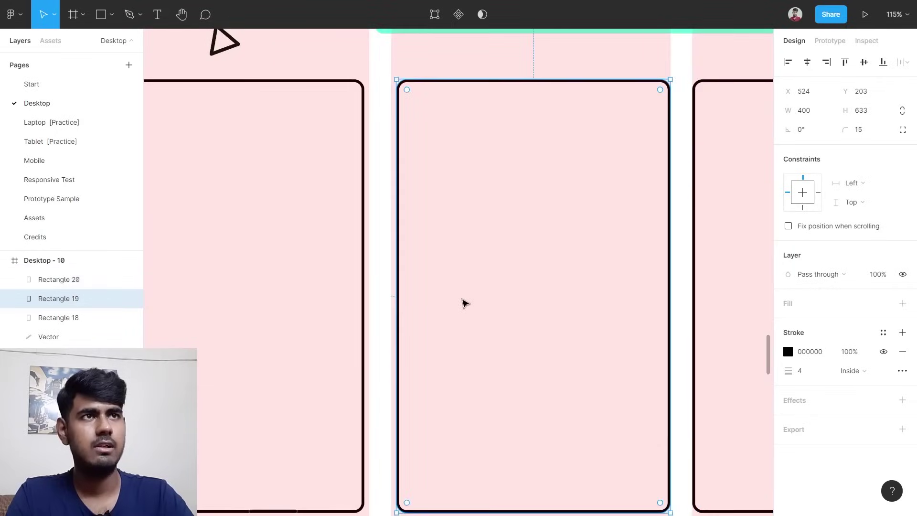
key("Left")
key("Left")
key("Left")
key("Left")
key("Left")
scroll(481, 303, "down", 5)
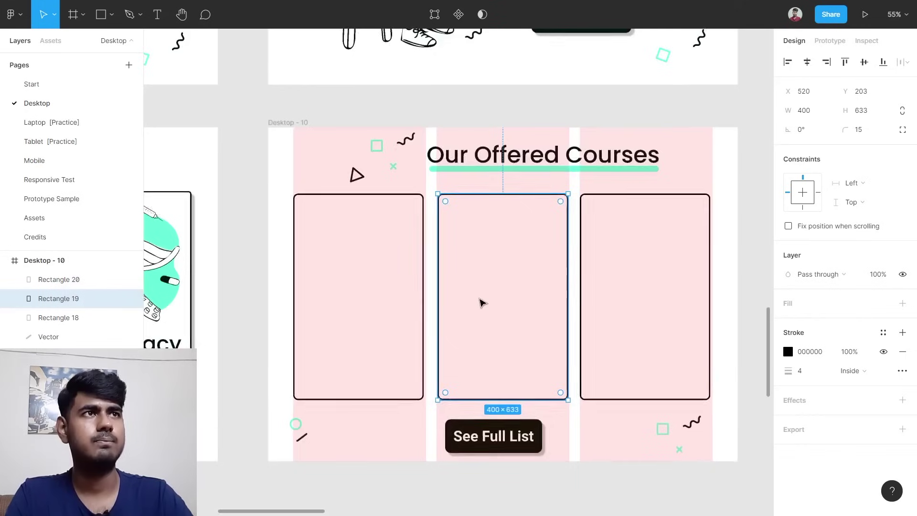
key("Escape")
On the Assets page, duplicate the Science 1, Music - Celebrate 1 and Health Care - Health Research 1 frames together into the empty canvas beside them.
scroll(717, 287, "left", 5)
scroll(191, 299, "left", 2)
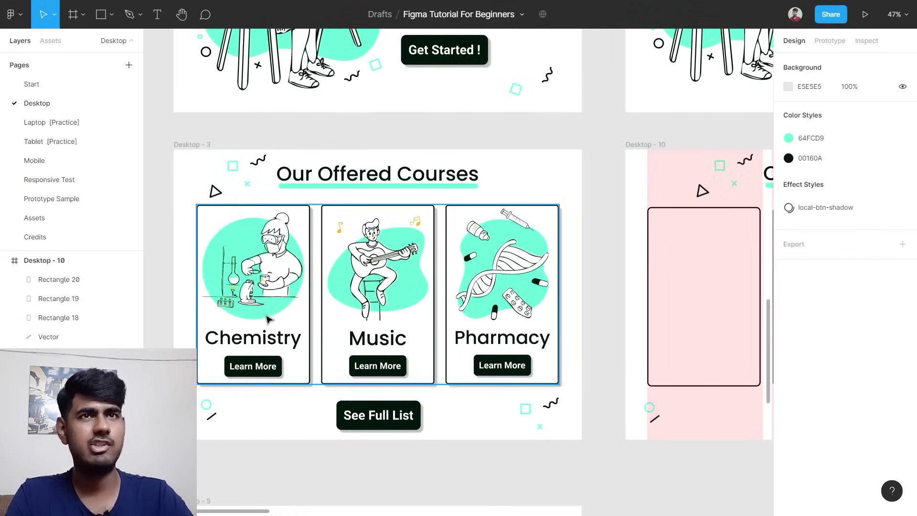
left_click(56, 218)
scroll(354, 347, "down", 5)
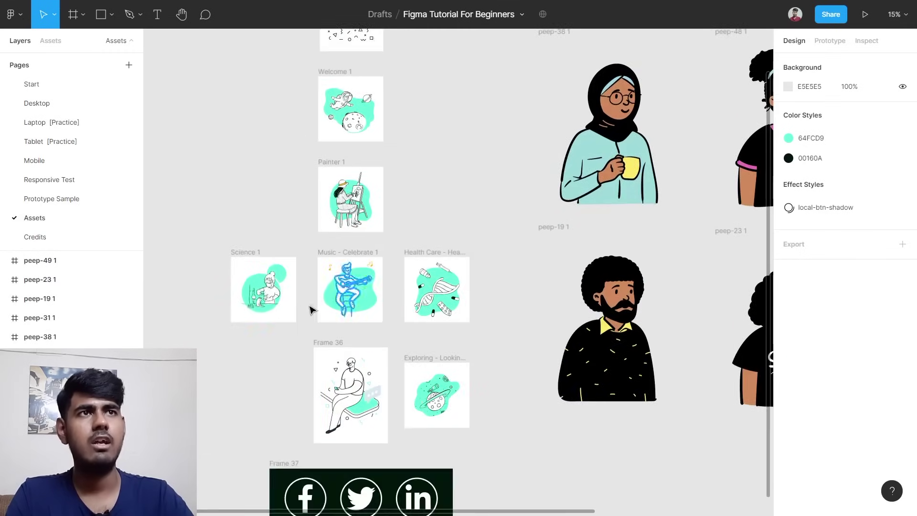
scroll(311, 308, "up", 2)
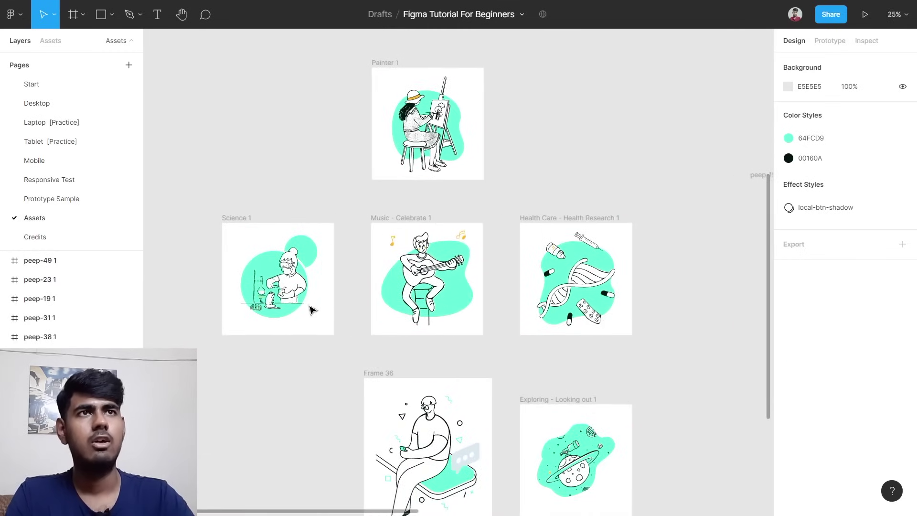
left_click(244, 220)
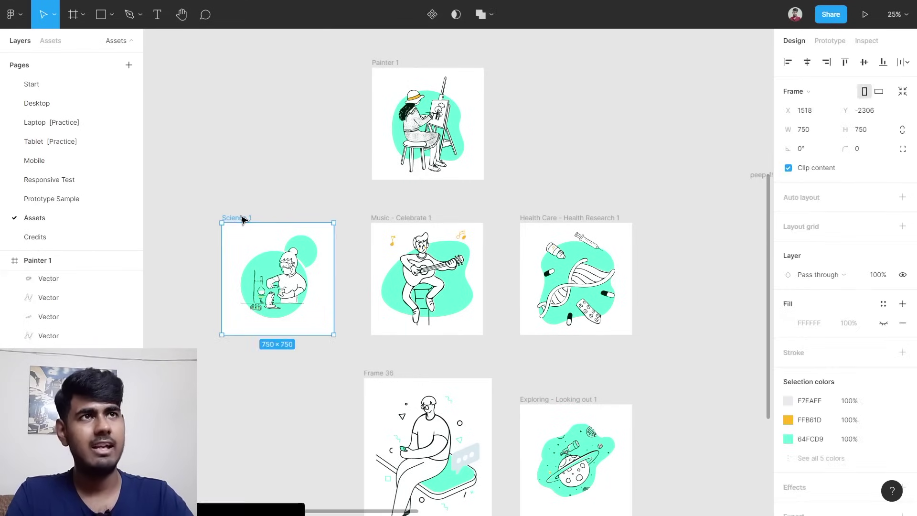
left_click(412, 224, "shift")
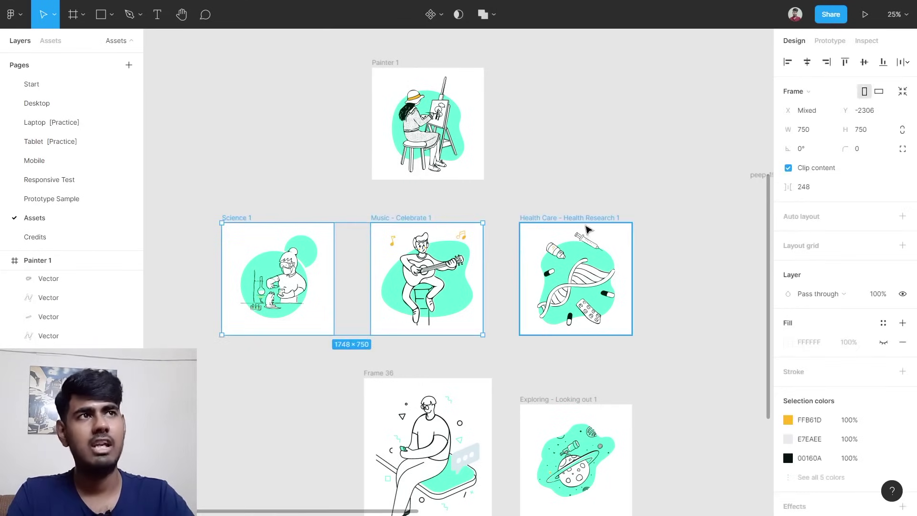
left_click(587, 225, "shift")
scroll(449, 289, "down", 5)
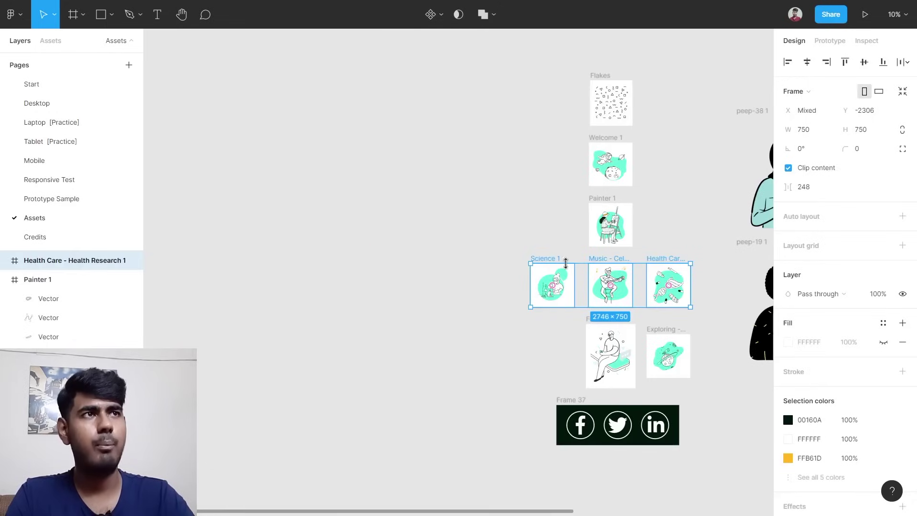
key("alt")
mouse_move(580, 283)
left_mouse_down()
mouse_move(504, 262)
mouse_move(377, 264)
left_mouse_up()
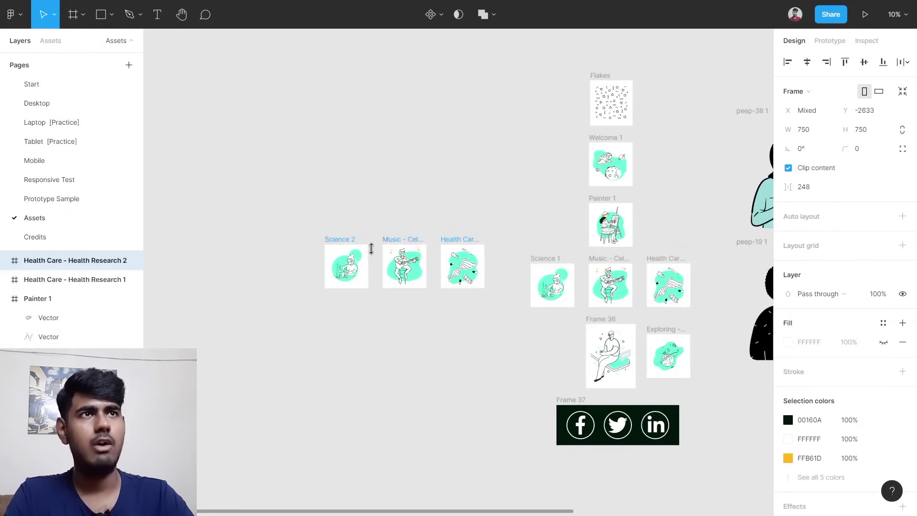
Move the three duplicated illustration frames to the Desktop page.
right_click(367, 267)
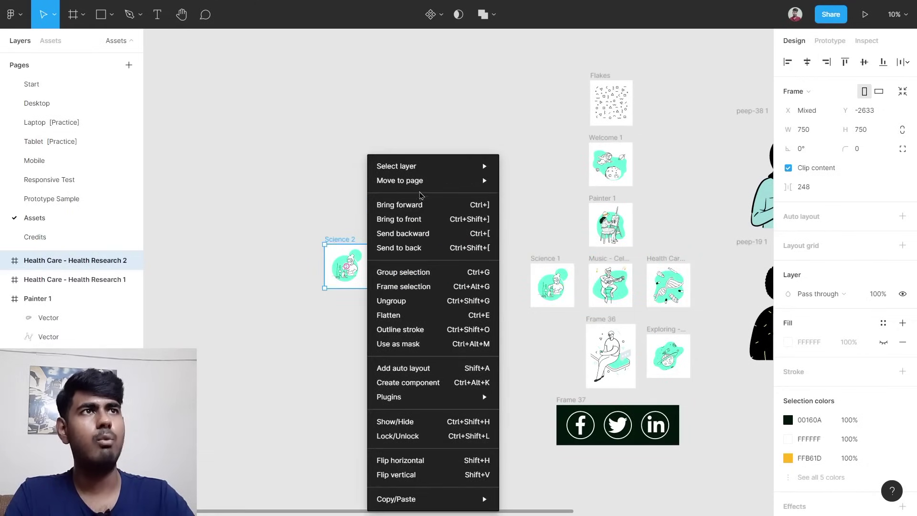
mouse_move(430, 182)
left_click(523, 195)
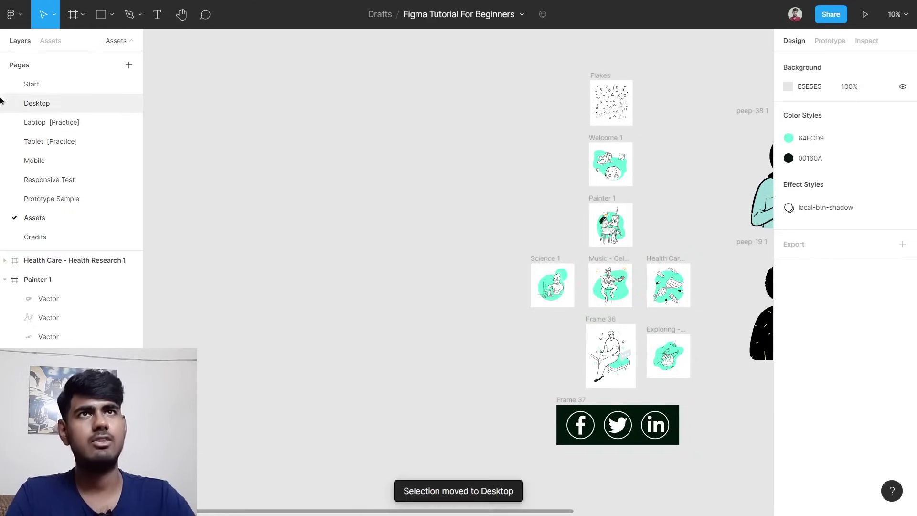
On the Desktop page, relocate the three illustration frames together to the empty canvas just below Desktop - 10, at Y 2972.
left_click(65, 102)
scroll(724, 314, "down", 8)
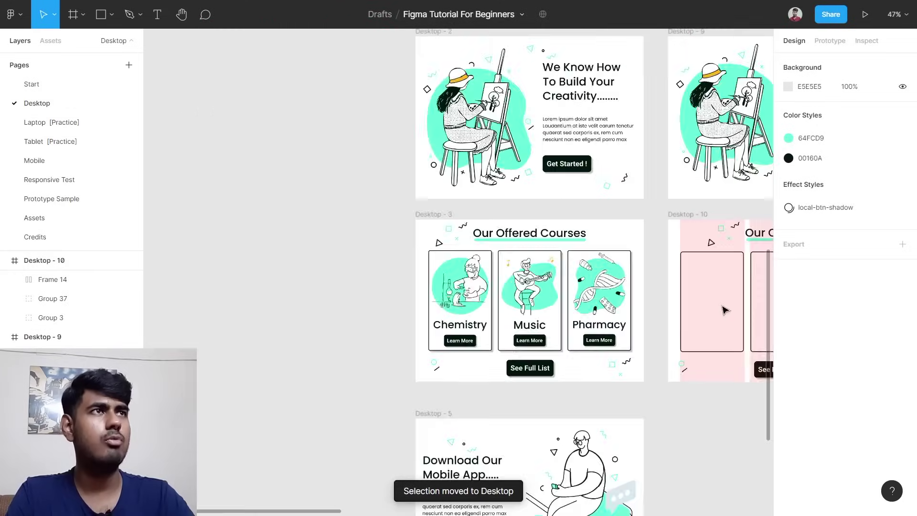
scroll(534, 117, "up", 5)
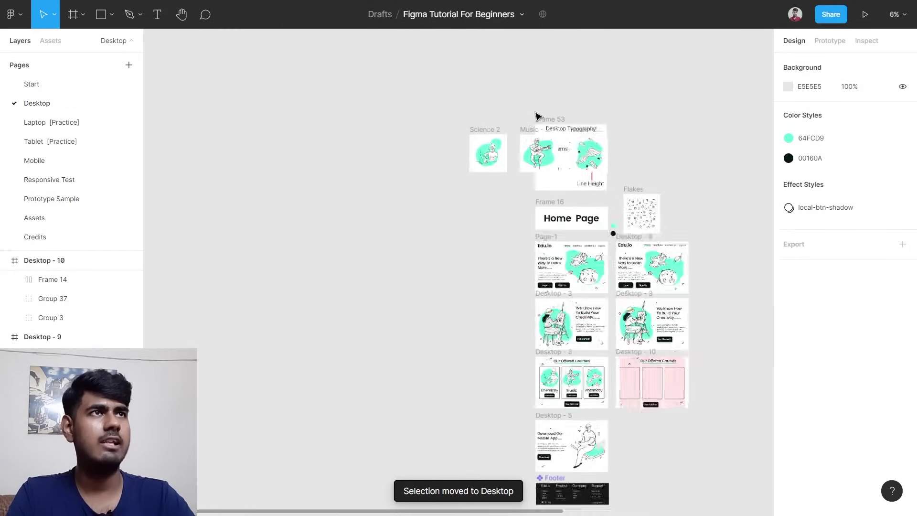
left_click(412, 148)
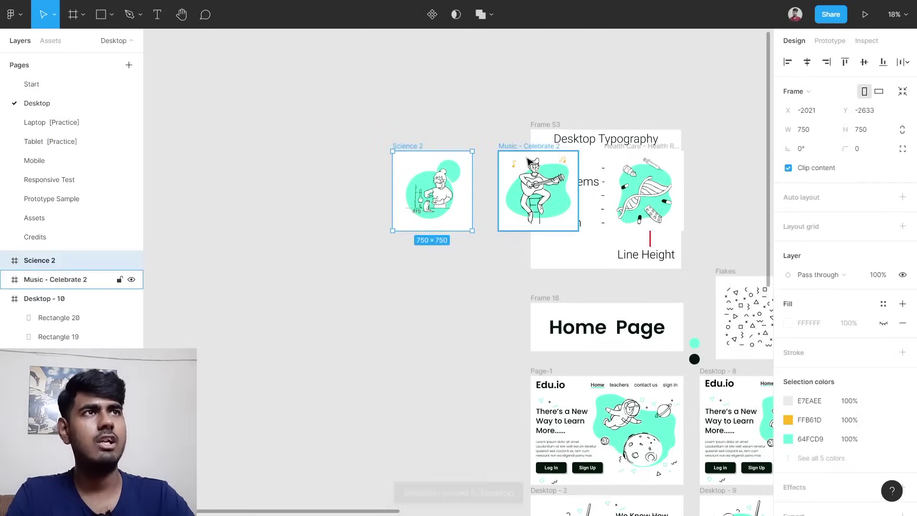
left_click(512, 163, "shift")
left_click(631, 159, "shift")
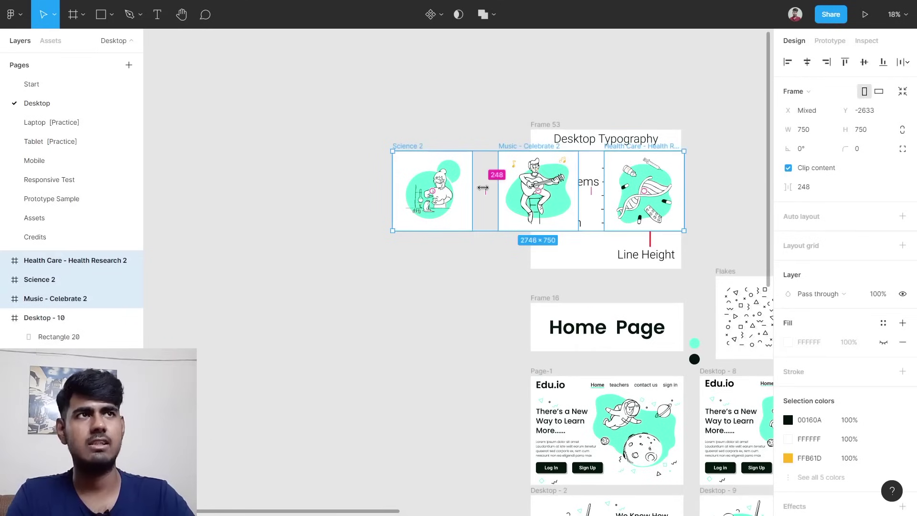
mouse_move(487, 208)
left_mouse_down()
mouse_move(517, 370)
mouse_move(745, 478)
mouse_move(685, 230)
mouse_move(661, 225)
mouse_move(493, 483)
mouse_move(446, 433)
left_mouse_up()
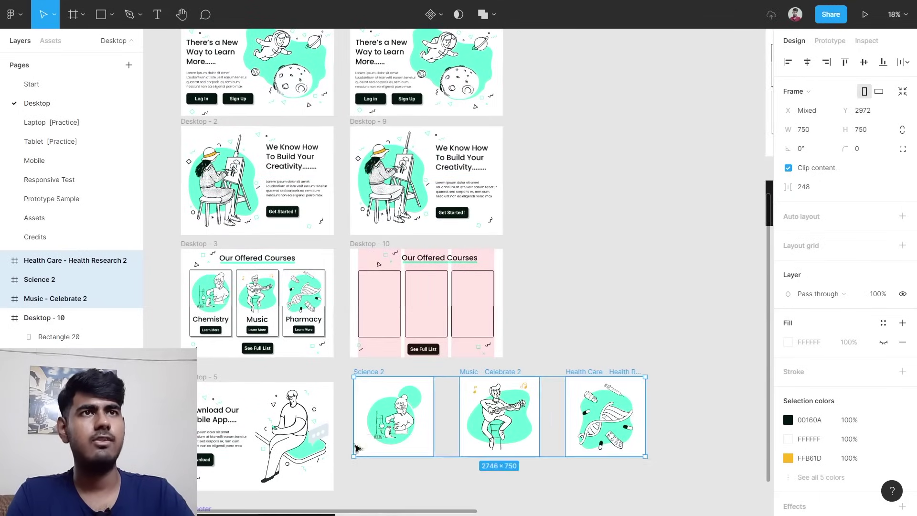
scroll(384, 473, "up", 5)
left_click(444, 460)
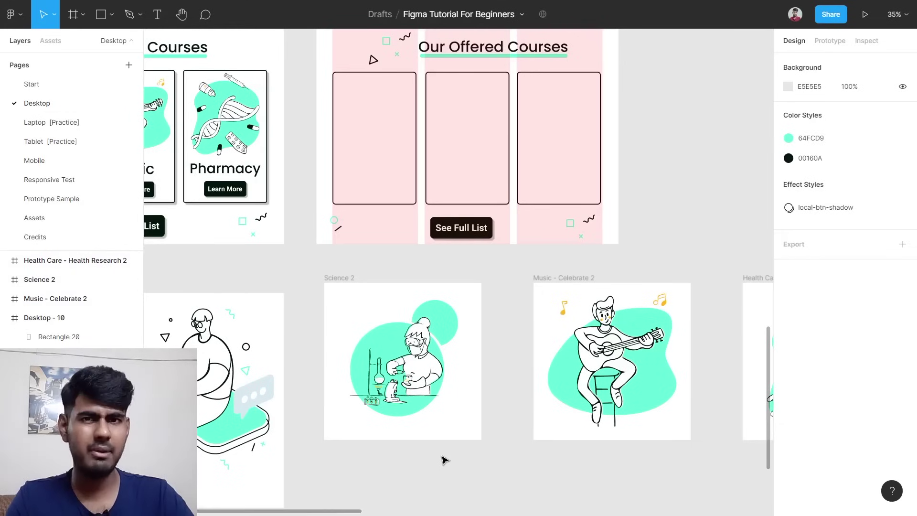
Delete the white background rectangle at the bottom of the Science 2 frame's layers.
scroll(445, 460, "down", 1)
left_click(392, 353)
left_click(351, 291)
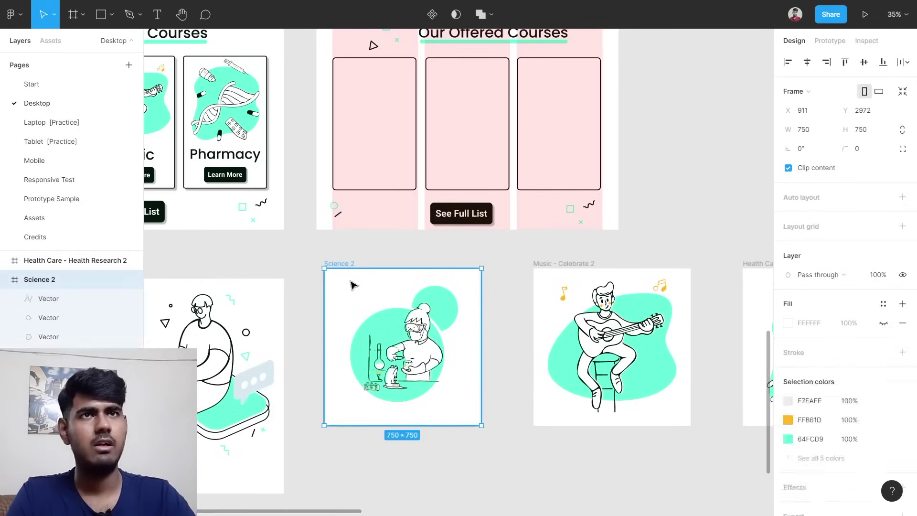
scroll(43, 310, "down", 10)
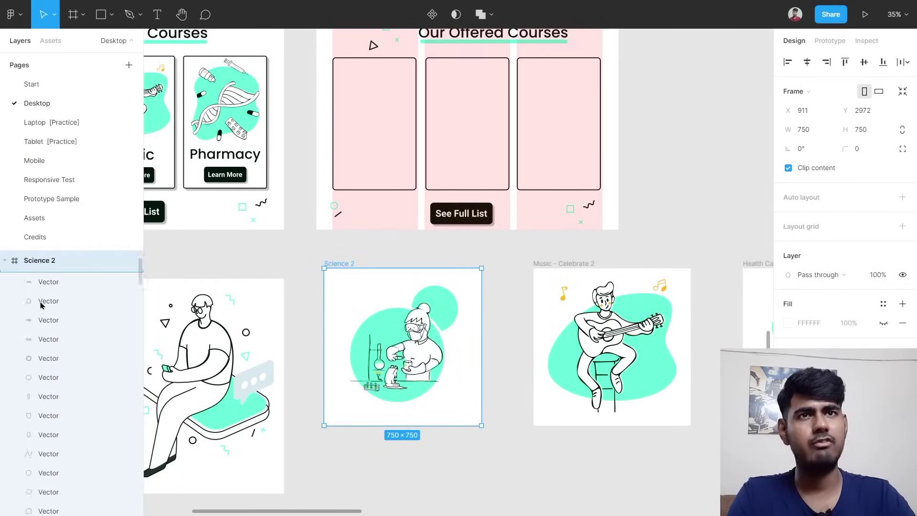
scroll(51, 340, "up", 8)
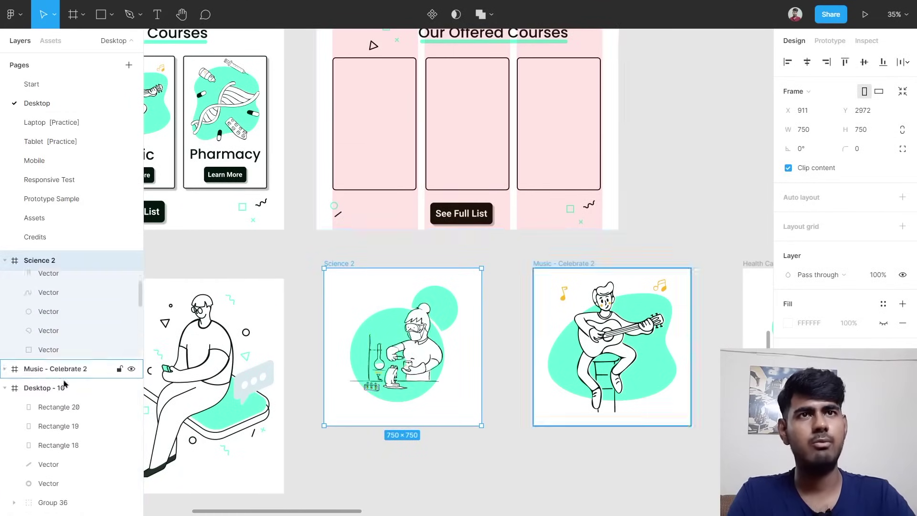
left_click(58, 399)
key("Delete")
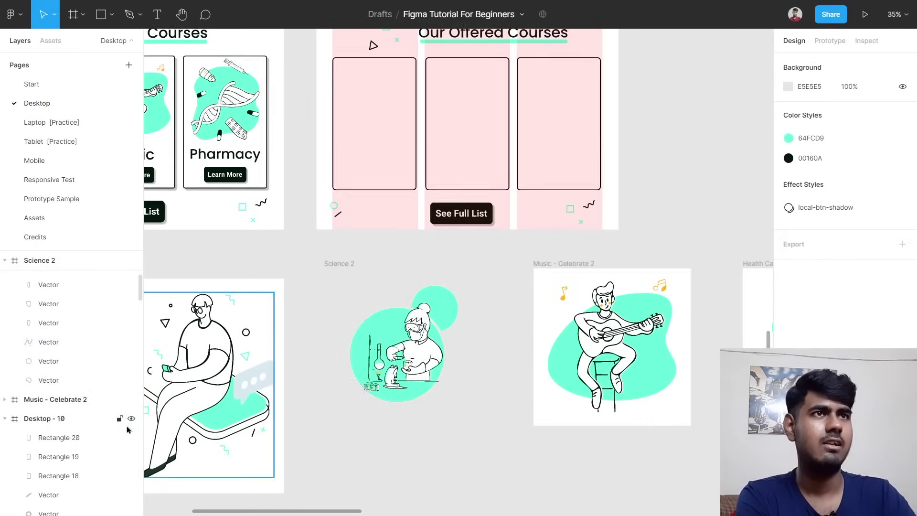
Convert the Science 2 frame into a group.
left_click(352, 265)
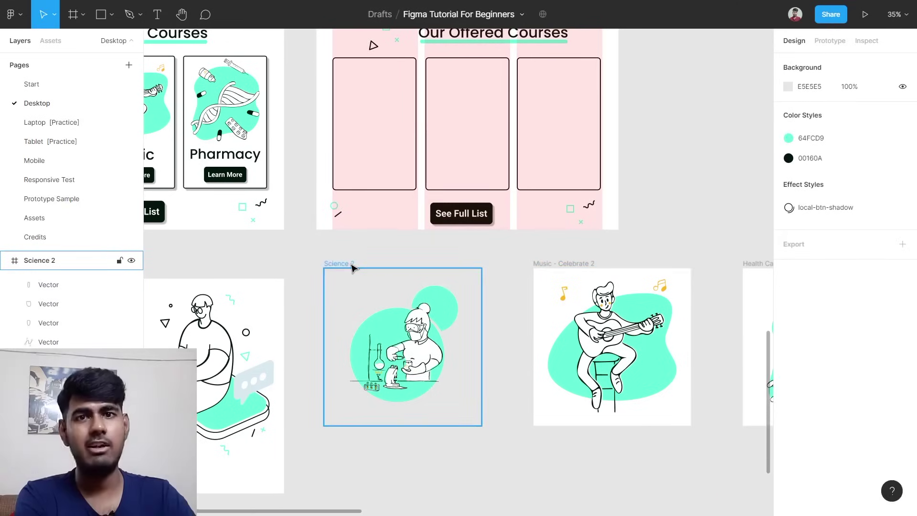
left_click(352, 267)
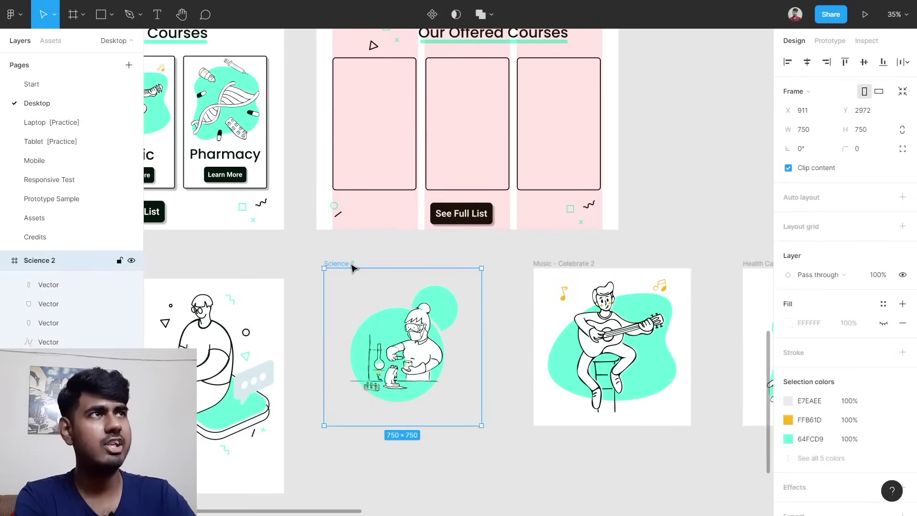
left_click(796, 91)
left_click(807, 59)
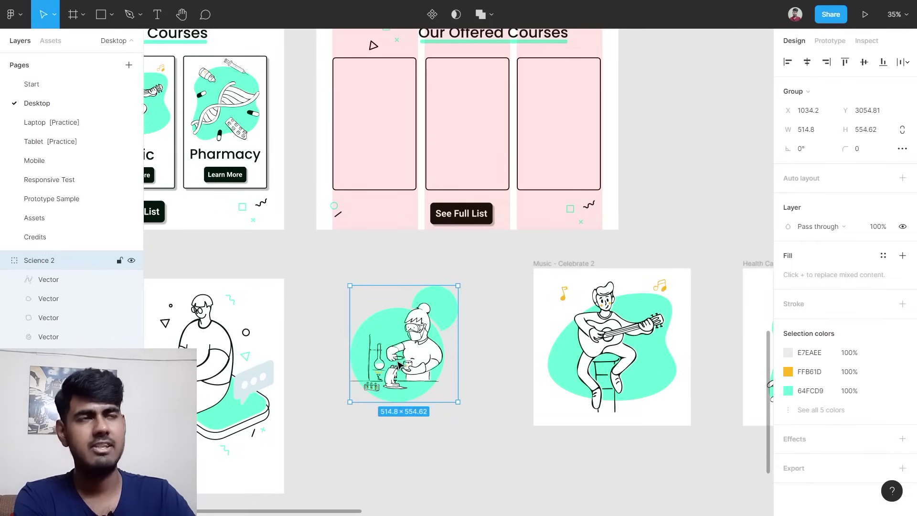
Place the Science 2 group over the first card outline in Desktop - 10, at X 24, Y 141.
left_click_drag(401, 367, 363, 142)
scroll(363, 142, "up", 3)
scroll(363, 142, "down", 2)
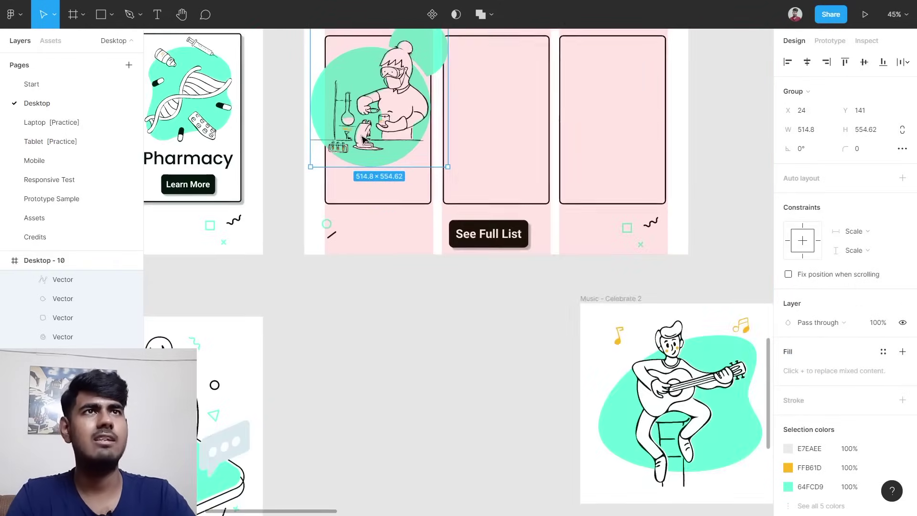
Check the width of the illustration inside the Chemistry card of Desktop - 3.
scroll(363, 142, "left", 5)
scroll(363, 139, "left", 2)
left_click(271, 90)
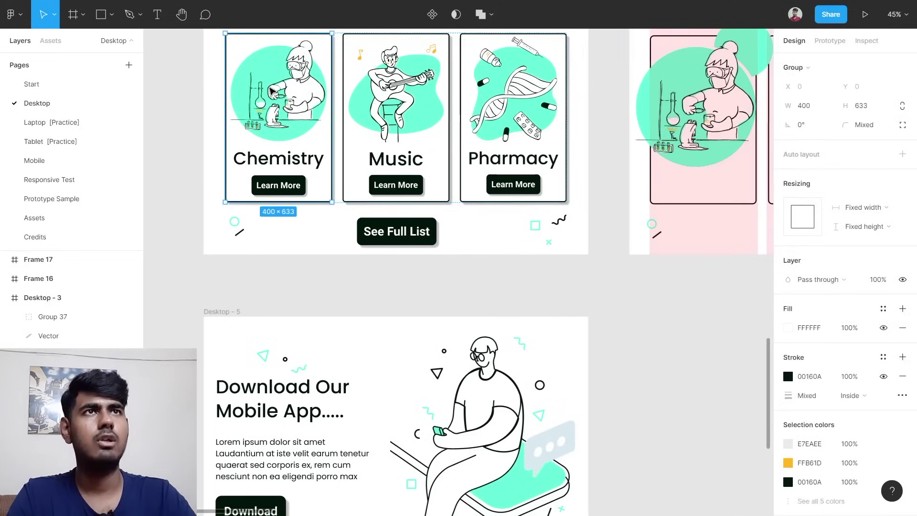
left_click(271, 90)
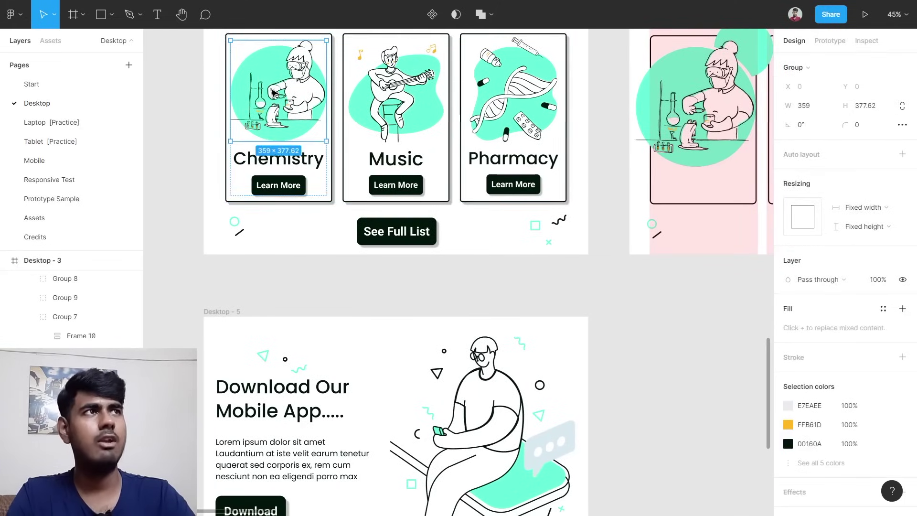
scroll(272, 91, "up", 3)
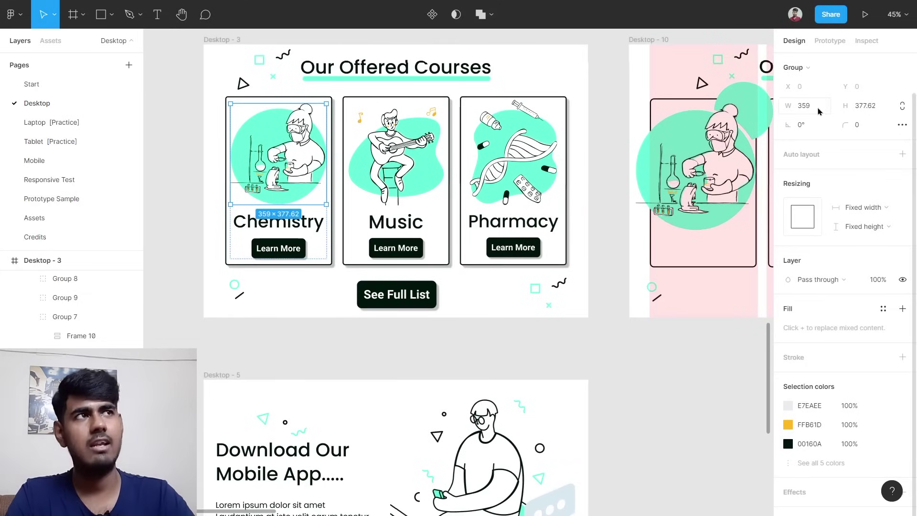
left_click(818, 111)
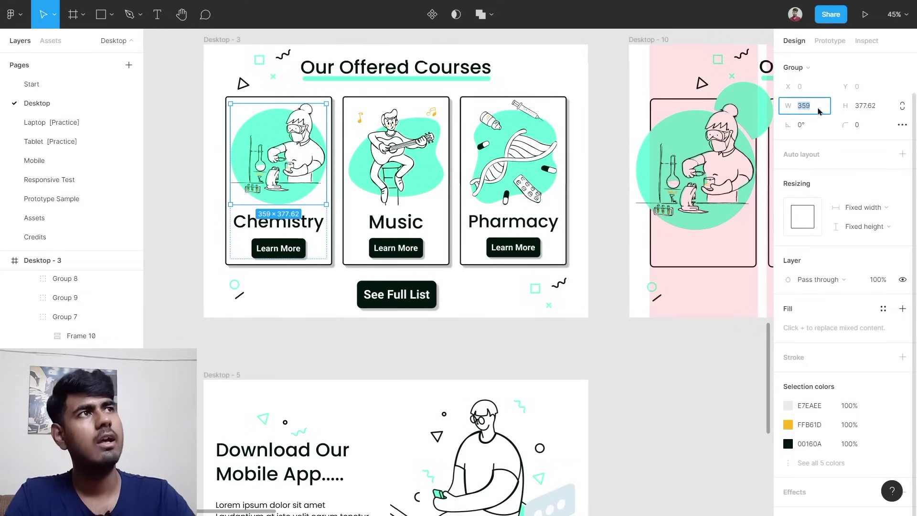
scroll(824, 117, "down", 1)
scroll(574, 172, "right", 5)
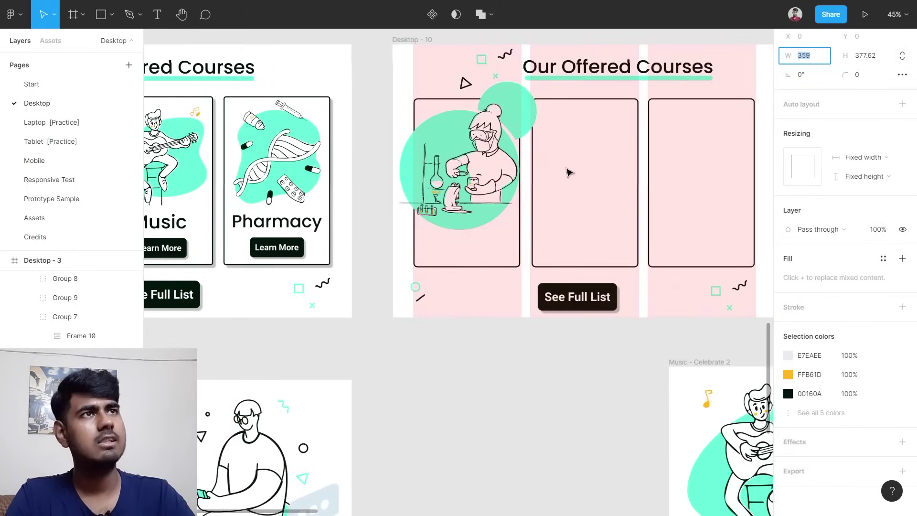
Lock the proportions of the Science 2 group in Desktop - 10 and set its width to 359.
left_click(477, 174)
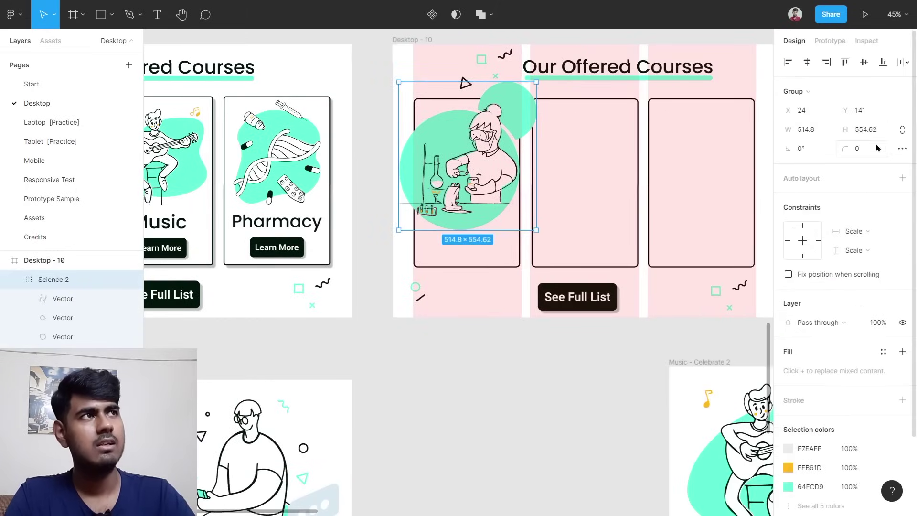
left_click(903, 134)
left_click(820, 130)
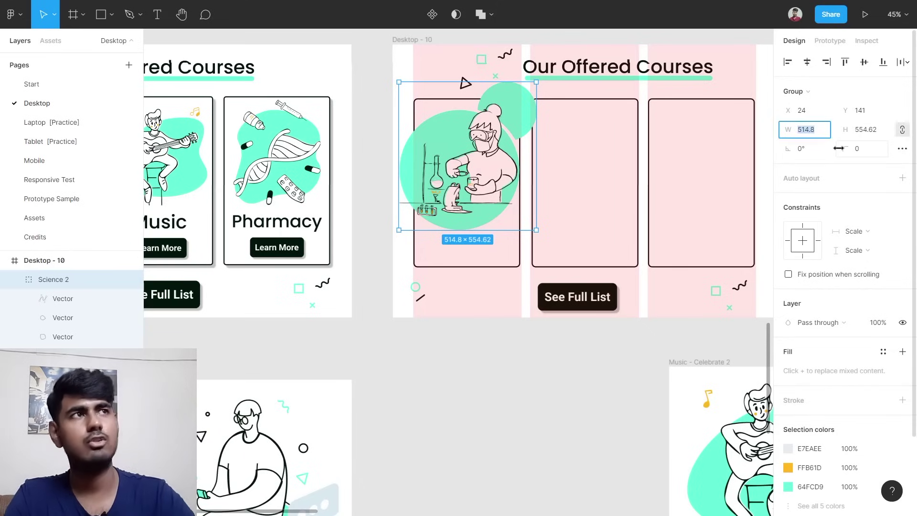
type("359")
key("Return")
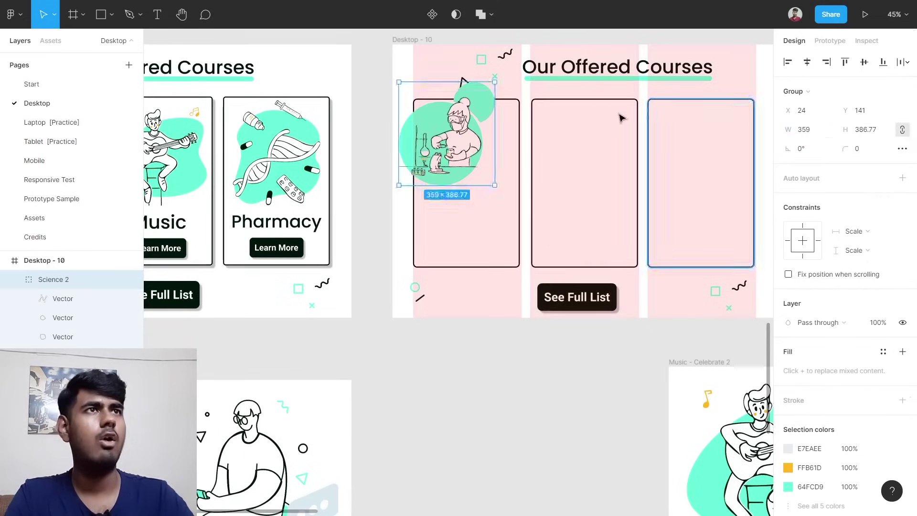
Move the Science 2 group inside the first card outline of Desktop - 10, to X 116, Y 233.
left_click_drag(460, 148, 480, 166)
scroll(480, 167, "left", 5)
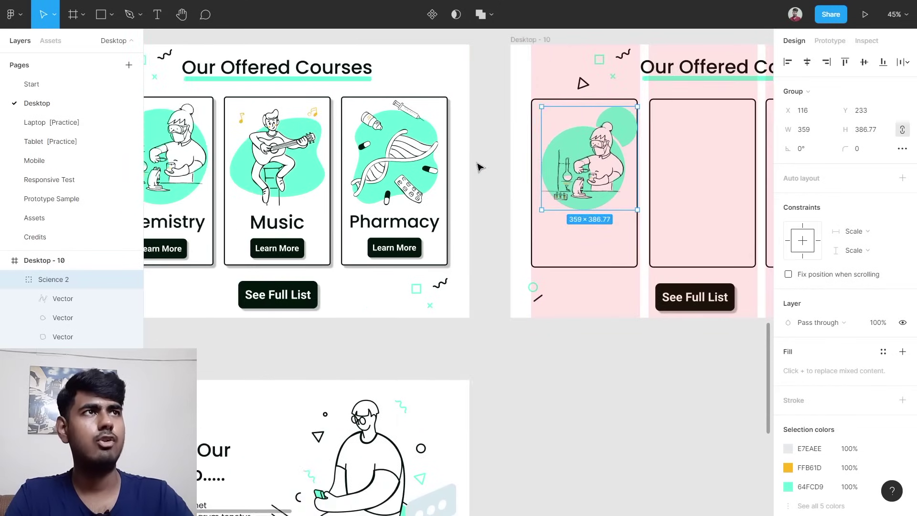
scroll(480, 167, "left", 2)
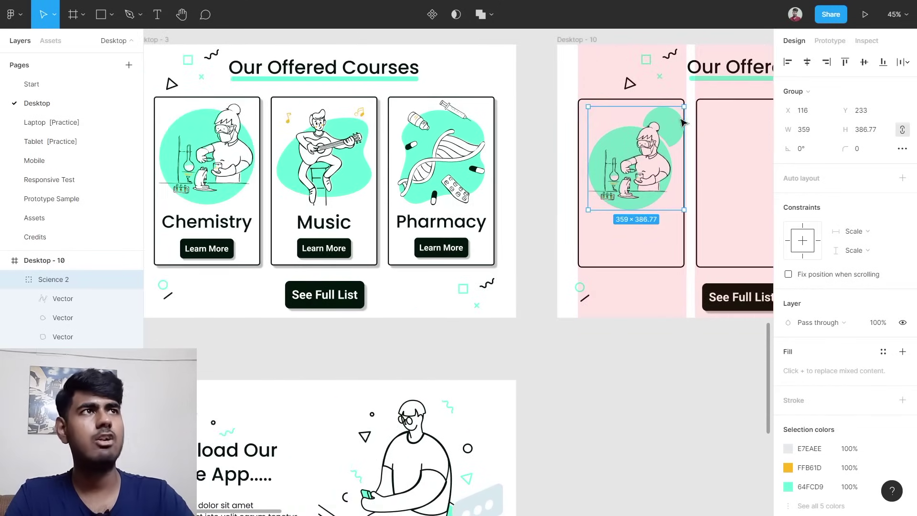
Delete the small green circle behind the scientist's head from the Science 2 group.
scroll(682, 123, "up", 10)
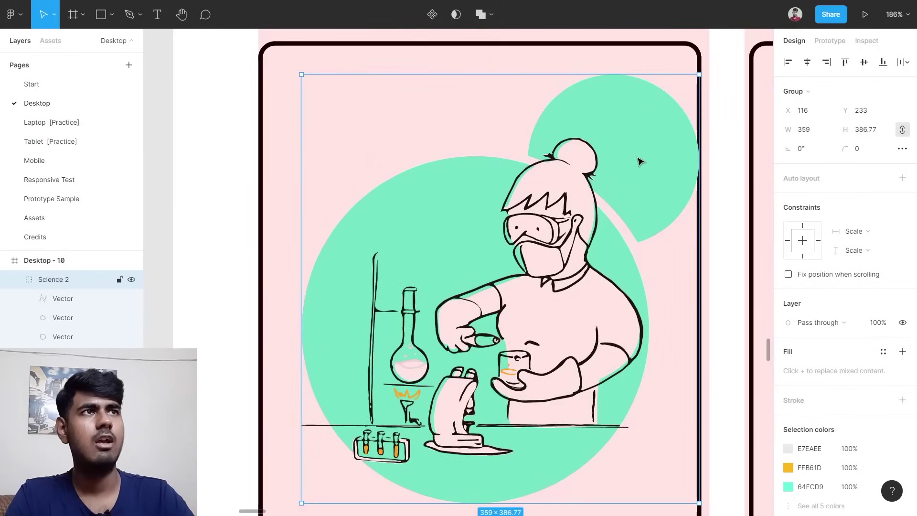
scroll(641, 162, "down", 8)
scroll(262, 127, "left", 2)
scroll(389, 144, "up", 2)
scroll(390, 145, "down", 5)
scroll(321, 180, "right", 3)
scroll(321, 181, "up", 10)
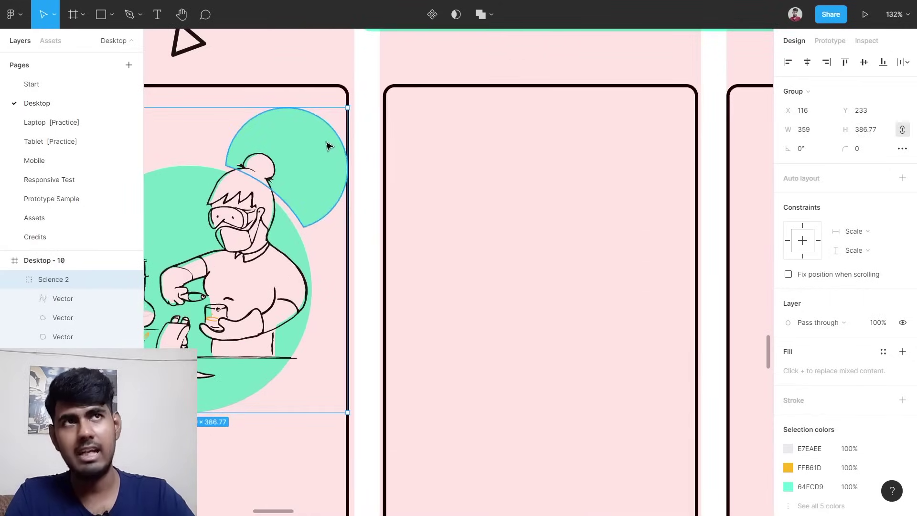
double_click(329, 146)
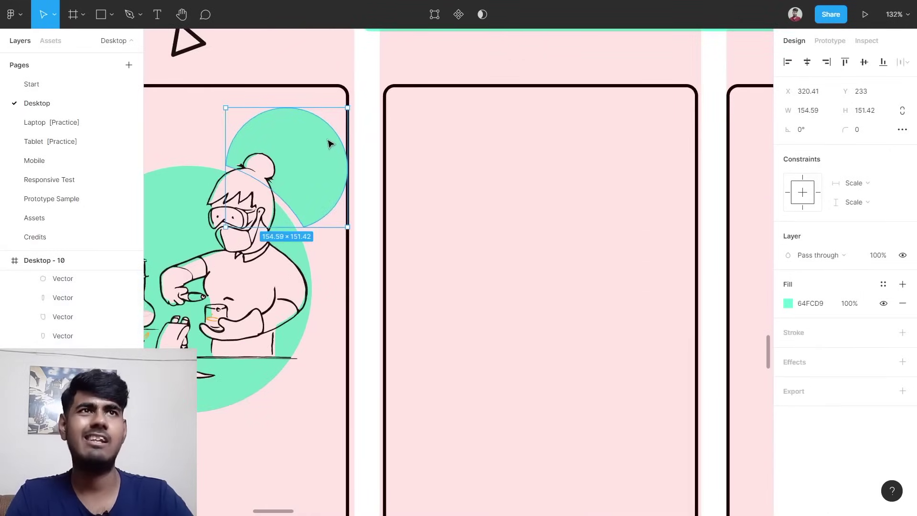
key("Delete")
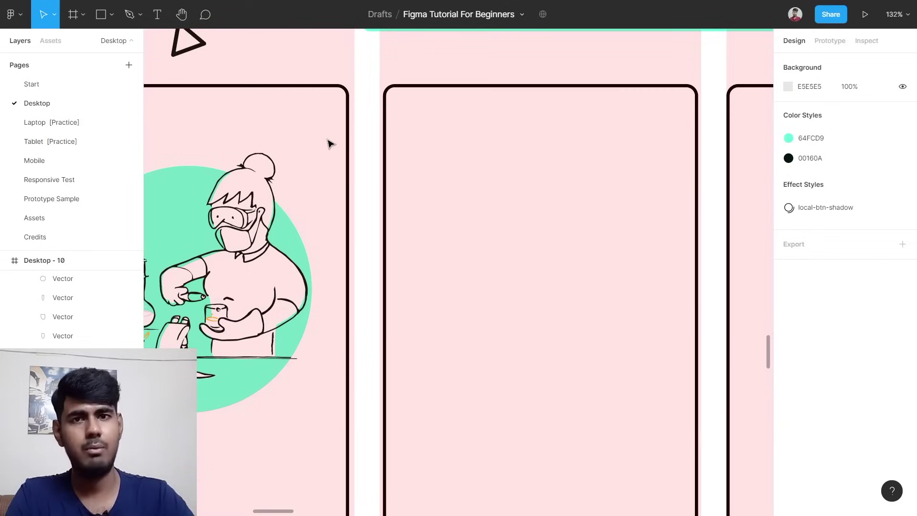
Copy the Chemistry, Music and Pharmacy titles from the Desktop - 3 cards into the three matching cards of Desktop - 10.
scroll(330, 143, "down", 2)
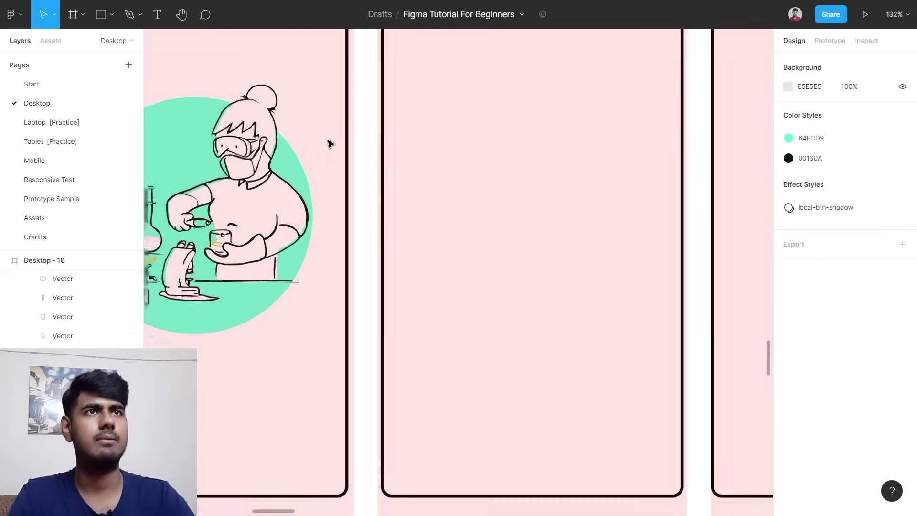
scroll(328, 144, "down", 8)
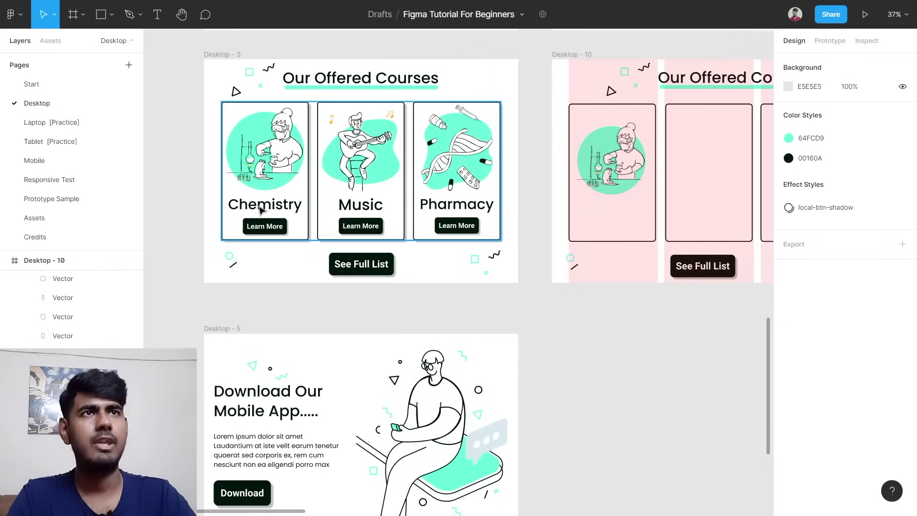
left_click(262, 210)
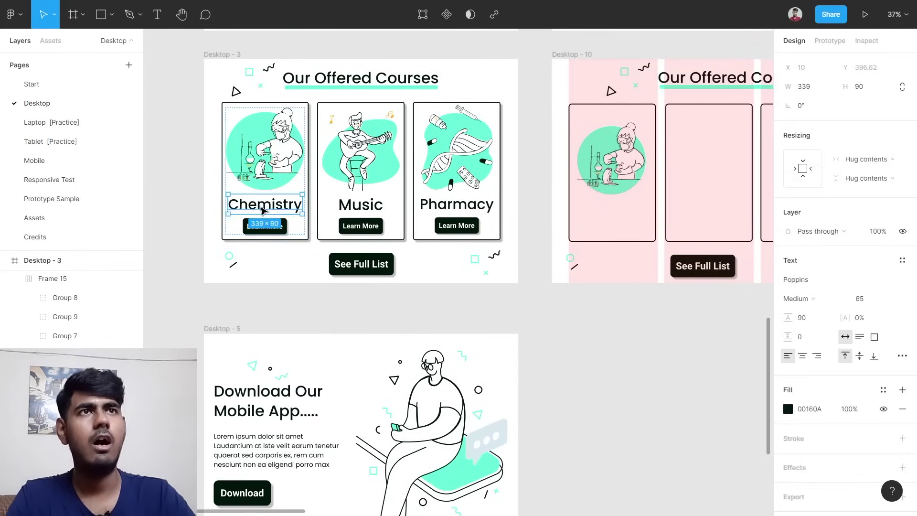
left_click_drag(264, 211, 617, 218)
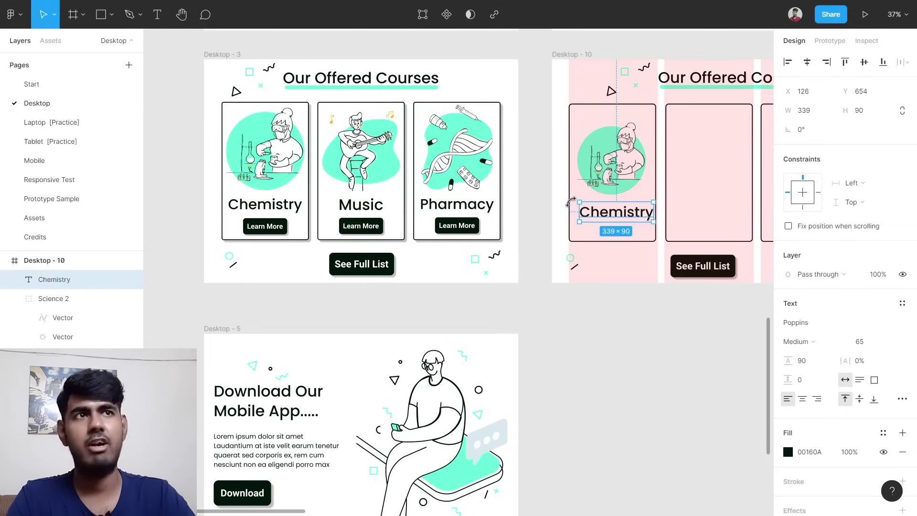
left_click(375, 206)
left_click_drag(362, 204, 707, 207)
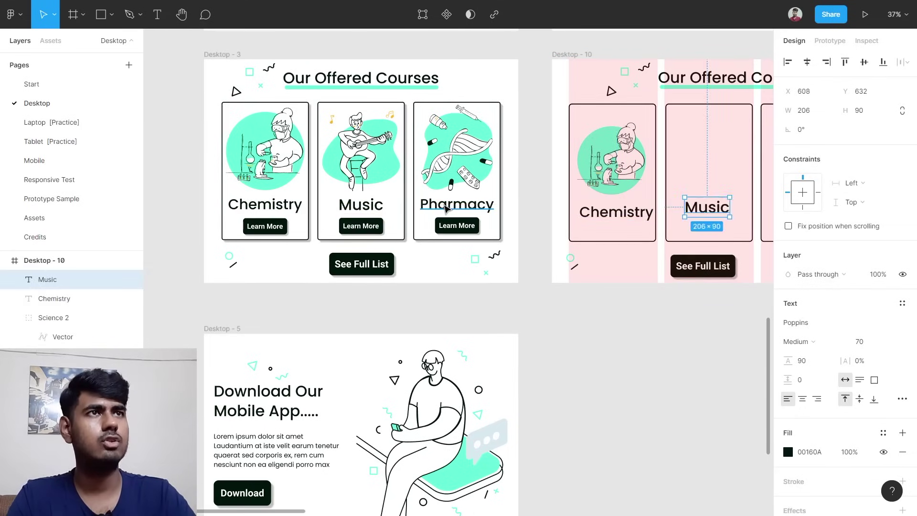
left_click(456, 207)
left_click_drag(460, 208, 632, 211)
scroll(655, 293, "right", 5)
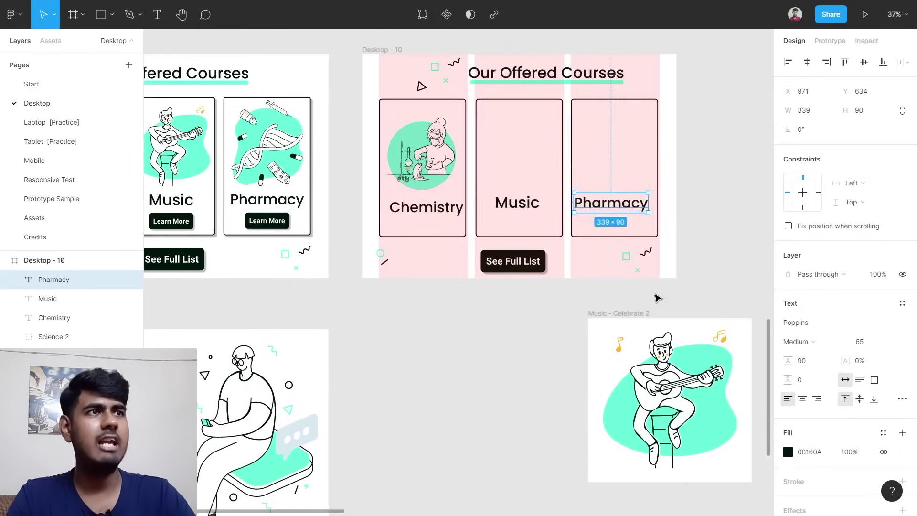
Combine the science illustration and the Chemistry title in the first Desktop - 10 card into an auto layout frame.
scroll(587, 337, "down", 3)
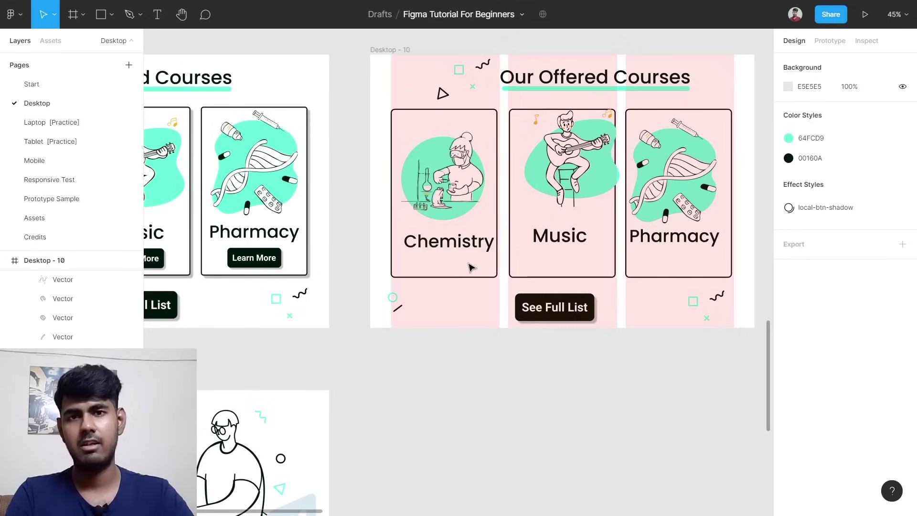
left_click(455, 187)
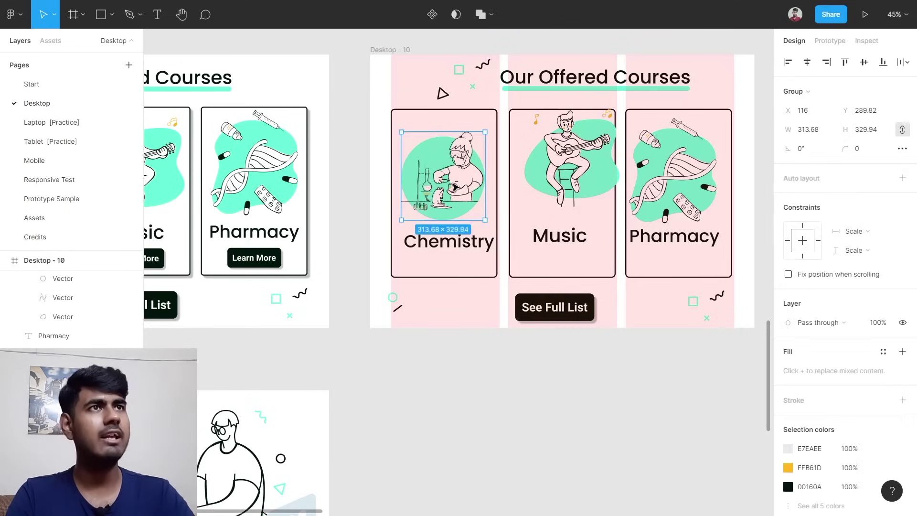
left_click(462, 249, "shift")
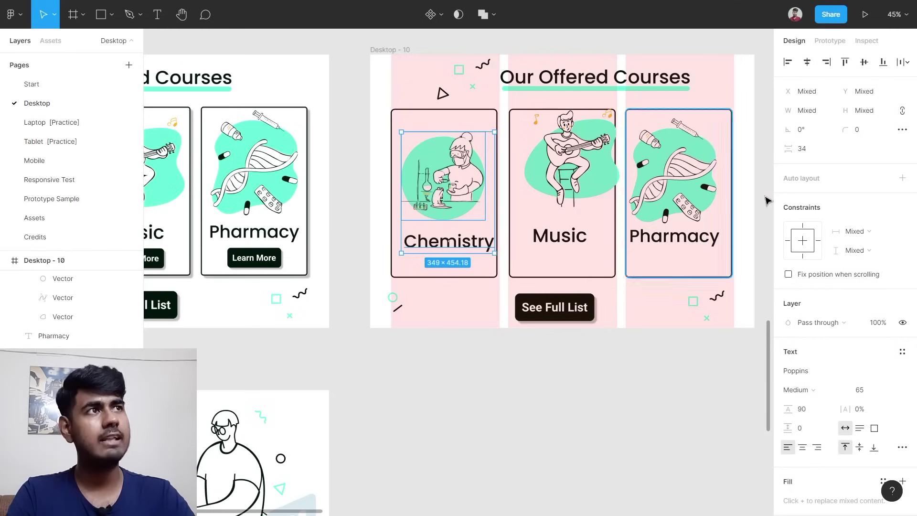
key("shift+a")
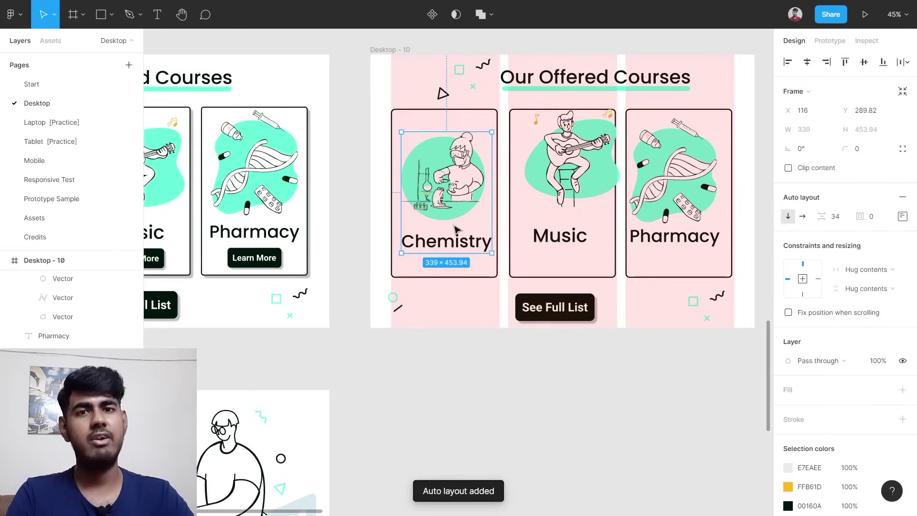
Center-align the contents of the Chemistry auto layout frame.
scroll(455, 229, "up", 5)
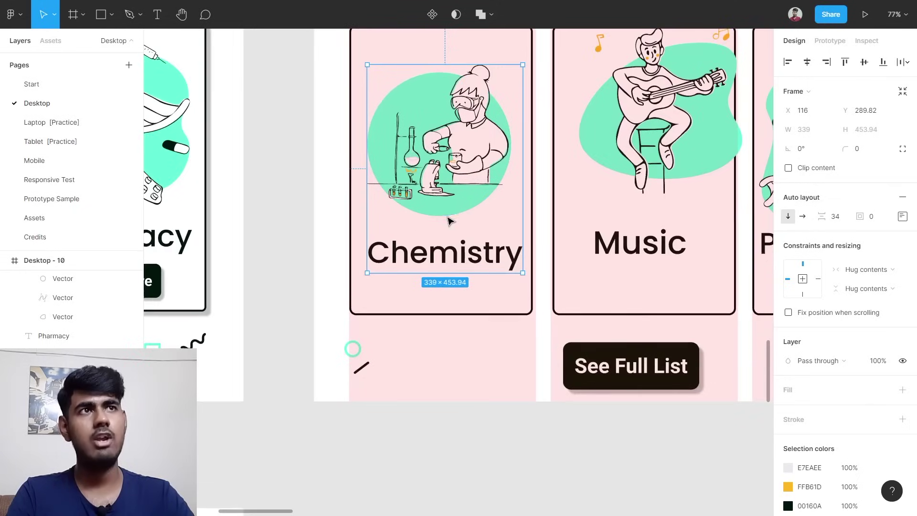
scroll(451, 221, "up", 1)
scroll(450, 221, "up", 2)
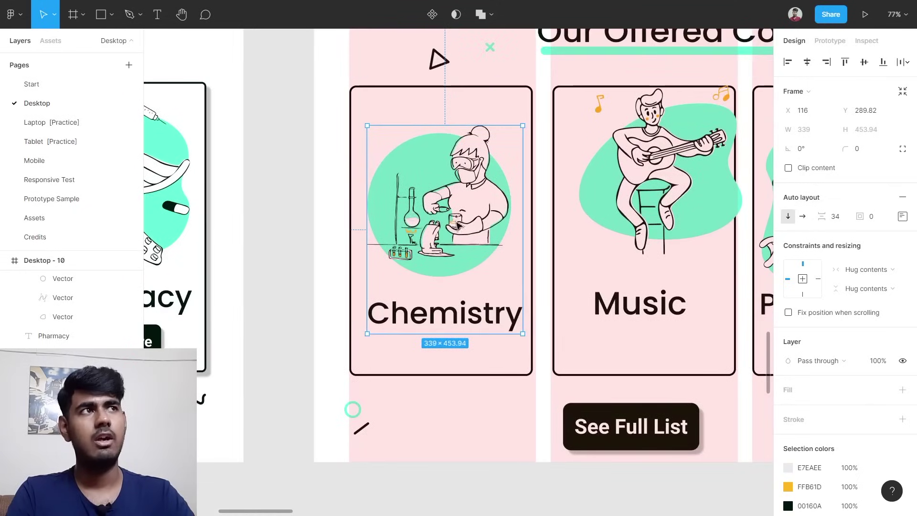
left_click(902, 217)
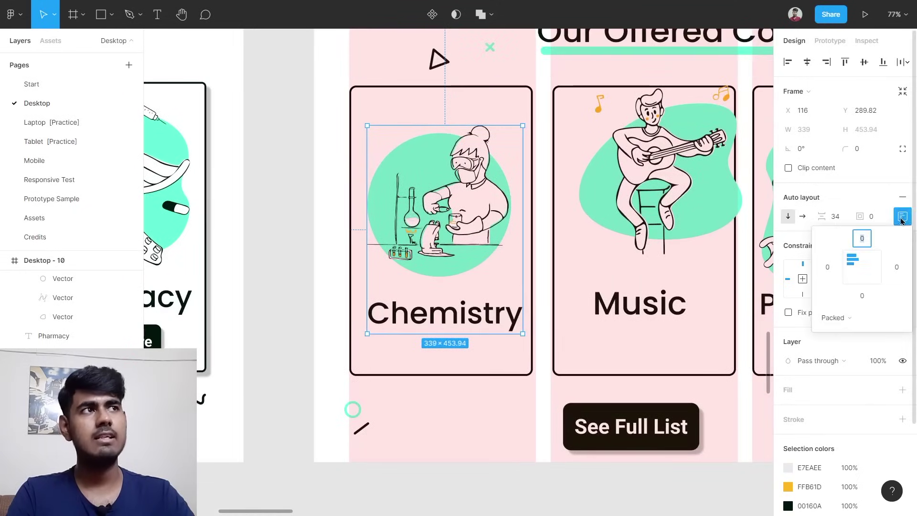
left_click(863, 268)
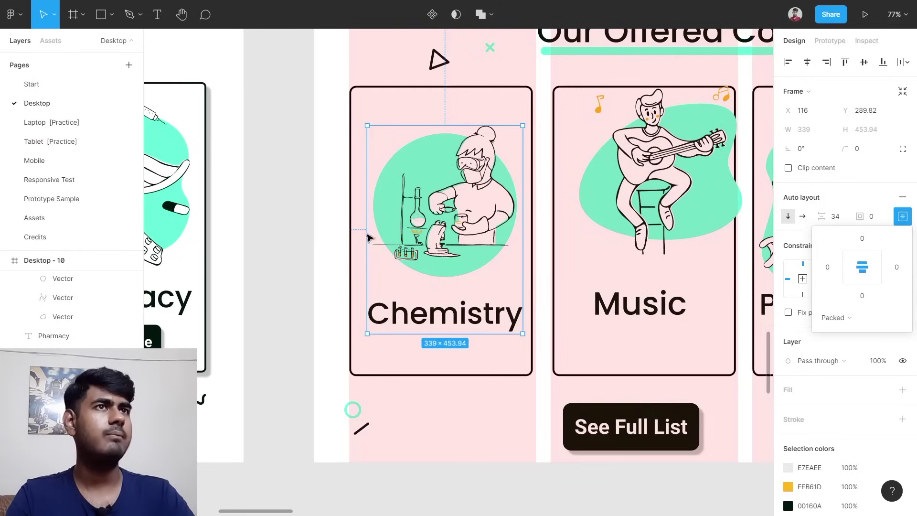
left_click(315, 232)
Set the spacing between items in the Chemistry auto layout frame to 0.
left_click(459, 220)
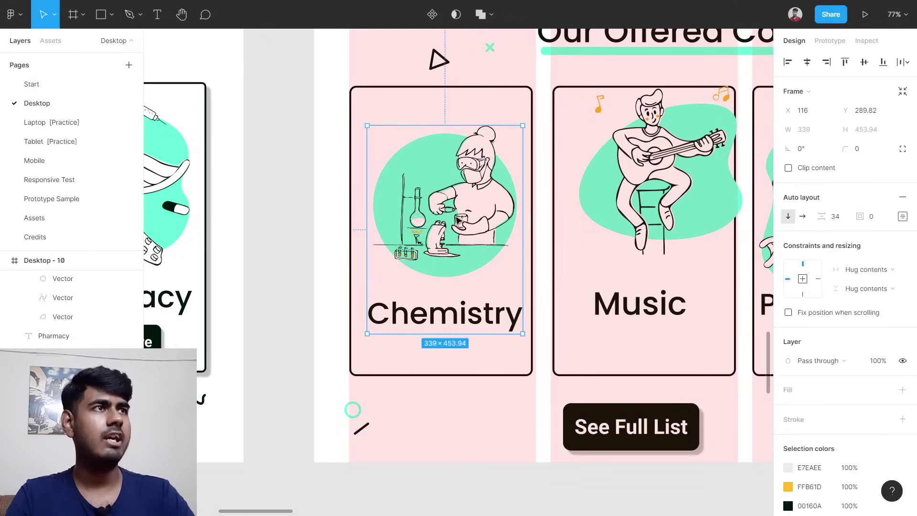
left_click(842, 223)
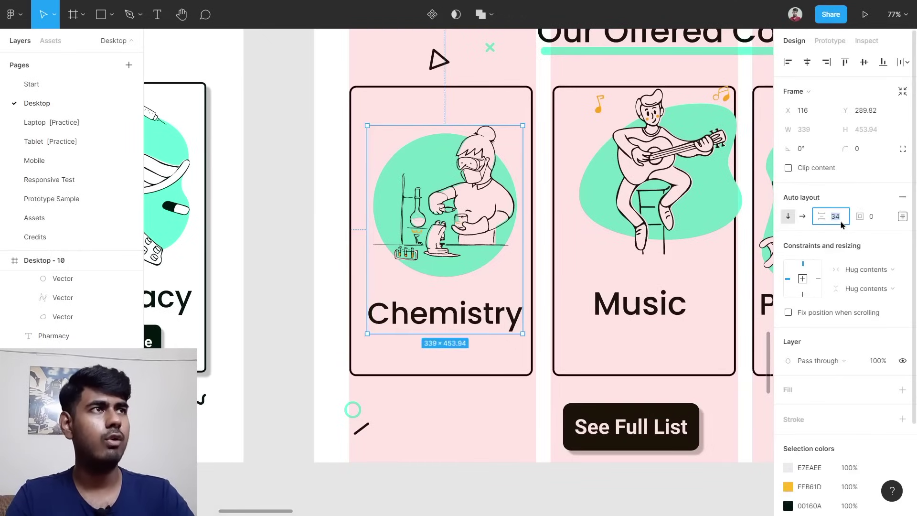
type("0")
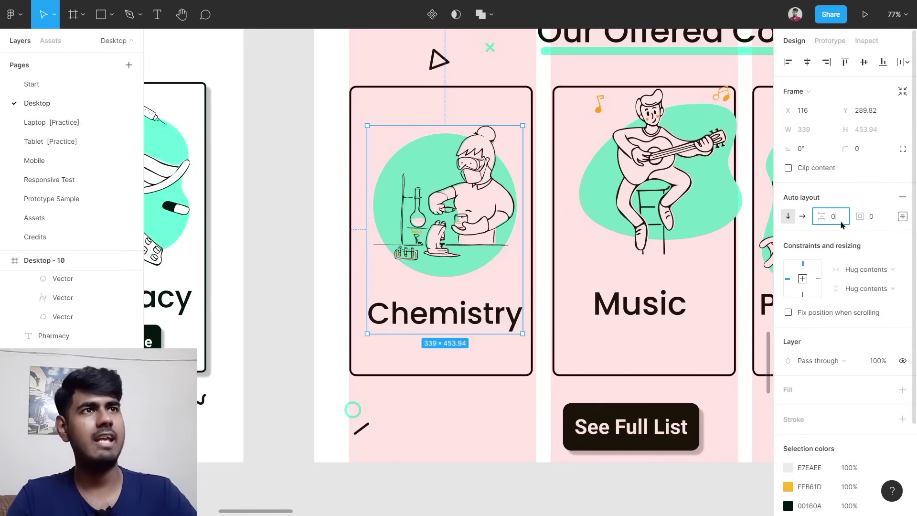
key("Return")
left_click(308, 236)
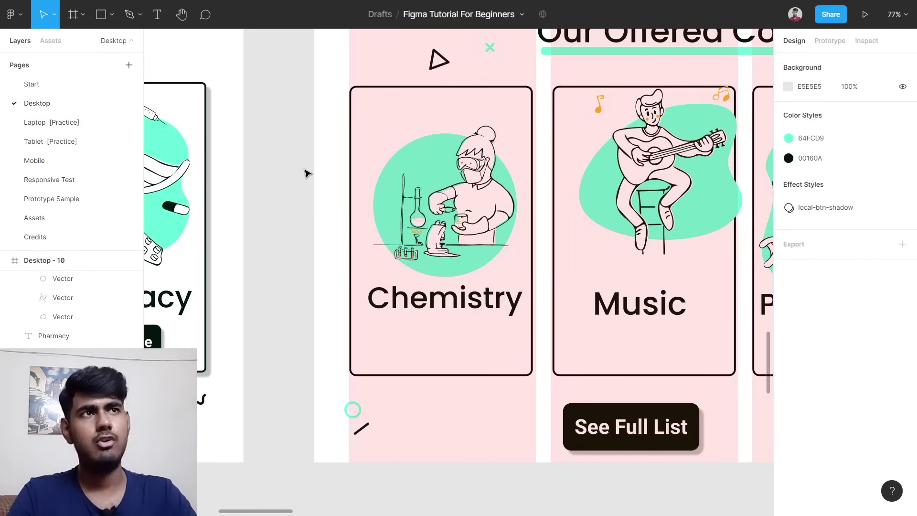
Copy the whole Learn More button from the Chemistry card of Desktop - 3 to below the Chemistry title in Desktop - 10.
scroll(297, 189, "down", 5)
scroll(277, 258, "up", 3)
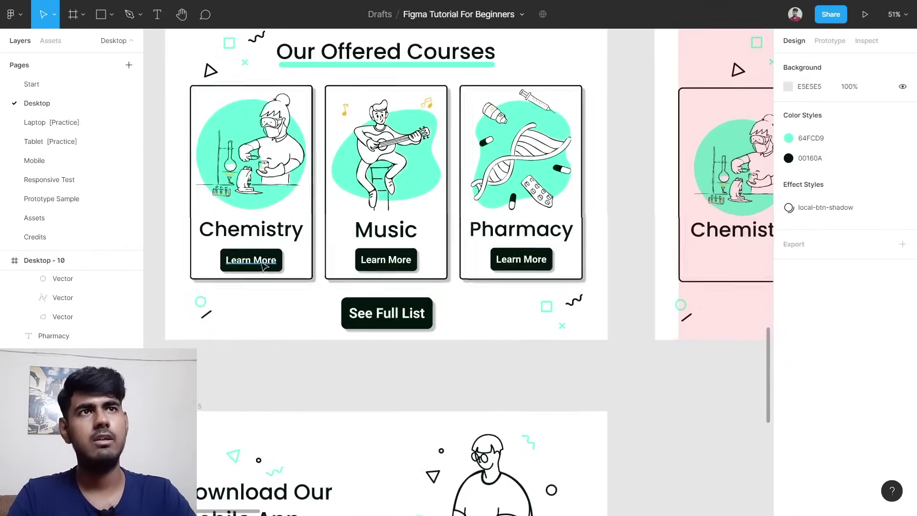
left_click(276, 258, "ctrl")
scroll(276, 258, "up", 5)
key("shift+Return")
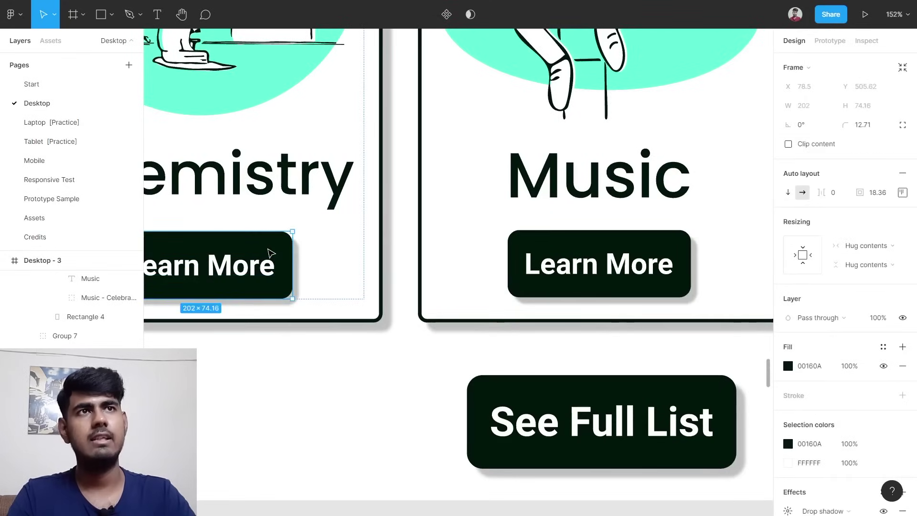
scroll(266, 250, "down", 5)
left_click_drag(267, 256, 514, 261)
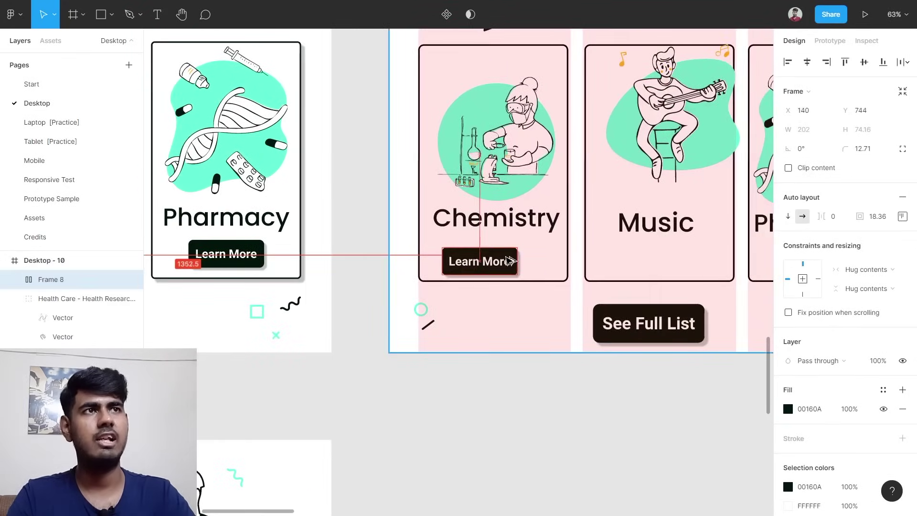
Duplicate the Learn More button below the Music and Pharmacy titles in Desktop - 10.
scroll(333, 261, "right", 5)
left_click_drag(331, 261, 662, 261)
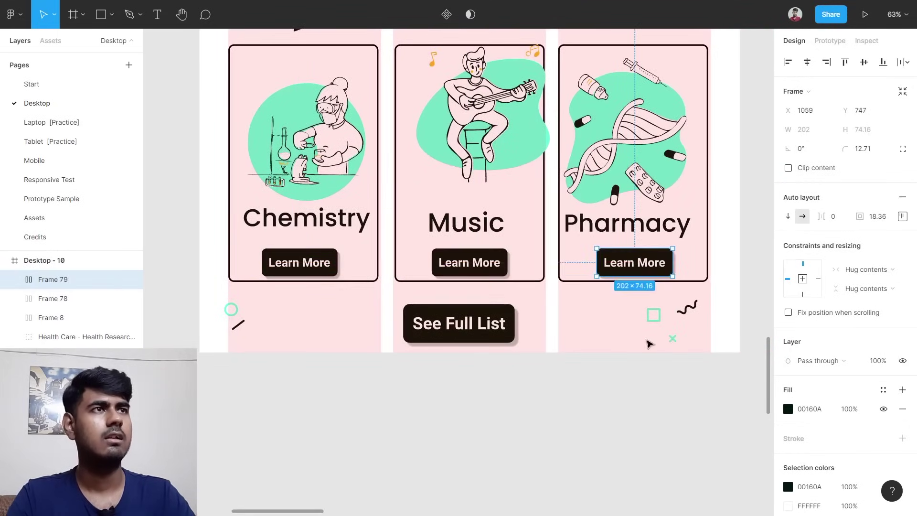
key("Escape")
Measure the gap between the Chemistry title and the Learn More button in Desktop - 3.
scroll(655, 336, "down", 2, "ctrl")
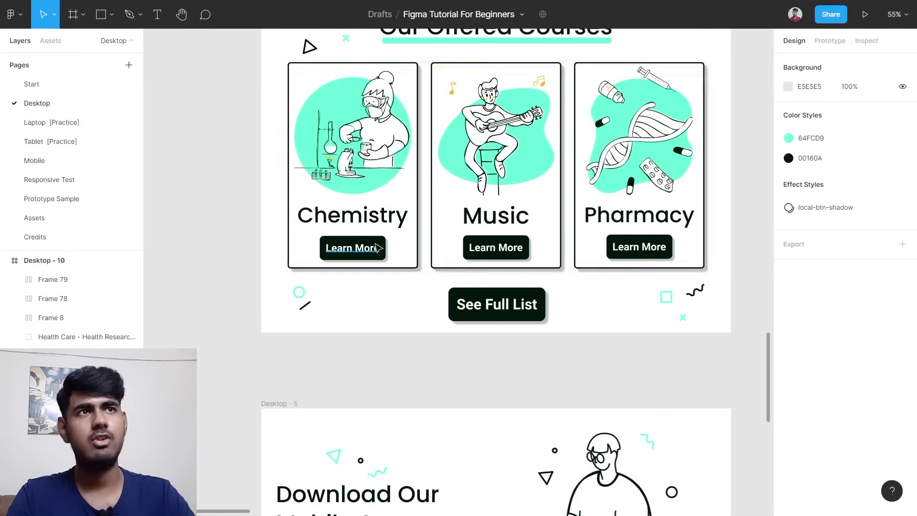
scroll(377, 246, "up", 3, "ctrl")
scroll(341, 253, "up", 3, "ctrl")
left_click(317, 234)
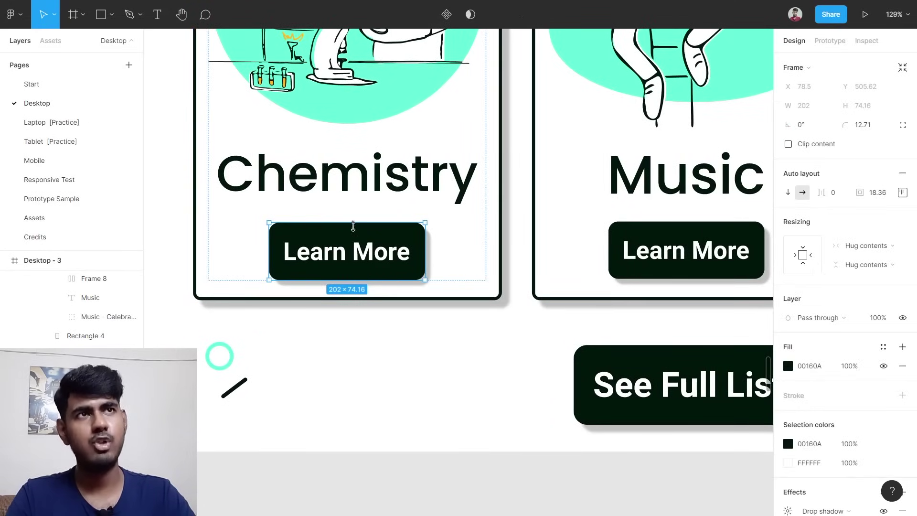
key("alt")
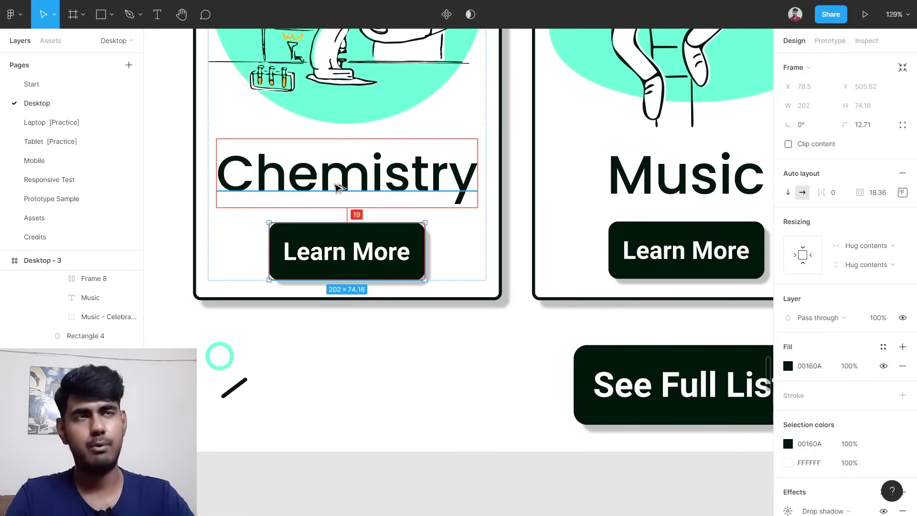
Combine the Chemistry frame and its Learn More button in Desktop - 10 into an auto layout with 19 spacing between items.
scroll(338, 186, "down", 5, "ctrl")
scroll(401, 172, "right", 8)
scroll(477, 144, "up", 3)
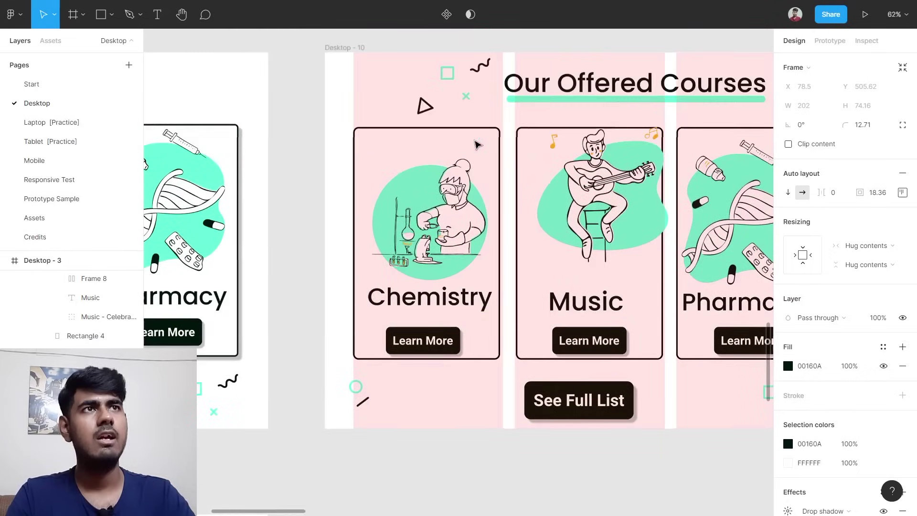
left_click(461, 206)
scroll(449, 287, "down", 1)
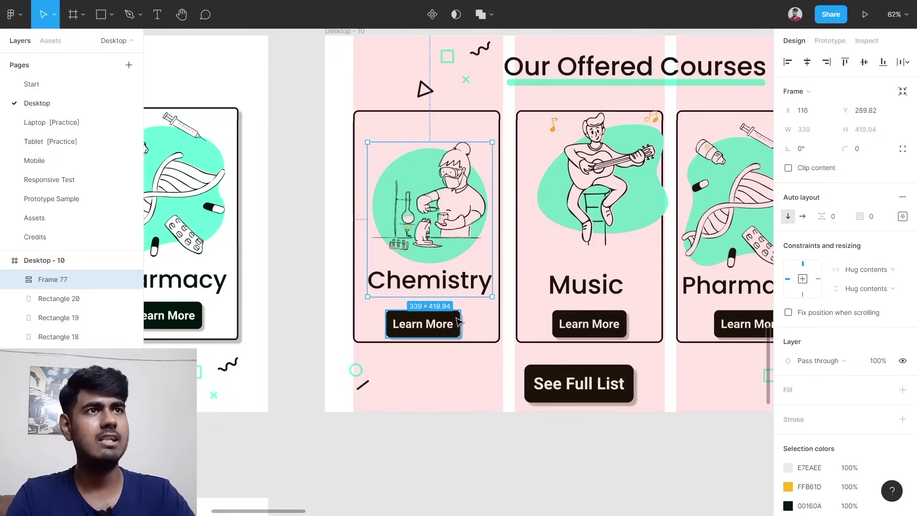
left_click(457, 321, "shift")
key("shift+a")
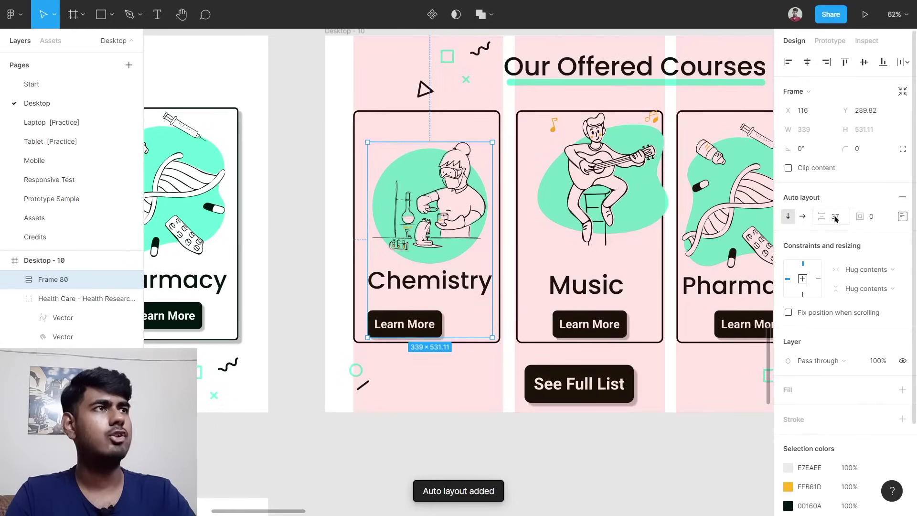
type("19")
key("Return")
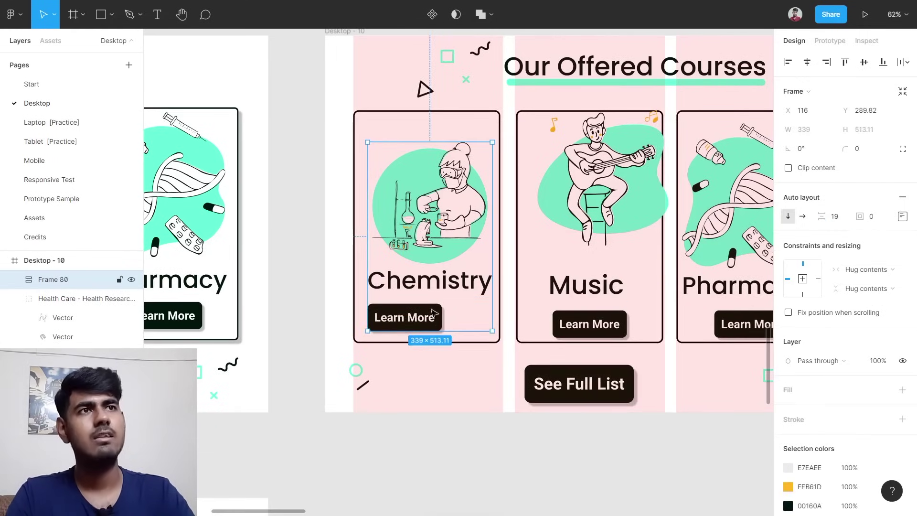
Centre-align the items in the Chemistry auto layout so the Learn More button sits centred under the title.
left_click(903, 217)
left_click(862, 266)
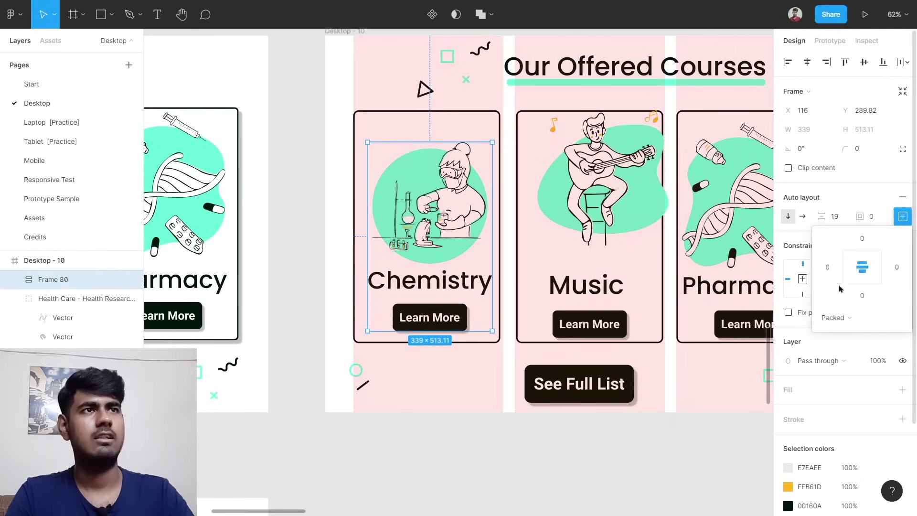
left_click(447, 419)
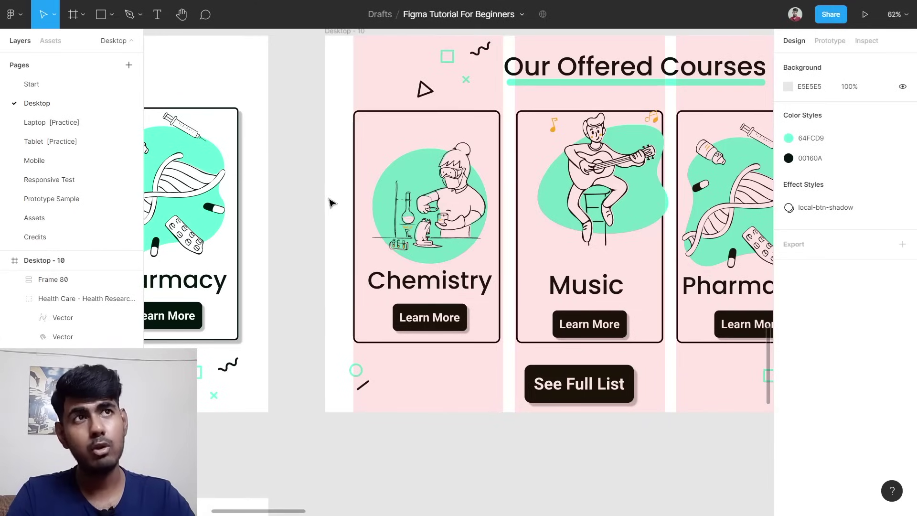
Align the Chemistry content and its card rectangle in Desktop - 10 on their horizontal and vertical centres and group them.
left_click_drag(319, 166, 410, 222)
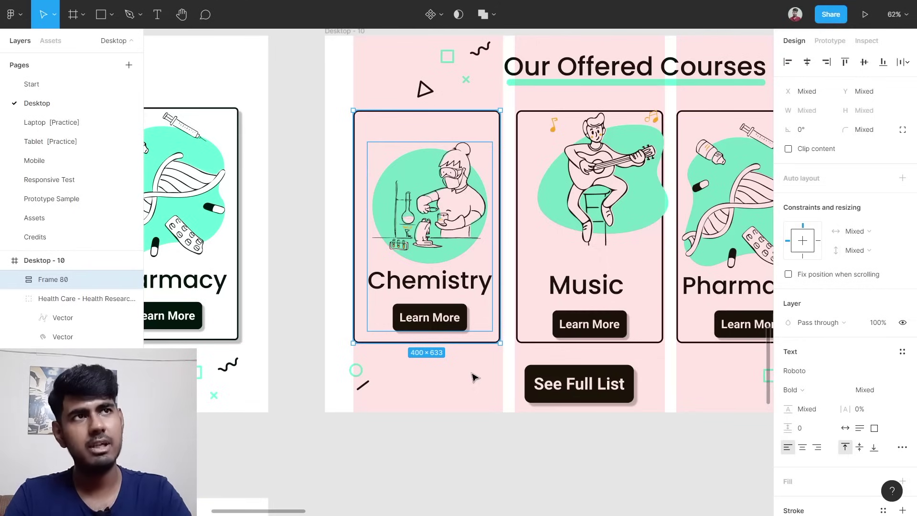
key("alt+h")
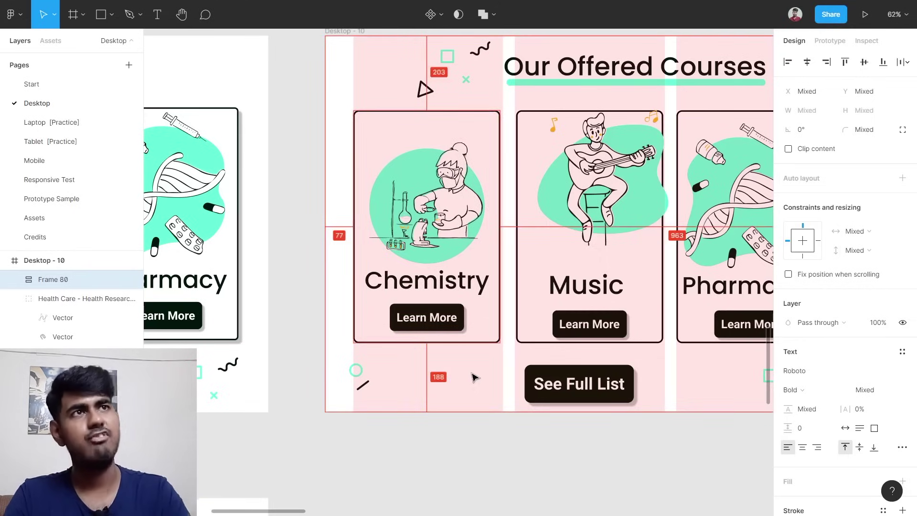
key("alt+v")
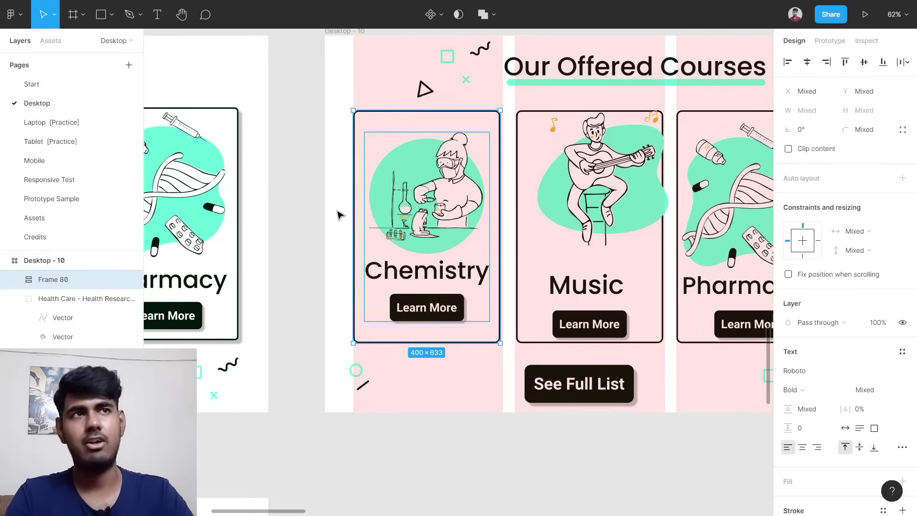
left_click(340, 215)
left_click_drag(329, 138, 502, 343)
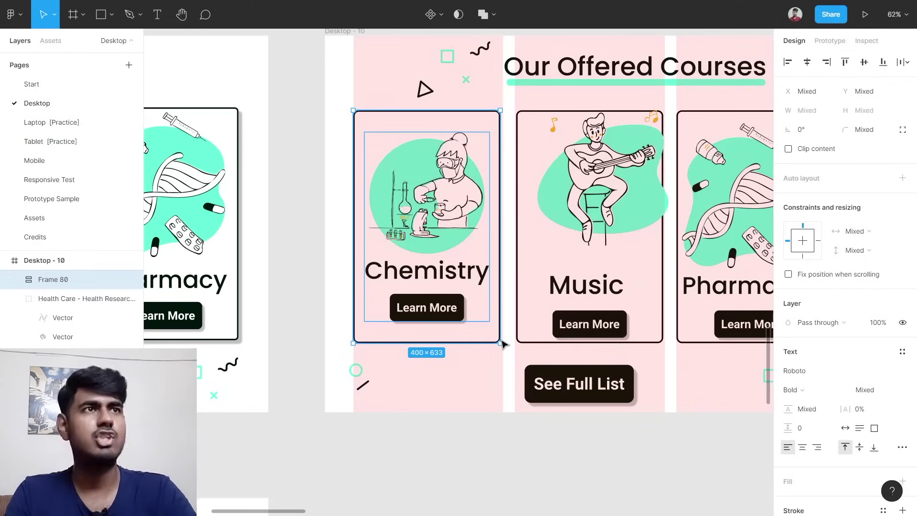
key("ctrl+g")
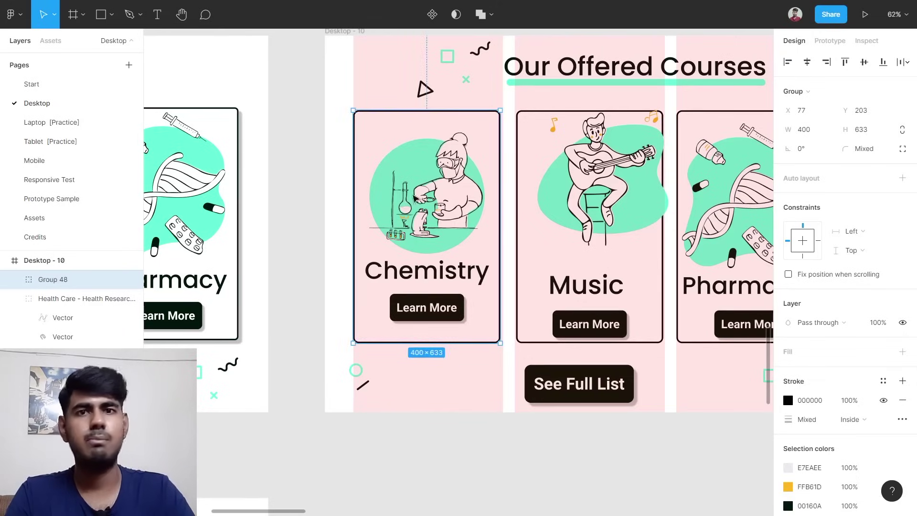
scroll(705, 288, "right", 2)
scroll(705, 288, "down", 1)
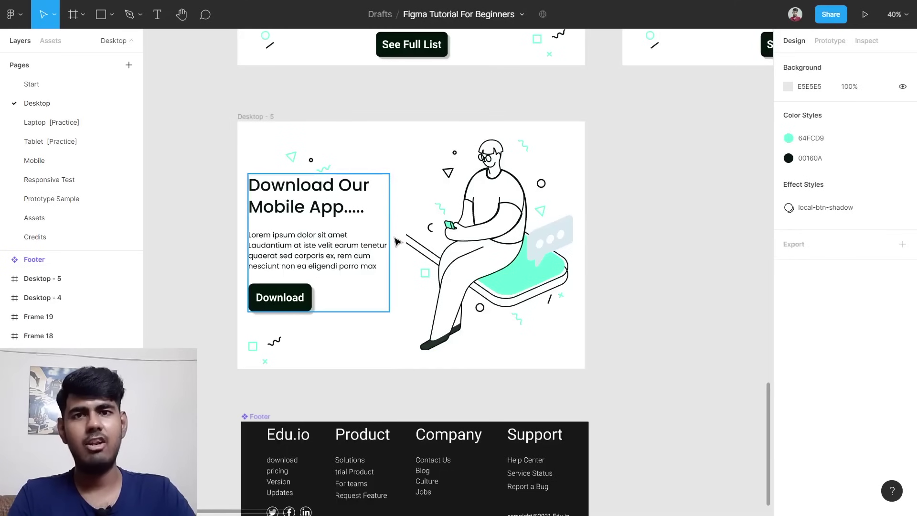
scroll(344, 247, "down", 3, "ctrl")
scroll(383, 215, "up", 15)
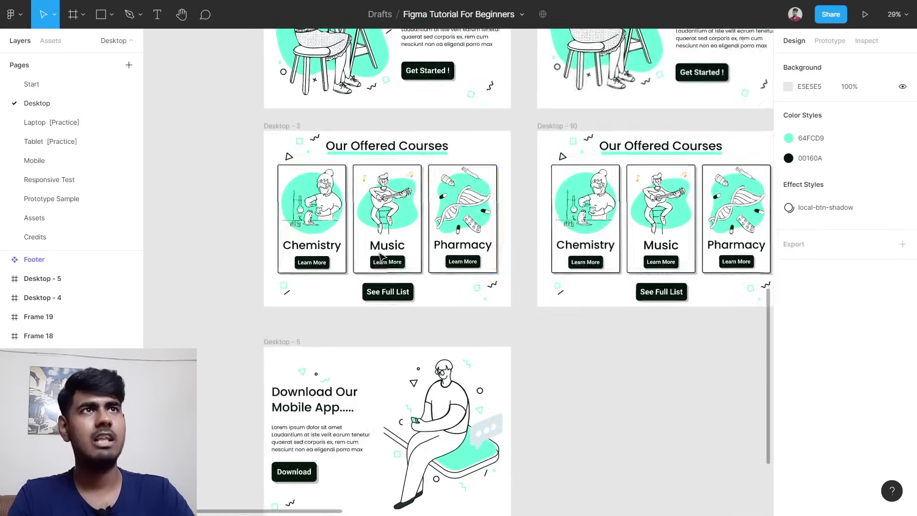
scroll(433, 277, "down", 8)
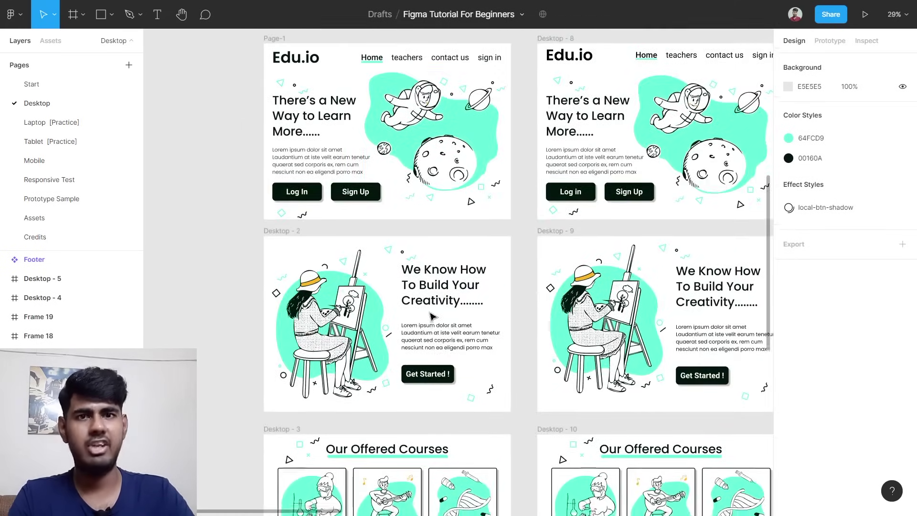
scroll(432, 315, "down", 3)
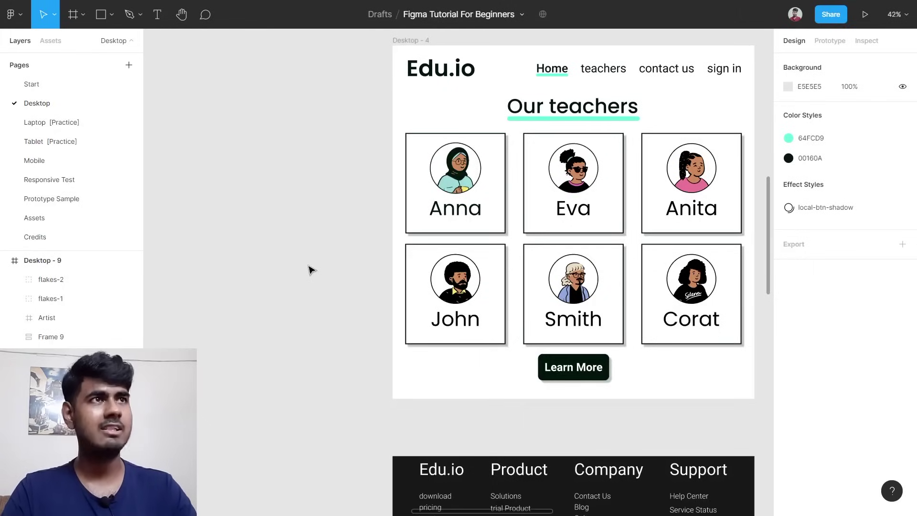
On the Assets page, duplicate the peep-38 1 illustration and move the copy to the Desktop page.
left_click(65, 215)
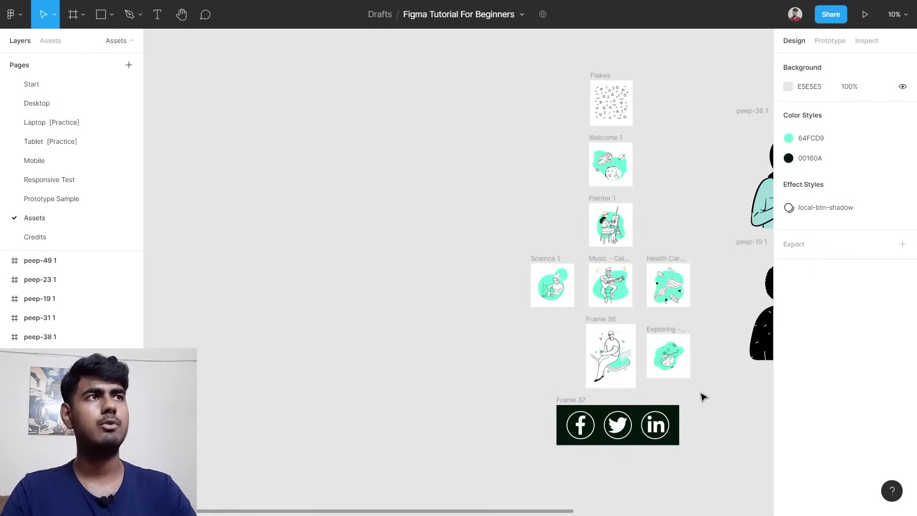
scroll(702, 397, "down", 3)
scroll(691, 396, "right", 5)
scroll(430, 258, "up", 2)
scroll(481, 254, "up", 2)
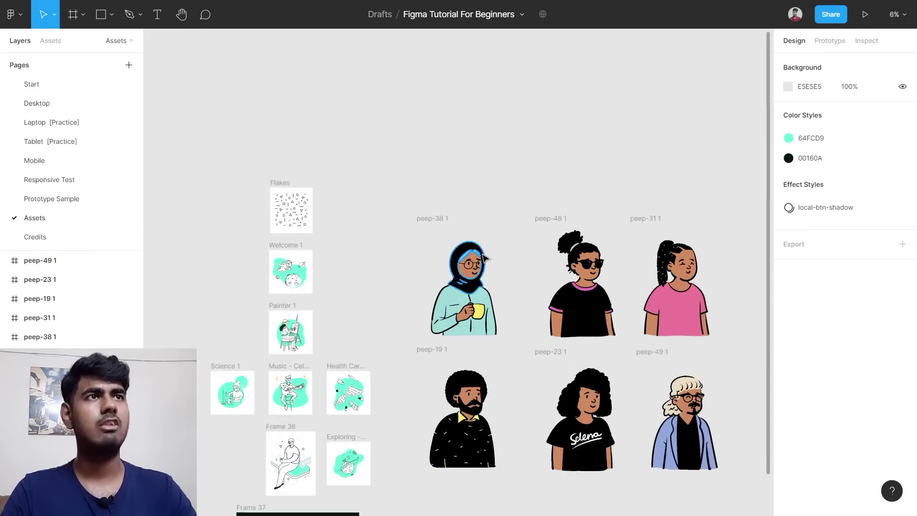
left_click(444, 221)
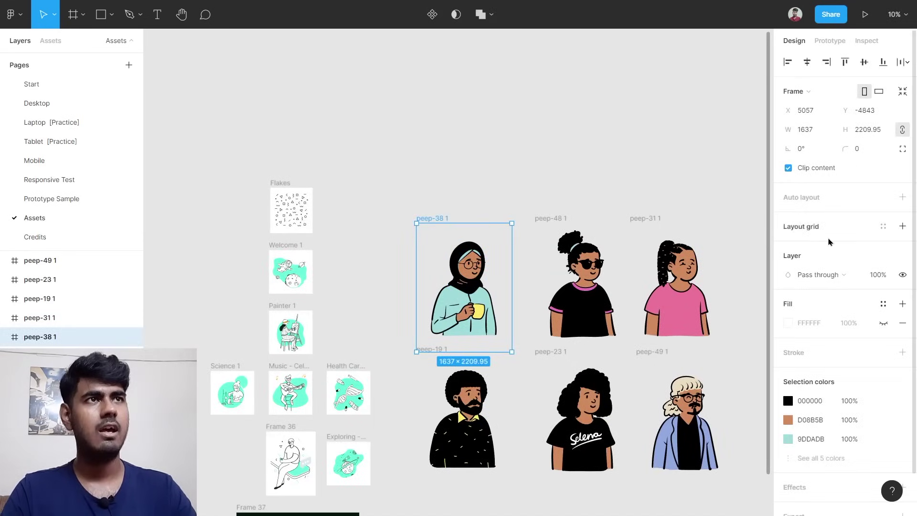
left_click_drag(435, 242, 428, 87)
right_click(425, 85)
mouse_move(495, 120)
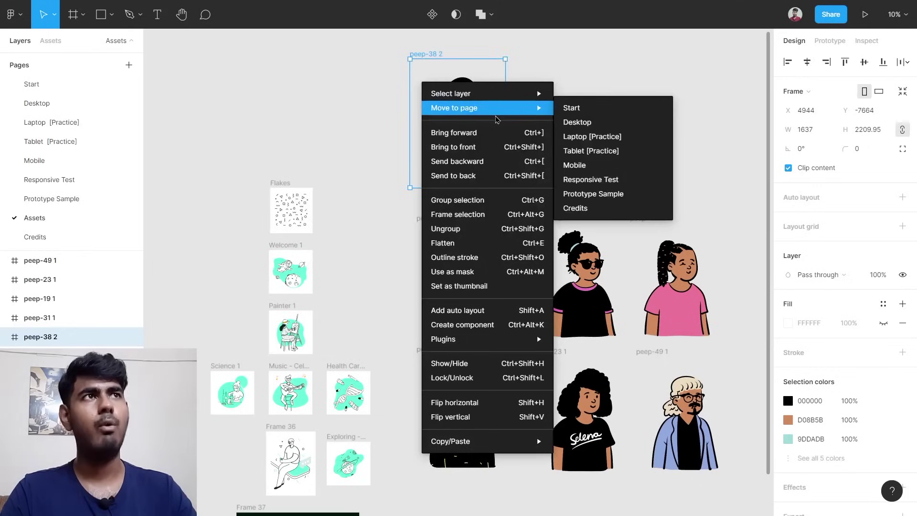
left_click(598, 124)
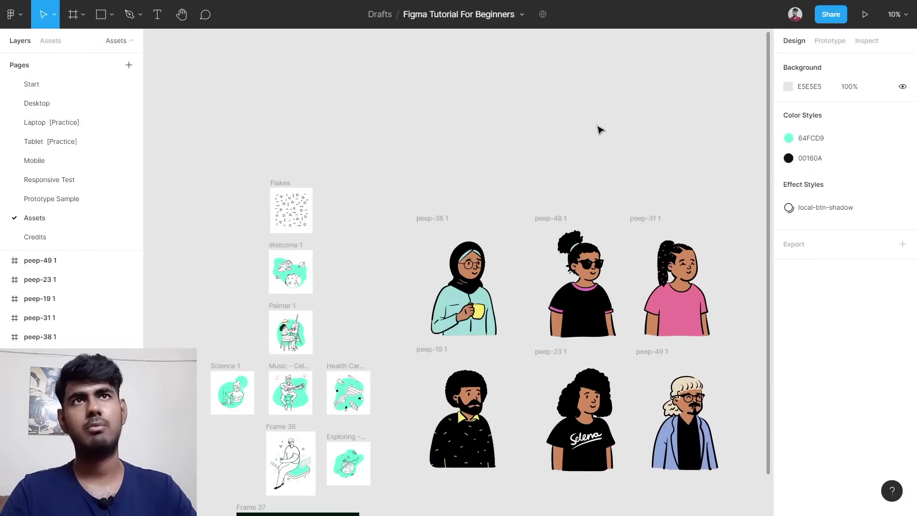
On the Desktop page, place the peep-38 2 illustration between the home page frames and the Teachers column.
left_click(65, 111)
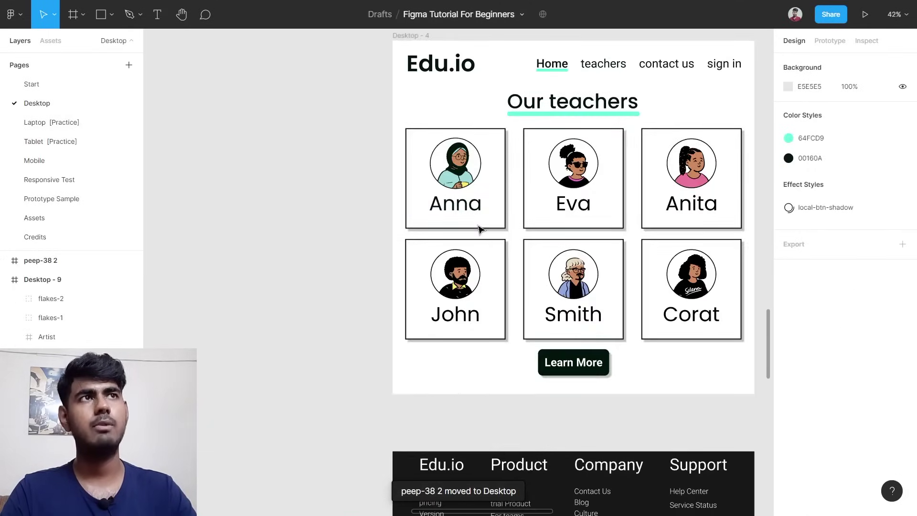
scroll(478, 229, "down", 5)
scroll(539, 76, "up", 3)
left_click(477, 158)
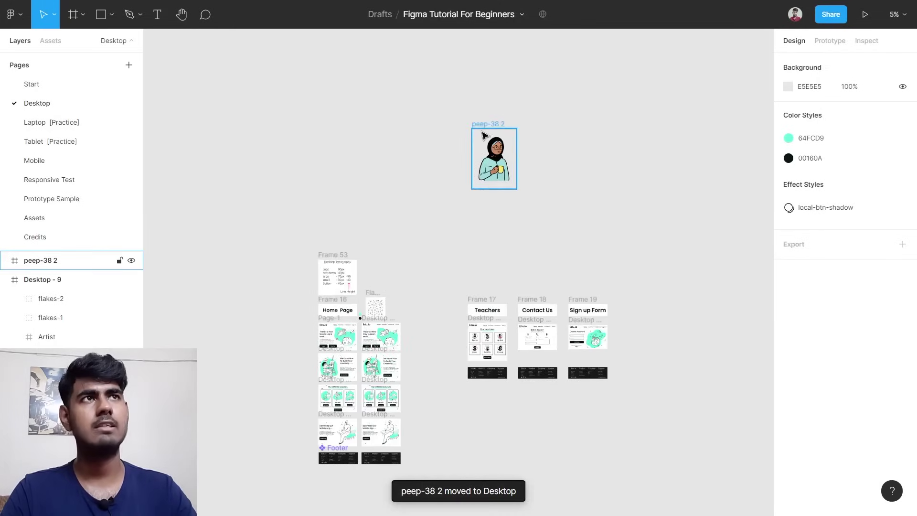
left_click_drag(476, 157, 420, 312)
scroll(514, 332, "up", 5)
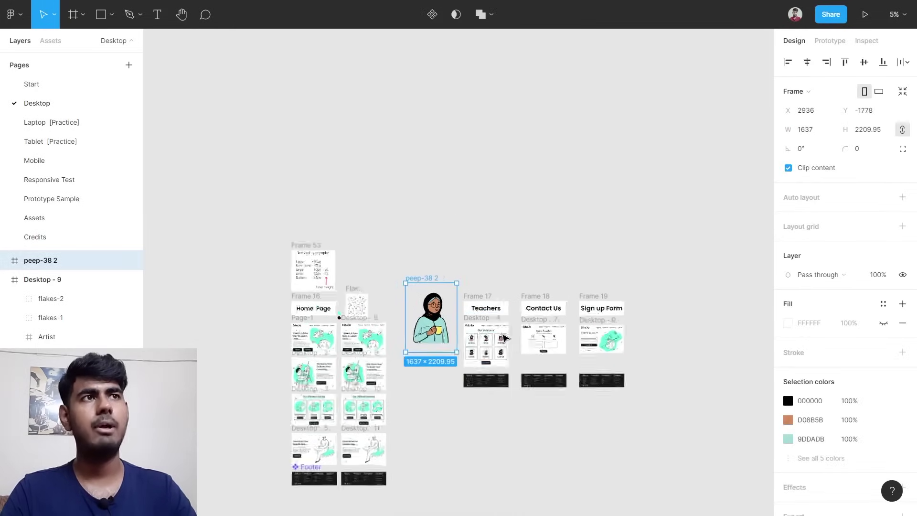
Shift the Contact Us and Sign up Form title frames, Desktop - 7, Desktop - 6 and their footers right to free space beside Desktop - 4.
scroll(537, 342, "right", 3)
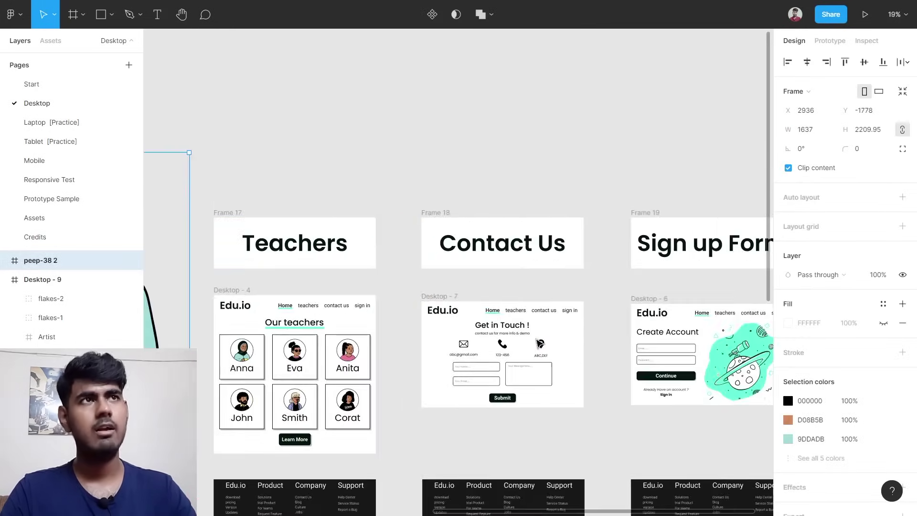
scroll(478, 239, "down", 1)
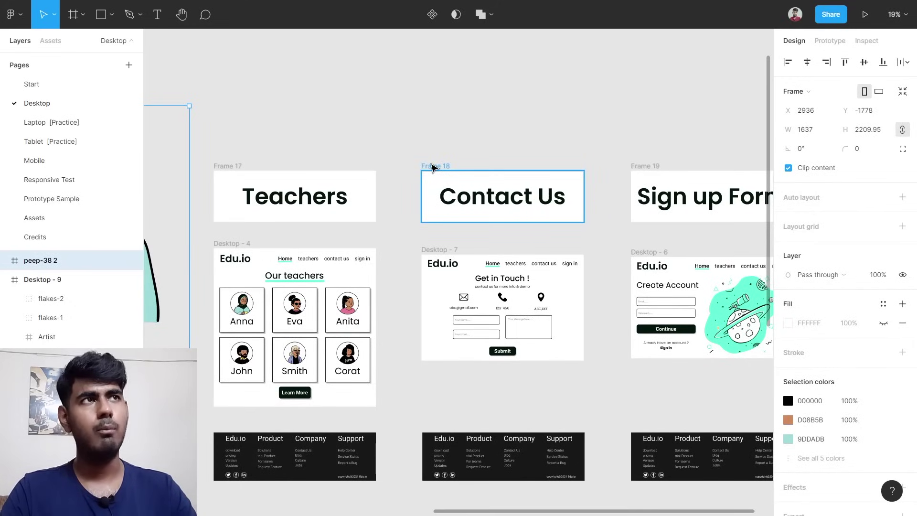
left_click(432, 166)
scroll(444, 172, "right", 4)
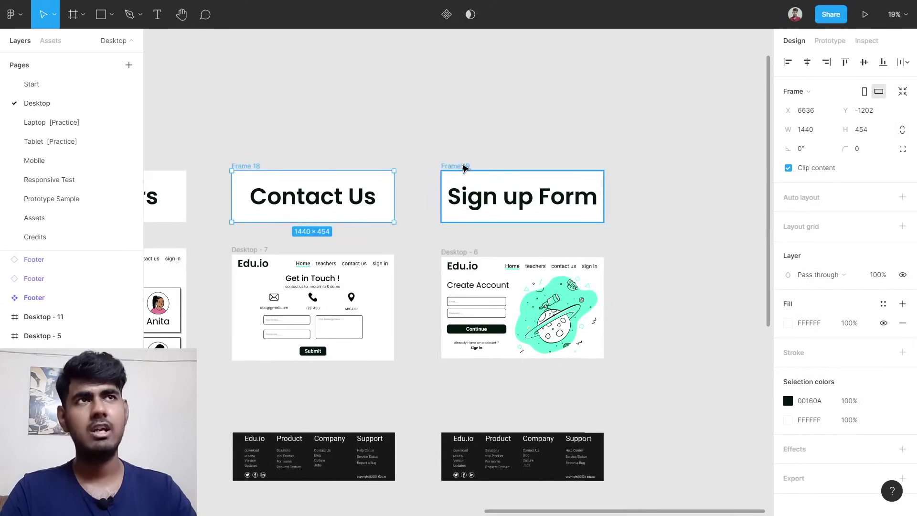
left_click(463, 167, "shift")
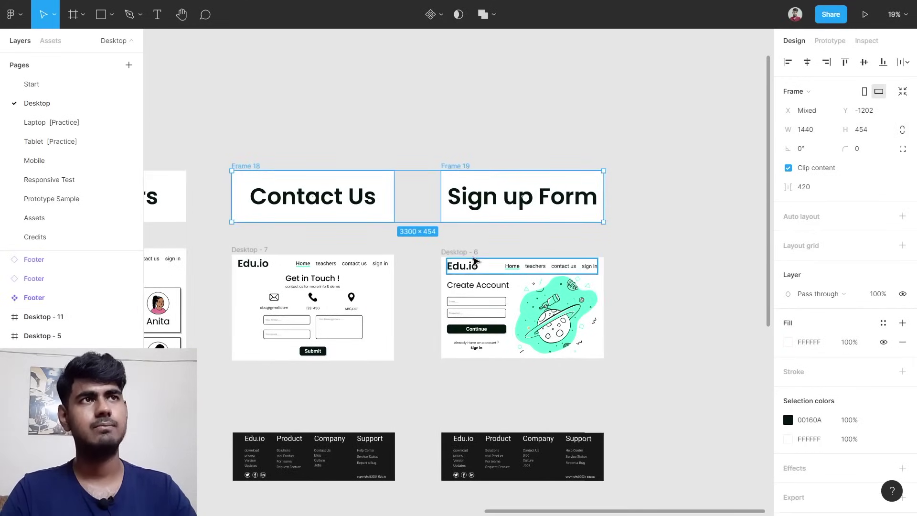
left_click(460, 261, "shift")
left_click(257, 253, "shift")
scroll(334, 334, "right", 1)
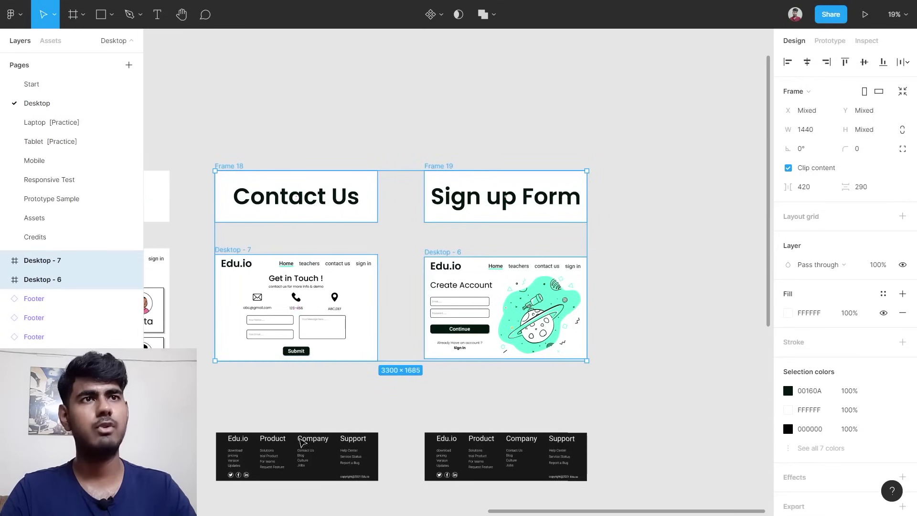
left_click(258, 452, "shift")
left_click(443, 447, "shift")
left_click_drag(258, 301, 629, 293)
Add a Desktop preset frame (1440 × 1024) beside Desktop - 4 and extend its height to 1406.
scroll(369, 311, "left", 6)
scroll(444, 322, "up", 5)
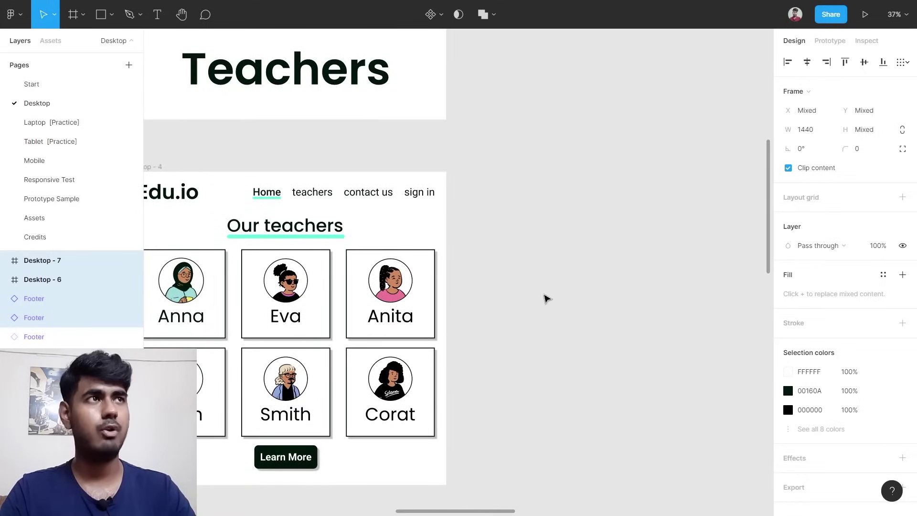
key("f")
scroll(587, 263, "right", 2)
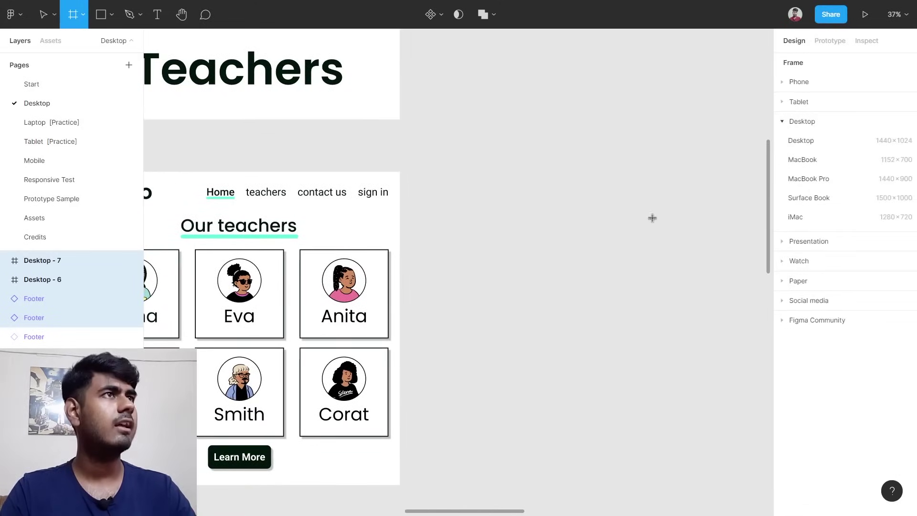
left_click(805, 142)
left_click_drag(553, 285, 559, 297)
scroll(564, 310, "down", 2)
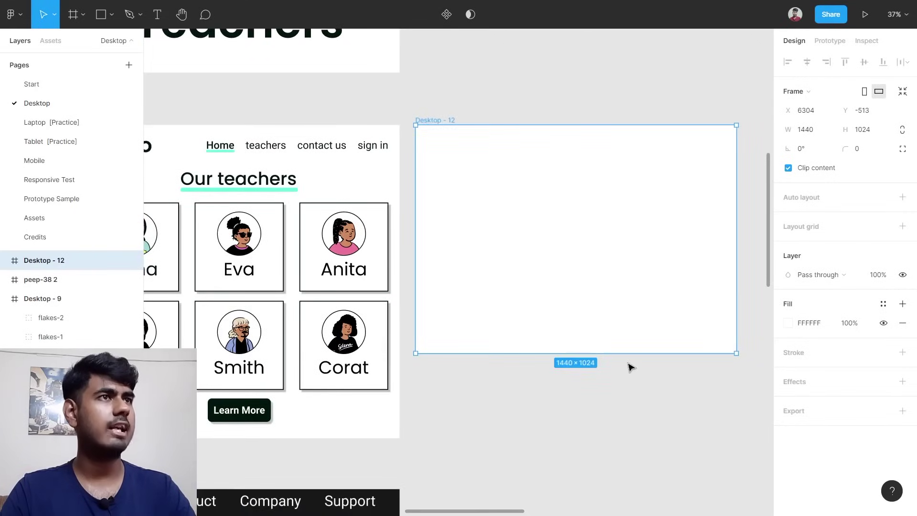
left_click_drag(629, 354, 629, 439)
Copy the header with the Edu.io logo, navigation links and green underline from Desktop - 4 to the upper edge of Desktop - 12.
scroll(518, 360, "left", 5)
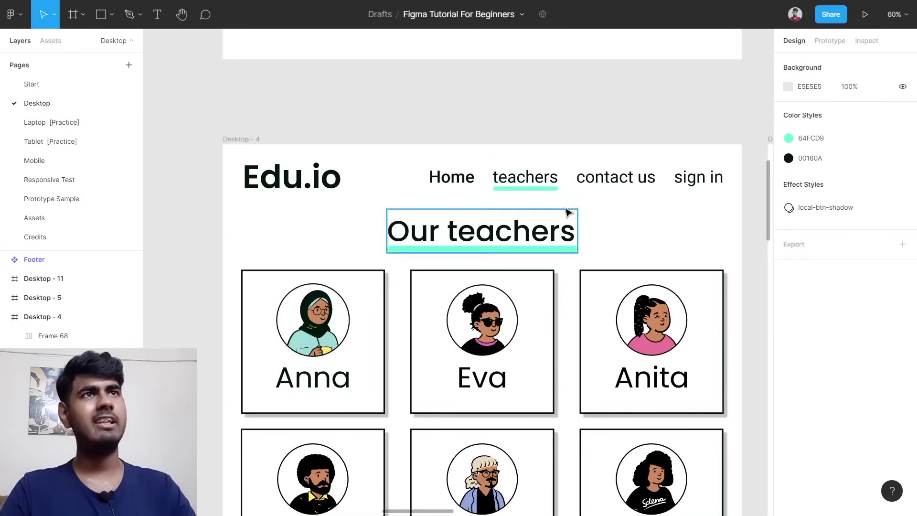
left_click_drag(207, 158, 579, 195)
scroll(580, 195, "down", 5)
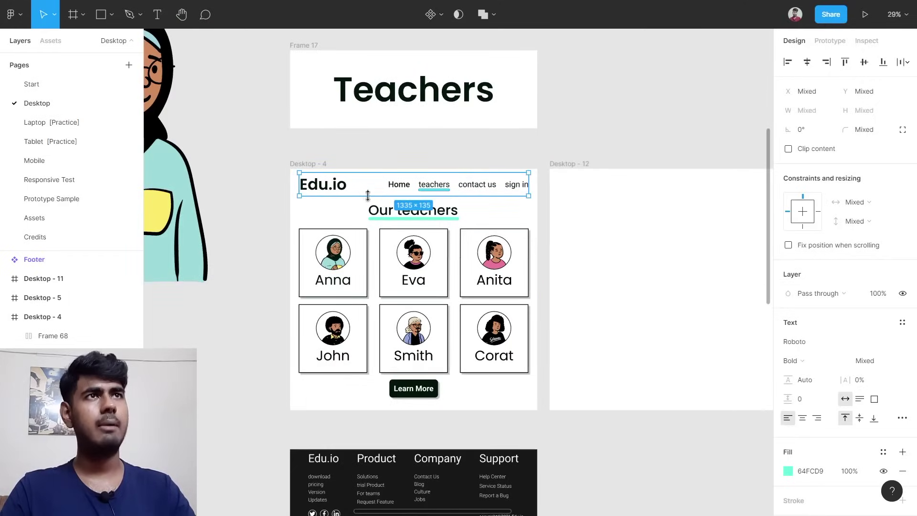
left_click_drag(376, 188, 500, 190)
left_click(508, 238)
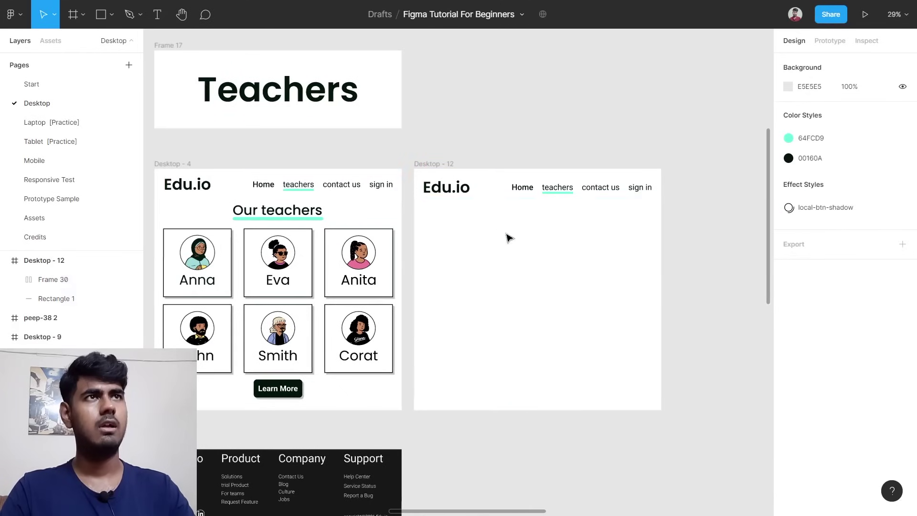
Add a layout grid to Desktop - 12 and change its type from uniform grid to columns.
left_click(448, 168)
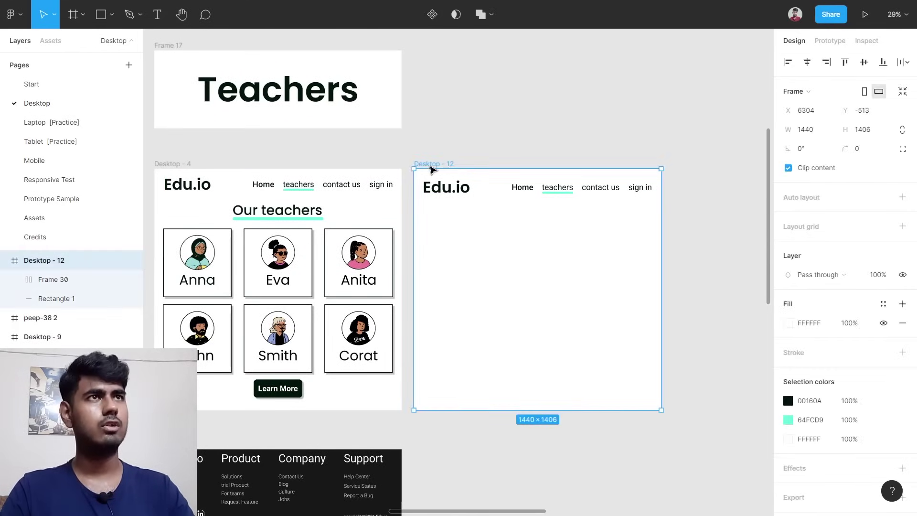
left_click(847, 234)
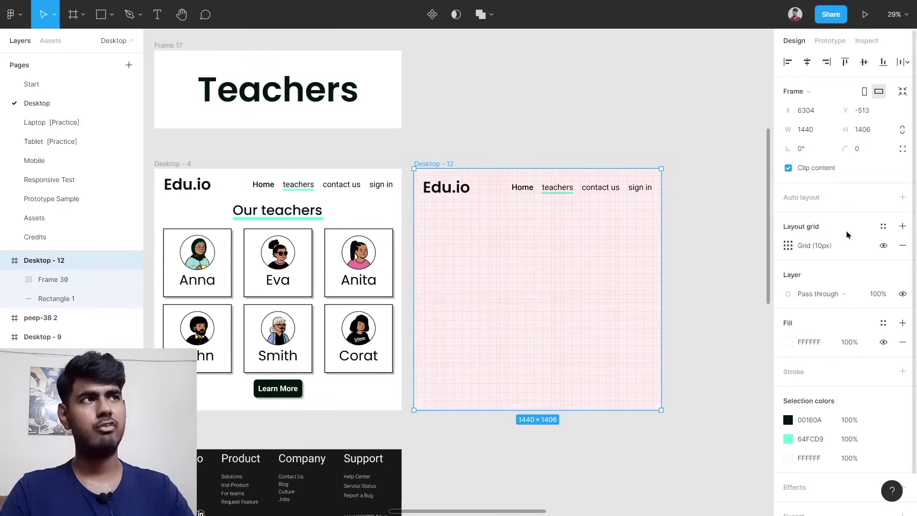
left_click(789, 246)
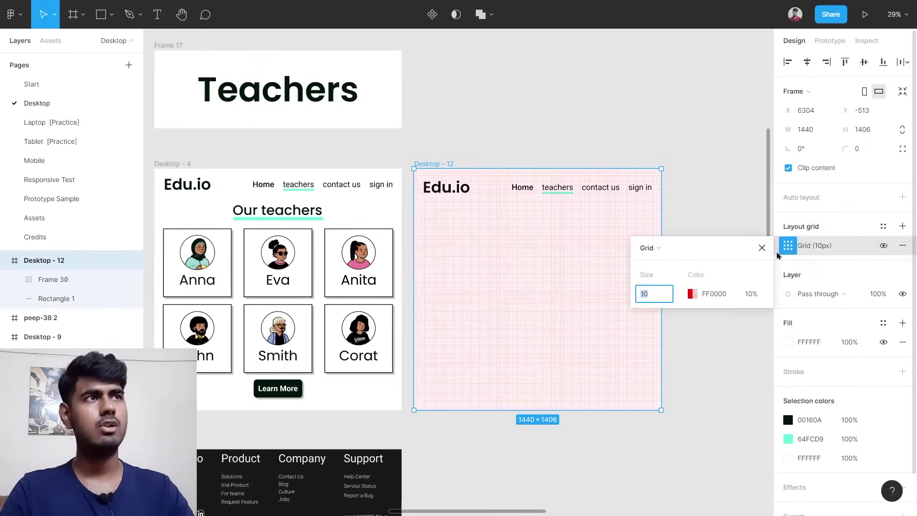
left_click(673, 251)
left_click(671, 260)
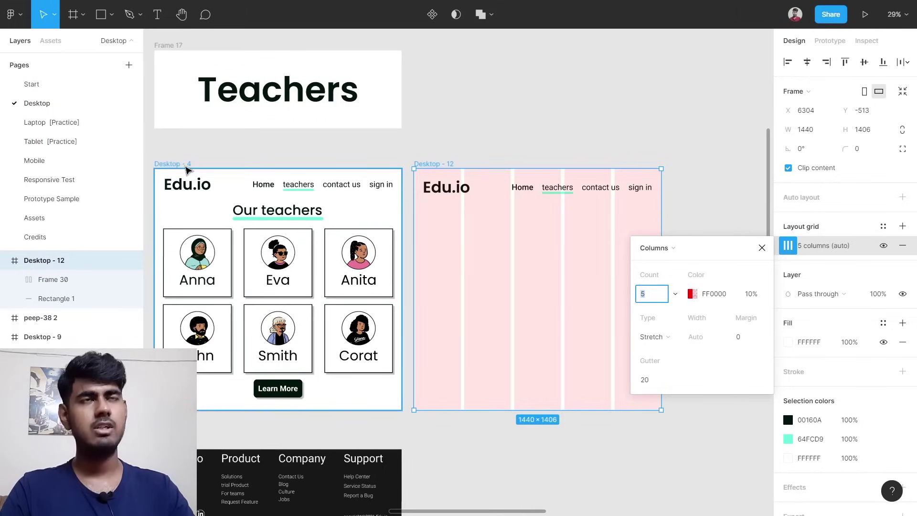
Show the hidden column grid on Desktop - 4 and open its settings to check count, margin and gutter.
left_click(187, 170)
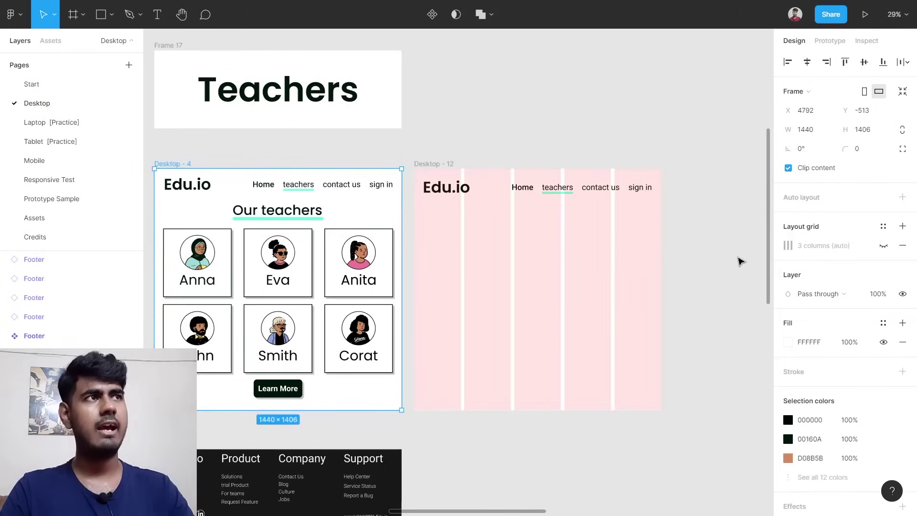
left_click(879, 247)
scroll(436, 301, "up", 5)
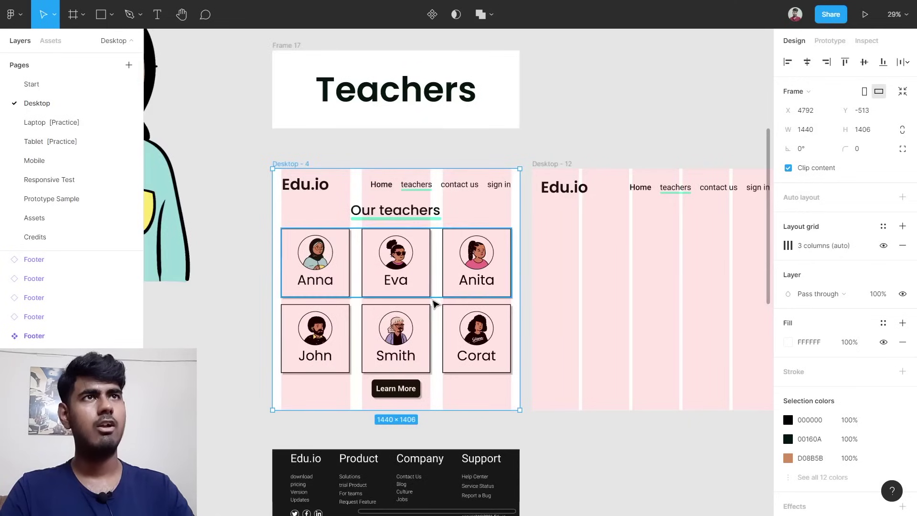
scroll(510, 282, "left", 1)
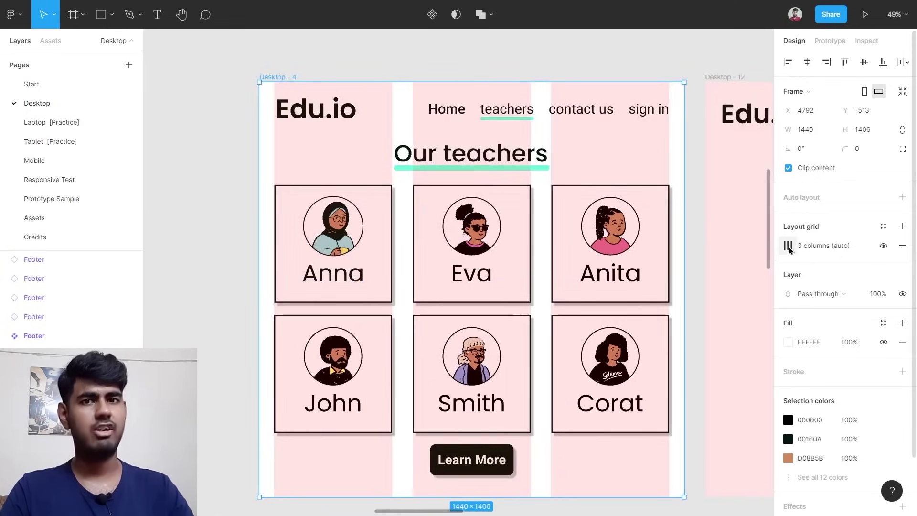
left_click(788, 247)
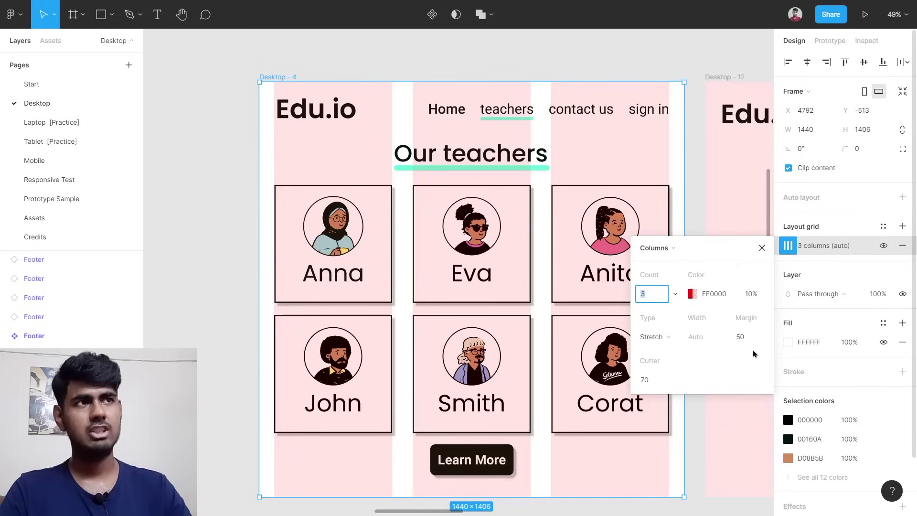
scroll(644, 334, "down", 2)
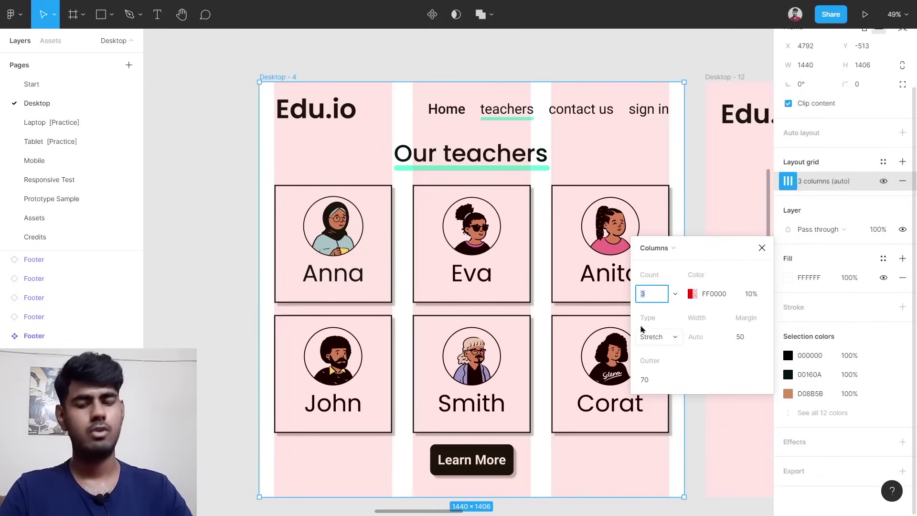
scroll(637, 311, "right", 8)
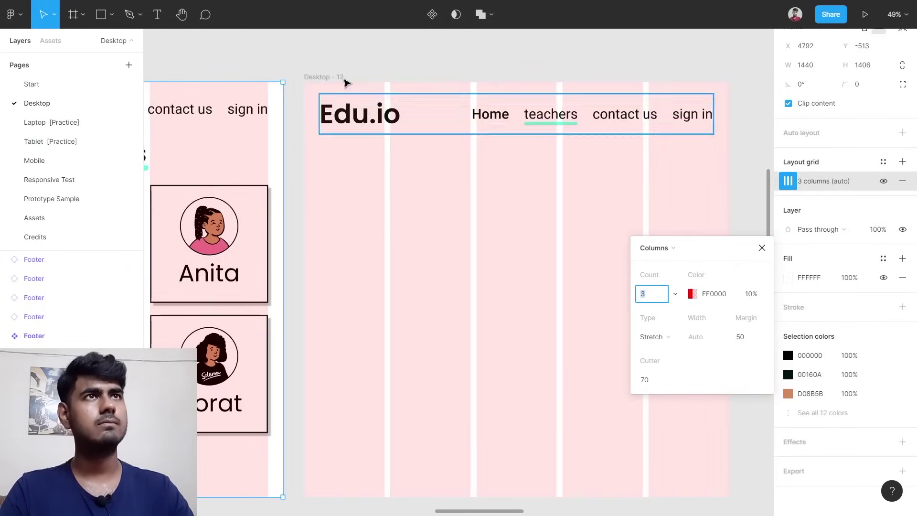
Set the column count of the Desktop - 12 layout grid to 3.
left_click(330, 78)
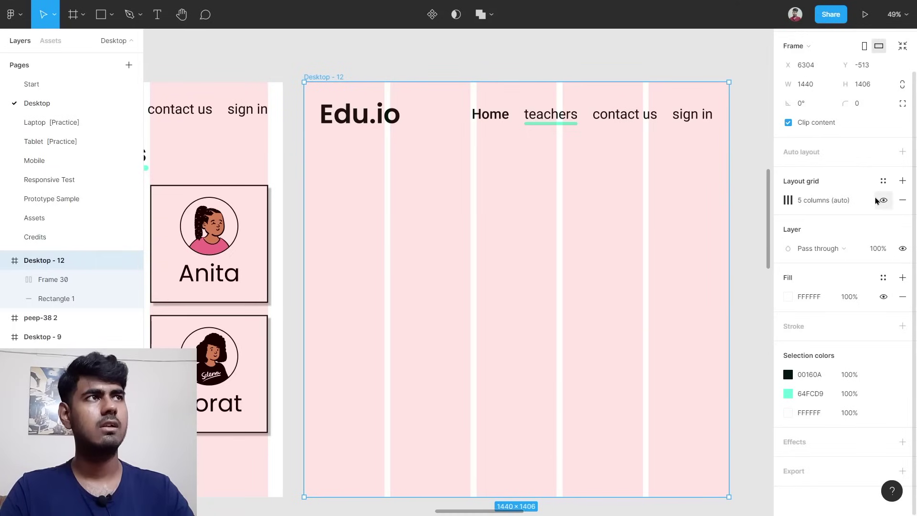
left_click(788, 201)
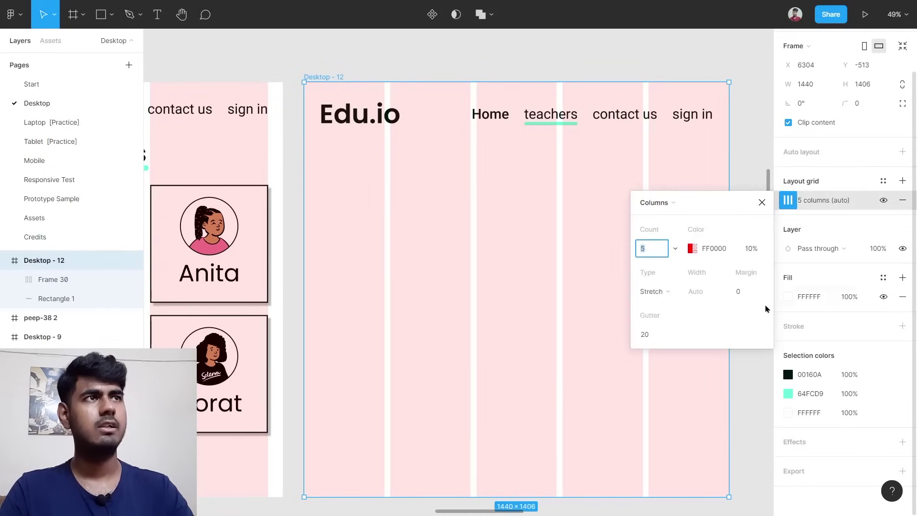
key("Return")
Give the Desktop - 12 column grid a margin of 50 and a gutter of 70, matching Desktop - 4.
key("shift+n")
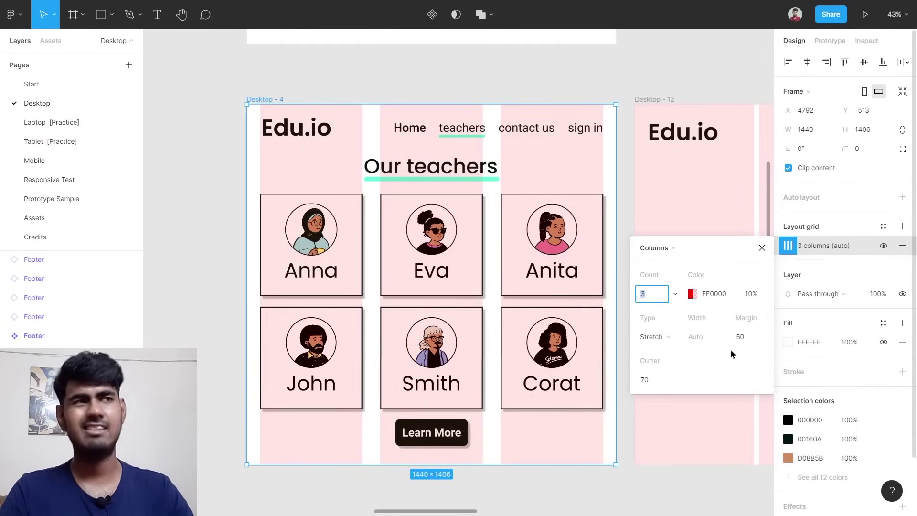
scroll(679, 351, "right", 5)
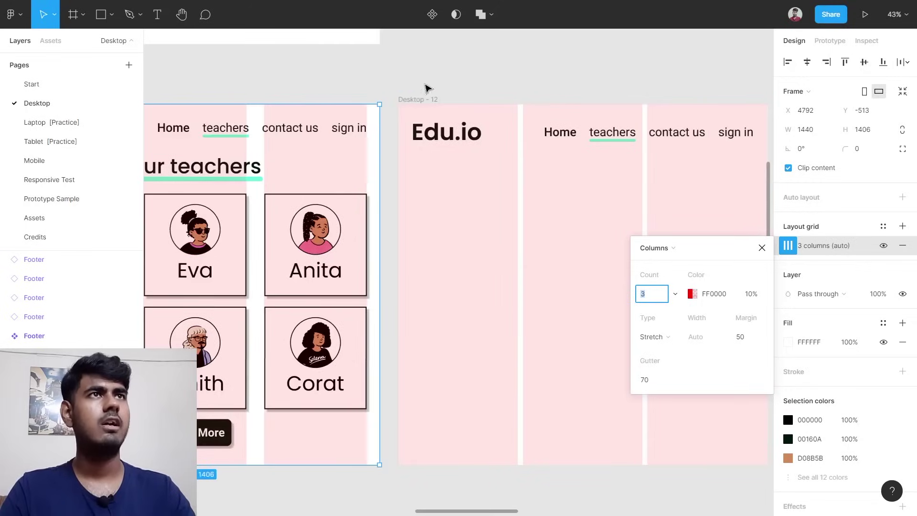
left_click(425, 98)
scroll(636, 179, "right", 3)
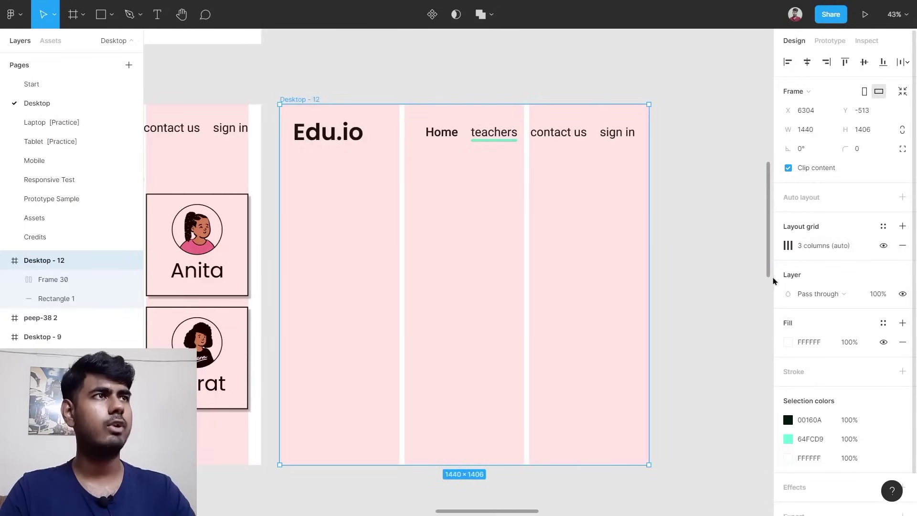
left_click(789, 246)
left_click(750, 339)
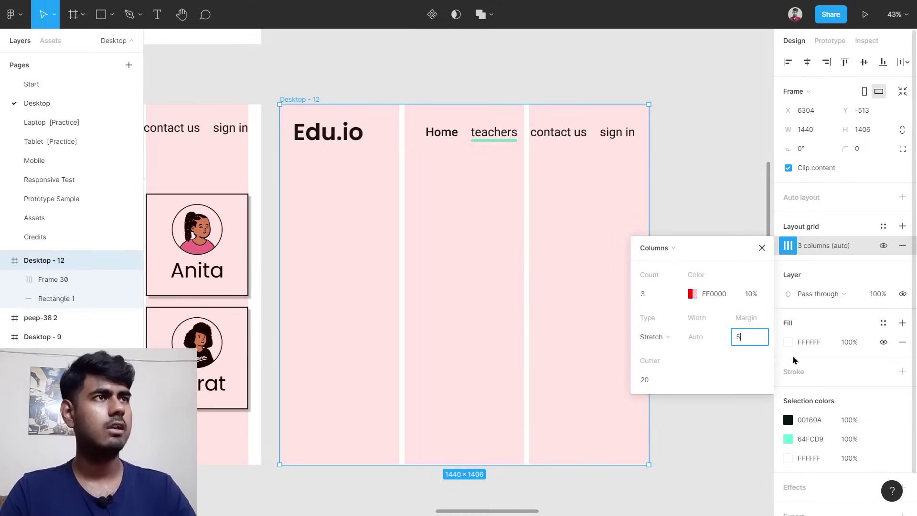
key("Tab")
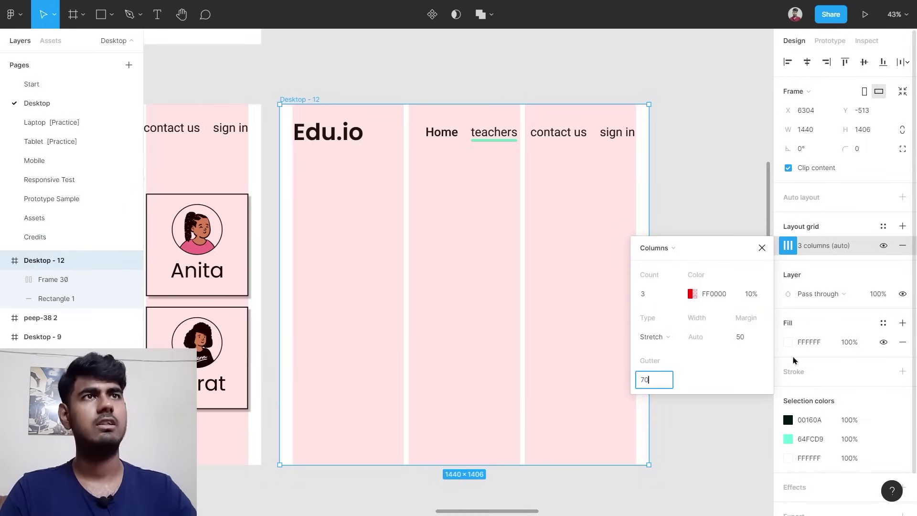
key("Return")
key("Escape")
key("Escape")
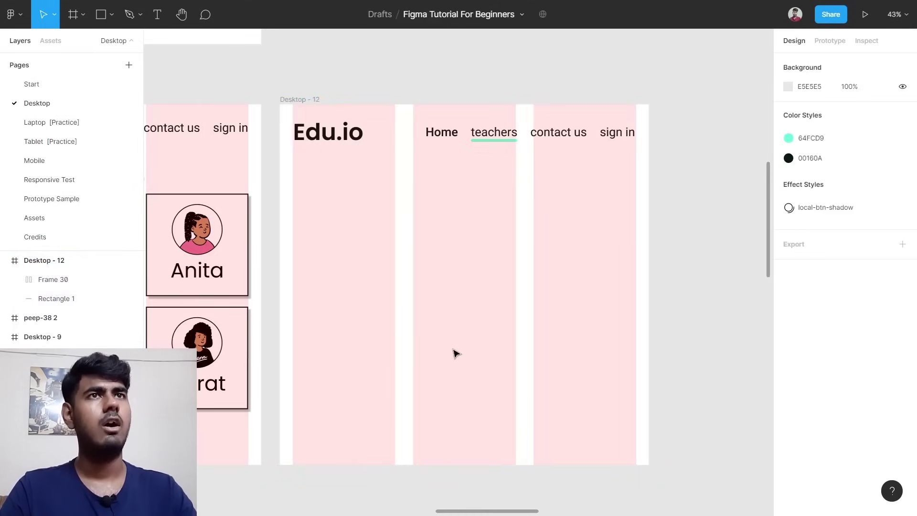
Select the character illustration nested in the first teacher card of Desktop - 4 and check its width.
scroll(455, 353, "left", 10)
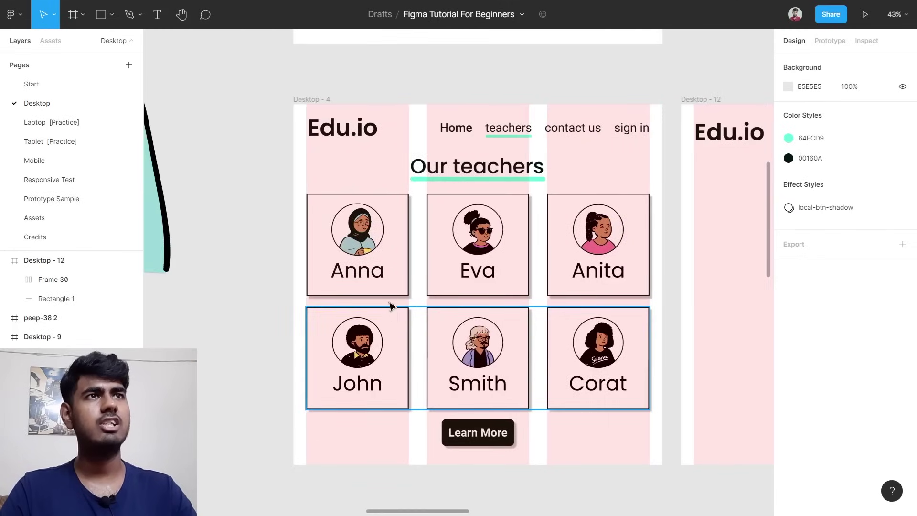
scroll(338, 236, "up", 5)
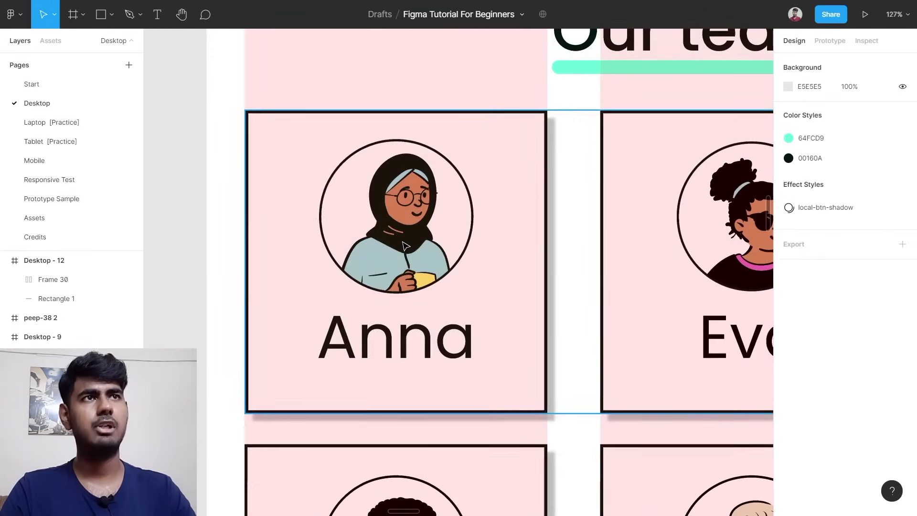
left_click(405, 246)
double_click(405, 248)
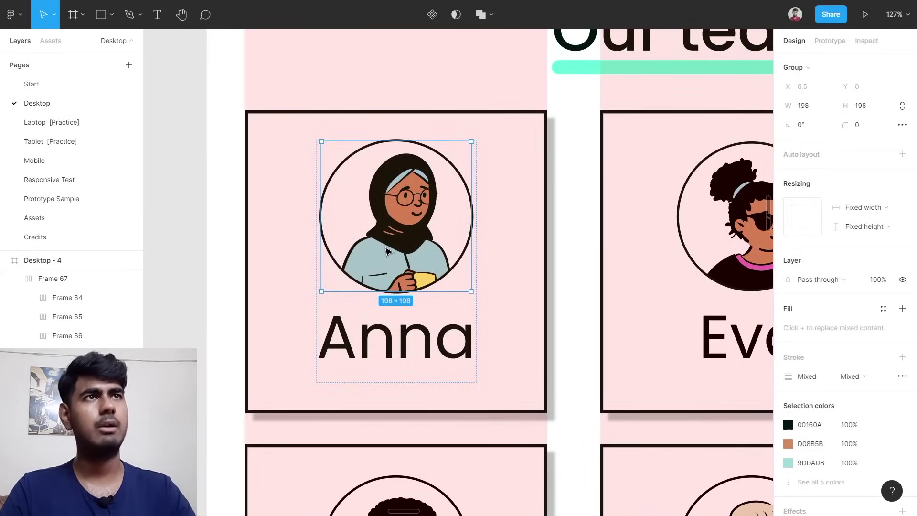
key("Escape")
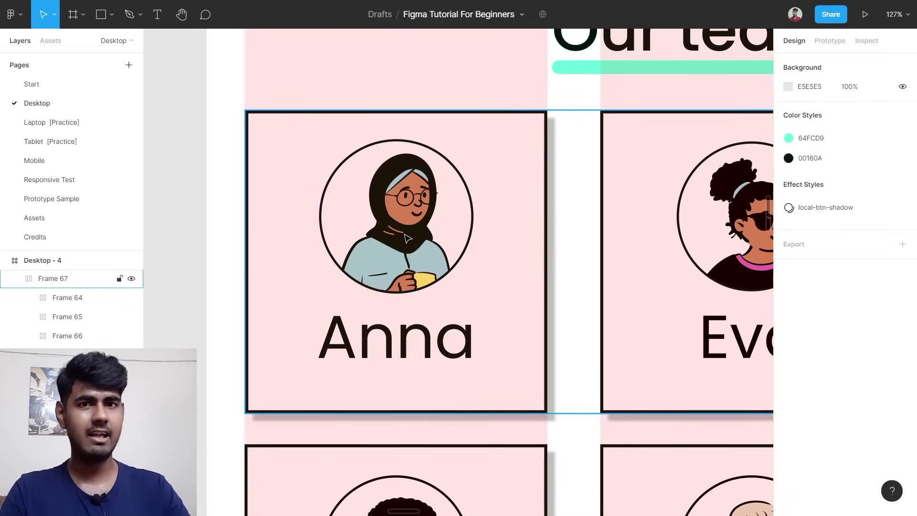
left_click(407, 237)
double_click(408, 237)
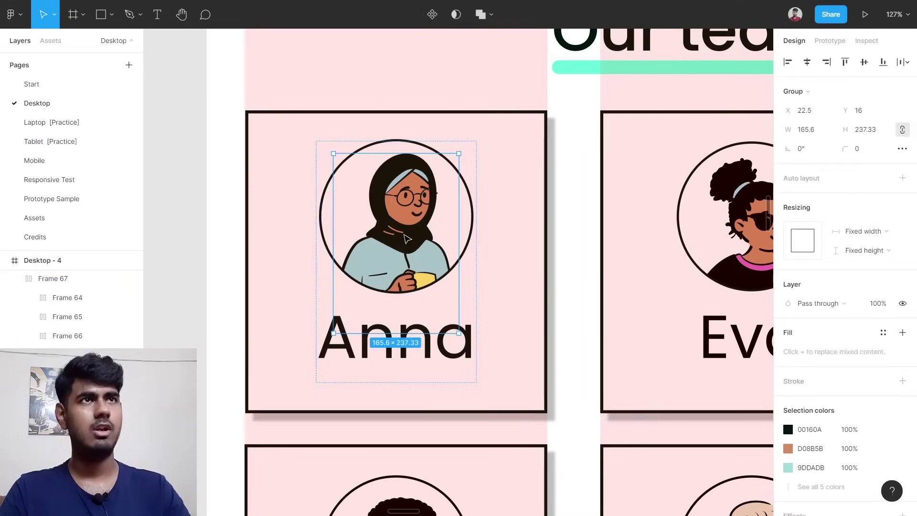
left_click(815, 133)
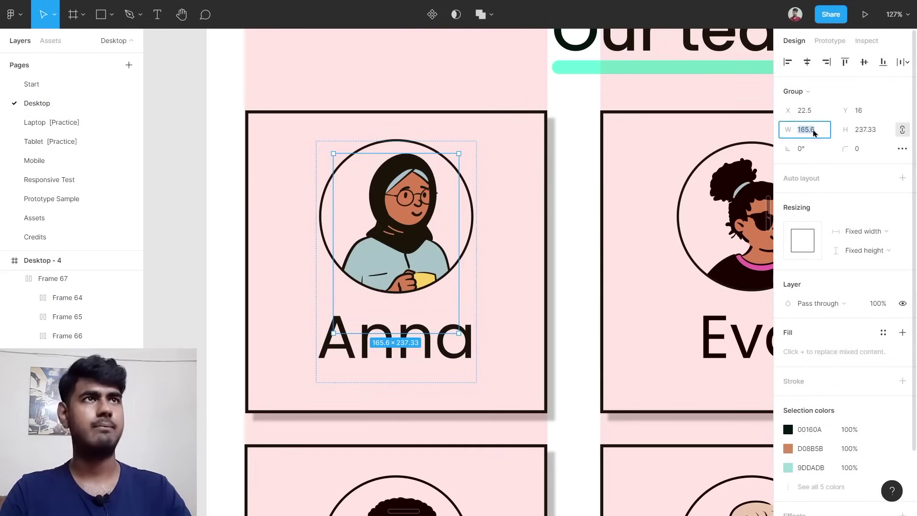
scroll(510, 208, "down", 10, "ctrl")
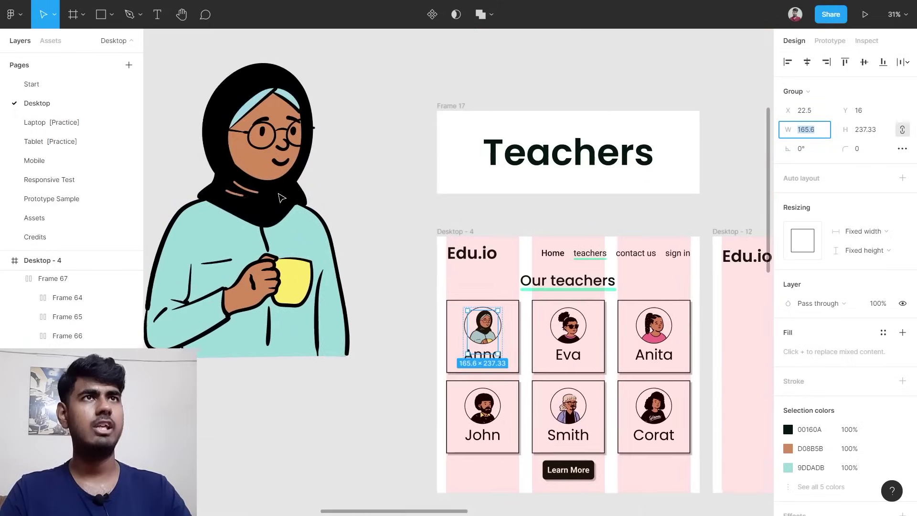
Convert the peep-38 2 illustration from a frame to a group.
scroll(282, 198, "left", 2)
left_click(286, 132)
left_click(221, 128)
scroll(221, 128, "down", 3, "ctrl")
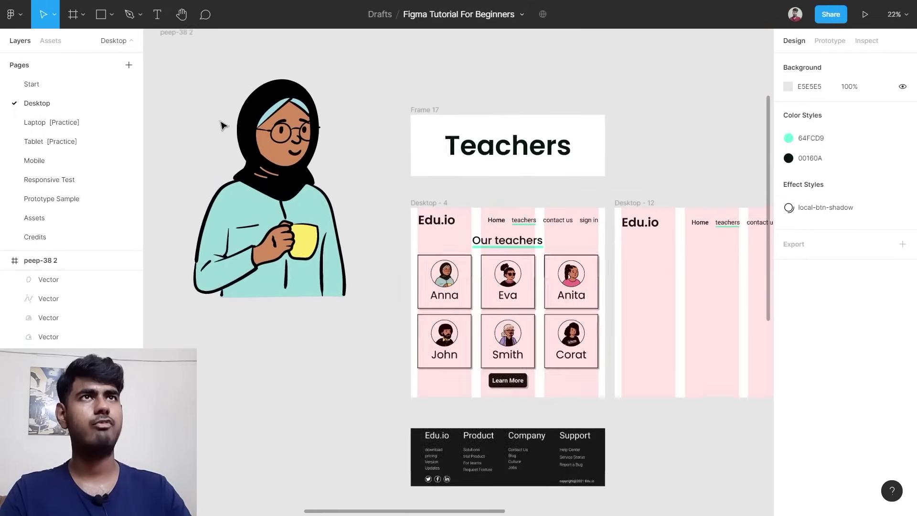
scroll(221, 109, "left", 2)
scroll(221, 110, "up", 1)
left_click(227, 56)
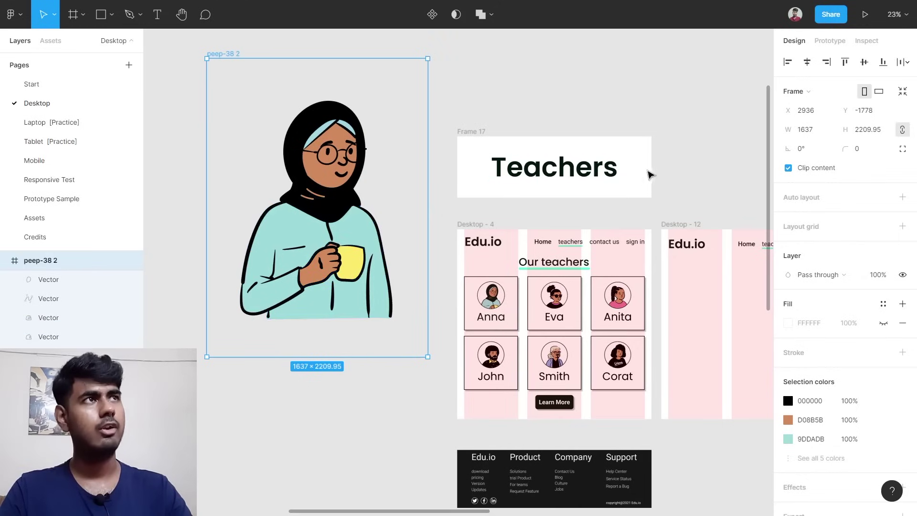
left_click(794, 91)
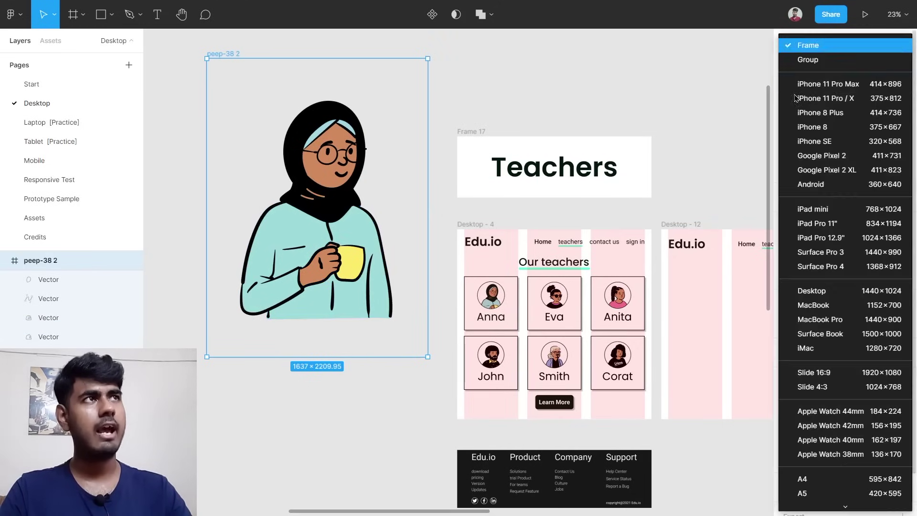
left_click(811, 61)
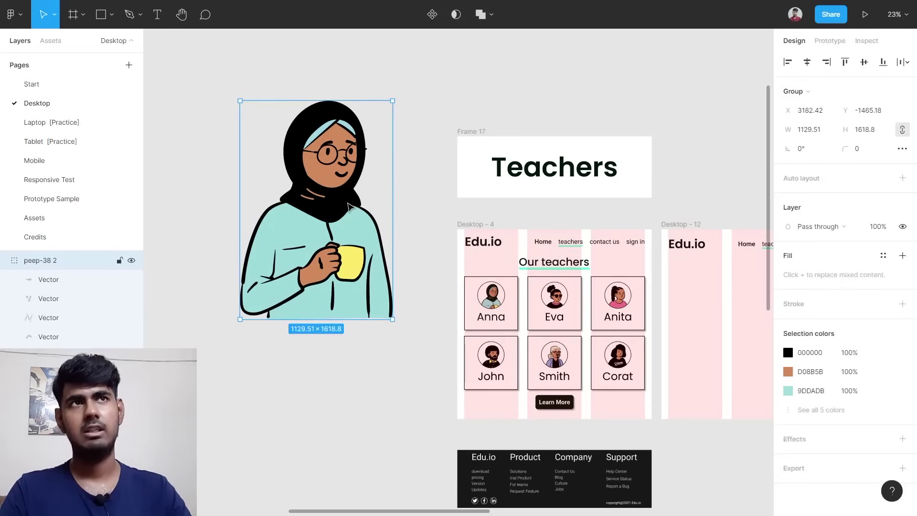
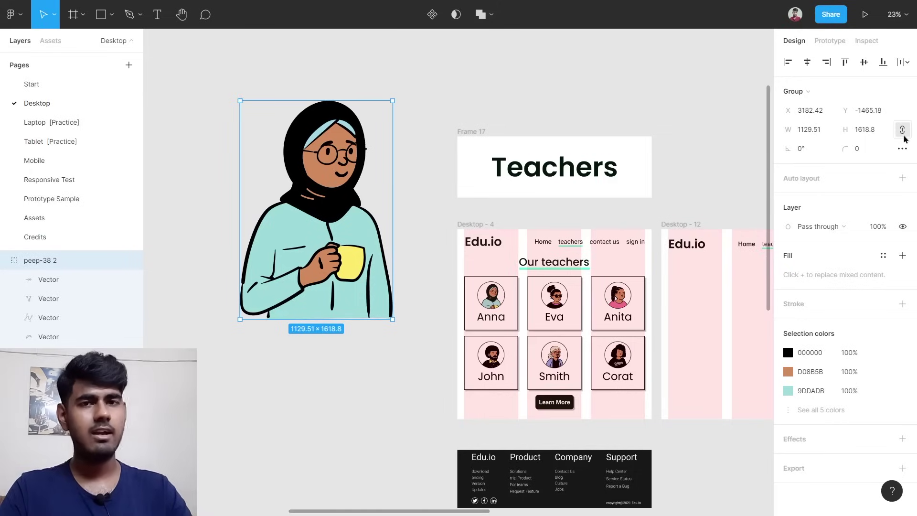
Scale the peep-38 2 group proportionally to a width of 165.6 and move it beside the first teacher card of Desktop - 4.
left_click(813, 131)
type("165.6")
key("Return")
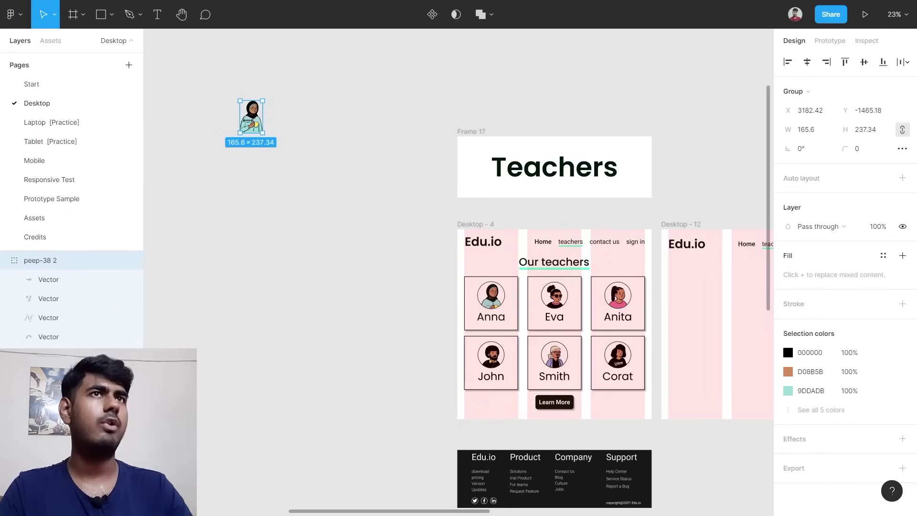
left_click_drag(258, 127, 420, 307)
Examine the size and stroke of the circle around the portrait in the first teacher card of Desktop - 4.
scroll(540, 313, "up", 5)
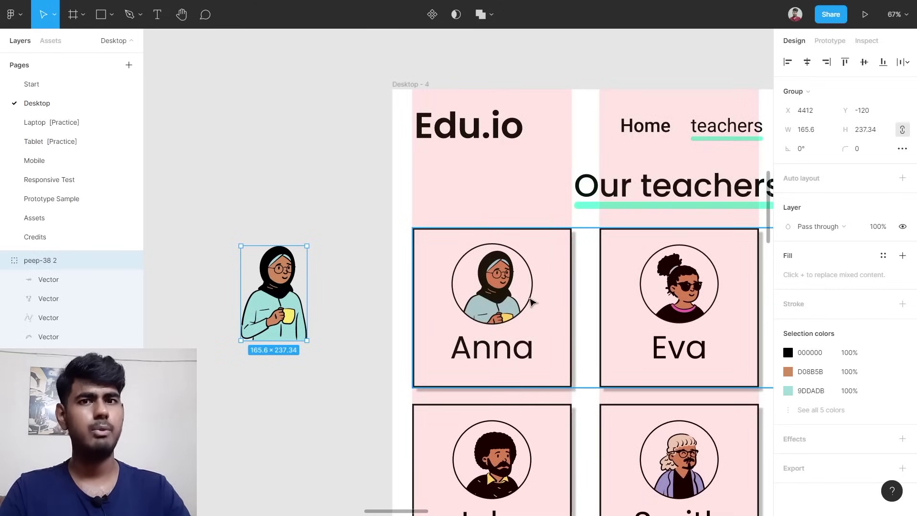
scroll(530, 299, "up", 5)
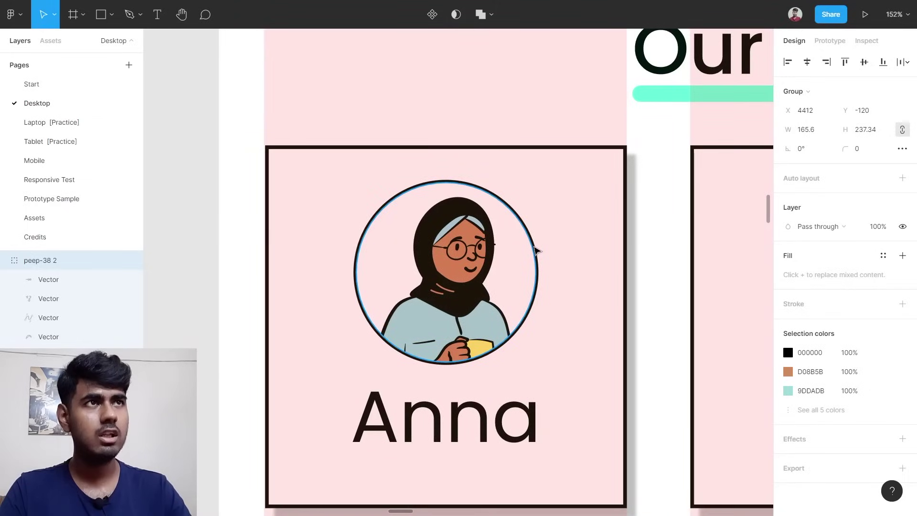
left_click(536, 251)
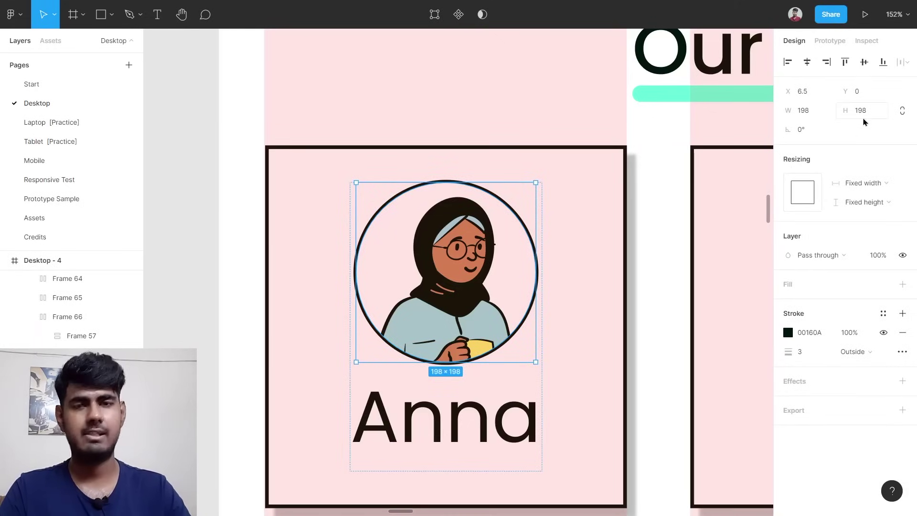
scroll(439, 296, "down", 3)
scroll(432, 310, "left", 5)
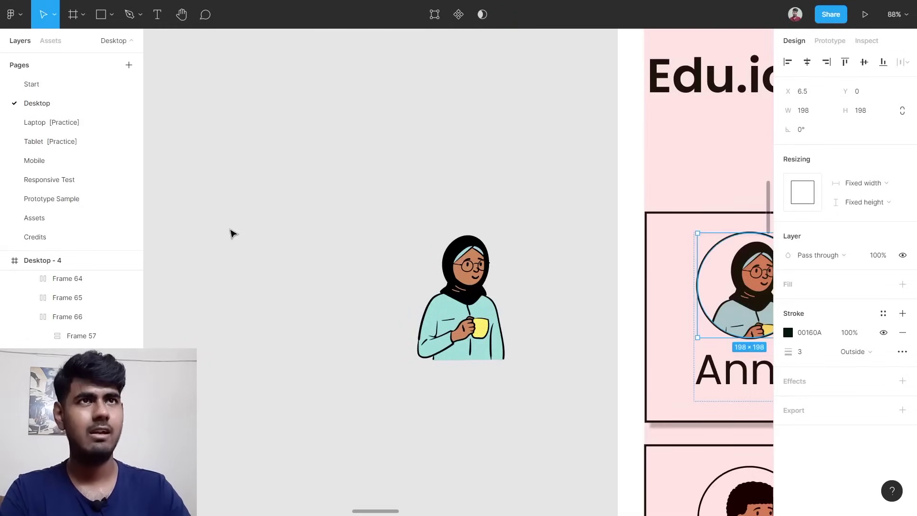
Create a circle beside the character illustration with locked proportions and a size of 198 × 198.
key("o")
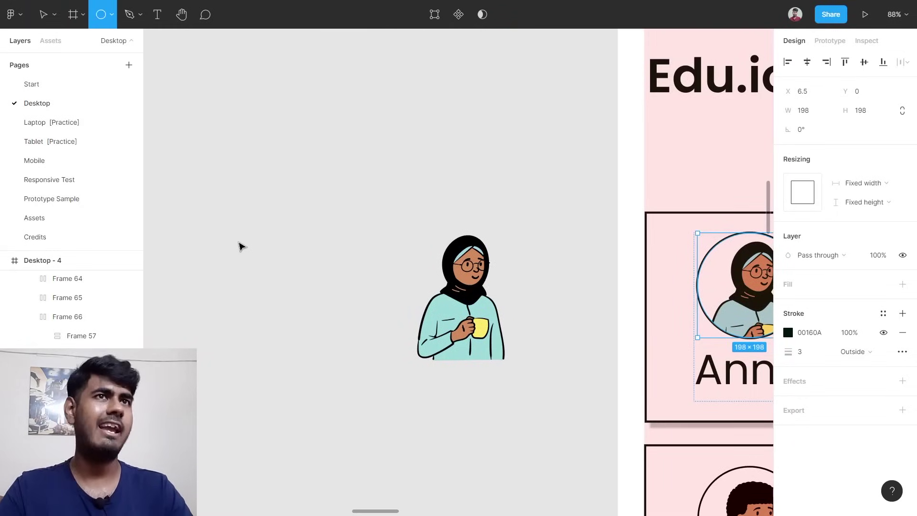
left_click(240, 242)
left_click_drag(248, 254, 341, 283)
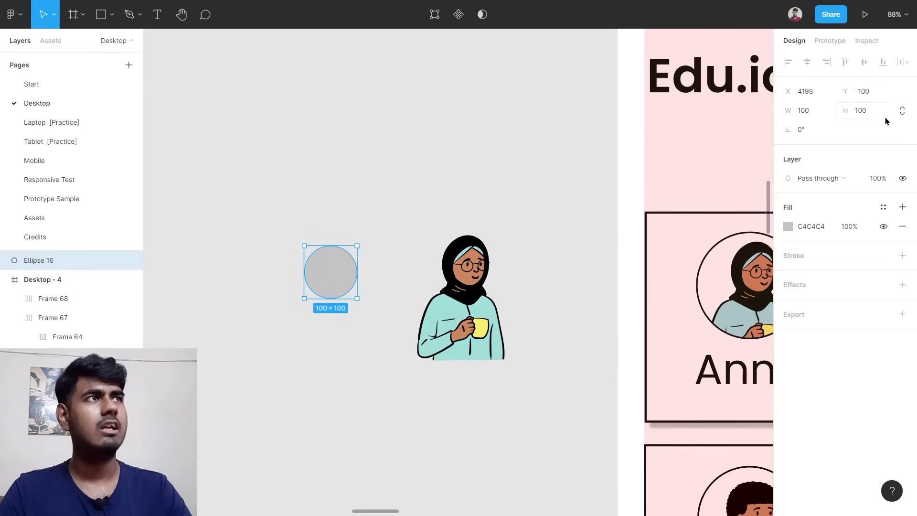
left_click(902, 112)
left_click(816, 116)
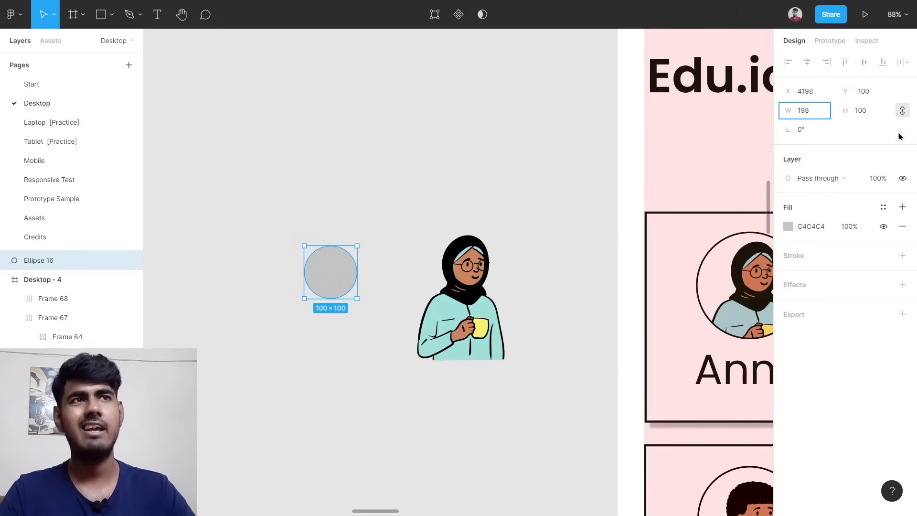
key("Return")
Move the circle over the character illustration and send it to the back of the layer order.
left_click_drag(352, 303, 393, 267)
right_click(393, 268)
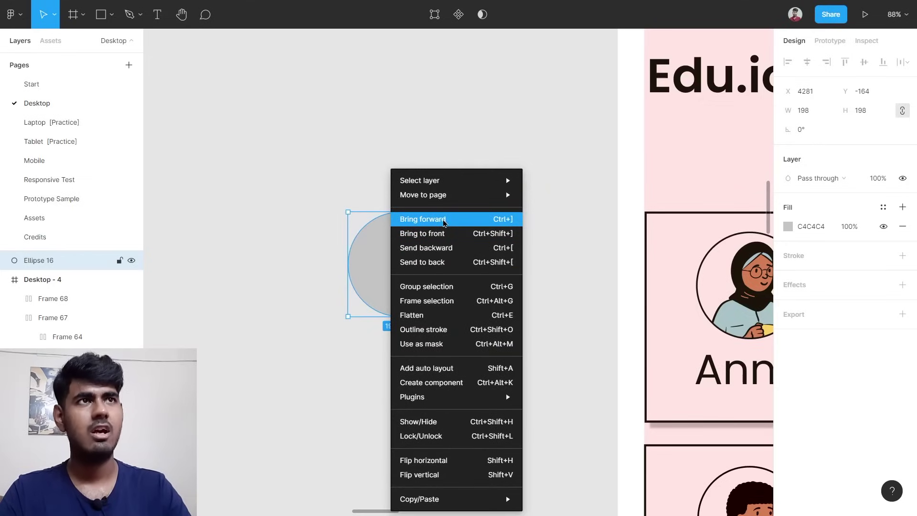
left_click(444, 223)
left_click_drag(431, 281, 458, 271)
right_click(396, 270)
left_click(484, 239)
right_click(410, 253)
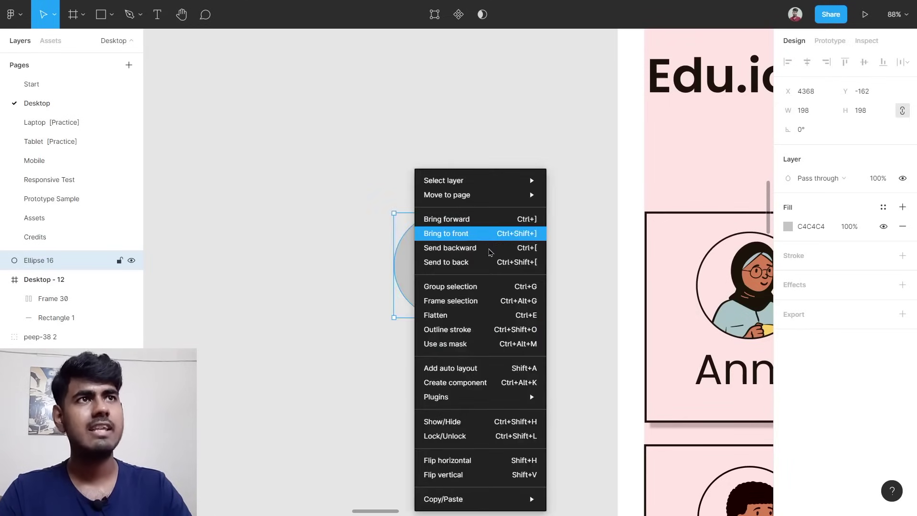
left_click(447, 261)
Position the circle behind the character's head and shoulders at X 4403, Y -143.
left_click_drag(426, 254, 445, 270)
scroll(457, 274, "up", 5)
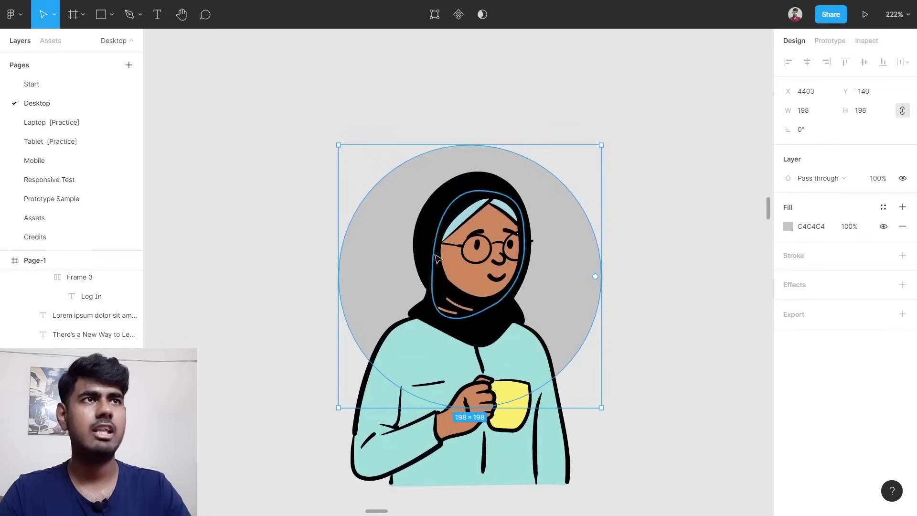
mouse_move(371, 257)
left_mouse_down()
mouse_move(356, 254)
mouse_move(371, 246)
left_mouse_up()
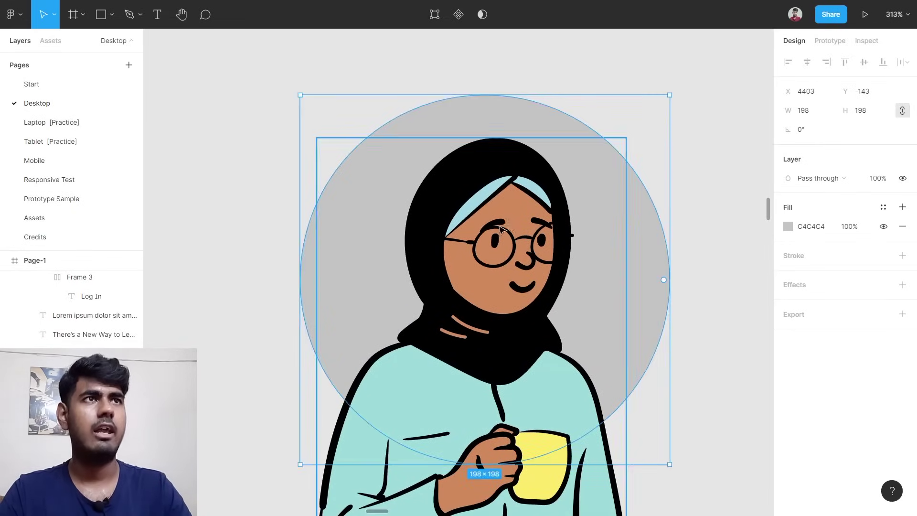
scroll(509, 227, "down", 5)
left_click(360, 277)
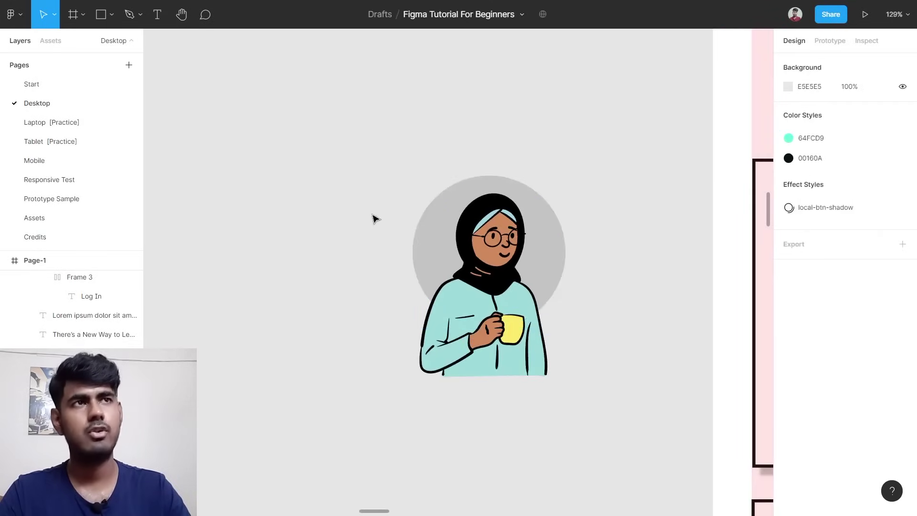
Nudge the character illustration toward the circle's centre and mask it with the circle.
left_click_drag(360, 189, 606, 359)
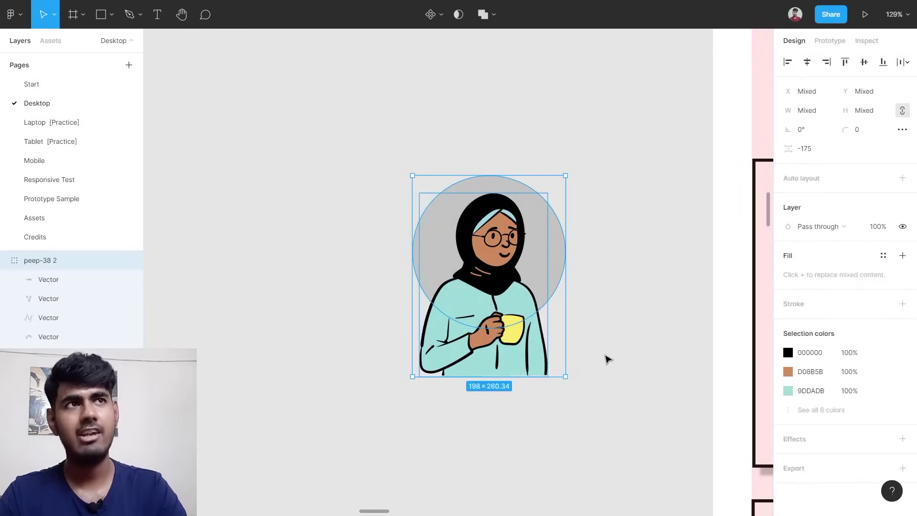
key("shift+Right")
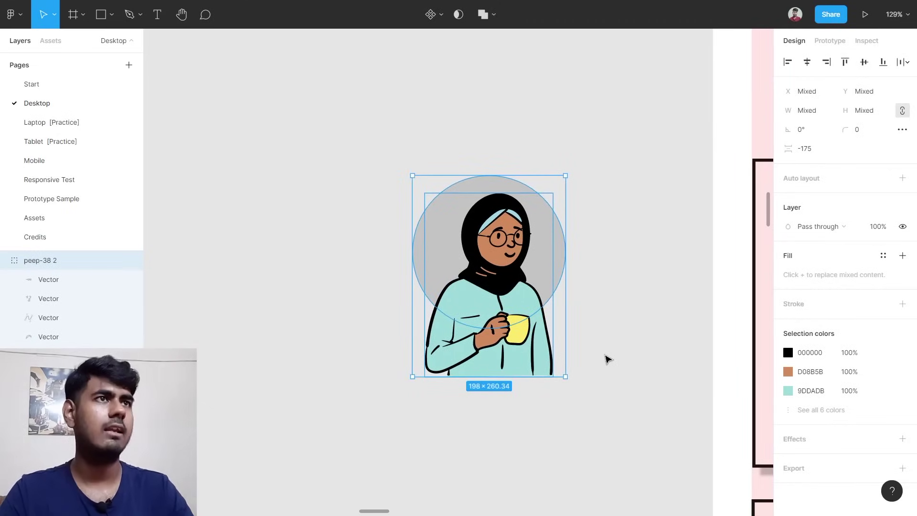
left_click(616, 311)
left_click_drag(376, 161, 583, 387)
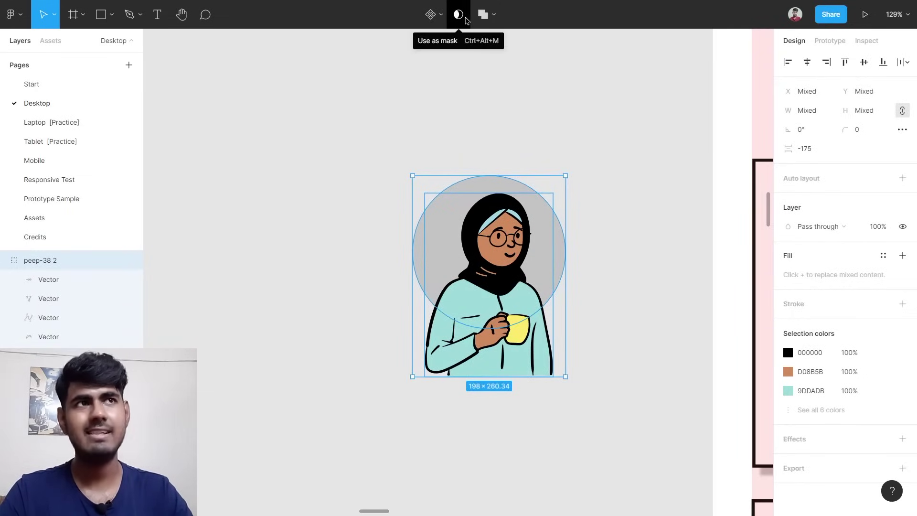
left_click(459, 14)
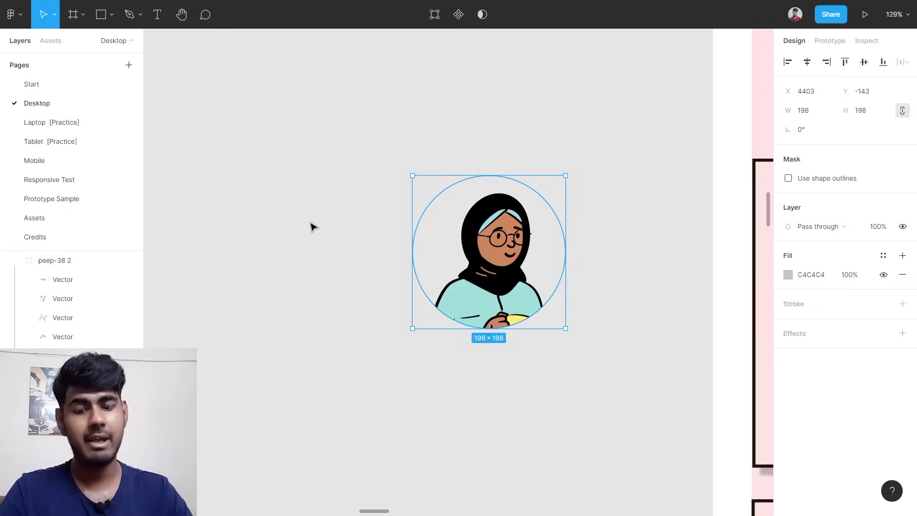
Create a second circle beside the masked portrait with locked proportions and a size of 198 × 198.
key("o")
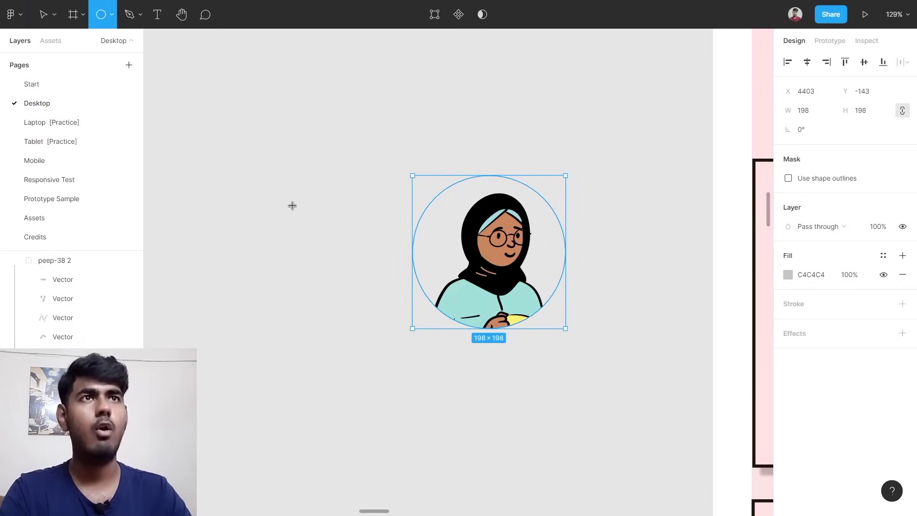
left_click(259, 195)
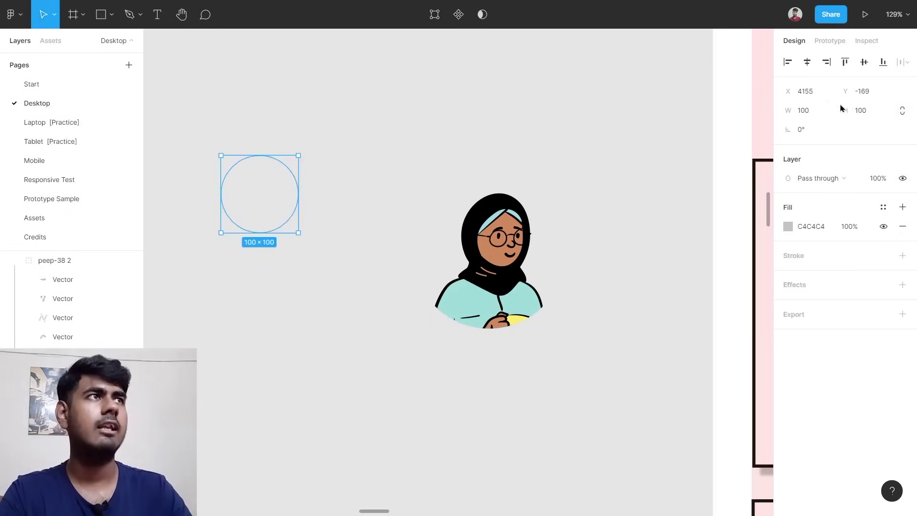
left_click(901, 111)
left_click(812, 111)
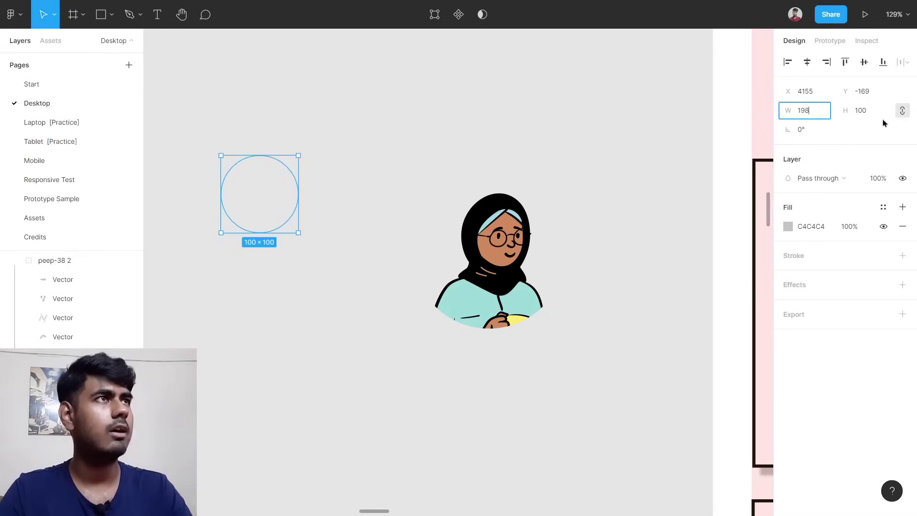
type("198")
key("Return")
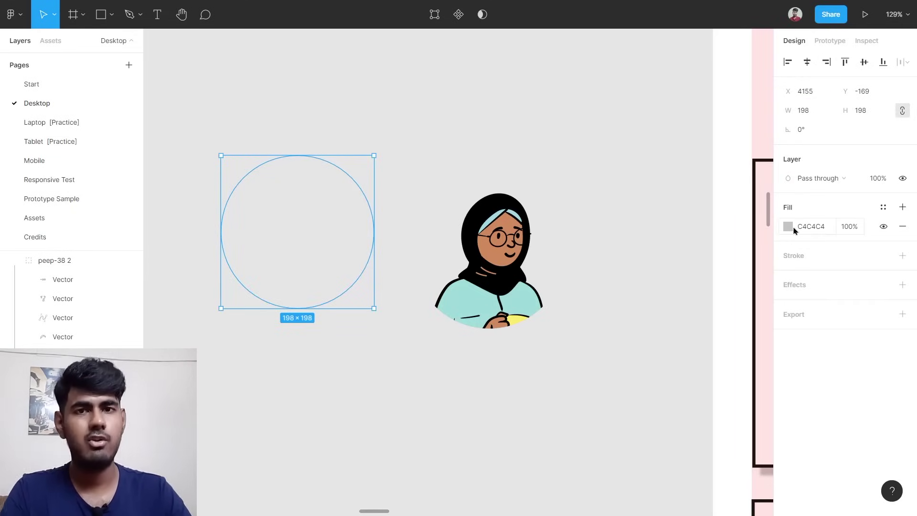
Remove the second circle's fill and give it a black inside stroke 3 thick.
mouse_move(356, 258)
left_mouse_down()
mouse_move(317, 248)
mouse_move(715, 229)
mouse_move(502, 270)
mouse_move(430, 301)
mouse_move(508, 280)
mouse_move(481, 282)
left_mouse_up()
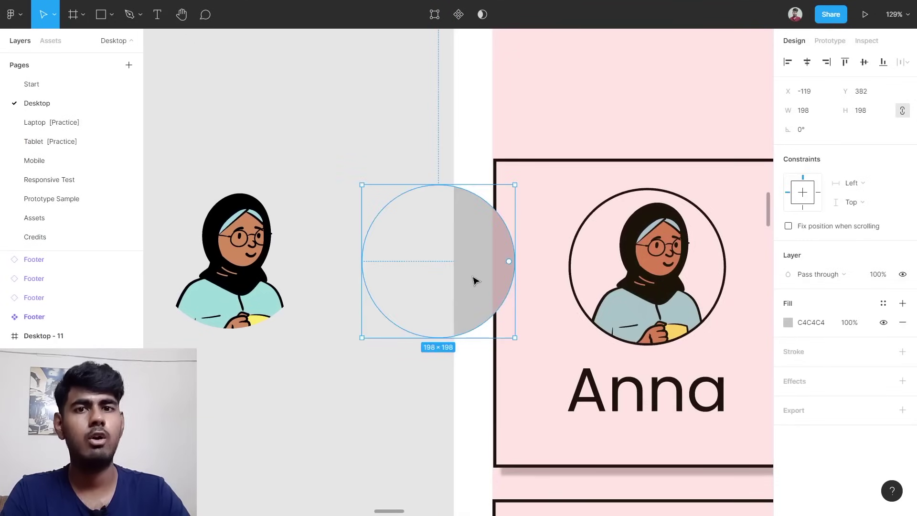
left_click(902, 322)
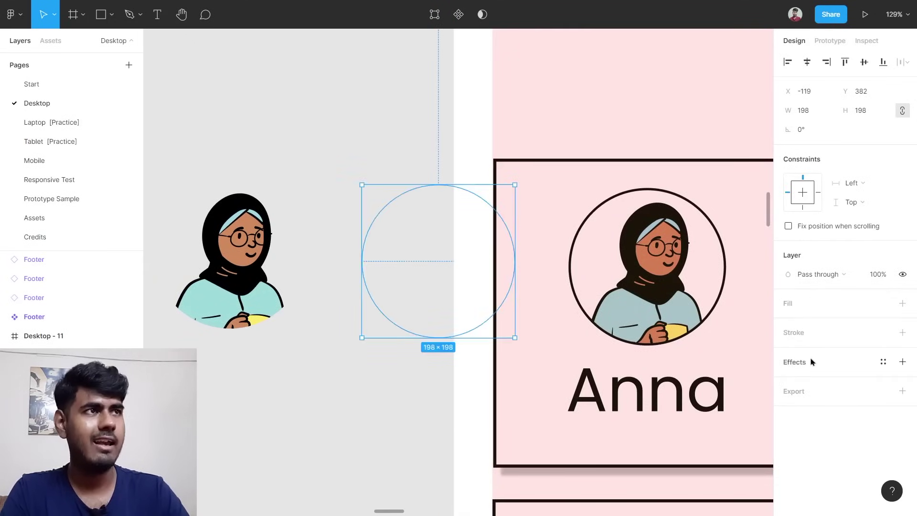
left_click(805, 336)
left_click(824, 371)
type("3")
key("Return")
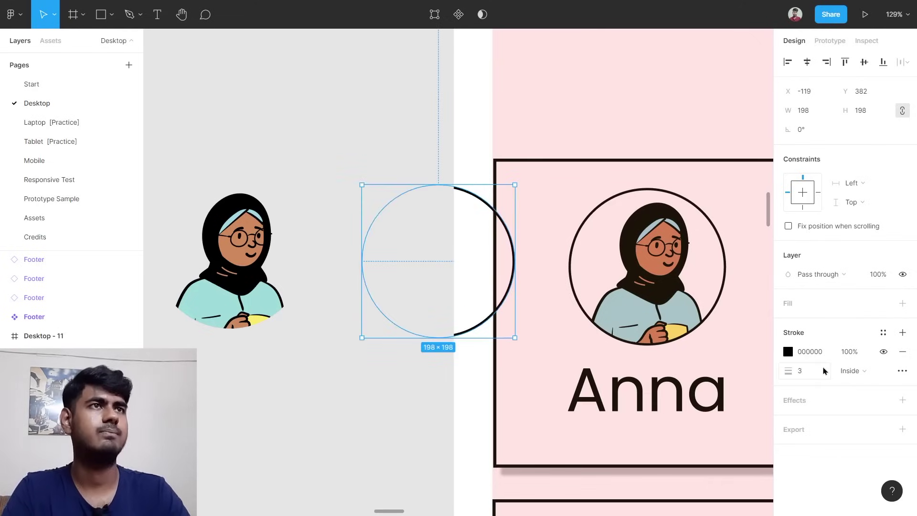
Place the outlined circle around the masked portrait so that its ring closes off the portrait's lower edge.
left_click_drag(485, 280, 365, 294)
scroll(364, 294, "up", 5)
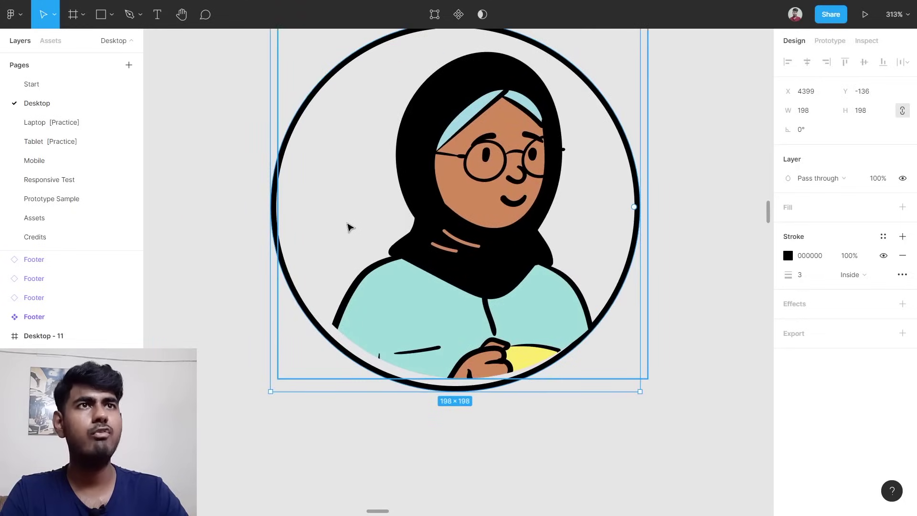
left_click_drag(337, 169, 276, 227)
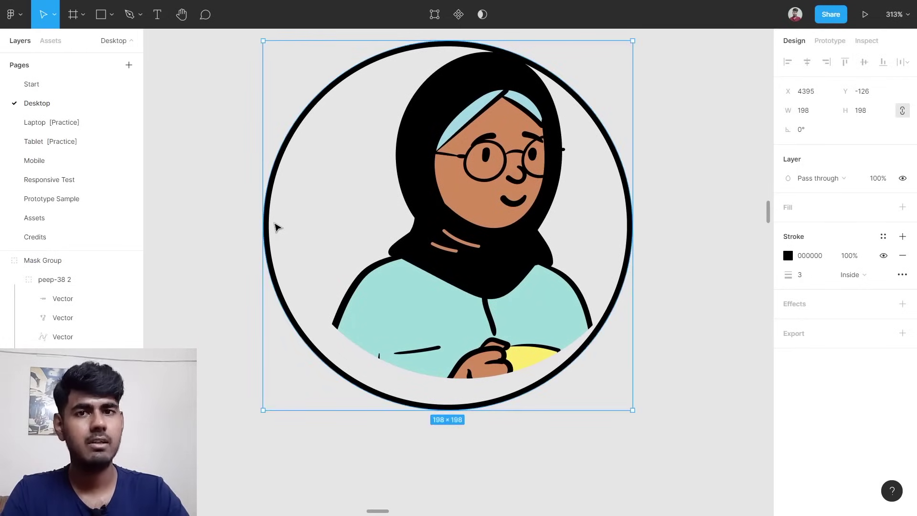
key("Escape")
scroll(651, 199, "down", 2)
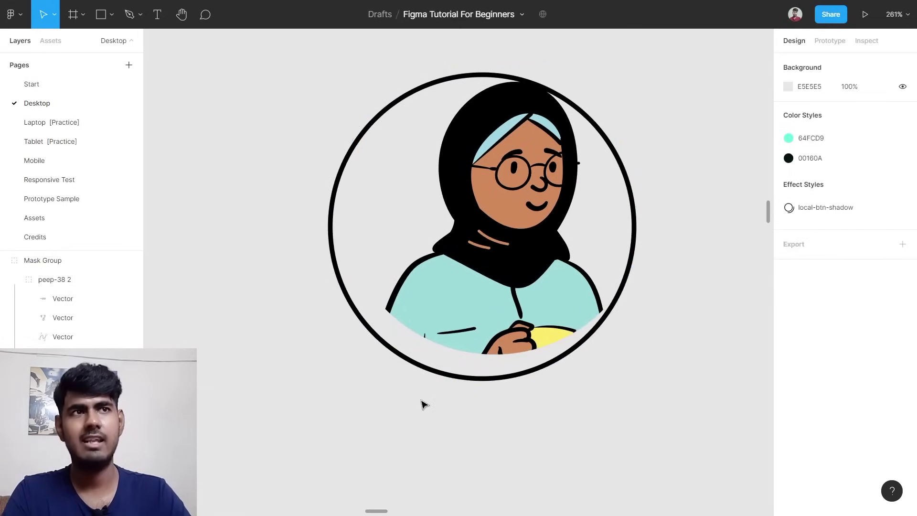
left_click(361, 316)
mouse_move(363, 262)
left_mouse_down()
mouse_move(344, 266)
mouse_move(419, 223)
mouse_move(371, 241)
mouse_move(396, 251)
mouse_move(390, 258)
mouse_move(369, 251)
mouse_move(379, 240)
left_mouse_up()
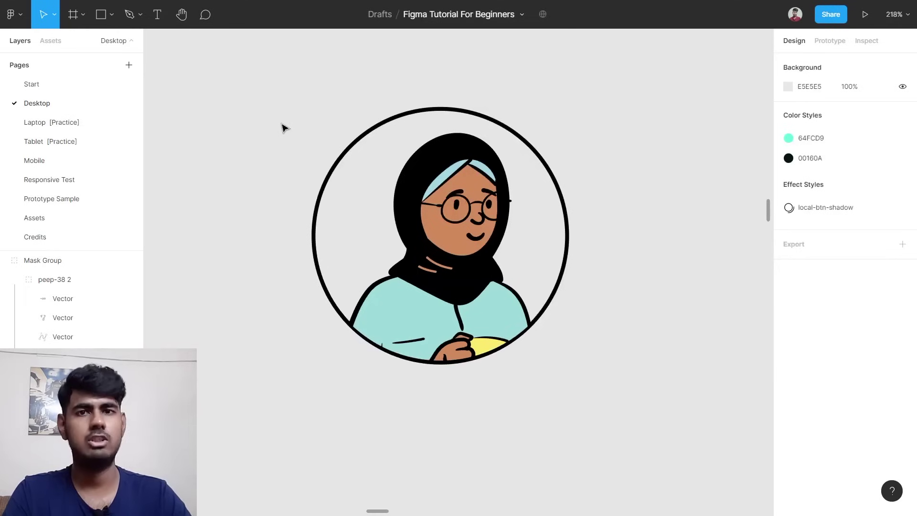
Group the masked portrait with its outline circle and move the group into the middle column of Desktop - 12.
left_click_drag(276, 119, 717, 398)
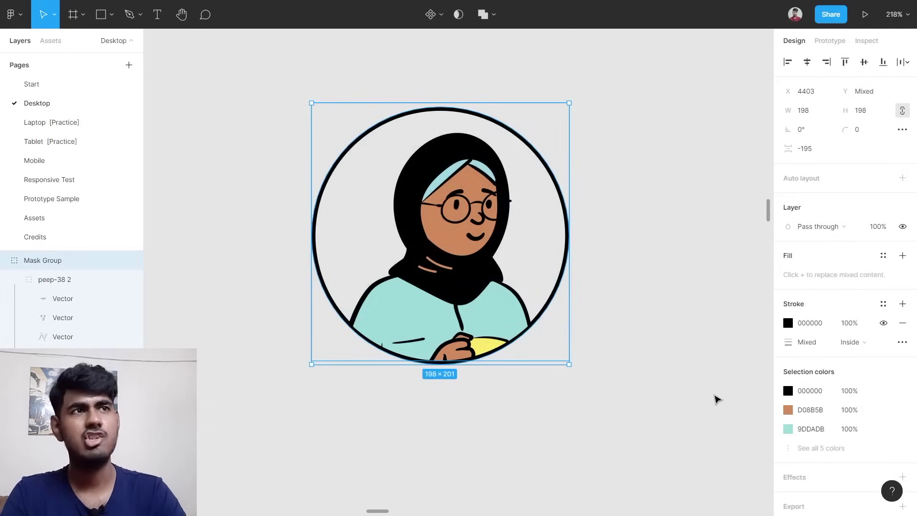
key("ctrl+g")
scroll(382, 364, "up", 5)
scroll(578, 358, "down", 3)
scroll(605, 354, "down", 5)
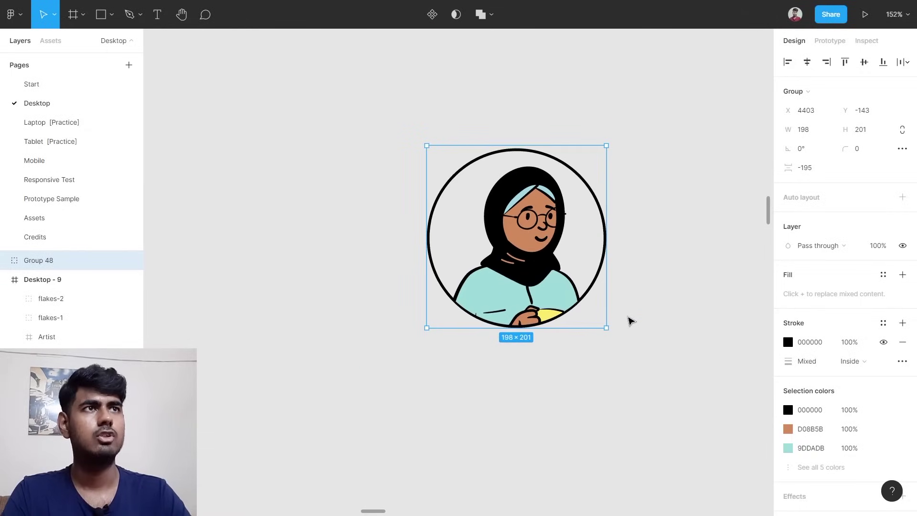
scroll(629, 321, "down", 5)
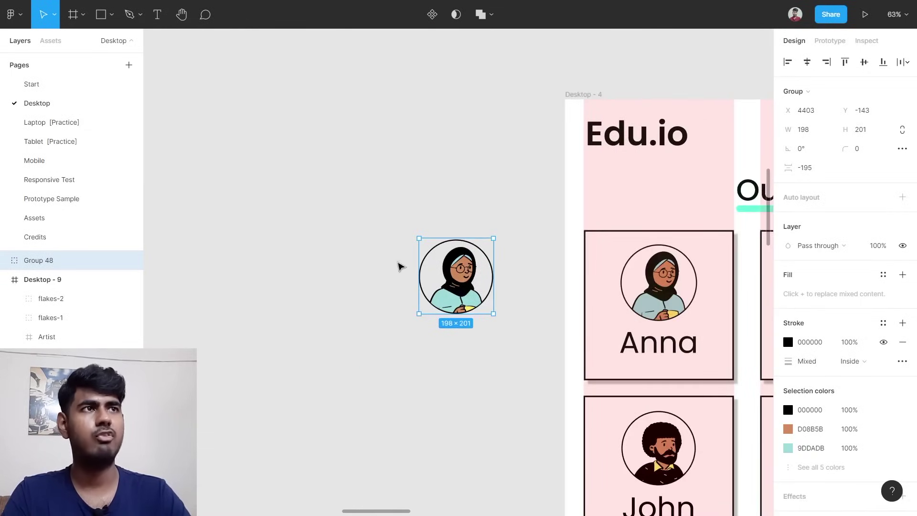
scroll(445, 286, "down", 2)
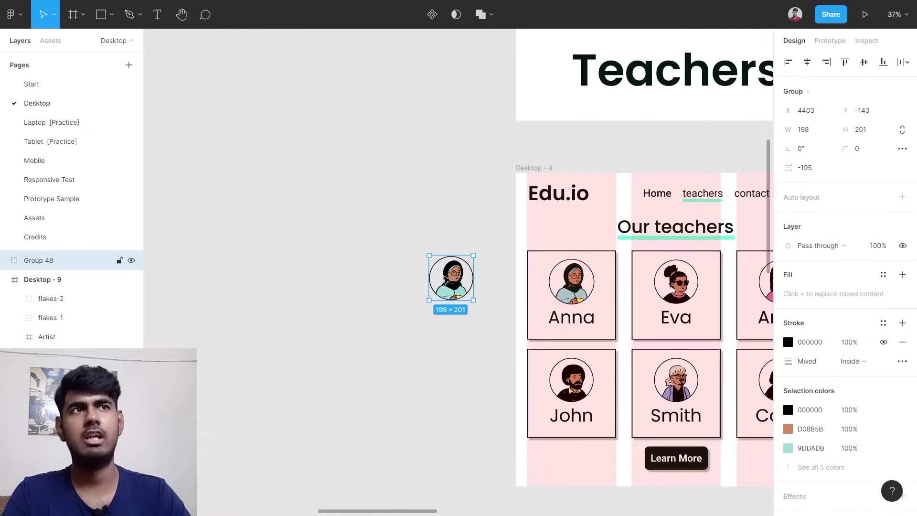
left_click_drag(447, 267, 569, 303)
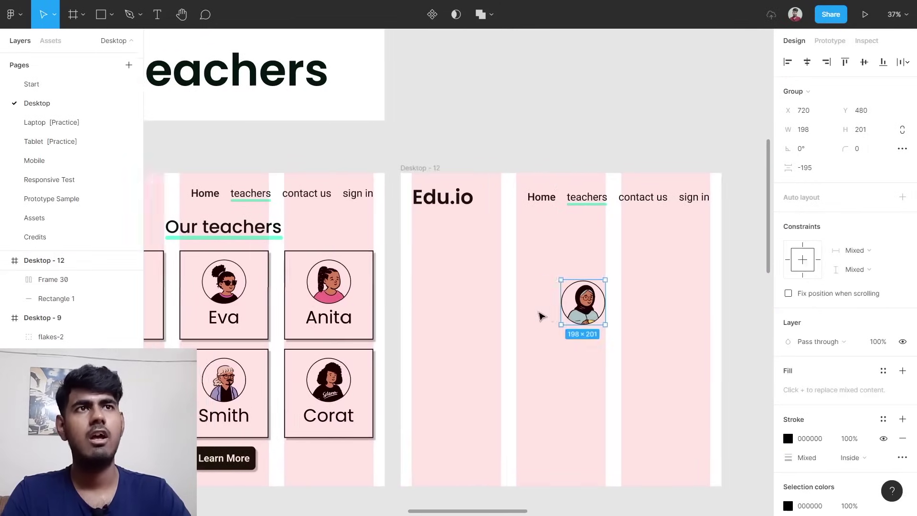
Select the first teacher card's frame in Desktop - 4 and check its size and stroke.
scroll(186, 321, "left", 5)
scroll(233, 323, "up", 5)
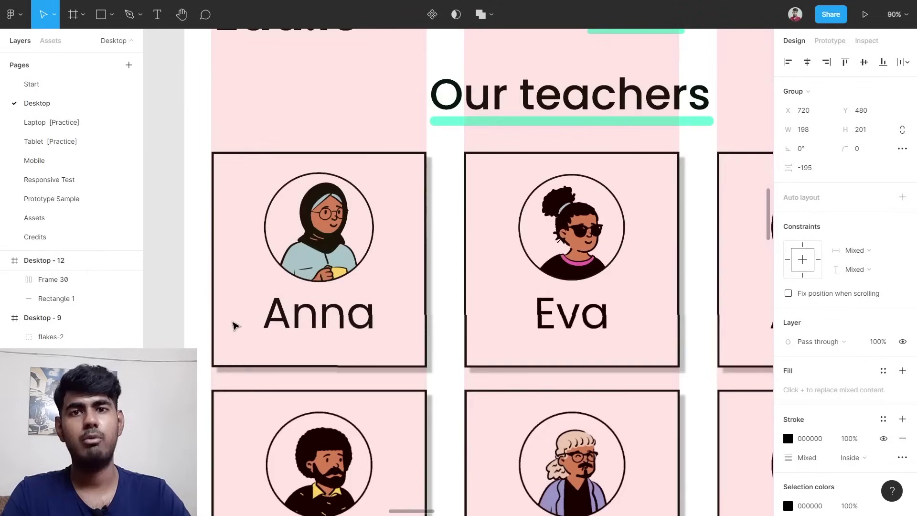
double_click(232, 206)
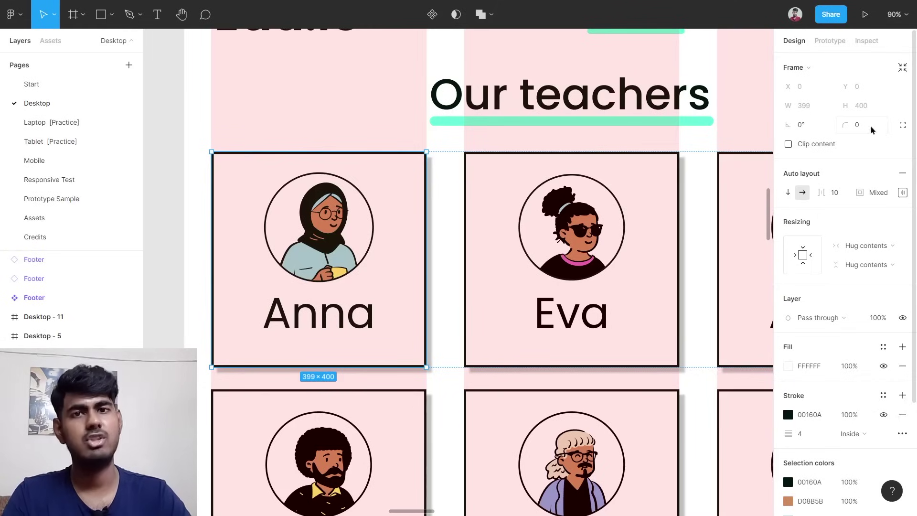
Place a 100 × 100 square against the left edge of the first column in Desktop - 12, below the logo.
scroll(647, 266, "right", 10)
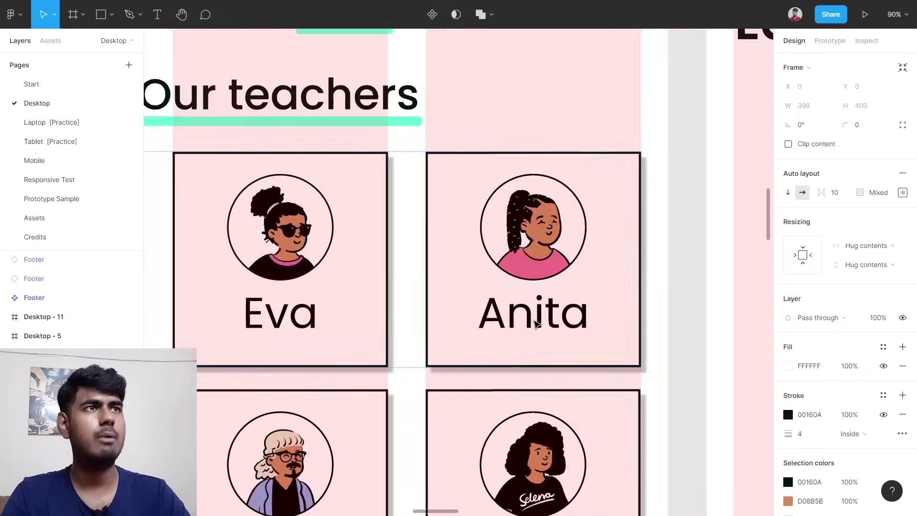
scroll(385, 330, "right", 1)
key("r")
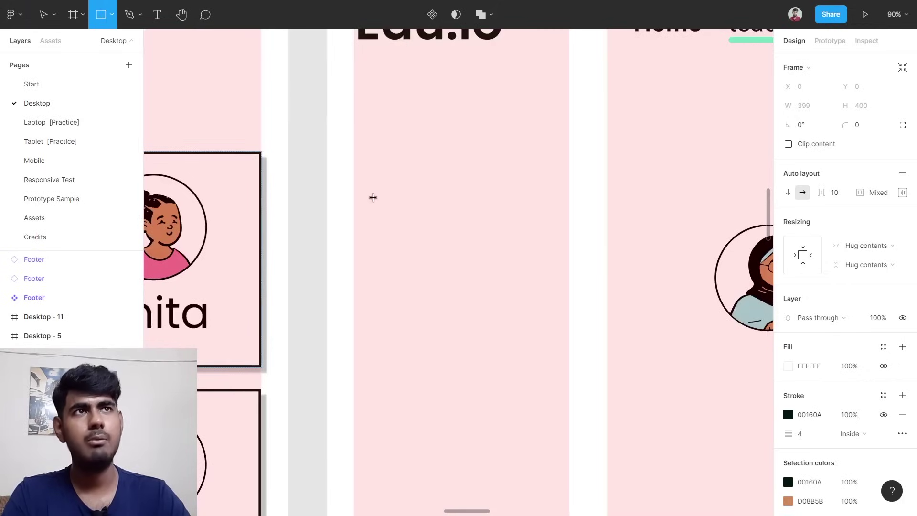
left_click(373, 197)
mouse_move(373, 196)
left_mouse_down()
mouse_move(393, 211)
mouse_move(380, 206)
mouse_move(380, 186)
left_mouse_up()
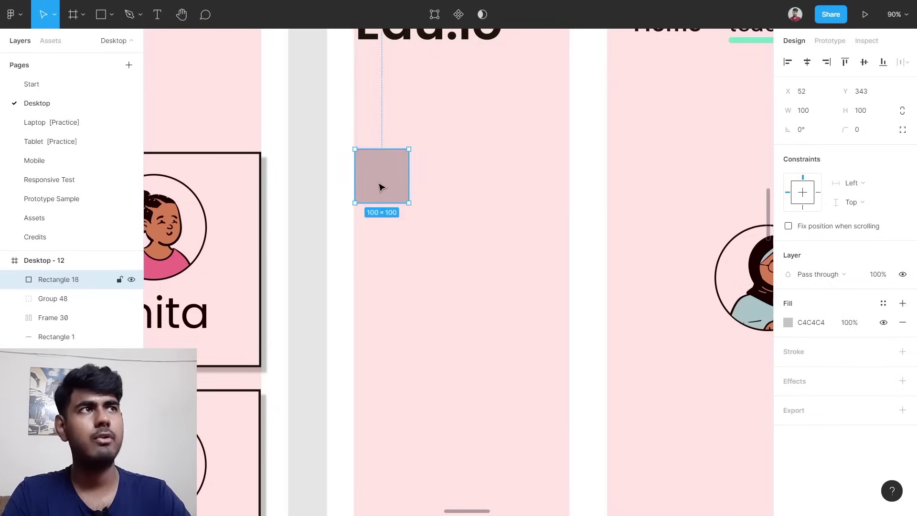
Constrain the square's proportions, resize it to 400 × 400 and remove its grey fill.
left_click(903, 111)
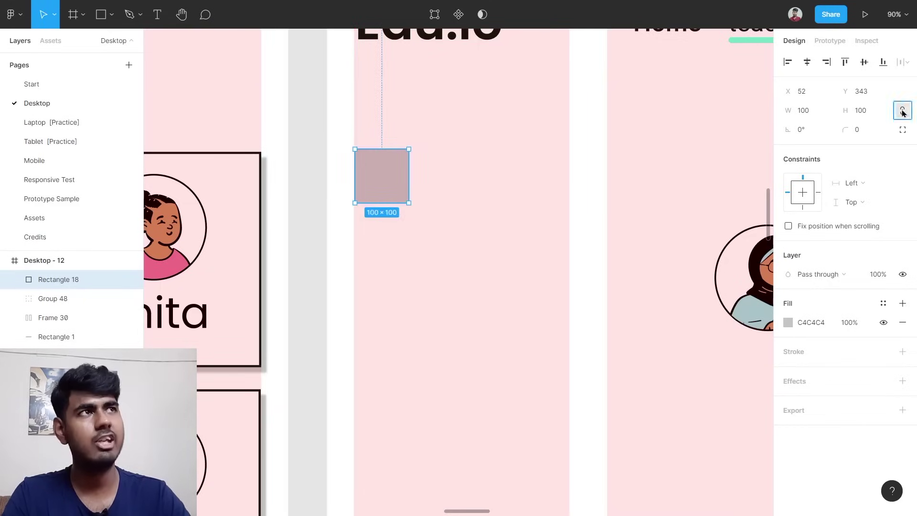
left_click(805, 112)
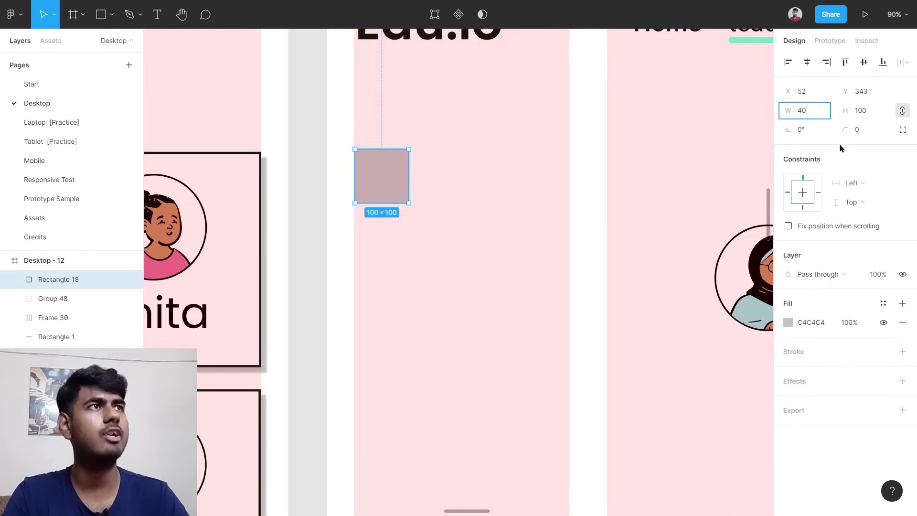
type("400")
key("Return")
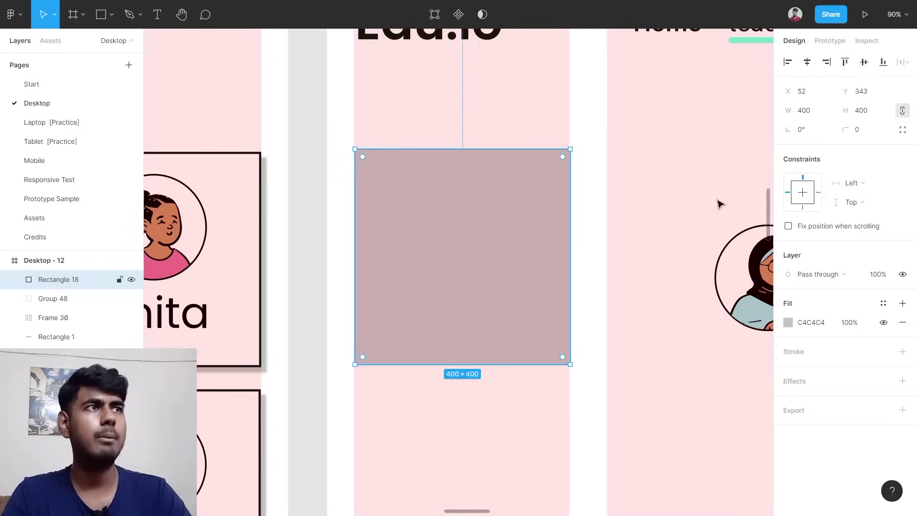
left_click(903, 324)
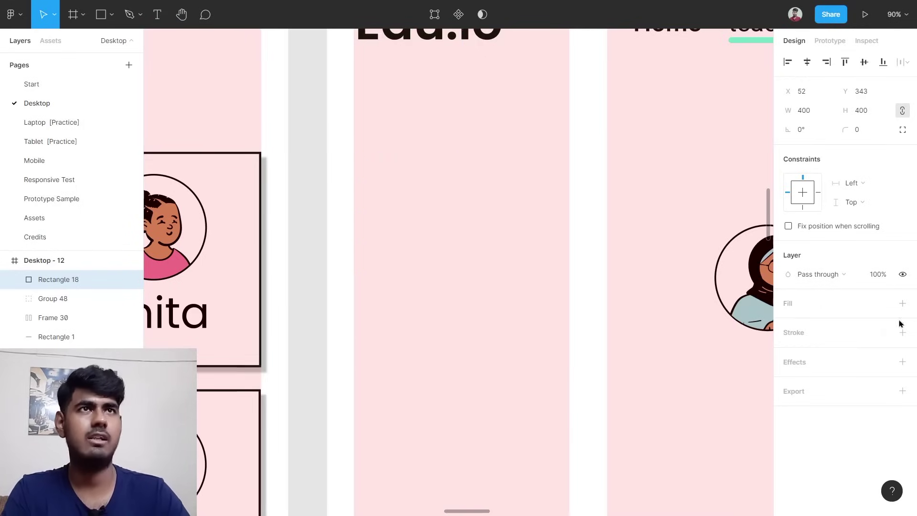
Copy the stroke colour 00160A from the Anna card's frame in Desktop - 4.
scroll(337, 286, "up", 3)
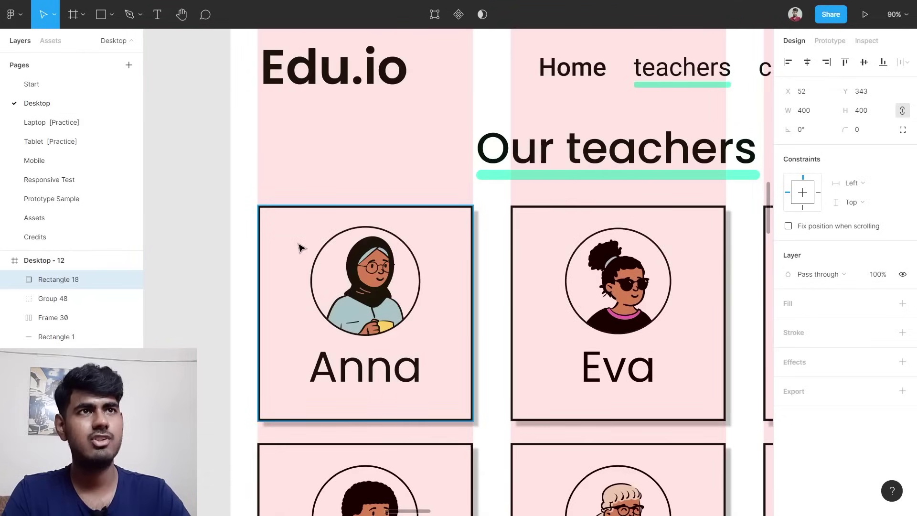
left_click(301, 247)
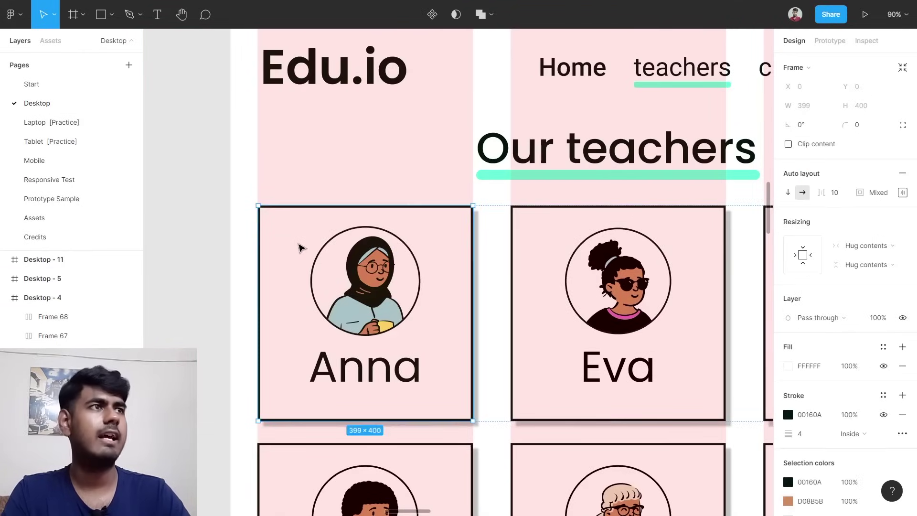
scroll(836, 277, "down", 3)
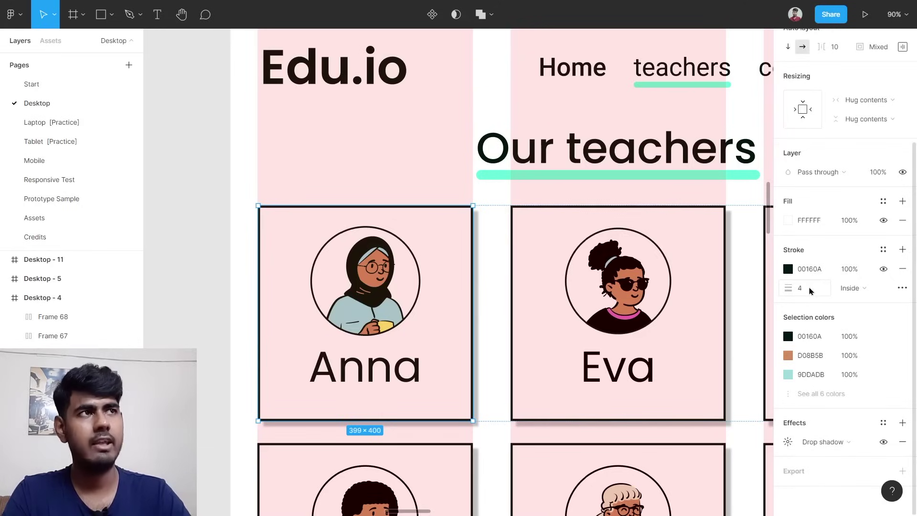
left_click(814, 270)
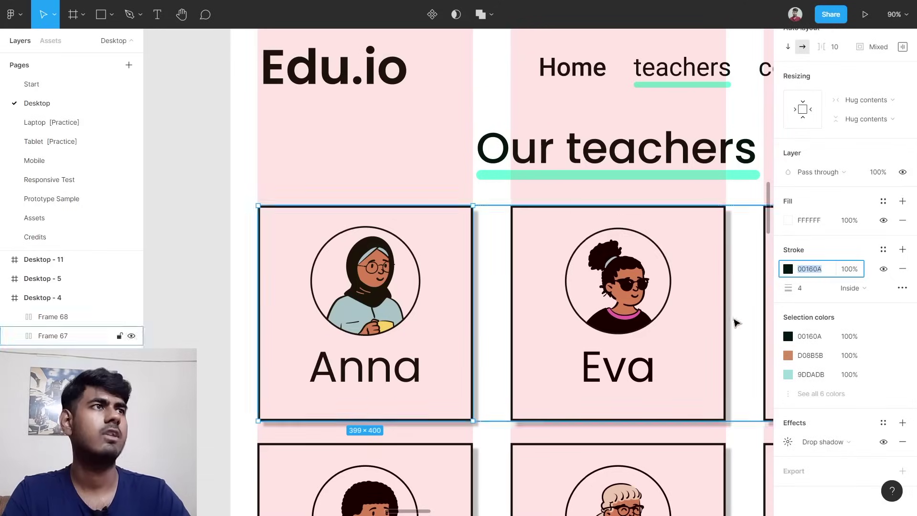
scroll(726, 327, "right", 5)
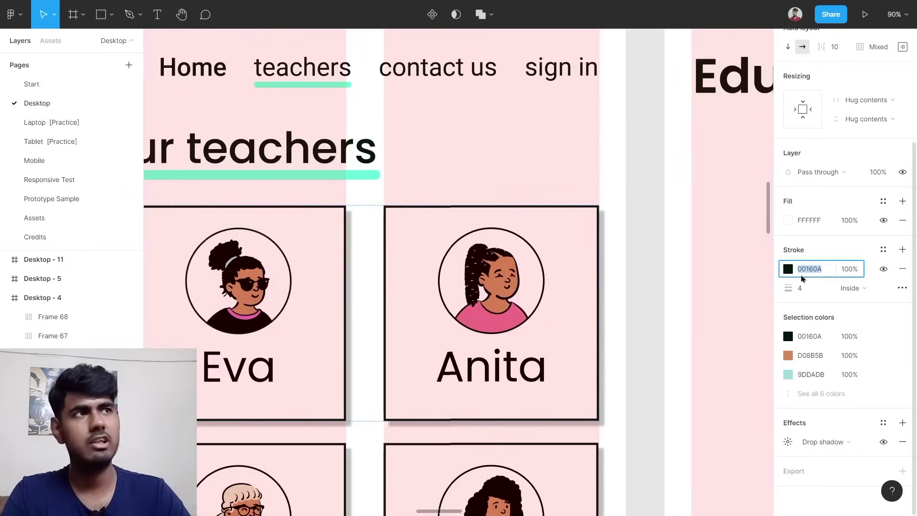
scroll(711, 303, "right", 4)
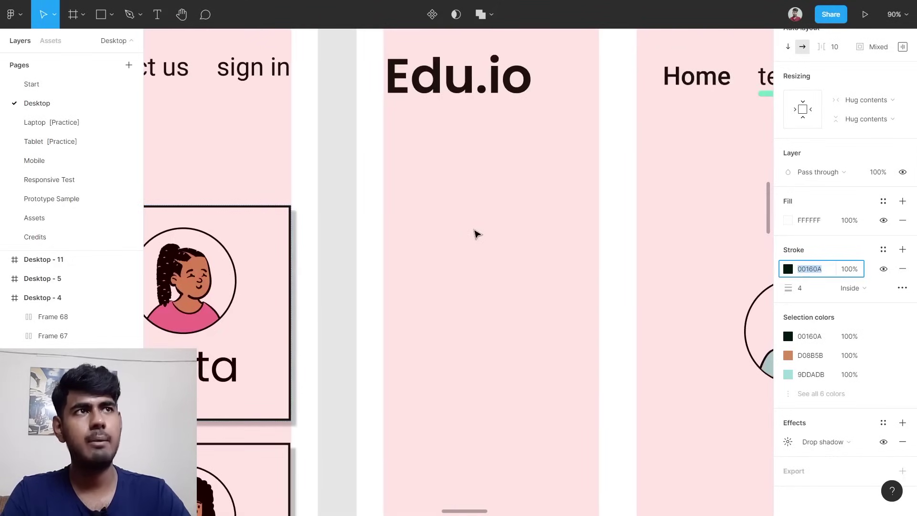
Give the 400 × 400 square in Desktop - 12 an inside stroke of colour 00160A, 3 thick.
scroll(477, 233, "down", 5)
key("Escape")
key("ctrl+v")
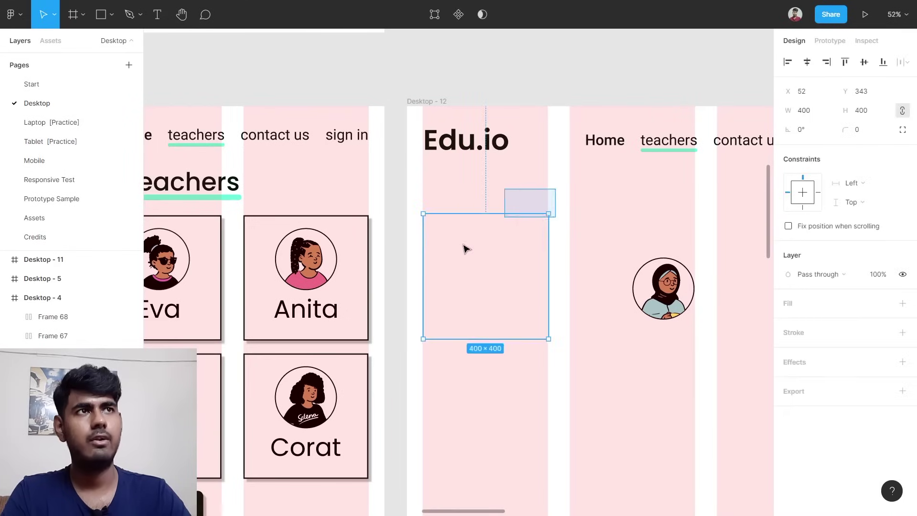
left_click(573, 256)
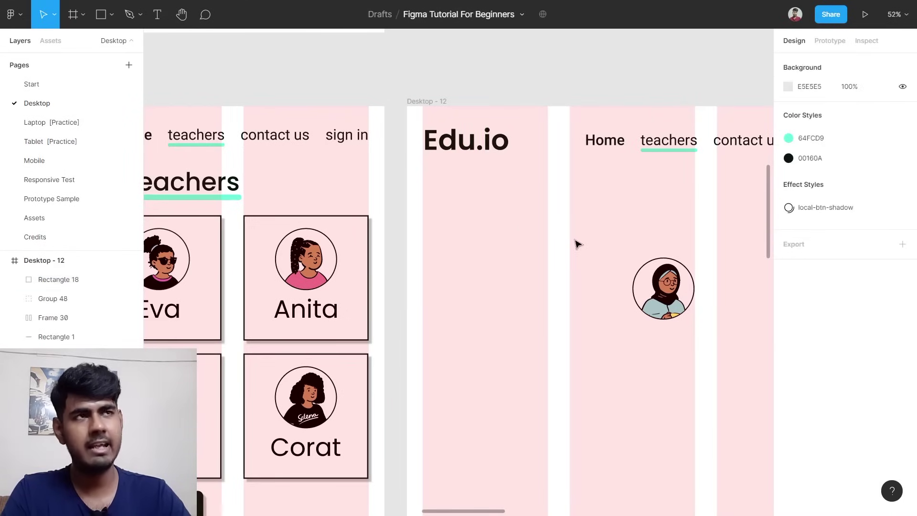
left_click_drag(576, 205, 459, 273)
scroll(459, 273, "up", 4)
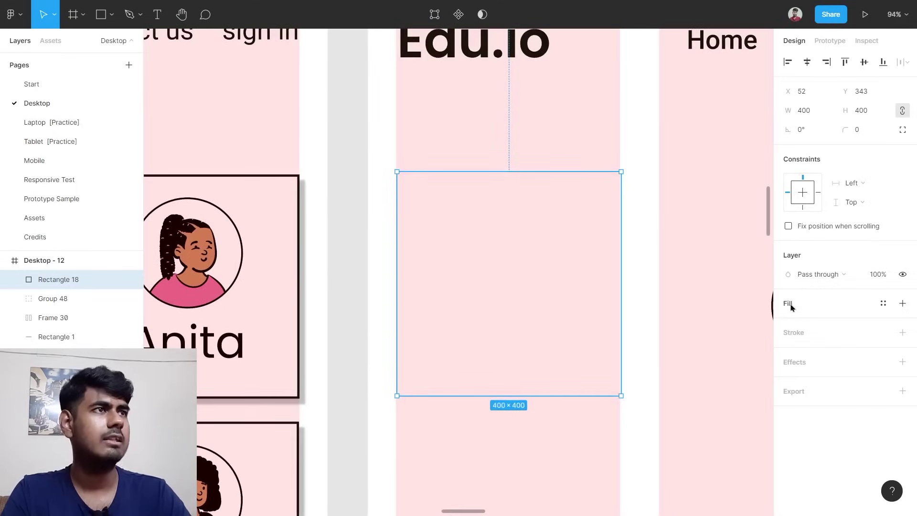
left_click(801, 331)
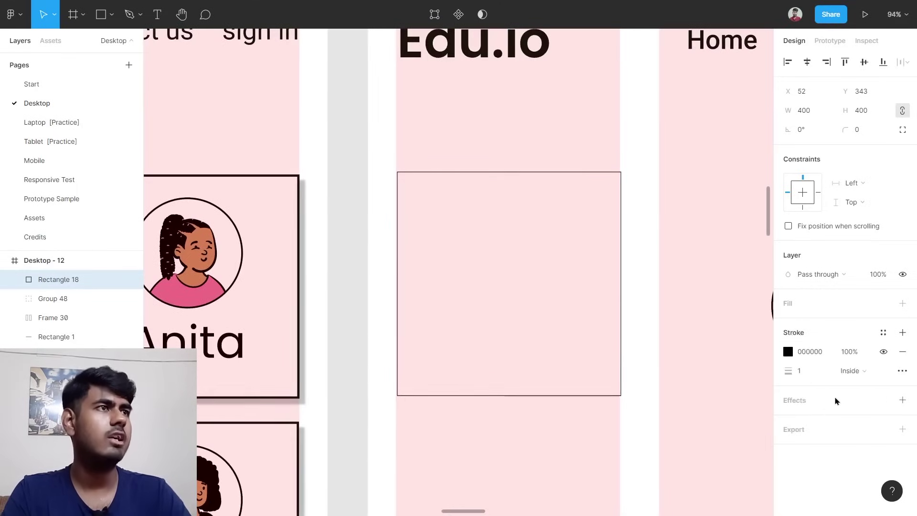
left_click(814, 353)
type("0016BA")
key("Return")
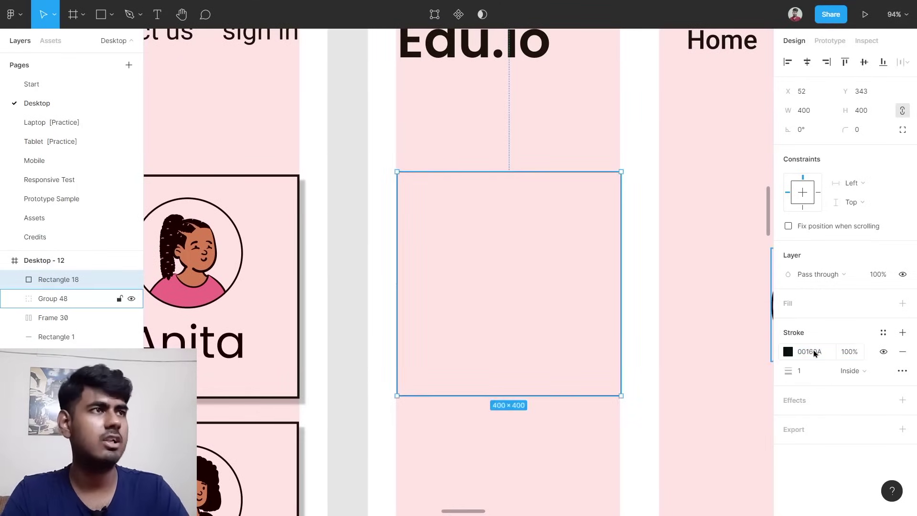
left_click(816, 373)
key("Return")
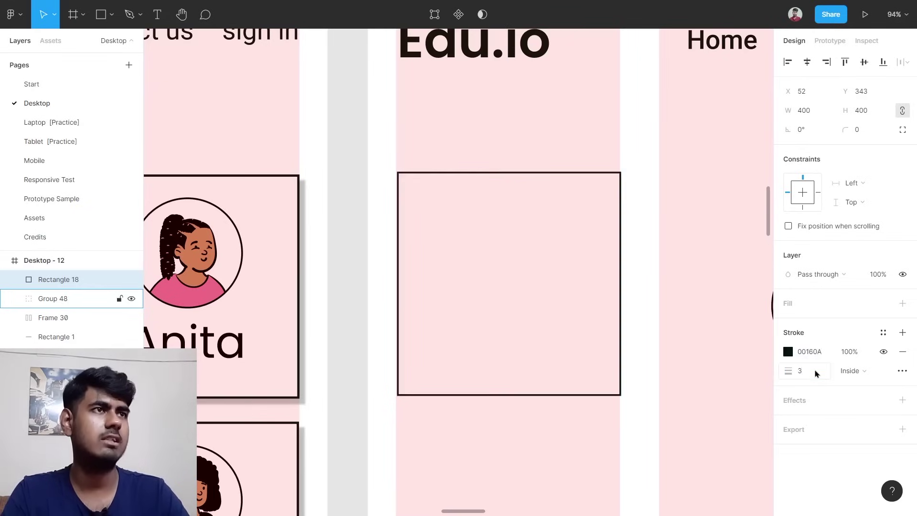
Add a drop shadow to the outlined square in Desktop - 12 with X and Y offsets of 10.
left_click(678, 370)
scroll(678, 370, "down", 5)
scroll(679, 369, "up", 3)
scroll(679, 366, "right", 5)
scroll(668, 359, "left", 3)
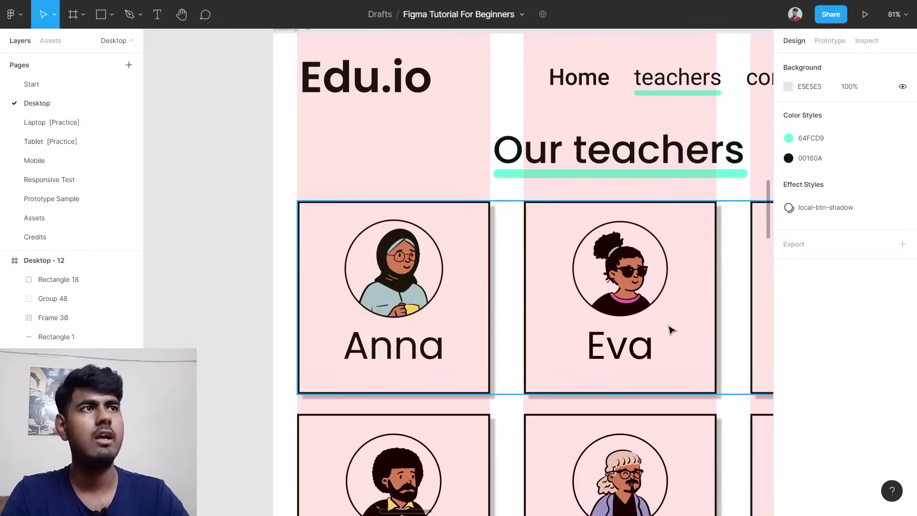
scroll(671, 330, "right", 10)
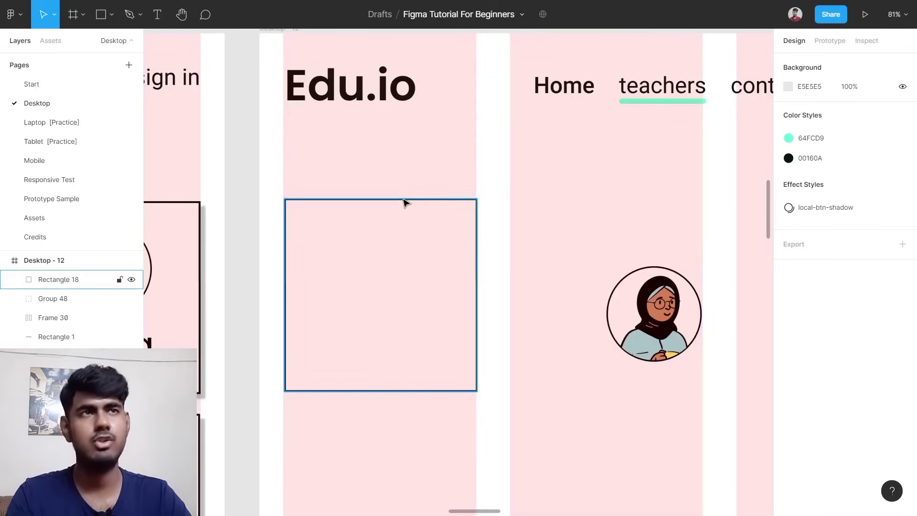
left_click(406, 202)
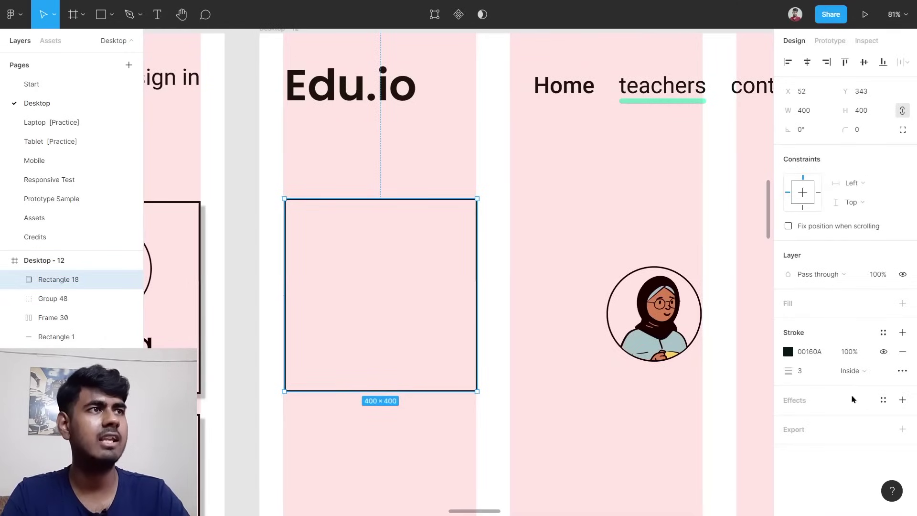
left_click(837, 403)
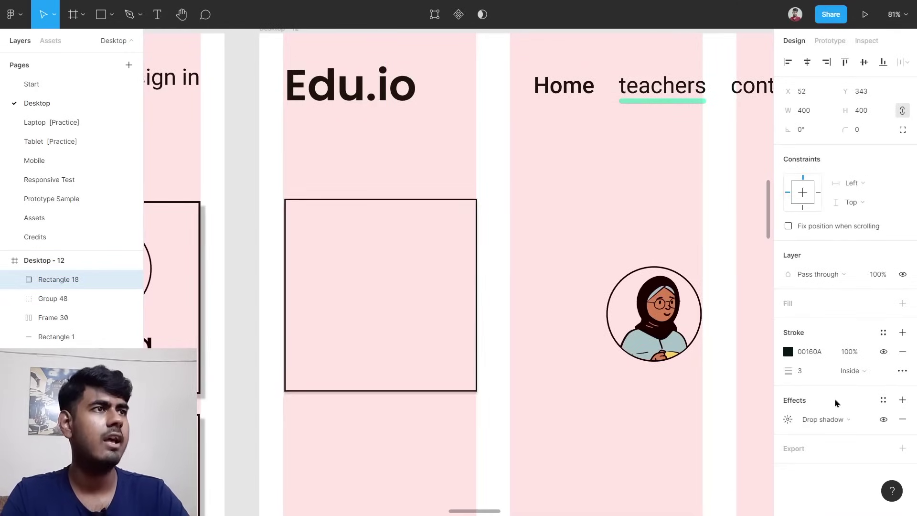
left_click(788, 420)
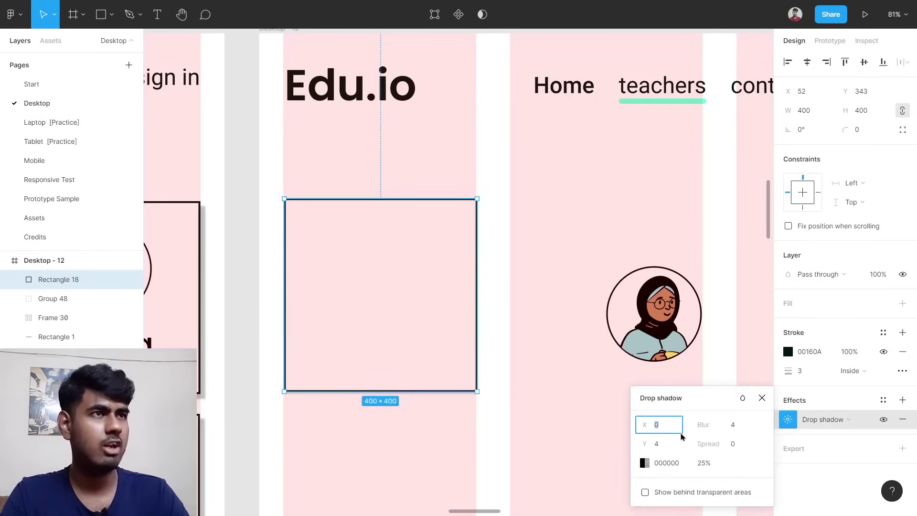
type("10")
key("Tab")
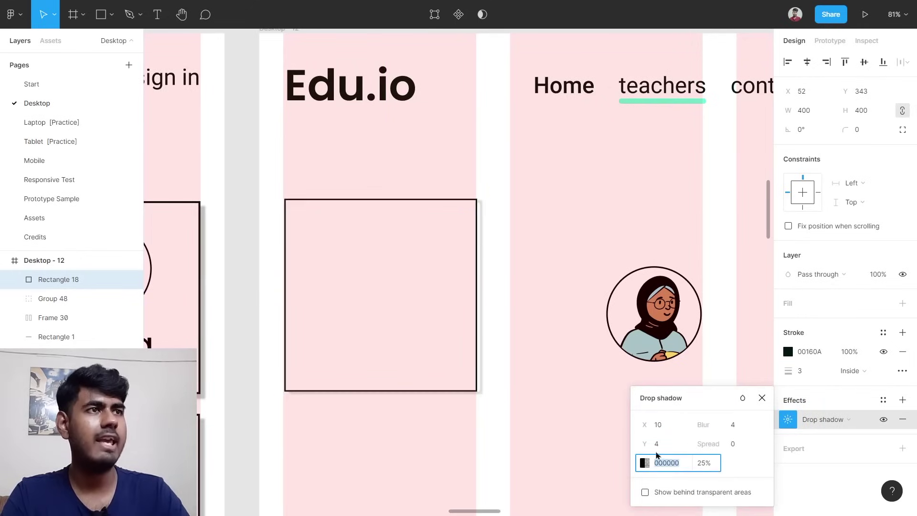
type("10")
key("Return")
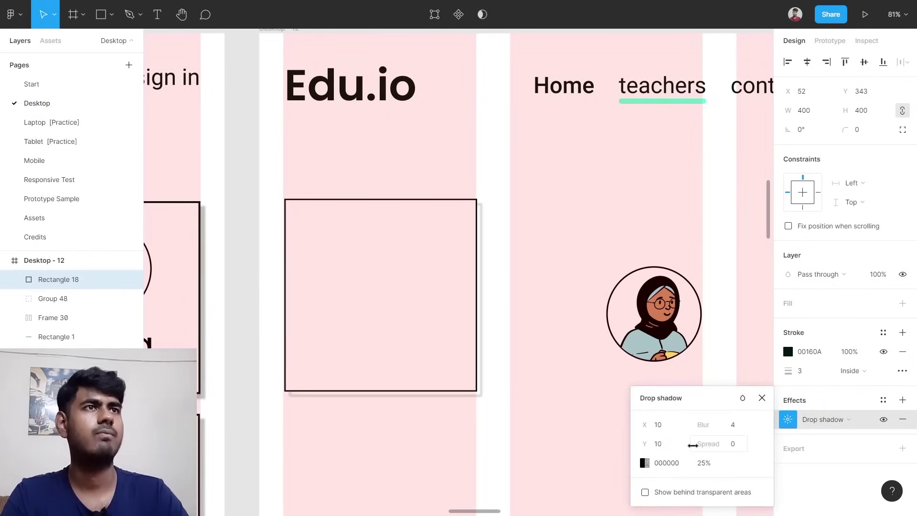
Hide Desktop - 12's three-column layout grid and inspect the square's shadow up close.
scroll(667, 280, "left", 3)
scroll(666, 280, "up", 1)
left_click(667, 280)
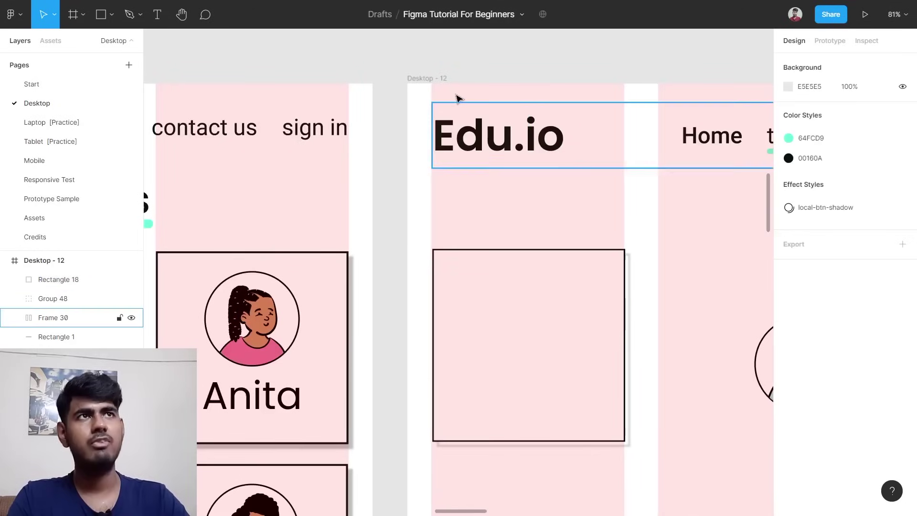
left_click(431, 80)
left_click(883, 246)
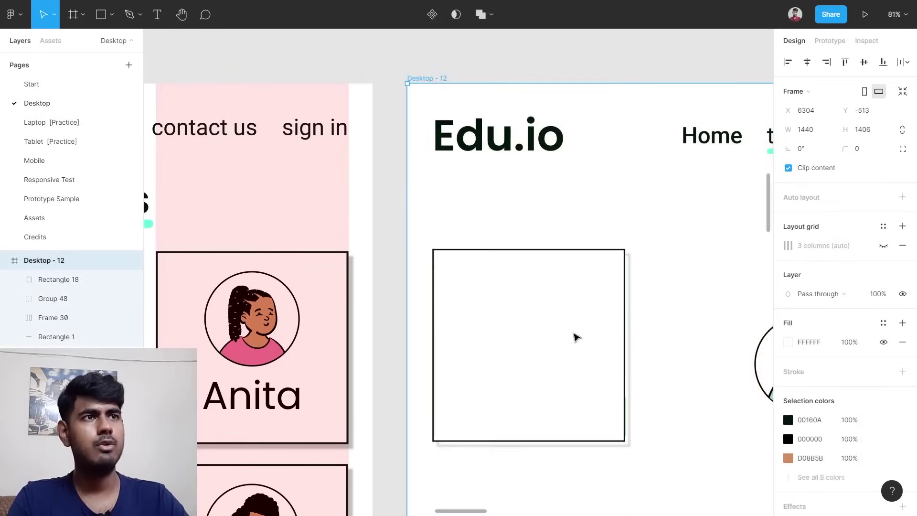
scroll(666, 362, "up", 3)
scroll(636, 278, "up", 10)
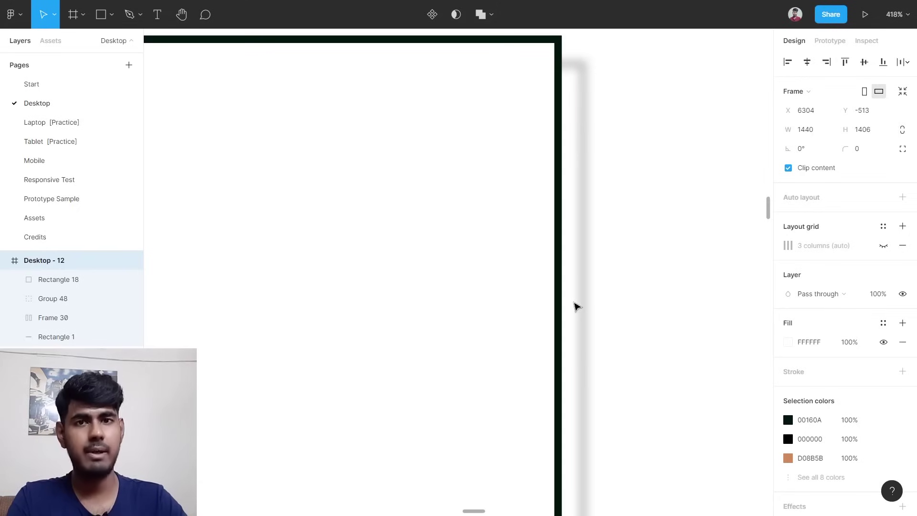
scroll(577, 306, "down", 12)
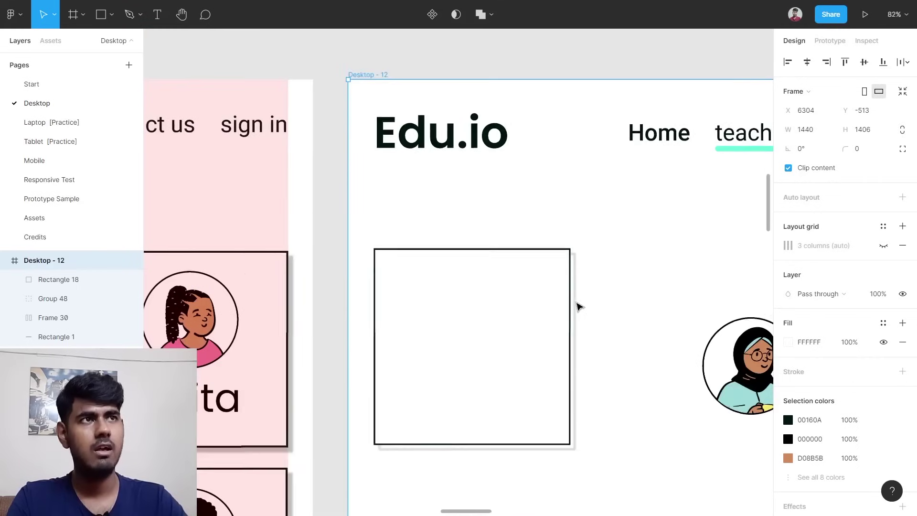
left_click_drag(602, 250, 508, 264)
key("ctrl+z")
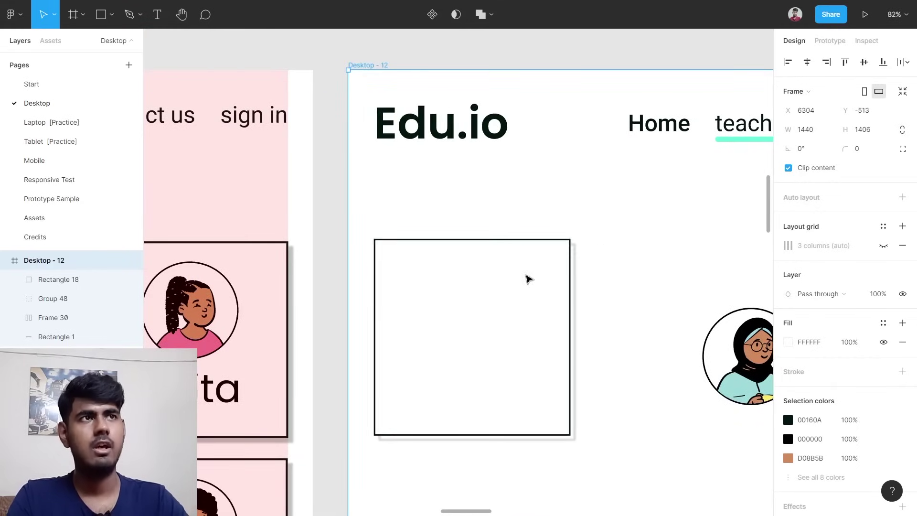
Add a white FFFFFF fill to the outlined square in Desktop - 12 and compare it with the cards in Desktop - 4.
left_click(458, 213)
left_click_drag(459, 213, 564, 371)
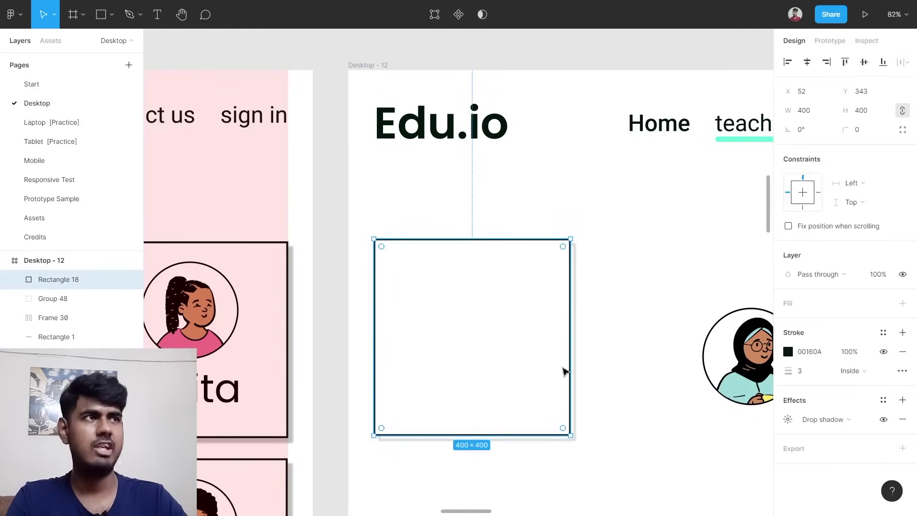
scroll(564, 371, "down", 1)
left_click(788, 304)
left_click(808, 325)
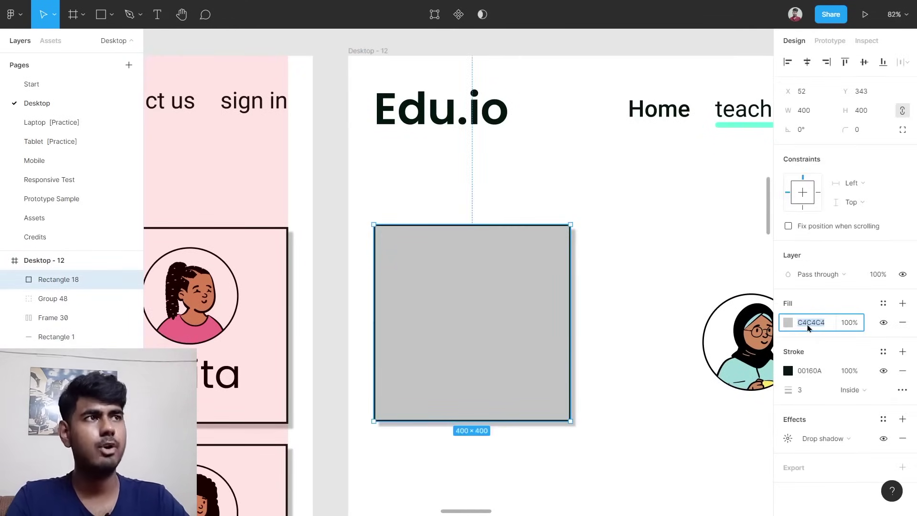
type("ffff")
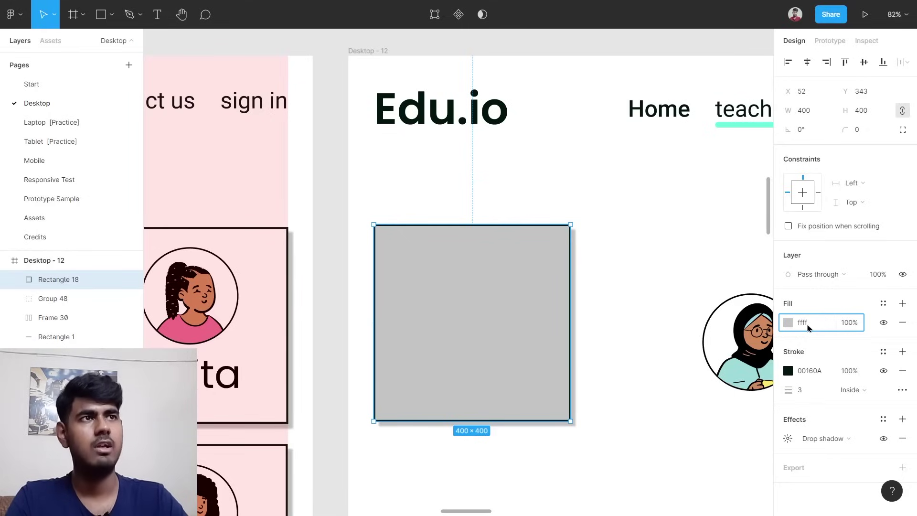
type("ff")
key("Return")
left_click(584, 226)
scroll(586, 256, "up", 5)
scroll(587, 301, "down", 5)
scroll(593, 300, "down", 8)
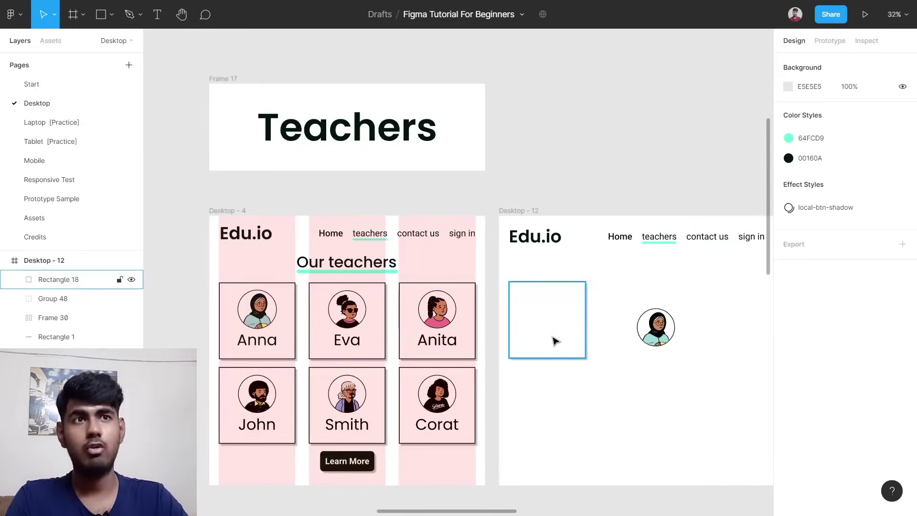
Copy the first teacher's name label from Desktop - 4 into Desktop - 12 and move the avatar over the outlined box.
left_click(268, 343, "ctrl")
left_click_drag(268, 343, 557, 338)
left_click_drag(656, 328, 551, 313)
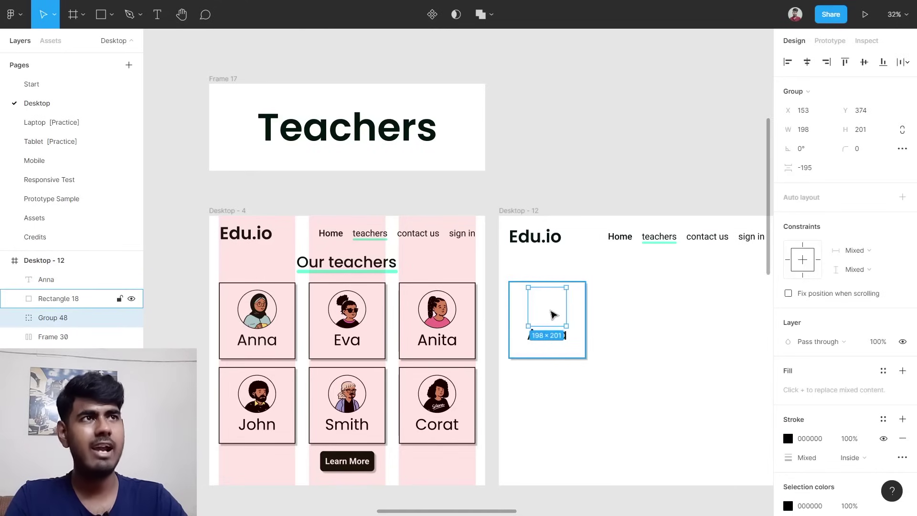
Bring the avatar in Desktop - 12 to the front of the white box.
right_click(553, 314)
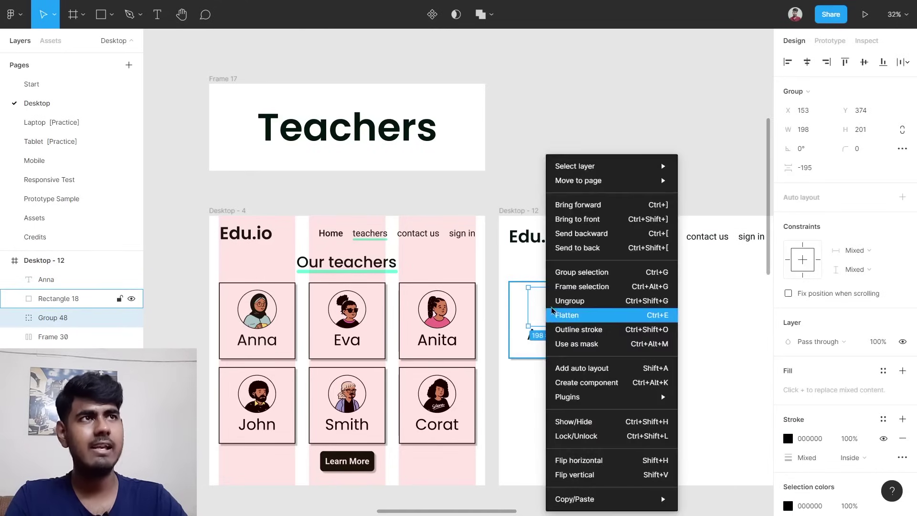
left_click(601, 216)
scroll(622, 330, "up", 3)
left_click(618, 323)
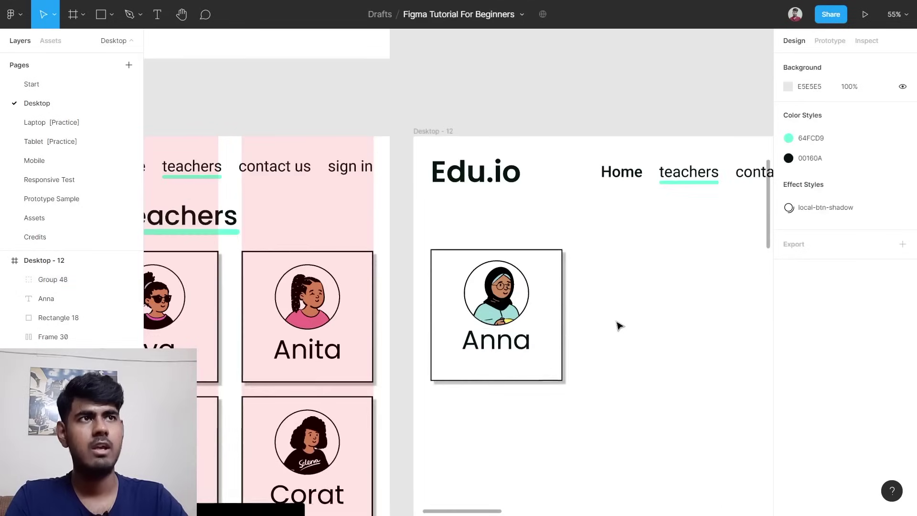
Stack the avatar and name label in a vertical auto layout with centred alignment.
left_click(509, 297)
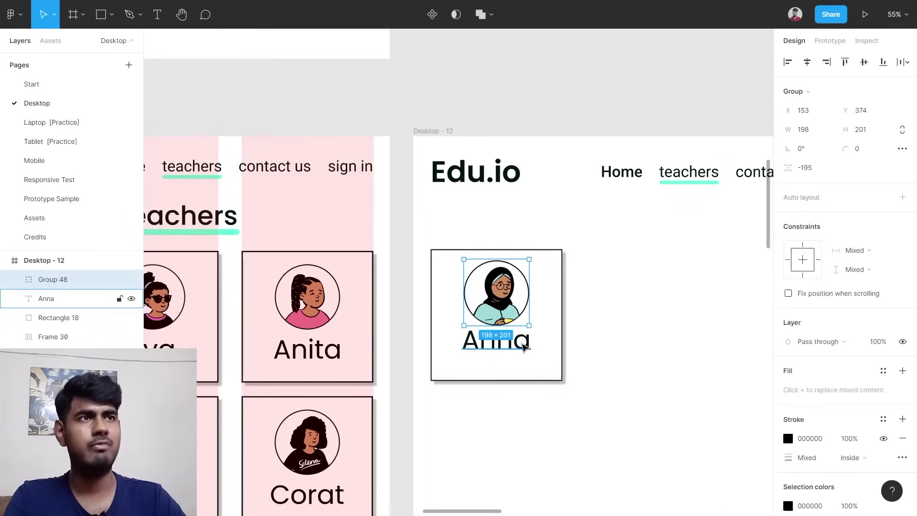
left_click(525, 346, "shift")
key("shift+a")
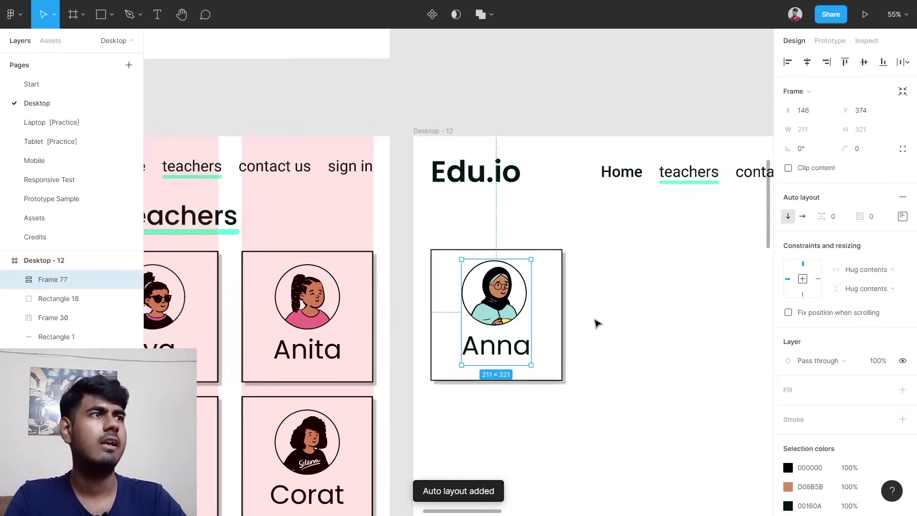
left_click(902, 216)
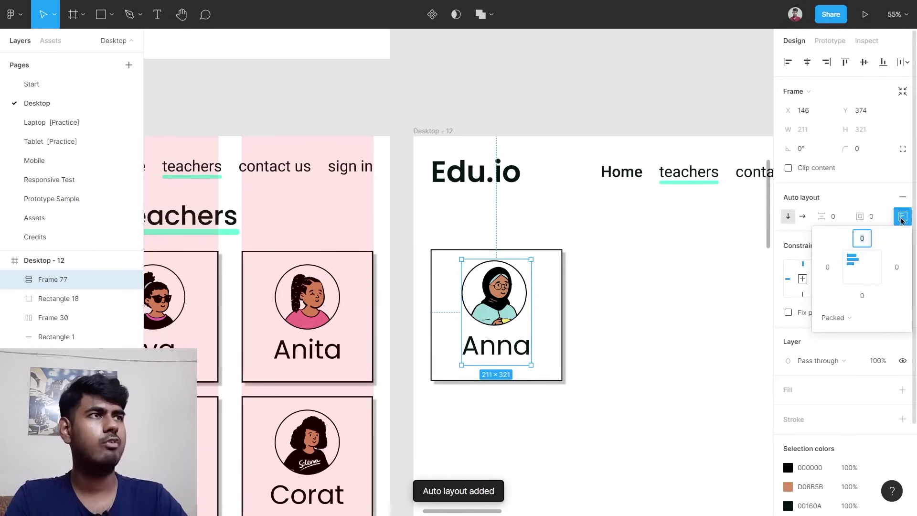
left_click(864, 276)
left_click(692, 321)
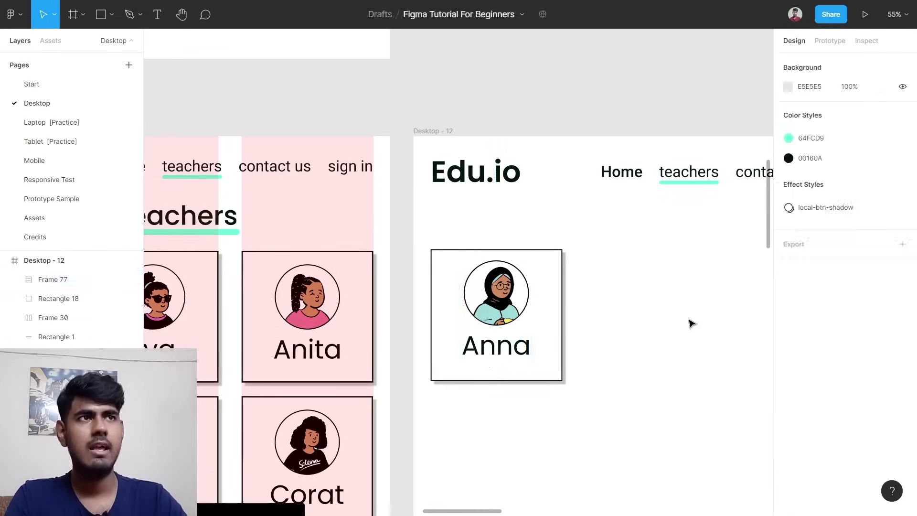
Try to wrap the avatar-and-name frame and the box in one auto layout, and undo it.
left_click_drag(598, 257, 470, 358)
key("shift+a")
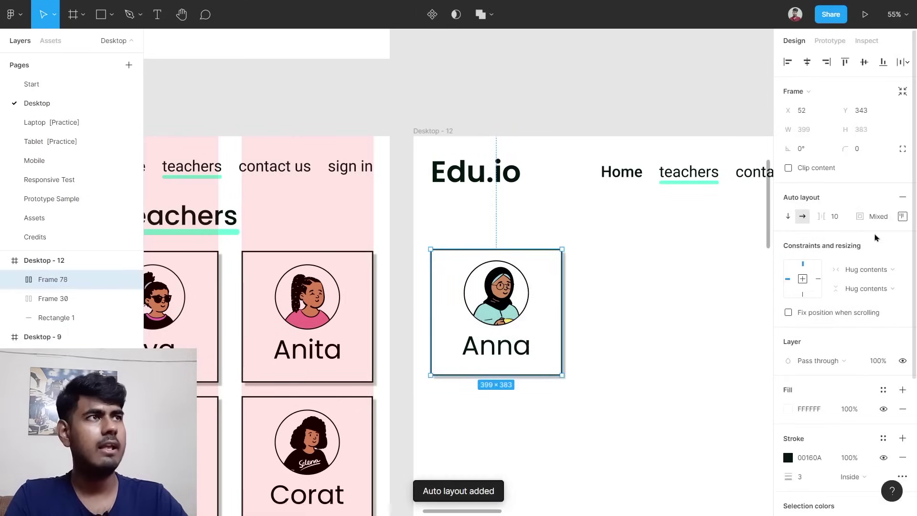
key("ctrl+z")
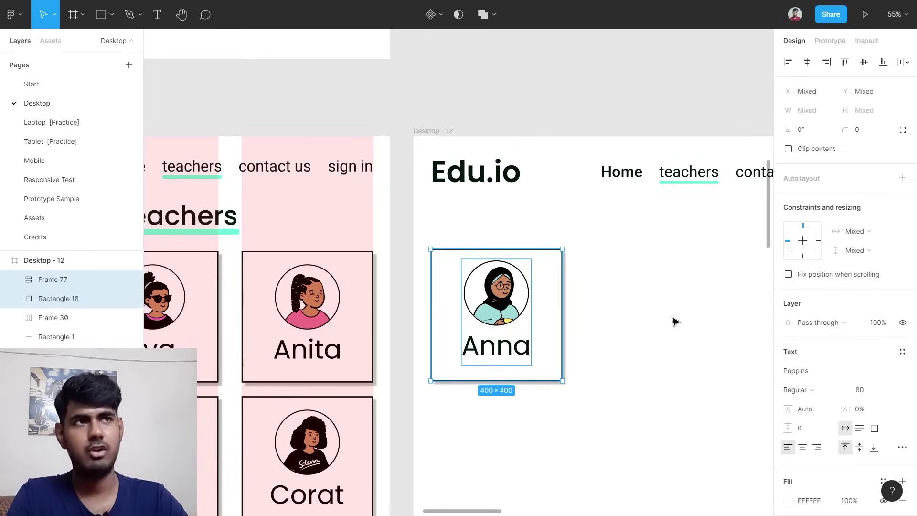
Align the avatar-and-name frame and the box in Desktop - 12 on their vertical centres.
left_click(674, 314)
left_click_drag(615, 265, 455, 365)
key("alt+v")
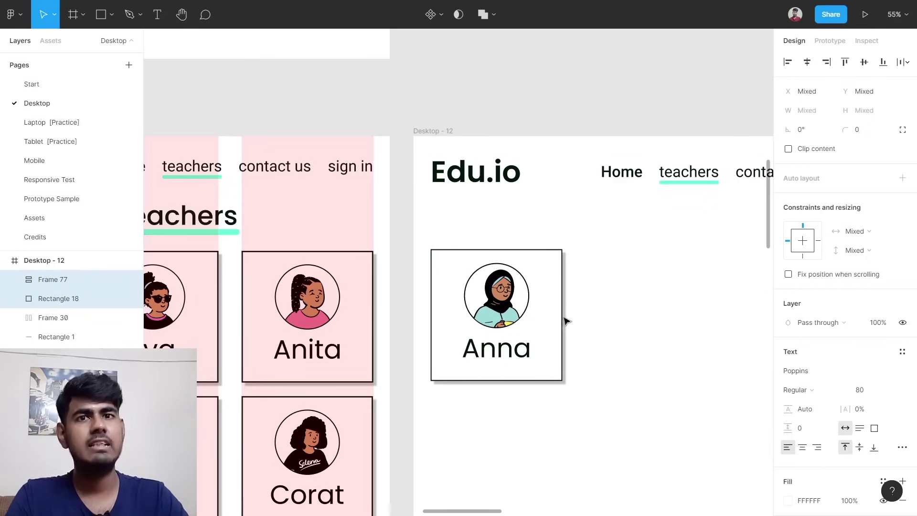
left_click(602, 305)
scroll(602, 301, "down", 1)
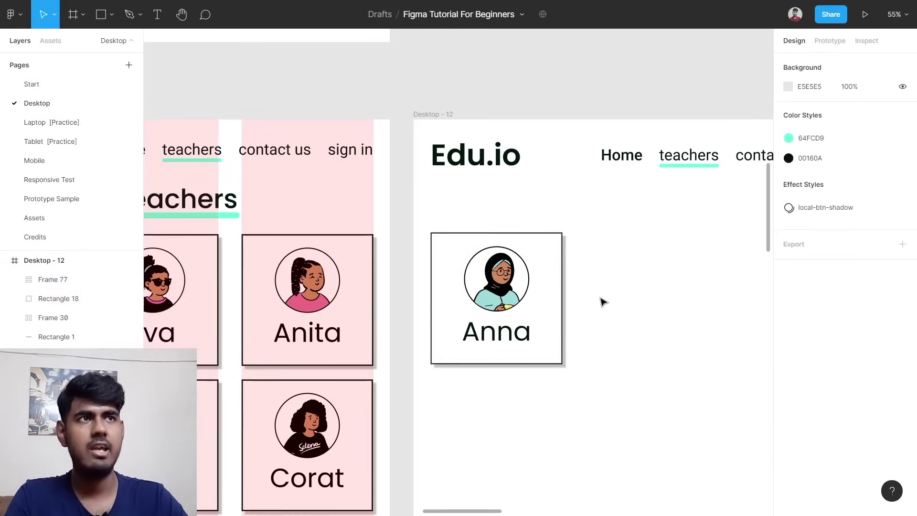
Group the avatar-and-name frame with its box into one teacher card.
left_click_drag(550, 257, 462, 345)
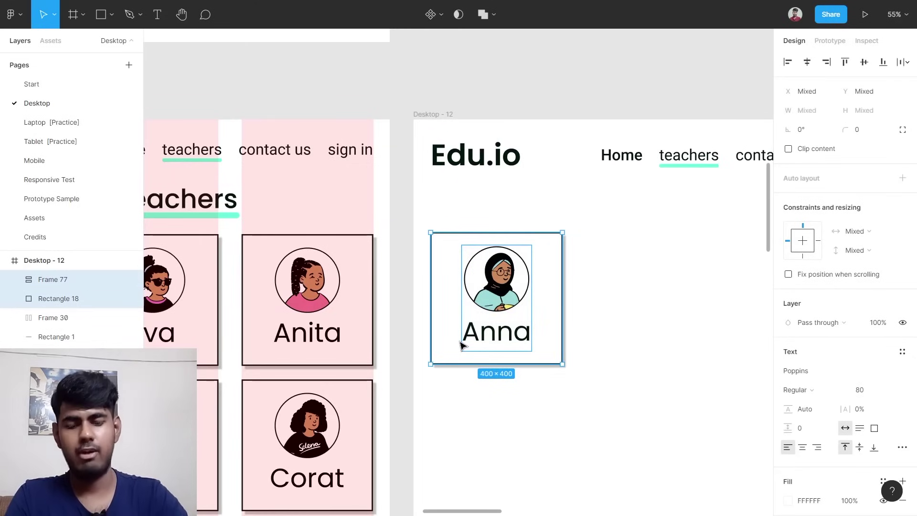
key("ctrl+g")
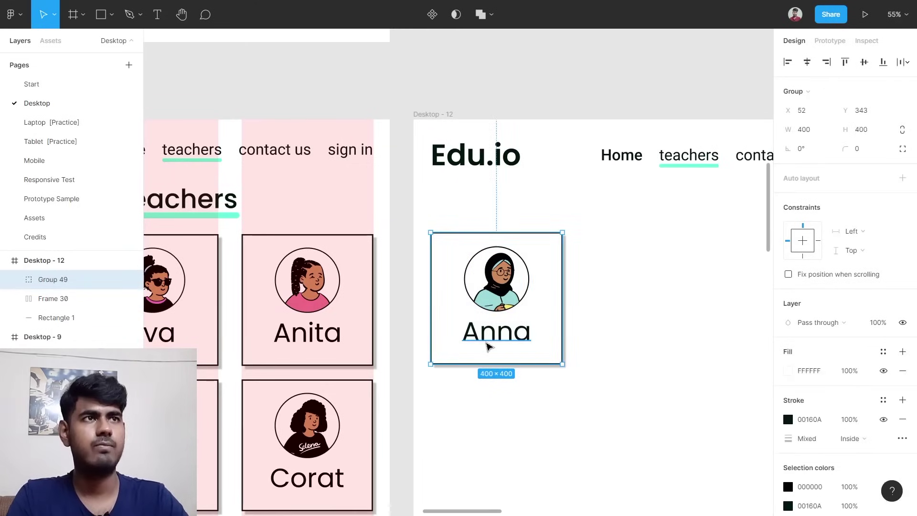
scroll(488, 348, "down", 3)
left_click(521, 385)
scroll(520, 385, "left", 1)
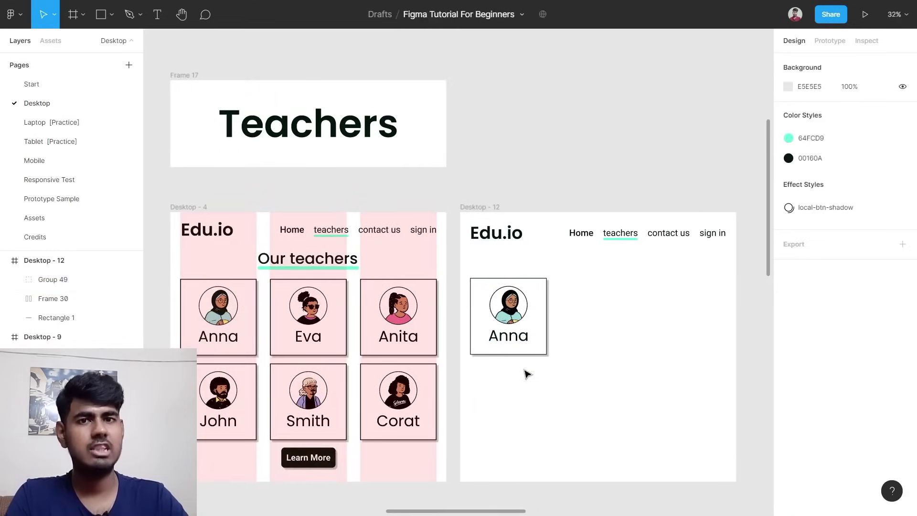
scroll(528, 393, "up", 5)
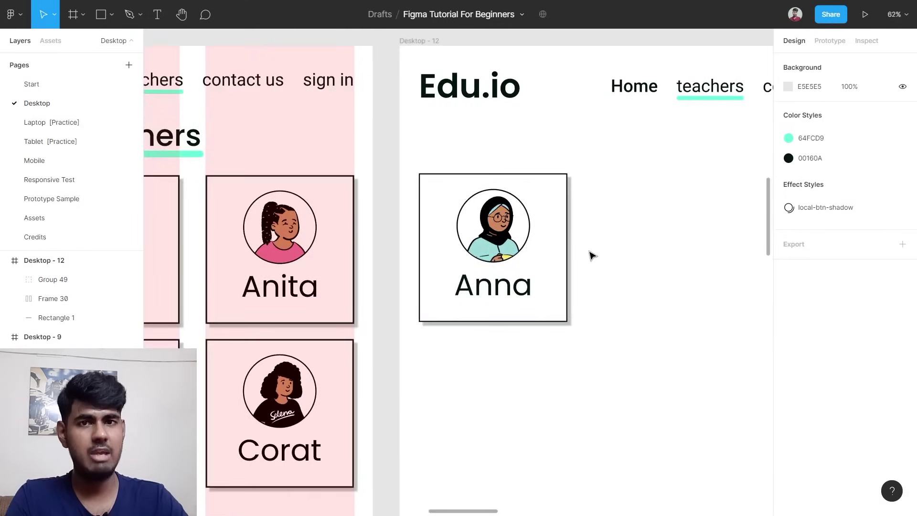
Place a copy of the Desktop - 4 footer beneath Desktop - 12.
scroll(659, 334, "down", 3)
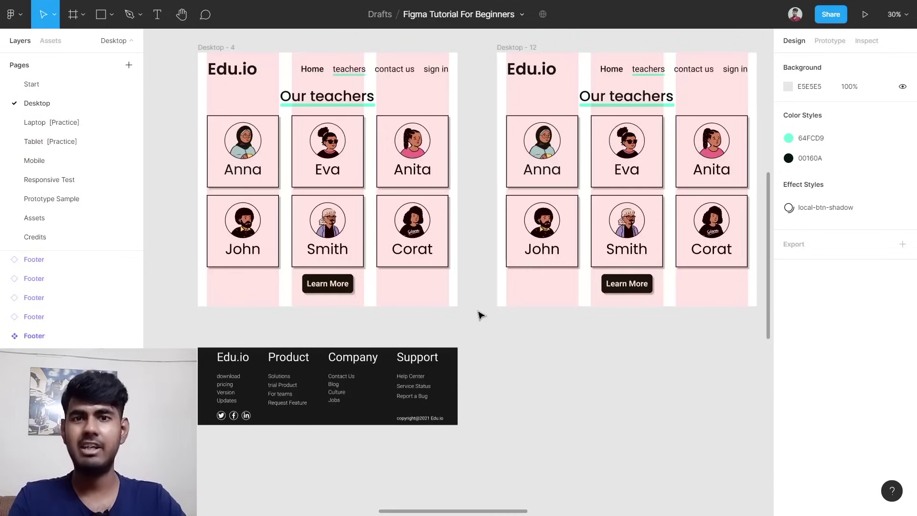
left_click(257, 382)
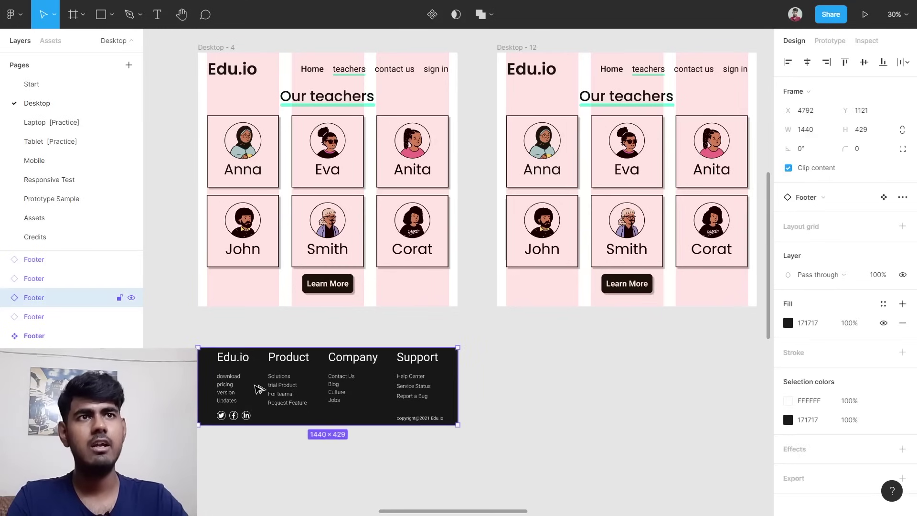
left_click_drag(259, 390, 557, 388)
left_click(452, 334)
Move the Sign up Form title frame, Desktop - 6 and its footer further right to free space beside the contact page.
scroll(452, 334, "up", 5)
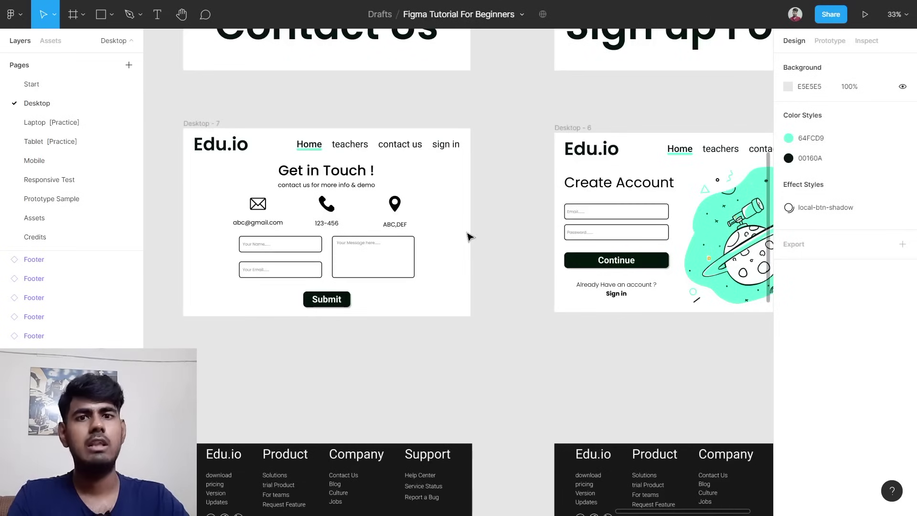
scroll(469, 233, "up", 1)
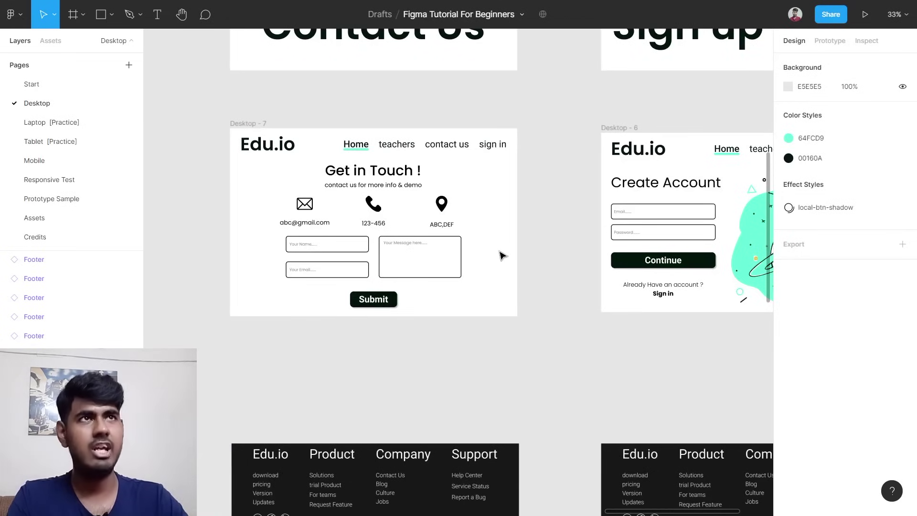
scroll(503, 255, "up", 1)
scroll(431, 279, "right", 3)
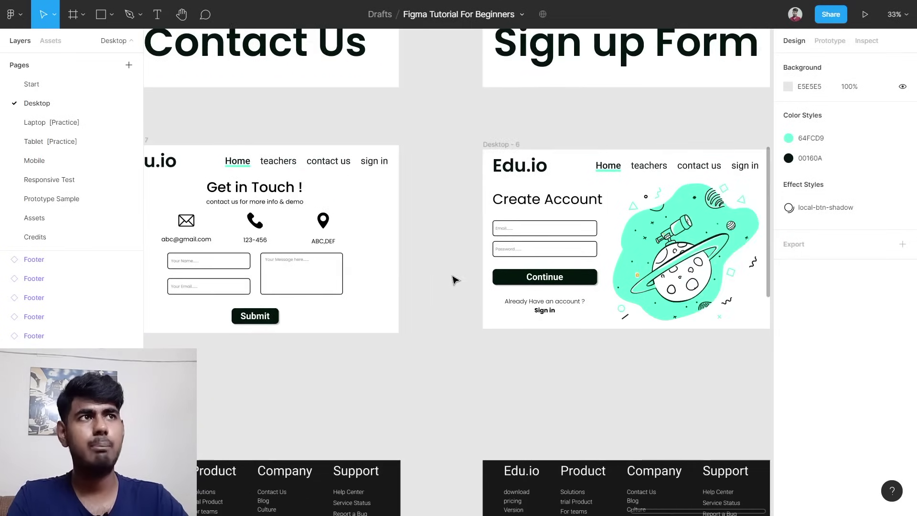
scroll(487, 346, "down", 2)
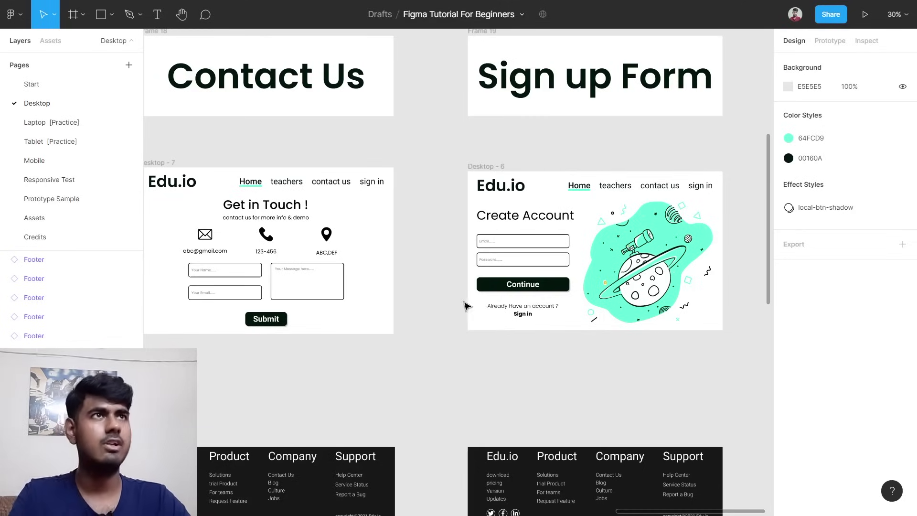
key("shift+1")
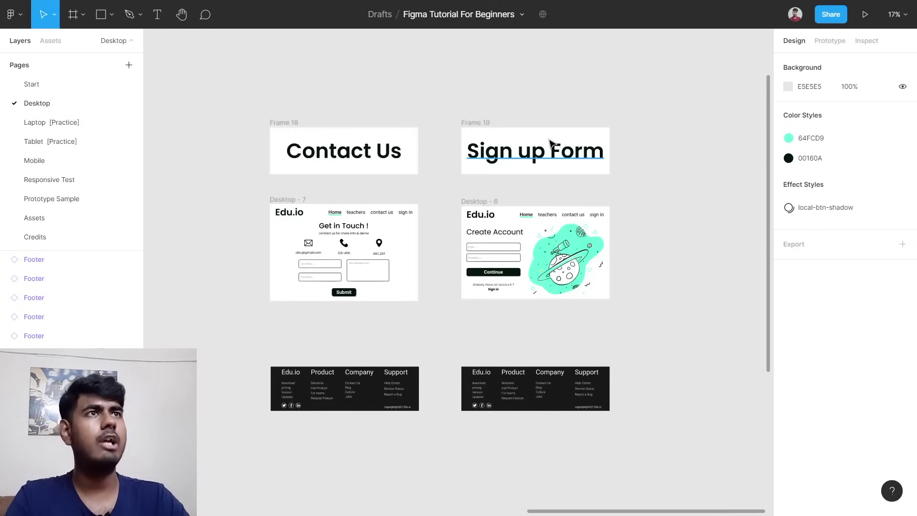
left_click(487, 124)
left_click(488, 200, "shift")
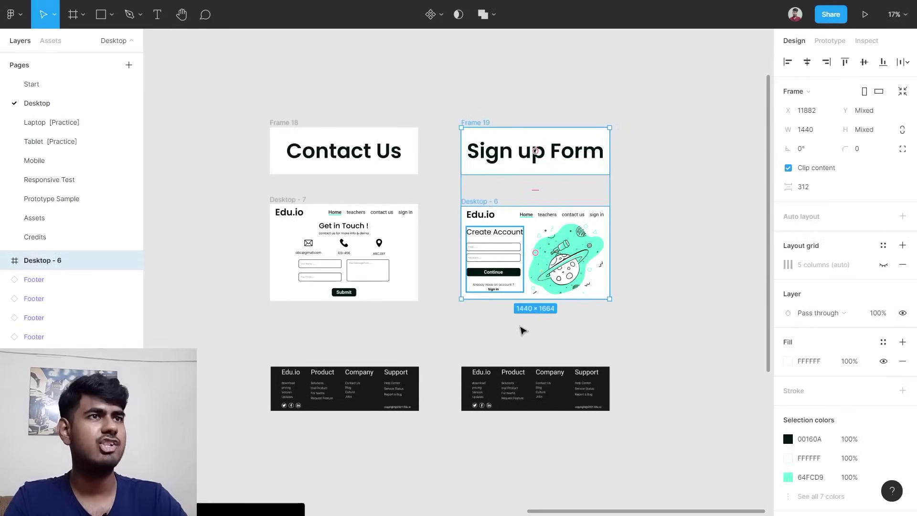
left_click(487, 380, "shift")
left_click_drag(552, 259, 773, 259)
left_click(316, 316)
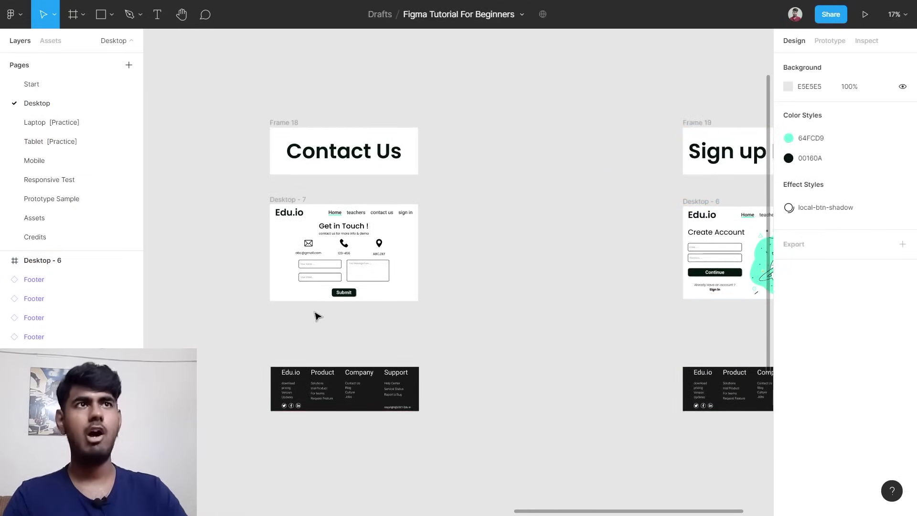
Add a Desktop 1440 × 1024 frame beside Desktop - 7 and trim its upper and lower edges to a height of 941.
scroll(526, 248, "up", 5)
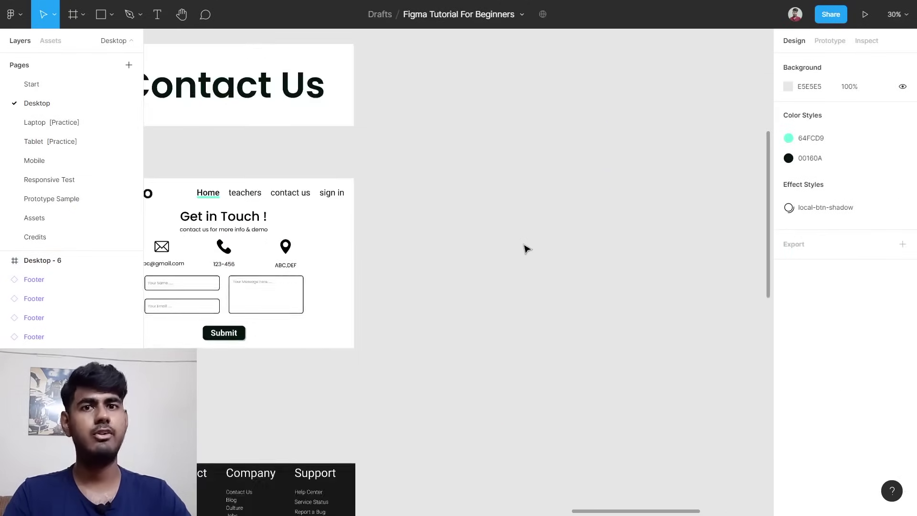
scroll(525, 247, "up", 1)
key("f")
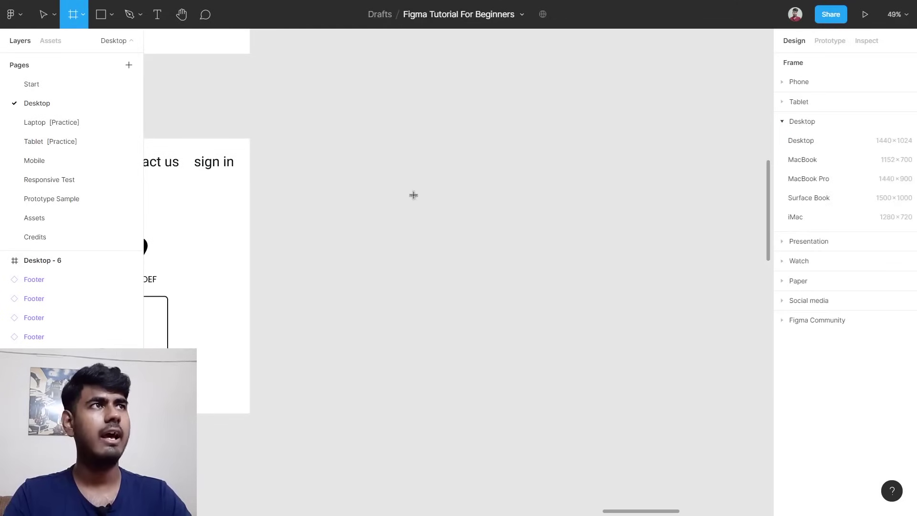
left_click(848, 143)
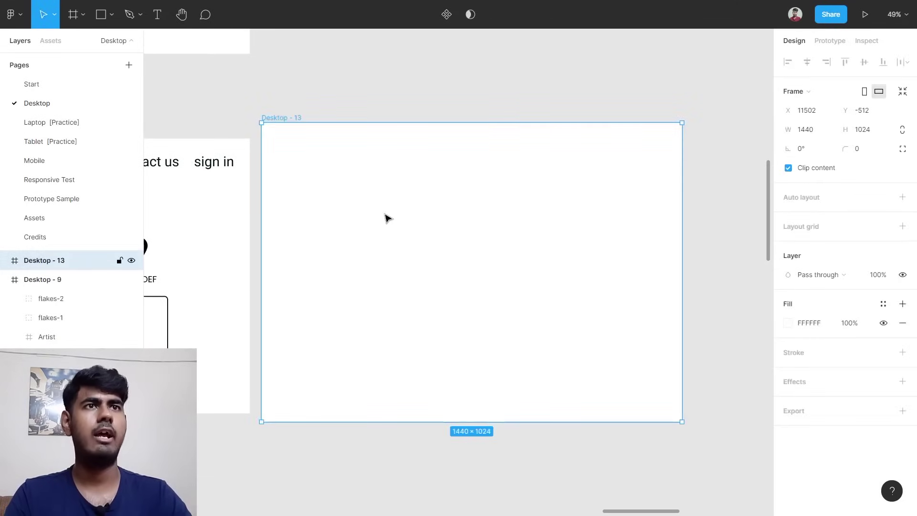
scroll(381, 237, "left", 3)
left_click_drag(543, 124, 584, 138)
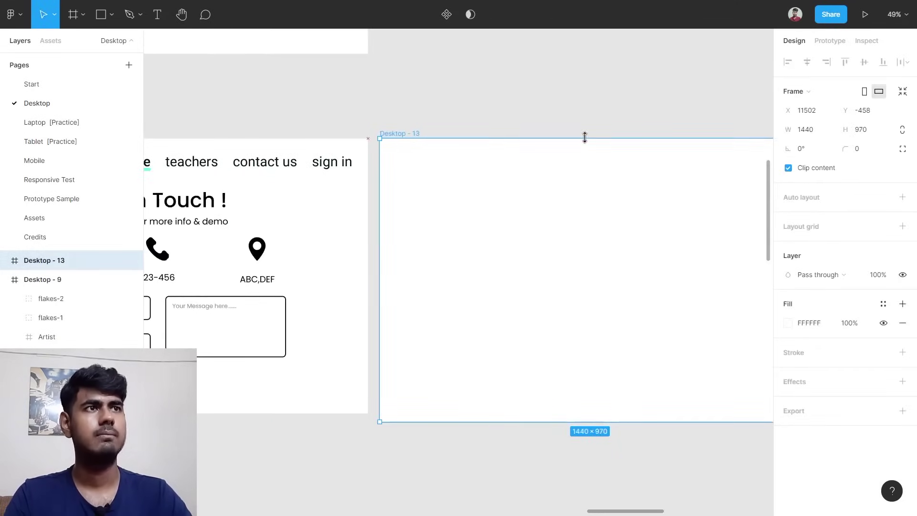
left_click_drag(607, 422, 610, 414)
scroll(440, 334, "down", 3, "ctrl")
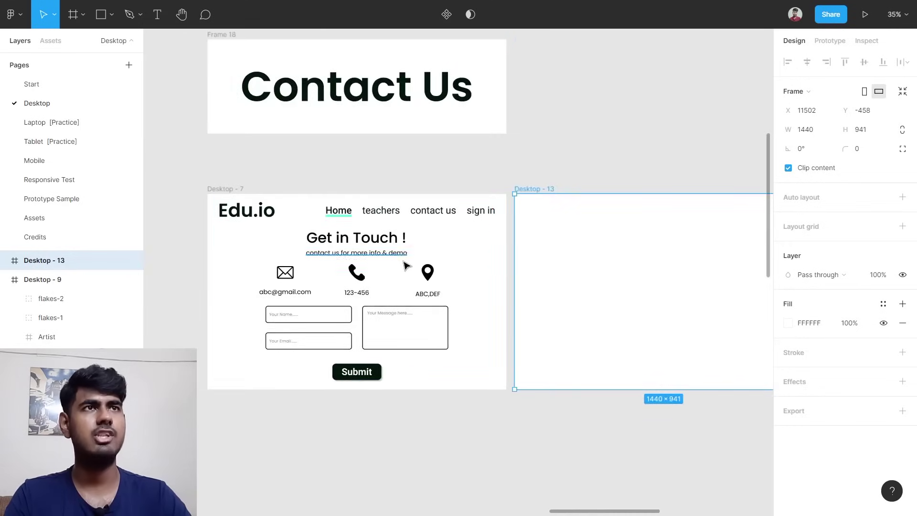
Copy the Edu.io header with its navigation links and Home underline from Desktop - 7 into Desktop - 13.
left_click(262, 185)
left_click(264, 219)
left_click(205, 210)
left_click_drag(203, 204, 584, 219)
scroll(573, 225, "right", 3)
left_click(579, 153)
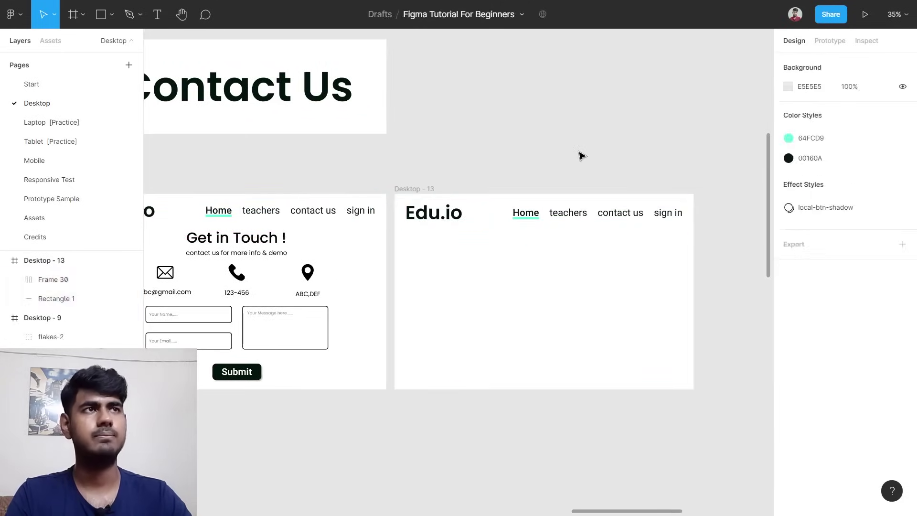
scroll(588, 172, "left", 2)
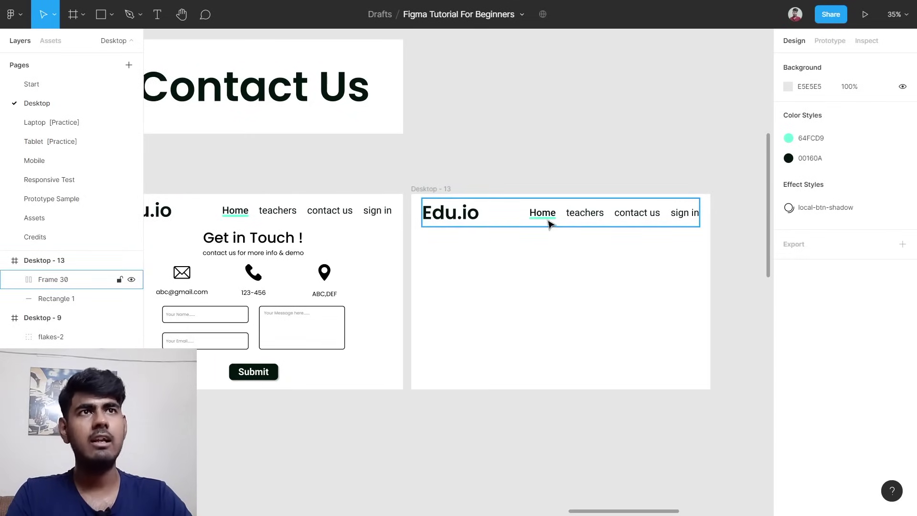
Move the green underline in Desktop - 7's navigation from Home to contact us and widen it to 220.
scroll(254, 216, "up", 10)
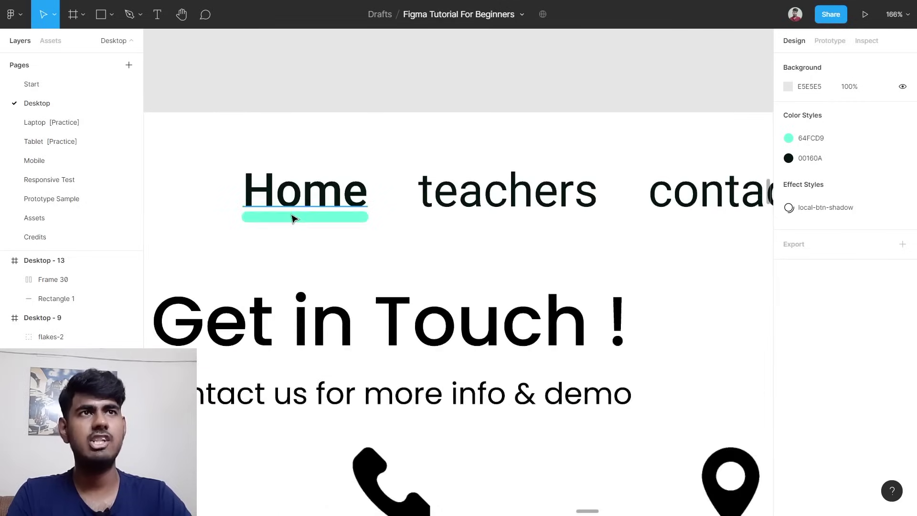
scroll(297, 219, "up", 3)
left_click(329, 221)
left_click_drag(331, 222, 448, 220)
left_click_drag(511, 213, 631, 211)
left_click_drag(330, 215, 326, 216)
scroll(317, 223, "down", 10)
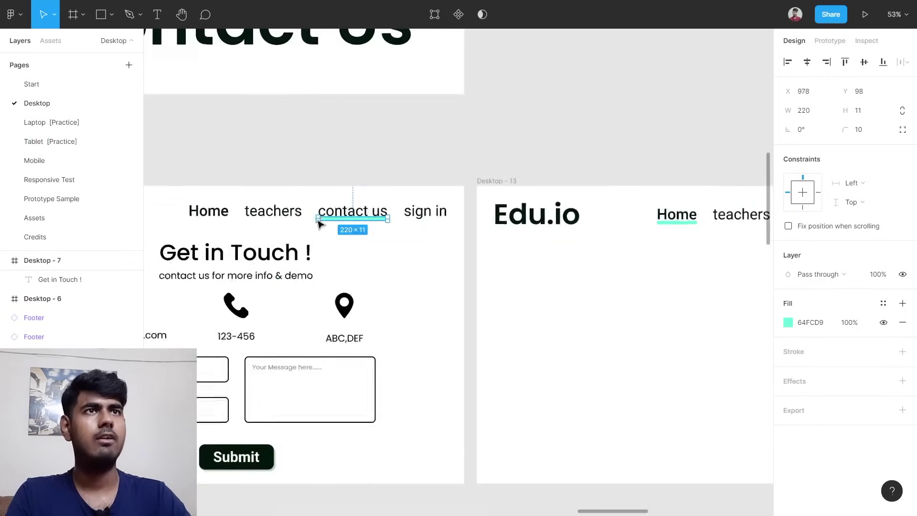
Compare the underline below the teachers link in Desktop - 12 with the contact us underline in Desktop - 7.
scroll(319, 225, "left", 5)
scroll(320, 225, "left", 3)
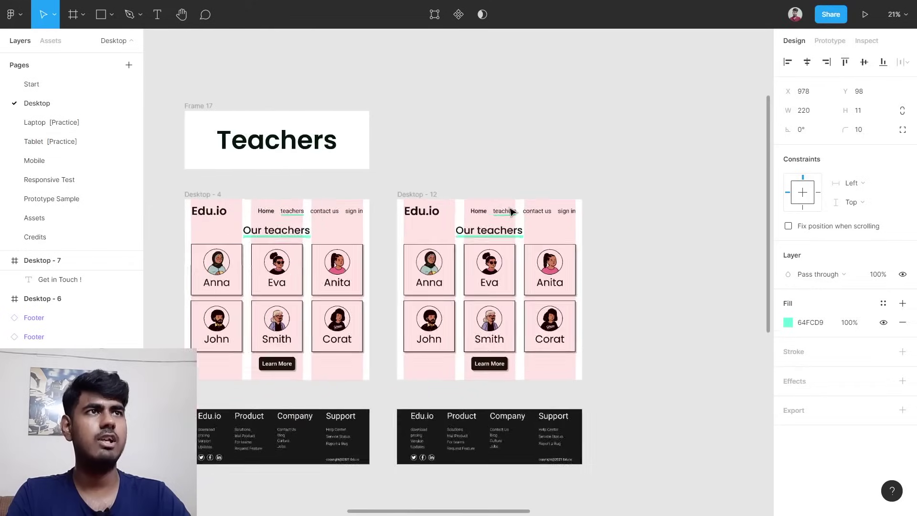
scroll(526, 215, "up", 8)
scroll(523, 230, "up", 6)
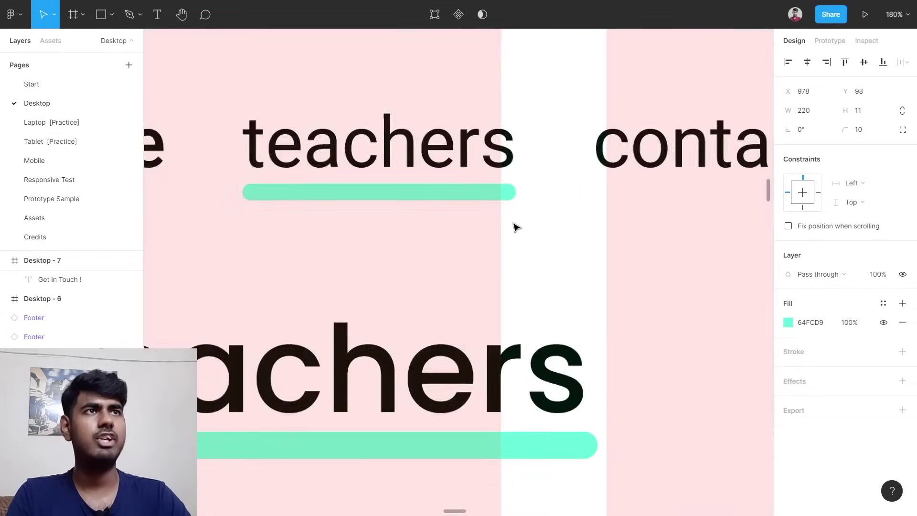
scroll(427, 228, "down", 4)
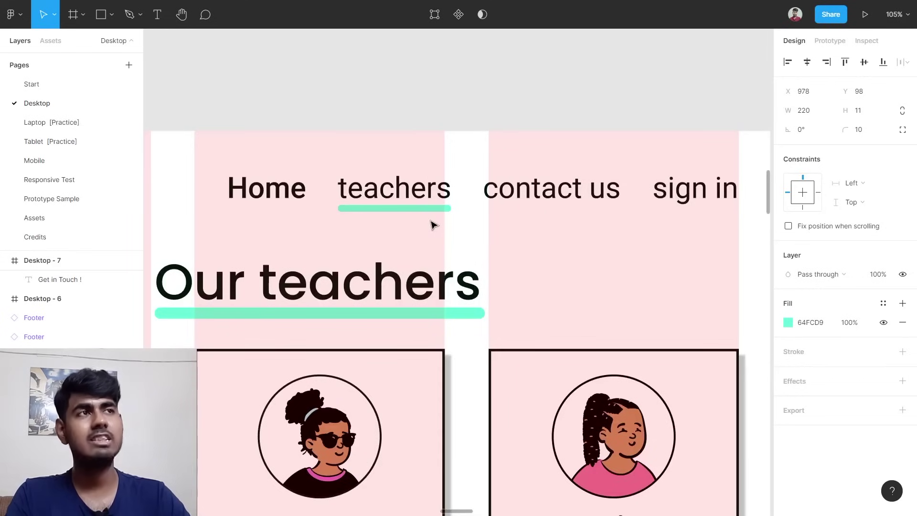
scroll(433, 224, "right", 2)
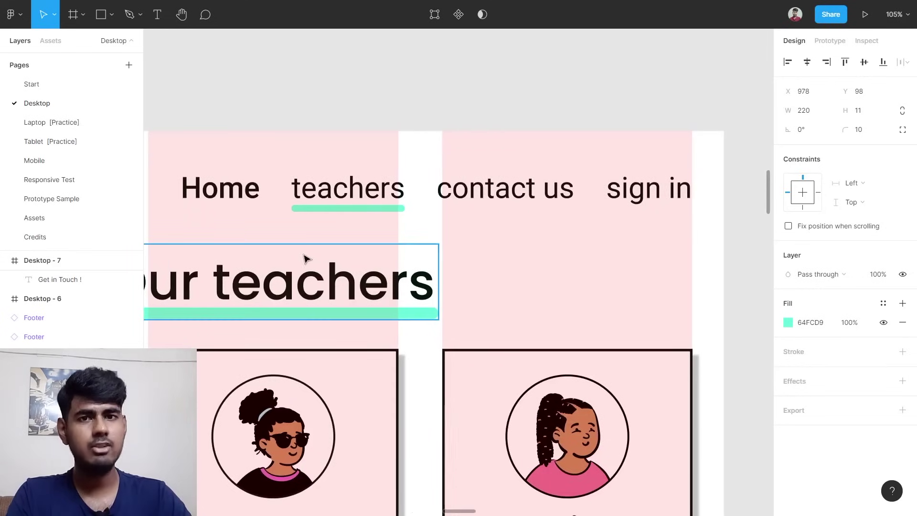
scroll(587, 261, "down", 8)
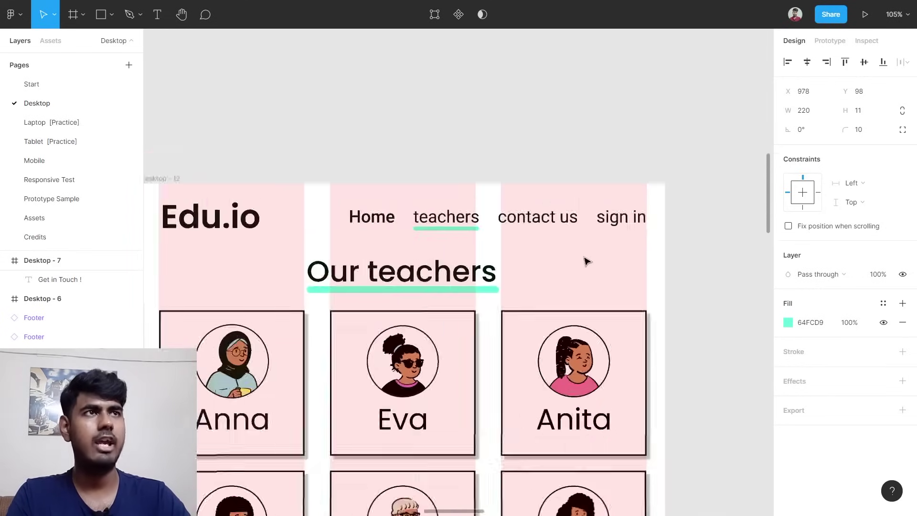
scroll(585, 262, "right", 10)
scroll(585, 263, "right", 8)
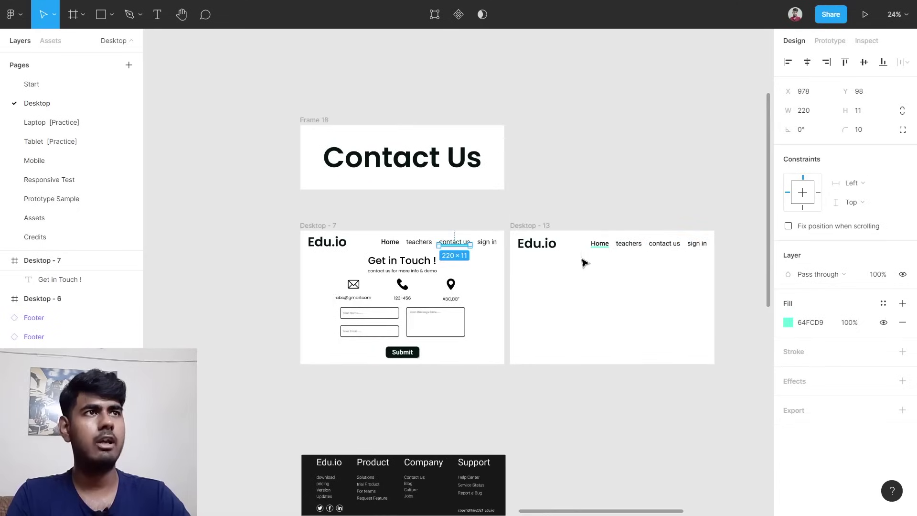
scroll(479, 297, "up", 4)
scroll(479, 297, "left", 5)
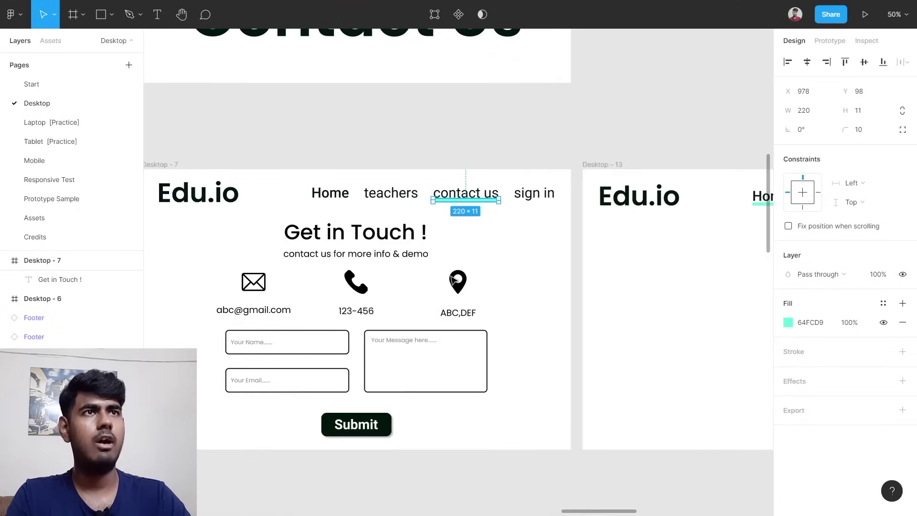
Copy the "Get in Touch !" heading and its "contact us for more info & demo" subtitle from Desktop - 7 into Desktop - 13.
left_click_drag(277, 219, 449, 258)
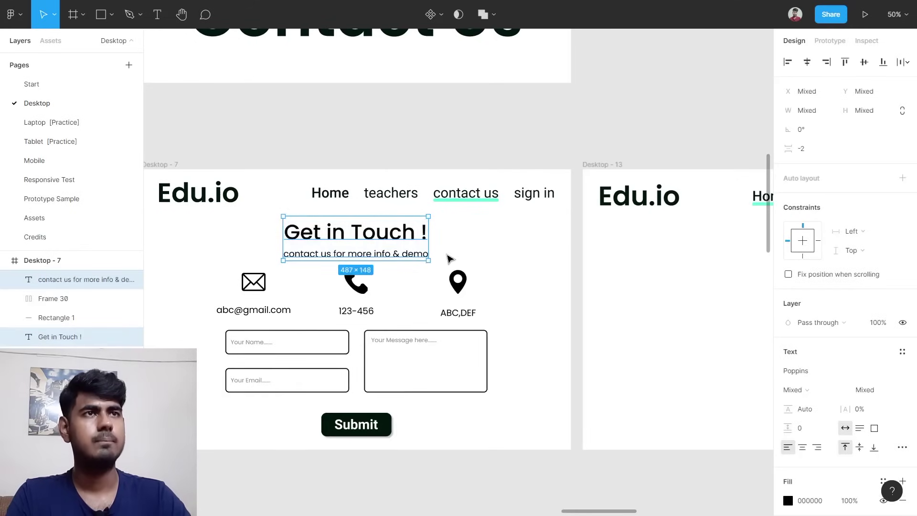
left_click_drag(376, 238, 521, 239)
left_click(440, 232)
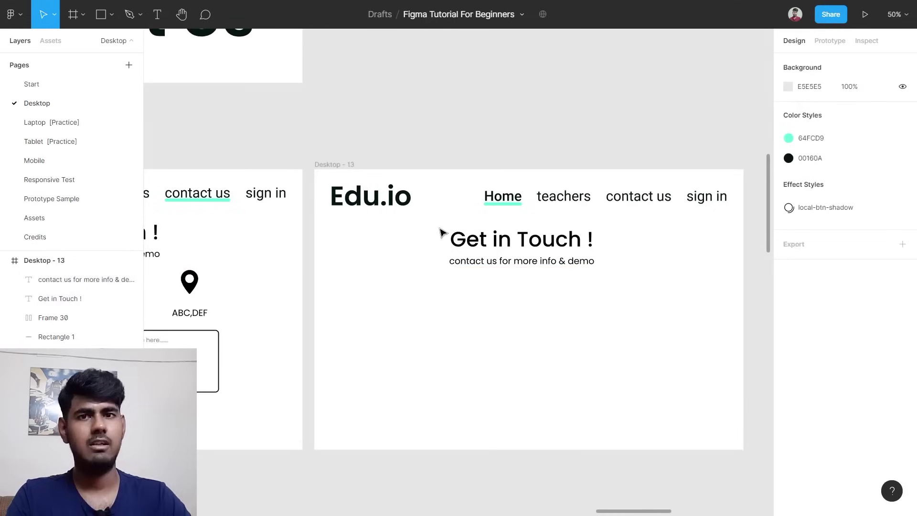
Group the heading and subtitle in Desktop - 13 and center the group horizontally in the frame.
left_click_drag(451, 233, 601, 296)
key("ctrl+g")
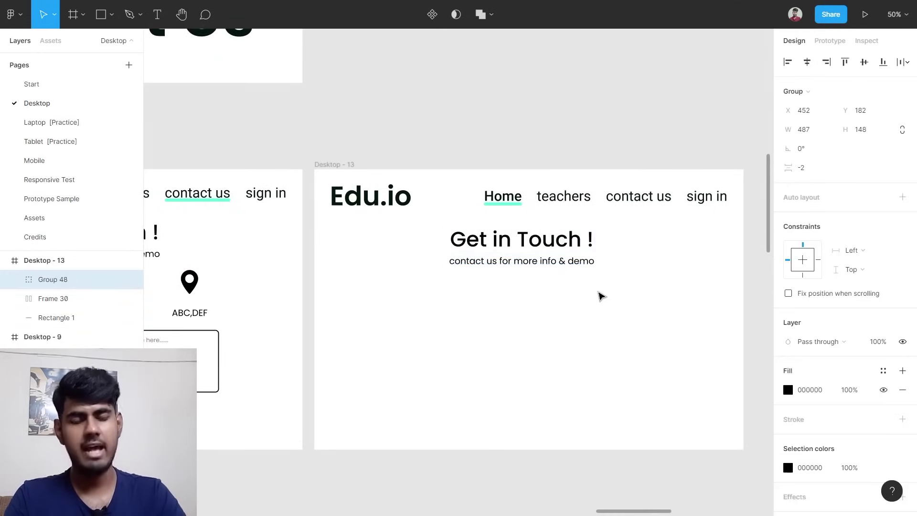
key("alt+h")
left_click(601, 296)
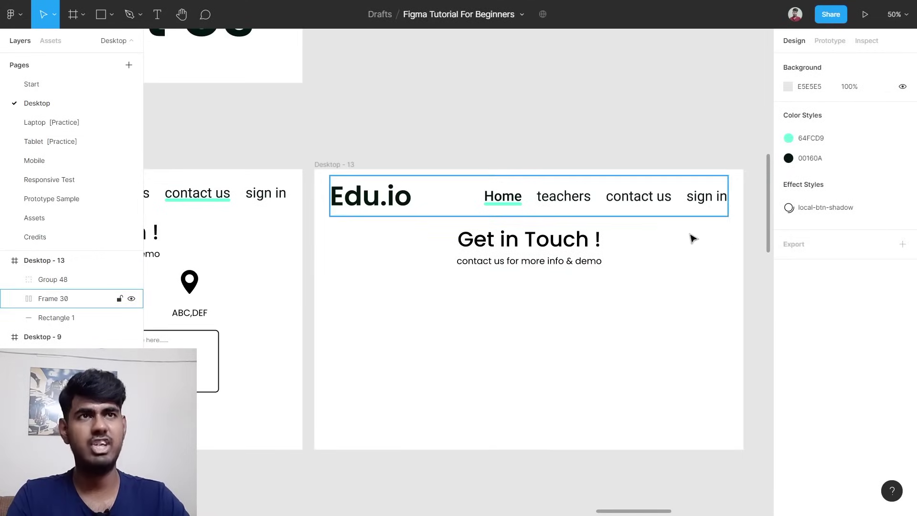
Duplicate the envelope, phone and location pin icons on the Assets page and place the copies below the originals.
key("shift+n")
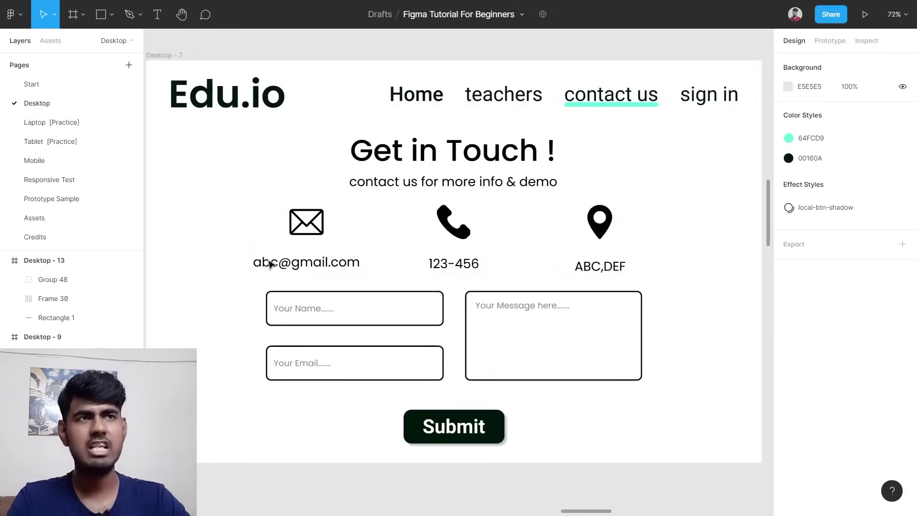
key("k")
scroll(436, 272, "left", 5)
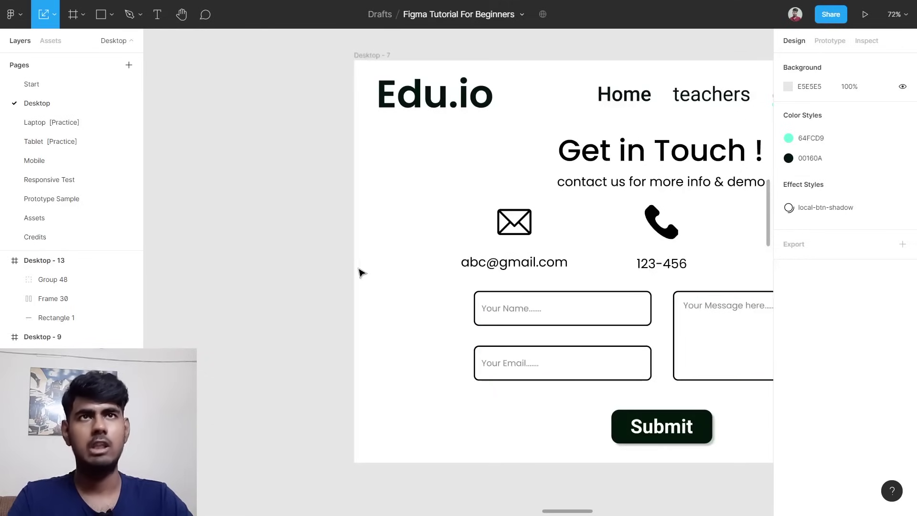
left_click(50, 219)
scroll(651, 379, "up", 5)
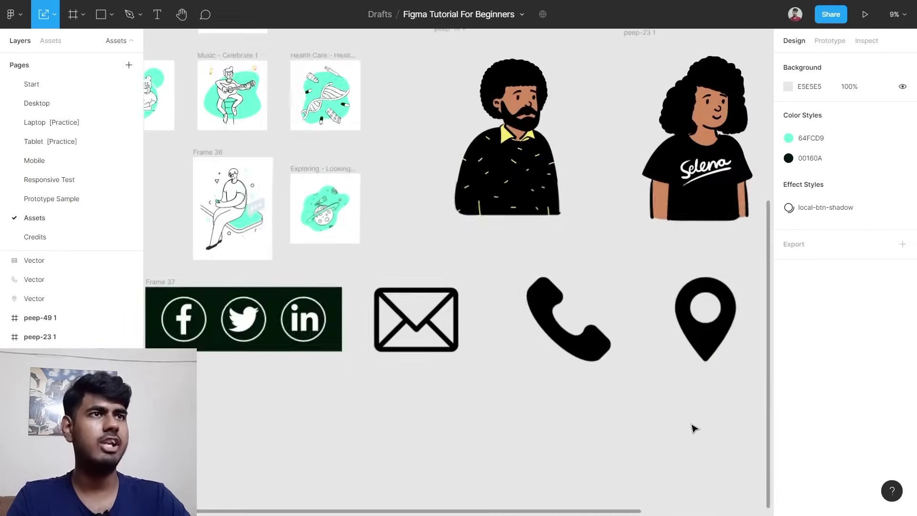
scroll(524, 383, "down", 4)
left_click_drag(357, 397, 653, 340)
scroll(503, 315, "down", 2)
left_click_drag(454, 276, 459, 401)
scroll(395, 453, "down", 1)
left_click_drag(374, 457, 701, 361)
Move the three duplicated icons to the Desktop page and place them below the Contact Us frames.
right_click(476, 381)
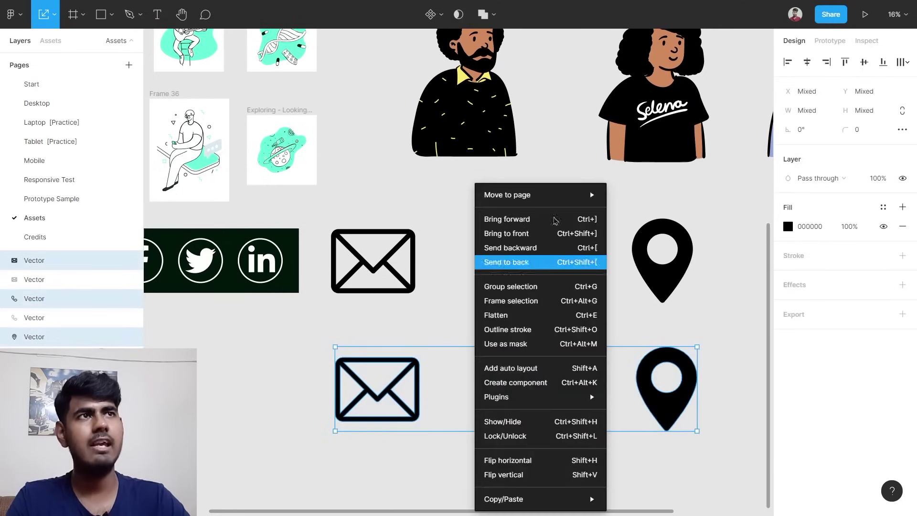
mouse_move(573, 194)
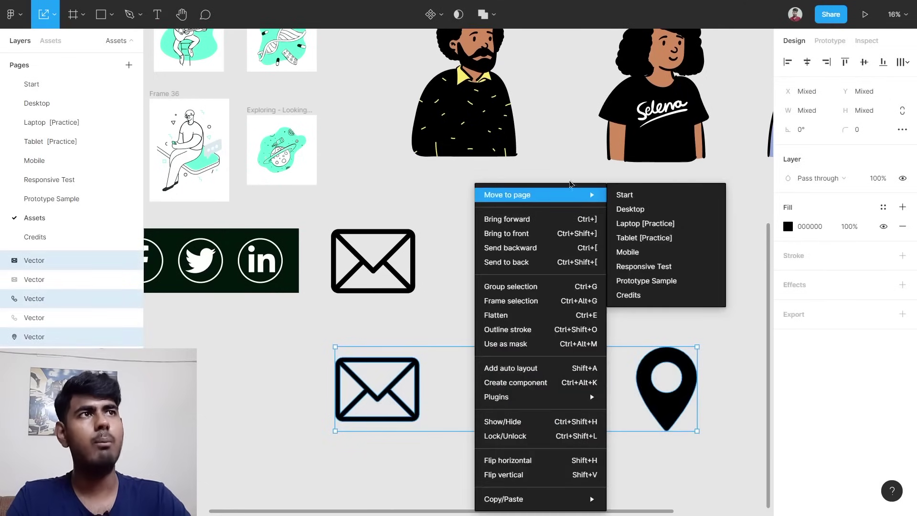
left_click(661, 211)
left_click(72, 109)
scroll(591, 203, "down", 10)
left_click_drag(353, 378, 519, 338)
left_click_drag(415, 329, 560, 352)
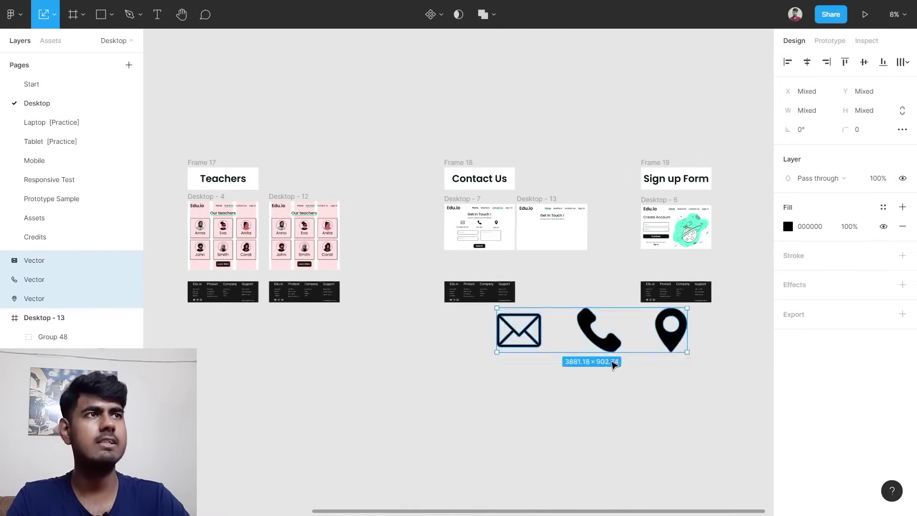
Scale the envelope, phone and pin icons down proportionally and position them under the subtitle in Desktop - 13.
scroll(612, 365, "up", 3)
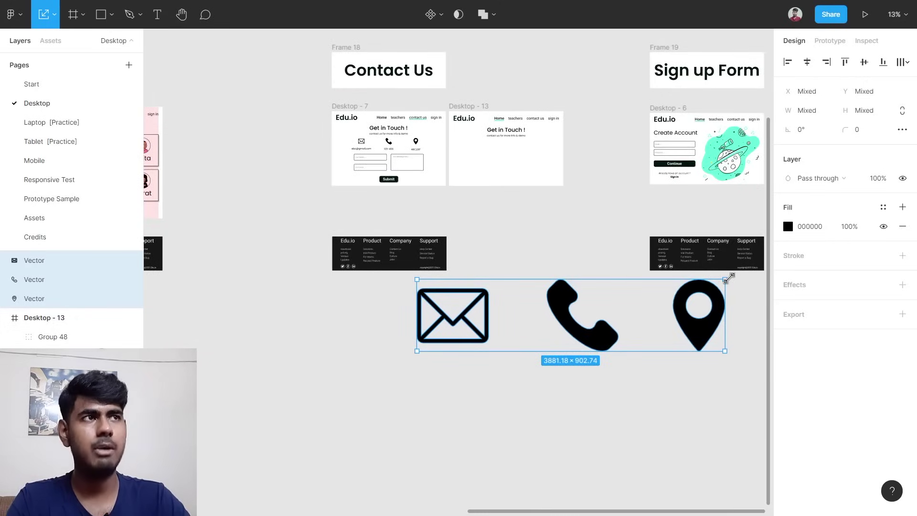
left_click_drag(727, 279, 547, 160)
scroll(462, 348, "up", 2)
scroll(458, 352, "up", 1)
scroll(500, 95, "up", 3)
scroll(542, 174, "up", 5)
scroll(549, 181, "up", 4)
scroll(554, 176, "up", 3)
left_click_drag(488, 183, 496, 183)
Add the placeholder e-mail address below the envelope icon in Desktop - 13, using Poppins Regular 30 as in Desktop - 7.
scroll(495, 183, "down", 3)
scroll(496, 183, "left", 6)
scroll(221, 232, "left", 2)
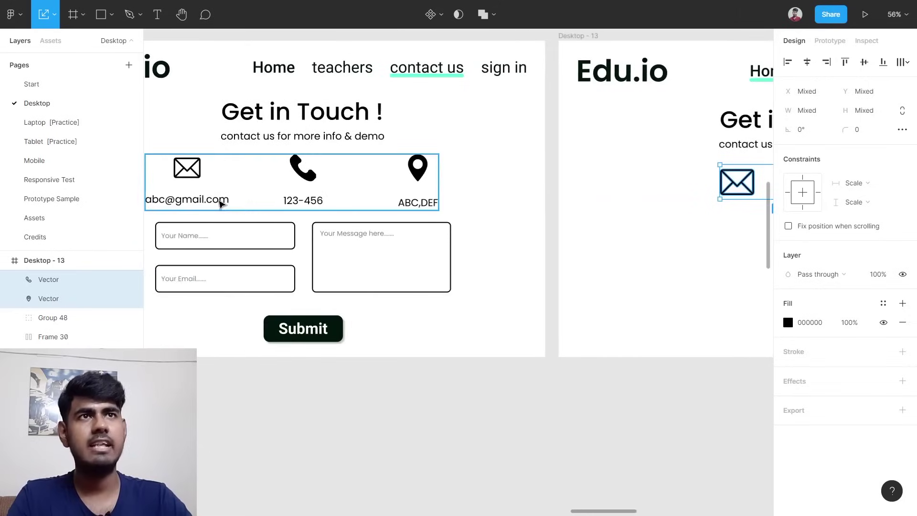
scroll(221, 200, "left", 3)
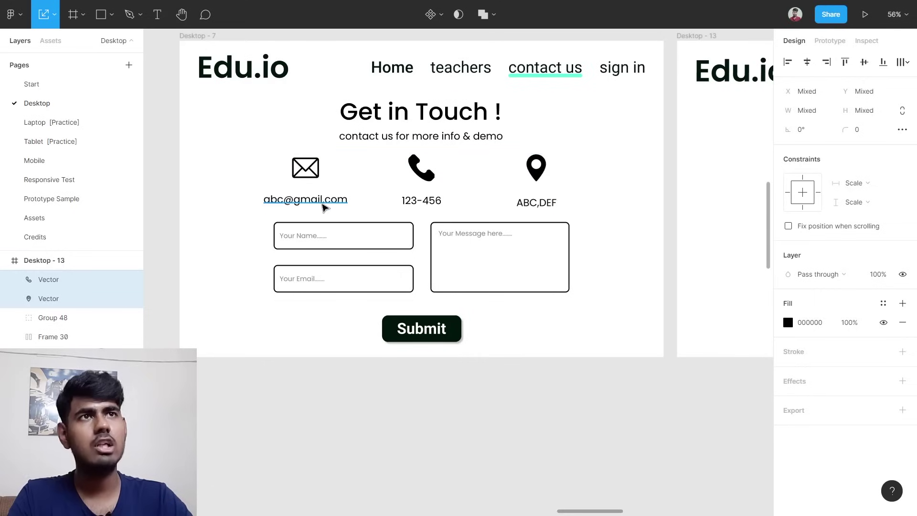
double_click(324, 207)
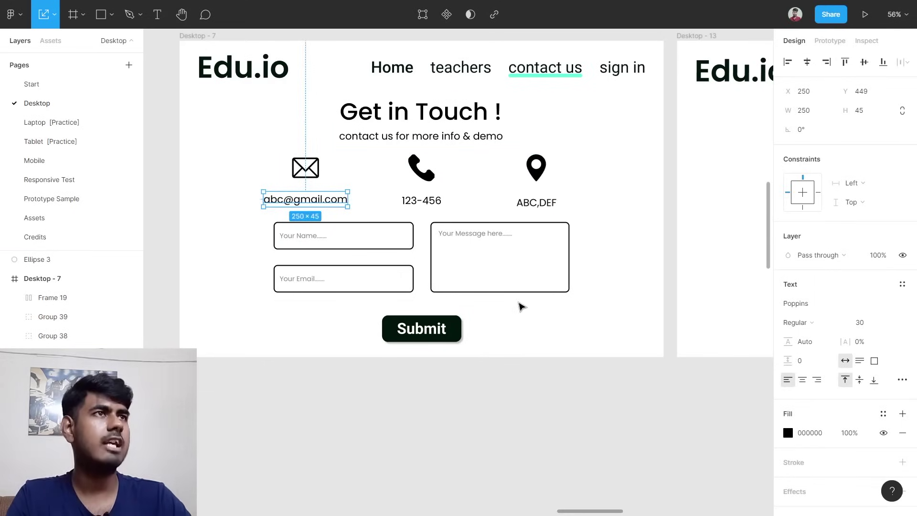
scroll(521, 306, "right", 10)
scroll(430, 211, "up", 5)
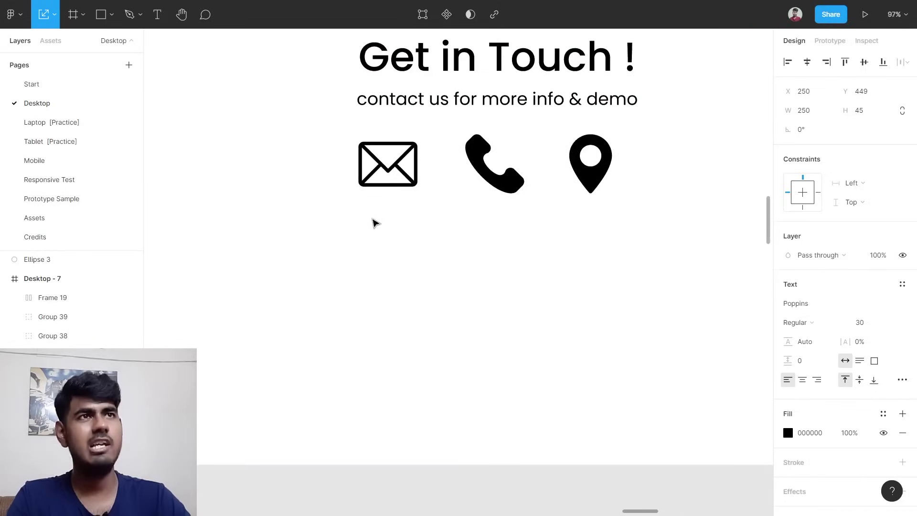
key("t")
left_click(338, 220)
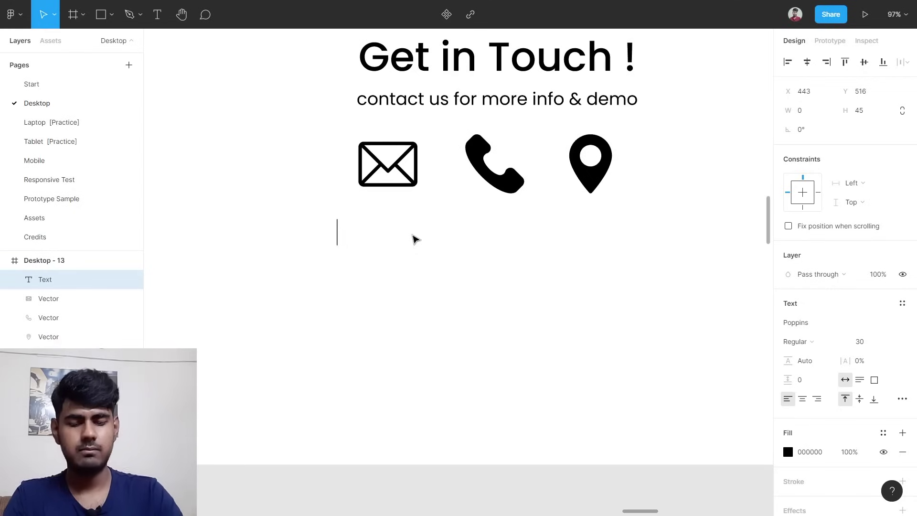
type("abc")
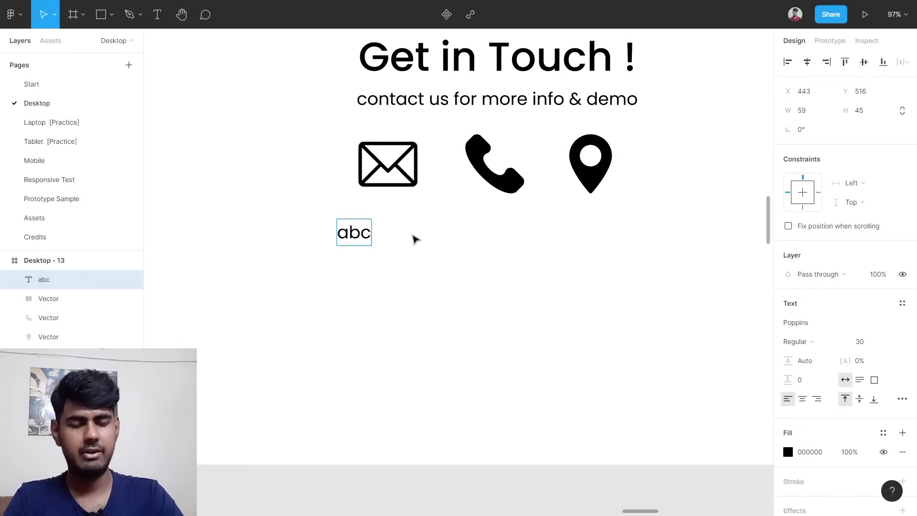
type("@gmail.c")
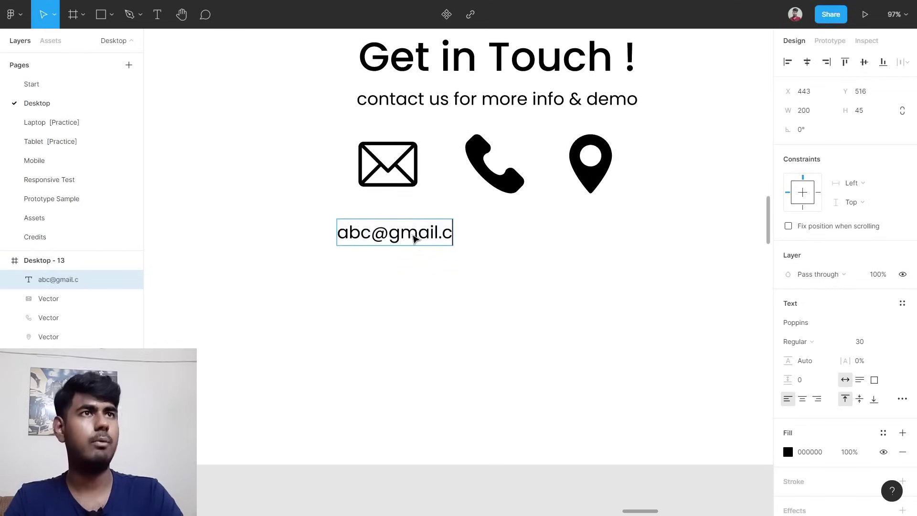
type("om")
left_click(439, 157)
Align the envelope icon and the e-mail text on their horizontal centers and group them.
scroll(439, 156, "left", 3)
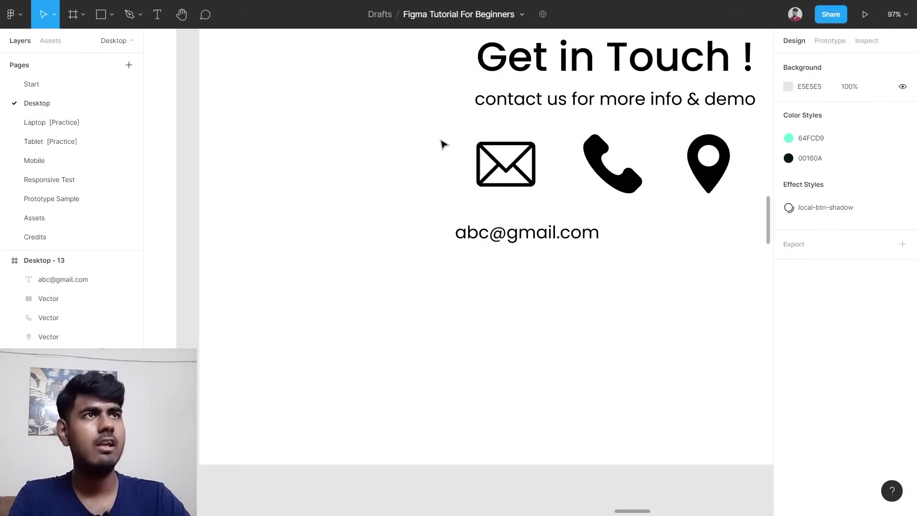
left_click_drag(450, 146, 528, 255)
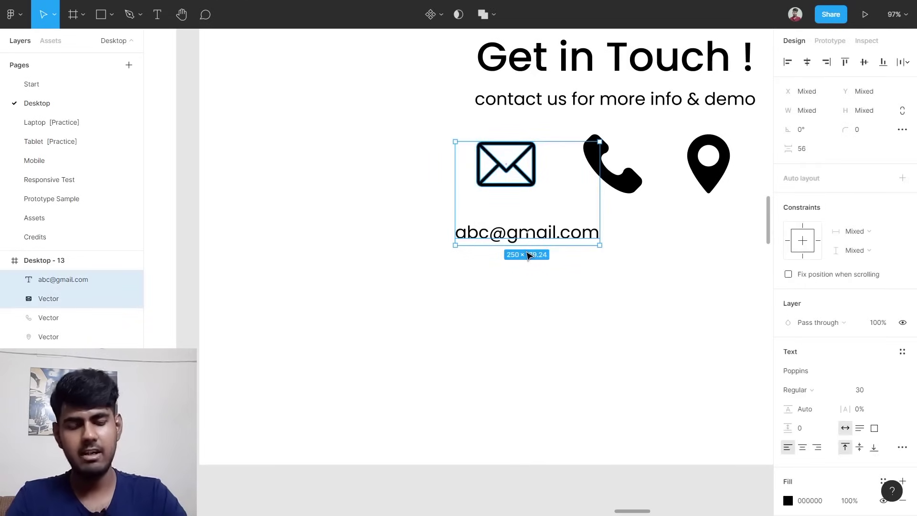
key("alt+h")
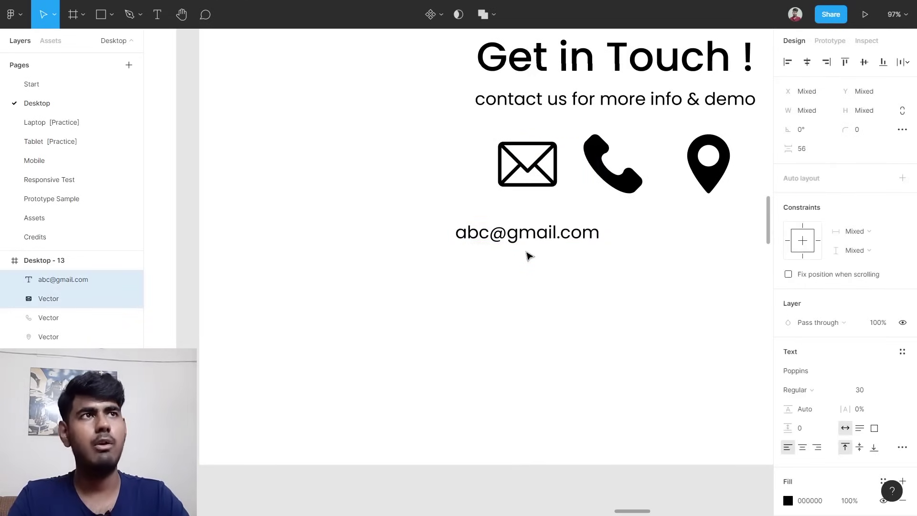
scroll(529, 256, "right", 1)
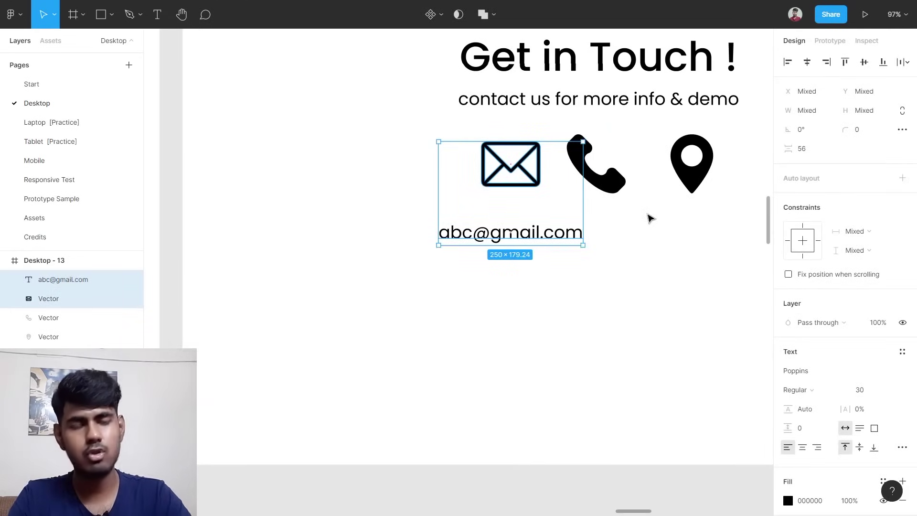
key("ctrl+g")
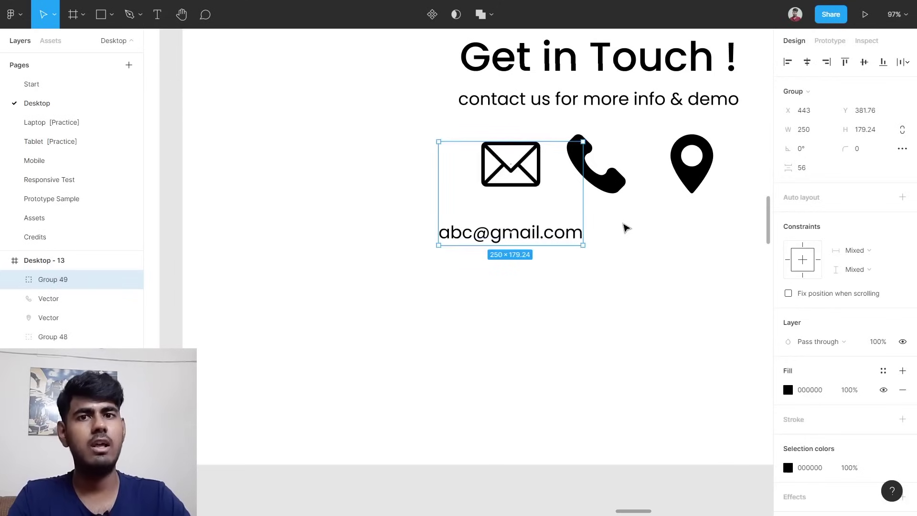
Move the envelope group left to X 195, Y 369 and shift the phone icon slightly left.
scroll(624, 228, "left", 1)
scroll(607, 256, "up", 1)
left_click_drag(501, 222, 405, 215)
left_click_drag(620, 193, 584, 191)
Add the placeholder phone number in Poppins Regular 30 below the phone icon in Desktop - 13.
scroll(580, 242, "right", 2)
left_click(517, 247)
key("t")
left_click(529, 229)
type("12")
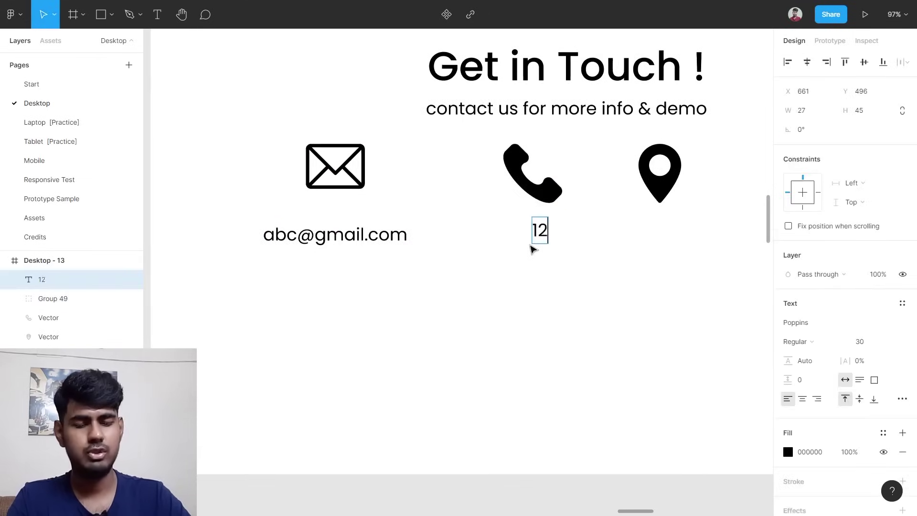
type("3-456")
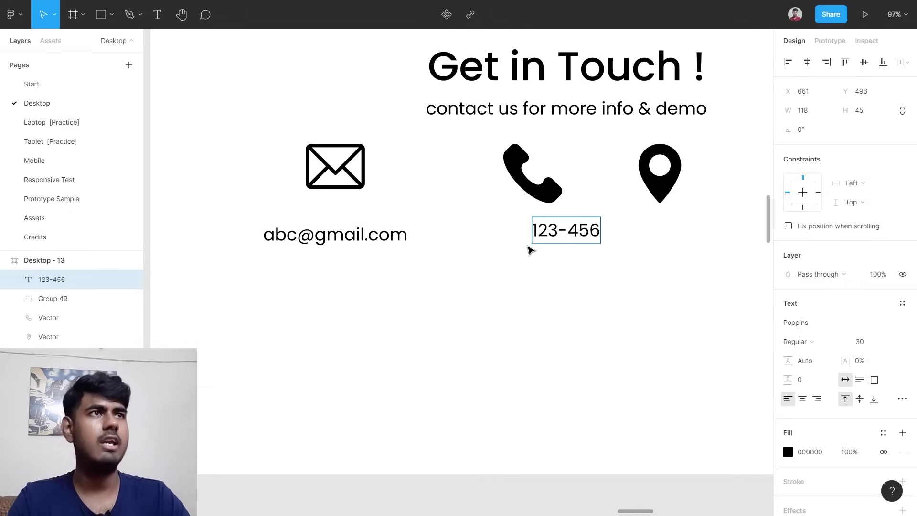
key("Escape")
Align the phone icon and its number on their horizontal centers and select the envelope group.
left_click(484, 173)
left_click_drag(481, 165, 588, 262)
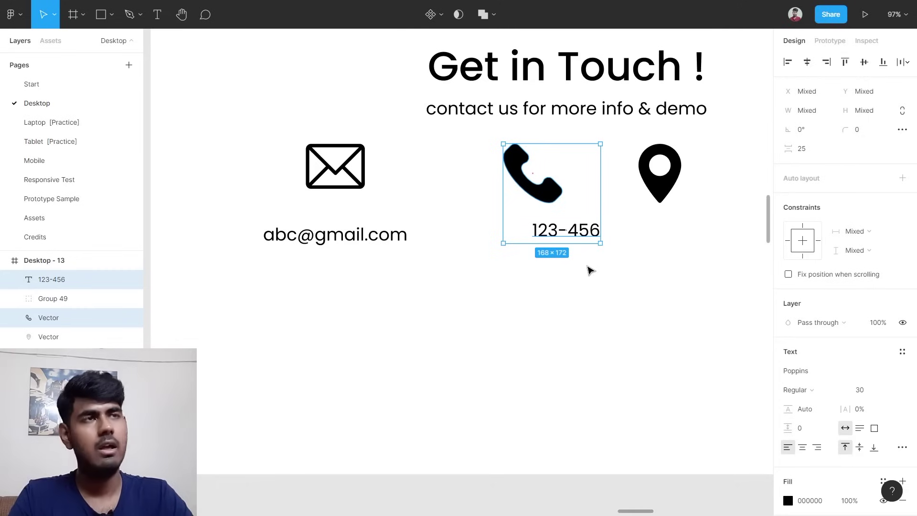
key("alt+h")
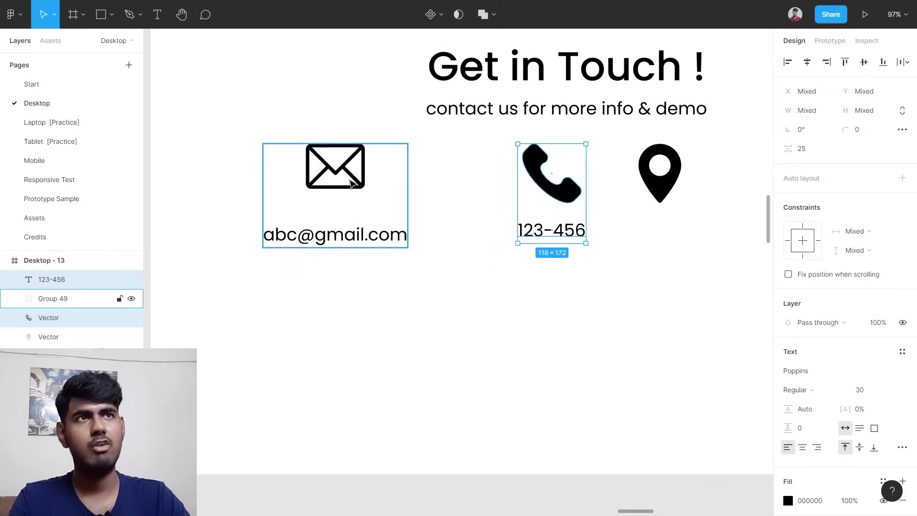
key("Escape")
left_click(356, 173)
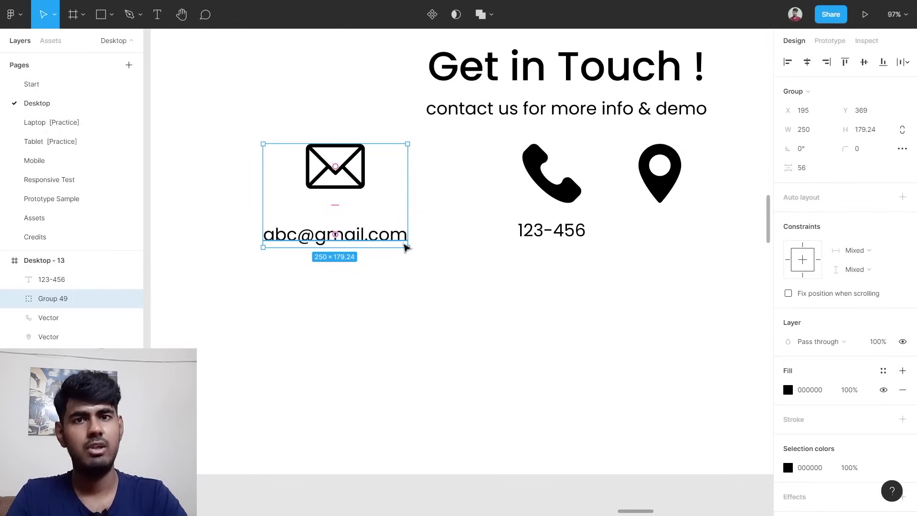
Ungroup the envelope icon and e-mail text, wrap them in a vertical auto layout, and center its contents horizontally.
key("ctrl+shift+g")
left_click(250, 162)
left_click_drag(246, 140, 386, 248)
key("shift+a")
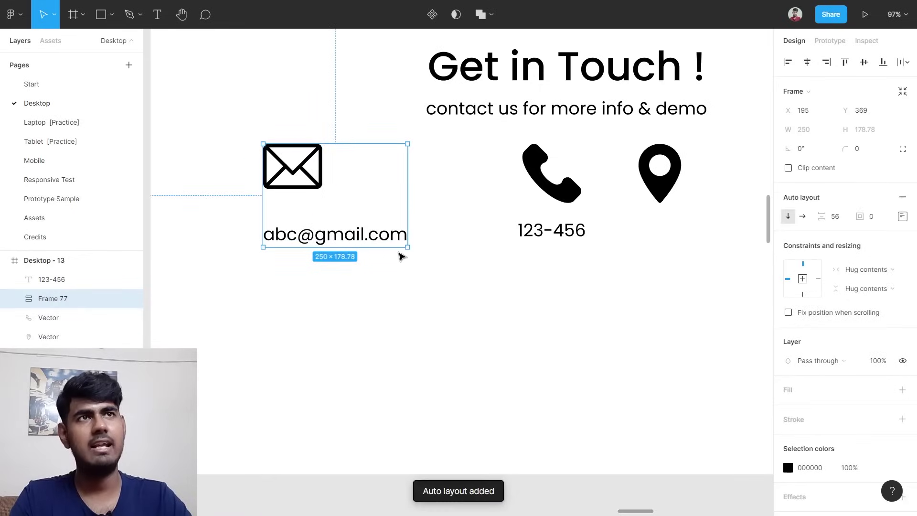
left_click(902, 216)
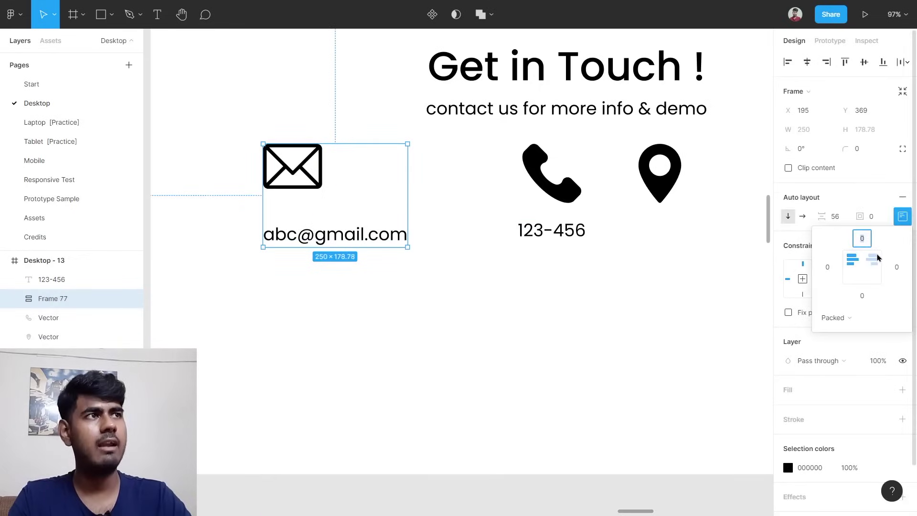
left_click(863, 265)
left_click(359, 305)
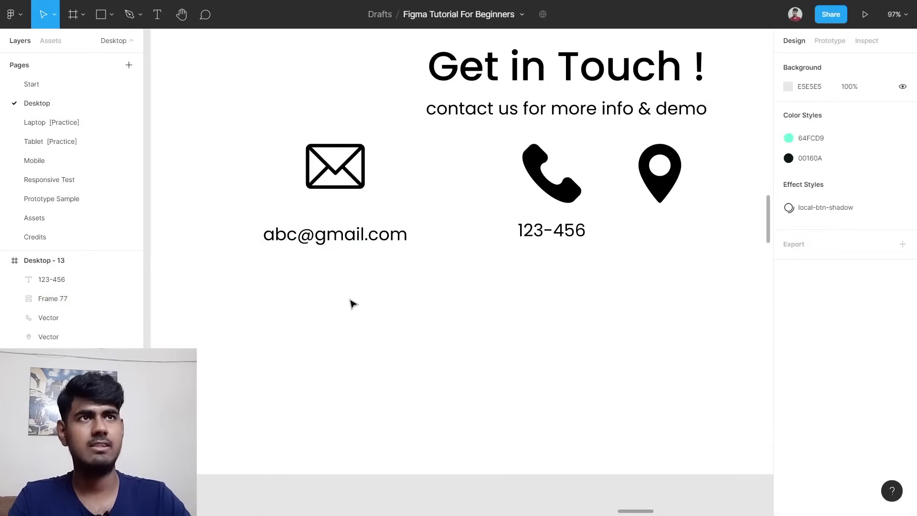
Measure the icon-to-label gap in the finished contact page and set the envelope auto layout's spacing to 31.
scroll(354, 304, "down", 3)
scroll(313, 299, "left", 5)
scroll(266, 243, "up", 5)
left_click(320, 222)
double_click(320, 221)
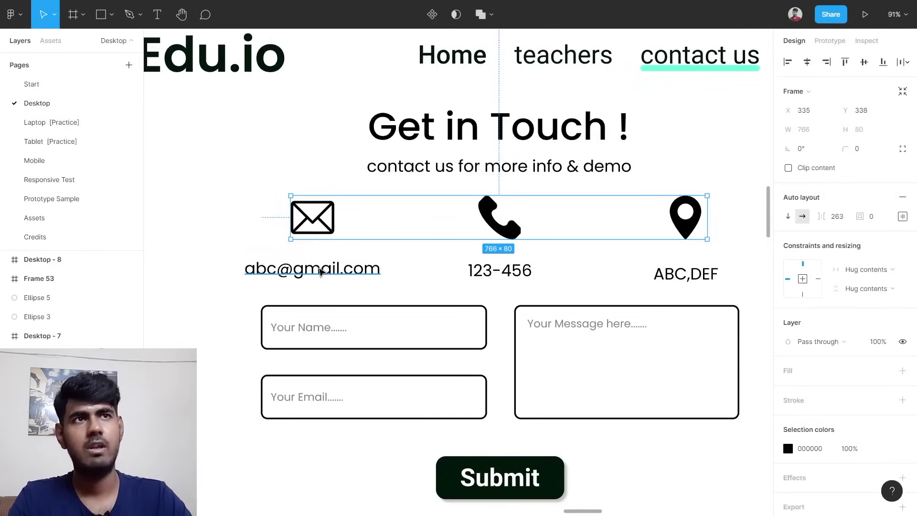
left_click(321, 271)
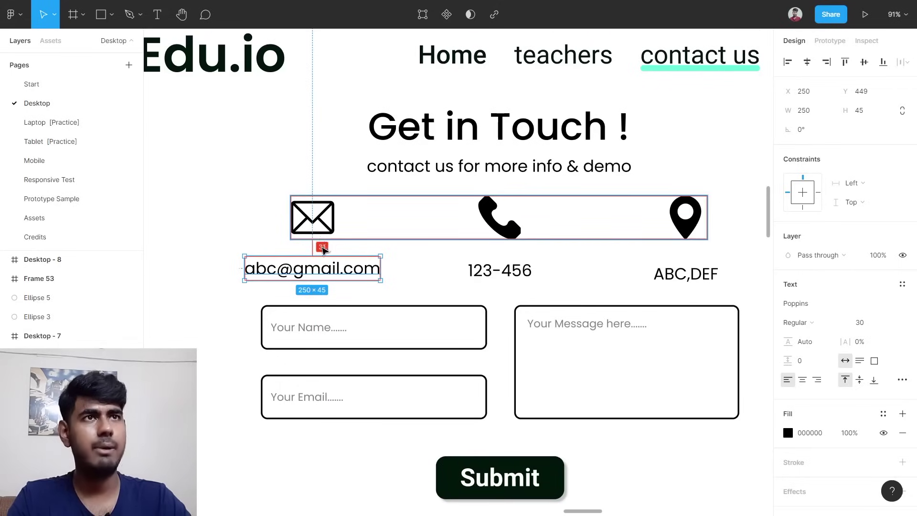
scroll(323, 224, "down", 5)
scroll(526, 243, "up", 5)
left_click(525, 239)
left_click(836, 218)
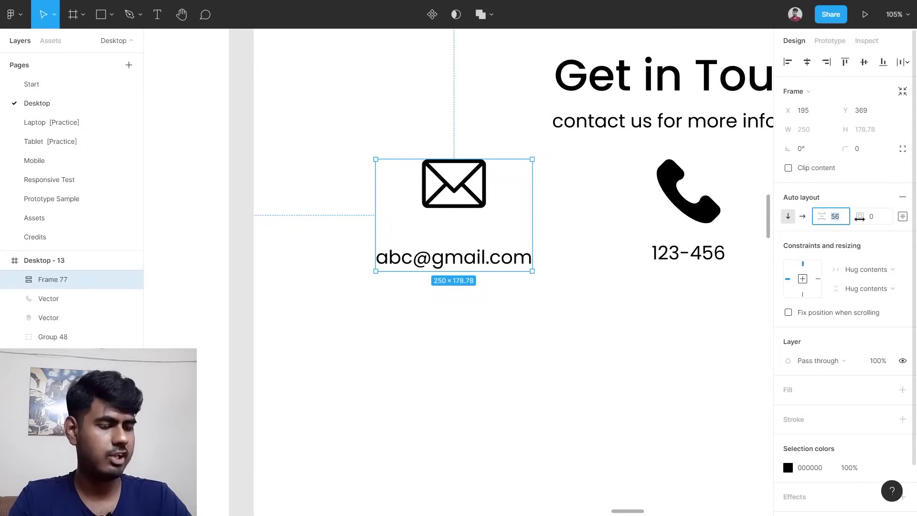
key("Return")
Wrap the phone icon and its number in a vertical auto layout with centered contents and a spacing of 31.
scroll(545, 291, "right", 5)
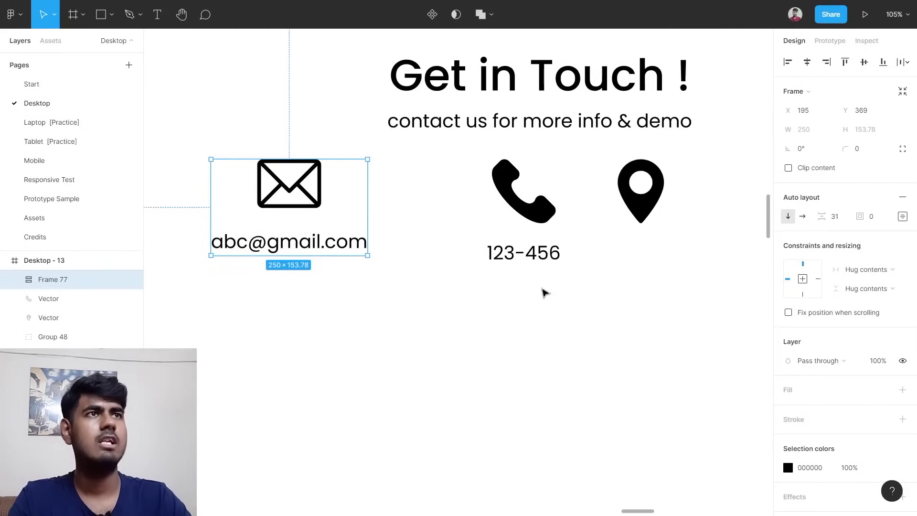
left_click(451, 200)
left_click_drag(448, 190, 526, 278)
key("shift+a")
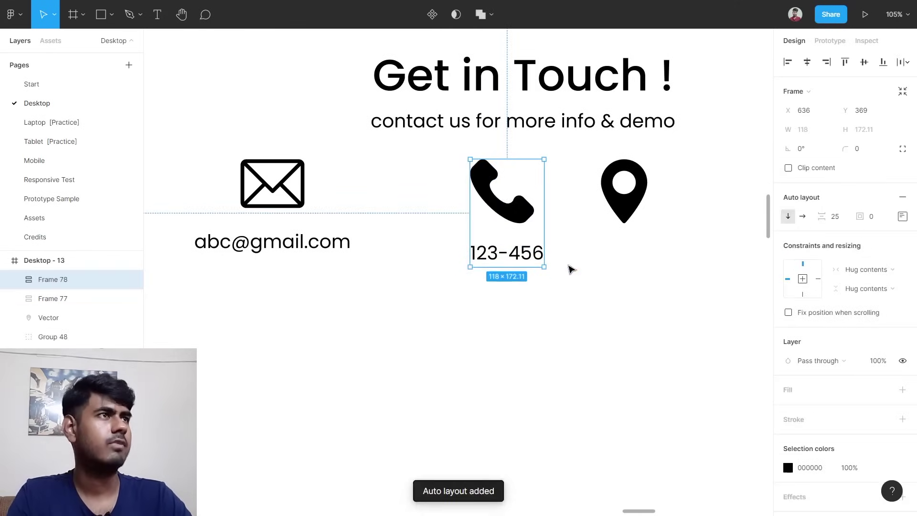
left_click(902, 216)
left_click(867, 271)
left_click(836, 217)
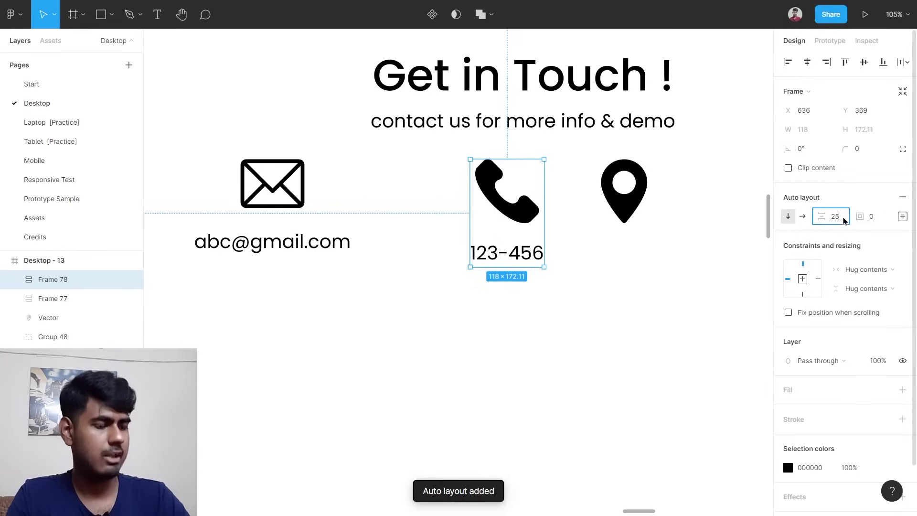
type("31")
key("Return")
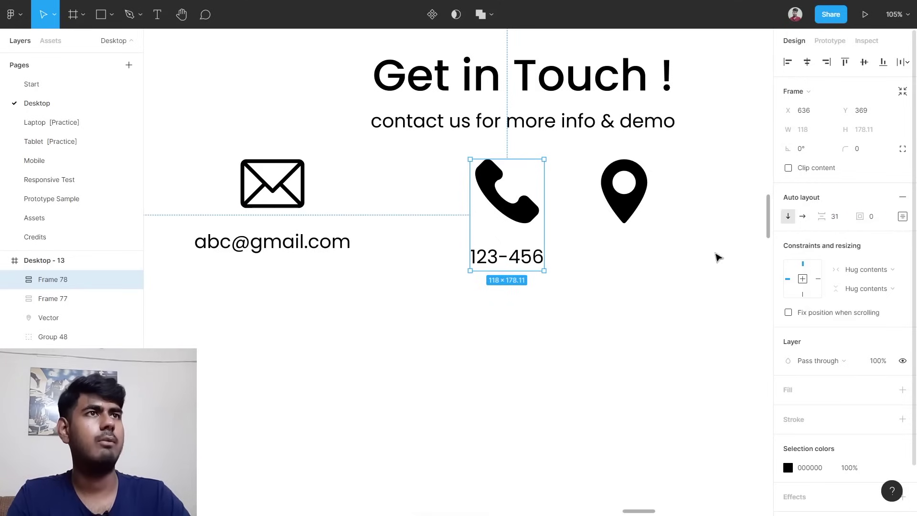
Move the phone auto layout frame left and slightly up to X 593, Y 357.
left_click(600, 317)
left_click_drag(535, 261, 503, 253)
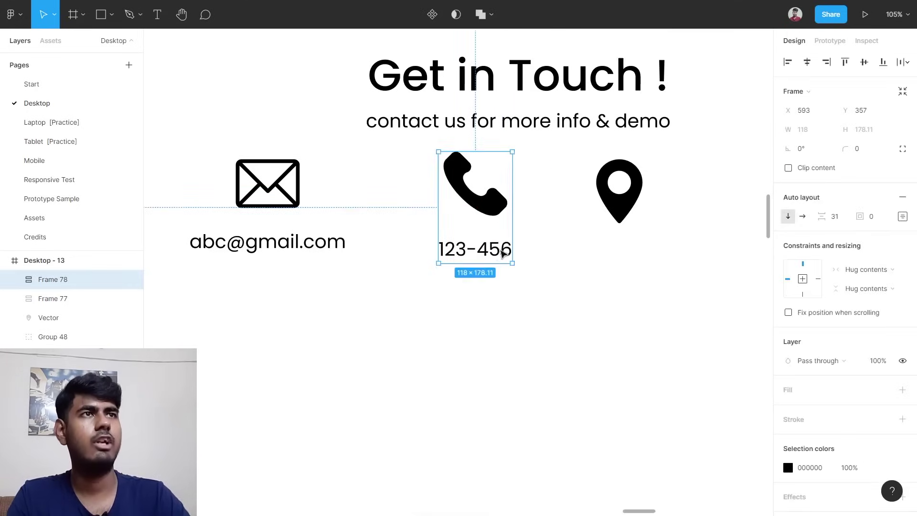
scroll(497, 239, "right", 5)
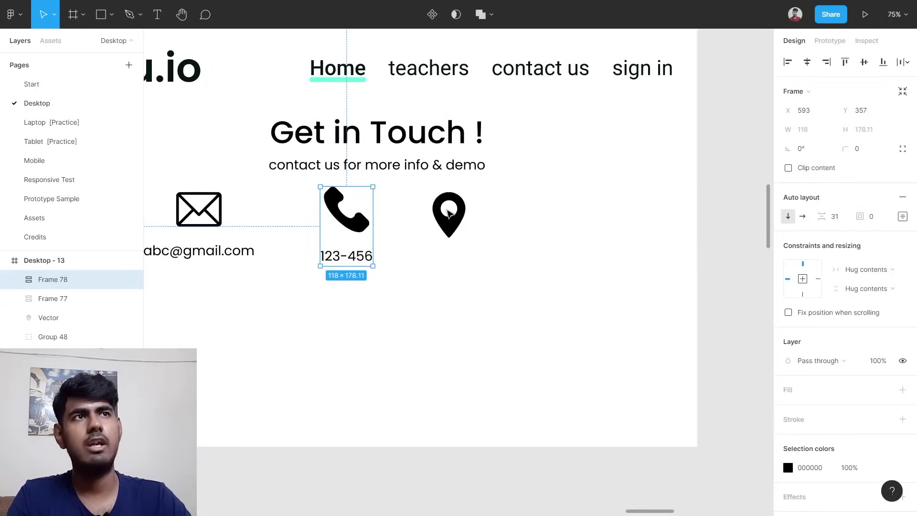
Add the placeholder location text starting with "ABC," in Poppins Regular 30 below the location pin in Desktop - 13.
left_click(428, 274)
scroll(446, 213, "down", 3)
scroll(340, 233, "left", 5)
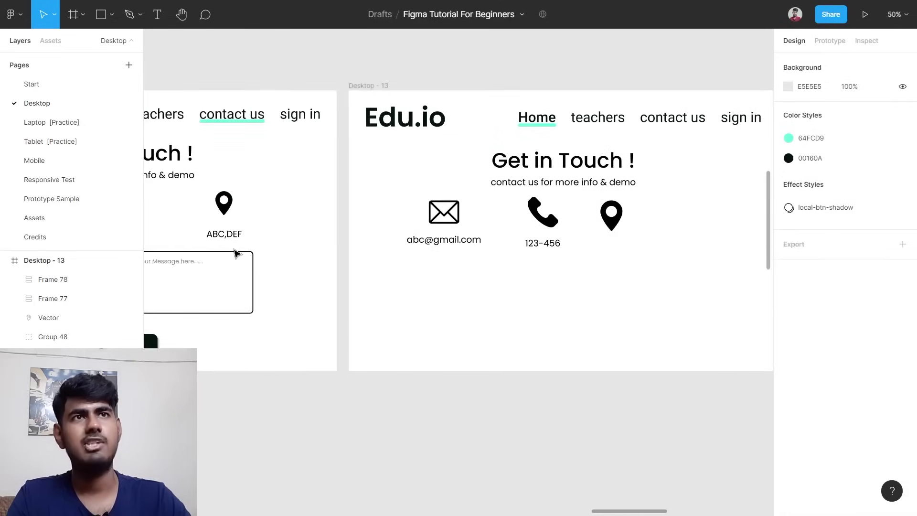
scroll(528, 242, "right", 3)
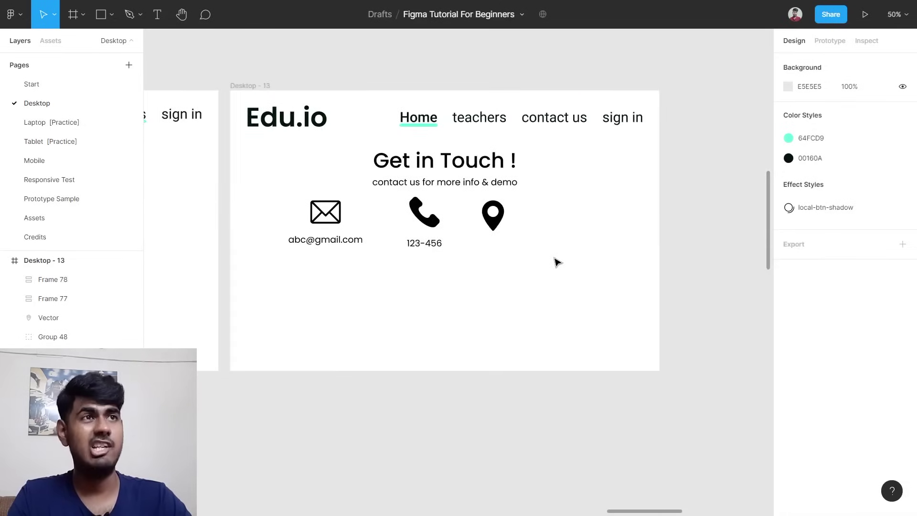
scroll(492, 245, "up", 5)
key("t")
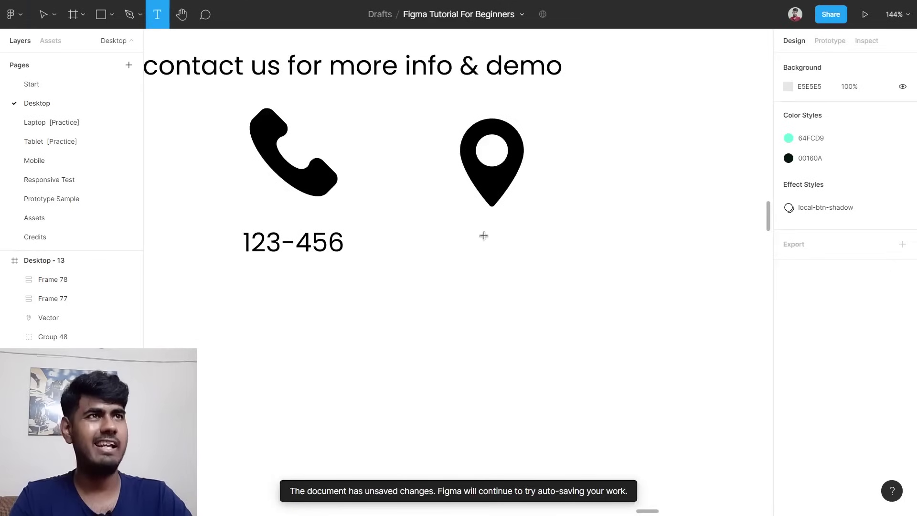
left_click(502, 234)
type("A")
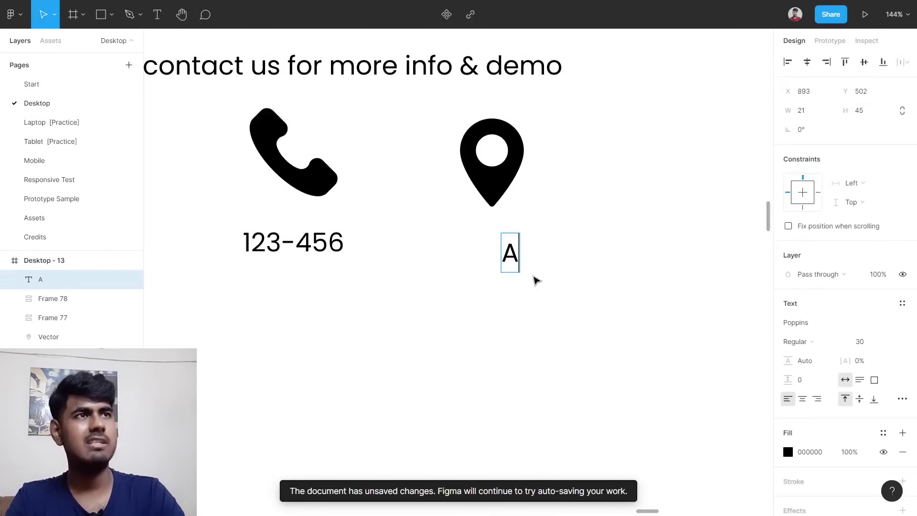
type("BC, ")
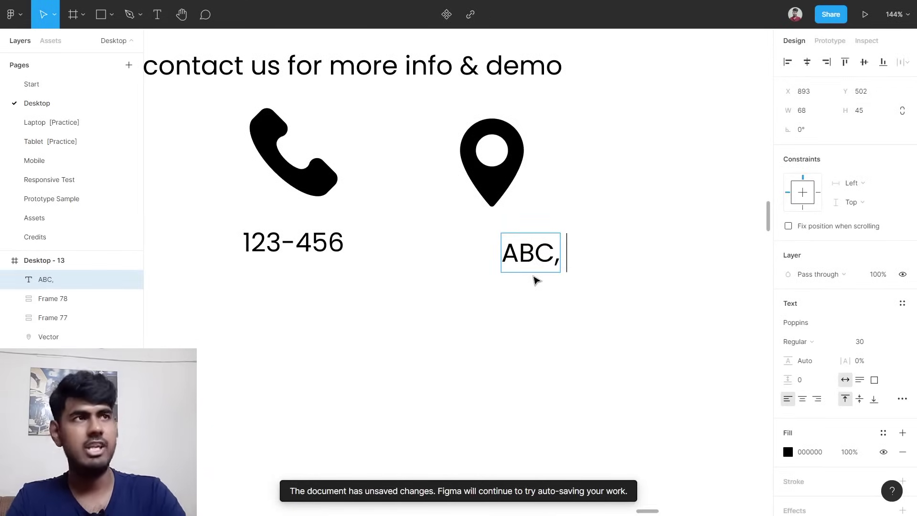
Complete the address text as "ABC, DEF" and combine it with the location icon in a centre-aligned vertical auto layout.
type("DEF")
key("Escape")
left_click_drag(420, 138, 683, 307)
key("shift+a")
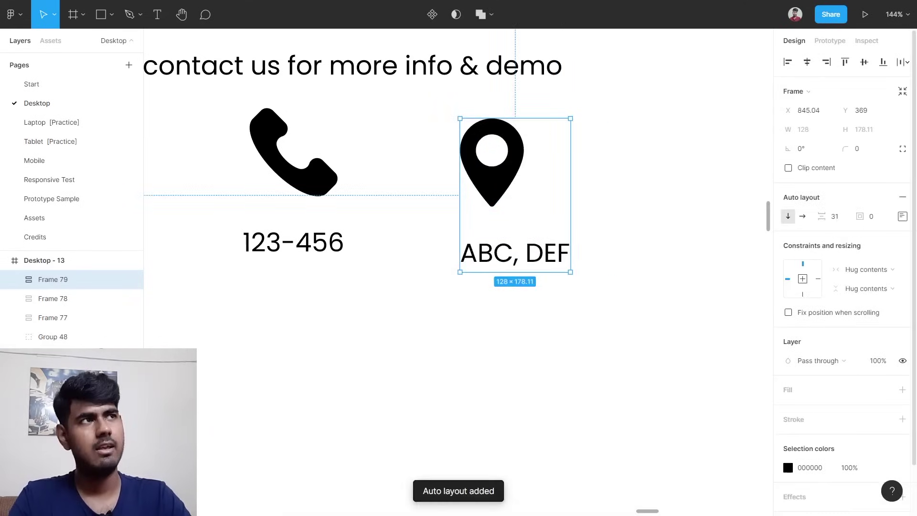
left_click(903, 217)
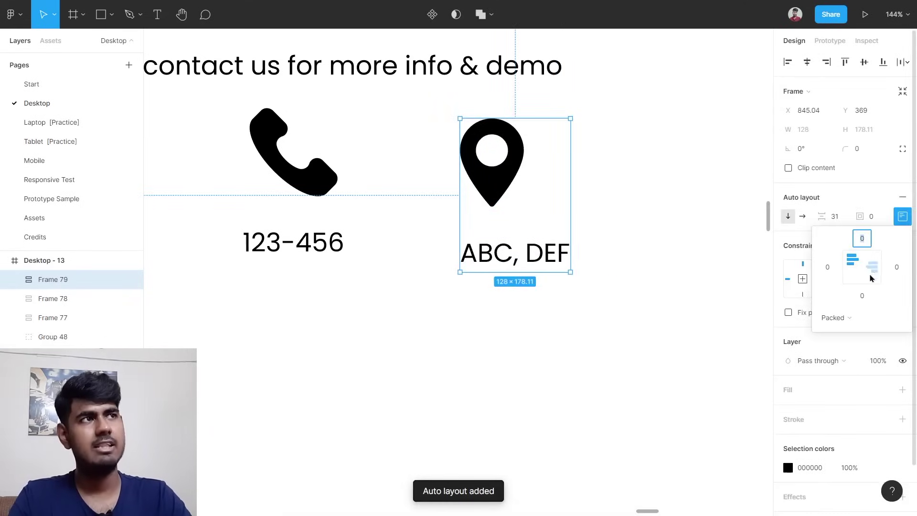
left_click(664, 305)
Combine the email, phone and location items in a centre-aligned horizontal auto layout and centre the row under the "Get in Touch !" heading.
scroll(664, 305, "down", 5)
scroll(664, 306, "down", 2)
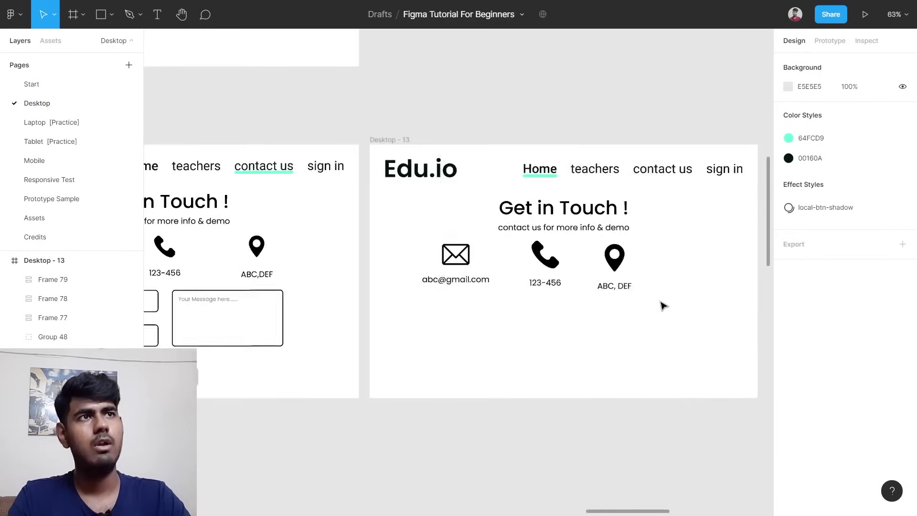
left_click_drag(455, 308, 653, 273)
key("shift+a")
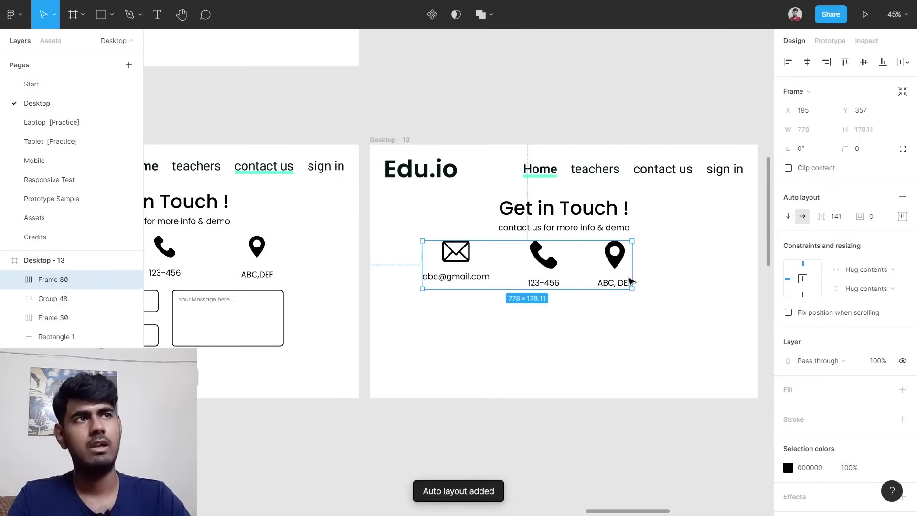
left_click(901, 217)
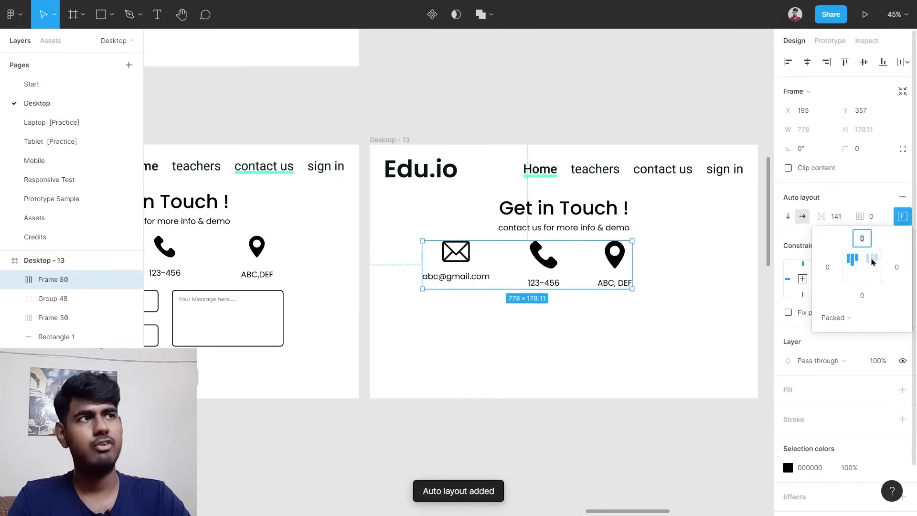
left_click_drag(533, 282, 577, 281)
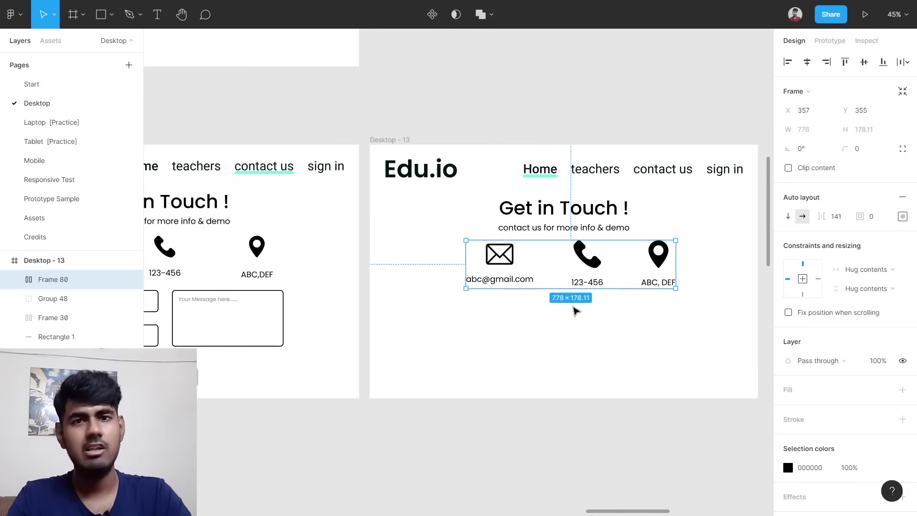
mouse_move(575, 311)
left_mouse_down()
mouse_move(575, 303)
mouse_move(575, 311)
left_mouse_up()
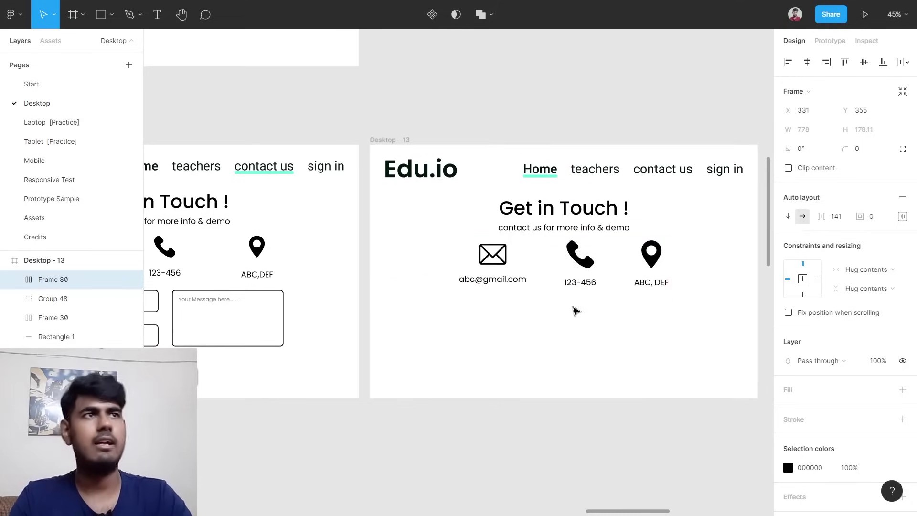
Set the spacing between the contact row's items to 180 and centre the row horizontally in the Desktop - 13 frame.
scroll(583, 304, "right", 3)
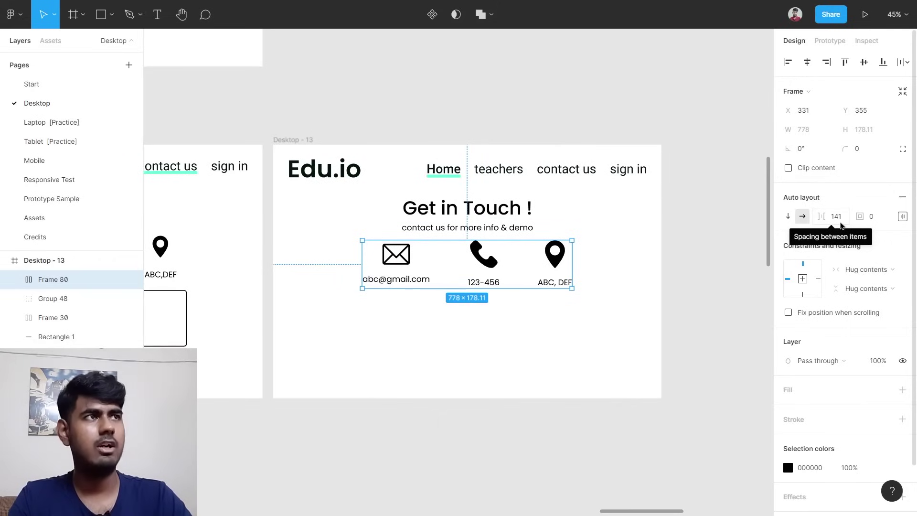
left_click(842, 224)
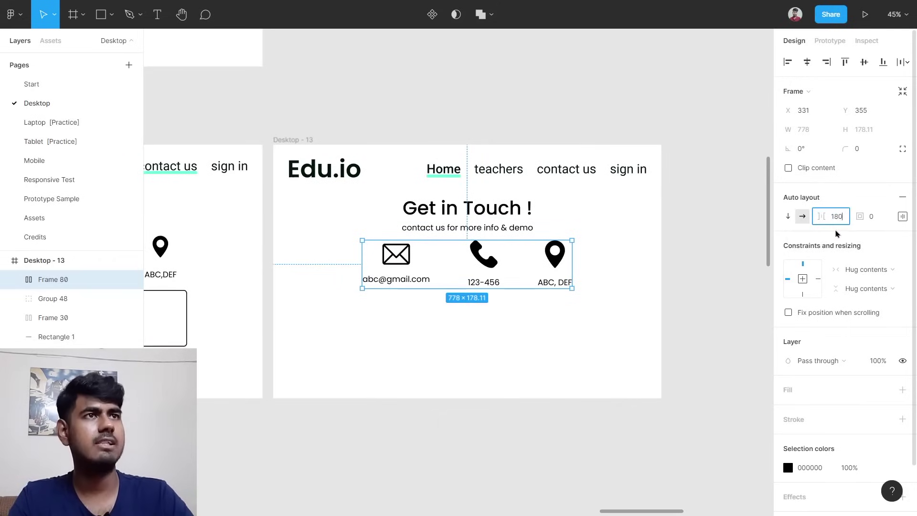
key("Return")
left_click(547, 317)
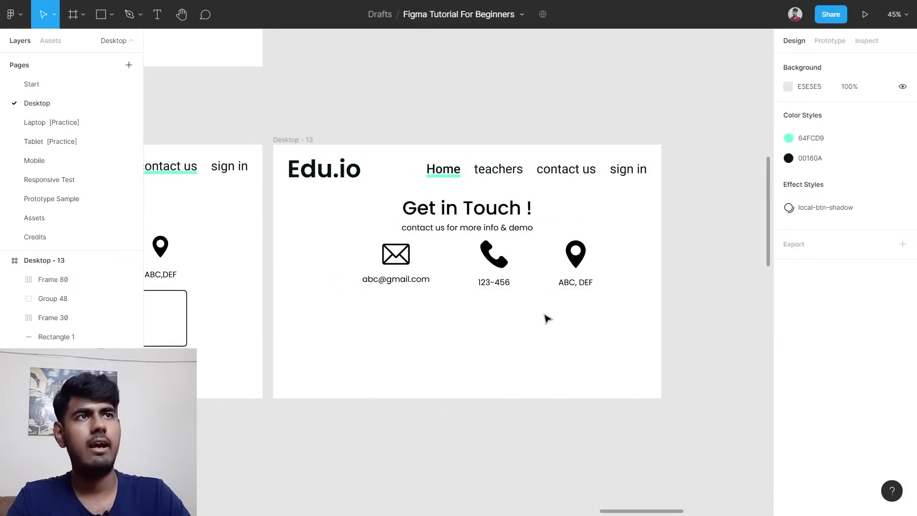
left_click(513, 270)
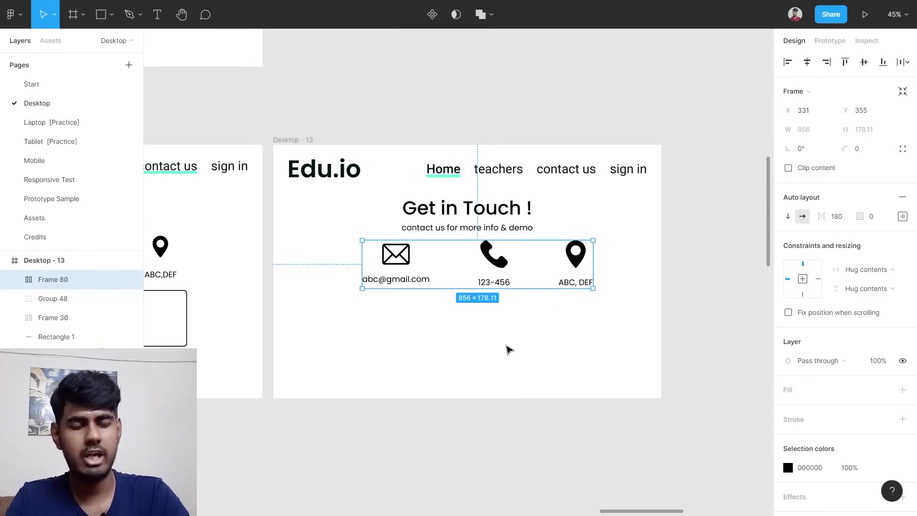
key("alt+h")
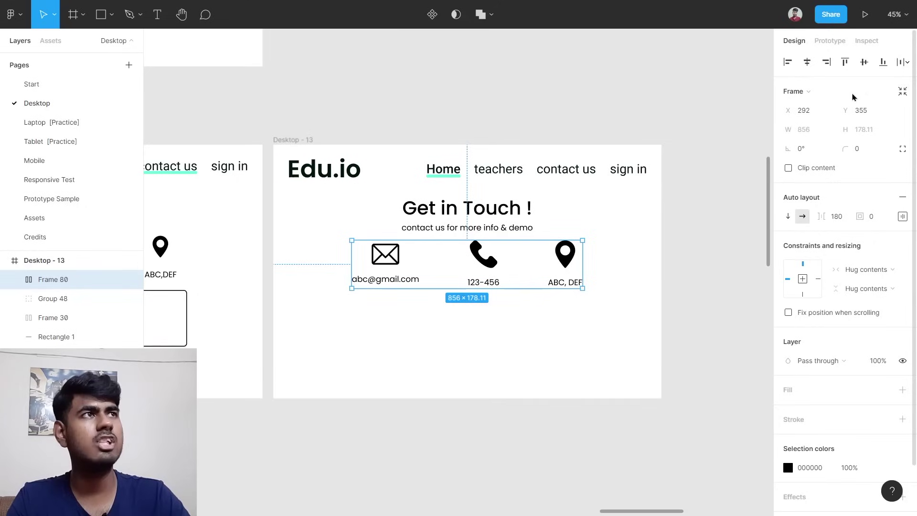
left_click(673, 203)
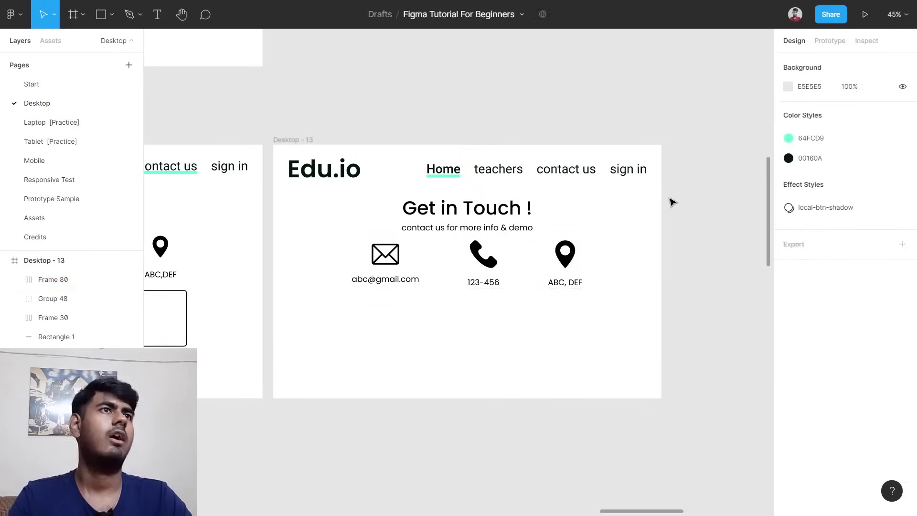
Draw a rectangle about 540 × 113 below the email contact in Desktop - 13 and set its width to 416, matching the Desktop - 7 name field.
scroll(380, 273, "left", 5)
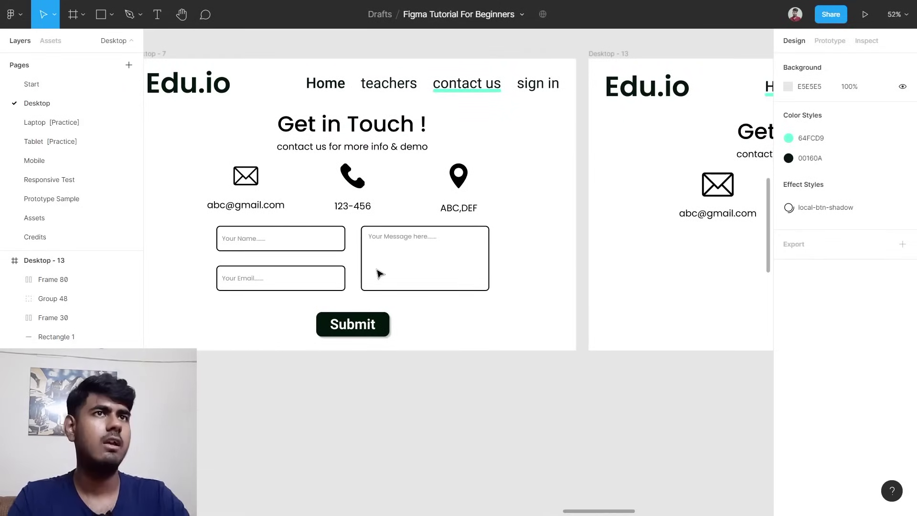
left_click(325, 233)
scroll(286, 266, "up", 5)
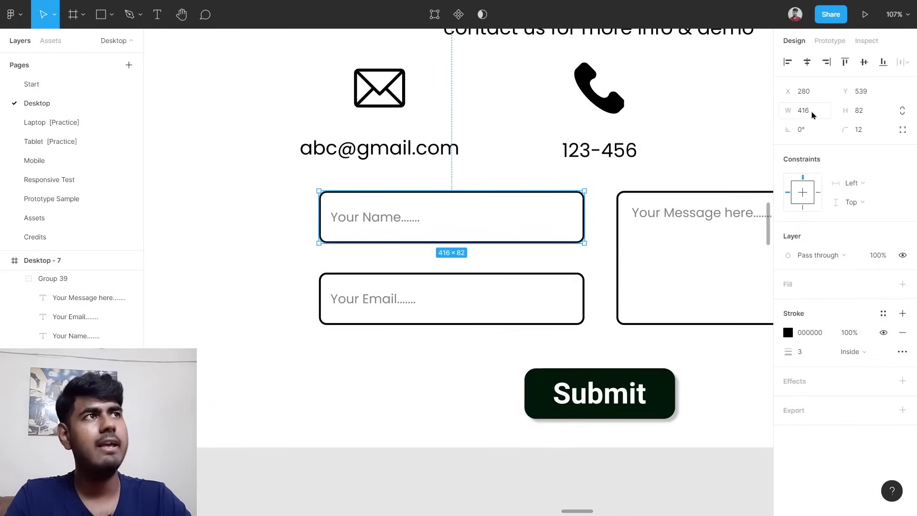
scroll(671, 215, "down", 5)
scroll(667, 216, "right", 10)
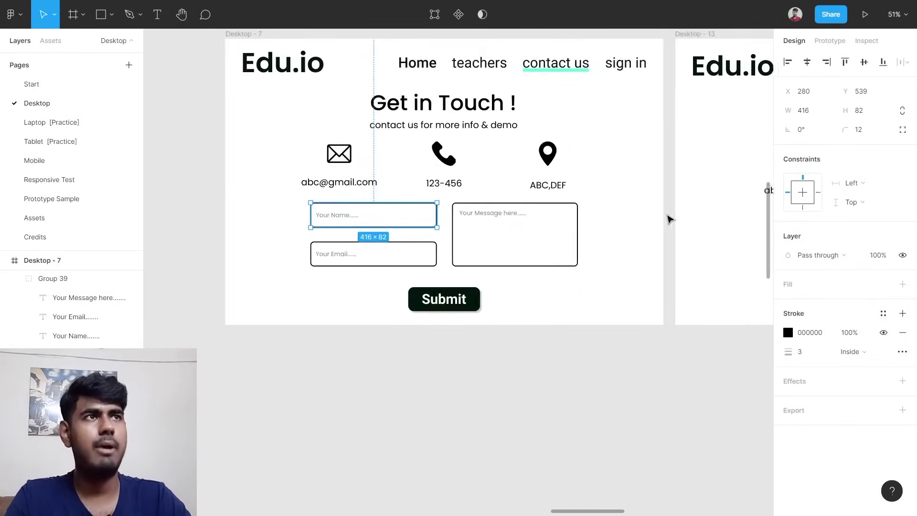
scroll(563, 265, "up", 5)
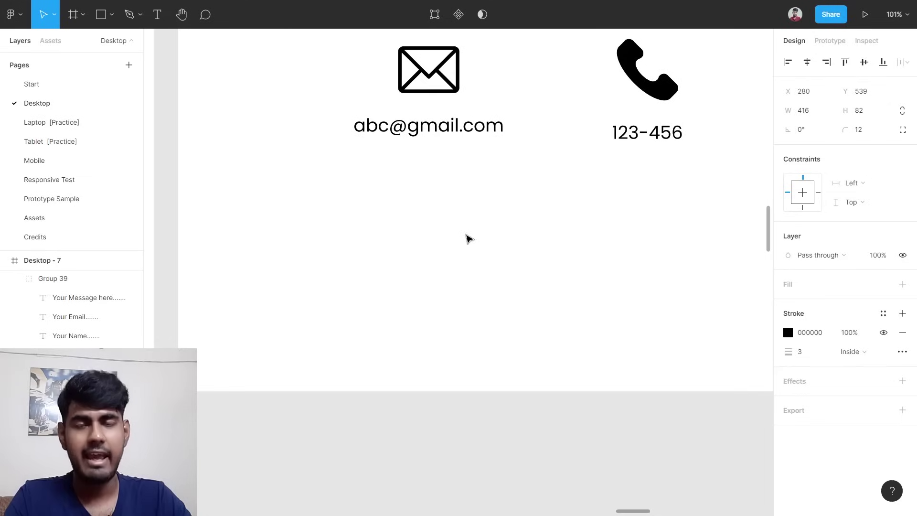
key("r")
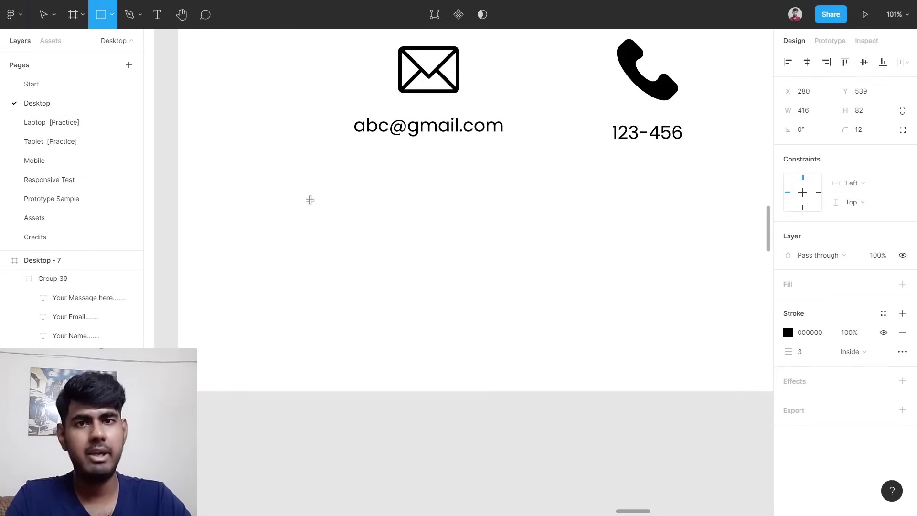
left_click_drag(310, 200, 634, 268)
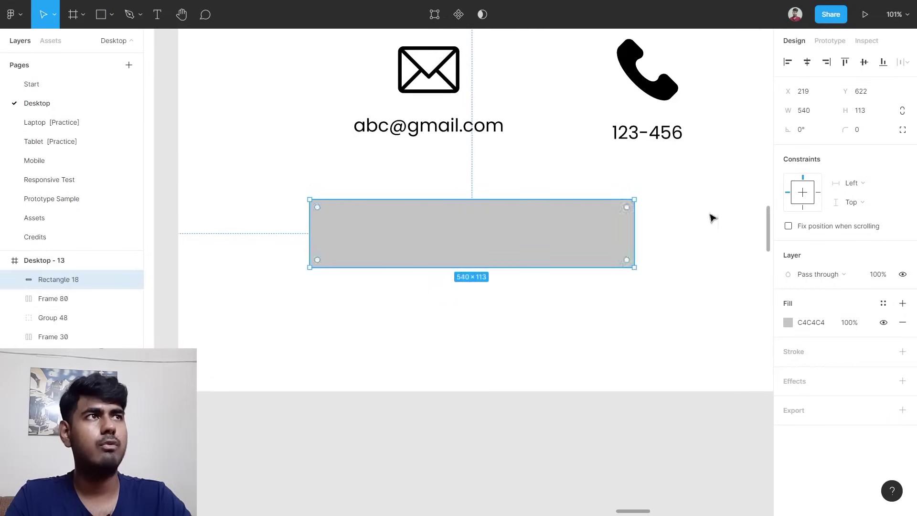
left_click(807, 111)
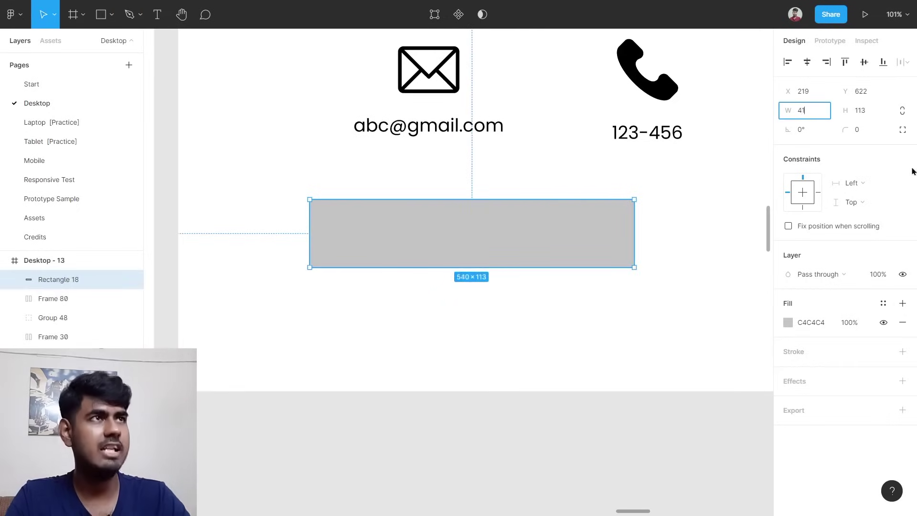
key("Return")
Set the new rectangle's height to 82 to match the name field in Desktop - 7.
scroll(483, 258, "down", 5)
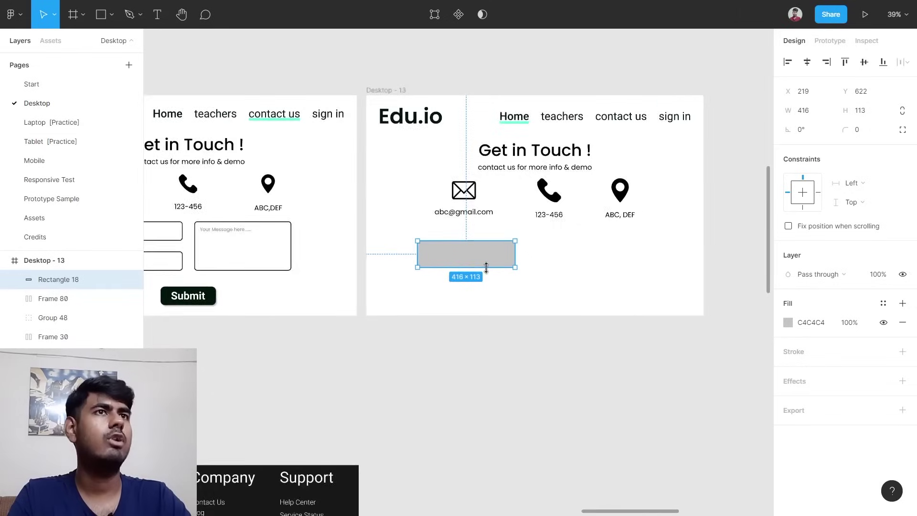
scroll(347, 219, "left", 3)
left_click(346, 228)
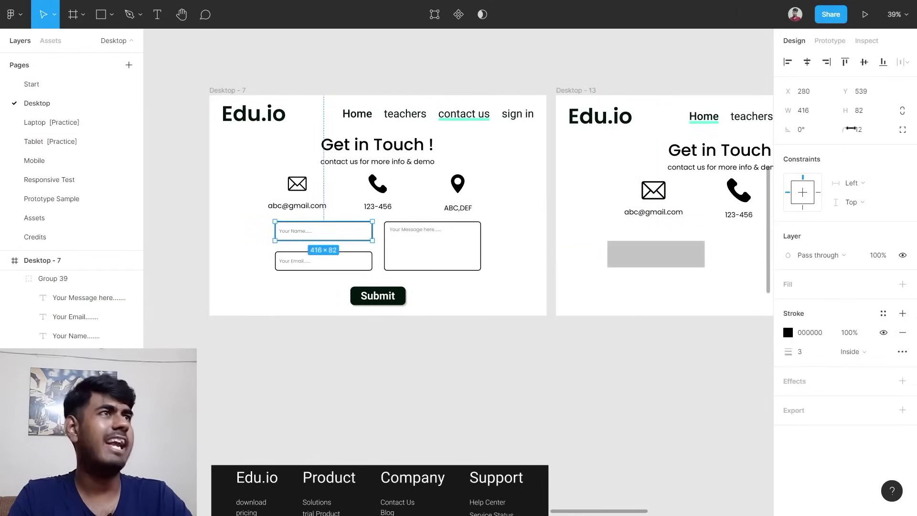
left_click(688, 258)
left_click(865, 111)
type("82")
key("Return")
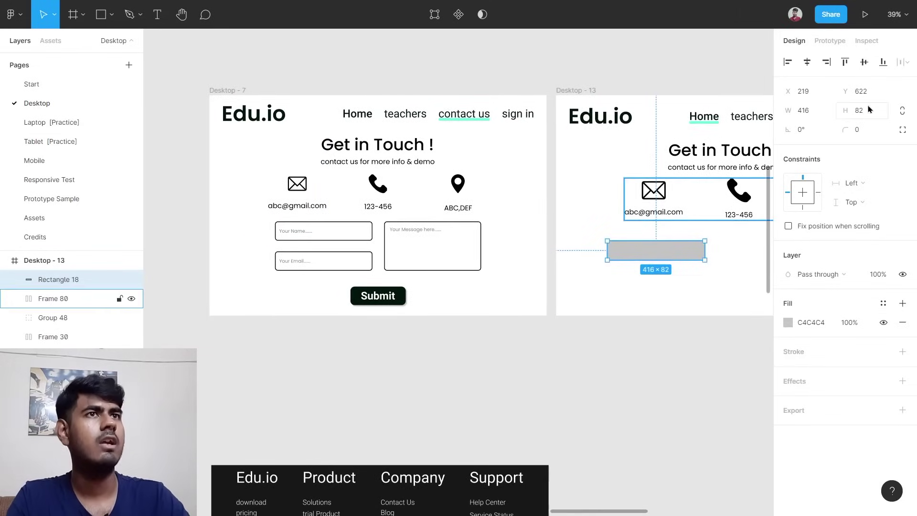
Remove the rectangle's grey fill and add a black 000000 inside stroke with a width of 3.
scroll(747, 276, "up", 5)
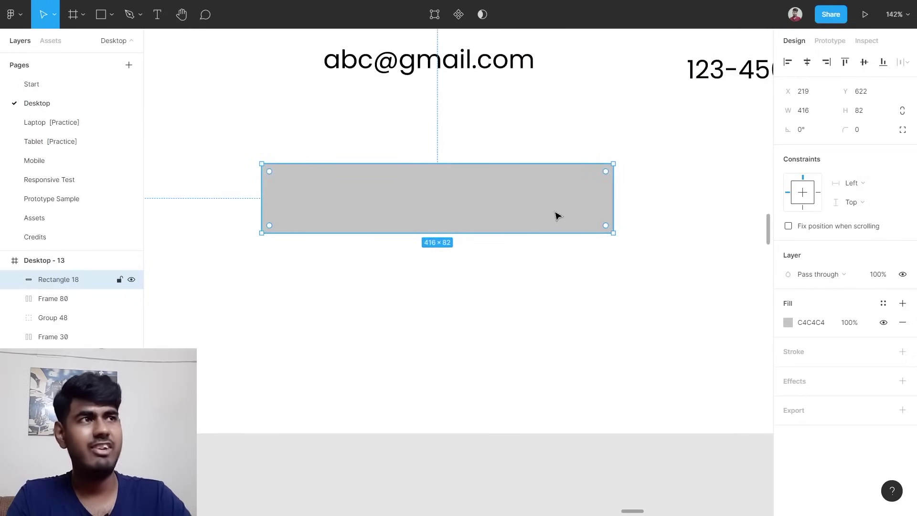
left_click(904, 327)
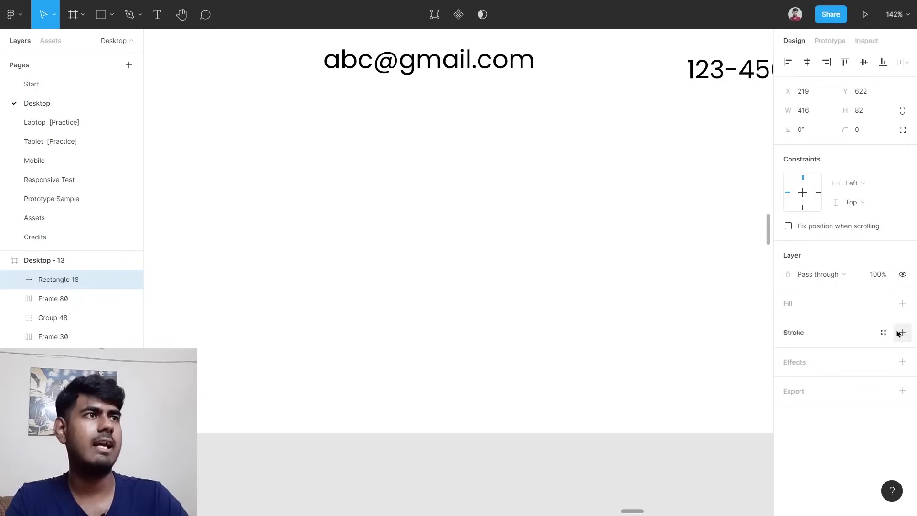
left_click(809, 342)
left_click(818, 377)
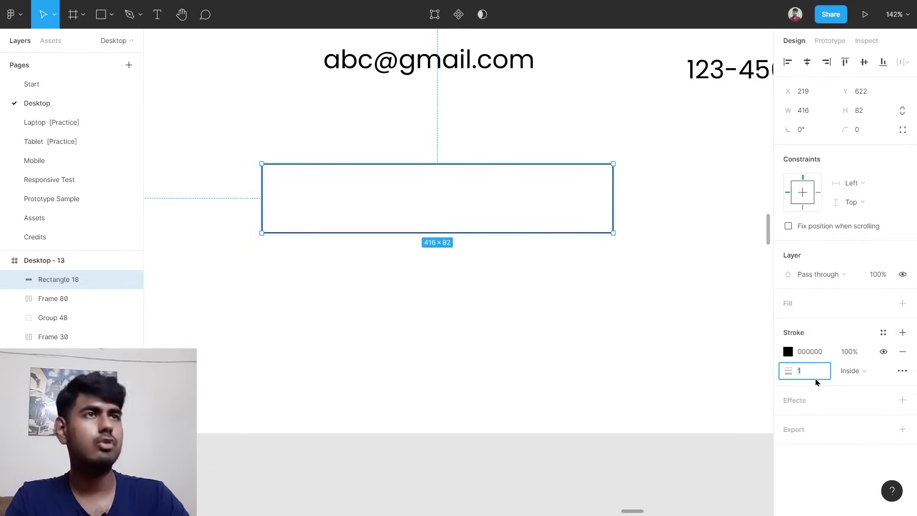
key("Return")
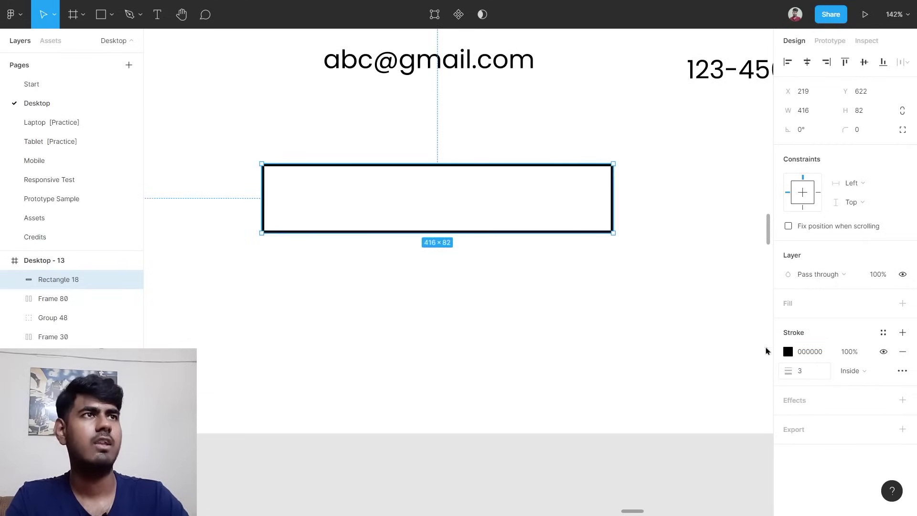
Set the corner radius of the outlined rectangle to 12.
scroll(676, 320, "up", 4)
scroll(592, 364, "down", 1)
left_click(865, 129)
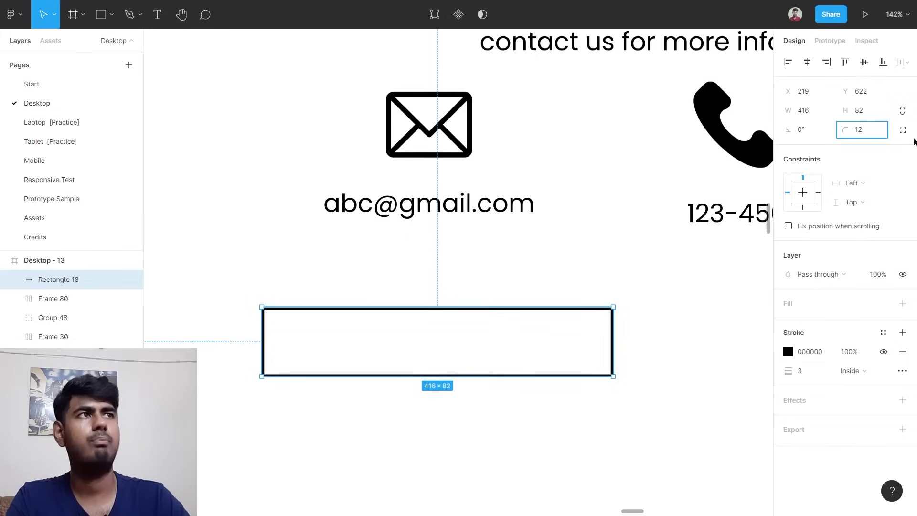
key("Return")
Examine the text properties of the "Your Name......." placeholder in the Desktop - 7 name field.
scroll(604, 289, "down", 5)
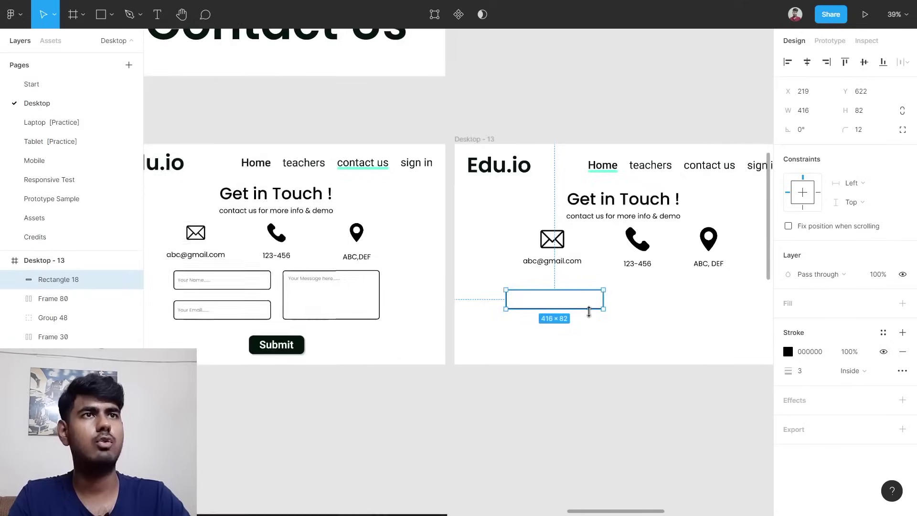
scroll(355, 266, "left", 2)
scroll(707, 303, "right", 3)
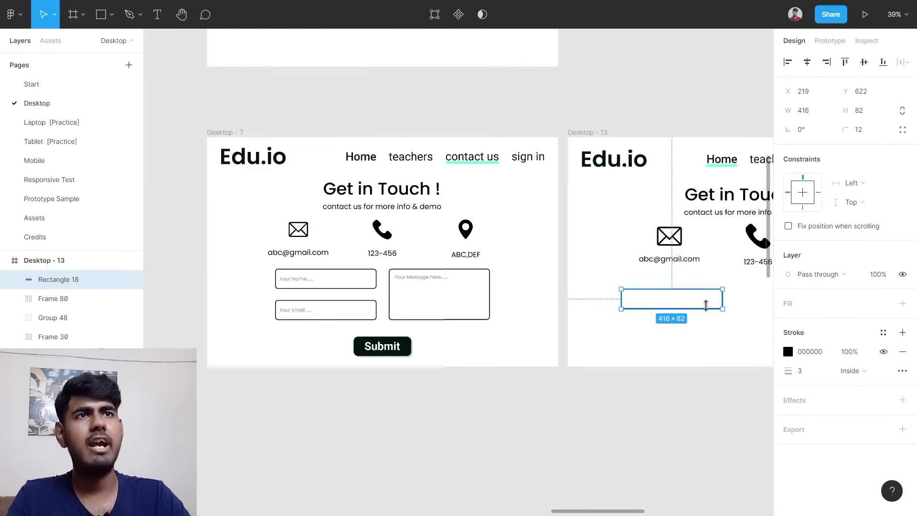
scroll(321, 272, "up", 2)
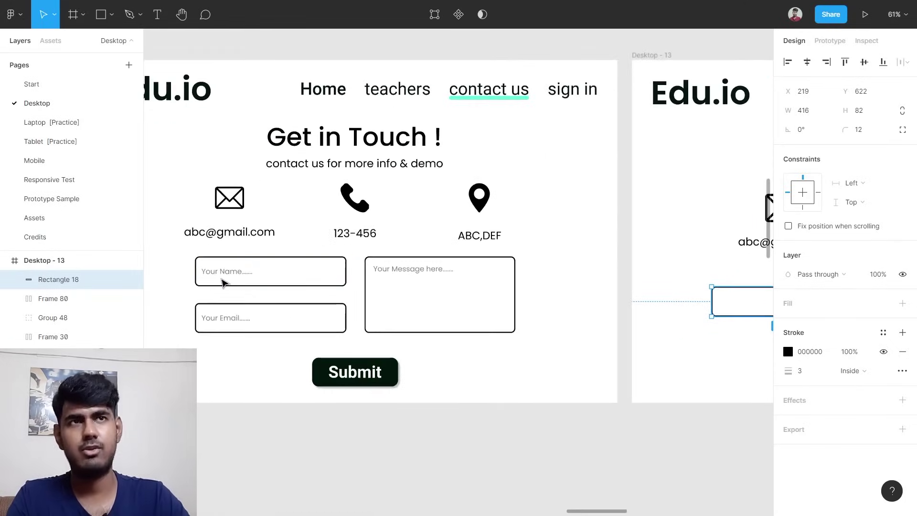
scroll(222, 284, "up", 5)
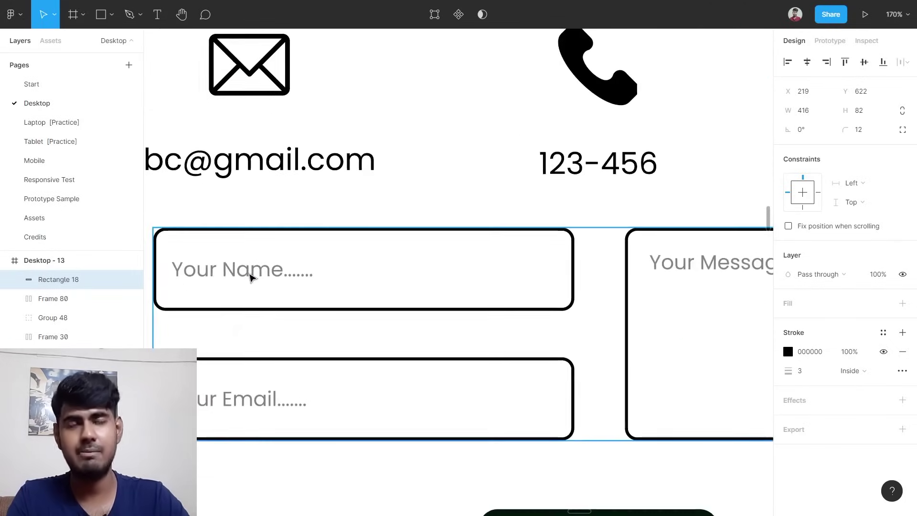
left_click(253, 271)
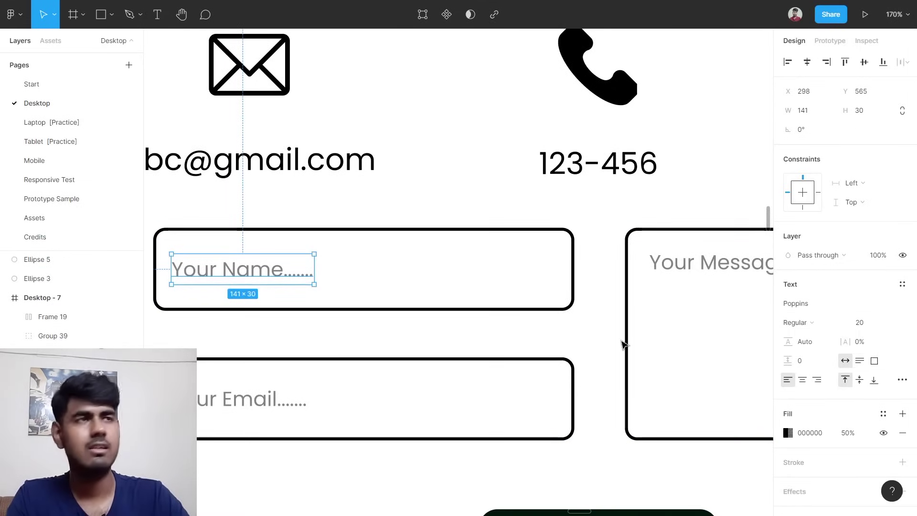
Add the text "Your Name......." inside the outlined rectangle in Desktop - 13.
scroll(611, 344, "down", 5)
scroll(611, 342, "right", 5)
scroll(610, 344, "left", 5)
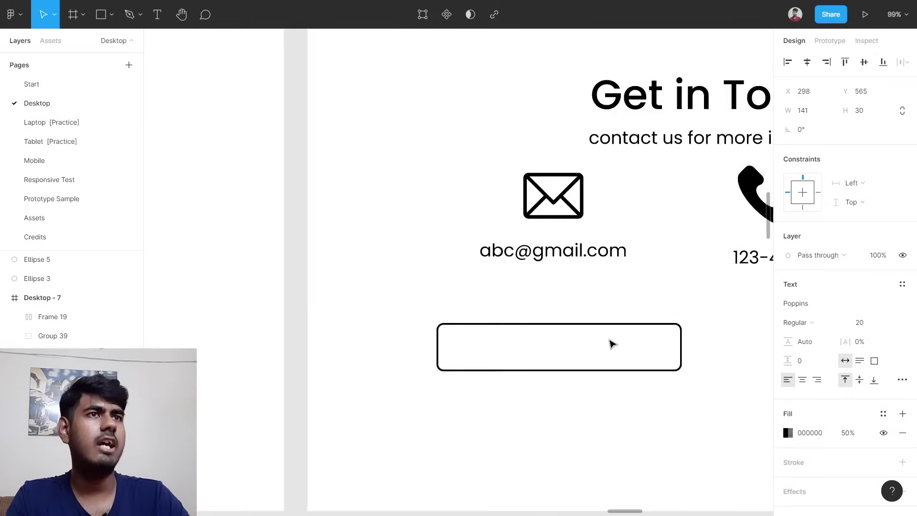
scroll(477, 354, "right", 3)
key("t")
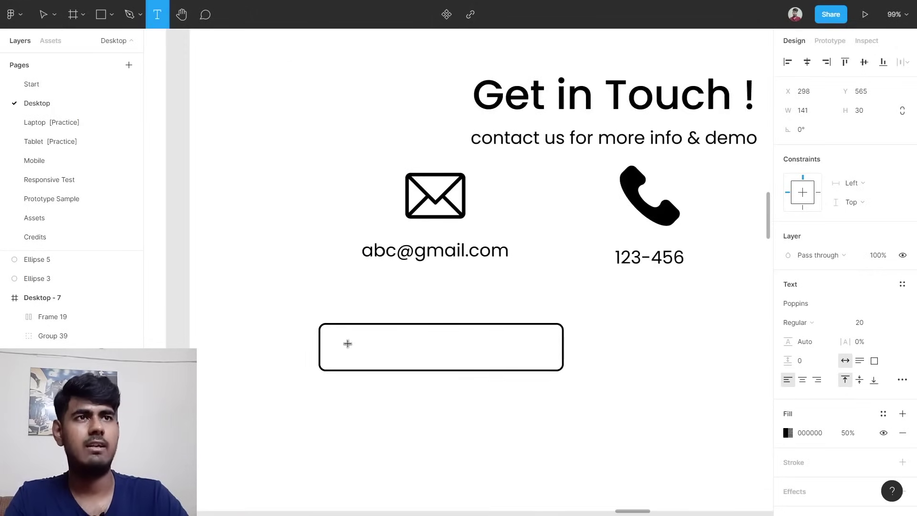
left_click(347, 344)
type("Your ")
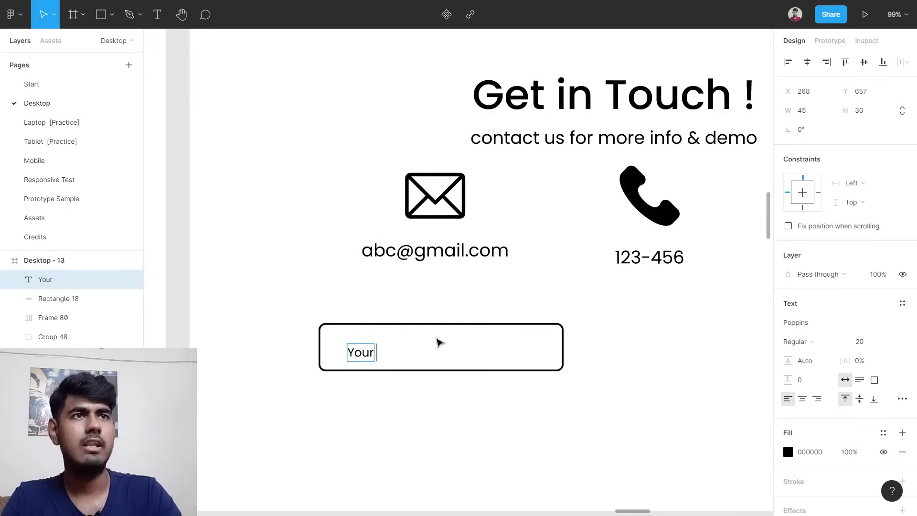
type("Name.......")
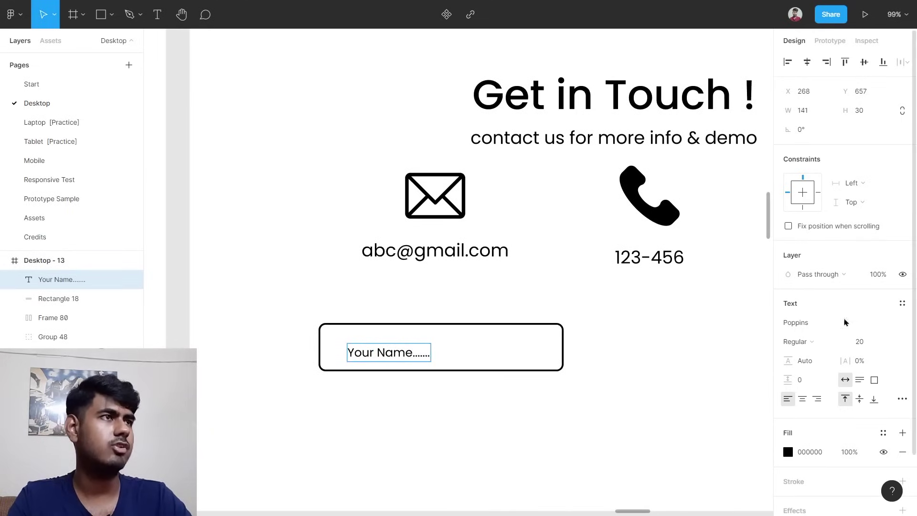
key("Escape")
left_click(368, 420)
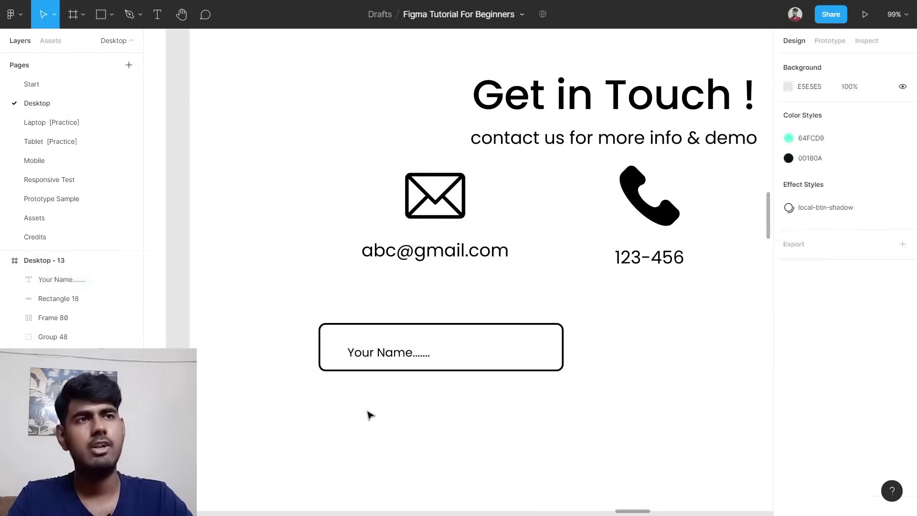
Align the "Your Name......." text and the outlined rectangle on their vertical centers.
left_click_drag(330, 406, 401, 316)
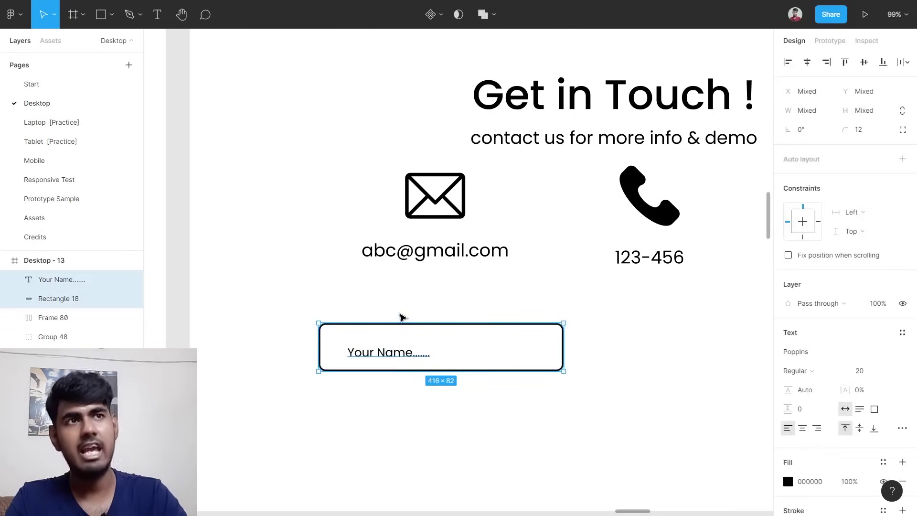
key("alt+h")
key("ctrl+z")
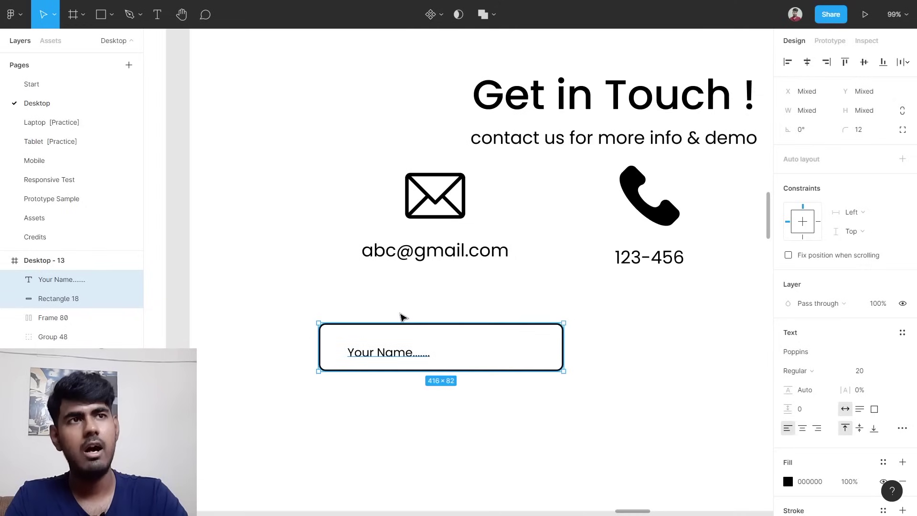
key("alt+v")
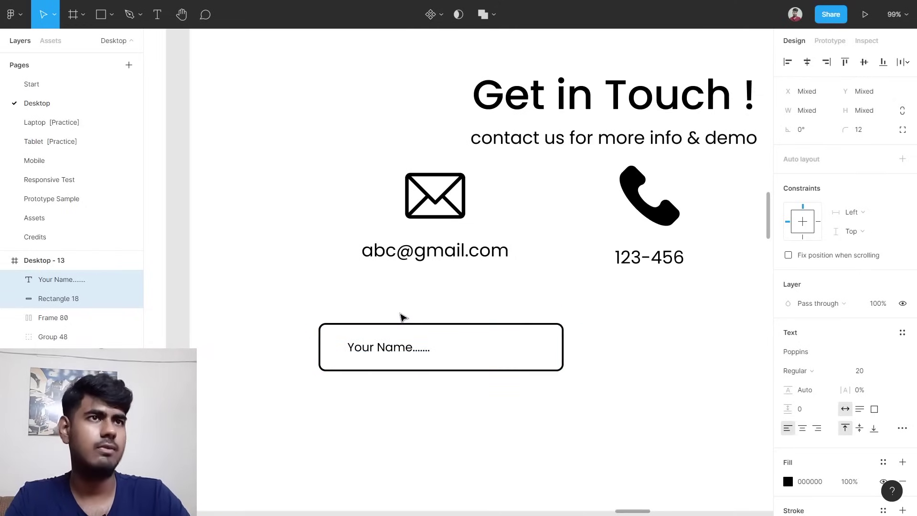
Shift the name field slightly to the left and move its placeholder text close to the rectangle's left edge.
scroll(407, 325, "up", 5)
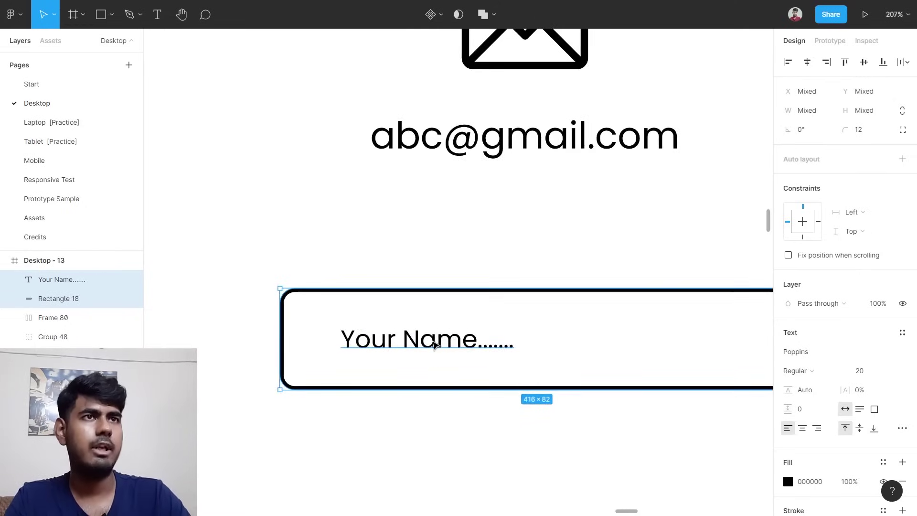
left_click_drag(435, 344, 413, 342)
double_click(393, 344)
left_click(407, 352)
key("Escape")
left_click_drag(380, 340, 348, 341)
left_click(432, 444)
scroll(433, 444, "down", 5)
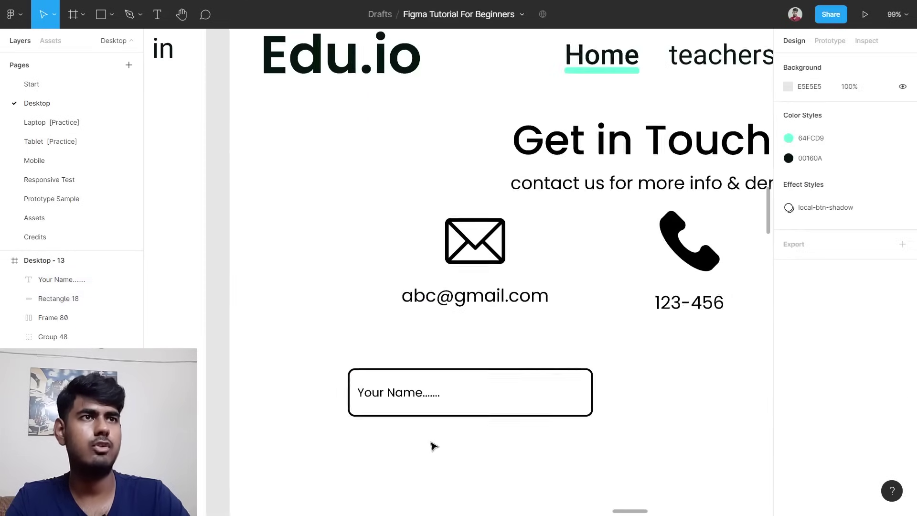
Set the fill opacity of the "Your Name......." text in Desktop - 13 to 50%, matching the Desktop - 7 placeholder.
scroll(444, 435, "down", 2)
scroll(470, 418, "down", 3)
scroll(317, 409, "left", 10)
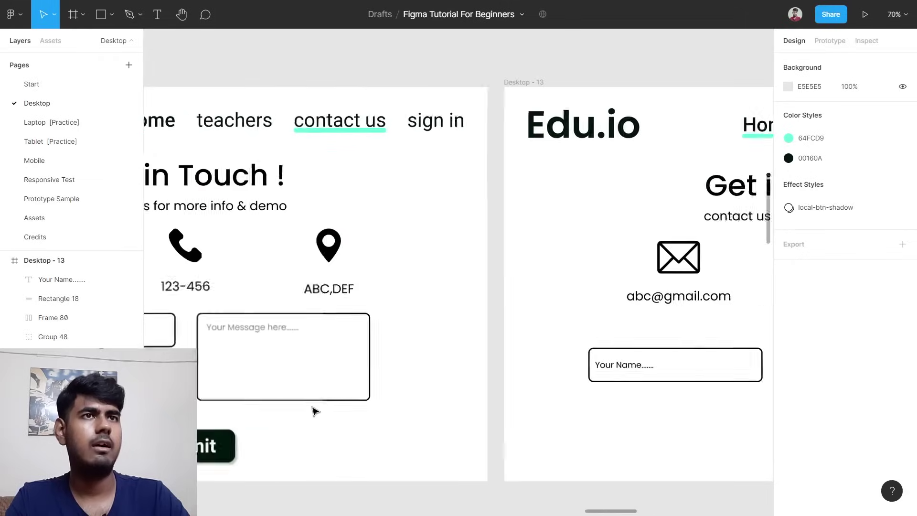
scroll(248, 342, "up", 10)
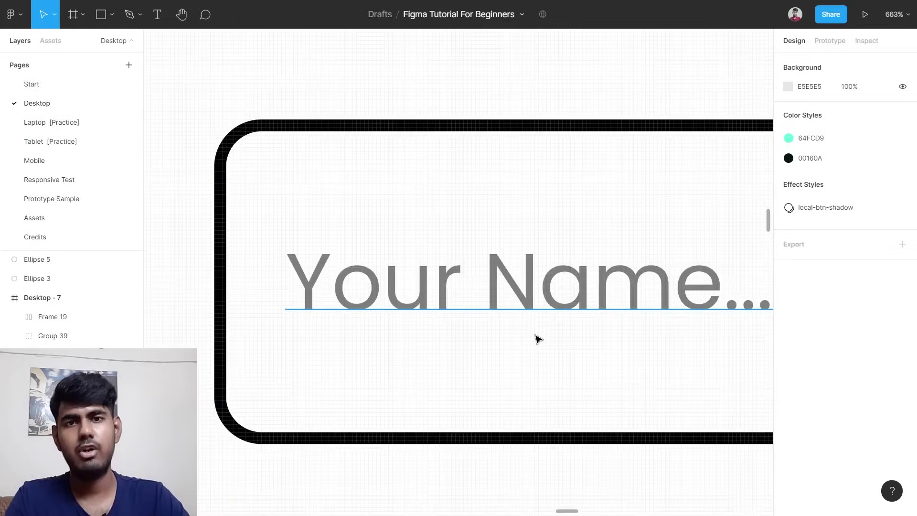
scroll(538, 338, "down", 2)
scroll(538, 338, "down", 12)
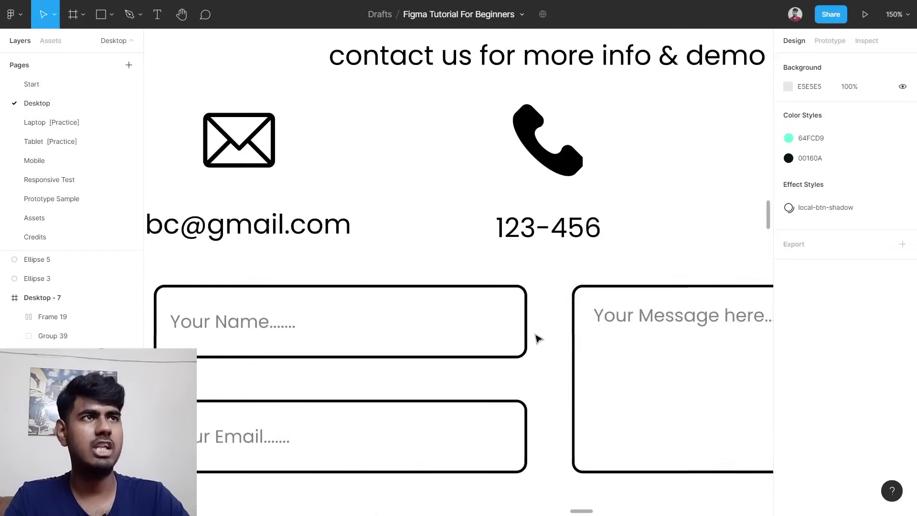
scroll(430, 368, "up", 5)
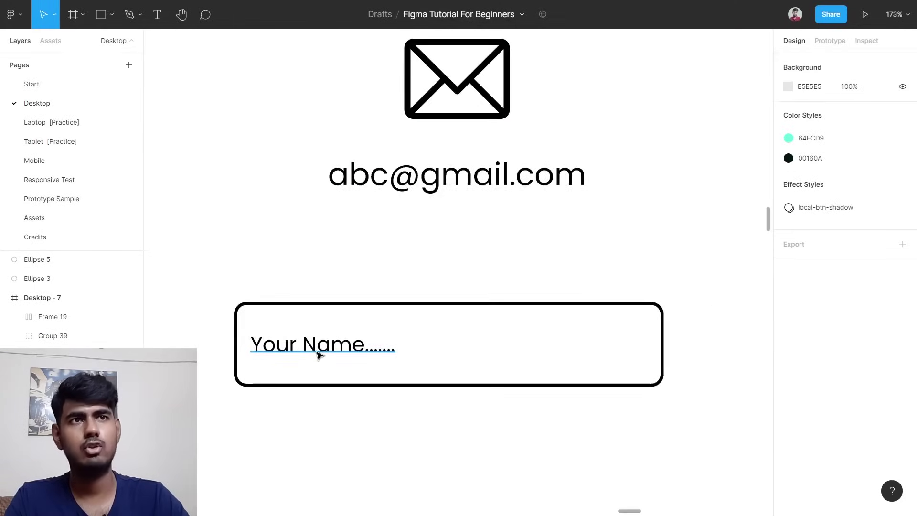
left_click(299, 353)
scroll(299, 352, "left", 2)
scroll(845, 372, "down", 3)
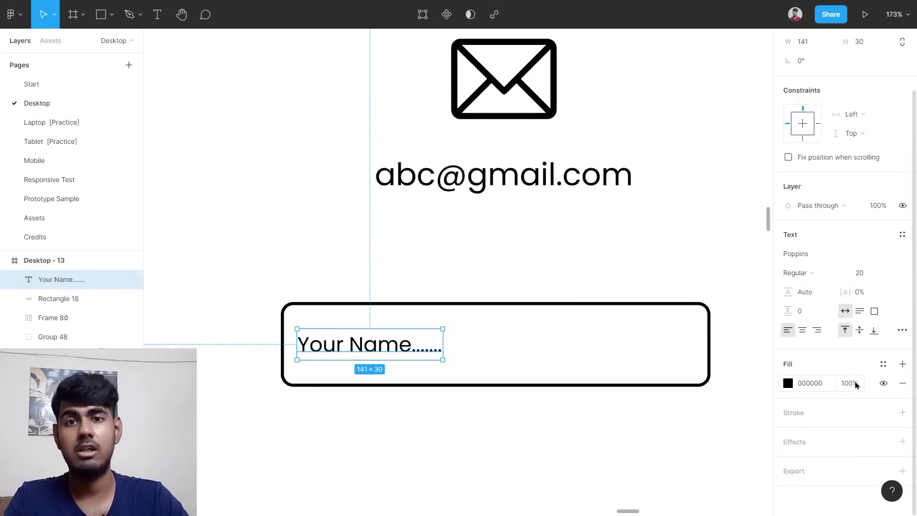
left_click(856, 385)
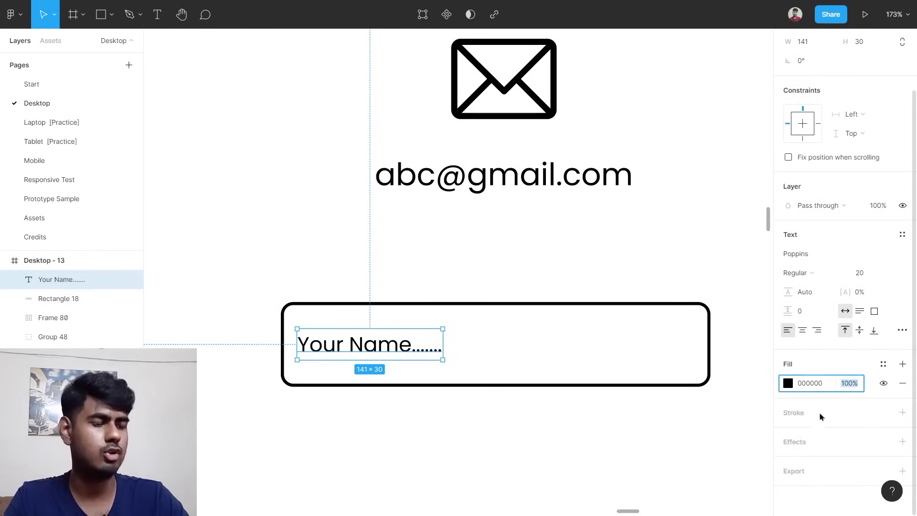
key("Return")
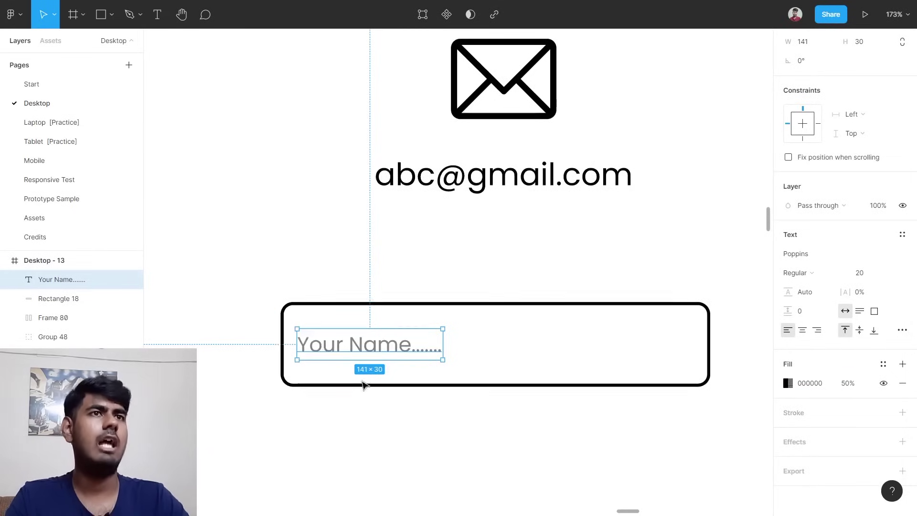
left_click(254, 326)
Group the outlined rectangle with its placeholder text and place a duplicate of the group directly below it.
scroll(258, 331, "down", 3)
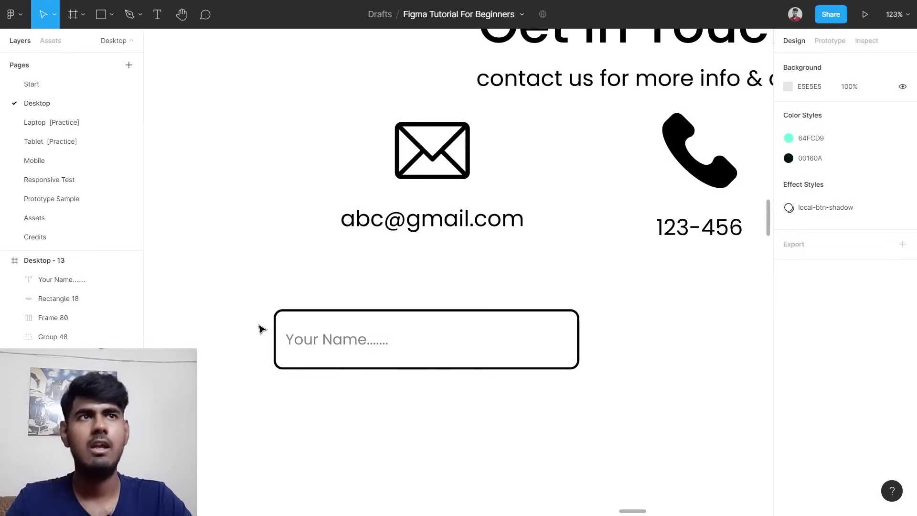
scroll(261, 329, "down", 2)
left_click_drag(240, 253, 460, 333)
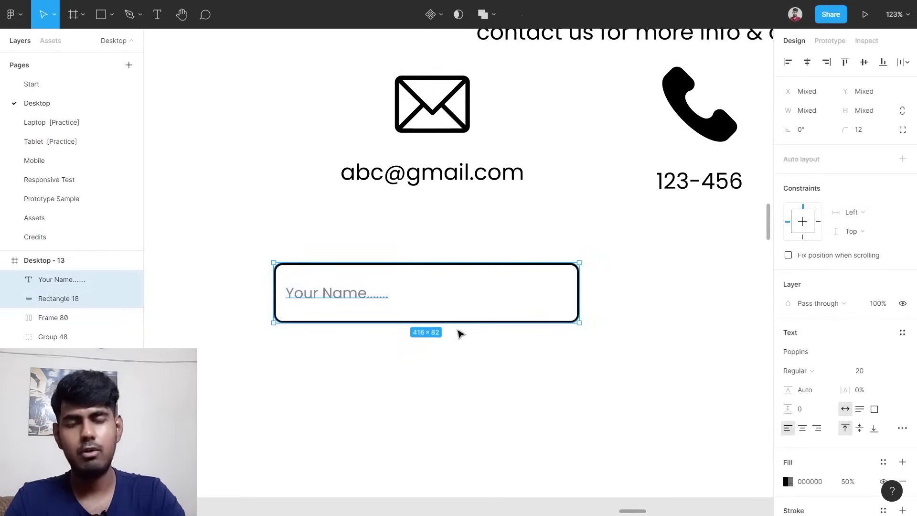
key("ctrl+g")
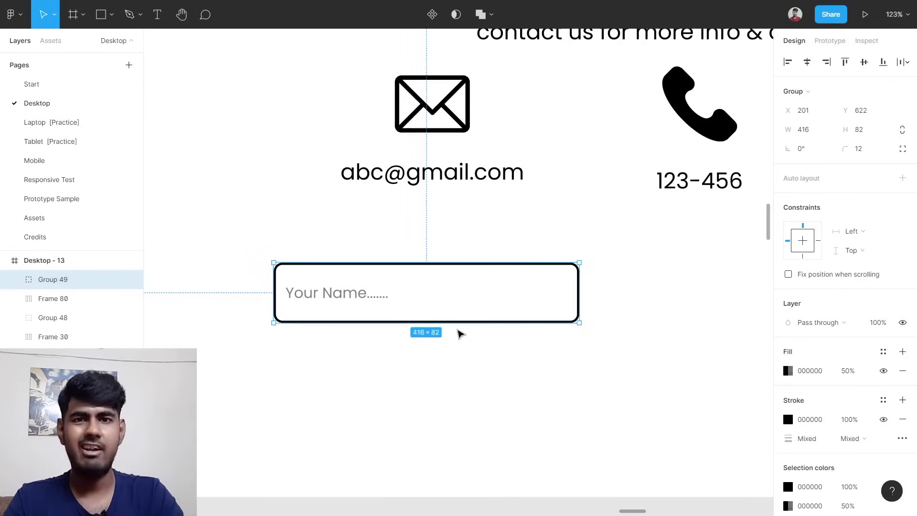
key("alt")
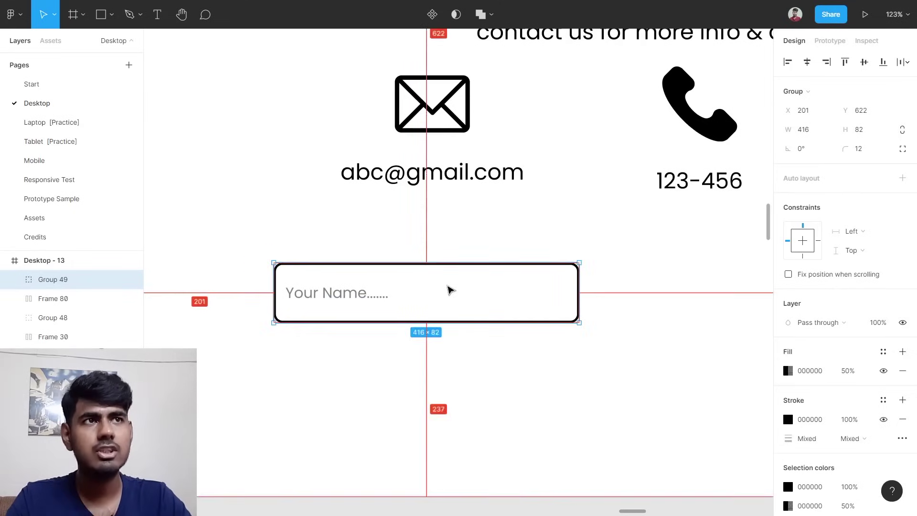
left_click_drag(451, 290, 454, 381)
Change the placeholder text in the lower duplicated field to "Your Email.......".
double_click(350, 392)
double_click(349, 391)
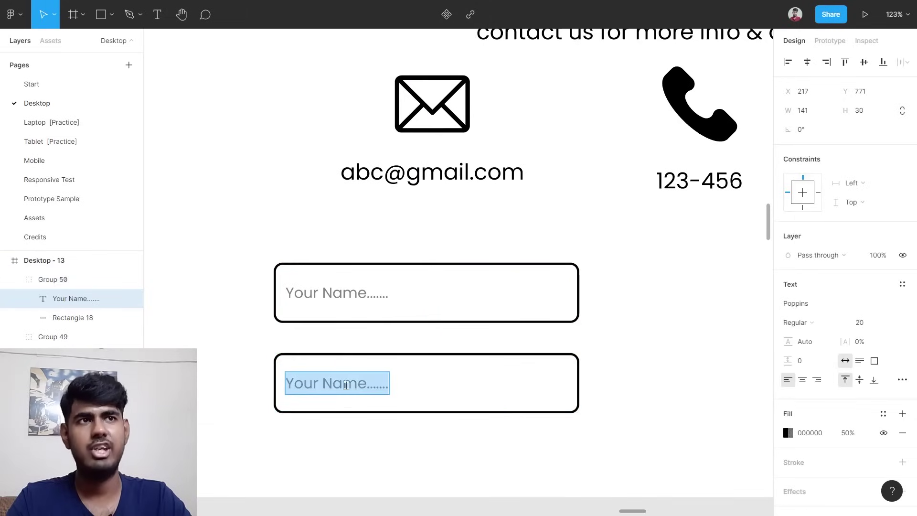
double_click(346, 385)
left_click(345, 385)
double_click(343, 385)
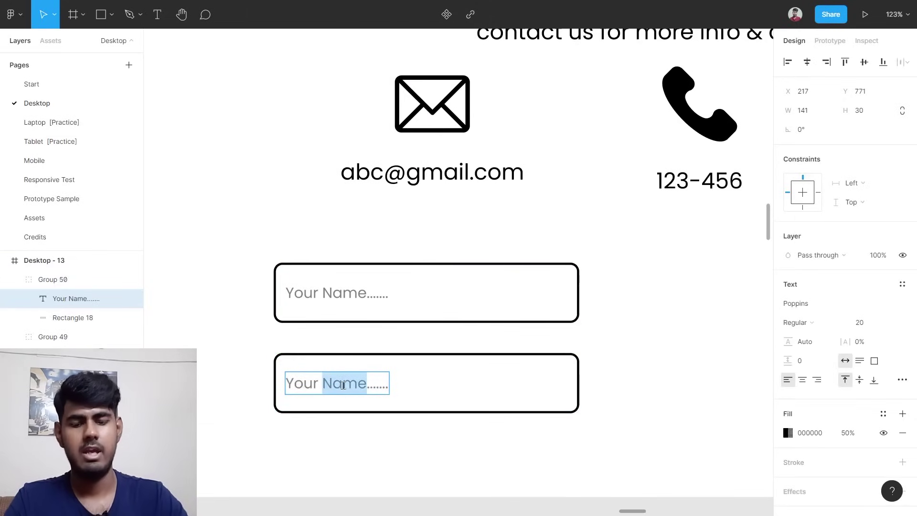
type("Email")
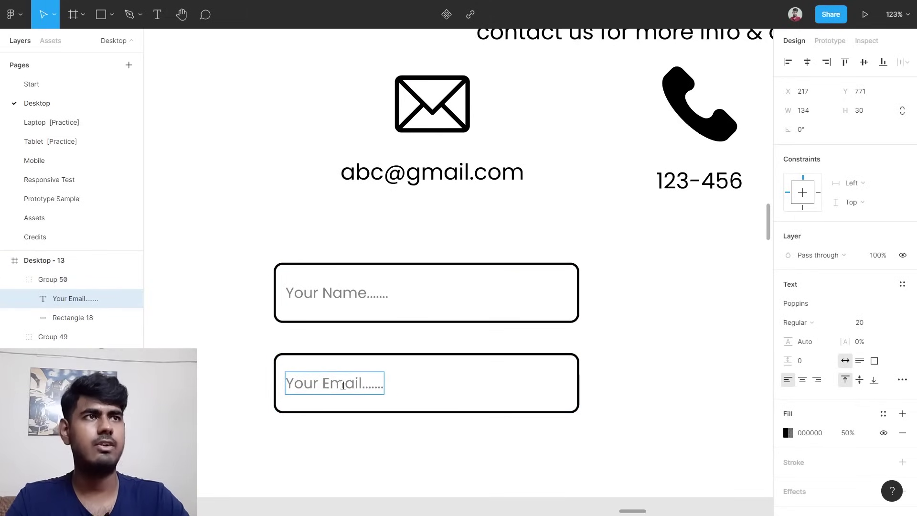
key("Escape")
Check the dimensions of the message box rectangle in Desktop - 7.
scroll(647, 316, "down", 6)
scroll(647, 317, "right", 2)
scroll(647, 319, "left", 2)
scroll(309, 304, "up", 5)
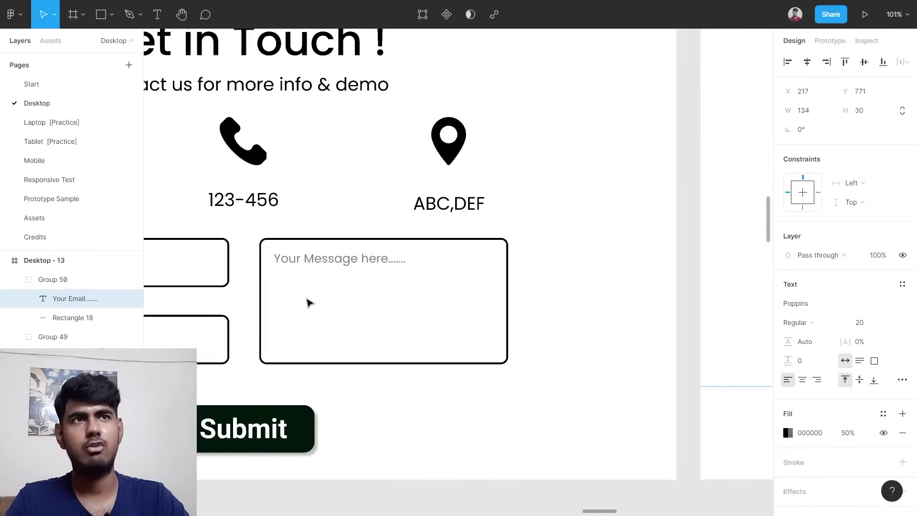
scroll(319, 299, "down", 6)
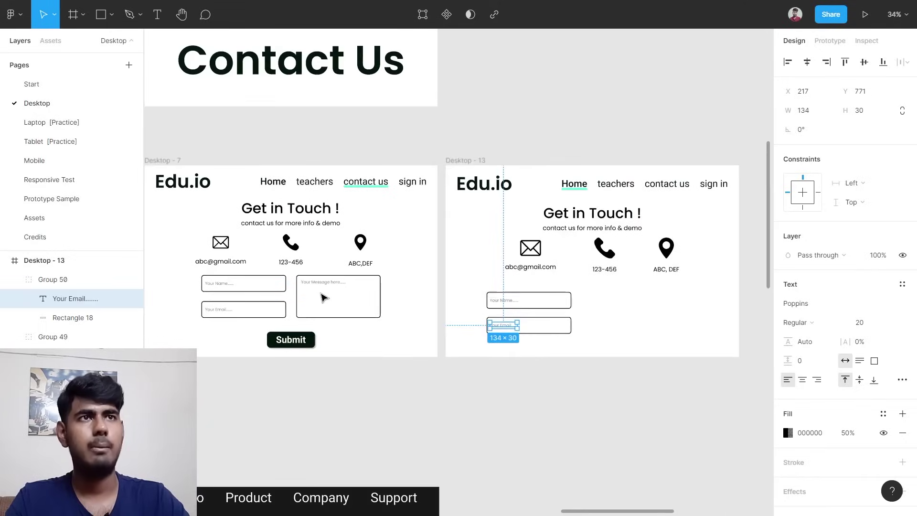
left_click(382, 290)
scroll(373, 299, "up", 5)
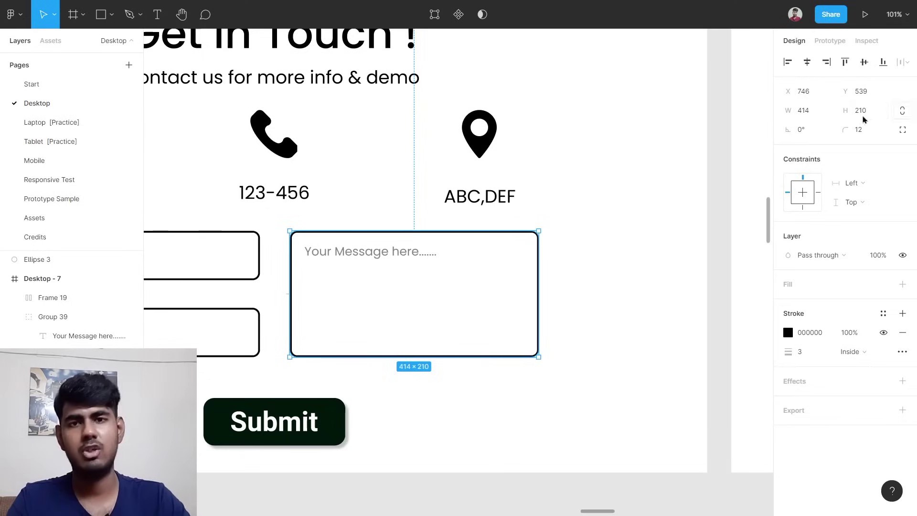
Duplicate the name field group to the right of the original in Desktop - 13 and stretch the copy to 205 high.
scroll(358, 382, "down", 5)
scroll(348, 406, "right", 4)
scroll(430, 351, "up", 4)
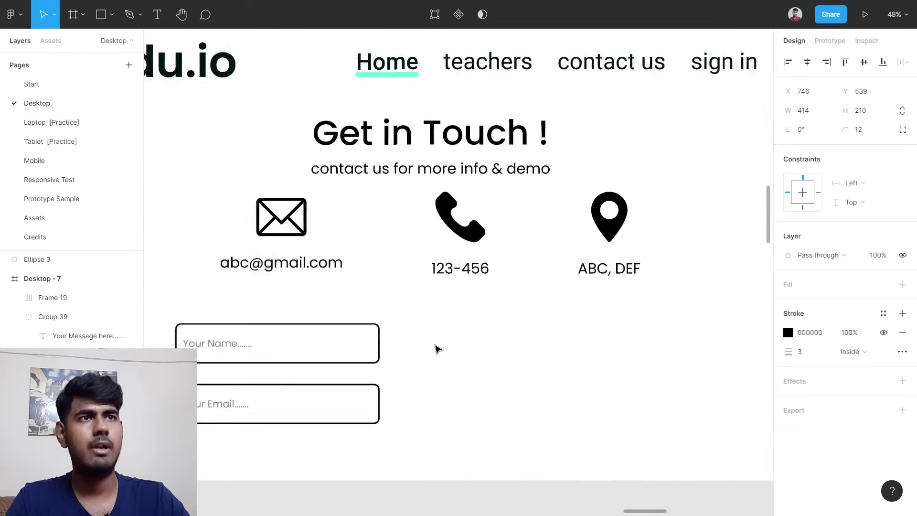
left_click(322, 348)
left_click_drag(307, 348, 553, 350)
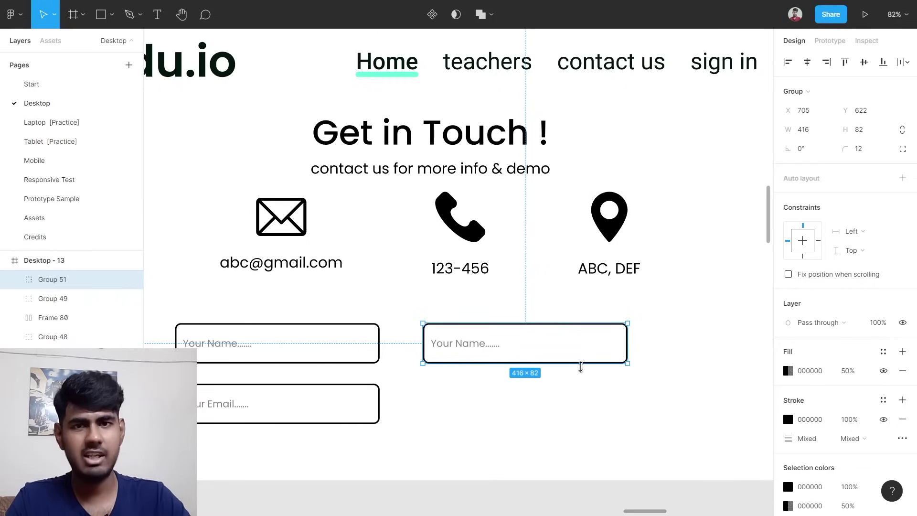
left_click_drag(570, 362, 565, 424)
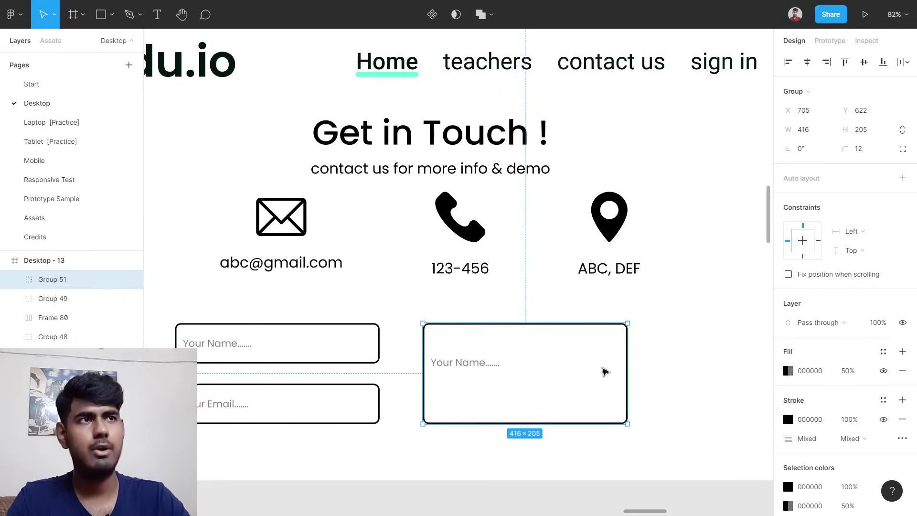
Ungroup the tall duplicated field in Desktop - 13 and change its placeholder text to "Your Message here.......".
left_click(659, 340)
left_click(597, 349)
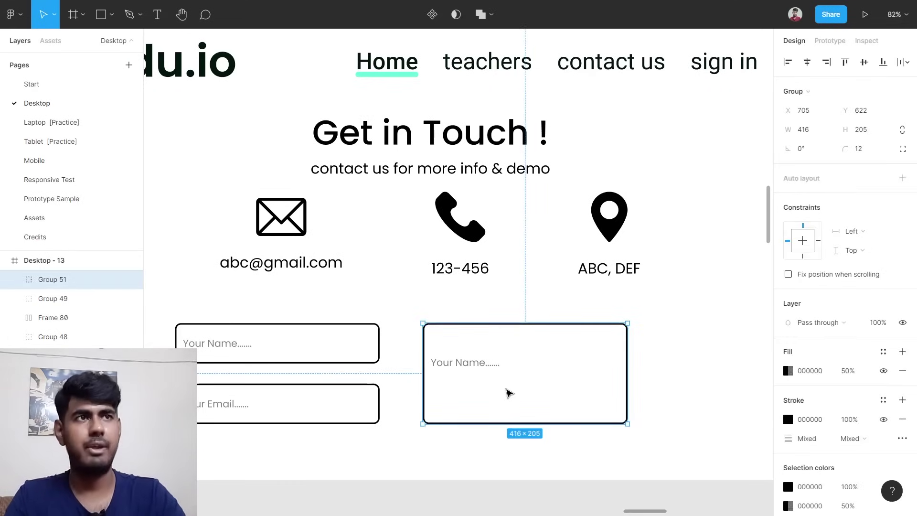
key("ctrl+shift+g")
double_click(466, 371)
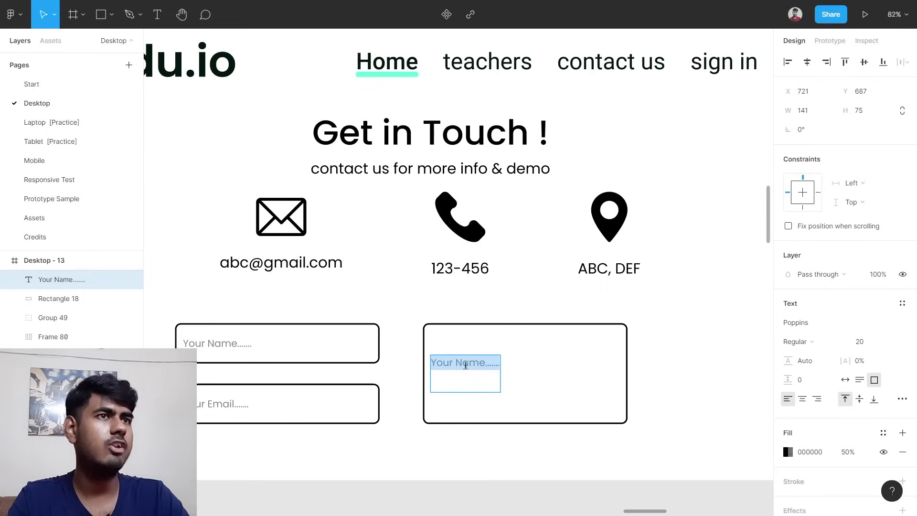
double_click(467, 365)
type("Messa")
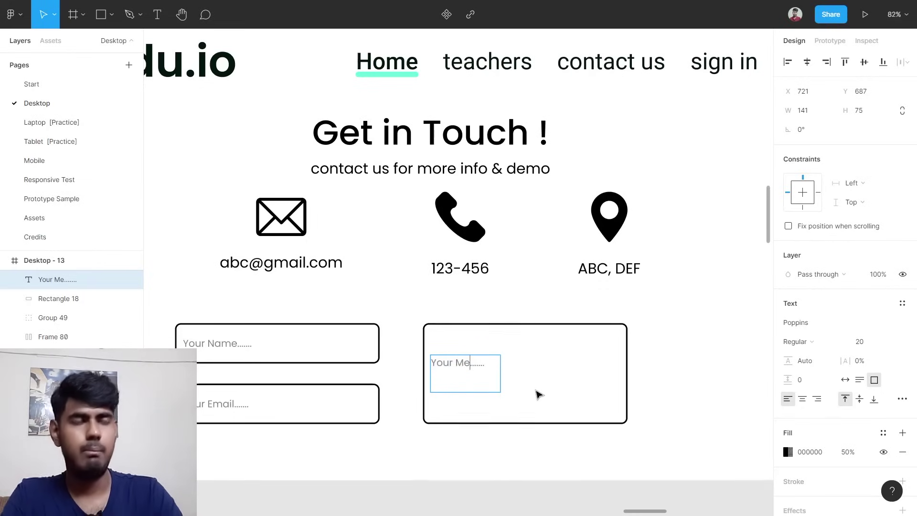
type("ge her")
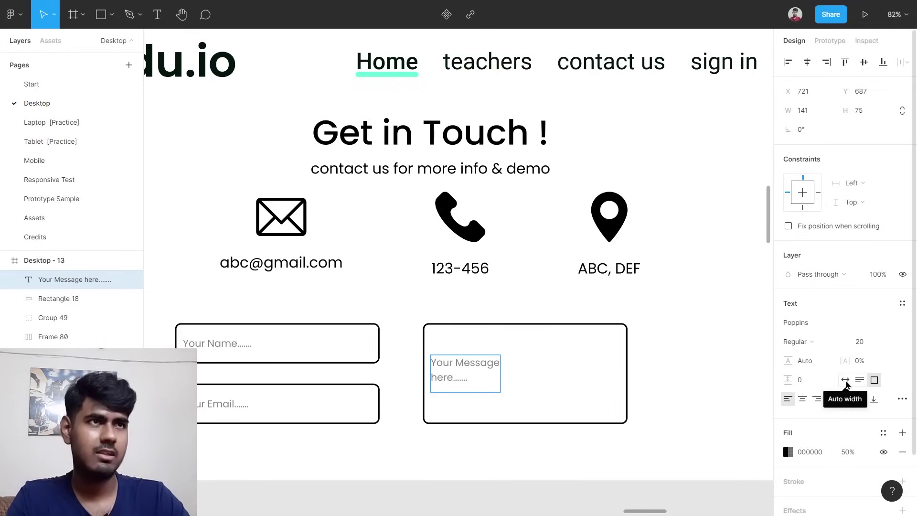
Set the message placeholder to auto width, move it to the box's upper-left corner, and group it with its rectangle.
left_click(845, 380)
key("Escape")
left_click_drag(494, 367, 492, 343)
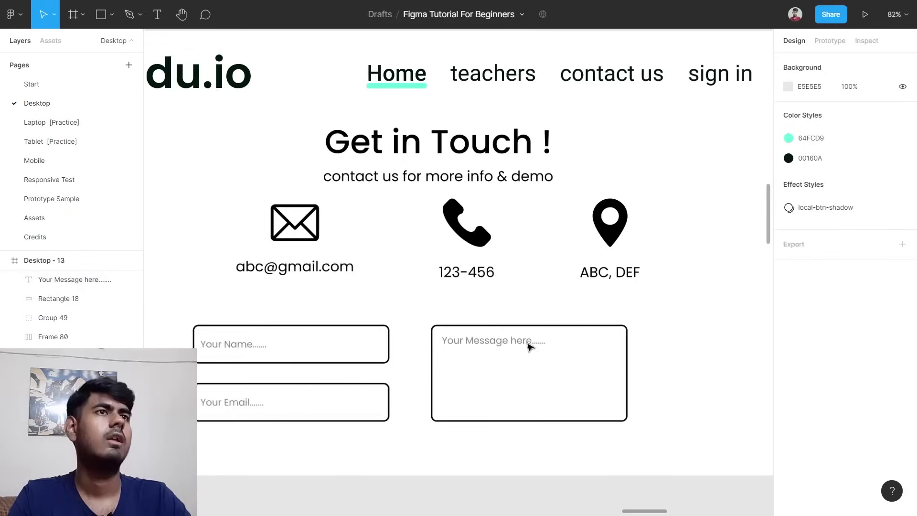
left_click_drag(433, 317, 594, 398)
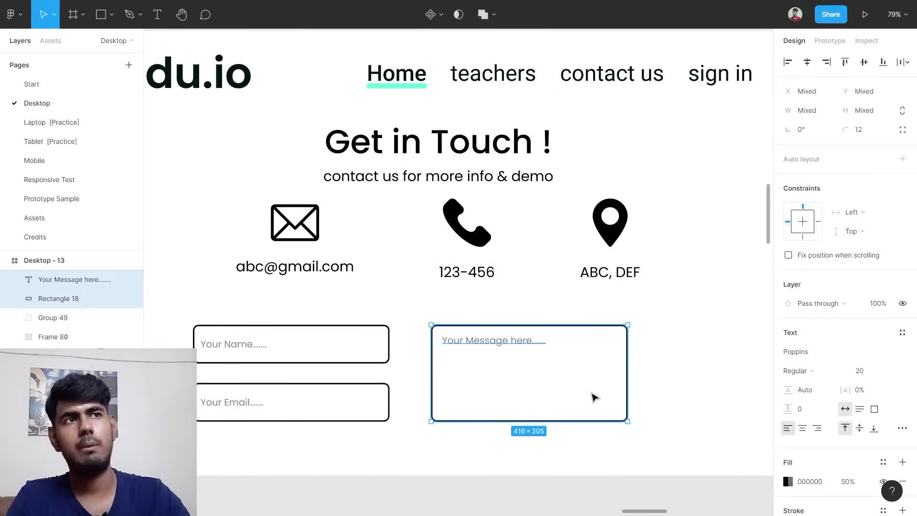
key("ctrl+g")
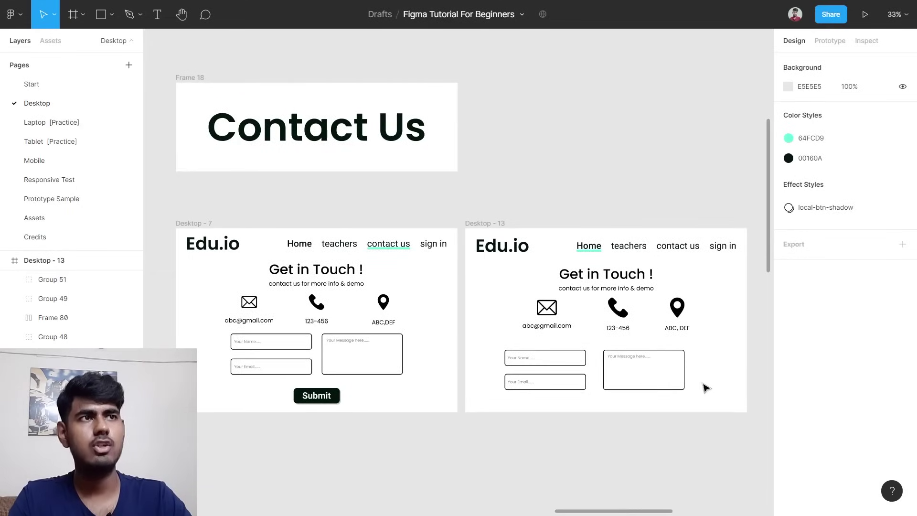
Check the size and spacing of the name field rectangle in Desktop - 7.
scroll(253, 360, "up", 2)
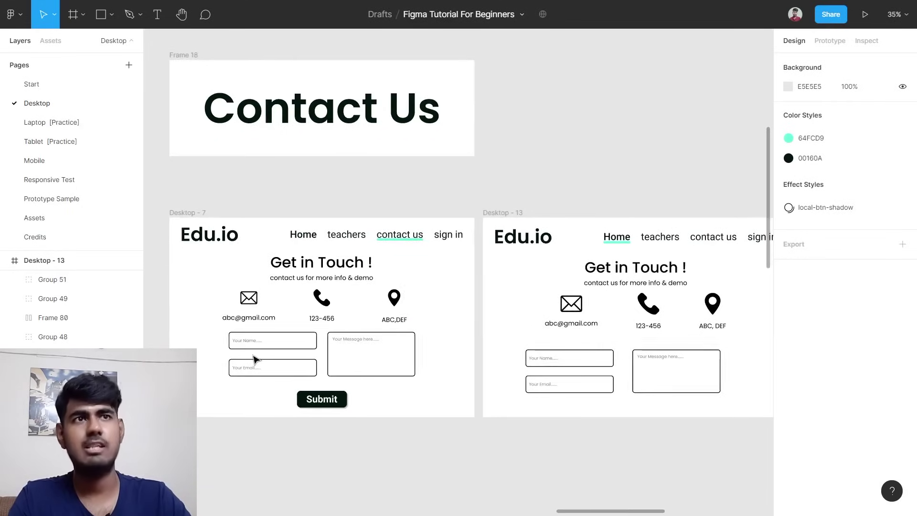
scroll(254, 360, "up", 8)
left_click(268, 320)
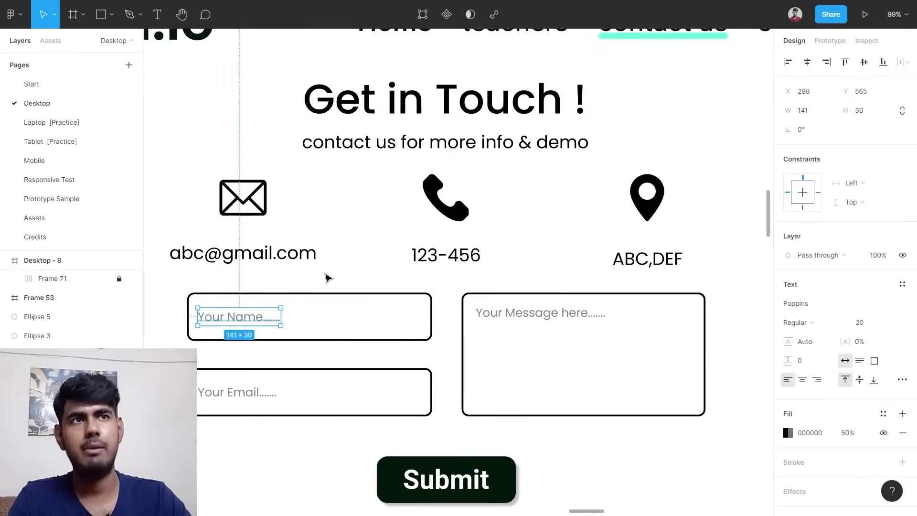
left_click(399, 292)
left_click(389, 340)
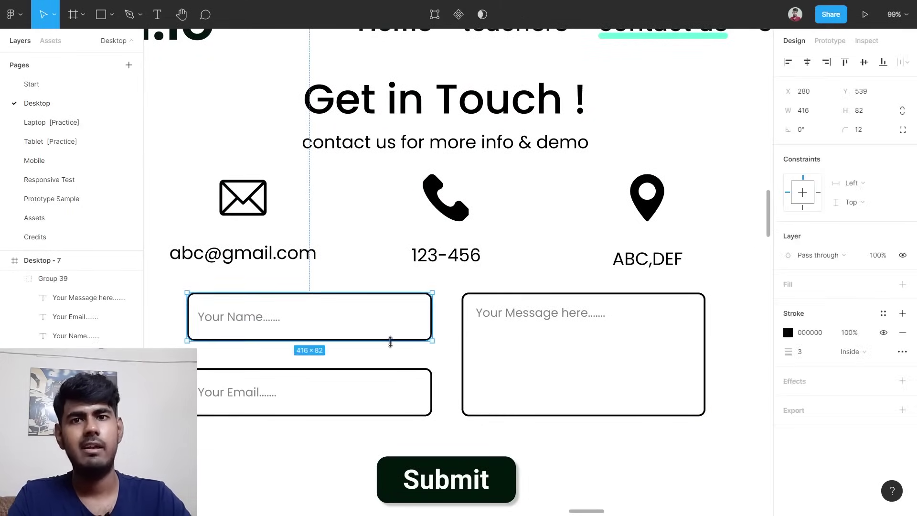
key("alt")
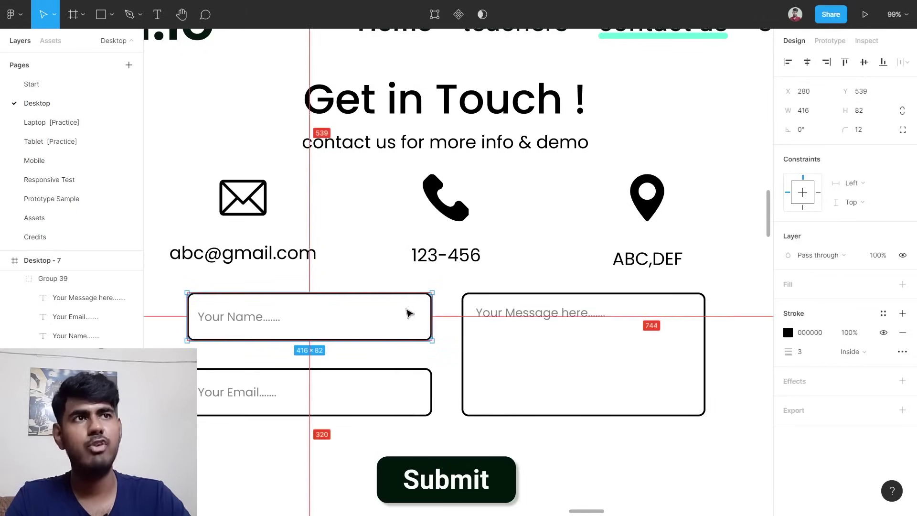
key("alt")
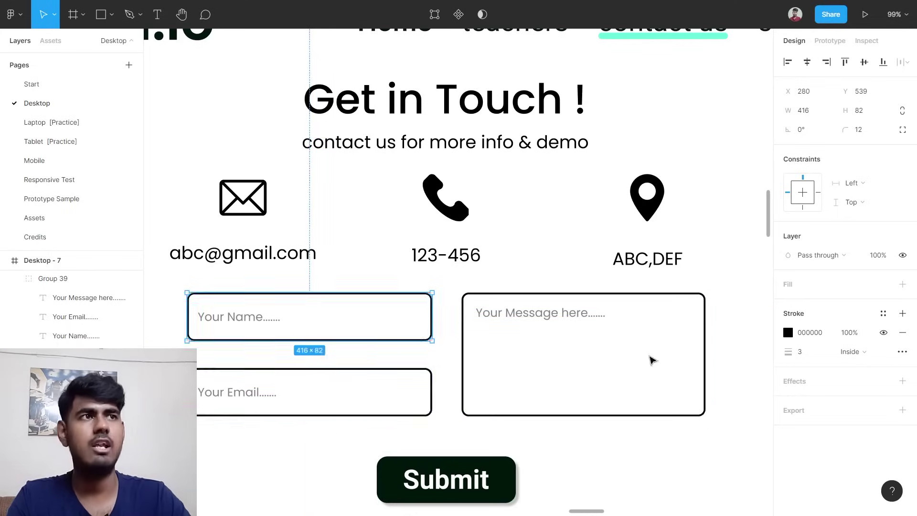
Combine the name and email fields in Desktop - 13 into a vertical auto layout with 46 spacing.
scroll(650, 359, "down", 5)
scroll(649, 369, "up", 4)
left_click_drag(303, 340, 476, 448)
key("shift+a")
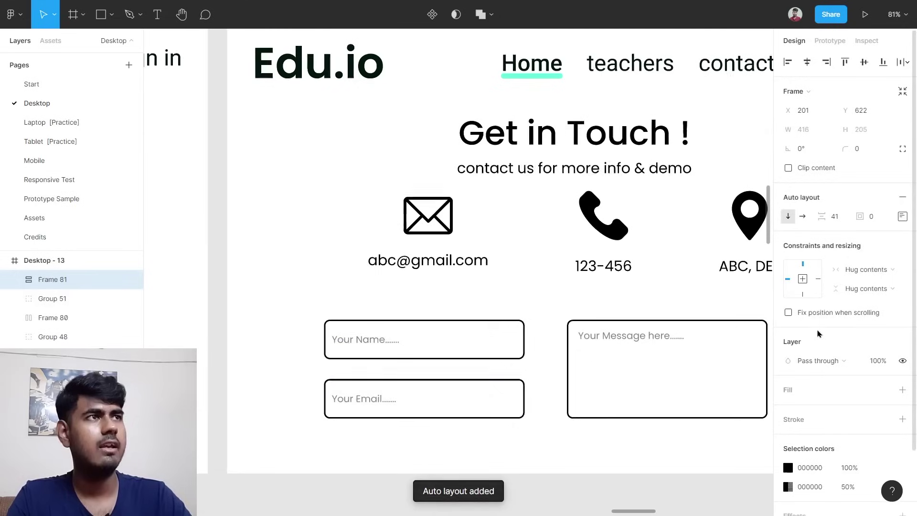
left_click(832, 220)
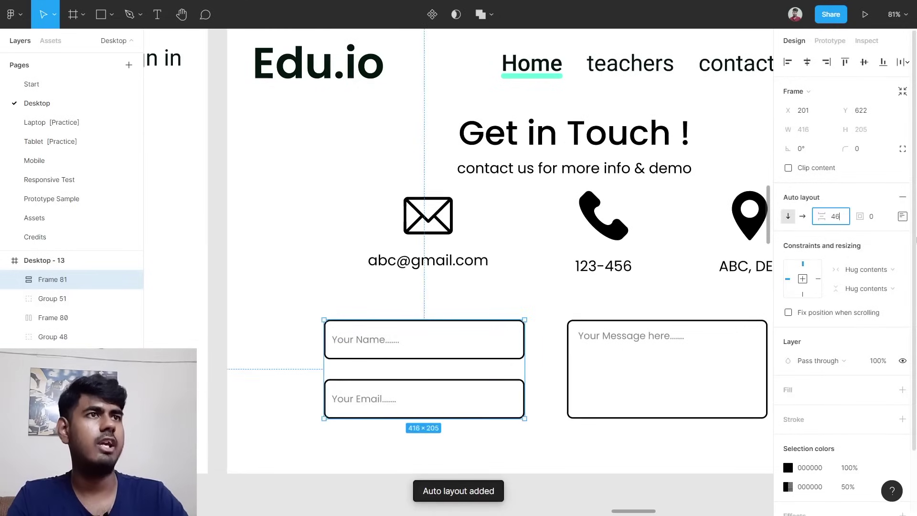
type("46")
key("Return")
left_click(276, 344)
Combine the name and email stack with the message box in a horizontal, centre-aligned auto layout with 50 spacing.
left_click_drag(286, 329, 706, 375)
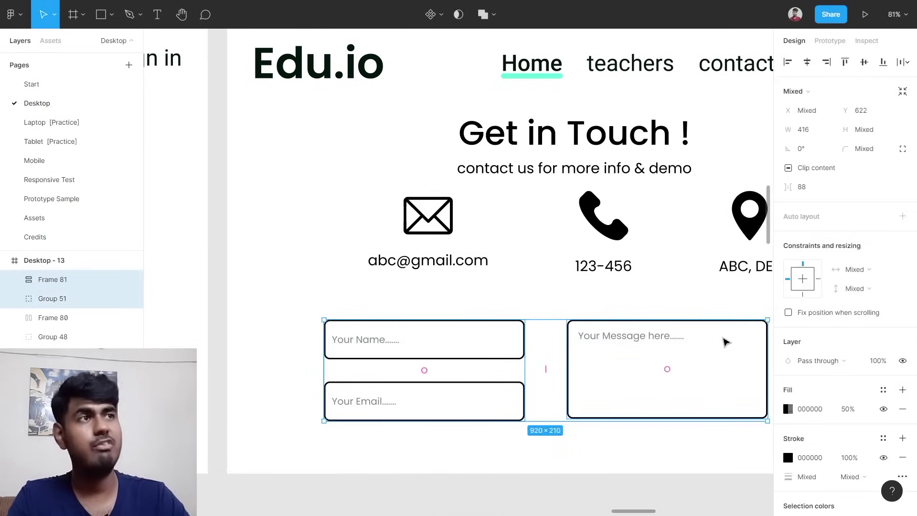
key("shift+a")
left_click(903, 216)
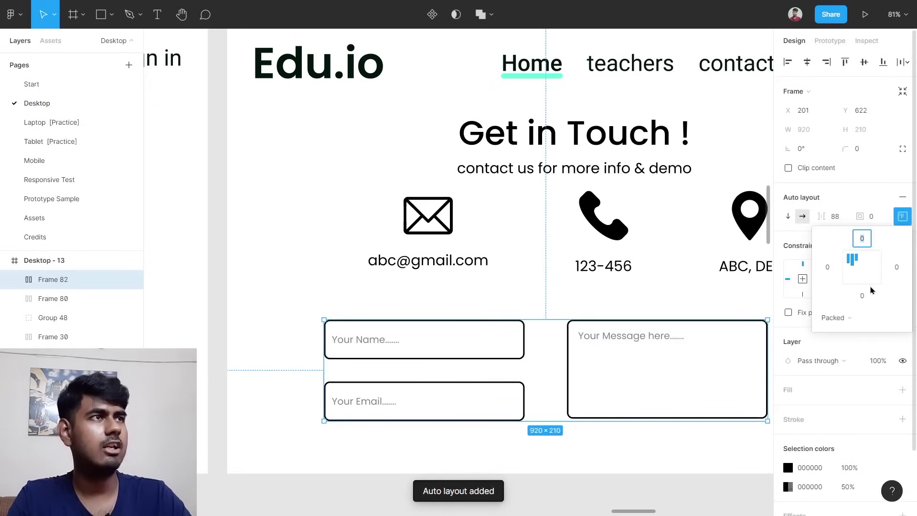
left_click(868, 274)
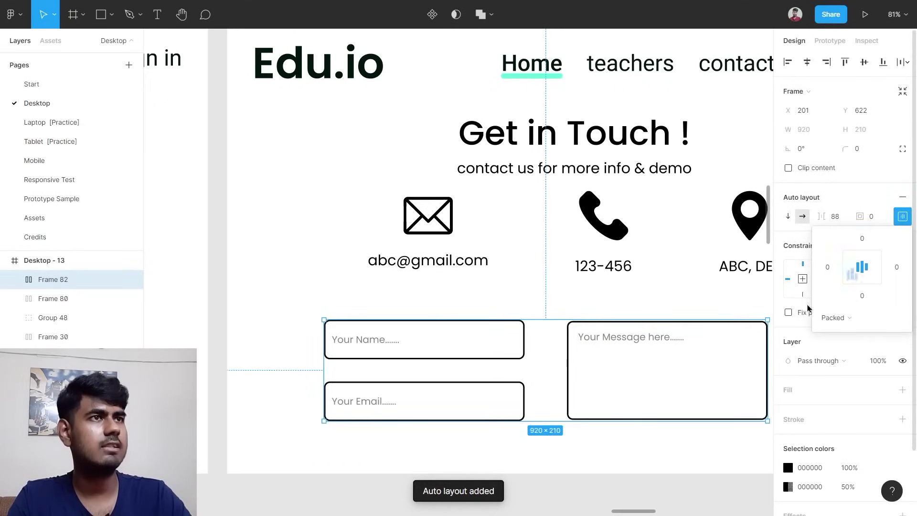
left_click(836, 219)
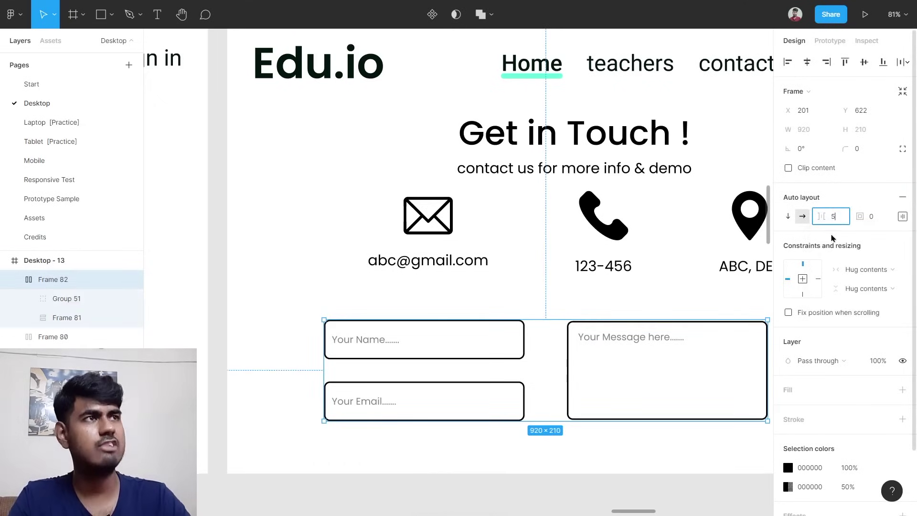
key("Return")
scroll(694, 373, "down", 5)
left_click(693, 374)
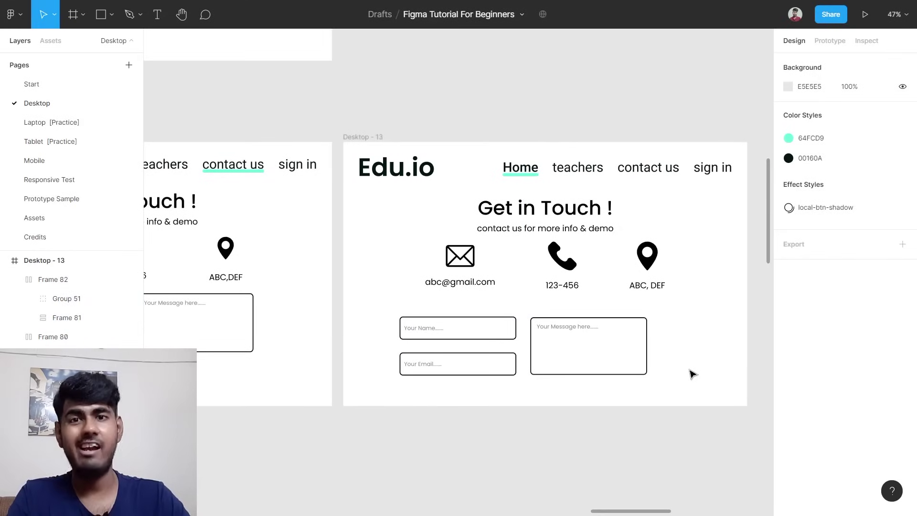
Centre the form horizontally in Desktop - 13 and nudge it up closer to the contact details row.
left_click(543, 361)
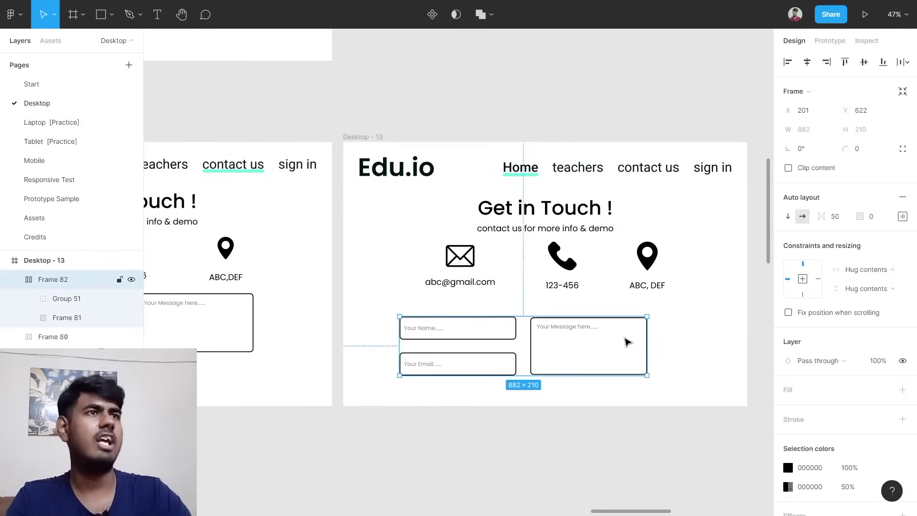
key("alt+h")
key("shift+Up")
key("shift+Up")
key("shift+Up")
key("shift+Up")
key("shift+Up")
key("shift+Down")
Review the sign-up, contact and teachers frames across the Desktop page.
scroll(627, 342, "down", 3)
scroll(191, 360, "up", 3)
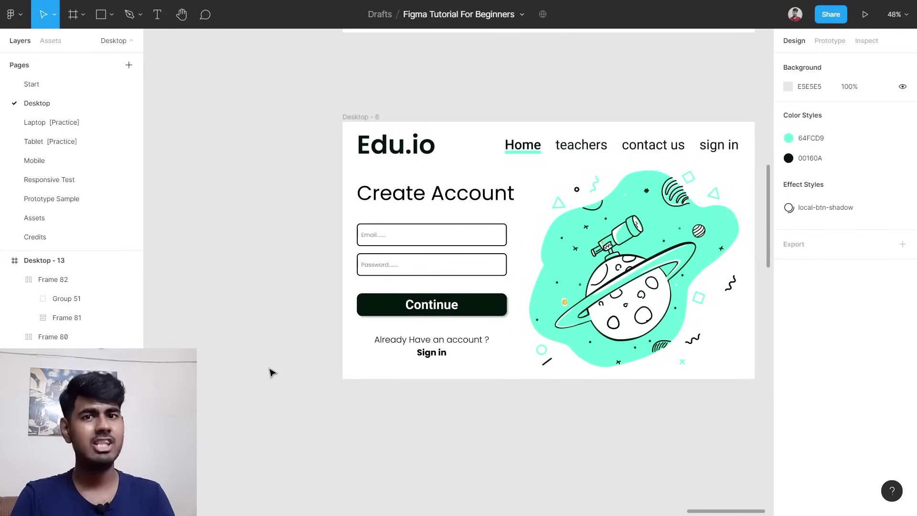
scroll(272, 372, "down", 5)
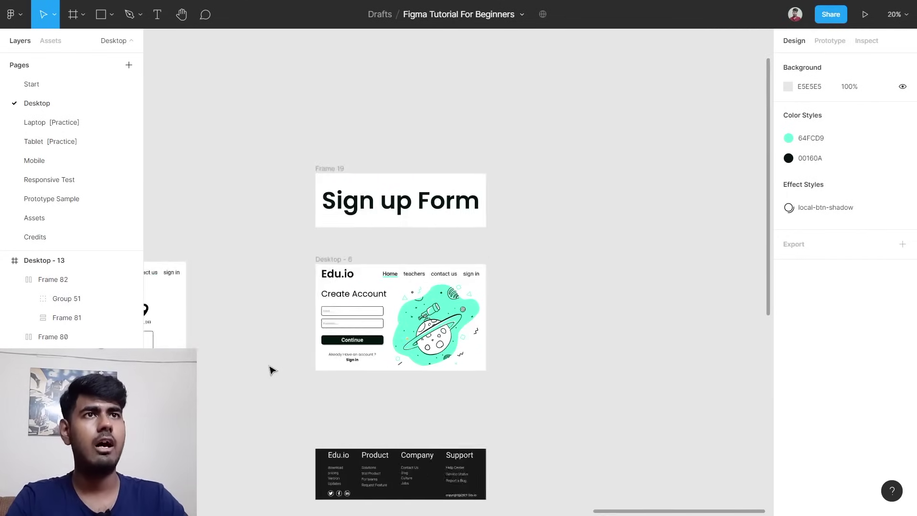
scroll(272, 372, "left", 5)
scroll(285, 374, "left", 4)
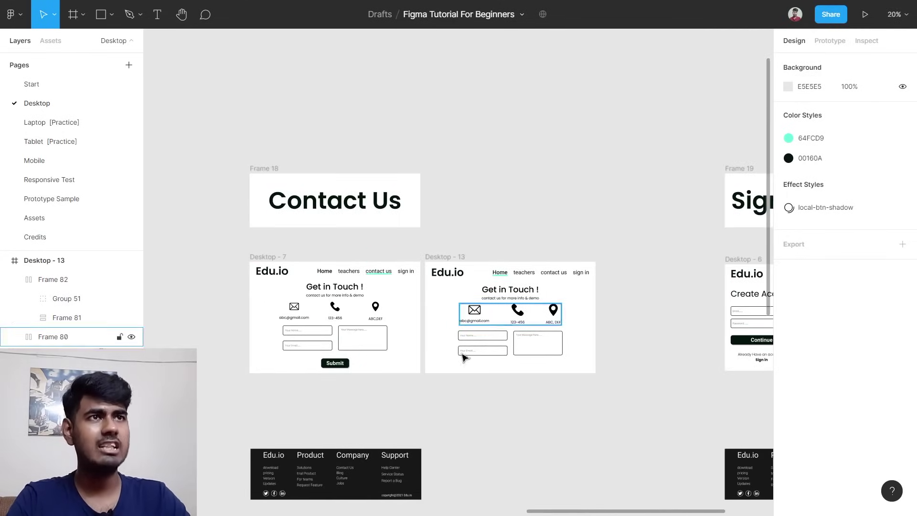
scroll(379, 378, "down", 3)
scroll(379, 385, "left", 8)
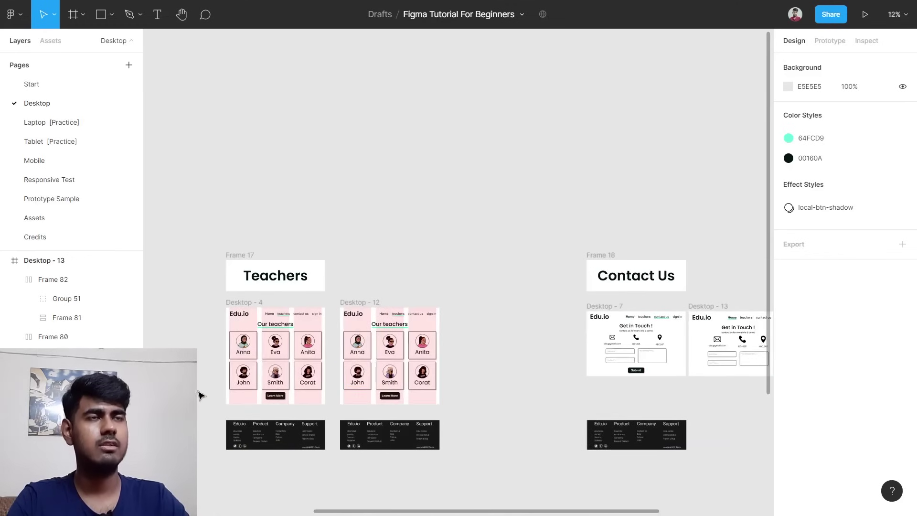
scroll(216, 373, "up", 3)
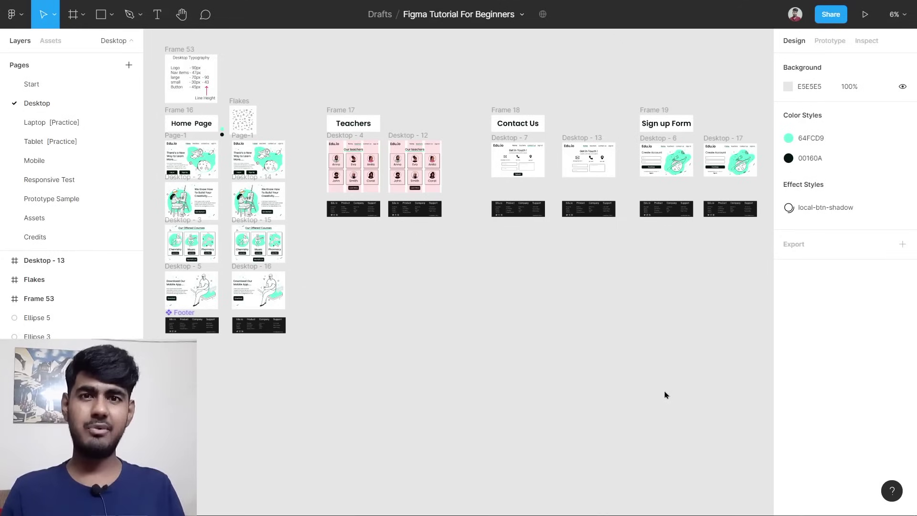
Open the Laptop and Tablet practice pages and examine the tablet typography and the iPad mini layout.
left_click(63, 163)
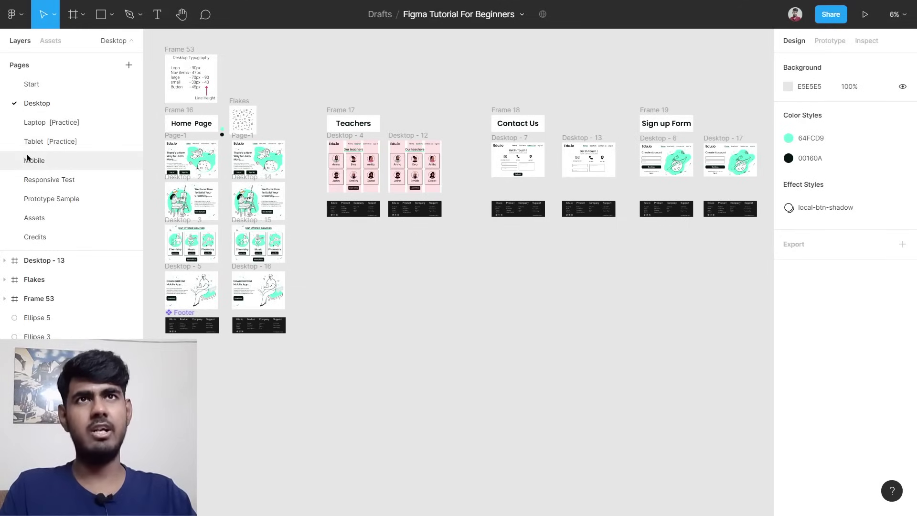
left_click(61, 125)
left_click(72, 143)
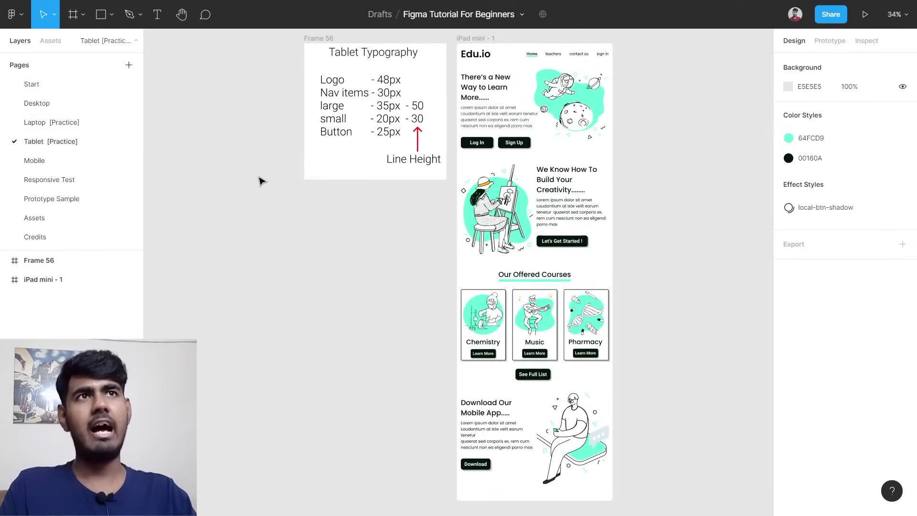
scroll(420, 91, "up", 3)
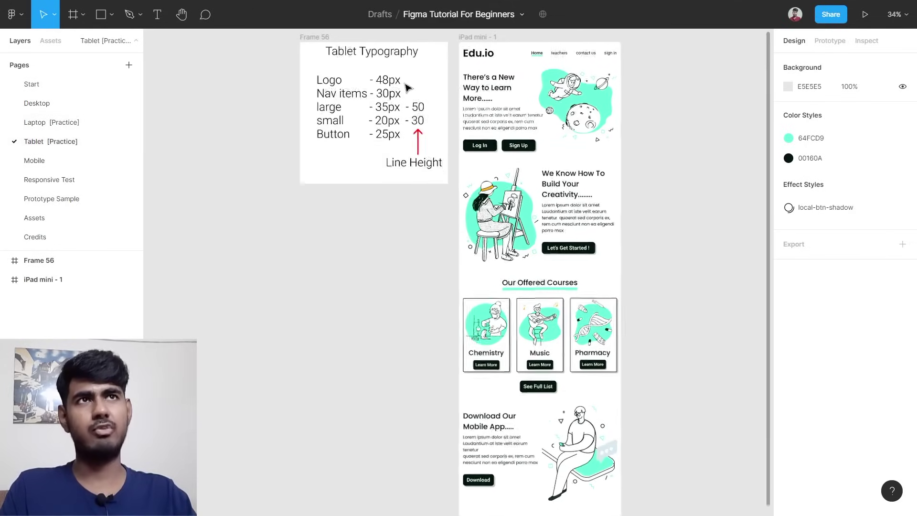
scroll(419, 88, "up", 1)
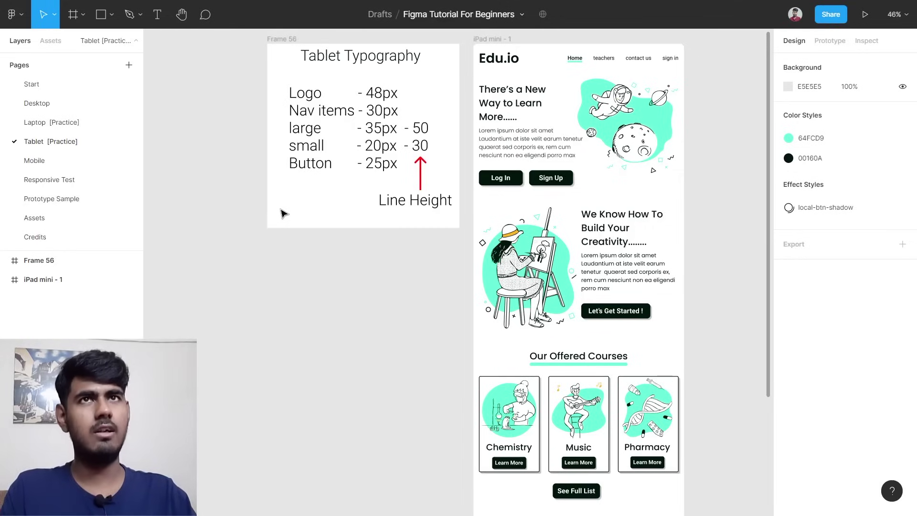
Open the Mobile page and examine its typography frame and the iPhone teachers, contact and sign-up screens.
left_click(72, 163)
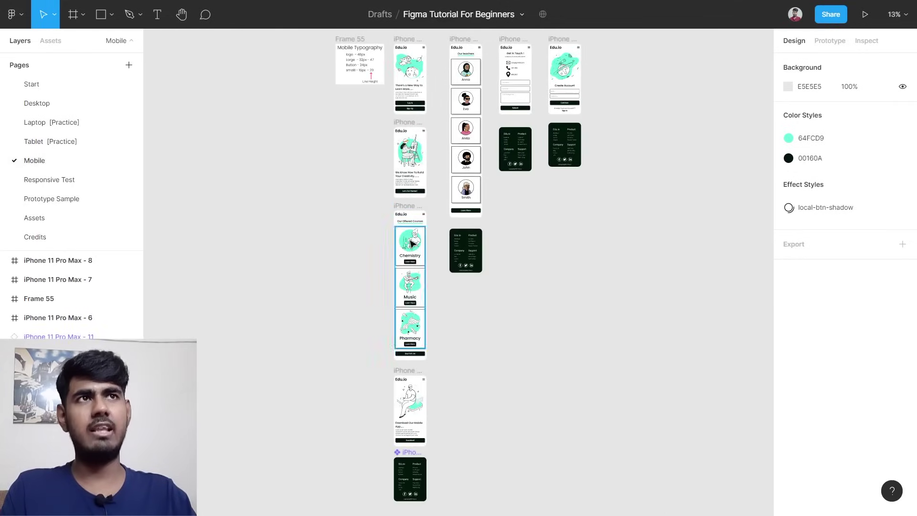
scroll(393, 94, "up", 1)
scroll(393, 97, "up", 5)
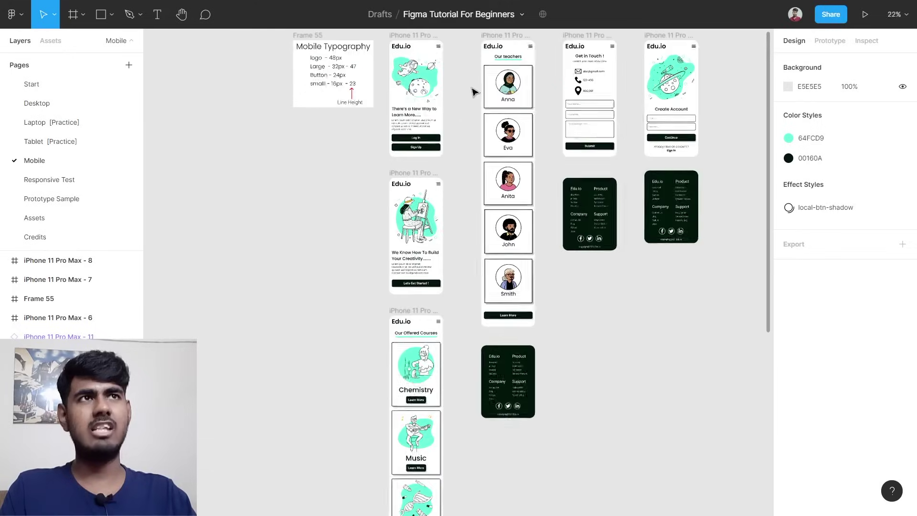
scroll(470, 99, "up", 3)
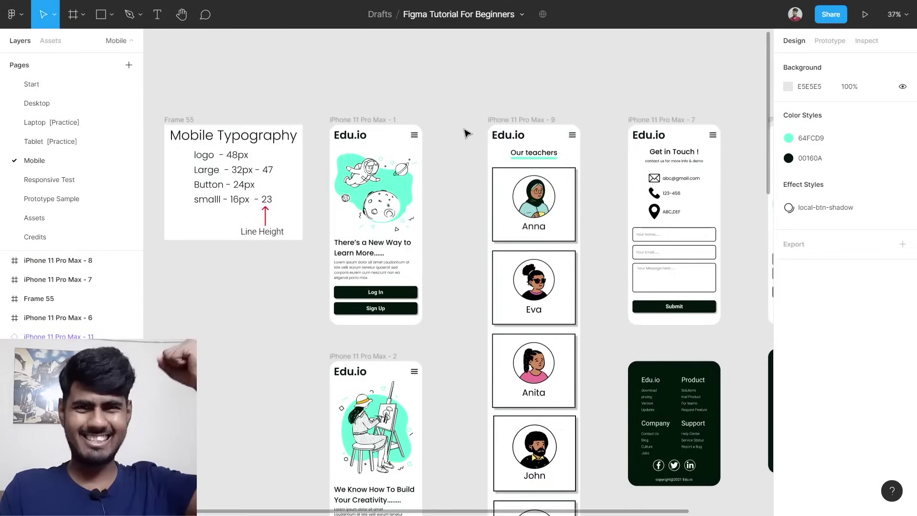
scroll(433, 110, "down", 3)
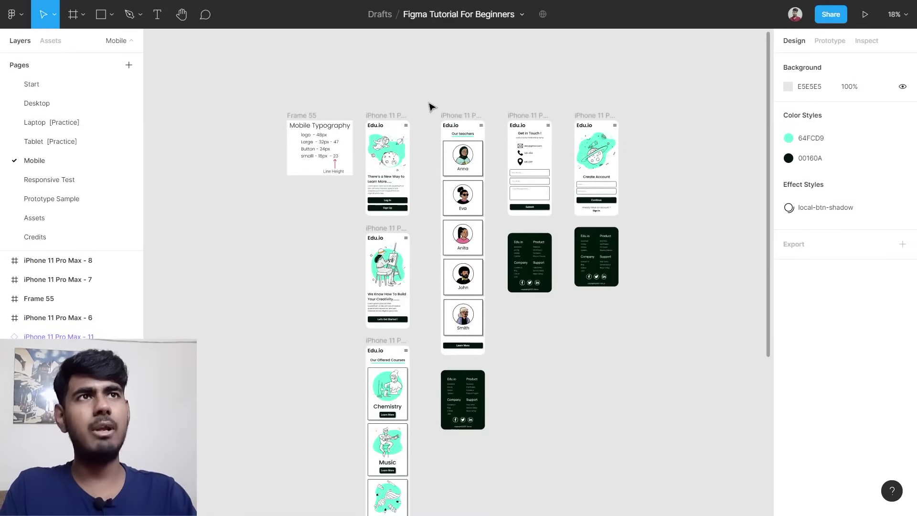
left_click_drag(432, 107, 658, 420)
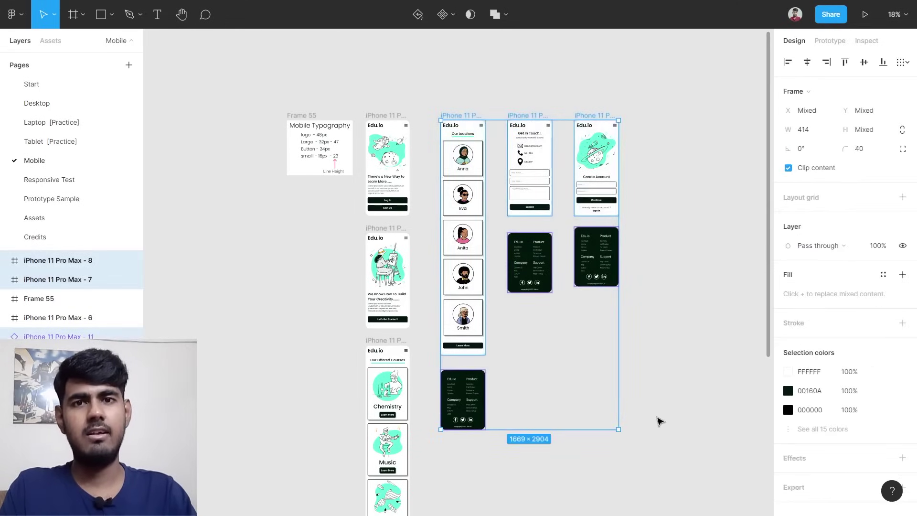
left_click(434, 96)
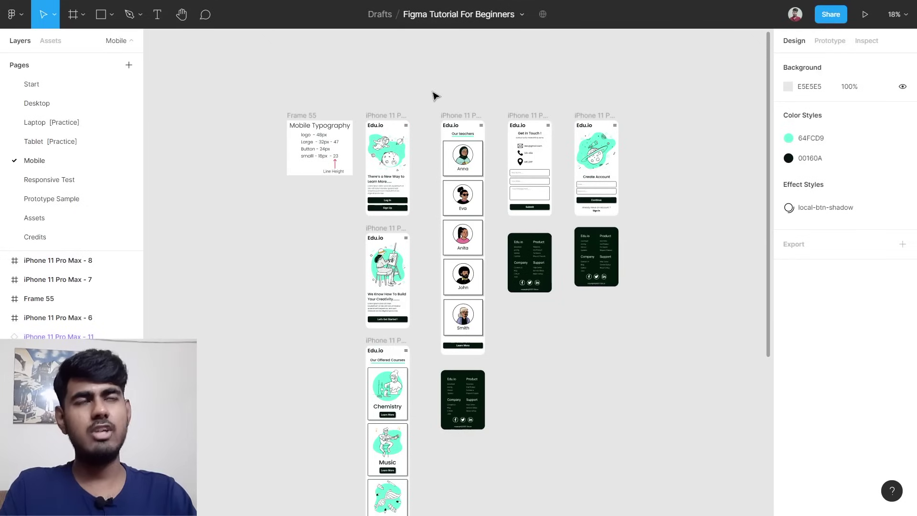
Move the teachers, contact and sign-up iPhone screens with their footers to the right, leaving empty canvas beside the home screens.
left_click_drag(432, 91, 663, 430)
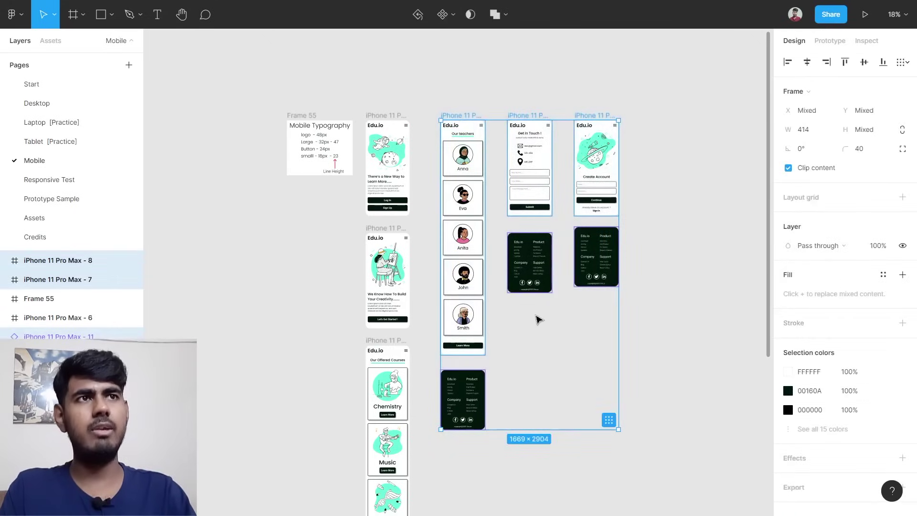
left_click_drag(528, 323, 686, 329)
left_click(445, 168)
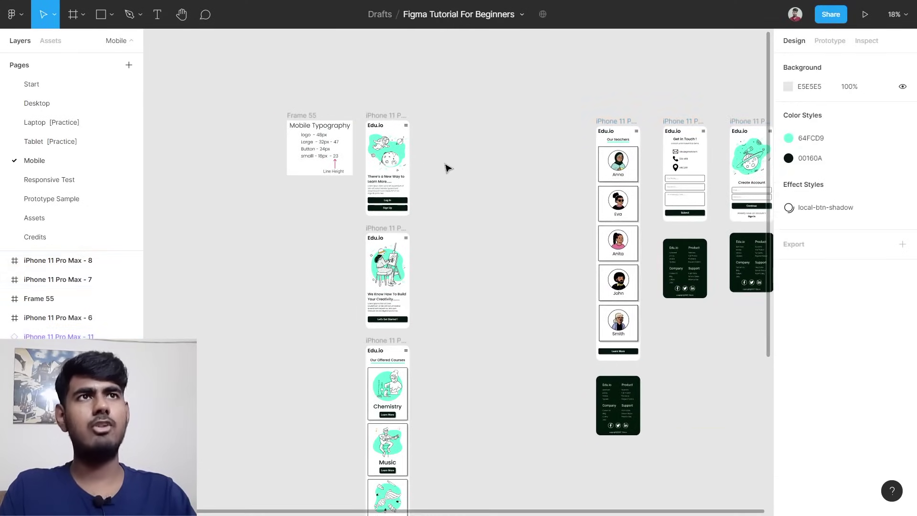
Add an iPhone 11 Pro Max preset frame and place it just right of the iPhone 11 Pro Max - 1 home screen.
scroll(441, 154, "up", 5)
scroll(404, 137, "up", 8)
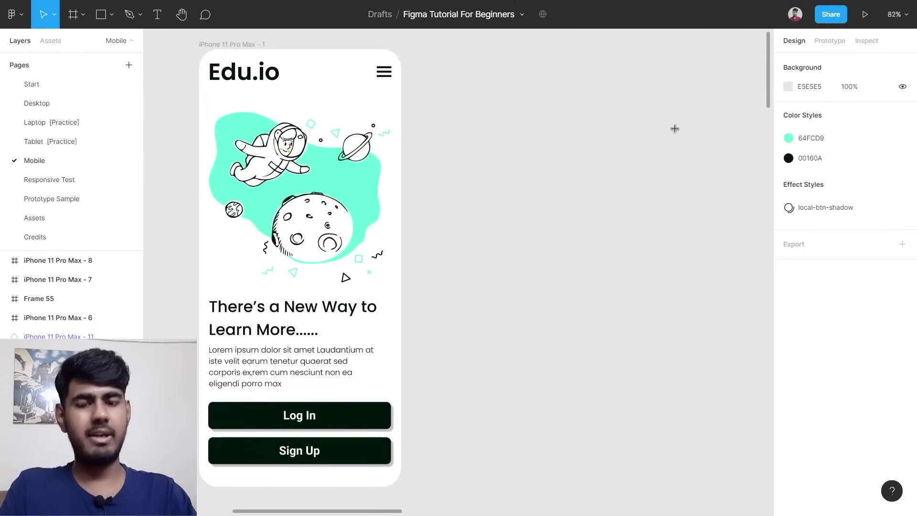
key("f")
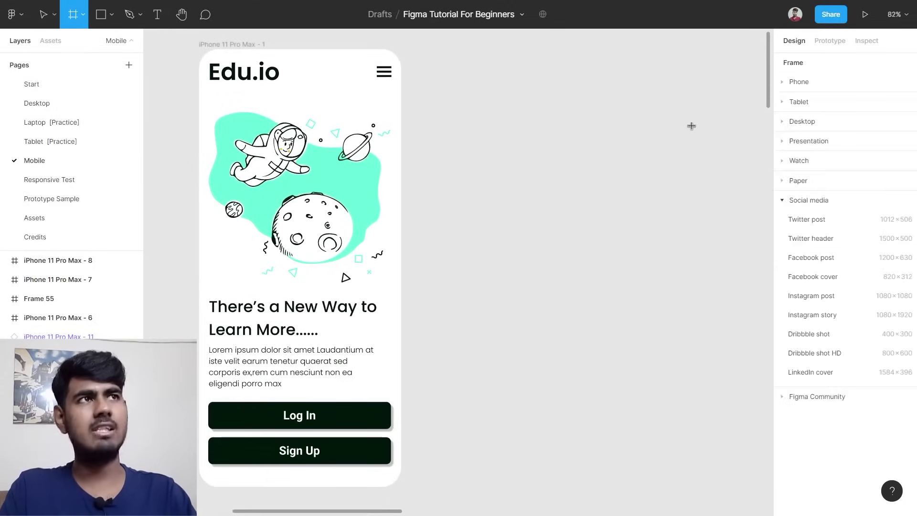
left_click(782, 85)
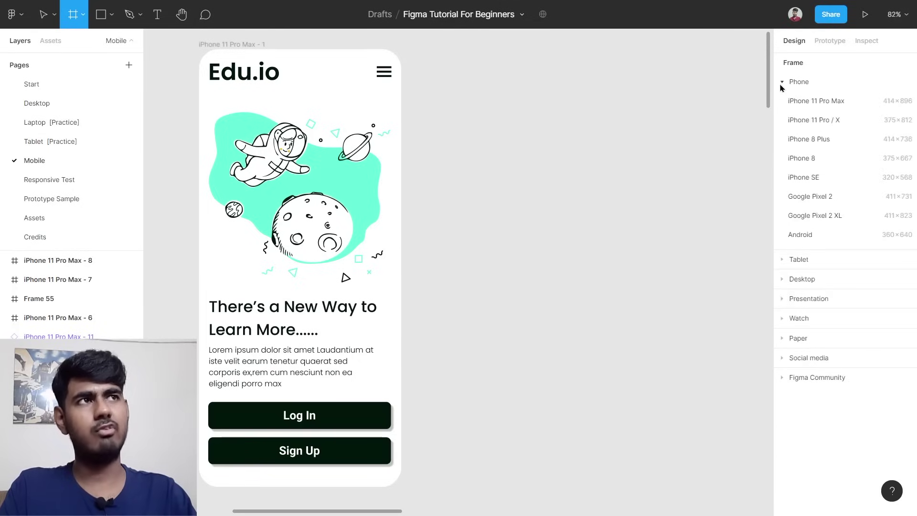
left_click(836, 109)
left_click_drag(559, 199, 583, 200)
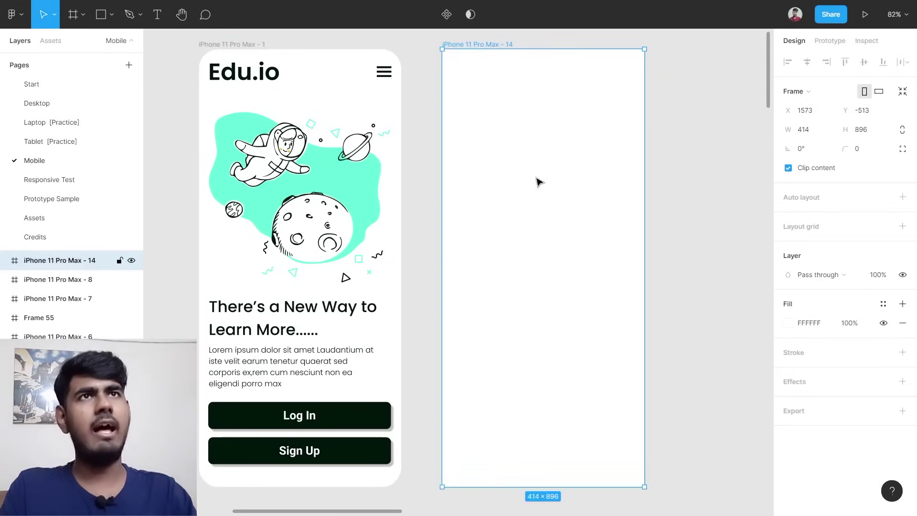
Check the corner radius of iPhone 11 Pro Max - 1 and set the new frame's corner radius to 40.
left_click(240, 45)
scroll(240, 45, "left", 3)
scroll(241, 44, "right", 1)
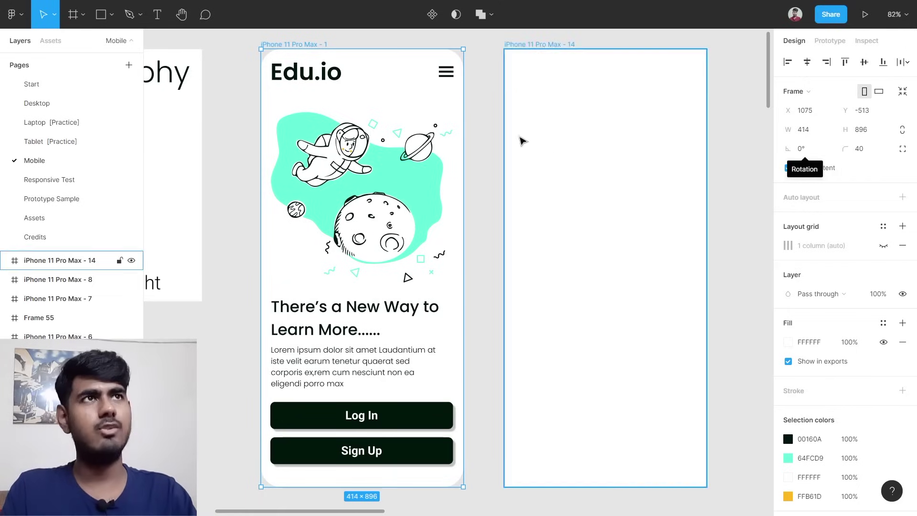
left_click(567, 97)
left_click(864, 152)
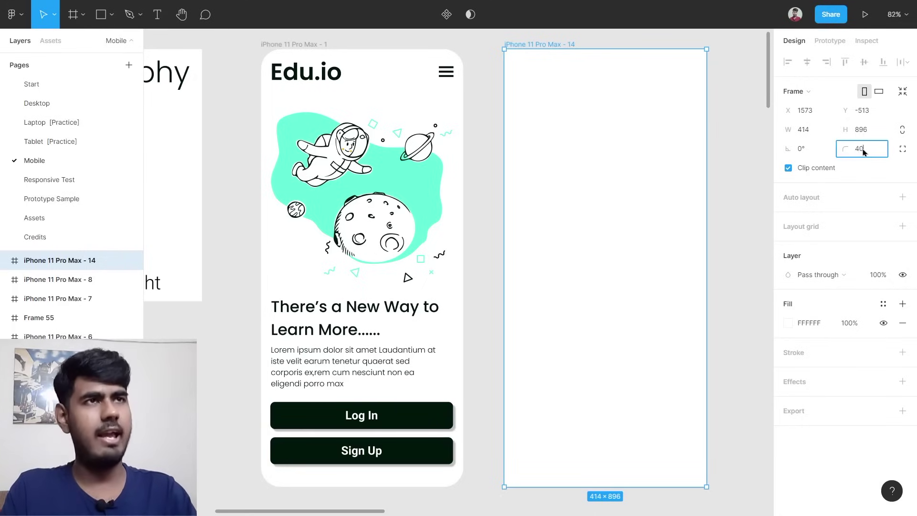
type("40")
key("Return")
key("Escape")
Inspect the font settings of the Edu.io logo in iPhone 11 Pro Max - 1.
scroll(378, 109, "up", 5)
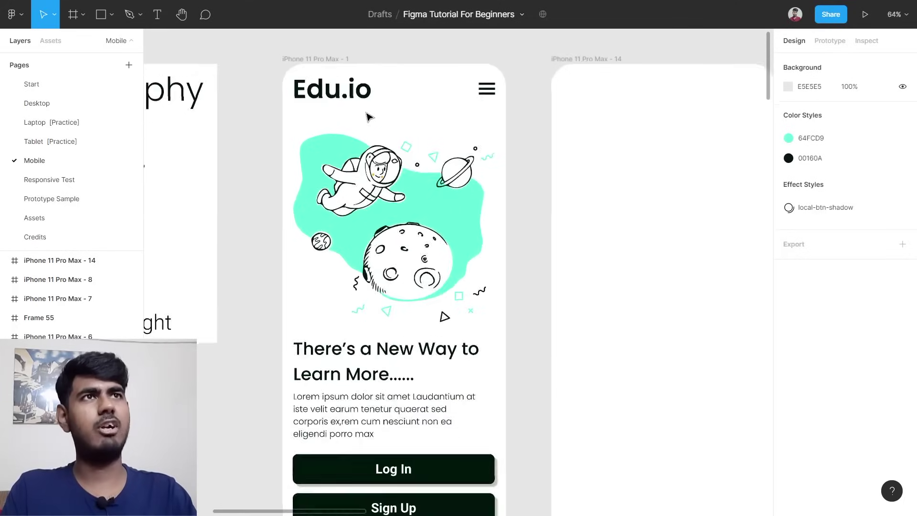
scroll(396, 95, "up", 1)
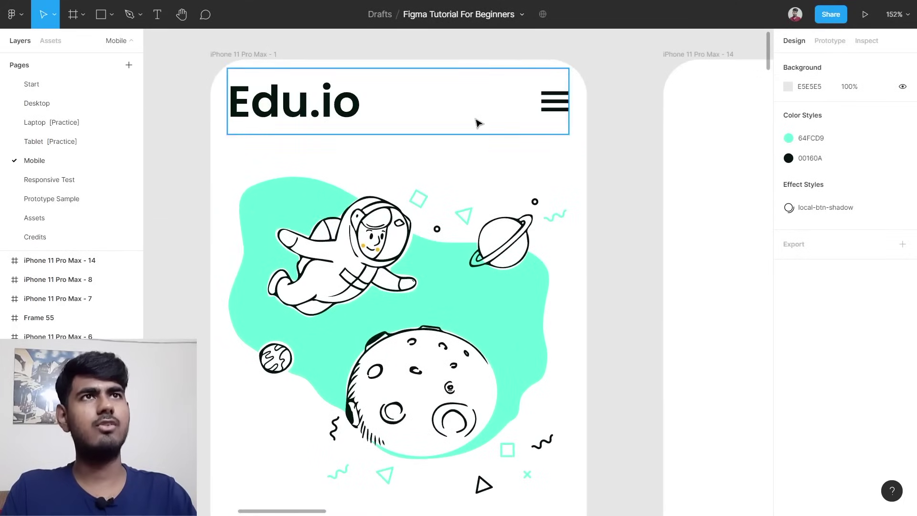
scroll(478, 123, "down", 3)
scroll(477, 124, "right", 2)
left_click(320, 119)
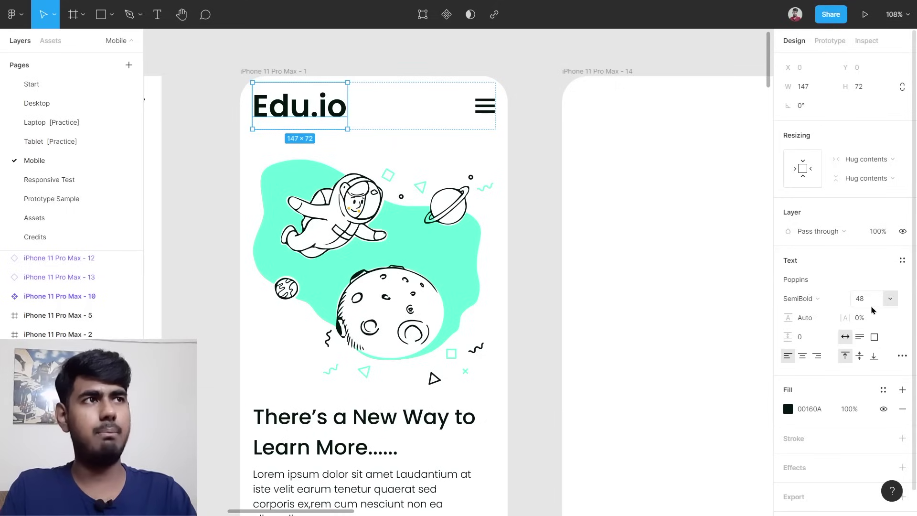
scroll(621, 249, "right", 3)
scroll(559, 222, "down", 1)
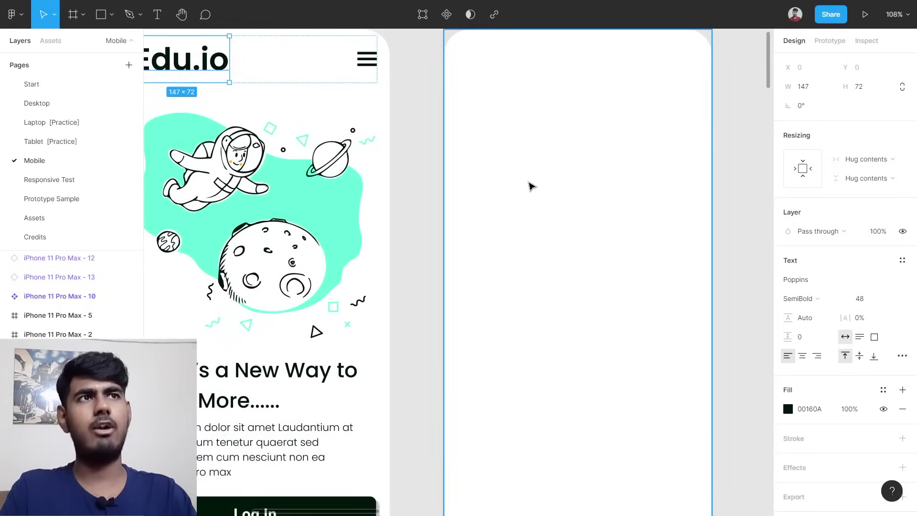
Add the text "Edu.io" in Poppins SemiBold 48 inside the empty iPhone 11 Pro Max - 14 frame.
scroll(538, 176, "up", 1)
left_click(558, 201)
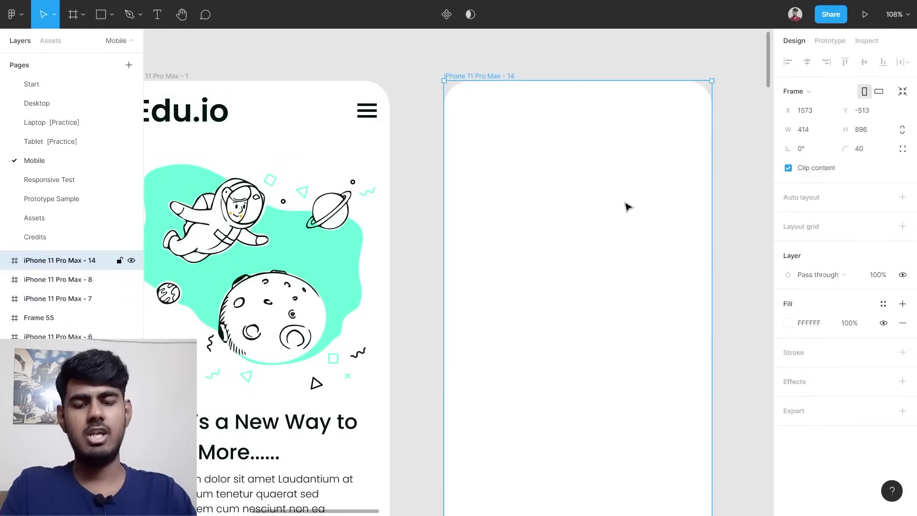
key("t")
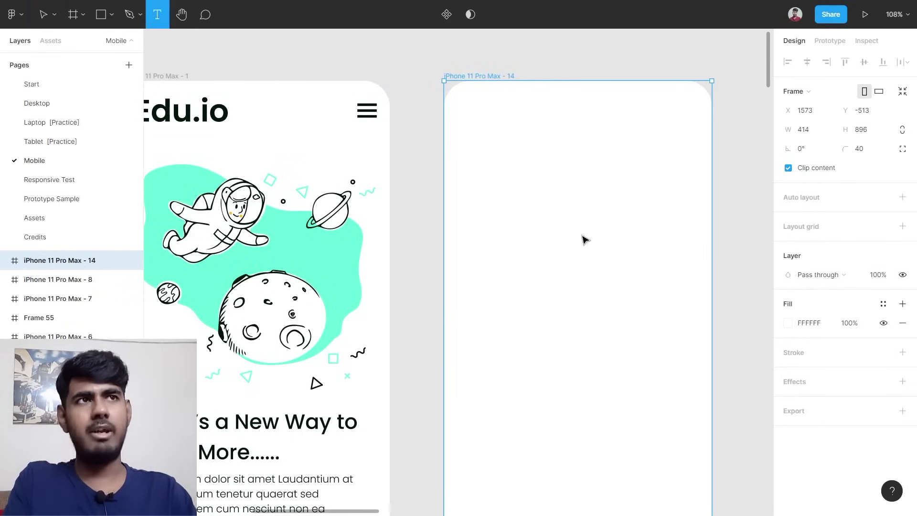
left_click(535, 197)
type("edu")
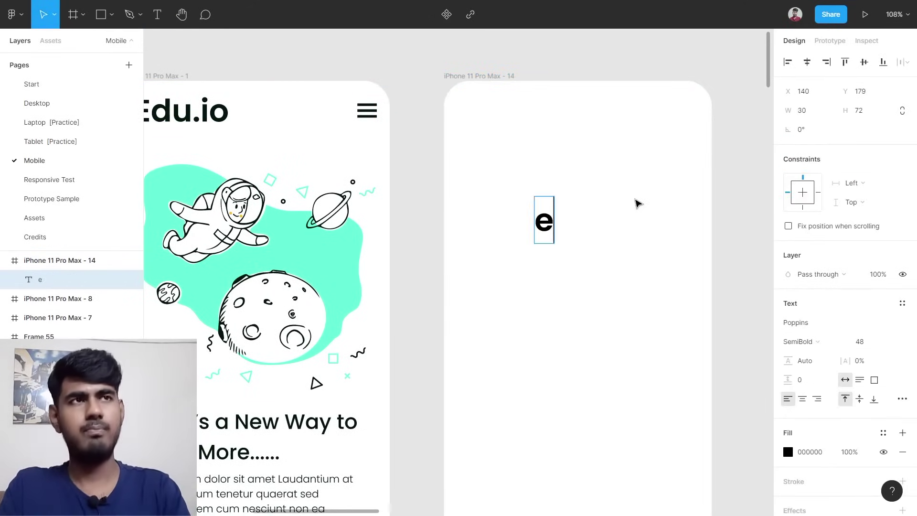
key("BackSpace")
key("BackSpace")
key("BackSpace")
type("Edu.io")
key("Escape")
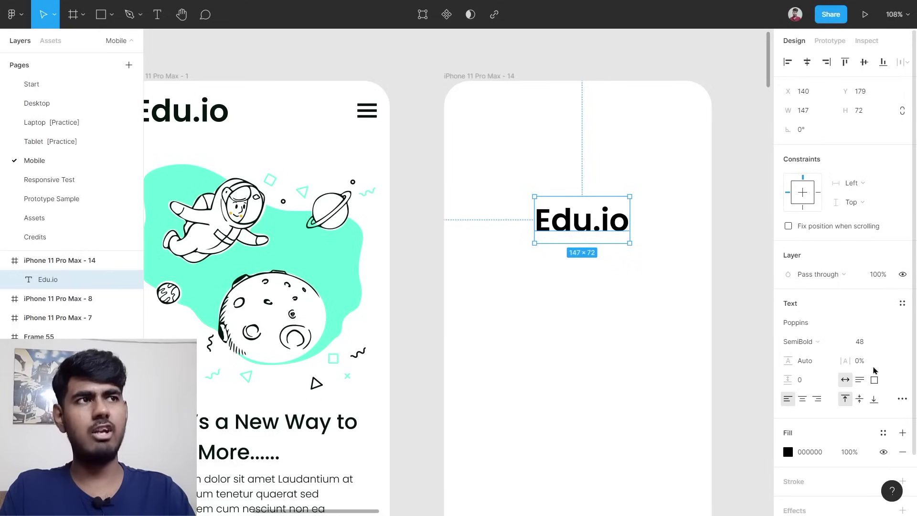
Check the new logo's font weight and size, and move it to the frame's upper-left corner.
left_click(869, 347)
left_click(807, 342)
left_click(747, 350)
left_click(524, 301)
left_click_drag(585, 221, 510, 113)
left_click(504, 186)
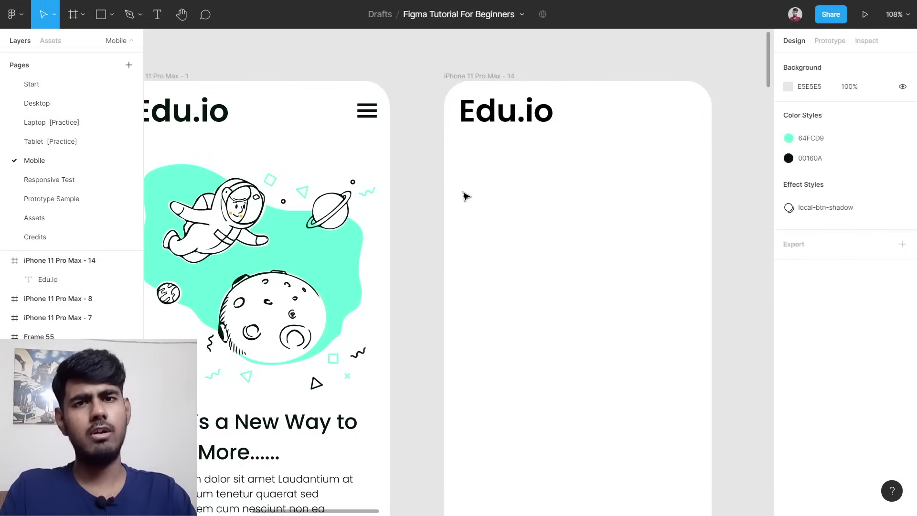
Inspect the dimensions of the top bar of the menu icon in iPhone 11 Pro Max - 1.
scroll(368, 115, "up", 5)
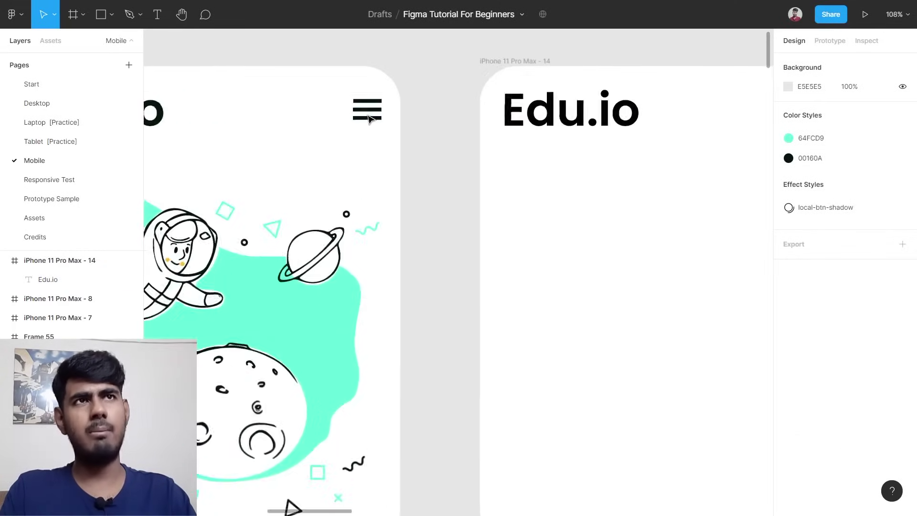
scroll(371, 118, "up", 3)
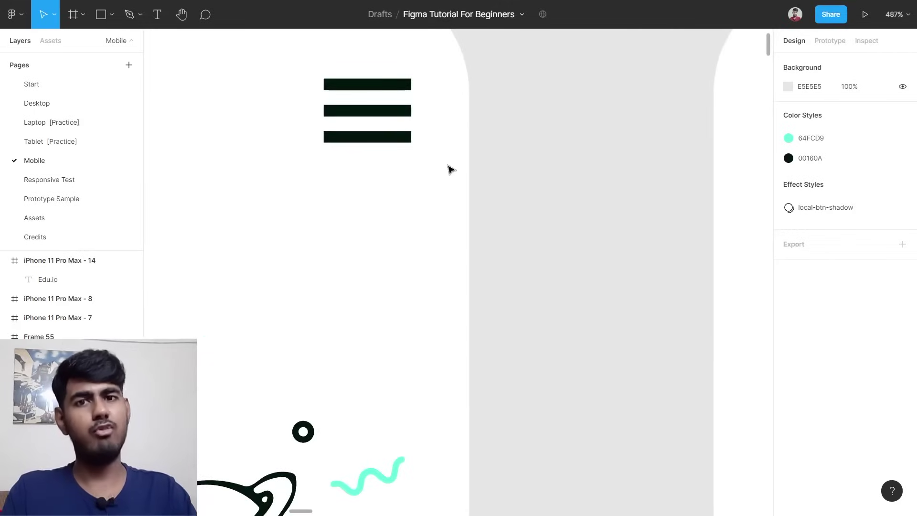
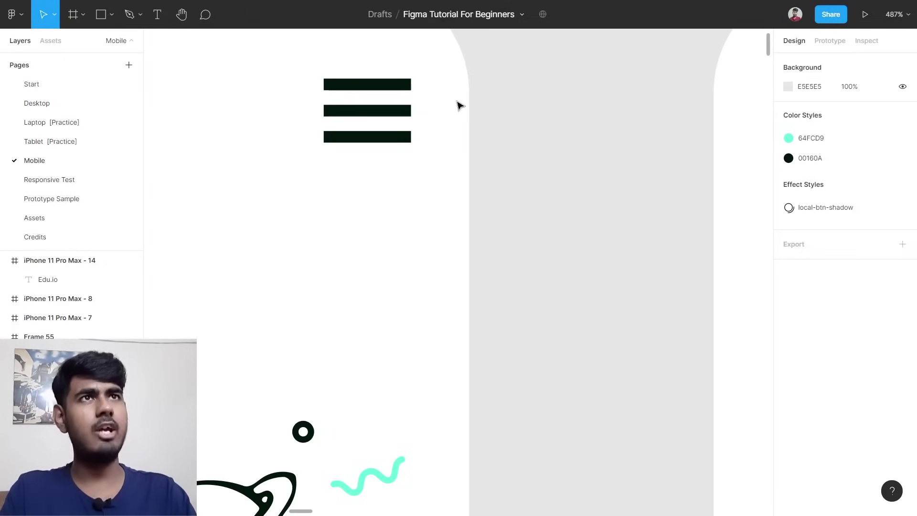
scroll(388, 85, "up", 2)
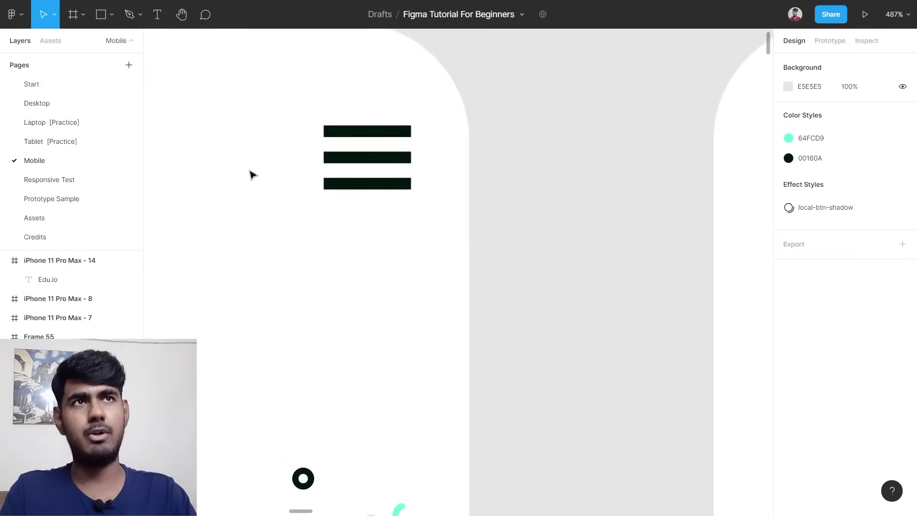
double_click(377, 138)
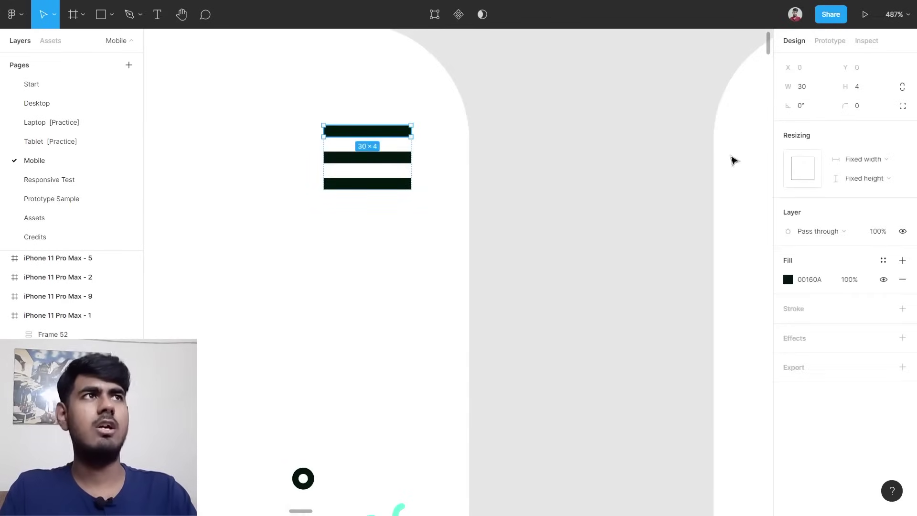
scroll(319, 127, "up", 1)
scroll(319, 127, "up", 4)
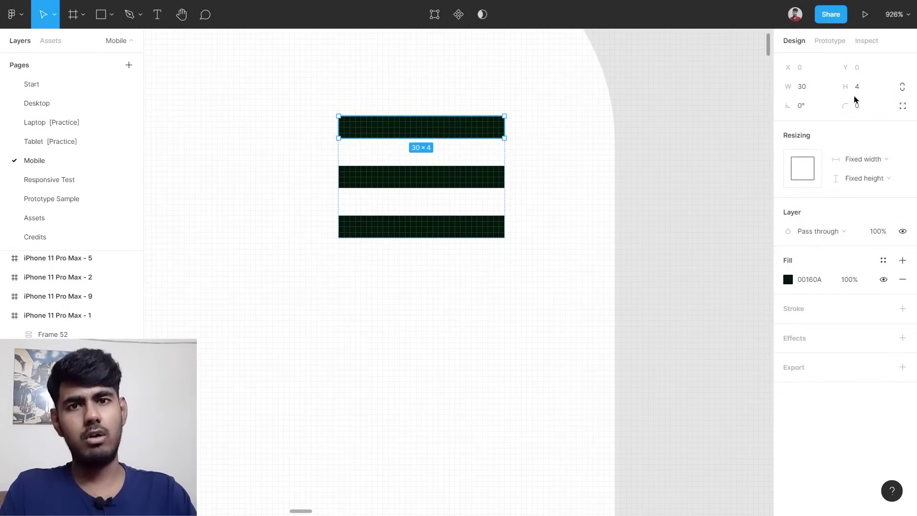
scroll(677, 146, "down", 3)
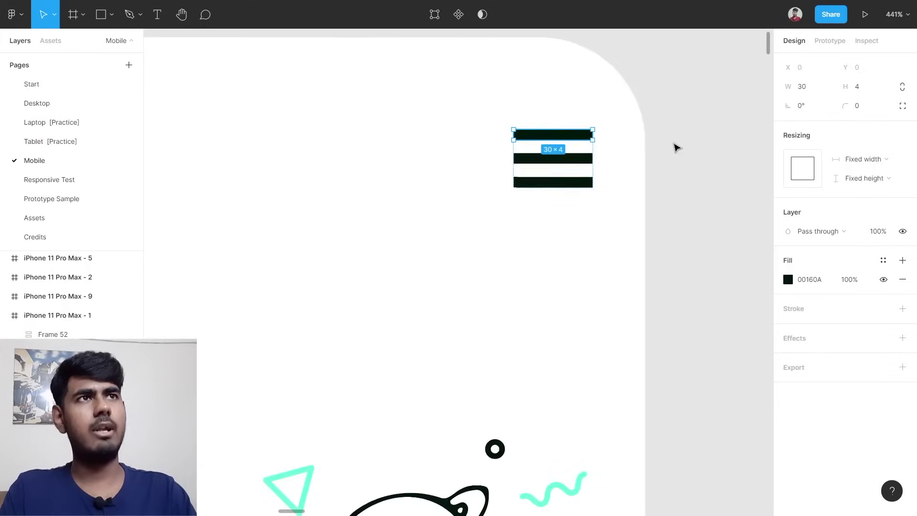
Draw a rectangle about 70 × 11 to the right of the Edu.io logo in iPhone 11 Pro Max - 14.
scroll(678, 146, "right", 3)
scroll(678, 146, "up", 3)
scroll(678, 146, "right", 5)
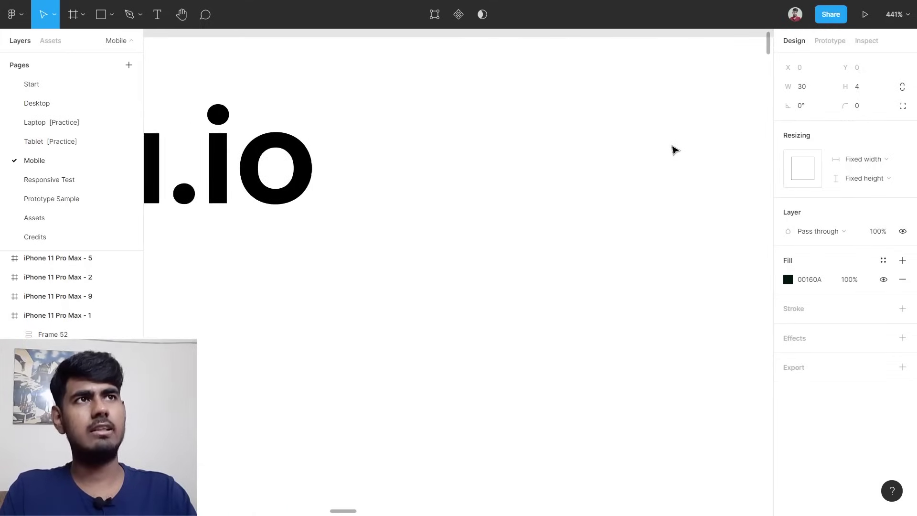
scroll(667, 152, "down", 3)
scroll(666, 151, "left", 2)
scroll(669, 155, "down", 2)
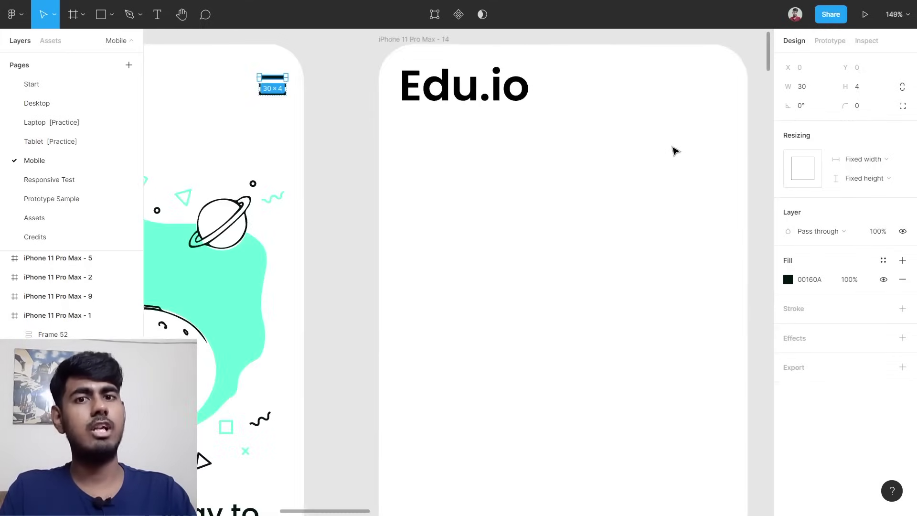
scroll(690, 91, "up", 4)
scroll(691, 89, "up", 2)
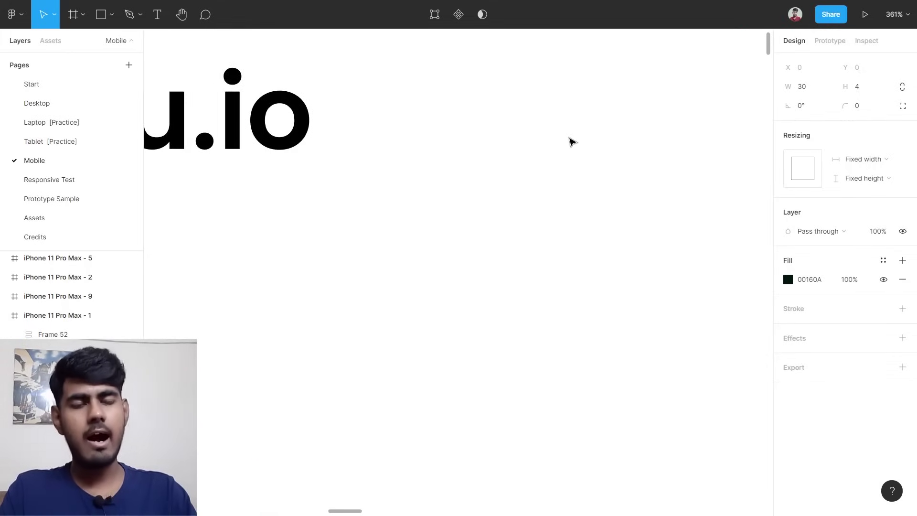
key("r")
mouse_move(491, 131)
left_mouse_down()
mouse_move(567, 131)
mouse_move(641, 153)
left_mouse_up()
Resize the rectangle to 30 wide by 4 high and move it to the right end of the header, level with the logo.
left_click(815, 112)
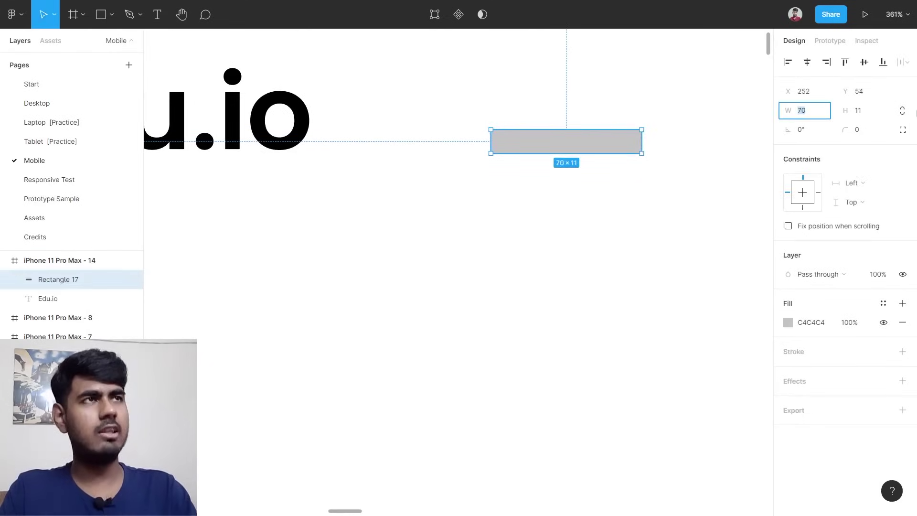
key("Return")
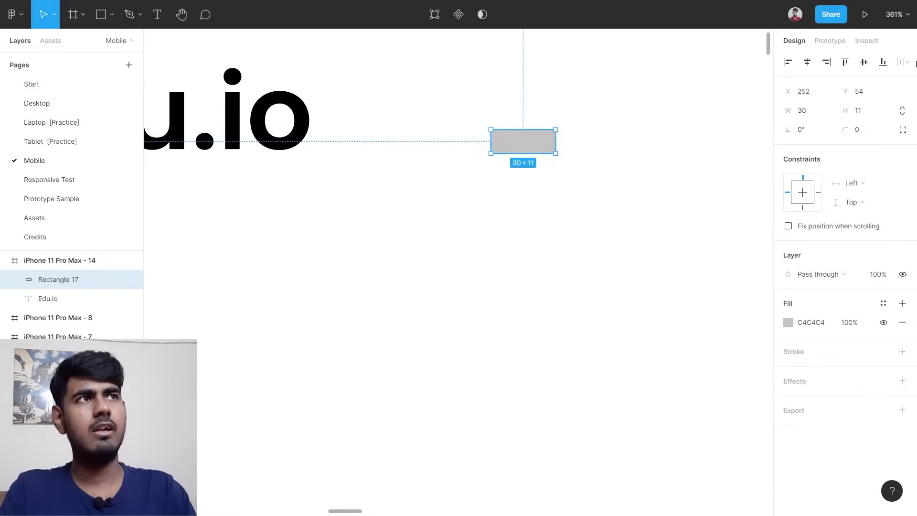
left_click(870, 113)
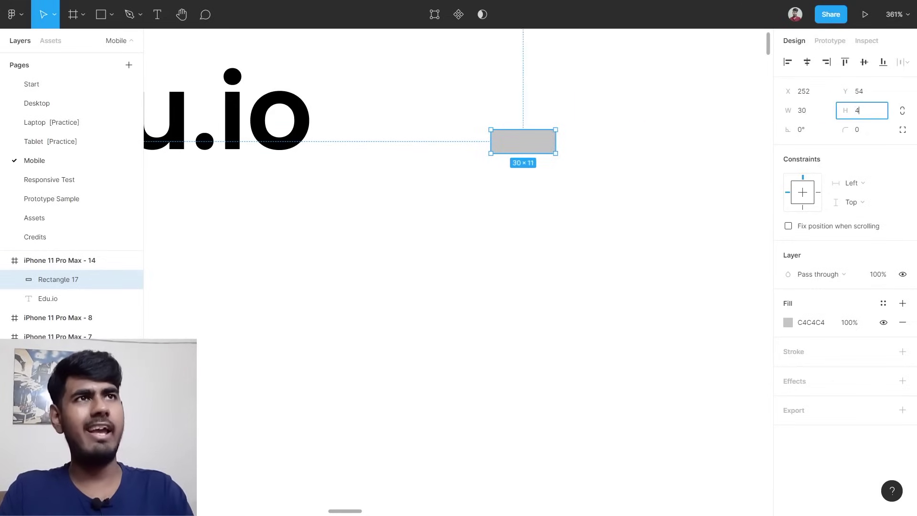
key("Return")
scroll(631, 128, "down", 3)
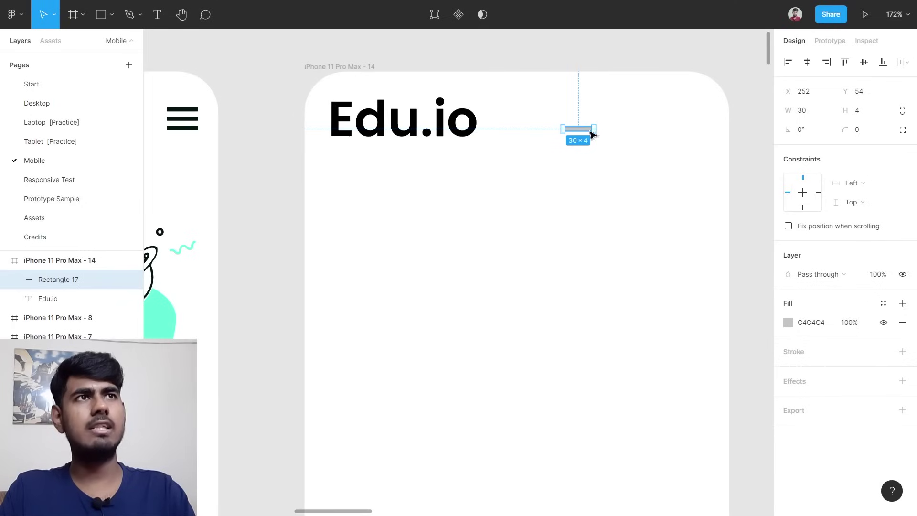
left_click_drag(583, 130, 677, 117)
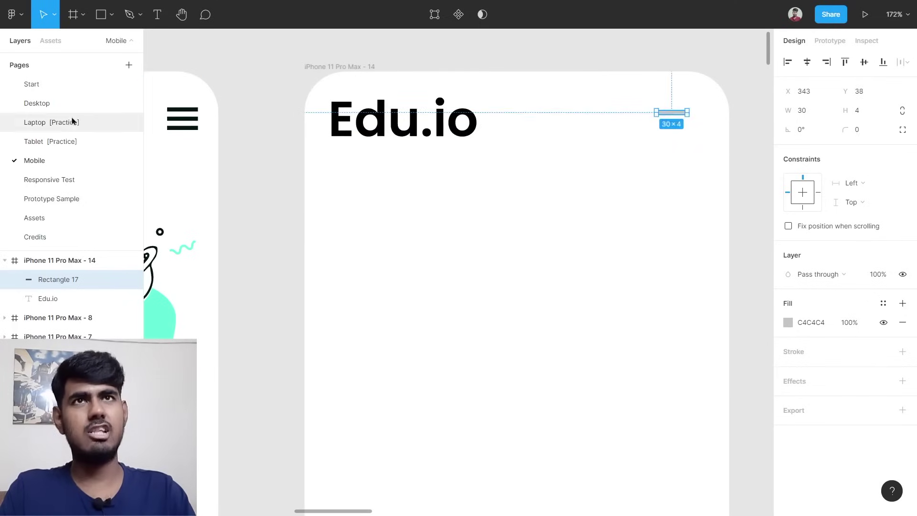
Copy the hex fill code of the black circle below the green one on the Desktop page.
left_click(48, 110)
scroll(205, 134, "up", 2)
scroll(307, 147, "left", 3)
scroll(420, 139, "up", 5)
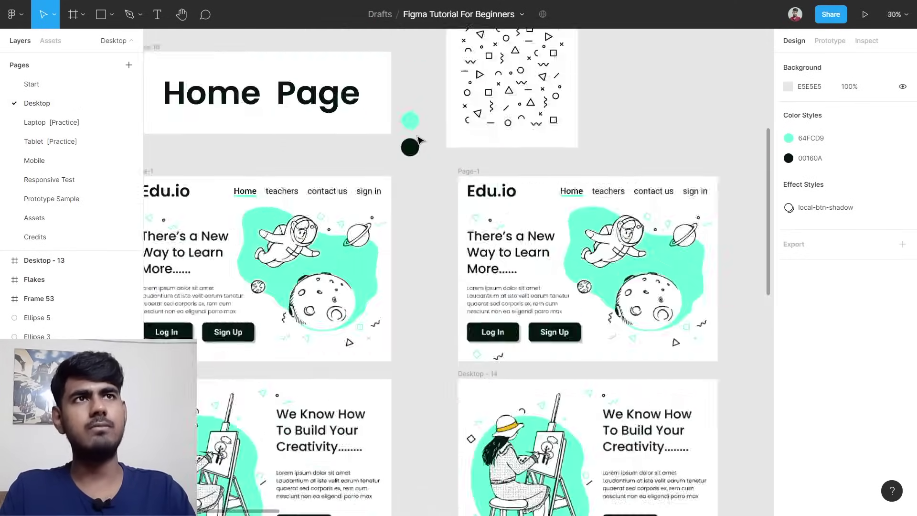
scroll(419, 140, "up", 5)
left_click(404, 153)
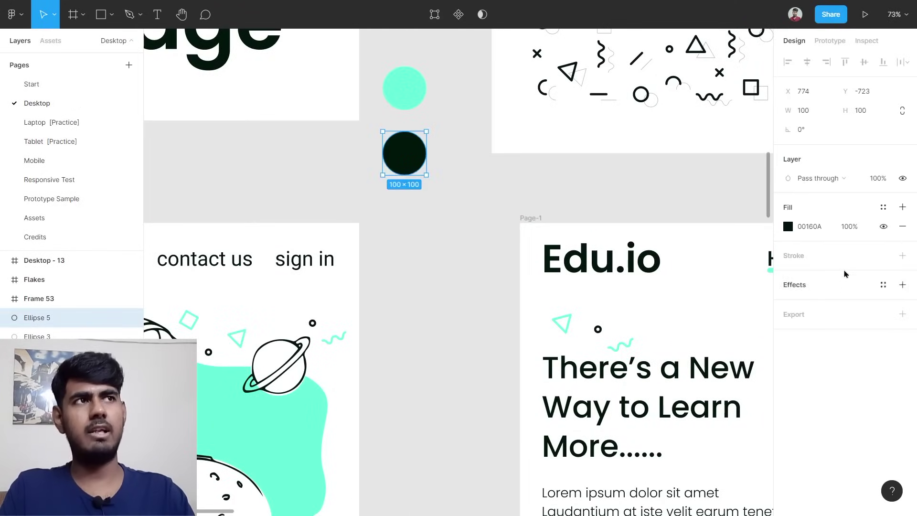
left_click(822, 230)
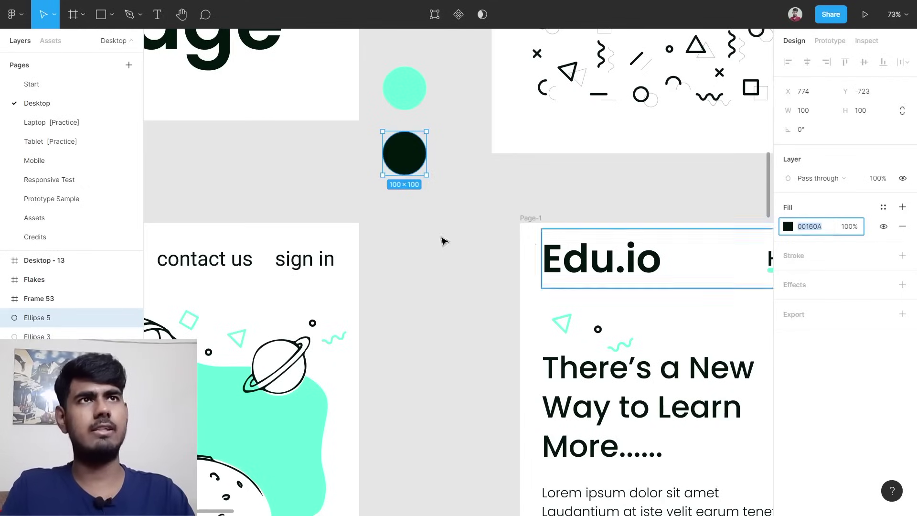
Go back to the Mobile page and set the header rectangle's fill colour to 00160A.
left_click(79, 165)
scroll(712, 112, "up", 5)
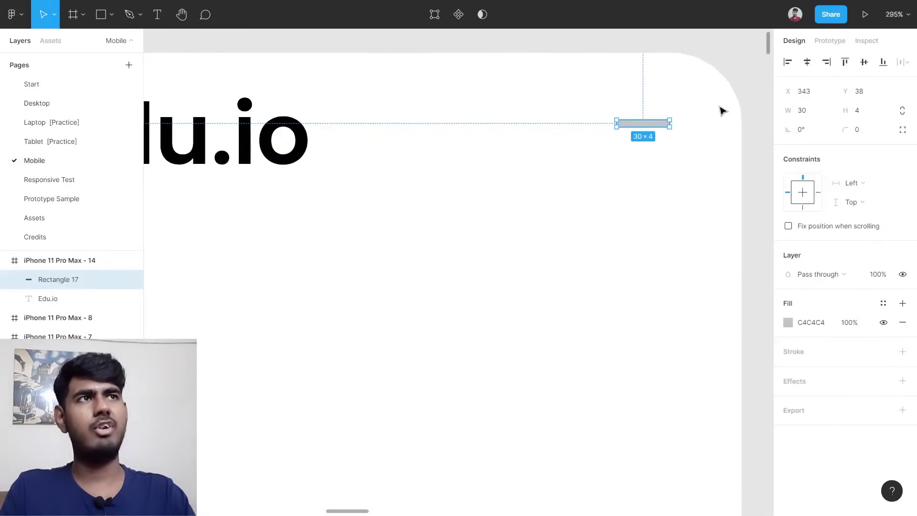
scroll(712, 120, "up", 3)
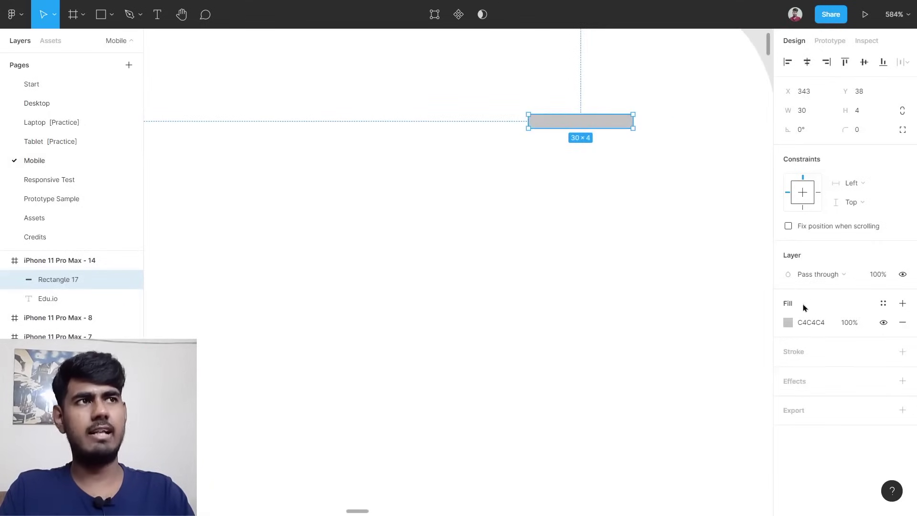
left_click(817, 327)
type("00160A")
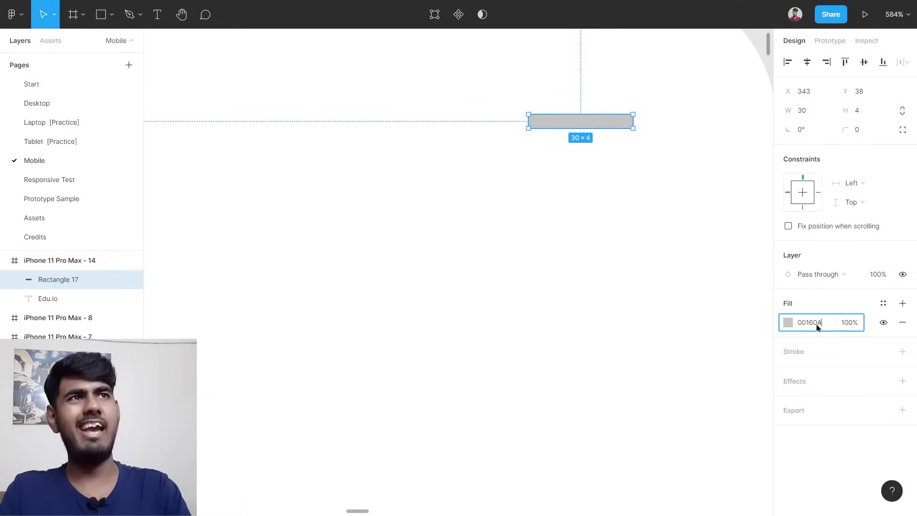
key("Return")
scroll(689, 139, "up", 2)
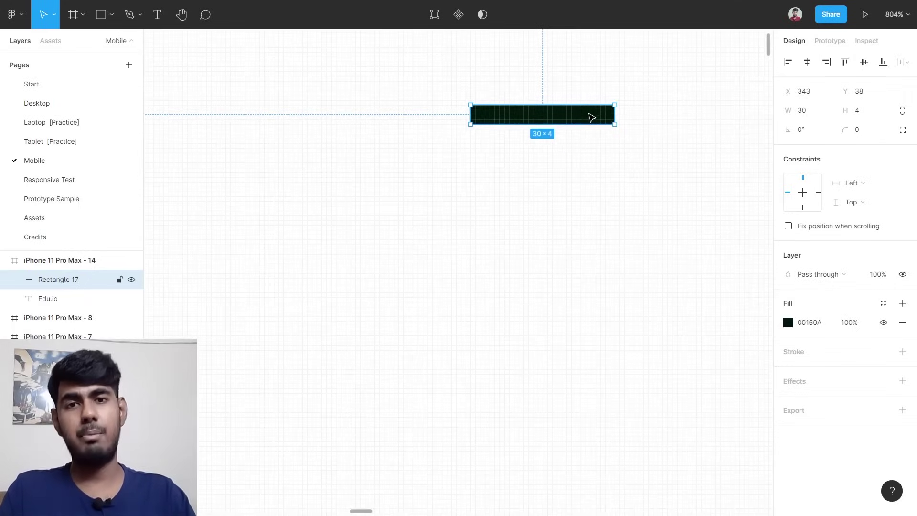
Duplicate the bar twice straight below the original with 4 px gaps to form a three-bar menu icon.
left_click_drag(593, 117, 594, 155)
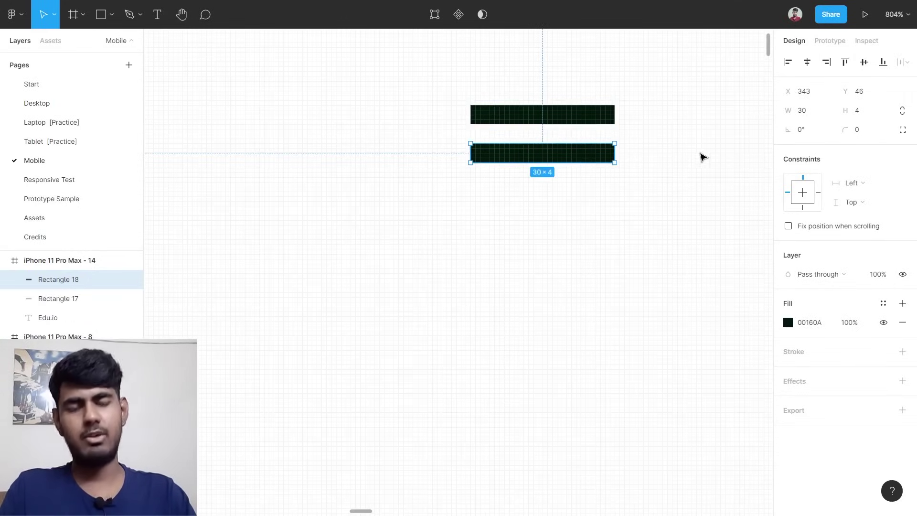
key("ctrl+z")
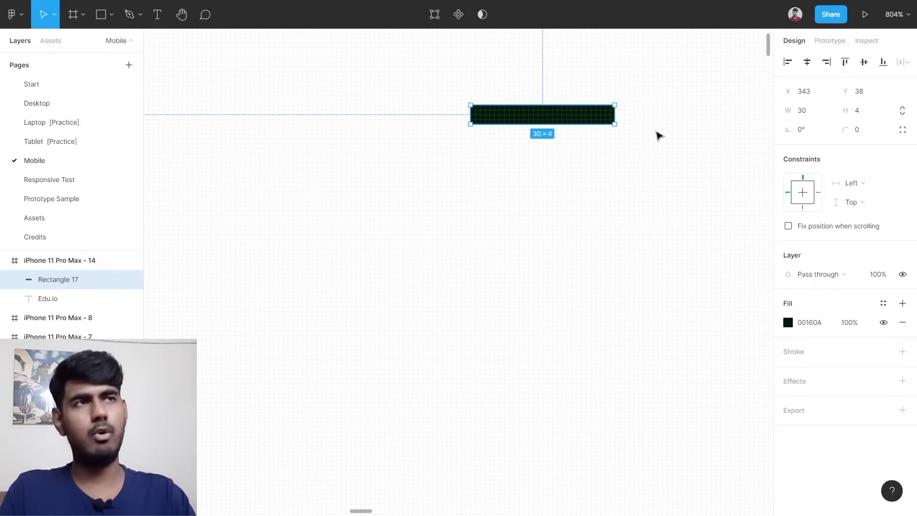
left_click_drag(600, 117, 583, 199)
Measure the gap between the bars of the menu icon in iPhone 11 Pro Max - 1.
scroll(597, 201, "down", 10, "ctrl")
scroll(393, 234, "left", 5)
scroll(397, 191, "up", 10, "ctrl")
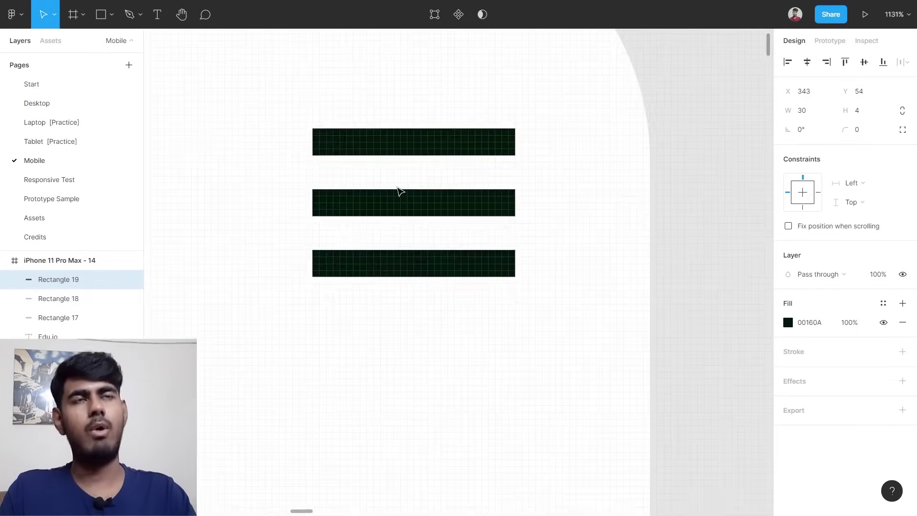
scroll(400, 191, "left", 1)
scroll(401, 191, "up", 1, "ctrl")
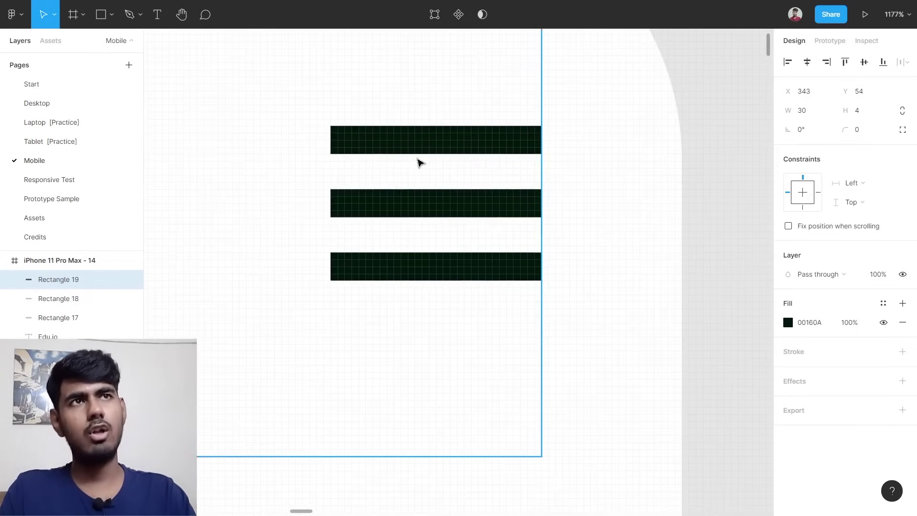
key("ctrl+z")
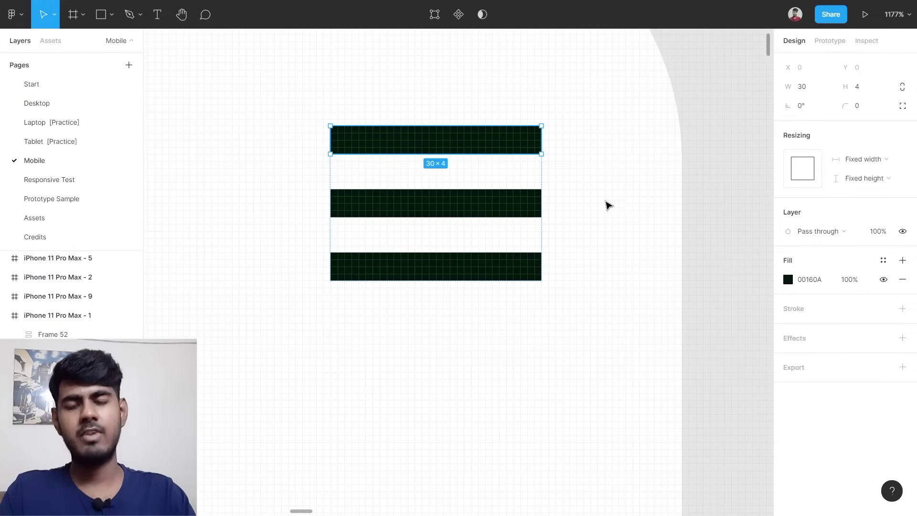
key("alt")
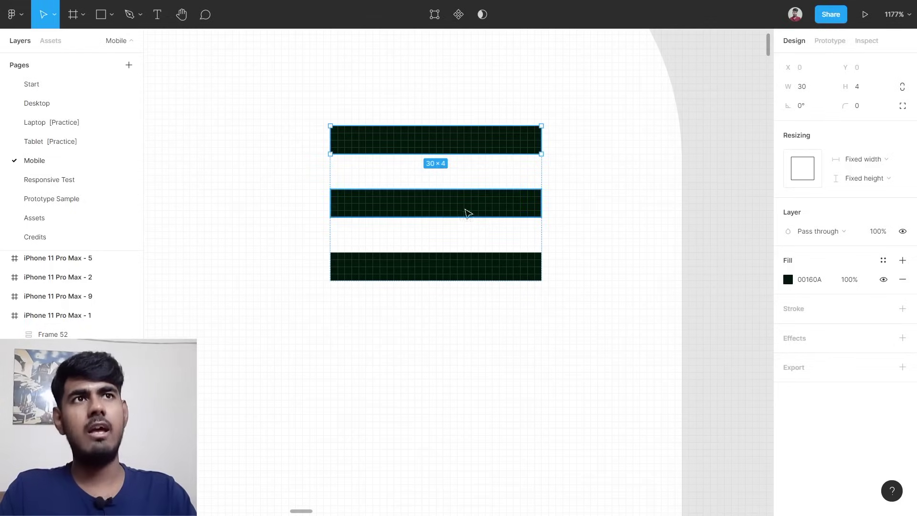
Combine the three new bars in iPhone 11 Pro Max - 14 into a vertical auto layout with centred alignment.
scroll(471, 186, "down", 10)
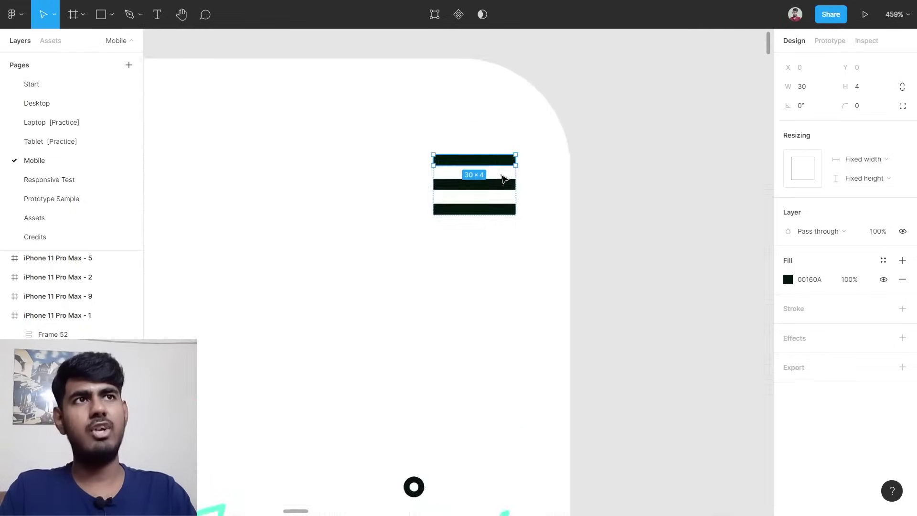
scroll(518, 178, "right", 5)
scroll(524, 176, "up", 8)
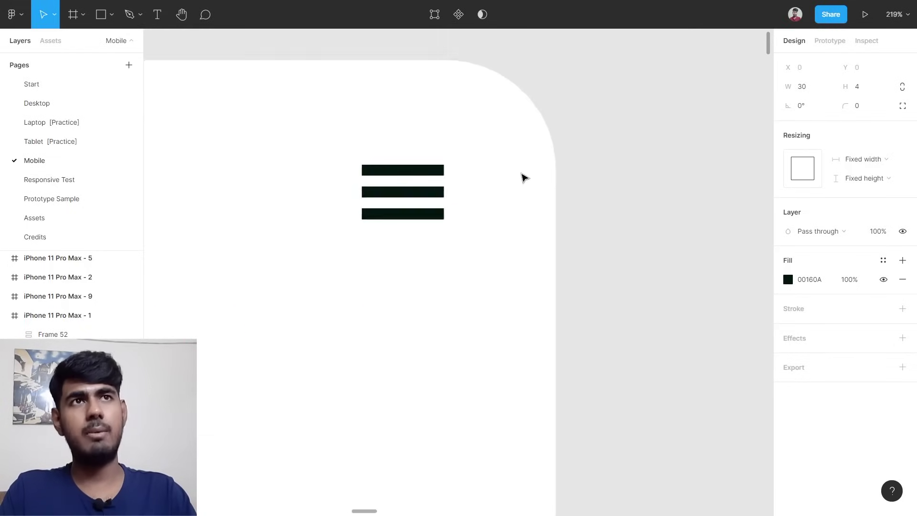
scroll(260, 143, "left", 6)
left_click_drag(391, 108, 633, 263)
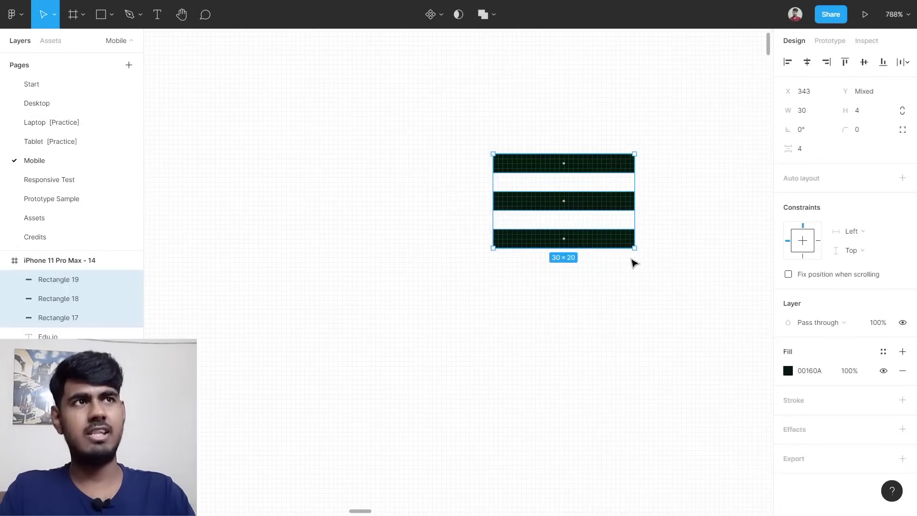
key("shift+a")
left_click(903, 216)
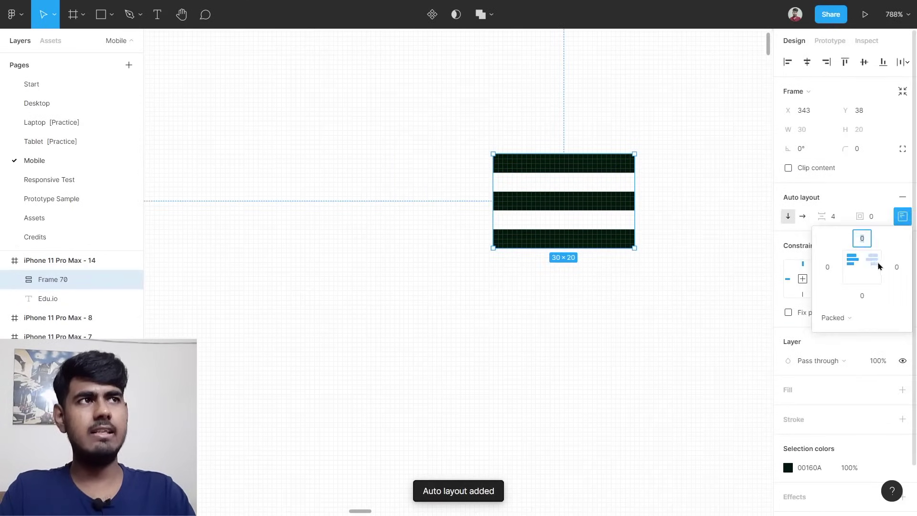
left_click(731, 293)
left_click(588, 200)
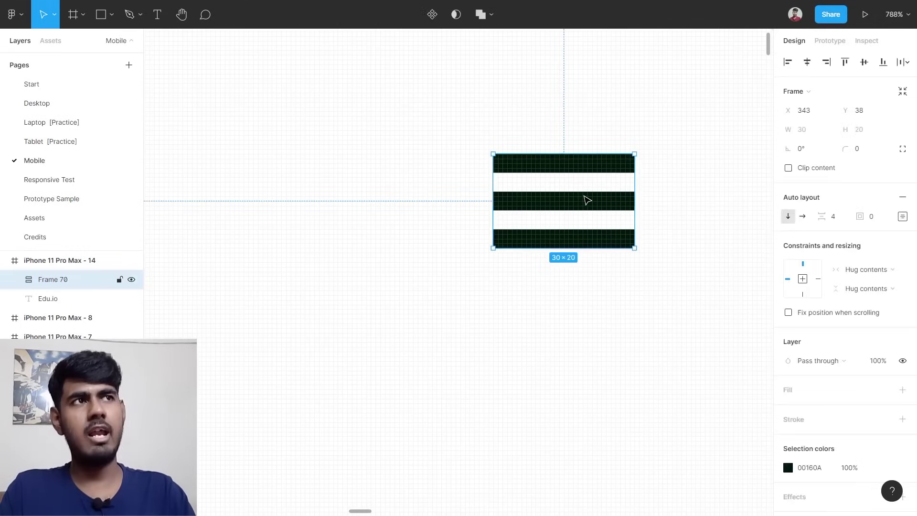
Set the spacing between the menu icon's bars to 5 and deselect the icon.
left_click(833, 217)
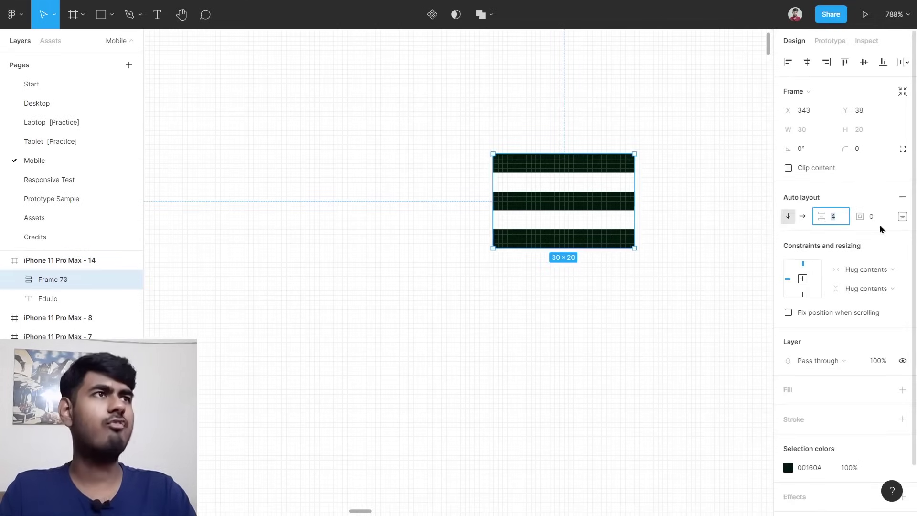
type("5")
key("Return")
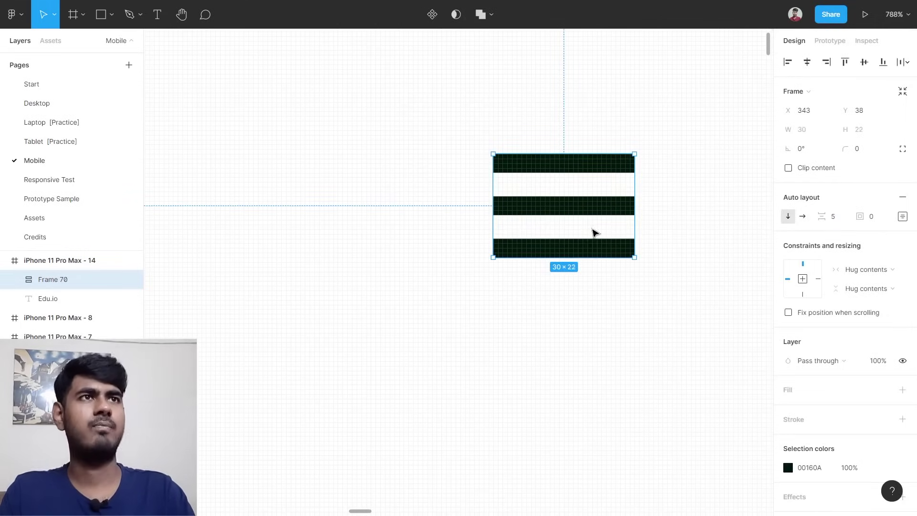
scroll(596, 231, "down", 10)
left_click(512, 285)
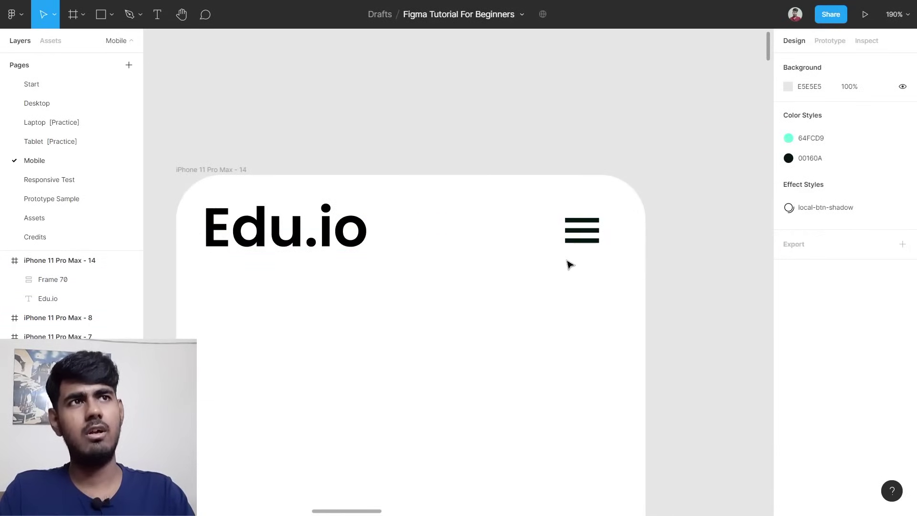
Combine the Edu.io logo and the menu icon into a horizontal auto layout and centre them vertically.
left_click_drag(231, 277, 603, 217)
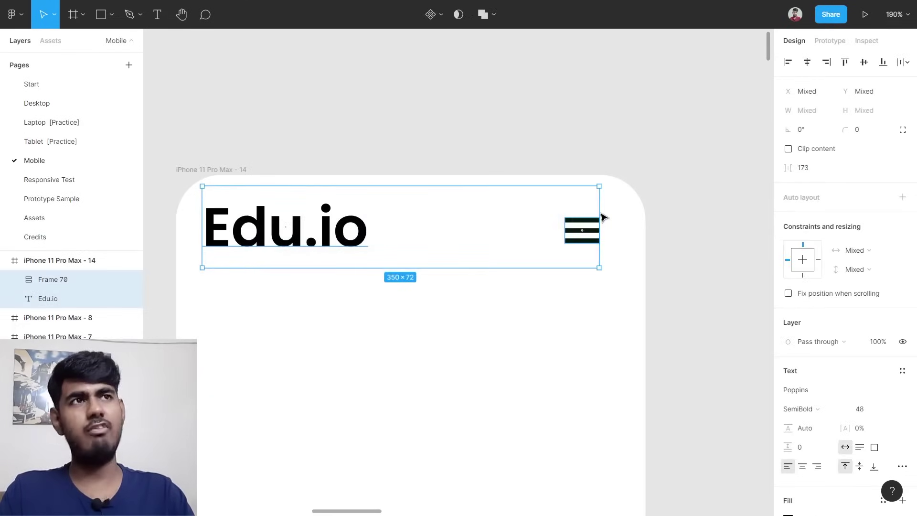
key("shift+a")
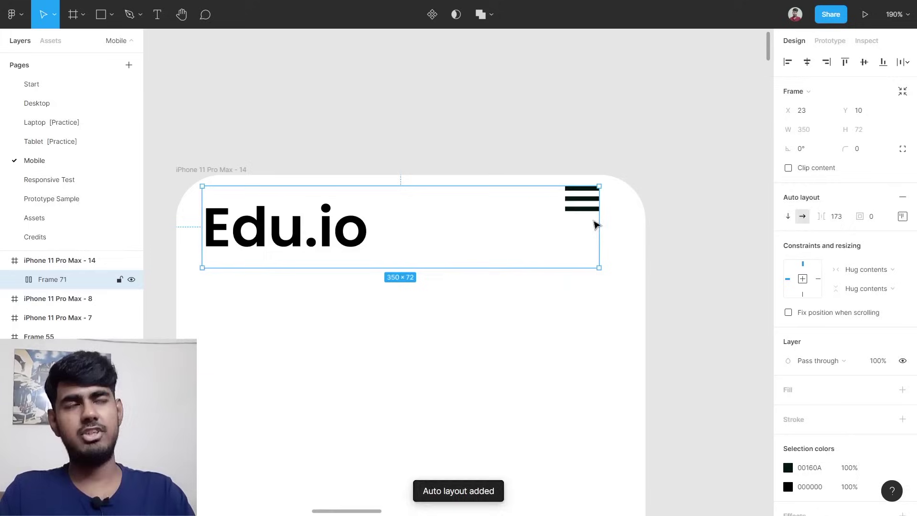
left_click(904, 218)
left_click(869, 272)
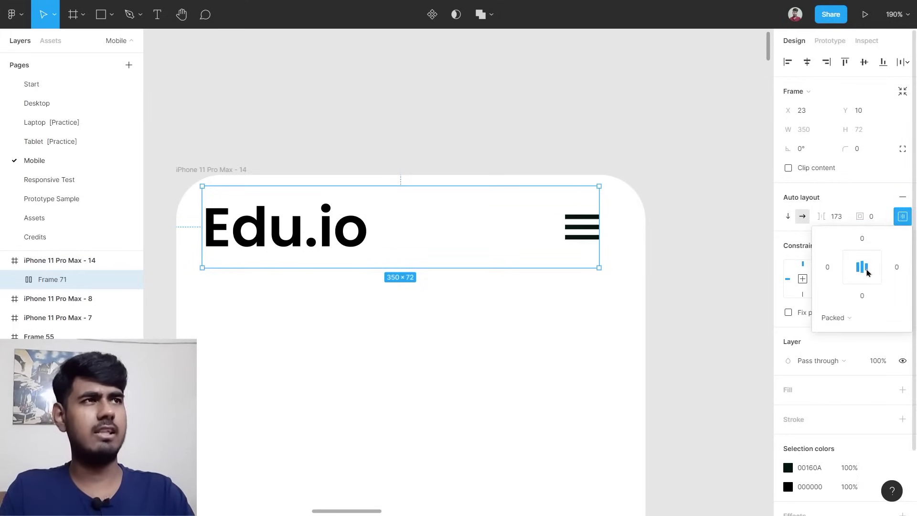
left_click(727, 286)
left_click(310, 247)
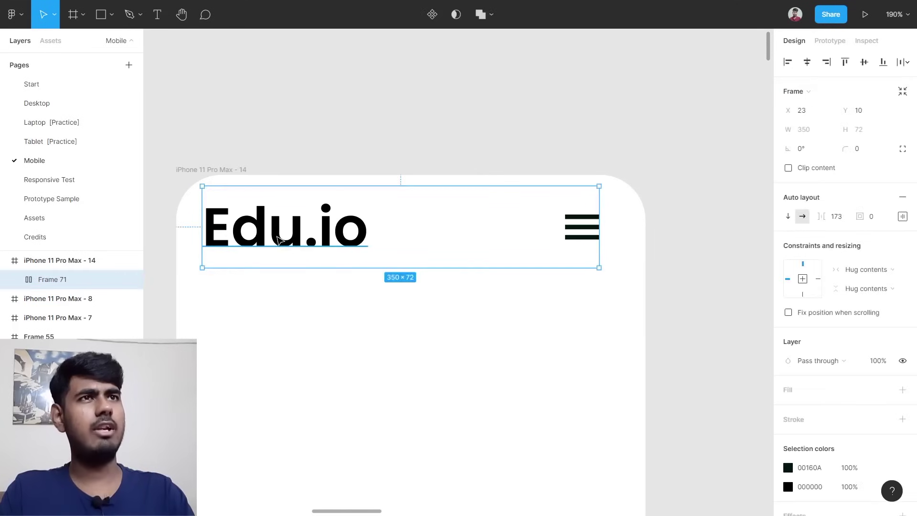
Show the layout grid of iPhone 11 Pro Max - 1 and open its column settings for reference.
scroll(280, 241, "down", 5)
scroll(279, 240, "left", 3)
scroll(281, 239, "left", 5)
scroll(363, 240, "up", 5)
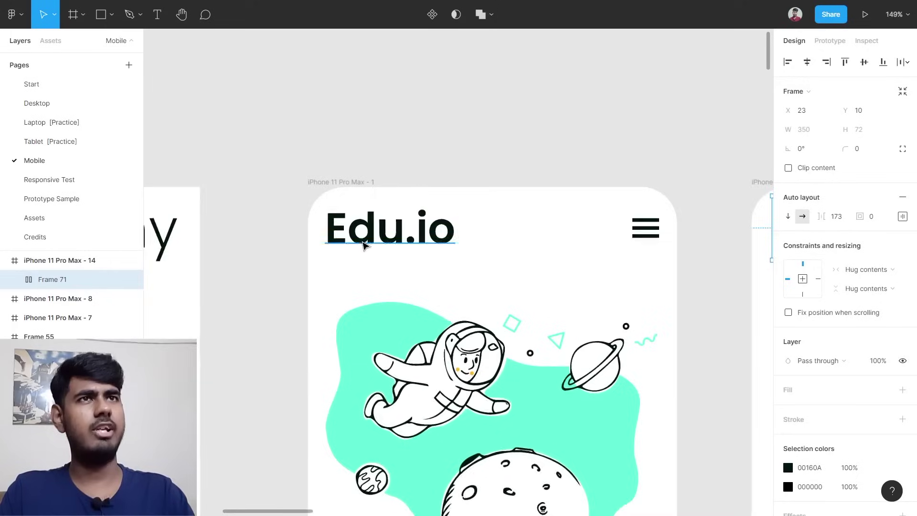
left_click(321, 172)
left_click(322, 172)
scroll(528, 272, "down", 4)
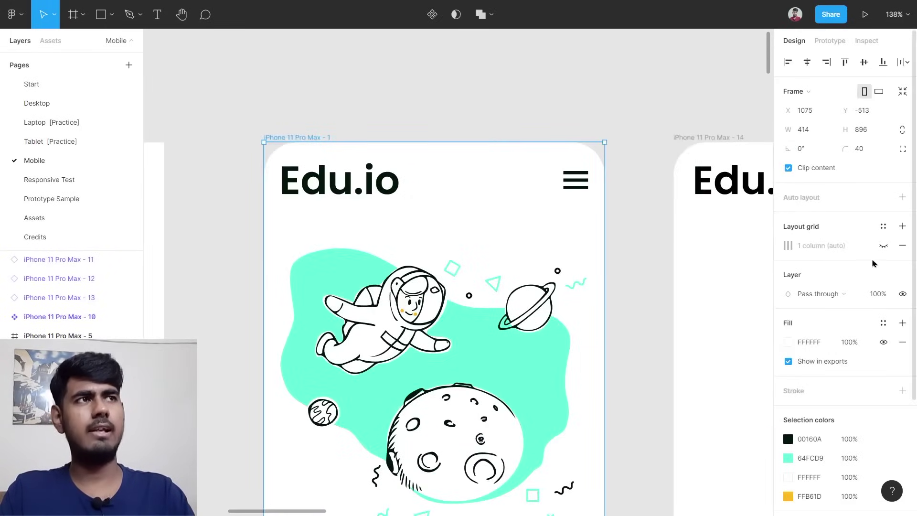
left_click(884, 247)
scroll(639, 249, "down", 1)
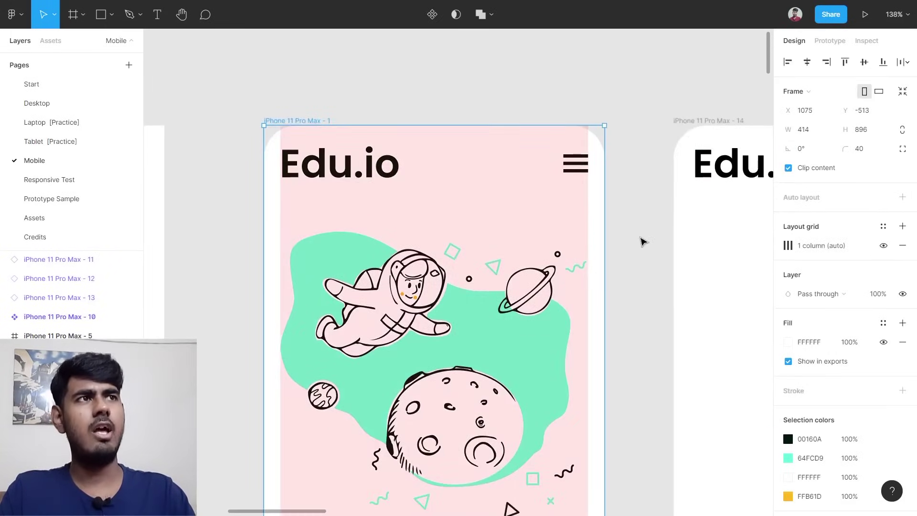
left_click(788, 246)
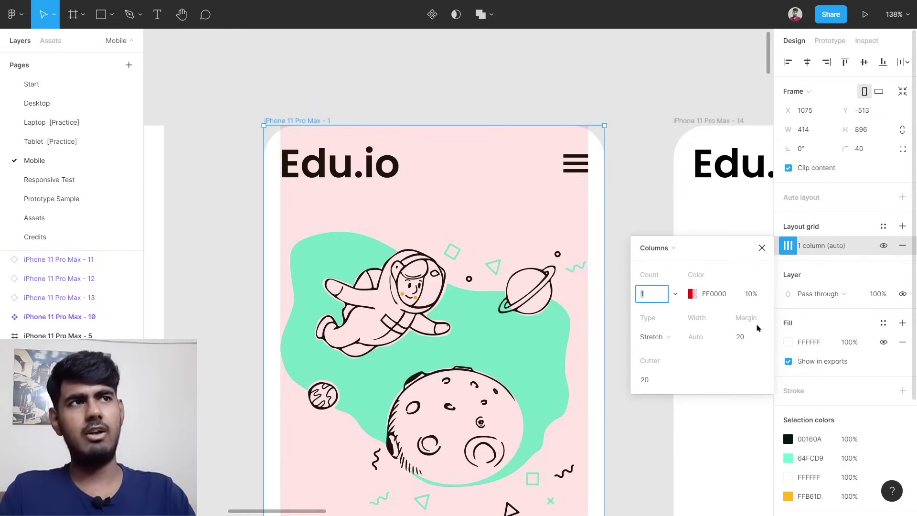
Add a layout grid to the iPhone 11 Pro Max - 14 frame and change its type to Columns.
scroll(758, 328, "right", 10)
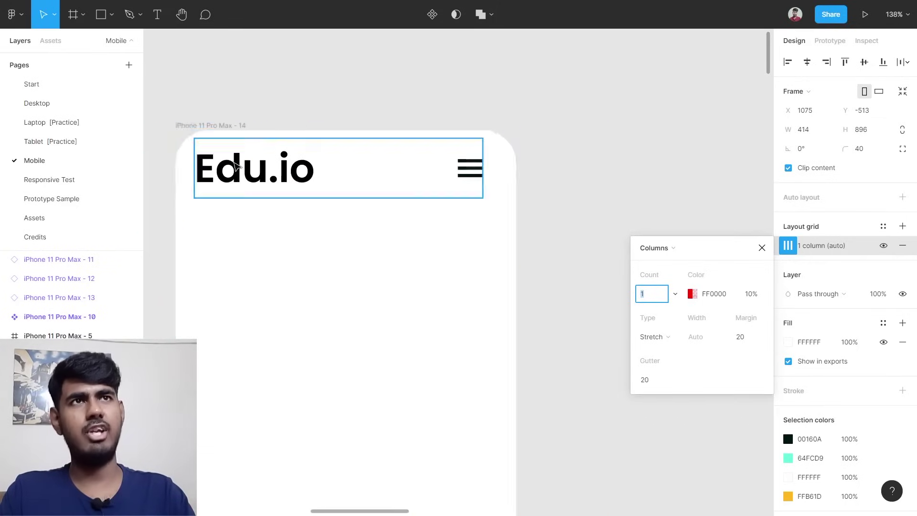
scroll(235, 166, "left", 5)
scroll(285, 178, "down", 2)
left_click(588, 221)
scroll(630, 265, "left", 1)
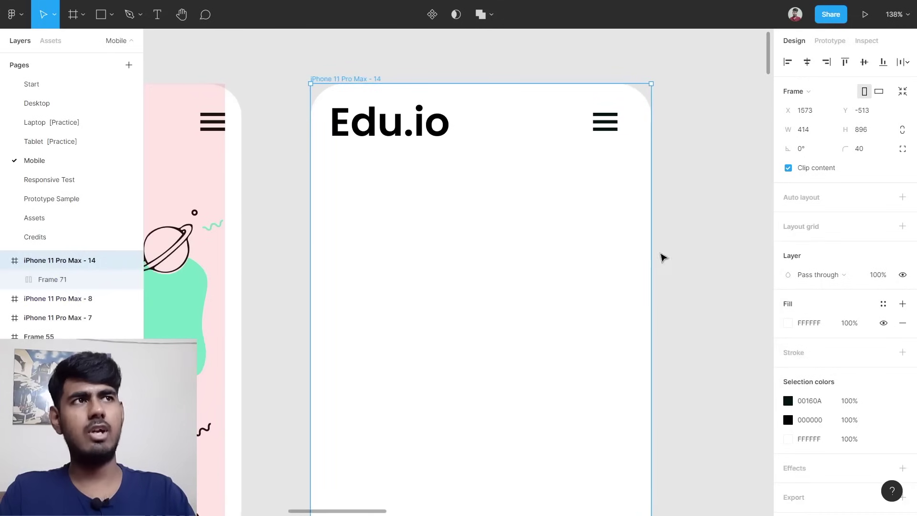
left_click(827, 227)
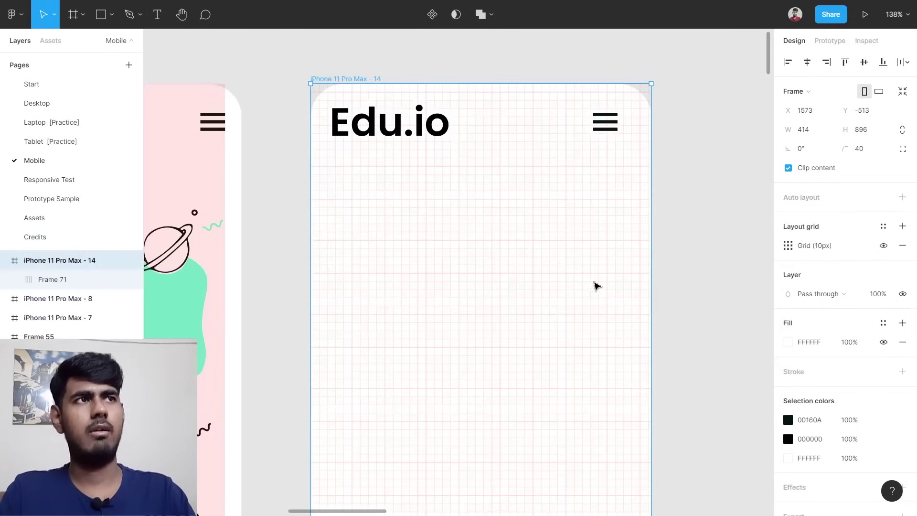
left_click(796, 249)
left_click(664, 248)
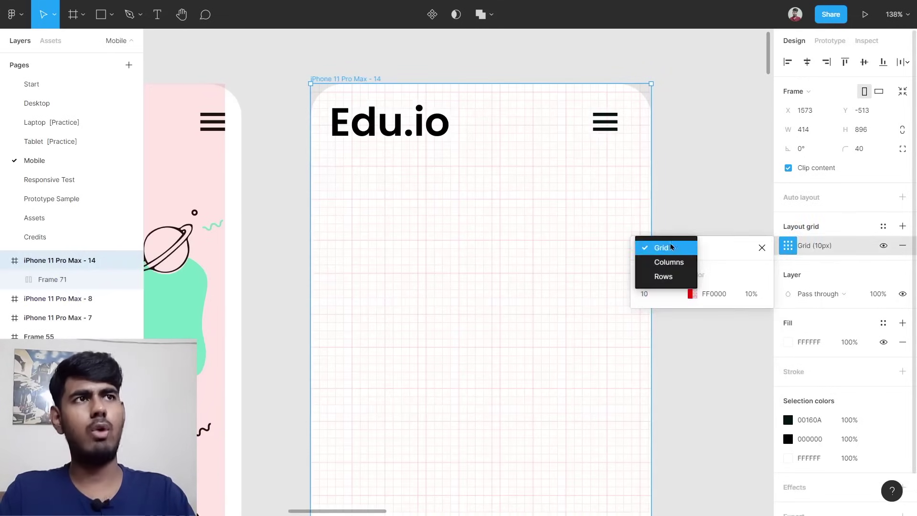
left_click(669, 262)
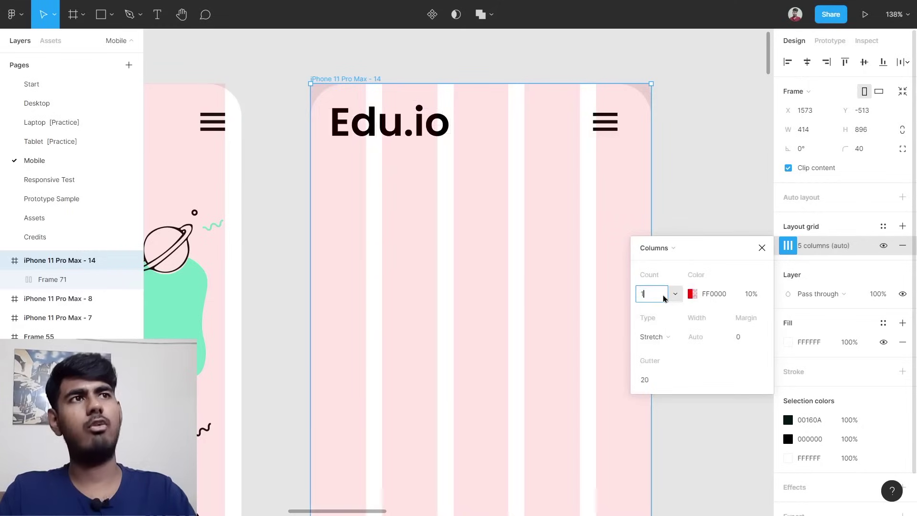
Set the column grid of iPhone 11 Pro Max - 14 to a count of 1 and a margin of 20.
left_click(664, 297)
type("1")
key("Return")
left_click(741, 337)
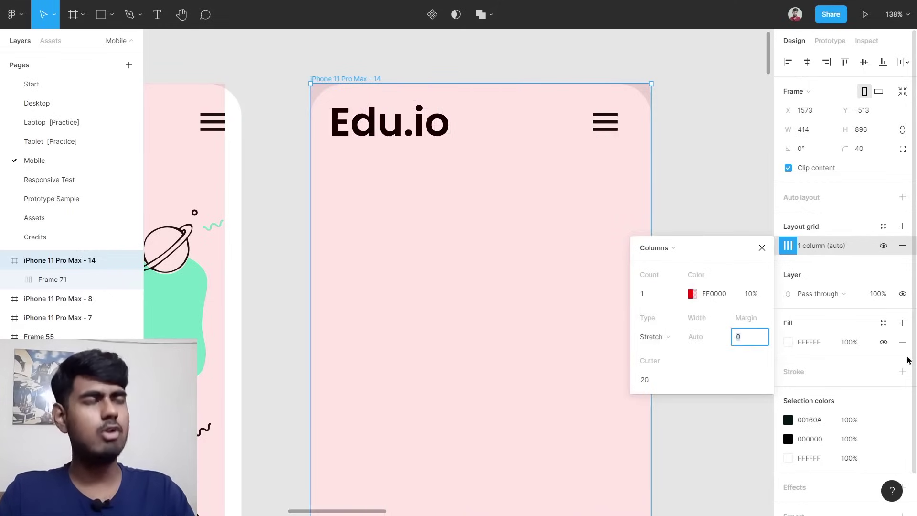
key("Return")
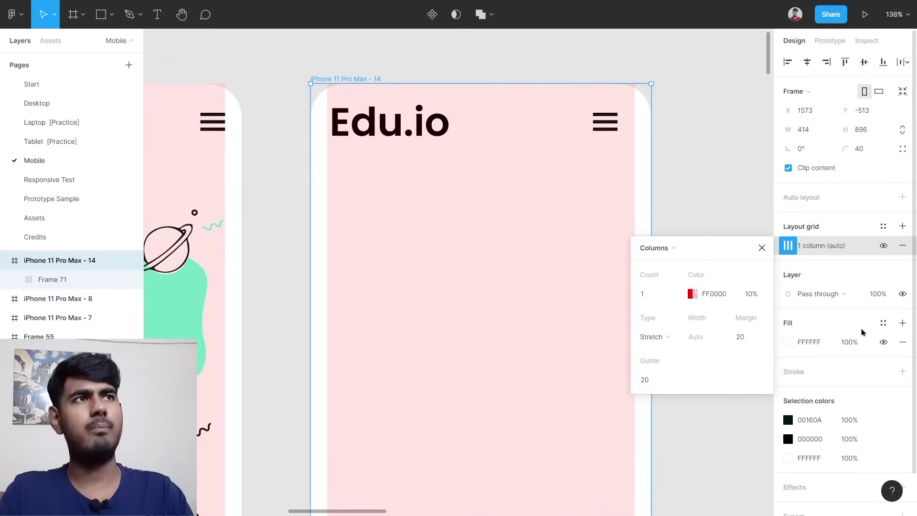
left_click(762, 248)
Move the header frame with the logo and menu icon to X 20, Y 9, flush with the column's left edge.
scroll(402, 140, "up", 5)
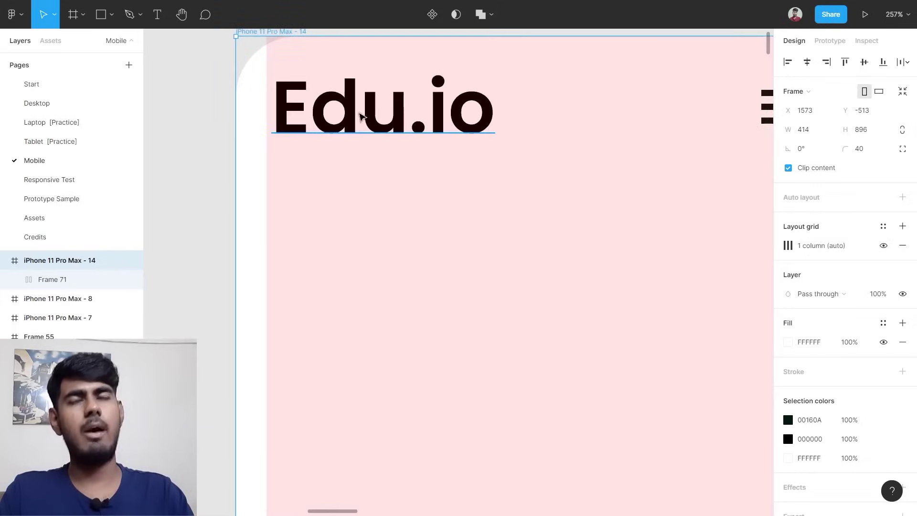
left_click(389, 127)
left_click_drag(386, 138, 389, 128)
scroll(389, 127, "right", 5)
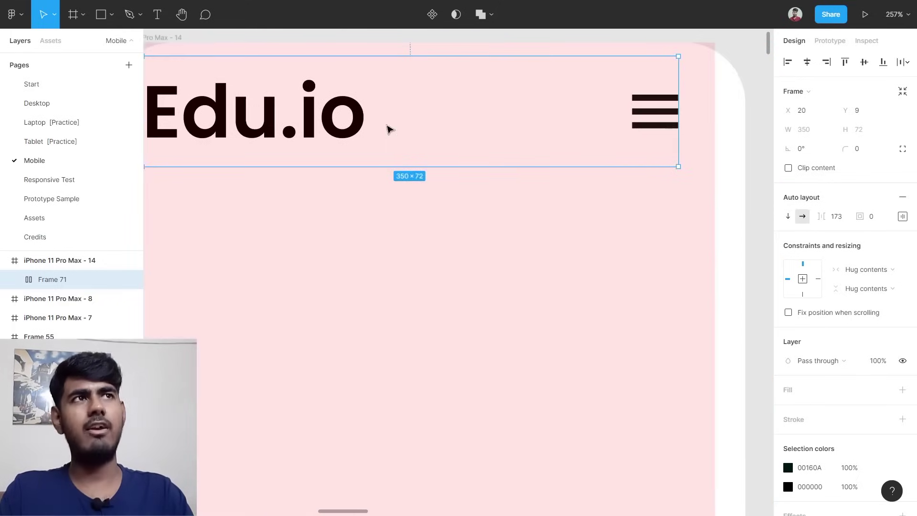
Increase the header's auto layout spacing to 196 to bring the menu icon to the column's right edge, and deselect it.
left_click(848, 220)
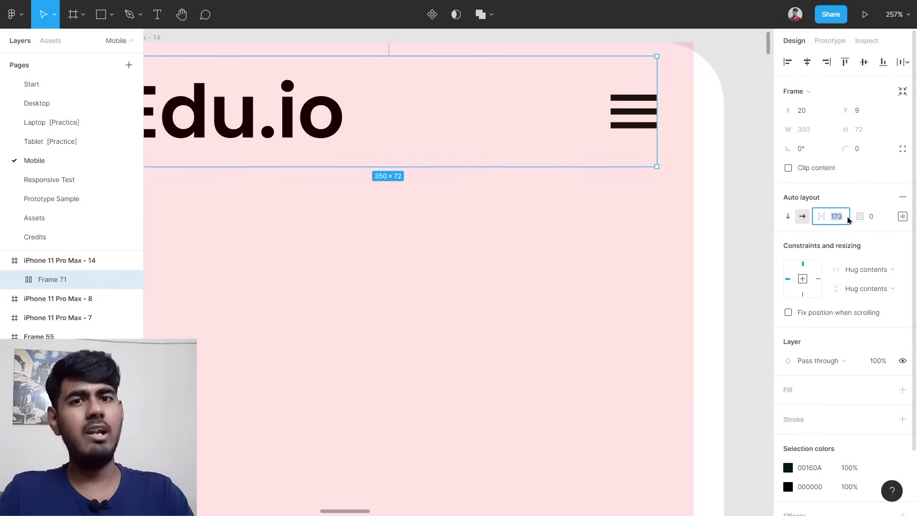
key("Up")
key("Up")
key("Up")
key("Up")
key("Up")
key("Up")
key("Up")
key("Up")
key("Up")
key("Up")
key("Up")
key("Up")
key("Up")
key("Up")
key("Up")
key("Up")
key("Up")
key("Up")
key("Up")
key("Up")
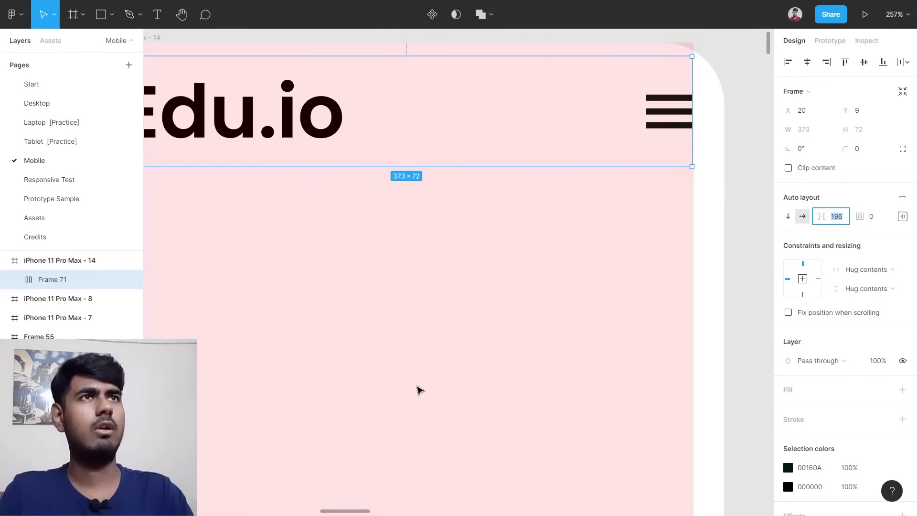
left_click(420, 390)
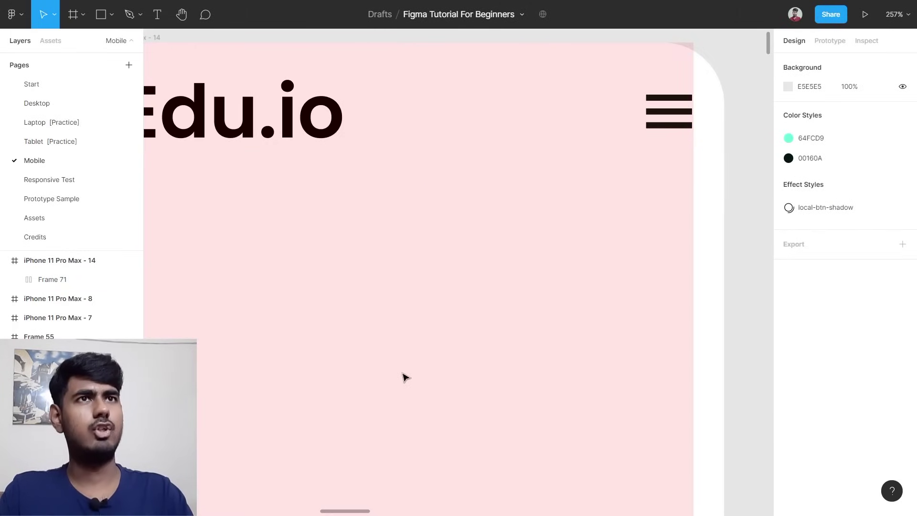
Reselect the header in iPhone 11 Pro Max - 14 and check its alignment with the grid column.
scroll(403, 375, "down", 5, "ctrl")
scroll(403, 377, "left", 4)
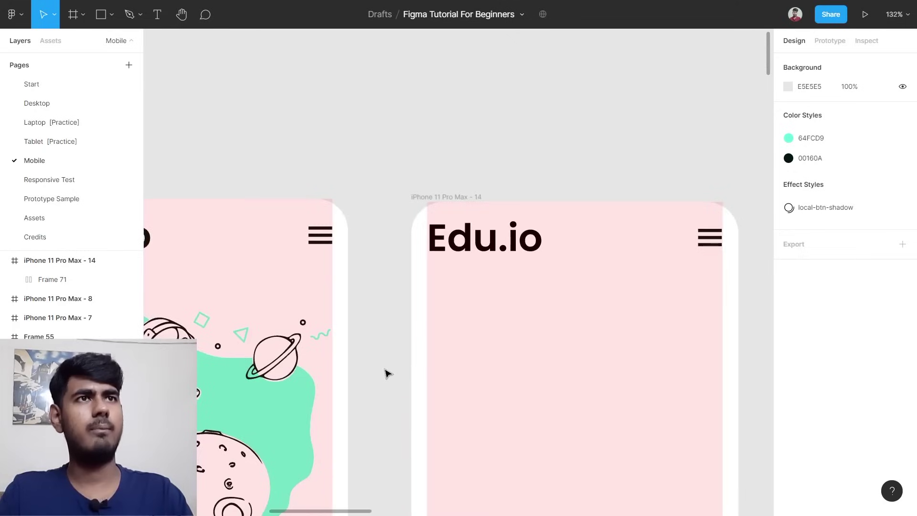
scroll(510, 297, "up", 6, "ctrl")
left_click(422, 220)
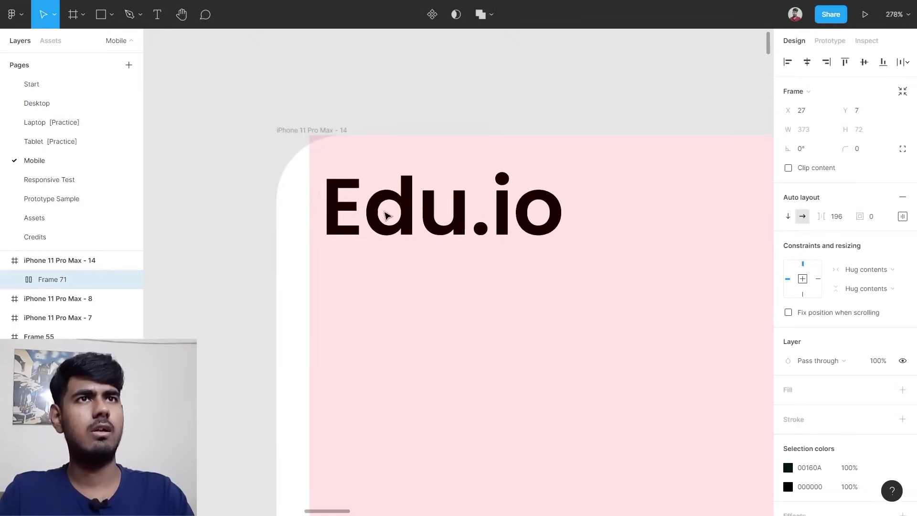
scroll(367, 220, "down", 8, "ctrl")
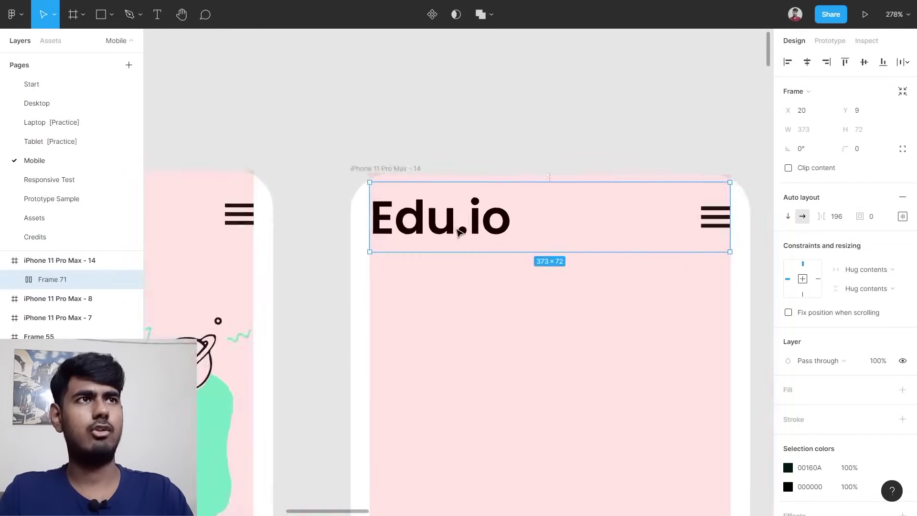
Measure the distances from the reference header in iPhone 11 Pro Max - 1 to its frame's edges.
scroll(469, 262, "left", 3)
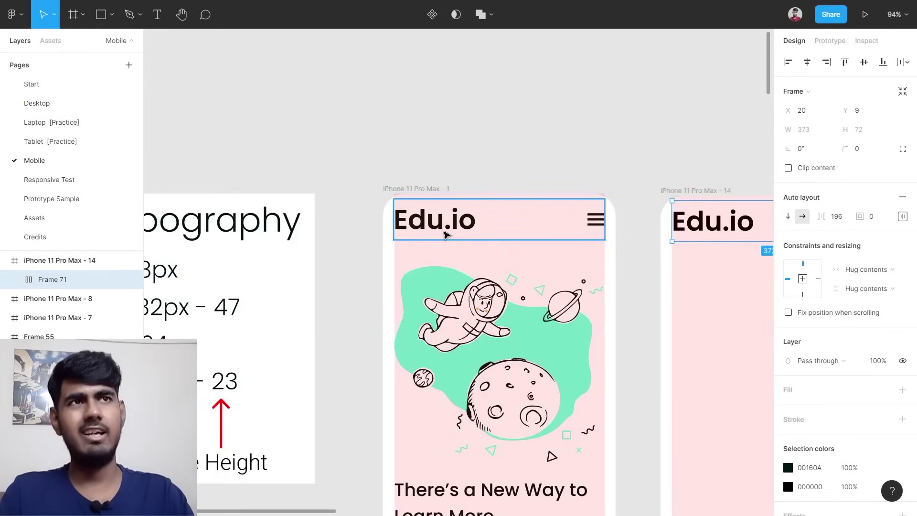
left_click(444, 231)
scroll(449, 233, "up", 10)
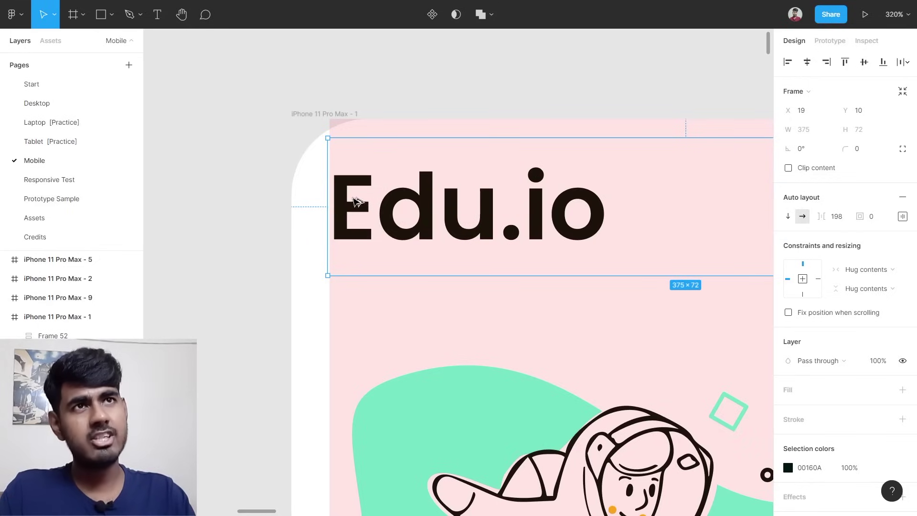
key("alt")
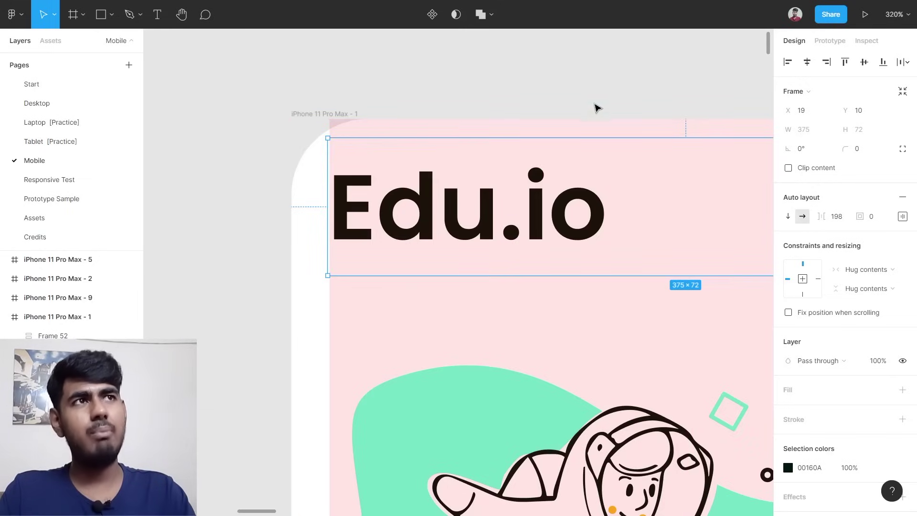
scroll(588, 179, "right", 10)
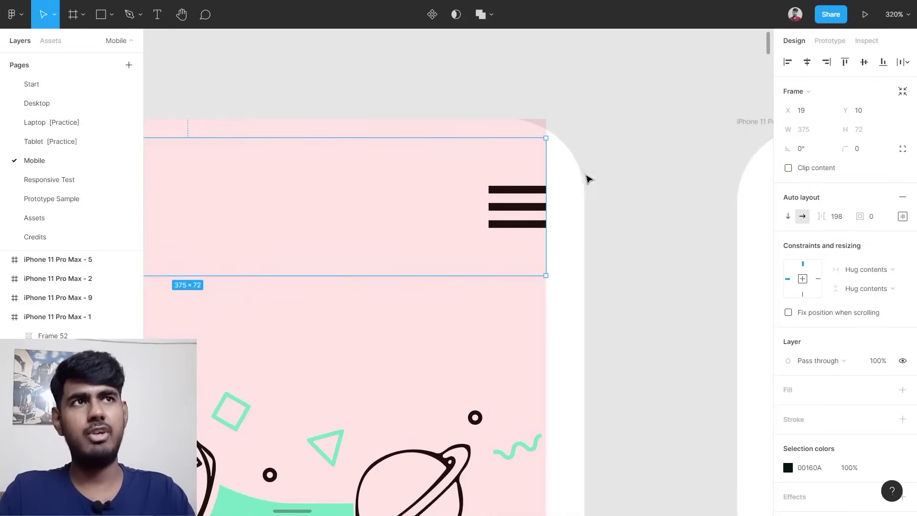
mouse_move(575, 231)
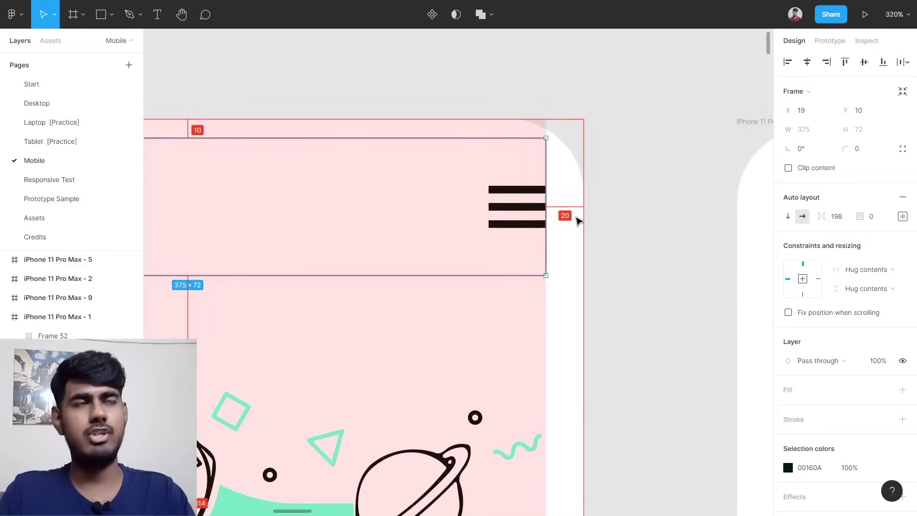
scroll(568, 232, "down", 5)
Select the header in iPhone 11 Pro Max - 14 and measure its side margins against the frame's left and right edges.
left_click(506, 236)
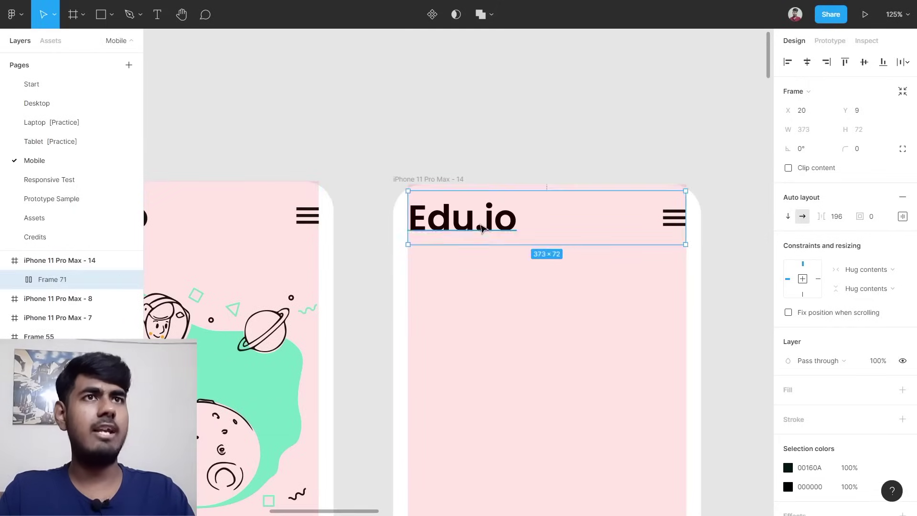
scroll(484, 225, "up", 3)
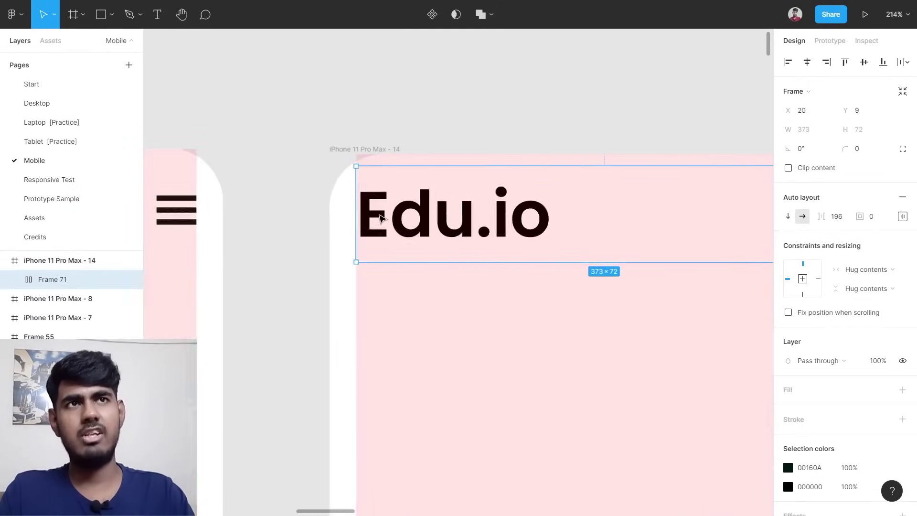
scroll(378, 237, "up", 5)
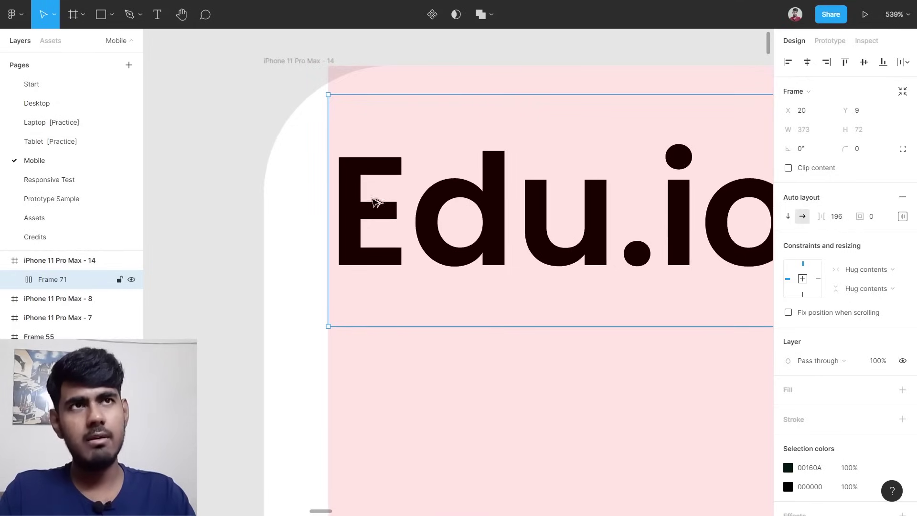
key("alt")
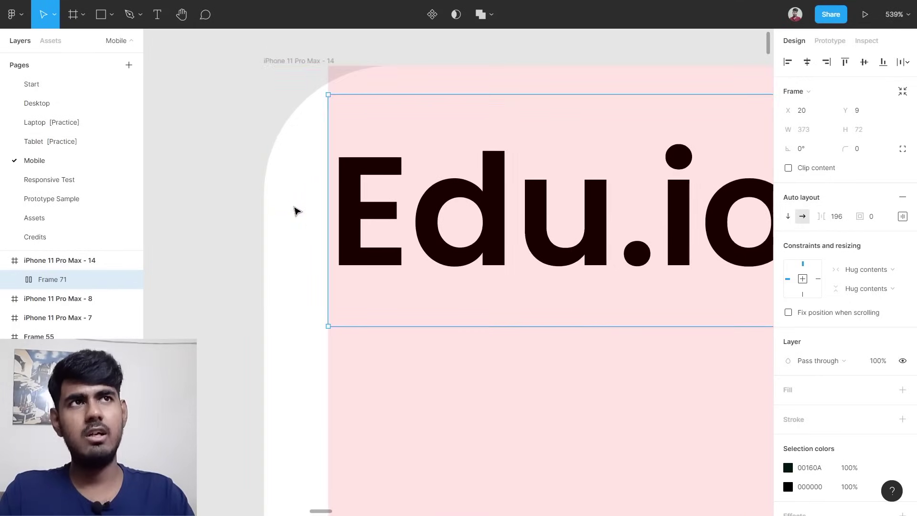
scroll(295, 209, "right", 15)
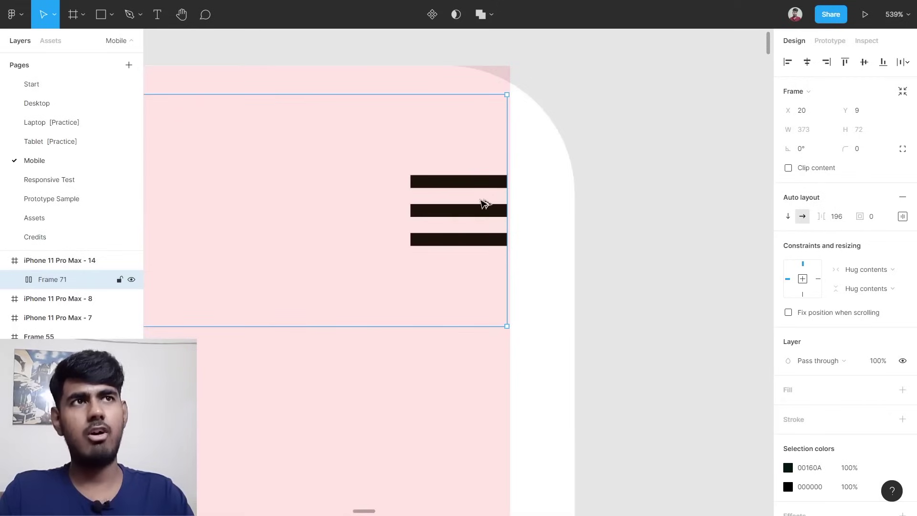
key("alt")
scroll(536, 201, "down", 2)
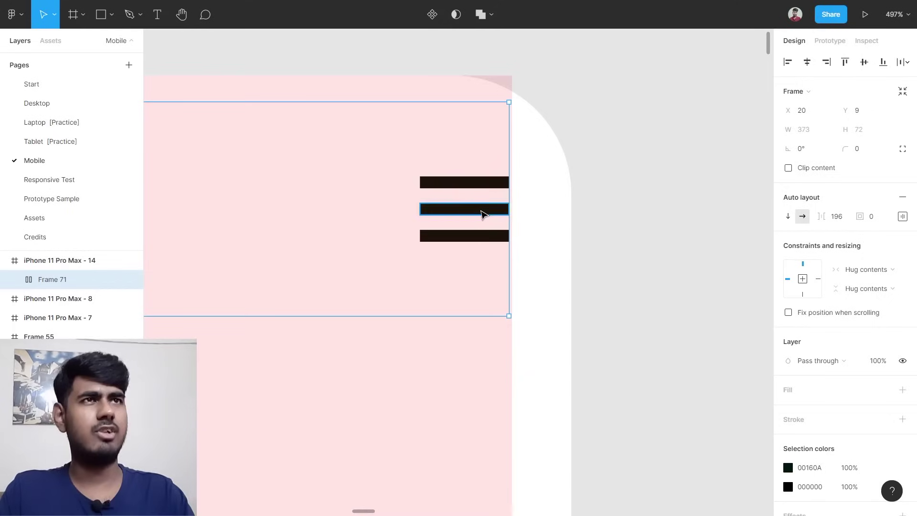
scroll(483, 213, "down", 3)
scroll(455, 224, "left", 5)
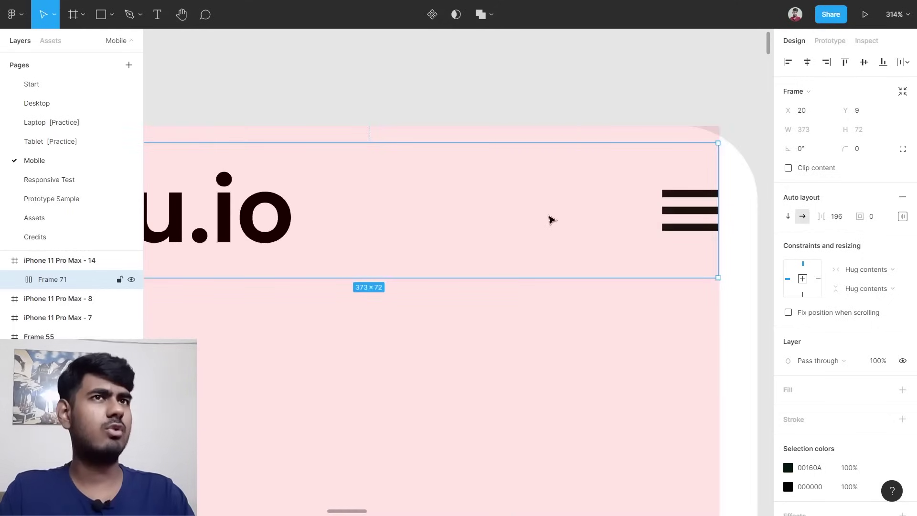
scroll(553, 224, "down", 2)
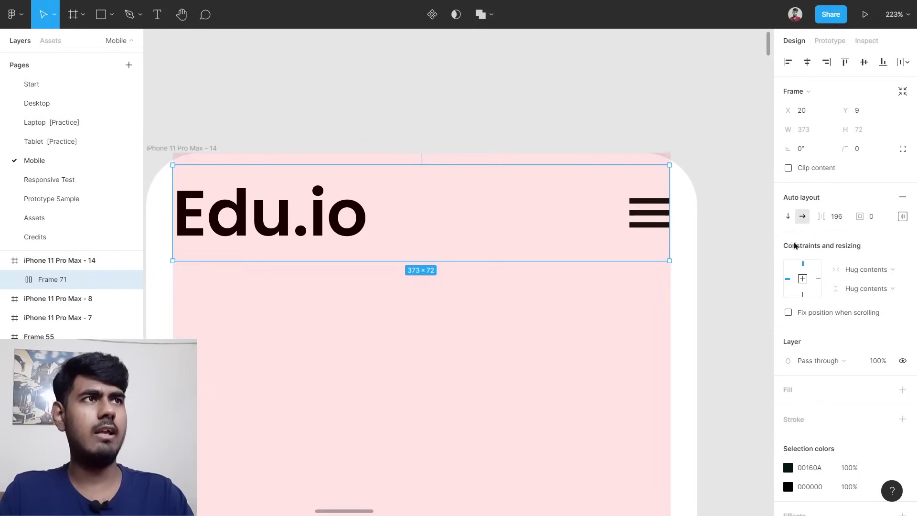
Set the header's auto layout spacing to 197 and deselect it.
left_click(842, 219)
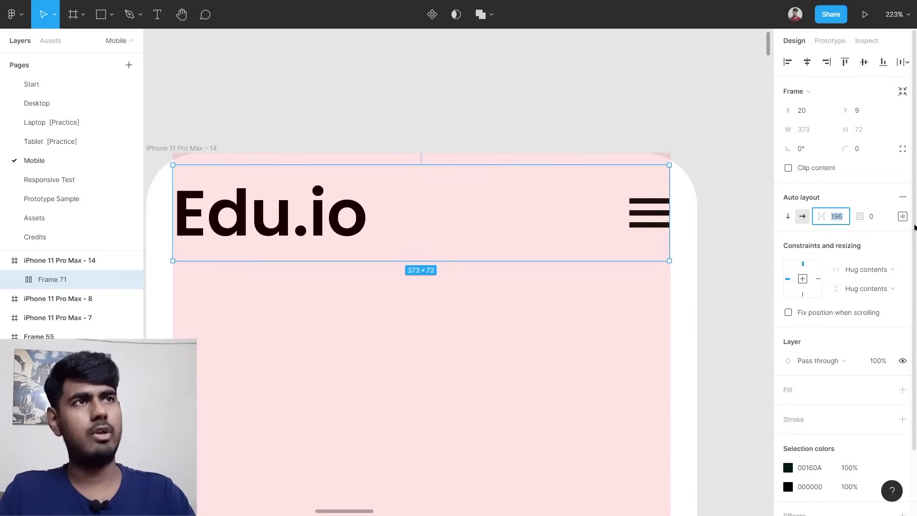
key("Up")
key("Return")
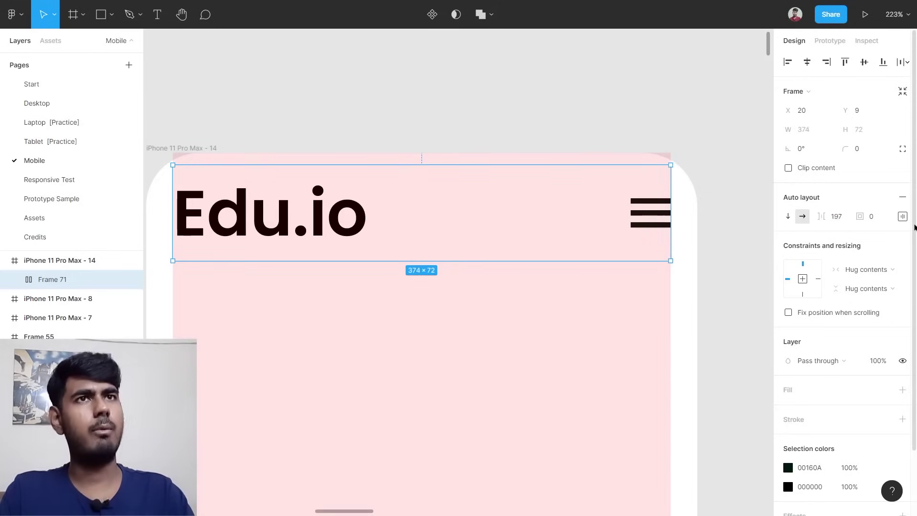
left_click(416, 389)
Measure the respaced header's distances to the left, right and top edges of iPhone 11 Pro Max - 14.
scroll(299, 342, "left", 5)
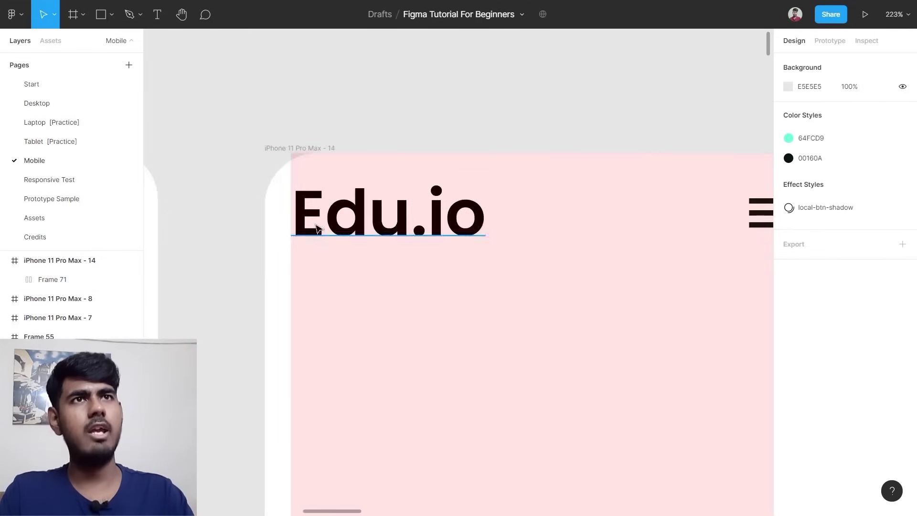
scroll(295, 222, "up", 5)
left_click(296, 222)
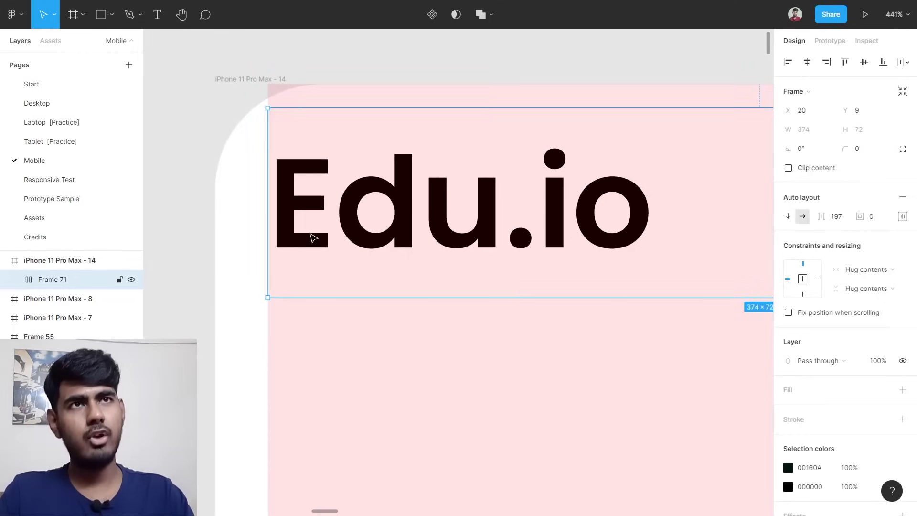
key("alt")
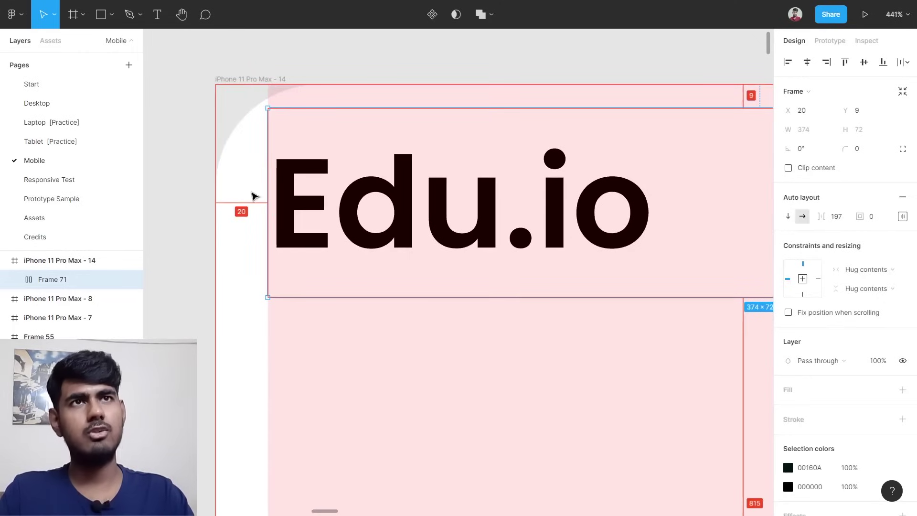
scroll(369, 203, "right", 10)
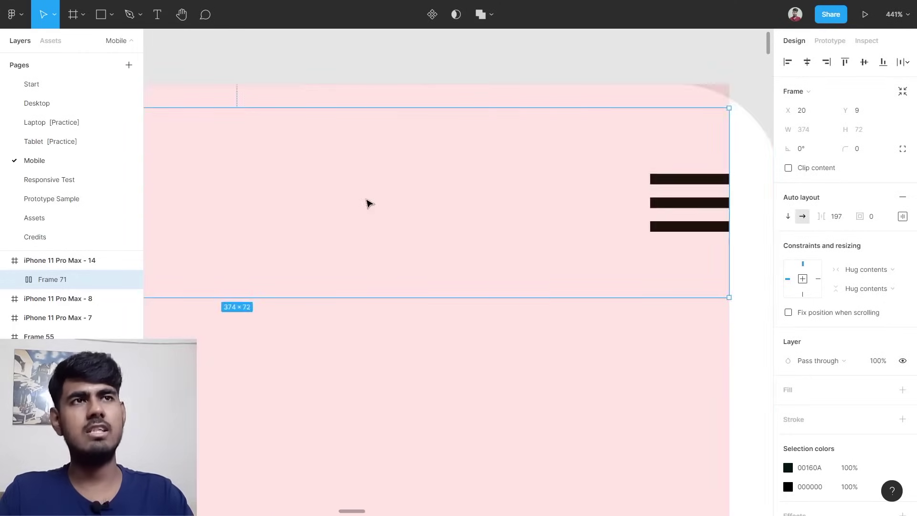
key("alt")
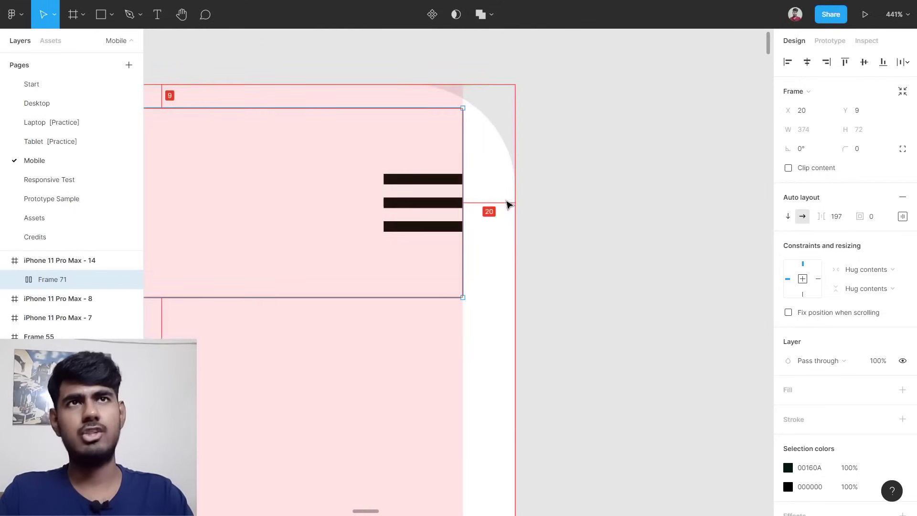
scroll(303, 182, "left", 4)
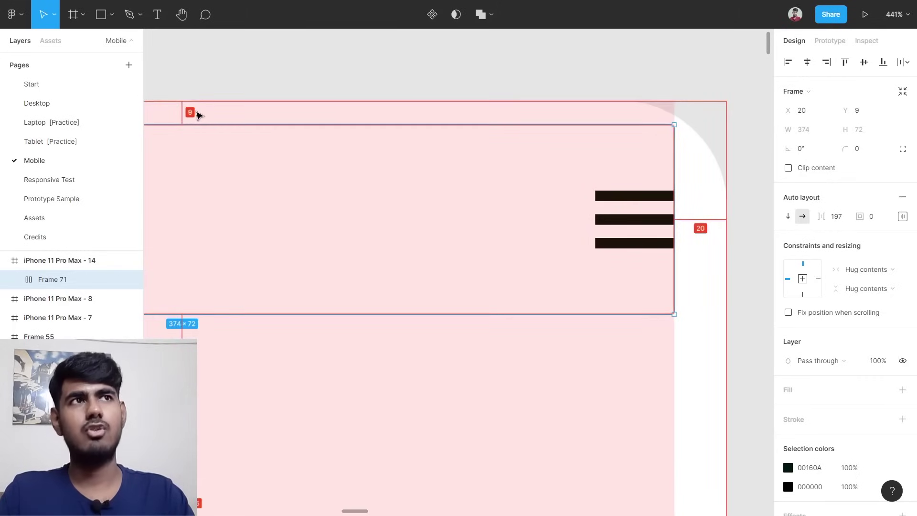
Nudge the header down to Y 10 and recheck its distances to the frame's edges.
scroll(219, 153, "left", 3)
scroll(244, 192, "down", 2)
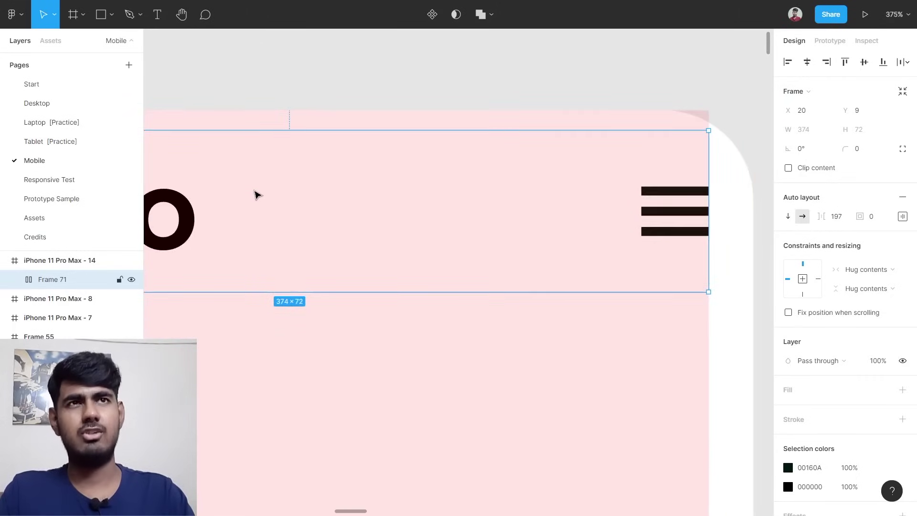
scroll(256, 195, "down", 4)
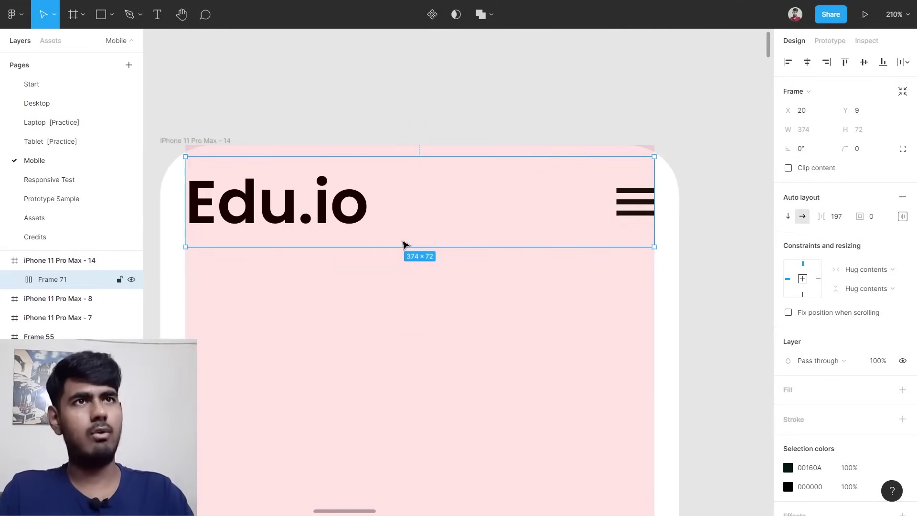
key("Down")
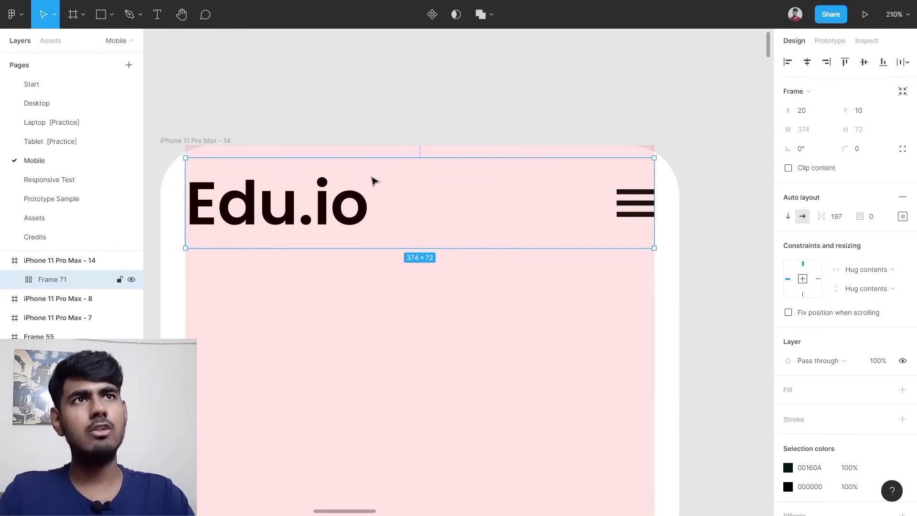
key("alt")
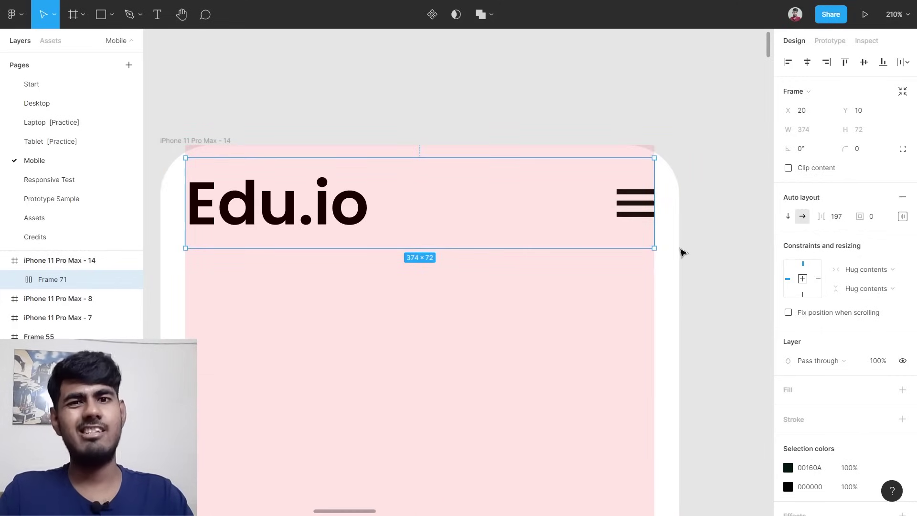
Open the Assets page and select the Welcome 1 astronaut illustration.
scroll(683, 252, "down", 5)
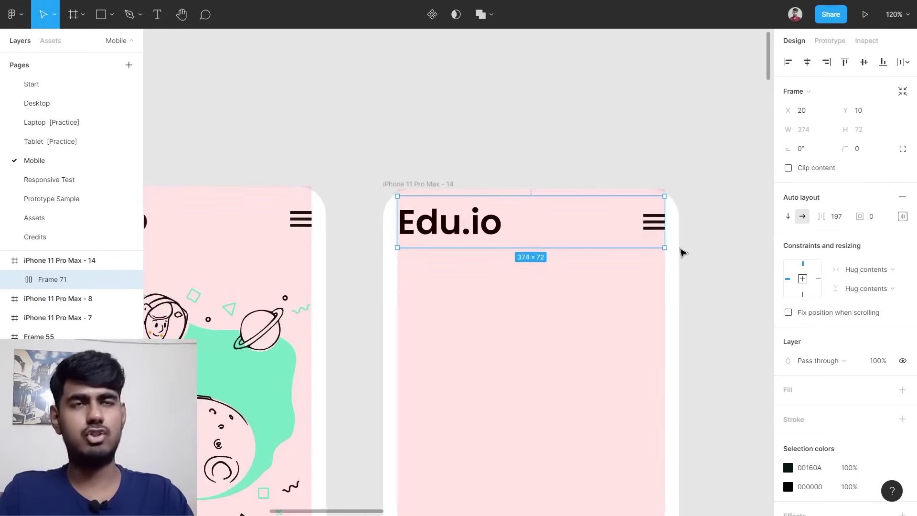
scroll(677, 248, "down", 3)
scroll(451, 363, "up", 5)
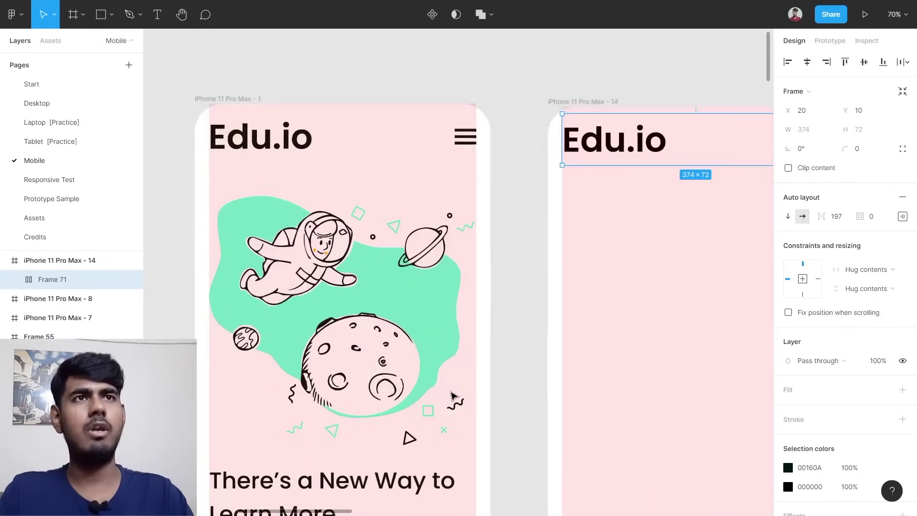
scroll(295, 363, "down", 4)
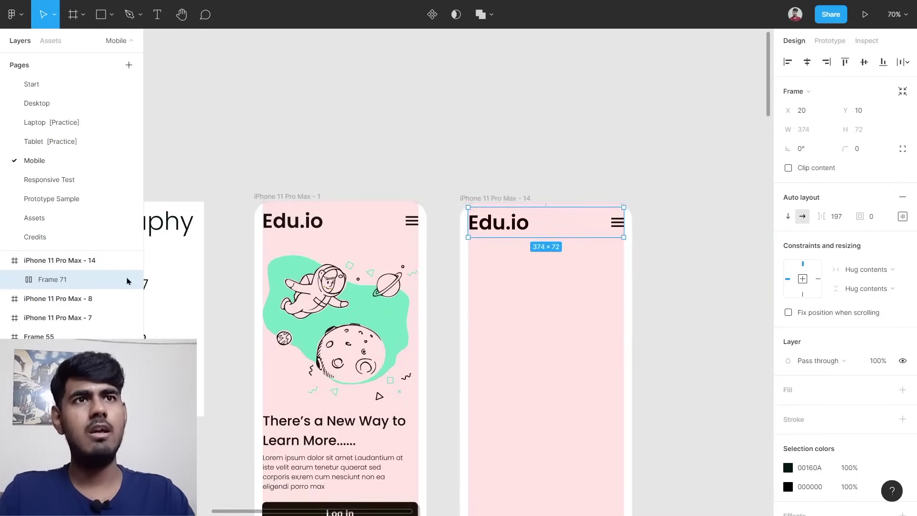
scroll(95, 287, "down", 3)
left_click(42, 218)
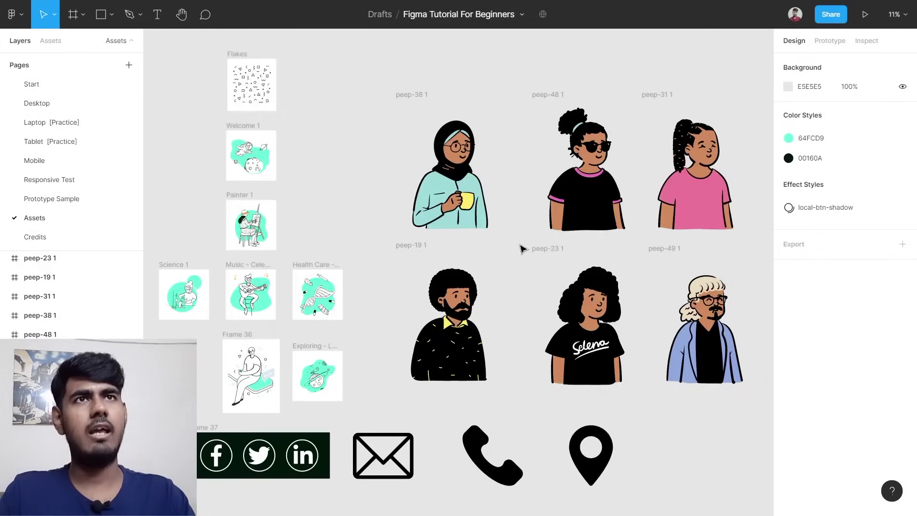
scroll(329, 124, "up", 3)
scroll(339, 159, "down", 3)
scroll(610, 170, "up", 3)
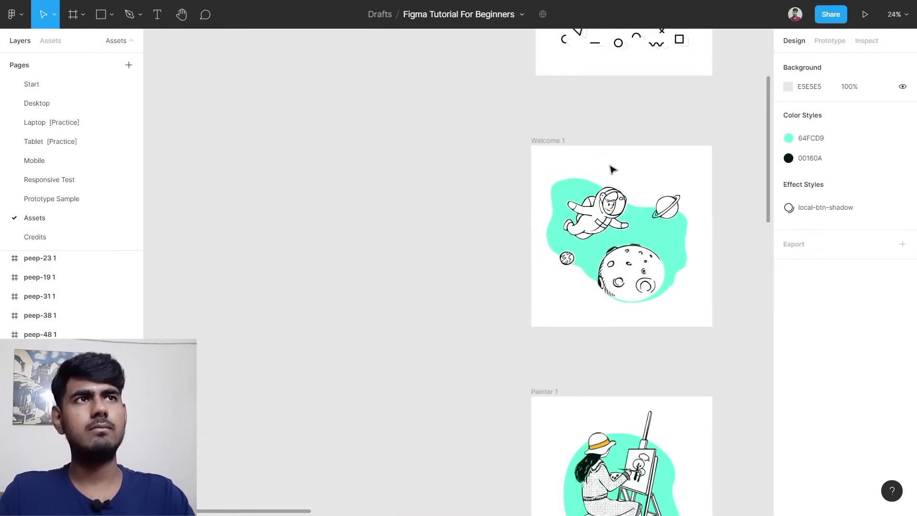
left_click(570, 160)
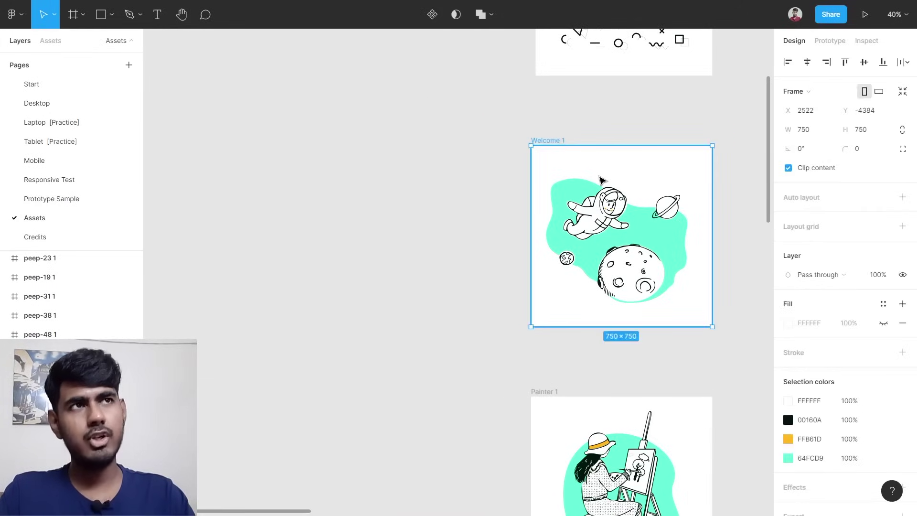
Duplicate the Welcome 1 illustration beside the original and move the copy to the Mobile page.
left_click_drag(627, 172, 401, 172)
right_click(400, 171)
mouse_move(398, 171)
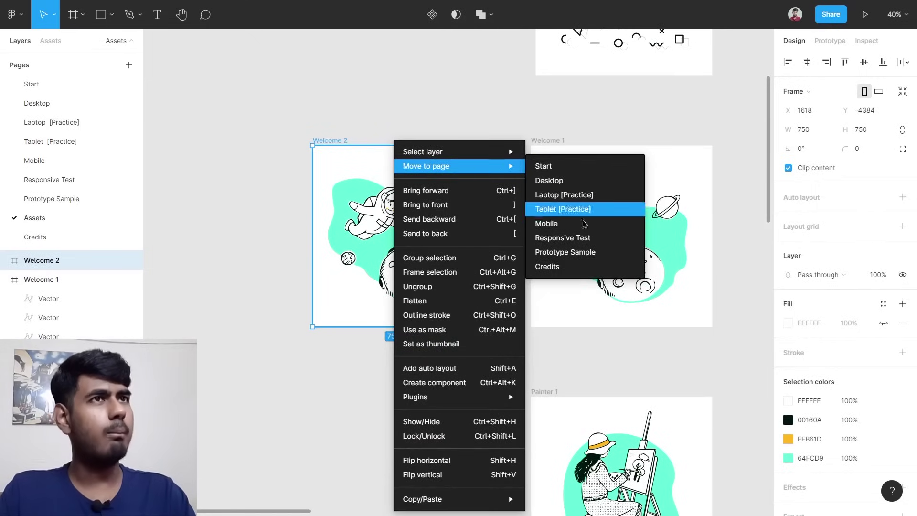
left_click(547, 224)
Return to the Mobile page and place the Welcome 2 illustration just beside the iPhone 11 Pro Max - 14 frame.
left_click(80, 170)
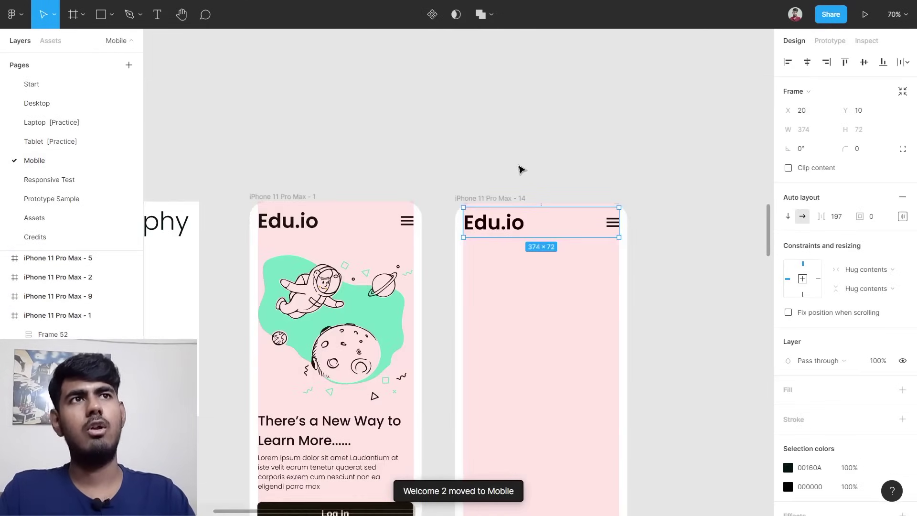
scroll(521, 169, "down", 10)
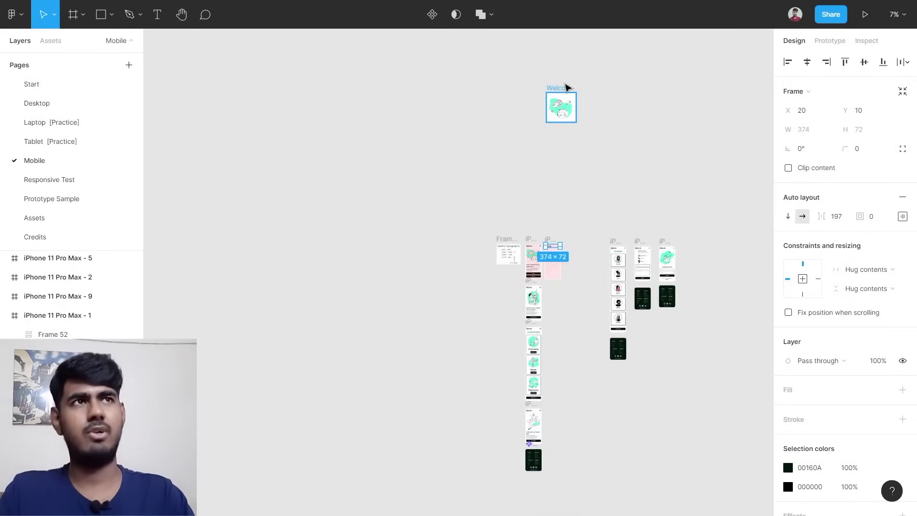
left_click_drag(566, 87, 545, 239)
scroll(578, 251, "up", 5)
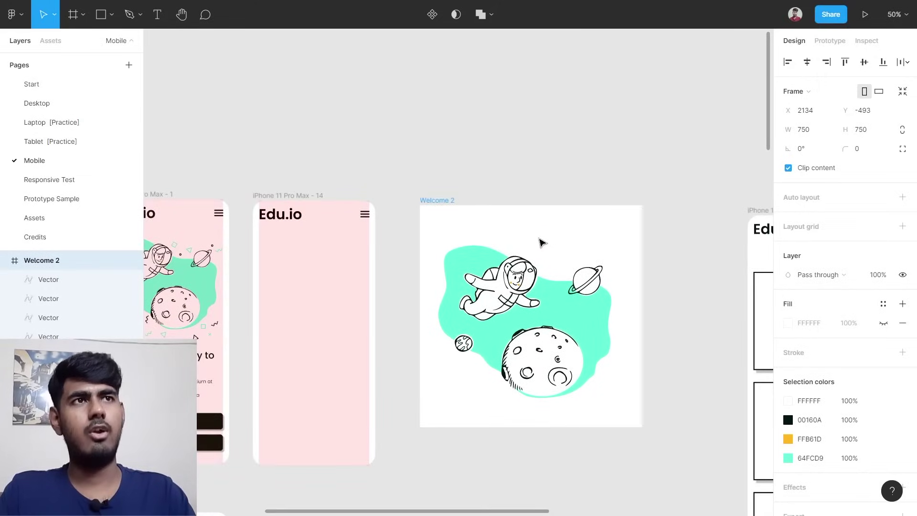
scroll(542, 241, "up", 3)
double_click(535, 250)
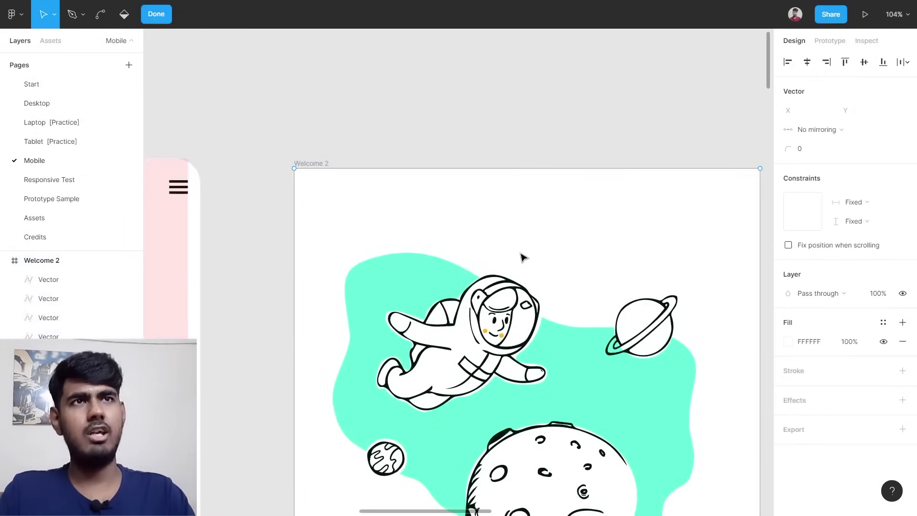
left_click(493, 130)
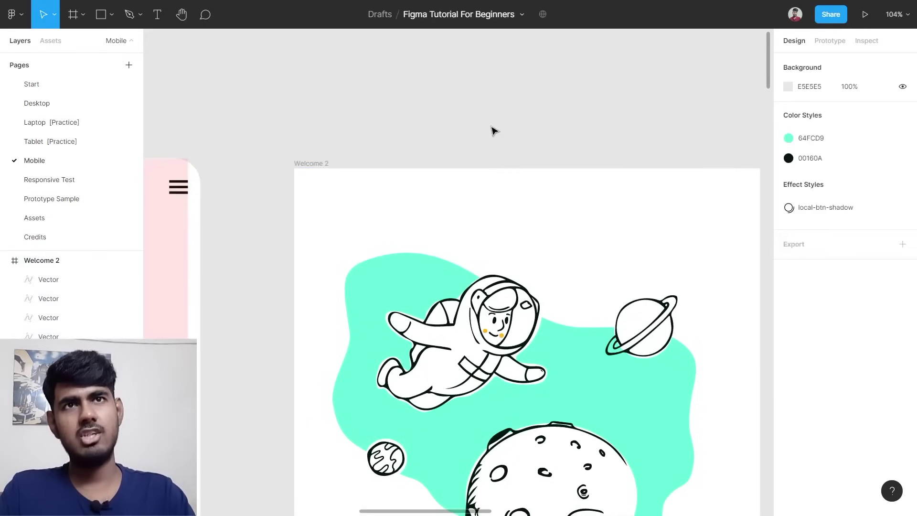
left_click(478, 297)
left_click(483, 172)
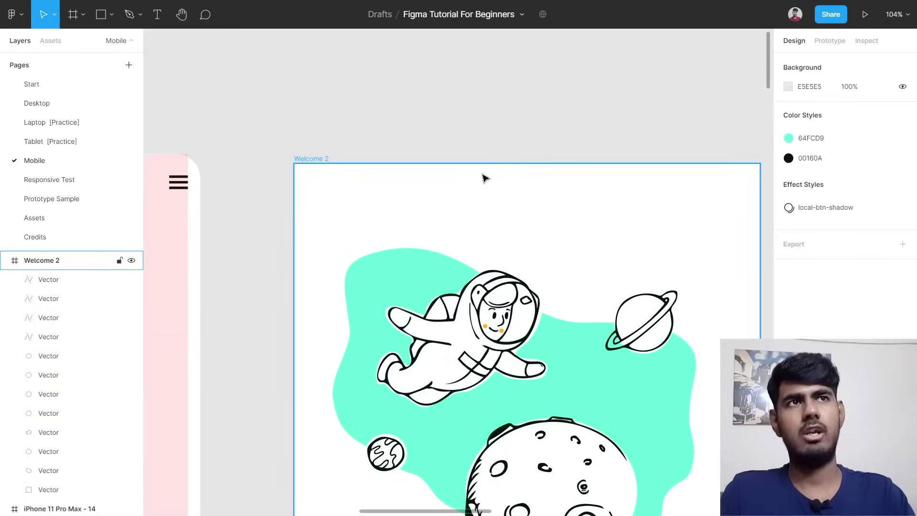
Delete the 750 × 750 white background vector from the Welcome 2 frame.
left_click(483, 191)
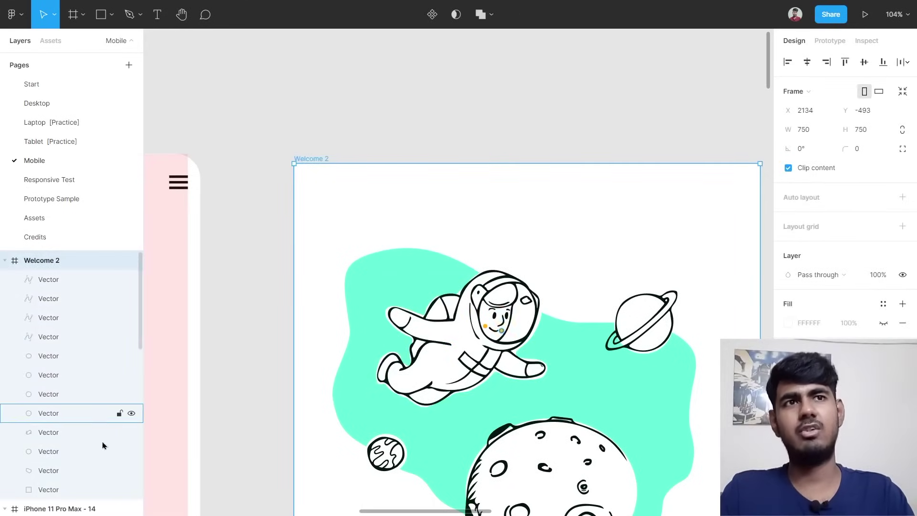
scroll(57, 356, "down", 2)
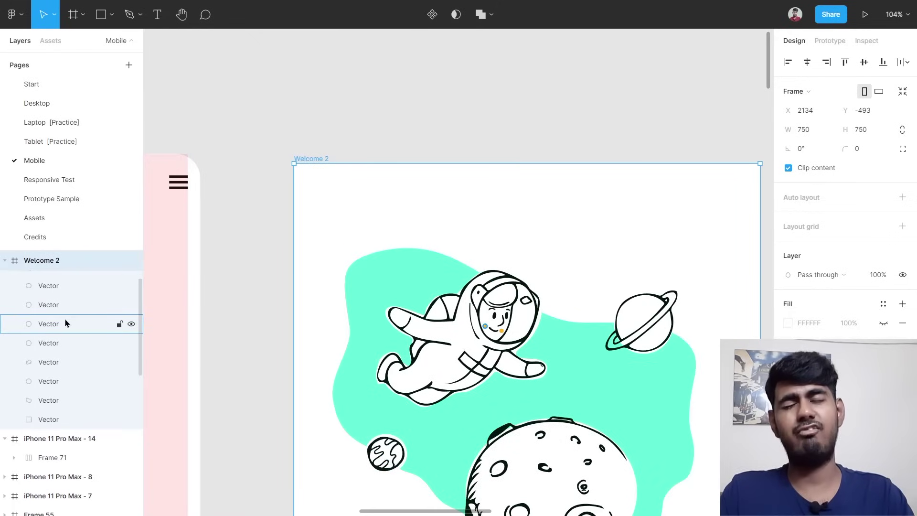
left_click(72, 419)
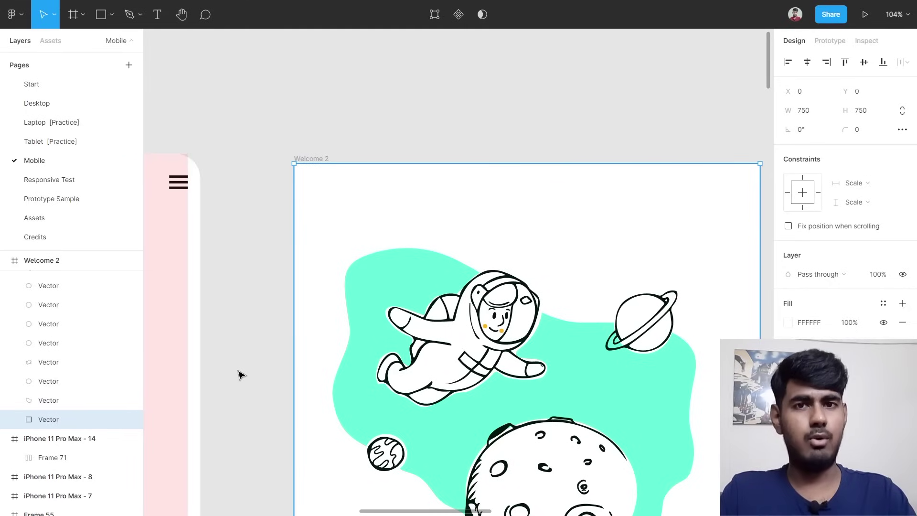
key("Delete")
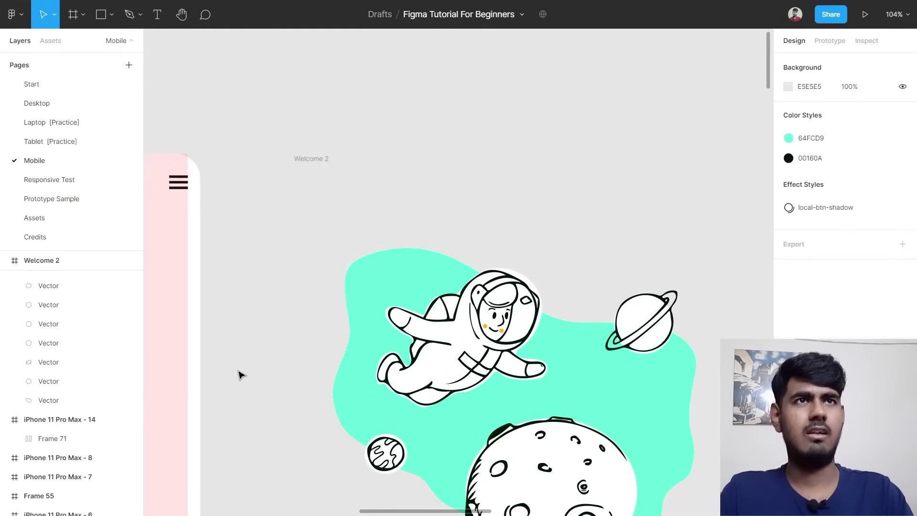
Convert the Welcome 2 frame into a group so its bounds fit the illustration.
scroll(420, 164, "down", 1)
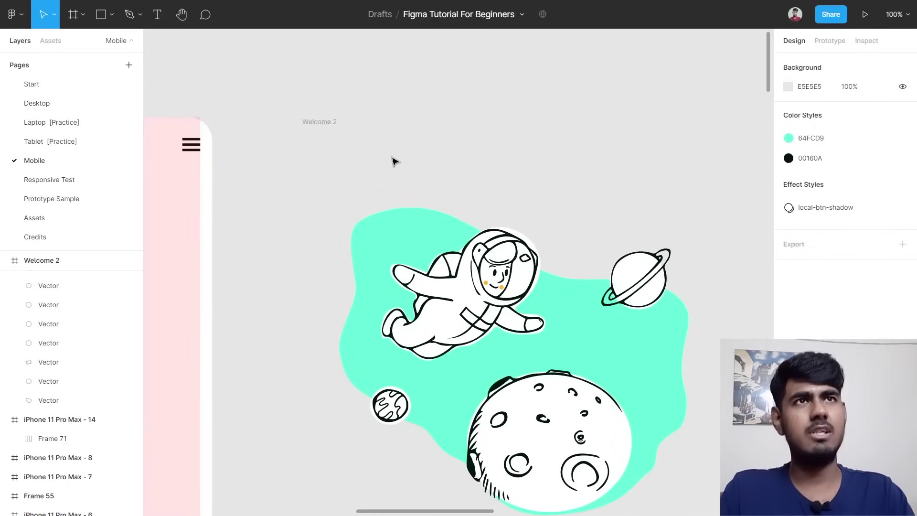
left_click(332, 124)
scroll(525, 239, "down", 3)
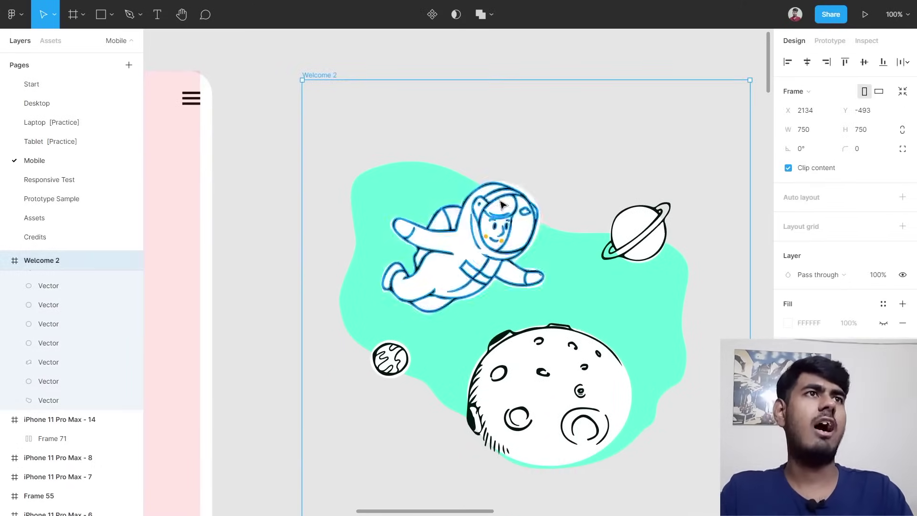
scroll(547, 246, "down", 1)
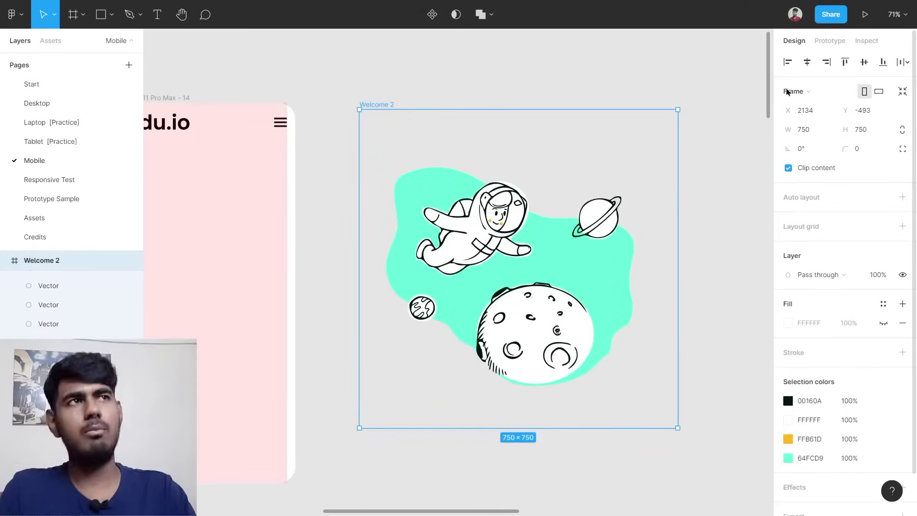
left_click(802, 91)
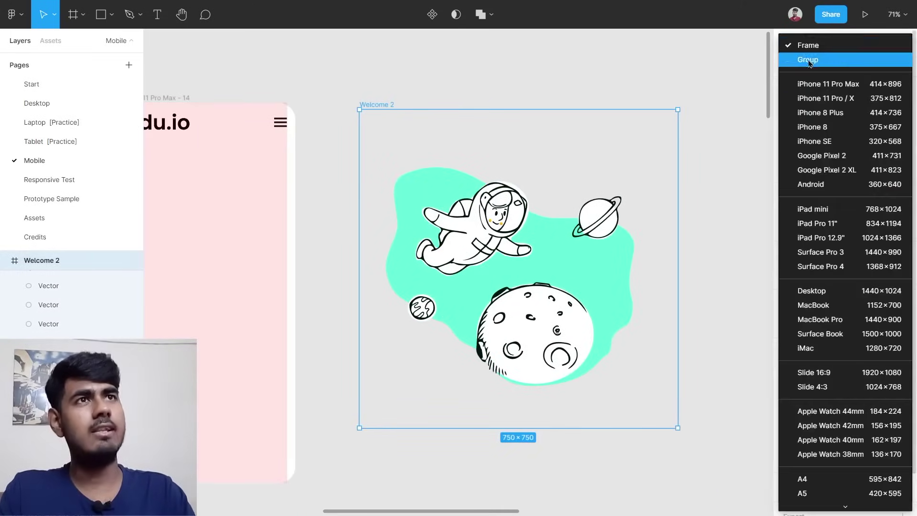
left_click(808, 60)
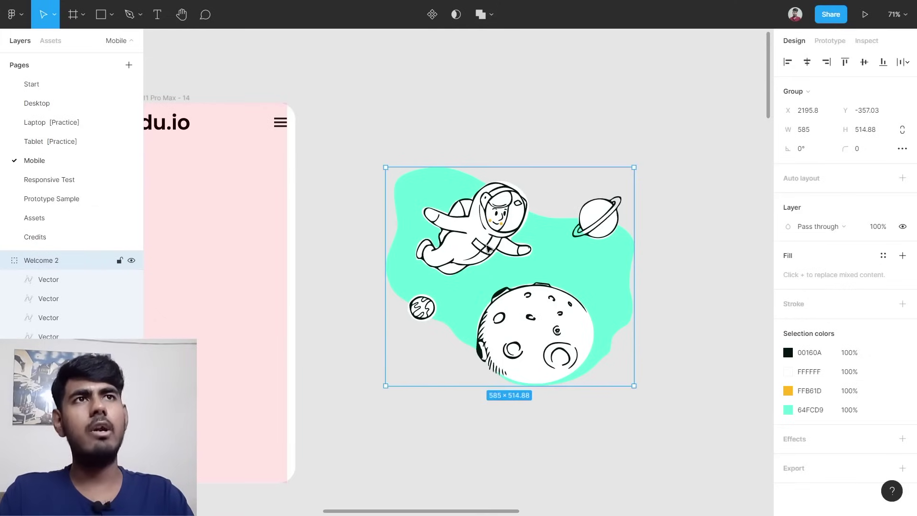
Move the Welcome 2 group into the iPhone 11 Pro Max - 14 frame, below the header.
scroll(487, 246, "down", 2)
scroll(525, 247, "left", 2)
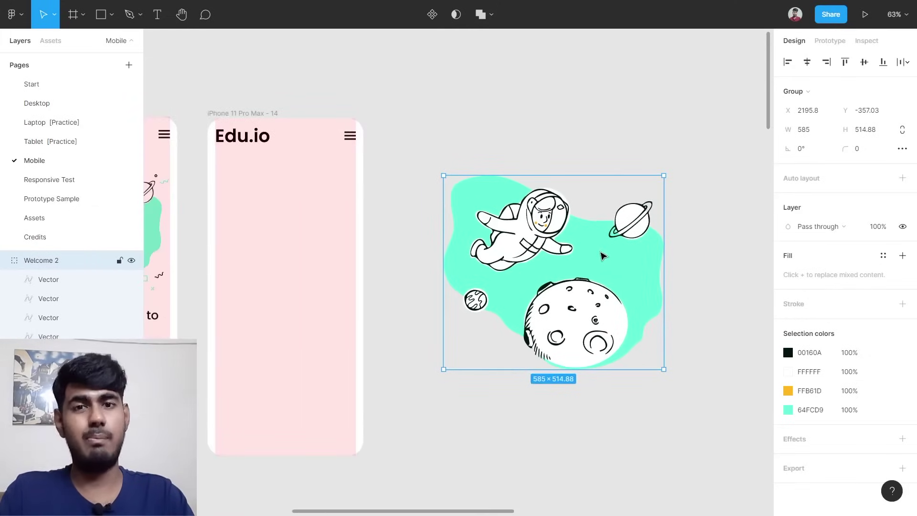
left_click_drag(580, 264, 281, 252)
scroll(281, 251, "up", 3)
scroll(317, 236, "down", 5)
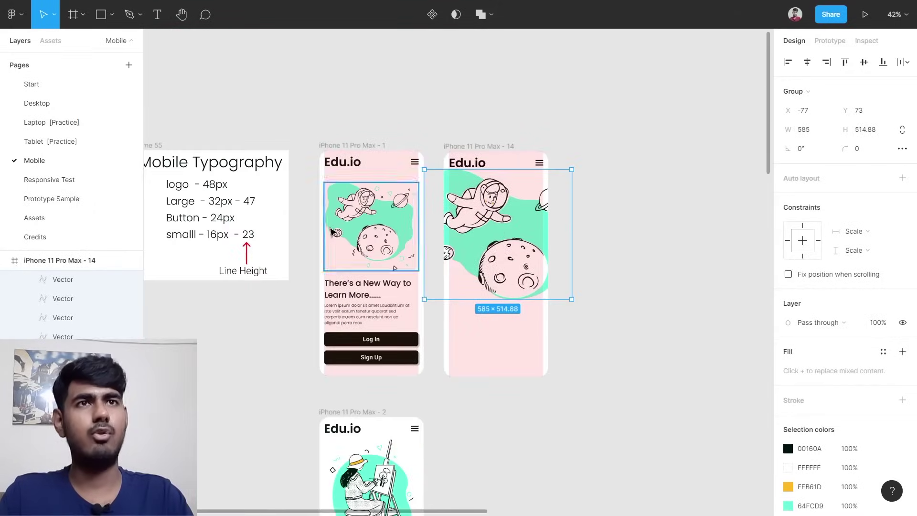
Scale the illustration down proportionally to about 313 × 276 and position it at X 20, Y 172.
scroll(550, 219, "up", 2)
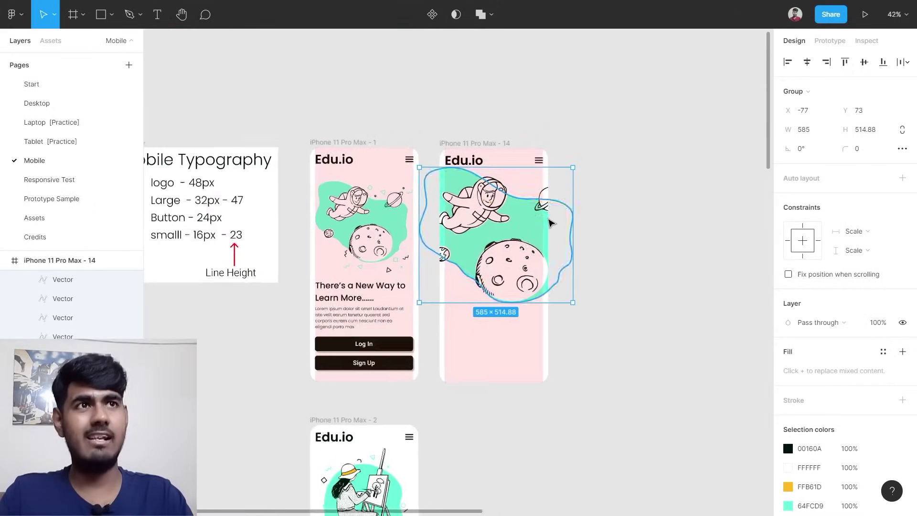
scroll(550, 222, "up", 3)
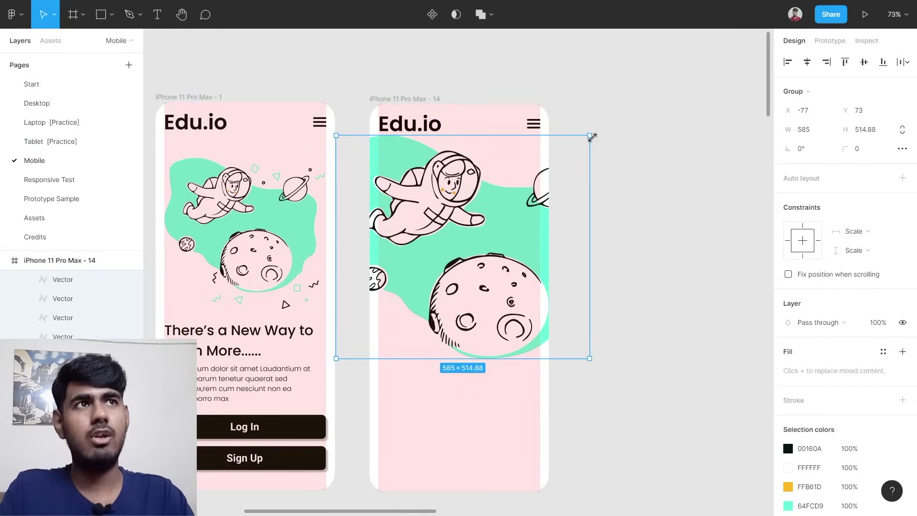
left_click_drag(591, 137, 472, 239)
left_click_drag(418, 273, 451, 218)
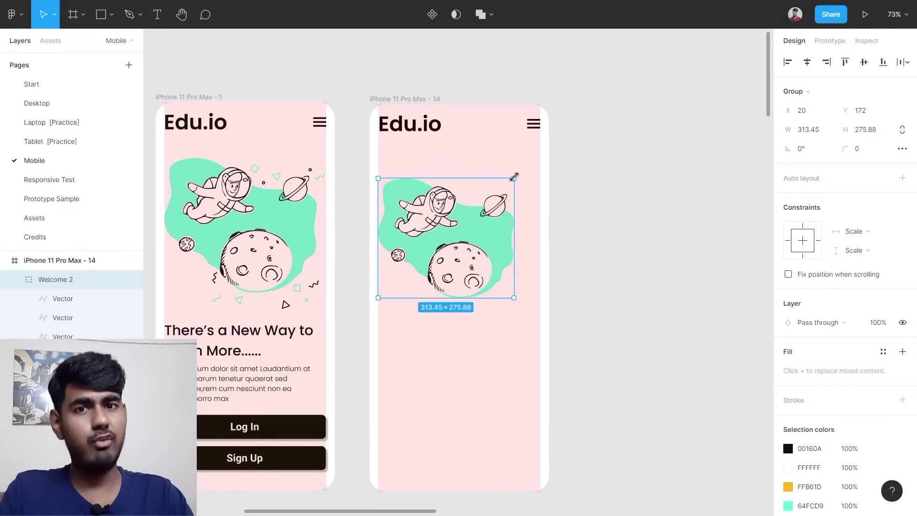
Enlarge the illustration proportionally to 374 × 329.17 so it spans the layout grid column, and deselect it.
mouse_move(514, 177)
left_mouse_down()
mouse_move(539, 157)
mouse_move(526, 182)
left_mouse_up()
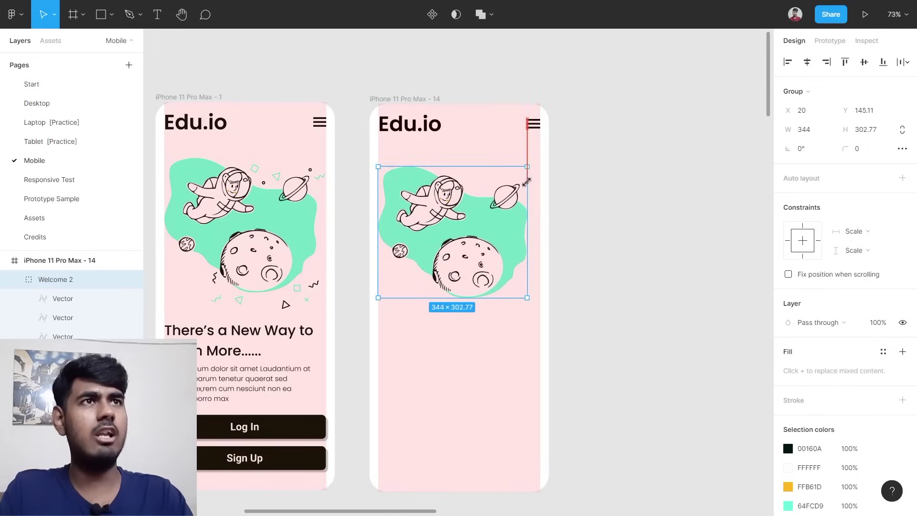
scroll(525, 153, "up", 5, "ctrl")
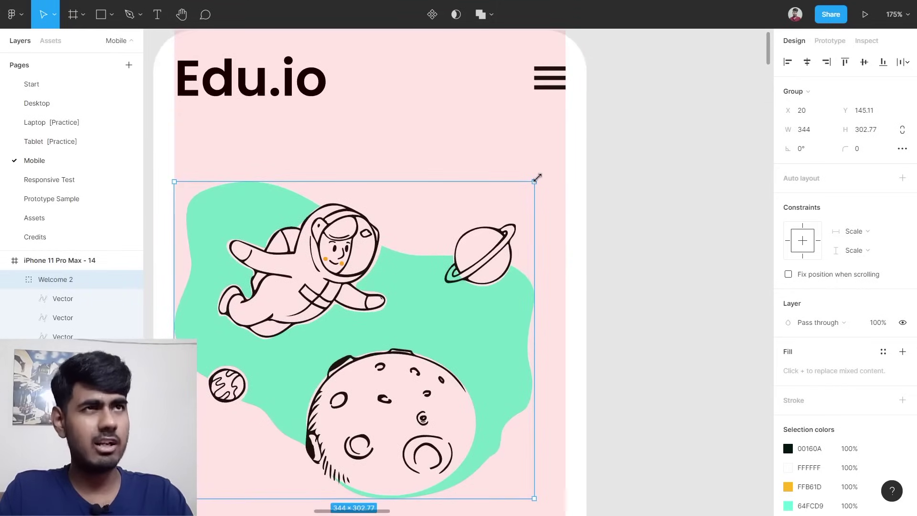
left_click_drag(538, 179, 566, 160)
scroll(543, 188, "down", 5)
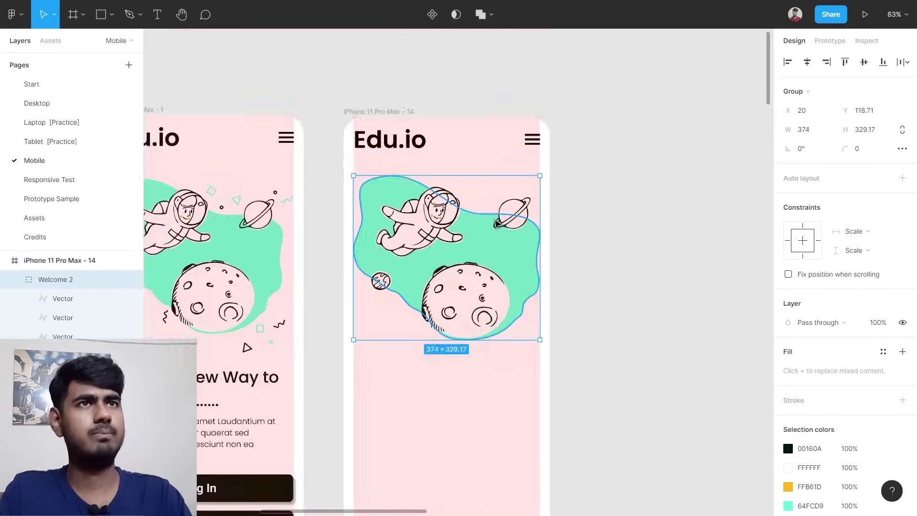
scroll(497, 223, "down", 10)
key("Escape")
Measure the gap between the header and the illustration in the iPhone 11 Pro Max - 1 frame.
scroll(282, 233, "up", 2)
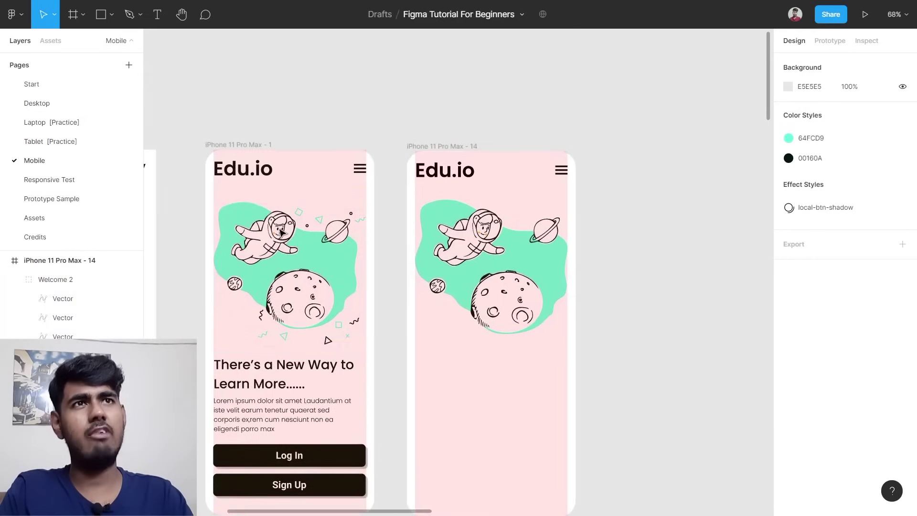
scroll(282, 232, "up", 4)
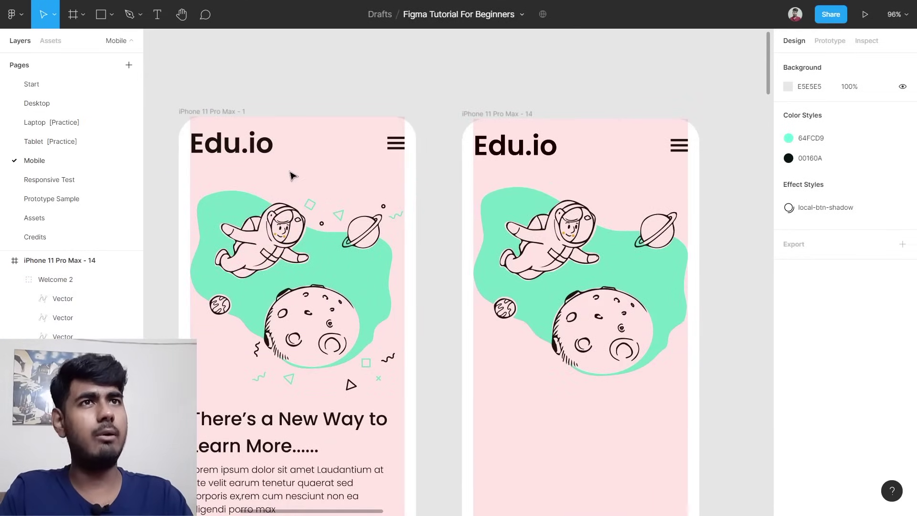
left_click(247, 252)
key("alt")
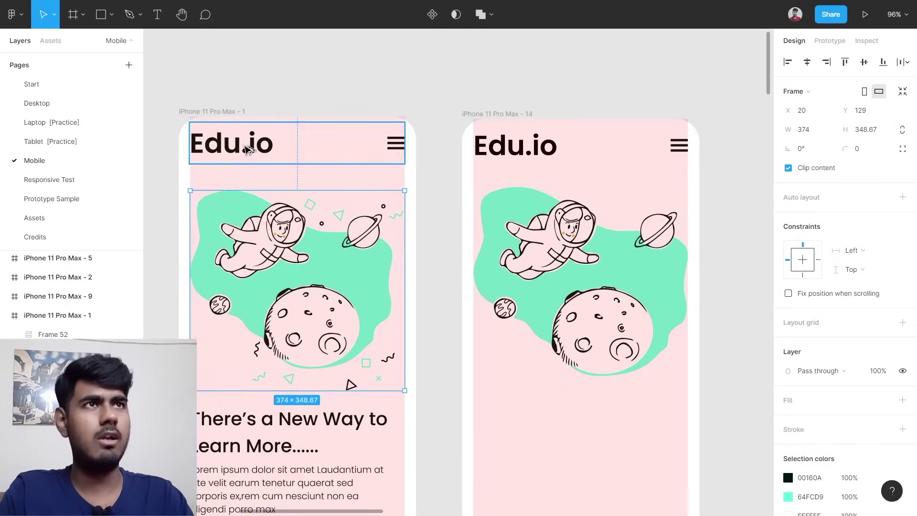
left_click(514, 160)
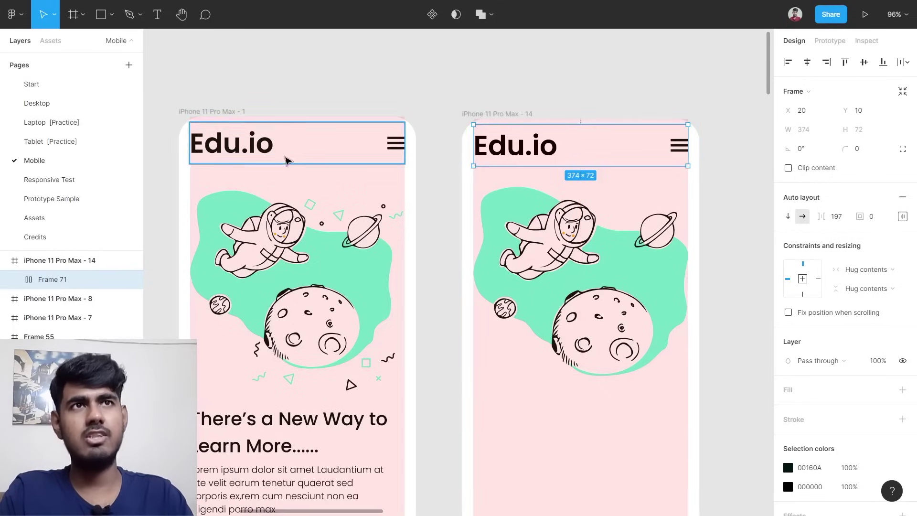
Move the Welcome 2 group in the iPhone 11 Pro Max - 14 frame down to Y 130, keeping X at 20.
left_click(620, 269)
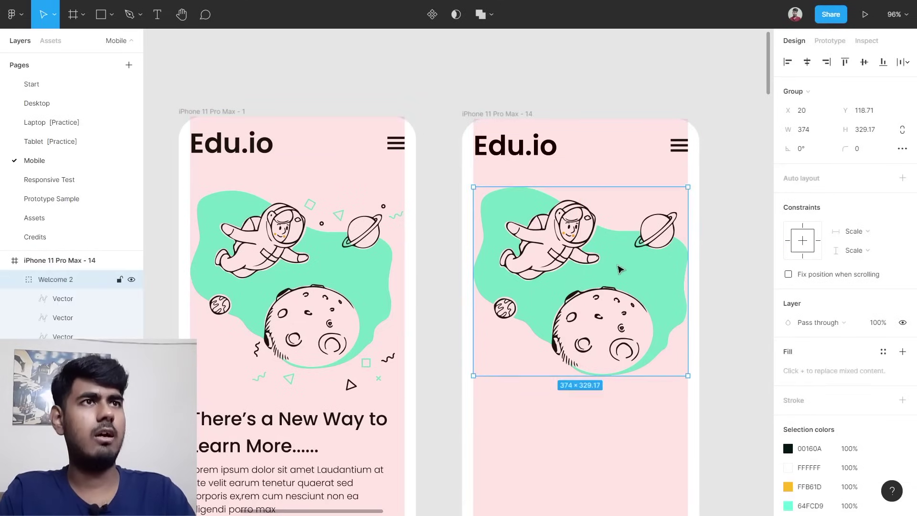
key("shift+Right")
key("shift+Down")
key("shift+Down")
key("shift+Up")
key("shift+Left")
key("shift+Down")
key("shift+Down")
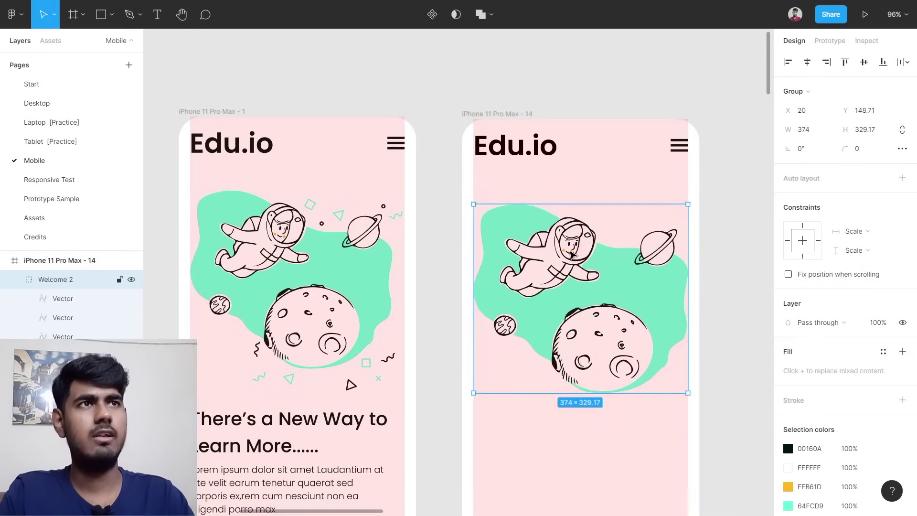
key("shift+Up")
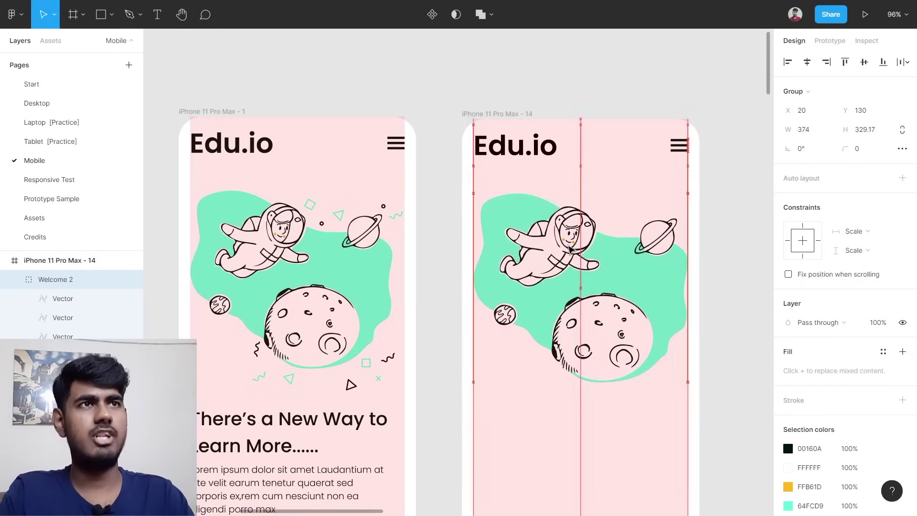
Check the gap below the header, adjust the illustration group vertically to Y 129 to match the reference frame, and deselect it.
left_click(549, 158)
key("alt")
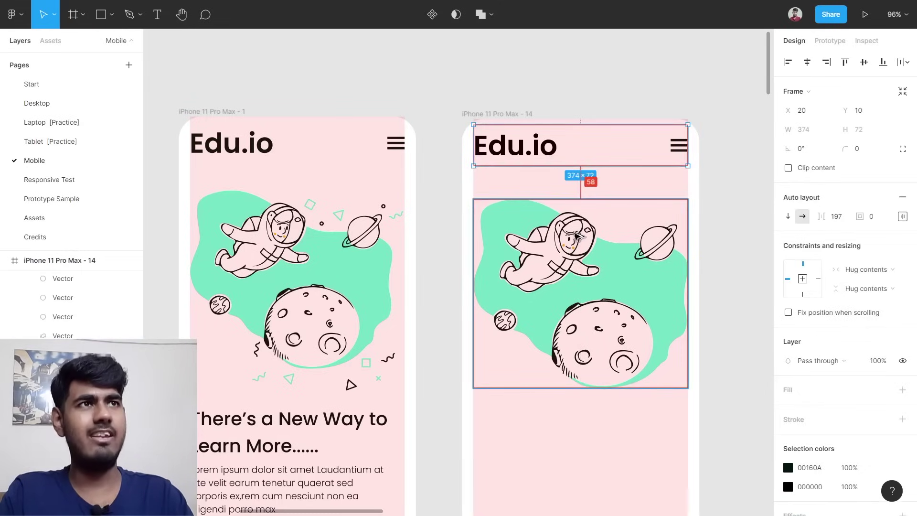
left_click(600, 254)
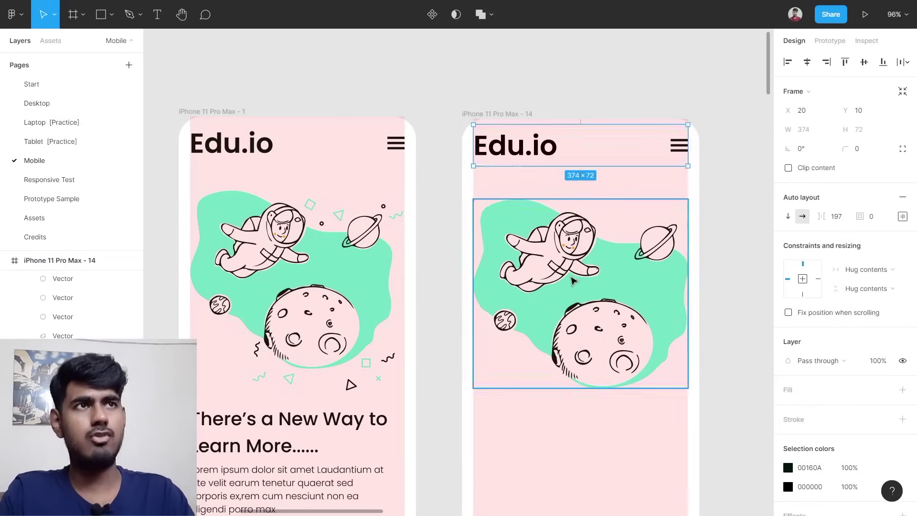
left_click_drag(625, 272, 624, 265)
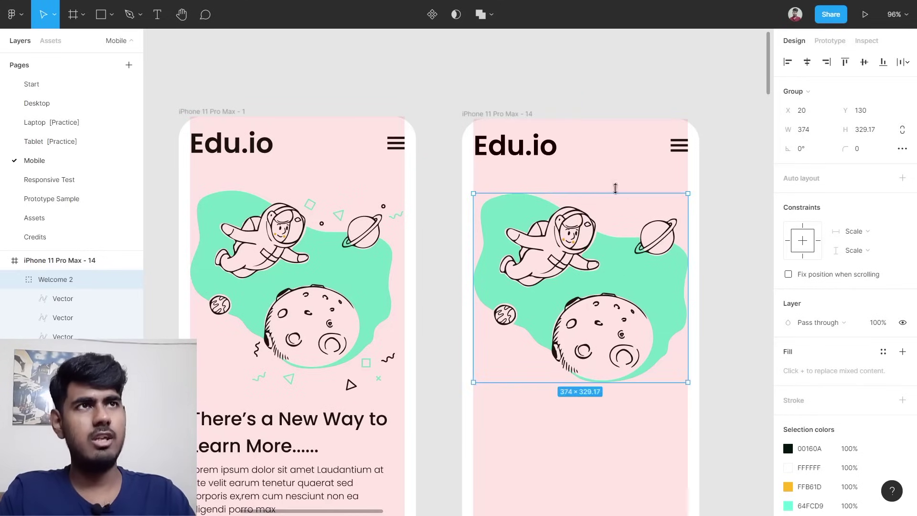
left_click(540, 138)
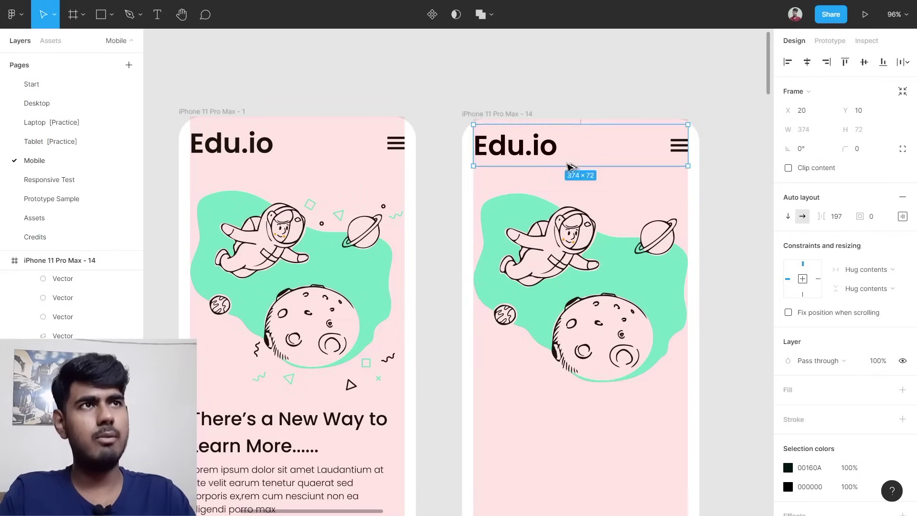
left_click(313, 160)
left_click(612, 274)
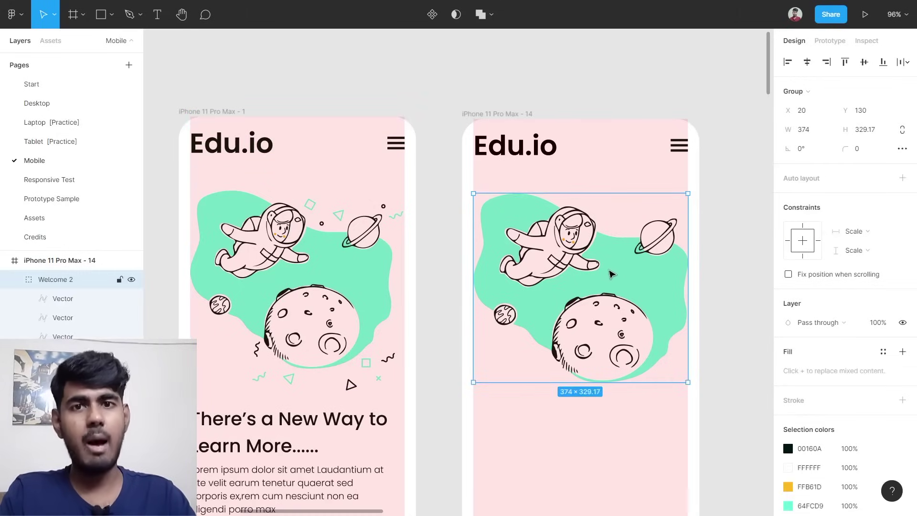
key("Up")
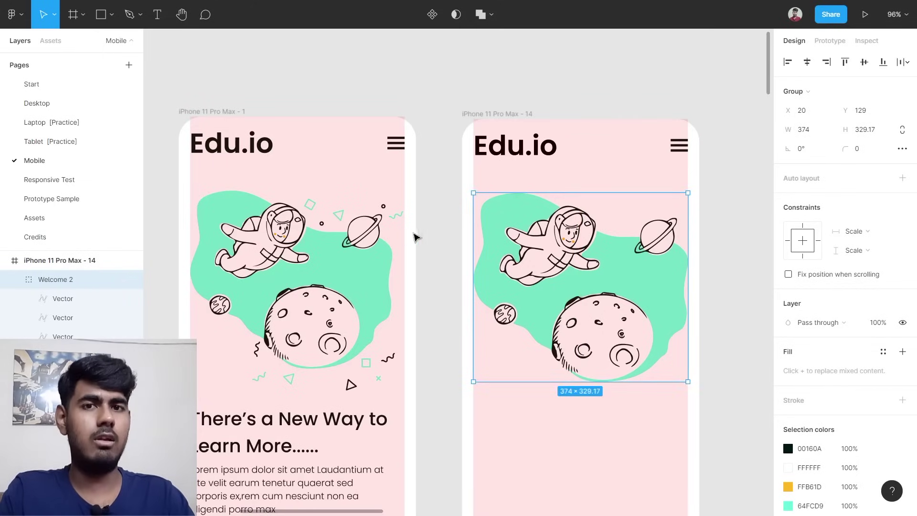
left_click(723, 242)
Examine the small decorative shapes around the reference illustration and compare them with the new frame.
scroll(350, 285, "down", 3)
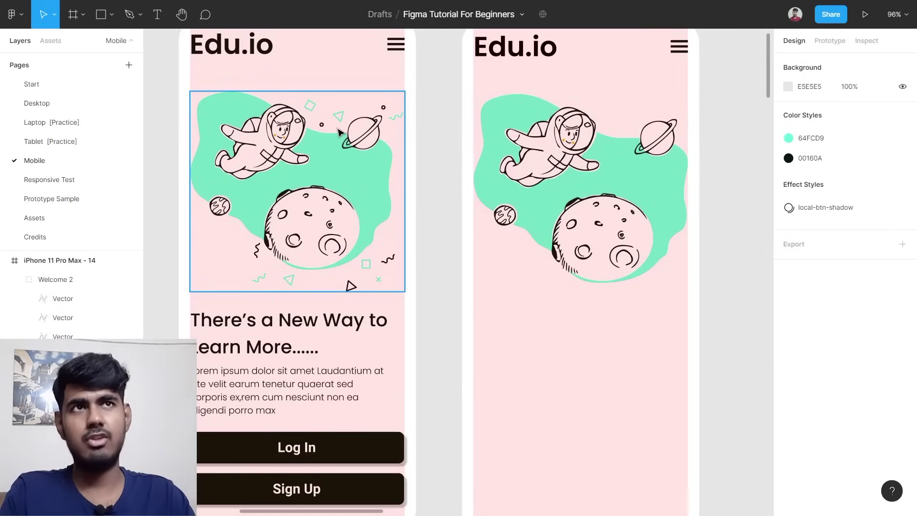
scroll(242, 126, "up", 3)
scroll(318, 115, "up", 3)
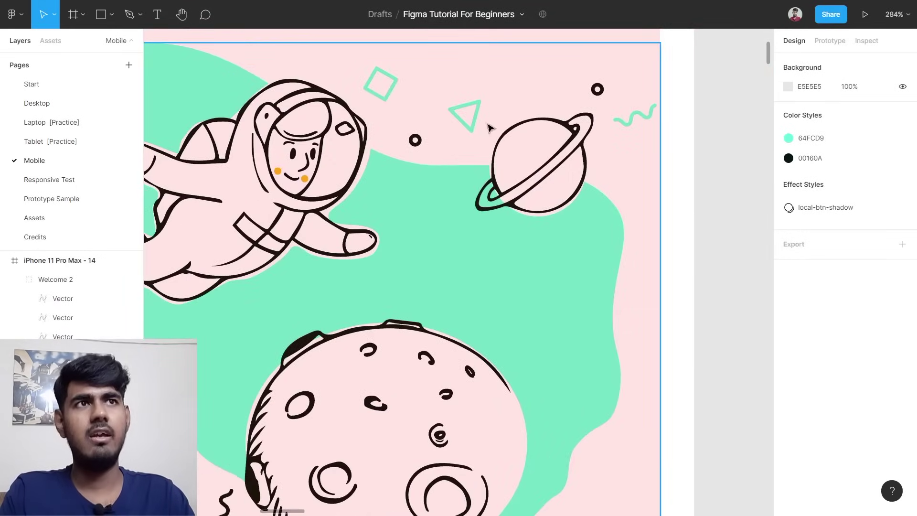
scroll(563, 257, "down", 8)
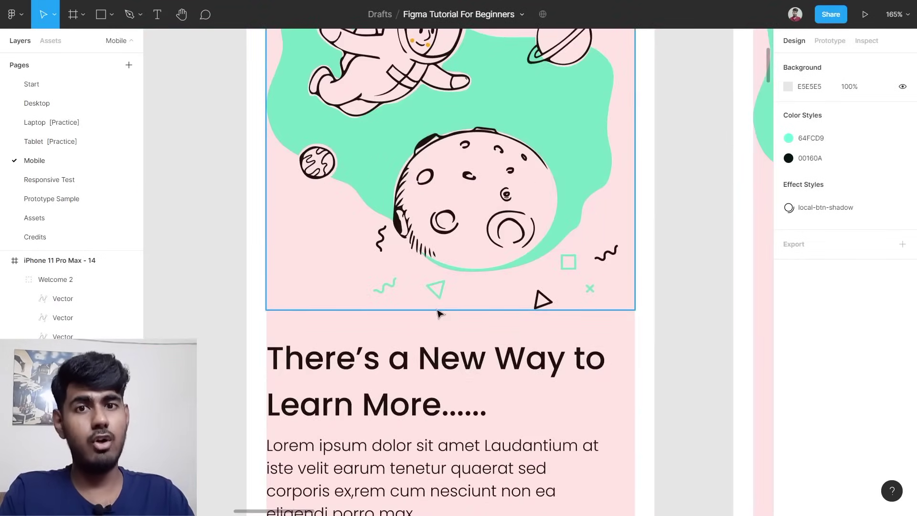
scroll(439, 313, "down", 5)
scroll(678, 205, "right", 2)
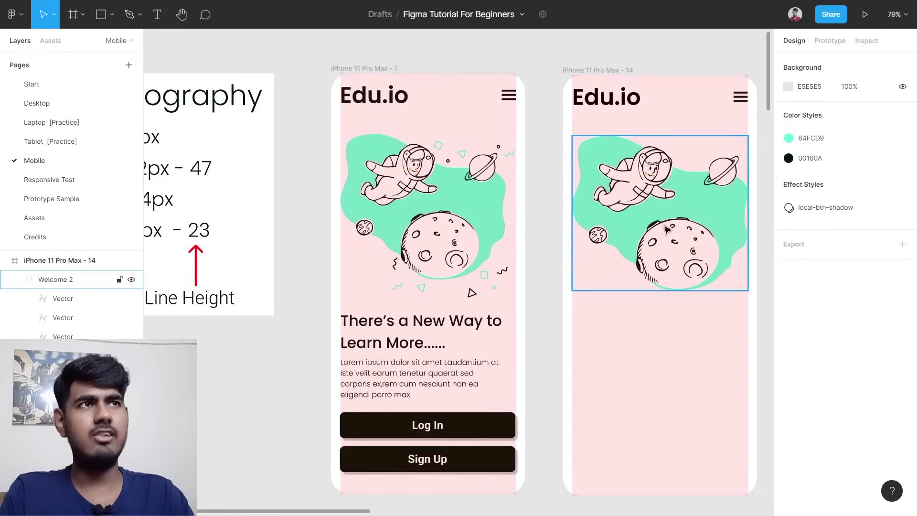
scroll(693, 206, "up", 1)
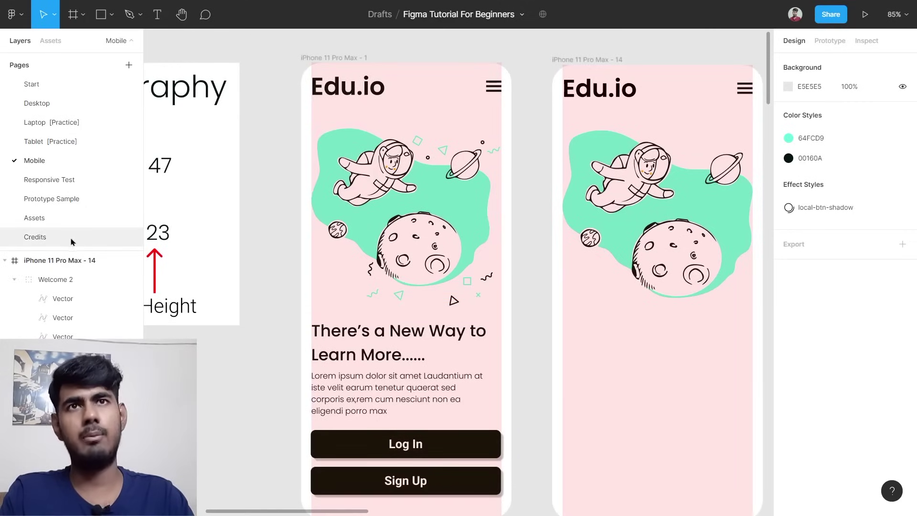
Look at the Flakes frame on the Assets page, and return to the Mobile page.
left_click(41, 223)
scroll(680, 207, "down", 3)
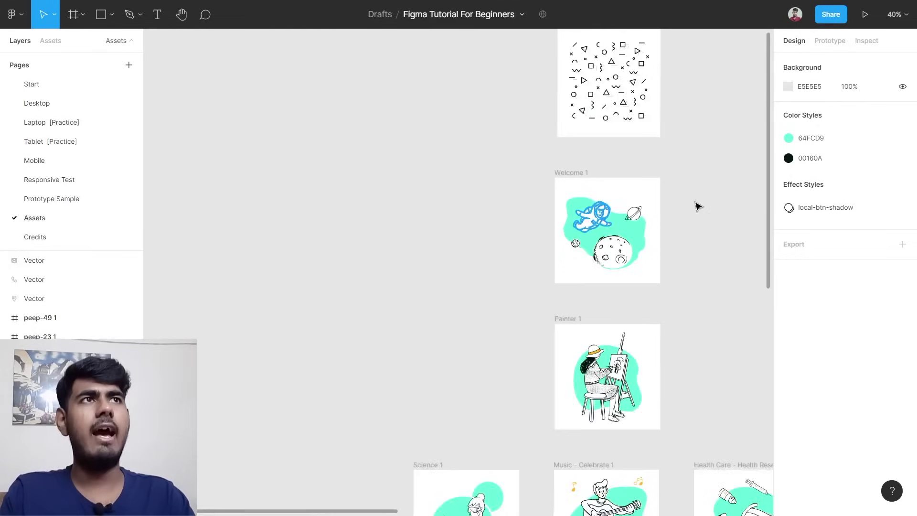
scroll(688, 174, "up", 5)
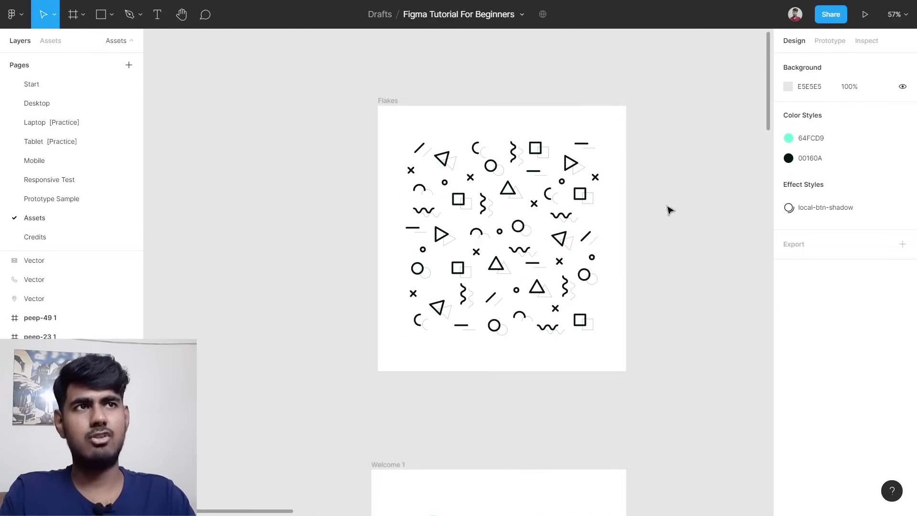
scroll(523, 262, "up", 3)
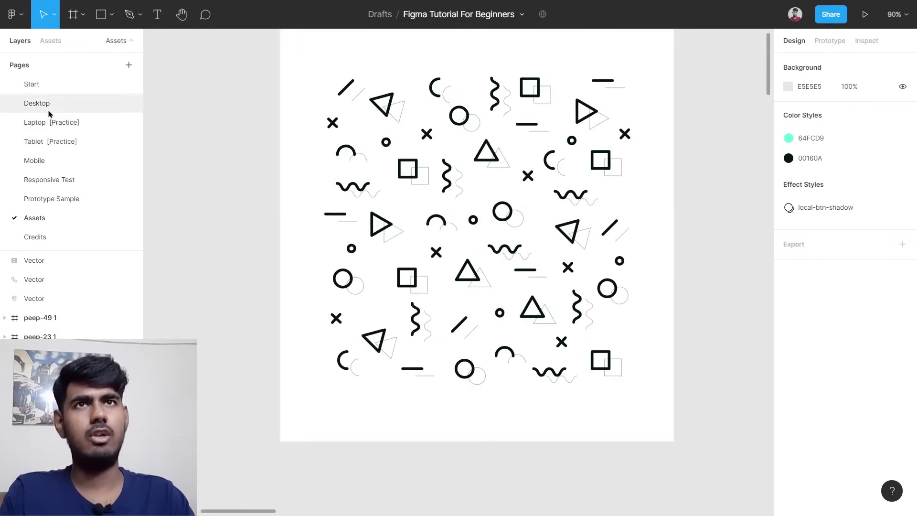
left_click(35, 161)
scroll(522, 289, "down", 2)
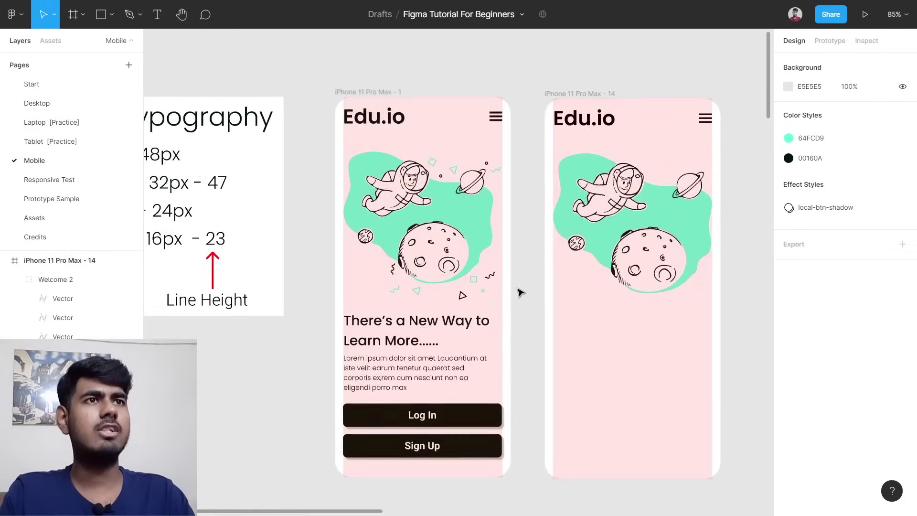
Copy the "There's a New Way to Learn More......" heading from the reference frame to below the new frame's illustration, at X 21, Y 494.
scroll(456, 347, "up", 2)
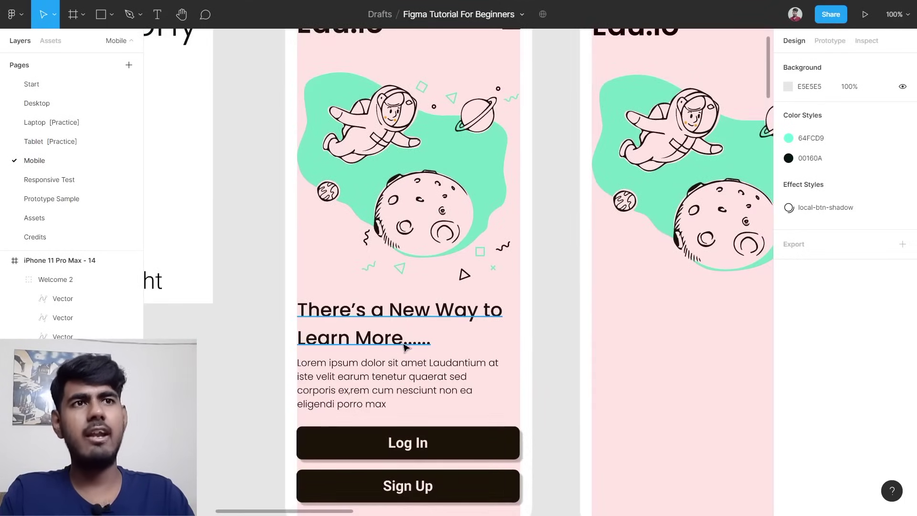
scroll(457, 437, "right", 2)
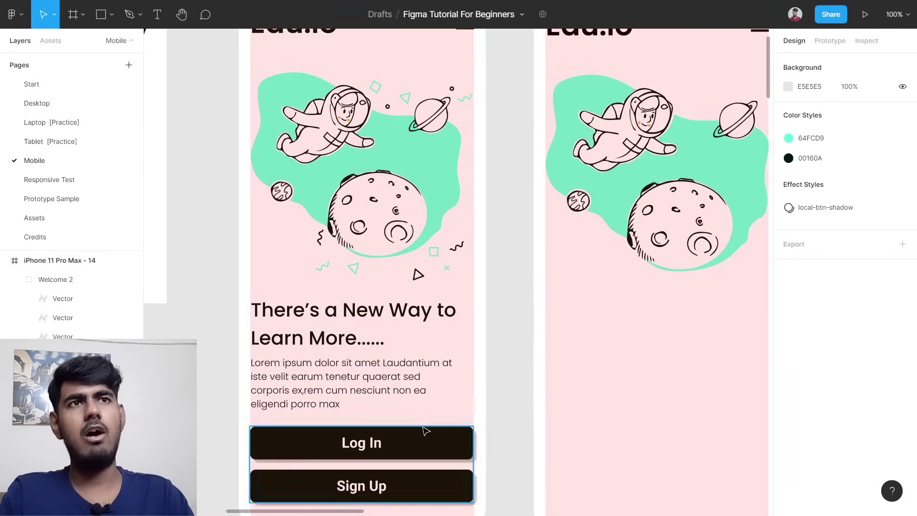
left_click(335, 312)
scroll(334, 315, "right", 1)
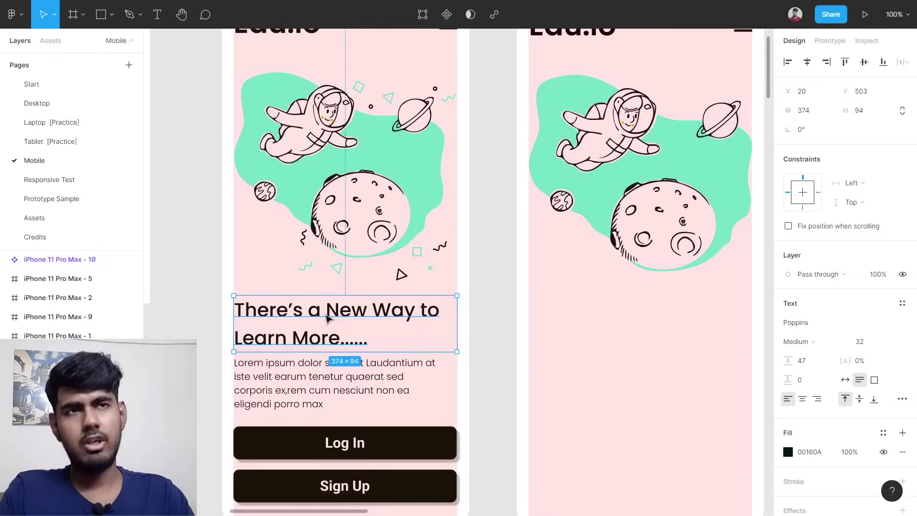
left_click_drag(292, 322, 584, 318)
Review the font sizes and line heights in the Mobile Typography frame, and move the copied heading up to Y 491.
scroll(584, 316, "down", 5)
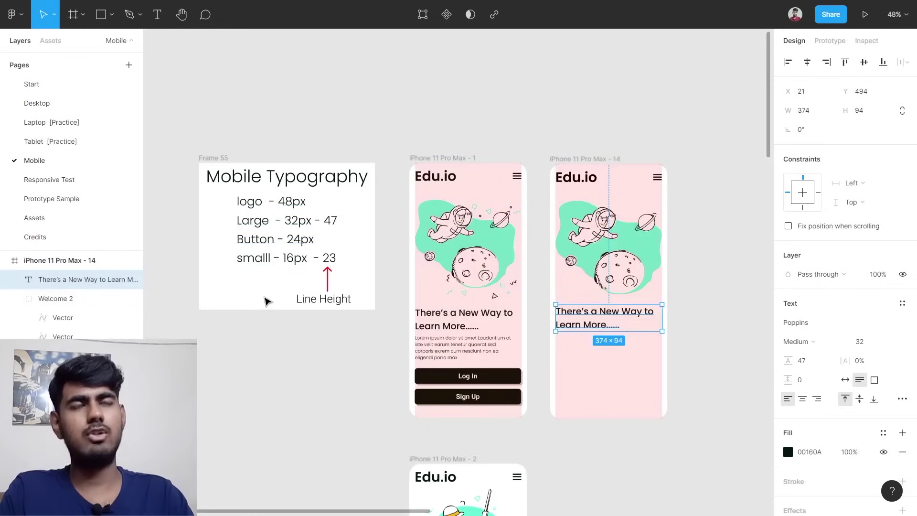
scroll(194, 231, "up", 3)
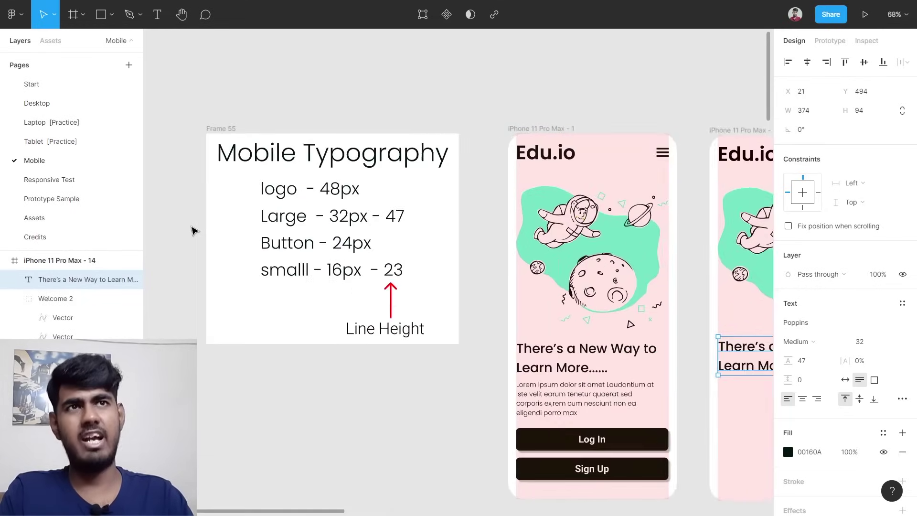
scroll(194, 231, "up", 4)
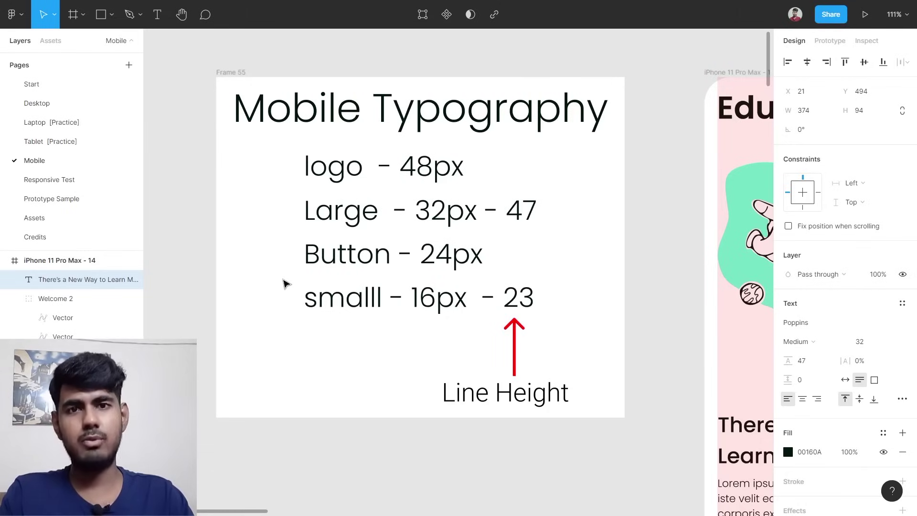
scroll(284, 284, "down", 5)
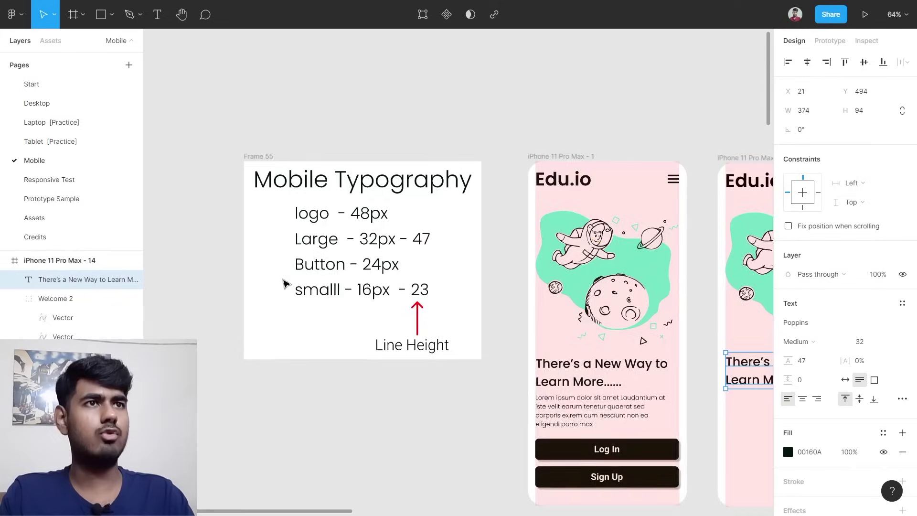
scroll(582, 372, "up", 3)
left_click(582, 372)
scroll(582, 372, "up", 3)
left_click(544, 305)
left_click_drag(545, 305, 531, 275)
scroll(334, 325, "down", 1)
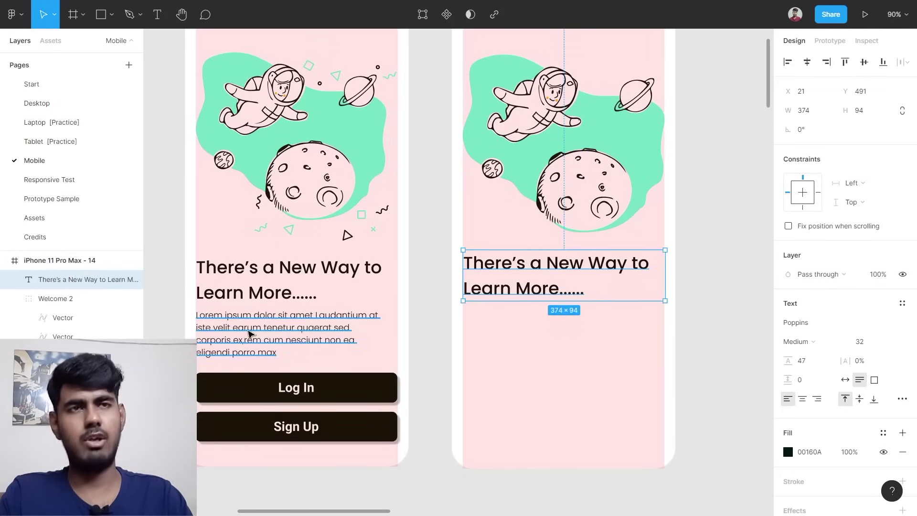
Copy the Lorem ipsum paragraph from the reference frame to directly below the new frame's heading, and deselect it.
left_click(249, 333)
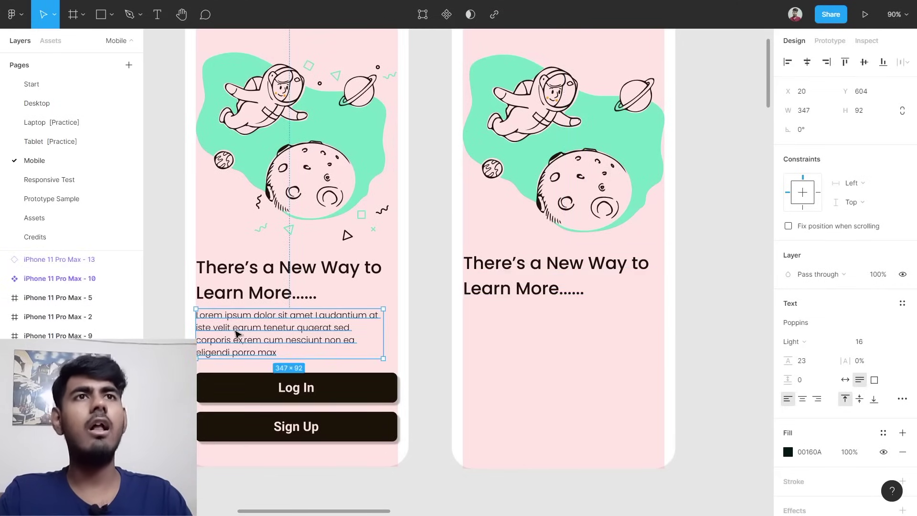
left_click_drag(237, 333, 503, 328)
scroll(503, 327, "down", 2)
left_click(543, 357)
scroll(520, 352, "up", 2)
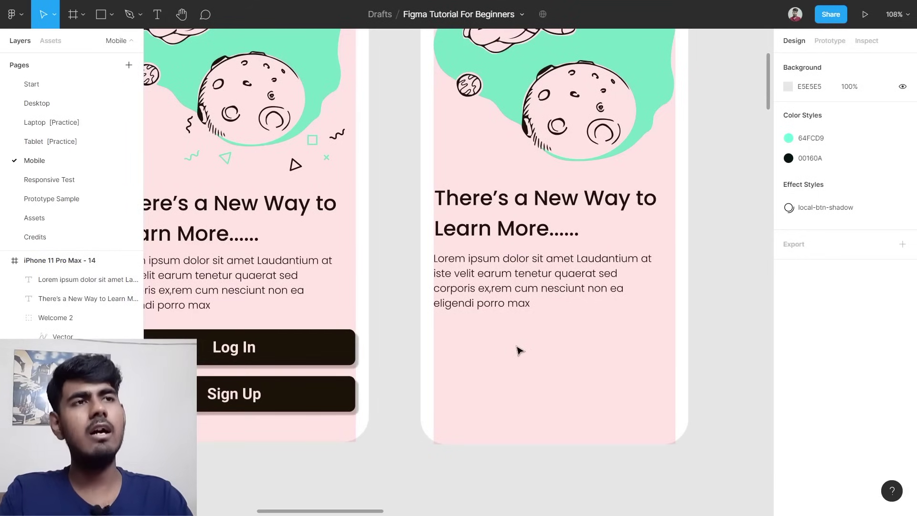
Add a text layer reading "log in" below the paragraph in the iPhone 11 Pro Max - 14 frame, at X 103, Y 731.
key("t")
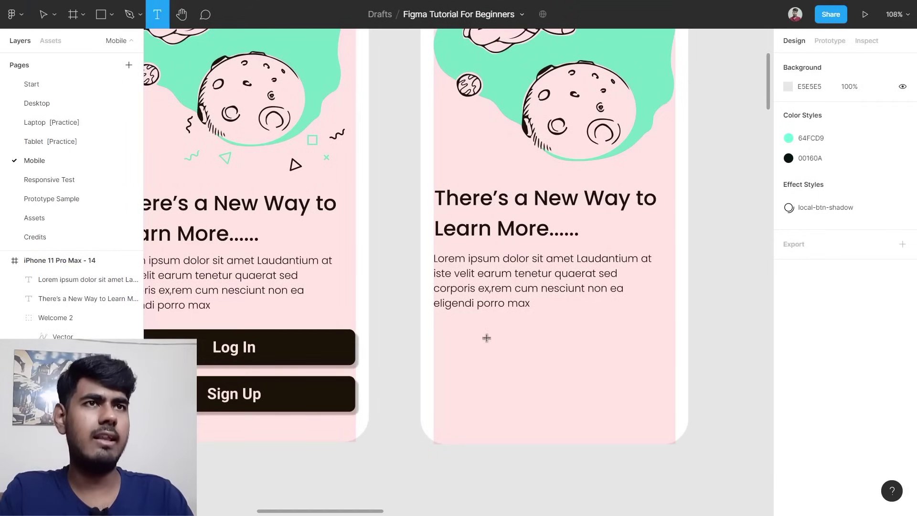
left_click(487, 338)
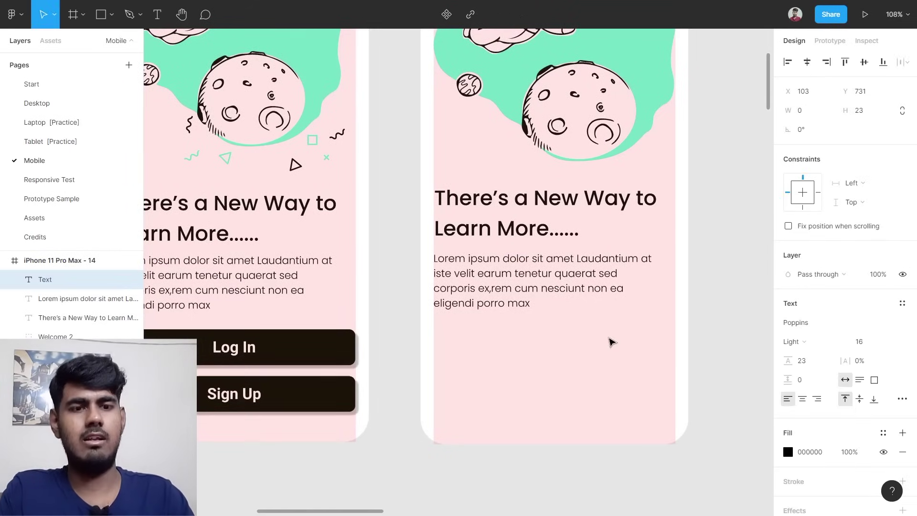
type("log in")
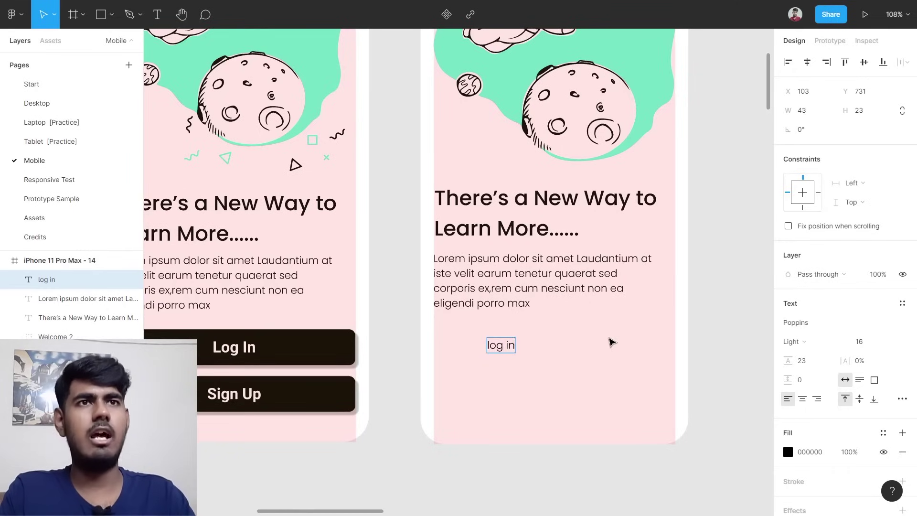
Inspect the text style of the reference frame's Log In label, and set the new "log in" text's font size to 24.
key("Escape")
scroll(292, 370, "left", 5)
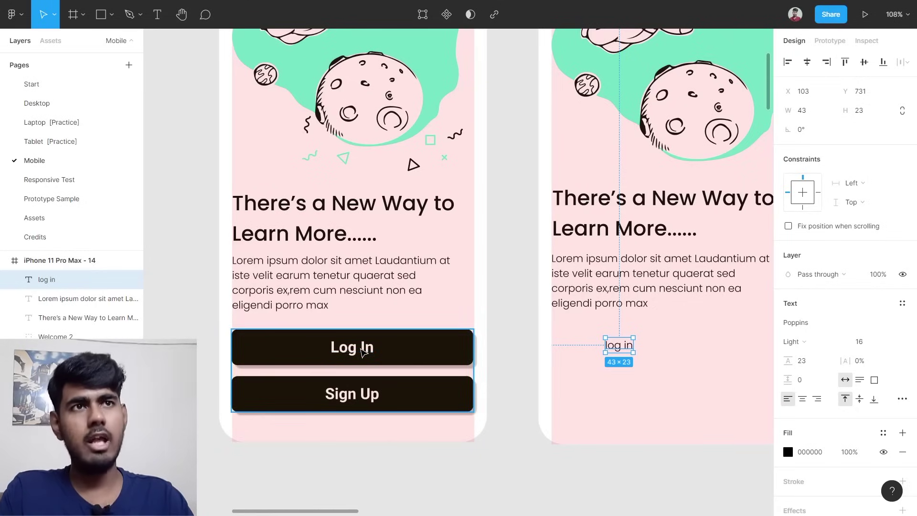
left_click(363, 349, "ctrl")
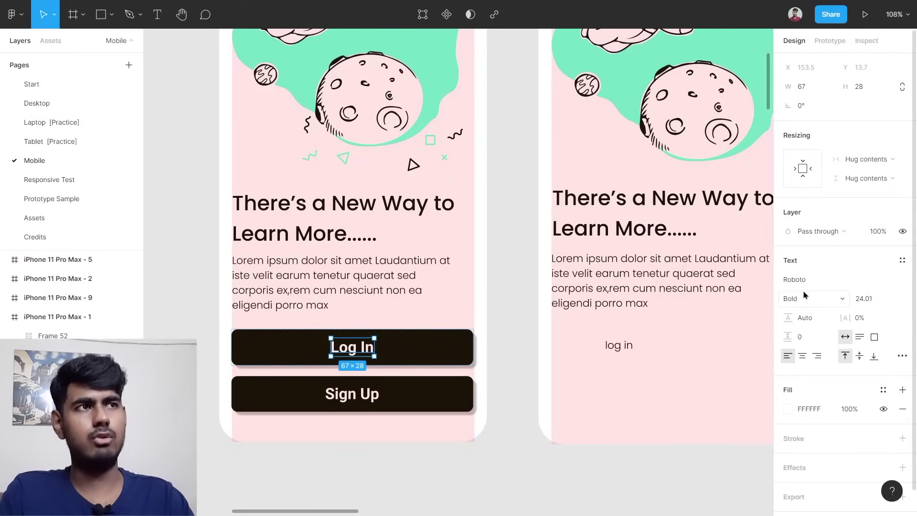
scroll(669, 335, "right", 3)
left_click(510, 348)
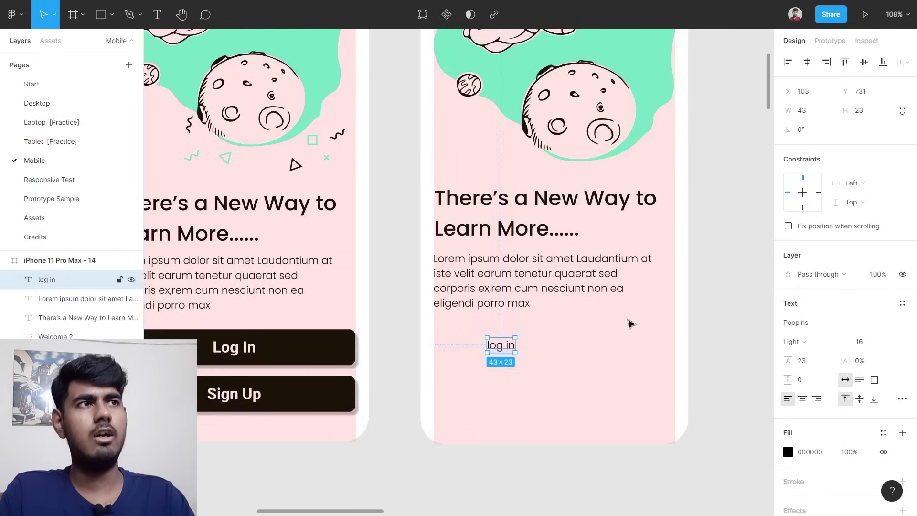
left_click(865, 342)
type("24")
key("Return")
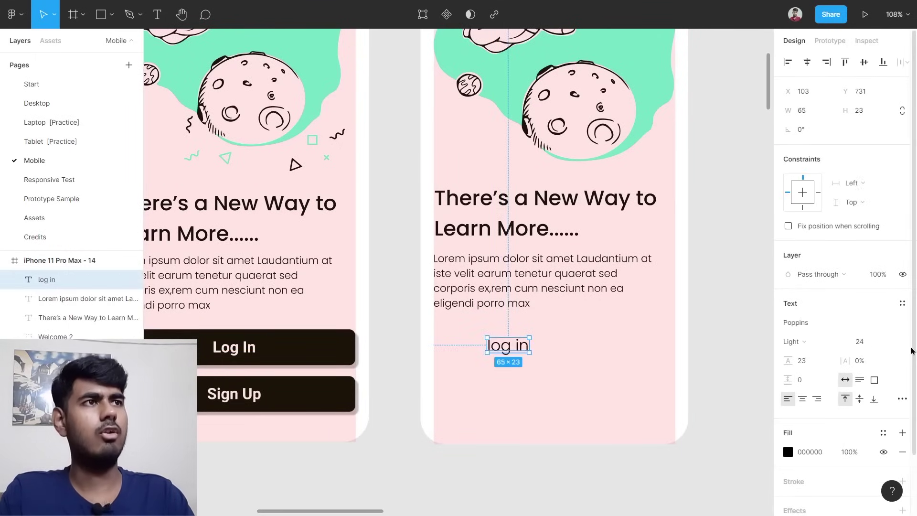
Set the font of the new "log in" text to Roboto Bold.
left_click(816, 324)
type("Roboto")
key("Return")
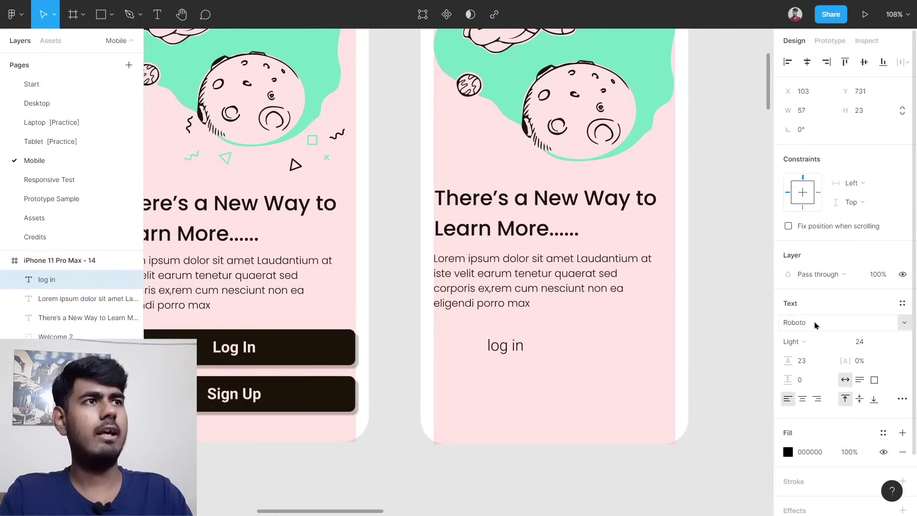
left_click(805, 346)
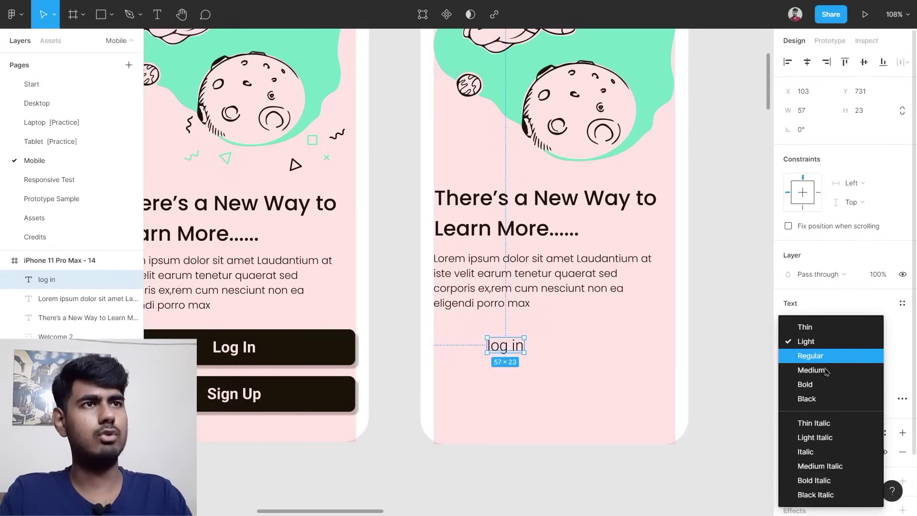
left_click(812, 385)
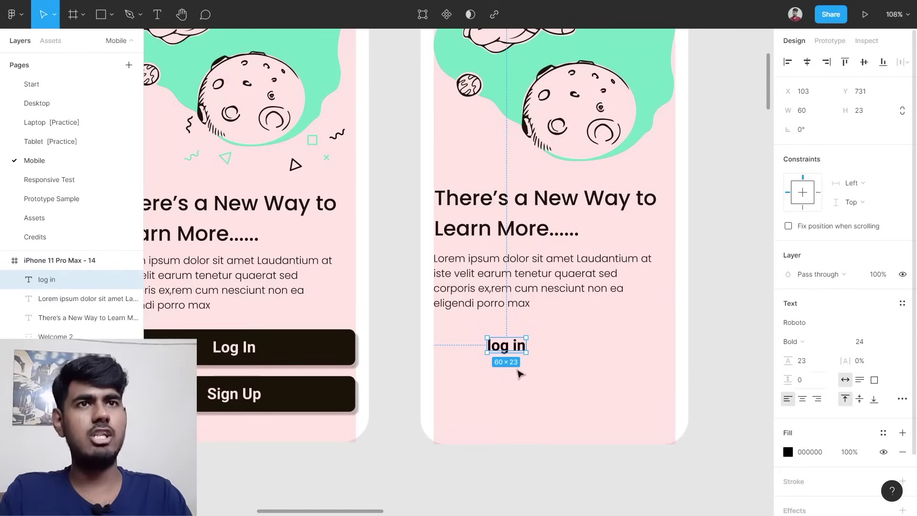
Change the fill colour of the new "log in" text to FFFFFF.
scroll(229, 350, "left", 5)
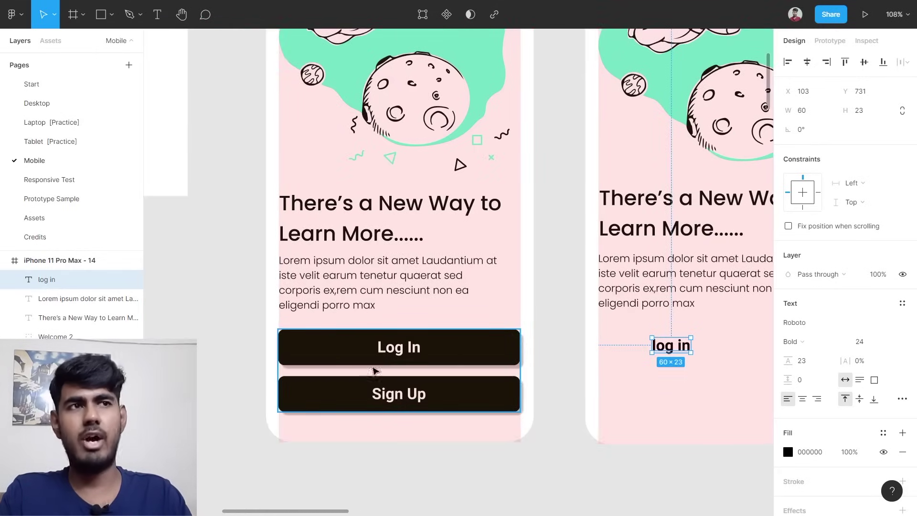
scroll(516, 365, "right", 3)
scroll(841, 392, "down", 3)
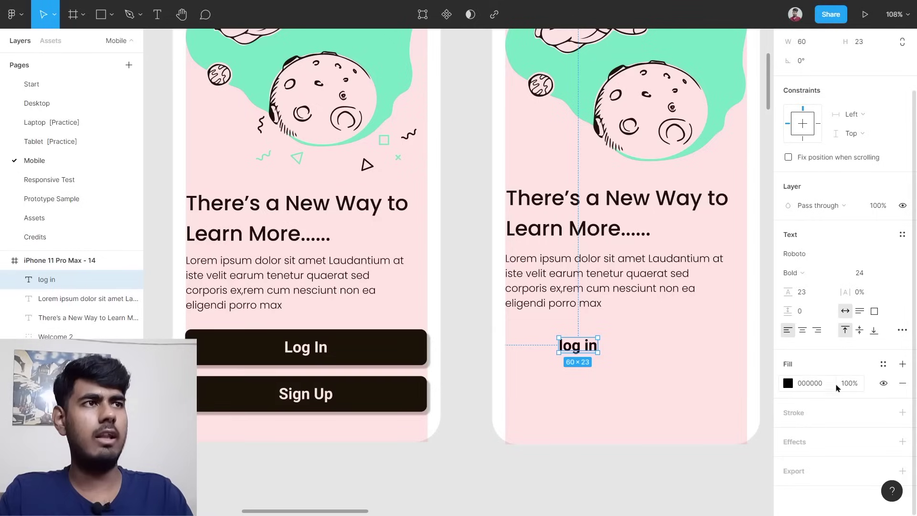
left_click(829, 383)
type("f")
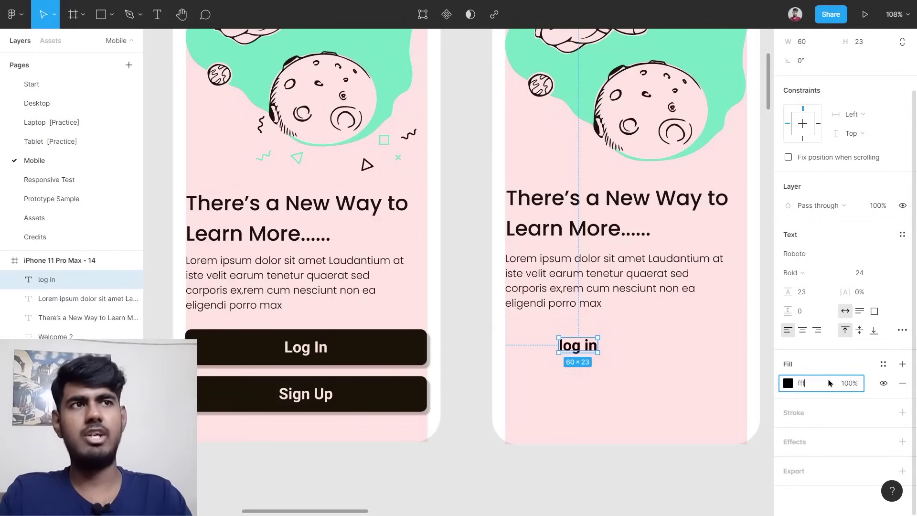
type("ff")
key("Return")
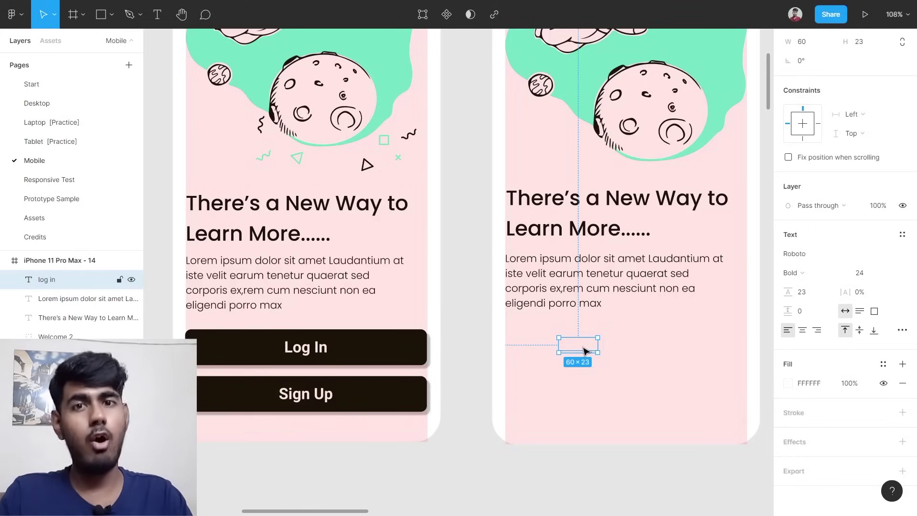
Wrap the "log in" text in an auto layout frame and give that frame a 000000 fill.
key("shift+a")
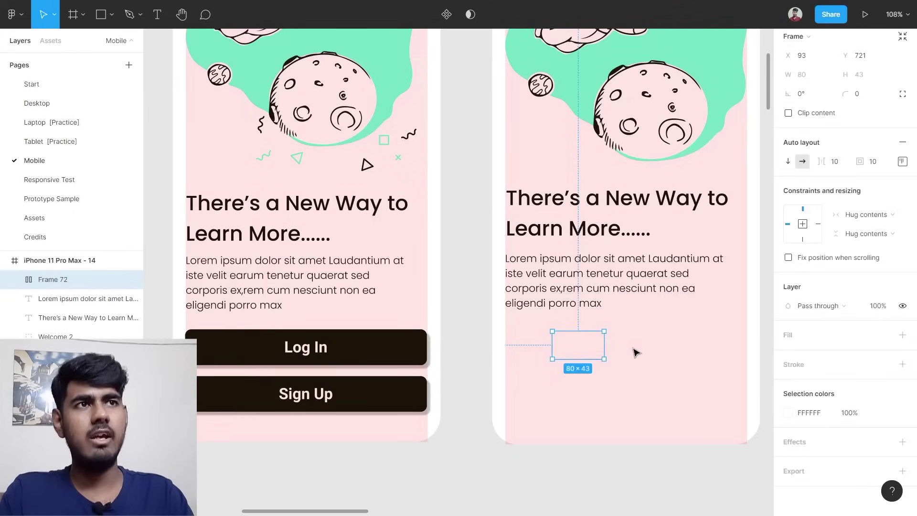
scroll(633, 351, "up", 5)
scroll(577, 392, "down", 1)
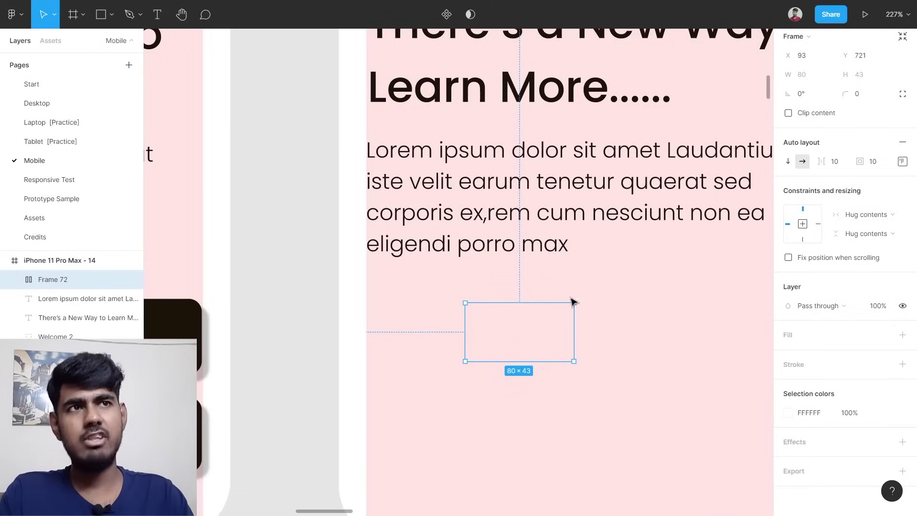
left_click_drag(673, 291, 517, 364)
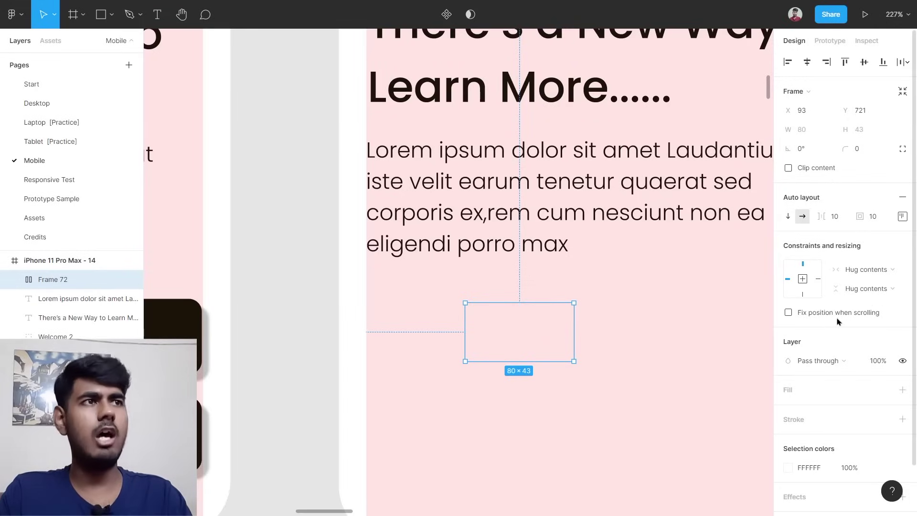
scroll(838, 321, "down", 2)
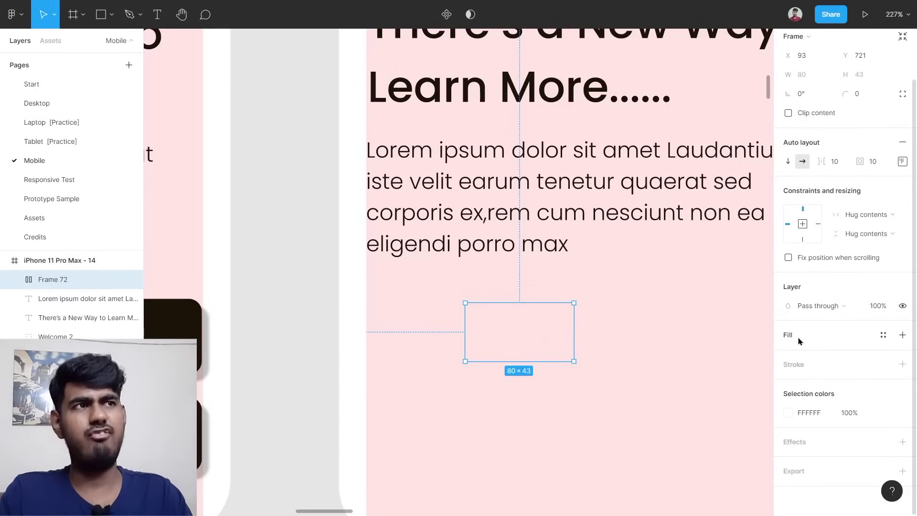
left_click(799, 341)
left_click(811, 355)
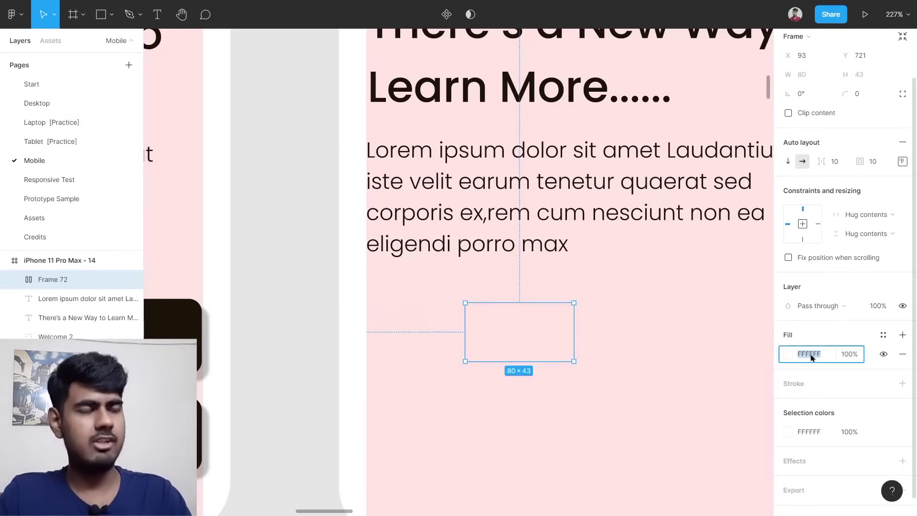
type("000")
key("Return")
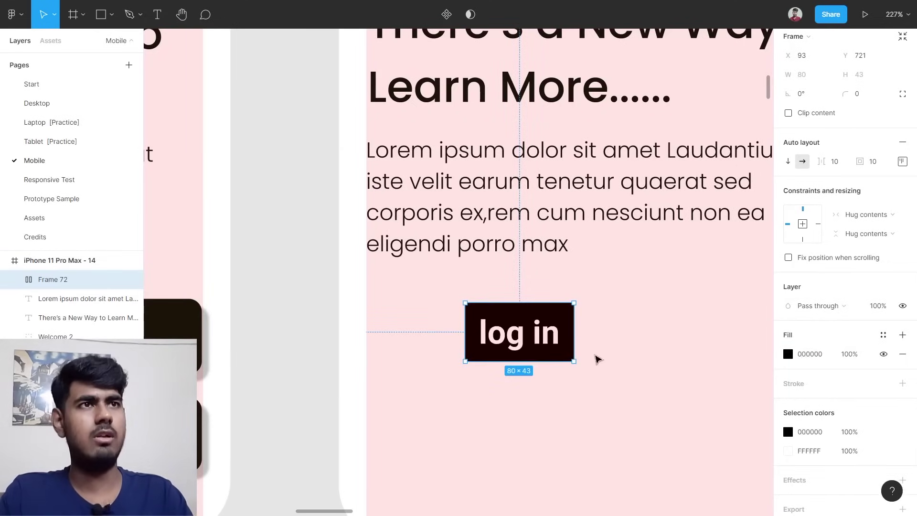
Check the reference Log In button's properties, and set the new "log in" button's corner radius to 9.49.
scroll(598, 359, "down", 5)
scroll(199, 345, "up", 2)
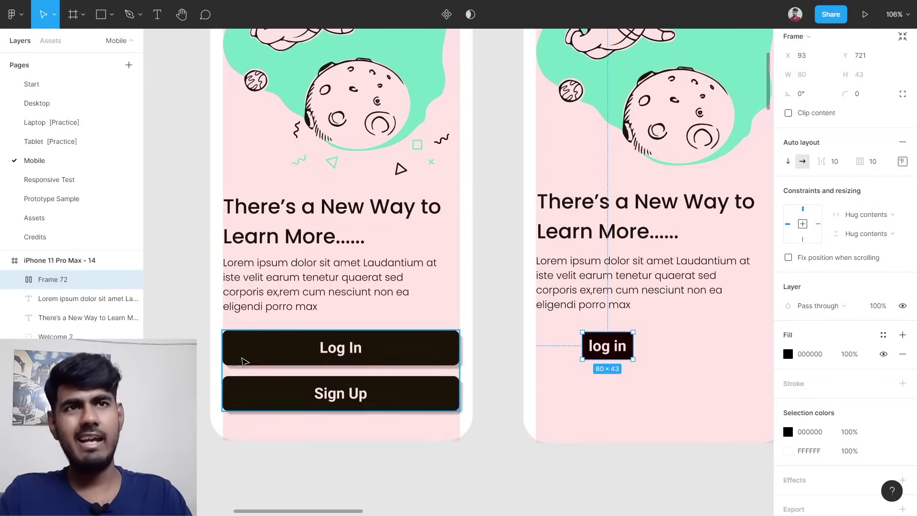
left_click(247, 348)
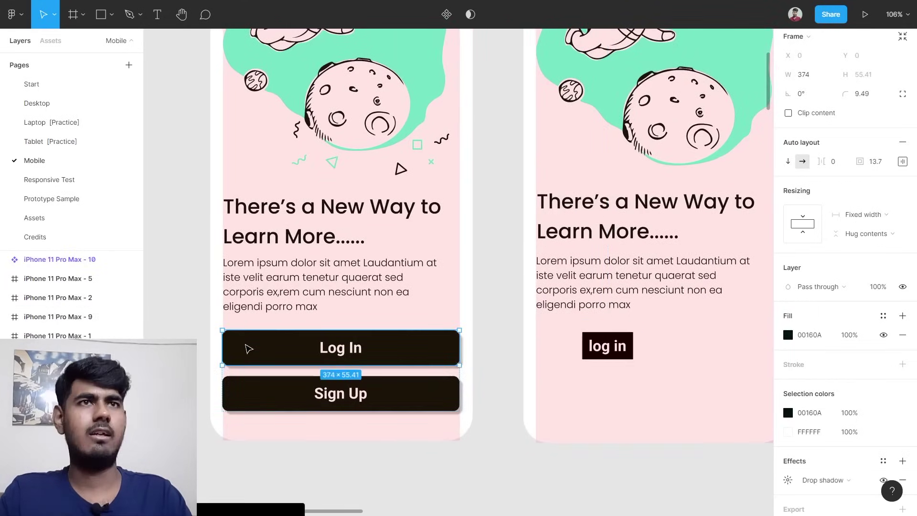
scroll(881, 111, "up", 1)
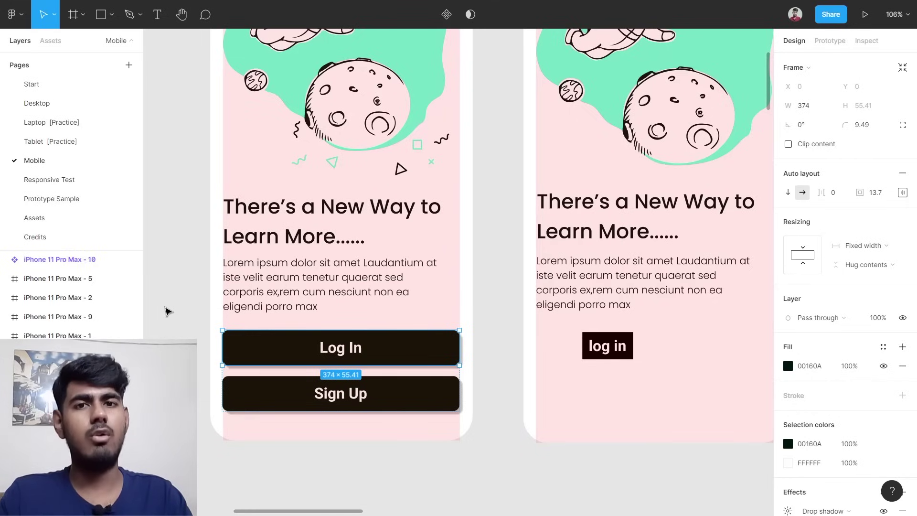
scroll(229, 317, "right", 3)
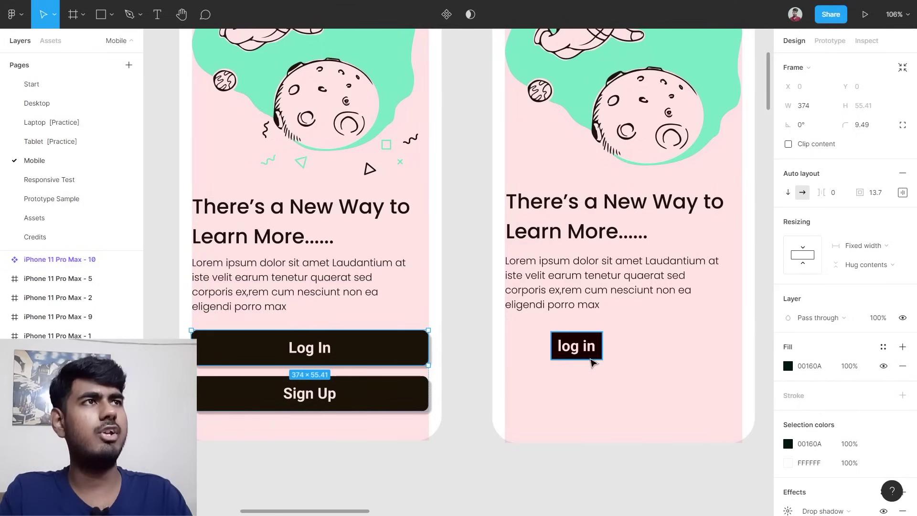
left_click(592, 361)
left_click(878, 148)
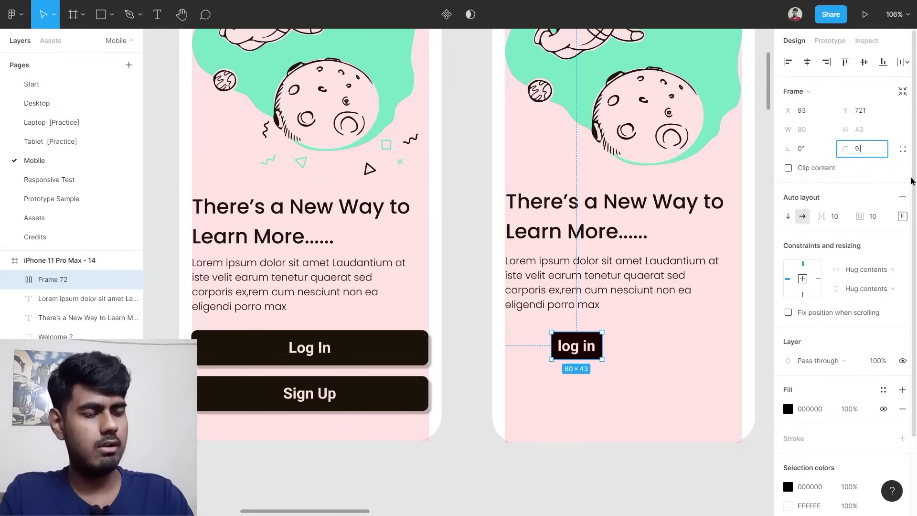
type("9.49")
key("Return")
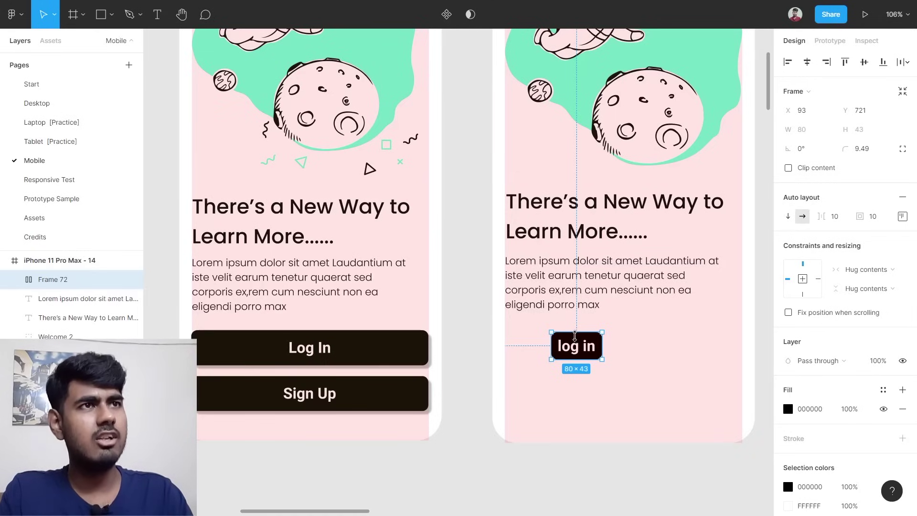
Enlarge the new "log in" button freehand to about 172 × 94, with its top edge at Y 715.
scroll(577, 333, "up", 10)
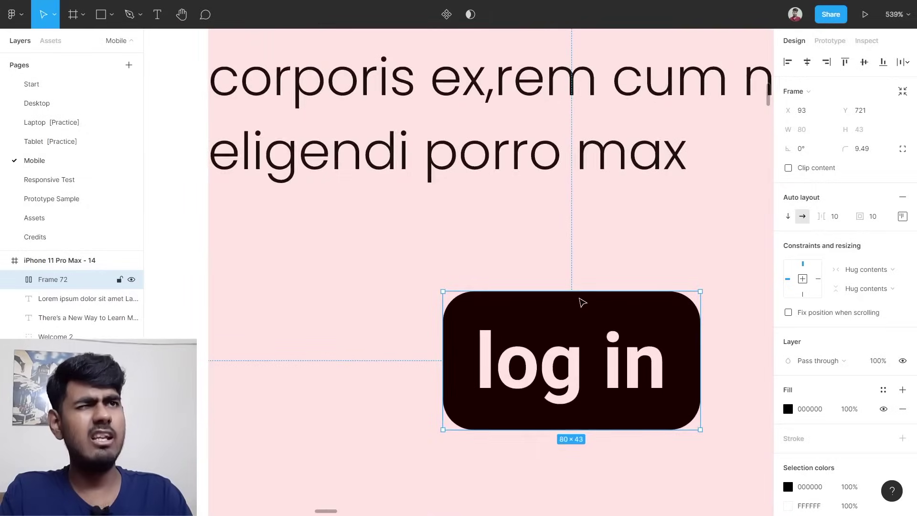
mouse_move(580, 285)
left_mouse_down()
mouse_move(584, 264)
mouse_move(580, 273)
left_mouse_up()
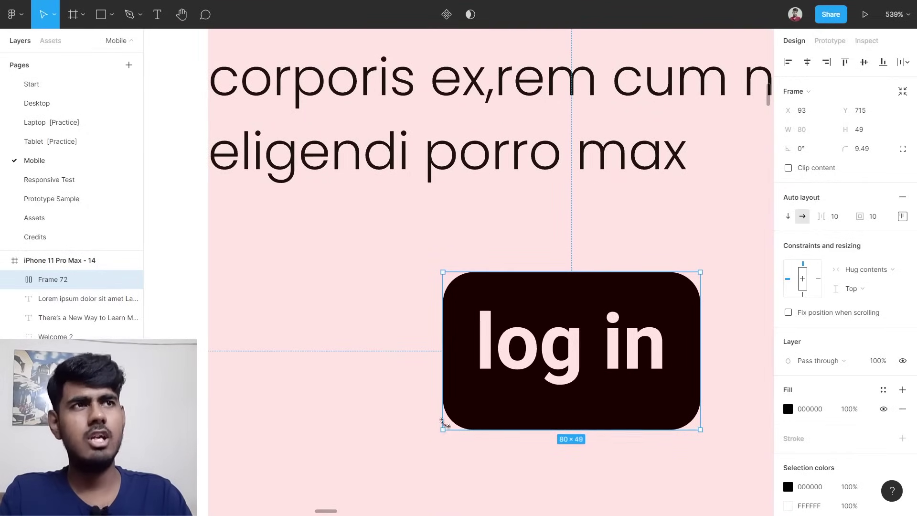
scroll(446, 423, "right", 4)
left_click_drag(607, 338, 632, 343)
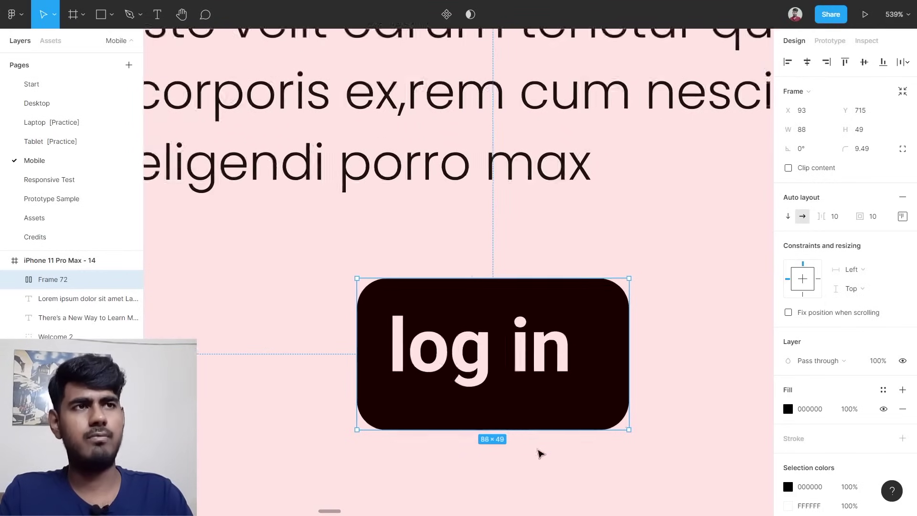
scroll(540, 453, "down", 5)
scroll(559, 416, "down", 2)
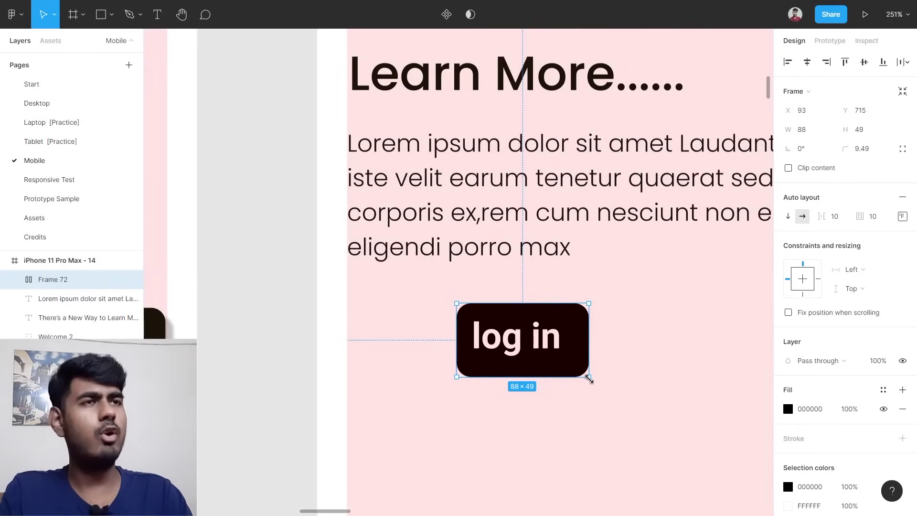
left_click_drag(590, 378, 715, 445)
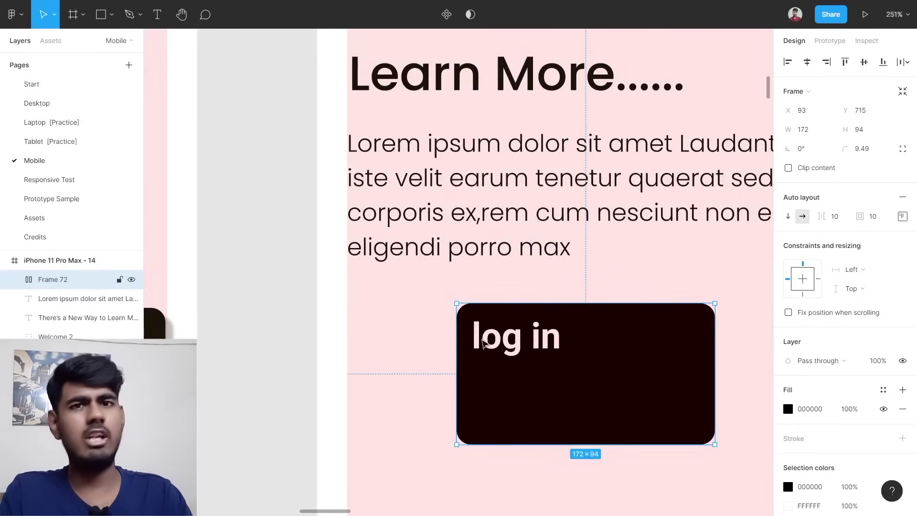
Centre the "log in" text within its auto layout button both horizontally and vertically, and deselect the button.
scroll(487, 332, "down", 3)
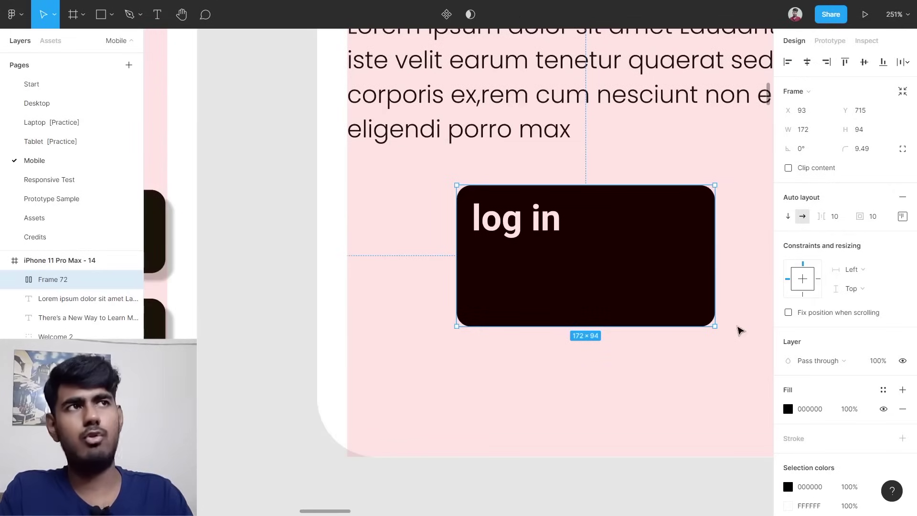
left_click(903, 217)
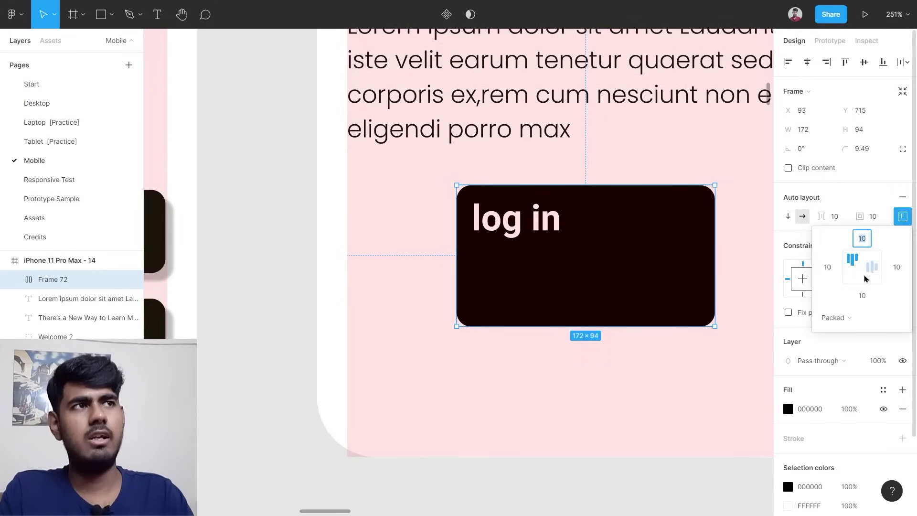
left_click(863, 267)
left_click(622, 373)
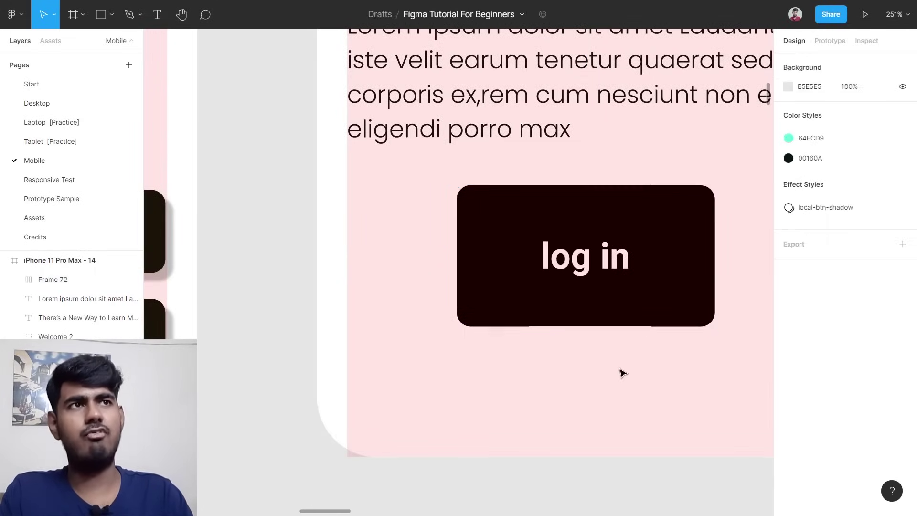
Set the "log in" button's height to 55, and fit it across the content width at 374 wide, at X 20, Y 722.
scroll(624, 374, "down", 5)
scroll(623, 372, "right", 3)
left_click(547, 302)
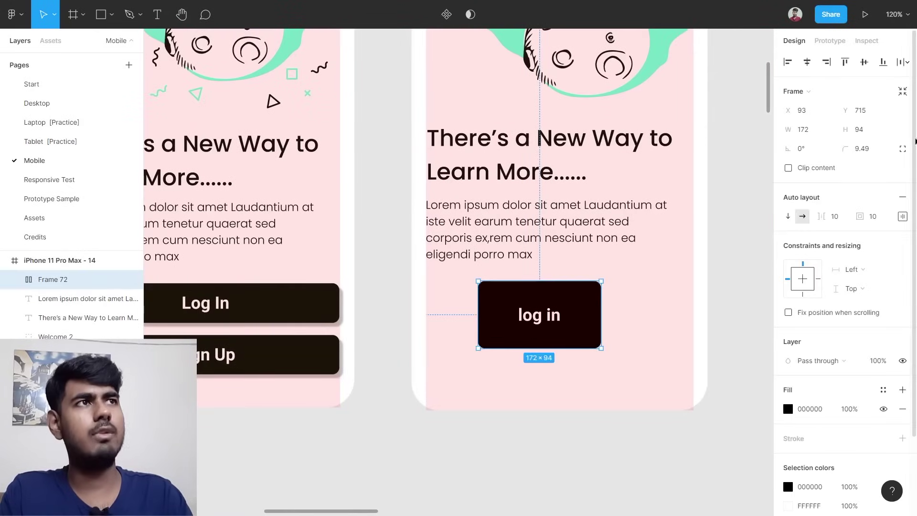
left_click(878, 132)
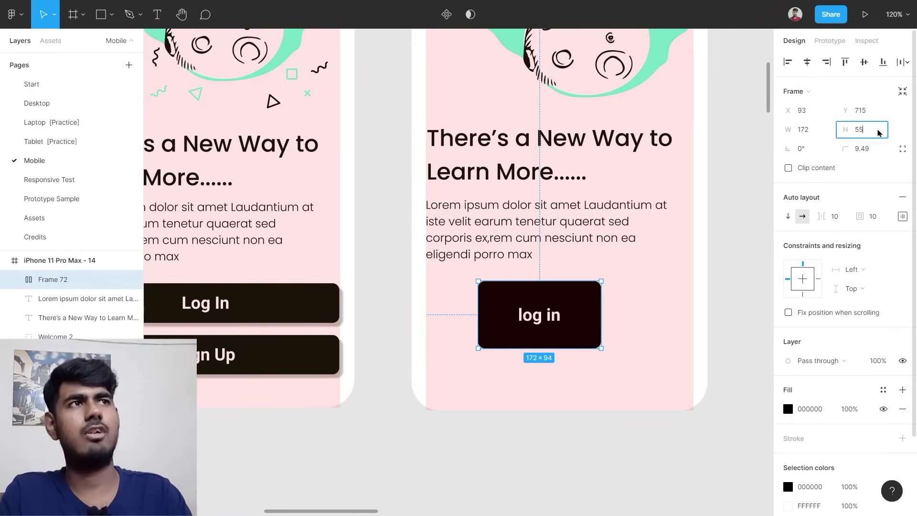
key("Return")
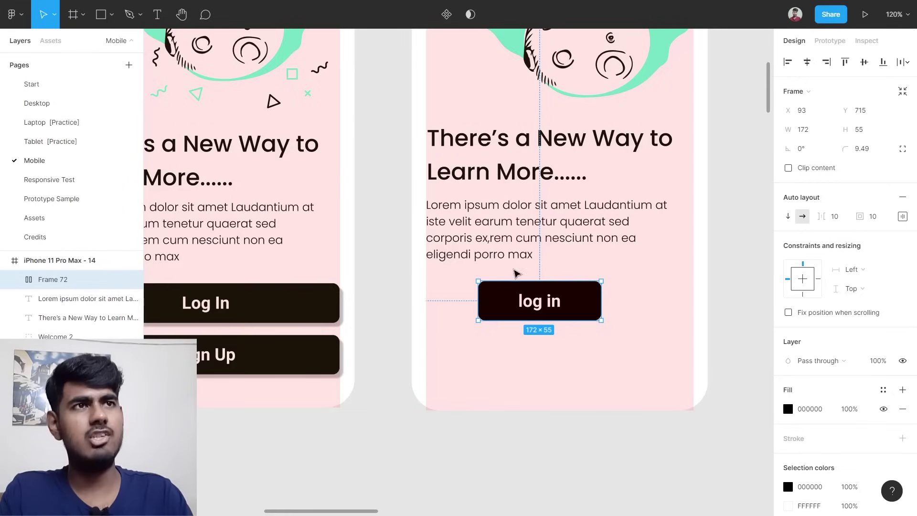
left_click_drag(537, 301, 694, 303)
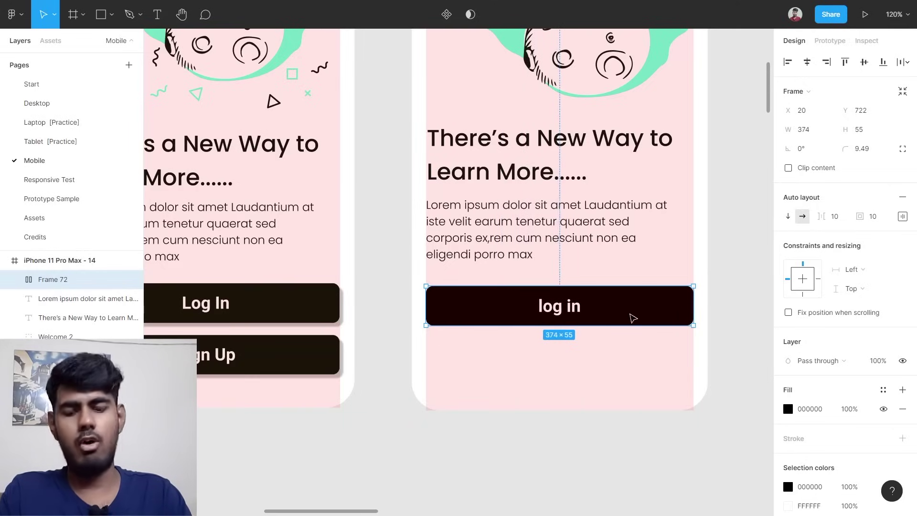
Duplicate the "log in" button just below itself, at about Y 789, and relabel the copy "Sign Up".
left_click_drag(625, 324, 630, 359, "alt")
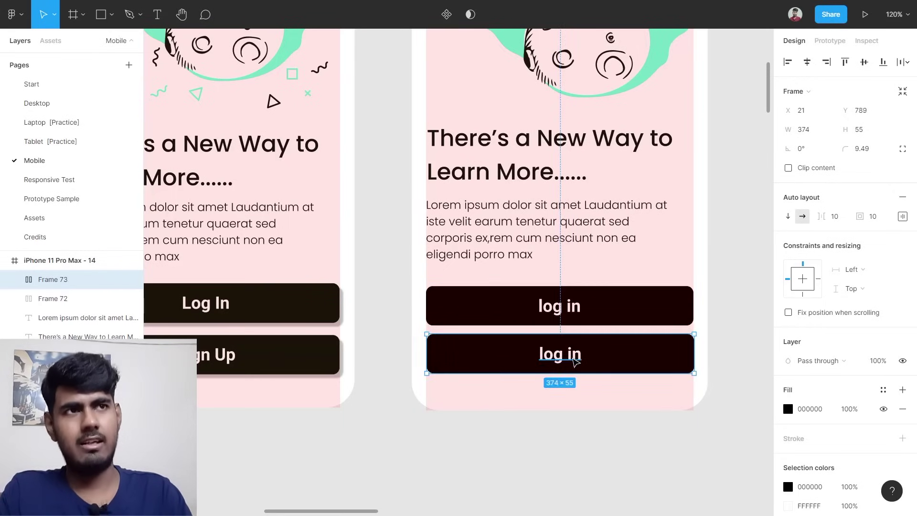
double_click(572, 358)
double_click(573, 356)
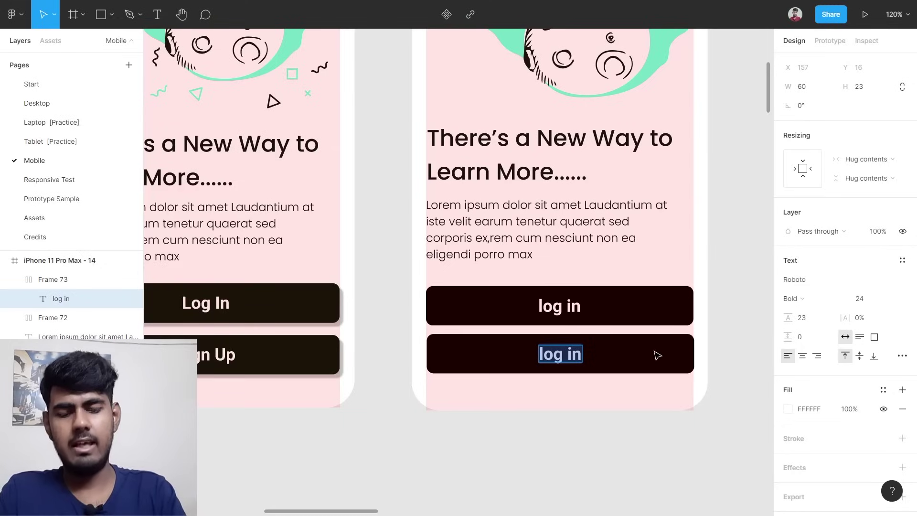
type("sign Up")
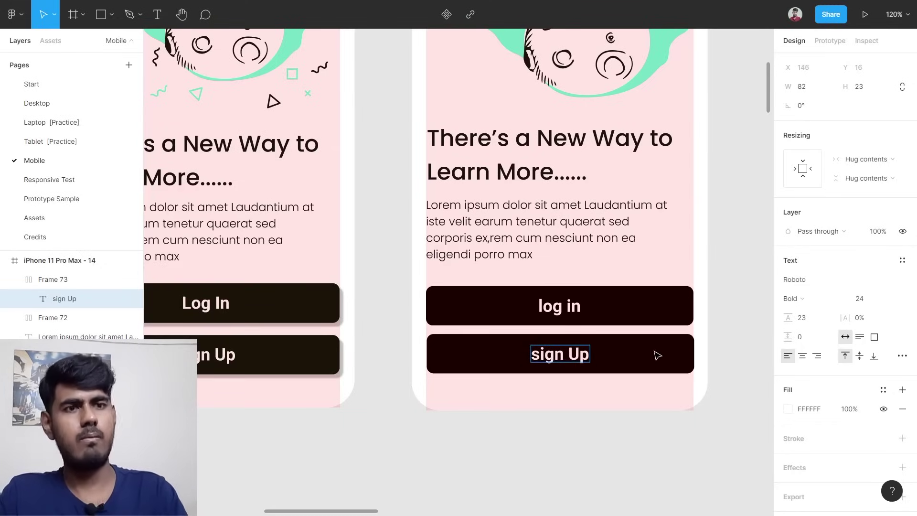
key("Home")
key("Delete")
type("S")
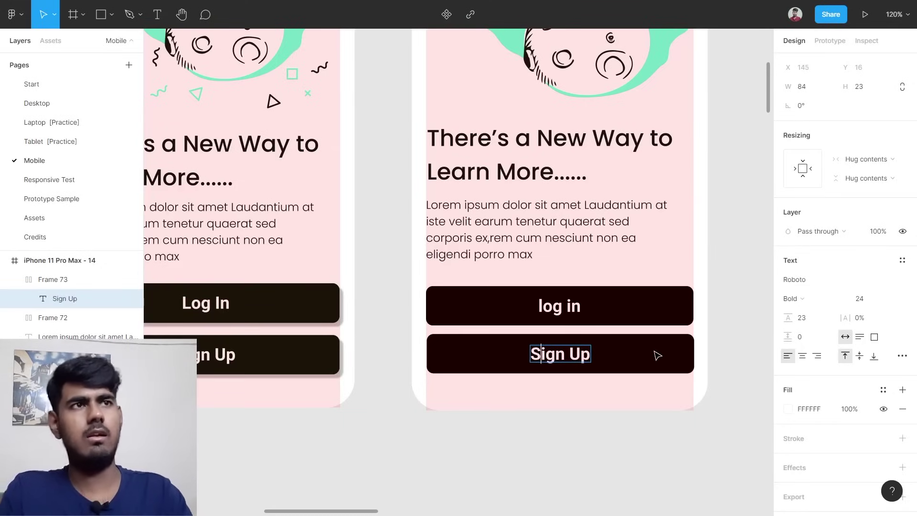
key("Escape")
left_click(511, 420)
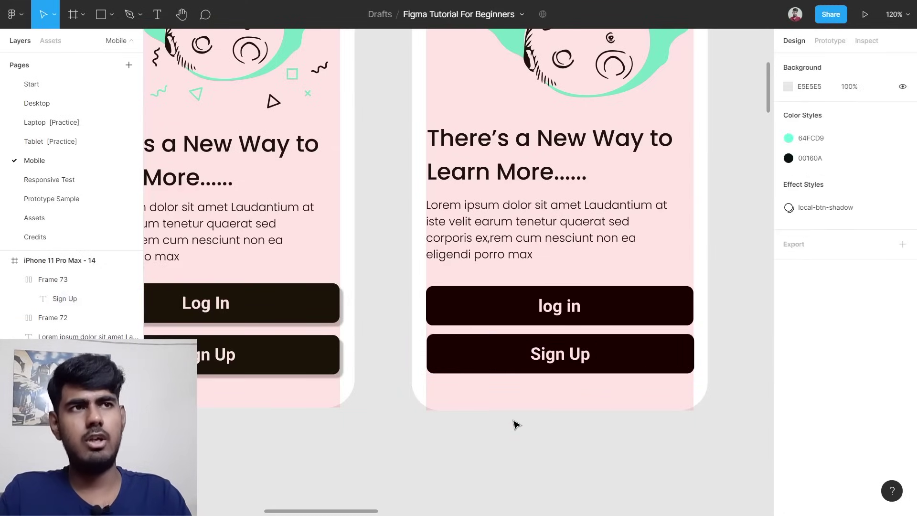
Wrap the "log in" and "Sign Up" buttons in a vertical auto layout with its contents centred both ways.
left_click_drag(479, 407, 612, 306)
key("shift+a")
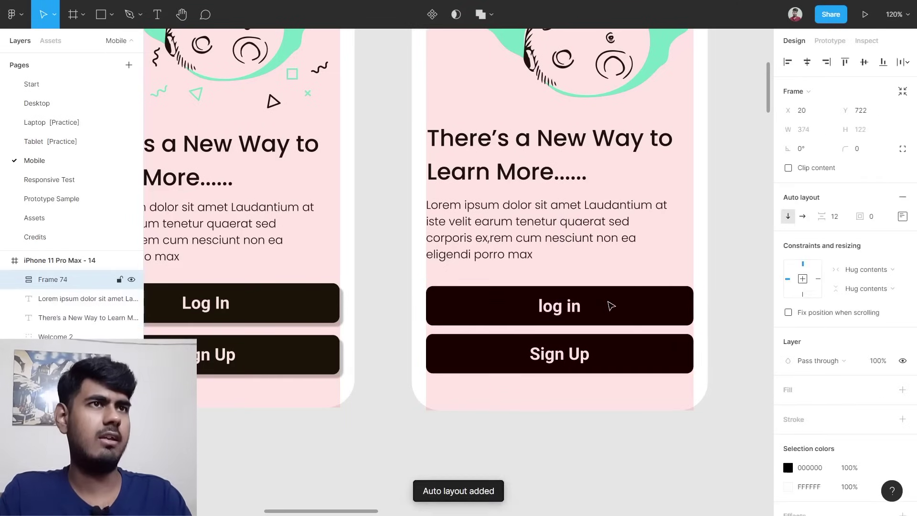
left_click(902, 217)
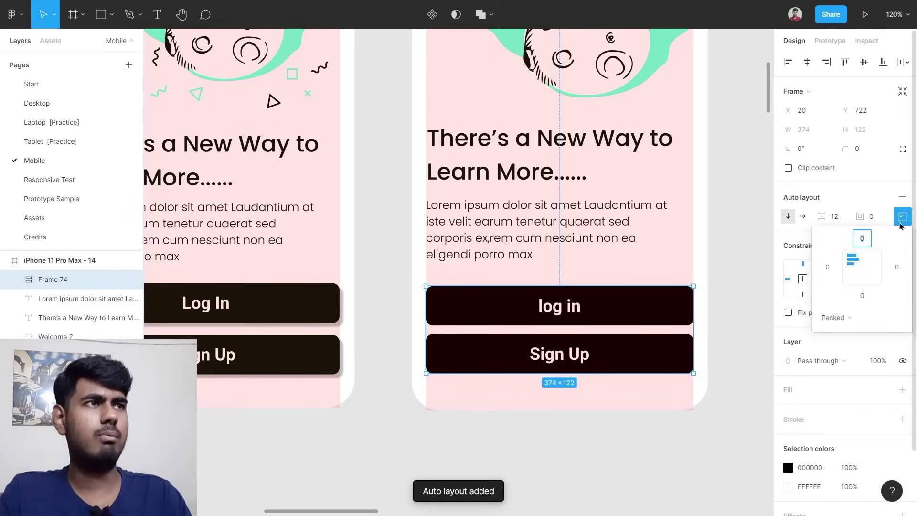
left_click(863, 266)
left_click(733, 252)
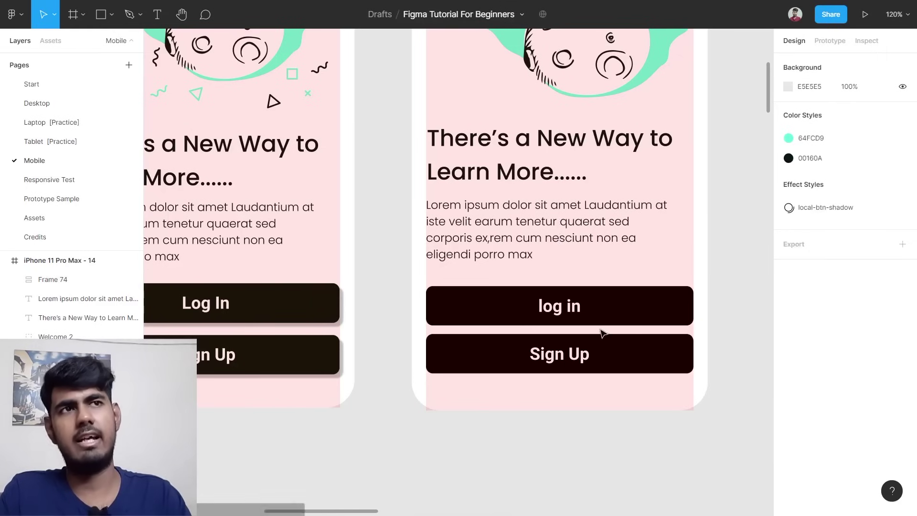
Measure the gap between the Log In and Sign Up buttons on the reference screen.
scroll(562, 332, "down", 3, "ctrl")
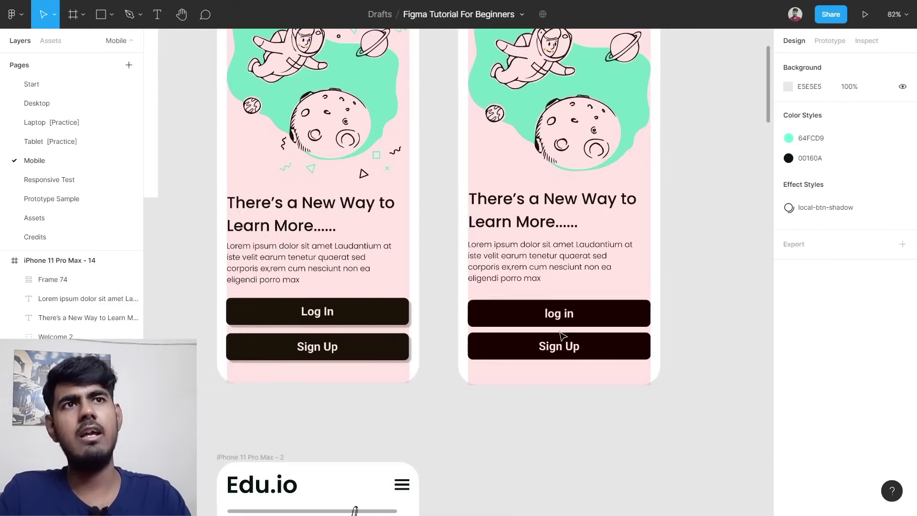
left_click(386, 314)
scroll(290, 354, "up", 6, "ctrl")
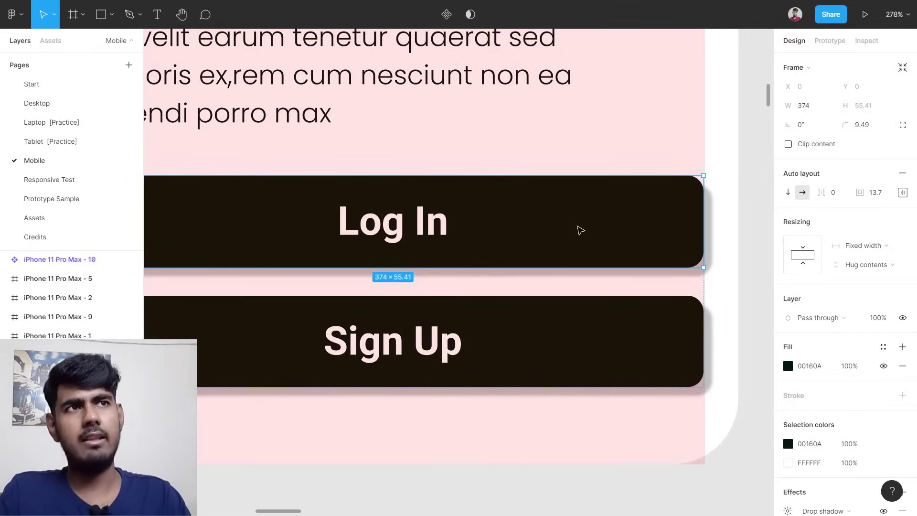
key("alt")
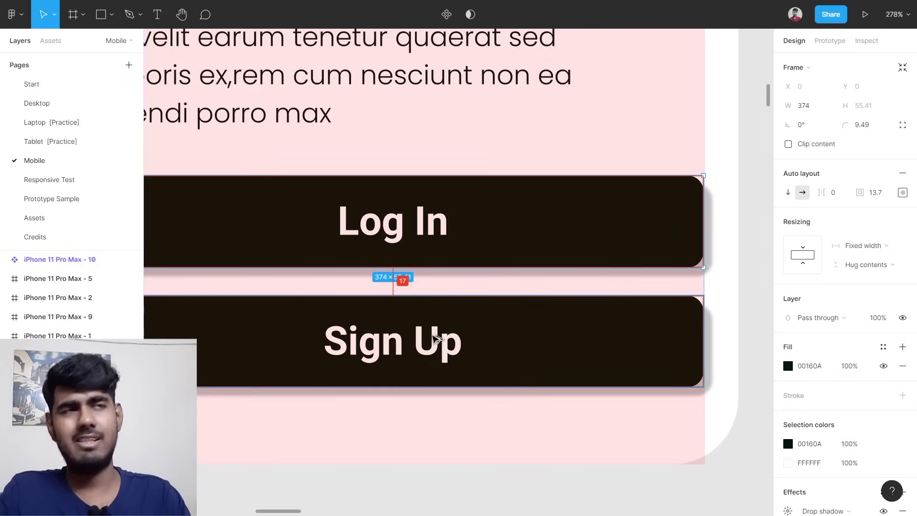
Set the spacing between the new "log in" and "Sign Up" buttons to 17 in their auto layout.
scroll(434, 338, "down", 5)
scroll(419, 333, "left", 3)
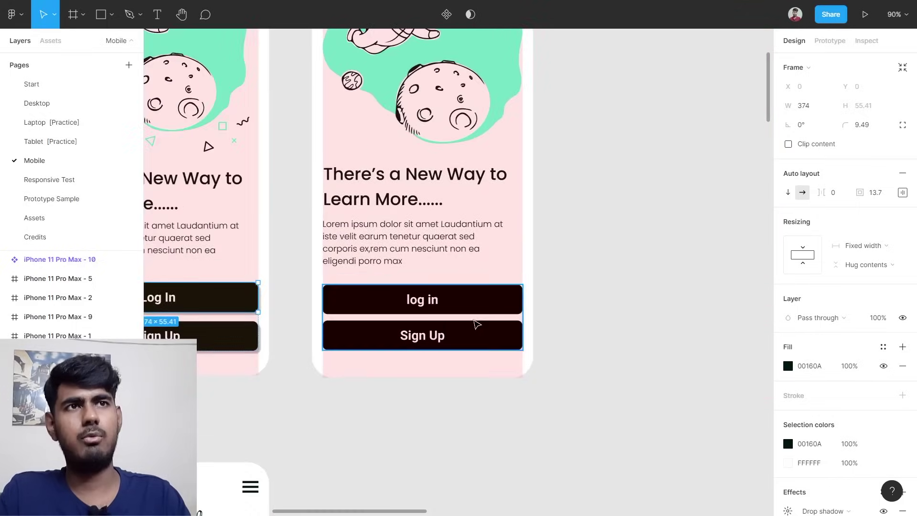
scroll(473, 323, "up", 2)
scroll(413, 313, "up", 3)
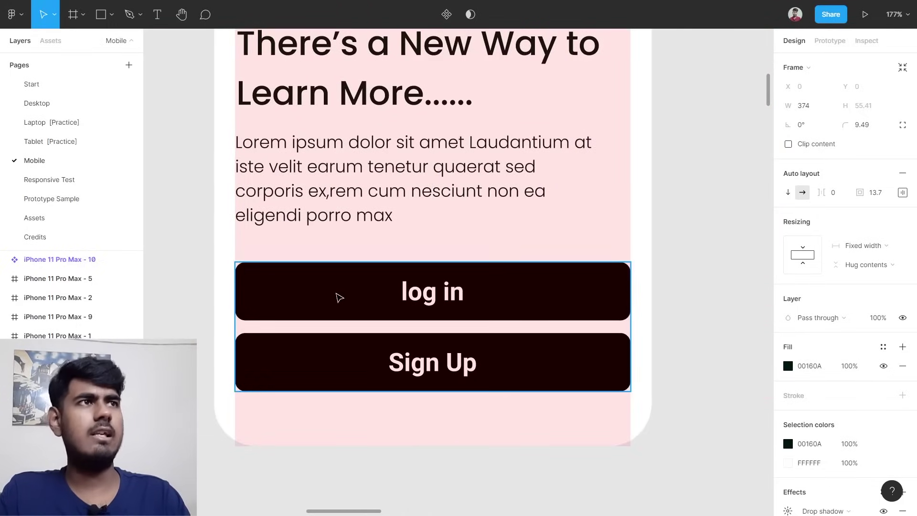
left_click(339, 297)
left_click(835, 216)
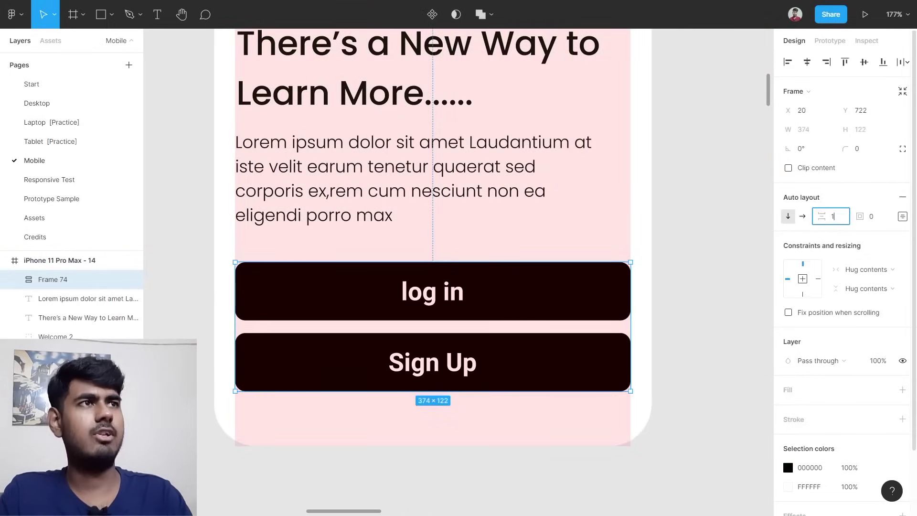
type("17")
key("Return")
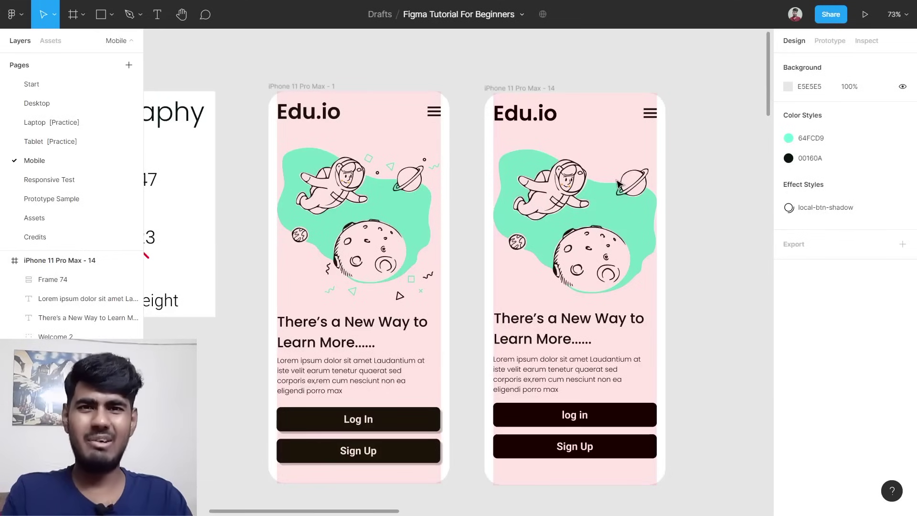
Hide the column layout grids of both the recreated home screen and the reference iPhone 11 Pro Max - 1 frame.
left_click(618, 184)
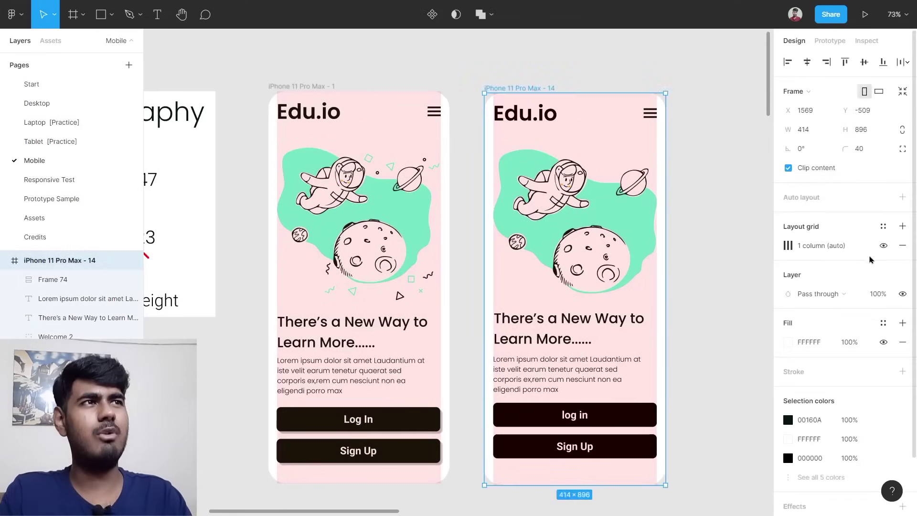
left_click(884, 246)
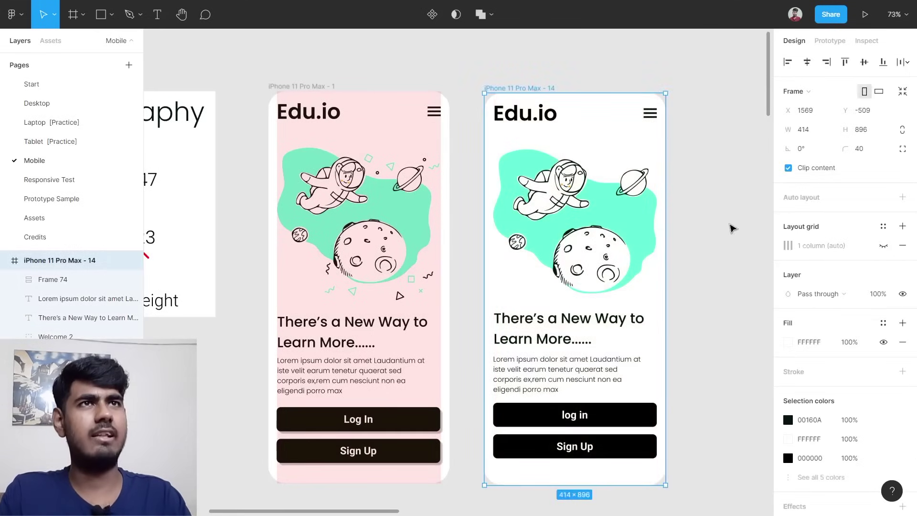
left_click(455, 124)
left_click(325, 86)
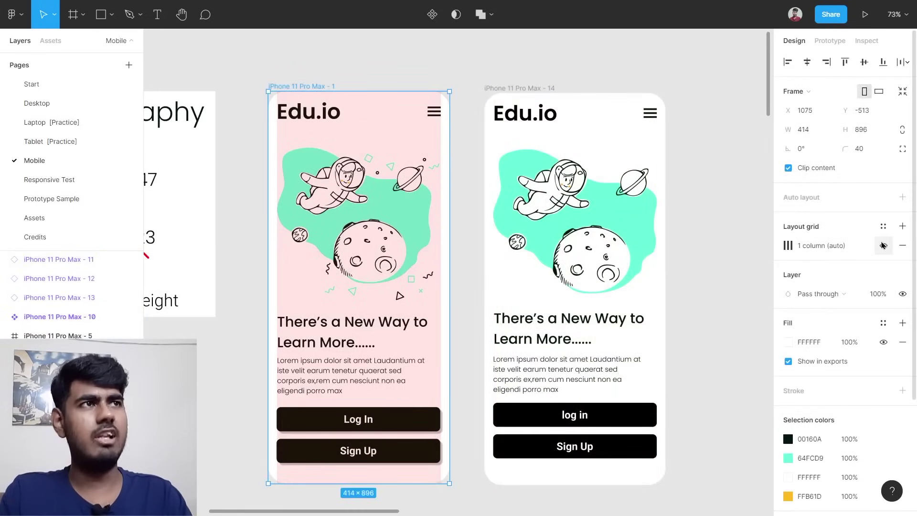
left_click(884, 246)
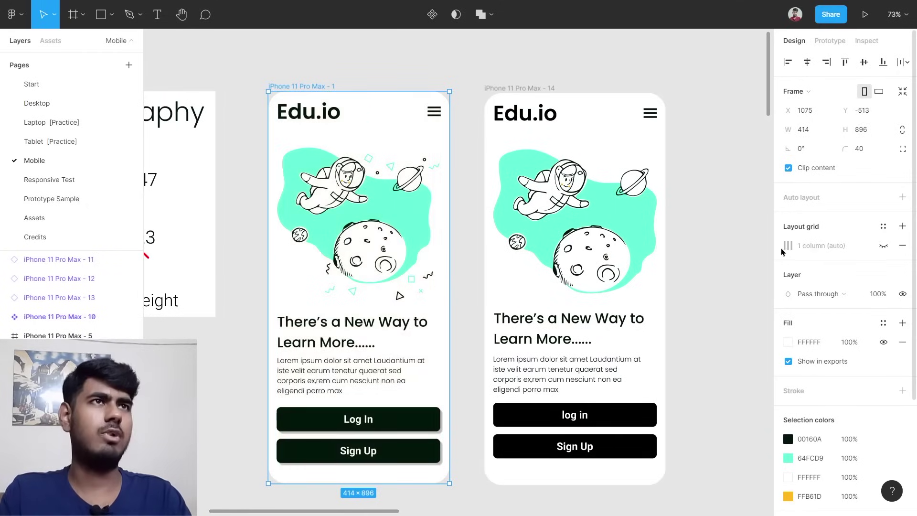
left_click(755, 253)
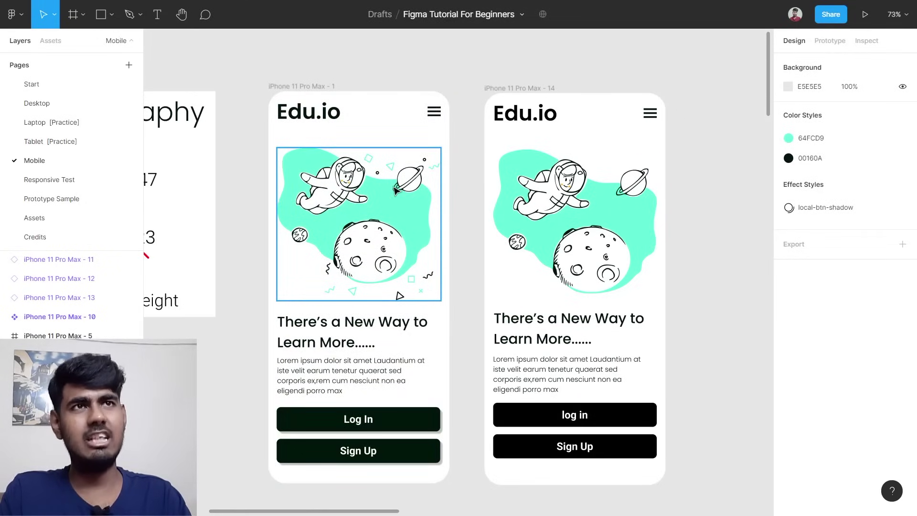
Create a new iPhone 11 Pro Max frame beside the reference "We Know How To Build Your Creativity" screen, at X 1558, Y 545.
scroll(391, 175, "up", 5)
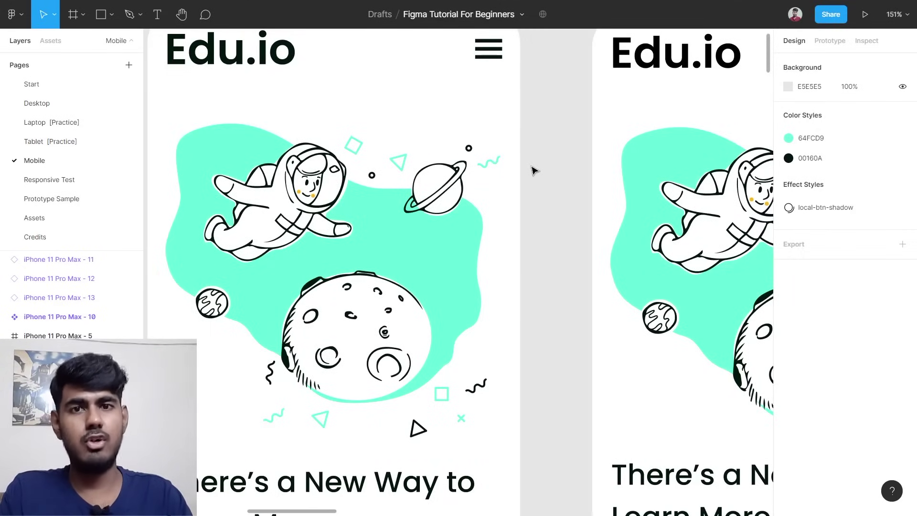
key("n")
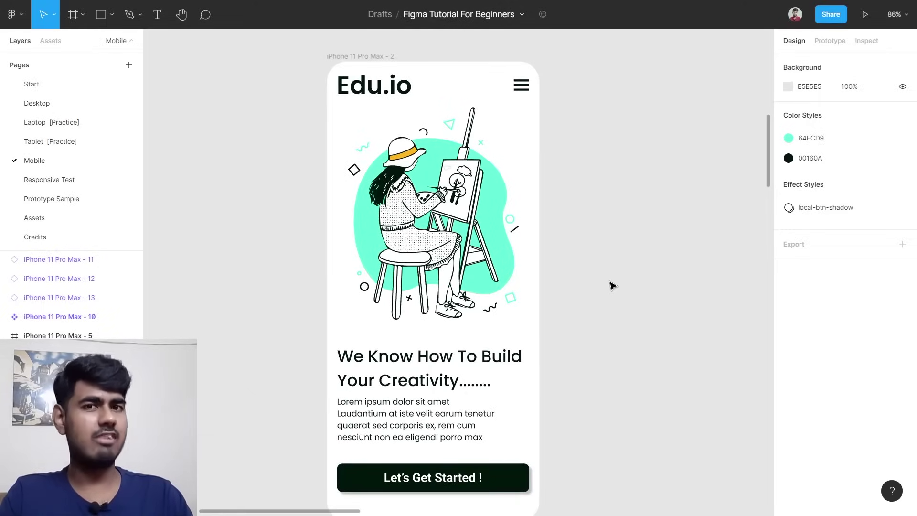
scroll(614, 272, "right", 5)
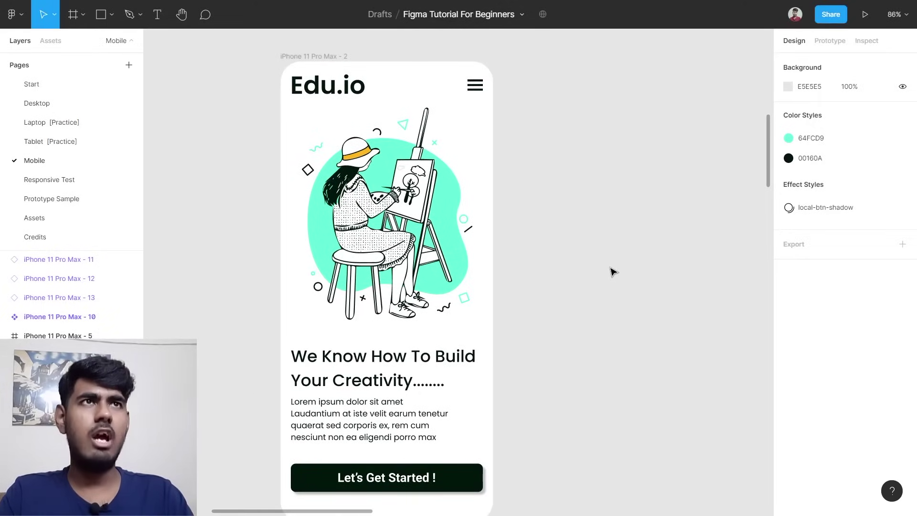
key("f")
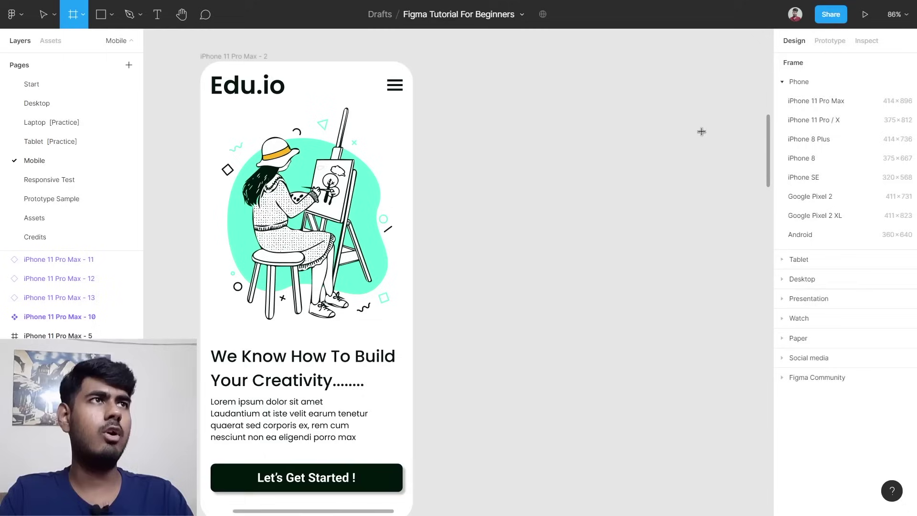
left_click(805, 83)
left_click(805, 83)
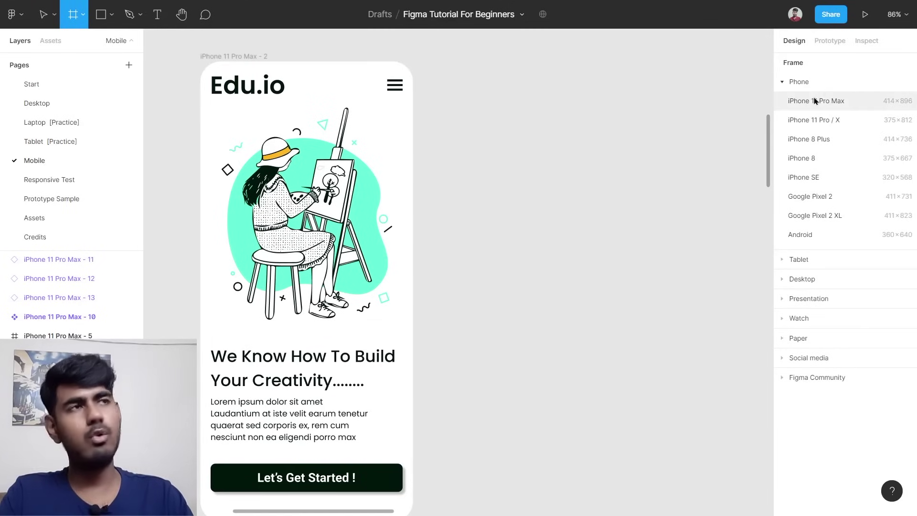
left_click(855, 101)
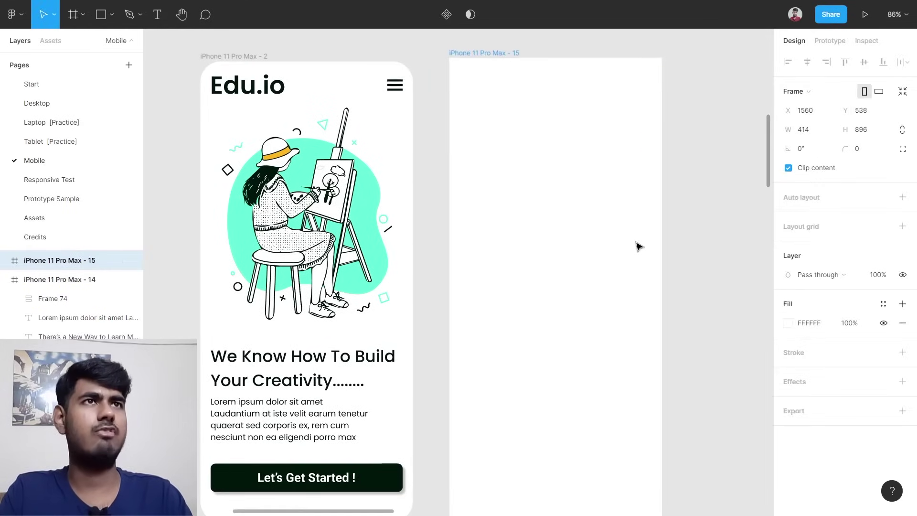
left_click_drag(639, 257, 639, 250)
scroll(635, 258, "down", 5)
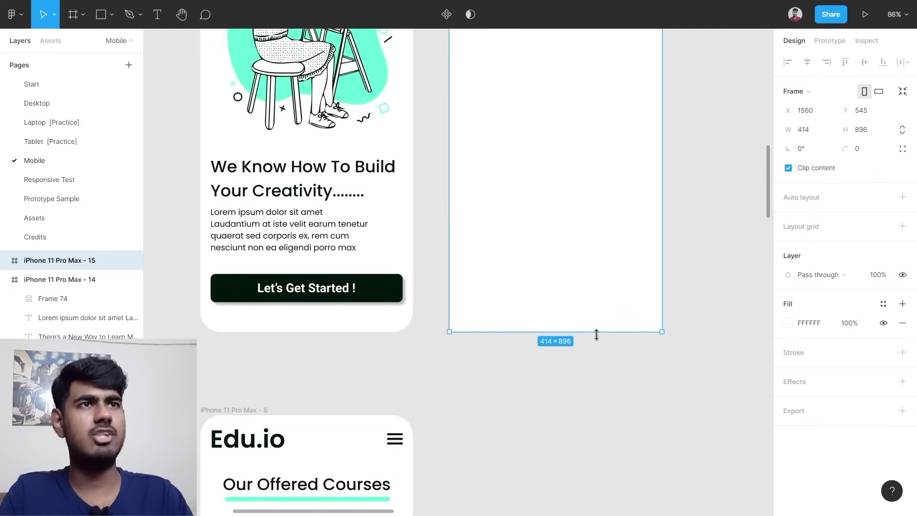
mouse_move(583, 262)
left_mouse_down()
mouse_move(583, 276)
mouse_move(583, 264)
left_mouse_up()
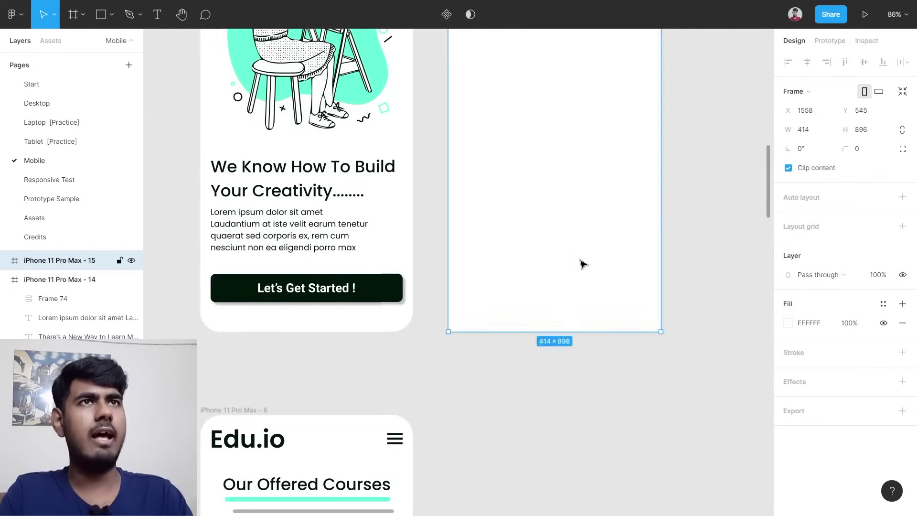
Bring the Edu.io header with its menu icon from the recreated home screen into the new frame, at X 20, Y 24.
scroll(583, 264, "up", 4)
scroll(583, 264, "down", 5)
scroll(581, 234, "up", 2)
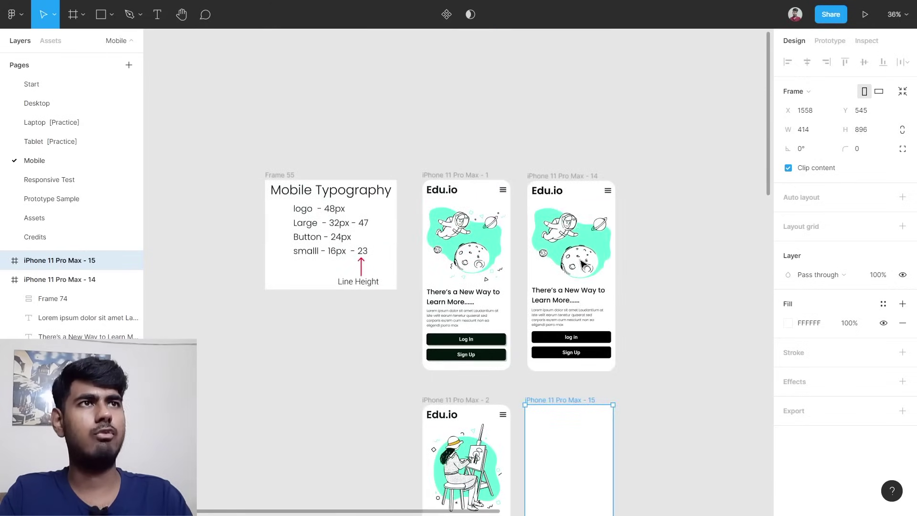
scroll(576, 193, "up", 4)
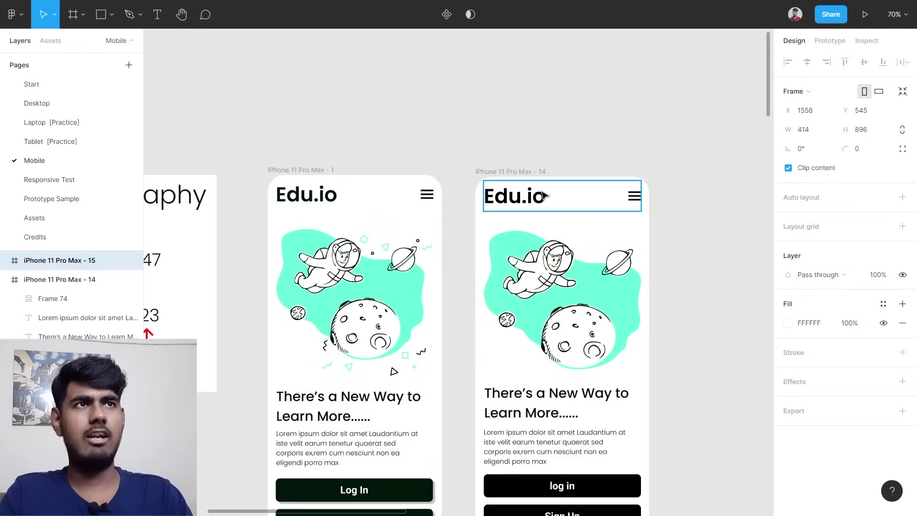
left_click(545, 195)
left_click_drag(557, 199, 548, 385)
scroll(335, 286, "down", 5)
scroll(321, 277, "up", 3)
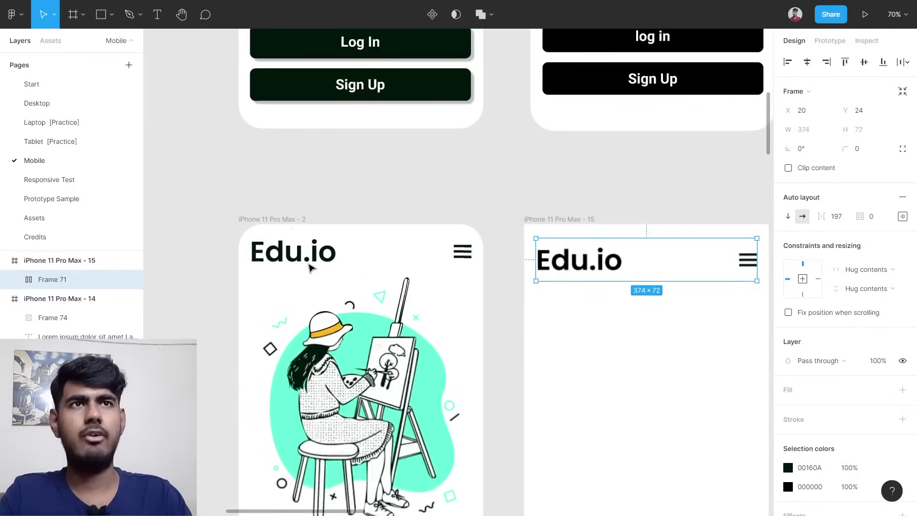
Check the reference creativity screen's corner radius, and set the new frame's corner radius to 40.
left_click(275, 218)
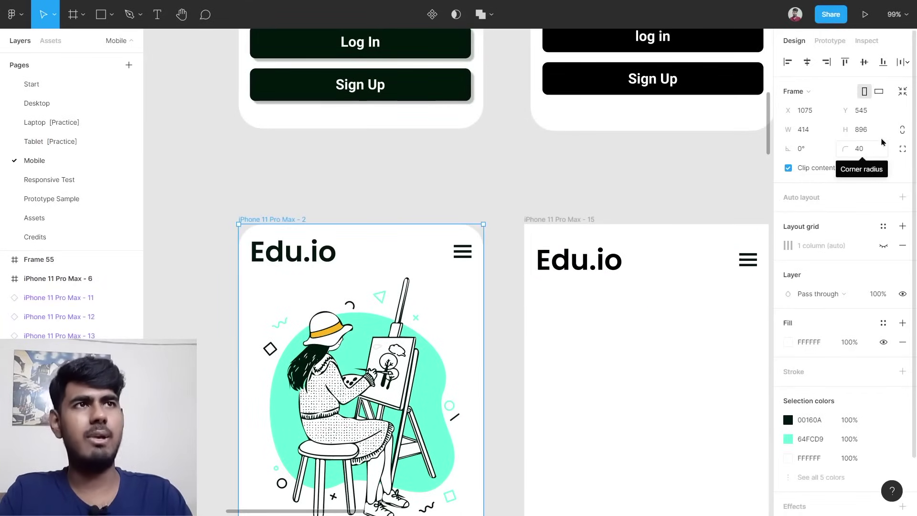
left_click(645, 230)
left_click(856, 150)
type("40")
key("Return")
Add a column layout grid to the new creativity frame, with a count of 1 and a margin of 20.
scroll(767, 254, "down", 1)
scroll(693, 294, "right", 2)
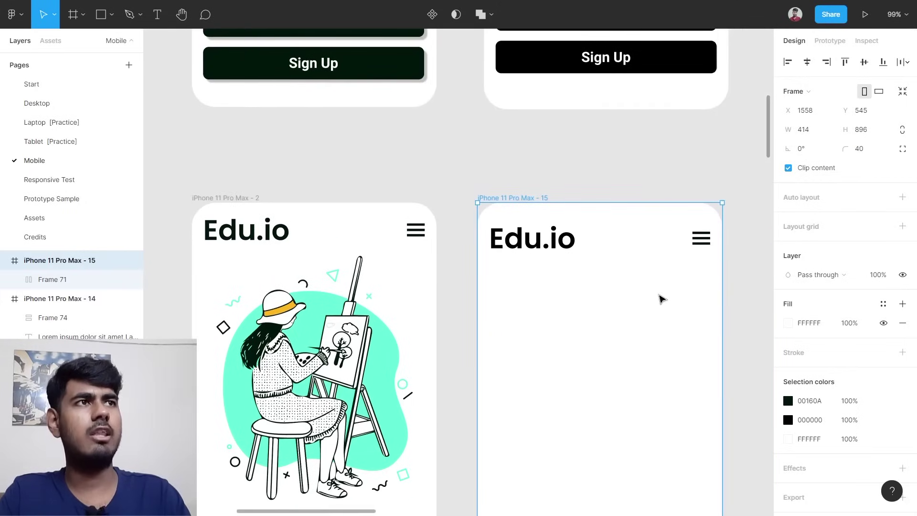
left_click(815, 229)
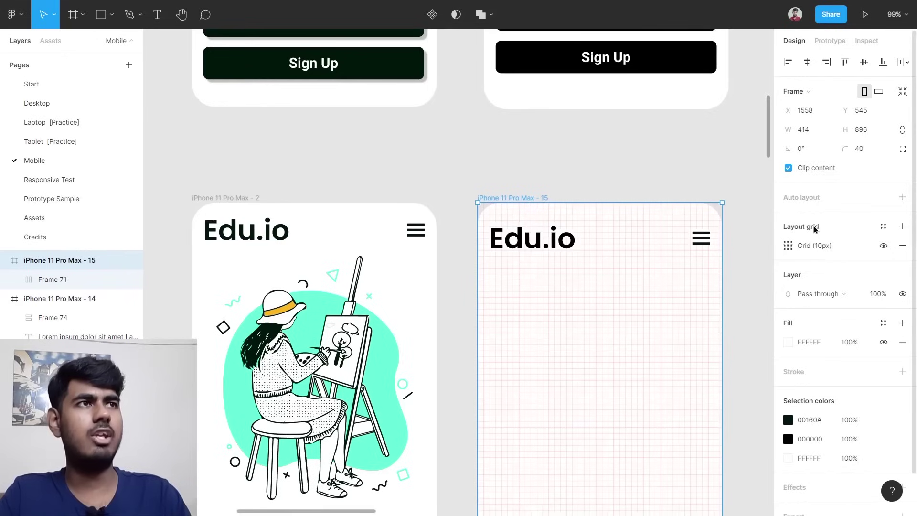
left_click(795, 253)
left_click(651, 248)
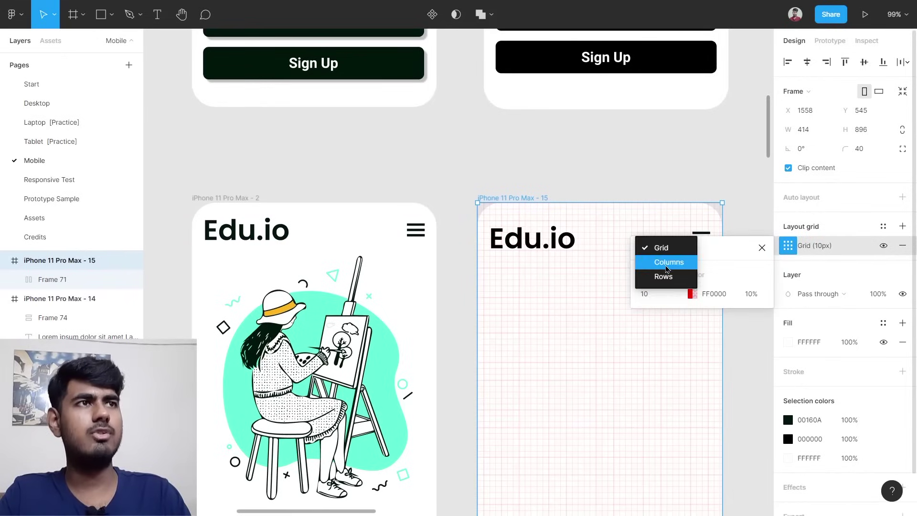
left_click(667, 260)
left_click(749, 340)
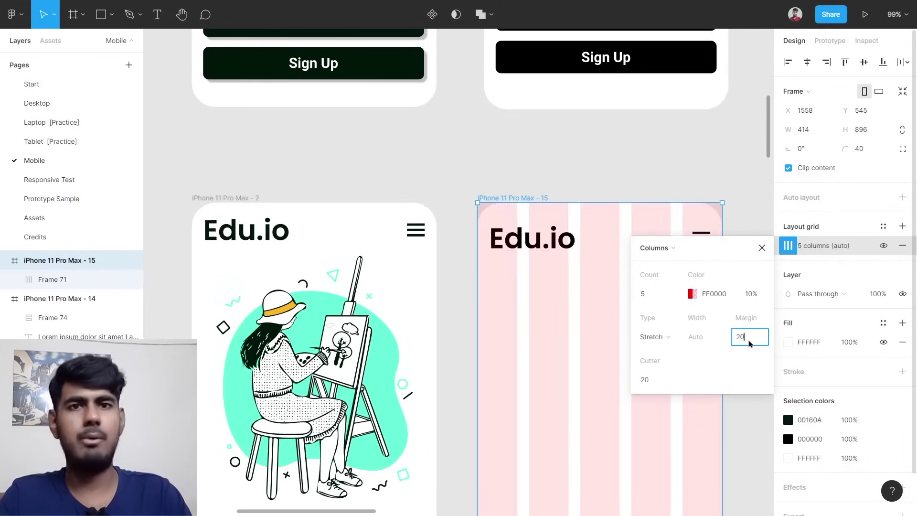
key("Return")
left_click(643, 295)
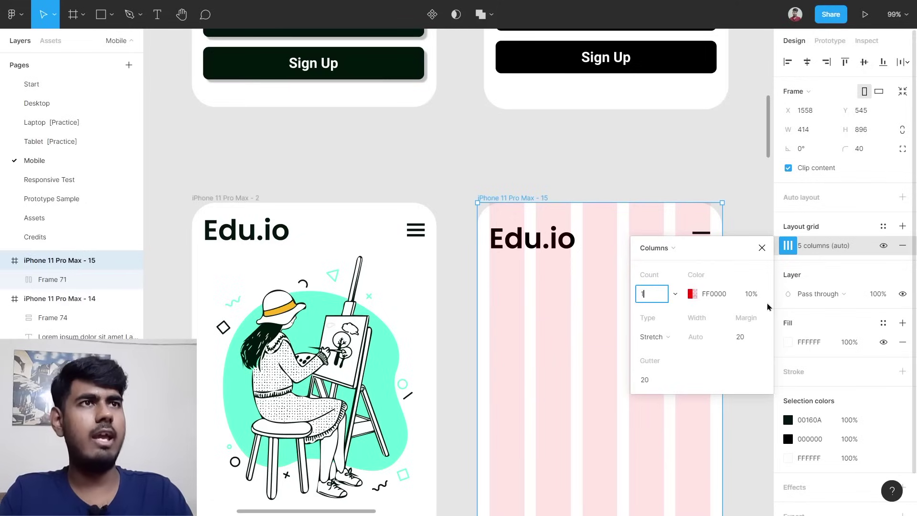
key("Return")
left_click(762, 247)
Move the Edu.io header down and nudge it back inside the grid margins, at X 20, Y 80.
left_click(598, 253)
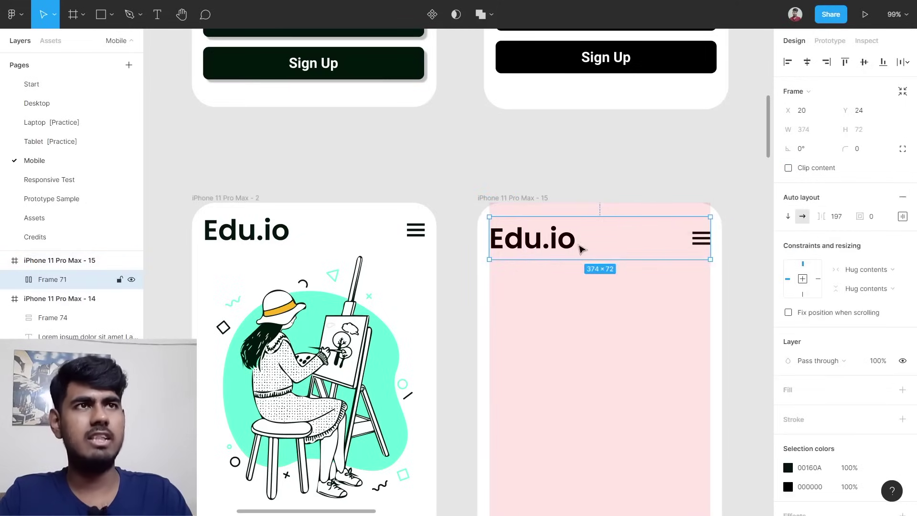
left_click_drag(583, 248, 562, 287)
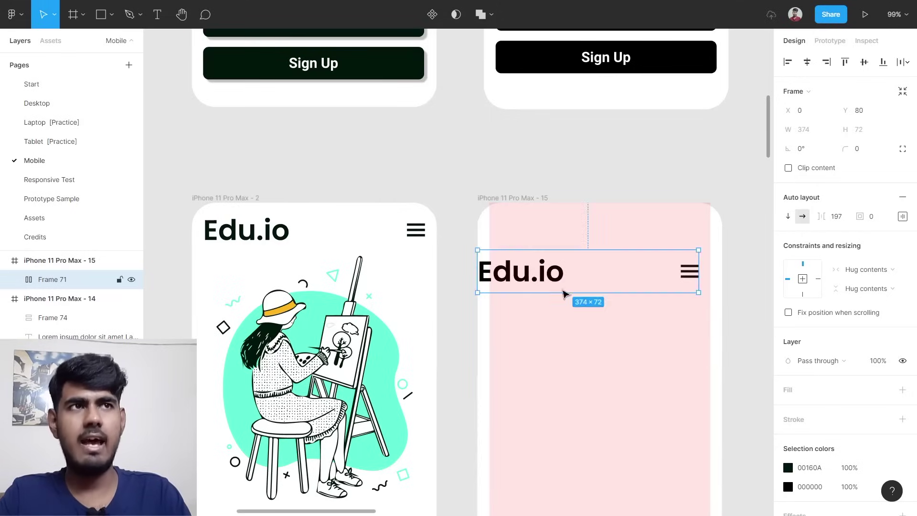
left_click(572, 348)
left_click(563, 289)
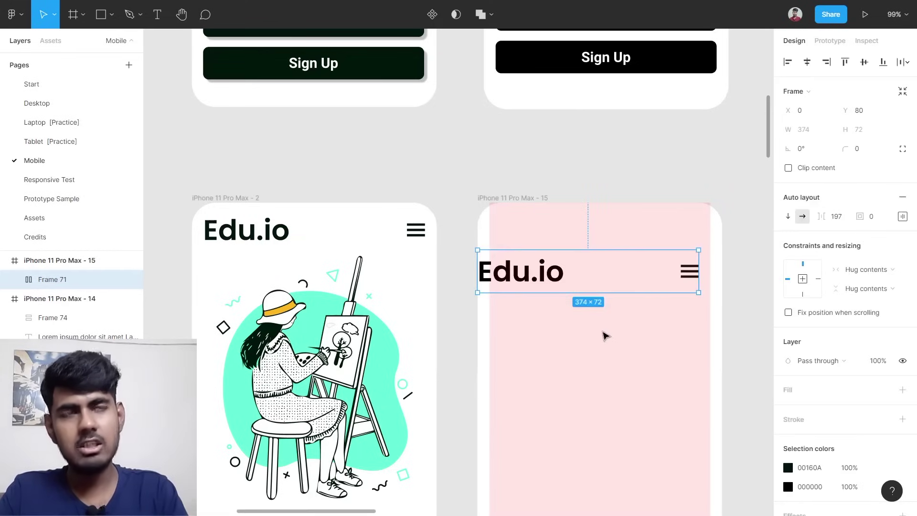
key("alt")
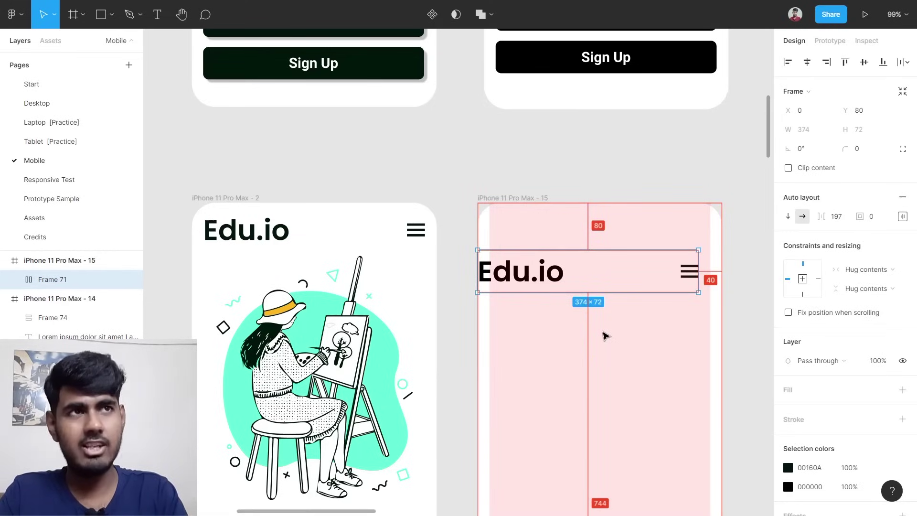
key("shift+Right")
key("shift+Right")
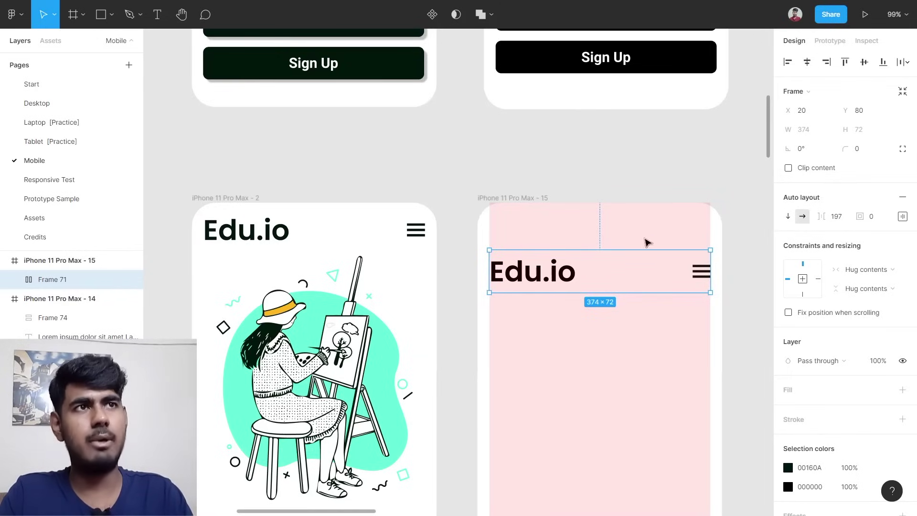
Shift the Edu.io header off the margins, centre it horizontally in the frame, and place it at X 20, Y 18.
left_click_drag(604, 280, 564, 279)
left_click(569, 321)
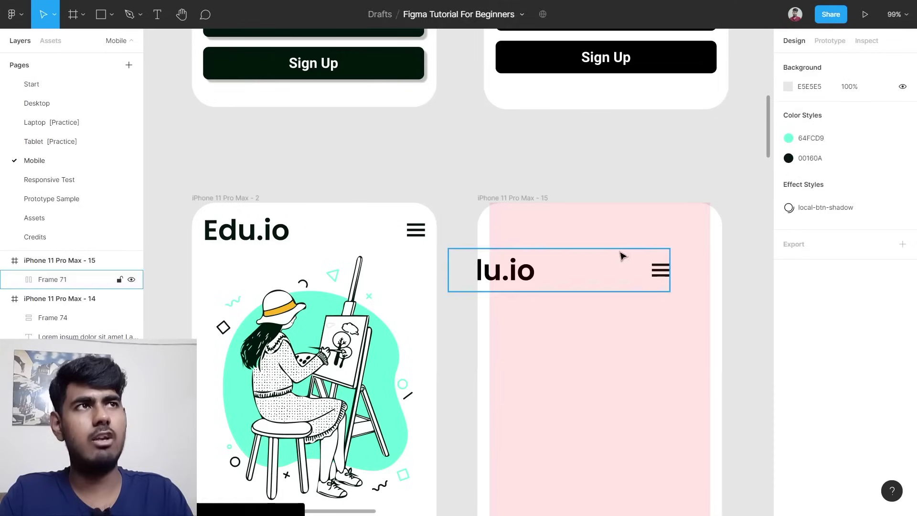
left_click(608, 272)
left_click(805, 66)
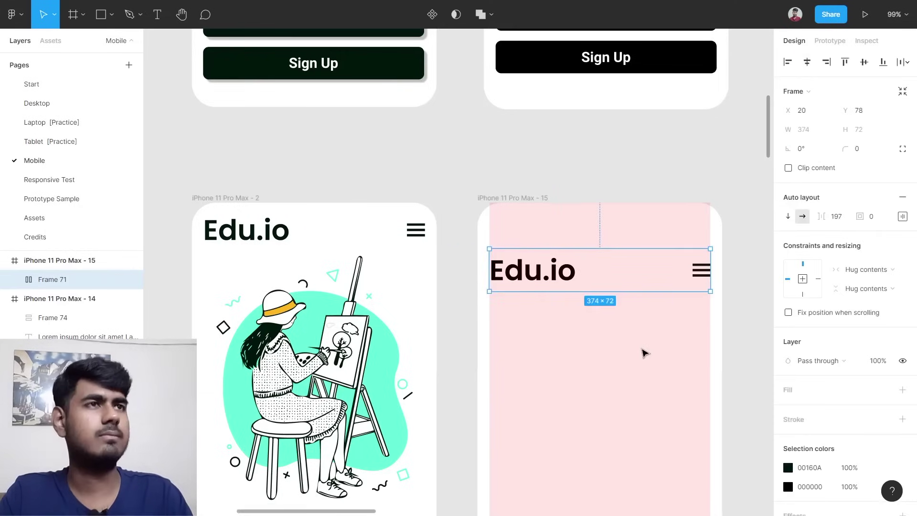
left_click(575, 368)
left_click(566, 270)
left_click_drag(566, 270, 567, 235)
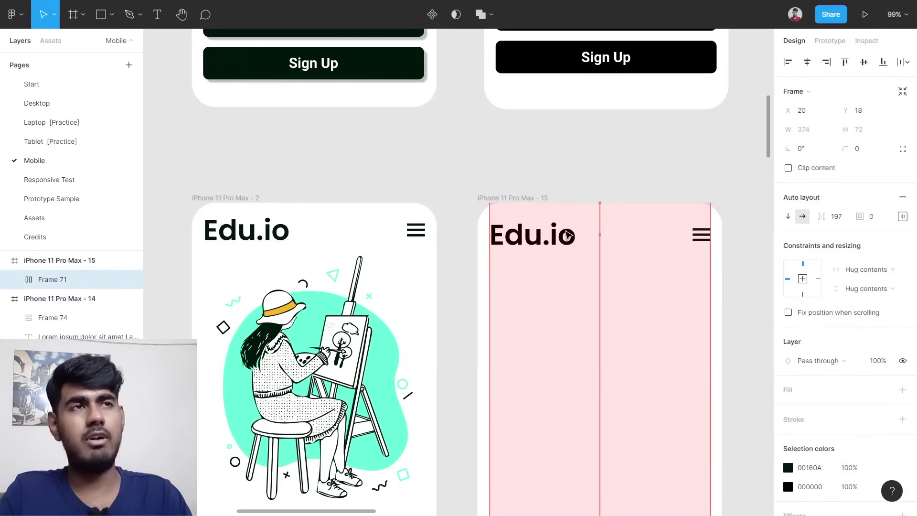
Examine the reference creativity screen's illustration, heading, text and button in comparison with the recreated frame.
scroll(543, 301, "down", 3)
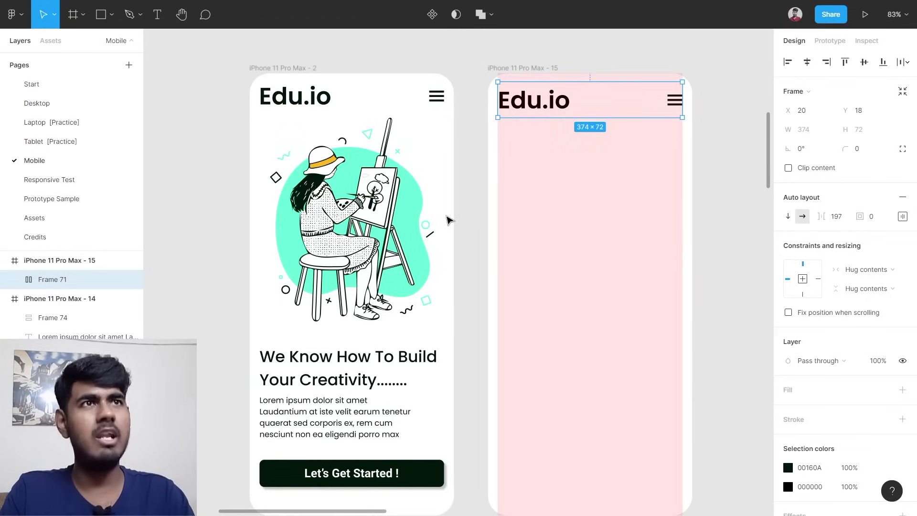
scroll(467, 224, "down", 5)
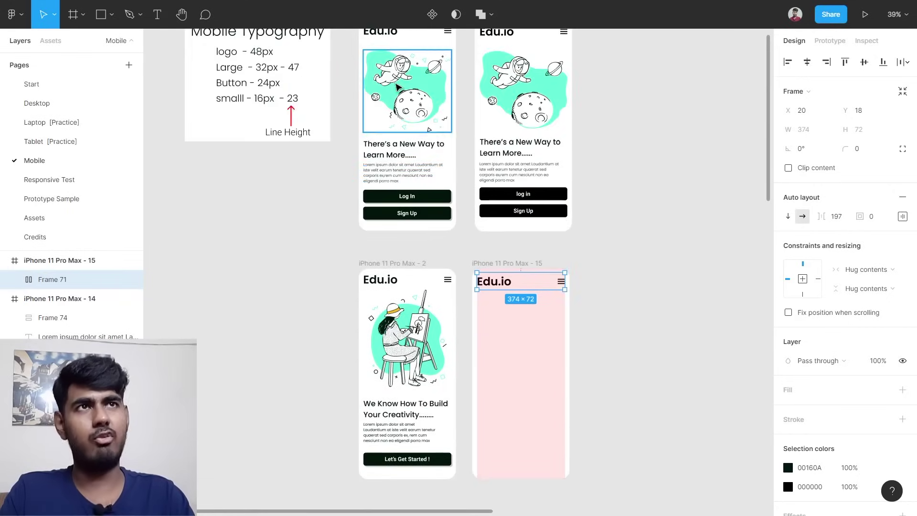
scroll(424, 94, "up", 5)
scroll(511, 294, "down", 5)
scroll(512, 294, "up", 1)
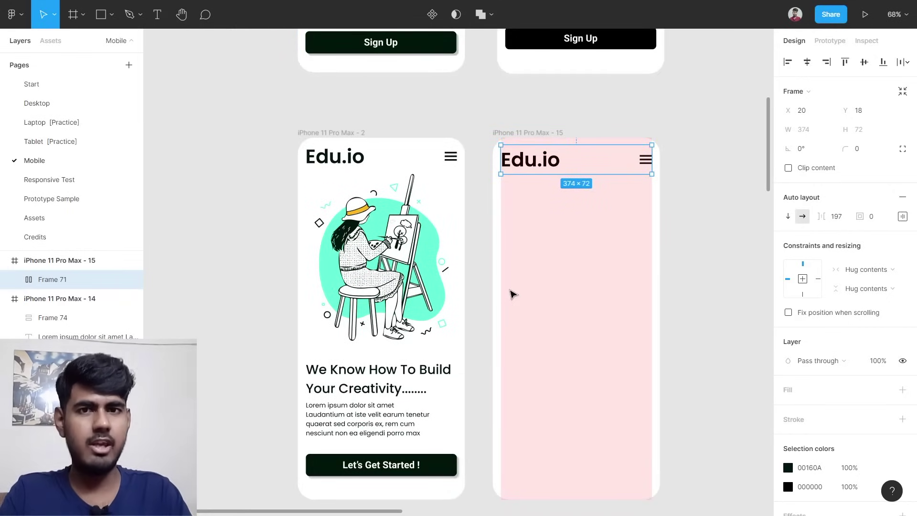
scroll(444, 272, "up", 5)
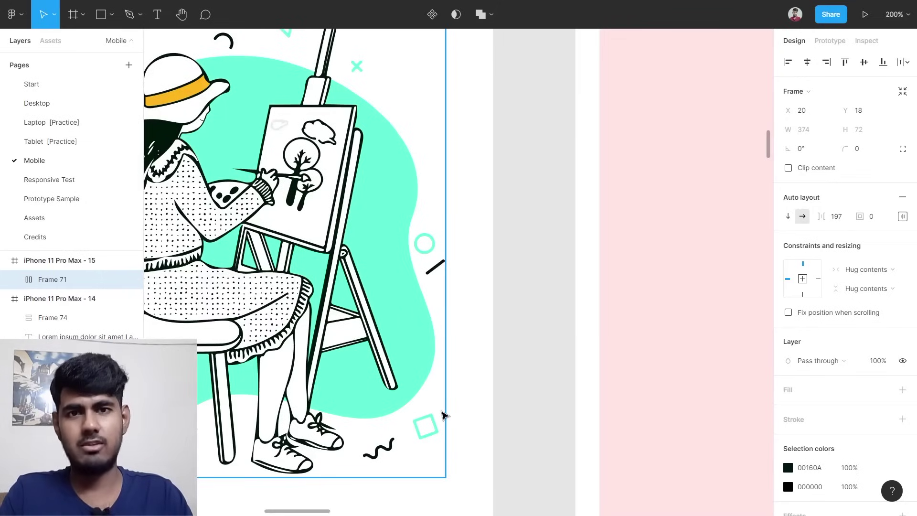
scroll(444, 415, "down", 5)
left_click(445, 314)
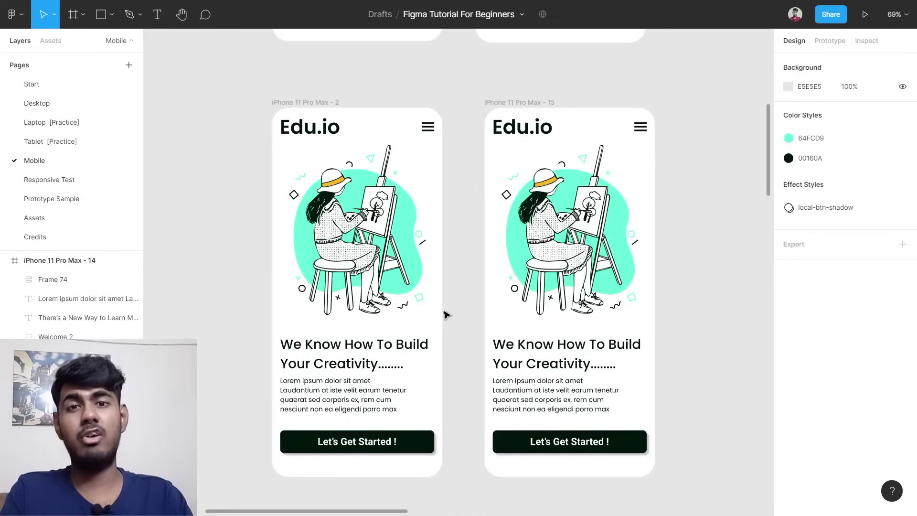
Create an iPhone 11 Pro Max frame beside the reference "Our Offered Courses" screen, at X 1596, Y 1603.
scroll(445, 314, "down", 8)
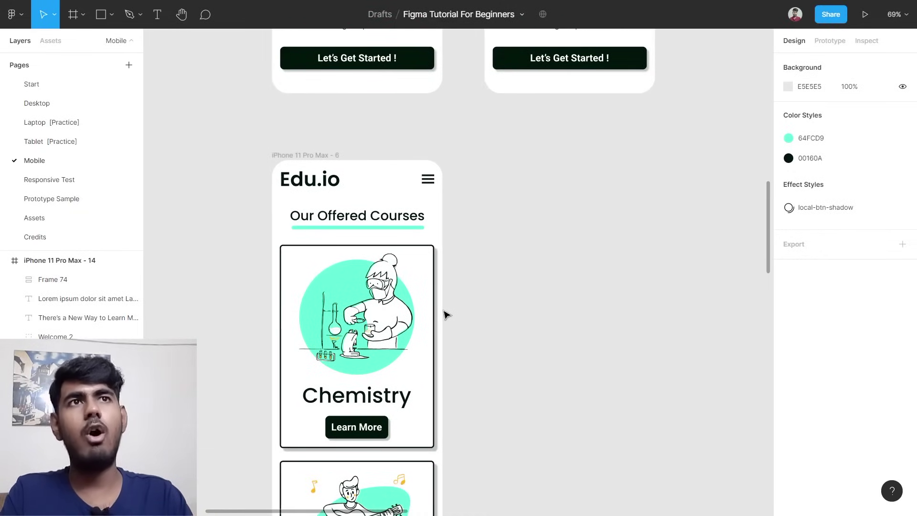
scroll(446, 314, "down", 1)
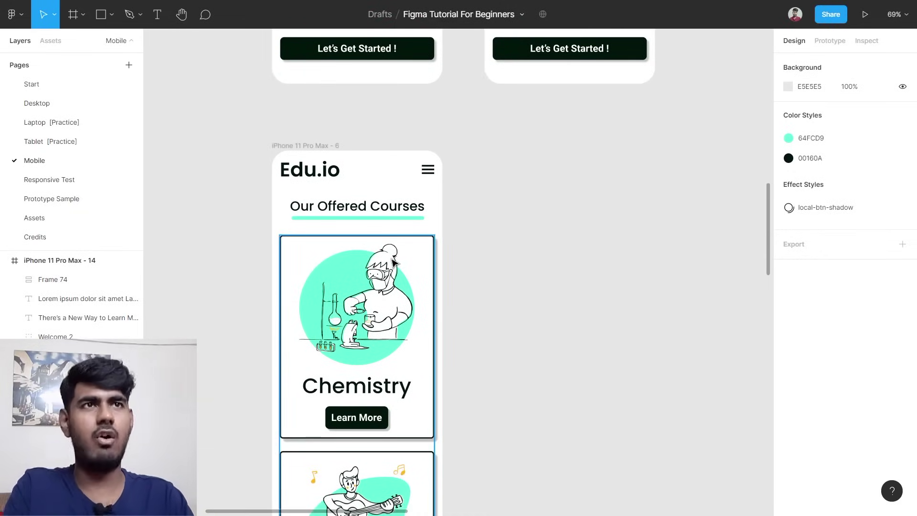
scroll(395, 262, "down", 2)
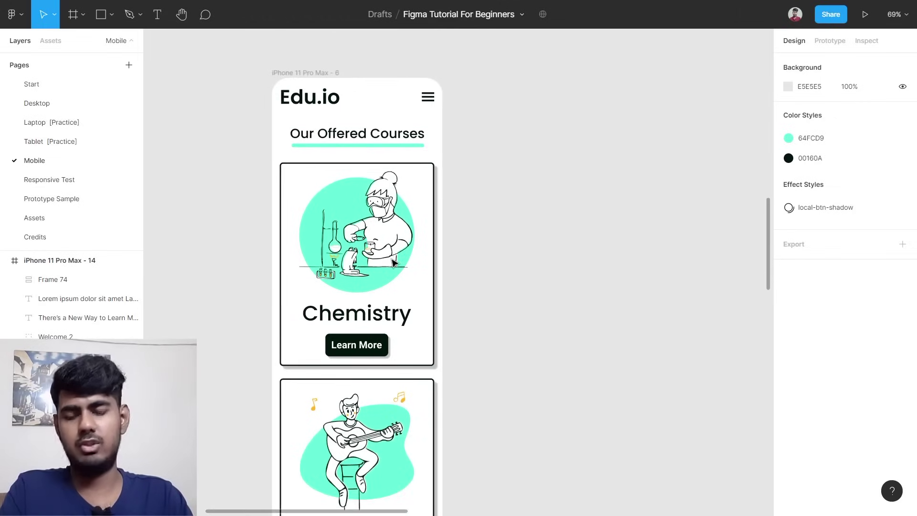
scroll(454, 272, "right", 1)
scroll(574, 260, "up", 2)
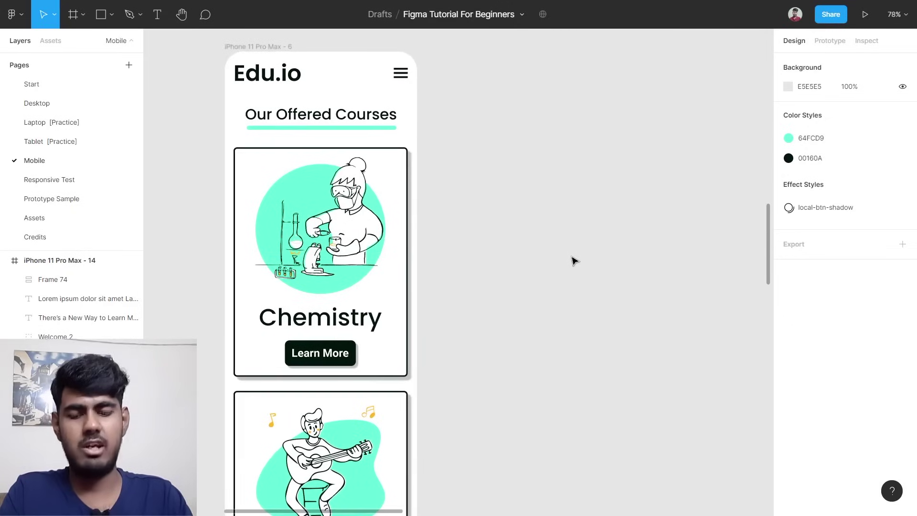
key("f")
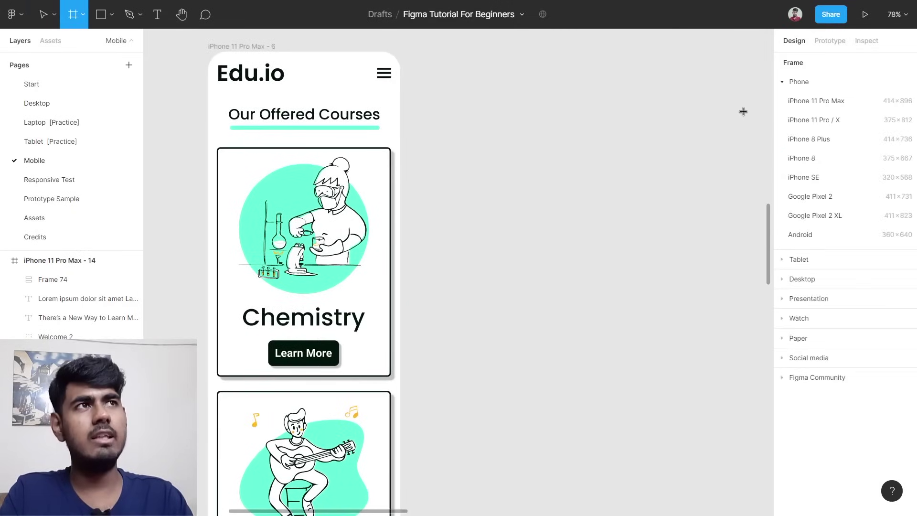
left_click(831, 100)
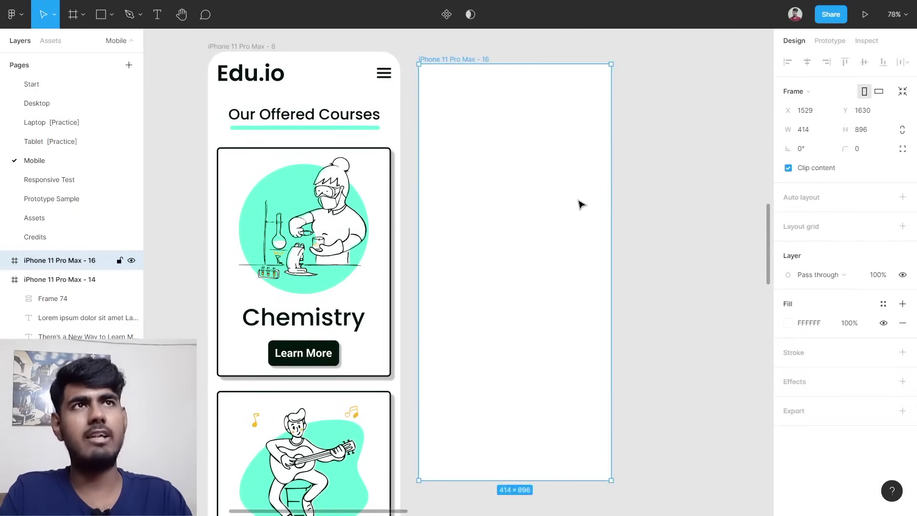
left_click_drag(605, 207, 616, 181)
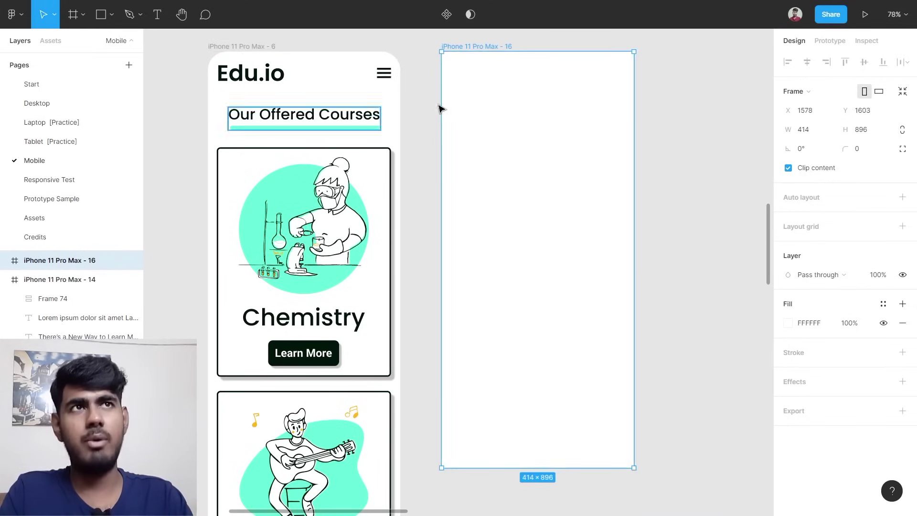
left_click_drag(508, 112, 527, 141)
Set the new courses frame's corner radius to 40 and extend its height to 1899, level with the reference screen's lower edge.
left_click(868, 155)
type("4")
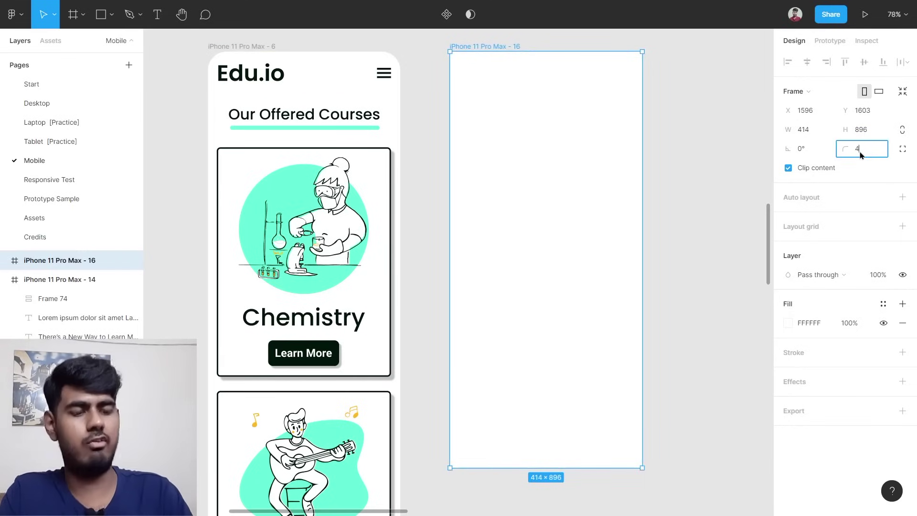
key("Return")
scroll(598, 180, "down", 5)
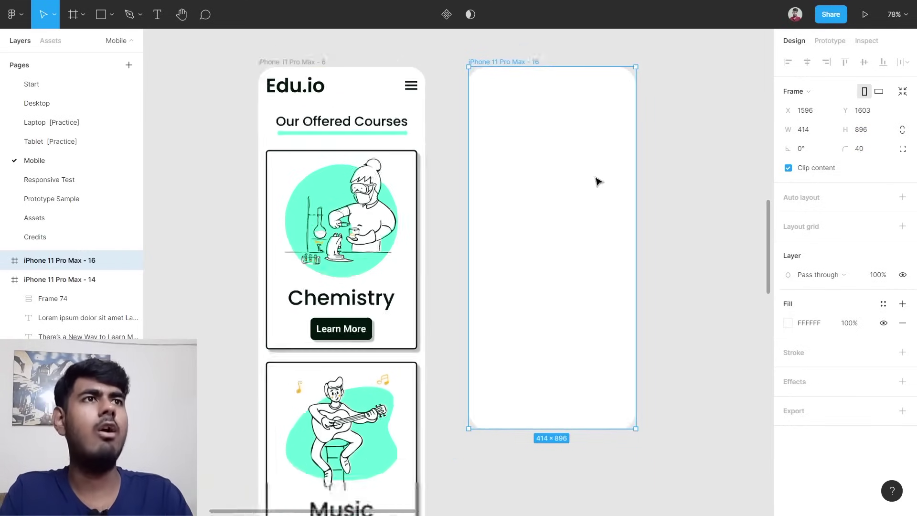
scroll(612, 286, "down", 1)
left_click_drag(570, 289, 563, 447)
scroll(563, 446, "up", 10)
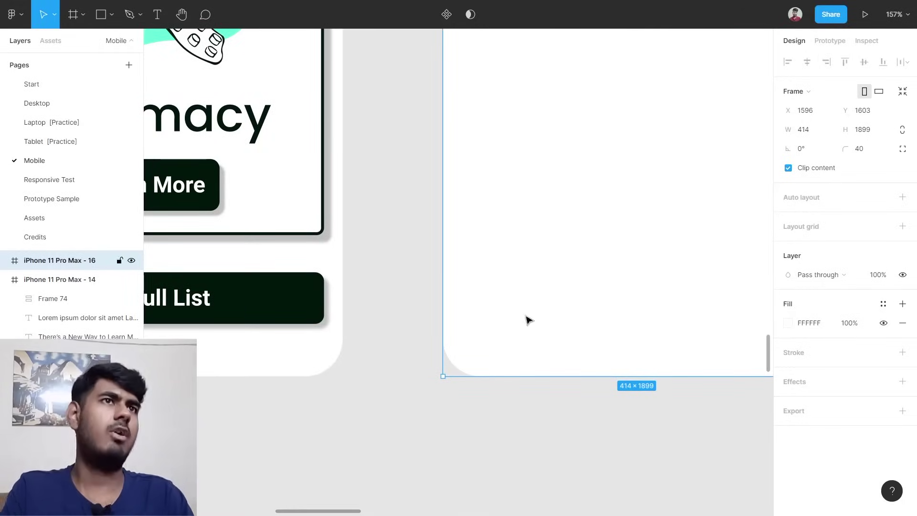
scroll(528, 318, "down", 5)
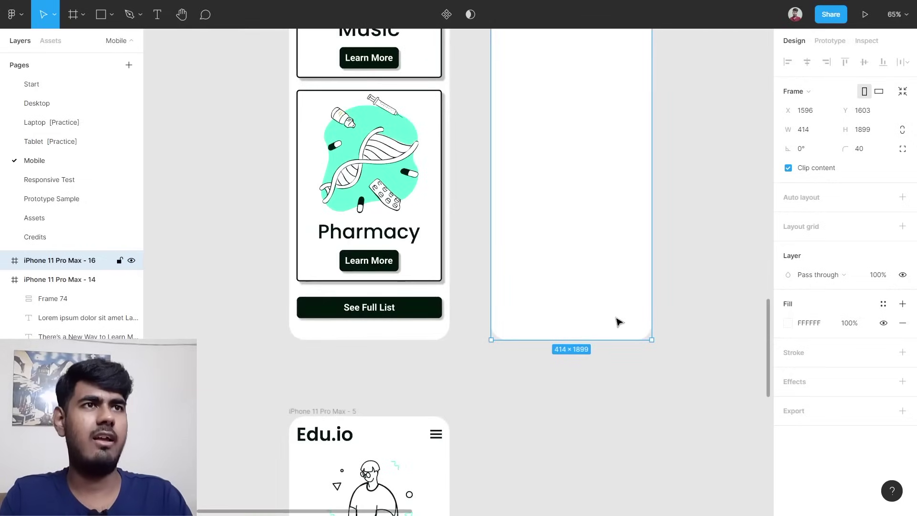
Add a column layout grid with a count of 1 to the new courses frame.
scroll(542, 260, "up", 7)
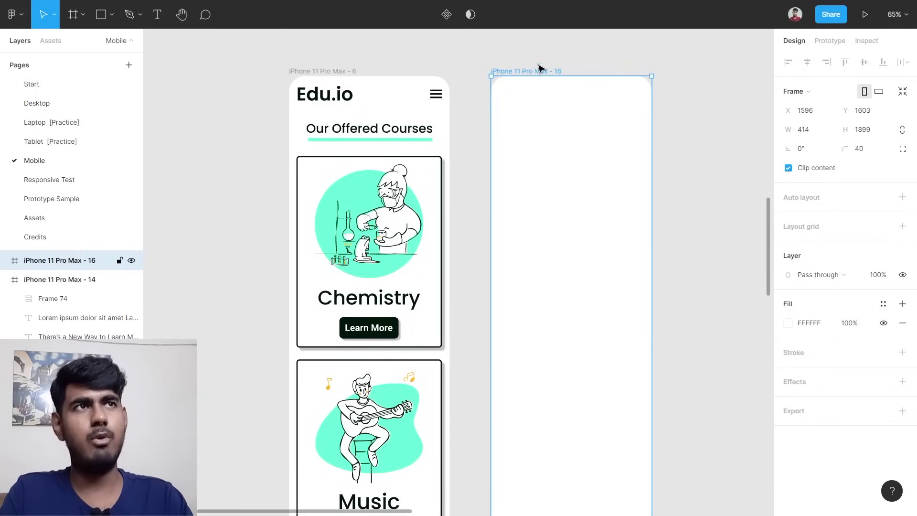
left_click(824, 228)
left_click(788, 247)
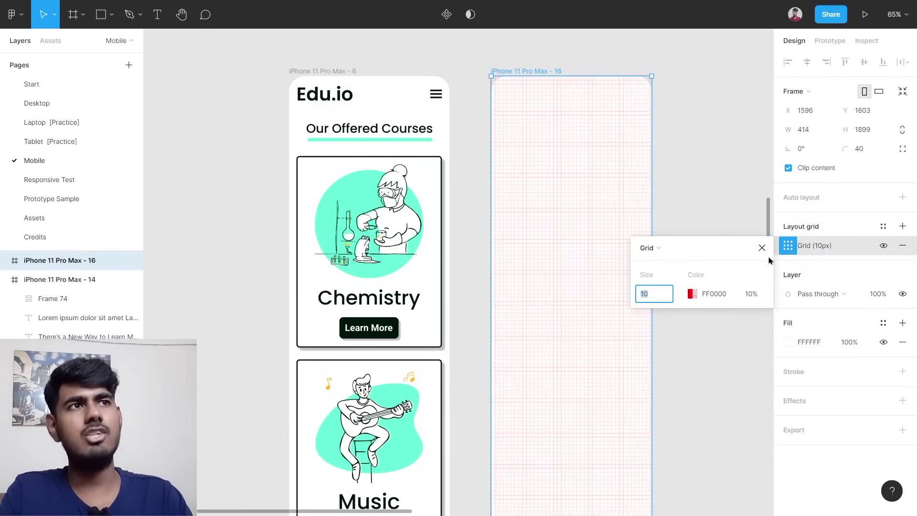
left_click(655, 251)
left_click(667, 263)
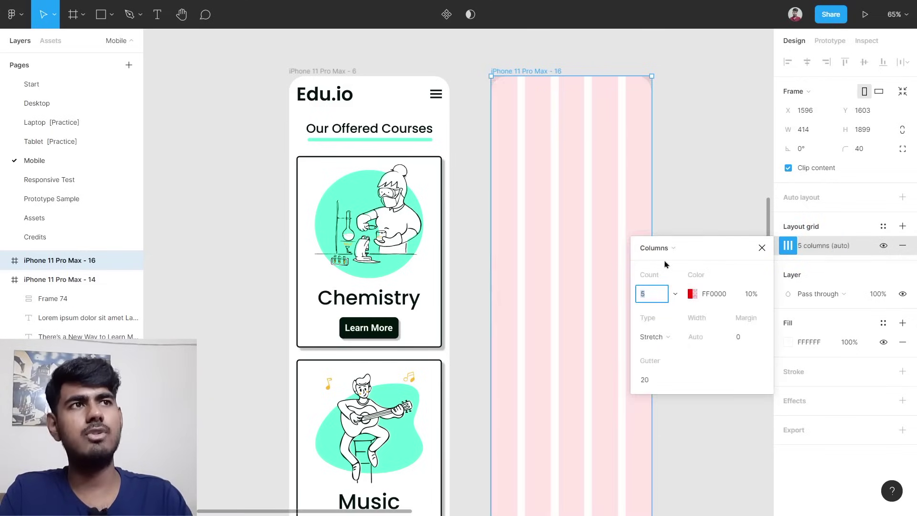
type("1")
key("Return")
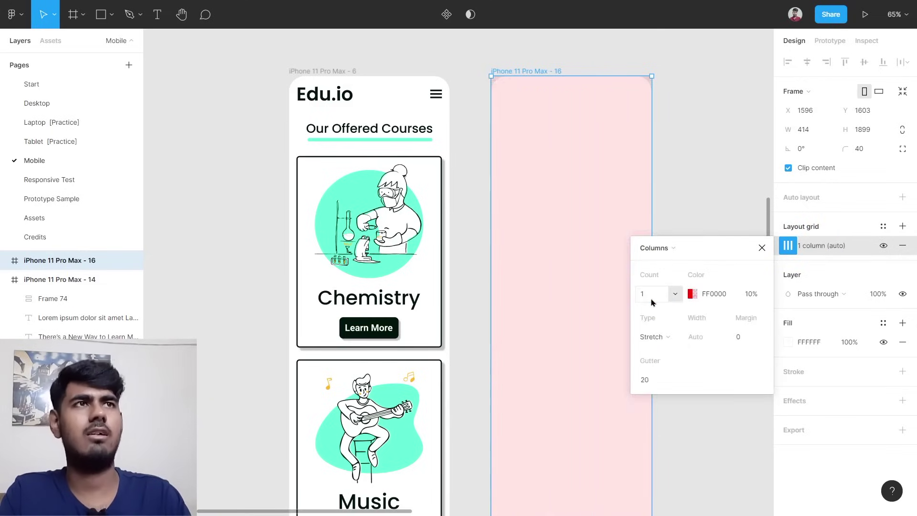
left_click(762, 248)
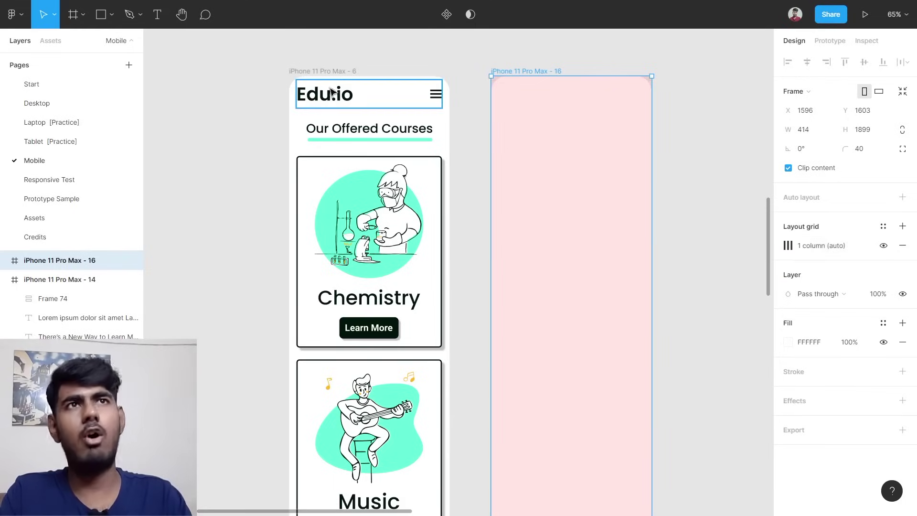
Show the layout grid of the reference "Our Offered Courses" frame and open its column settings.
left_click(331, 77)
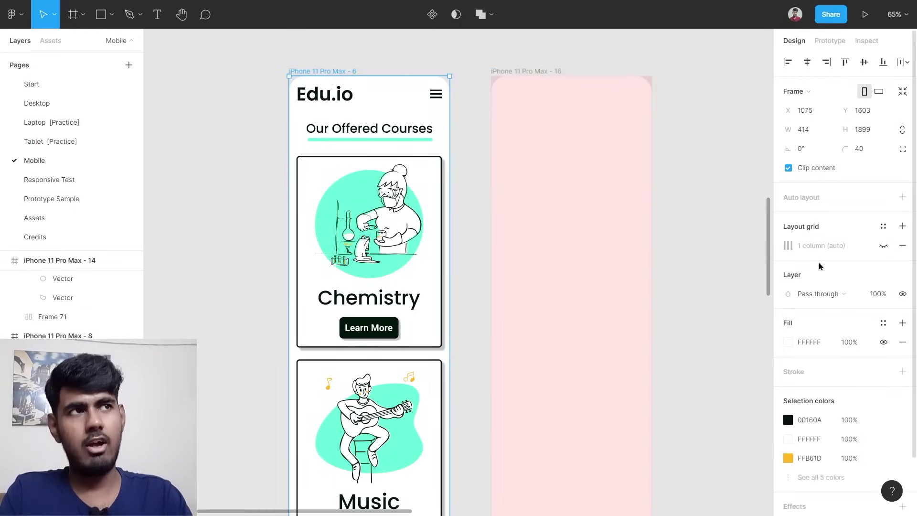
left_click(788, 246)
left_click(788, 248)
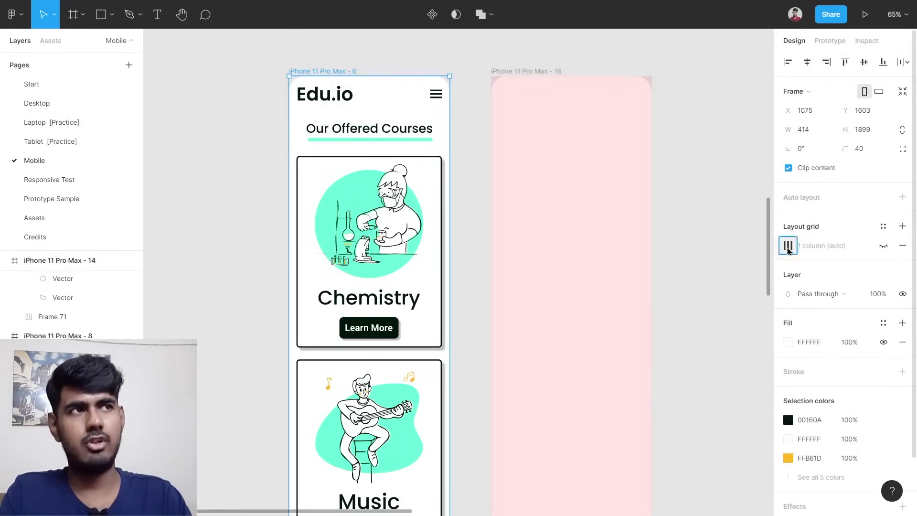
left_click(884, 246)
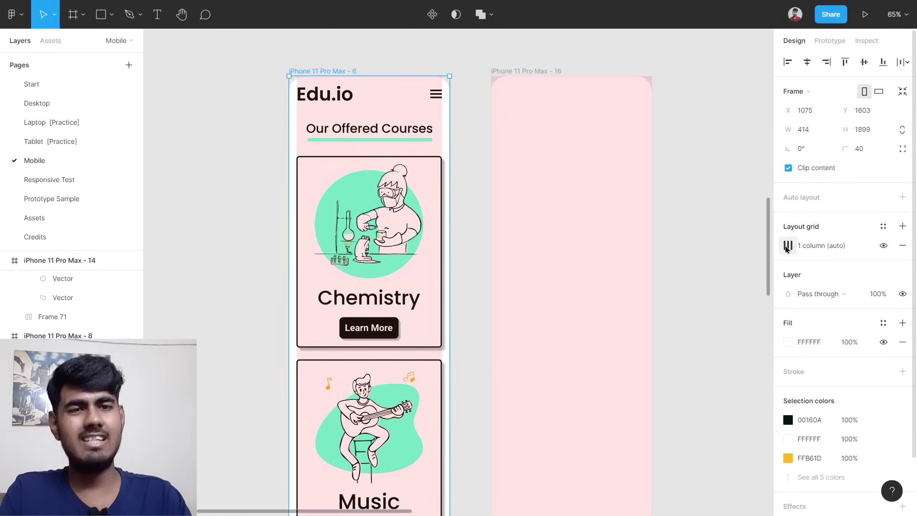
left_click(788, 248)
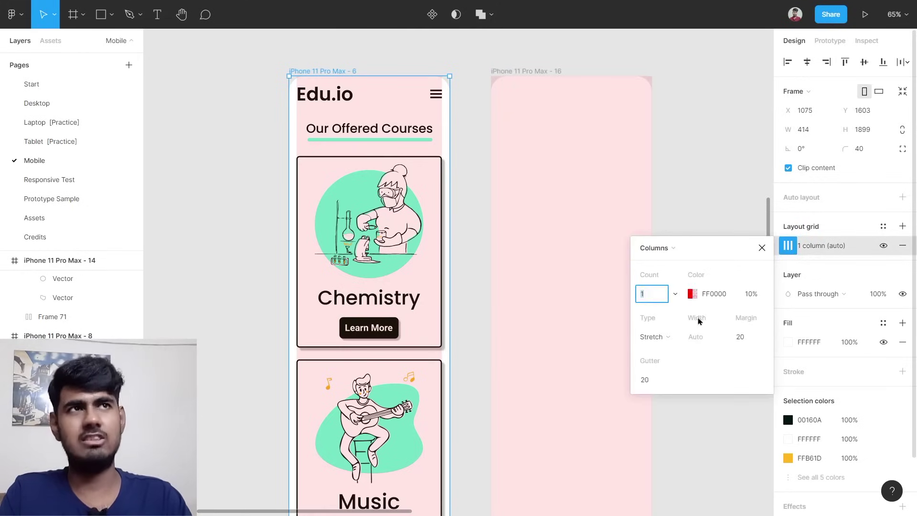
Set the column grid margin of the new courses frame to 20.
left_click(523, 72)
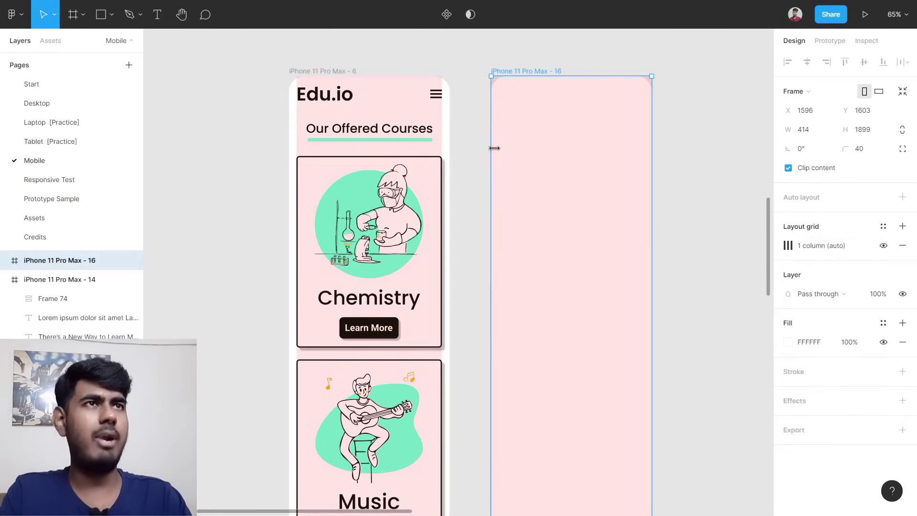
scroll(555, 142, "down", 2)
scroll(609, 141, "up", 5)
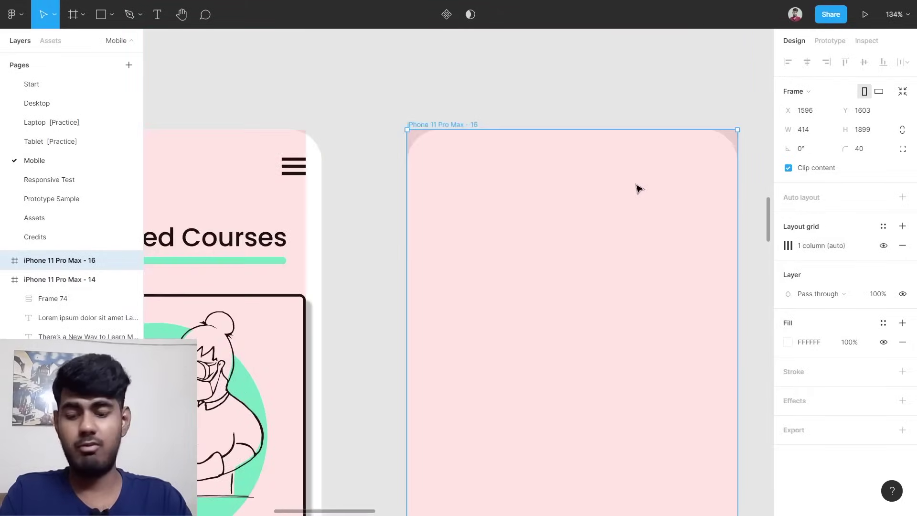
scroll(640, 189, "right", 2)
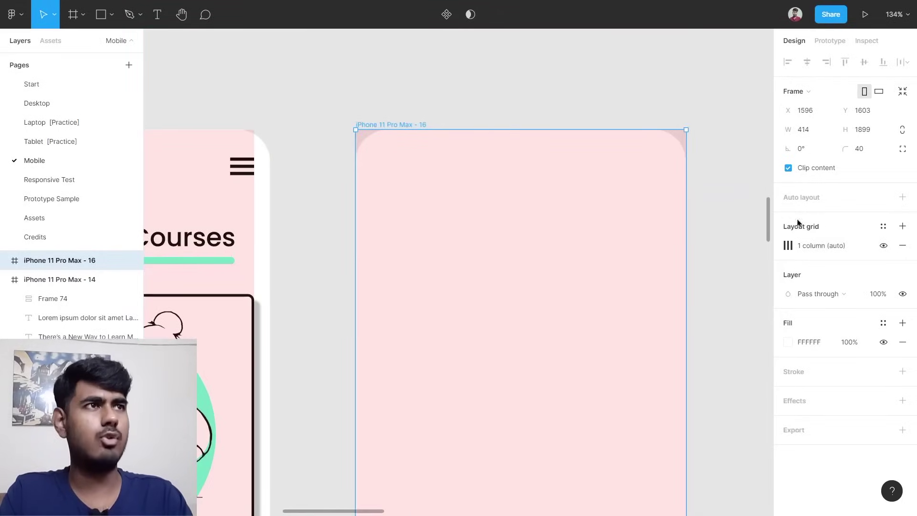
left_click(781, 248)
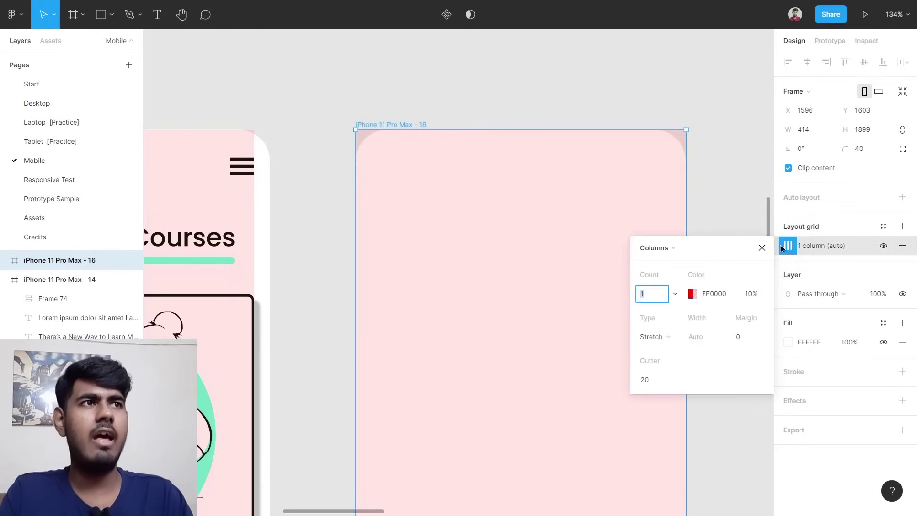
left_click(740, 337)
type("20")
key("Return")
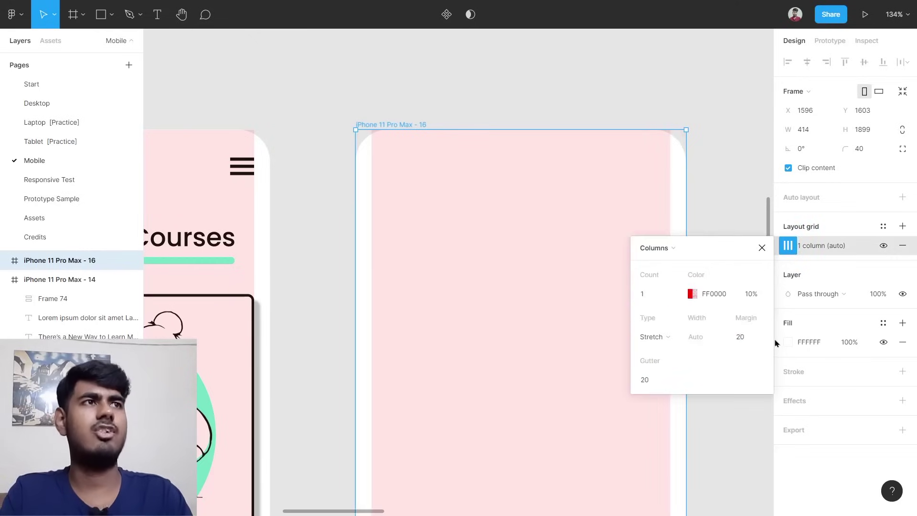
left_click(762, 248)
left_click(696, 268)
scroll(696, 268, "down", 5)
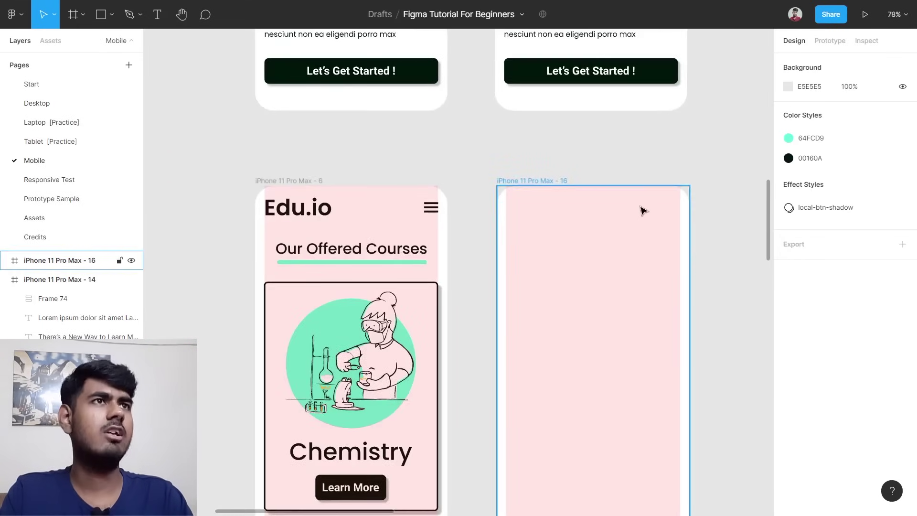
Copy the Edu.io header bar from the recreated screen above into the new courses frame.
scroll(643, 210, "down", 2)
scroll(673, 191, "up", 5)
left_click(568, 142)
left_click_drag(569, 141, 567, 368)
scroll(627, 397, "down", 1)
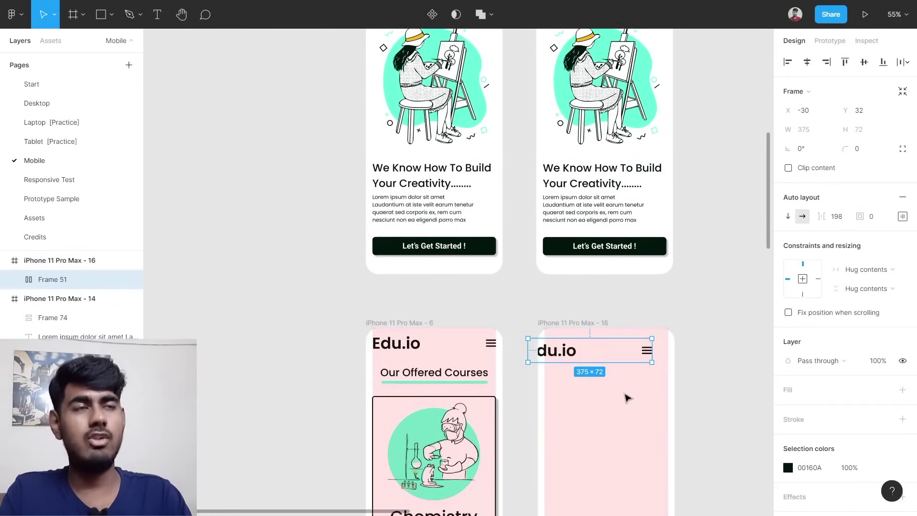
Align the copied header with the grid column at X 20 and raise it close to the new courses frame's upper edge.
scroll(647, 421, "up", 5)
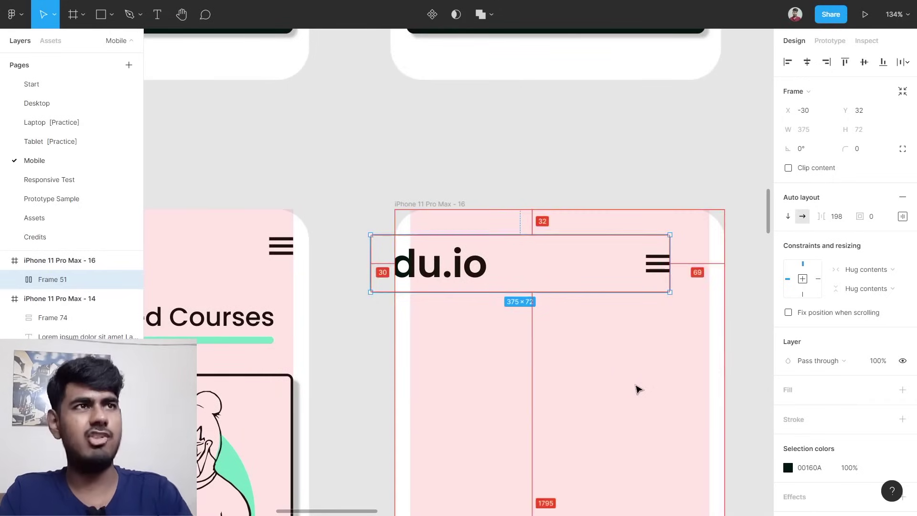
key("shift+Right")
key("shift+Right")
key("shift+Right")
key("shift+Right")
key("shift+Right")
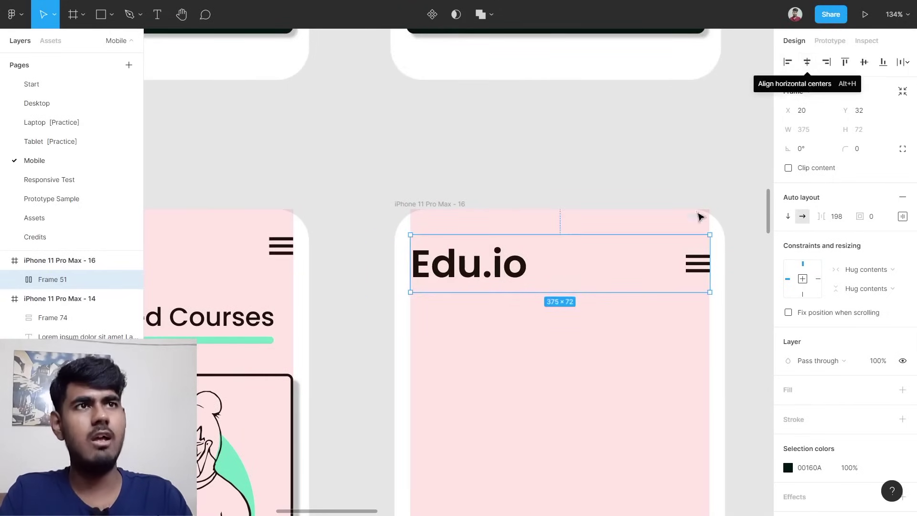
key("shift+Up")
key("shift+Up")
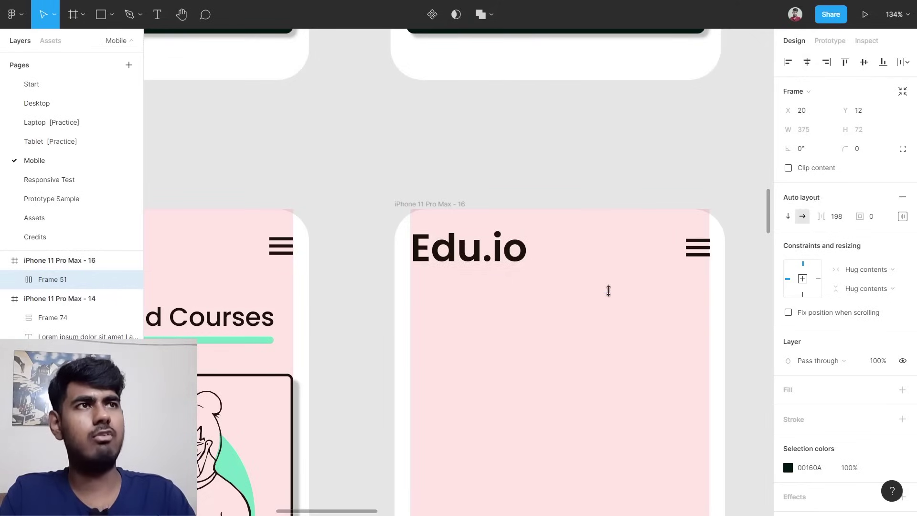
key("shift+Up")
scroll(447, 34, "down", 5)
left_click(245, 143)
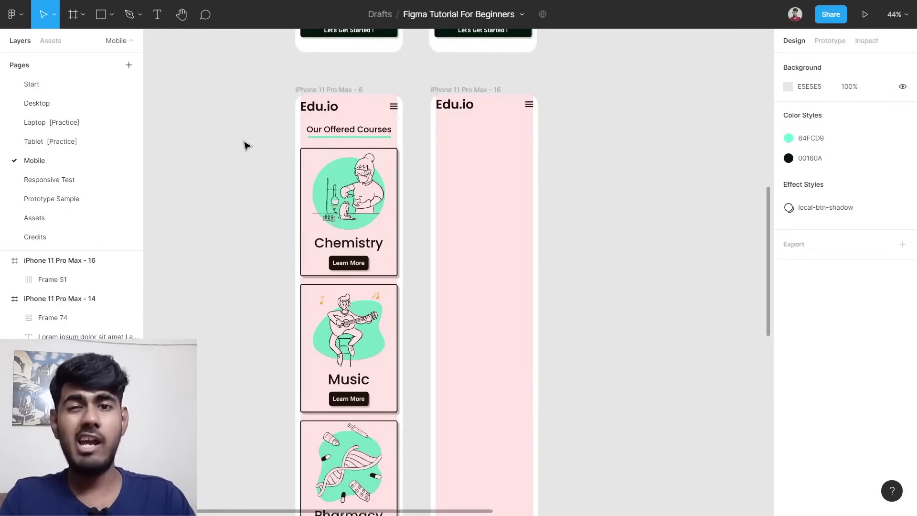
Open the Desktop page and select its "Our Offered Courses" frame, Desktop - 3.
left_click_drag(244, 147, 414, 290)
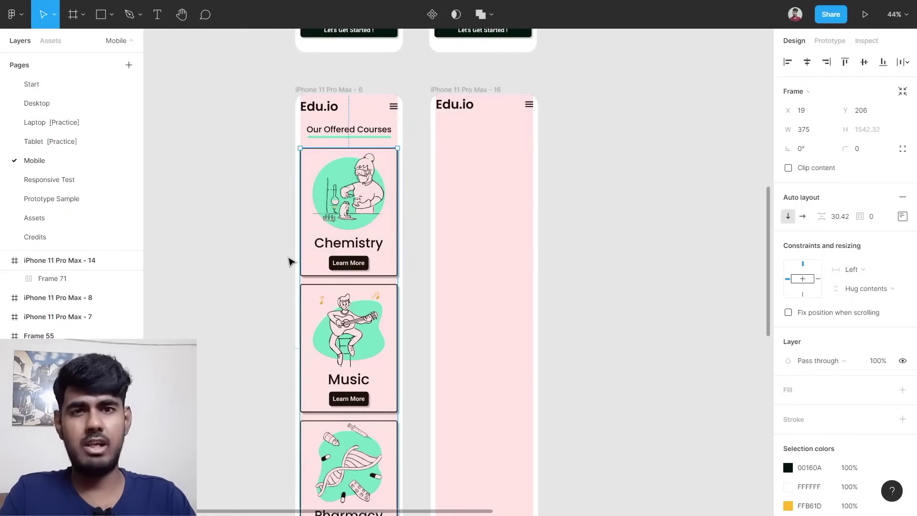
left_click(252, 233)
left_click(38, 104)
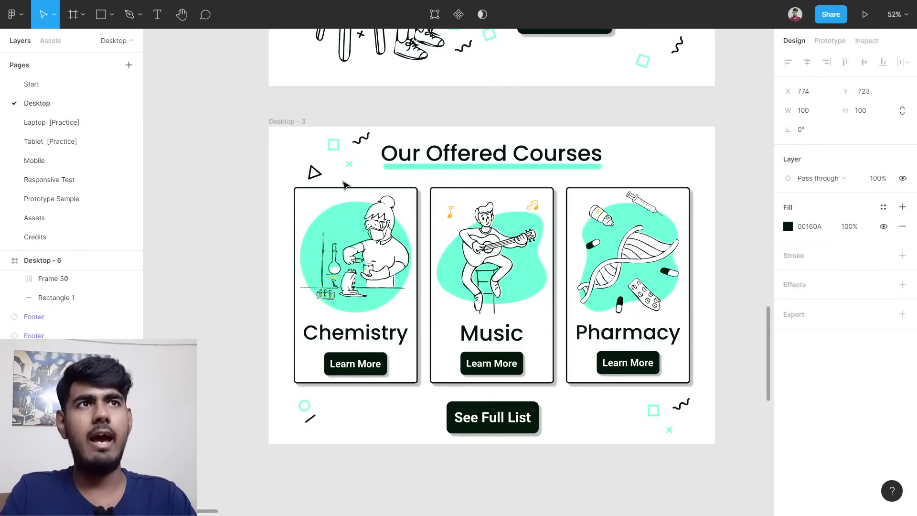
scroll(346, 184, "down", 5)
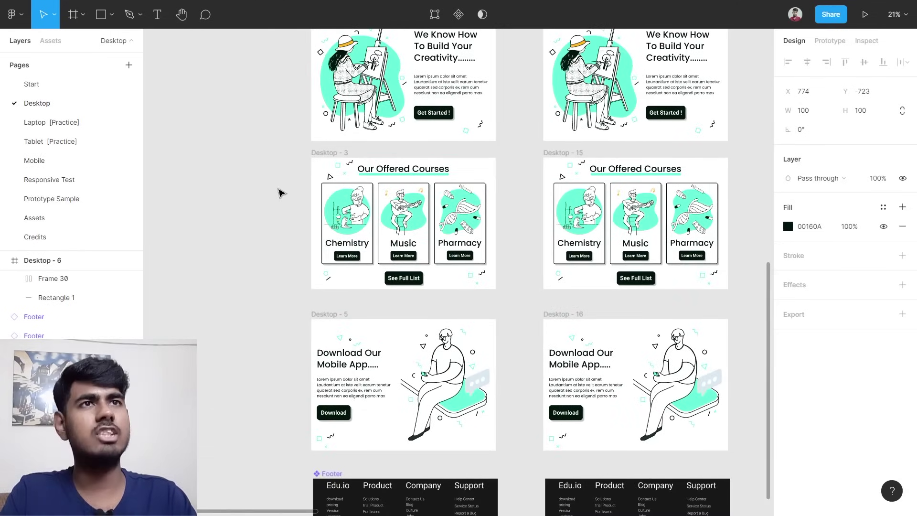
left_click(327, 157)
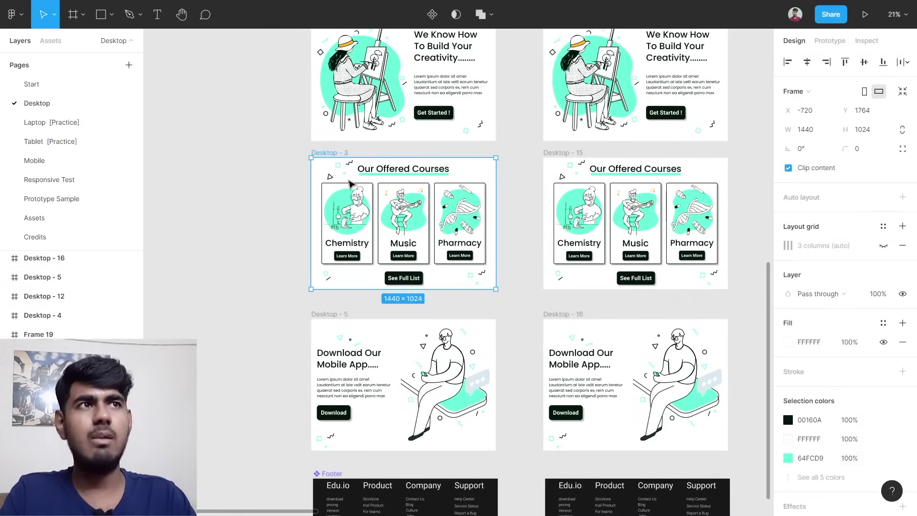
scroll(369, 200, "left", 3)
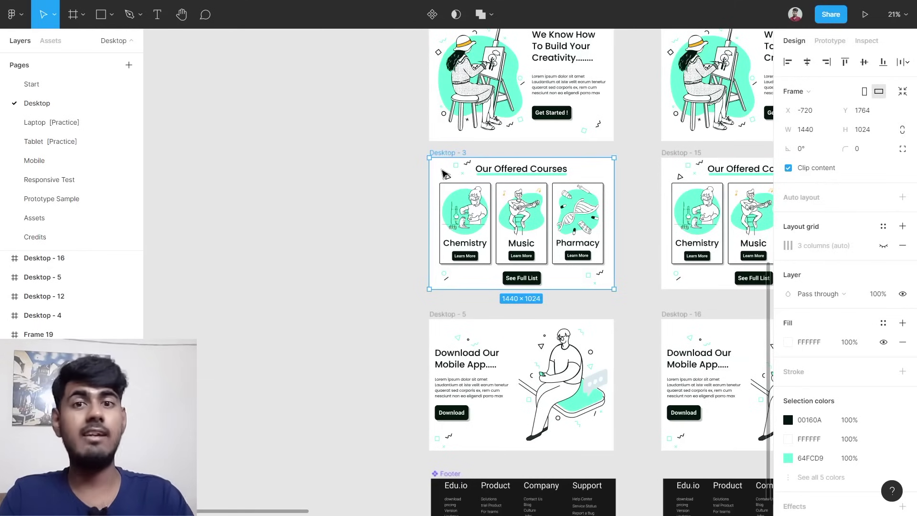
Duplicate the Desktop - 3 courses frame to the empty area beside it and move the copy to the Mobile page.
left_click_drag(444, 173, 208, 173)
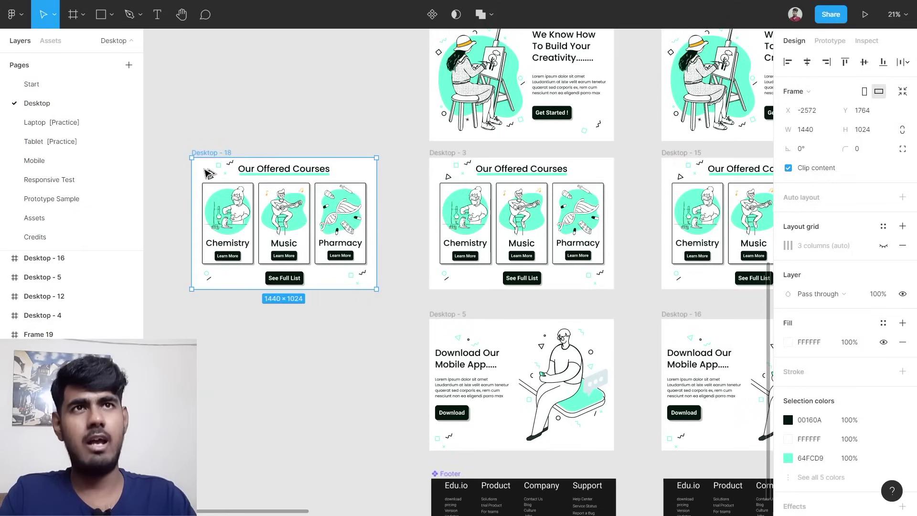
right_click(209, 173)
mouse_move(230, 164)
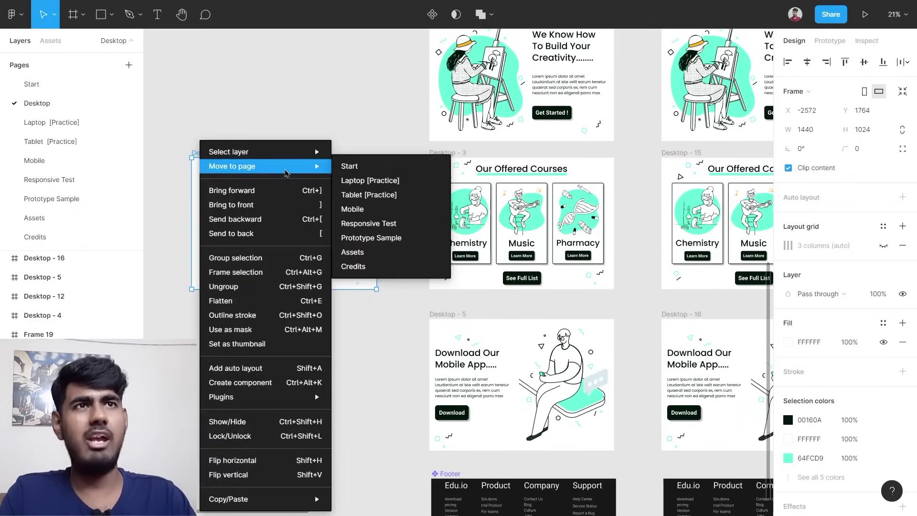
left_click(375, 210)
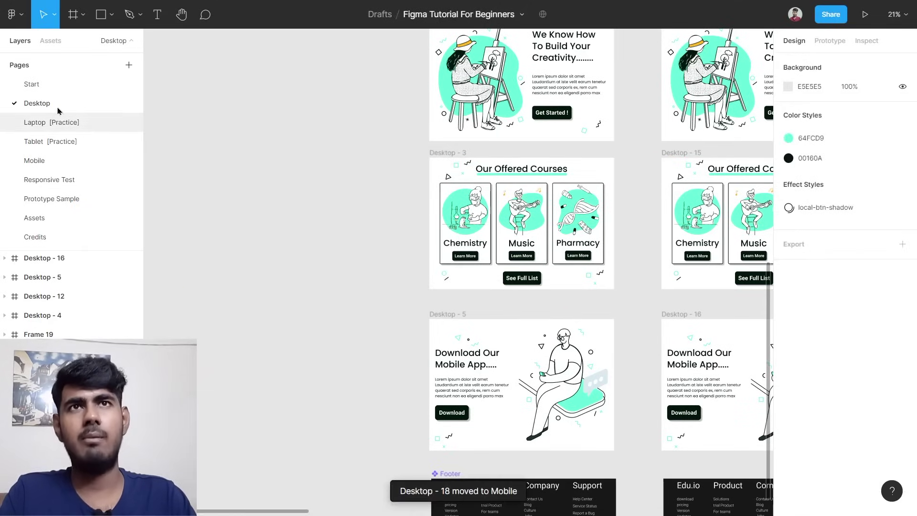
Open the Mobile page and place the Desktop - 18 frame beside the empty iPhone 11 Pro Max - 16 frame.
left_click(76, 165)
scroll(530, 212, "down", 10)
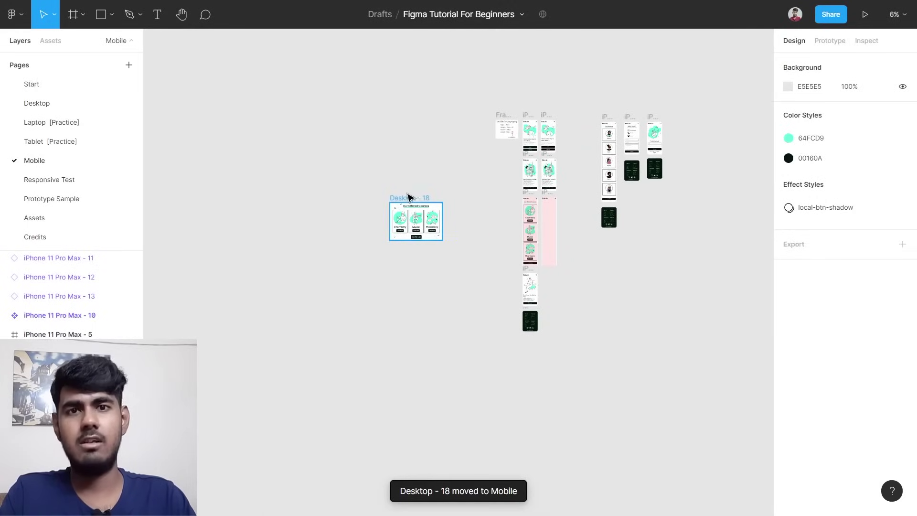
left_click_drag(412, 198, 584, 231)
scroll(584, 231, "up", 10)
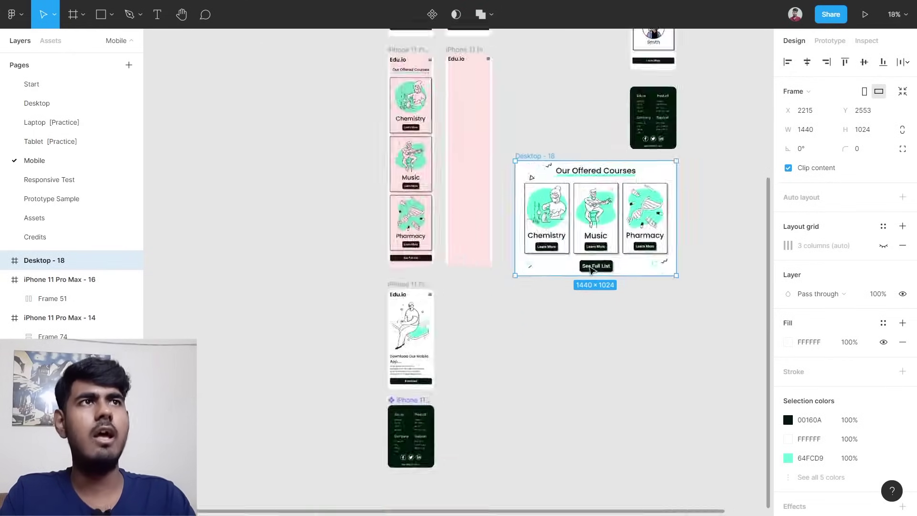
scroll(606, 234, "up", 3)
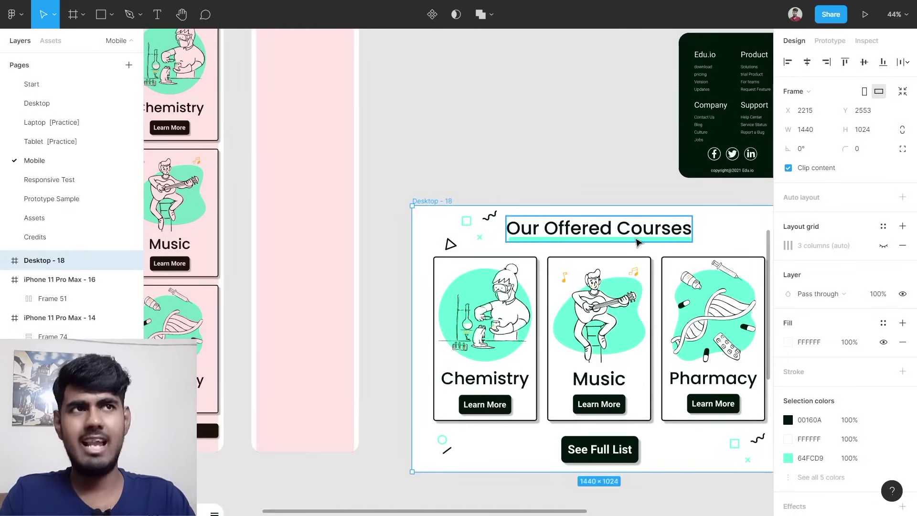
Move the "Our Offered Courses" heading group from Desktop - 18 into the iPhone 11 Pro Max - 16 frame below the Edu.io header.
left_click(596, 231)
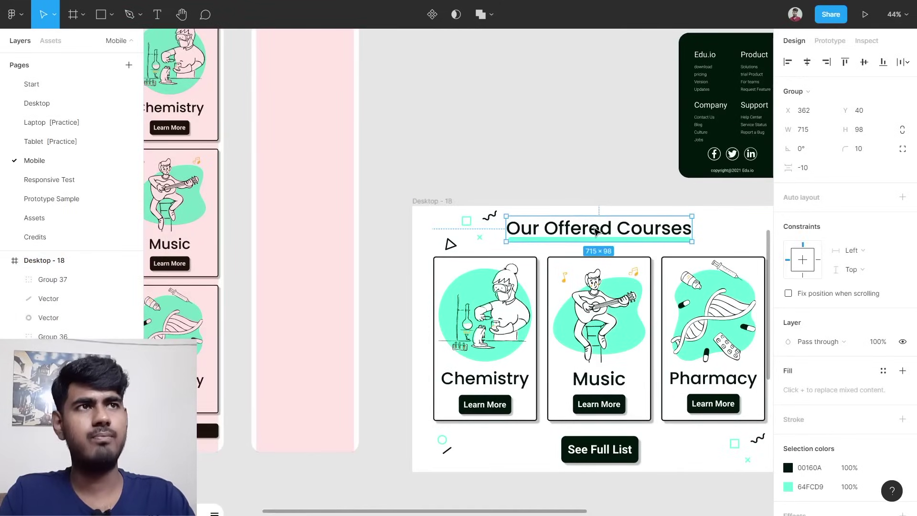
left_click_drag(598, 230, 533, 203)
key("ctrl+z")
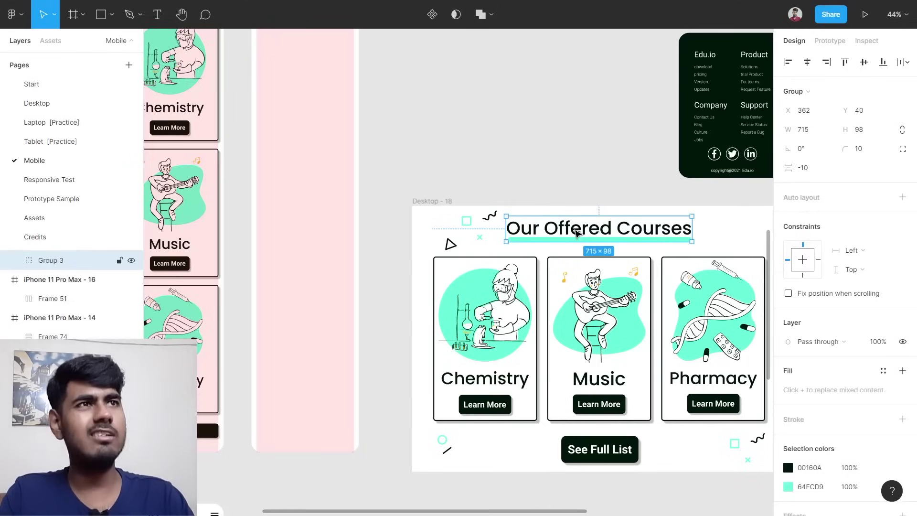
left_click_drag(584, 234, 451, 159)
scroll(451, 160, "up", 5)
scroll(418, 155, "up", 2)
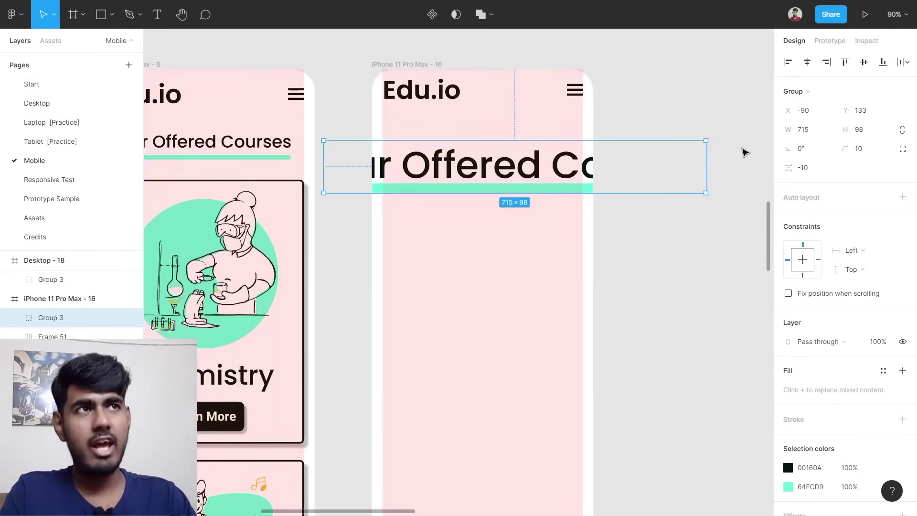
Scale the heading group proportionally with the Scale tool to about 283 × 39 and shift it into the phone frame.
left_click_drag(708, 139, 521, 189)
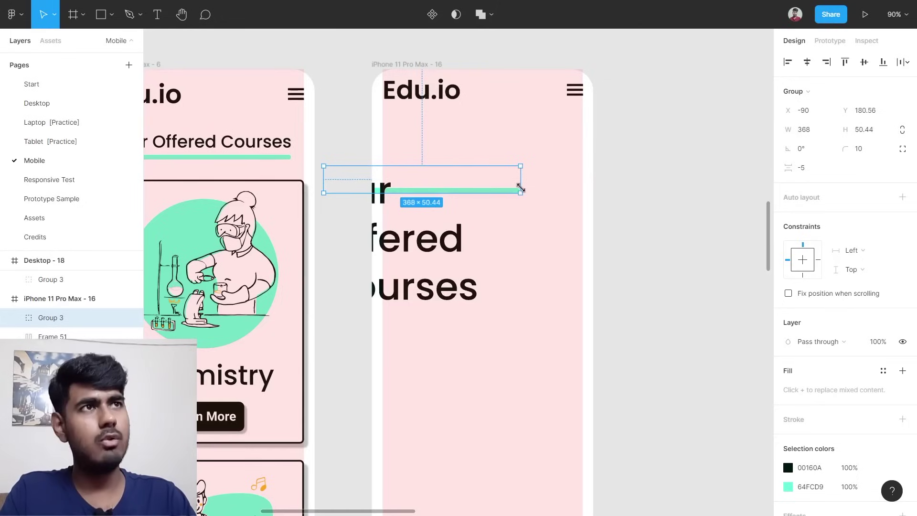
key("ctrl+z")
key("k")
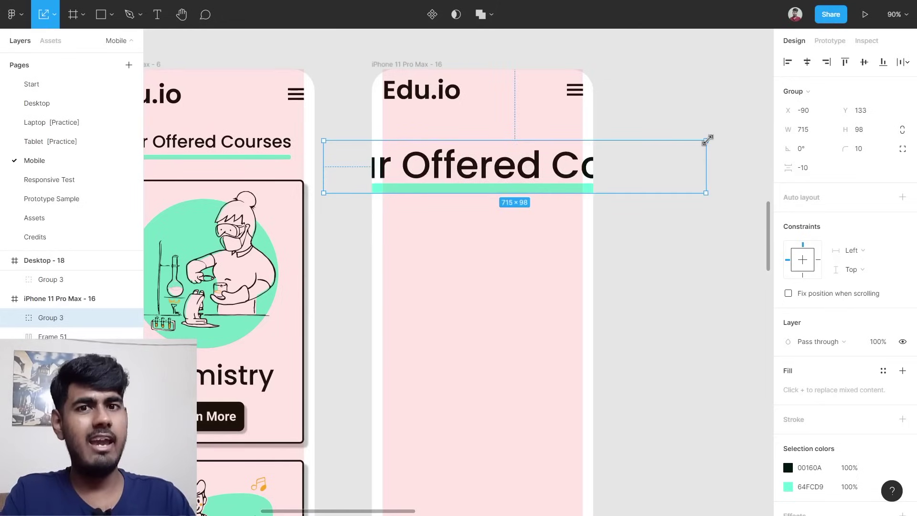
left_click_drag(707, 140, 475, 172)
left_click_drag(419, 186, 433, 165)
Center the scaled heading group horizontally in the iPhone 11 Pro Max - 16 frame.
scroll(469, 151, "up", 5)
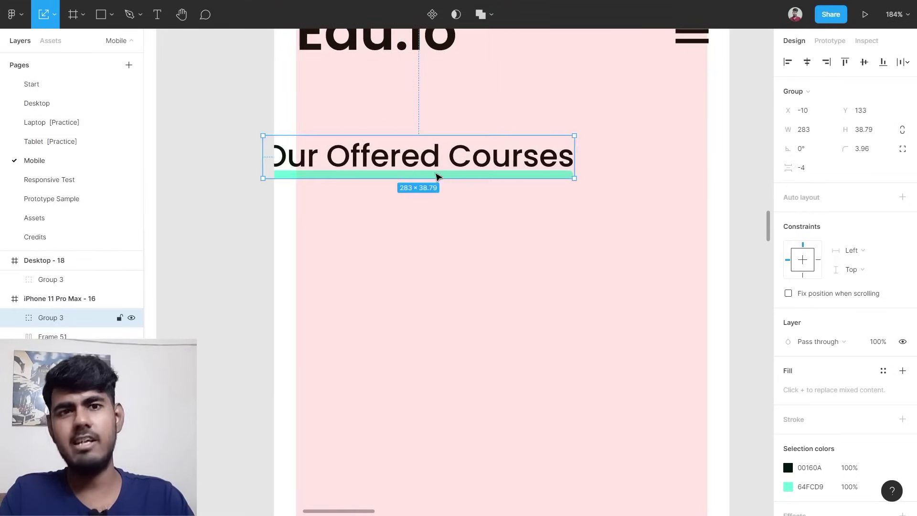
left_click(439, 250)
left_click(428, 172)
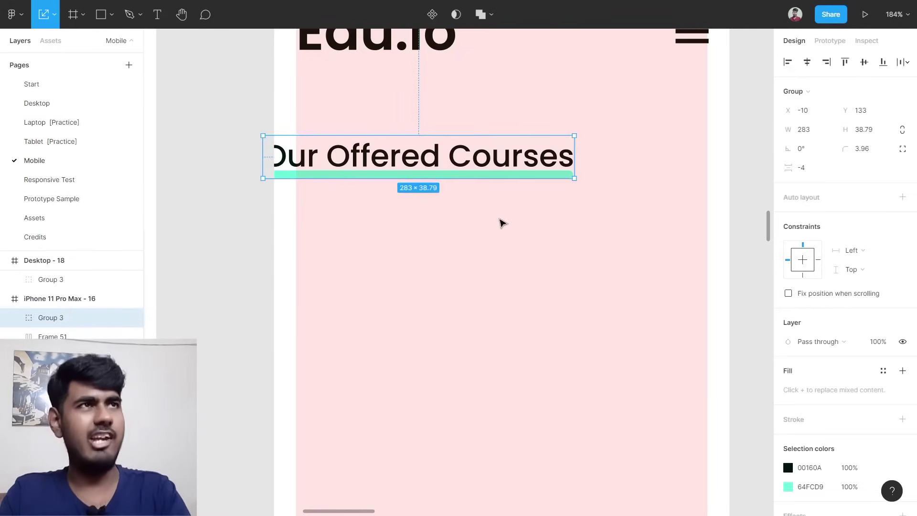
left_click(810, 63)
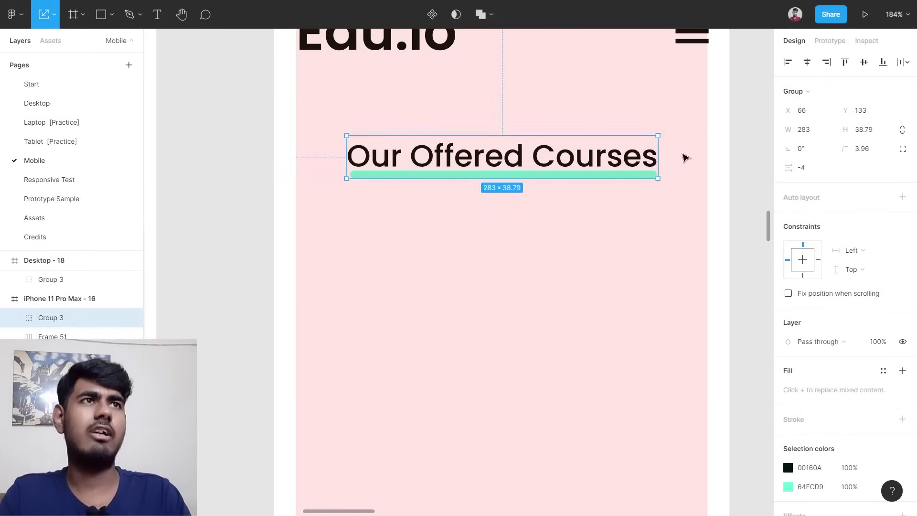
Measure the gap between the Edu.io header and the "Our Offered Courses" heading in the iPhone 11 Pro Max - 6 frame.
scroll(684, 181, "down", 5)
scroll(621, 187, "up", 1)
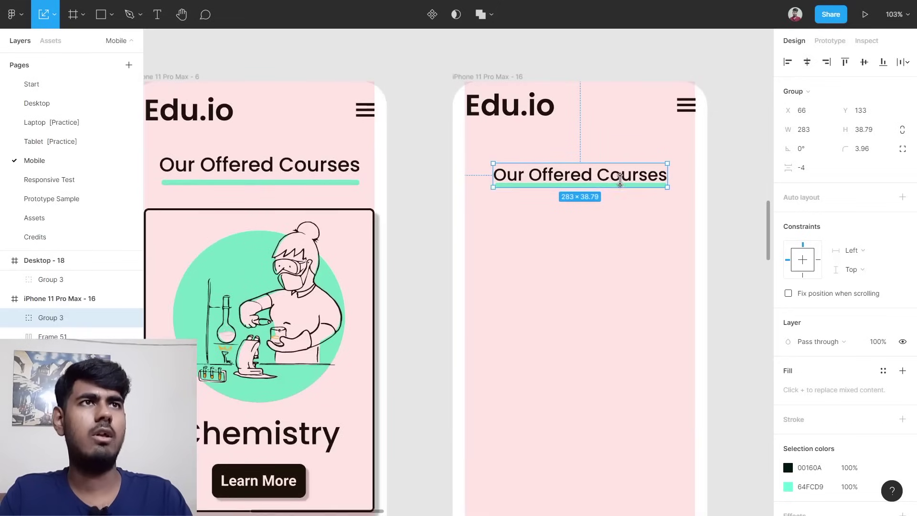
scroll(346, 184, "left", 5)
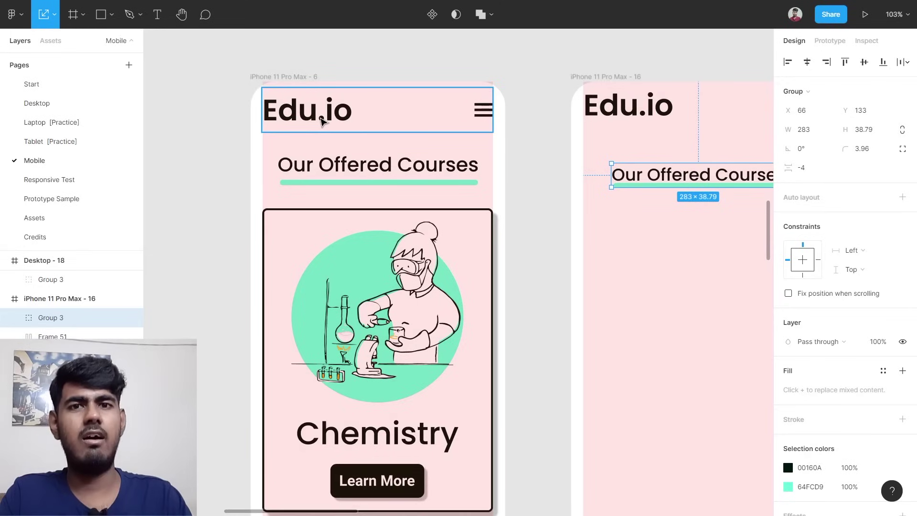
left_click(354, 167)
key("alt")
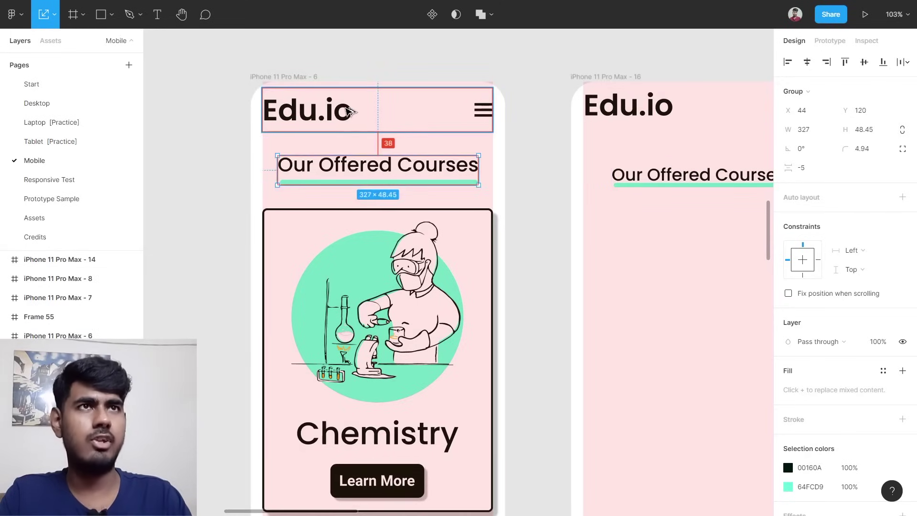
Move the heading in iPhone 11 Pro Max - 16 up to Y 112, leaving a 38 px gap below the Edu.io header.
scroll(415, 118, "right", 1)
scroll(430, 143, "right", 8)
left_click(479, 180)
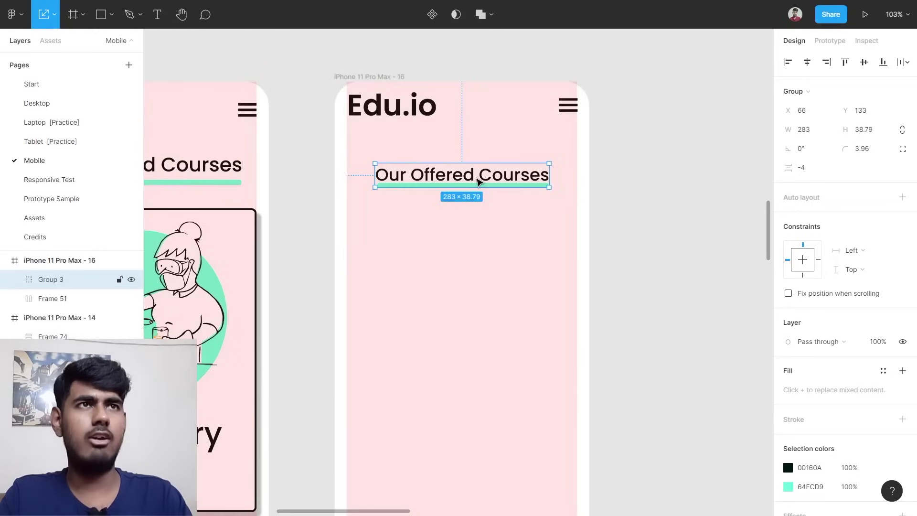
key("alt")
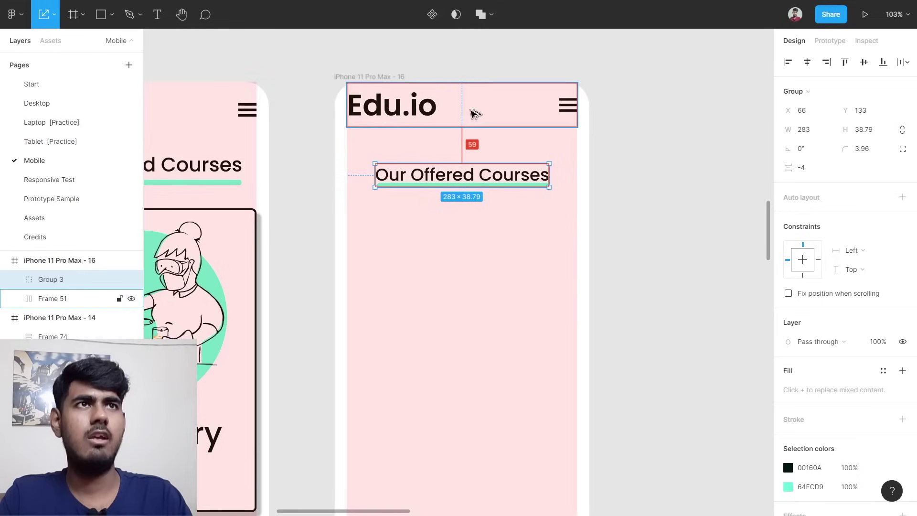
left_click_drag(470, 177, 471, 165)
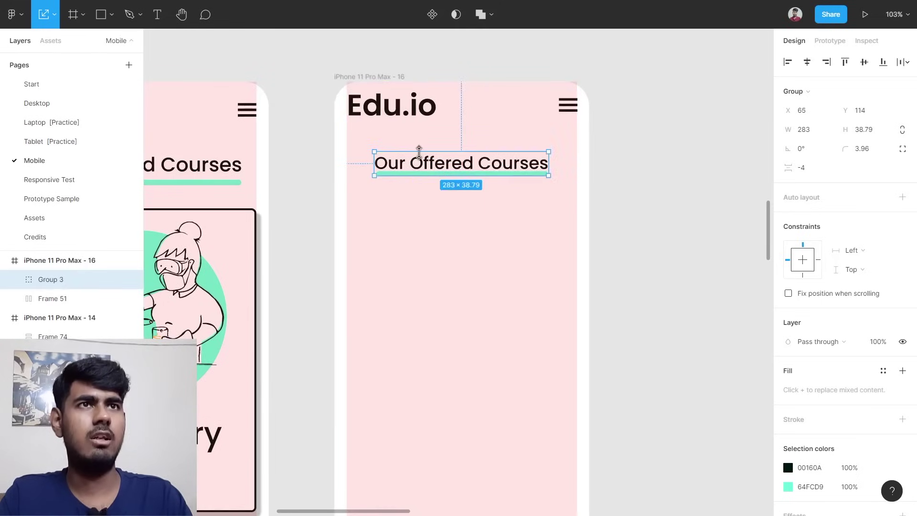
scroll(419, 151, "up", 5)
scroll(481, 220, "up", 2)
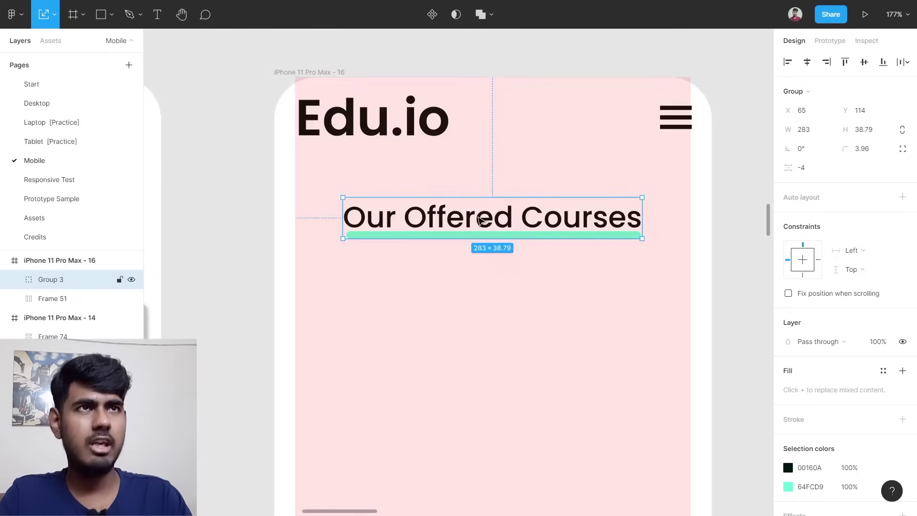
key("alt")
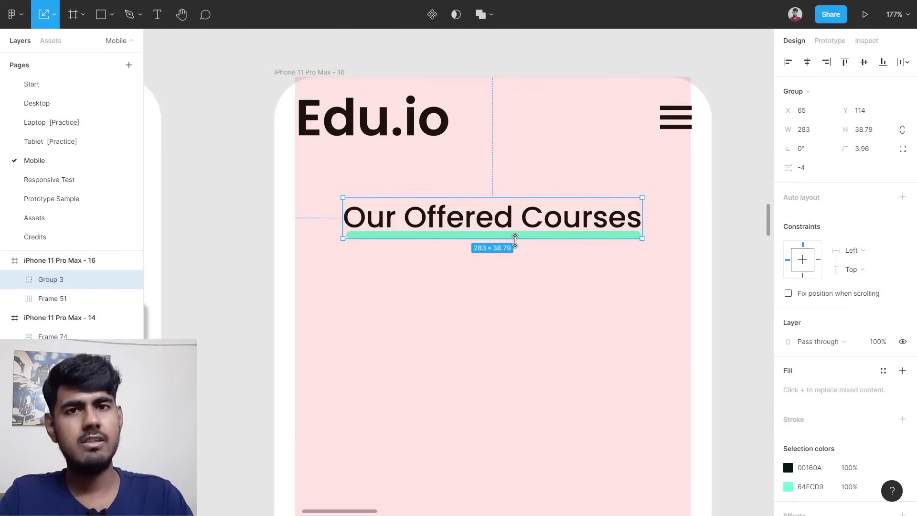
key("Up")
key("Up")
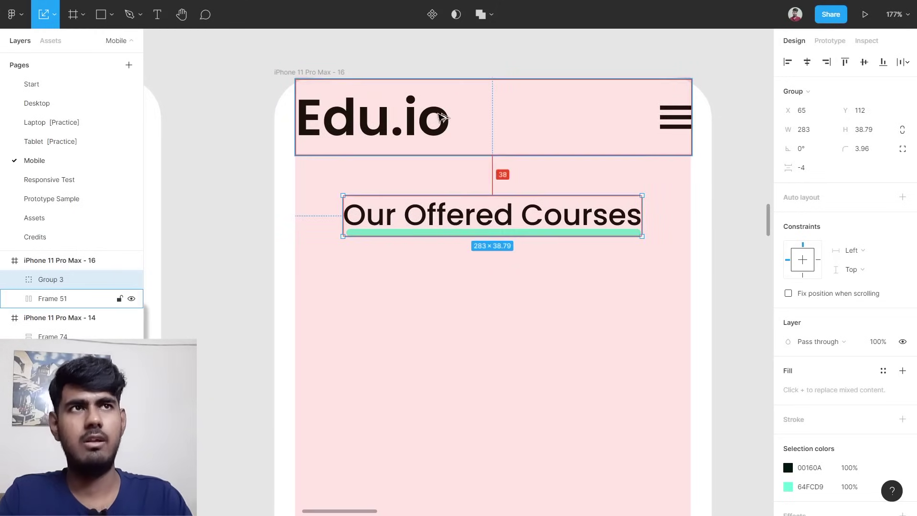
scroll(436, 117, "down", 10)
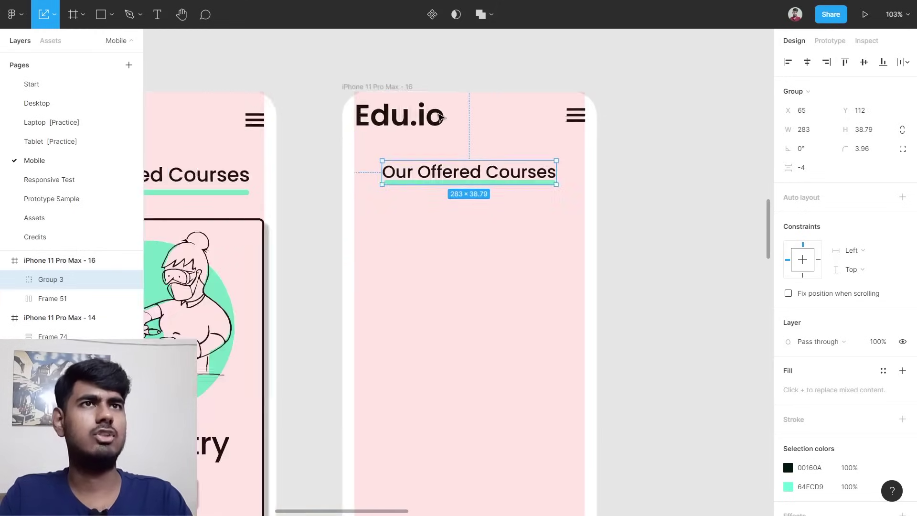
left_click(733, 274)
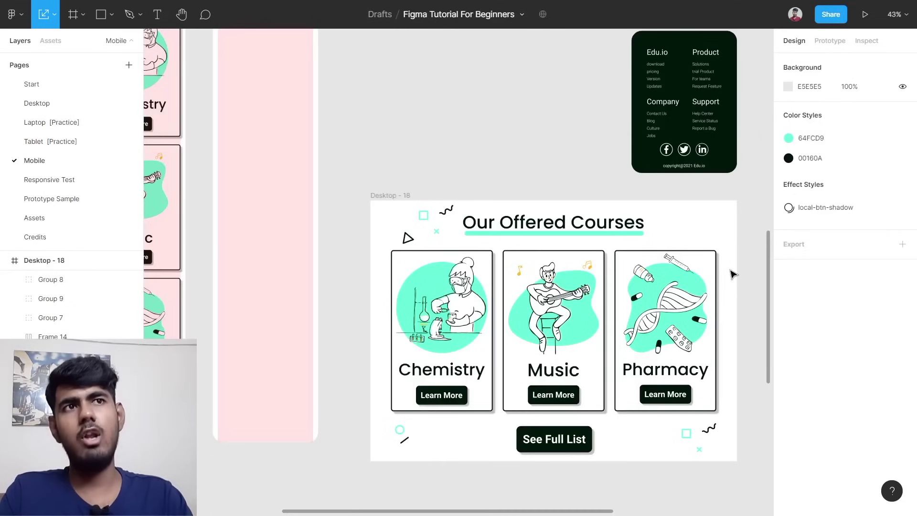
left_click_drag(442, 311, 428, 275)
left_click_drag(554, 311, 516, 343)
mouse_move(656, 328)
left_mouse_down()
mouse_move(645, 354)
mouse_move(670, 336)
mouse_move(656, 327)
left_mouse_up()
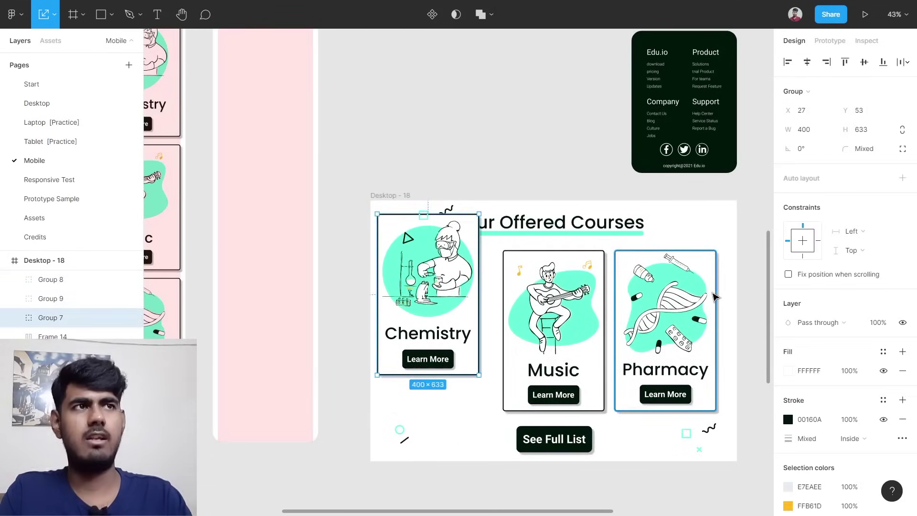
key("ctrl+z")
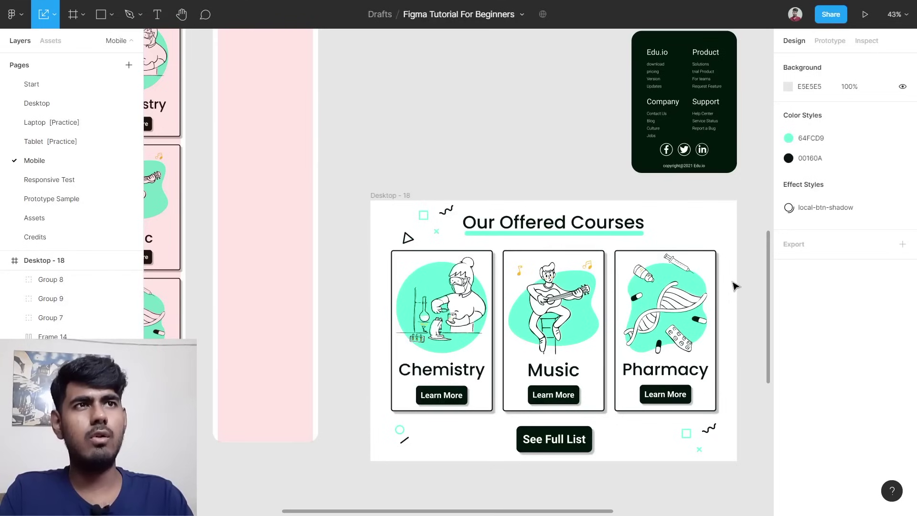
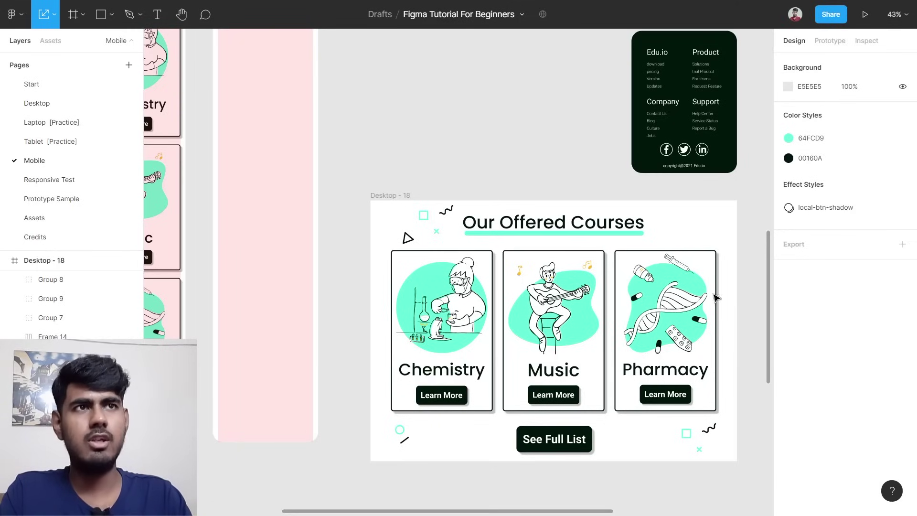
Apply auto layout to the Chemistry, Music and Pharmacy cards in Desktop - 18, with centered alignment and vertical direction.
left_click_drag(356, 262, 682, 354)
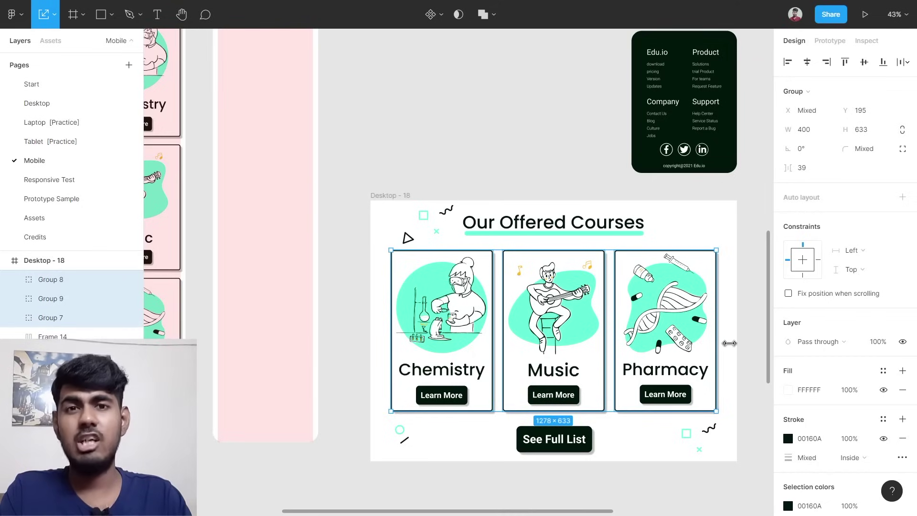
key("shift+a")
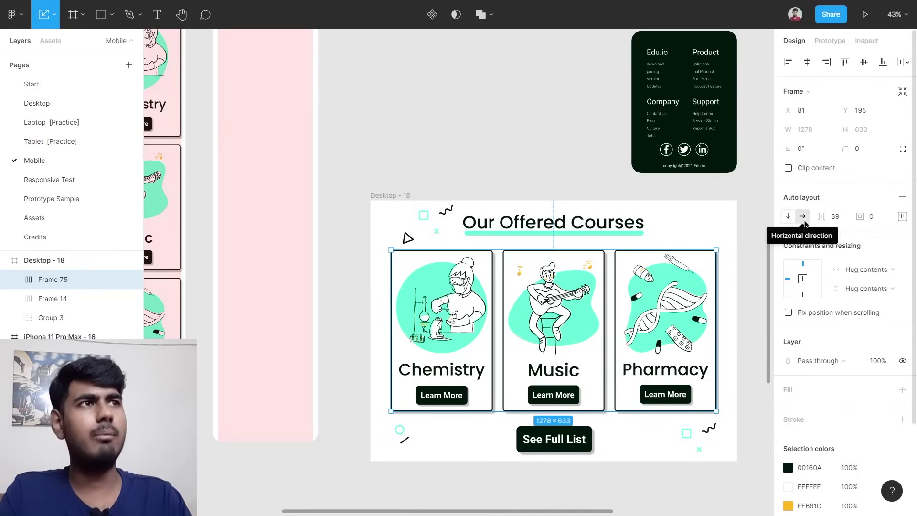
left_click(903, 216)
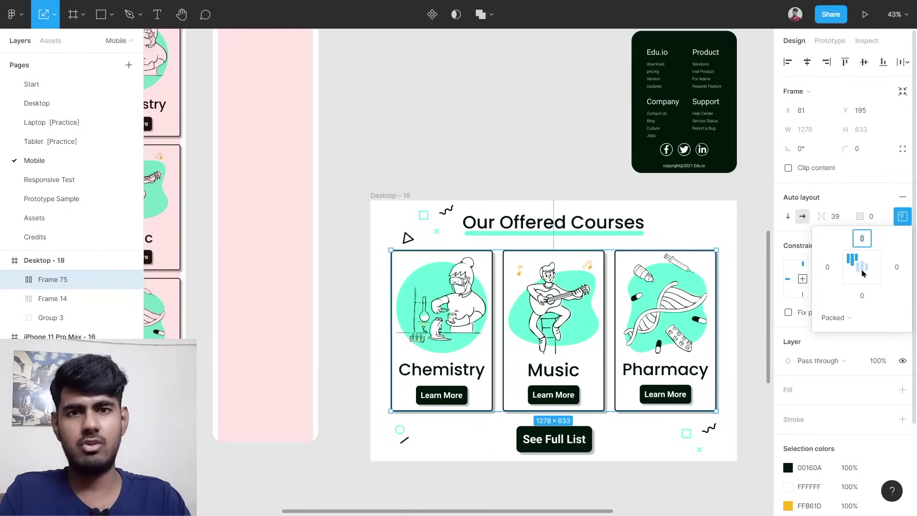
left_click(862, 267)
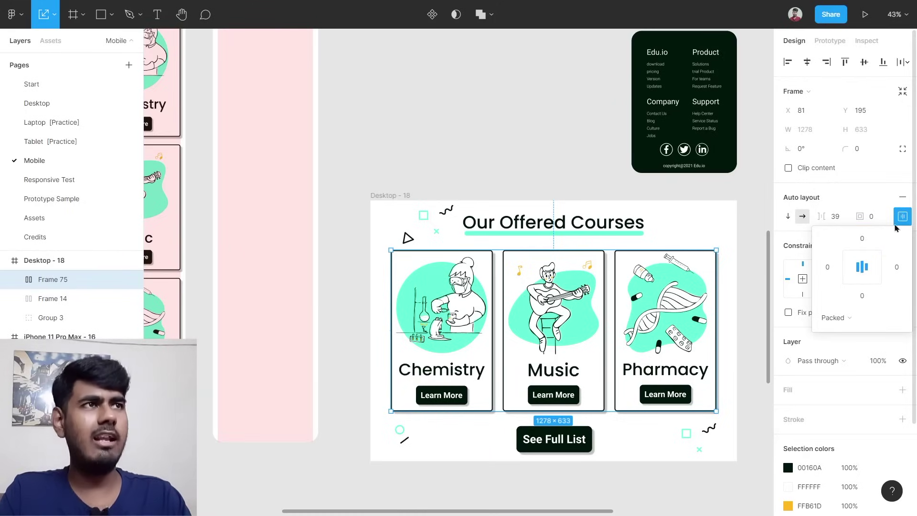
left_click(903, 216)
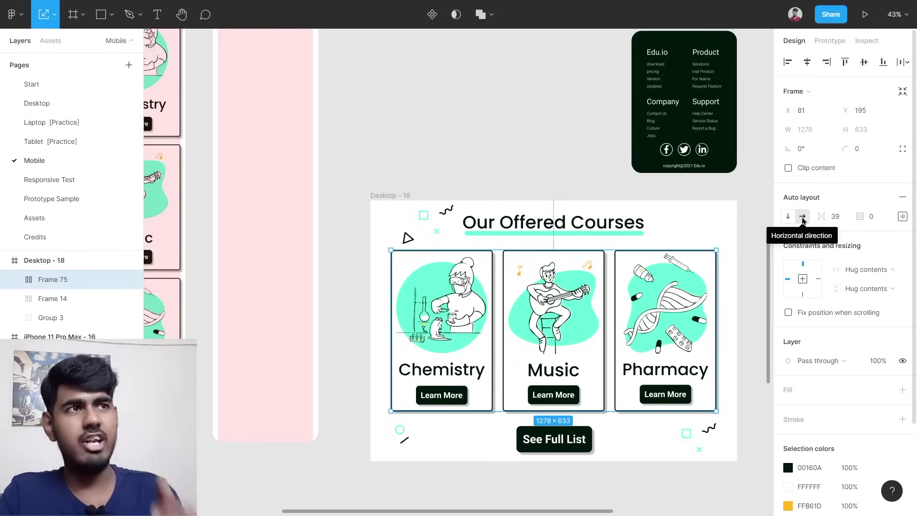
left_click(789, 218)
Move the vertical card stack into the iPhone 11 Pro Max - 16 frame, below the heading at X 20, Y 181.
scroll(601, 369, "down", 3)
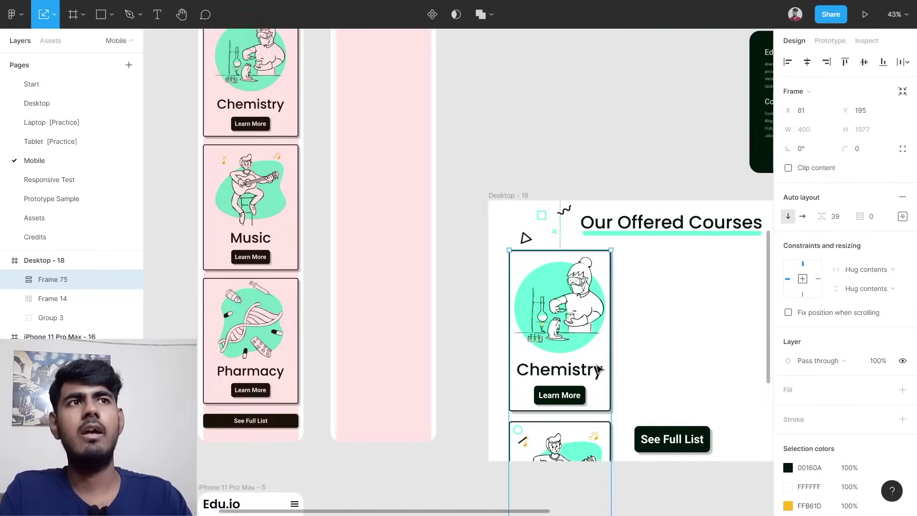
scroll(602, 367, "down", 1)
left_click_drag(603, 364, 499, 200)
left_click_drag(584, 305, 467, 187)
scroll(492, 188, "up", 5)
scroll(558, 145, "up", 2)
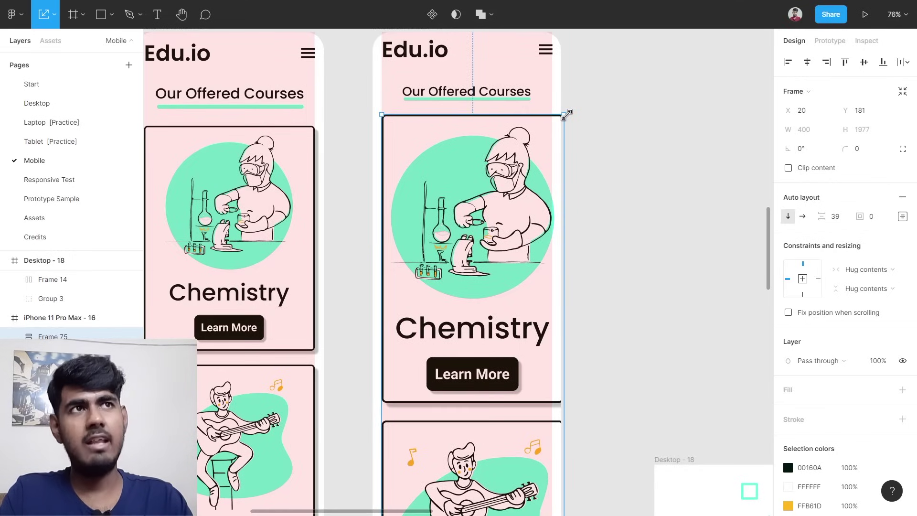
Scale the vertical card stack in iPhone 11 Pro Max - 16 proportionally down to about 372 px wide, keeping X at 20.
left_click_drag(566, 114, 514, 197)
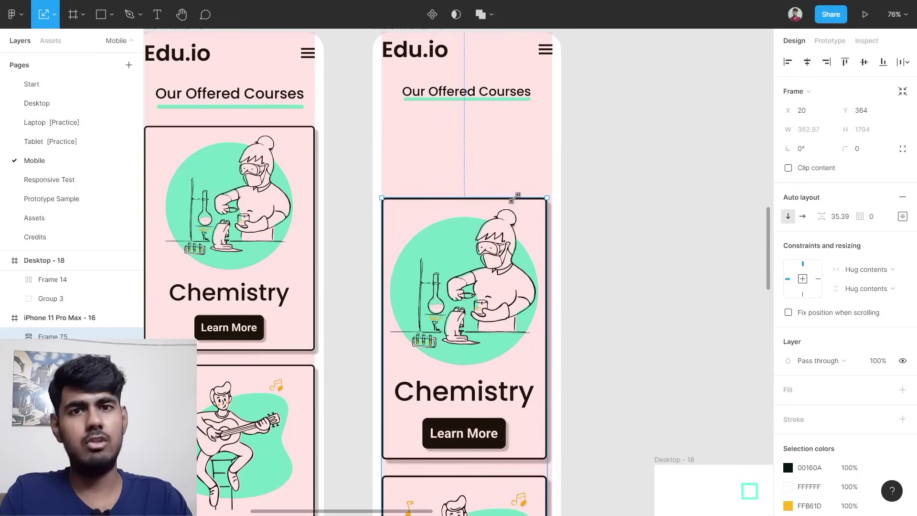
left_click_drag(514, 197, 526, 180)
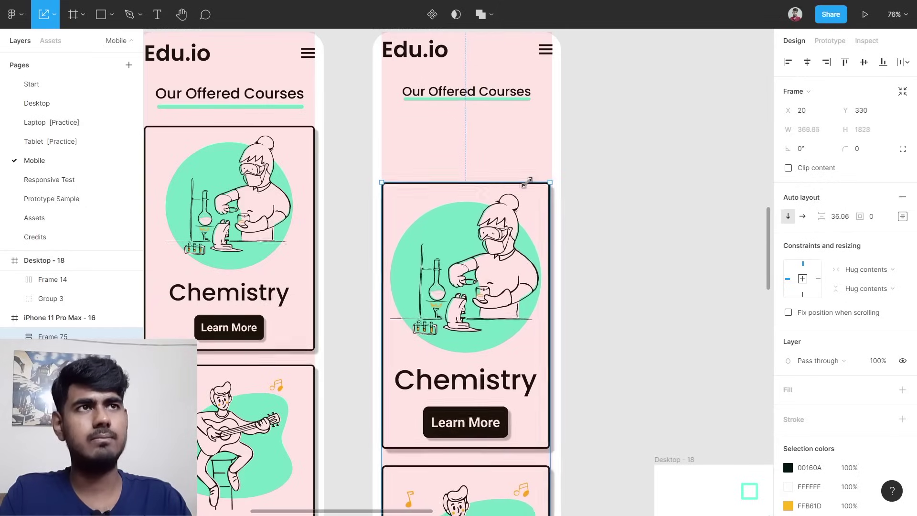
left_click(652, 185)
scroll(652, 186, "down", 5)
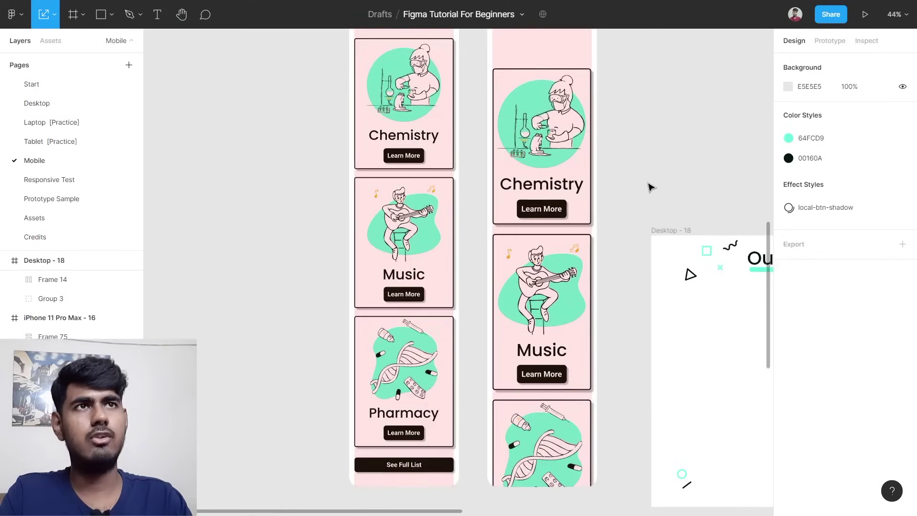
Move the scaled card stack up to sit just below the "Our Offered Courses" heading in iPhone 11 Pro Max - 16.
scroll(653, 187, "up", 2)
left_click(552, 246)
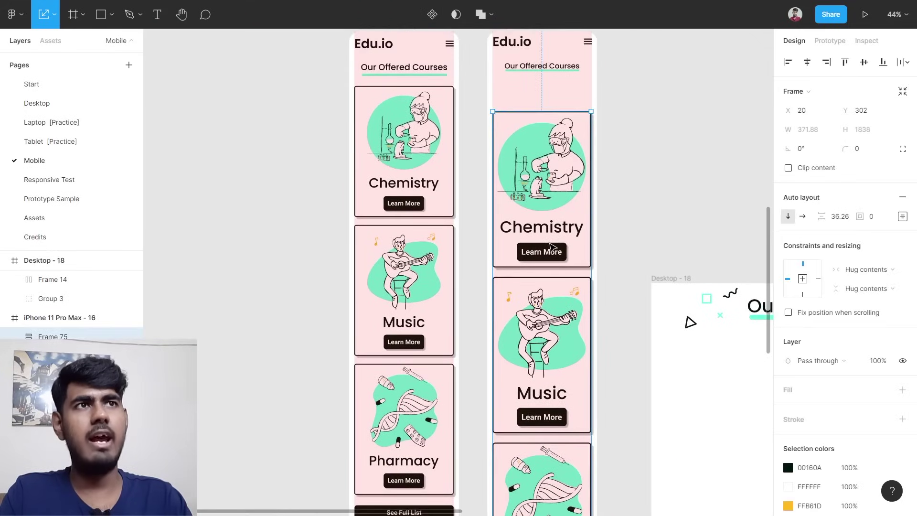
left_click_drag(552, 246, 552, 216)
left_click(618, 184)
scroll(607, 177, "up", 2)
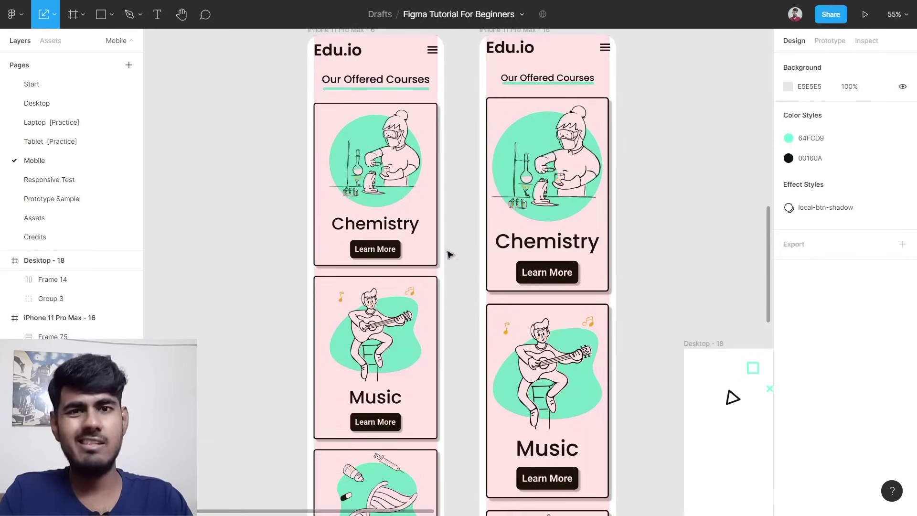
Check the width of the Chemistry illustration in the iPhone 11 Pro Max - 6 reference frame.
scroll(420, 196, "up", 5)
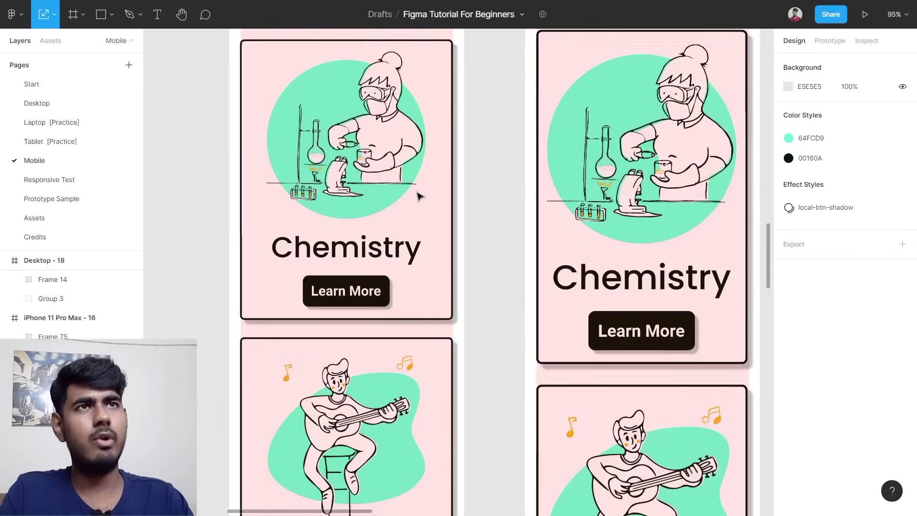
left_click(373, 265)
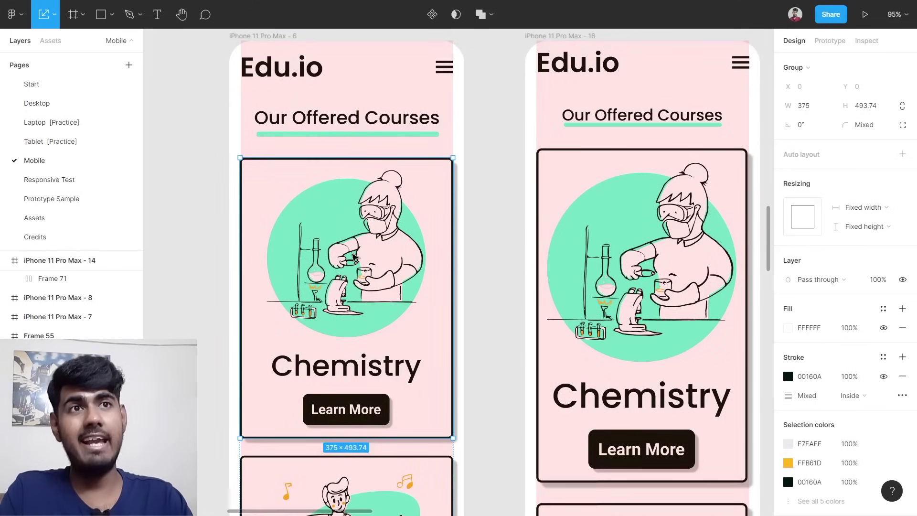
double_click(355, 258)
double_click(356, 278)
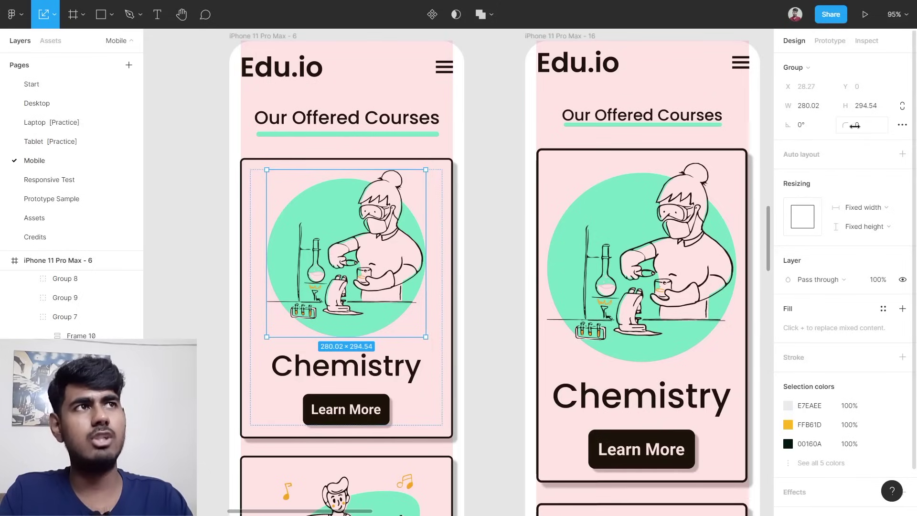
left_click(810, 112)
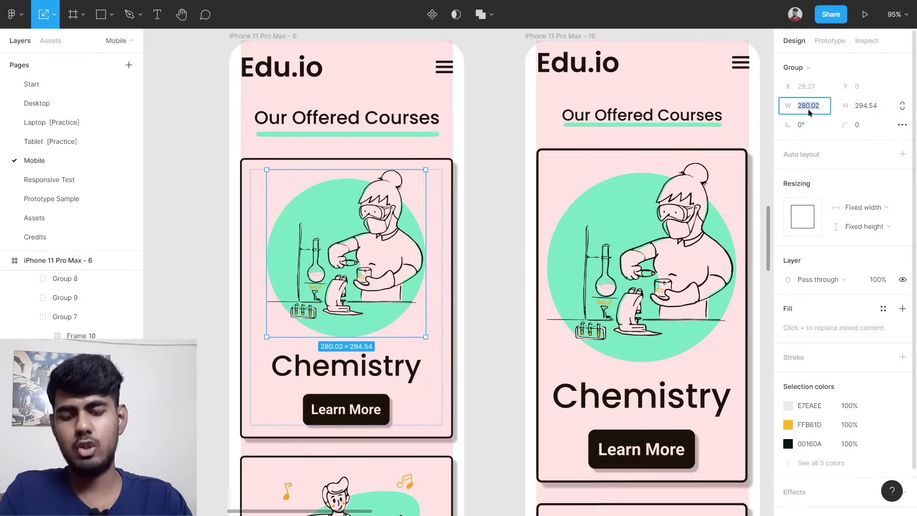
Lock the proportions of the Chemistry illustration in iPhone 11 Pro Max - 16 and set its width to 280.02.
scroll(535, 249, "right", 5)
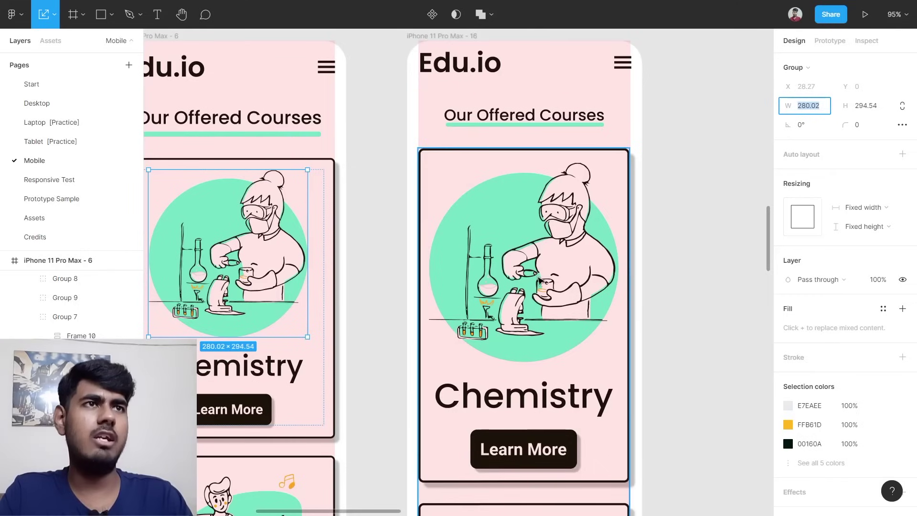
scroll(526, 258, "down", 1)
left_click(527, 249)
double_click(527, 249)
double_click(527, 249)
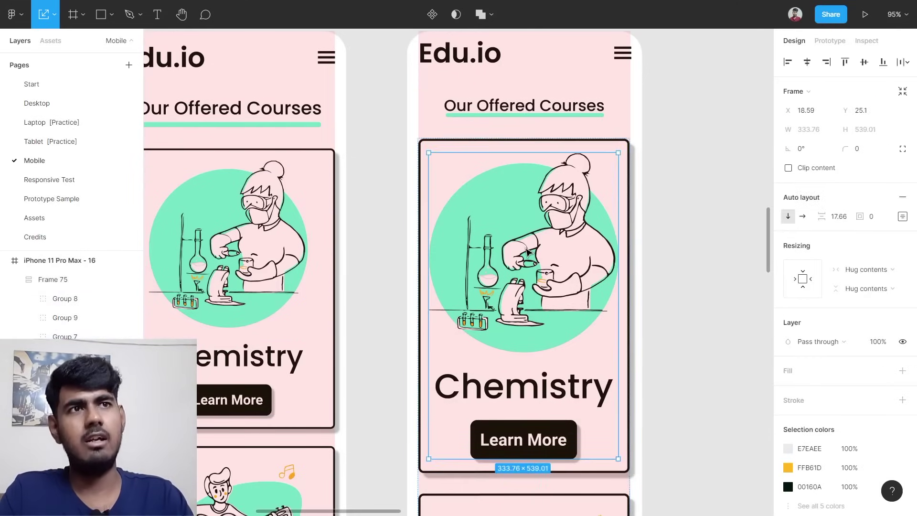
double_click(527, 250)
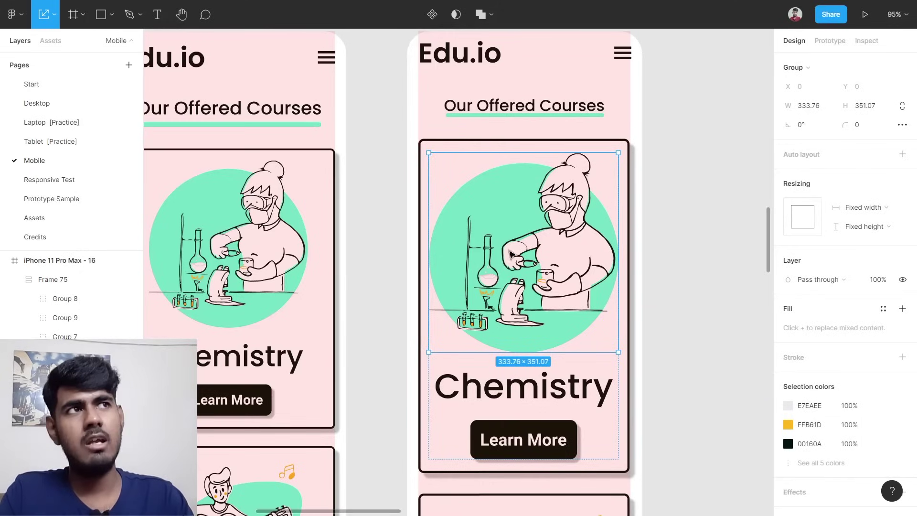
left_click(902, 106)
left_click(818, 109)
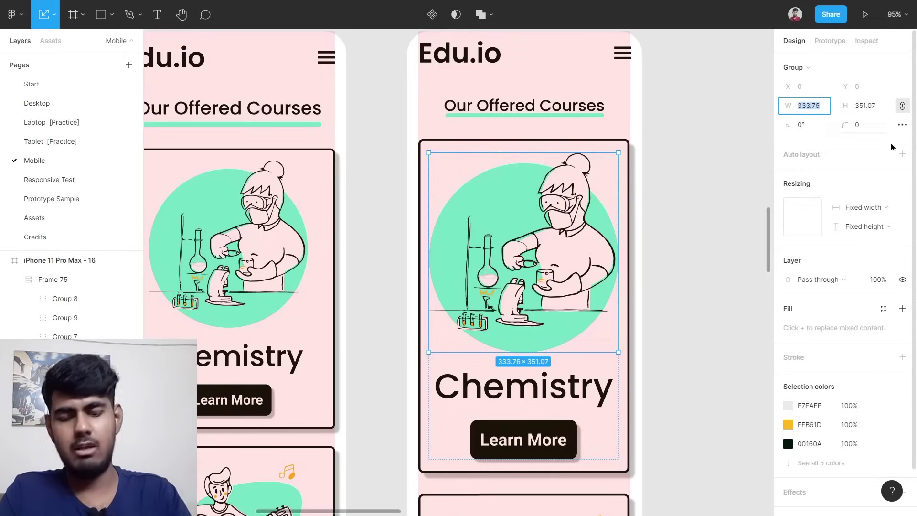
type("280.02")
key("Return")
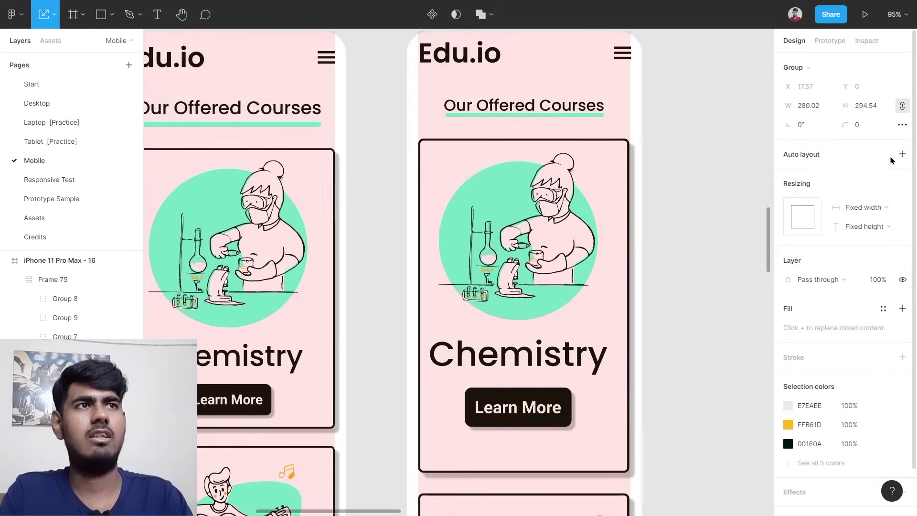
left_click(718, 260)
Check the Chemistry title's font size in iPhone 11 Pro Max - 6 and set the matching title in iPhone 11 Pro Max - 16 to 50.
scroll(719, 261, "left", 4)
scroll(718, 260, "down", 1)
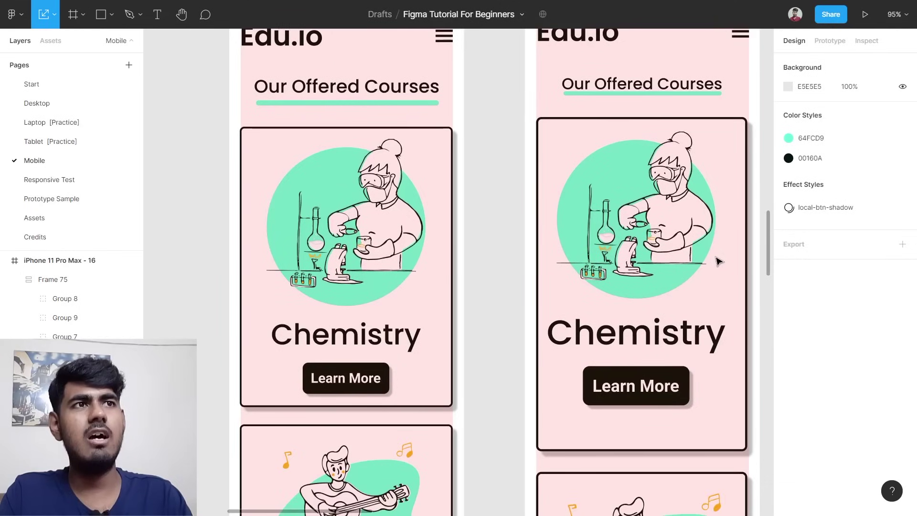
scroll(669, 277, "right", 1)
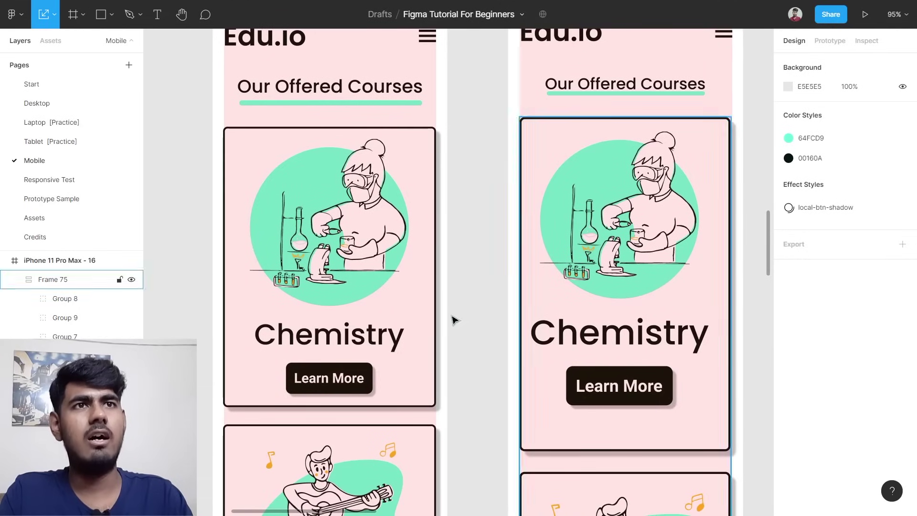
left_click(335, 343)
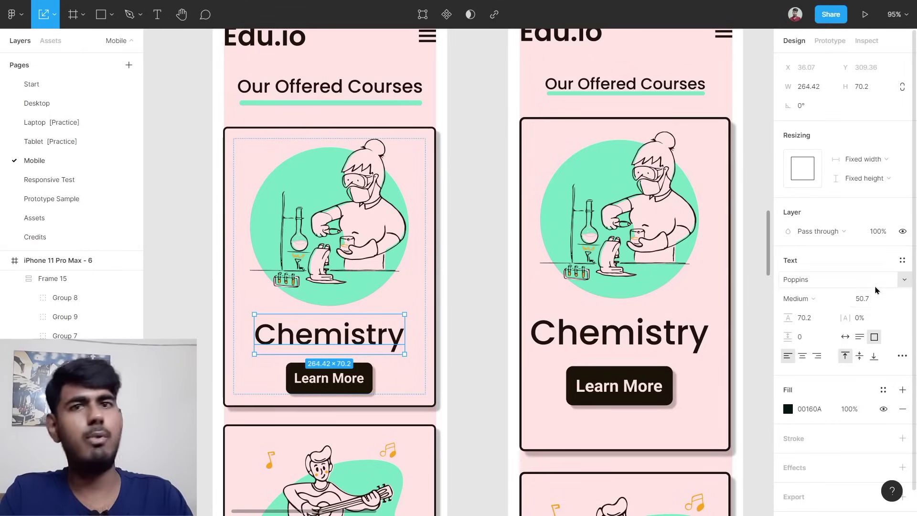
scroll(475, 370, "right", 3)
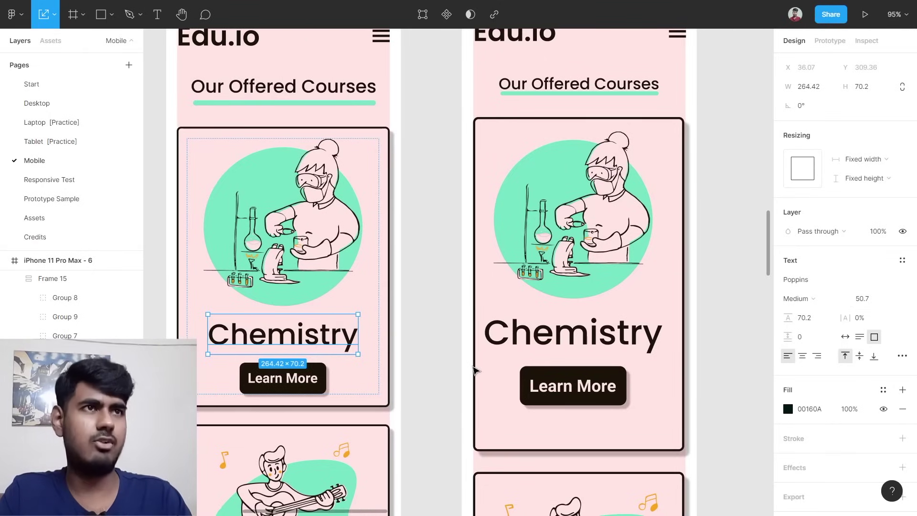
left_click(596, 335)
left_click(871, 299)
type("50")
key("Return")
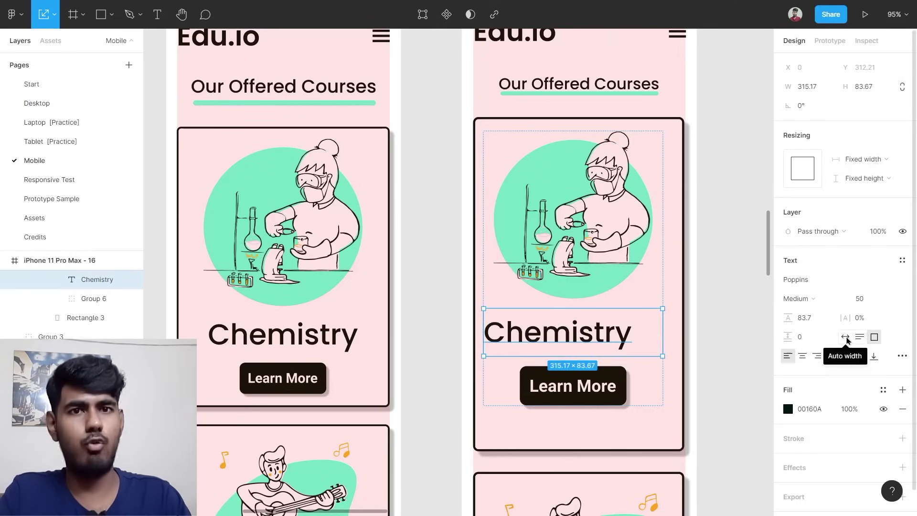
Set the text box of the Chemistry title in iPhone 11 Pro Max - 16 to auto width.
left_click(845, 338)
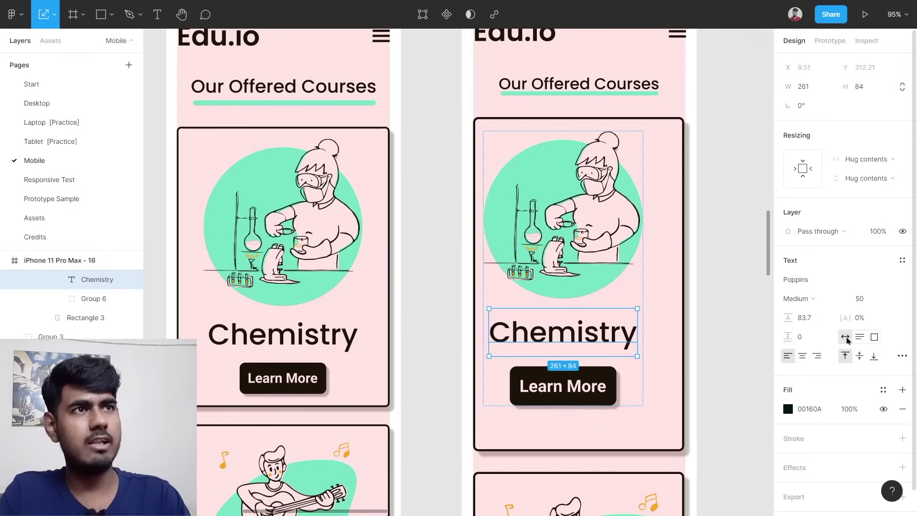
key("ctrl+z")
scroll(627, 352, "up", 3)
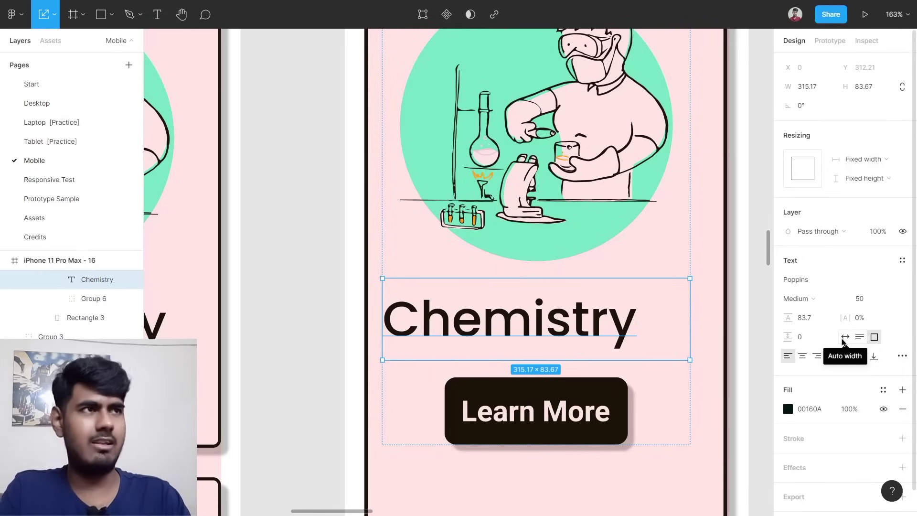
left_click(844, 338)
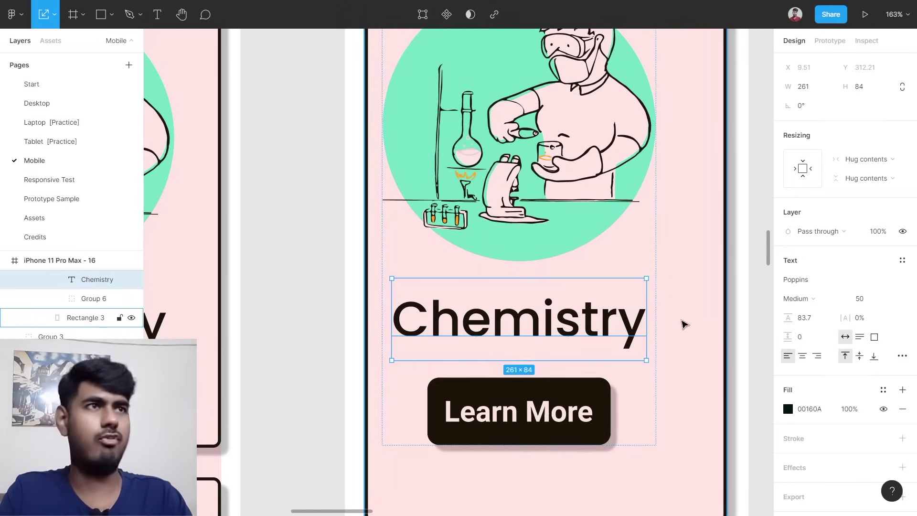
scroll(684, 323, "down", 5)
left_click(724, 294)
Match the Chemistry card's "Learn More" label in iPhone 11 Pro Max - 16 to the reference frame by setting its font size to 24.
scroll(726, 295, "right", 2)
scroll(724, 295, "right", 1)
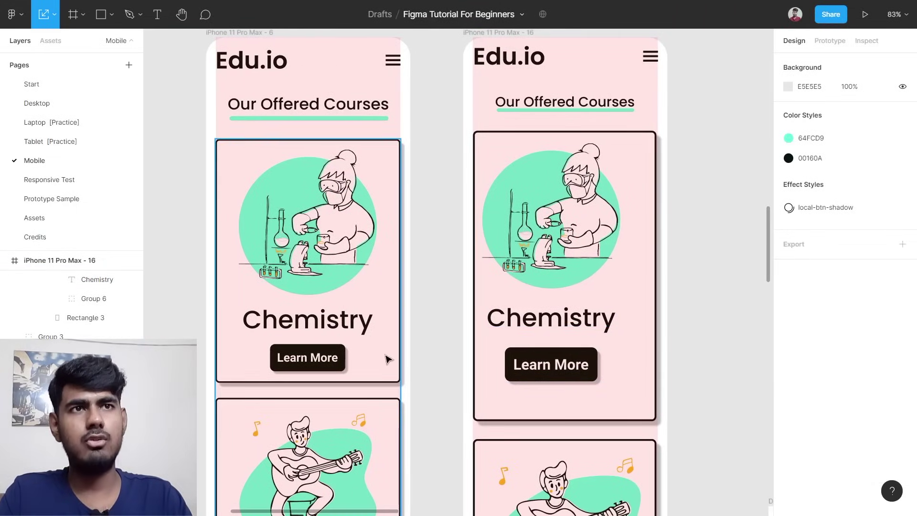
scroll(324, 363, "up", 3)
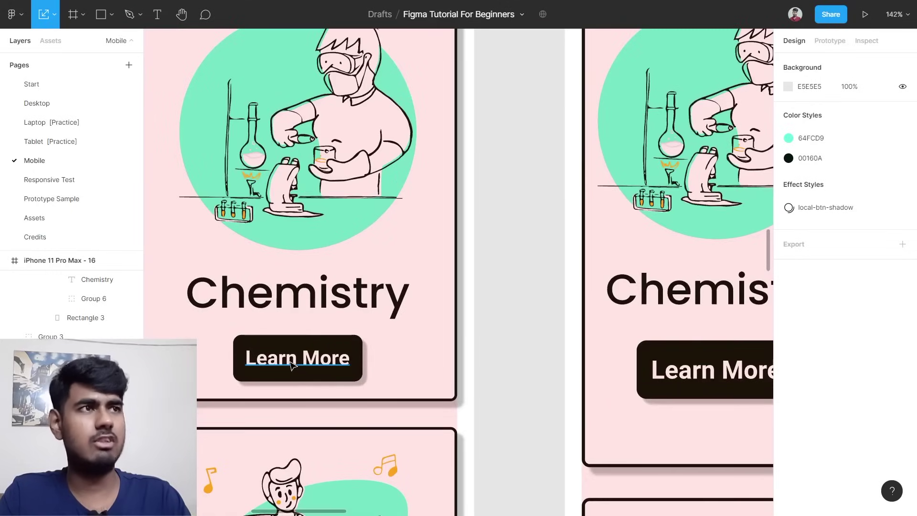
left_click(293, 366)
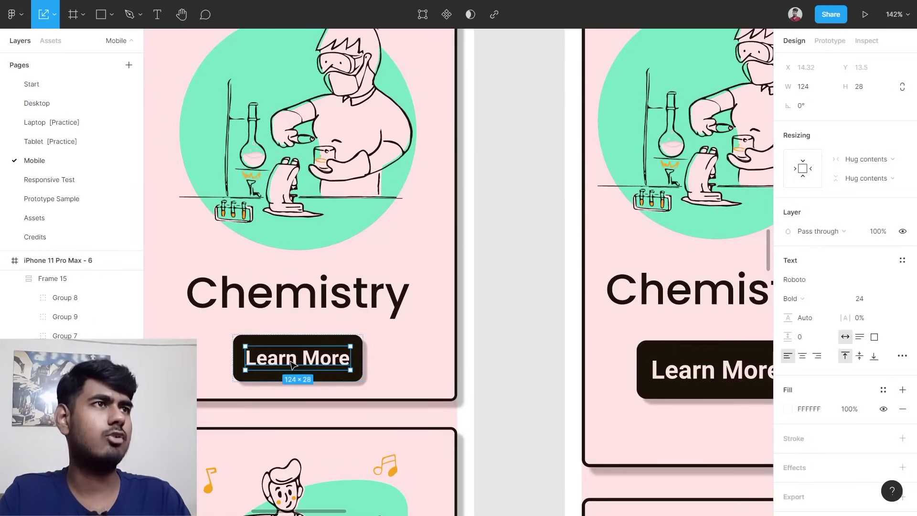
scroll(479, 344, "right", 4)
left_click(543, 375)
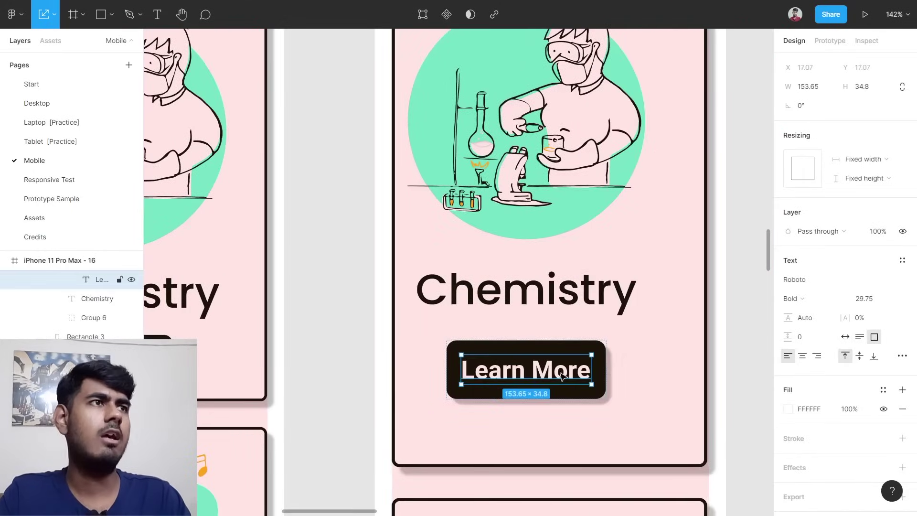
left_click(883, 300)
type("24")
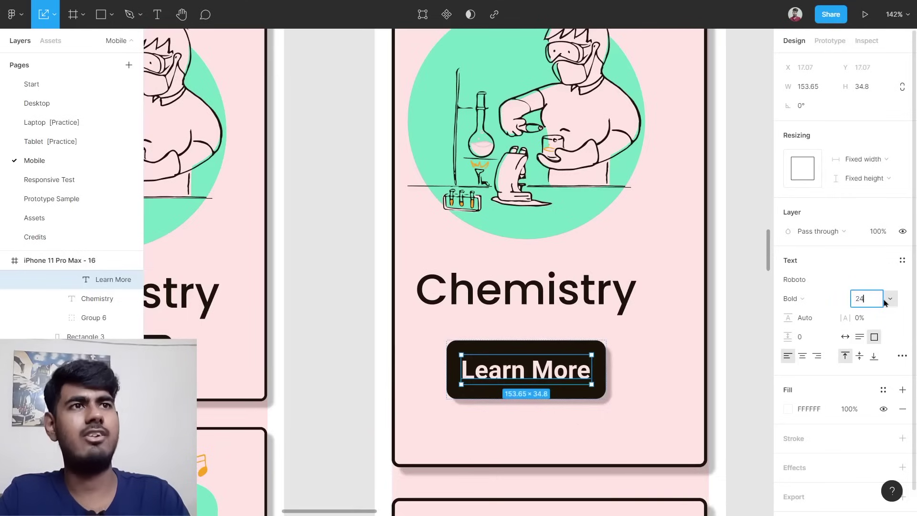
key("Return")
Set the "Learn More" label's text box to auto width so the Chemistry card's button fits its text.
scroll(555, 380, "up", 3)
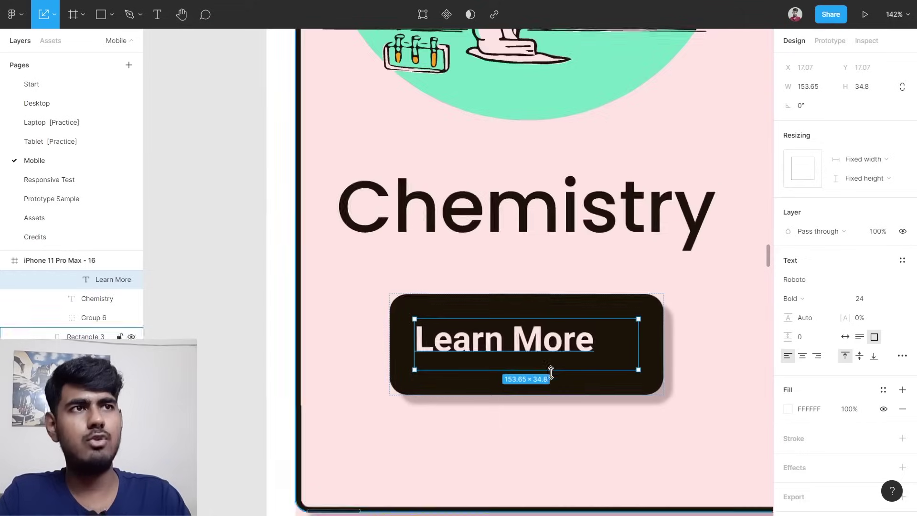
scroll(554, 380, "up", 3)
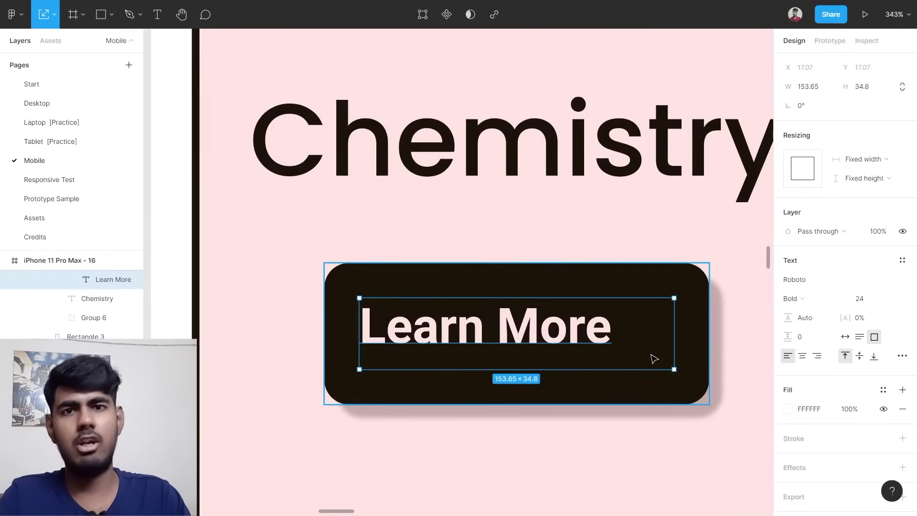
left_click(845, 337)
scroll(714, 344, "down", 3)
scroll(715, 344, "down", 5)
left_click(731, 332)
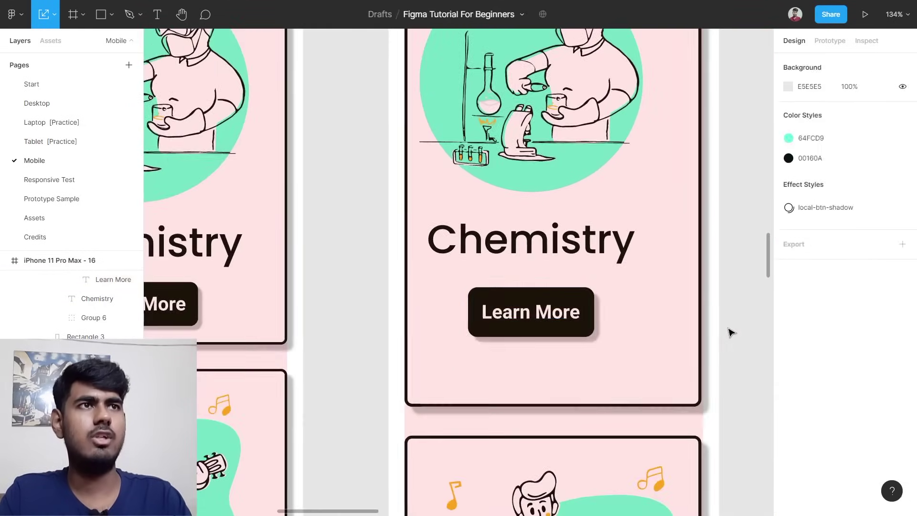
Check the height of the Chemistry card's outline in the iPhone 11 Pro Max - 6 reference frame.
scroll(731, 332, "down", 4)
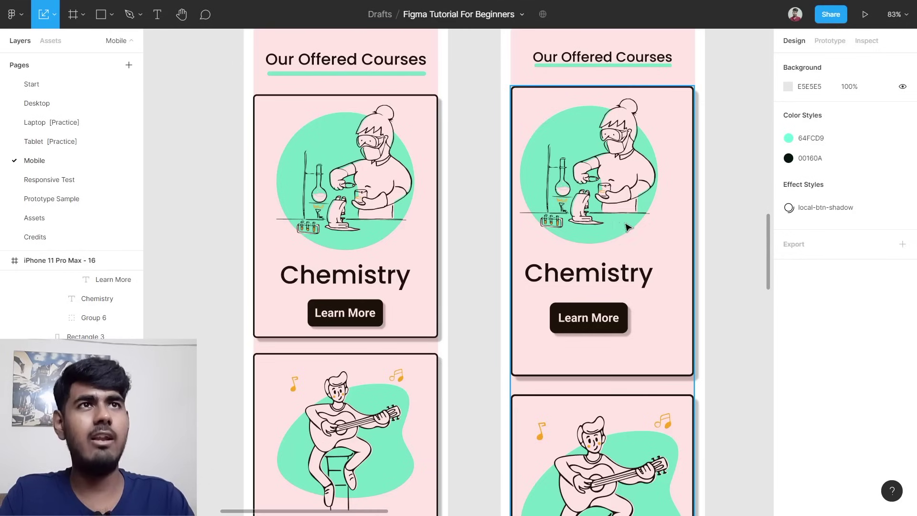
scroll(588, 222, "left", 3)
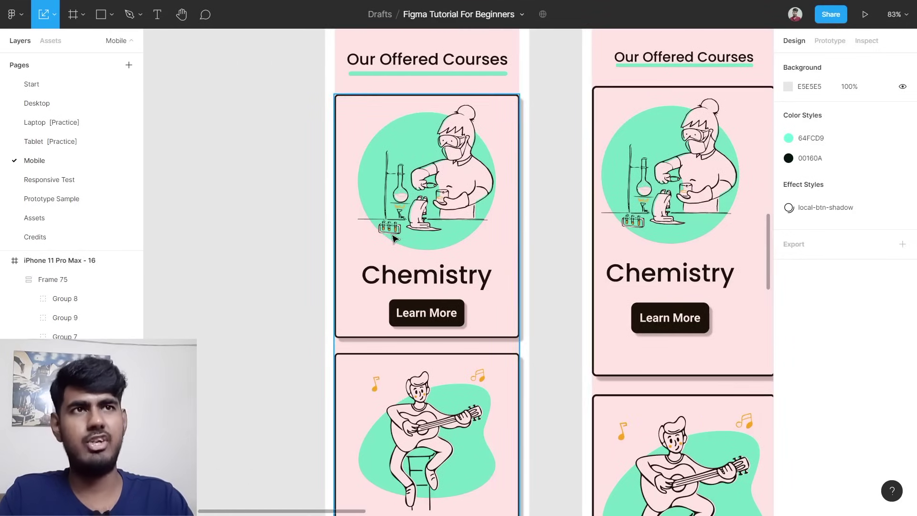
left_click(353, 204)
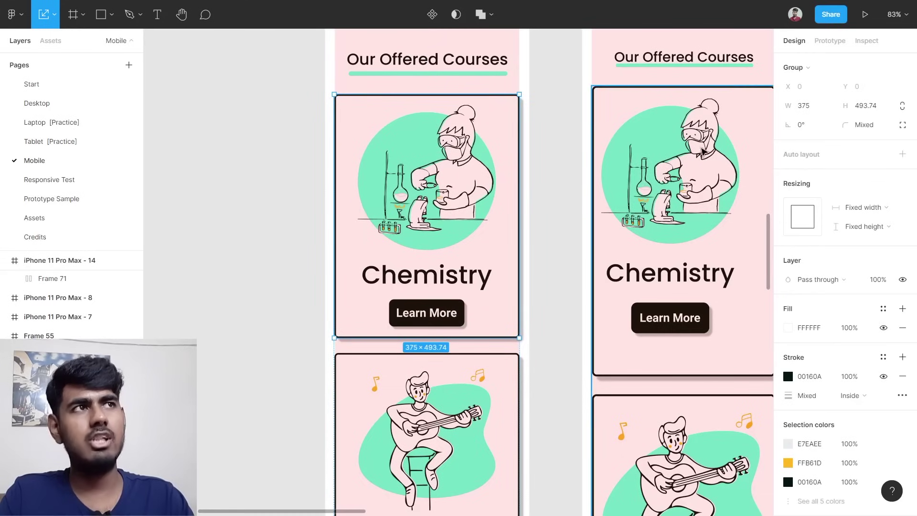
left_click(872, 110)
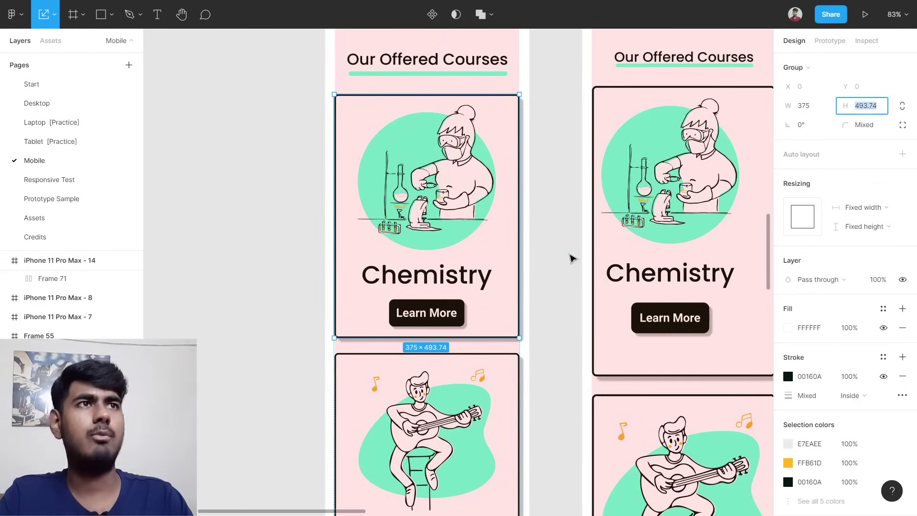
scroll(572, 259, "right", 5)
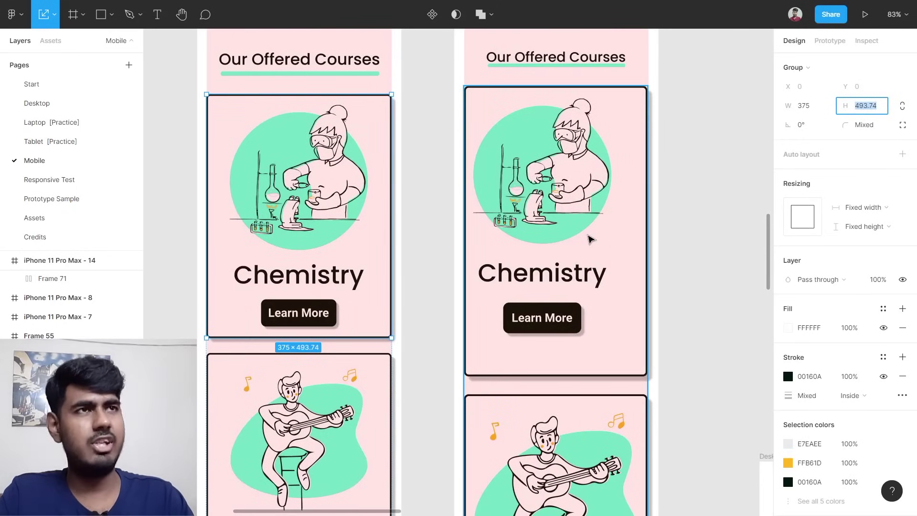
Set the height of the Chemistry card's outline in iPhone 11 Pro Max - 16 to 493.74.
left_click(566, 255)
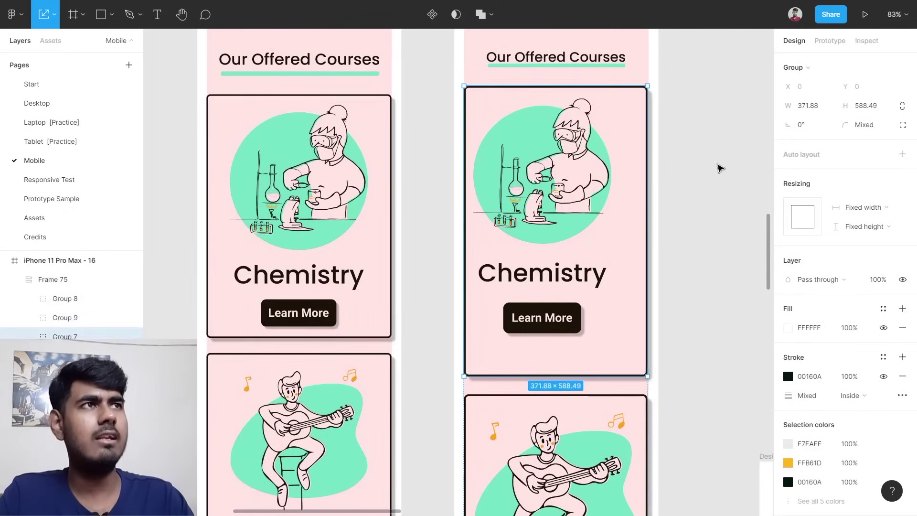
left_click(864, 107)
type("490")
key("Return")
left_click(722, 198)
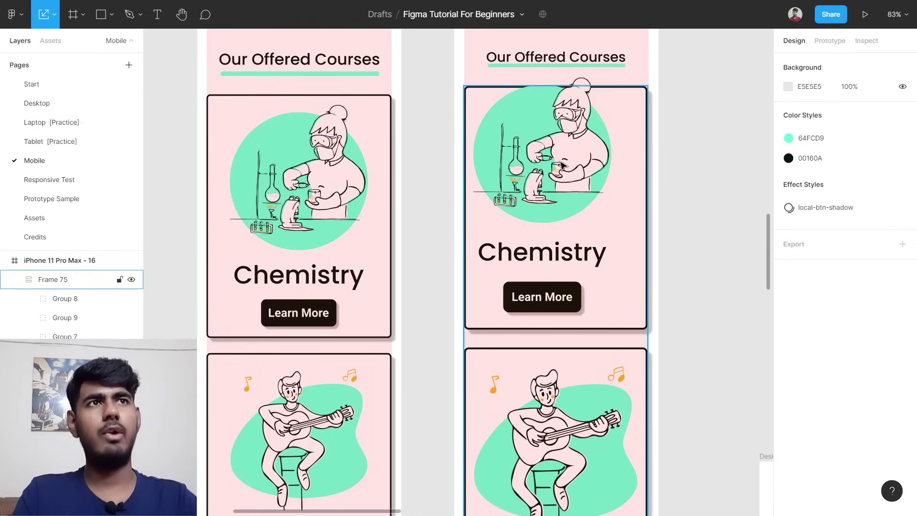
Convert the auto layout frame holding the course cards in iPhone 11 Pro Max - 16 to a group and ungroup it.
left_click(619, 157)
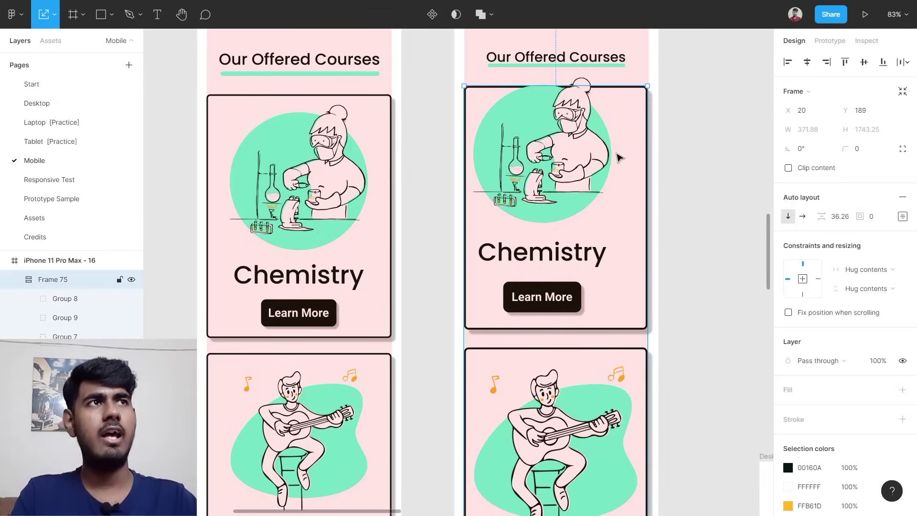
left_click(830, 95)
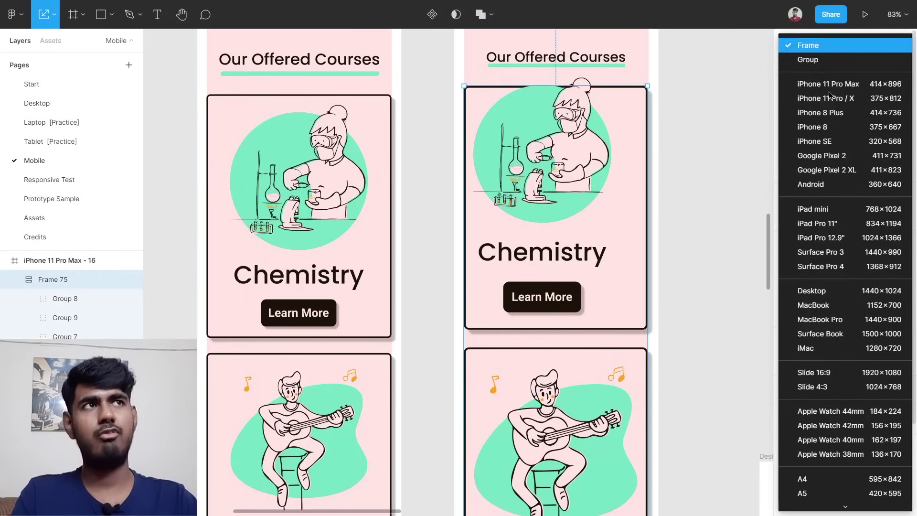
left_click(826, 68)
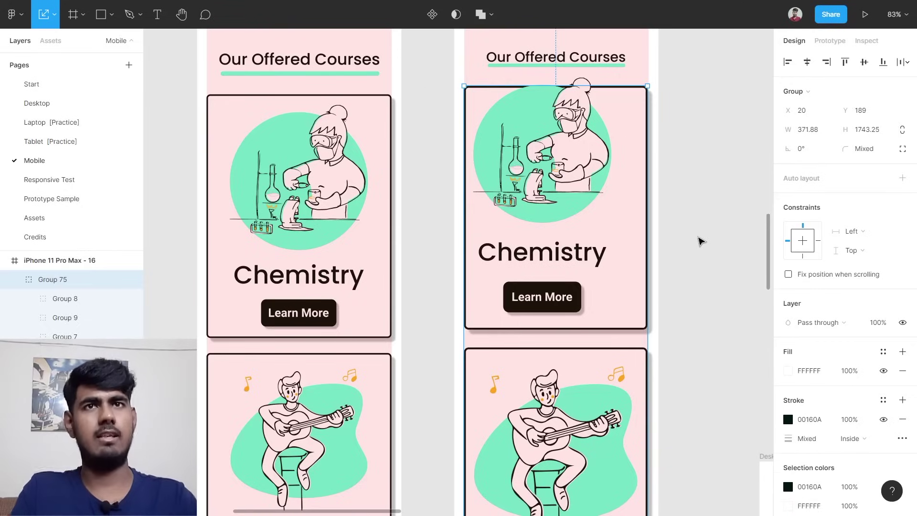
key("ctrl+shift+g")
left_click(701, 242)
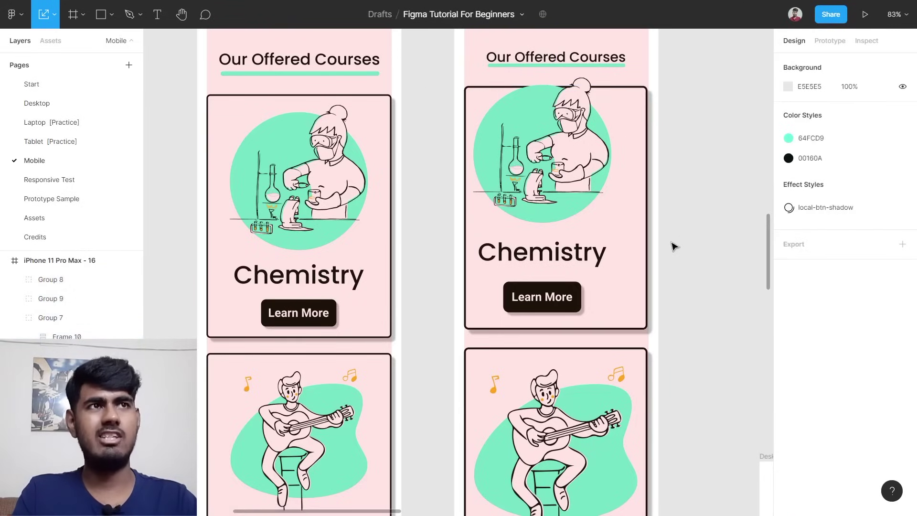
Ungroup the Chemistry card to separate its content frame from the outline.
left_click(628, 241)
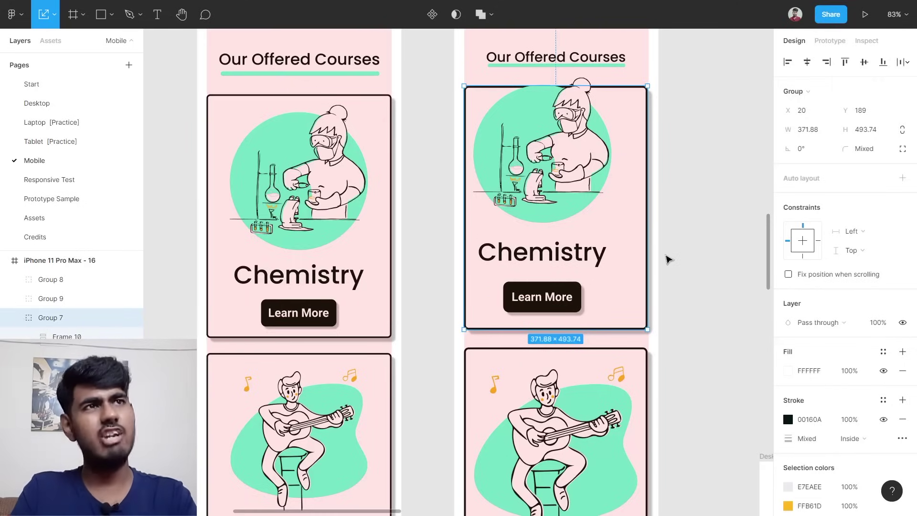
key("Return")
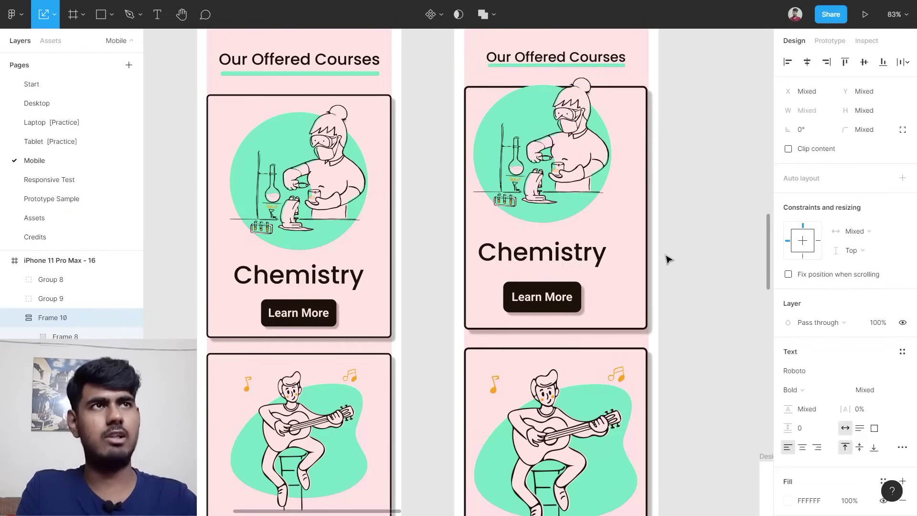
left_click(668, 258)
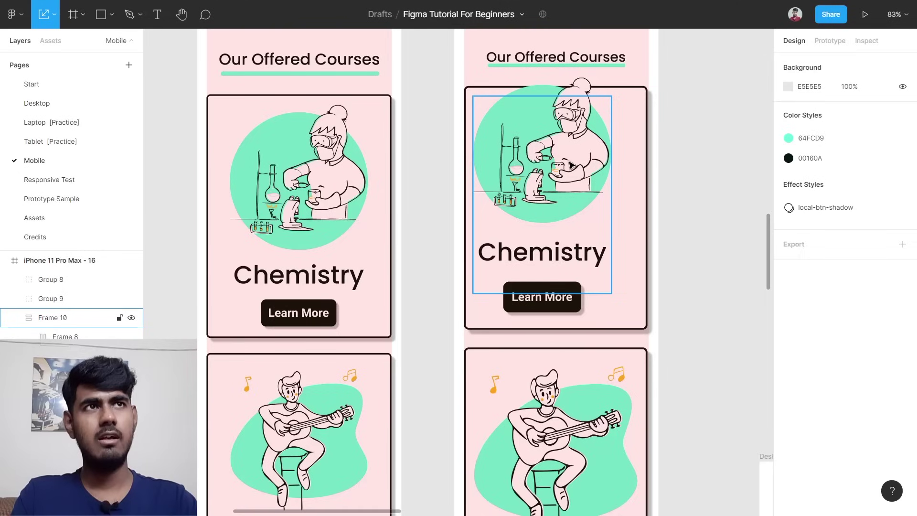
Wrap the Chemistry card's "Learn More" button in its own auto layout frame with item spacing 0 and padding 0.
left_click(567, 167)
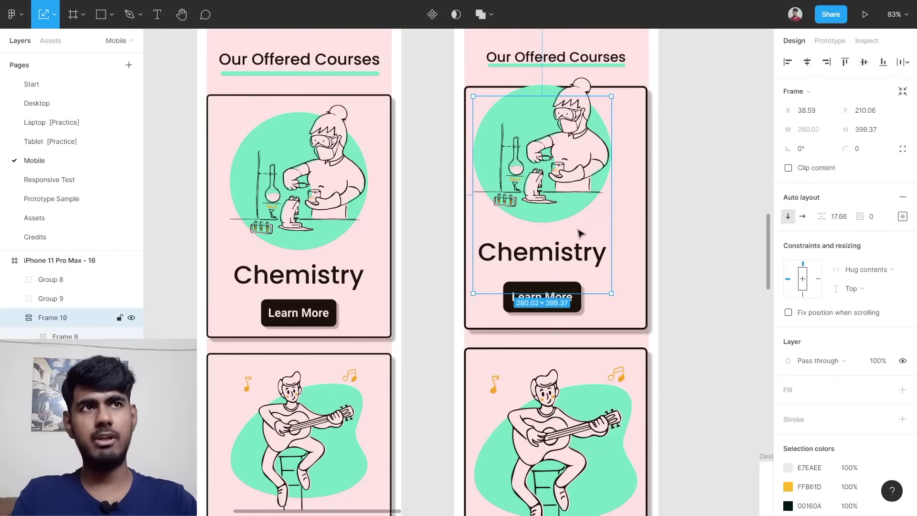
left_click(535, 297)
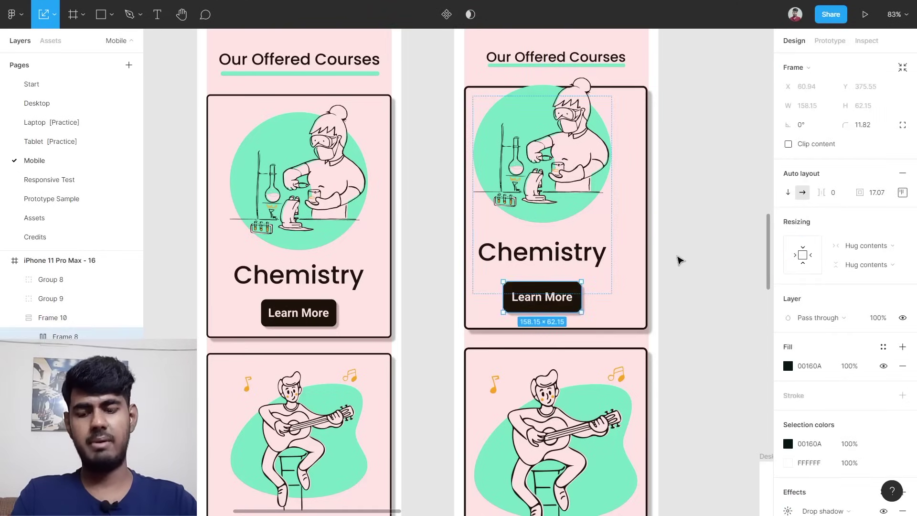
key("shift+a")
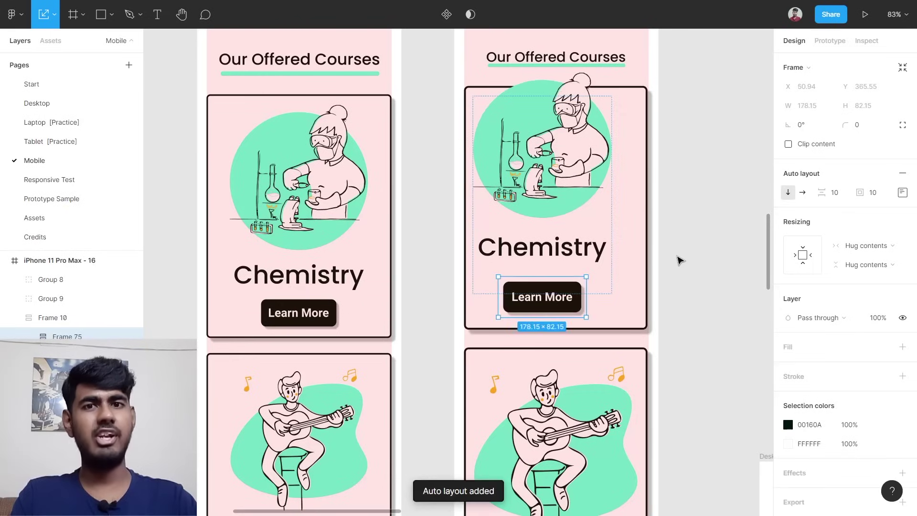
left_click(845, 196)
key("Return")
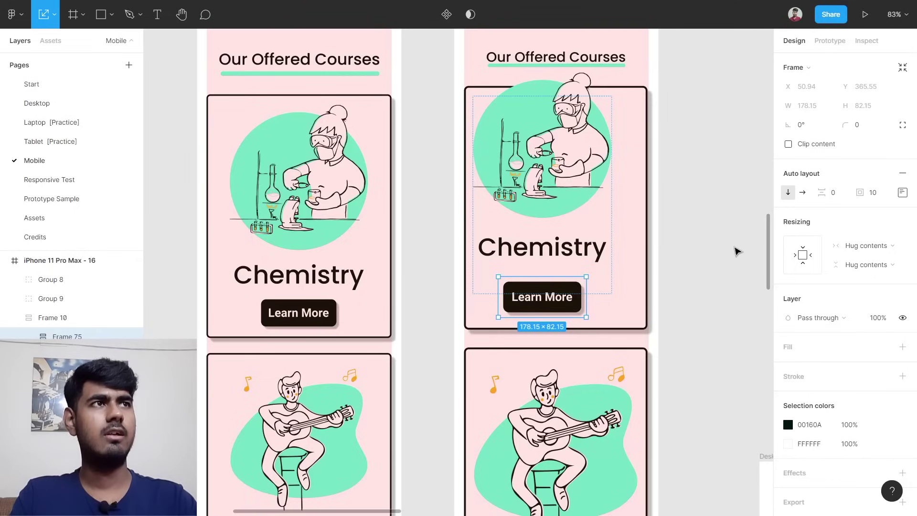
left_click(870, 193)
type("0")
key("Return")
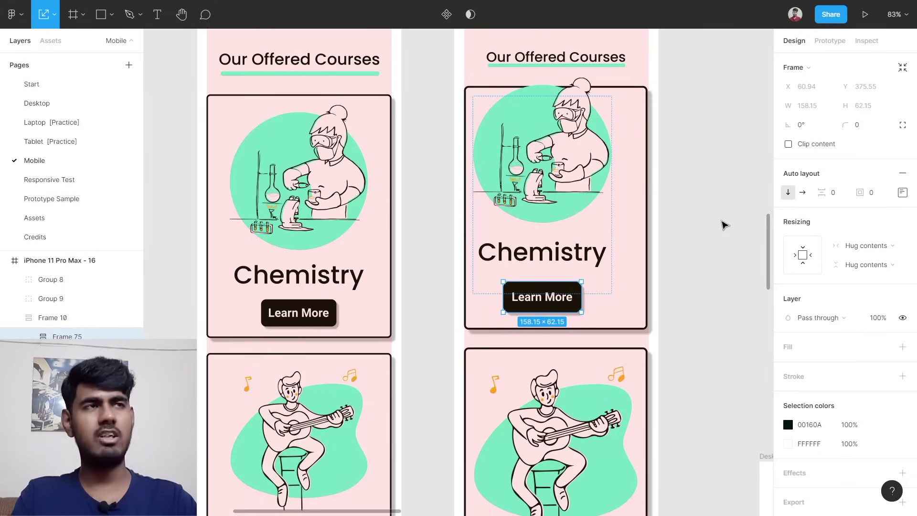
left_click(725, 225)
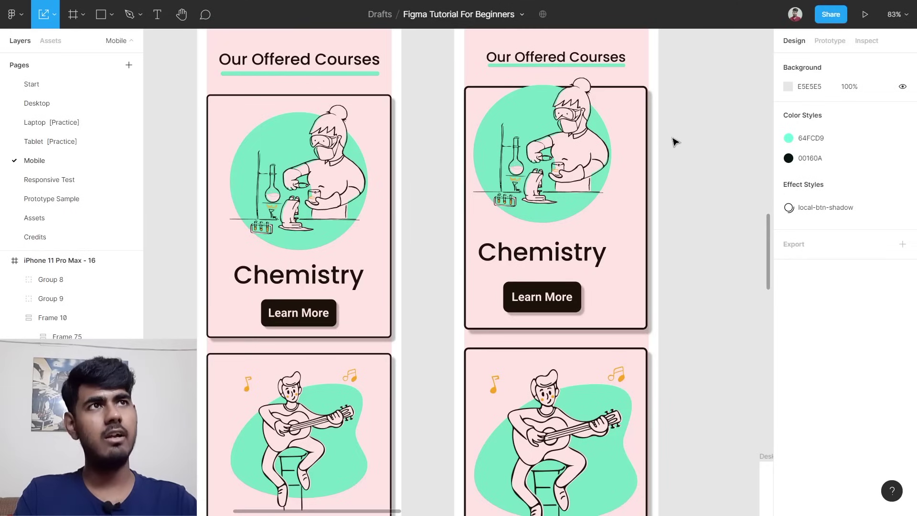
Try centering the Chemistry content horizontally and vertically in its card outline, and undo both alignments.
left_click_drag(671, 118, 517, 327)
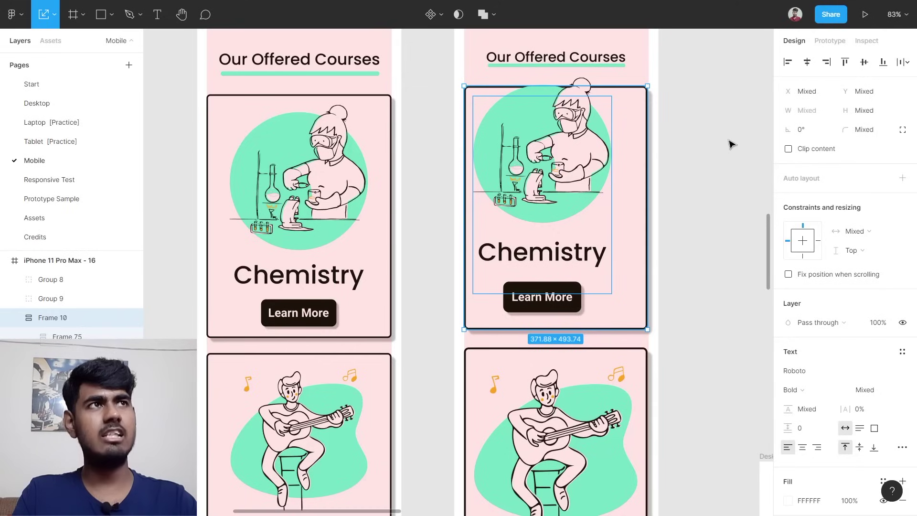
left_click(807, 62)
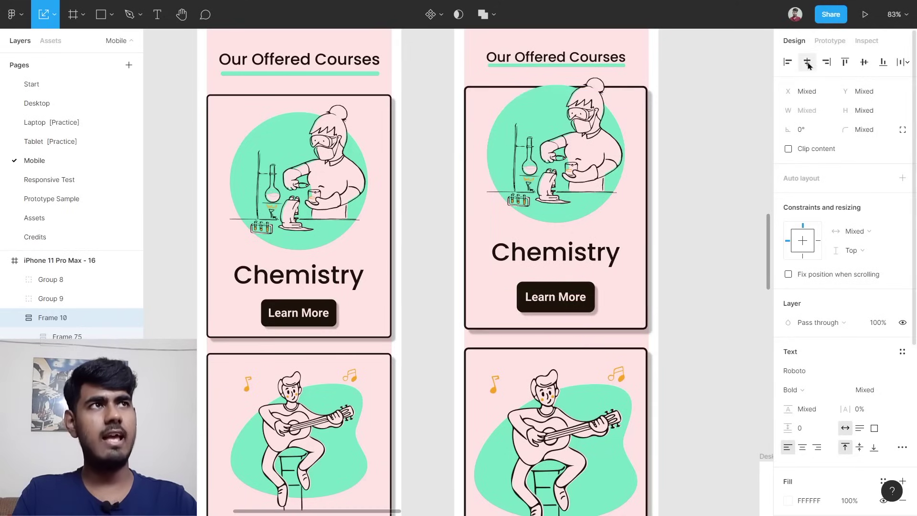
left_click(865, 62)
left_click(724, 203)
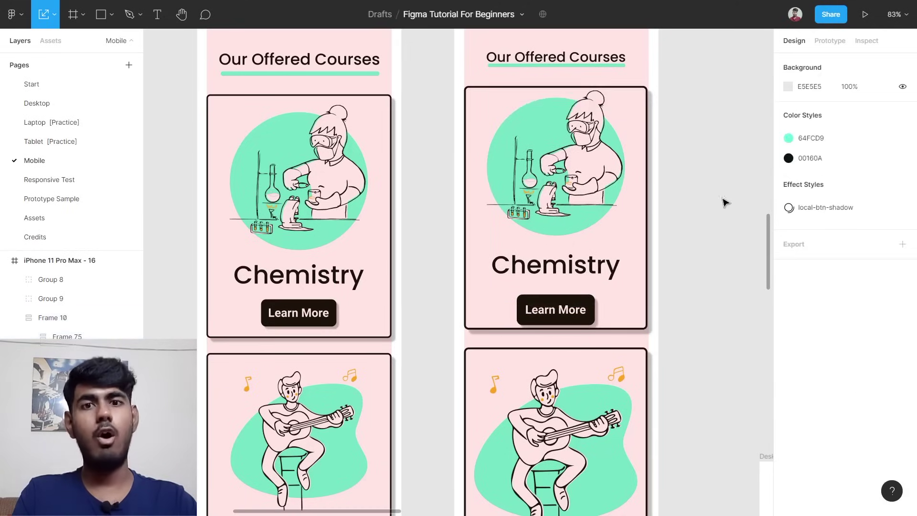
key("ctrl+z")
key("ctrl+z")
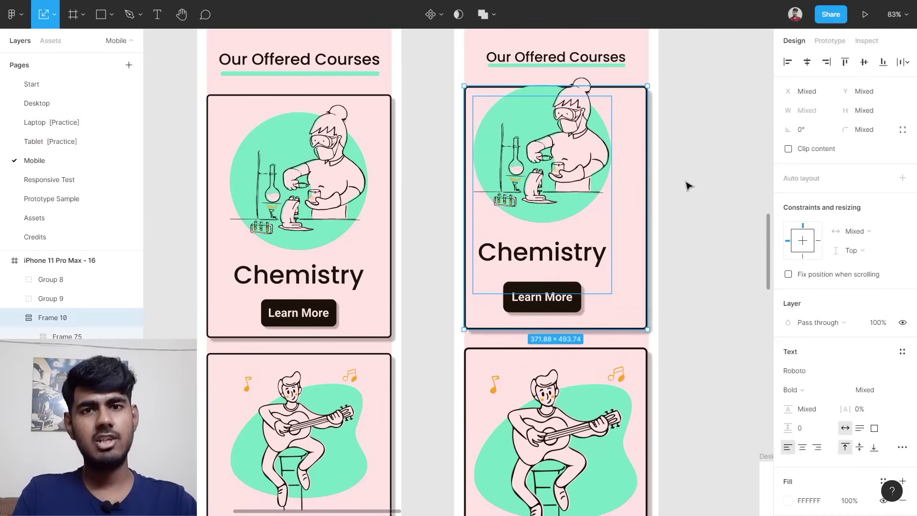
Reselect the Chemistry content together with its card outline and align their horizontal and vertical centers.
left_click(668, 131)
left_click_drag(667, 107, 522, 233)
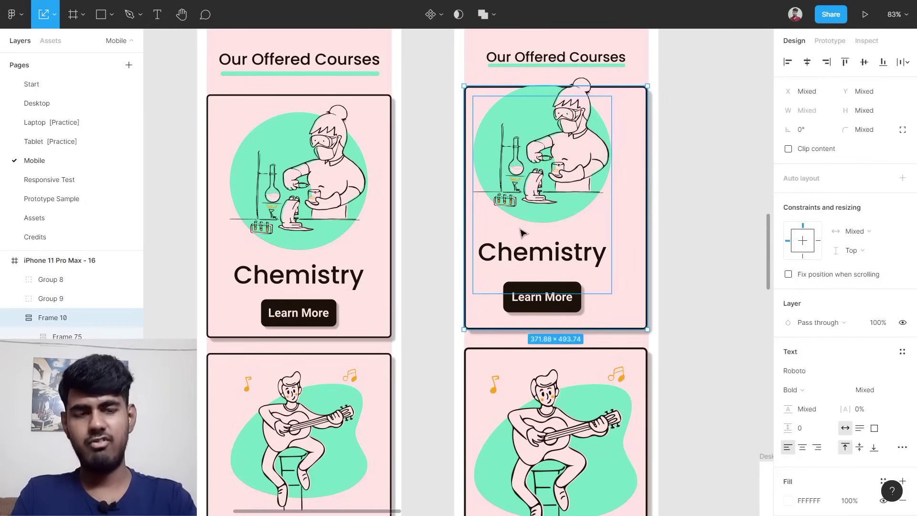
key("ctrl+z")
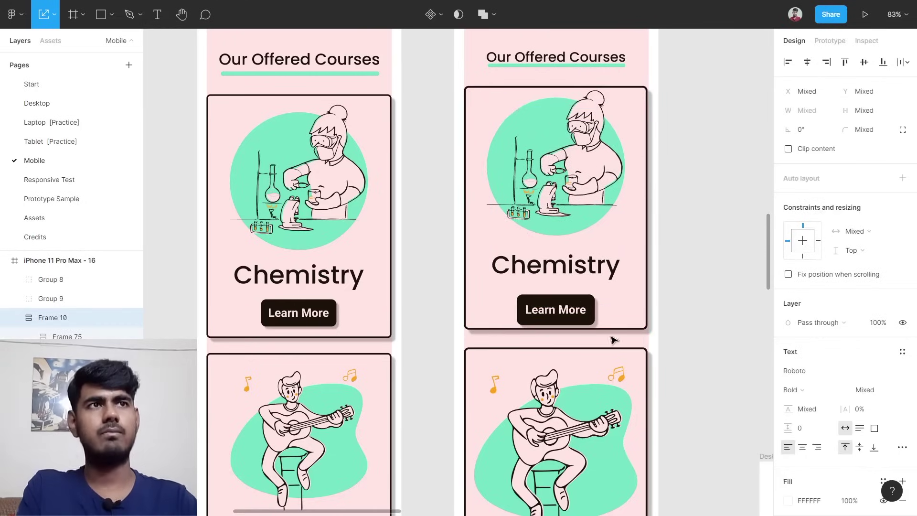
key("Escape")
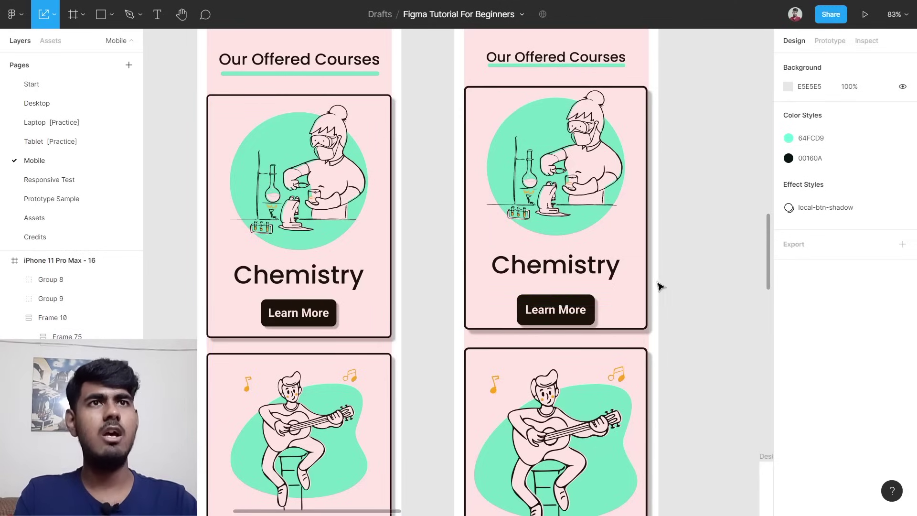
Check the height of the Chemistry card's "Learn More" button in the iPhone 11 Pro Max - 6 reference frame.
scroll(284, 312, "up", 10)
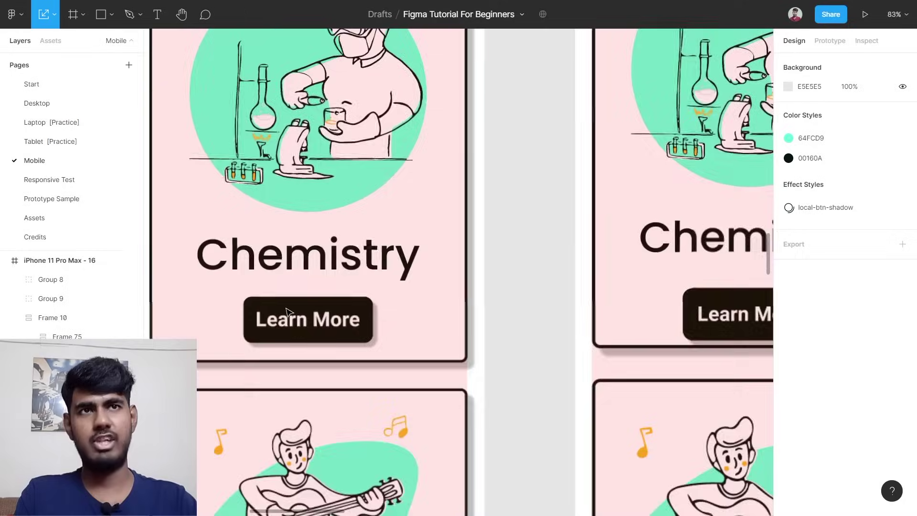
left_click(285, 305, "ctrl")
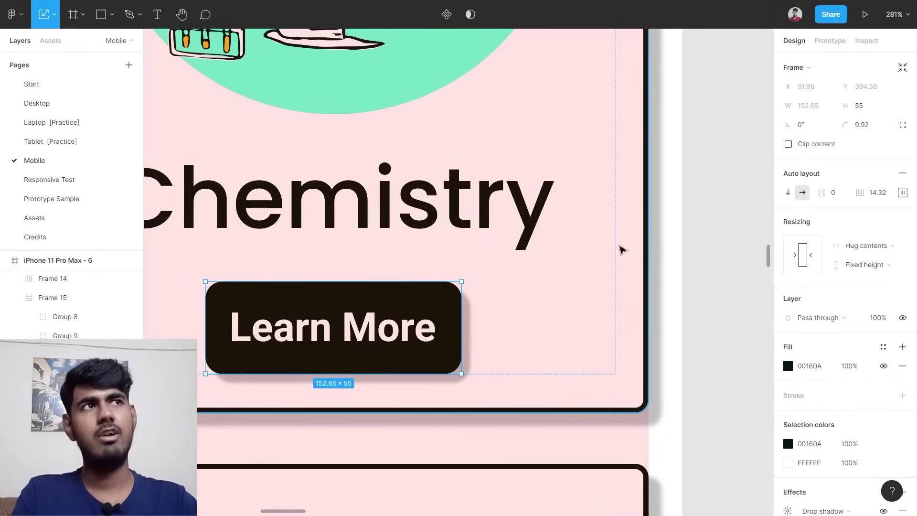
scroll(621, 250, "down", 10)
scroll(618, 266, "right", 4)
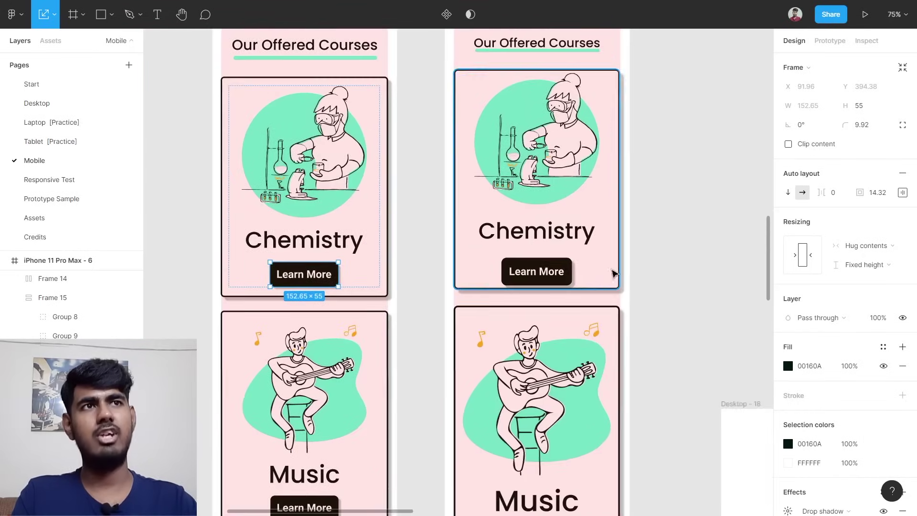
Set the height of the Chemistry card's "Learn More" button in iPhone 11 Pro Max - 16 to 55.
double_click(547, 266)
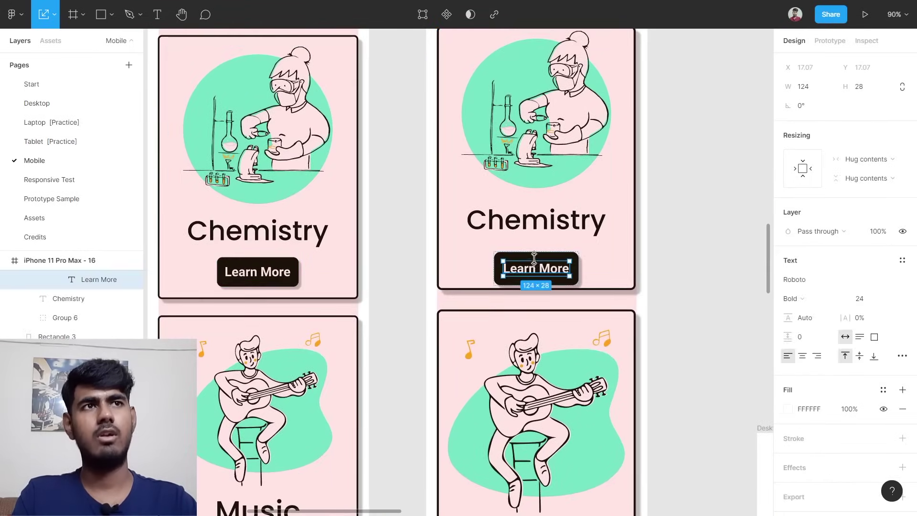
scroll(547, 263, "up", 2)
scroll(547, 262, "up", 5)
left_click(543, 260)
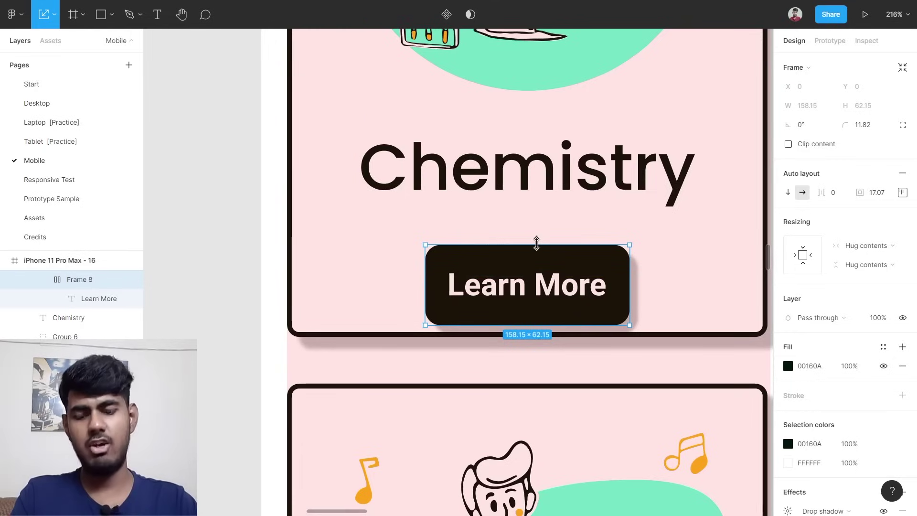
left_click_drag(537, 243, 535, 234)
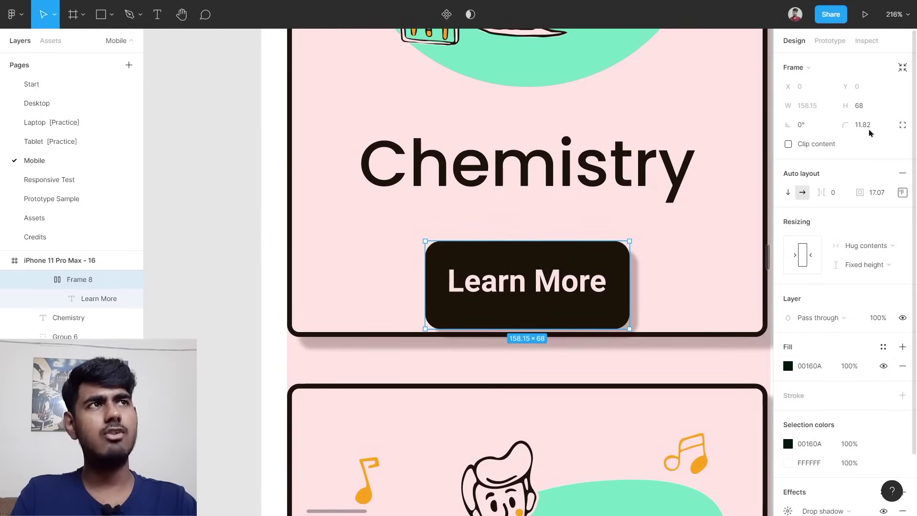
left_click(871, 105)
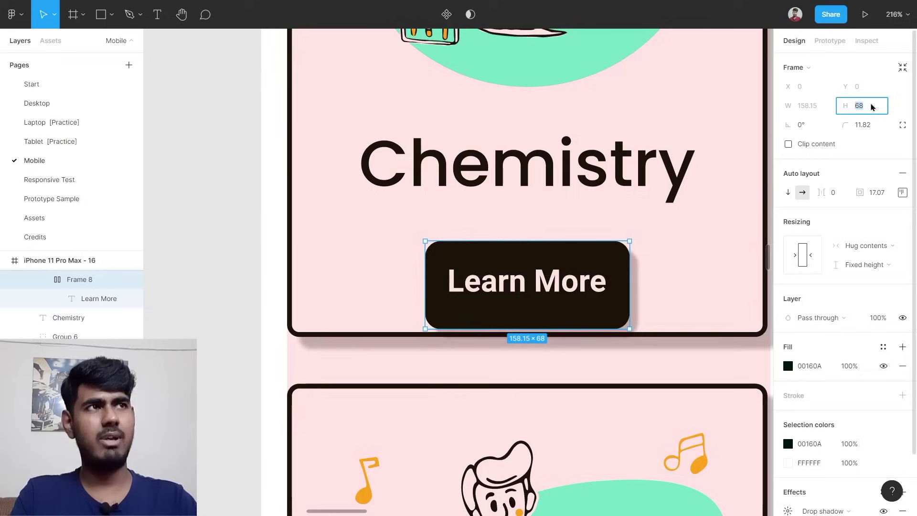
key("Return")
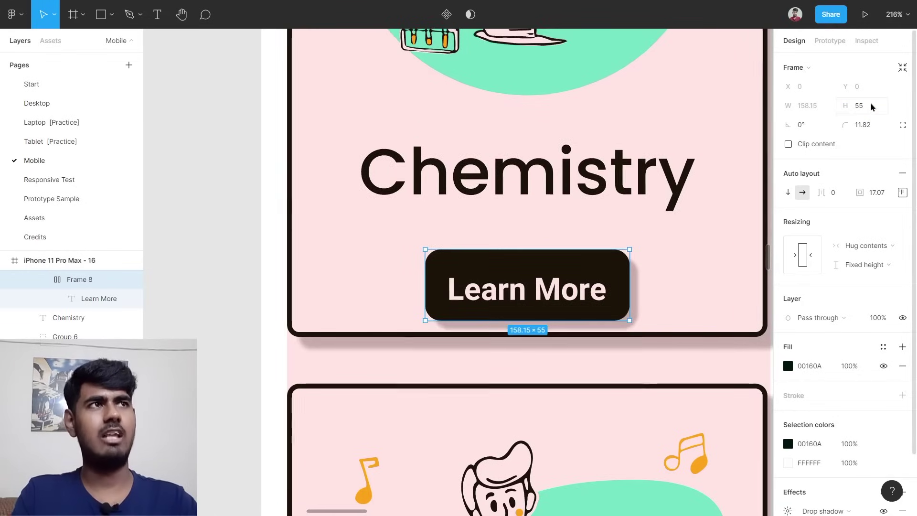
Center the "Learn More" label inside the Chemistry card's button using the auto layout alignment.
scroll(651, 237, "down", 2)
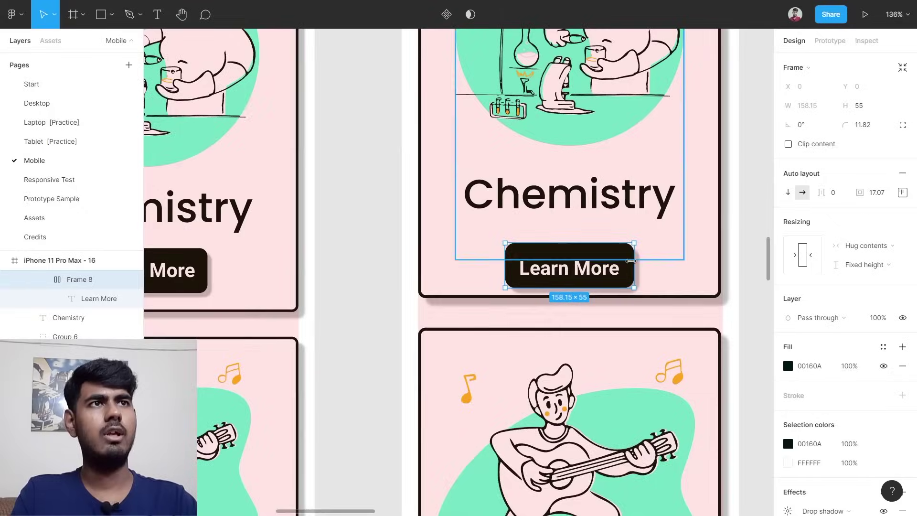
scroll(630, 242, "up", 5)
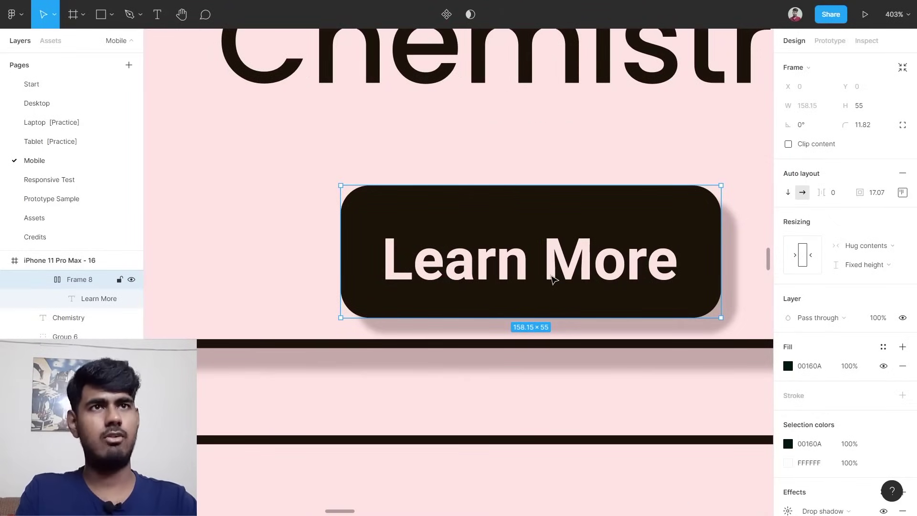
left_click(902, 192)
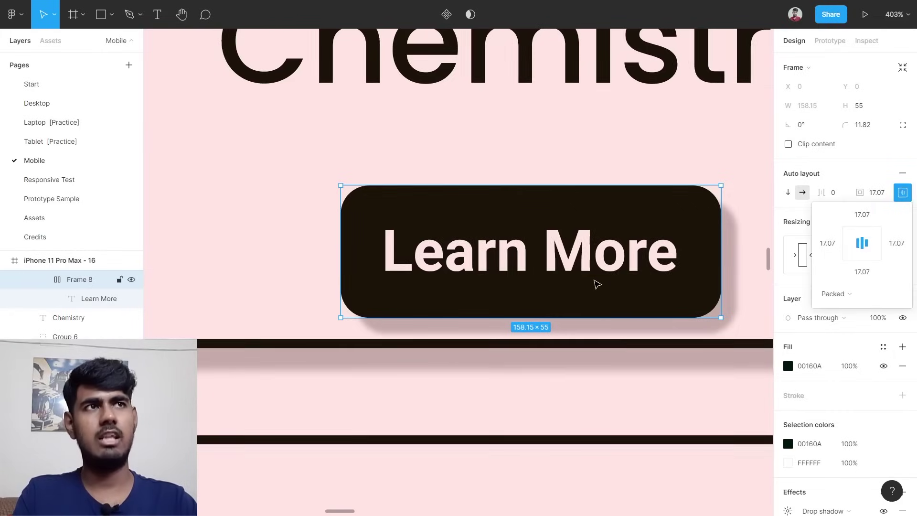
Set the auto layout spacing between items in the Chemistry card's content frame of iPhone 11 Pro Max - 16 to 0.
scroll(592, 285, "down", 10)
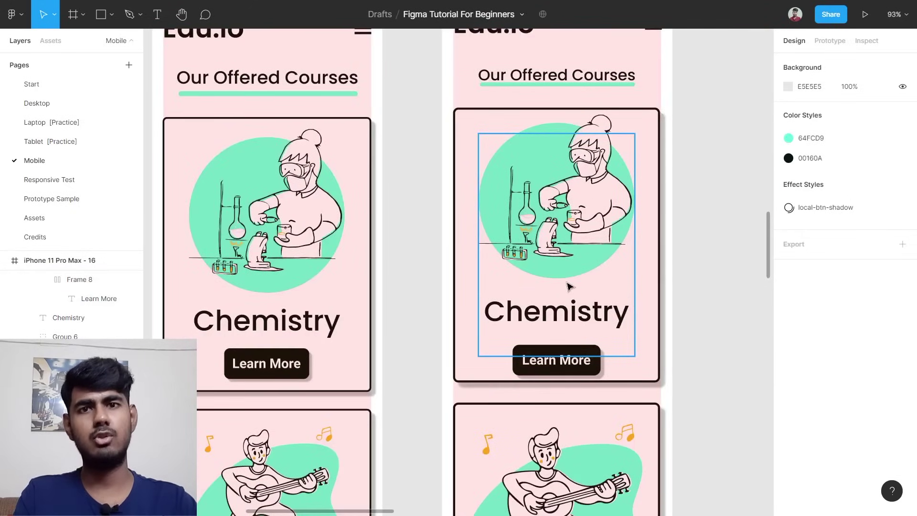
left_click(578, 260)
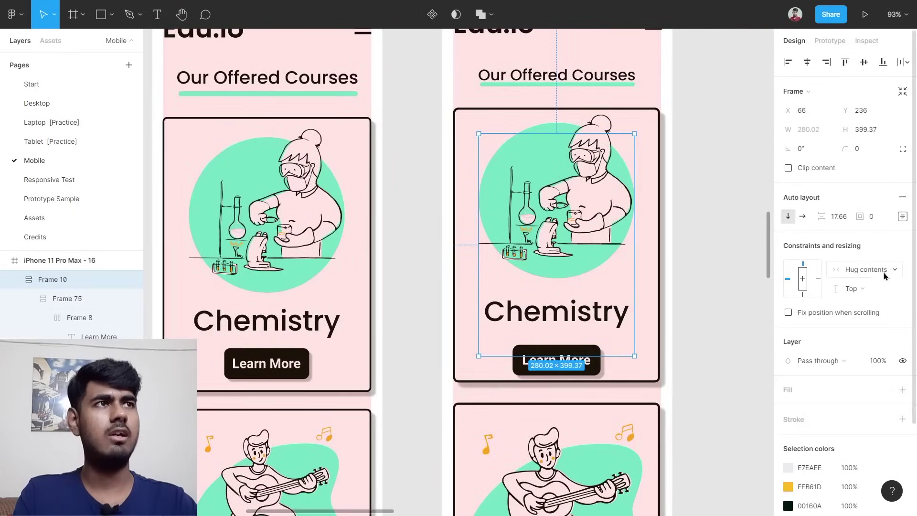
left_click(839, 216)
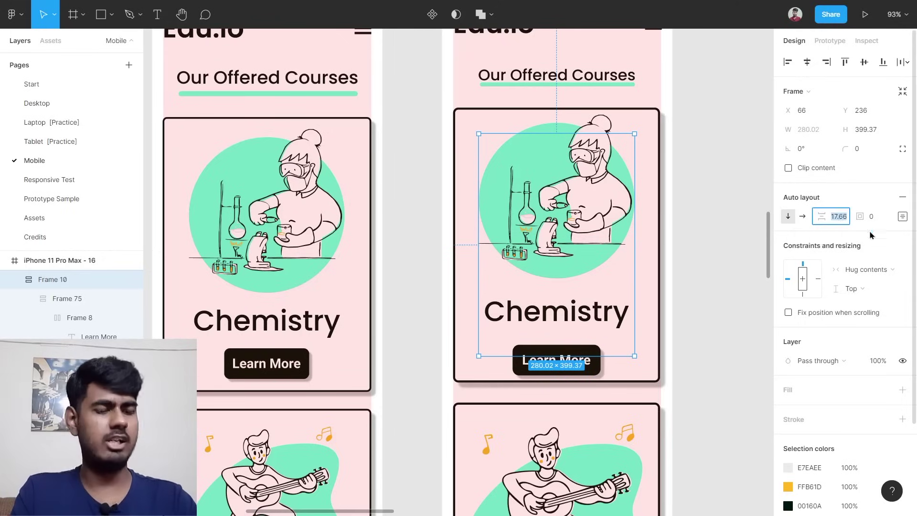
type("0")
key("Return")
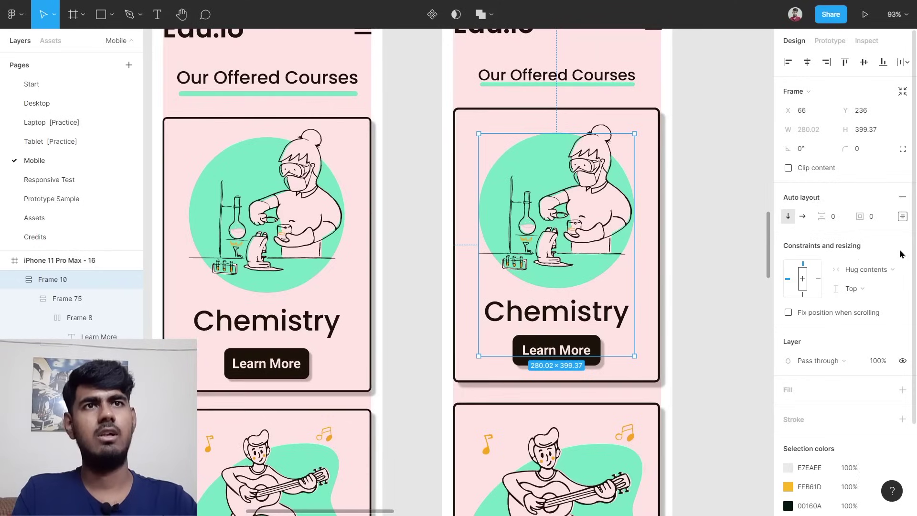
left_click(748, 262)
Compare the Chemistry, Music and Pharmacy cards in iPhone 11 Pro Max - 16 with iPhone 11 Pro Max - 6, and review the iPhone 11 Pro Max - 5 frame.
scroll(748, 263, "down", 1)
left_click_drag(698, 120, 568, 266)
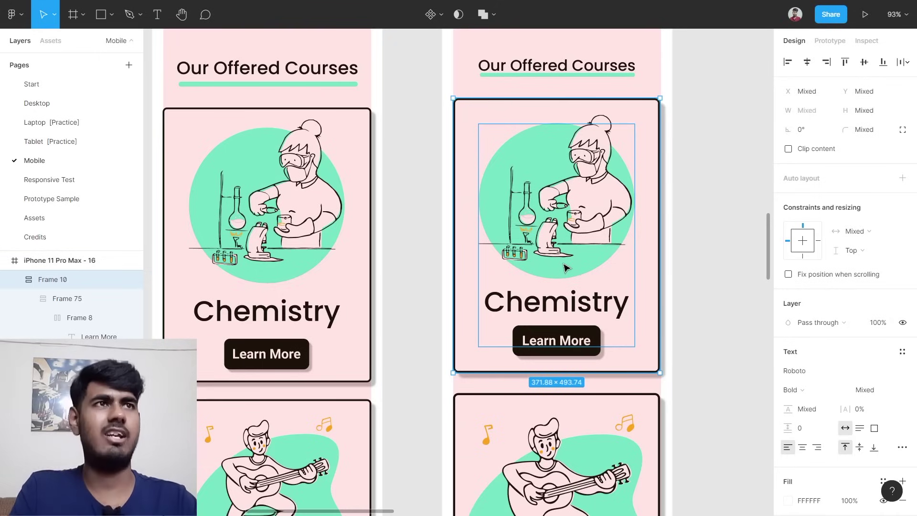
left_click_drag(709, 123, 502, 319)
left_click_drag(408, 149, 287, 306)
left_click(395, 266)
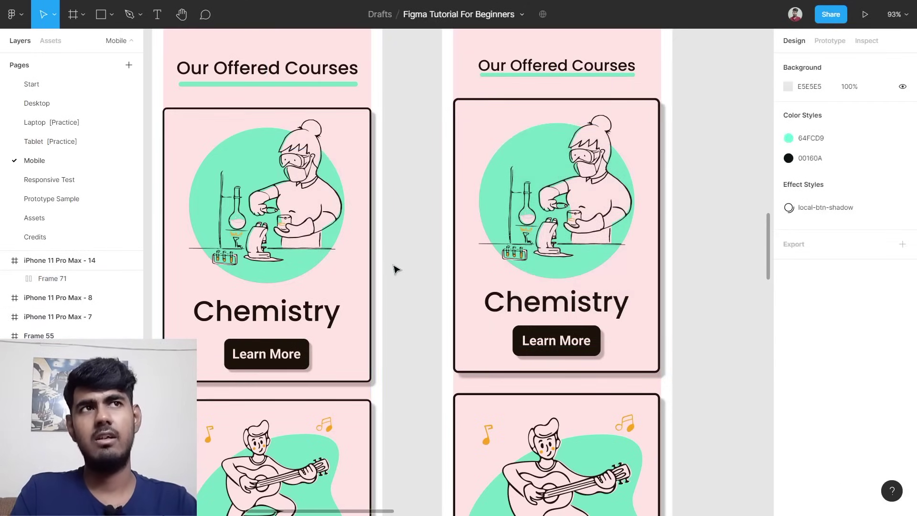
scroll(394, 269, "down", 5)
scroll(377, 281, "down", 3)
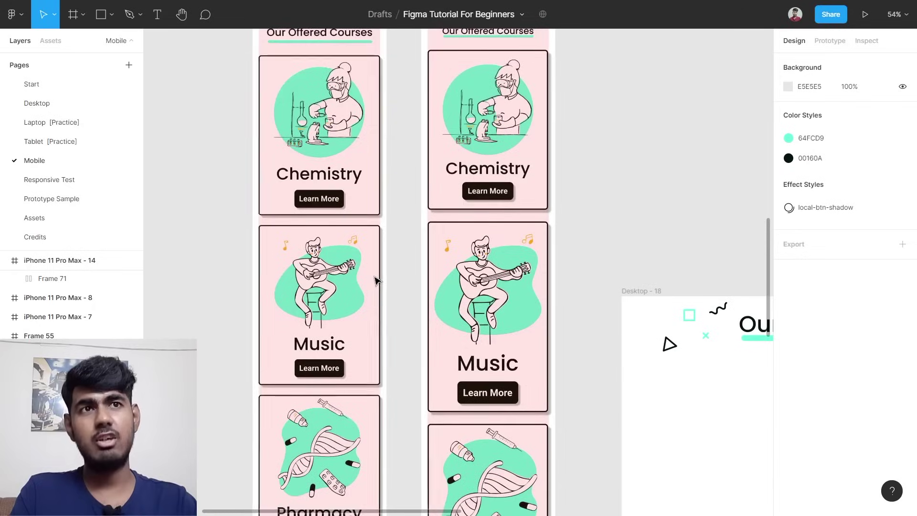
scroll(382, 305, "down", 1)
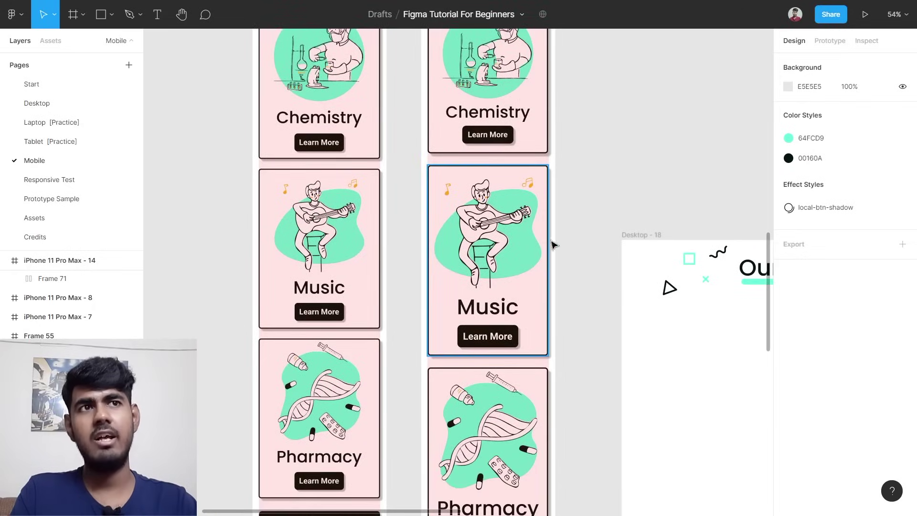
scroll(497, 262, "down", 3)
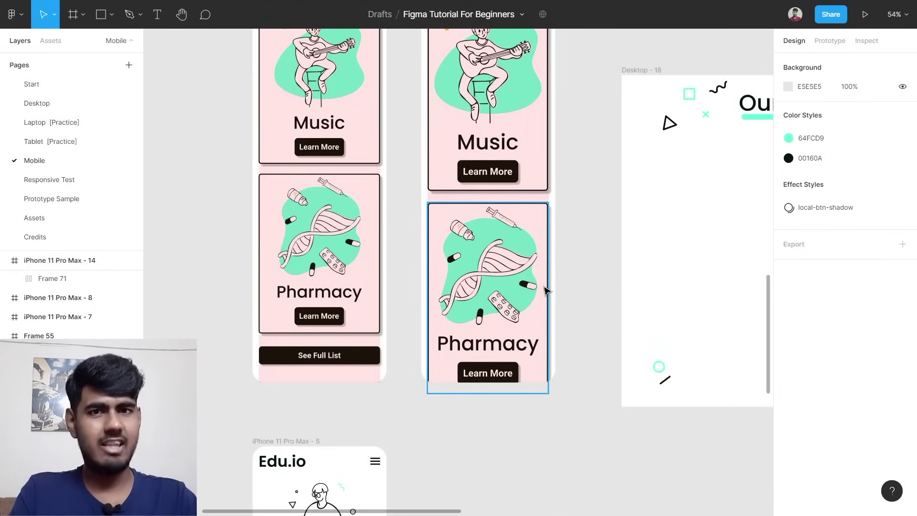
scroll(497, 306, "down", 4)
scroll(364, 244, "down", 1)
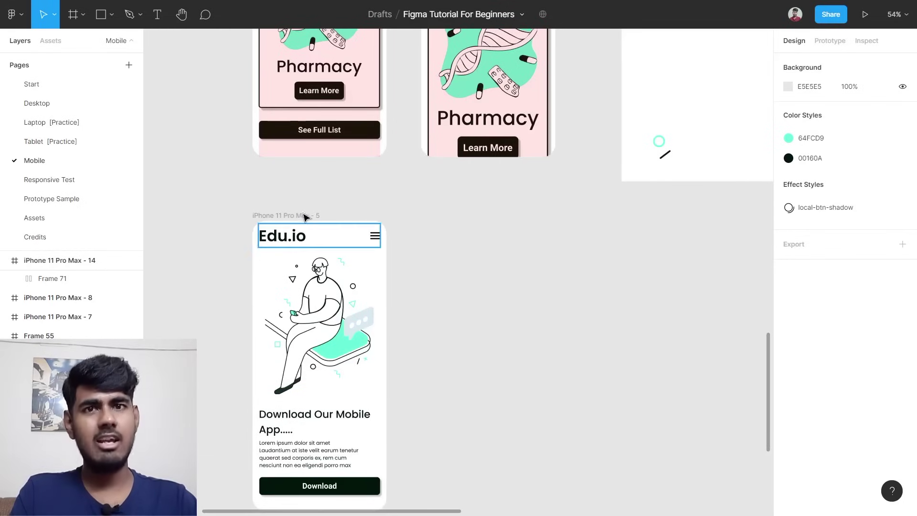
left_click(305, 219)
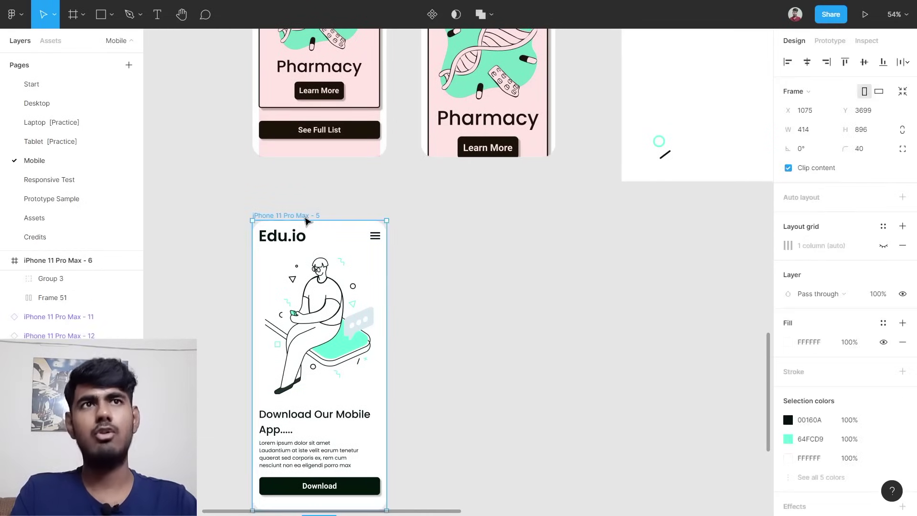
scroll(383, 210, "down", 3)
scroll(389, 210, "up", 3)
scroll(385, 201, "up", 10)
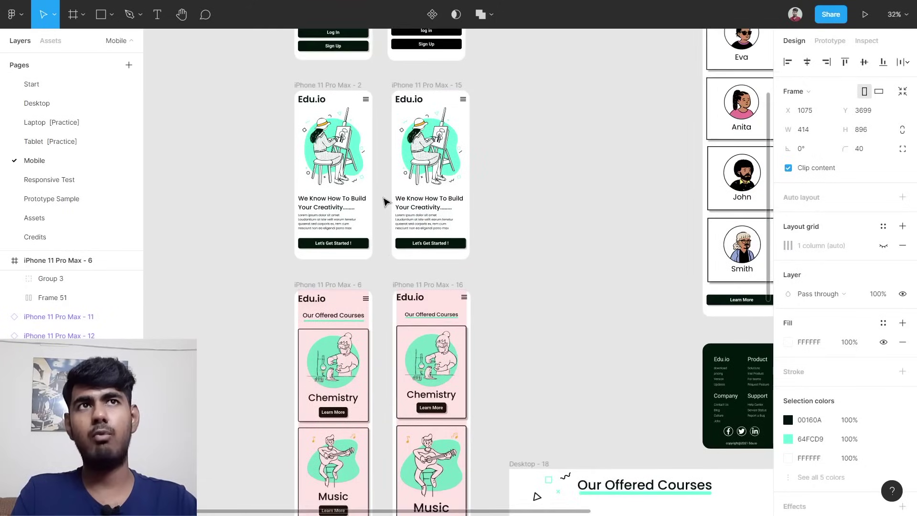
Delete the leftover Desktop - 18 "Our Offered Courses" frame from the Mobile page.
scroll(308, 137, "up", 3, "ctrl")
scroll(309, 137, "down", 5)
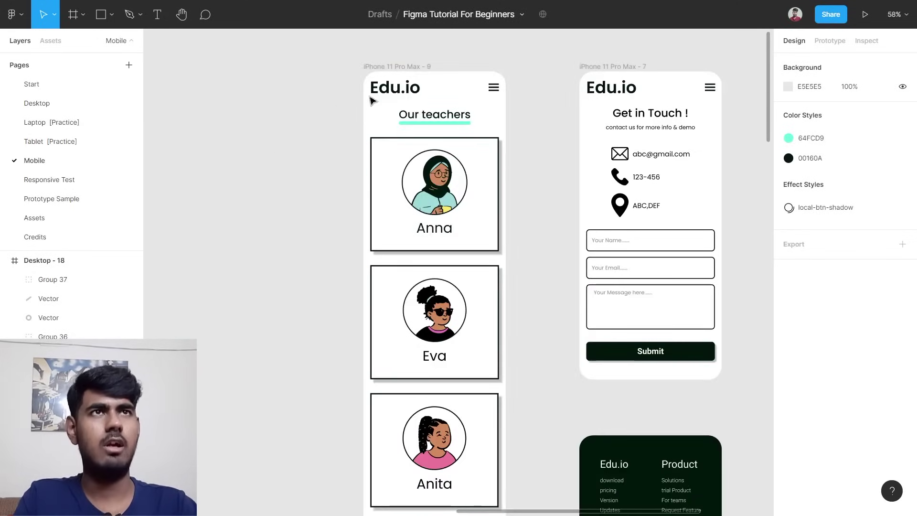
scroll(470, 215, "down", 6)
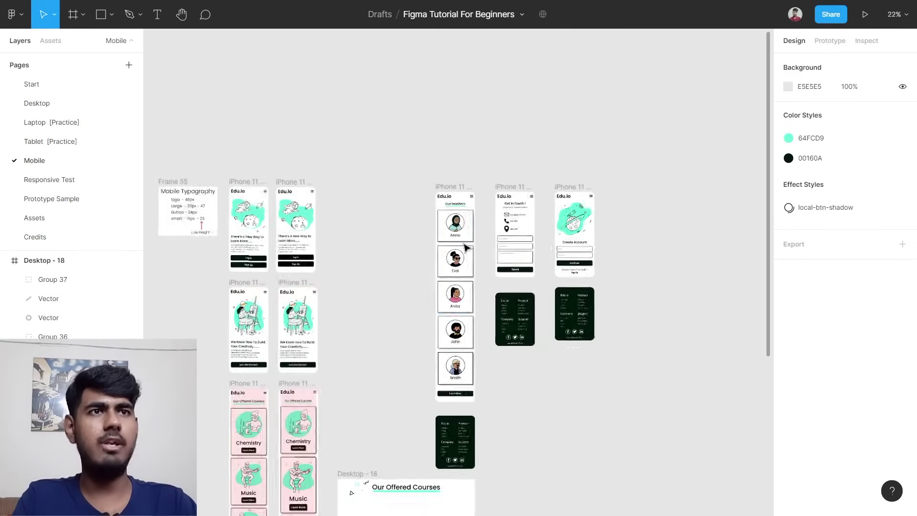
left_click(367, 363)
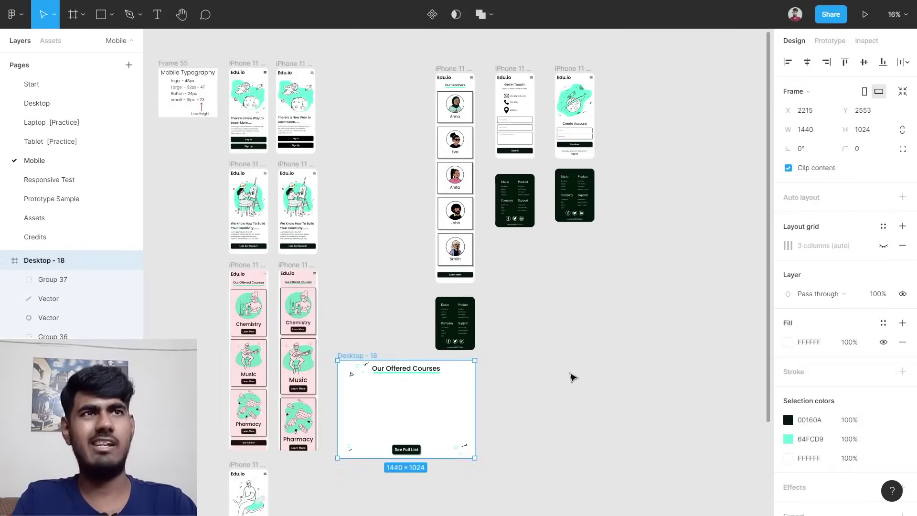
key("Delete")
Move the "Get in Touch !" and "Create Account" frames with their footers rightward, away from the "Our teachers" frame.
scroll(593, 330, "up", 3)
scroll(617, 191, "up", 5)
left_click_drag(463, 150, 628, 430)
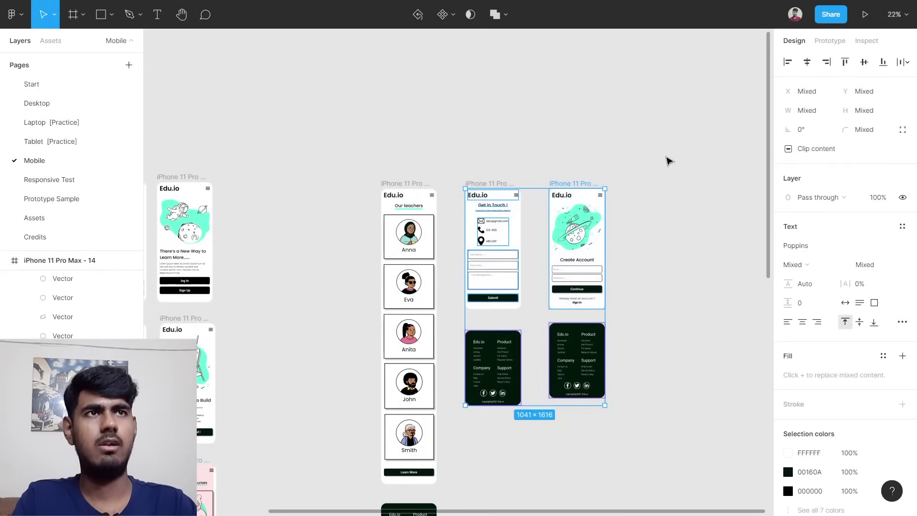
left_click(619, 162)
left_click_drag(449, 129, 683, 471)
left_click_drag(546, 314, 670, 314)
left_click(498, 318)
scroll(499, 317, "down", 4)
scroll(499, 240, "up", 4)
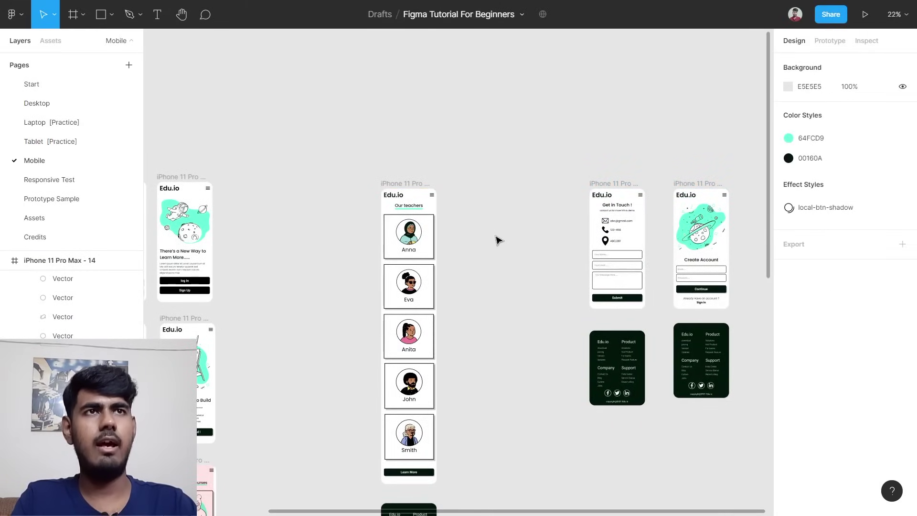
On the Desktop page, duplicate the Desktop - 4 "Our teachers" frame into the empty area below the footers.
left_click(61, 107)
scroll(682, 282, "down", 5)
scroll(266, 250, "up", 2)
scroll(263, 250, "down", 5)
scroll(236, 233, "up", 1)
scroll(299, 139, "up", 3)
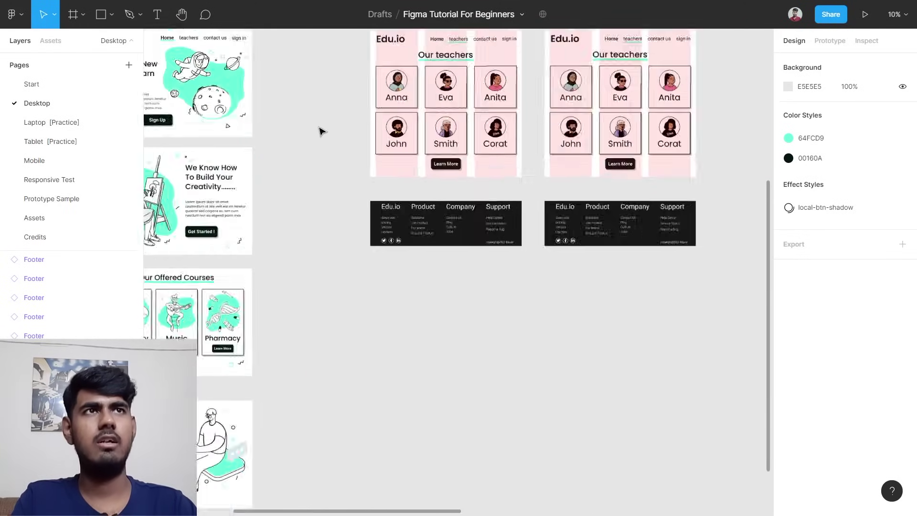
scroll(612, 57, "up", 2)
scroll(592, 84, "up", 1)
scroll(594, 91, "up", 2)
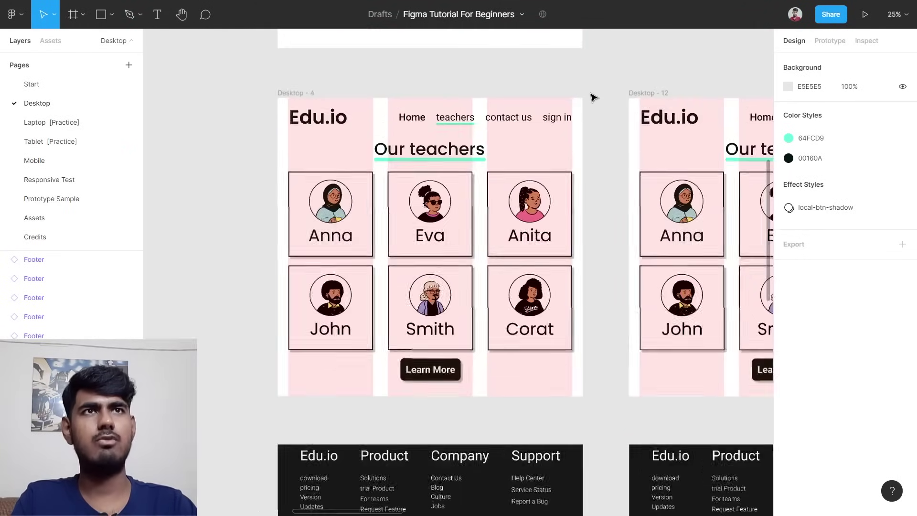
scroll(541, 150, "down", 2)
scroll(541, 149, "up", 2)
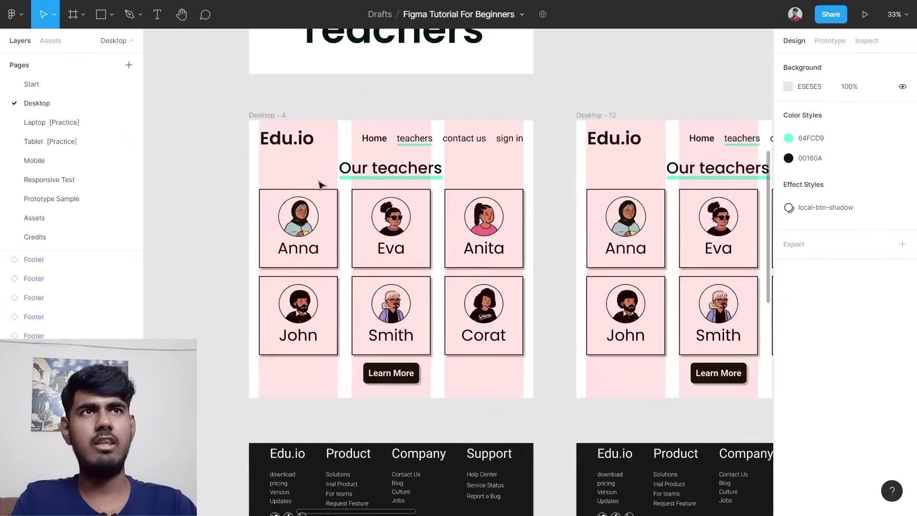
scroll(340, 186, "down", 3)
scroll(366, 170, "down", 2)
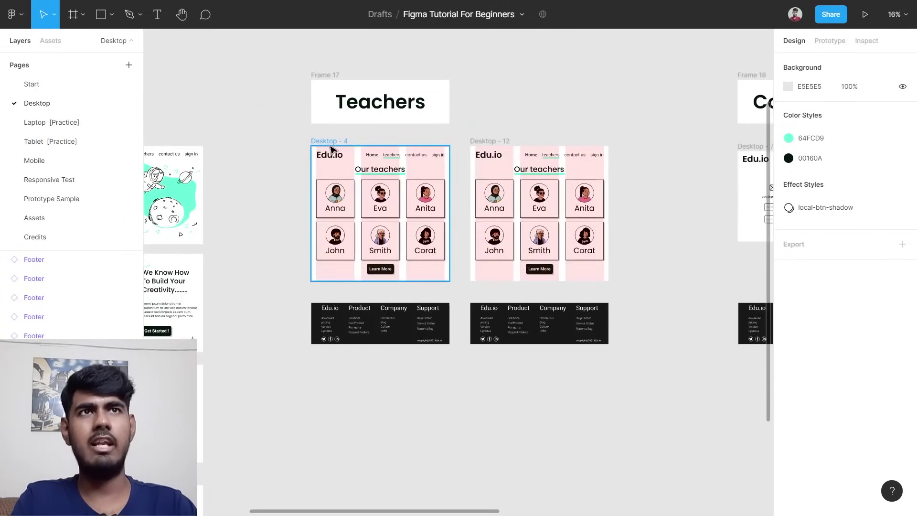
left_click(338, 142)
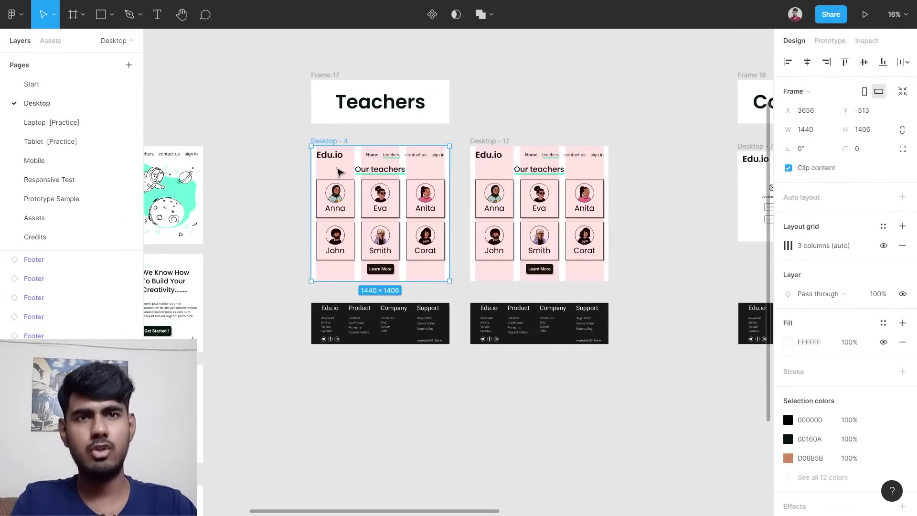
left_click_drag(338, 172, 437, 287)
Move the duplicated "Our teachers" desktop frame to the Mobile page and open that page.
right_click(435, 284)
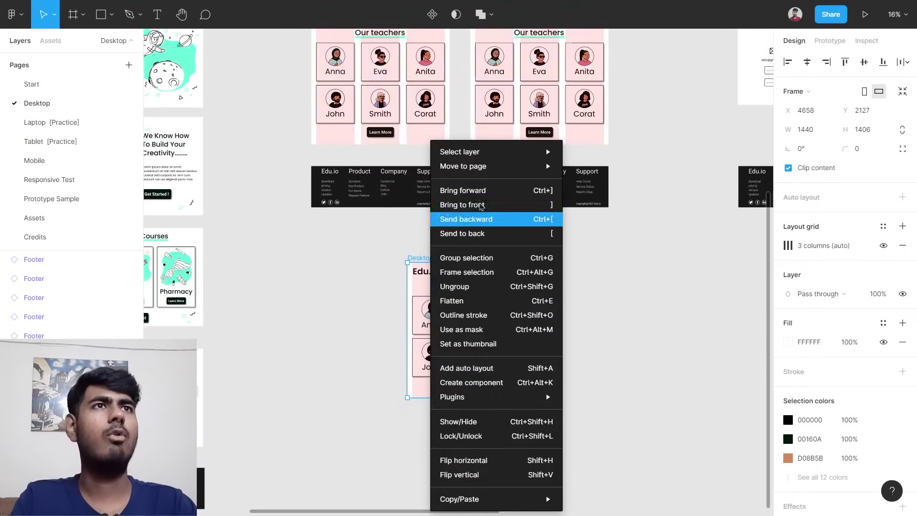
mouse_move(504, 167)
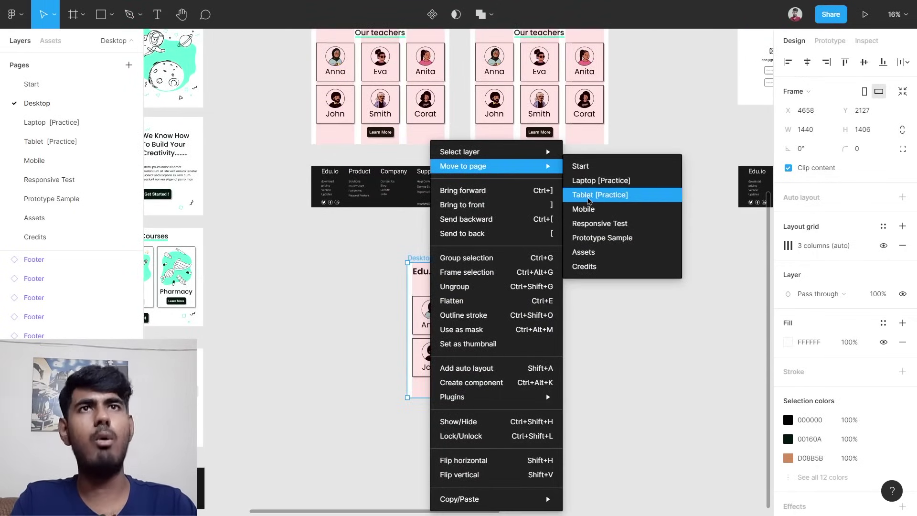
left_click(588, 209)
left_click(75, 163)
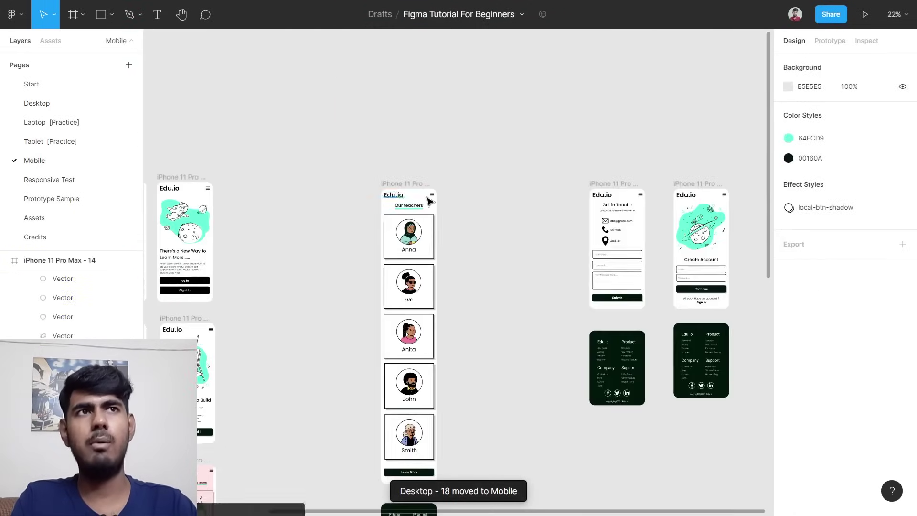
Place the Desktop - 18 "Our teachers" frame above the mobile "Our teachers" frame.
scroll(430, 199, "down", 5)
scroll(434, 247, "down", 1)
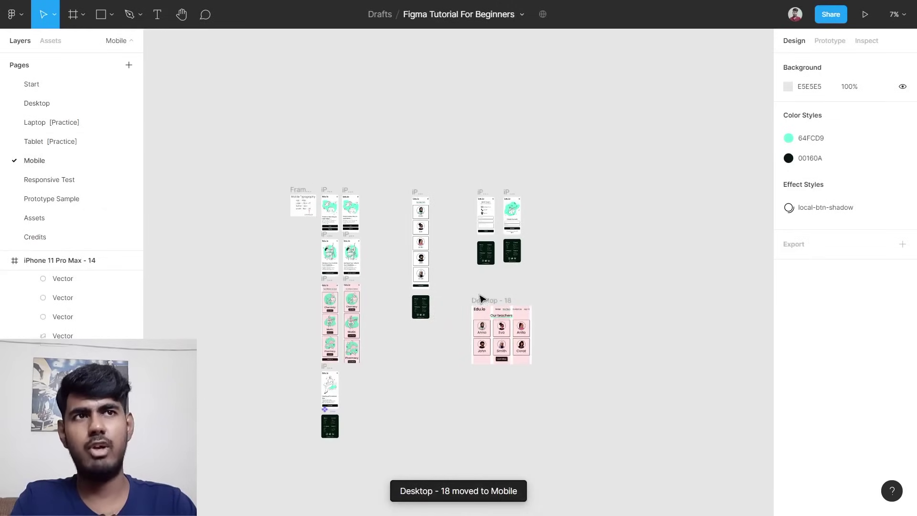
left_click_drag(486, 304, 423, 118)
Shift the "Get in Touch !" and "Create Account" frames with their footers farther right to free more space.
left_click_drag(472, 182, 565, 311)
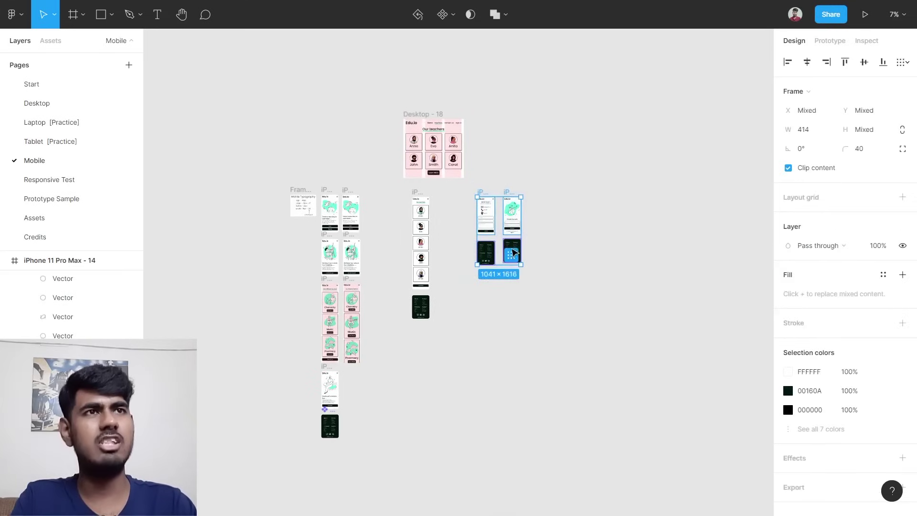
left_click_drag(503, 232, 624, 234)
scroll(456, 210, "up", 3)
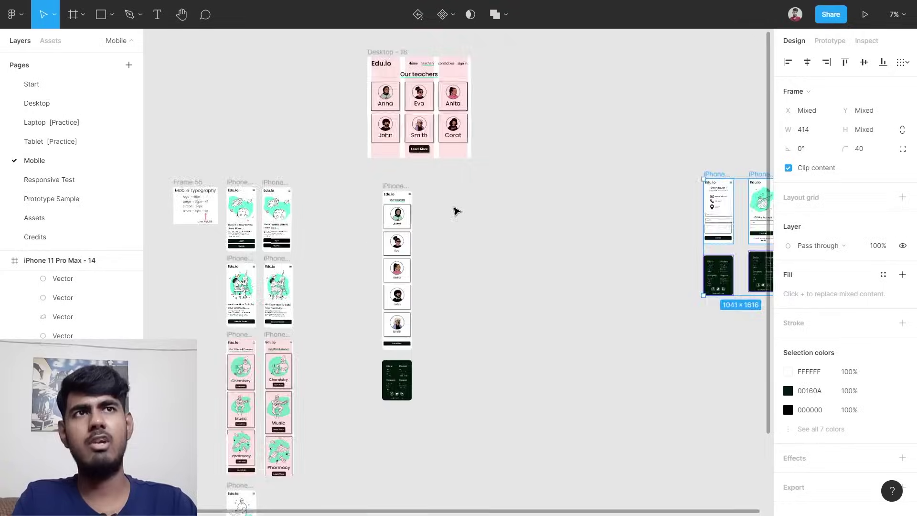
Add a new iPhone 11 Pro Max preset frame and place it to the right of iPhone 11 Pro Max - 9, aligned with its top.
scroll(456, 210, "up", 10)
left_click(477, 164)
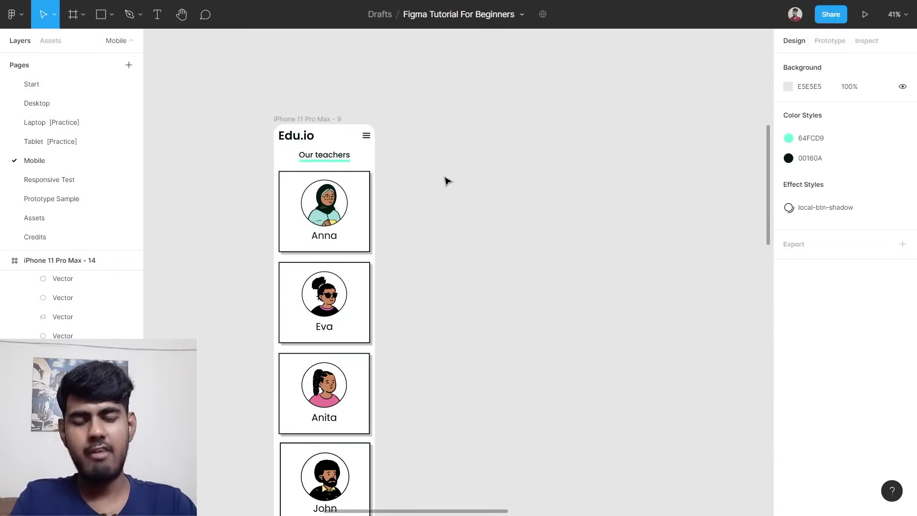
key("f")
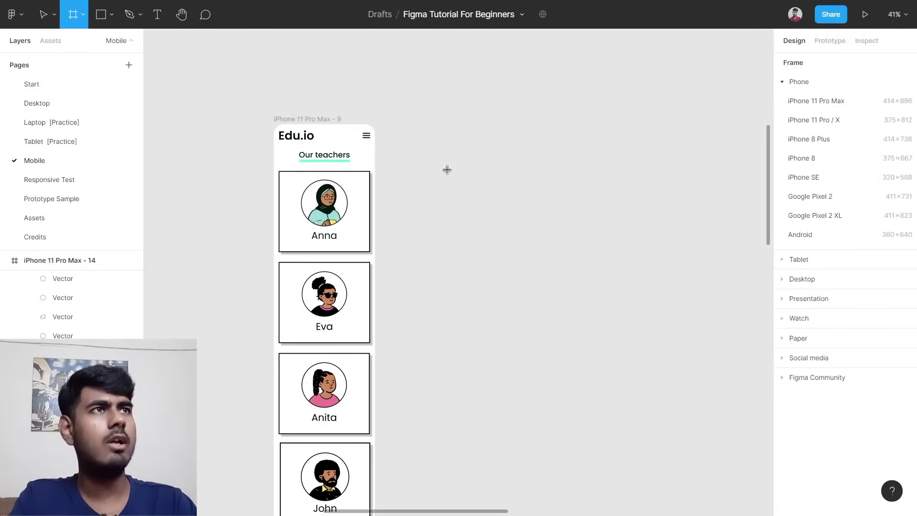
left_click(809, 99)
left_click_drag(453, 260, 465, 209)
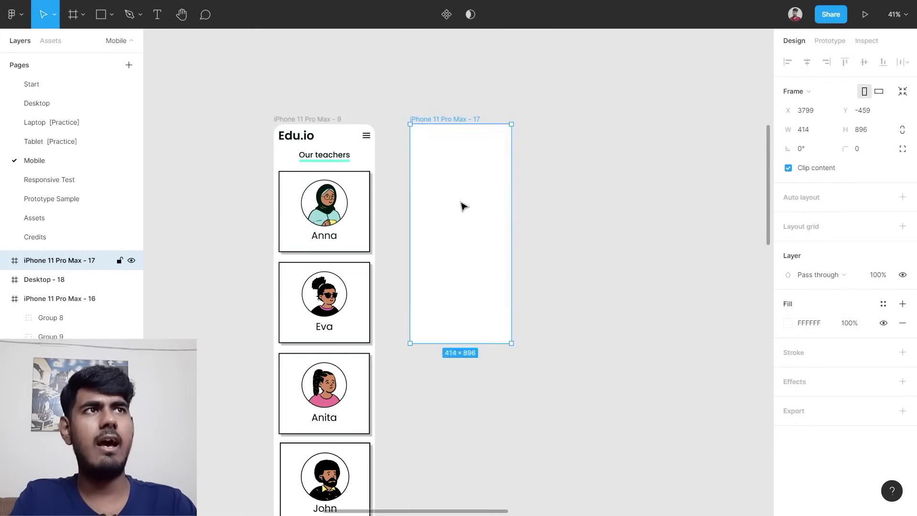
Set the corner radius of the new iPhone 11 Pro Max frame to 40.
scroll(464, 209, "up", 5)
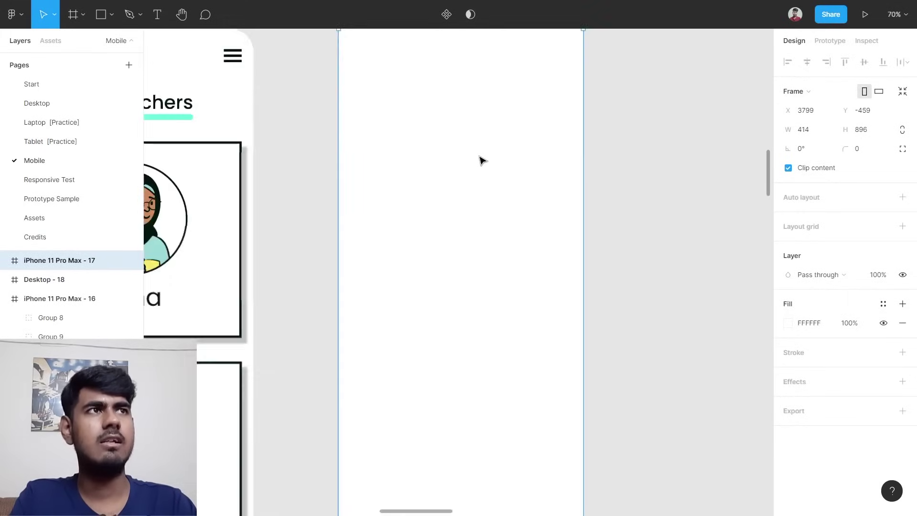
left_click(871, 150)
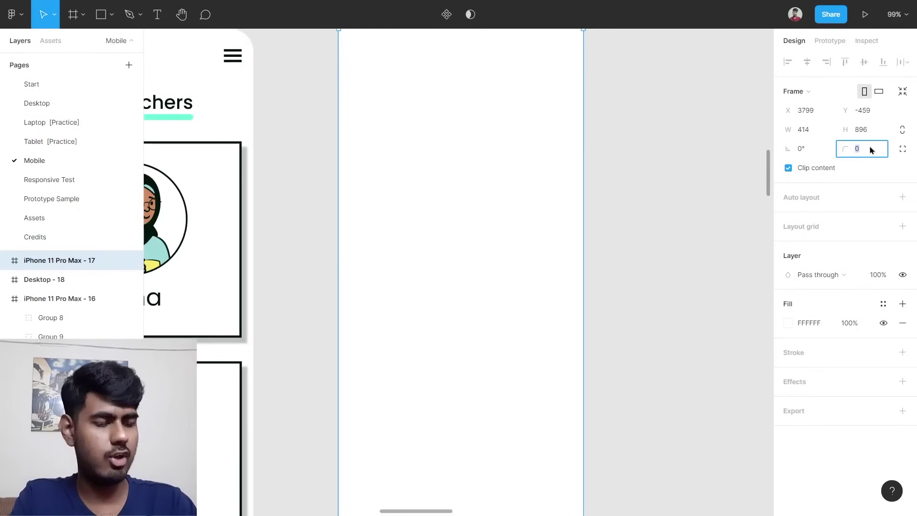
key("Return")
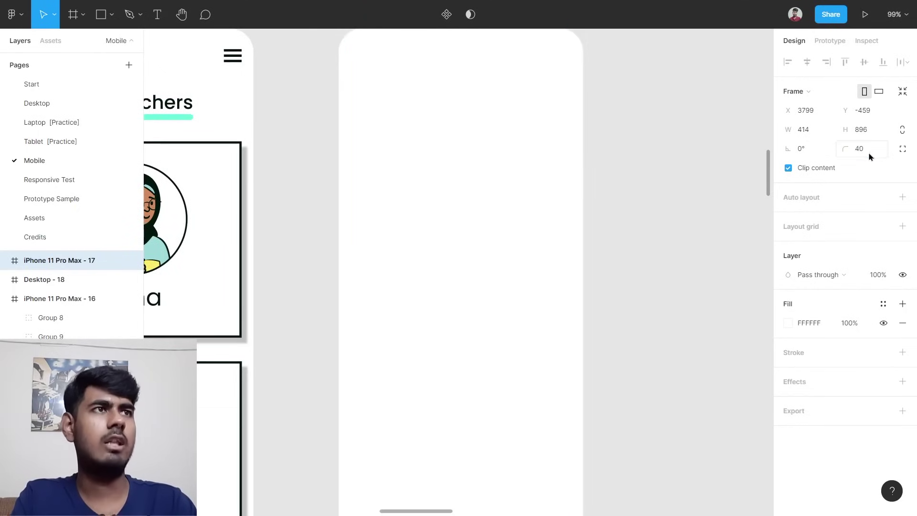
Add a layout grid to the iPhone 11 Pro Max - 17 frame with one stretched column and a margin of 20.
scroll(528, 252, "up", 3)
left_click(779, 227)
left_click(789, 246)
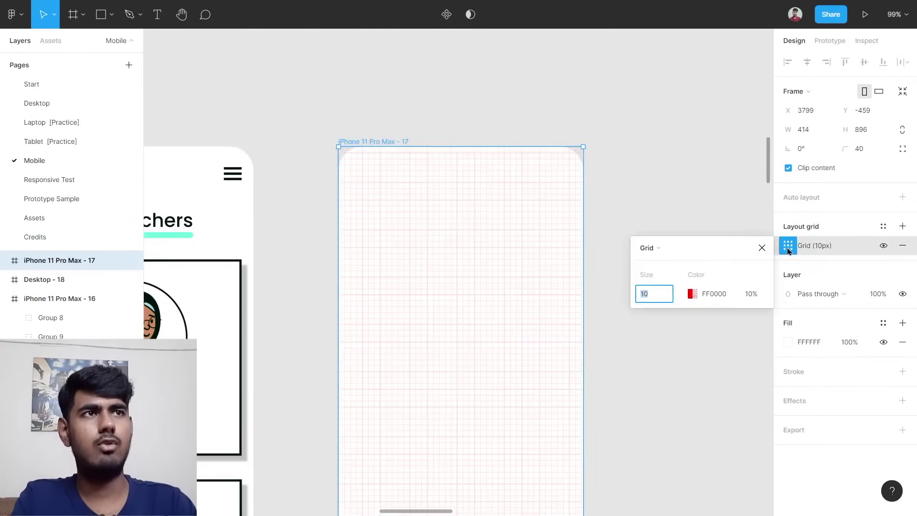
left_click(674, 248)
left_click(676, 260)
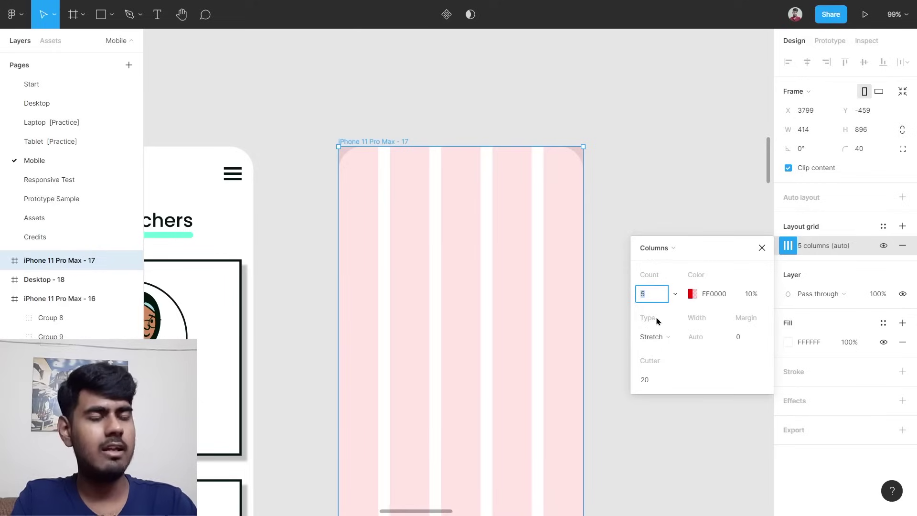
key("Return")
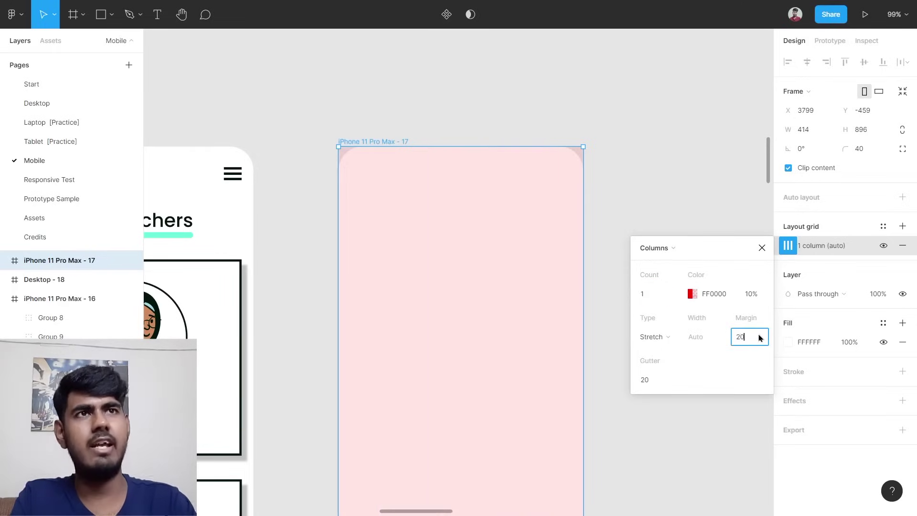
key("Return")
scroll(626, 152, "down", 5)
key("Escape")
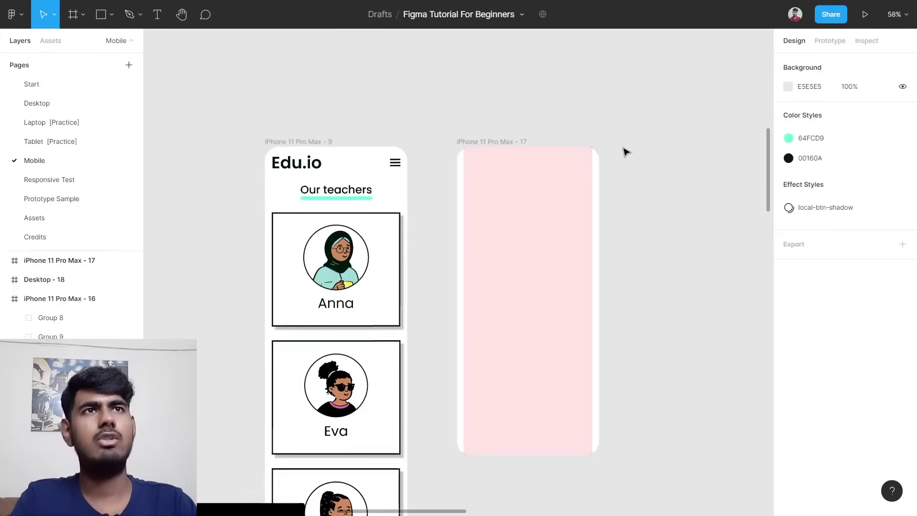
Copy the Edu.io header with its menu icon from iPhone 11 Pro Max - 9 to the top of iPhone 11 Pro Max - 17 at X 20.
left_click(333, 166)
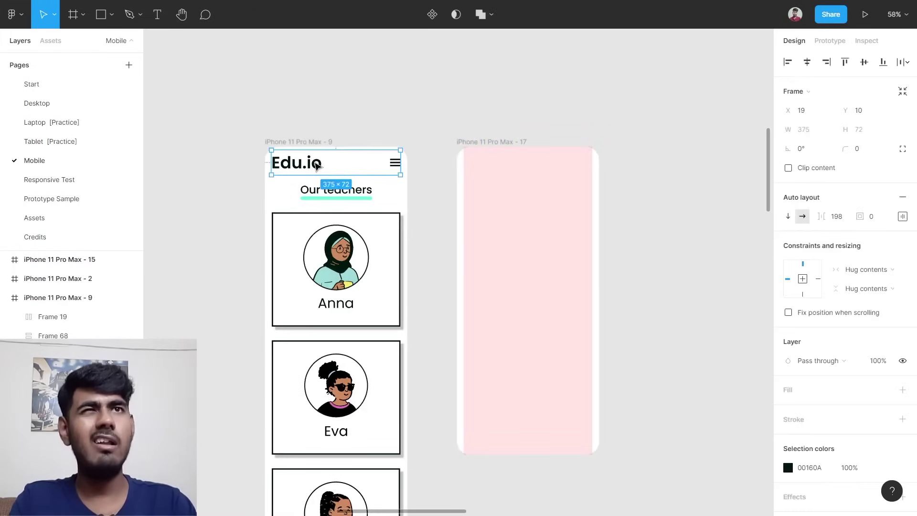
left_click_drag(317, 165, 509, 171)
left_click(537, 212)
left_click(526, 175)
key("Right")
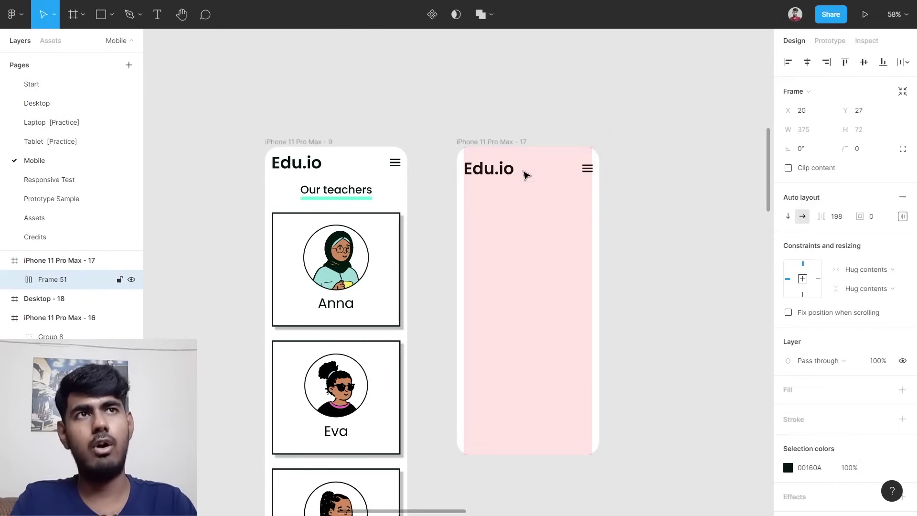
key("shift+Up")
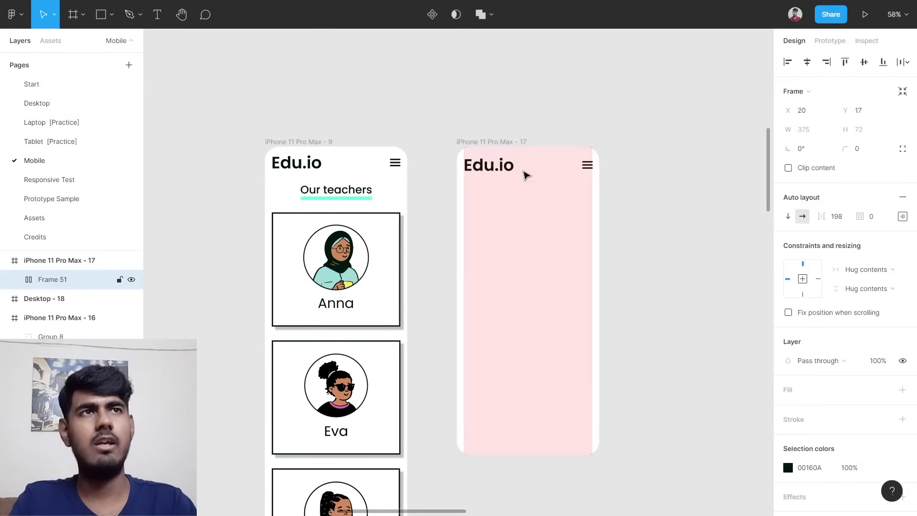
key("shift+Up")
left_click(698, 196)
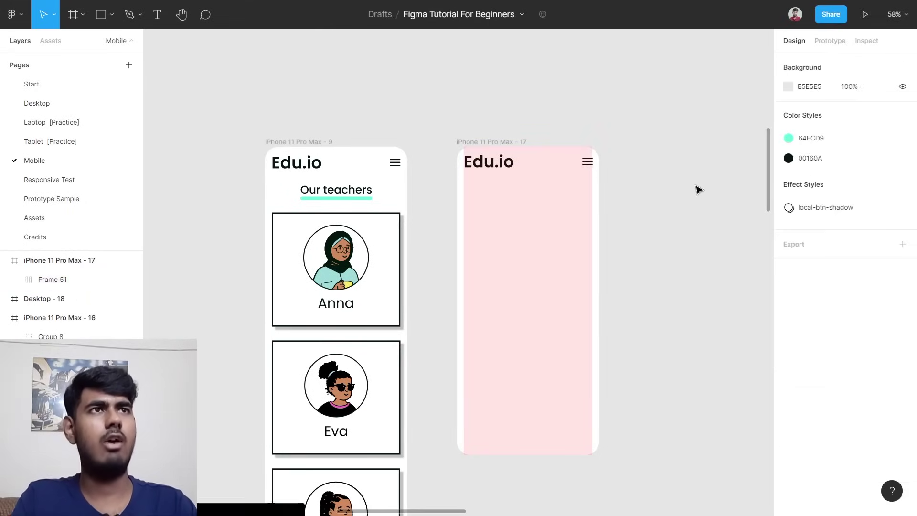
Copy the "Our teachers" heading from Desktop - 18 into iPhone 11 Pro Max - 17 below the header, scaled to about 247 × 56.
scroll(692, 177, "down", 3)
scroll(693, 176, "up", 5)
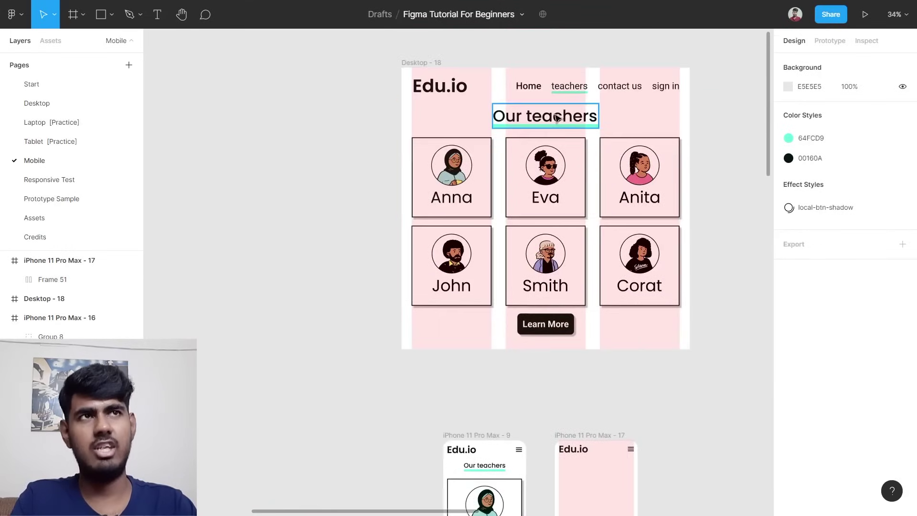
left_click_drag(537, 122, 612, 337)
scroll(621, 337, "up", 5)
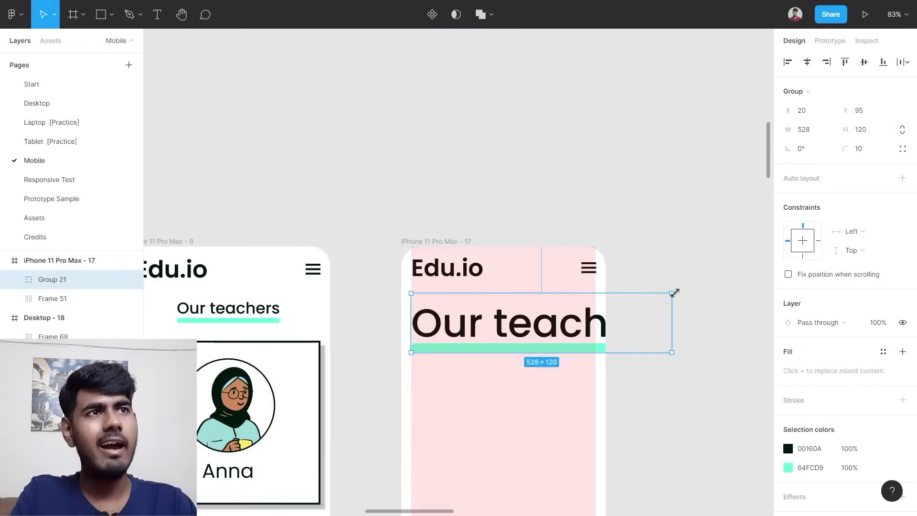
scroll(674, 293, "up", 2)
left_click_drag(673, 293, 512, 330)
left_click_drag(475, 357, 486, 327)
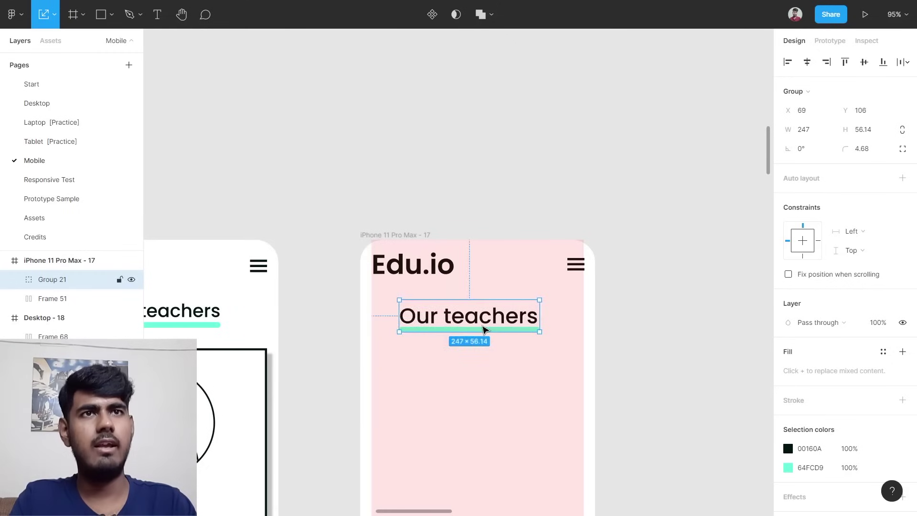
Scale the mobile "Our teachers" heading down to about 226 × 51, center it horizontally in its frame and move it up to Y 94.
scroll(485, 327, "left", 5)
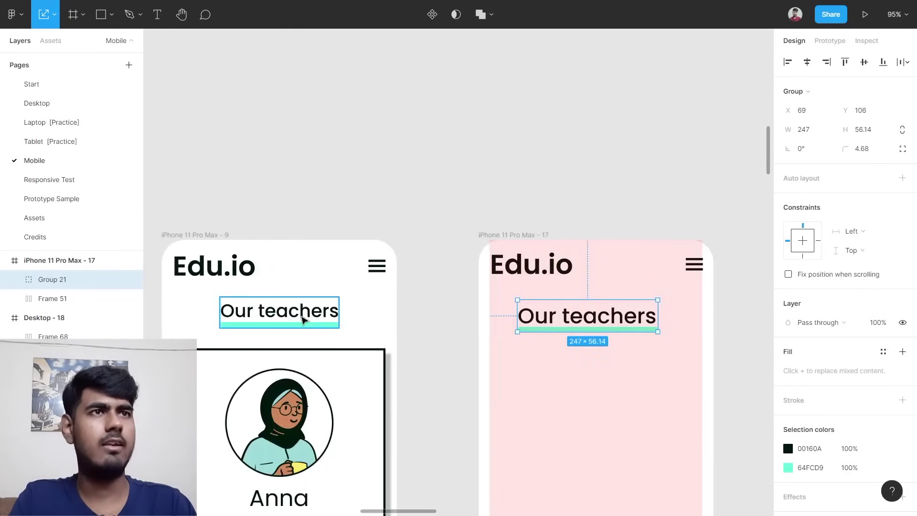
scroll(302, 319, "down", 1)
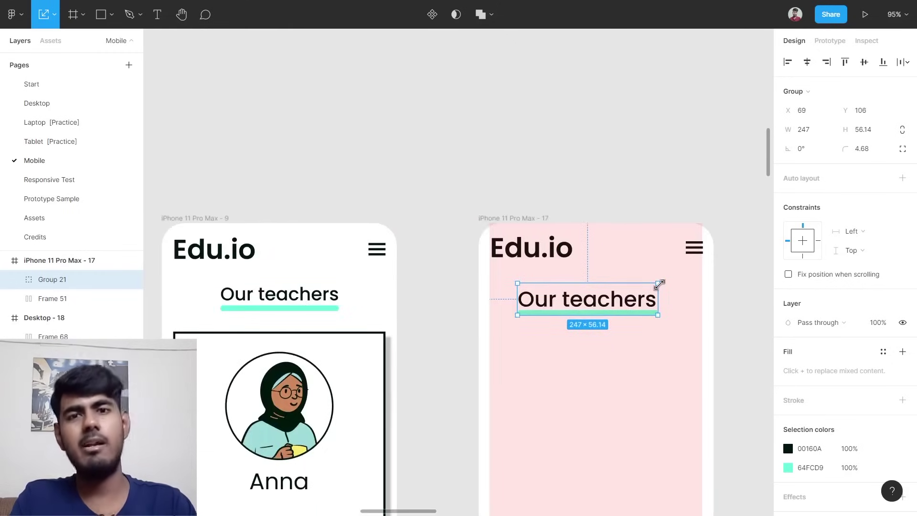
left_click_drag(660, 284, 647, 286)
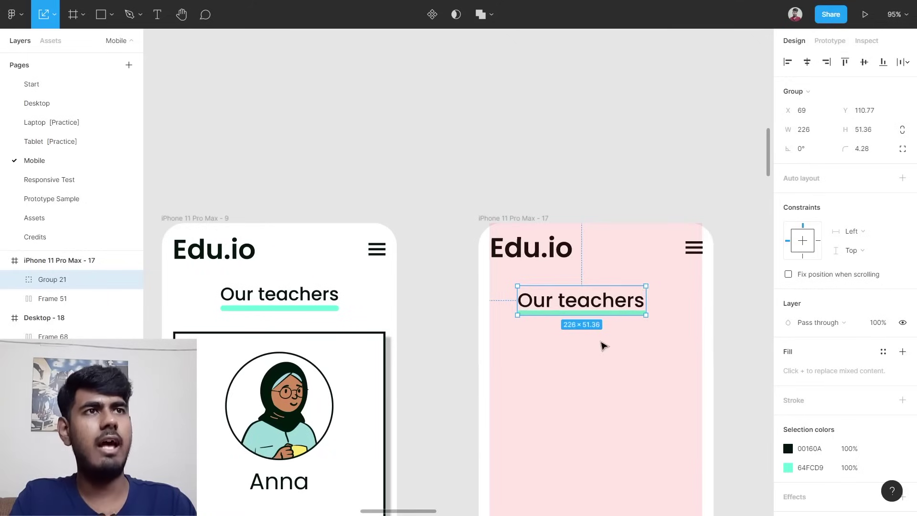
left_click(605, 347)
left_click(603, 317)
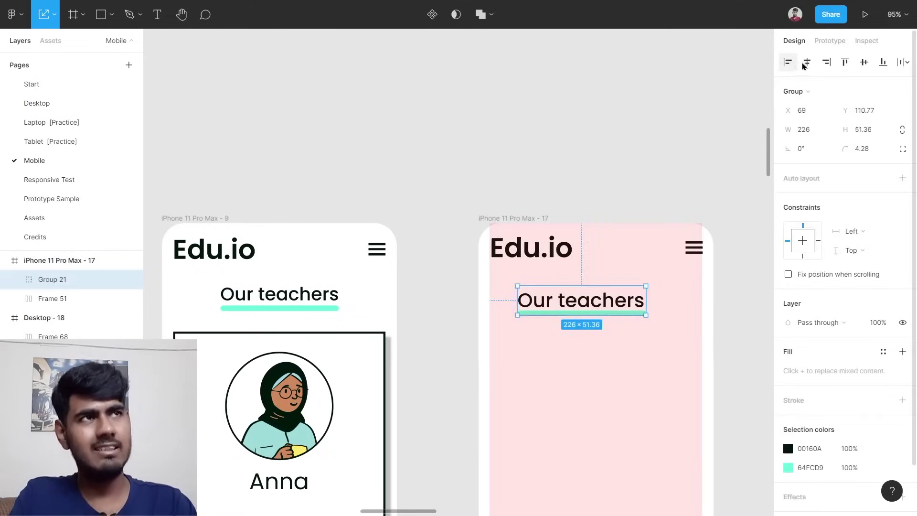
key("alt+h")
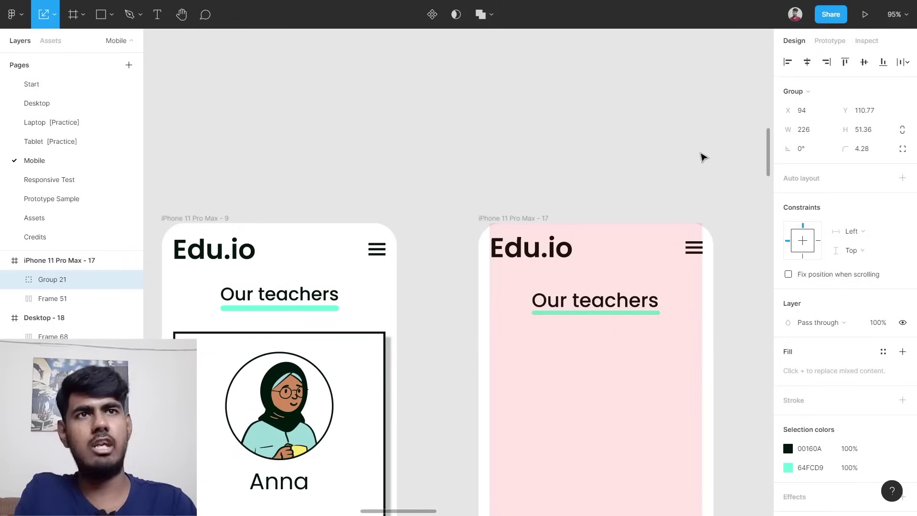
left_click_drag(619, 302, 618, 293)
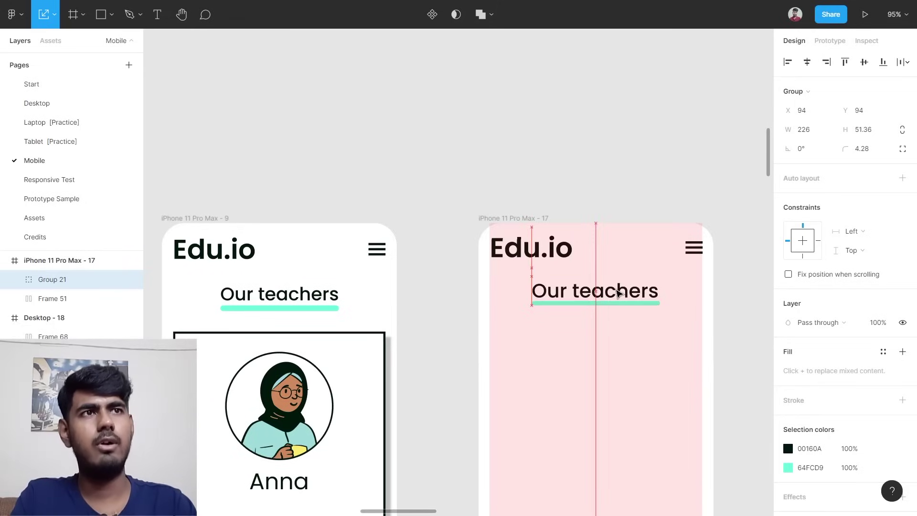
left_click(634, 189)
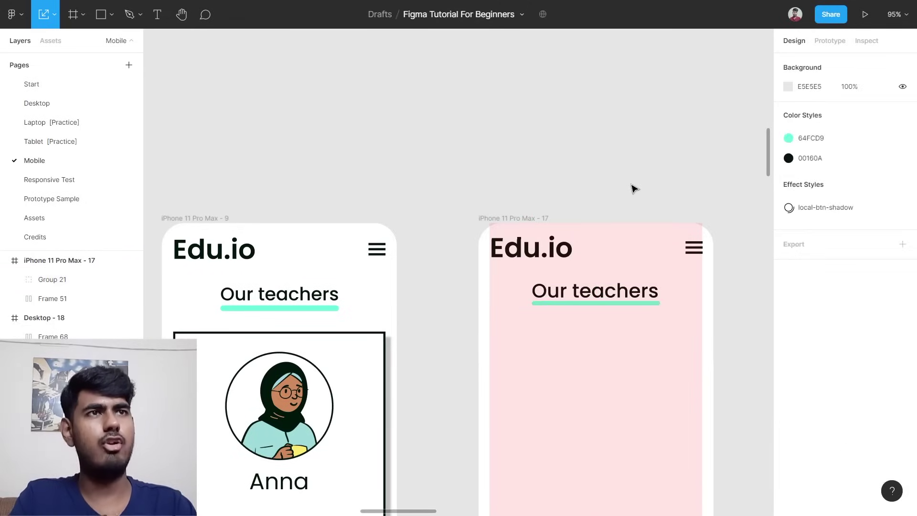
Extend the iPhone 11 Pro Max - 17 frame downward to a height of 2203, level with the bottom of iPhone 11 Pro Max - 9.
scroll(633, 188, "down", 5)
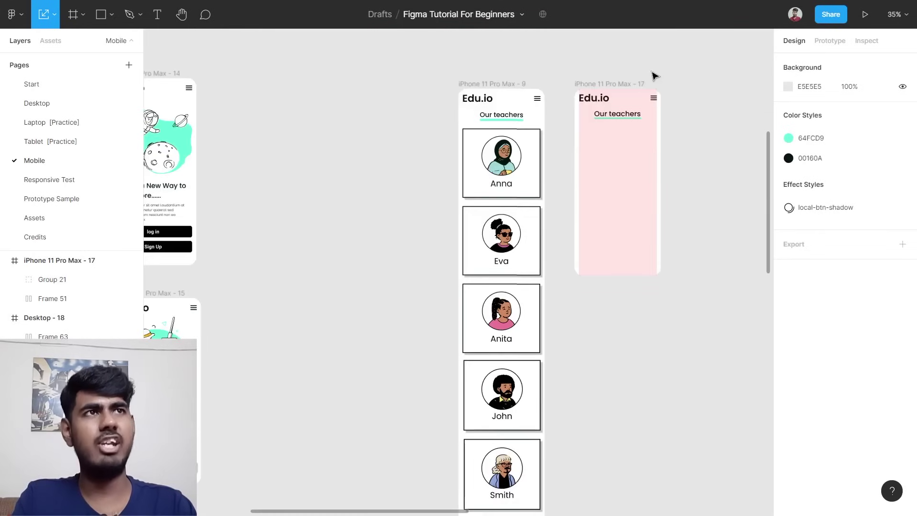
left_click(643, 83)
scroll(655, 86, "down", 3)
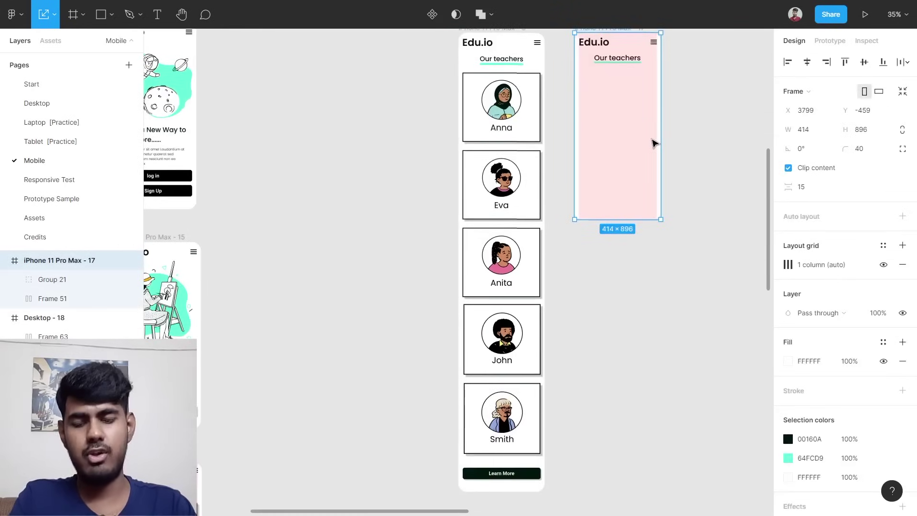
left_click_drag(639, 218, 620, 491)
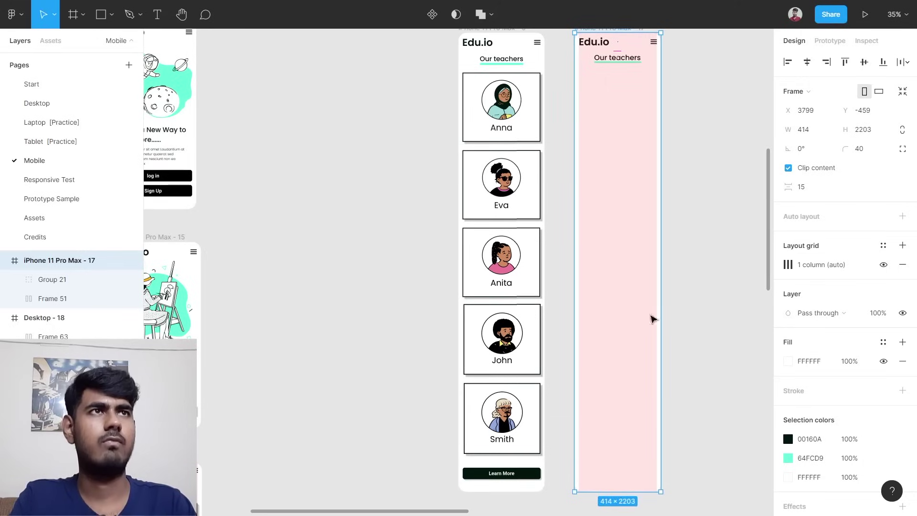
left_click(706, 119)
Examine how the teacher cards and the Learn More button are stacked in iPhone 11 Pro Max - 9.
scroll(491, 268, "up", 3)
scroll(534, 253, "up", 2)
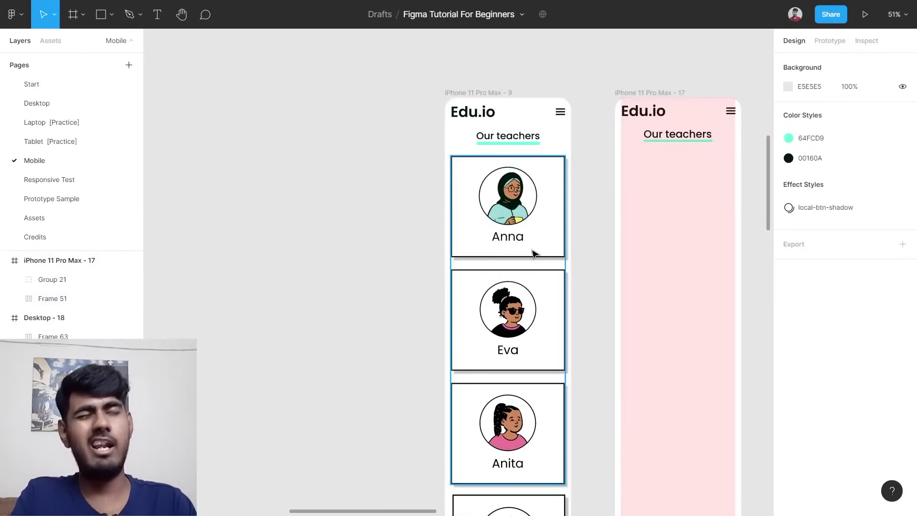
scroll(533, 253, "up", 2)
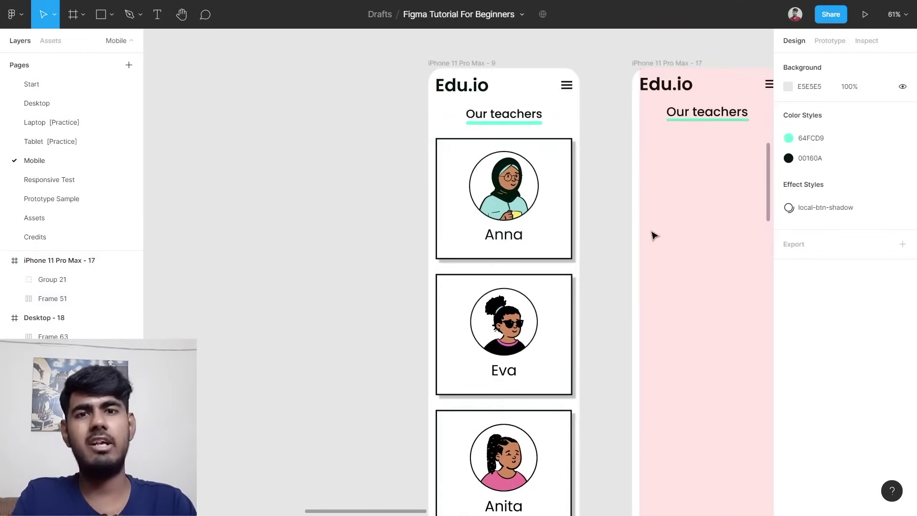
scroll(651, 236, "down", 8)
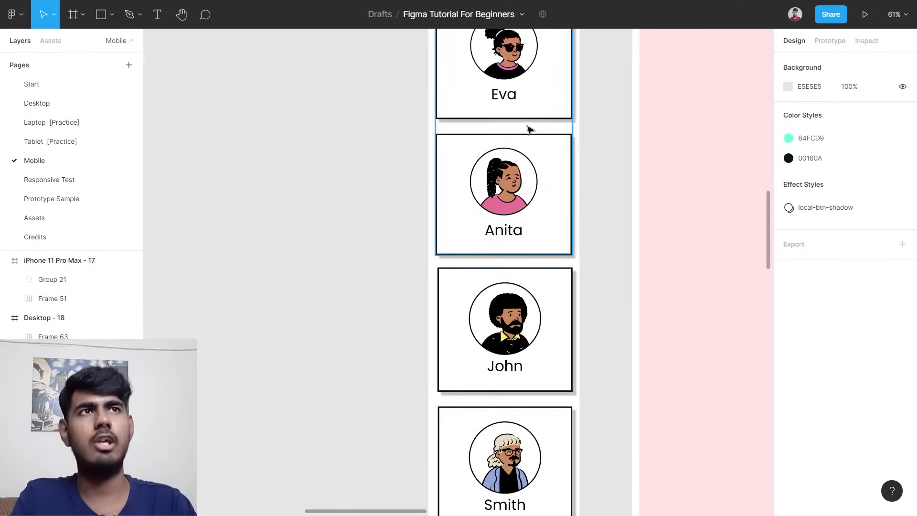
scroll(565, 181, "up", 4)
scroll(536, 215, "up", 3)
scroll(505, 248, "down", 4)
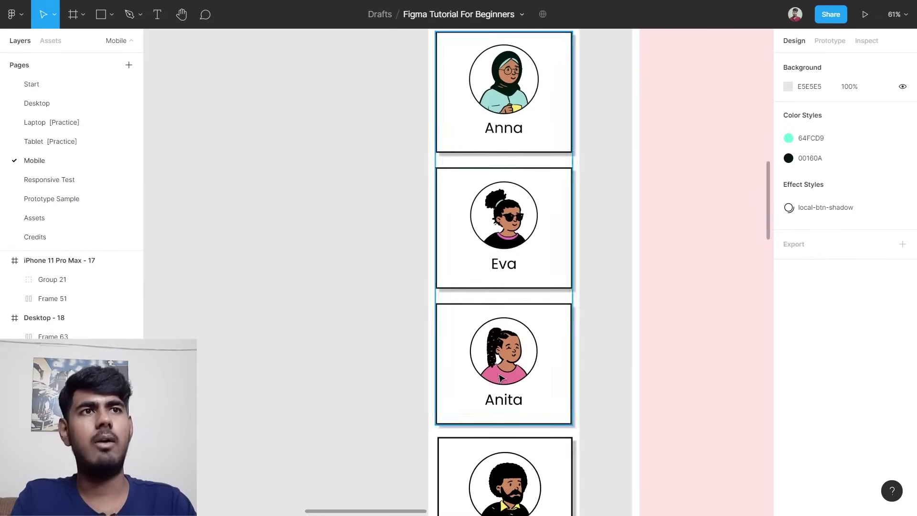
scroll(504, 352, "down", 1)
scroll(507, 359, "down", 2)
scroll(511, 365, "down", 3)
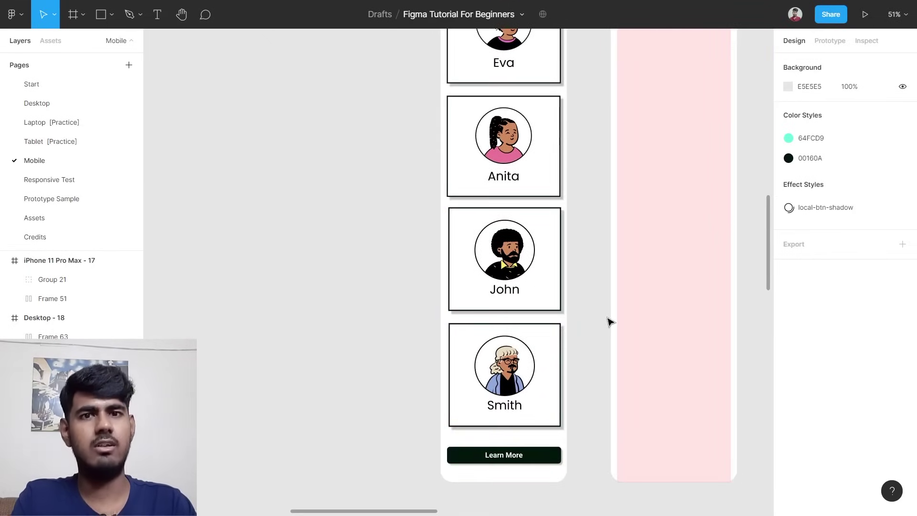
Compare the teacher card rows in Desktop - 18 with the stacked course cards in the mobile "Our Offered Courses" frames.
scroll(611, 322, "down", 5)
scroll(649, 272, "up", 5)
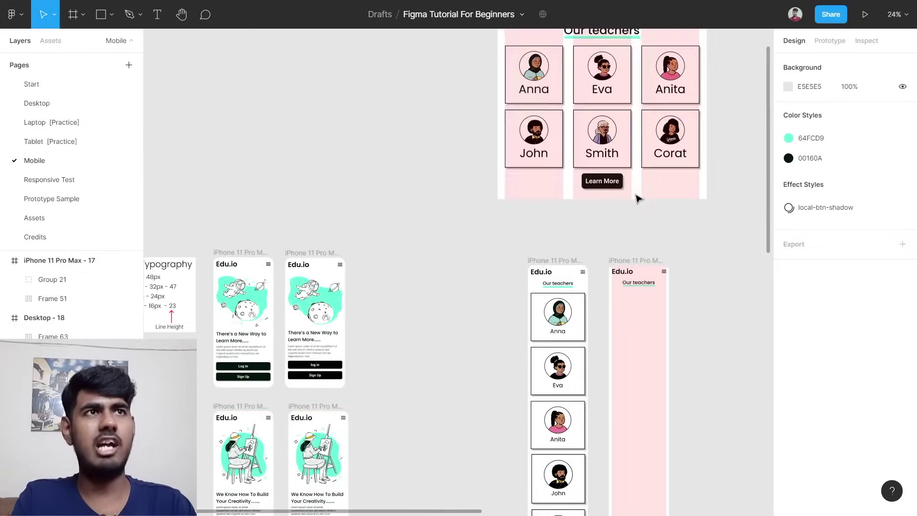
scroll(639, 200, "left", 2)
scroll(667, 143, "right", 5)
scroll(659, 215, "up", 5)
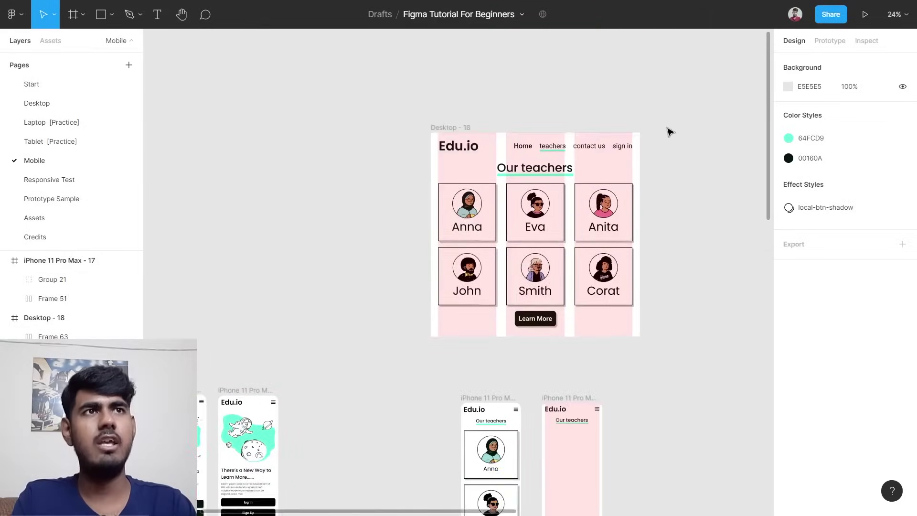
scroll(648, 253, "up", 4)
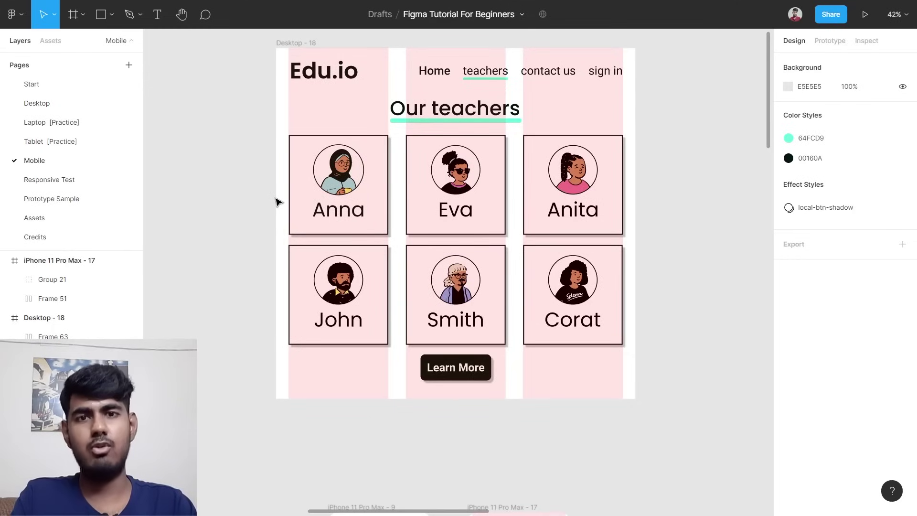
scroll(279, 200, "down", 5)
scroll(286, 239, "left", 4)
scroll(294, 277, "down", 5)
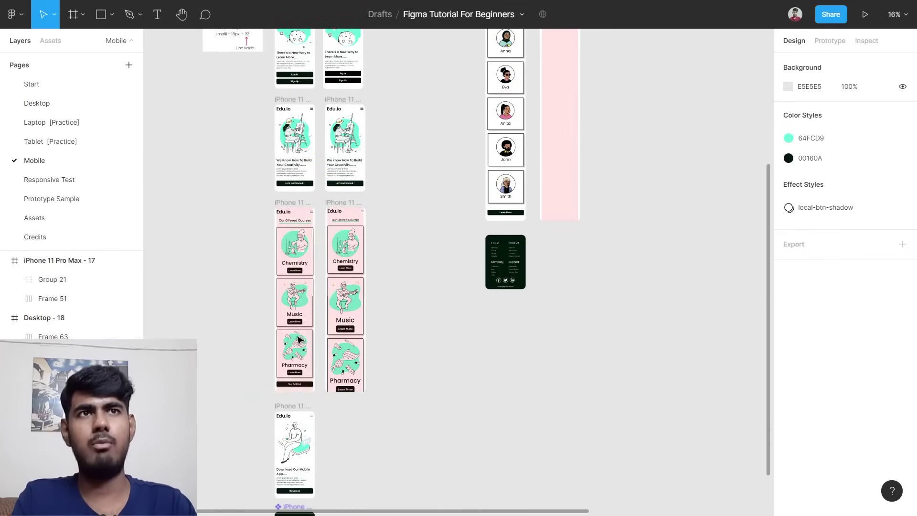
scroll(330, 282, "up", 5)
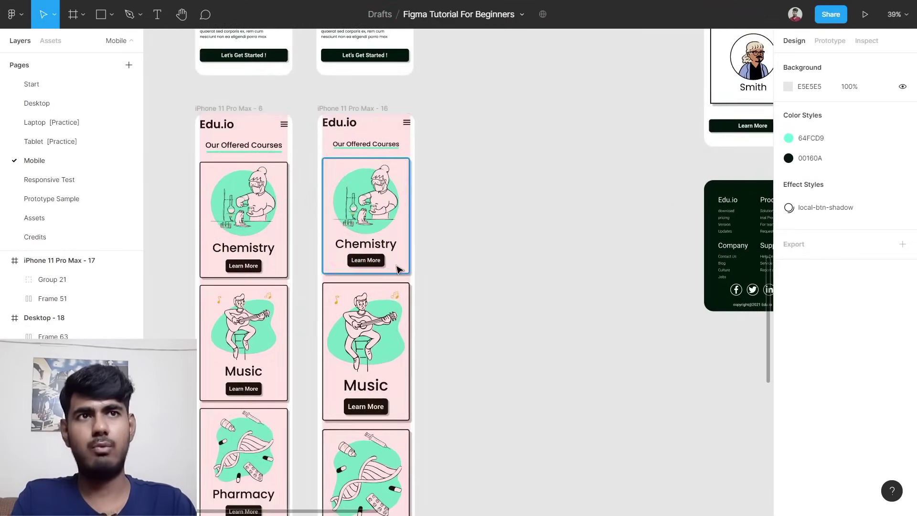
scroll(410, 258, "down", 5)
scroll(419, 258, "up", 8)
scroll(546, 244, "right", 3)
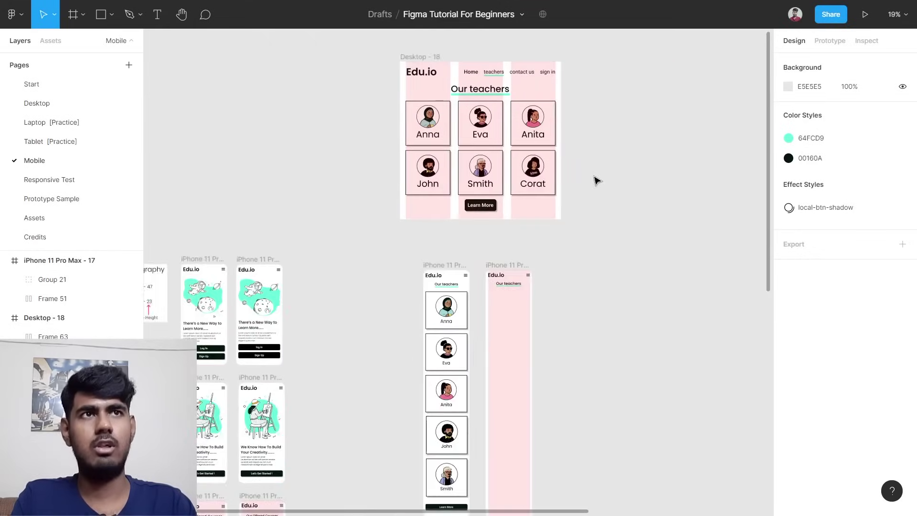
Combine the Anna, Eva and Anita cards in Desktop - 18 into one auto layout and set its direction to vertical.
scroll(597, 182, "up", 3)
scroll(550, 246, "up", 5)
scroll(282, 257, "left", 1)
left_click_drag(180, 234, 655, 232)
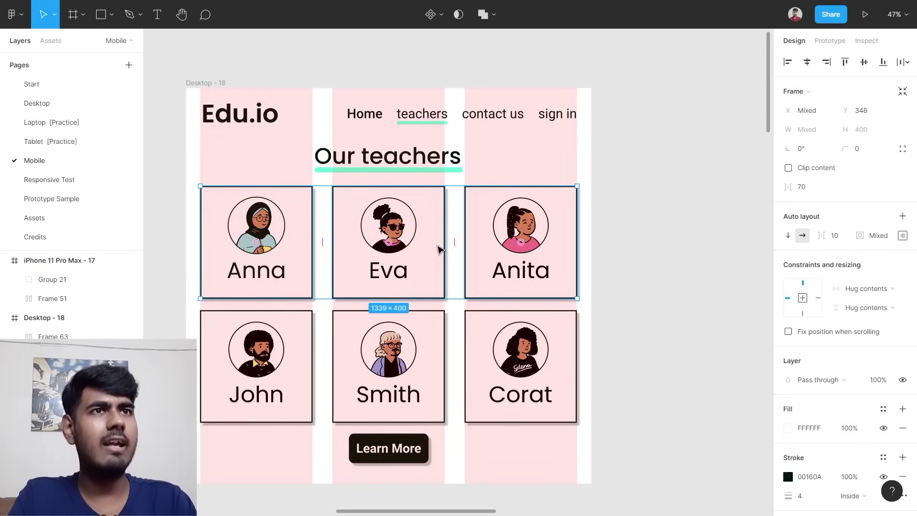
right_click(440, 249)
left_click(530, 370)
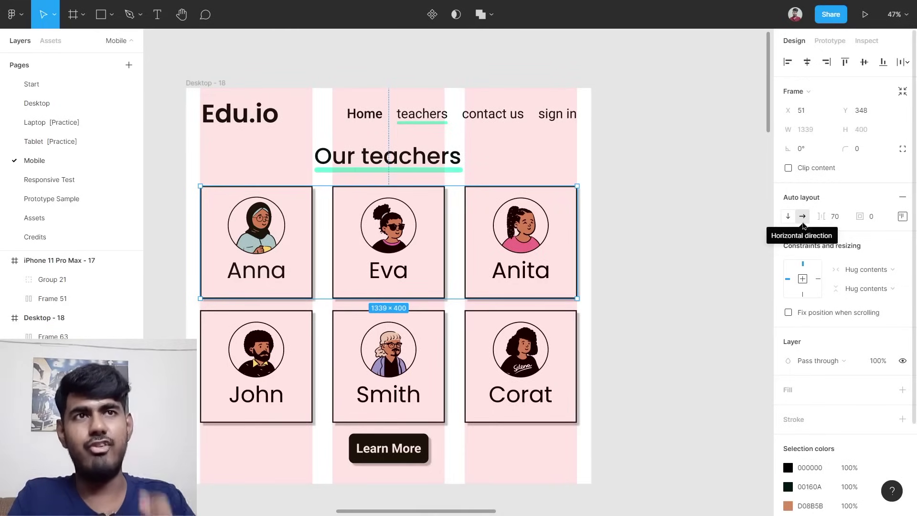
left_click(789, 216)
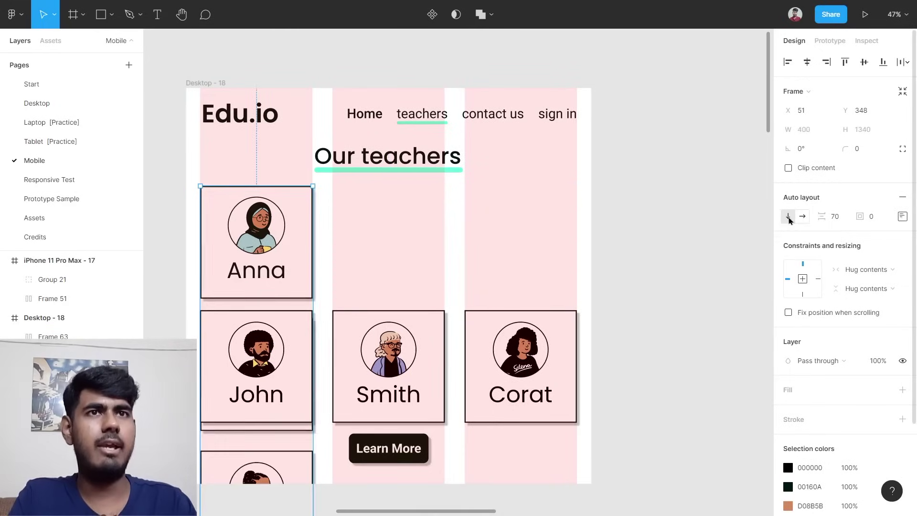
Move the Anna, Eva and Anita stack into iPhone 11 Pro Max - 17 and scale it down to about 375 wide, matching the column.
scroll(564, 243, "down", 5)
left_click_drag(435, 237, 518, 286)
scroll(519, 286, "up", 6)
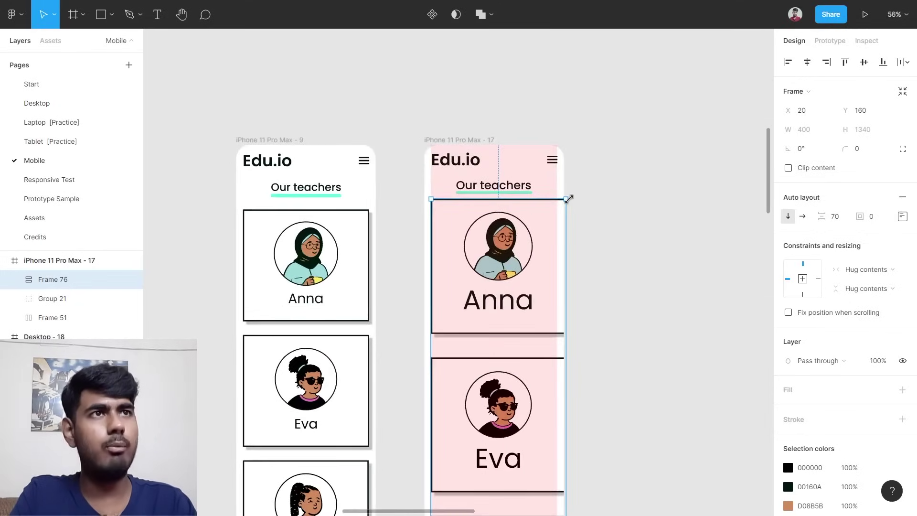
left_click_drag(568, 199, 547, 226)
scroll(547, 227, "up", 15)
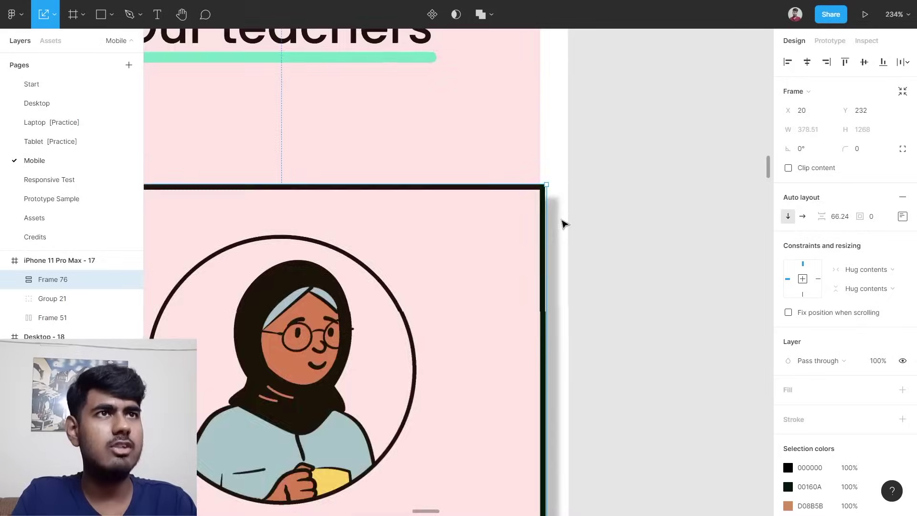
left_click_drag(522, 145, 508, 175)
scroll(563, 199, "down", 10)
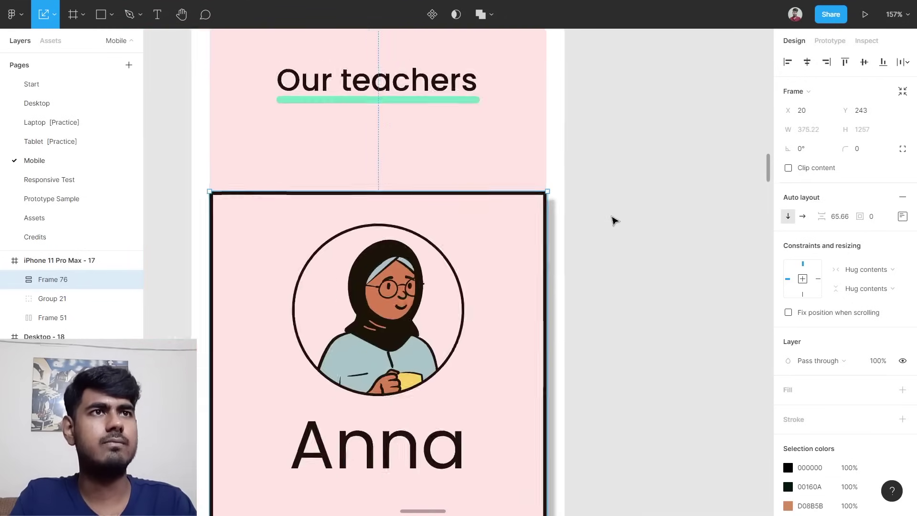
Shift the Anna, Eva and Anita stack up to just below the "Our teachers" heading in iPhone 11 Pro Max - 17.
left_click(633, 226)
left_click(516, 281)
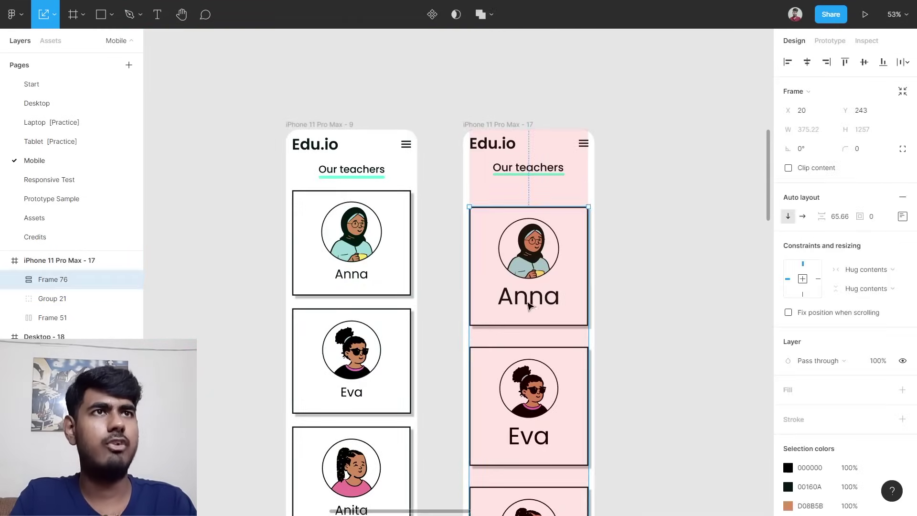
key("shift+Up")
key("shift+Up")
key("shift+Up")
key("shift+Up")
key("shift+Up")
key("shift+Up")
key("shift+Up")
key("shift+Up")
key("shift+Up")
key("shift+Up")
left_click(672, 282)
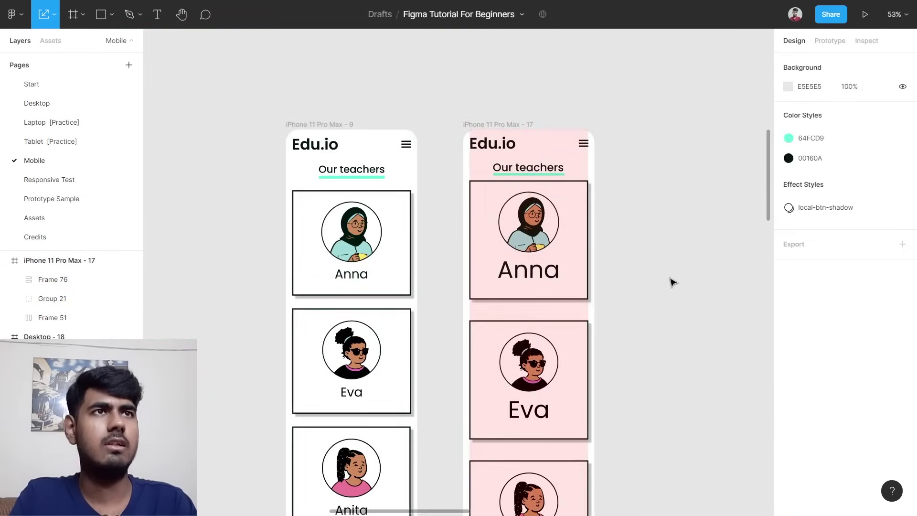
Combine the John, Smith and Corat cards in Desktop - 18 into one auto layout and set its direction to vertical.
scroll(673, 282, "down", 5, "ctrl")
scroll(673, 277, "up", 3)
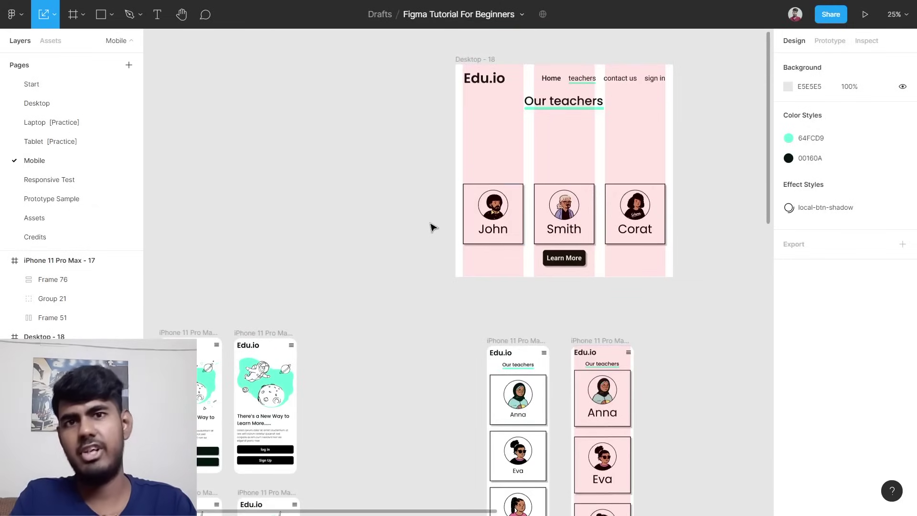
left_click_drag(406, 220, 656, 217)
key("shift+a")
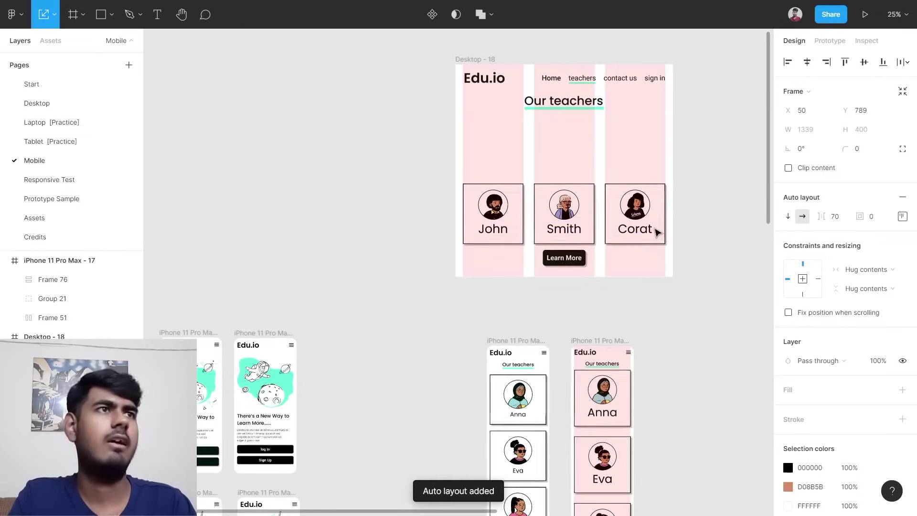
left_click(790, 217)
Place the John, Smith and Corat stack in iPhone 11 Pro Max - 17 below Anita and scale it down to about 345 wide.
left_click(569, 242)
left_click_drag(492, 250, 637, 309)
scroll(642, 311, "up", 3)
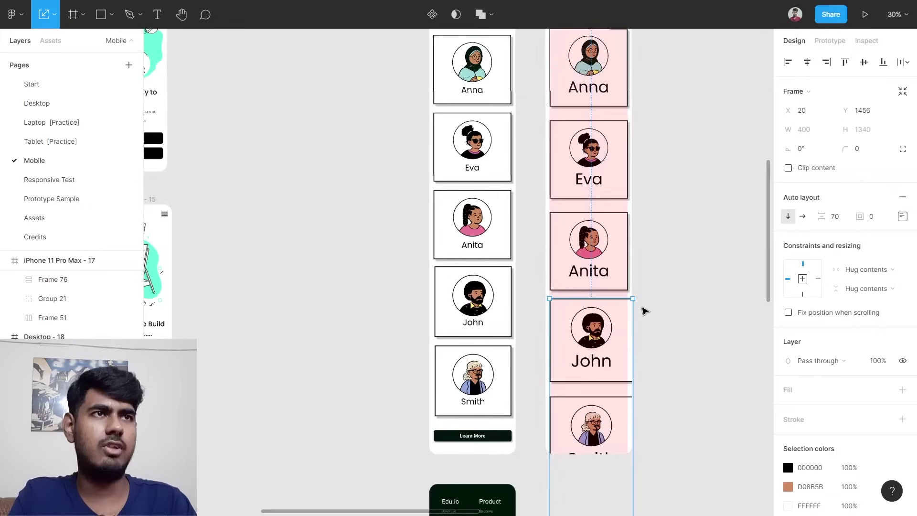
left_click_drag(633, 297, 621, 337)
scroll(602, 391, "down", 2)
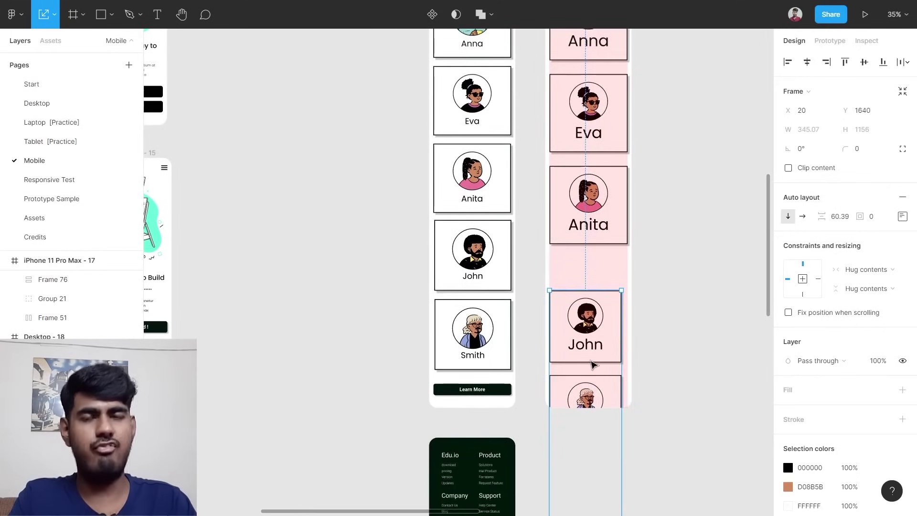
Move the John, Smith and Corat stack out of iPhone 11 Pro Max - 17 onto the empty canvas beside it.
left_click_drag(601, 385, 712, 290)
scroll(669, 143, "up", 4)
left_click(657, 82)
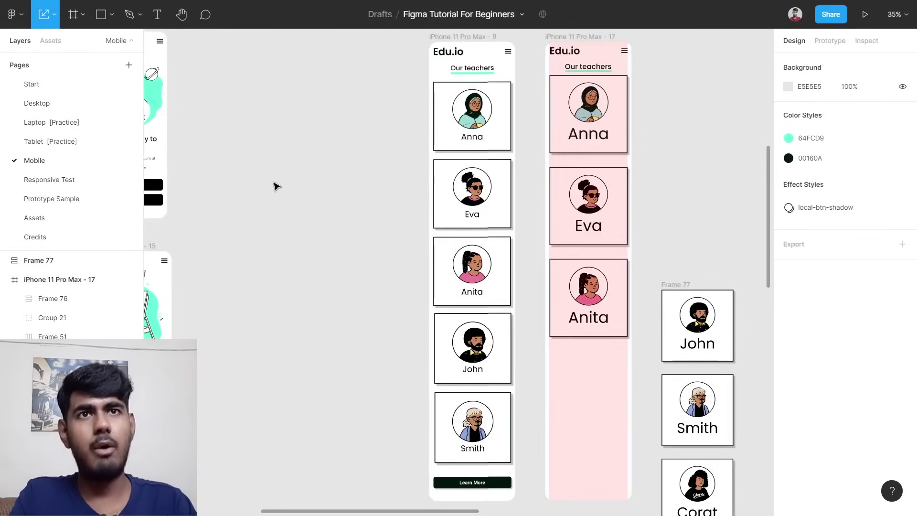
Compare the course cards in iPhone 11 Pro Max - 6 and iPhone 11 Pro Max - 16 with the stacked teacher cards.
scroll(277, 185, "down", 5)
scroll(363, 454, "up", 4)
scroll(395, 352, "up", 6)
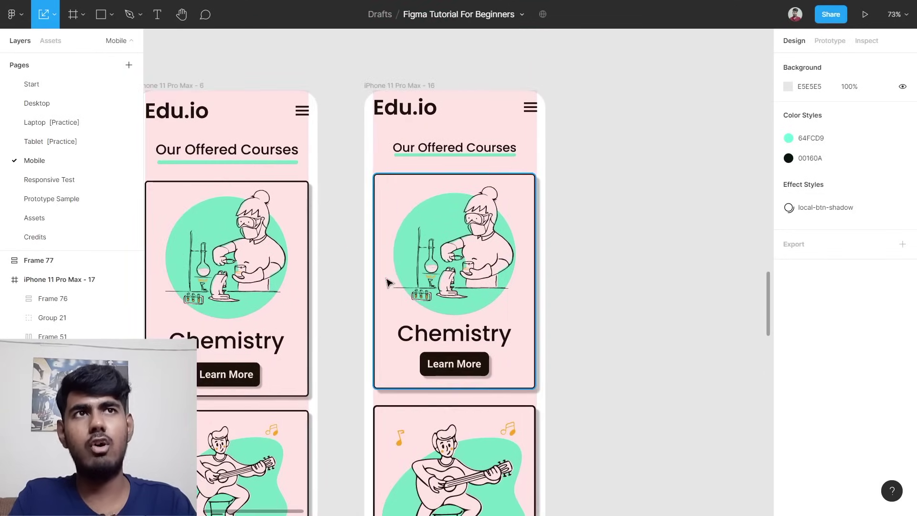
scroll(389, 282, "left", 5)
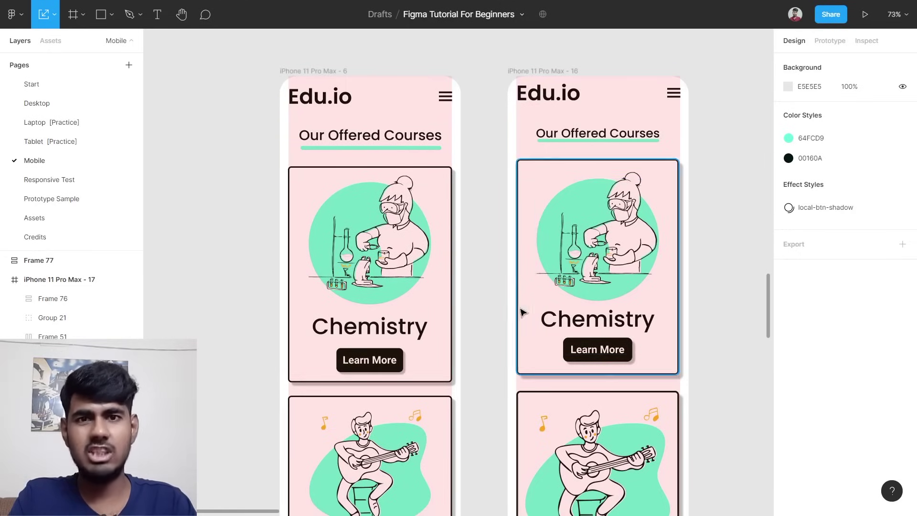
scroll(458, 287, "down", 5)
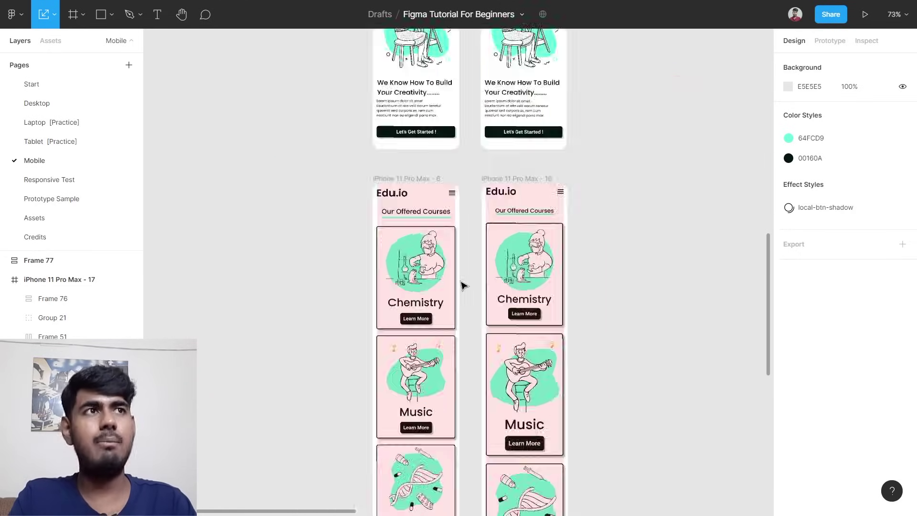
scroll(718, 234, "right", 3)
scroll(682, 240, "up", 2)
scroll(636, 148, "up", 2)
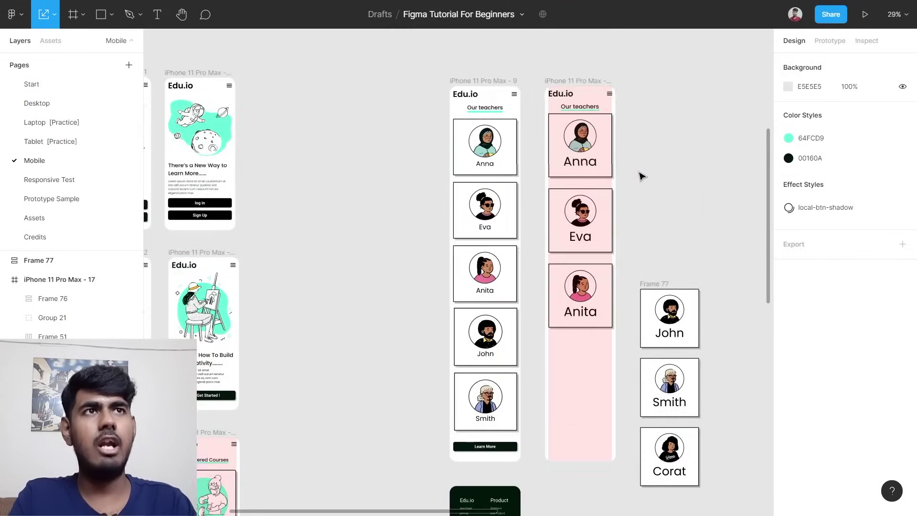
Delete the Corat card from the teacher stack beside iPhone 11 Pro Max - 17.
scroll(601, 164, "up", 3)
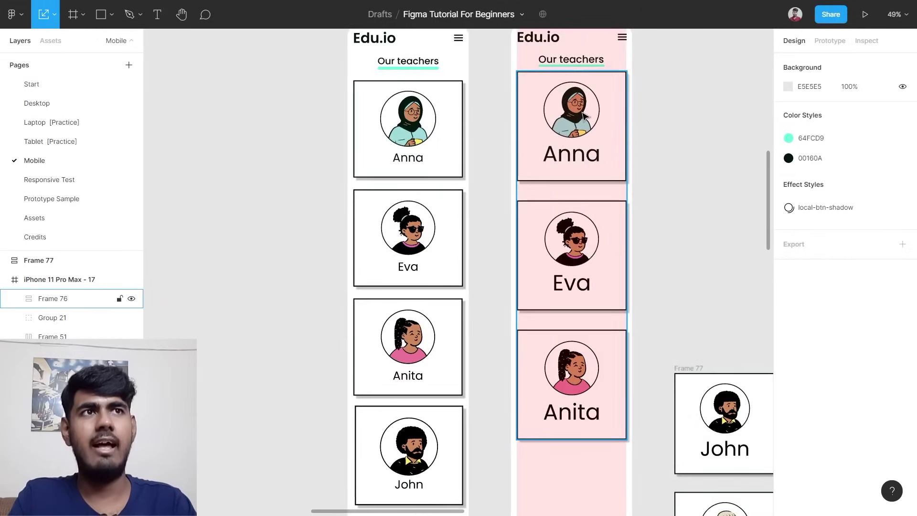
scroll(584, 116, "down", 2)
scroll(578, 328, "right", 3)
scroll(586, 318, "down", 3)
scroll(559, 399, "down", 1)
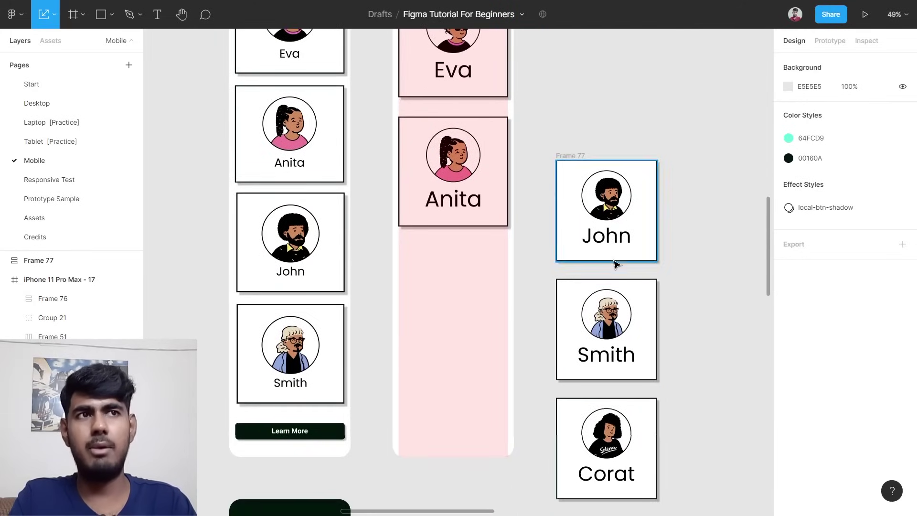
scroll(615, 262, "down", 2)
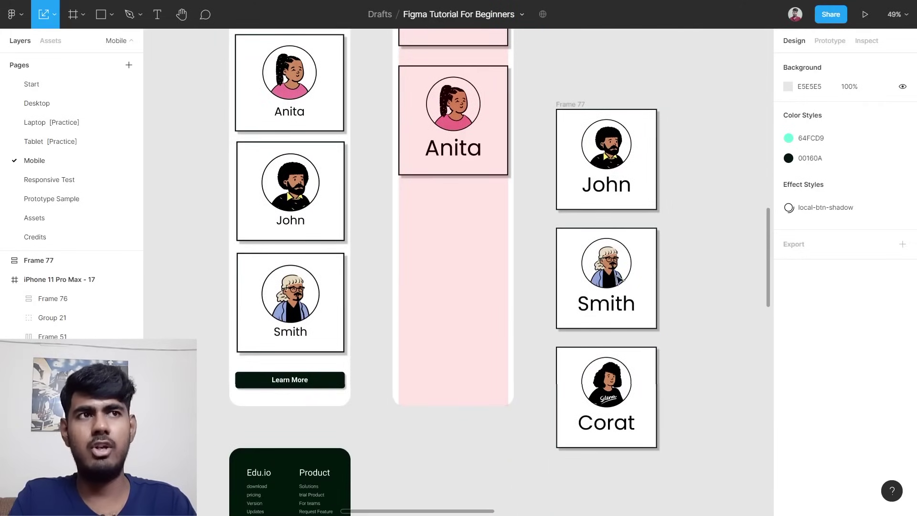
left_click(637, 393)
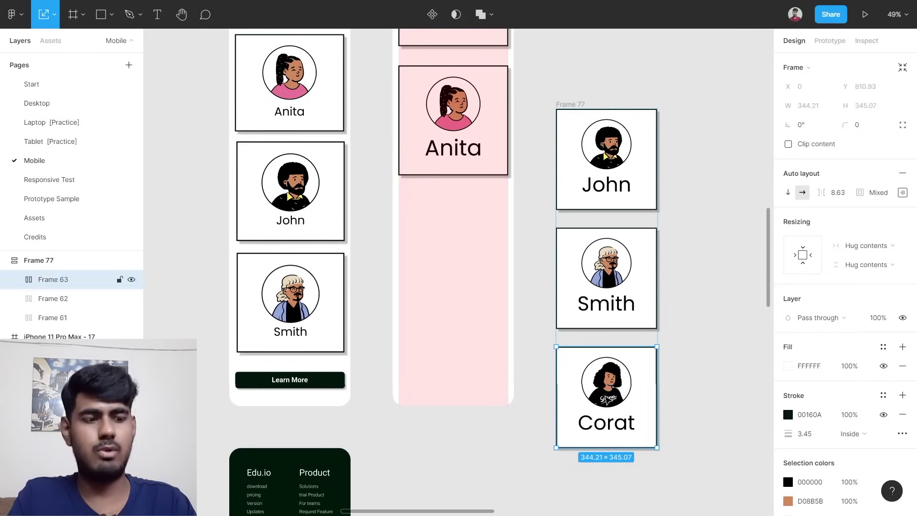
key("Delete")
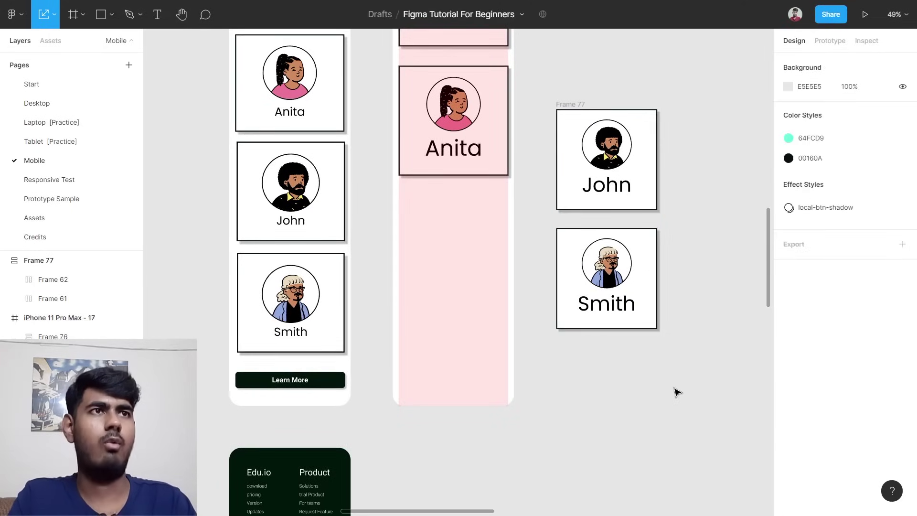
Move the John and Smith stack into iPhone 11 Pro Max - 17, centred below the Anita card.
left_click(580, 105)
left_click_drag(631, 219, 480, 292)
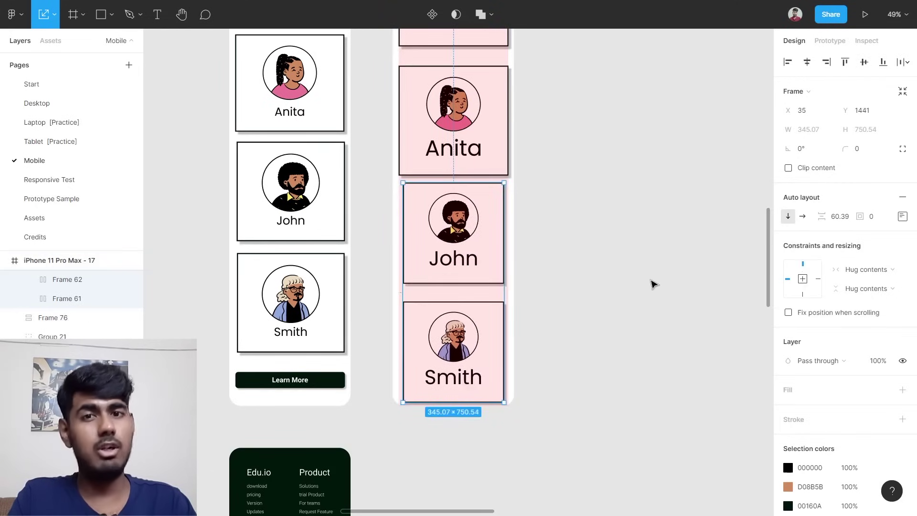
scroll(654, 284, "up", 7)
left_click(651, 283)
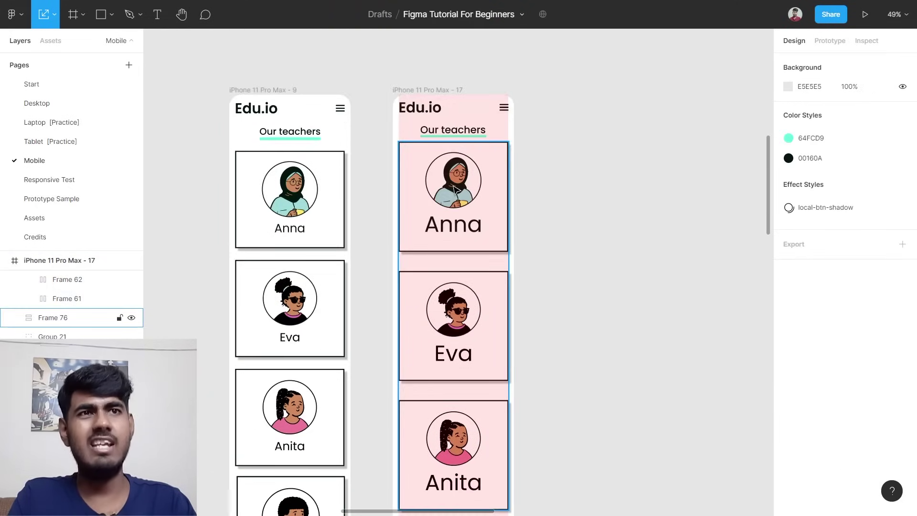
Compare the teacher card layouts in iPhone 11 Pro Max - 9 and - 17, and the course cards in frames 6 and 16.
scroll(518, 383, "down", 5)
scroll(416, 403, "up", 5)
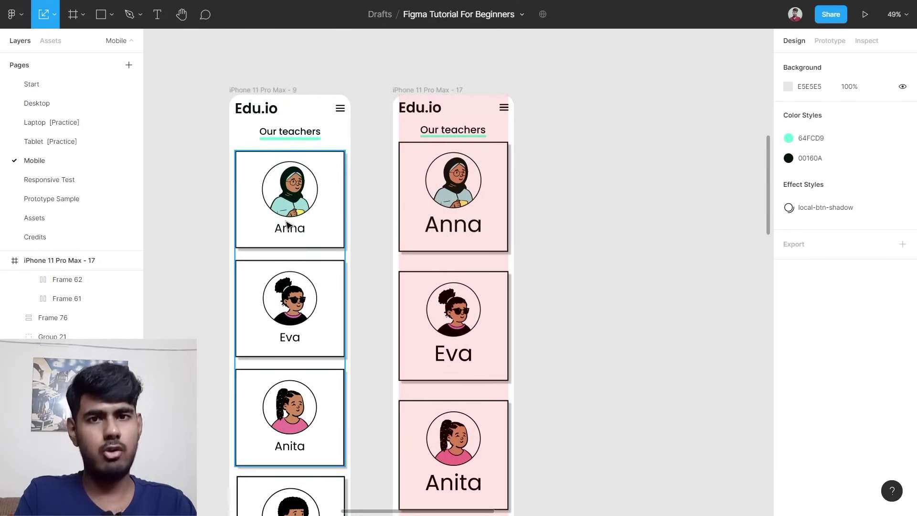
scroll(287, 224, "down", 6)
scroll(397, 373, "up", 3)
scroll(348, 316, "up", 3)
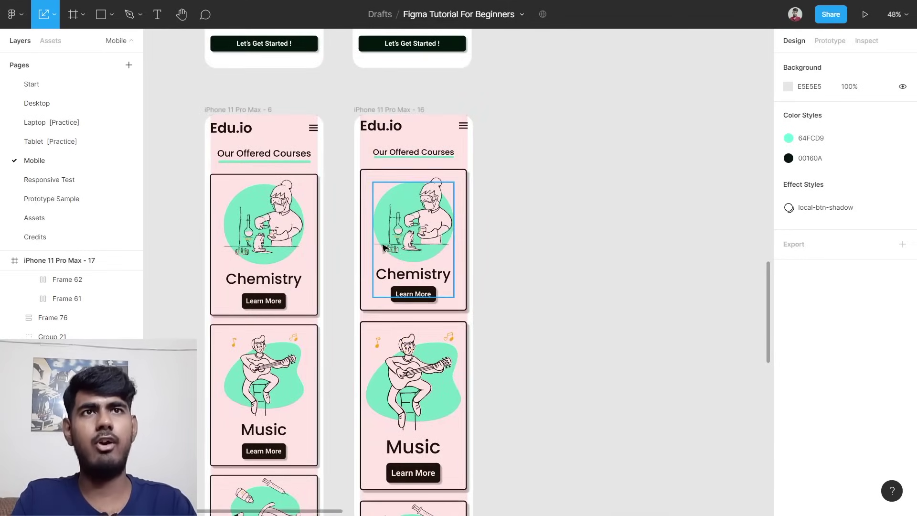
scroll(579, 186, "down", 5)
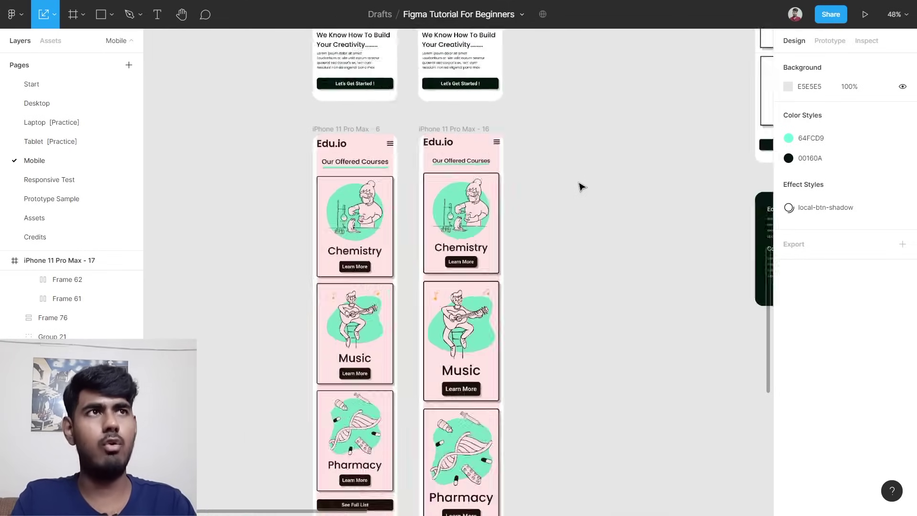
scroll(521, 235, "up", 5)
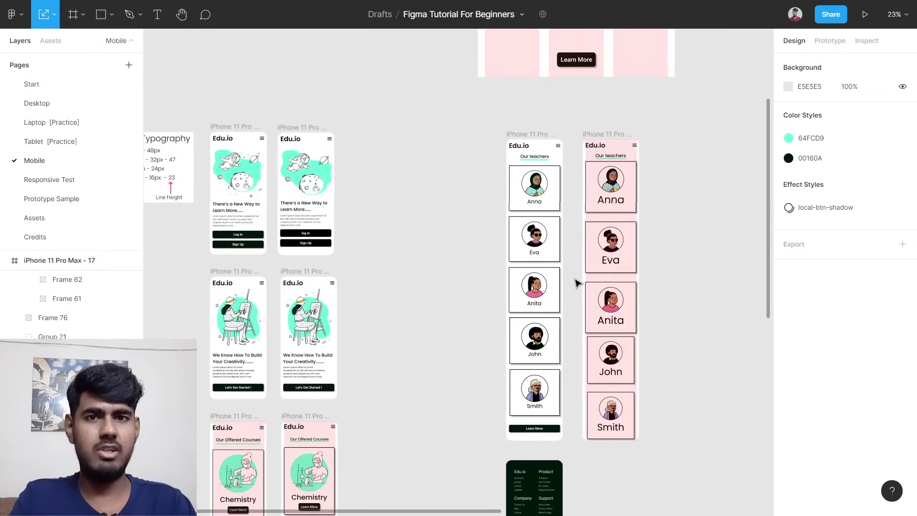
Examine the dark footer below iPhone 11 Pro Max - 9 and its main component, iPhone 11 Pro Max - 10.
scroll(578, 283, "down", 10)
scroll(647, 285, "up", 3)
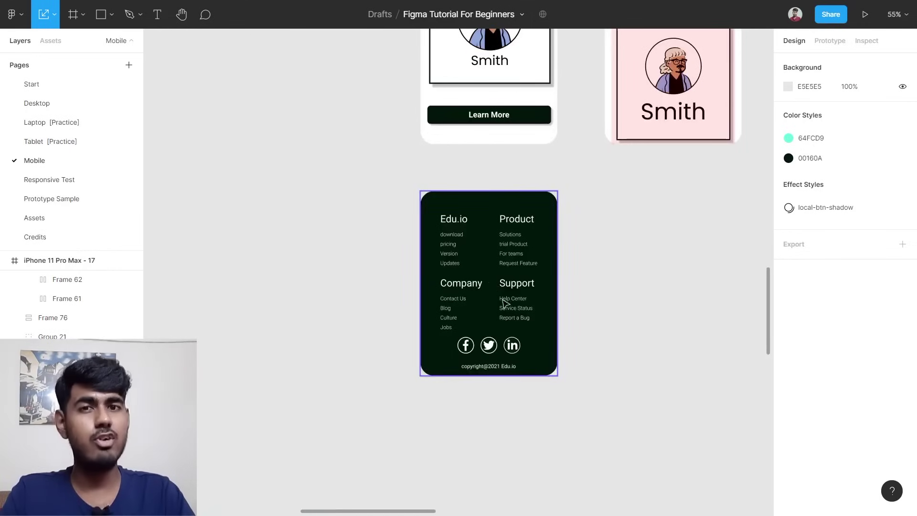
scroll(506, 316, "up", 3)
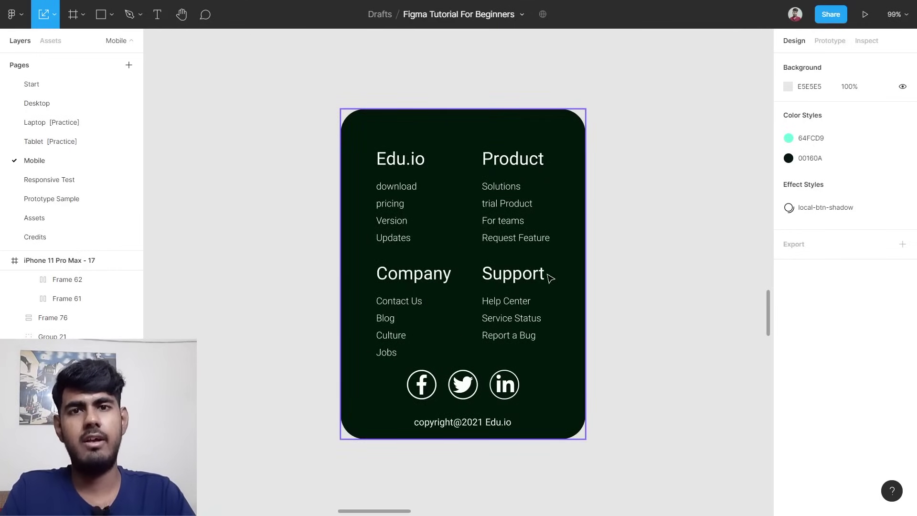
scroll(550, 277, "down", 10)
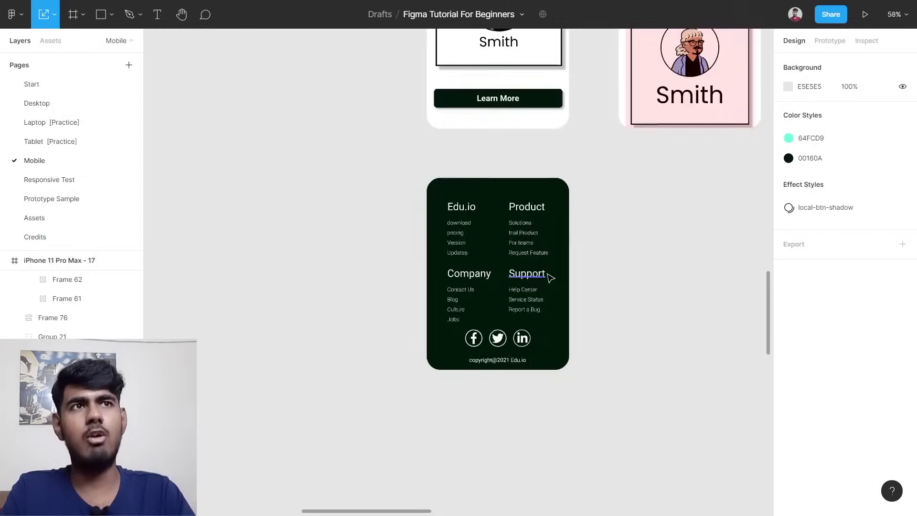
scroll(291, 368, "up", 8)
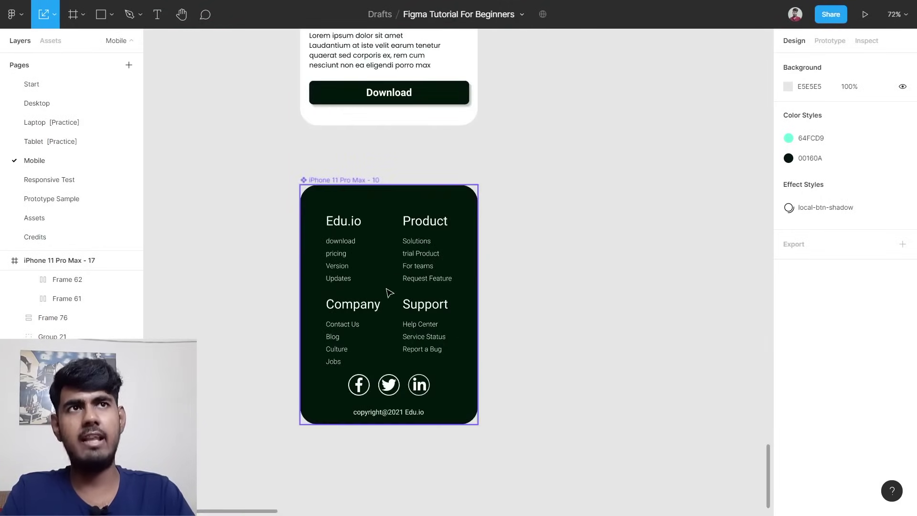
scroll(478, 287, "down", 6)
scroll(697, 134, "right", 4)
scroll(697, 134, "up", 2)
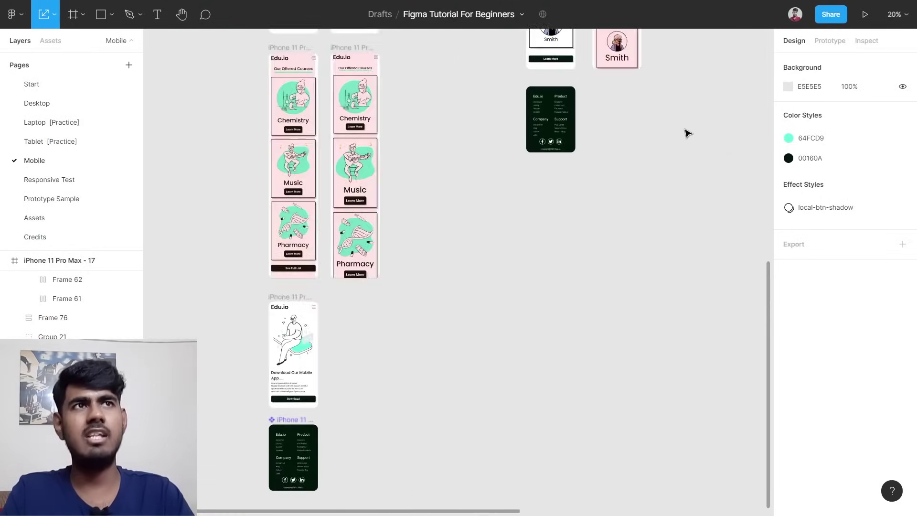
Duplicate the dark footer below iPhone 11 Pro Max - 9 and place the copy directly under iPhone 11 Pro Max - 17.
scroll(624, 90, "up", 3)
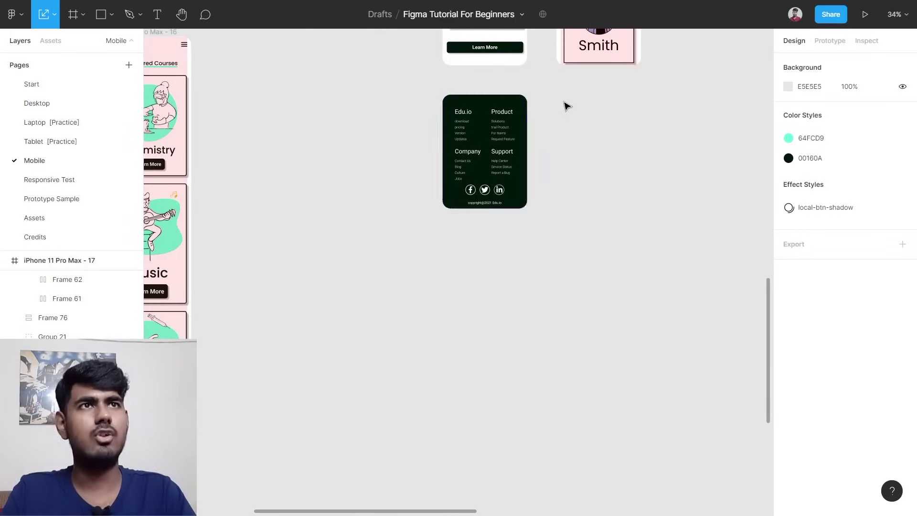
scroll(564, 108, "up", 3)
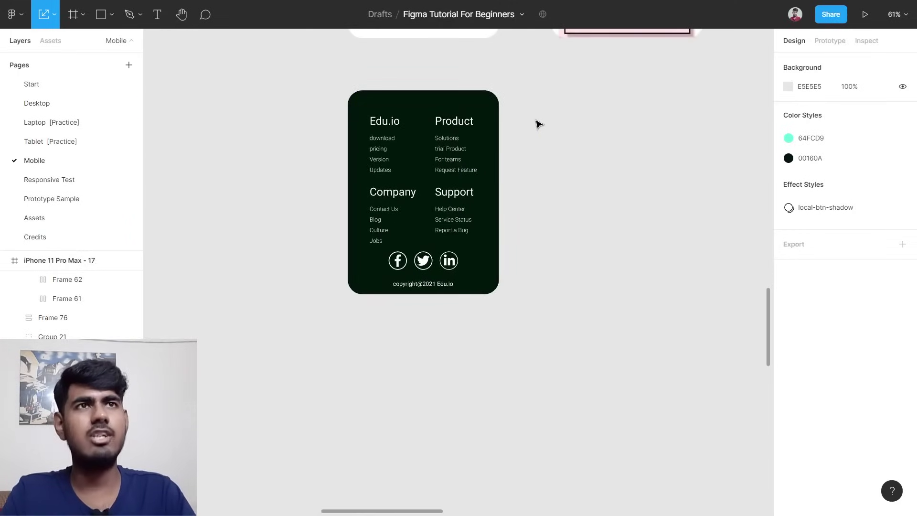
scroll(538, 124, "up", 3)
left_click_drag(410, 284, 608, 268)
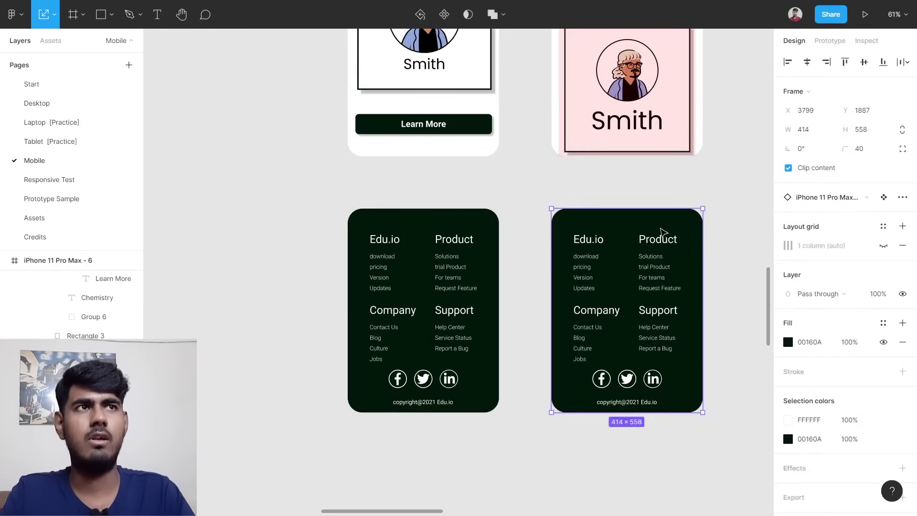
left_click(702, 203)
scroll(703, 204, "down", 5)
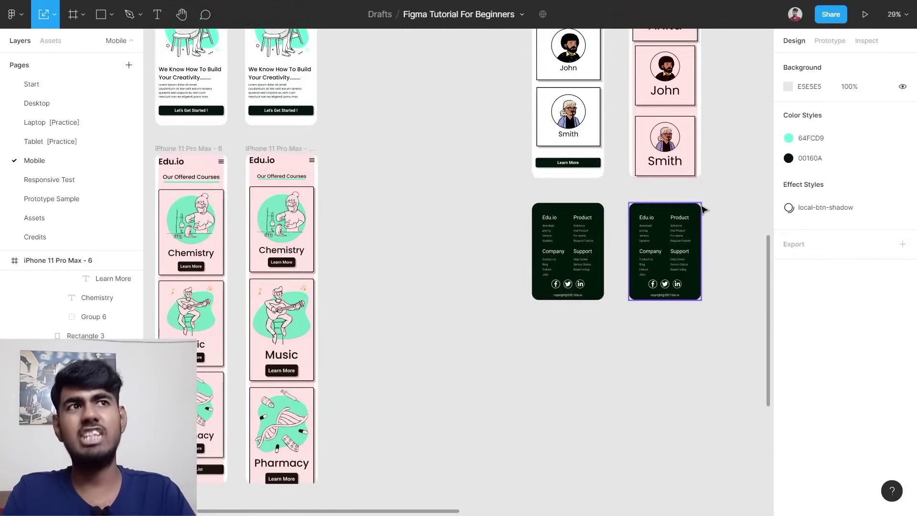
scroll(703, 205, "up", 5)
scroll(549, 296, "down", 8)
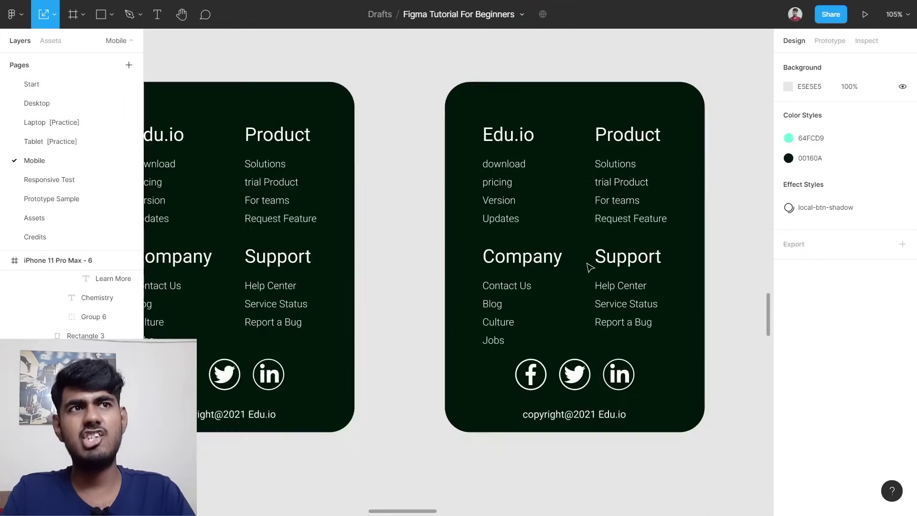
Examine the footers and the "Get in Touch !" contact form screen in iPhone 11 Pro Max - 7.
scroll(309, 391, "up", 7)
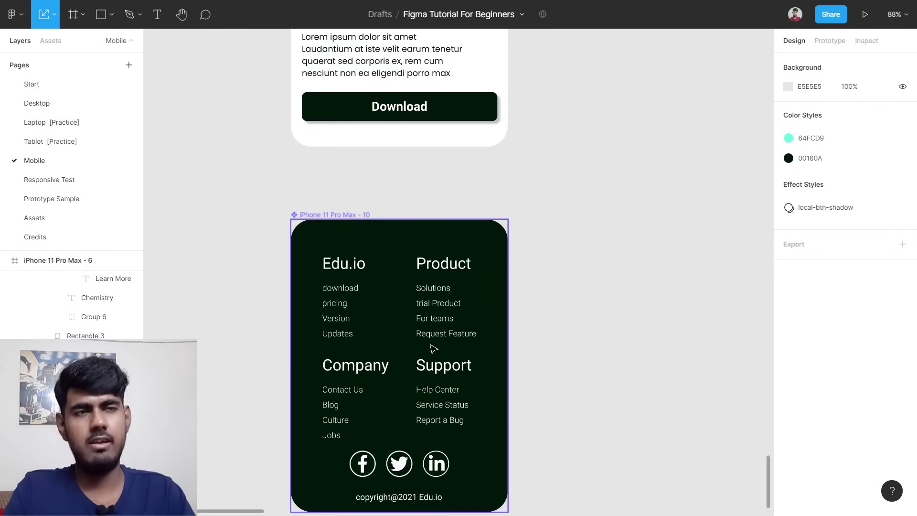
scroll(433, 349, "down", 3)
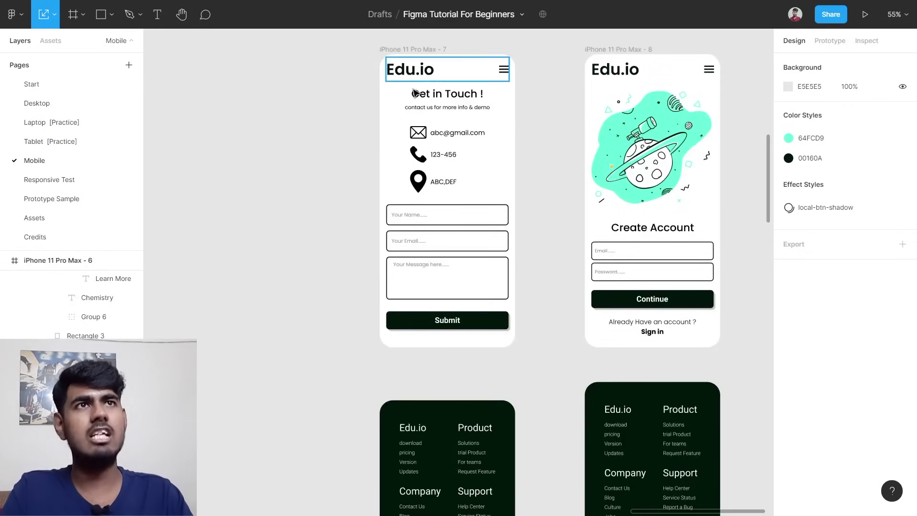
left_click(401, 53)
scroll(397, 135, "up", 3)
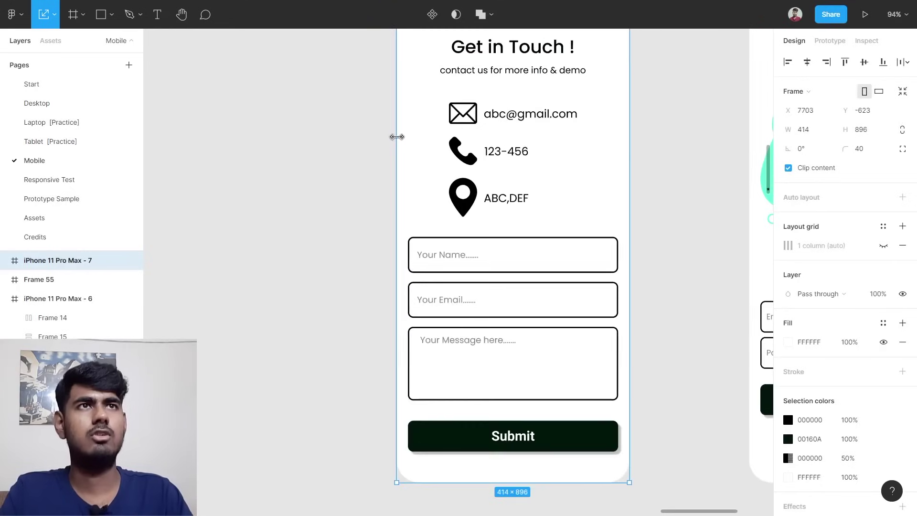
scroll(397, 135, "down", 2)
scroll(479, 123, "left", 3)
scroll(472, 126, "right", 5)
scroll(472, 125, "down", 3)
scroll(477, 72, "down", 1)
scroll(483, 41, "up", 1)
scroll(486, 64, "up", 1)
Move iPhone 11 Pro Max - 8 together with its footer further right, clearing space beside iPhone 11 Pro Max - 7.
left_click(486, 64)
left_click_drag(483, 58, 679, 471)
left_click_drag(552, 306, 732, 313)
scroll(342, 114, "up", 2)
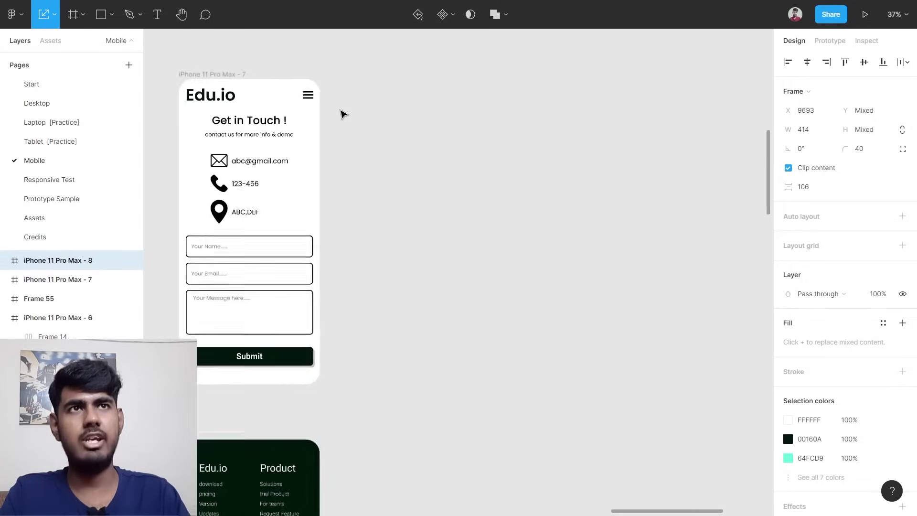
scroll(342, 114, "up", 2)
left_click(434, 161)
scroll(435, 161, "down", 1)
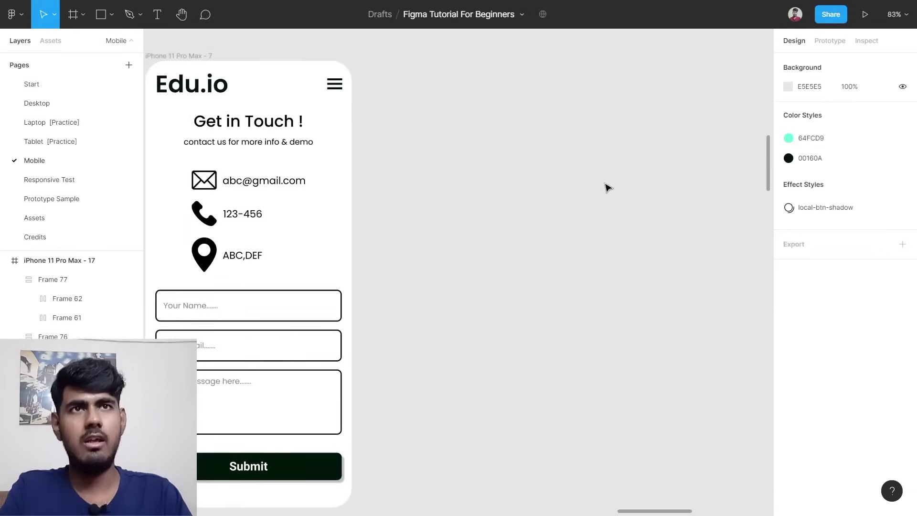
Add an iPhone 11 Pro Max frame beside iPhone 11 Pro Max - 7 and set its corner radius to 40.
key("f")
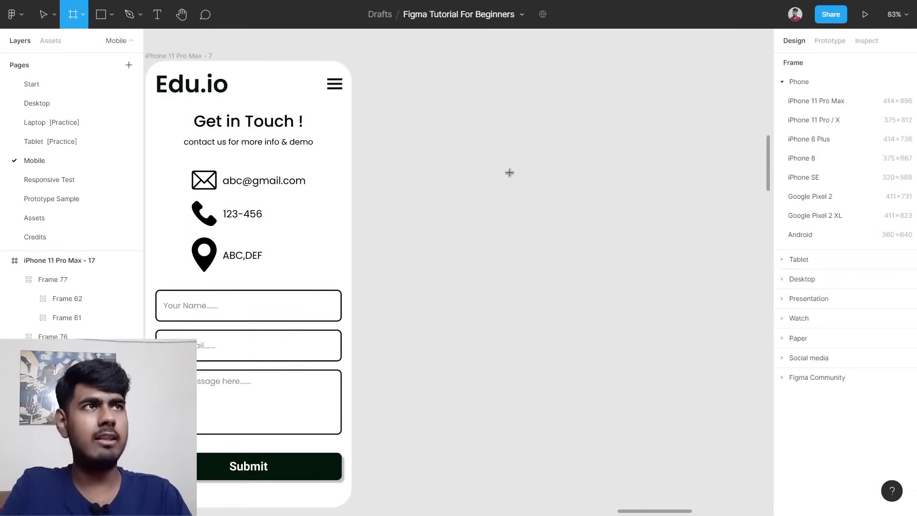
left_click(839, 102)
left_click_drag(423, 232, 463, 241)
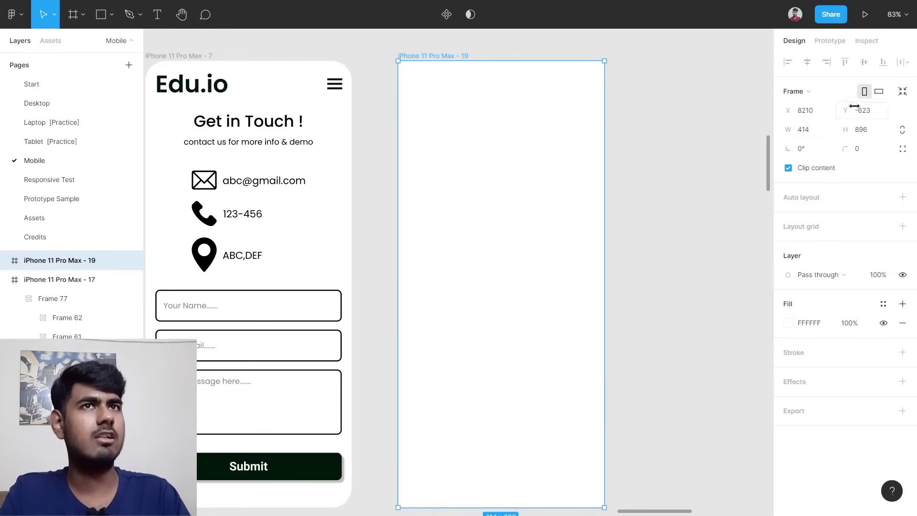
left_click(871, 153)
type("40")
key("Return")
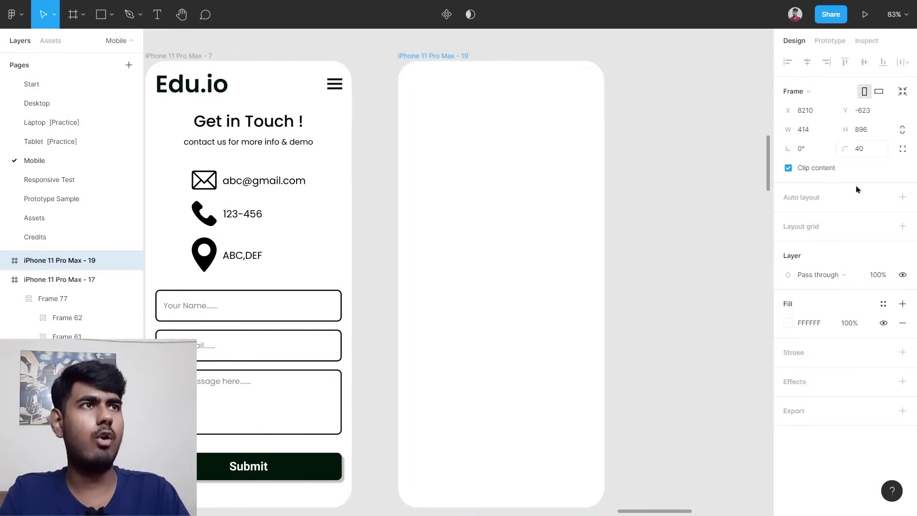
Give the new frame a column layout grid with count 1 and margin 20.
left_click(853, 227)
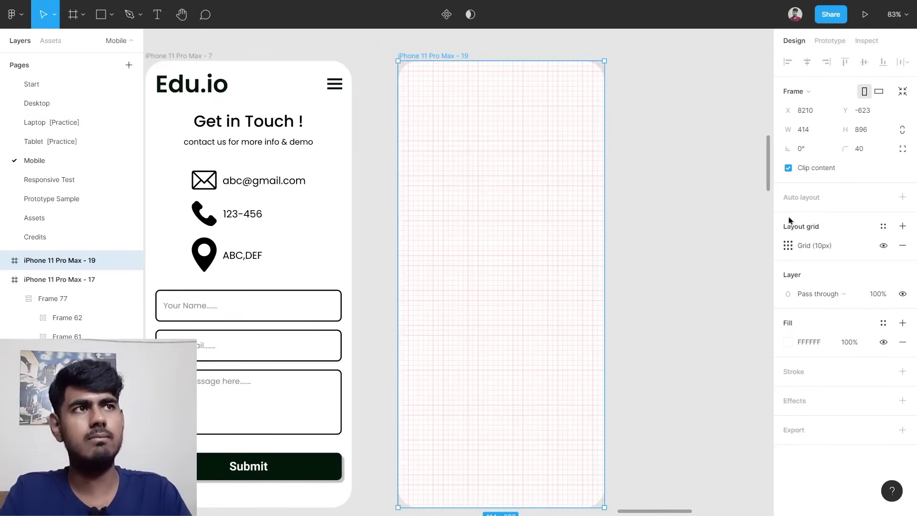
left_click(794, 246)
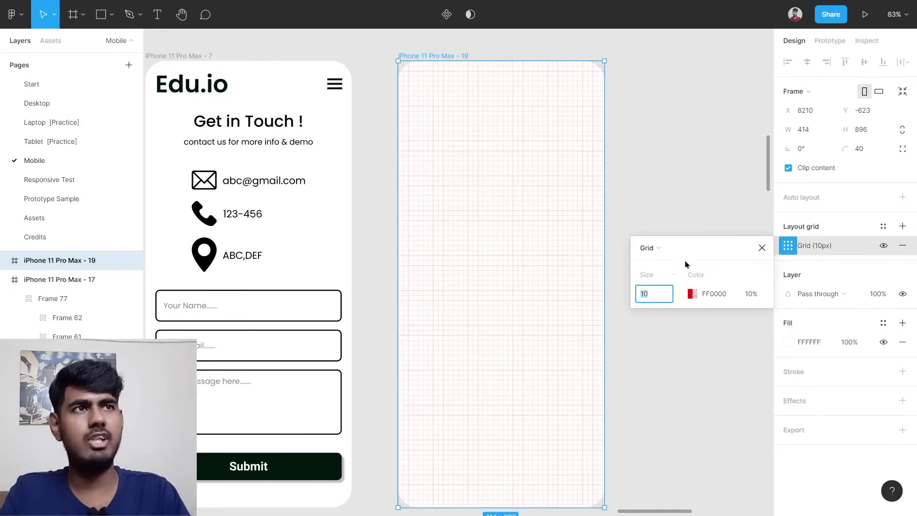
left_click(667, 250)
left_click(657, 262)
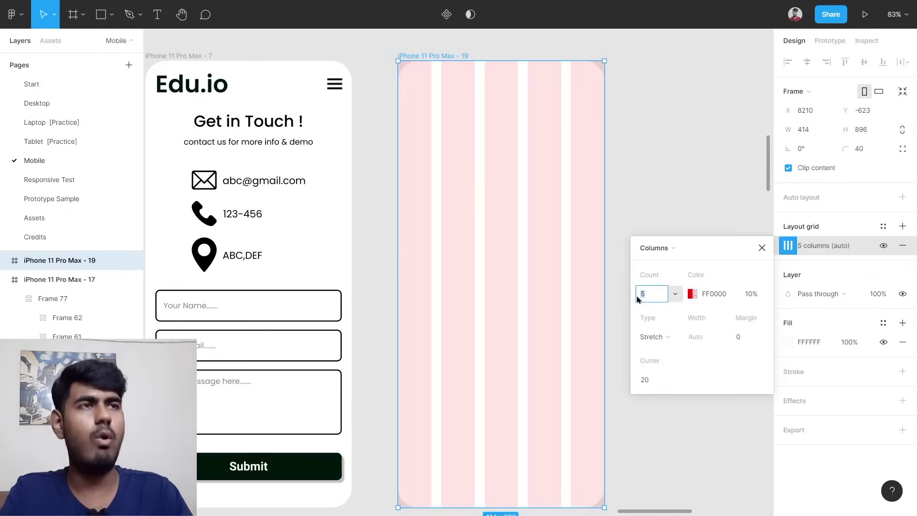
key("Return")
left_click(747, 338)
key("Return")
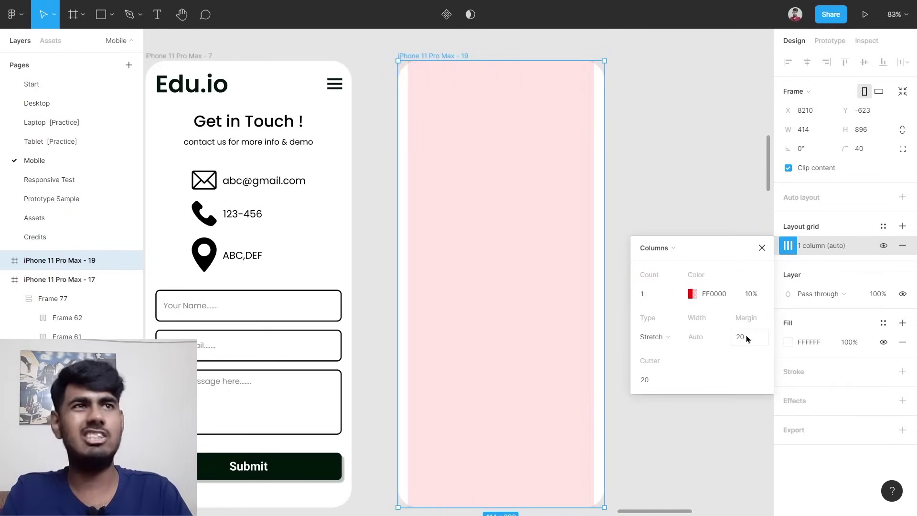
left_click(710, 164)
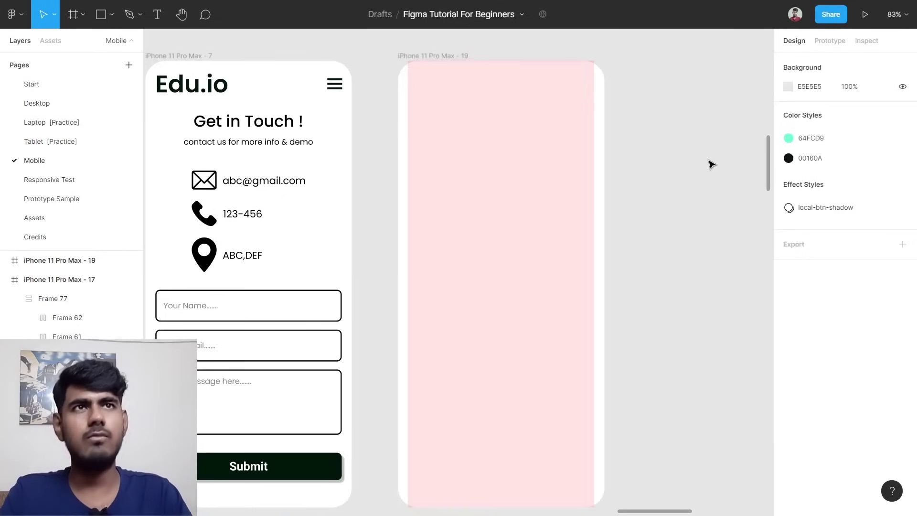
Copy the Edu.io header with its menu icon from iPhone 11 Pro Max - 7 into the new frame, centred horizontally.
scroll(635, 141, "left", 2)
left_click(350, 89)
left_click_drag(286, 93, 600, 105)
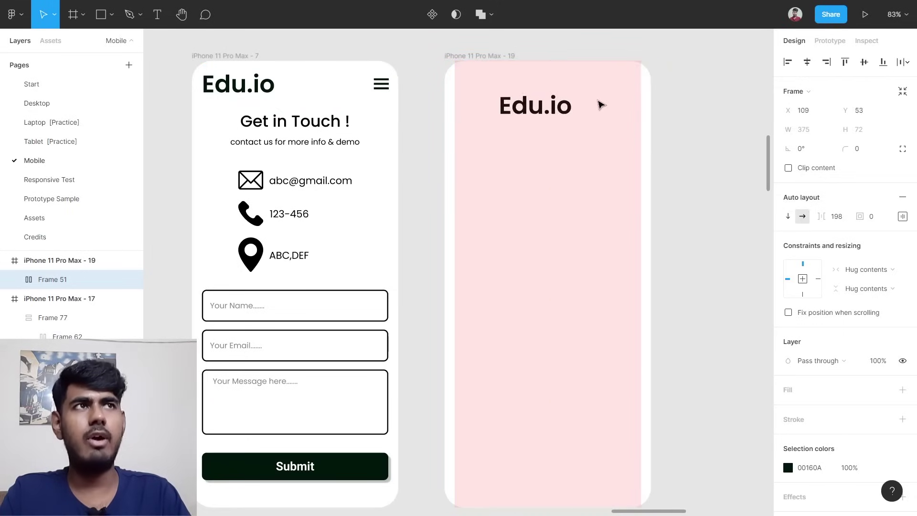
left_click(812, 66)
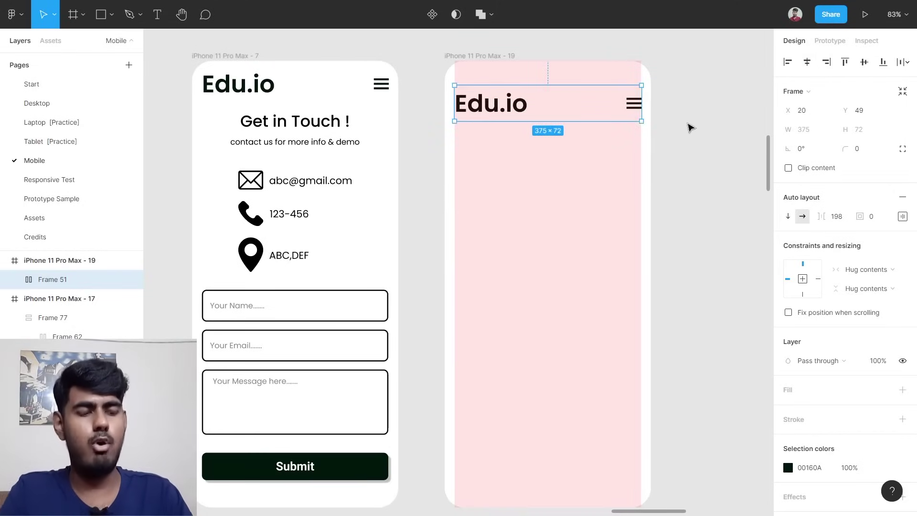
Move the copied Edu.io header up to the top edge of iPhone 11 Pro Max - 19, at Y 0.
key("shift+Up")
key("shift+Up")
key("shift+Up")
key("shift+Up")
key("shift+Up")
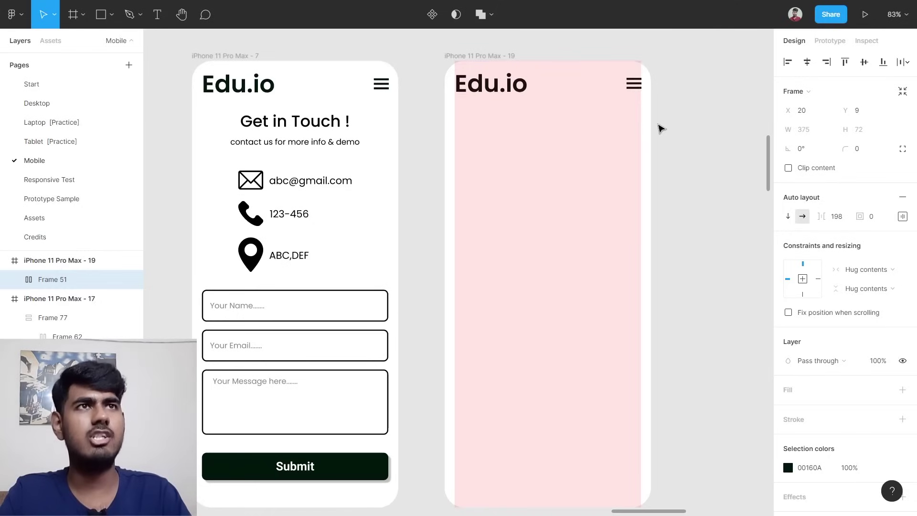
mouse_move(524, 93)
left_mouse_down()
mouse_move(520, 113)
mouse_move(549, 104)
mouse_move(528, 98)
mouse_move(526, 82)
left_mouse_up()
left_click(736, 98)
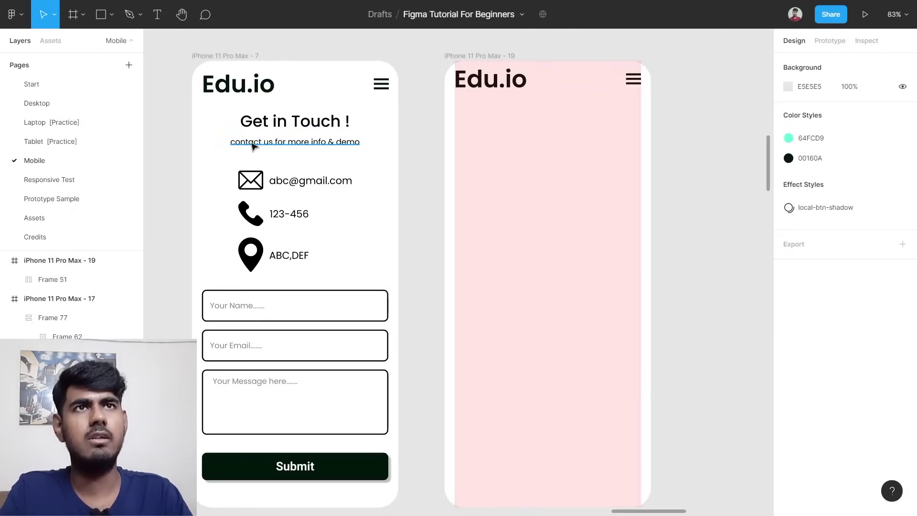
Copy the "Get in Touch !" heading into iPhone 11 Pro Max - 19, centred below the header at X 97, Y 102.
left_click(297, 130)
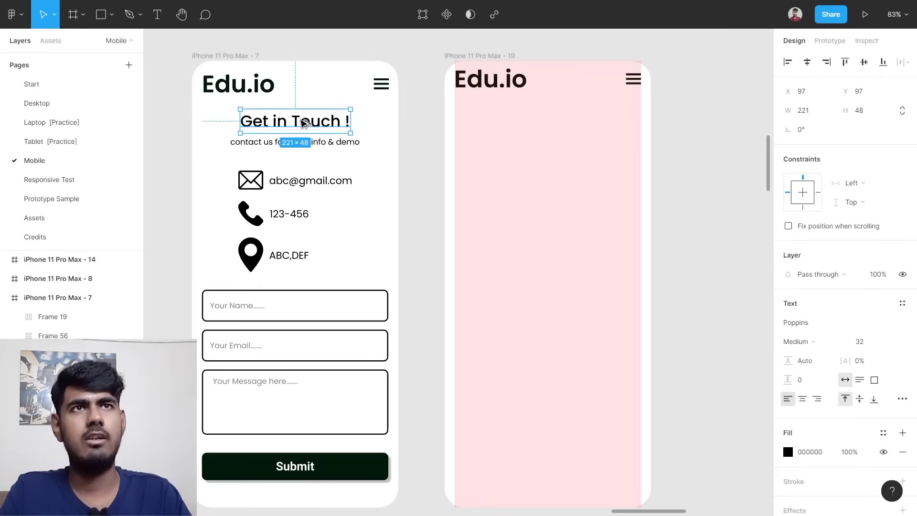
left_click_drag(302, 123, 536, 130)
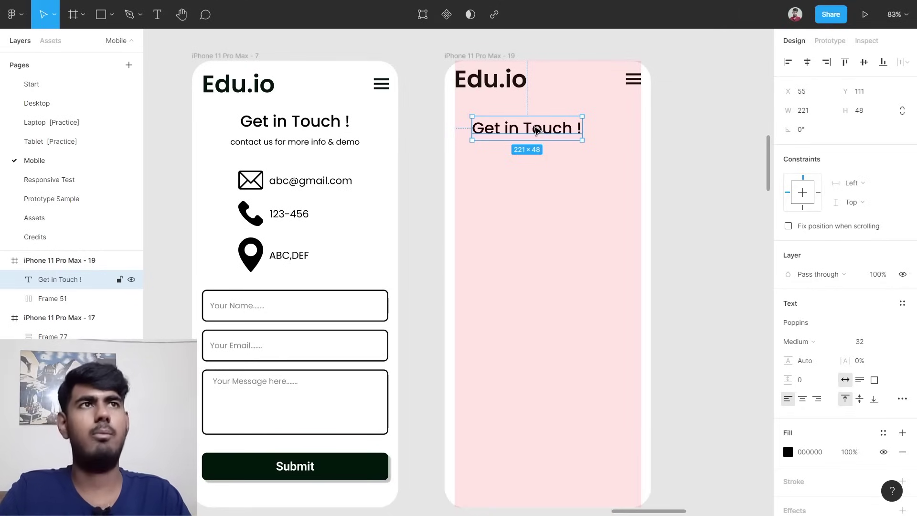
left_click_drag(537, 130, 558, 130)
key("Down")
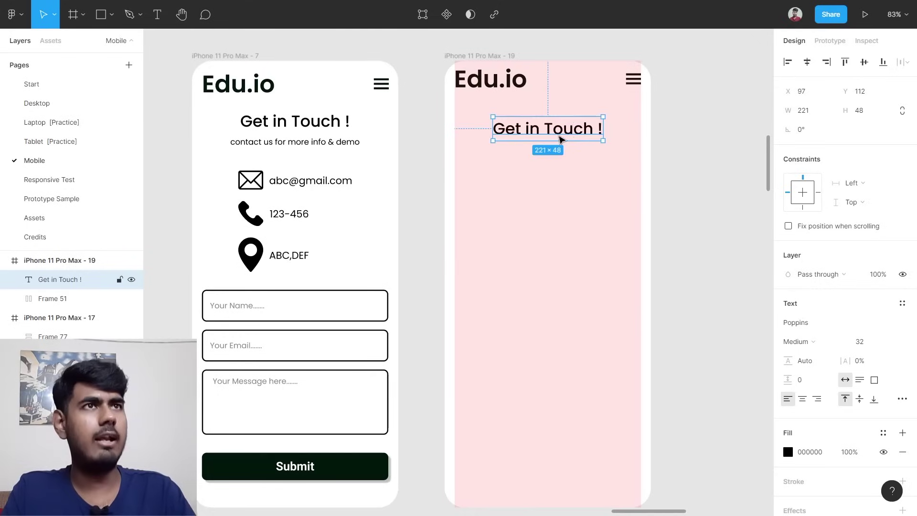
key("shift+Up")
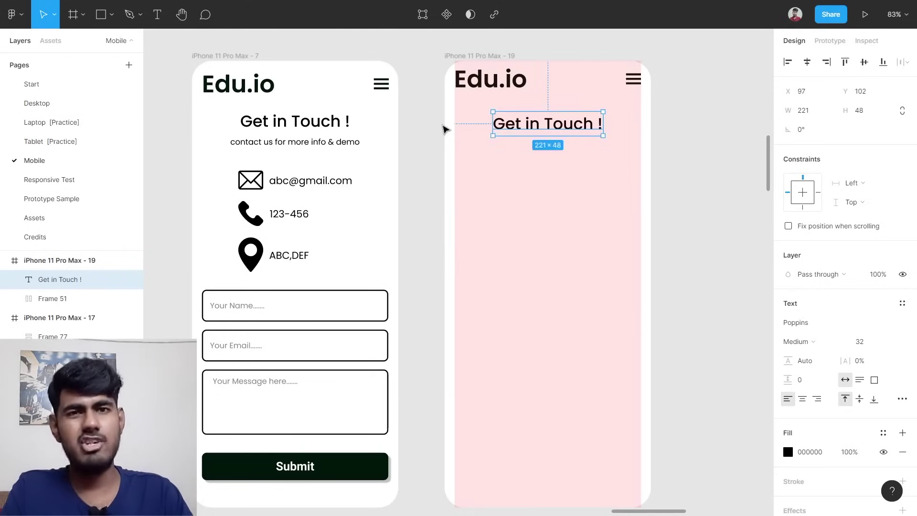
Measure the gap between the Edu.io header and the "Get in Touch !" heading in iPhone 11 Pro Max - 7 and - 19.
left_click(277, 91)
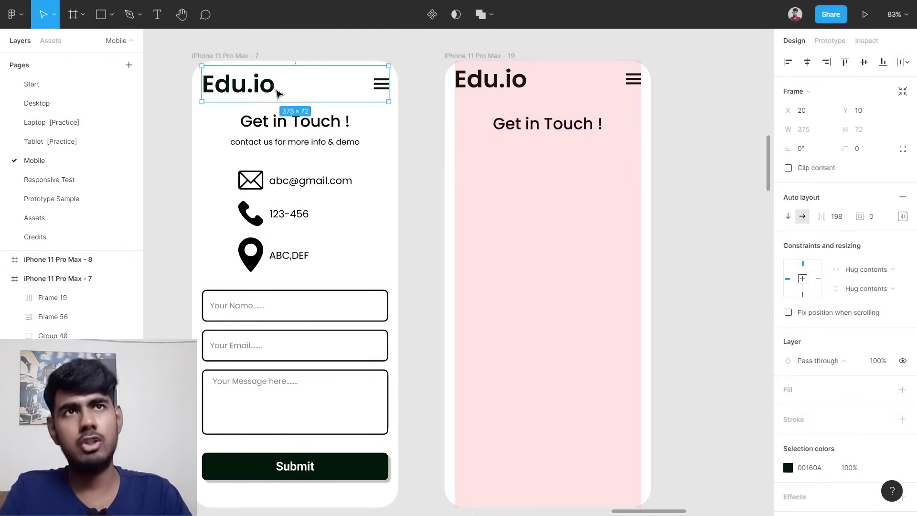
key("alt")
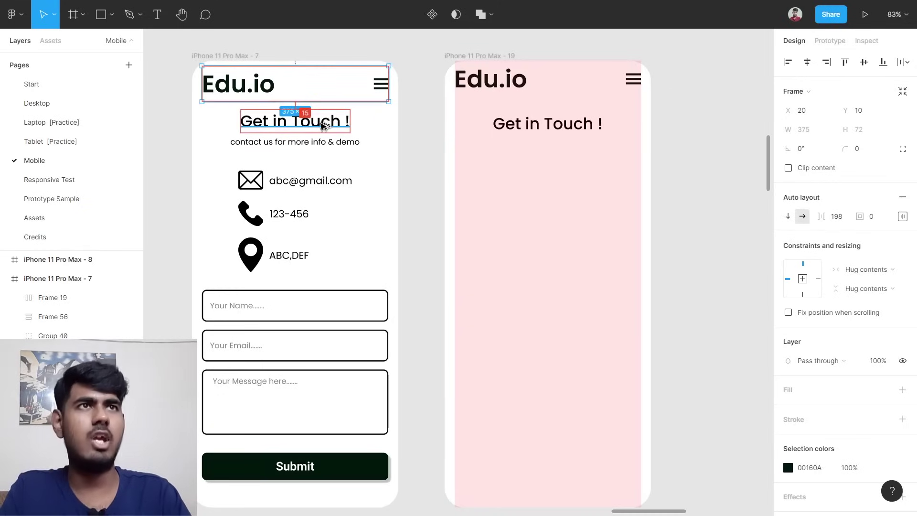
left_click(548, 78)
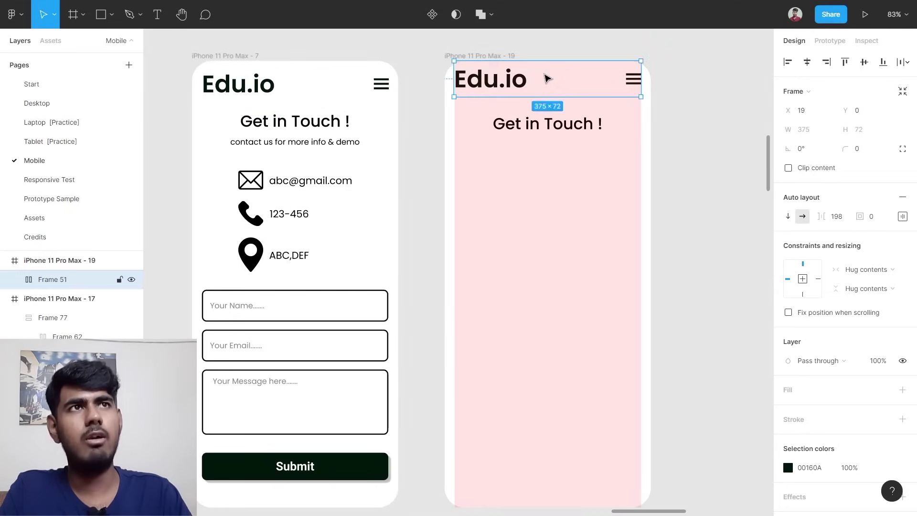
key("alt")
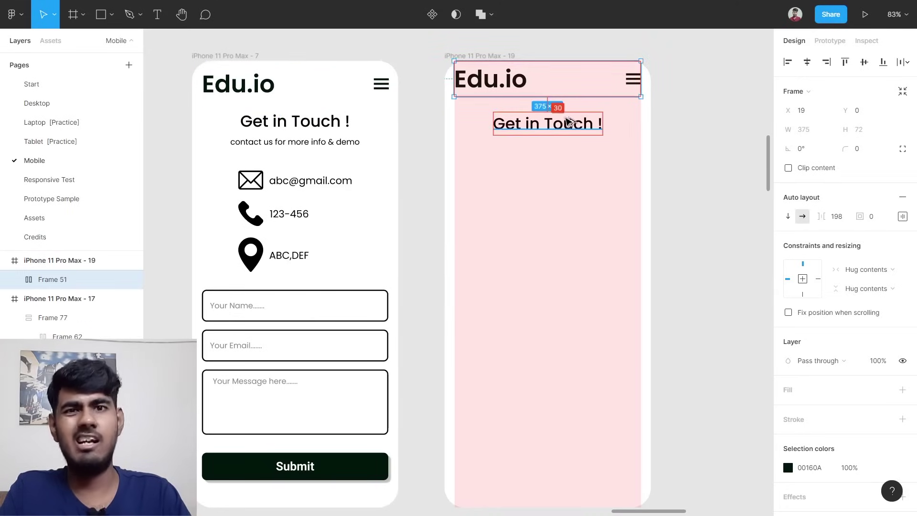
Move the "Get in Touch !" heading in iPhone 11 Pro Max - 19 up 20 px and measure its gap to the header.
scroll(560, 127, "up", 6)
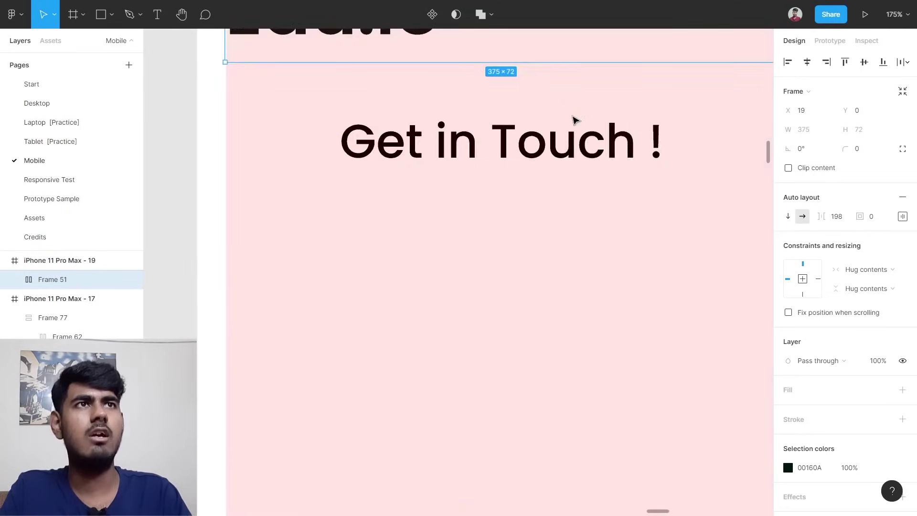
double_click(554, 148)
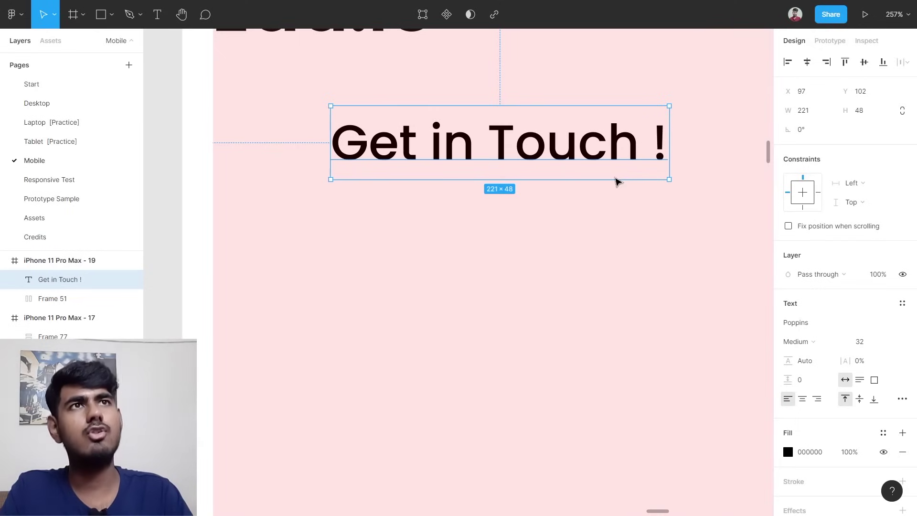
key("shift+Up")
key("shift+Up")
scroll(612, 180, "up", 3)
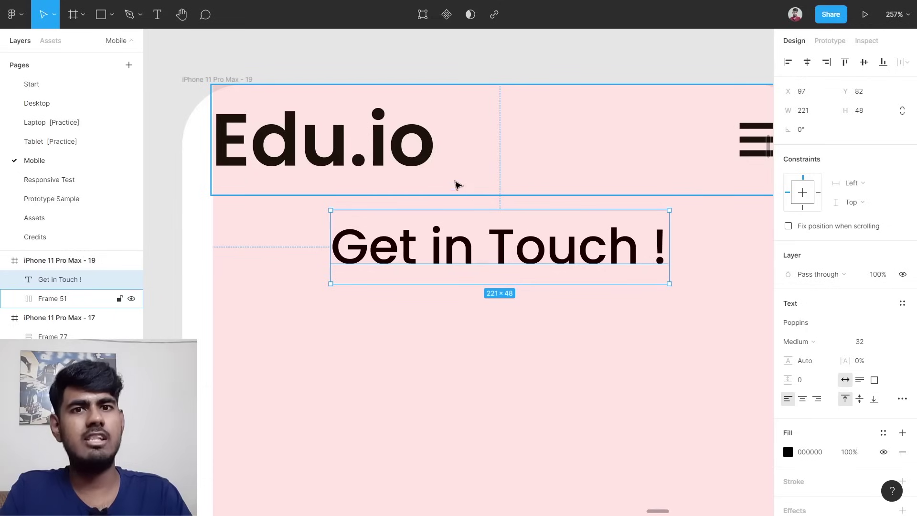
left_click(405, 155)
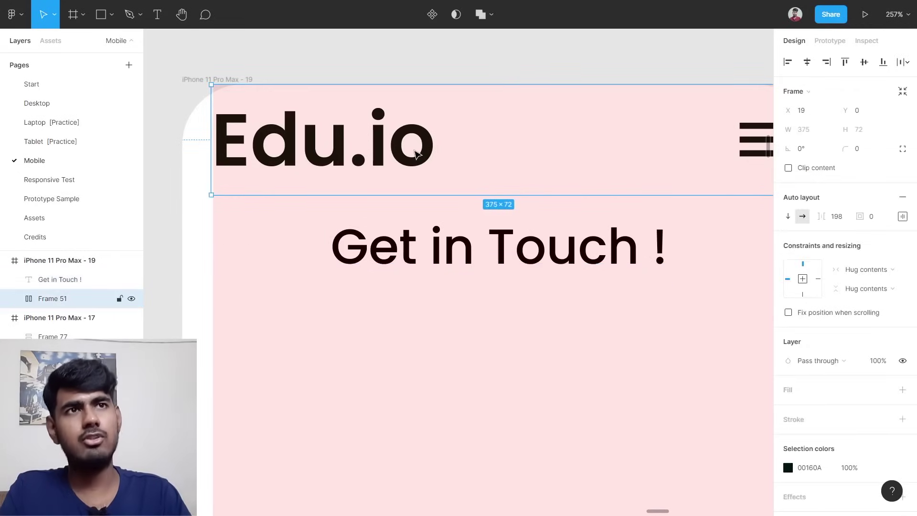
key("alt")
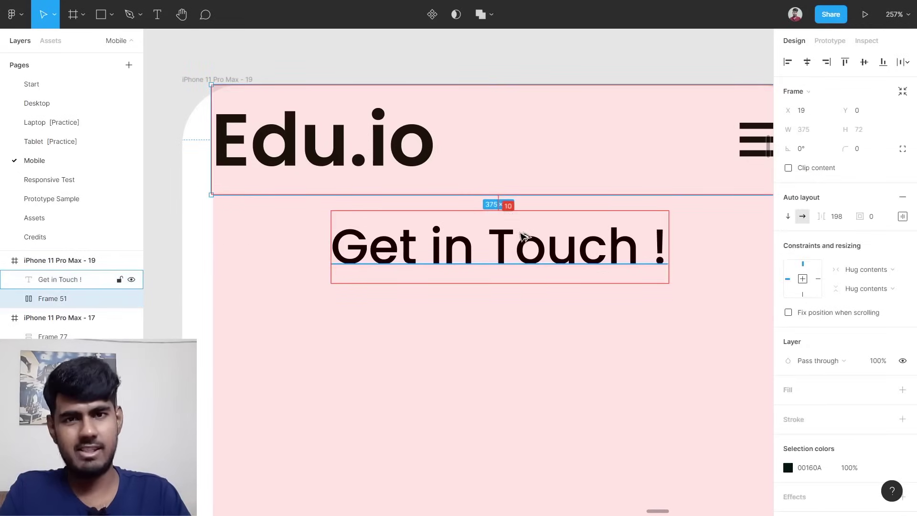
Nudge the "Get in Touch !" heading in iPhone 11 Pro Max - 19 down to Y 87.
left_click(606, 266)
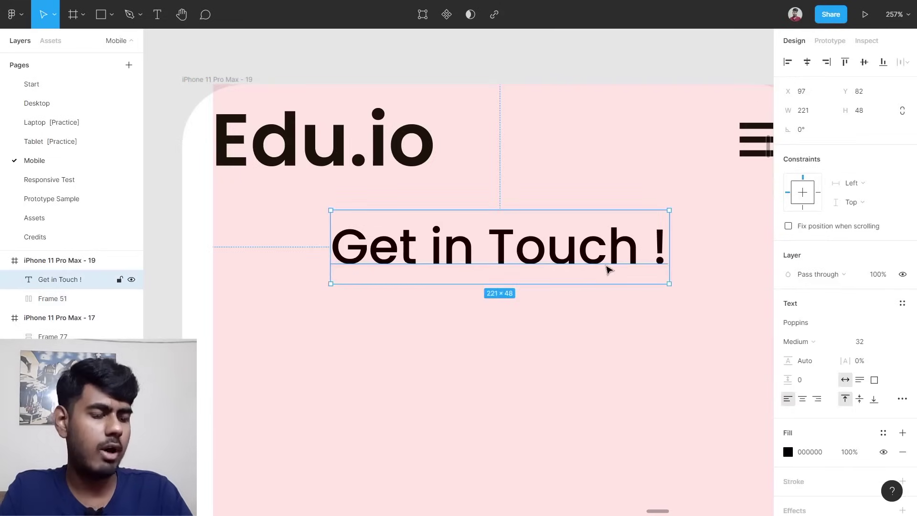
key("Down")
key("Down")
key("Down")
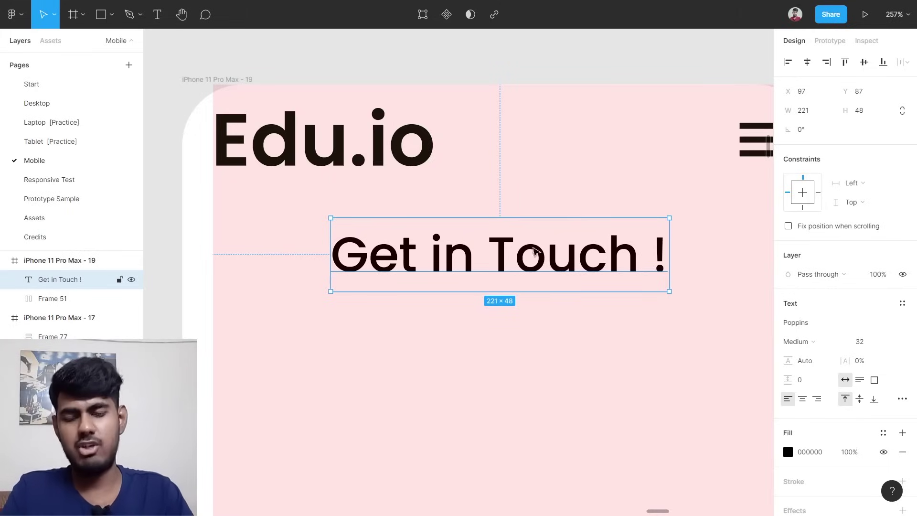
Copy the "contact us for more info & demo" text from iPhone 11 Pro Max - 7 to below the new heading, at X 84, Y 150.
scroll(534, 252, "down", 10)
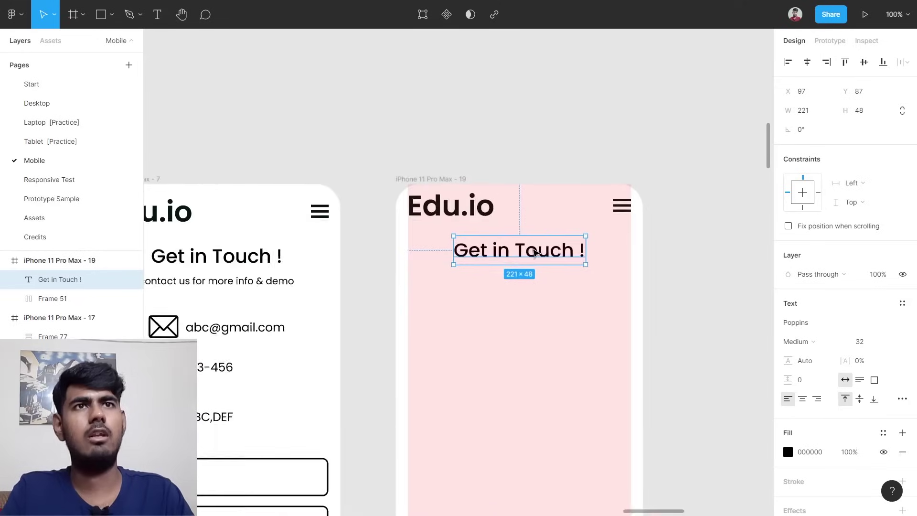
scroll(323, 274, "left", 3)
left_click(271, 284)
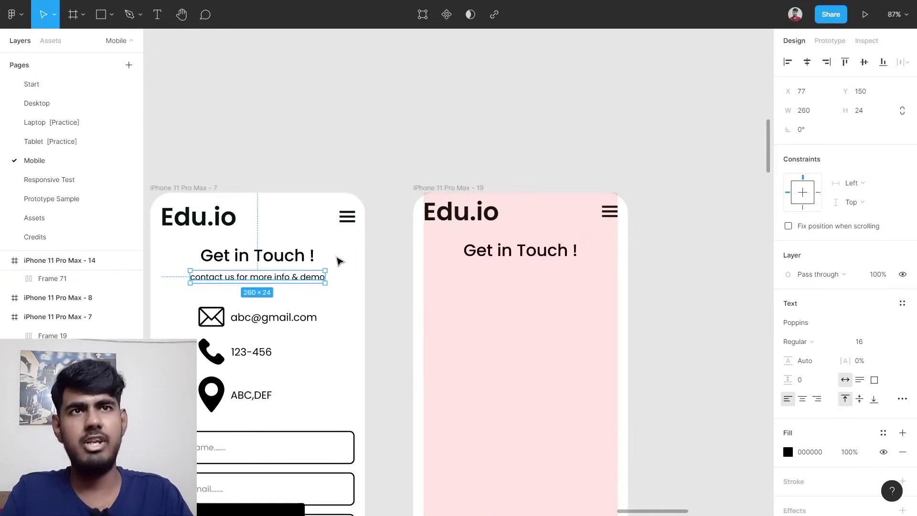
left_click_drag(278, 282, 546, 281)
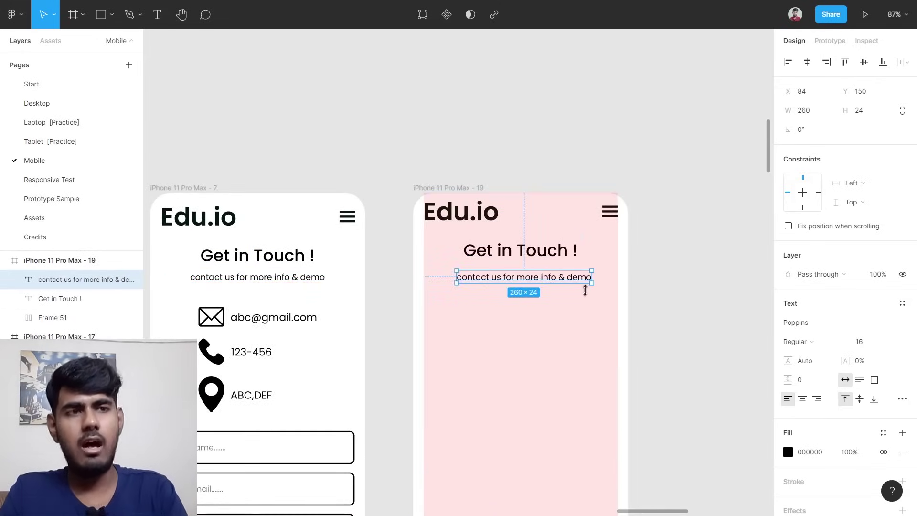
Nudge the "contact us for more info & demo" text in iPhone 11 Pro Max - 19 to X 77, Y 140.
key("Left")
key("Left")
key("Left")
key("Left")
key("Left")
key("Left")
key("Left")
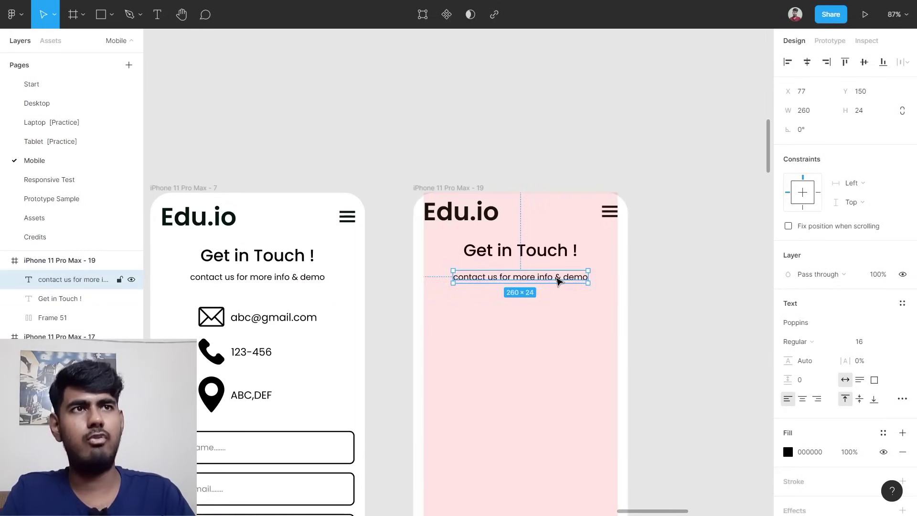
key("shift+Up")
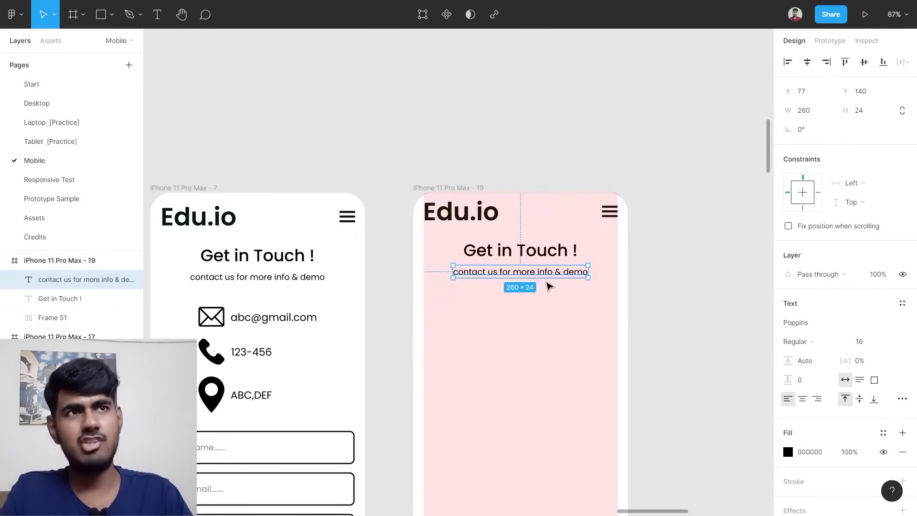
left_click(658, 277)
Duplicate the envelope, phone and location icons on the Assets page, placing the copies below the originals.
scroll(655, 274, "down", 4)
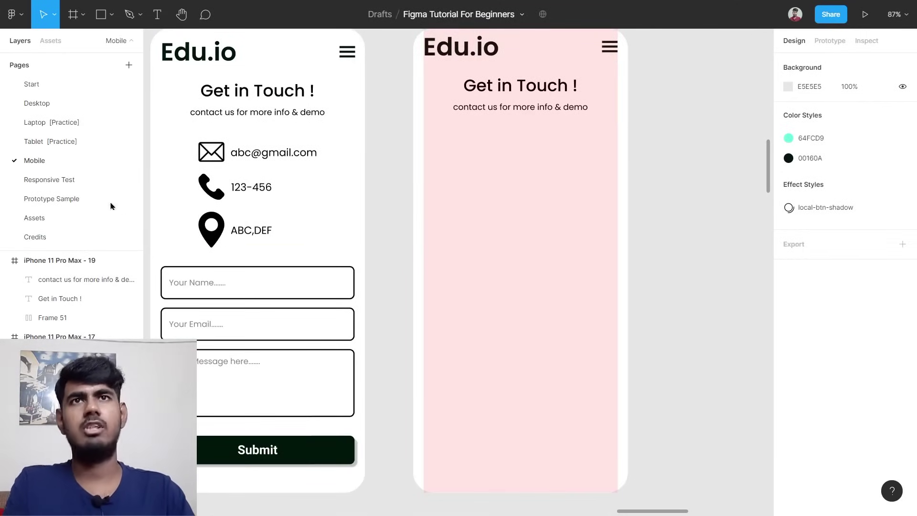
left_click(75, 218)
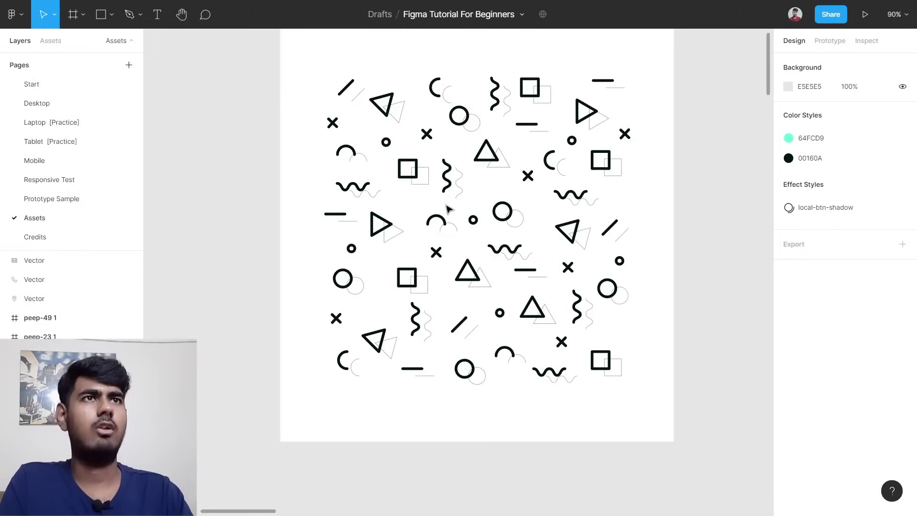
scroll(446, 209, "down", 5)
scroll(459, 229, "down", 5)
scroll(467, 296, "down", 4)
scroll(695, 238, "up", 2)
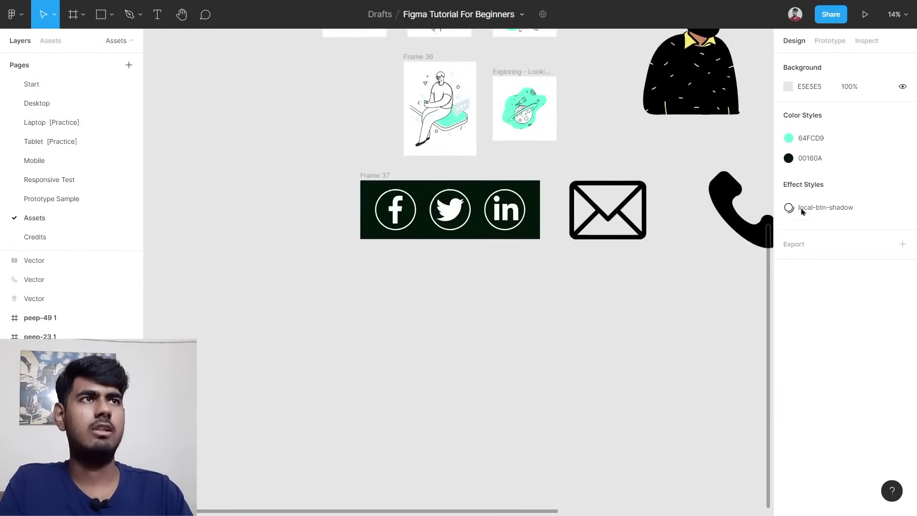
scroll(695, 239, "down", 3)
scroll(682, 231, "right", 3)
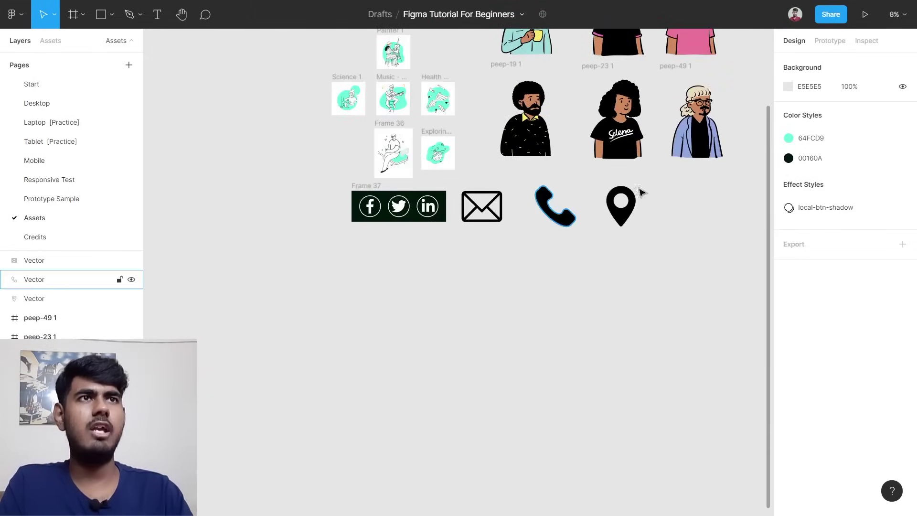
left_click_drag(478, 249, 650, 207)
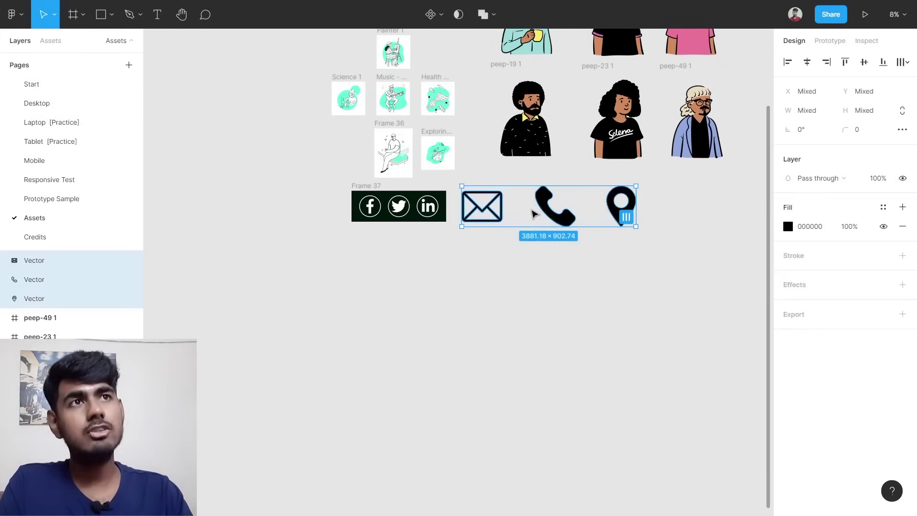
left_click_drag(529, 215, 516, 303)
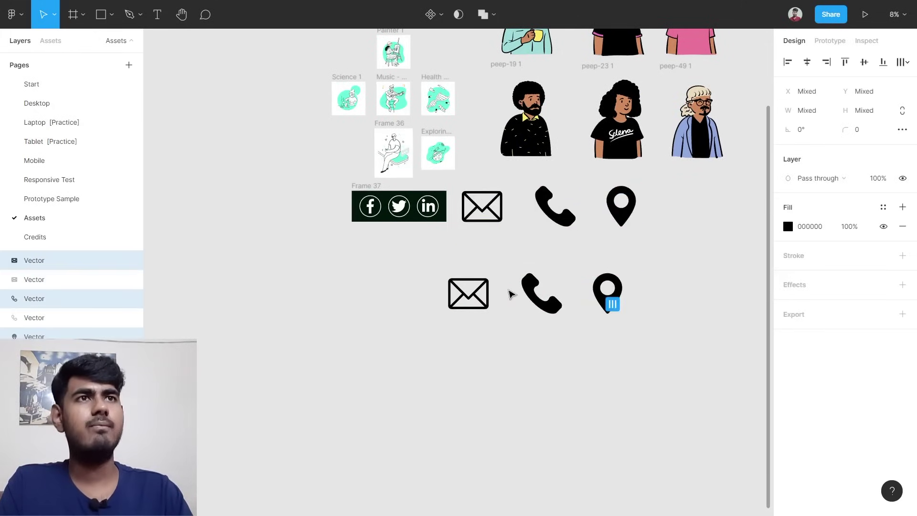
Move the three copied icons from the Assets page to the Mobile page and open the Mobile page.
left_click(399, 279)
left_click_drag(334, 261, 621, 321)
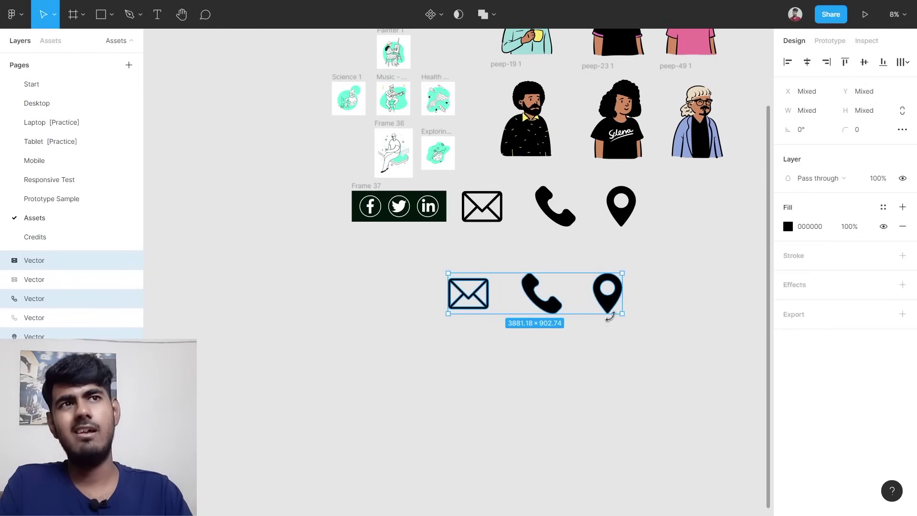
right_click(518, 294)
mouse_move(639, 194)
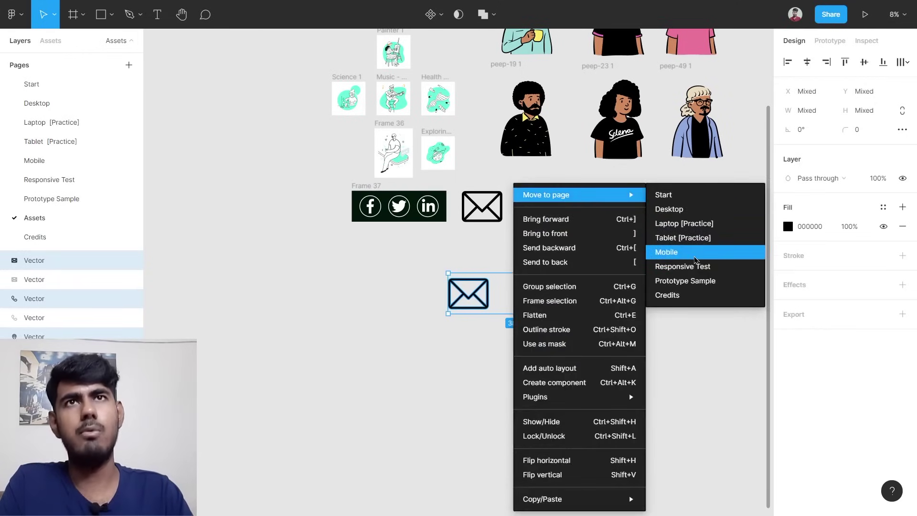
left_click(688, 252)
left_click(38, 162)
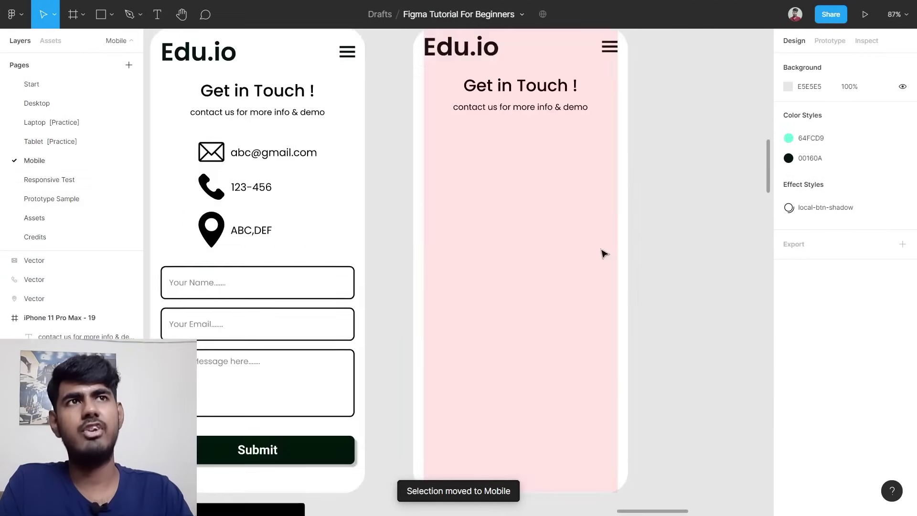
Scale the three contact icons down to about 382 × 89 px and place them below the text in iPhone 11 Pro Max - 19.
scroll(415, 211, "down", 10)
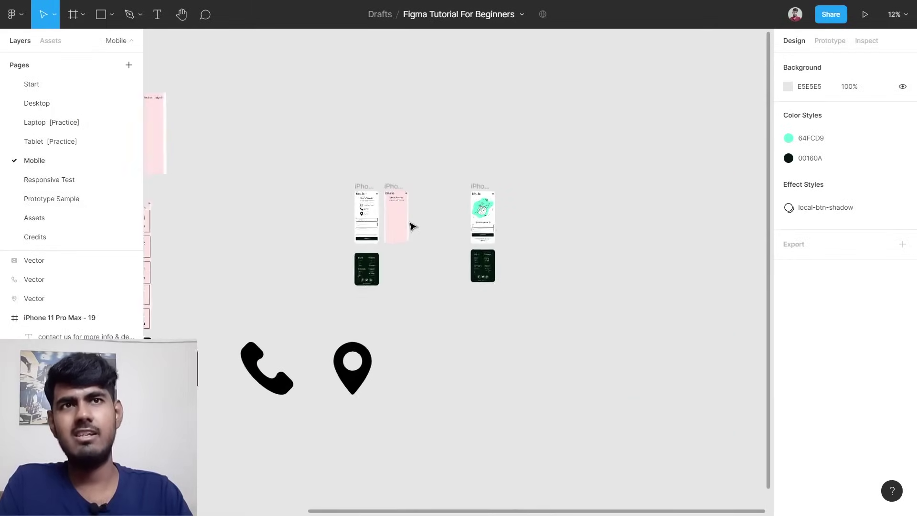
scroll(407, 235, "down", 2)
left_click_drag(254, 368, 387, 308)
left_click_drag(325, 333, 398, 306)
scroll(397, 303, "up", 3)
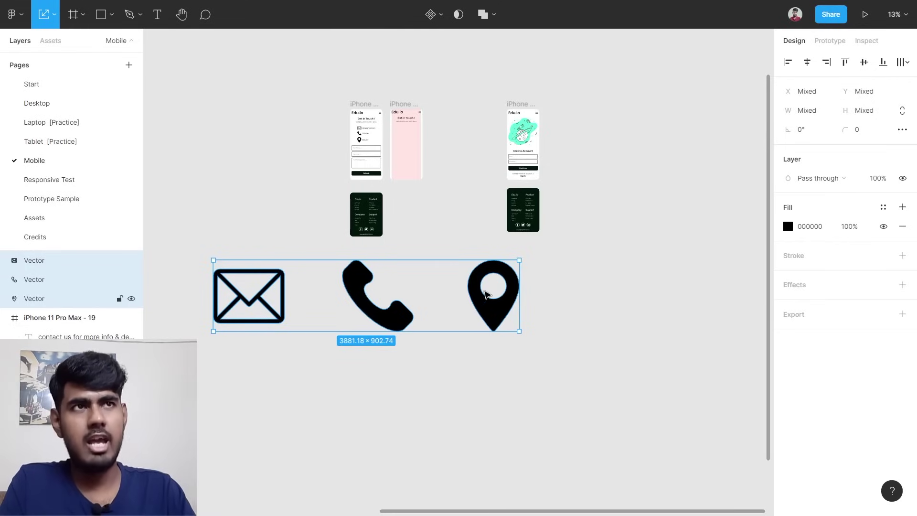
left_click_drag(519, 260, 410, 139)
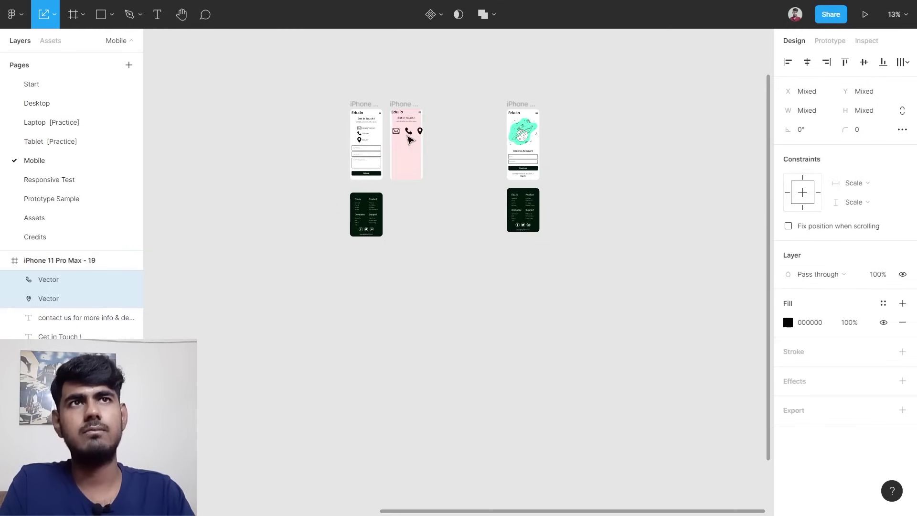
Check the envelope icon's size in iPhone 11 Pro Max - 7 and scale the three new icons together to 200 px wide.
scroll(409, 137, "up", 10)
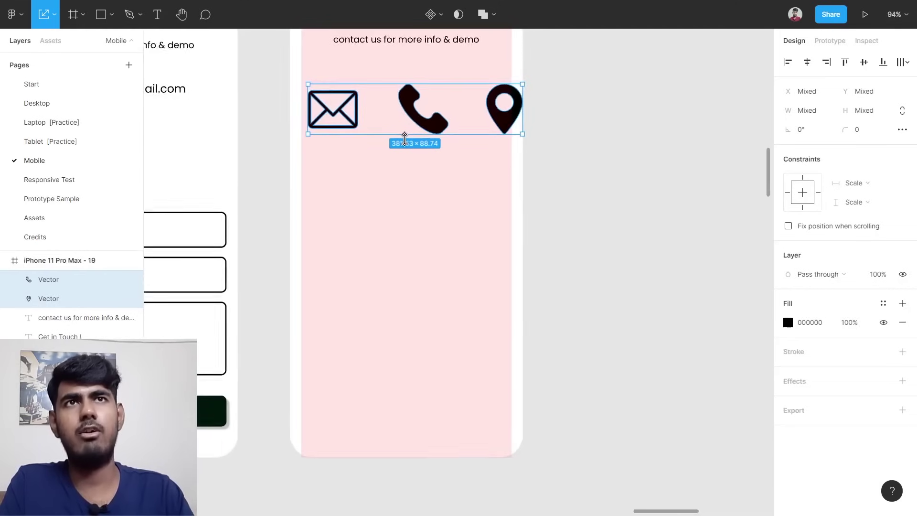
scroll(405, 138, "down", 3)
scroll(234, 153, "up", 2)
scroll(235, 177, "up", 3)
scroll(239, 180, "left", 3)
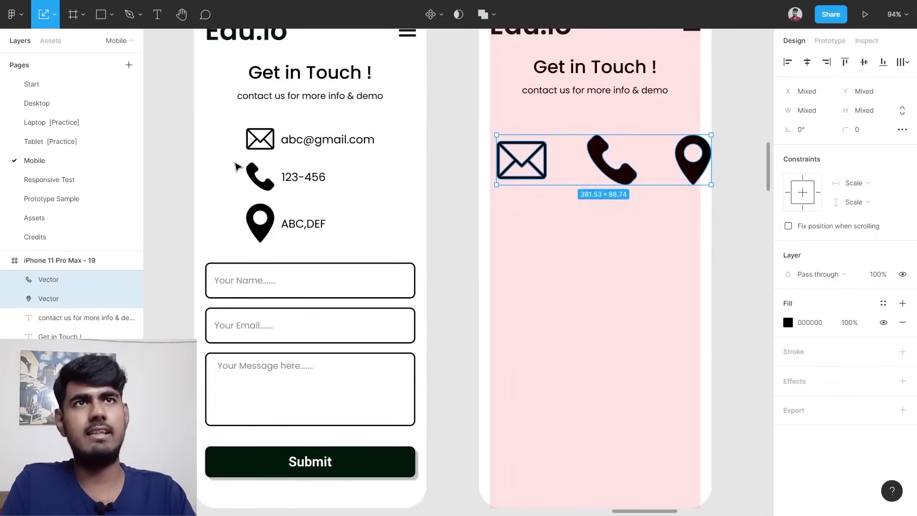
double_click(271, 142)
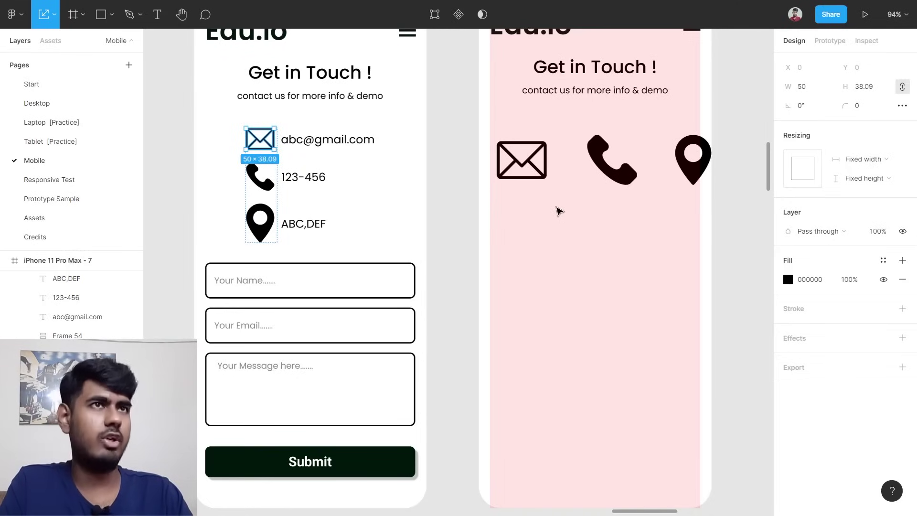
left_click(548, 207)
mouse_move(509, 213)
left_mouse_down()
mouse_move(720, 160)
mouse_move(711, 135)
mouse_move(625, 156)
mouse_move(603, 175)
left_mouse_up()
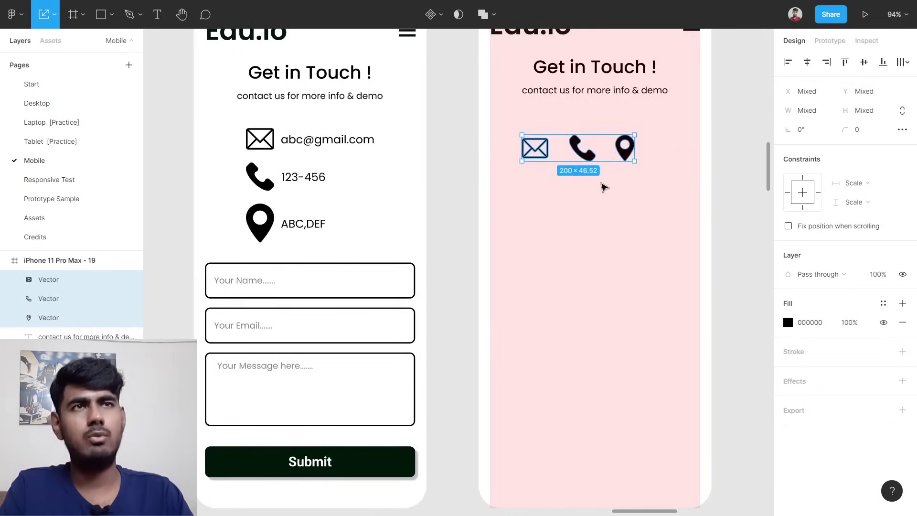
Stack the phone icon and the location icon in a column beneath the envelope icon in iPhone 11 Pro Max - 19.
left_click(605, 186)
left_click_drag(589, 158, 544, 202)
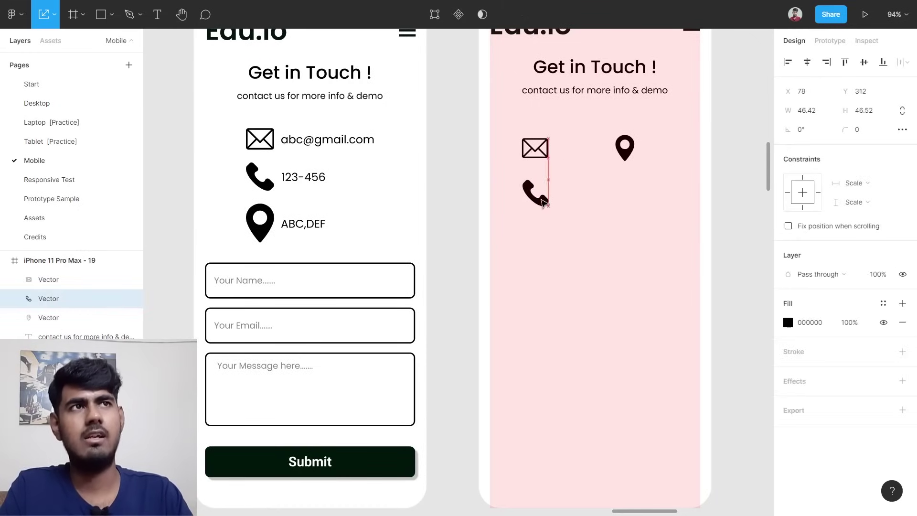
left_click_drag(625, 149, 536, 243)
left_click(452, 177)
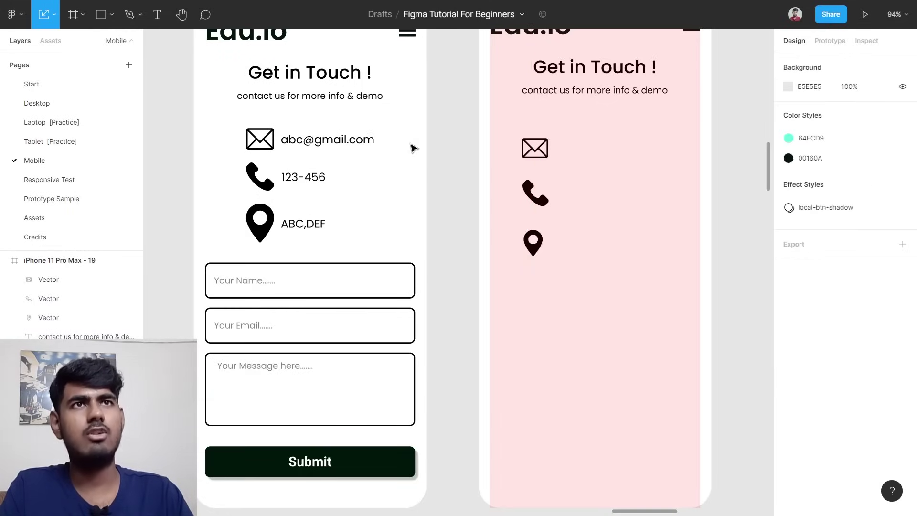
Copy the email and phone number texts from iPhone 11 Pro Max - 7 beside the new envelope and phone icons.
double_click(329, 140)
left_click_drag(342, 143, 619, 150)
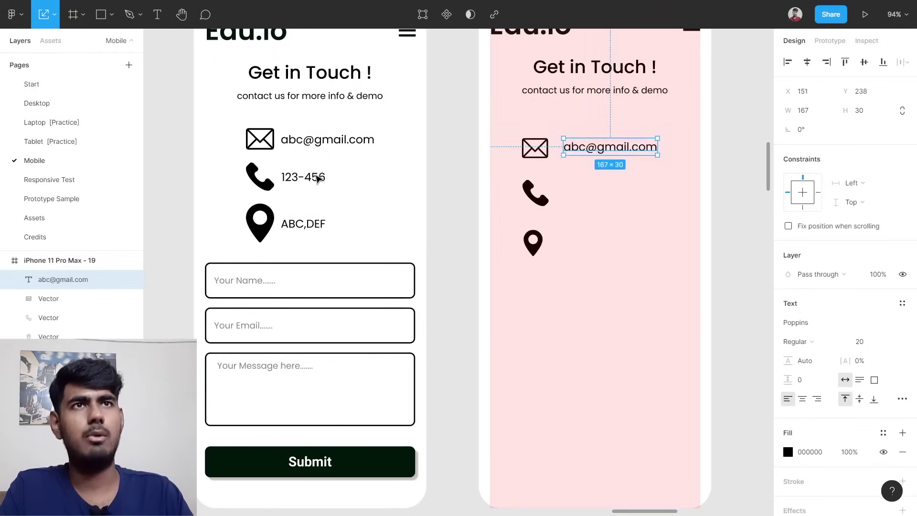
double_click(323, 176)
left_click_drag(315, 180, 631, 199)
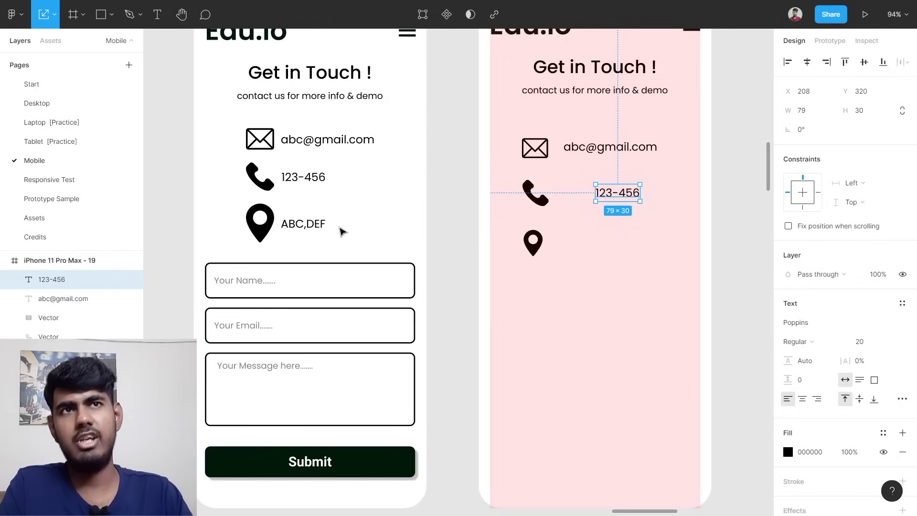
left_click(319, 225)
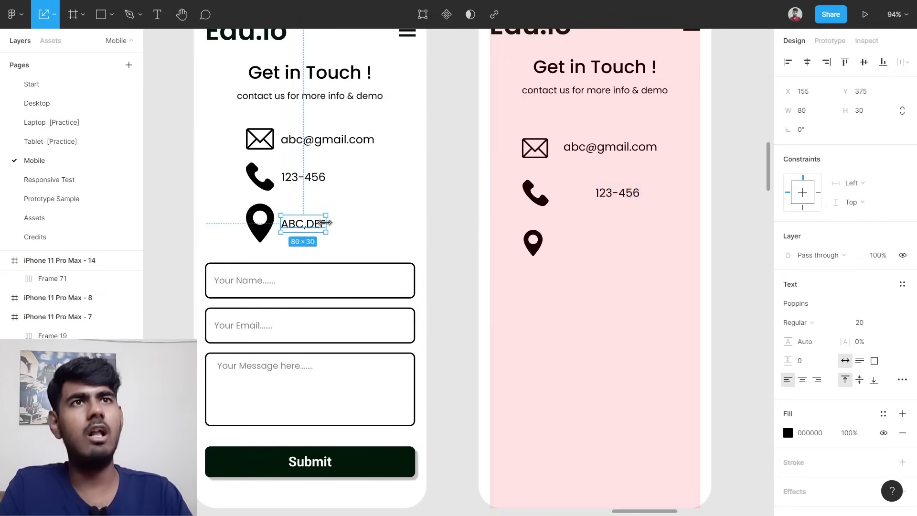
left_click_drag(321, 222, 588, 244)
key("ctrl+z")
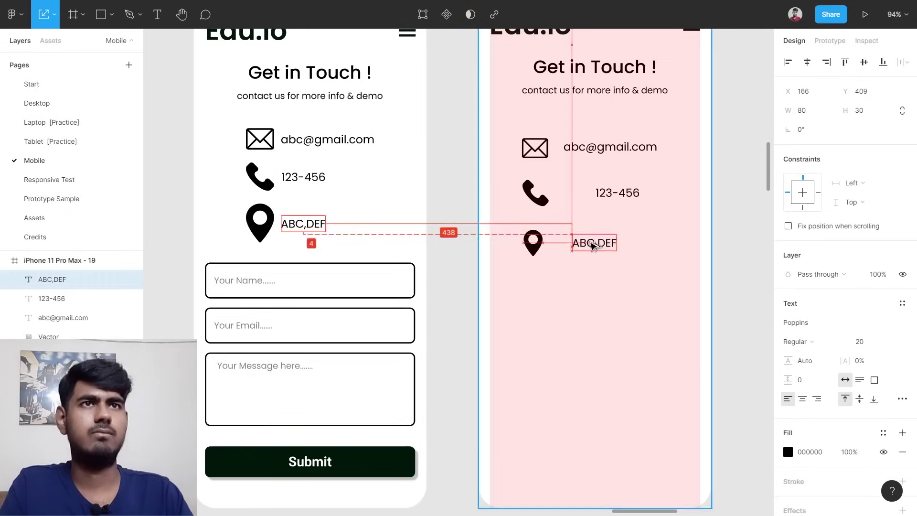
key("ctrl+z")
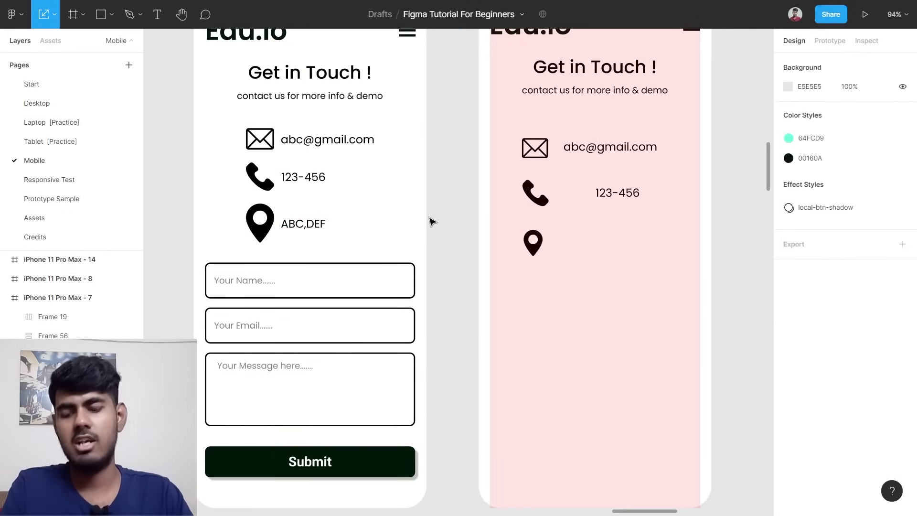
Copy the address text from iPhone 11 Pro Max - 7 to beside the new location icon, at X 166, Y 409.
left_click(311, 227)
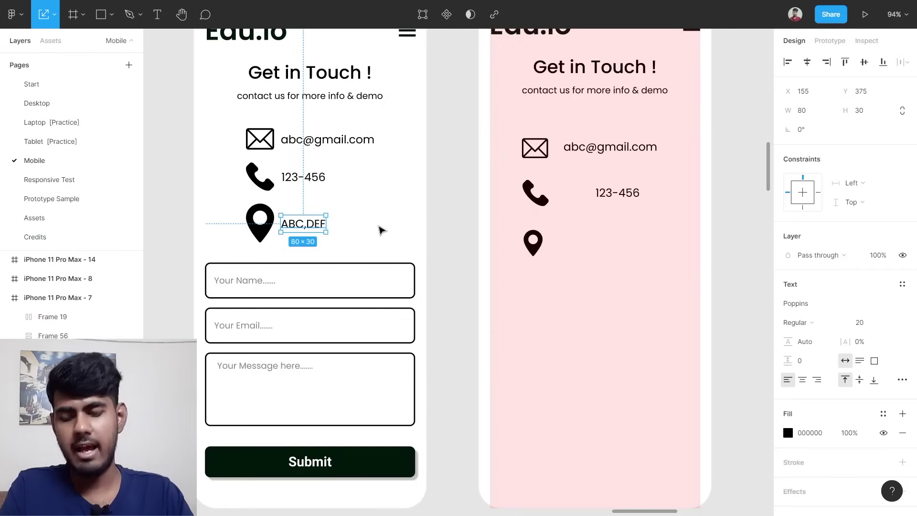
left_click_drag(308, 226, 597, 243)
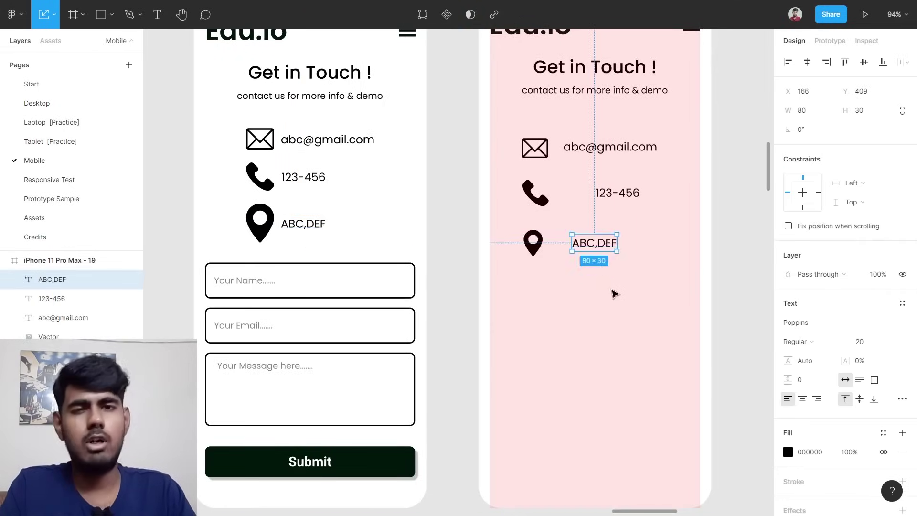
left_click(613, 278)
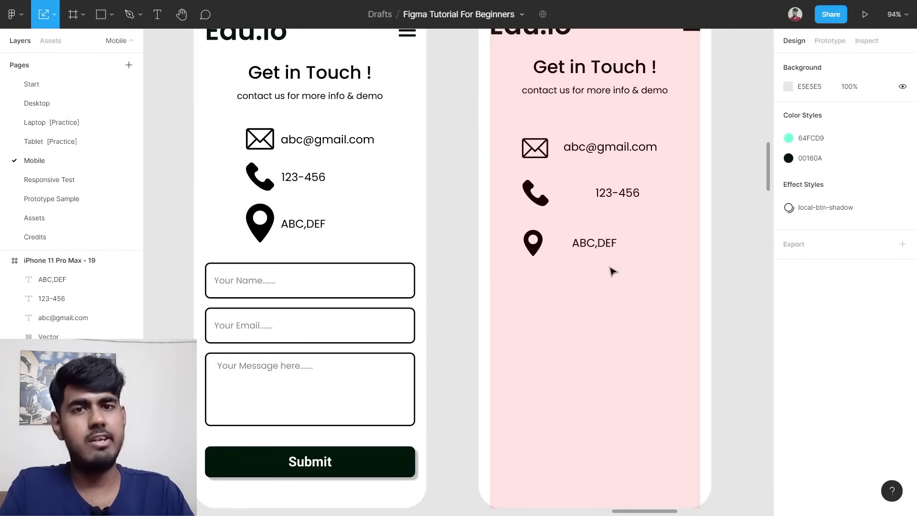
Apply auto layout to the envelope icon and its email text, and centre the items vertically in the row.
left_click_drag(504, 142, 628, 159)
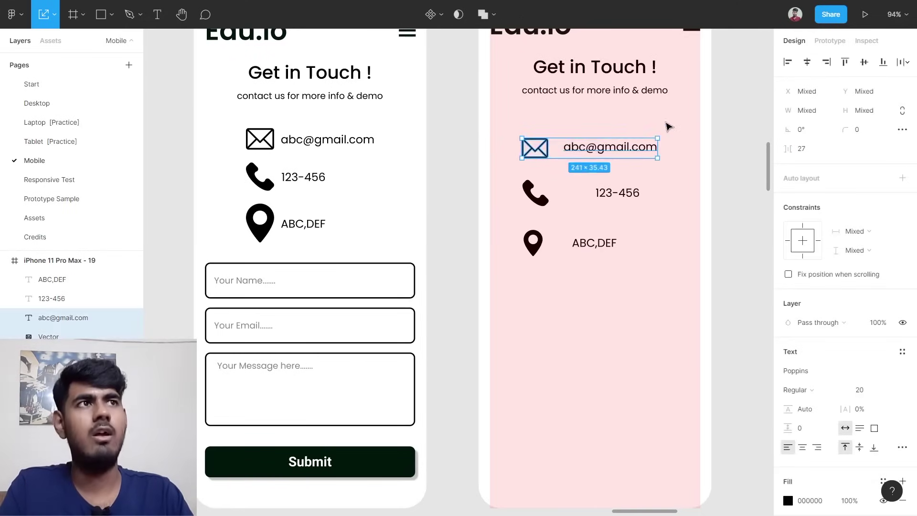
scroll(668, 125, "up", 5)
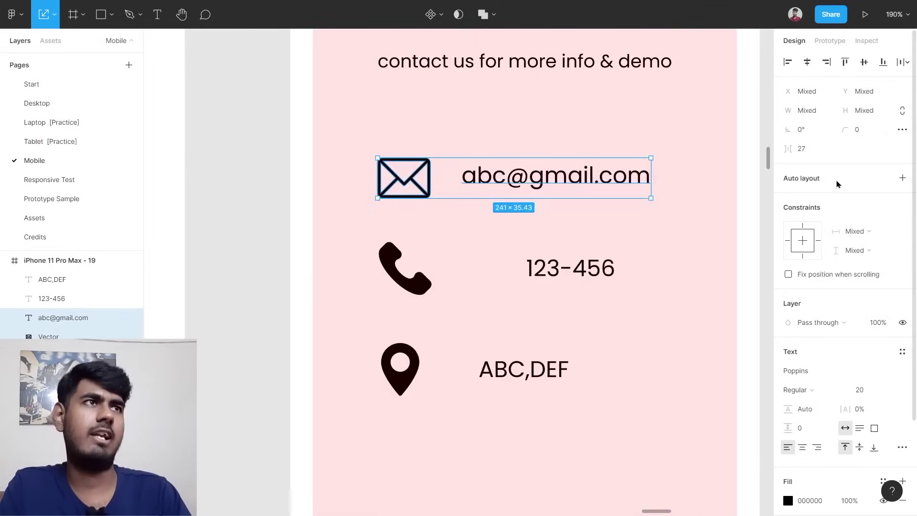
left_click(903, 178)
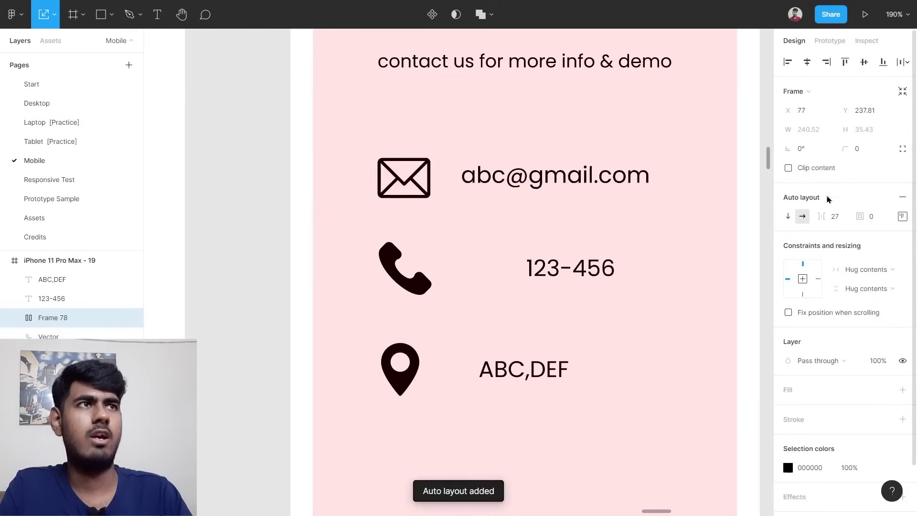
left_click(902, 216)
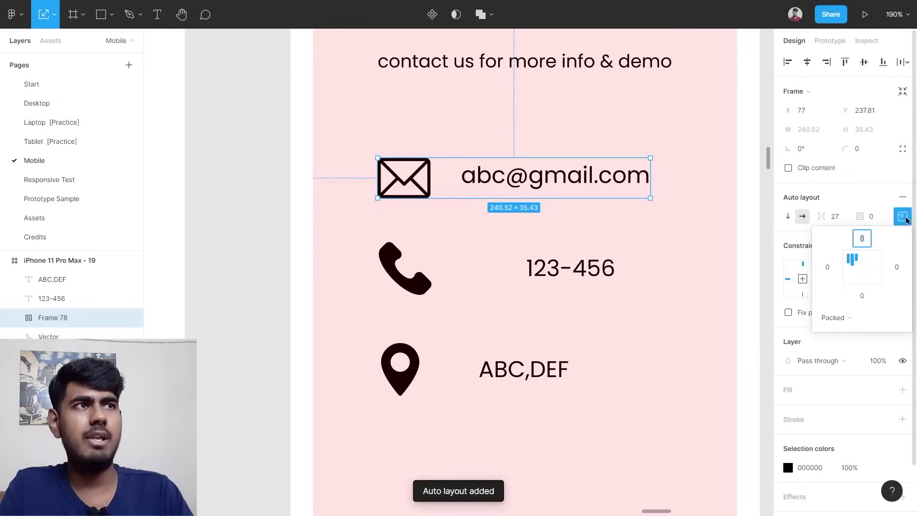
left_click(864, 271)
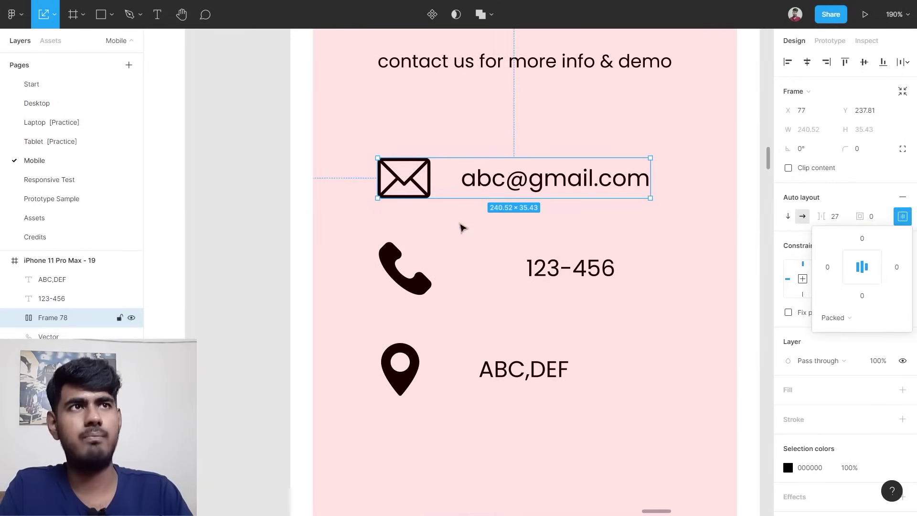
left_click(575, 227)
Set the item spacing of the envelope row's auto layout to 30.
left_click(455, 185)
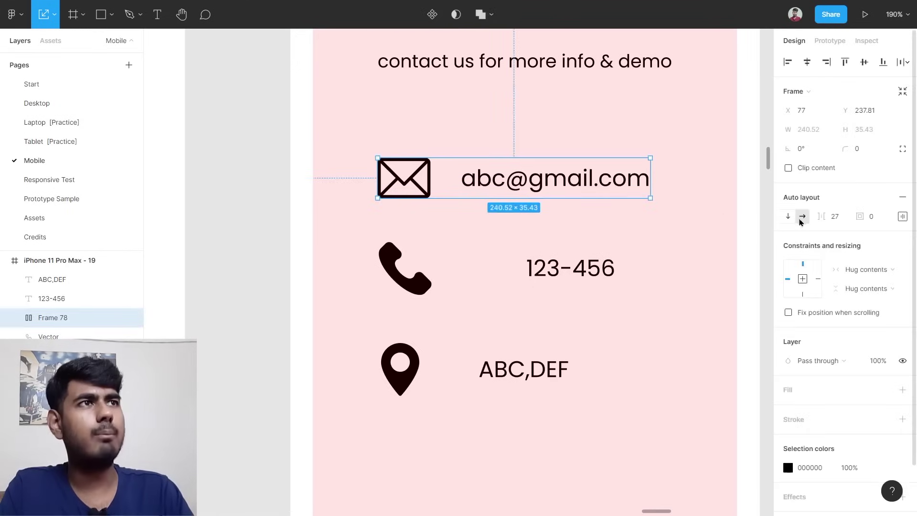
left_click(836, 216)
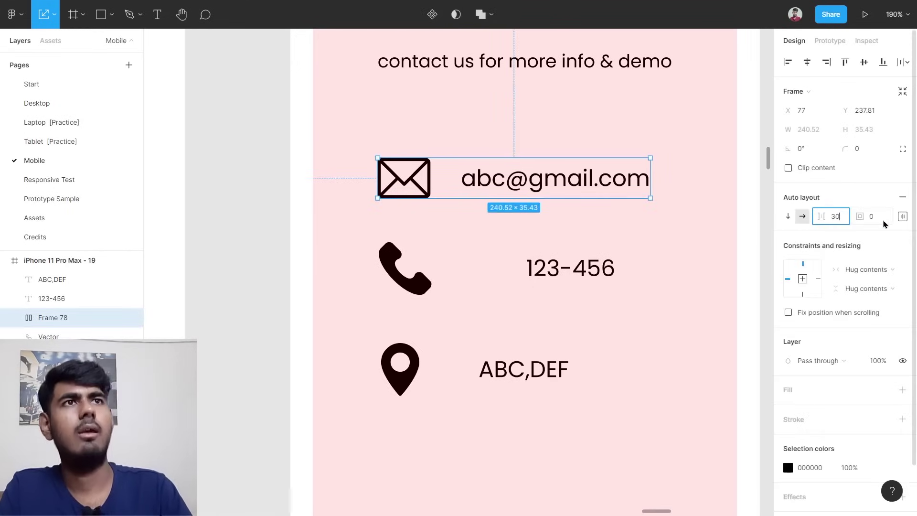
key("Return")
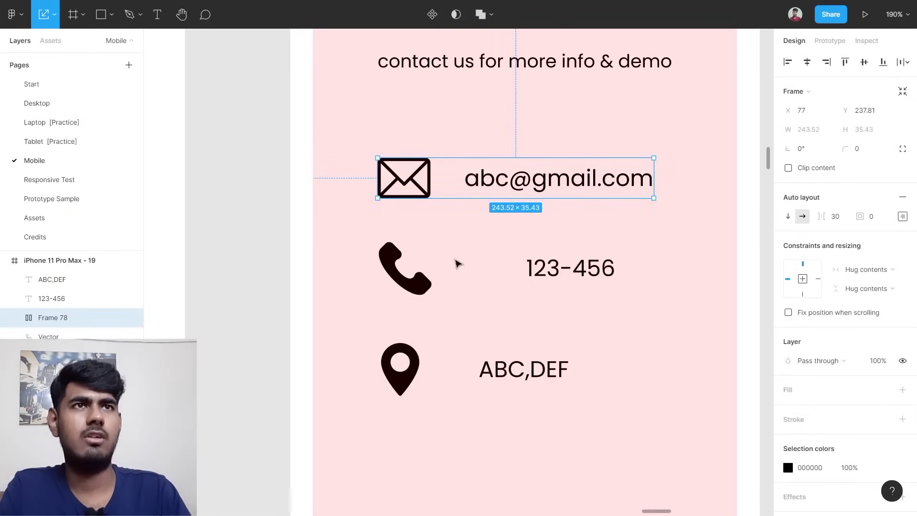
Apply auto layout to the phone icon and its number text, centring the items vertically in the row.
left_click(346, 250)
left_click_drag(324, 240, 630, 286)
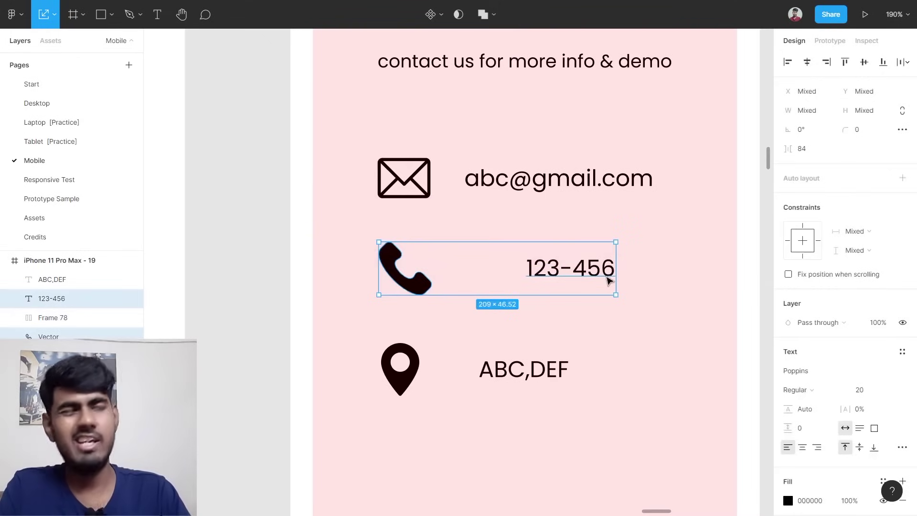
key("shift+a")
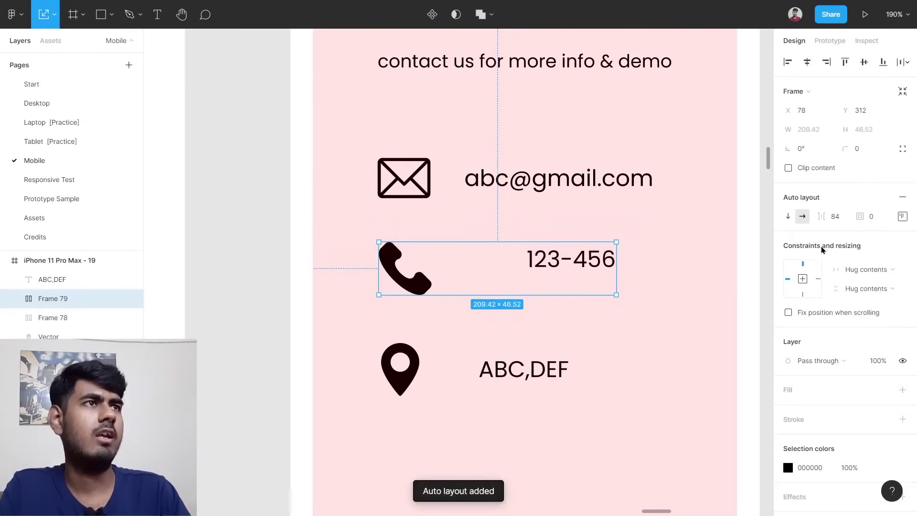
left_click(902, 216)
left_click(863, 269)
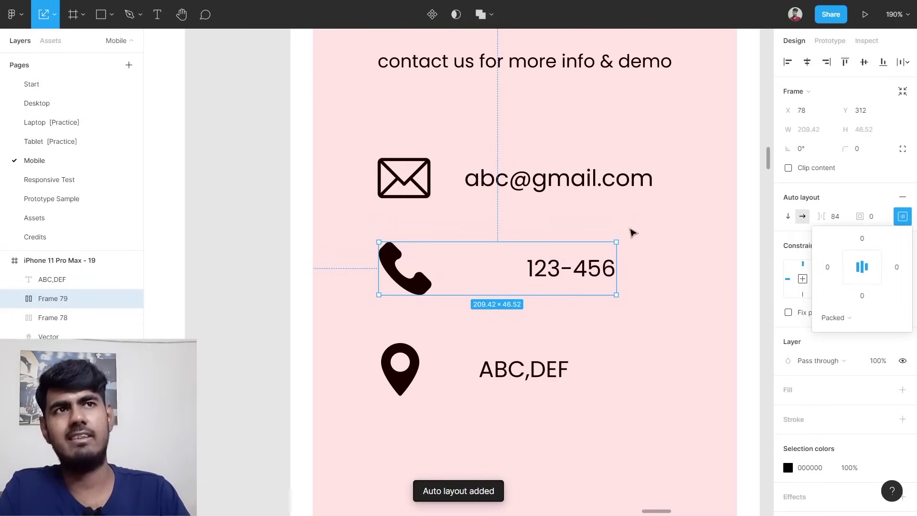
left_click(645, 236)
Move the phone row to X 80, Y 314 and set its item spacing to 30.
left_click_drag(480, 262, 483, 263)
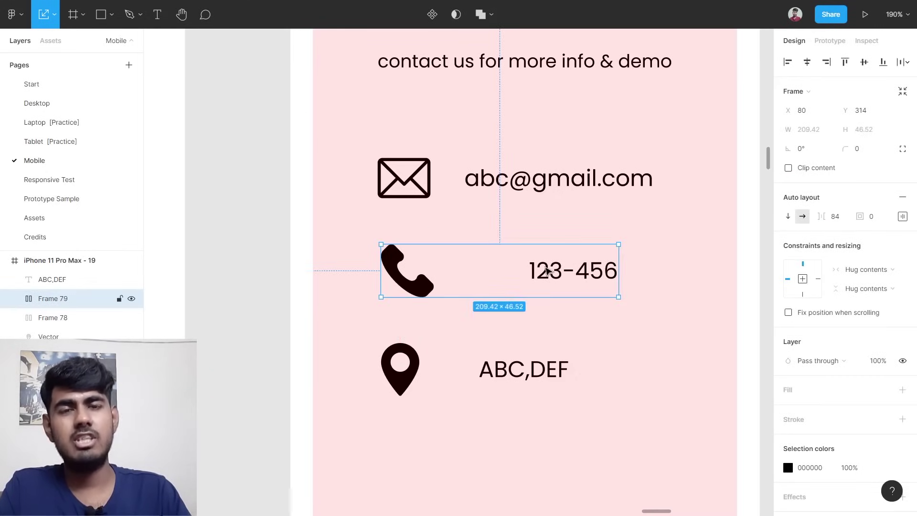
left_click(838, 216)
type("30")
key("Return")
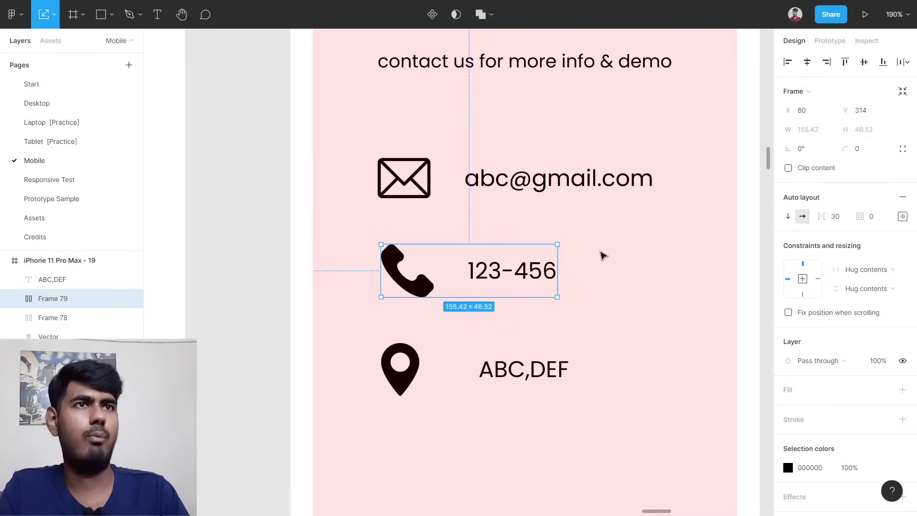
left_click(589, 289)
Apply auto layout to the location icon and its address text, with item spacing 30 and centred alignment.
scroll(387, 361, "down", 2)
left_click_drag(383, 378, 572, 294)
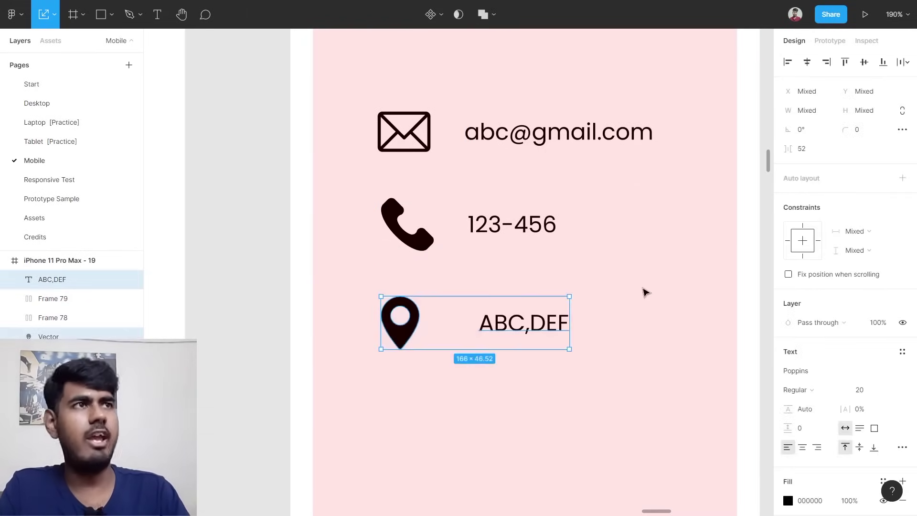
key("shift+a")
left_click(835, 219)
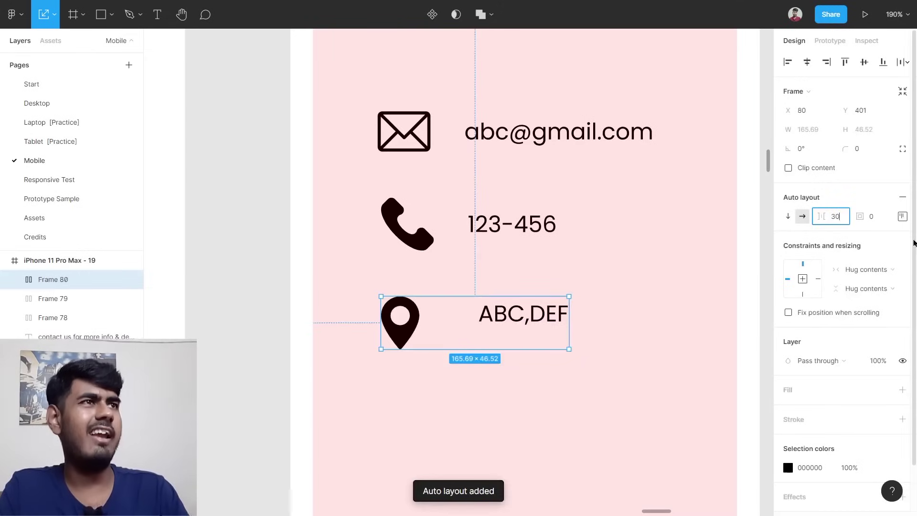
key("Return")
left_click(903, 216)
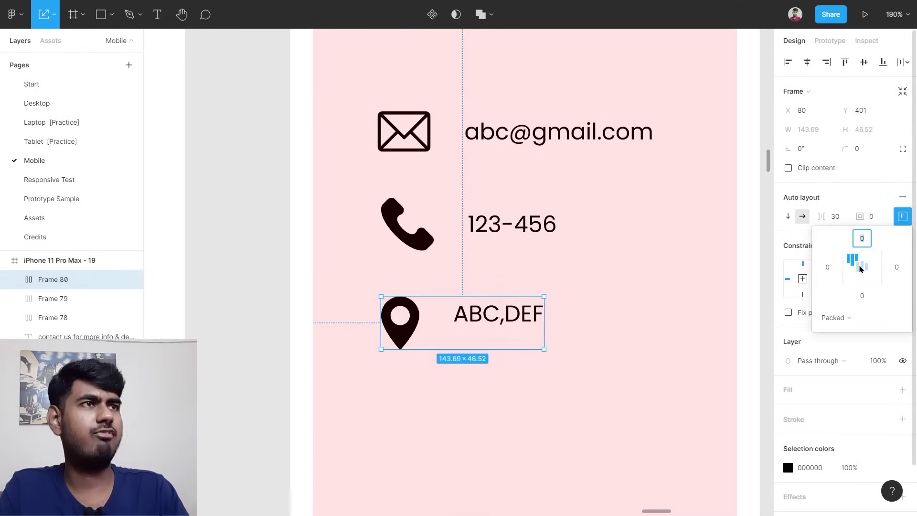
left_click(860, 267)
left_click(522, 281)
Show the canvas rulers around the contact rows.
left_click(535, 241)
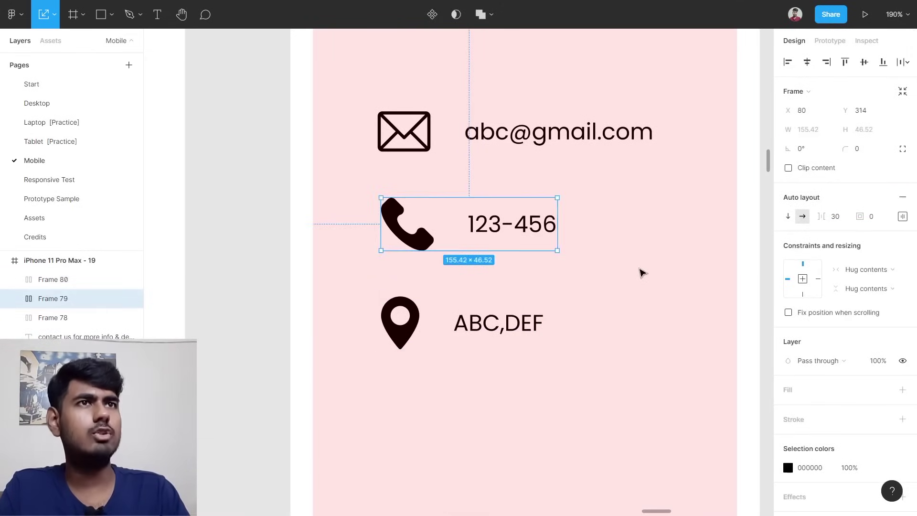
left_click(638, 272)
scroll(641, 269, "down", 5)
scroll(289, 297, "down", 1)
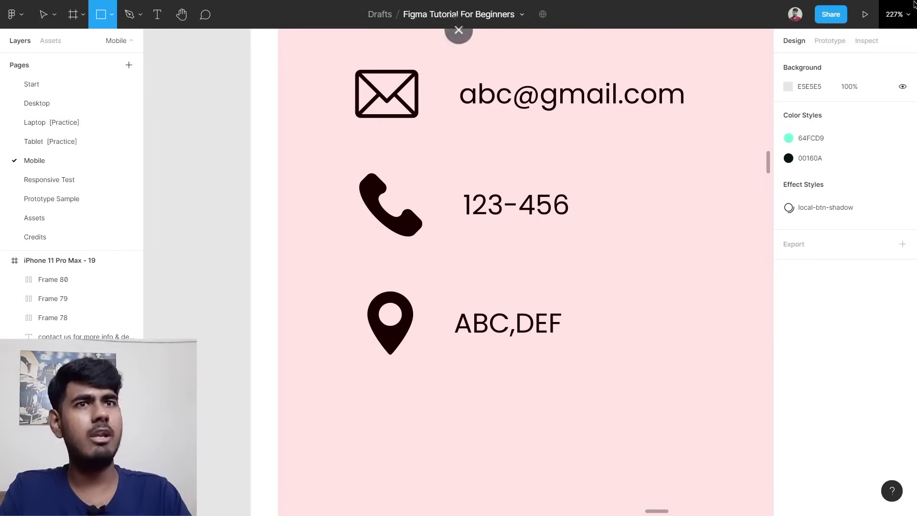
left_click(904, 19)
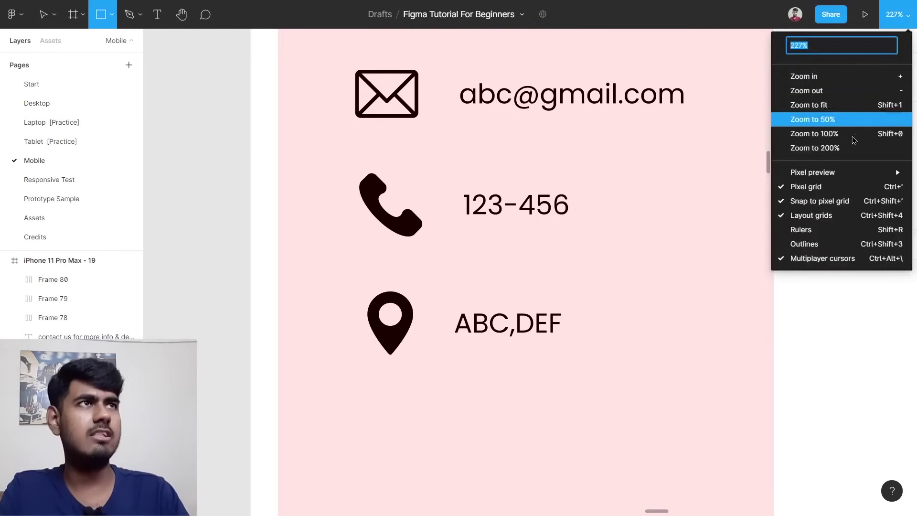
left_click(894, 14)
left_click(893, 14)
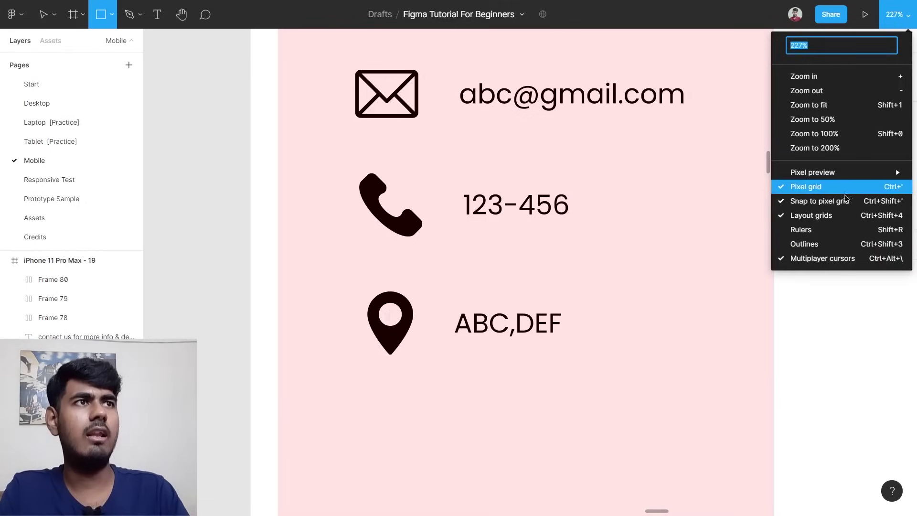
left_click(835, 230)
key("Escape")
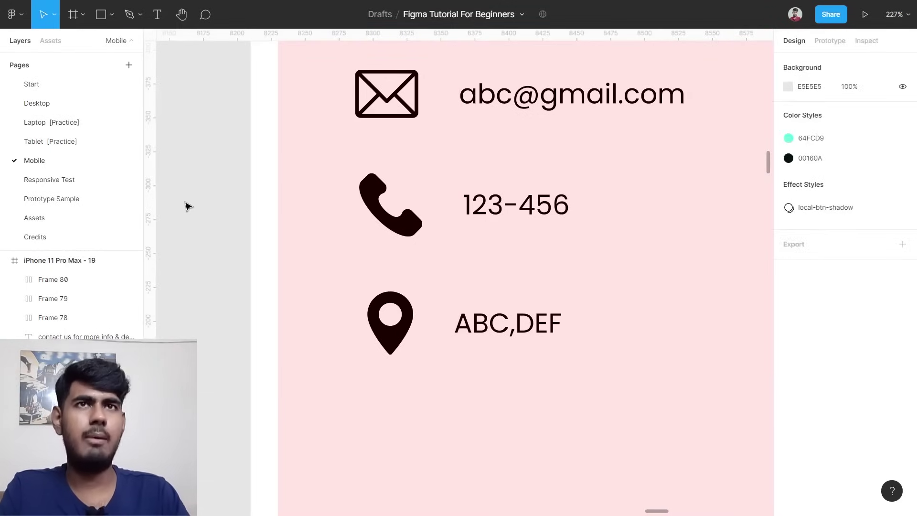
Place a vertical guide at 150 along the start of the address text and check the three contact texts against it.
left_click_drag(152, 203, 455, 201)
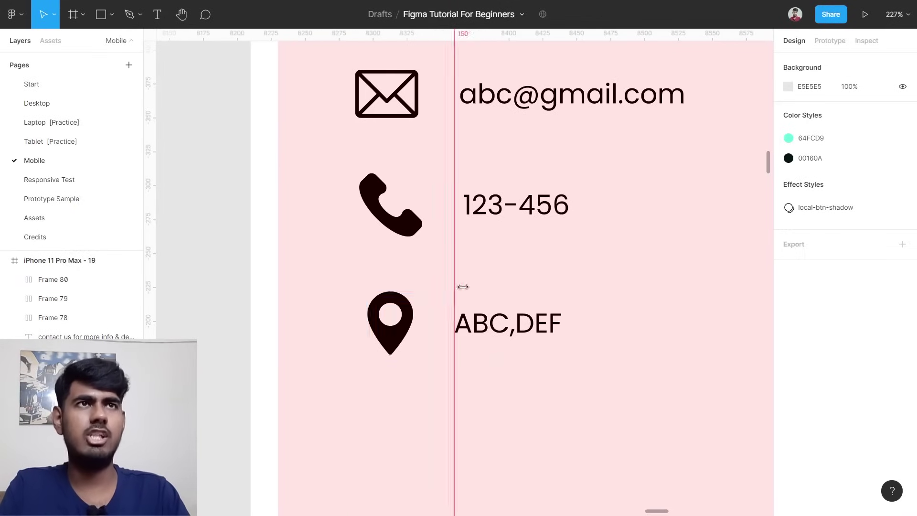
scroll(482, 172, "up", 2)
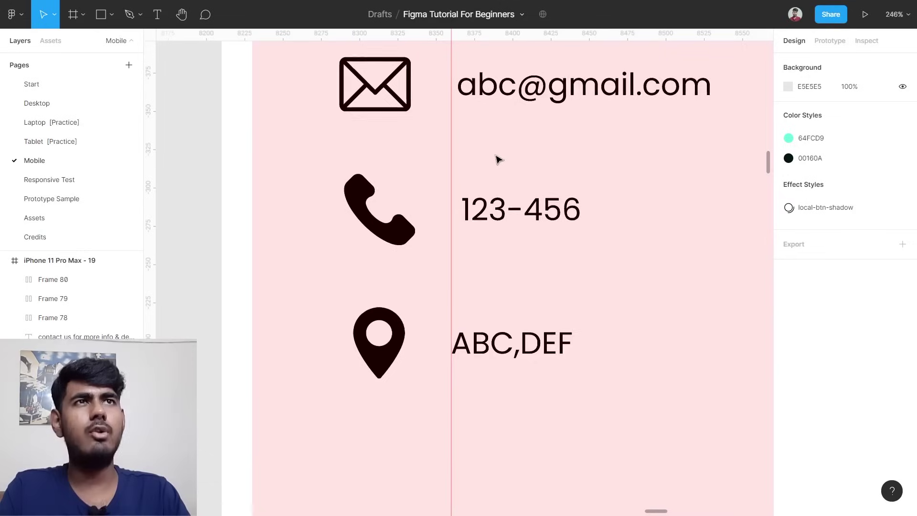
scroll(540, 131, "up", 1)
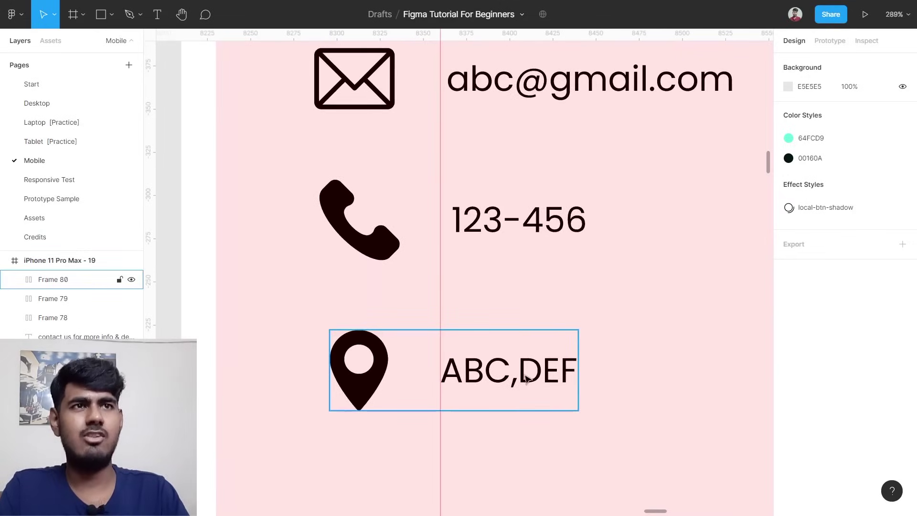
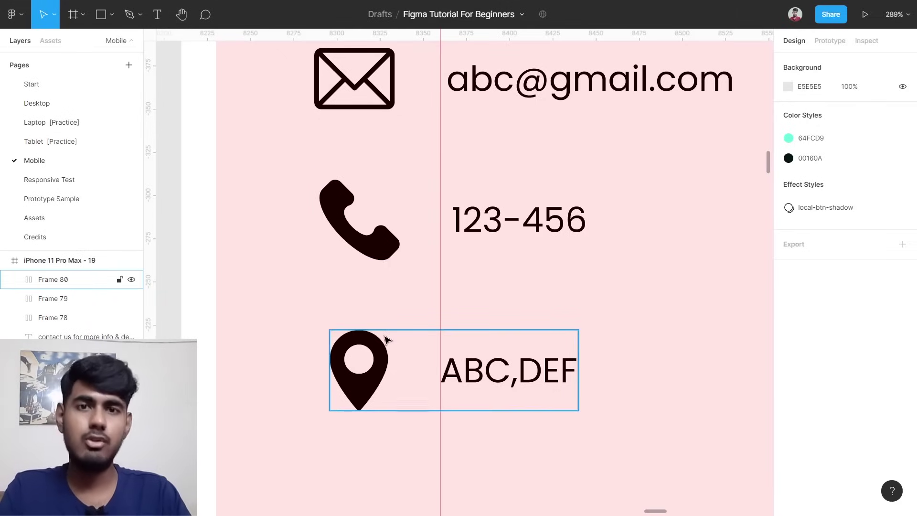
scroll(389, 337, "down", 5)
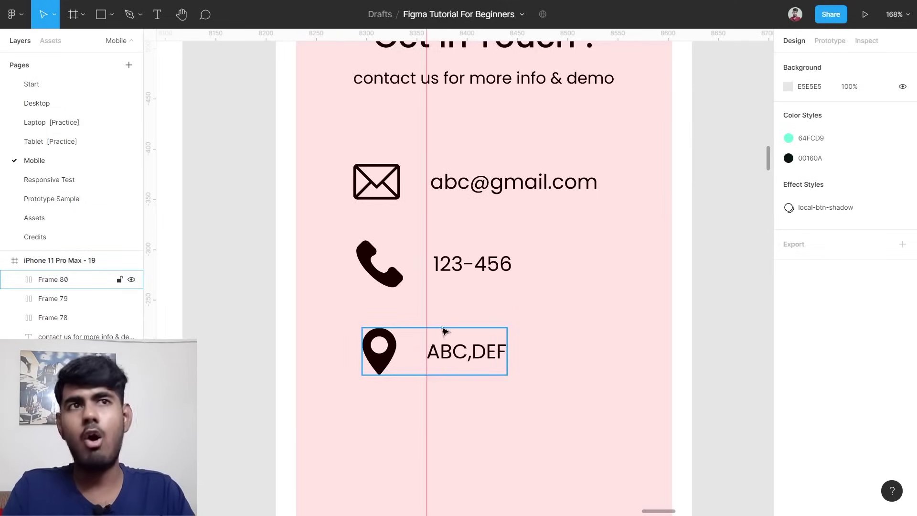
scroll(442, 330, "down", 1)
Convert the location row's auto layout frame to a group, ungroup it, and check that icon and text can be selected separately.
left_click(435, 343)
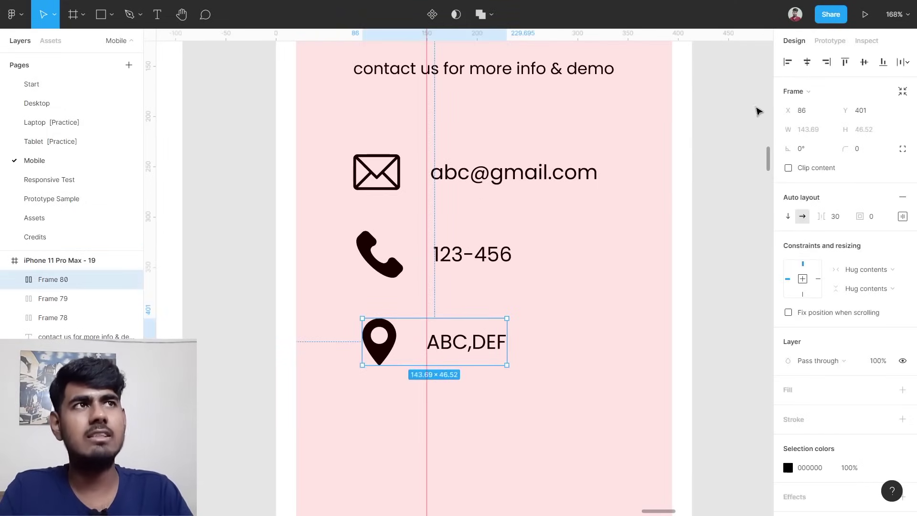
left_click(793, 92)
left_click(808, 59)
scroll(537, 327, "down", 1)
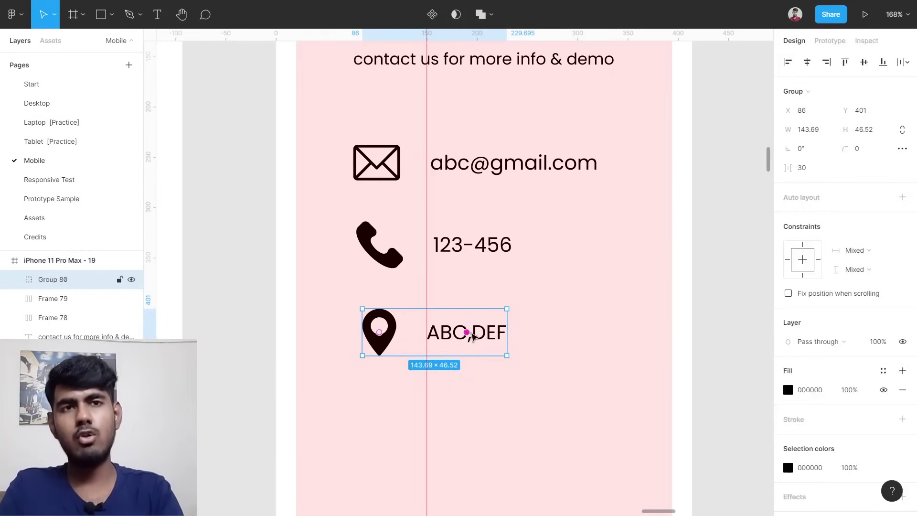
key("ctrl+shift+g")
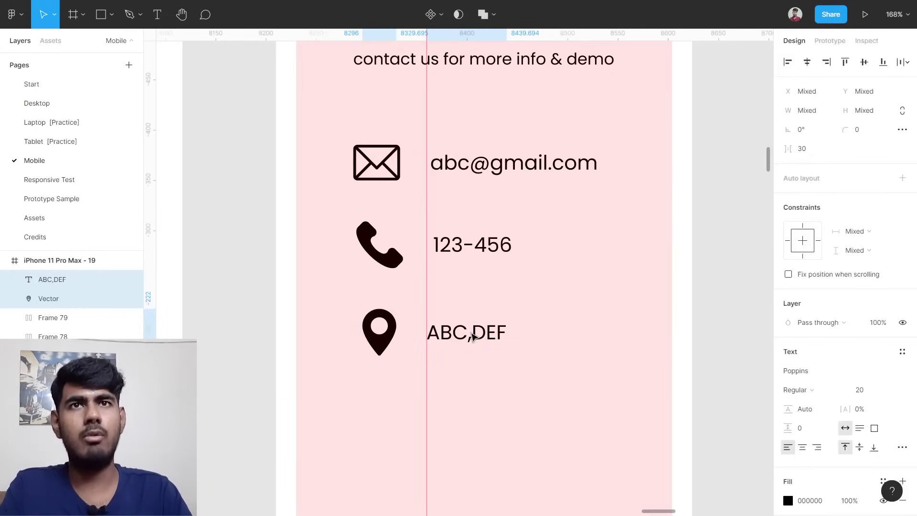
left_click(540, 324)
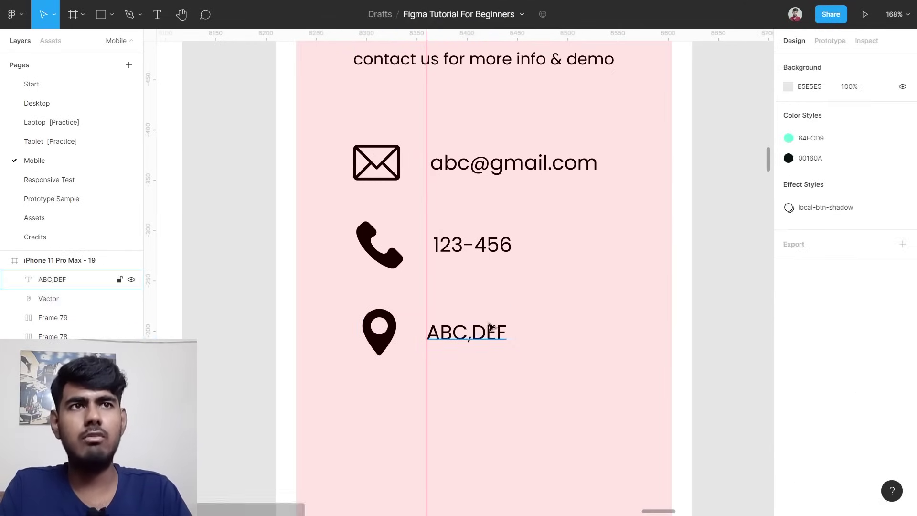
left_click(435, 336)
left_click(380, 337)
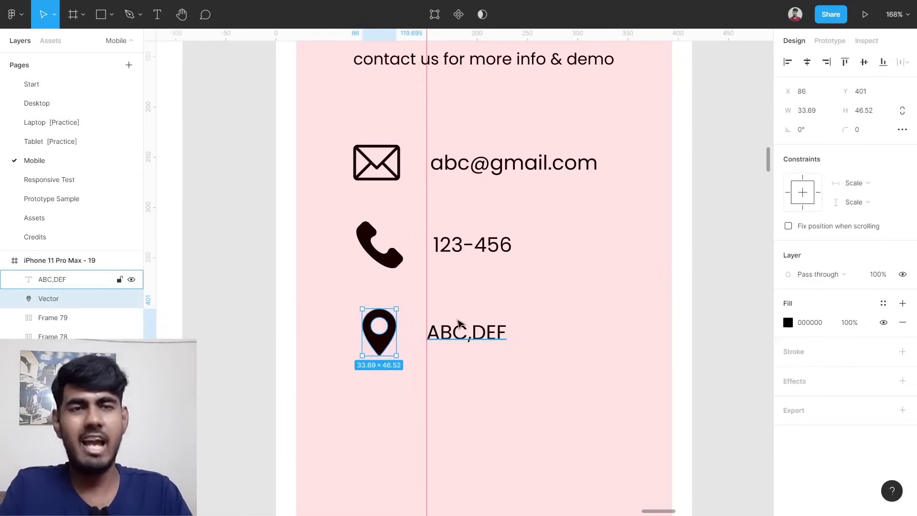
left_click(463, 290)
Convert the phone row's frame to a group and ungroup it into a separate icon and number text.
left_click(410, 261)
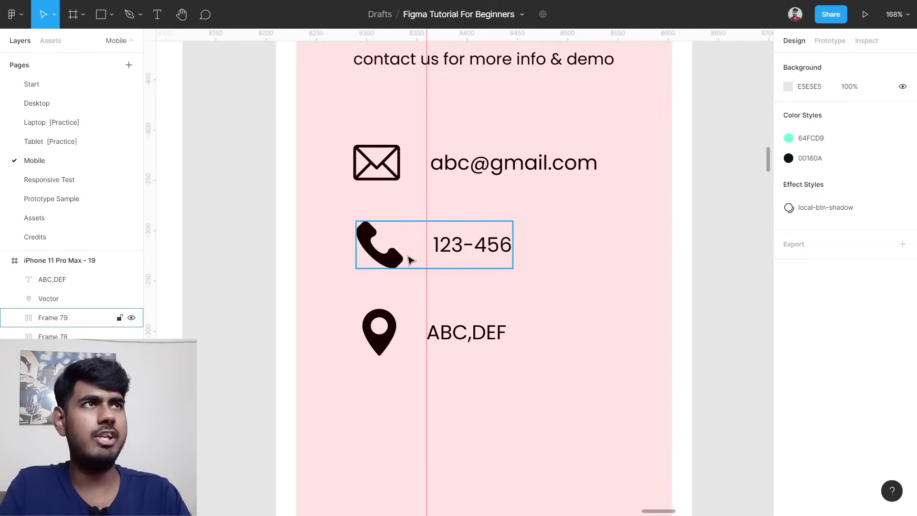
left_click(795, 91)
left_click(808, 58)
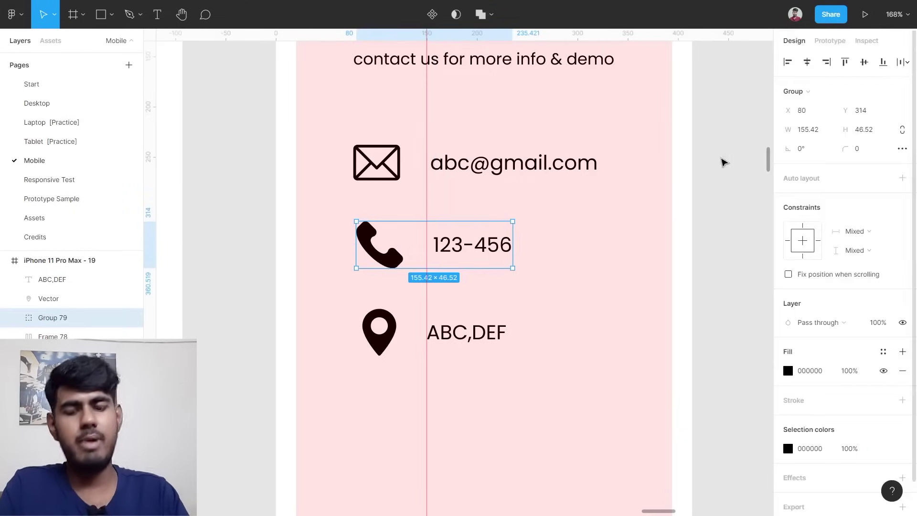
key("ctrl+shift+g")
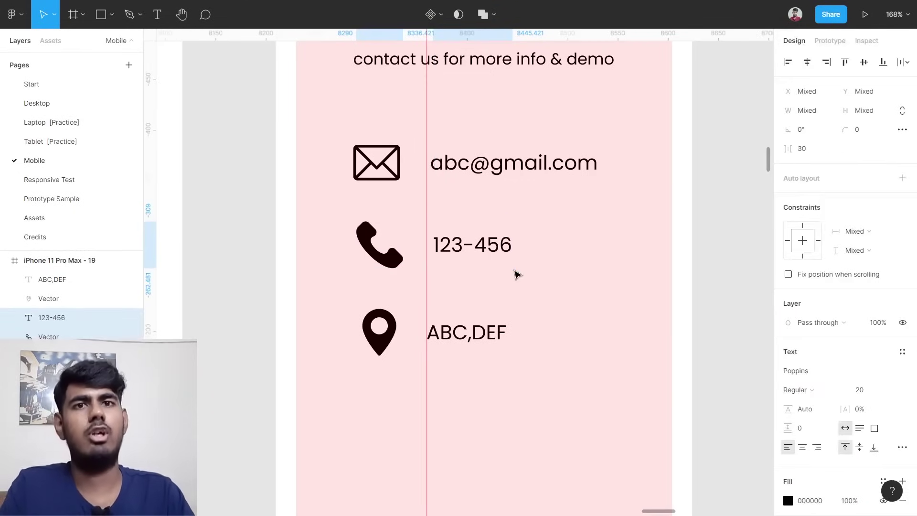
left_click(581, 237)
Convert the email row's auto layout frame to a group and ungroup it into a separate icon and text.
left_click(529, 167)
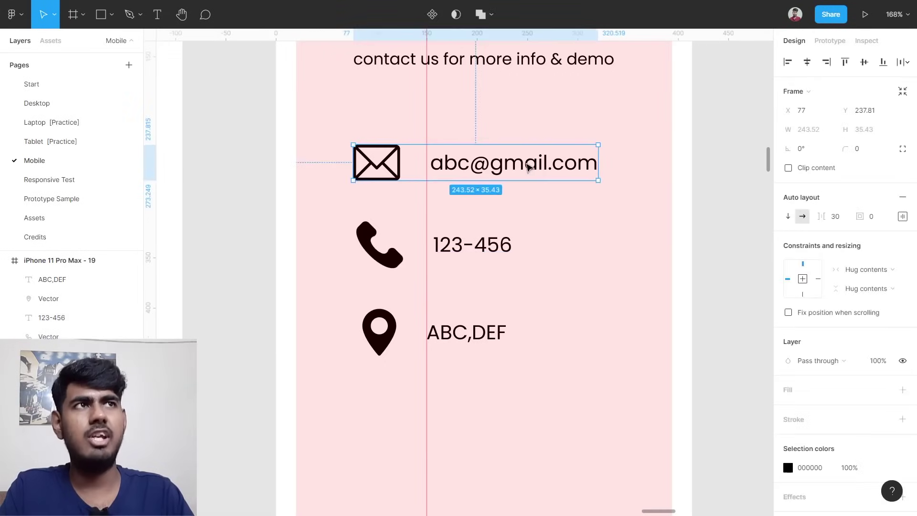
left_click(807, 92)
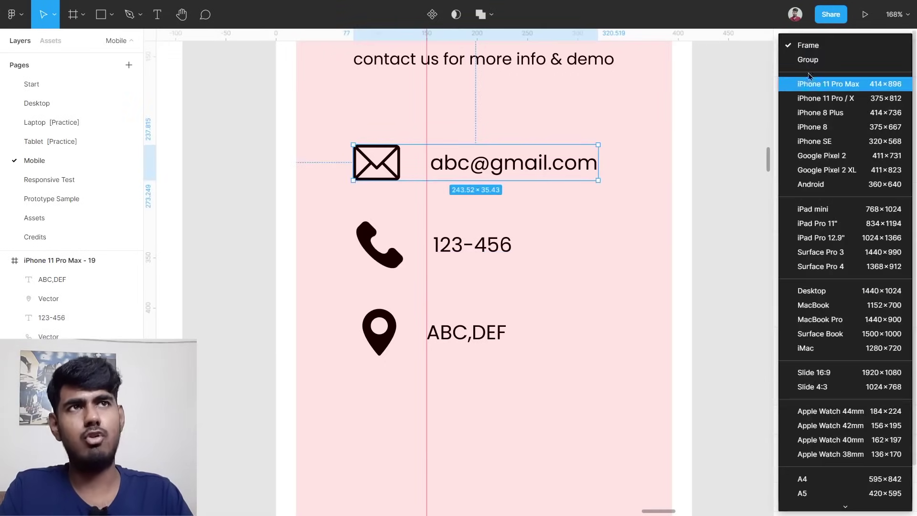
left_click(796, 58)
key("ctrl+shift+g")
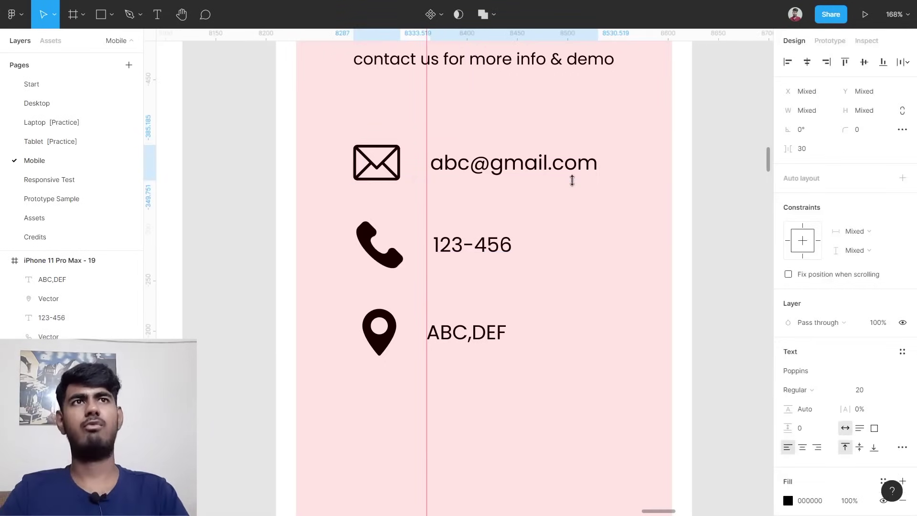
Select the email, phone and address texts together and wrap them in a vertical auto layout.
left_click(572, 180)
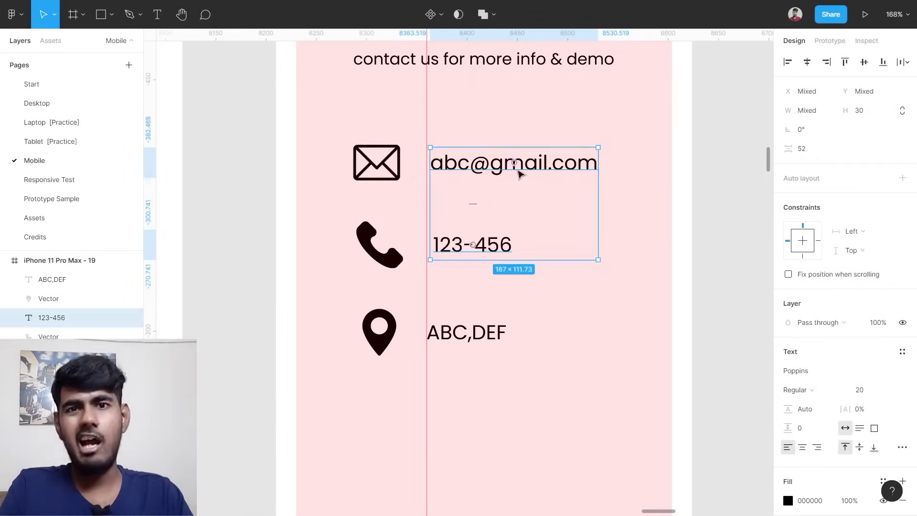
left_click(523, 141)
left_click_drag(497, 101, 491, 338)
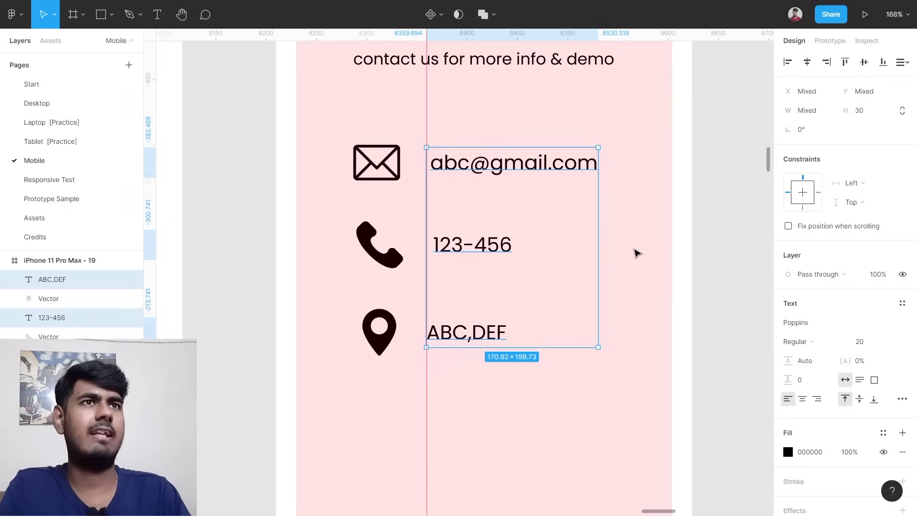
key("shift+a")
scroll(469, 258, "up", 5)
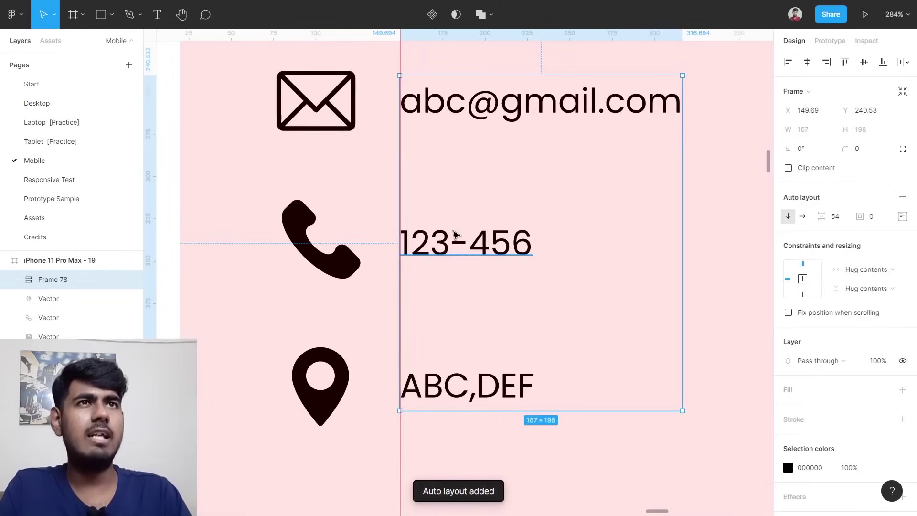
scroll(419, 115, "up", 2)
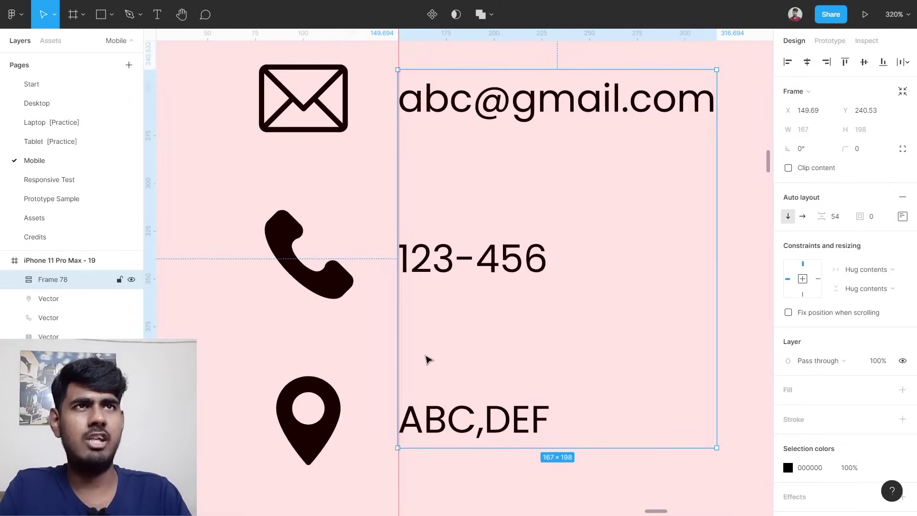
left_click(425, 56)
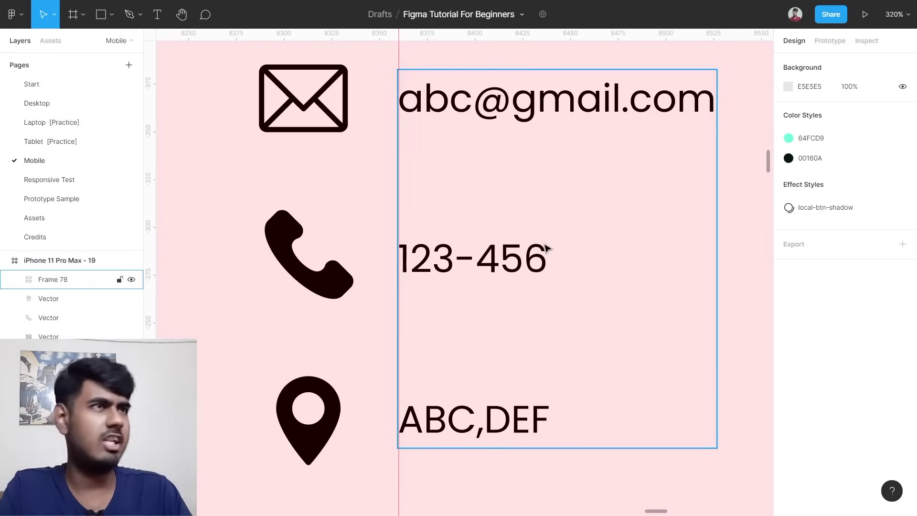
Set the contact texts' auto layout alignment to left horizontally and centre vertically.
left_click(532, 228)
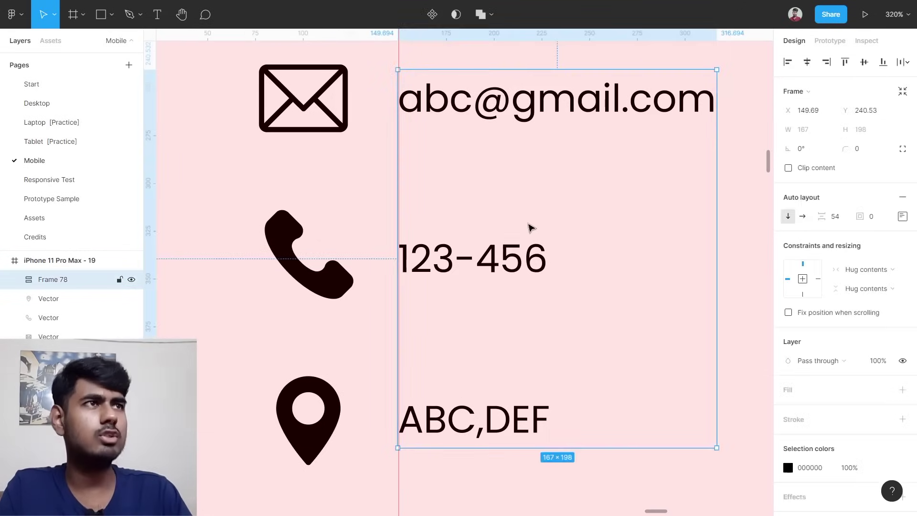
left_click(903, 216)
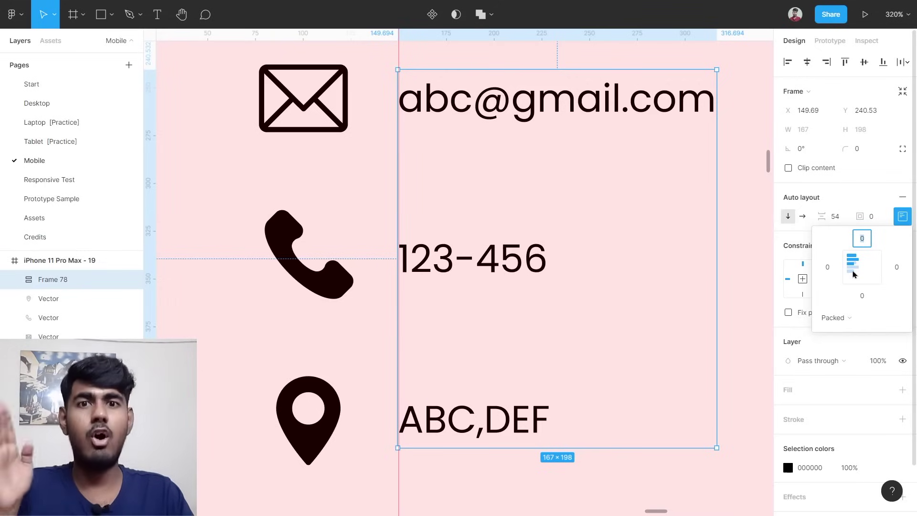
left_click(854, 273)
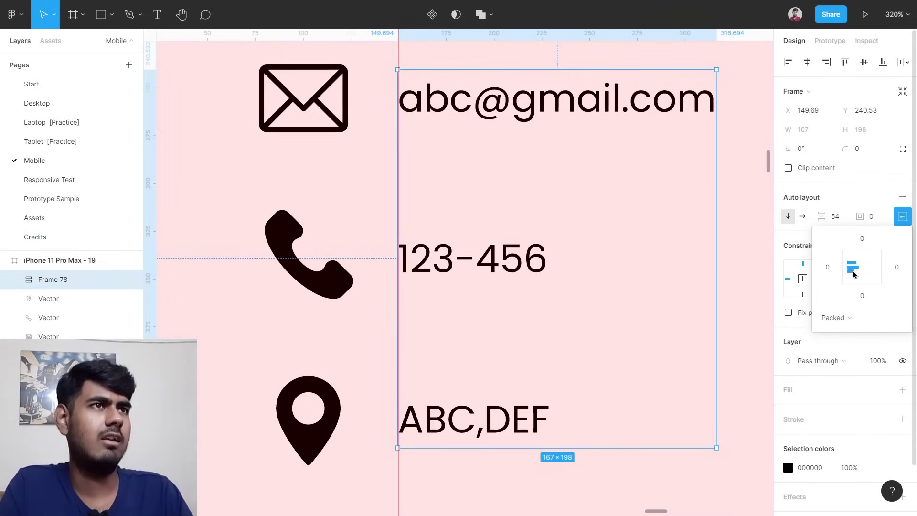
left_click(749, 262)
scroll(749, 261, "down", 5)
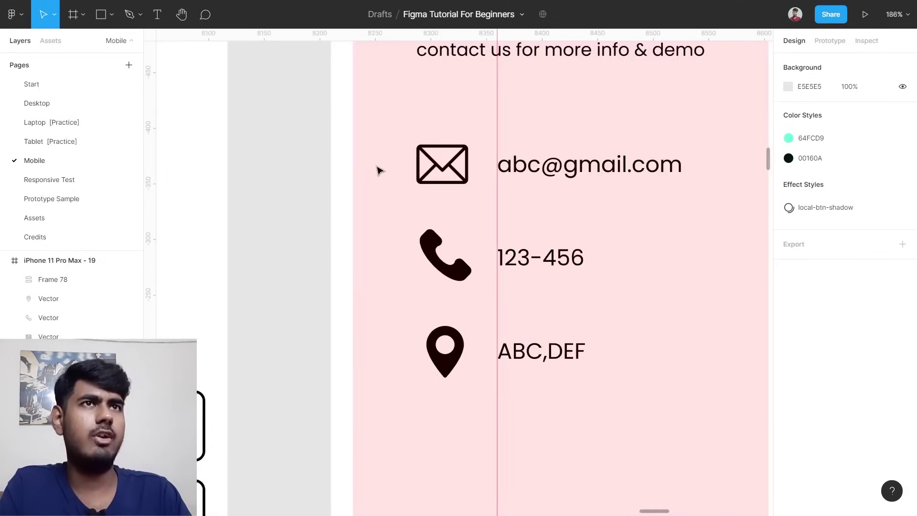
Wrap the envelope, phone and location icons in a vertical auto layout and set its alignment to centre.
left_click_drag(375, 165, 455, 353)
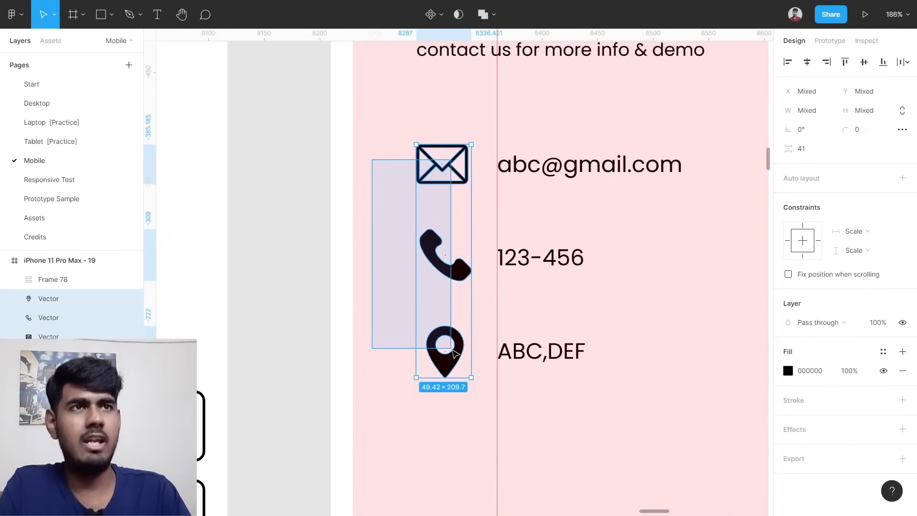
left_click_drag(455, 353, 454, 353)
key("shift+a")
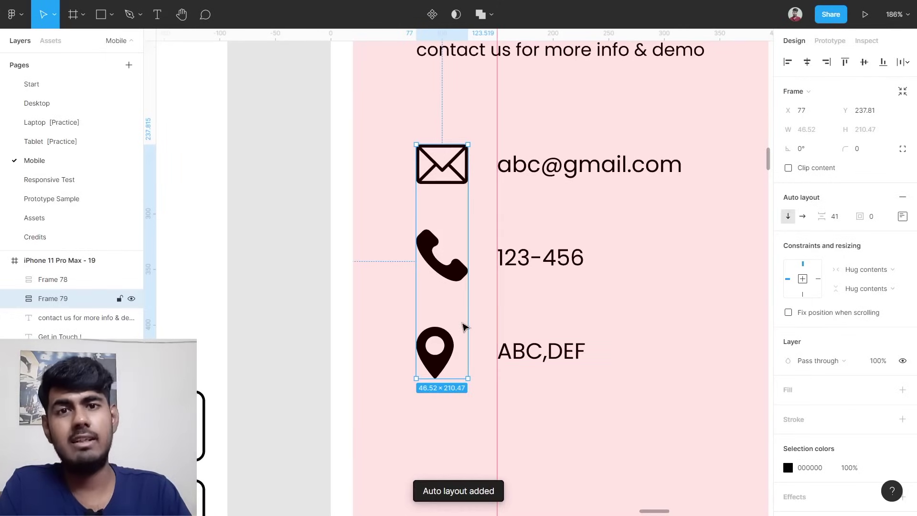
left_click(903, 218)
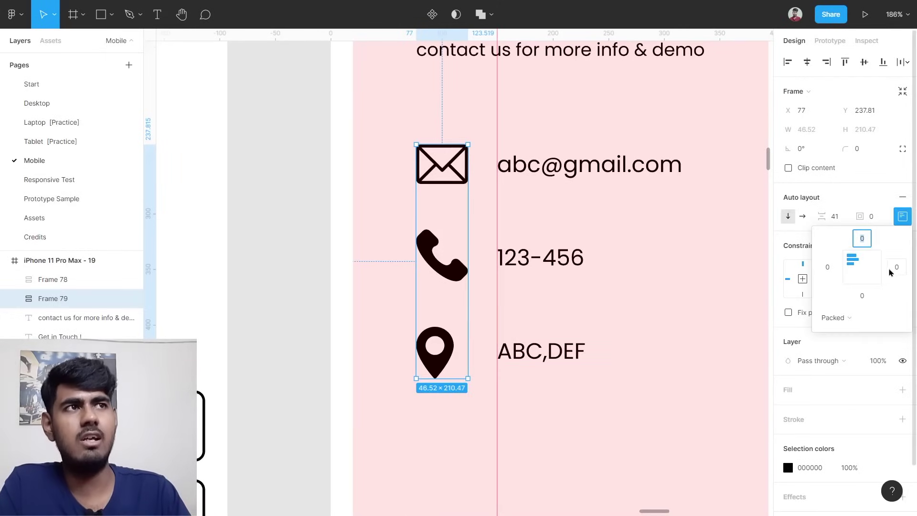
left_click(861, 268)
left_click(688, 311)
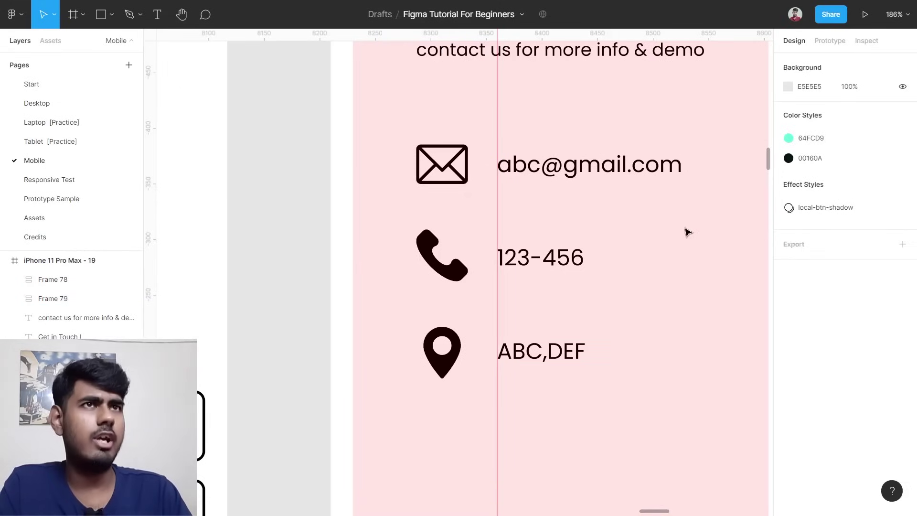
Group the icon column and the contact text column together.
left_click_drag(392, 154, 616, 364)
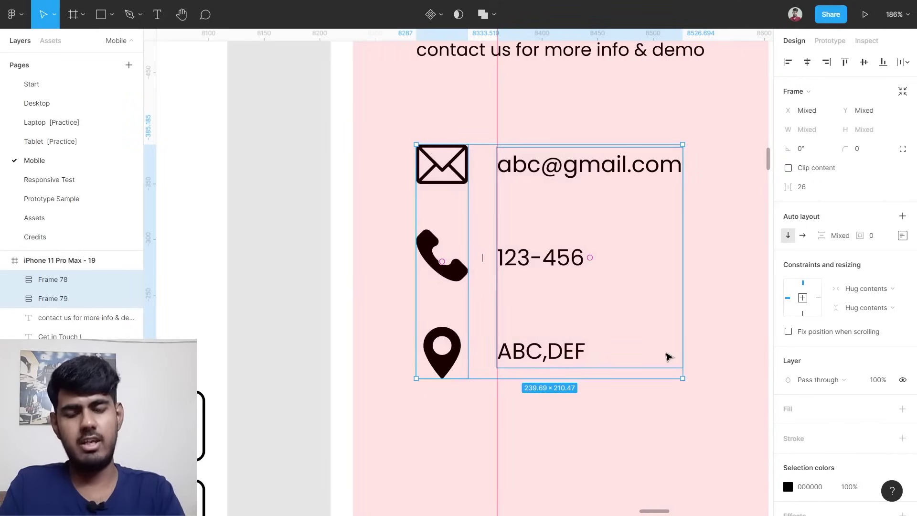
key("ctrl+g")
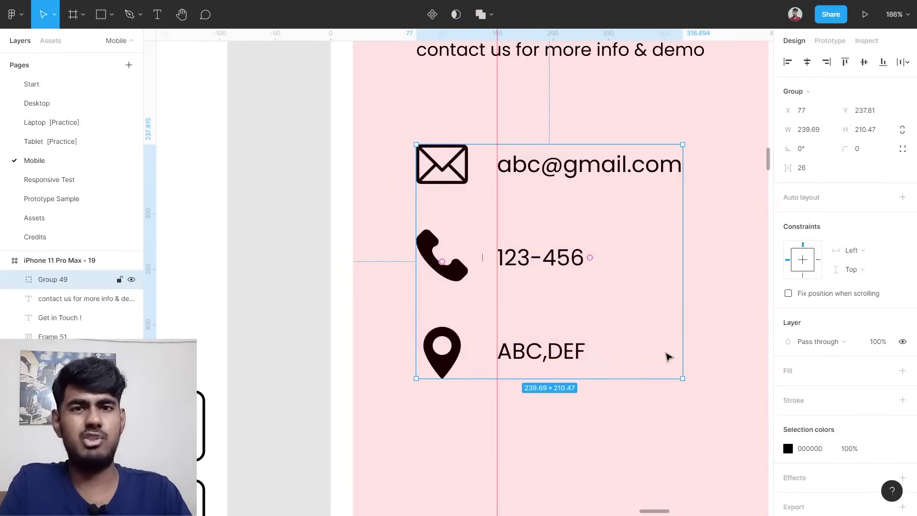
left_click(717, 265)
scroll(723, 262, "down", 3)
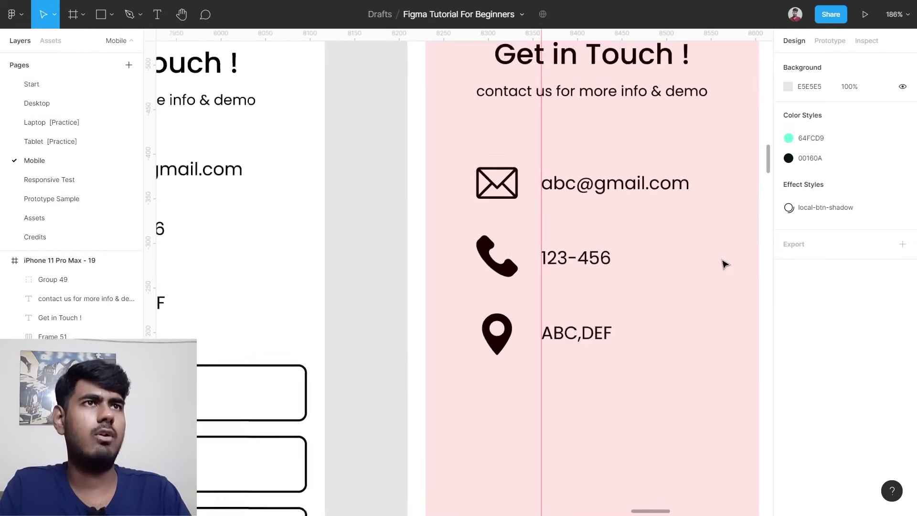
scroll(723, 265, "down", 5)
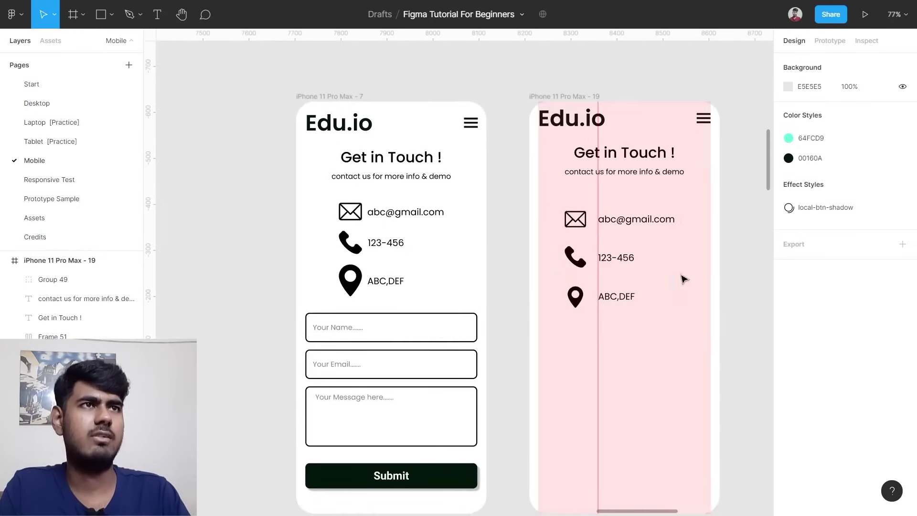
Measure the gap between the subtitle and the contact group on the iPhone 11 Pro Max - 7 screen.
scroll(686, 277, "right", 2)
scroll(328, 216, "up", 5)
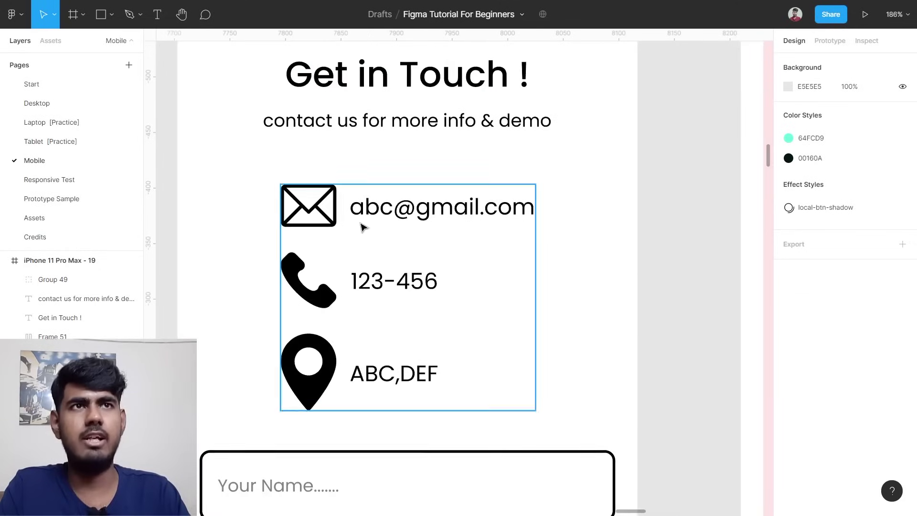
left_click(379, 222)
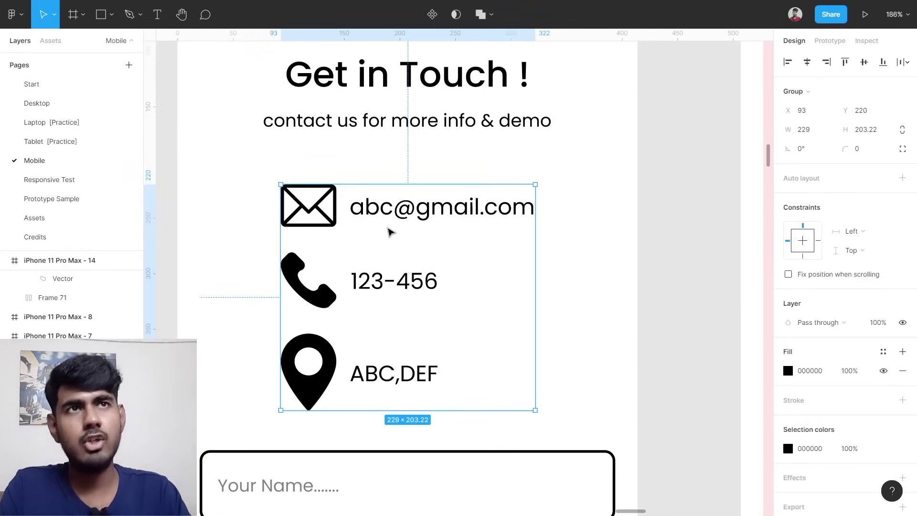
key("alt")
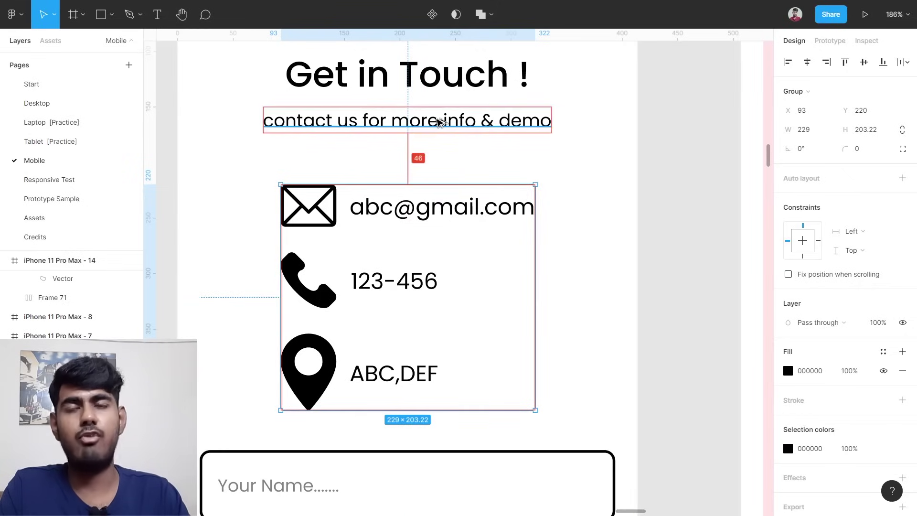
scroll(439, 122, "down", 5)
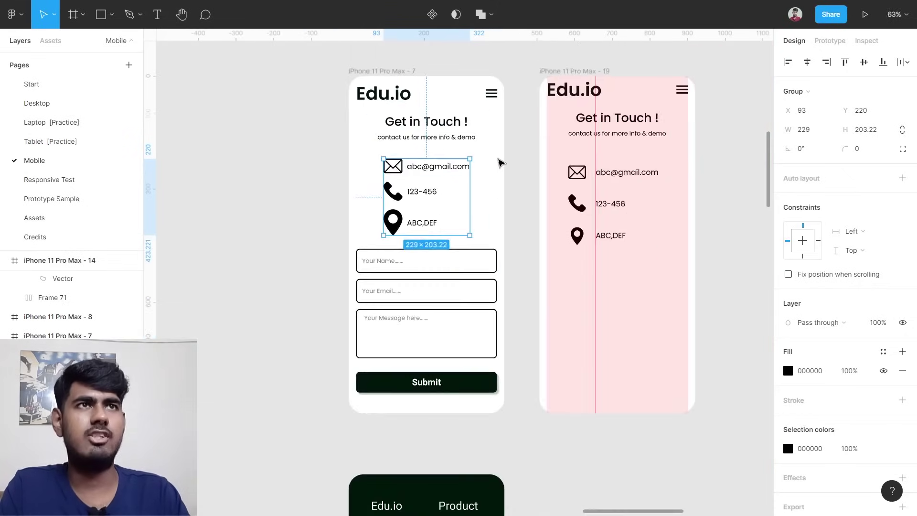
Move the contact group on the iPhone 11 Pro Max - 19 screen to X 97, Y 217, closer to the subtitle.
scroll(551, 189, "up", 4)
left_click(444, 188)
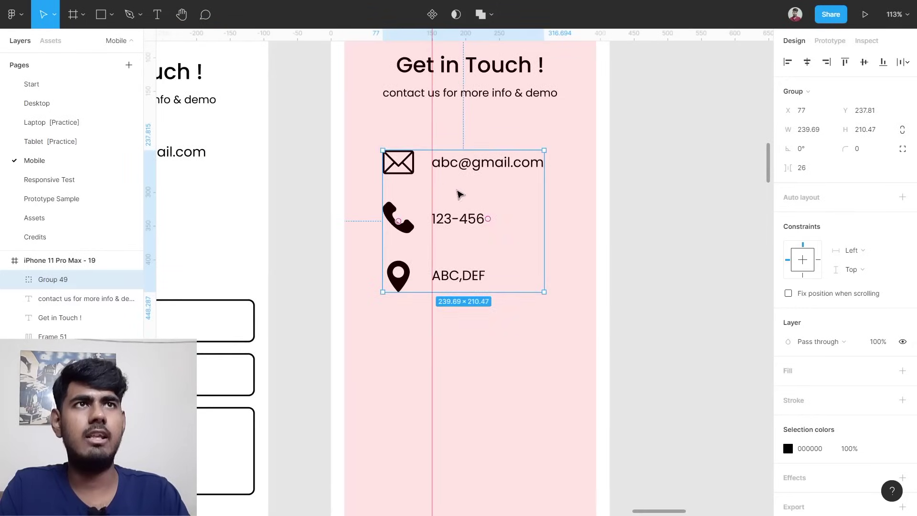
scroll(459, 192, "up", 1)
left_click_drag(463, 191, 467, 172)
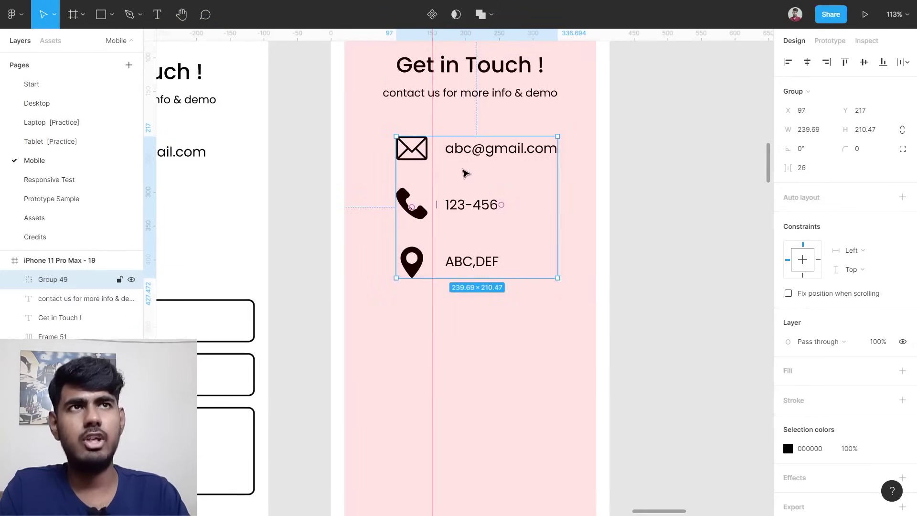
key("alt")
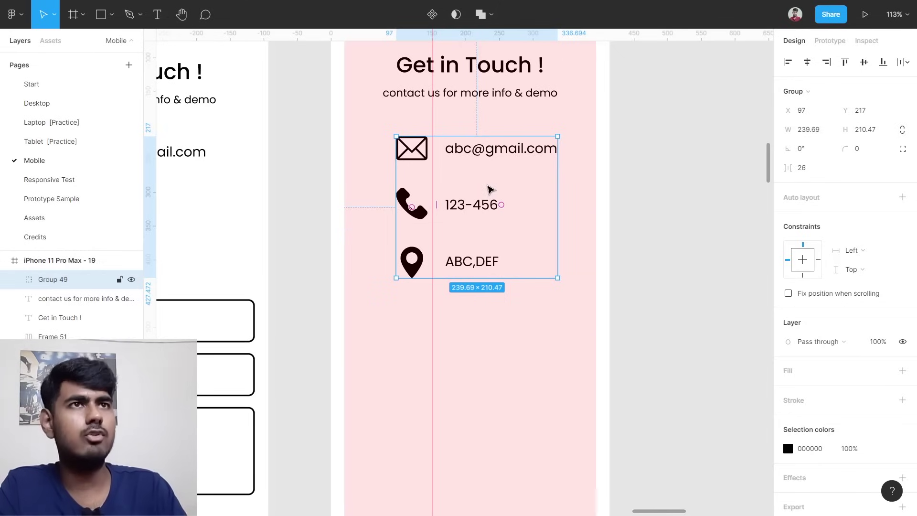
Nudge the contact group up to Y 208 and check its distances to the surrounding elements.
key("Up")
key("Up")
key("Up")
key("Up")
key("Up")
key("Up")
key("Up")
key("Up")
key("Up")
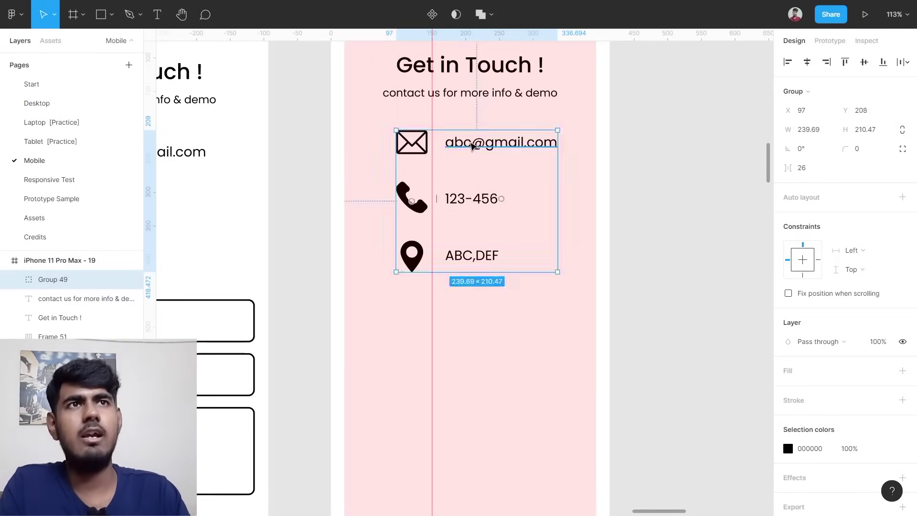
scroll(471, 145, "up", 5)
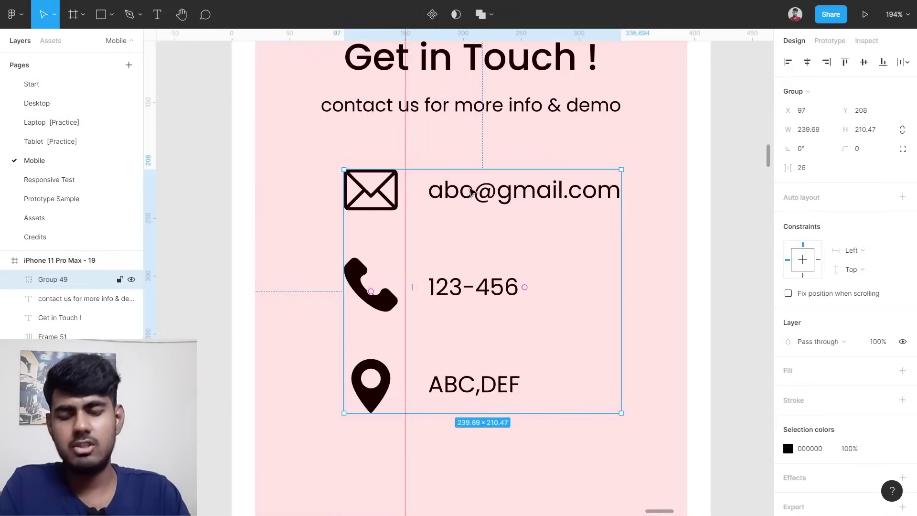
key("alt")
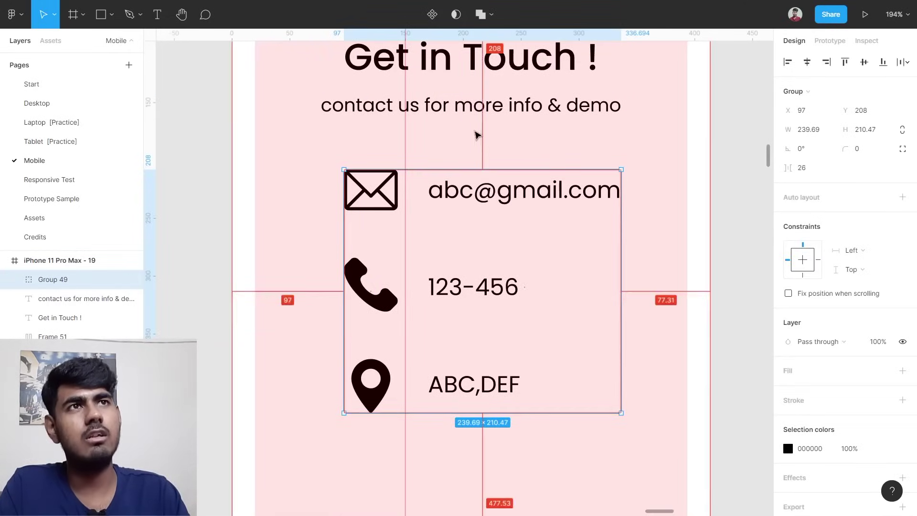
Compare the subtitle-to-contacts spacing on the iPhone 11 Pro Max - 7 screen with the new contact group and reselect that group.
scroll(473, 113, "down", 5)
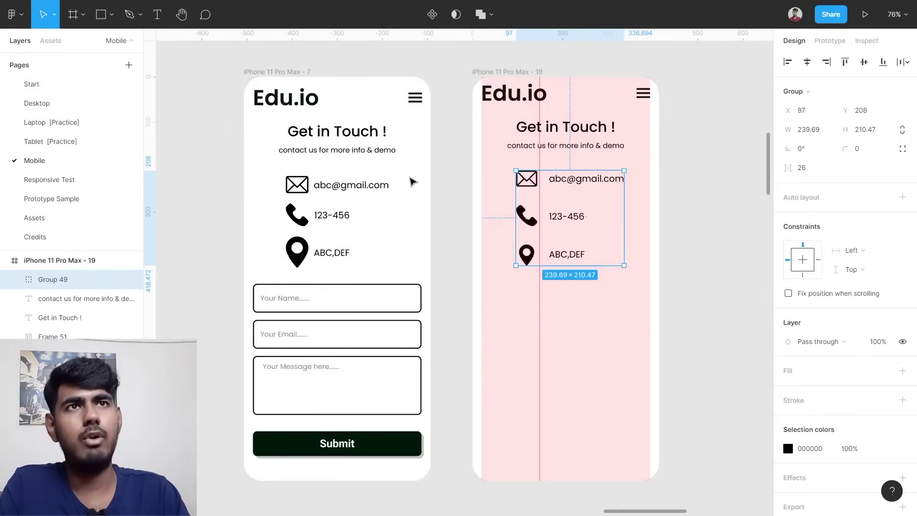
scroll(424, 180, "up", 5)
left_click(387, 209)
scroll(388, 234, "up", 3)
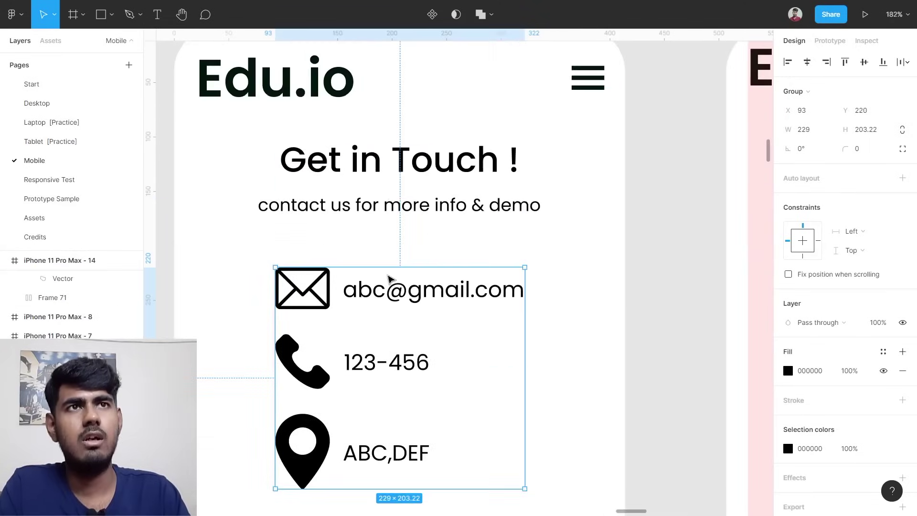
left_click(400, 216)
left_click(425, 254)
scroll(401, 265, "down", 3)
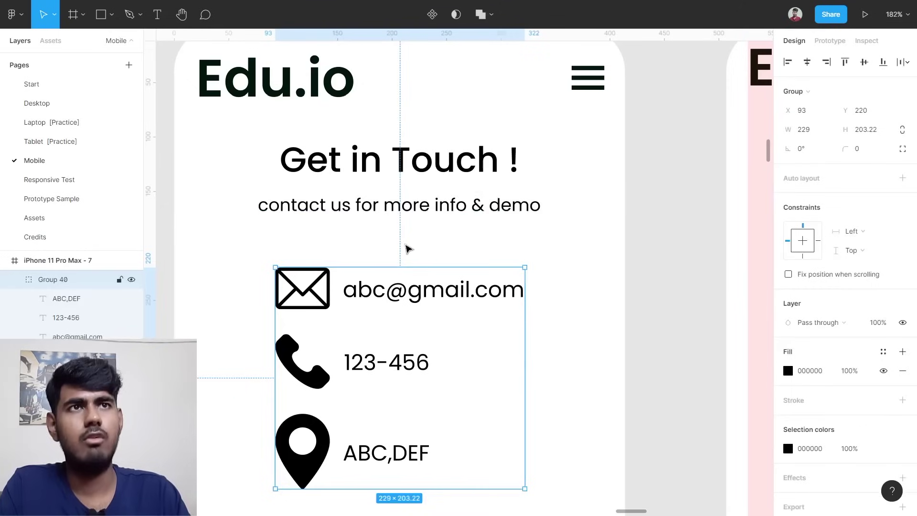
key("alt")
scroll(436, 239, "down", 5)
left_click(575, 265)
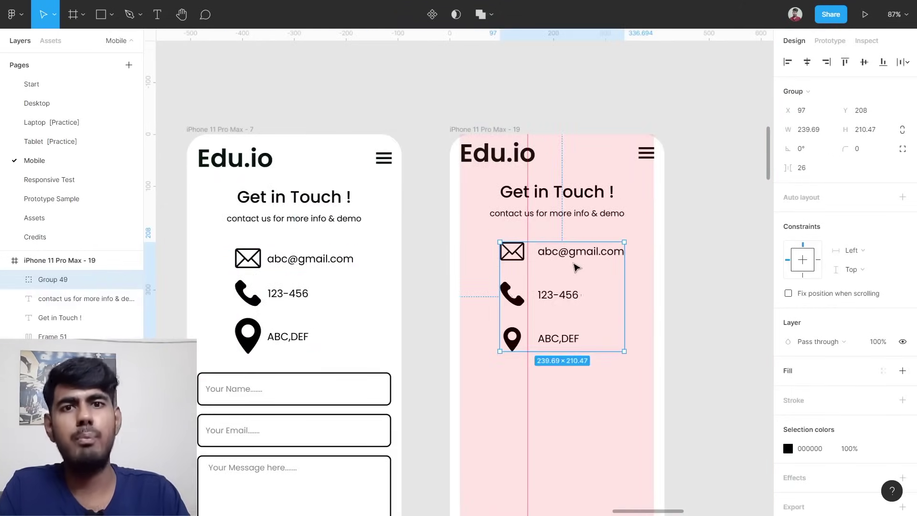
scroll(577, 274, "up", 5)
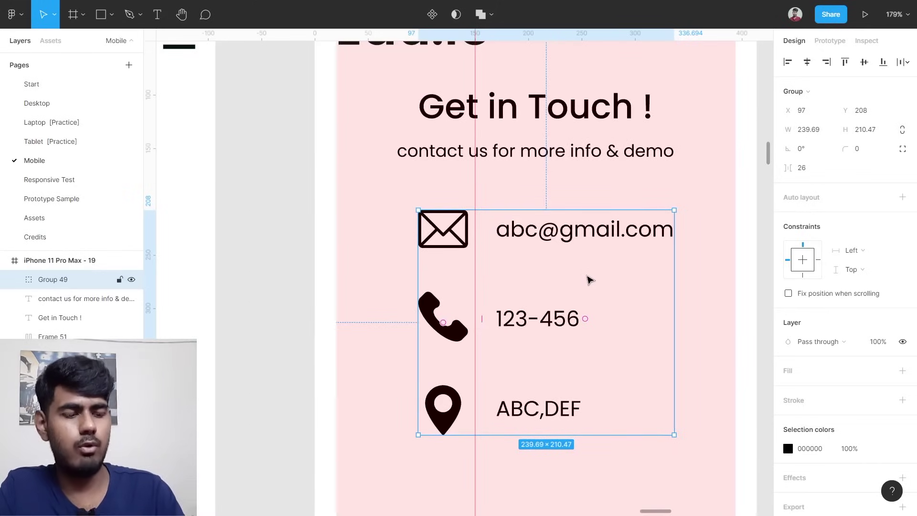
Nudge the contact group down to Y 210 and check its gap to the subtitle.
key("Down")
key("Down")
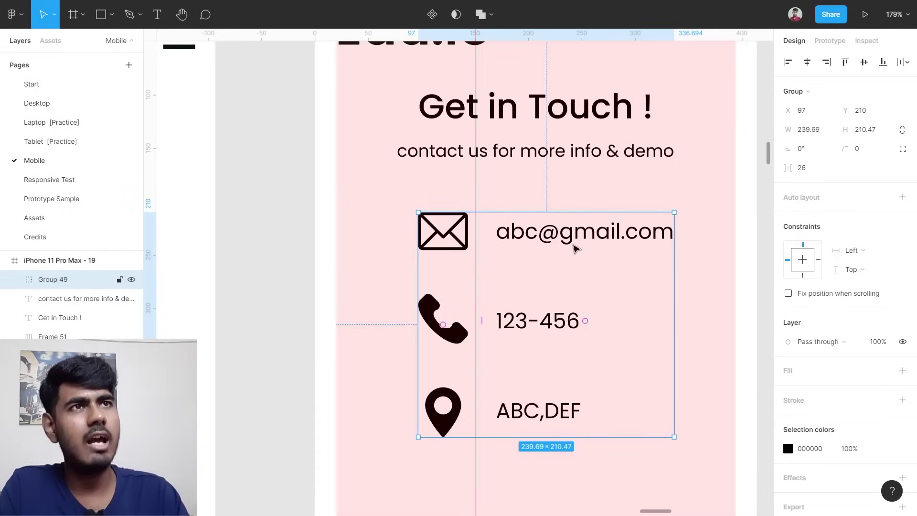
mouse_move(531, 155)
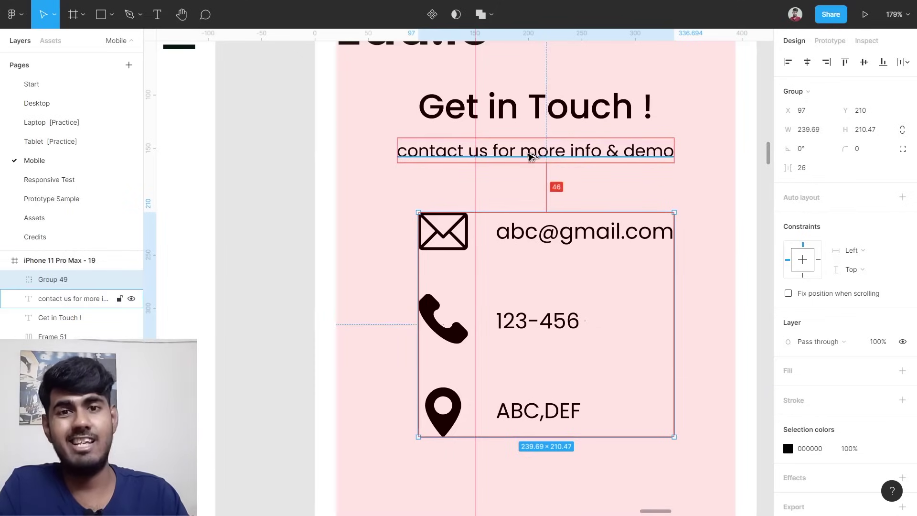
scroll(530, 155, "down", 8)
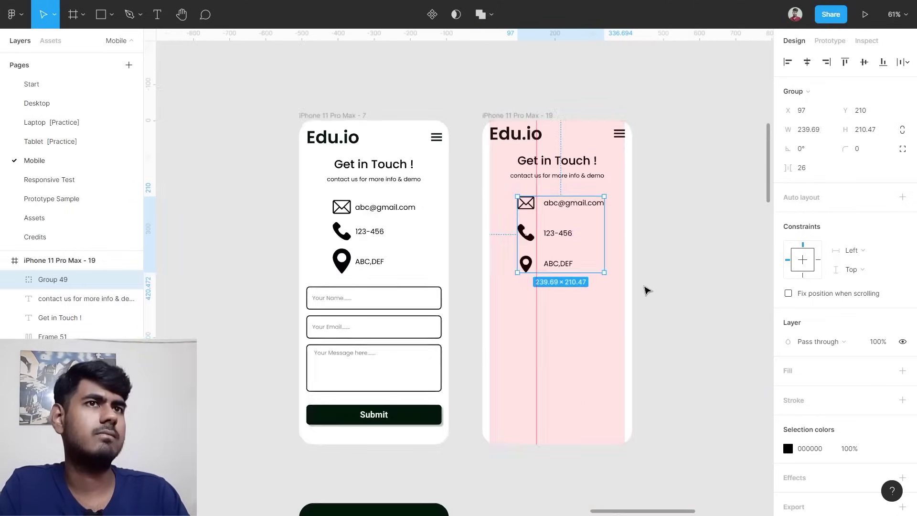
left_click(645, 291)
Inspect the size, corner radius and stroke of the "Your Name" field outline on the iPhone 11 Pro Max - 7 screen.
scroll(345, 345, "up", 4)
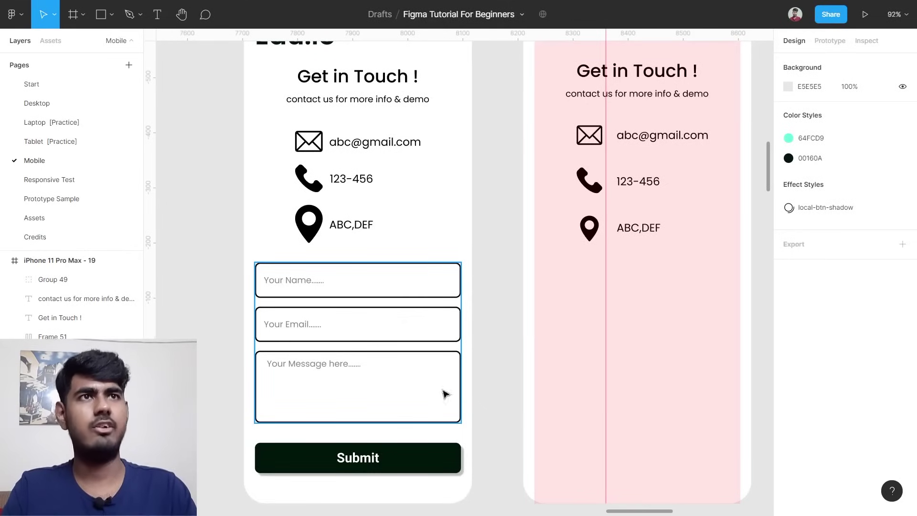
left_click(367, 269, "ctrl")
scroll(285, 276, "up", 3)
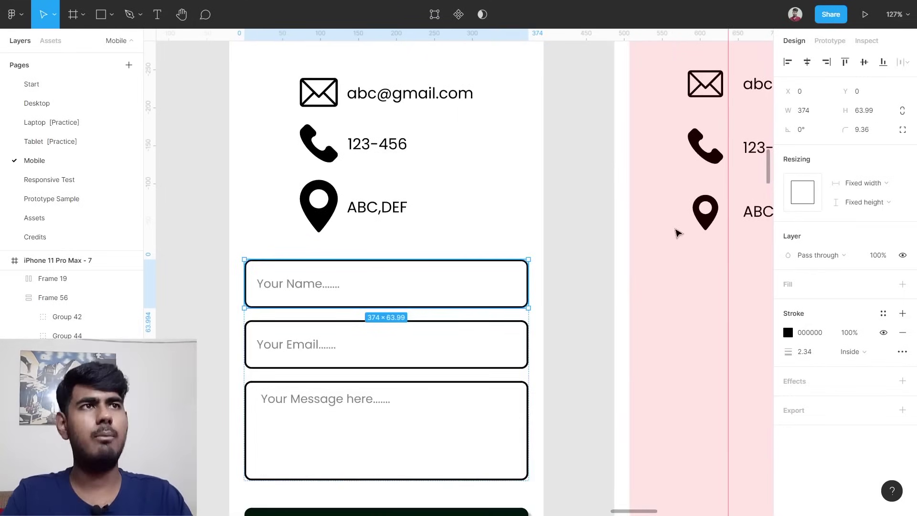
Hide the rulers to clear the guide line from the iPhone 11 Pro Max - 19 screen.
scroll(675, 232, "right", 6)
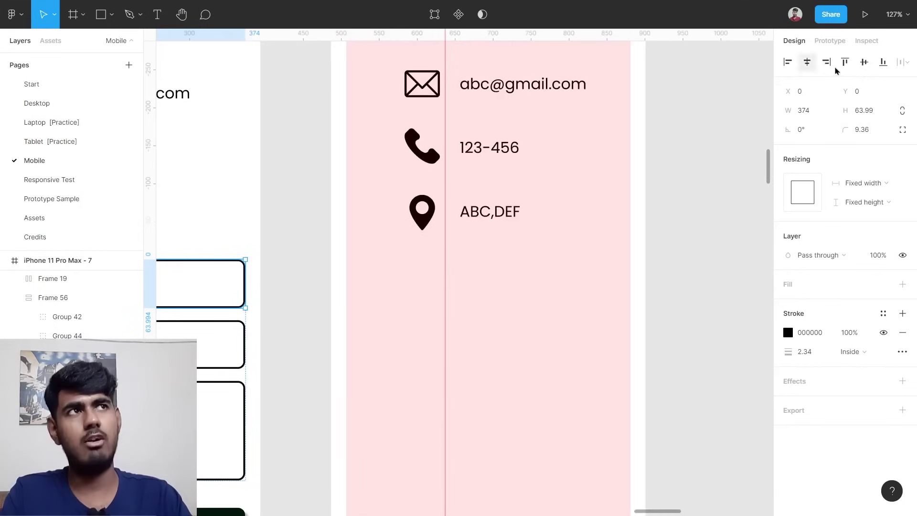
left_click(894, 15)
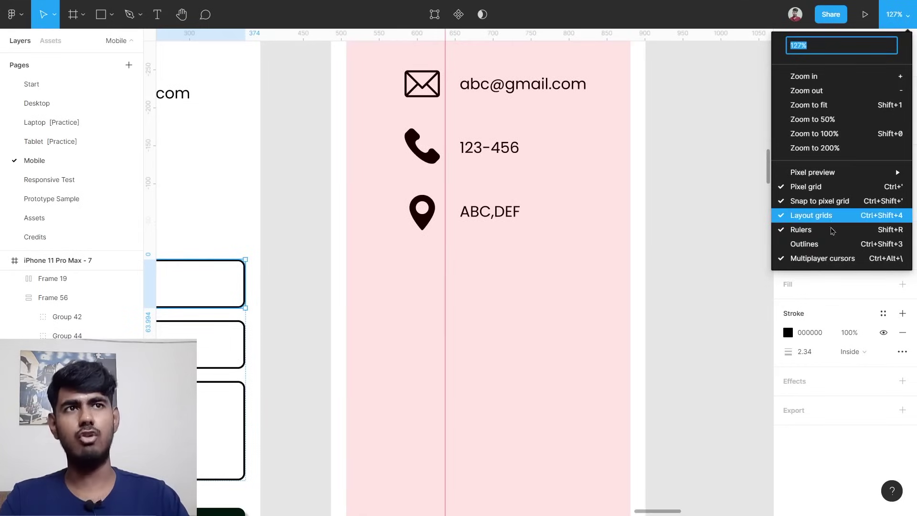
left_click(831, 230)
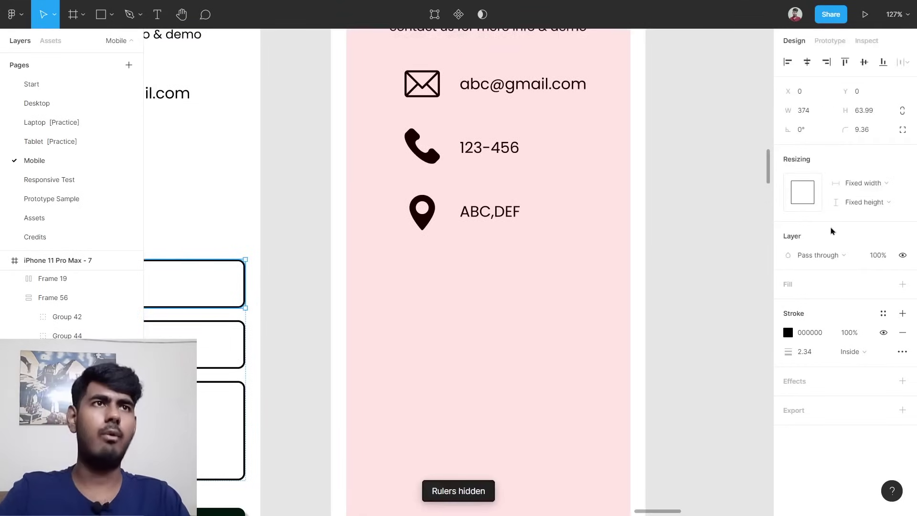
Draw a rectangle about 302 × 51 below the contact group on the iPhone 11 Pro Max - 19 screen.
left_click(662, 291)
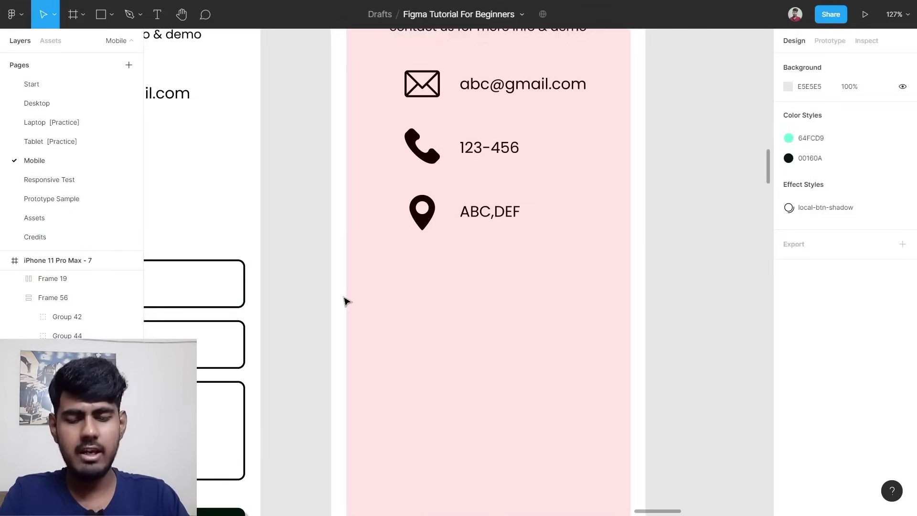
key("r")
left_click_drag(359, 270, 587, 311)
Resize the new rectangle to 374 × 64, matching the reference "Your Name" field, and place it at X 20, Y 457.
scroll(536, 303, "left", 5)
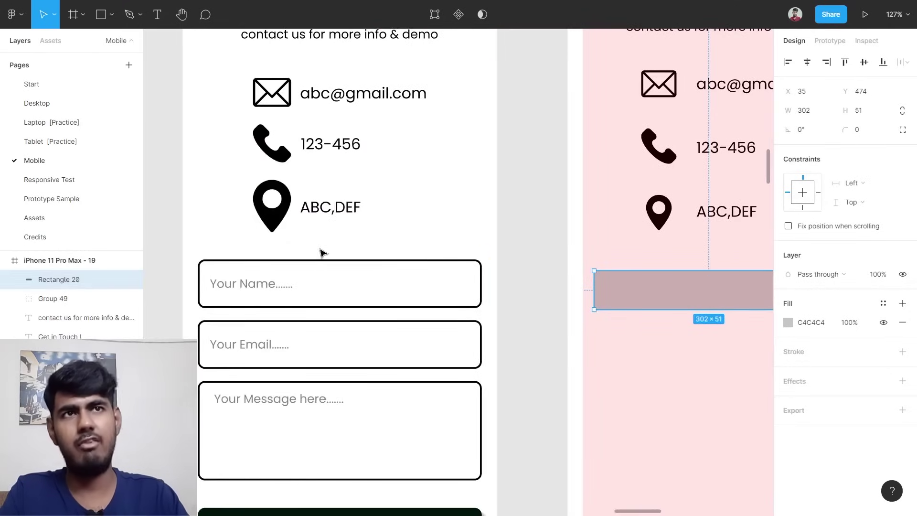
left_click(346, 266)
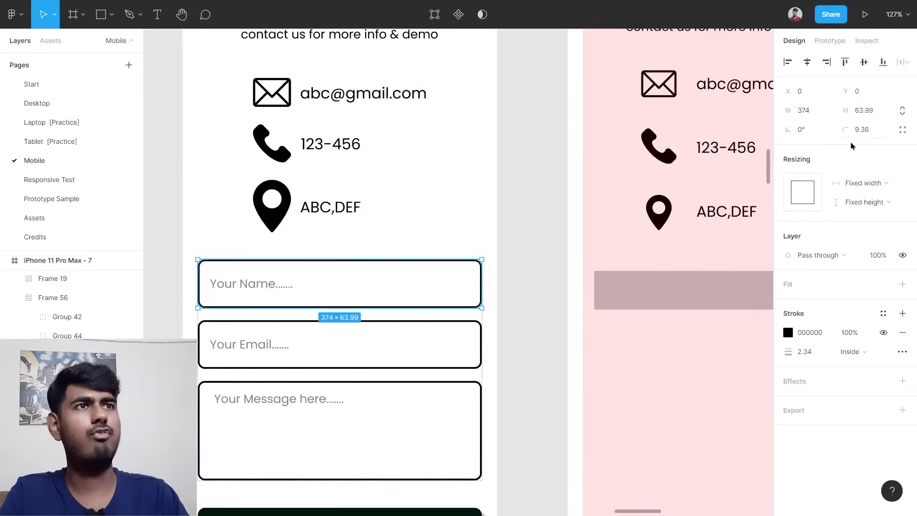
scroll(687, 352, "right", 5)
left_click(529, 303)
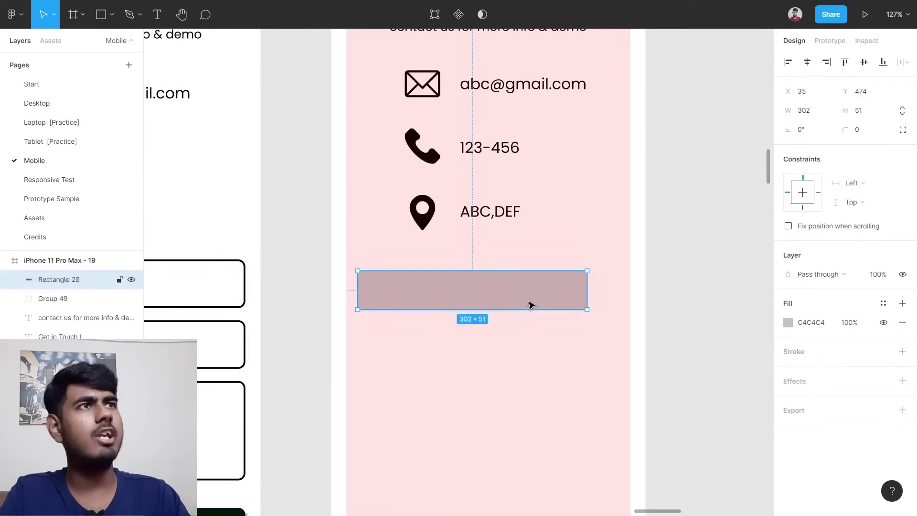
left_click(867, 111)
type("64")
key("Return")
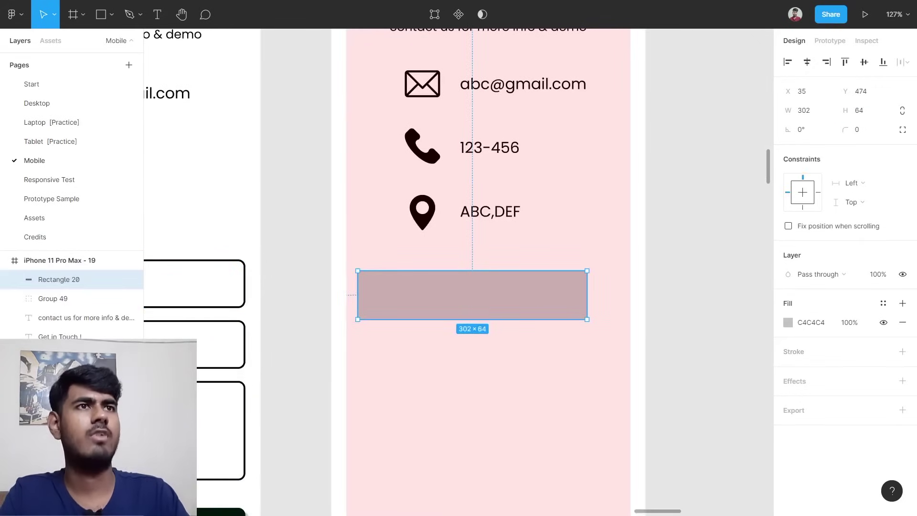
left_click_drag(472, 292, 458, 280)
left_click_drag(585, 274, 629, 261)
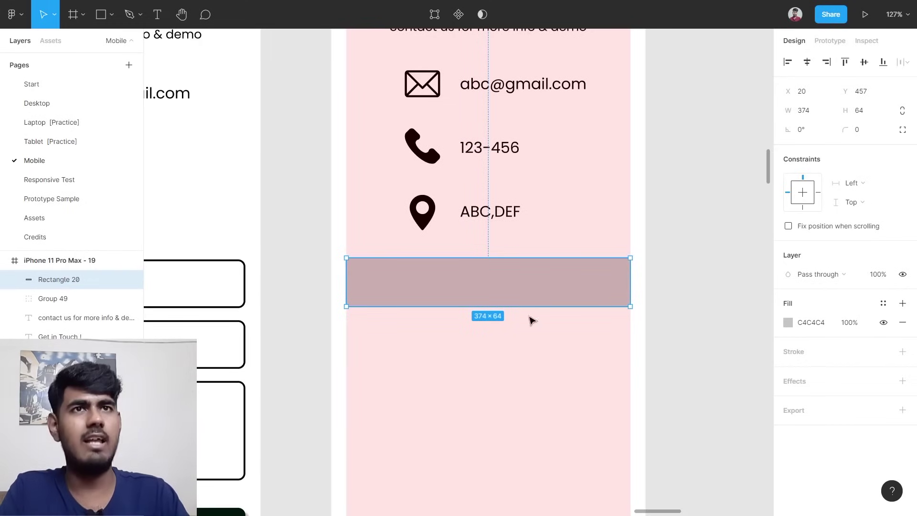
Set the rectangle's corner radius to 9.36, matching the "Your Name" field on the iPhone 11 Pro Max - 7 screen.
scroll(297, 263, "left", 5)
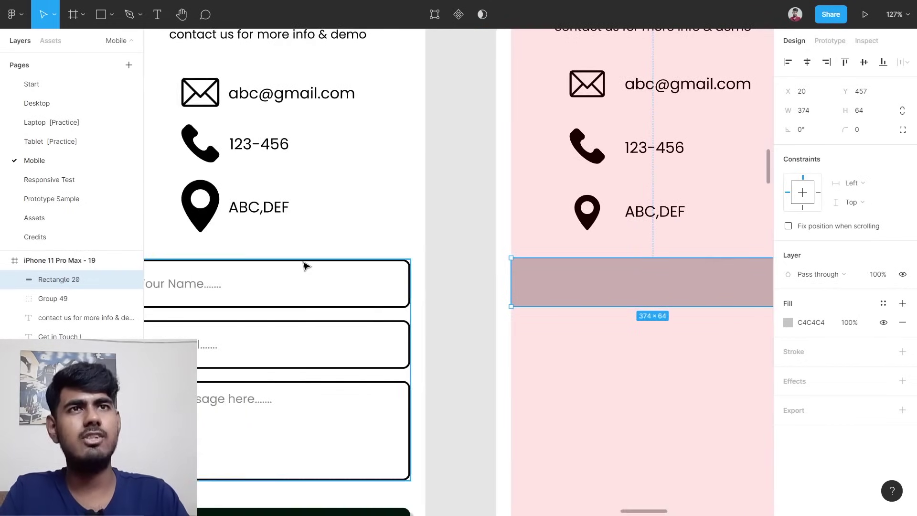
left_click(304, 261)
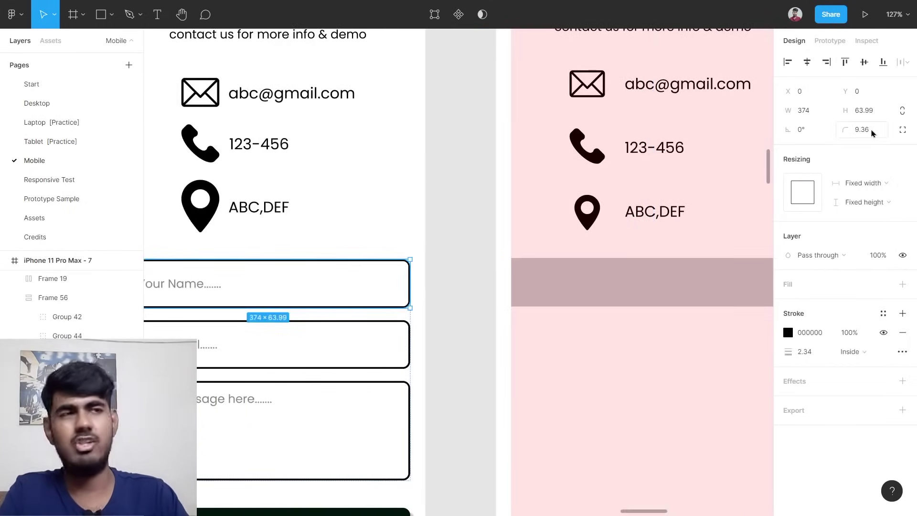
scroll(596, 326, "right", 2)
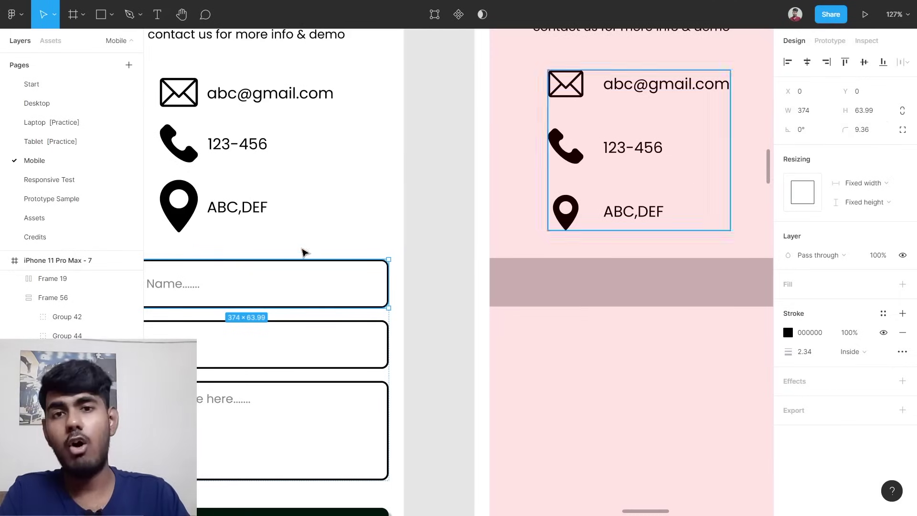
scroll(323, 263, "right", 6)
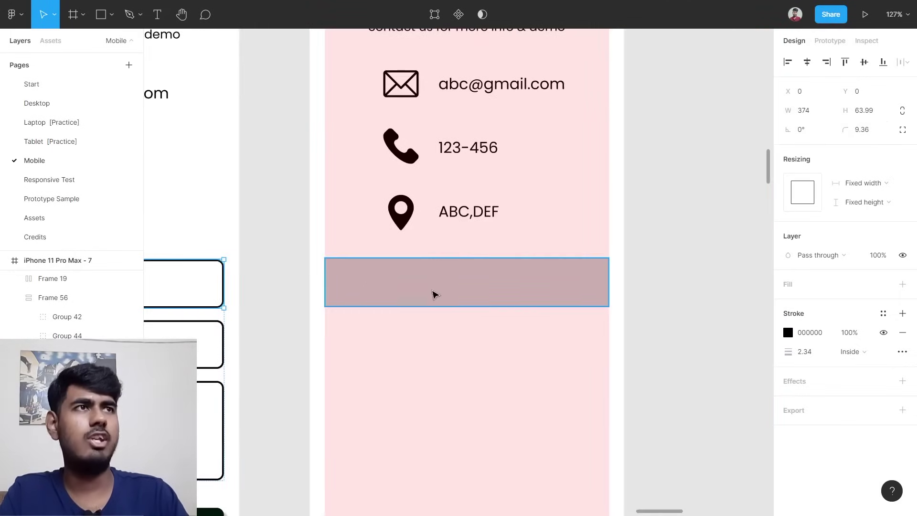
left_click(436, 297)
left_click(862, 133)
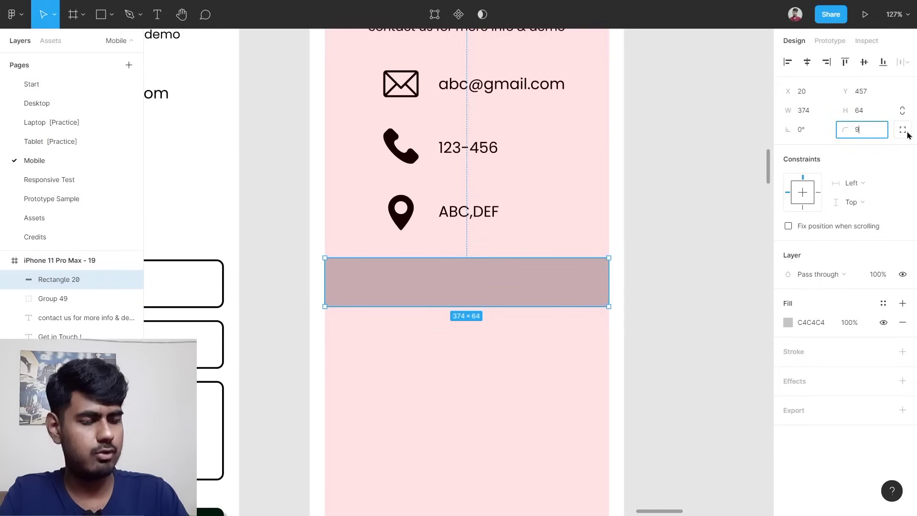
key("Return")
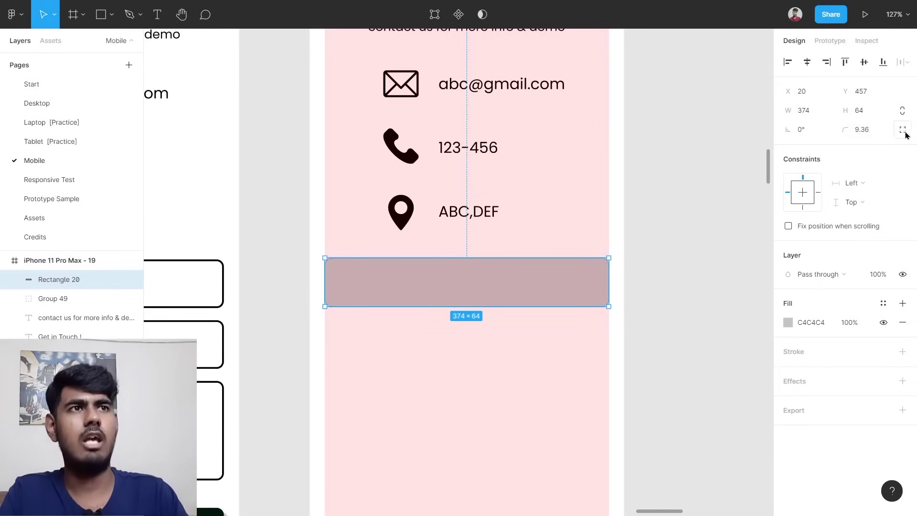
left_click(694, 249)
Add a 000000 inside stroke to the rectangle, trying thickness 3 and settling on 2.
left_click(458, 280)
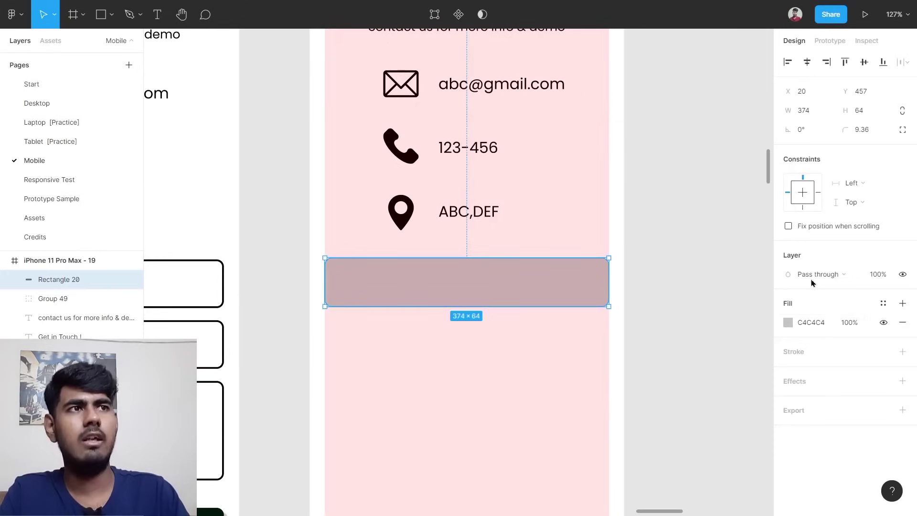
left_click(815, 352)
left_click(809, 392)
type("3")
key("Return")
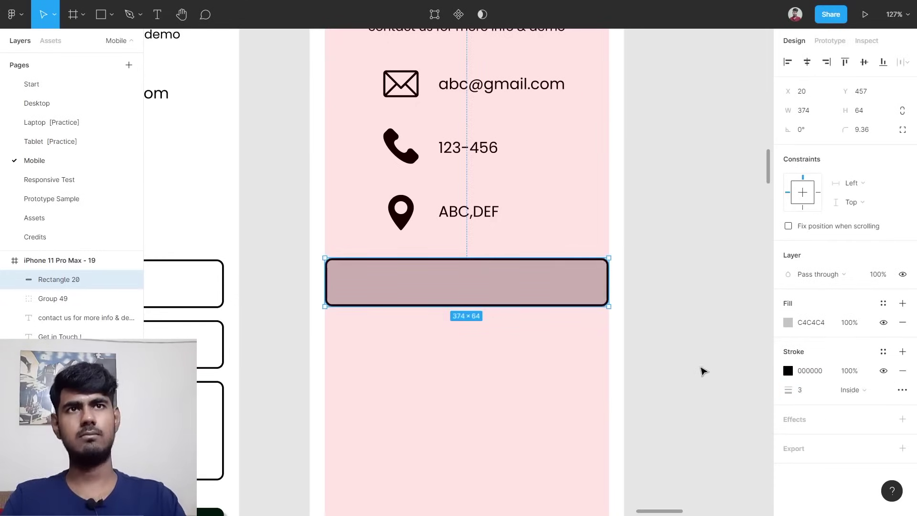
left_click(812, 393)
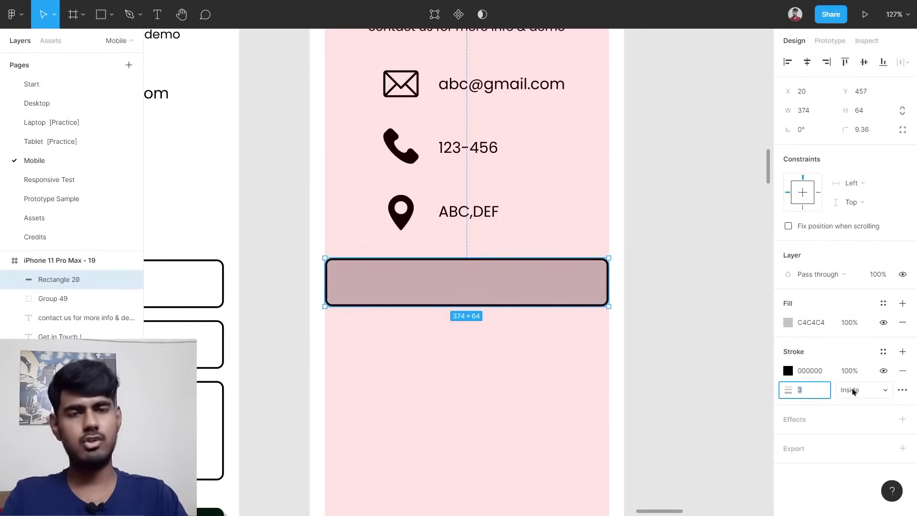
key("Return")
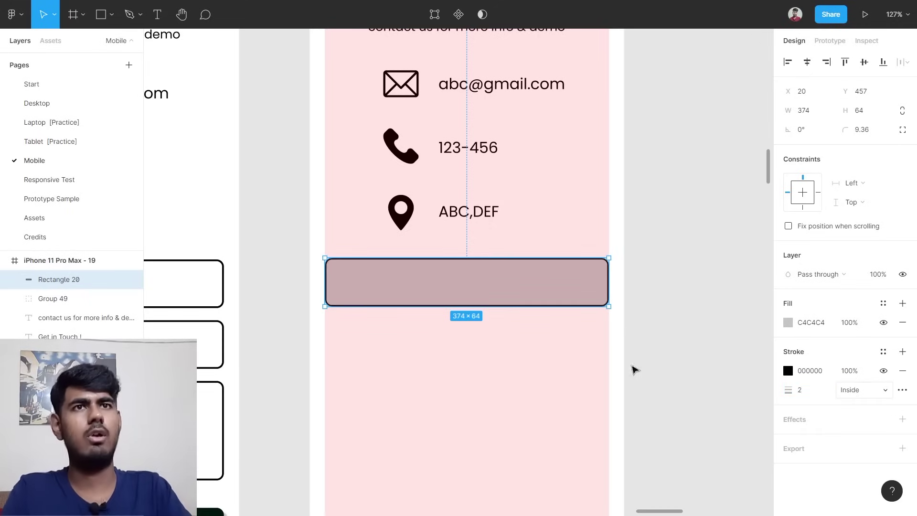
left_click(632, 355)
Compare with the reference form and duplicate the rectangle directly below the first one at Y 539.
scroll(631, 355, "left", 10)
scroll(633, 349, "left", 5)
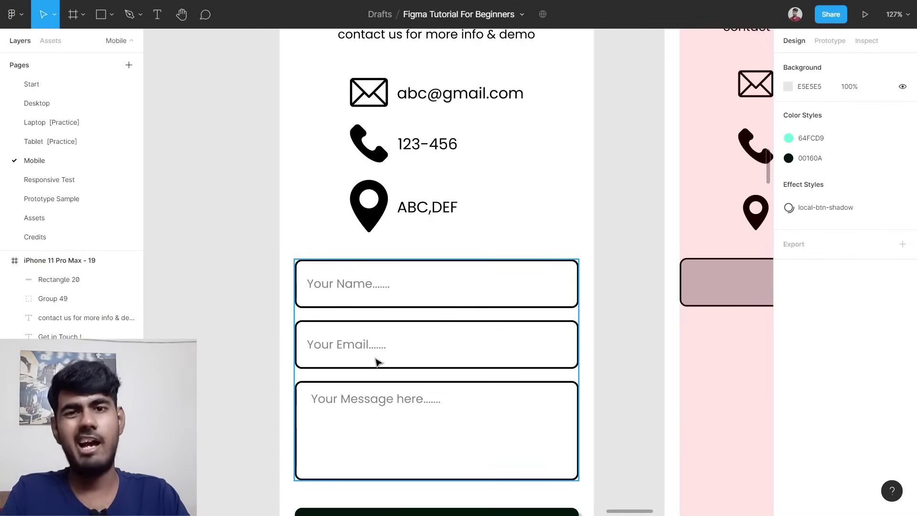
scroll(377, 362, "right", 13)
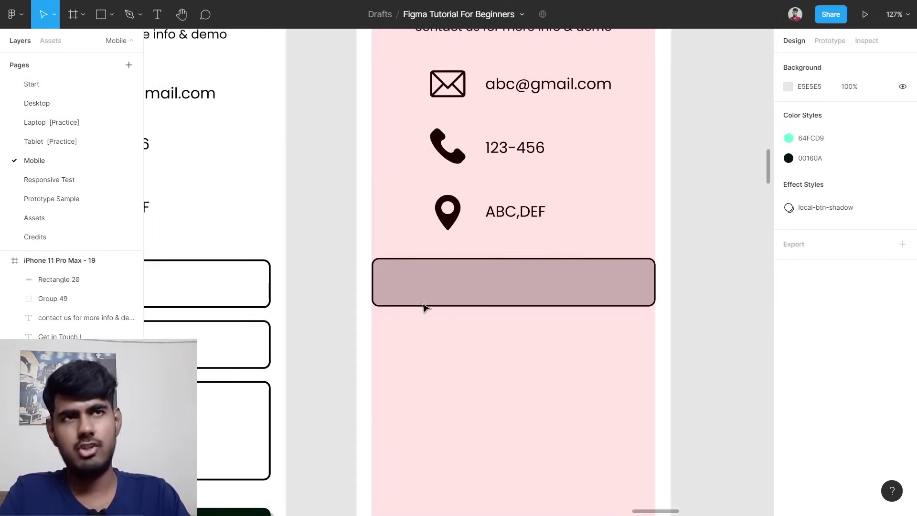
left_click(438, 279)
left_click_drag(439, 285, 434, 339)
Duplicate the second rectangle below itself and make the copy taller, like the reference message field.
scroll(425, 340, "down", 3)
scroll(410, 335, "left", 4)
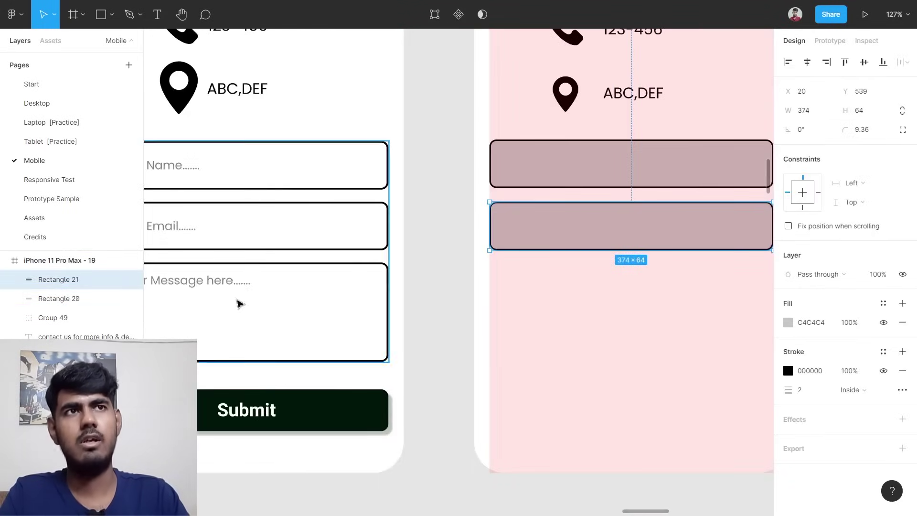
scroll(478, 258, "right", 5)
left_click_drag(551, 233, 544, 366)
left_click(683, 308)
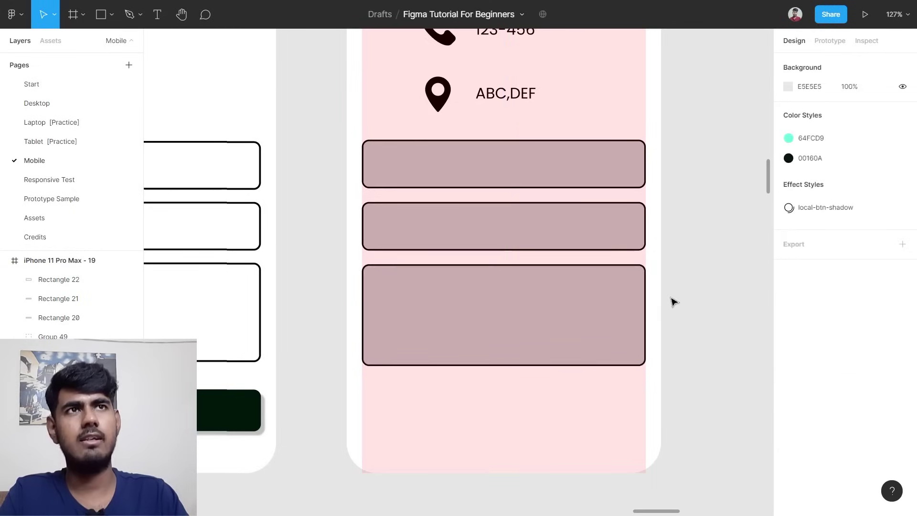
Hide the one-column layout grid of the iPhone 11 Pro Max - 19 frame.
scroll(671, 300, "up", 3)
scroll(671, 300, "up", 6)
left_click(395, 220)
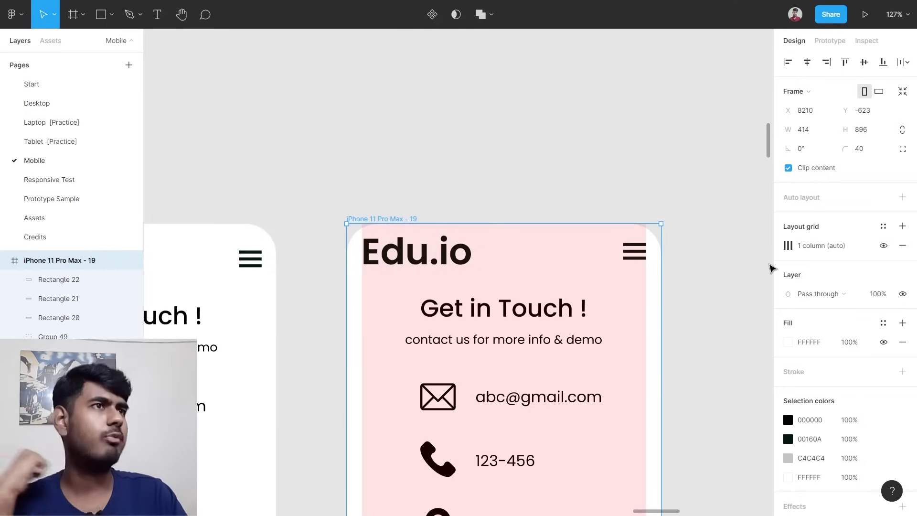
left_click(885, 246)
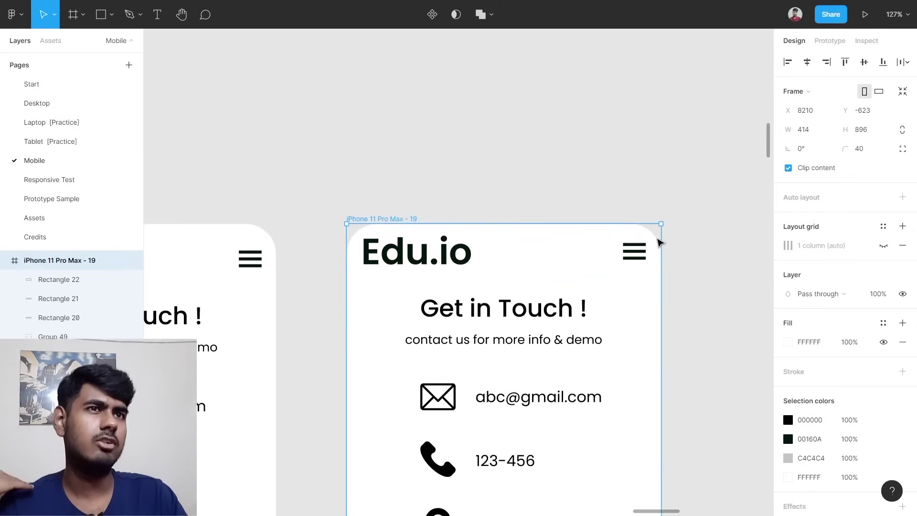
Remove the C4C4C4 fill from the first form rectangle and compare it with the reference form.
scroll(658, 239, "down", 5)
scroll(659, 243, "down", 4)
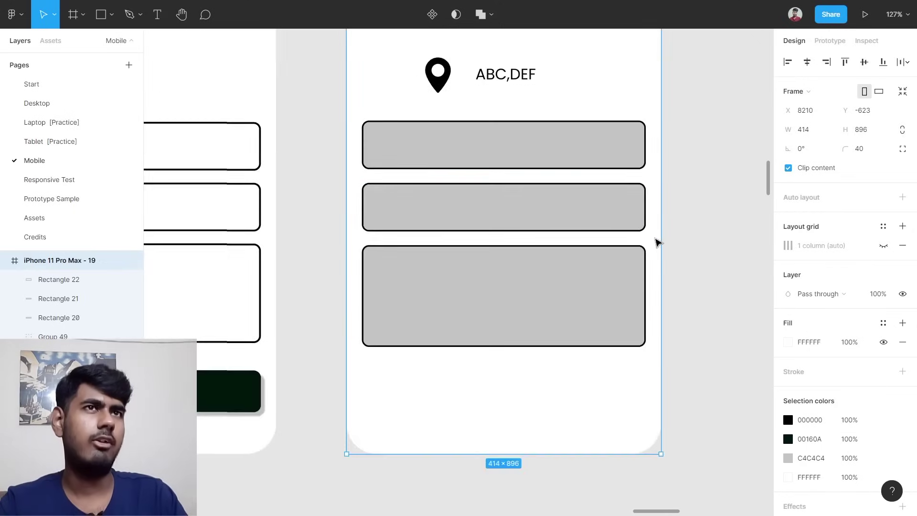
scroll(589, 231, "up", 1)
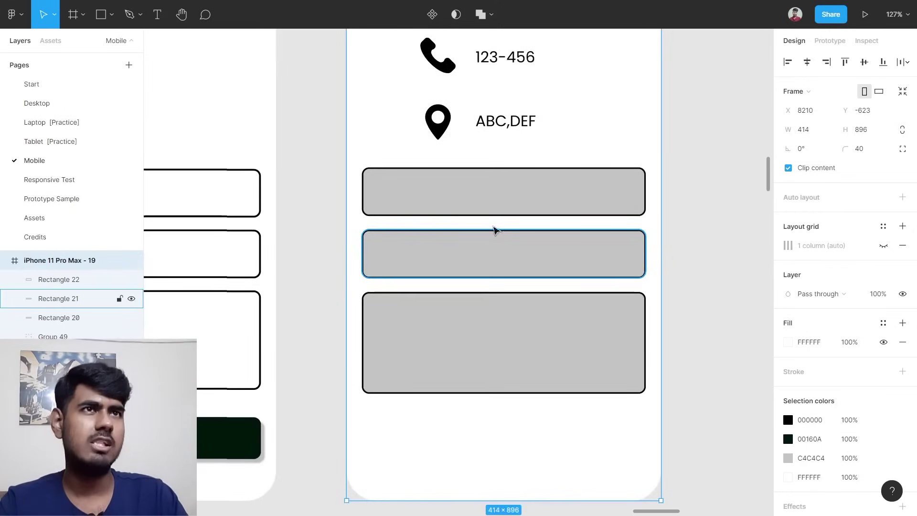
left_click(506, 207)
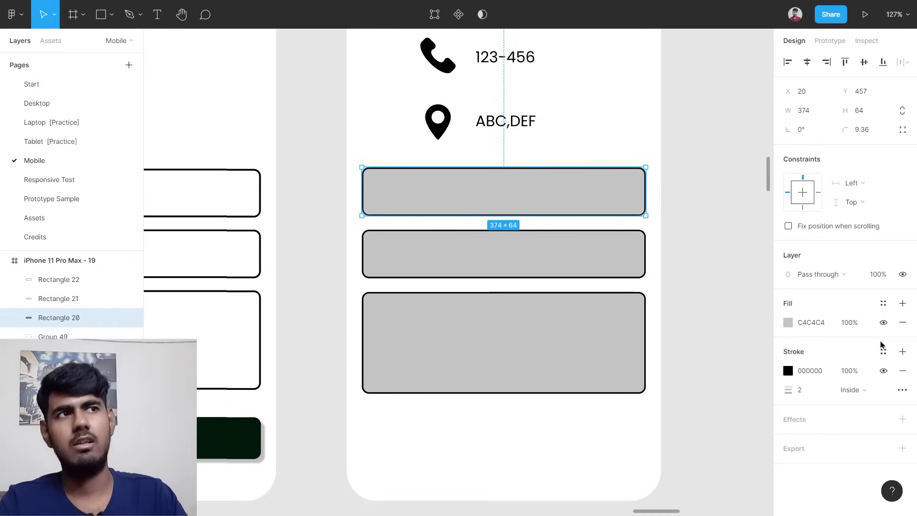
left_click(903, 323)
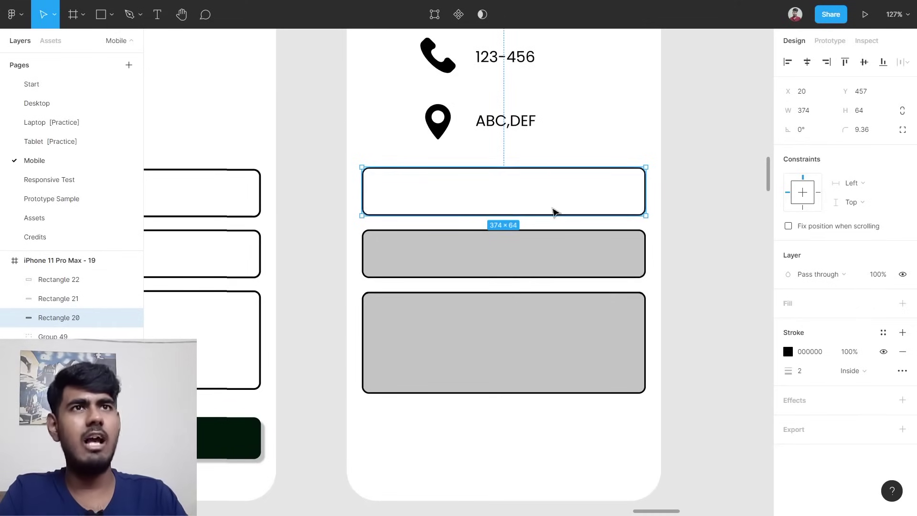
scroll(553, 211, "down", 5)
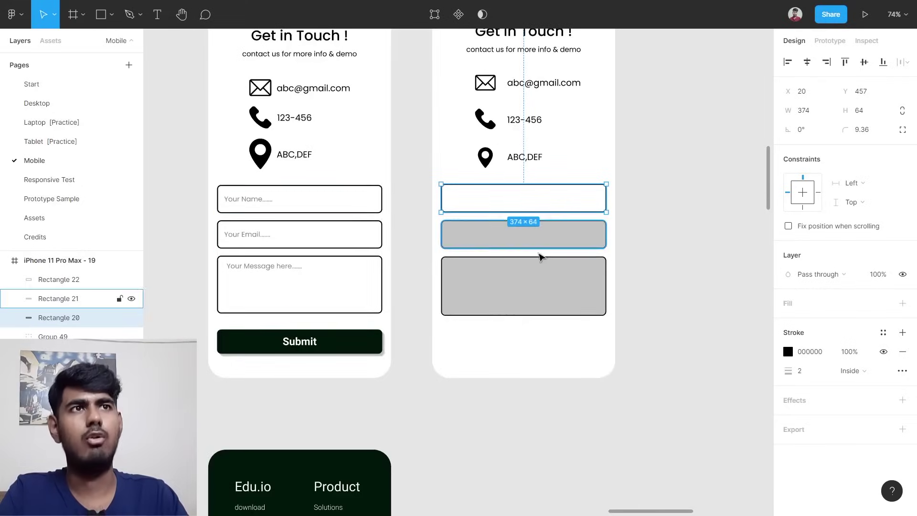
Remove the C4C4C4 fill from the second form rectangle and the taller message rectangle.
scroll(531, 255, "up", 3)
left_click(569, 235)
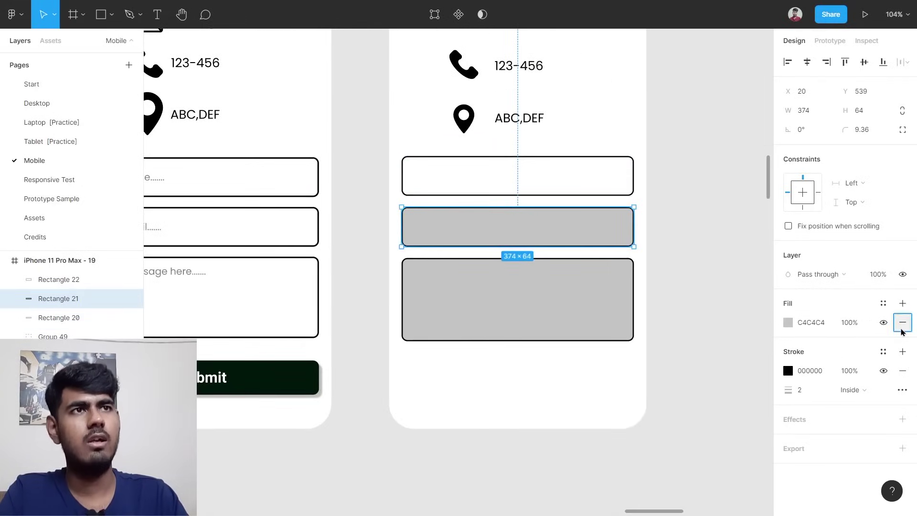
left_click(902, 322)
left_click(624, 313)
left_click(903, 322)
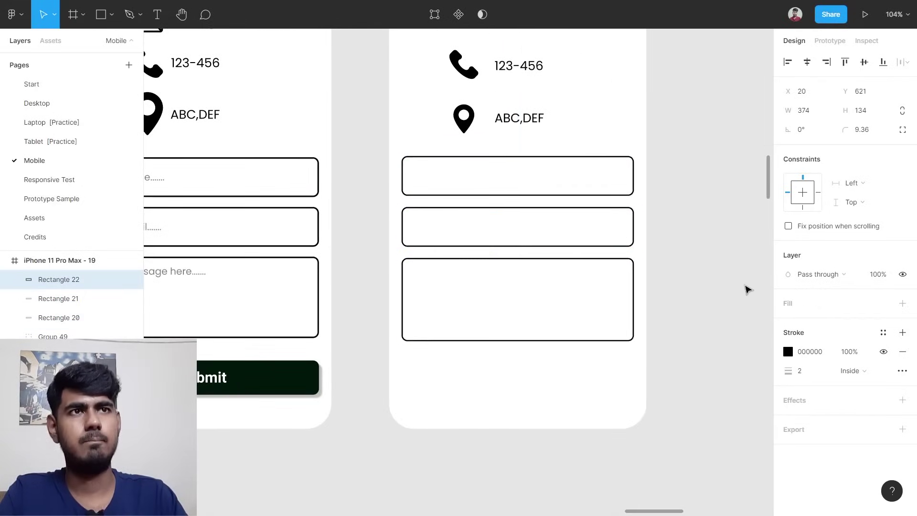
left_click(727, 278)
Examine the placeholder texts and Submit button of the reference form and compare them with the empty form rectangles.
scroll(473, 215, "down", 1)
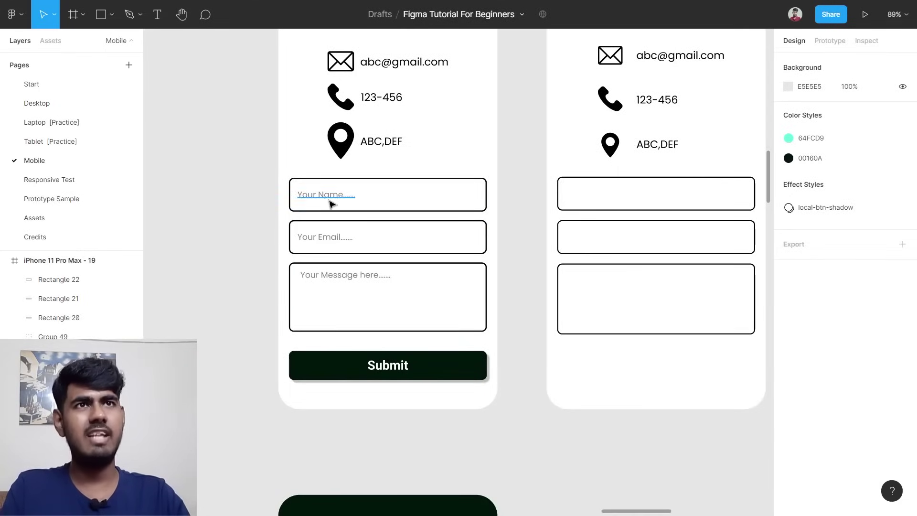
scroll(323, 201, "up", 3)
scroll(324, 202, "up", 2)
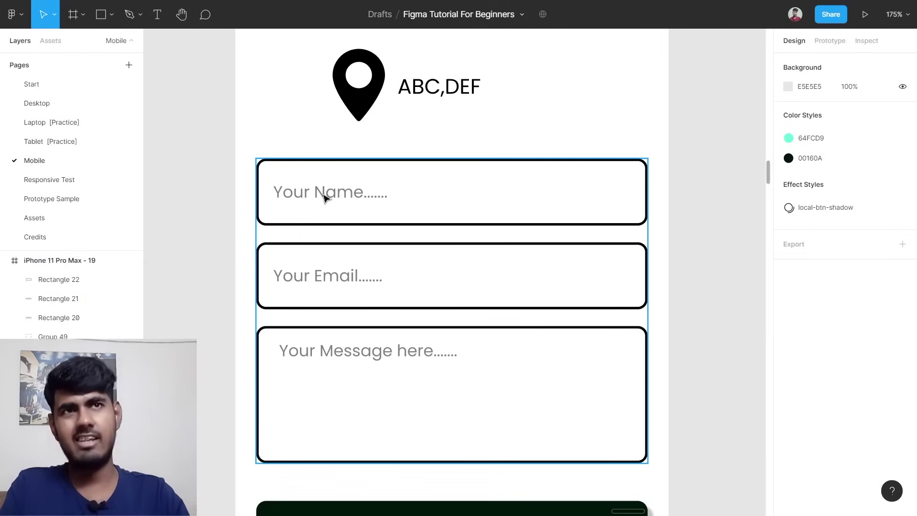
scroll(378, 375, "down", 3)
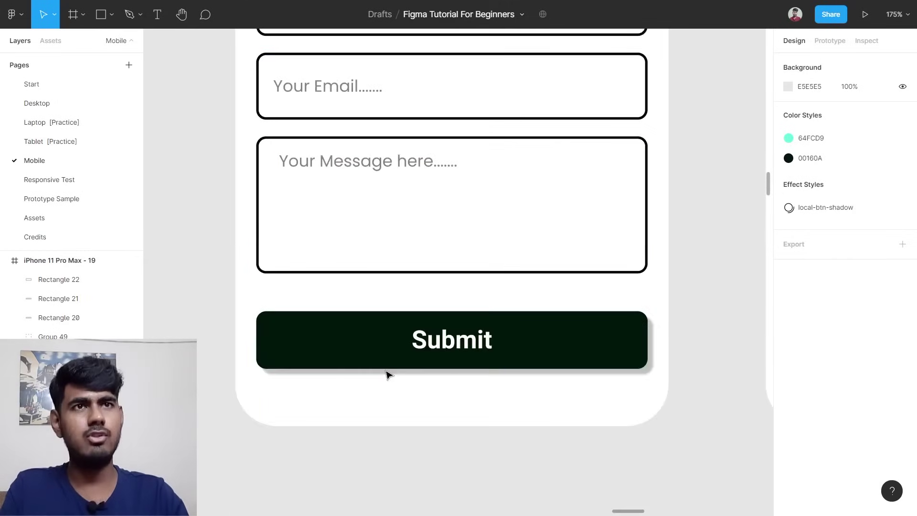
scroll(404, 353, "down", 2)
scroll(404, 354, "down", 3)
scroll(404, 354, "right", 3)
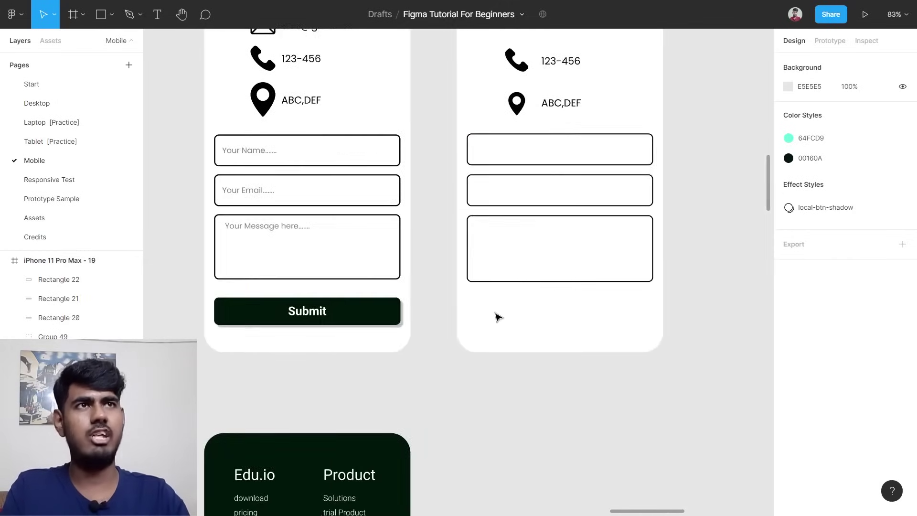
scroll(604, 210, "up", 3)
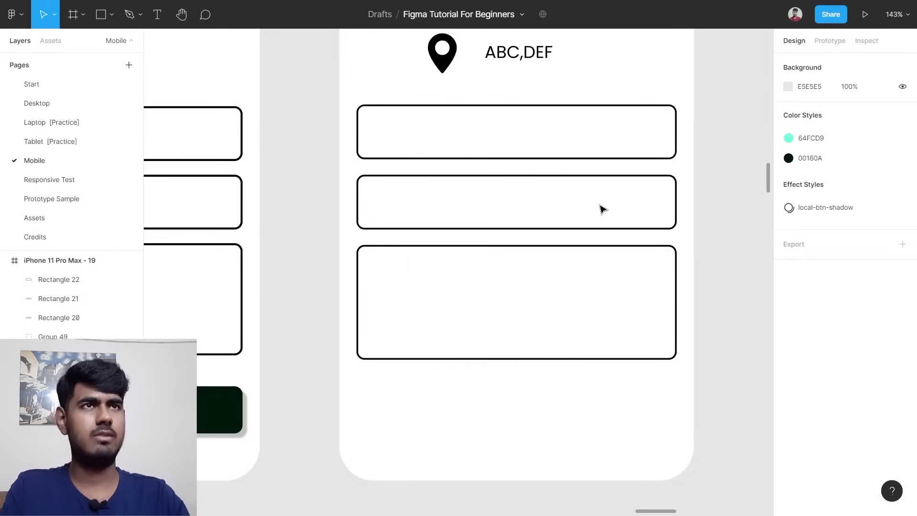
Review the Create Account screen, both contact screens, the Mobile Typography notes and the first rebuilt mobile screens.
scroll(604, 210, "down", 5)
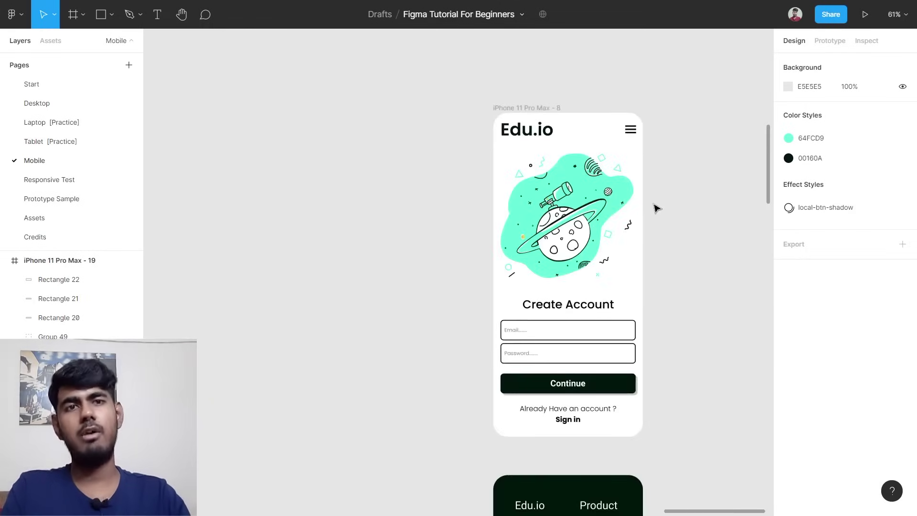
scroll(657, 197, "up", 1)
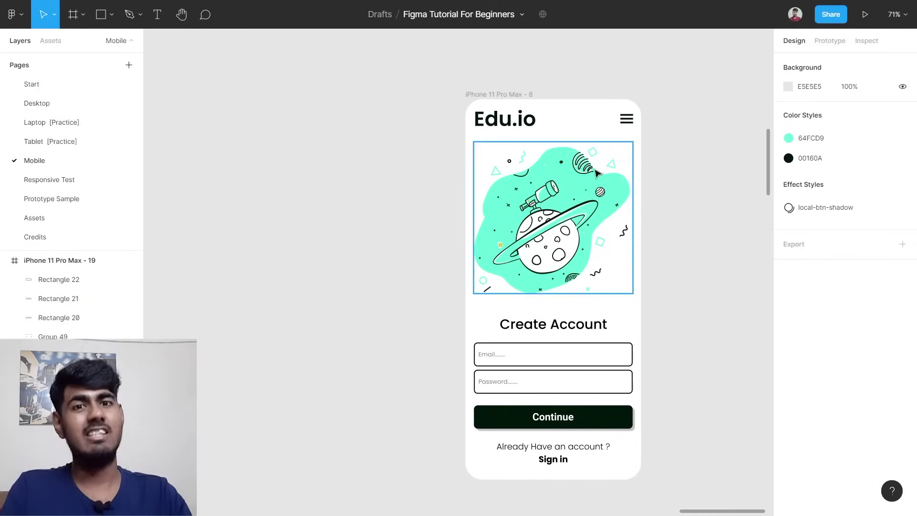
scroll(669, 182, "down", 2)
scroll(668, 181, "down", 5)
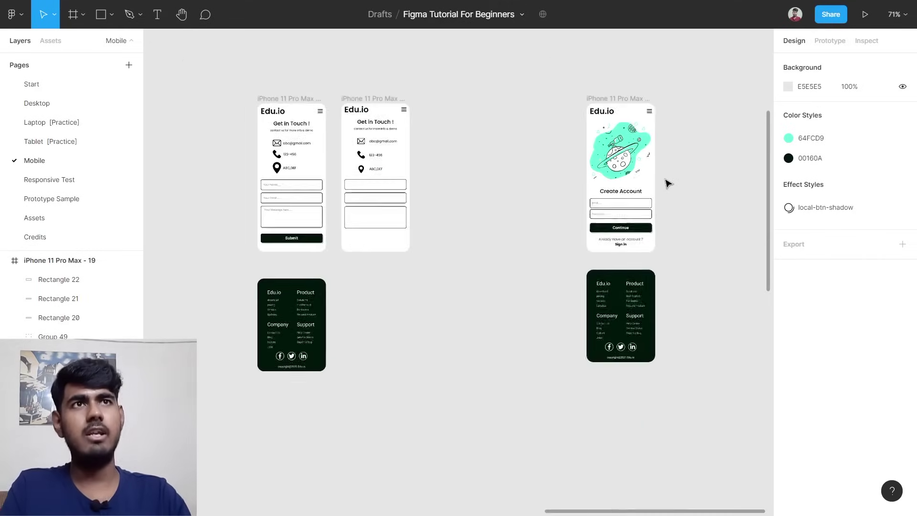
scroll(331, 146, "up", 3)
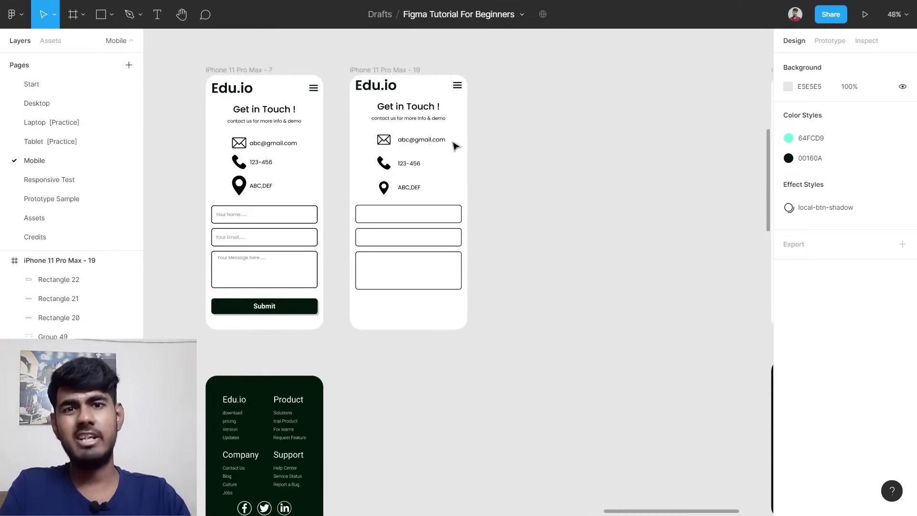
scroll(458, 144, "down", 6)
scroll(457, 143, "left", 4)
scroll(516, 162, "up", 10)
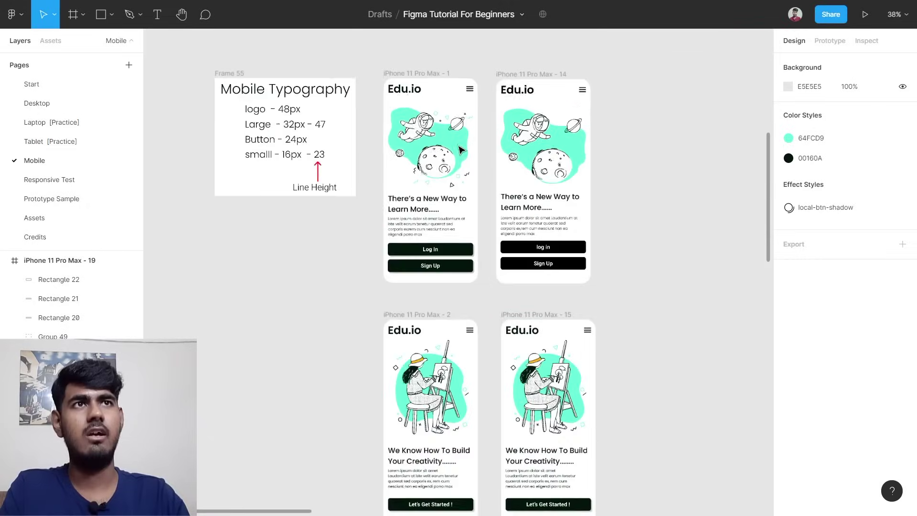